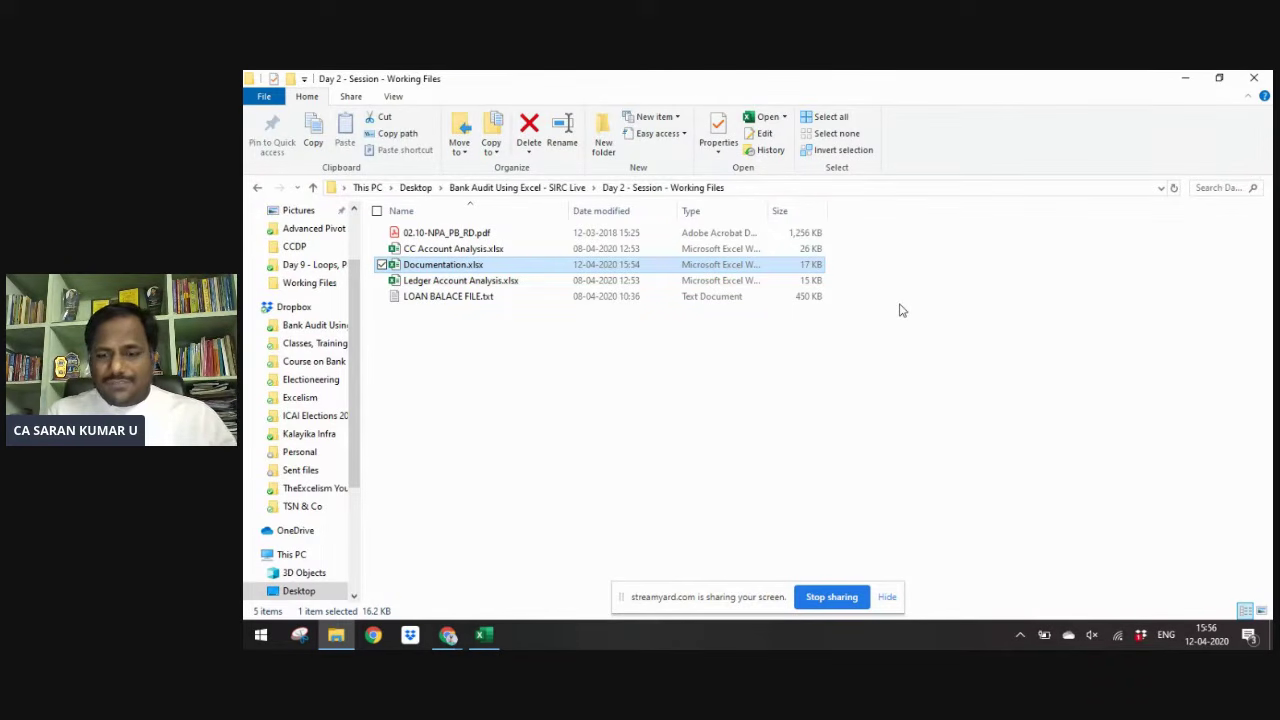
# - Open the text file LOAN BALACE FILE.txt from the Day 2 working files folder
pyautogui.press('Down')
pyautogui.press('Down')
pyautogui.press('Return')
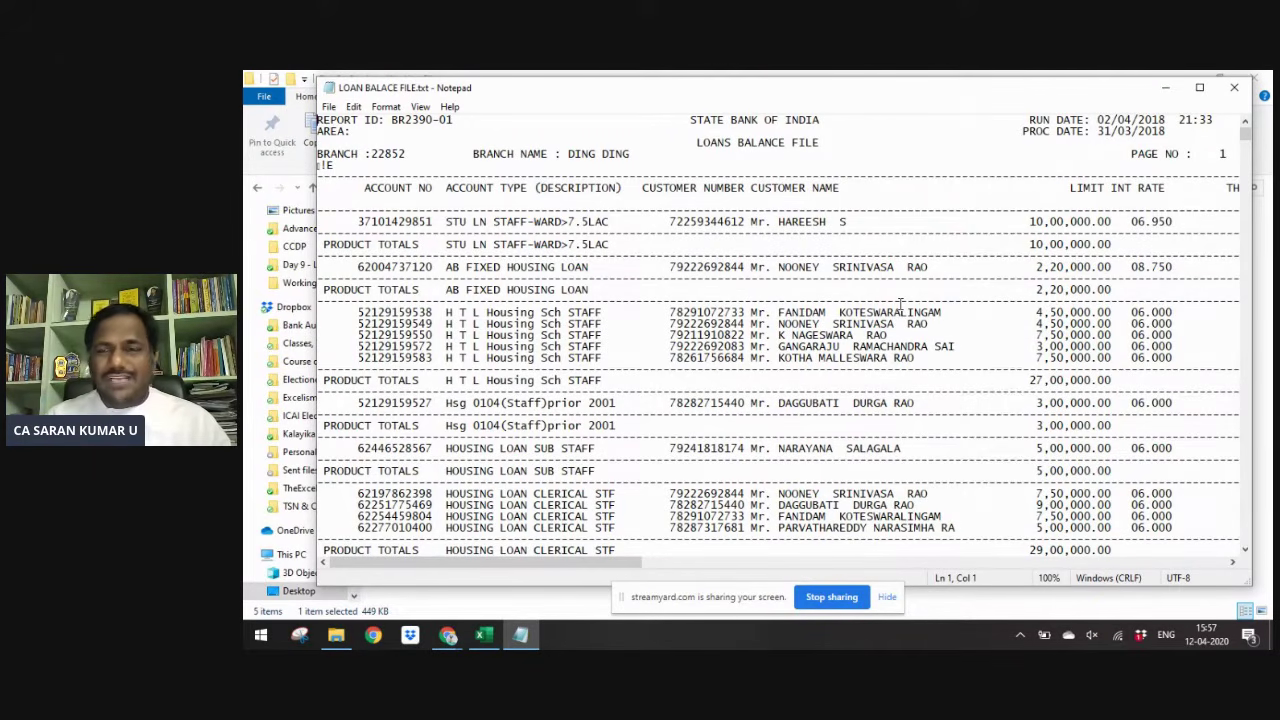
# - Copy the entire loan balance report text and paste it into cell A1 of the blank Excel workbook Book1
pyautogui.click(768, 345)
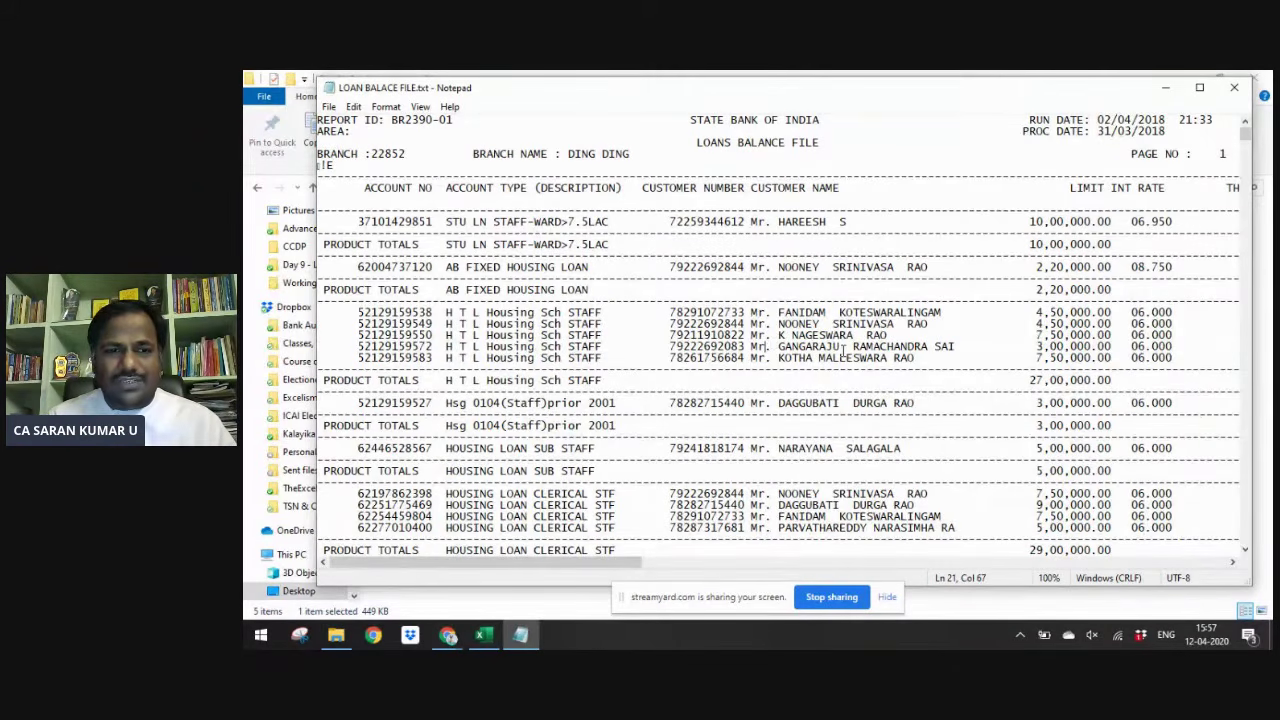
pyautogui.hotkey('ctrl', 'shift', 'End')
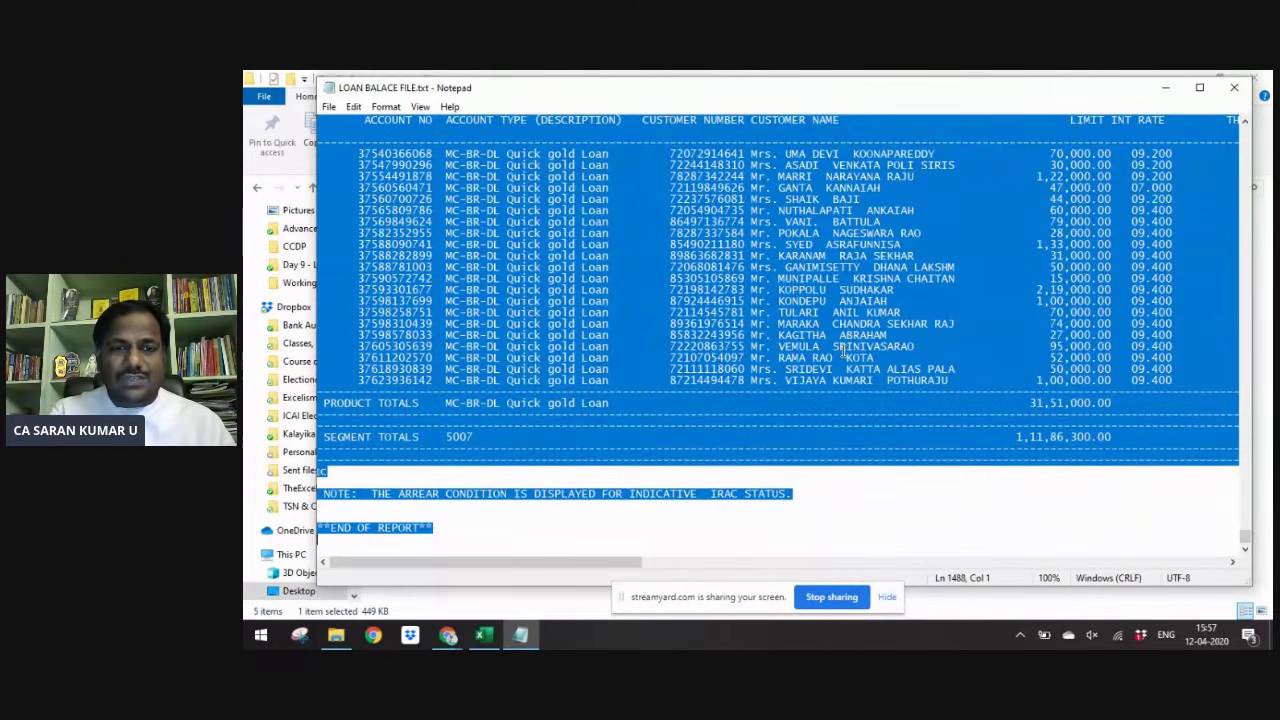
pyautogui.hotkey('alt', 'Tab')
pyautogui.hotkey('alt', 'Tab')
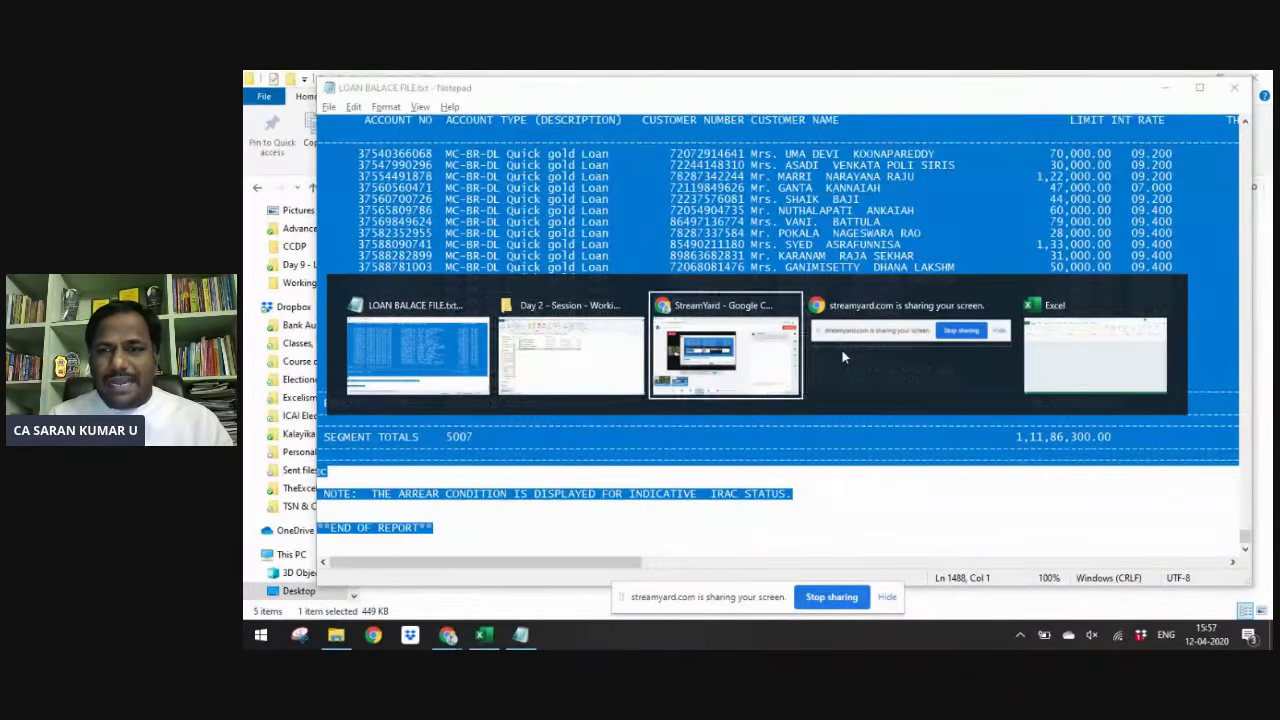
pyautogui.hotkey('alt', 'Tab')
pyautogui.hotkey('alt', 'Tab')
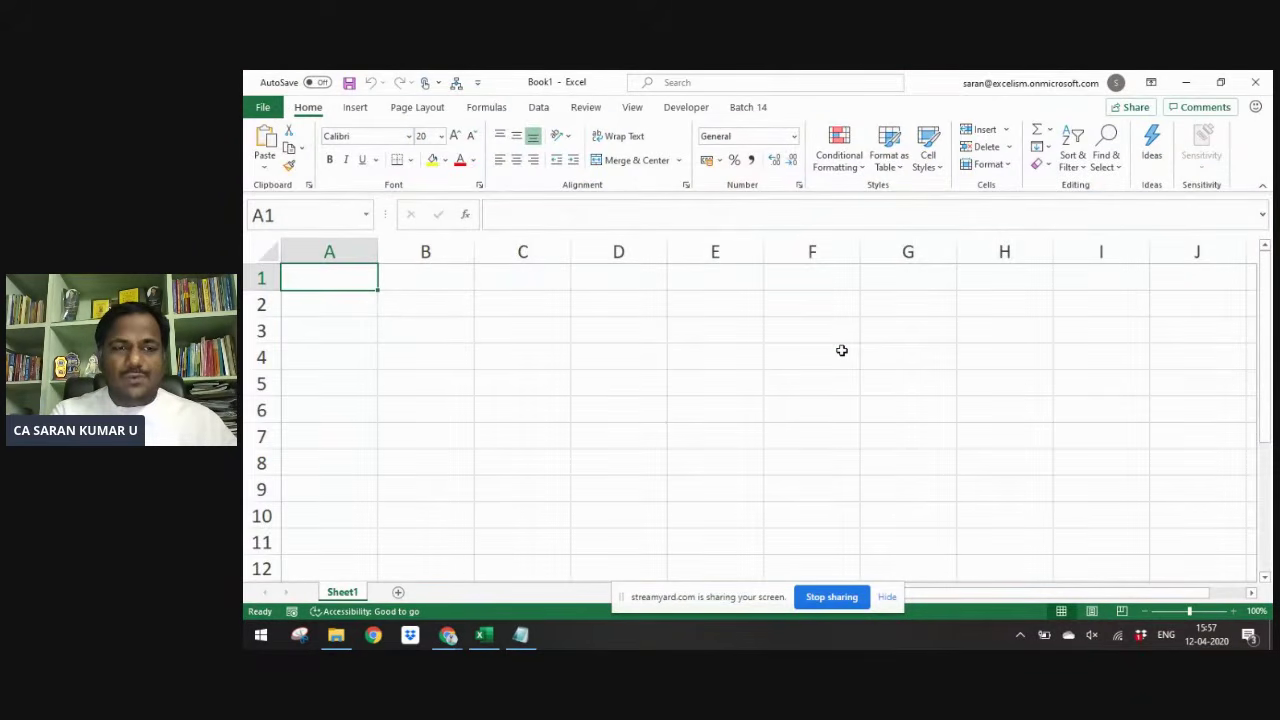
pyautogui.hotkey('ctrl', 'v')
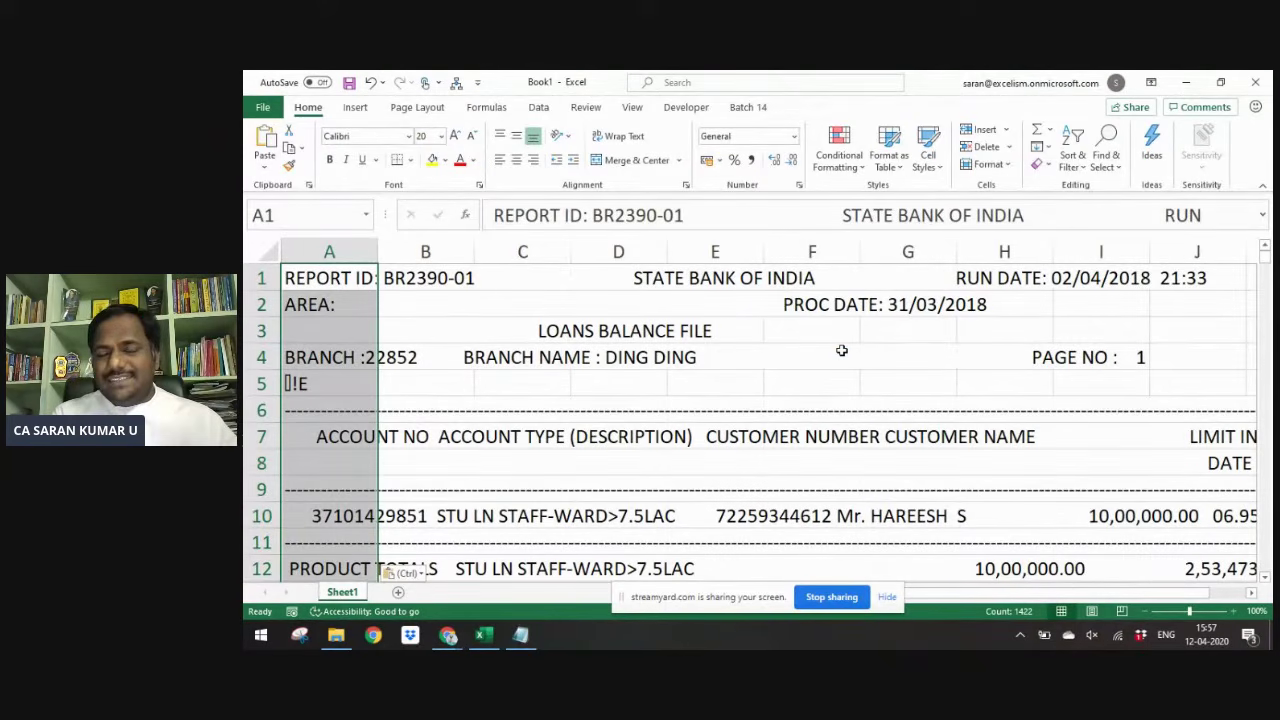
# - Start Text to Columns on the pasted data in column A, with Fixed width as the data type, and proceed to the column breaks
pyautogui.click(1147, 612)
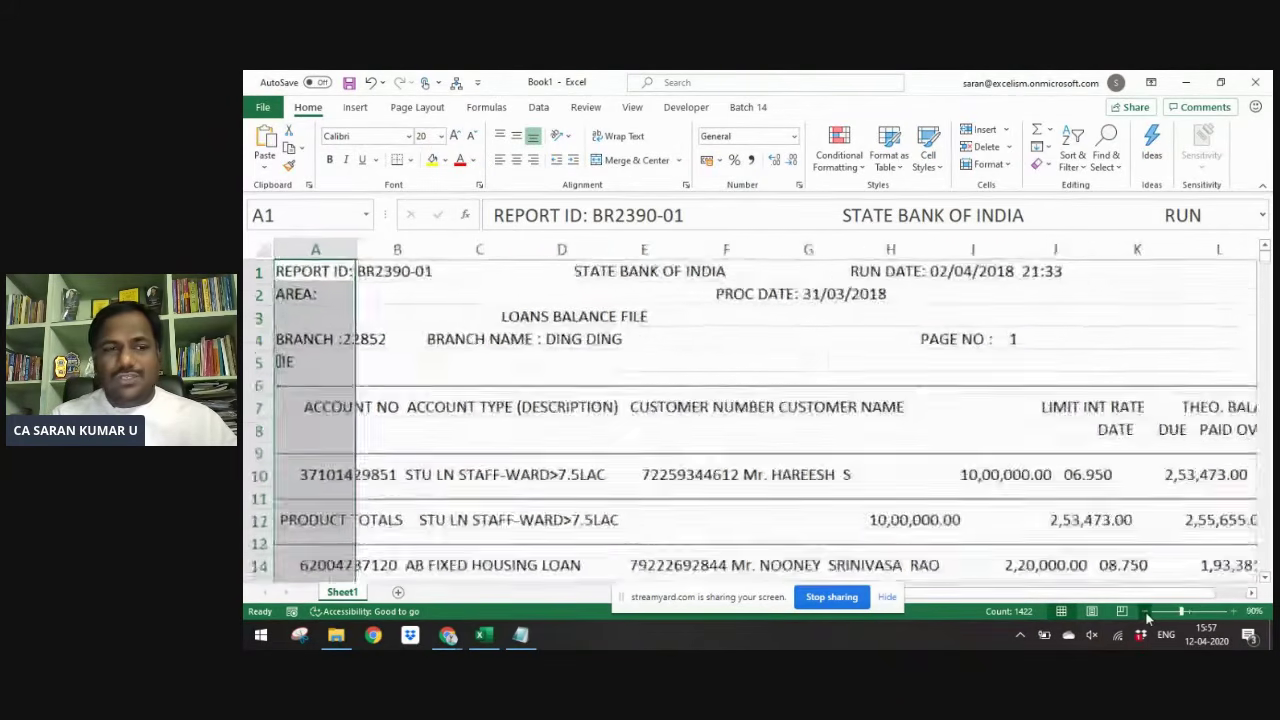
pyautogui.click(1147, 612)
pyautogui.click(1147, 612)
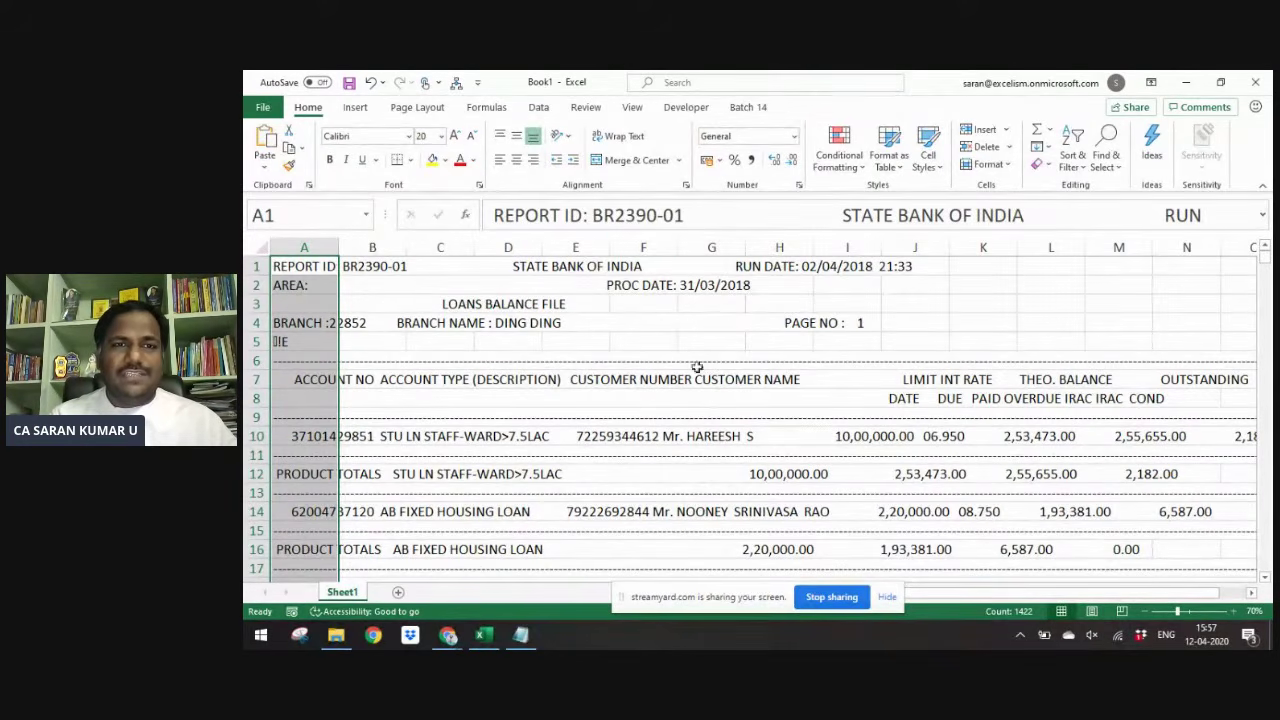
pyautogui.click(539, 108)
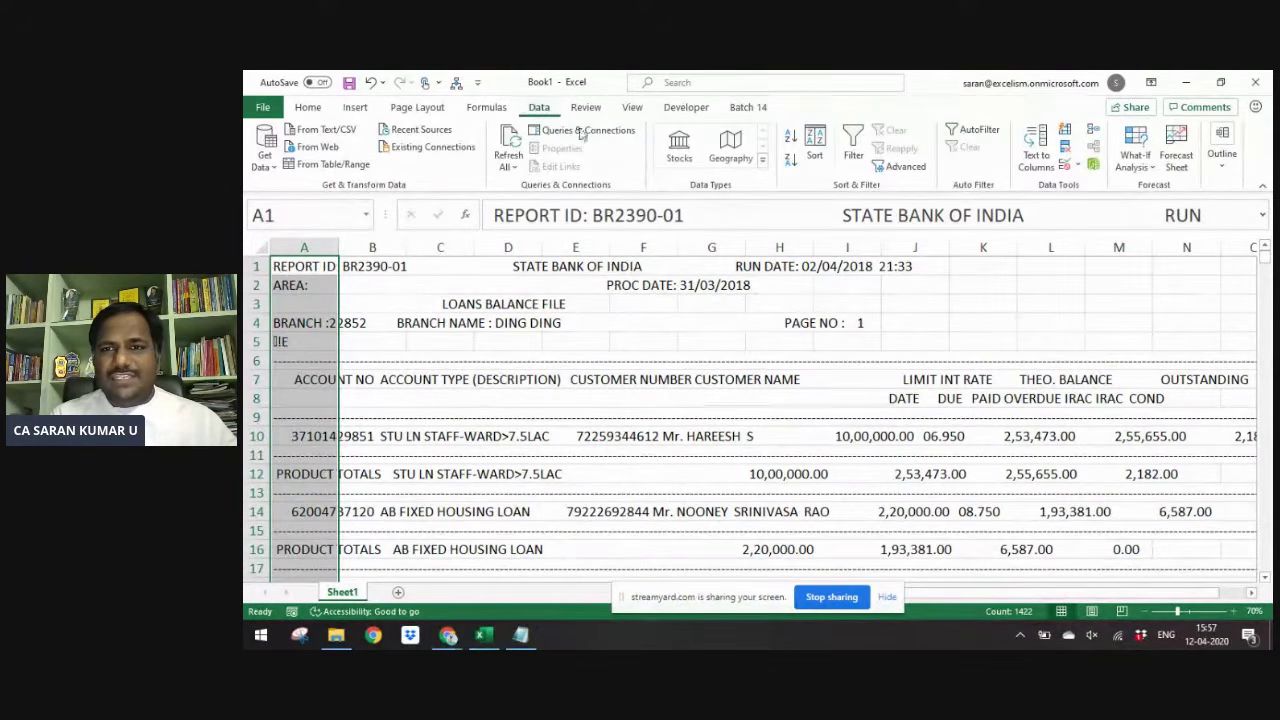
pyautogui.click(1037, 160)
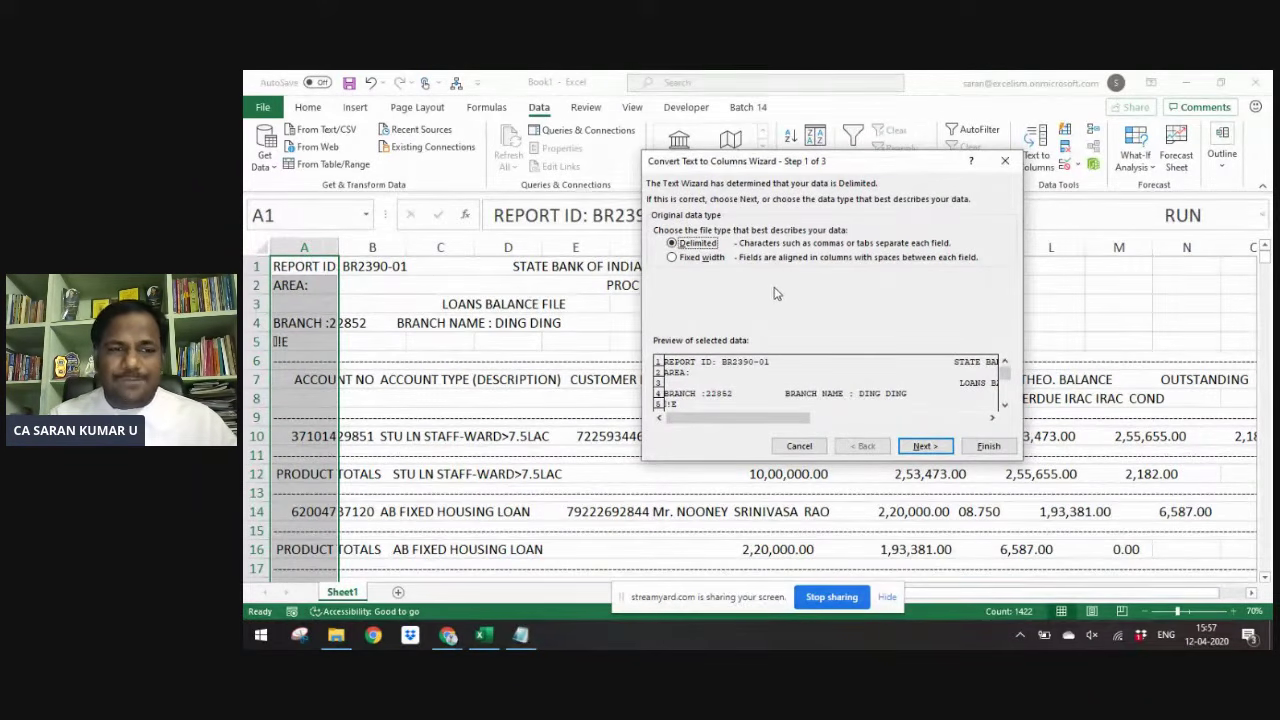
pyautogui.click(690, 258)
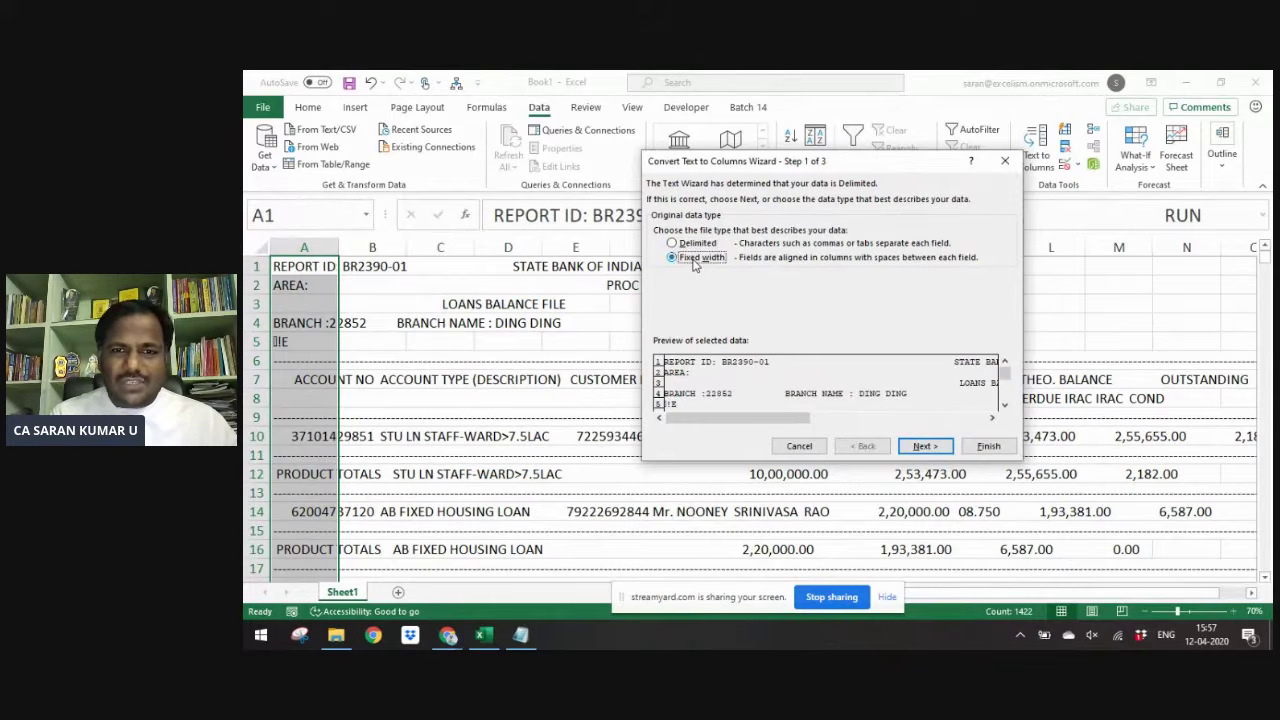
pyautogui.click(926, 448)
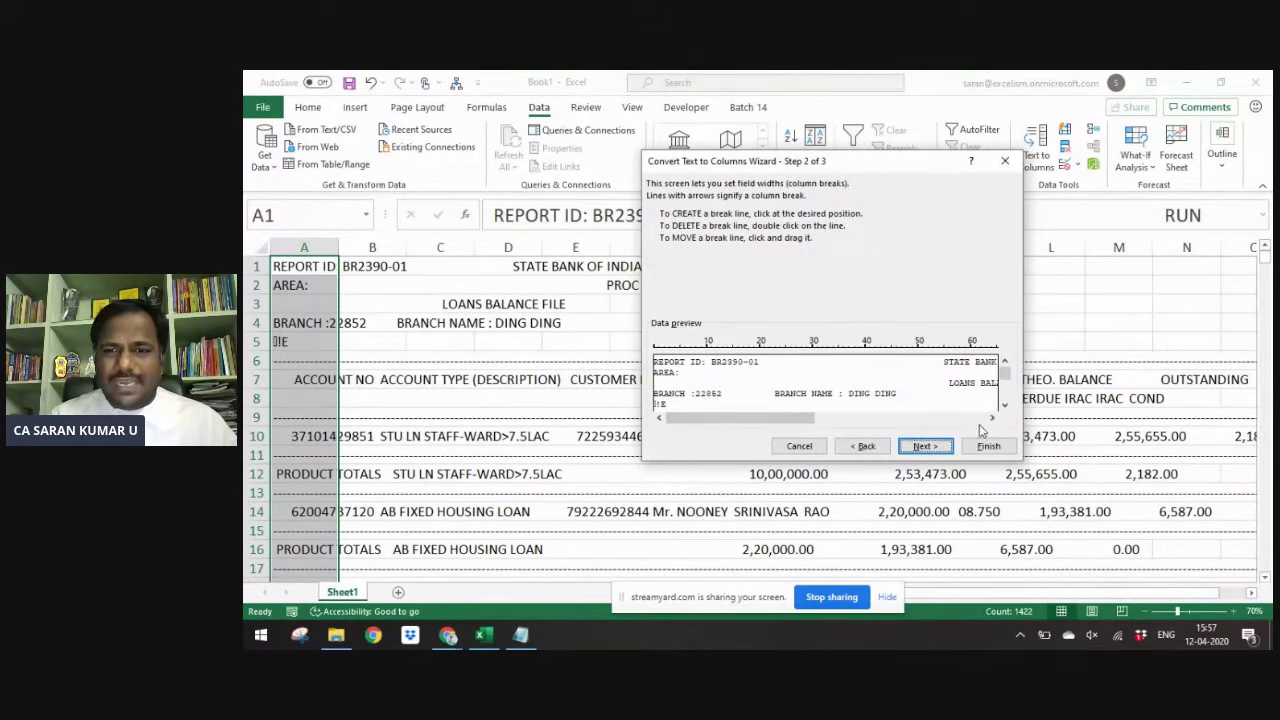
# - Add column breaks between ACCOUNT NO and ACCOUNT TYPE and just before CUSTOMER NUMBER, keeping the full account number in its field
pyautogui.scroll(-4, 1005, 405)
pyautogui.click(1005, 405)
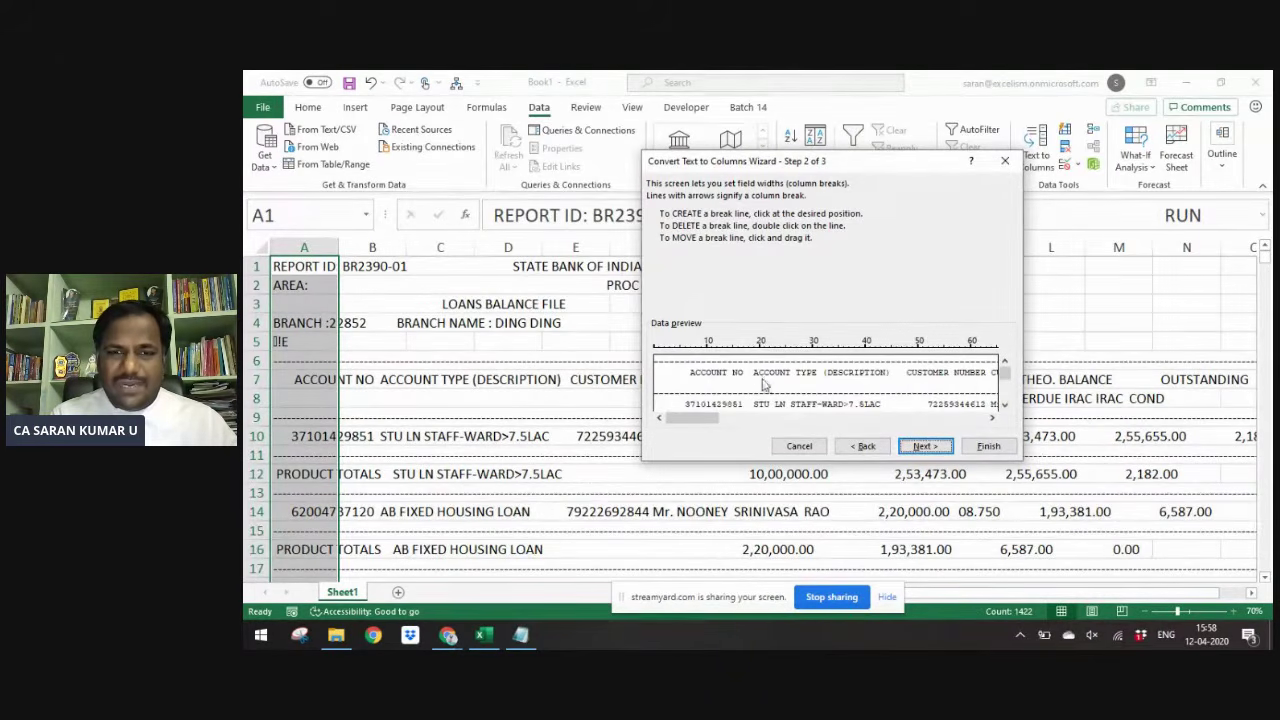
pyautogui.click(744, 405)
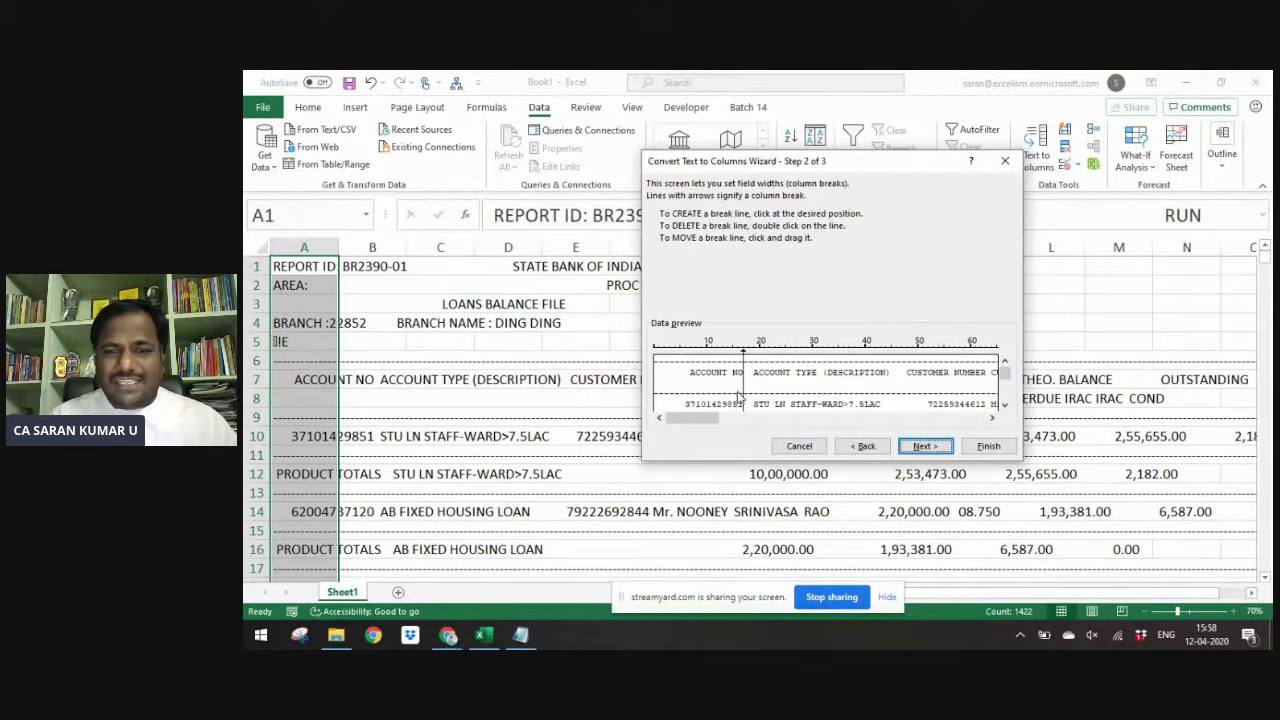
pyautogui.moveTo(743, 396); pyautogui.dragTo(748, 398)
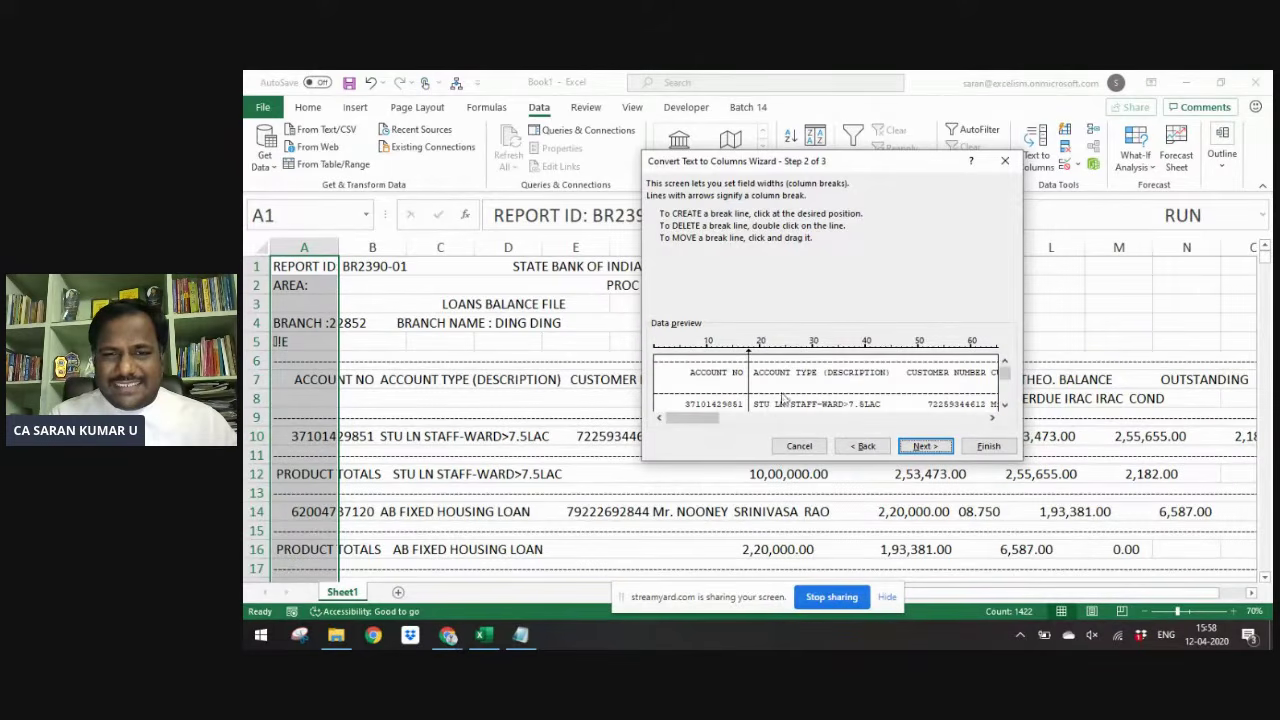
pyautogui.click(907, 408)
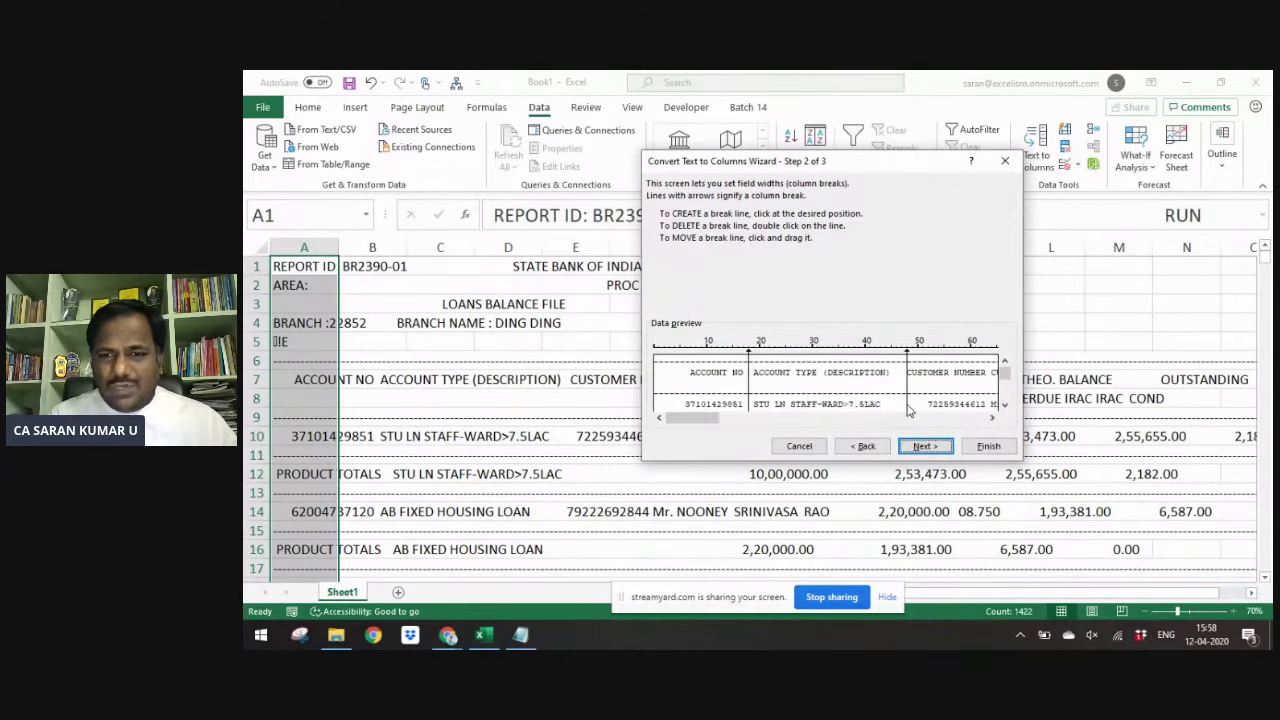
# - Add a column break between the CUSTOMER NUMBER and CUSTOMER NAME fields
pyautogui.click(992, 418)
pyautogui.click(992, 418)
pyautogui.click(992, 418)
pyautogui.click(992, 418)
pyautogui.click(992, 418)
pyautogui.click(992, 418)
pyautogui.click(992, 418)
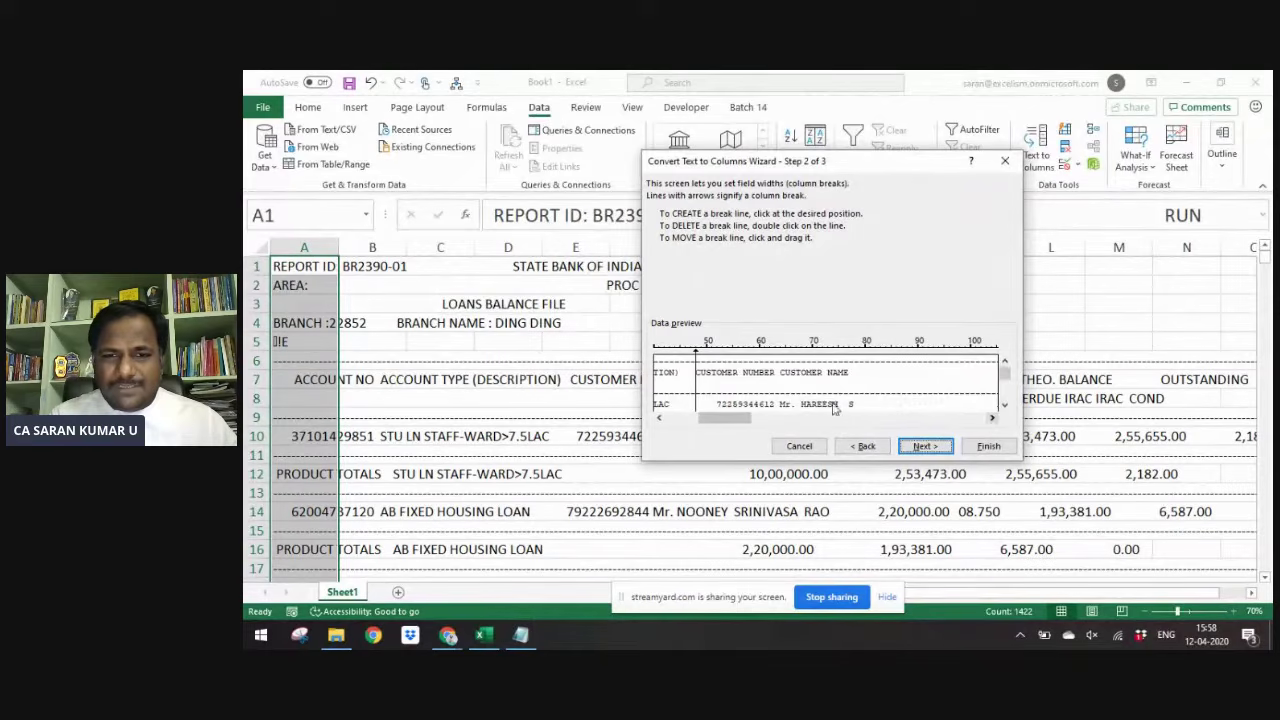
pyautogui.click(775, 408)
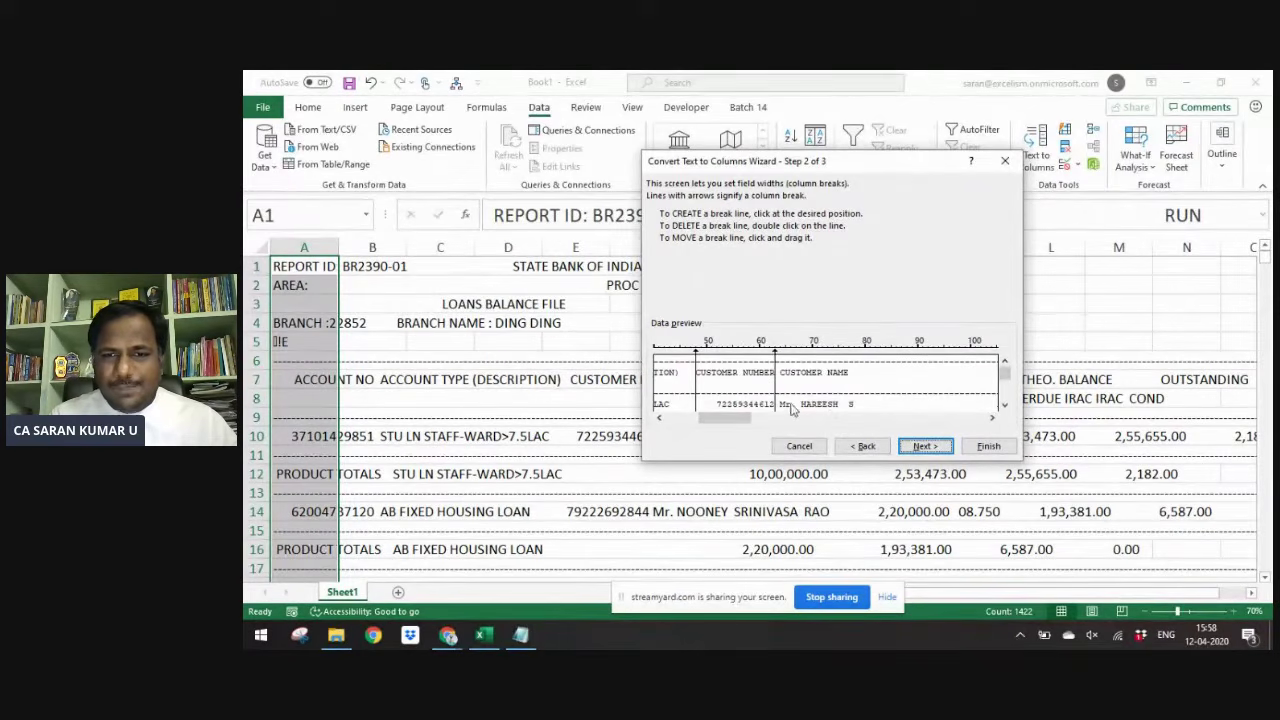
# - Add a column break between CUSTOMER NAME and LIMIT, and another between LIMIT and INT RATE
pyautogui.click(992, 418)
pyautogui.click(992, 418)
pyautogui.click(992, 418)
pyautogui.click(992, 418)
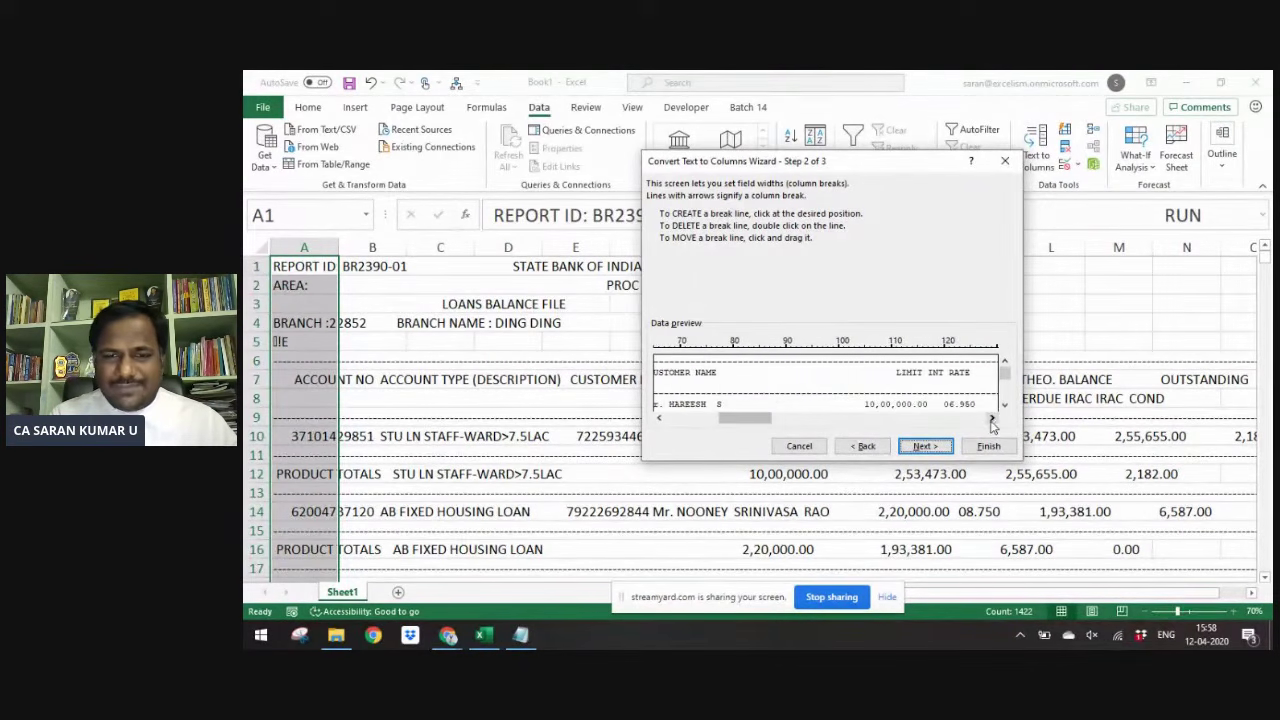
pyautogui.click(824, 410)
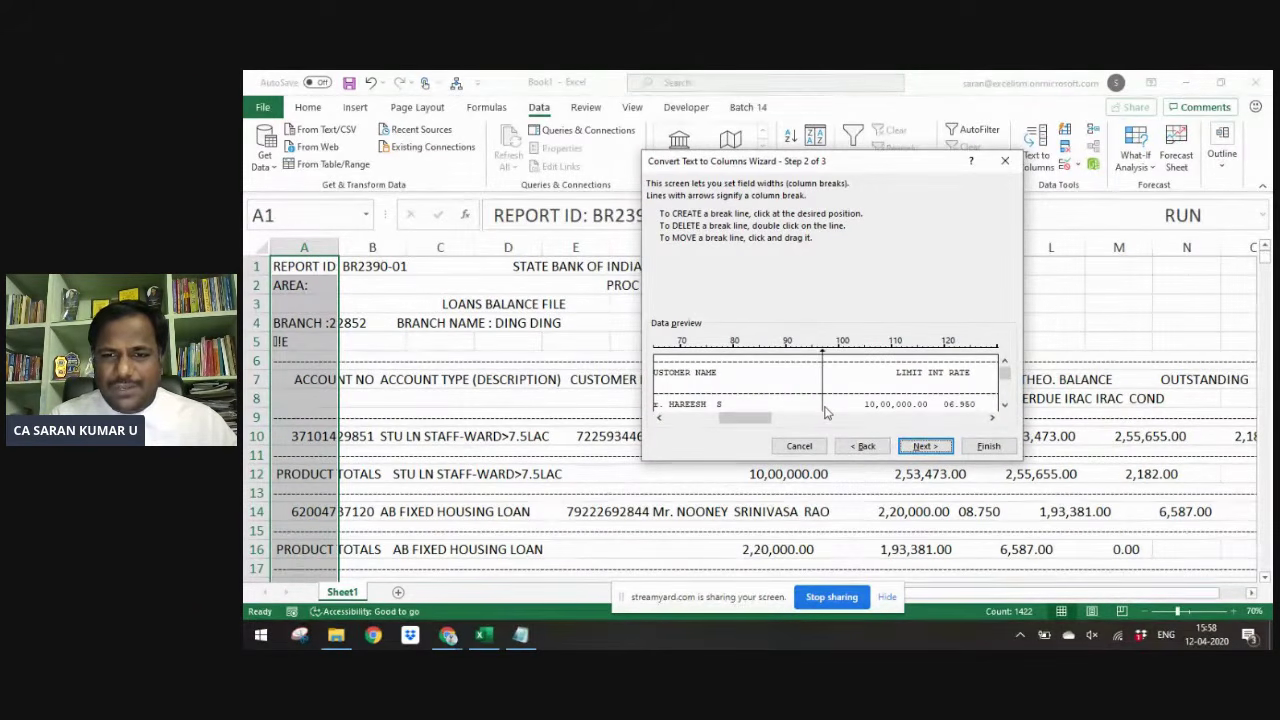
pyautogui.moveTo(934, 410); pyautogui.dragTo(928, 410)
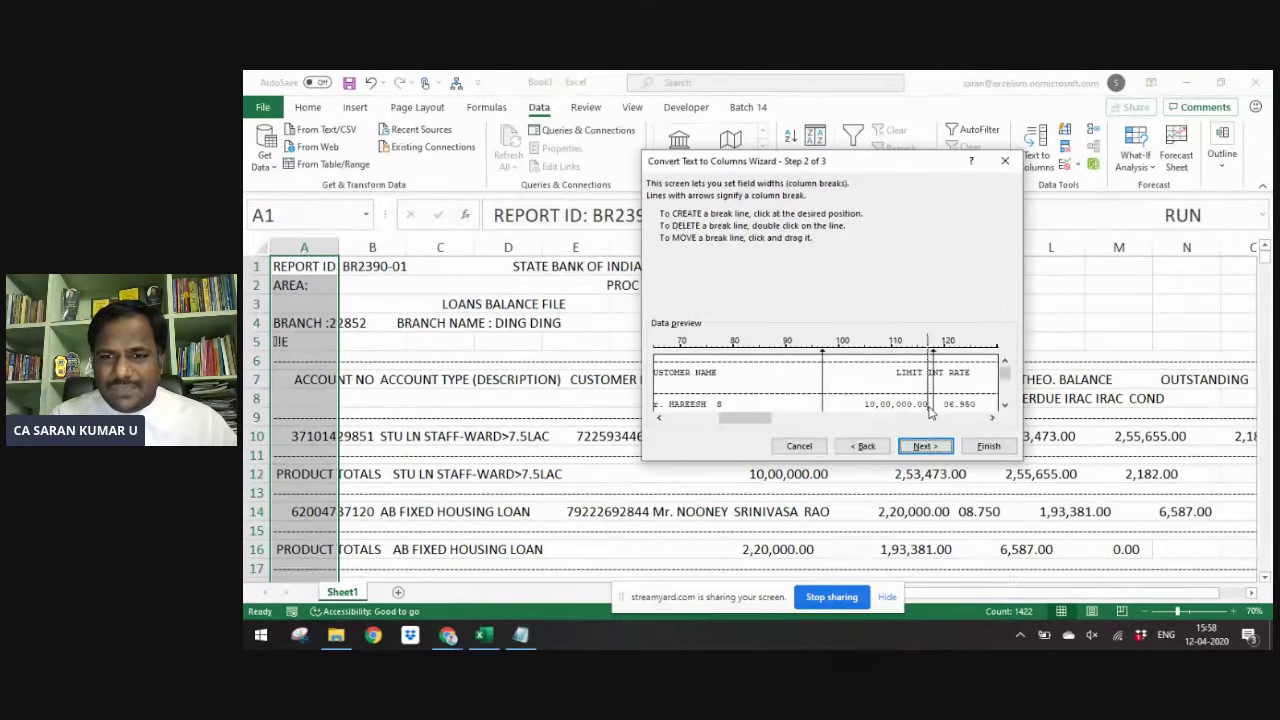
# - Add column breaks after the INT RATE, THEO. BALANCE and OUTSTANDING fields
pyautogui.click(992, 418)
pyautogui.click(992, 418)
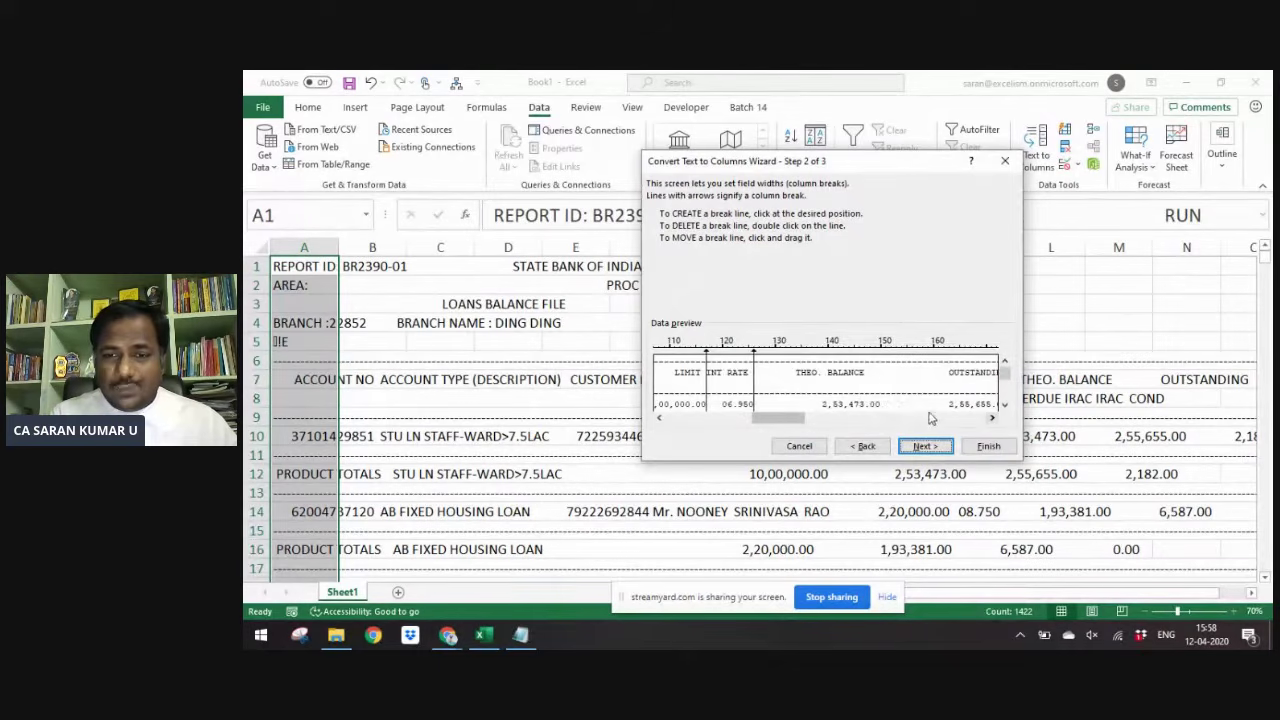
pyautogui.click(992, 418)
pyautogui.click(992, 418)
pyautogui.click(992, 418)
pyautogui.click(992, 418)
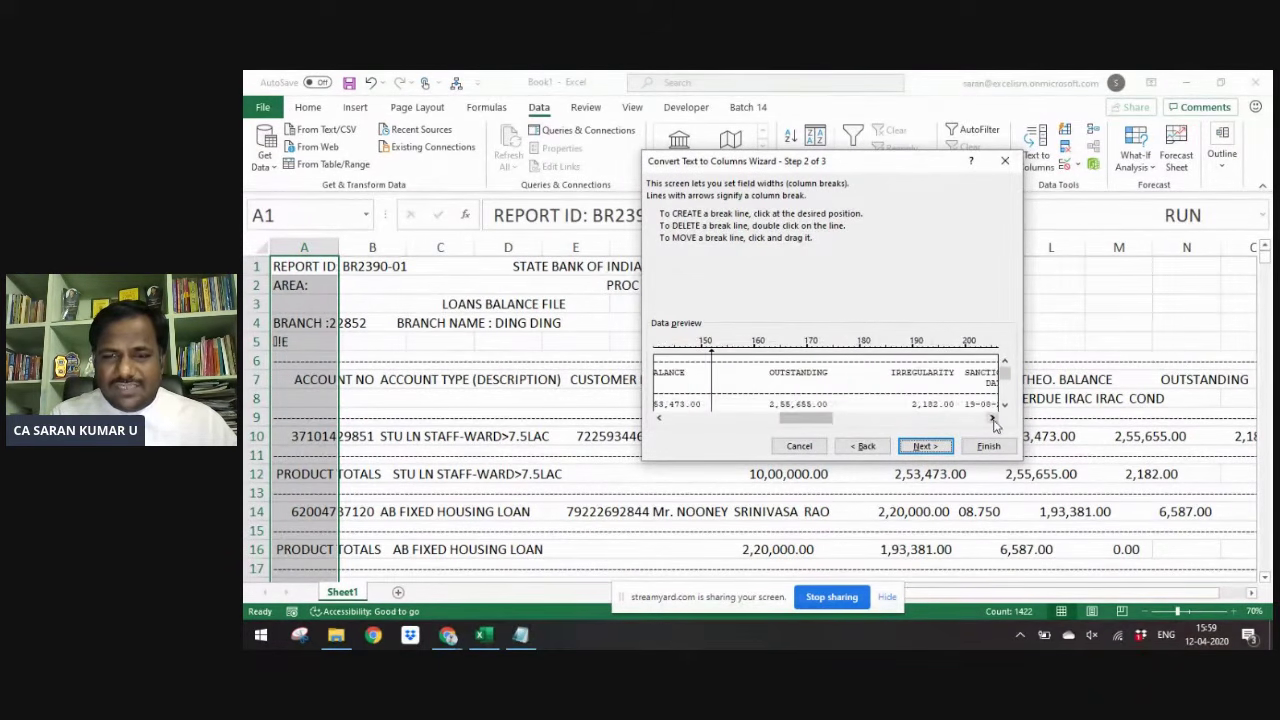
pyautogui.click(834, 404)
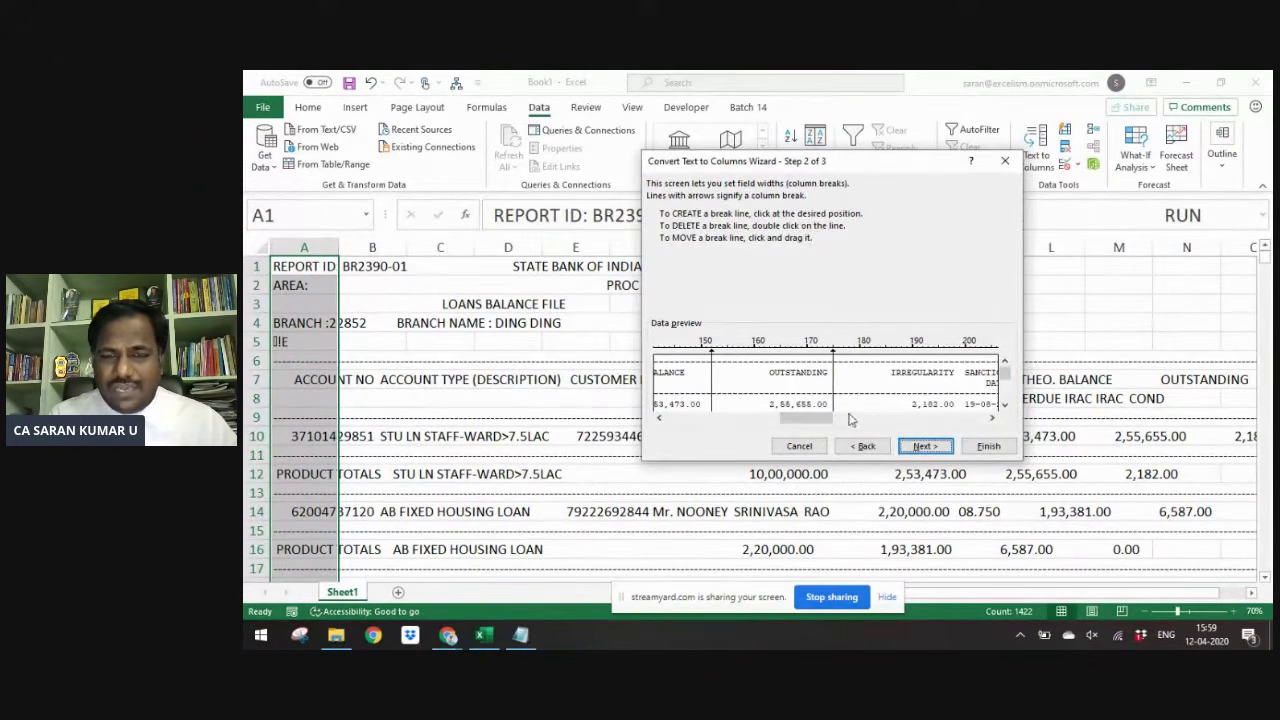
# - Add column breaks after the IRREGULARITY and SANCTION DATE fields
pyautogui.click(992, 418)
pyautogui.click(992, 418)
pyautogui.click(992, 418)
pyautogui.click(992, 418)
pyautogui.click(992, 418)
pyautogui.click(992, 418)
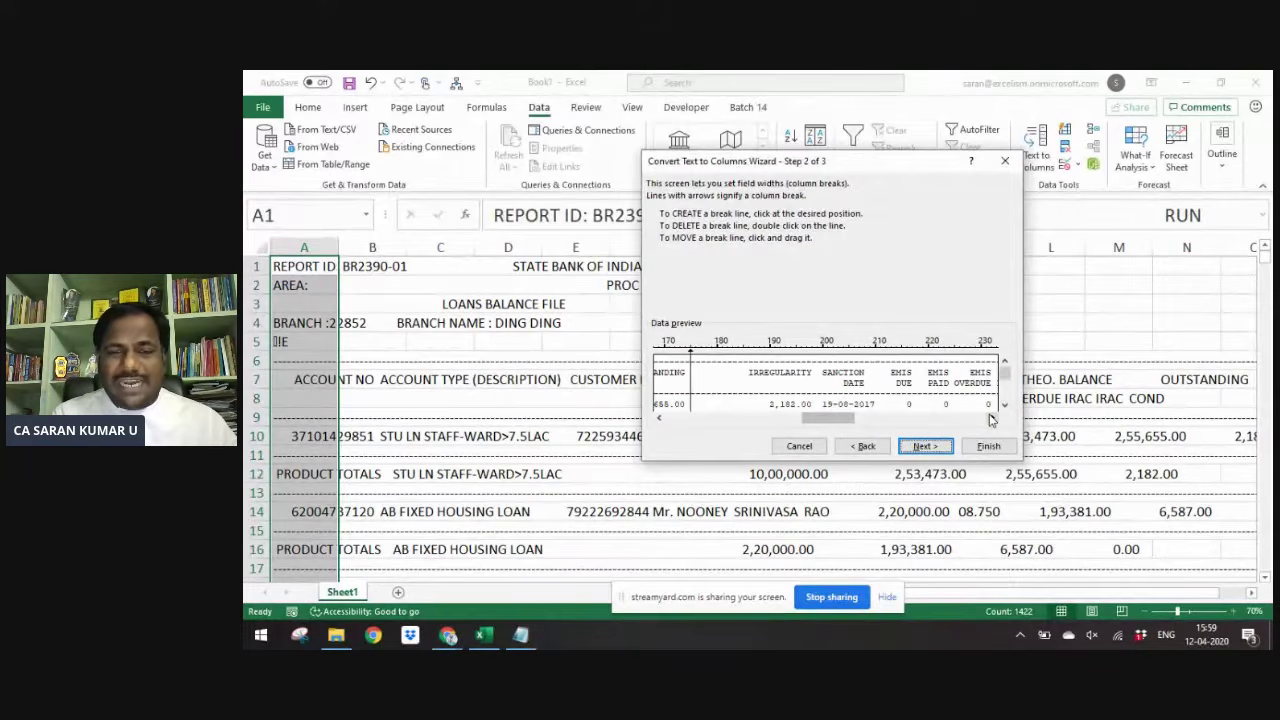
pyautogui.click(817, 408)
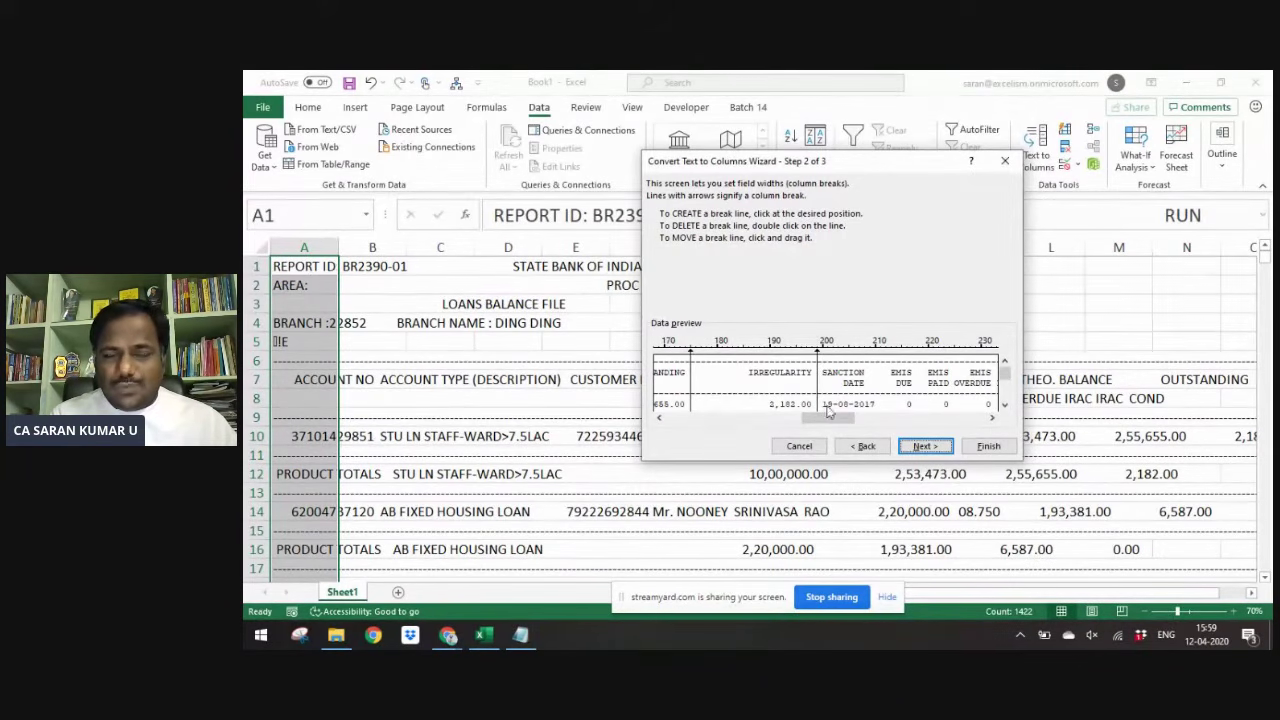
pyautogui.click(885, 404)
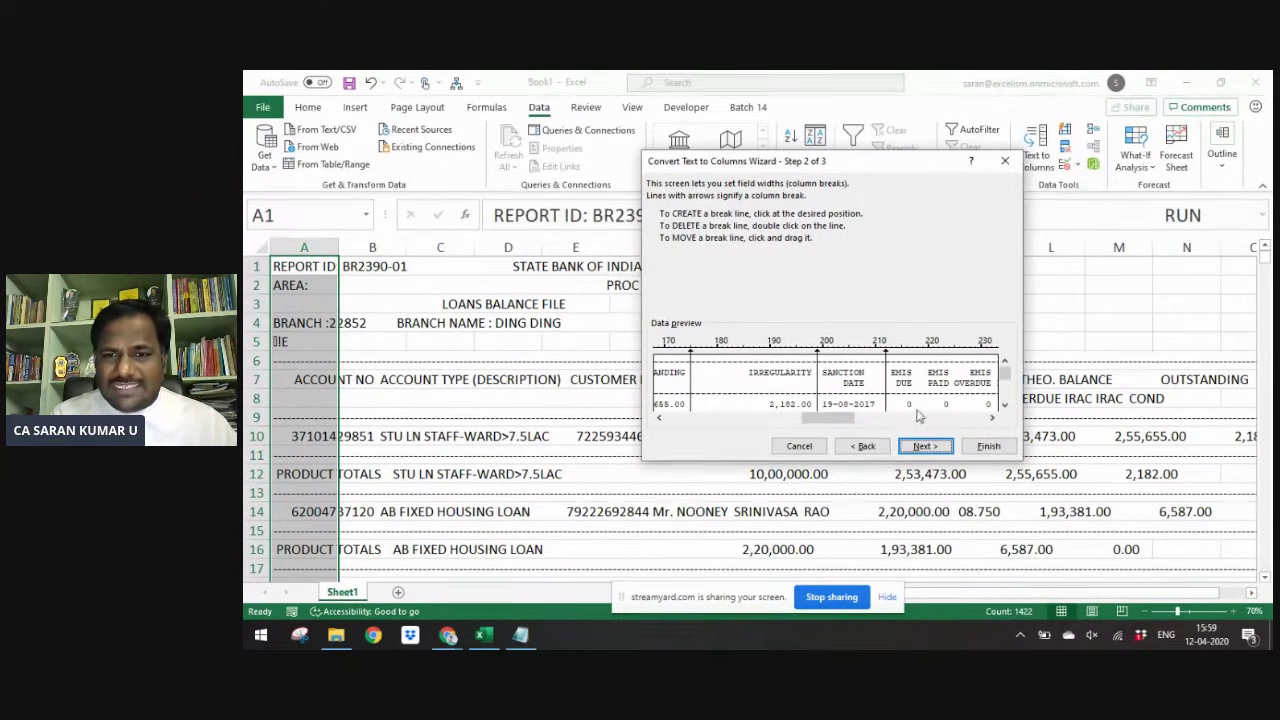
# - Add column breaks after the EMIS DUE, EMIS PAID, EMIS OVERDUE, NEW IRAC and OLD IRAC fields
pyautogui.click(956, 405)
pyautogui.click(994, 419)
pyautogui.click(994, 419)
pyautogui.click(994, 419)
pyautogui.click(994, 419)
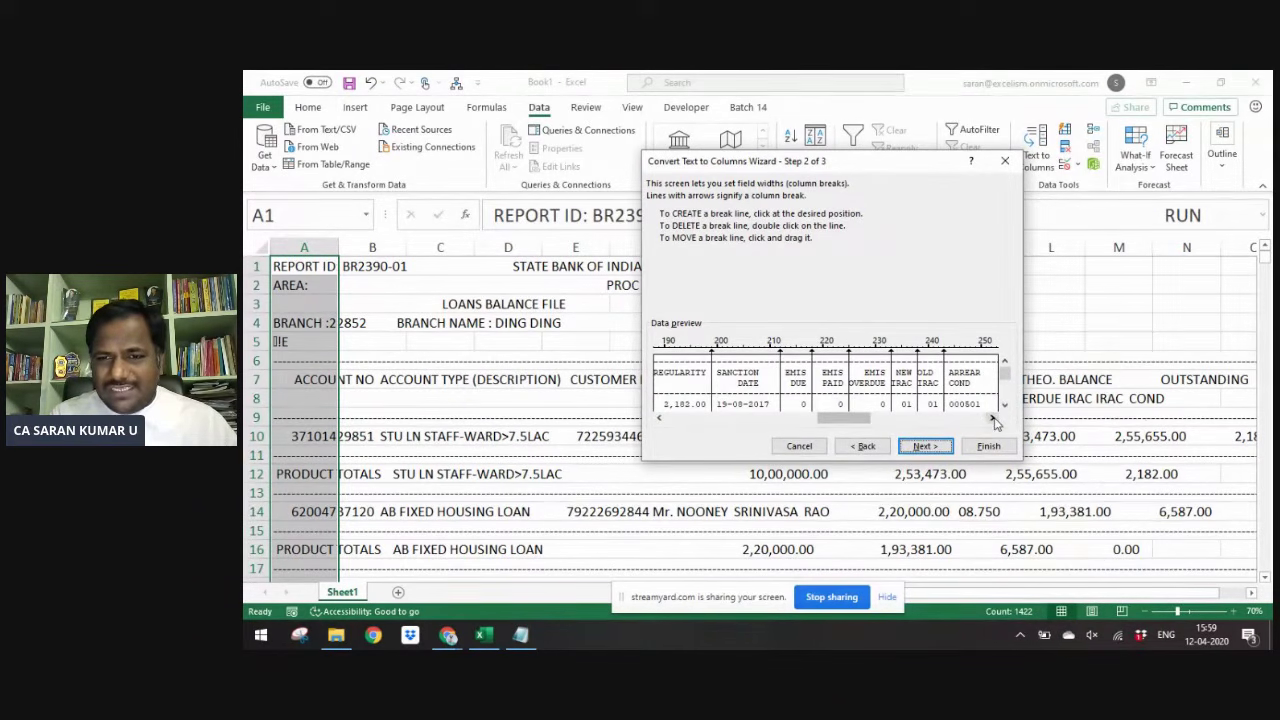
# - Add column breaks after the ARREAR COND, CURRENCY and ACCT-MTAIN-BRCH fields
pyautogui.moveTo(995, 422); pyautogui.dragTo(997, 425)
pyautogui.click(864, 400)
pyautogui.moveTo(992, 423); pyautogui.dragTo(992, 424)
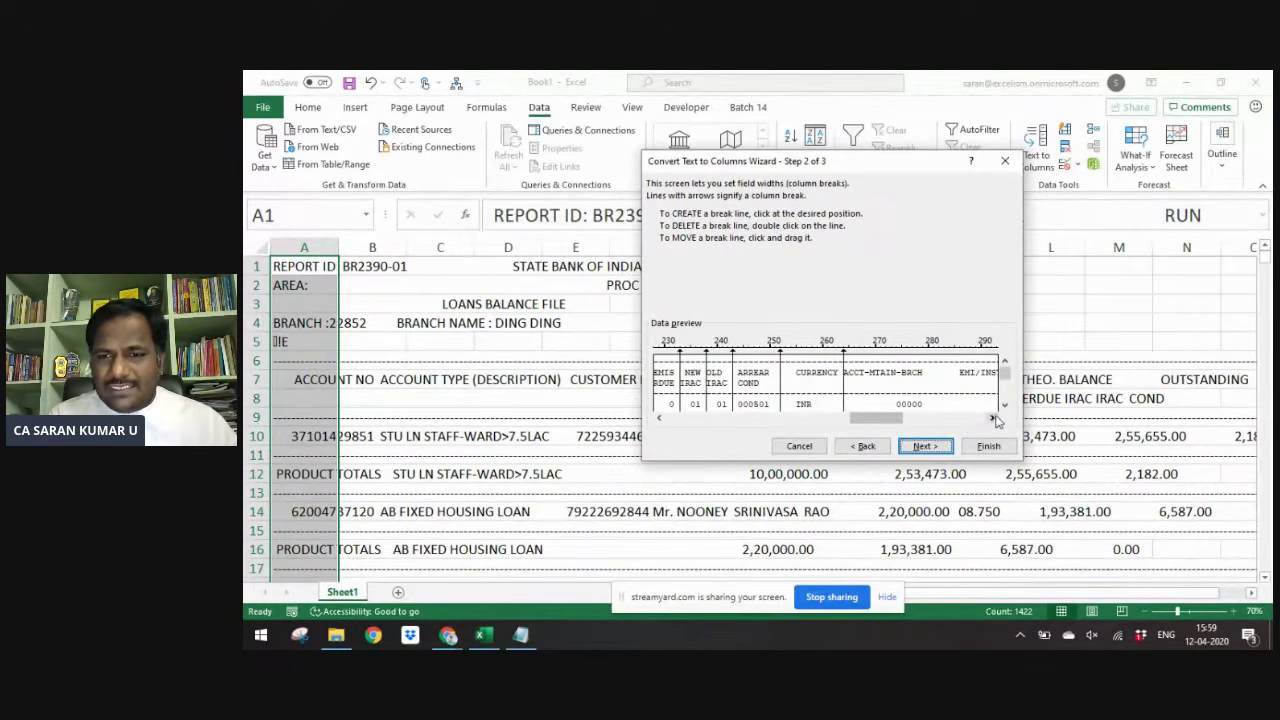
pyautogui.moveTo(992, 420); pyautogui.dragTo(992, 420)
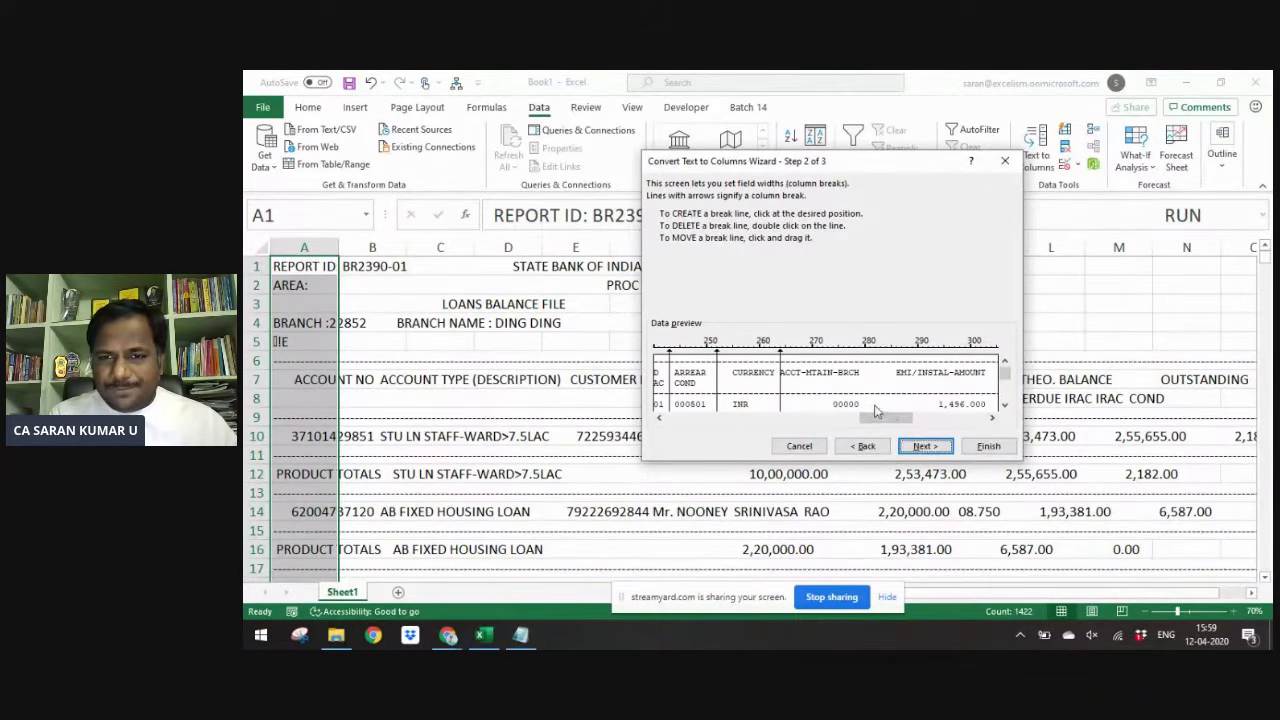
pyautogui.moveTo(993, 419); pyautogui.dragTo(994, 420)
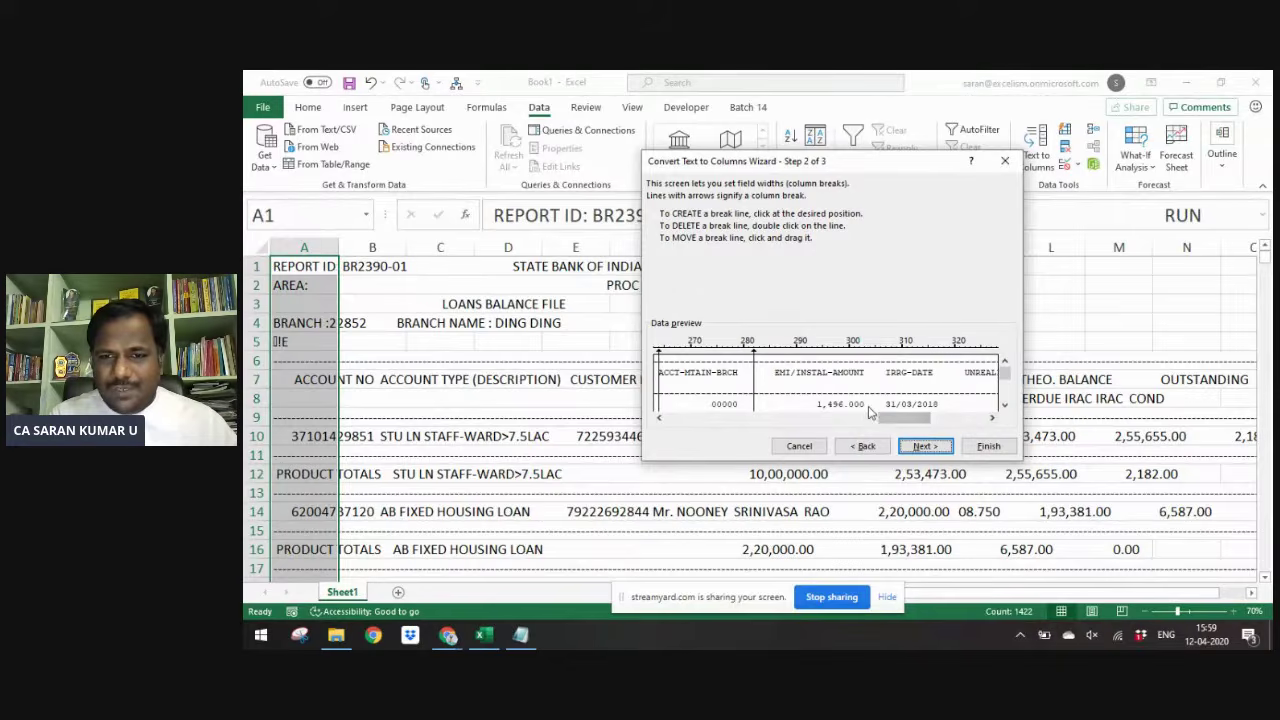
# - Add column breaks after the EMI/INSTAL-AMOUNT, IRRG-DATE, UNREALISED-INT and ACCRU-INT fields
pyautogui.click(870, 412)
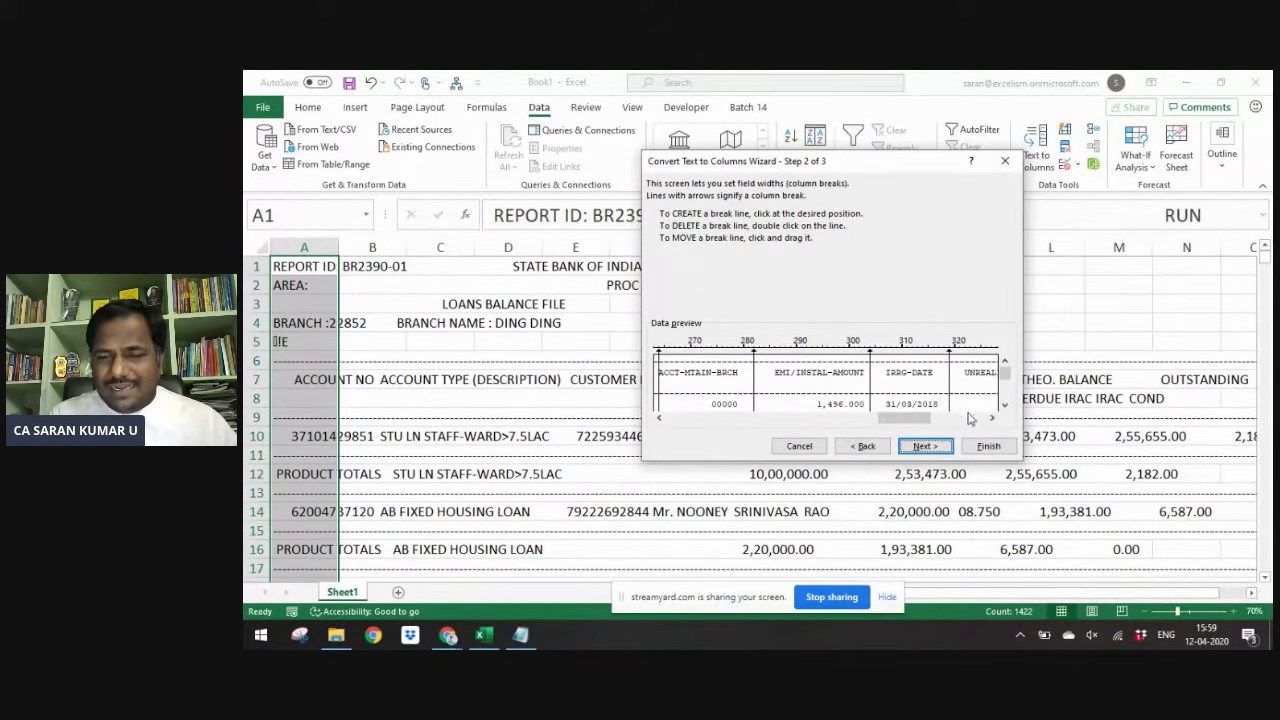
pyautogui.moveTo(993, 420); pyautogui.dragTo(993, 420)
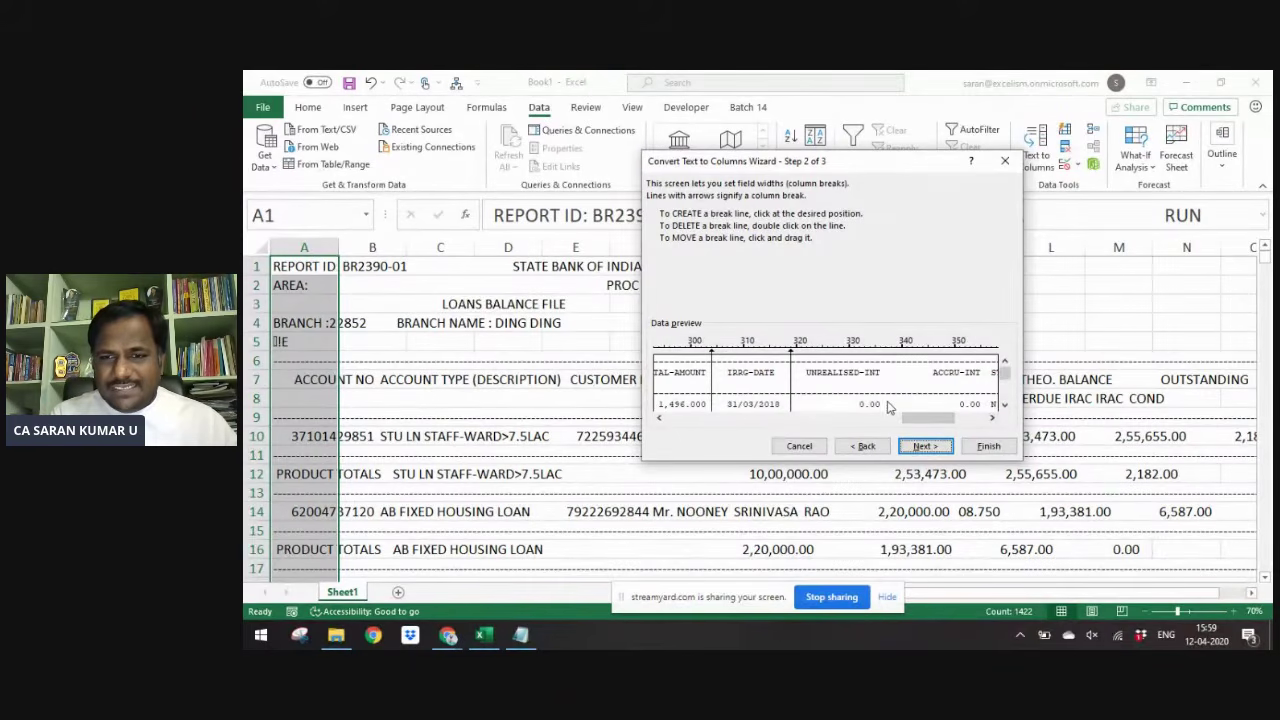
pyautogui.moveTo(910, 418); pyautogui.dragTo(942, 418)
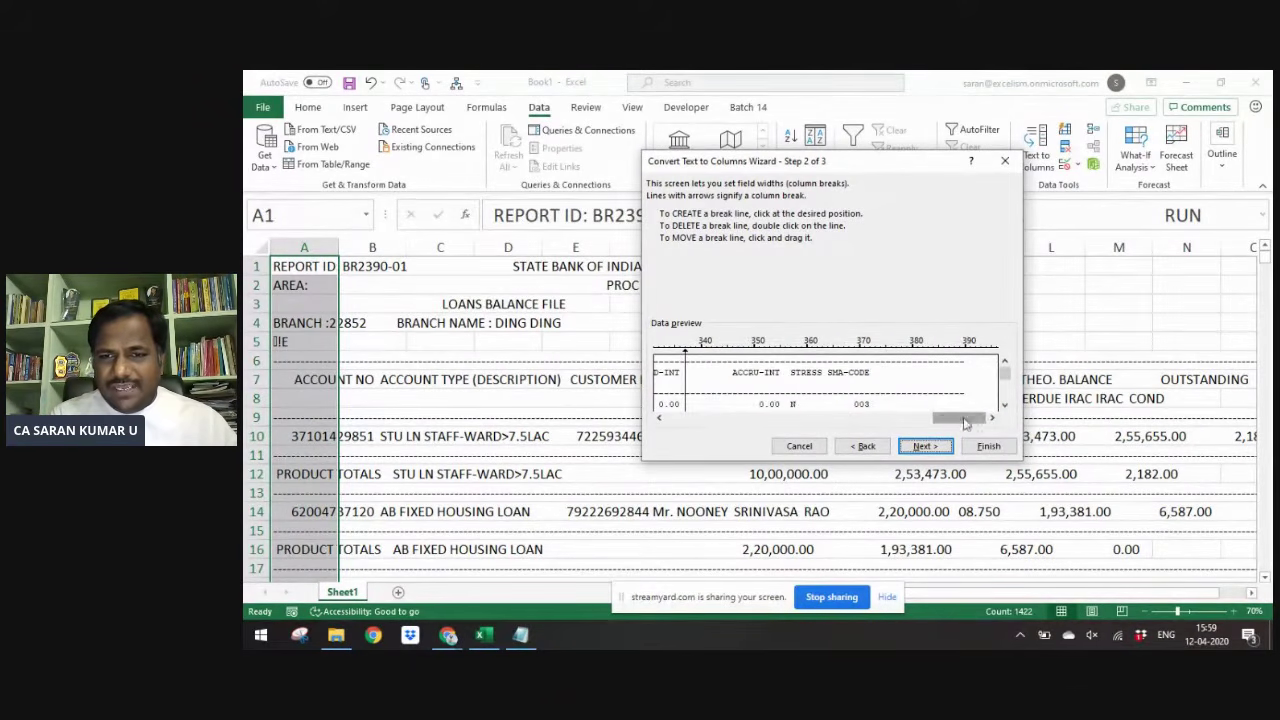
pyautogui.click(781, 408)
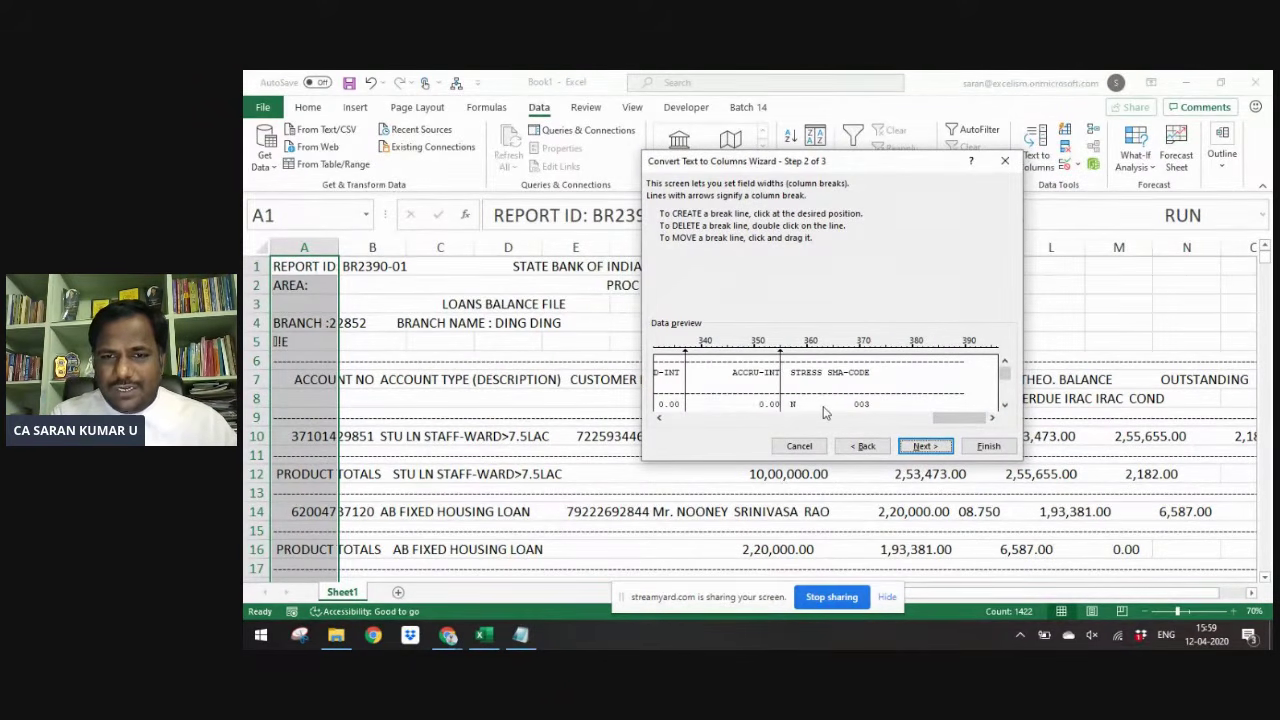
# - Add column breaks after the STRESS and SMA-CODE fields and finish the text split with General format at $A$1
pyautogui.click(823, 408)
pyautogui.click(876, 407)
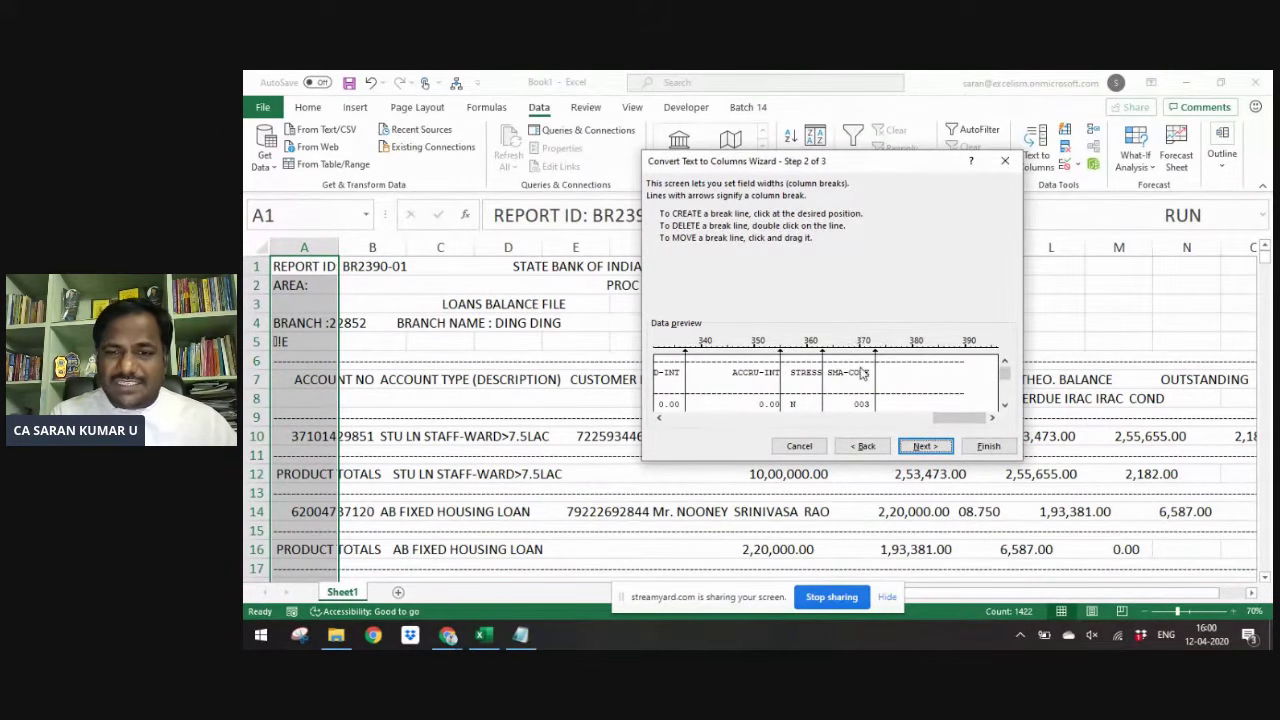
pyautogui.click(920, 446)
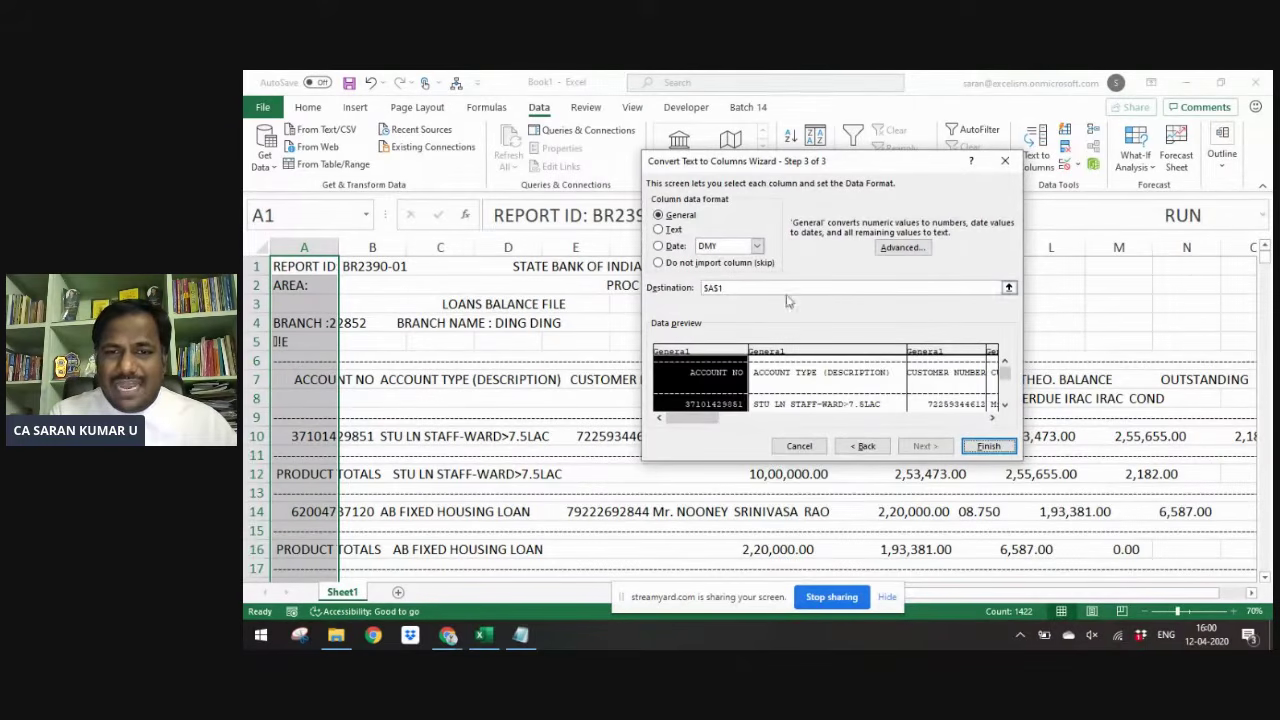
pyautogui.click(988, 446)
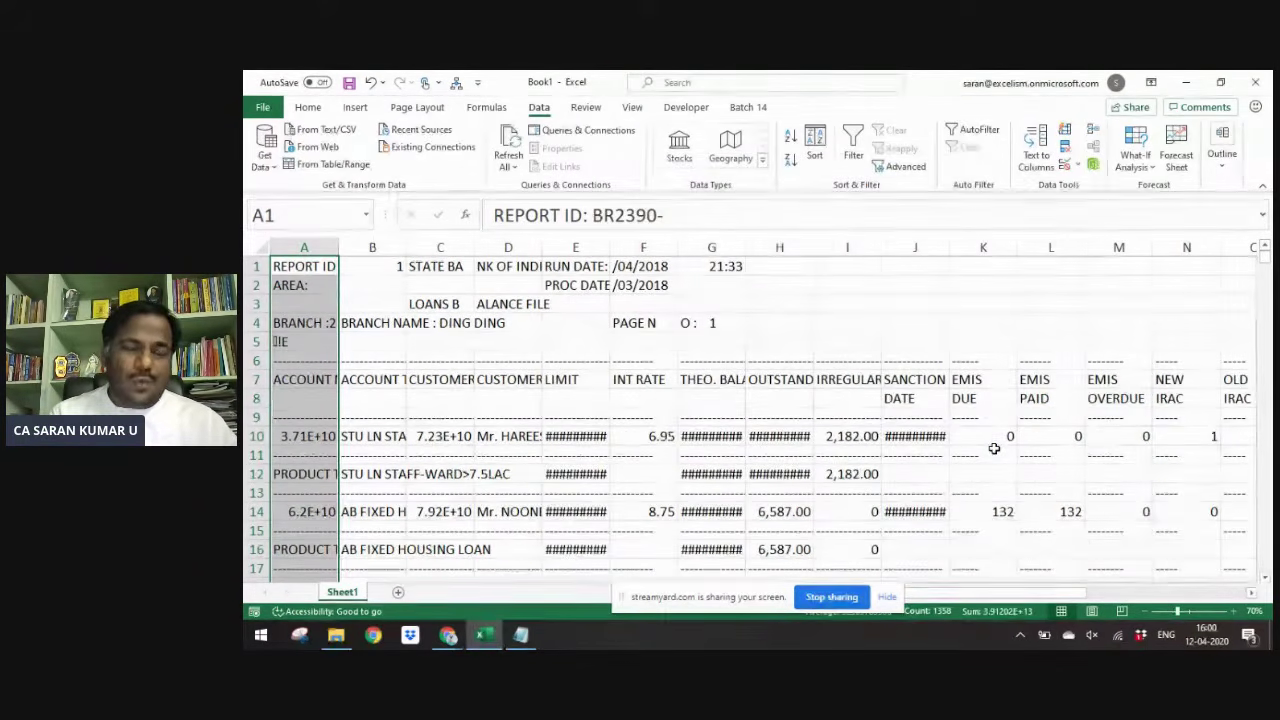
pyautogui.hotkey('ctrl', 'a')
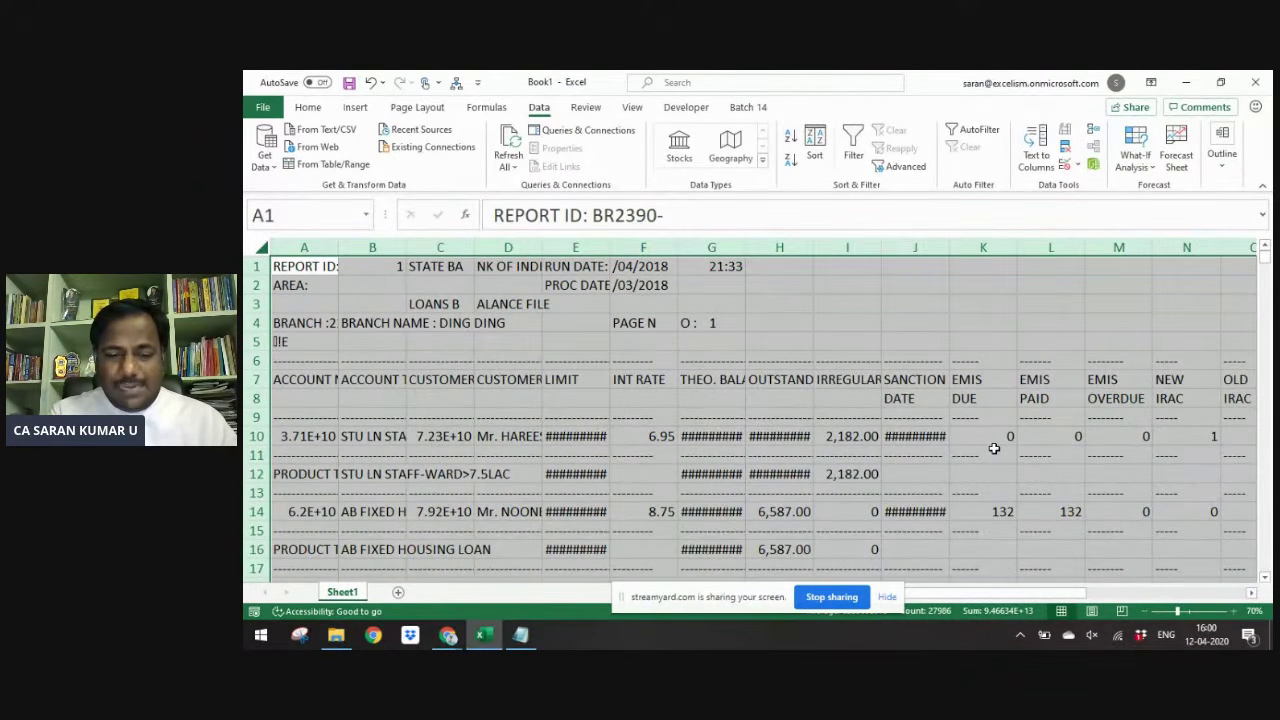
pyautogui.press('Down')
pyautogui.press('Up')
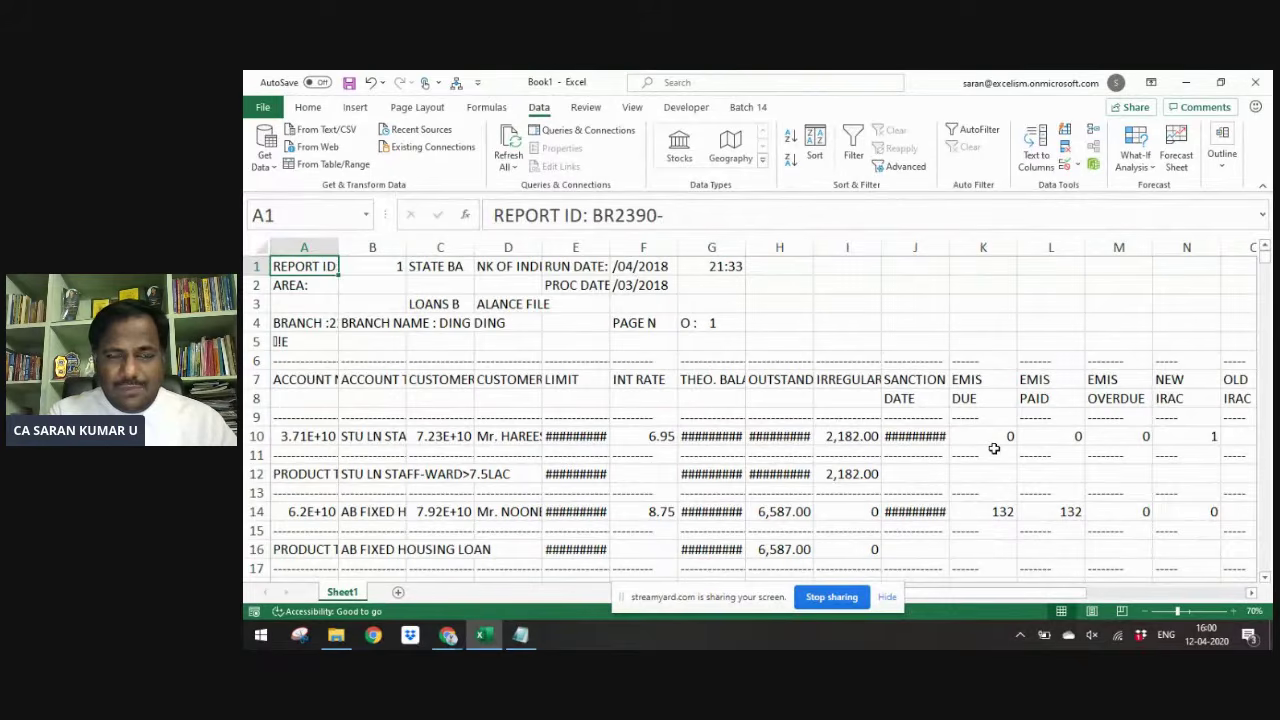
pyautogui.hotkey('shift', 'space')
pyautogui.hotkey('shift', 'Down')
pyautogui.hotkey('shift', 'Down')
pyautogui.hotkey('shift', 'Down')
pyautogui.hotkey('shift', 'Down')
pyautogui.hotkey('shift', 'Down')
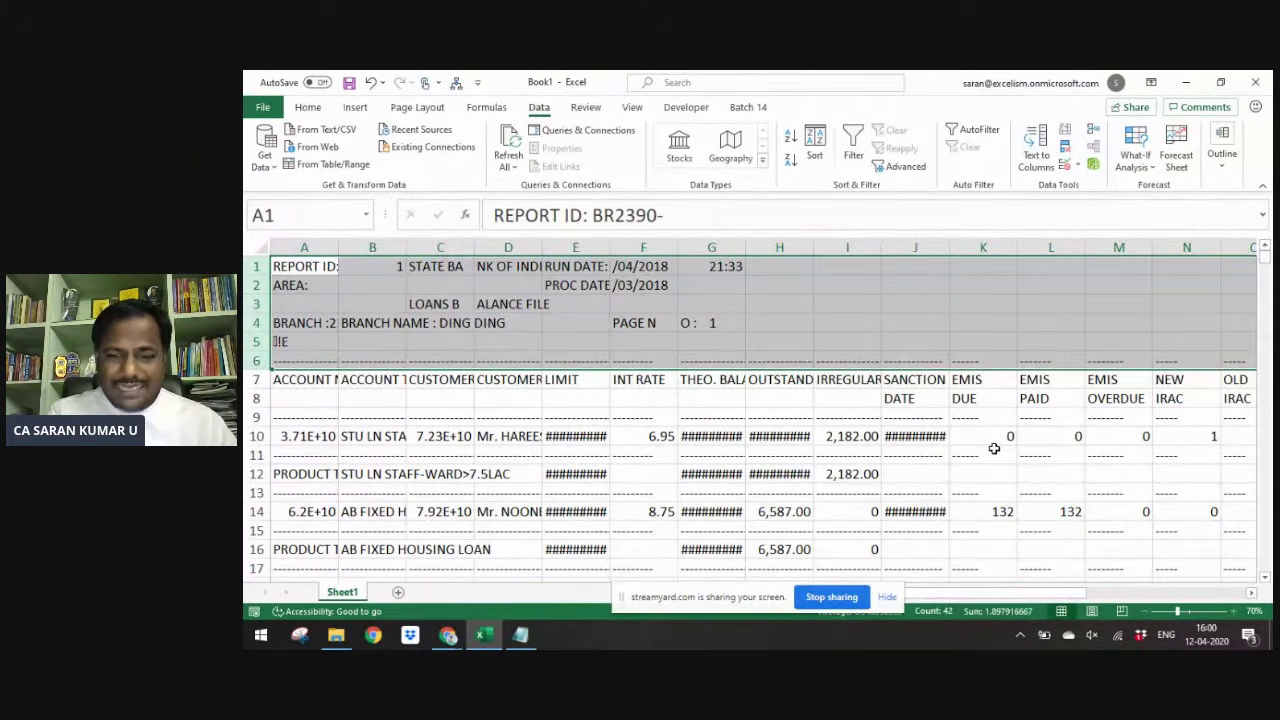
pyautogui.press('Up')
# - Delete the first six rows so the sheet starts with the ACCOUNT NO header row
pyautogui.hotkey('shift', 'space')
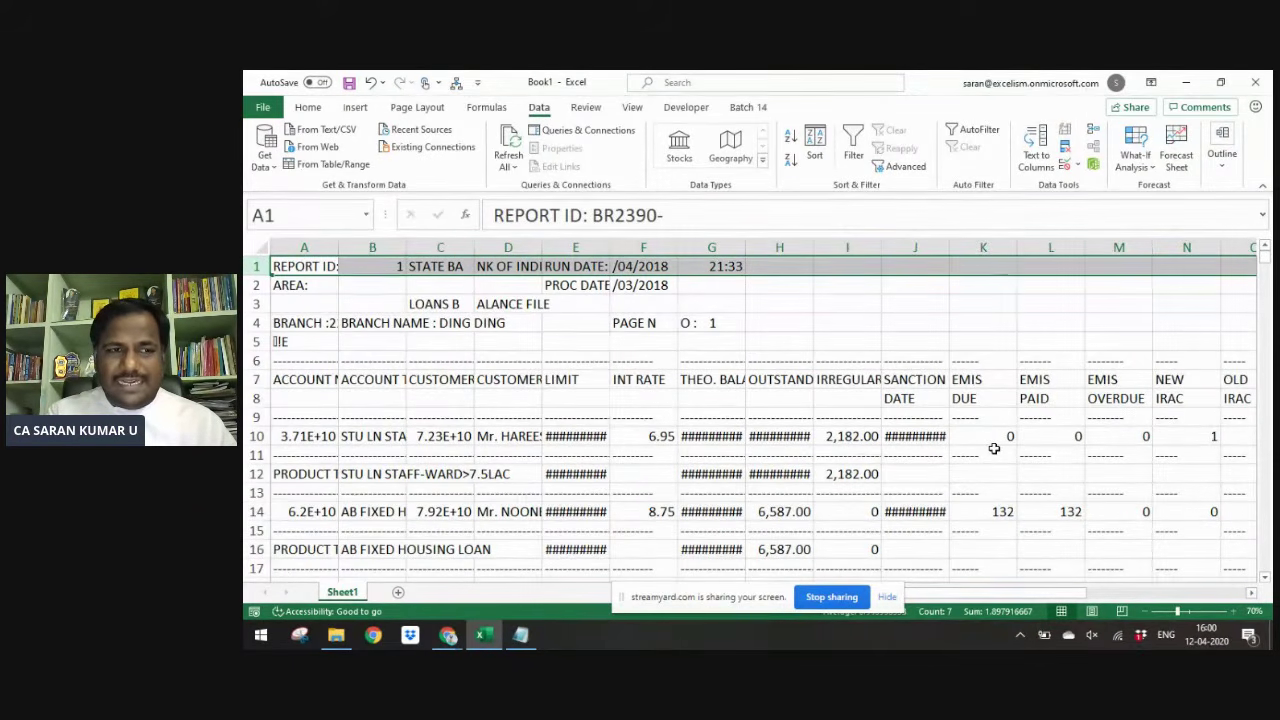
pyautogui.hotkey('shift', 'Down')
pyautogui.hotkey('shift', 'Down')
pyautogui.hotkey('shift', 'Down')
pyautogui.hotkey('shift', 'Down')
pyautogui.hotkey('shift', 'Down')
pyautogui.hotkey('ctrl', '-')
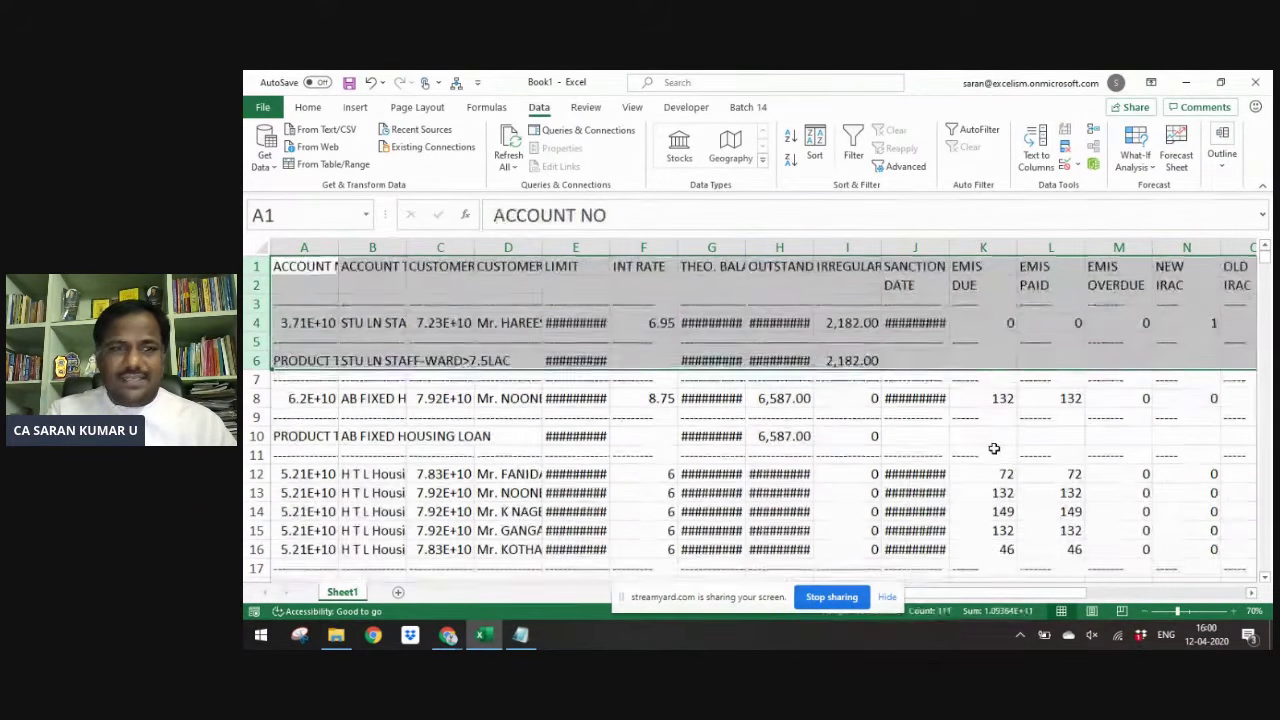
pyautogui.hotkey('ctrl', 'Home')
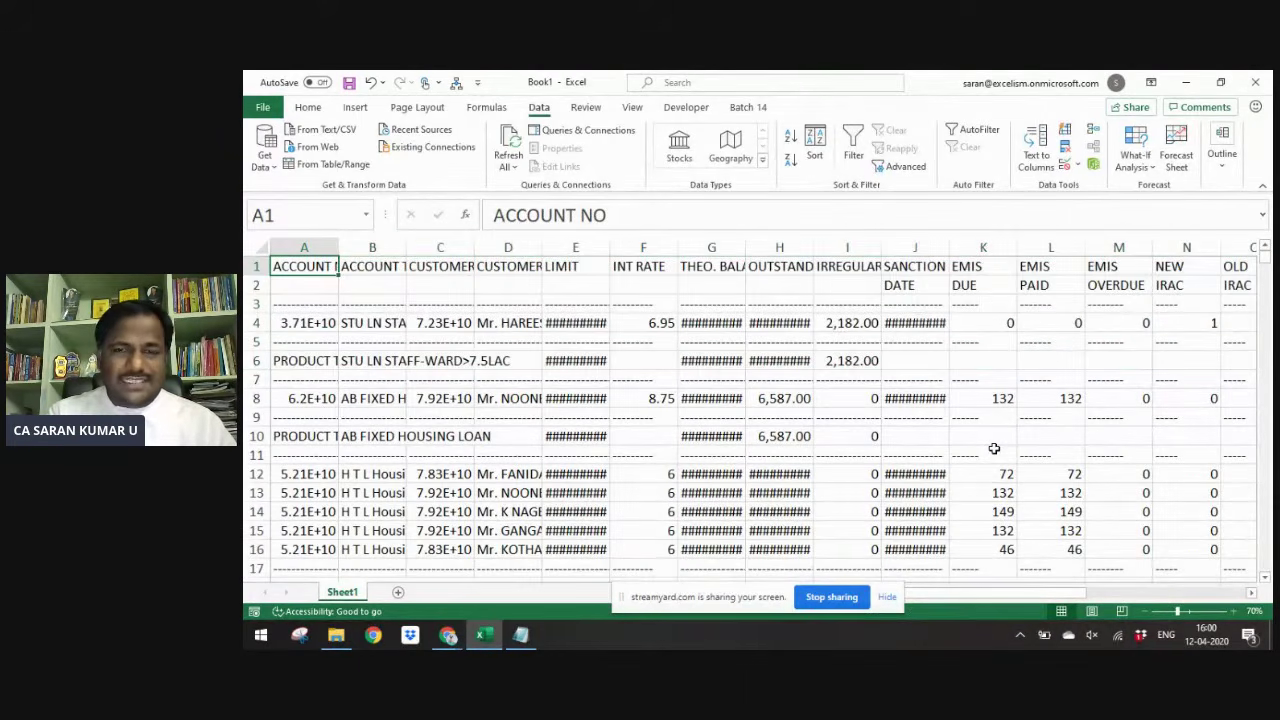
# - Replace the two-row SANCTION header in J1 with the single title "Sanction Date"
pyautogui.press('Right')
pyautogui.press('Right')
pyautogui.press('Right')
pyautogui.press('Right')
pyautogui.press('Right')
pyautogui.press('Right')
pyautogui.press('Right')
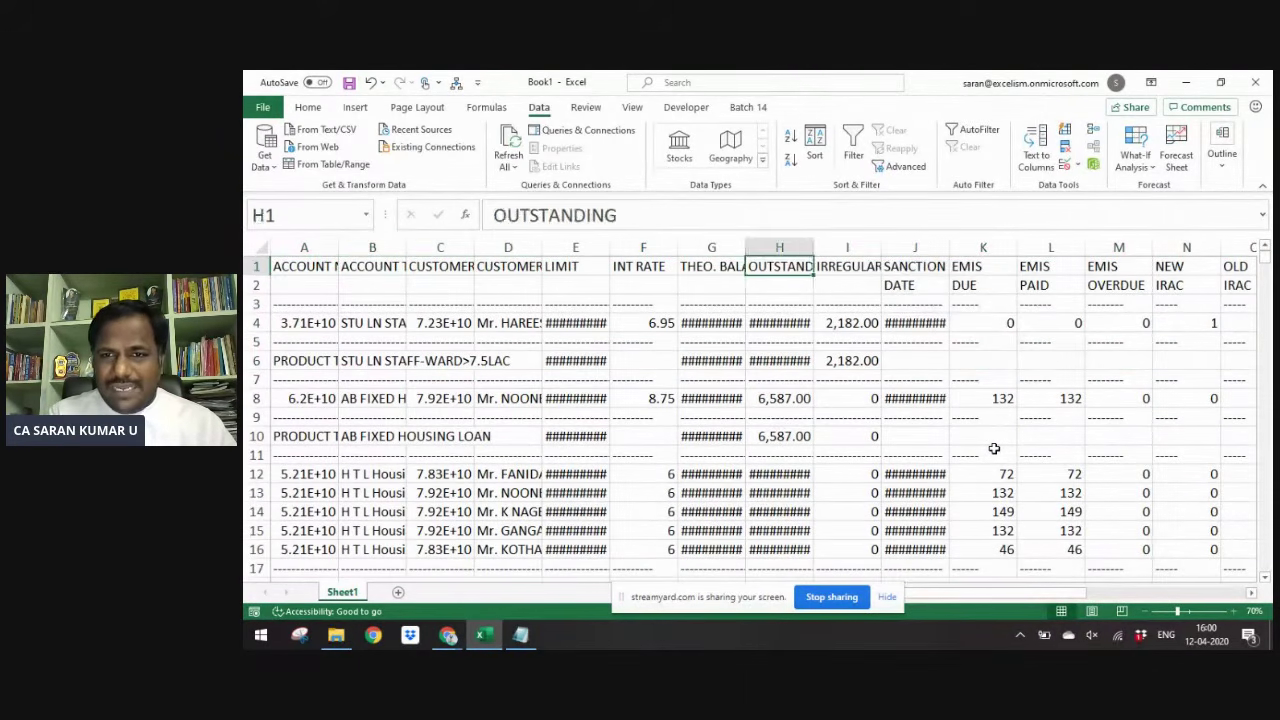
pyautogui.press('Right')
pyautogui.press('Right')
pyautogui.press('Down')
pyautogui.press('Up')
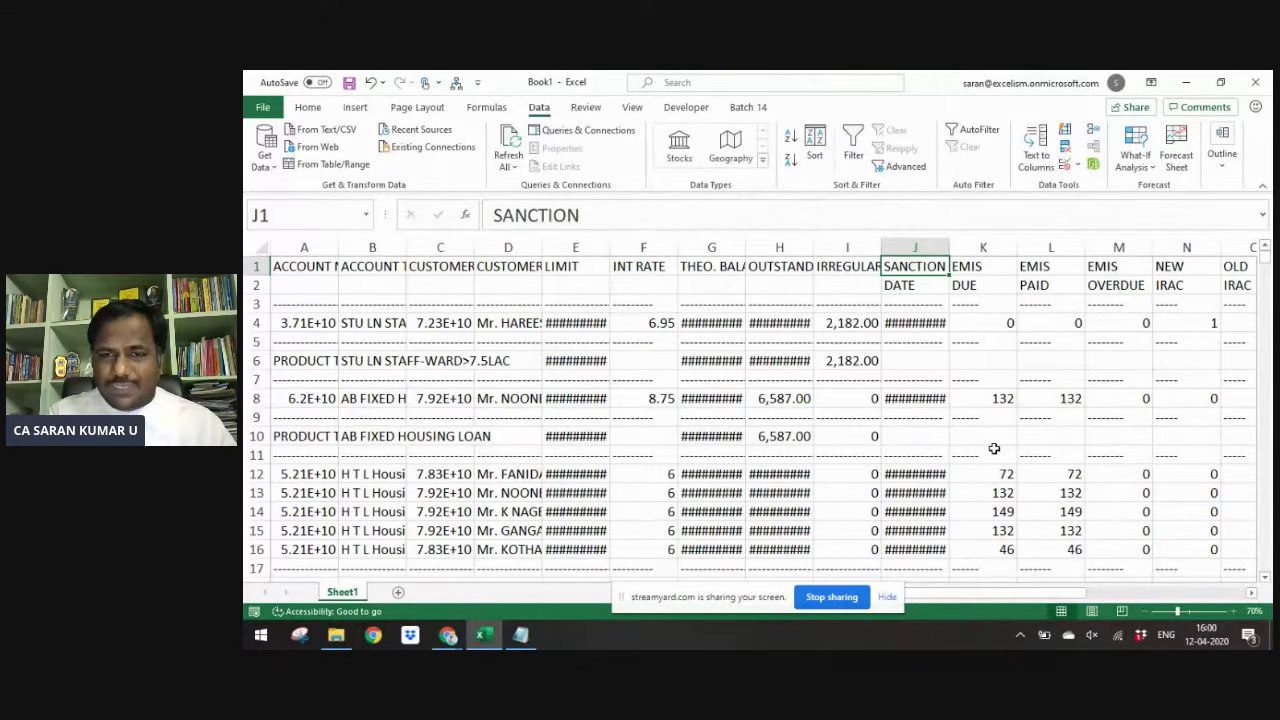
pyautogui.write('Sanction')
pyautogui.press('BackSpace')
pyautogui.press('BackSpace')
pyautogui.write('ion Date')
pyautogui.press('Tab')
# - Rename the headers in K1 and L1 to "EMIS Due" and "EMIS Paid"
pyautogui.write('Emi')
pyautogui.press('BackSpace')
pyautogui.press('BackSpace')
pyautogui.write('MIS Due')
pyautogui.press('Tab')
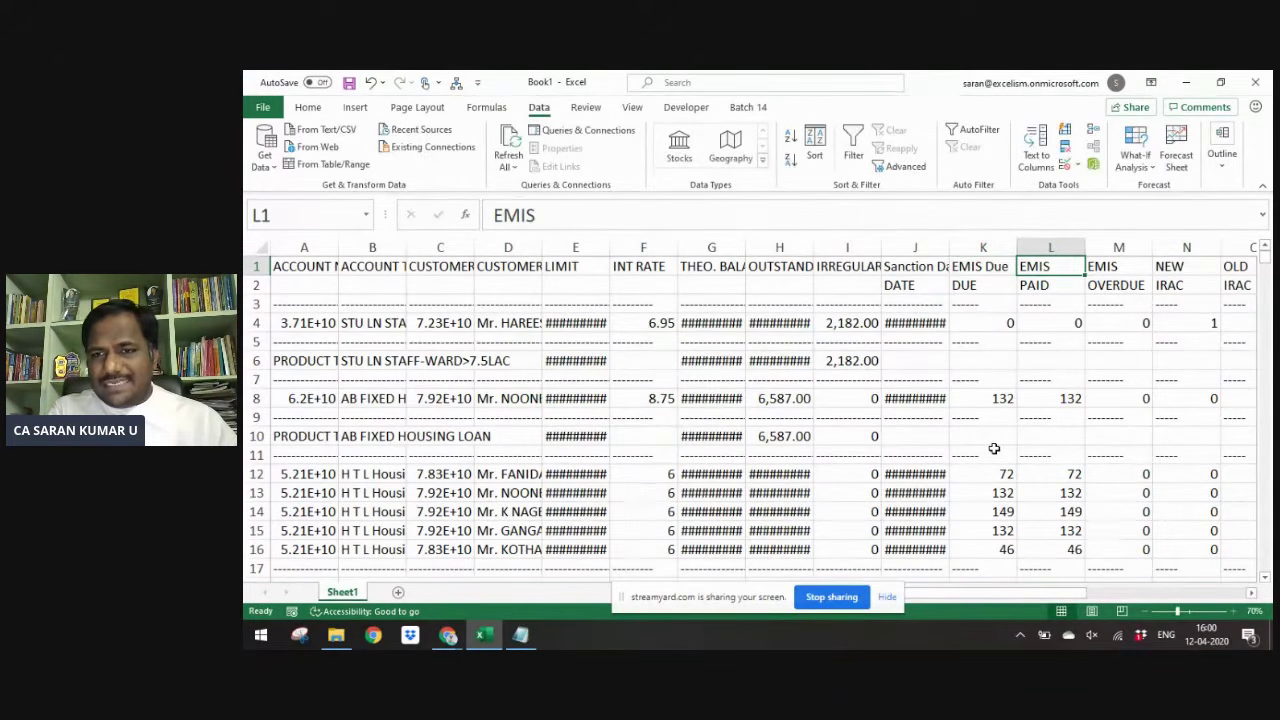
pyautogui.write('EMIS Paid')
pyautogui.press('Tab')
# - Rename the header in M1 to "EMIS Overdue"
pyautogui.write('EMAID')
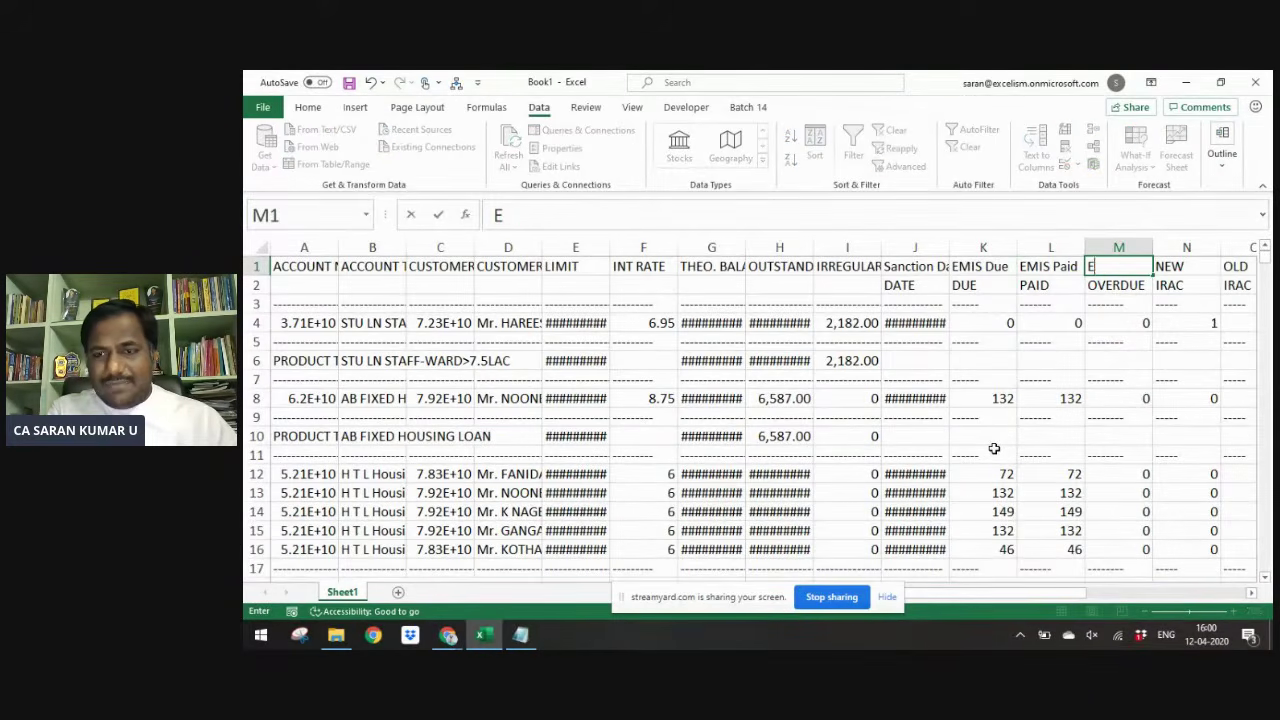
pyautogui.press('BackSpace')
pyautogui.press('BackSpace')
pyautogui.press('BackSpace')
pyautogui.write('IS Overdue')
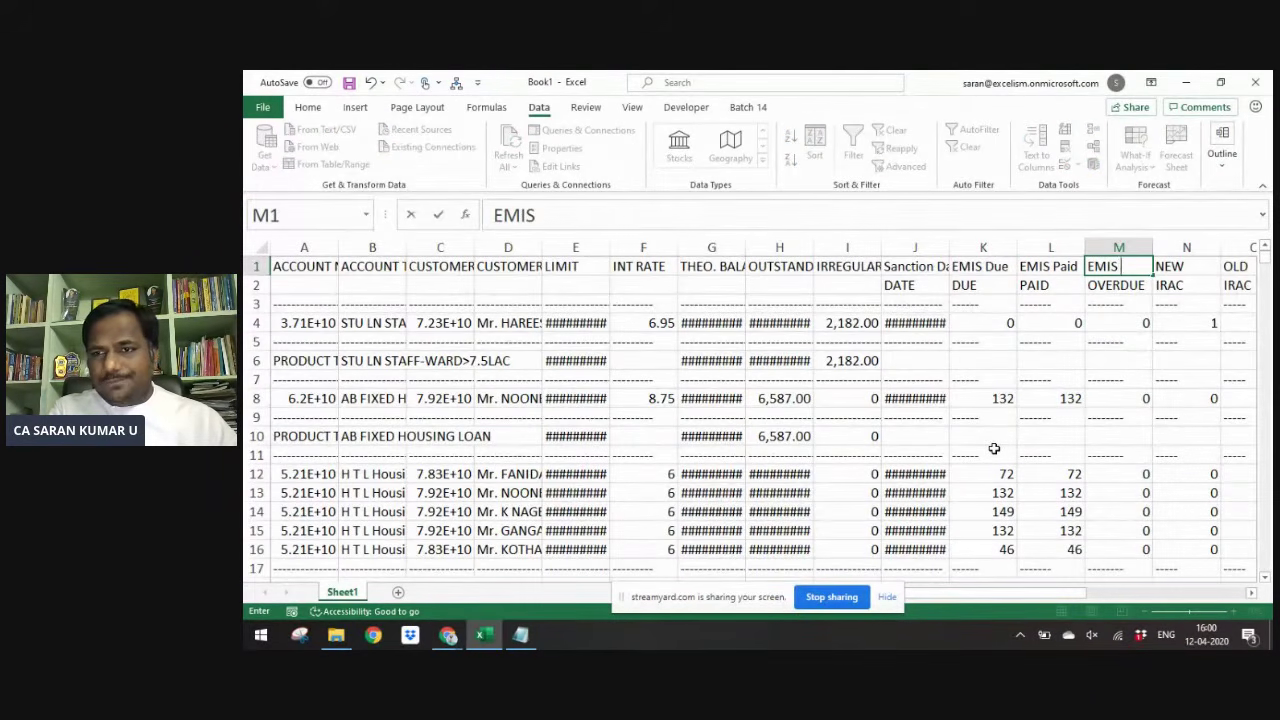
pyautogui.press('Tab')
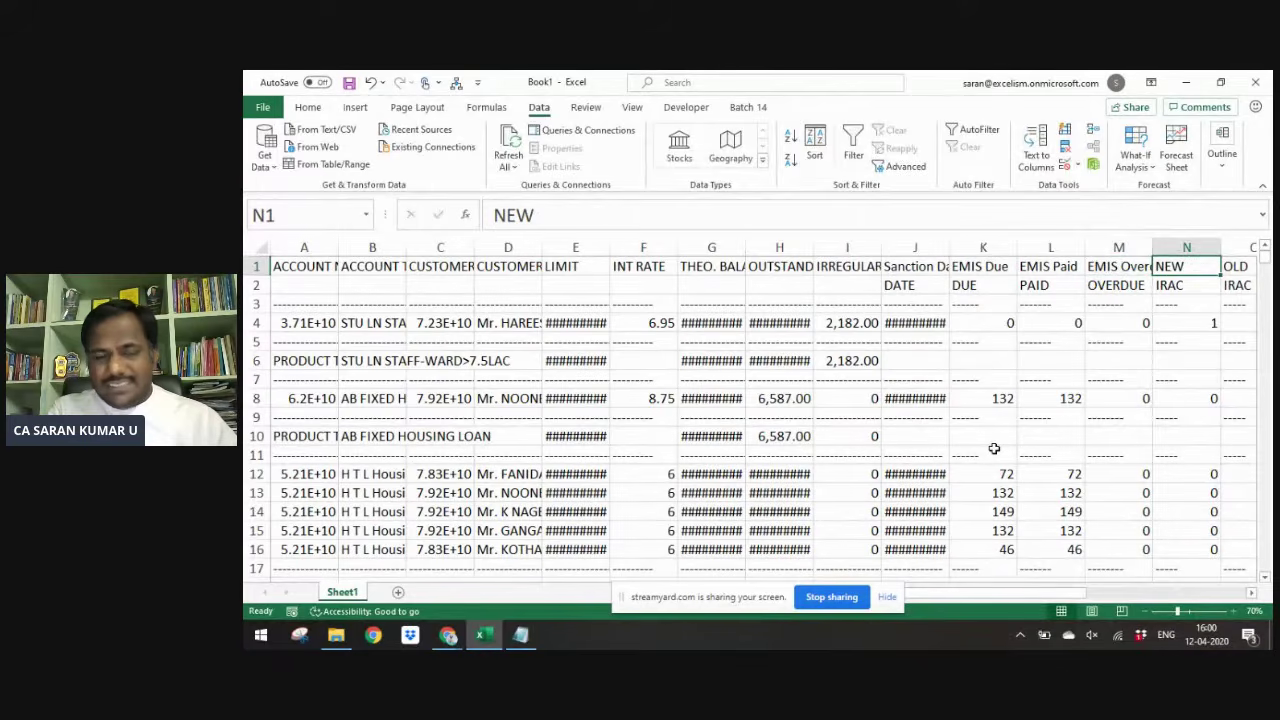
# - Complete the headers in N1 and O1 as "NEW IRAC" and "OLD IRAC"
pyautogui.press('F2')
pyautogui.write('IRAC')
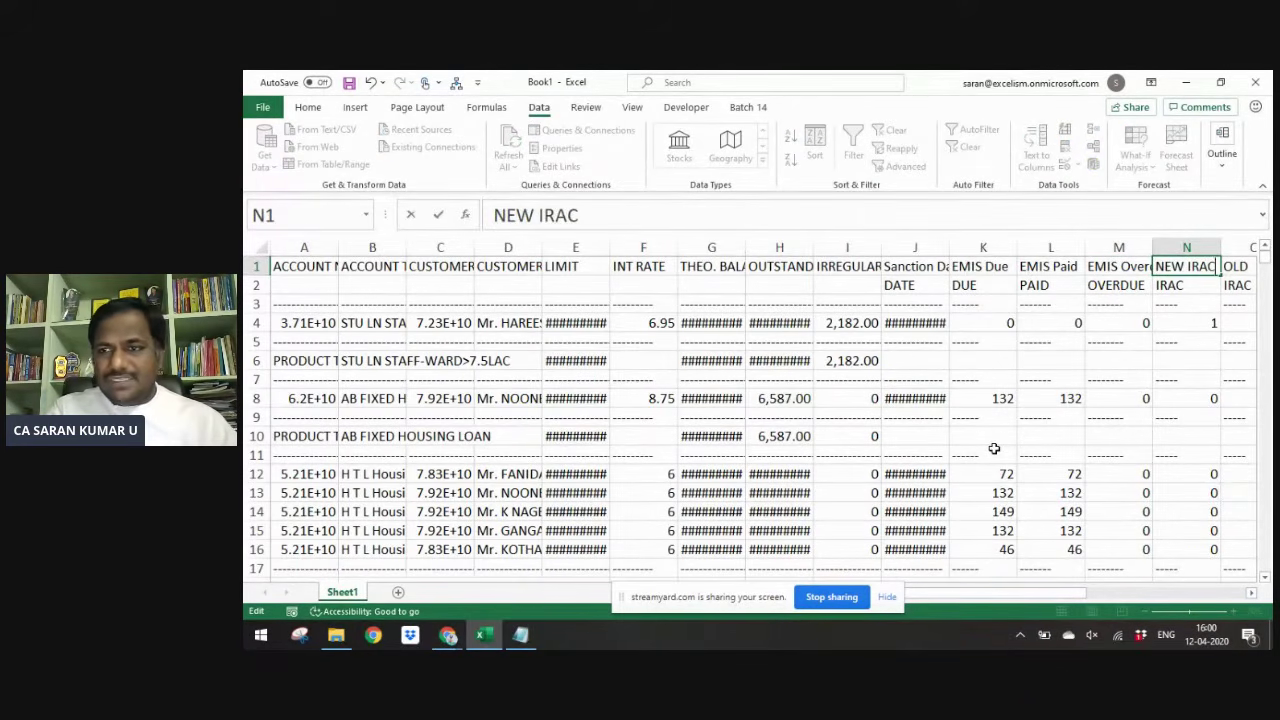
pyautogui.press('Tab')
pyautogui.press('F2')
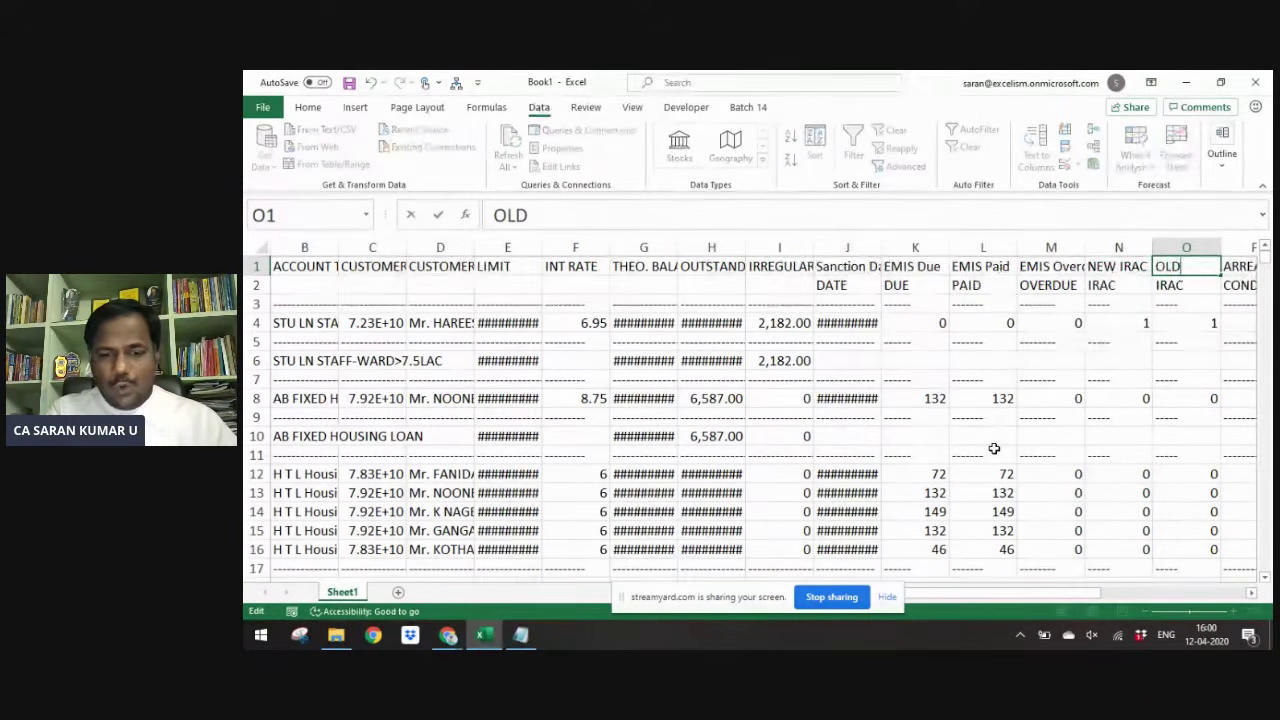
pyautogui.write('IRAC')
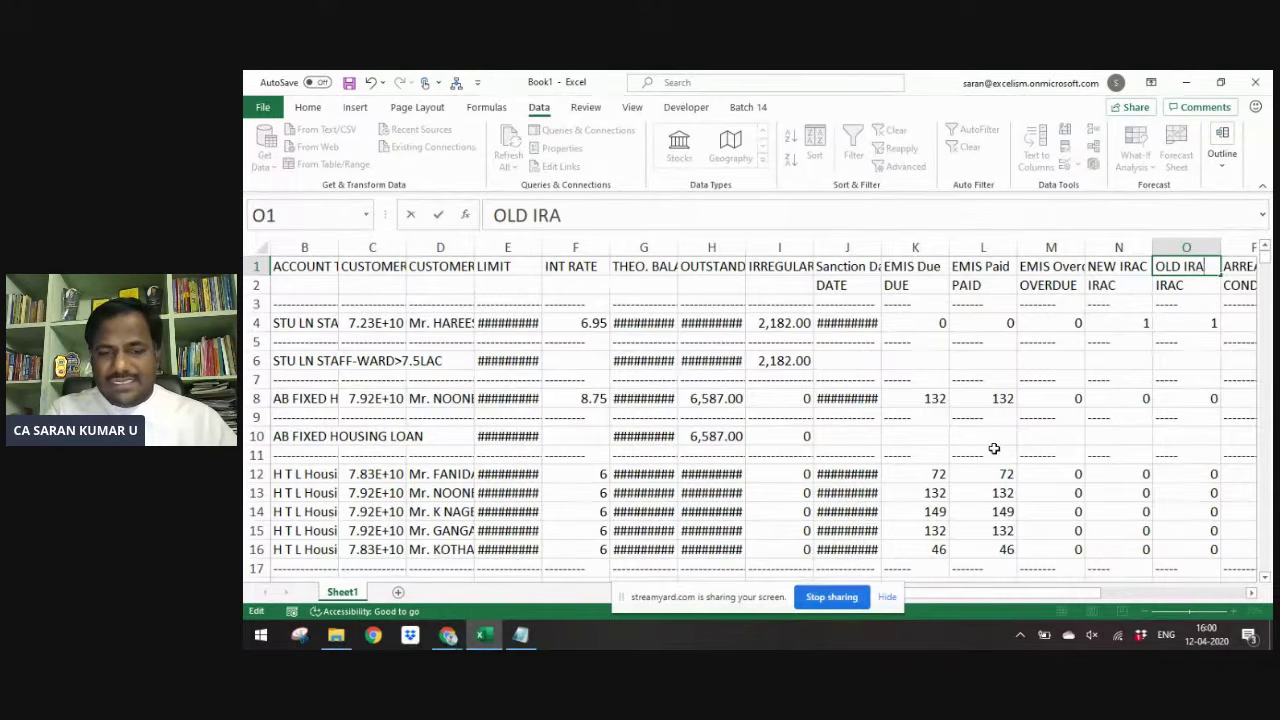
pyautogui.press('Right')
# - Complete the ARREAR header in P1 as "ARREAR Cond"
pyautogui.press('Right')
pyautogui.press('Right')
pyautogui.press('Right')
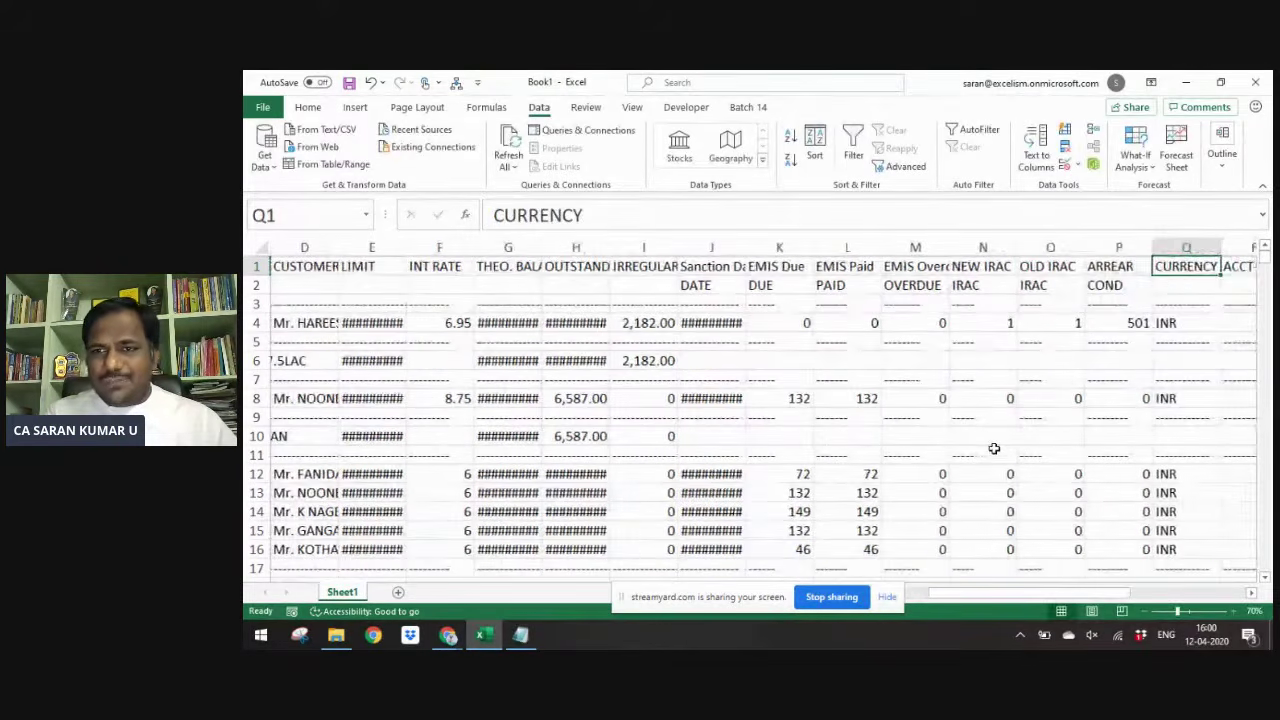
pyautogui.press('Left')
pyautogui.press('Left')
pyautogui.press('Left')
pyautogui.press('F2')
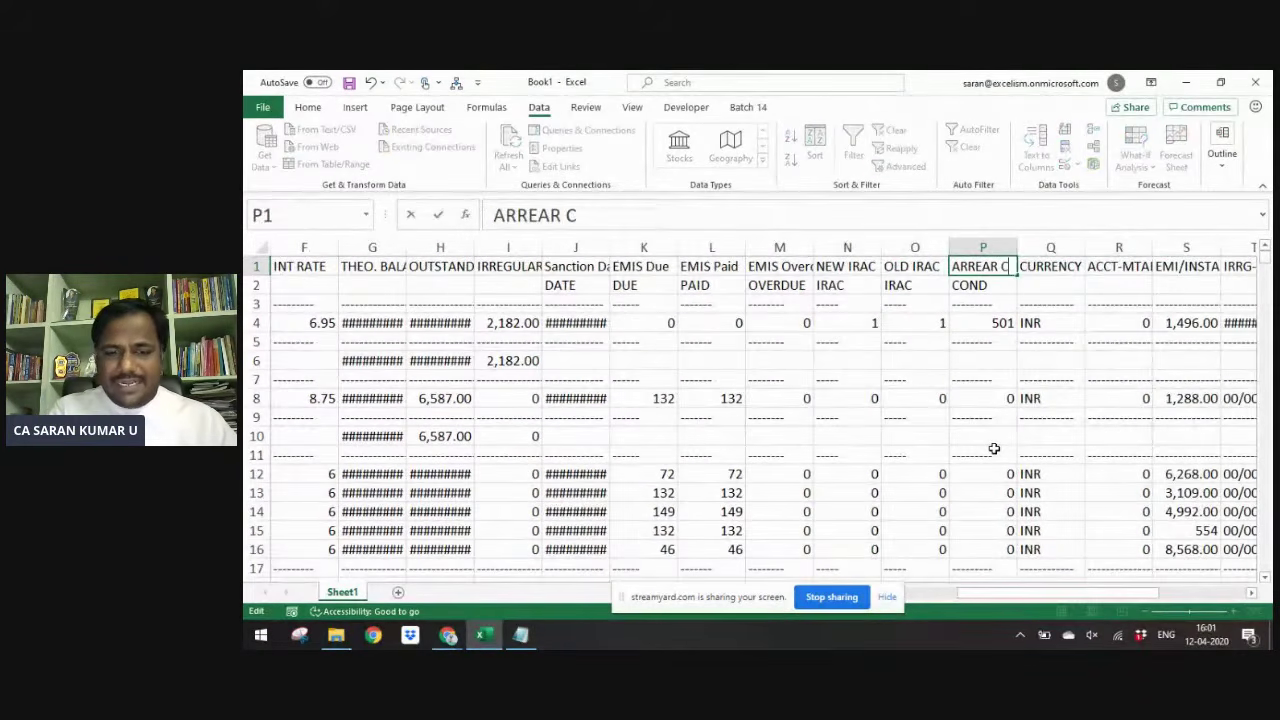
pyautogui.write('Cond')
pyautogui.press('Tab')
# - Check the remaining headers in row 1 from CURRENCY through SMA-CODE for titles split over two rows
pyautogui.press('Right')
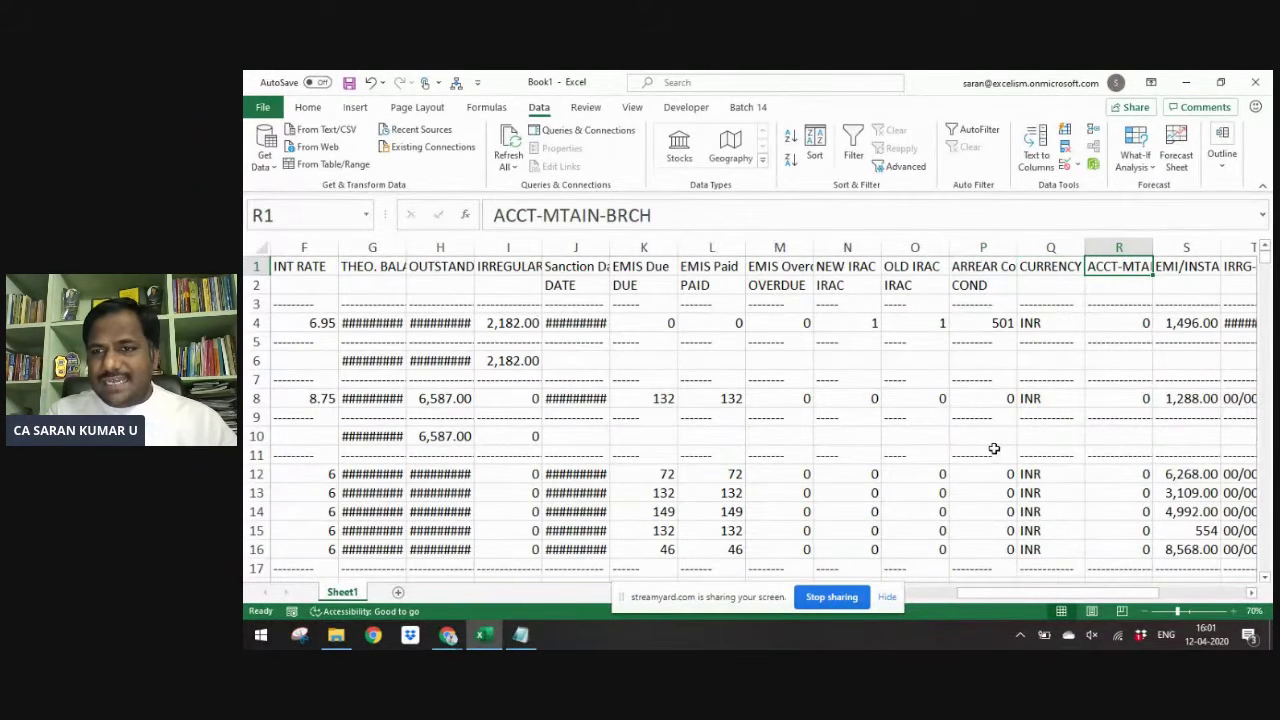
pyautogui.press('Right')
pyautogui.press('Right')
pyautogui.press('Right')
pyautogui.press('Right')
pyautogui.press('Right')
pyautogui.press('Right')
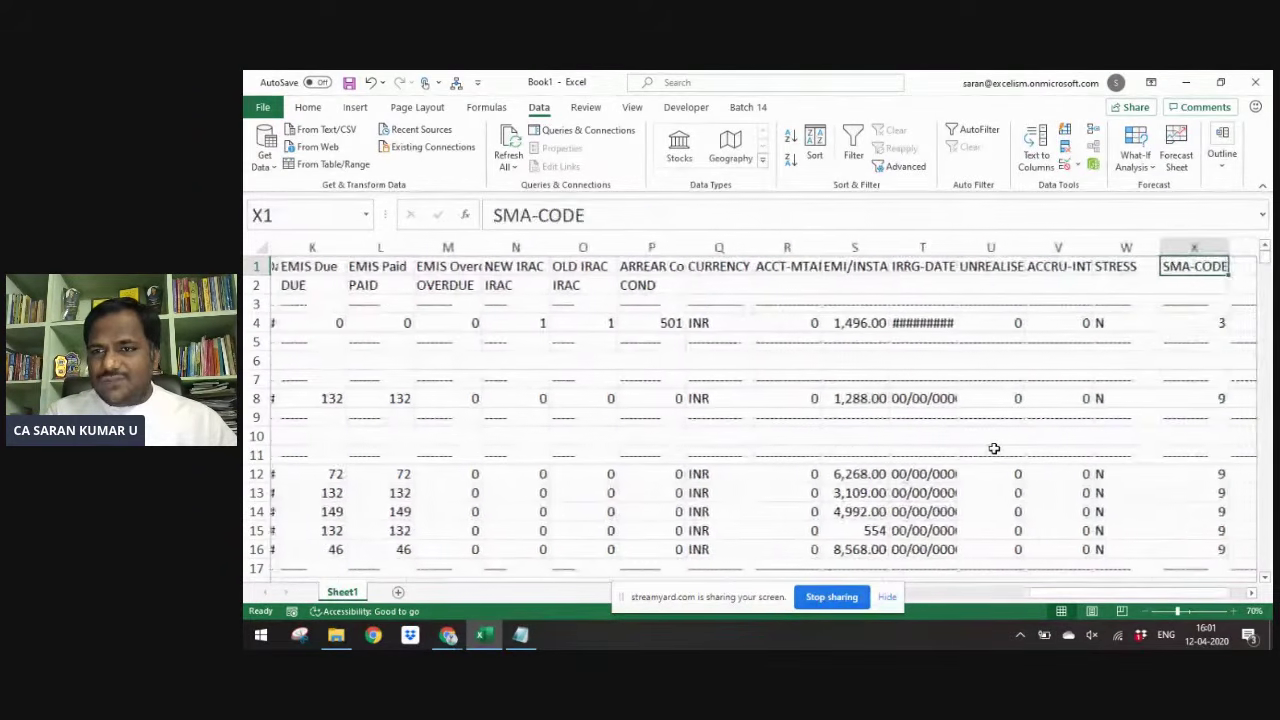
pyautogui.press('Right')
pyautogui.press('Right')
pyautogui.press('Left')
pyautogui.press('Left')
# - Turn on filtering for the whole data range from A1 to the last used cell
pyautogui.hotkey('ctrl', 'Home')
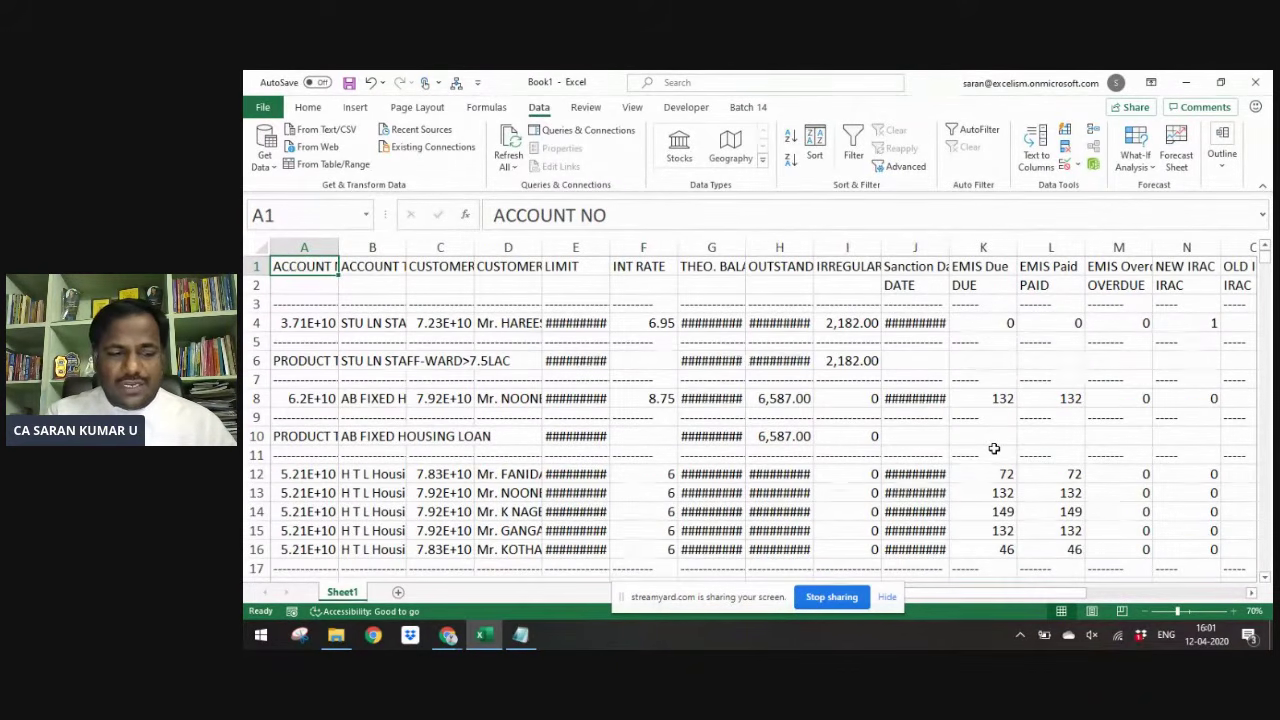
pyautogui.hotkey('ctrl', 'shift', 'End')
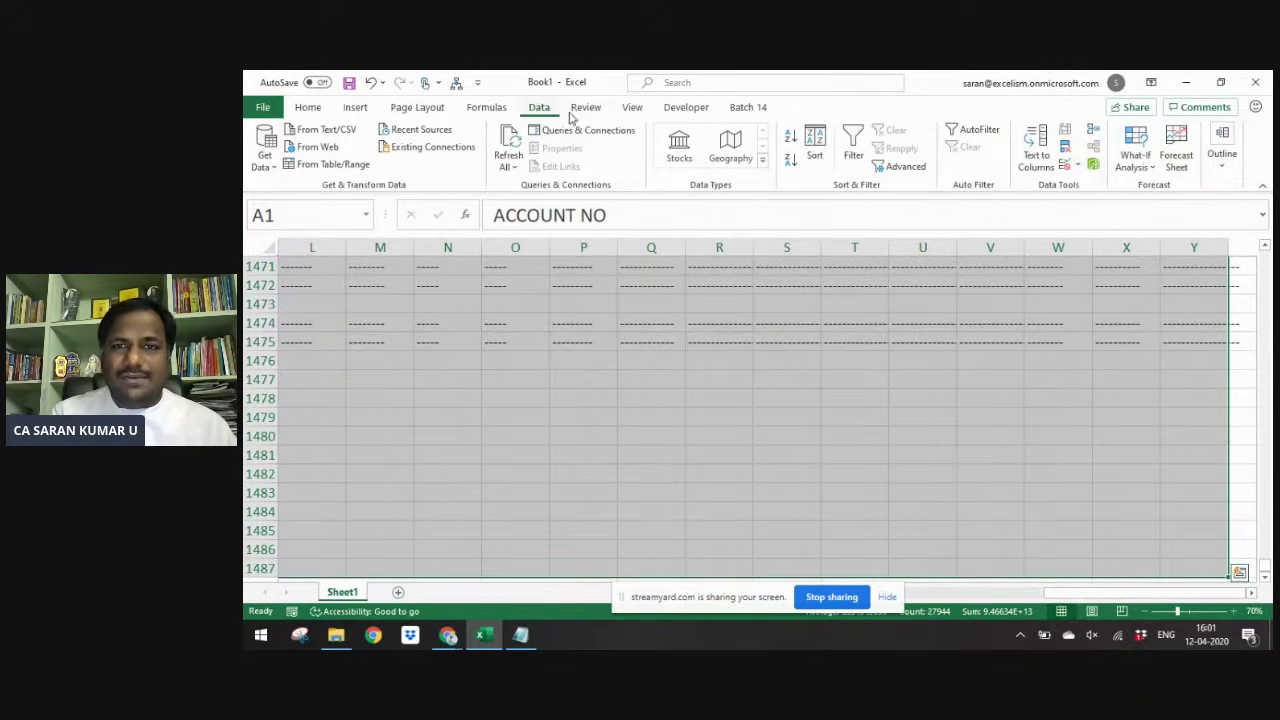
pyautogui.click(853, 145)
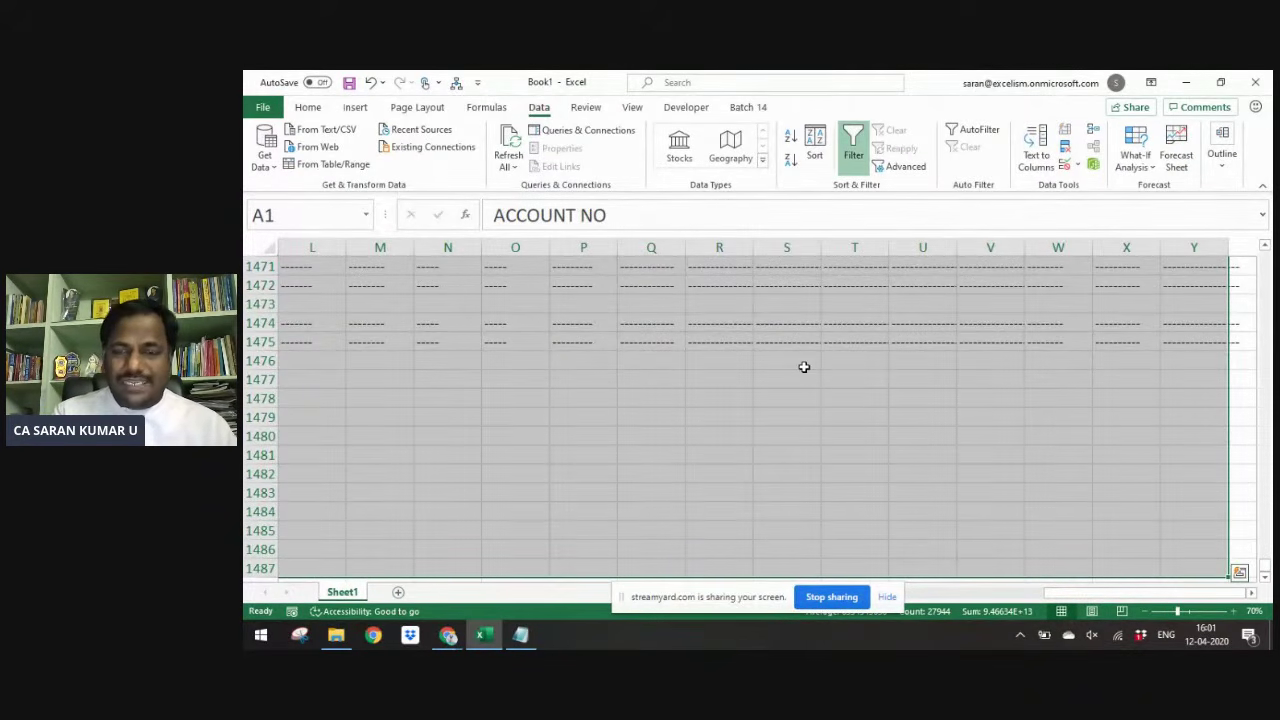
pyautogui.hotkey('ctrl', 'q')
pyautogui.press('Escape')
pyautogui.hotkey('ctrl', 'Home')
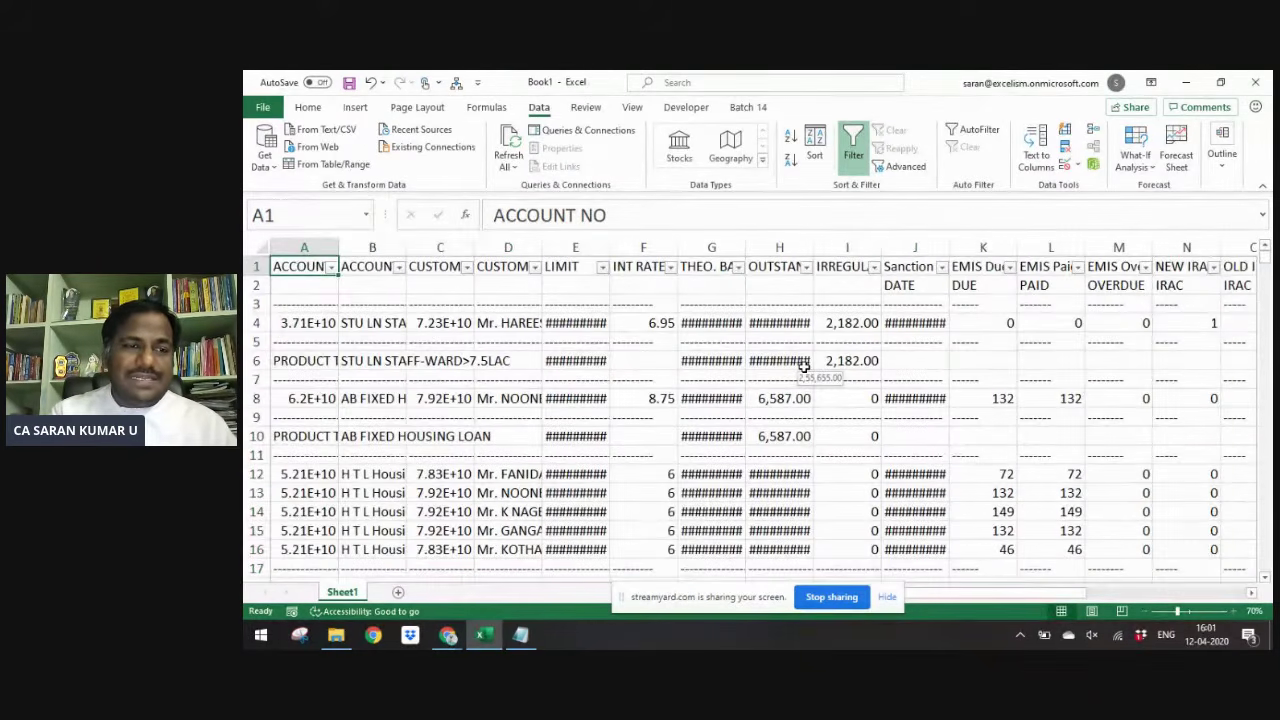
# - Open the ACCOUNT NO filter, deselect all values and go to the end of the value list
pyautogui.hotkey('alt', 'Down')
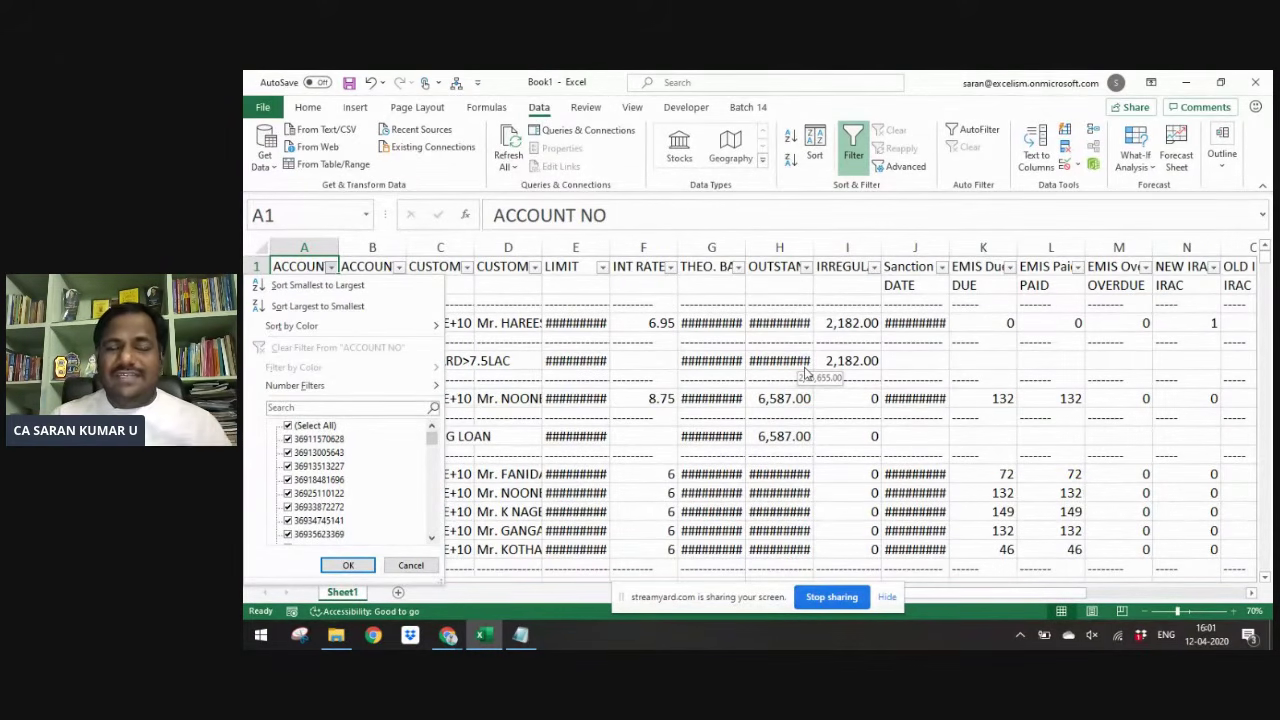
pyautogui.press('Escape')
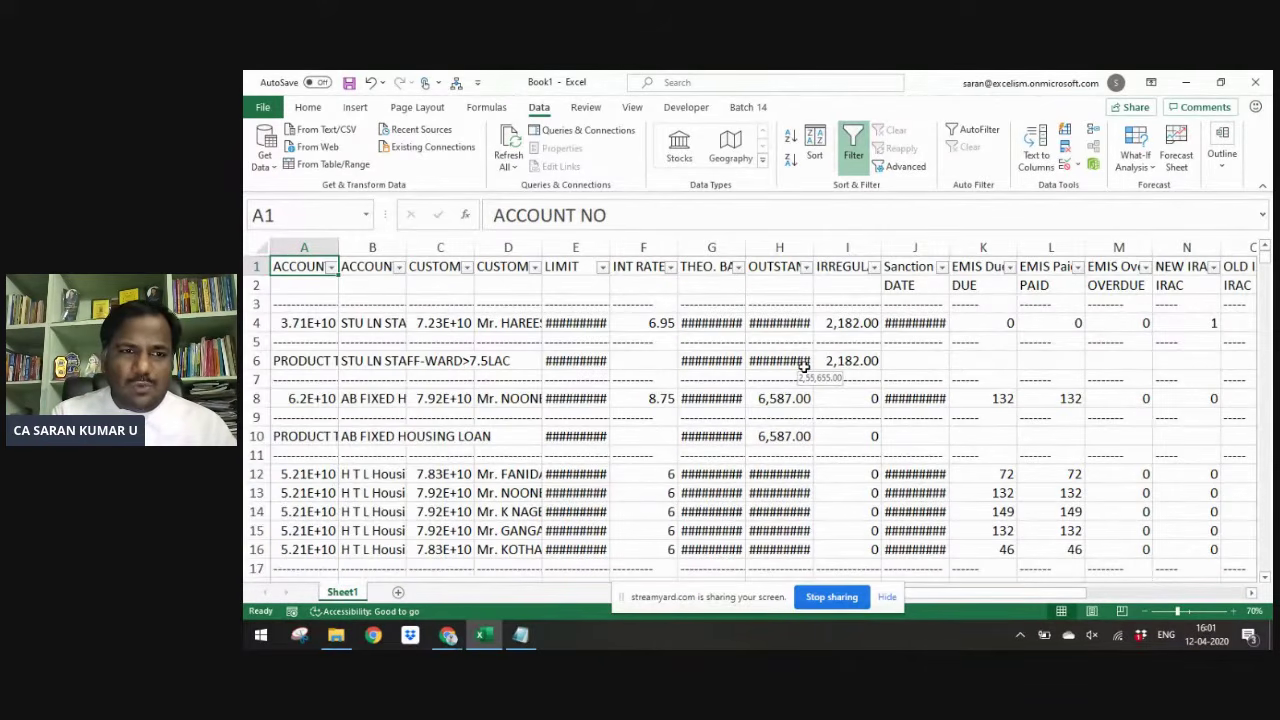
pyautogui.click(330, 267)
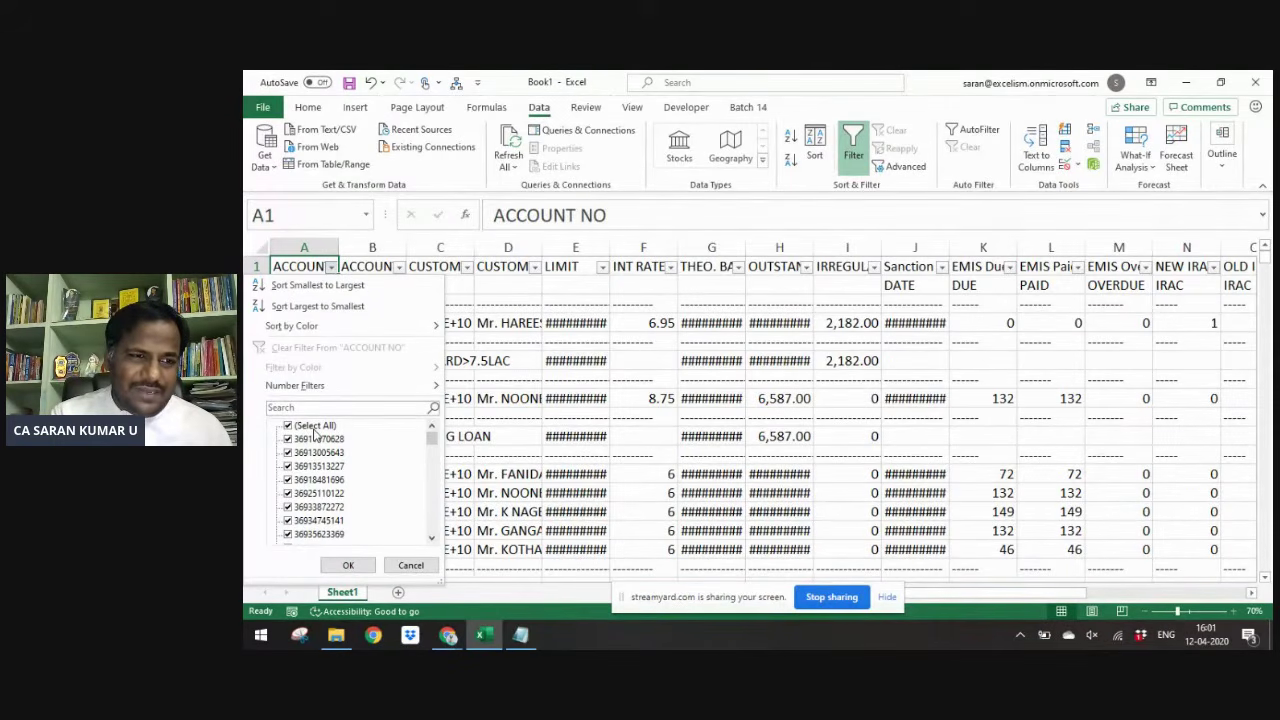
pyautogui.click(315, 428)
pyautogui.moveTo(433, 440); pyautogui.dragTo(427, 556)
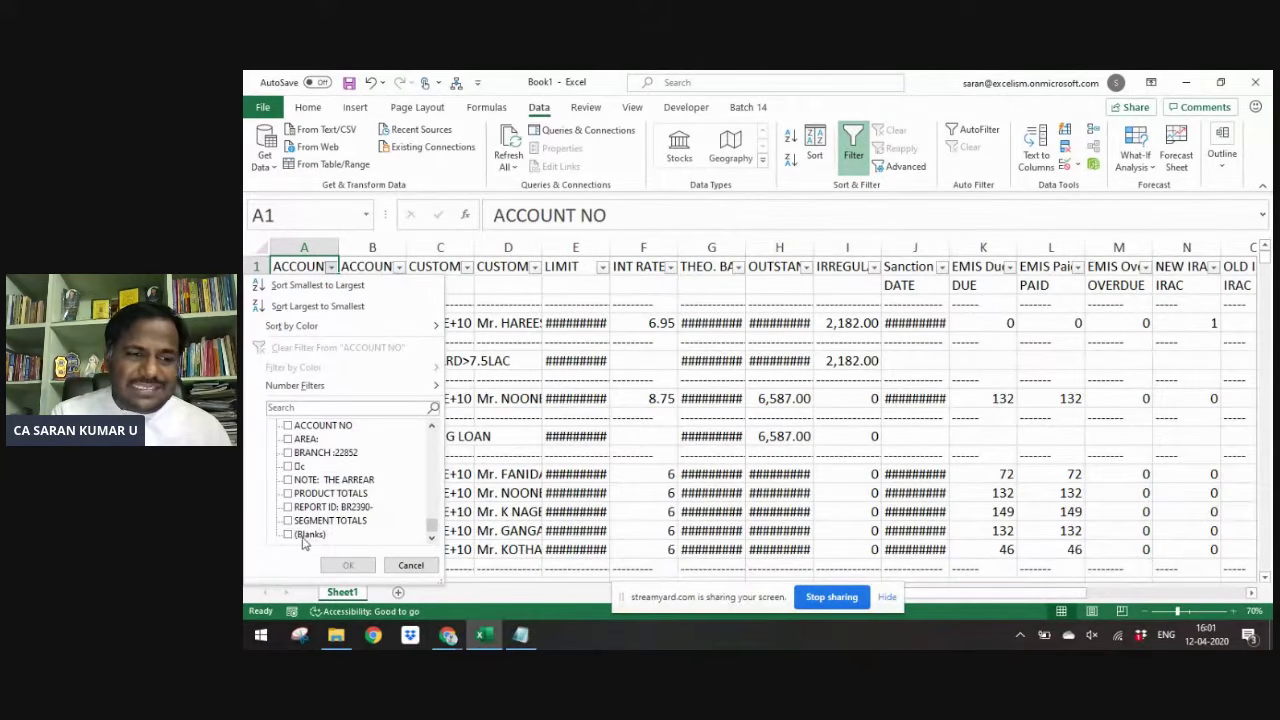
# - Include blanks and all non-account text entries in the ACCOUNT NO filter, from SEGMENT TOTALS up to the dashed line
pyautogui.click(304, 535)
pyautogui.press('Up')
pyautogui.press('space')
pyautogui.press('Up')
pyautogui.press('space')
pyautogui.press('Up')
pyautogui.press('space')
pyautogui.press('Up')
pyautogui.press('space')
pyautogui.press('Up')
pyautogui.press('space')
pyautogui.press('Up')
pyautogui.press('space')
pyautogui.press('Up')
pyautogui.press('space')
pyautogui.press('Up')
pyautogui.press('space')
pyautogui.press('Up')
pyautogui.press('space')
pyautogui.press('Up')
pyautogui.press('space')
# - Check that only the non-account entries and blanks are included, and apply the ACCOUNT NO filter
pyautogui.press('Up')
pyautogui.press('Up')
pyautogui.press('Up')
pyautogui.press('Up')
pyautogui.press('Up')
pyautogui.press('Up')
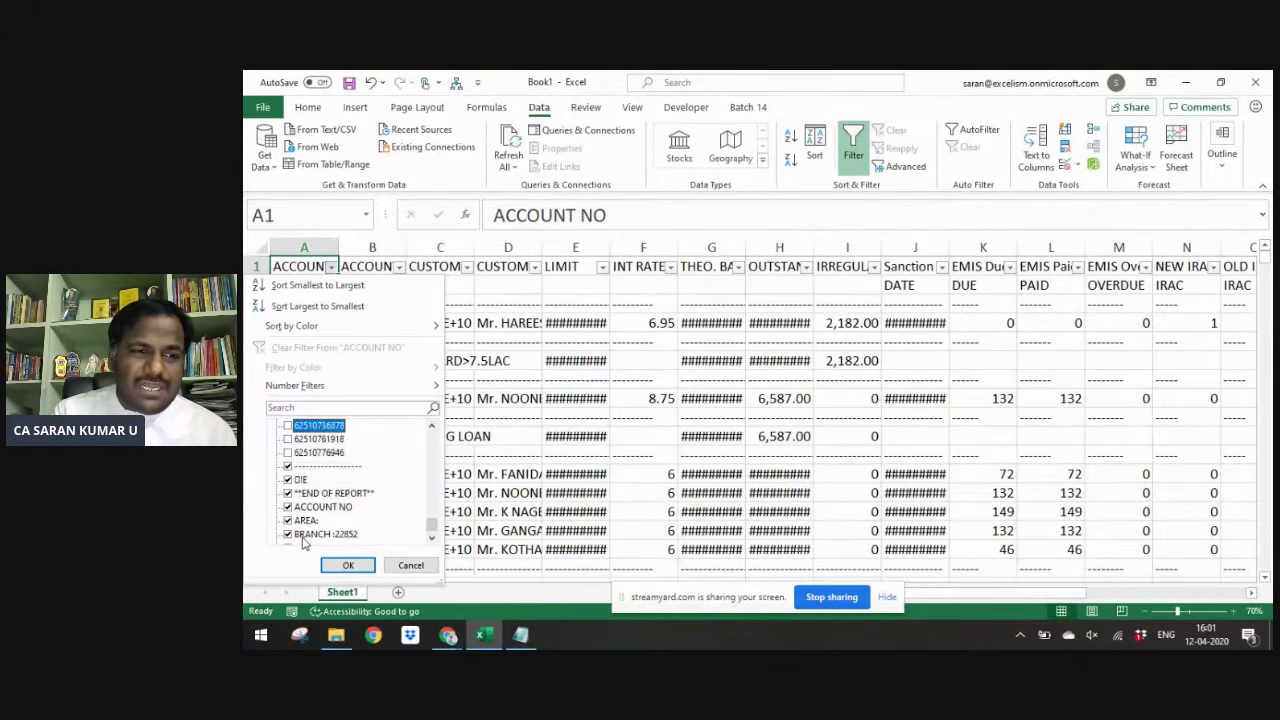
pyautogui.press('Down')
pyautogui.press('Down')
pyautogui.press('Down')
pyautogui.press('Down')
pyautogui.press('Down')
pyautogui.press('Down')
pyautogui.press('Down')
pyautogui.press('Down')
pyautogui.press('Down')
pyautogui.press('Down')
pyautogui.press('Down')
pyautogui.press('Down')
pyautogui.press('Down')
pyautogui.press('Down')
pyautogui.press('Down')
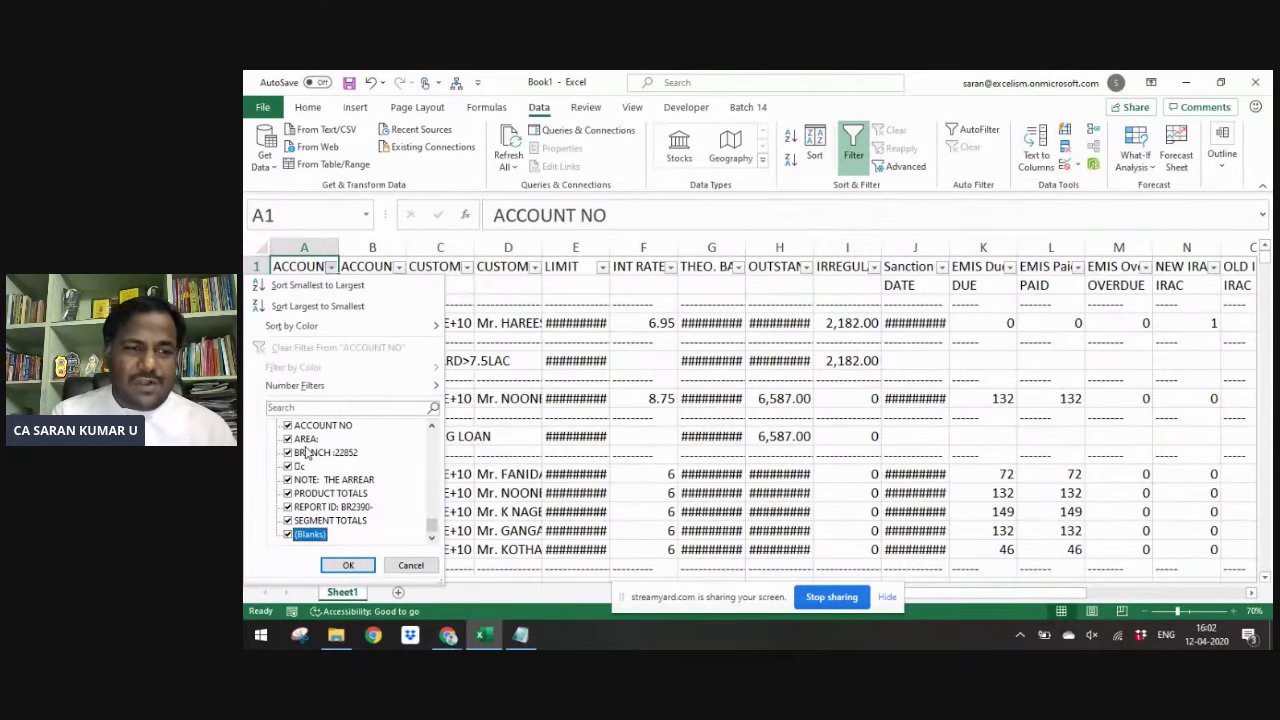
pyautogui.press('Return')
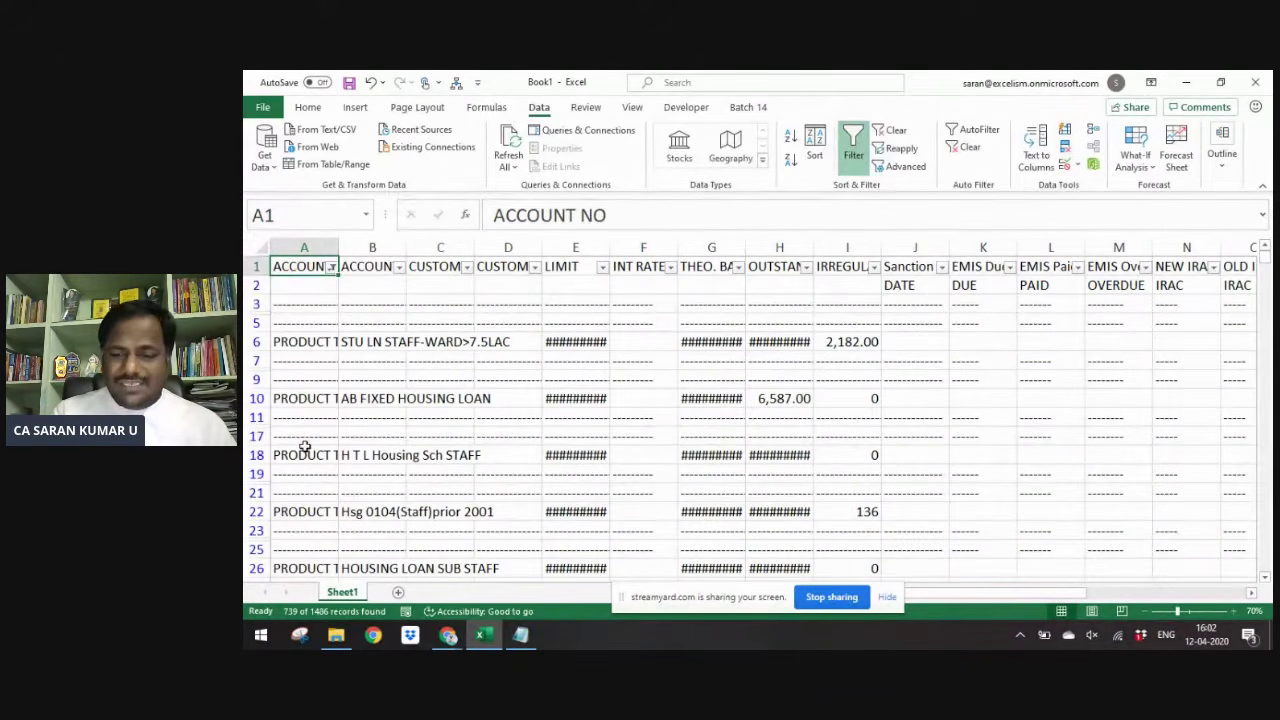
# - Select only the visible cells of the filtered rows, from A2 to the last used cell, with Go To Special
pyautogui.press('Down')
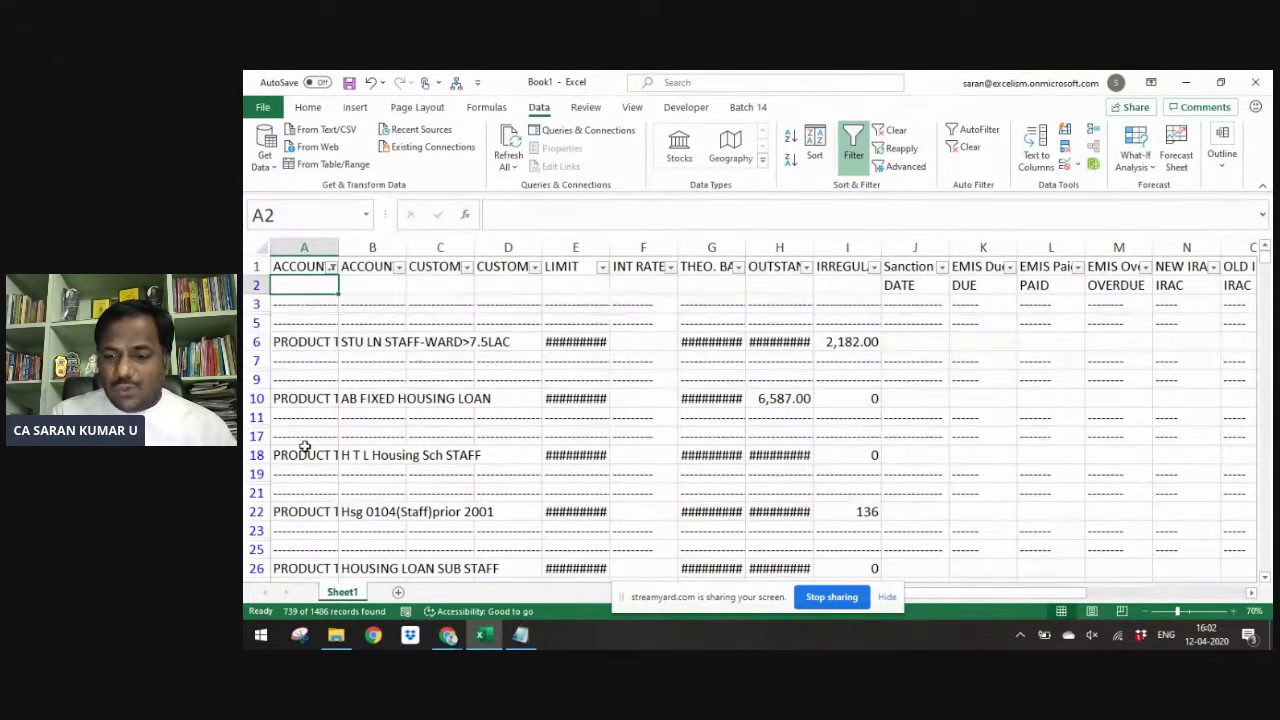
pyautogui.hotkey('ctrl', 'shift', 'End')
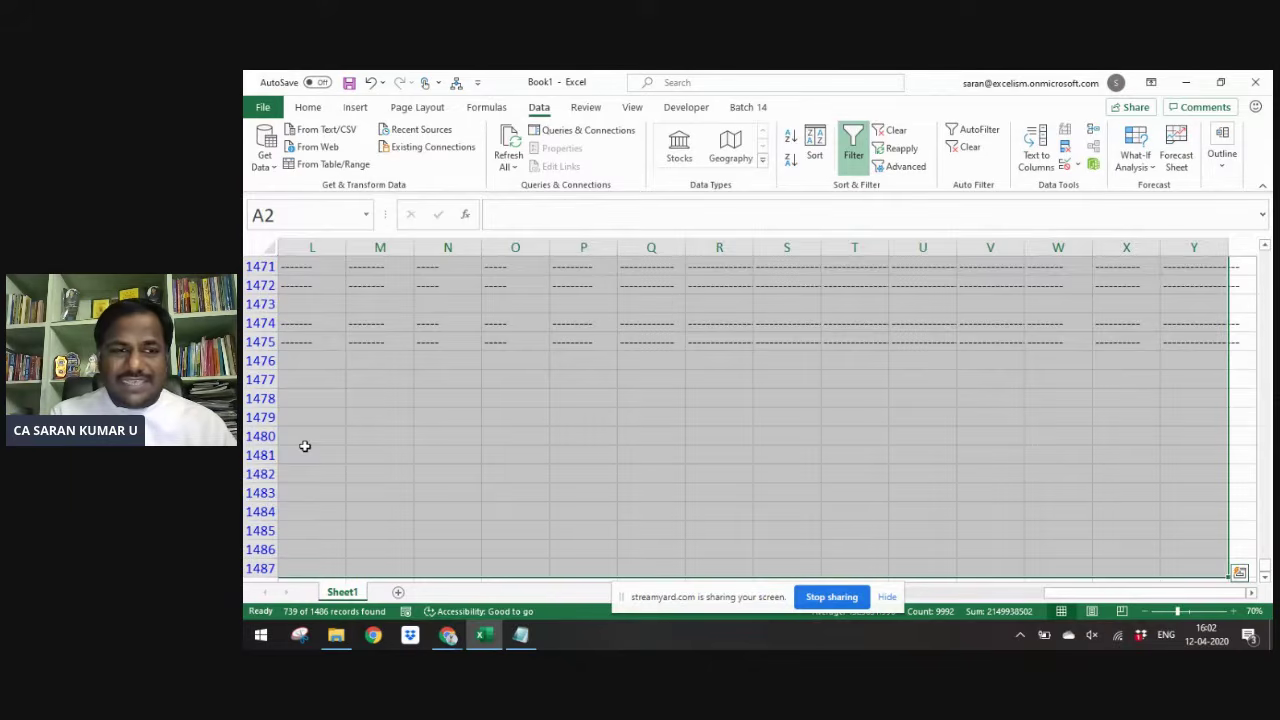
pyautogui.rightClick(493, 296)
pyautogui.moveTo(573, 449)
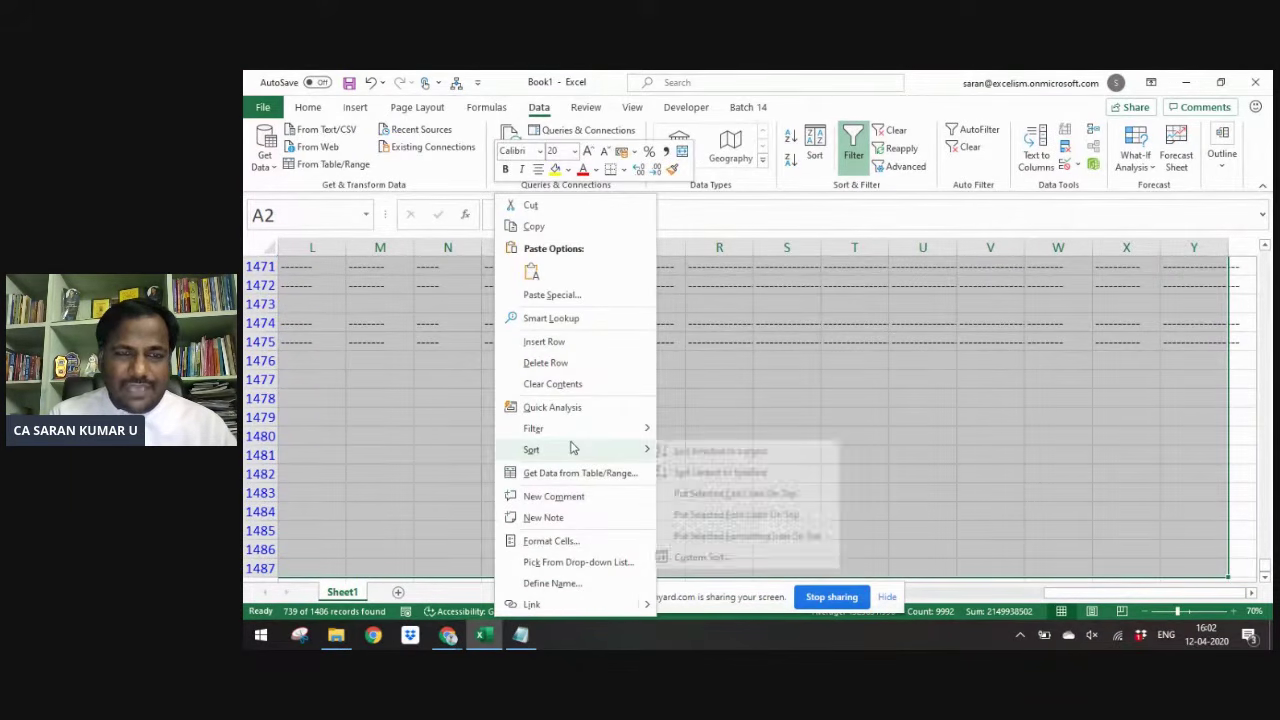
pyautogui.press('Escape')
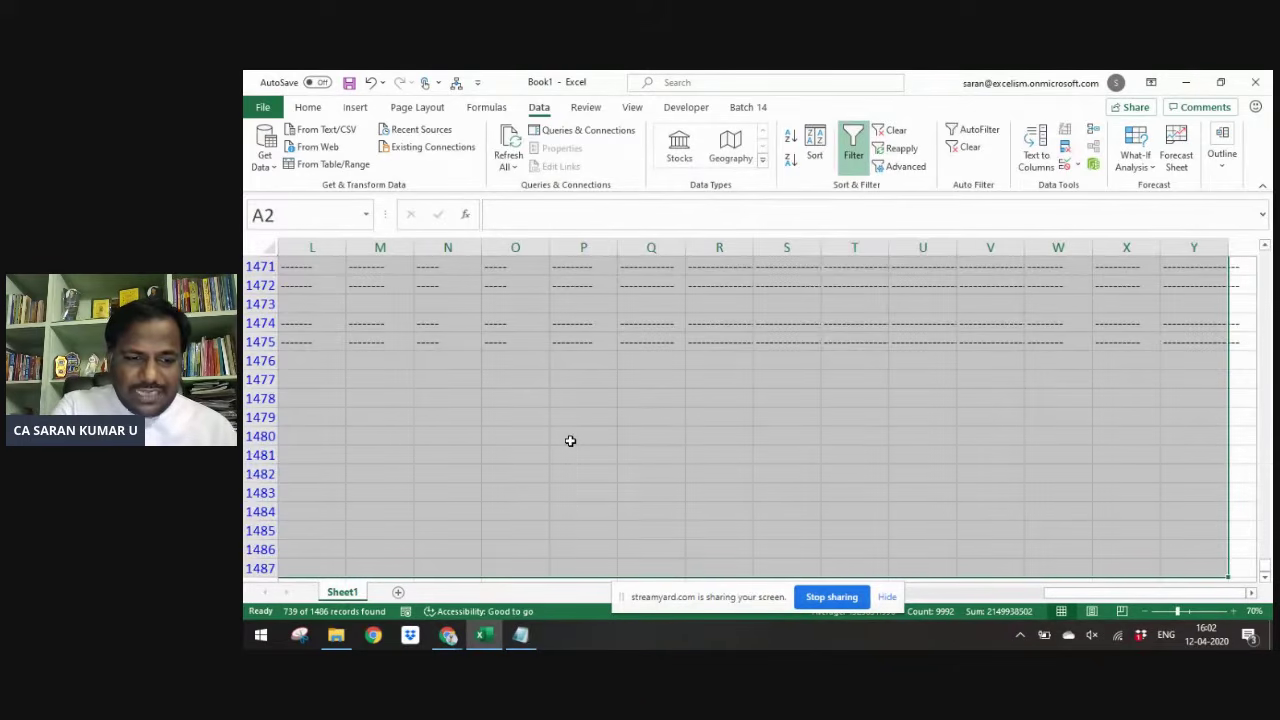
pyautogui.press('F5')
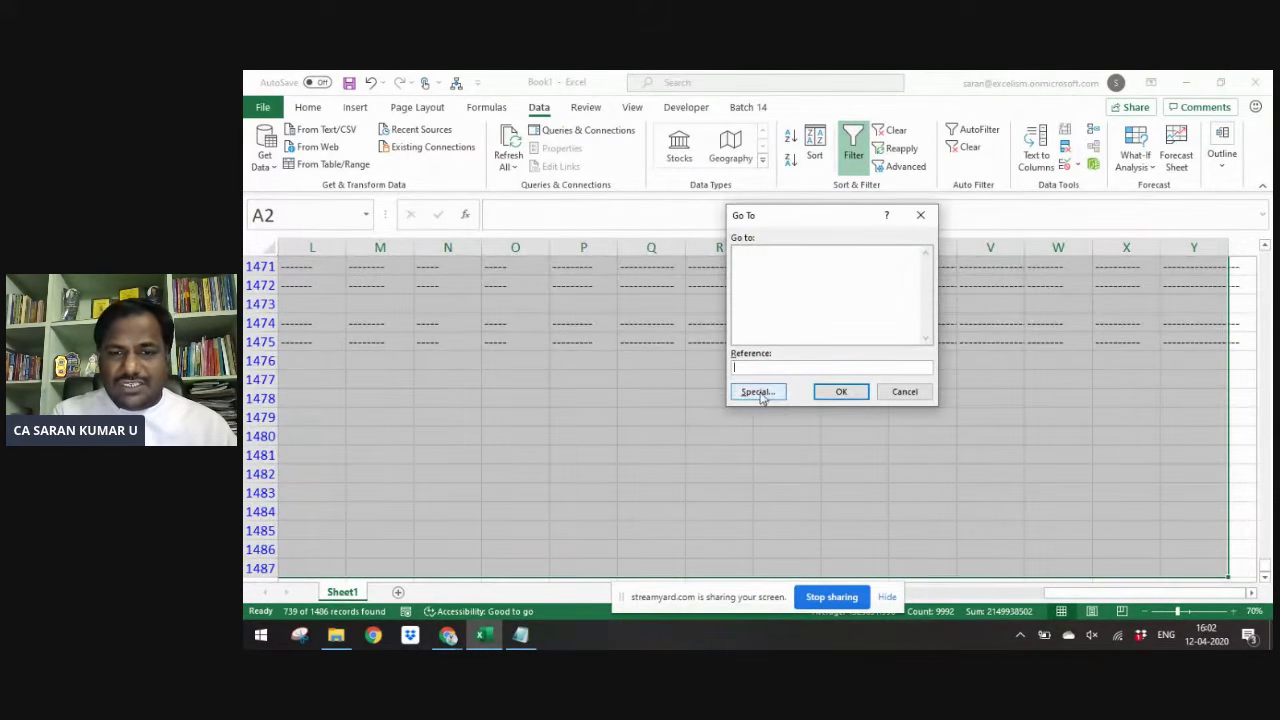
pyautogui.click(758, 392)
pyautogui.click(864, 331)
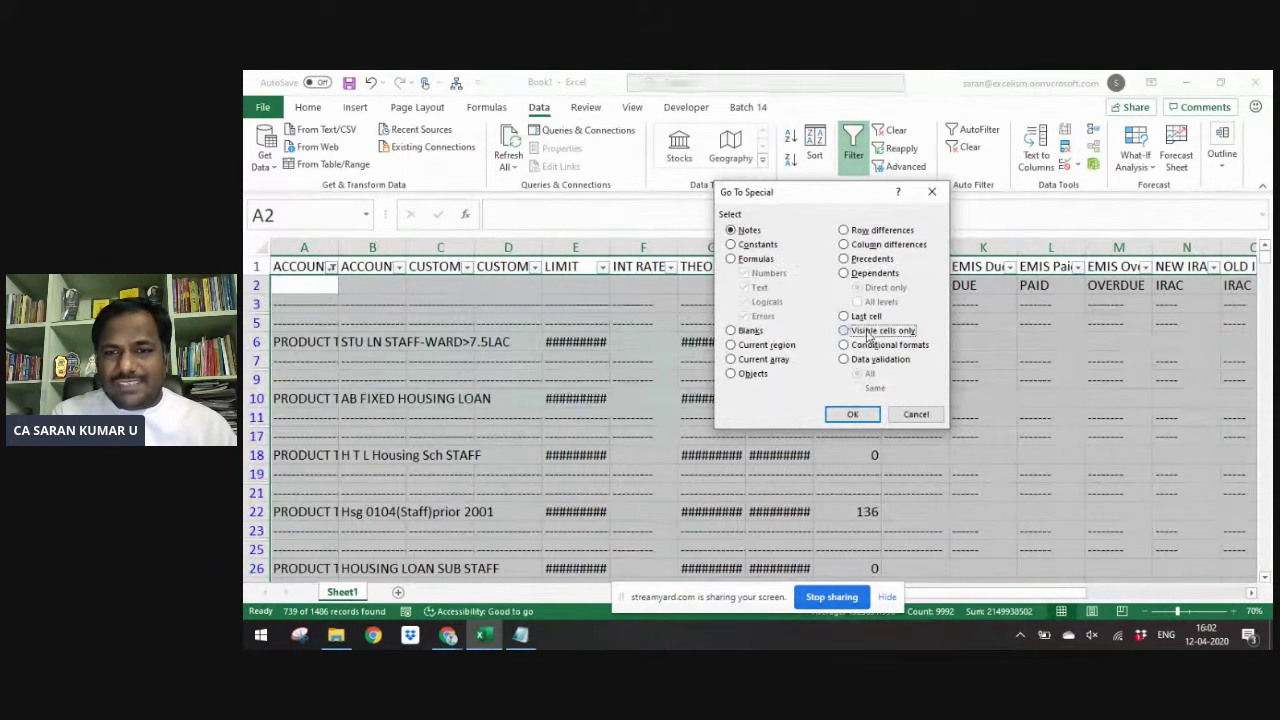
pyautogui.click(856, 413)
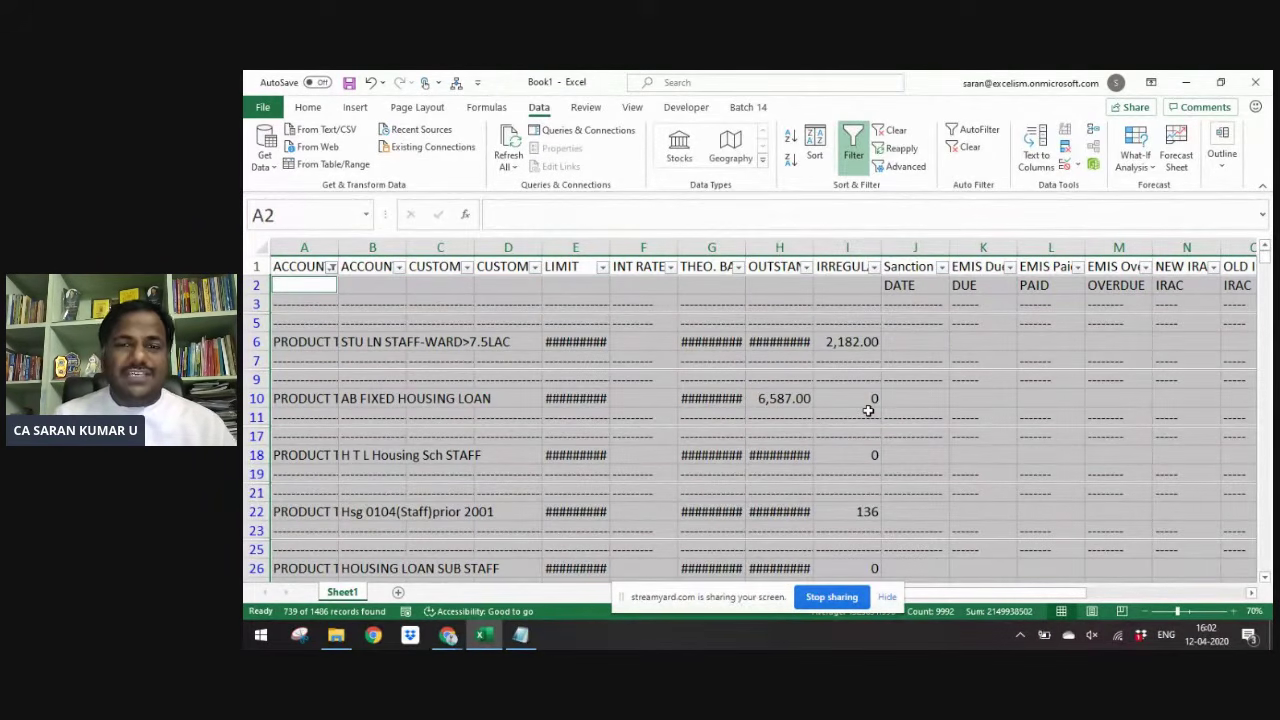
# - Delete the selected non-account rows as entire sheet rows and clear the ACCOUNT NO filter
pyautogui.hotkey('ctrl', '-')
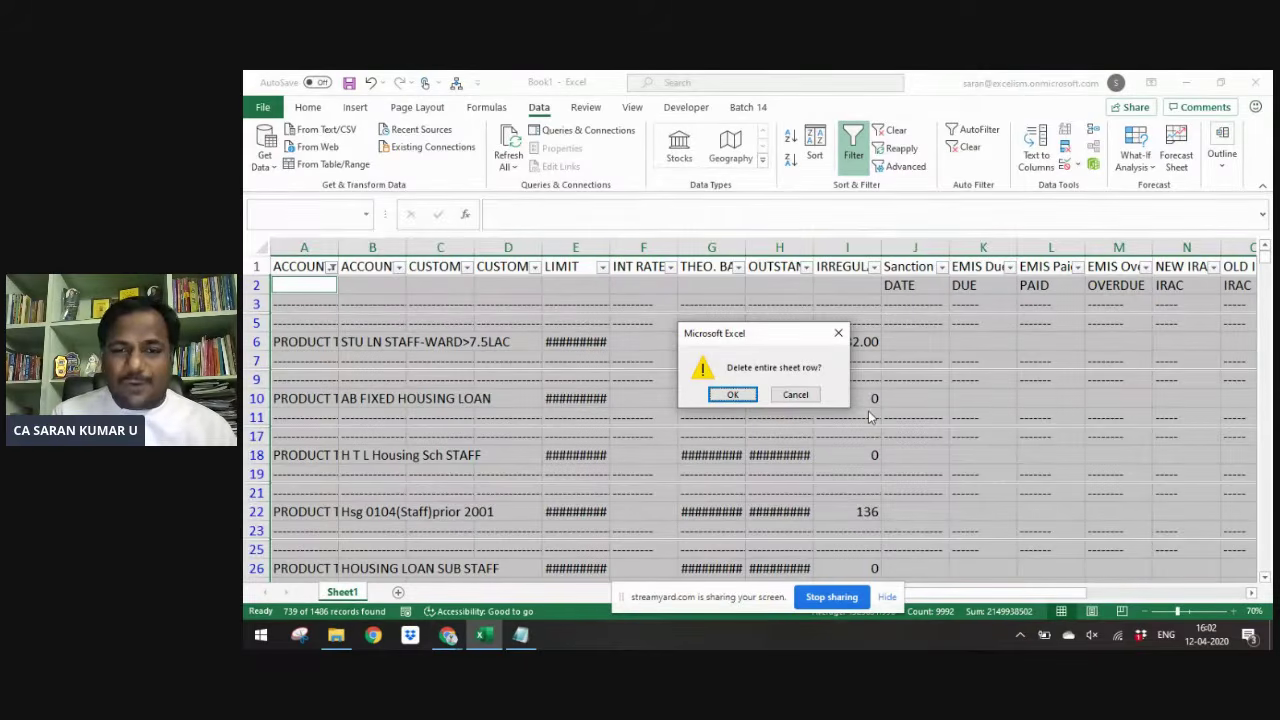
pyautogui.press('Return')
pyautogui.press('Up')
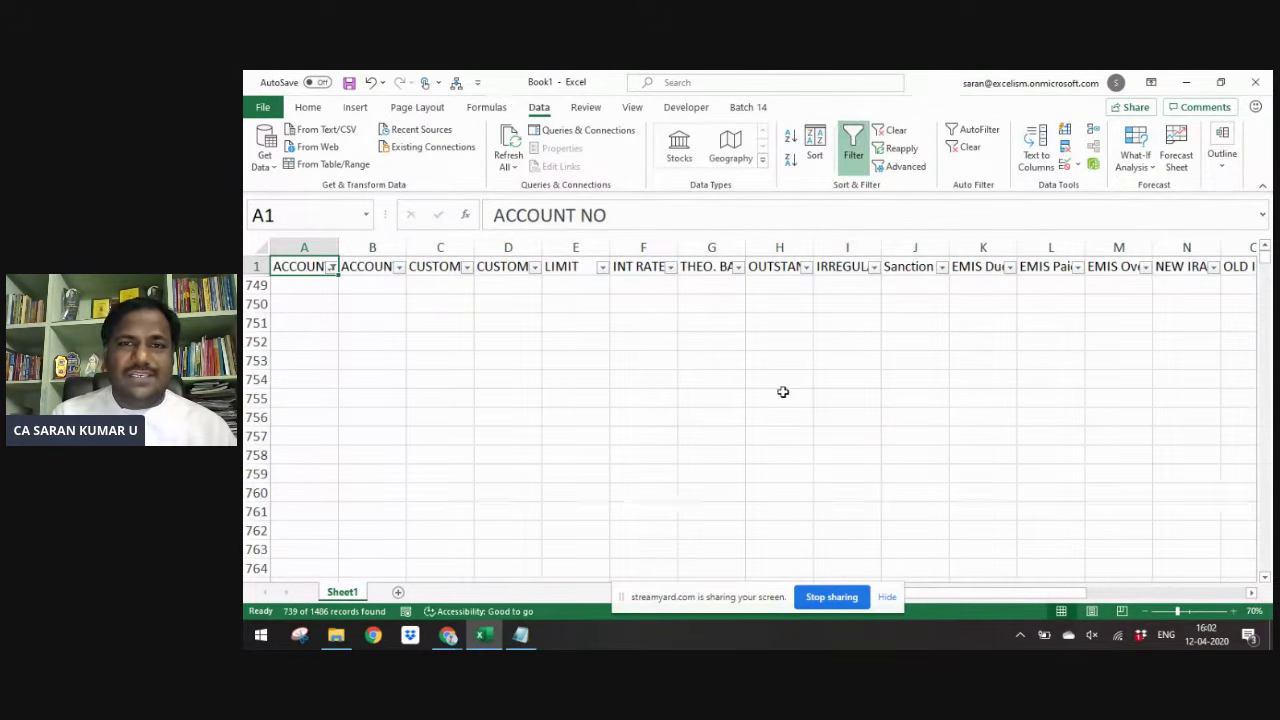
pyautogui.click(897, 138)
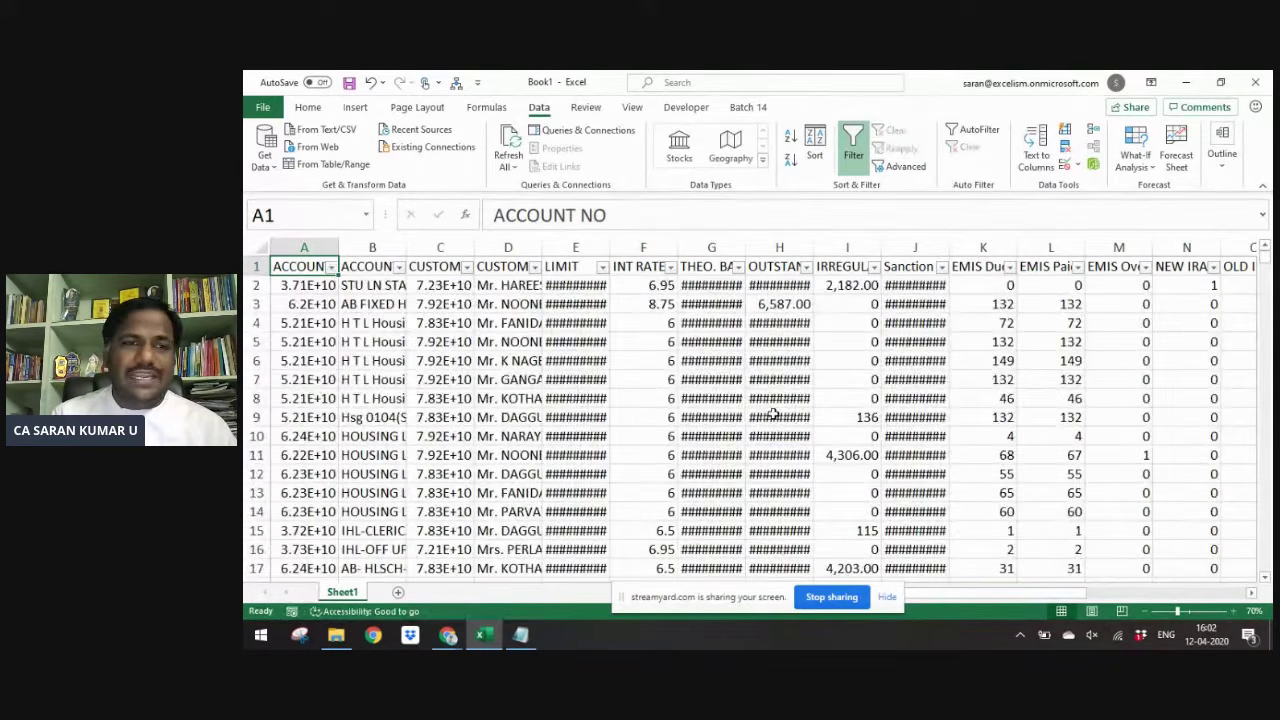
# - AutoFit the column widths across the whole data range from A1 to the last used cell
pyautogui.hotkey('ctrl', 'shift', 'End')
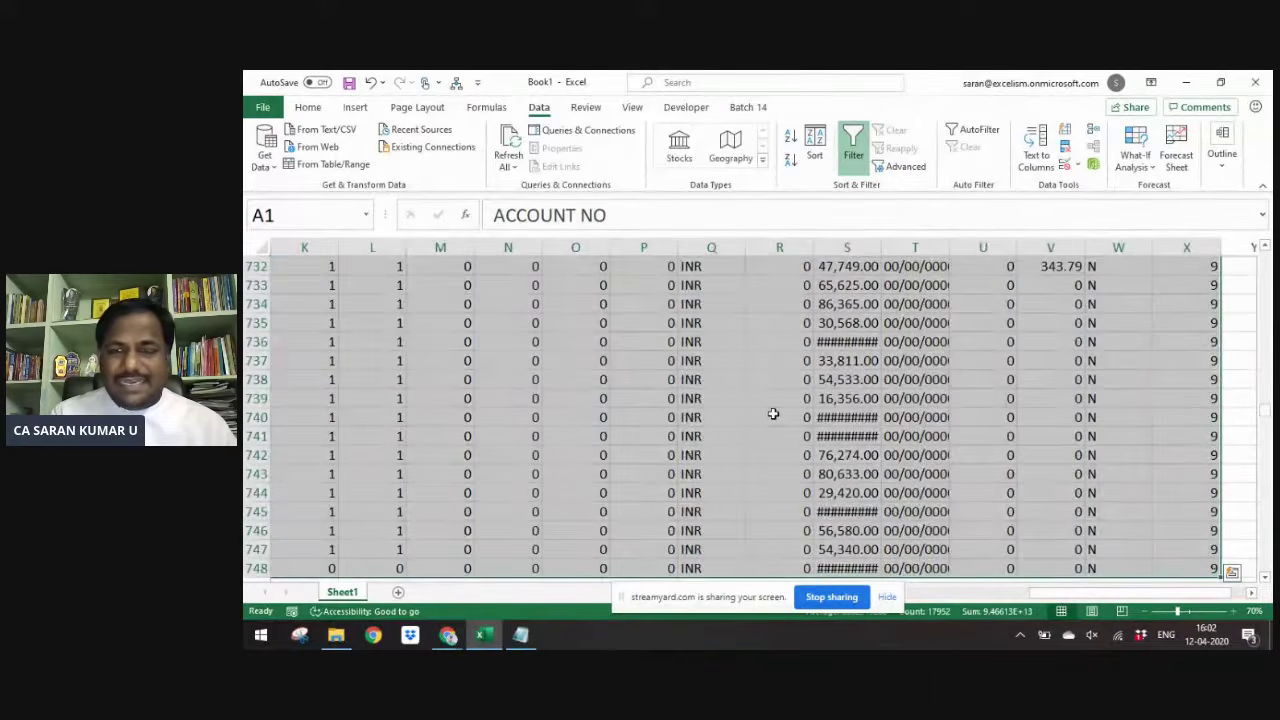
pyautogui.hotkey('ctrl', 'BackSpace')
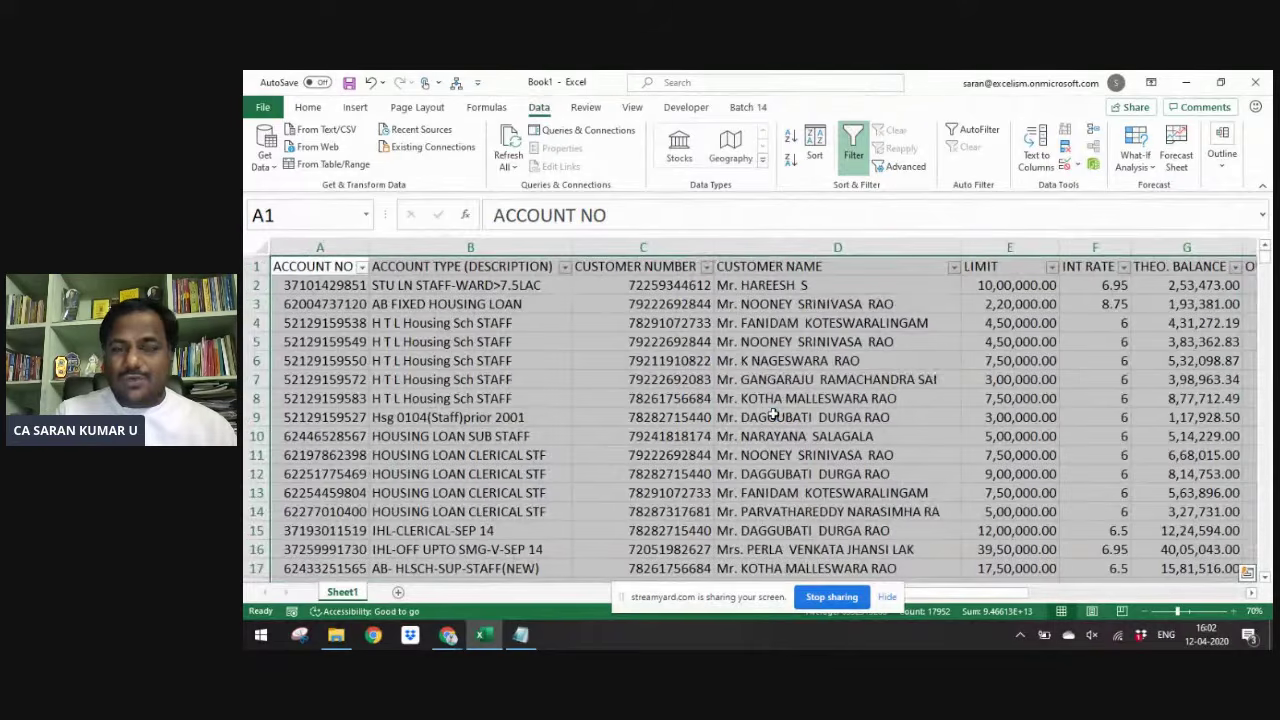
pyautogui.hotkey('ctrl', 'Home')
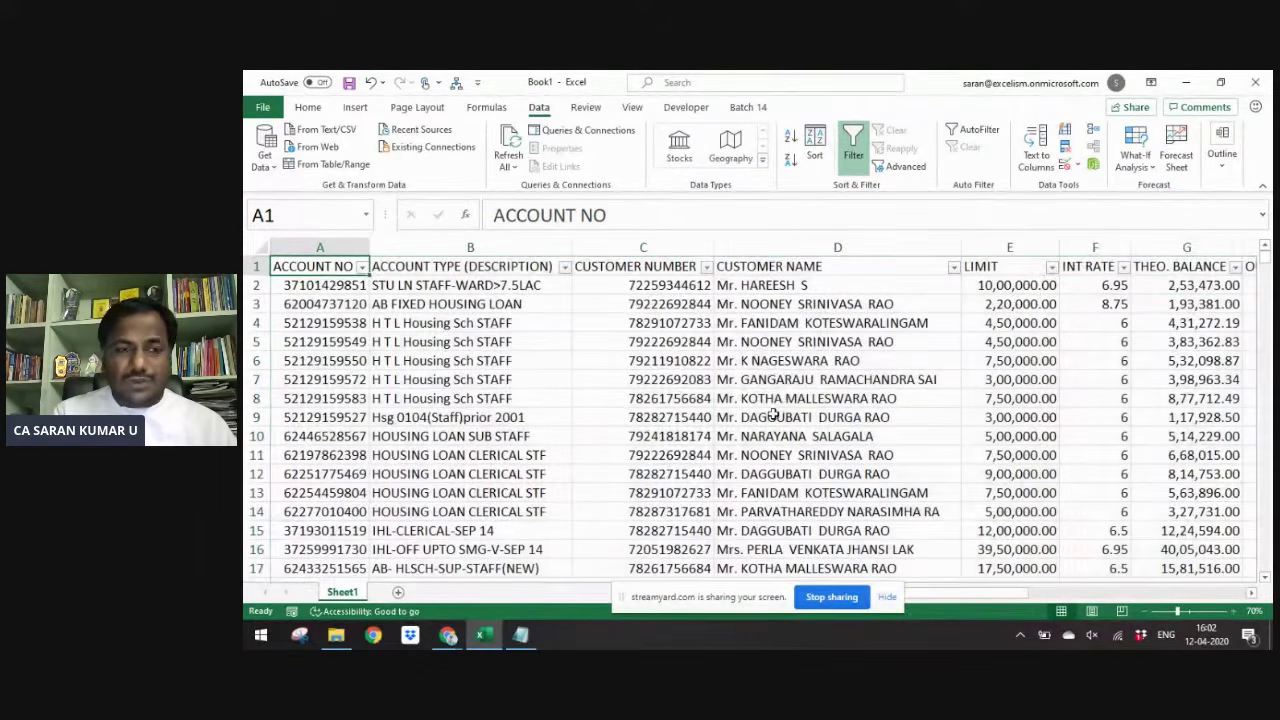
# - Make the header row bold from ACCOUNT NO to the last column, and return to A1
pyautogui.hotkey('ctrl', 'shift', 'Right')
pyautogui.hotkey('ctrl', 'BackSpace')
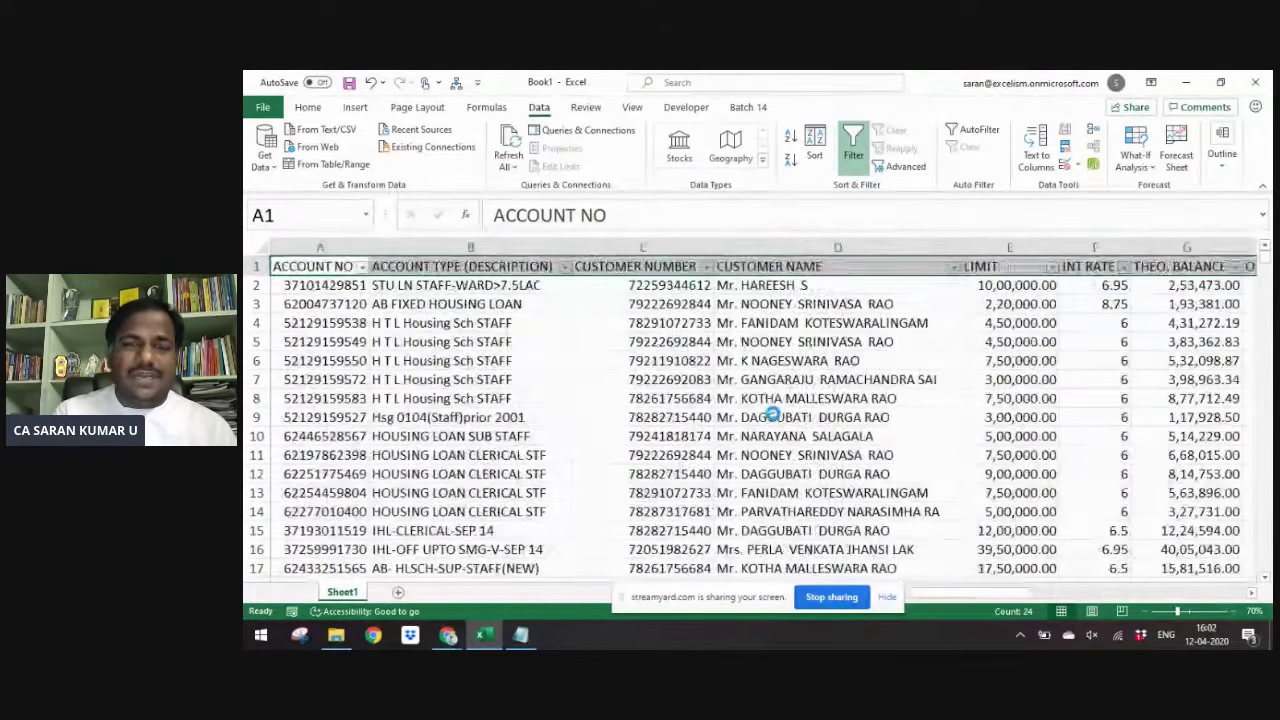
pyautogui.hotkey('ctrl', 'b')
pyautogui.hotkey('ctrl', 'Home')
pyautogui.hotkey('ctrl', 'shift', 'Right')
pyautogui.hotkey('ctrl', 'shift', 'Down')
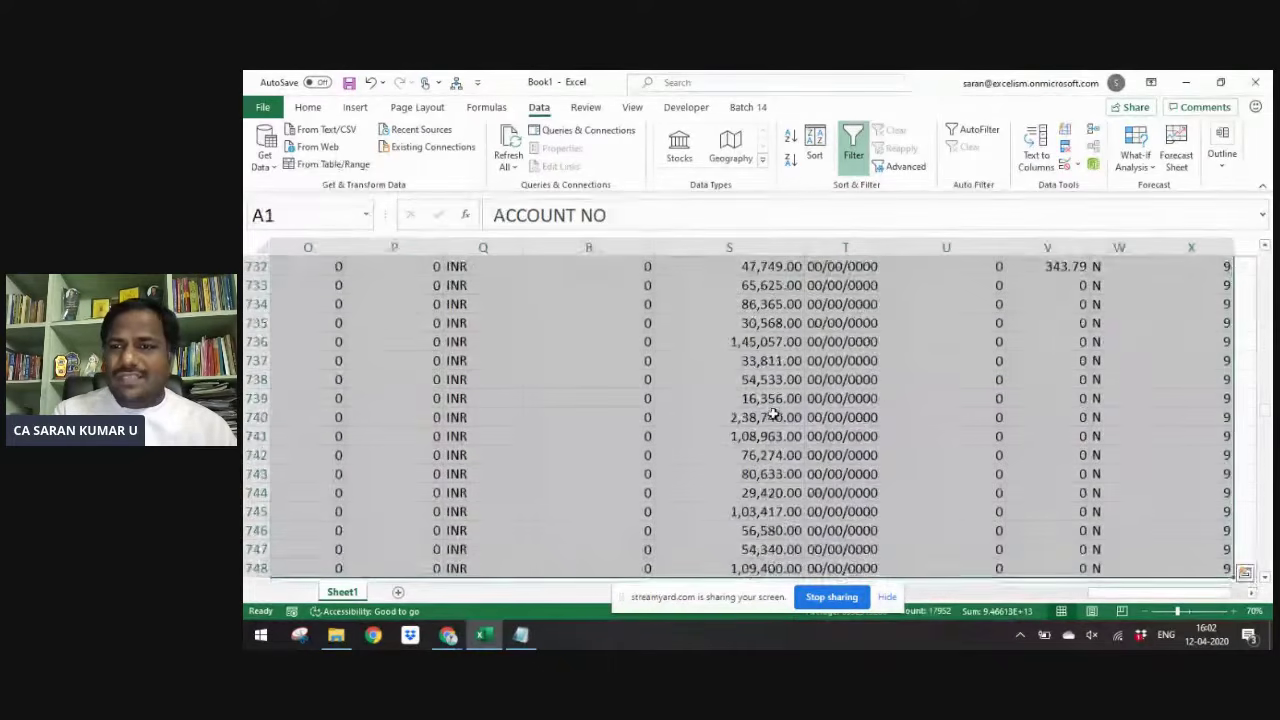
pyautogui.hotkey('ctrl', 'Home')
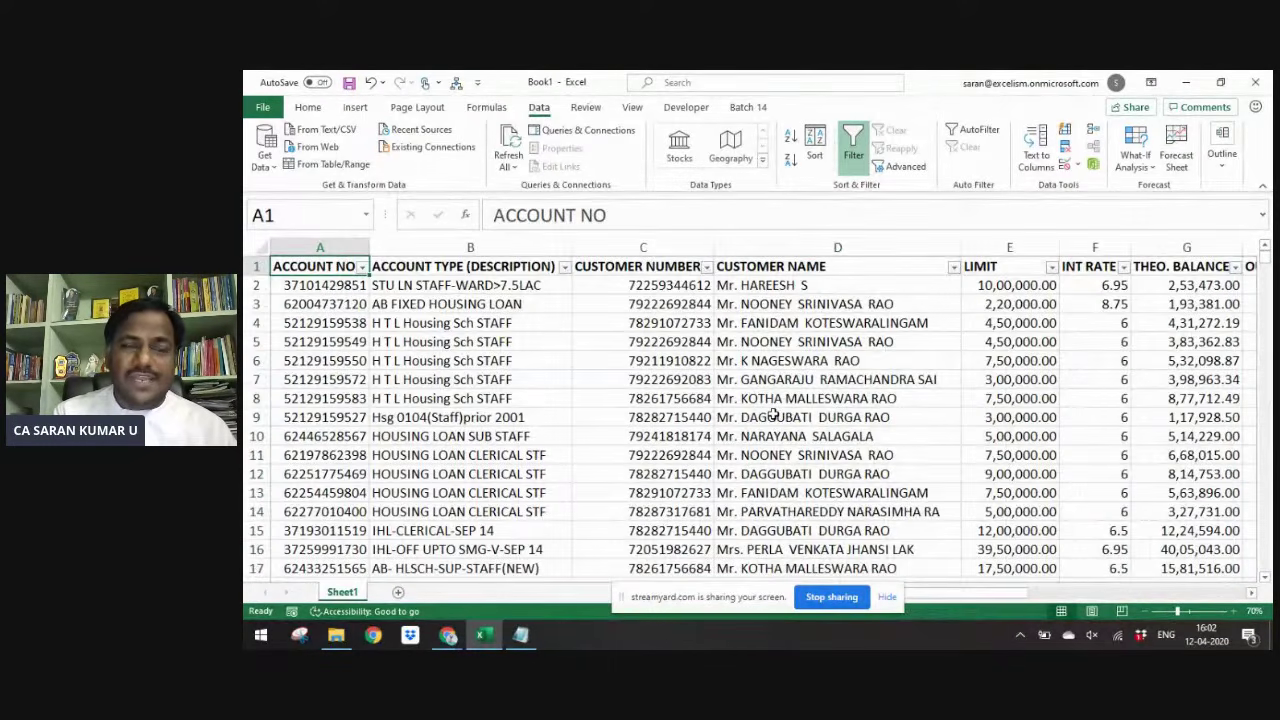
# - Move the whole CUSTOMER NUMBER column, including its header, in front of the ACCOUNT NO column
pyautogui.press('Down')
pyautogui.press('Right')
pyautogui.press('Right')
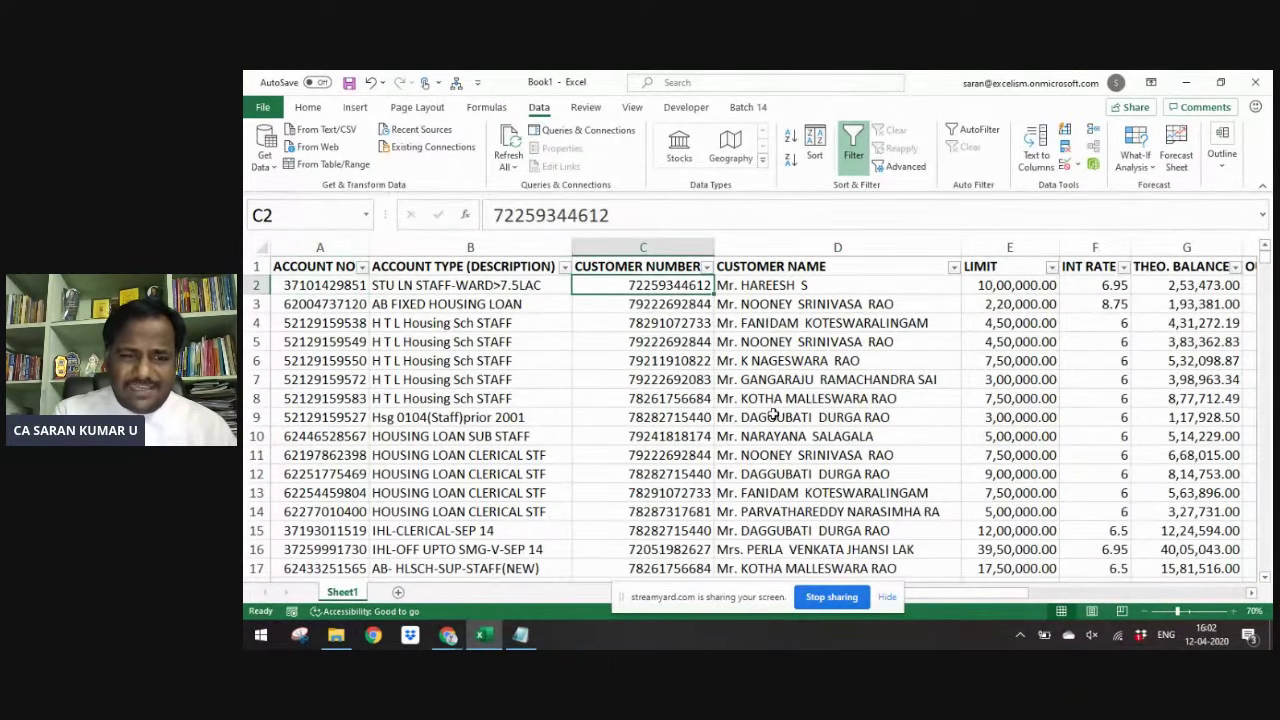
pyautogui.hotkey('ctrl', 'shift', 'Down')
pyautogui.press('Up')
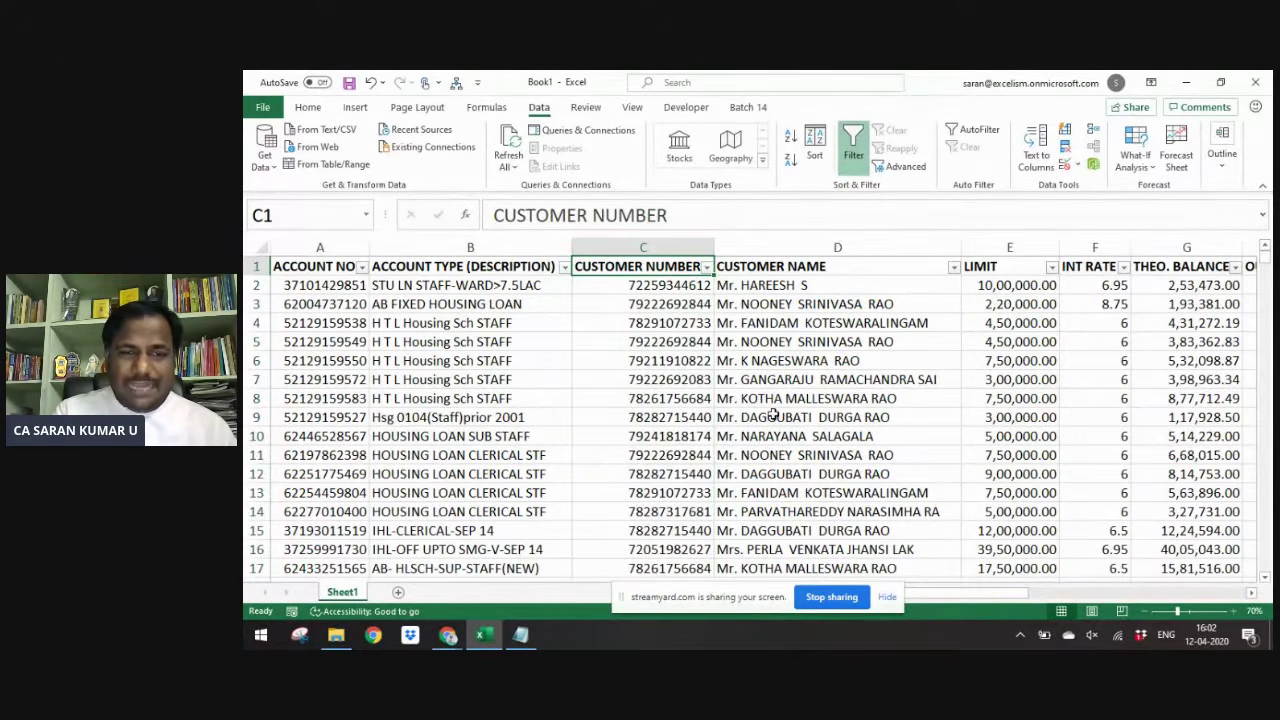
pyautogui.hotkey('ctrl', 'shift', 'Down')
pyautogui.hotkey('ctrl', 'c')
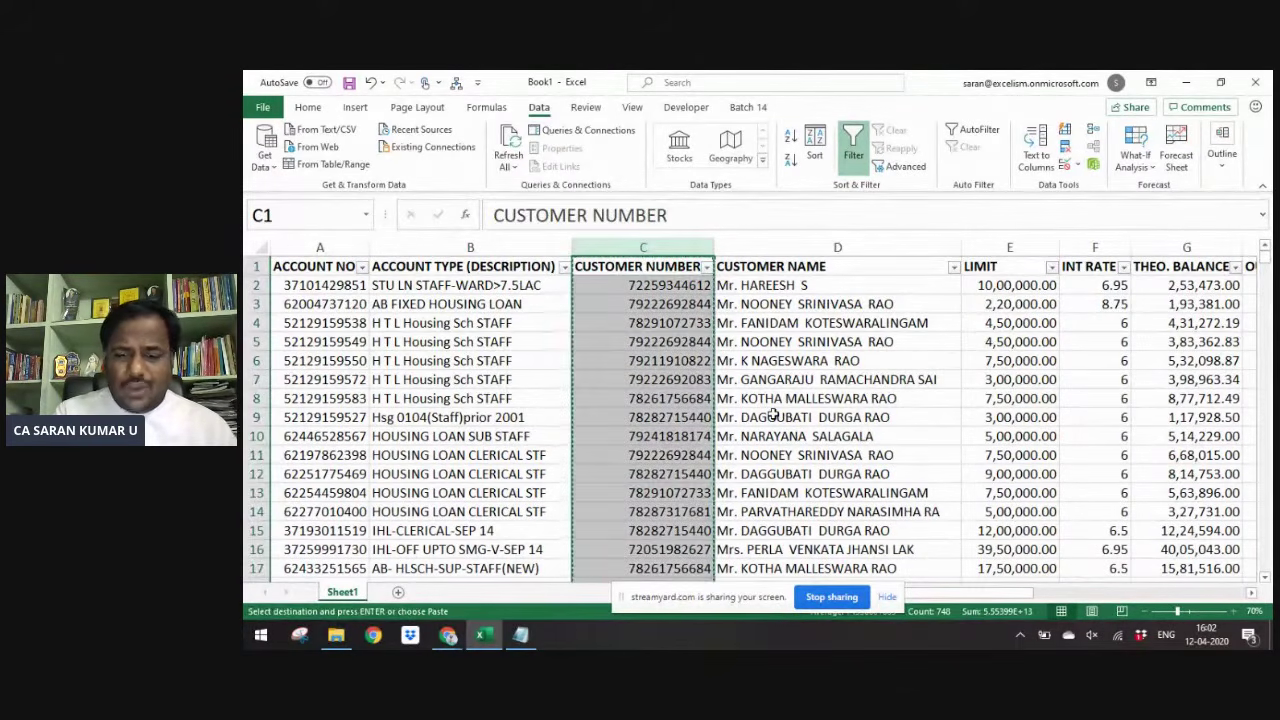
pyautogui.press('Left')
pyautogui.press('Left')
pyautogui.hotkey('shift', 'F10')
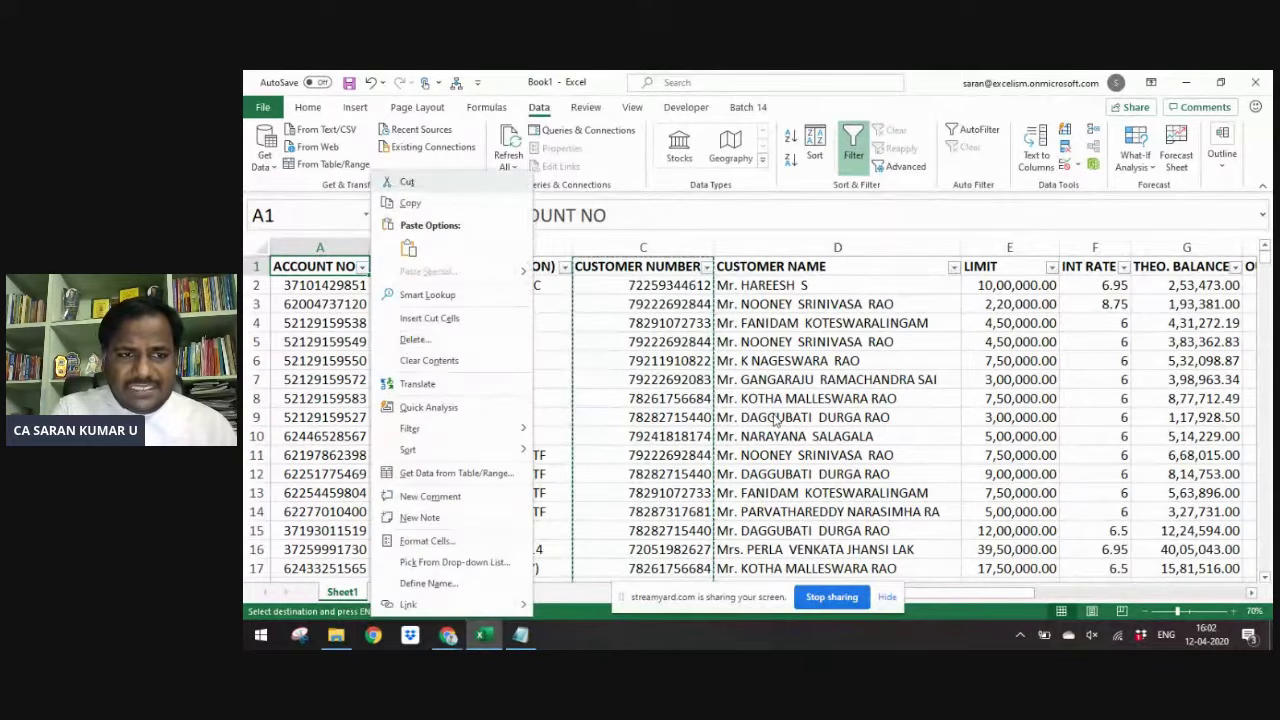
pyautogui.click(449, 320)
pyautogui.hotkey('shift', 'Right')
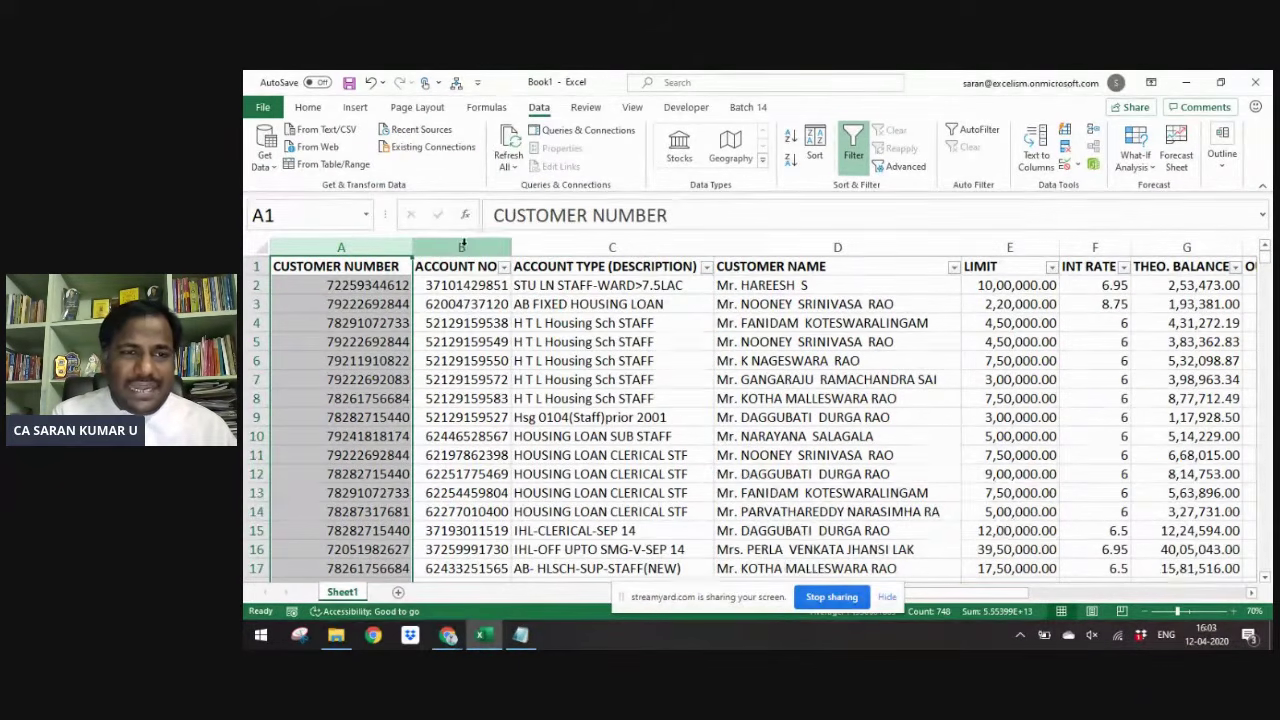
pyautogui.click(466, 319)
pyautogui.press('Up')
pyautogui.press('Up')
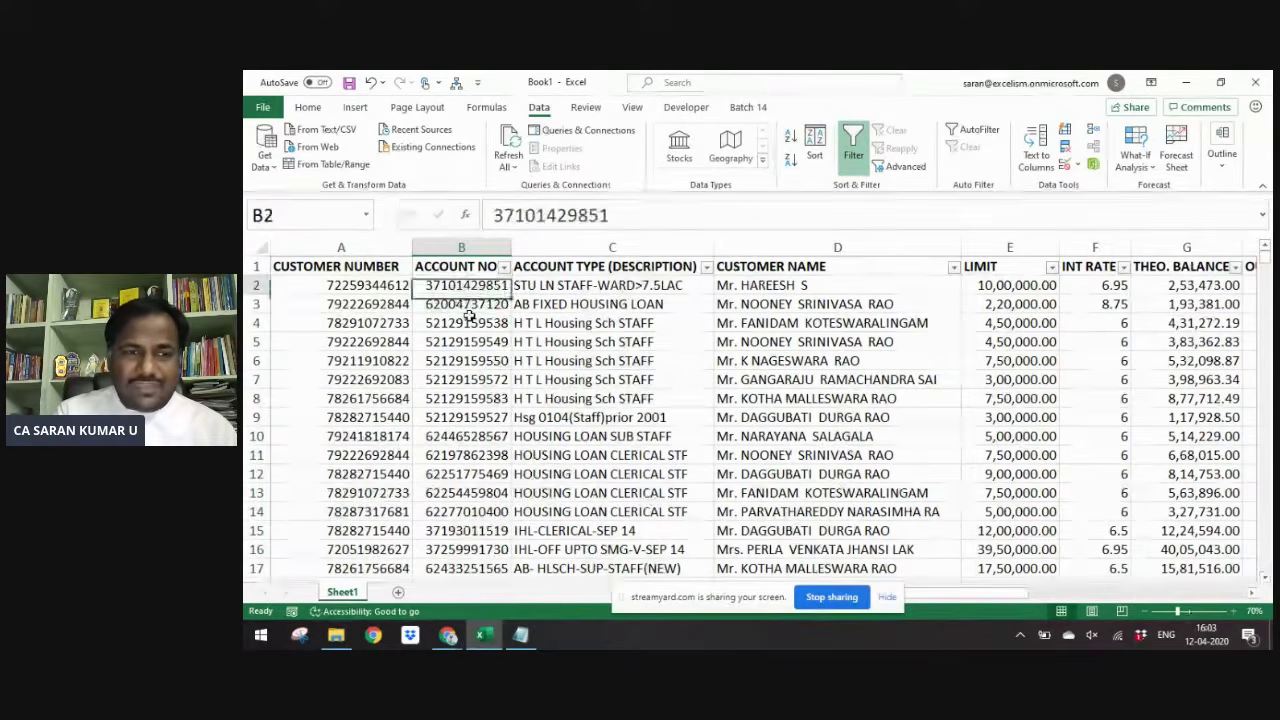
pyautogui.hotkey('ctrl', 'Home')
pyautogui.hotkey('ctrl', 'shift', 'End')
pyautogui.hotkey('ctrl', 'Home')
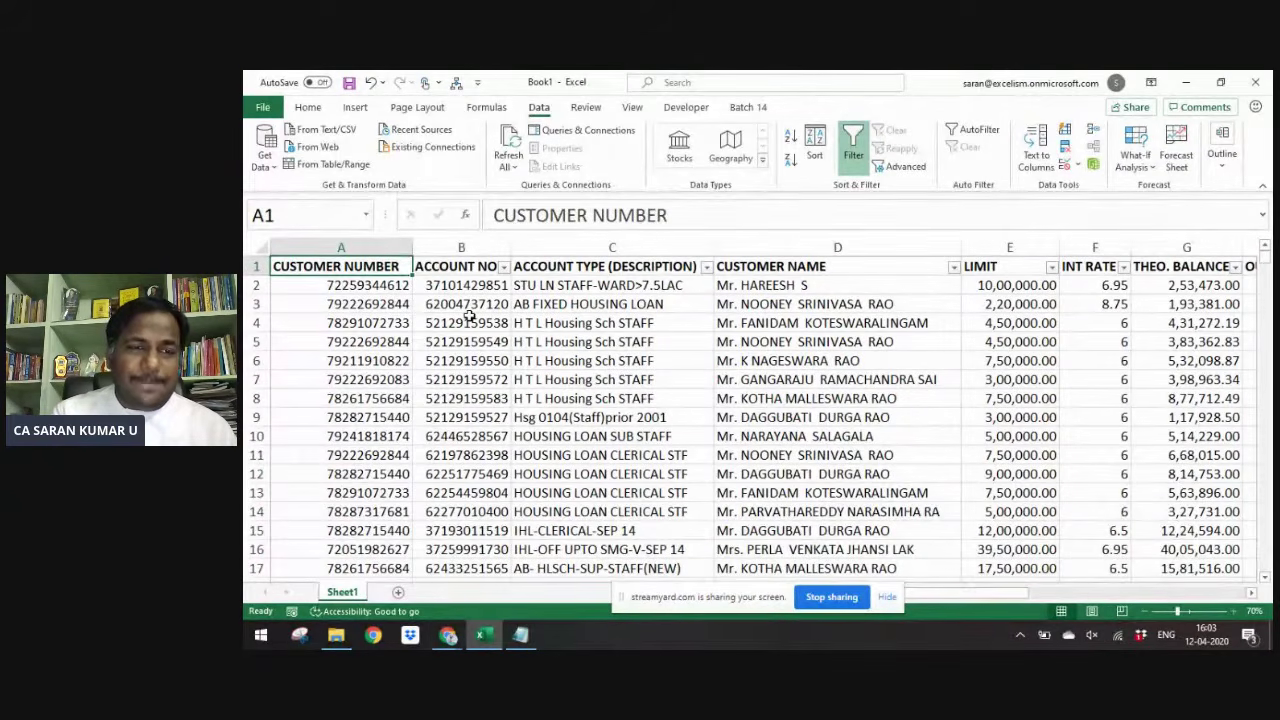
pyautogui.hotkey('shift', 'Down')
pyautogui.hotkey('shift', 'Down')
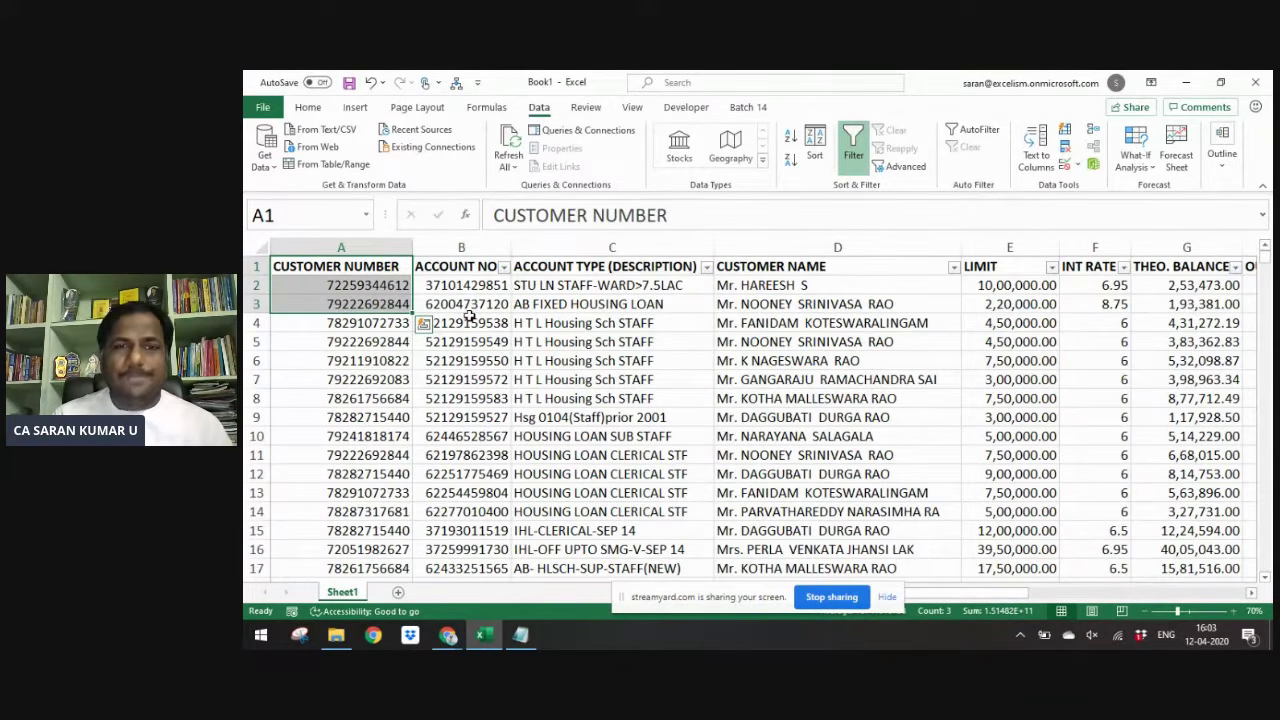
# - Insert a blank column between ACCOUNT TYPE (DESCRIPTION) and CUSTOMER NAME
pyautogui.press('Right')
pyautogui.press('Right')
pyautogui.press('Right')
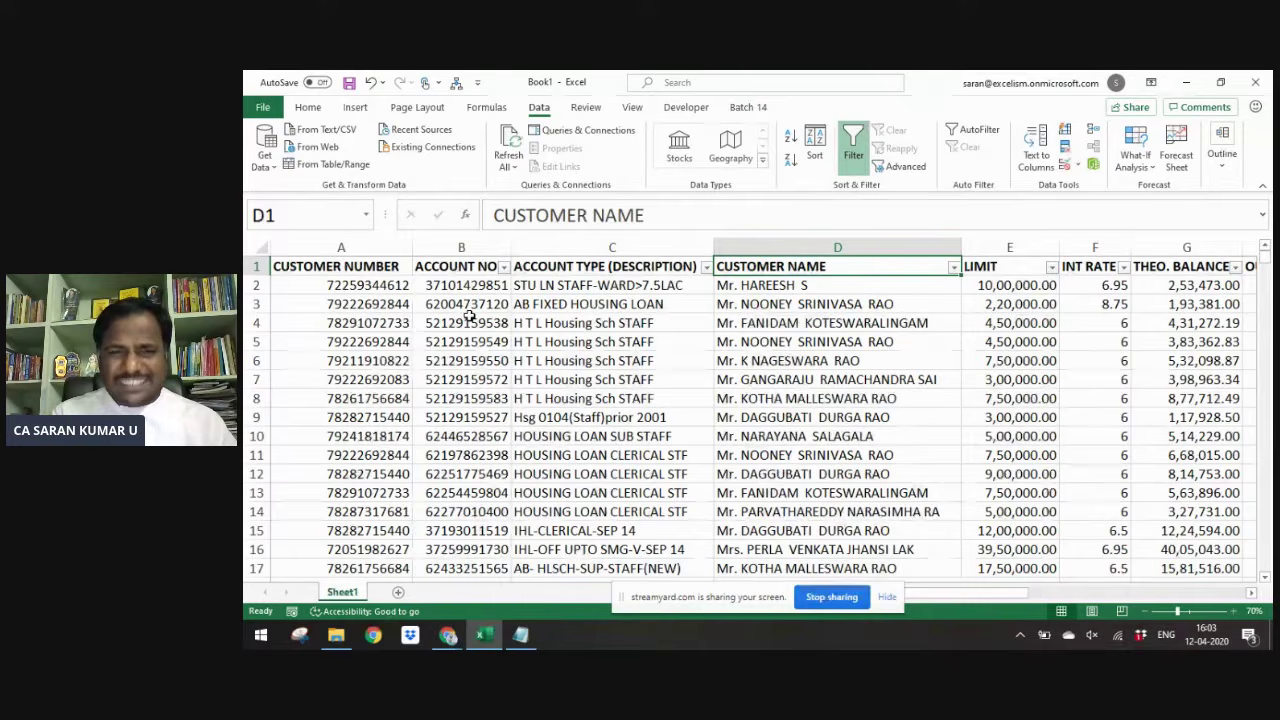
pyautogui.press('Left')
pyautogui.press('Right')
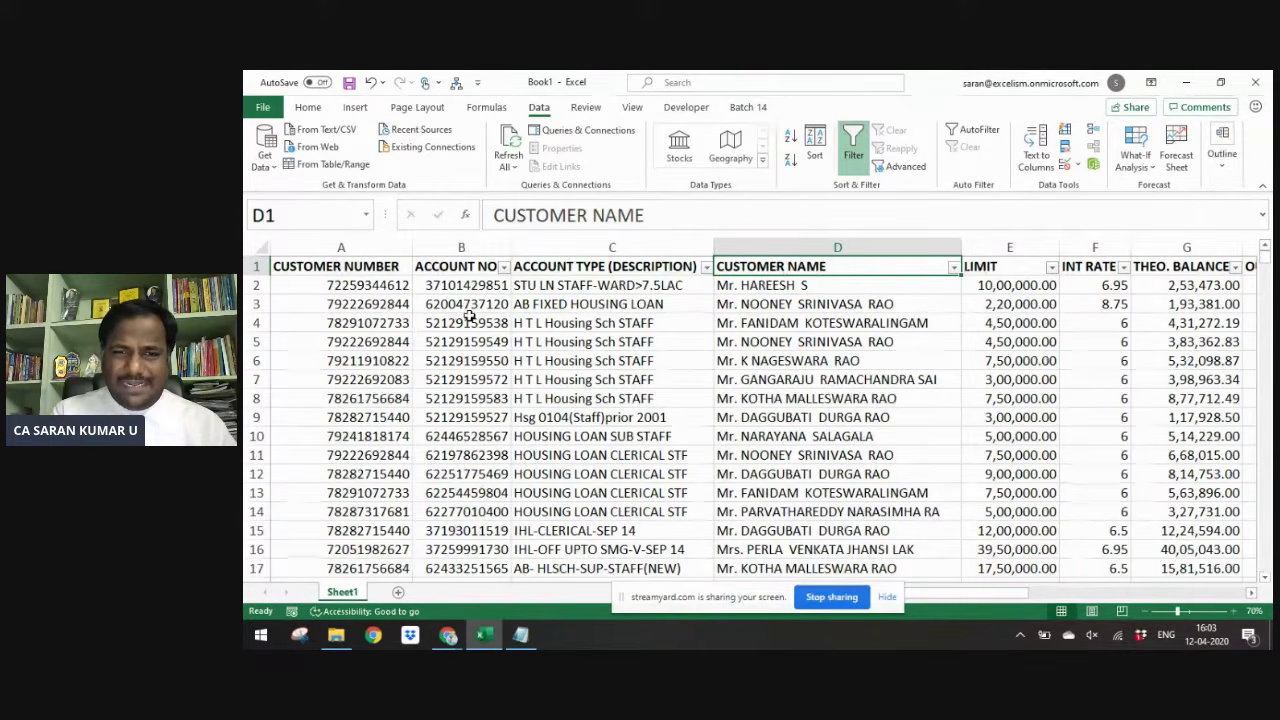
pyautogui.hotkey('ctrl', 'space')
pyautogui.hotkey('ctrl', 'shift', '+')
# - Enter the heading "Loan Types" in cell D1 of the blank column
pyautogui.press('Down')
pyautogui.press('Up')
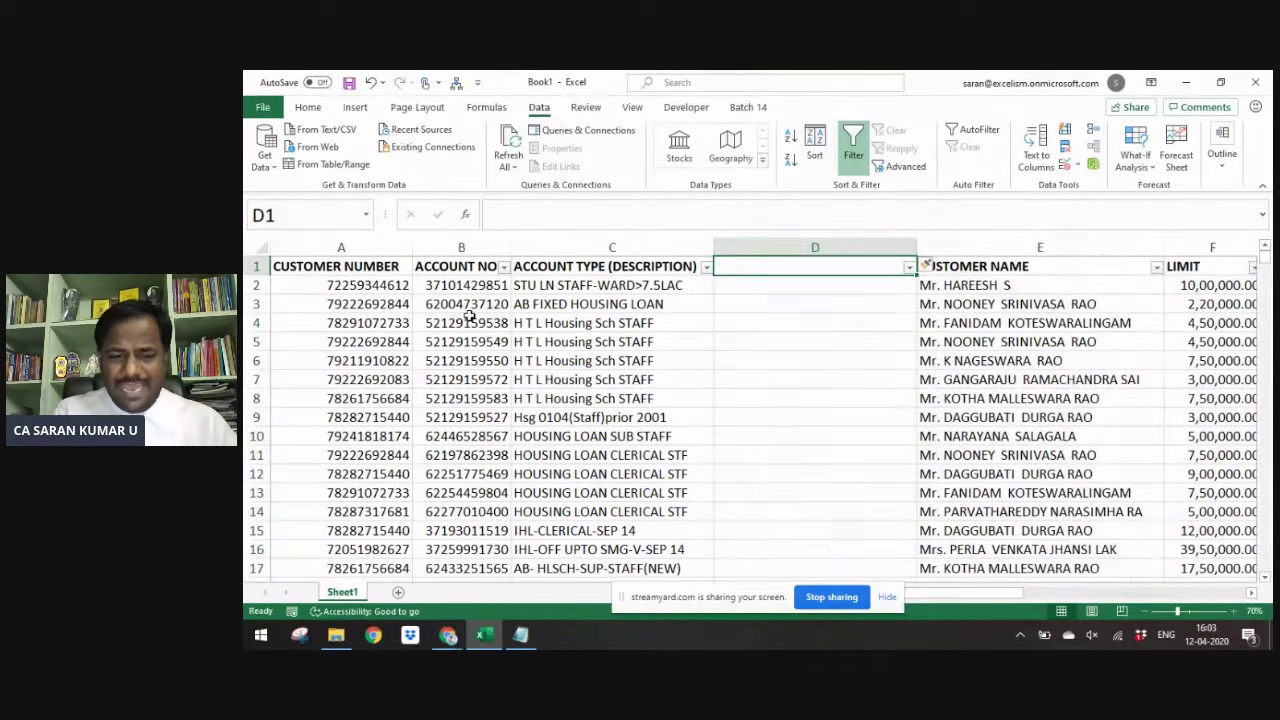
pyautogui.write('Loan Type')
pyautogui.press('BackSpace')
pyautogui.write('pes')
pyautogui.press('Return')
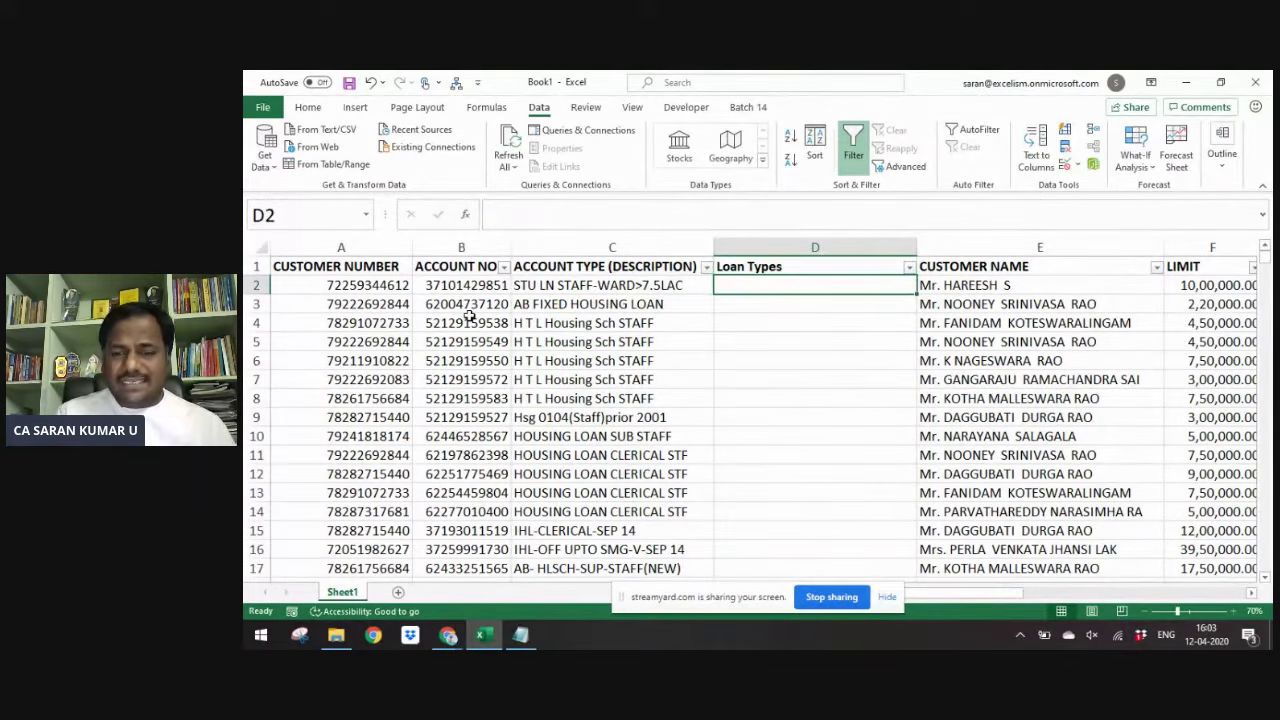
# - Copy all account type descriptions from C2 down and paste them at A1 of a new sheet
pyautogui.press('Left')
pyautogui.hotkey('ctrl', 'shift', 'Down')
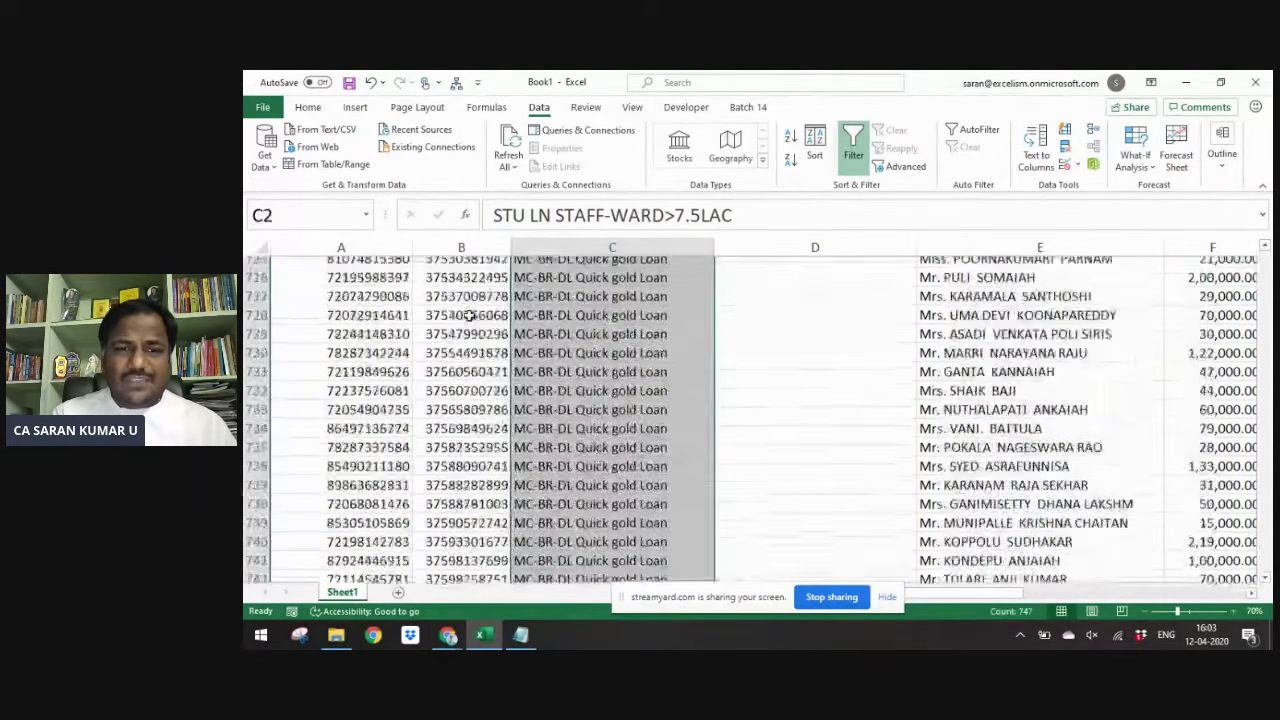
pyautogui.hotkey('ctrl', 'c')
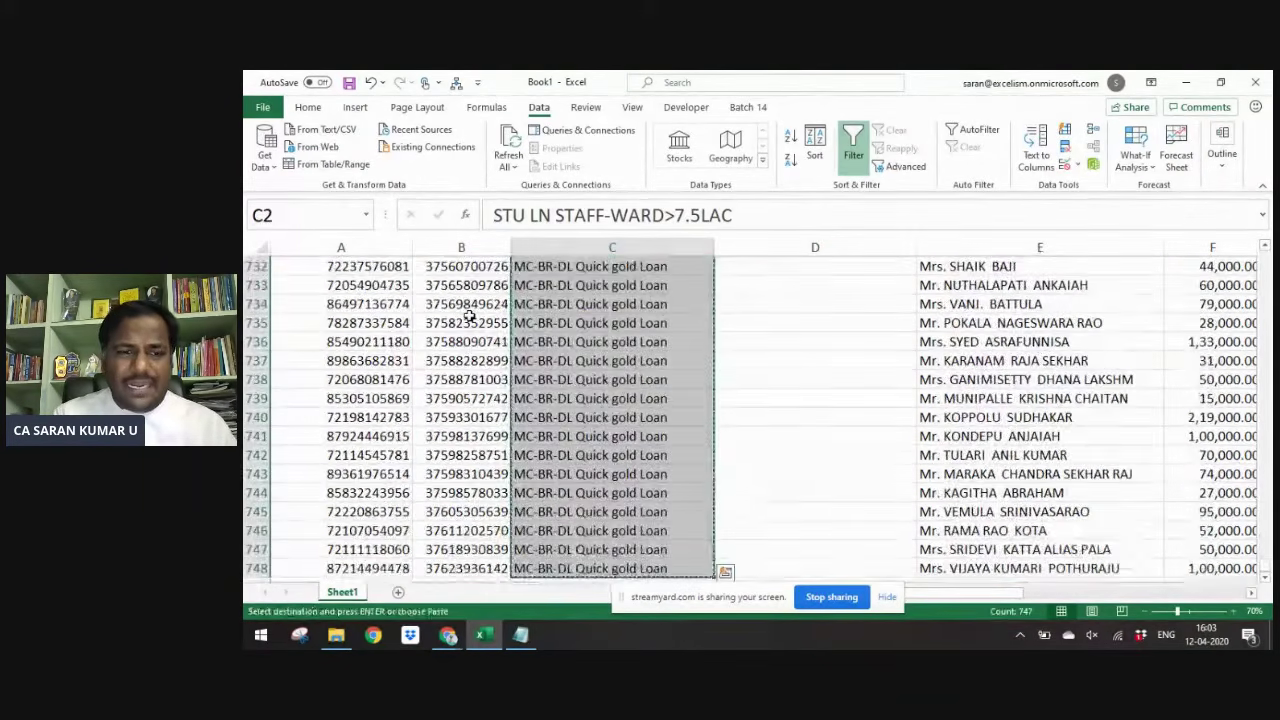
pyautogui.click(399, 593)
pyautogui.hotkey('ctrl', 'v')
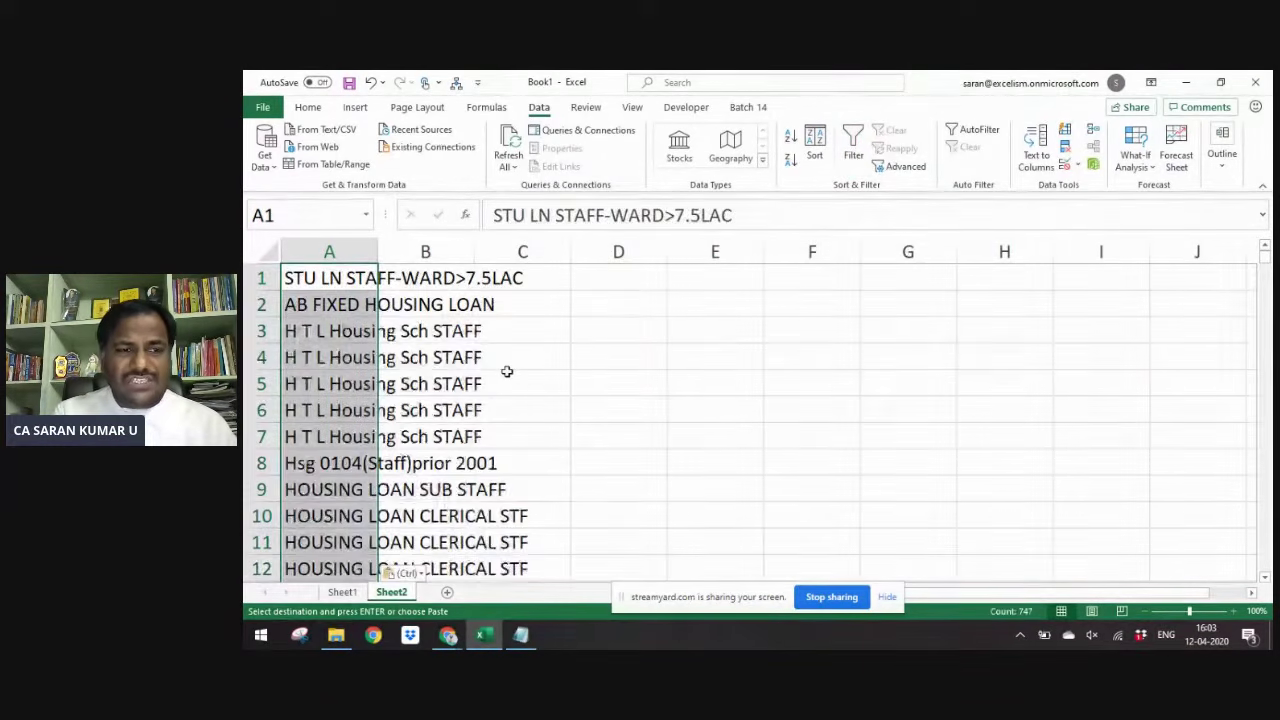
# - Remove duplicates from the account types in column A, treated as data without headers, and select the remaining list
pyautogui.click(1065, 146)
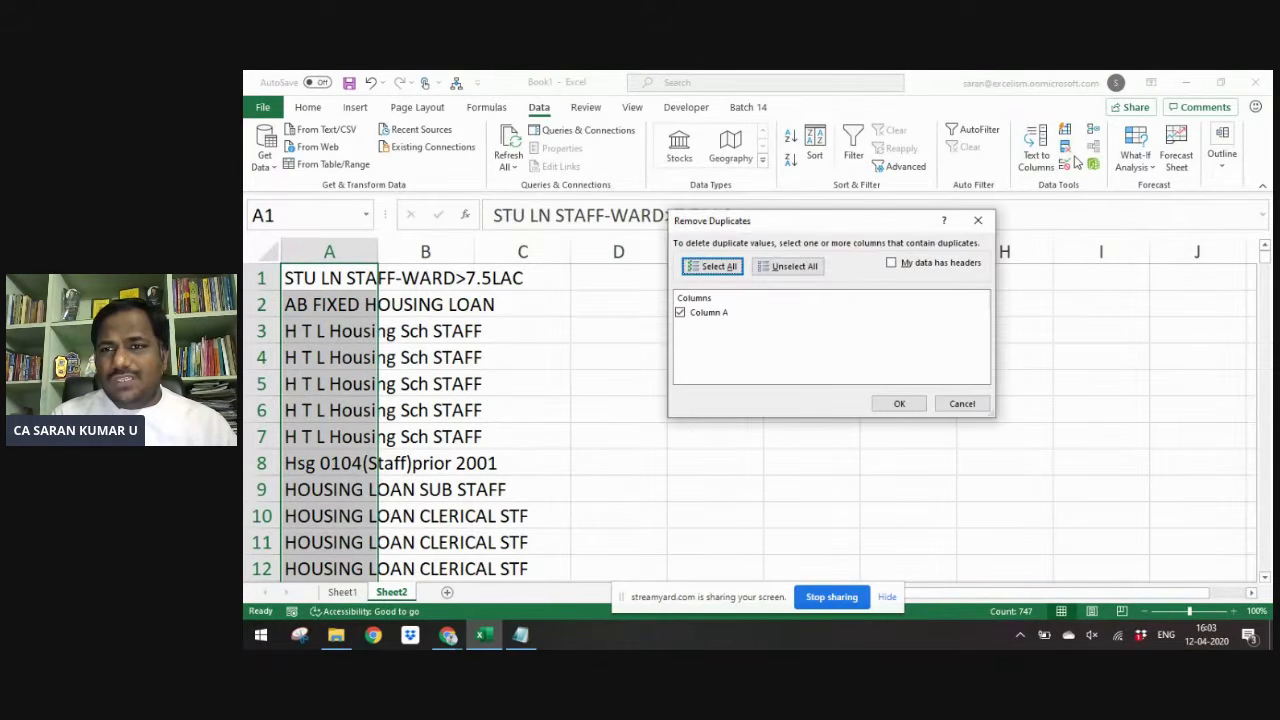
pyautogui.click(899, 403)
pyautogui.click(764, 395)
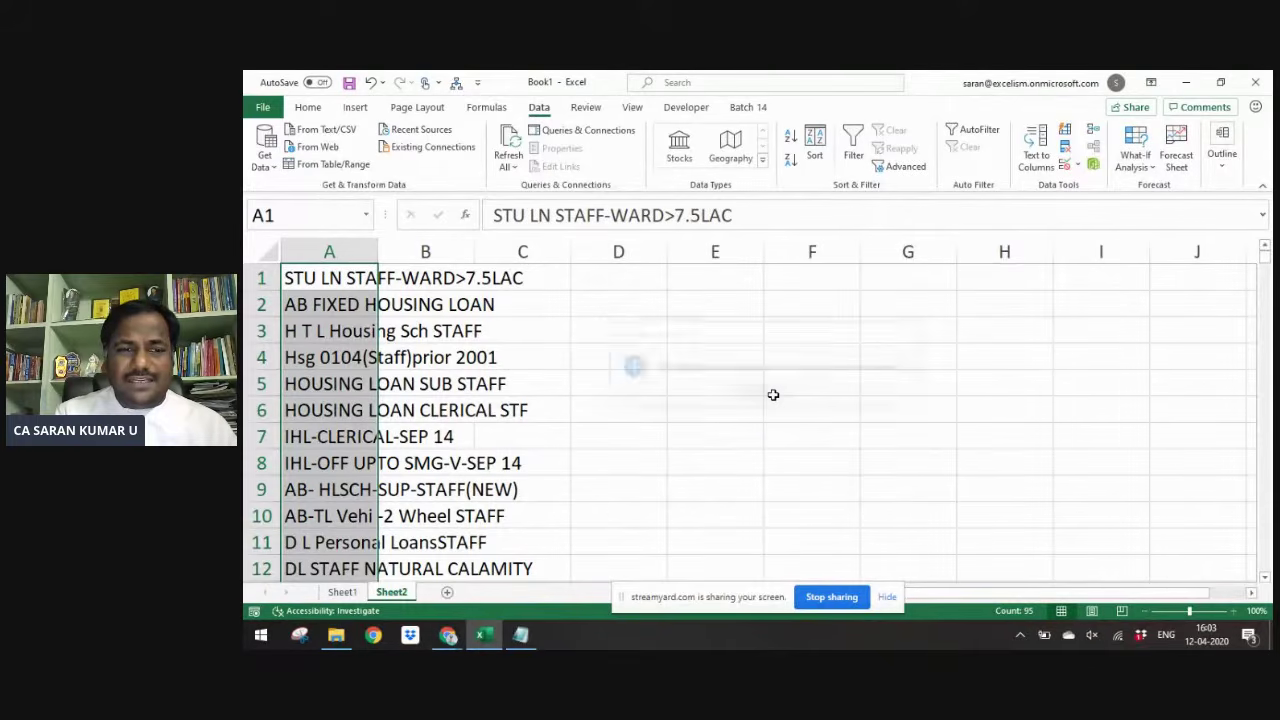
pyautogui.scroll(-20, 773, 395)
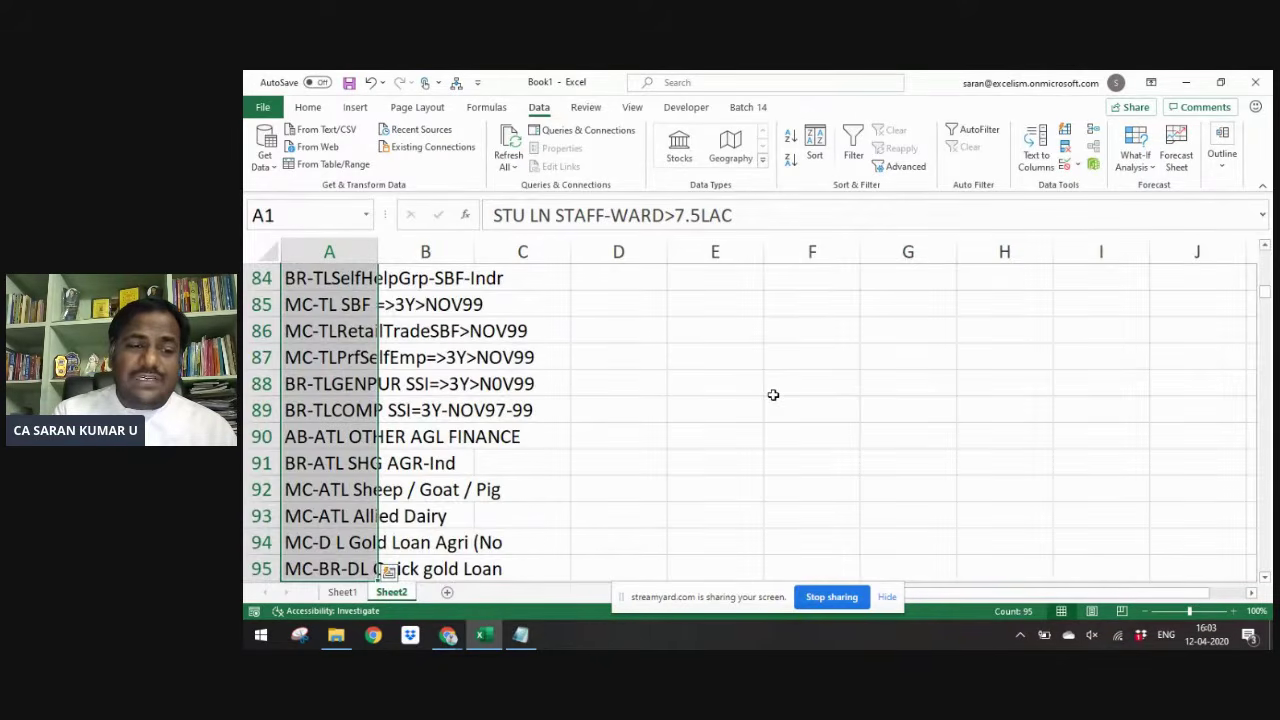
pyautogui.hotkey('ctrl', 'Home')
pyautogui.hotkey('ctrl', 'shift', 'Down')
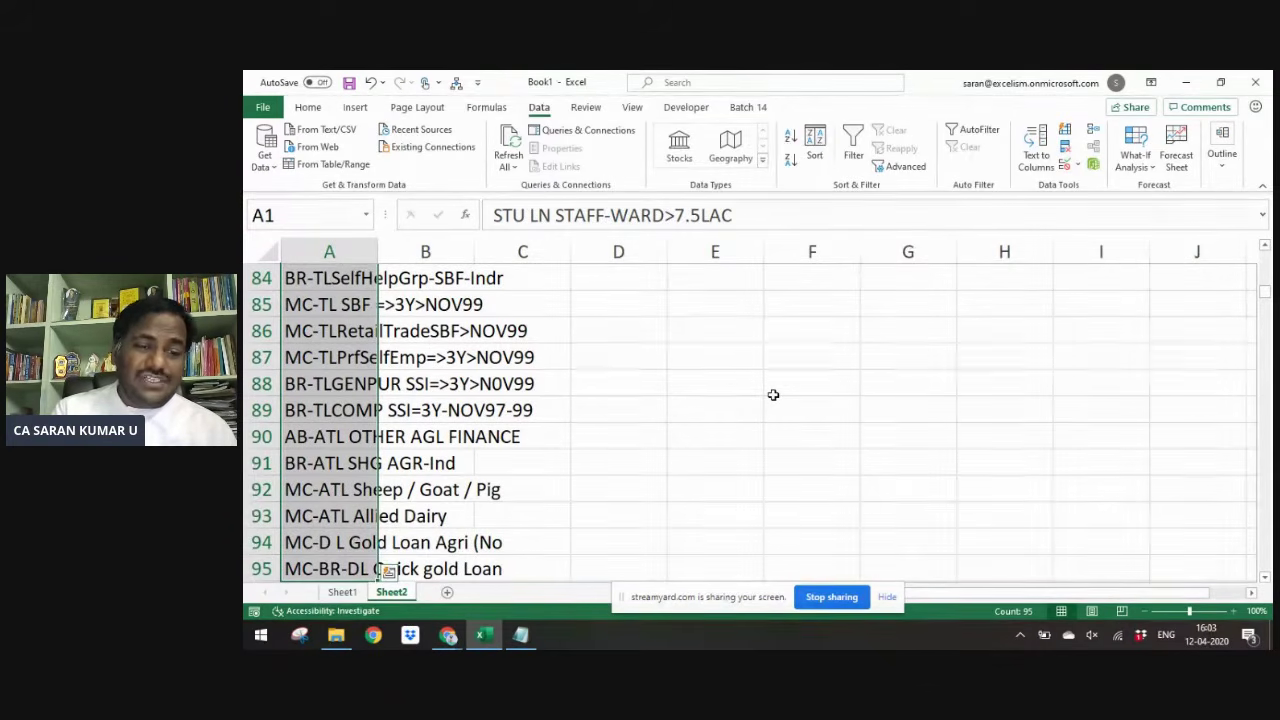
# - Delete the sheet holding the de-duplicated account type list
pyautogui.hotkey('alt', 'e')
pyautogui.press('l')
pyautogui.press('Return')
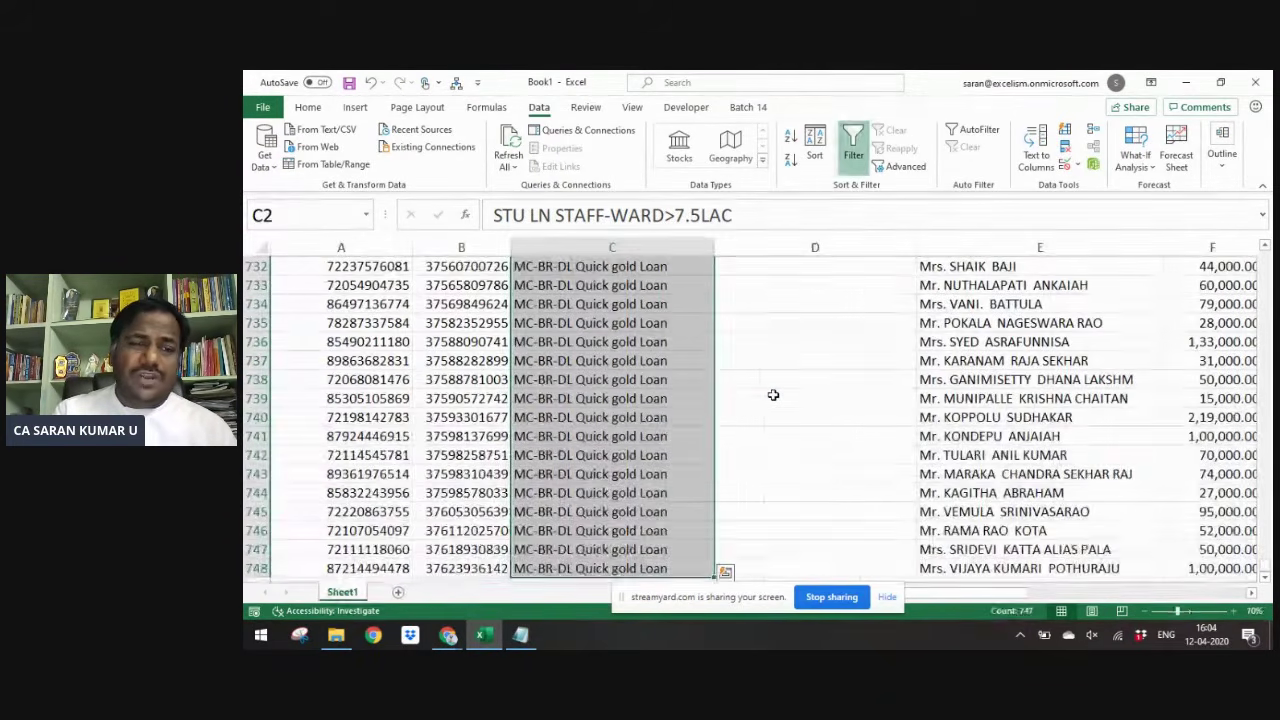
# - Review the first ACCOUNT TYPE (DESCRIPTION) entries for words that identify the kind of loan, such as housing and staff
pyautogui.scroll(5, 773, 395)
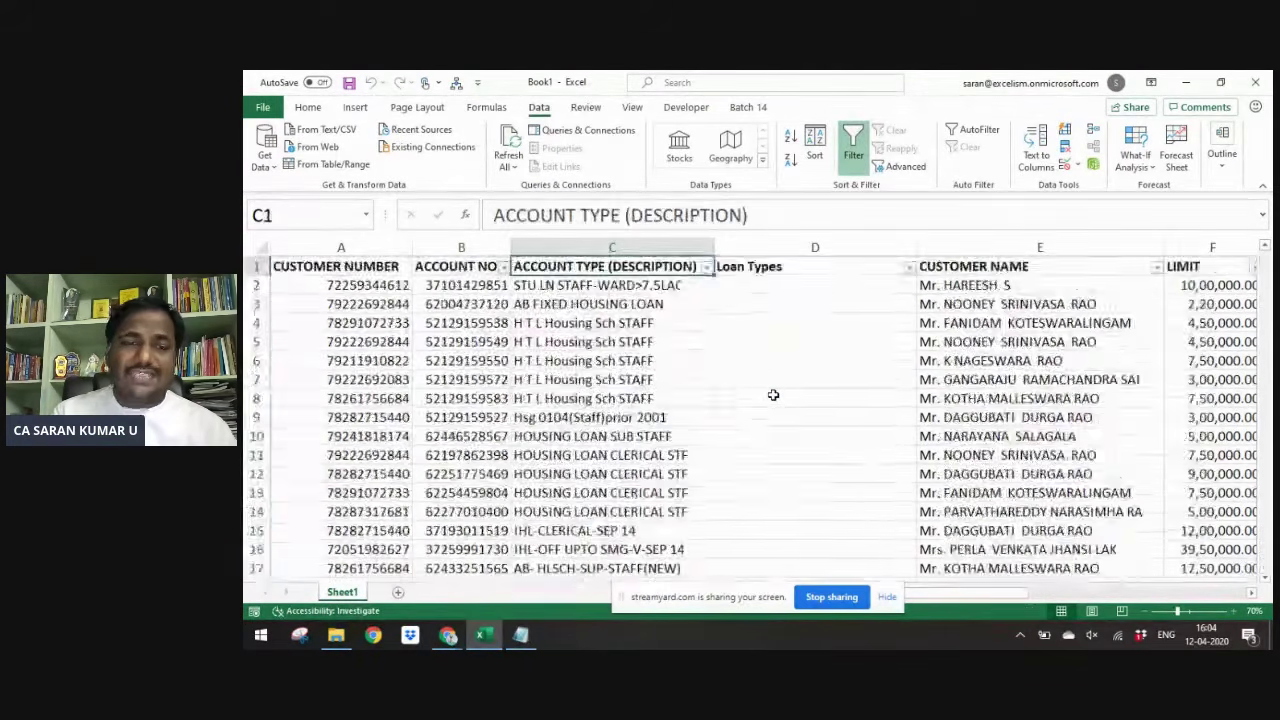
pyautogui.press('Down')
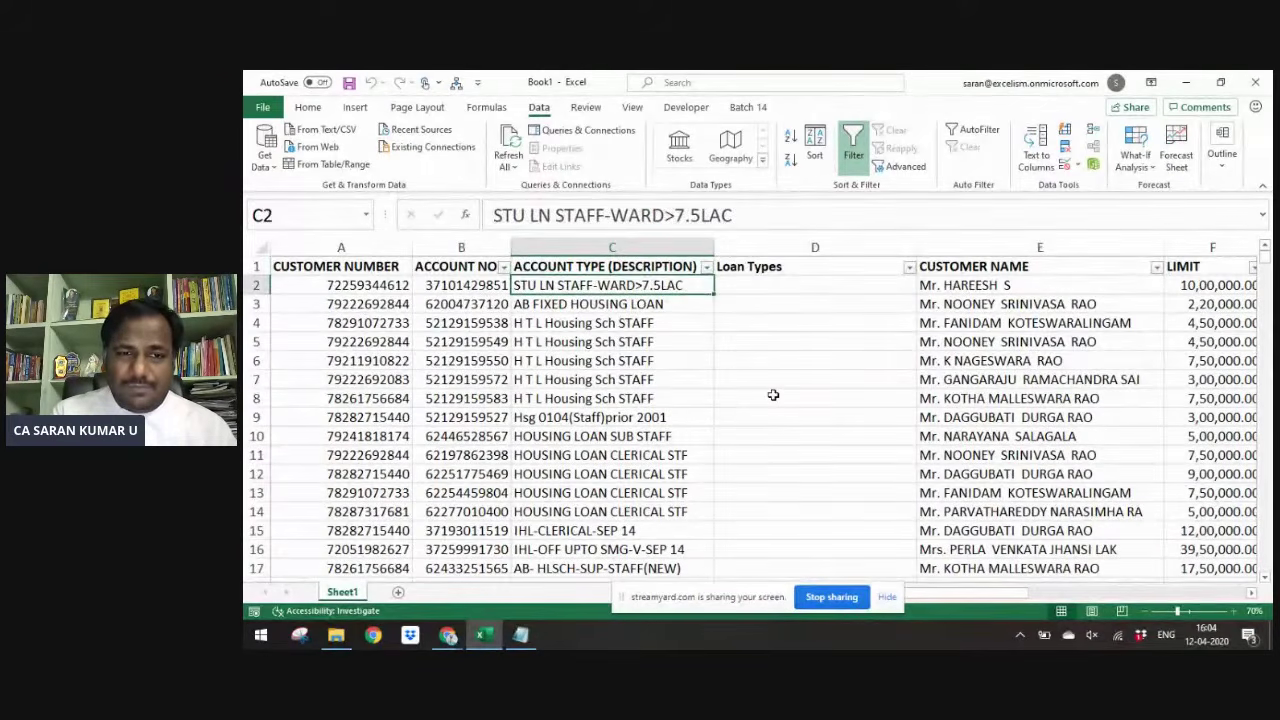
pyautogui.press('Down')
pyautogui.press('Down')
pyautogui.press('Down')
pyautogui.press('Down')
pyautogui.press('Down')
pyautogui.press('Down')
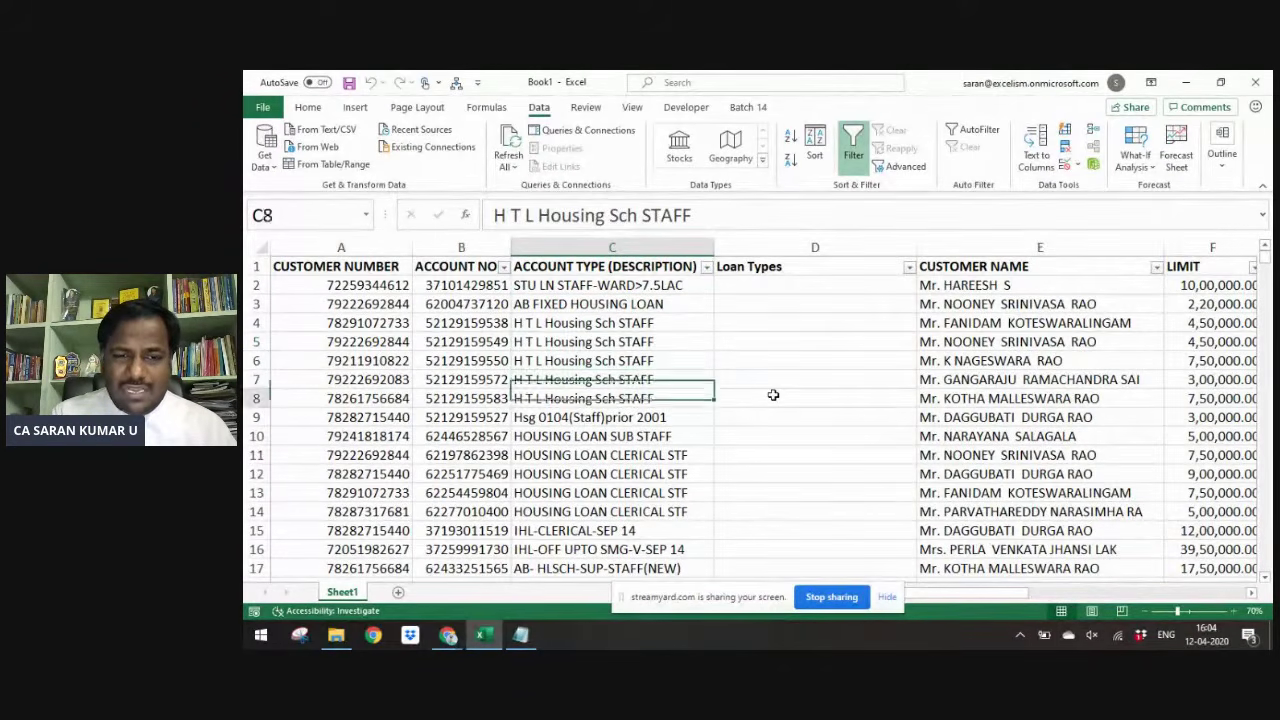
pyautogui.press('Down')
pyautogui.press('Down')
pyautogui.press('Down')
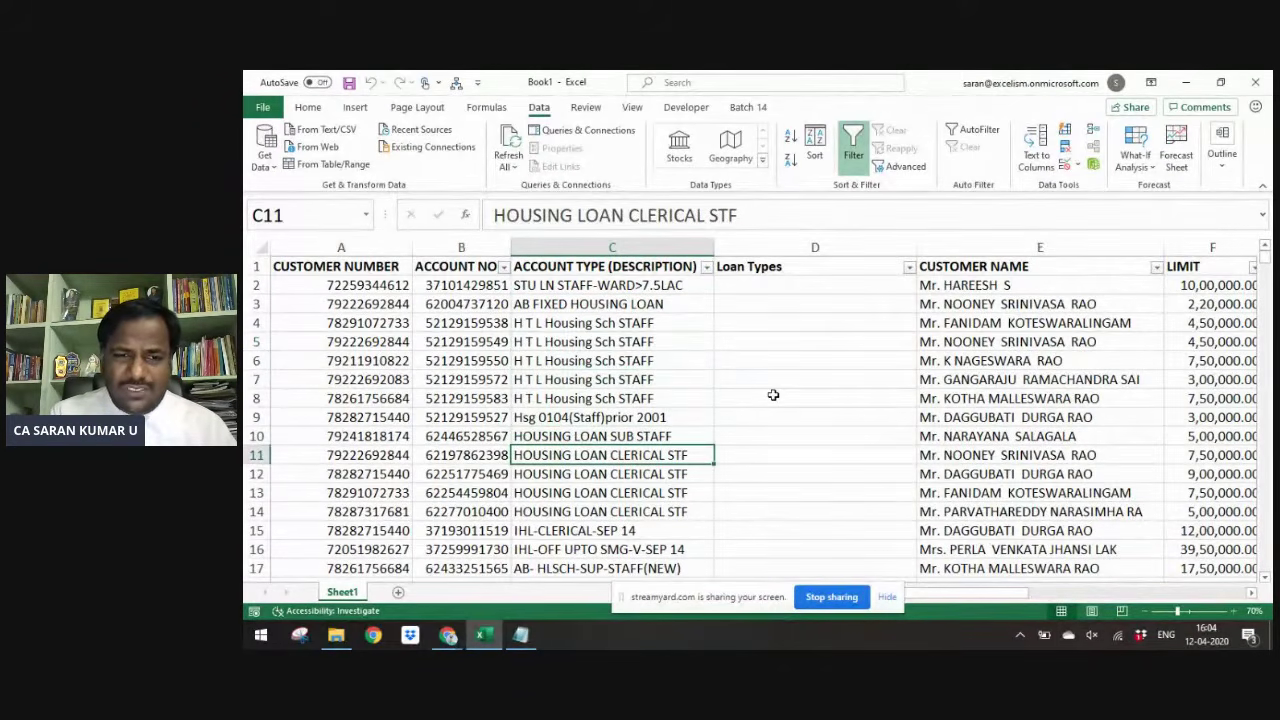
pyautogui.click(648, 430)
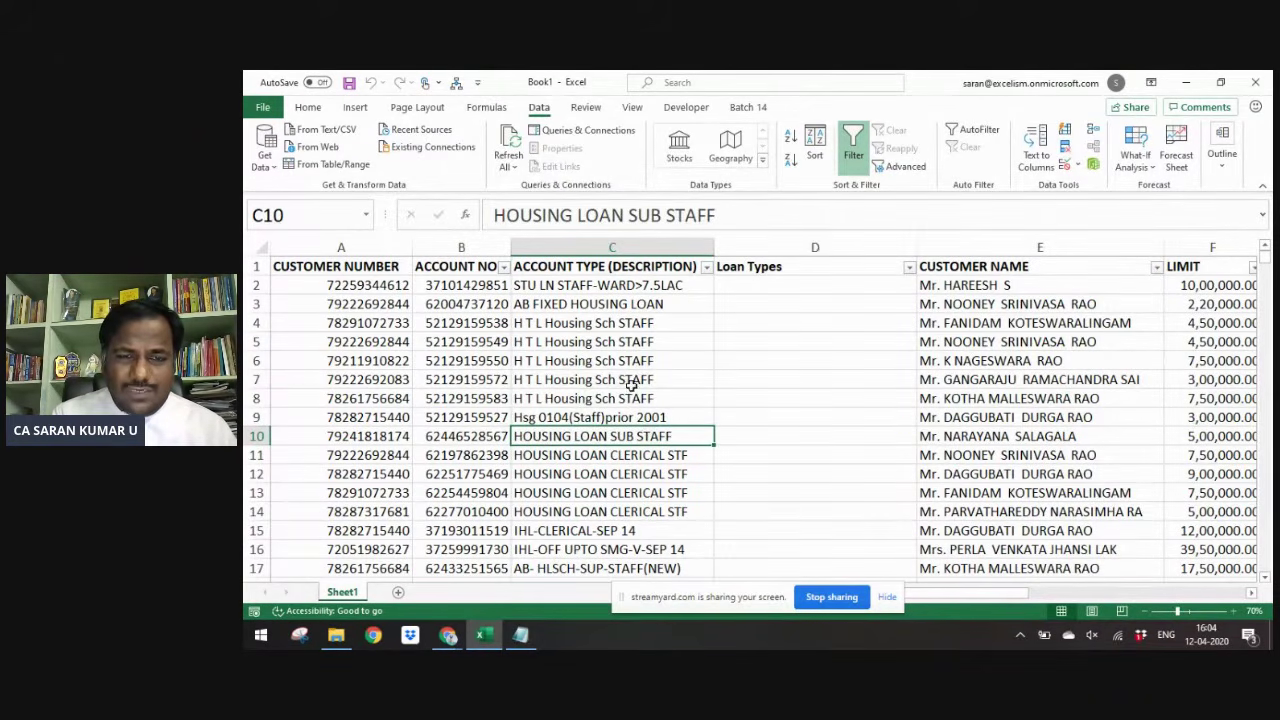
pyautogui.keyDown('ctrl'); pyautogui.click(632, 383); pyautogui.keyUp('ctrl')
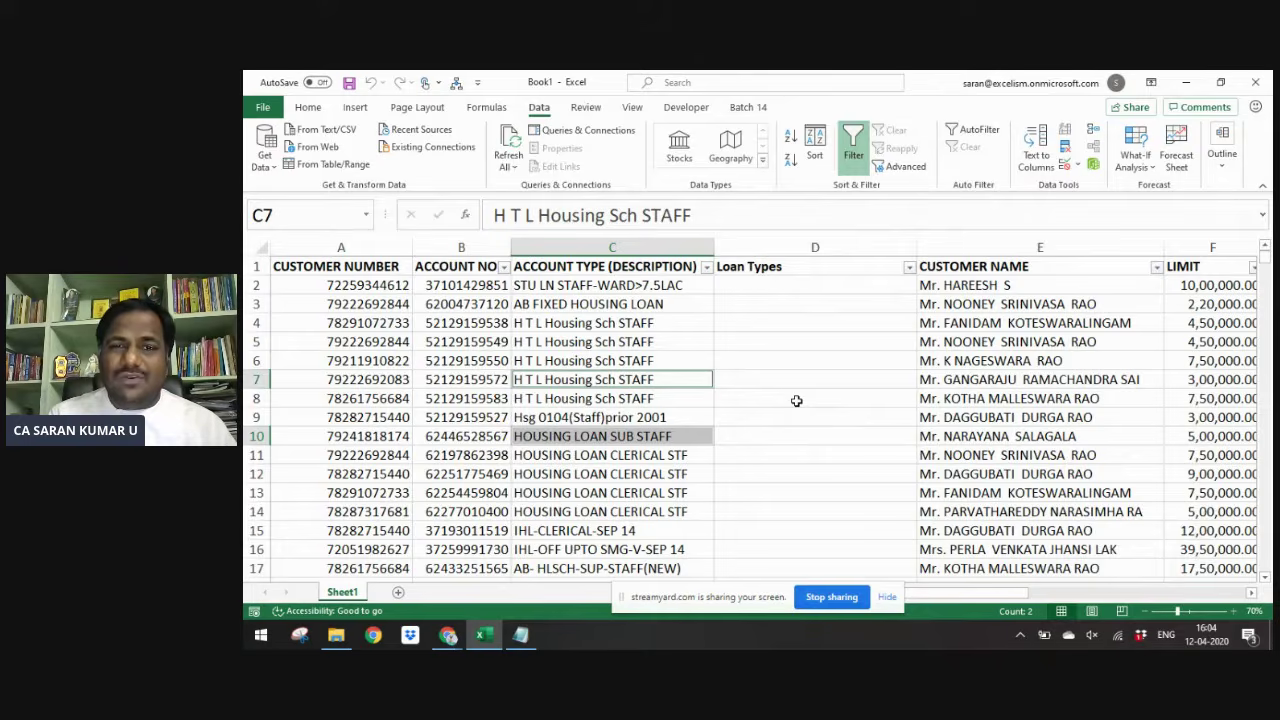
# - Filter the ACCOUNT TYPE (DESCRIPTION) column for entries containing "gold" and go to the last matching row
pyautogui.hotkey('ctrl', 'Up')
pyautogui.press('Right')
pyautogui.press('Down')
pyautogui.press('Left')
pyautogui.press('Up')
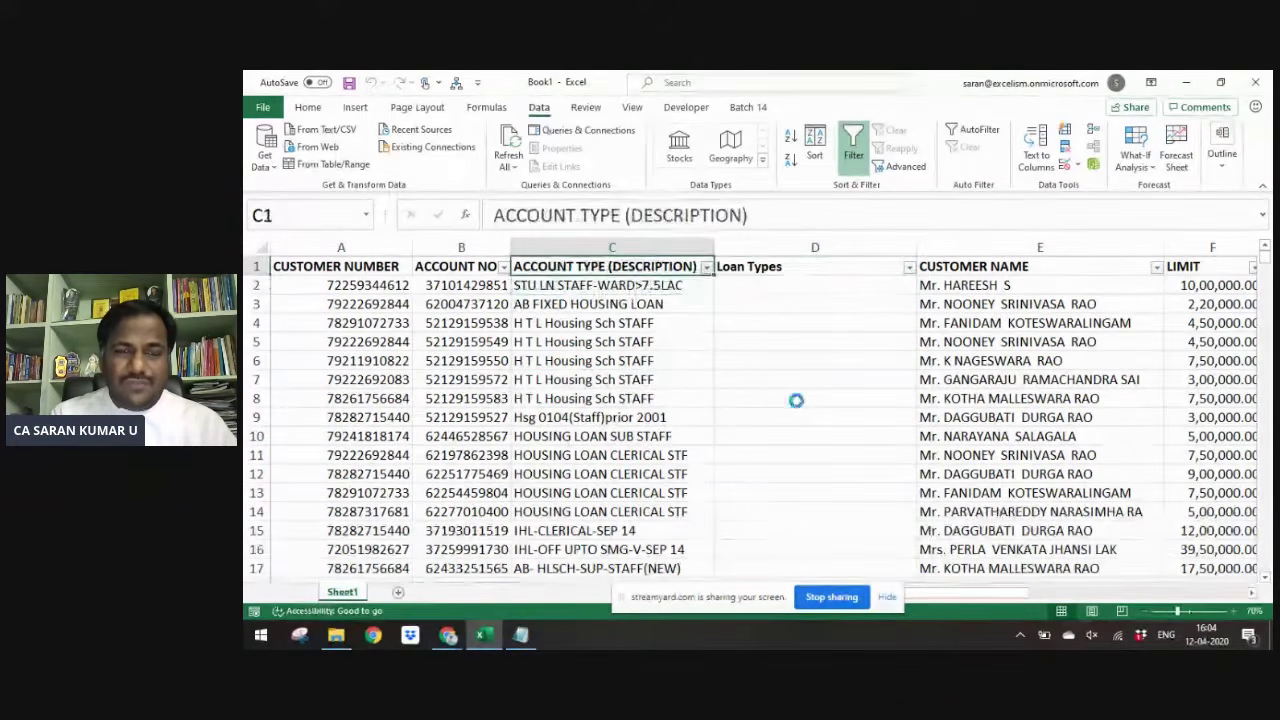
pyautogui.hotkey('alt', 'Down')
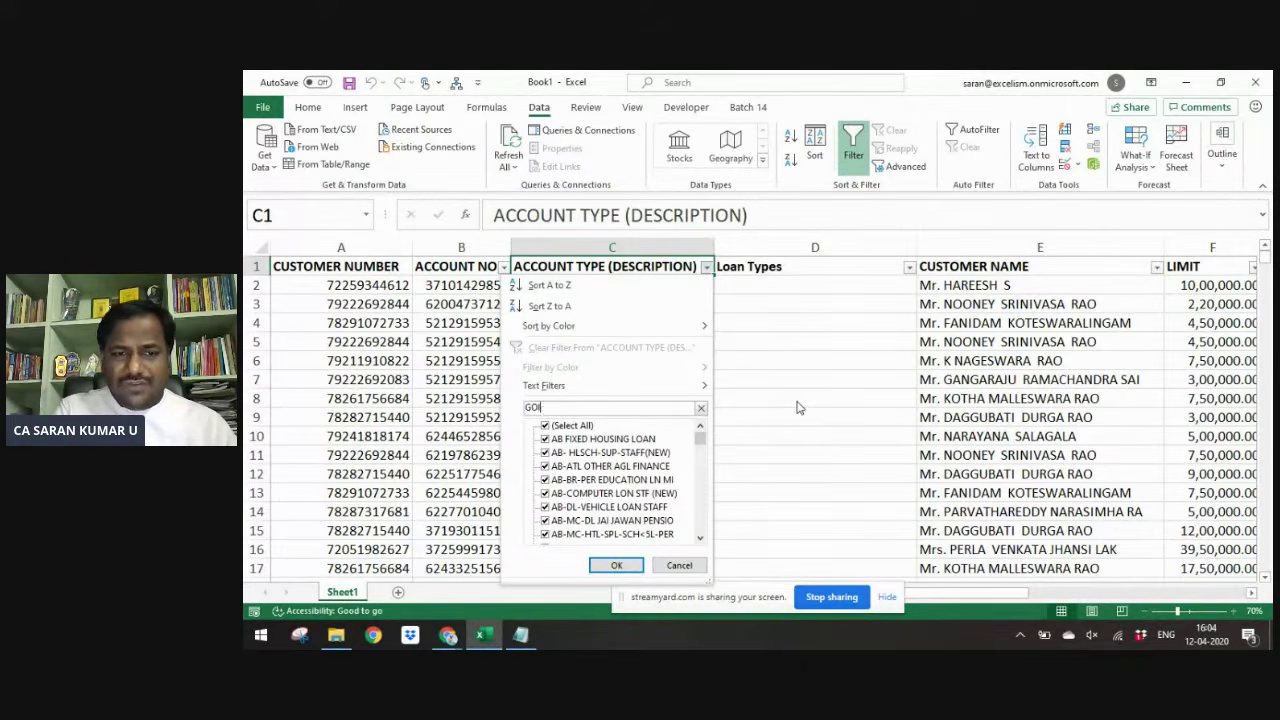
pyautogui.press('Return')
pyautogui.hotkey('ctrl', 'Down')
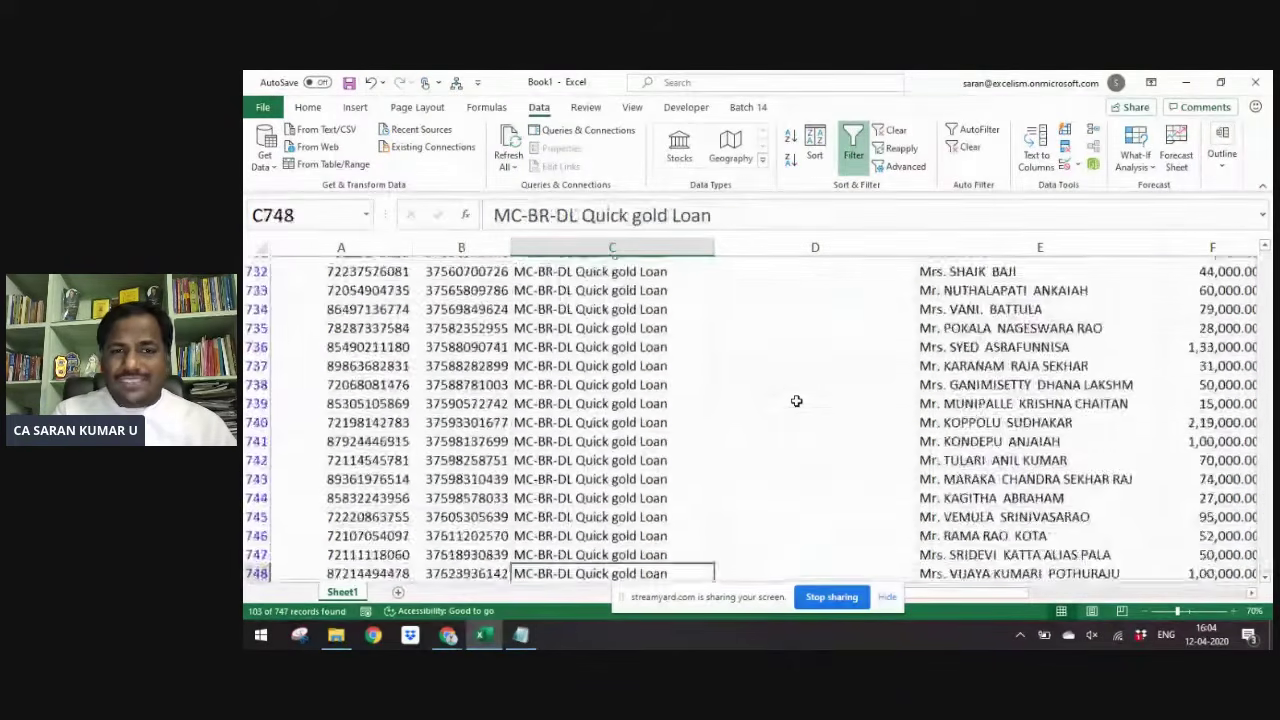
# - Fill the Loan Types cells of all filtered gold accounts with "Gold Loan"
pyautogui.press('Right')
pyautogui.hotkey('ctrl', 'shift', 'Up')
pyautogui.write('Gold ')
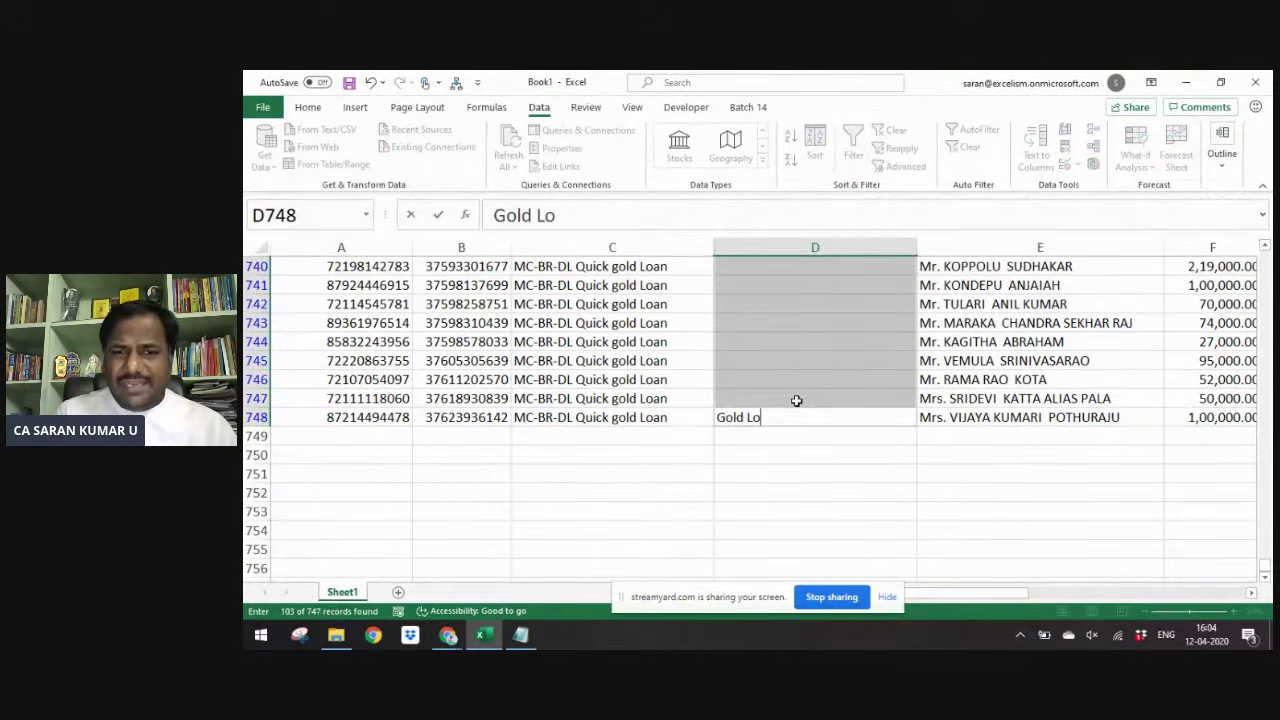
pyautogui.write('Loan')
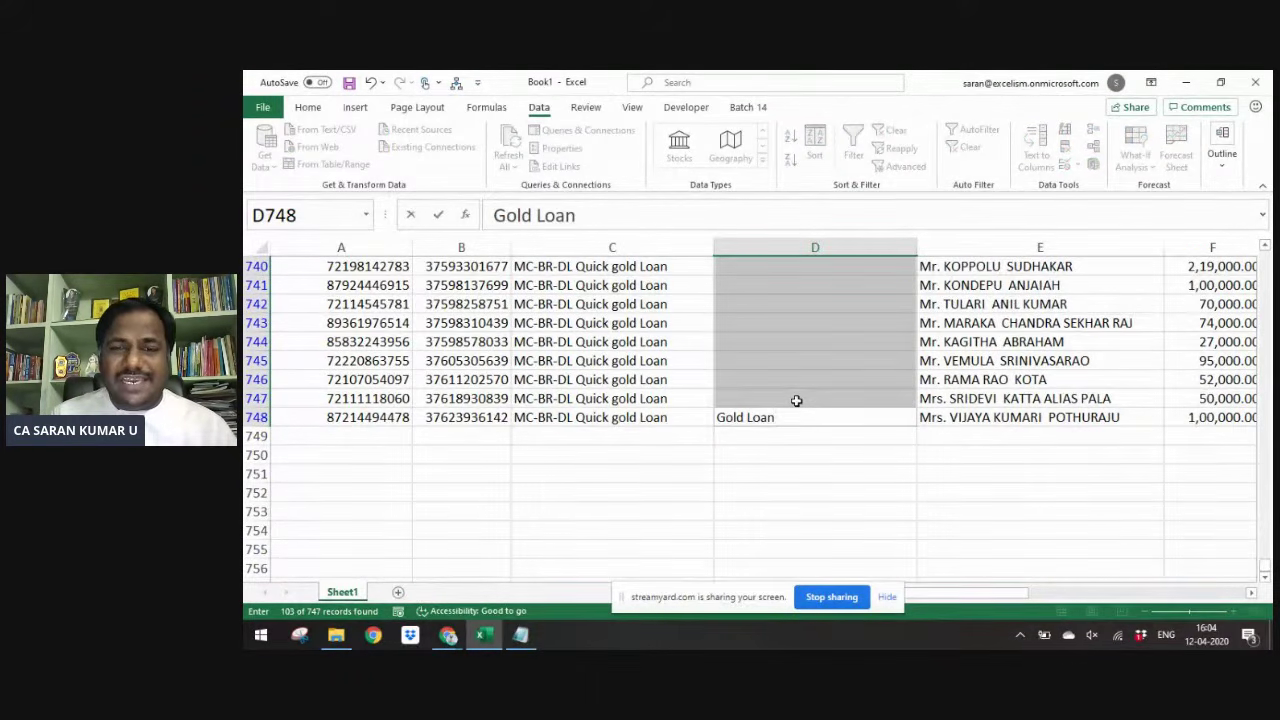
pyautogui.hotkey('ctrl', 'Return')
# - Clear the gold filter to show all accounts again
pyautogui.hotkey('ctrl', 'Up')
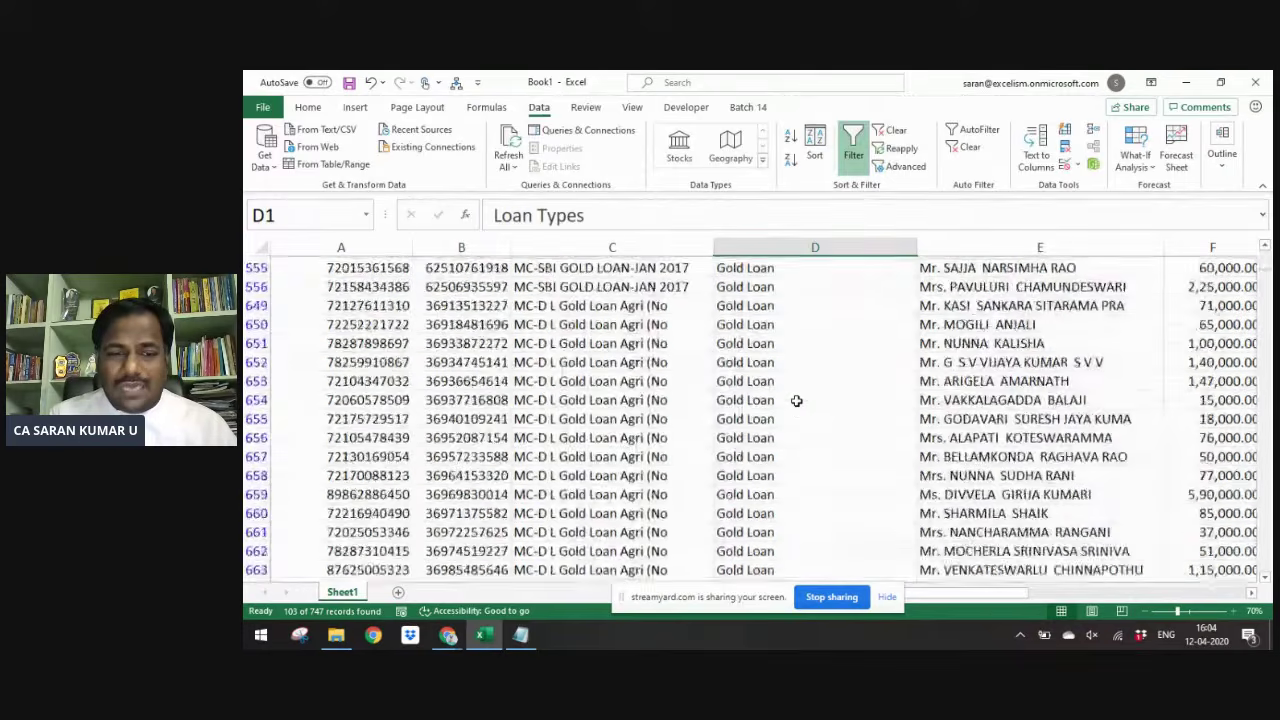
pyautogui.press('Left')
pyautogui.hotkey('alt', 'a')
pyautogui.press('c')
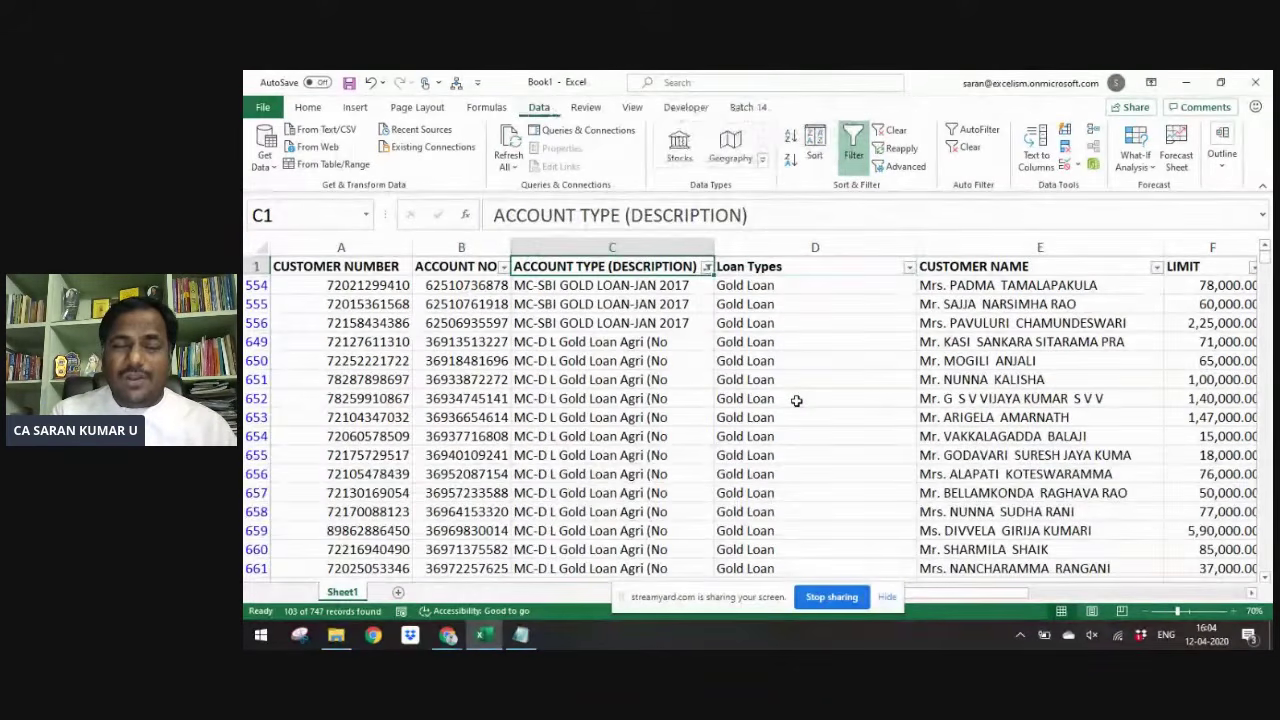
pyautogui.press('Down')
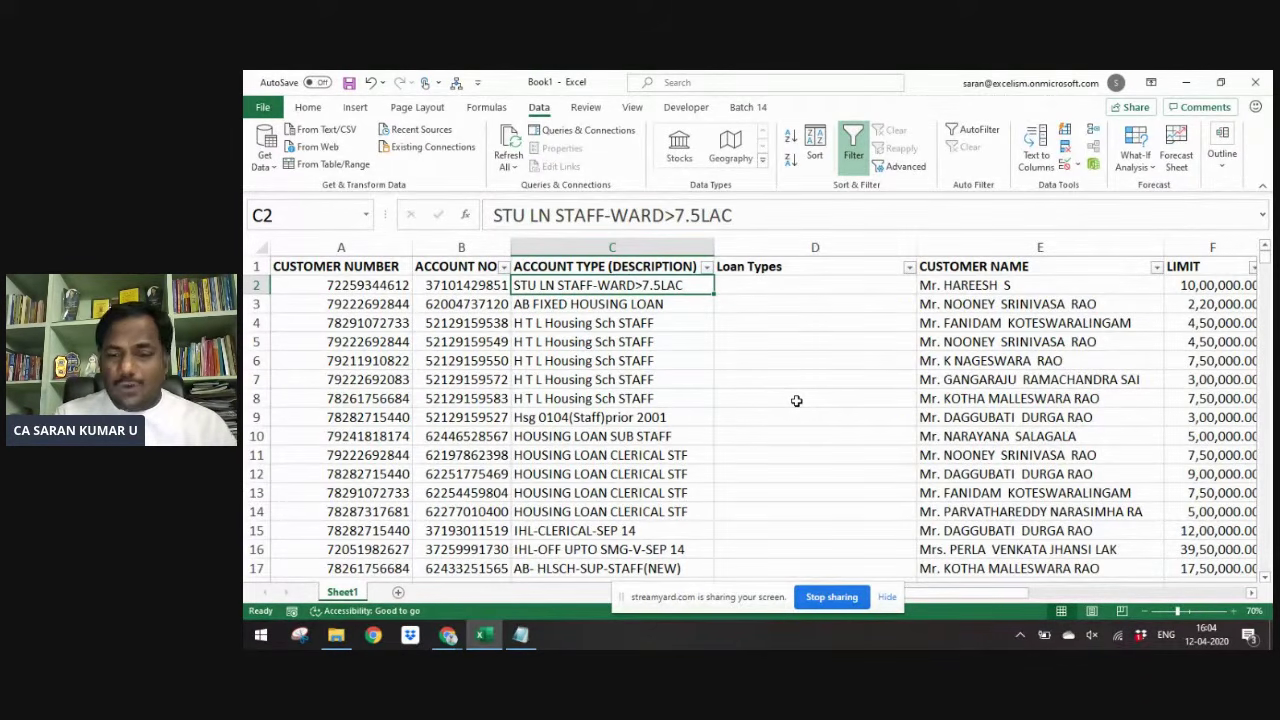
# - Filter the ACCOUNT TYPE (DESCRIPTION) column for entries containing "Hous"
pyautogui.press('Up')
pyautogui.hotkey('alt', 'Down')
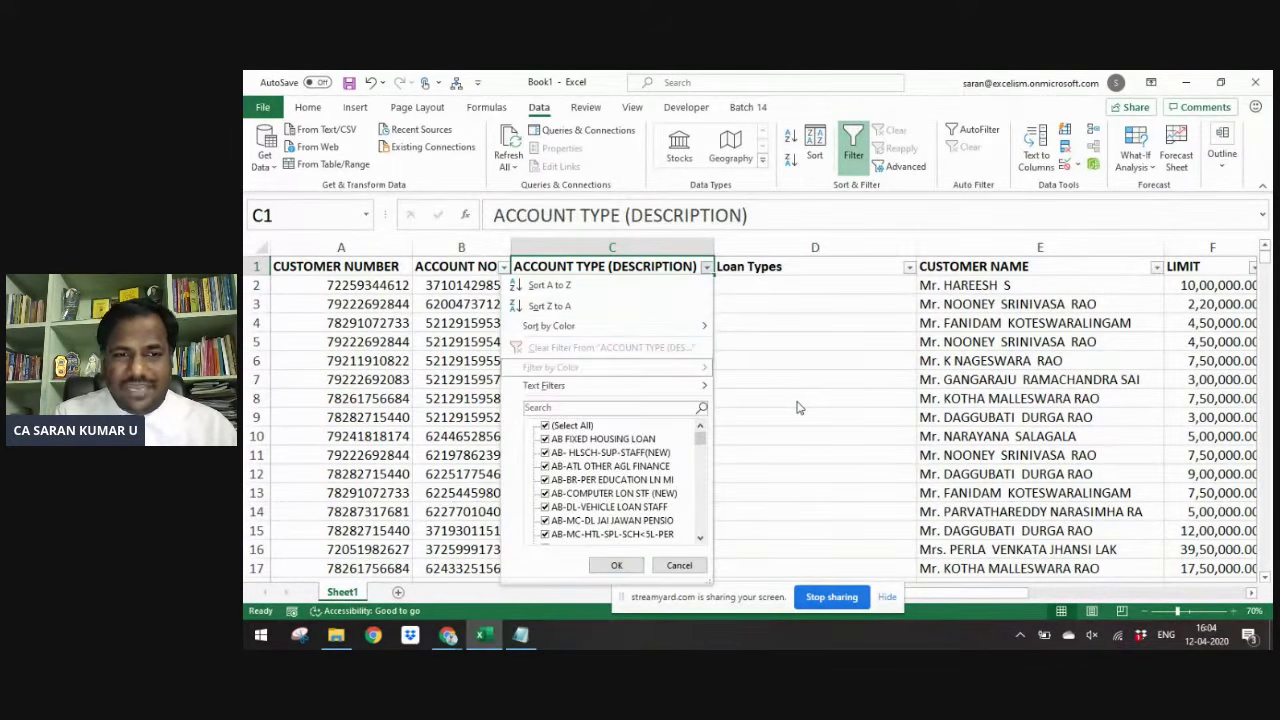
pyautogui.write('Hous')
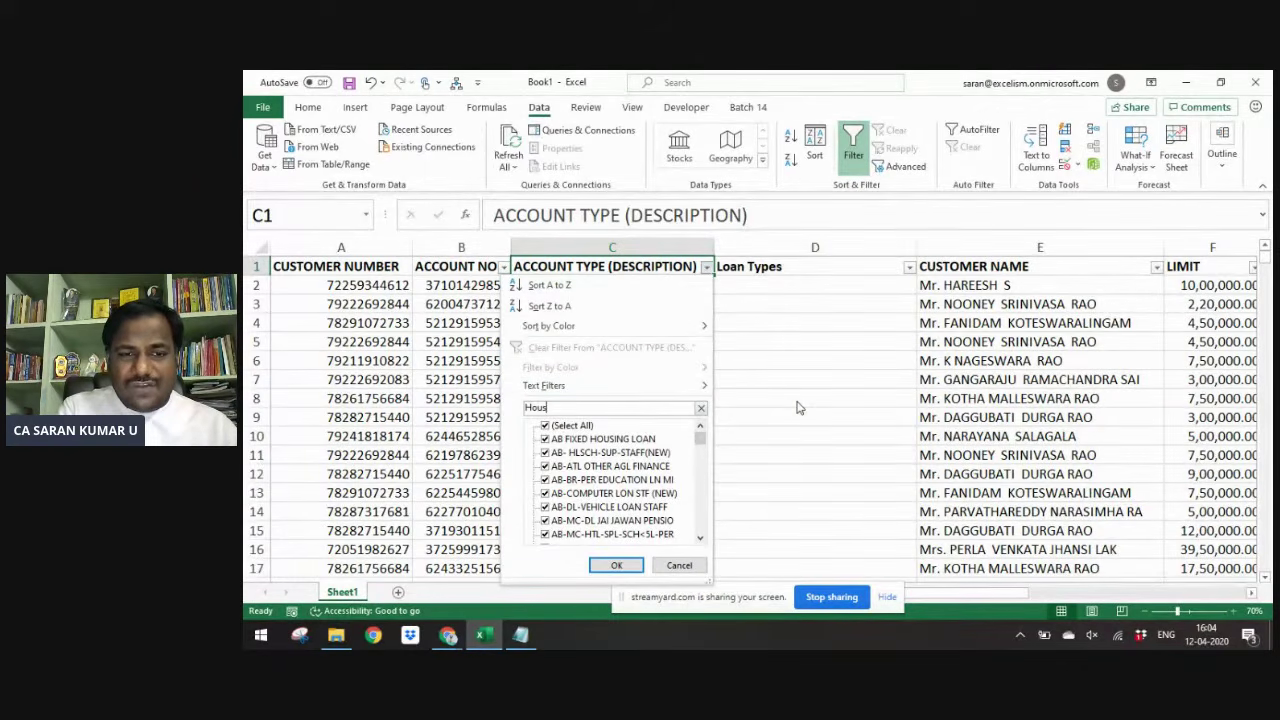
pyautogui.press('Return')
pyautogui.press('Down')
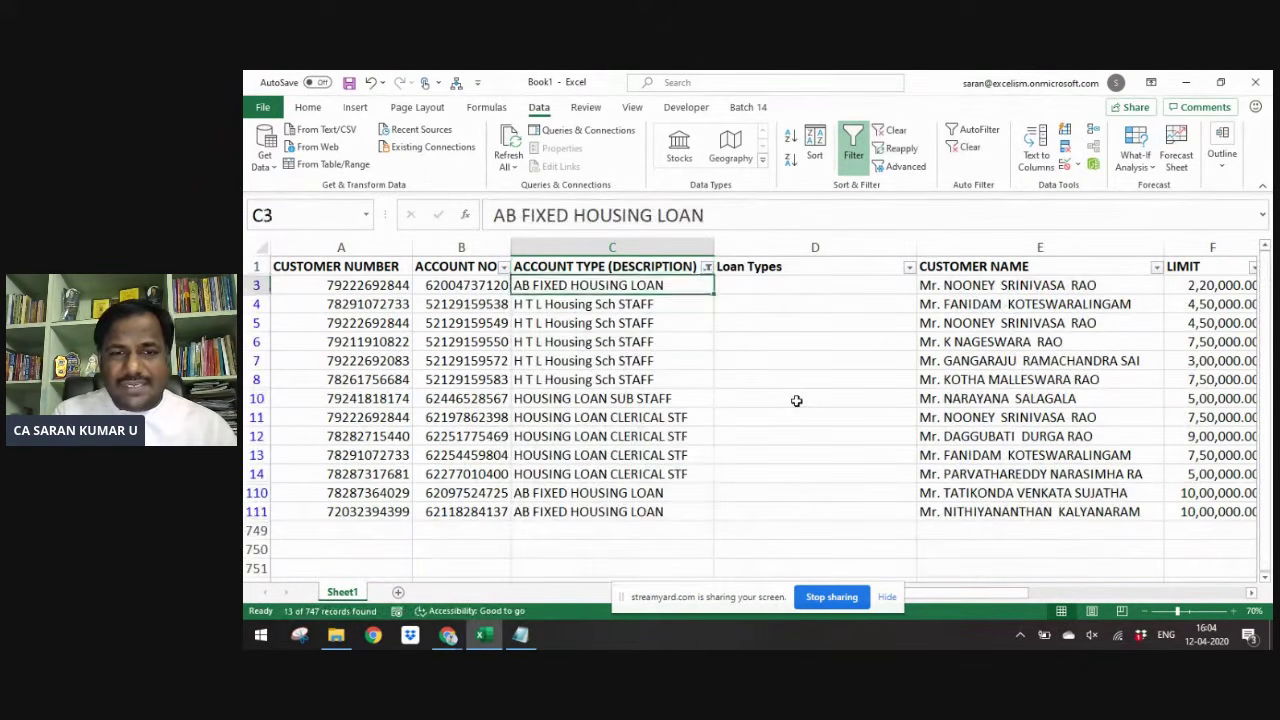
# - Fill the Loan Types cells of all filtered housing accounts with "Home Loans"
pyautogui.hotkey('ctrl', 'Down')
pyautogui.press('Right')
pyautogui.hotkey('ctrl', 'shift', 'Up')
pyautogui.write('Housing')
pyautogui.press('BackSpace')
pyautogui.press('BackSpace')
pyautogui.press('BackSpace')
pyautogui.press('BackSpace')
pyautogui.press('BackSpace')
pyautogui.write('me Loans')
pyautogui.hotkey('ctrl', 'Return')
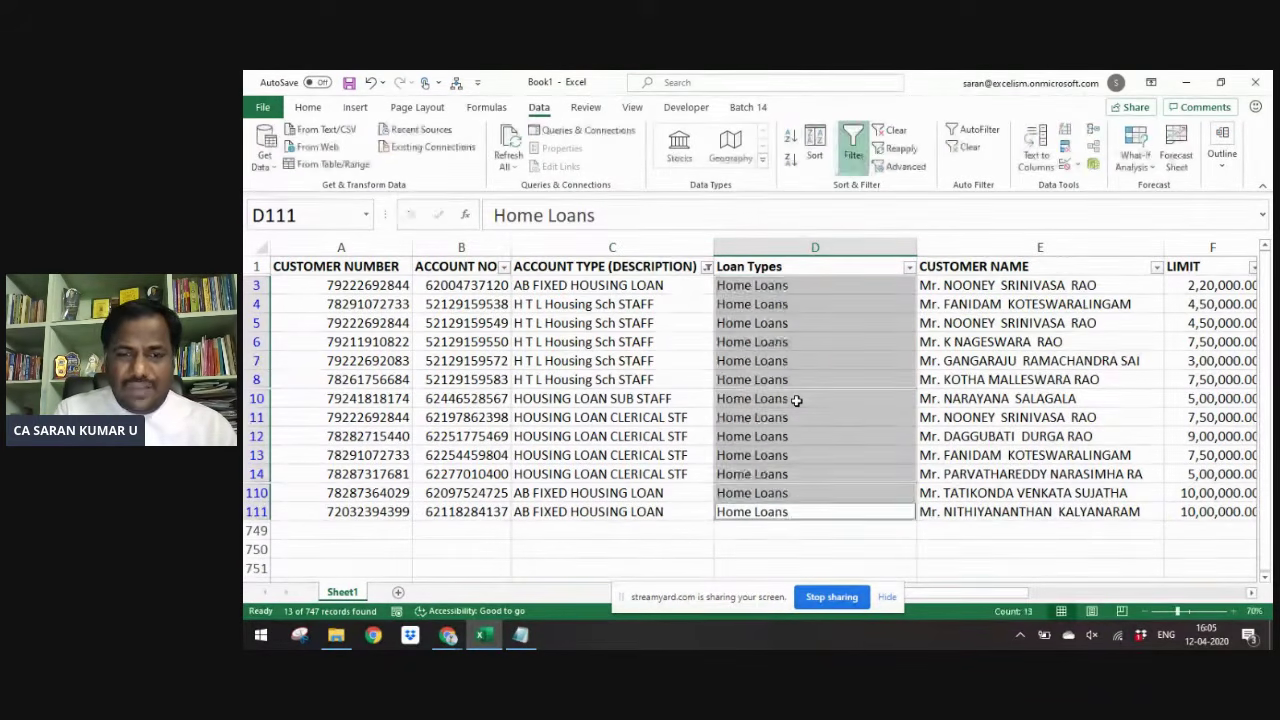
# - Clear the housing filter and return to the ACCOUNT TYPE (DESCRIPTION) heading
pyautogui.hotkey('ctrl', 'Up')
pyautogui.press('Left')
pyautogui.hotkey('alt', 'd')
pyautogui.press('f')
pyautogui.press('s')
pyautogui.press('Down')
pyautogui.press('Up')
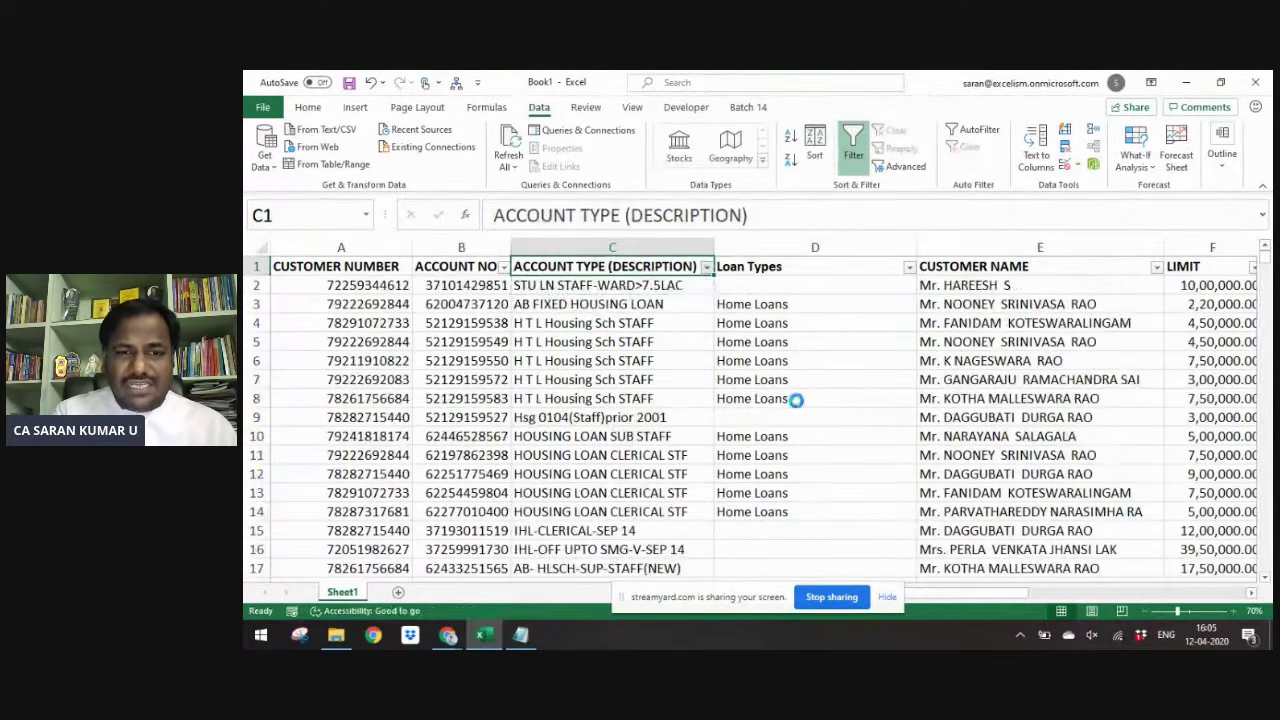
# - Filter the ACCOUNT TYPE (DESCRIPTION) column for entries containing "staf"
pyautogui.hotkey('alt', 'Down')
pyautogui.write('st')
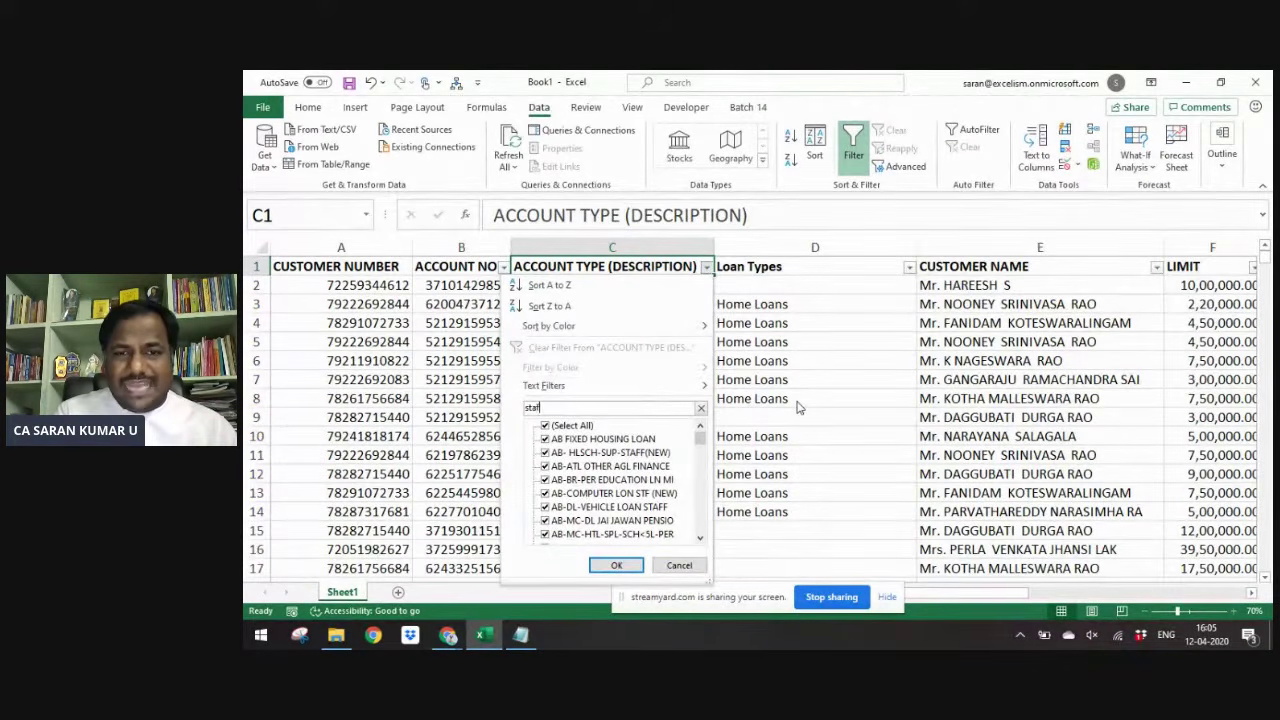
pyautogui.write('af')
pyautogui.press('Return')
# - Exclude the already classified rows through the Loan Types filter and fill the remaining staff accounts with "Staff Loans"
pyautogui.press('Right')
pyautogui.hotkey('alt', 'Down')
pyautogui.press('Down')
pyautogui.press('Down')
pyautogui.press('Down')
pyautogui.press('Down')
pyautogui.press('Down')
pyautogui.press('Down')
pyautogui.press('Down')
pyautogui.press('space')
pyautogui.press('Return')
pyautogui.press('Left')
pyautogui.press('Down')
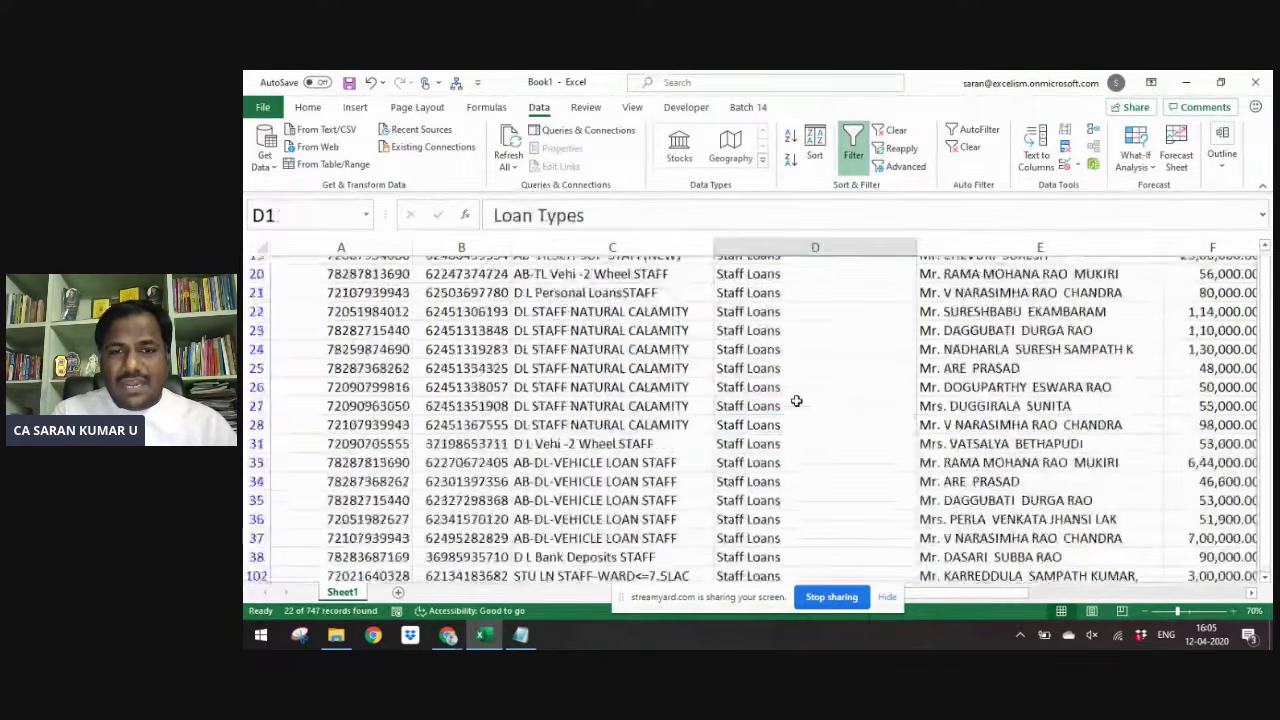
# - Clear the filters on the account type and Loan Types columns to show all accounts
pyautogui.scroll(5, 796, 401)
pyautogui.hotkey('alt', 'a')
pyautogui.press('c')
pyautogui.press('Left')
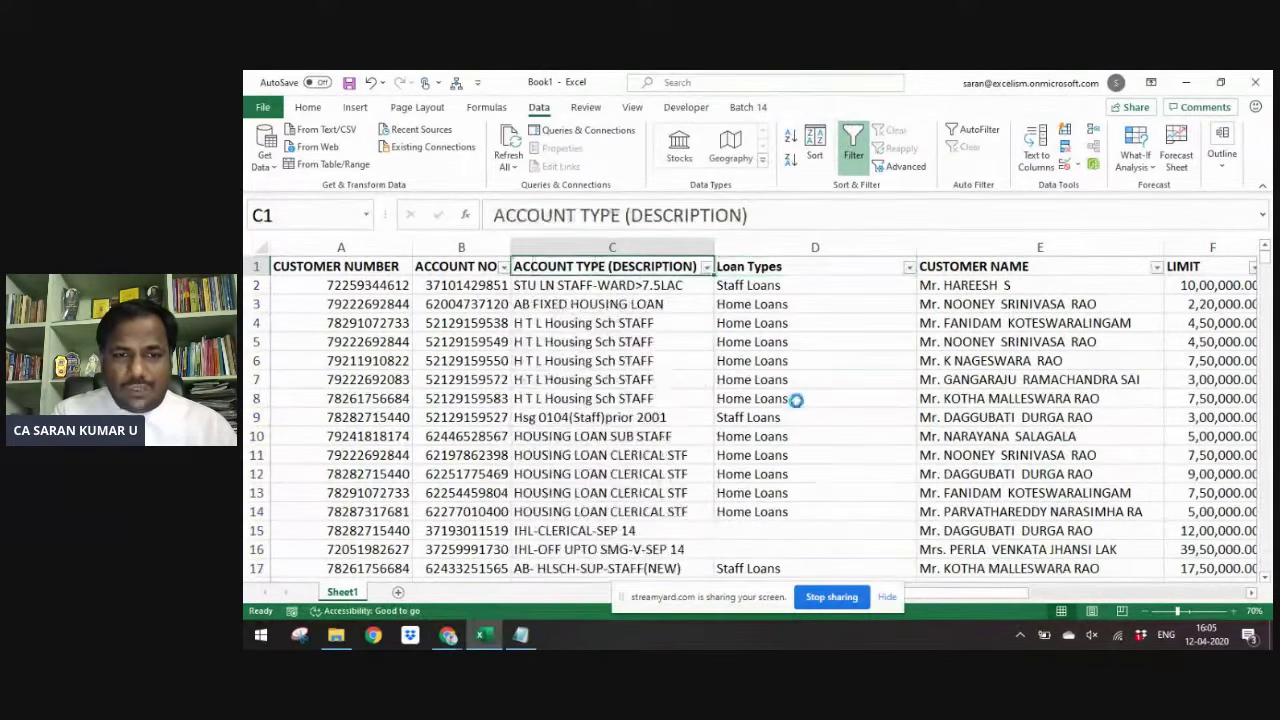
# - Filter the ACCOUNT TYPE (DESCRIPTION) column for entries containing "Depo"
pyautogui.hotkey('alt', 'Down')
pyautogui.press('Down')
pyautogui.press('Down')
pyautogui.press('Down')
pyautogui.press('Down')
pyautogui.press('Down')
pyautogui.press('Down')
pyautogui.press('Down')
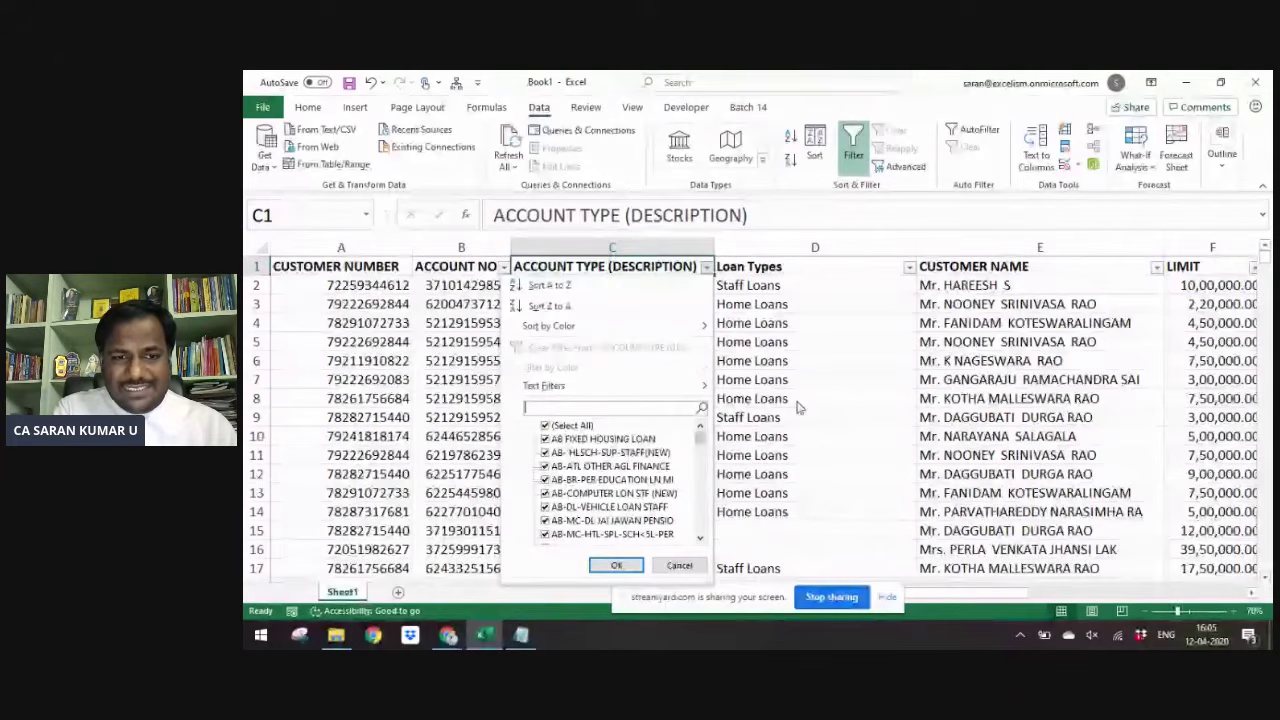
pyautogui.write('Depo')
pyautogui.press('Return')
pyautogui.press('Down')
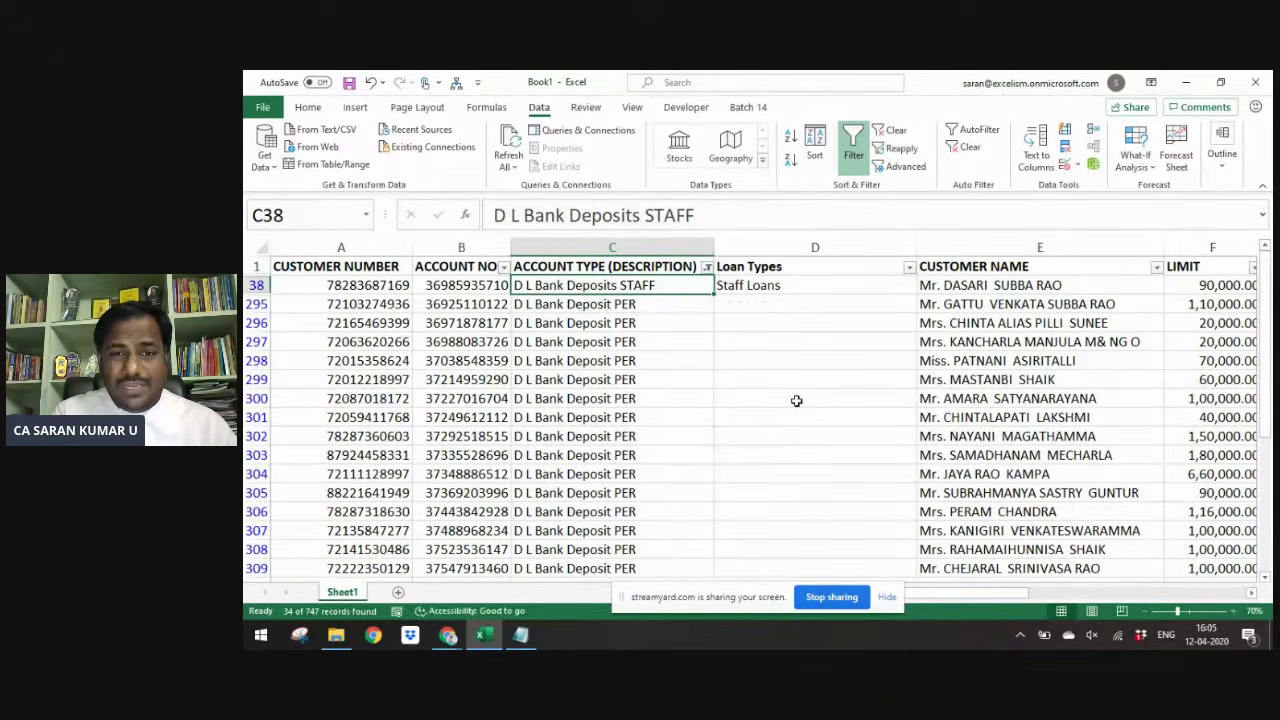
# - Exclude Staff Loans through the Loan Types filter so only deposit accounts with a blank loan type are listed
pyautogui.hotkey('ctrl', 'Down')
pyautogui.press('Right')
pyautogui.hotkey('ctrl', 'shift', 'Up')
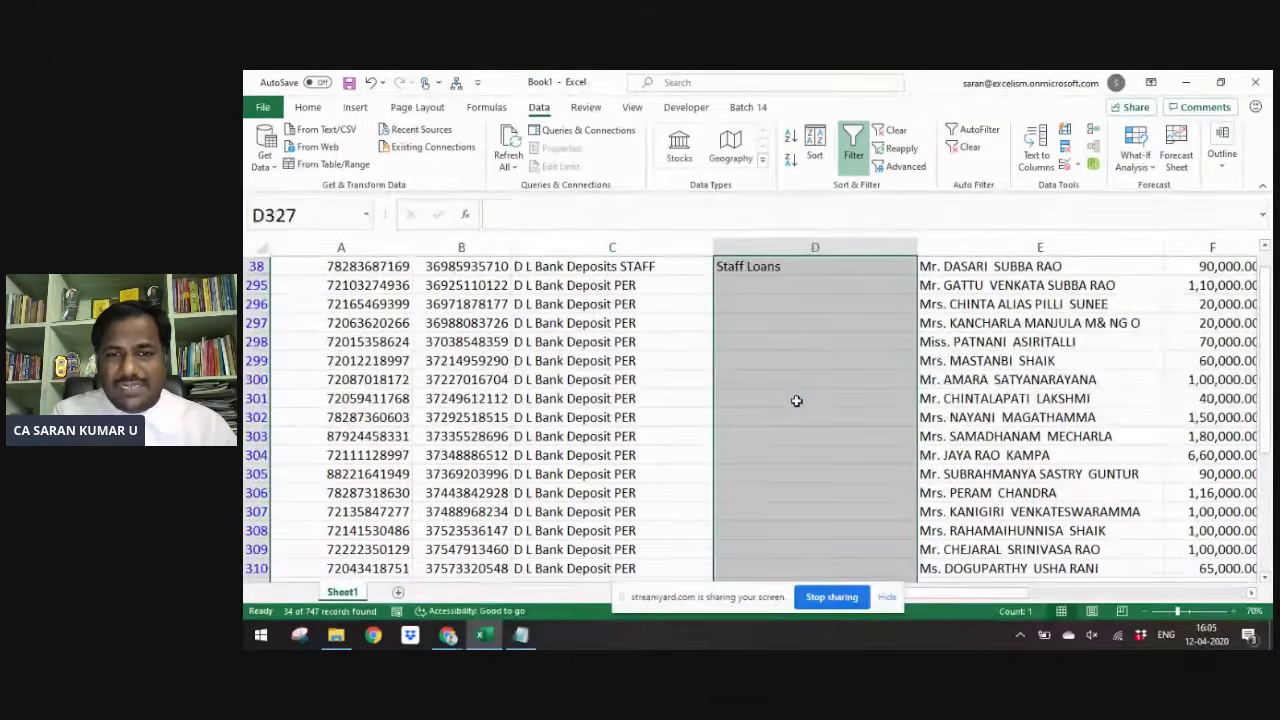
pyautogui.hotkey('ctrl', 'Up')
pyautogui.hotkey('ctrl', 'Up')
pyautogui.hotkey('alt', 'Down')
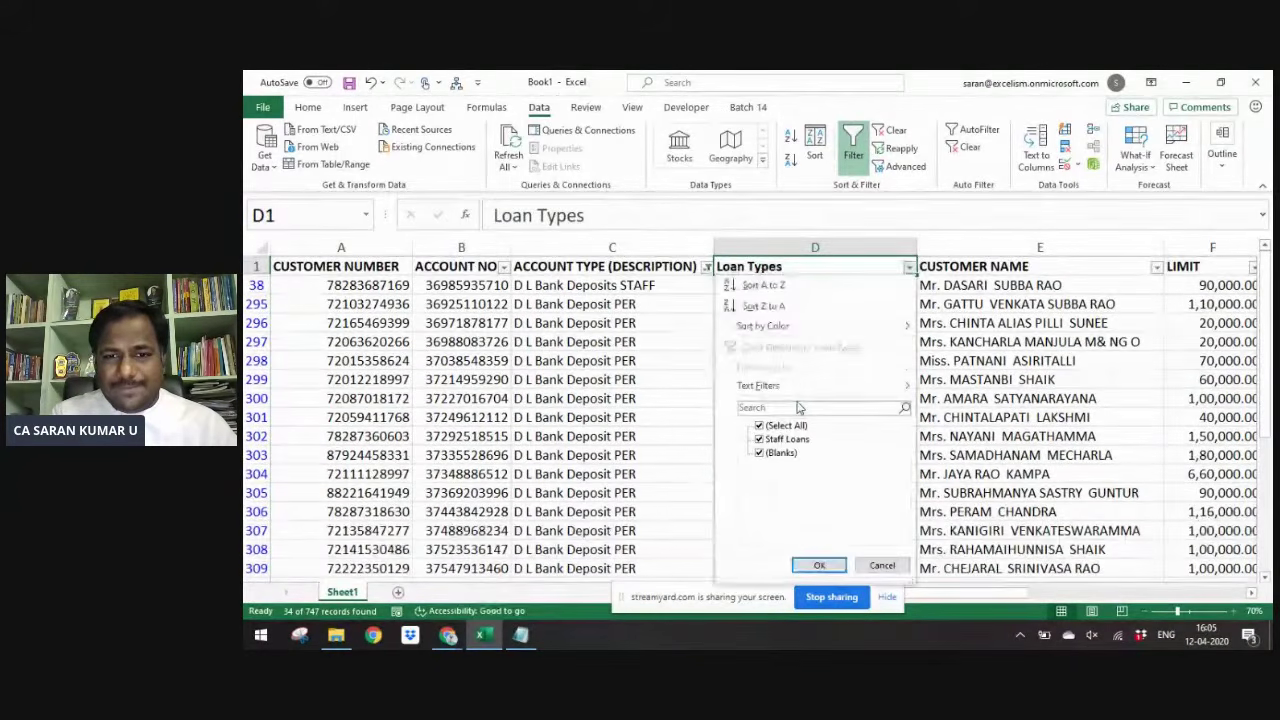
pyautogui.press('Down')
pyautogui.press('space')
pyautogui.press('Return')
pyautogui.press('Down')
pyautogui.press('Left')
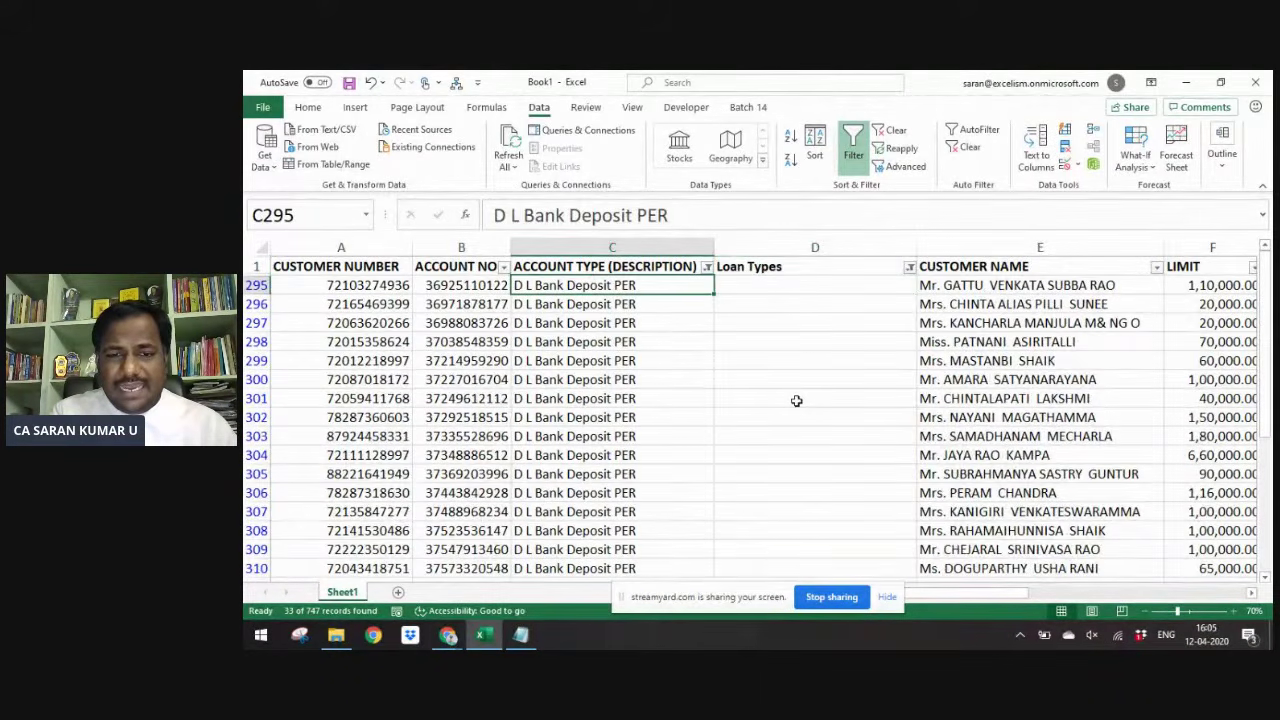
# - Fill the blank Loan Types cells of all filtered deposit accounts with "Deposit Loans"
pyautogui.press('Right')
pyautogui.hotkey('ctrl', 'shift', 'Down')
pyautogui.write('De')
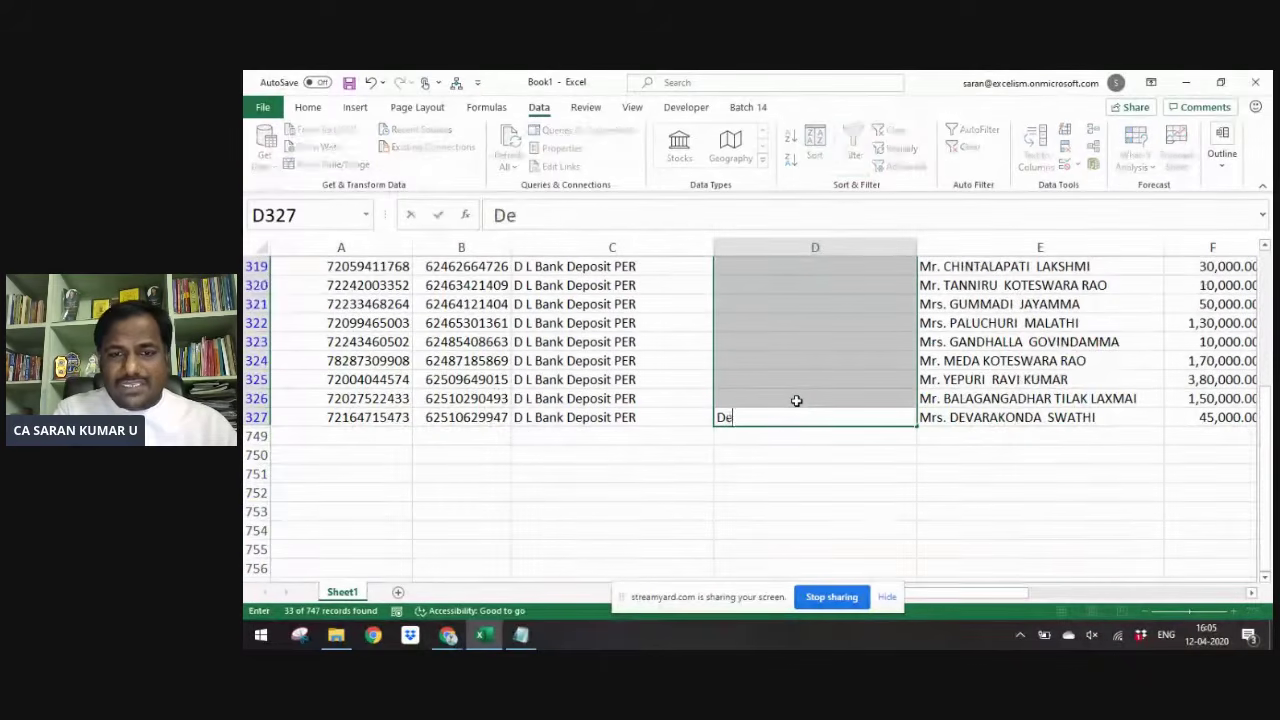
pyautogui.write('posit Loans')
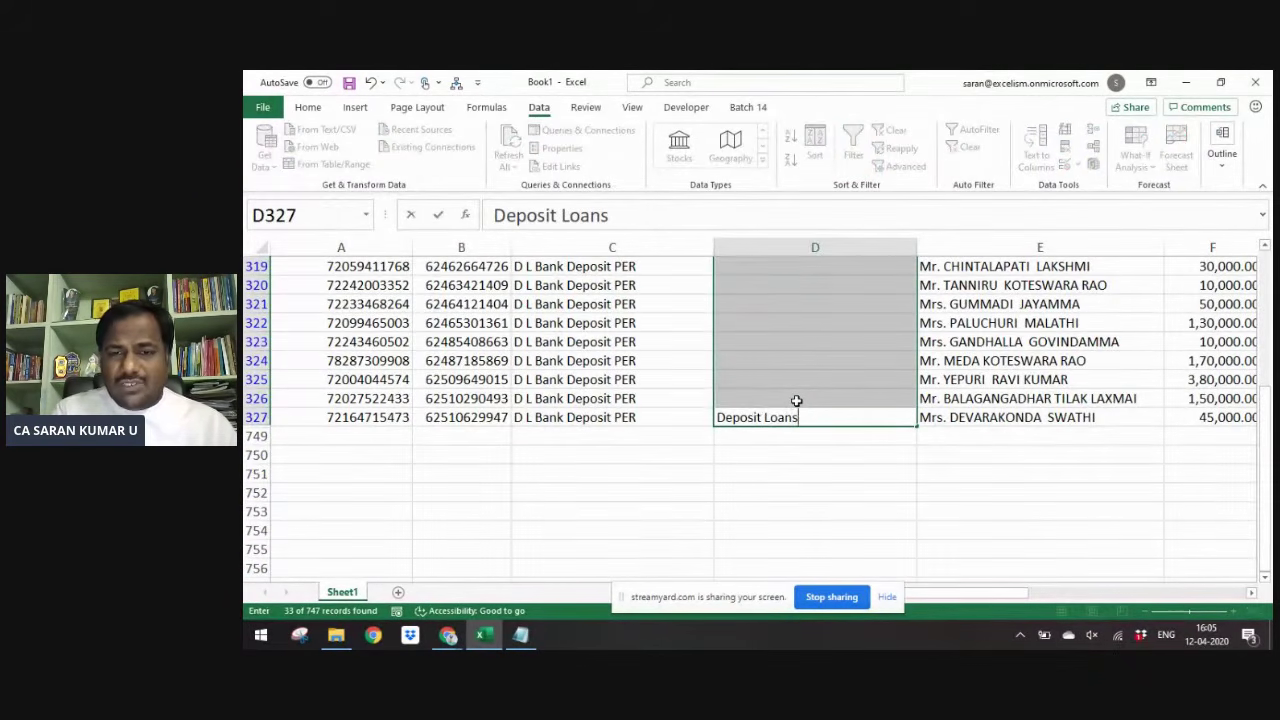
pyautogui.hotkey('ctrl', 'Return')
pyautogui.hotkey('ctrl', 'Up')
pyautogui.press('Down')
pyautogui.hotkey('ctrl', 'shift', 'Down')
pyautogui.hotkey('ctrl', 'Up')
pyautogui.press('Down')
pyautogui.hotkey('ctrl', 'shift', 'Down')
pyautogui.hotkey('ctrl', 'Up')
pyautogui.press('Down')
pyautogui.hotkey('ctrl', 'shift', 'Down')
pyautogui.hotkey('ctrl', 'Up')
pyautogui.press('Down')
pyautogui.hotkey('ctrl', 'shift', 'Down')
pyautogui.hotkey('ctrl', 'Up')
pyautogui.press('Down')
pyautogui.hotkey('ctrl', 'shift', 'Down')
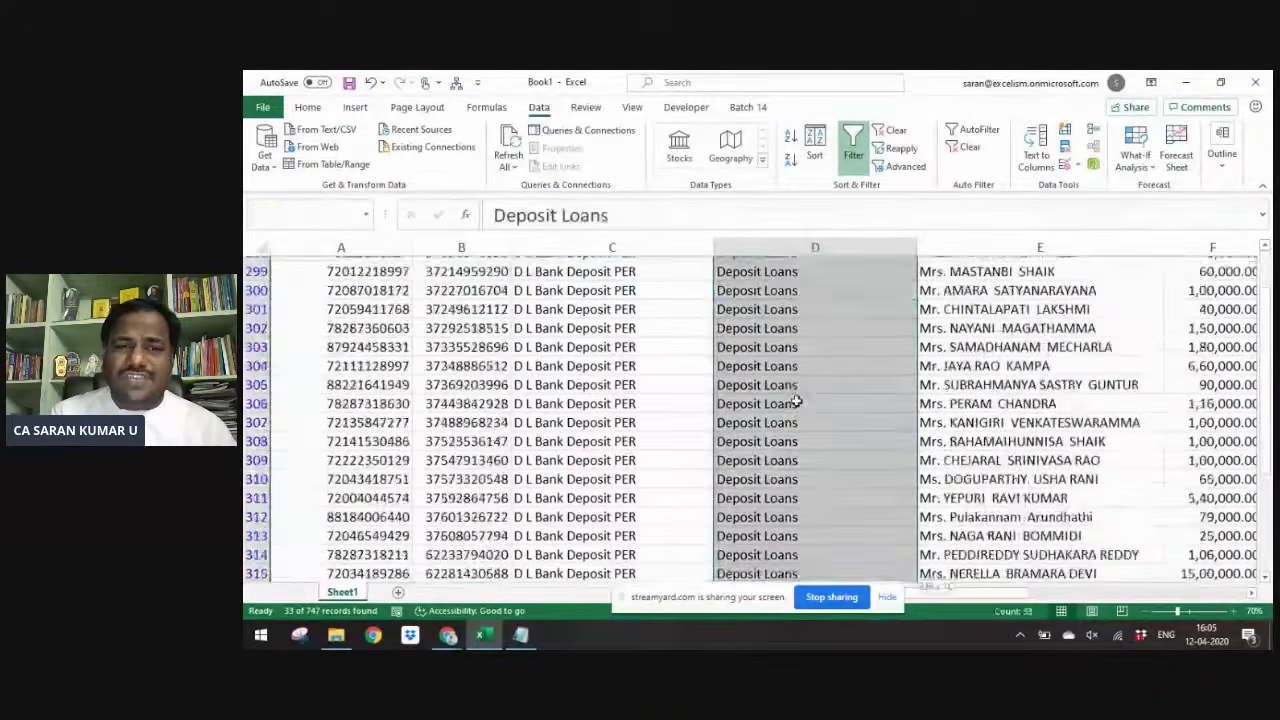
pyautogui.hotkey('ctrl', 'Up')
pyautogui.press('Down')
pyautogui.hotkey('ctrl', 'shift', 'Down')
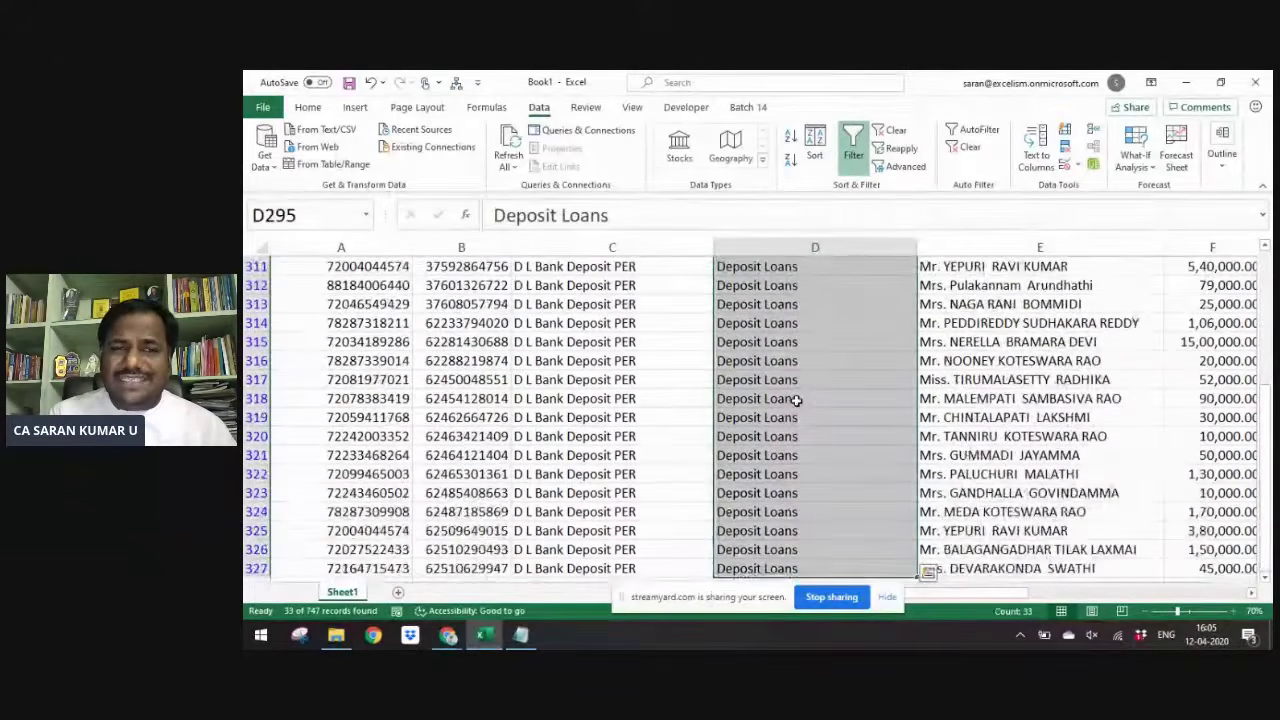
pyautogui.hotkey('ctrl', 'Up')
pyautogui.press('Down')
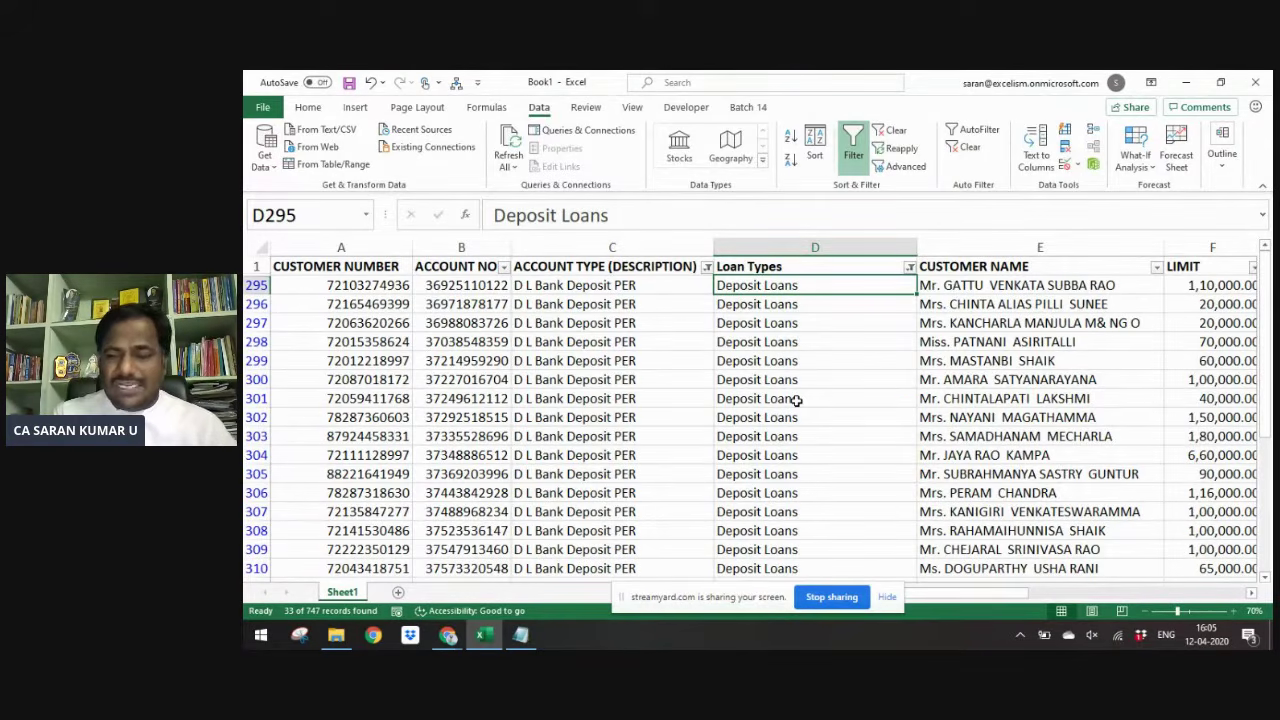
pyautogui.press('Up')
pyautogui.press('Down')
pyautogui.hotkey('ctrl', 'shift', 'Down')
pyautogui.hotkey('ctrl', 'Up')
pyautogui.press('Down')
pyautogui.hotkey('ctrl', 'shift', 'Down')
pyautogui.hotkey('ctrl', 'Up')
pyautogui.press('Down')
pyautogui.hotkey('ctrl', 'shift', 'Down')
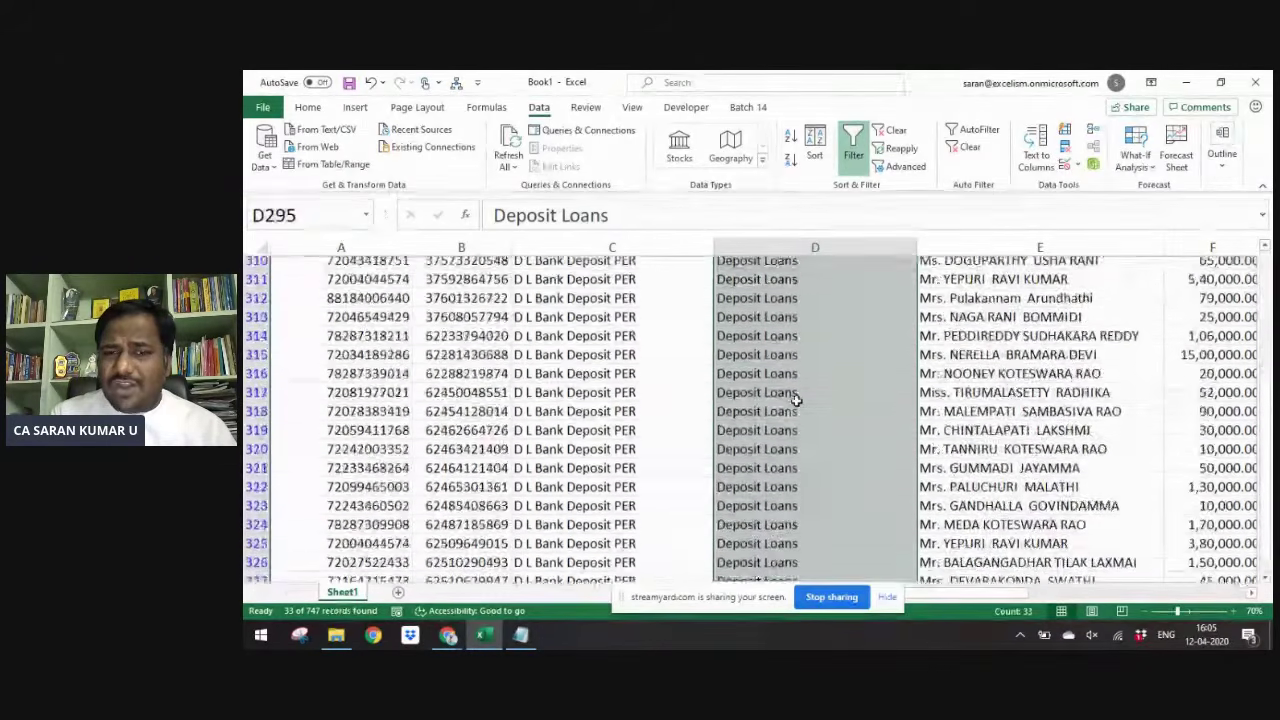
pyautogui.hotkey('ctrl', 'Up')
pyautogui.press('Down')
pyautogui.hotkey('ctrl', 'shift', 'Down')
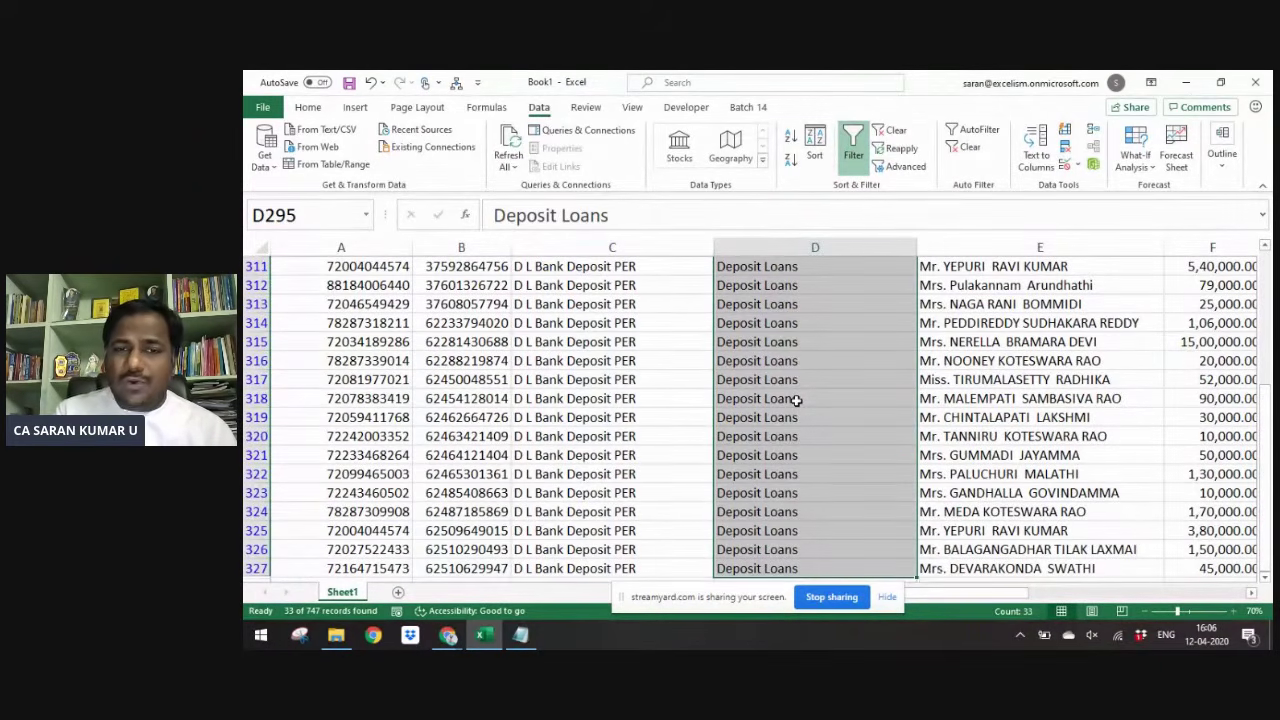
# - Clear the filters on the account type and Loan Types columns to list all accounts again
pyautogui.hotkey('ctrl', 'Up')
pyautogui.press('Left')
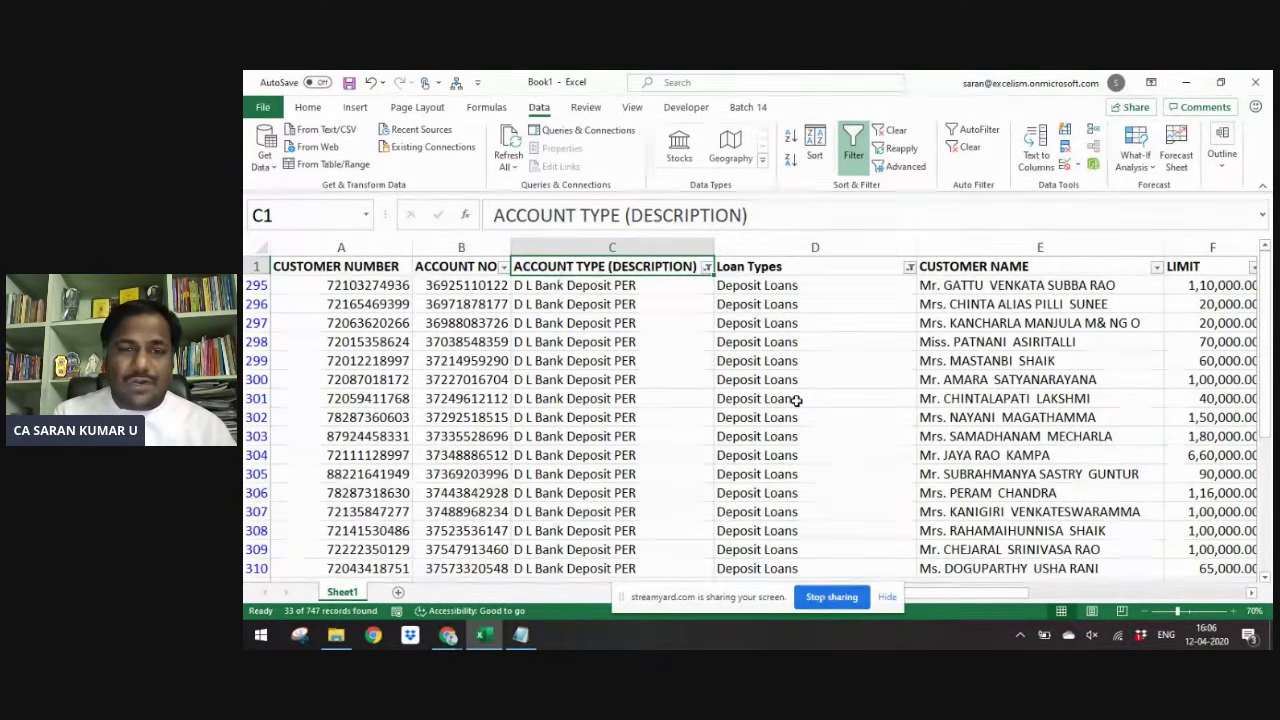
pyautogui.hotkey('alt', 'Down')
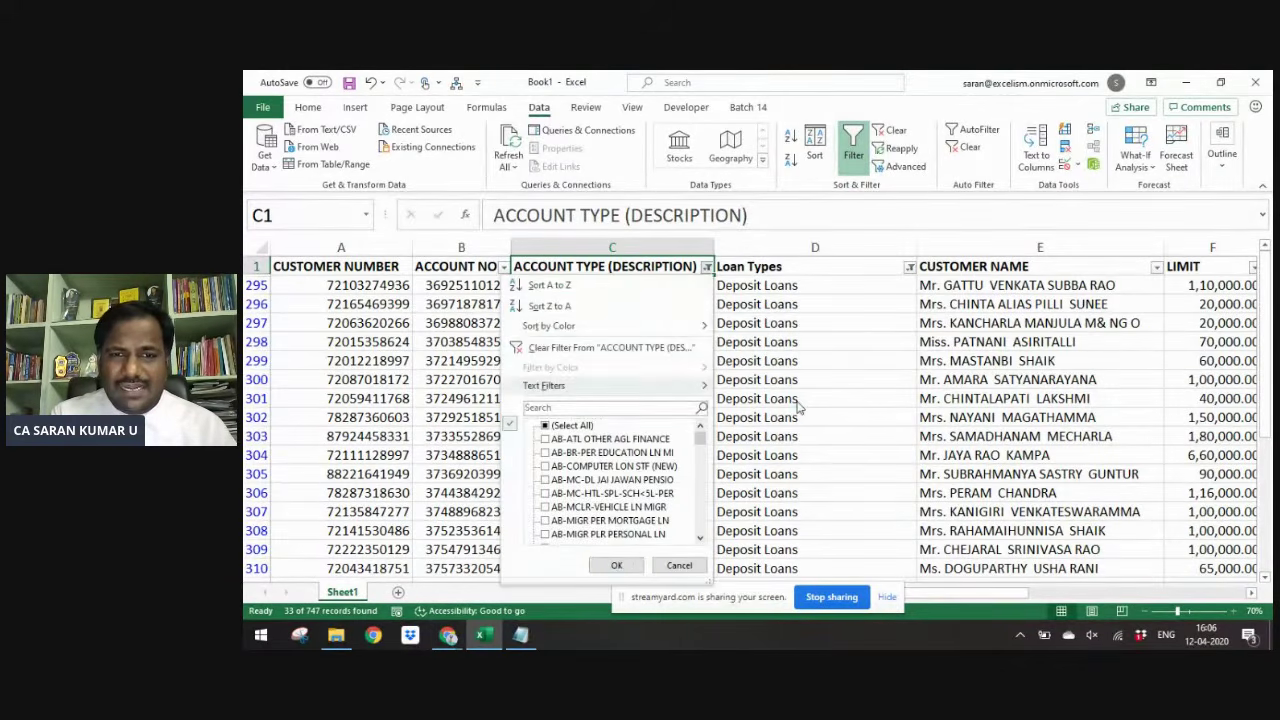
pyautogui.press('Escape')
pyautogui.press('Right')
pyautogui.hotkey('alt', 'a')
pyautogui.press('c')
# - Filter the Loan Types column to show only accounts with a blank loan type
pyautogui.hotkey('alt', 'Down')
pyautogui.press('Down')
pyautogui.press('Down')
pyautogui.press('Down')
pyautogui.press('Down')
pyautogui.press('Down')
pyautogui.press('Down')
pyautogui.press('space')
pyautogui.press('Down')
pyautogui.press('Down')
pyautogui.press('Down')
pyautogui.press('Down')
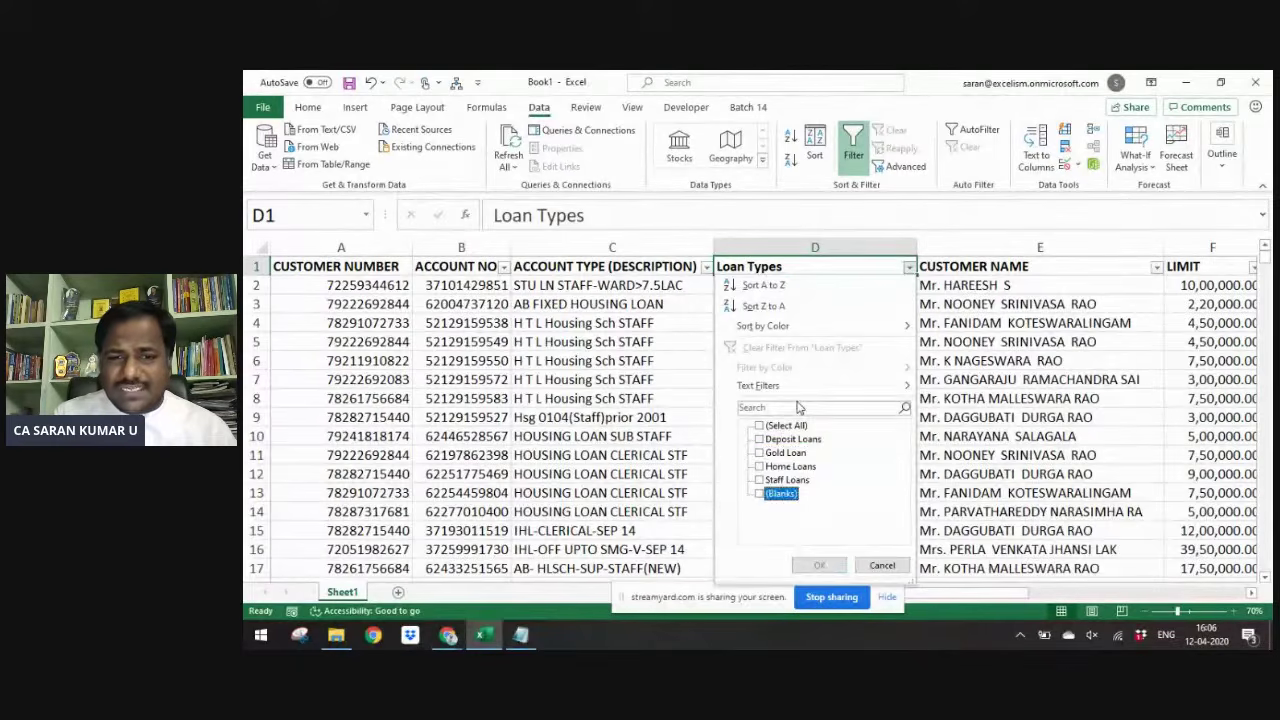
pyautogui.press('space')
pyautogui.press('Return')
# - Filter the ACCOUNT TYPE (DESCRIPTION) column for entries containing "MIGR"
pyautogui.press('Left')
pyautogui.hotkey('alt', 'Down')
pyautogui.press('Down')
pyautogui.press('Down')
pyautogui.press('Down')
pyautogui.press('Down')
pyautogui.press('Down')
pyautogui.press('Down')
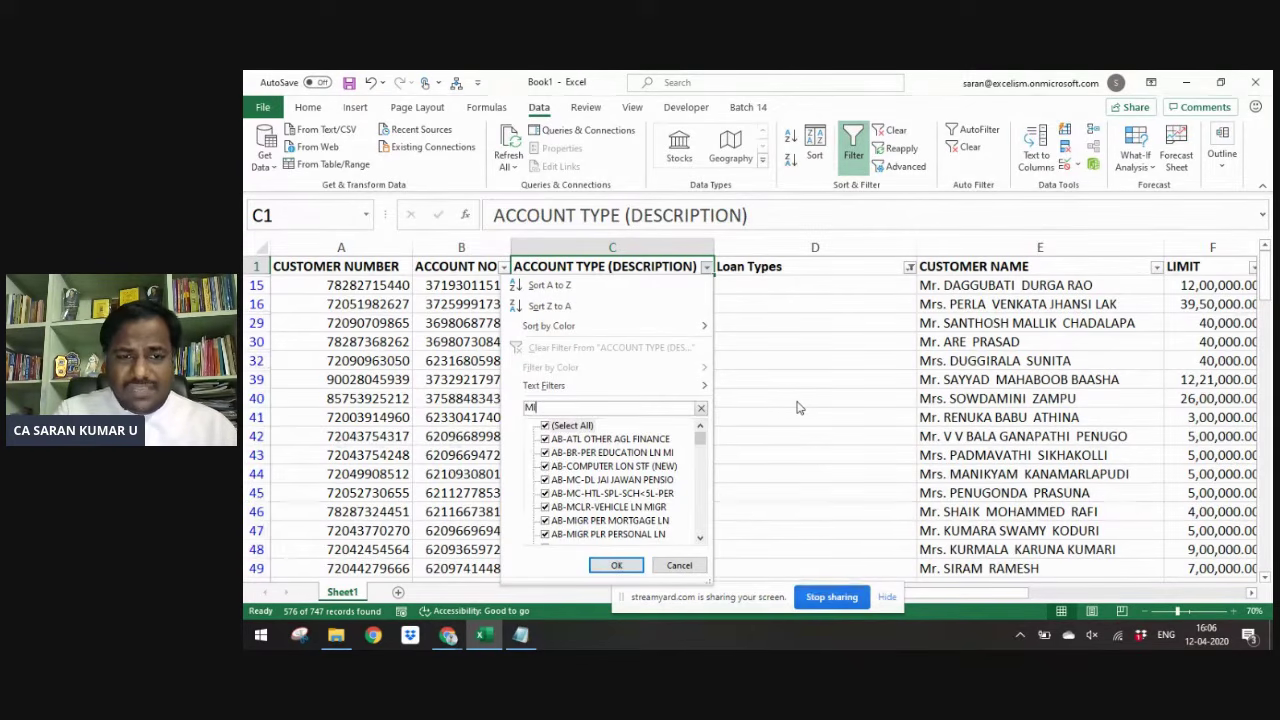
pyautogui.press('BackSpace')
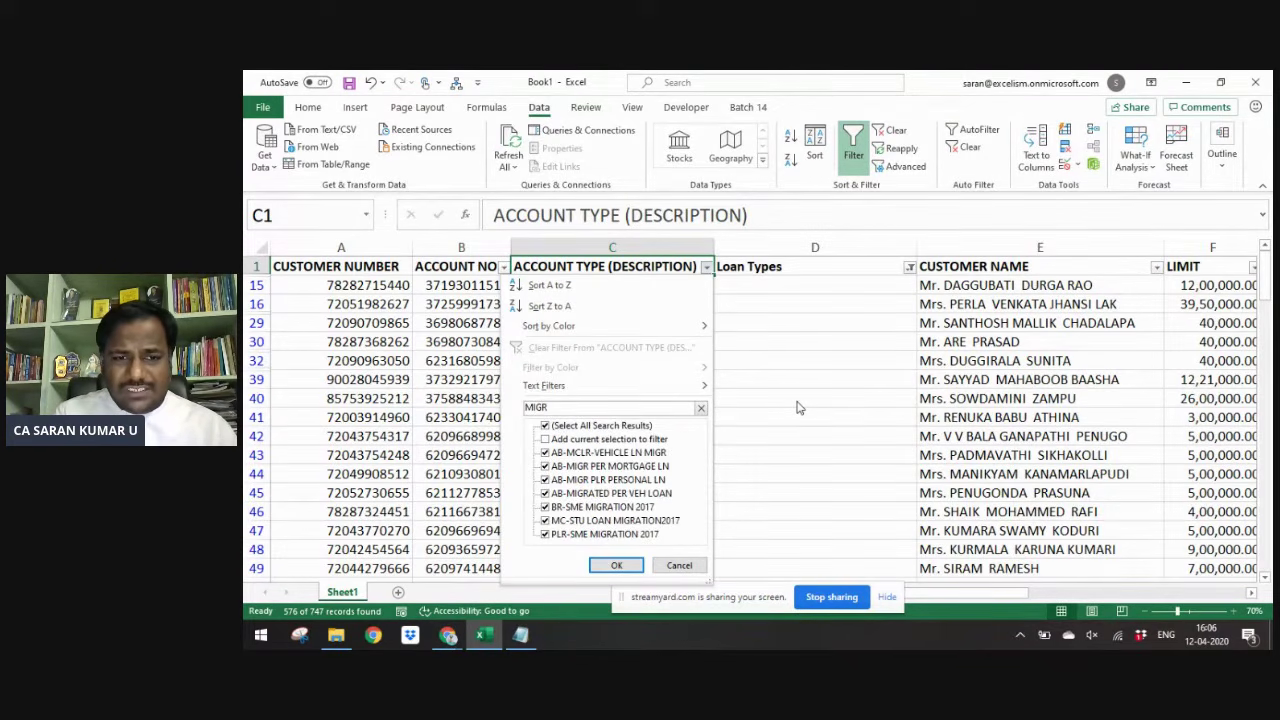
pyautogui.press('Return')
# - Fill the blank Loan Types cells of all filtered migration accounts with "Home Loans"
pyautogui.press('Down')
pyautogui.hotkey('ctrl', 'Down')
pyautogui.press('Right')
pyautogui.hotkey('ctrl', 'shift', 'Up')
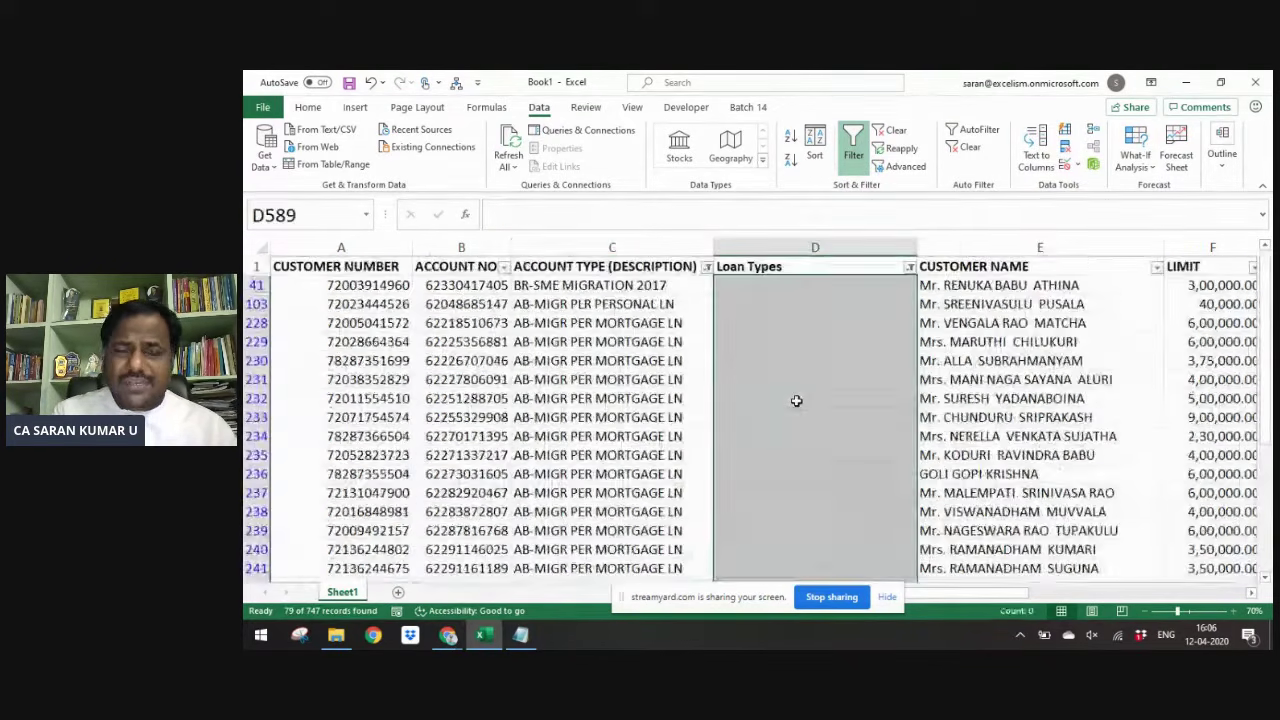
pyautogui.scroll(-20, 796, 401)
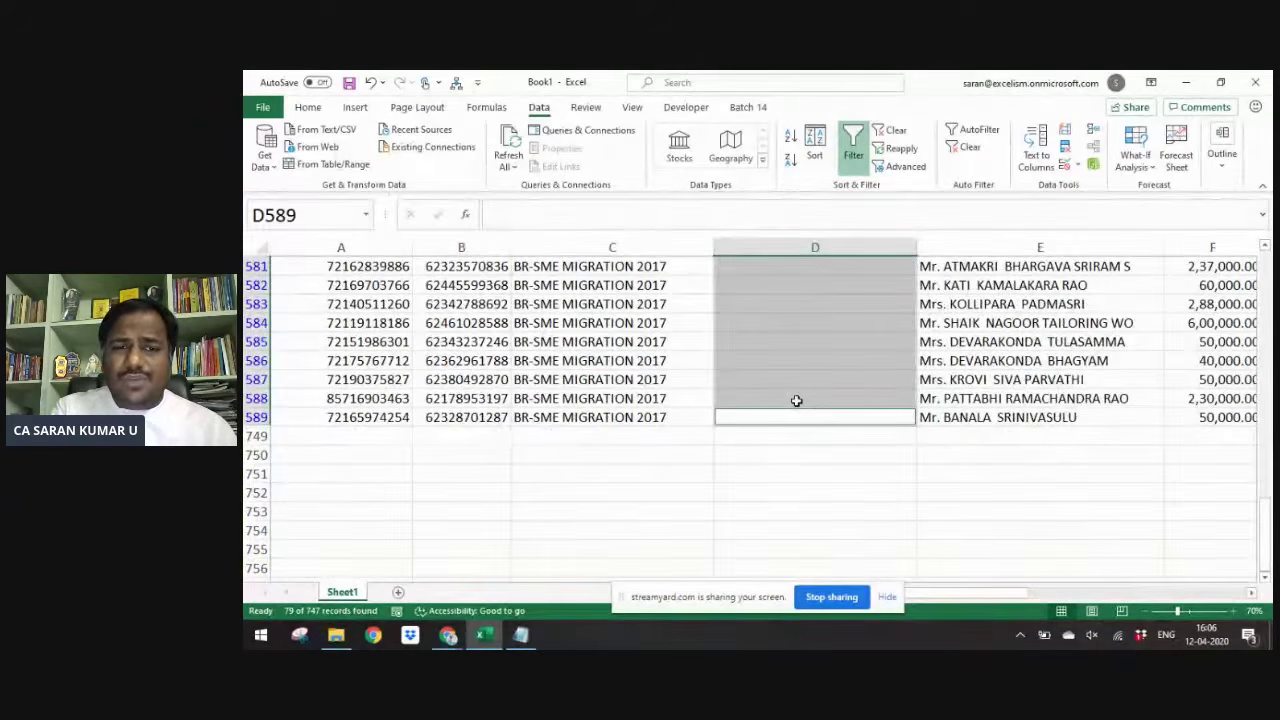
pyautogui.write('H')
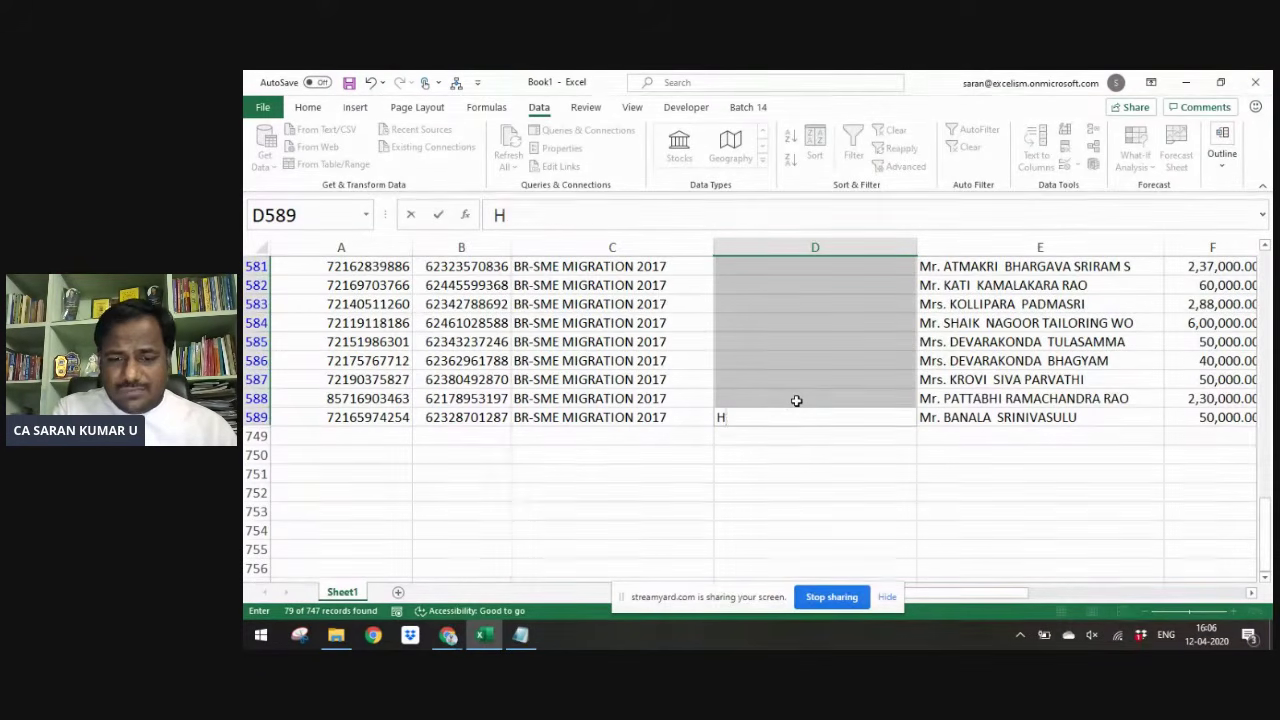
pyautogui.write('ousiome Loans')
pyautogui.hotkey('ctrl', 'Return')
# - Clear all column filters so the complete account list is shown
pyautogui.hotkey('ctrl', 'Up')
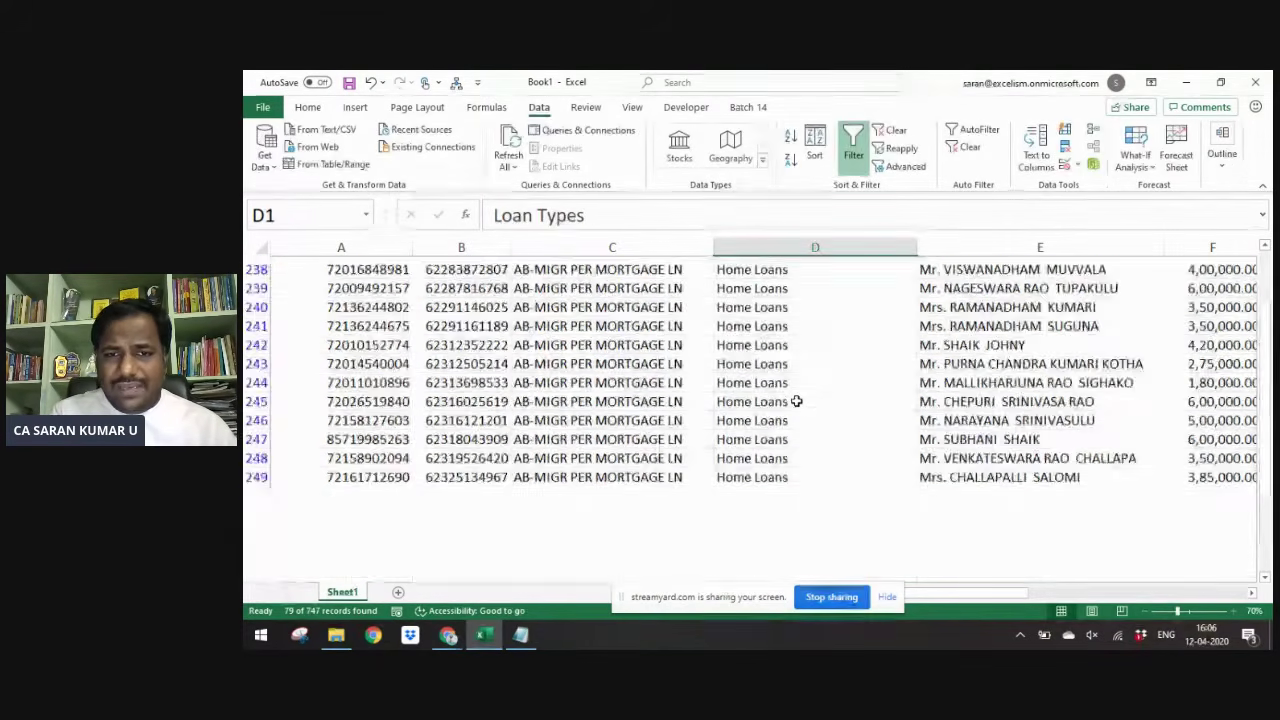
pyautogui.press('Left')
pyautogui.hotkey('alt', 'd')
pyautogui.press('f')
pyautogui.press('s')
pyautogui.press('Down')
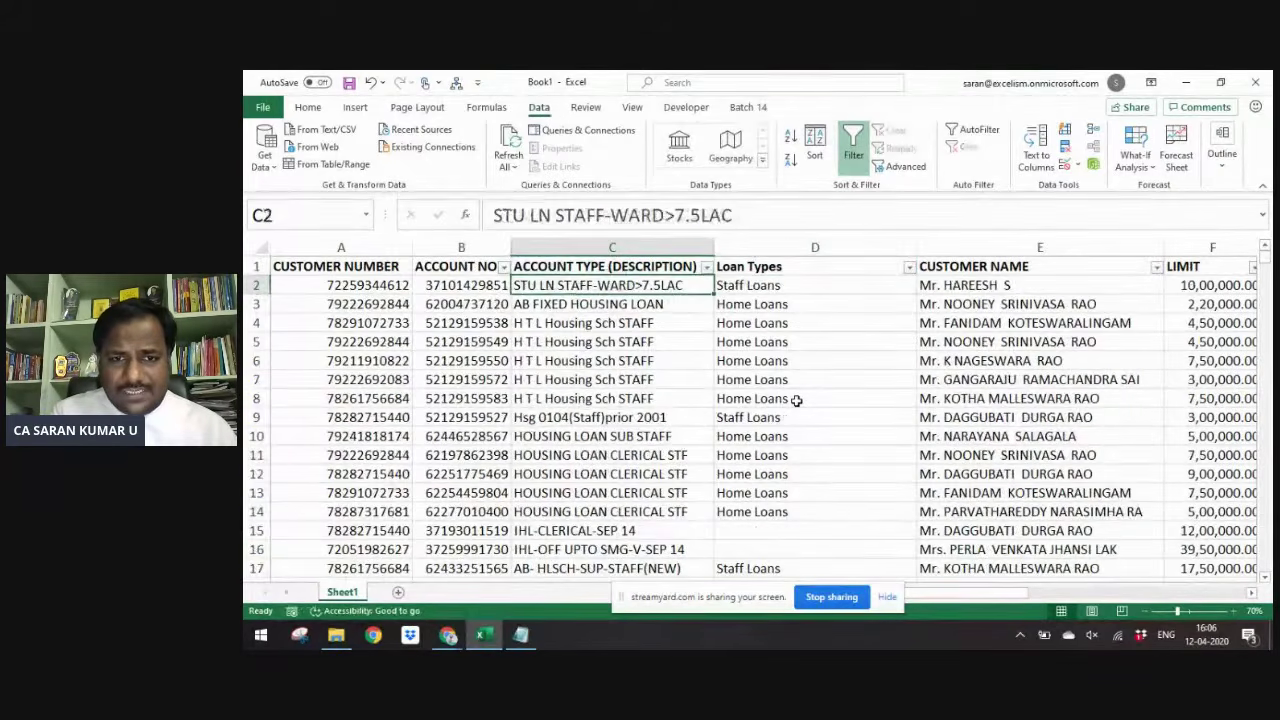
pyautogui.hotkey('ctrl', 'Down')
pyautogui.hotkey('ctrl', 'Up')
pyautogui.hotkey('alt', 'Down')
pyautogui.press('Down')
pyautogui.press('Down')
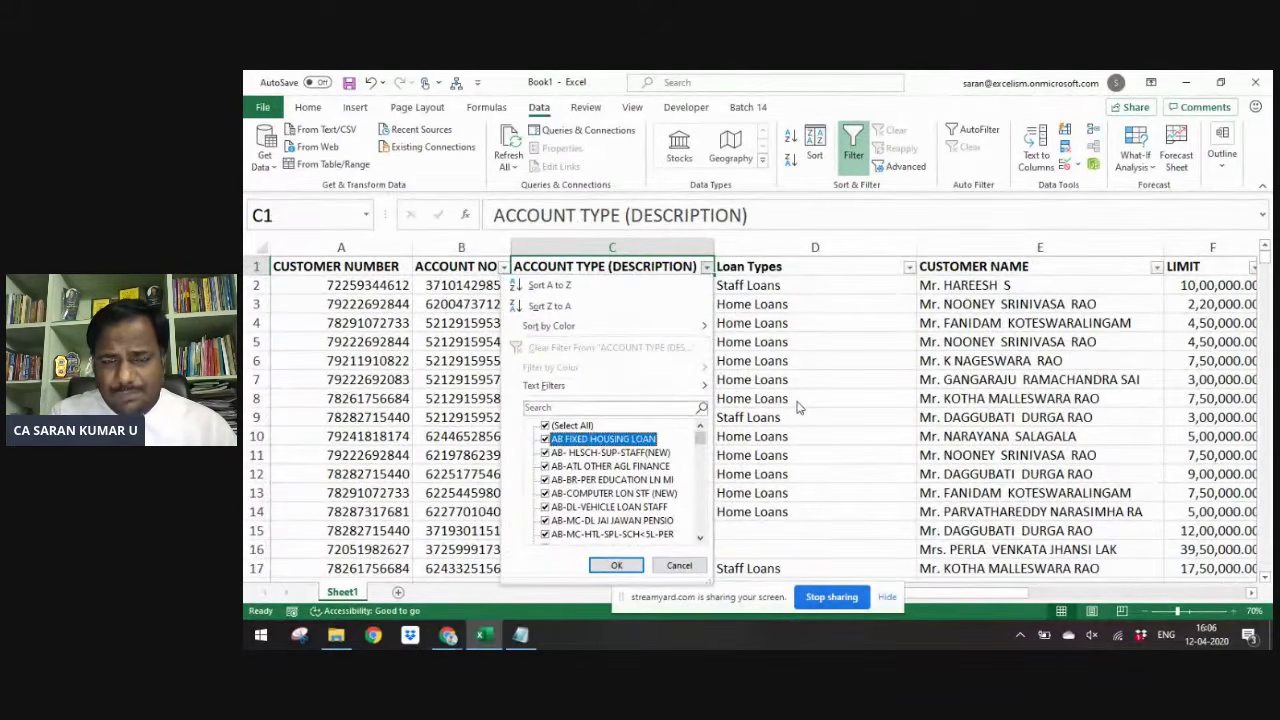
pyautogui.press('Escape')
# - Filter the Loan Types column for blanks only to isolate the remaining unclassified accounts
pyautogui.press('Right')
pyautogui.hotkey('alt', 'Down')
pyautogui.press('space')
pyautogui.press('Down')
pyautogui.press('space')
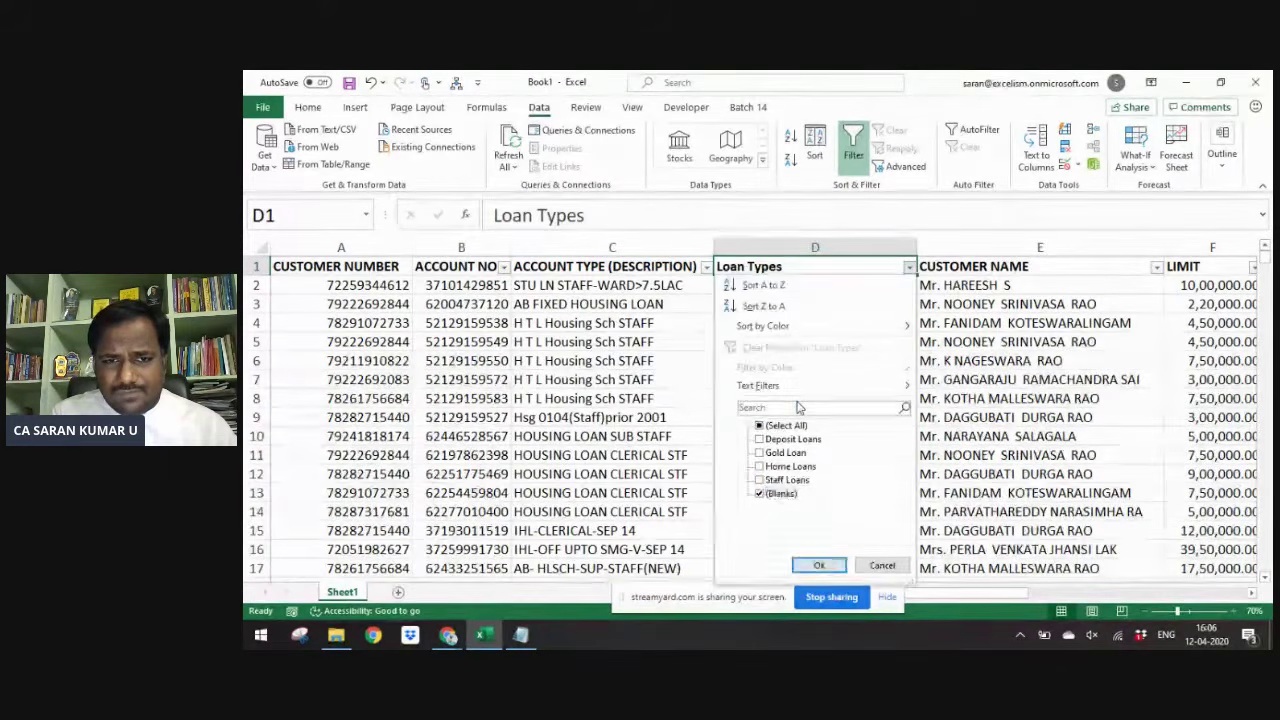
pyautogui.press('Return')
# - Review the account type descriptions of the unclassified accounts for a keyword shared by another loan category
pyautogui.press('Left')
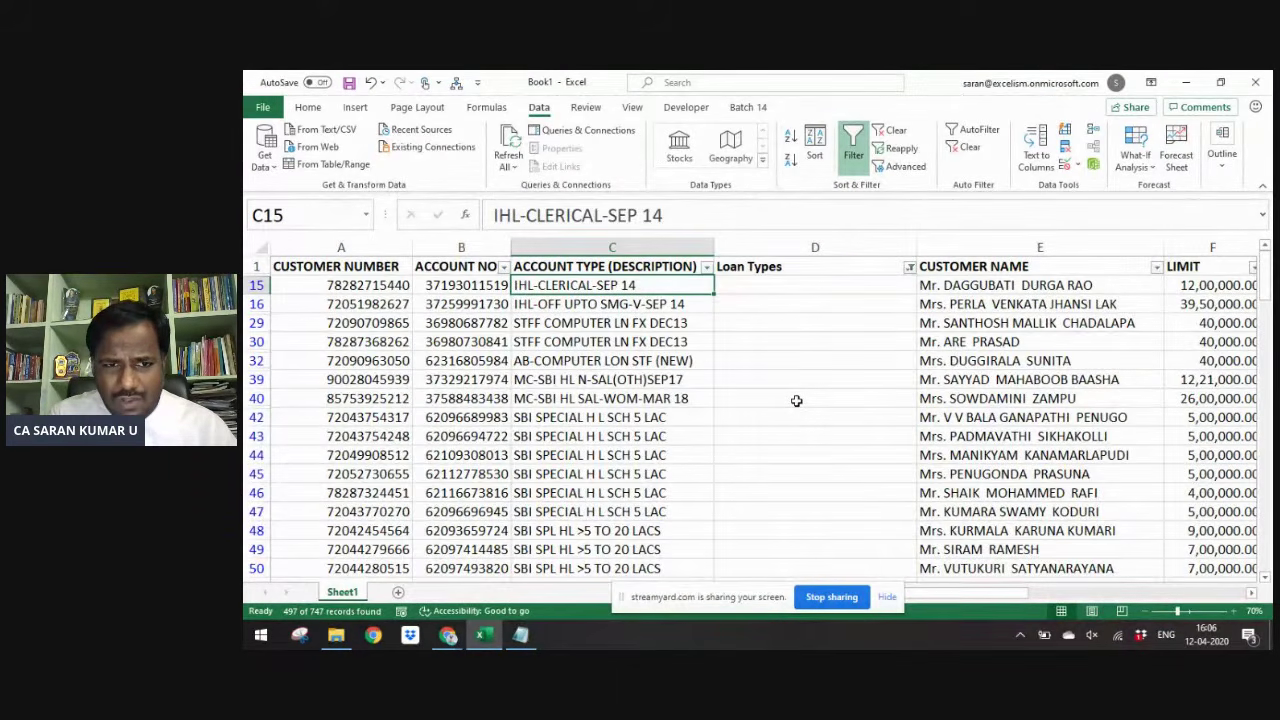
pyautogui.hotkey('ctrl', 'shift', 'Down')
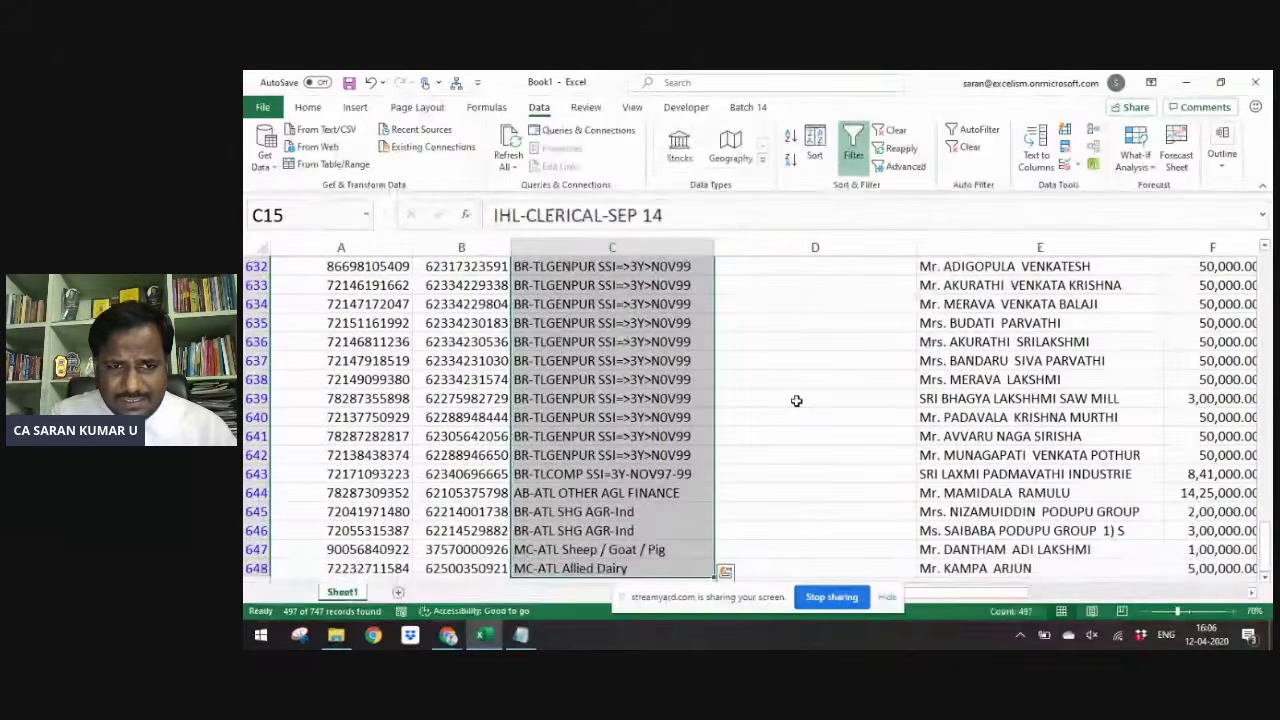
pyautogui.hotkey('ctrl', 'Up')
pyautogui.press('Down')
pyautogui.press('Down')
pyautogui.press('Down')
pyautogui.press('Down')
pyautogui.press('Down')
pyautogui.press('Down')
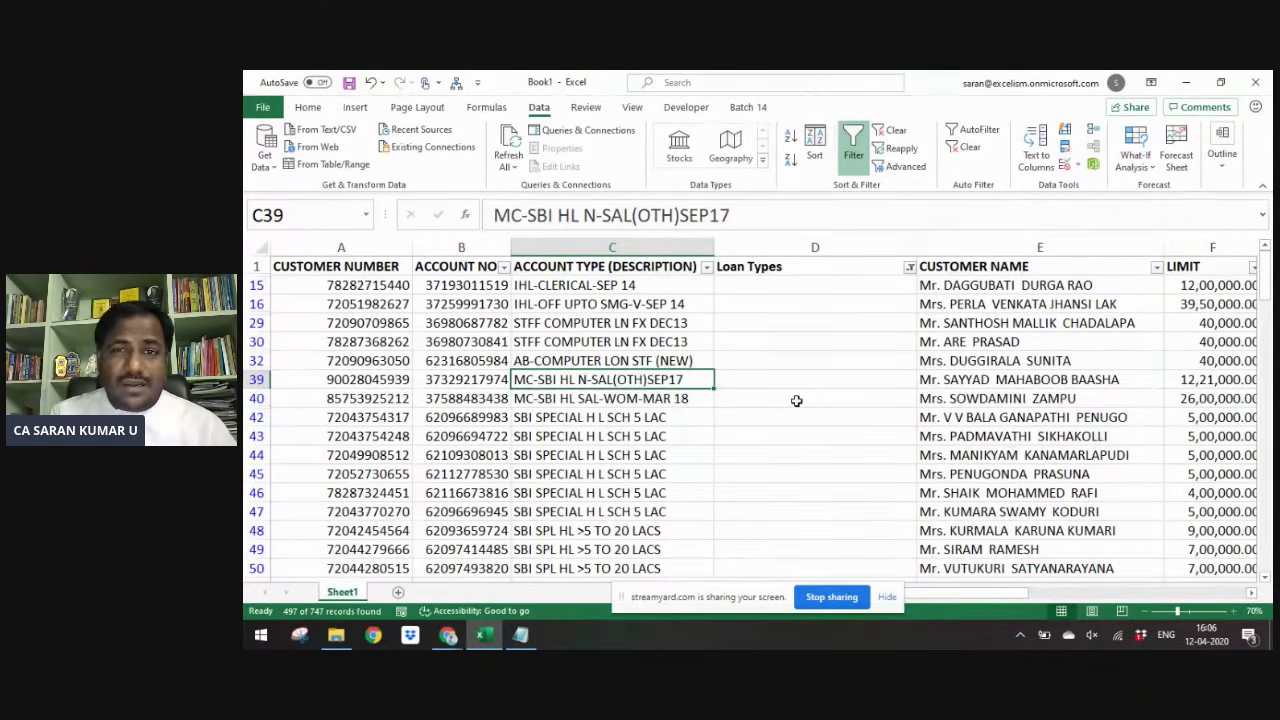
pyautogui.hotkey('ctrl', 'Up')
pyautogui.press('Down')
pyautogui.hotkey('ctrl', 'Down')
pyautogui.hotkey('ctrl', 'Up')
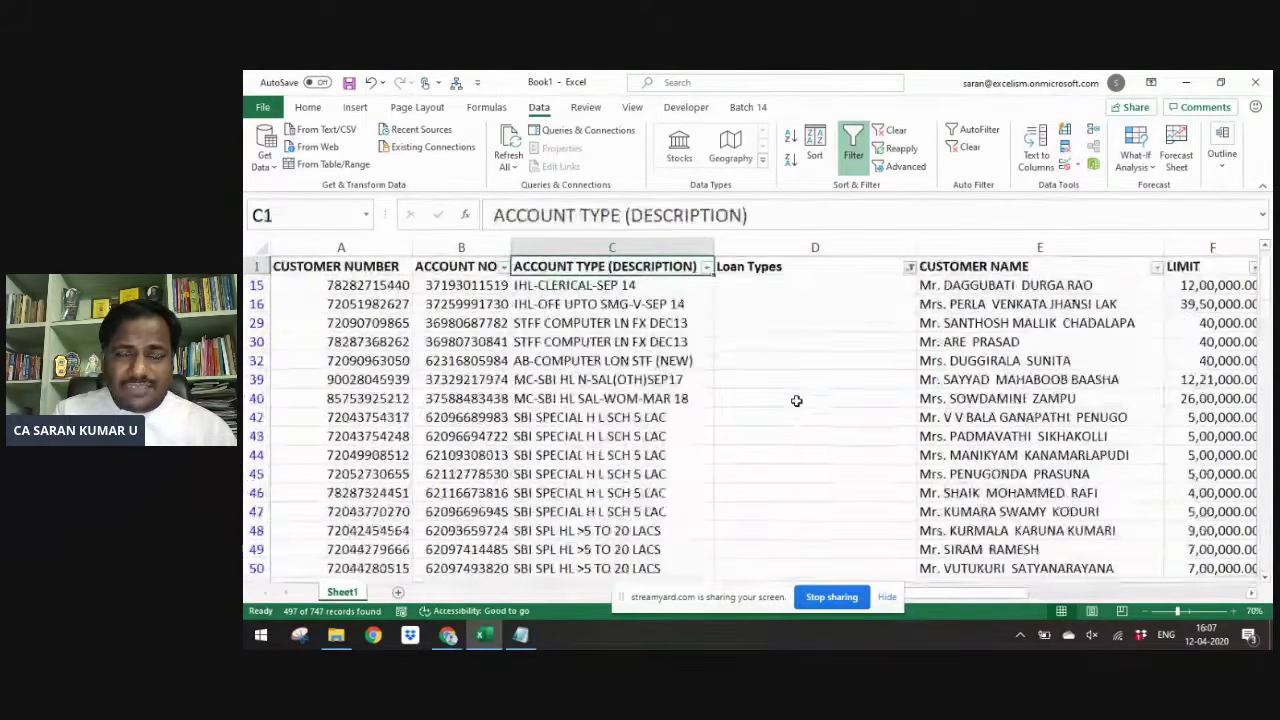
# - Try to filter the ACCOUNT TYPE (DESCRIPTION) column by the keyword "veh"
pyautogui.hotkey('alt', 'Down')
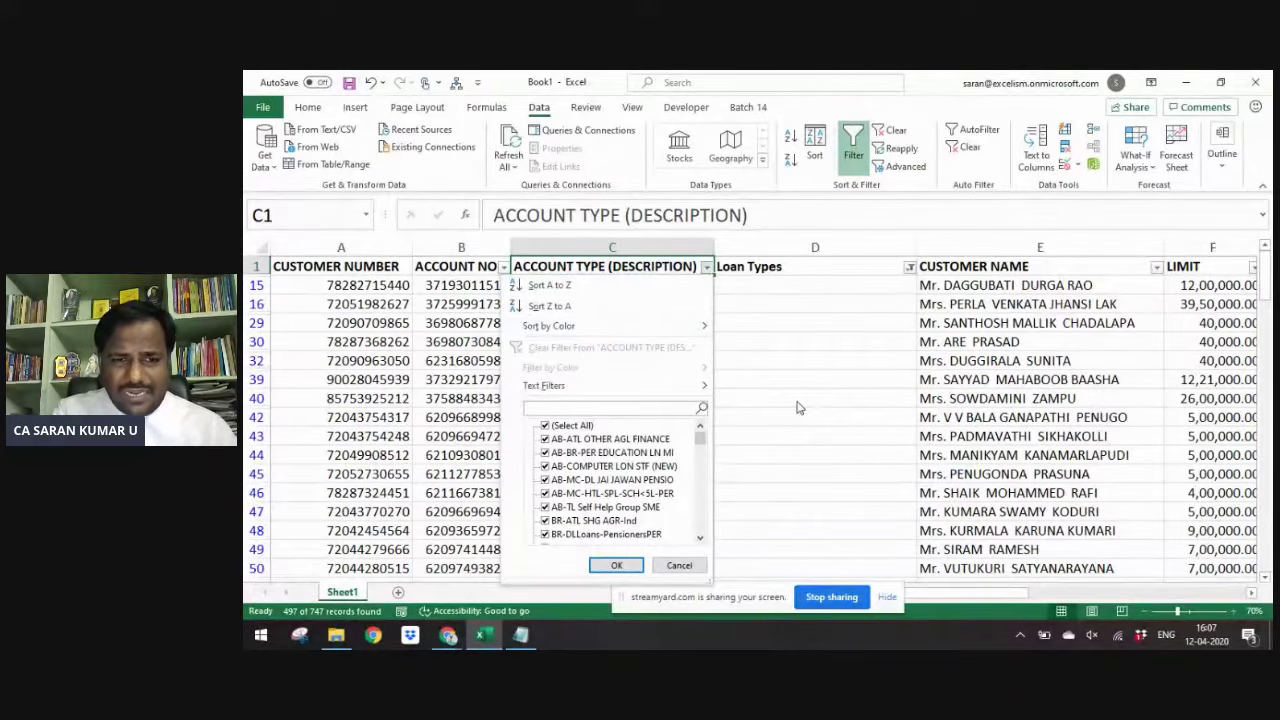
pyautogui.write('behic')
pyautogui.press('BackSpace')
pyautogui.press('BackSpace')
pyautogui.press('BackSpace')
pyautogui.press('BackSpace')
pyautogui.press('BackSpace')
pyautogui.write('veh')
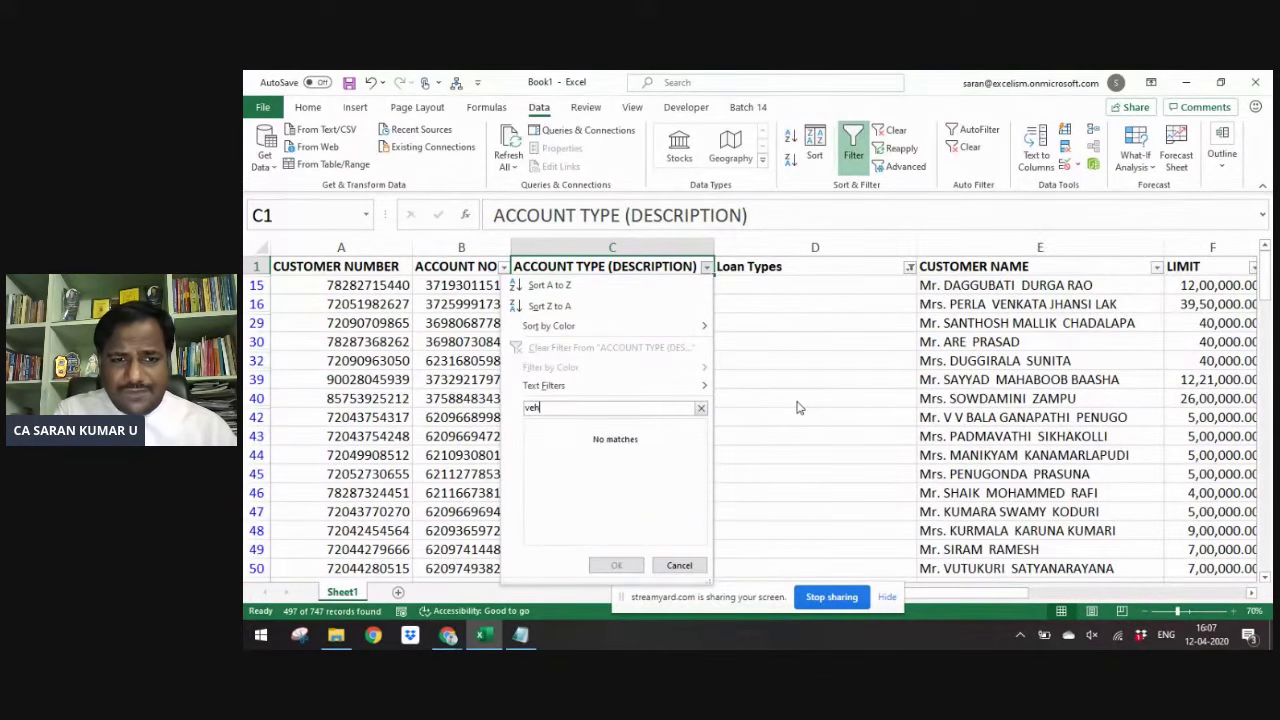
pyautogui.press('BackSpace')
pyautogui.press('BackSpace')
pyautogui.press('BackSpace')
pyautogui.press('BackSpace')
pyautogui.press('BackSpace')
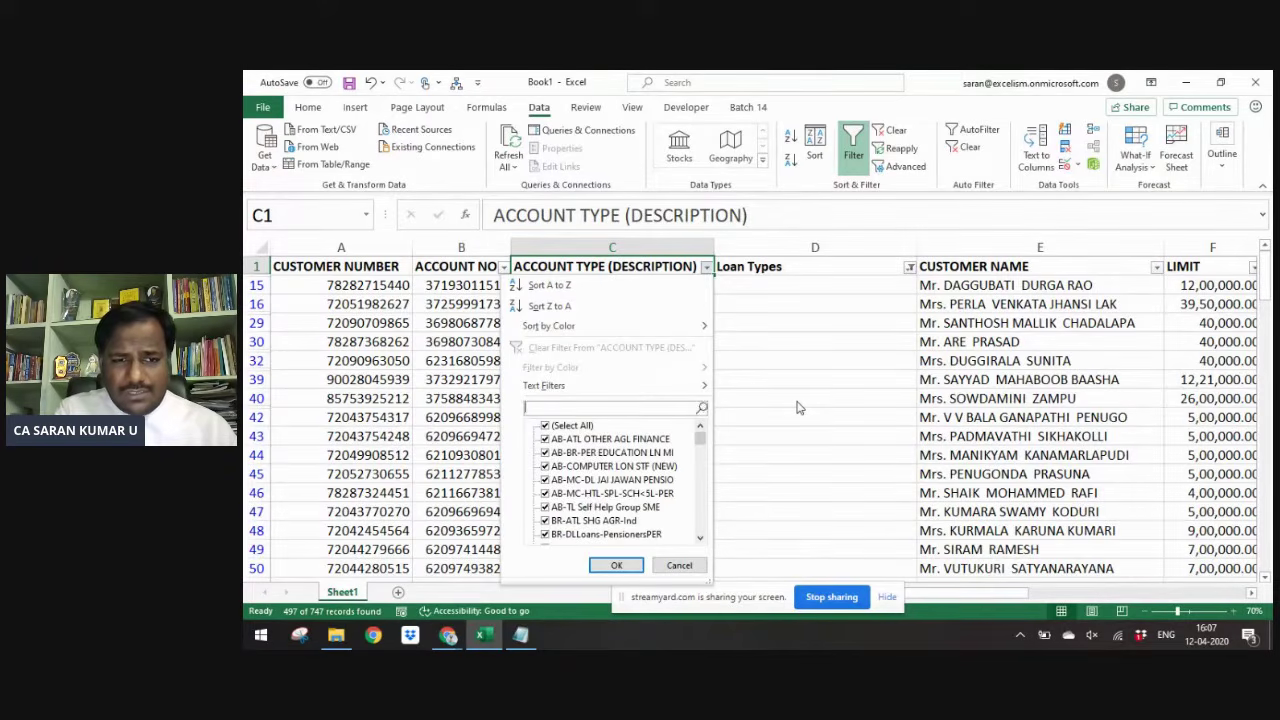
# - Filter the account type column to the car entries and fill their blank Loan Types cells with "Vehicles Loans"
pyautogui.press('Return')
pyautogui.press('Down')
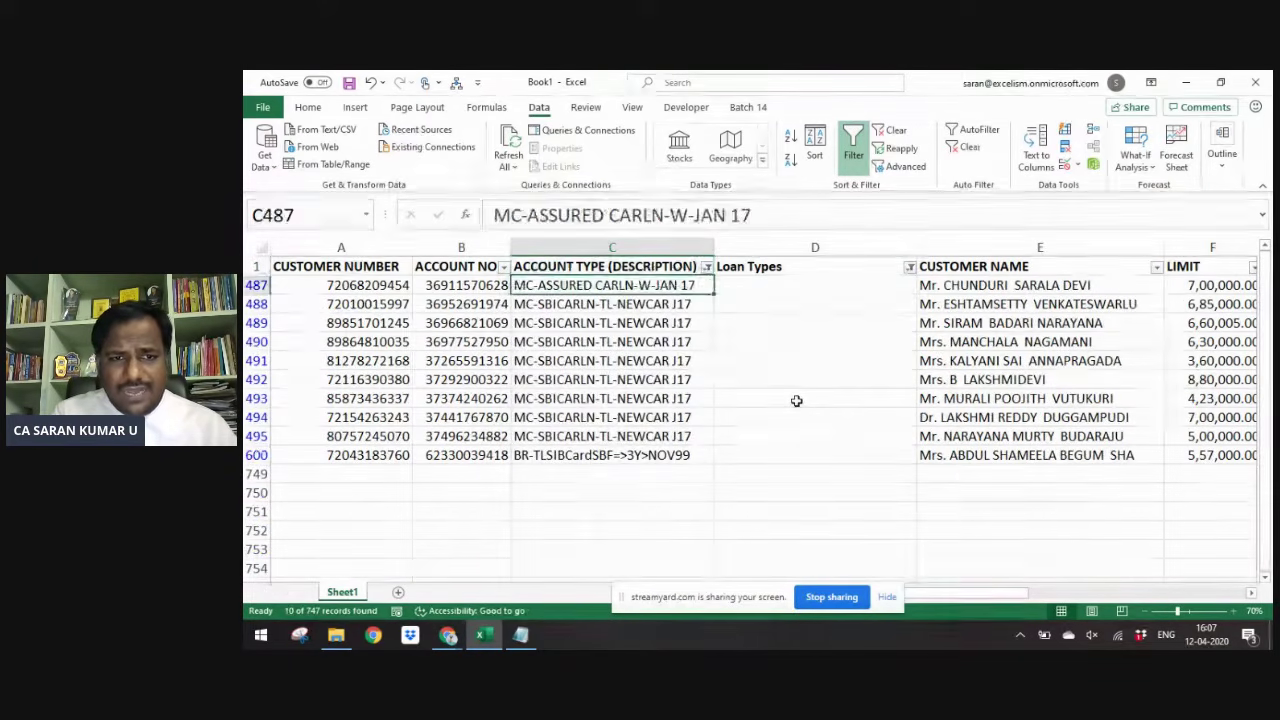
pyautogui.hotkey('ctrl', 'Down')
pyautogui.press('Right')
pyautogui.hotkey('ctrl', 'shift', 'Up')
pyautogui.hotkey('shift', 'Down')
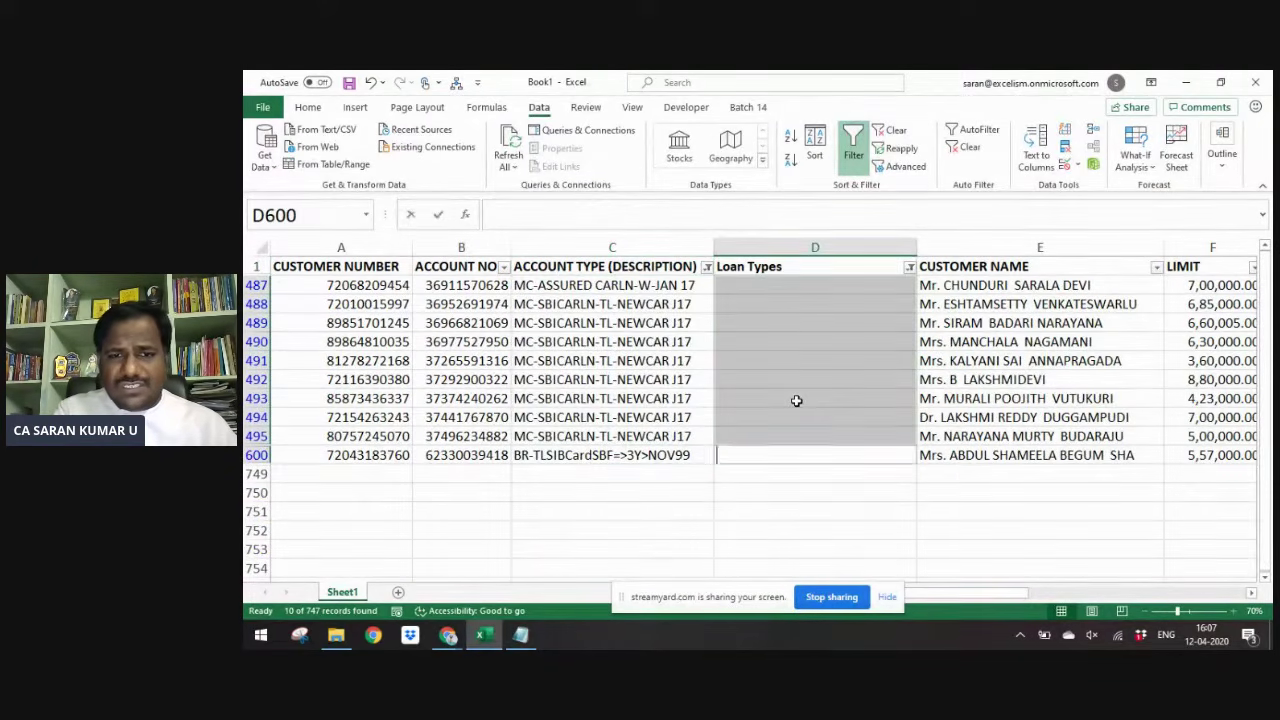
pyautogui.write('CarVehicles Loans')
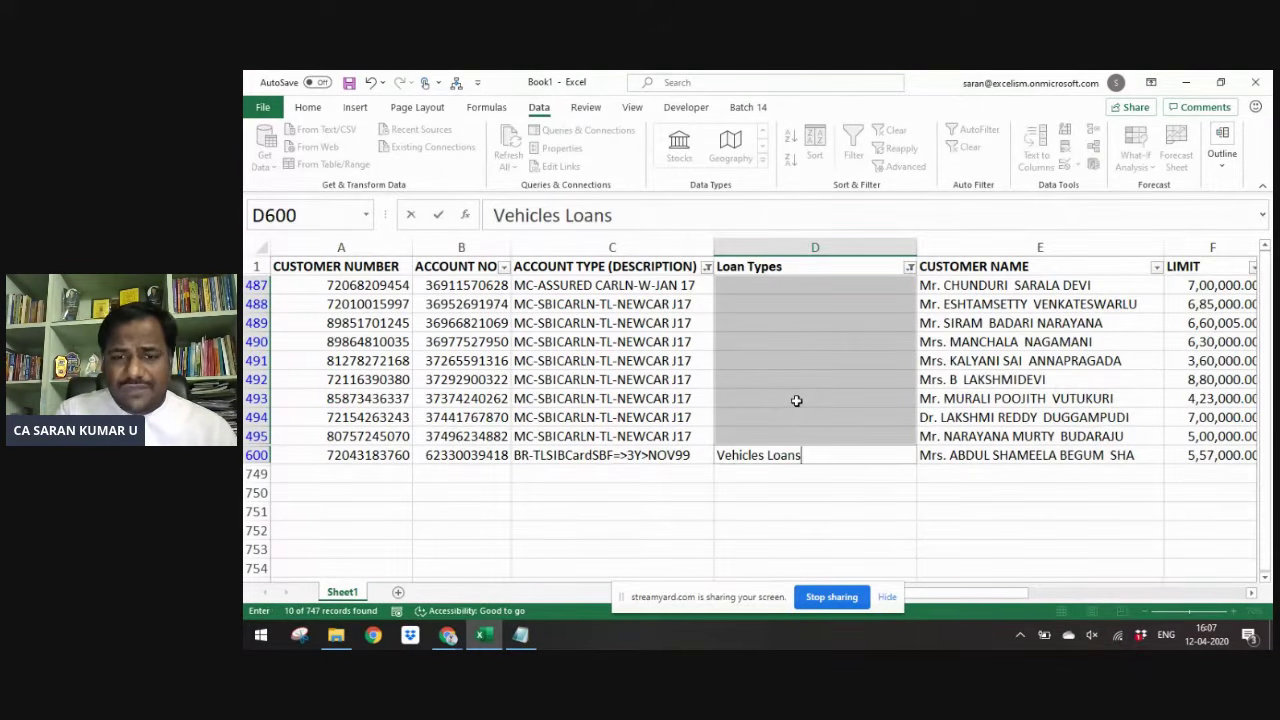
pyautogui.hotkey('ctrl', 'Return')
# - Clear the account type and Loan Types filters to show every account
pyautogui.hotkey('ctrl', 'Up')
pyautogui.press('Left')
pyautogui.press('Down')
pyautogui.hotkey('alt', 'a')
pyautogui.press('c')
pyautogui.press('Up')
# - Filter the Loan Types column so only the accounts with blank cells remain listed
pyautogui.press('Right')
pyautogui.hotkey('alt', 'Down')
pyautogui.press('Up')
pyautogui.press('space')
pyautogui.press('Down')
pyautogui.press('Down')
pyautogui.press('Down')
pyautogui.press('Down')
pyautogui.press('Down')
pyautogui.press('Down')
pyautogui.press('space')
pyautogui.press('Return')
# - Filter the ACCOUNT TYPE (DESCRIPTION) column for entries containing "bus"
pyautogui.press('Down')
pyautogui.press('Left')
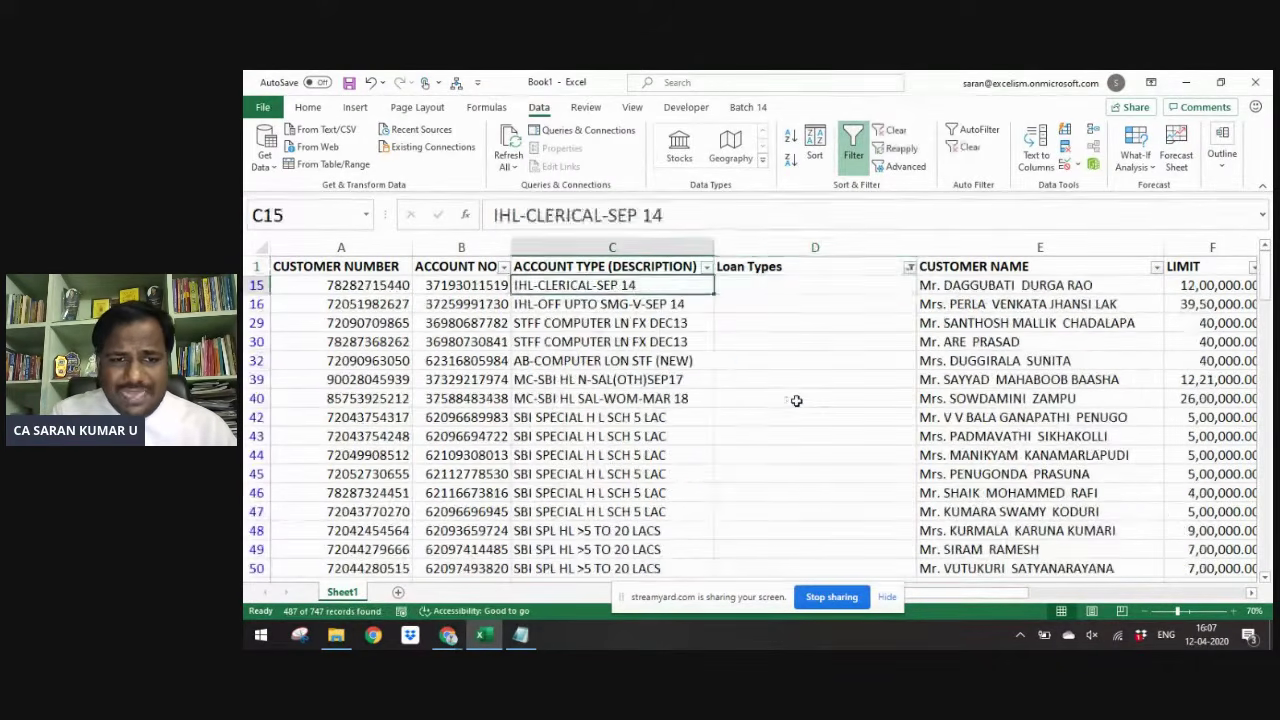
pyautogui.hotkey('ctrl', 'Up')
pyautogui.hotkey('alt', 'Down')
pyautogui.write('bus')
pyautogui.press('Return')
pyautogui.press('Down')
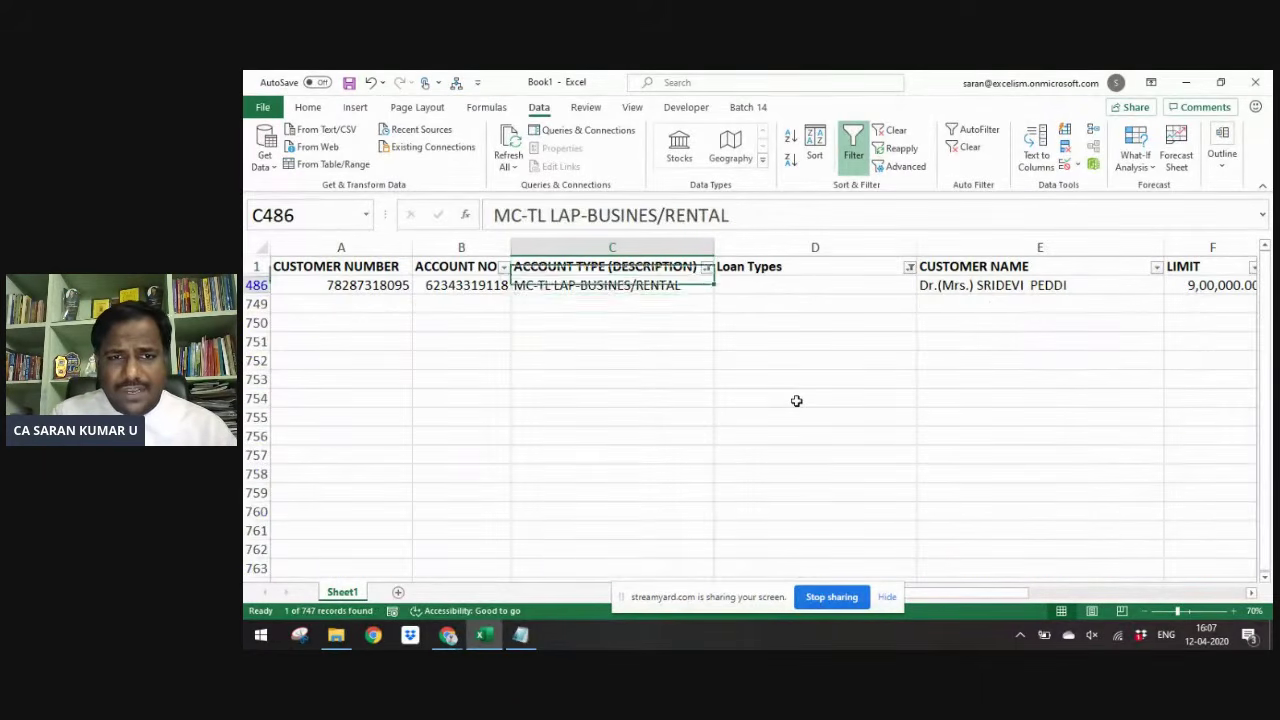
# - Enter "Term Loan" as the loan type of the filtered MC-TL LAP-BUSINES/RENTAL account
pyautogui.press('Right')
pyautogui.write('T')
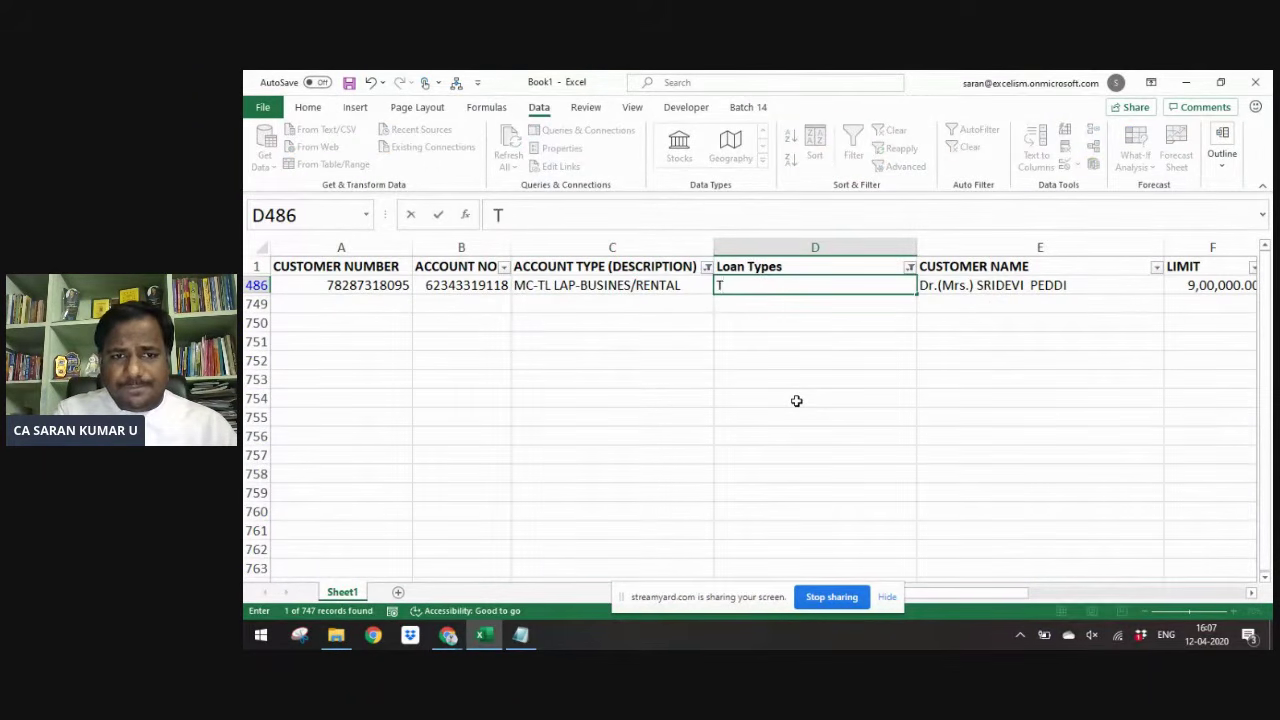
pyautogui.write('erm Loan')
pyautogui.press('Return')
# - Clear both column filters to bring back the full account list
pyautogui.press('Up')
pyautogui.press('Left')
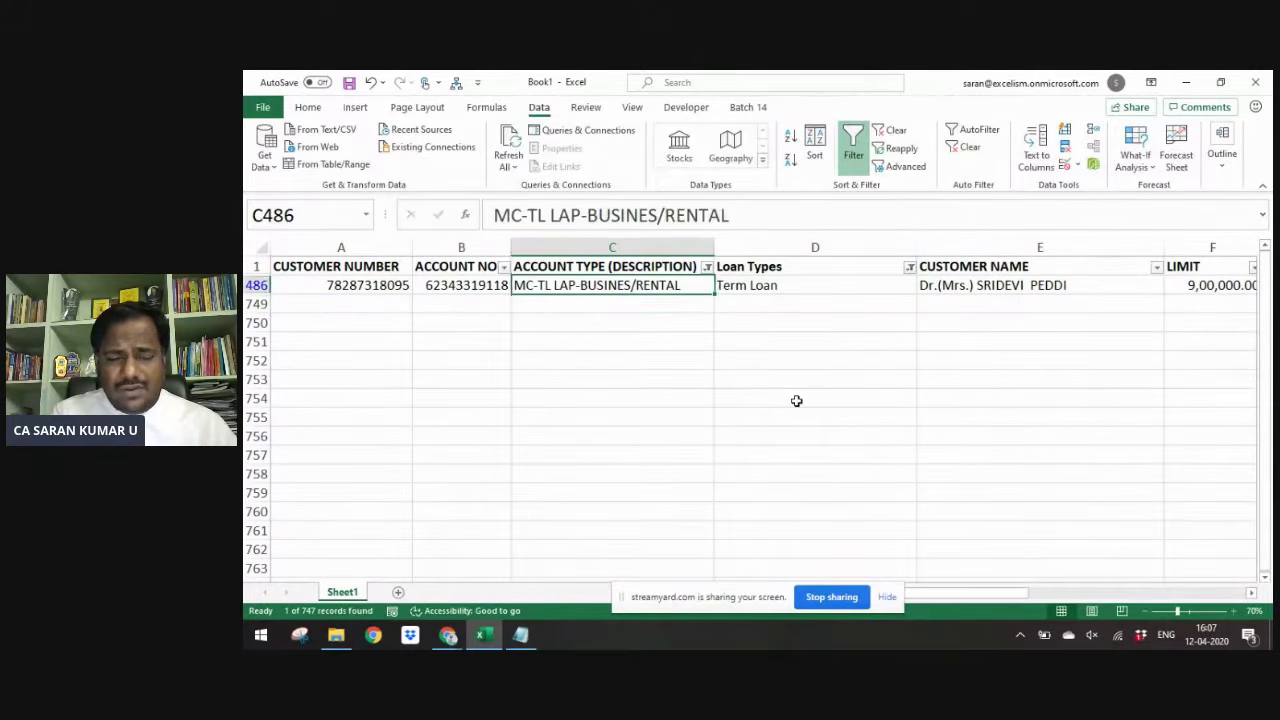
pyautogui.hotkey('ctrl', 'Up')
pyautogui.hotkey('alt', 'a')
pyautogui.press('c')
# - Filter the Loan Types column to list only blank entries
pyautogui.press('Right')
pyautogui.hotkey('alt', 'Down')
pyautogui.press('Down')
pyautogui.press('Down')
pyautogui.press('Down')
pyautogui.press('Down')
pyautogui.press('Down')
pyautogui.press('Down')
pyautogui.press('Down')
pyautogui.press('Up')
pyautogui.press('space')
pyautogui.press('Down')
pyautogui.press('Down')
pyautogui.press('Down')
pyautogui.press('Down')
pyautogui.press('Down')
pyautogui.press('Down')
pyautogui.press('Down')
pyautogui.press('space')
pyautogui.press('Return')
# - Filter the ACCOUNT TYPE (DESCRIPTION) column for entries containing "H L"
pyautogui.press('Left')
pyautogui.hotkey('alt', 'Down')
pyautogui.press('Escape')
pyautogui.press('Down')
pyautogui.press('Up')
pyautogui.hotkey('alt', 'Down')
pyautogui.press('Down')
pyautogui.press('Down')
pyautogui.press('Down')
pyautogui.press('Down')
pyautogui.press('Down')
pyautogui.press('Down')
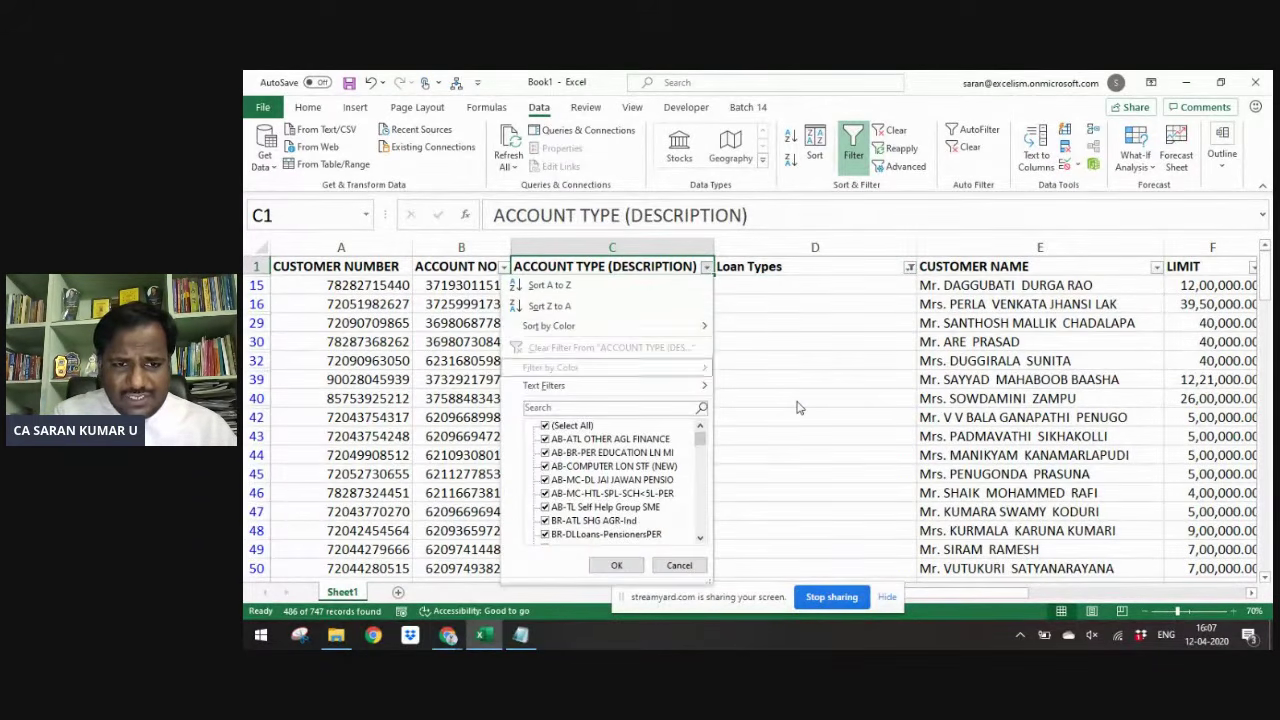
pyautogui.press('Up')
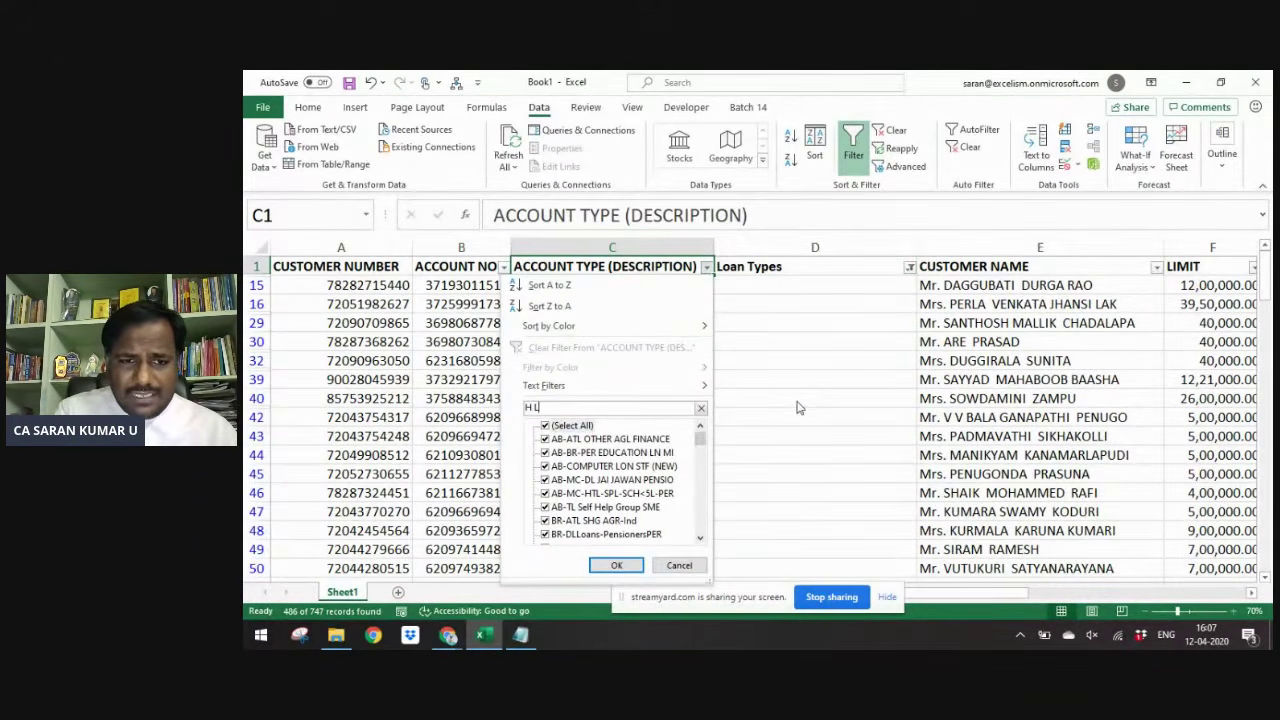
pyautogui.write('H L')
pyautogui.press('Return')
# - Enter "Home Loans" as the loan type of all filtered SBI SPECIAL H L SCH 5 LAC accounts
pyautogui.press('Down')
pyautogui.press('Right')
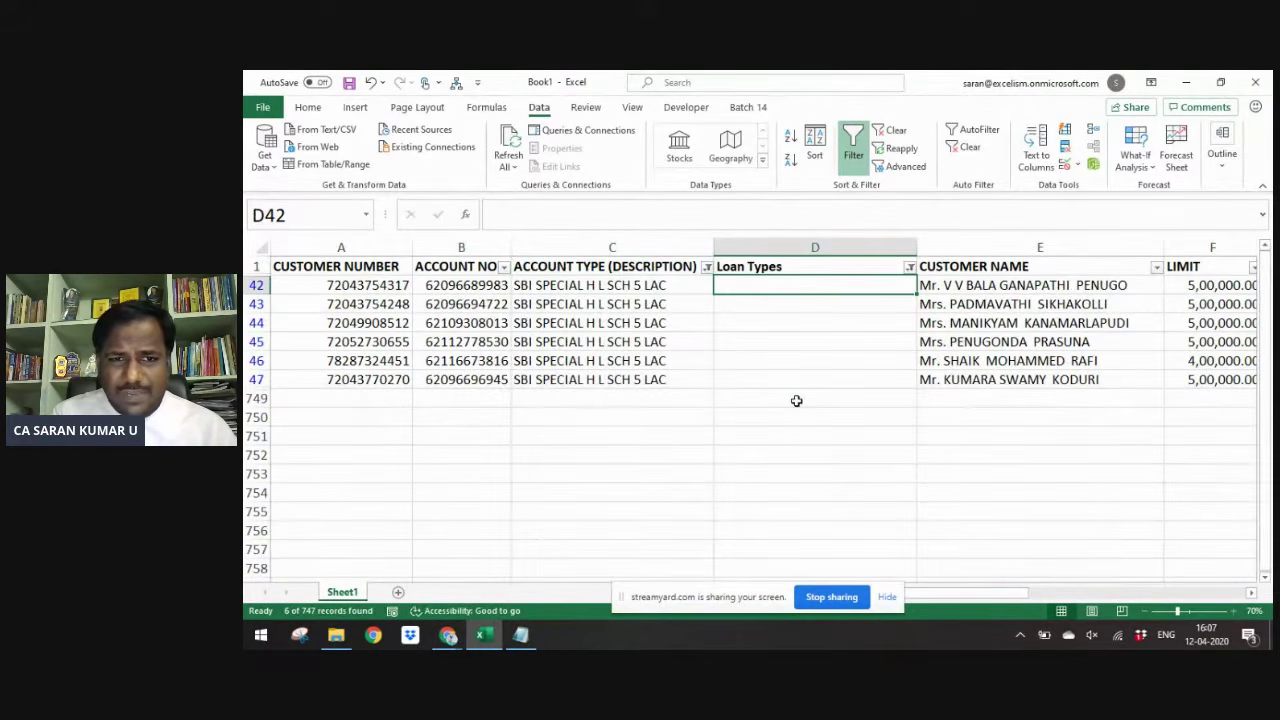
pyautogui.hotkey('shift', 'Down')
pyautogui.hotkey('shift', 'Down')
pyautogui.hotkey('shift', 'Down')
pyautogui.hotkey('shift', 'Down')
pyautogui.hotkey('shift', 'Down')
pyautogui.hotkey('shift', 'Down')
pyautogui.hotkey('shift', 'Up')
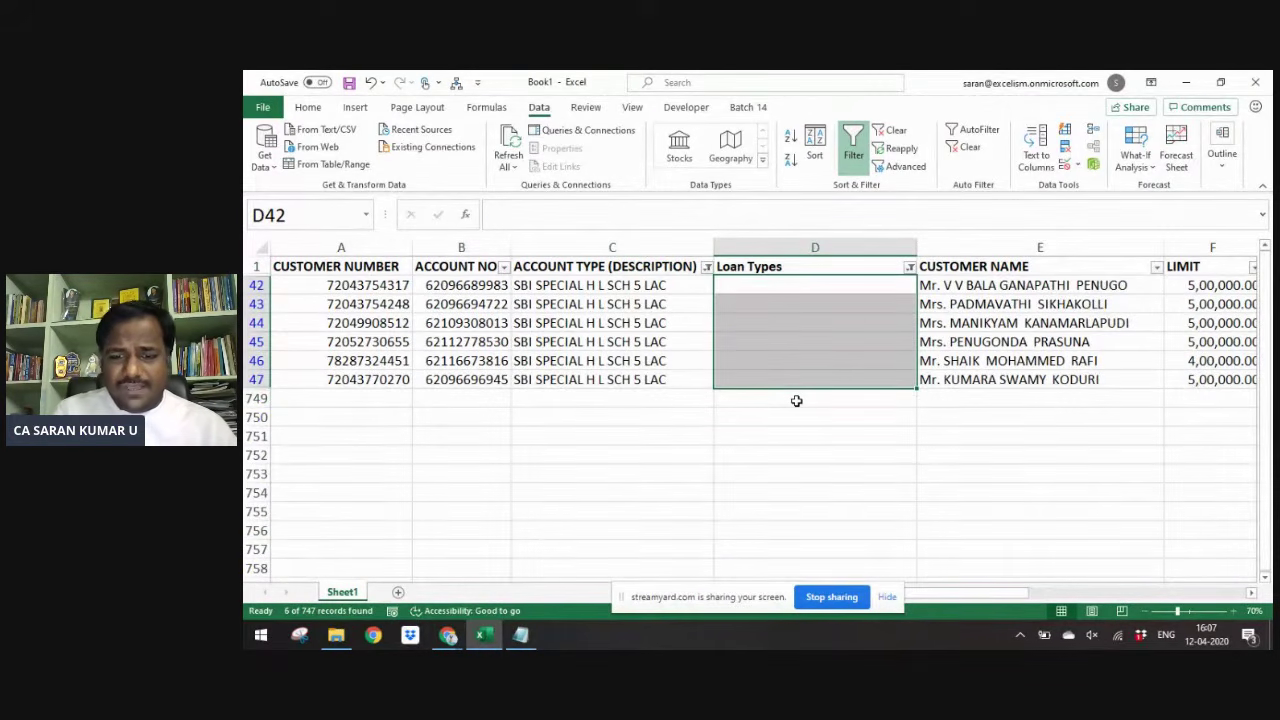
pyautogui.write('Home Loans')
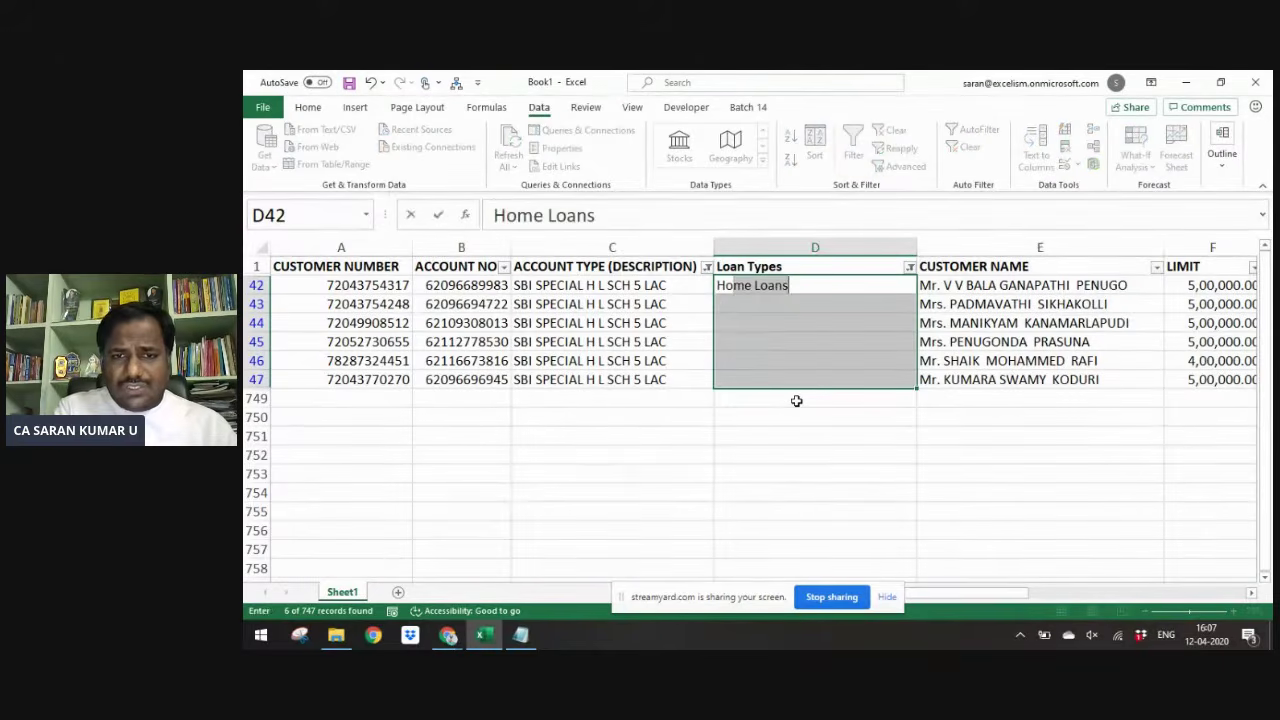
pyautogui.hotkey('ctrl', 'Return')
# - Clear all column filters and filter the Loan Types column to list only blank entries
pyautogui.press('Up')
pyautogui.press('Escape')
pyautogui.press('Up')
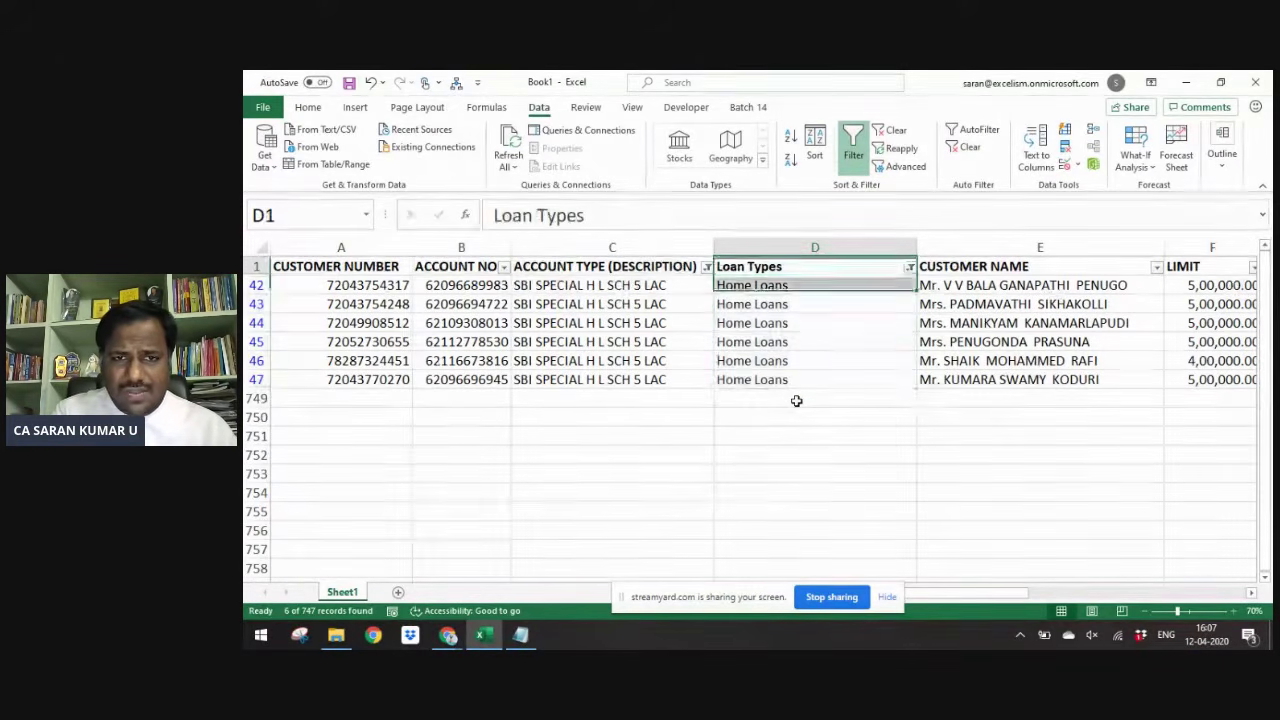
pyautogui.hotkey('alt', 'a')
pyautogui.press('c')
pyautogui.hotkey('alt', 'Down')
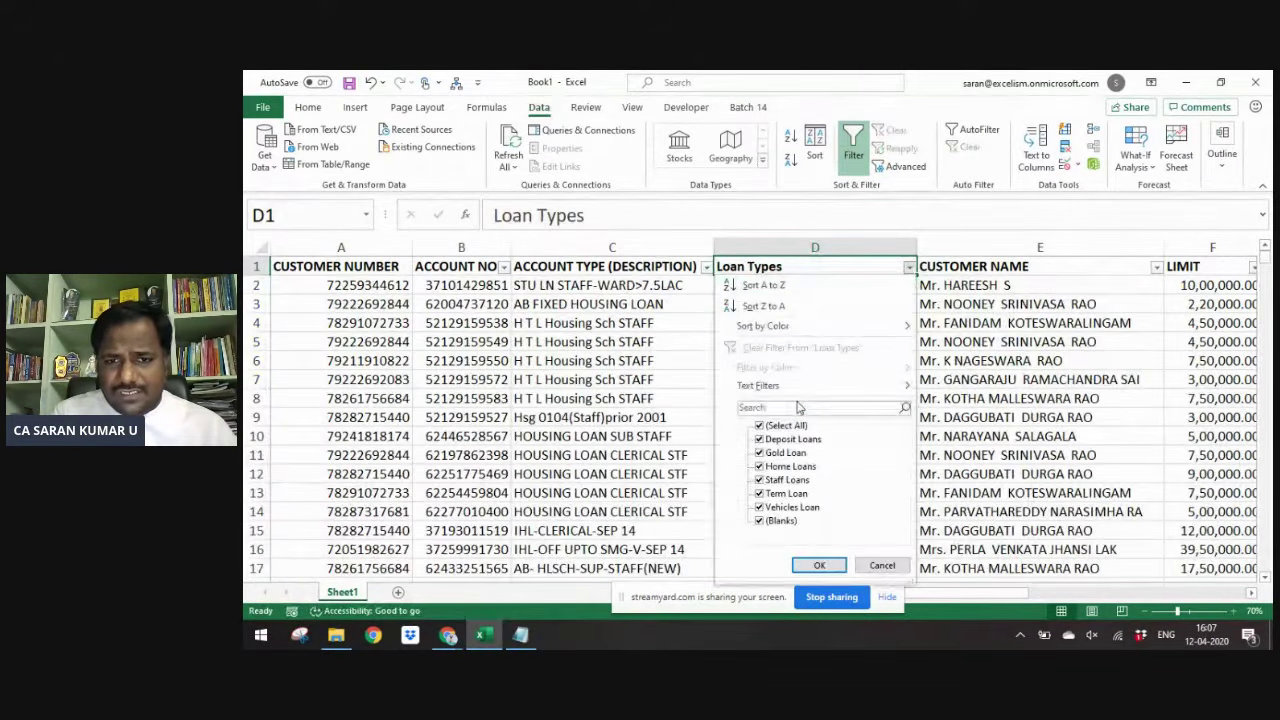
pyautogui.press('space')
pyautogui.press('Down')
pyautogui.press('Down')
pyautogui.press('Down')
pyautogui.press('Down')
pyautogui.press('Down')
pyautogui.press('Down')
pyautogui.press('Down')
pyautogui.press('space')
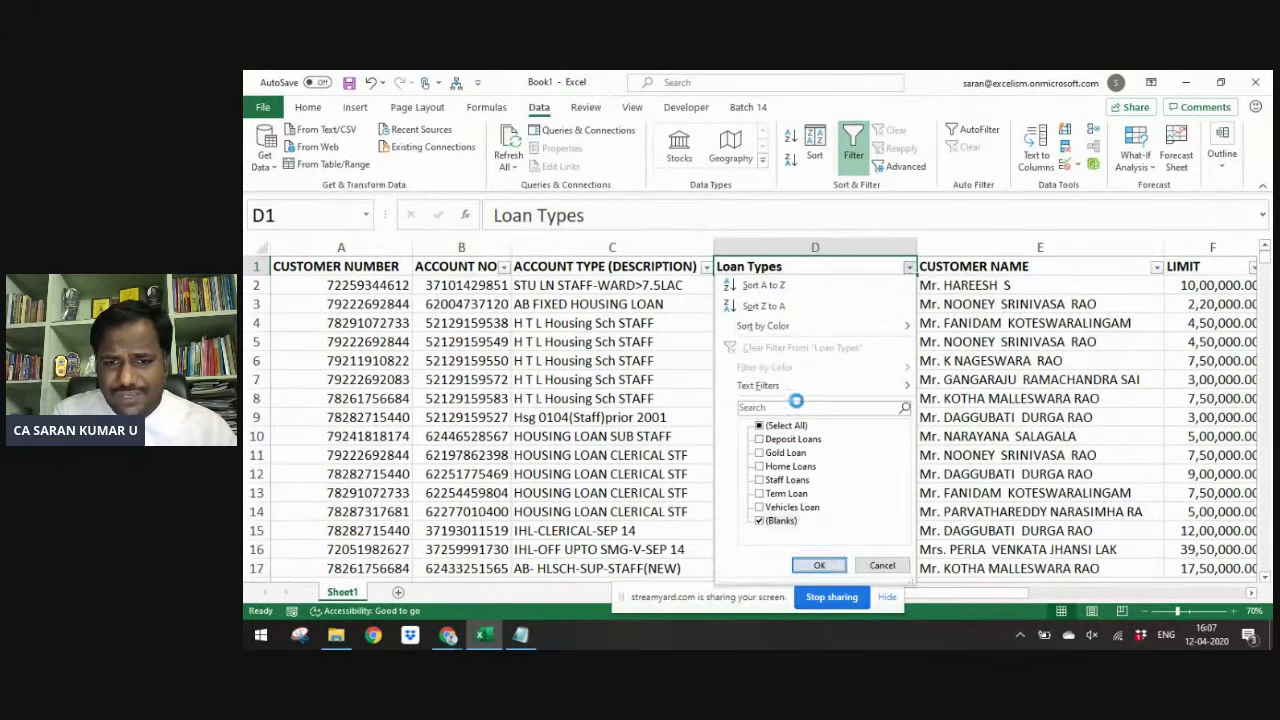
pyautogui.press('Return')
# - Filter the ACCOUNT TYPE (DESCRIPTION) column for entries containing "SPL HL"
pyautogui.press('Down')
pyautogui.press('Left')
pyautogui.press('Up')
pyautogui.hotkey('alt', 'Down')
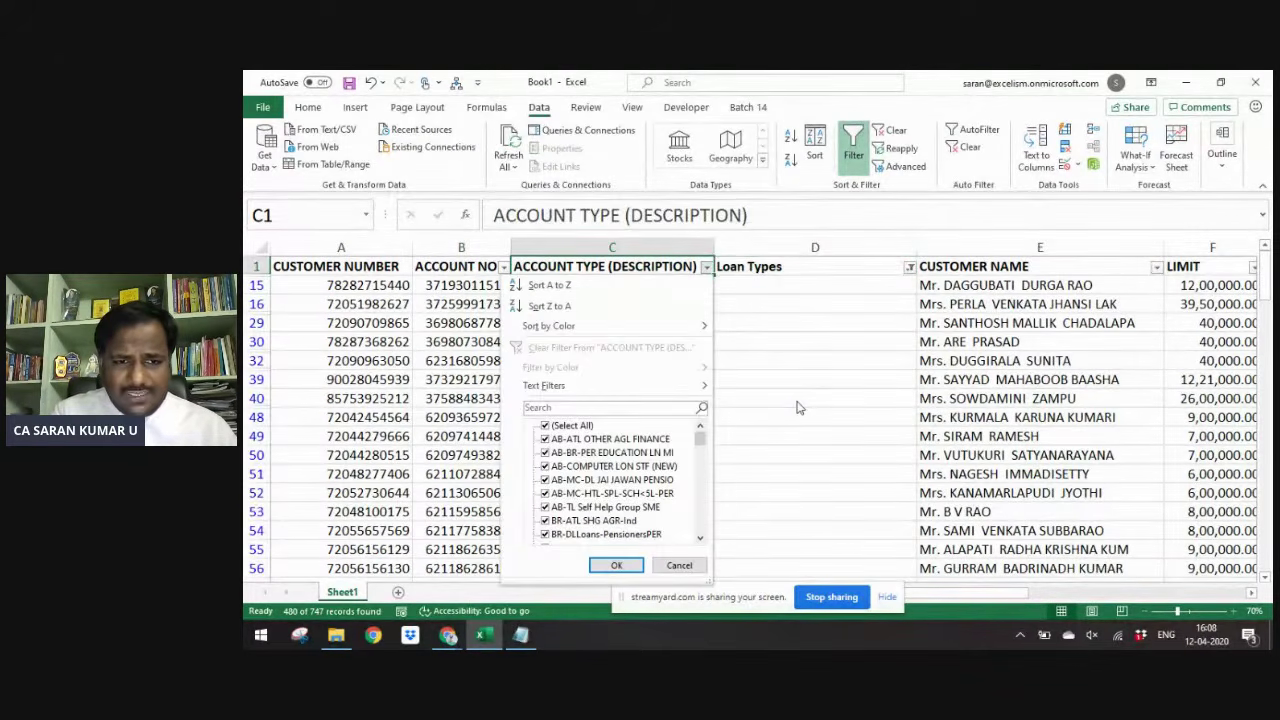
pyautogui.write('SPL')
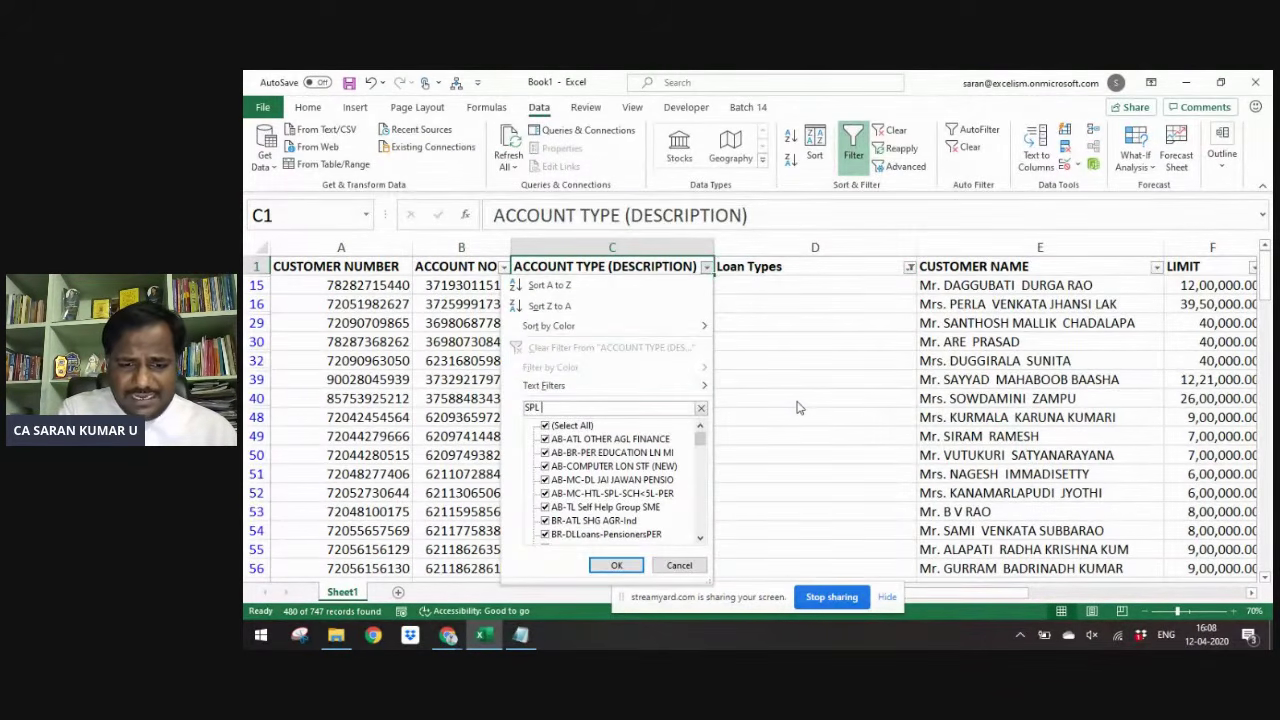
pyautogui.write(' HL')
pyautogui.press('Return')
# - Enter "Home Loans" as the loan type of all filtered SBI SPL HL >5 TO 20 LACS accounts
pyautogui.press('Down')
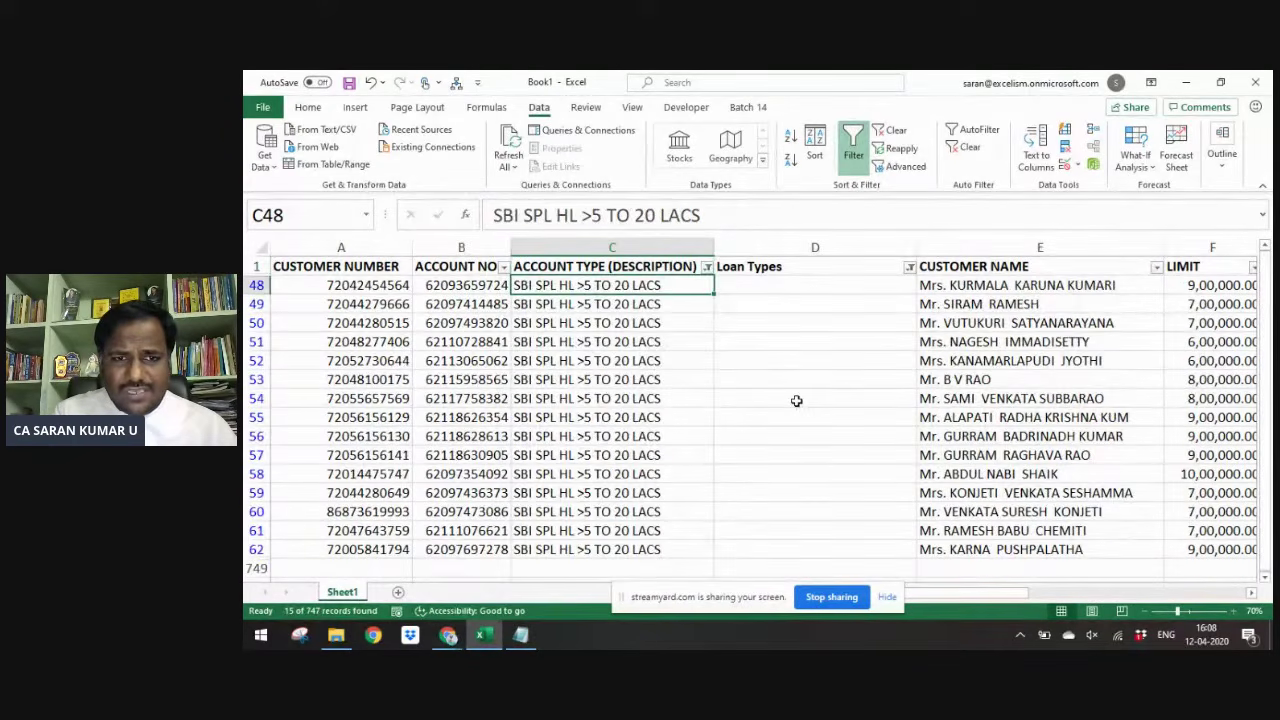
pyautogui.hotkey('ctrl', 'Down')
pyautogui.press('Right')
pyautogui.hotkey('ctrl', 'shift', 'Up')
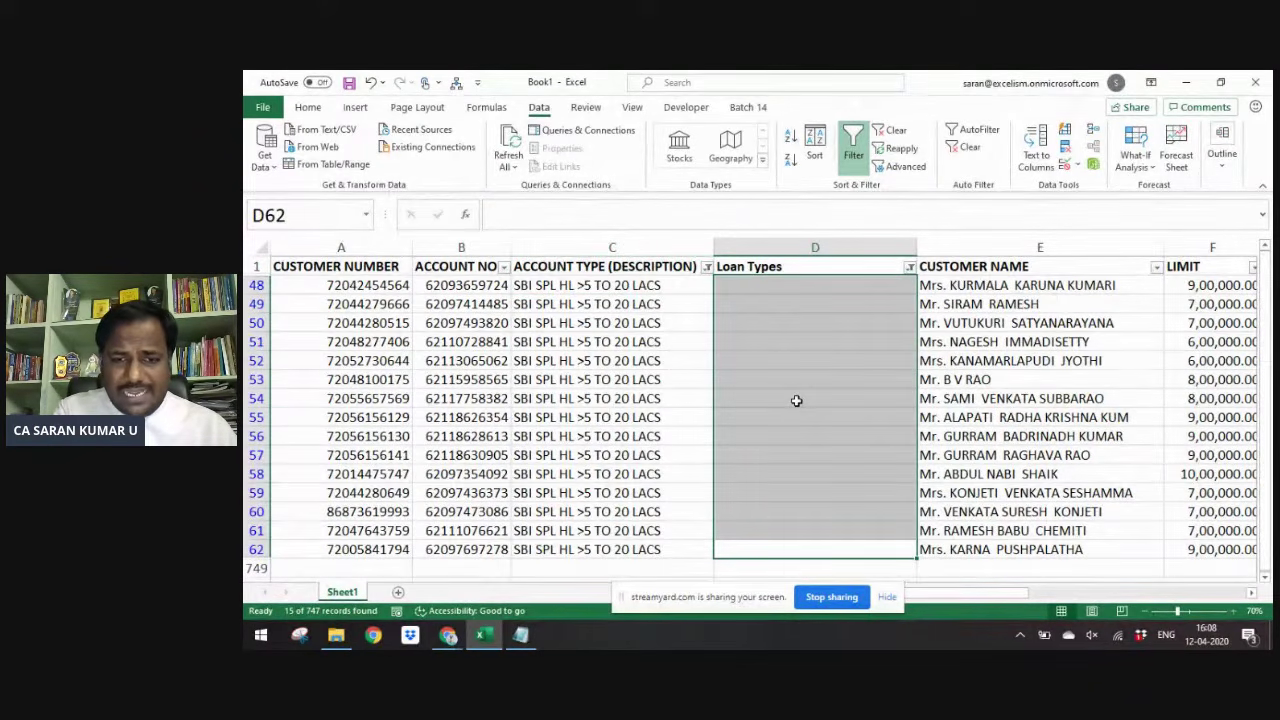
pyautogui.write('Ho')
pyautogui.hotkey('ctrl', 'Return')
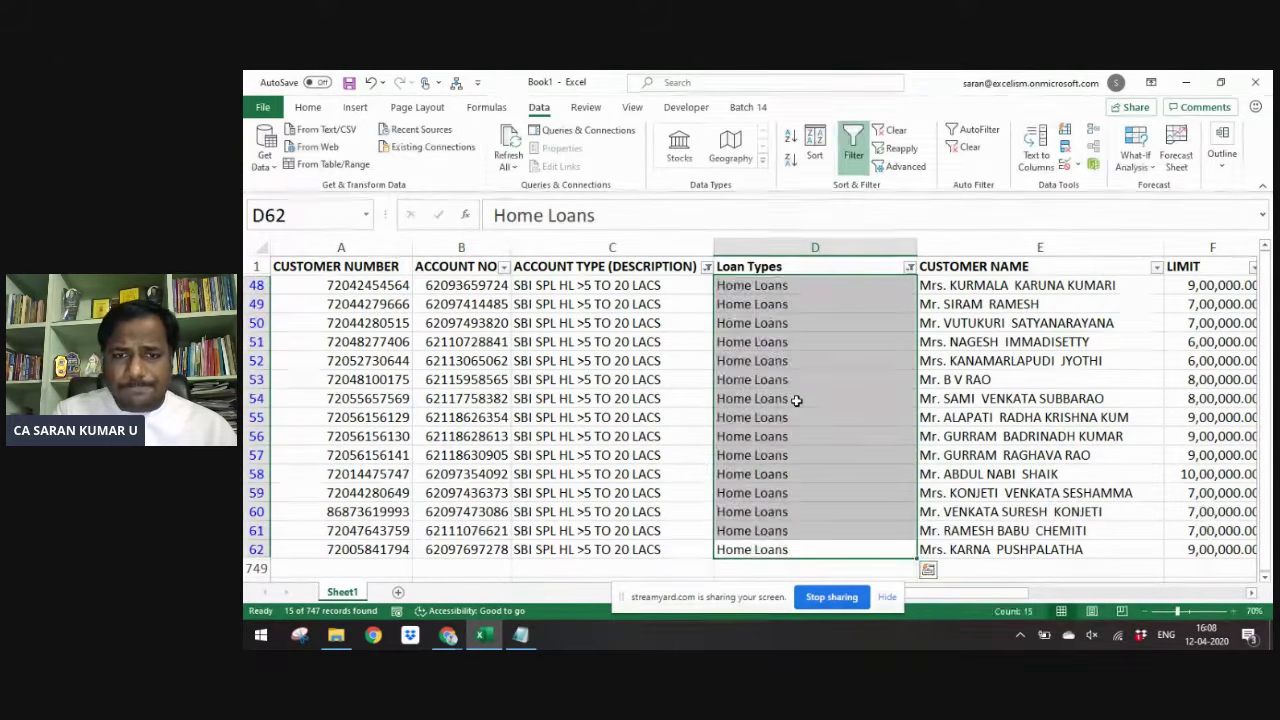
# - Clear the filters and show only the accounts whose Loan Types cell is blank
pyautogui.hotkey('ctrl', 'Up')
pyautogui.hotkey('alt', 'a')
pyautogui.press('c')
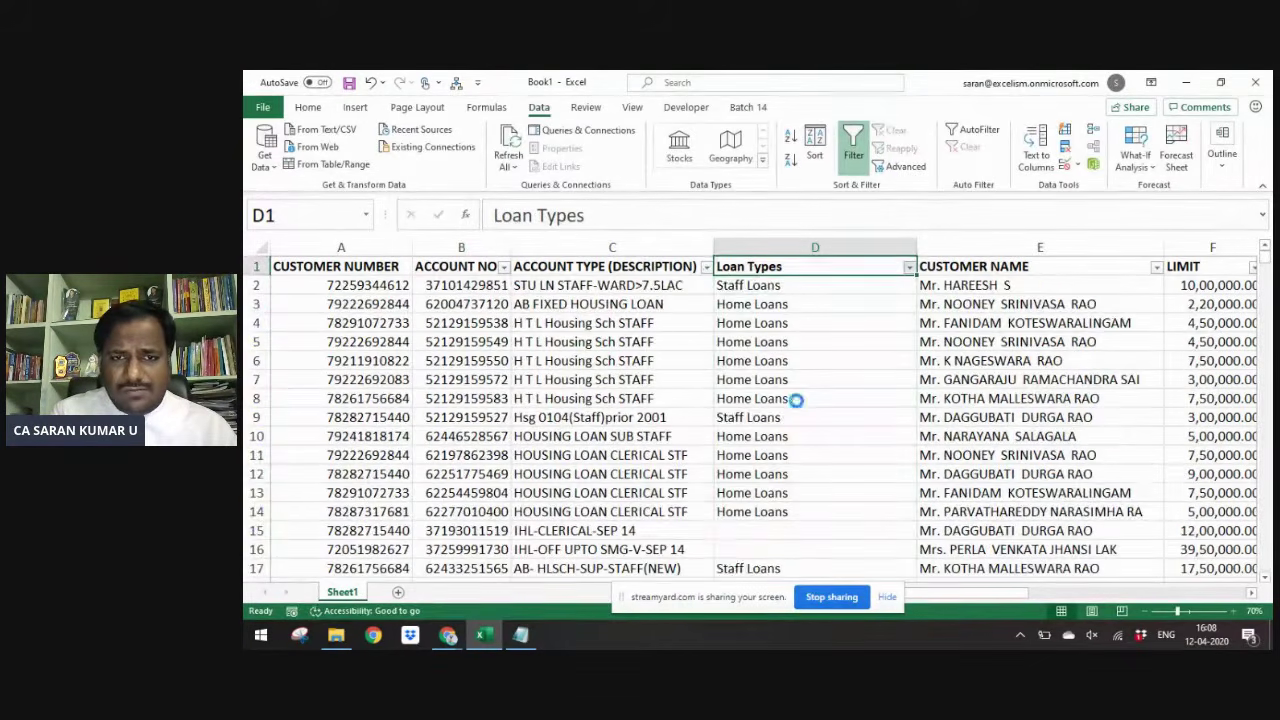
pyautogui.hotkey('alt', 'Down')
pyautogui.press('Tab')
pyautogui.press('space')
pyautogui.press('End')
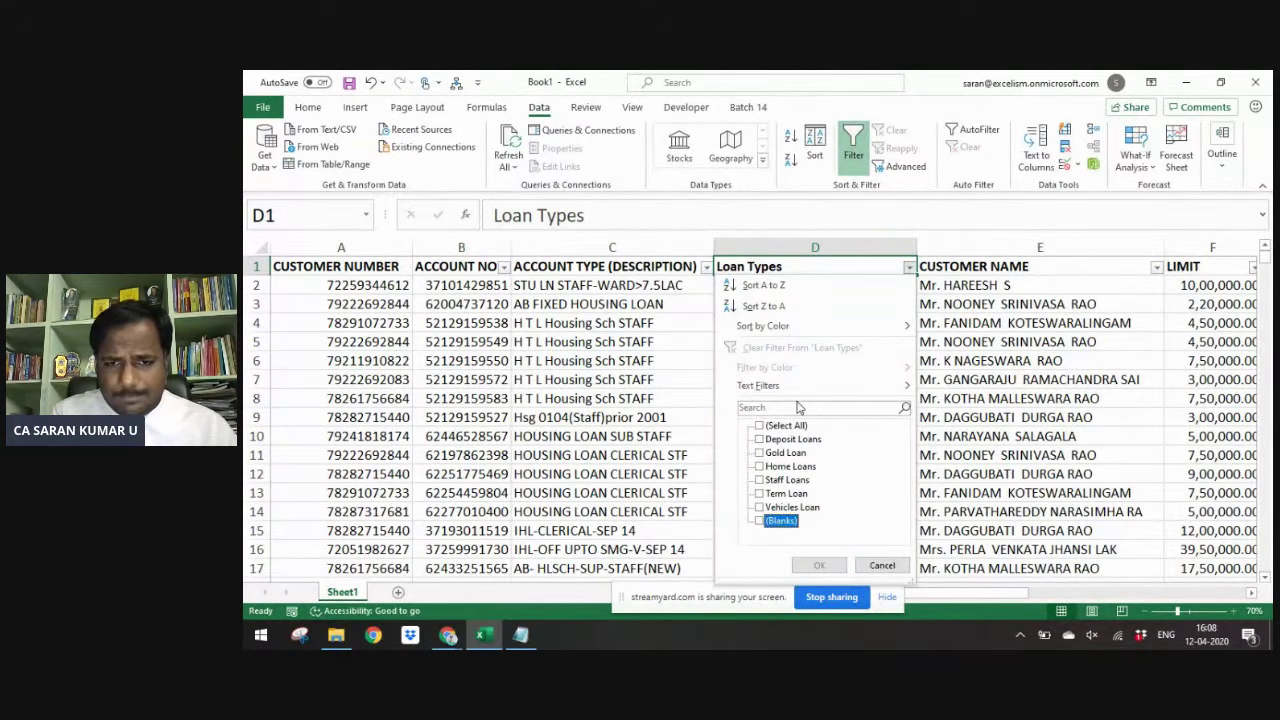
pyautogui.press('space')
pyautogui.press('Return')
# - Filter the ACCOUNT TYPE (DESCRIPTION) column for entries containing "H T L F"
pyautogui.press('Down')
pyautogui.hotkey('ctrl', 'Up')
pyautogui.press('Left')
pyautogui.hotkey('alt', 'Down')
pyautogui.press('Tab')
pyautogui.press('Tab')
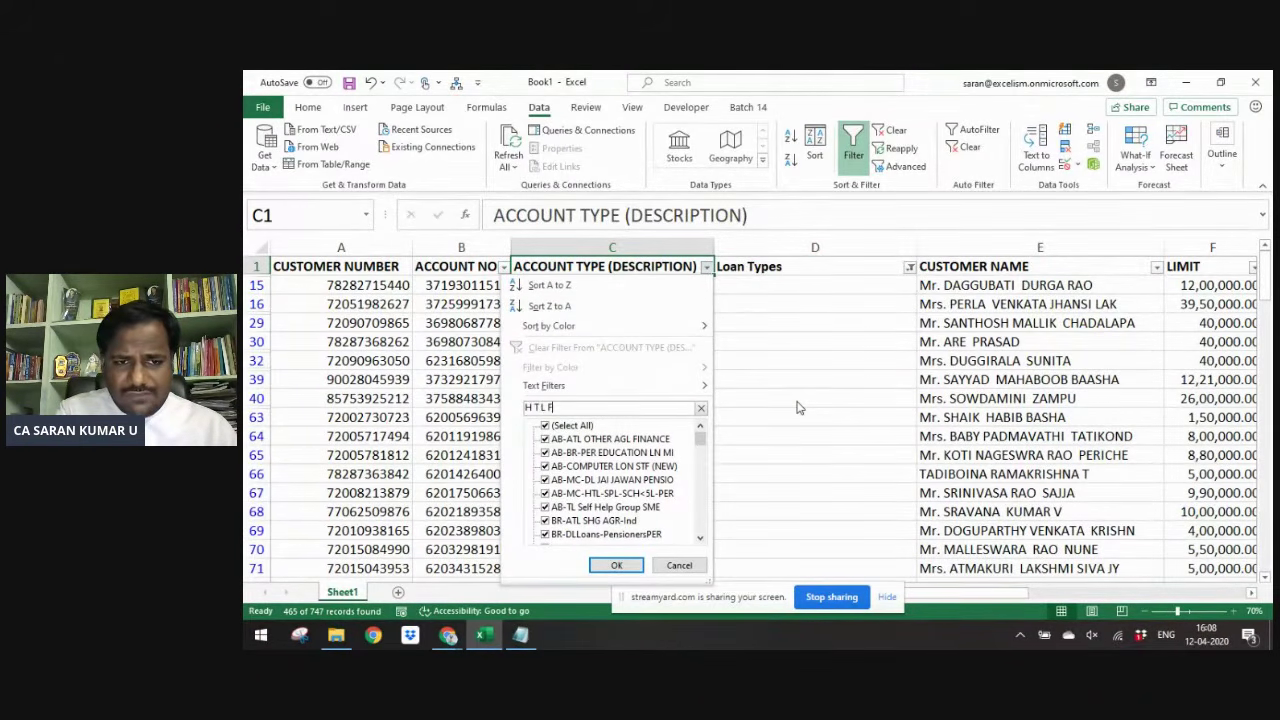
pyautogui.press('Return')
# - Enter "Home Loans" as the loan type of all filtered H T L Floating Int PER accounts
pyautogui.press('Down')
pyautogui.hotkey('ctrl', 'Down')
pyautogui.press('Right')
pyautogui.hotkey('ctrl', 'Up')
pyautogui.press('Down')
pyautogui.press('Left')
pyautogui.hotkey('ctrl', 'Down')
pyautogui.press('Right')
pyautogui.hotkey('ctrl', 'shift', 'Up')
pyautogui.hotkey('shift', 'Down')
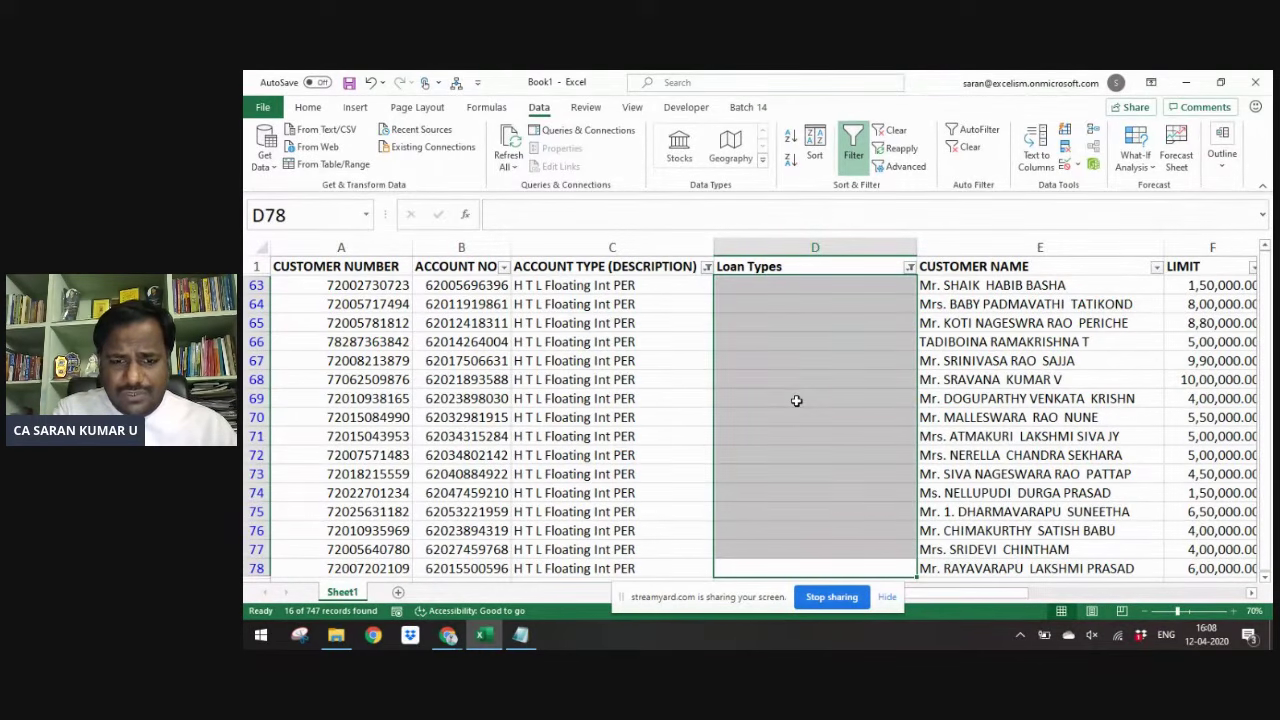
pyautogui.write('Home Loans')
pyautogui.hotkey('ctrl', 'Return')
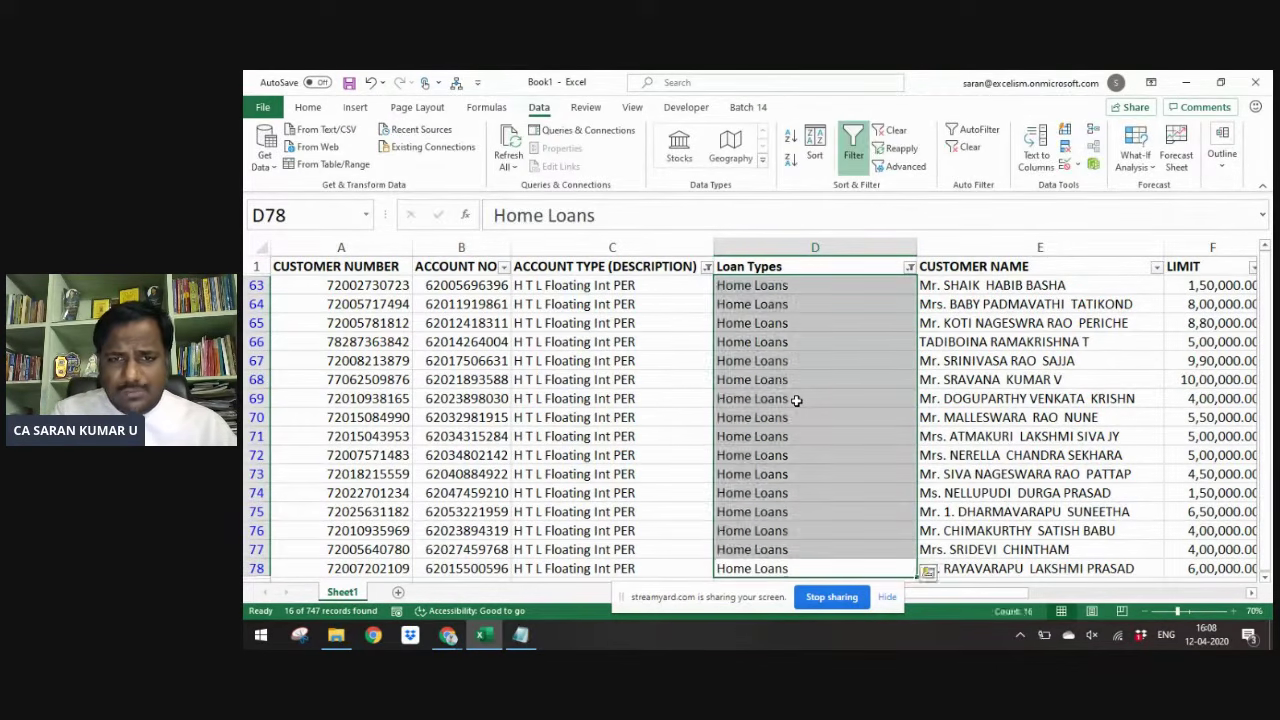
# - Clear both column filters and filter the Loan Types column to blank entries only
pyautogui.hotkey('ctrl', 'Up')
pyautogui.hotkey('alt', 'a')
pyautogui.press('c')
pyautogui.hotkey('alt', 'Down')
pyautogui.press('Down')
pyautogui.press('Down')
pyautogui.press('Down')
pyautogui.press('Down')
pyautogui.press('space')
pyautogui.press('Down')
pyautogui.press('Down')
pyautogui.press('Down')
pyautogui.press('Down')
pyautogui.press('Down')
pyautogui.press('Down')
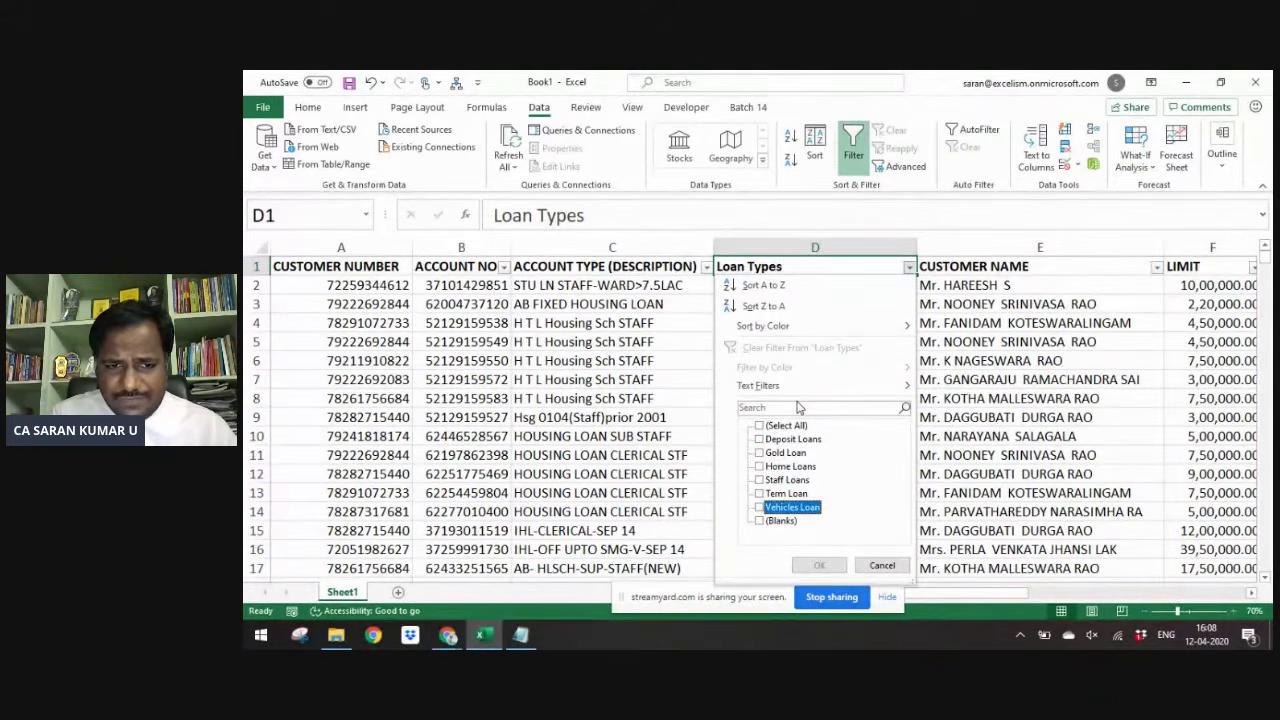
pyautogui.press('Down')
pyautogui.press('space')
pyautogui.press('Return')
# - Filter the ACCOUNT TYPE (DESCRIPTION) column for entries containing "Edu"
pyautogui.hotkey('ctrl', 'Up')
pyautogui.hotkey('alt', 'Down')
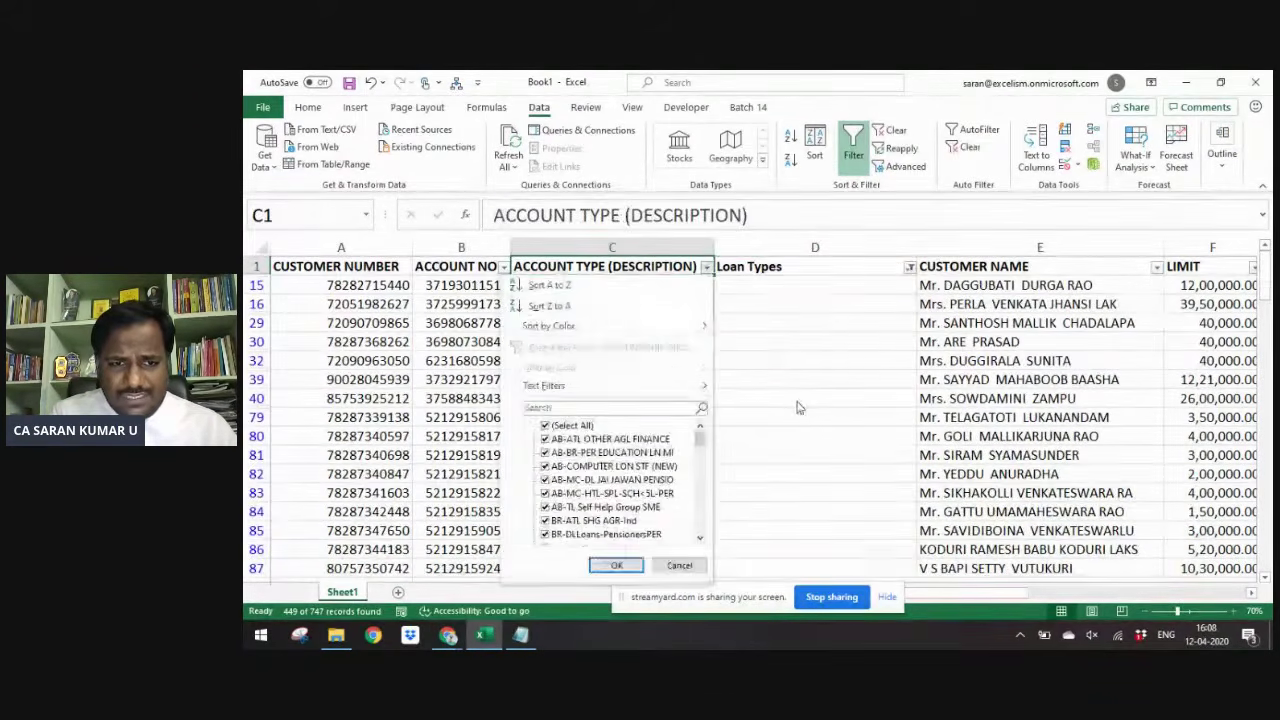
pyautogui.write('Edu')
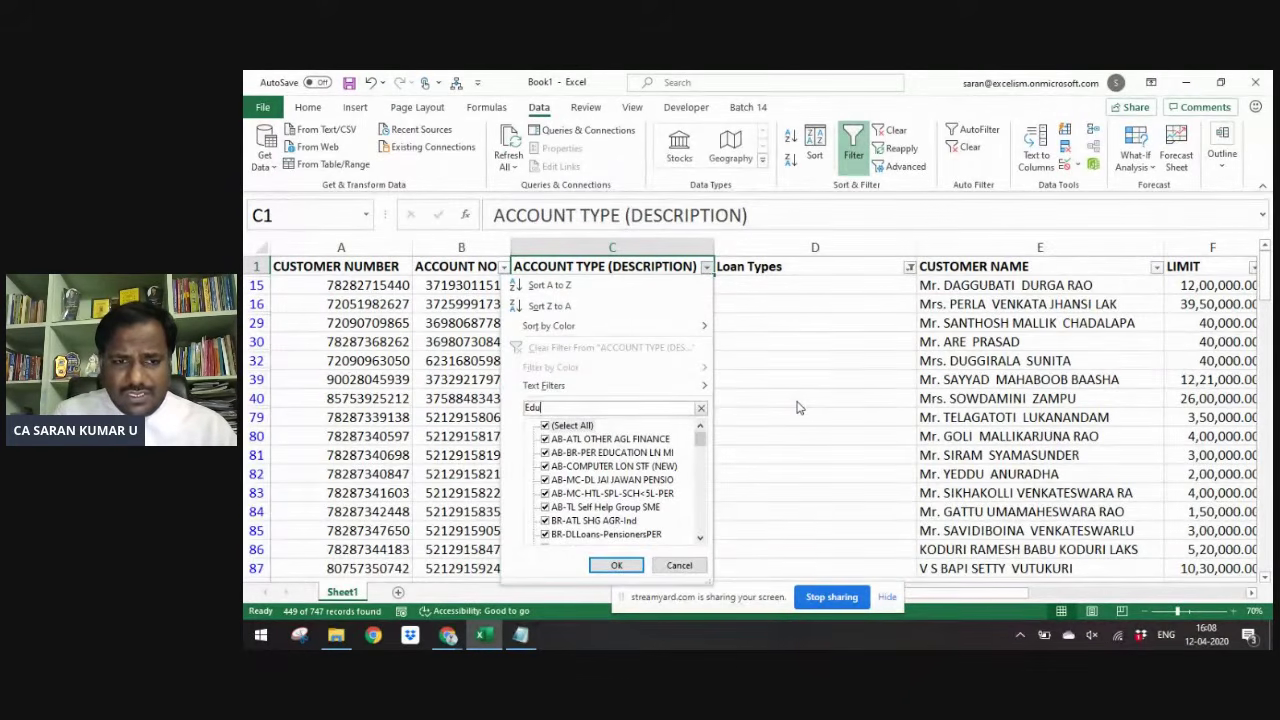
pyautogui.press('Return')
# - Enter "Edu Loans" as the loan type of all filtered T L Educational and AB-BR-PER EDUCATION accounts
pyautogui.hotkey('ctrl', 'Down')
pyautogui.press('Right')
pyautogui.hotkey('ctrl', 'shift', 'Up')
pyautogui.hotkey('shift', 'Down')
pyautogui.hotkey('alt', ';')
pyautogui.write('Edu')
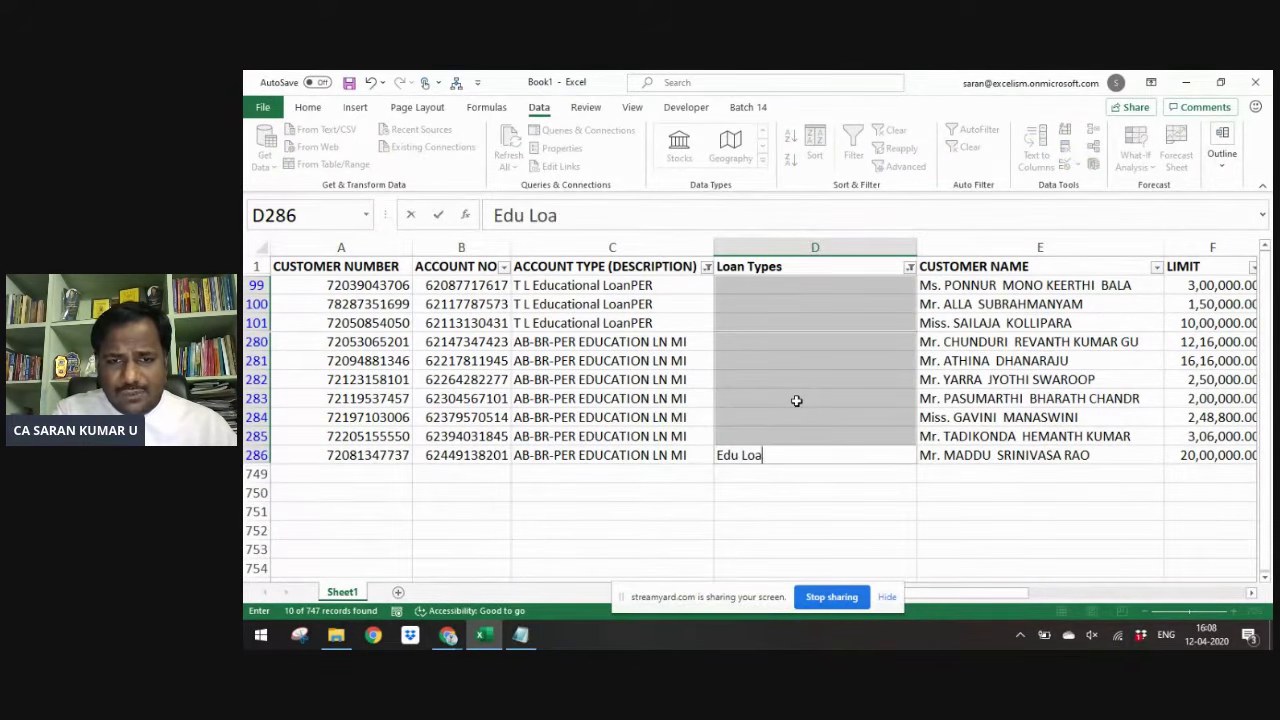
pyautogui.hotkey('ctrl', 'Return')
# - Clear all filters and filter the Loan Types column to show only the blank entries
pyautogui.press('Up')
pyautogui.hotkey('alt', 'a')
pyautogui.press('c')
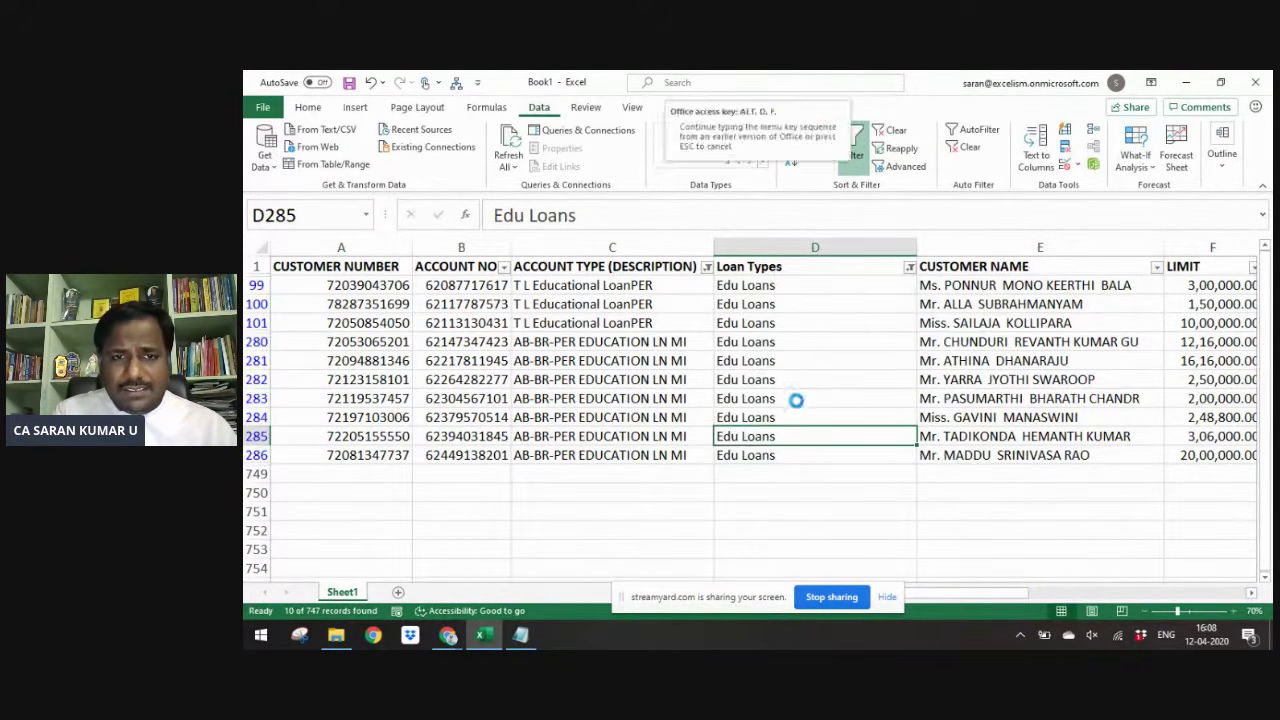
pyautogui.hotkey('ctrl', 'Up')
pyautogui.hotkey('ctrl', 'Up')
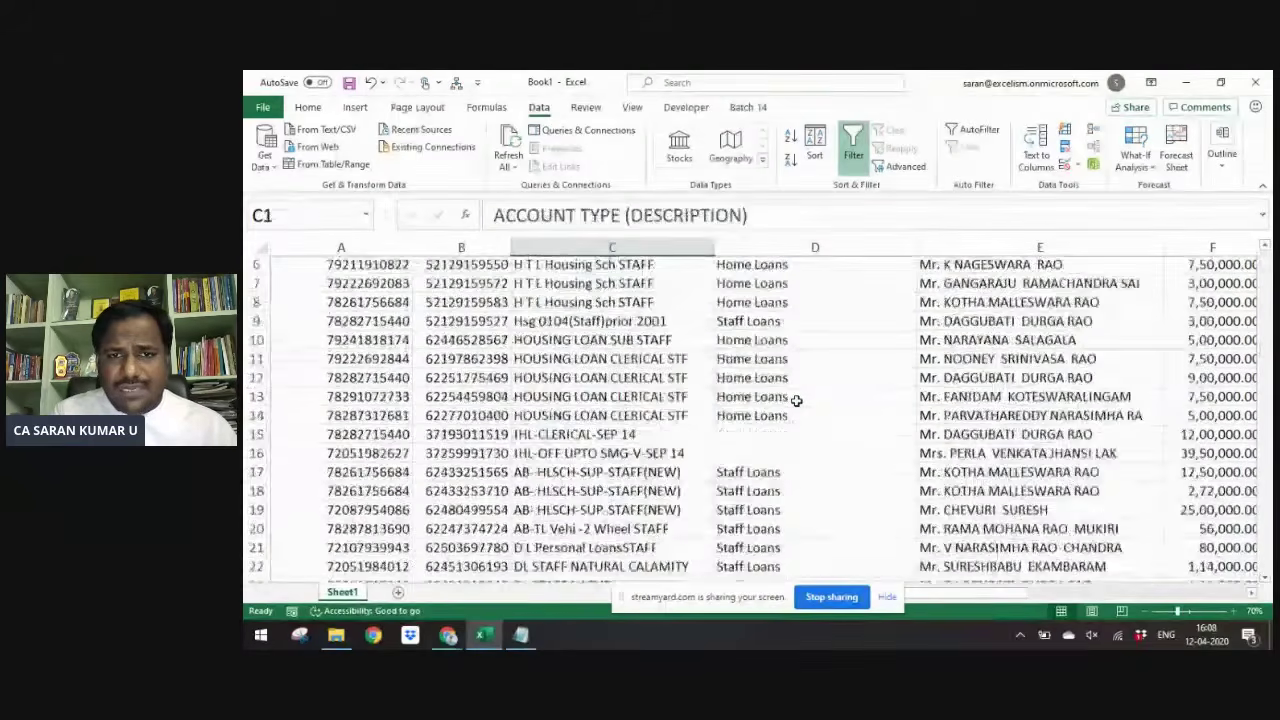
pyautogui.hotkey('alt', 'Down')
pyautogui.press('Tab')
pyautogui.press('space')
pyautogui.press('Down')
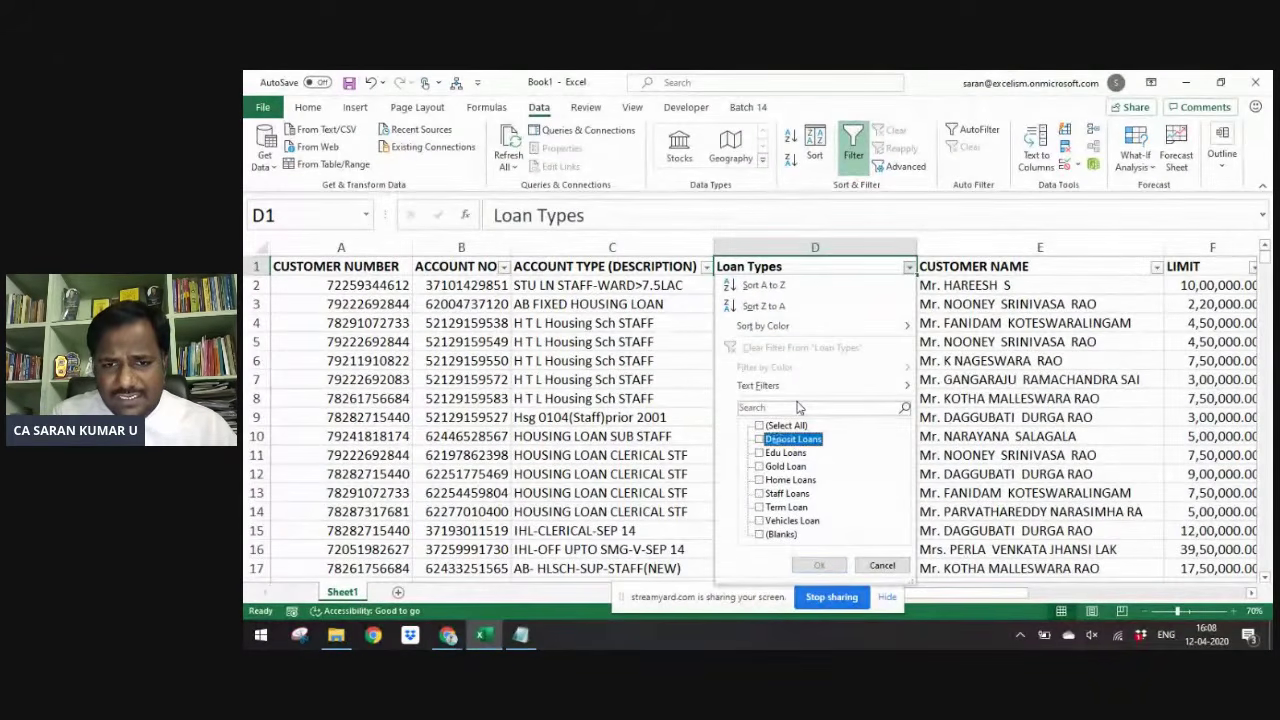
pyautogui.press('Return')
# - Filter the ACCOUNT TYPE (DESCRIPTION) column down to the HTL accounts
pyautogui.press('Left')
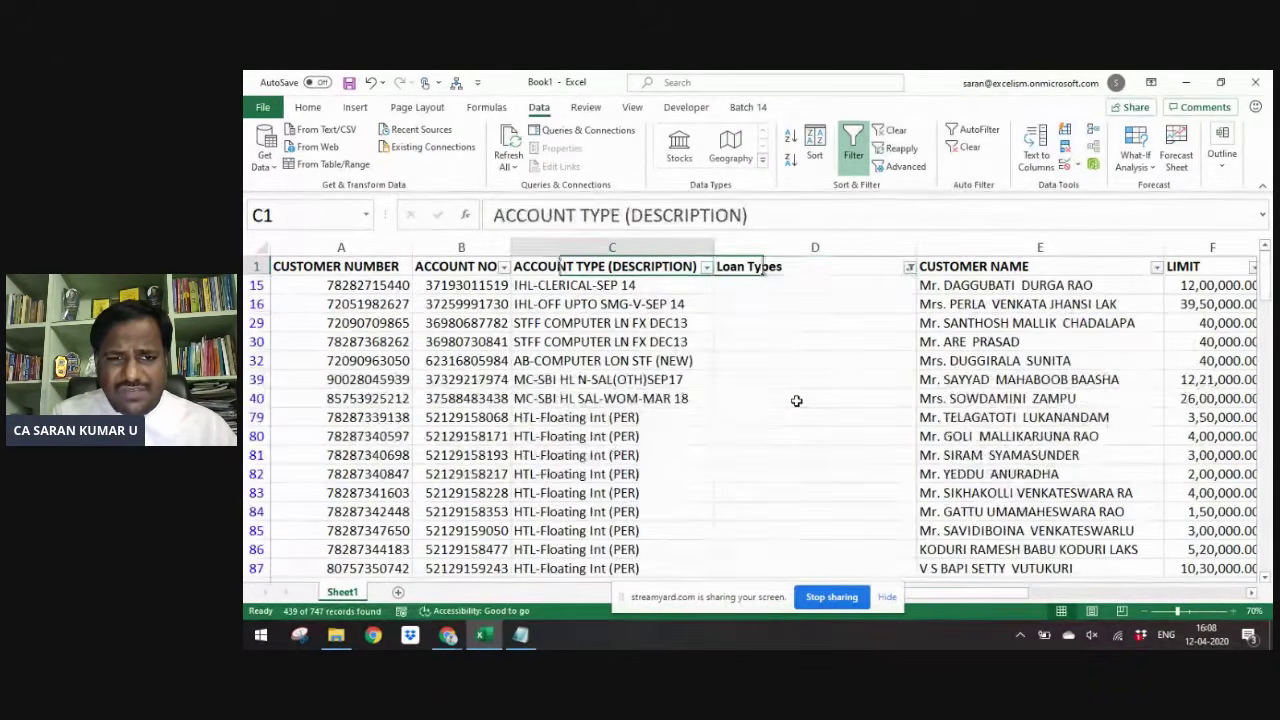
pyautogui.hotkey('alt', 'Down')
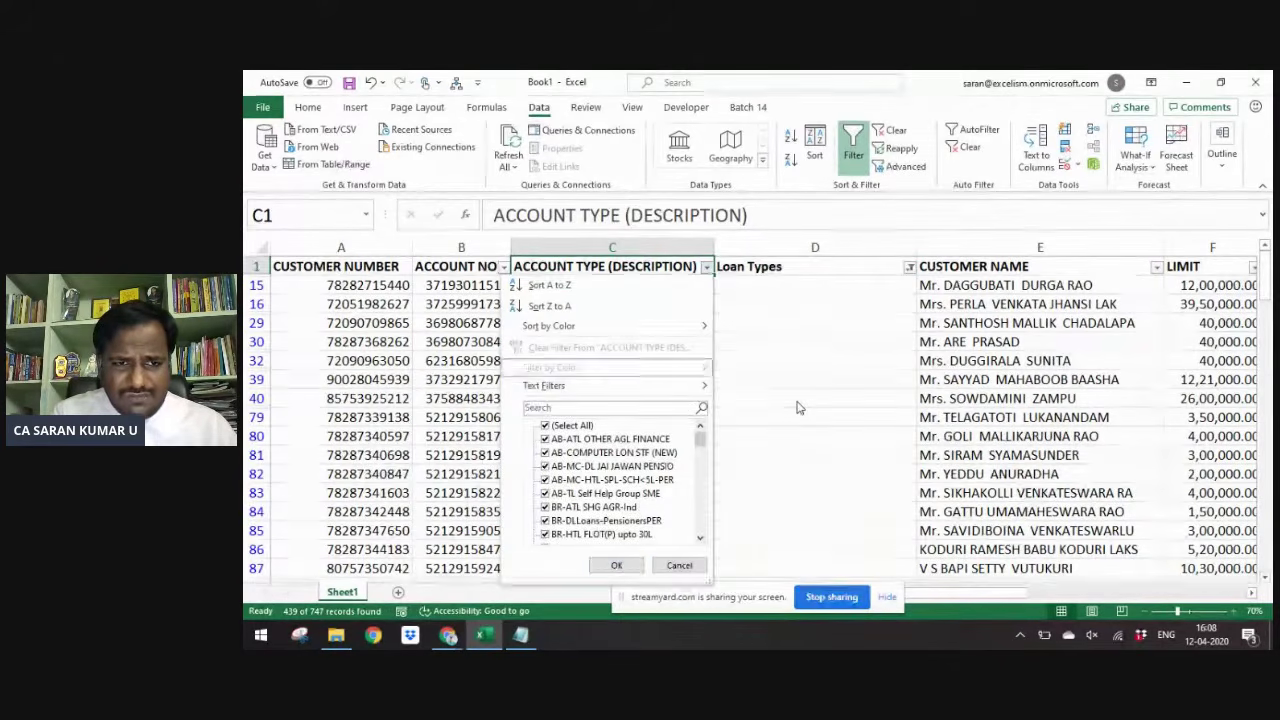
pyautogui.write('HTK')
pyautogui.press('BackSpace')
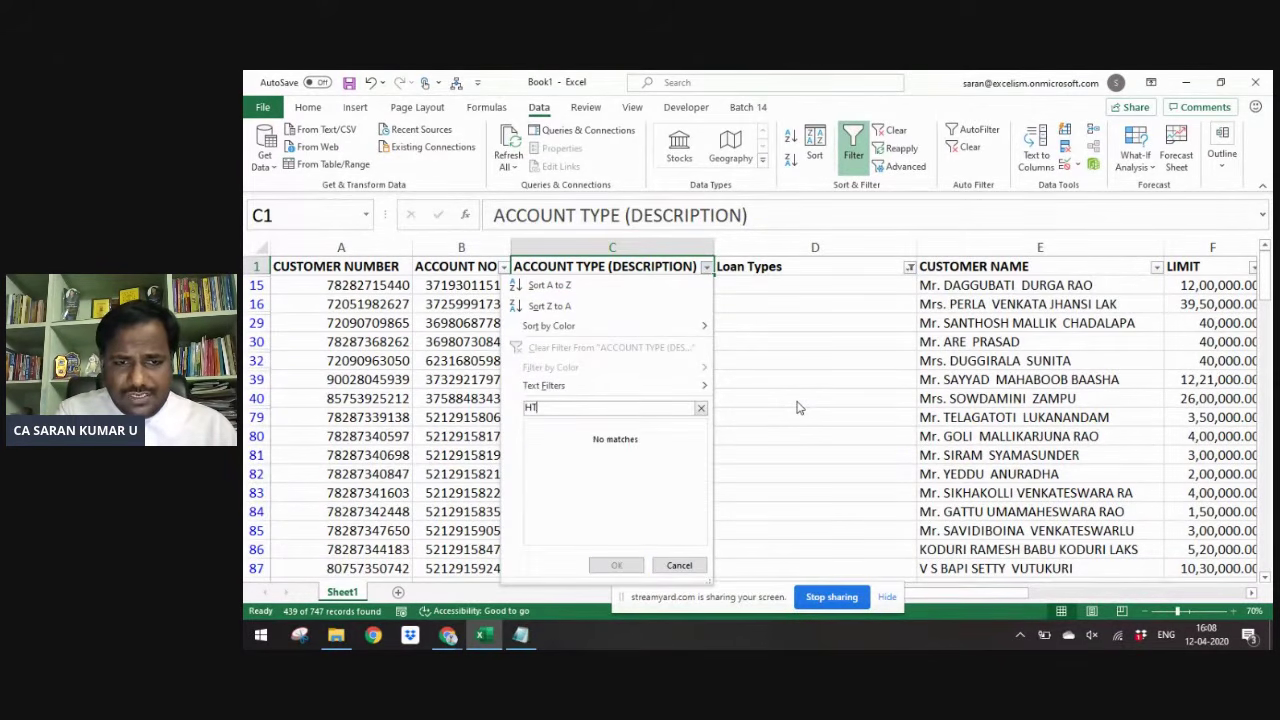
pyautogui.press('Return')
# - Enter "Home Loans" as the loan type of all filtered HTL accounts, including the BR-HTL and AB-MC-HTL entries
pyautogui.press('Down')
pyautogui.hotkey('ctrl', 'Down')
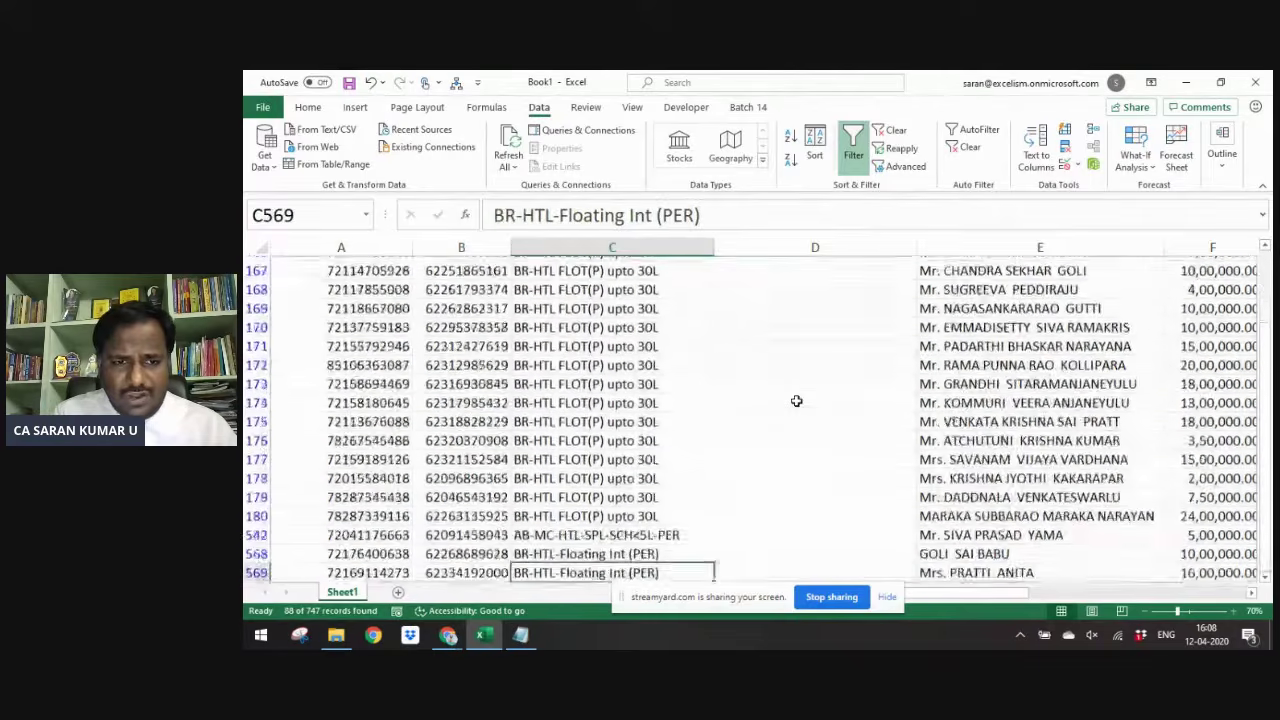
pyautogui.press('Right')
pyautogui.hotkey('ctrl', 'shift', 'Up')
pyautogui.scroll(-10, 796, 401)
pyautogui.write('Home Loans')
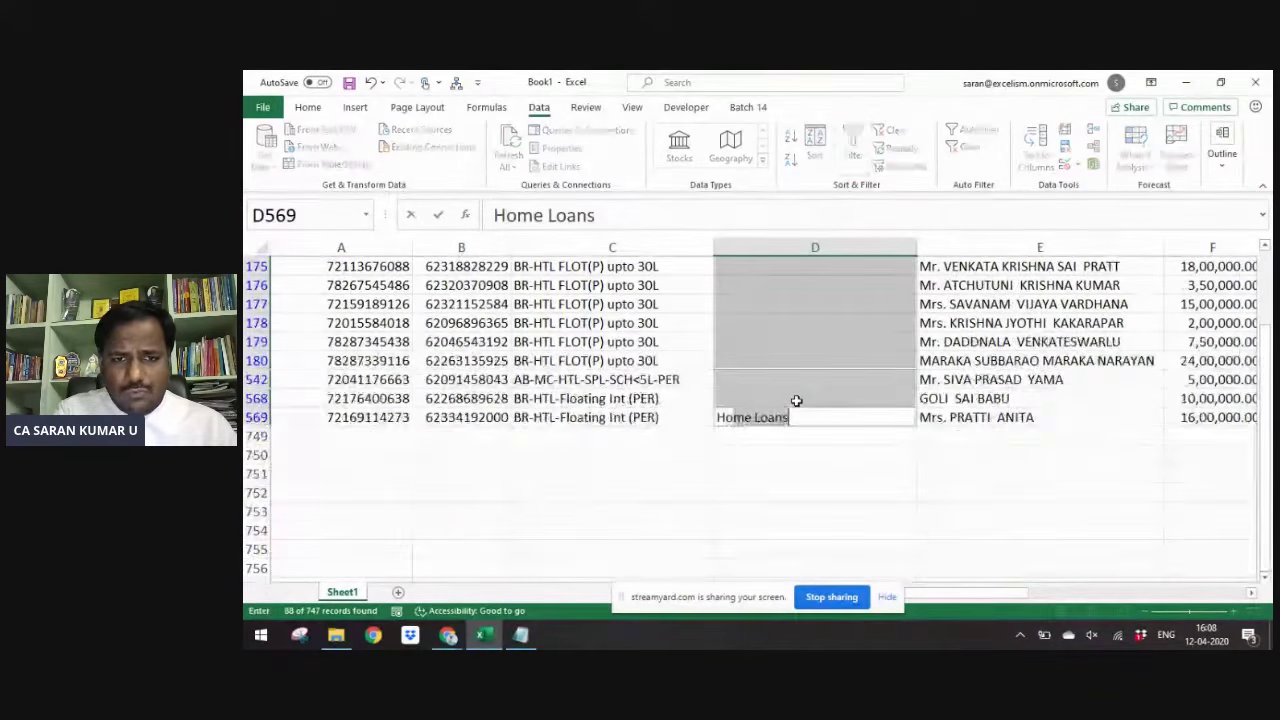
pyautogui.hotkey('ctrl', 'Return')
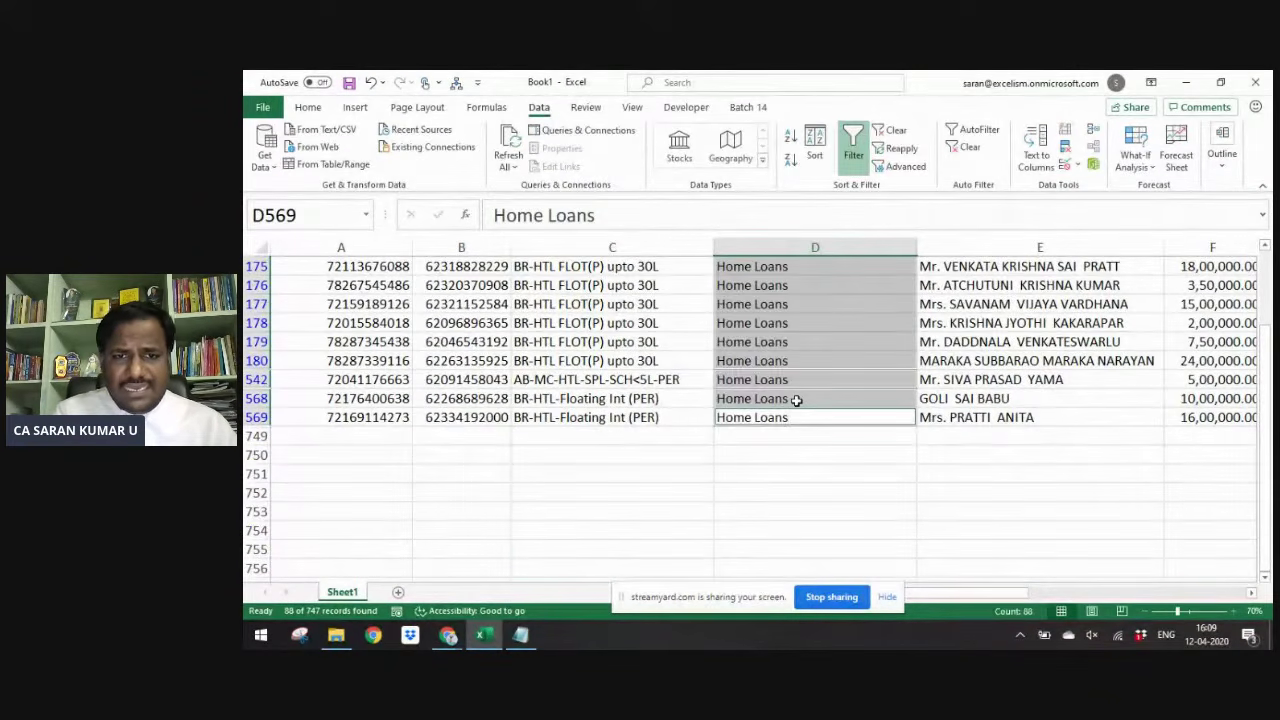
# - Clear all filters and filter the ACCOUNT TYPE (DESCRIPTION) column down to the entries containing "SME"
pyautogui.hotkey('ctrl', 'Up')
pyautogui.hotkey('alt', 'd')
pyautogui.press('f')
pyautogui.press('s')
pyautogui.hotkey('alt', 'Down')
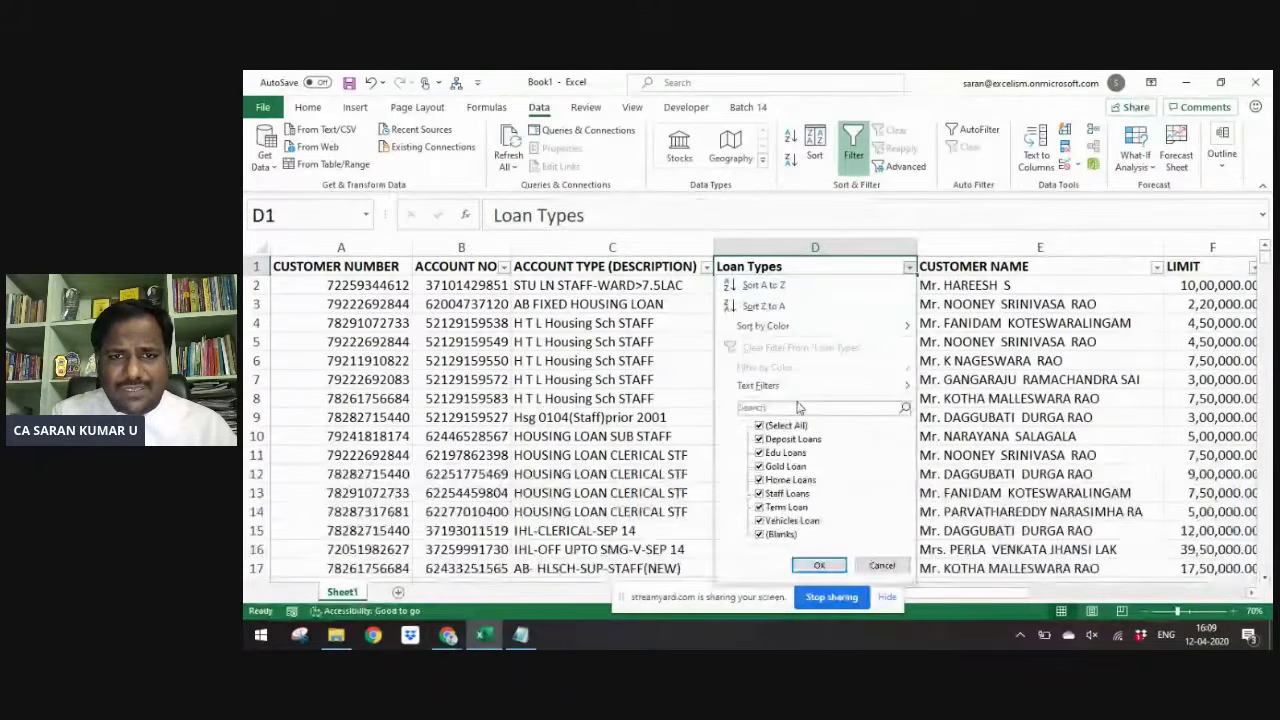
pyautogui.press('Escape')
pyautogui.press('Left')
pyautogui.hotkey('alt', 'Down')
pyautogui.write('S')
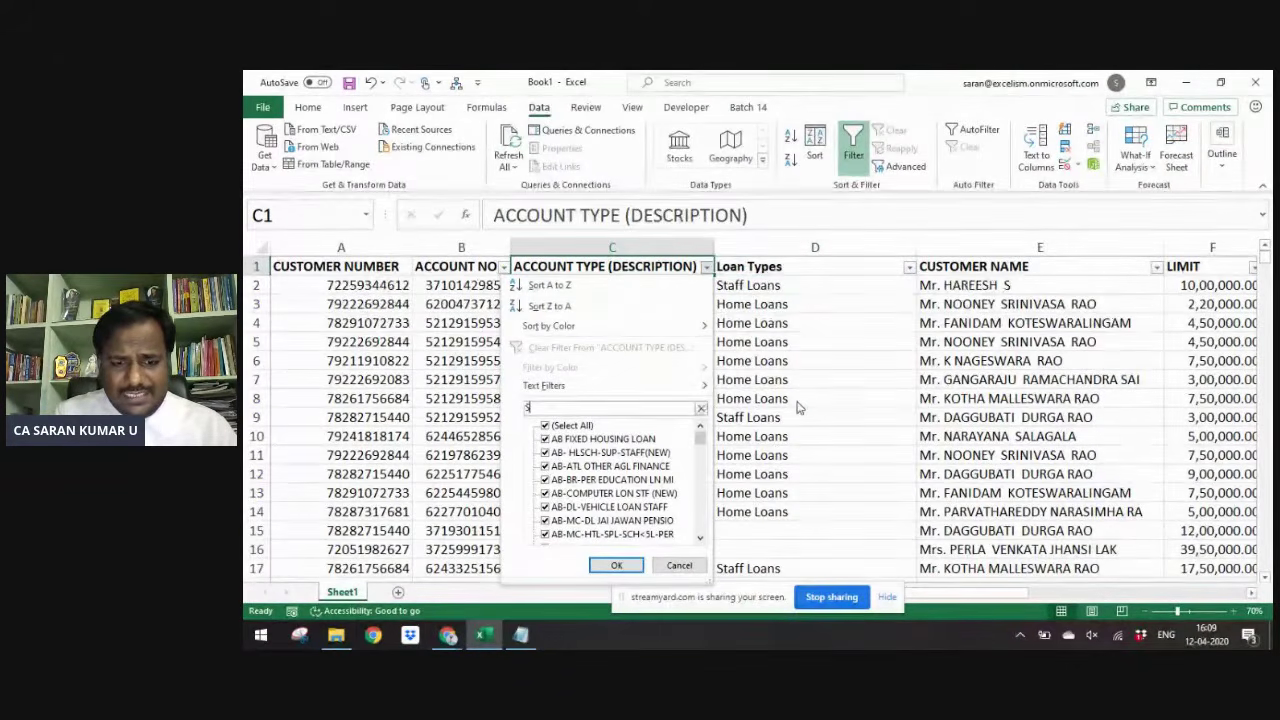
pyautogui.write('ME')
pyautogui.press('Return')
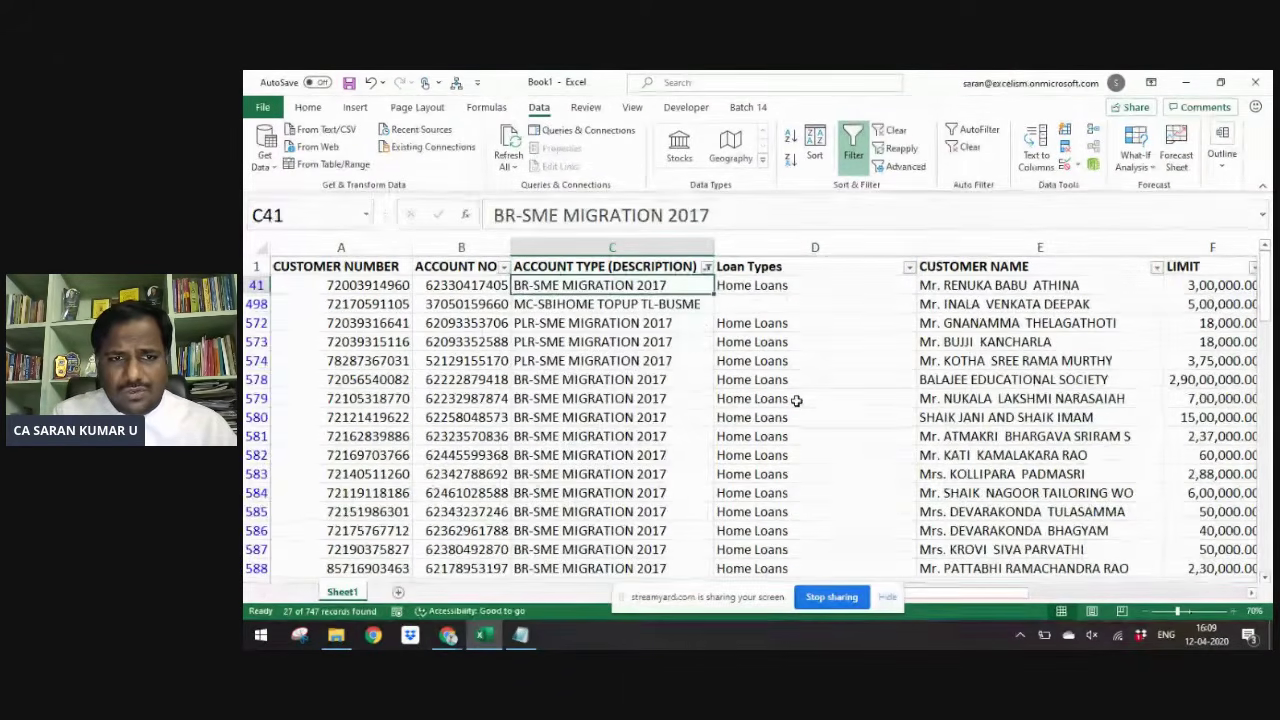
# - Examine the filtered SME accounts from first to last against the loan types already assigned to them
pyautogui.hotkey('ctrl', 'Down')
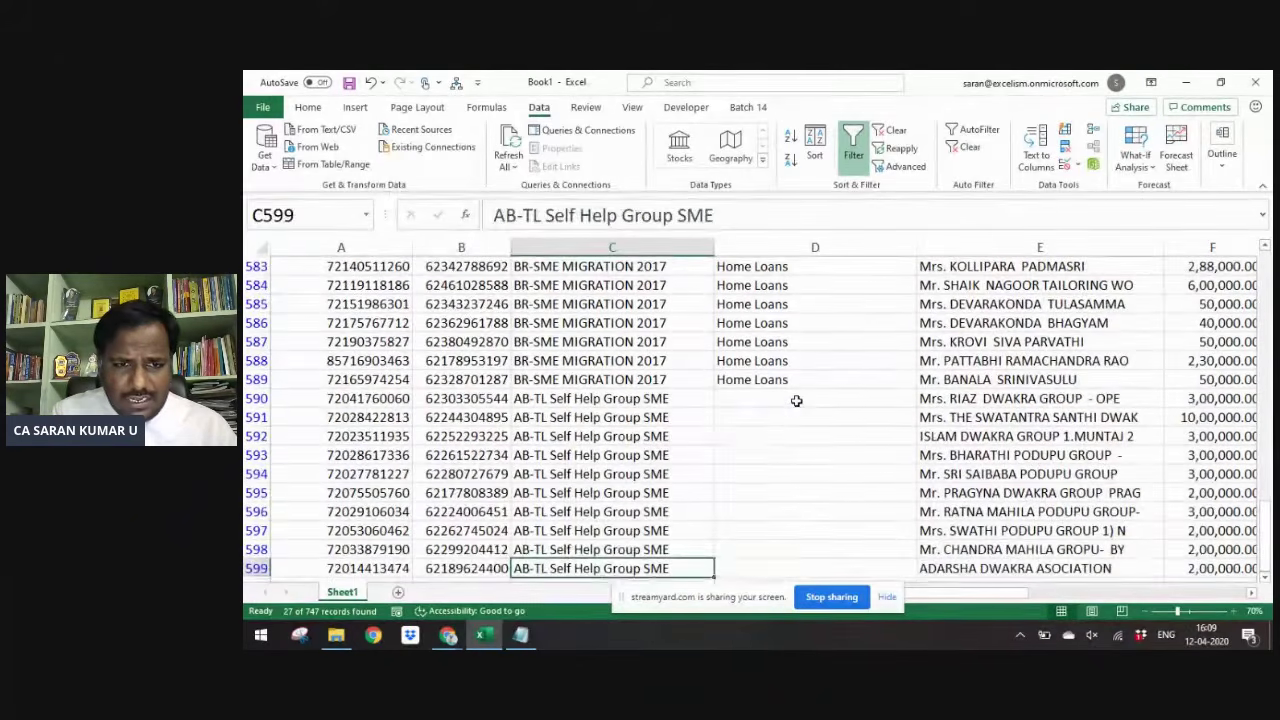
pyautogui.press('Right')
pyautogui.hotkey('ctrl', 'Up')
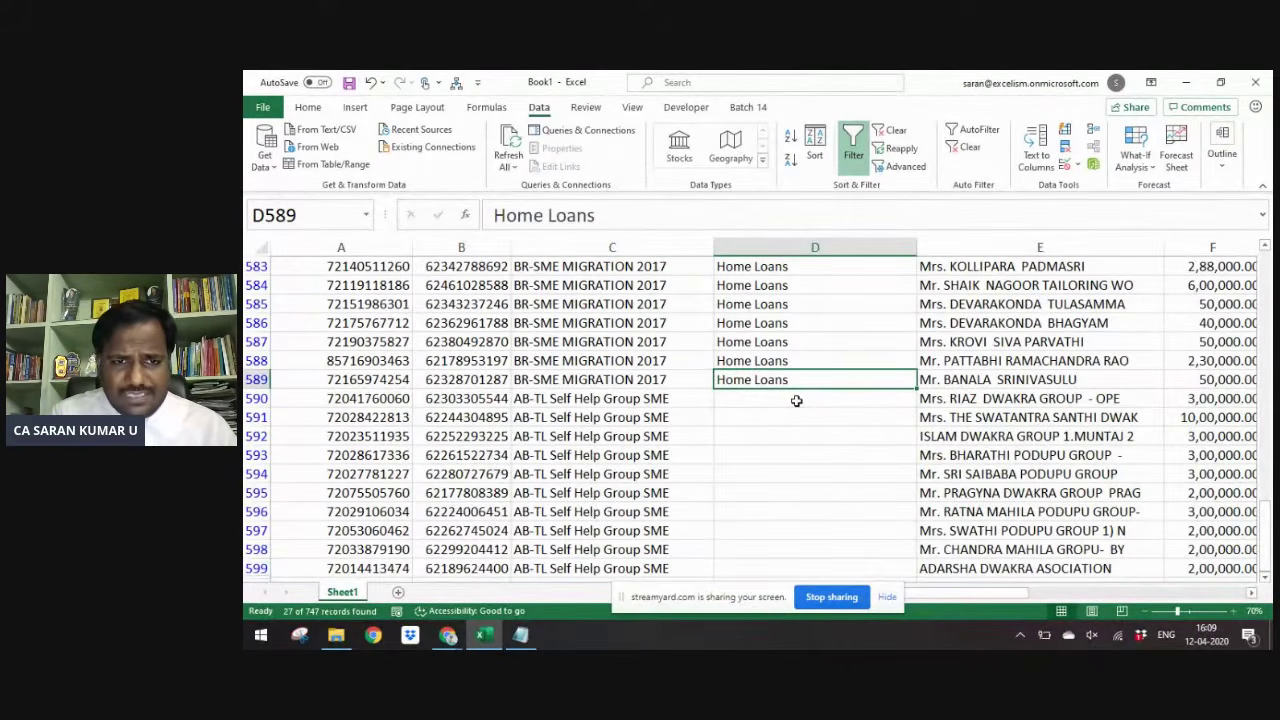
pyautogui.press('Left')
pyautogui.hotkey('ctrl', 'Up')
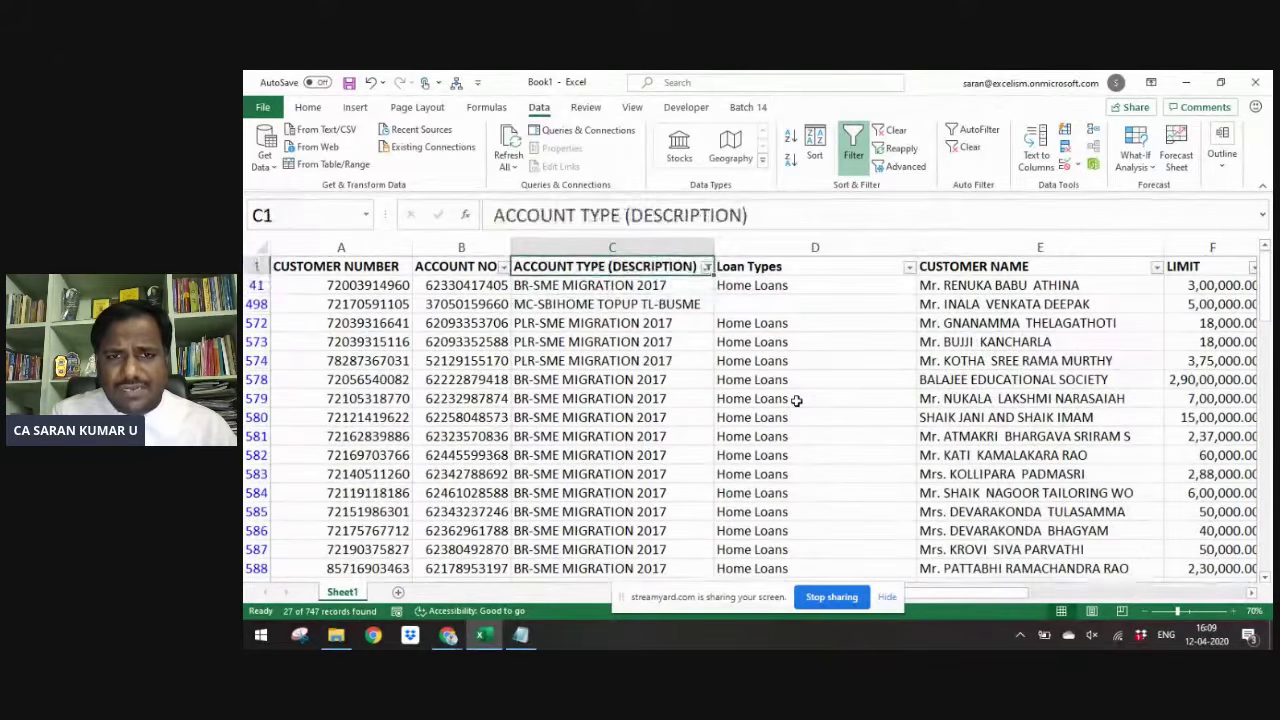
pyautogui.press('Right')
pyautogui.press('Down')
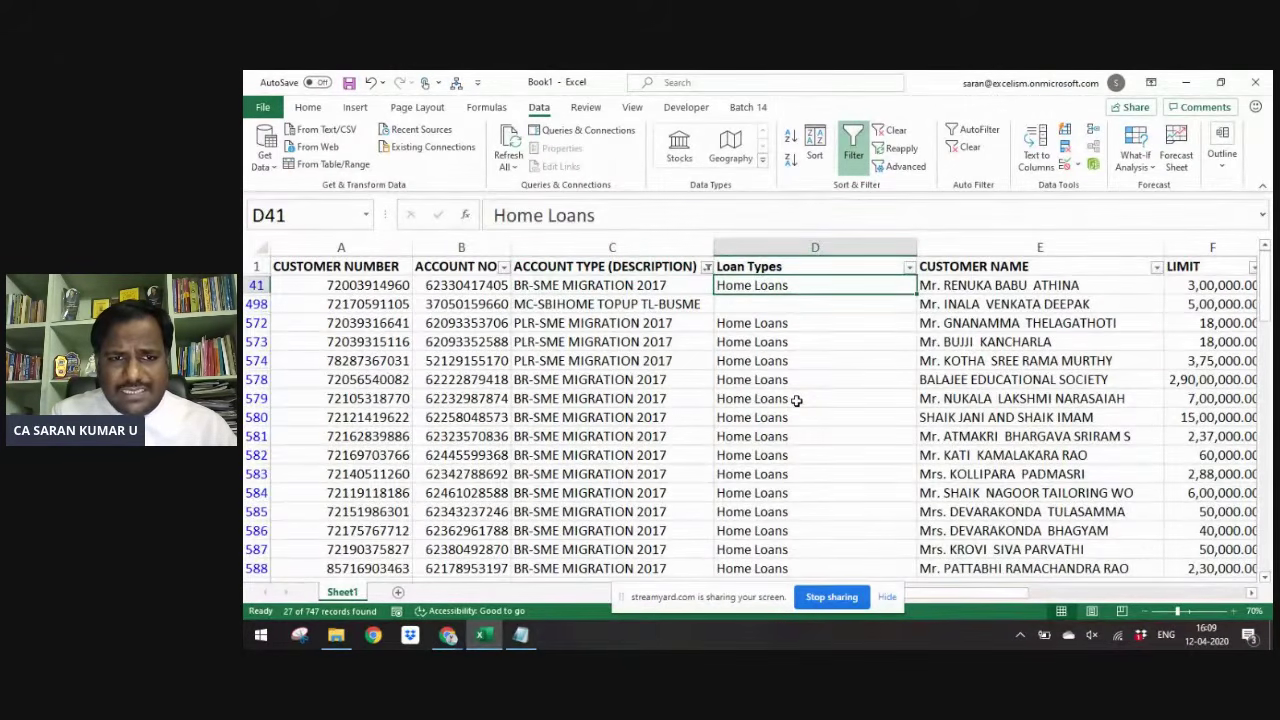
pyautogui.press('Left')
pyautogui.hotkey('ctrl', 'Down')
pyautogui.hotkey('ctrl', 'Up')
# - Enter "Home Loans" as the loan type of the MC-SBIHOME TOPUP TL-BUSME account in row 498
pyautogui.press('Right')
pyautogui.press('Down')
pyautogui.press('Down')
pyautogui.write('H')
pyautogui.press('Return')
# - Set the loan type of all PLR-SME and BR-SME MIGRATION 2017 accounts to "Term Loan", including the one in row 41
pyautogui.hotkey('ctrl', 'shift', 'Down')
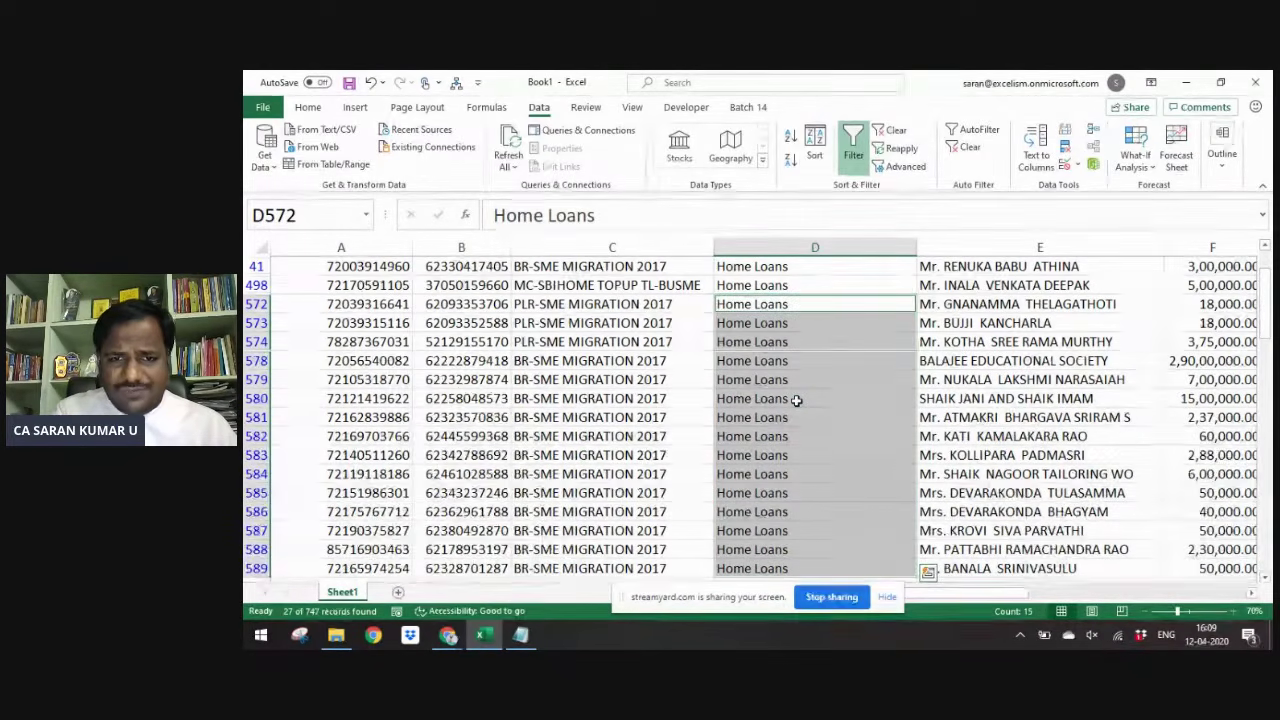
pyautogui.write('Term Loan')
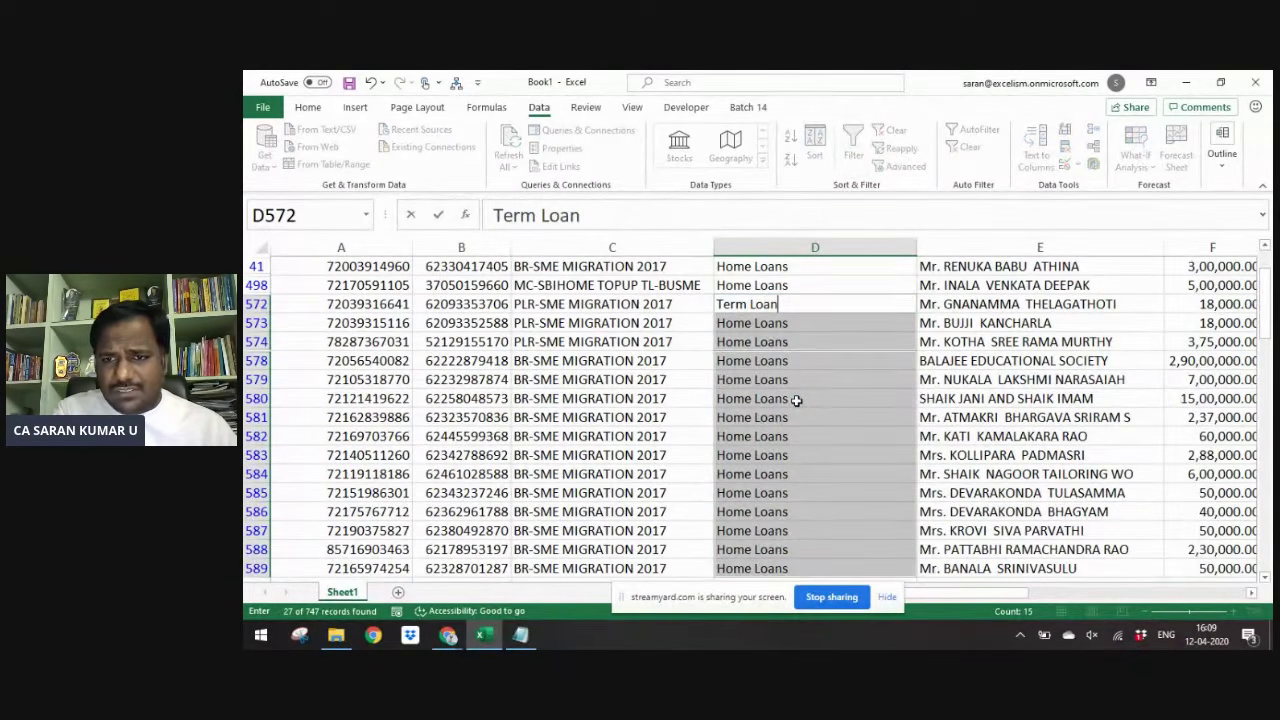
pyautogui.hotkey('ctrl', 'Return')
pyautogui.press('Up')
pyautogui.hotkey('ctrl', 'c')
pyautogui.press('Down')
pyautogui.hotkey('ctrl', 'c')
pyautogui.press('Up')
pyautogui.press('Up')
pyautogui.press('Return')
# - Clear the SME filter and filter the ACCOUNT TYPE (DESCRIPTION) column down to the Self Help Group and SelfEmp accounts
pyautogui.hotkey('ctrl', 'Down')
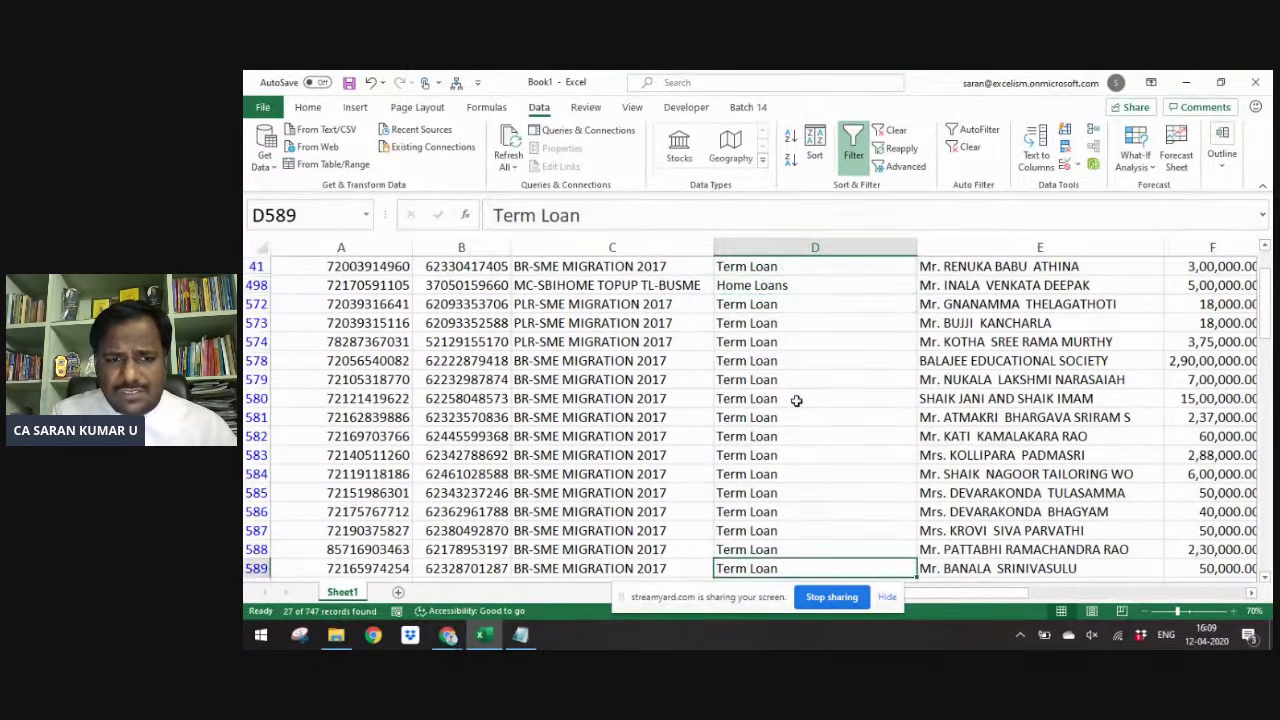
pyautogui.press('Down')
pyautogui.press('Down')
pyautogui.press('Left')
pyautogui.hotkey('ctrl', 'Up')
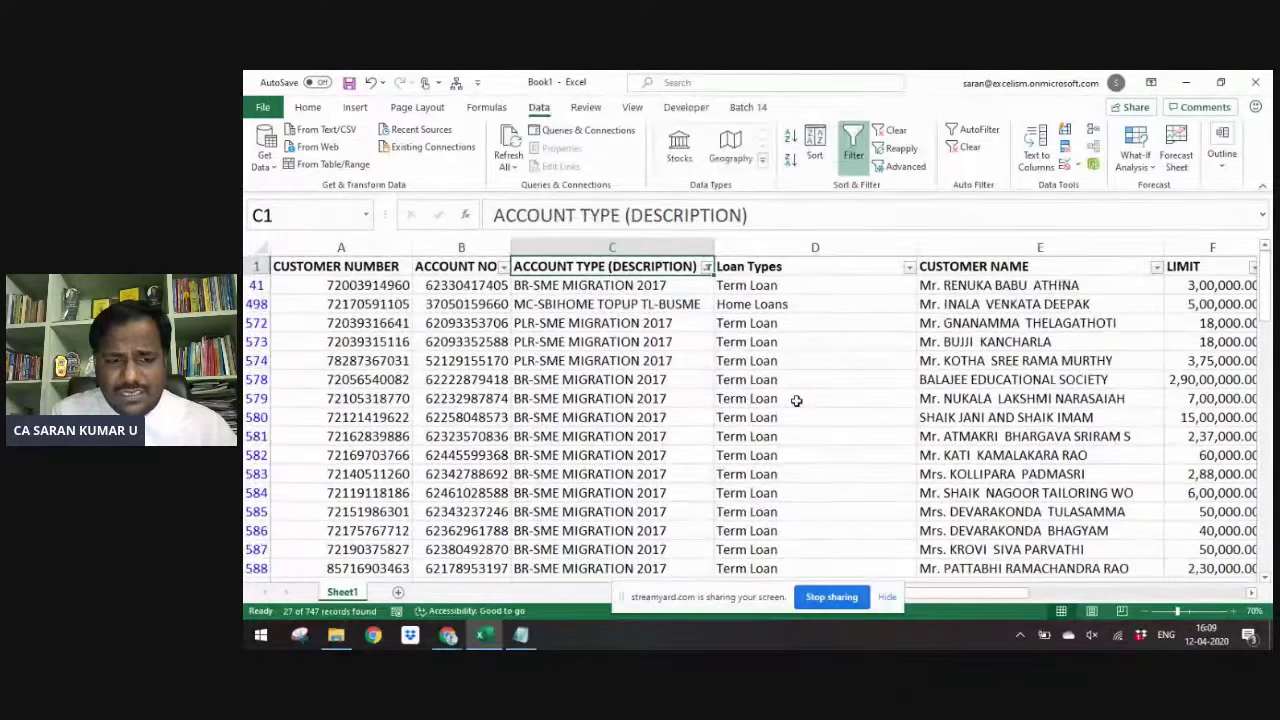
pyautogui.hotkey('alt', 'a', 'c')
pyautogui.press('Down')
pyautogui.press('Up')
pyautogui.hotkey('alt', 'Down')
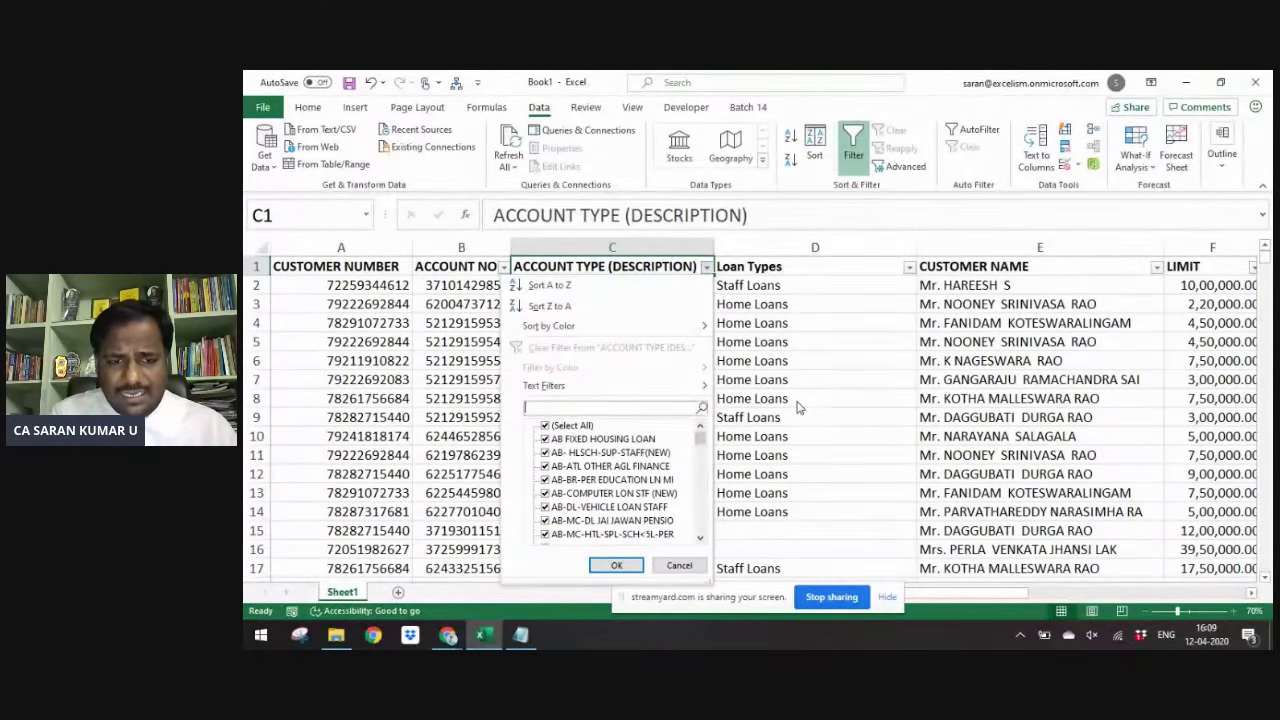
pyautogui.press('Return')
# - Enter "SHG Loans" as the loan type of all filtered Self Help Group and SelfEmp accounts
pyautogui.hotkey('ctrl', 'Down')
pyautogui.press('Right')
pyautogui.hotkey('ctrl', 'shift', 'Up')
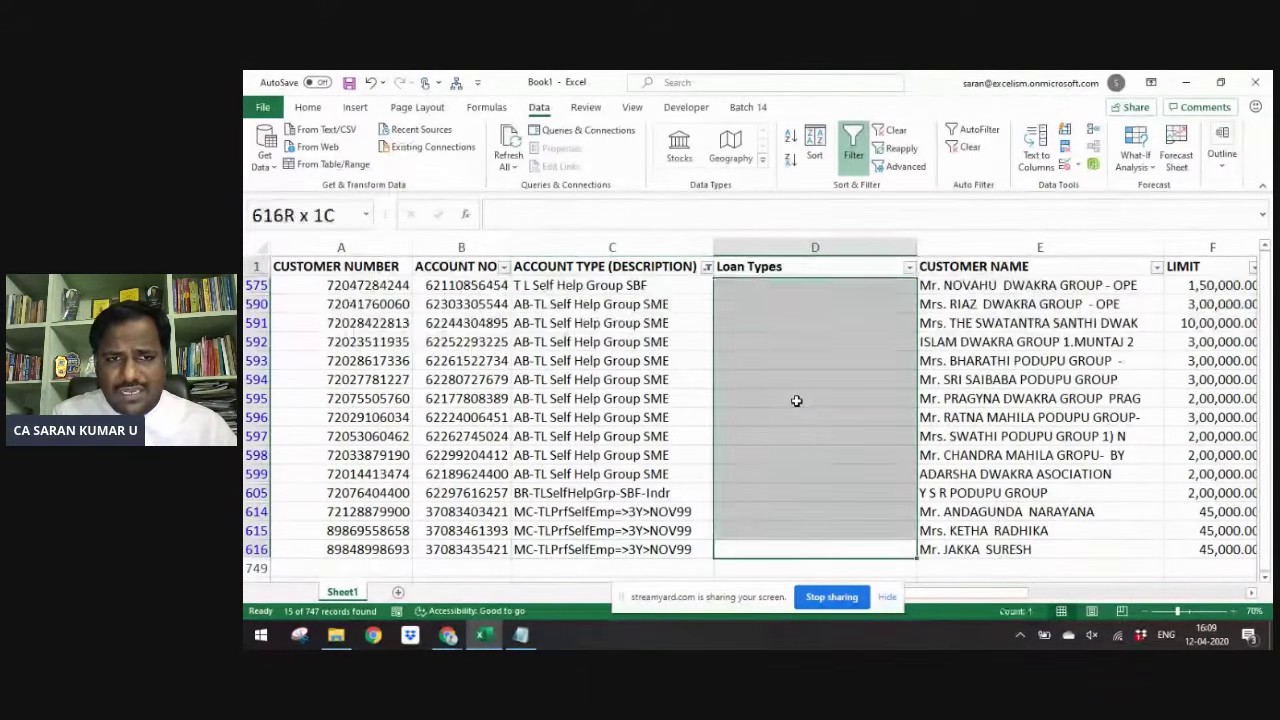
pyautogui.write('SH')
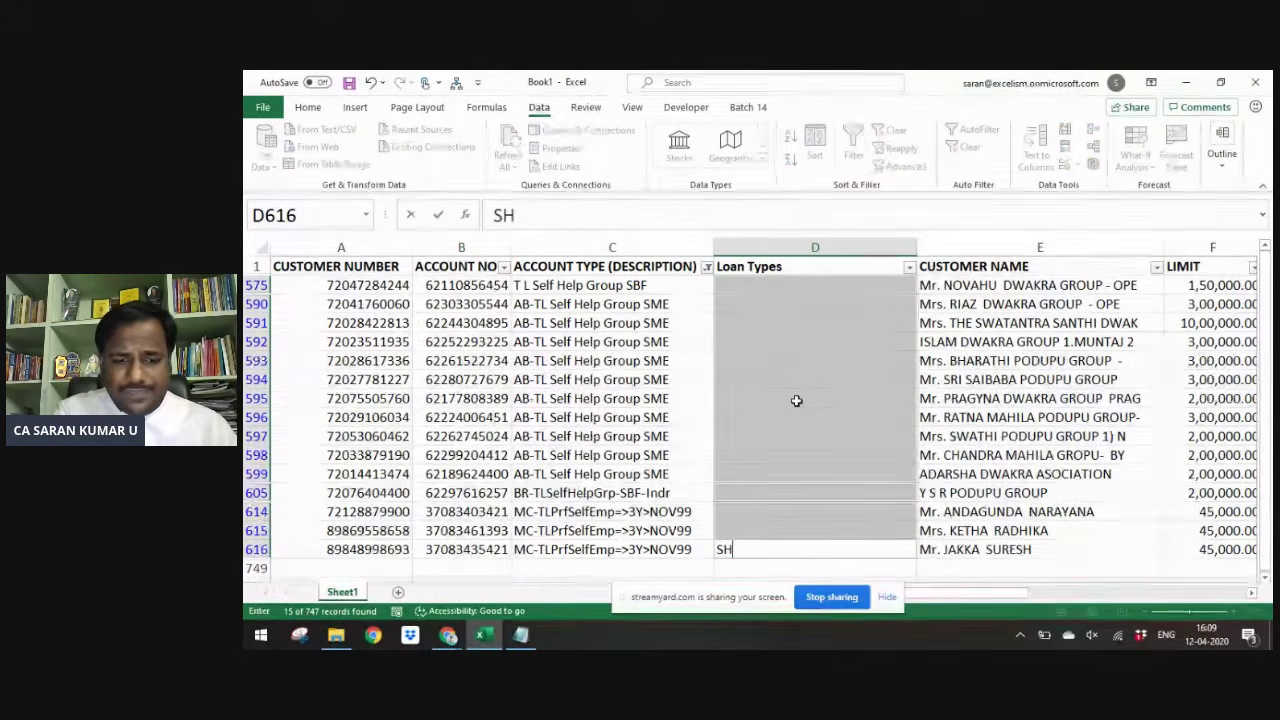
pyautogui.write('G Loans')
pyautogui.hotkey('ctrl', 'Return')
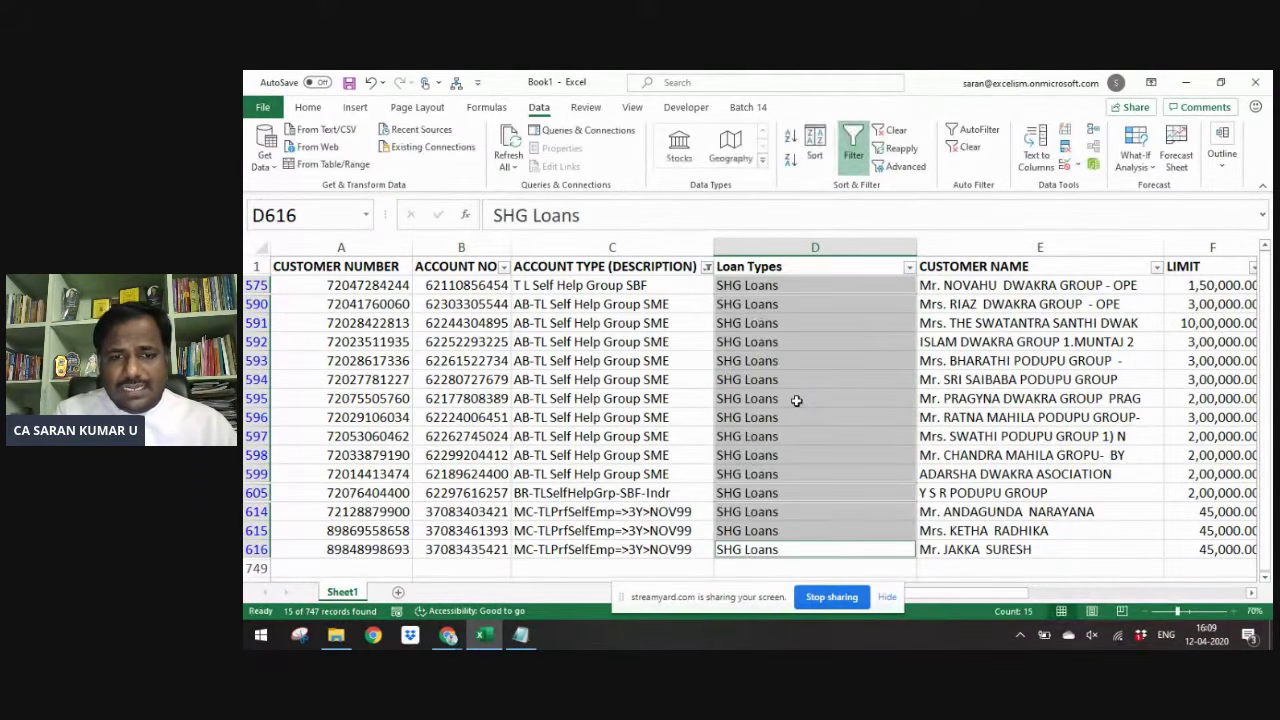
# - Clear all filters and restrict the Loan Types column to its blank entries
pyautogui.hotkey('ctrl', 'Up')
pyautogui.hotkey('alt', 'a')
pyautogui.press('c')
pyautogui.hotkey('alt', 'Down')
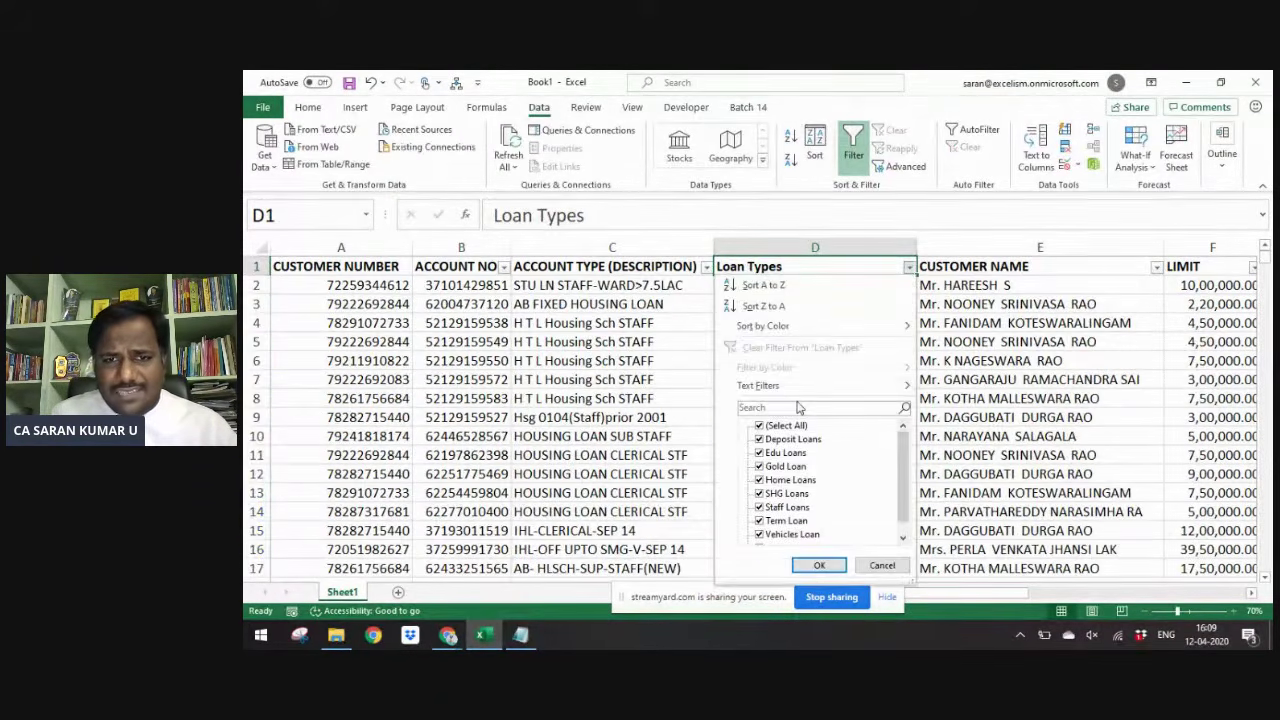
pyautogui.press('Down')
pyautogui.press('Down')
pyautogui.press('Down')
pyautogui.press('Down')
pyautogui.press('Down')
pyautogui.press('Down')
pyautogui.press('Down')
pyautogui.press('Down')
pyautogui.press('Down')
pyautogui.press('Down')
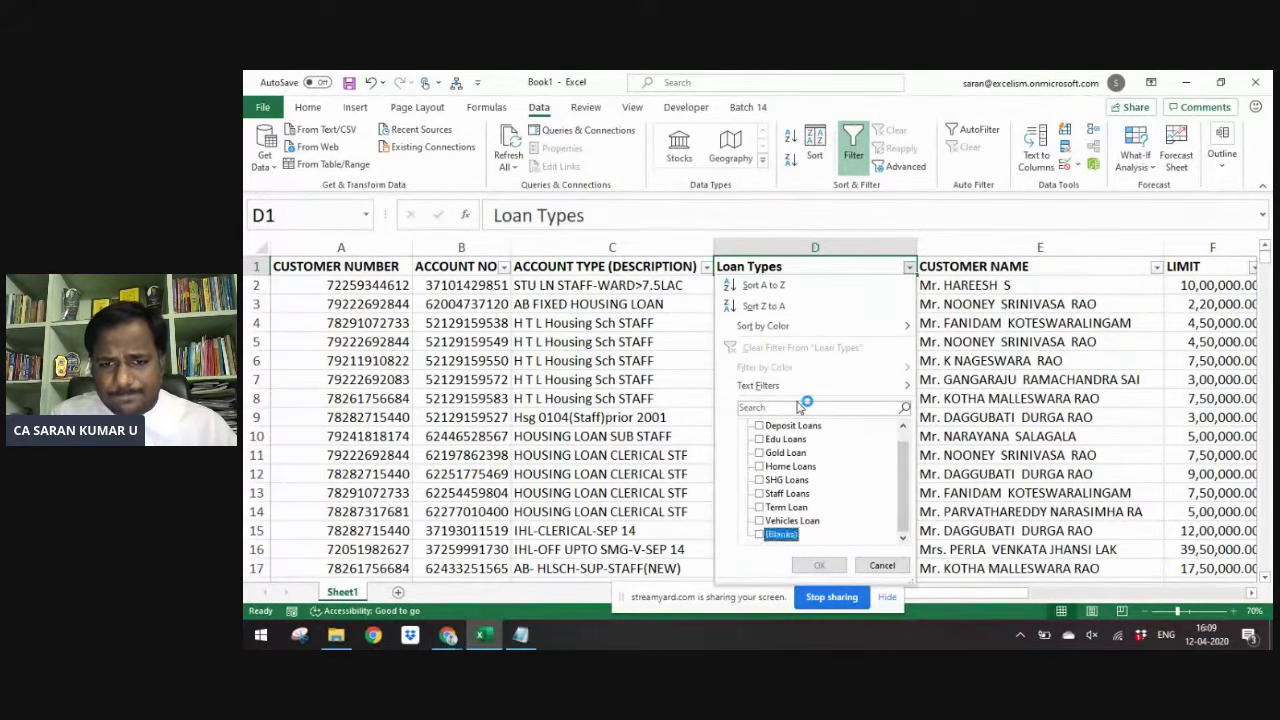
pyautogui.press('Up')
pyautogui.press('Up')
pyautogui.press('space')
pyautogui.press('Return')
# - Filter the ACCOUNT TYPE (DESCRIPTION) column down to the unclassified HOME accounts, such as SBI HOME TOPUP and MC-SBI HOME LOAN
pyautogui.press('Left')
pyautogui.press('Down')
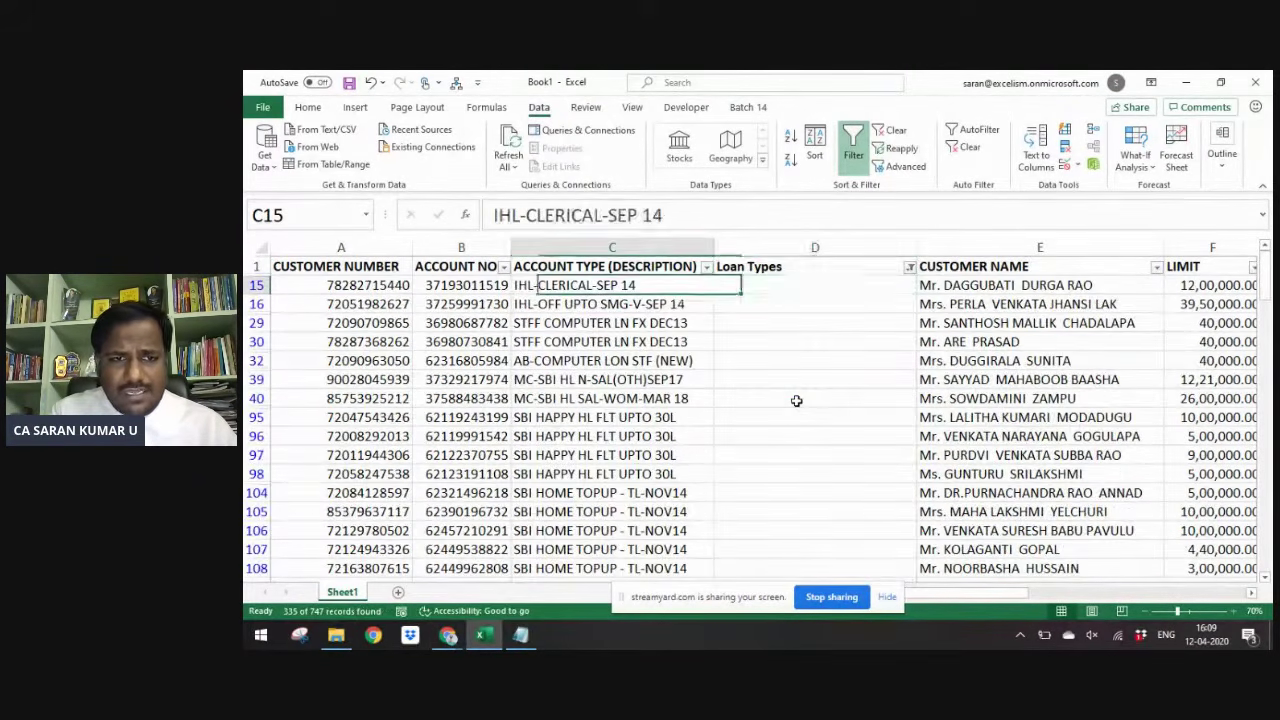
pyautogui.hotkey('ctrl', 'Down')
pyautogui.hotkey('ctrl', 'Up')
pyautogui.hotkey('alt', 'Down')
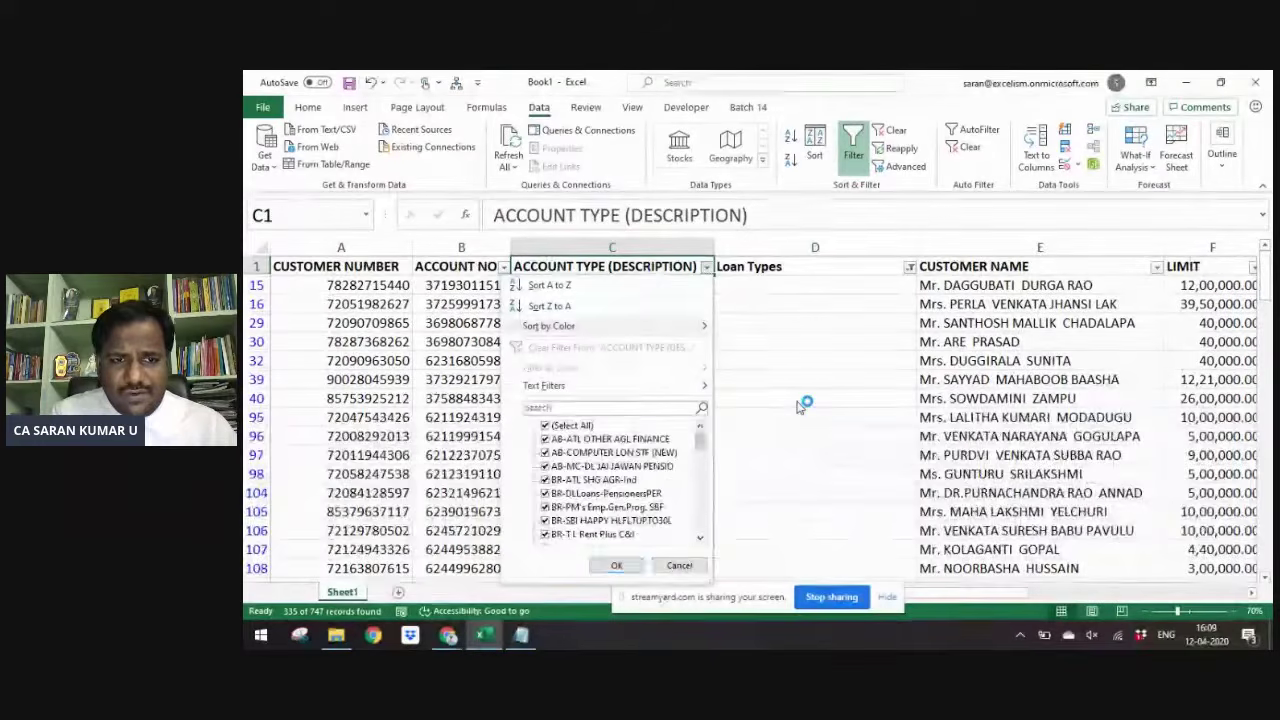
pyautogui.press('Return')
# - Enter "Home Loans" as the loan type of all filtered SBI HOME TOPUP and MC-SBI HOME LOAN accounts
pyautogui.press('Down')
pyautogui.hotkey('ctrl', 'Down')
pyautogui.press('Right')
pyautogui.hotkey('ctrl', 'shift', 'Up')
pyautogui.hotkey('shift', 'Down')
pyautogui.write('Home Loans')
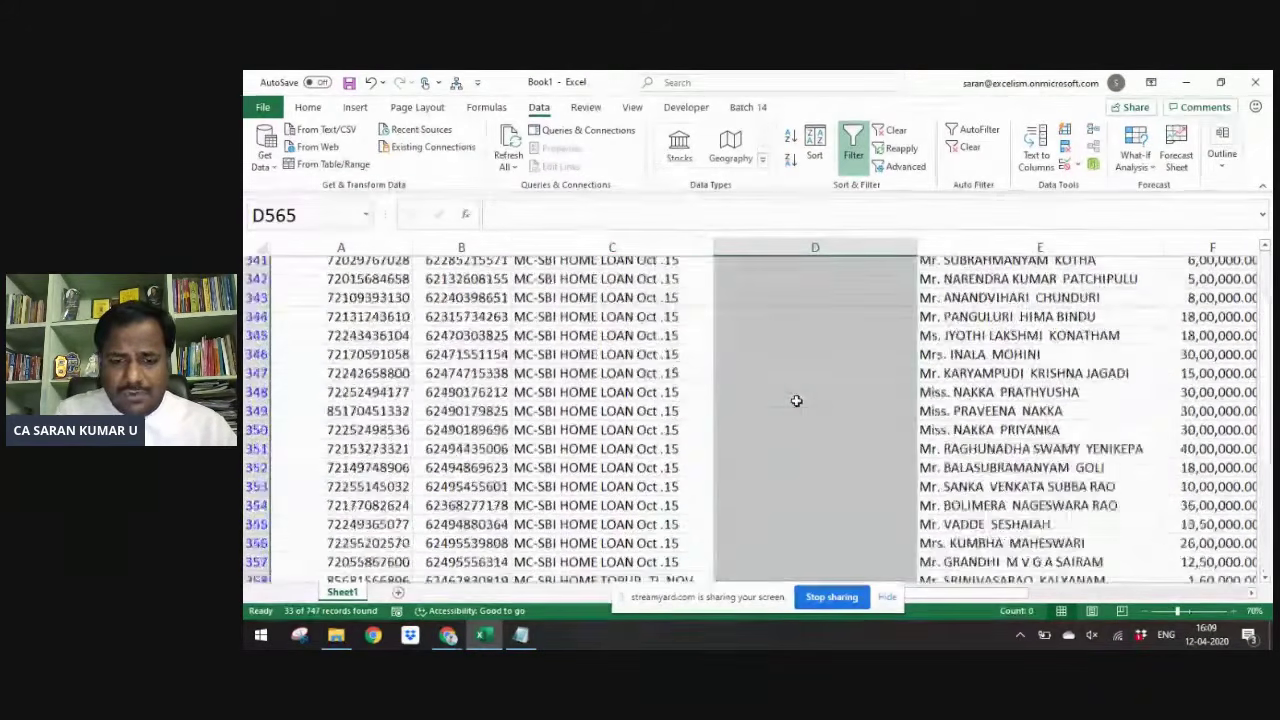
pyautogui.hotkey('ctrl', 'Return')
# - Remove the HOME filter and filter the Loan Types column again for blanks only
pyautogui.hotkey('ctrl', 'Up')
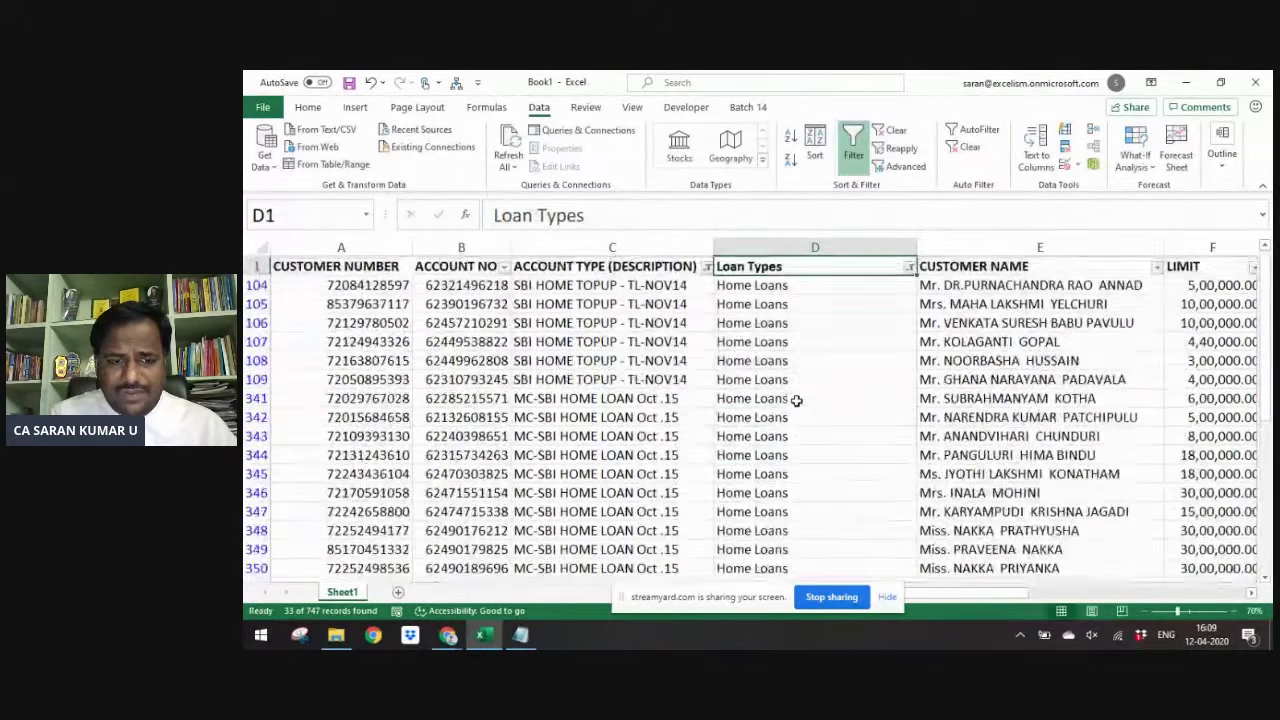
pyautogui.hotkey('alt', 'a')
pyautogui.press('c')
pyautogui.press('Left')
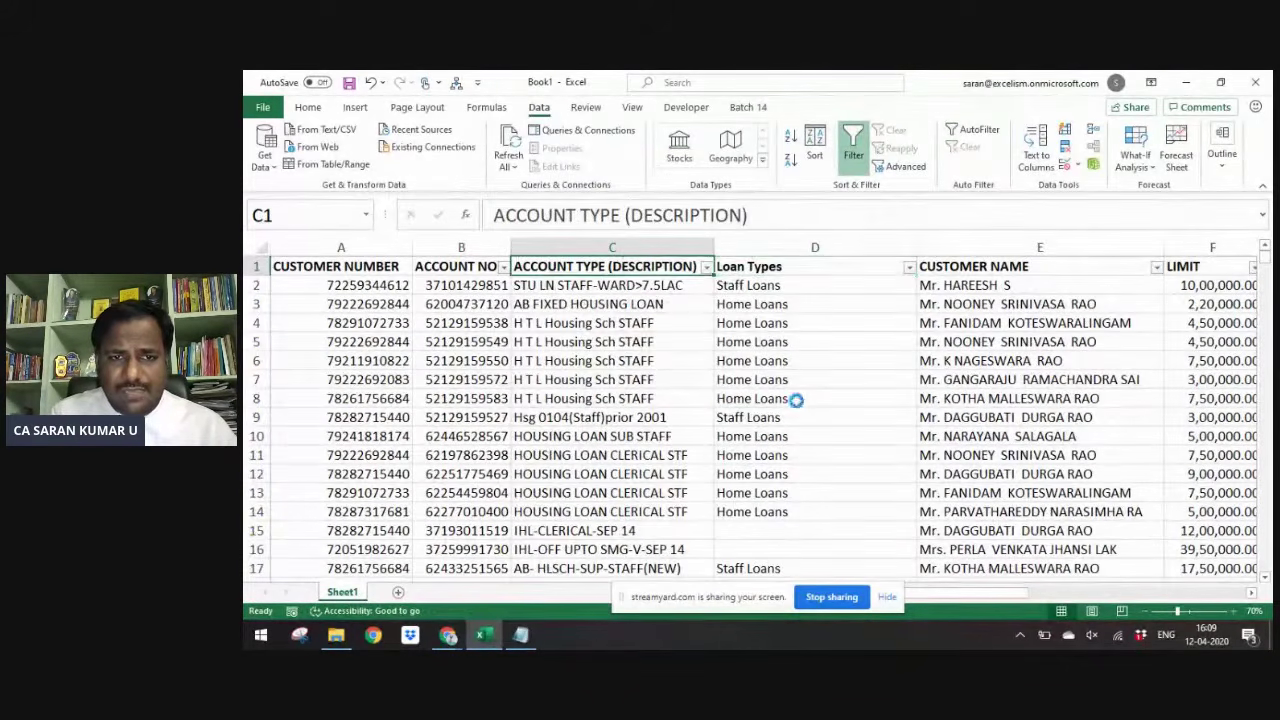
pyautogui.hotkey('alt', 'Down')
pyautogui.press('Escape')
pyautogui.press('Right')
pyautogui.hotkey('alt', 'Down')
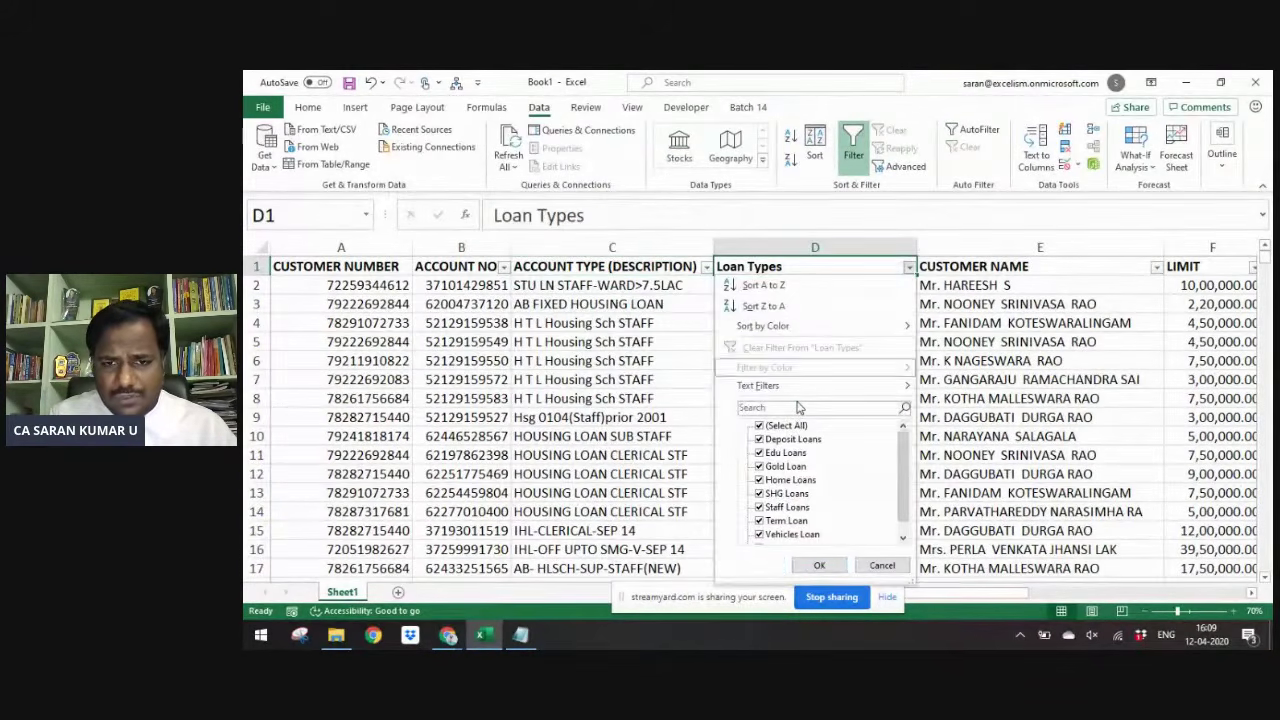
pyautogui.press('Tab')
pyautogui.press('space')
pyautogui.press('End')
pyautogui.press('space')
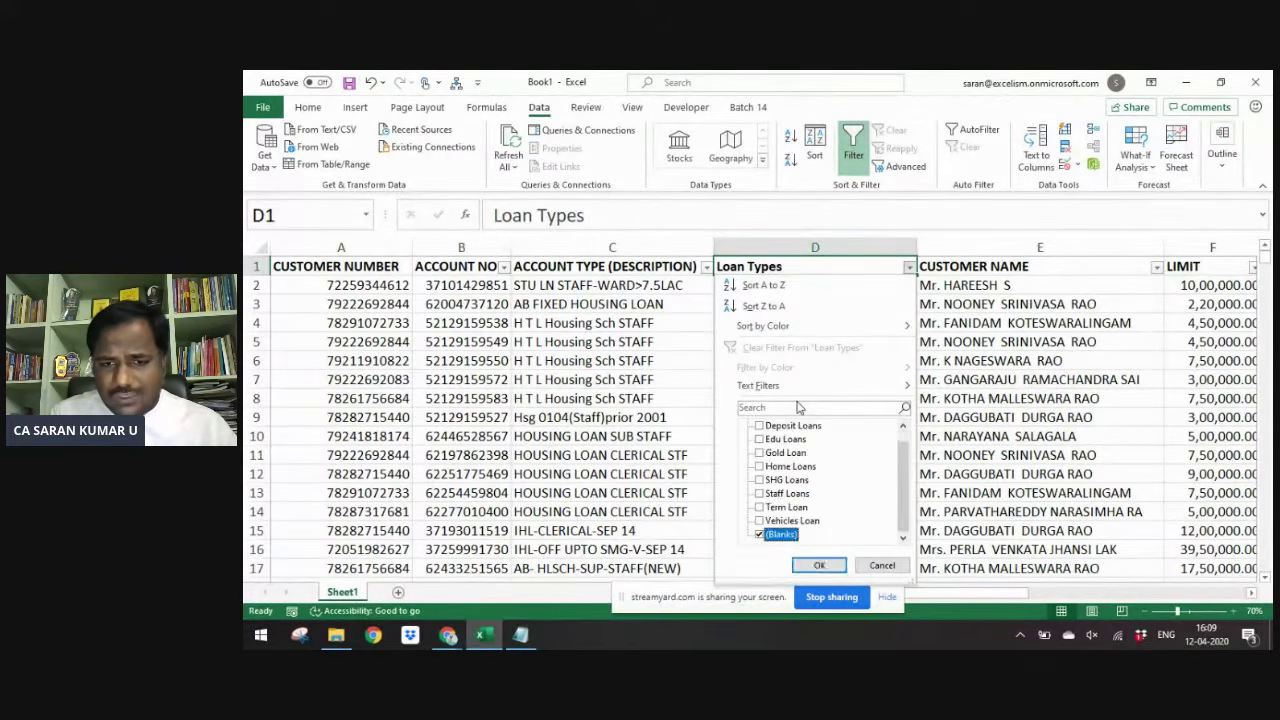
pyautogui.press('Return')
# - Look through the list of account type descriptions that still have no loan type, leaving the filter as it is
pyautogui.press('Down')
pyautogui.press('Left')
pyautogui.hotkey('alt', 'Down')
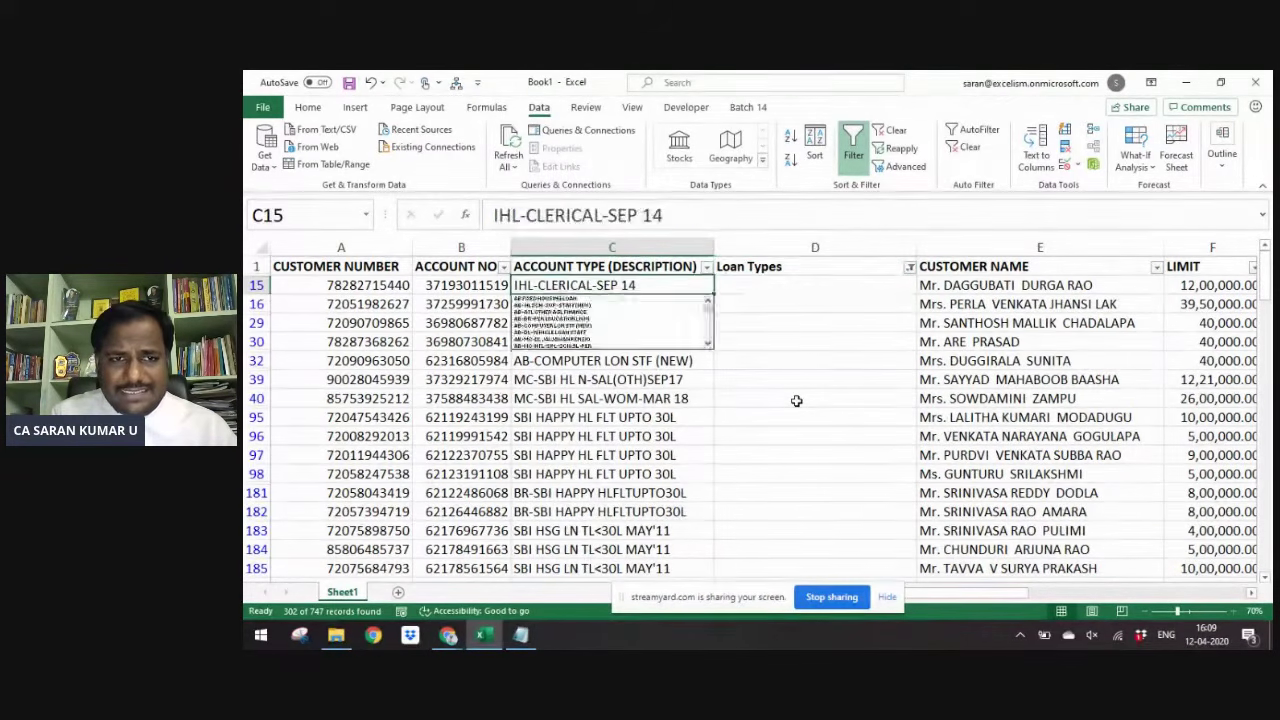
pyautogui.press('Escape')
pyautogui.press('Up')
pyautogui.hotkey('alt', 'Down')
pyautogui.press('Down')
pyautogui.press('Down')
pyautogui.press('Down')
pyautogui.press('Down')
pyautogui.press('Down')
pyautogui.press('Down')
pyautogui.press('Down')
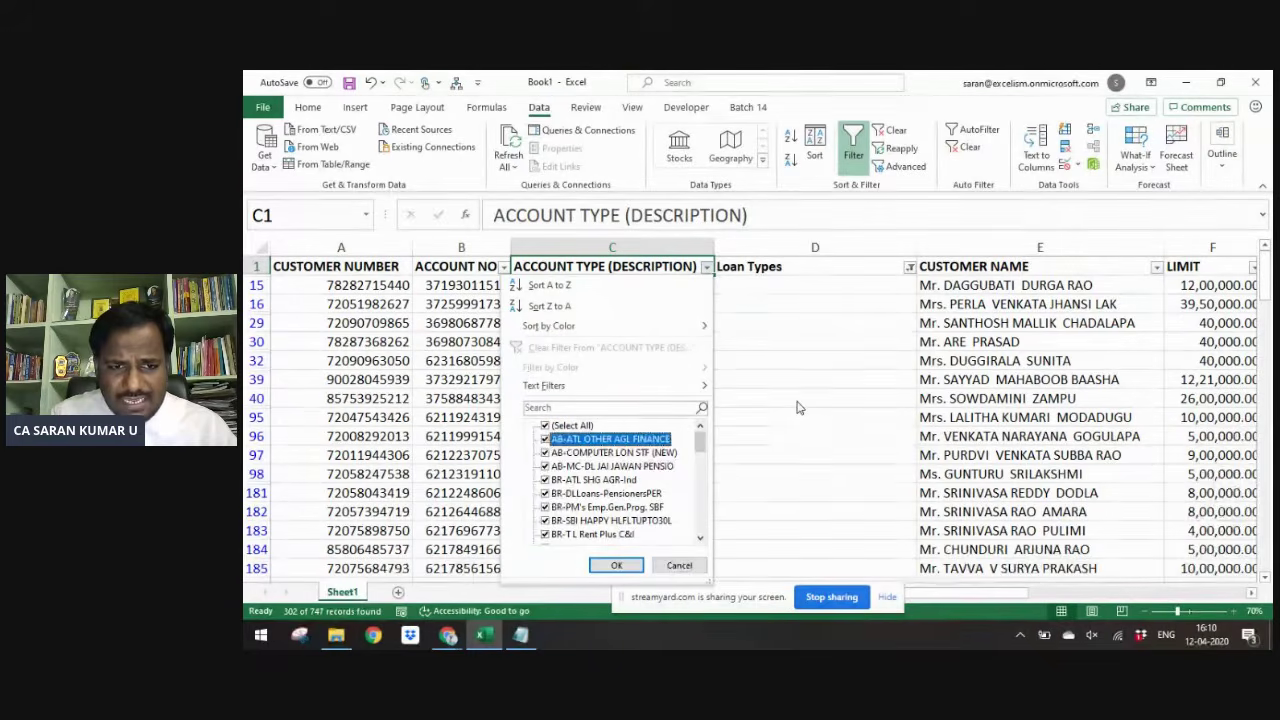
pyautogui.press('Down')
pyautogui.press('Down')
pyautogui.press('Down')
pyautogui.press('Down')
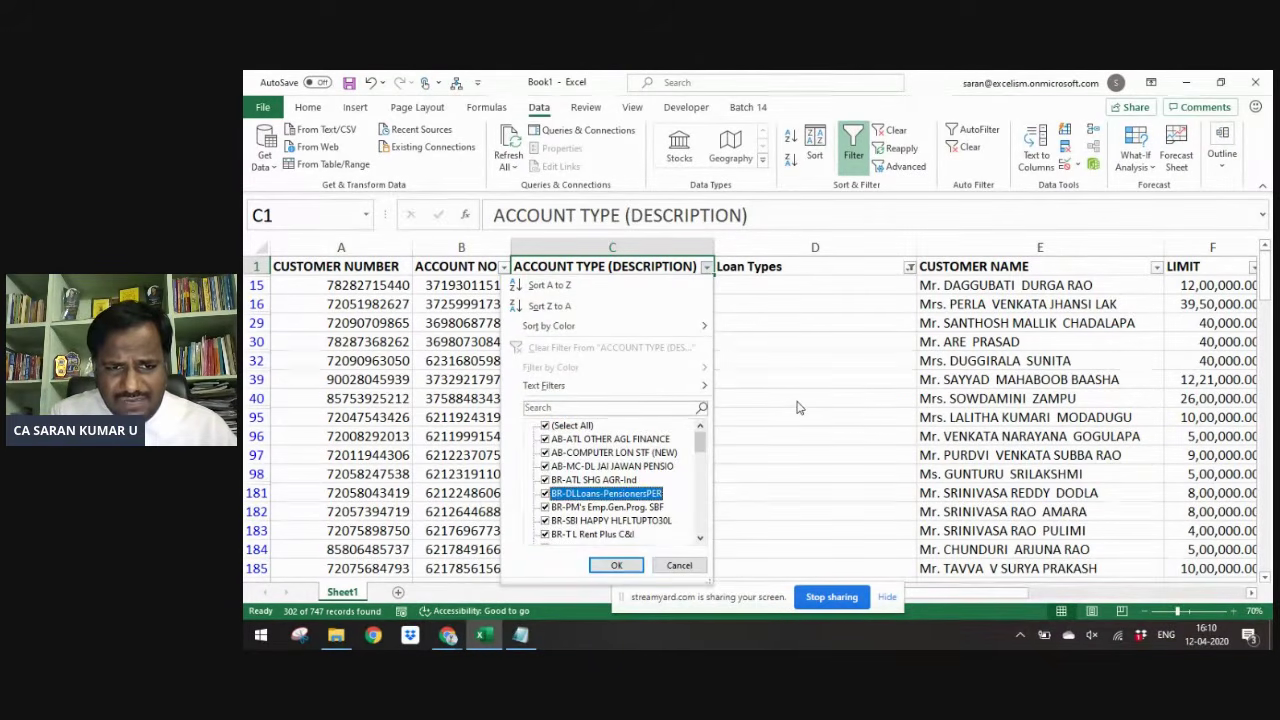
pyautogui.press('Down')
pyautogui.press('Down')
pyautogui.press('Down')
pyautogui.press('Down')
pyautogui.press('Down')
pyautogui.press('Down')
pyautogui.press('Down')
pyautogui.press('Down')
pyautogui.press('Down')
pyautogui.press('Down')
pyautogui.press('Down')
pyautogui.press('Down')
pyautogui.press('Down')
pyautogui.press('Down')
pyautogui.press('Down')
pyautogui.press('Down')
pyautogui.press('Down')
pyautogui.press('Down')
pyautogui.press('Down')
pyautogui.press('Down')
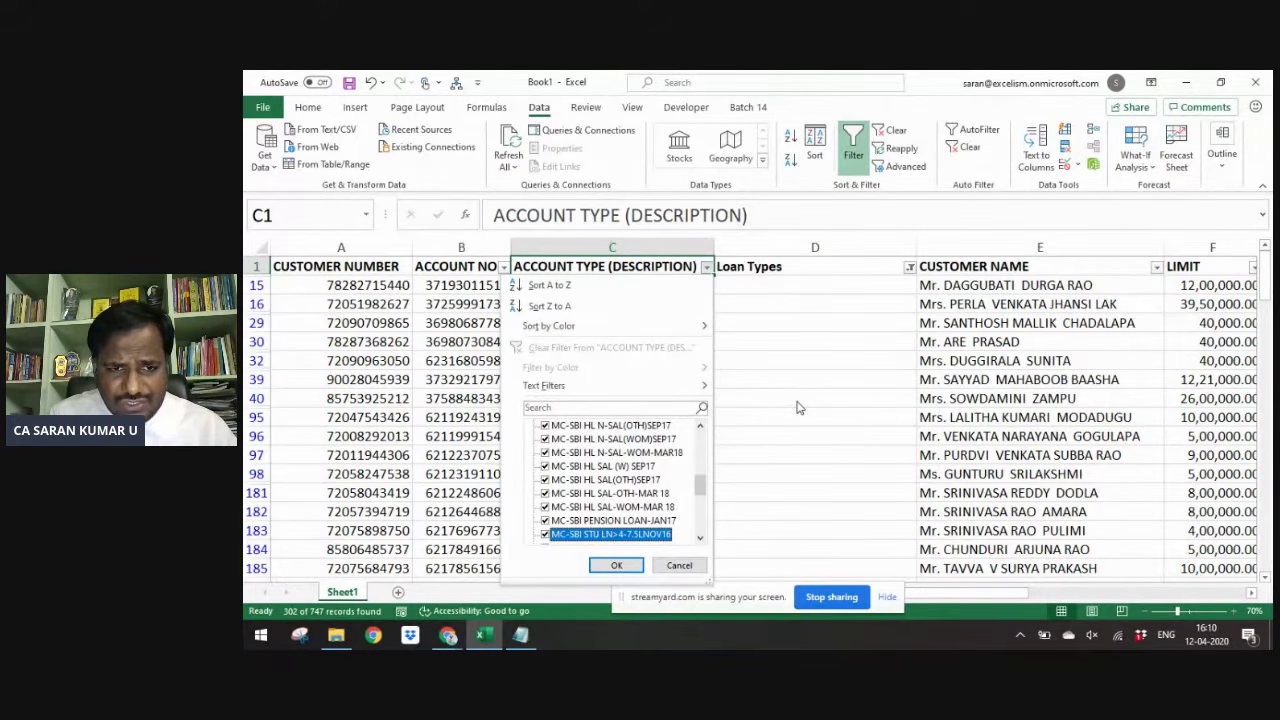
pyautogui.press('Down')
pyautogui.press('Down')
pyautogui.press('Down')
pyautogui.press('Down')
pyautogui.press('Down')
pyautogui.press('Down')
pyautogui.press('Down')
pyautogui.press('Down')
pyautogui.press('Down')
pyautogui.press('Down')
pyautogui.press('Down')
pyautogui.press('Down')
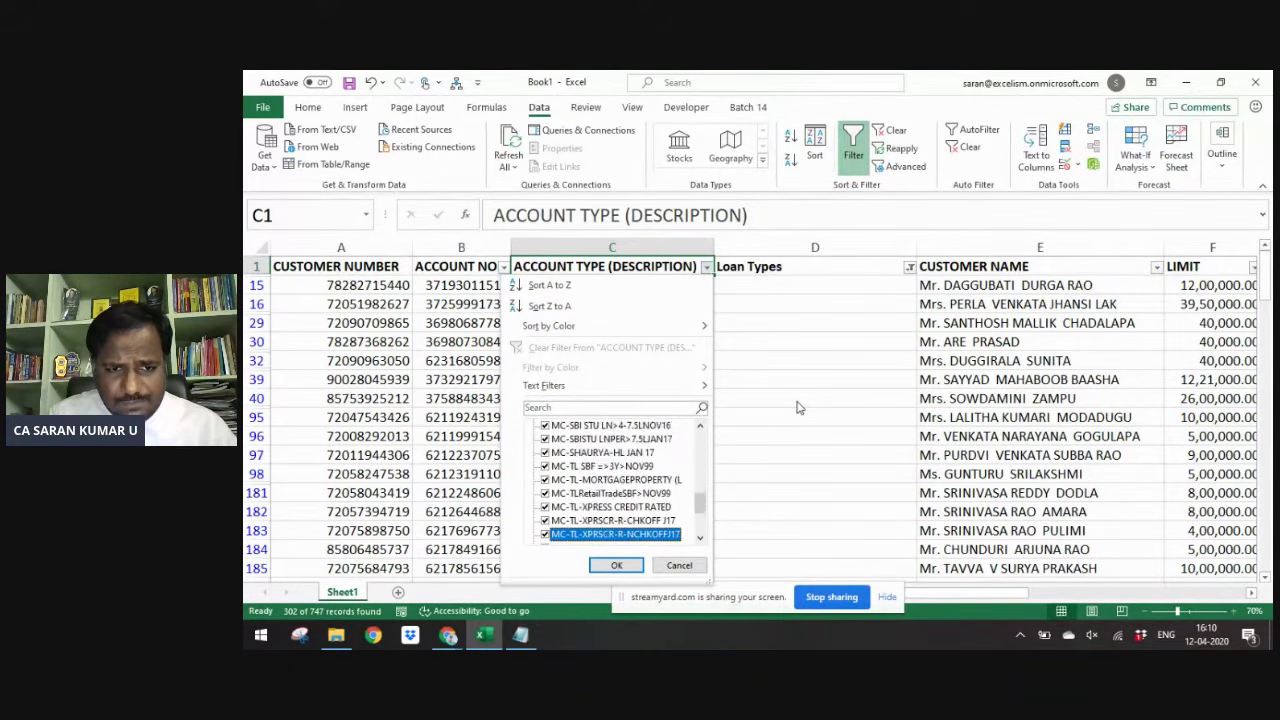
pyautogui.press('Down')
pyautogui.press('Down')
pyautogui.press('Down')
pyautogui.press('Escape')
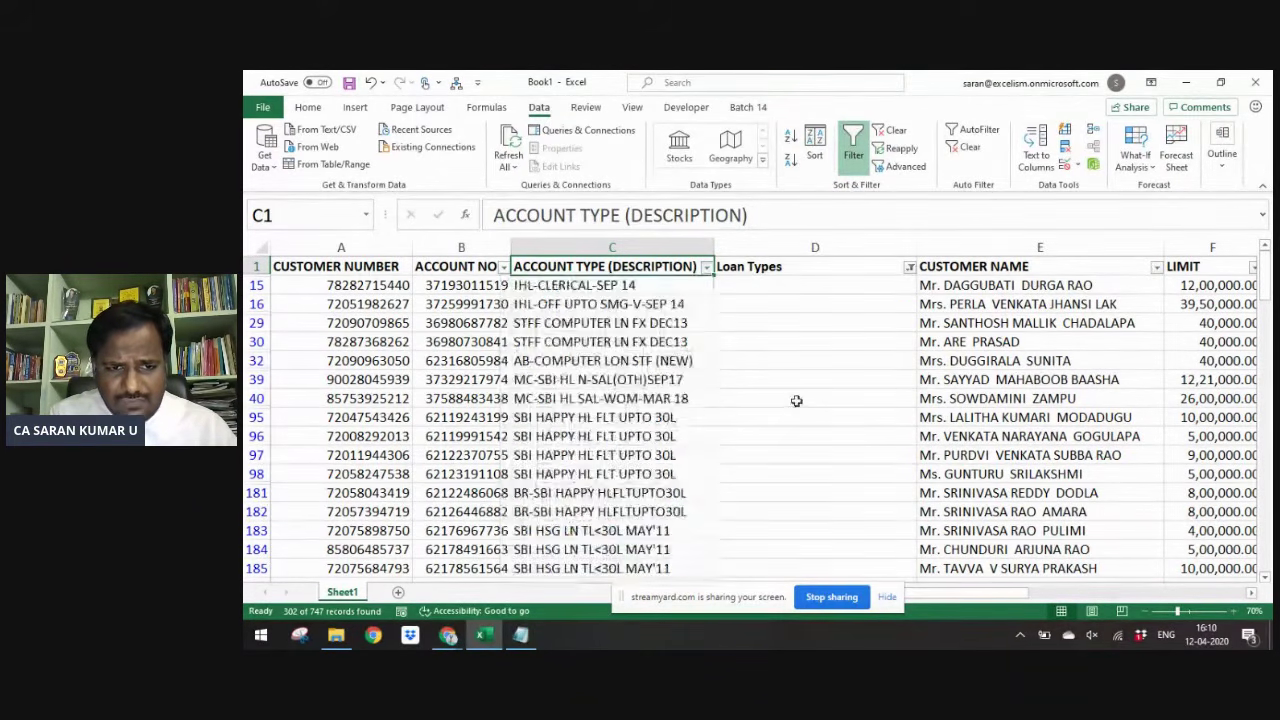
pyautogui.press('Down')
pyautogui.press('Right')
pyautogui.hotkey('ctrl', 'Down')
pyautogui.hotkey('ctrl', 'Up')
pyautogui.press('Down')
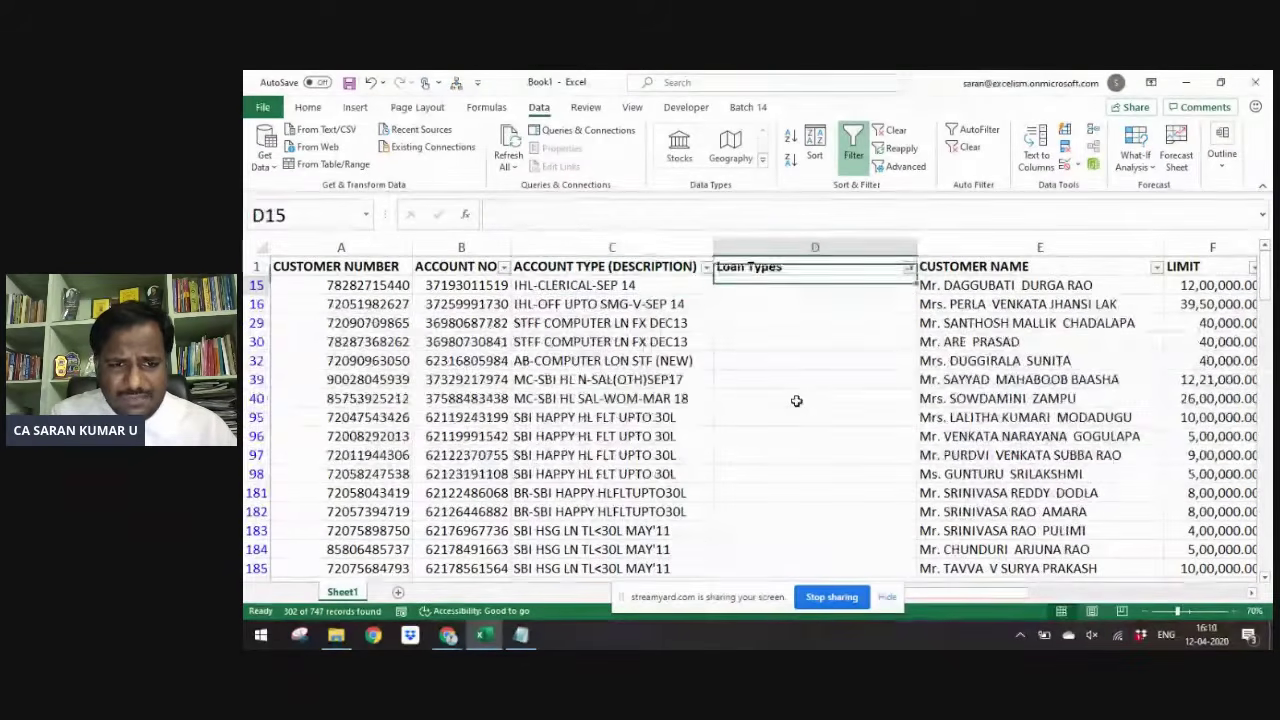
pyautogui.press('Left')
pyautogui.hotkey('ctrl', 'Down')
pyautogui.press('Right')
pyautogui.press('Left')
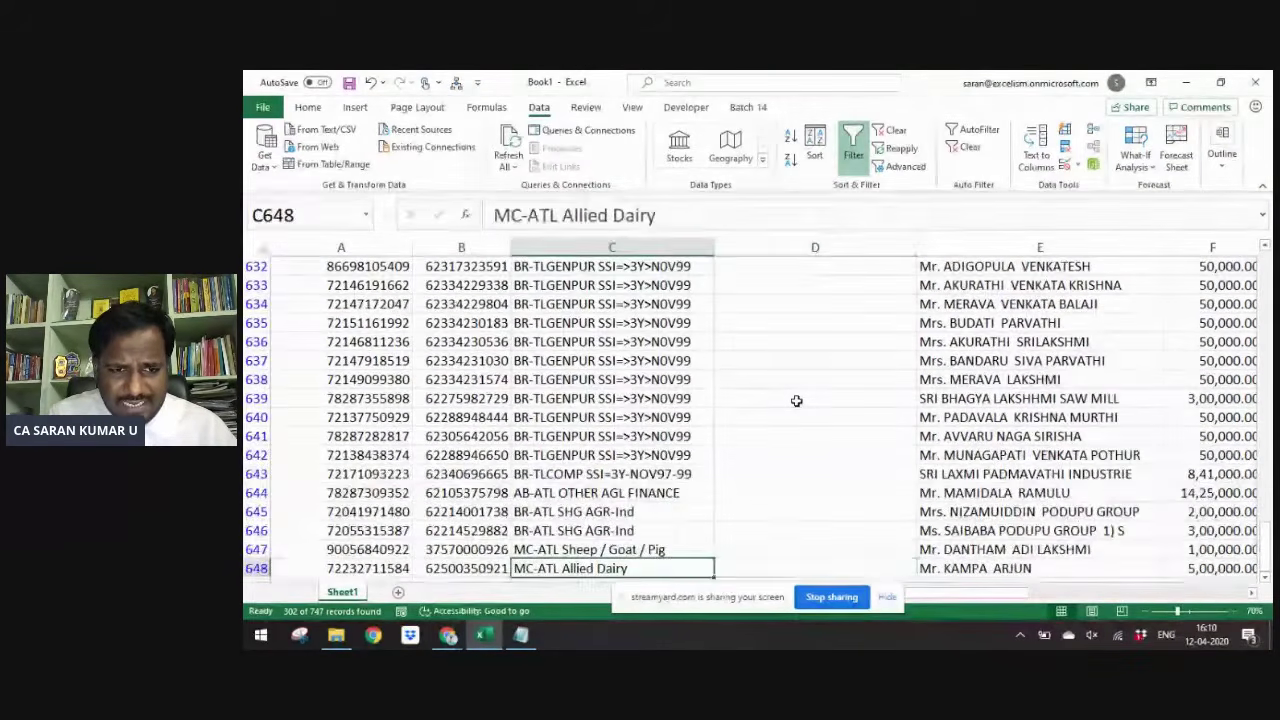
pyautogui.press('Right')
pyautogui.hotkey('ctrl', 'shift', 'Up')
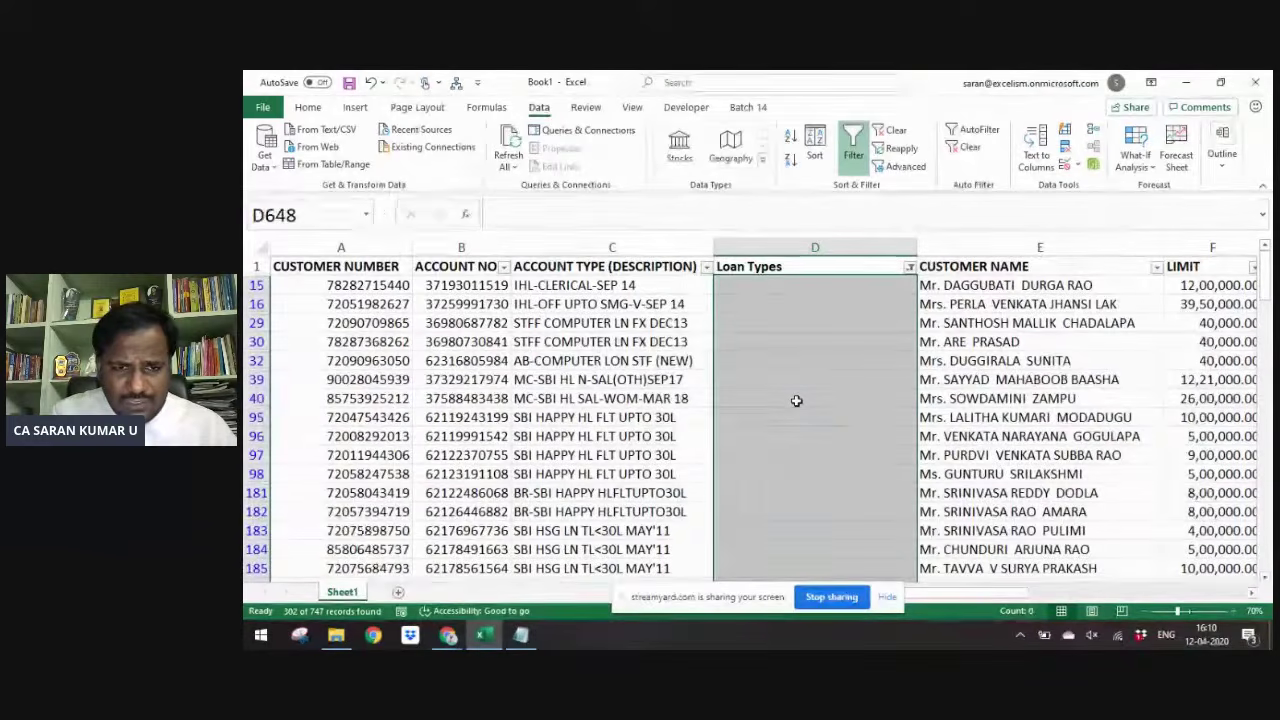
# - Filter the ACCOUNT TYPE (DESCRIPTION) column of the unclassified accounts by the keyword "happy"
pyautogui.press('Left')
pyautogui.hotkey('ctrl', 'Up')
pyautogui.hotkey('alt', 'Down')
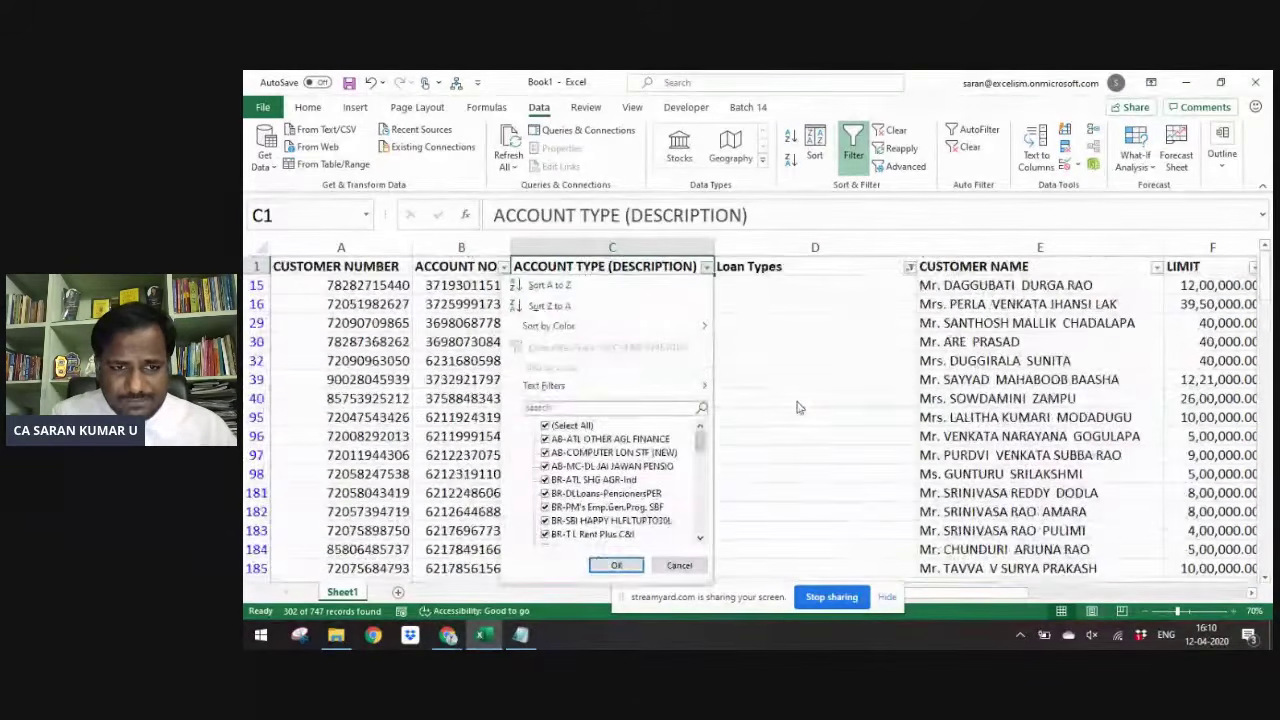
pyautogui.write('haoo')
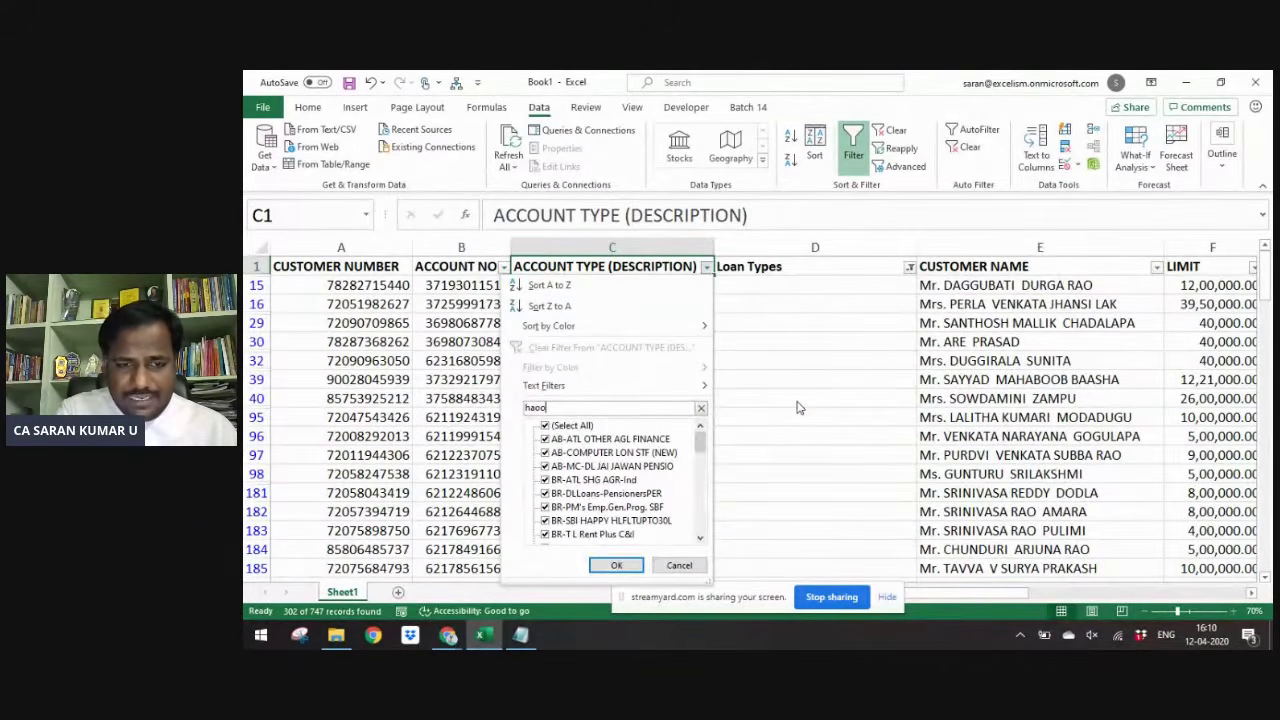
pyautogui.press('BackSpace')
pyautogui.press('BackSpace')
pyautogui.write('ppy')
pyautogui.press('Return')
# - Enter "Home Loans" as the loan type of all filtered SBI HAPPY and BR-SBI HAPPY accounts
pyautogui.hotkey('ctrl', 'Down')
pyautogui.press('Right')
pyautogui.hotkey('ctrl', 'shift', 'Up')
pyautogui.hotkey('shift', 'Down')
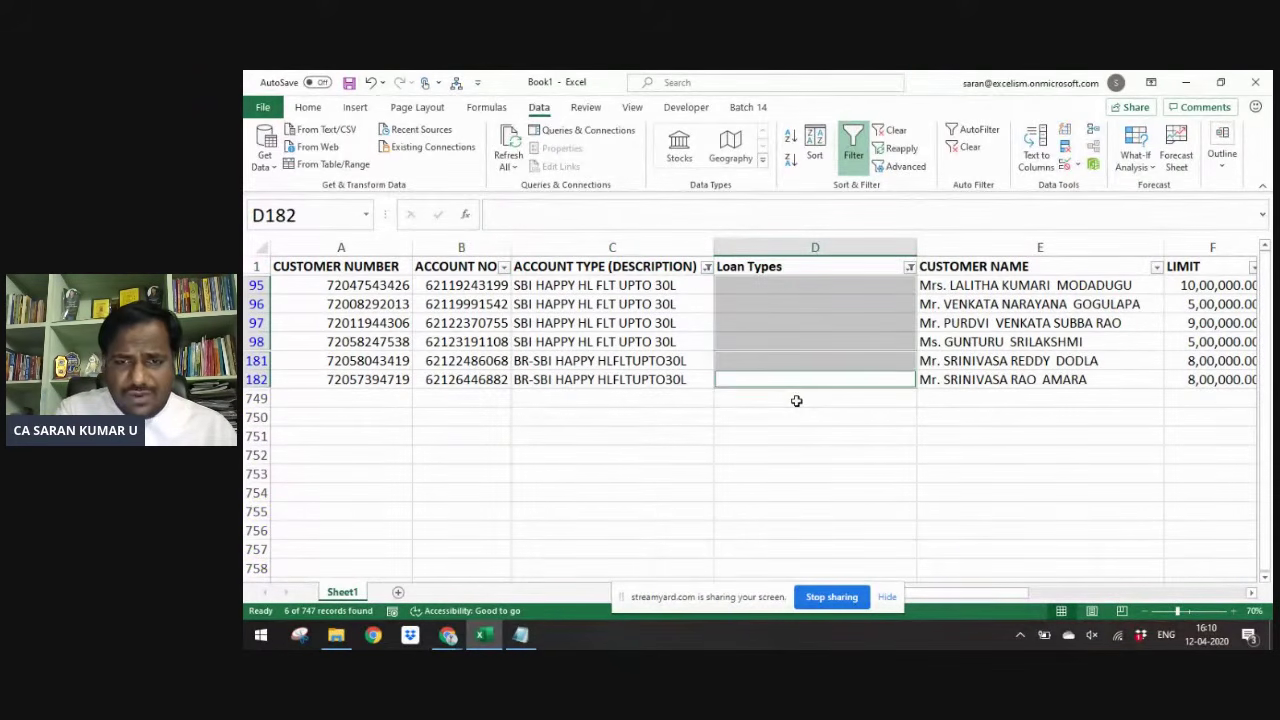
pyautogui.write('Home')
pyautogui.hotkey('ctrl', 'Return')
# - Clear the HAPPY filter and filter the Loan Types column for blanks only
pyautogui.hotkey('ctrl', 'Up')
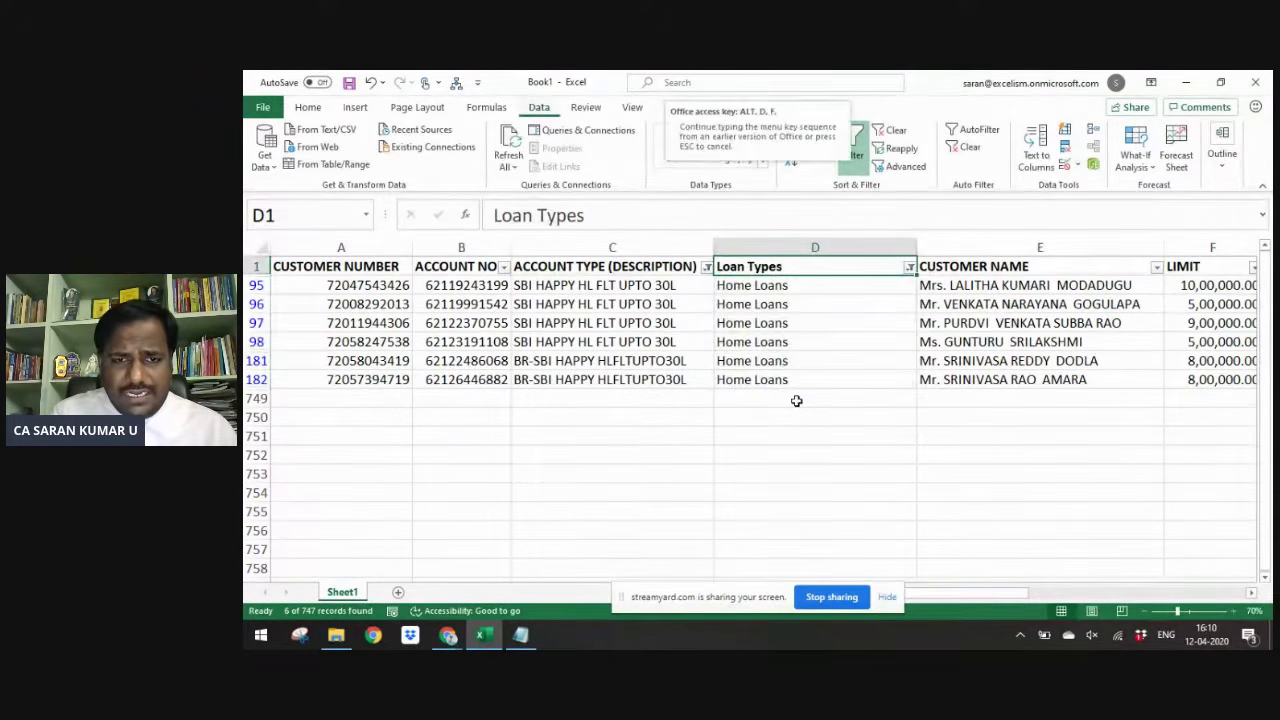
pyautogui.hotkey('alt', 'a', 'c')
pyautogui.hotkey('alt', 'Down')
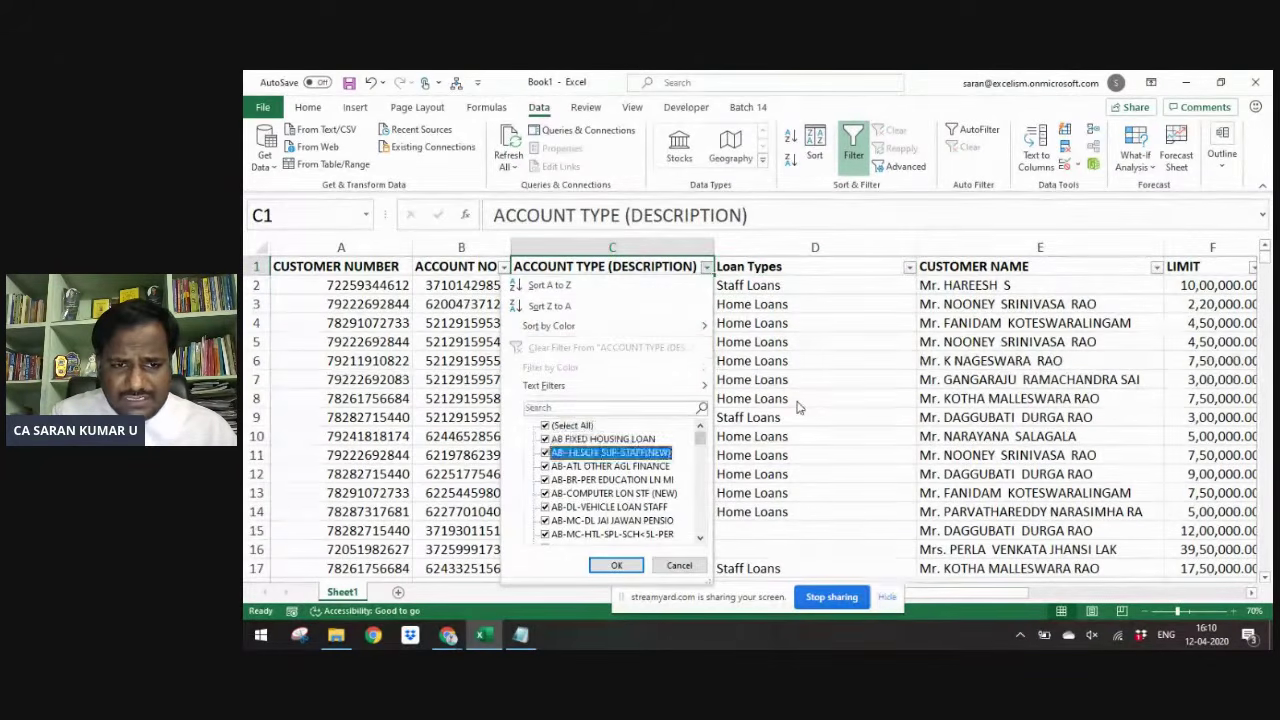
pyautogui.press('Escape')
pyautogui.press('Right')
pyautogui.hotkey('alt', 'Down')
pyautogui.click(800, 407)
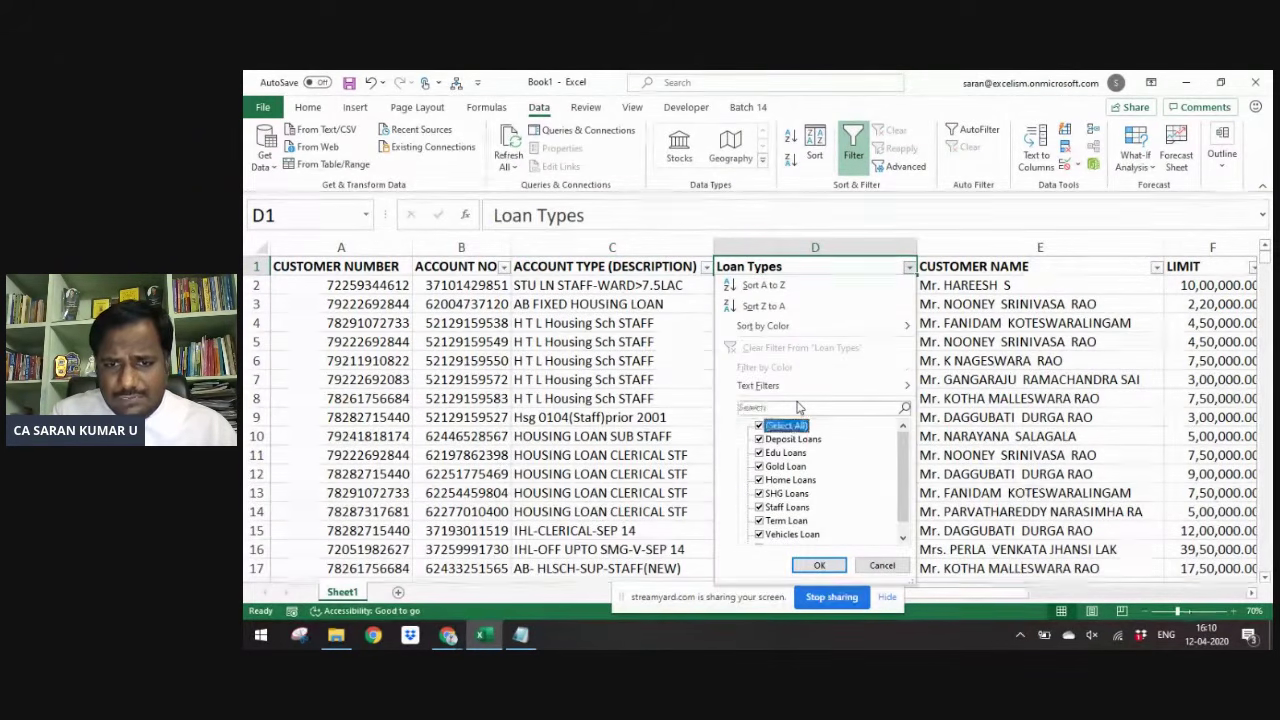
pyautogui.press('End')
pyautogui.press('space')
pyautogui.press('Return')
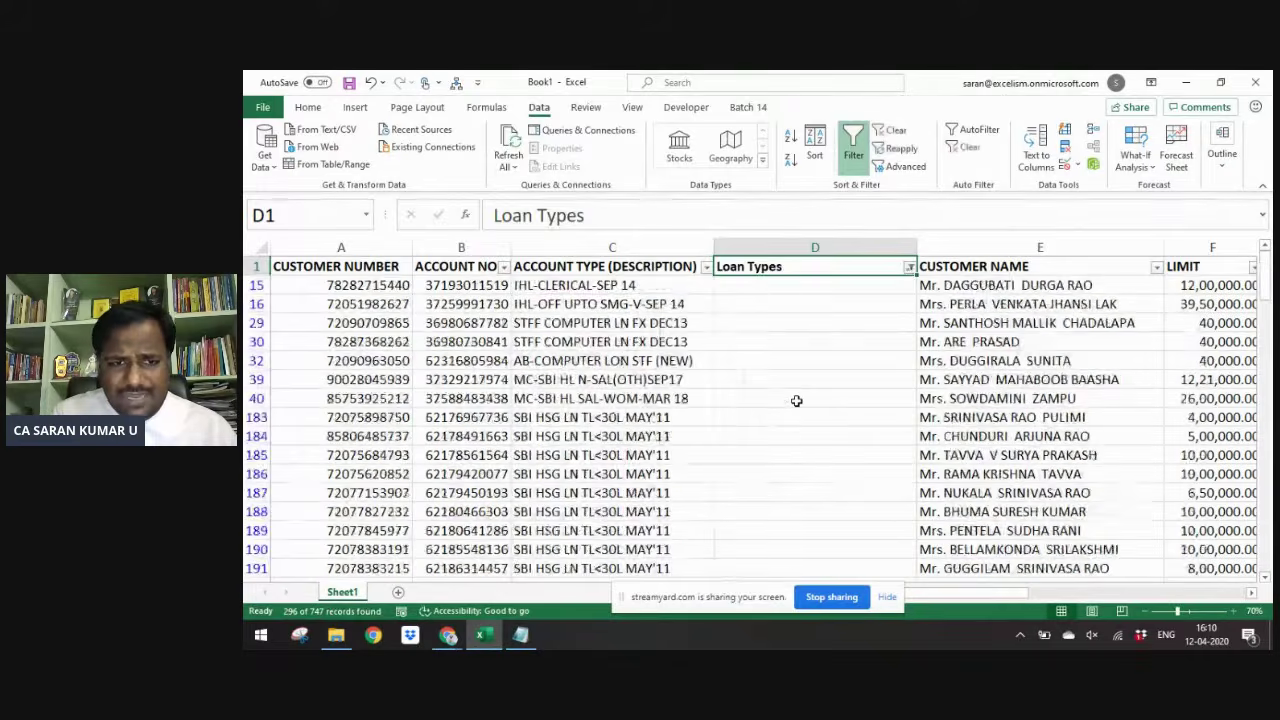
# - Filter the ACCOUNT TYPE (DESCRIPTION) column down to the unclassified SBI HSG LN TL<30L MAY'11 accounts
pyautogui.press('Down')
pyautogui.press('Left')
pyautogui.press('Up')
pyautogui.hotkey('alt', 'Down')
pyautogui.press('Down')
pyautogui.press('Down')
pyautogui.press('Down')
pyautogui.press('Down')
pyautogui.press('Down')
pyautogui.write('H')
pyautogui.press('Return')
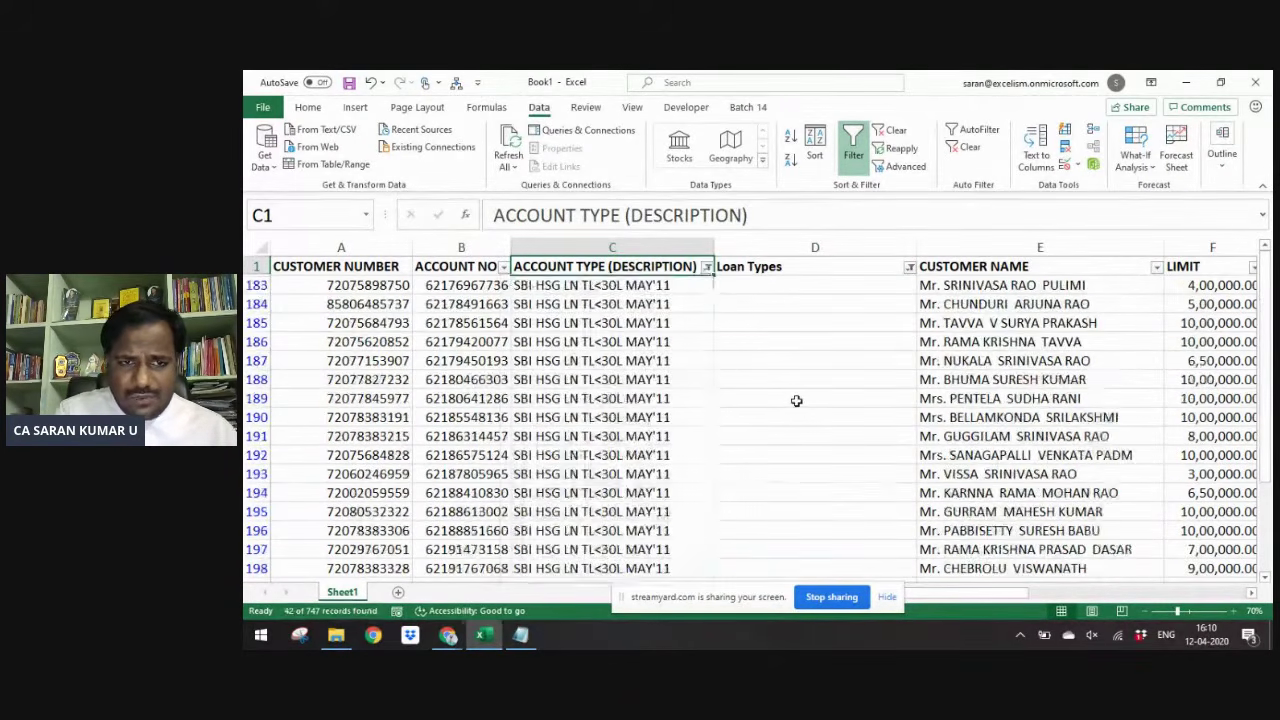
# - Enter "Home Loans" as the loan type of all filtered SBI HSG LN accounts
pyautogui.hotkey('ctrl', 'Down')
pyautogui.press('Right')
pyautogui.hotkey('ctrl', 'shift', 'Up')
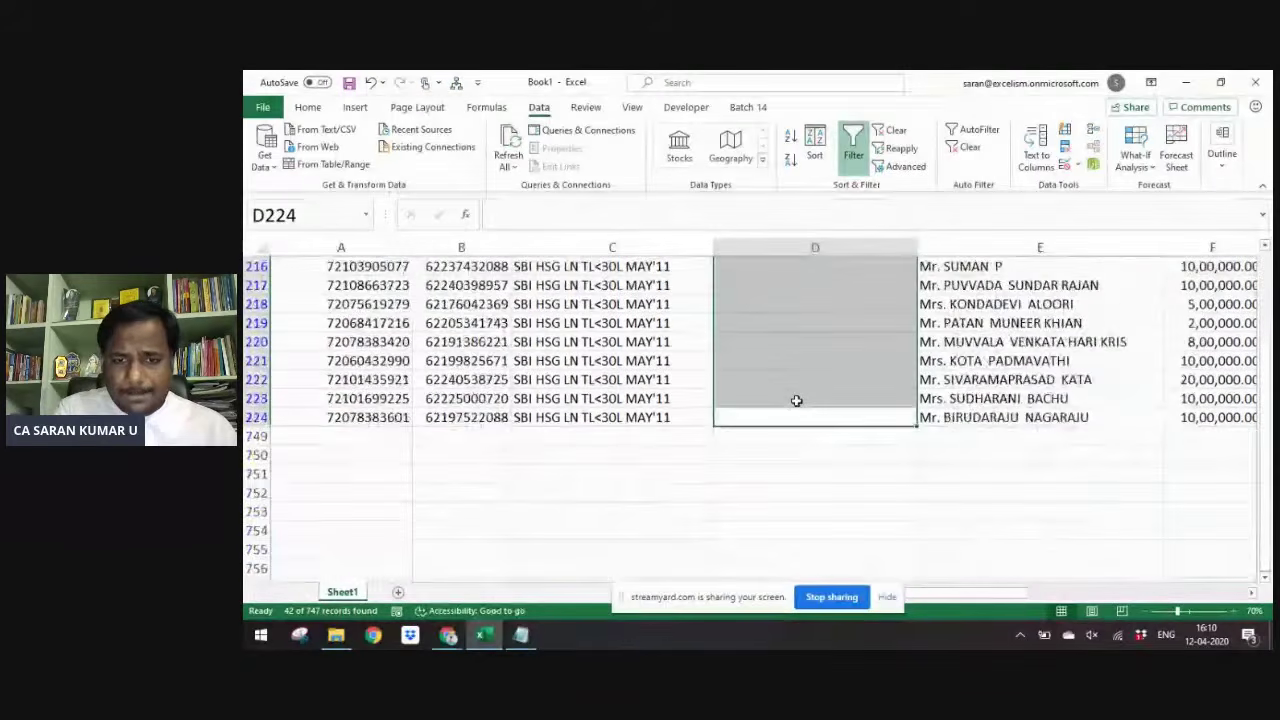
pyautogui.write('Home Loans')
pyautogui.hotkey('ctrl', 'Return')
# - Remove the HSG filter and show only the rows whose Loan Types cell is blank
pyautogui.hotkey('ctrl', 'Up')
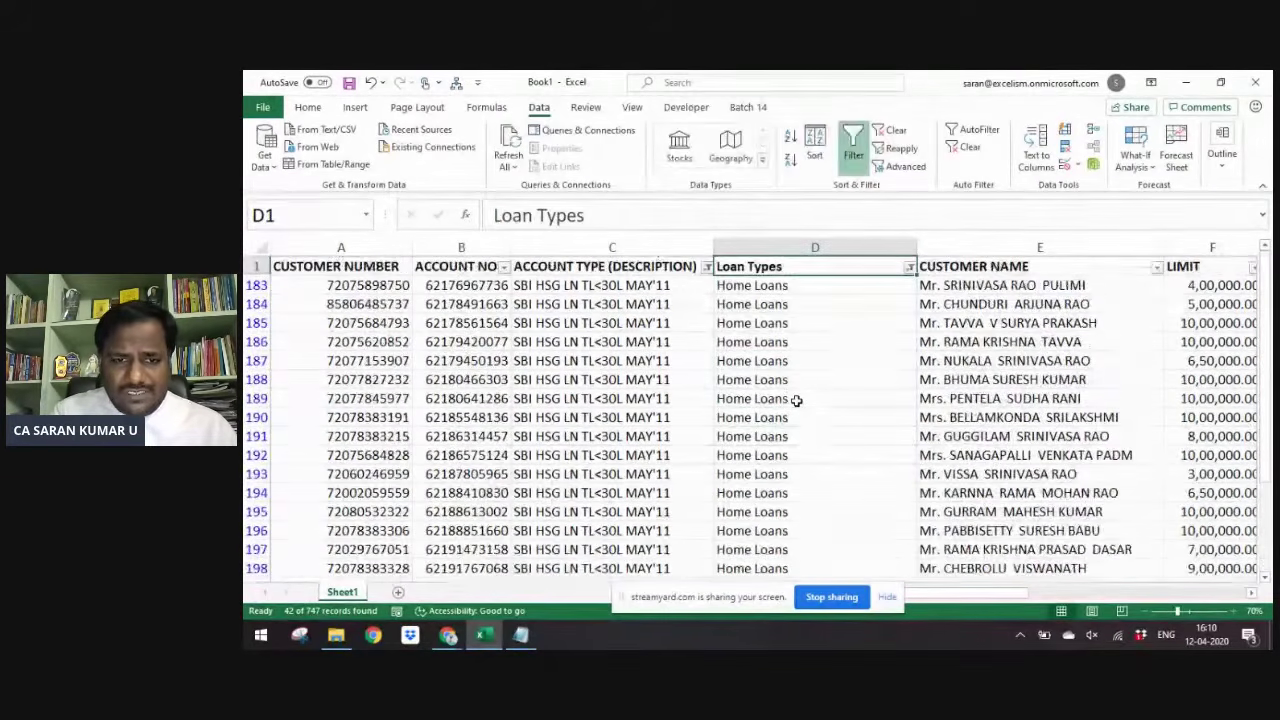
pyautogui.hotkey('alt', 'a')
pyautogui.press('c')
pyautogui.hotkey('alt', 'Down')
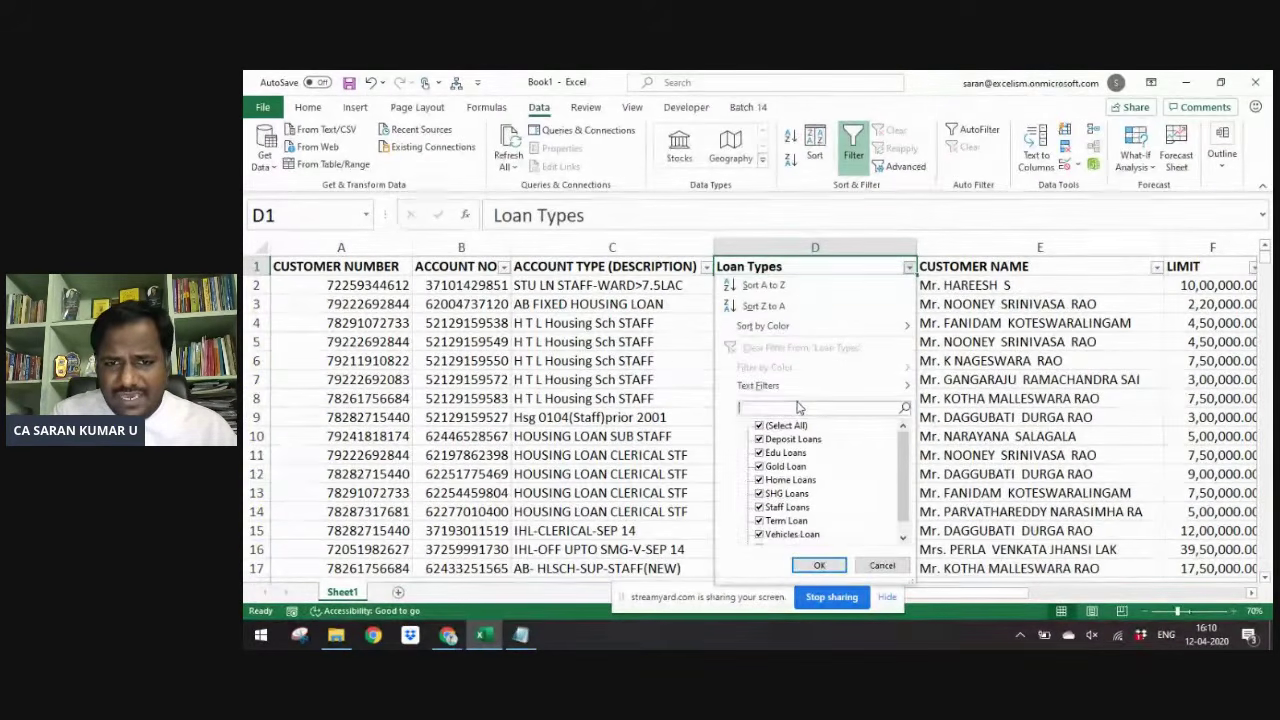
pyautogui.press('Down')
pyautogui.press('space')
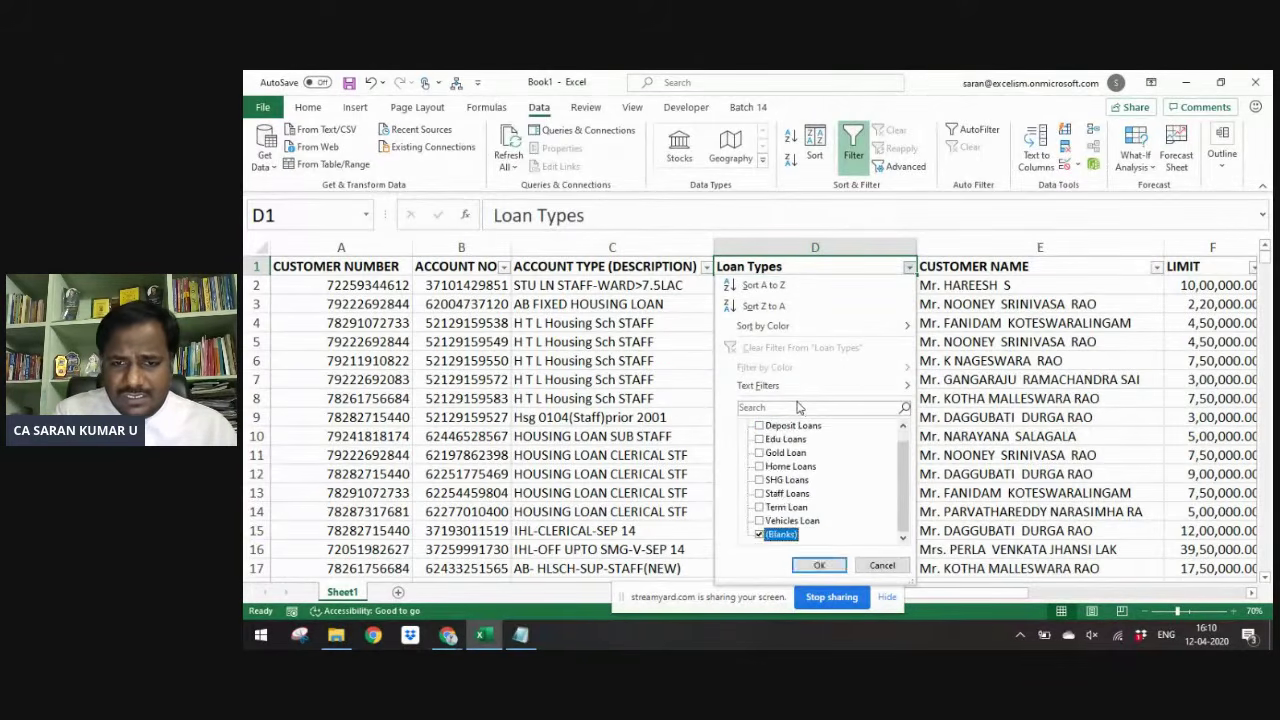
pyautogui.press('Return')
# - Filter the ACCOUNT TYPE (DESCRIPTION) column of the blank rows by the keyword "DLL"
pyautogui.press('Left')
pyautogui.hotkey('ctrl', 'Up')
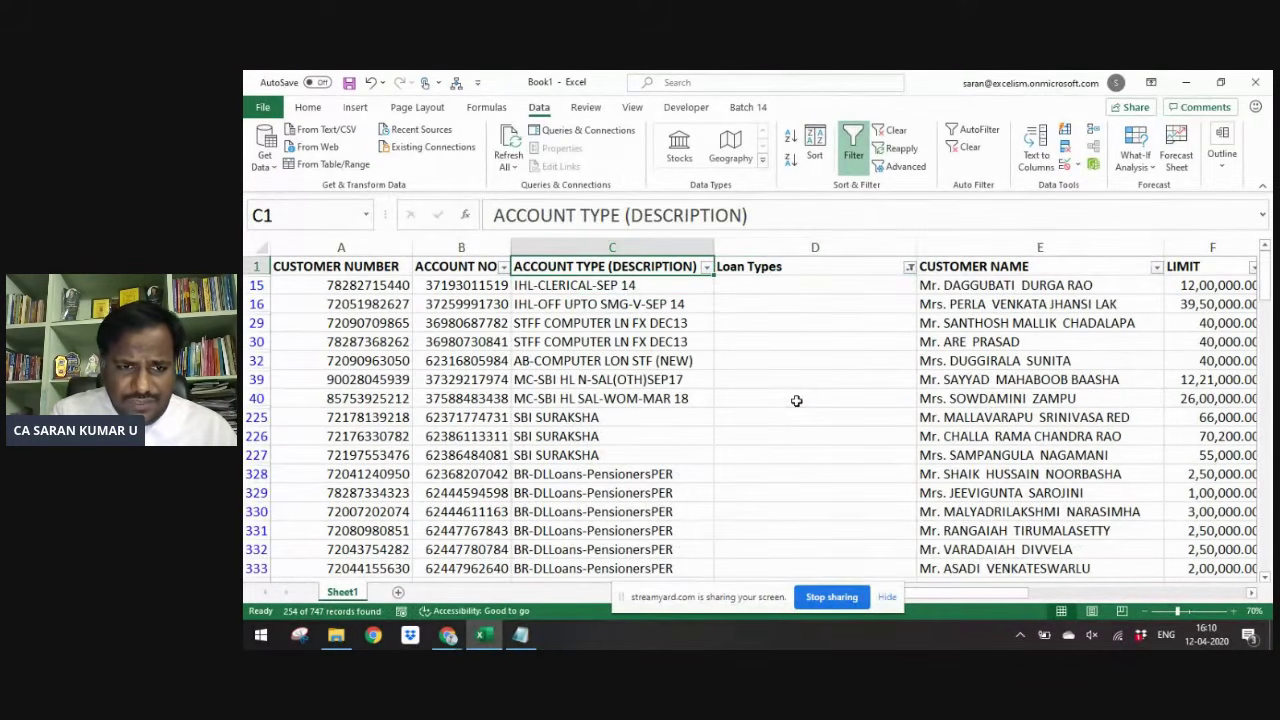
pyautogui.hotkey('alt', 'Down')
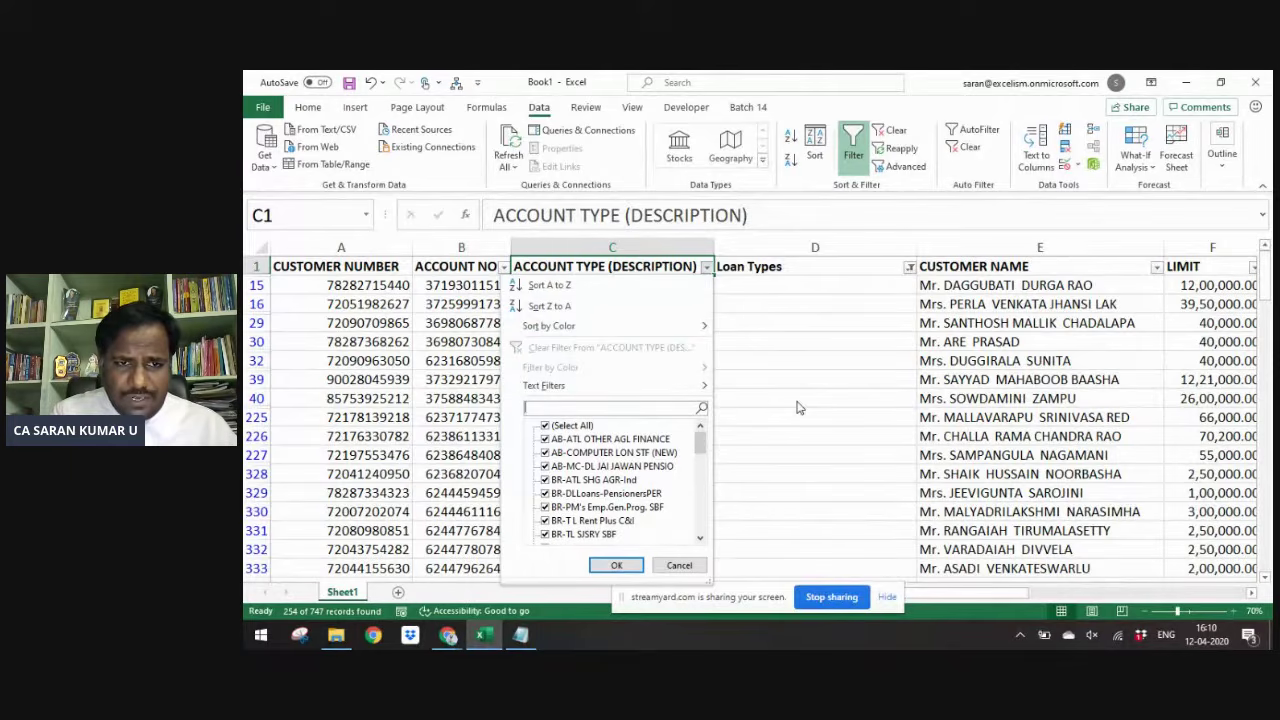
pyautogui.write('DLL')
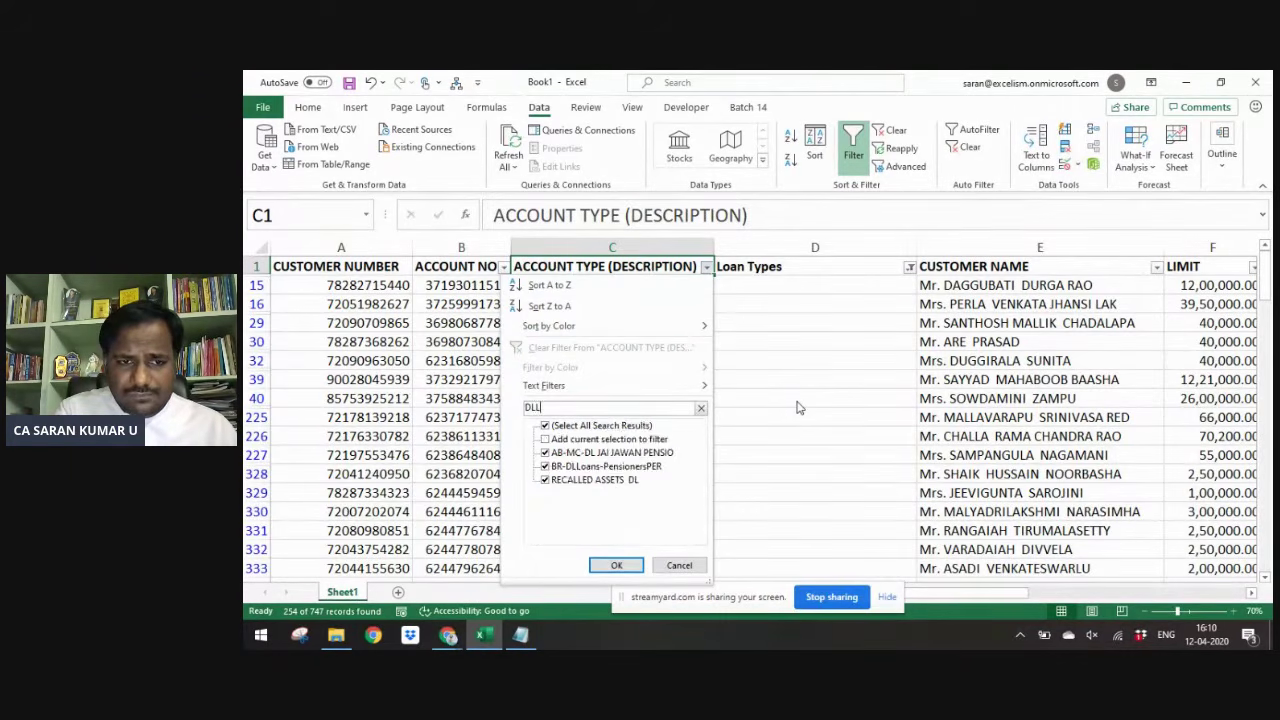
pyautogui.press('Return')
# - Enter "DL Loans" as the loan type of all filtered BR-DLLoans-PensionersPER accounts
pyautogui.press('Down')
pyautogui.hotkey('ctrl', 'Down')
pyautogui.press('Right')
pyautogui.hotkey('shift', 'Up')
pyautogui.hotkey('shift', 'Up')
pyautogui.hotkey('shift', 'Up')
pyautogui.hotkey('shift', 'Up')
pyautogui.hotkey('shift', 'Up')
pyautogui.hotkey('shift', 'Up')
pyautogui.hotkey('shift', 'Up')
pyautogui.hotkey('shift', 'Up')
pyautogui.hotkey('shift', 'Up')
pyautogui.hotkey('shift', 'Up')
pyautogui.hotkey('shift', 'Up')
pyautogui.hotkey('shift', 'Up')
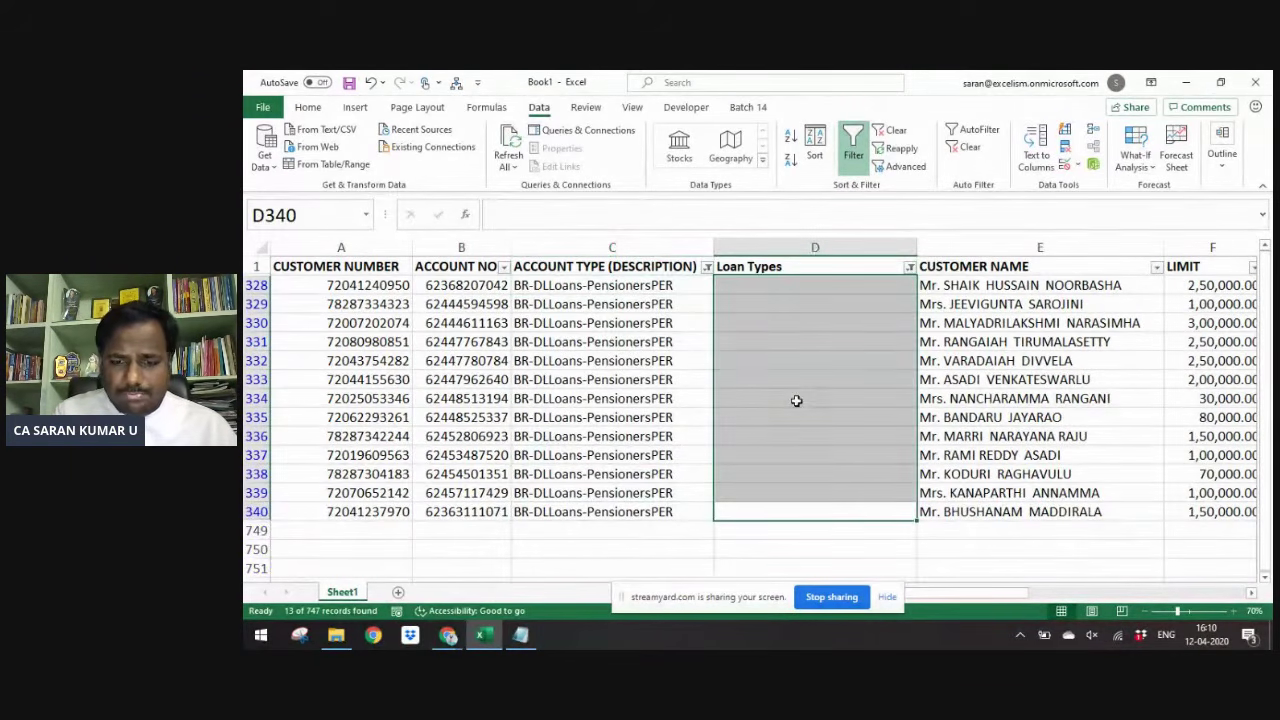
pyautogui.write('DL Loan')
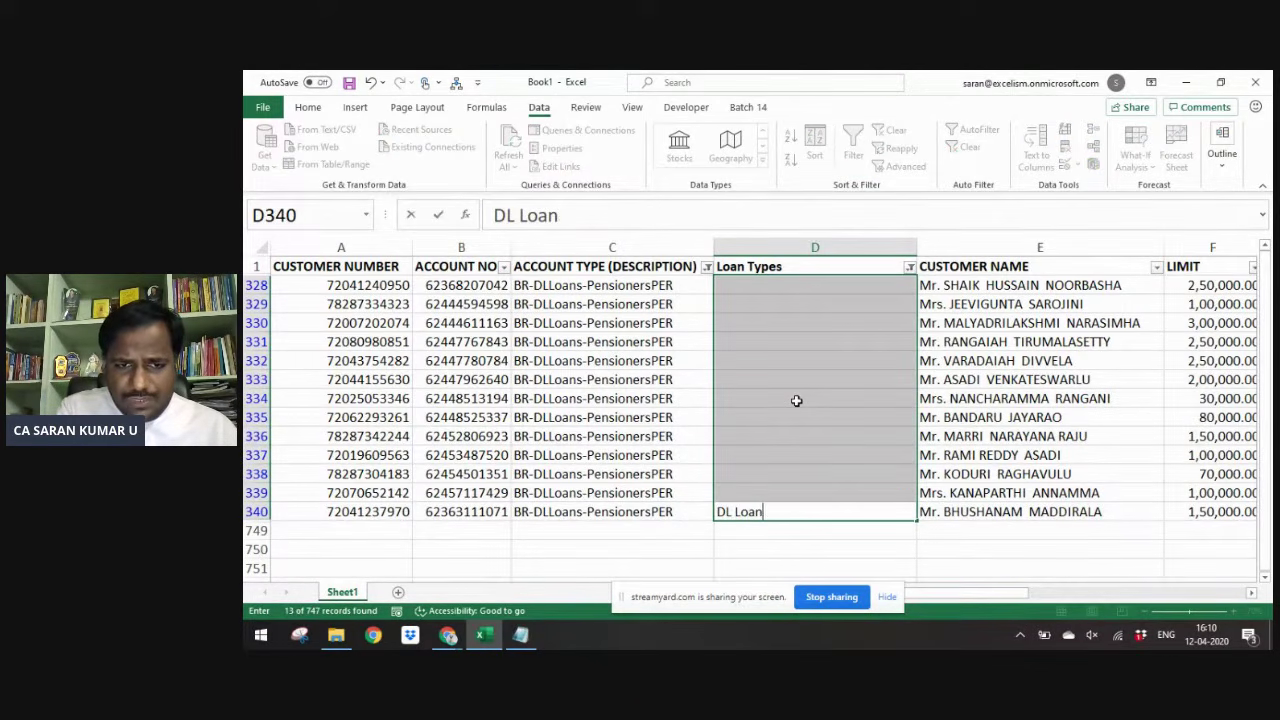
pyautogui.hotkey('ctrl', 'Return')
# - Clear the DLLoans filter and filter the Loan Types column again for blanks only
pyautogui.hotkey('ctrl', 'Up')
pyautogui.press('Left')
pyautogui.hotkey('alt', 'd')
pyautogui.press('f')
pyautogui.press('s')
pyautogui.press('Down')
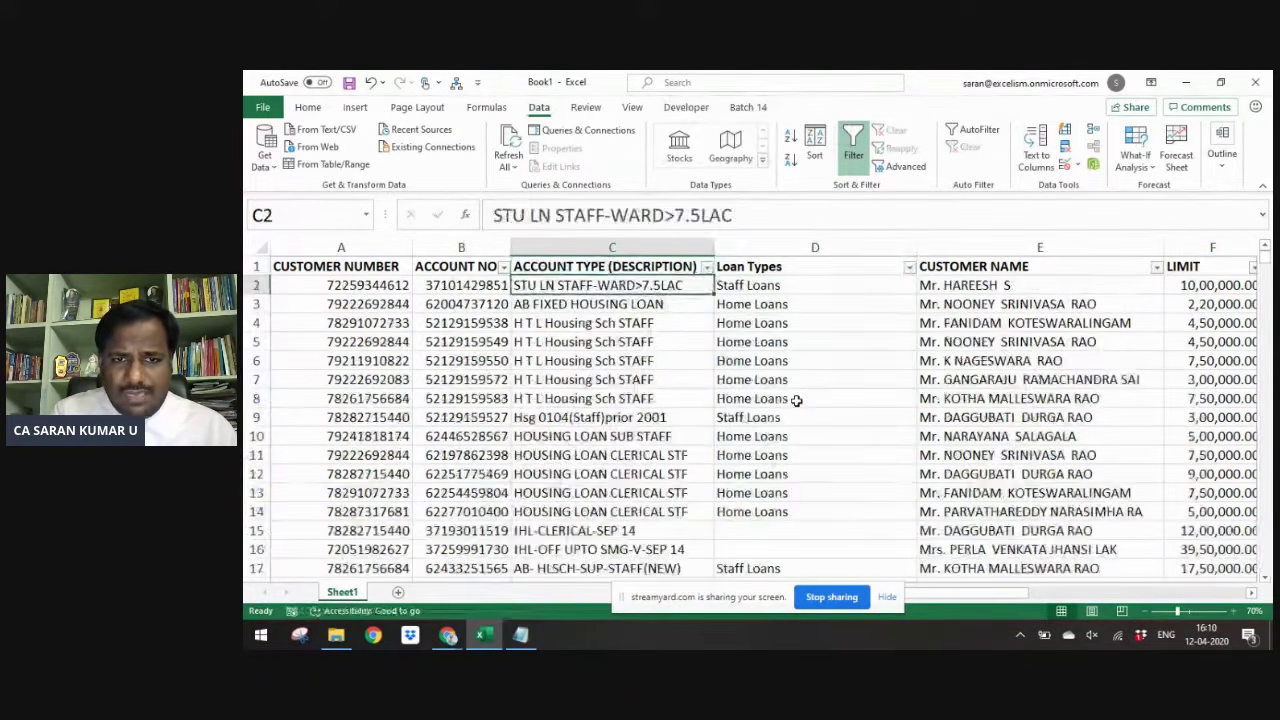
pyautogui.press('Up')
pyautogui.press('Right')
pyautogui.hotkey('alt', 'Down')
pyautogui.press('space')
pyautogui.press('End')
pyautogui.press('space')
pyautogui.press('Return')
# - Filter the ACCOUNT TYPE (DESCRIPTION) column by "surak" to show the unclassified SBI SURAKSHA and MC- SBI SURAKSHA accounts
pyautogui.press('Down')
pyautogui.press('Left')
pyautogui.hotkey('ctrl', 'Up')
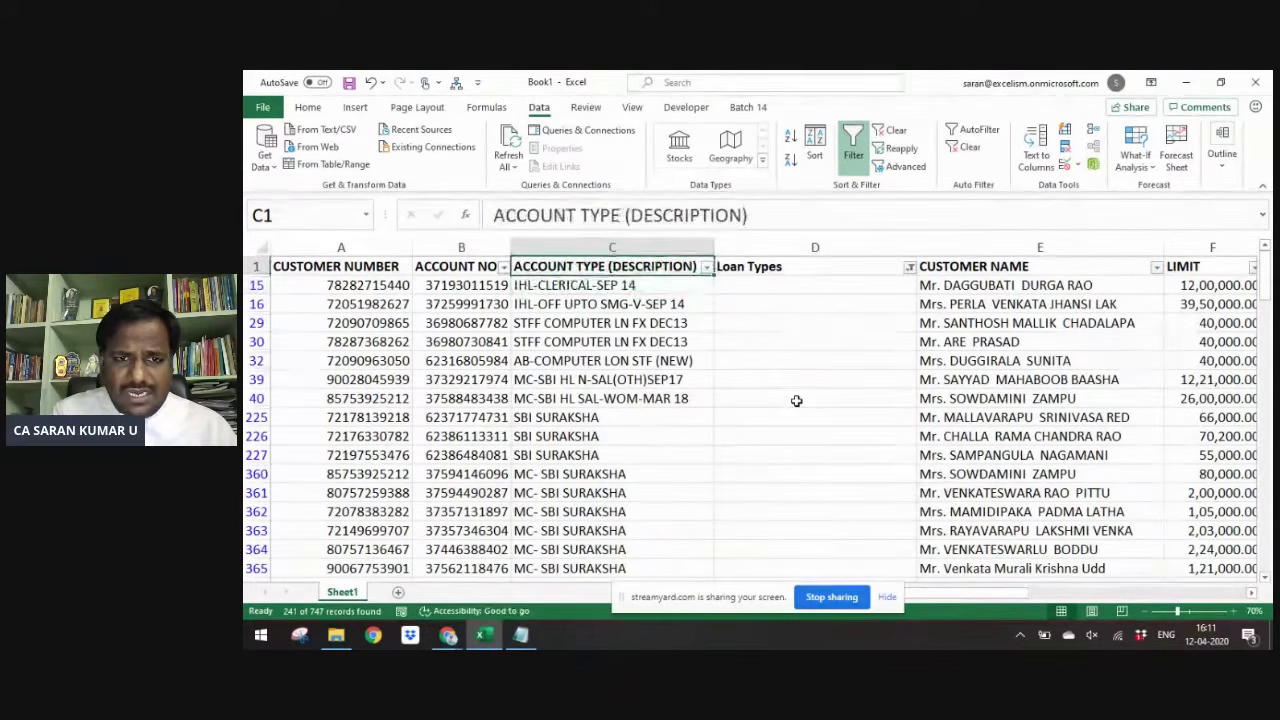
pyautogui.press('Down')
pyautogui.press('Up')
pyautogui.hotkey('alt', 'Down')
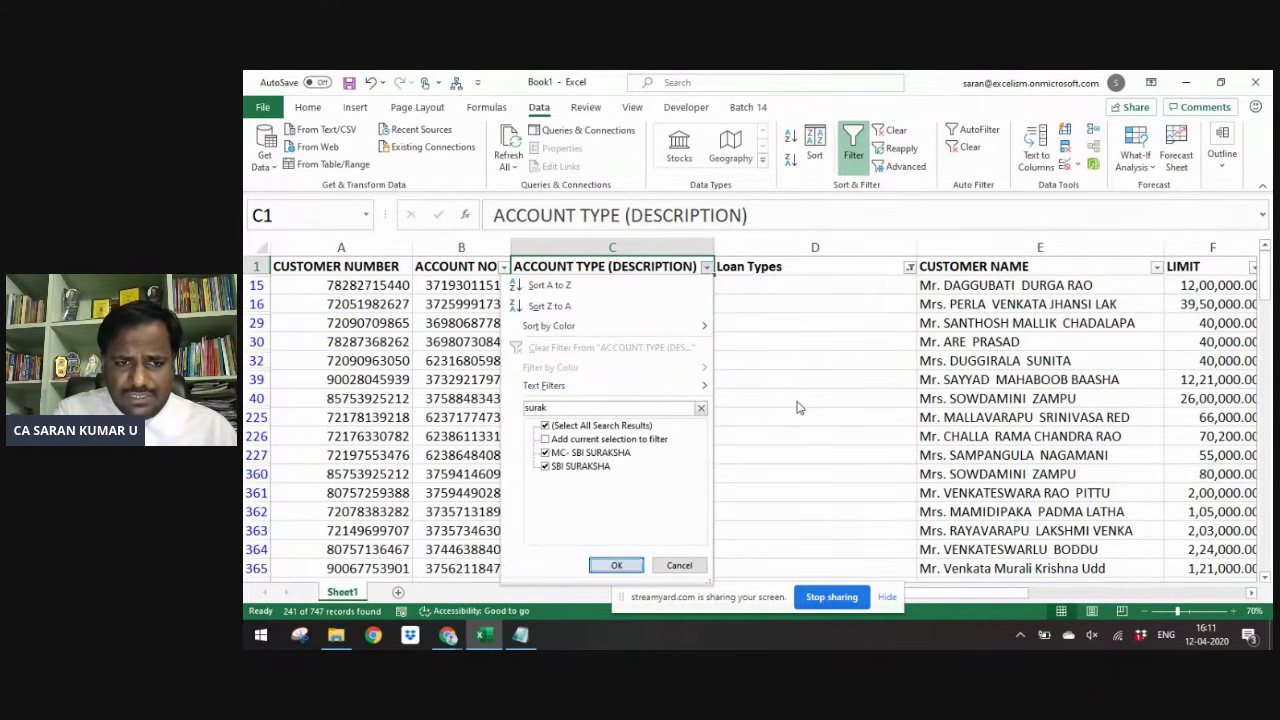
pyautogui.press('Return')
# - Enter "Home Loans" as the loan type of all filtered SURAKSHA accounts
pyautogui.press('Down')
pyautogui.hotkey('ctrl', 'Down')
pyautogui.press('Right')
pyautogui.hotkey('ctrl', 'shift', 'Up')
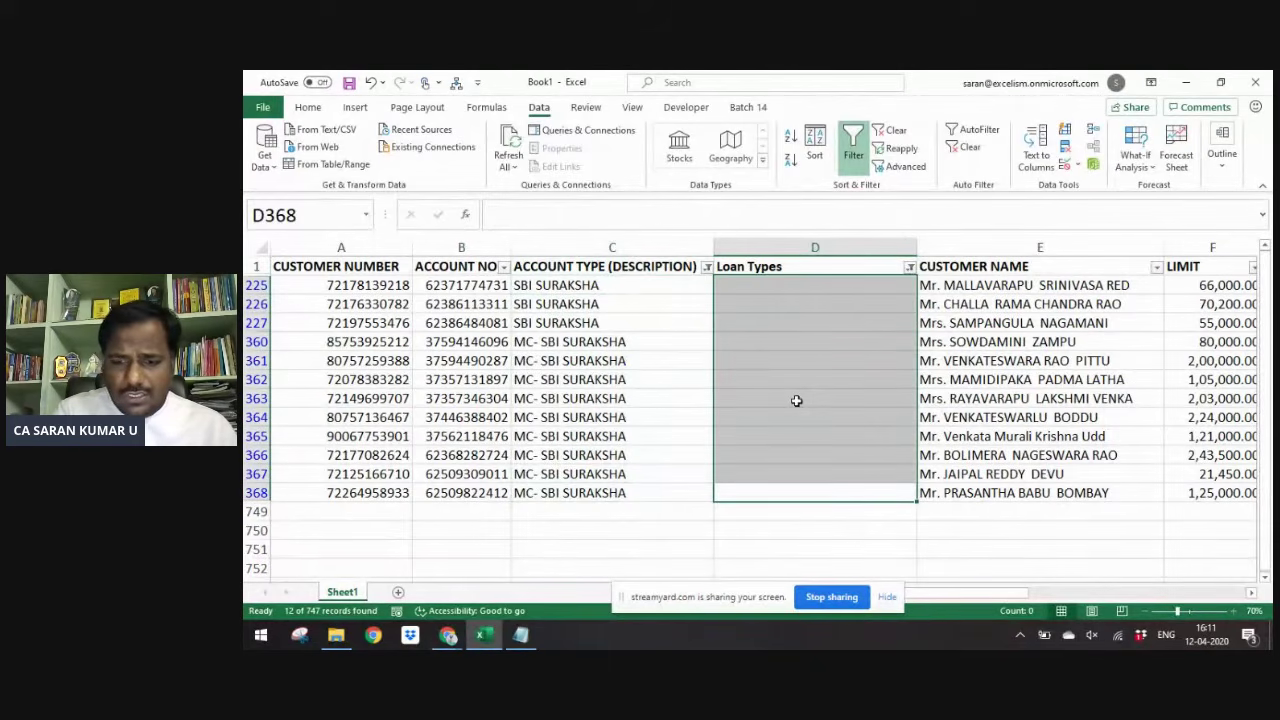
pyautogui.write('Home Loans')
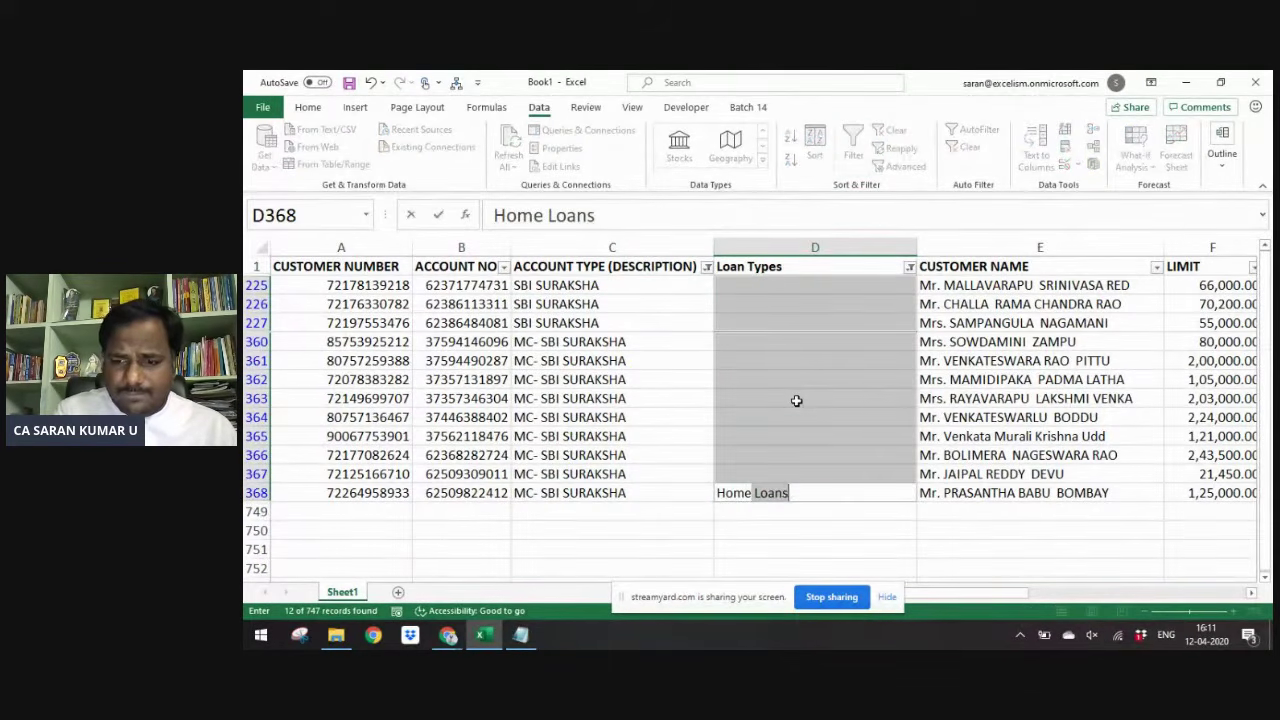
pyautogui.hotkey('ctrl', 'Return')
# - Remove the SURAKSHA filter and filter the Loan Types column for the remaining blanks
pyautogui.hotkey('ctrl', 'Up')
pyautogui.hotkey('alt', 'd')
pyautogui.press('f')
pyautogui.press('s')
pyautogui.press('Down')
pyautogui.press('Up')
pyautogui.hotkey('alt', 'Down')
pyautogui.press('Down')
pyautogui.press('e')
pyautogui.press('End')
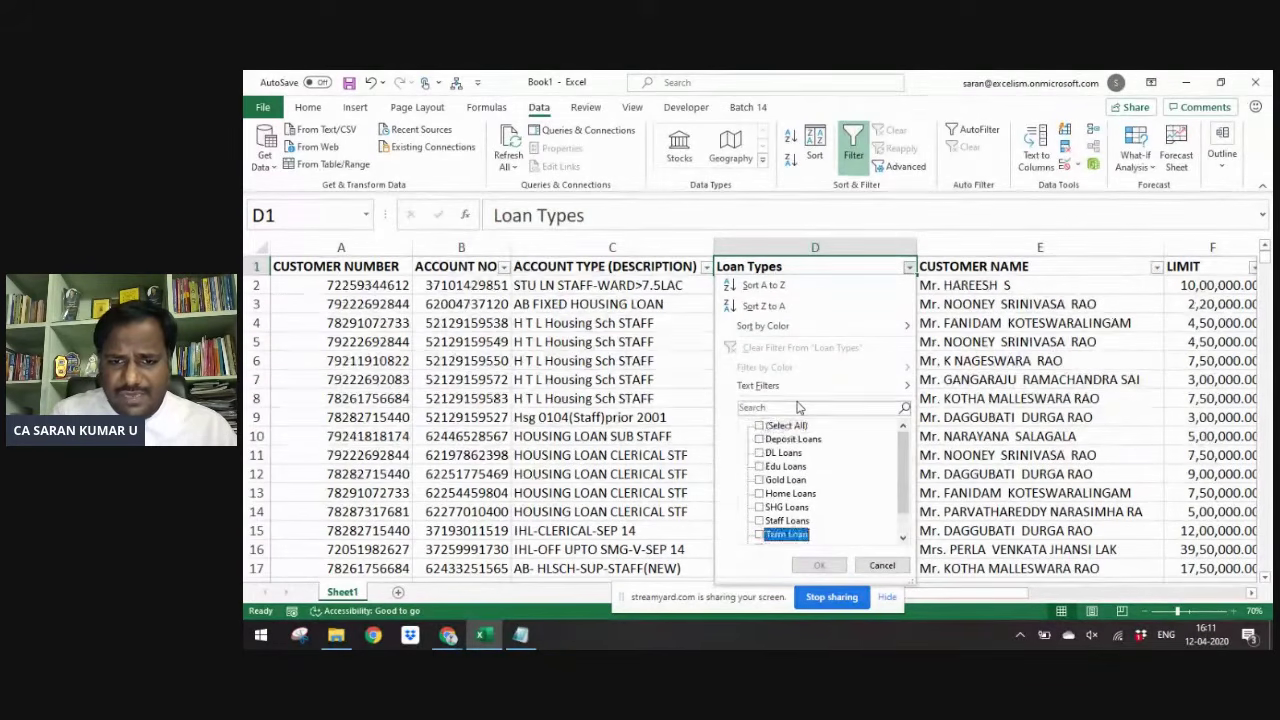
pyautogui.press('space')
pyautogui.press('Return')
# - Enter "Other Loans" in the visible Loan Types cells of all accounts that are still unclassified
pyautogui.press('Down')
pyautogui.press('Left')
pyautogui.hotkey('ctrl', 'Down')
pyautogui.press('Right')
pyautogui.hotkey('ctrl', 'shift', 'Up')
pyautogui.hotkey('shift', 'Down')
pyautogui.press('alt')
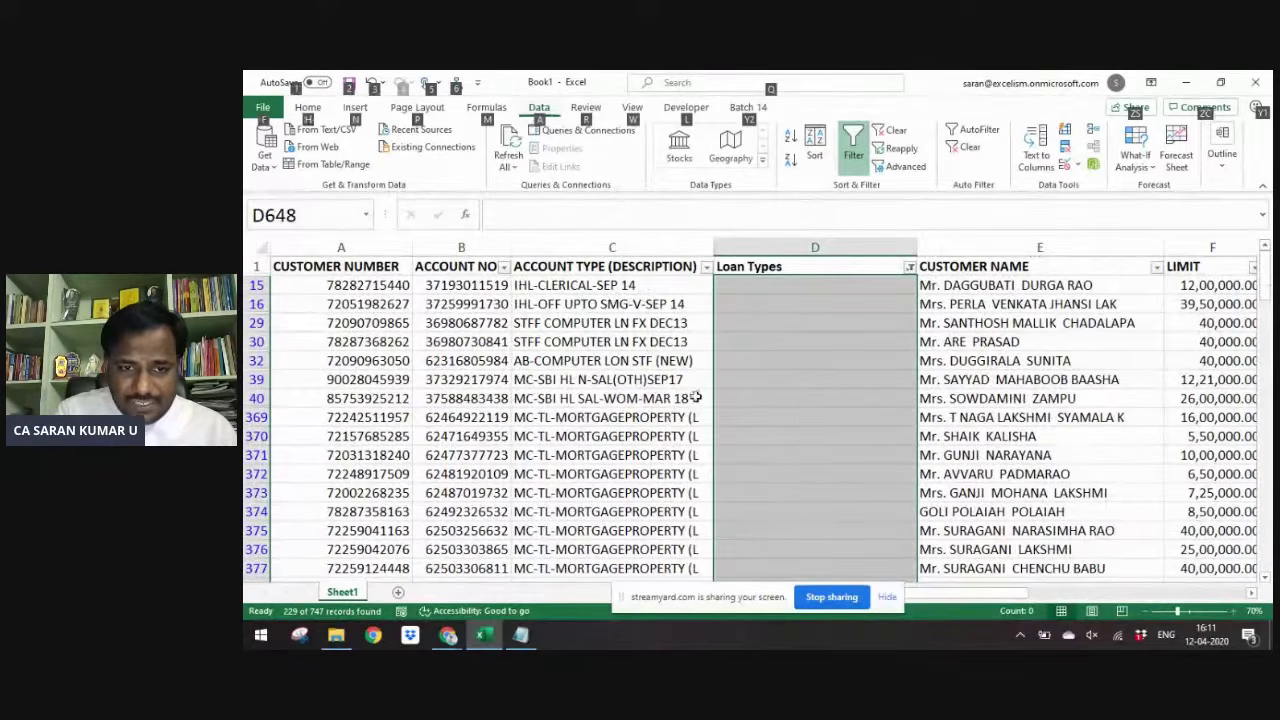
pyautogui.press(';')
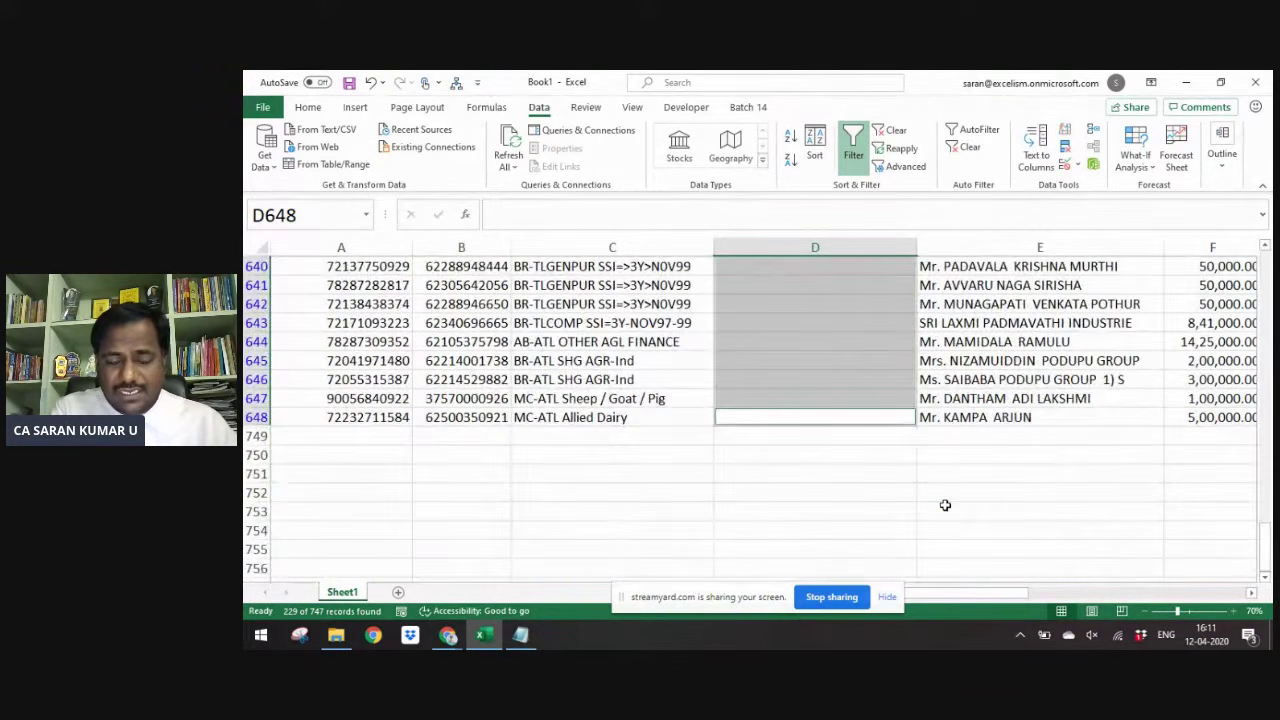
pyautogui.write('Home Loans')
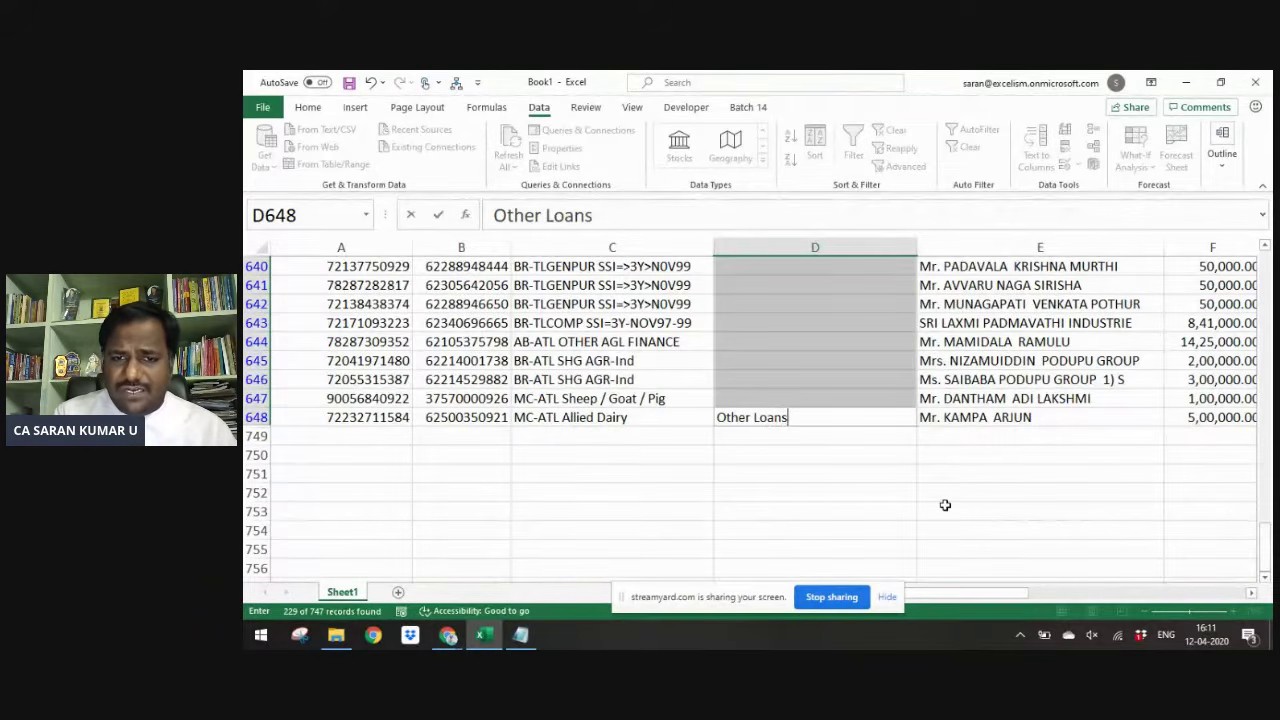
pyautogui.hotkey('ctrl', 'Return')
# - Reset the filters to show all accounts and check the list of values in the Loan Types column
pyautogui.hotkey('ctrl', 'Up')
pyautogui.hotkey('ctrl', 'shift', 'l')
pyautogui.hotkey('ctrl', 'shift', 'l')
pyautogui.hotkey('alt', 'Down')
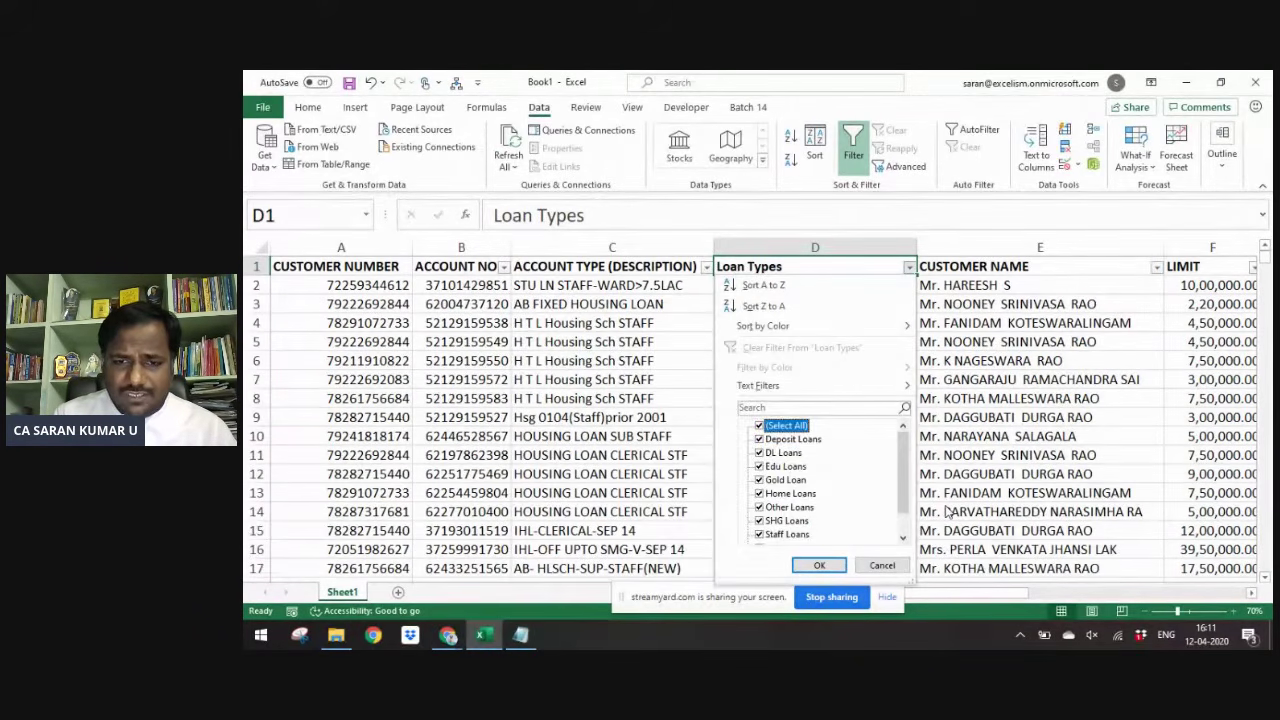
pyautogui.press('Escape')
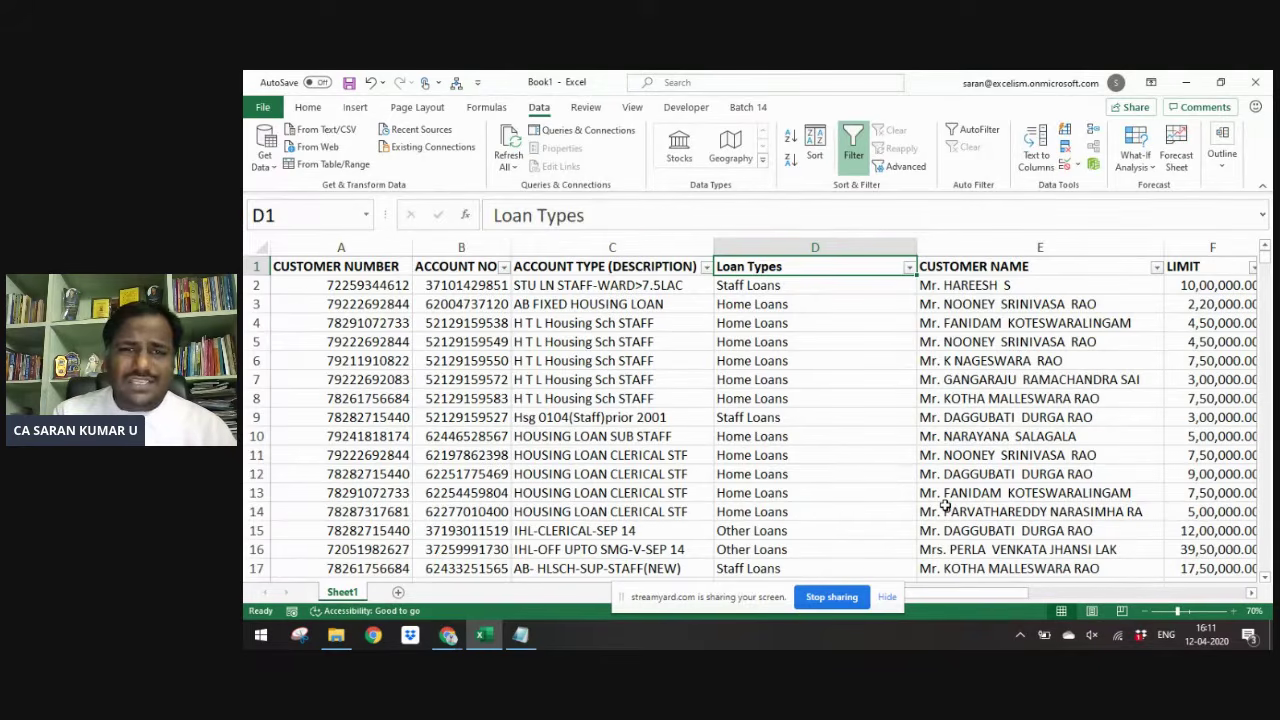
pyautogui.press('Left')
pyautogui.press('Right')
pyautogui.press('Right')
pyautogui.press('Left')
pyautogui.press('Left')
pyautogui.press('Left')
pyautogui.press('Left')
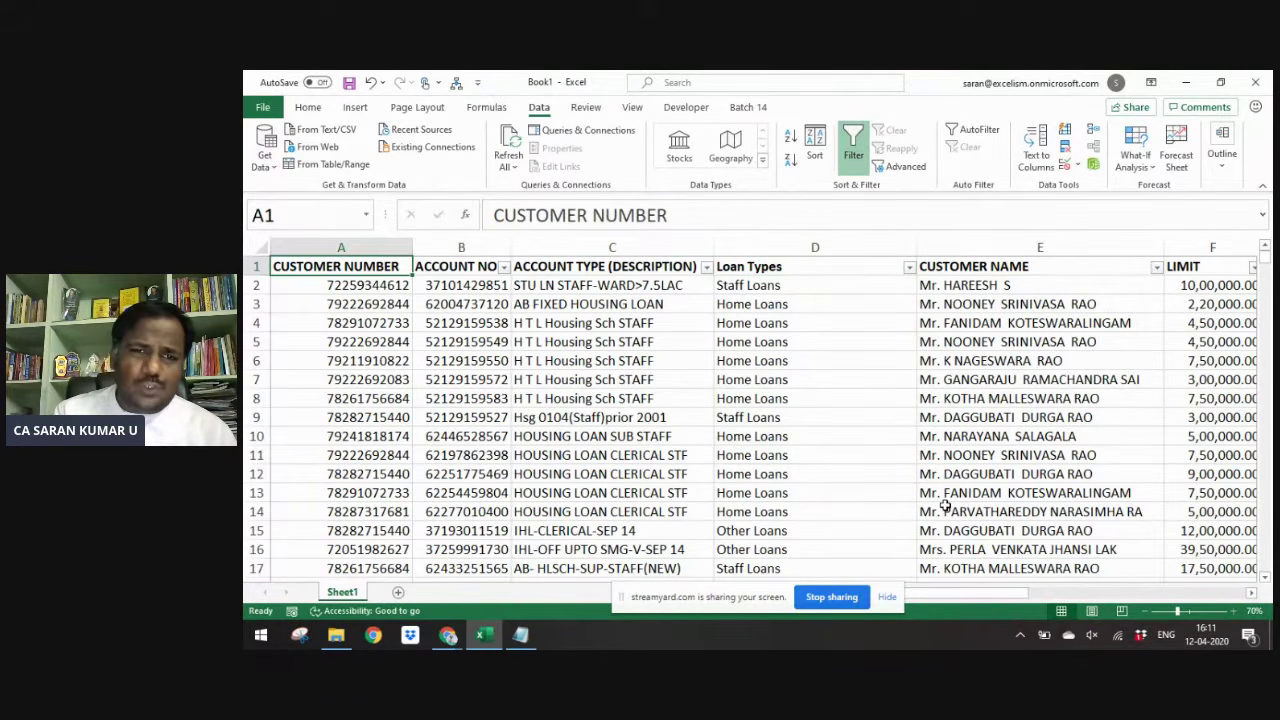
# - Highlight the entire Loan Types column with a yellow fill
pyautogui.press('Right')
pyautogui.press('Right')
pyautogui.press('Right')
pyautogui.hotkey('ctrl', 'space')
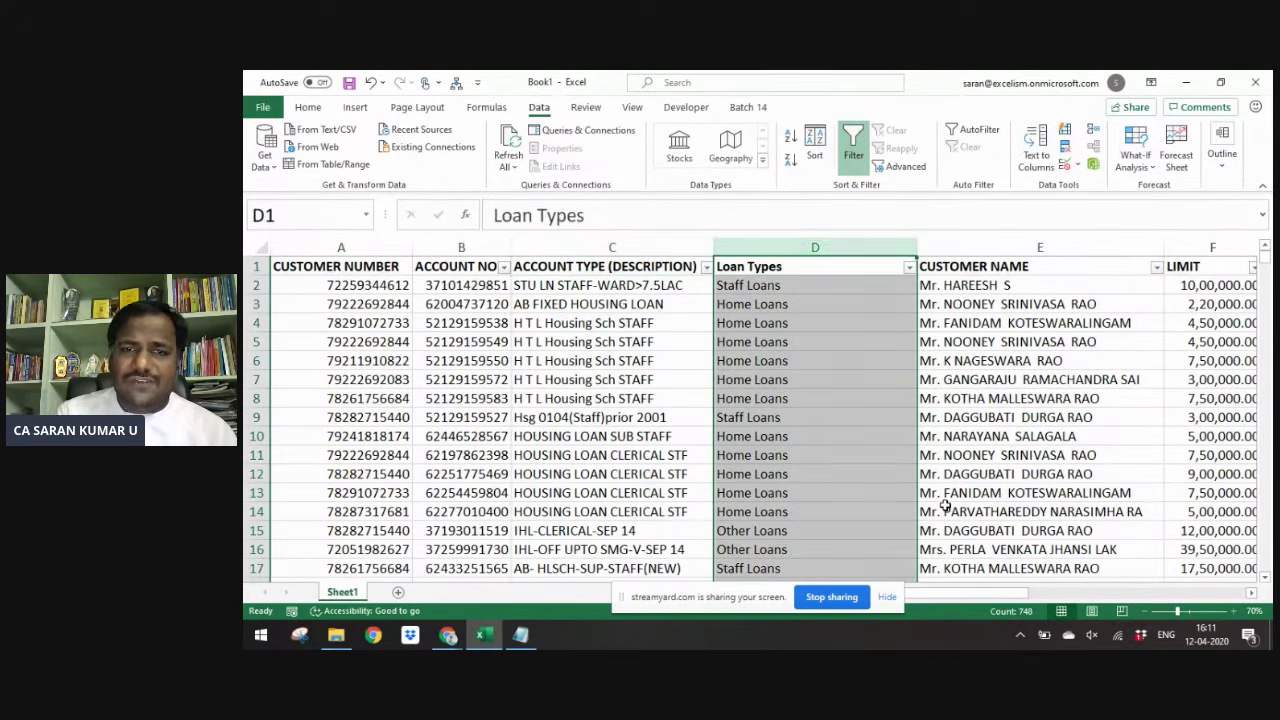
pyautogui.click(309, 110)
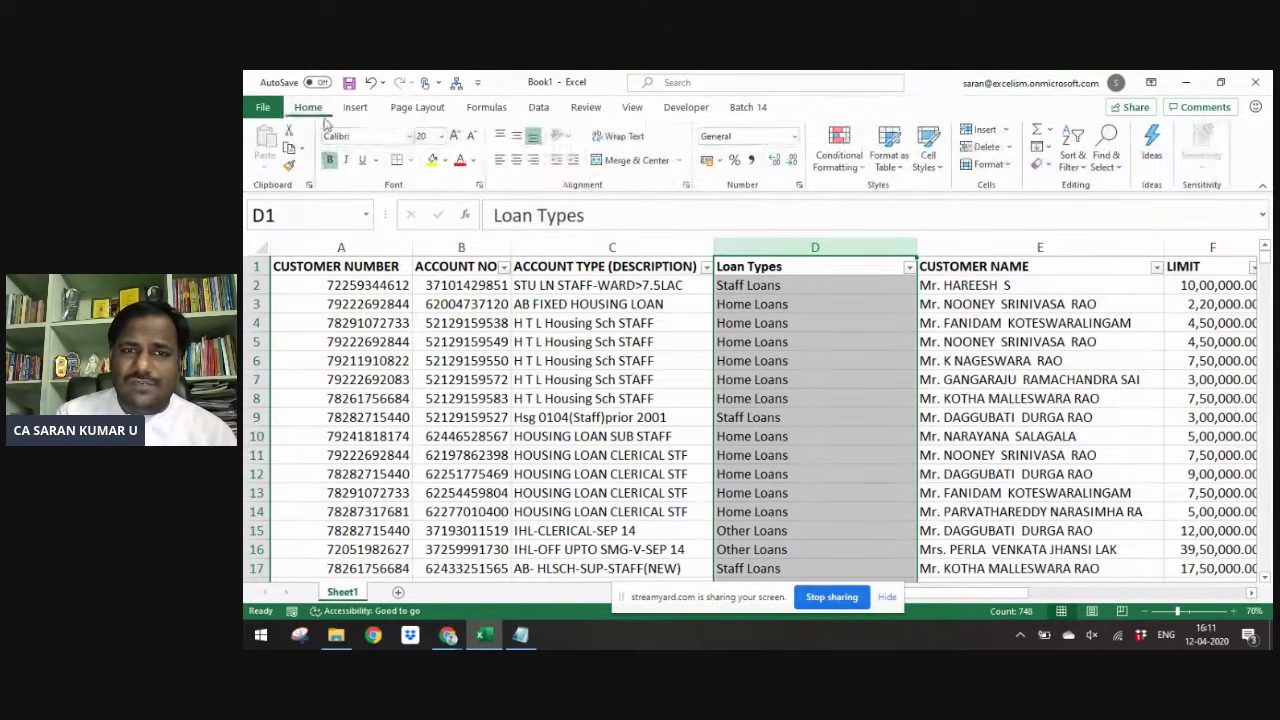
pyautogui.click(432, 161)
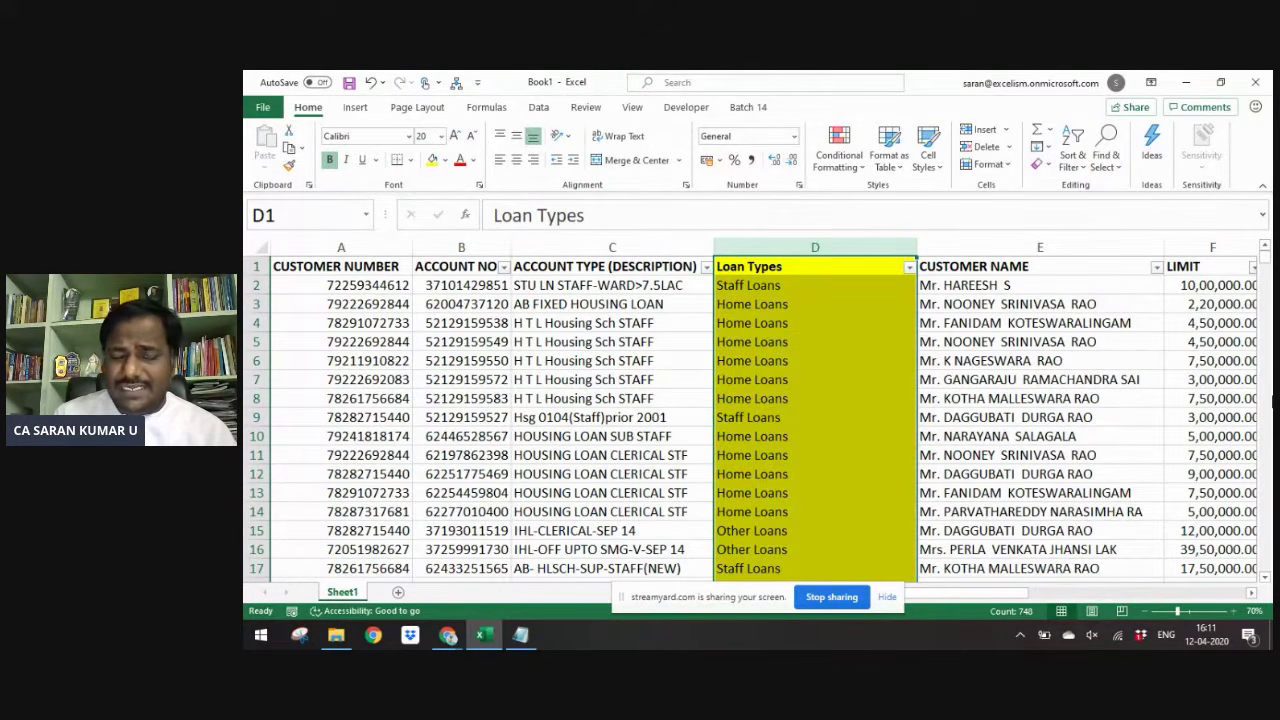
# - Highlight the entire THEO. BALANCE column down to the last account with a light orange fill
pyautogui.click(1040, 266)
pyautogui.press('Right')
pyautogui.press('Right')
pyautogui.press('Right')
pyautogui.press('Right')
pyautogui.press('Right')
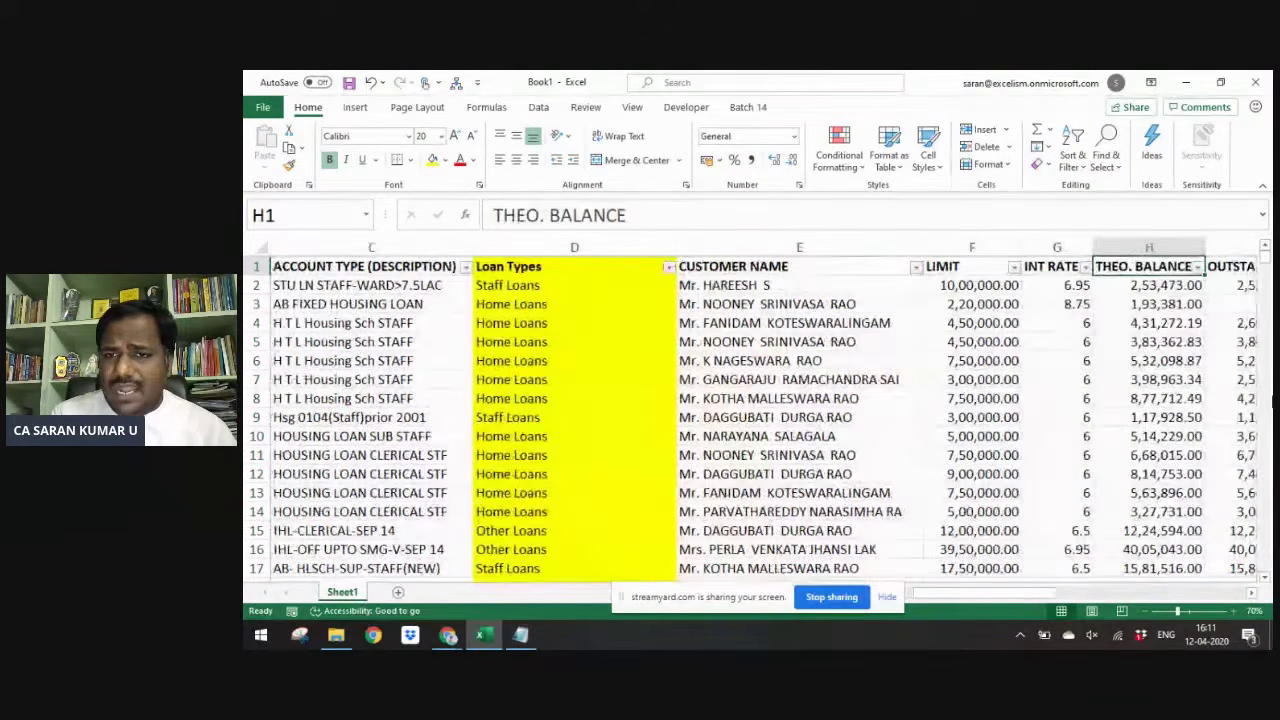
pyautogui.click(940, 266)
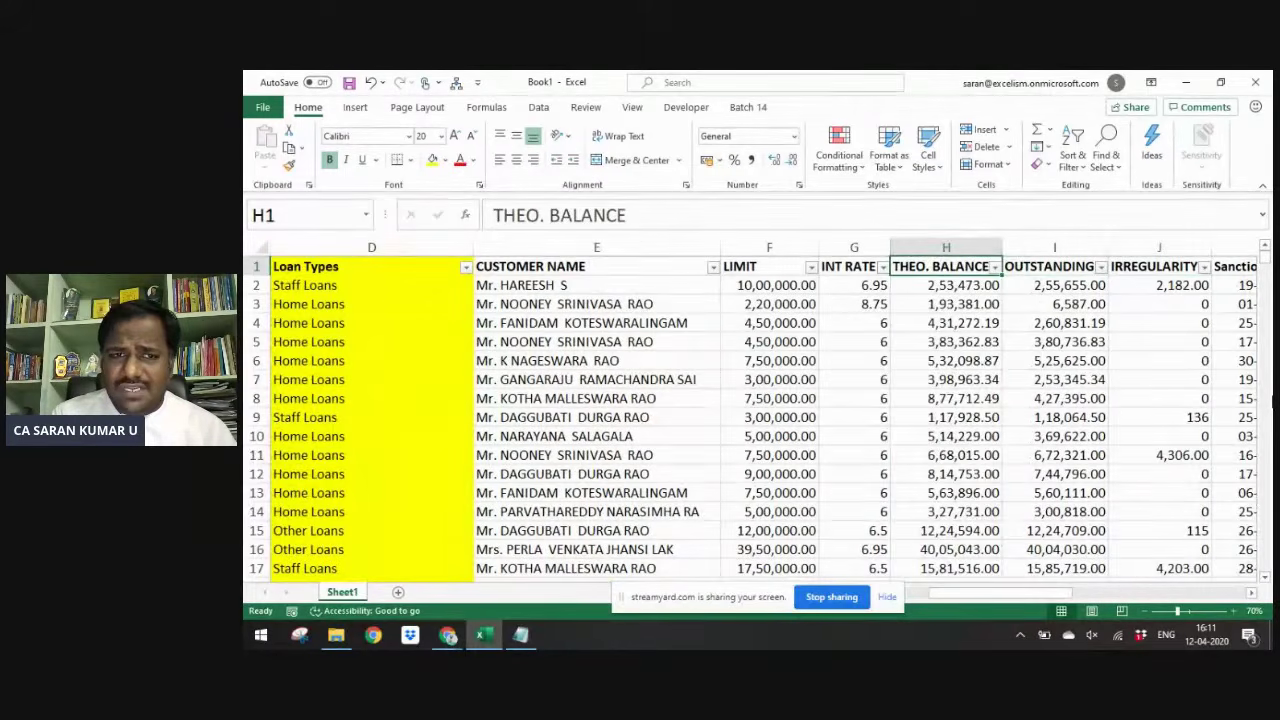
pyautogui.hotkey('ctrl', 'shift', 'Down')
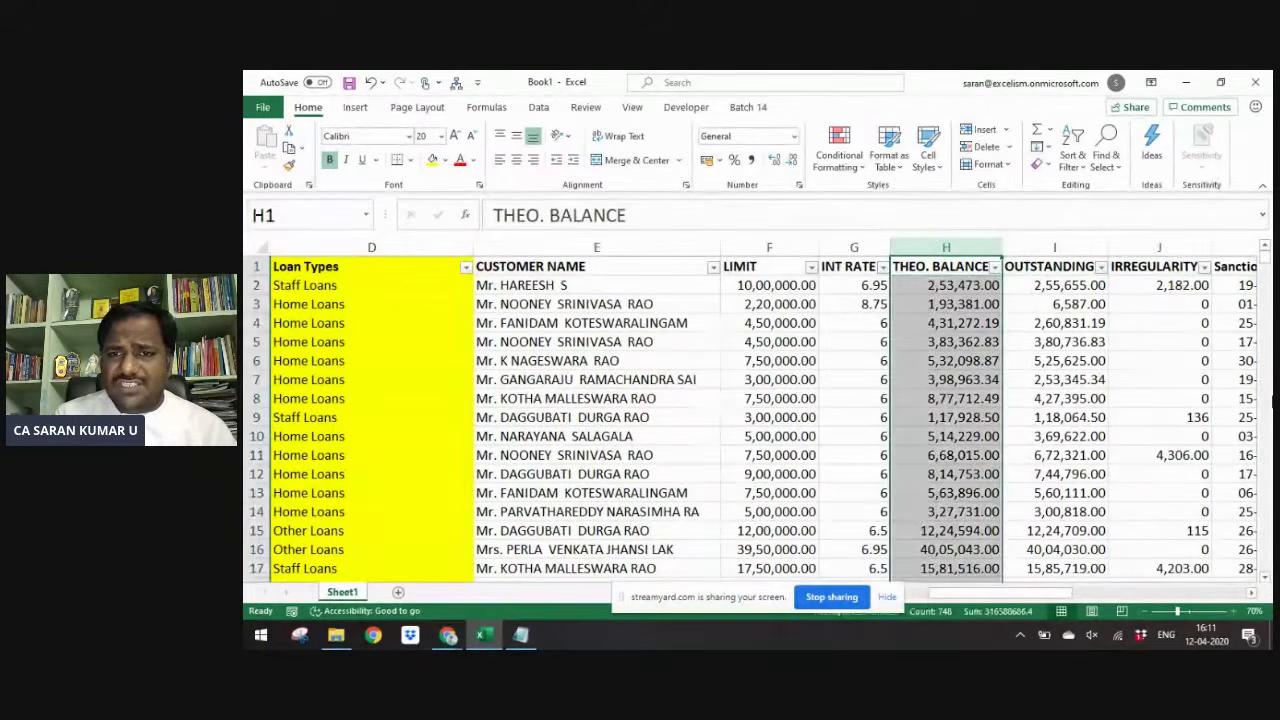
pyautogui.click(445, 160)
pyautogui.click(497, 225)
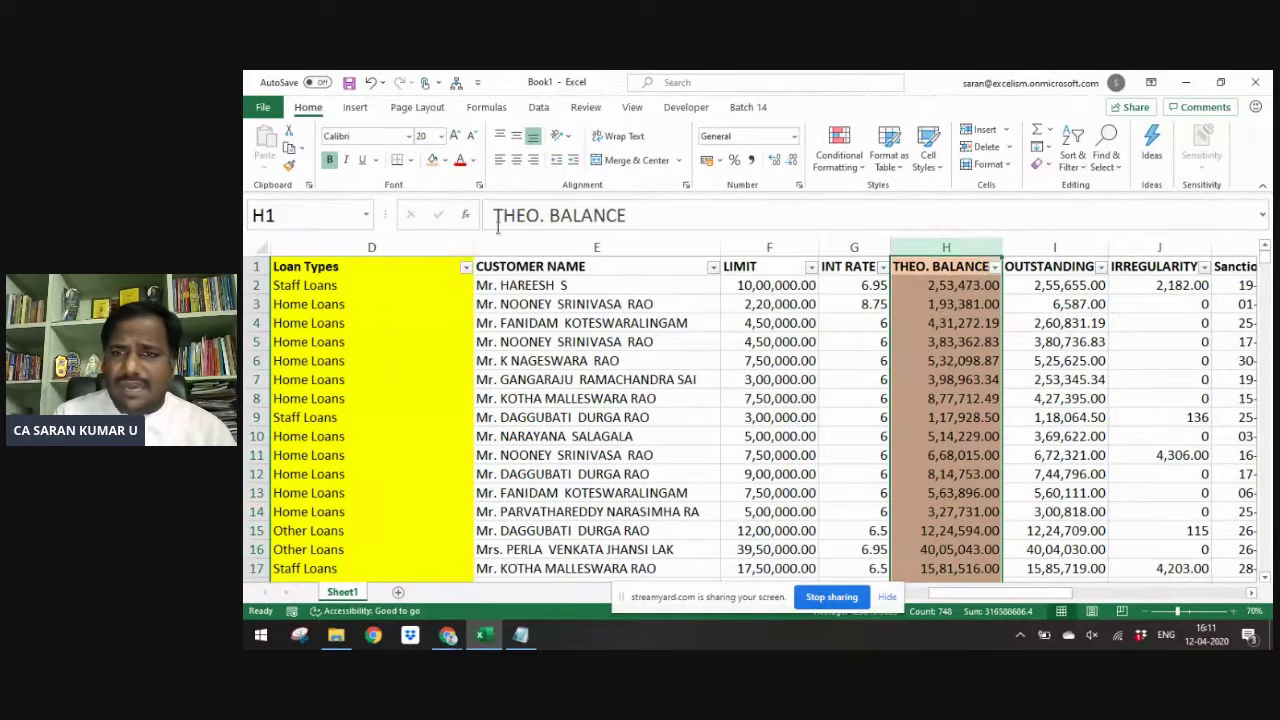
pyautogui.press('Right')
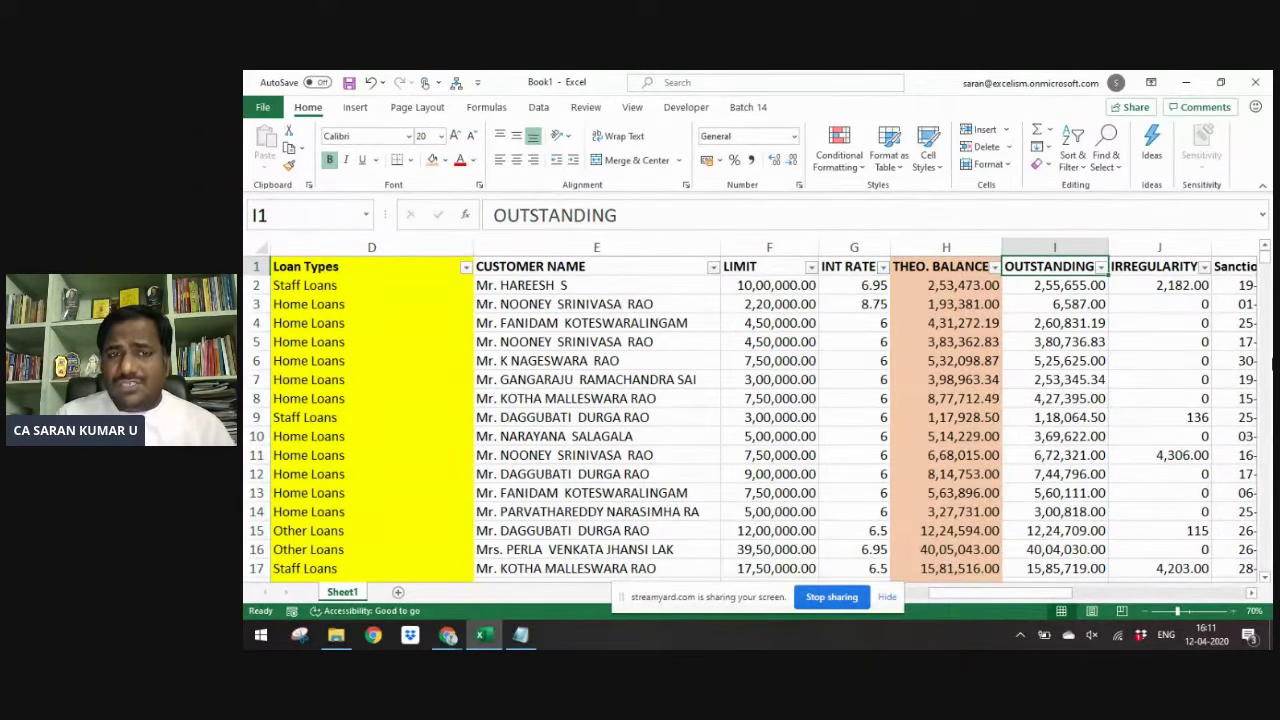
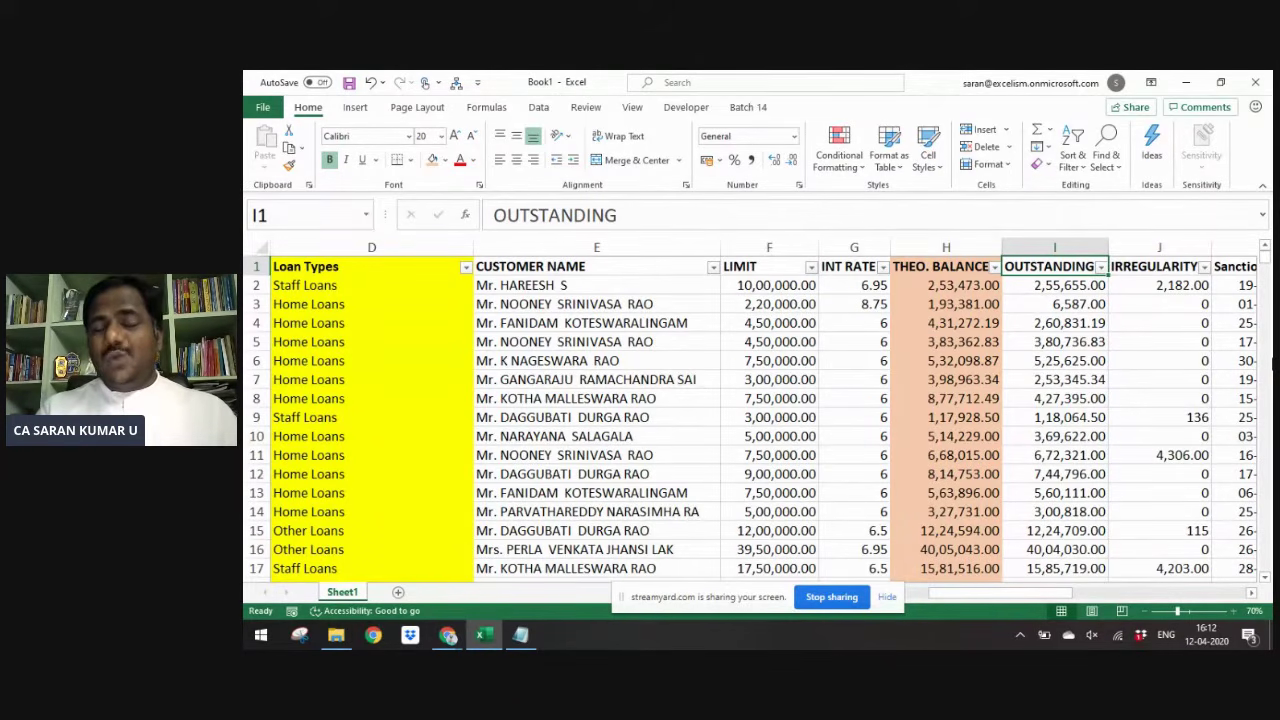
# - Insert a blank column between OUTSTANDING and IRREGULARITY and give it a yellow fill
pyautogui.press('Down')
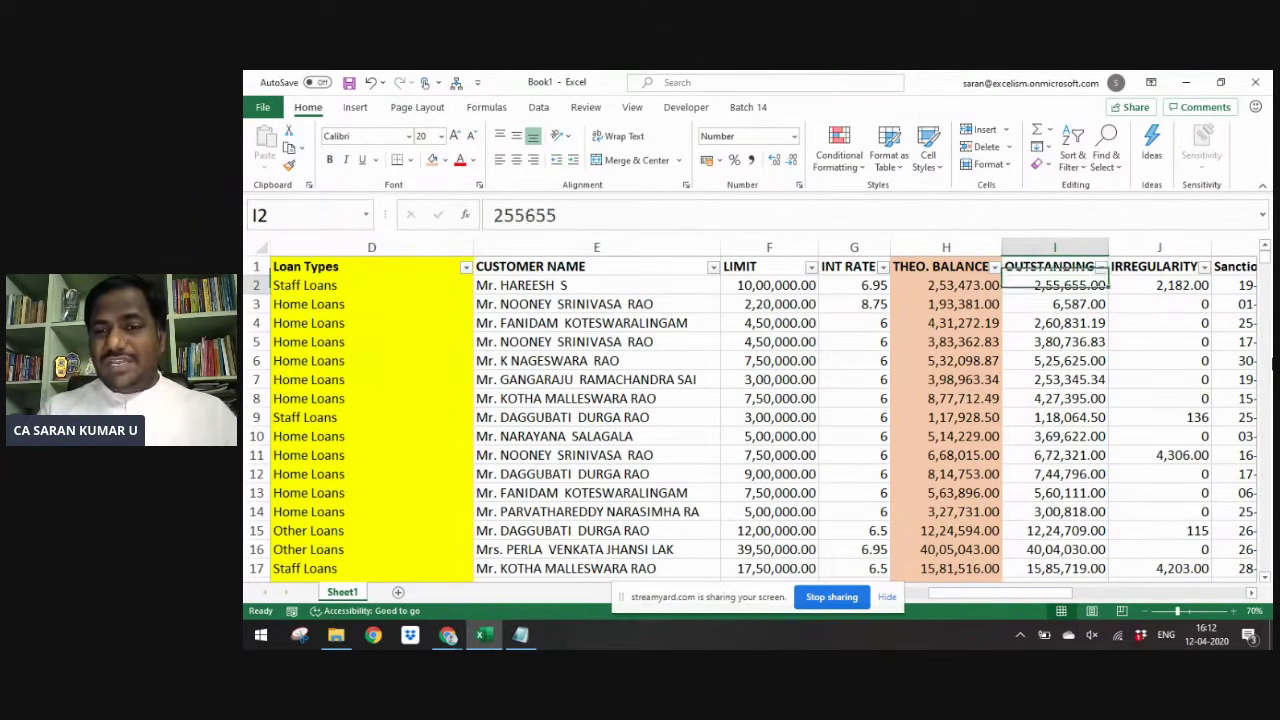
pyautogui.press('Left')
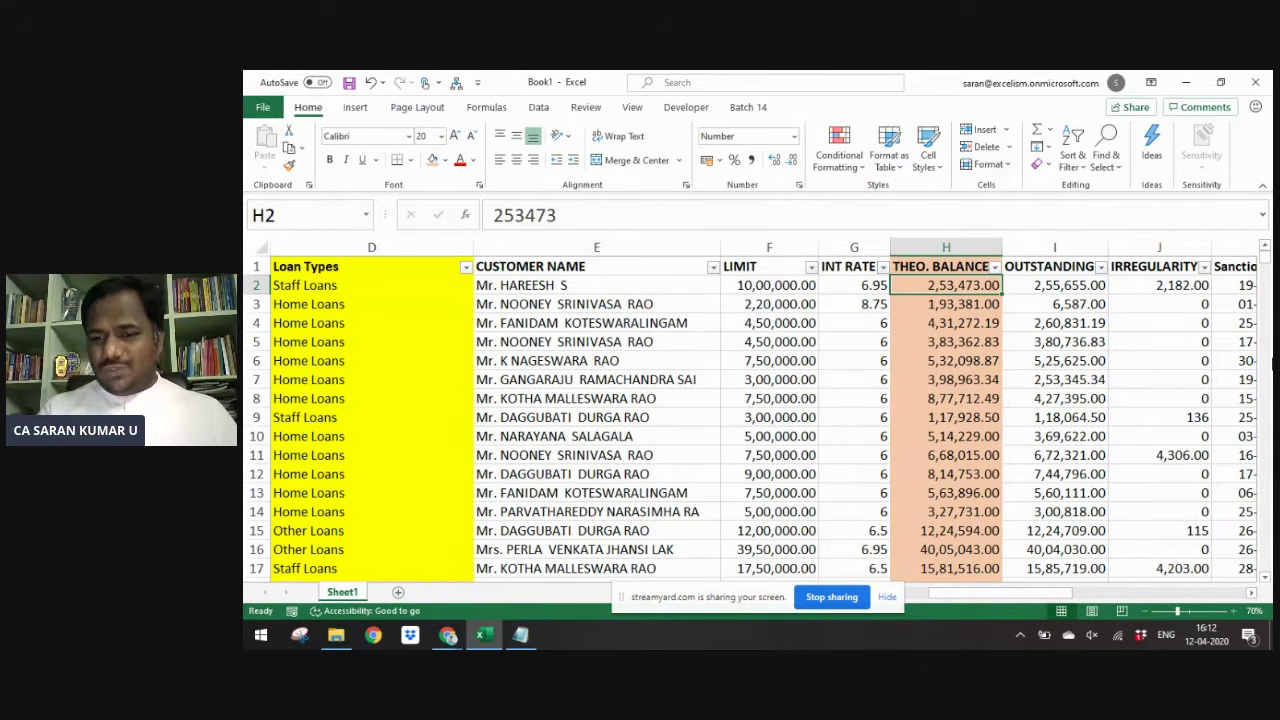
pyautogui.press('Right')
pyautogui.press('Right')
pyautogui.hotkey('ctrl', 'space')
pyautogui.hotkey('ctrl', 'shift', '=')
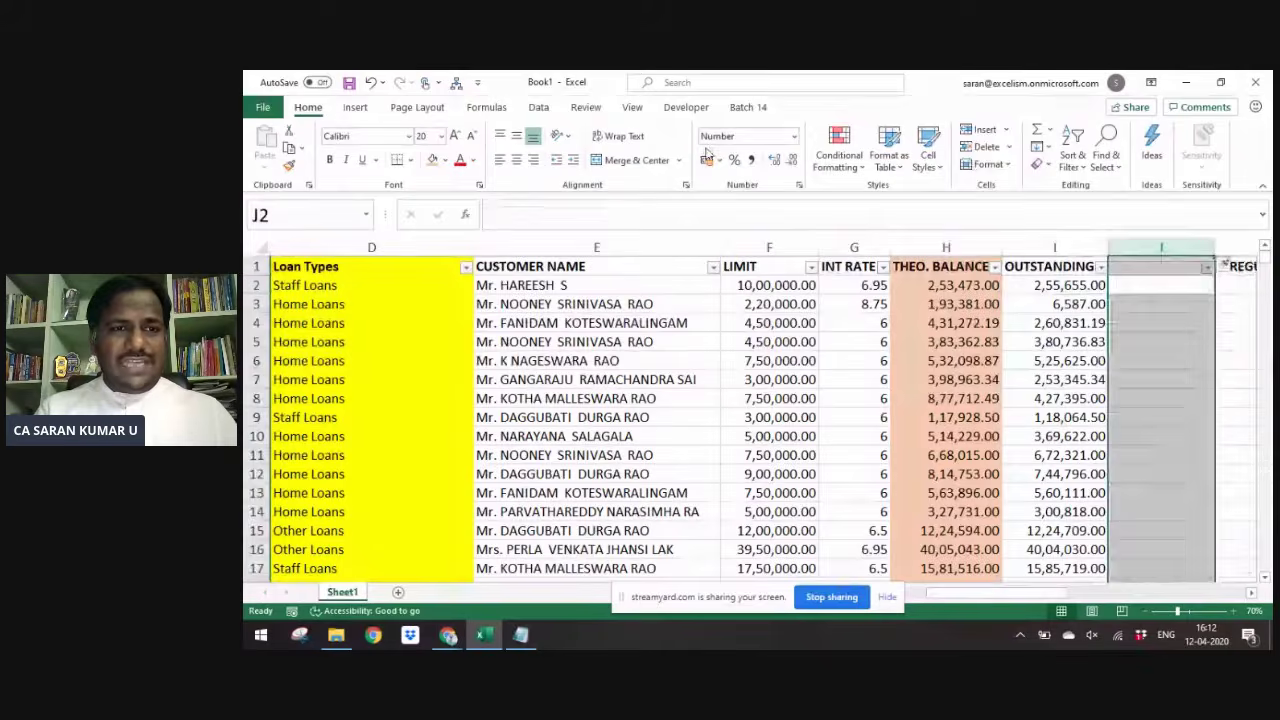
pyautogui.click(449, 160)
pyautogui.click(505, 303)
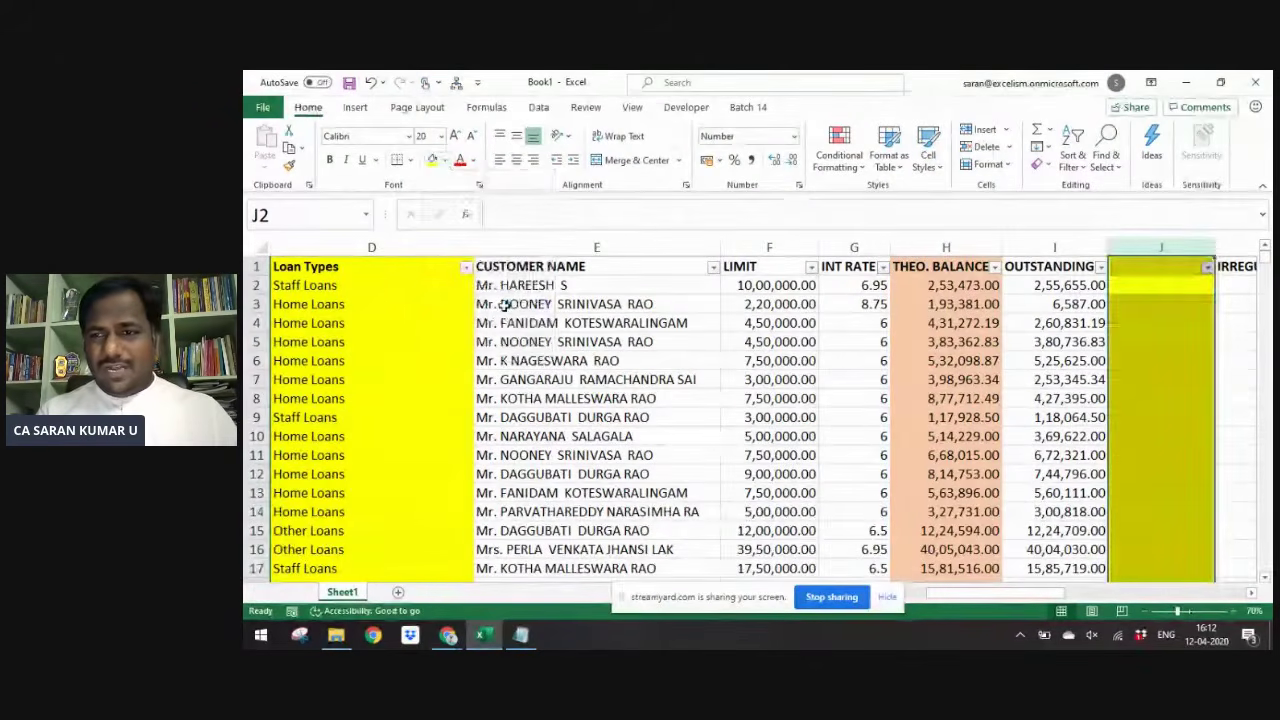
# - Examine the theoretical balance, outstanding, irregularity and EMI columns around the blank yellow column
pyautogui.click(1175, 265)
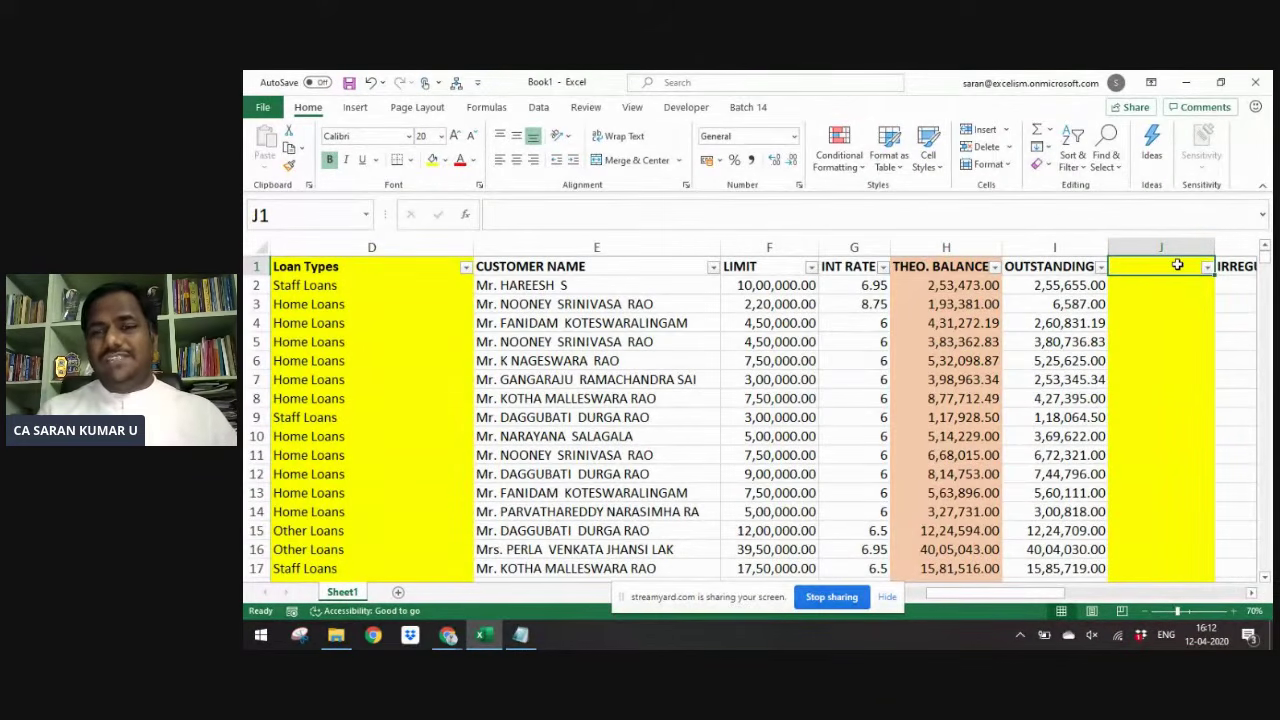
pyautogui.press('Right')
pyautogui.press('Right')
pyautogui.press('Right')
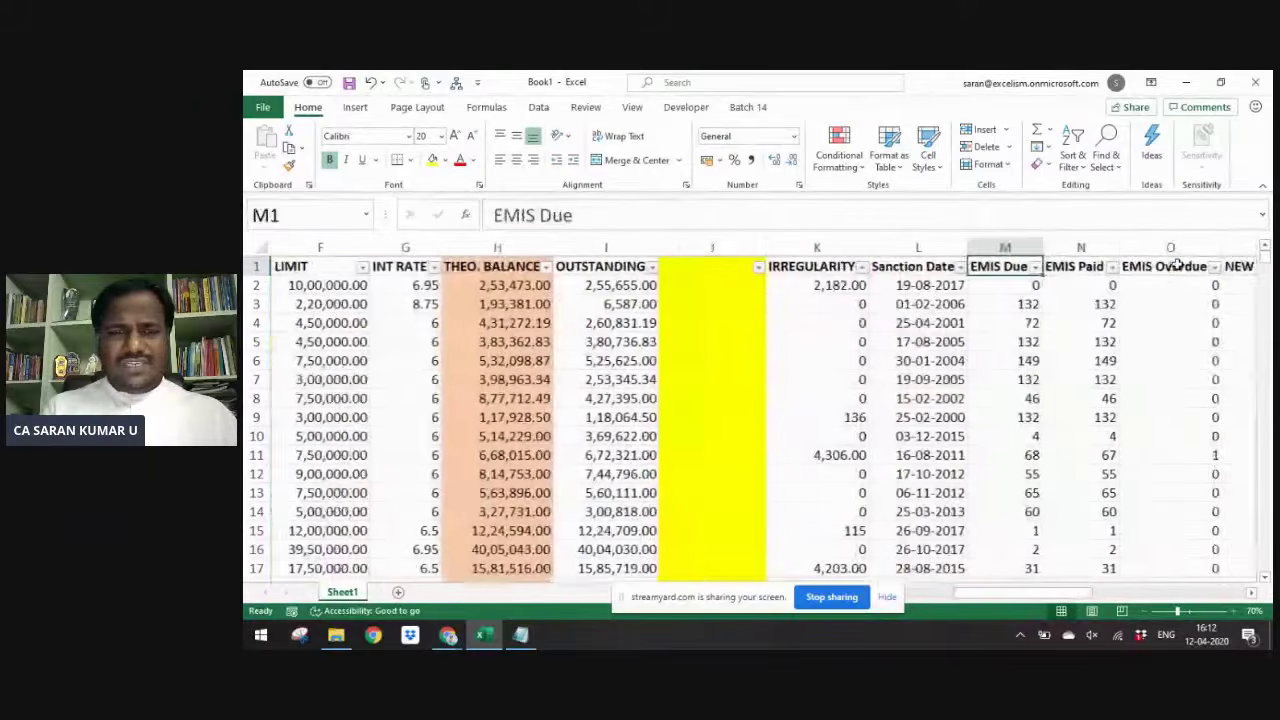
pyautogui.press('Left')
pyautogui.press('Left')
pyautogui.press('Left')
pyautogui.press('Left')
pyautogui.press('Left')
pyautogui.press('Right')
pyautogui.press('Right')
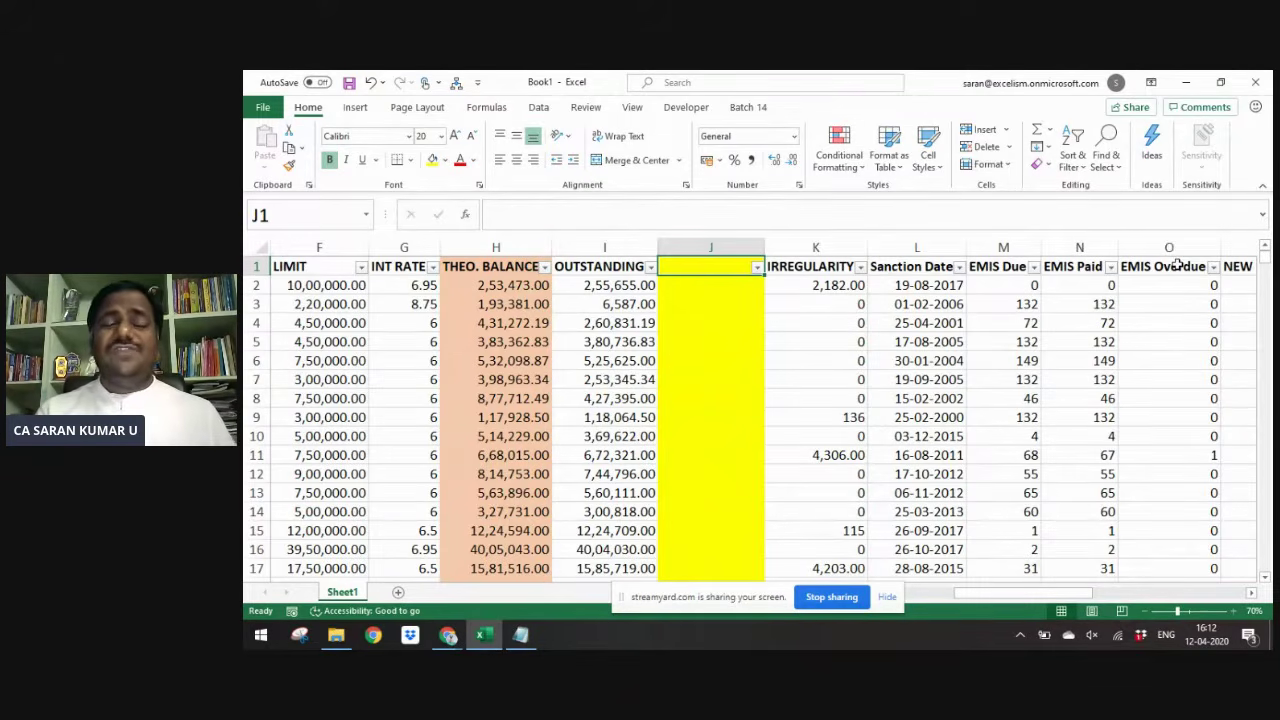
pyautogui.press('Down')
pyautogui.press('Left')
pyautogui.press('Up')
pyautogui.press('Right')
pyautogui.press('Down')
pyautogui.press('Up')
pyautogui.press('Down')
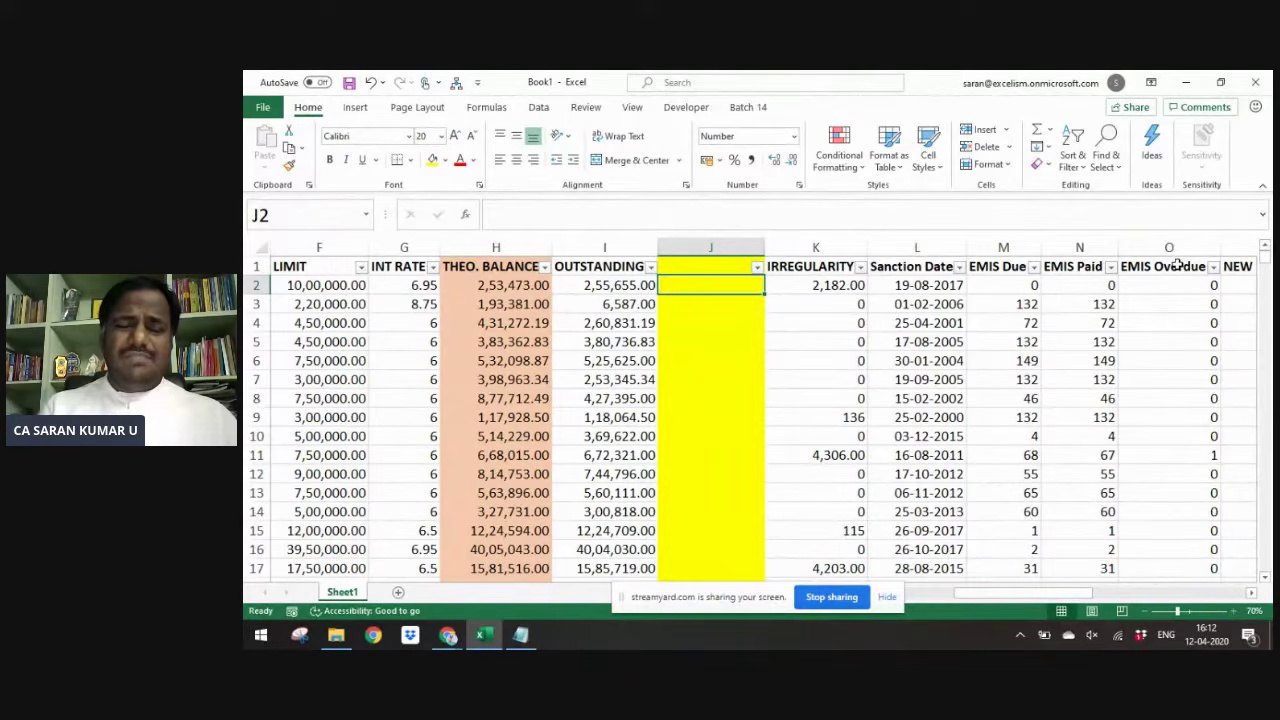
pyautogui.press('Left')
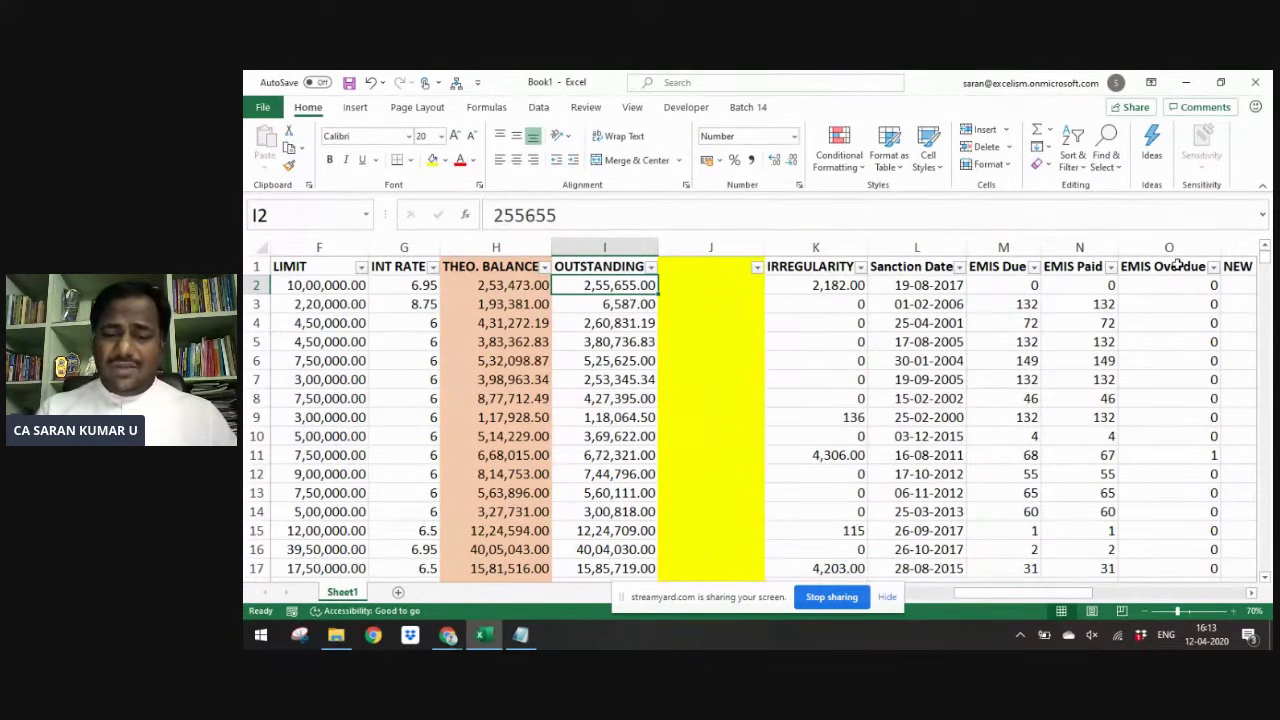
pyautogui.press('Up')
pyautogui.press('Right')
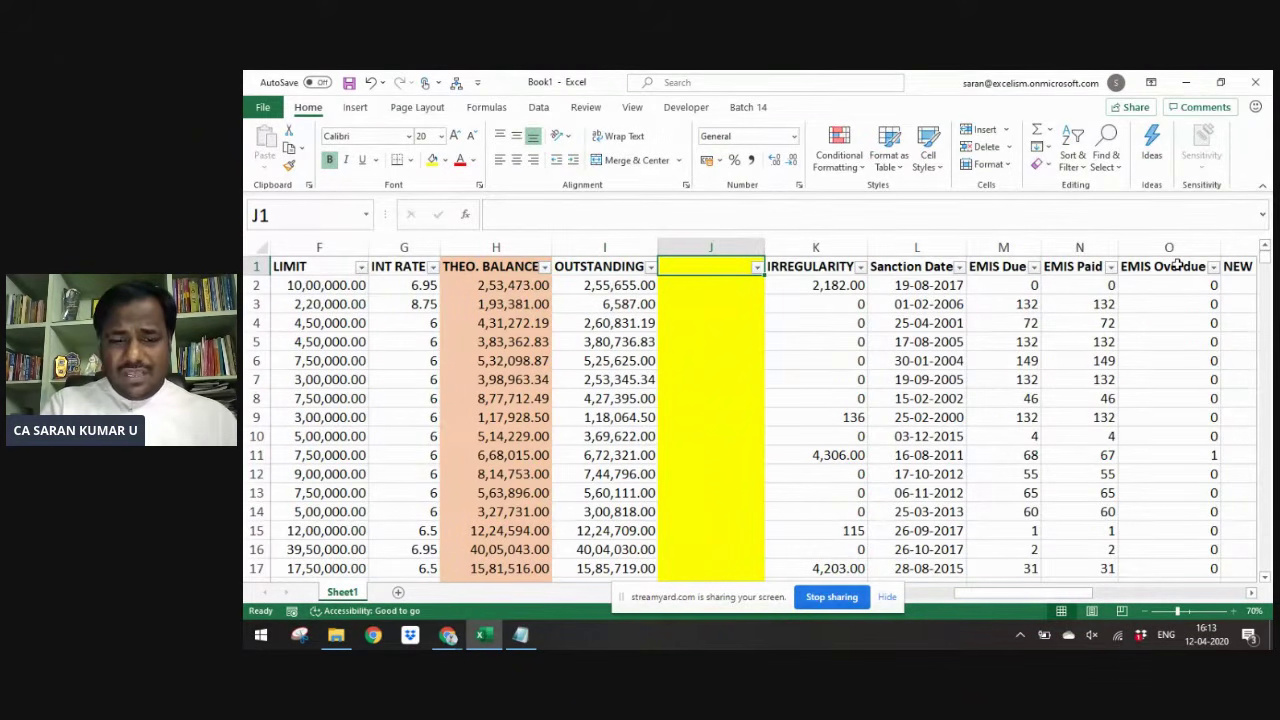
# - Title the blank yellow column "Irregularity"
pyautogui.write('Ire')
pyautogui.press('BackSpace')
pyautogui.write('regulat')
pyautogui.press('BackSpace')
pyautogui.write('rity')
pyautogui.press('Return')
# - Enter the formula =IF(H2>=I2,0,(I2-H2)) in J2 to calculate the first account's irregularity
pyautogui.write('=')
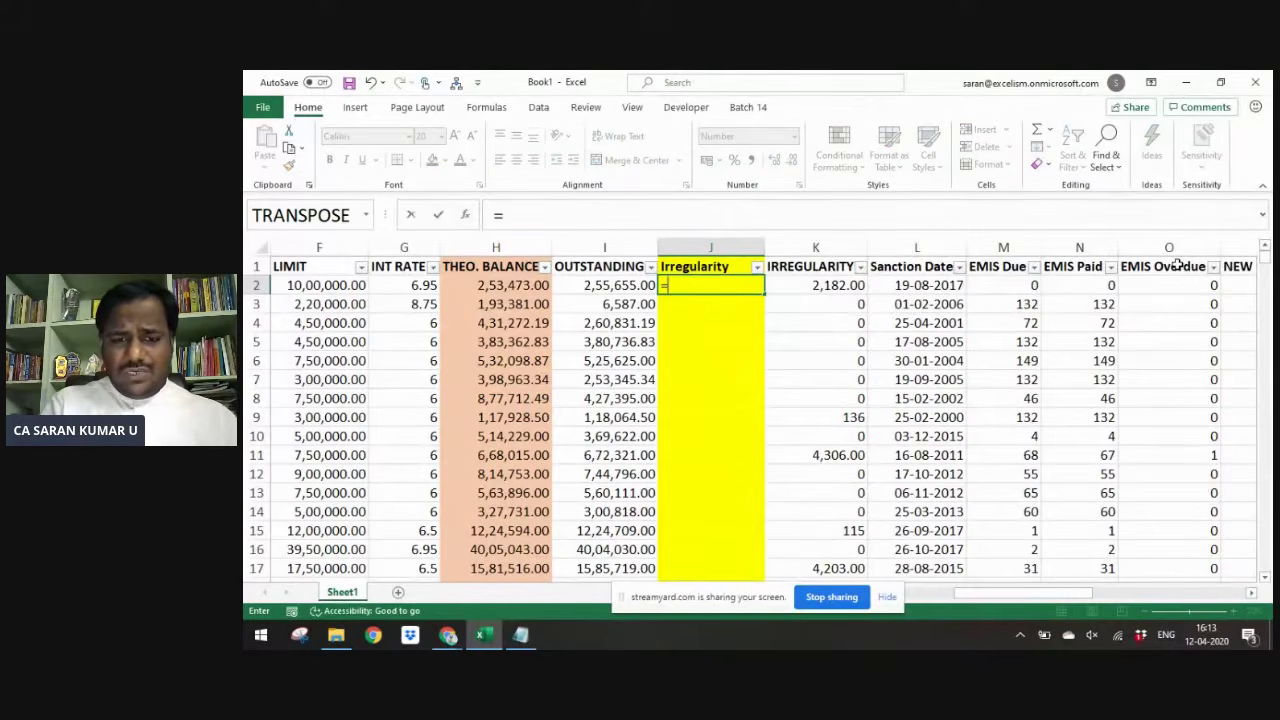
pyautogui.write('if')
pyautogui.press('Tab')
pyautogui.press('Left')
pyautogui.press('Left')
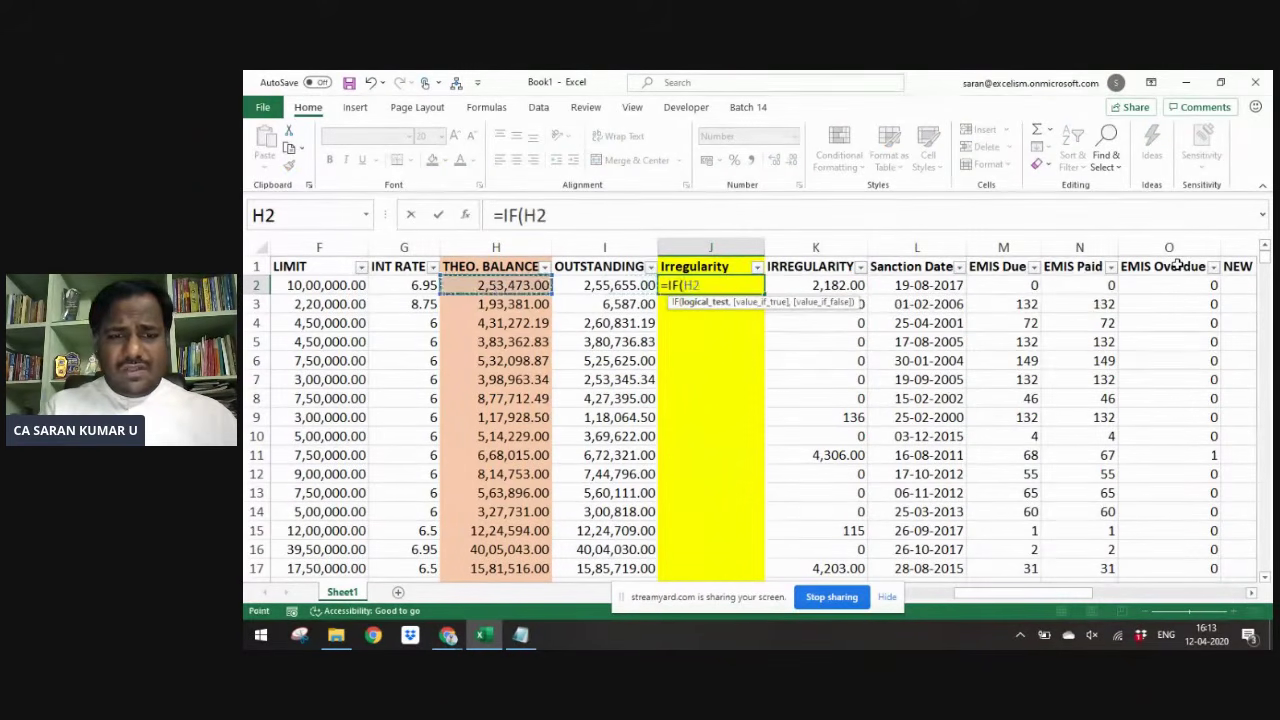
pyautogui.write('>')
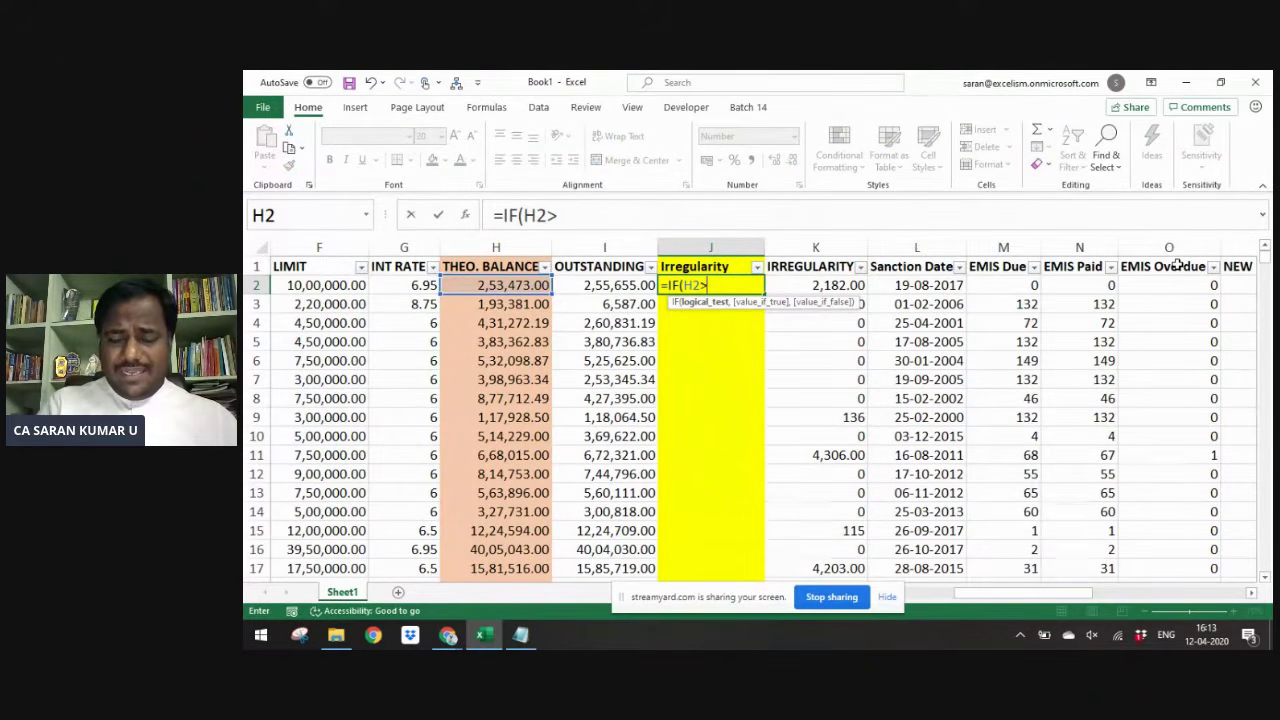
pyautogui.write('=')
pyautogui.press('Left')
pyautogui.write(',')
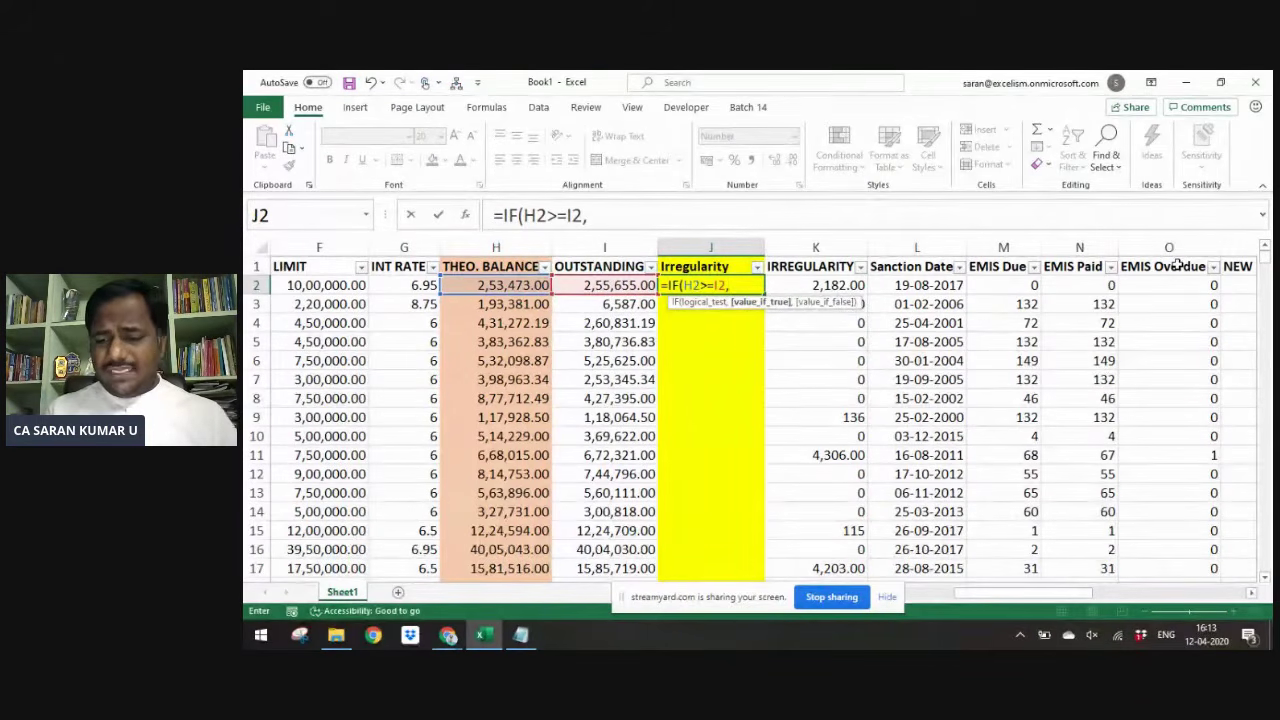
pyautogui.write('0')
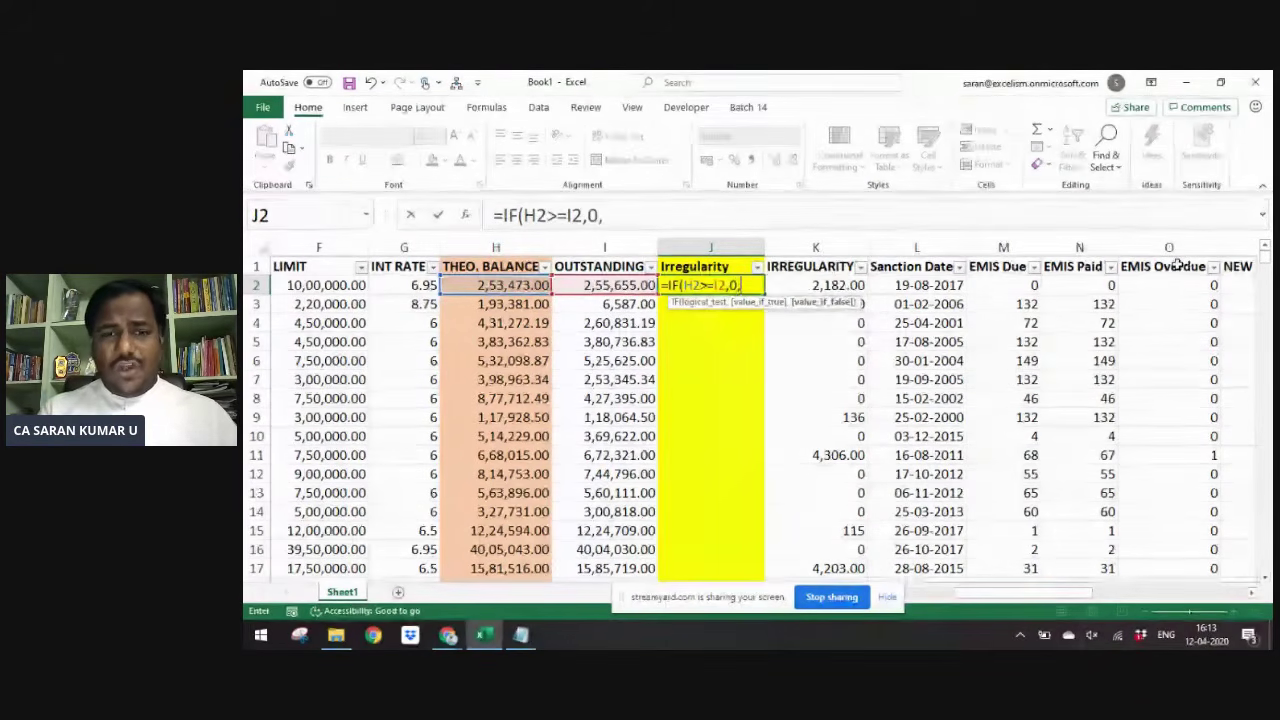
pyautogui.write(',(')
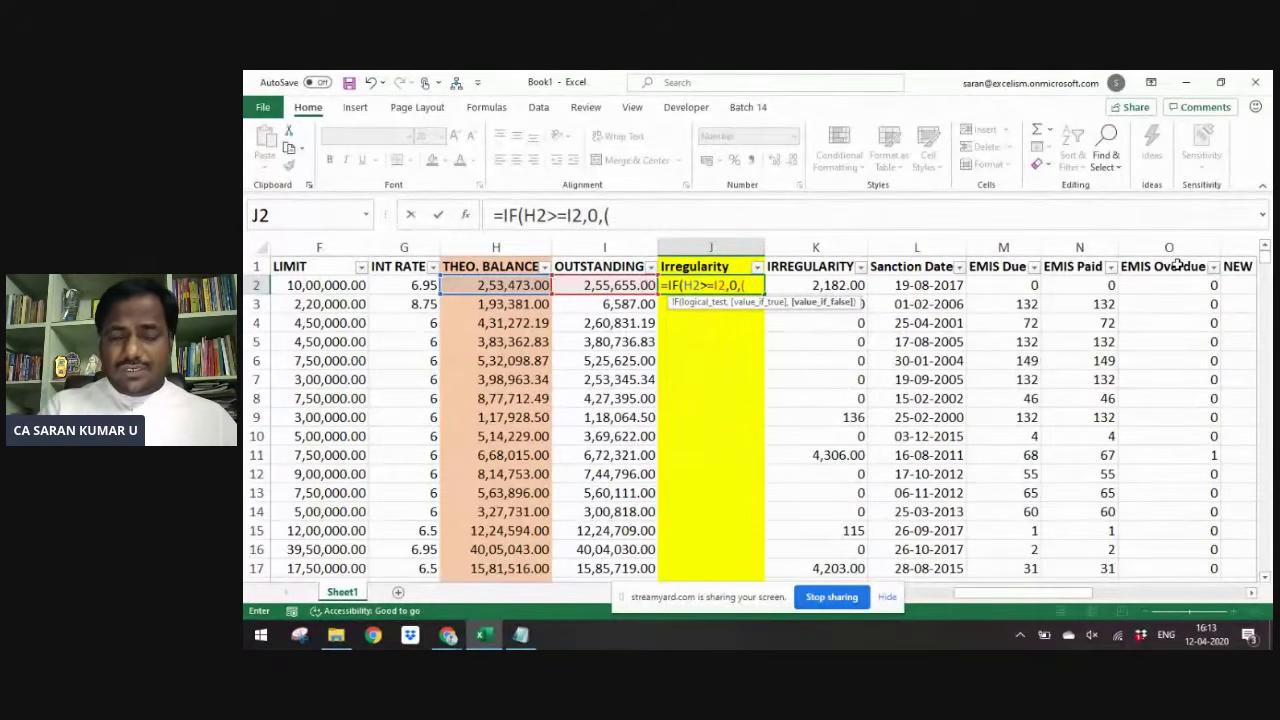
pyautogui.press('Left')
pyautogui.write('-')
pyautogui.press('Left')
pyautogui.press('Left')
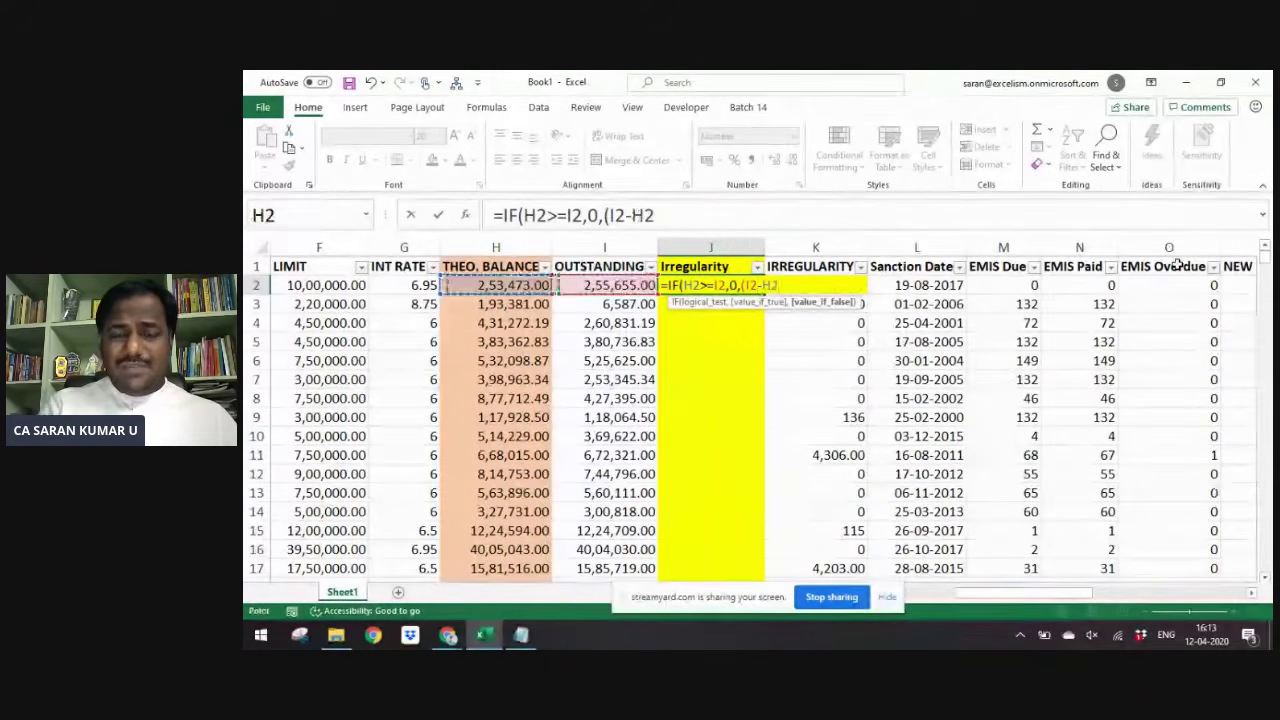
pyautogui.write(')')
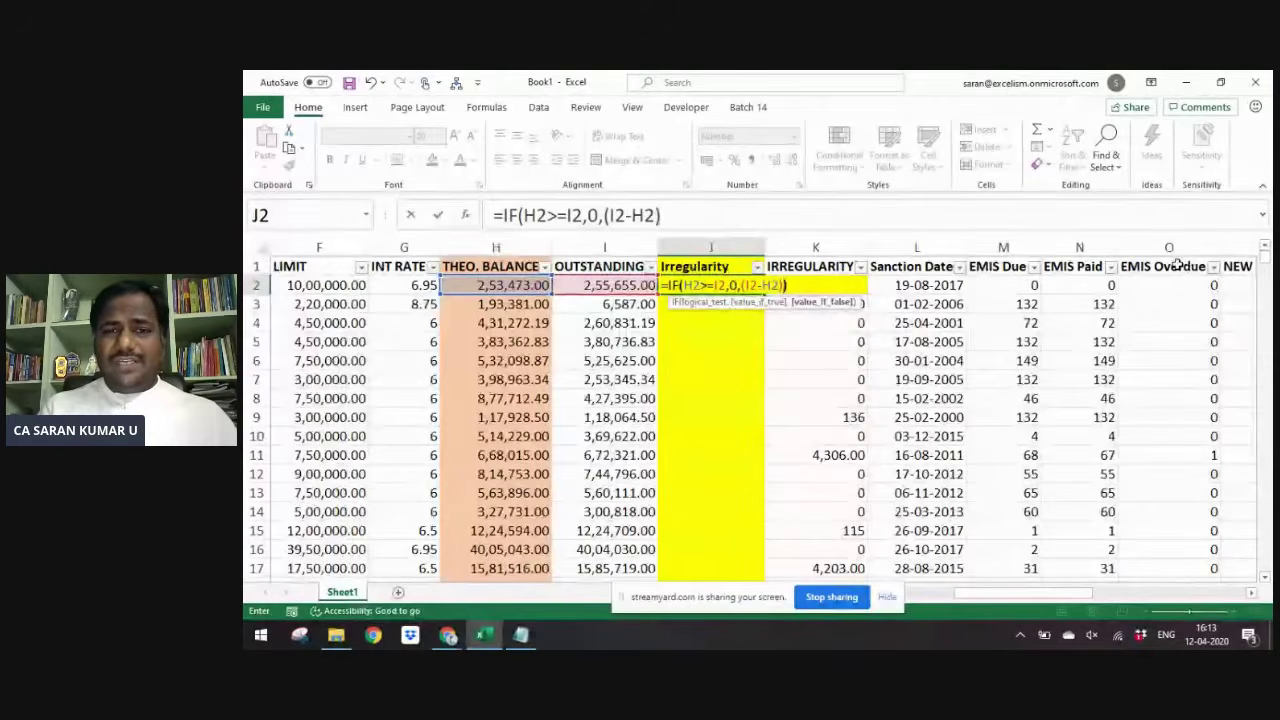
pyautogui.press('Return')
# - Copy the J2 irregularity formula down to the last account row and return to the column heading
pyautogui.press('Up')
pyautogui.hotkey('ctrl', 'c')
pyautogui.press('Left')
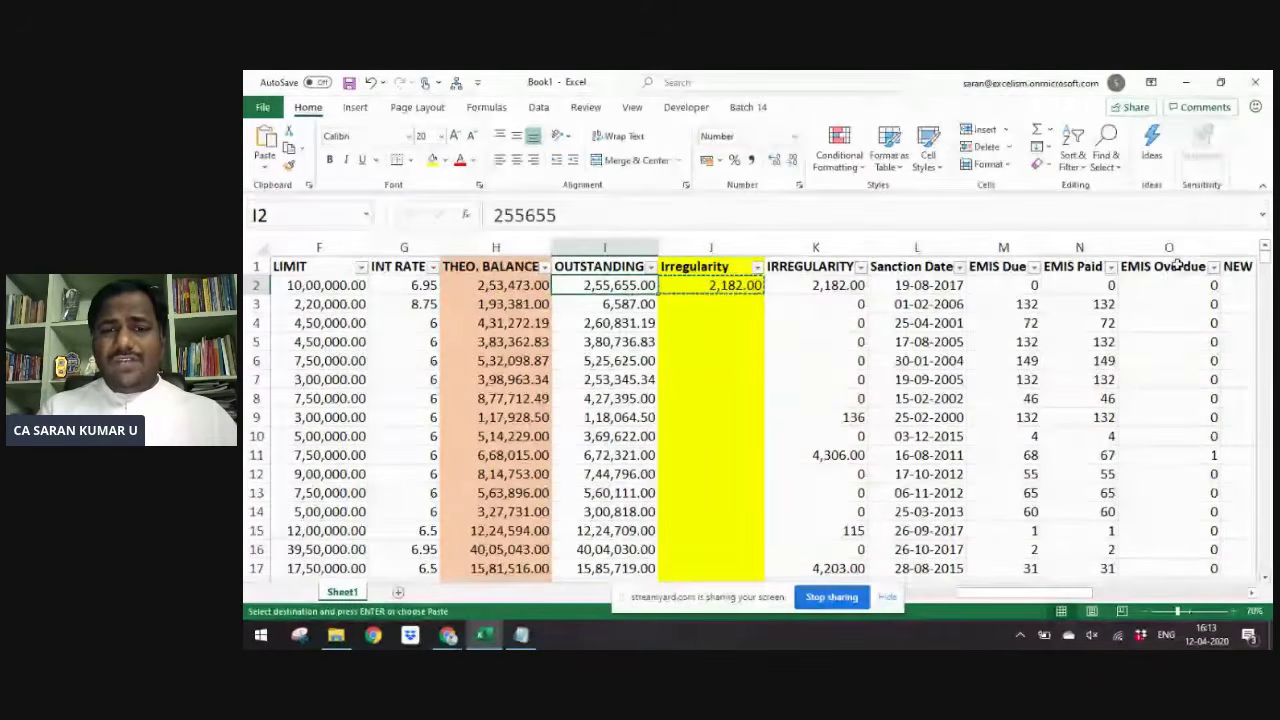
pyautogui.hotkey('ctrl', 'Down')
pyautogui.press('Right')
pyautogui.hotkey('ctrl', 'shift', 'Up')
pyautogui.press('Return')
pyautogui.hotkey('ctrl', 'Up')
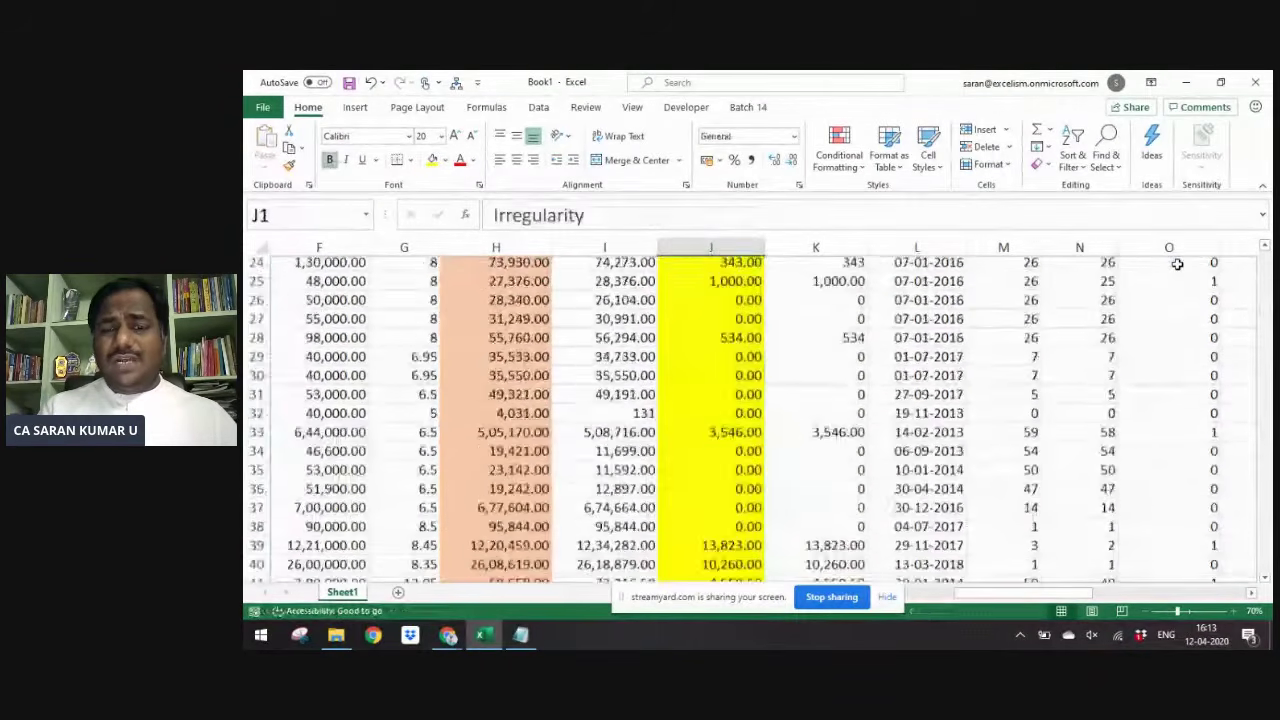
# - Insert a blank column before Sanction Date and title it "Check"
pyautogui.press('Right')
pyautogui.press('Right')
pyautogui.hotkey('ctrl', 'space')
pyautogui.hotkey('ctrl', 'shift', '+')
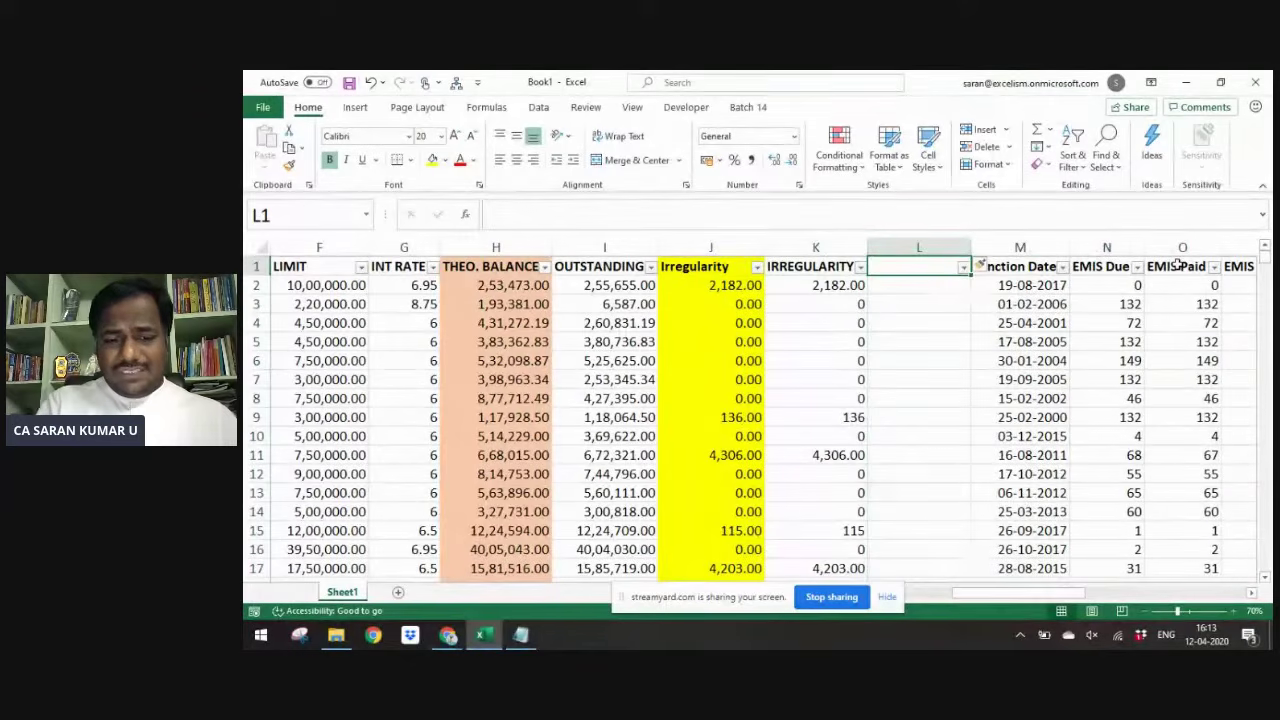
pyautogui.write('Check')
pyautogui.press('Return')
# - Enter the formula =J2-K2 in L2 to compare the calculated irregularity with the bank's figure
pyautogui.write('=')
pyautogui.press('Left')
pyautogui.press('Left')
pyautogui.write('-')
pyautogui.press('Left')
pyautogui.press('Return')
# - Copy the check formula down to the last account row and highlight the whole Check column in yellow
pyautogui.hotkey('ctrl', 'c')
pyautogui.press('Up')
pyautogui.press('Left')
pyautogui.hotkey('ctrl', 'Down')
pyautogui.press('Right')
pyautogui.hotkey('ctrl', 'shift', 'Up')
pyautogui.press('Return')
pyautogui.hotkey('ctrl', 'Up')
pyautogui.hotkey('ctrl', 'space')
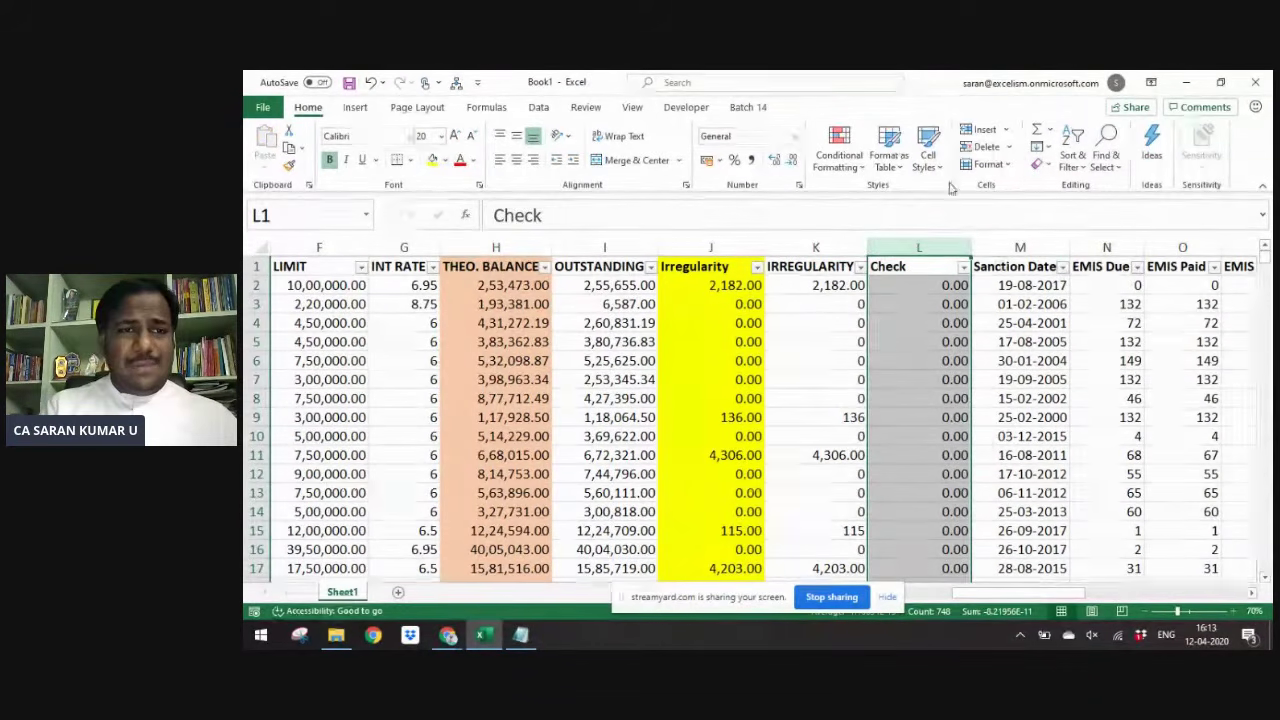
pyautogui.click(432, 160)
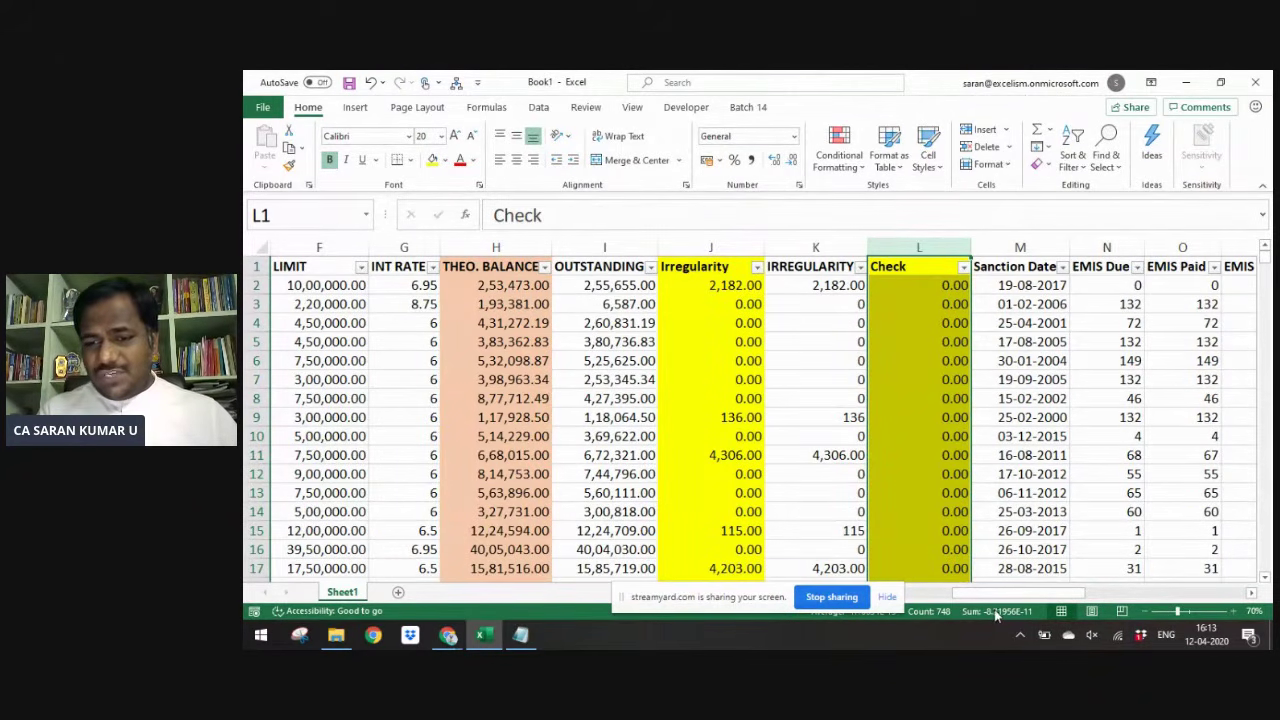
# - Compare the calculated Irregularity column with the bank's IRREGULARITY column and the Check column
pyautogui.click(815, 247)
pyautogui.keyDown('ctrl'); pyautogui.click(726, 247); pyautogui.keyUp('ctrl')
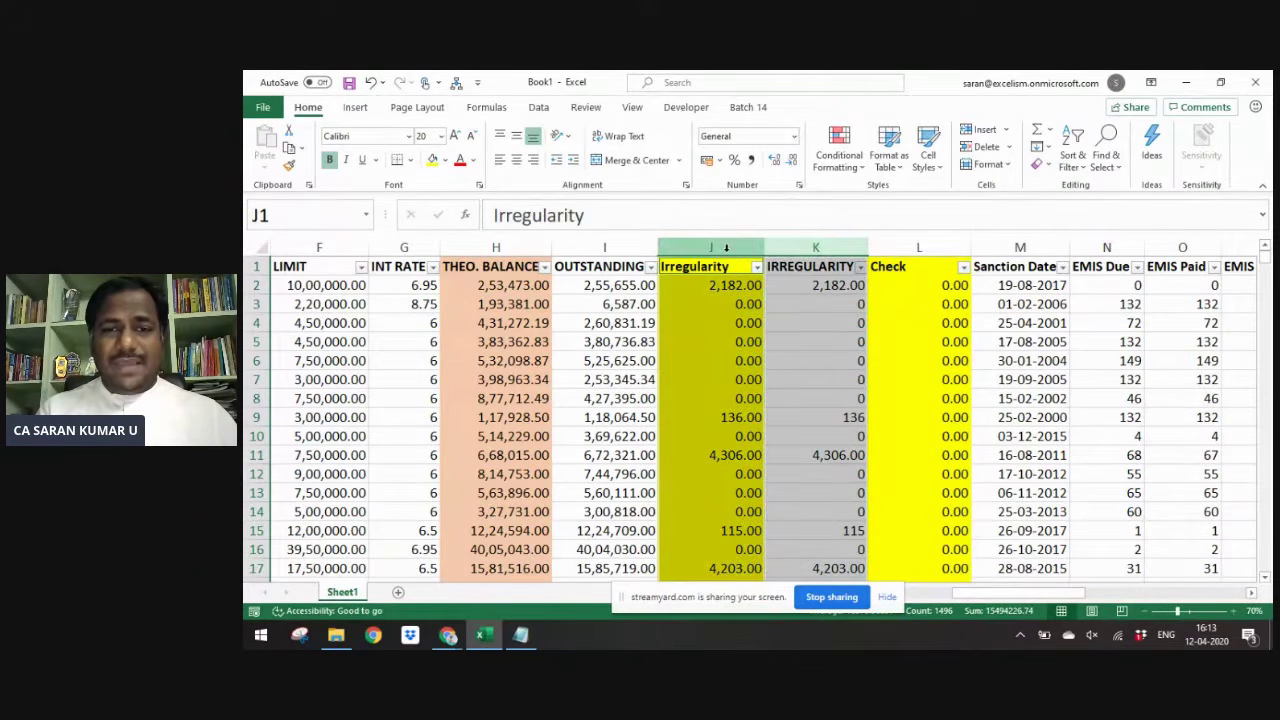
pyautogui.click(803, 283)
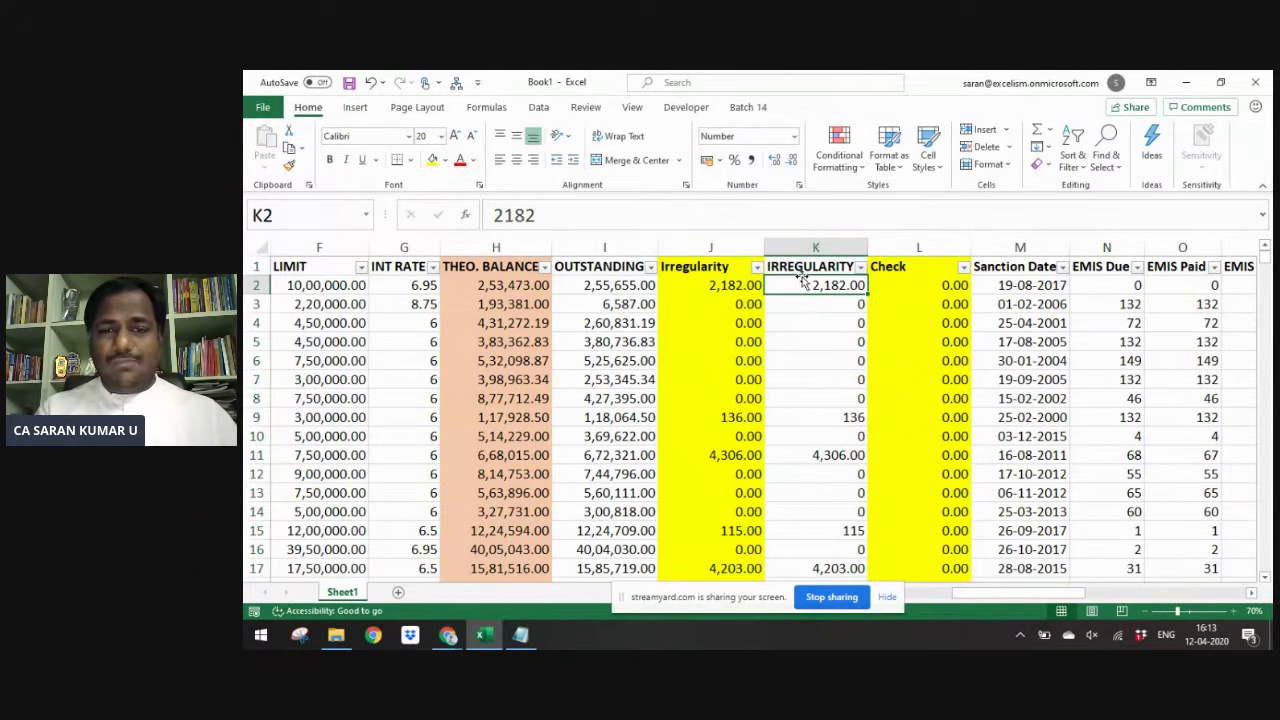
pyautogui.click(896, 266)
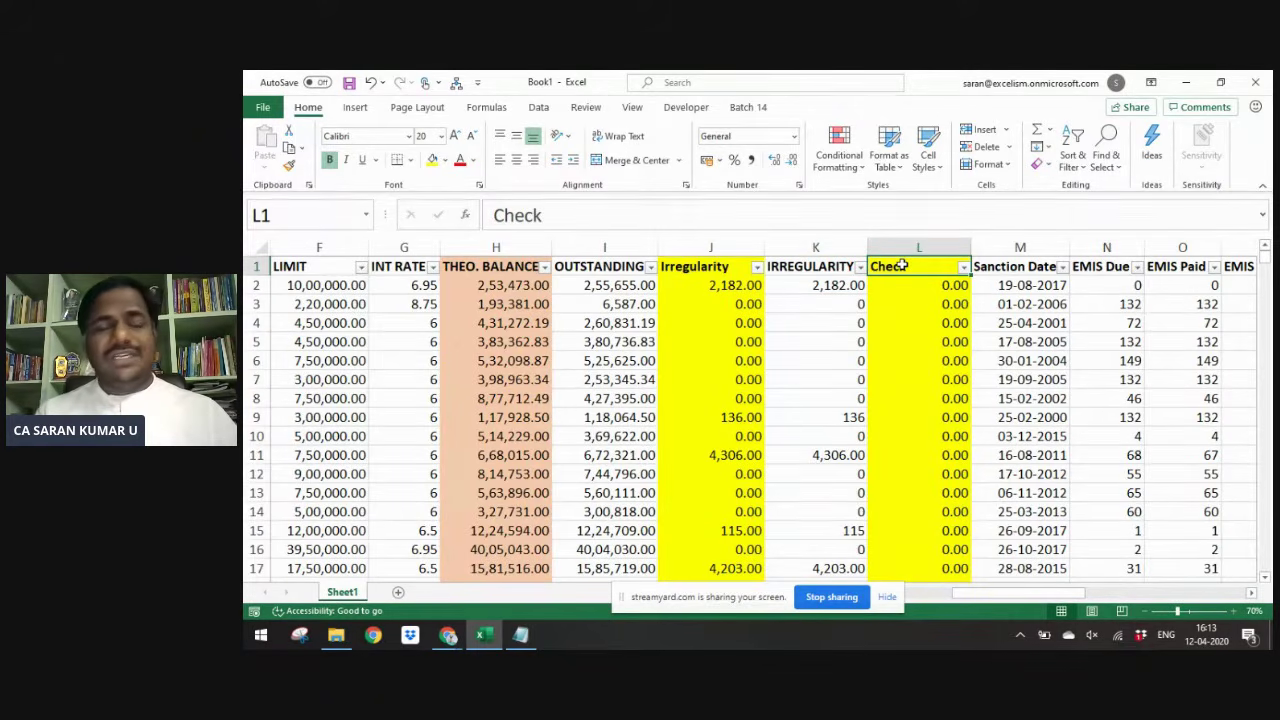
# - Look through the remaining column headings from Sanction Date onward, and return to the CUSTOMER NAME heading
pyautogui.press('Right')
pyautogui.press('Right')
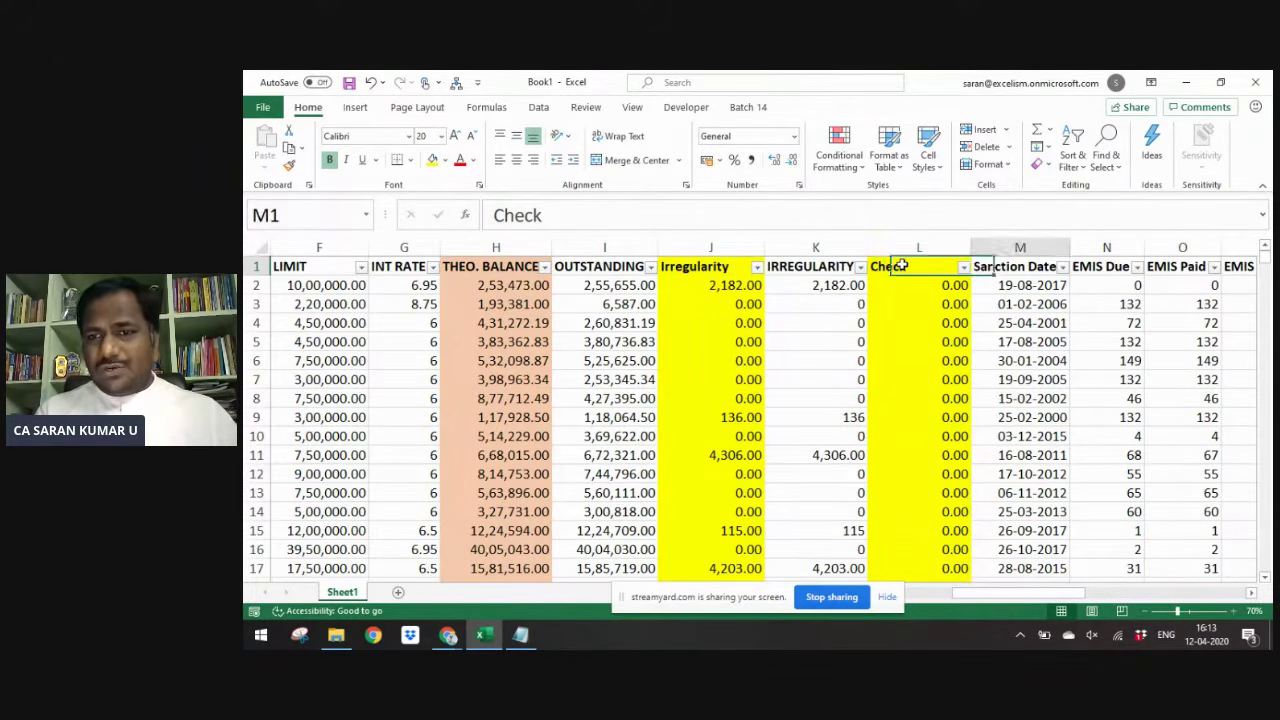
pyautogui.press('Left')
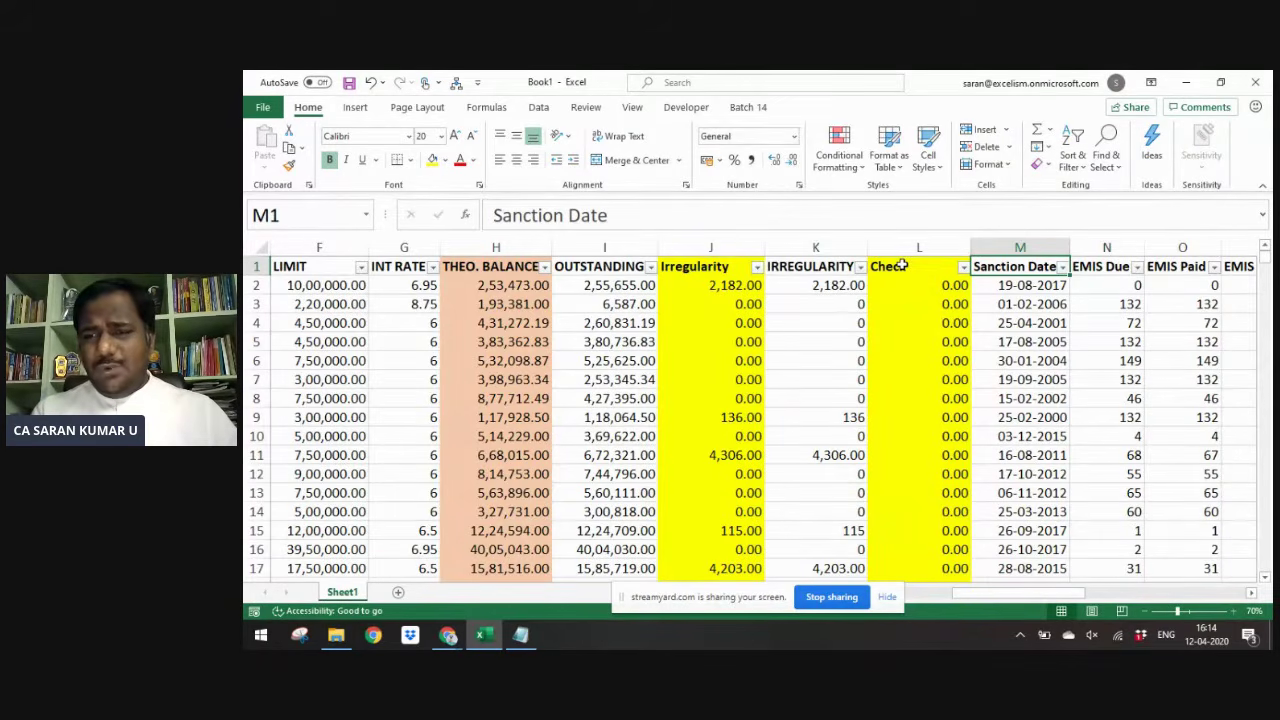
pyautogui.press('Right')
pyautogui.press('Right')
pyautogui.press('Right')
pyautogui.press('Right')
pyautogui.press('Right')
pyautogui.press('Right')
pyautogui.press('Right')
pyautogui.press('Right')
pyautogui.press('Right')
pyautogui.press('Right')
pyautogui.press('Right')
pyautogui.press('Right')
pyautogui.press('Right')
pyautogui.press('Right')
pyautogui.press('Home')
pyautogui.press('Right')
pyautogui.press('Right')
pyautogui.press('Right')
pyautogui.press('Right')
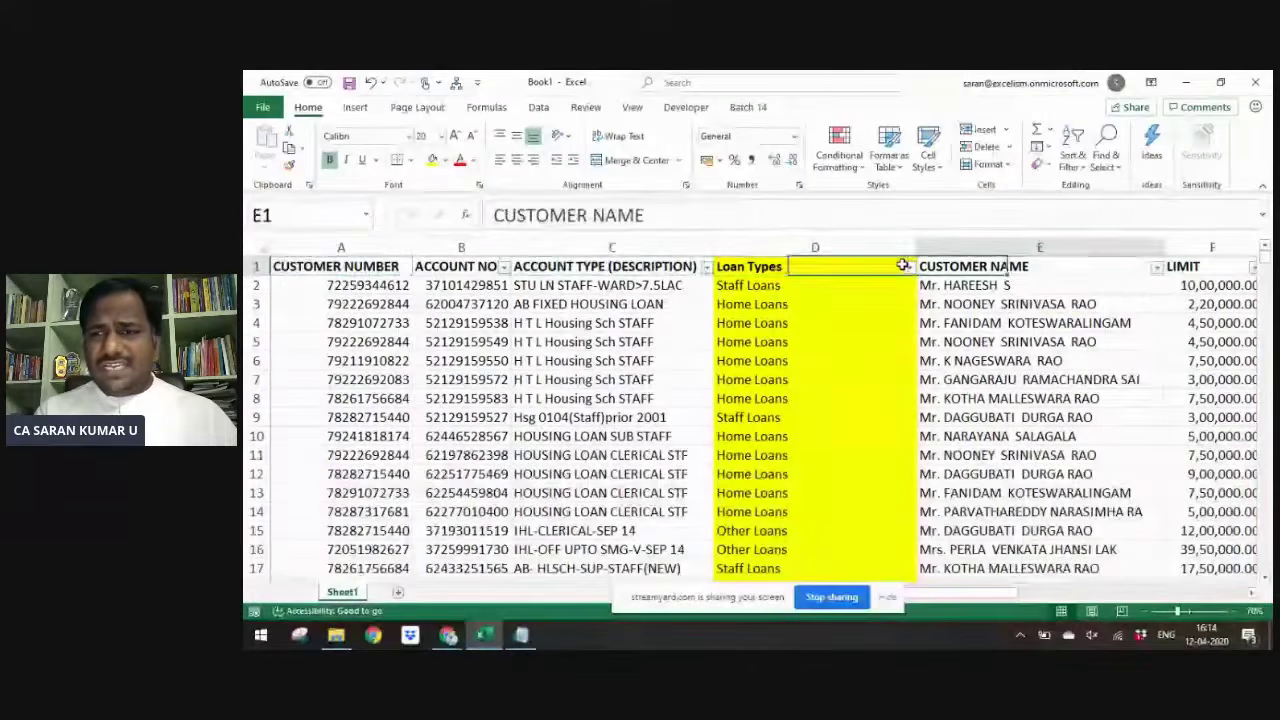
# - Insert a blank column between ACCOUNT NO and ACCOUNT TYPE (DESCRIPTION)
pyautogui.press('Right')
pyautogui.press('Right')
pyautogui.press('Right')
pyautogui.press('Left')
pyautogui.press('Left')
pyautogui.press('Left')
pyautogui.press('Left')
pyautogui.press('Left')
pyautogui.press('Left')
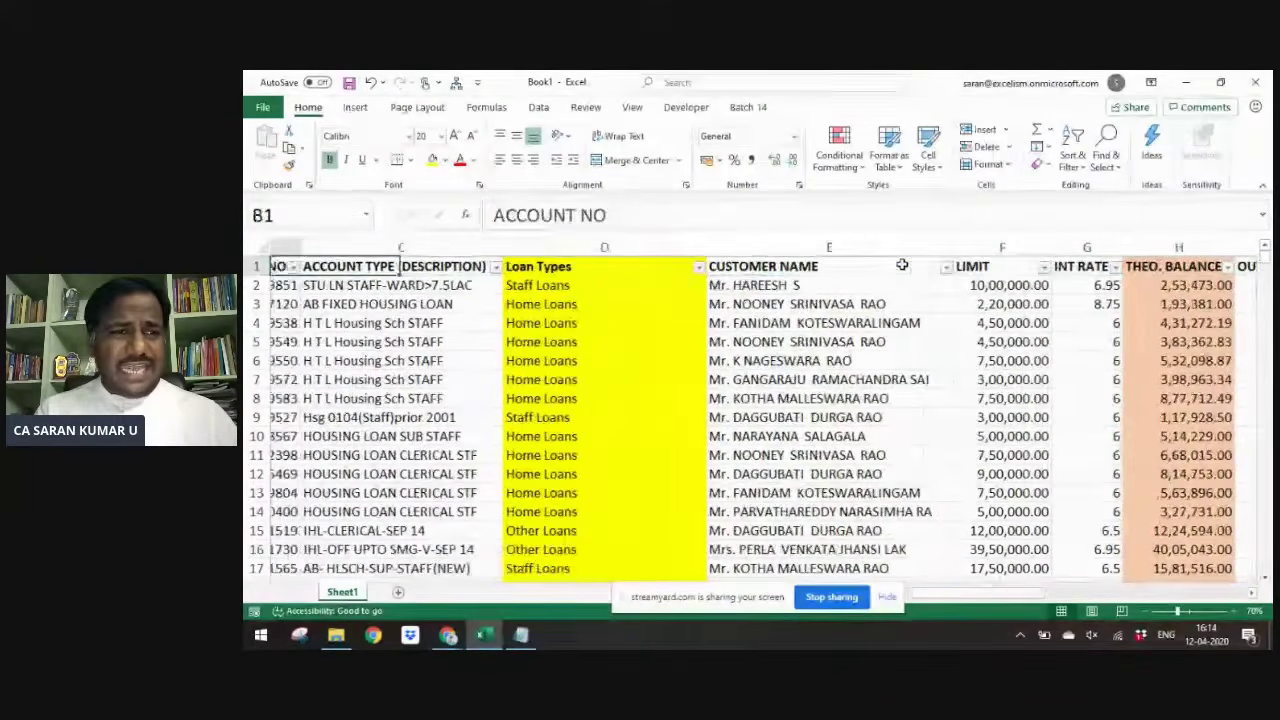
pyautogui.press('Left')
pyautogui.press('Right')
pyautogui.press('Right')
pyautogui.hotkey('ctrl', 'space')
pyautogui.hotkey('ctrl', 'shift', '+')
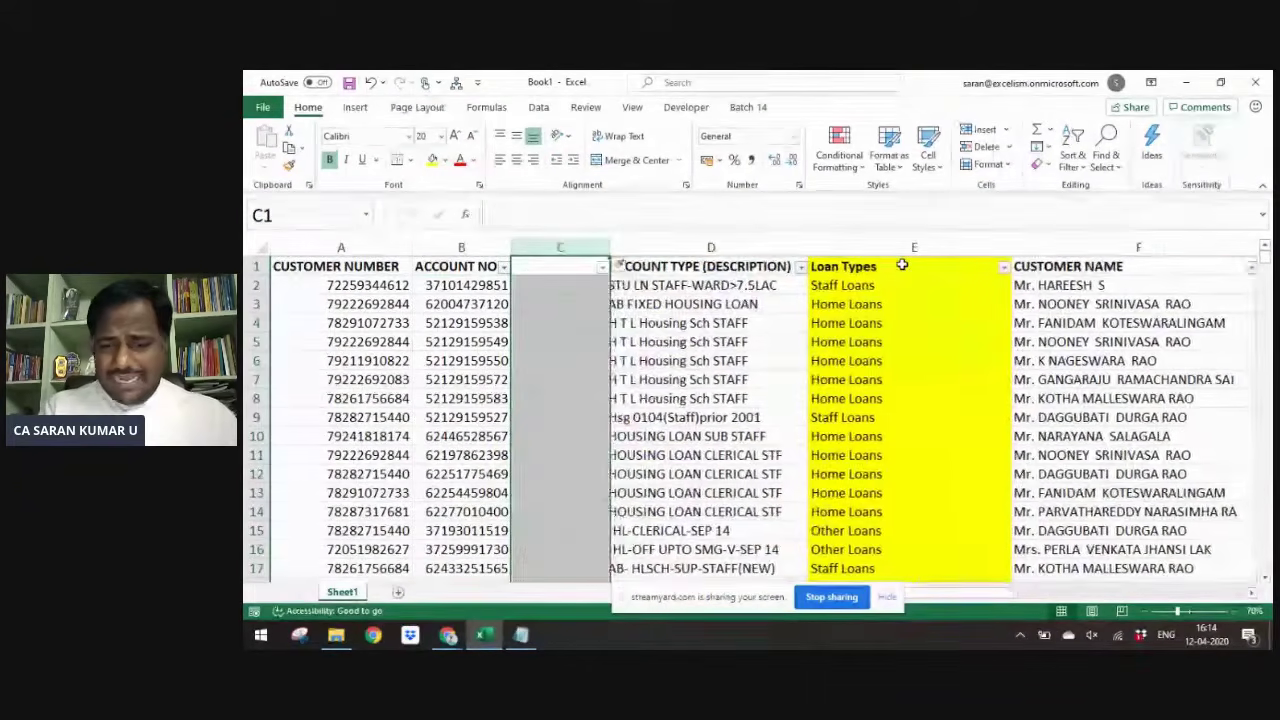
# - Enter the heading "NPA/Standard?" in C1 and autofit the column width to it
pyautogui.write('NPA/')
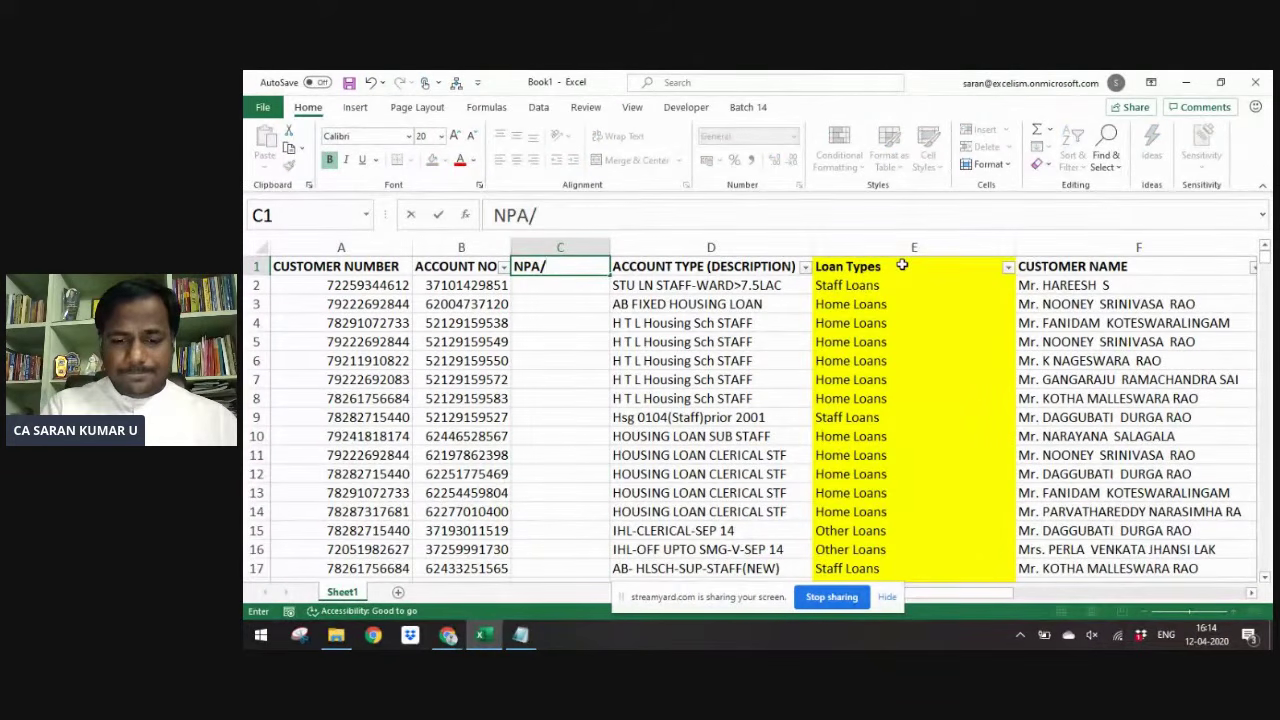
pyautogui.write('Standard')
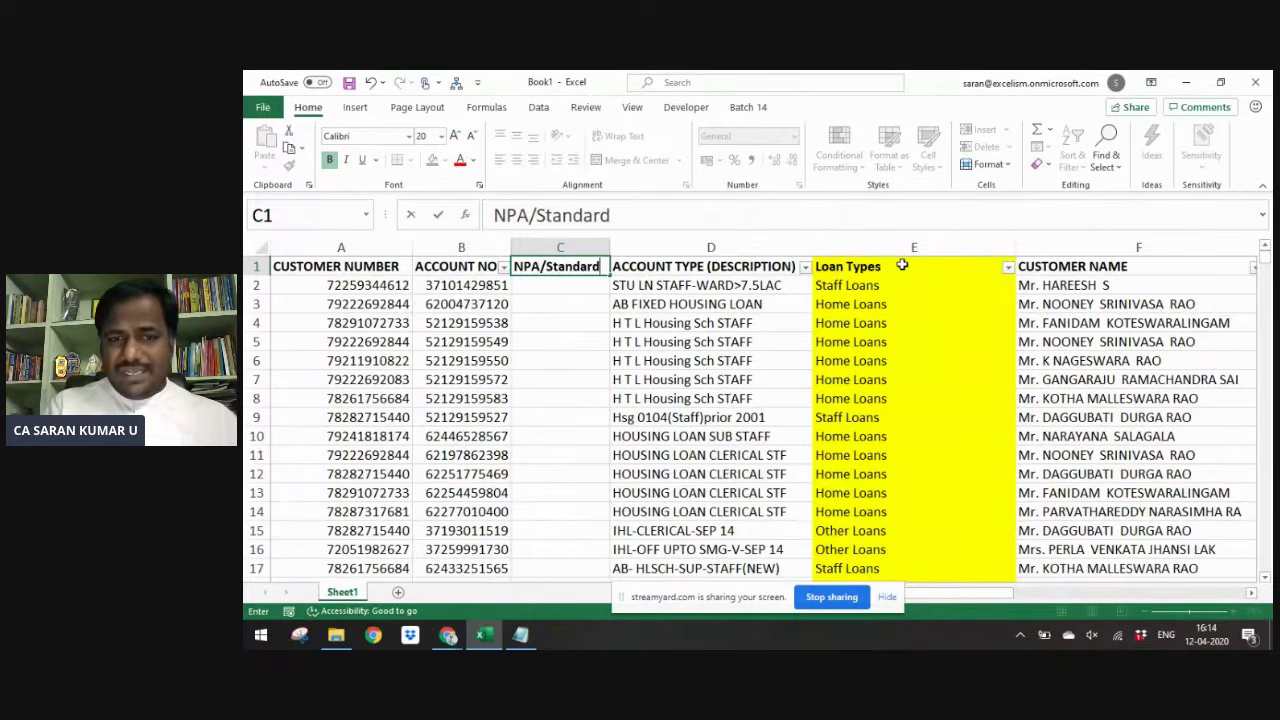
pyautogui.write('?')
pyautogui.press('Return')
pyautogui.press('Up')
pyautogui.hotkey('alt', 'o')
pyautogui.press('c')
pyautogui.press('a')
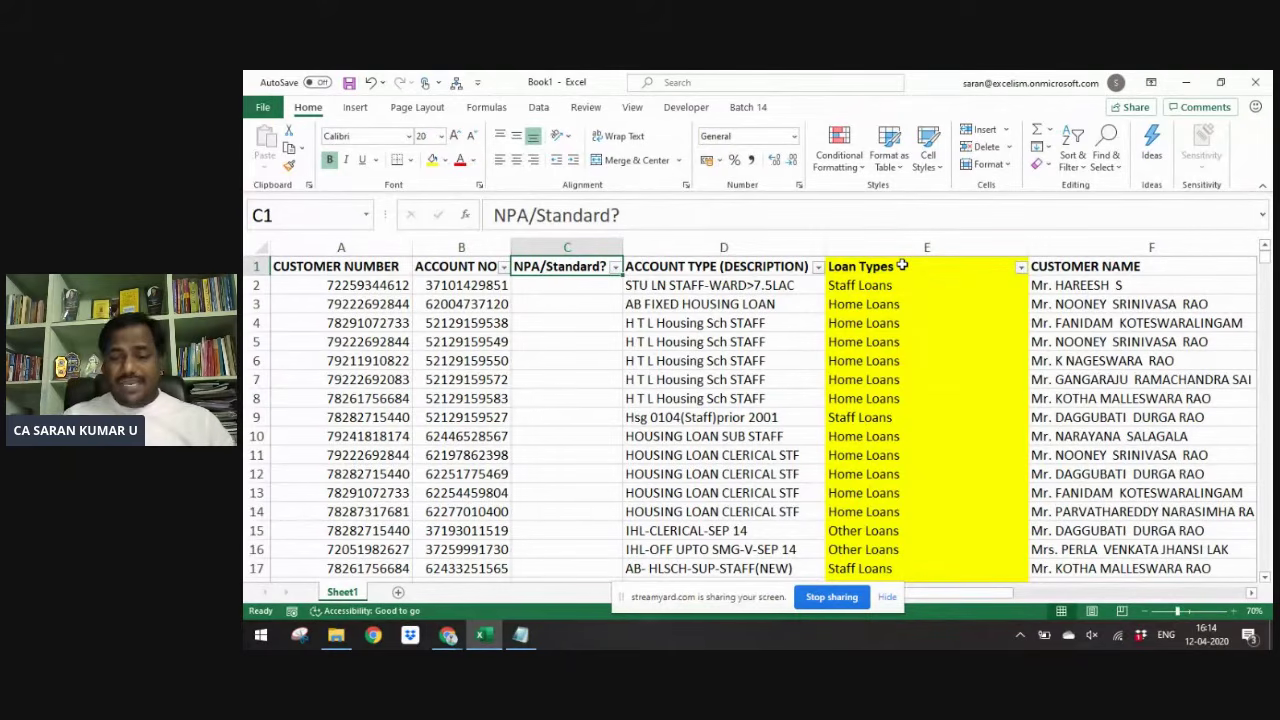
# - Look through the ACCOUNT NO and empty NPA/Standard? columns down to the last account row, and return to the NPA/Standard? heading
pyautogui.press('Down')
pyautogui.press('Left')
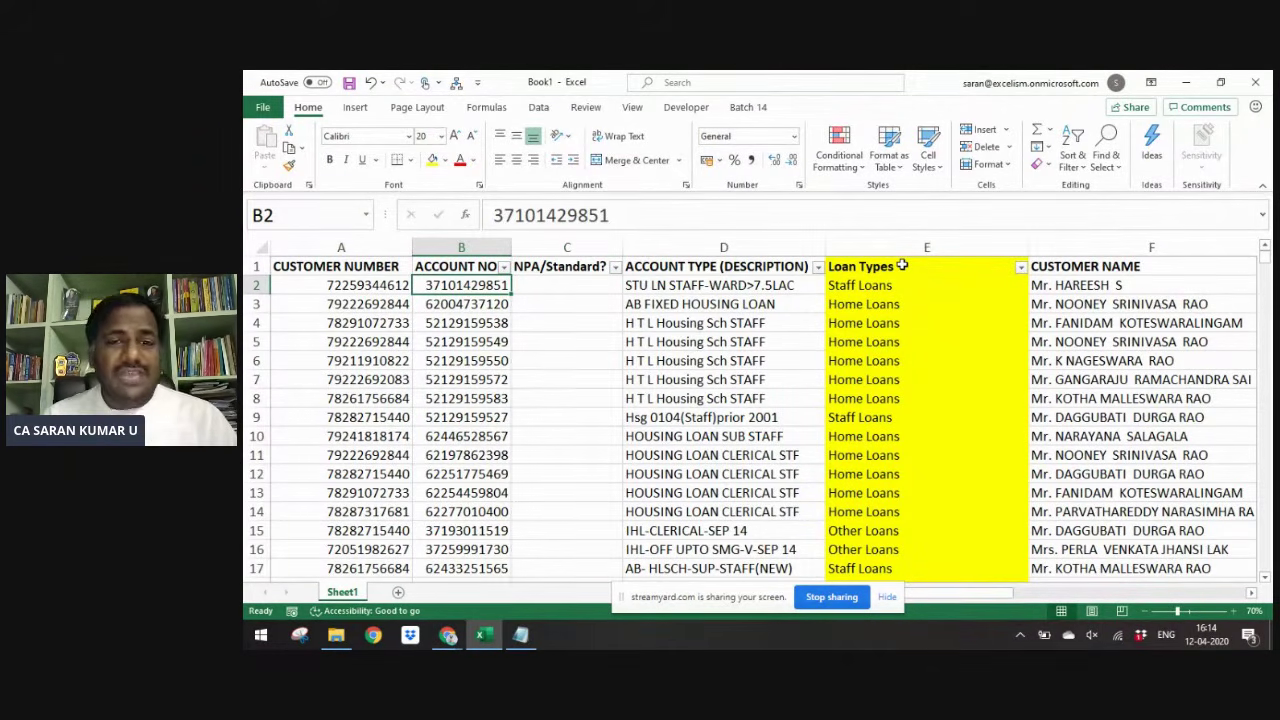
pyautogui.press('Right')
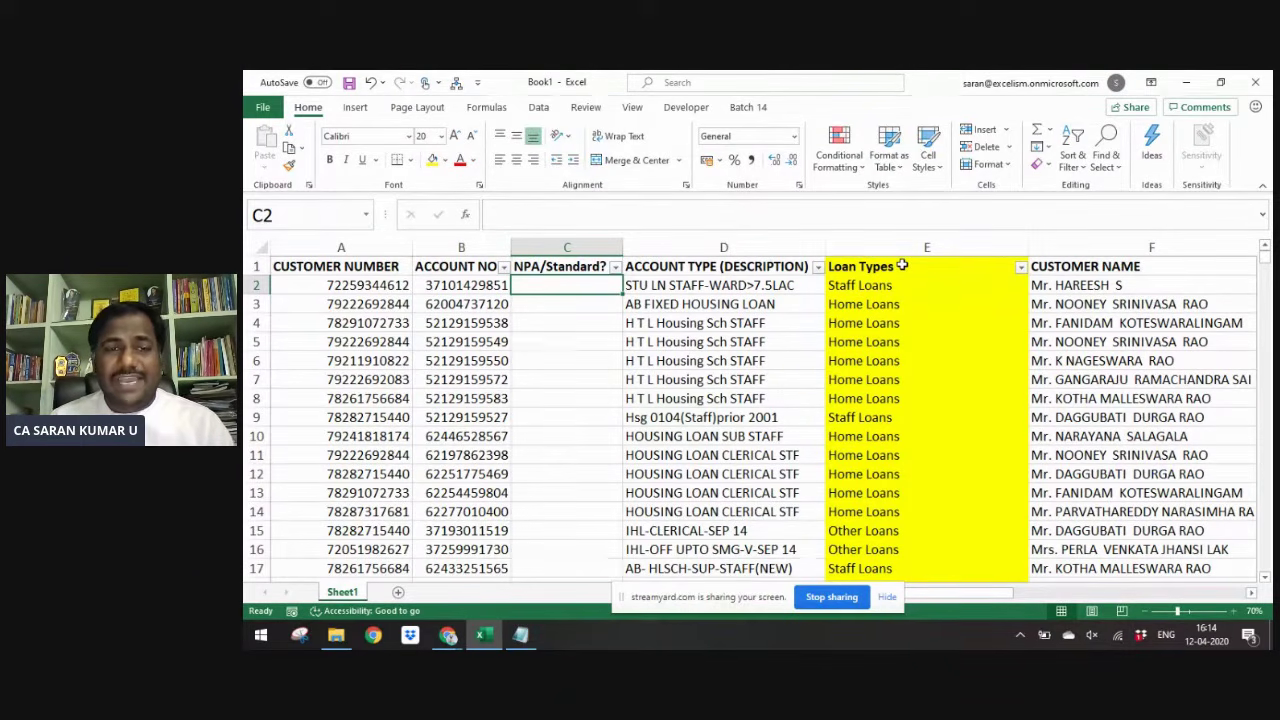
pyautogui.press('Left')
pyautogui.press('Right')
pyautogui.hotkey('ctrl', 'Down')
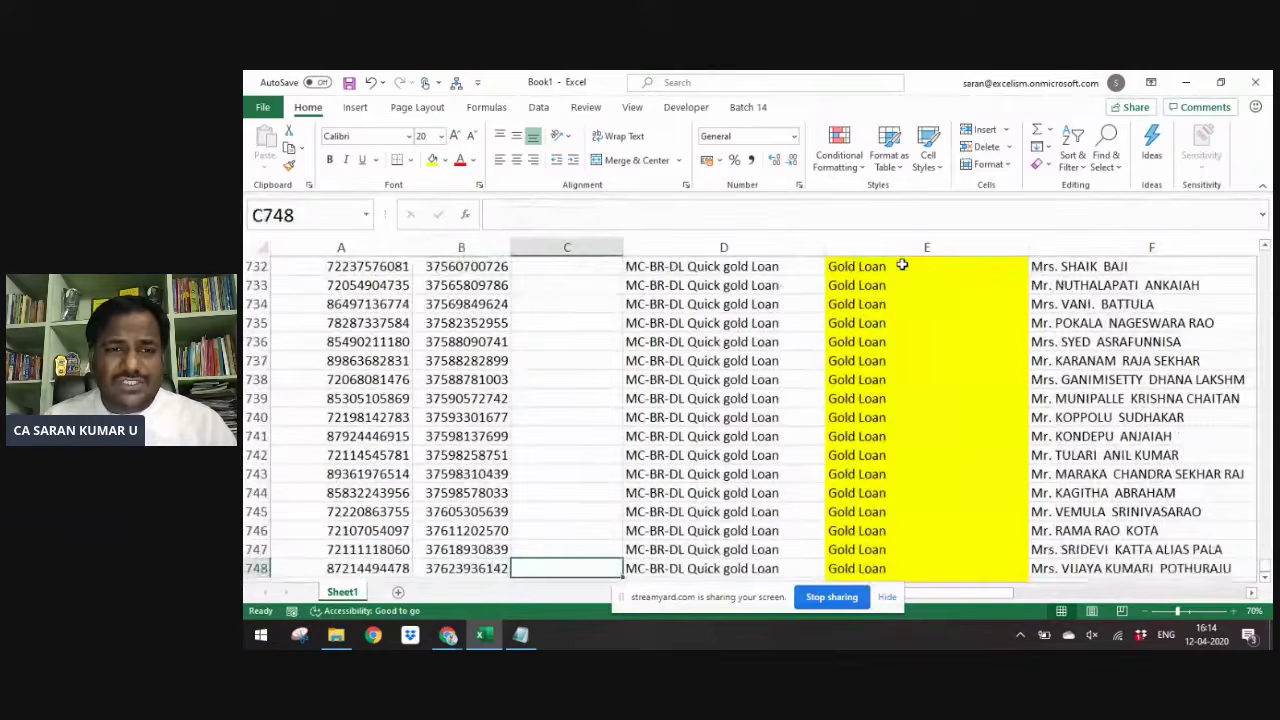
pyautogui.hotkey('ctrl', 'Up')
pyautogui.press('Down')
pyautogui.press('Left')
pyautogui.press('Right')
pyautogui.press('Left')
pyautogui.press('Down')
pyautogui.hotkey('ctrl', 'Down')
pyautogui.hotkey('ctrl', 'Up')
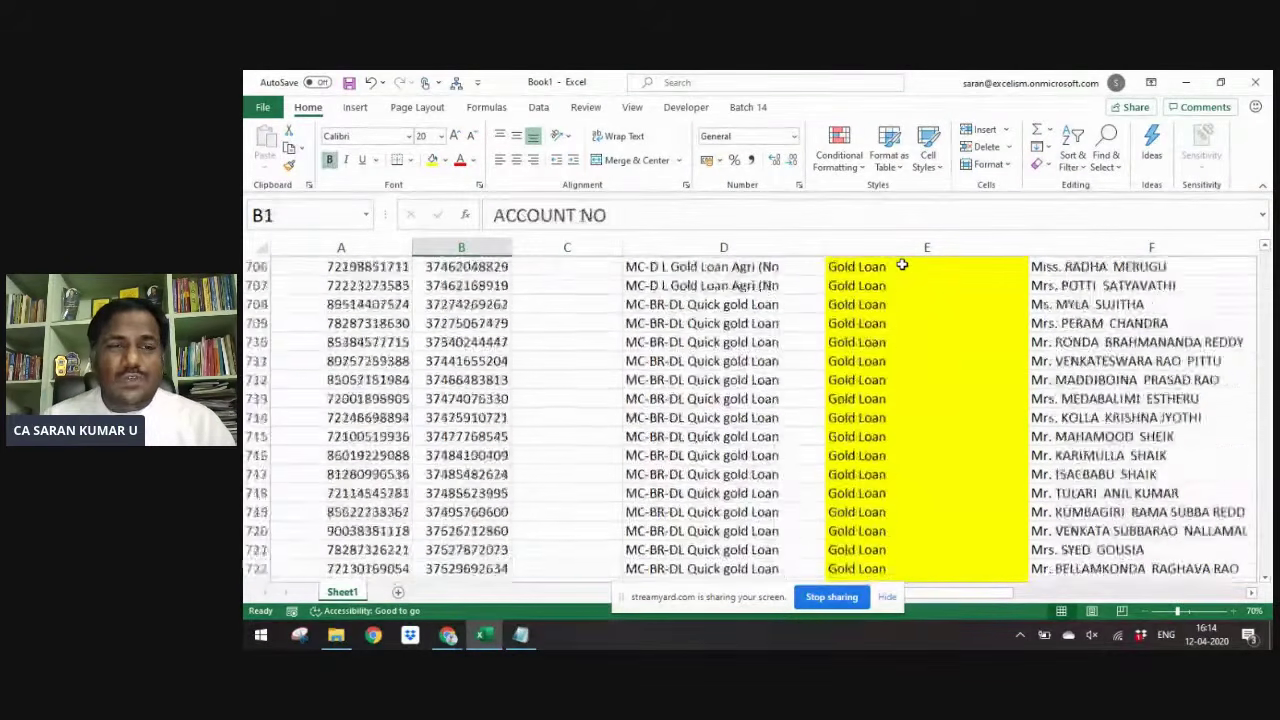
pyautogui.press('Right')
pyautogui.hotkey('alt', 'Down')
pyautogui.press('Escape')
pyautogui.press('Down')
pyautogui.press('Up')
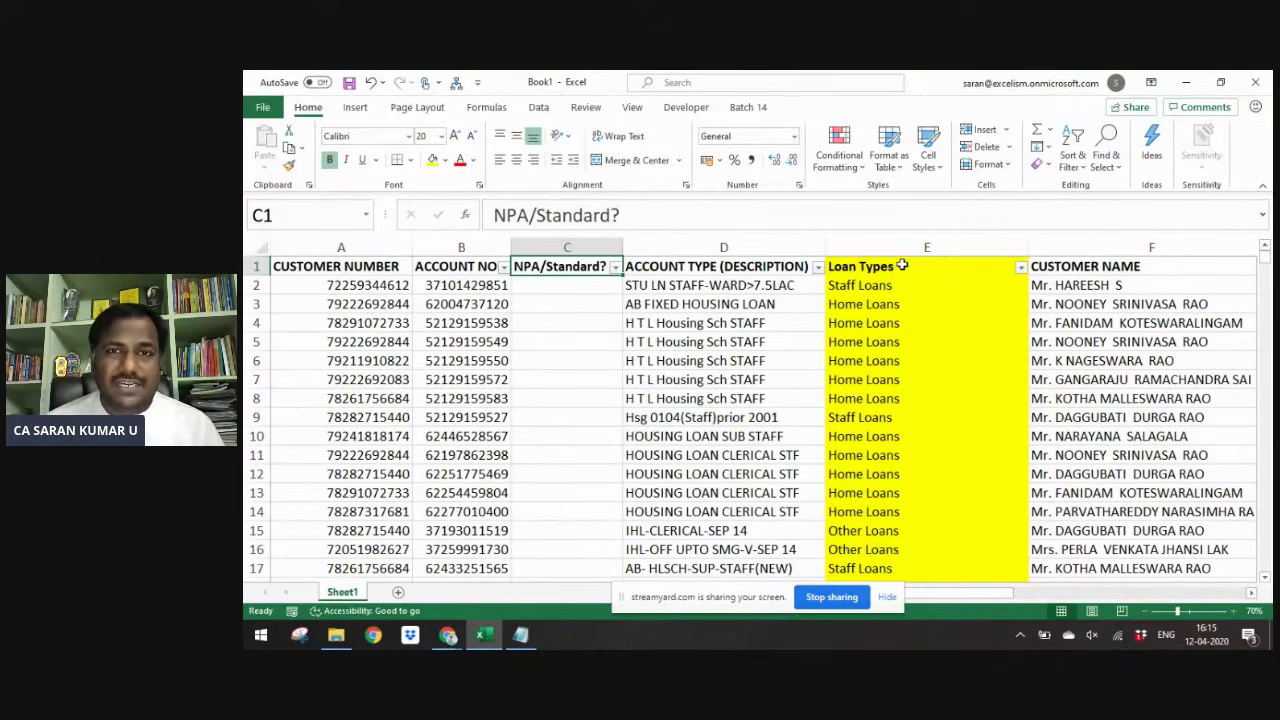
pyautogui.press('Right')
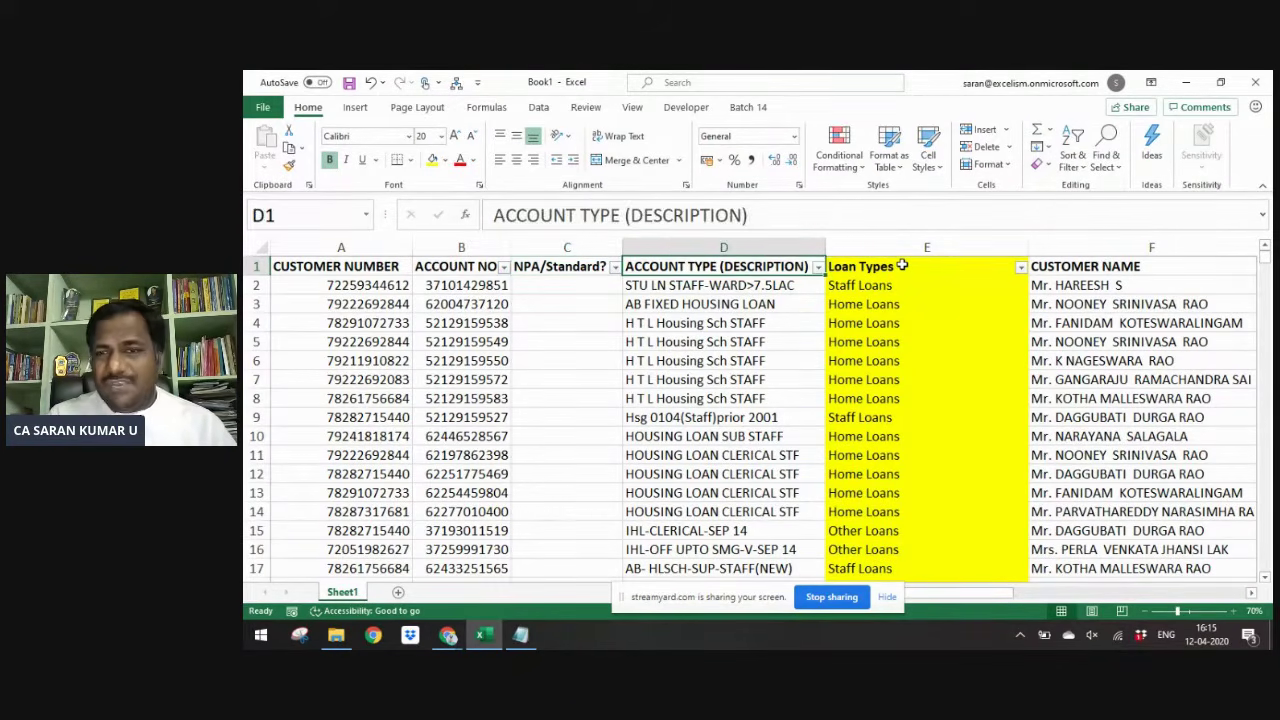
pyautogui.hotkey('ctrl', 'Right')
pyautogui.press('Left')
pyautogui.press('Left')
pyautogui.press('Left')
pyautogui.press('Left')
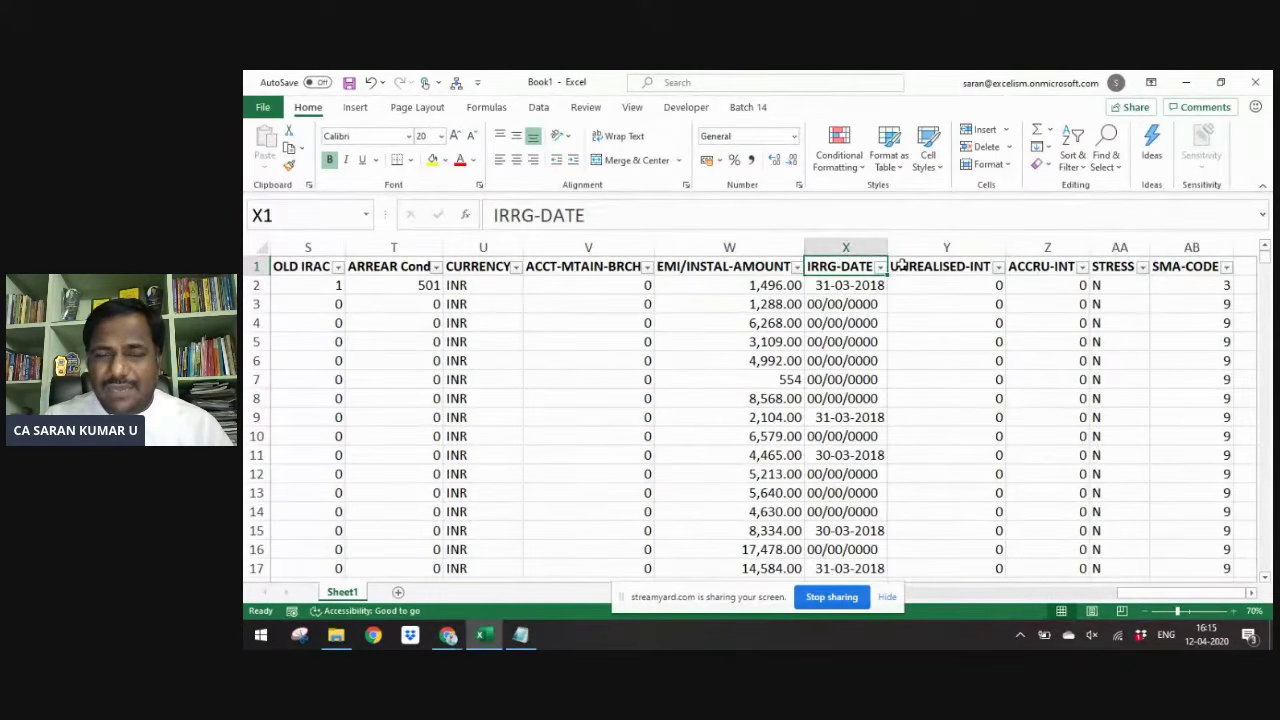
pyautogui.hotkey('ctrl', 'space')
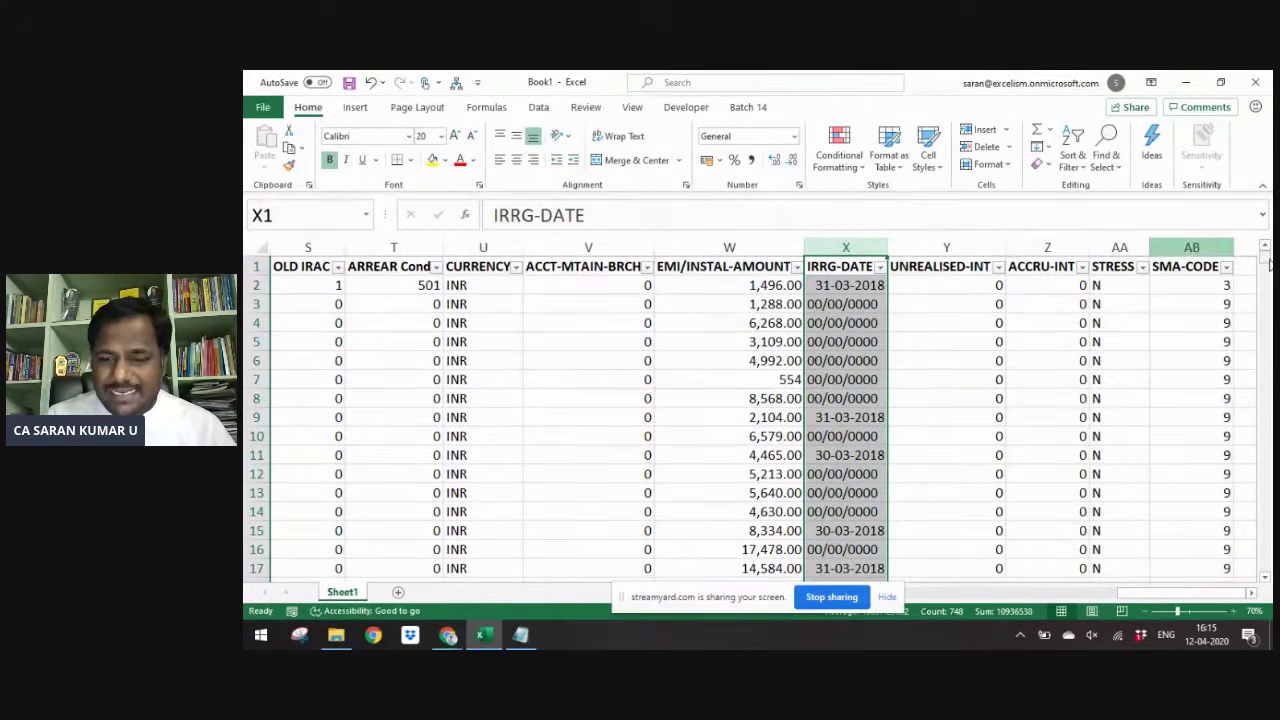
pyautogui.hotkey('alt', 'Down')
pyautogui.press('Down')
pyautogui.press('Down')
pyautogui.press('Down')
pyautogui.press('Down')
pyautogui.press('Down')
pyautogui.press('Down')
pyautogui.press('Down')
pyautogui.press('Down')
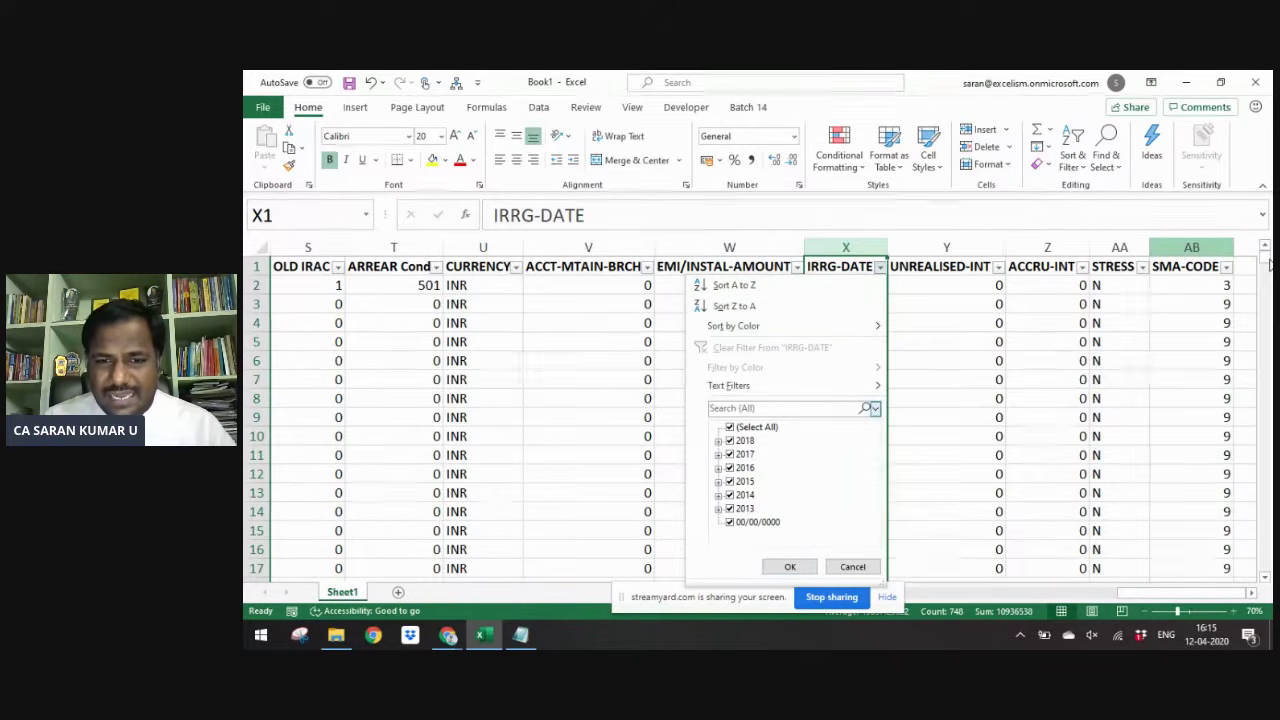
pyautogui.press('space')
pyautogui.press('Down')
pyautogui.press('Right')
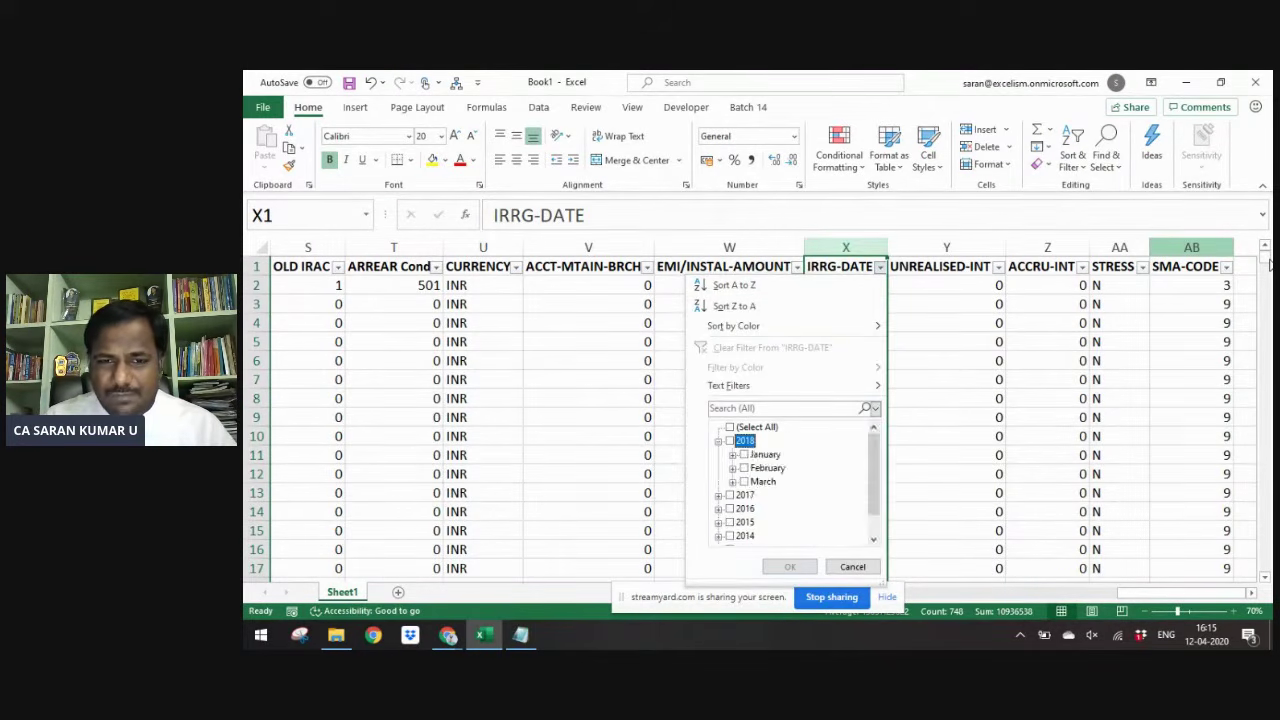
pyautogui.press('Escape')
# - Insert a row above the column headings and enter the bold note "Data Belongs to 31.03.2018" in A1
pyautogui.press('Up')
pyautogui.hotkey('ctrl', '+')
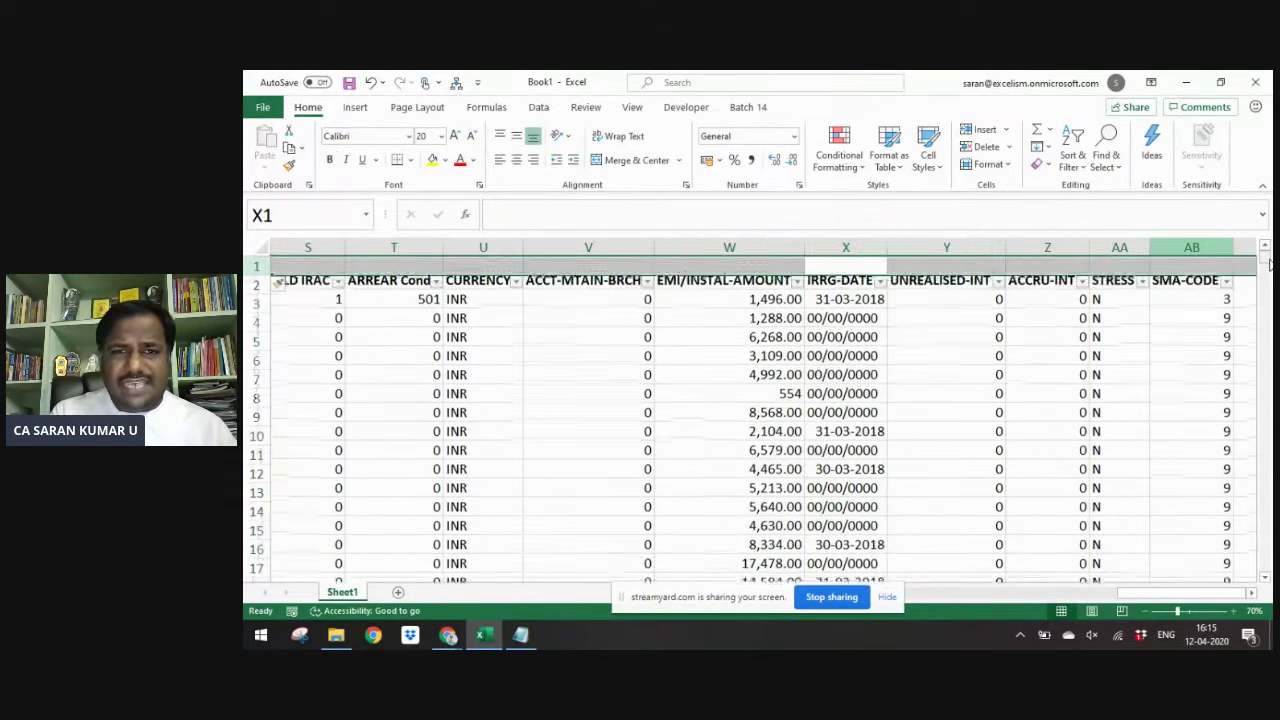
pyautogui.hotkey('ctrl', 'Home')
pyautogui.write('Data Belongs to ')
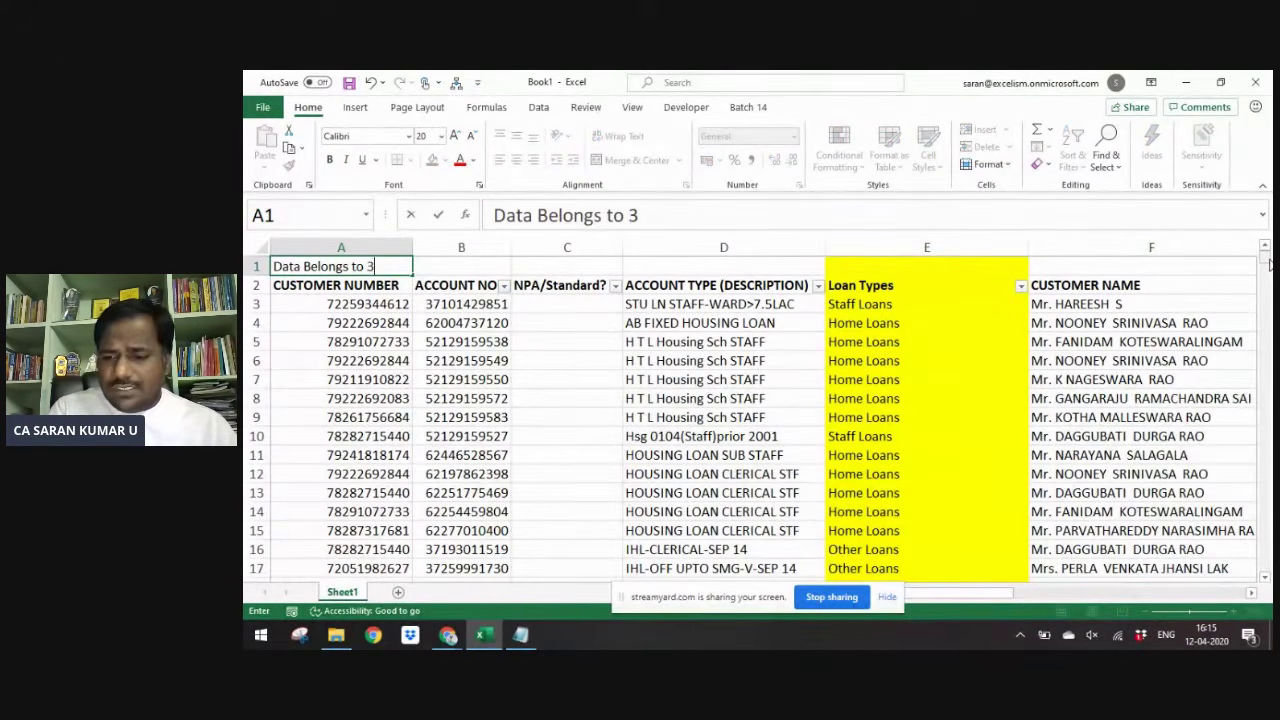
pyautogui.write('31.03.2018')
pyautogui.press('Return')
pyautogui.press('Up')
pyautogui.hotkey('ctrl', 'b')
pyautogui.press('Down')
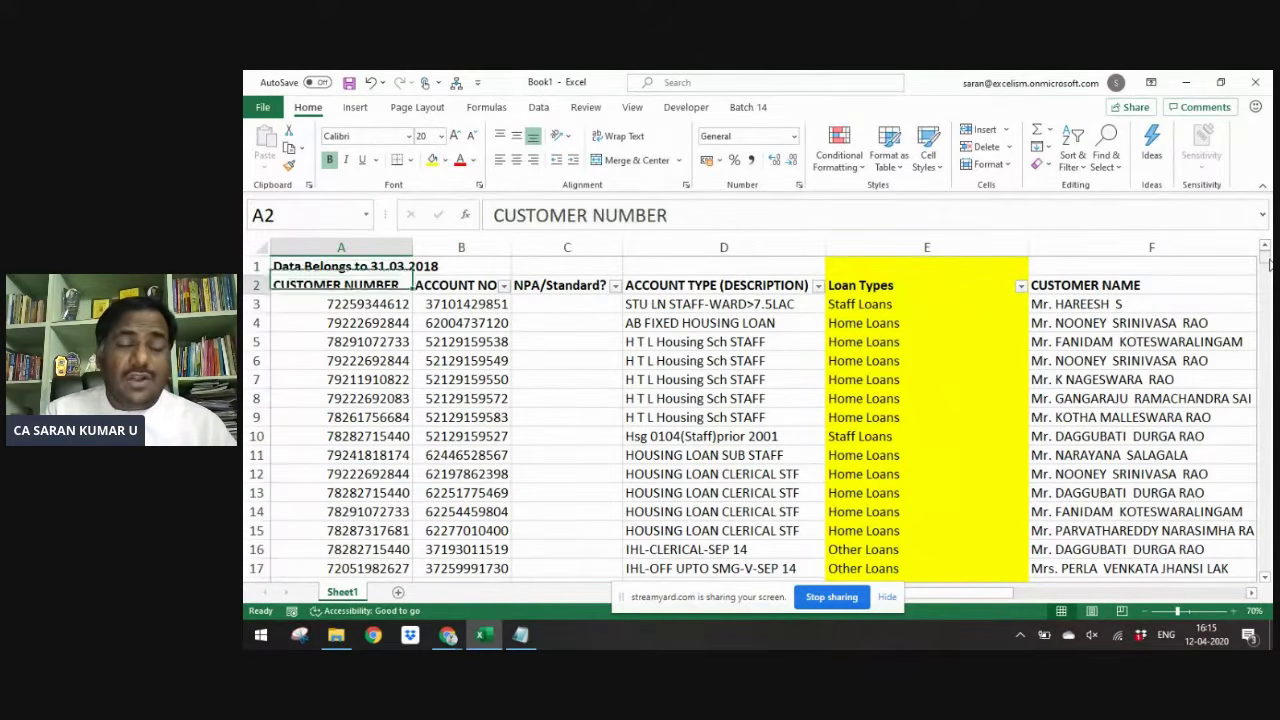
# - Look across the column headings, including SMA-CODE and OUTSTANDING, and return to the data date note and CUSTOMER NUMBER heading
pyautogui.hotkey('ctrl', 'Right')
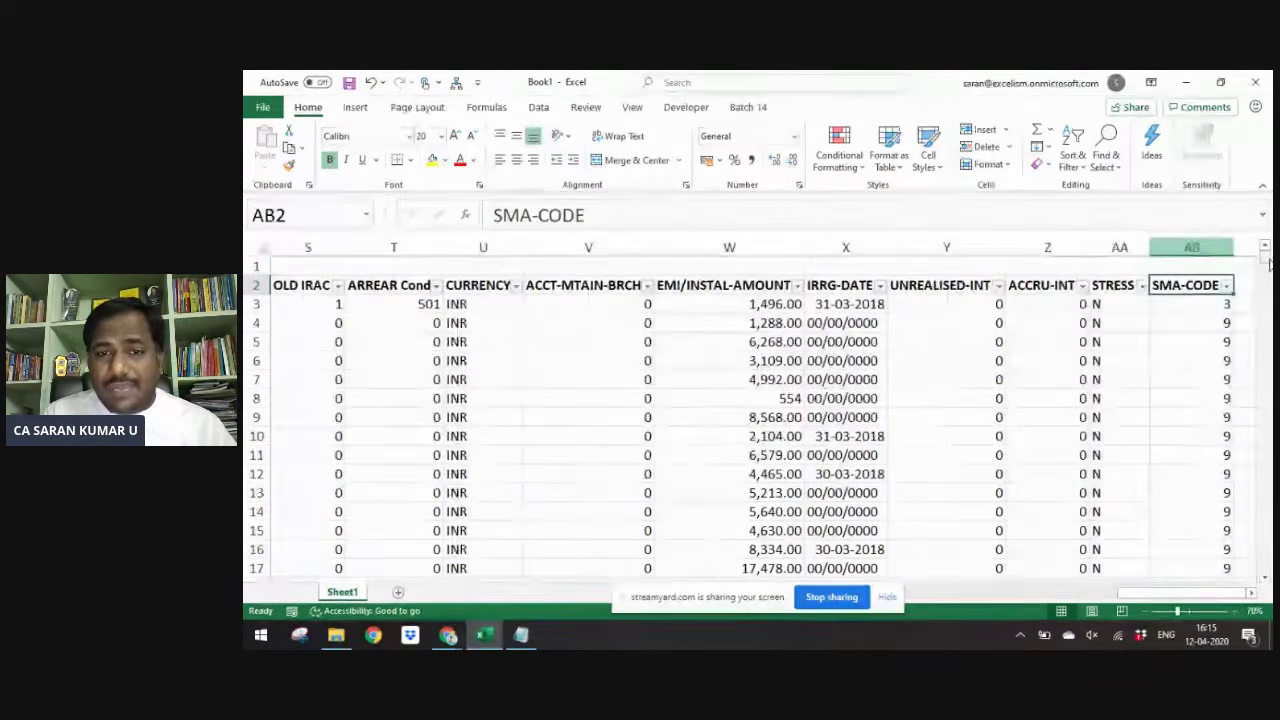
pyautogui.press('Left')
pyautogui.press('Left')
pyautogui.hotkey('ctrl', 'Left')
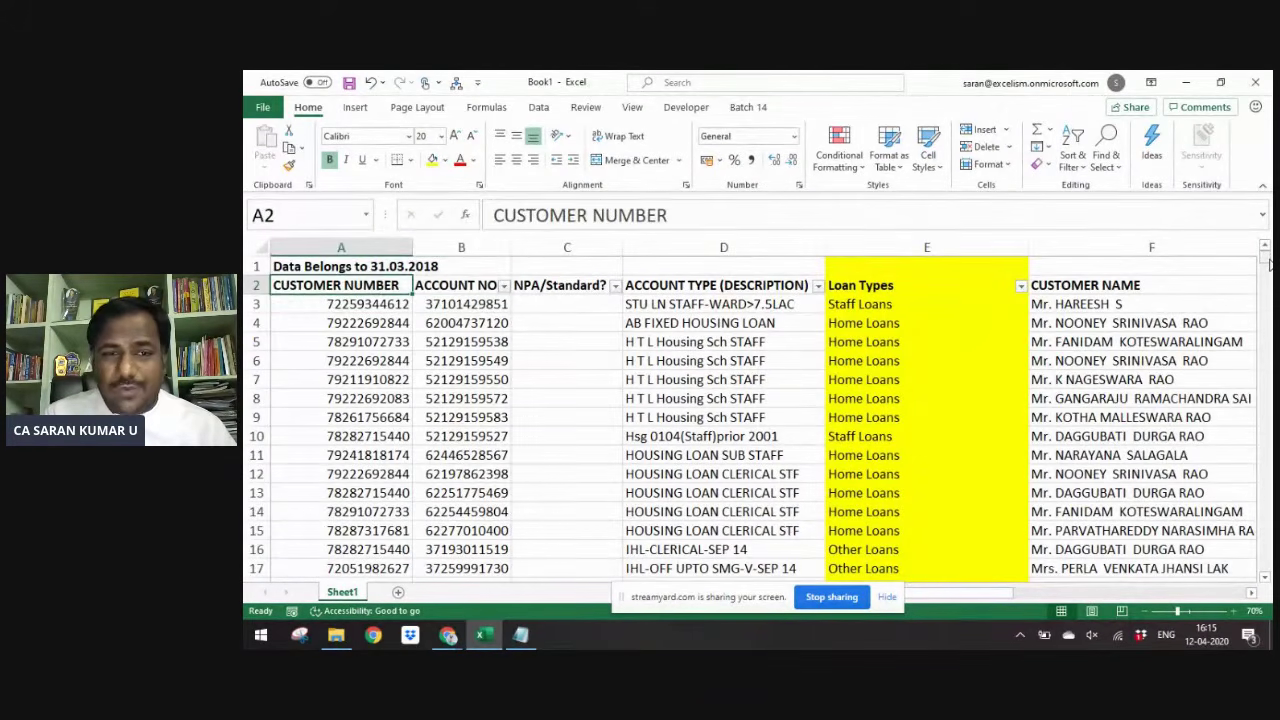
pyautogui.press('Right')
pyautogui.press('Right')
pyautogui.press('Right')
pyautogui.press('Right')
pyautogui.press('Right')
pyautogui.press('Right')
pyautogui.press('Right')
pyautogui.press('Right')
pyautogui.press('Right')
pyautogui.press('Down')
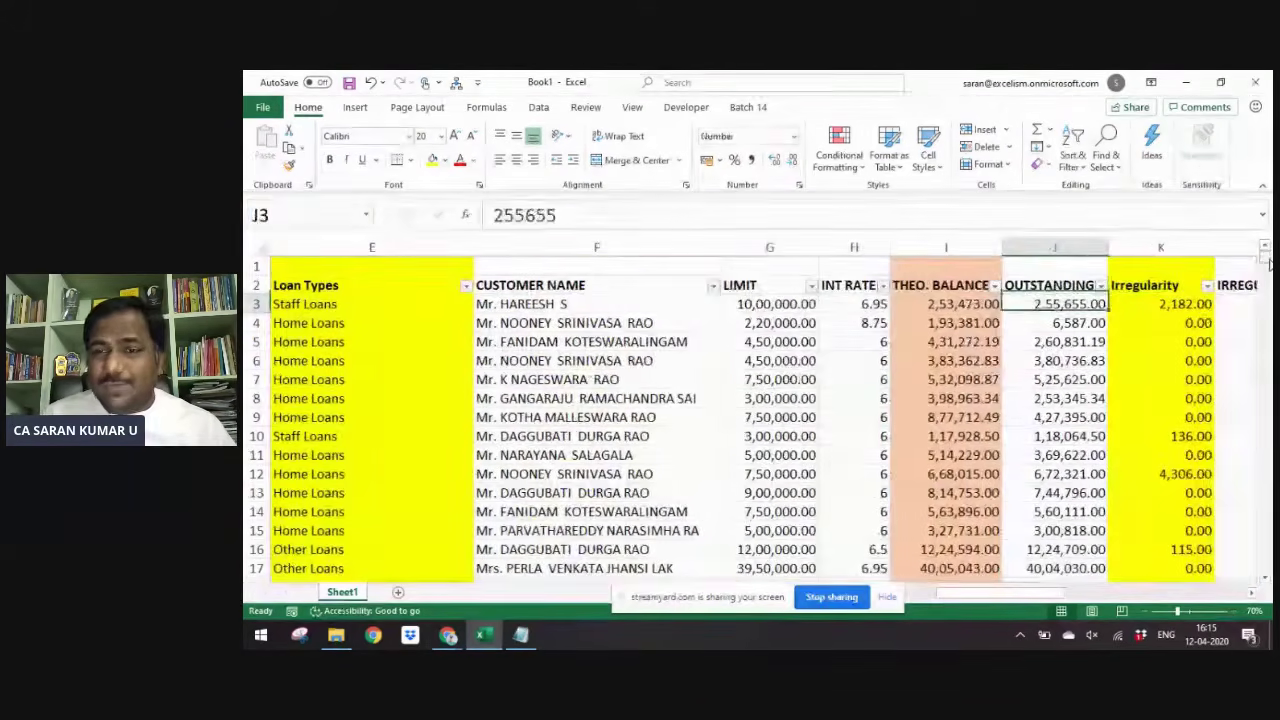
pyautogui.press('Up')
pyautogui.press('Right')
pyautogui.hotkey('ctrl', 'Left')
pyautogui.press('Up')
pyautogui.press('Down')
pyautogui.press('Up')
pyautogui.press('Down')
pyautogui.press('Up')
pyautogui.press('Down')
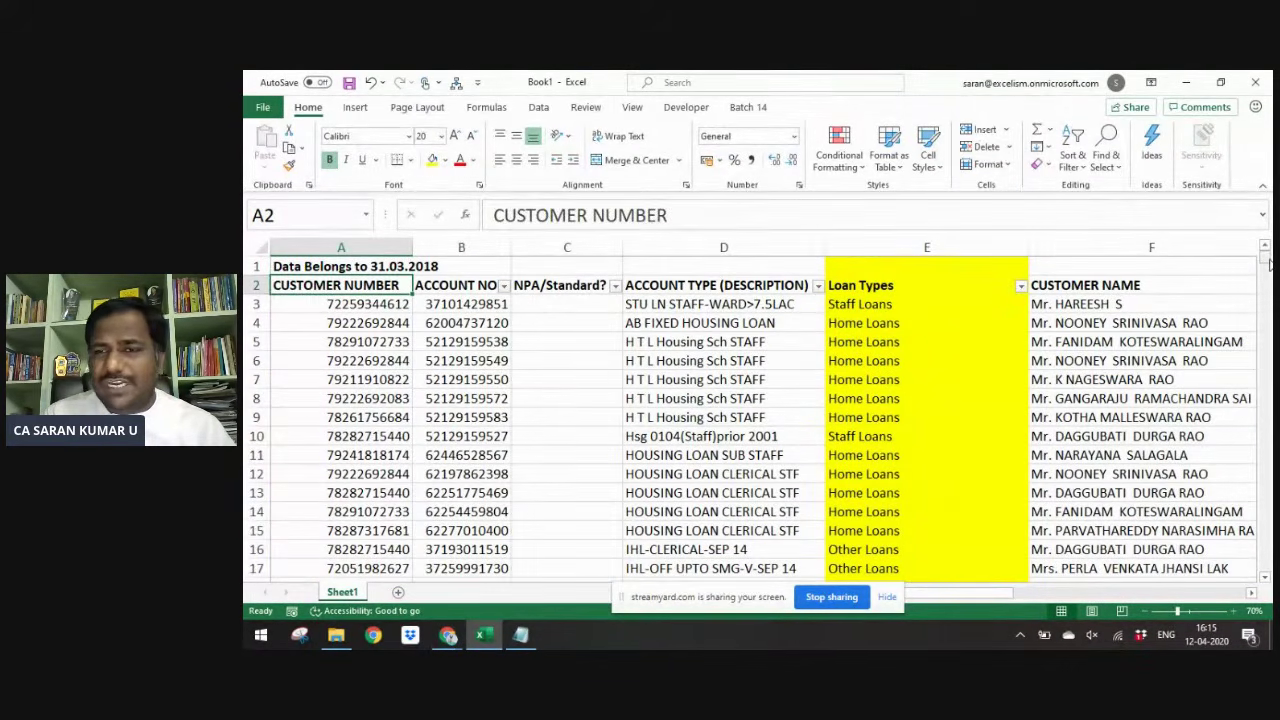
# - Clear all dates in the IRRG-DATE filter, expand the year 2018, and select and expand January
pyautogui.hotkey('ctrl', 'Right')
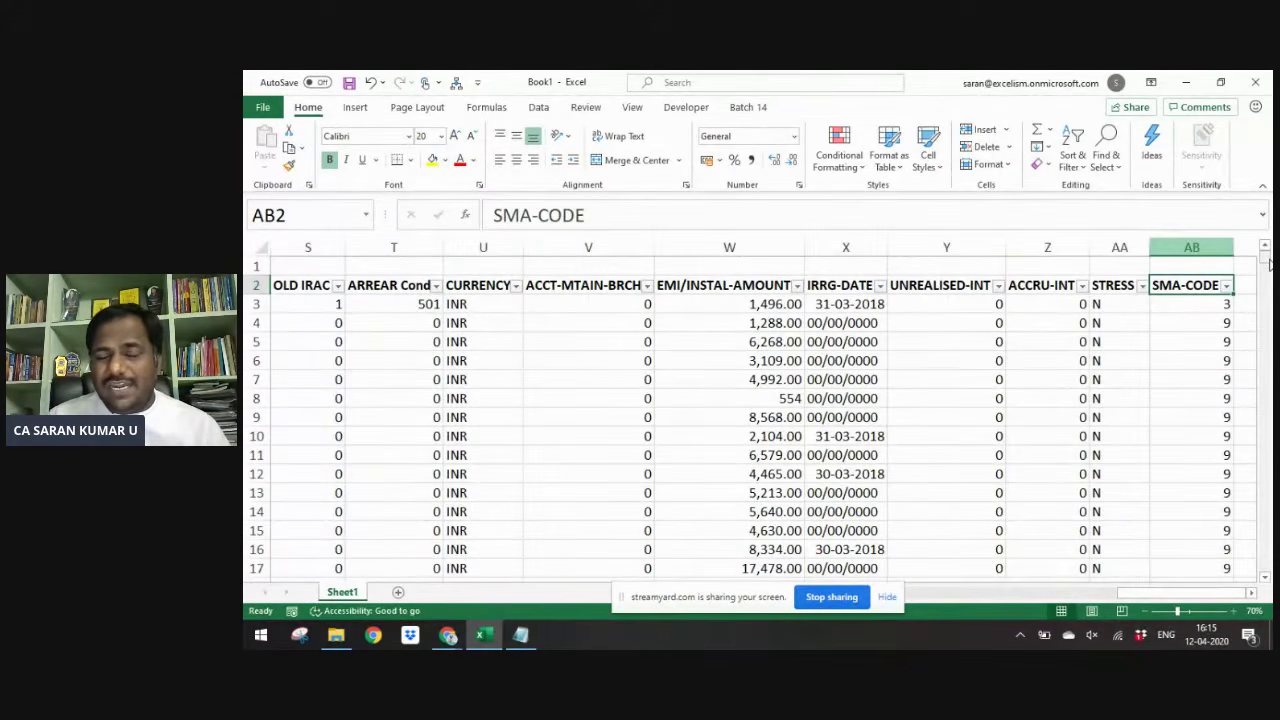
pyautogui.press('Left')
pyautogui.press('Left')
pyautogui.press('Left')
pyautogui.press('Left')
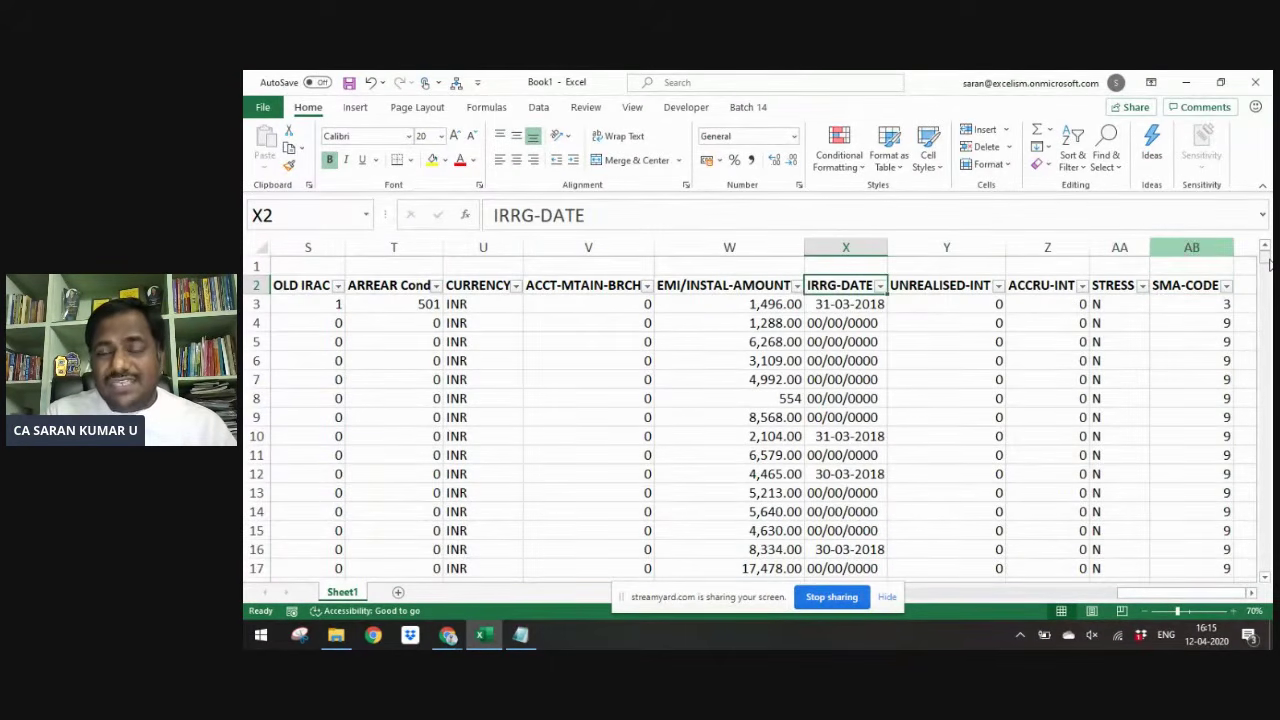
pyautogui.hotkey('alt', 'Down')
pyautogui.press('Down')
pyautogui.press('Down')
pyautogui.press('Down')
pyautogui.press('Down')
pyautogui.press('Down')
pyautogui.press('Down')
pyautogui.press('Down')
pyautogui.press('Down')
pyautogui.press('Down')
pyautogui.press('Tab')
pyautogui.press('space')
pyautogui.press('Down')
pyautogui.press('Right')
pyautogui.press('Down')
pyautogui.press('space')
pyautogui.press('Right')
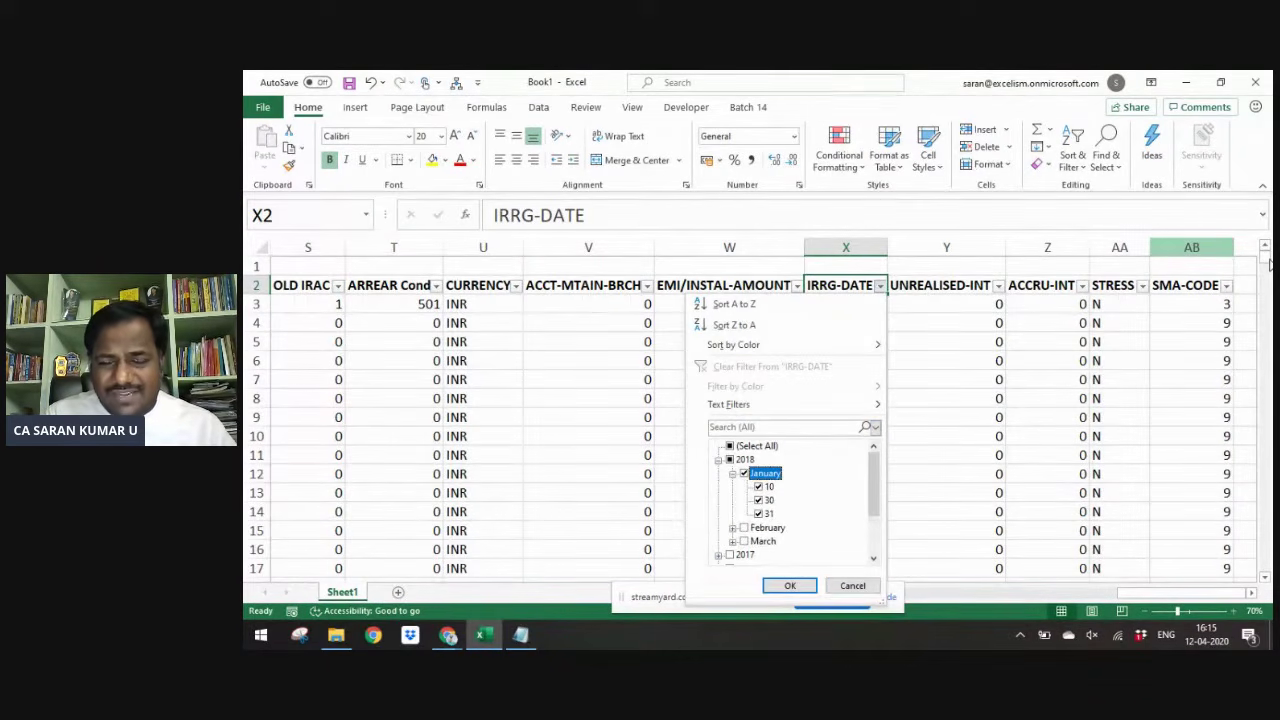
# - Reset the IRRG-DATE date selection and filter the column to January, February and March 2018
pyautogui.press('Up')
pyautogui.press('space')
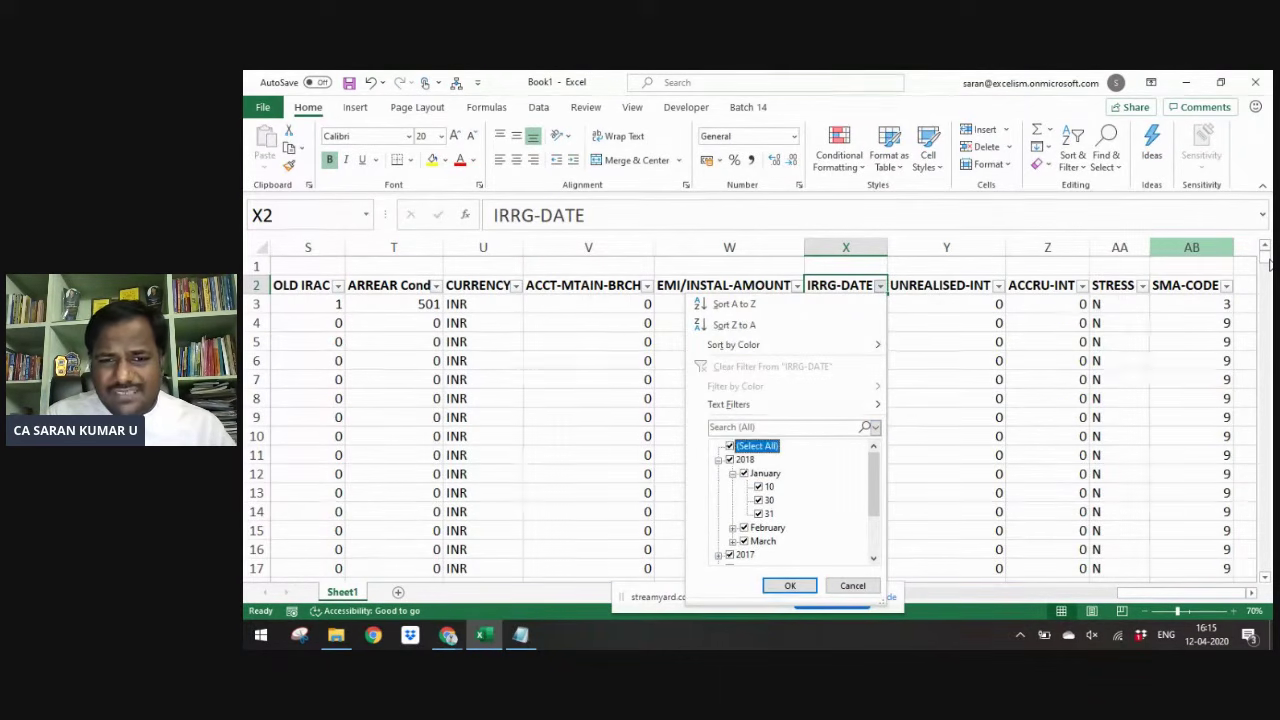
pyautogui.press('space')
pyautogui.press('space')
pyautogui.press('Down')
pyautogui.press('space')
pyautogui.press('Down')
pyautogui.press('Down')
pyautogui.press('Down')
pyautogui.press('Down')
pyautogui.press('space')
pyautogui.press('Down')
pyautogui.press('space')
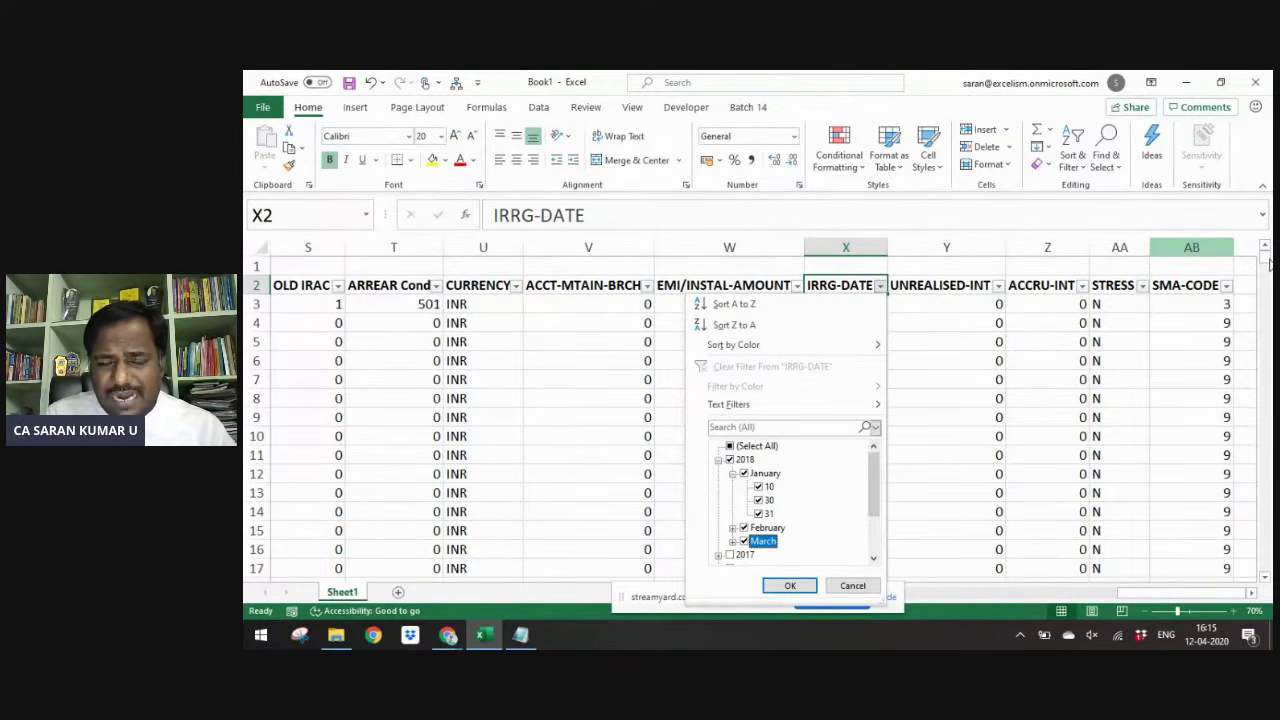
pyautogui.press('Return')
# - Add the heading "Remarks" in the first empty column after SMA-CODE
pyautogui.press('Down')
pyautogui.press('Up')
pyautogui.press('Right')
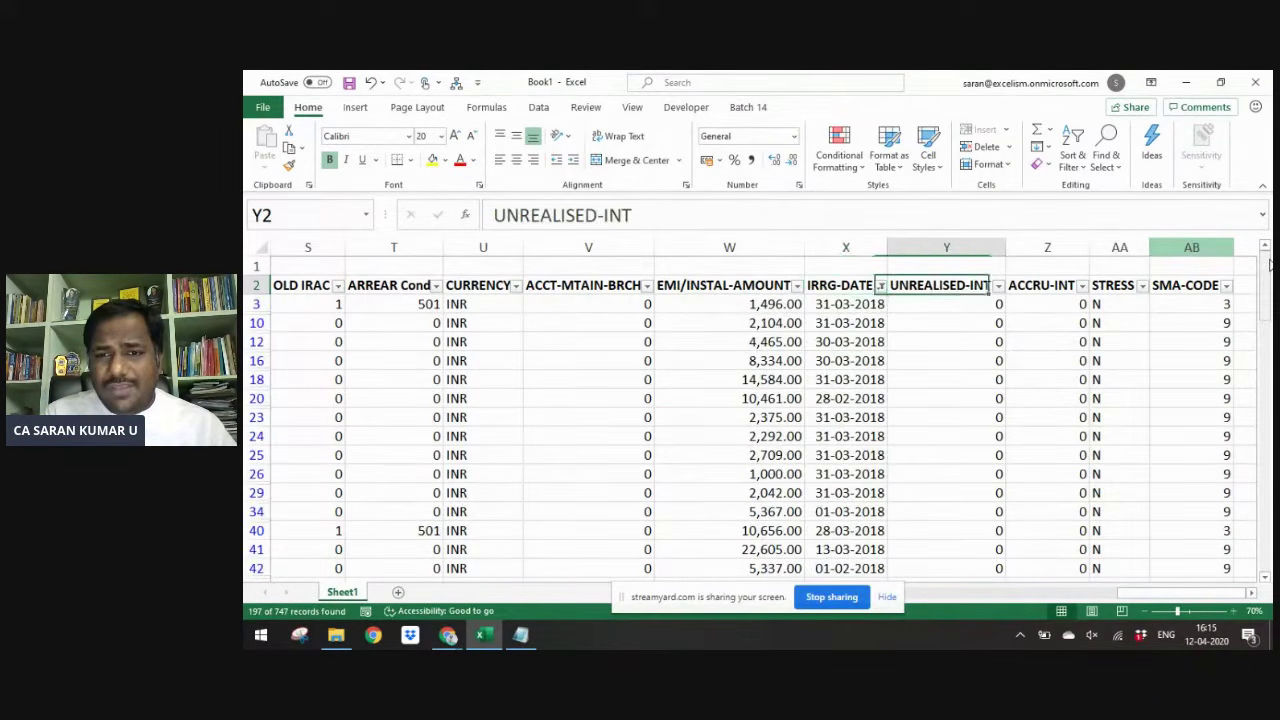
pyautogui.press('Right')
pyautogui.press('Right')
pyautogui.press('Right')
pyautogui.press('Right')
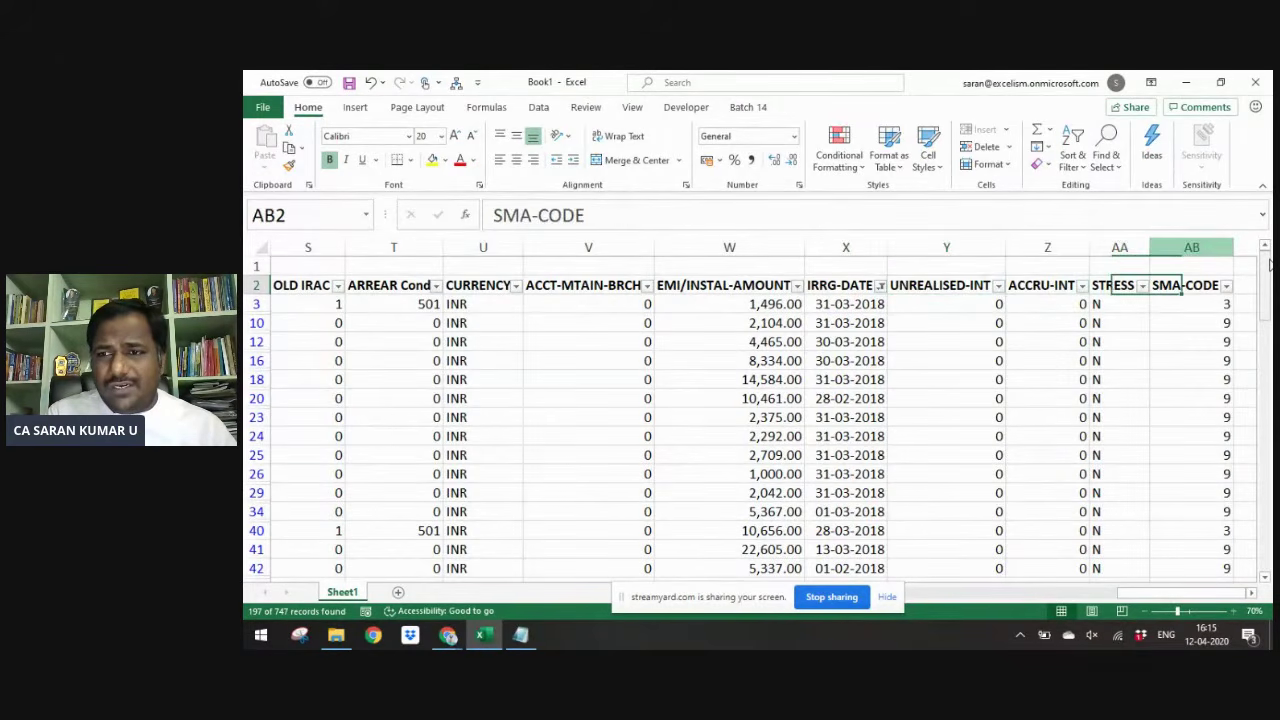
pyautogui.write('Remarks')
pyautogui.press('Return')
pyautogui.press('Up')
# - Review the filtered IRRG-DATE values from the heading down to the last visible account row
pyautogui.press('Left')
pyautogui.press('Left')
pyautogui.press('Left')
pyautogui.press('Left')
pyautogui.press('Left')
pyautogui.hotkey('ctrl', 'shift', 'Down')
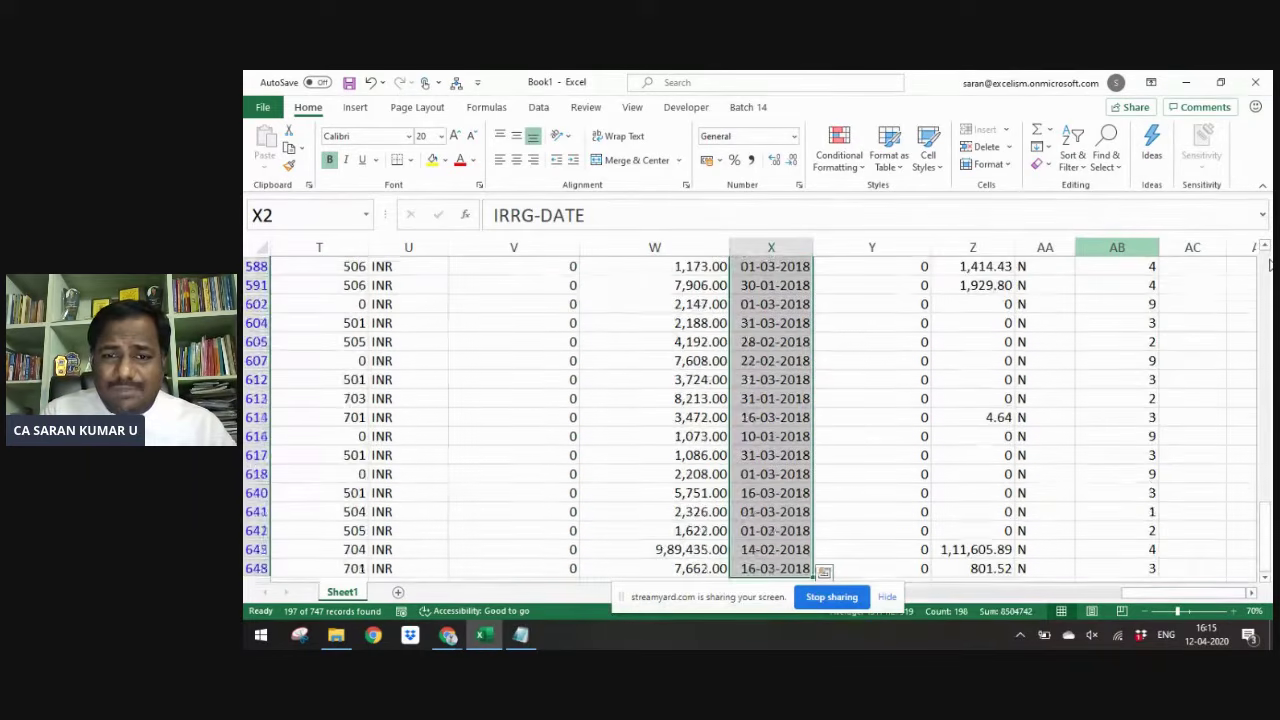
pyautogui.hotkey('ctrl', 'shift', 'Up')
pyautogui.hotkey('ctrl', 'shift', 'Down')
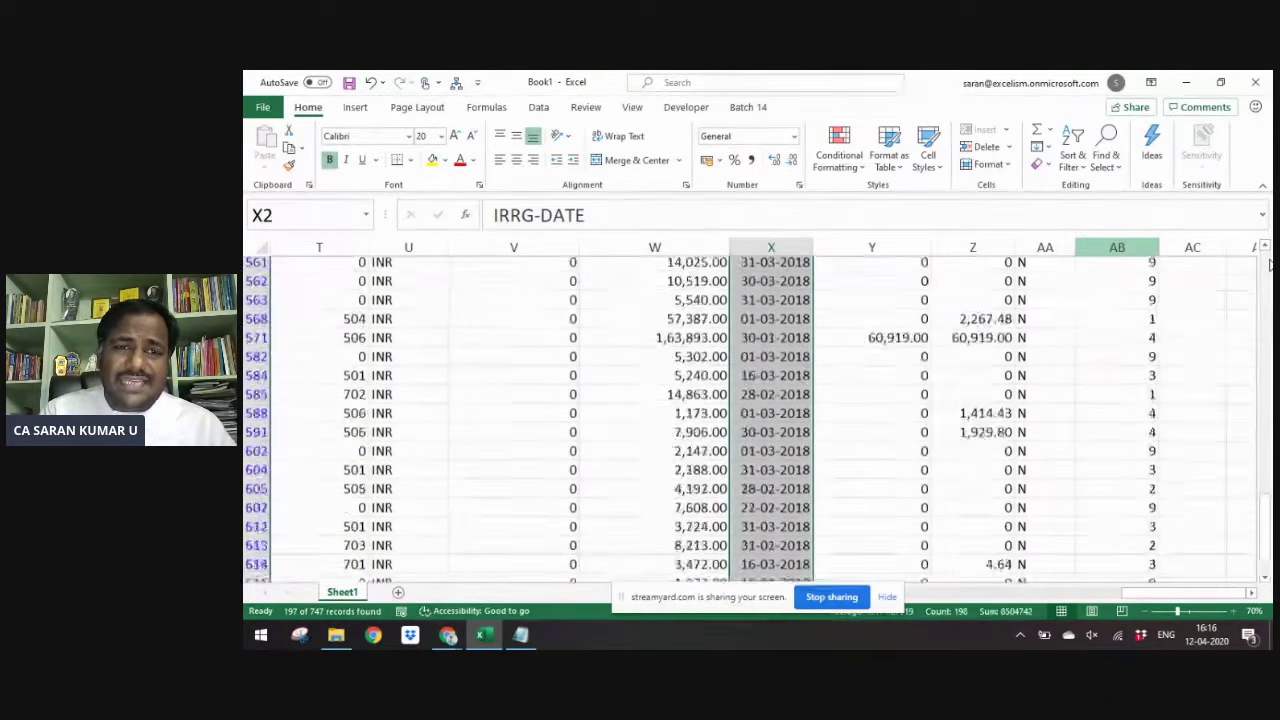
pyautogui.hotkey('ctrl', 'shift', 'Up')
# - Fill the Remarks cells of all filtered accounts with "Within 90 days of irregularity"
pyautogui.press('Right')
pyautogui.press('Right')
pyautogui.press('Right')
pyautogui.press('Right')
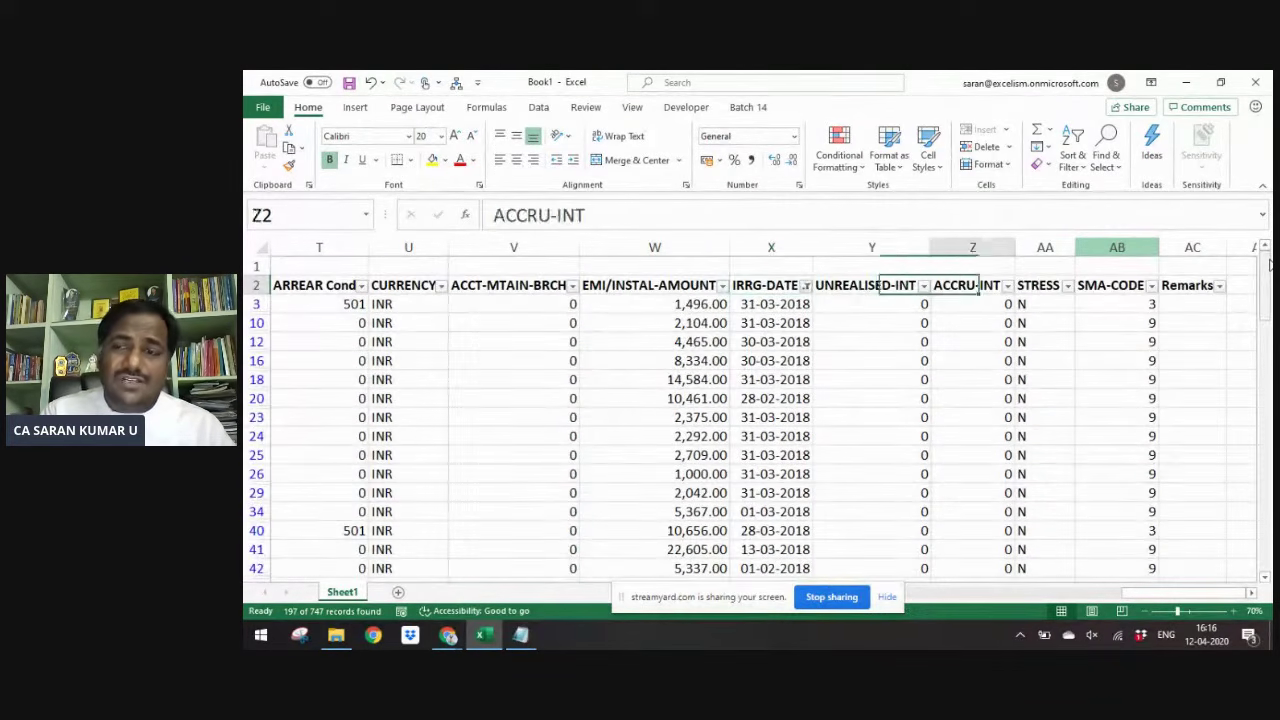
pyautogui.press('Down')
pyautogui.hotkey('ctrl', 'Down')
pyautogui.press('Right')
pyautogui.hotkey('ctrl', 'shift', 'Up')
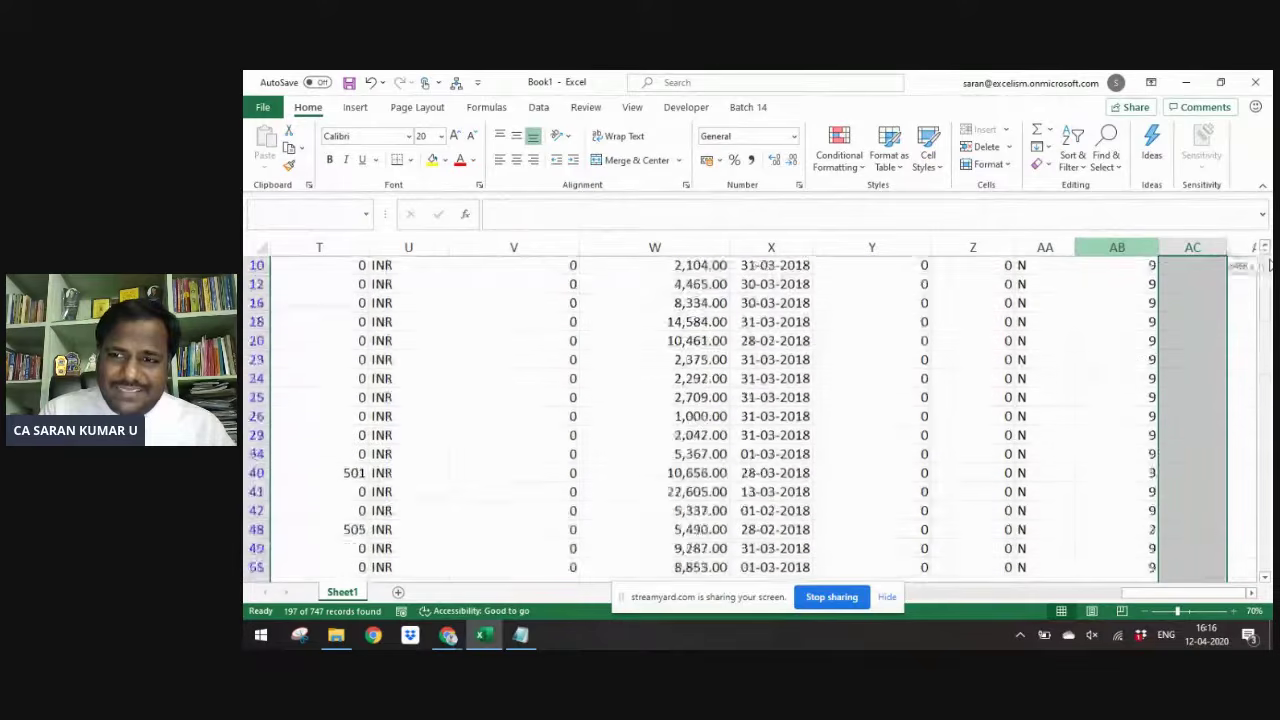
pyautogui.hotkey('ctrl', 'BackSpace')
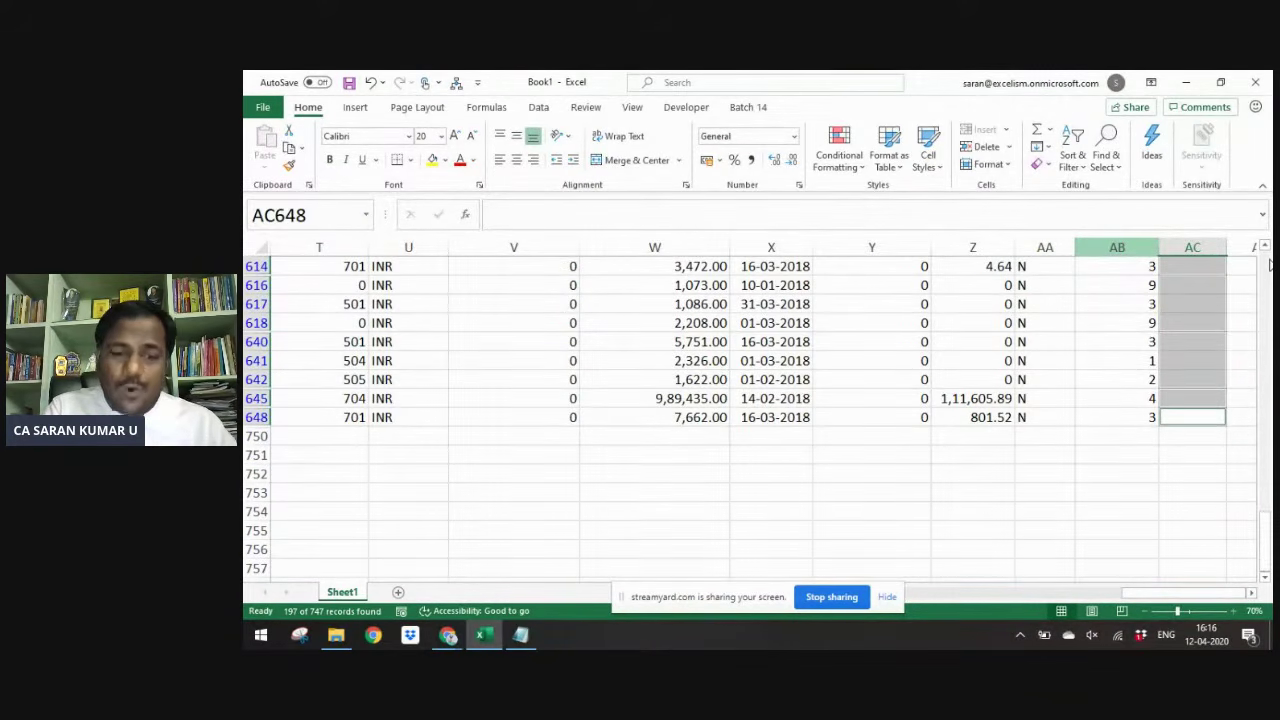
pyautogui.write('ithin')
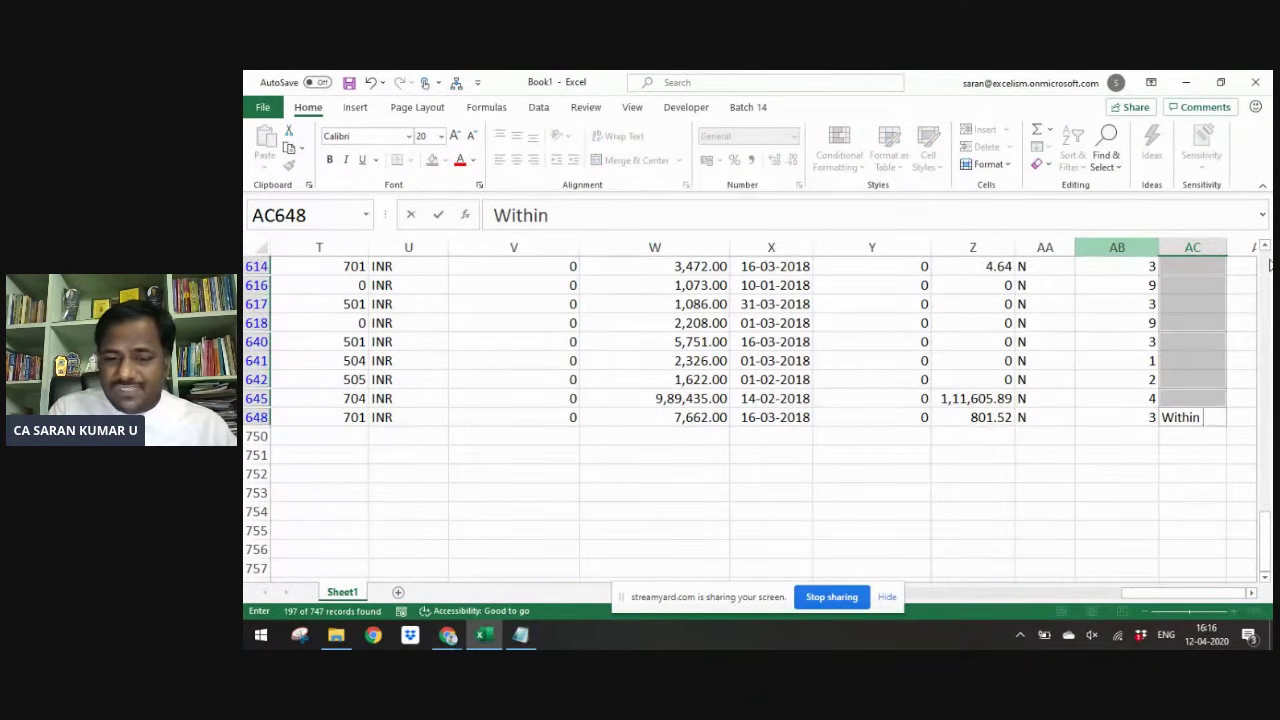
pyautogui.write('ithin 90 days or irre')
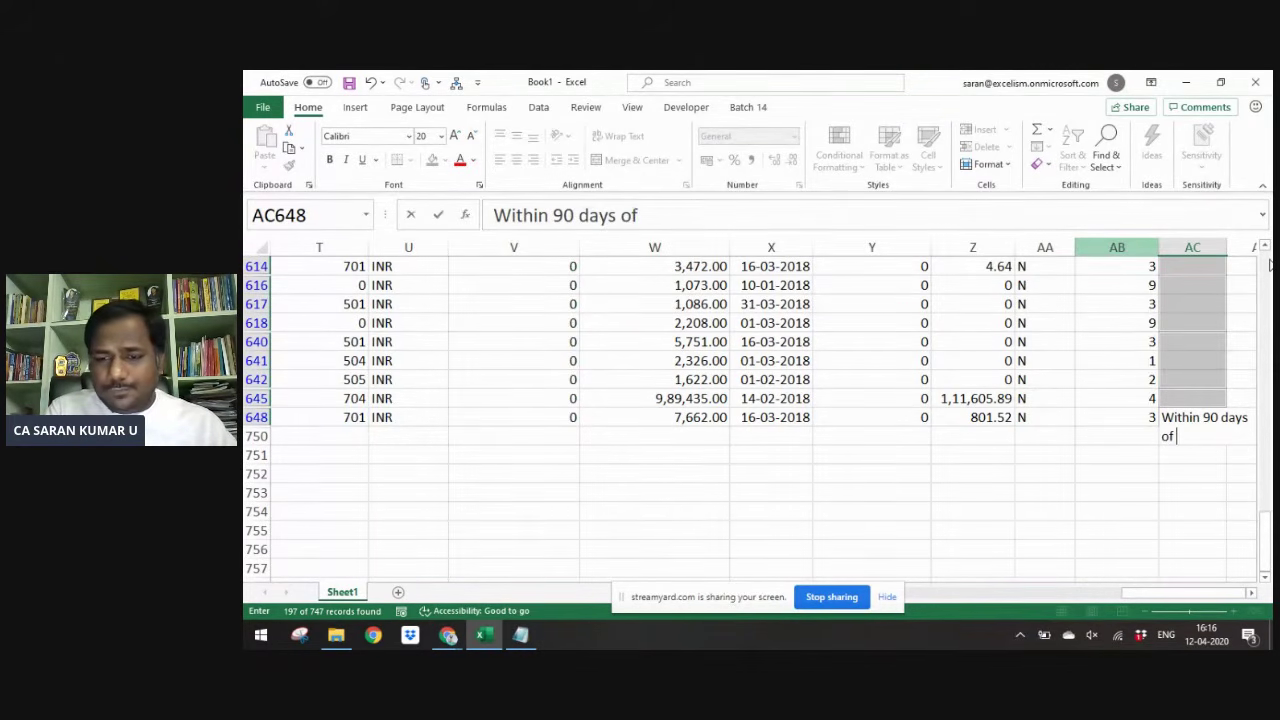
pyautogui.write('ir')
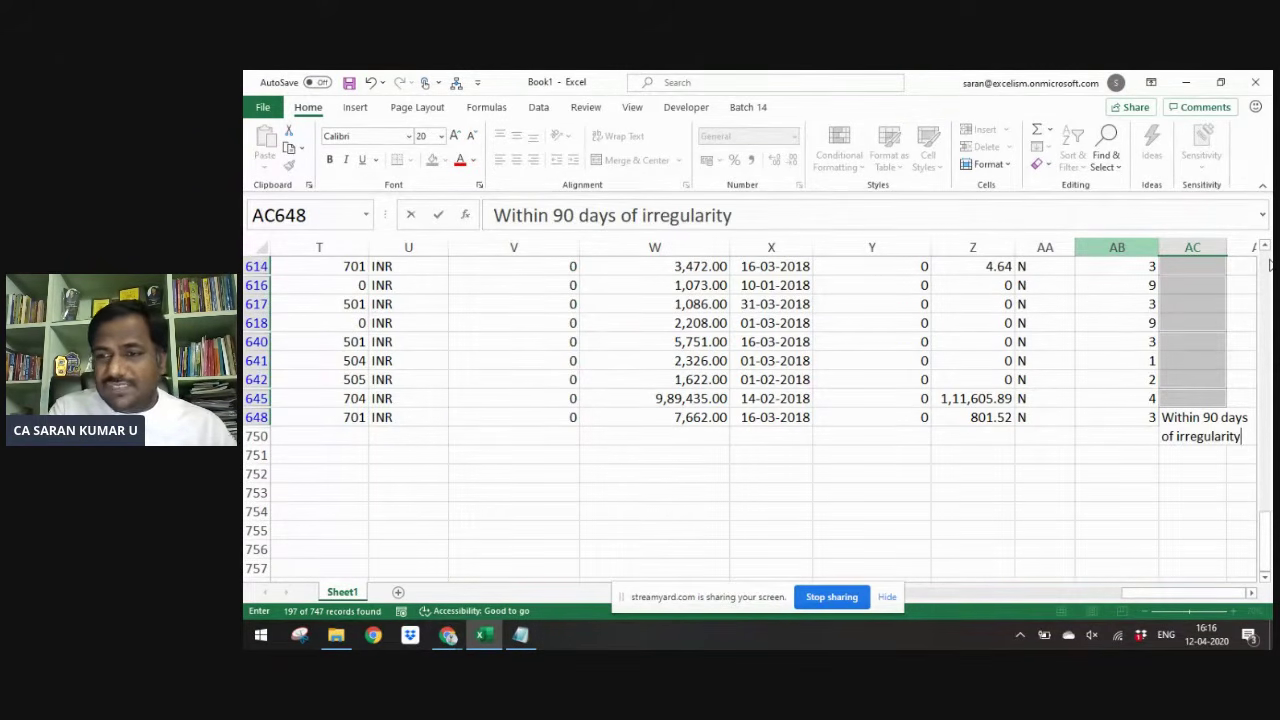
pyautogui.write('regularity')
pyautogui.hotkey('ctrl', 'Return')
pyautogui.hotkey('ctrl', 'Up')
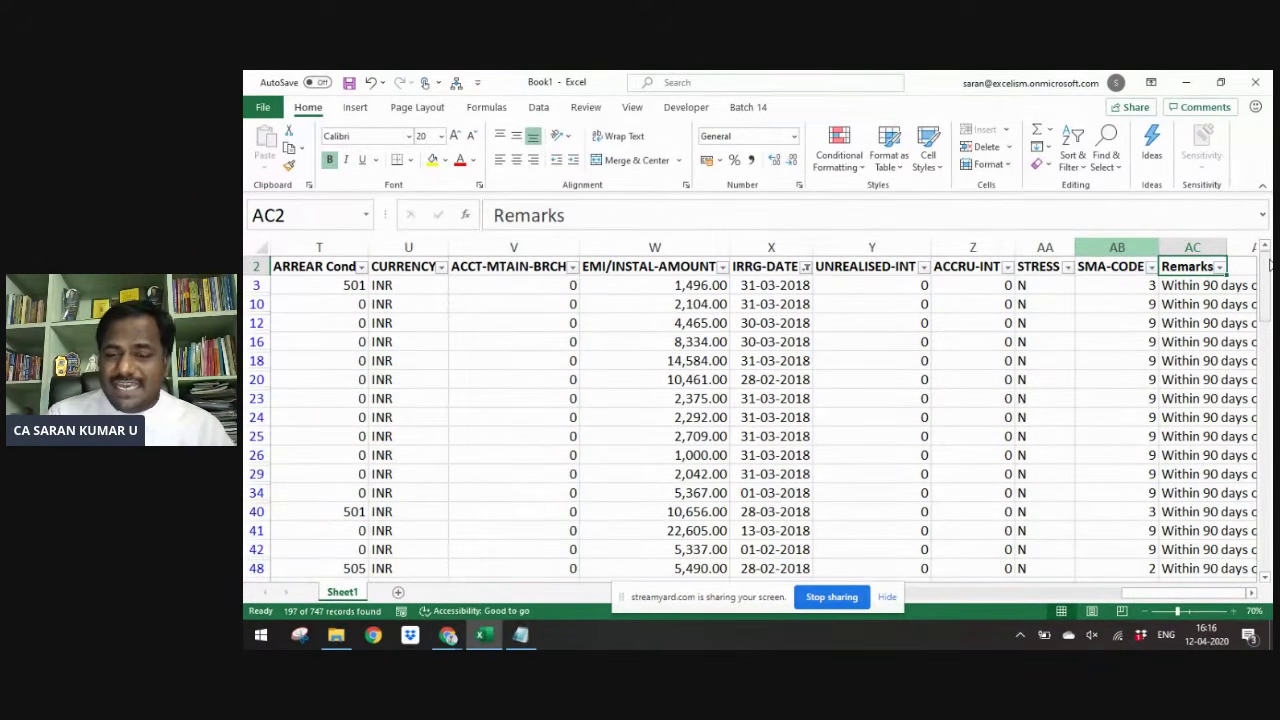
# - Compare the first account's IRRG-DATE with its remark and check how far the Remarks entries extend
pyautogui.press('Down')
pyautogui.press('Left')
pyautogui.press('Left')
pyautogui.press('Left')
pyautogui.press('Left')
pyautogui.press('Left')
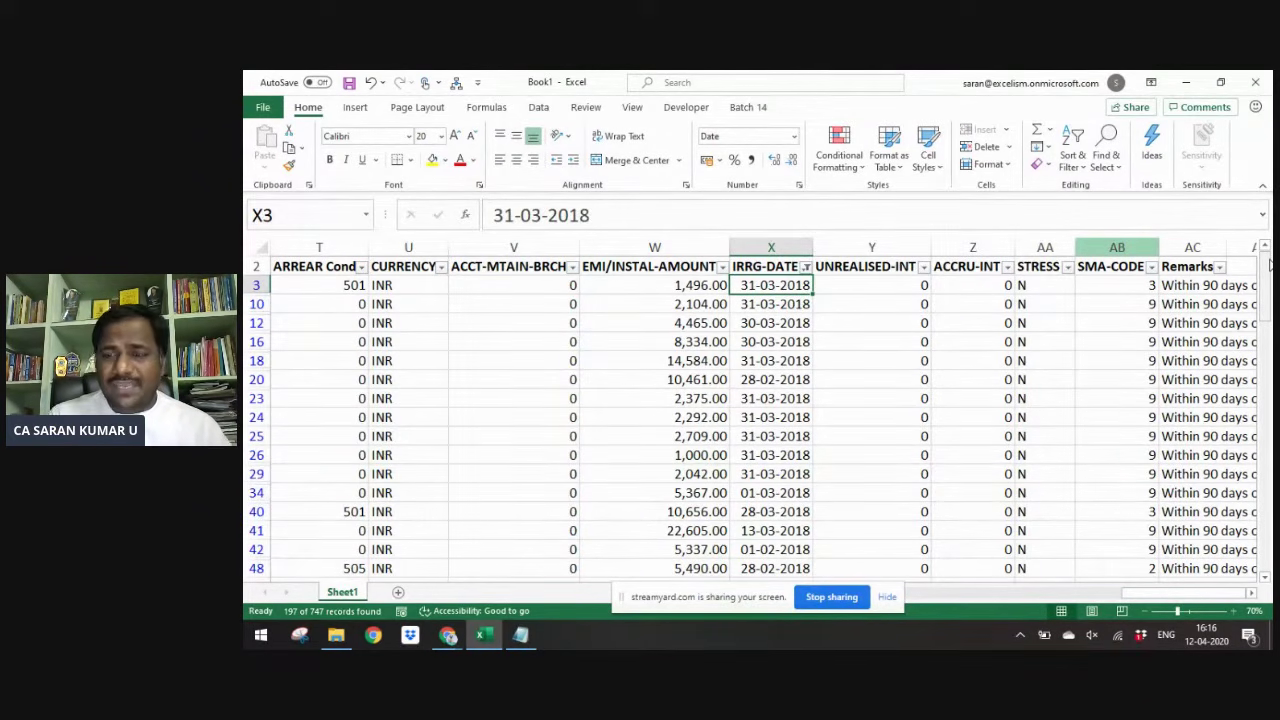
pyautogui.press('Right')
pyautogui.press('Right')
pyautogui.press('Right')
pyautogui.press('Right')
pyautogui.press('Right')
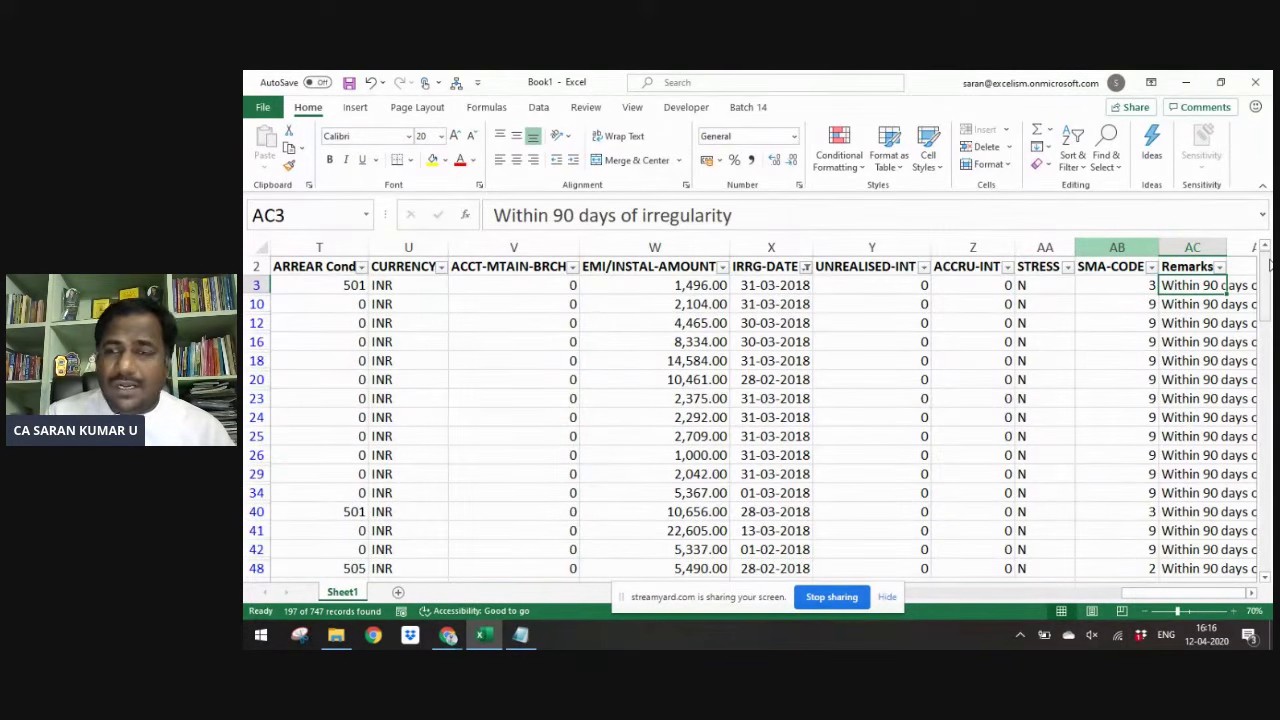
pyautogui.hotkey('ctrl', 'Down')
pyautogui.hotkey('ctrl', 'Up')
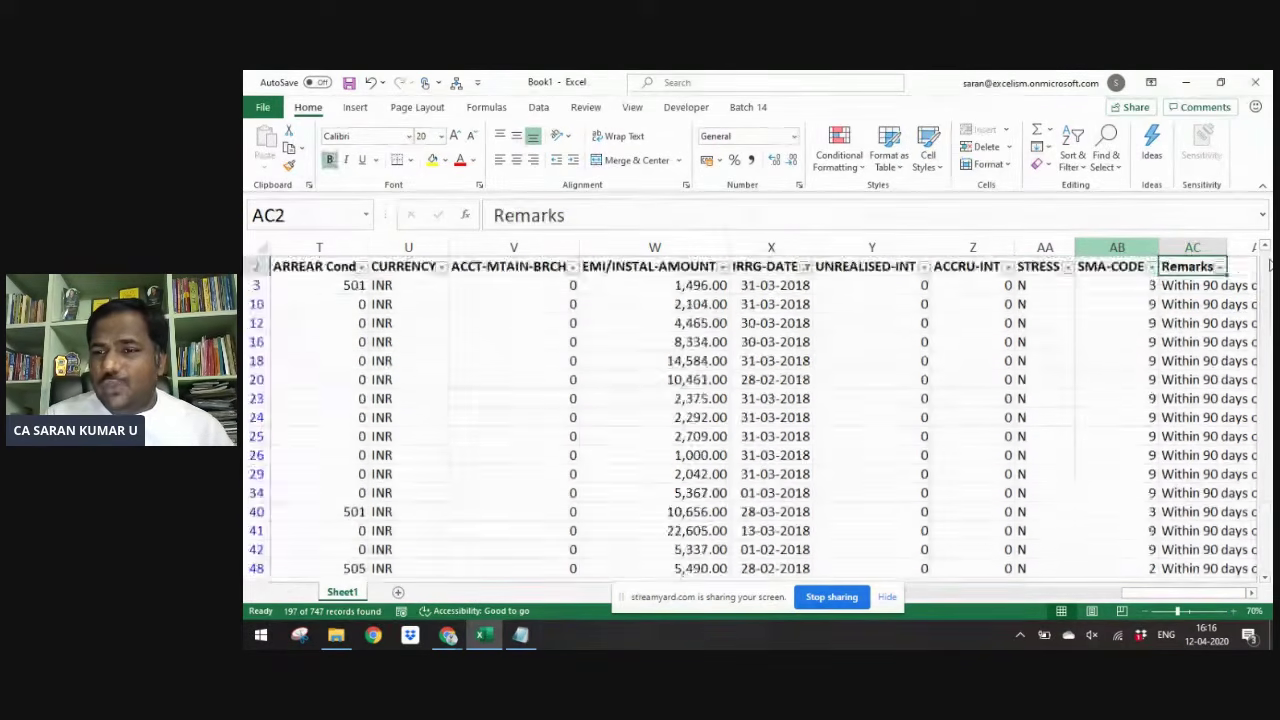
# - Clear every date selected in the IRRG-DATE column's filter
pyautogui.press('Left')
pyautogui.press('Left')
pyautogui.press('Left')
pyautogui.press('Left')
pyautogui.press('Left')
pyautogui.hotkey('alt', 'Down')
pyautogui.press('Down')
pyautogui.press('Down')
pyautogui.press('Down')
pyautogui.press('Down')
pyautogui.press('Down')
pyautogui.press('Down')
pyautogui.press('Down')
pyautogui.press('Down')
pyautogui.press('Return')
pyautogui.press('Tab')
pyautogui.press('space')
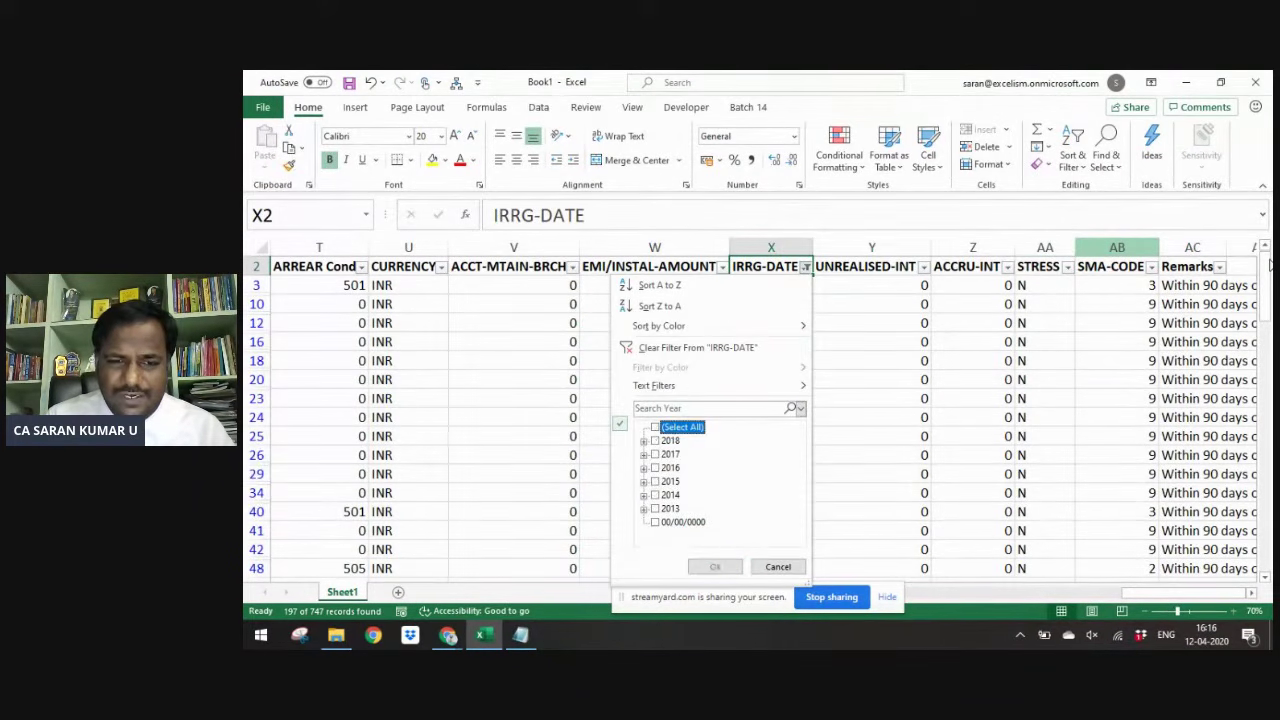
# - Select the years 2013, 2014, 2015 and 2016 in the IRRG-DATE filter
pyautogui.press('Down')
pyautogui.press('Down')
pyautogui.press('Down')
pyautogui.press('Down')
pyautogui.press('Down')
pyautogui.press('Down')
pyautogui.press('space')
pyautogui.press('Up')
pyautogui.press('space')
pyautogui.press('Up')
pyautogui.press('space')
pyautogui.press('Up')
pyautogui.press('space')
# - Expand the year 2017 in the IRRG-DATE filter and select May, June, July and August
pyautogui.press('Up')
pyautogui.press('Right')
pyautogui.press('Down')
pyautogui.press('Down')
pyautogui.press('Down')
pyautogui.press('Down')
pyautogui.press('Down')
pyautogui.press('Down')
pyautogui.press('Down')
pyautogui.press('Down')
pyautogui.press('Down')
pyautogui.press('Down')
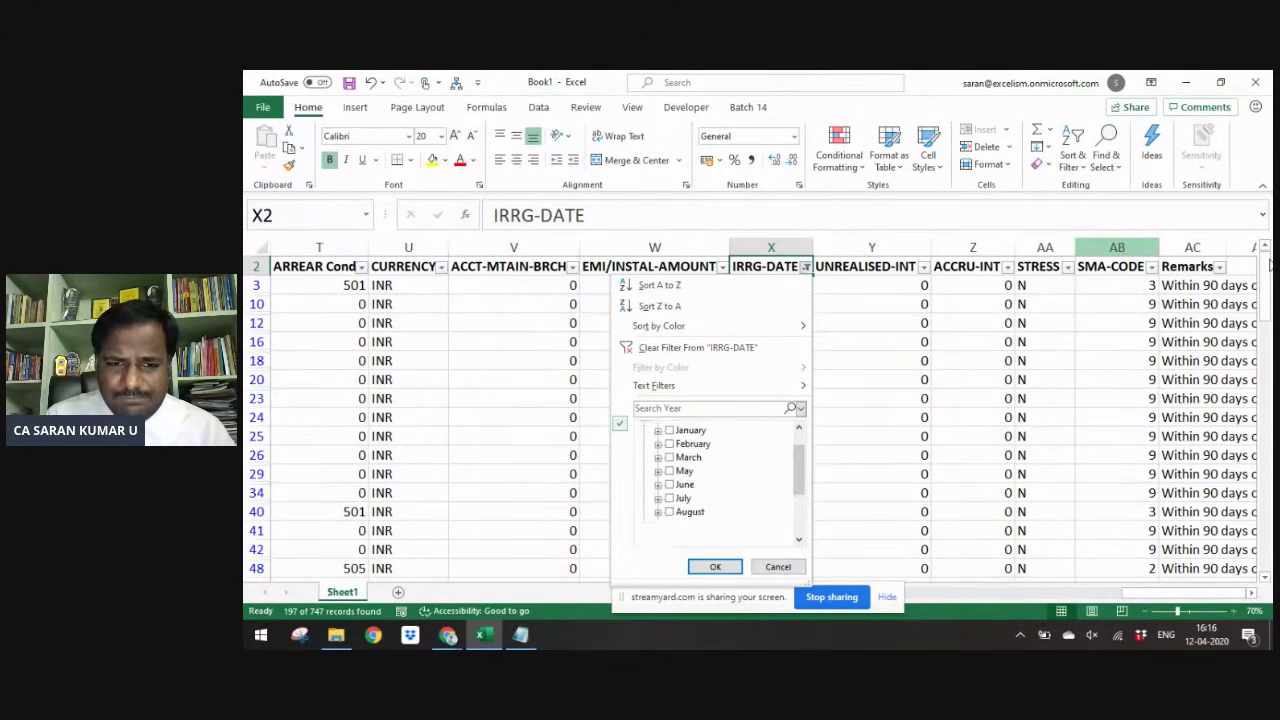
pyautogui.press('Up')
pyautogui.press('Up')
pyautogui.press('Up')
pyautogui.press('space')
pyautogui.press('Down')
pyautogui.press('Down')
pyautogui.press('Up')
pyautogui.press('Up')
pyautogui.press('Up')
pyautogui.press('Up')
pyautogui.press('space')
pyautogui.press('Down')
pyautogui.press('space')
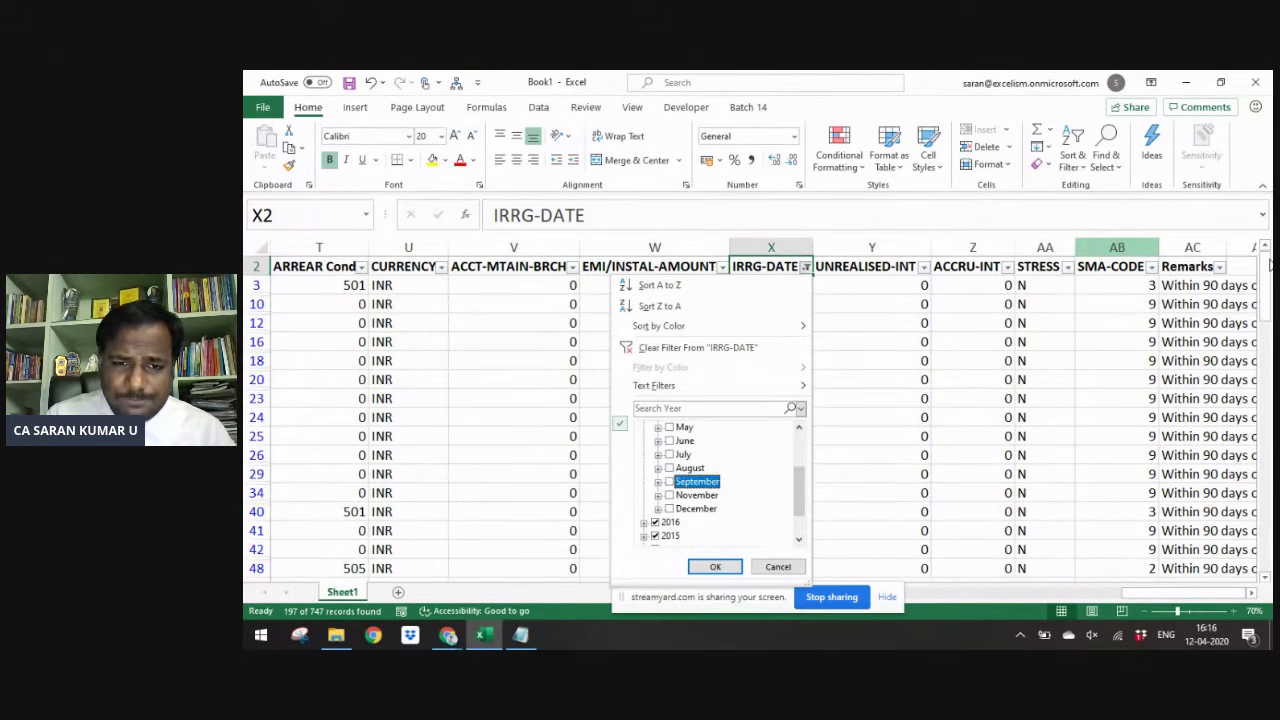
pyautogui.press('Up')
pyautogui.press('Up')
pyautogui.press('space')
pyautogui.press('Up')
pyautogui.press('space')
pyautogui.press('Up')
pyautogui.press('Up')
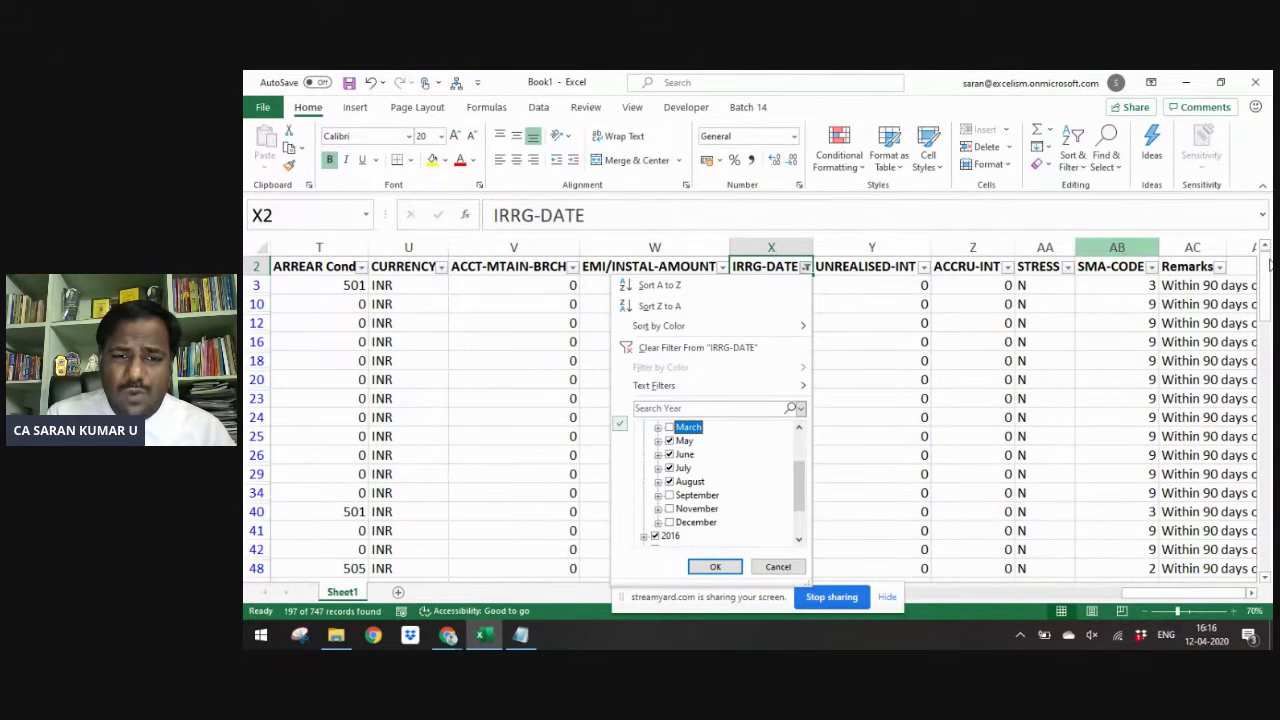
# - Add January, February and March 2017 to the IRRG-DATE selection, apply the filter and check the filtered rows
pyautogui.press('space')
pyautogui.press('Up')
pyautogui.press('Up')
pyautogui.press('Up')
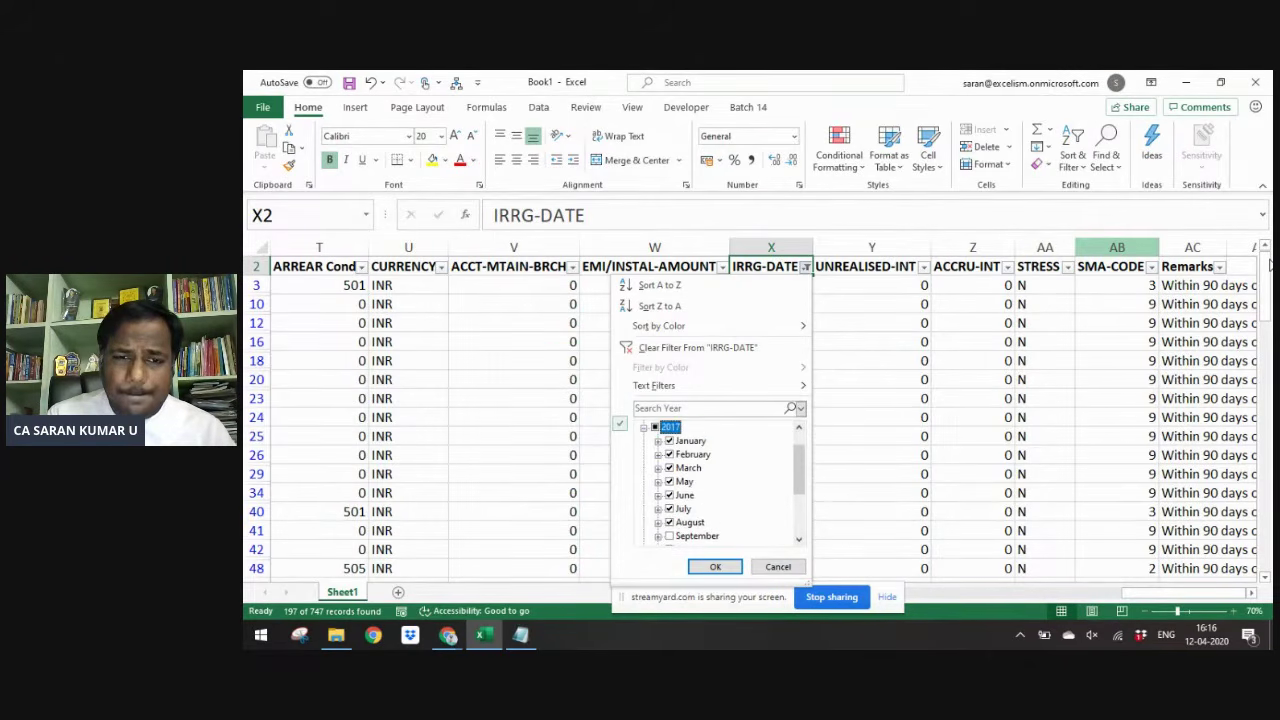
pyautogui.press('Return')
pyautogui.press('Down')
pyautogui.hotkey('ctrl', 'Down')
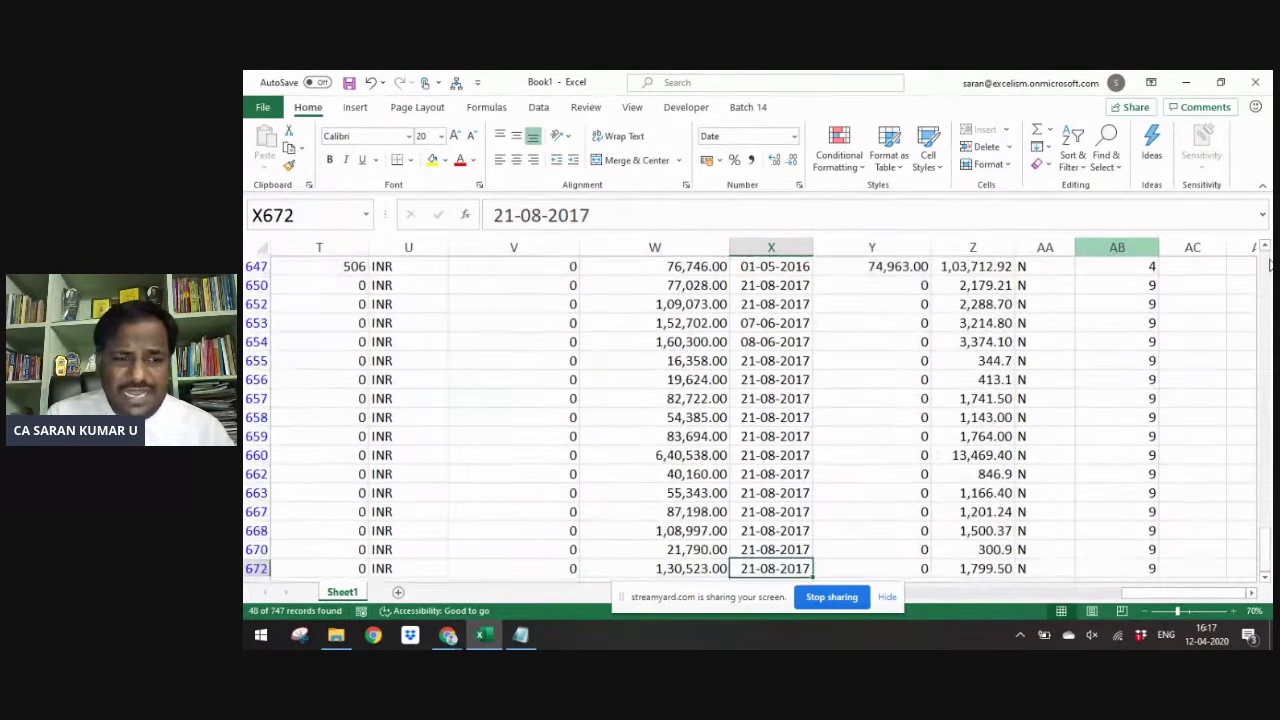
pyautogui.hotkey('ctrl', 'Up')
pyautogui.press('Up')
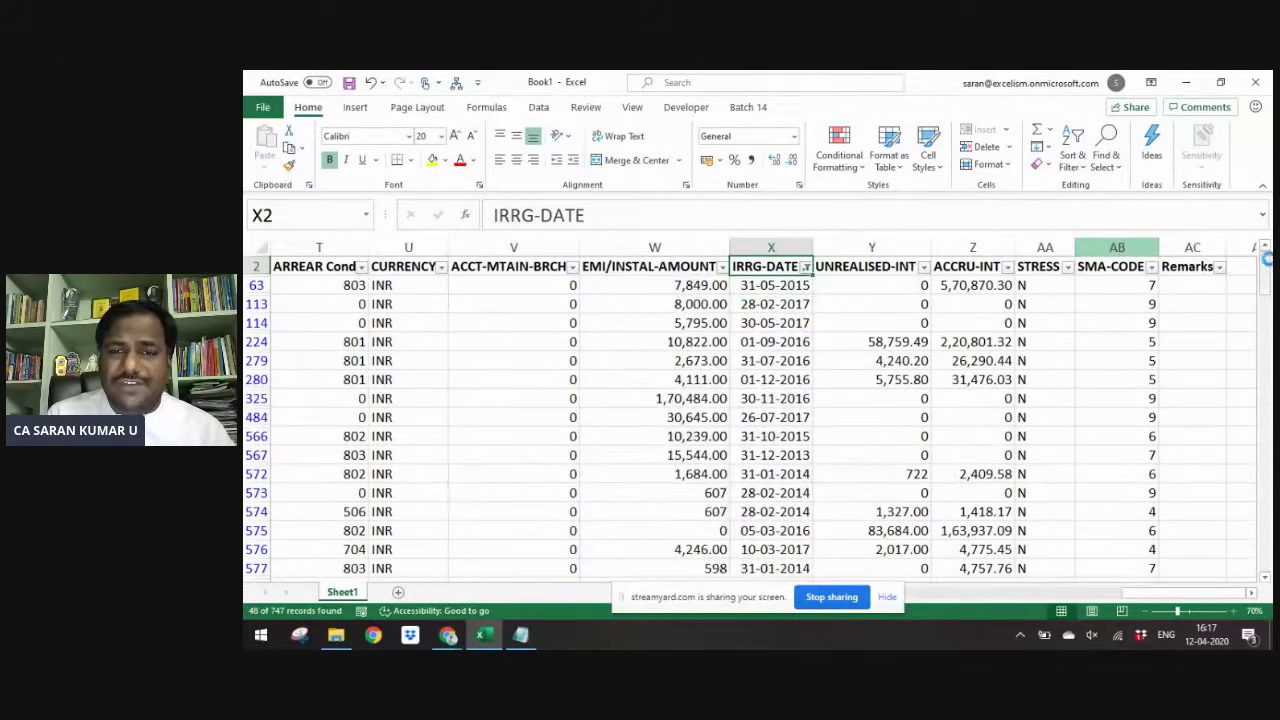
# - Extend the IRRG-DATE filter with the remaining 2017 months, September, November and December
pyautogui.hotkey('alt', 'Down')
pyautogui.press('Down')
pyautogui.press('Down')
pyautogui.press('Down')
pyautogui.press('Down')
pyautogui.press('Down')
pyautogui.press('Down')
pyautogui.press('Down')
pyautogui.press('Down')
pyautogui.press('Tab')
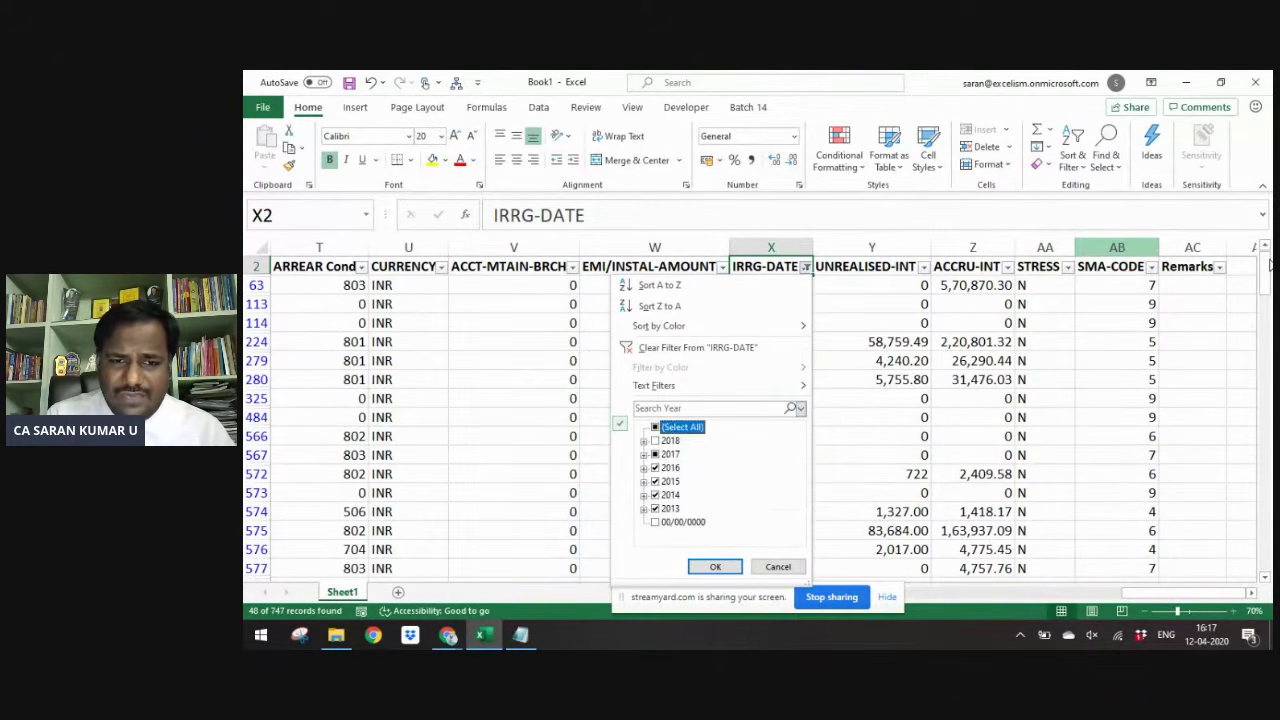
pyautogui.press('Down')
pyautogui.press('Down')
pyautogui.press('Right')
pyautogui.press('Down')
pyautogui.press('Down')
pyautogui.press('Down')
pyautogui.press('Down')
pyautogui.press('Down')
pyautogui.press('Down')
pyautogui.press('Down')
pyautogui.press('Down')
pyautogui.press('space')
pyautogui.press('Down')
pyautogui.press('space')
pyautogui.press('Down')
pyautogui.press('Return')
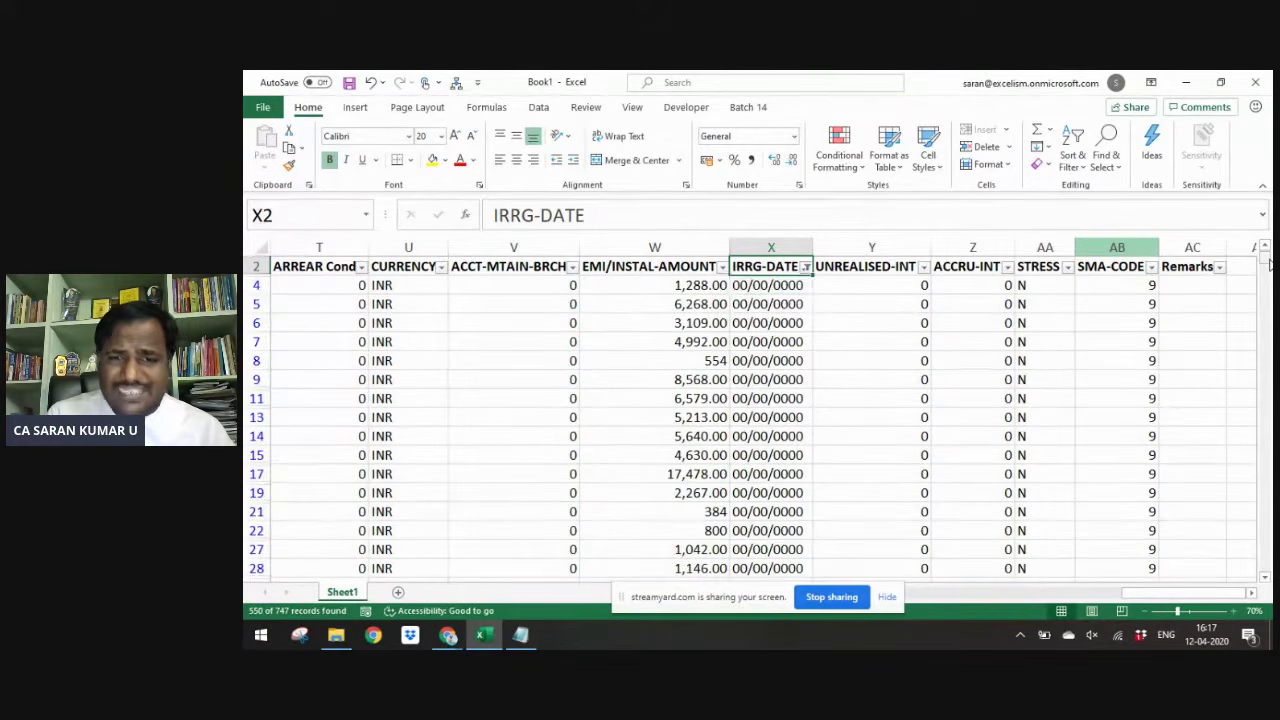
# - Exclude the 00/00/0000 entries from the IRRG-DATE filter, keeping the years 2013 to 2017 selected
pyautogui.press('Up')
pyautogui.hotkey('alt', 'Down')
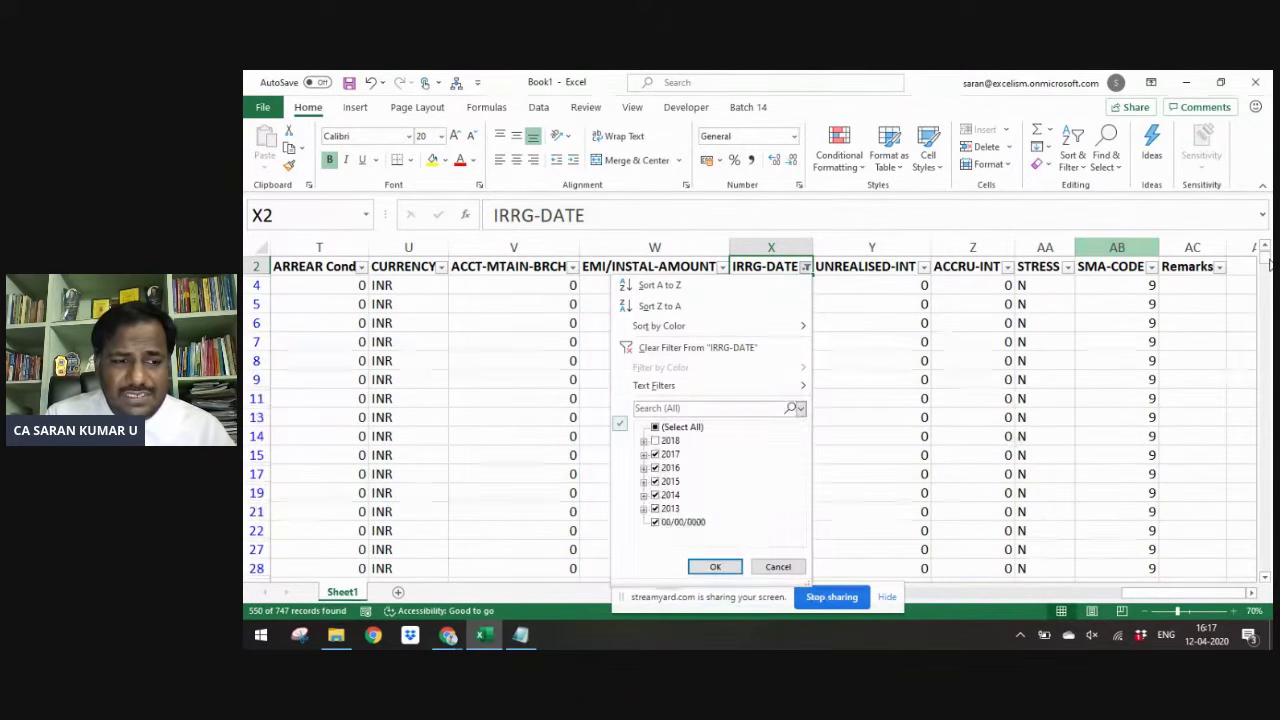
pyautogui.hotkey('alt', 'Down')
pyautogui.press('Return')
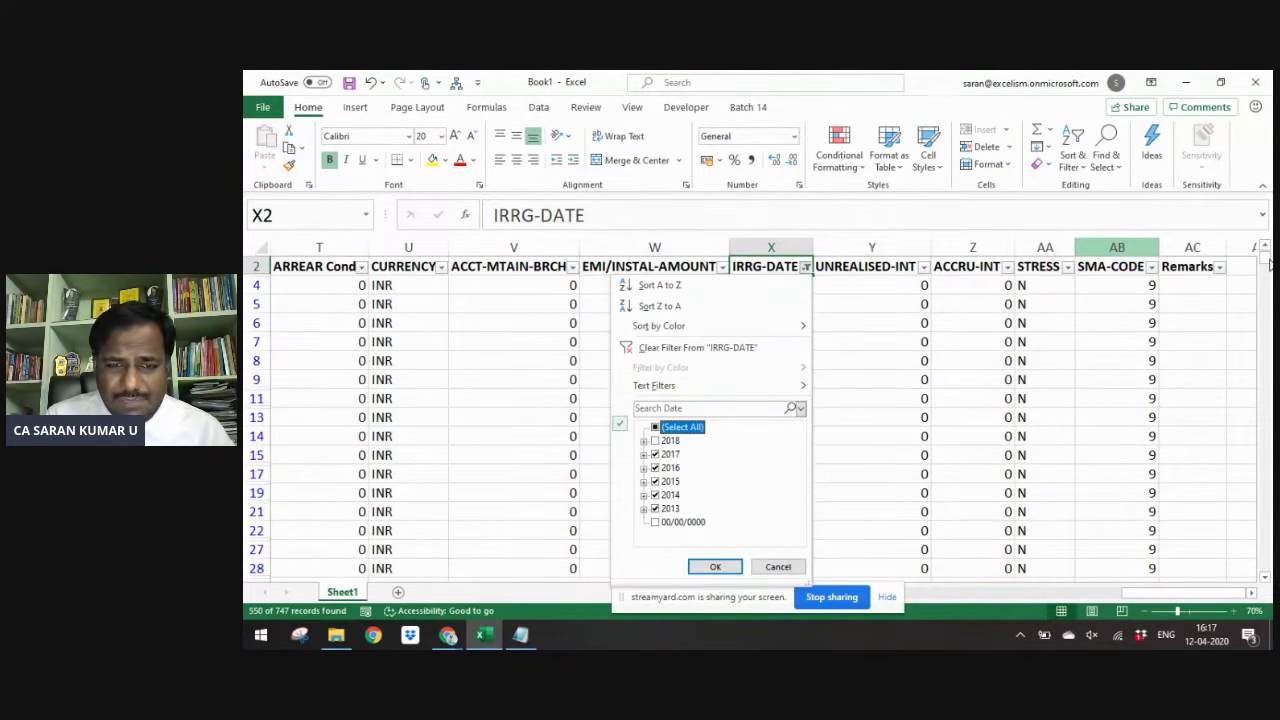
pyautogui.press('Down')
pyautogui.press('Down')
pyautogui.press('Down')
pyautogui.press('Down')
pyautogui.press('Down')
pyautogui.press('Down')
pyautogui.press('Down')
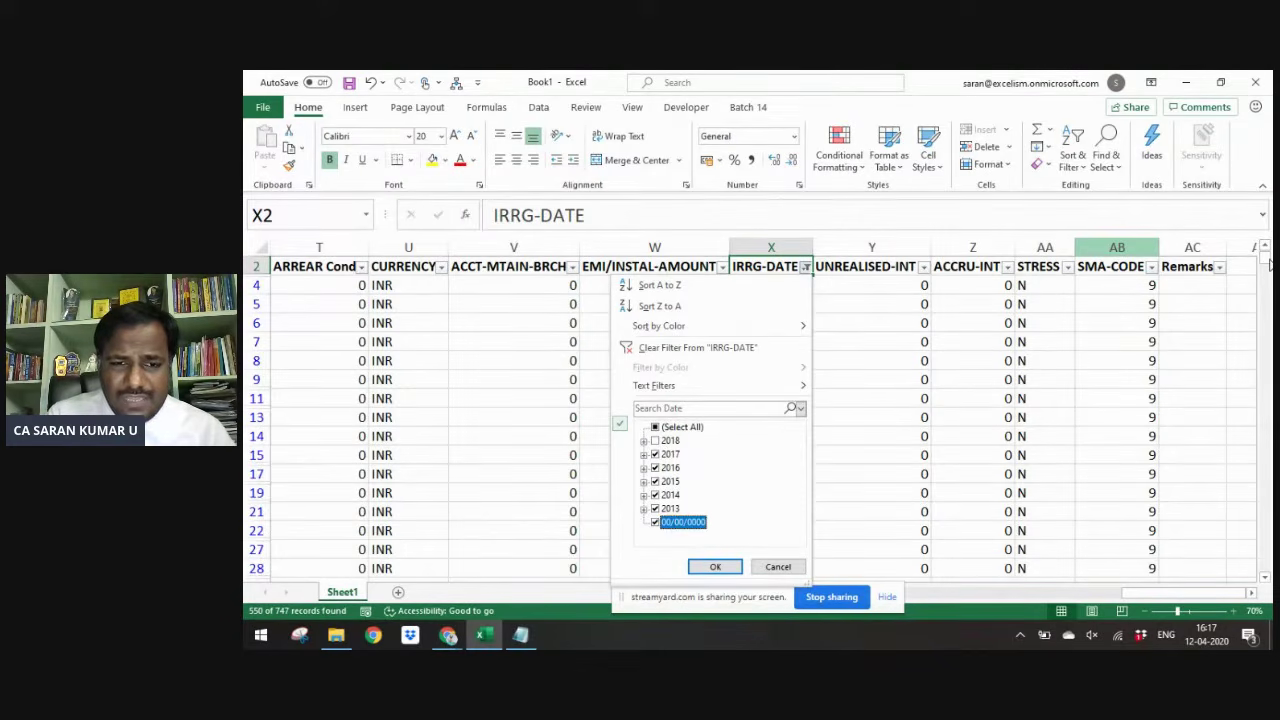
pyautogui.press('Up')
pyautogui.press('Up')
pyautogui.press('Up')
pyautogui.press('Up')
pyautogui.press('Up')
pyautogui.press('Up')
pyautogui.press('Right')
pyautogui.press('Left')
pyautogui.press('Down')
pyautogui.press('Down')
pyautogui.press('Down')
pyautogui.press('Down')
pyautogui.press('Down')
pyautogui.press('Down')
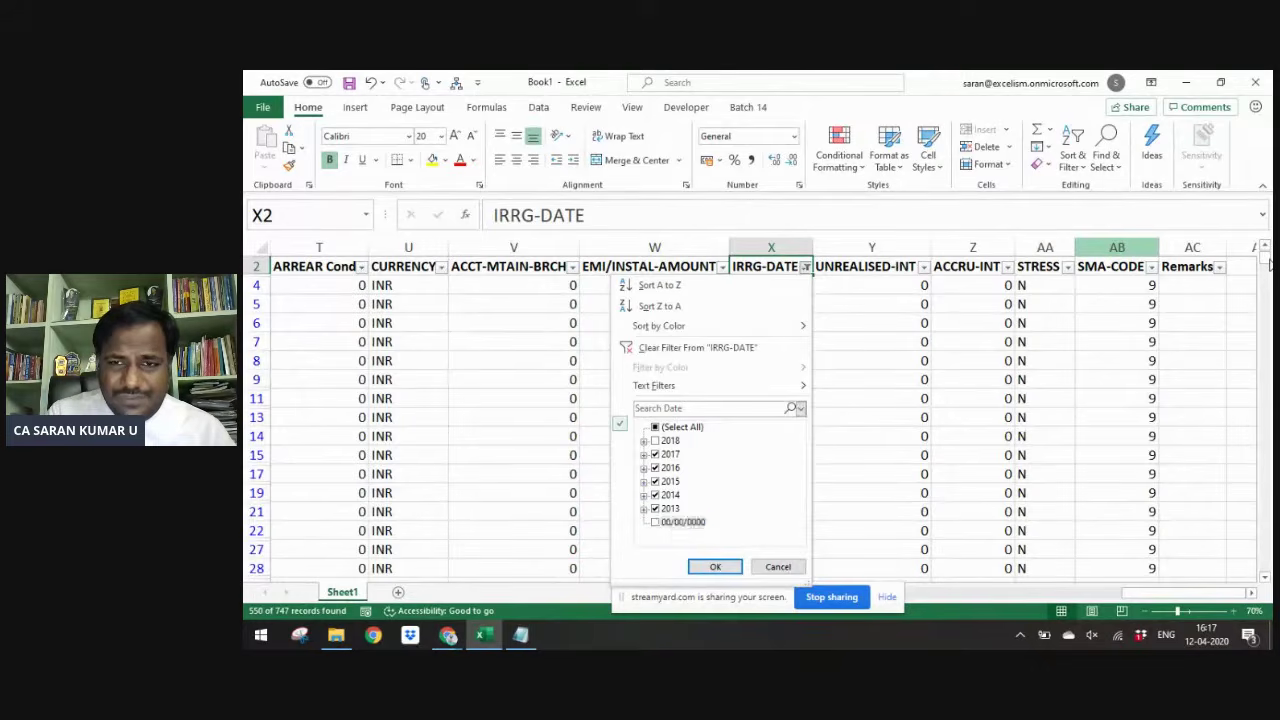
pyautogui.press('Return')
# - Enter the remark "Probable NPA?" in the Remarks column for all rows of the filtered IRRG-DATE years 2013 to 2017
pyautogui.press('Down')
pyautogui.press('pagedown')
pyautogui.press('Right')
pyautogui.press('Right')
pyautogui.press('Right')
pyautogui.press('Right')
pyautogui.press('Right')
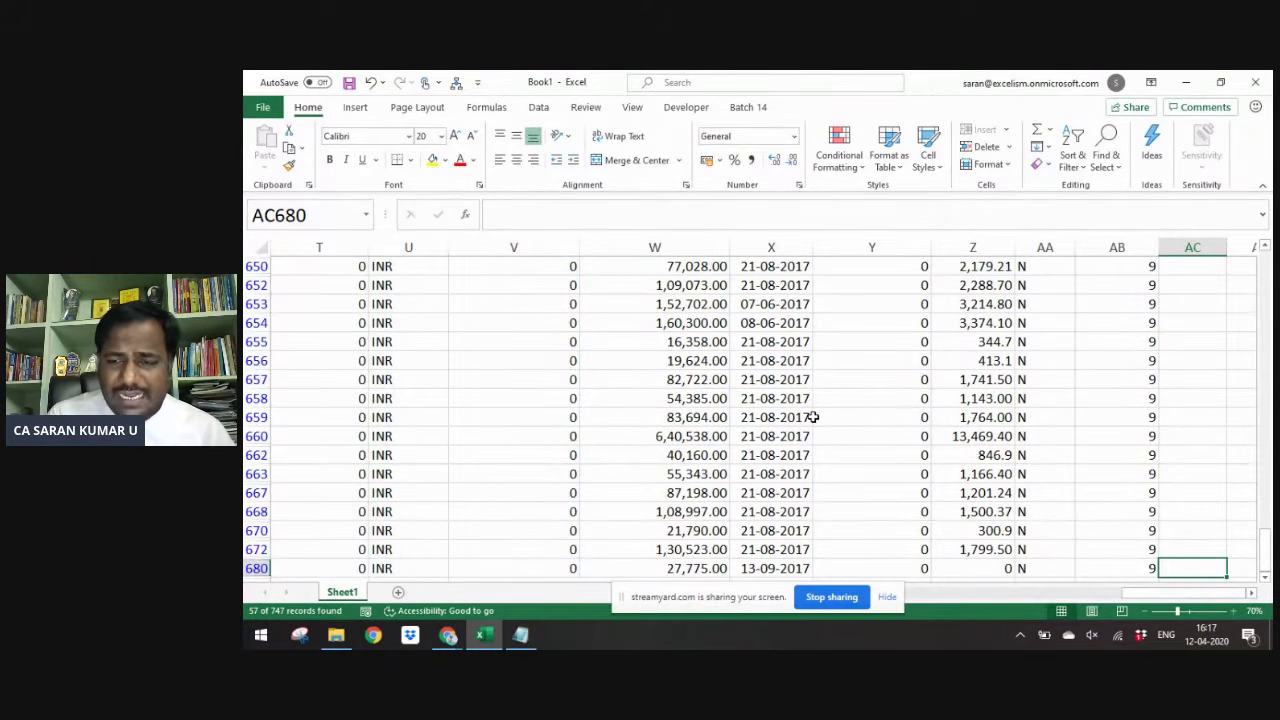
pyautogui.hotkey('ctrl', 'Up')
pyautogui.press('Down')
pyautogui.press('Left')
pyautogui.hotkey('ctrl', 'Down')
pyautogui.press('Right')
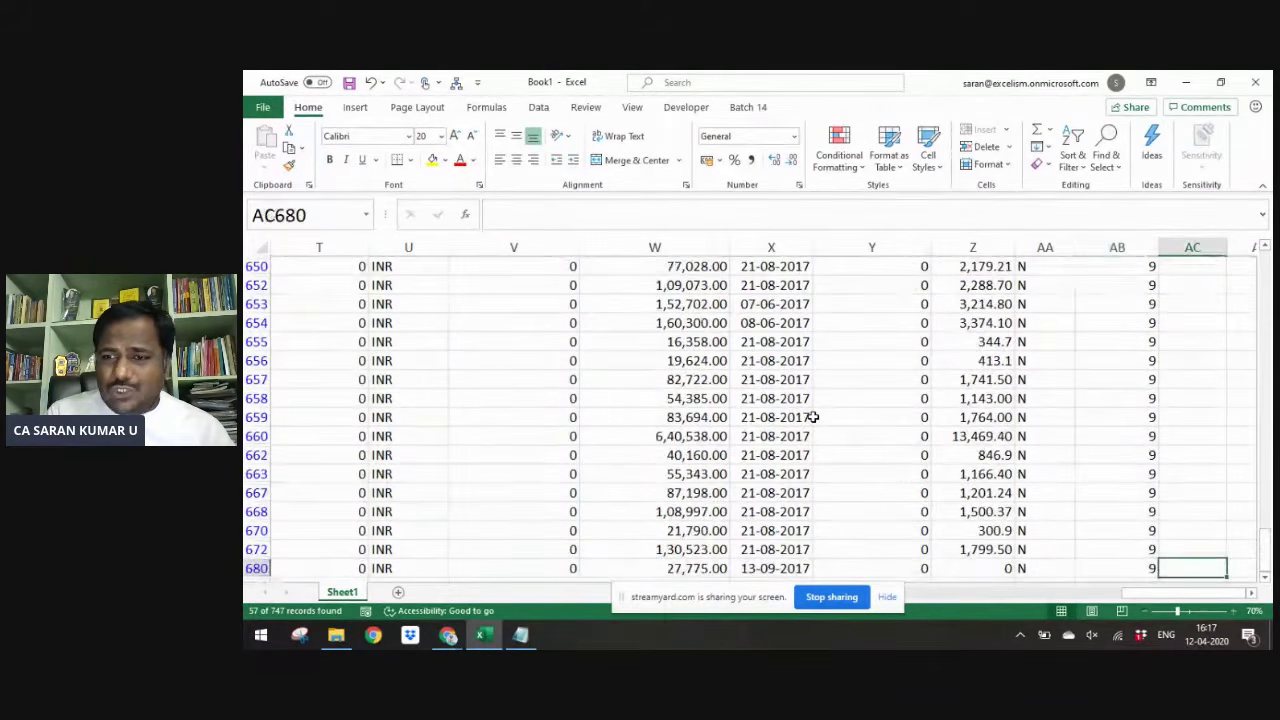
pyautogui.hotkey('ctrl', 'shift', 'Down')
pyautogui.hotkey('ctrl', 'shift', 'Up')
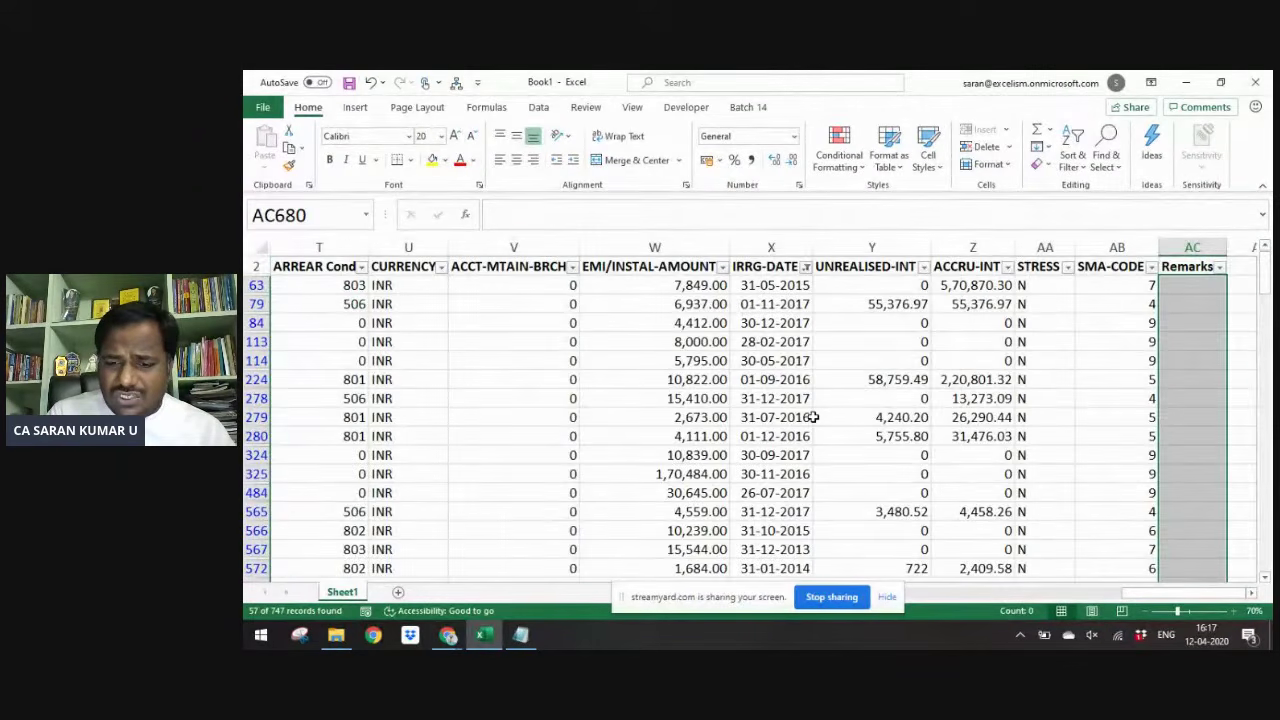
pyautogui.write('Proabl')
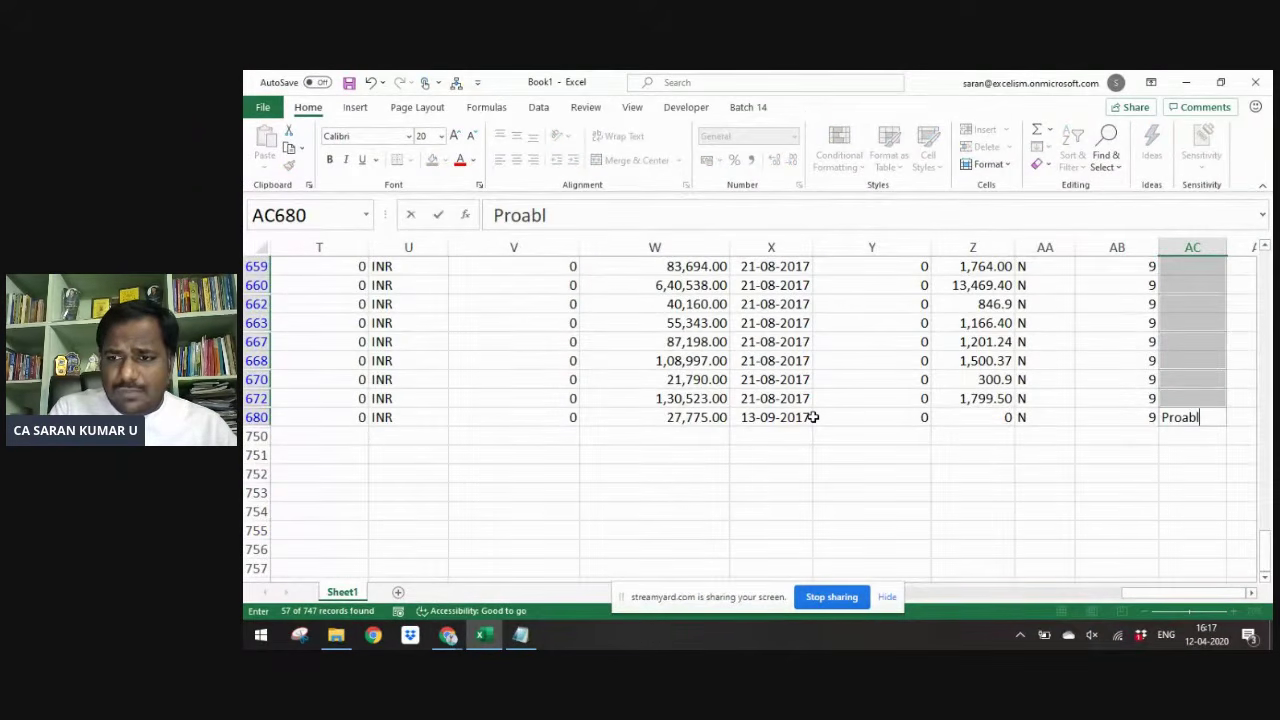
pyautogui.press('BackSpace')
pyautogui.press('BackSpace')
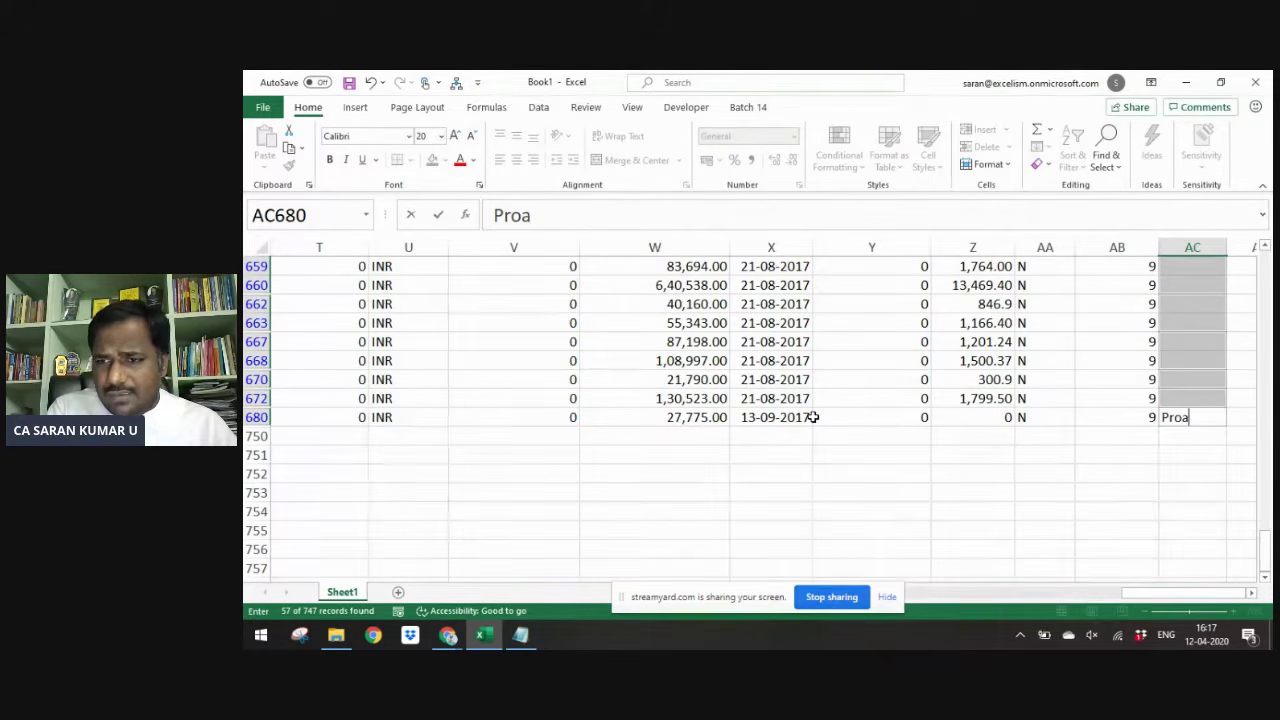
pyautogui.press('BackSpace')
pyautogui.press('BackSpace')
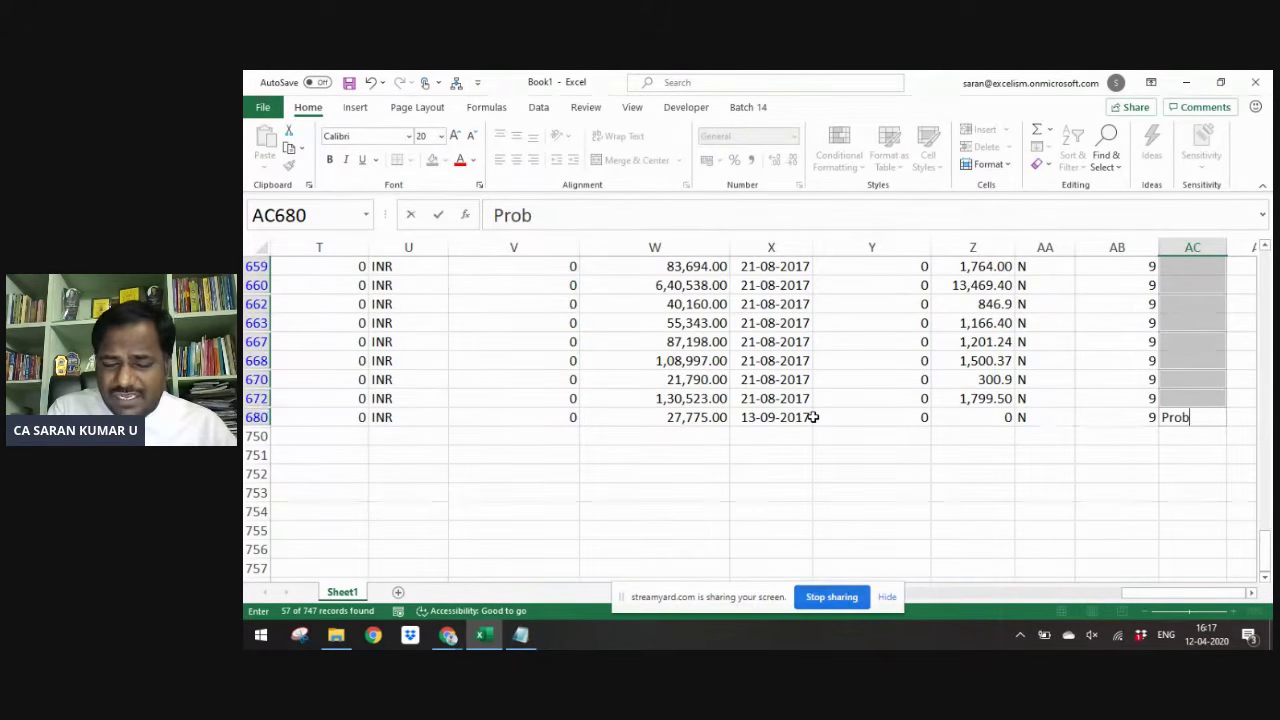
pyautogui.press('BackSpace')
pyautogui.press('BackSpace')
pyautogui.write('a')
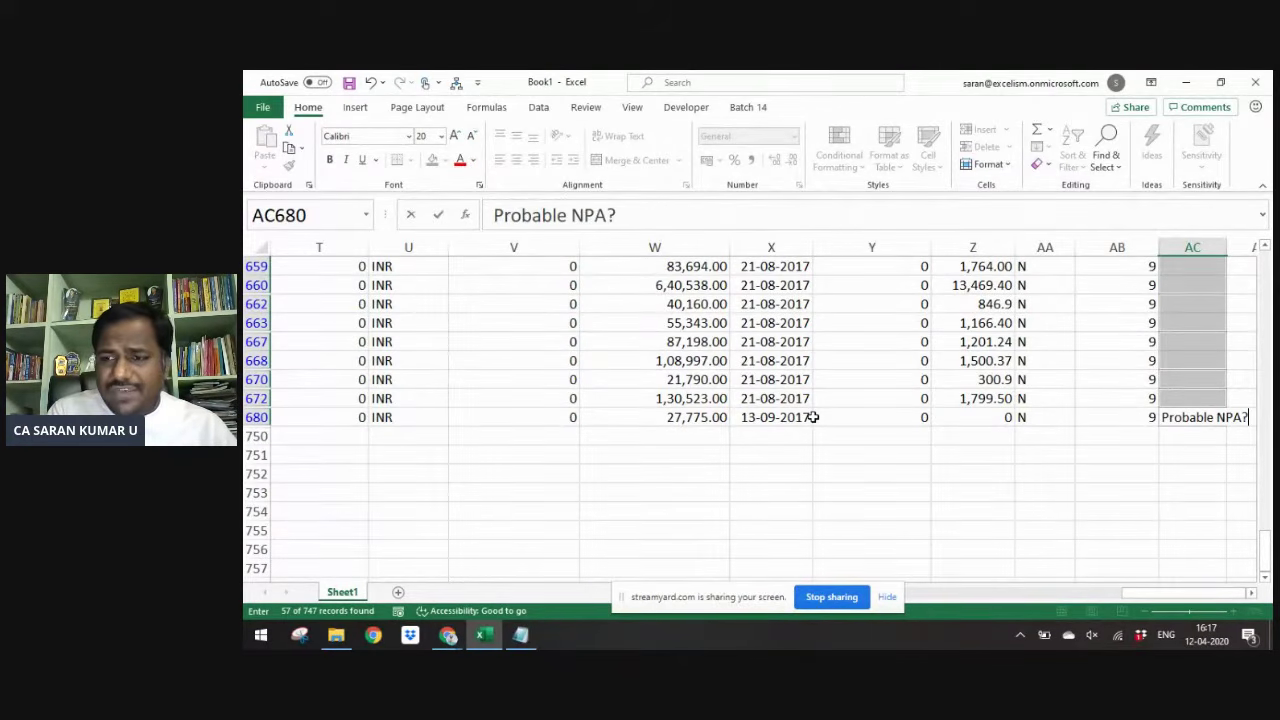
pyautogui.write('ble NPA?')
pyautogui.hotkey('ctrl', 'Return')
pyautogui.hotkey('ctrl', 'Up')
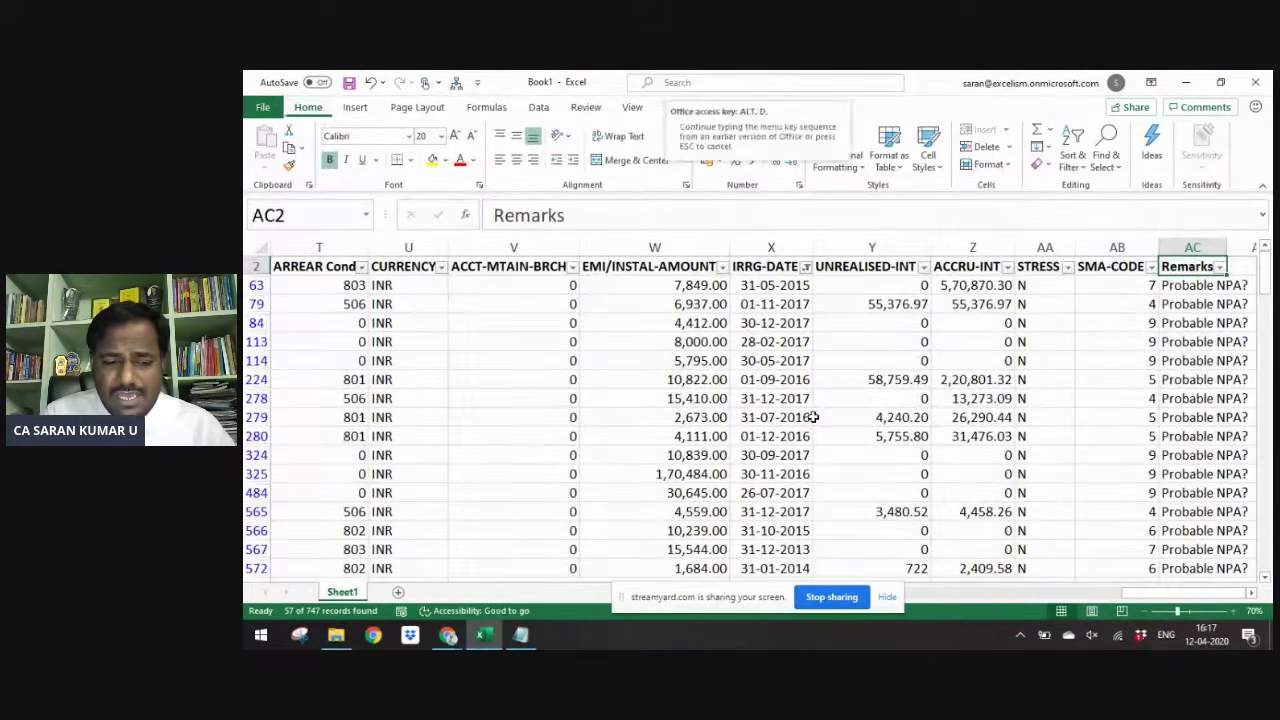
# - Clear the IRRG-DATE filter and filter the Remarks column to the "Probable NPA?" accounts
pyautogui.hotkey('alt', 'a')
pyautogui.press('c')
pyautogui.press('Down')
pyautogui.press('Up')
pyautogui.hotkey('alt', 'Down')
pyautogui.press('e')
pyautogui.press('Down')
pyautogui.press('Down')
pyautogui.press('Down')
pyautogui.press('space')
pyautogui.press('Down')
pyautogui.press('space')
pyautogui.press('Return')
# - Go to the NPA/Standard? column heading of the accounts filtered as "Probable NPA?"
pyautogui.press('Down')
pyautogui.press('Left')
pyautogui.press('Left')
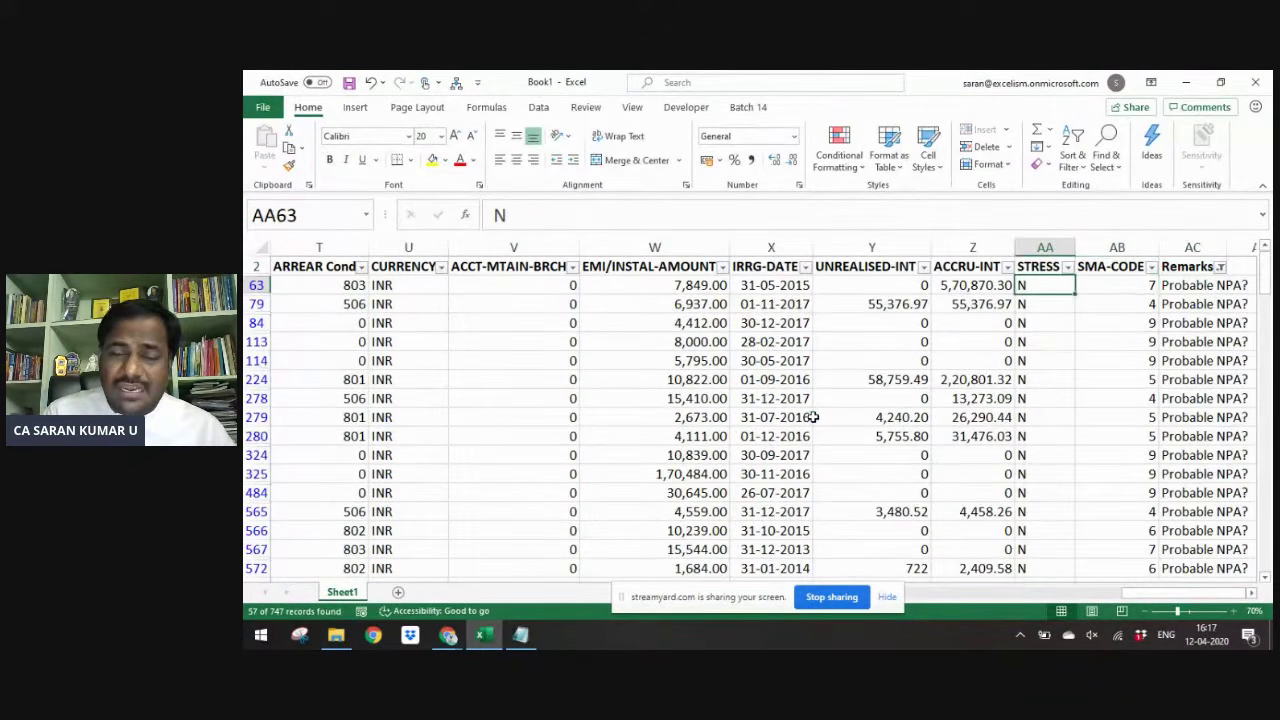
pyautogui.hotkey('ctrl', 'shift', 'Down')
pyautogui.hotkey('ctrl', 'Up')
pyautogui.hotkey('ctrl', 'Left')
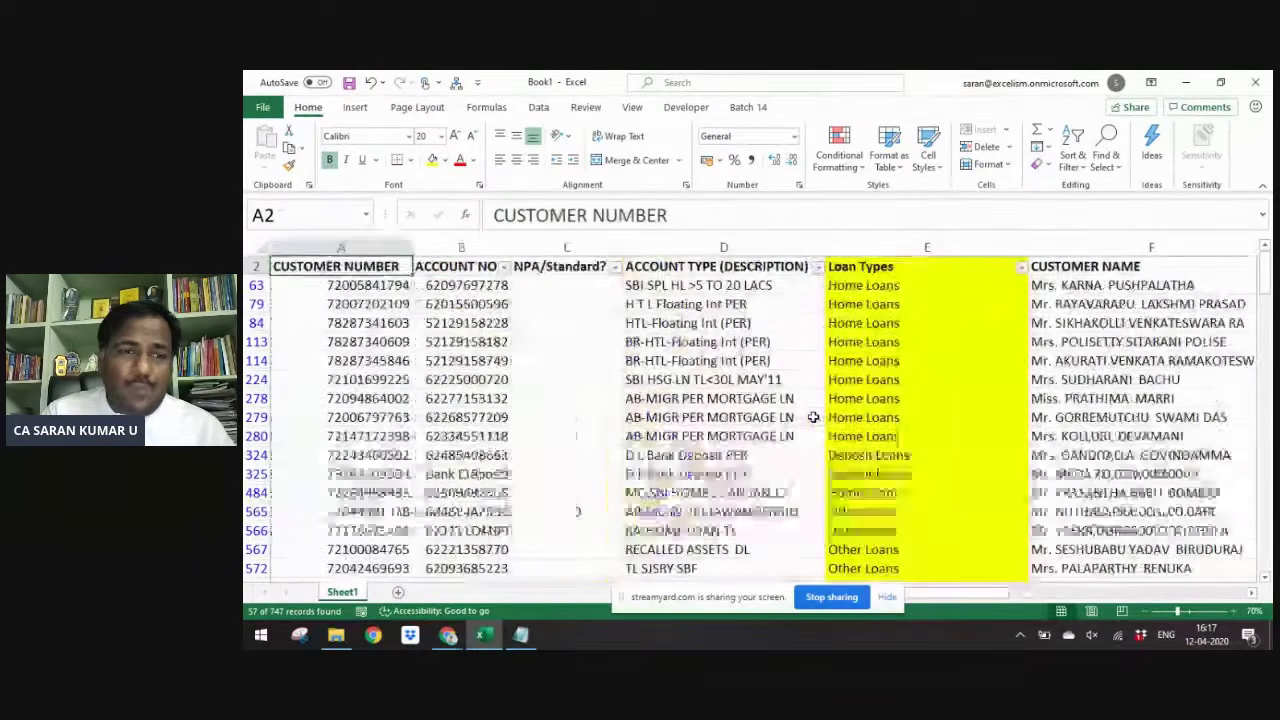
pyautogui.press('Right')
pyautogui.press('Right')
pyautogui.press('Down')
pyautogui.press('Up')
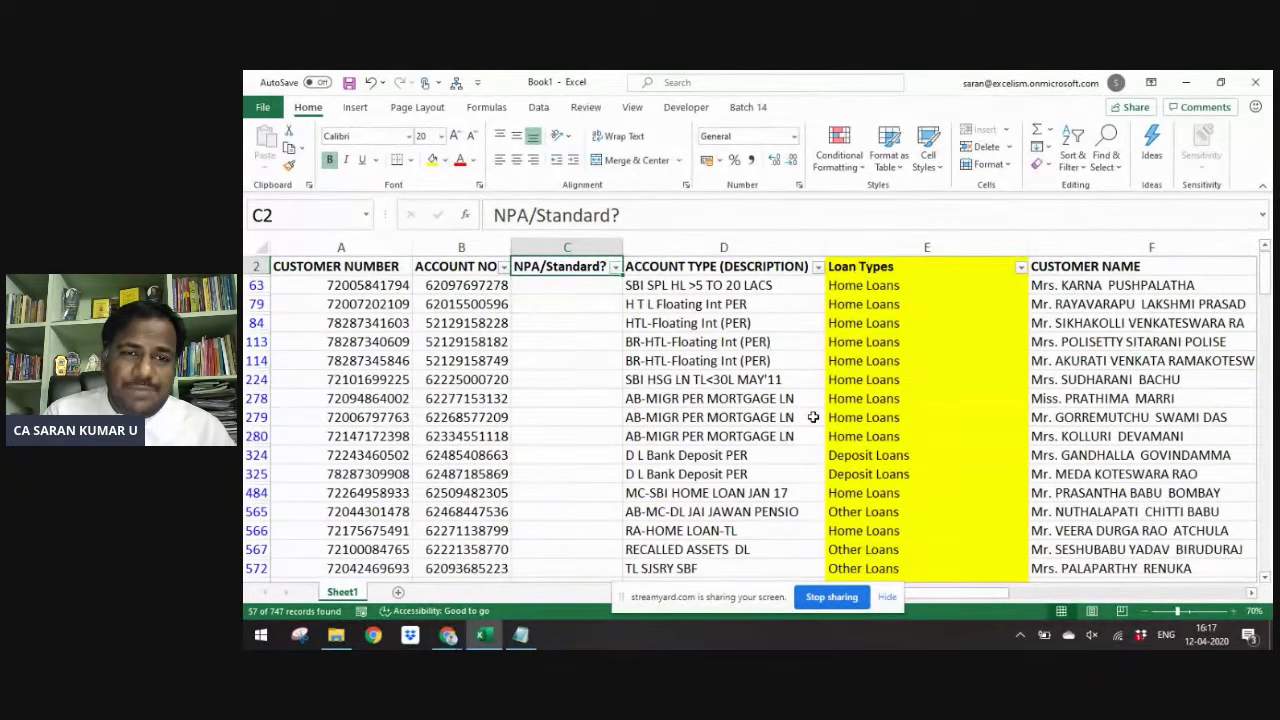
# - Go to the second account marked "Probable NPA?" in the Remarks column and copy its account number
pyautogui.hotkey('ctrl', 'Right')
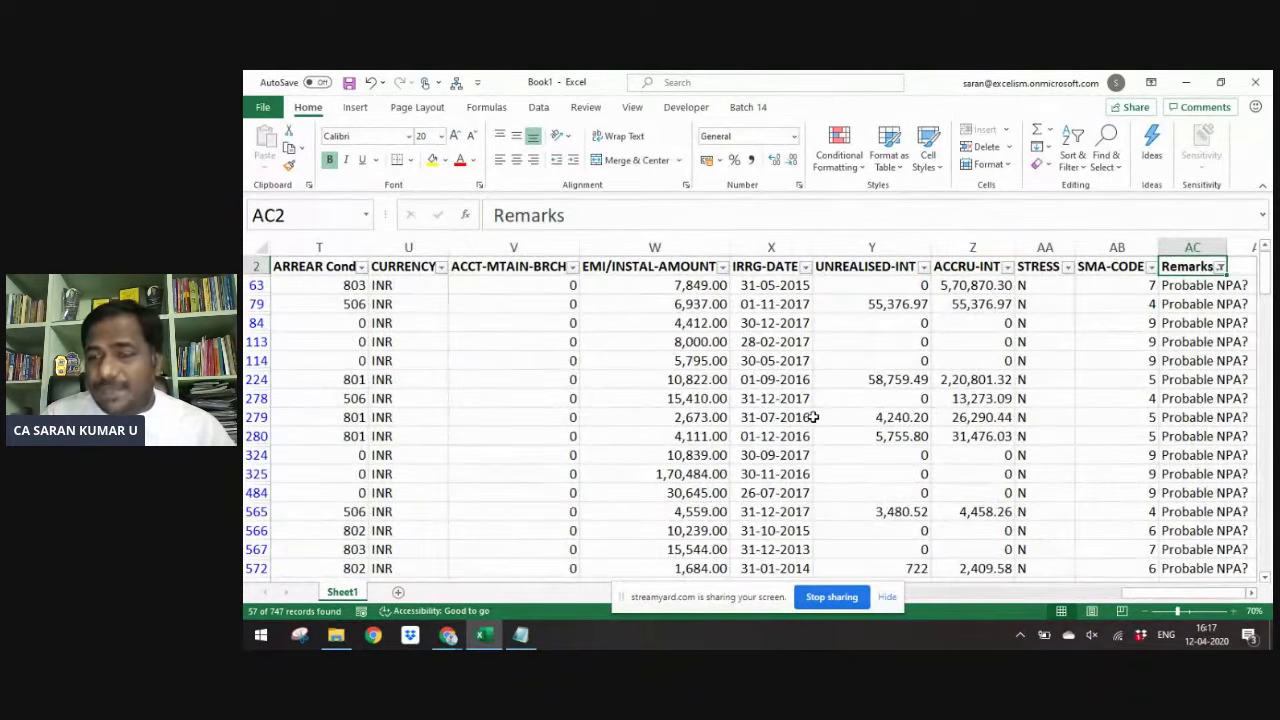
pyautogui.press('Down')
pyautogui.press('Down')
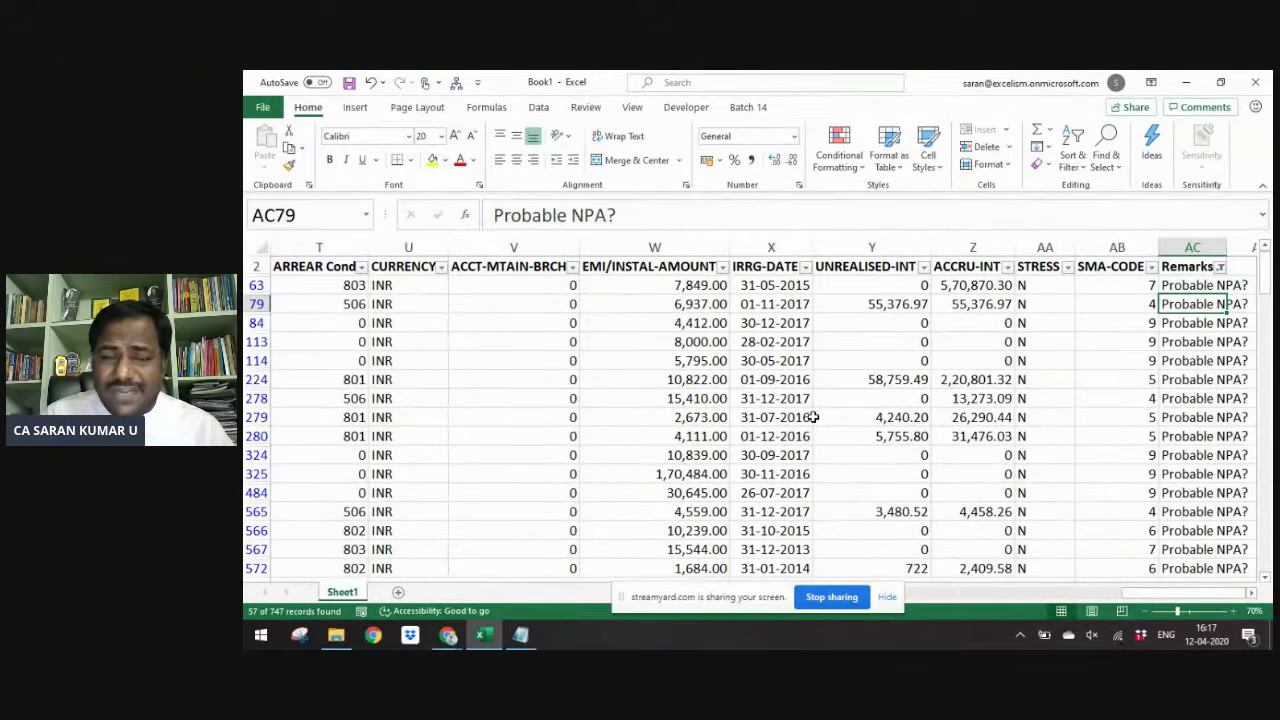
pyautogui.hotkey('ctrl', 'Left')
pyautogui.hotkey('ctrl', 'c')
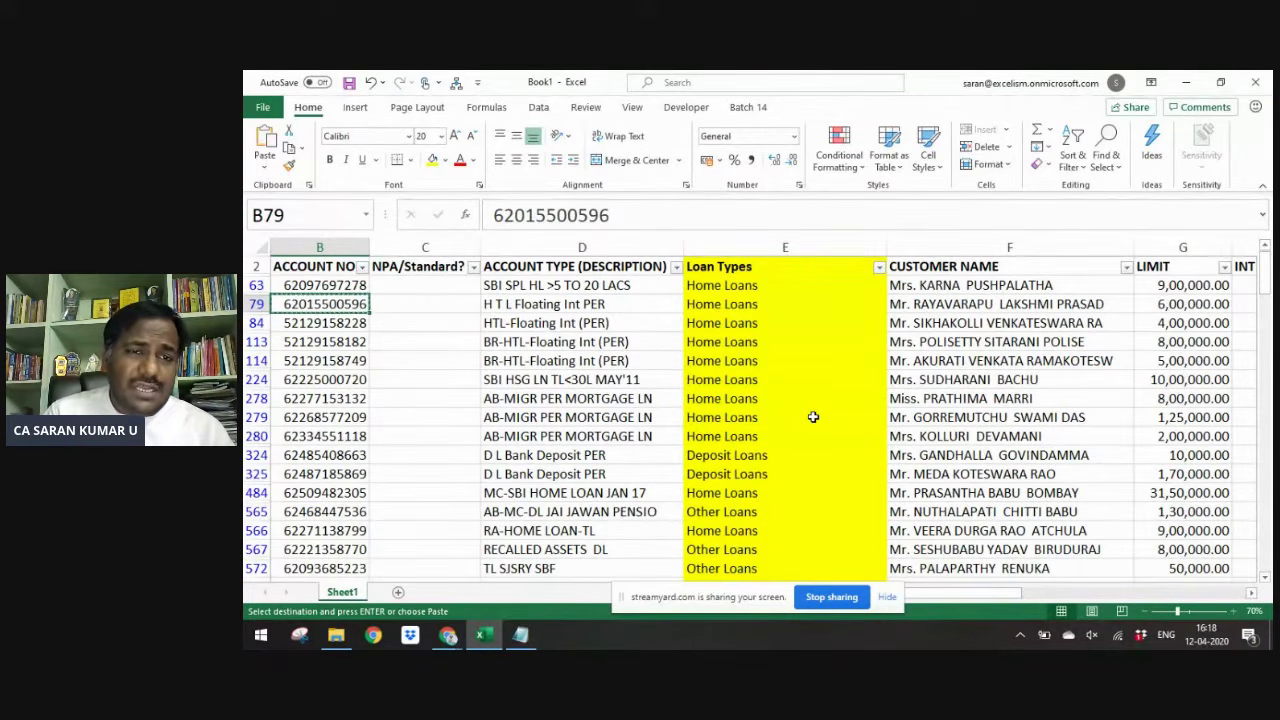
# - Examine row 79 of the Probable NPA accounts across the balance, irregularity, EMI, IRAC and IRRG-DATE columns
pyautogui.press('Right')
pyautogui.press('Right')
pyautogui.press('Right')
pyautogui.press('Right')
pyautogui.press('Right')
pyautogui.press('Right')
pyautogui.press('Right')
pyautogui.press('Right')
pyautogui.press('Right')
pyautogui.press('Right')
pyautogui.press('Right')
pyautogui.press('Right')
pyautogui.press('Right')
pyautogui.press('Right')
pyautogui.press('Right')
pyautogui.press('Right')
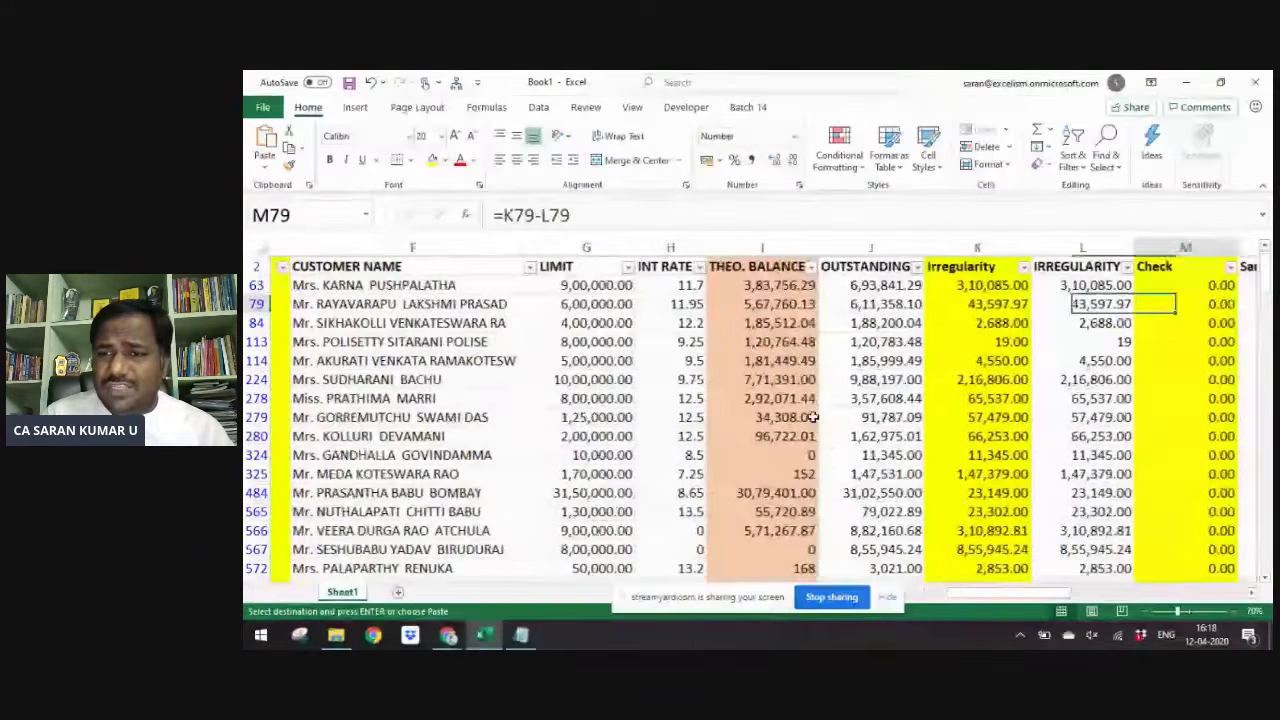
pyautogui.press('Right')
pyautogui.press('Right')
pyautogui.press('Right')
pyautogui.press('Right')
pyautogui.press('Right')
pyautogui.press('Right')
pyautogui.press('Right')
pyautogui.press('Right')
pyautogui.press('Right')
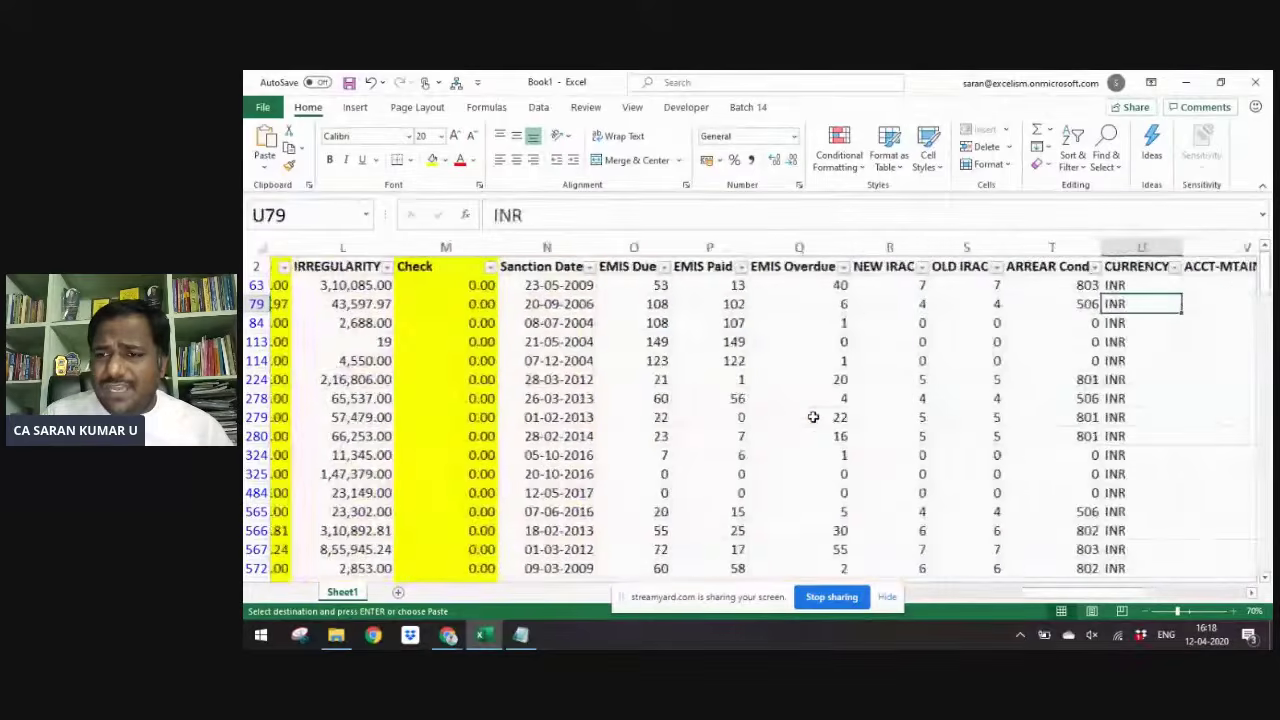
pyautogui.press('Left')
pyautogui.press('Left')
pyautogui.press('Left')
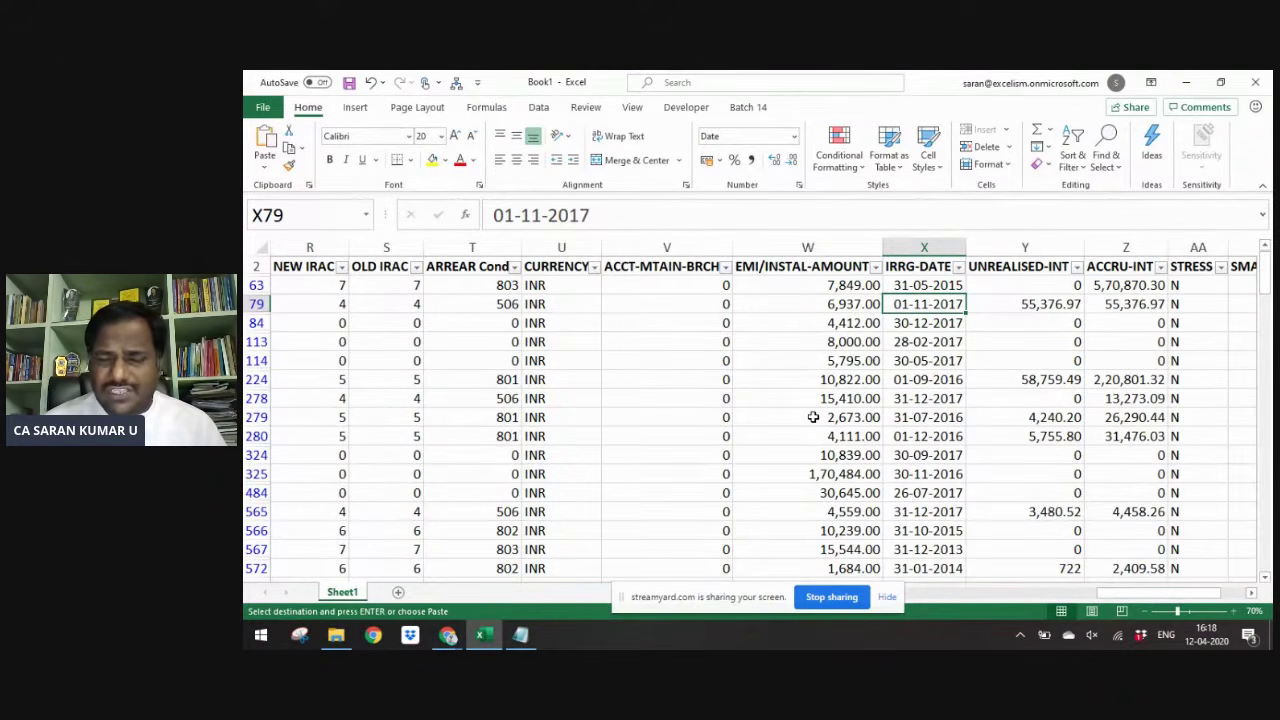
# - Clear the Remarks filter to show all loan records
pyautogui.hotkey('ctrl', 'Up')
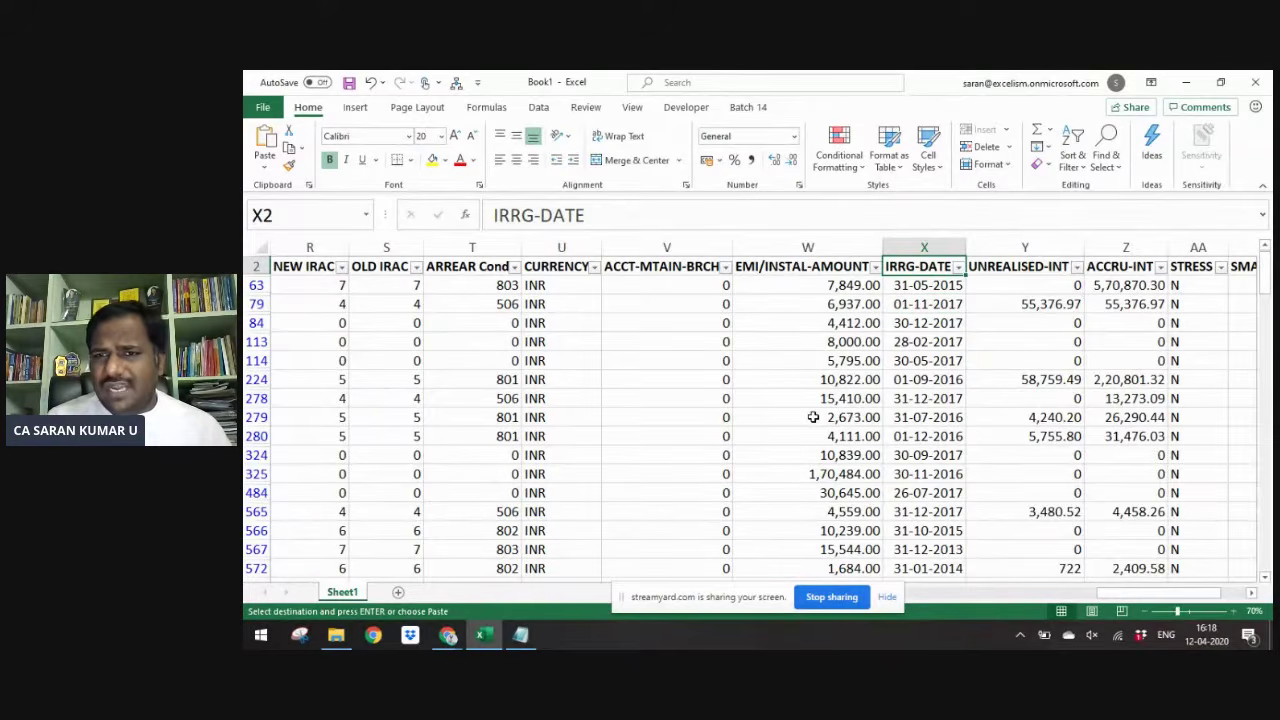
pyautogui.hotkey('ctrl', 'Right')
pyautogui.hotkey('alt', 'd')
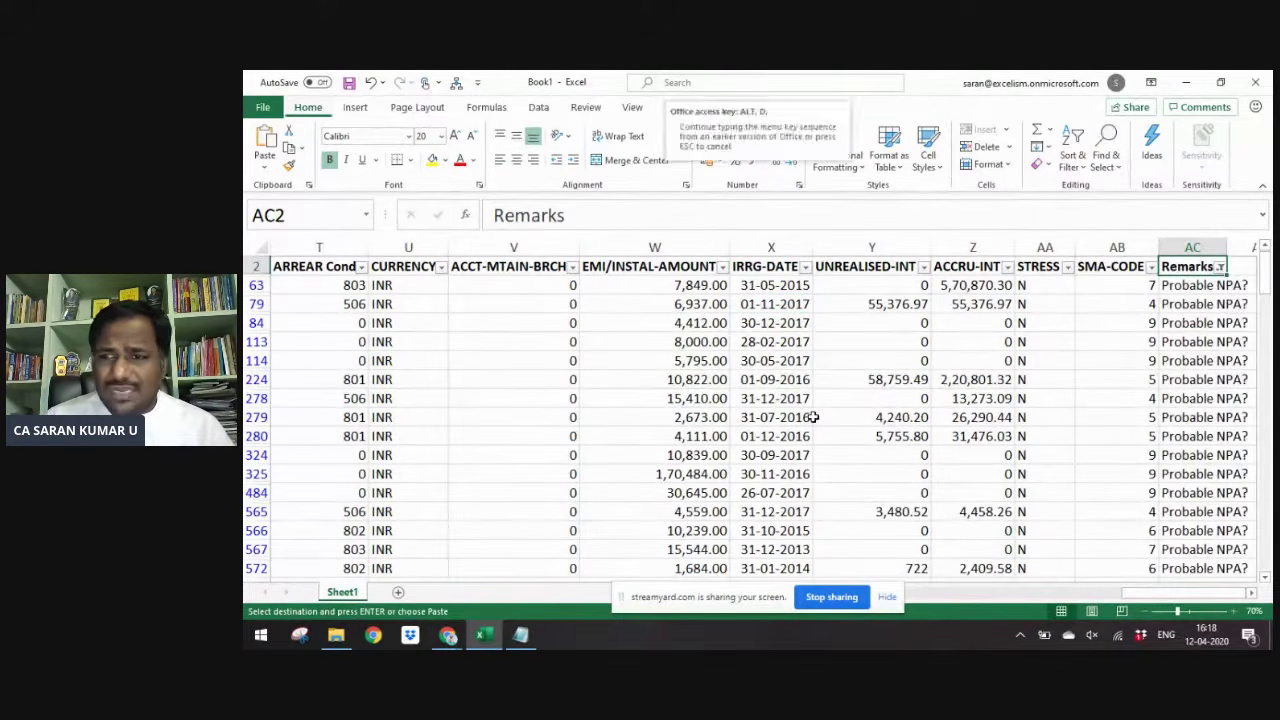
pyautogui.press('f')
pyautogui.press('s')
pyautogui.press('Down')
pyautogui.press('Up')
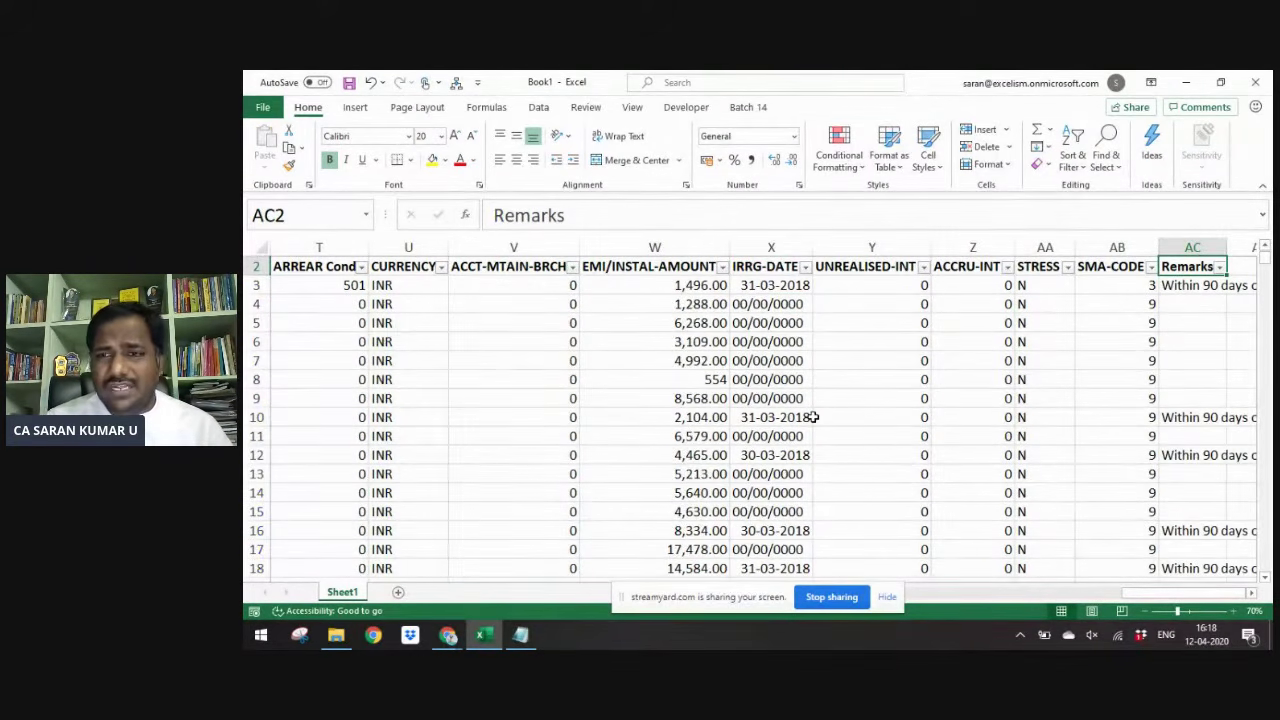
# - Filter the Loan Types column to show only Deposit Loans
pyautogui.hotkey('ctrl', 'Left')
pyautogui.press('Right')
pyautogui.press('Right')
pyautogui.press('Right')
pyautogui.press('Right')
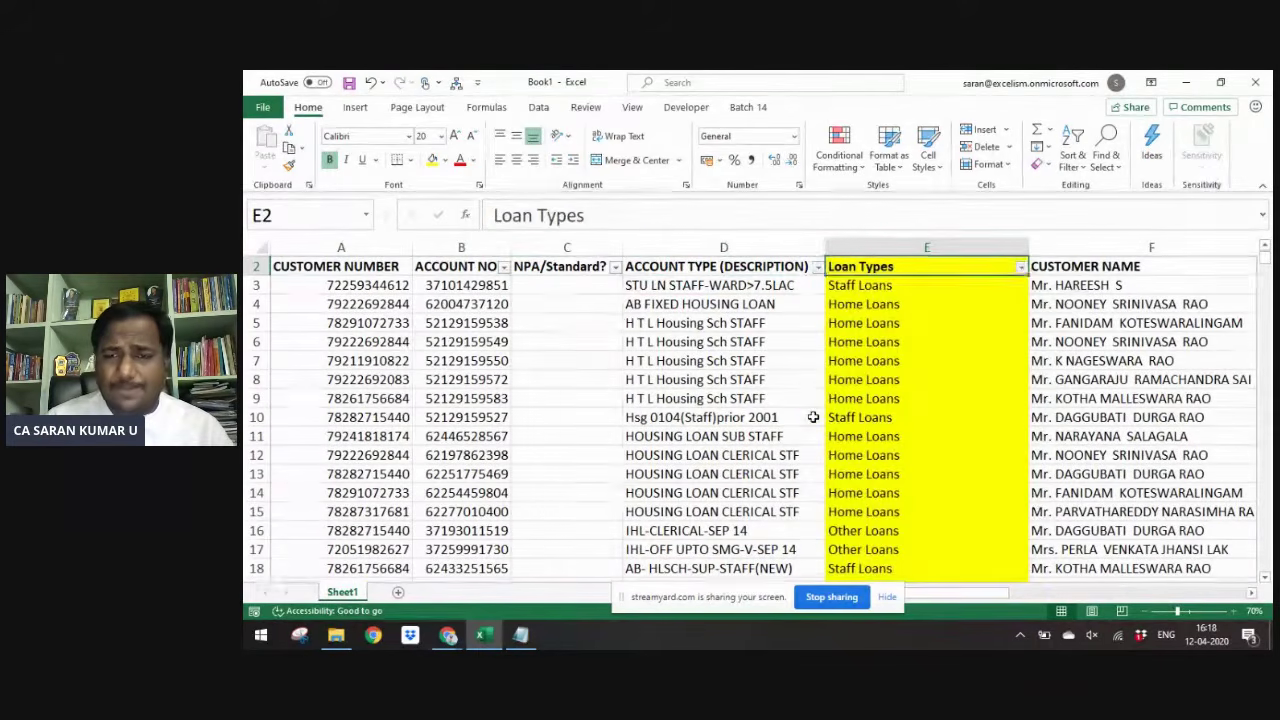
pyautogui.hotkey('alt', 'Down')
pyautogui.press('space')
pyautogui.press('Down')
pyautogui.press('space')
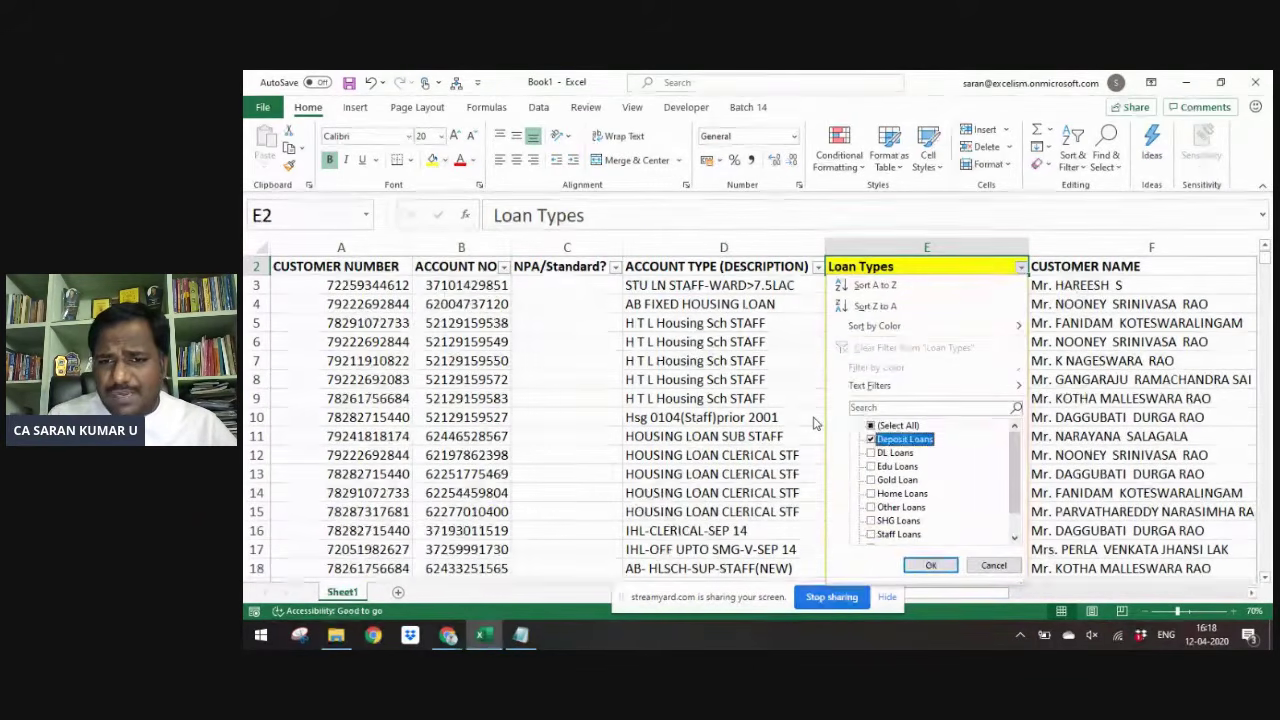
pyautogui.press('Return')
pyautogui.hotkey('ctrl', 'Down')
pyautogui.hotkey('ctrl', 'Up')
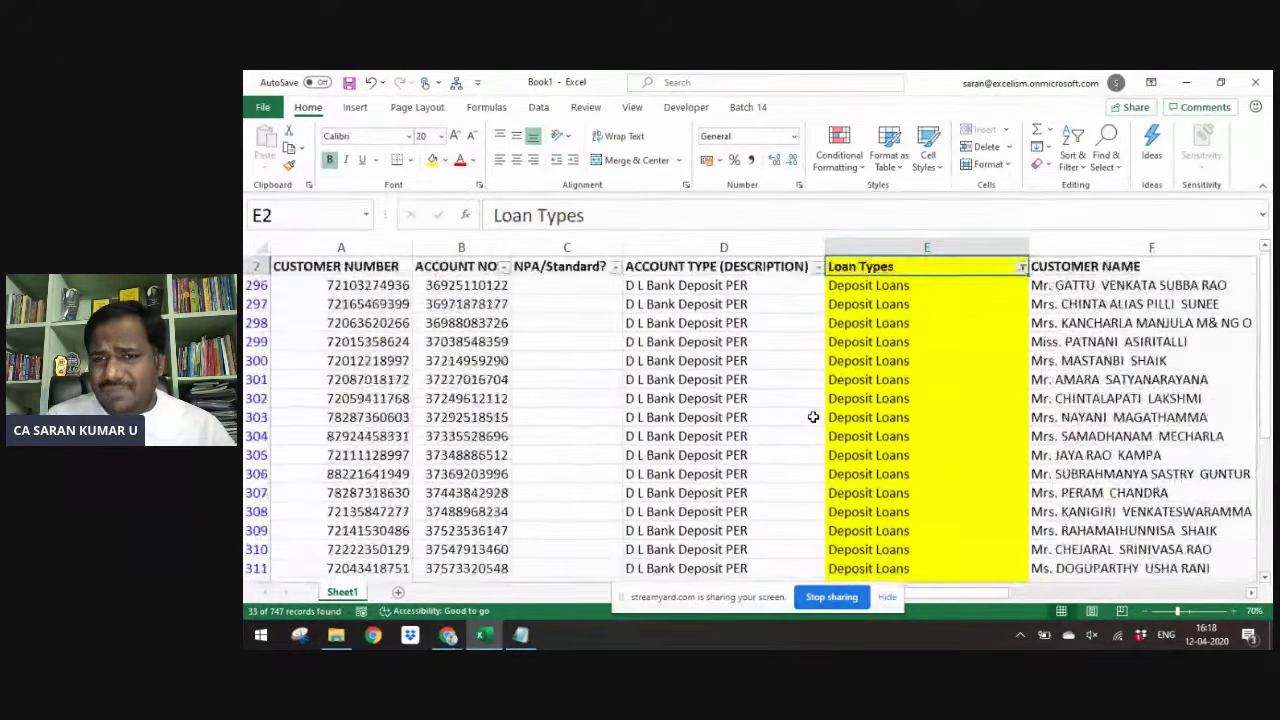
# - Filter the Remarks column of the deposit loans to show only the blank entries
pyautogui.hotkey('ctrl', 'Right')
pyautogui.press('Left')
pyautogui.press('Right')
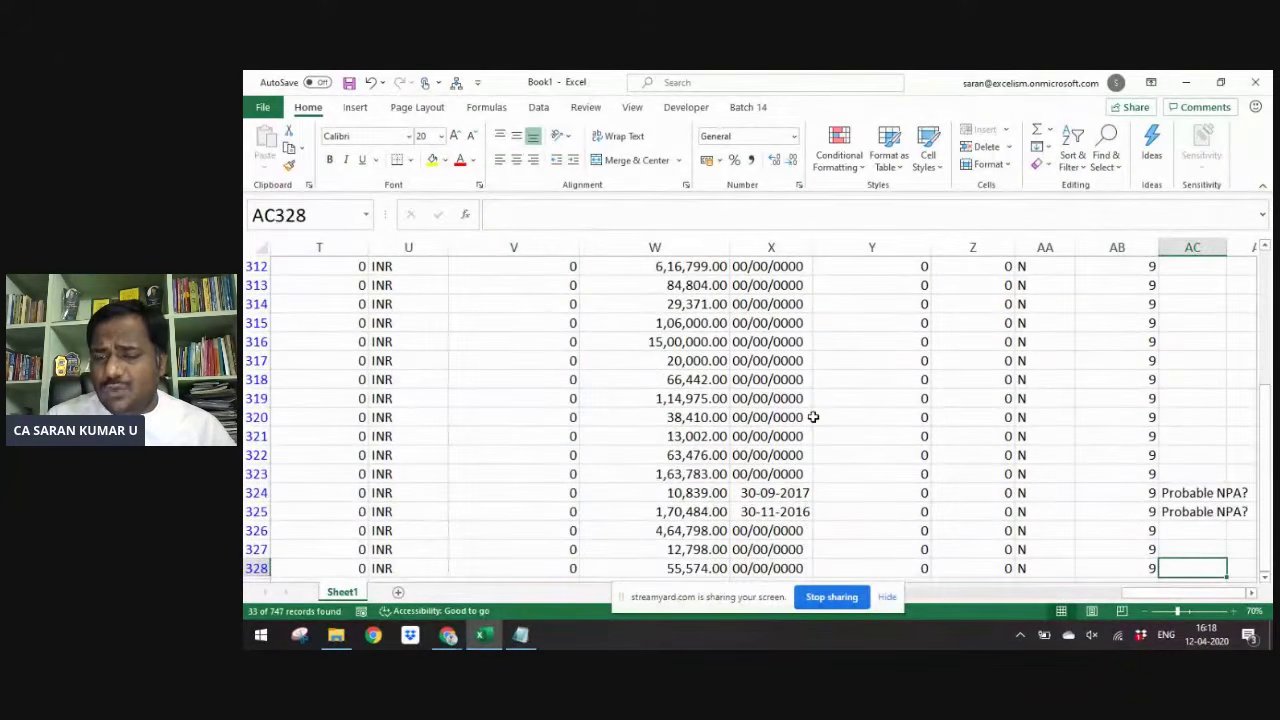
pyautogui.press('Left')
pyautogui.hotkey('ctrl', 'Up')
pyautogui.press('Right')
pyautogui.hotkey('alt', 'Down')
pyautogui.press('Down')
pyautogui.press('Down')
pyautogui.press('Down')
pyautogui.press('Down')
pyautogui.press('Down')
pyautogui.press('Down')
pyautogui.press('Down')
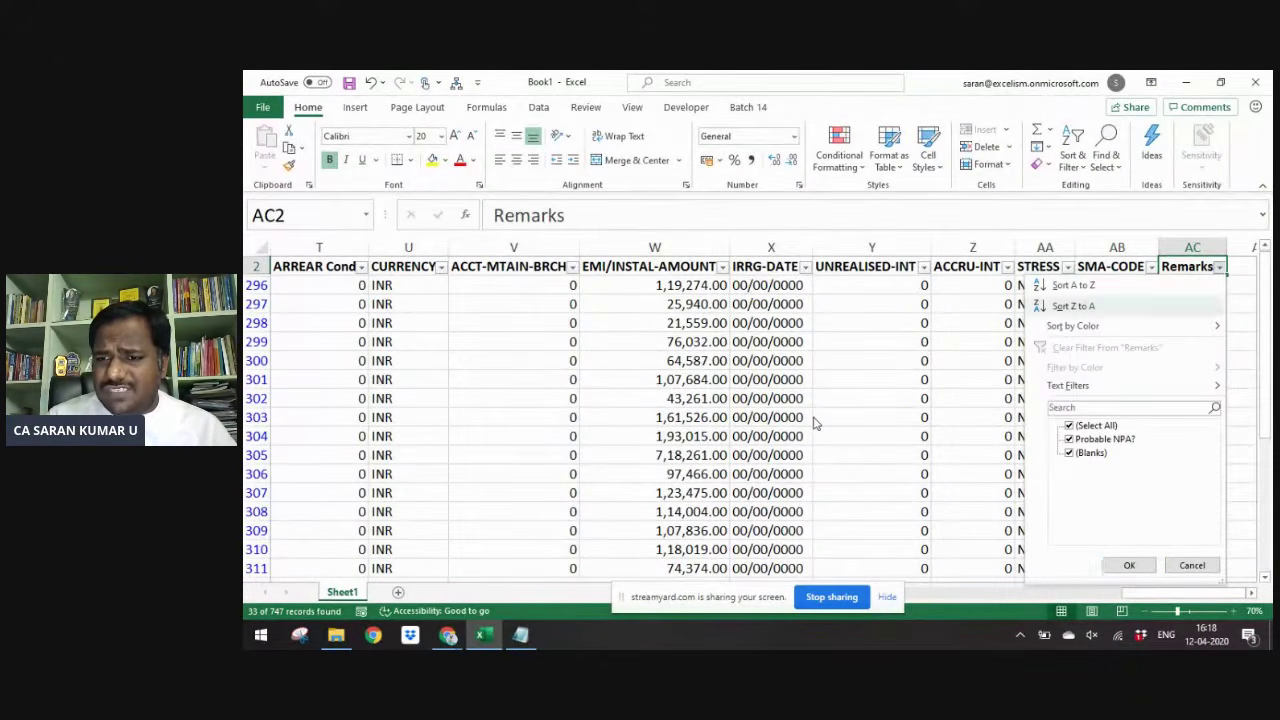
pyautogui.press('space')
pyautogui.press('Down')
pyautogui.press('Return')
# - Fill all the visible blank Remarks cells with "Deposit Loans - System checking is required"
pyautogui.press('Down')
pyautogui.press('Left')
pyautogui.hotkey('ctrl', 'Down')
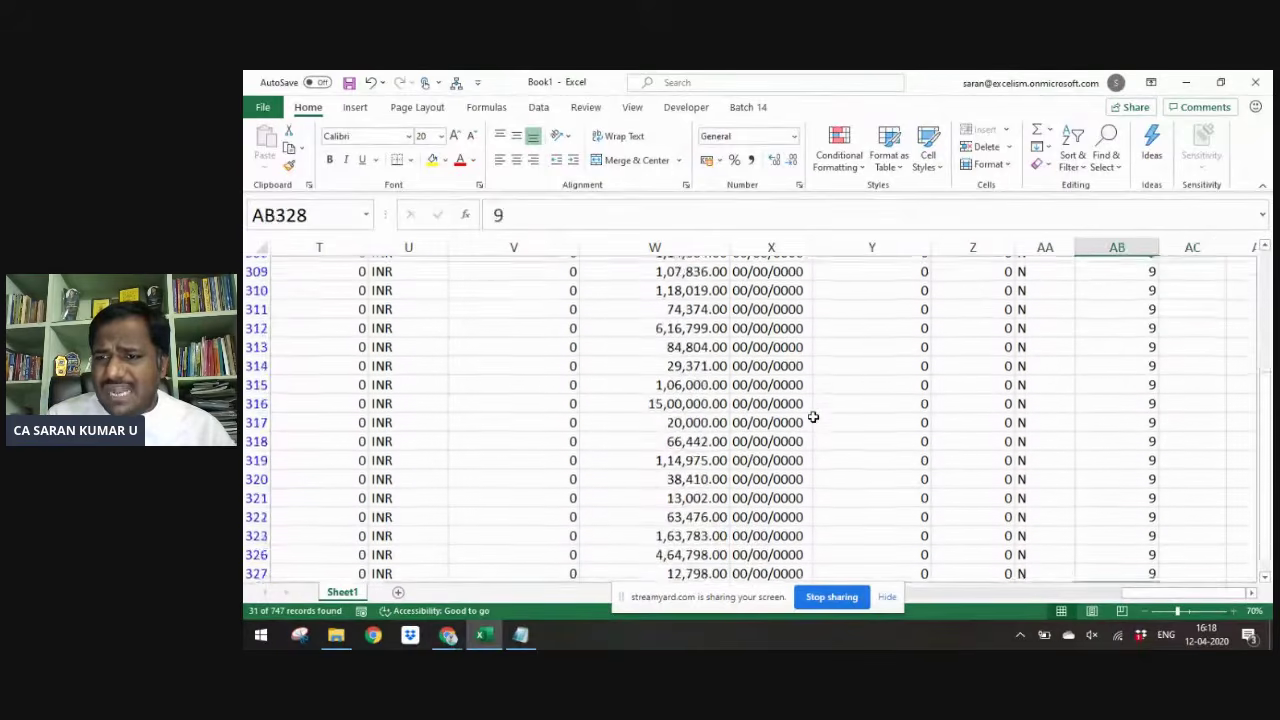
pyautogui.press('Right')
pyautogui.hotkey('ctrl', 'shift', 'Up')
pyautogui.hotkey('ctrl', 'BackSpace')
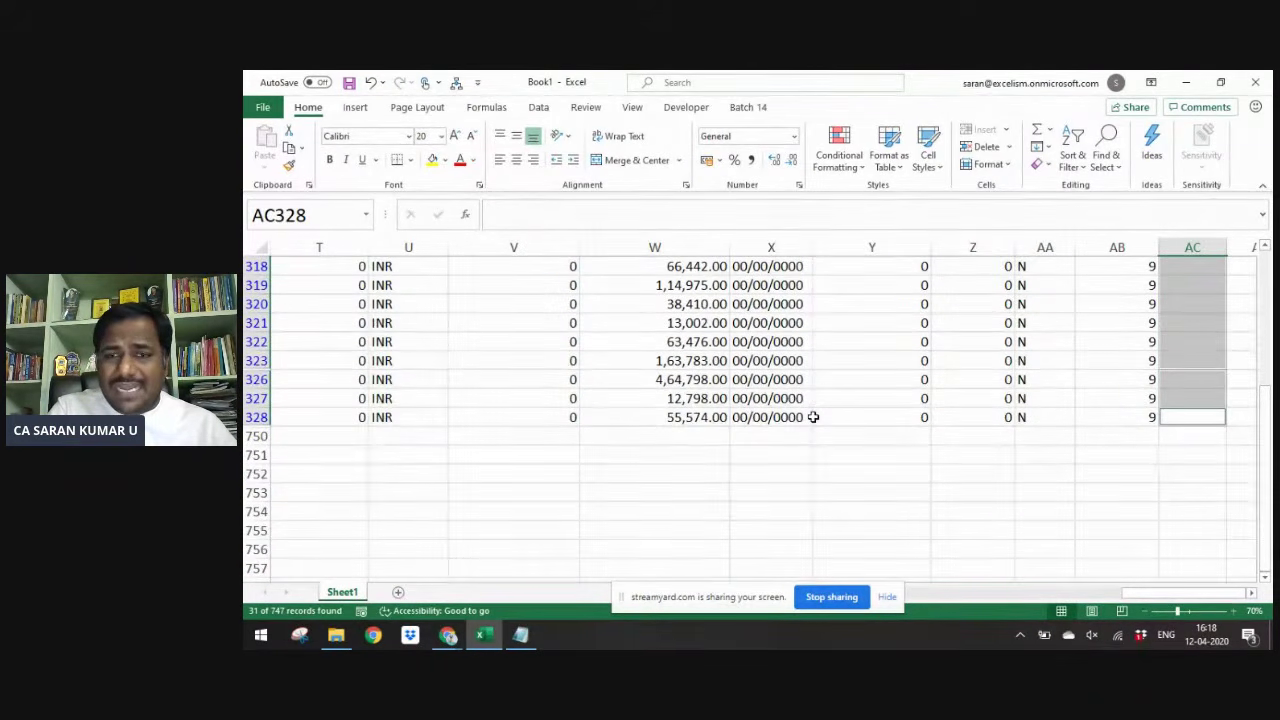
pyautogui.write('C')
pyautogui.press('BackSpace')
pyautogui.write('Dep')
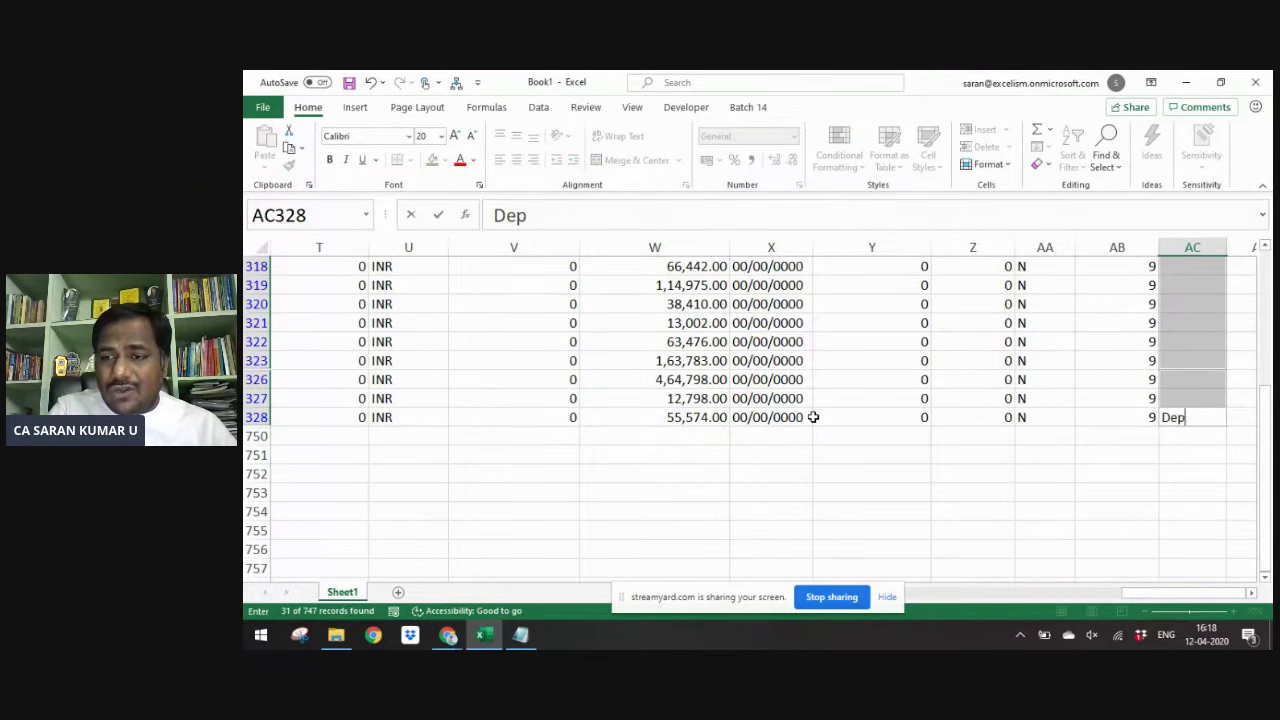
pyautogui.write('oist Loans')
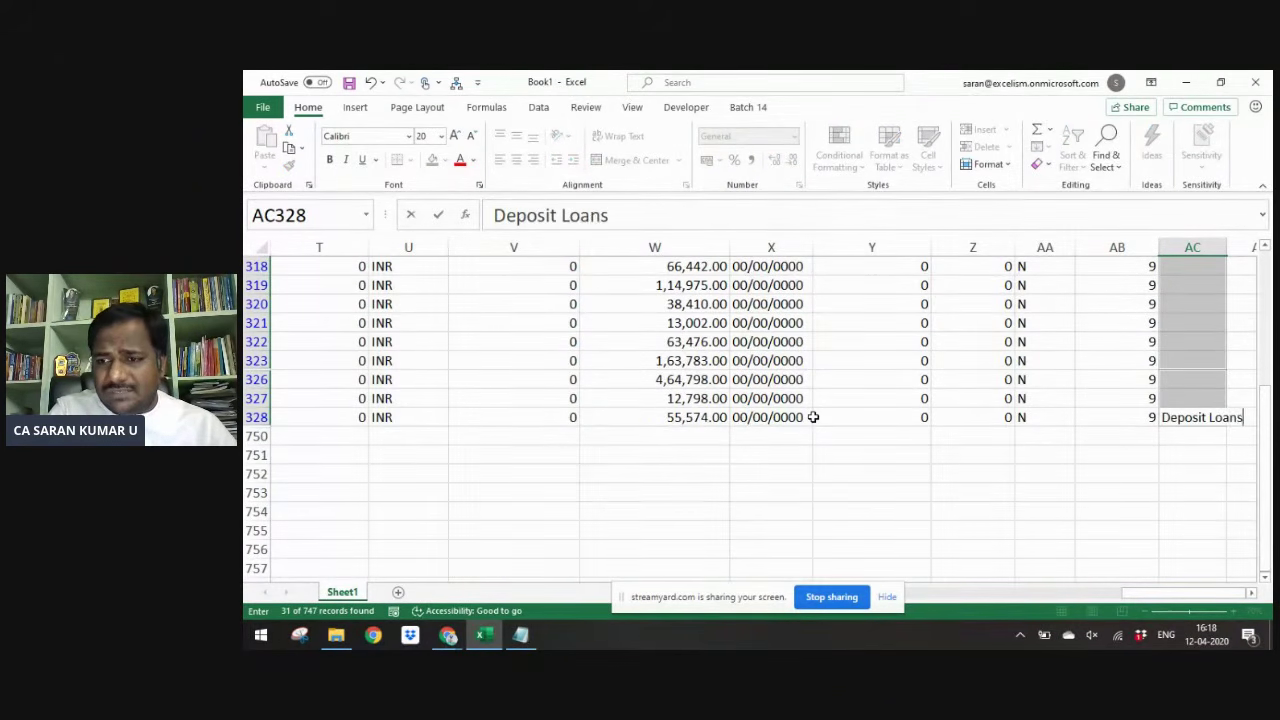
pyautogui.write(' - S')
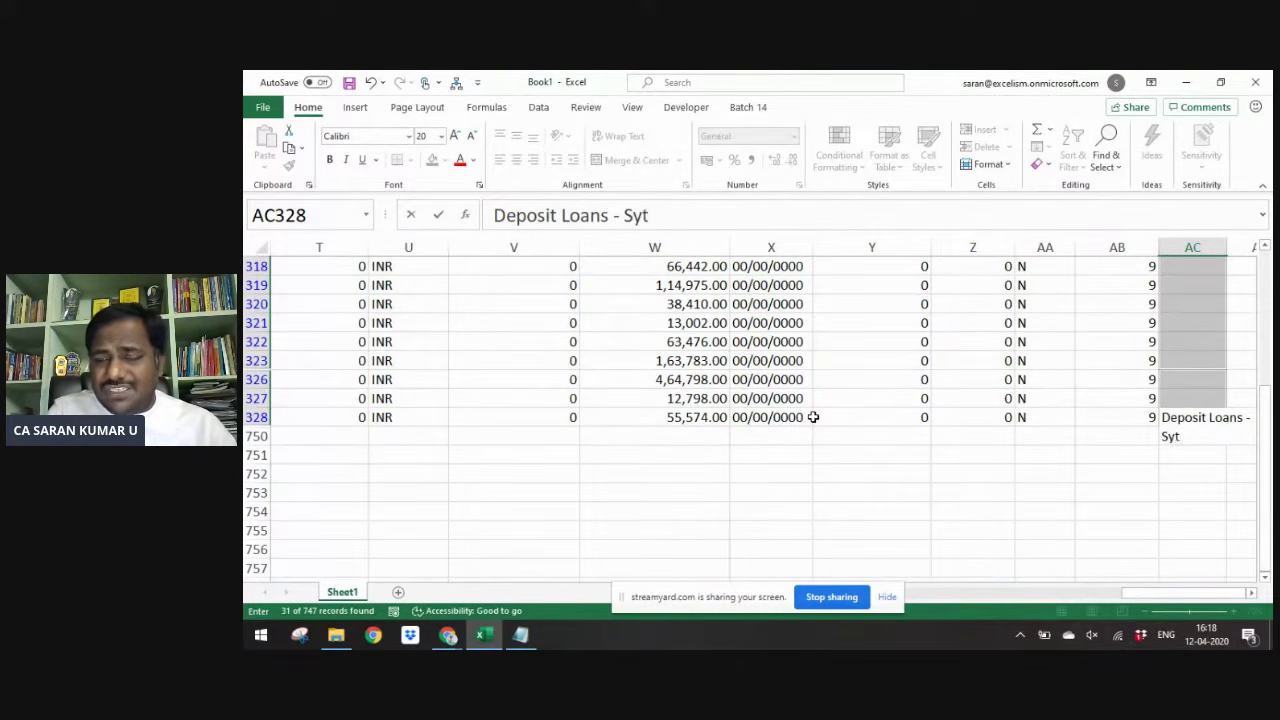
pyautogui.write('ystem checking is required')
pyautogui.hotkey('ctrl', 'Return')
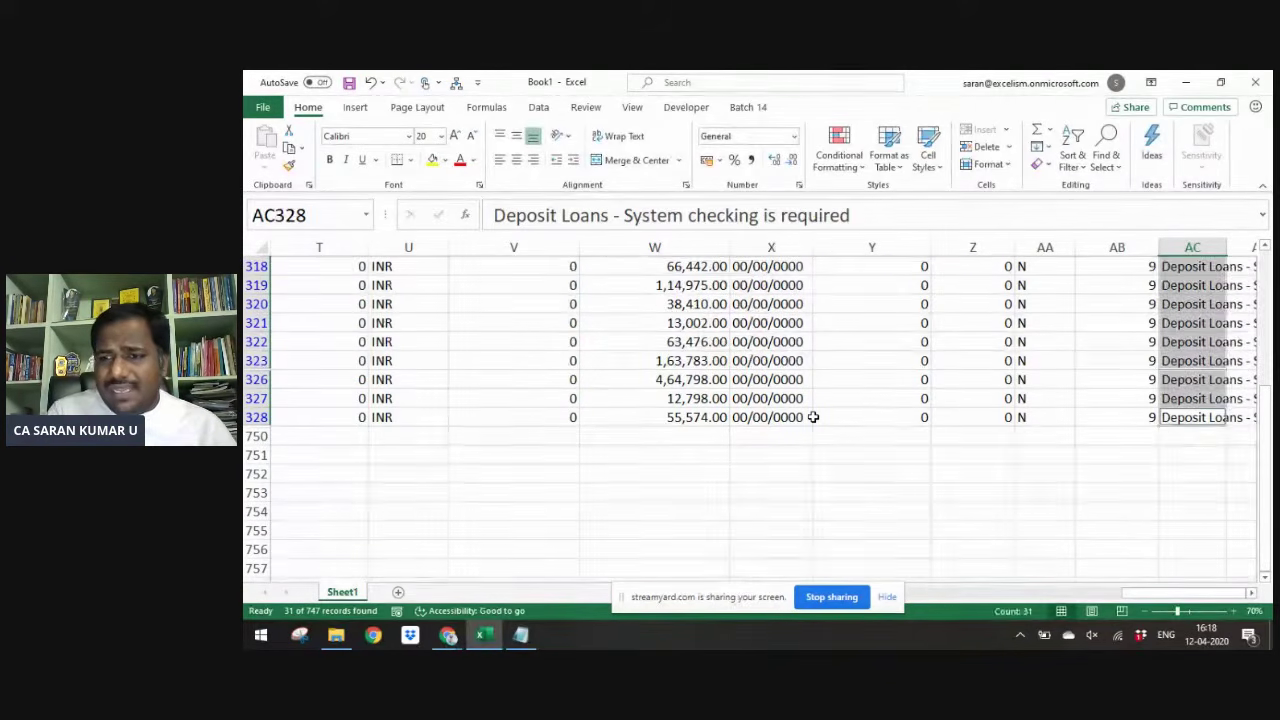
# - Clear all filters on the loan data to show every record
pyautogui.hotkey('ctrl', 'Up')
pyautogui.hotkey('alt', 'd')
pyautogui.press('f')
pyautogui.press('s')
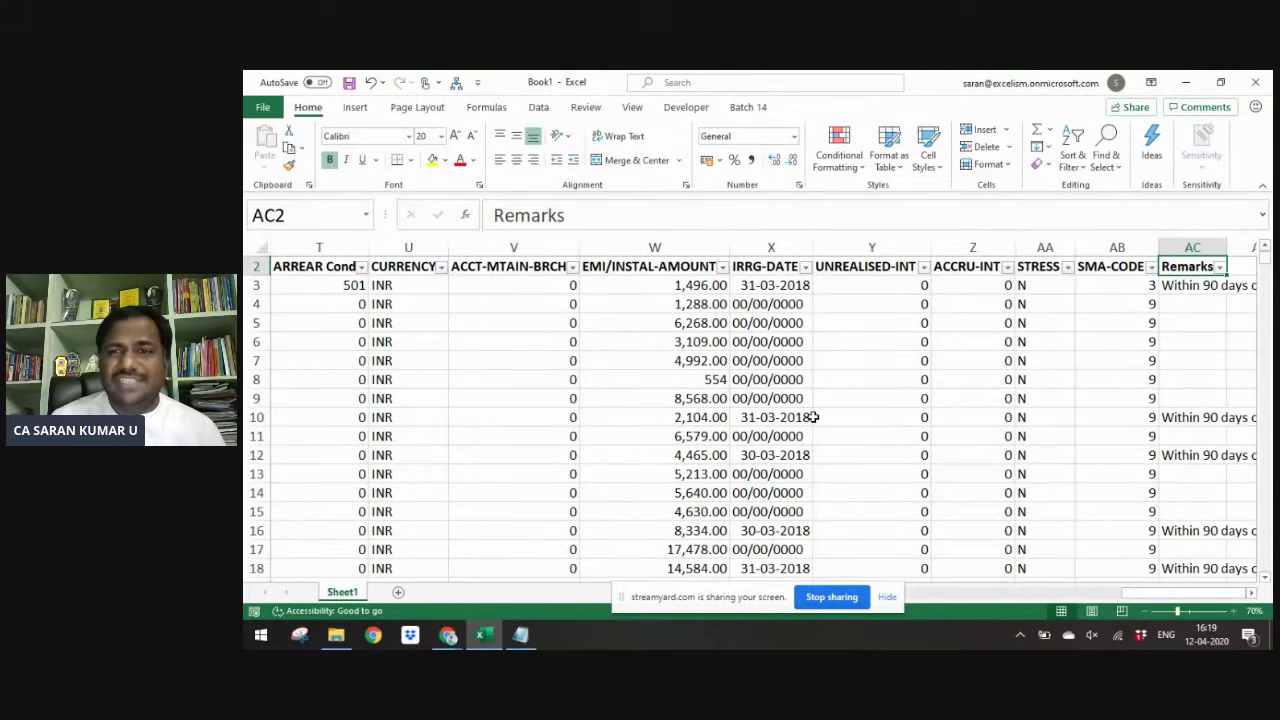
# - Create a PivotTable on a new worksheet from the whole loan data range A2:AC749 of Sheet1
pyautogui.press('Home')
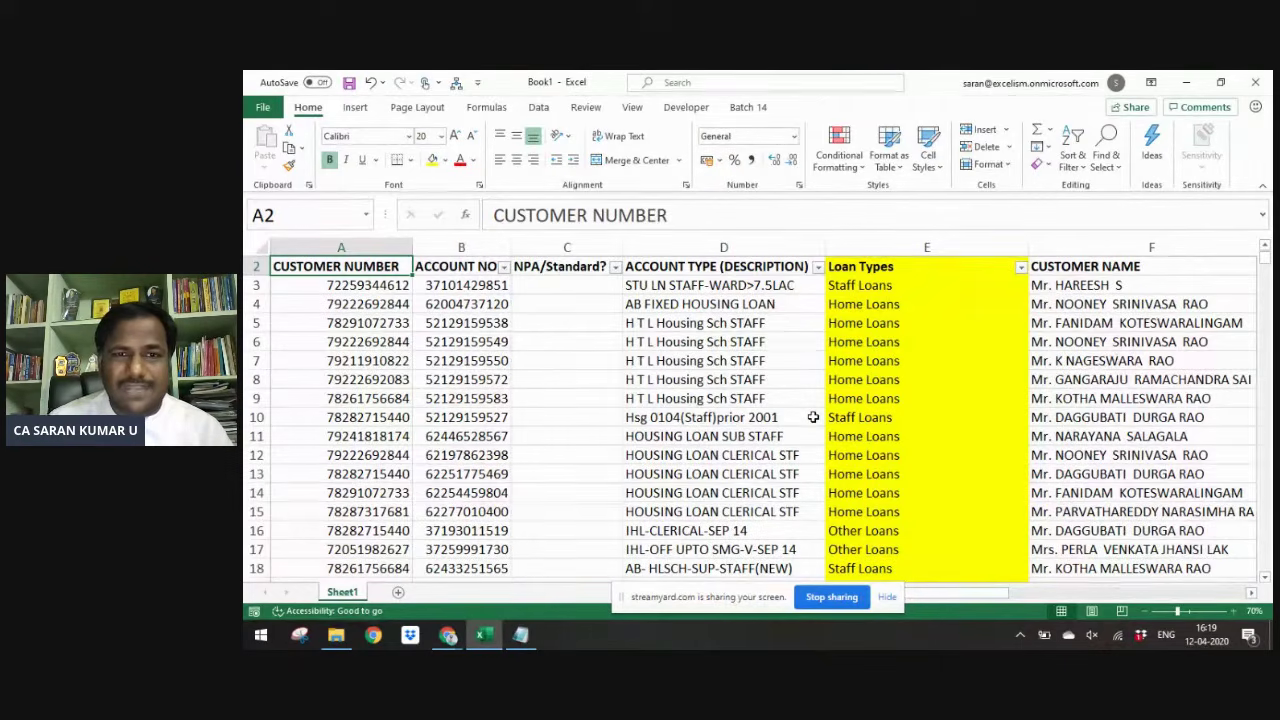
pyautogui.hotkey('ctrl', 'shift', 'End')
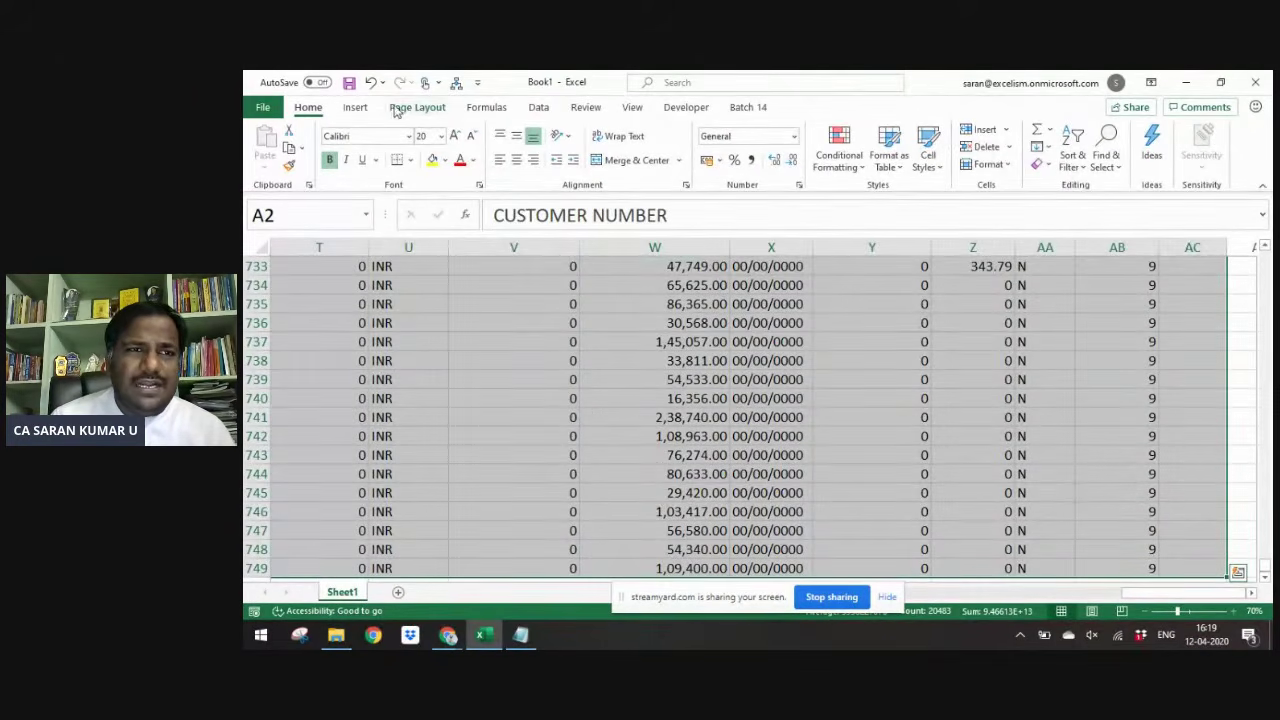
pyautogui.click(346, 114)
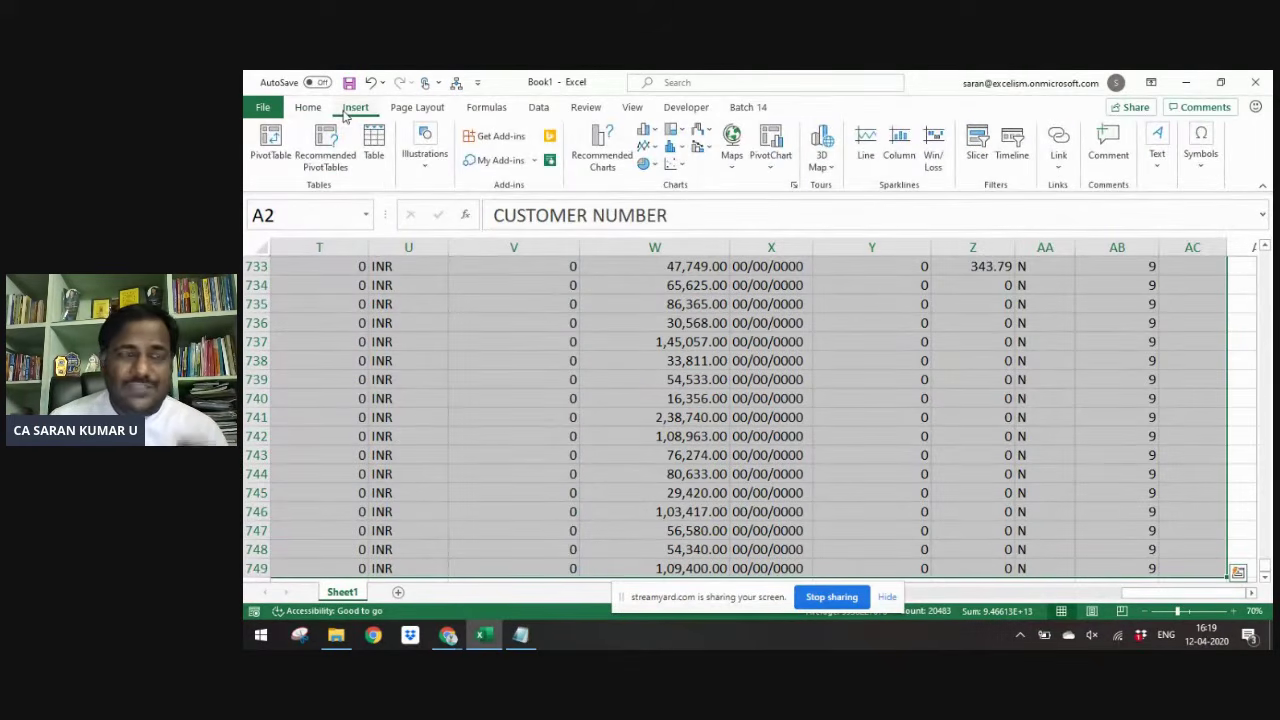
pyautogui.click(270, 145)
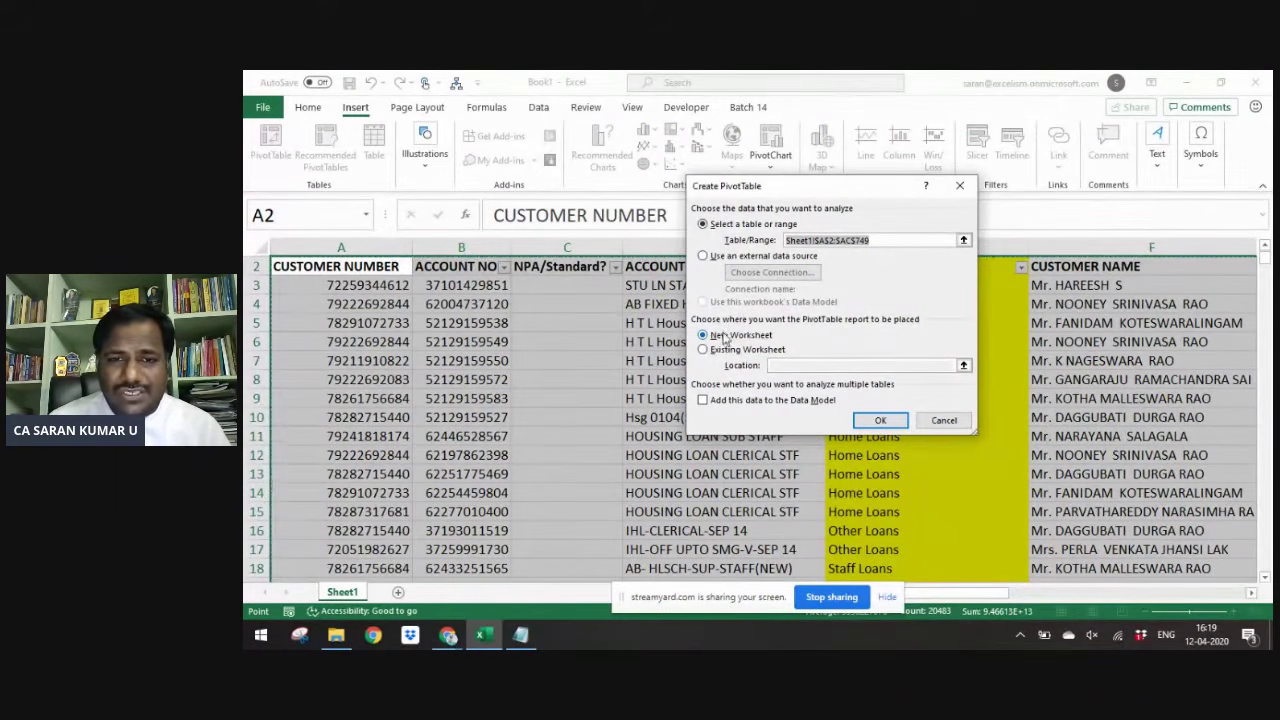
pyautogui.click(866, 421)
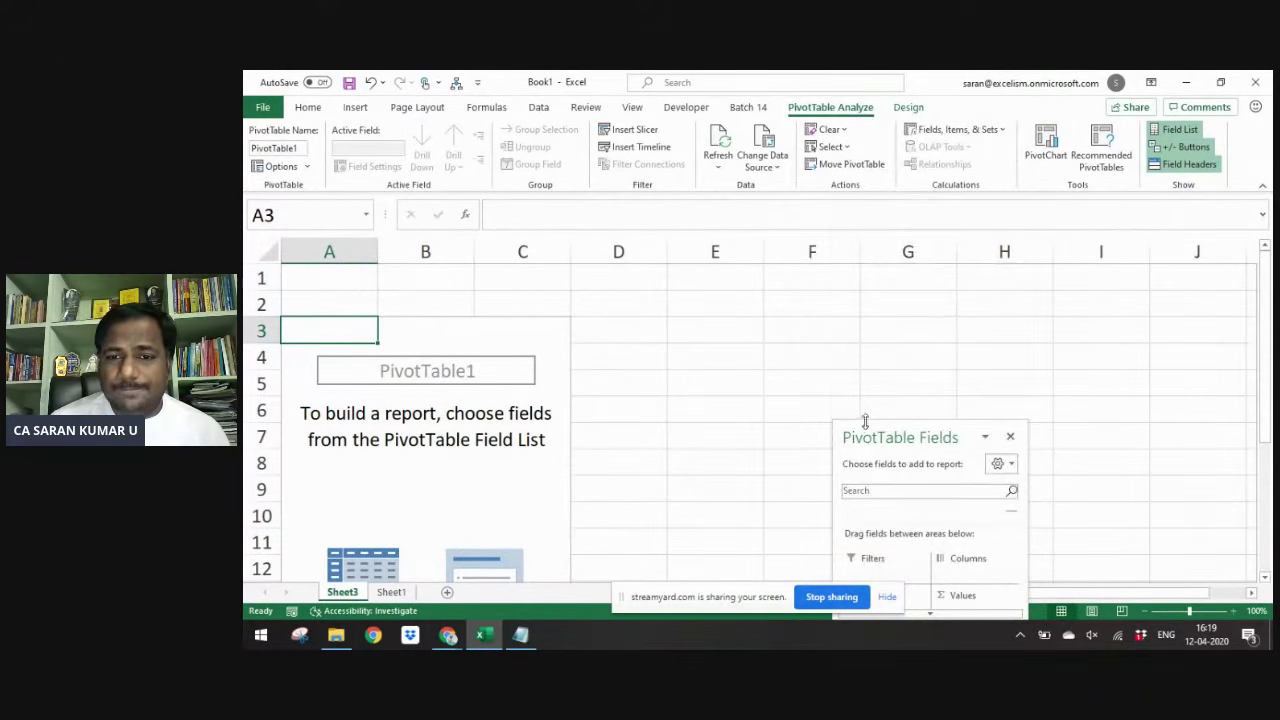
# - Build the PivotTable with CUSTOMER NUMBER as rows and ACCOUNT NO as values, summarized by Count
pyautogui.moveTo(898, 179); pyautogui.dragTo(872, 527)
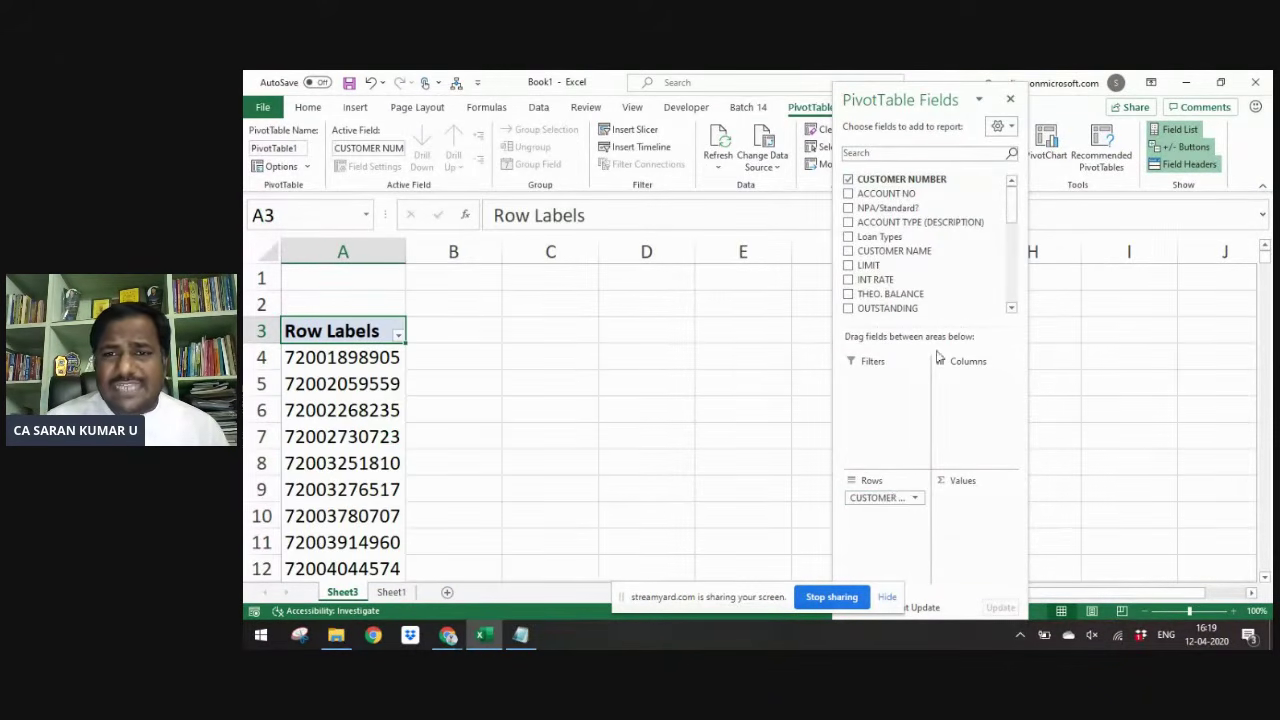
pyautogui.moveTo(910, 197); pyautogui.dragTo(970, 517)
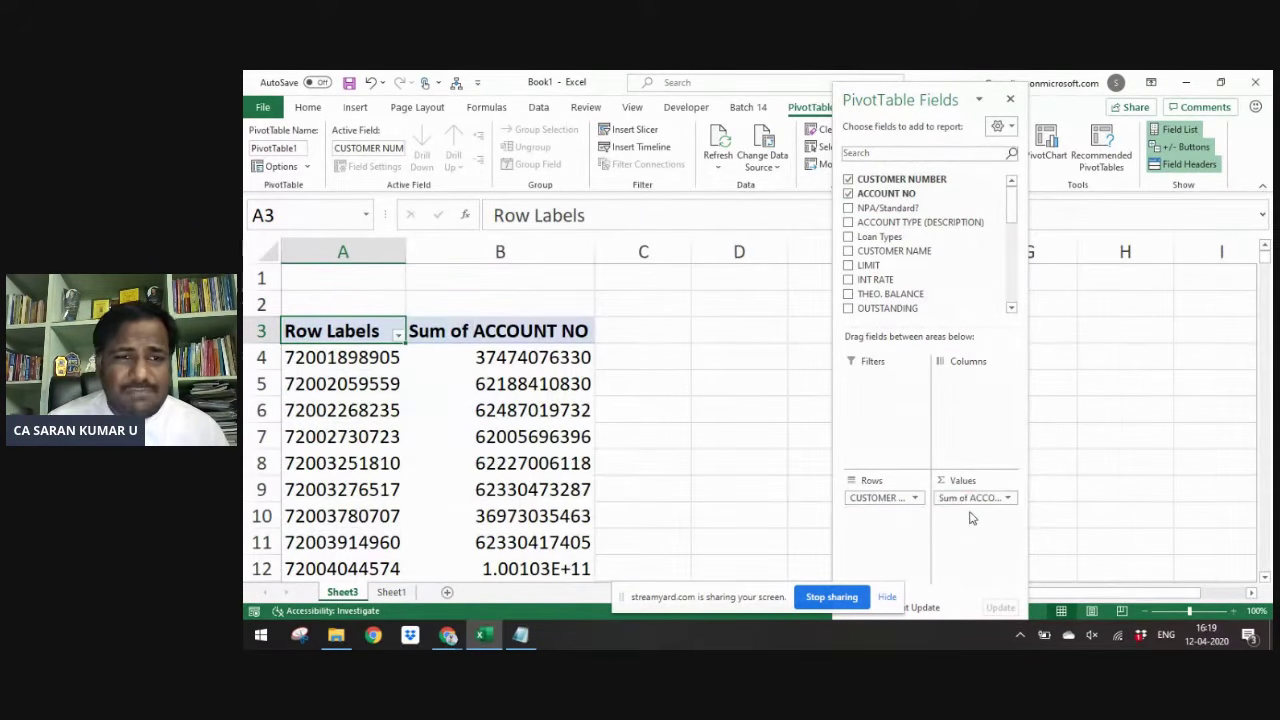
pyautogui.click(500, 376)
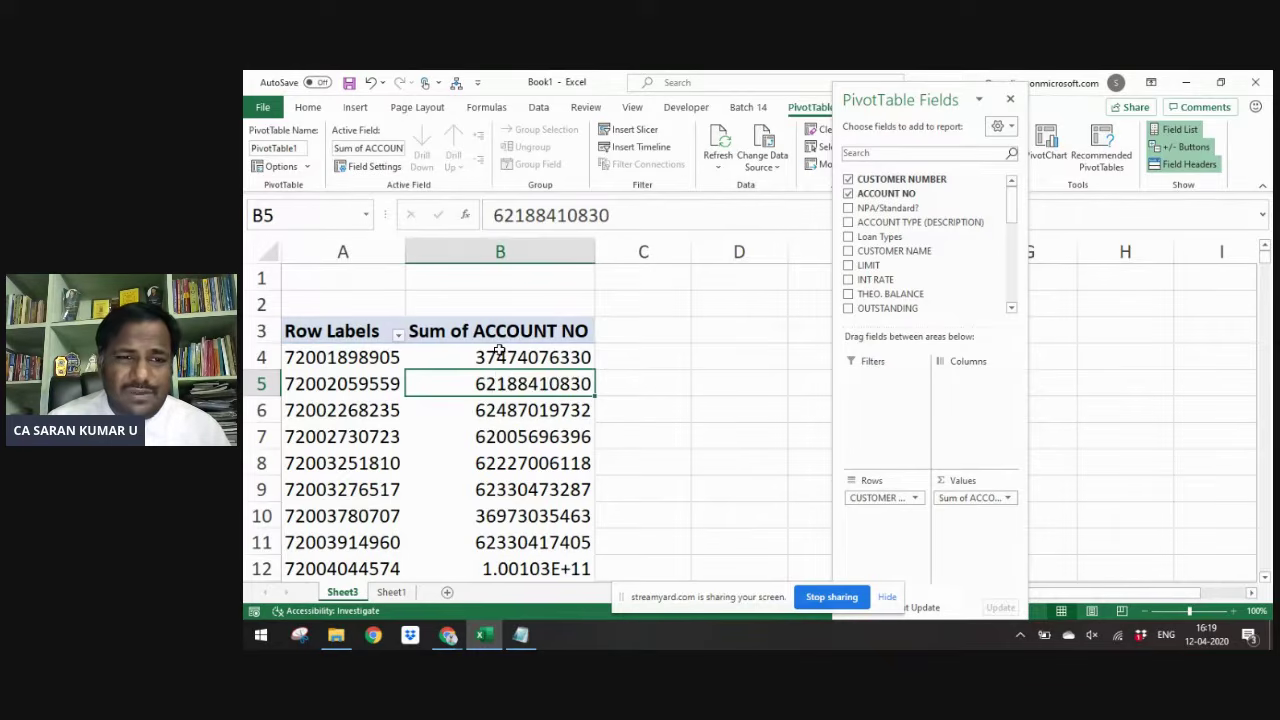
pyautogui.click(499, 351)
pyautogui.rightClick(505, 352)
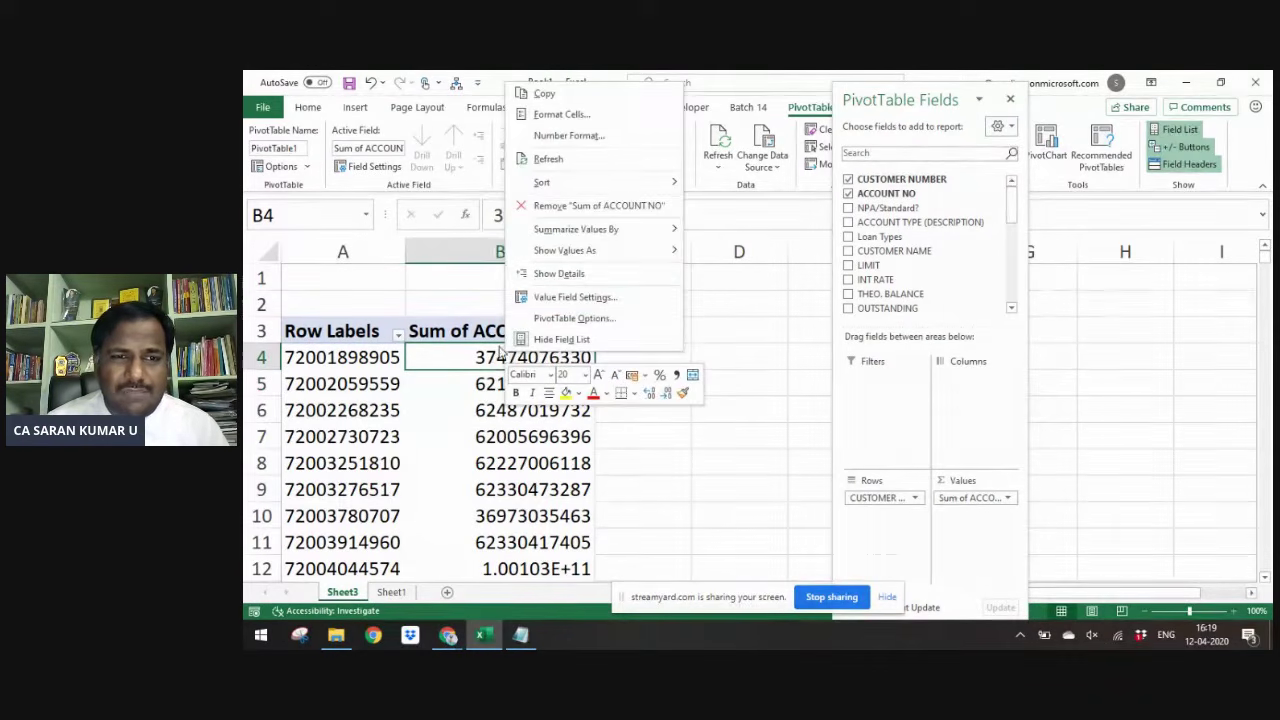
pyautogui.moveTo(615, 232)
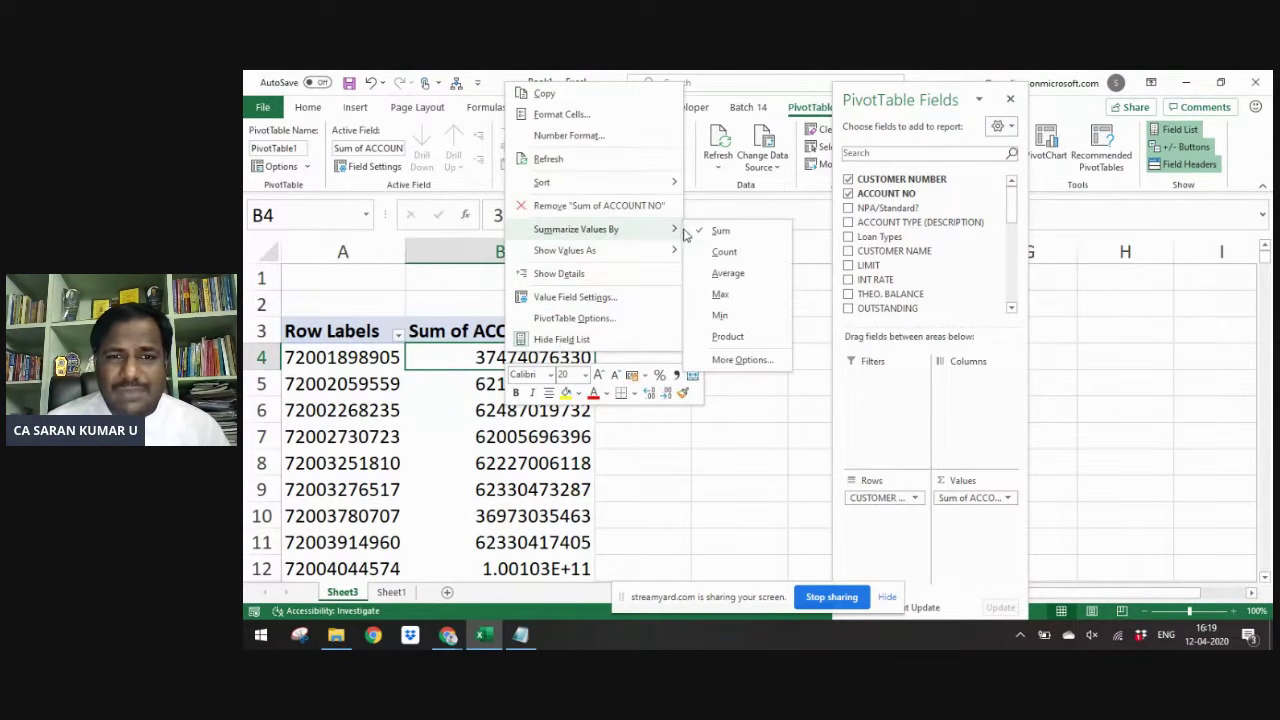
pyautogui.click(723, 251)
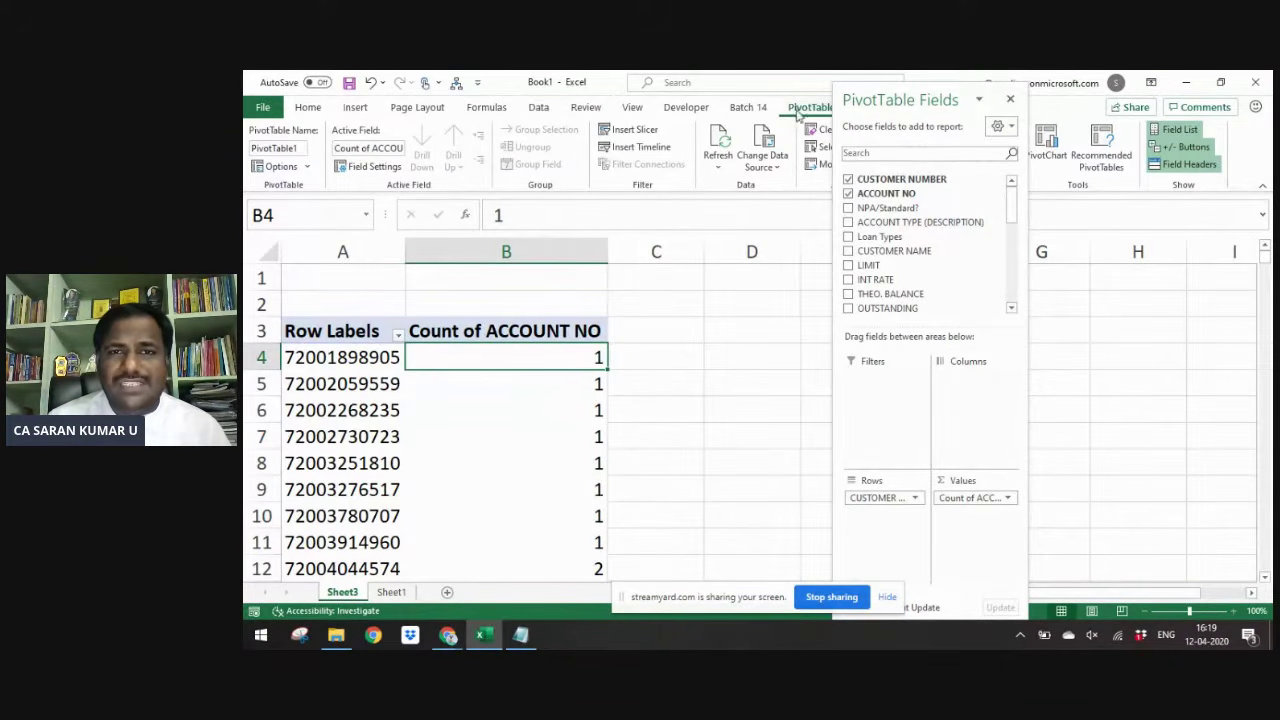
# - Sort the PivotTable by Count of ACCOUNT NO from largest to smallest
pyautogui.click(540, 107)
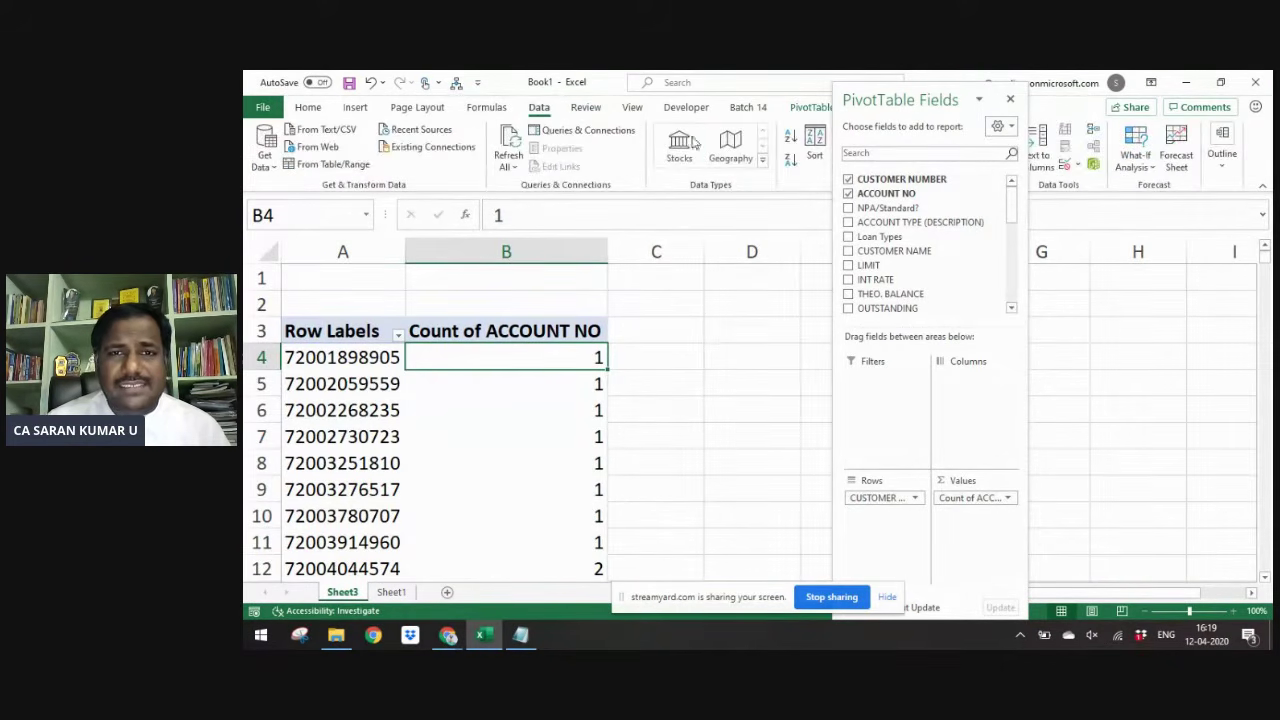
pyautogui.click(791, 158)
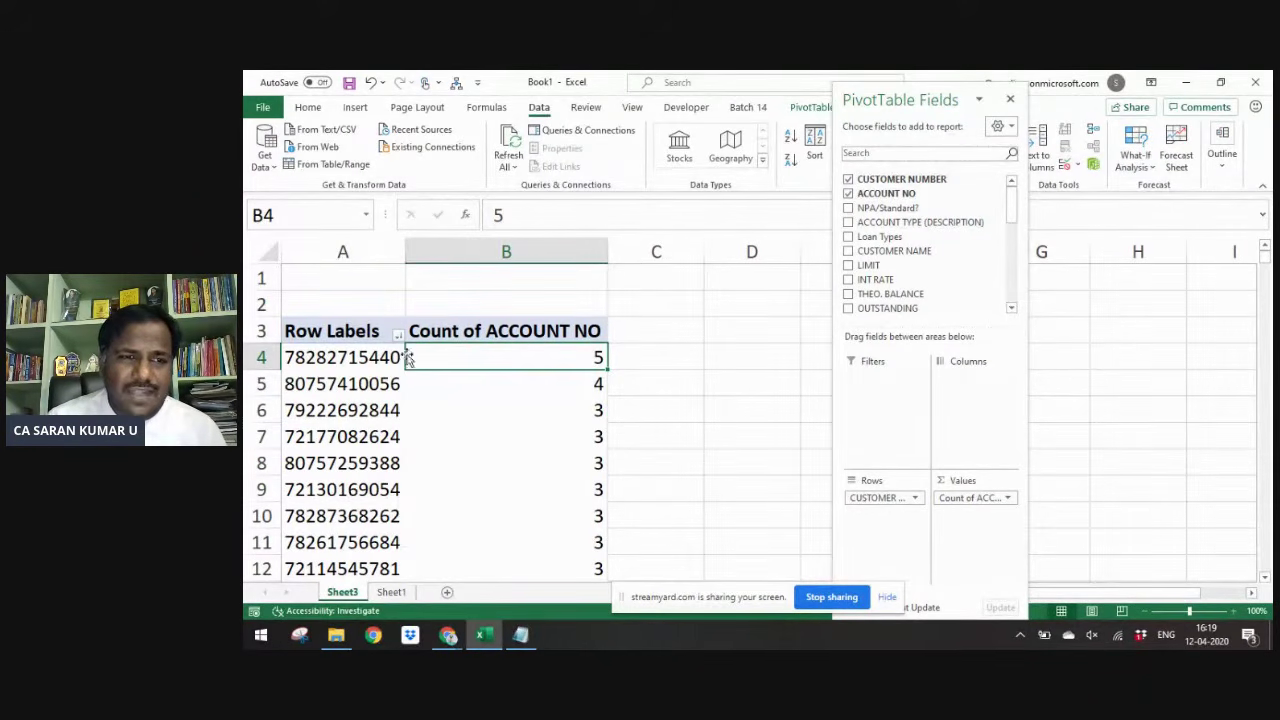
# - Highlight in yellow the PivotTable rows A4:B62, covering all customers with two or more accounts
pyautogui.click(338, 345)
pyautogui.click(336, 332)
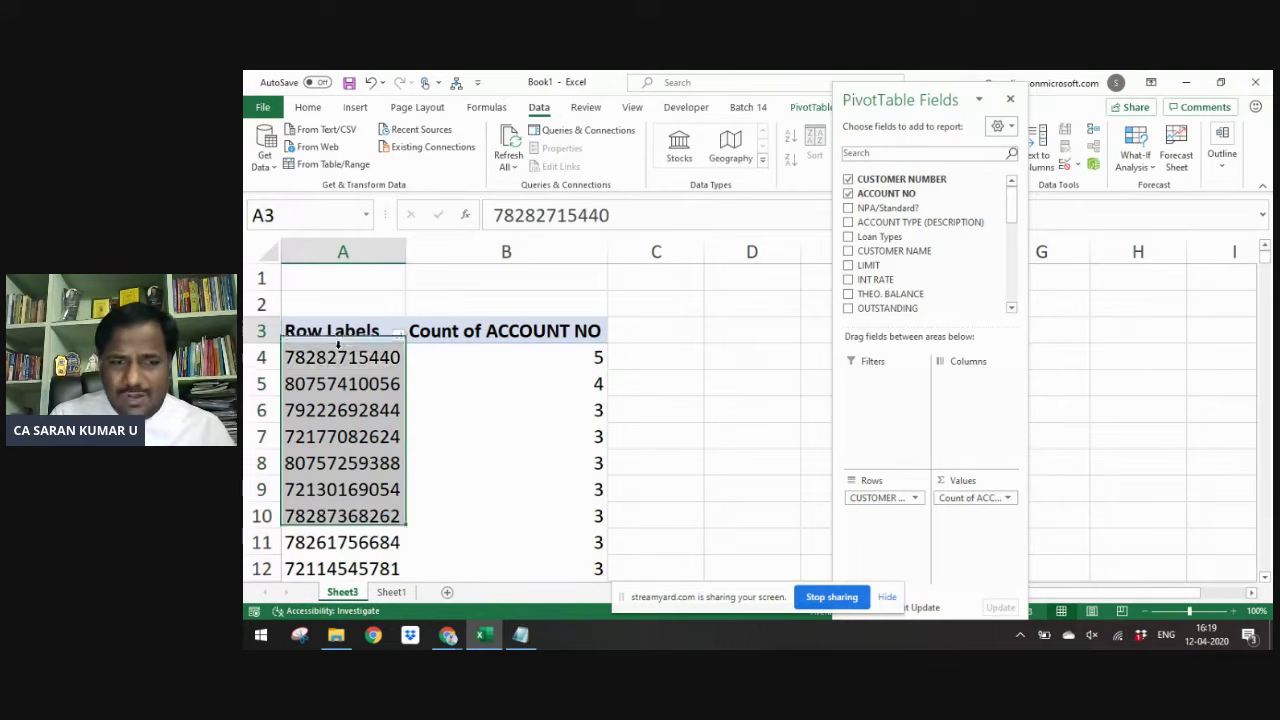
pyautogui.moveTo(894, 100); pyautogui.dragTo(1230, 285)
pyautogui.hotkey('shift', 'Right')
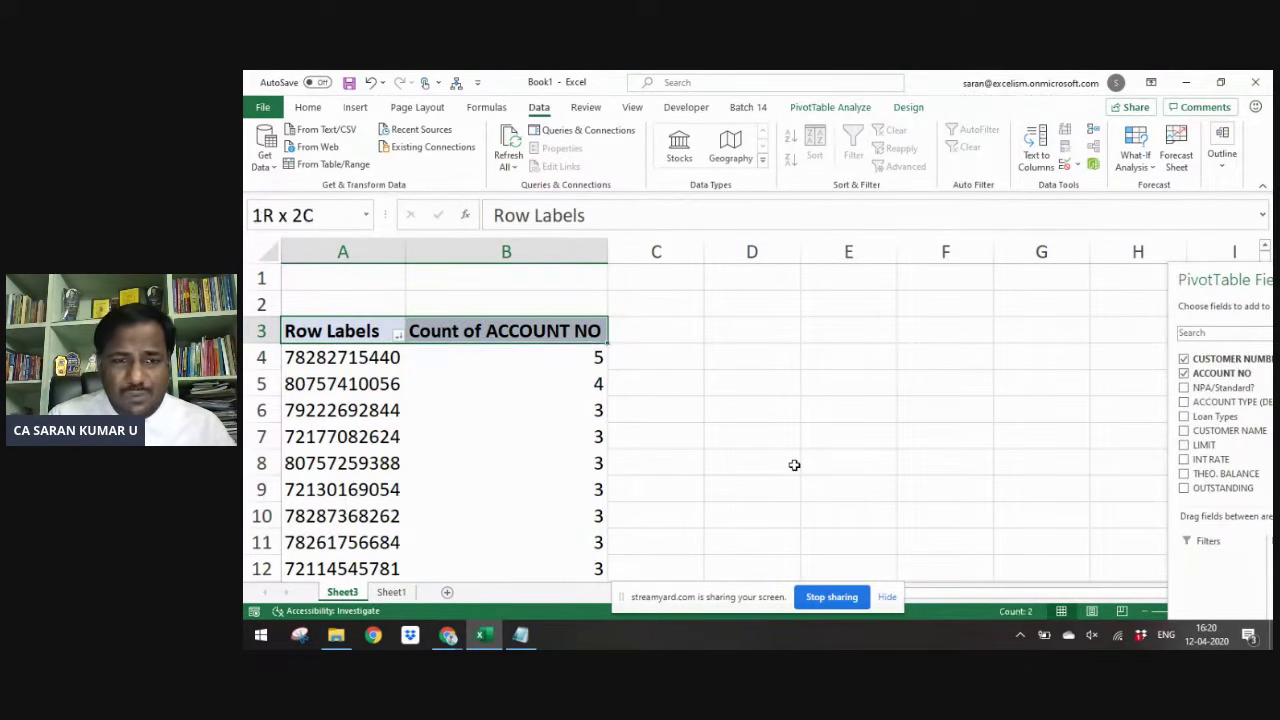
pyautogui.hotkey('shift', 'Down')
pyautogui.press('Down')
pyautogui.hotkey('shift', 'Right')
pyautogui.hotkey('shift', 'Down')
pyautogui.hotkey('shift', 'Down')
pyautogui.hotkey('shift', 'Down')
pyautogui.hotkey('shift', 'Down')
pyautogui.hotkey('shift', 'Down')
pyautogui.hotkey('shift', 'Down')
pyautogui.hotkey('shift', 'Down')
pyautogui.hotkey('shift', 'Down')
pyautogui.hotkey('shift', 'Down')
pyautogui.hotkey('shift', 'Down')
pyautogui.hotkey('shift', 'Down')
pyautogui.hotkey('shift', 'Down')
pyautogui.hotkey('shift', 'Down')
pyautogui.hotkey('shift', 'Down')
pyautogui.hotkey('shift', 'Down')
pyautogui.hotkey('shift', 'Down')
pyautogui.hotkey('shift', 'Down')
pyautogui.hotkey('shift', 'Down')
pyautogui.hotkey('shift', 'Down')
pyautogui.hotkey('shift', 'Down')
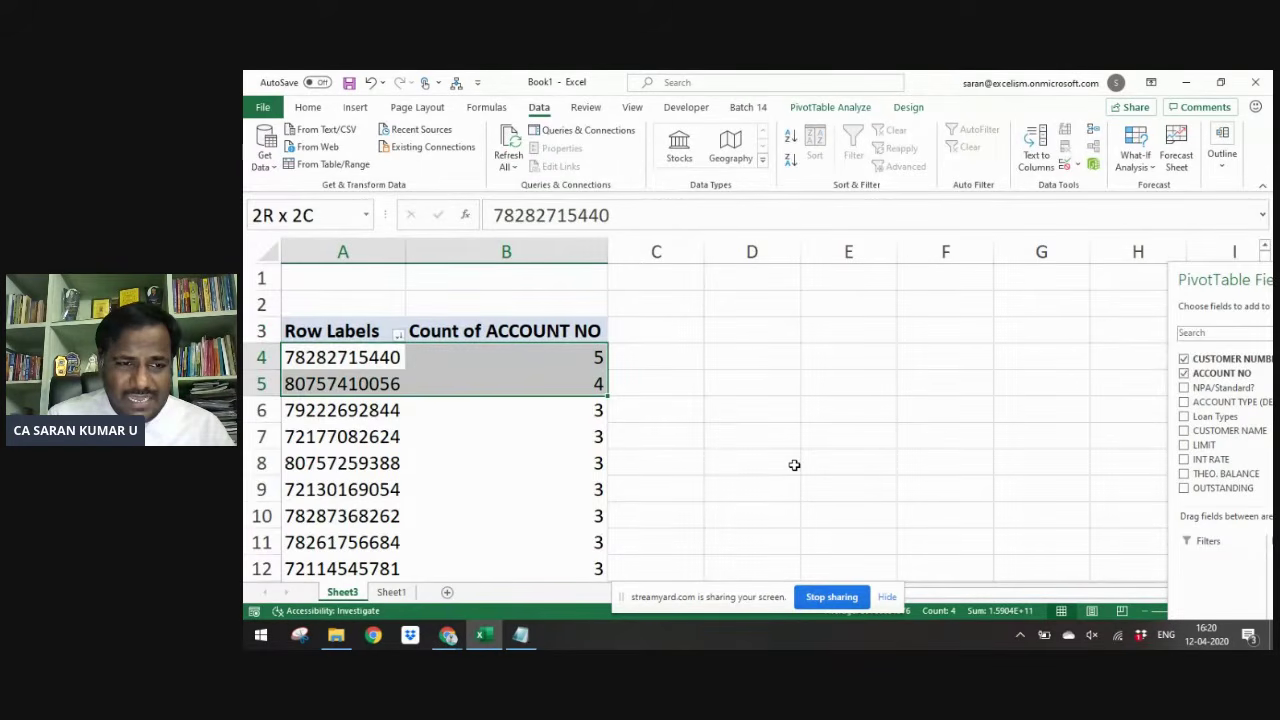
pyautogui.hotkey('shift', 'Down')
pyautogui.hotkey('shift', 'Down')
pyautogui.hotkey('shift', 'Down')
pyautogui.hotkey('shift', 'Down')
pyautogui.hotkey('shift', 'Down')
pyautogui.hotkey('shift', 'Down')
pyautogui.hotkey('shift', 'Down')
pyautogui.hotkey('shift', 'Down')
pyautogui.hotkey('shift', 'Down')
pyautogui.hotkey('shift', 'Down')
pyautogui.hotkey('shift', 'Down')
pyautogui.hotkey('shift', 'Down')
pyautogui.hotkey('shift', 'Down')
pyautogui.hotkey('shift', 'Down')
pyautogui.hotkey('shift', 'Down')
pyautogui.hotkey('shift', 'Down')
pyautogui.hotkey('shift', 'Down')
pyautogui.hotkey('shift', 'Down')
pyautogui.hotkey('shift', 'Down')
pyautogui.hotkey('shift', 'Down')
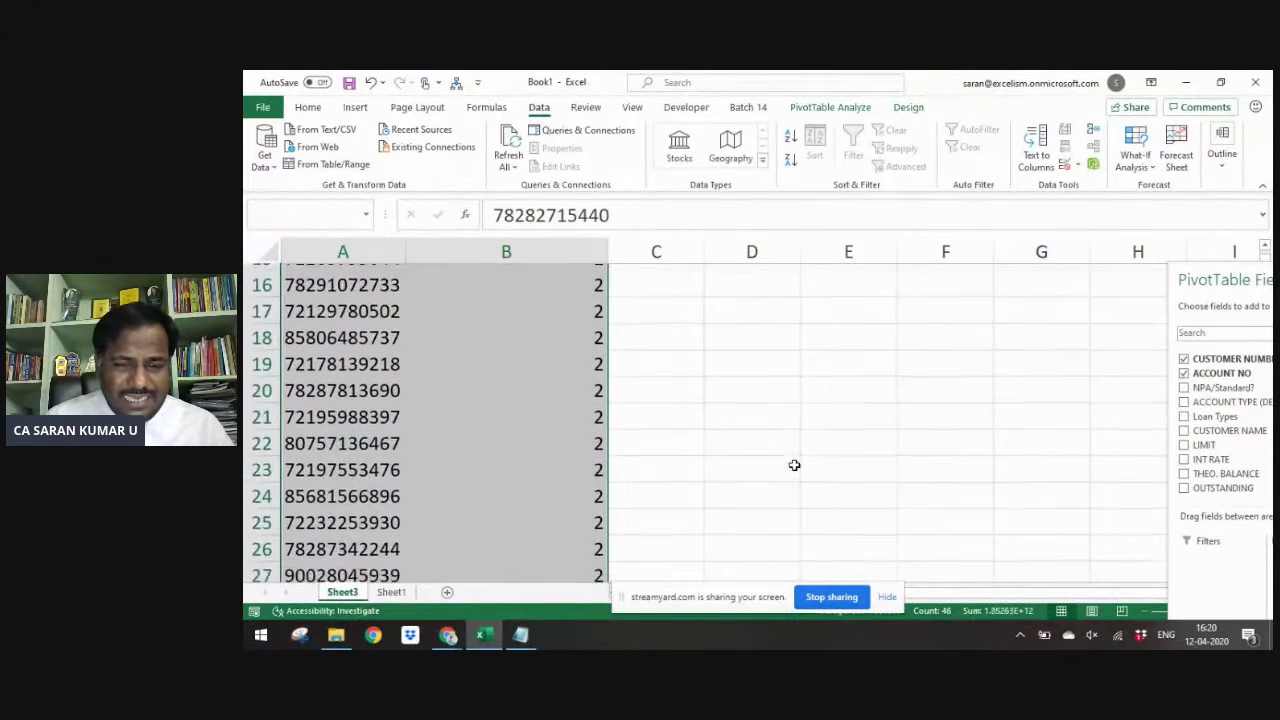
pyautogui.hotkey('shift', 'Down')
pyautogui.hotkey('shift', 'Down')
pyautogui.hotkey('shift', 'Down')
pyautogui.hotkey('shift', 'Down')
pyautogui.hotkey('shift', 'Down')
pyautogui.hotkey('shift', 'Down')
pyautogui.hotkey('shift', 'Down')
pyautogui.hotkey('shift', 'Down')
pyautogui.hotkey('shift', 'Down')
pyautogui.hotkey('shift', 'Down')
pyautogui.hotkey('shift', 'Down')
pyautogui.hotkey('shift', 'Down')
pyautogui.hotkey('shift', 'Down')
pyautogui.hotkey('shift', 'Down')
pyautogui.hotkey('shift', 'Down')
pyautogui.hotkey('shift', 'Down')
pyautogui.hotkey('shift', 'Down')
pyautogui.hotkey('shift', 'Down')
pyautogui.hotkey('shift', 'Down')
pyautogui.hotkey('shift', 'Down')
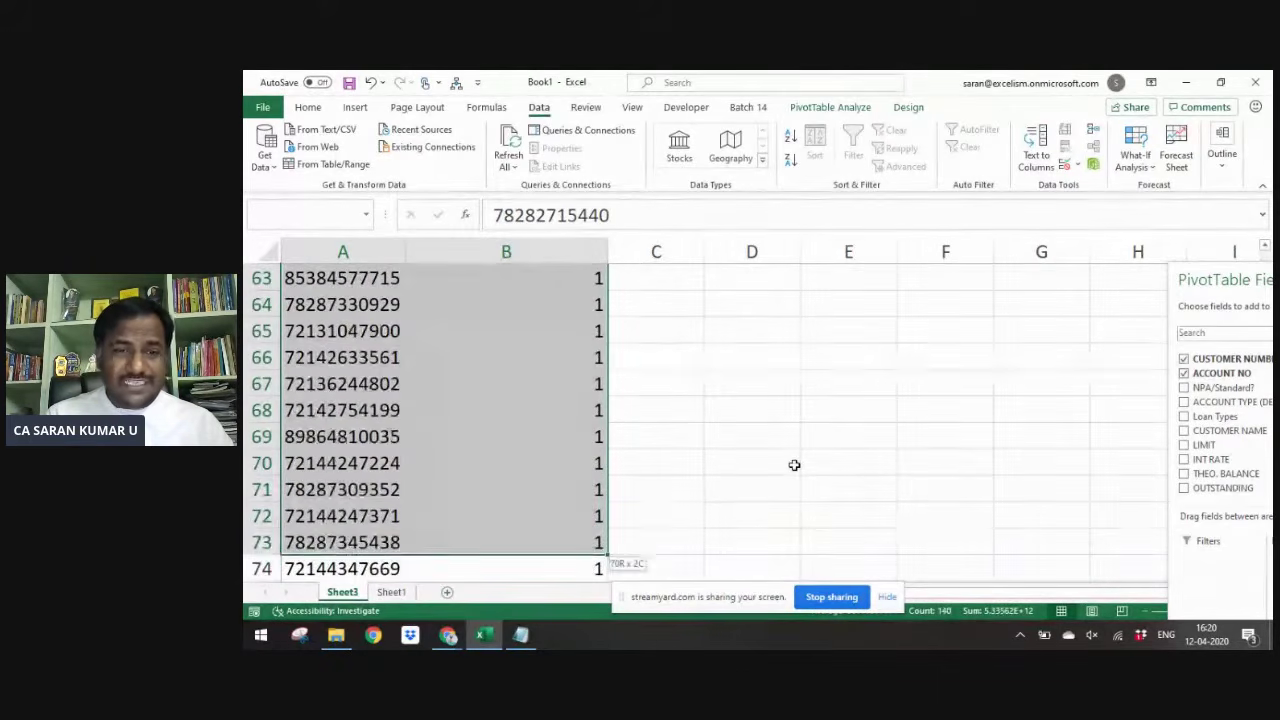
pyautogui.hotkey('shift', 'Up')
pyautogui.hotkey('shift', 'Up')
pyautogui.hotkey('shift', 'Up')
pyautogui.hotkey('shift', 'Up')
pyautogui.hotkey('shift', 'Up')
pyautogui.hotkey('shift', 'Up')
pyautogui.hotkey('shift', 'Up')
pyautogui.hotkey('shift', 'Up')
pyautogui.hotkey('shift', 'Up')
pyautogui.hotkey('shift', 'Up')
pyautogui.hotkey('shift', 'Up')
pyautogui.hotkey('shift', 'Up')
pyautogui.hotkey('shift', 'Down')
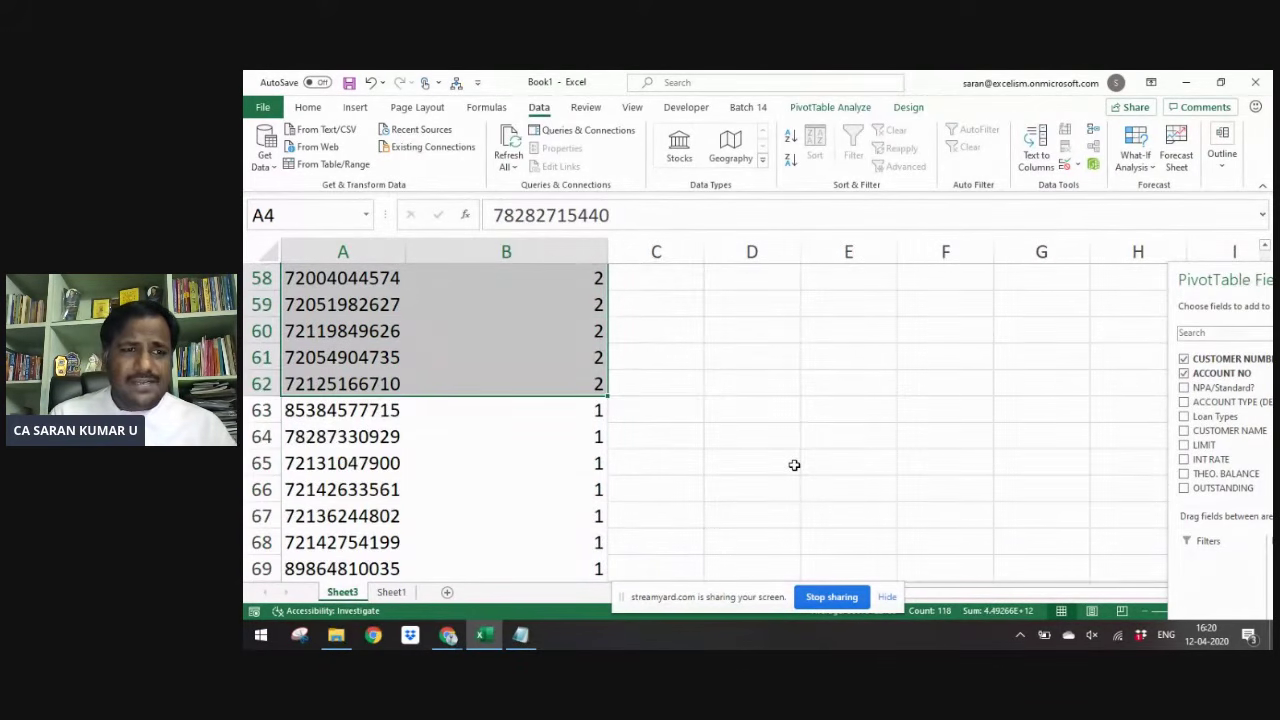
pyautogui.click(308, 107)
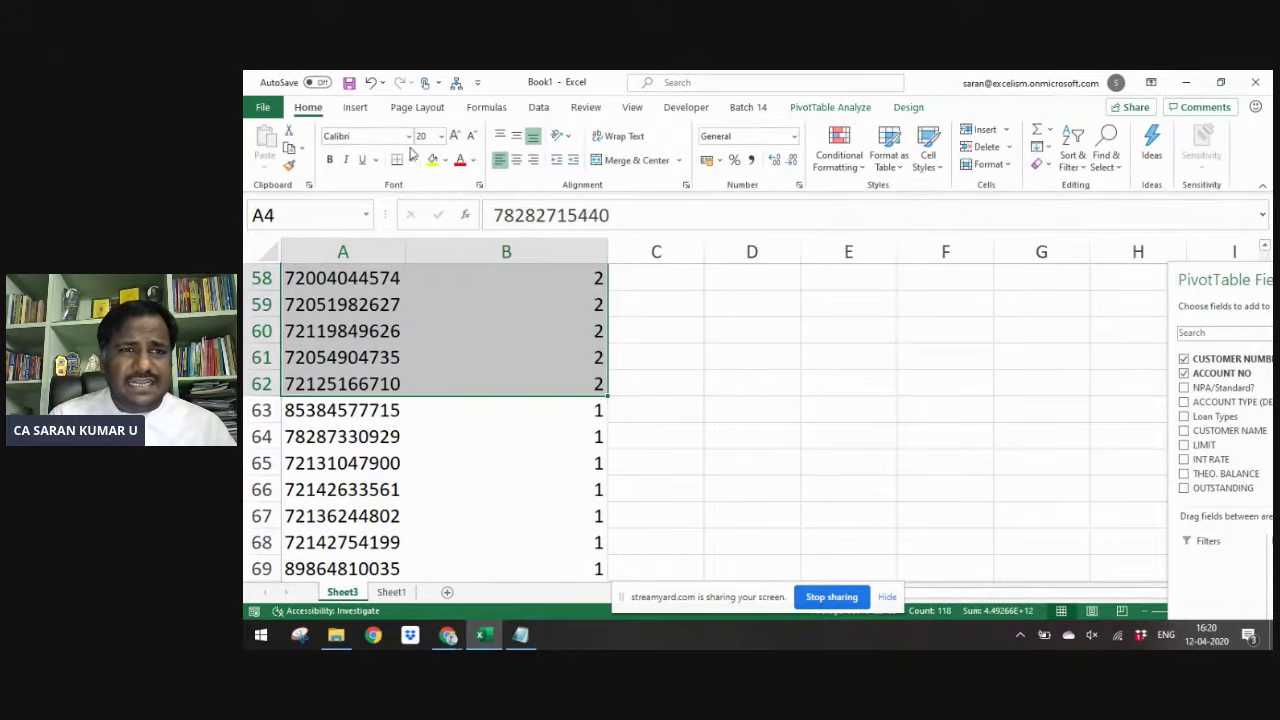
pyautogui.click(432, 160)
# - Copy the highlighted PivotTable rows A4:B62 and add a new worksheet named Stratification - 1
pyautogui.hotkey('ctrl', 'c')
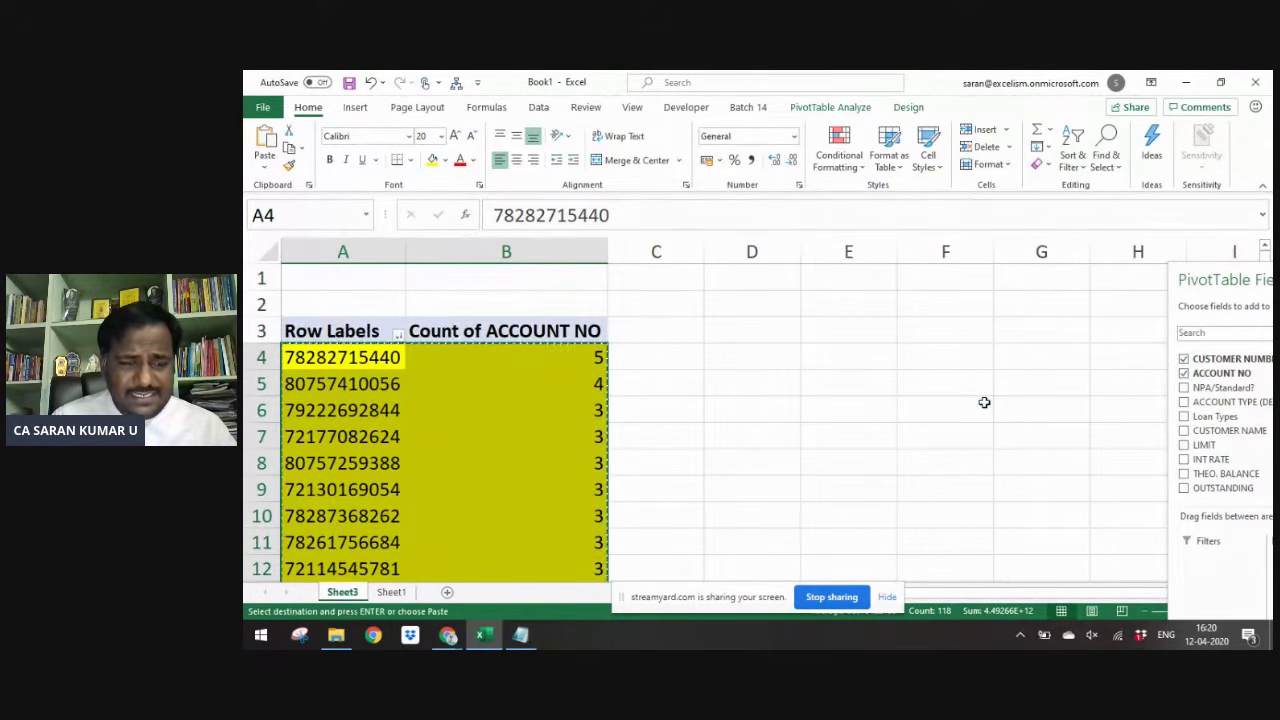
pyautogui.click(447, 592)
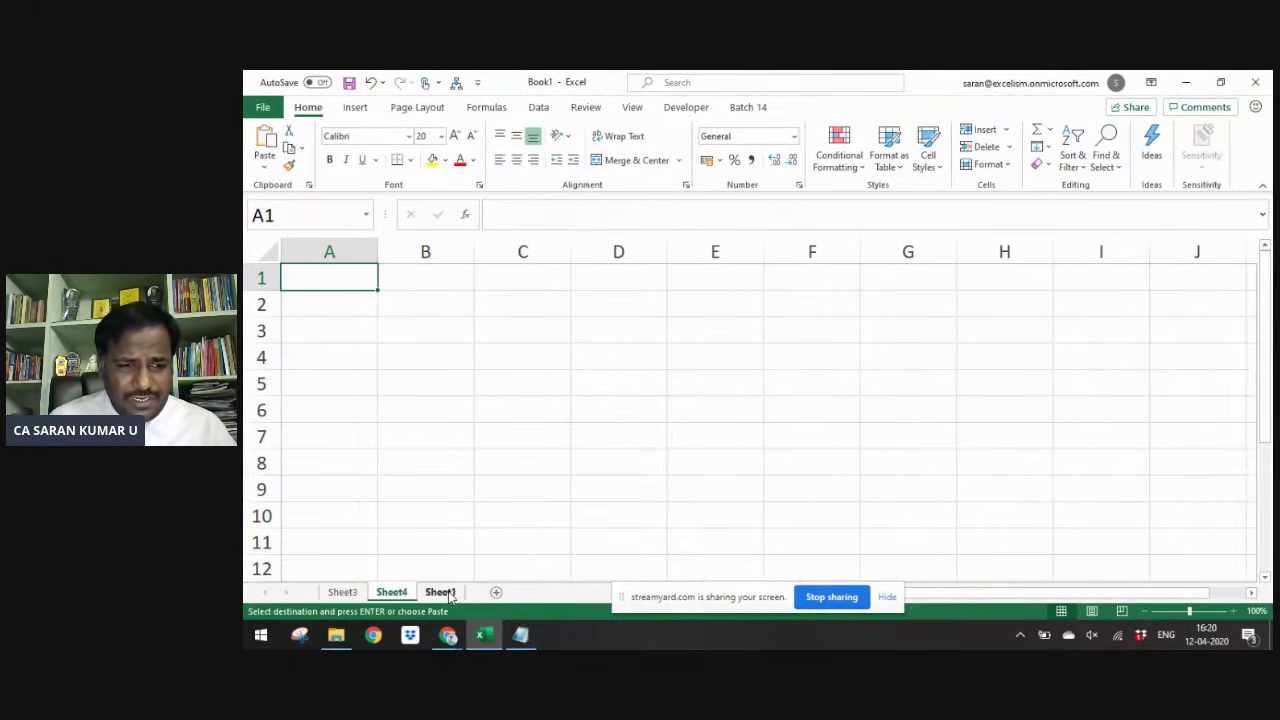
pyautogui.doubleClick(397, 594)
pyautogui.write('Reco')
pyautogui.press('BackSpace')
pyautogui.press('BackSpace')
pyautogui.press('BackSpace')
pyautogui.press('BackSpace')
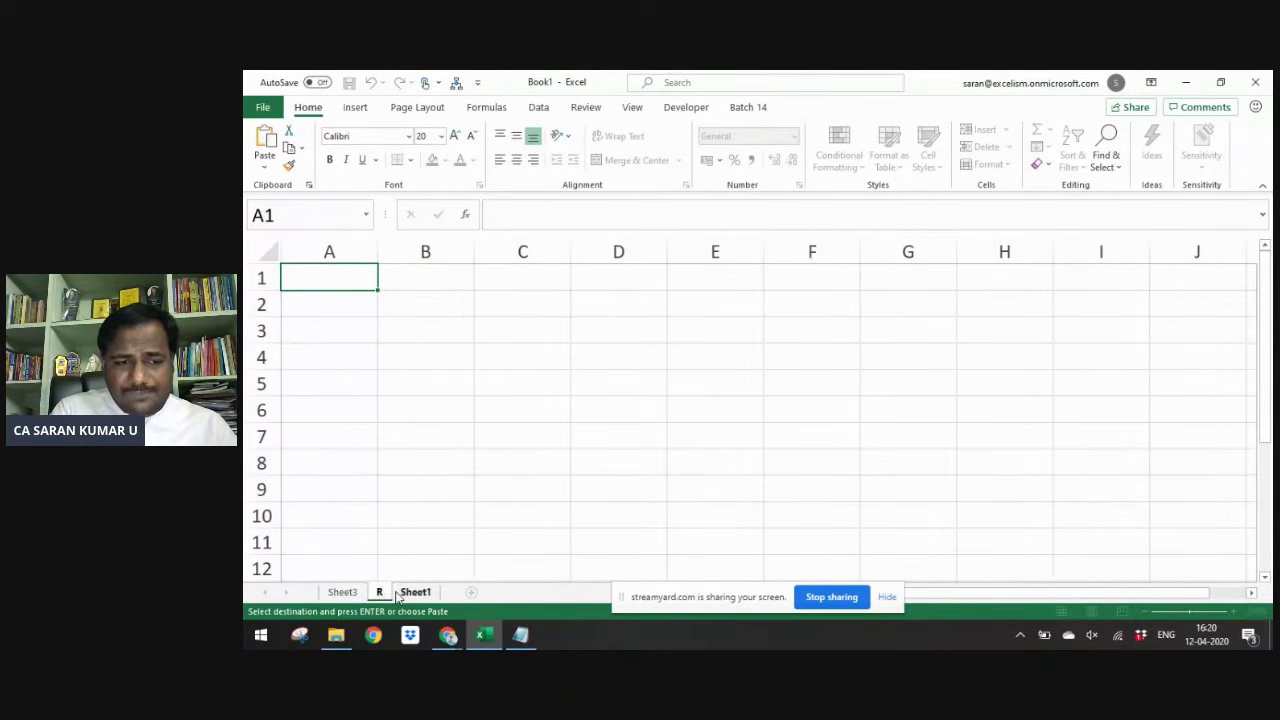
pyautogui.write('Strat')
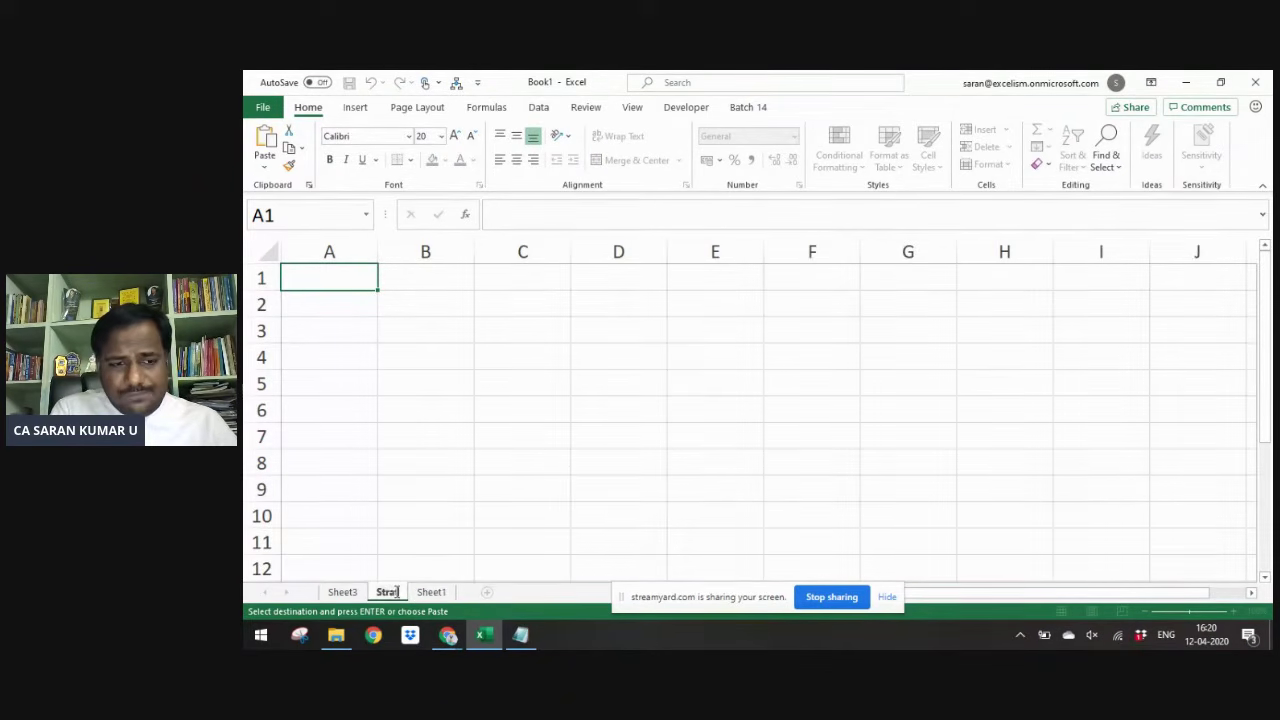
pyautogui.write('ification - 1')
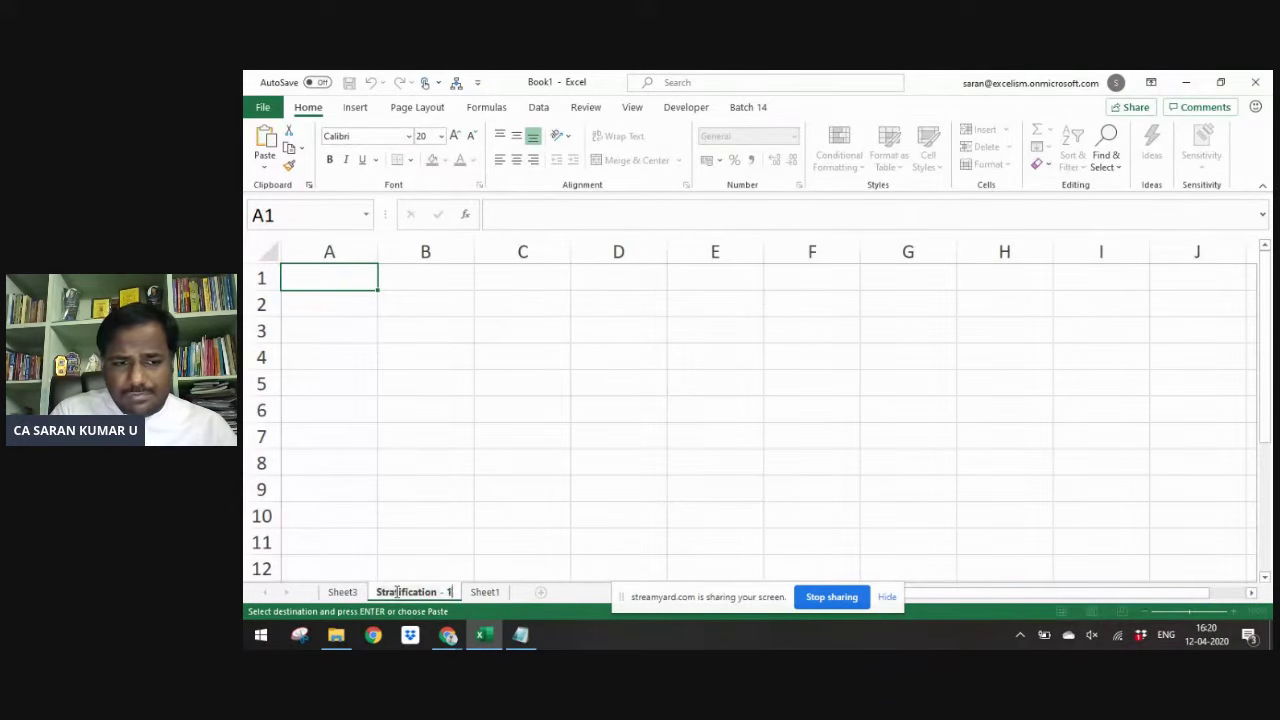
pyautogui.press('Return')
# - Paste the copied rows at A1 of Stratification - 1 and fit the column widths to the contents
pyautogui.hotkey('ctrl', 'v')
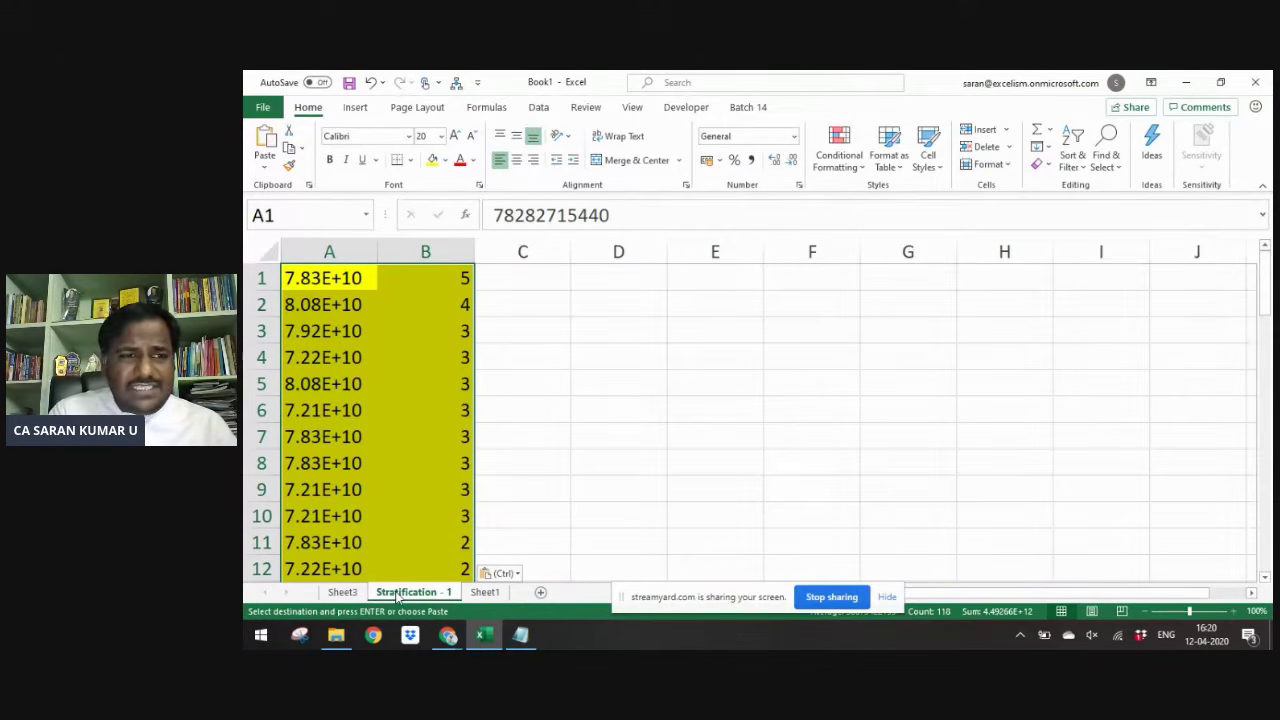
pyautogui.hotkey('alt', 'h')
pyautogui.press('o')
pyautogui.press('i')
pyautogui.hotkey('ctrl', 'Home')
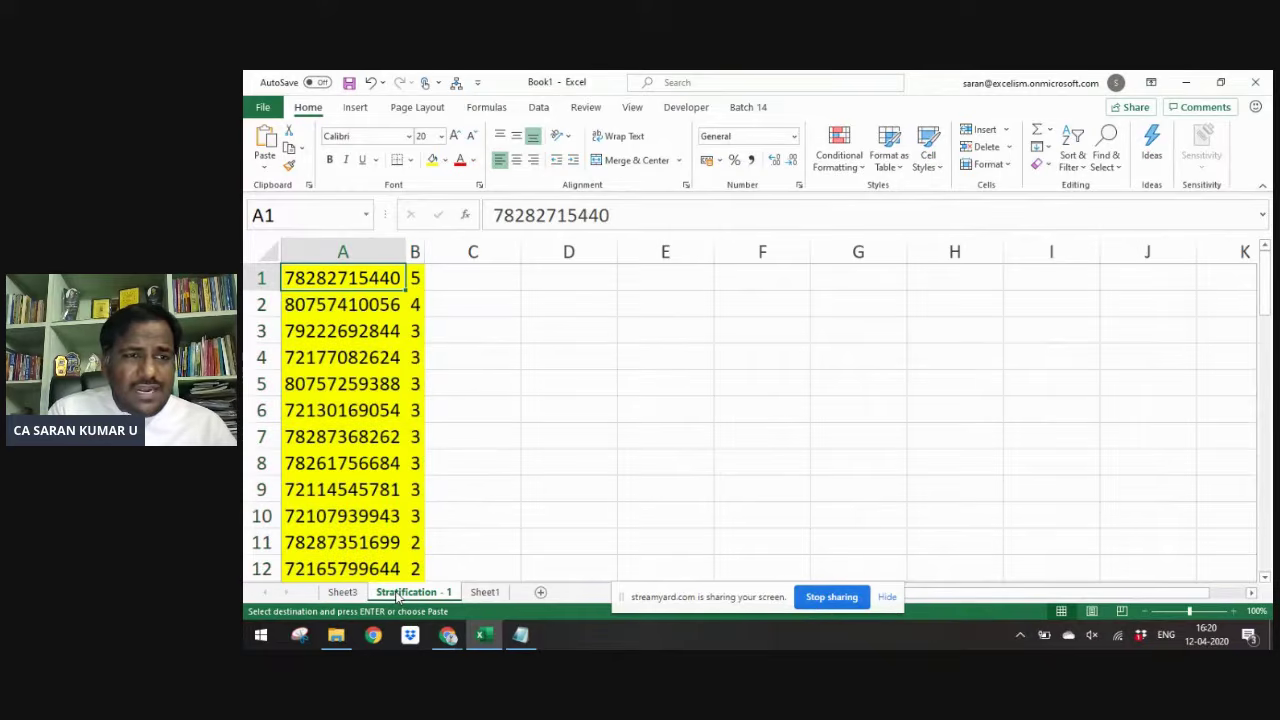
# - Insert a header row above the data with the headings Customer ID and Account Number, and fit the column widths
pyautogui.hotkey('shift', 'space')
pyautogui.hotkey('ctrl', 'shift', '=')
pyautogui.write('C')
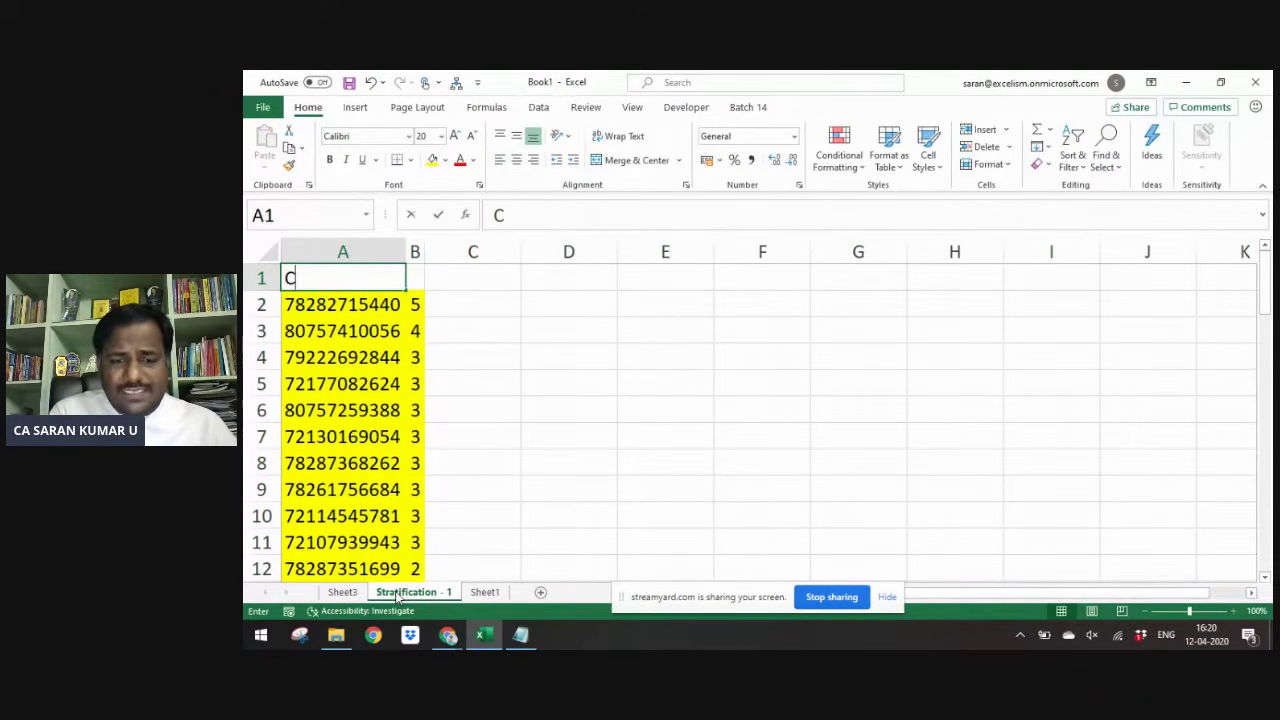
pyautogui.write('ustomer ID')
pyautogui.press('Tab')
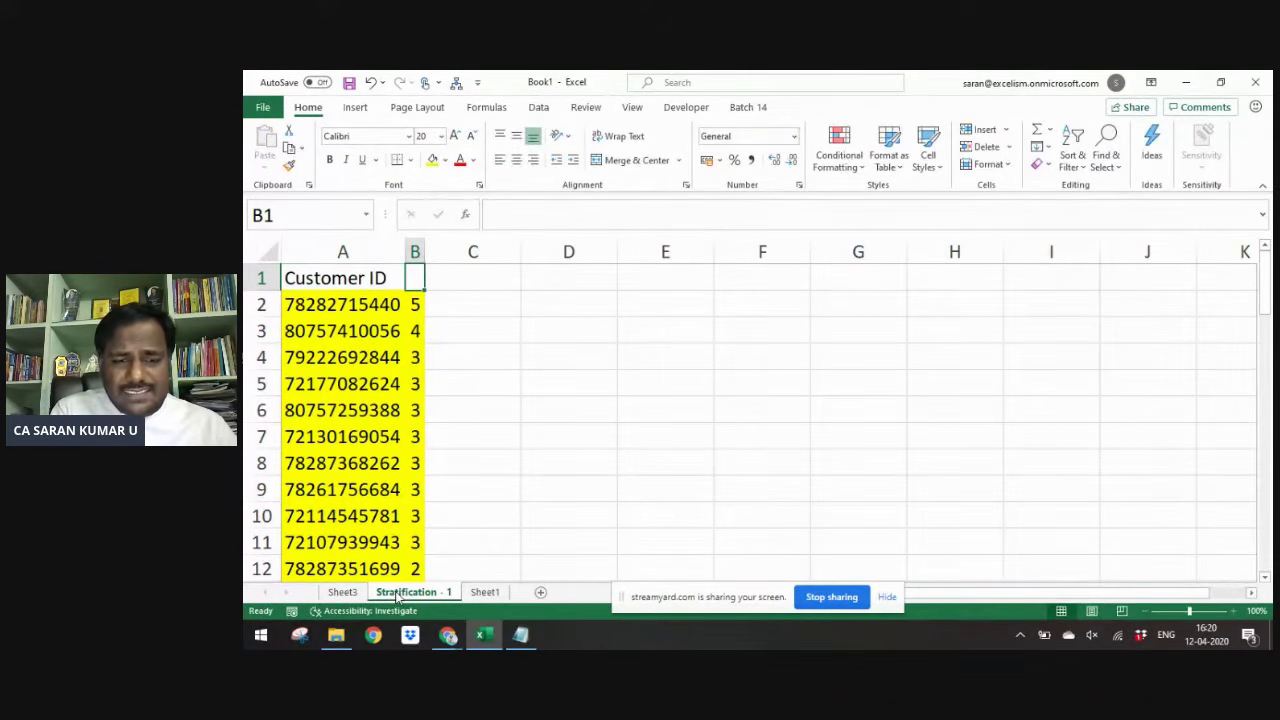
pyautogui.write('Account Number')
pyautogui.press('Return')
pyautogui.press('Up')
pyautogui.hotkey('ctrl', 'shift', 'Right')
pyautogui.hotkey('ctrl', 'shift', 'Down')
pyautogui.hotkey('alt', 'o')
pyautogui.press('c')
pyautogui.press('a')
# - Make the headings in A1:B1 bold and remove the yellow fill from the data rows A2:B60
pyautogui.hotkey('ctrl', 'Home')
pyautogui.hotkey('ctrl', 'shift', 'Right')
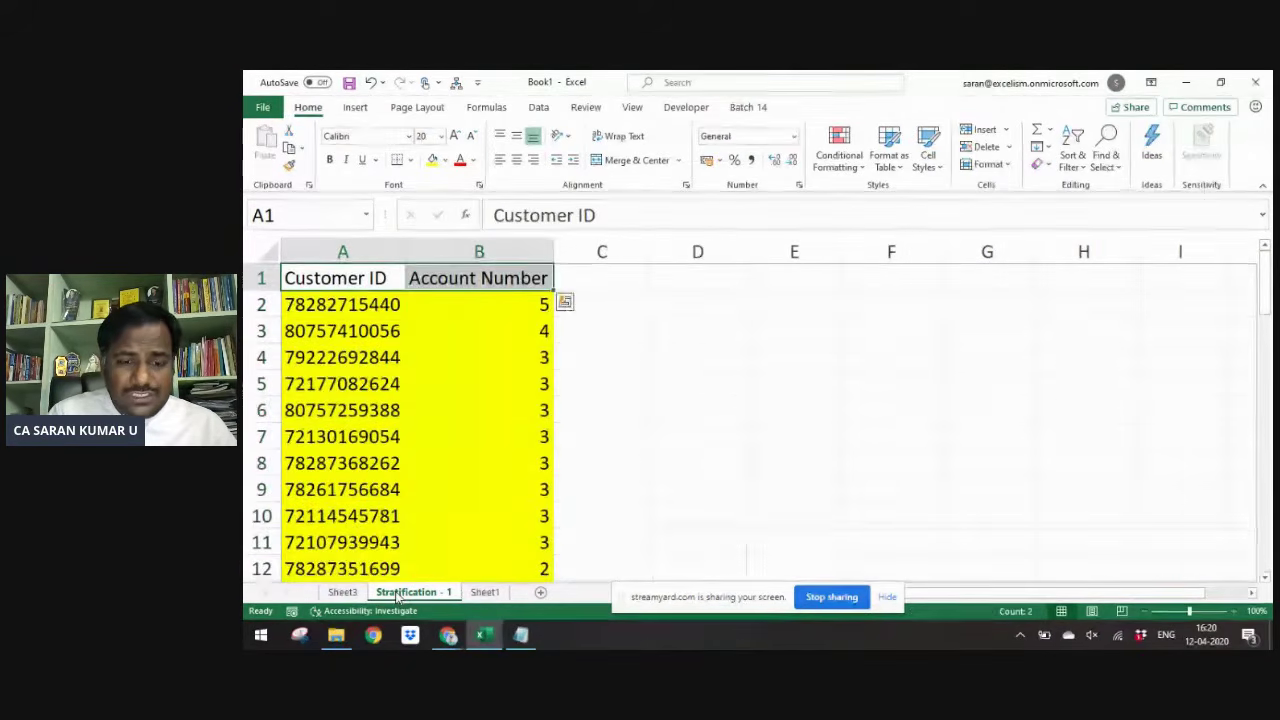
pyautogui.press('Down')
pyautogui.hotkey('ctrl', 'shift', 'Down')
pyautogui.hotkey('ctrl', 'shift', 'Right')
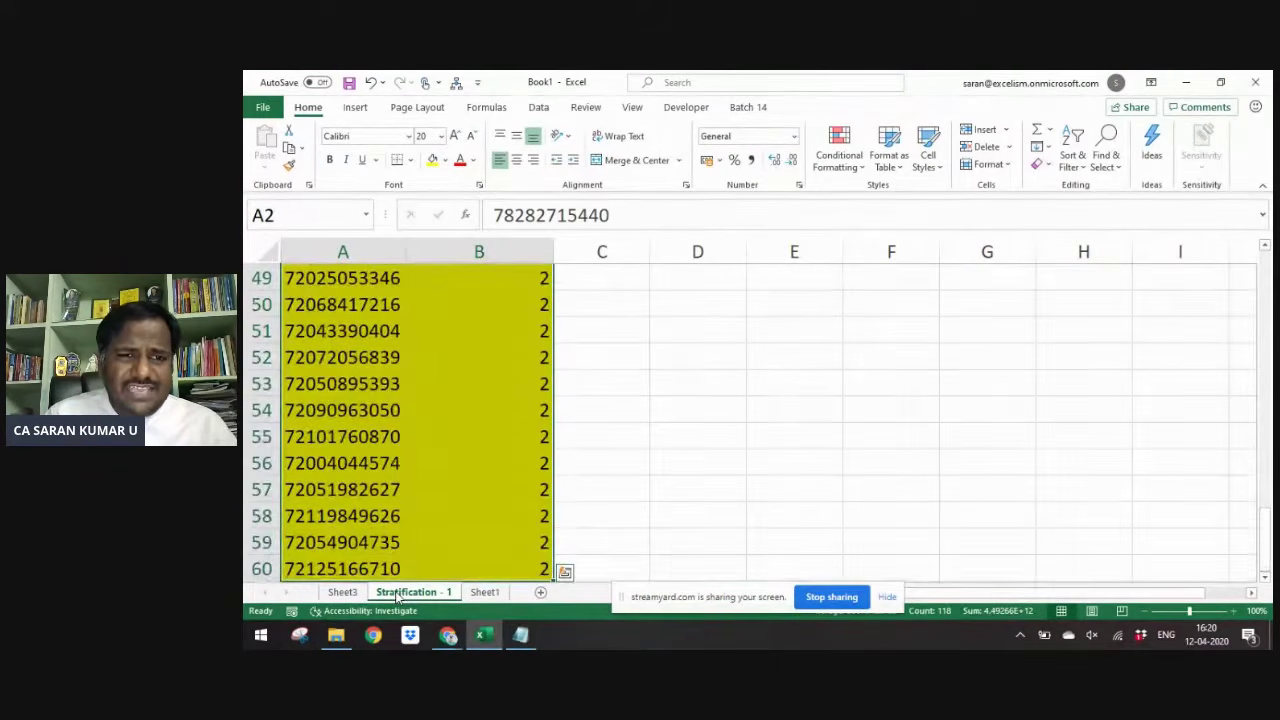
pyautogui.click(447, 165)
pyautogui.click(486, 332)
pyautogui.scroll(15, 484, 330)
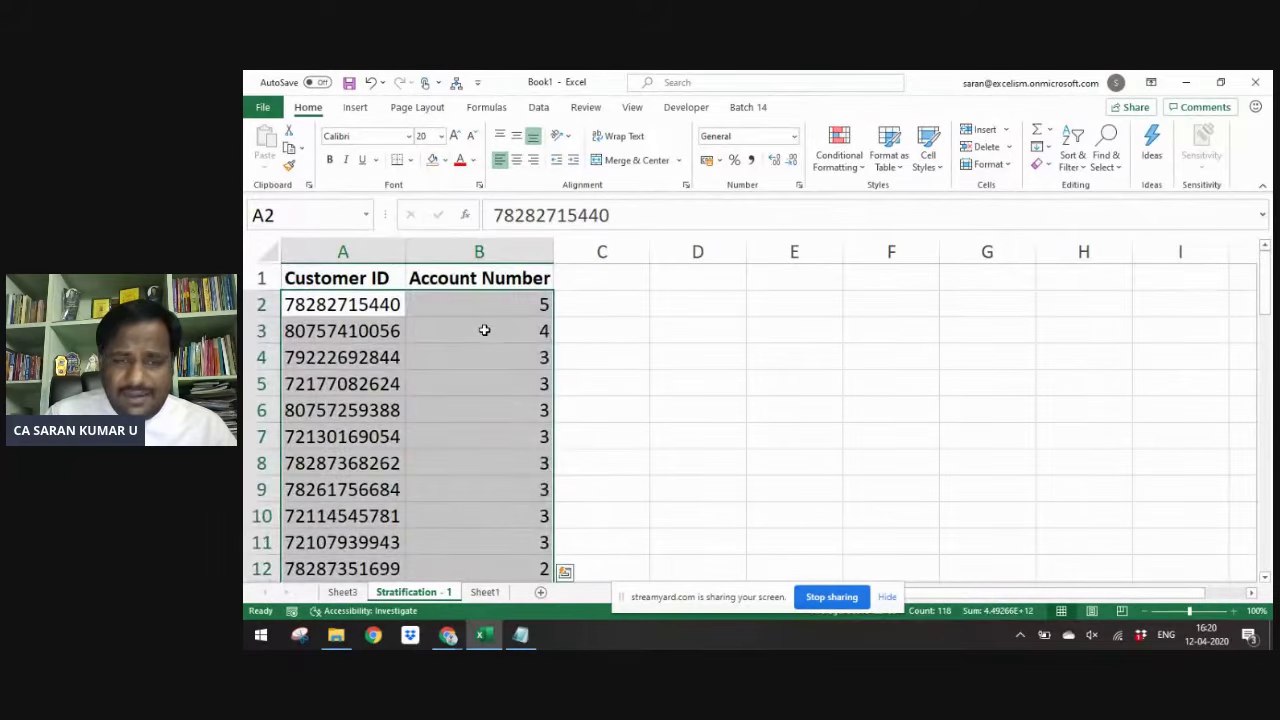
# - Extract the records behind the first customer's account count in the Sheet3 PivotTable to a new worksheet
pyautogui.hotkey('ctrl', 'Home')
pyautogui.hotkey('ctrl', 'pageup')
pyautogui.press('Up')
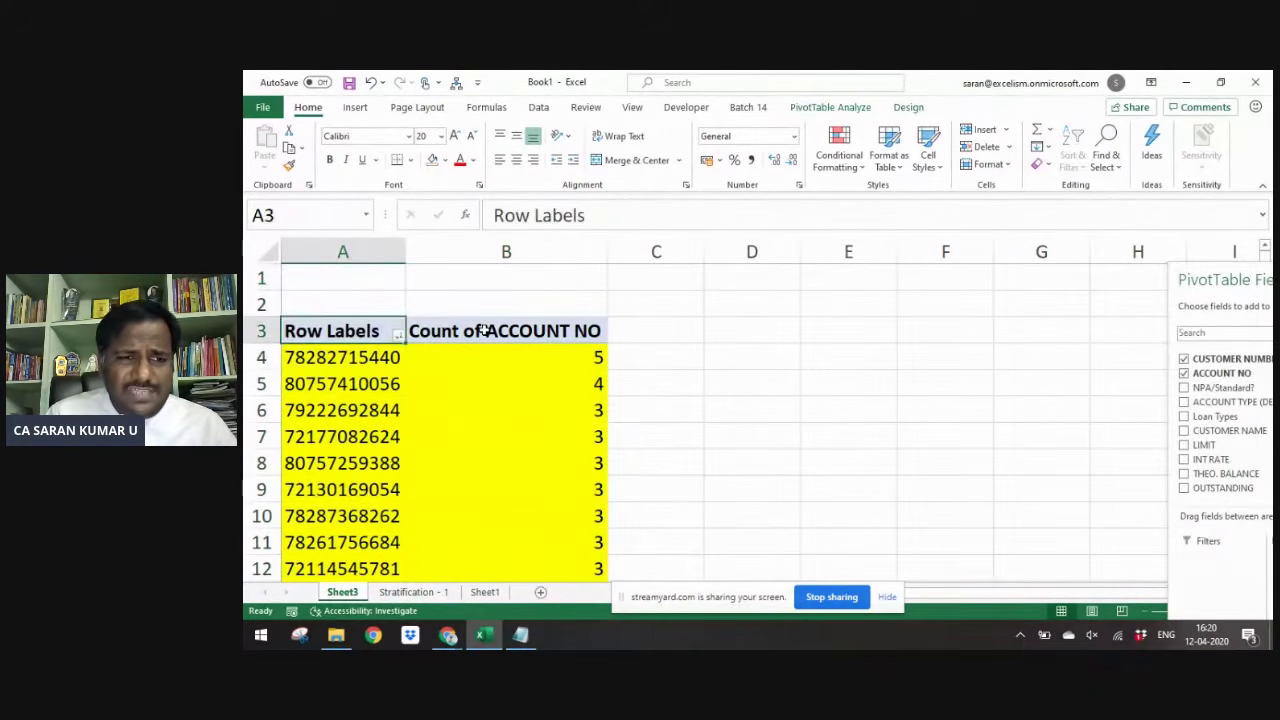
pyautogui.press('Down')
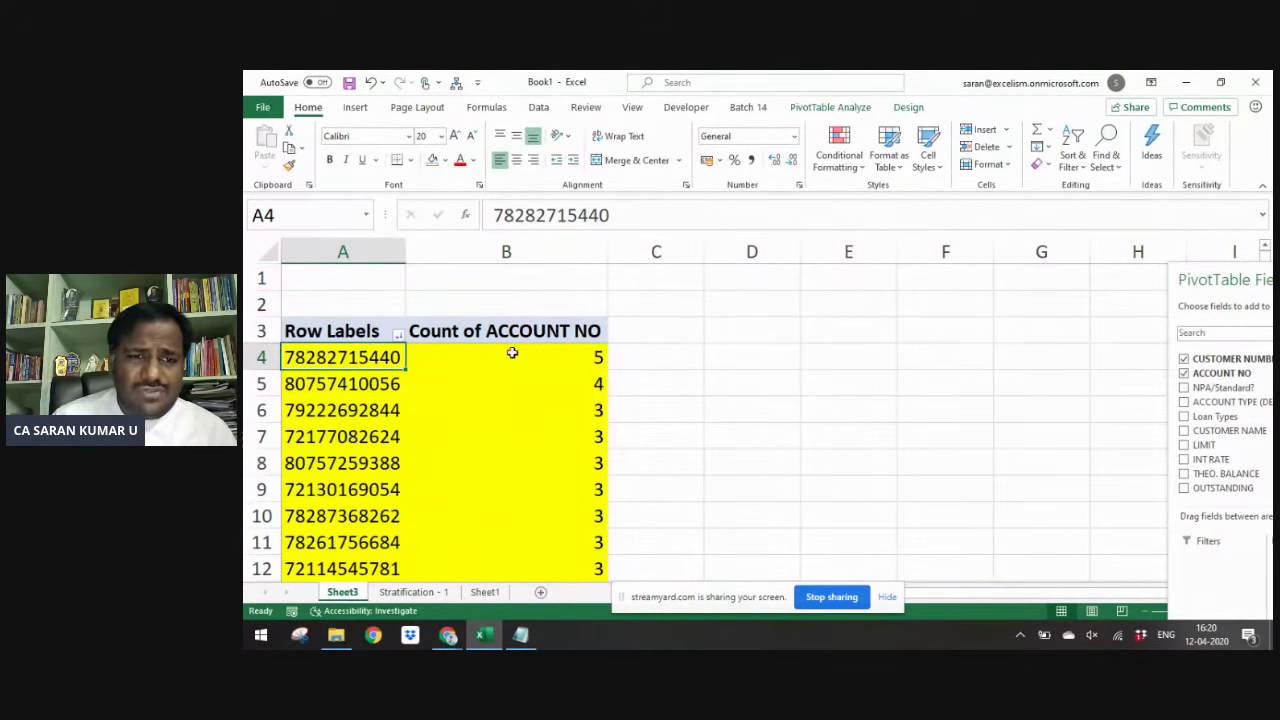
pyautogui.moveTo(561, 357)
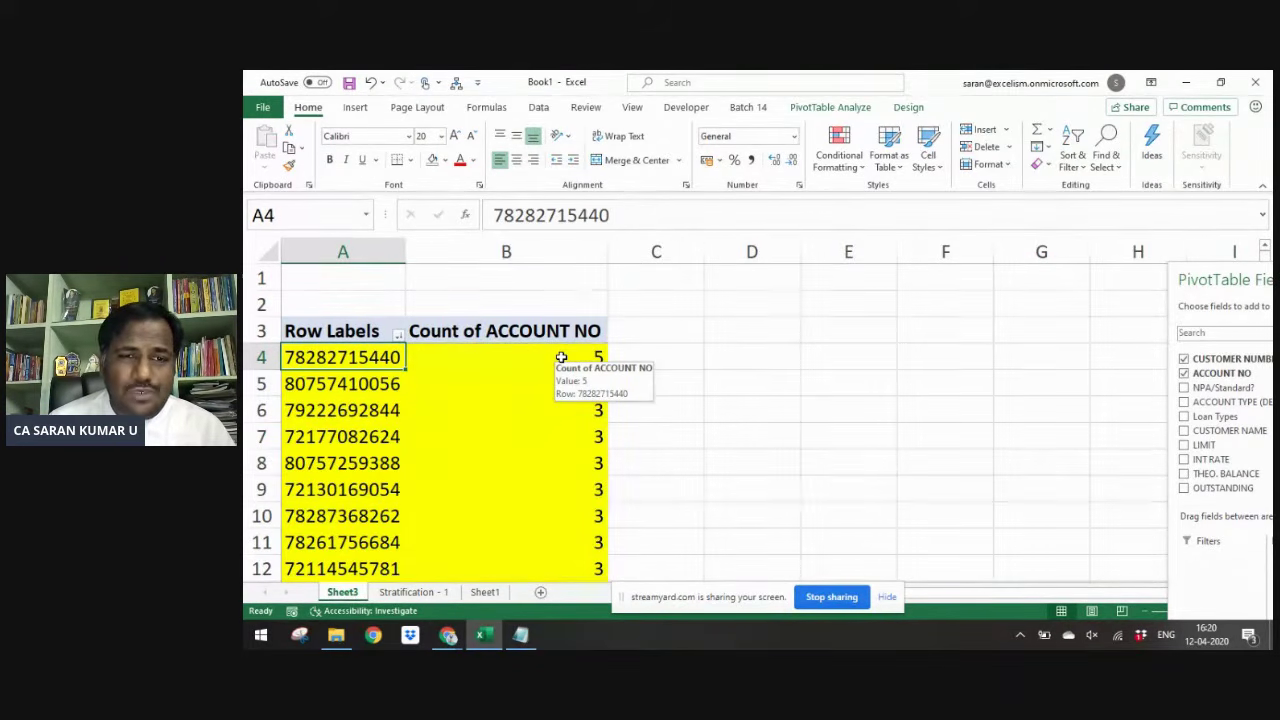
pyautogui.doubleClick(561, 357)
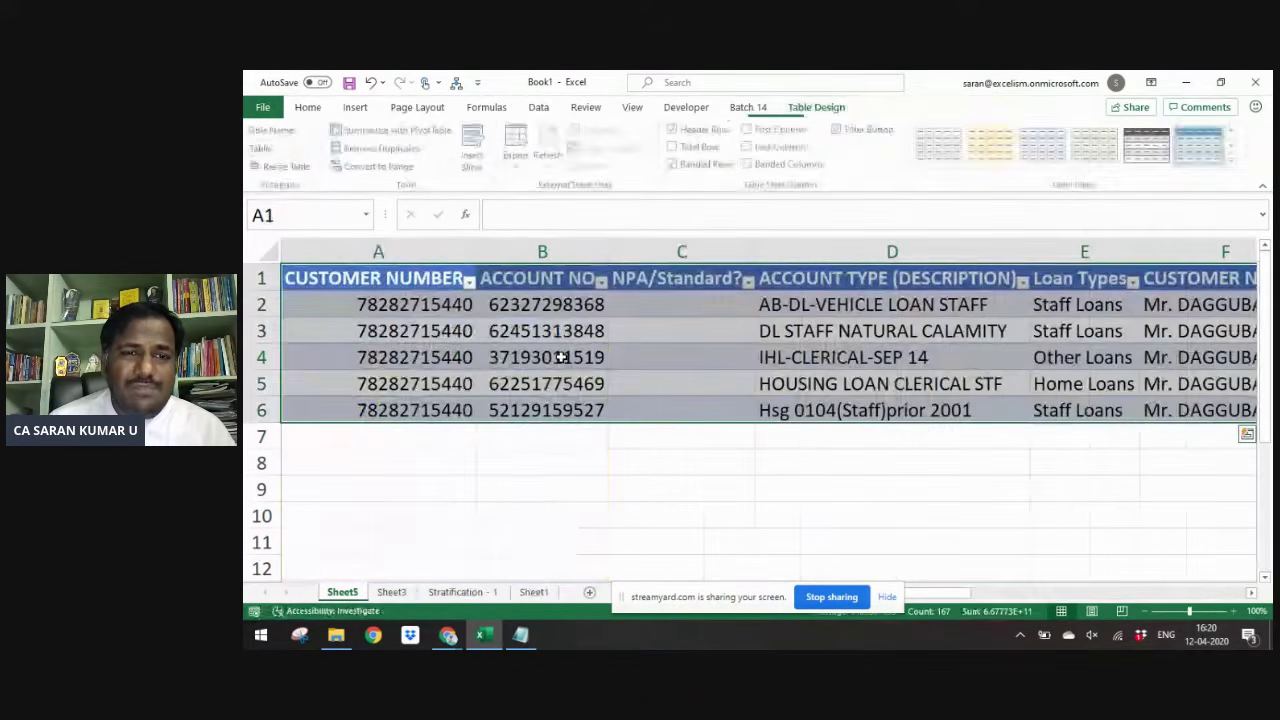
# - Examine the ACCOUNT TYPE (DESCRIPTION) entries in D2:D6 of the extracted customer records
pyautogui.click(767, 321)
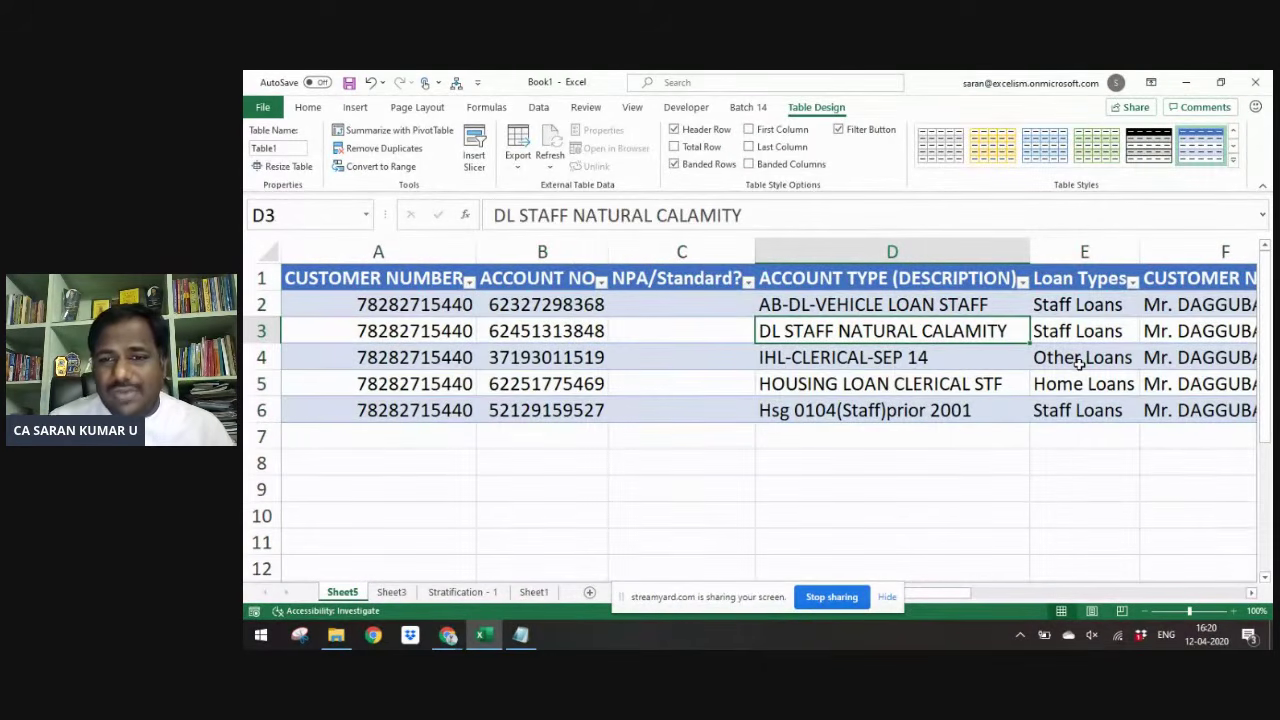
pyautogui.press('Up')
pyautogui.hotkey('ctrl', 'shift', 'Down')
pyautogui.press('Up')
pyautogui.press('Down')
pyautogui.hotkey('ctrl', 'shift', 'Down')
pyautogui.press('Up')
pyautogui.press('Down')
pyautogui.hotkey('ctrl', 'shift', 'Down')
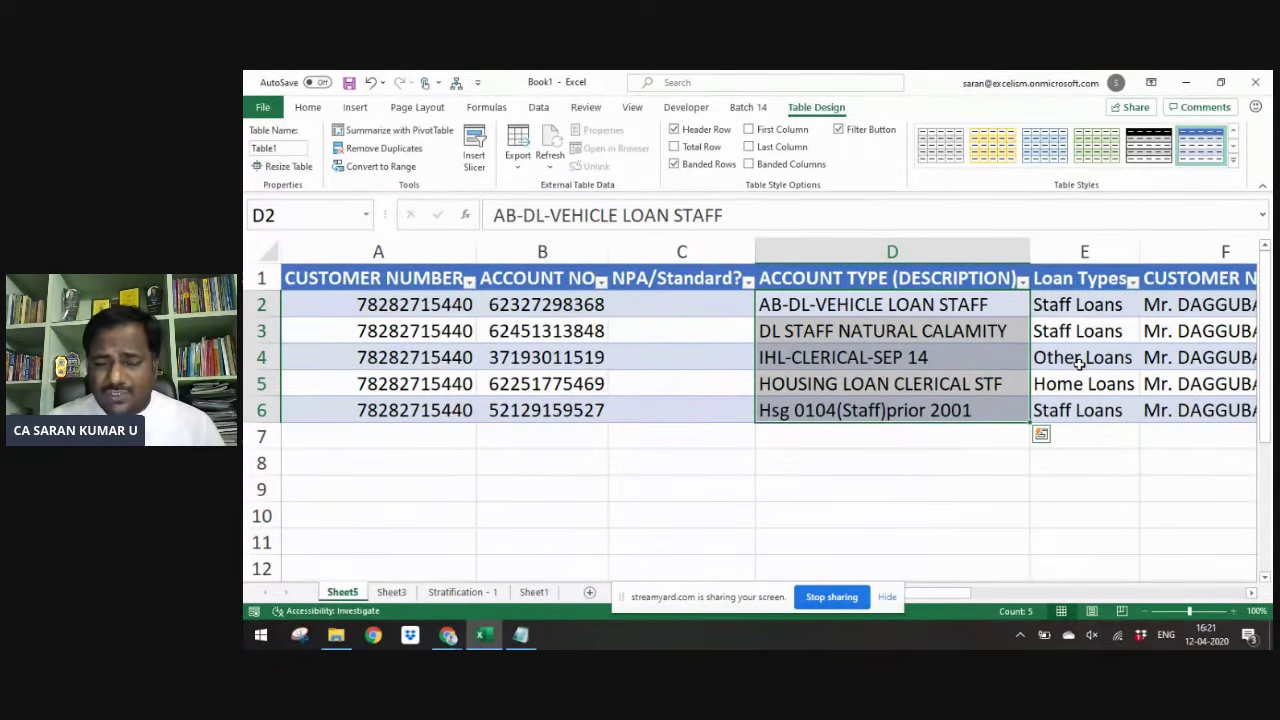
# - Extract the records behind the second customer's account count in the Sheet3 PivotTable to a new worksheet
pyautogui.hotkey('ctrl', 'pagedown')
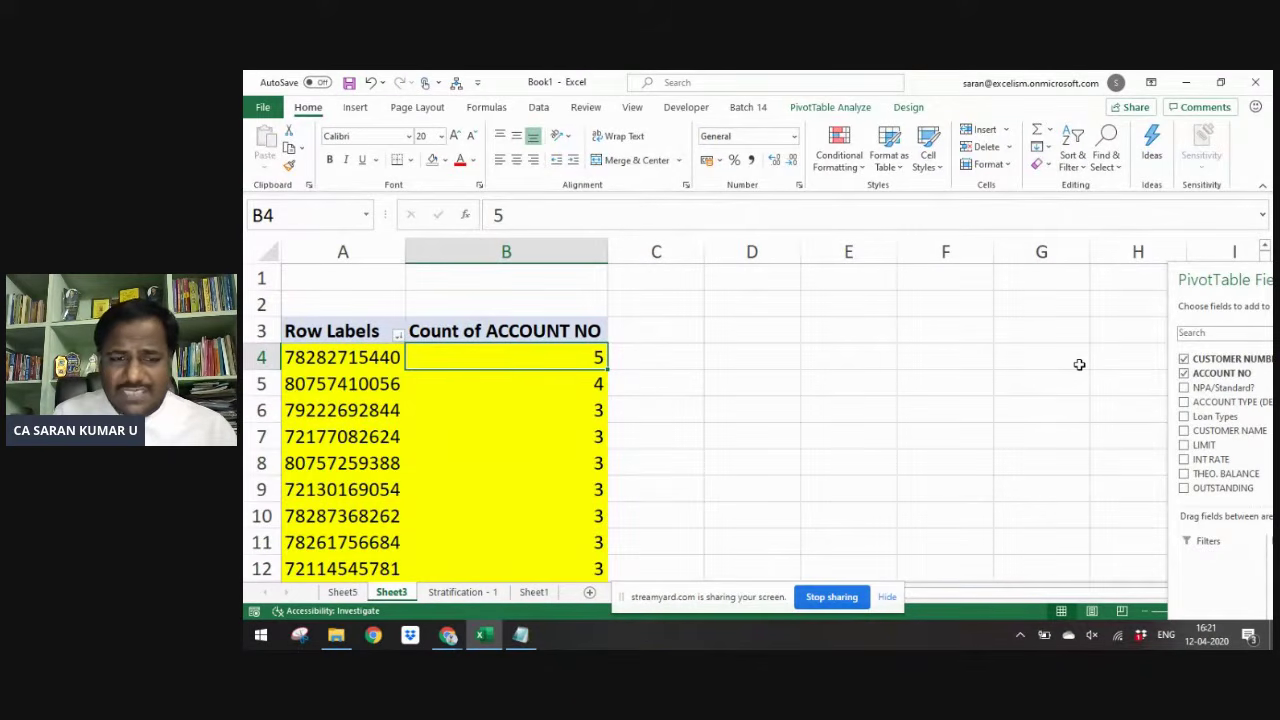
pyautogui.doubleClick(580, 391)
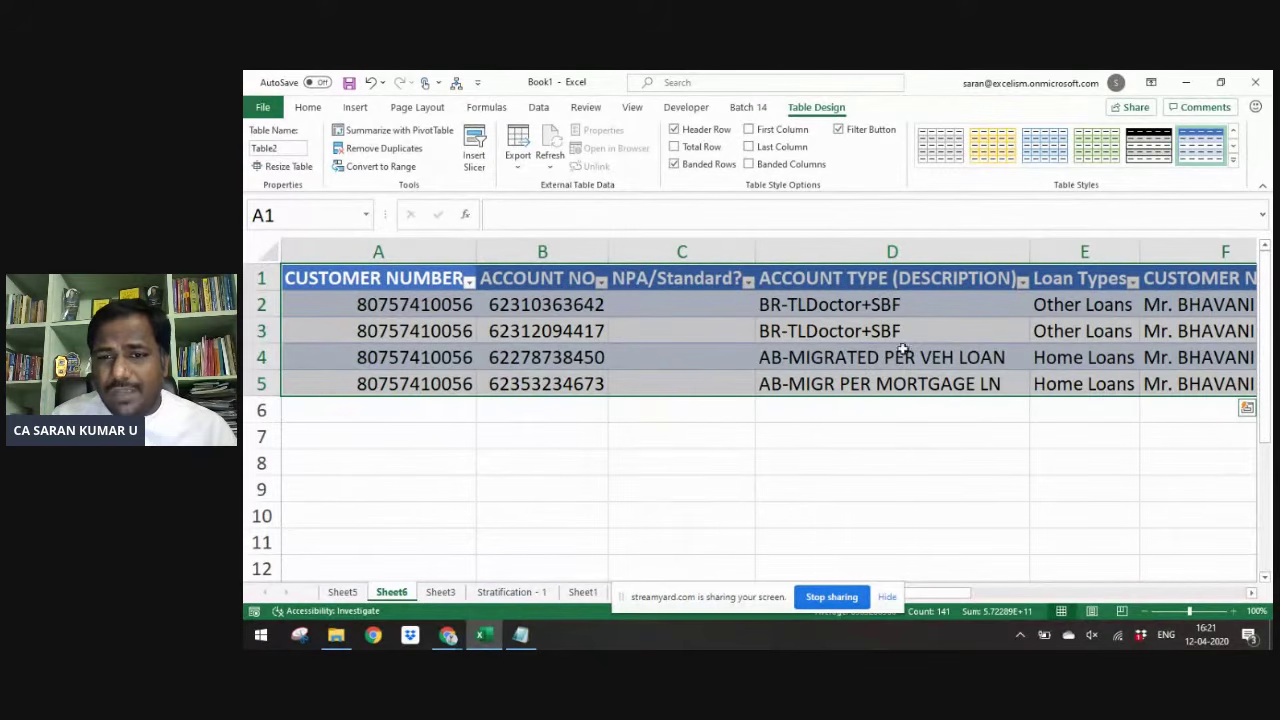
pyautogui.press('Left')
pyautogui.press('Right')
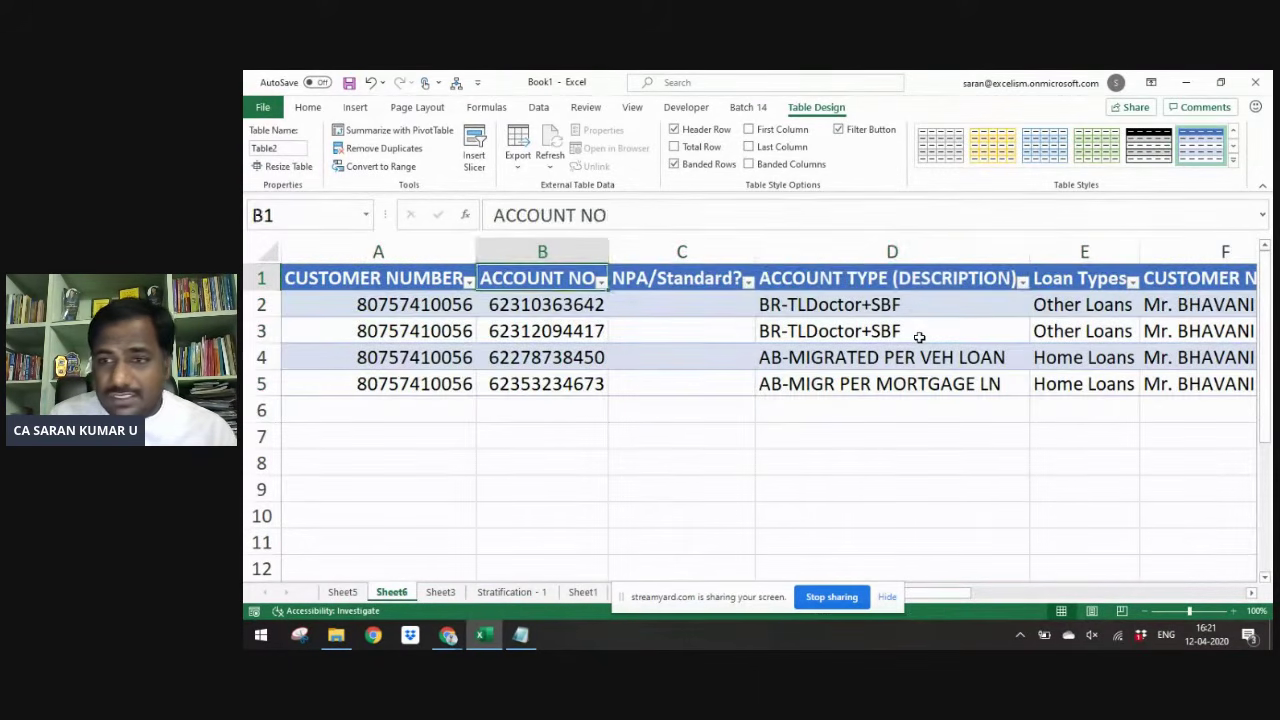
# - Review the account type descriptions in D2:D3 of the second customer's records against their loan types
pyautogui.press('Right')
pyautogui.press('Right')
pyautogui.press('Right')
pyautogui.press('Down')
pyautogui.press('Left')
pyautogui.press('Left')
pyautogui.press('Right')
pyautogui.hotkey('shift', 'Down')
pyautogui.hotkey('shift', 'Up')
pyautogui.hotkey('ctrl', 'c')
pyautogui.press('Escape')
pyautogui.hotkey('shift', 'Down')
pyautogui.press('Right')
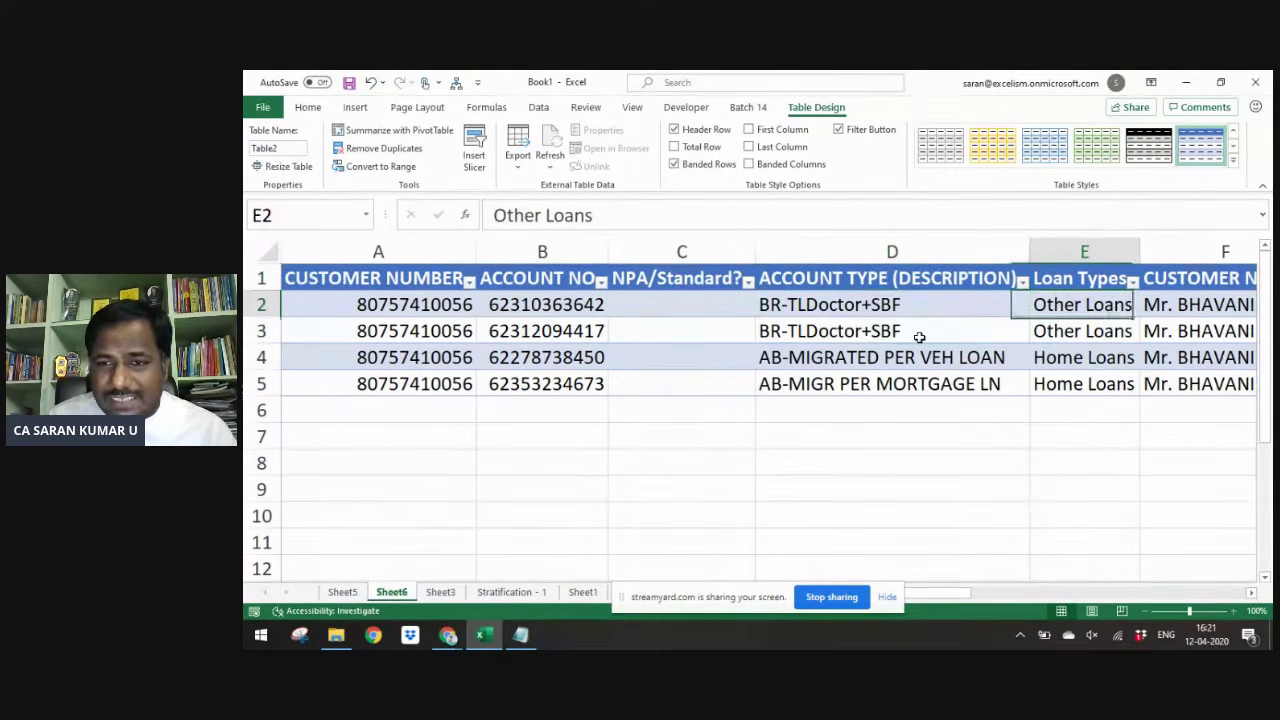
pyautogui.hotkey('shift', 'Down')
pyautogui.write('TEr')
pyautogui.press('BackSpace')
pyautogui.press('BackSpace')
pyautogui.write('rm')
pyautogui.press('BackSpace')
pyautogui.press('BackSpace')
pyautogui.write('er')
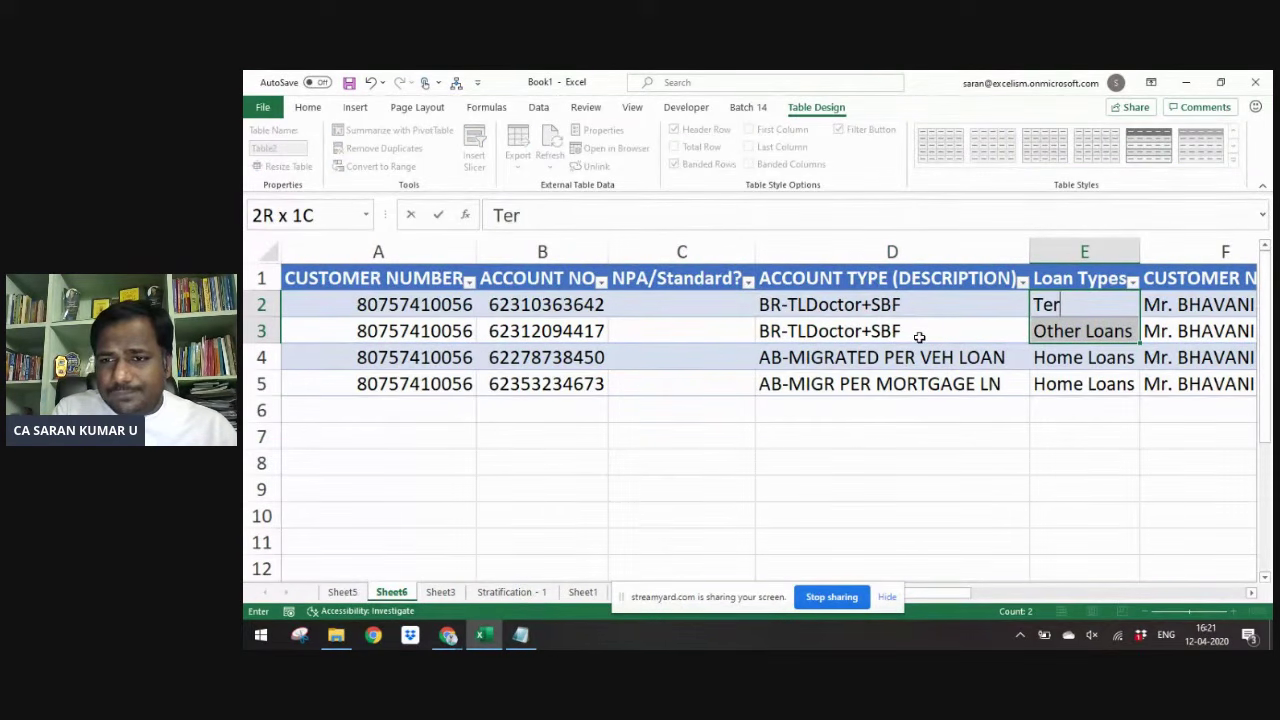
pyautogui.press('Escape')
# - Compare the loan types in E4:E5 of Sheet6 with the account type descriptions of the same accounts
pyautogui.press('Down')
pyautogui.press('Down')
pyautogui.hotkey('shift', 'Down')
pyautogui.hotkey('shift', 'Up')
pyautogui.hotkey('shift', 'Up')
pyautogui.hotkey('shift', 'Down')
pyautogui.press('Down')
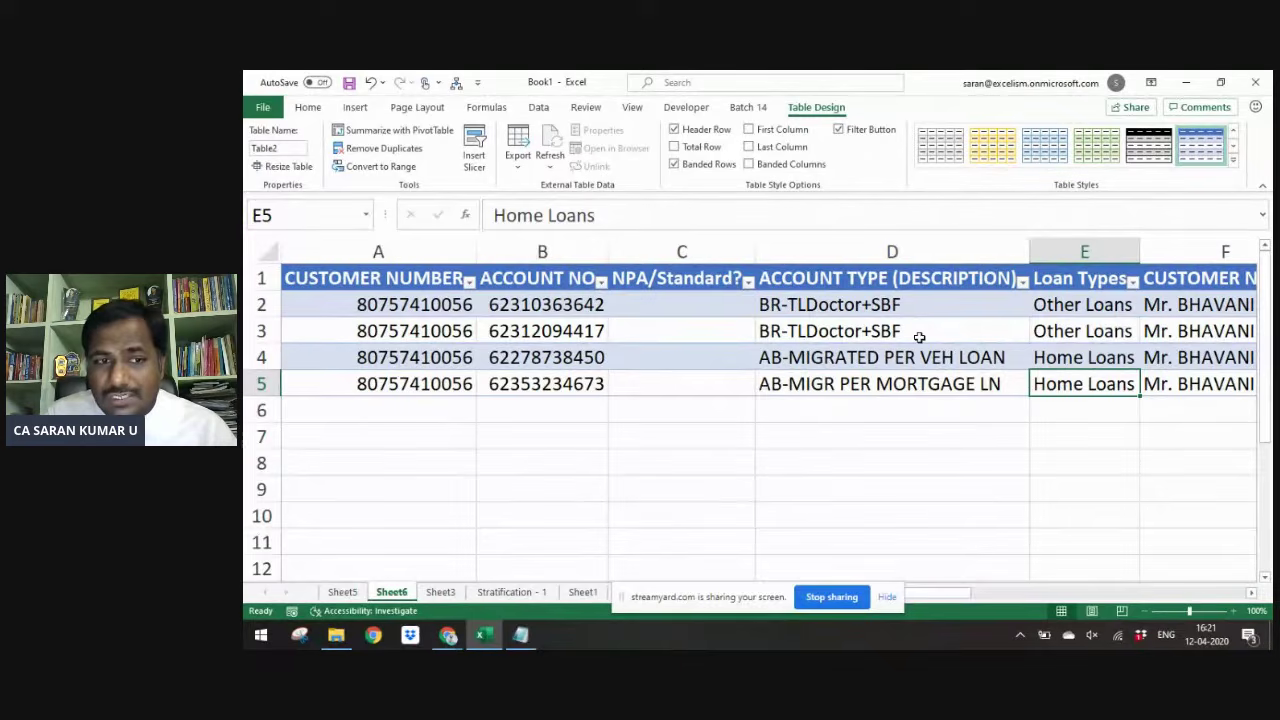
# - Review the second customer's account numbers, account types, loan types and limits across the extracted records
pyautogui.press('Left')
pyautogui.press('Left')
pyautogui.press('Left')
pyautogui.press('Up')
pyautogui.press('Up')
pyautogui.press('Up')
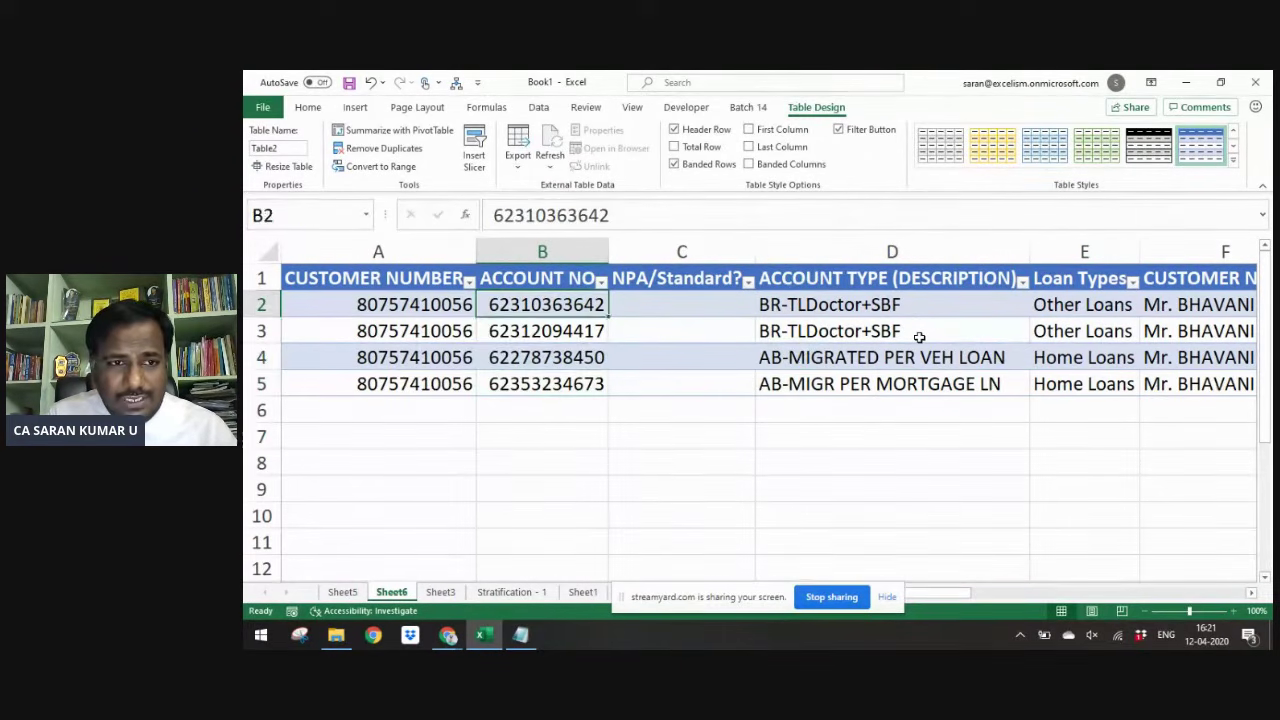
pyautogui.hotkey('shift', 'Down')
pyautogui.hotkey('shift', 'Down')
pyautogui.hotkey('shift', 'Down')
pyautogui.press('Right')
pyautogui.press('Right')
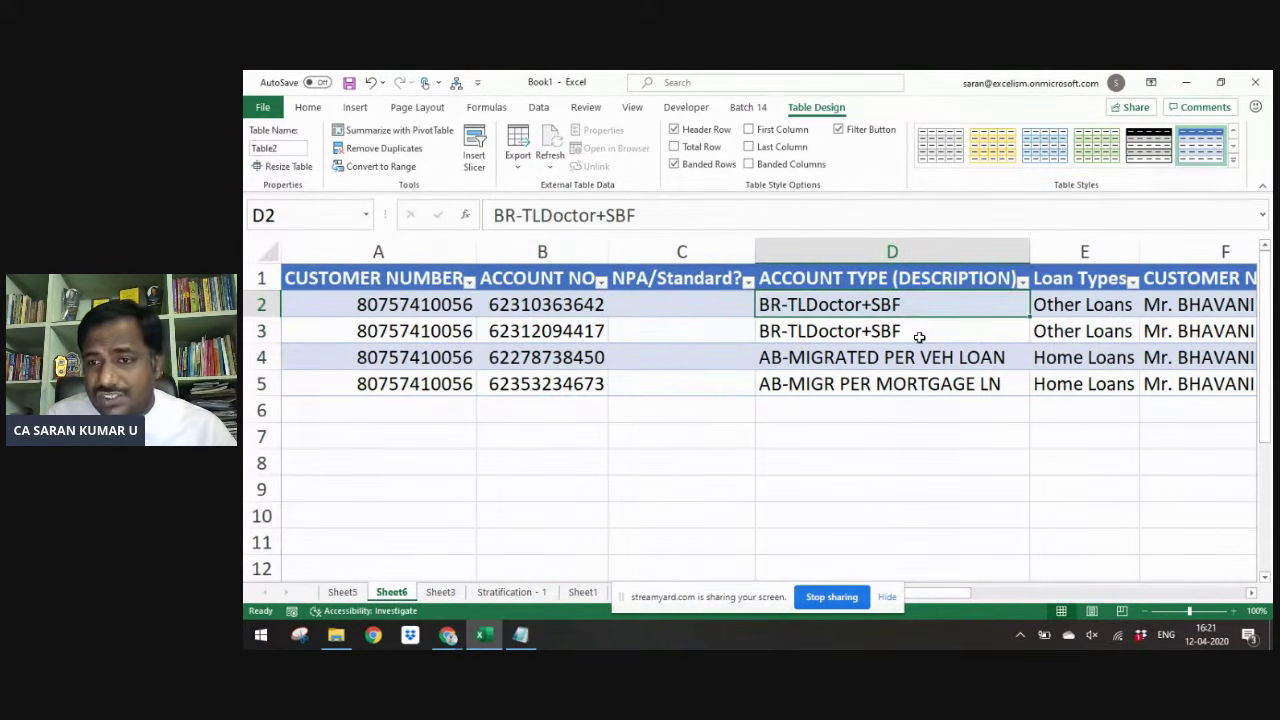
pyautogui.press('Right')
pyautogui.press('Right')
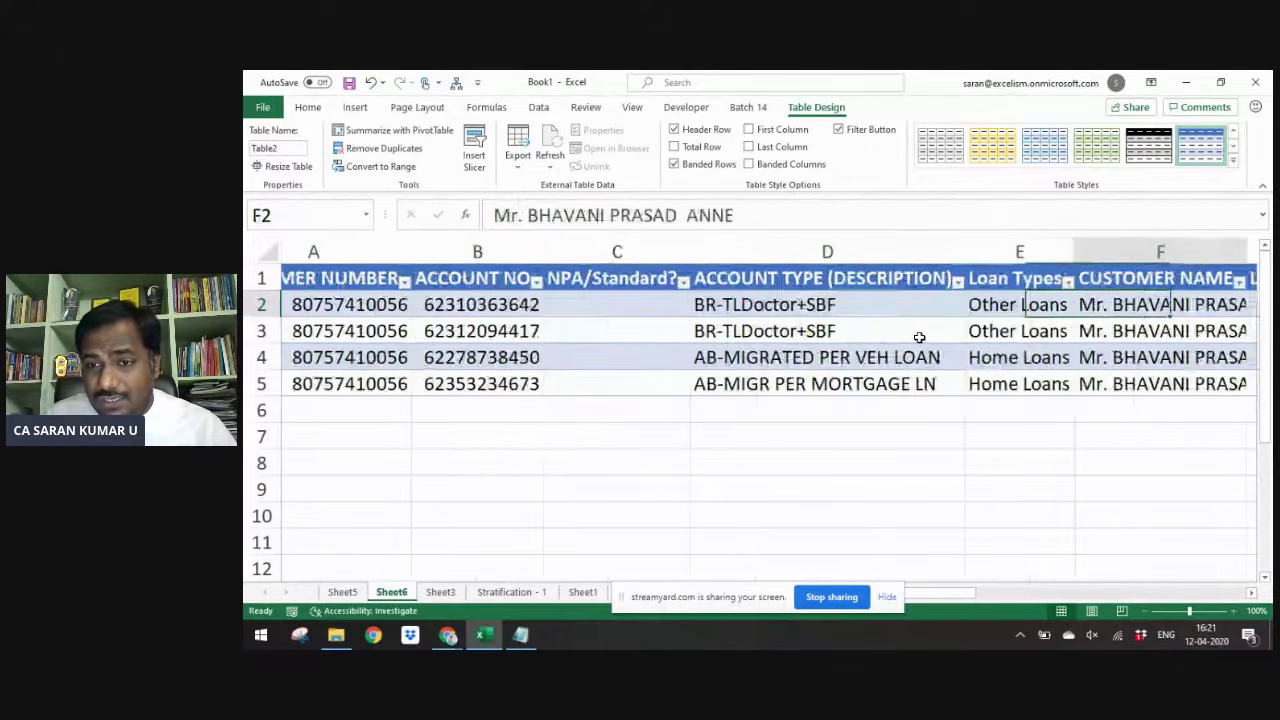
pyautogui.press('Right')
pyautogui.press('Right')
pyautogui.press('Right')
pyautogui.press('Left')
pyautogui.press('Left')
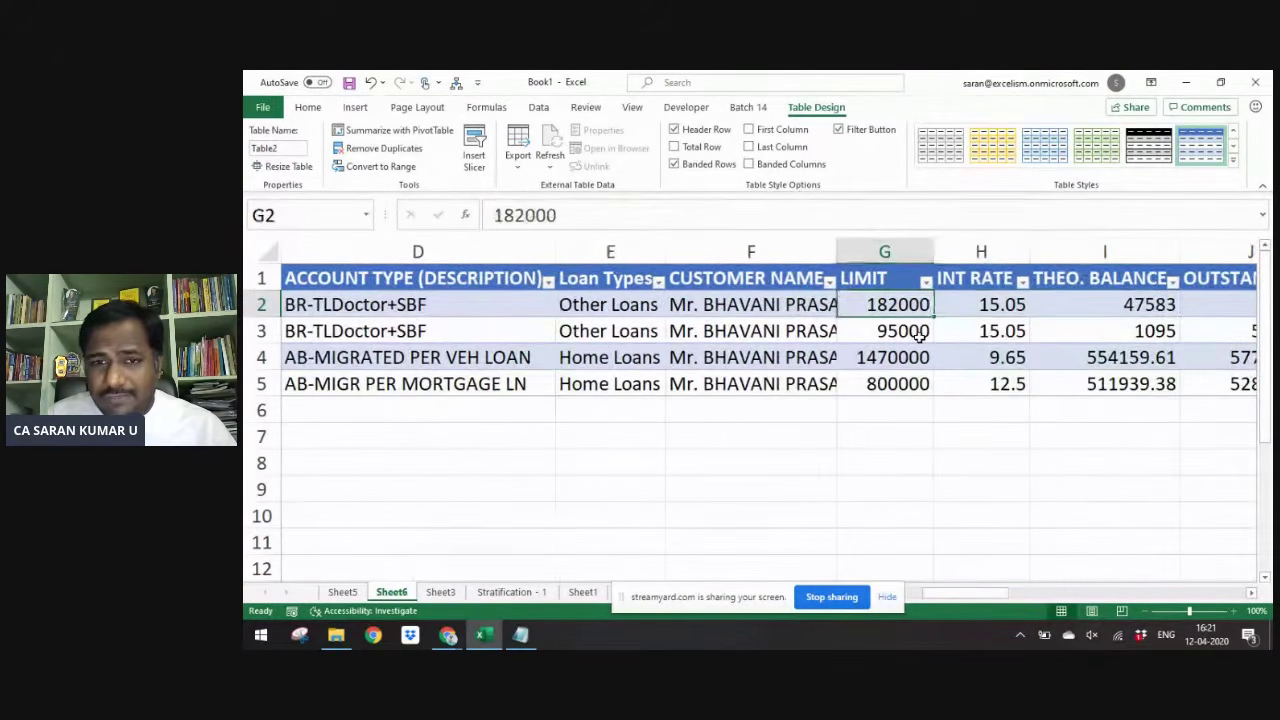
# - Clear all customer names below the CUSTOMER NAME header in column F of Sheet1
pyautogui.hotkey('ctrl', 'pagedown')
pyautogui.hotkey('ctrl', 'pagedown')
pyautogui.hotkey('ctrl', 'pagedown')
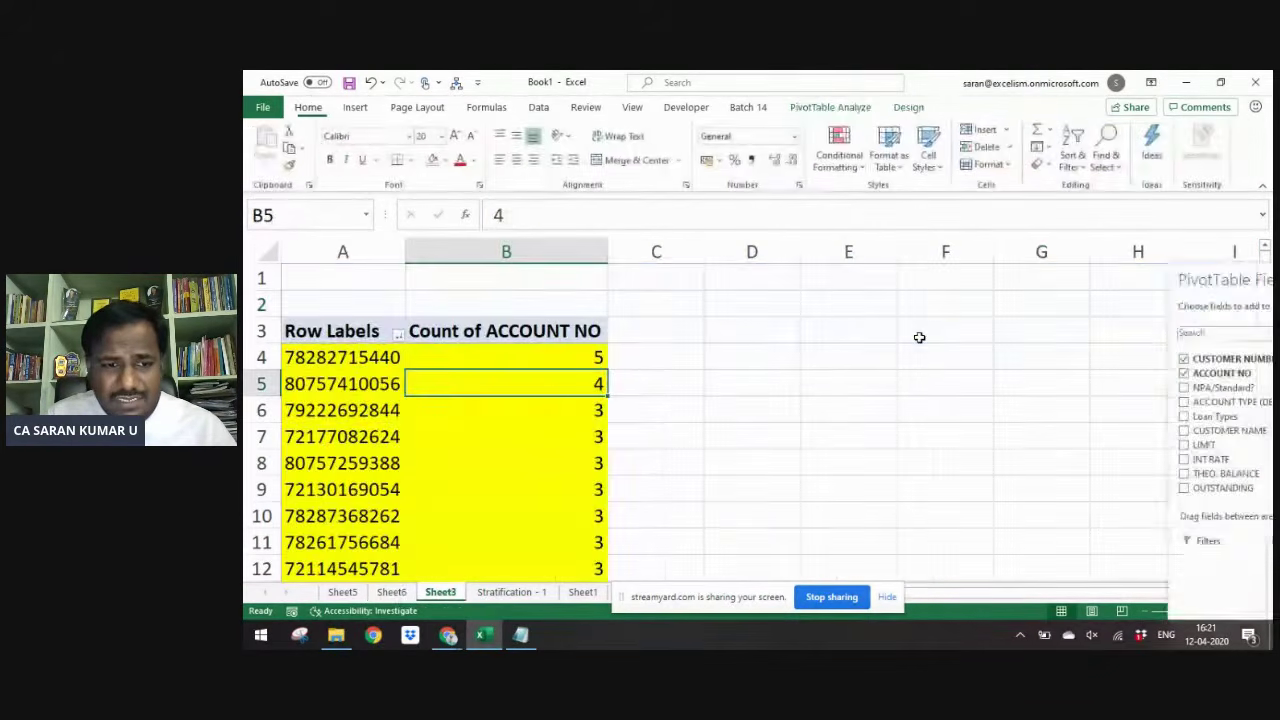
pyautogui.press('Down')
pyautogui.press('Right')
pyautogui.press('Right')
pyautogui.press('Right')
pyautogui.press('Right')
pyautogui.press('Right')
pyautogui.press('Right')
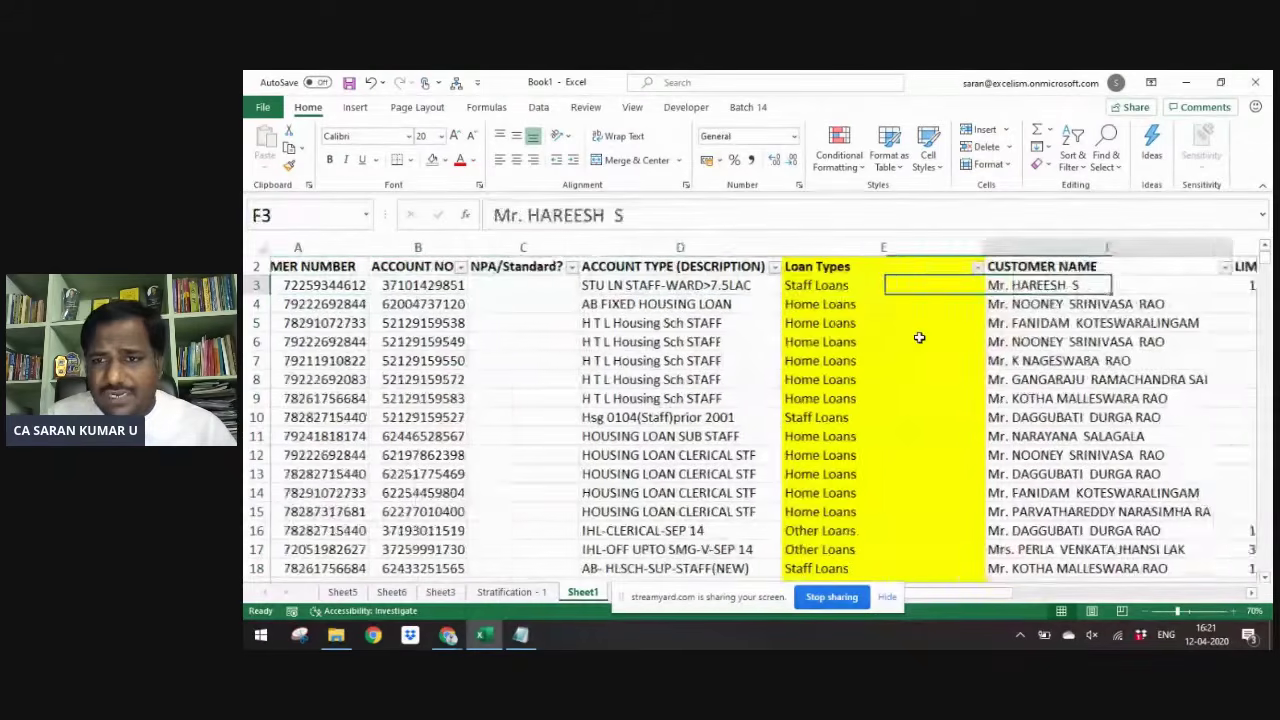
pyautogui.press('Left')
pyautogui.hotkey('ctrl', 'shift', 'Down')
pyautogui.press('Delete')
pyautogui.hotkey('ctrl', 'Up')
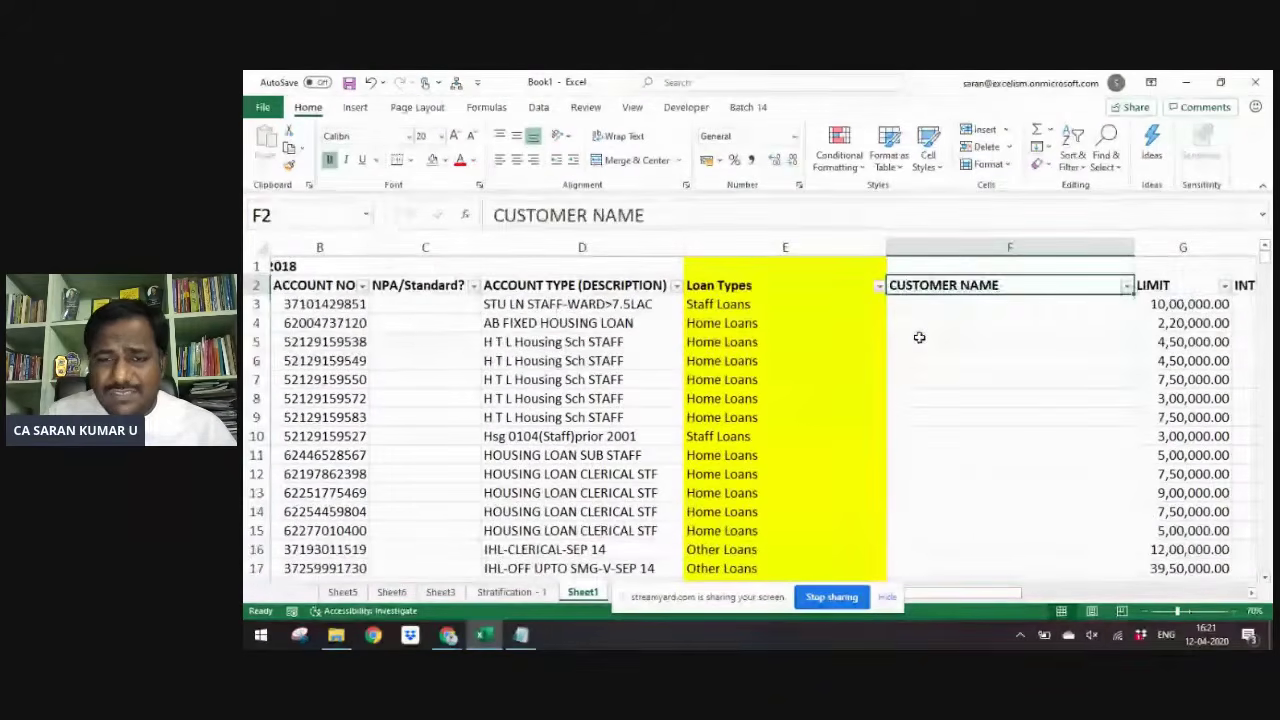
# - Delete the extracted record worksheets Sheet6 and Sheet5
pyautogui.hotkey('ctrl', 'pageup')
pyautogui.hotkey('ctrl', 'pageup')
pyautogui.hotkey('ctrl', 'pageup')
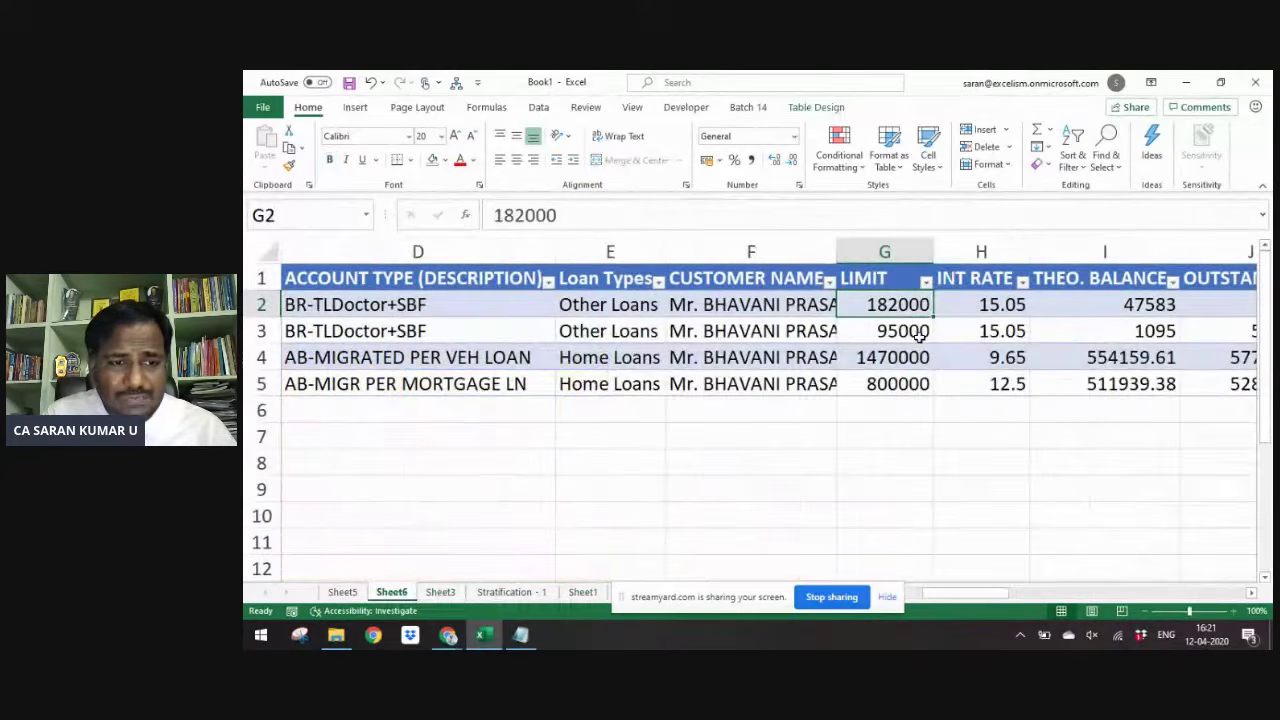
pyautogui.hotkey('alt', 'h')
pyautogui.press('d')
pyautogui.press('s')
pyautogui.press('Return')
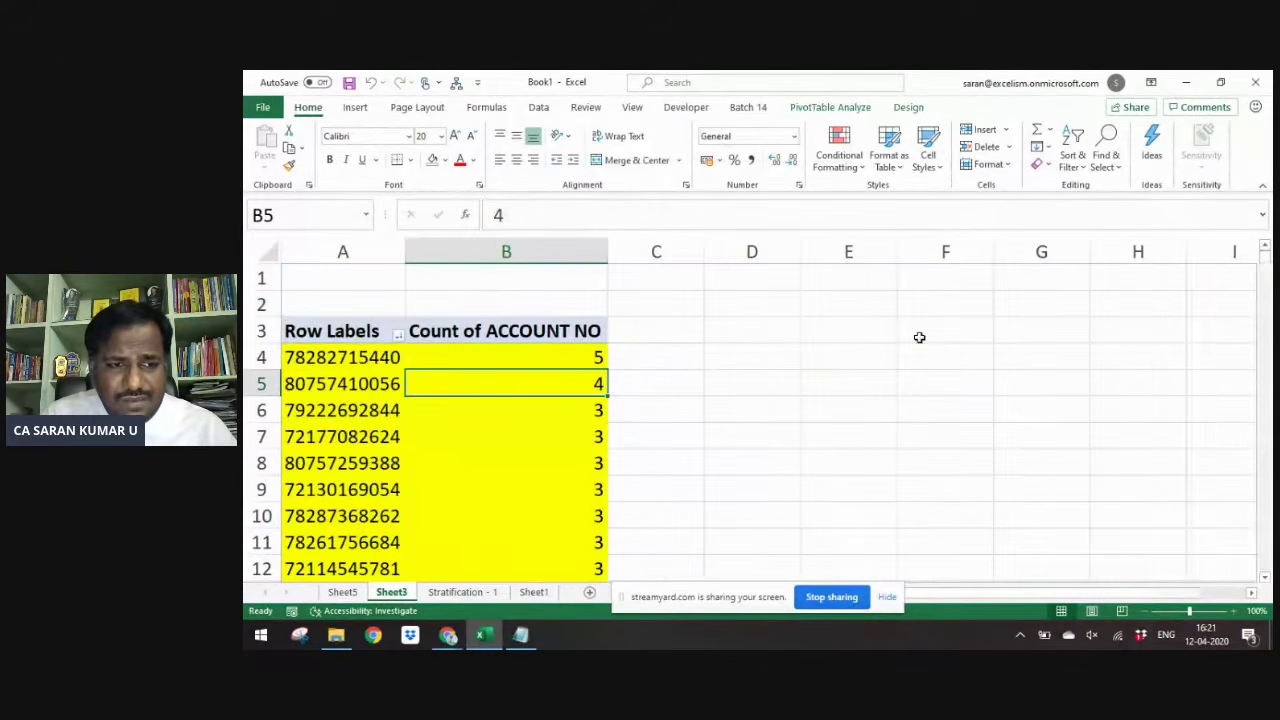
pyautogui.hotkey('ctrl', 'pageup')
pyautogui.hotkey('alt', 'h')
pyautogui.press('d')
pyautogui.press('s')
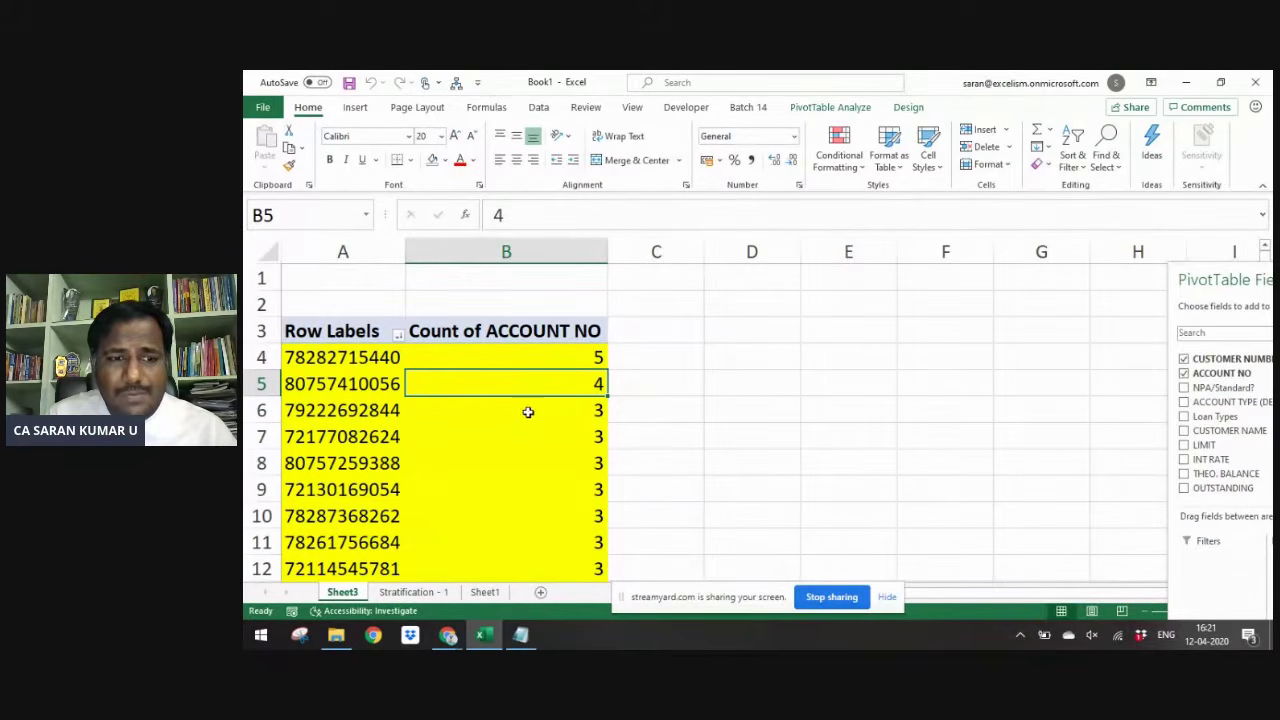
# - Refresh the Sheet3 PivotTable and extract the records behind the second customer's account count to a new worksheet
pyautogui.click(540, 107)
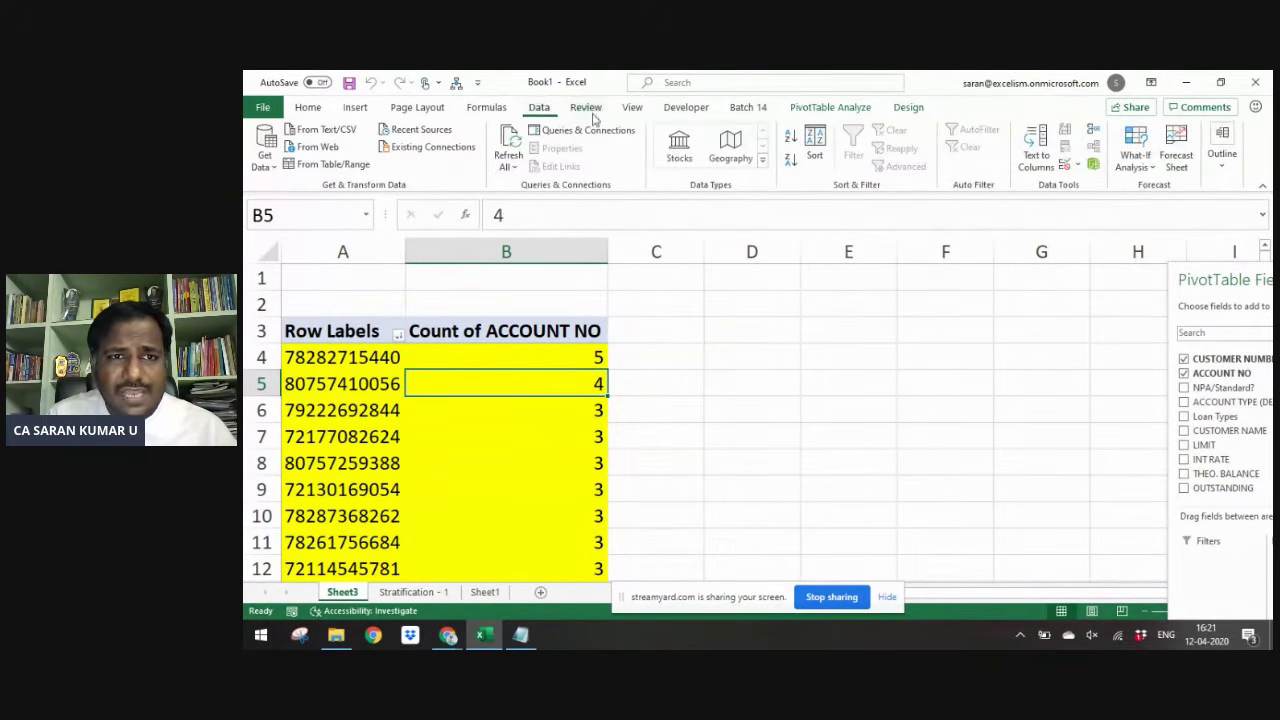
pyautogui.click(830, 107)
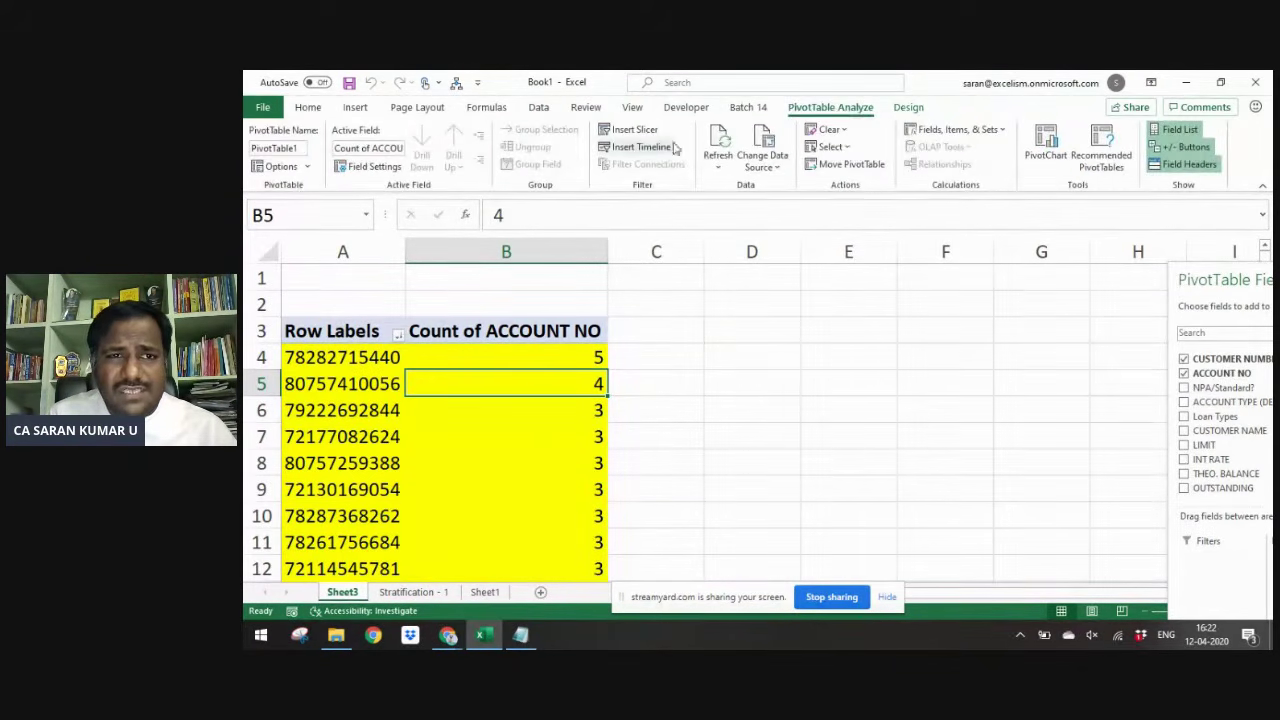
pyautogui.click(716, 147)
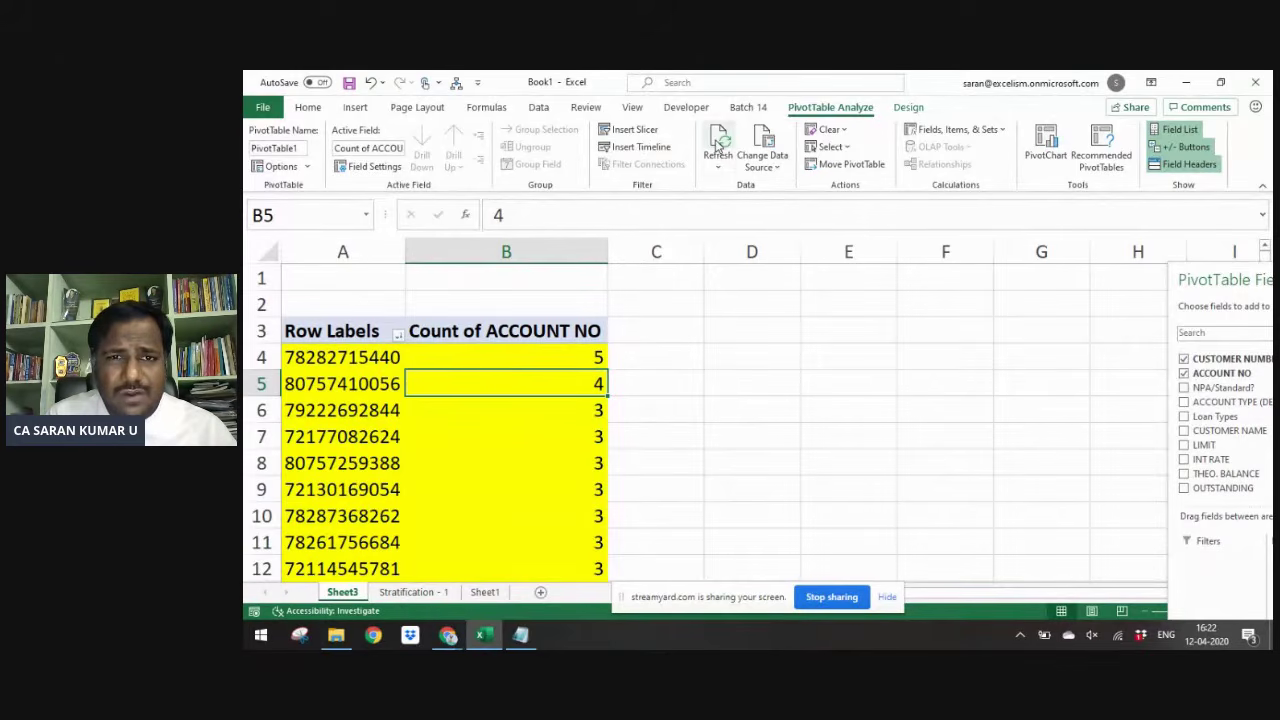
pyautogui.doubleClick(565, 381)
pyautogui.click(803, 330)
# - Format the LIMIT amounts in G2:G5 of the extracted records with comma style and no decimals
pyautogui.press('Right')
pyautogui.press('Right')
pyautogui.press('Right')
pyautogui.press('Right')
pyautogui.press('Left')
pyautogui.press('Up')
pyautogui.hotkey('ctrl', 'shift', 'Down')
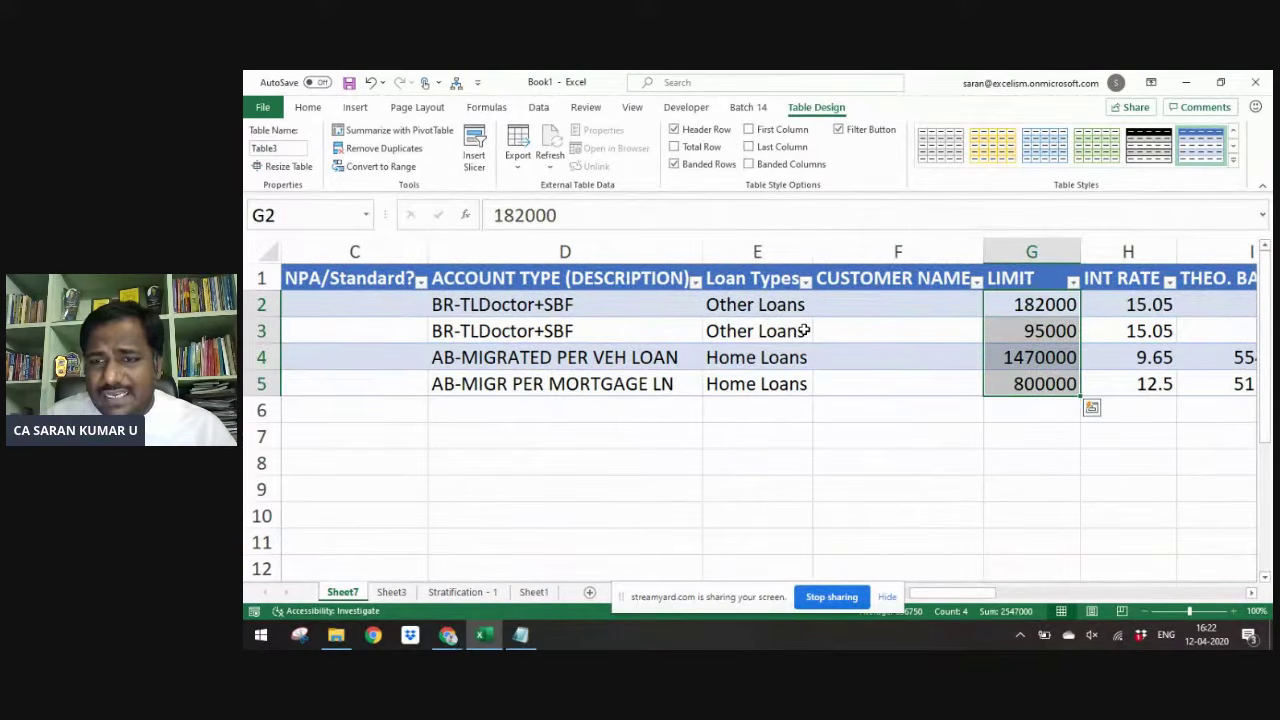
pyautogui.press('Down')
pyautogui.press('Down')
pyautogui.press('Up')
pyautogui.press('Up')
pyautogui.hotkey('ctrl', 'shift', 'Down')
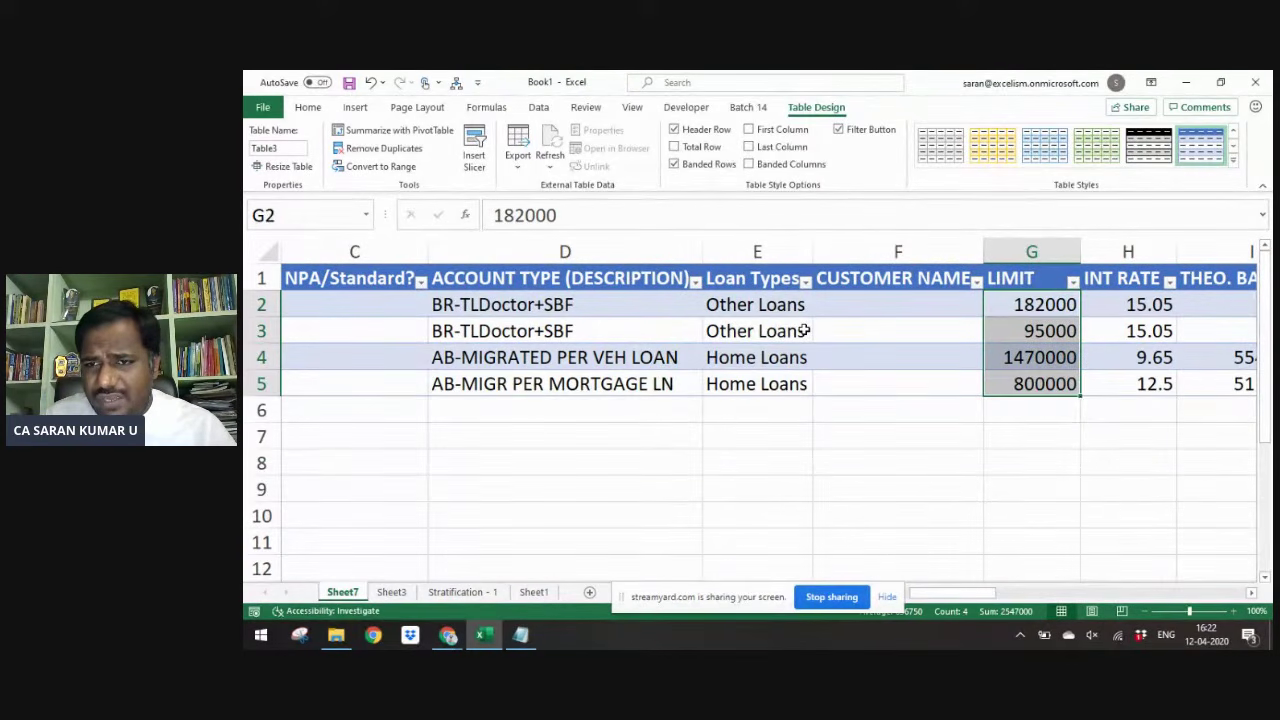
pyautogui.click(307, 108)
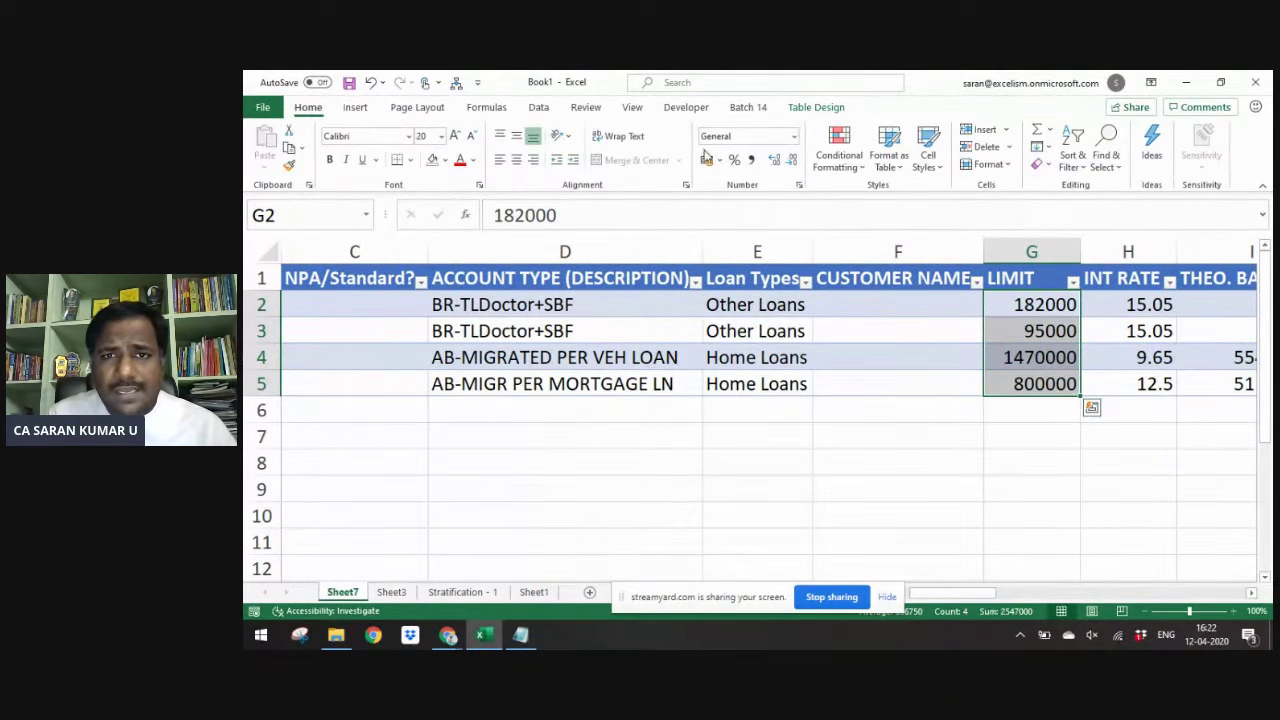
pyautogui.click(751, 160)
pyautogui.click(791, 160)
pyautogui.click(791, 160)
pyautogui.press('Up')
pyautogui.press('Down')
pyautogui.hotkey('ctrl', 'shift', 'Down')
pyautogui.press('Up')
# - Examine the Remarks entries in AC2:AC5 of the second customer's records
pyautogui.hotkey('ctrl', 'Right')
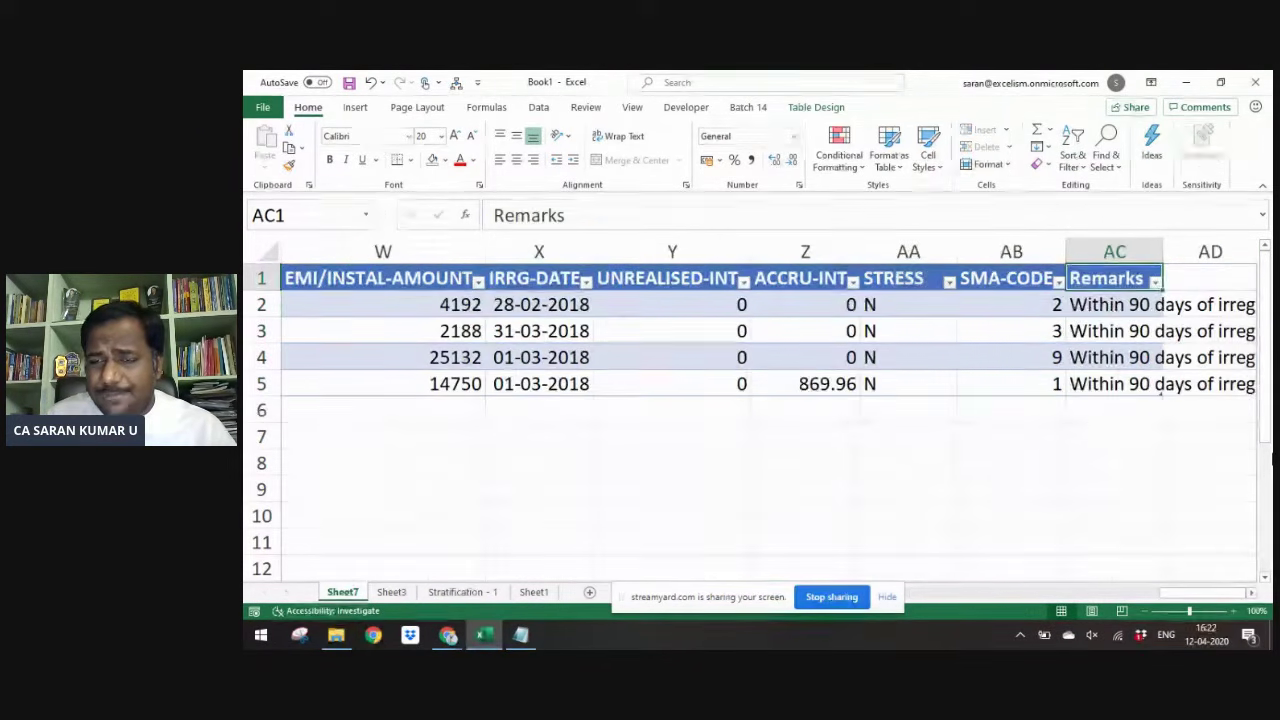
pyautogui.press('Down')
pyautogui.press('Down')
pyautogui.press('Up')
pyautogui.hotkey('ctrl', 'shift', 'Down')
pyautogui.press('Up')
pyautogui.press('Down')
pyautogui.press('Down')
pyautogui.press('Down')
# - Examine the irregularity dates in X2:X5 for the second customer's accounts
pyautogui.press('Left')
pyautogui.press('Left')
pyautogui.press('Left')
pyautogui.press('Left')
pyautogui.press('Left')
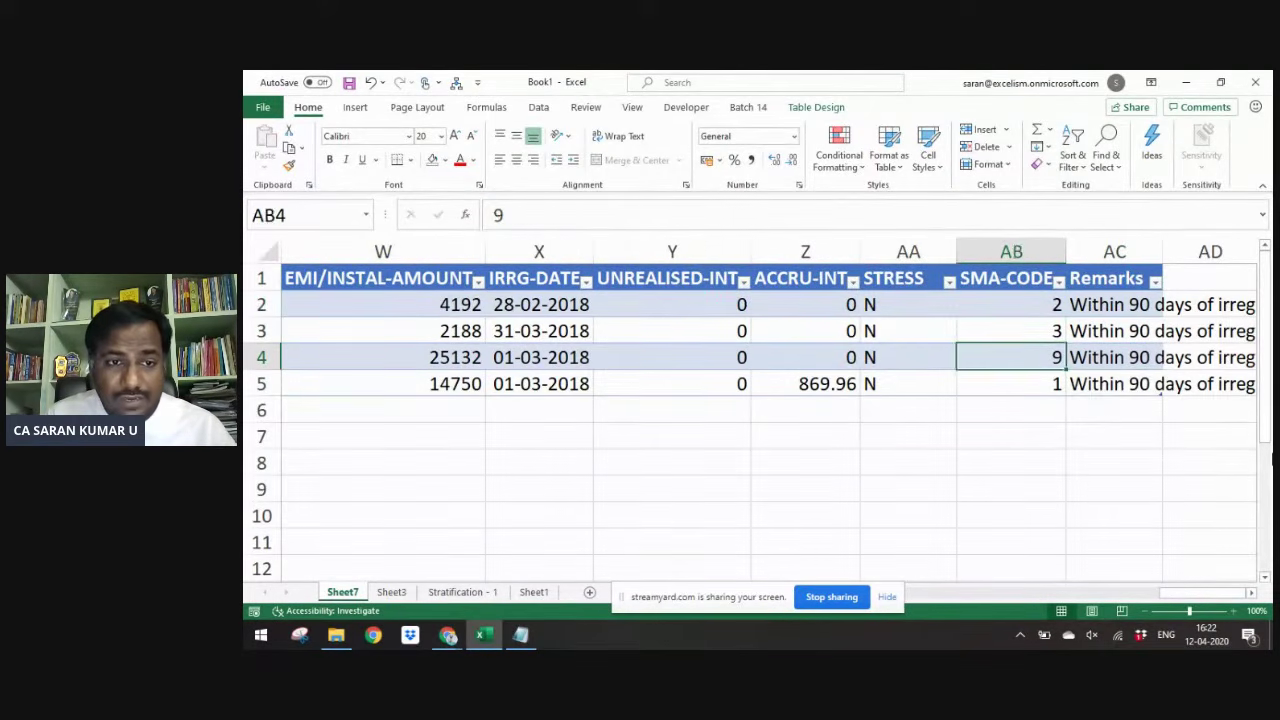
pyautogui.press('Up')
pyautogui.hotkey('shift', 'Down')
pyautogui.press('Up')
pyautogui.press('Down')
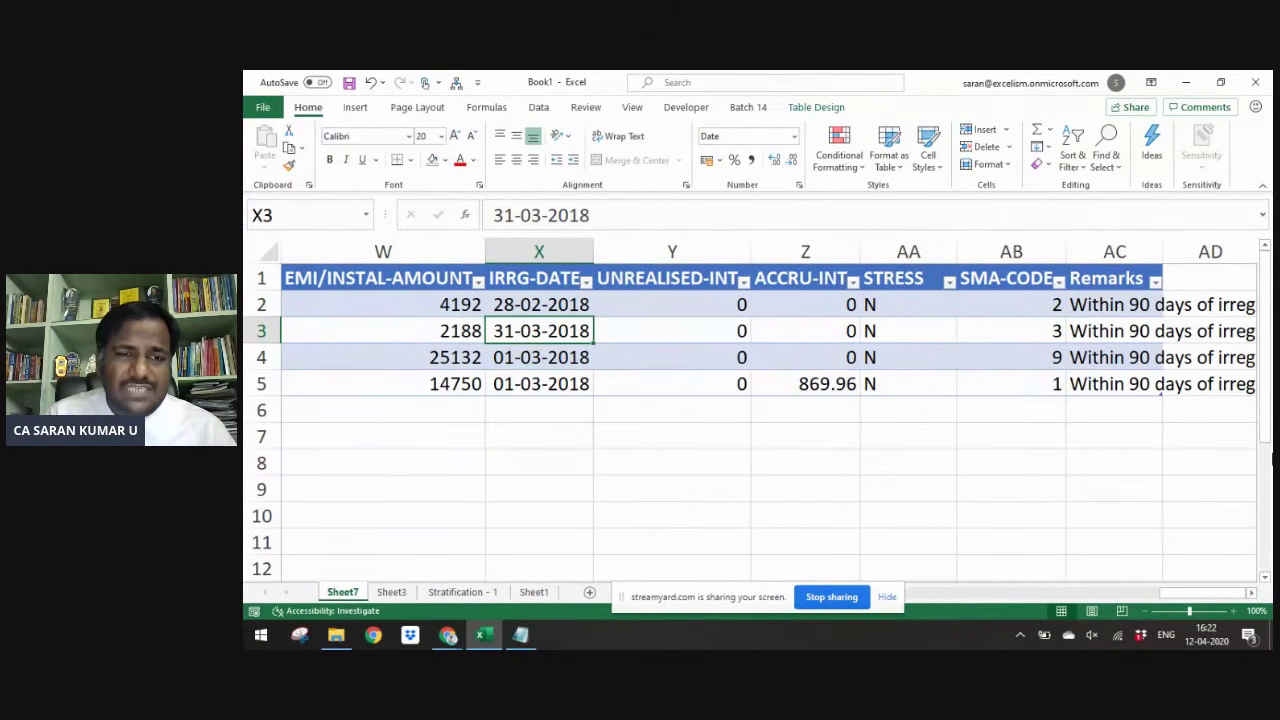
pyautogui.press('Up')
pyautogui.hotkey('ctrl', 'shift', 'Down')
pyautogui.press('Up')
pyautogui.press('Down')
pyautogui.hotkey('ctrl', 'shift', 'Down')
pyautogui.press('Up')
pyautogui.press('Down')
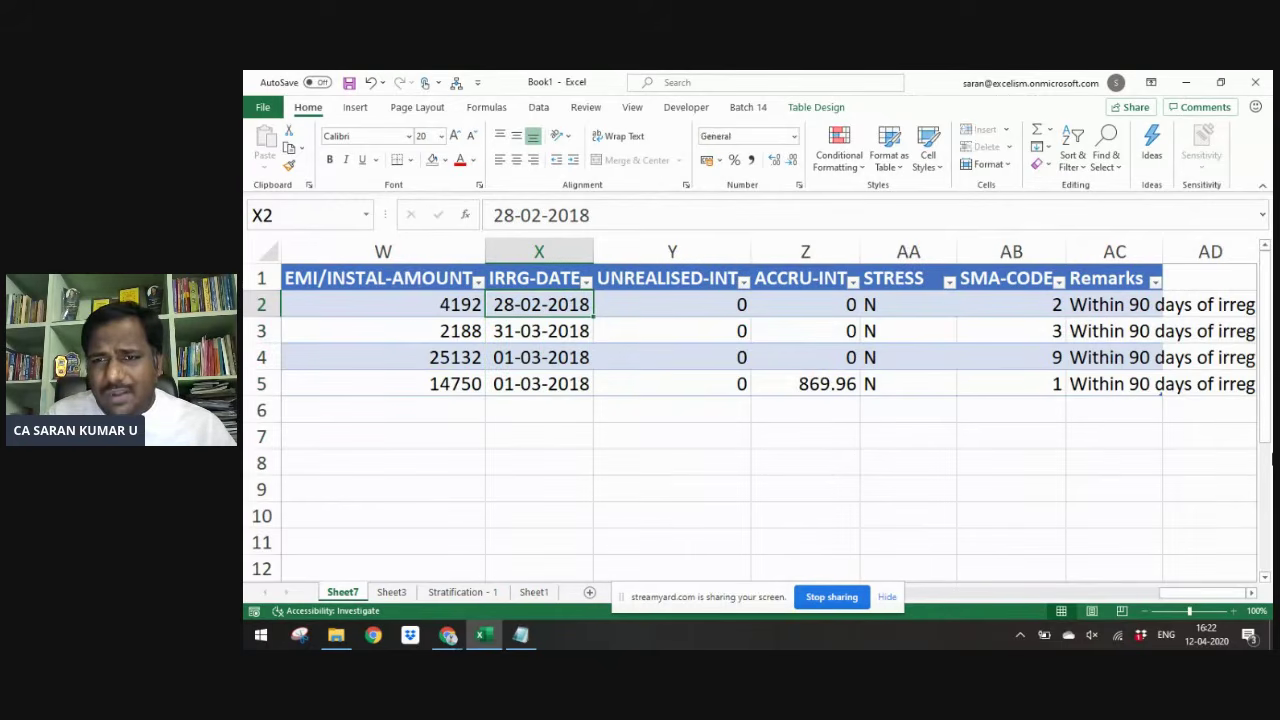
pyautogui.hotkey('ctrl', 'shift', 'Down')
pyautogui.press('Up')
pyautogui.press('Down')
pyautogui.hotkey('ctrl', 'shift', 'Down')
pyautogui.press('Up')
# - Review the account type descriptions in D2:D5 of the second customer's records
pyautogui.hotkey('ctrl', 'Left')
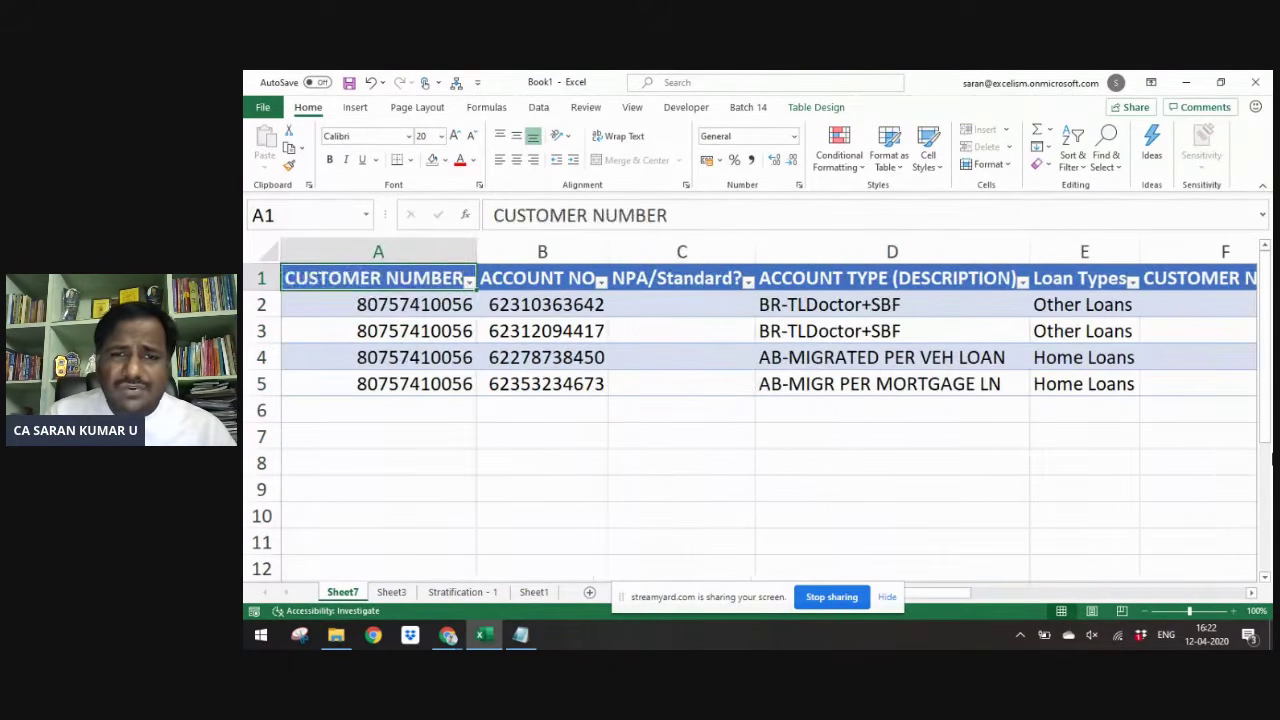
pyautogui.press('Down')
pyautogui.press('Right')
pyautogui.press('Right')
pyautogui.press('Right')
pyautogui.hotkey('shift', 'Down')
pyautogui.hotkey('shift', 'Down')
pyautogui.hotkey('shift', 'Down')
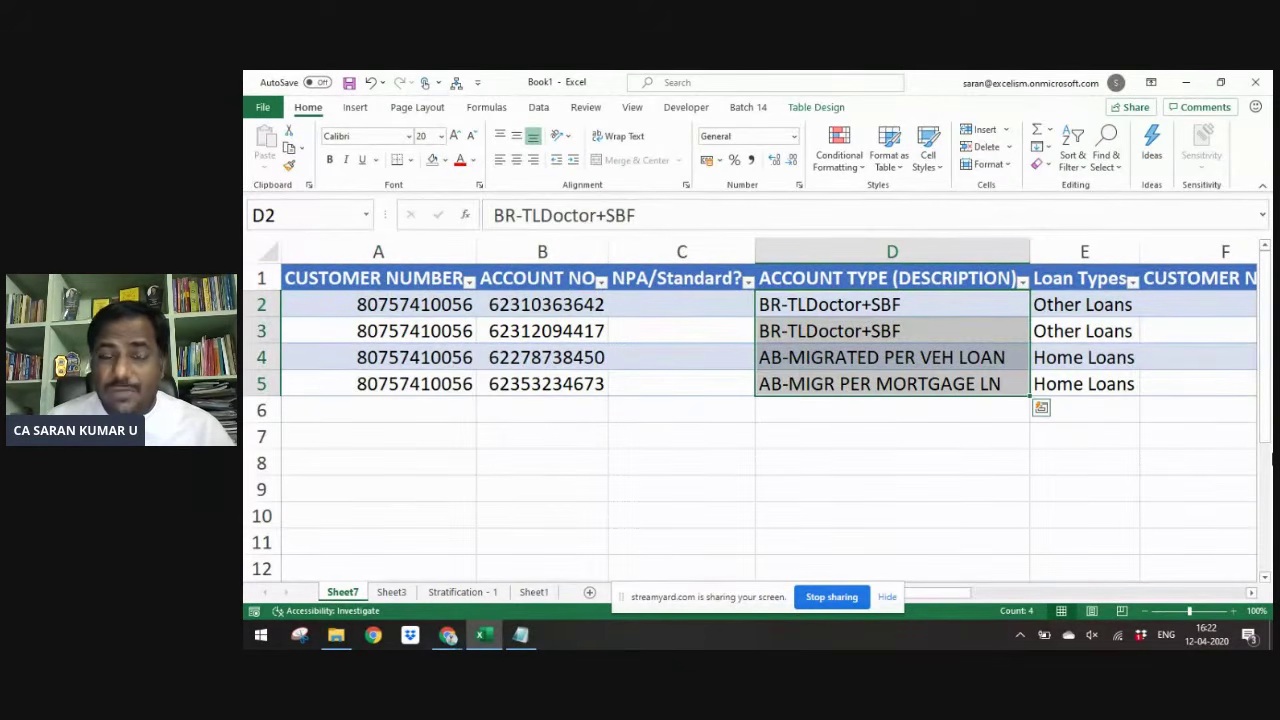
pyautogui.press('Down')
pyautogui.press('Down')
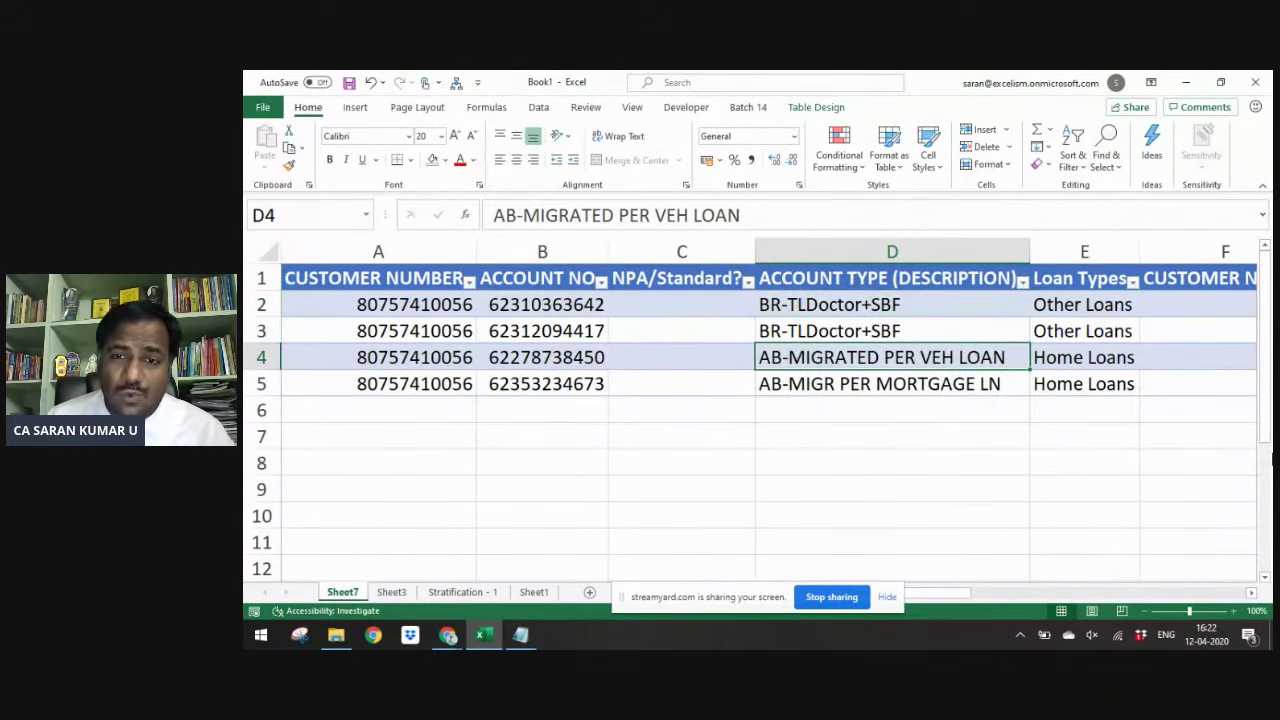
pyautogui.press('Right')
pyautogui.write('VE')
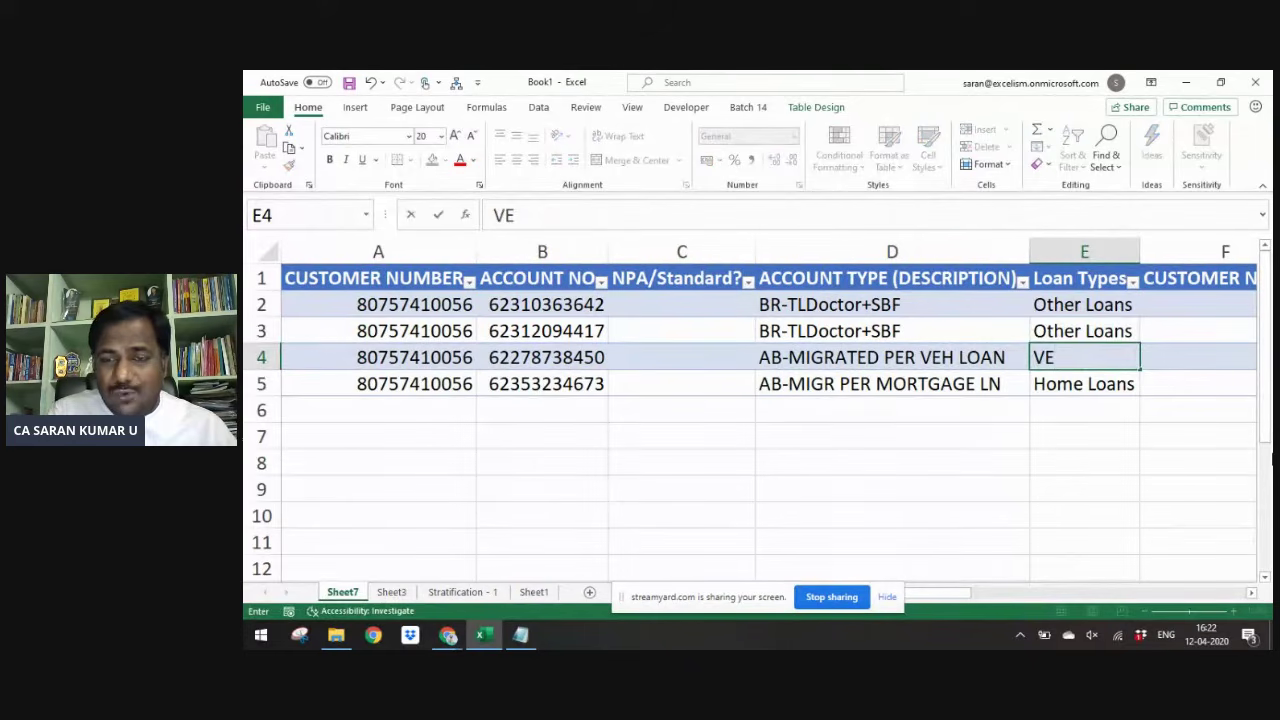
pyautogui.press('Escape')
# - Check the loan types in E2:E3 and the first account's remark in AC2
pyautogui.press('Up')
pyautogui.hotkey('shift', 'Up')
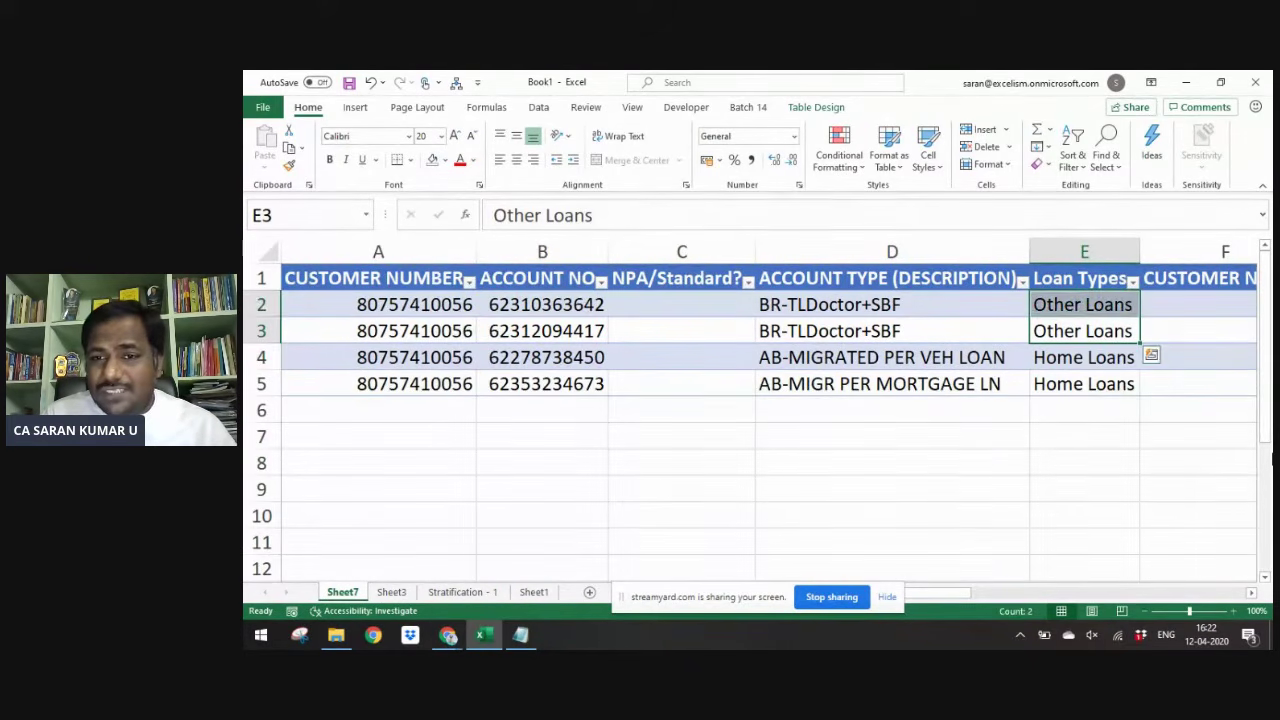
pyautogui.press('Up')
pyautogui.press('Up')
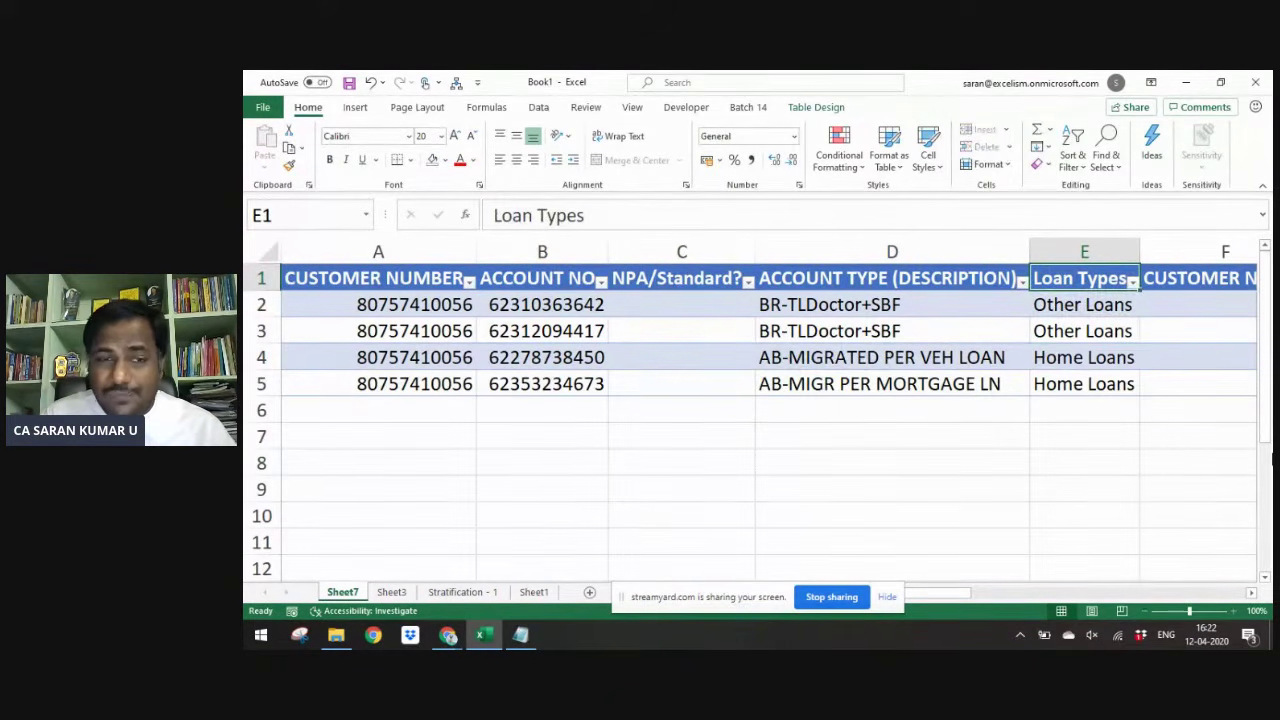
pyautogui.hotkey('ctrl', 'Right')
pyautogui.press('Down')
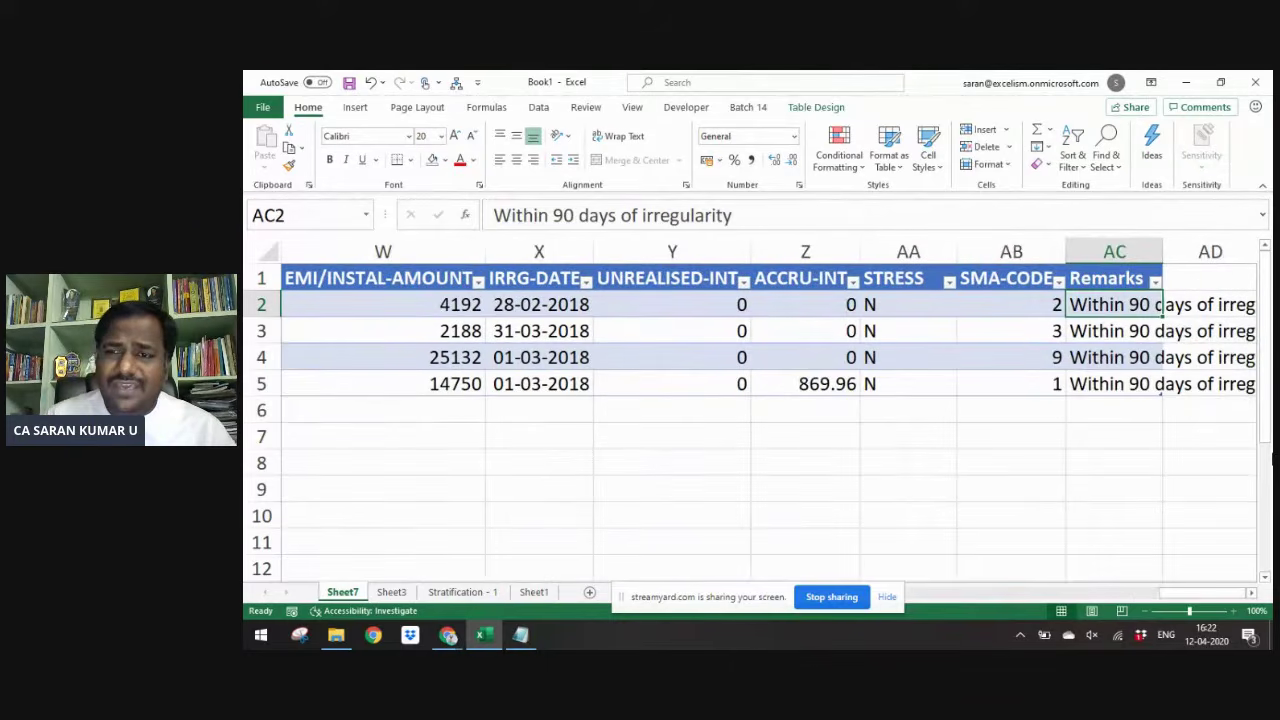
pyautogui.press('Up')
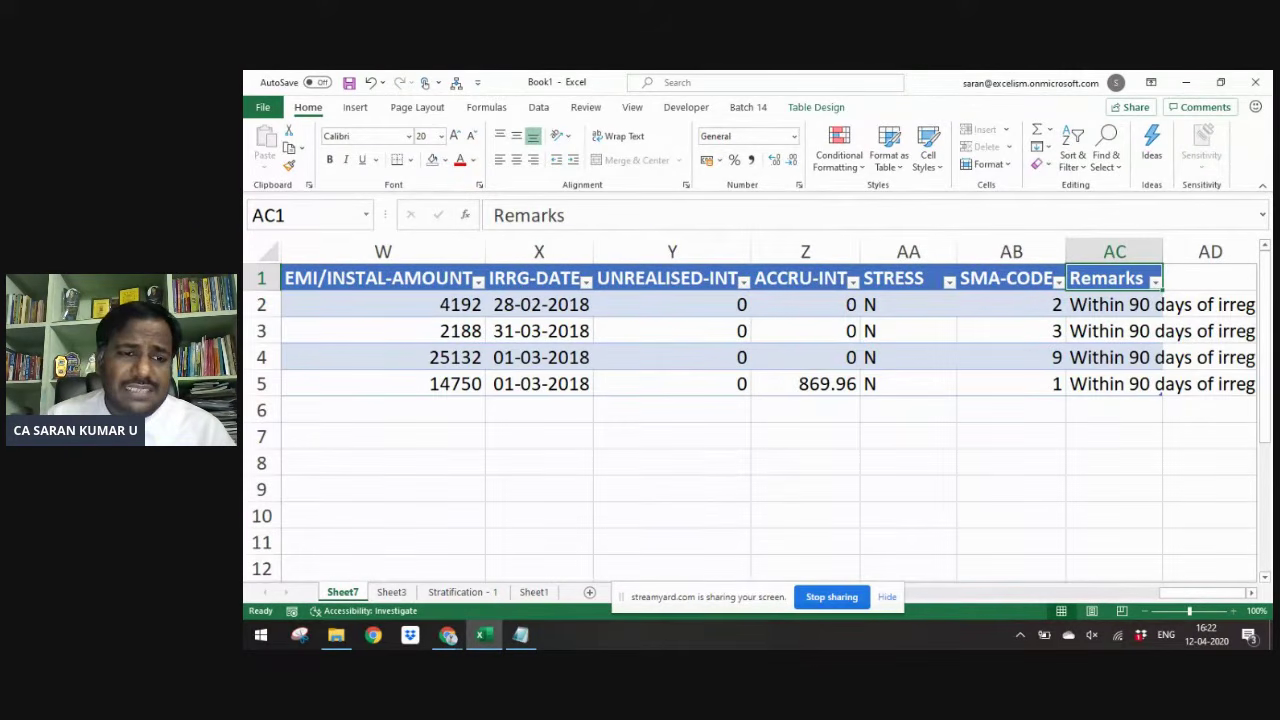
# - Review the customer IDs and their account counts in columns A and B of the Stratification - 1 sheet
pyautogui.click(405, 592)
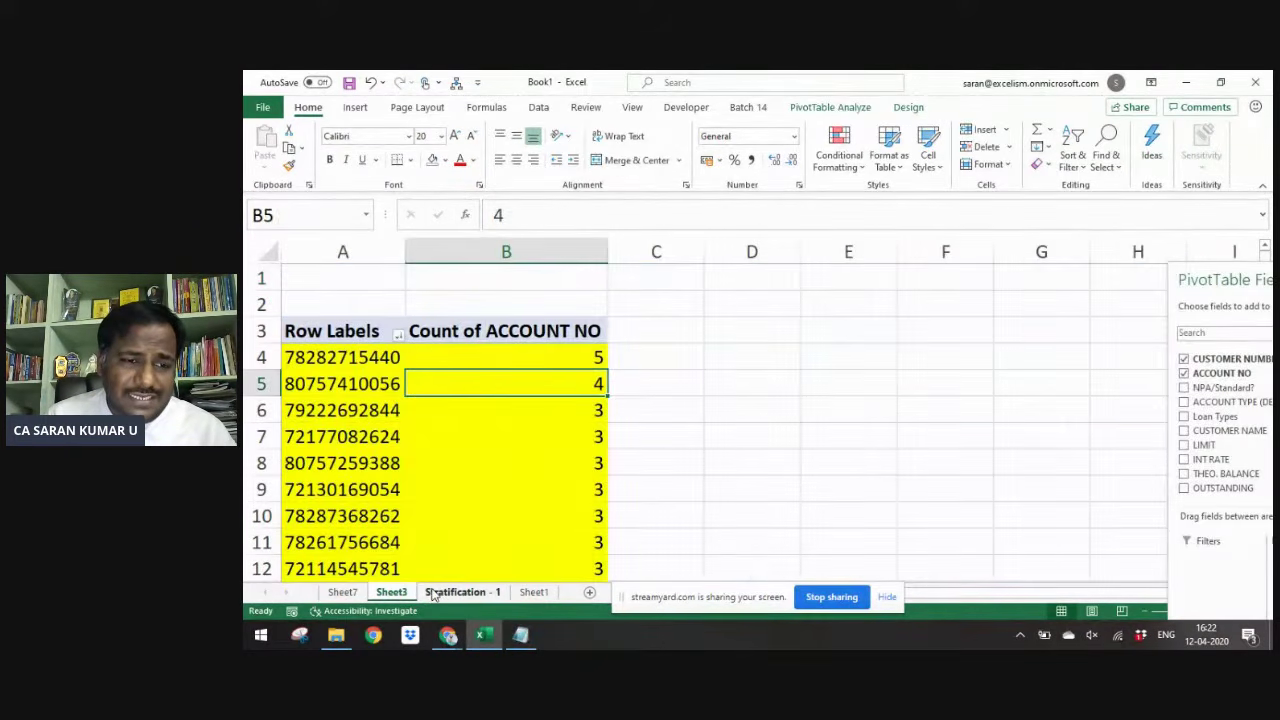
pyautogui.click(440, 592)
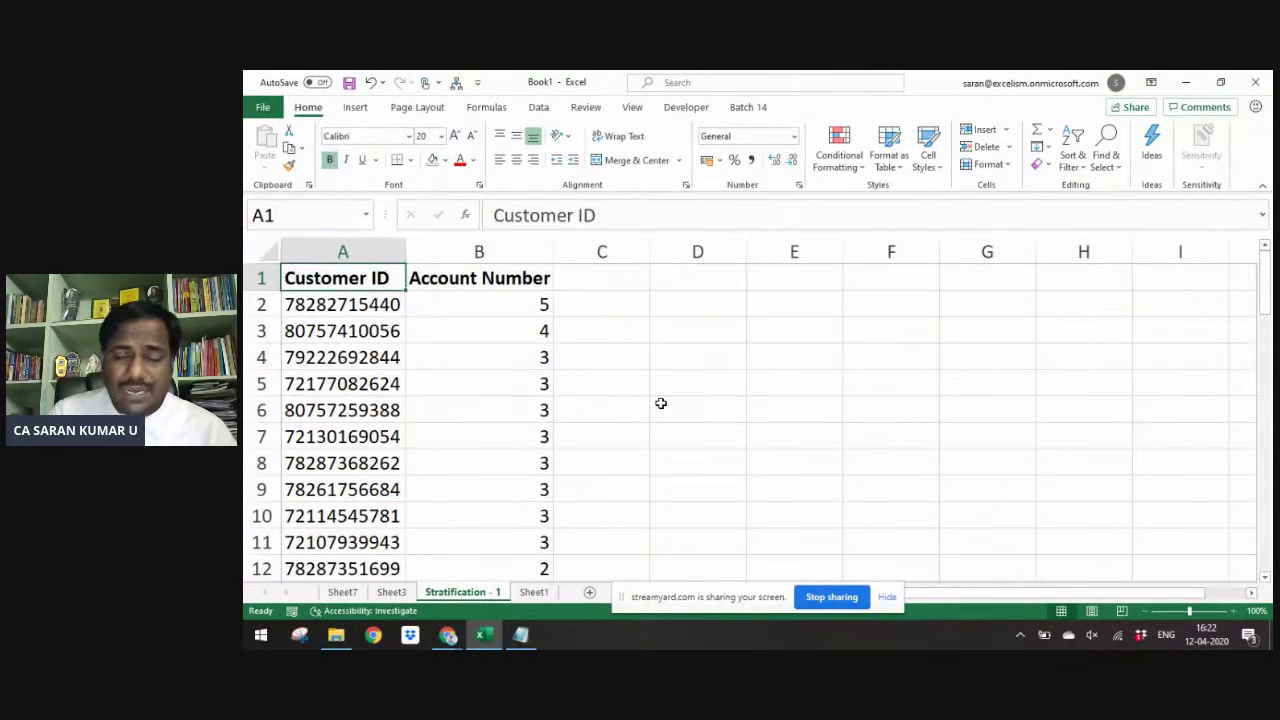
pyautogui.press('Right')
pyautogui.press('Right')
pyautogui.press('Down')
pyautogui.press('Left')
pyautogui.press('Up')
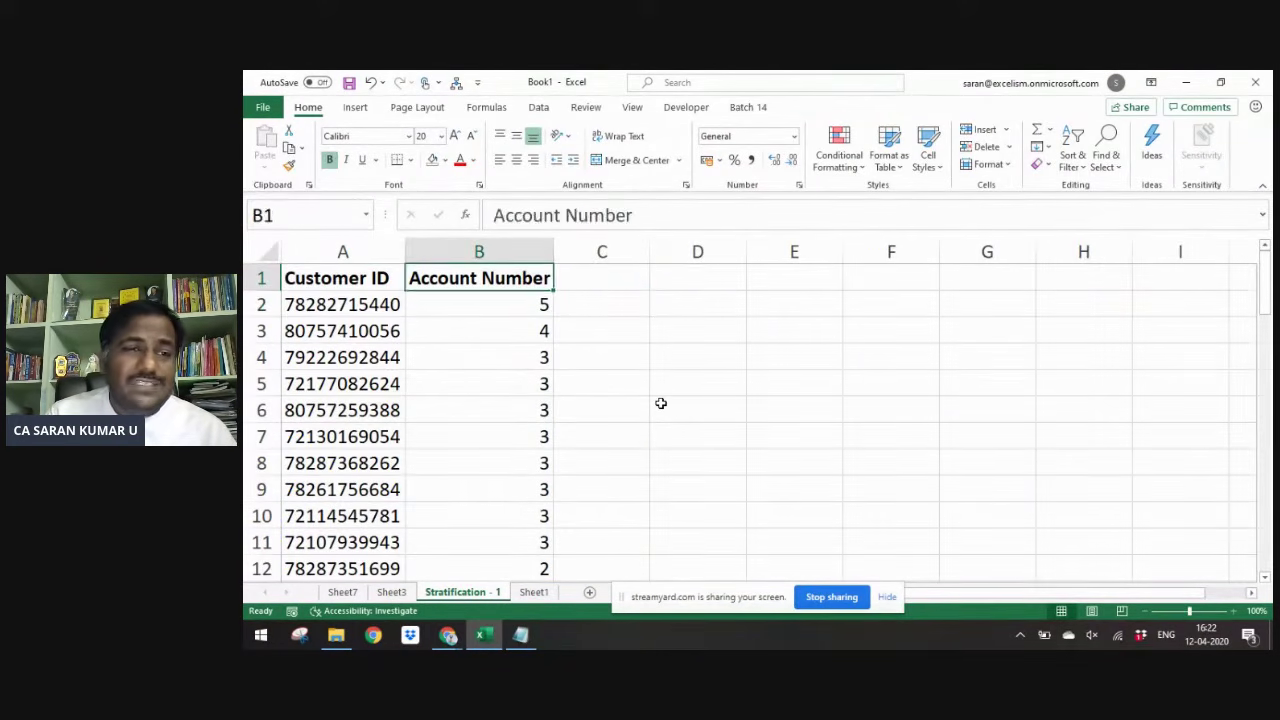
pyautogui.press('Left')
pyautogui.hotkey('ctrl', 'shift', 'Right')
pyautogui.hotkey('ctrl', 'shift', 'Down')
pyautogui.hotkey('ctrl', 'Home')
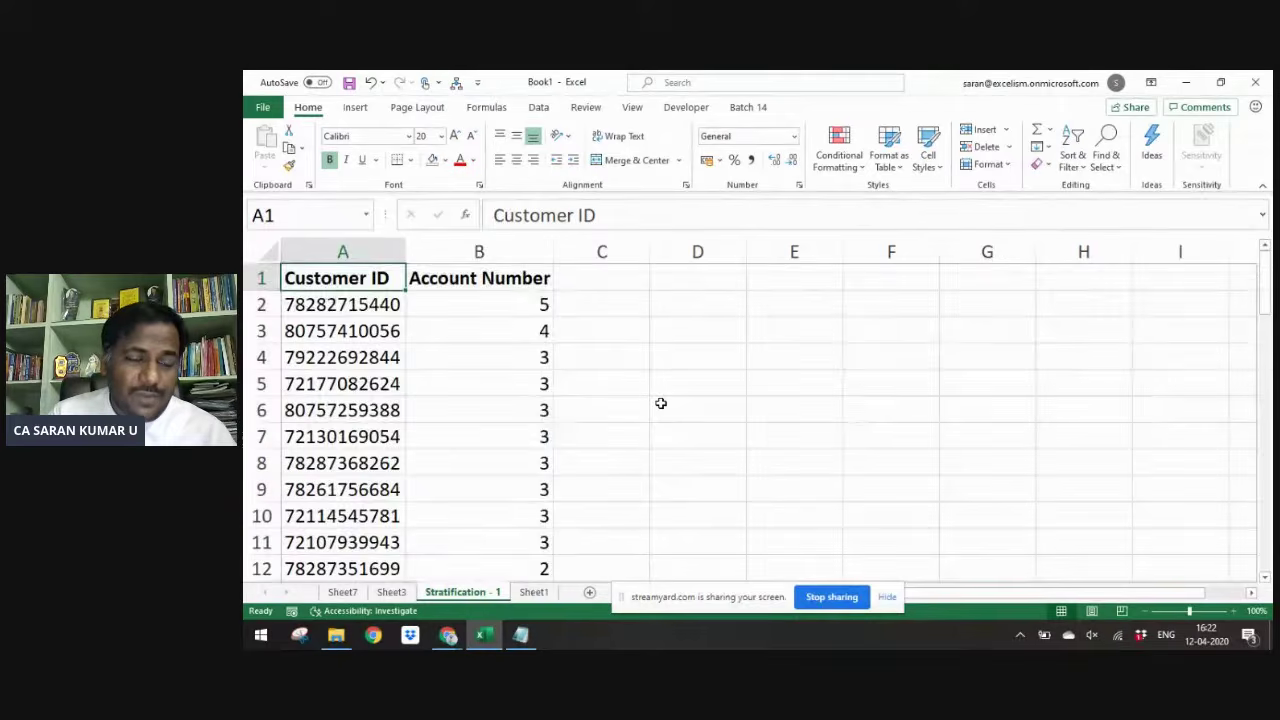
# - Rename the Stratification - 1 sheet as "Cust Vs Acct No"
pyautogui.hotkey('ctrl', 'pageup')
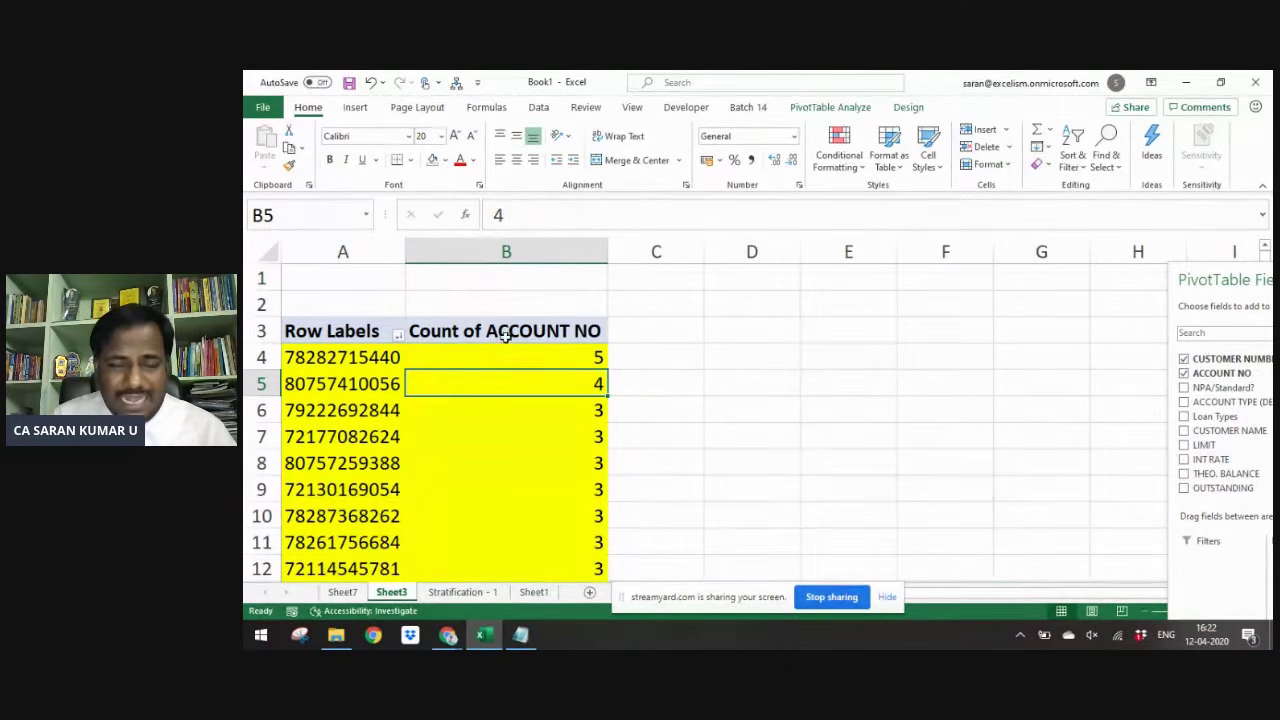
pyautogui.click(319, 328)
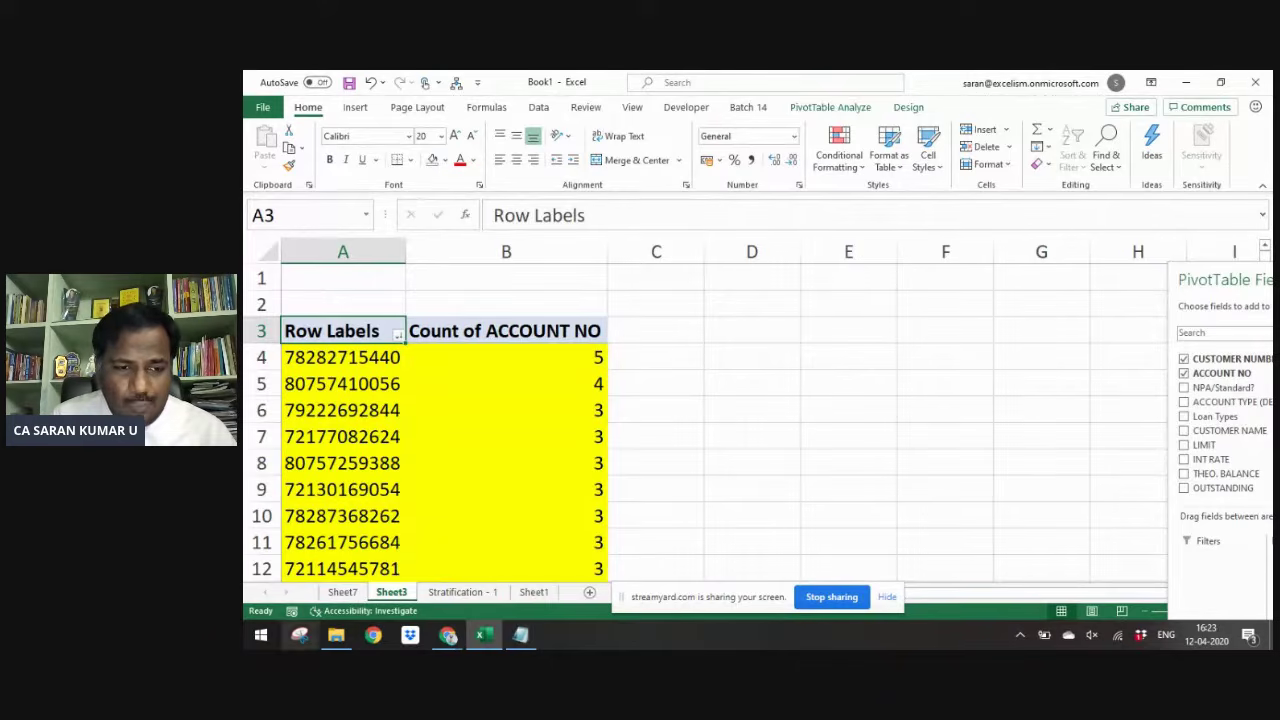
pyautogui.click(440, 593)
pyautogui.write('Cust Vs')
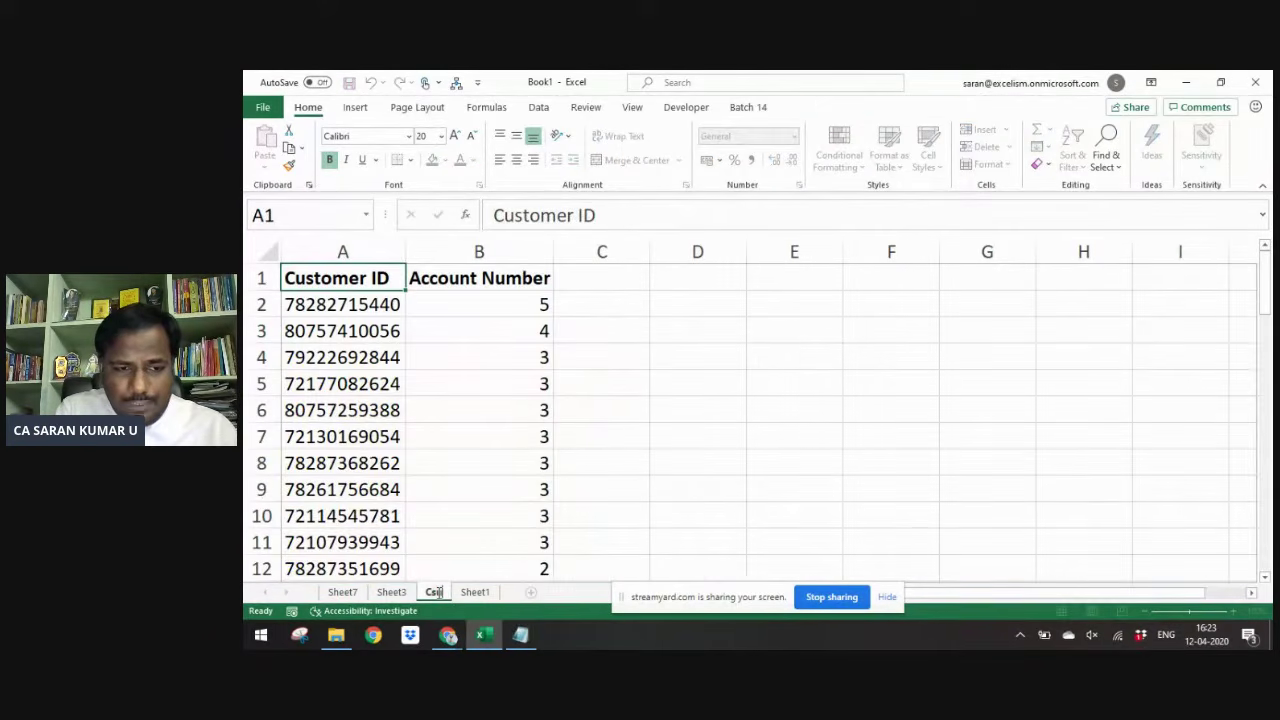
pyautogui.write(' Acct No')
pyautogui.press('Return')
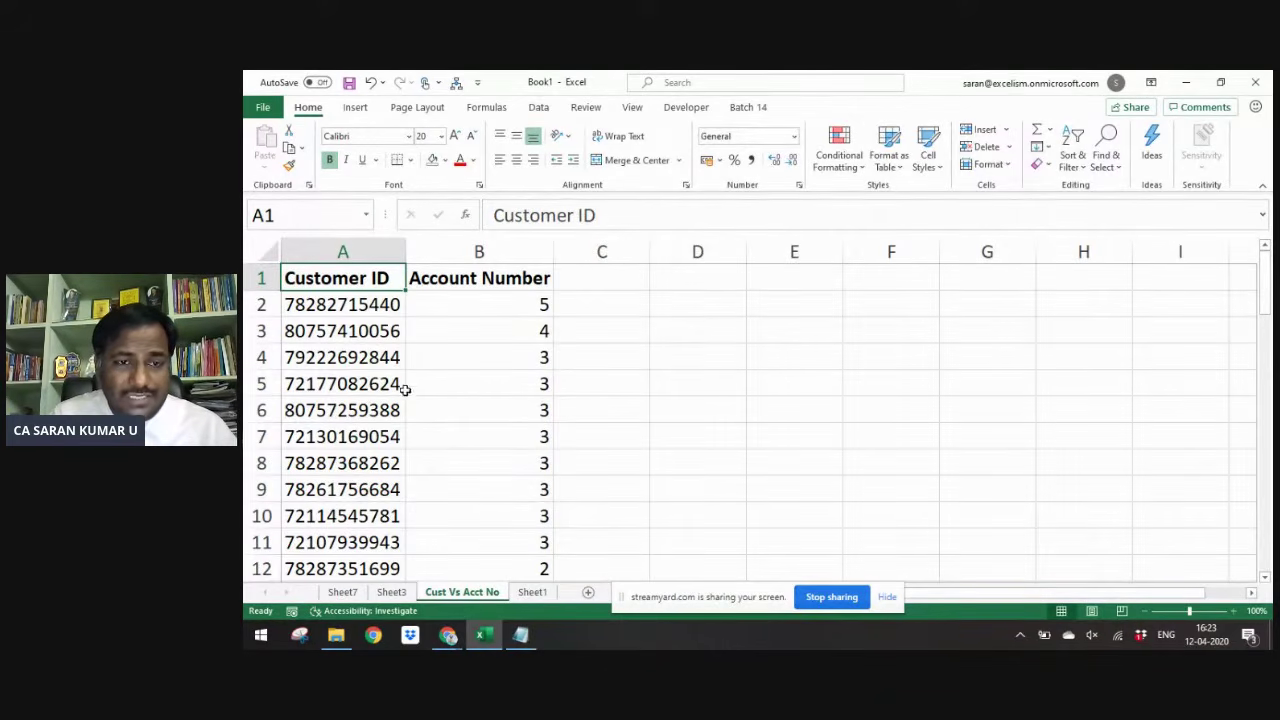
# - Show the detail records behind the account count in B14 of the PivotTable on Sheet3
pyautogui.click(391, 592)
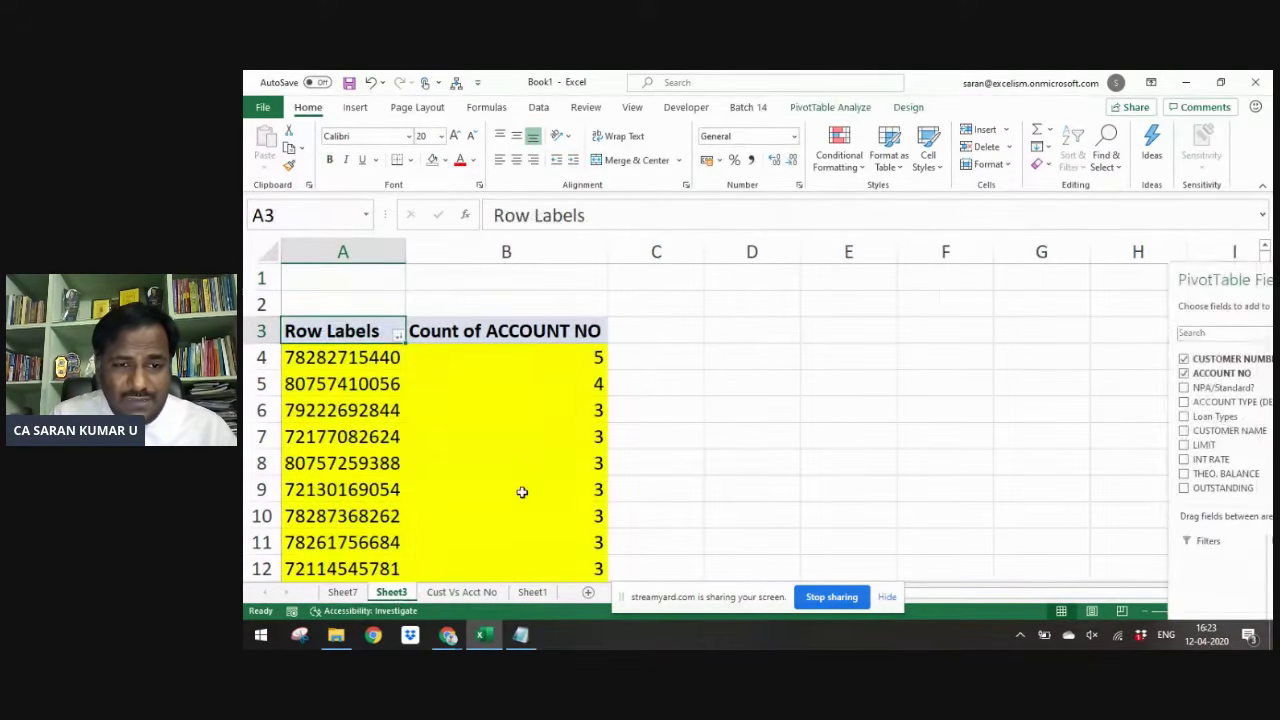
pyautogui.click(517, 494)
pyautogui.press('Down')
pyautogui.press('Down')
pyautogui.press('Down')
pyautogui.press('Down')
pyautogui.press('Down')
pyautogui.press('Down')
pyautogui.press('Down')
pyautogui.press('Down')
pyautogui.press('Down')
pyautogui.press('Down')
pyautogui.press('Down')
pyautogui.press('Down')
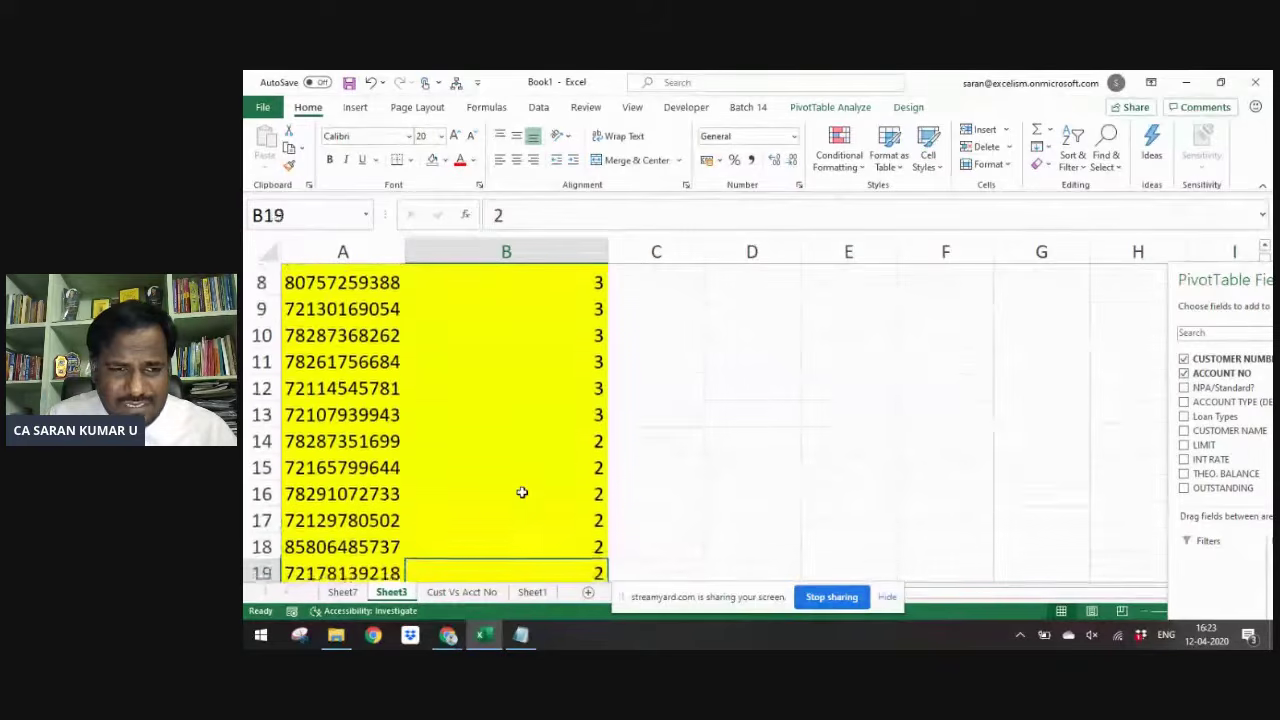
pyautogui.doubleClick(575, 393)
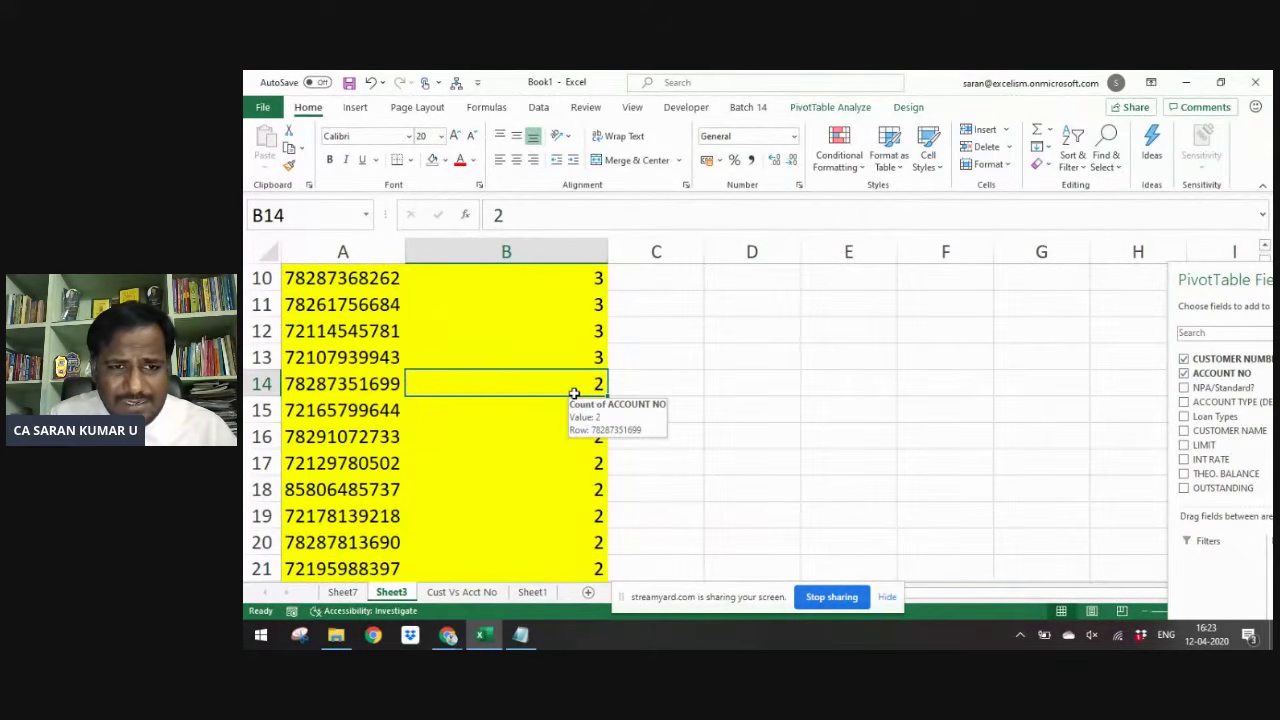
# - Examine the account types and the limits in G2:G3 of the customer's extracted accounts
pyautogui.click(866, 302)
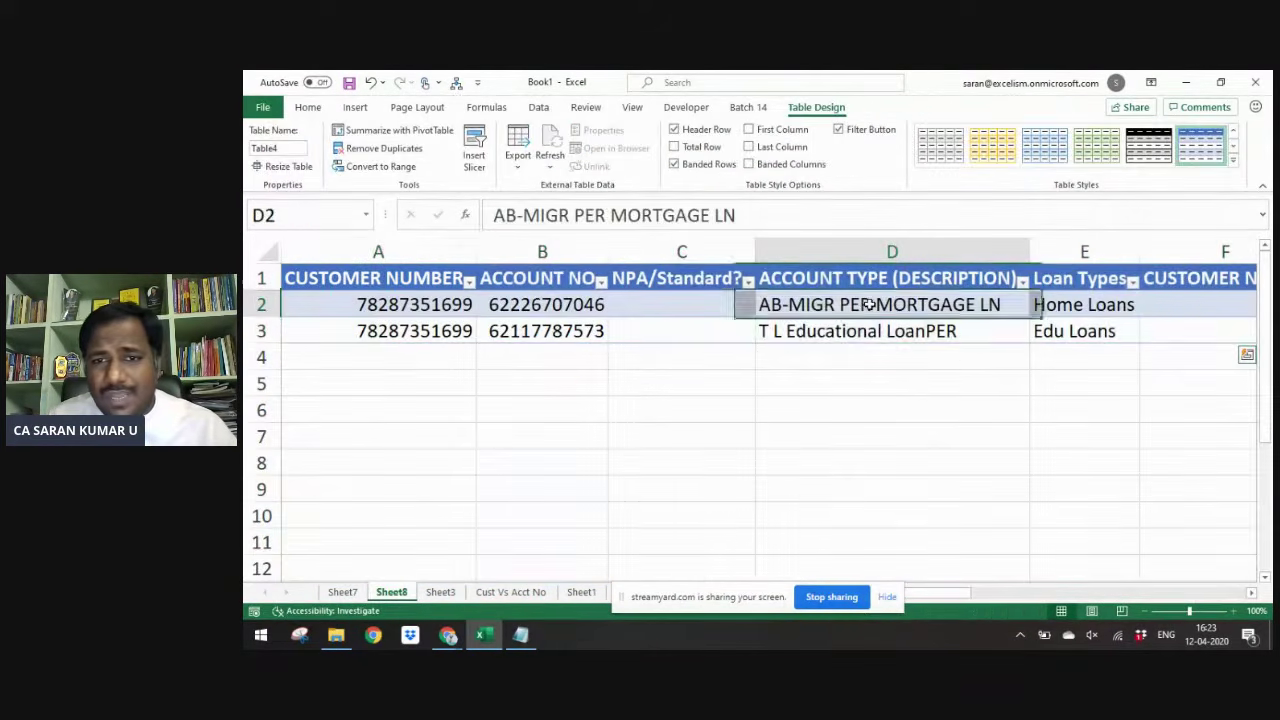
pyautogui.press('Down')
pyautogui.press('Up')
pyautogui.press('Right')
pyautogui.press('Right')
pyautogui.press('Right')
pyautogui.press('Right')
pyautogui.press('Right')
pyautogui.press('Right')
pyautogui.press('Left')
pyautogui.press('Left')
pyautogui.press('Left')
pyautogui.hotkey('shift', 'Down')
pyautogui.press('Right')
pyautogui.press('Right')
pyautogui.press('Right')
pyautogui.press('Right')
pyautogui.press('Right')
pyautogui.press('Right')
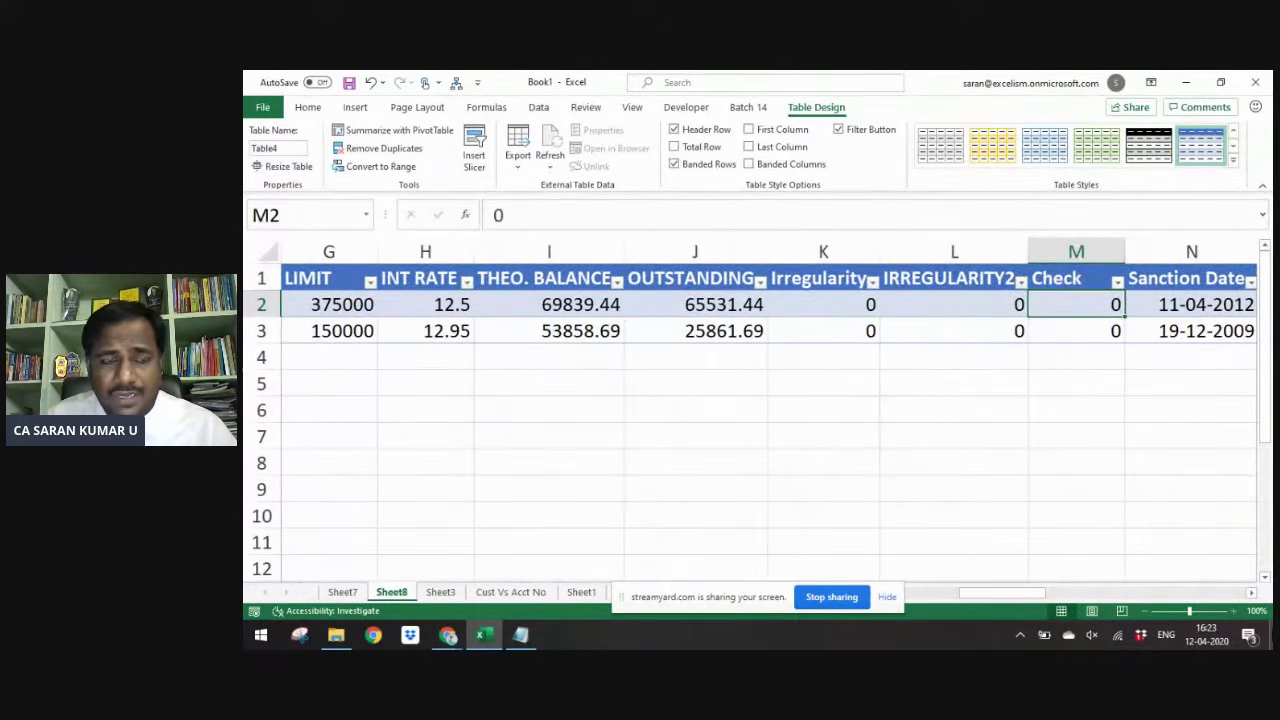
# - Review the interest rates in H2:H3 and the account fields across to the currency column
pyautogui.press('Left')
pyautogui.press('Left')
pyautogui.press('Left')
pyautogui.press('Left')
pyautogui.press('Left')
pyautogui.hotkey('shift', 'Down')
pyautogui.press('Right')
pyautogui.press('Right')
pyautogui.press('Right')
pyautogui.press('Right')
pyautogui.press('Right')
pyautogui.press('Right')
pyautogui.press('Right')
pyautogui.press('Right')
pyautogui.press('Right')
pyautogui.press('Right')
pyautogui.press('Right')
pyautogui.press('Right')
pyautogui.press('Right')
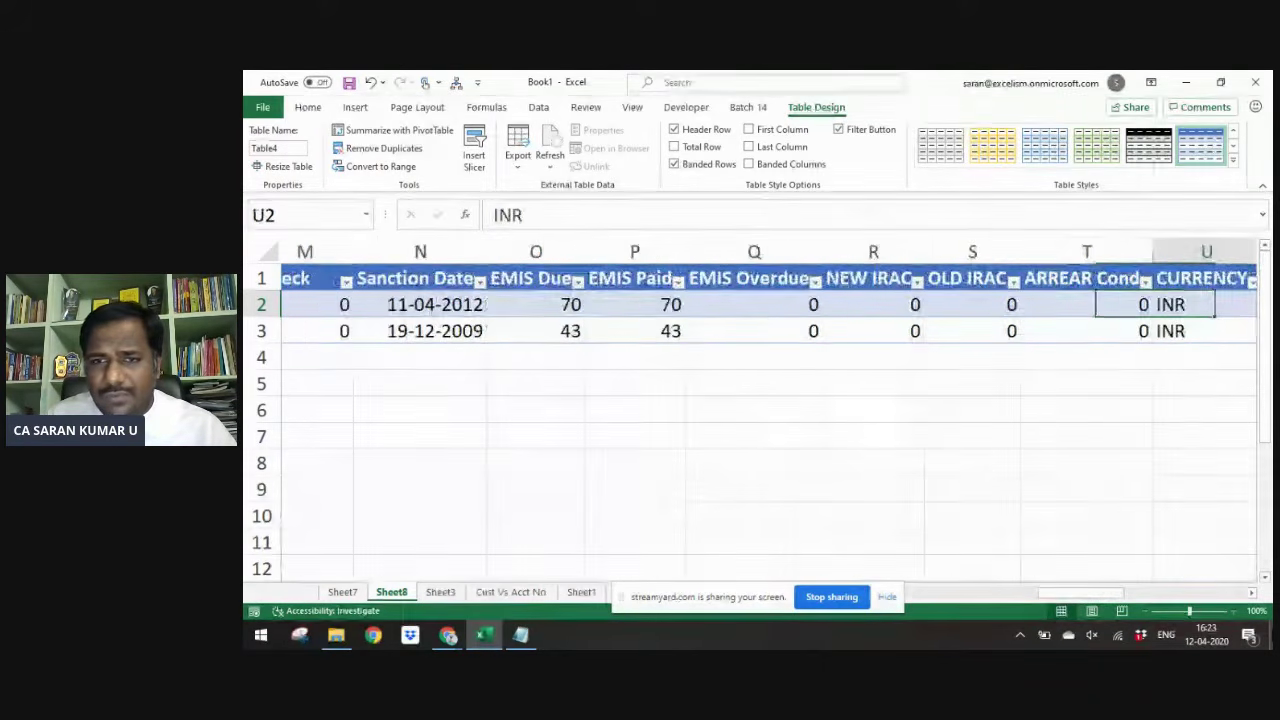
# - Compare the EMIs due and paid in O2:P3 and check the first account's remark in AC2
pyautogui.press('Left')
pyautogui.press('Left')
pyautogui.press('Left')
pyautogui.press('Left')
pyautogui.press('Left')
pyautogui.press('Left')
pyautogui.hotkey('shift', 'Right')
pyautogui.hotkey('shift', 'Down')
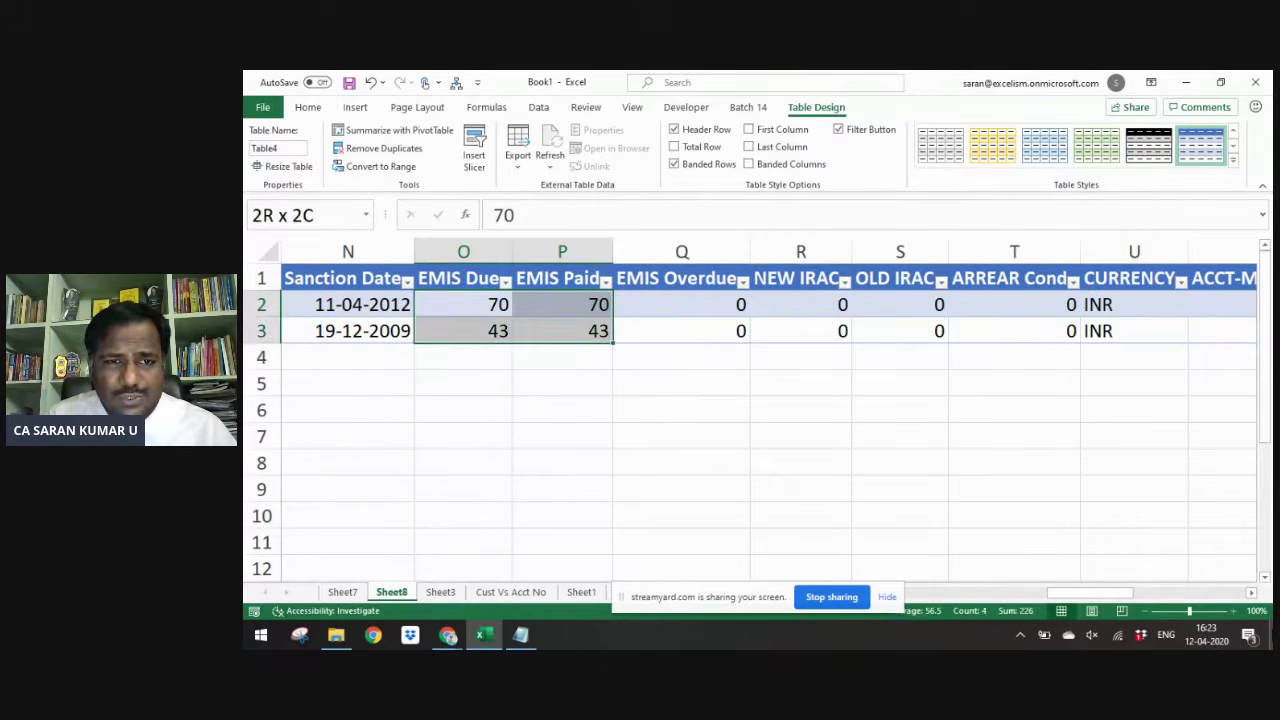
pyautogui.press('Right')
pyautogui.press('Right')
pyautogui.press('Right')
pyautogui.press('Up')
pyautogui.hotkey('ctrl', 'Right')
pyautogui.press('Down')
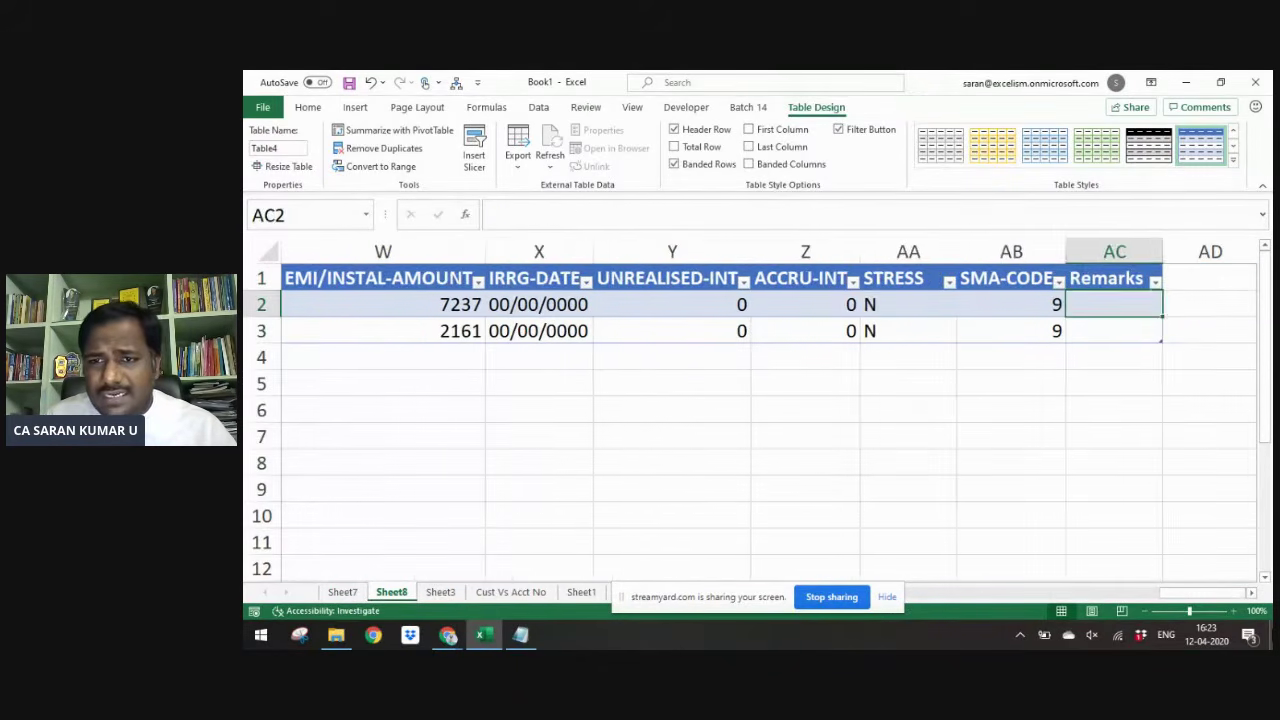
# - Examine the EMI instalment amounts in W2:W3 of the customer's two accounts
pyautogui.press('Left')
pyautogui.press('Left')
pyautogui.press('Left')
pyautogui.press('Left')
pyautogui.press('Left')
pyautogui.press('Left')
pyautogui.press('Right')
pyautogui.press('Up')
pyautogui.press('Down')
pyautogui.press('Up')
pyautogui.press('Left')
pyautogui.press('Down')
pyautogui.hotkey('shift', 'Down')
pyautogui.hotkey('shift', 'Up')
pyautogui.hotkey('shift', 'Down')
pyautogui.press('Up')
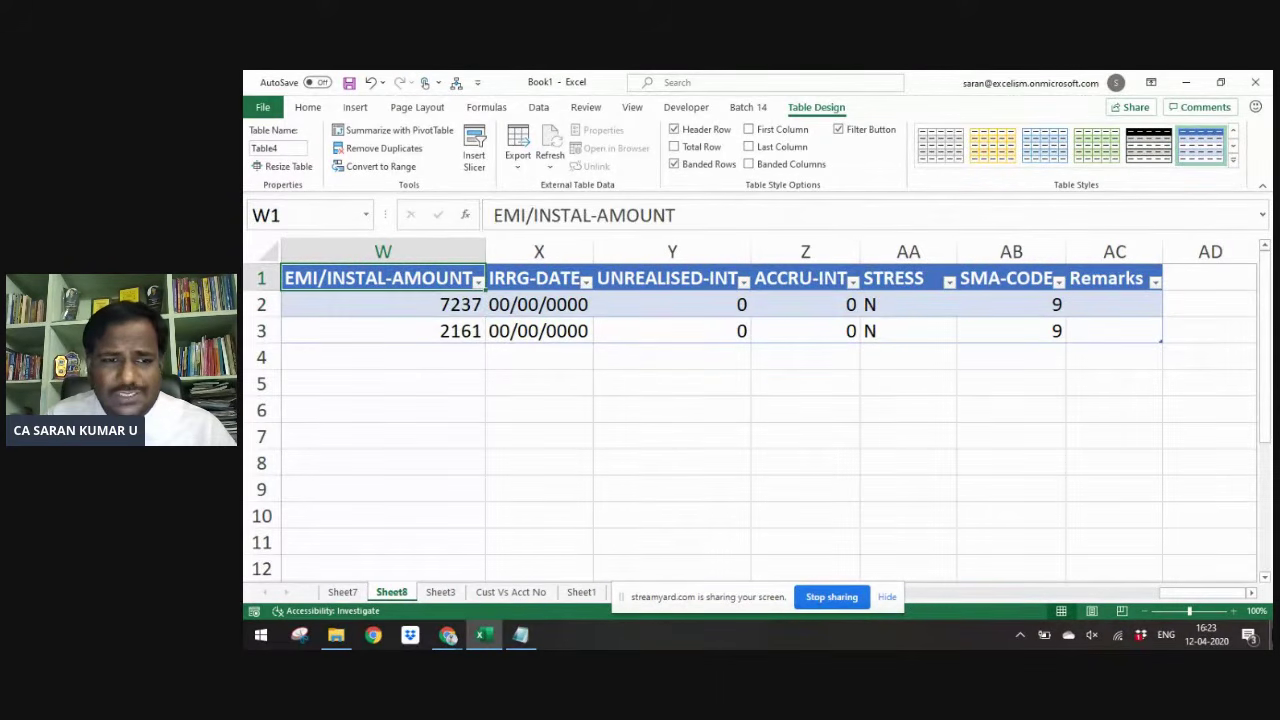
pyautogui.hotkey('ctrl', 'pagedown')
pyautogui.hotkey('ctrl', 'pageup')
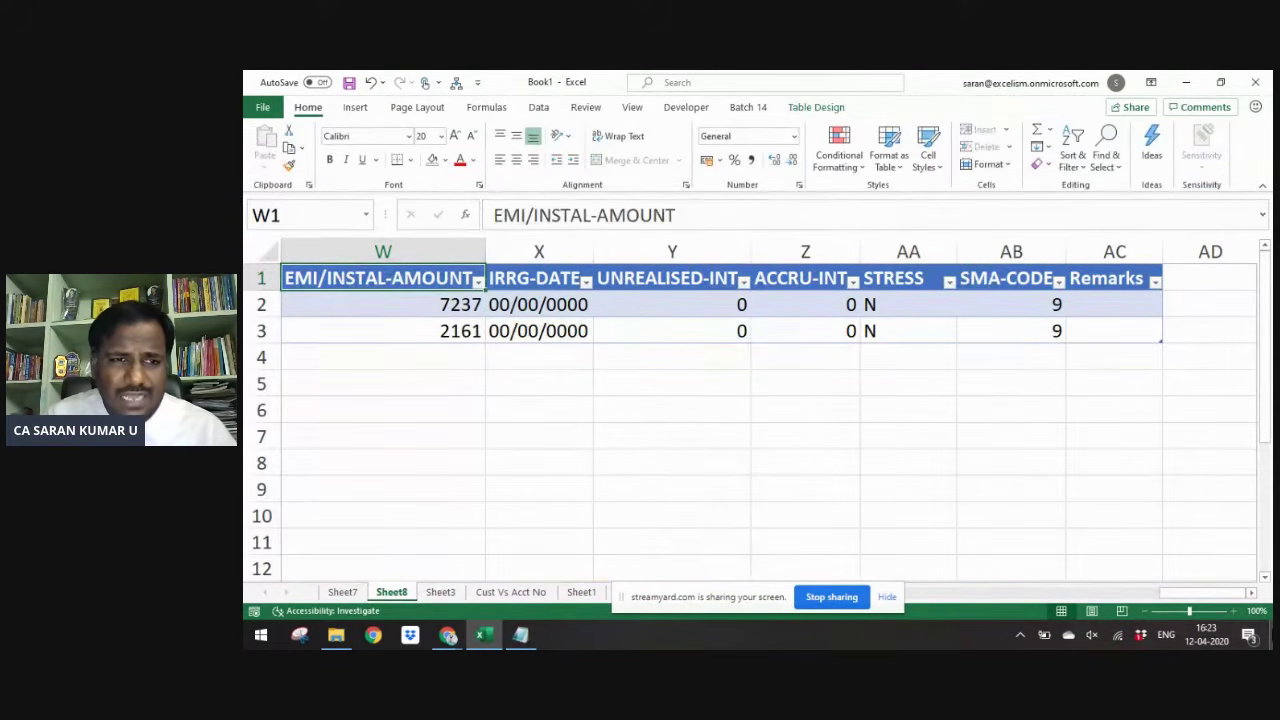
pyautogui.press('Down')
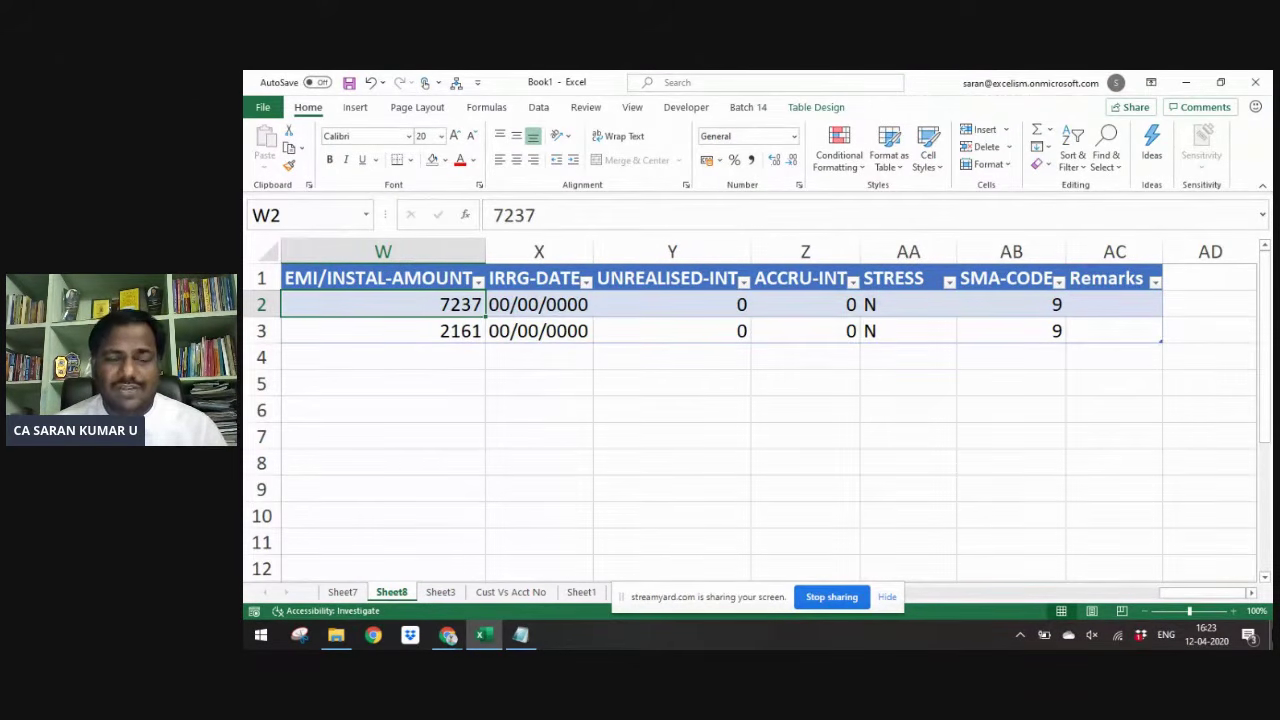
# - Add the OUTSTANDING field four times as a summed value to the PivotTable on Sheet3
pyautogui.hotkey('ctrl', 'pagedown')
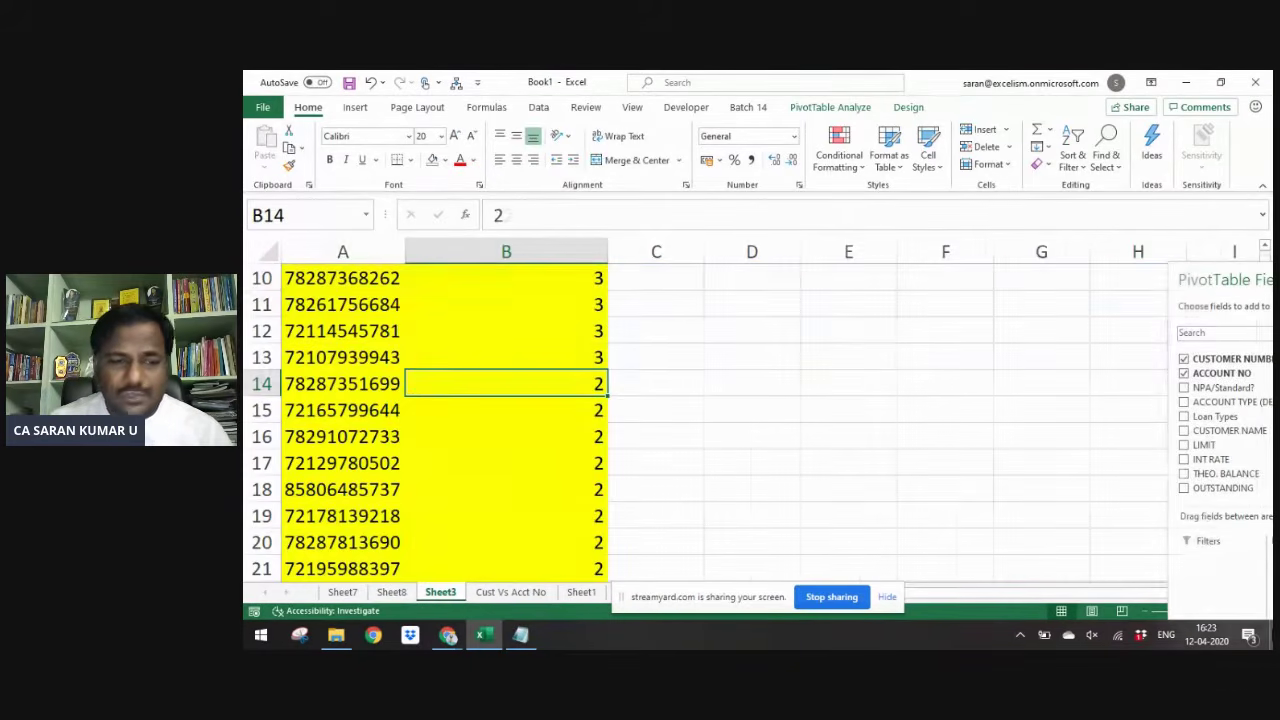
pyautogui.hotkey('ctrl', 'Up')
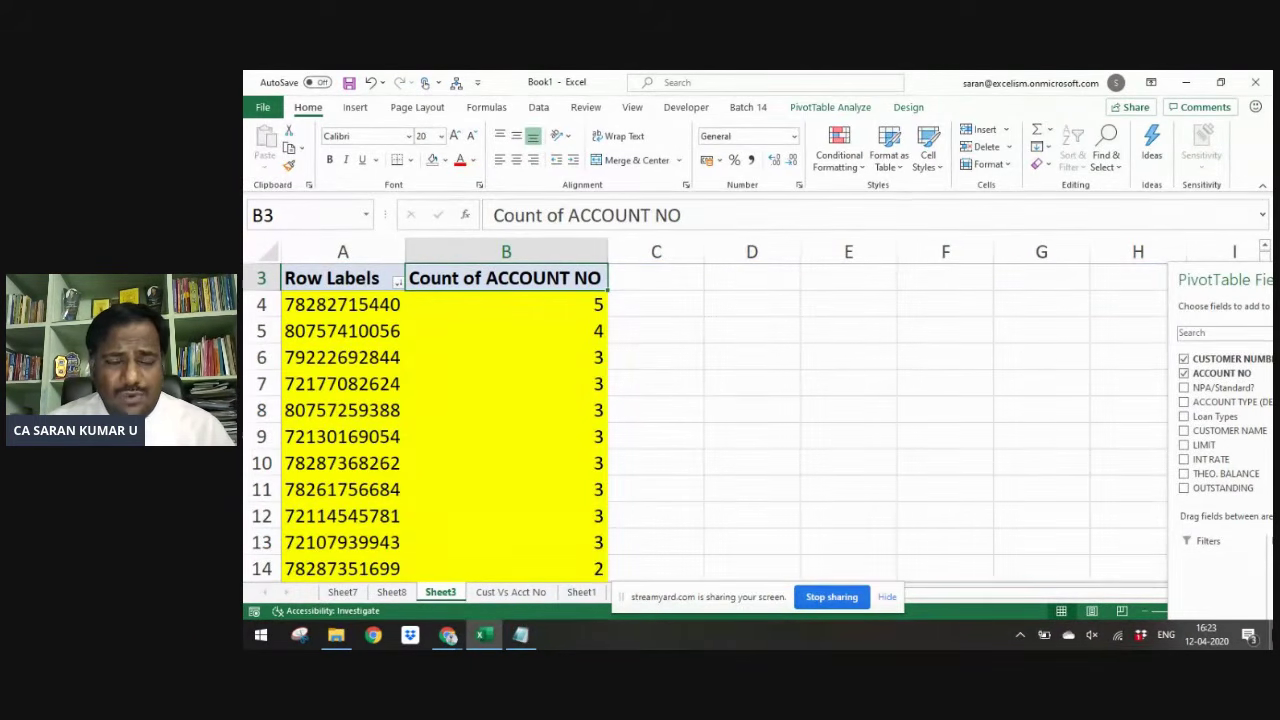
pyautogui.press('Left')
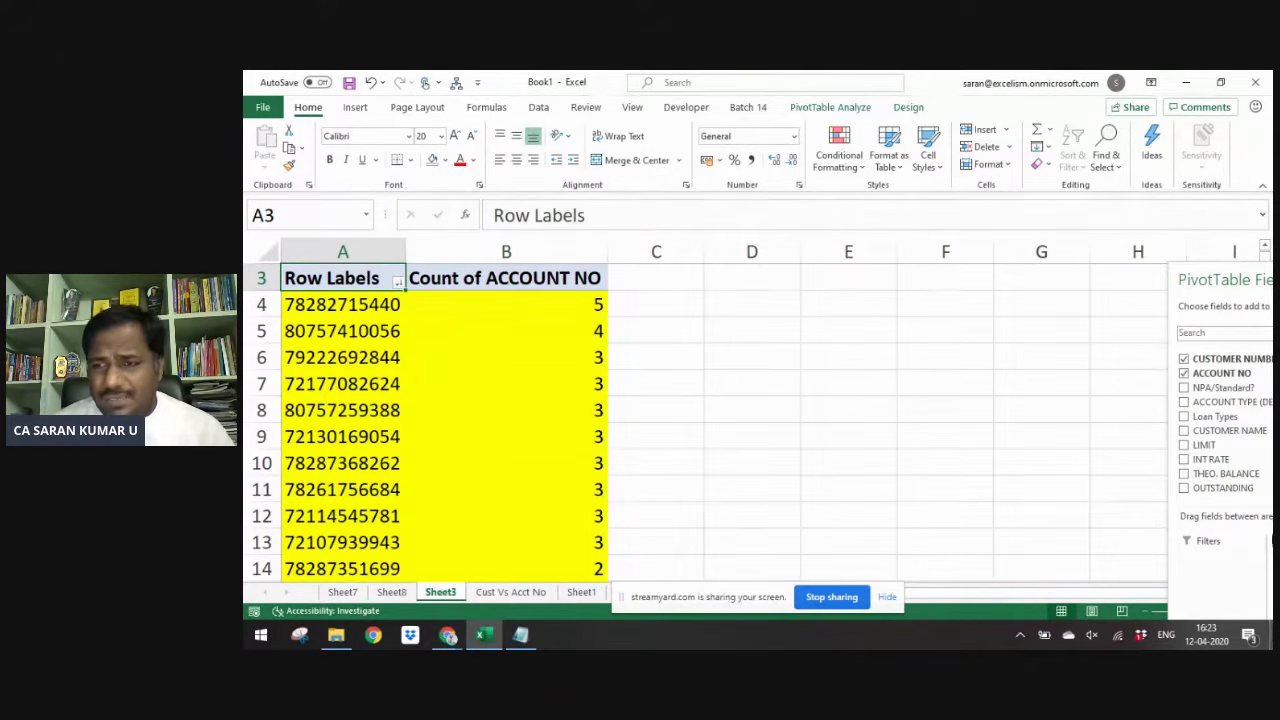
pyautogui.moveTo(1242, 279); pyautogui.dragTo(951, 128)
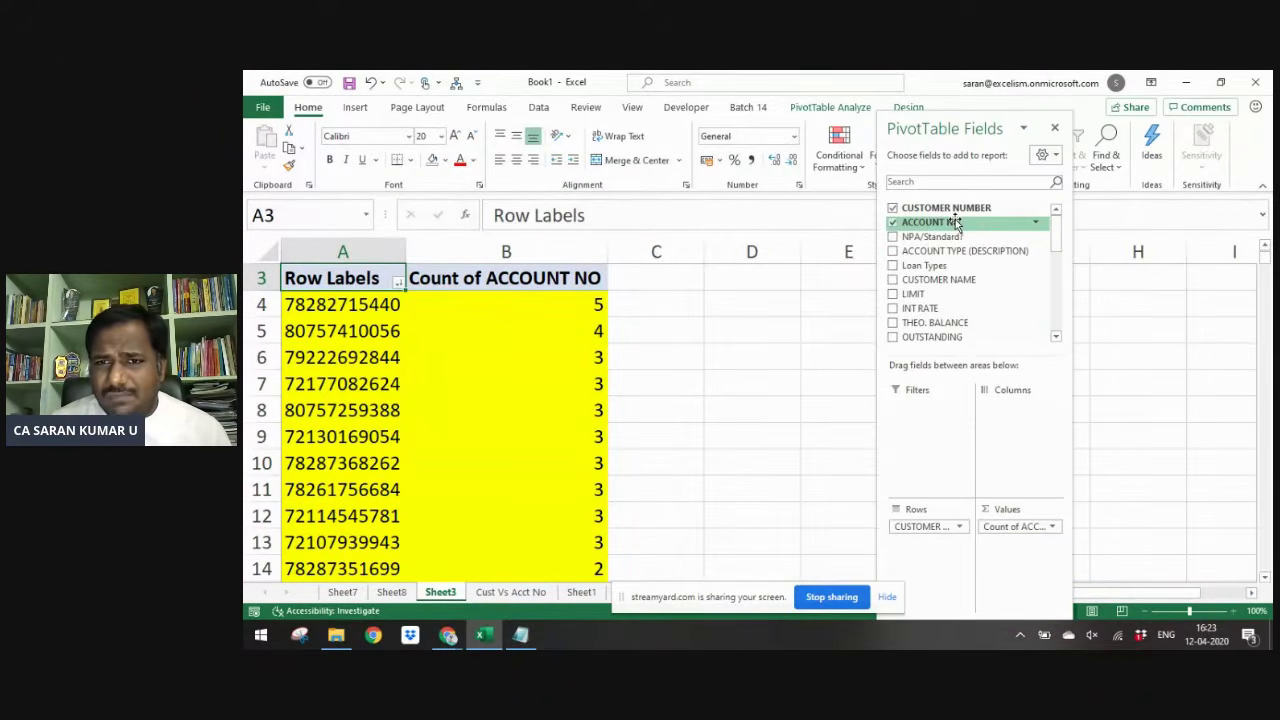
pyautogui.moveTo(956, 214)
pyautogui.mouseDown()
pyautogui.moveTo(989, 234)
pyautogui.moveTo(966, 219)
pyautogui.mouseUp()
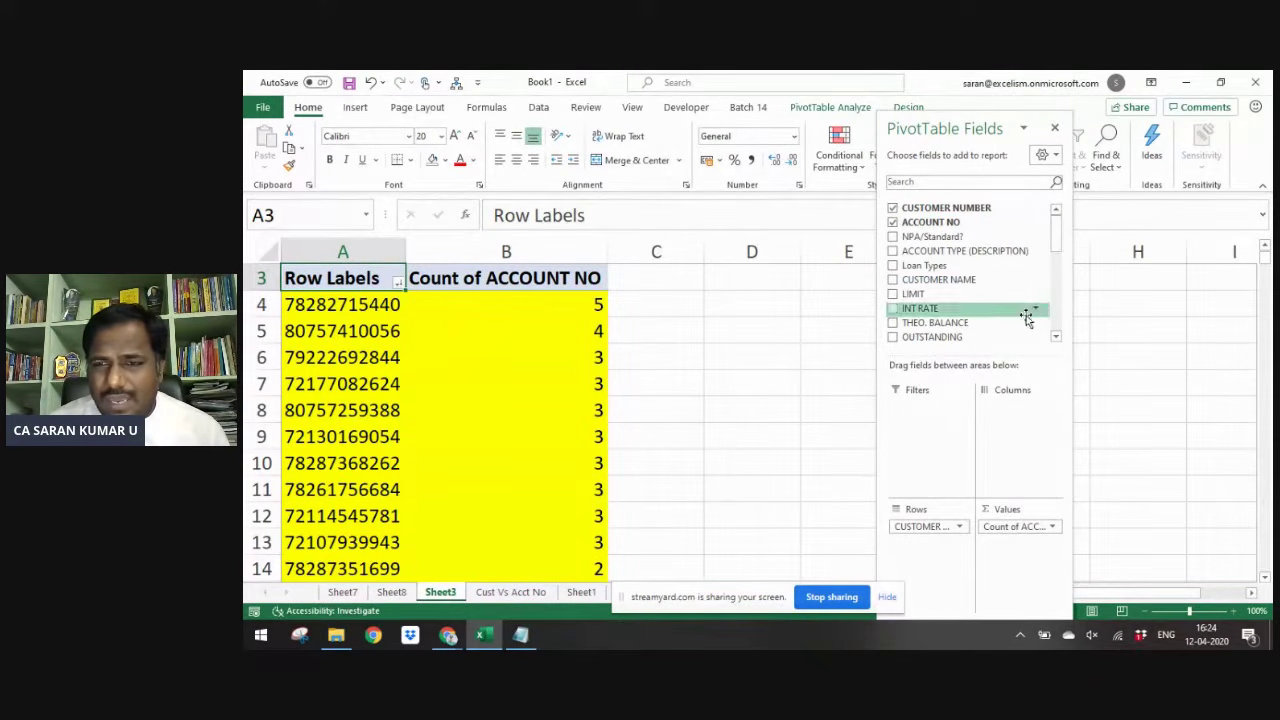
pyautogui.moveTo(1063, 243)
pyautogui.mouseDown()
pyautogui.moveTo(1063, 323)
pyautogui.moveTo(1059, 222)
pyautogui.mouseUp()
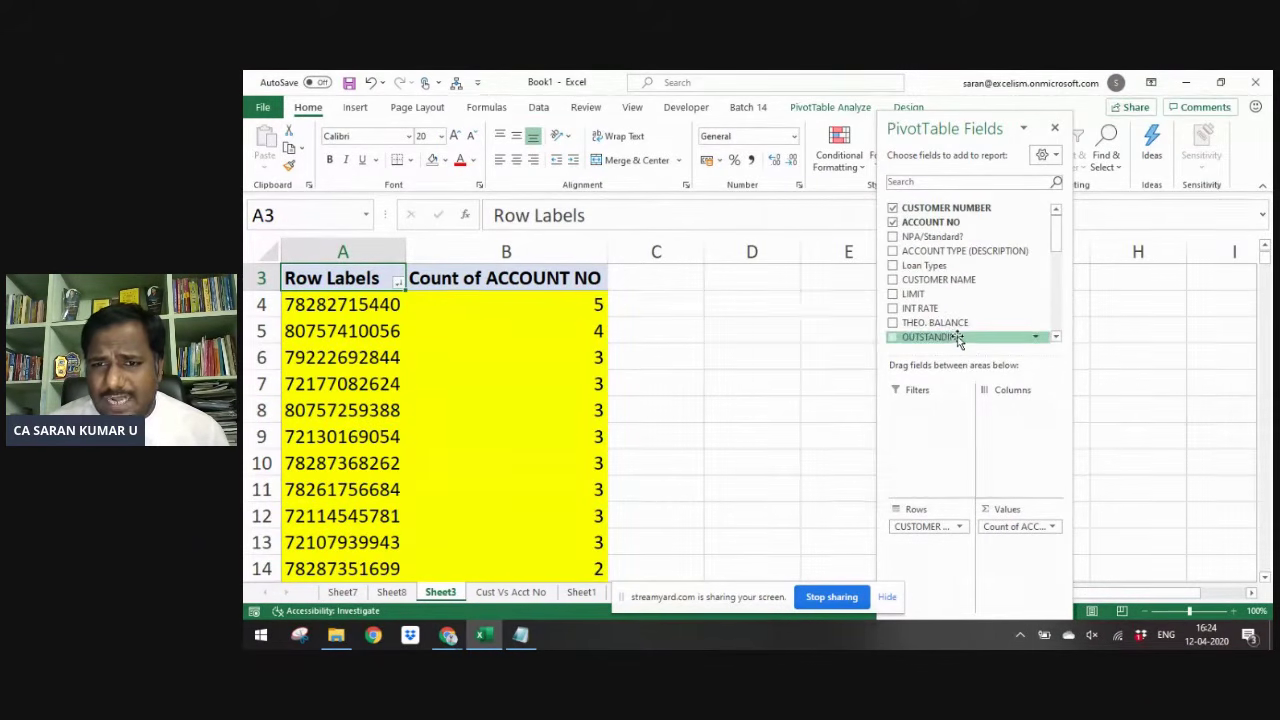
pyautogui.moveTo(958, 338); pyautogui.dragTo(1008, 548)
pyautogui.moveTo(986, 345); pyautogui.dragTo(1012, 560)
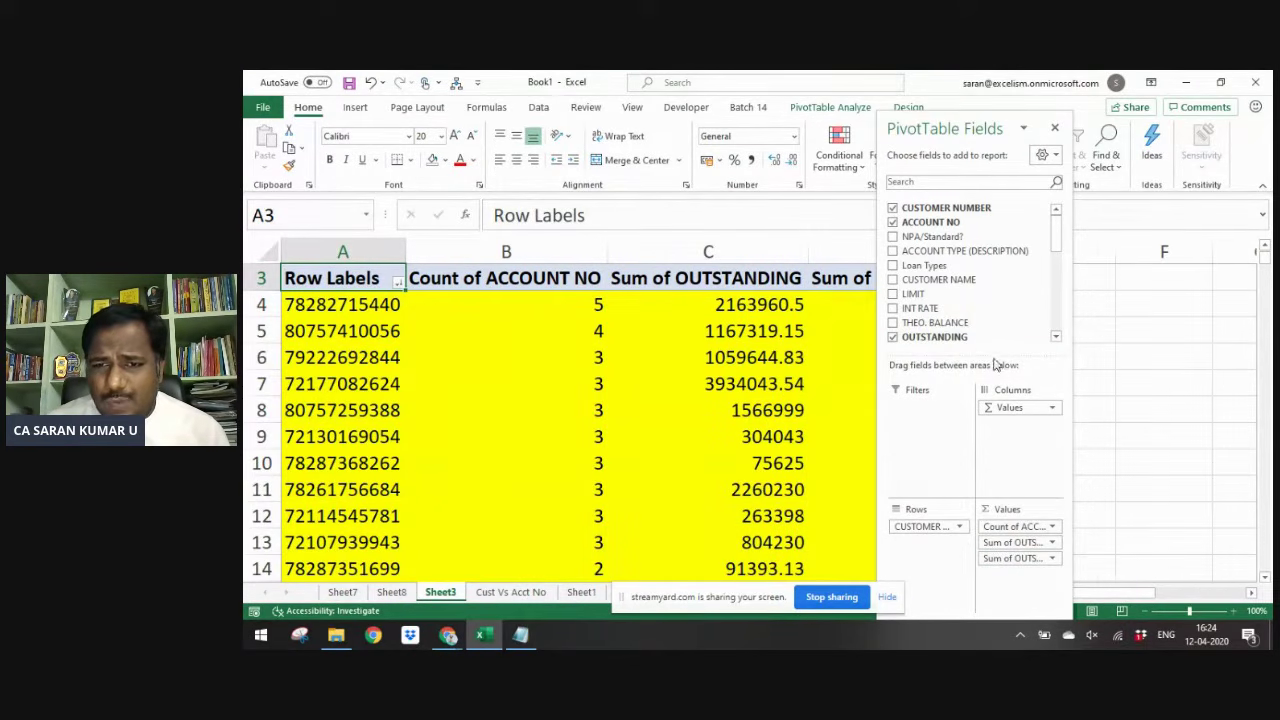
pyautogui.moveTo(990, 338); pyautogui.dragTo(1016, 572)
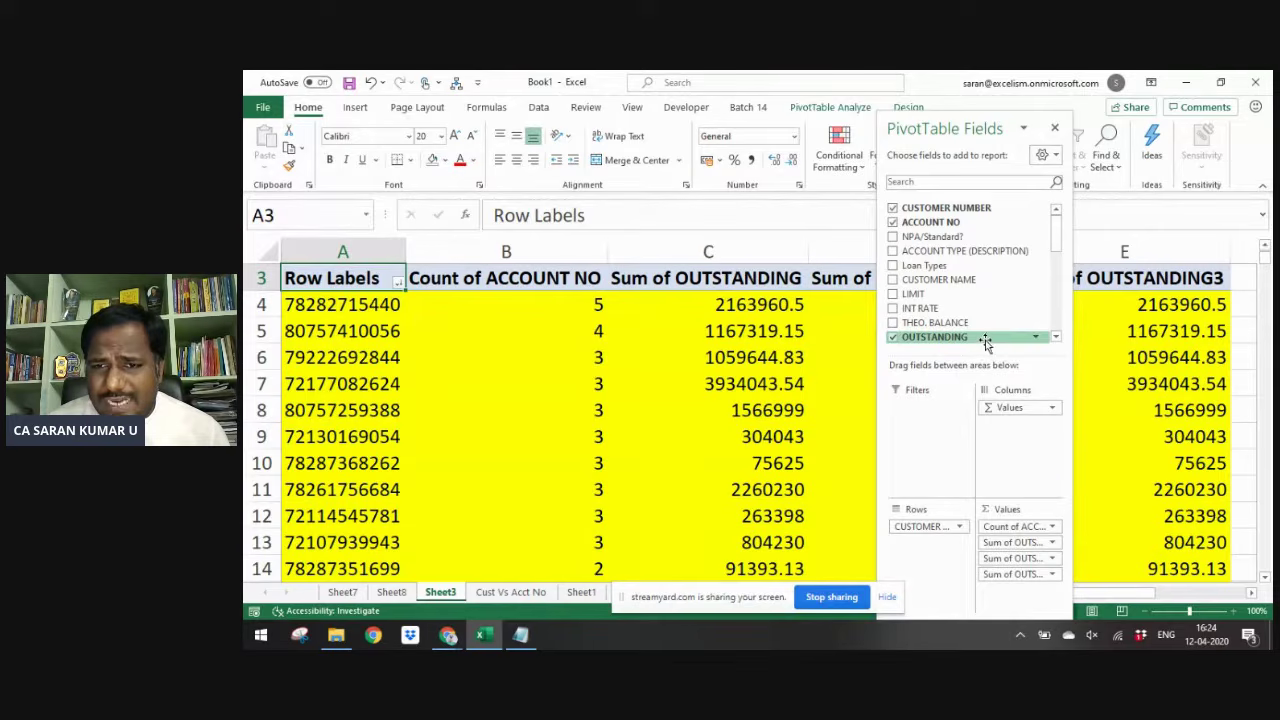
pyautogui.moveTo(940, 337); pyautogui.dragTo(1016, 590)
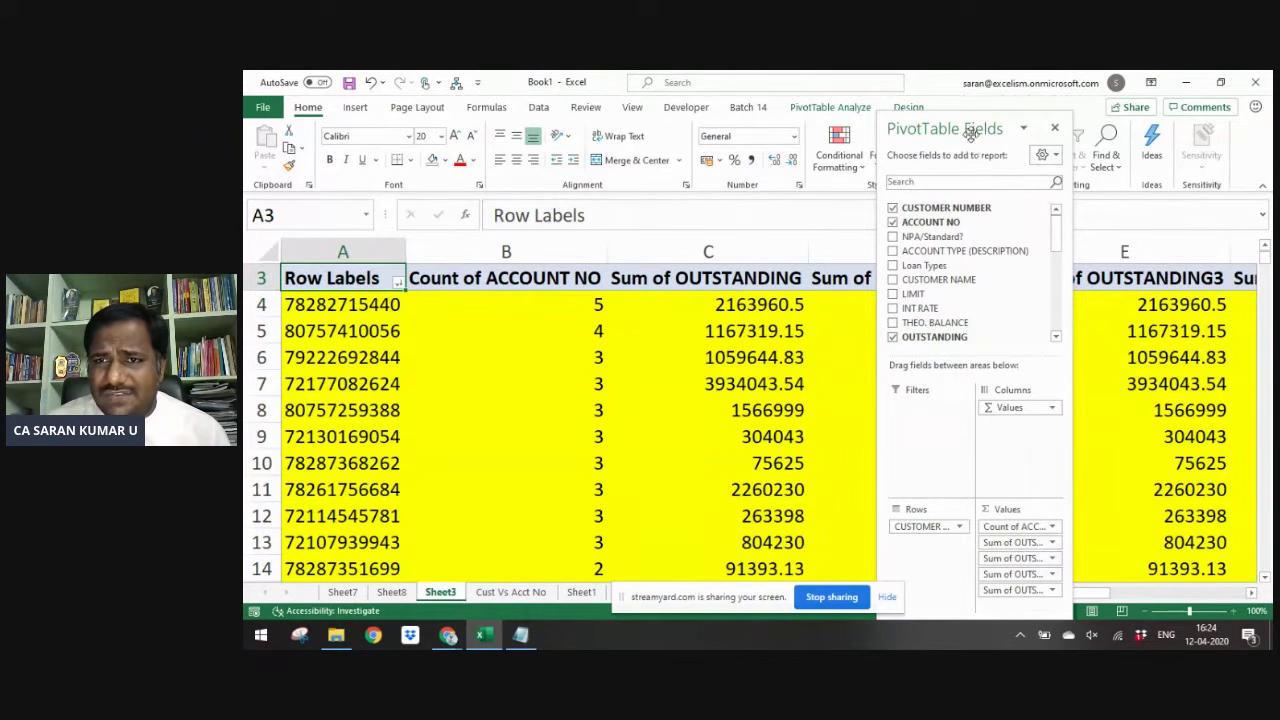
# - Format the four outstanding columns C:F with comma separators and no decimals, viewing the sheet at 60% zoom
pyautogui.moveTo(970, 133); pyautogui.dragTo(940, 609)
pyautogui.click(1147, 611)
pyautogui.click(1147, 611)
pyautogui.click(1147, 611)
pyautogui.click(1147, 611)
pyautogui.moveTo(522, 246); pyautogui.dragTo(940, 281)
pyautogui.click(752, 161)
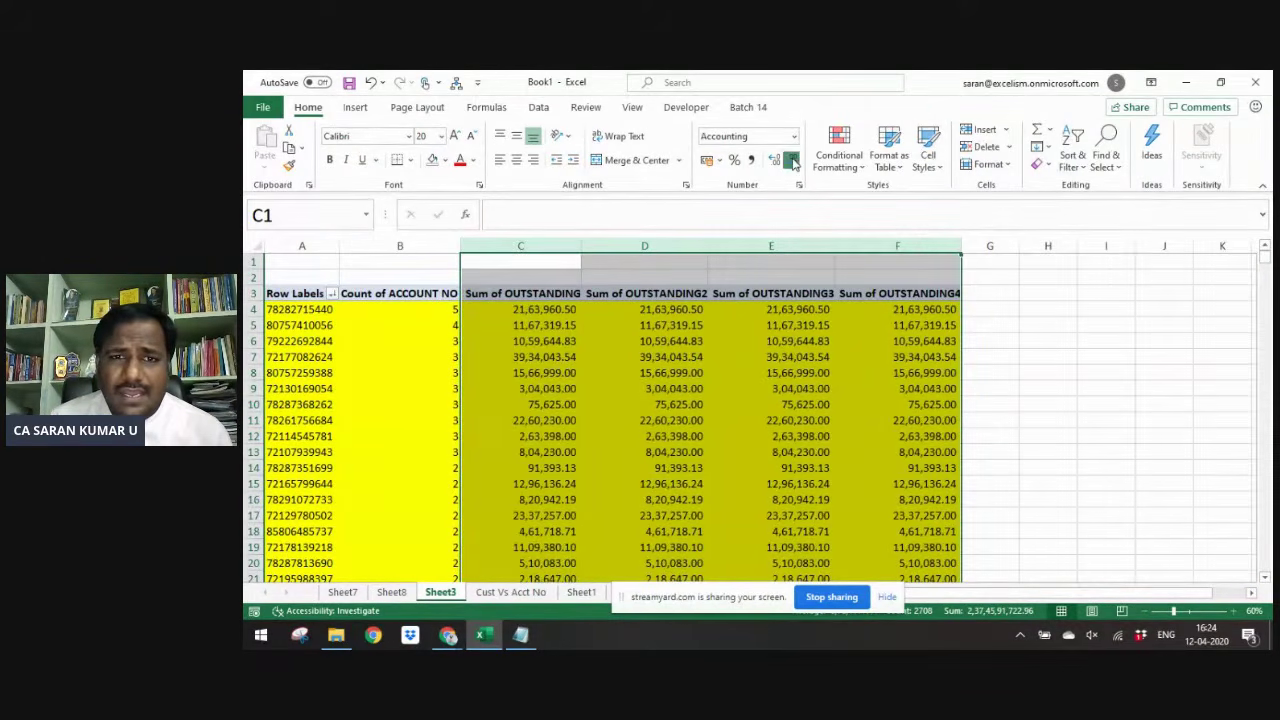
pyautogui.click(791, 160)
pyautogui.click(791, 160)
# - Remove the yellow fill from all PivotTable rows from A4 across to column F
pyautogui.click(312, 309)
pyautogui.hotkey('ctrl', 'shift', 'Right')
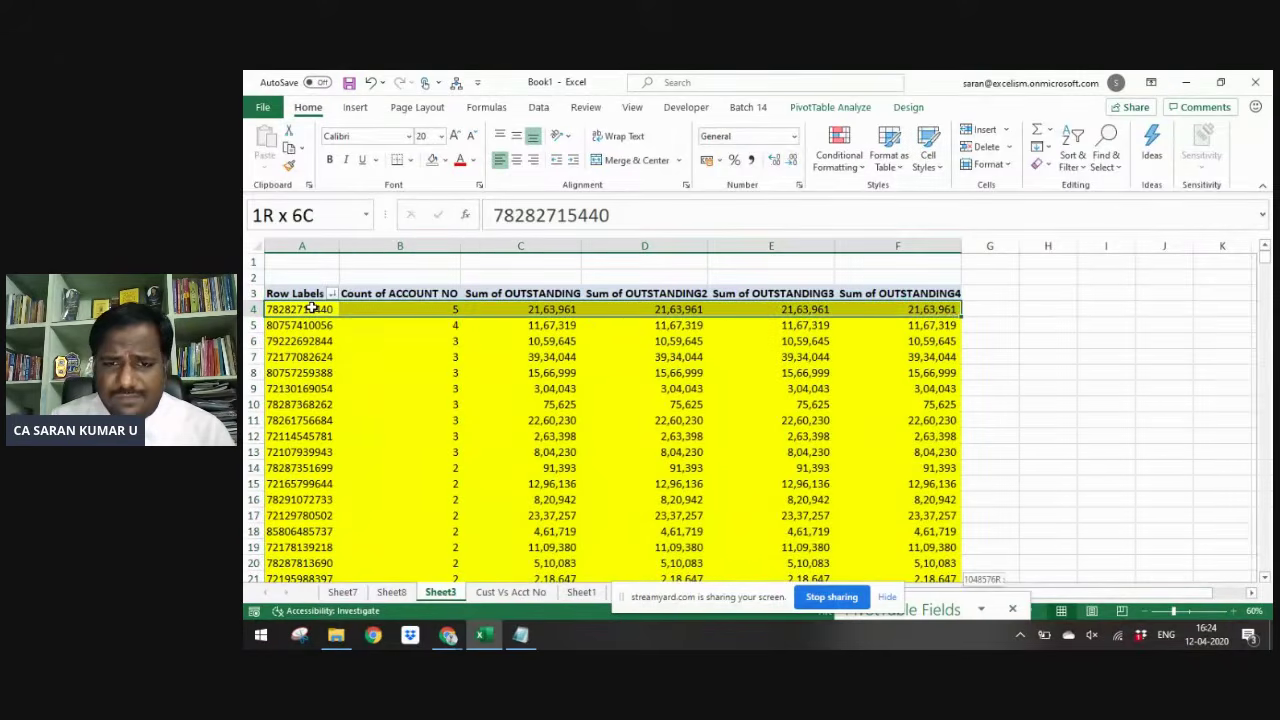
pyautogui.hotkey('ctrl', 'shift', 'Down')
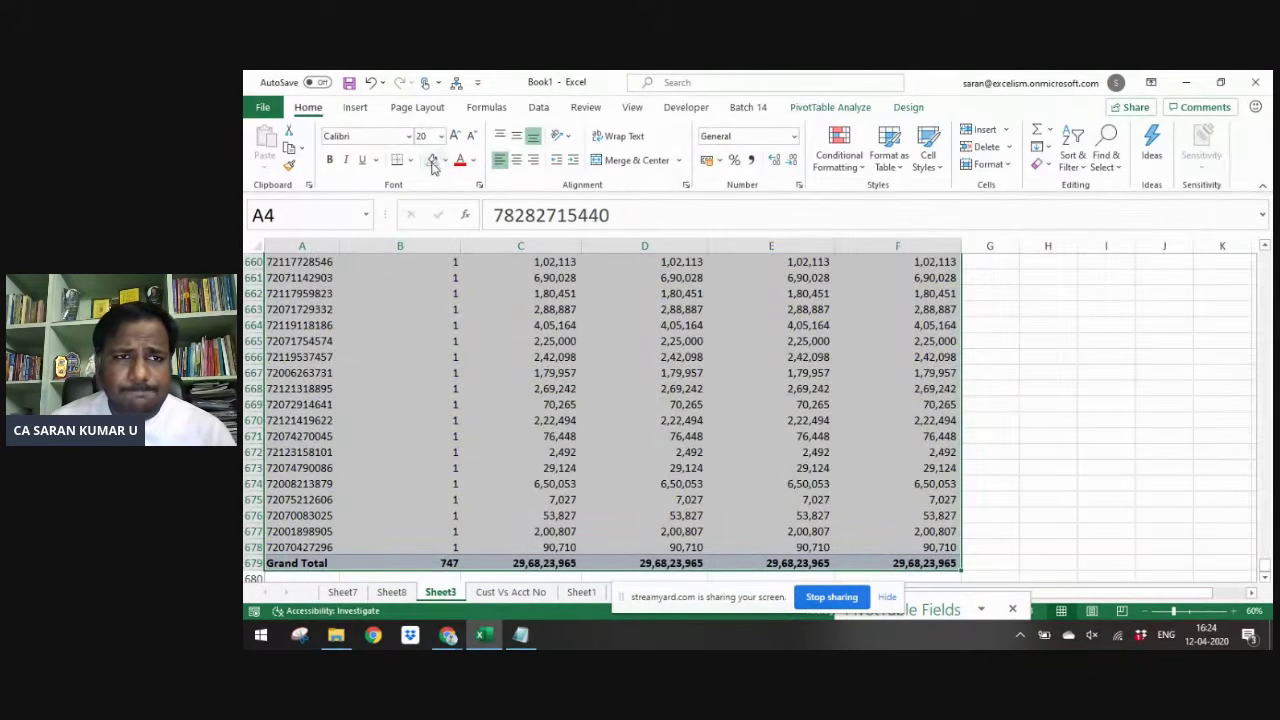
pyautogui.hotkey('ctrl', 'Up')
pyautogui.press('Down')
# - Rename the first two outstanding value columns in C3 and D3 as "SUM" and "SUM (%)"
pyautogui.press('Right')
pyautogui.press('Right')
pyautogui.press('Right')
pyautogui.press('Right')
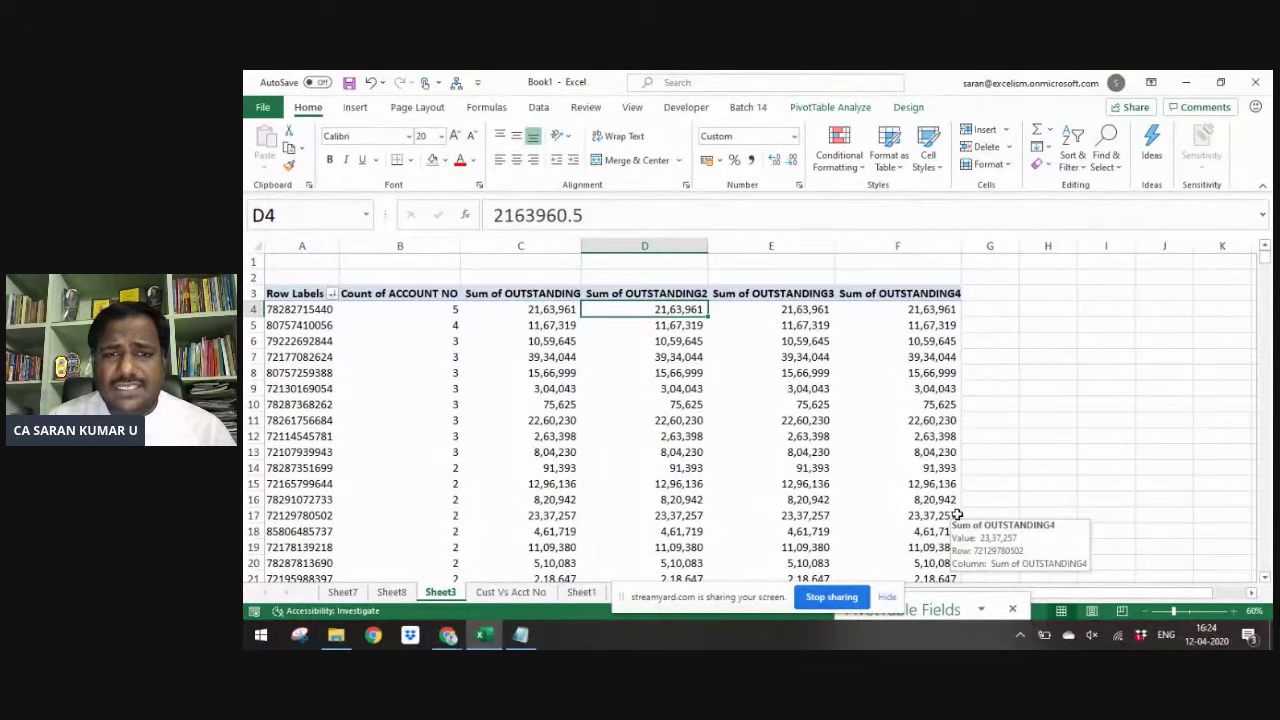
pyautogui.press('Left')
pyautogui.press('Left')
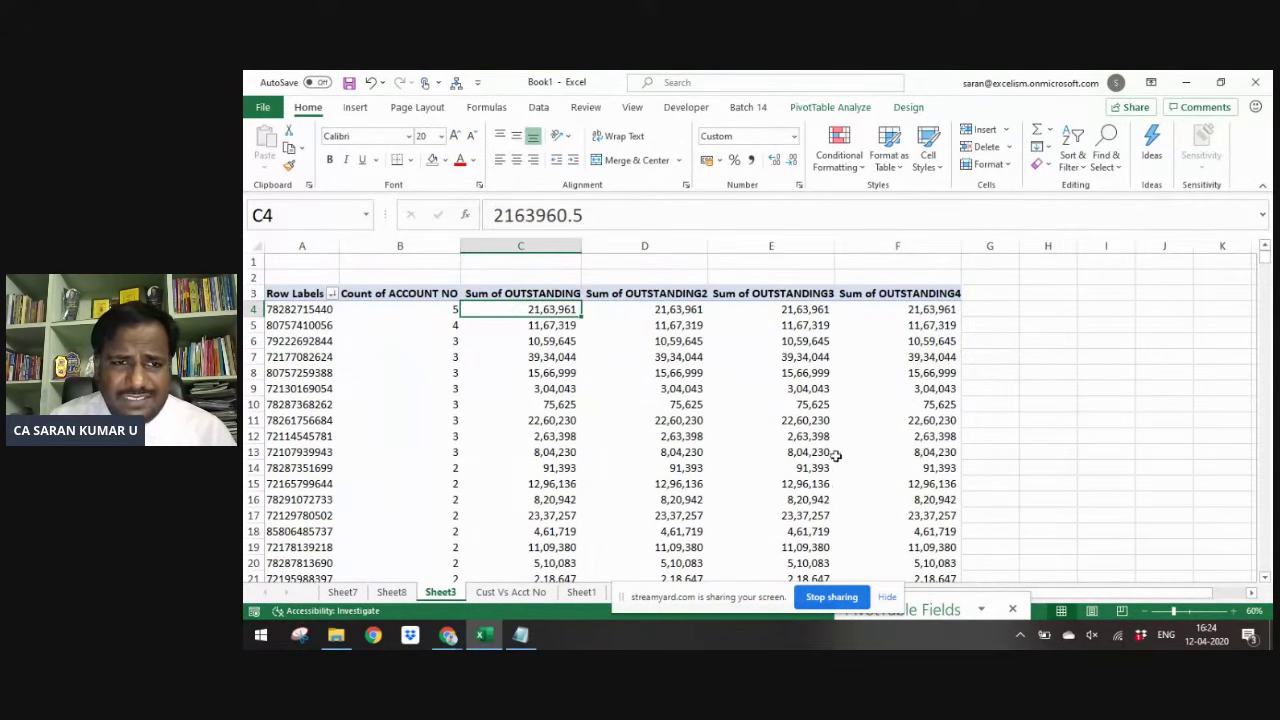
pyautogui.press('Up')
pyautogui.write('SUM')
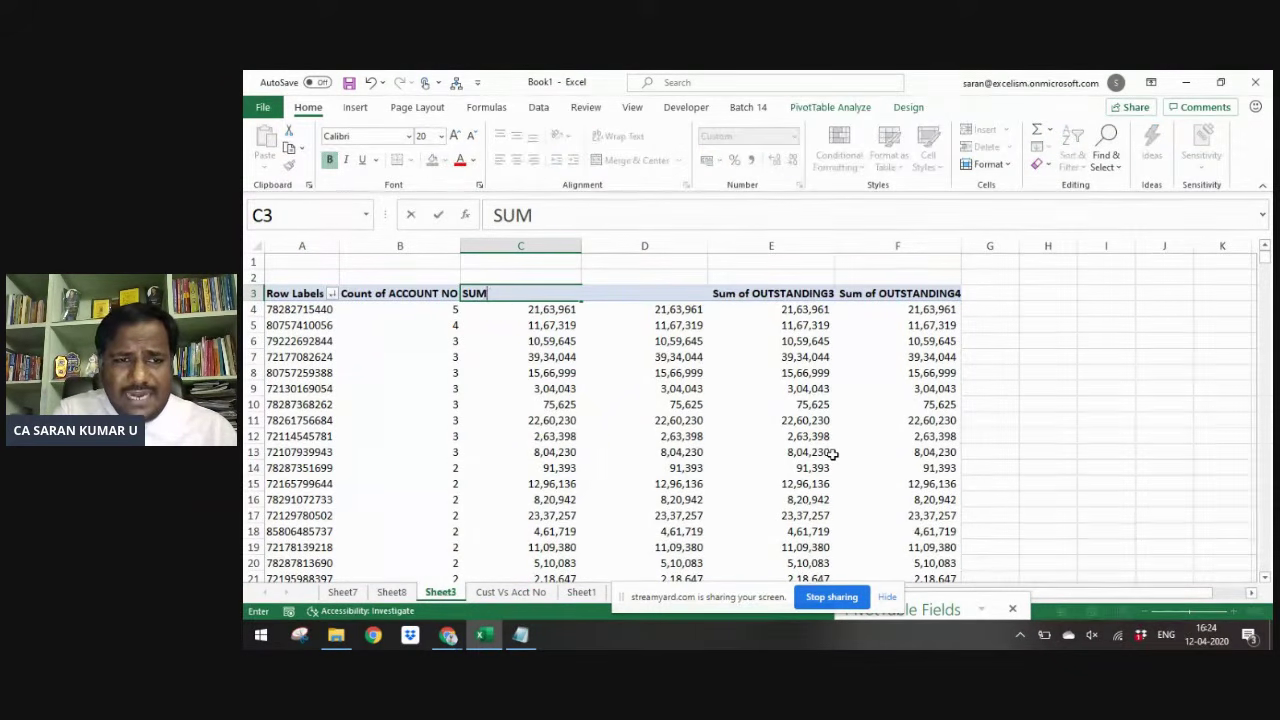
pyautogui.press('Right')
pyautogui.write('SUM')
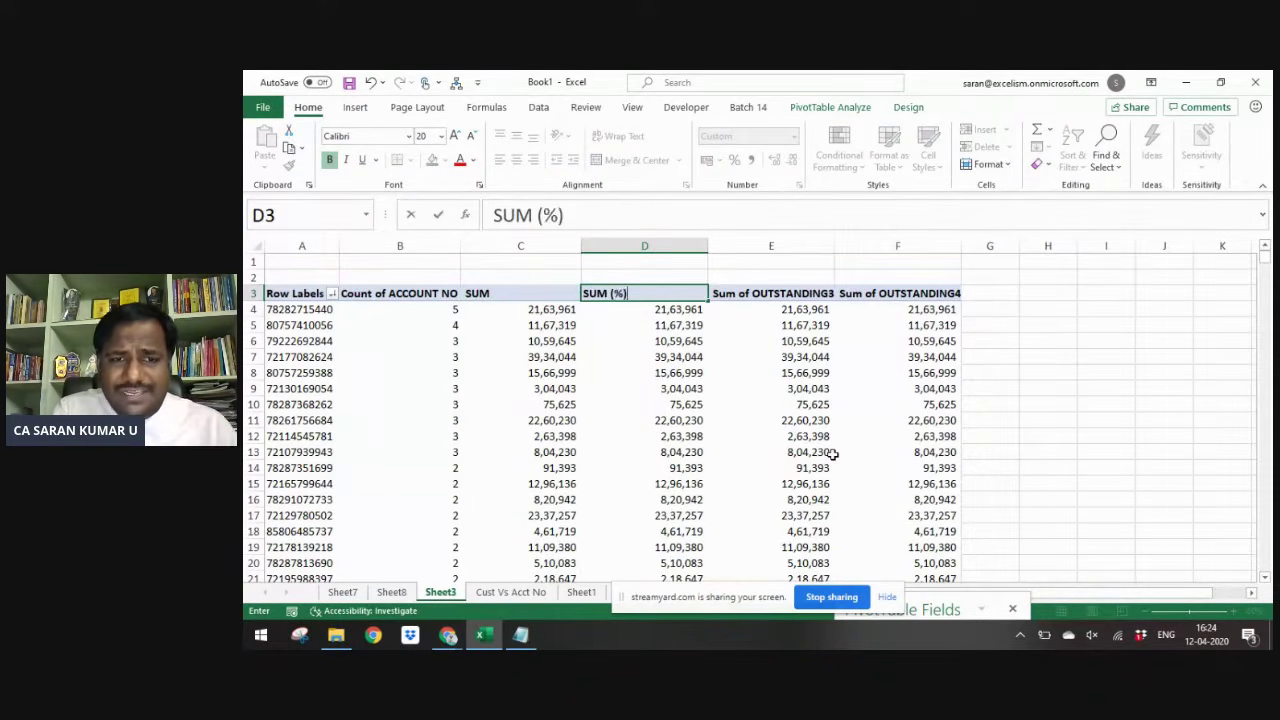
pyautogui.write(' (%)')
pyautogui.press('Return')
# - Show the SUM (%) column's values as a percentage of the grand total
pyautogui.press('Right')
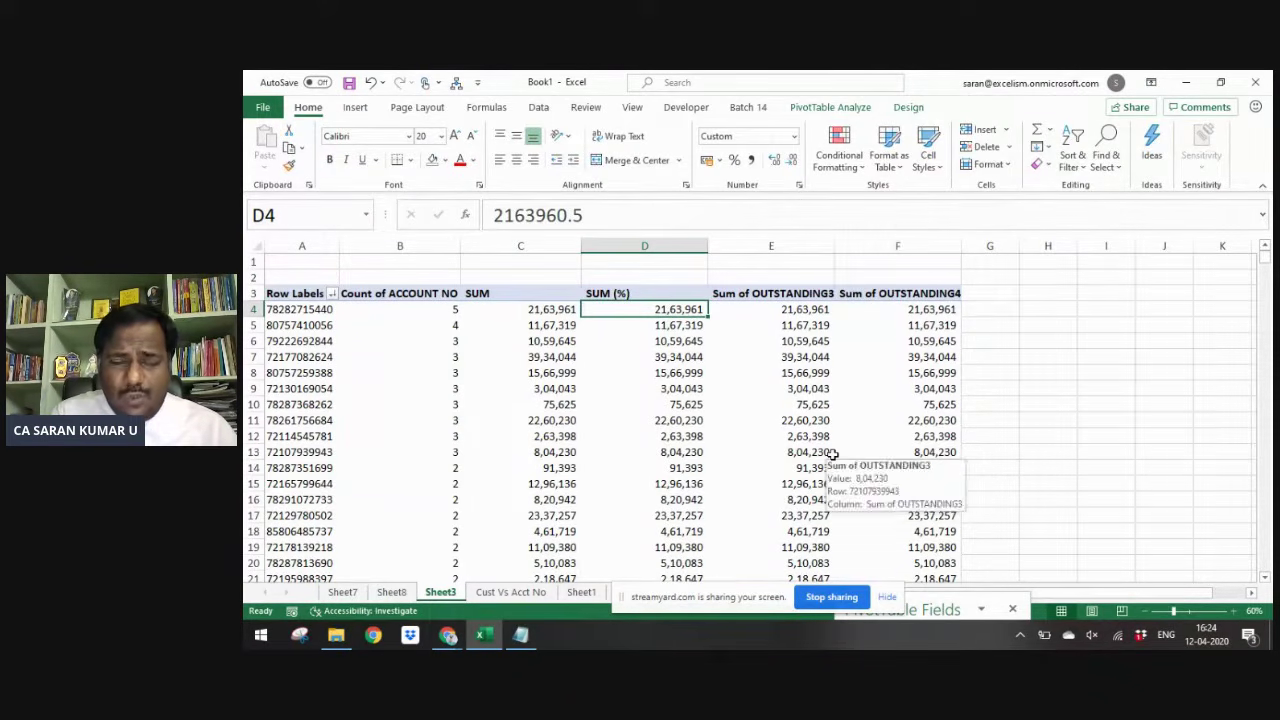
pyautogui.rightClick(638, 306)
pyautogui.moveTo(741, 480)
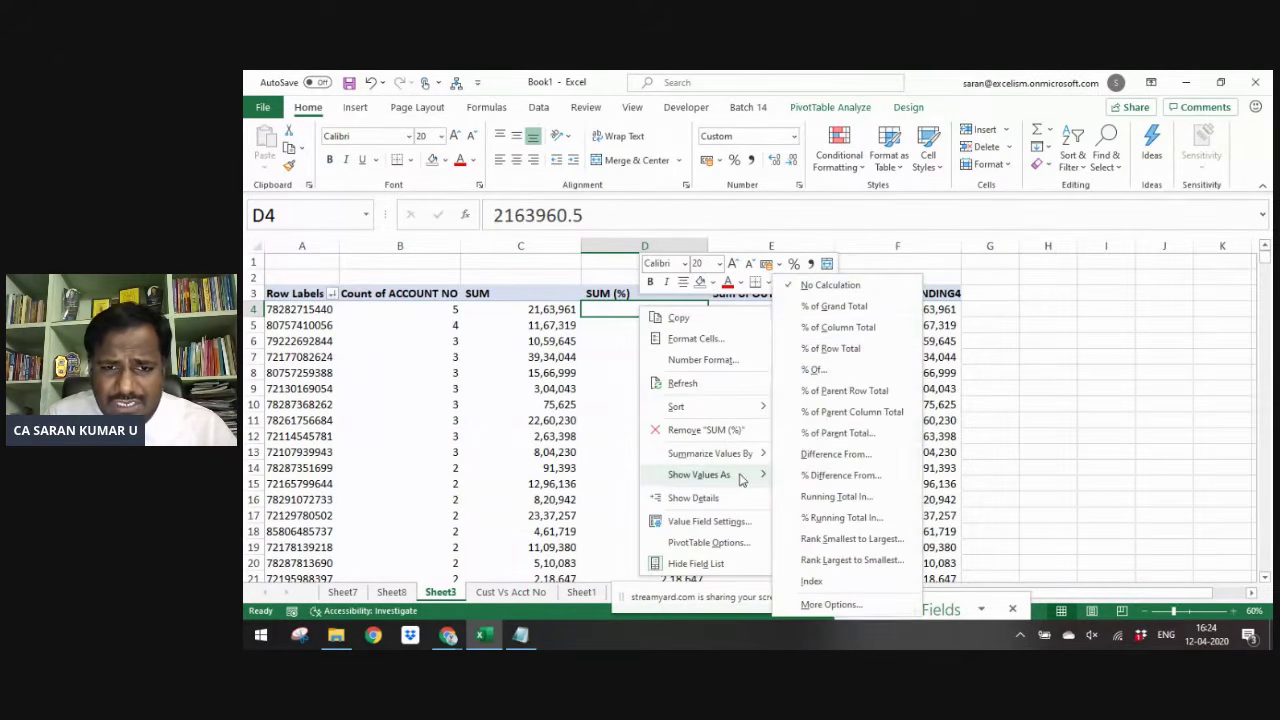
pyautogui.click(833, 306)
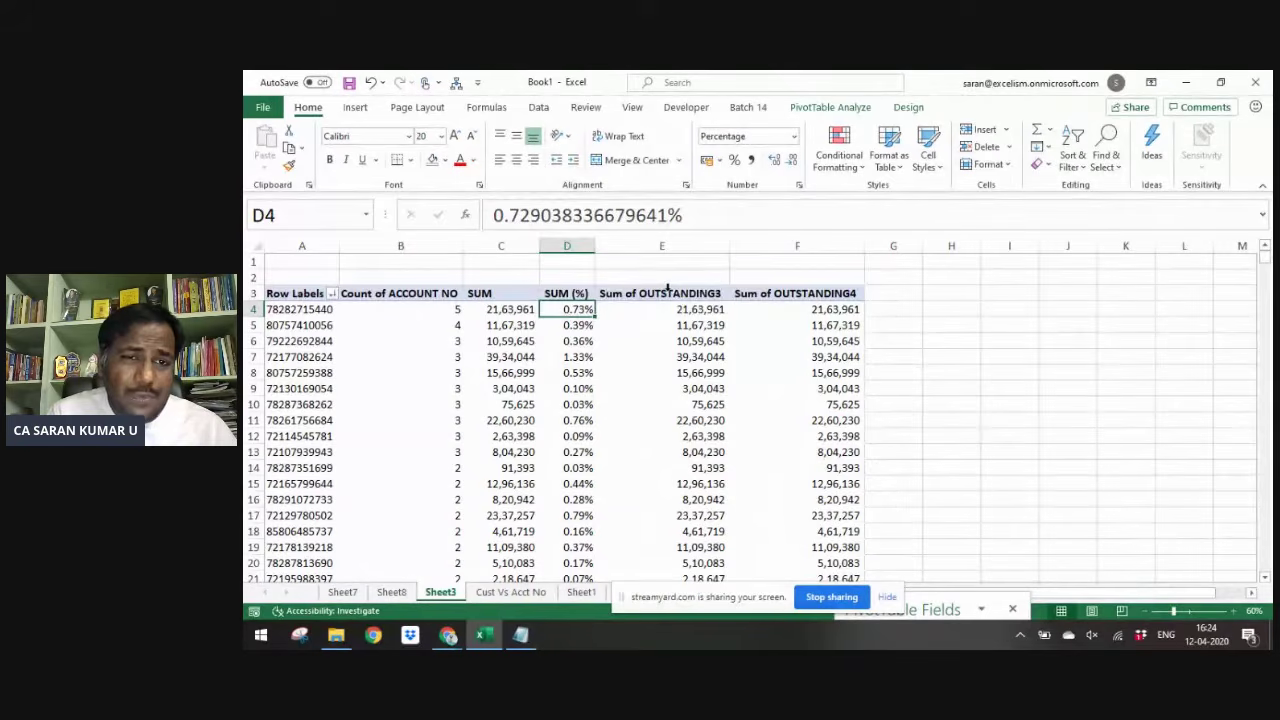
pyautogui.click(680, 296)
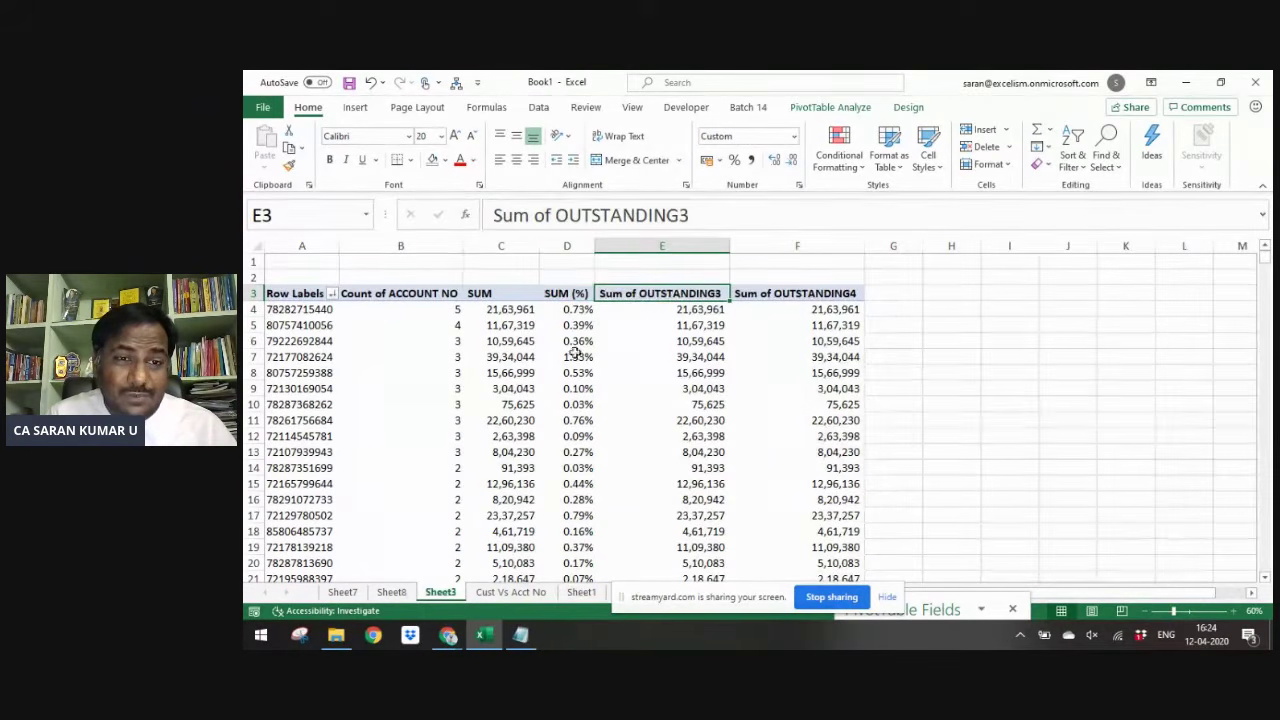
# - Rename the third and fourth outstanding value columns in E3 and F3 as "Count" and "Count (%)"
pyautogui.click(674, 328)
pyautogui.click(670, 292)
pyautogui.write('Count')
pyautogui.press('Tab')
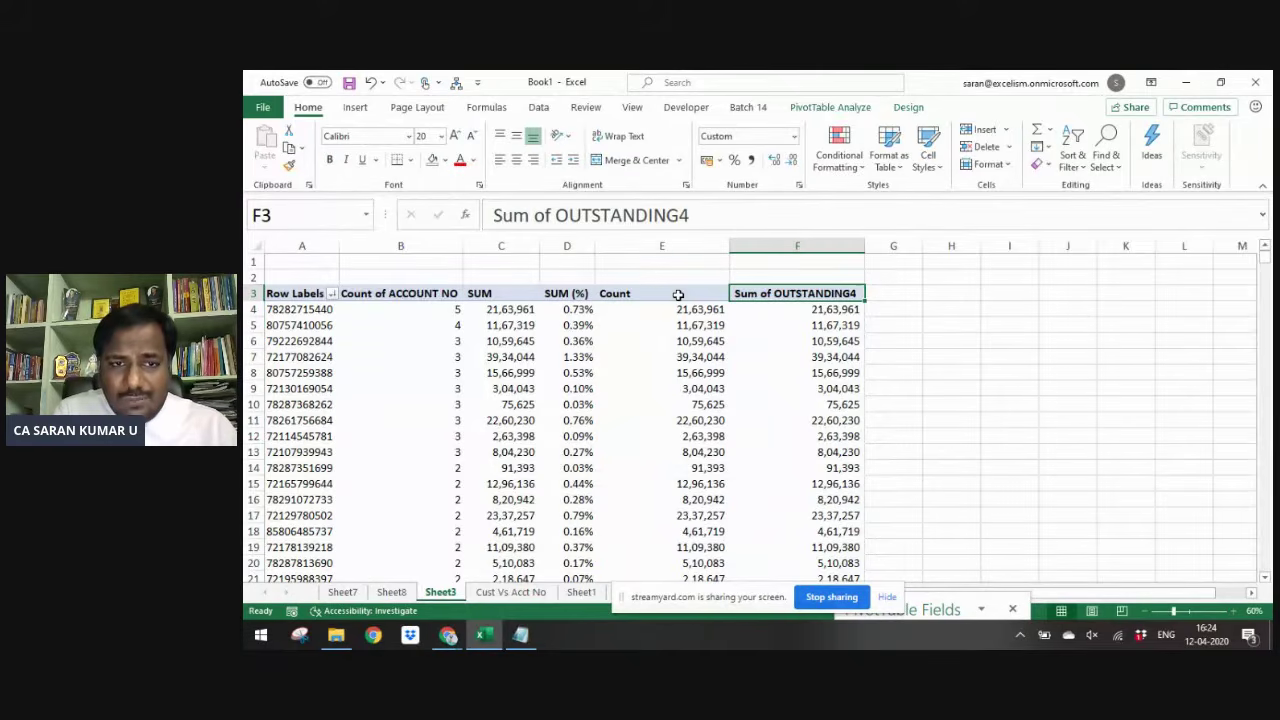
pyautogui.write('Count (')
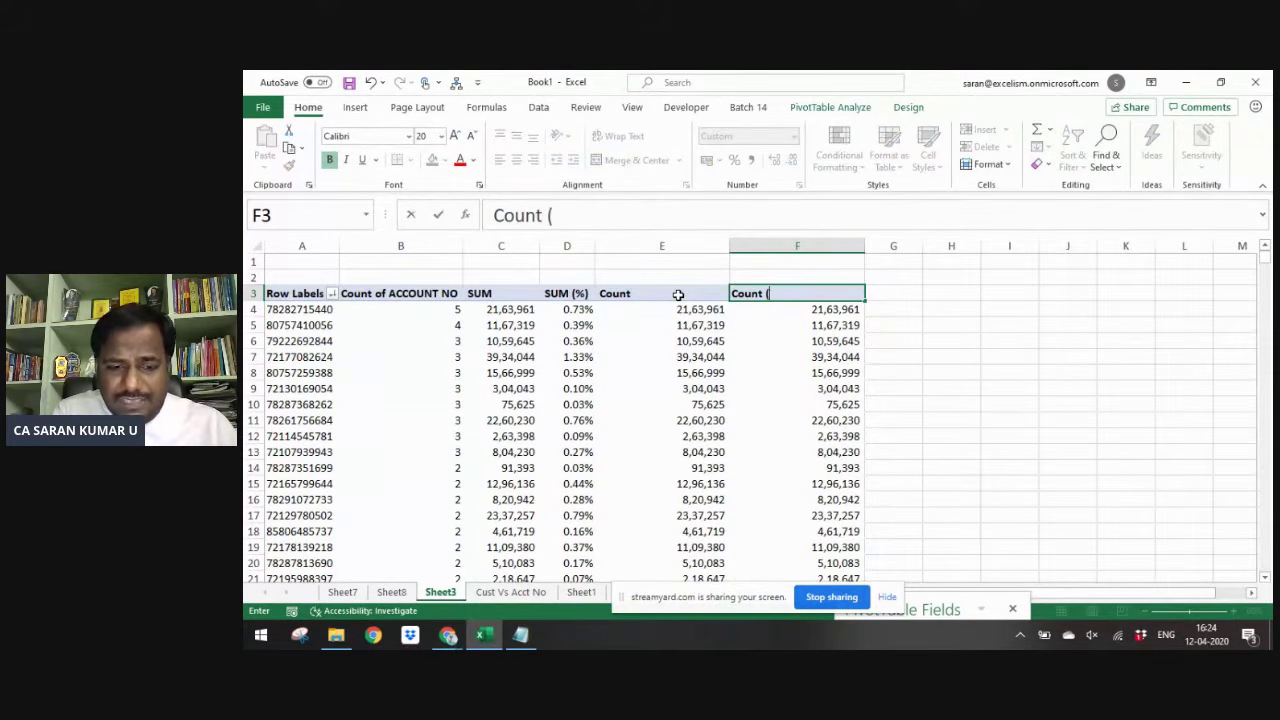
pyautogui.write('%)')
pyautogui.click(678, 294)
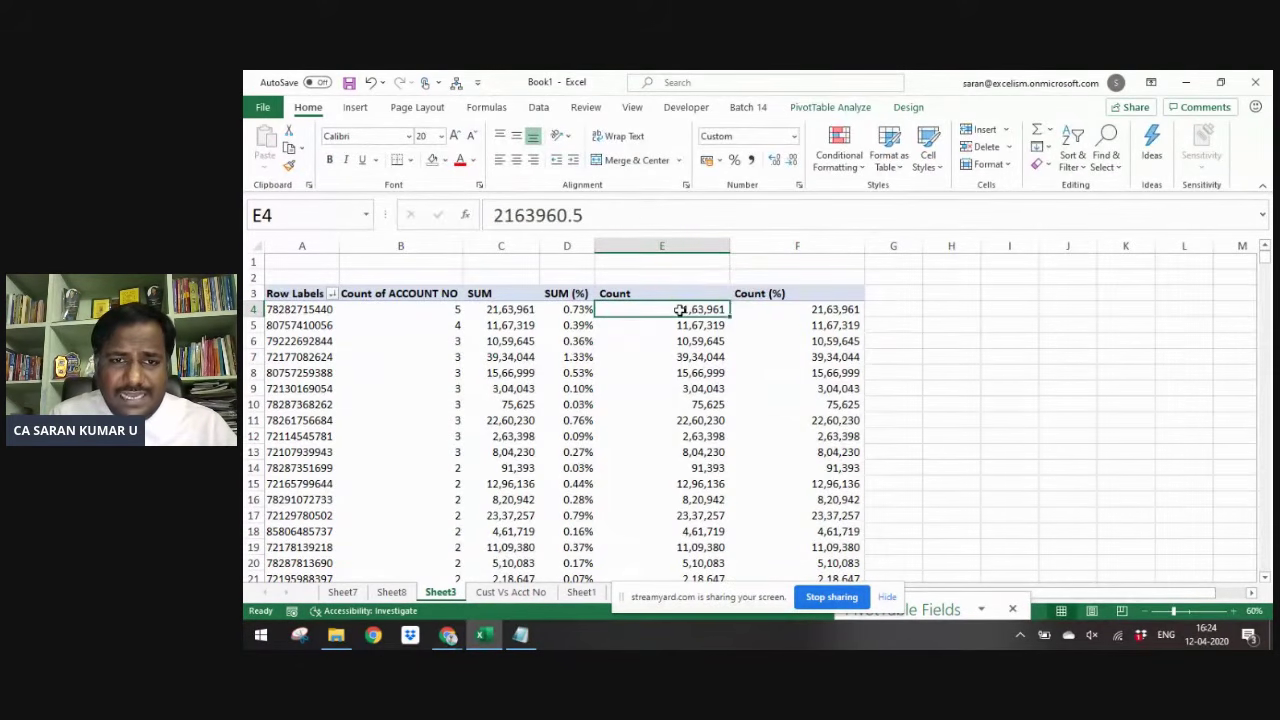
# - Summarise the outstanding values in column E by count instead of sum
pyautogui.rightClick(680, 310)
pyautogui.moveTo(779, 481)
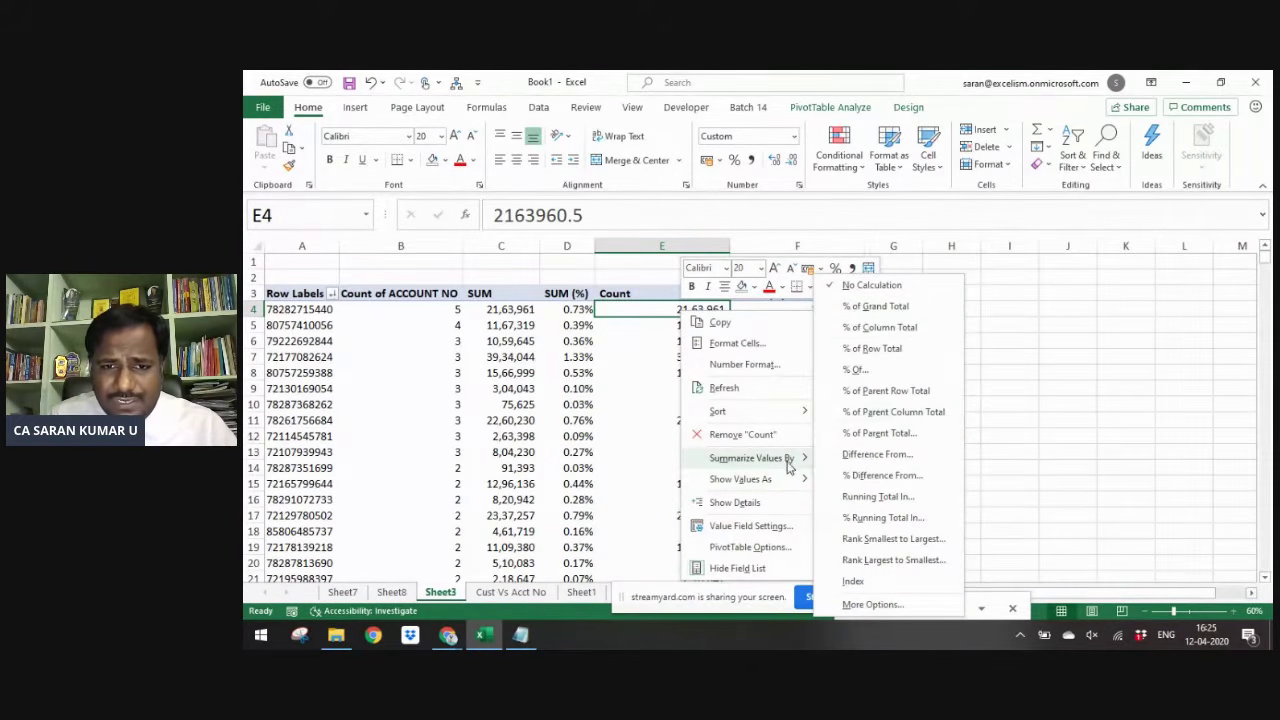
pyautogui.click(853, 480)
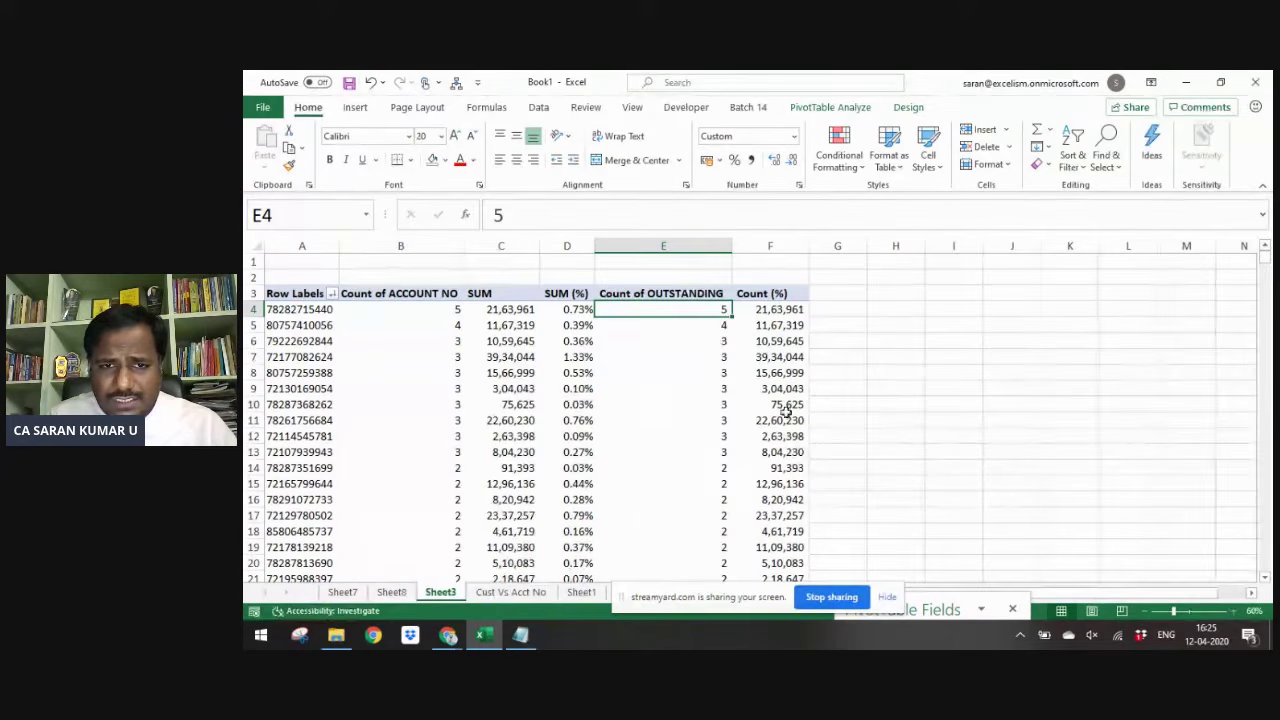
pyautogui.click(772, 376)
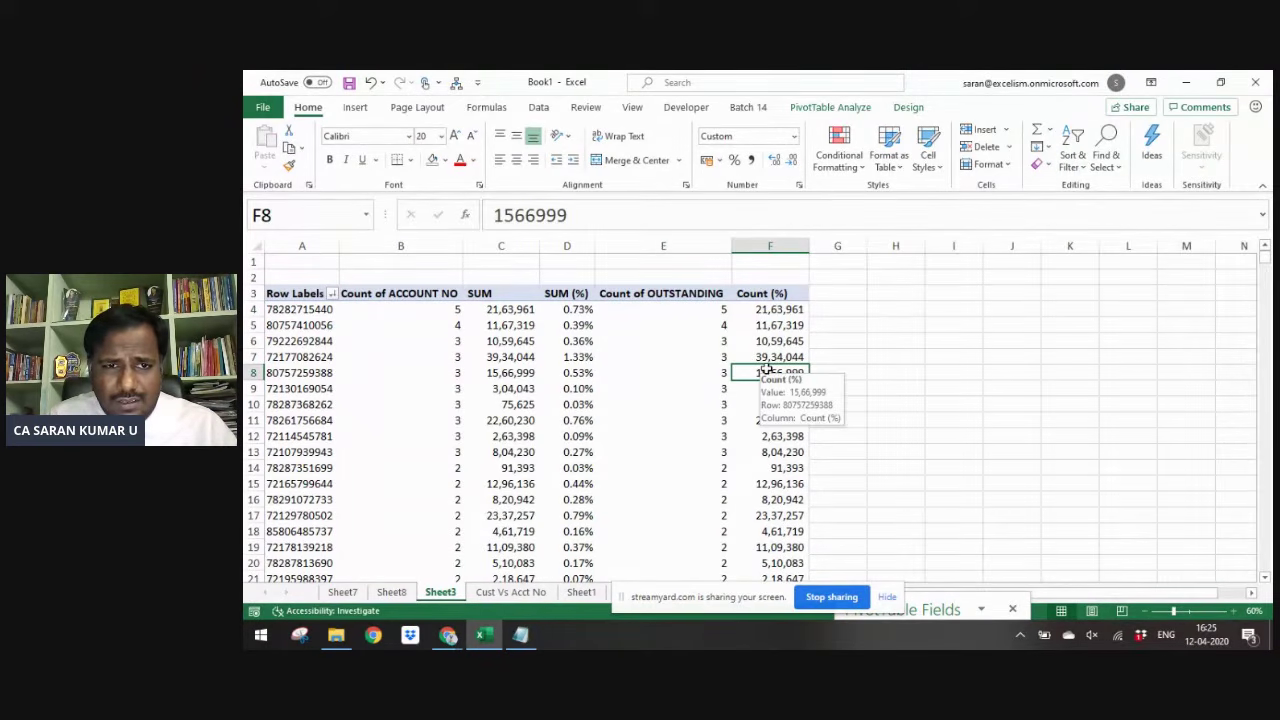
pyautogui.rightClick(770, 372)
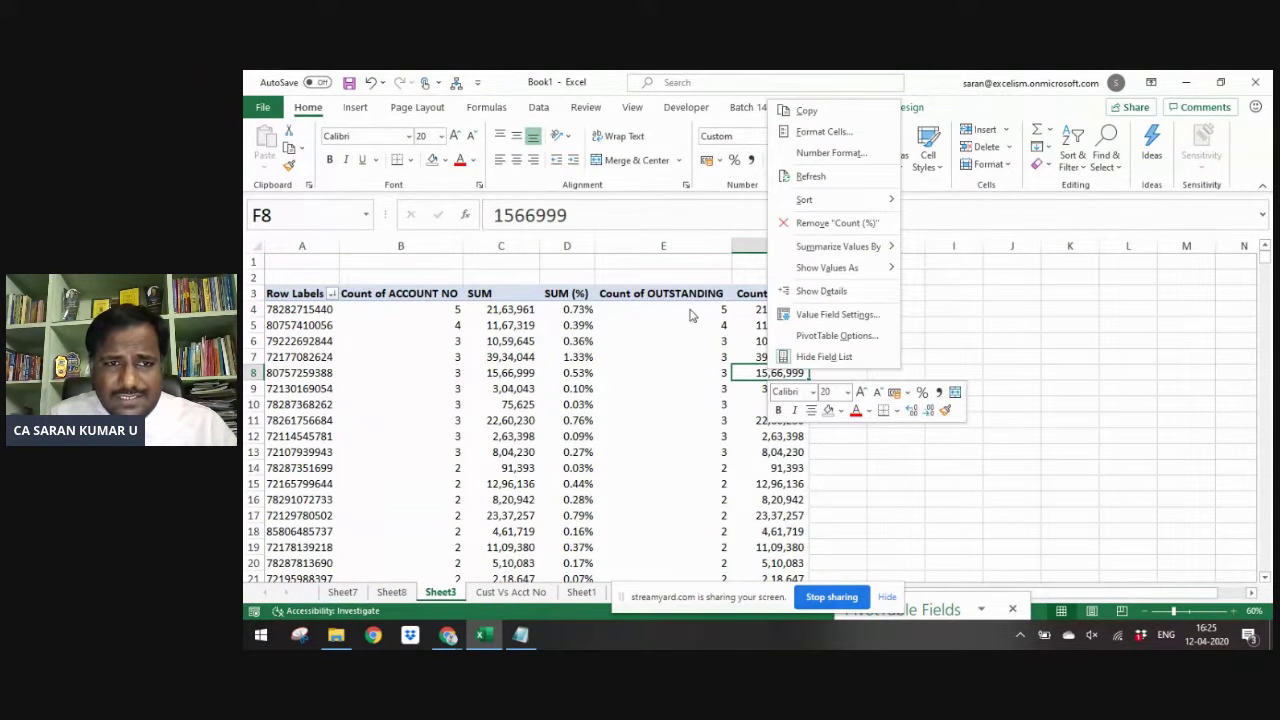
pyautogui.press('Escape')
pyautogui.click(673, 246)
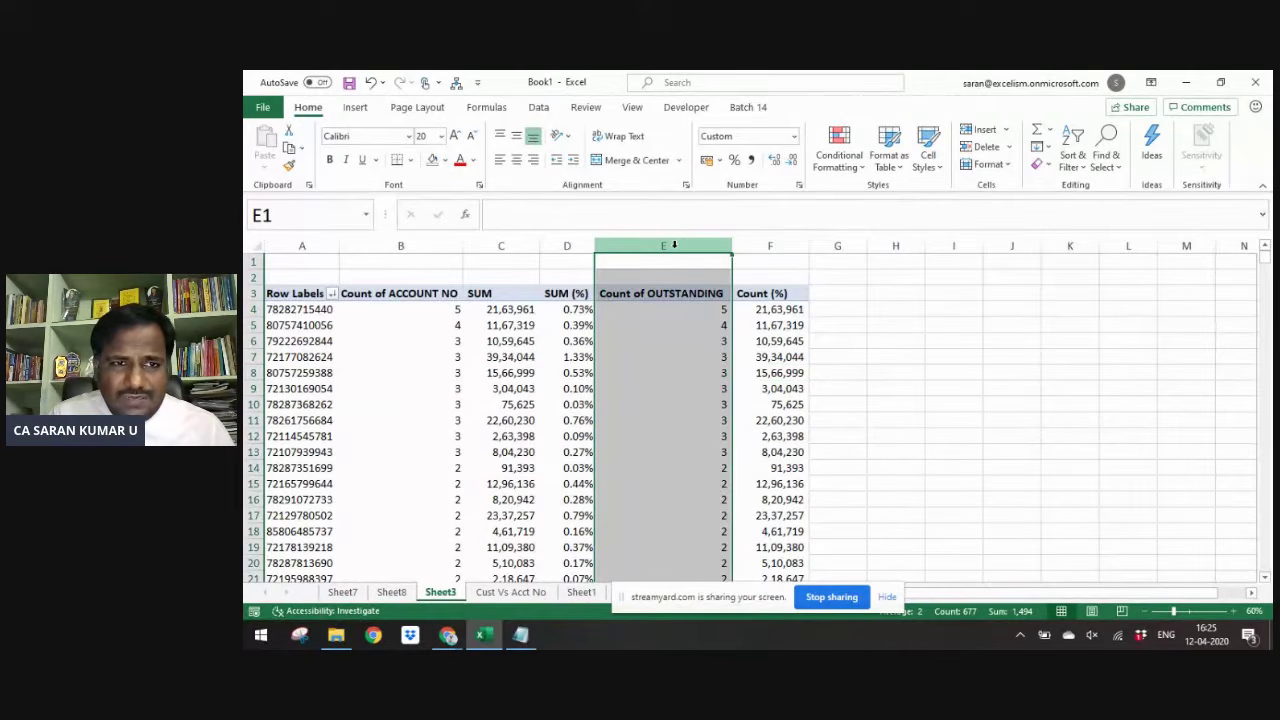
pyautogui.click(674, 339)
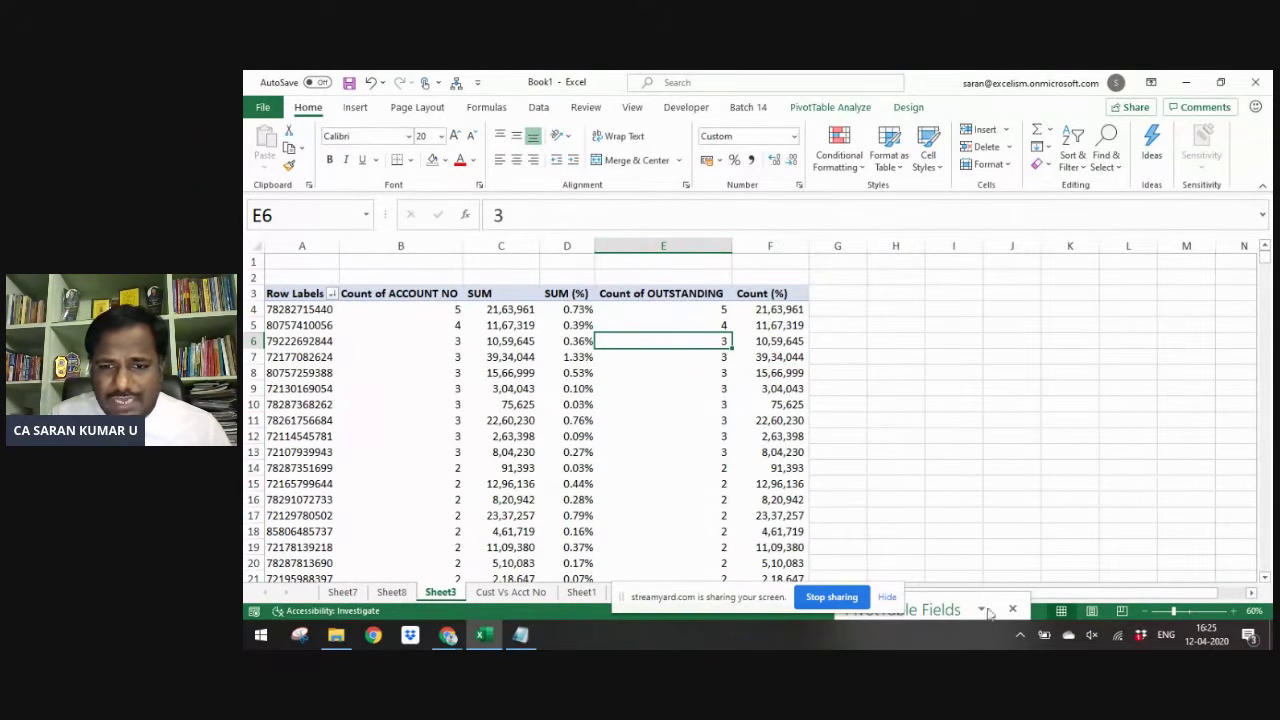
# - Summarise the Count (%) column's outstanding values by count and show them as a percentage of the grand total
pyautogui.click(770, 341)
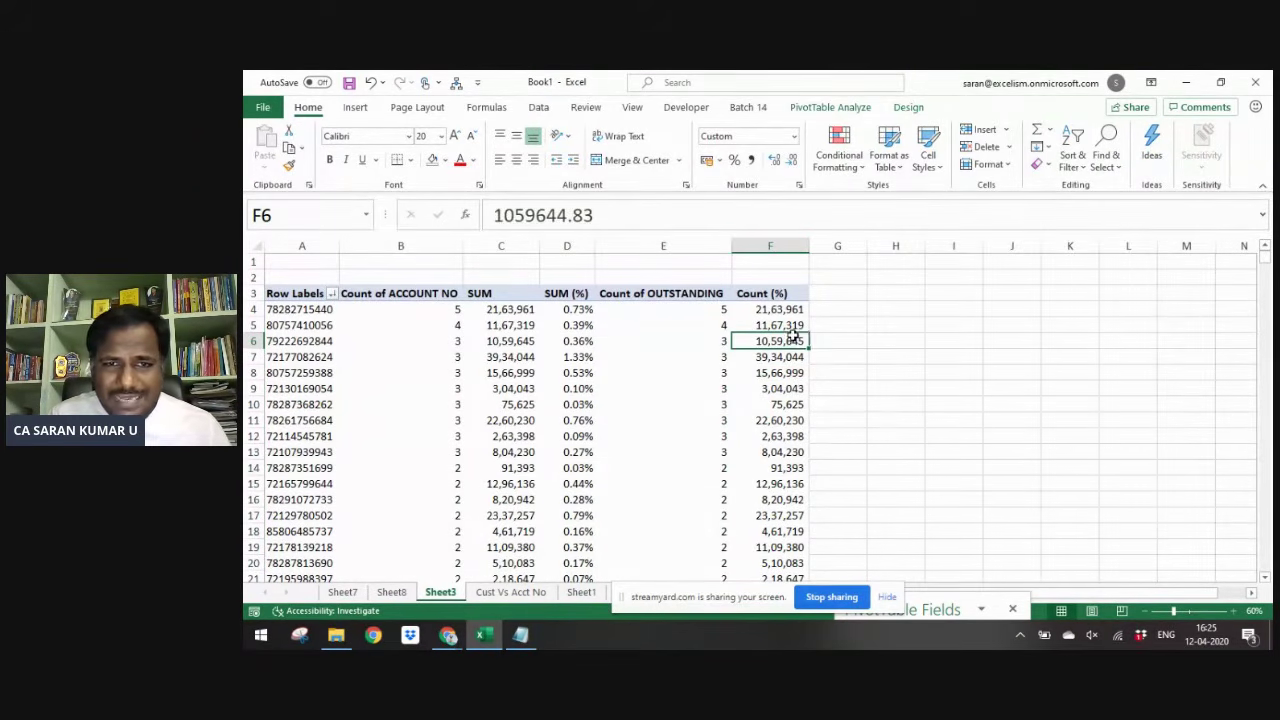
pyautogui.rightClick(797, 341)
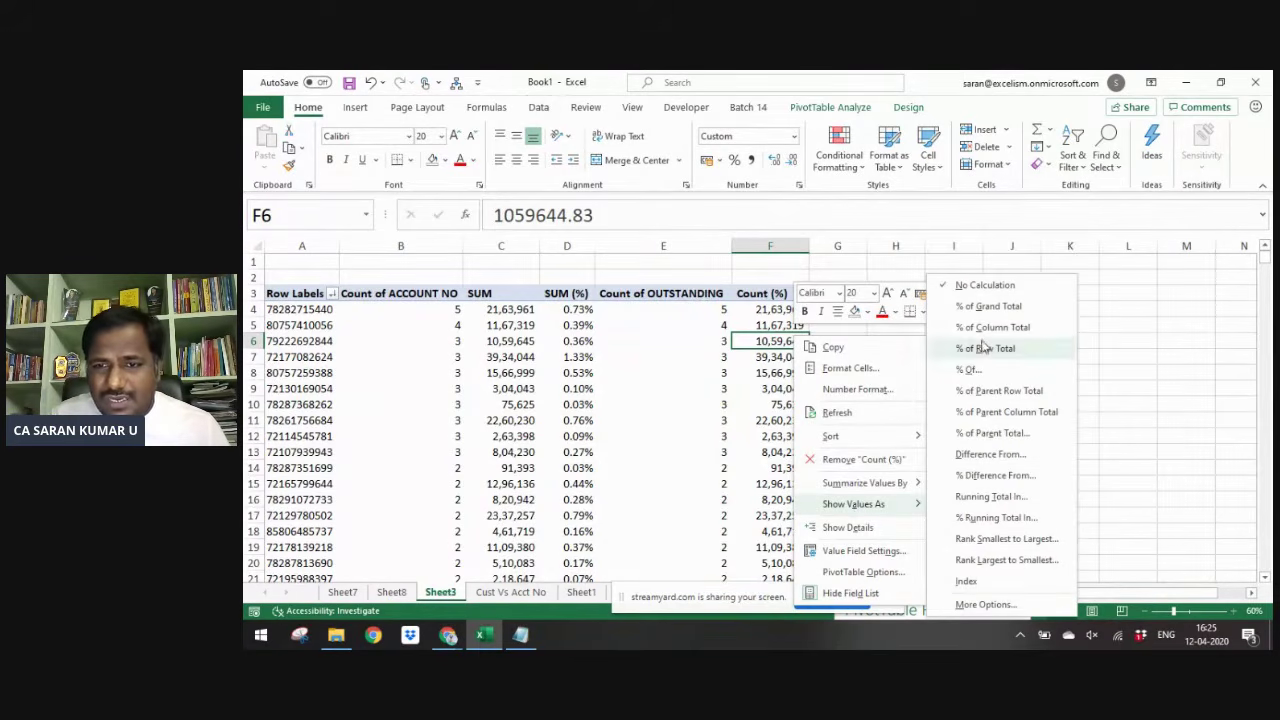
pyautogui.click(980, 312)
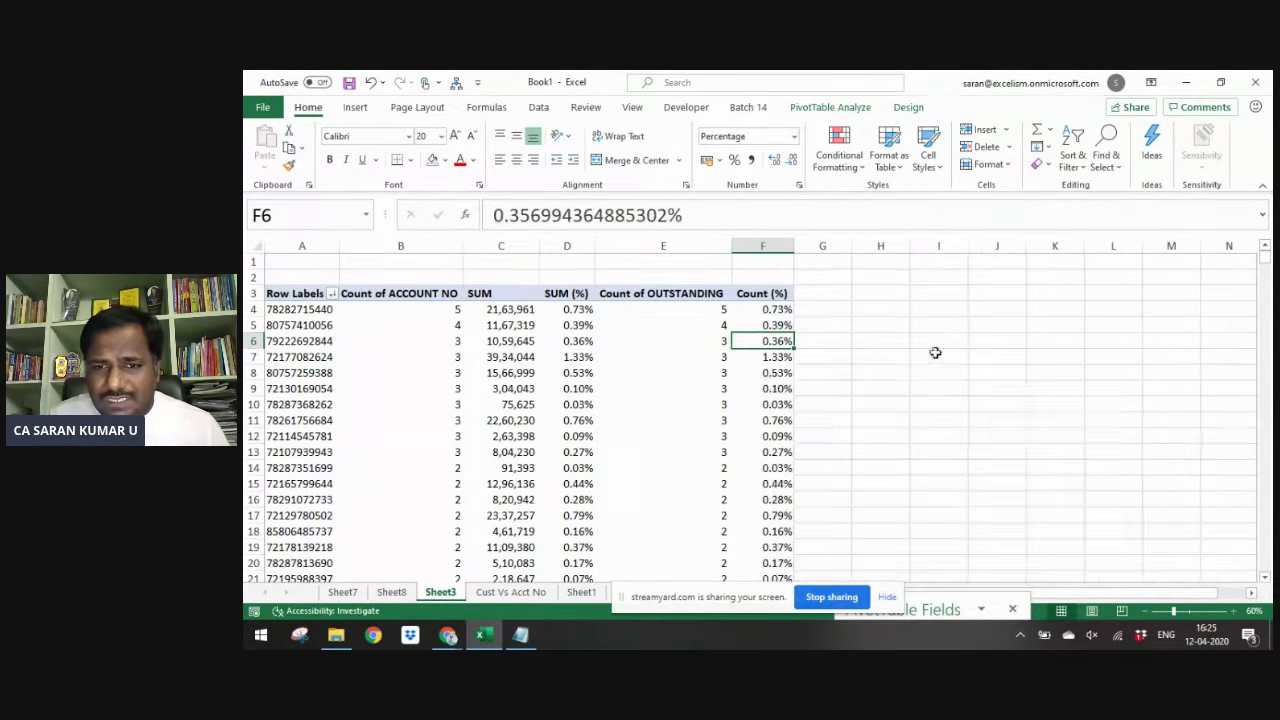
pyautogui.rightClick(772, 373)
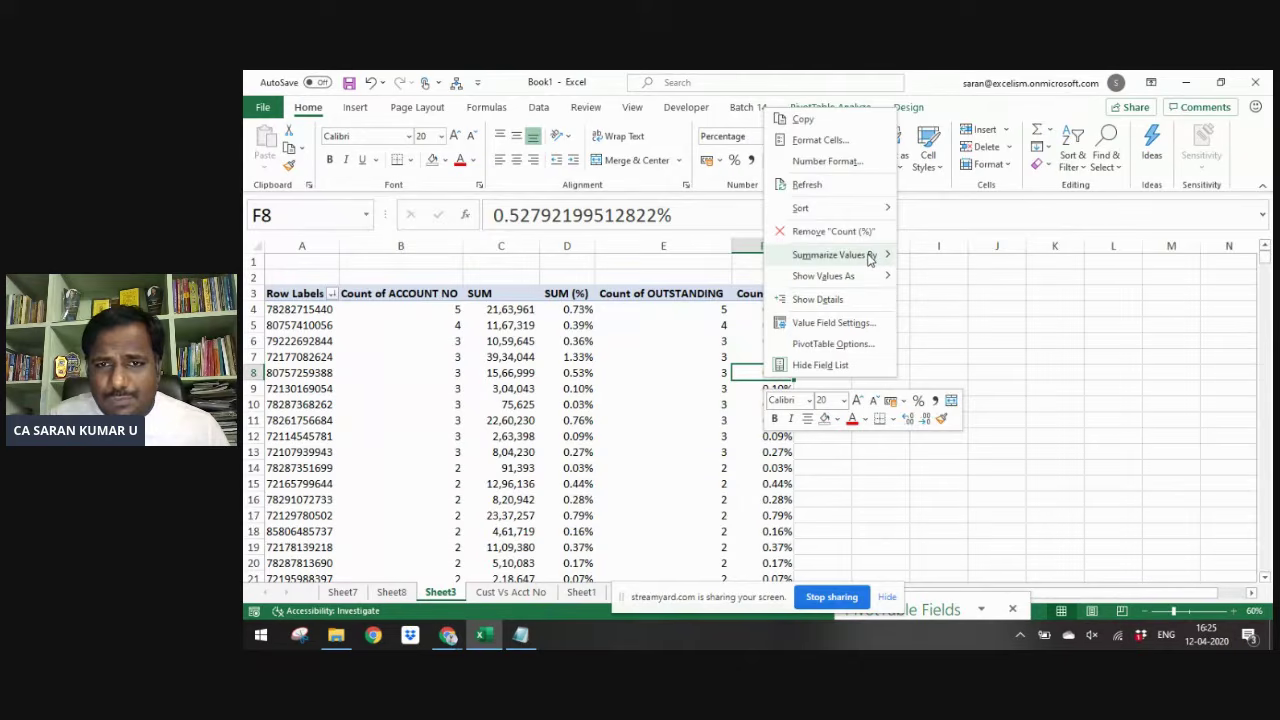
pyautogui.moveTo(870, 254)
pyautogui.click(927, 276)
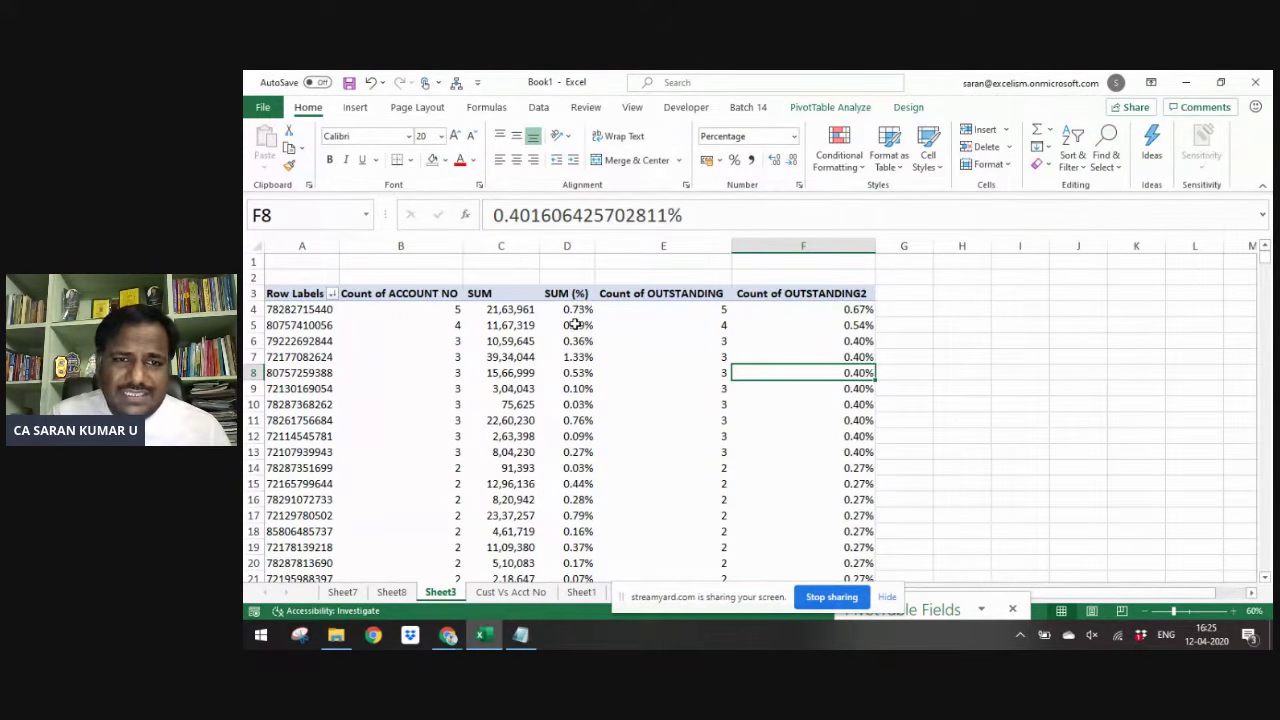
# - Remove the customer number rows and the account number count from the PivotTable, and use Loan Types as the rows
pyautogui.moveTo(924, 598); pyautogui.dragTo(1005, 198)
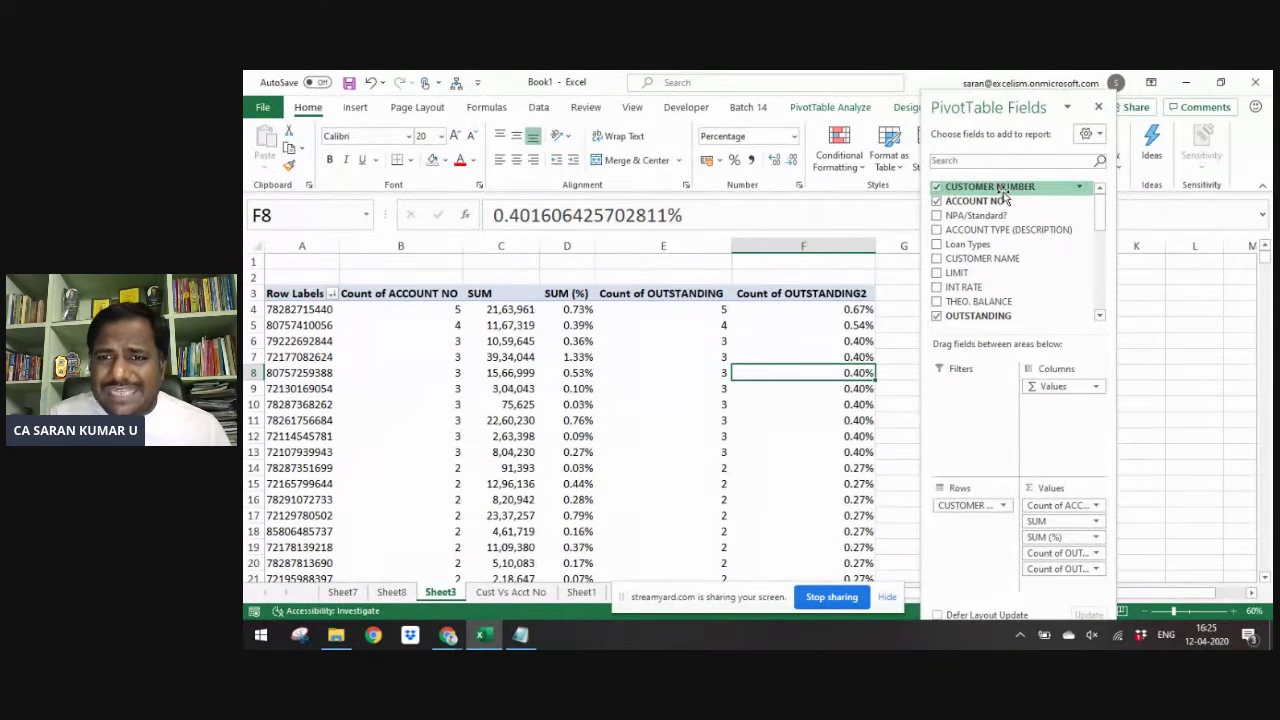
pyautogui.moveTo(975, 505); pyautogui.dragTo(1012, 257)
pyautogui.moveTo(1050, 500); pyautogui.dragTo(986, 200)
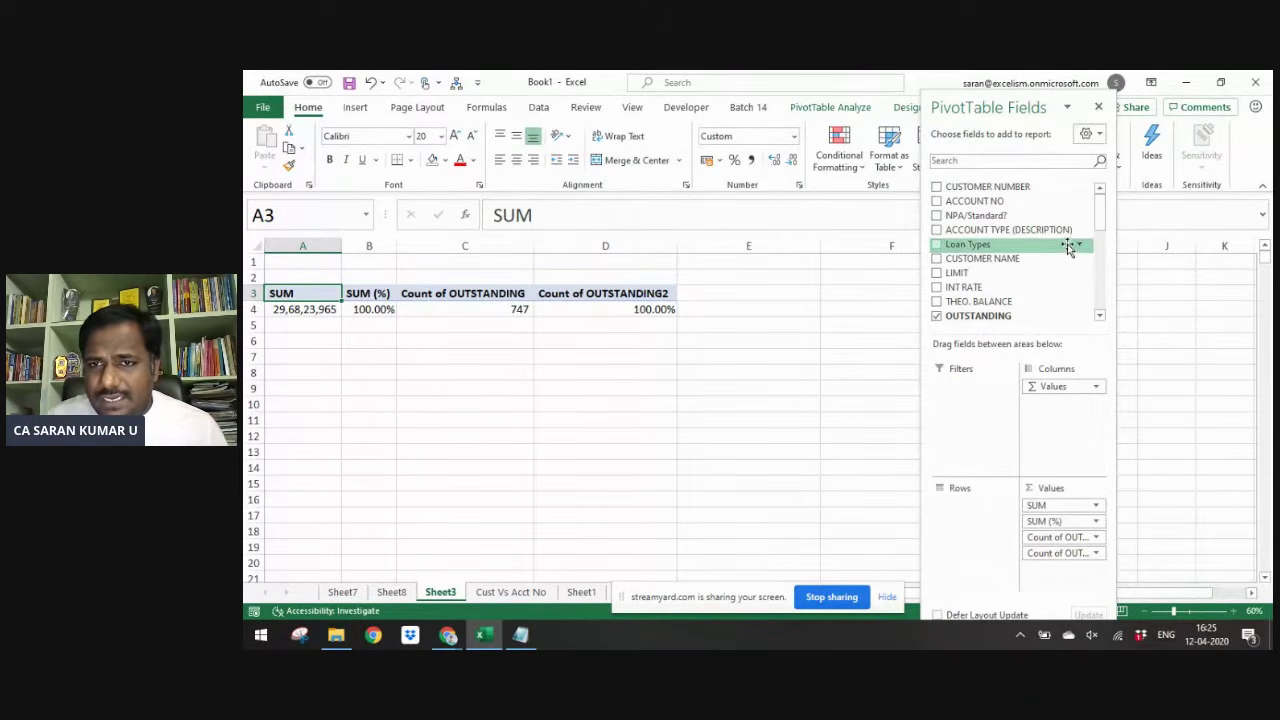
pyautogui.moveTo(1046, 244); pyautogui.dragTo(957, 557)
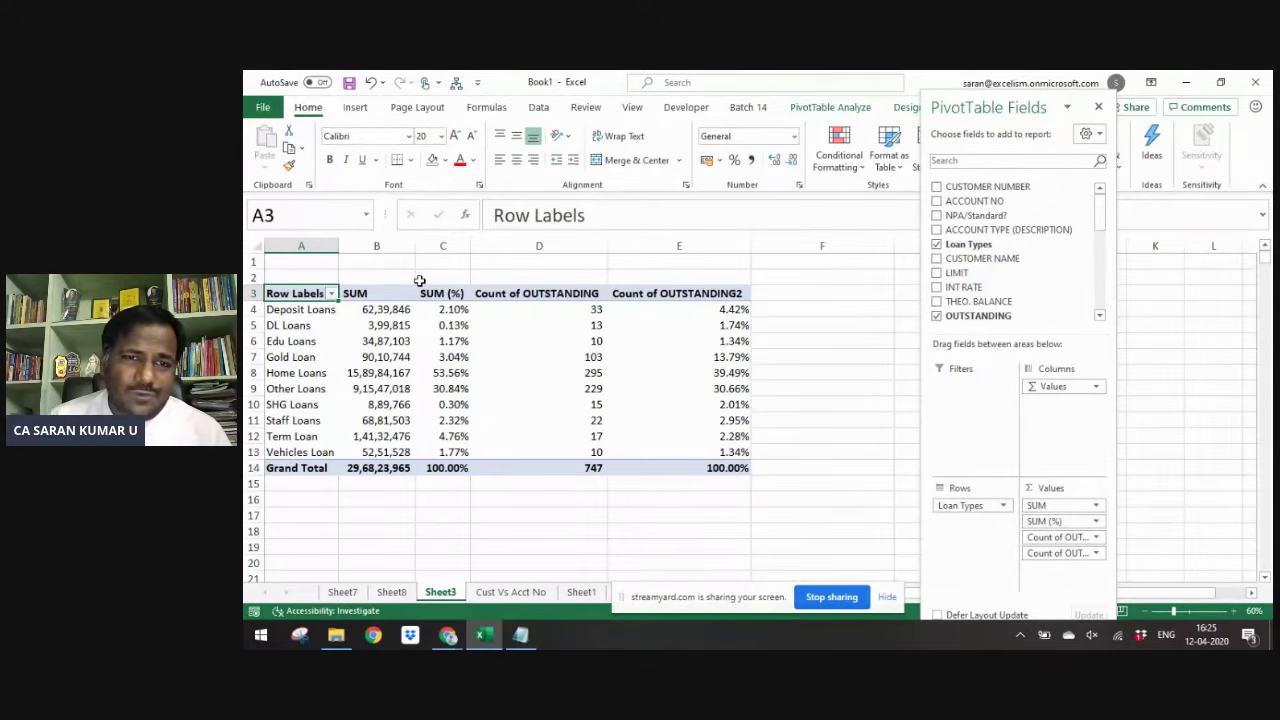
# - Rename the two outstanding count columns in D3 and E3 as "Count" and "Count (%)"
pyautogui.click(505, 294)
pyautogui.write('Count (')
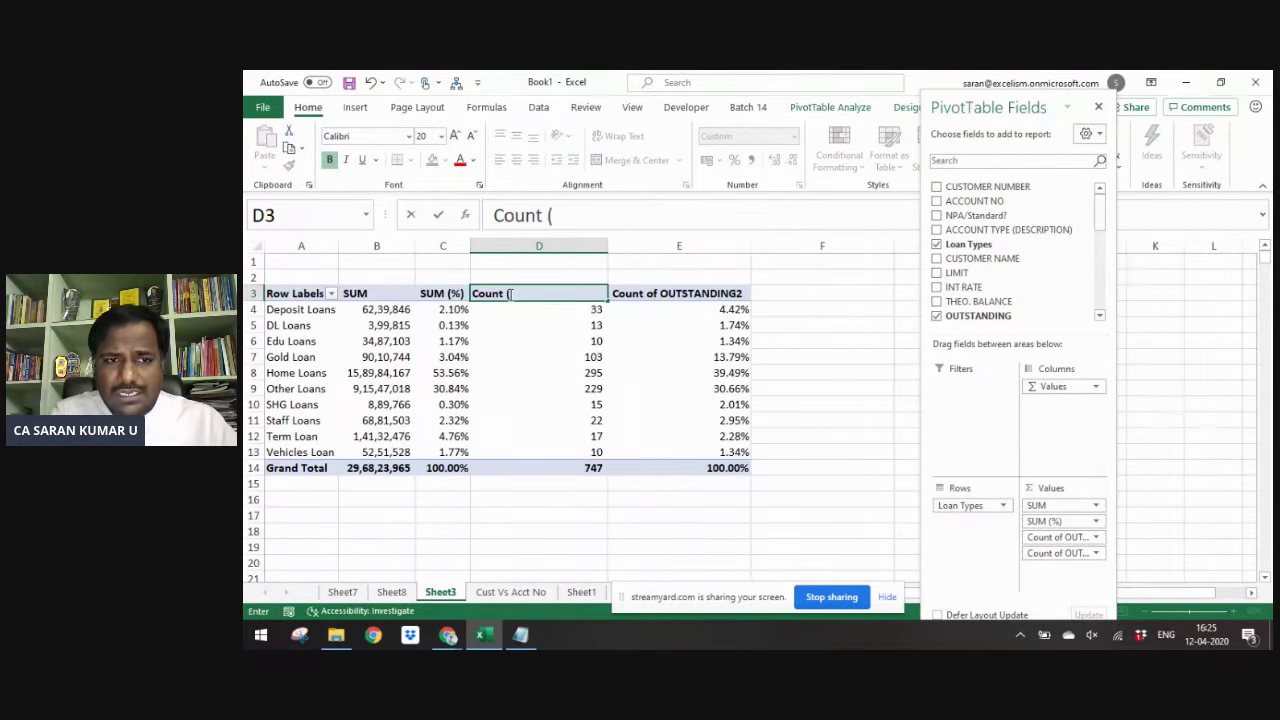
pyautogui.press('BackSpace')
pyautogui.press('Tab')
pyautogui.write('Count (%)')
pyautogui.press('Return')
pyautogui.press('Up')
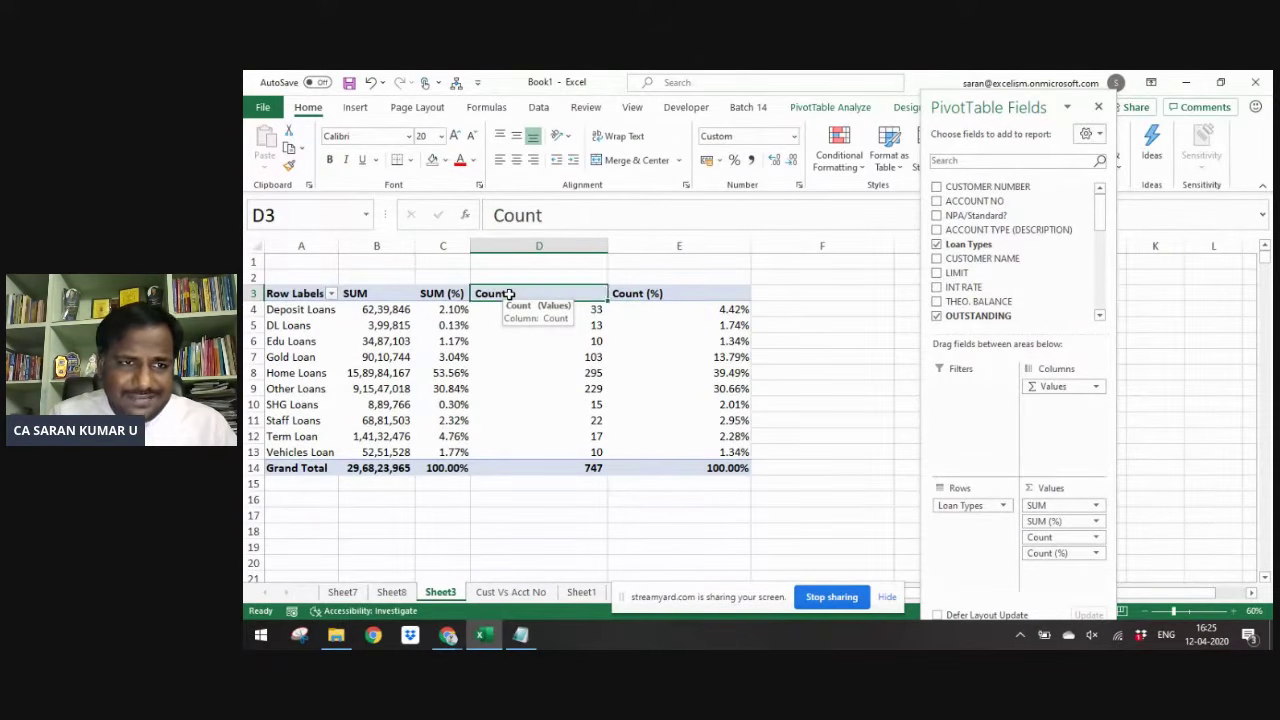
# - AutoFit the column widths to the whole loan type PivotTable, from the row labels to Count (%)
pyautogui.press('Left')
pyautogui.press('Left')
pyautogui.press('Left')
pyautogui.hotkey('ctrl', 'shift', 'Right')
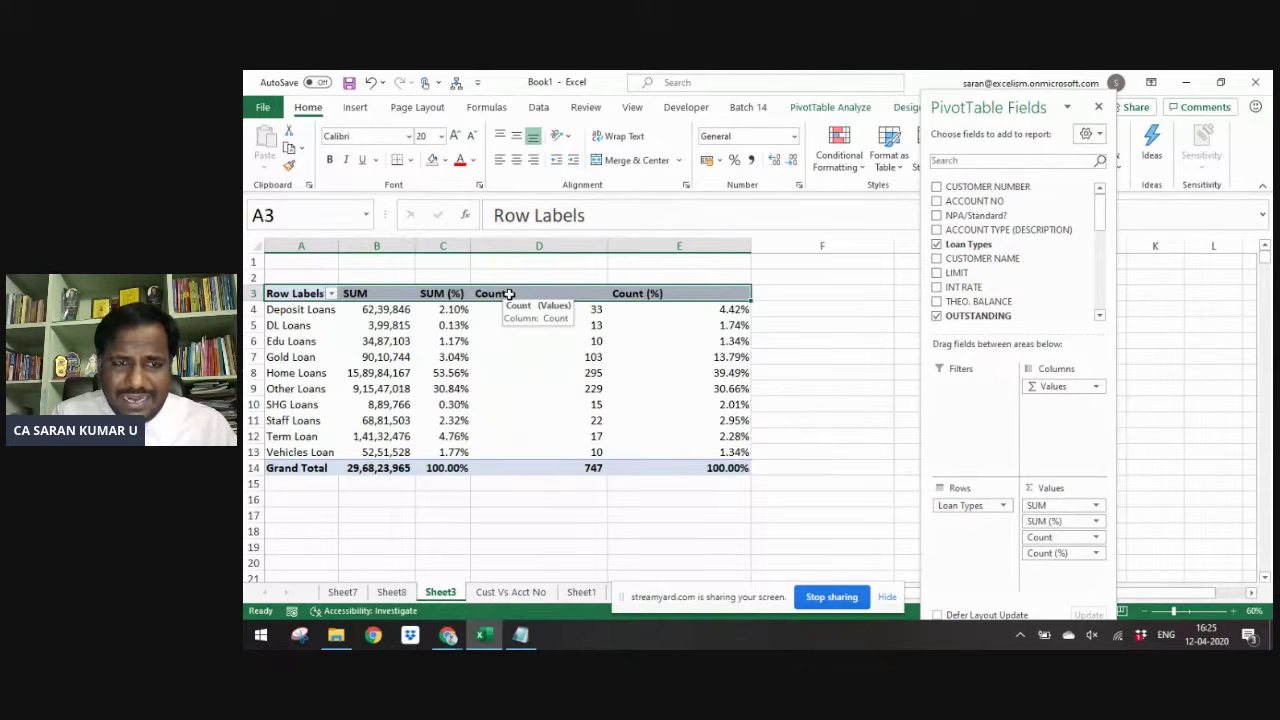
pyautogui.hotkey('ctrl', 'shift', 'Down')
pyautogui.hotkey('alt', 'h')
pyautogui.press('o')
pyautogui.press('i')
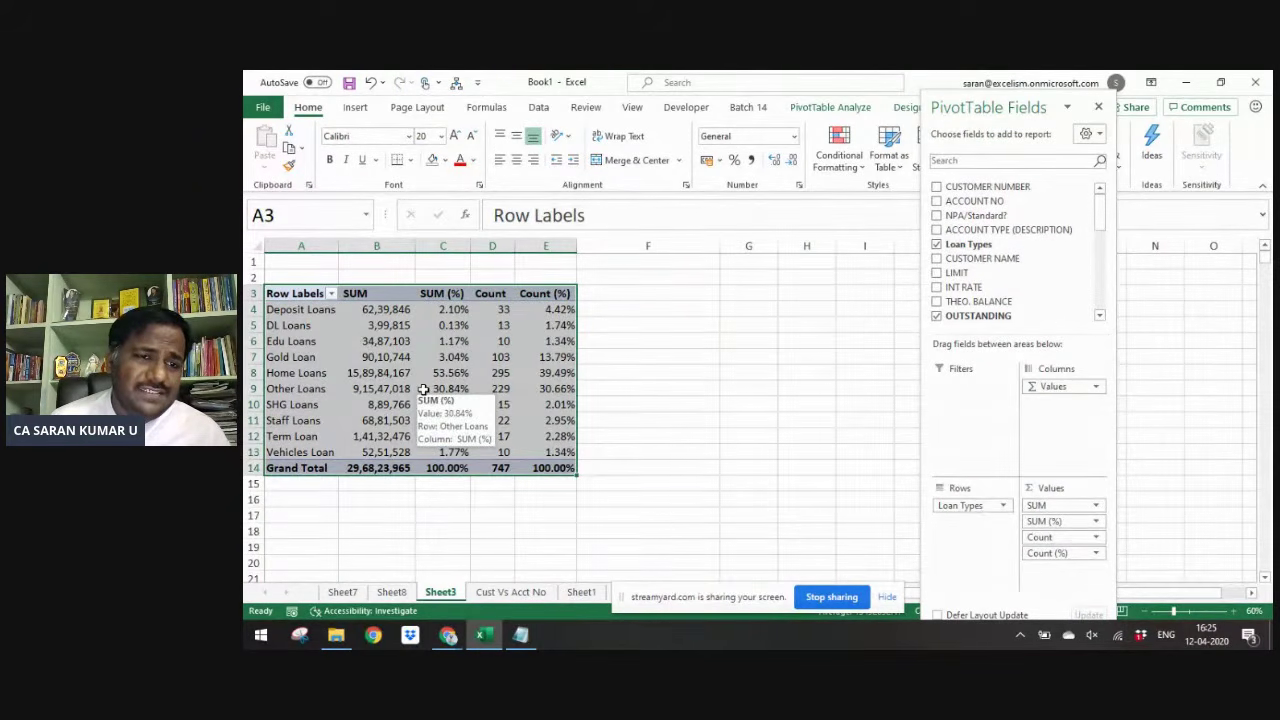
# - Examine the sum and count shares of the loan types, especially Home Loans, Term Loan and Gold Loan
pyautogui.moveTo(305, 372); pyautogui.dragTo(549, 374)
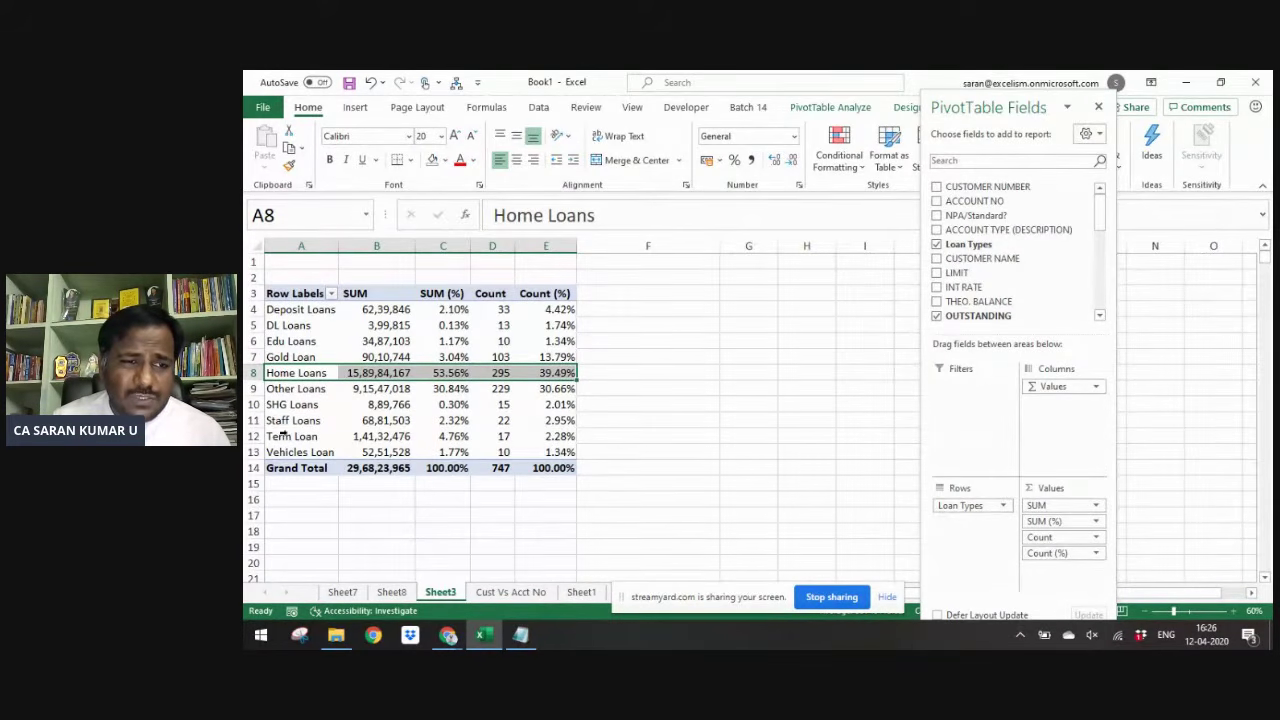
pyautogui.click(283, 436)
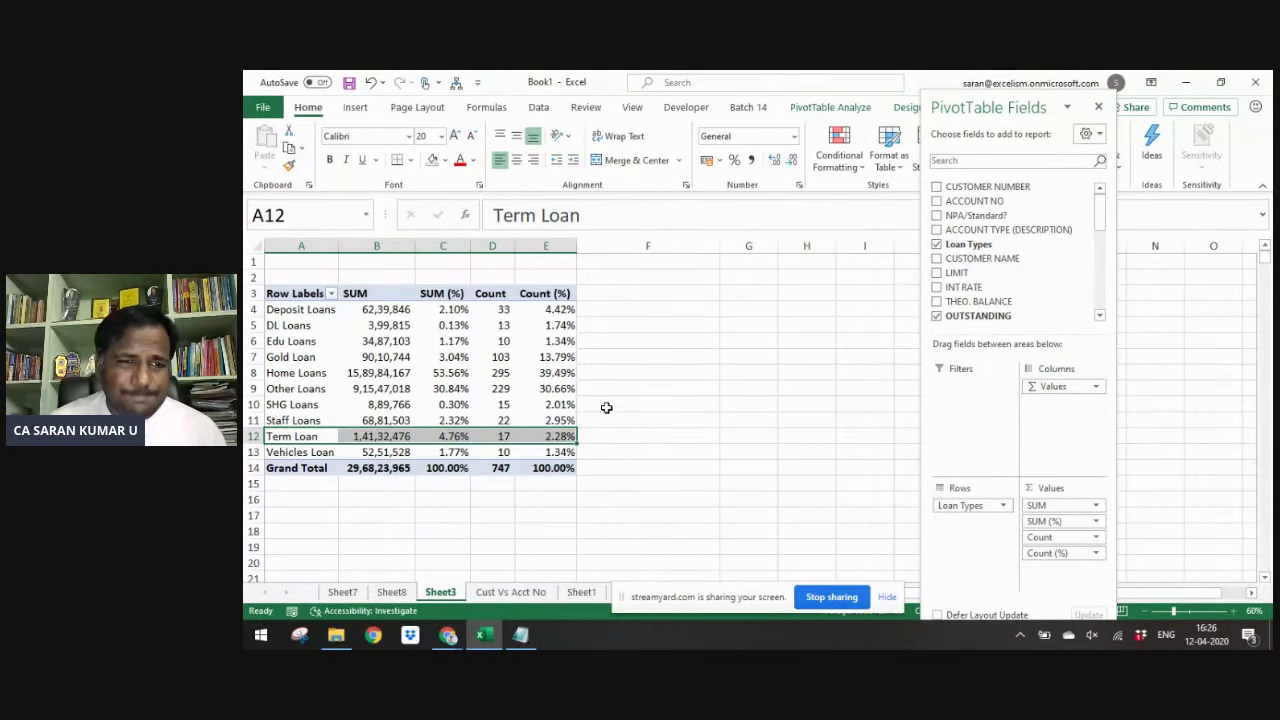
pyautogui.moveTo(320, 310); pyautogui.dragTo(322, 452)
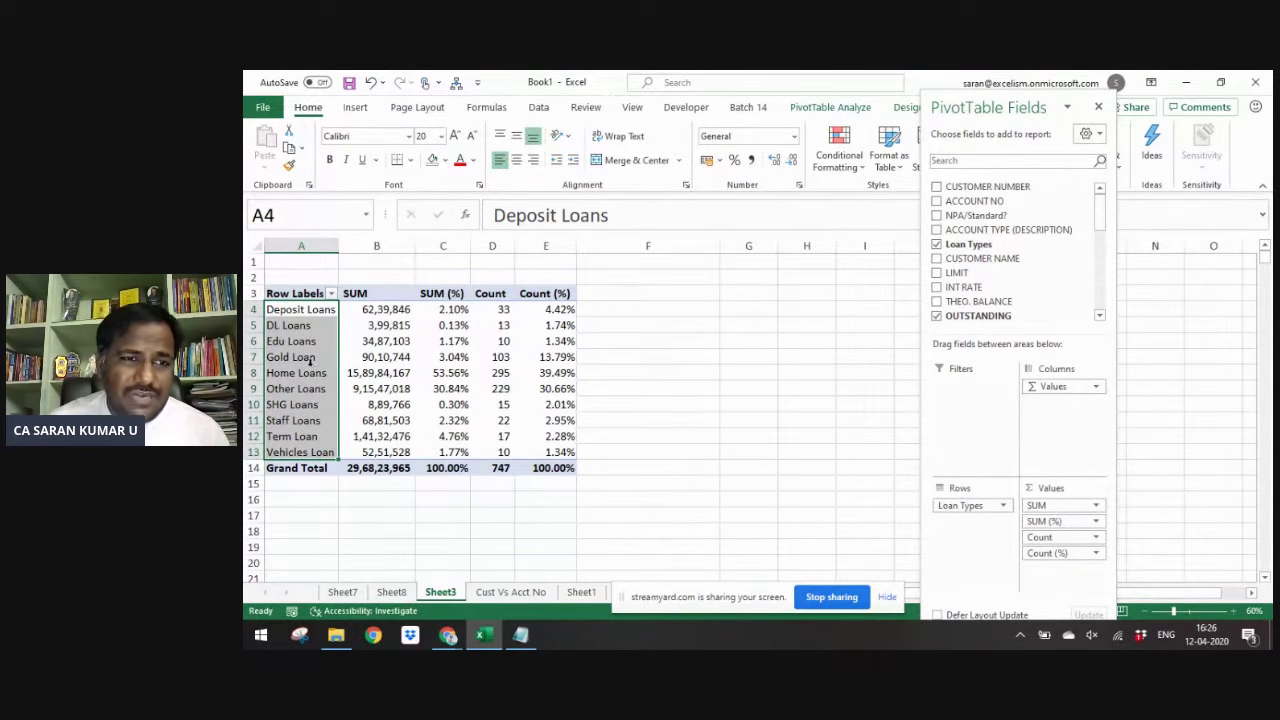
pyautogui.moveTo(293, 357); pyautogui.dragTo(552, 357)
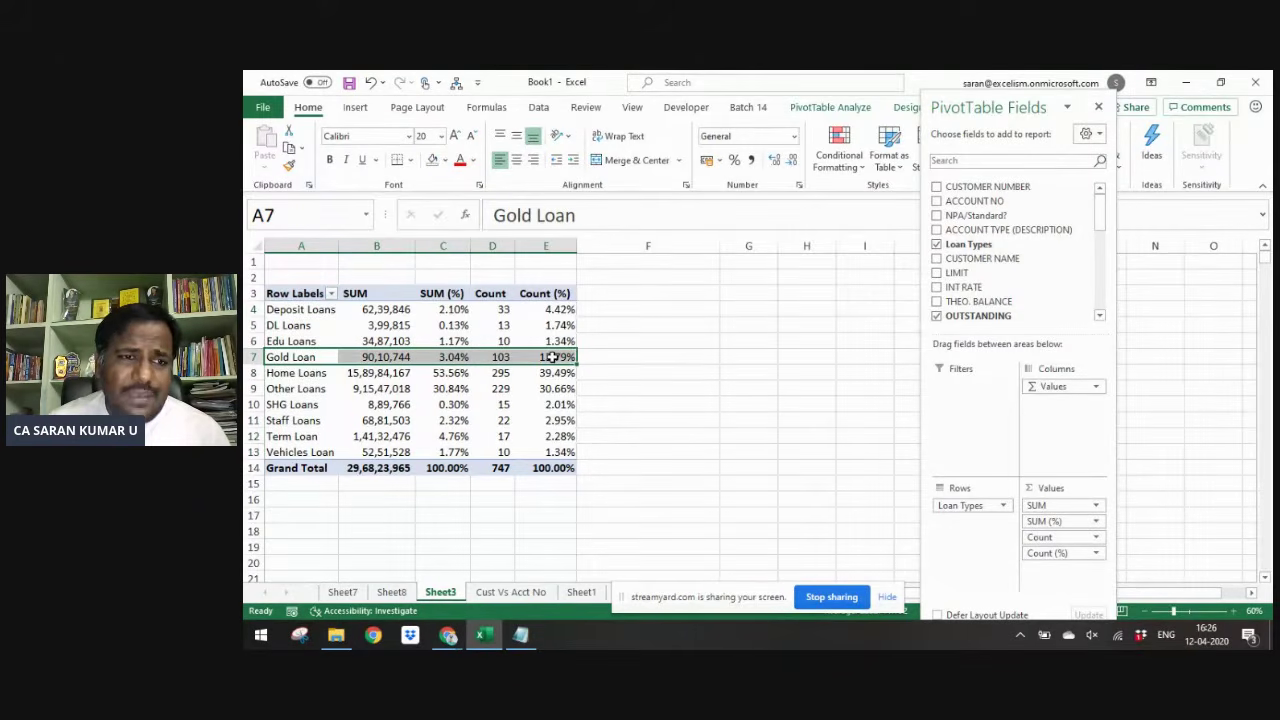
pyautogui.click(500, 357)
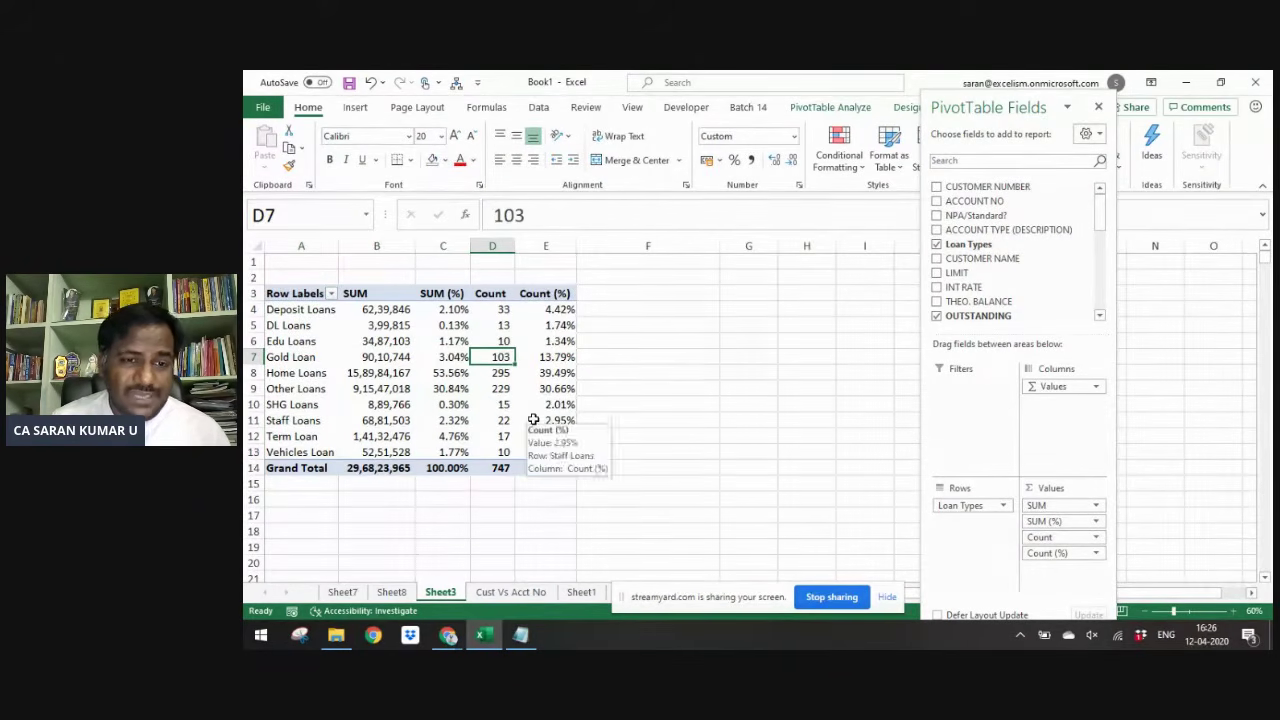
pyautogui.moveTo(274, 292); pyautogui.dragTo(555, 465)
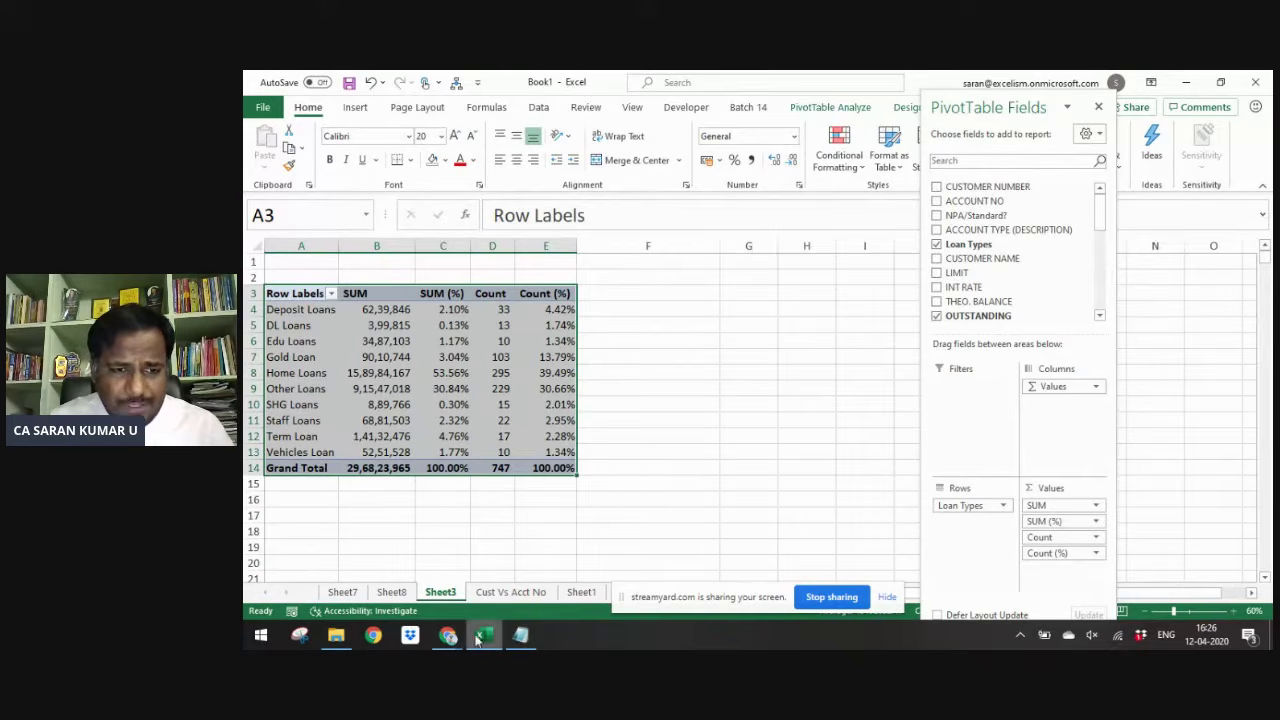
# - Enter the title "Stratification 1 - Loan Type" in A2 above the PivotTable
pyautogui.press('Up')
pyautogui.write('Strat')
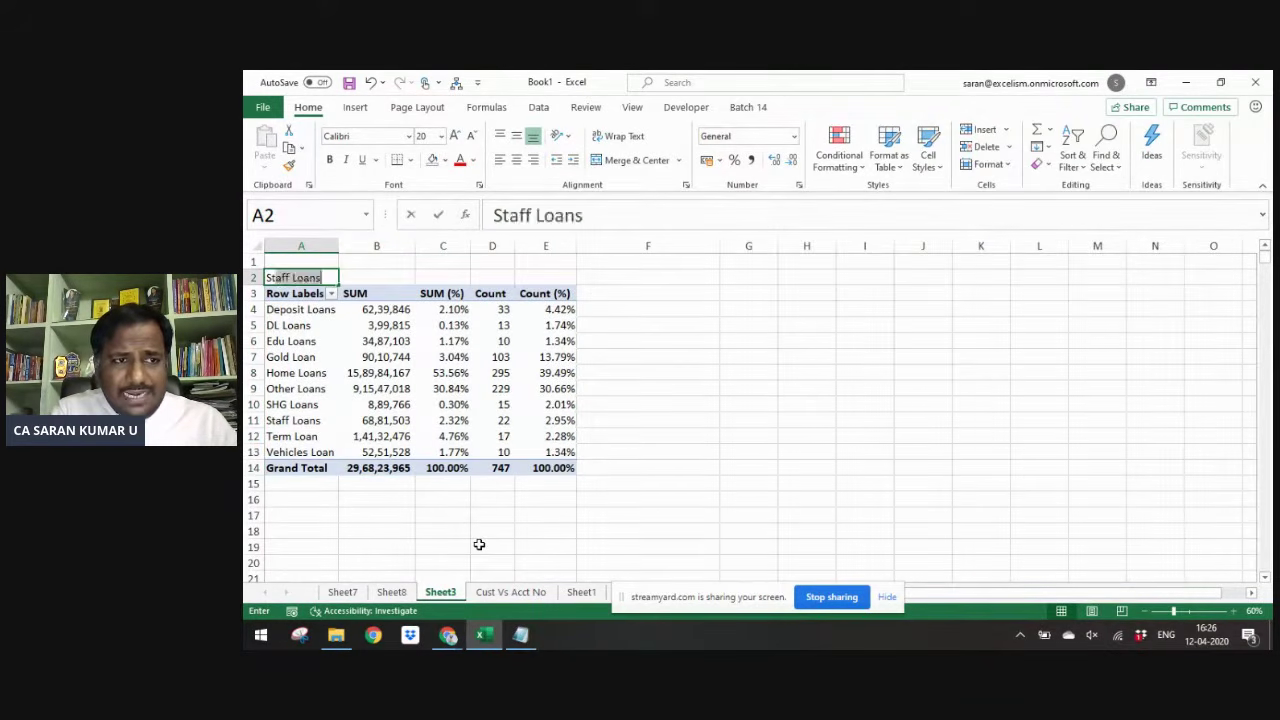
pyautogui.write('ification ')
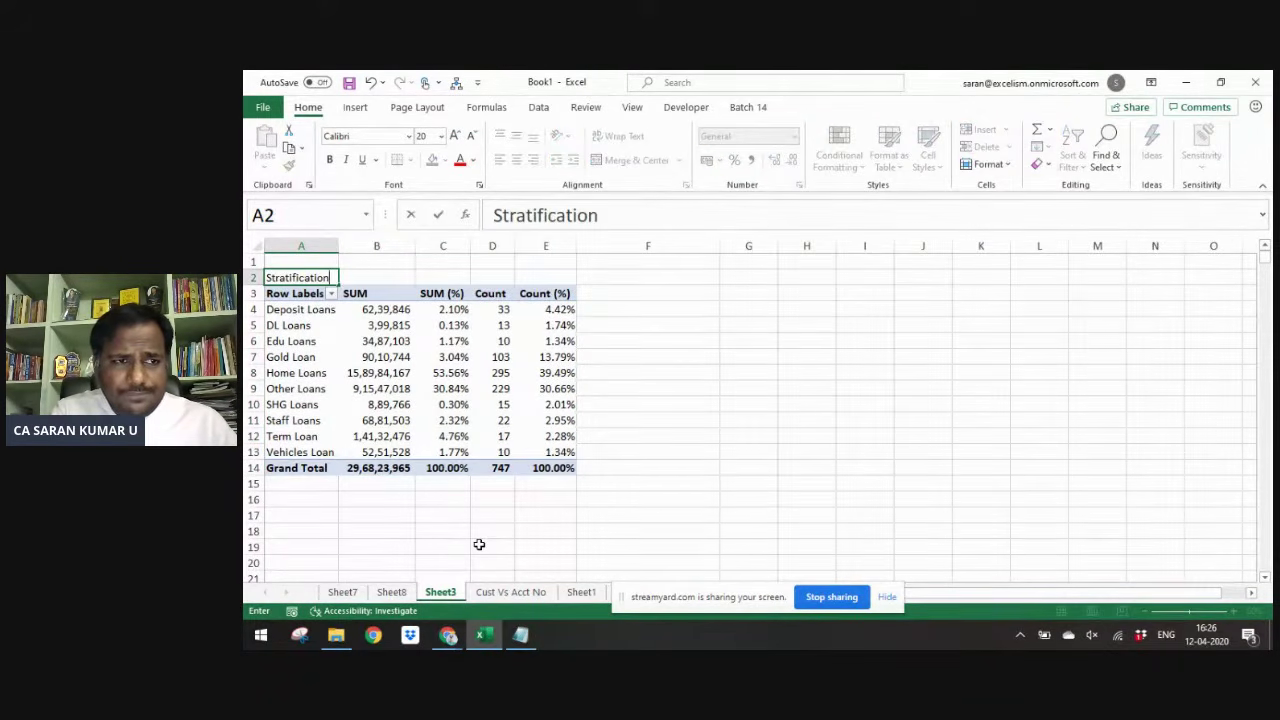
pyautogui.write('1')
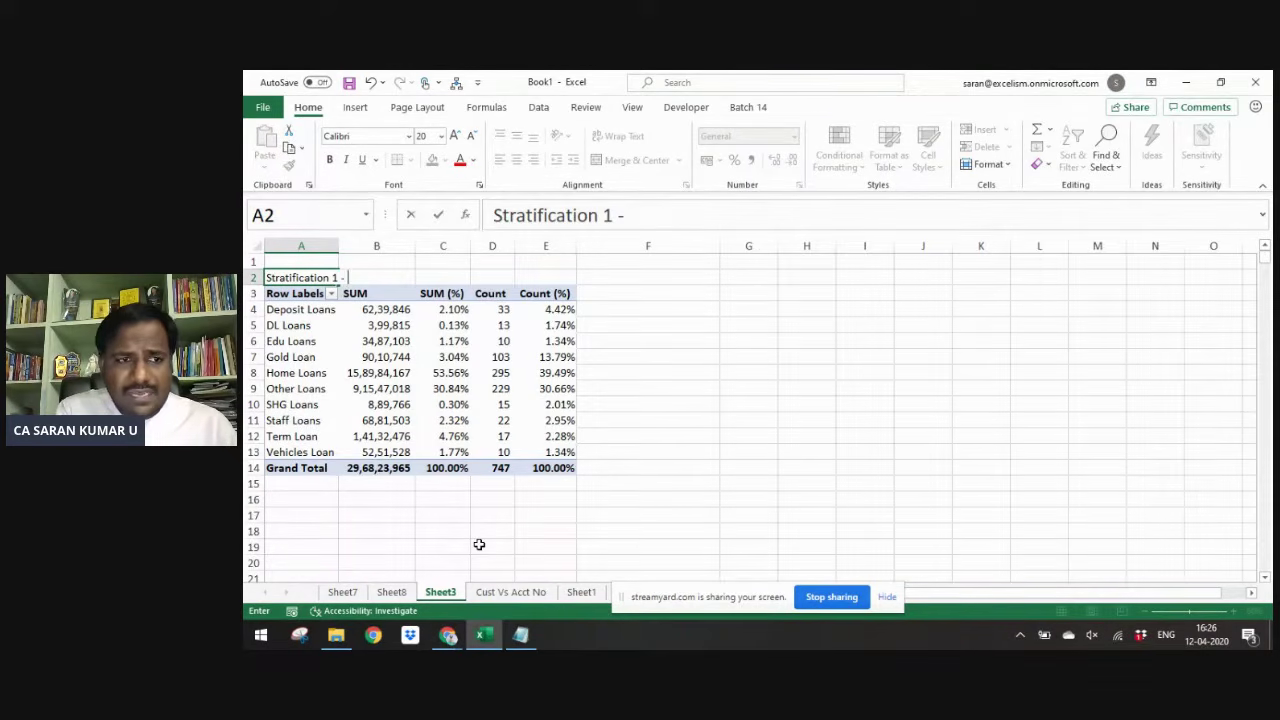
pyautogui.write(' - Loan Type')
pyautogui.press('Return')
# - Copy the A2 title to A16 below the PivotTable and change it to "Stratification 2 - Account Size"
pyautogui.press('Up')
pyautogui.hotkey('ctrl', 'c')
pyautogui.press('Down')
pyautogui.press('Down')
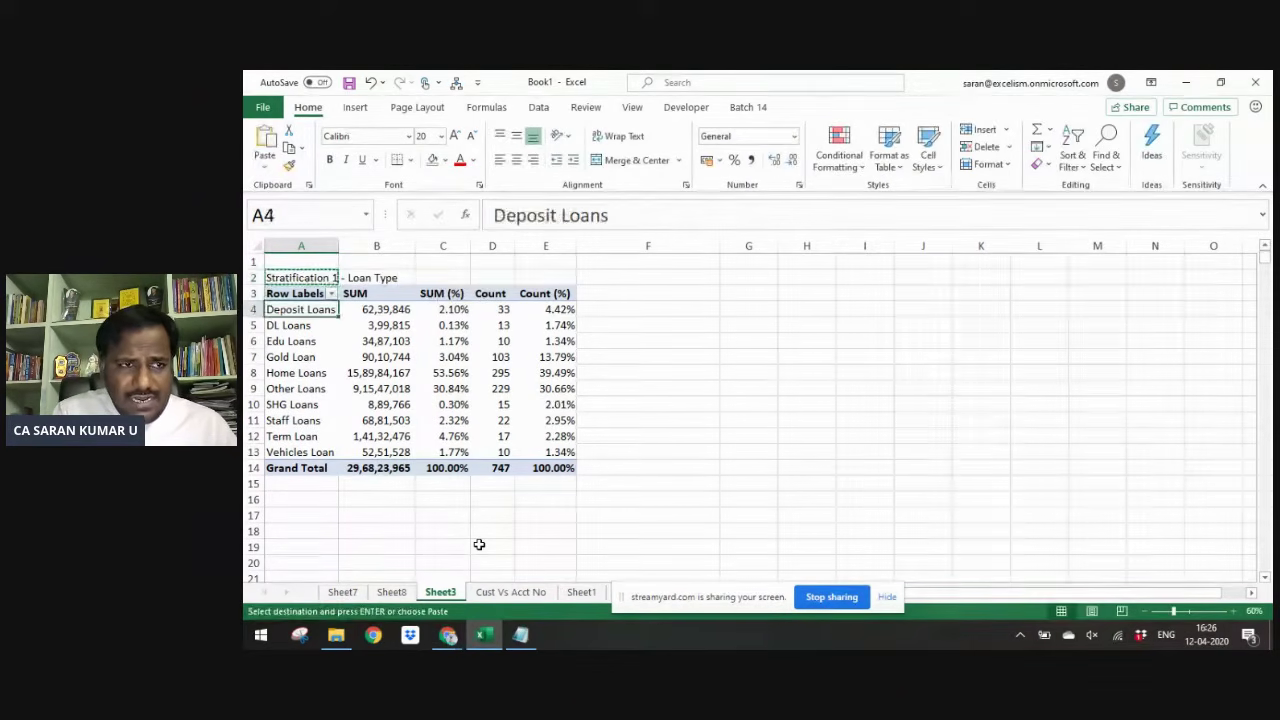
pyautogui.press('Down')
pyautogui.press('Down')
pyautogui.press('Down')
pyautogui.press('Down')
pyautogui.press('Down')
pyautogui.press('Down')
pyautogui.press('Down')
pyautogui.press('Down')
pyautogui.press('Down')
pyautogui.press('Down')
pyautogui.press('Down')
pyautogui.press('Down')
pyautogui.press('Return')
pyautogui.press('Up')
pyautogui.press('Down')
pyautogui.press('F2')
pyautogui.press('BackSpace')
pyautogui.press('BackSpace')
pyautogui.press('BackSpace')
pyautogui.press('BackSpace')
pyautogui.press('BackSpace')
pyautogui.press('BackSpace')
pyautogui.press('BackSpace')
pyautogui.press('BackSpace')
pyautogui.press('BackSpace')
pyautogui.press('BackSpace')
pyautogui.press('BackSpace')
pyautogui.press('BackSpace')
pyautogui.write('2 - R')
pyautogui.press('BackSpace')
pyautogui.write('Account')
pyautogui.write(' Six')
pyautogui.press('BackSpace')
pyautogui.press('BackSpace')
pyautogui.write('z')
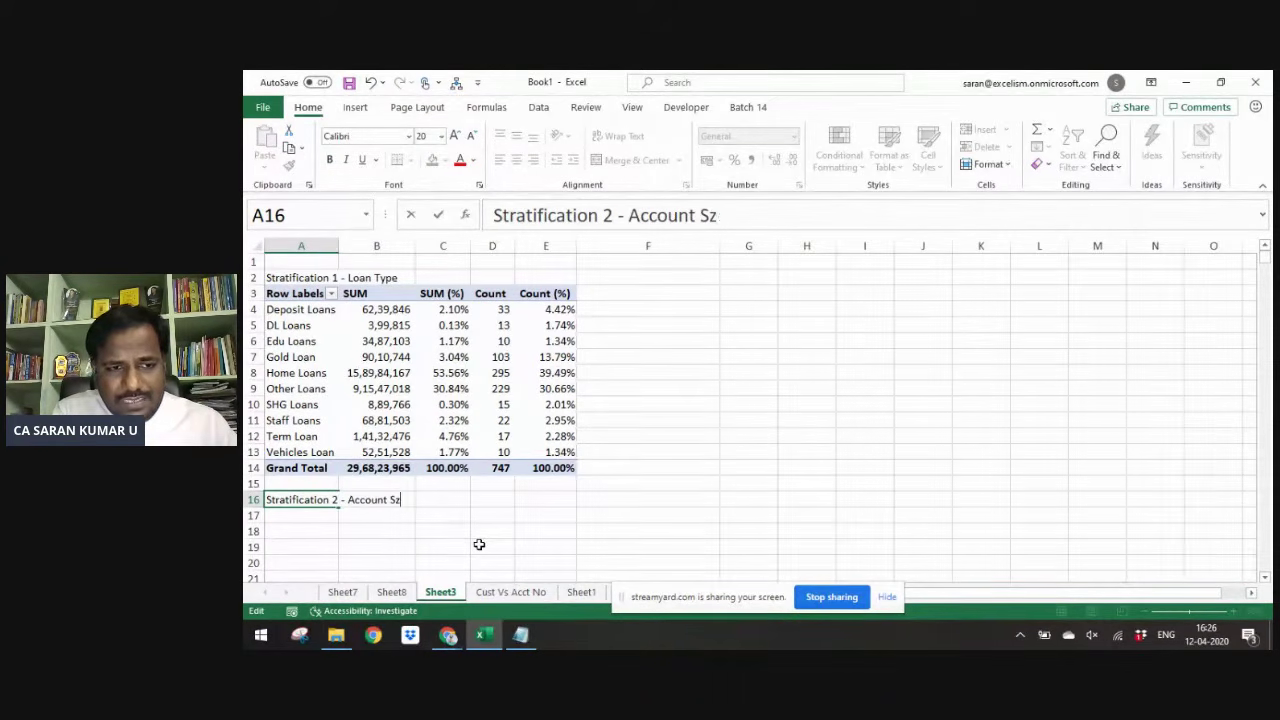
pyautogui.write('ze')
pyautogui.press('Return')
# - Copy the whole loan type PivotTable and paste it at A17, below the Stratification 2 title
pyautogui.press('Up')
pyautogui.press('Up')
pyautogui.press('Up')
pyautogui.press('Up')
pyautogui.press('Up')
pyautogui.press('Up')
pyautogui.press('Up')
pyautogui.press('Up')
pyautogui.press('Up')
pyautogui.press('Up')
pyautogui.press('Up')
pyautogui.press('Up')
pyautogui.press('Up')
pyautogui.press('Up')
pyautogui.press('Up')
pyautogui.press('Down')
pyautogui.hotkey('ctrl', 'a')
pyautogui.hotkey('ctrl', 'c')
pyautogui.press('Down')
pyautogui.press('Down')
pyautogui.press('Down')
pyautogui.press('Down')
pyautogui.press('Down')
pyautogui.press('Down')
pyautogui.press('Down')
pyautogui.press('Down')
pyautogui.press('Down')
pyautogui.press('Down')
pyautogui.press('Down')
pyautogui.press('Down')
pyautogui.press('Down')
pyautogui.press('Down')
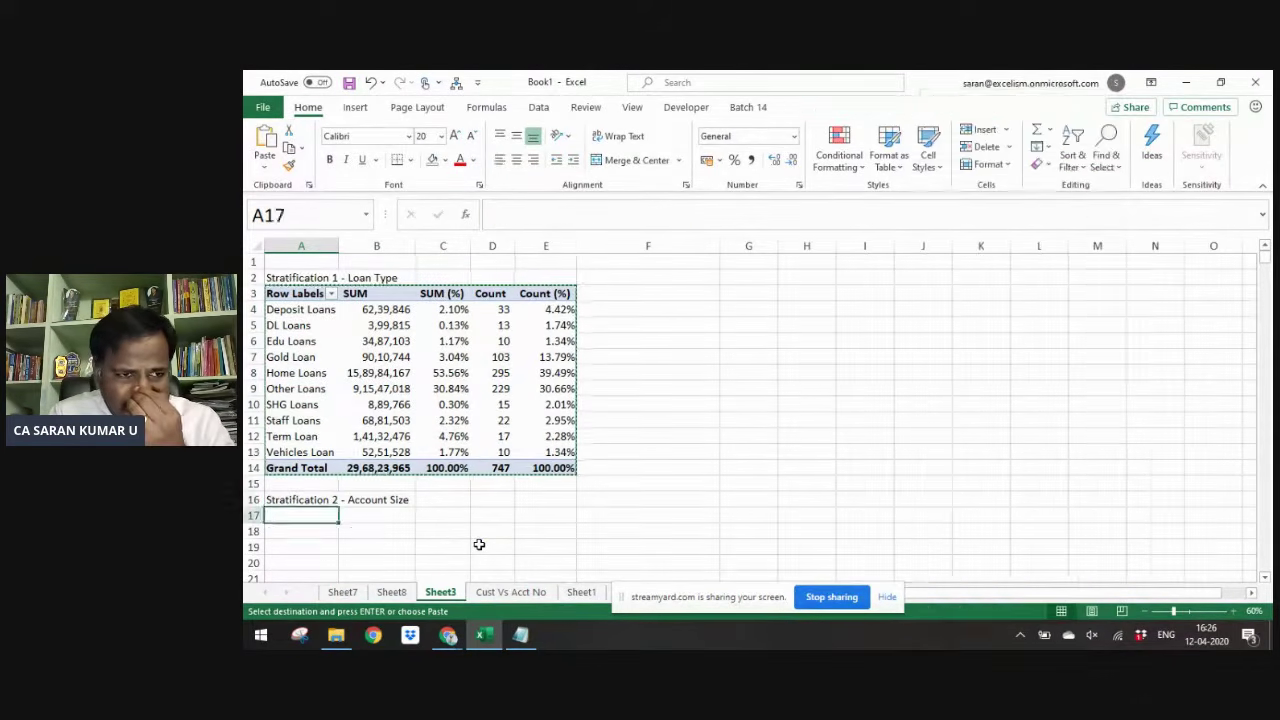
pyautogui.press('Return')
pyautogui.press('Down')
pyautogui.press('Down')
pyautogui.press('Down')
pyautogui.press('Down')
pyautogui.press('Down')
pyautogui.press('Down')
pyautogui.press('Down')
pyautogui.press('Down')
pyautogui.press('Down')
pyautogui.press('Down')
pyautogui.press('Down')
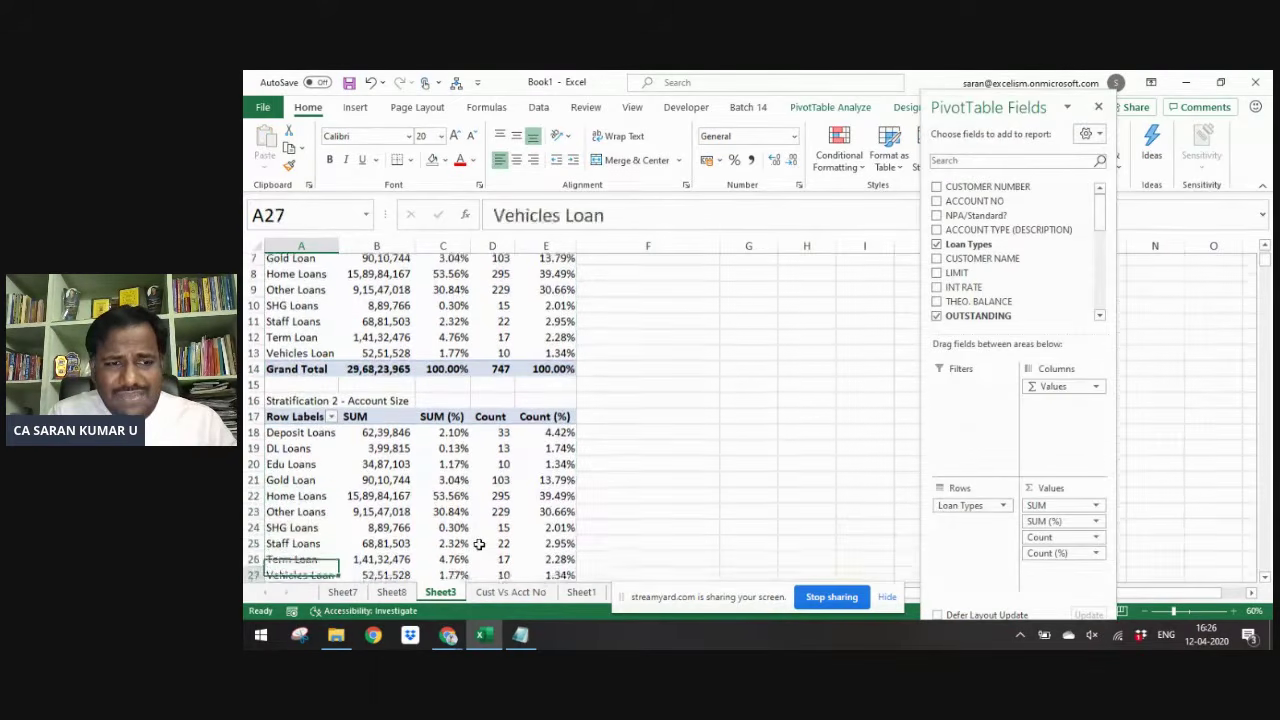
pyautogui.click(887, 530)
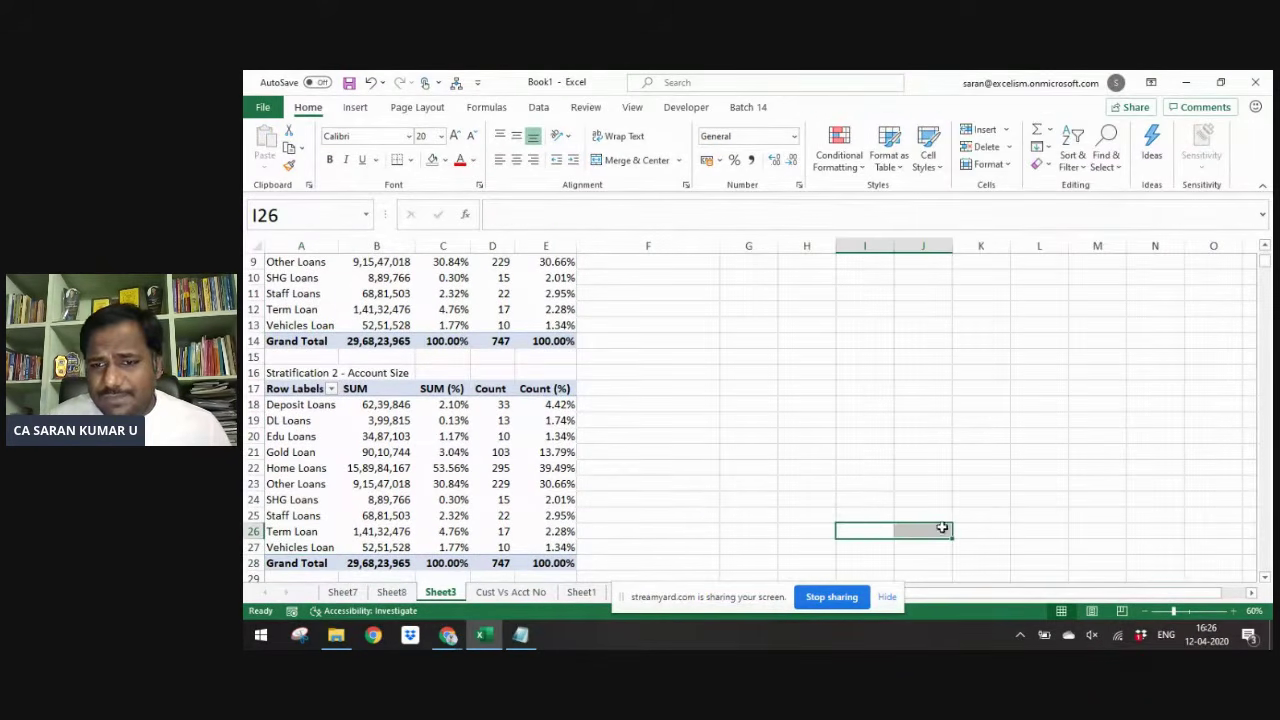
# - Replace the loan type row field with OUTSTANDING in the Stratification 2 PivotTable
pyautogui.click(363, 468)
pyautogui.moveTo(960, 508)
pyautogui.mouseDown()
pyautogui.moveTo(1062, 158)
pyautogui.moveTo(998, 268)
pyautogui.moveTo(1006, 491)
pyautogui.moveTo(974, 528)
pyautogui.mouseUp()
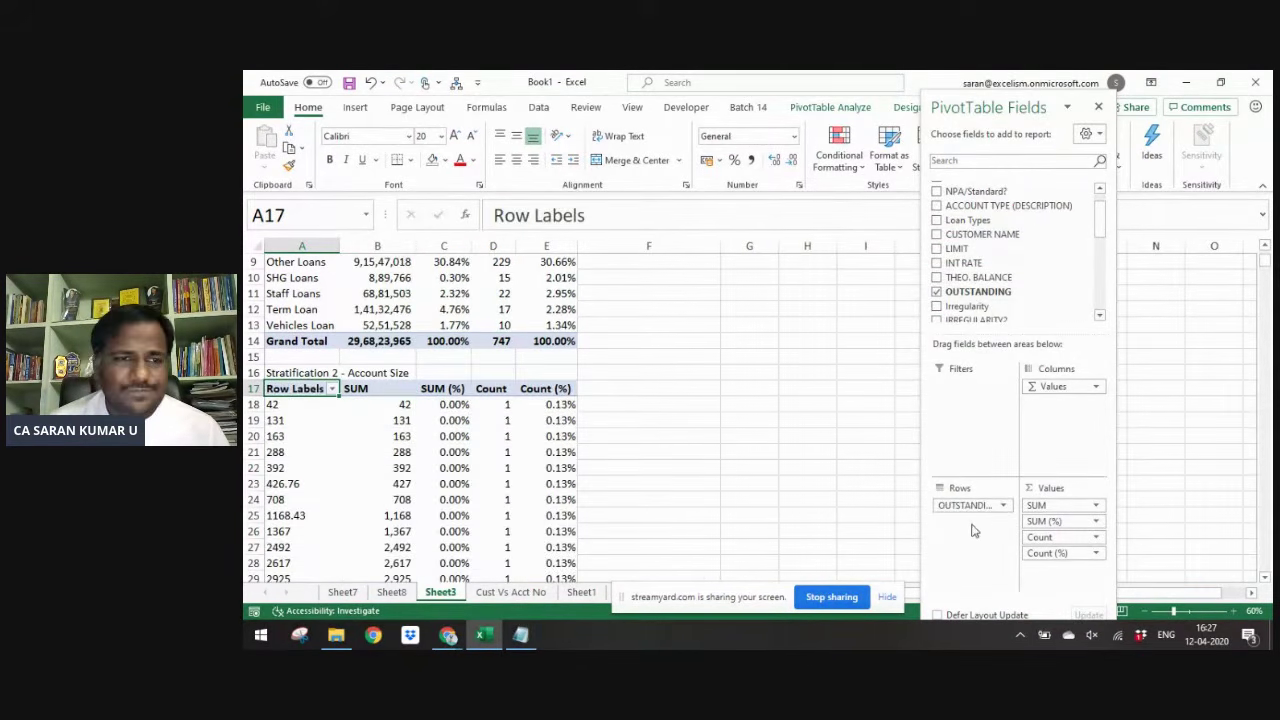
# - Group the OUTSTANDING row labels in intervals of 1000000 and widen column A to fit the ranges
pyautogui.click(293, 436)
pyautogui.rightClick(293, 436)
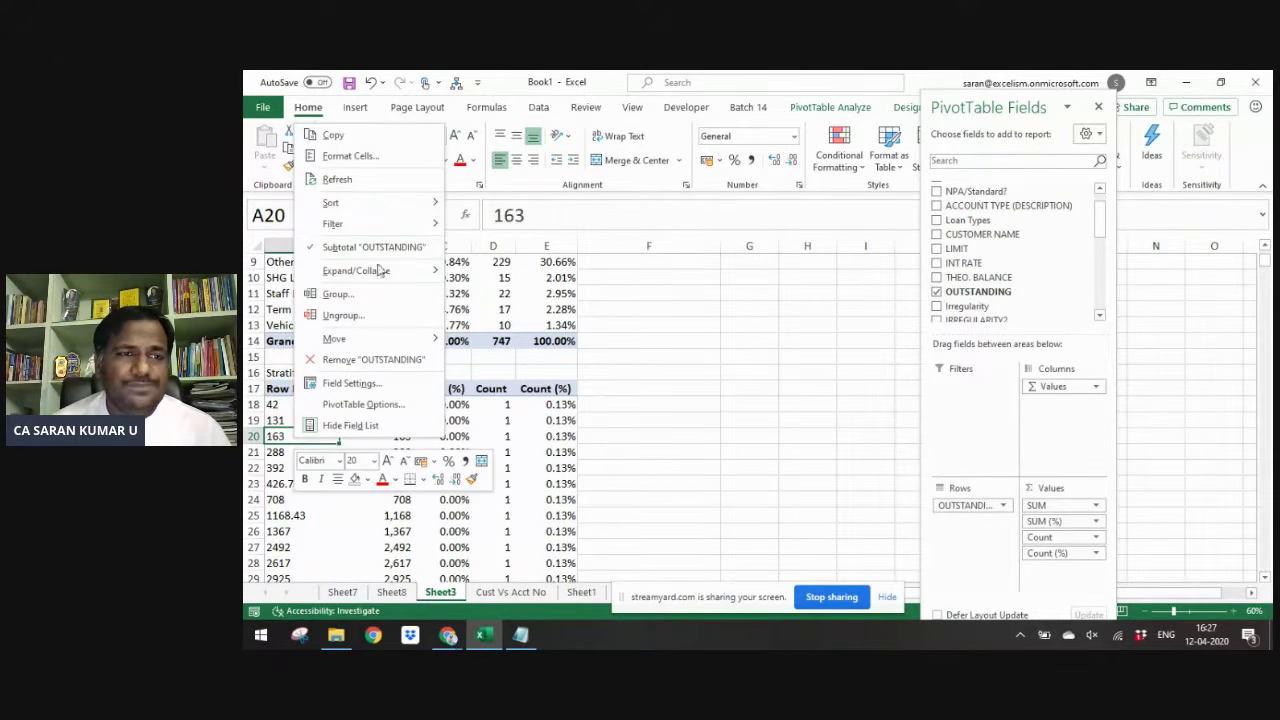
pyautogui.click(388, 294)
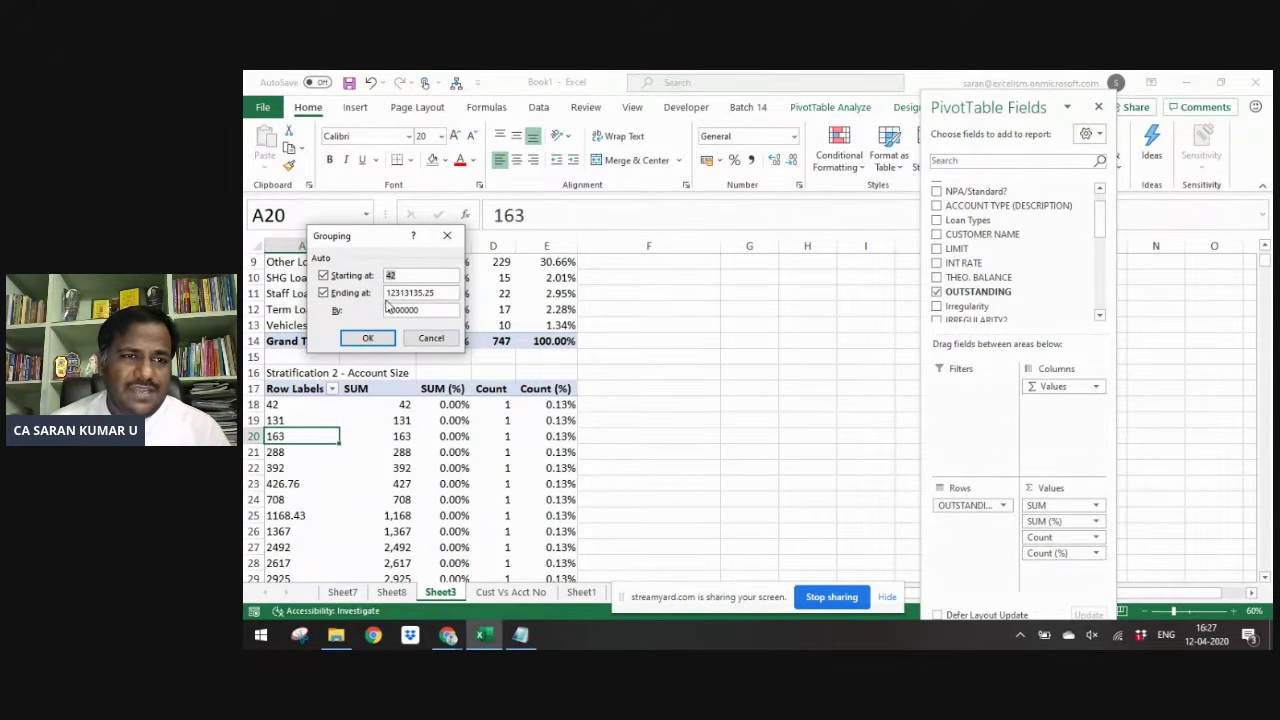
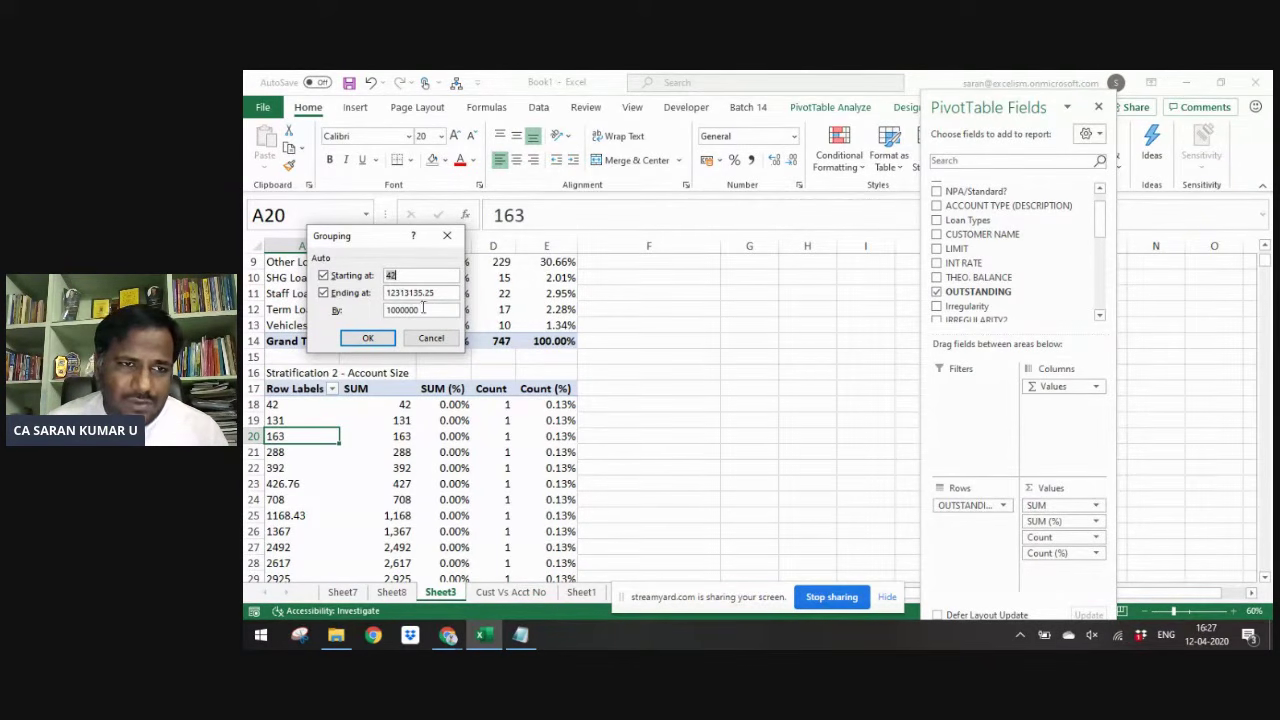
pyautogui.moveTo(433, 314); pyautogui.dragTo(368, 303)
pyautogui.write('10')
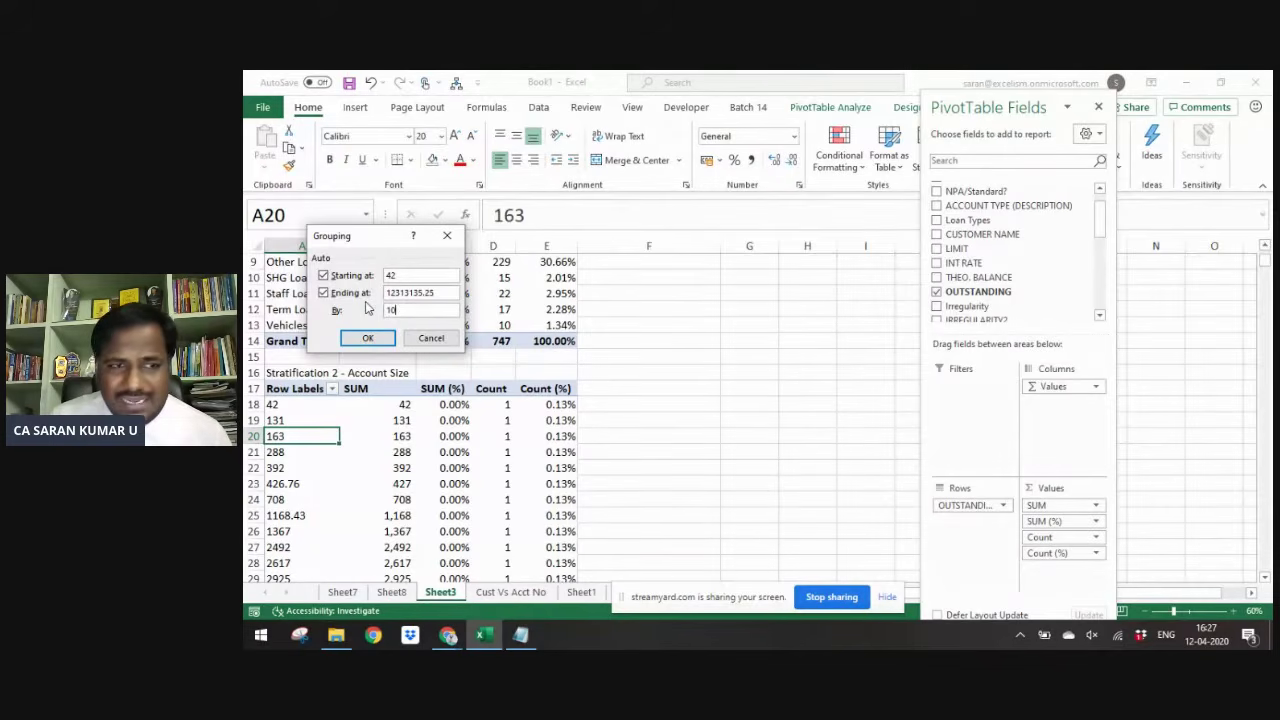
pyautogui.press('Return')
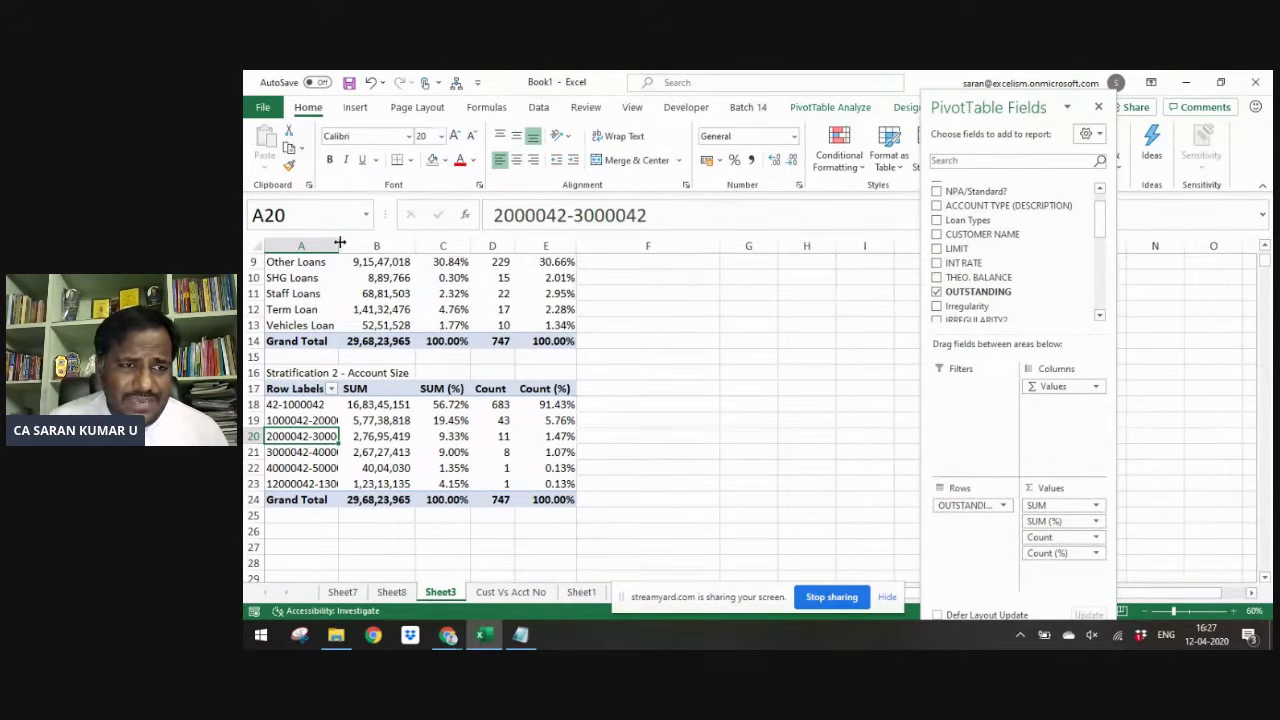
pyautogui.moveTo(338, 243); pyautogui.dragTo(378, 243)
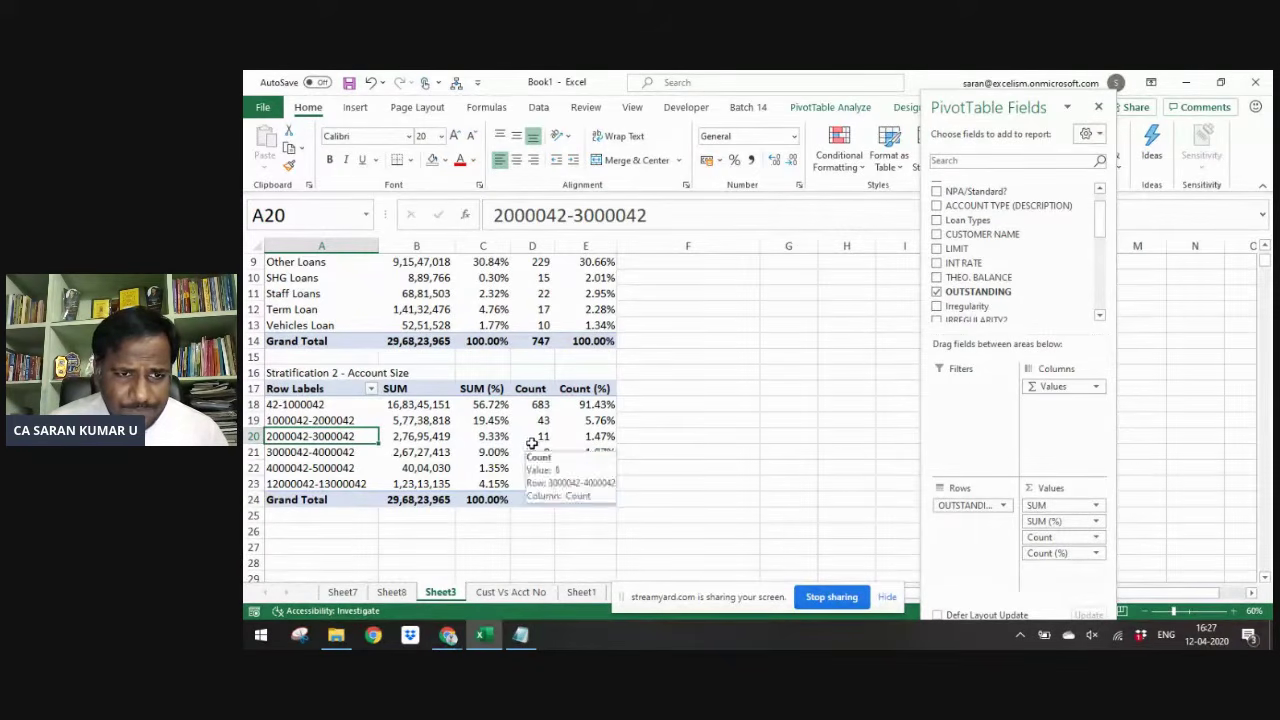
# - Check the combined count and SUM (%) of the account size bands from 2000042 upwards
pyautogui.moveTo(530, 440); pyautogui.dragTo(523, 484)
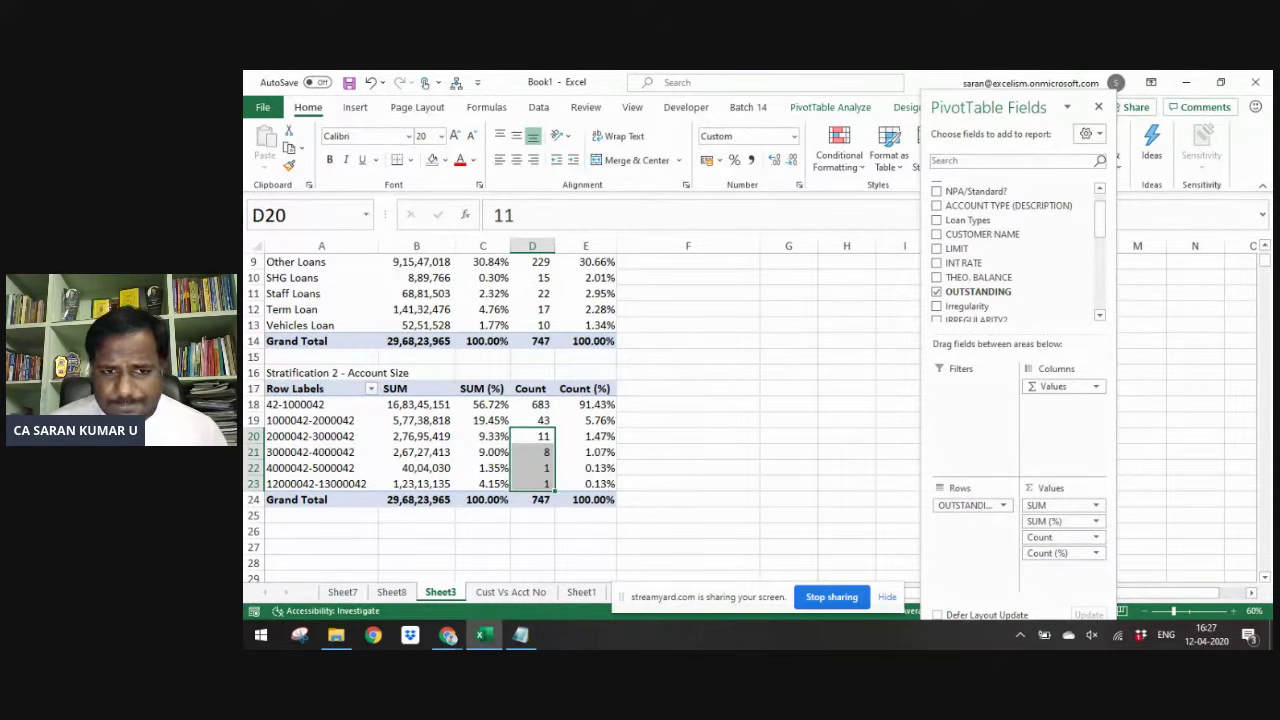
pyautogui.moveTo(999, 110); pyautogui.dragTo(1136, 90)
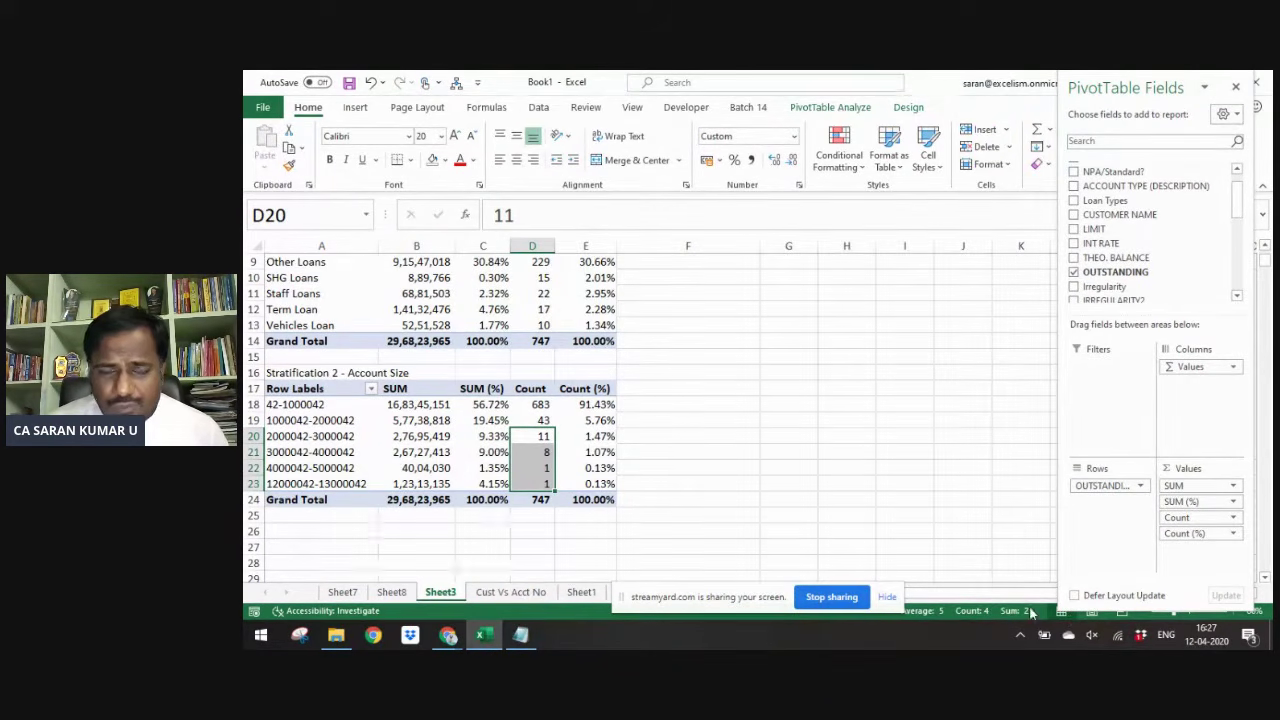
pyautogui.moveTo(500, 440); pyautogui.dragTo(494, 486)
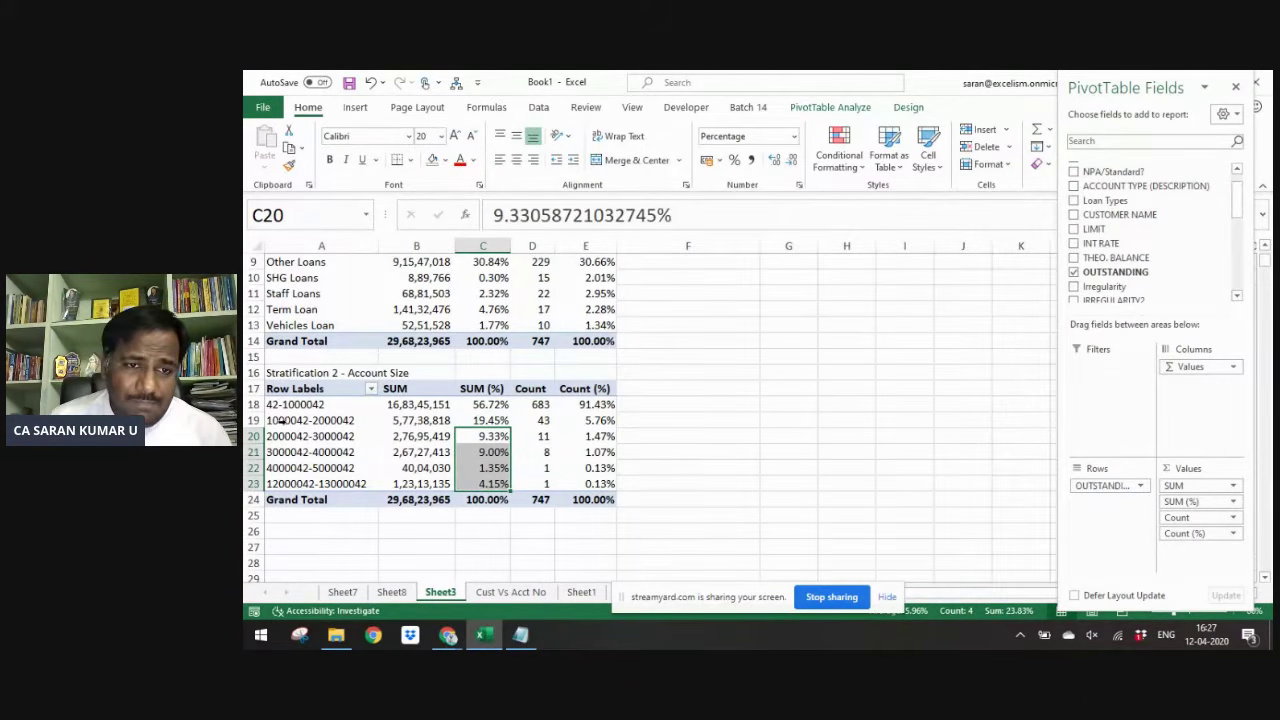
# - Regroup the OUTSTANDING row labels in intervals of 750000
pyautogui.moveTo(323, 432); pyautogui.dragTo(330, 430)
pyautogui.click(352, 419)
pyautogui.rightClick(358, 424)
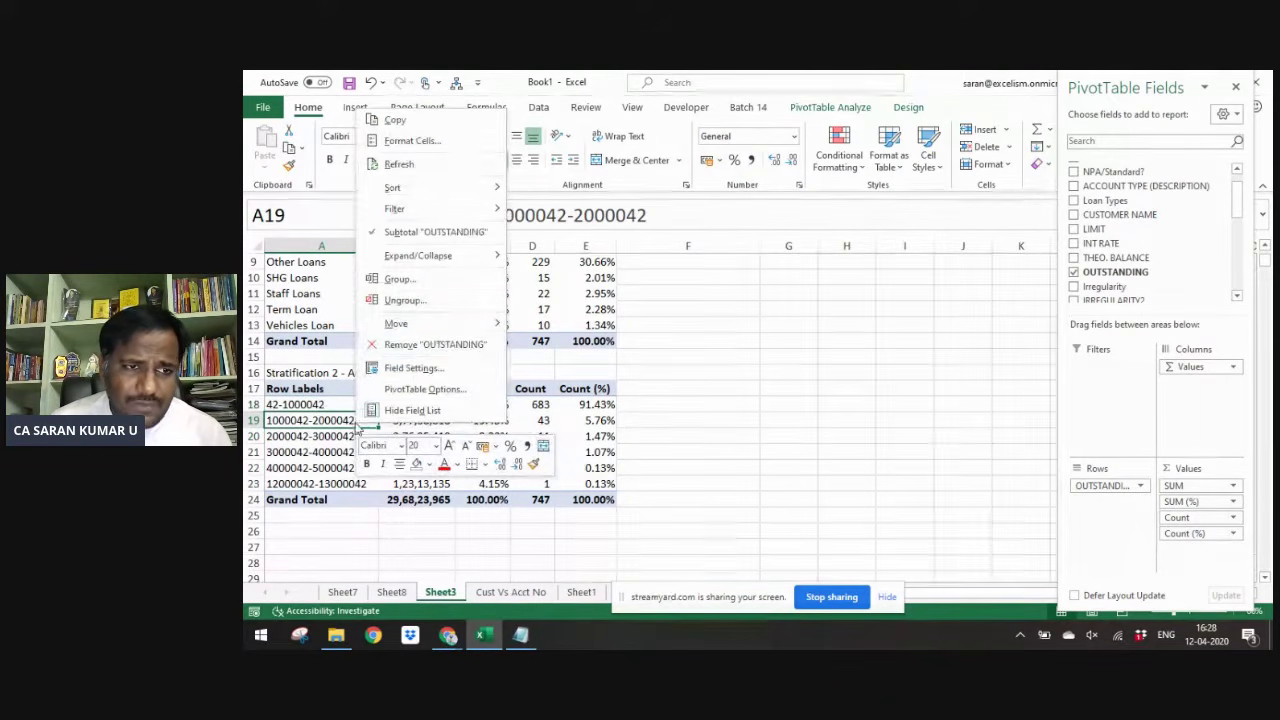
pyautogui.click(400, 279)
pyautogui.doubleClick(470, 294)
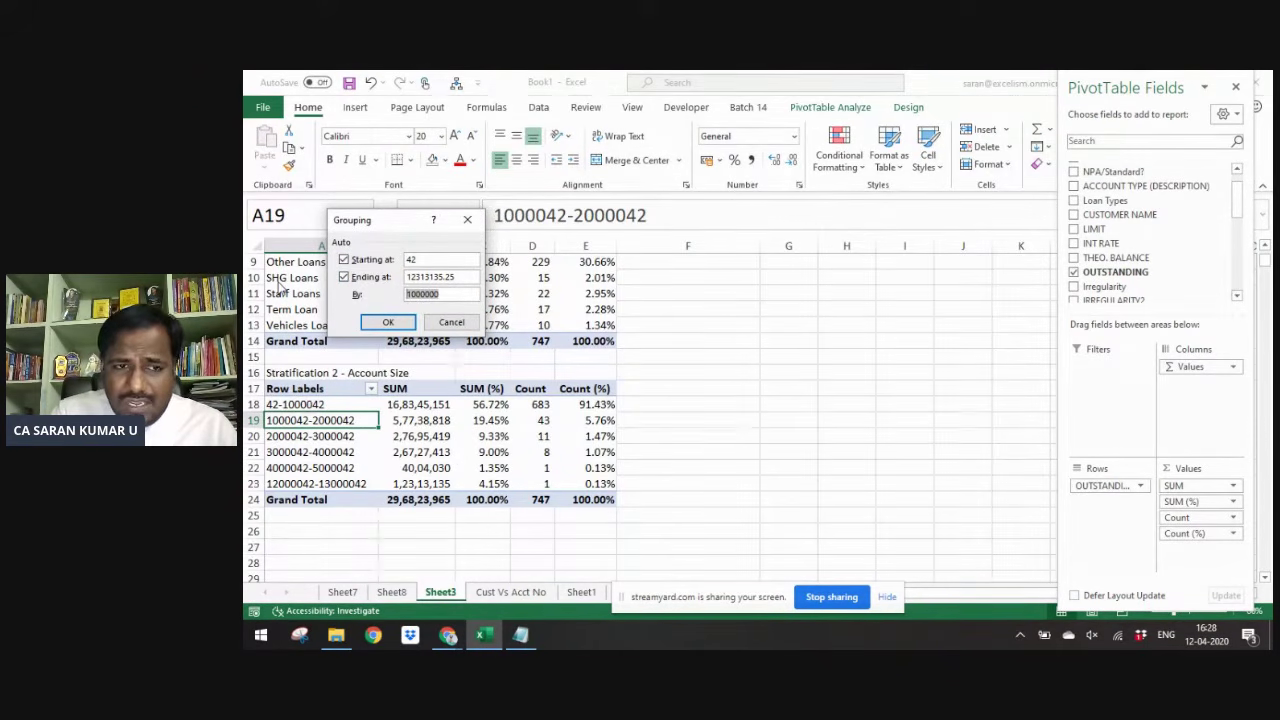
pyautogui.write('750')
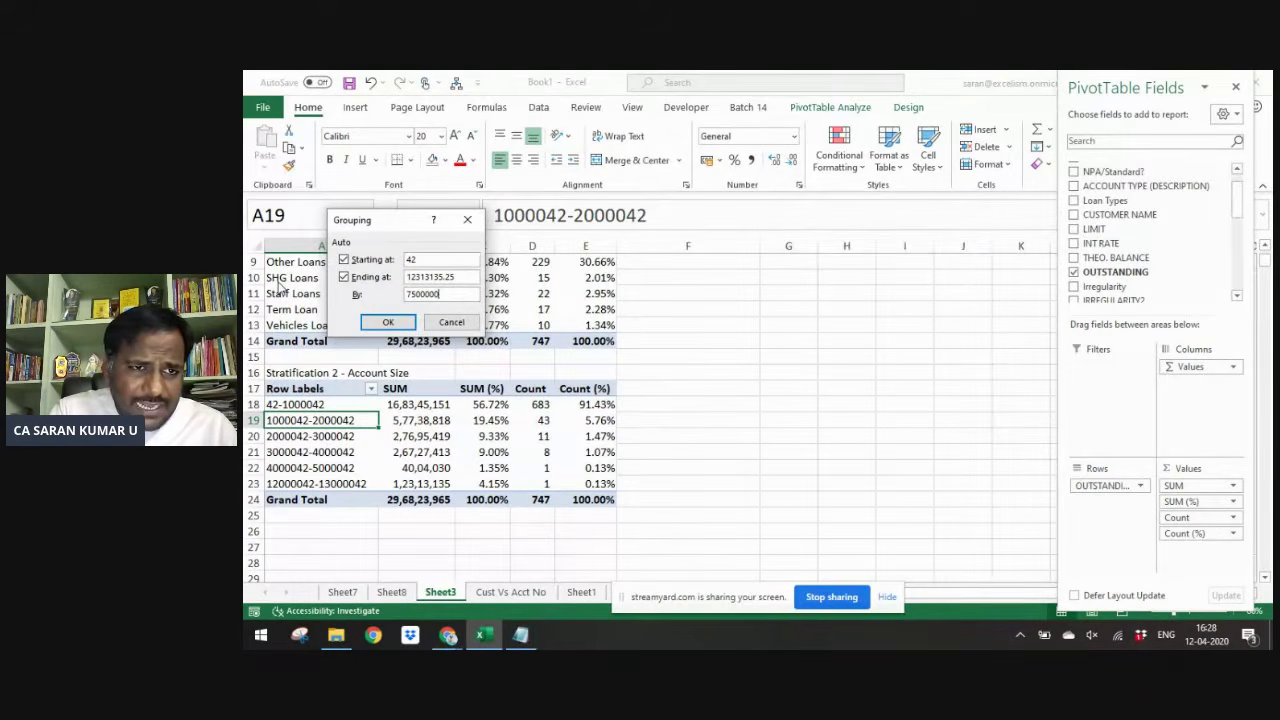
pyautogui.press('Return')
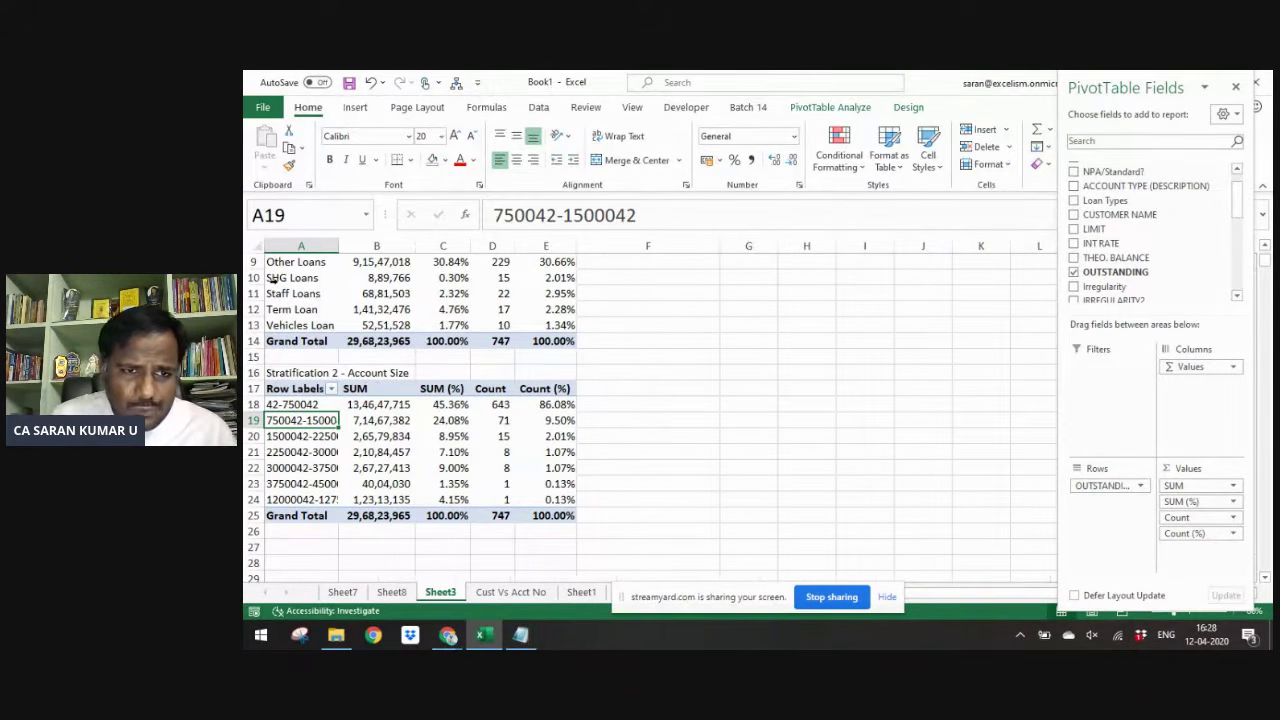
# - Check the combined count and SUM (%) of the bands from 1500042 upwards, and widen column A to fit the range labels
pyautogui.moveTo(498, 436); pyautogui.dragTo(494, 500)
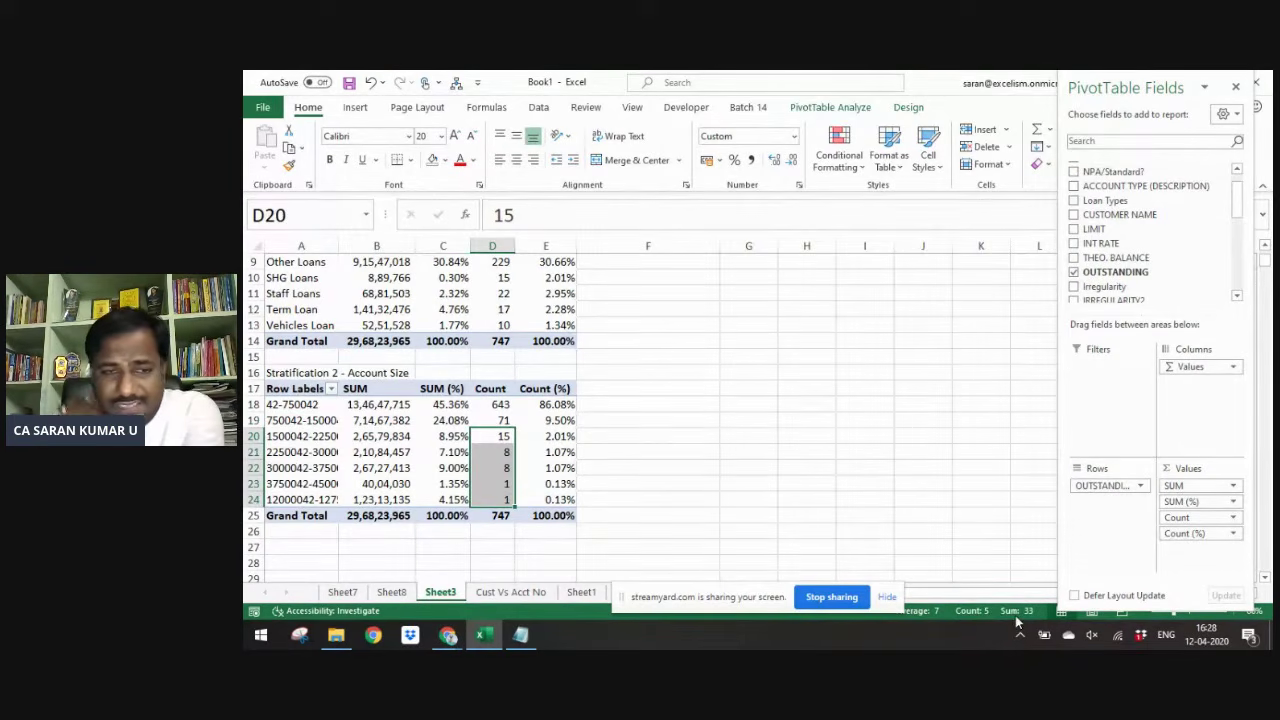
pyautogui.moveTo(444, 436); pyautogui.dragTo(445, 500)
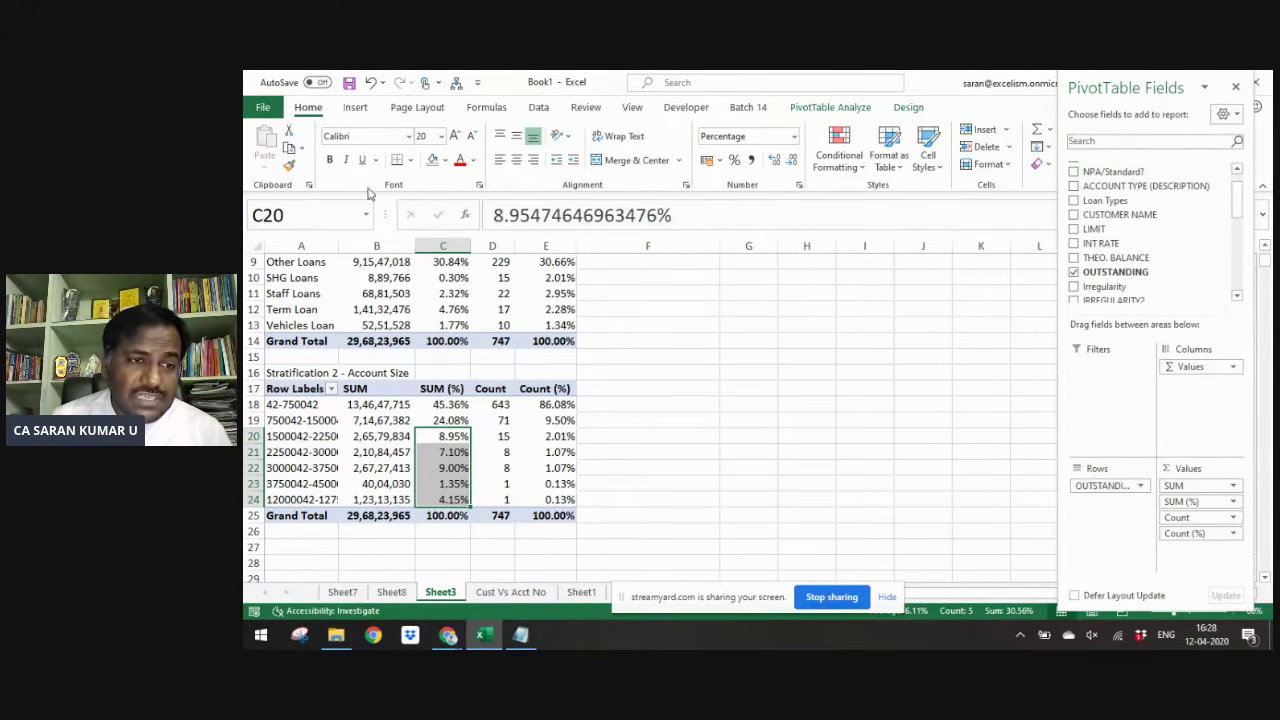
pyautogui.moveTo(345, 261); pyautogui.dragTo(376, 248)
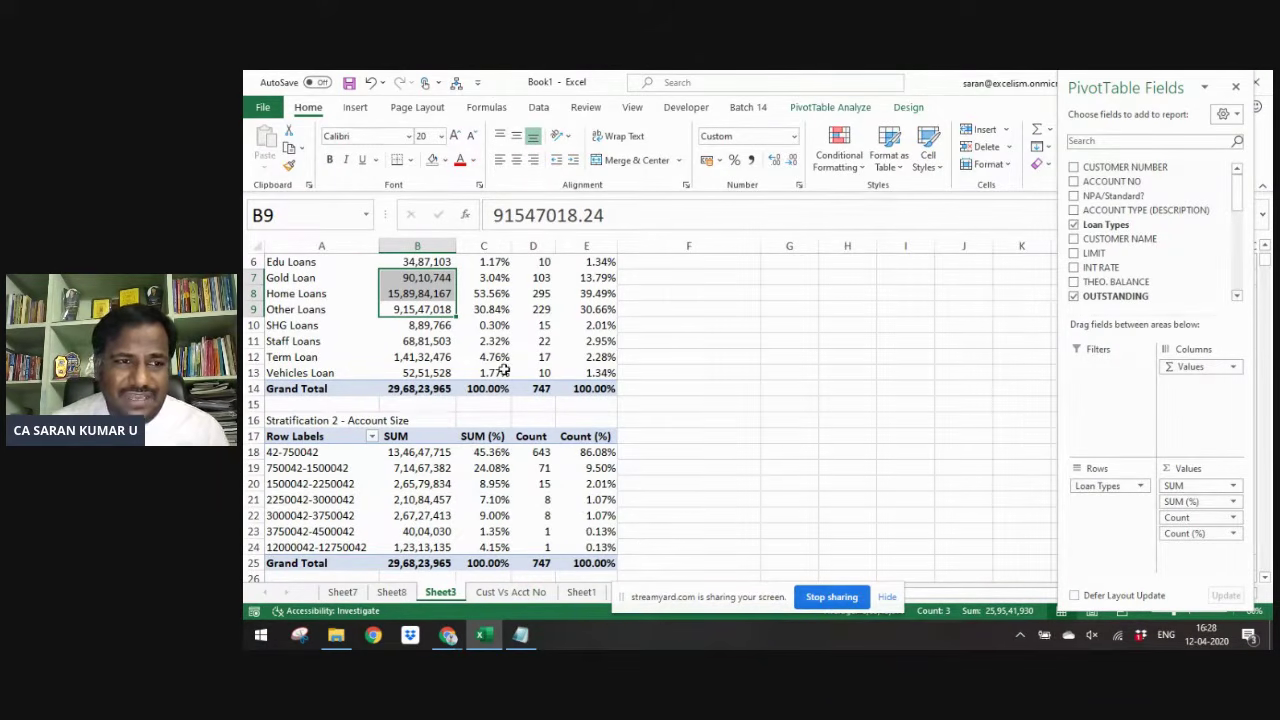
# - Copy the Stratification 2 title with its whole PivotTable and paste it at A27, below the original
pyautogui.click(328, 434)
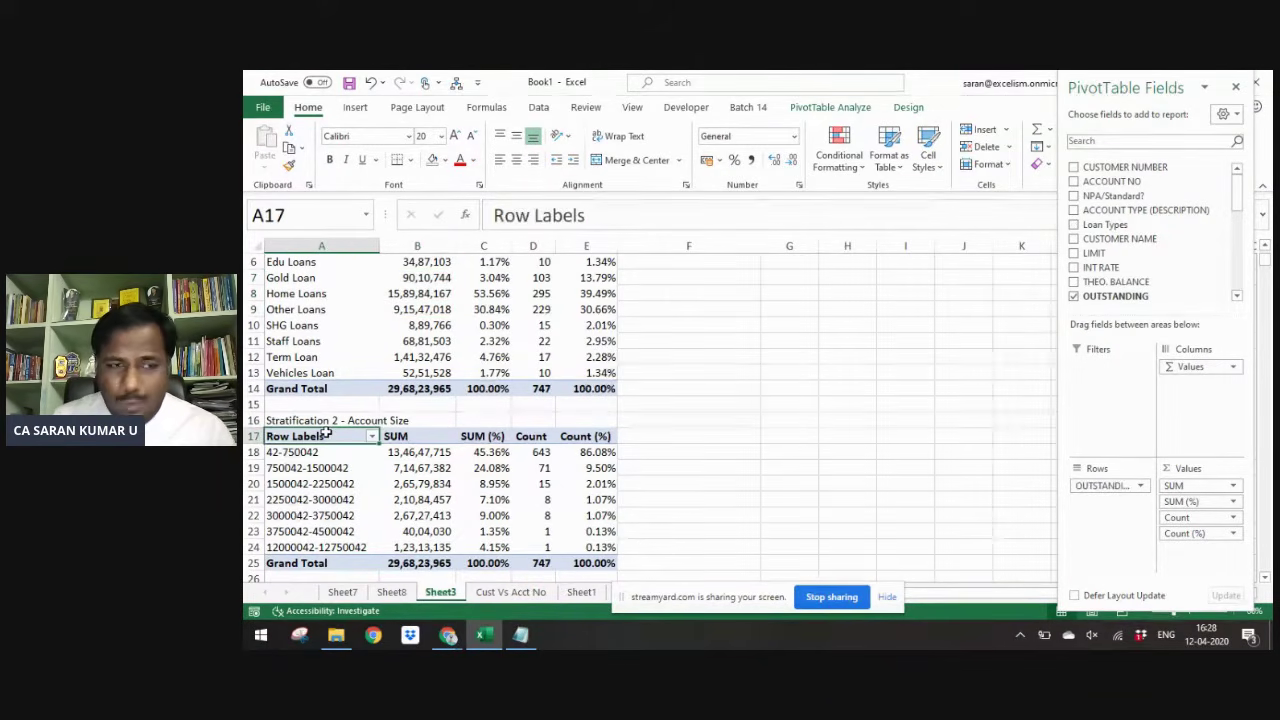
pyautogui.moveTo(254, 420); pyautogui.dragTo(254, 563)
pyautogui.moveTo(320, 420); pyautogui.dragTo(586, 563)
pyautogui.hotkey('ctrl', 'c')
pyautogui.press('Down')
pyautogui.press('Down')
pyautogui.press('Down')
pyautogui.press('Down')
pyautogui.press('Down')
pyautogui.press('Down')
pyautogui.press('Down')
pyautogui.press('Down')
pyautogui.press('Down')
pyautogui.press('Down')
pyautogui.press('Down')
pyautogui.press('Down')
pyautogui.press('Down')
pyautogui.press('Down')
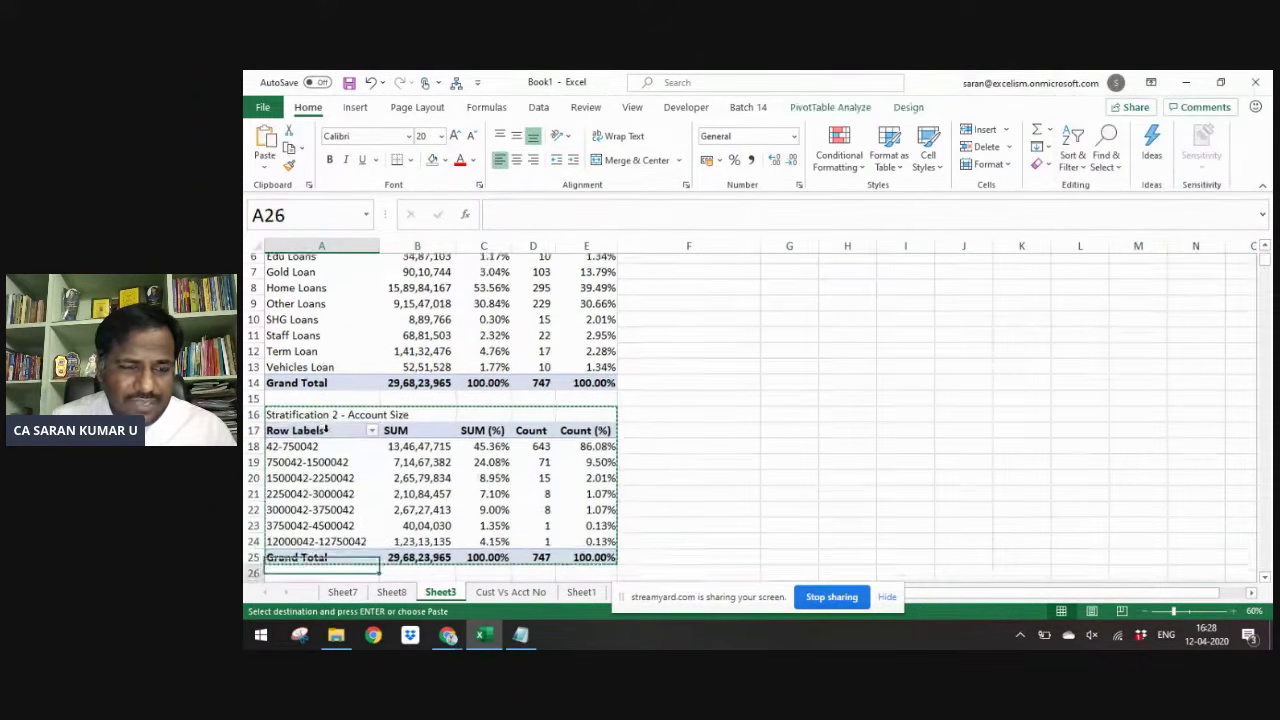
pyautogui.press('Up')
pyautogui.press('Up')
pyautogui.press('Up')
pyautogui.hotkey('ctrl', 'v')
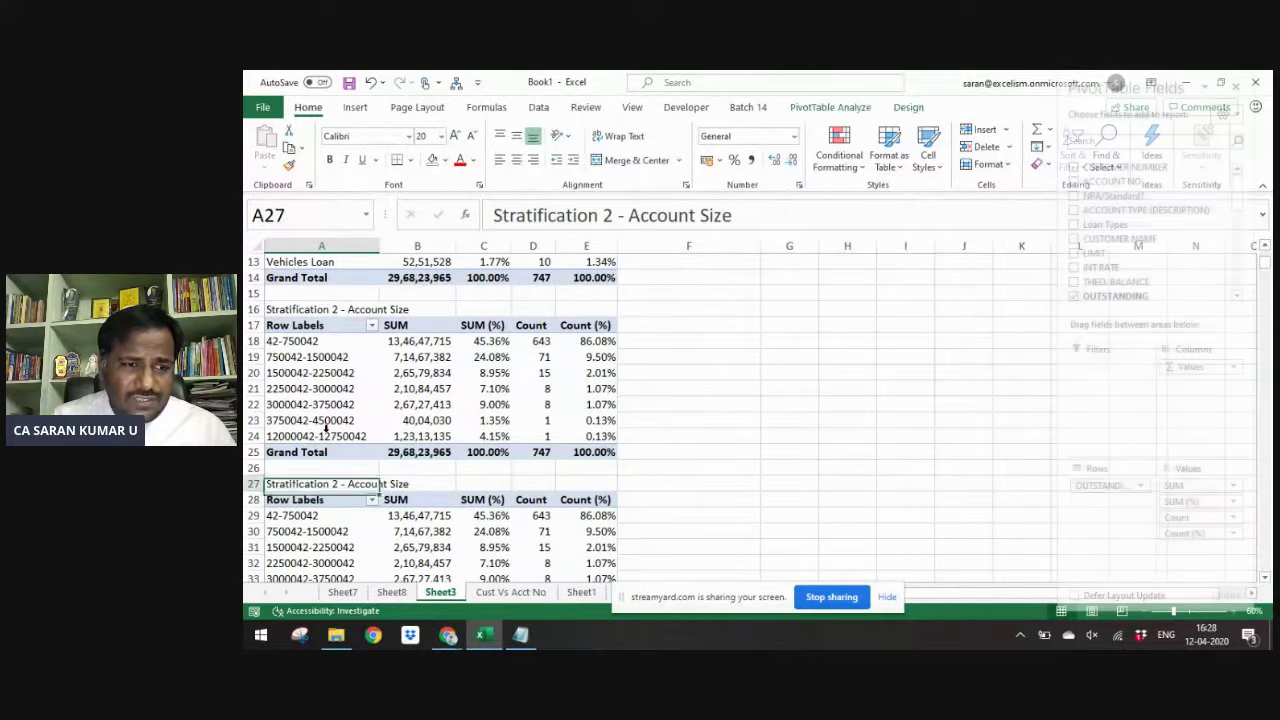
pyautogui.press('F2')
pyautogui.hotkey('ctrl', 'shift', 'Left')
pyautogui.hotkey('ctrl', 'shift', 'Left')
pyautogui.hotkey('ctrl', 'shift', 'Left')
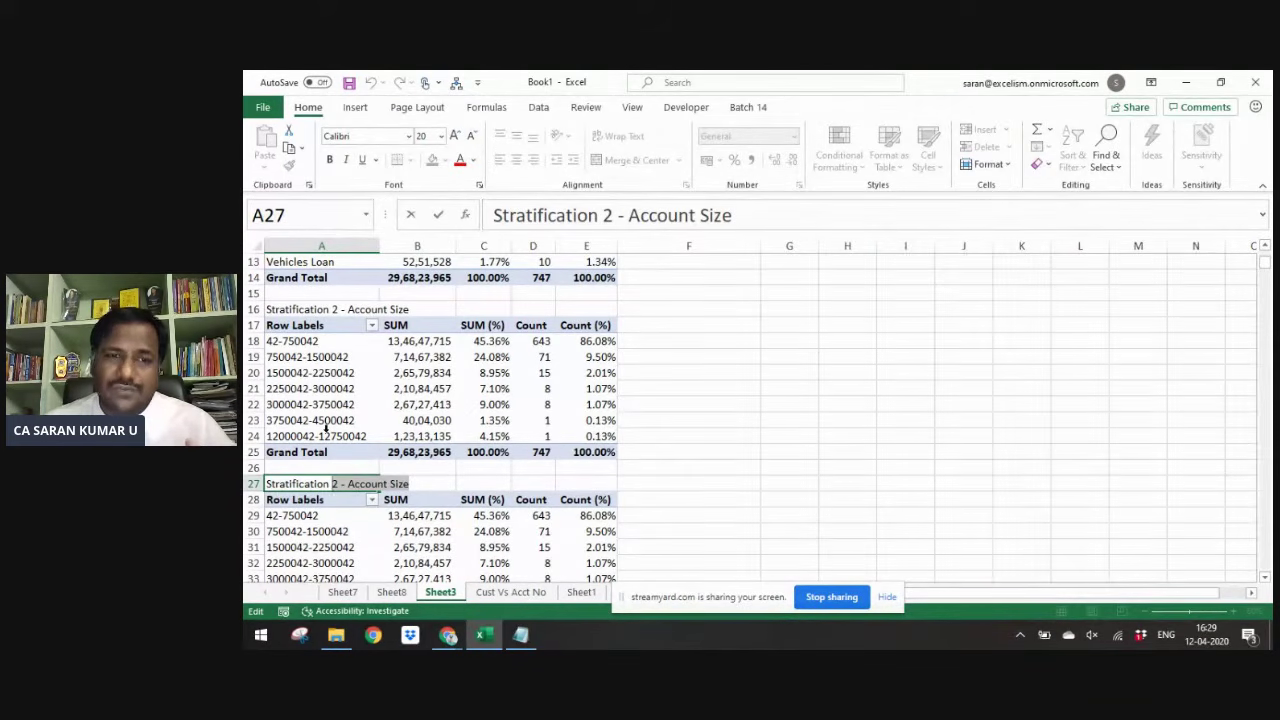
pyautogui.press('Escape')
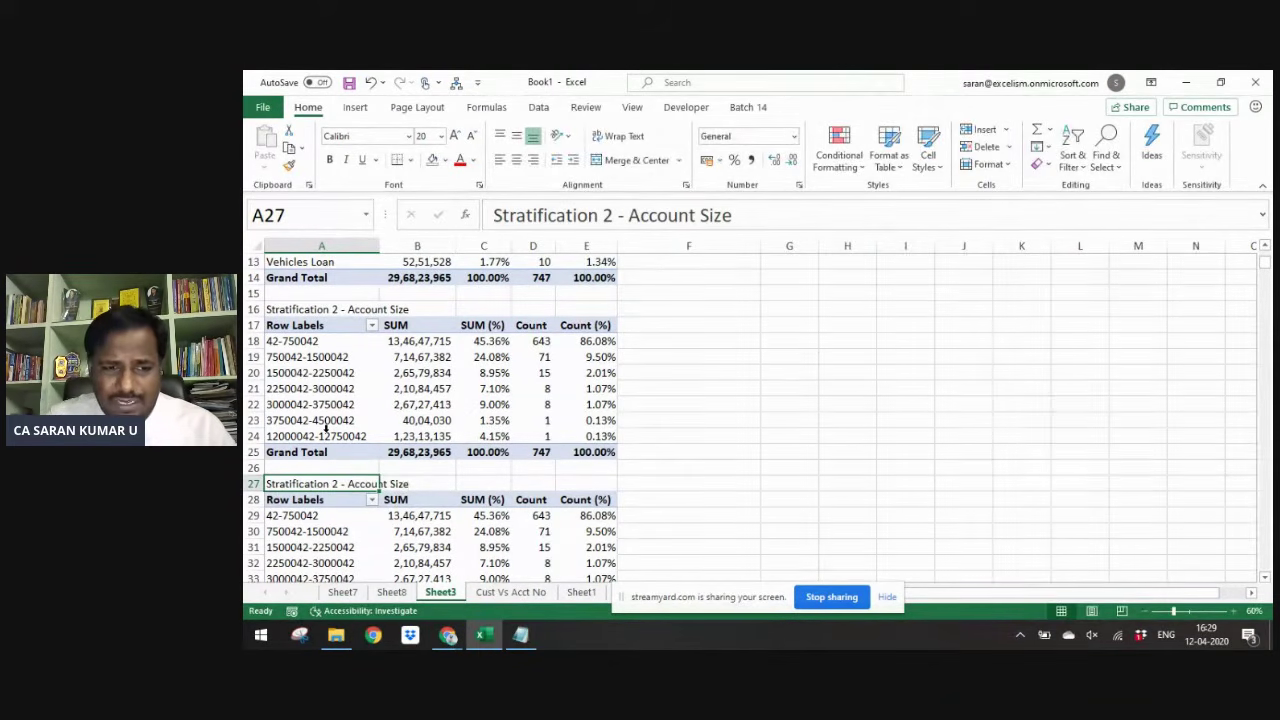
# - On Sheet1, total the OUTSTANDING column with a SUM formula in J1 above its header
pyautogui.hotkey('ctrl', 'pageup')
pyautogui.hotkey('ctrl', 'pagedown')
pyautogui.hotkey('ctrl', 'pagedown')
pyautogui.hotkey('ctrl', 'pagedown')
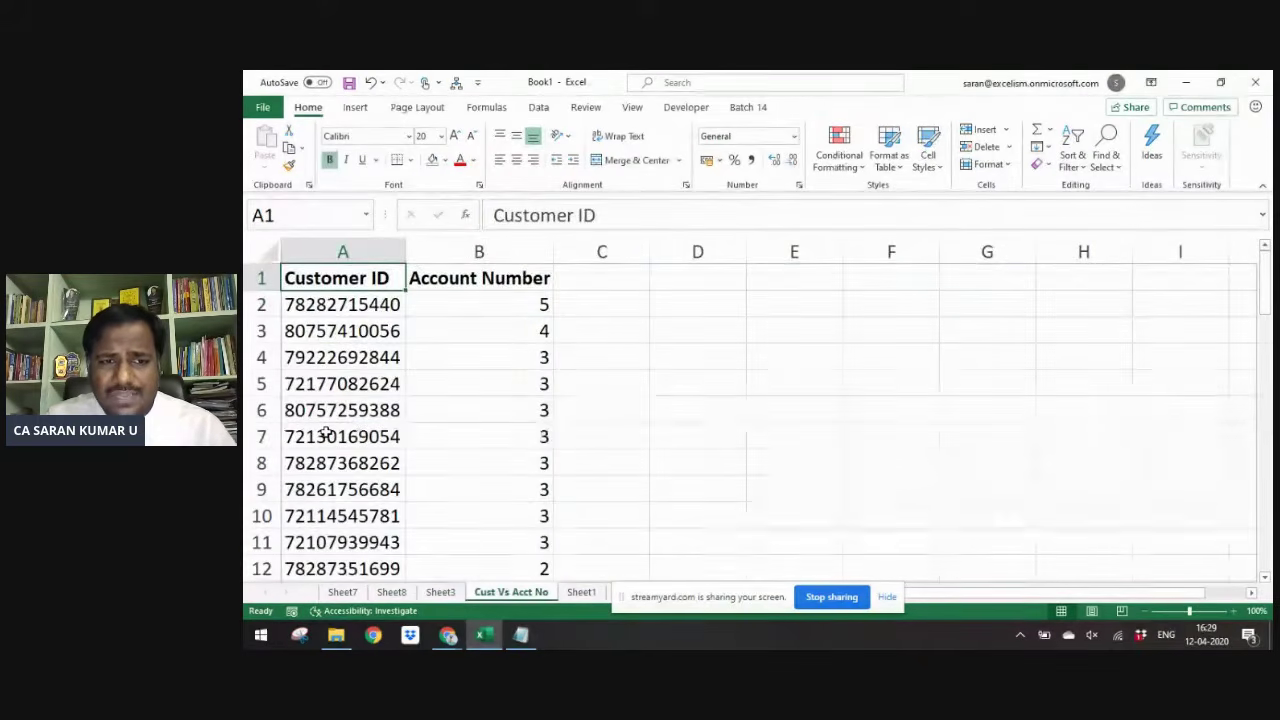
pyautogui.press('Up')
pyautogui.press('Right')
pyautogui.press('Right')
pyautogui.press('Right')
pyautogui.press('Right')
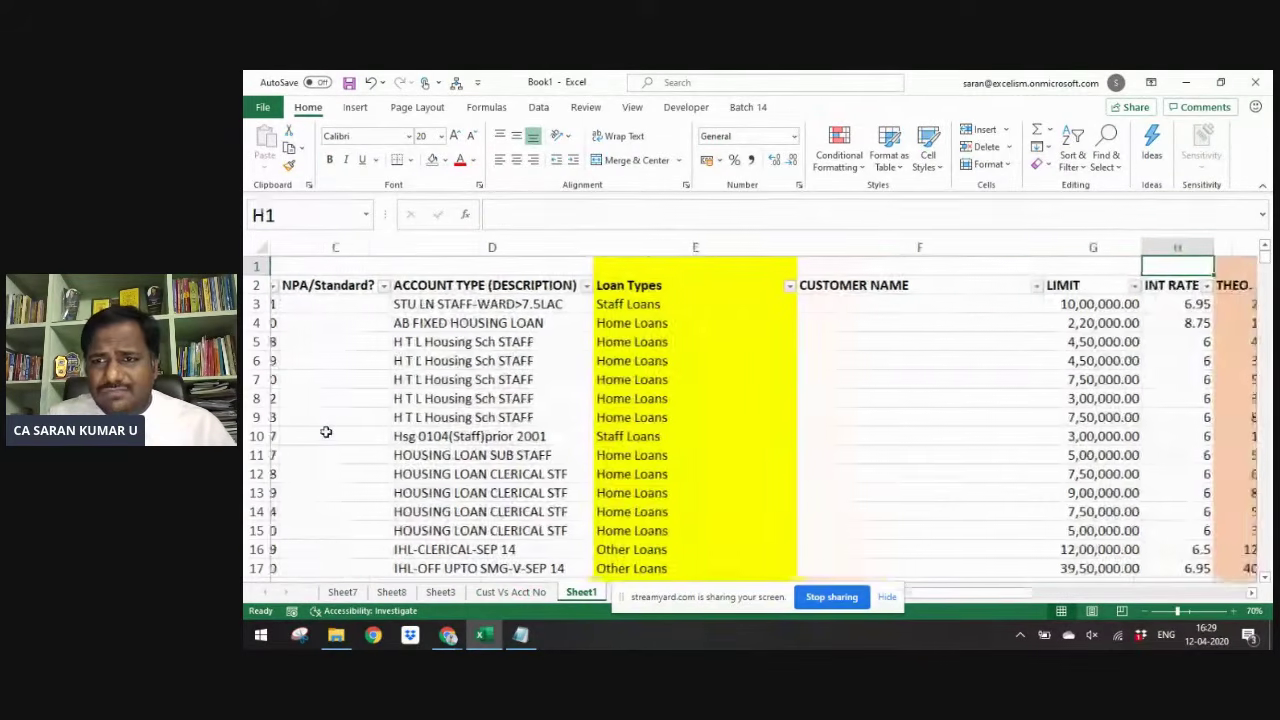
pyautogui.write('=sum')
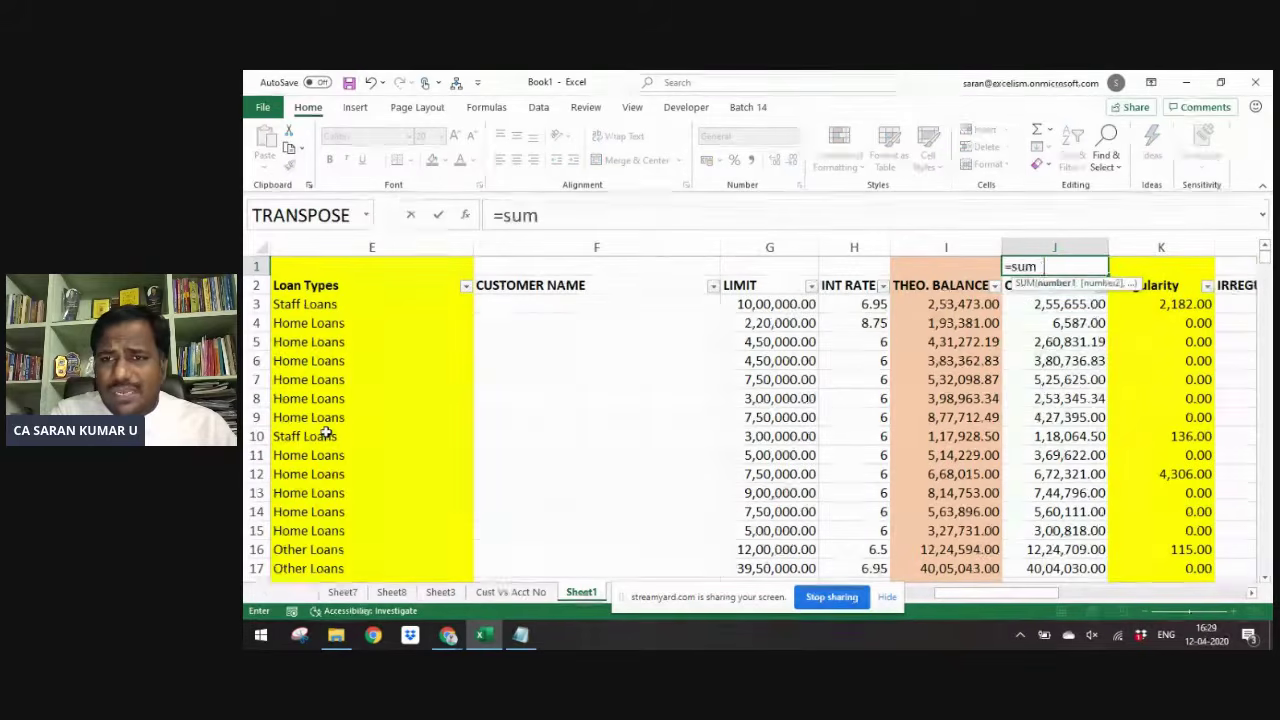
pyautogui.press('Tab')
pyautogui.press('Down')
pyautogui.press('Down')
pyautogui.hotkey('ctrl', 'shift', 'Down')
pyautogui.press('Return')
pyautogui.press('Up')
pyautogui.press('Right')
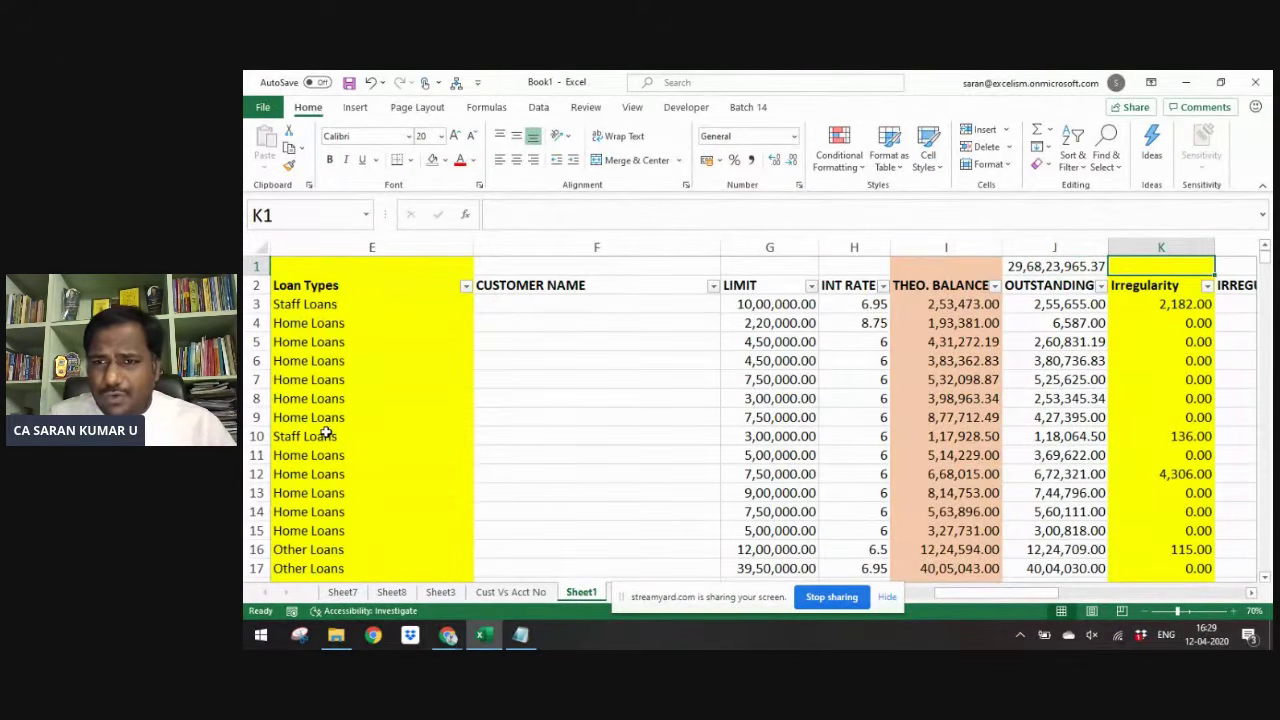
# - Insert a blank row above the header row of the loan data on Sheet1
pyautogui.press('Down')
pyautogui.press('Left')
pyautogui.hotkey('shift', 'space')
pyautogui.hotkey('ctrl', 'shift', '+')
# - Calculate 5% of the outstanding total in J2 with =J1*5% and show it without decimals
pyautogui.press('Up')
pyautogui.press('Down')
pyautogui.write('=')
pyautogui.press('Up')
pyautogui.write('*5%')
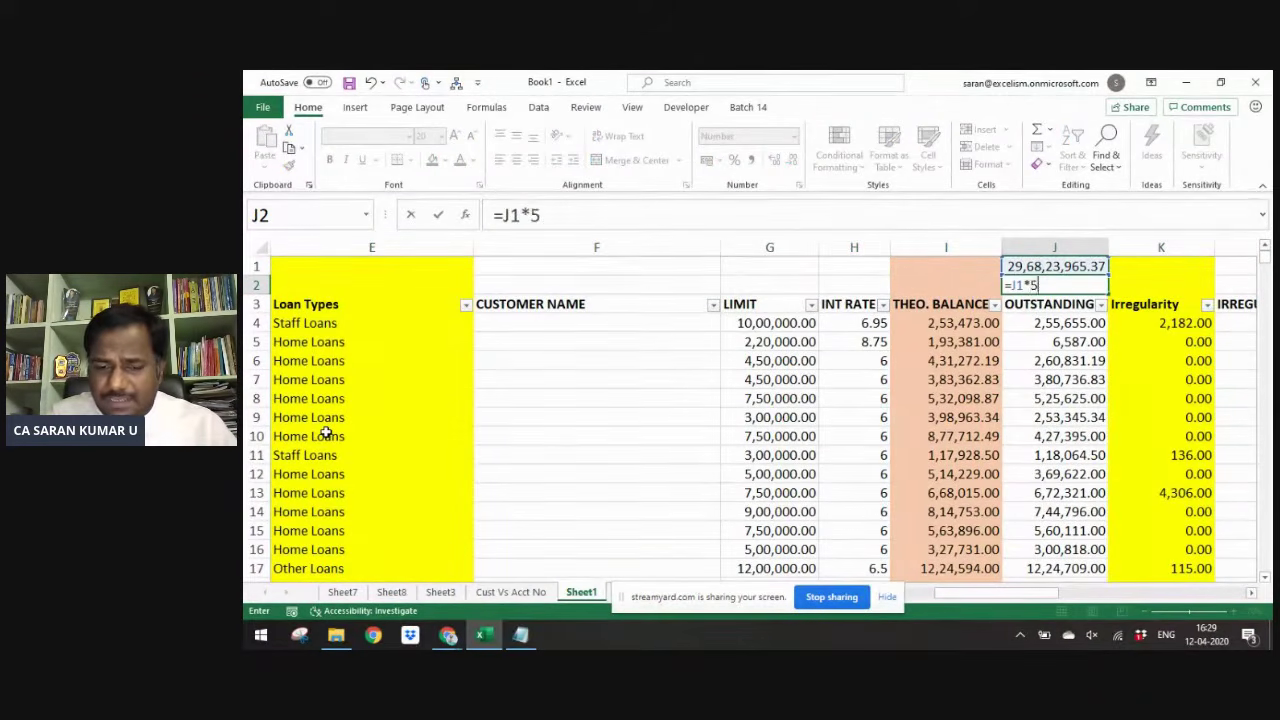
pyautogui.press('Return')
pyautogui.press('Up')
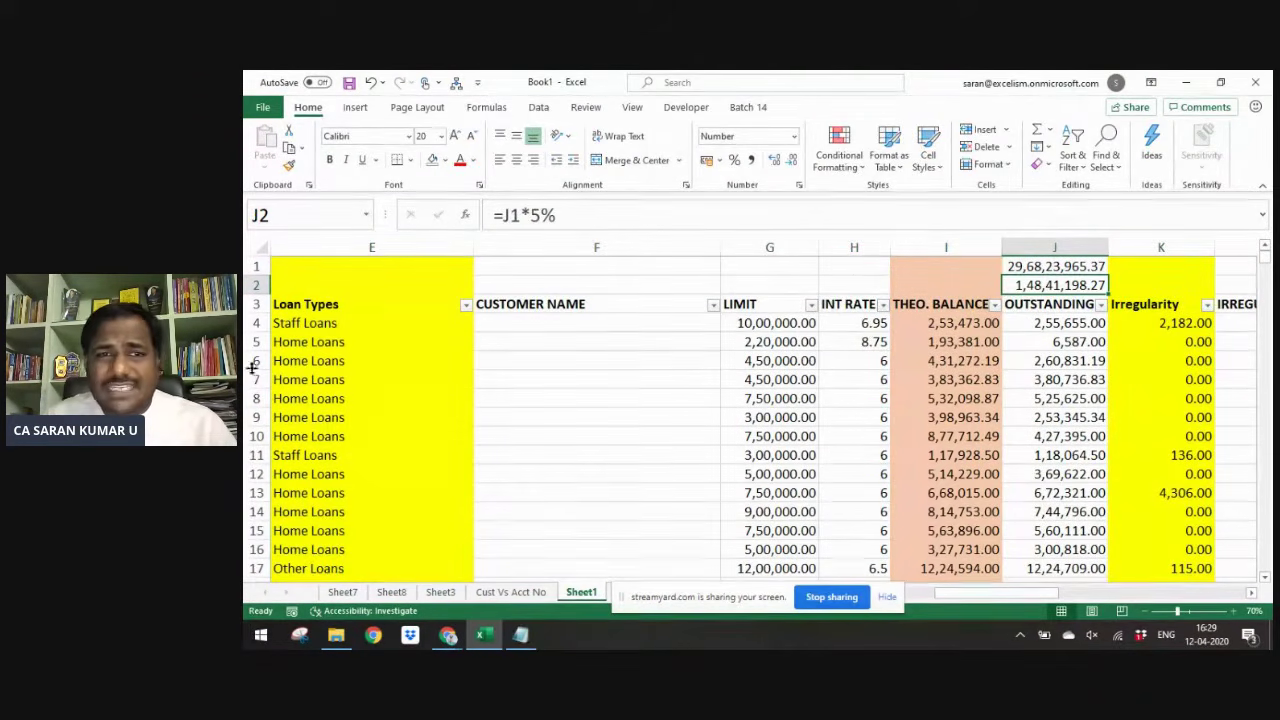
pyautogui.click(791, 160)
pyautogui.click(791, 160)
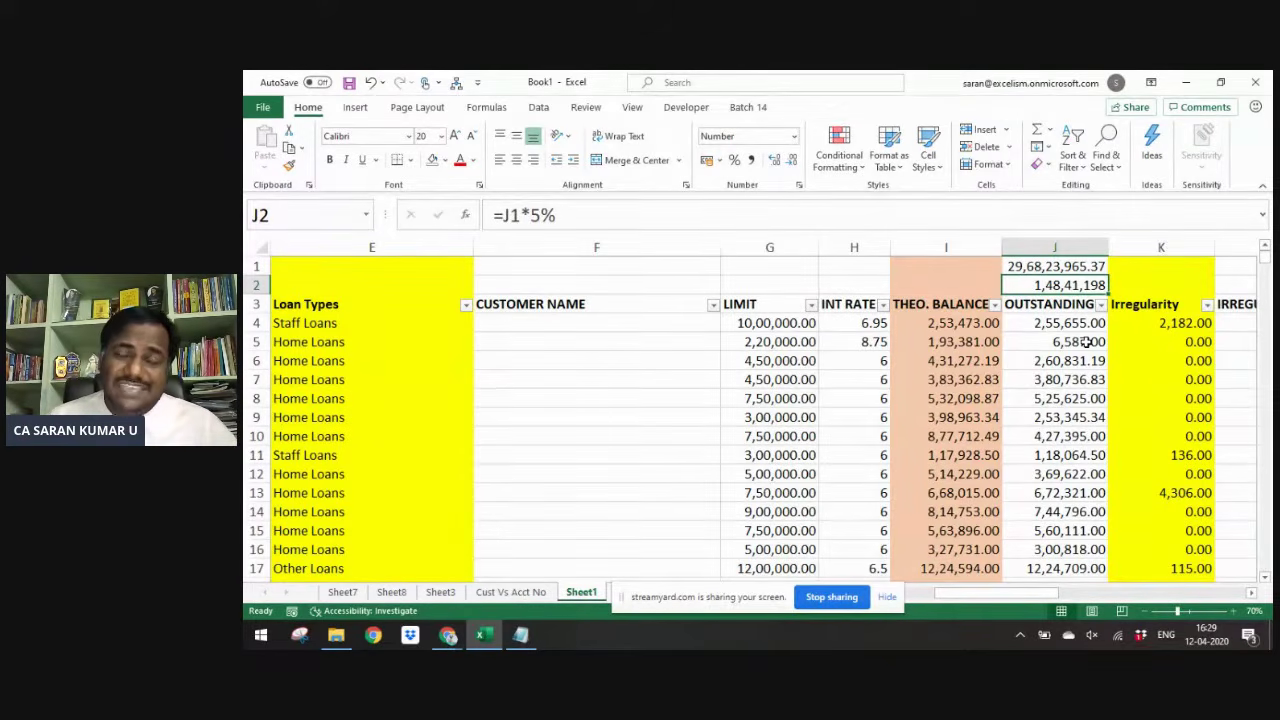
pyautogui.press('Right')
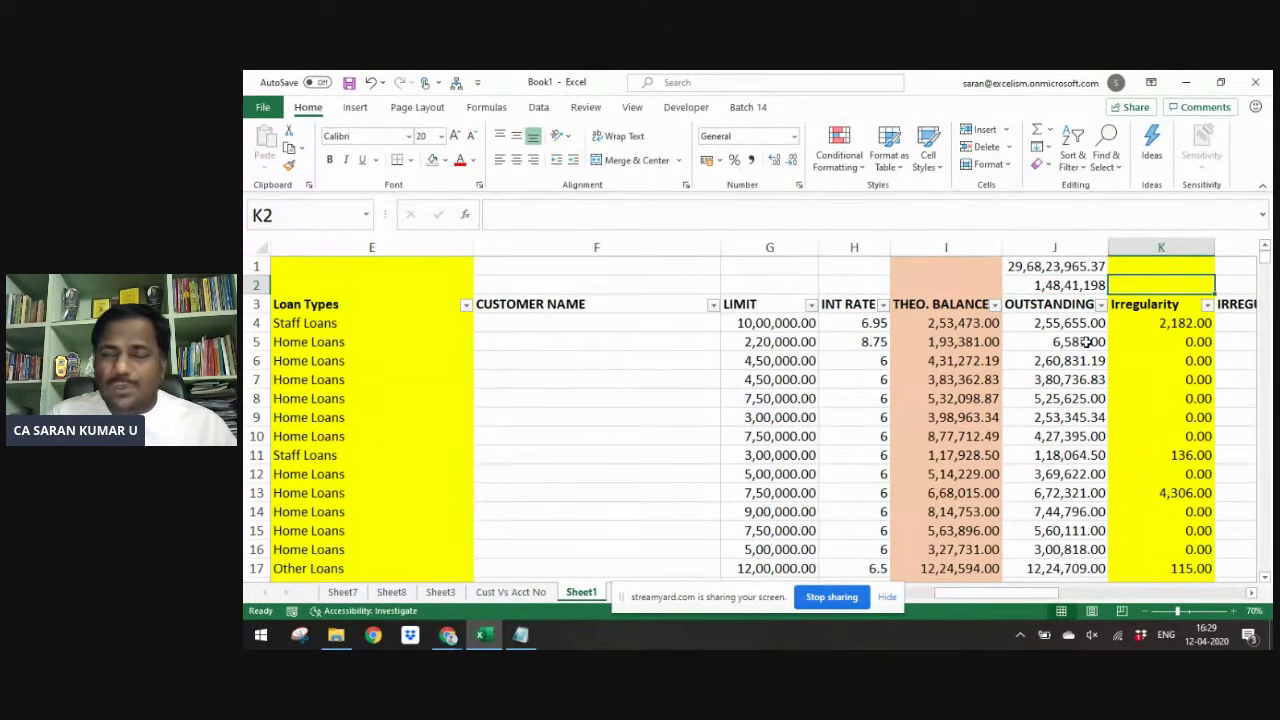
pyautogui.press('Right')
pyautogui.press('Down')
pyautogui.press('Left')
pyautogui.press('Left')
pyautogui.hotkey('alt', 'Down')
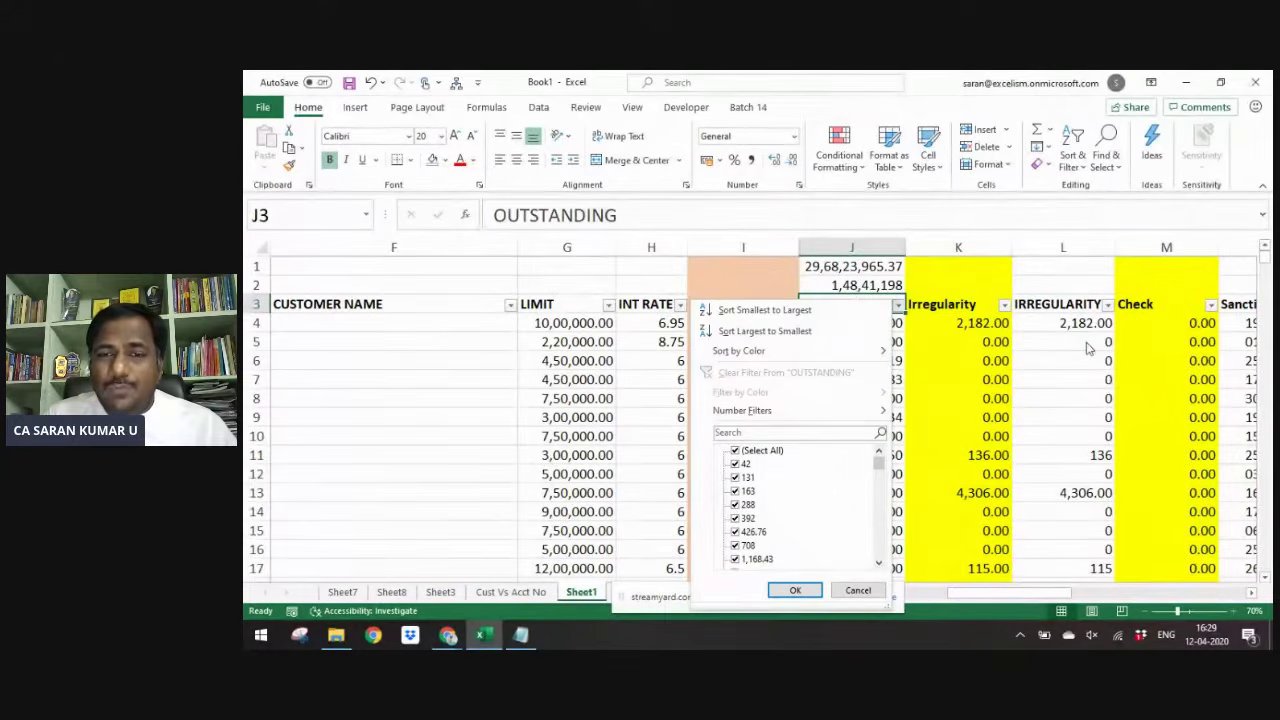
pyautogui.press('Escape')
# - Add the column header "LFAR Scope" in AD3, beside the Remarks header
pyautogui.press('Right')
pyautogui.hotkey('ctrl', 'Right')
pyautogui.press('Right')
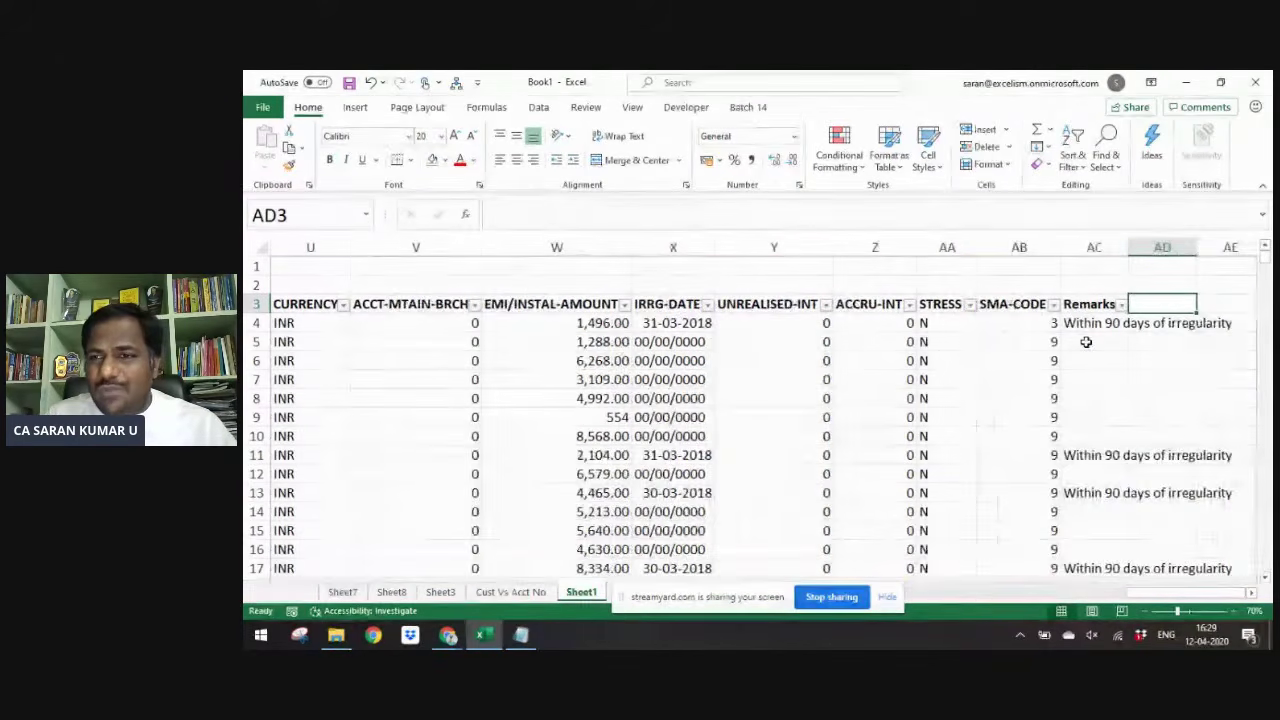
pyautogui.write('LFAR COmme')
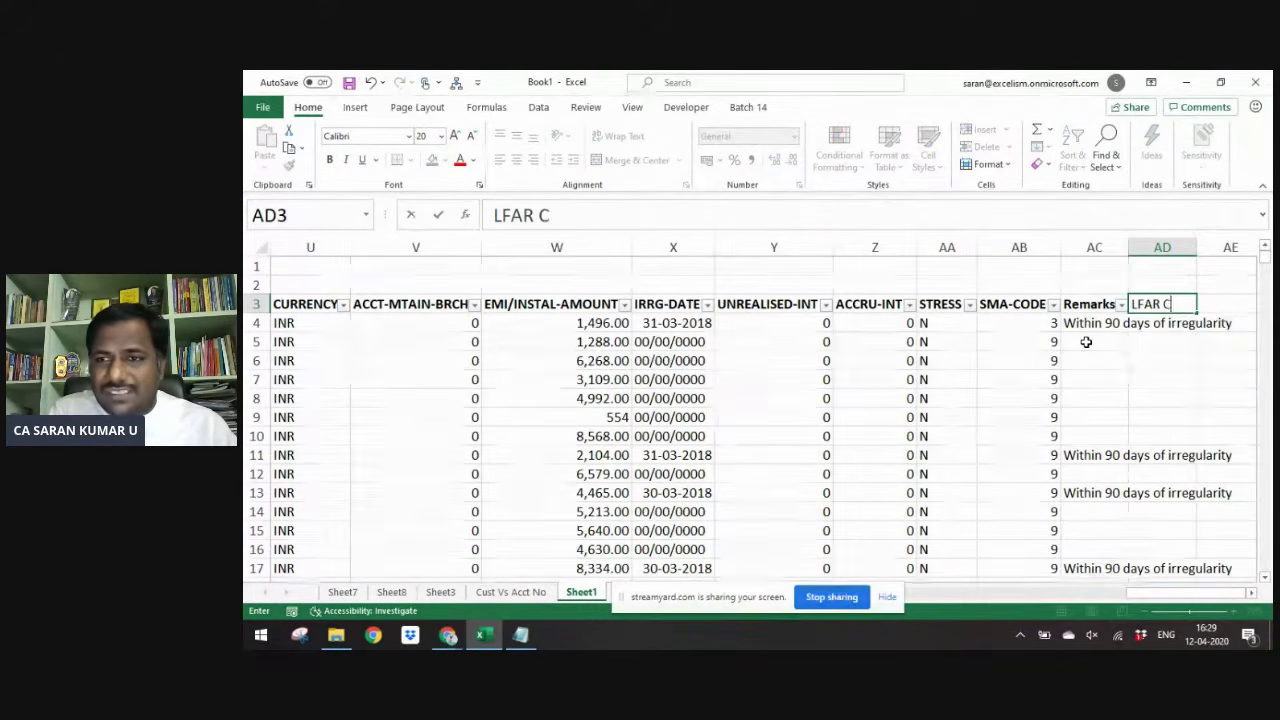
pyautogui.press('BackSpace')
pyautogui.press('BackSpace')
pyautogui.press('BackSpace')
pyautogui.press('BackSpace')
pyautogui.write('m')
pyautogui.press('BackSpace')
pyautogui.write('emm')
pyautogui.press('BackSpace')
pyautogui.press('BackSpace')
pyautogui.press('BackSpace')
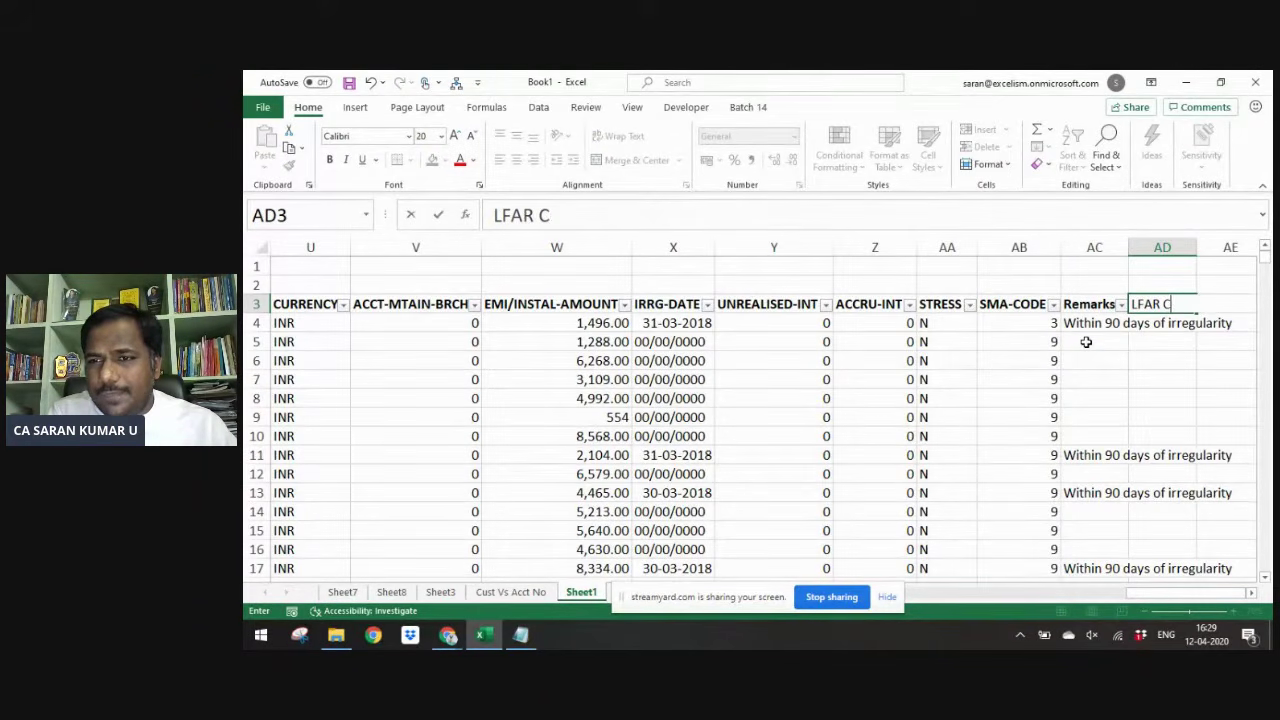
pyautogui.write('Scope')
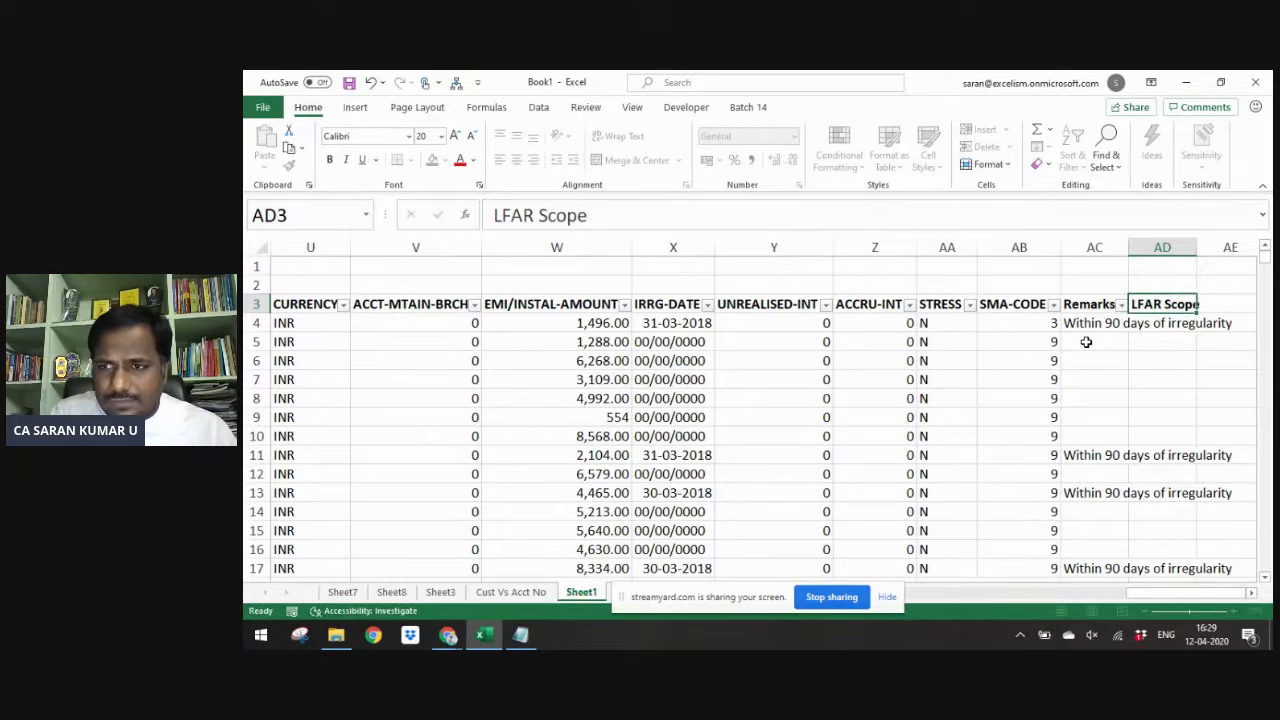
# - Change the header in AD3 to "LFAR Scope?" and keep it bold like the other headers
pyautogui.press('Return')
pyautogui.press('Up')
pyautogui.hotkey('ctrl', 'b')
pyautogui.write('?')
pyautogui.press('Return')
pyautogui.press('Up')
pyautogui.press('Left')
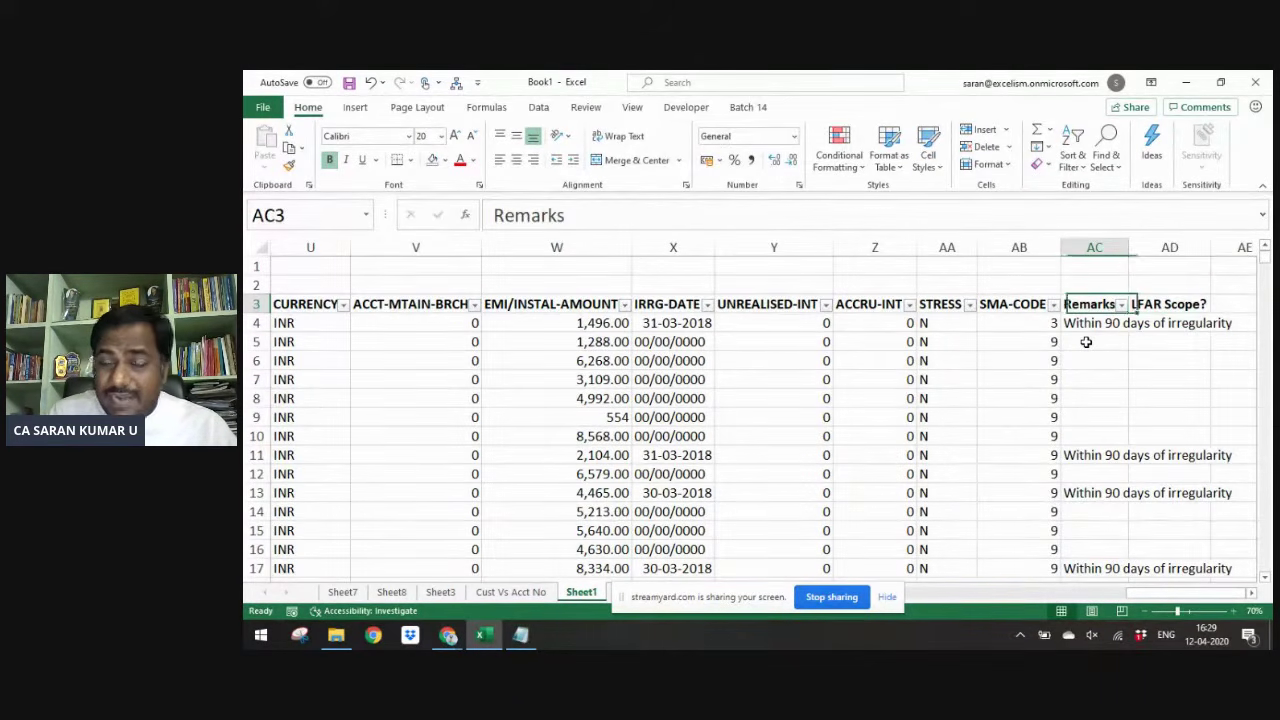
# - Filter the OUTSTANDING column for amounts greater than 14800000 and undo that filter
pyautogui.hotkey('alt', 'Down')
pyautogui.press('Escape')
pyautogui.press('Left')
pyautogui.press('Left')
pyautogui.press('Left')
pyautogui.press('Left')
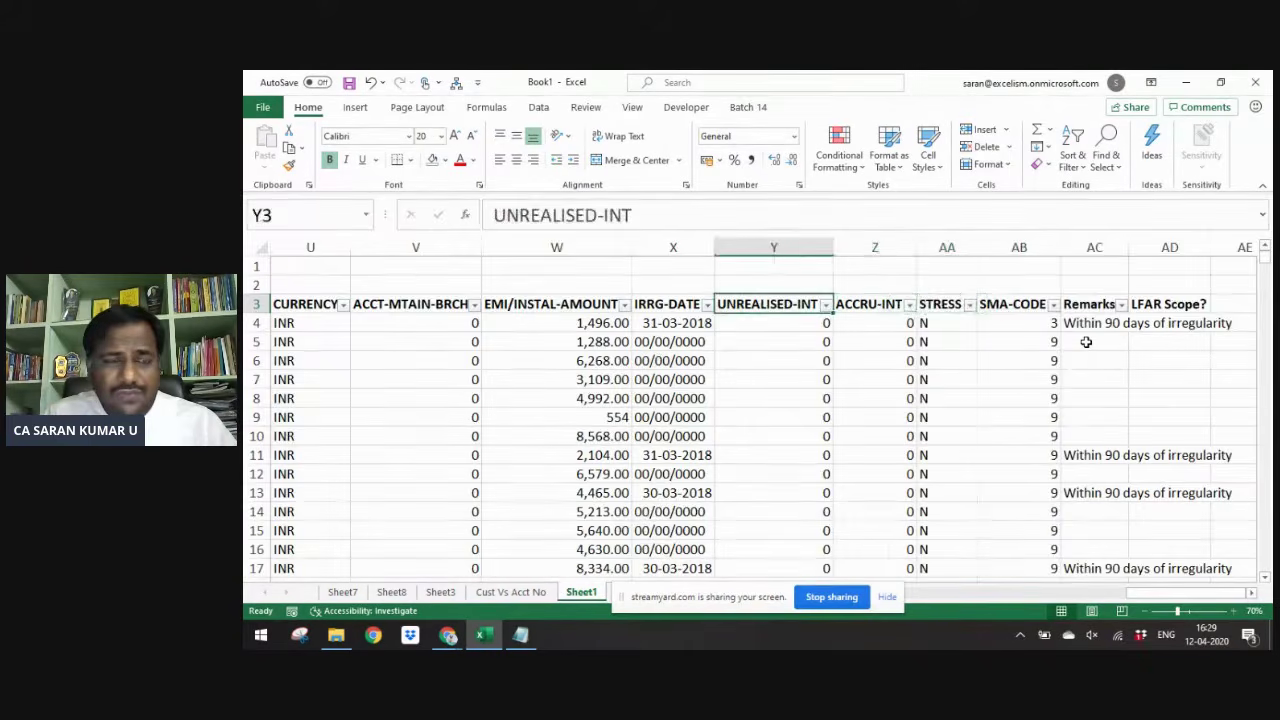
pyautogui.press('Home')
pyautogui.press('Right')
pyautogui.press('Right')
pyautogui.press('Right')
pyautogui.press('Right')
pyautogui.press('Right')
pyautogui.press('Right')
pyautogui.press('Right')
pyautogui.press('Right')
pyautogui.press('Right')
pyautogui.press('Right')
pyautogui.press('Right')
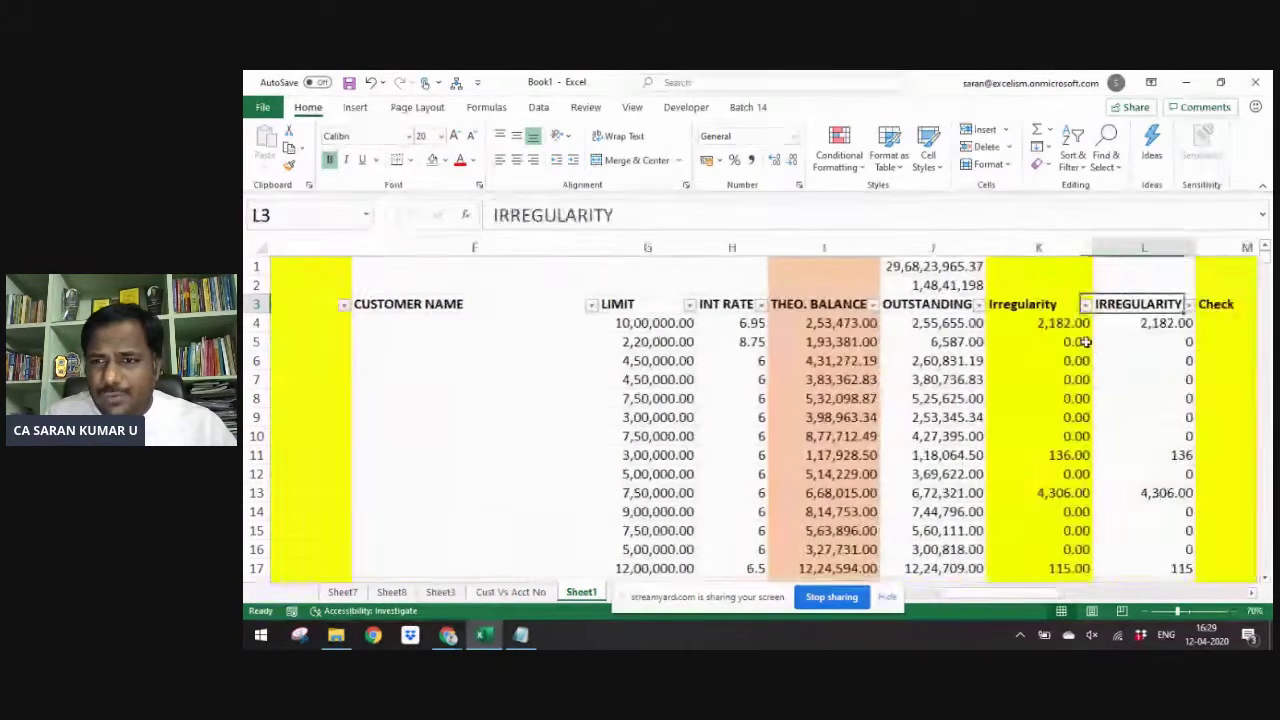
pyautogui.press('Left')
pyautogui.press('Left')
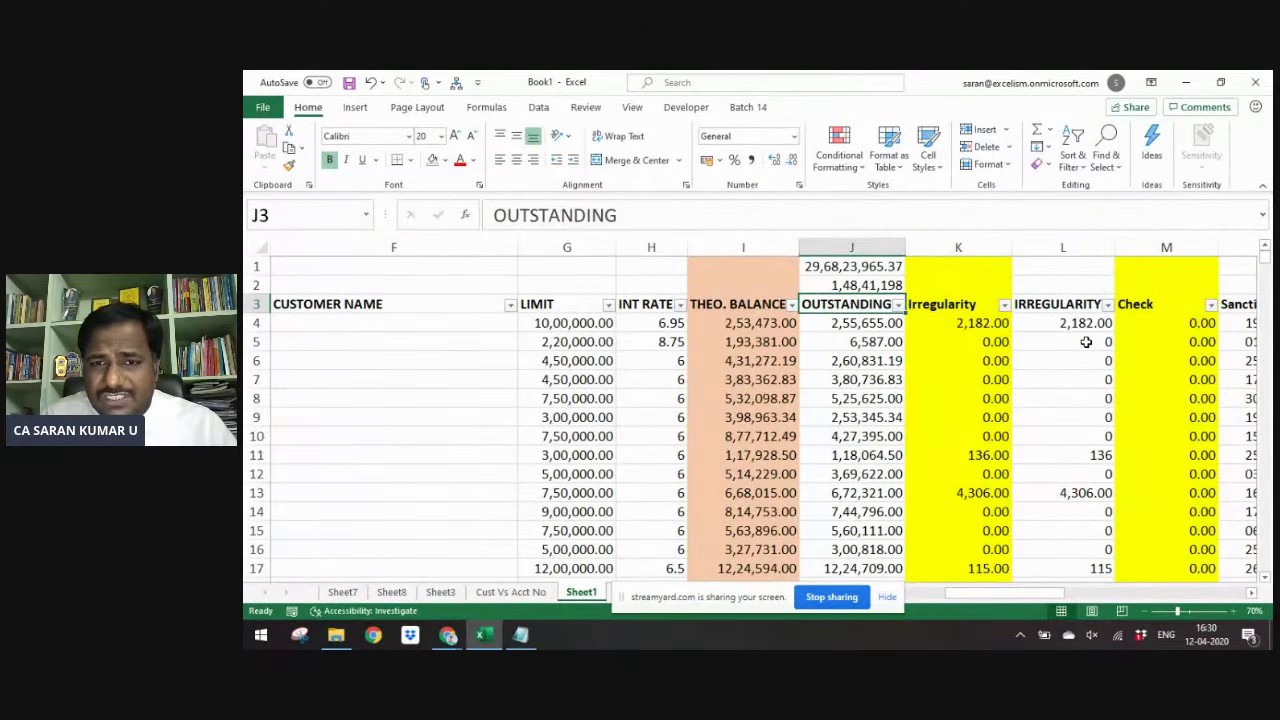
pyautogui.hotkey('alt', 'Down')
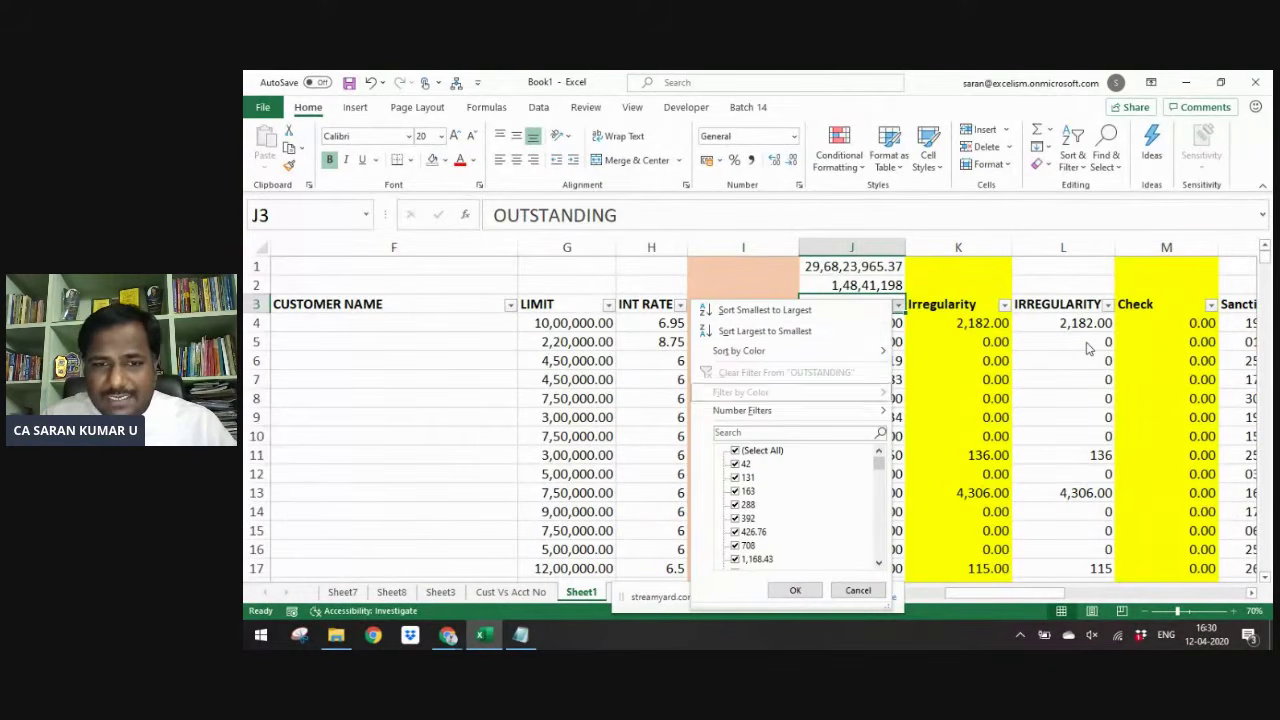
pyautogui.press('Down')
pyautogui.press('Right')
pyautogui.press('Down')
pyautogui.press('Down')
pyautogui.press('Down')
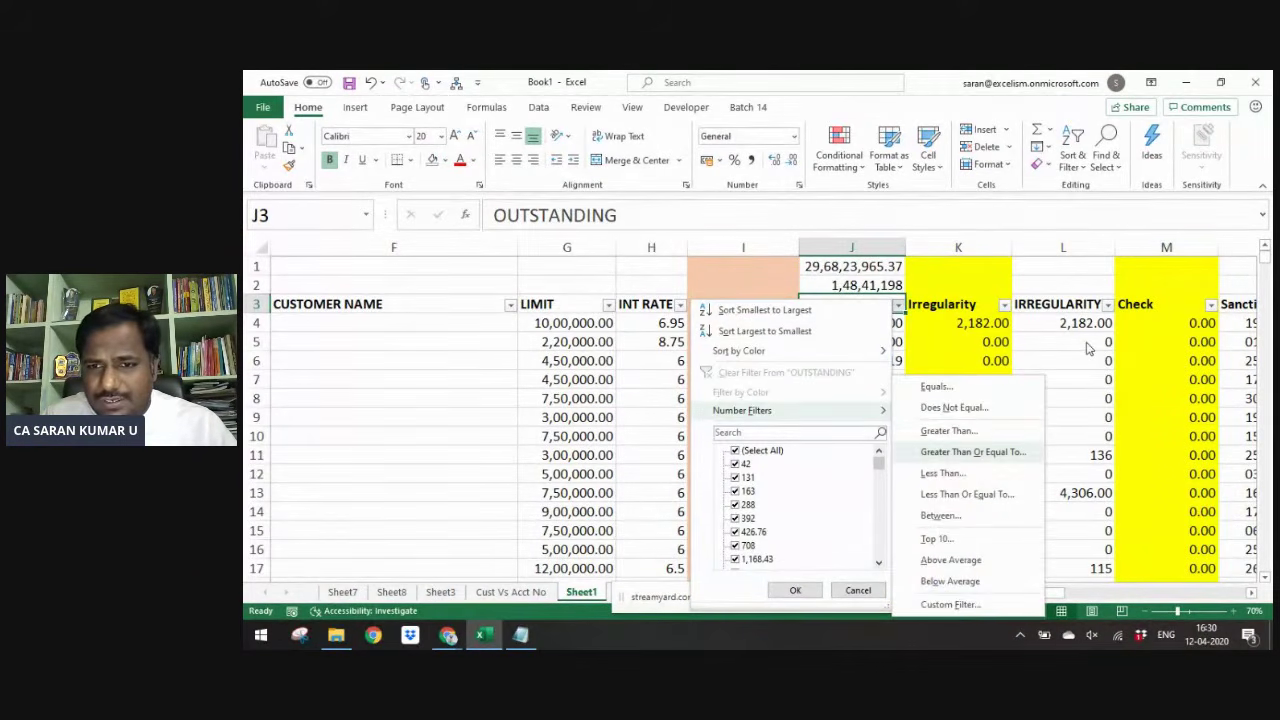
pyautogui.press('Up')
pyautogui.press('Return')
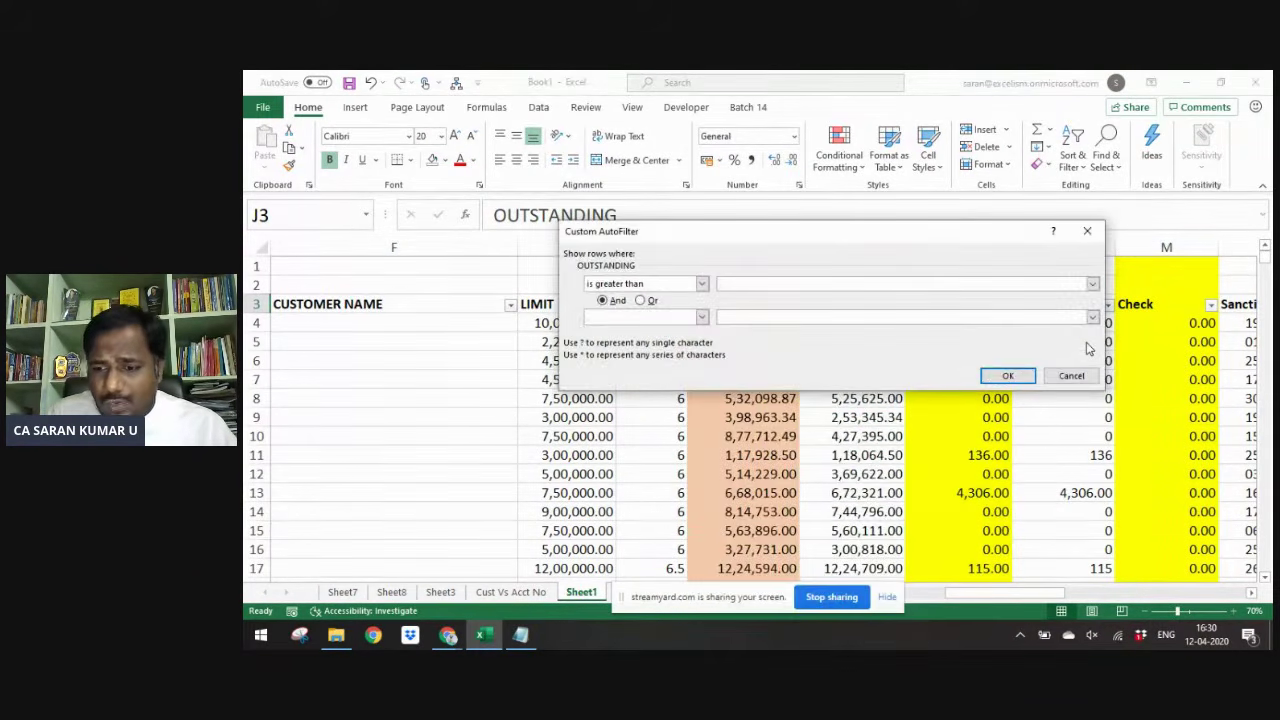
pyautogui.write('14800000')
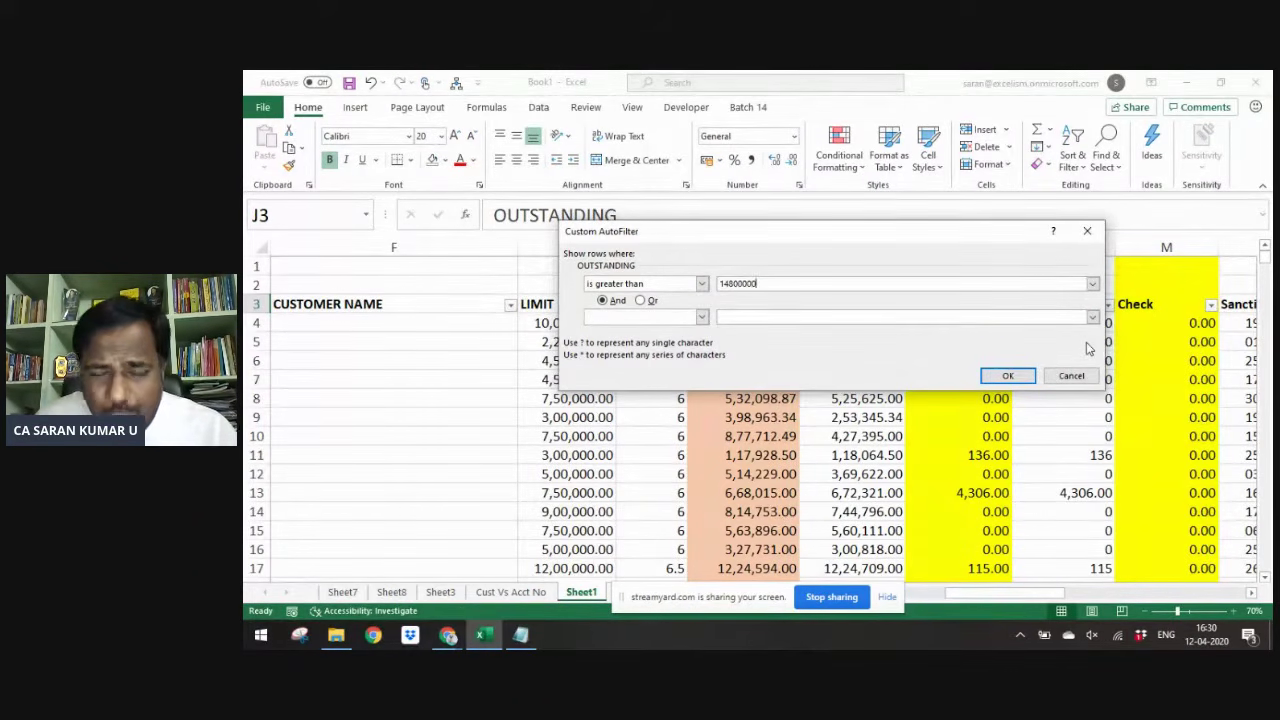
pyautogui.press('Return')
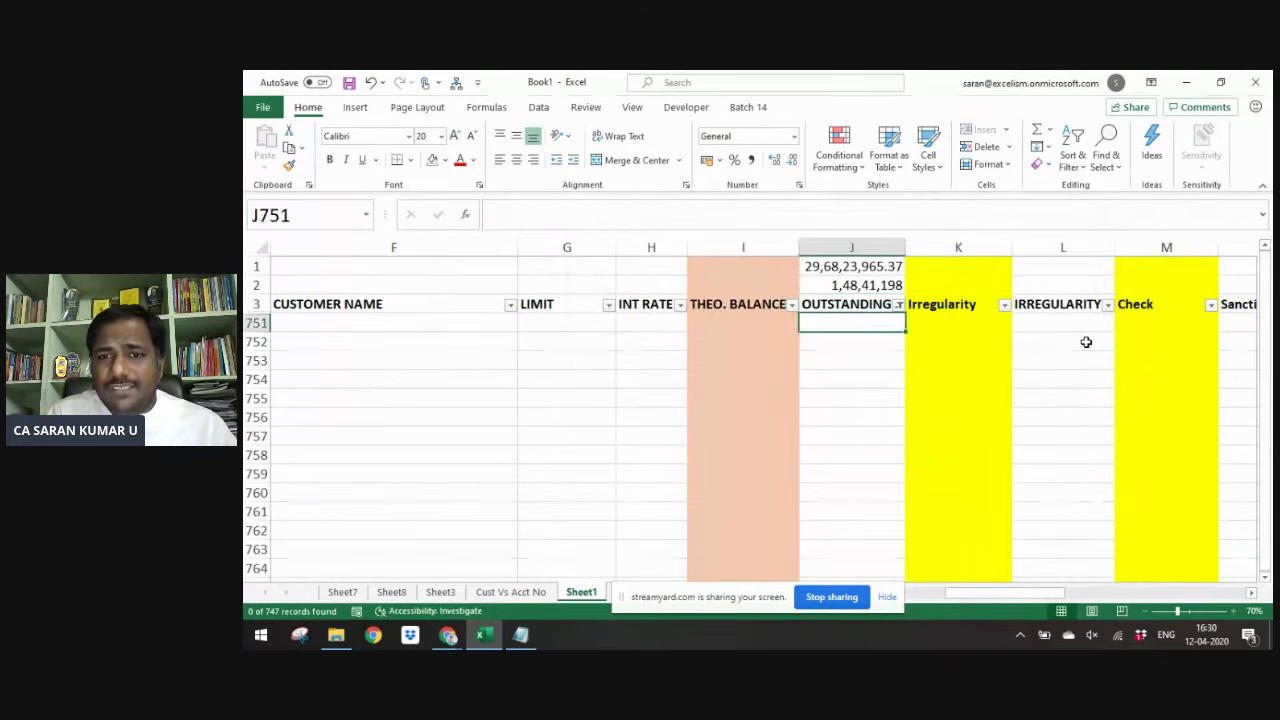
pyautogui.hotkey('ctrl', 'z')
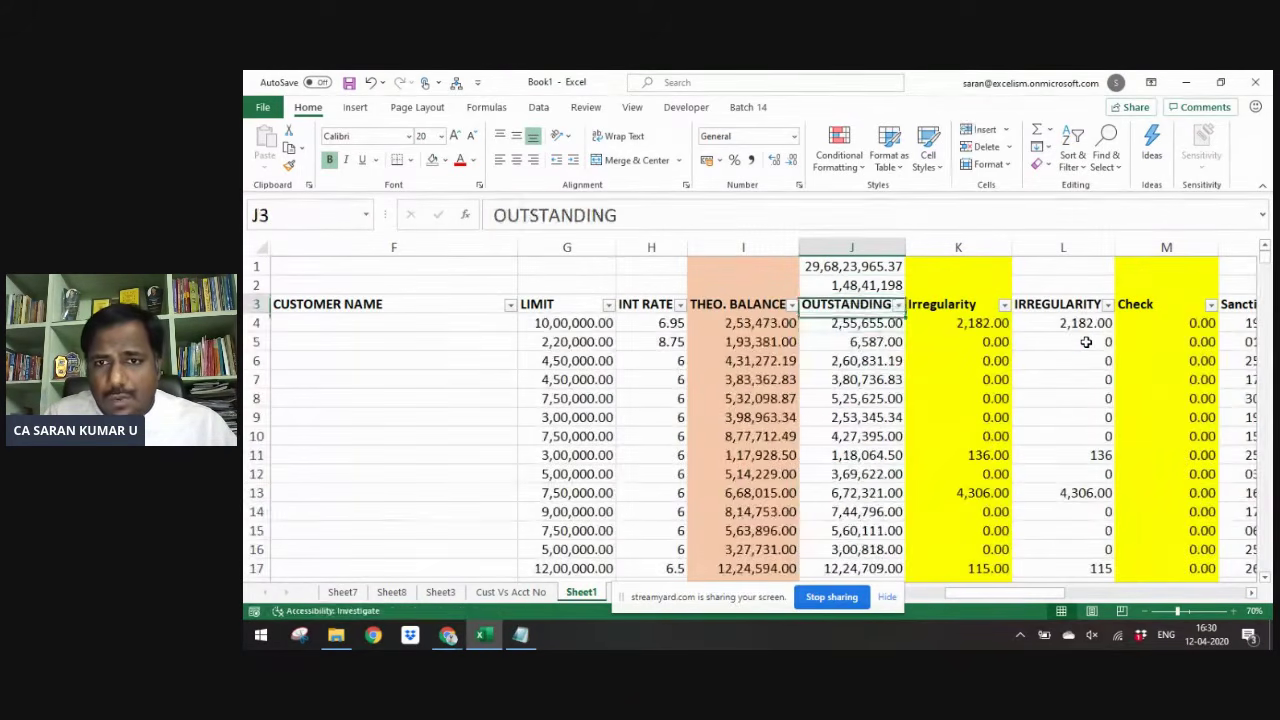
# - Compare the largest amount in the OUTSTANDING filter list with the 5% threshold in J2, leaving the column unfiltered
pyautogui.hotkey('alt', 'Down')
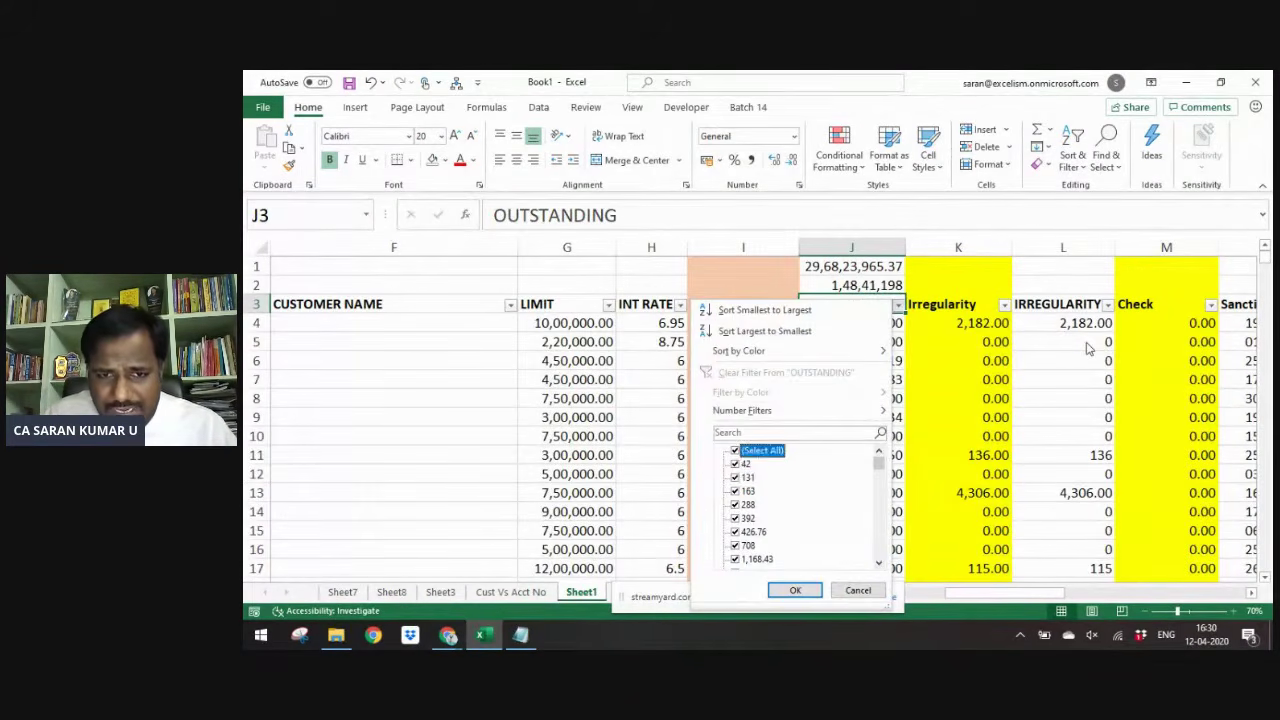
pyautogui.press('Escape')
pyautogui.hotkey('alt', 'Down')
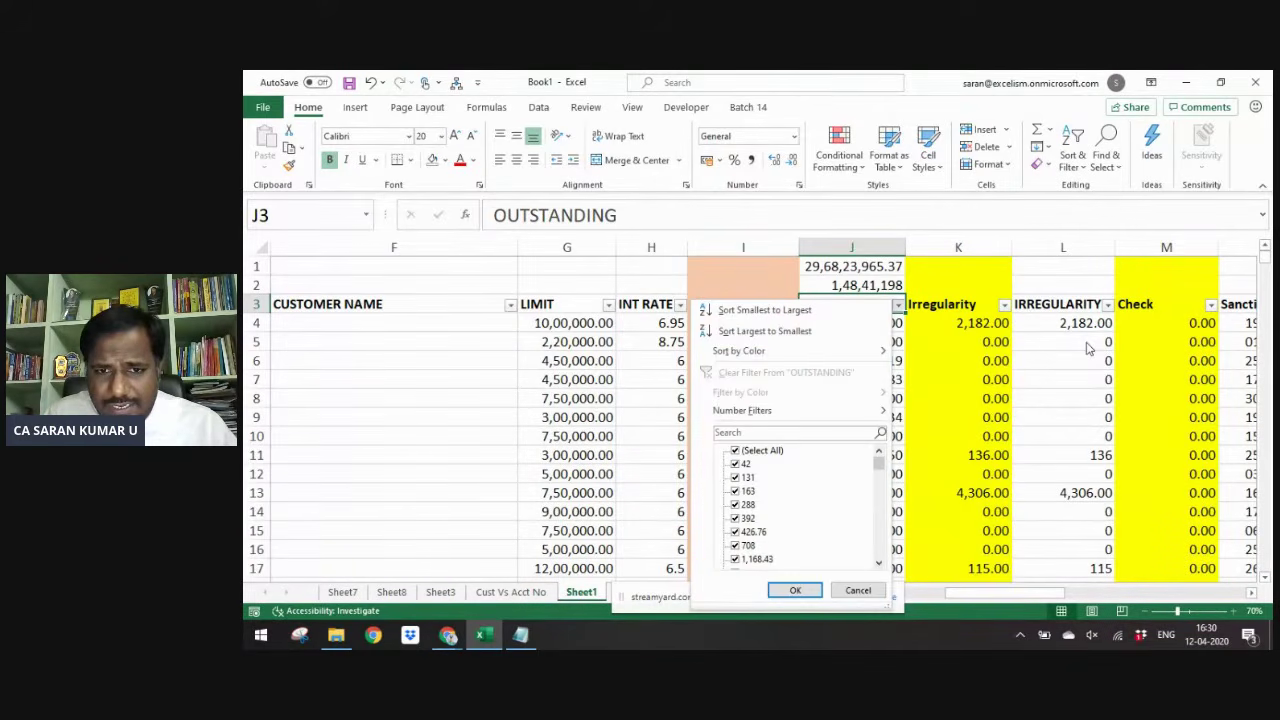
pyautogui.press('Up')
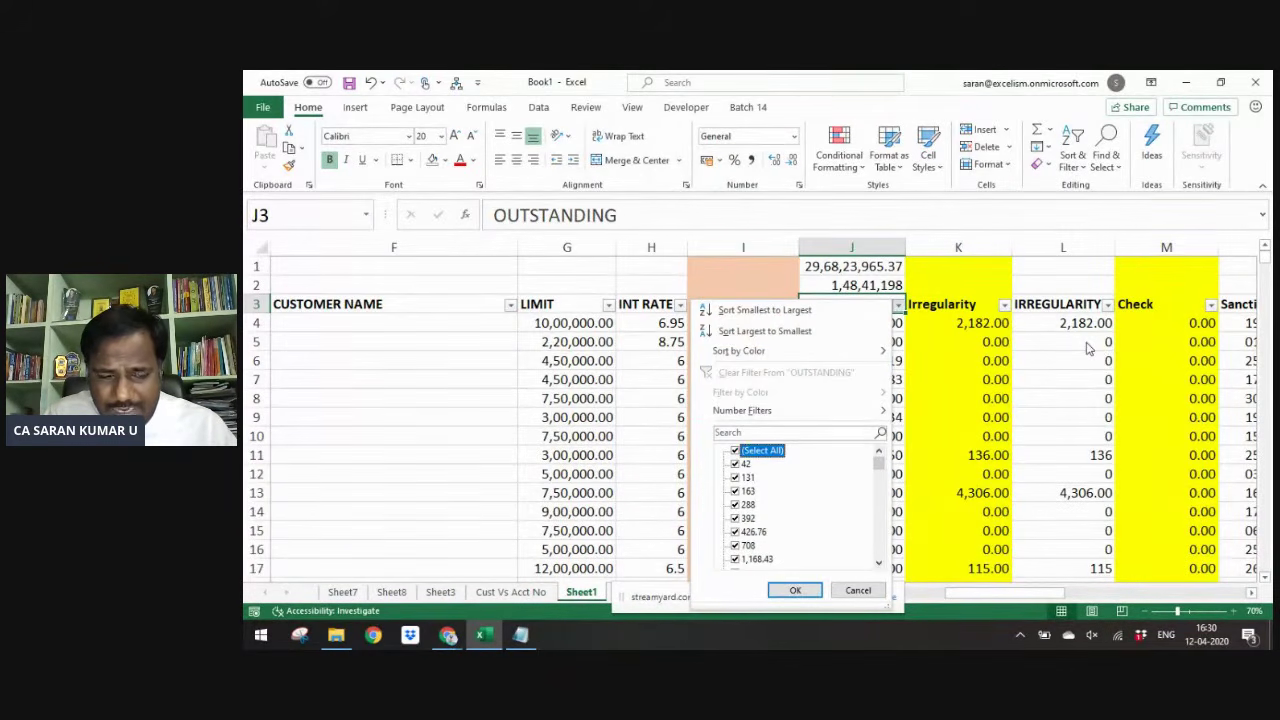
pyautogui.press('space')
pyautogui.press('End')
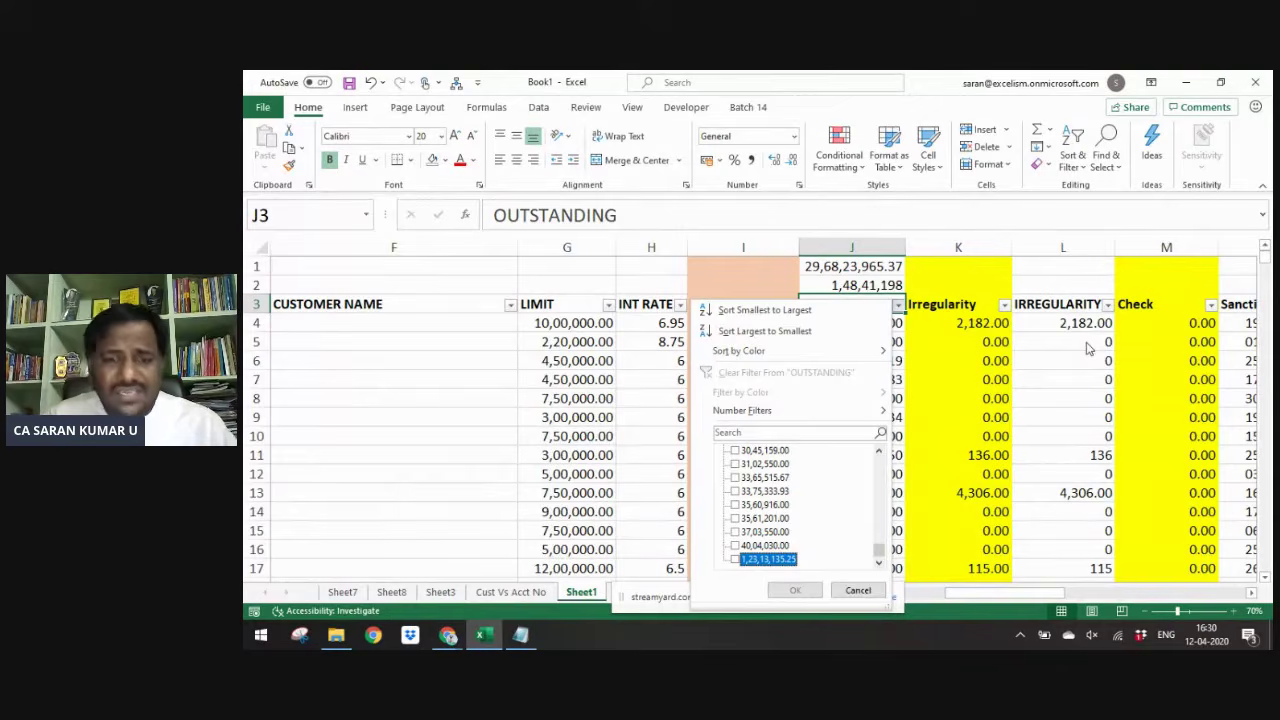
pyautogui.press('Escape')
pyautogui.press('Up')
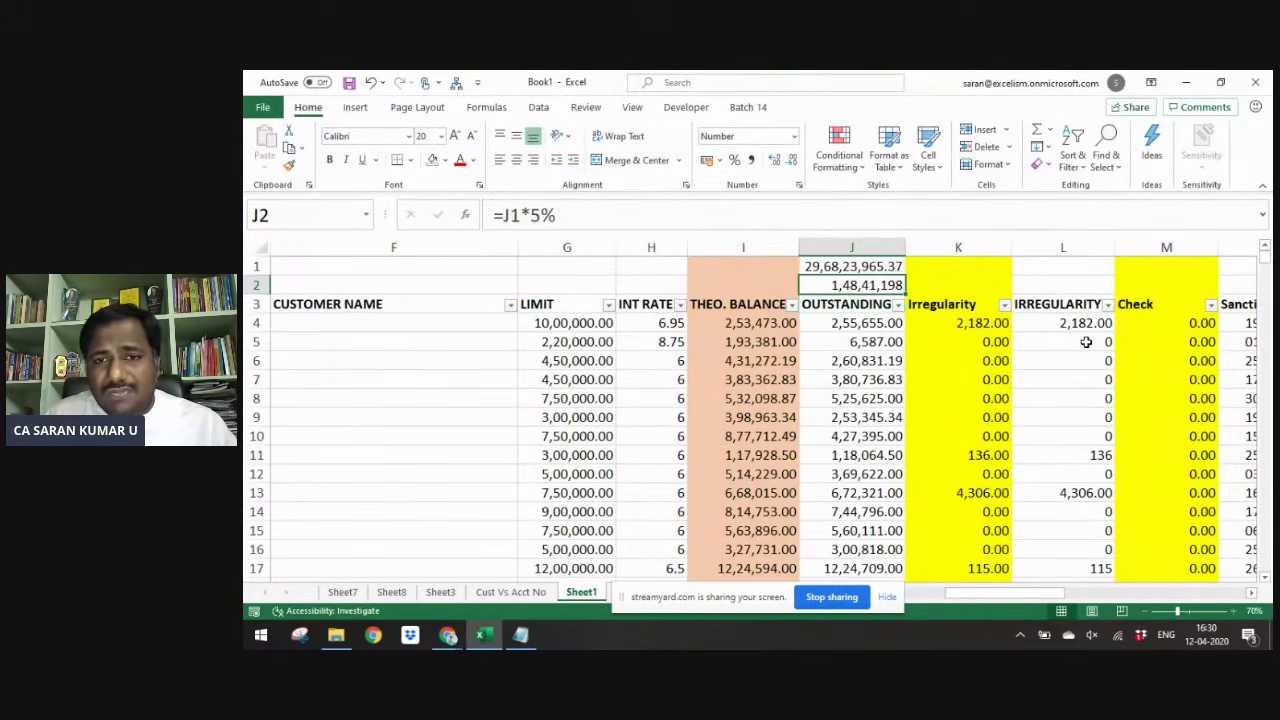
pyautogui.press('Down')
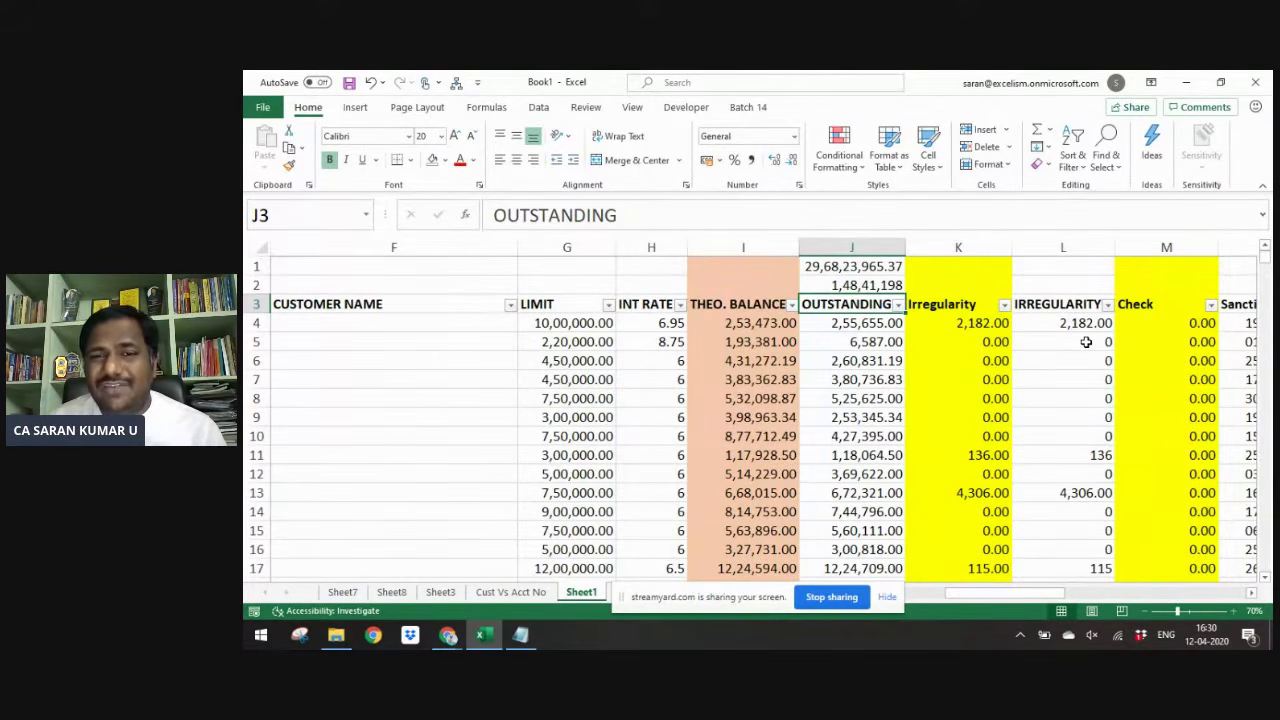
pyautogui.press('Up')
pyautogui.press('Down')
# - On Sheet3, remove OUTSTANDING from the rows of the lower PivotTable, the copied account size stratification
pyautogui.hotkey('ctrl', 'Right')
pyautogui.hotkey('ctrl', 'Left')
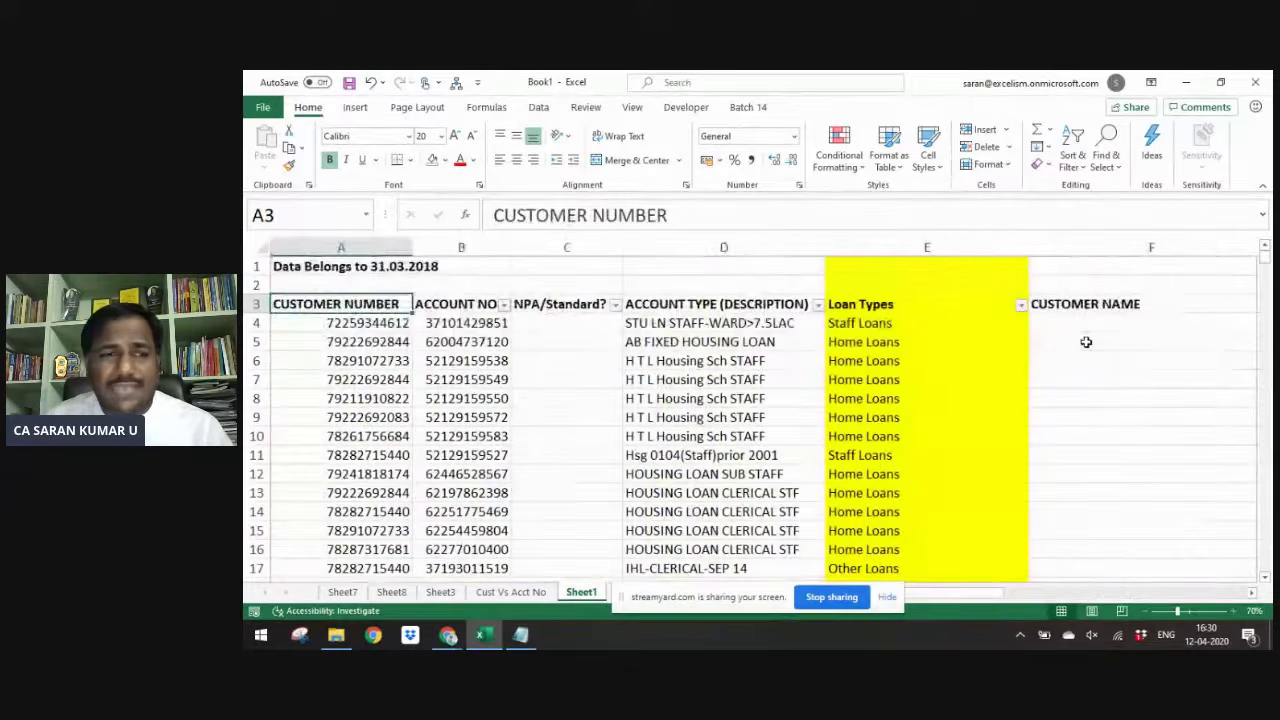
pyautogui.press('Right')
pyautogui.press('Right')
pyautogui.hotkey('ctrl', 'pageup')
pyautogui.hotkey('ctrl', 'pageup')
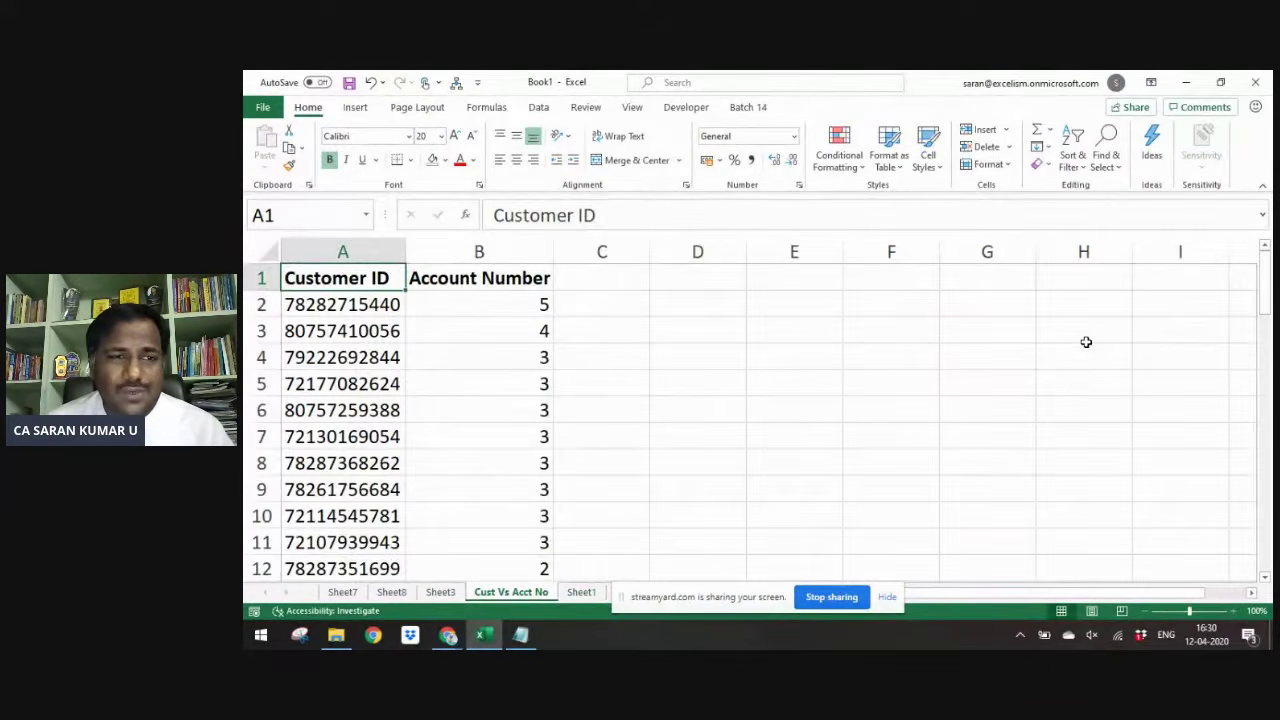
pyautogui.hotkey('ctrl', 'shift', 'Right')
pyautogui.hotkey('ctrl', 'shift', 'Down')
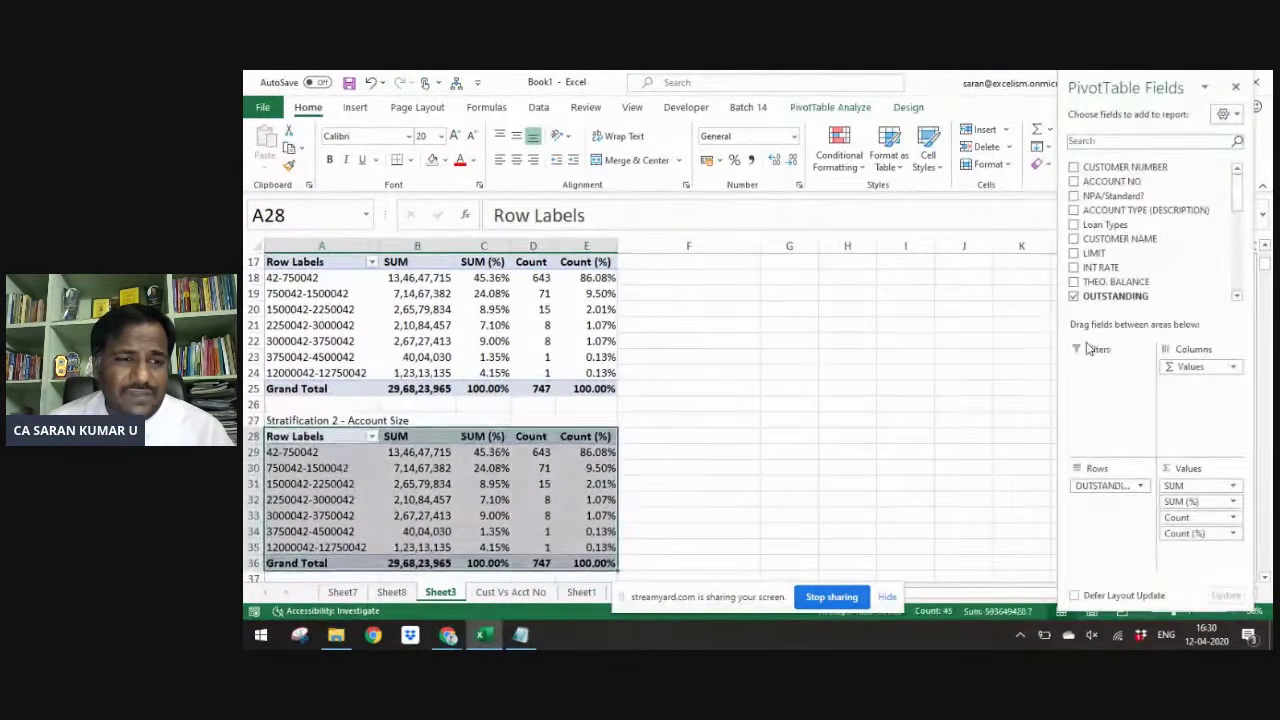
pyautogui.press('Up')
pyautogui.press('Down')
pyautogui.press('Up')
pyautogui.press('Down')
pyautogui.press('Down')
pyautogui.moveTo(1125, 482); pyautogui.dragTo(1237, 239)
# - Try EMIS Due as the row field of the lower PivotTable and take it out again
pyautogui.moveTo(1102, 223); pyautogui.dragTo(1110, 486)
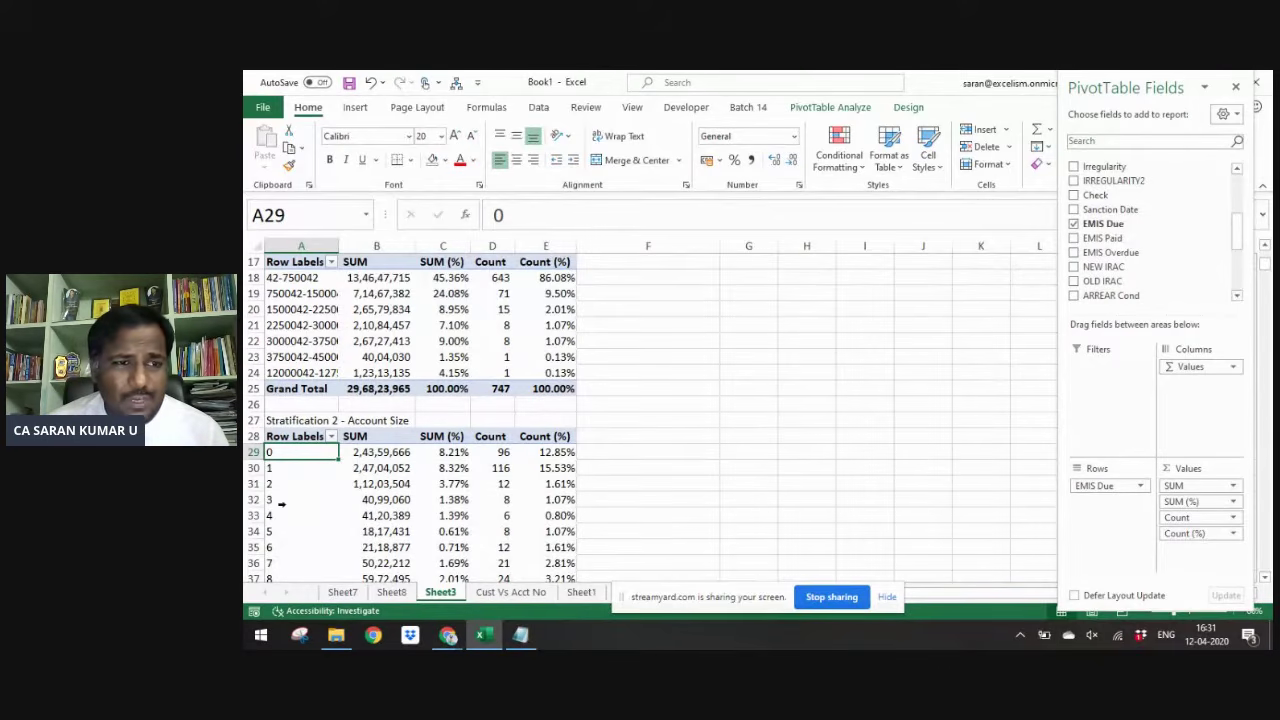
pyautogui.doubleClick(335, 240)
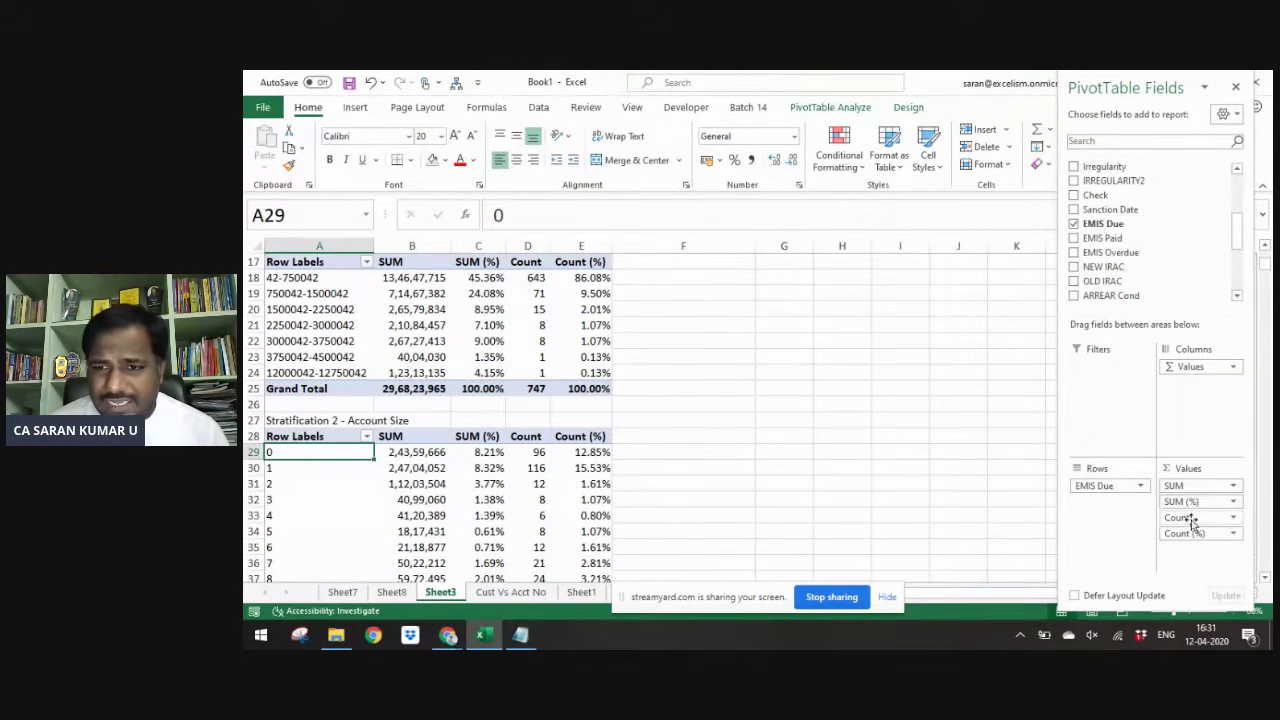
pyautogui.moveTo(1108, 486); pyautogui.dragTo(1171, 257)
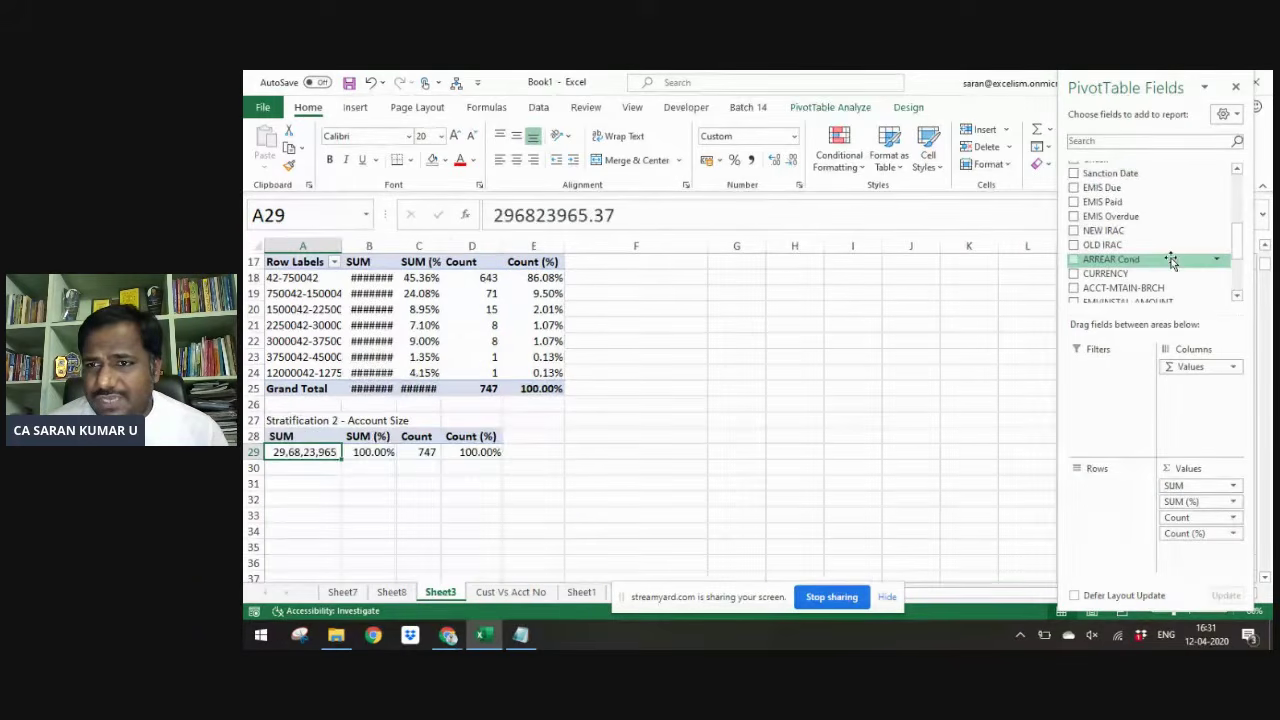
# - Add Sanction Date to the rows of the lower PivotTable and ungroup it into individual dates
pyautogui.moveTo(1242, 240); pyautogui.dragTo(1238, 210)
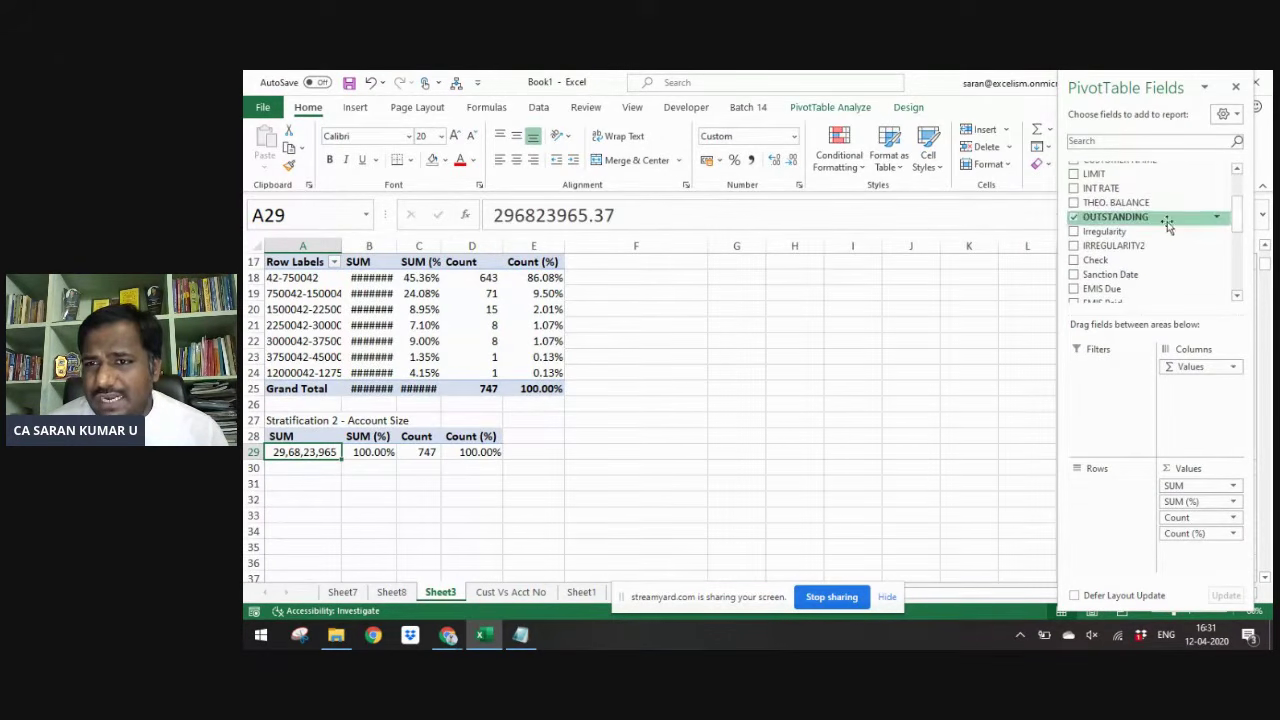
pyautogui.moveTo(1129, 276); pyautogui.dragTo(1072, 543)
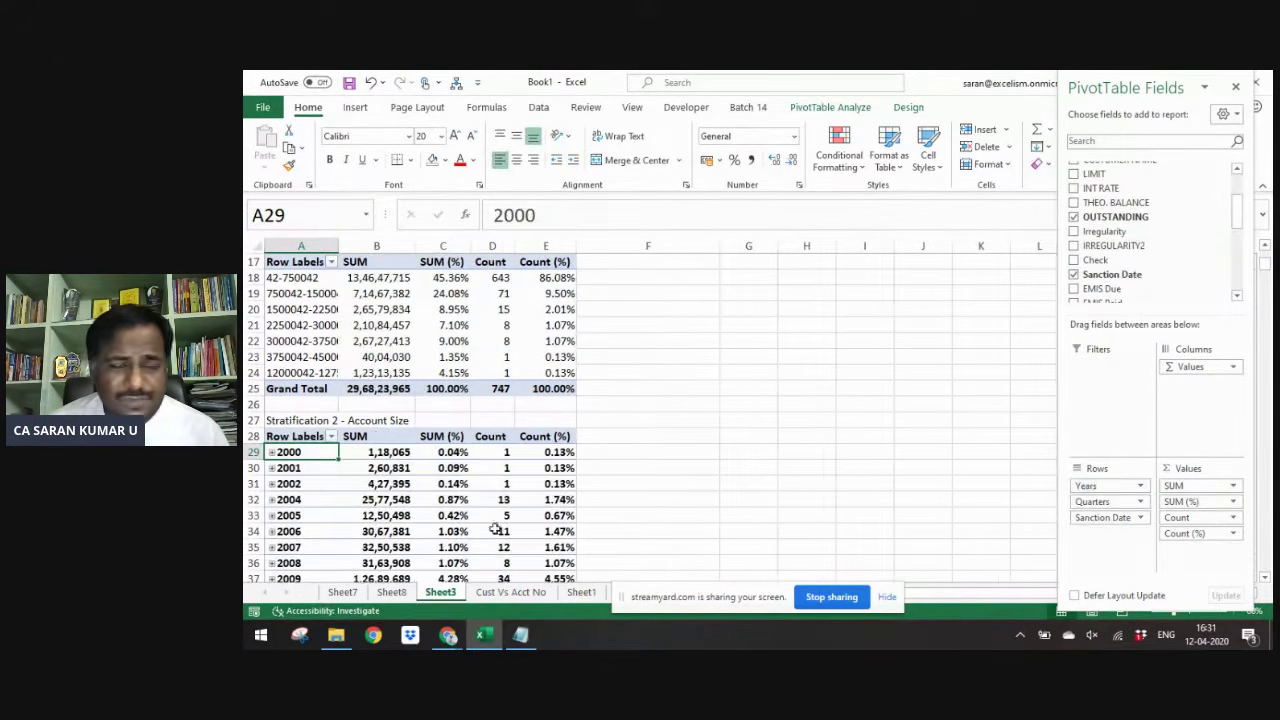
pyautogui.rightClick(305, 449)
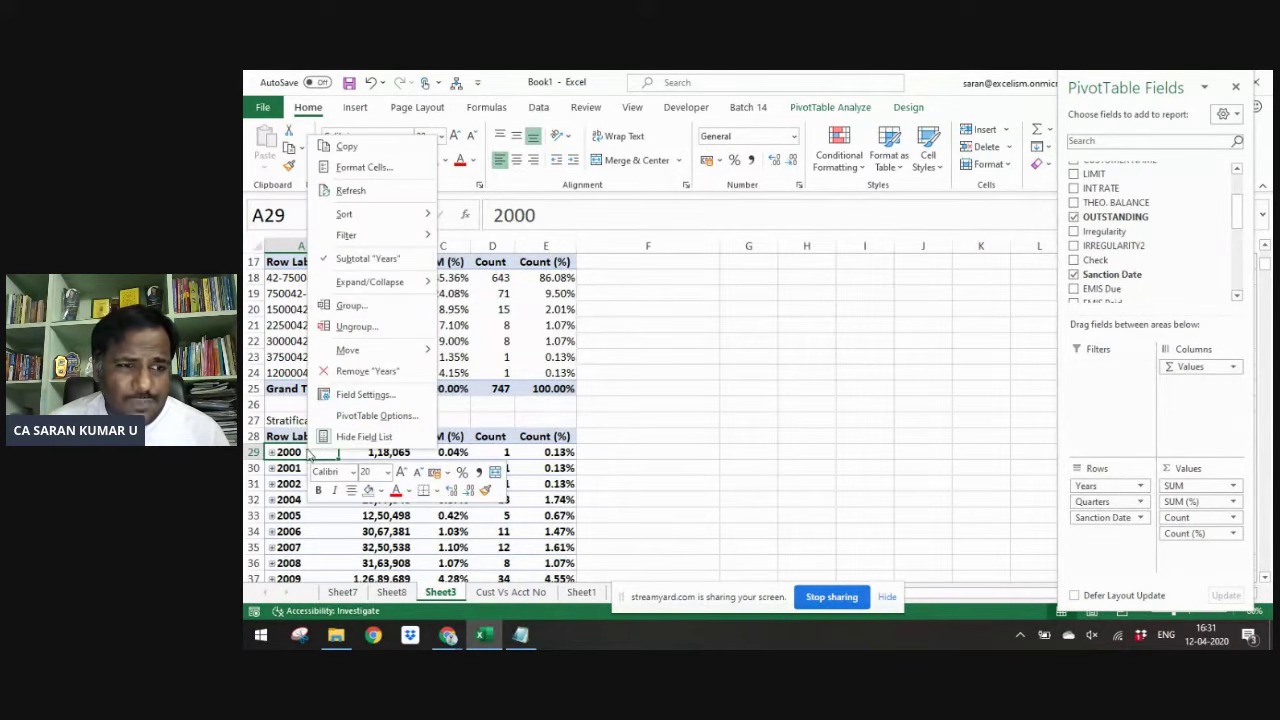
pyautogui.click(344, 327)
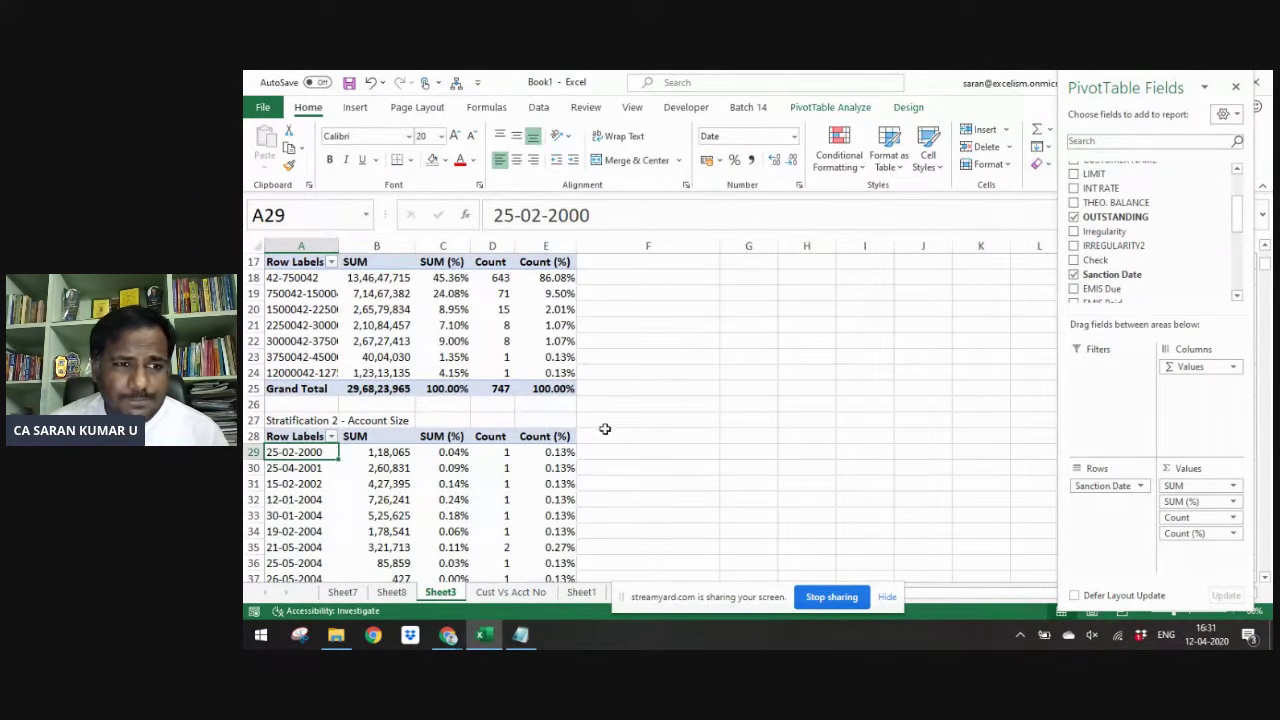
# - Group the Sanction Date rows of the lower PivotTable by Months and Years
pyautogui.rightClick(305, 452)
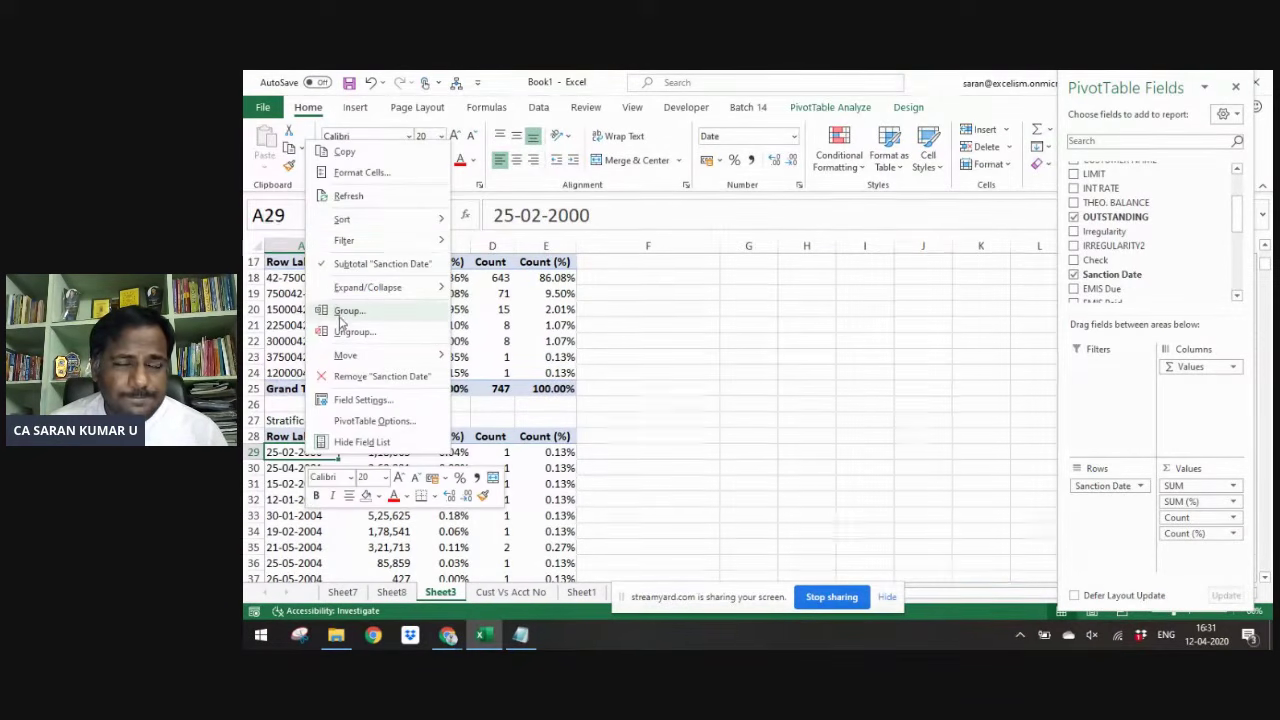
pyautogui.click(345, 310)
pyautogui.click(333, 336)
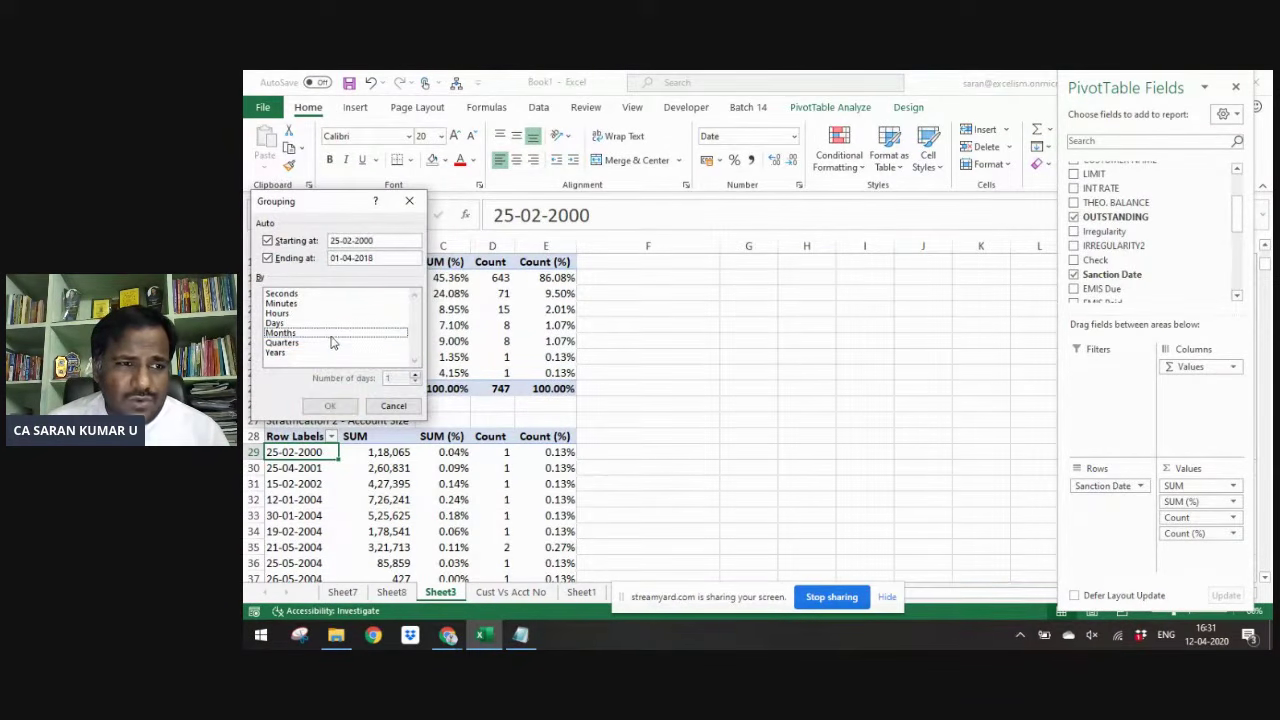
pyautogui.click(325, 355)
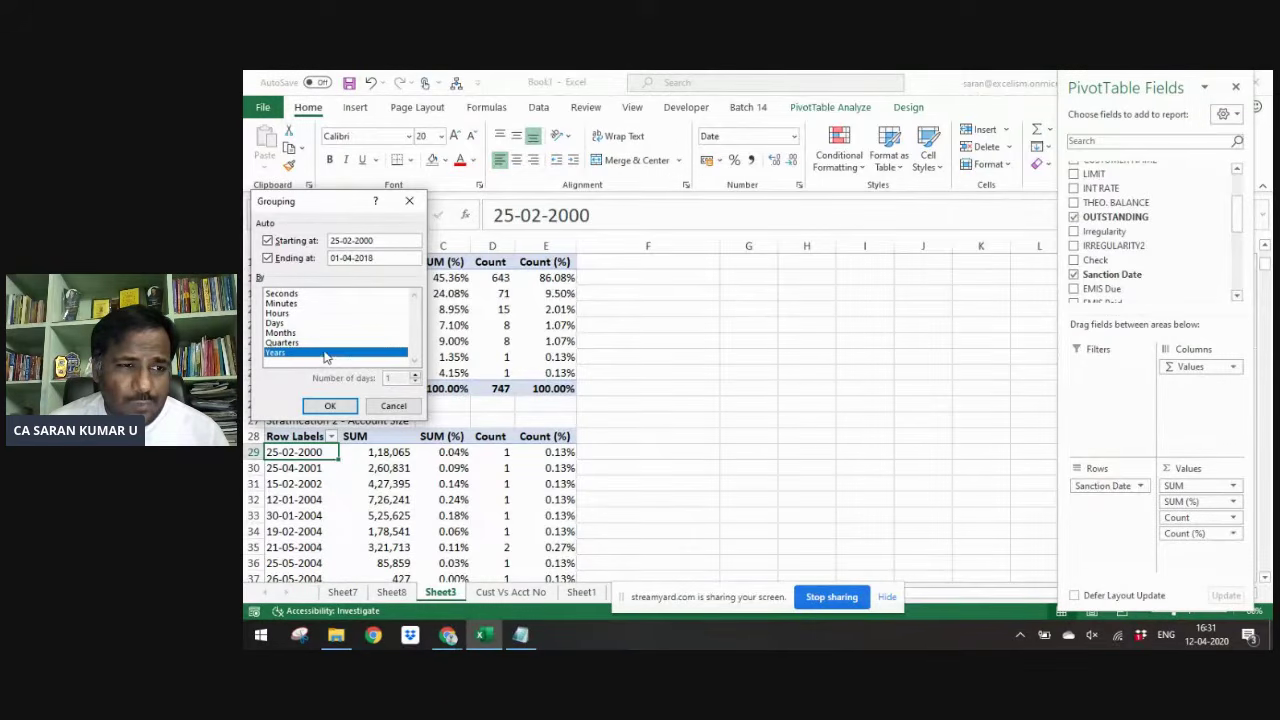
pyautogui.click(322, 346)
pyautogui.click(316, 343)
pyautogui.click(312, 333)
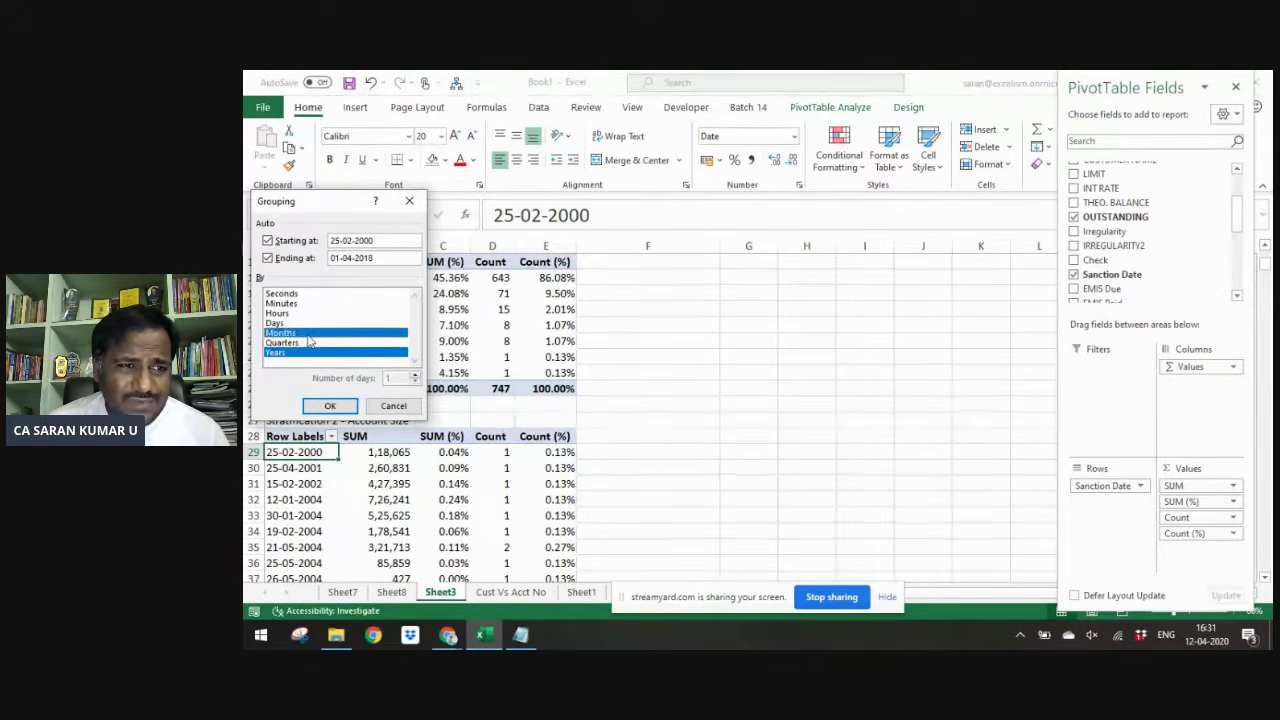
pyautogui.click(333, 406)
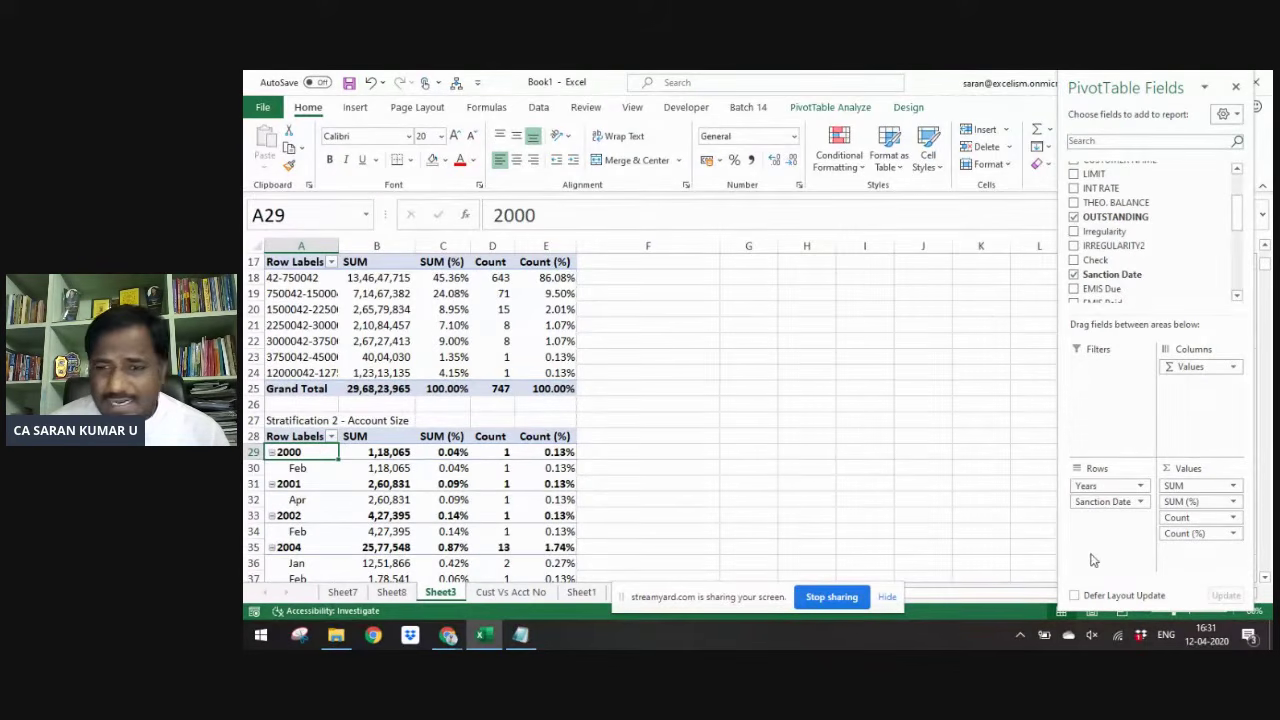
# - Try cross-tabulating the lower PivotTable with Years in the rows and the Sanction Date months in the columns
pyautogui.moveTo(1108, 486); pyautogui.dragTo(1188, 425)
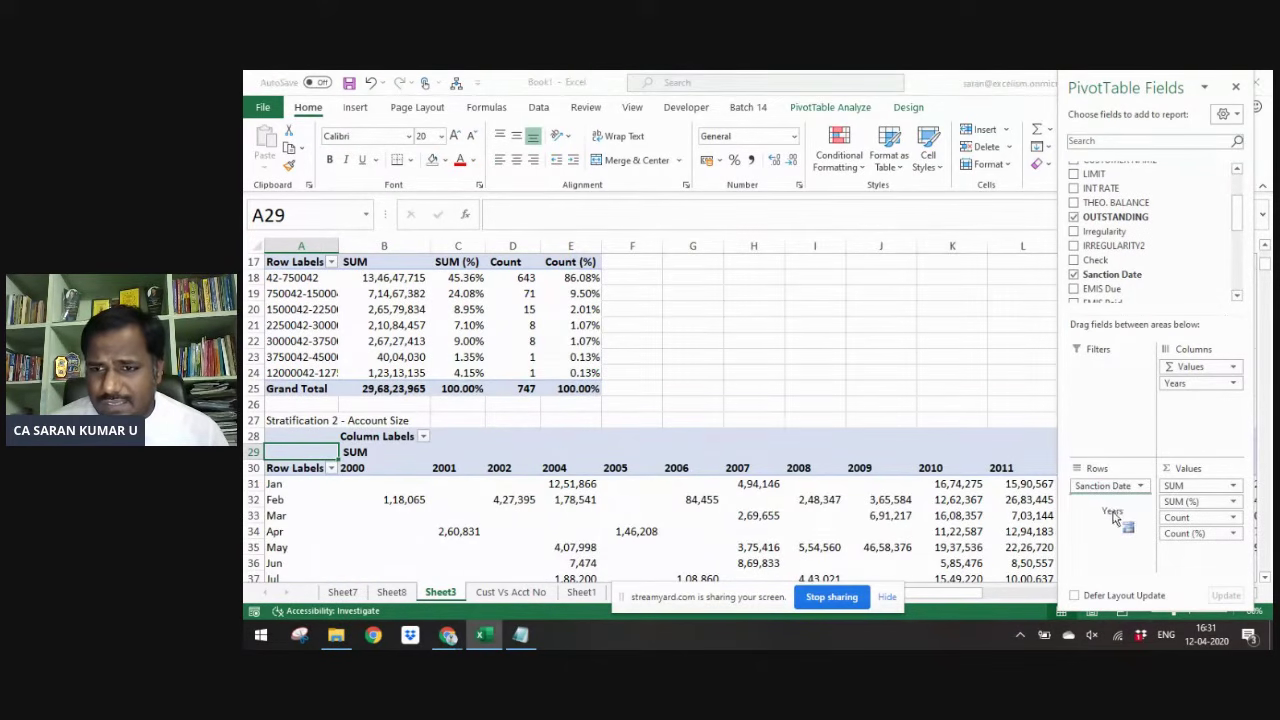
pyautogui.moveTo(1113, 523); pyautogui.dragTo(1188, 432)
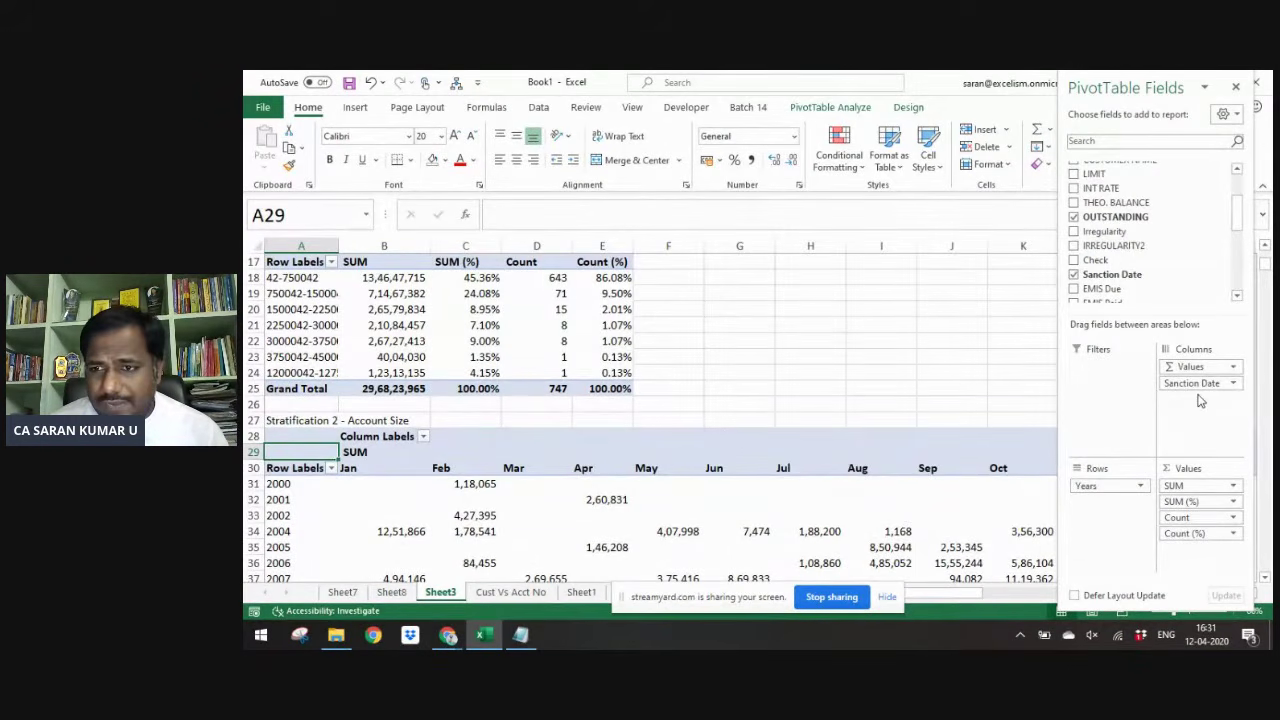
# - Remove Sanction Date from the columns of the lower PivotTable, keeping only Years as the row field
pyautogui.click(377, 468)
pyautogui.moveTo(1118, 92); pyautogui.dragTo(983, 88)
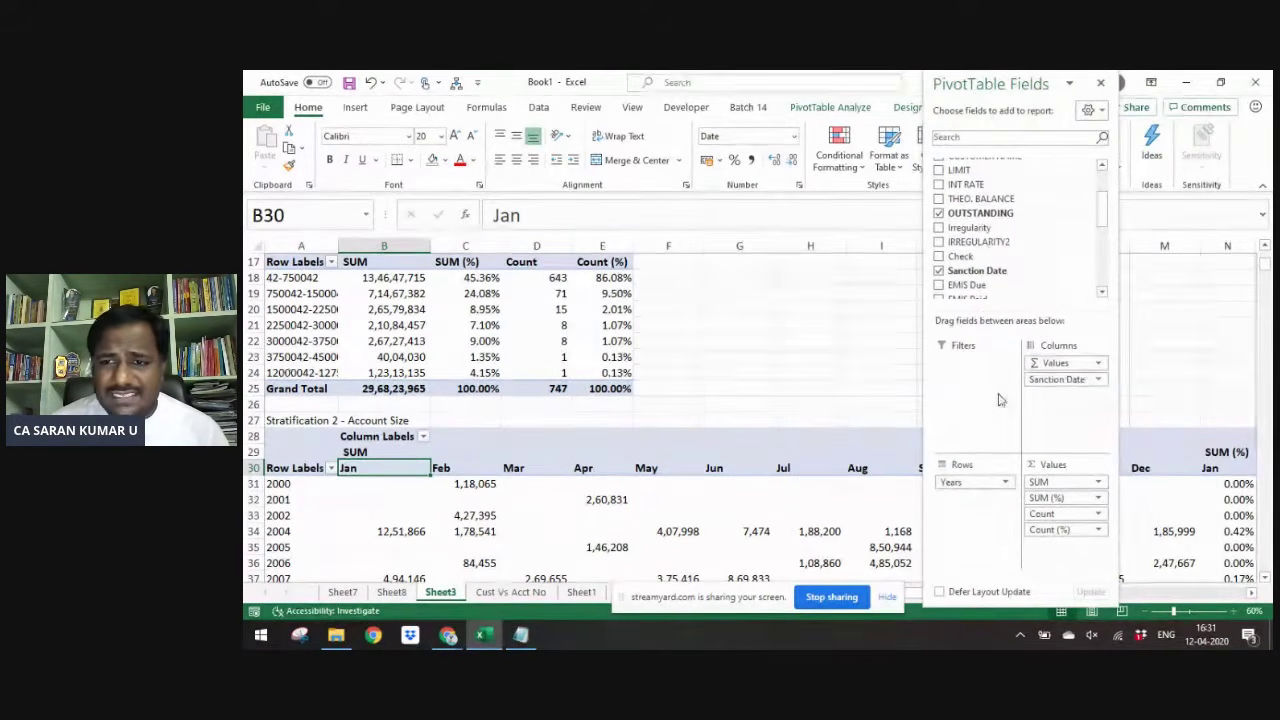
pyautogui.moveTo(1068, 379); pyautogui.dragTo(1030, 298)
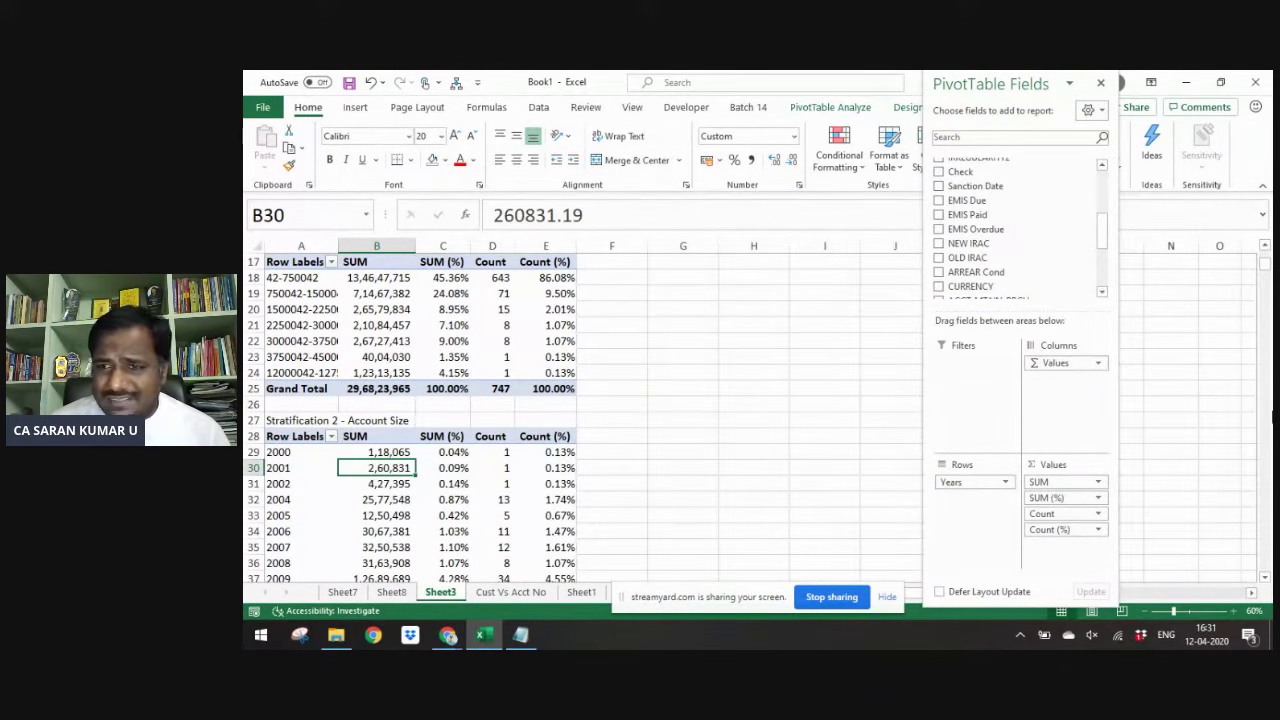
# - Examine the sanction-year stratification, comparing the 2012, 2013 and 2017 rows by share of outstanding sum and account count
pyautogui.click(1265, 578)
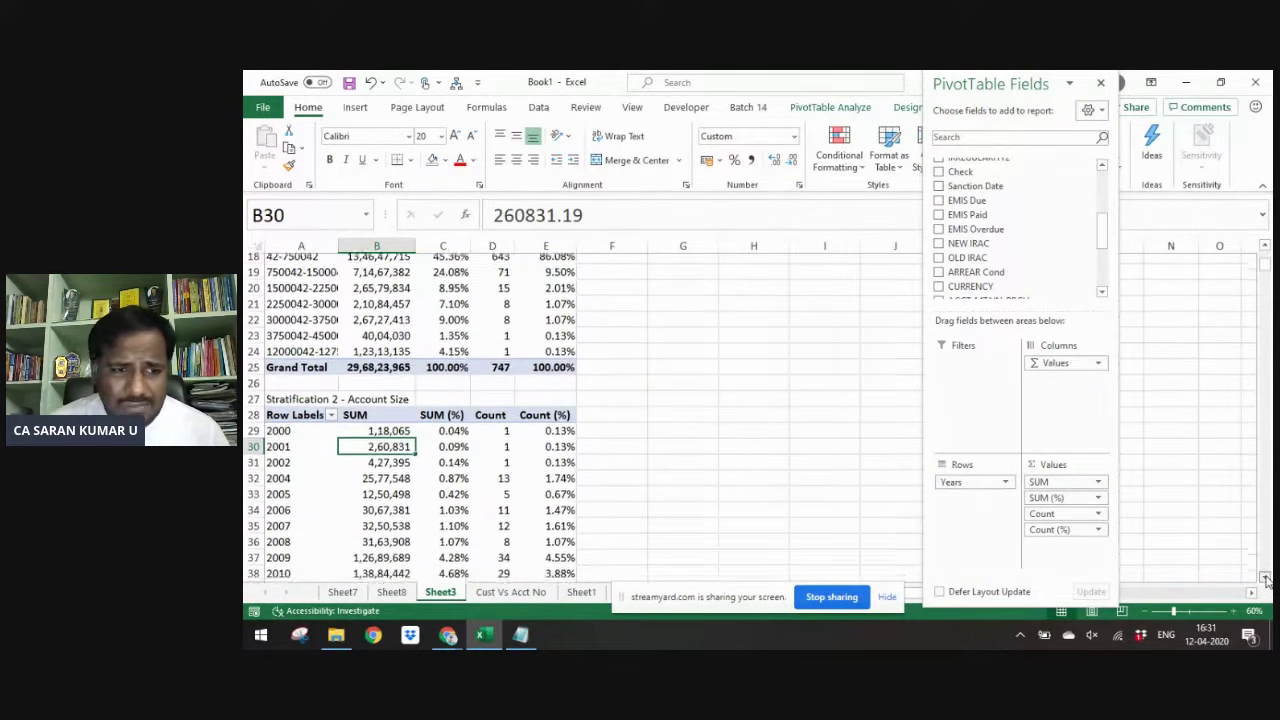
pyautogui.click(1266, 579)
pyautogui.click(1265, 579)
pyautogui.click(1265, 579)
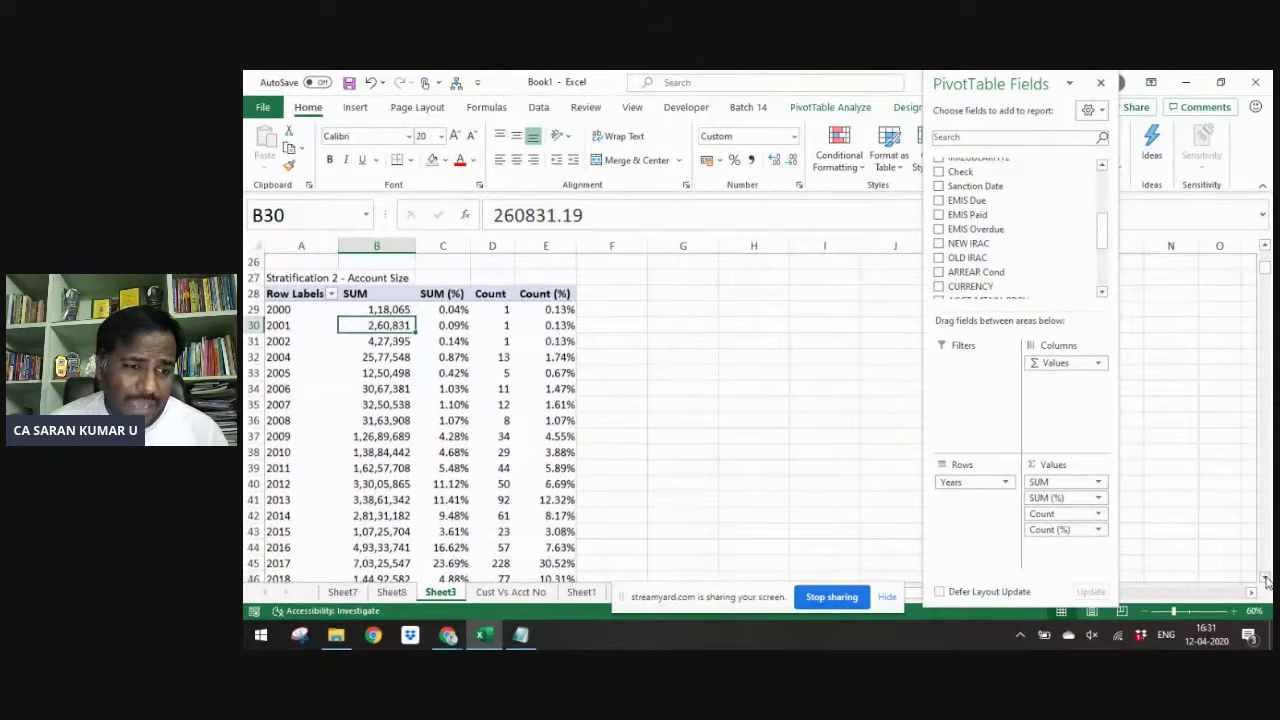
pyautogui.click(1265, 579)
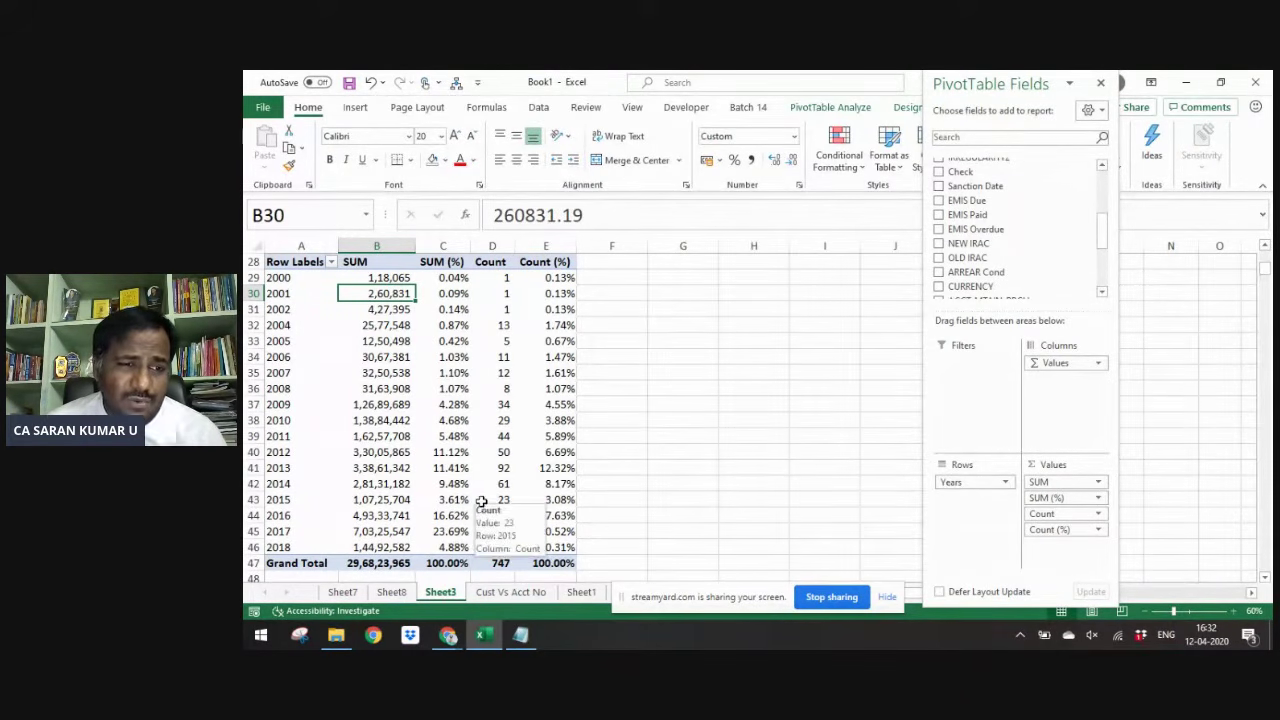
pyautogui.moveTo(279, 452); pyautogui.dragTo(279, 468)
pyautogui.click(345, 471)
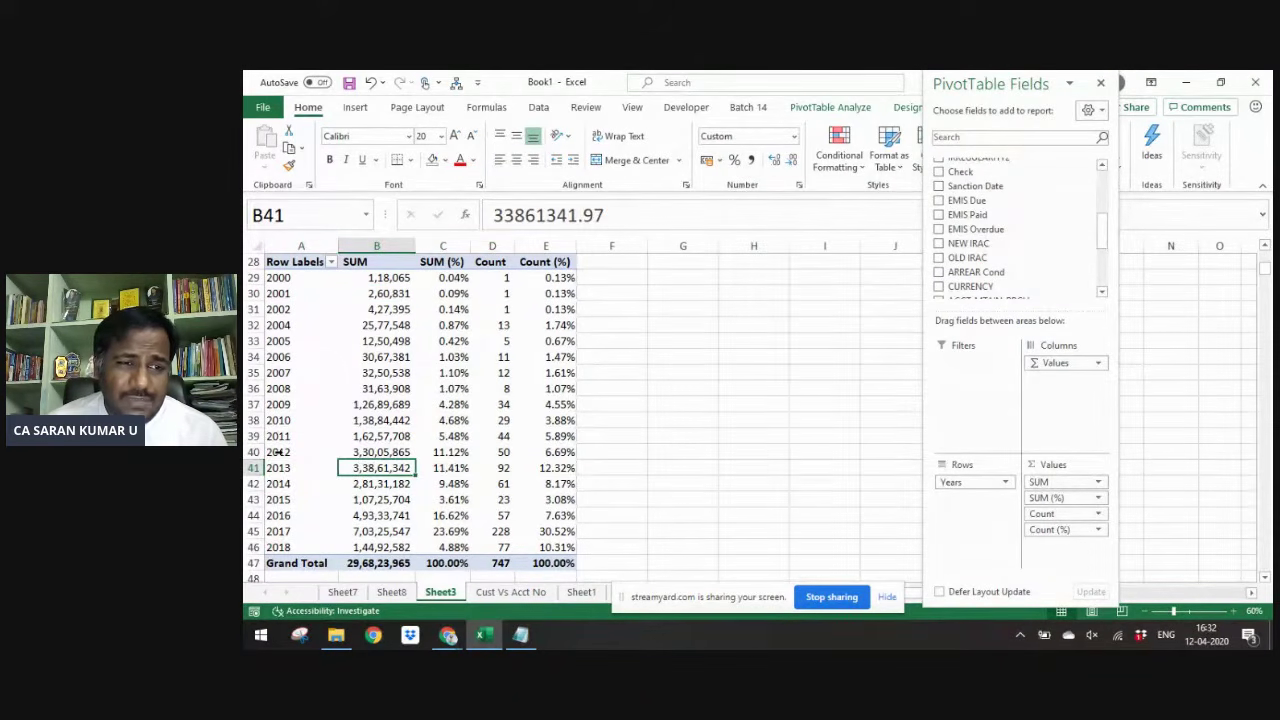
pyautogui.moveTo(279, 452); pyautogui.dragTo(290, 468)
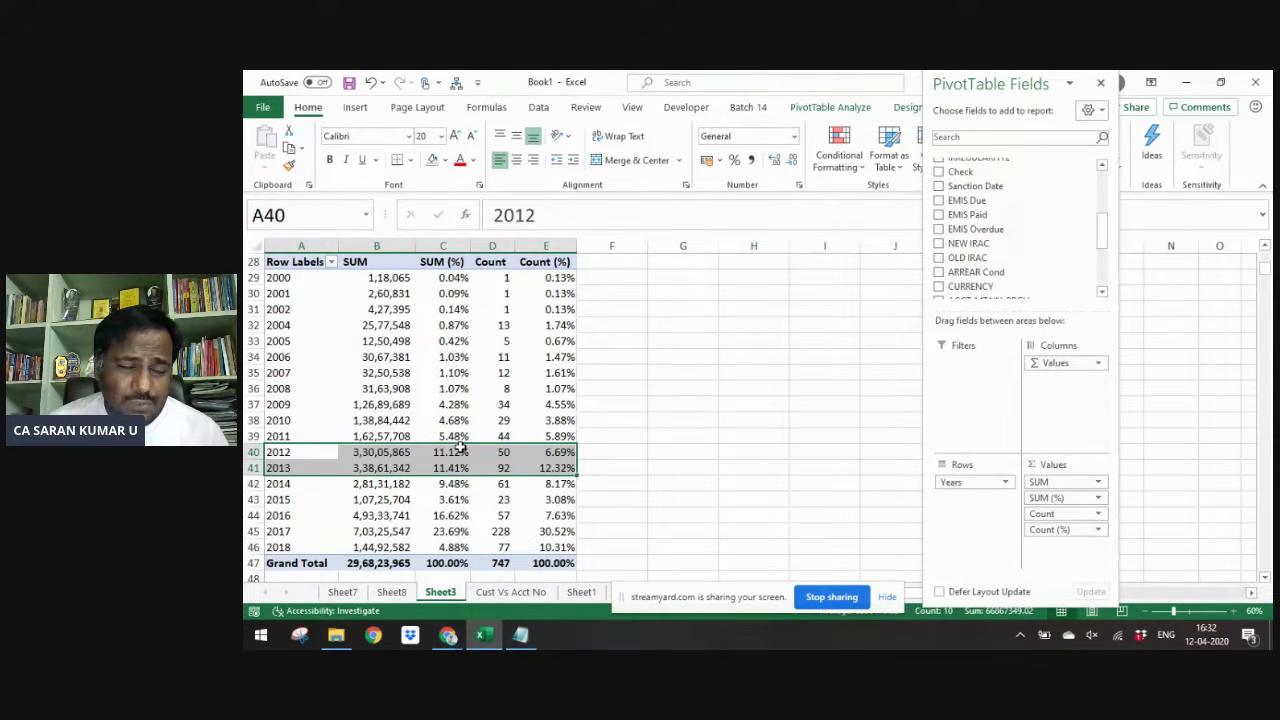
pyautogui.moveTo(446, 452); pyautogui.dragTo(446, 467)
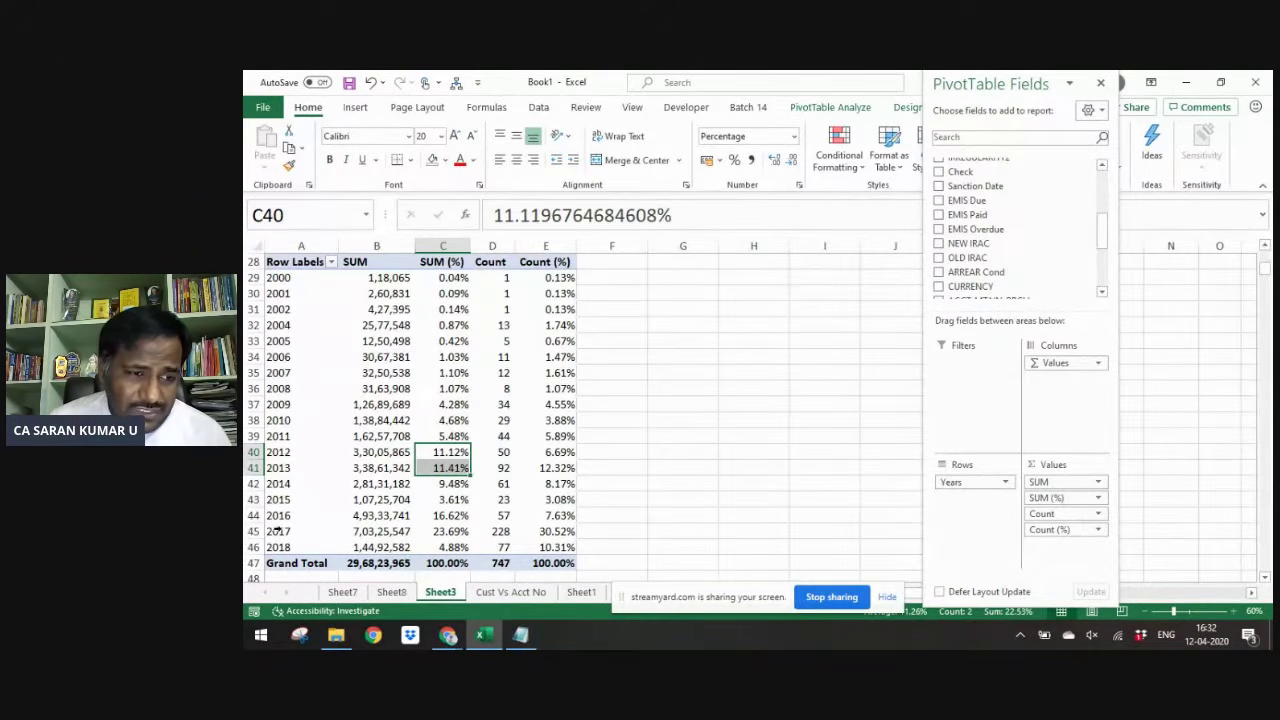
pyautogui.click(326, 531)
pyautogui.click(447, 531)
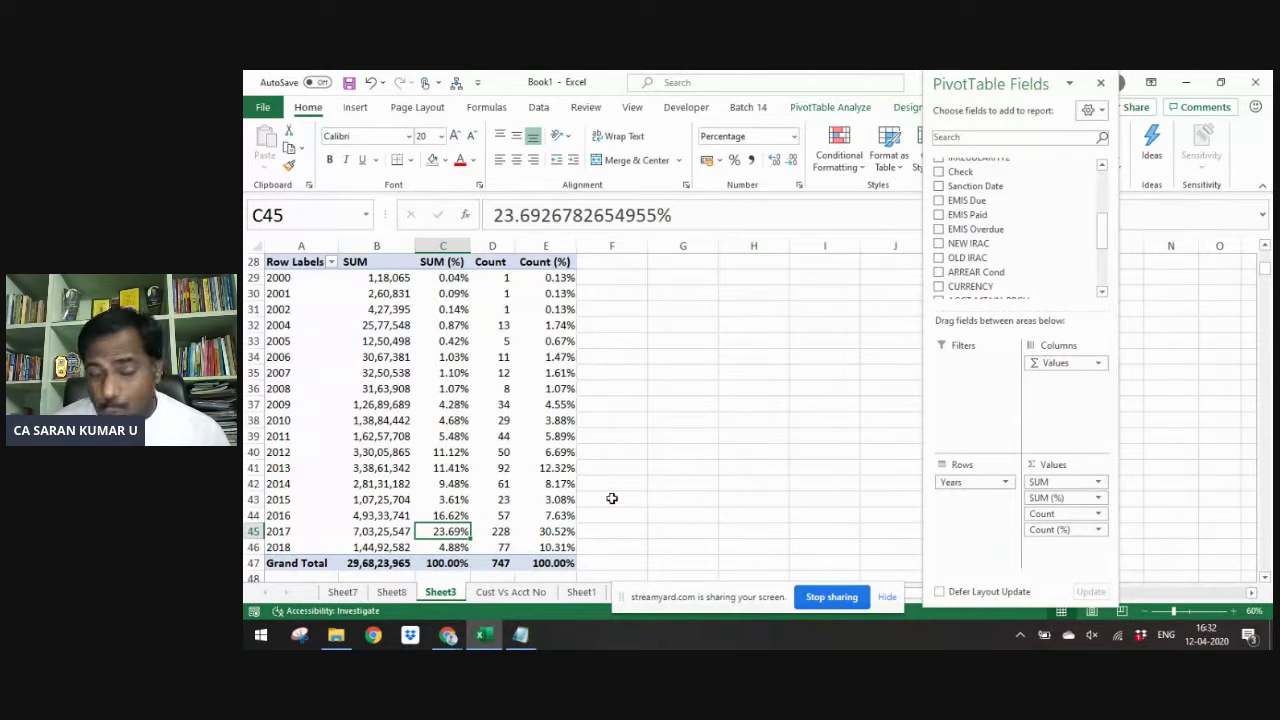
pyautogui.moveTo(296, 531); pyautogui.dragTo(553, 531)
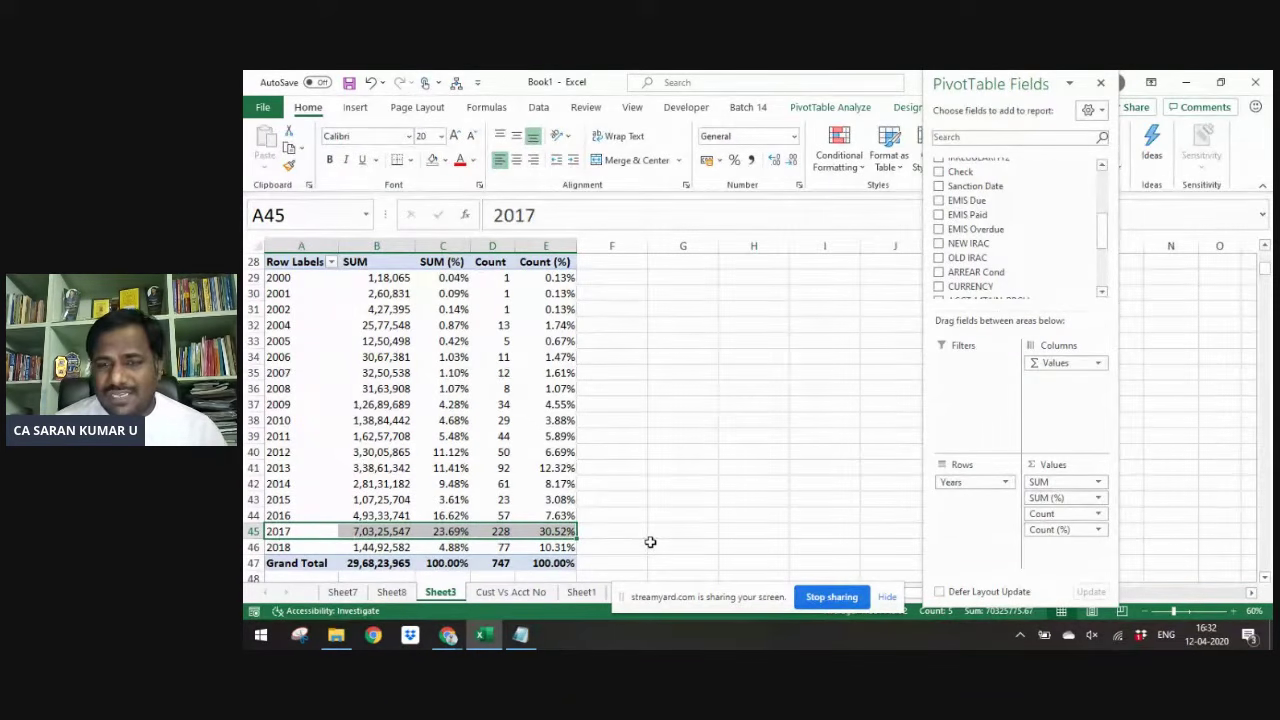
pyautogui.click(500, 563)
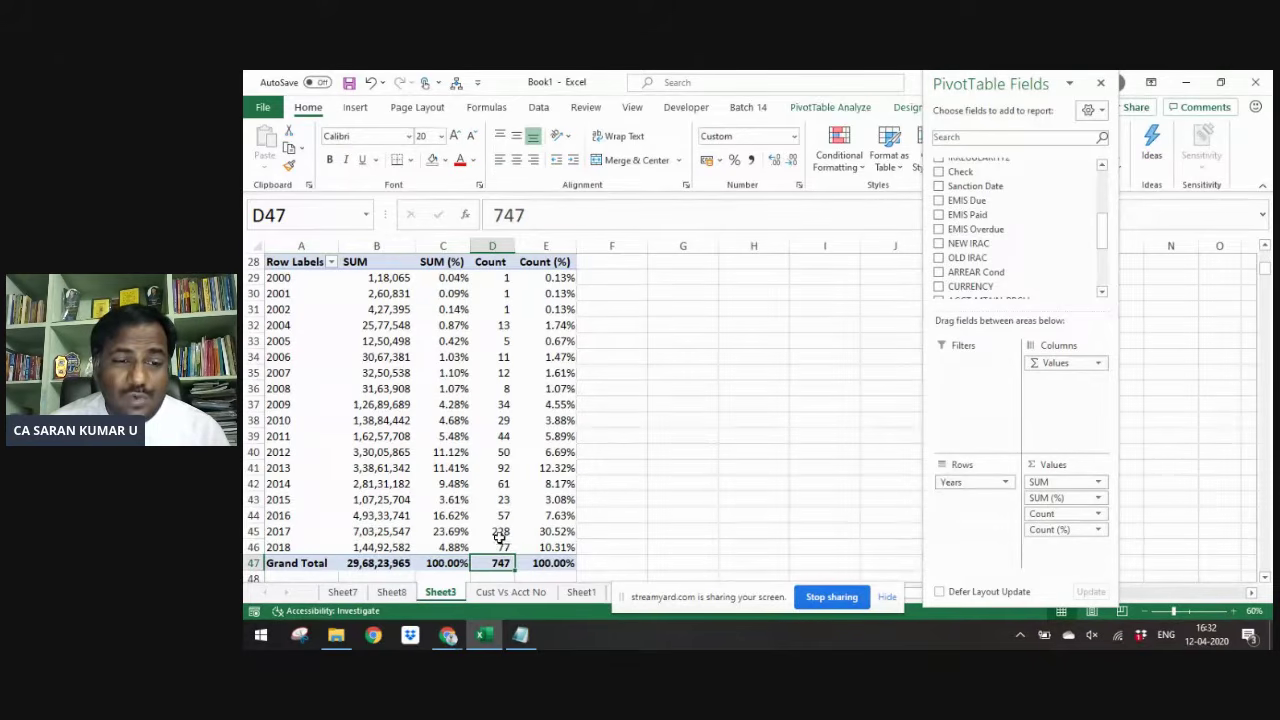
pyautogui.click(500, 536)
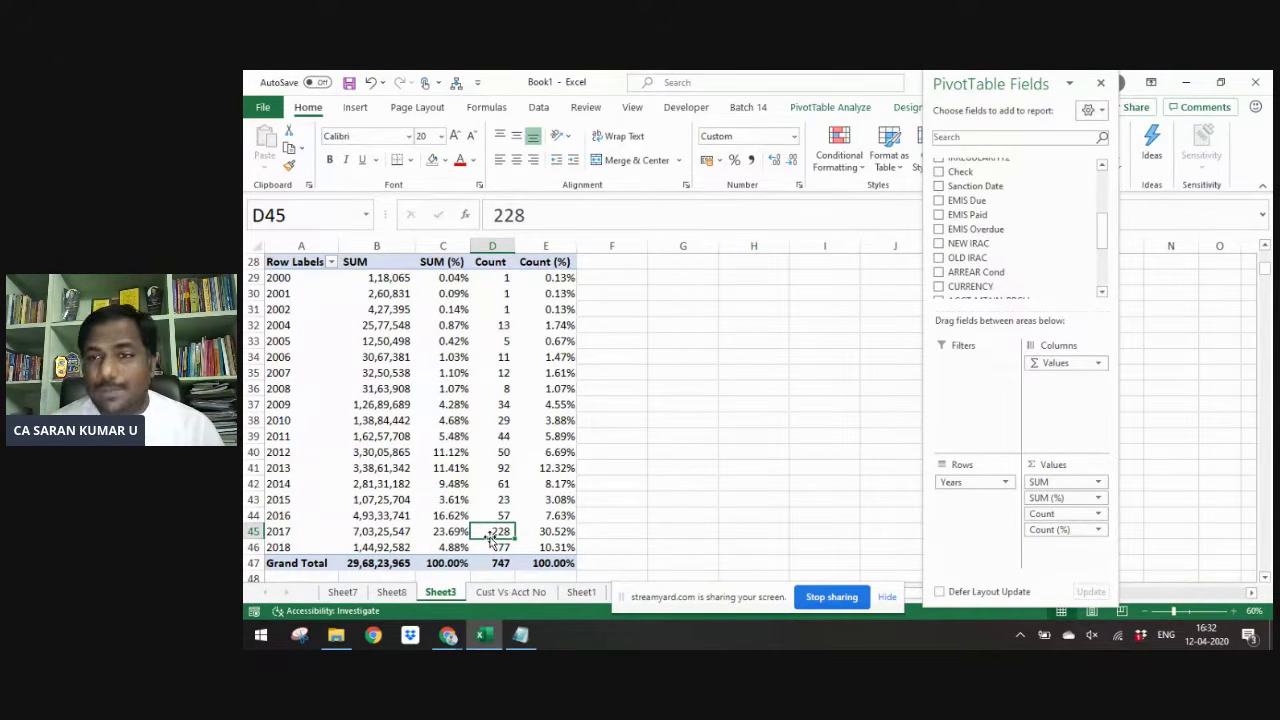
pyautogui.click(285, 532)
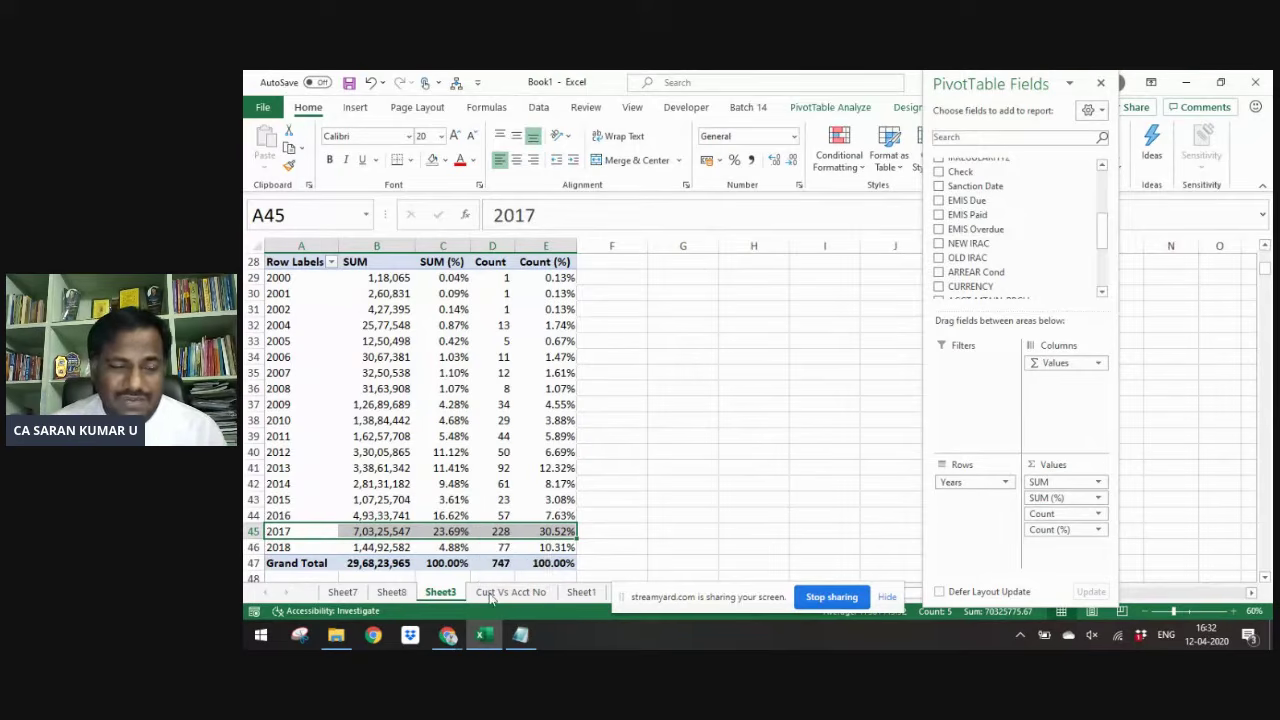
# - Look through the Sheet1 column headers for the ARREAR Cond field as a basis for another stratification
pyautogui.click(488, 638)
pyautogui.click(486, 638)
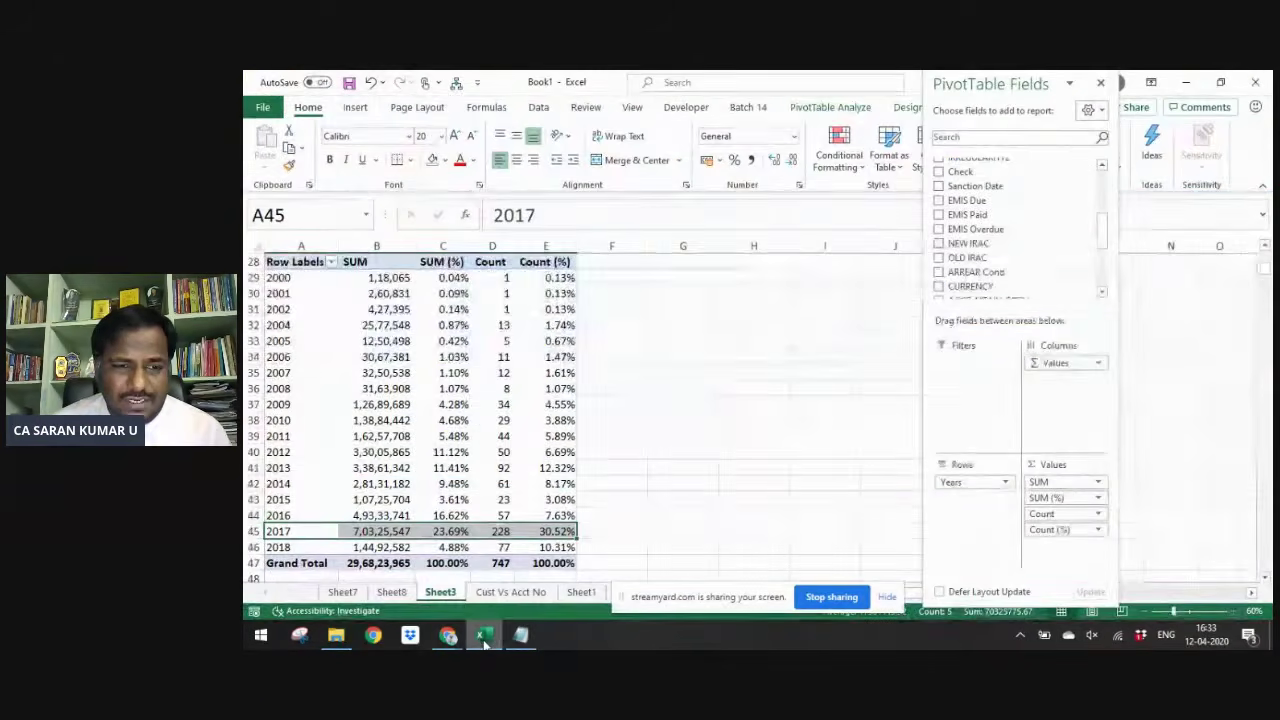
pyautogui.click(511, 592)
pyautogui.click(582, 592)
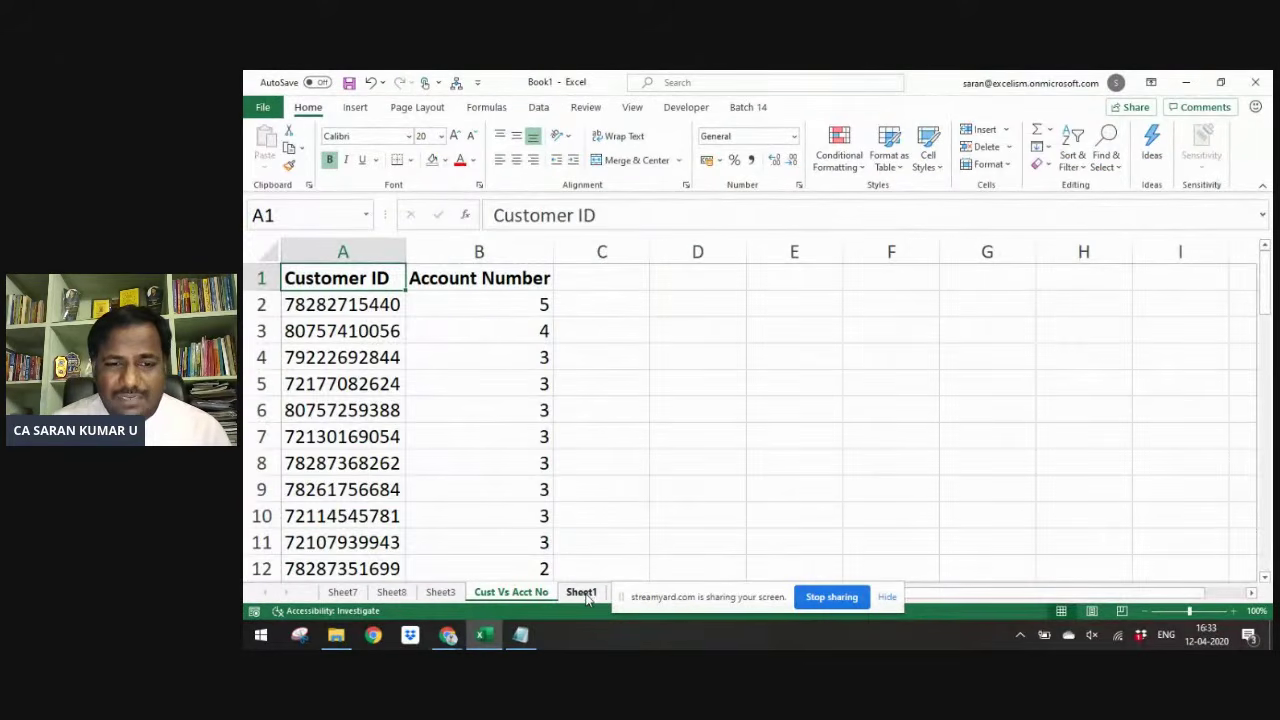
pyautogui.press('Up')
pyautogui.press('Down')
pyautogui.hotkey('ctrl', 'Left')
pyautogui.hotkey('ctrl', 'Right')
pyautogui.press('Left')
pyautogui.press('Left')
pyautogui.press('Left')
pyautogui.press('Left')
pyautogui.press('Left')
pyautogui.press('Left')
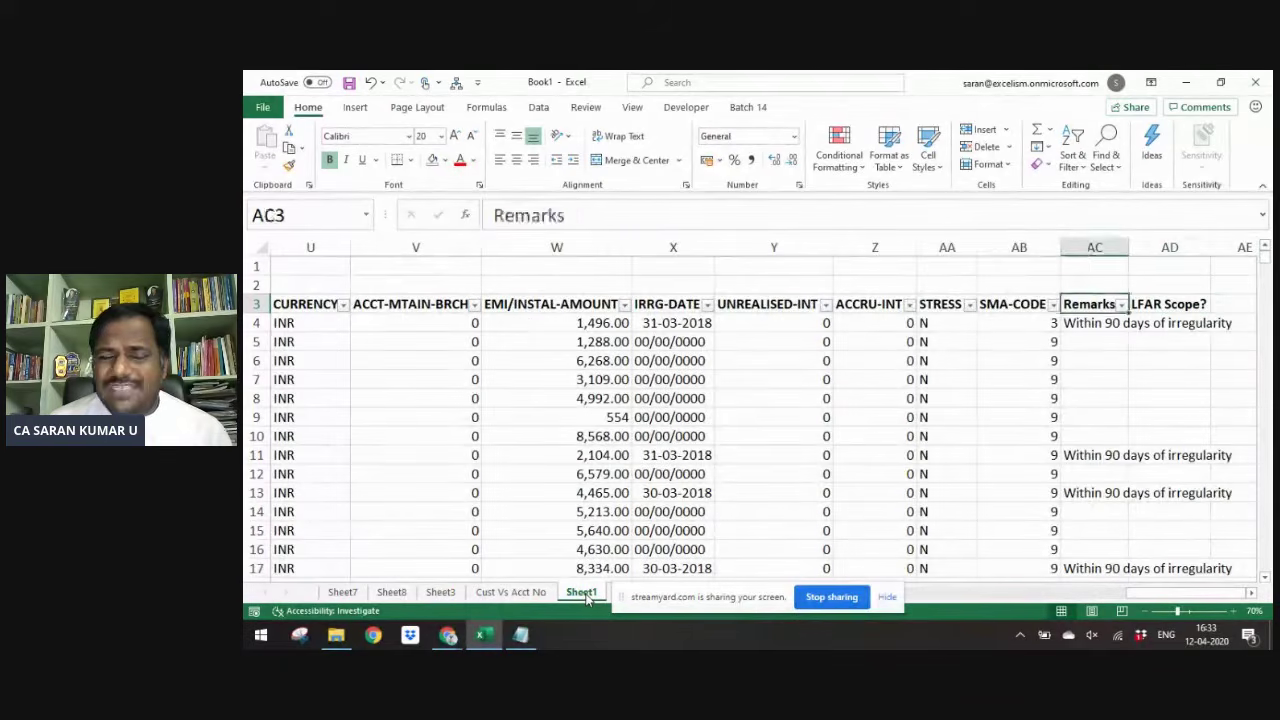
pyautogui.press('Left')
pyautogui.press('Left')
pyautogui.press('Left')
pyautogui.press('Left')
pyautogui.press('Left')
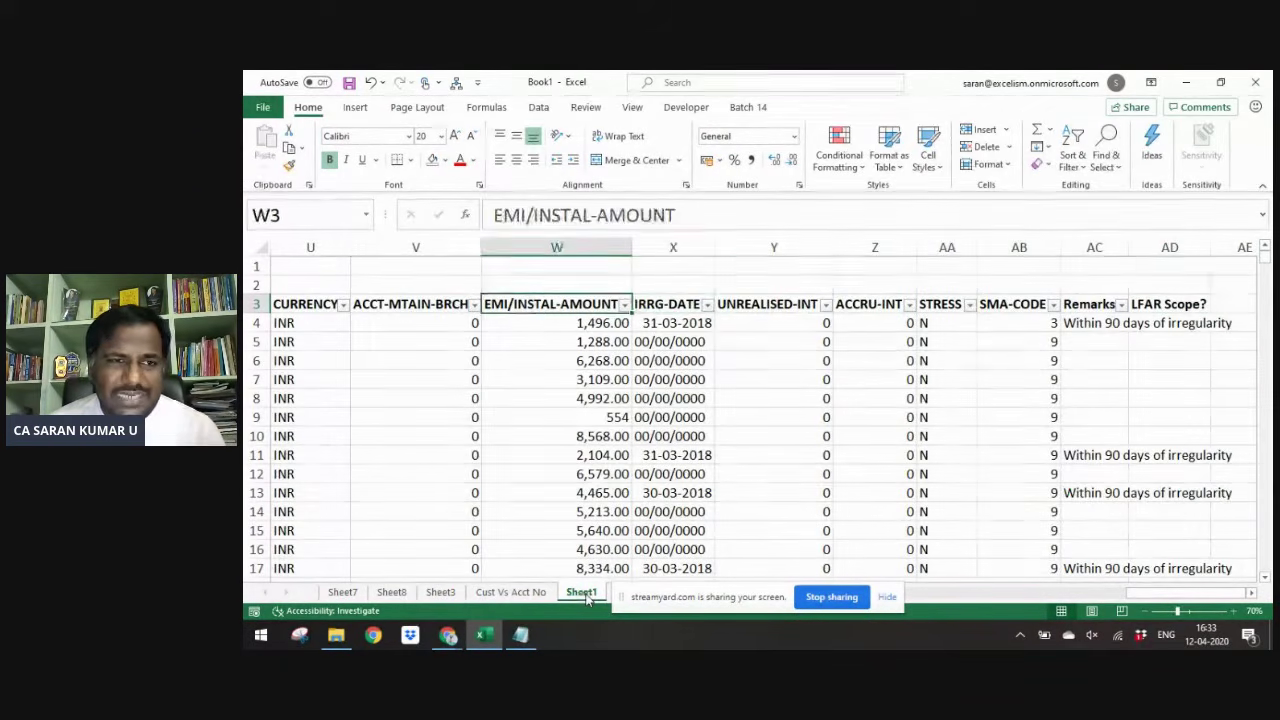
pyautogui.press('Left')
pyautogui.press('Left')
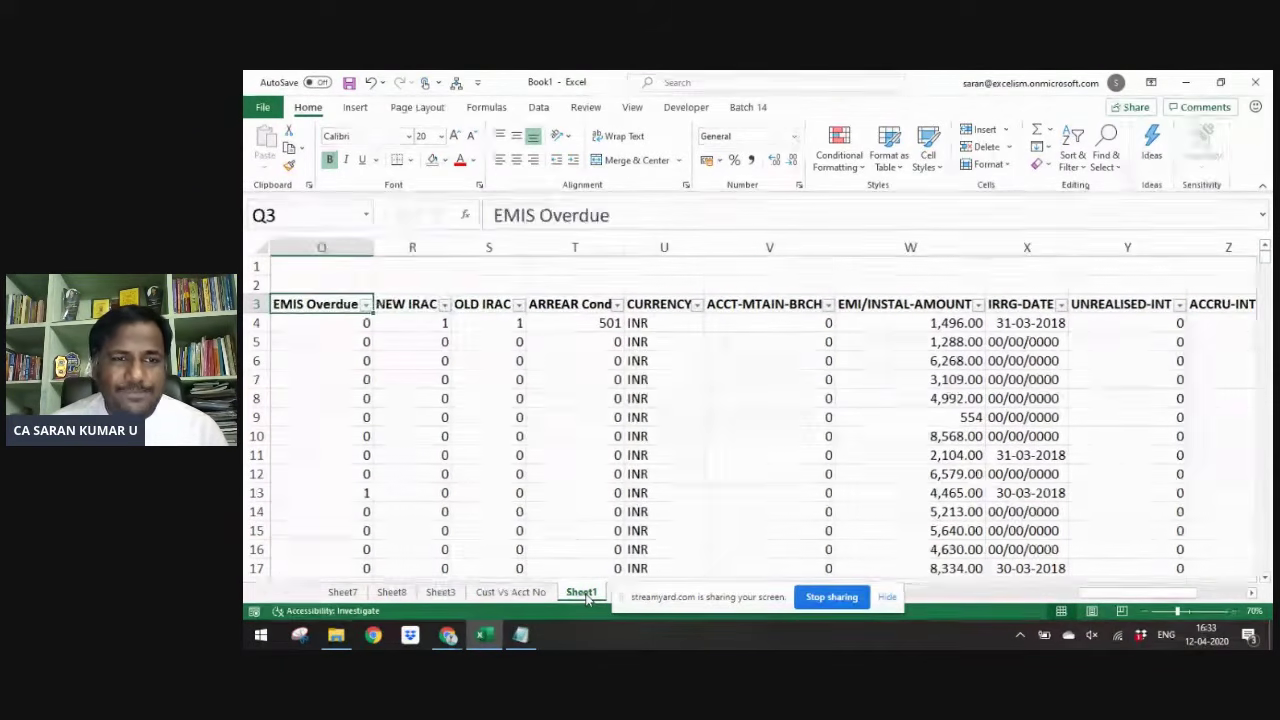
pyautogui.press('Right')
pyautogui.press('Right')
pyautogui.press('Right')
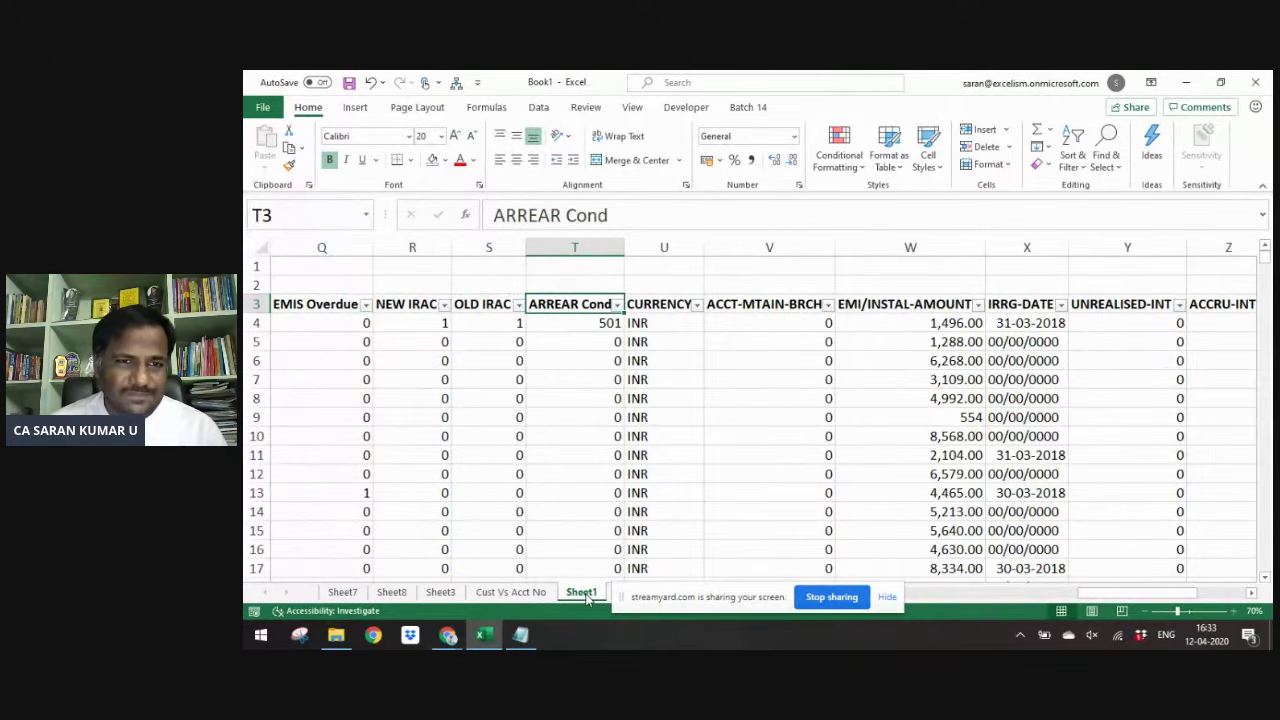
# - Copy the sanction-year PivotTable with its heading on Sheet3 and paste it below the original, with the heading in A50
pyautogui.hotkey('ctrl', 'pageup')
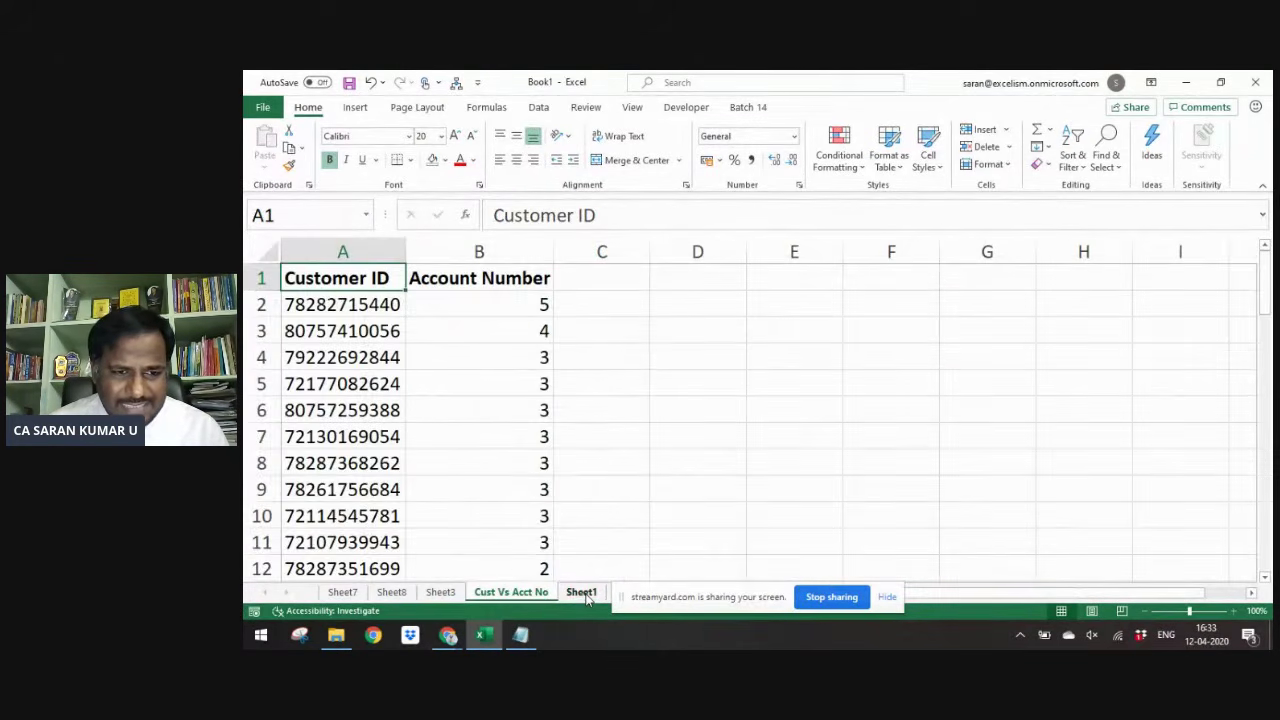
pyautogui.hotkey('ctrl', 'pageup')
pyautogui.hotkey('ctrl', 'Up')
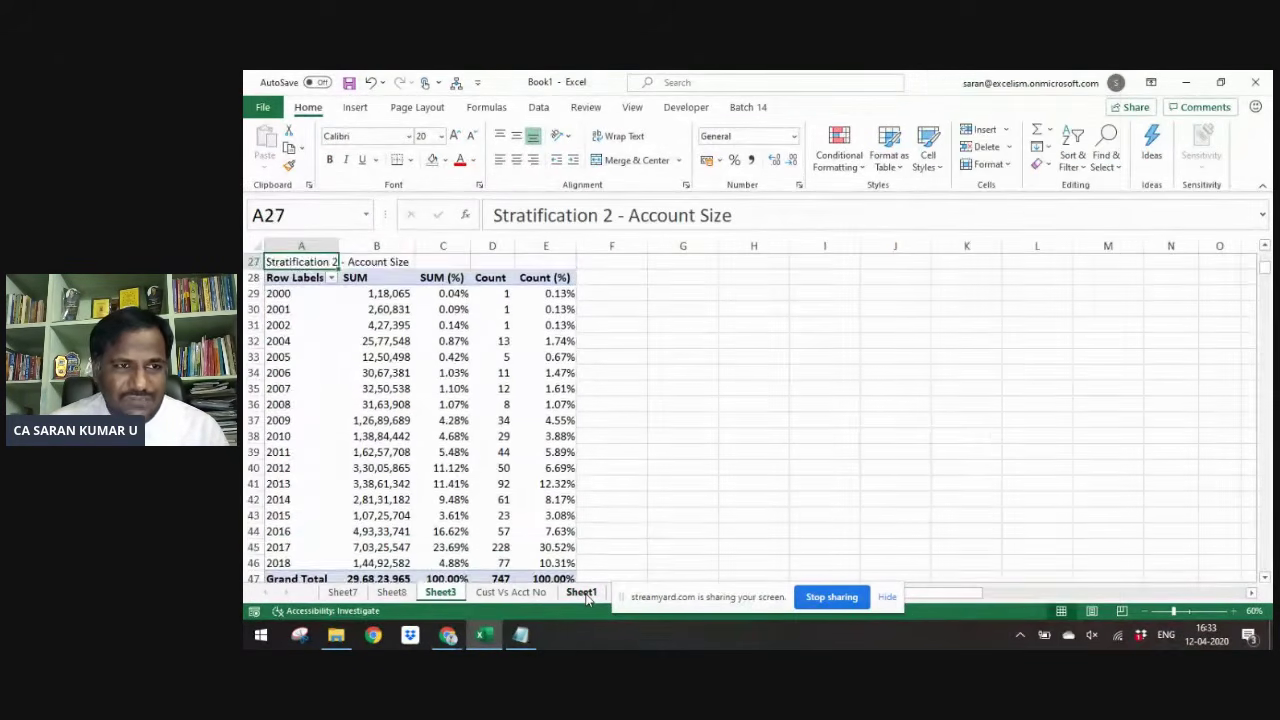
pyautogui.press('Down')
pyautogui.hotkey('ctrl', 'shift', 'Down')
pyautogui.hotkey('shift', 'Right')
pyautogui.hotkey('shift', 'Right')
pyautogui.hotkey('shift', 'Right')
pyautogui.hotkey('shift', 'Right')
pyautogui.hotkey('ctrl', 'c')
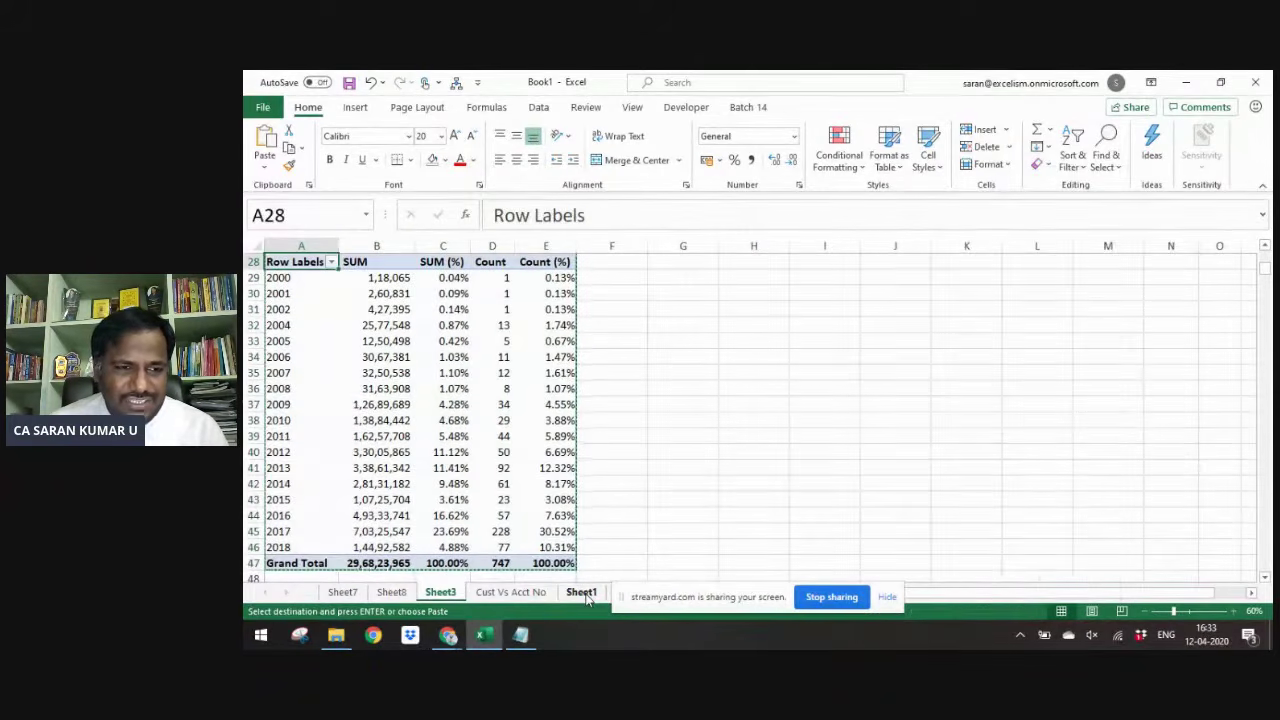
pyautogui.press('Down')
pyautogui.press('Down')
pyautogui.press('Down')
pyautogui.press('Down')
pyautogui.press('Down')
pyautogui.press('Down')
pyautogui.press('Down')
pyautogui.press('Down')
pyautogui.press('Down')
pyautogui.press('Down')
pyautogui.press('Down')
pyautogui.press('Down')
pyautogui.press('Down')
pyautogui.press('Down')
pyautogui.press('Down')
pyautogui.press('Down')
pyautogui.press('Down')
pyautogui.press('Down')
pyautogui.press('Down')
pyautogui.press('Down')
pyautogui.press('Up')
pyautogui.press('Up')
pyautogui.press('Up')
pyautogui.press('Down')
pyautogui.press('Return')
# - Change the heading in A27 above the sanction-year PivotTable to "Stratification 3 - Accounts vs Year"
pyautogui.hotkey('ctrl', 'Up')
pyautogui.hotkey('ctrl', 'Up')
pyautogui.hotkey('ctrl', 'Up')
pyautogui.hotkey('ctrl', 'Up')
pyautogui.hotkey('ctrl', 'Up')
pyautogui.hotkey('ctrl', 'Down')
pyautogui.hotkey('ctrl', 'Down')
pyautogui.hotkey('ctrl', 'Down')
pyautogui.hotkey('ctrl', 'Down')
pyautogui.hotkey('ctrl', 'Up')
pyautogui.press('F2')
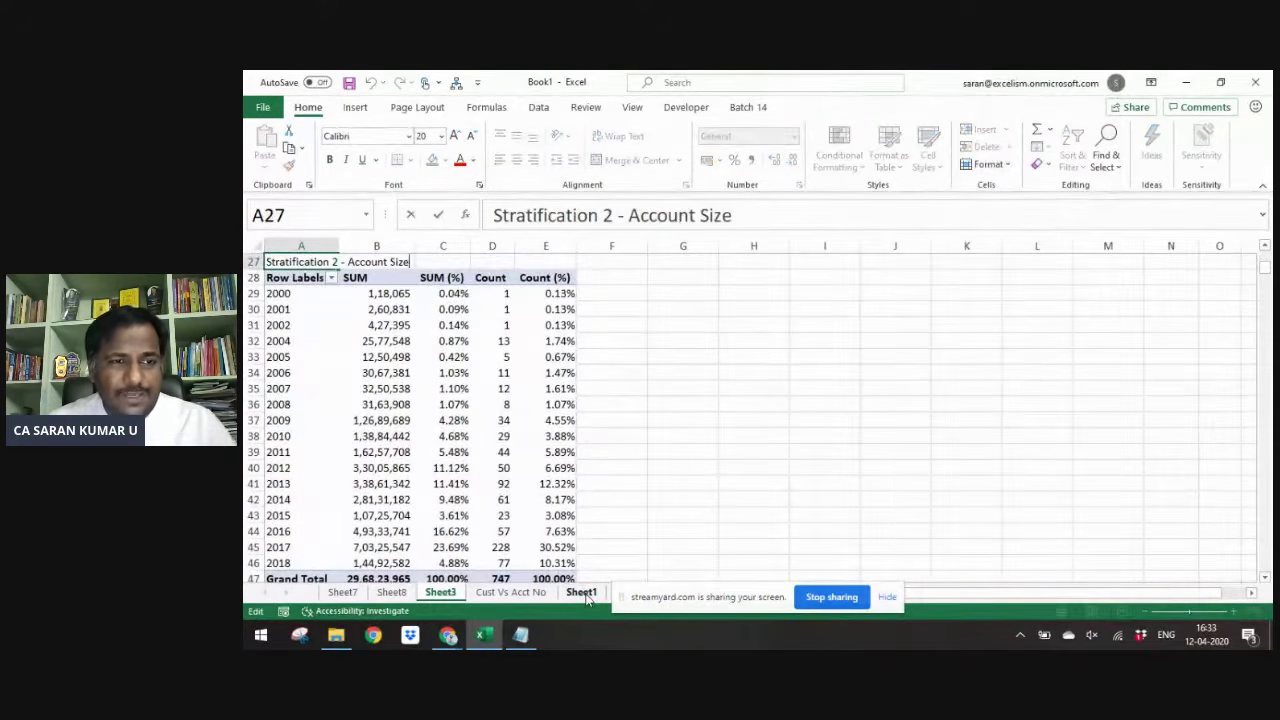
pyautogui.hotkey('ctrl', 'Left')
pyautogui.hotkey('ctrl', 'Left')
pyautogui.hotkey('ctrl', 'Left')
pyautogui.press('BackSpace')
pyautogui.write('3')
pyautogui.hotkey('ctrl', 'shift', 'Right')
pyautogui.hotkey('ctrl', 'shift', 'Right')
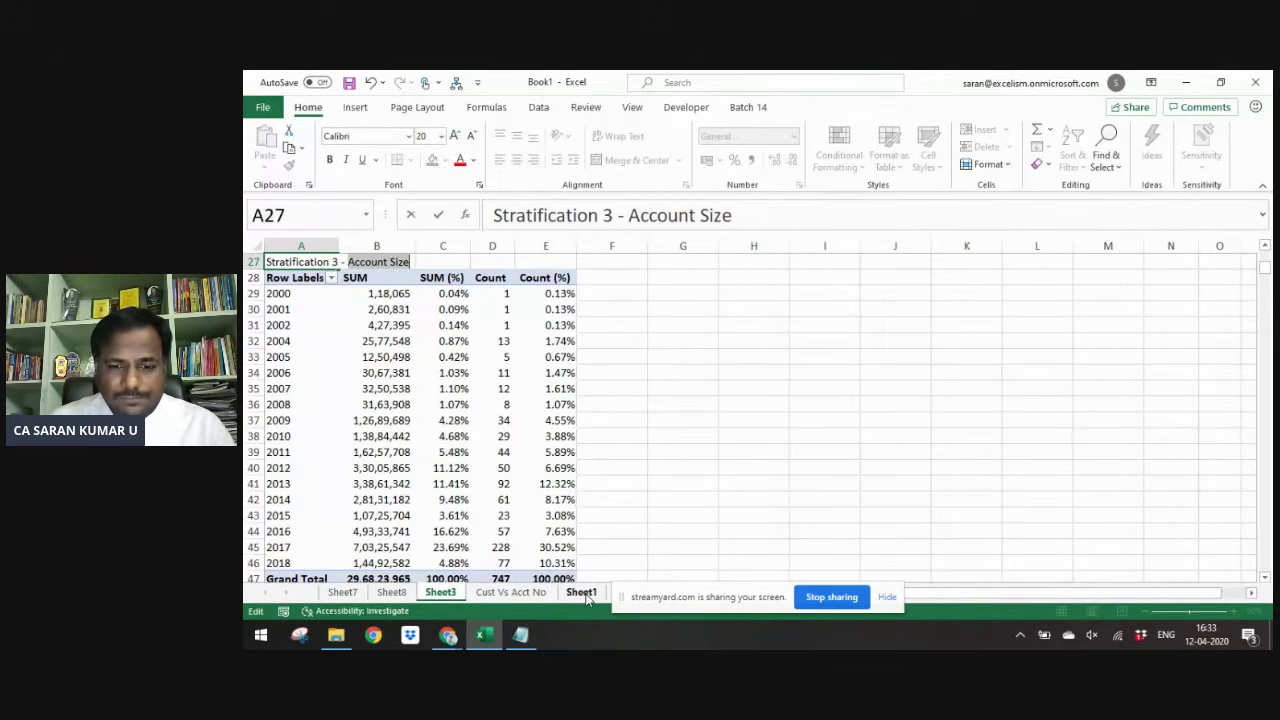
pyautogui.write('Year Sact')
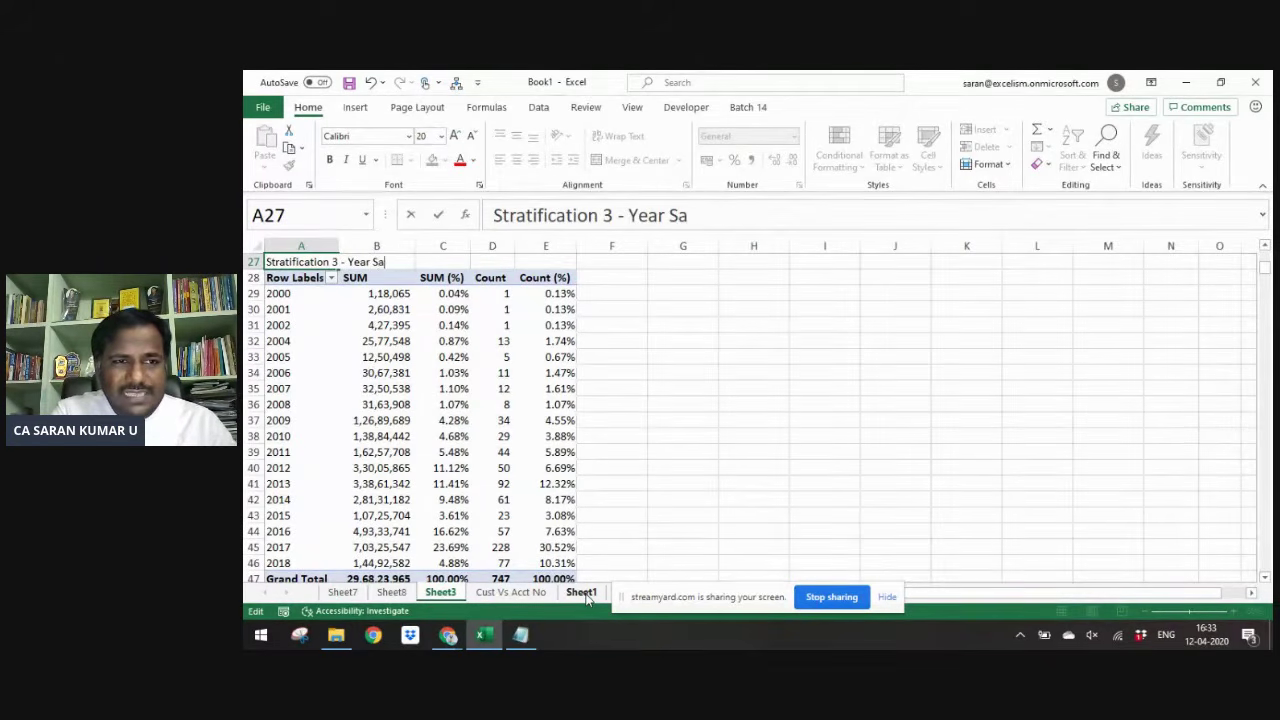
pyautogui.press('BackSpace')
pyautogui.press('BackSpace')
pyautogui.press('BackSpace')
pyautogui.press('BackSpace')
pyautogui.press('BackSpace')
pyautogui.press('BackSpace')
pyautogui.press('BackSpace')
pyautogui.press('BackSpace')
pyautogui.press('BackSpace')
pyautogui.write('Accout')
pyautogui.press('BackSpace')
pyautogui.write('n')
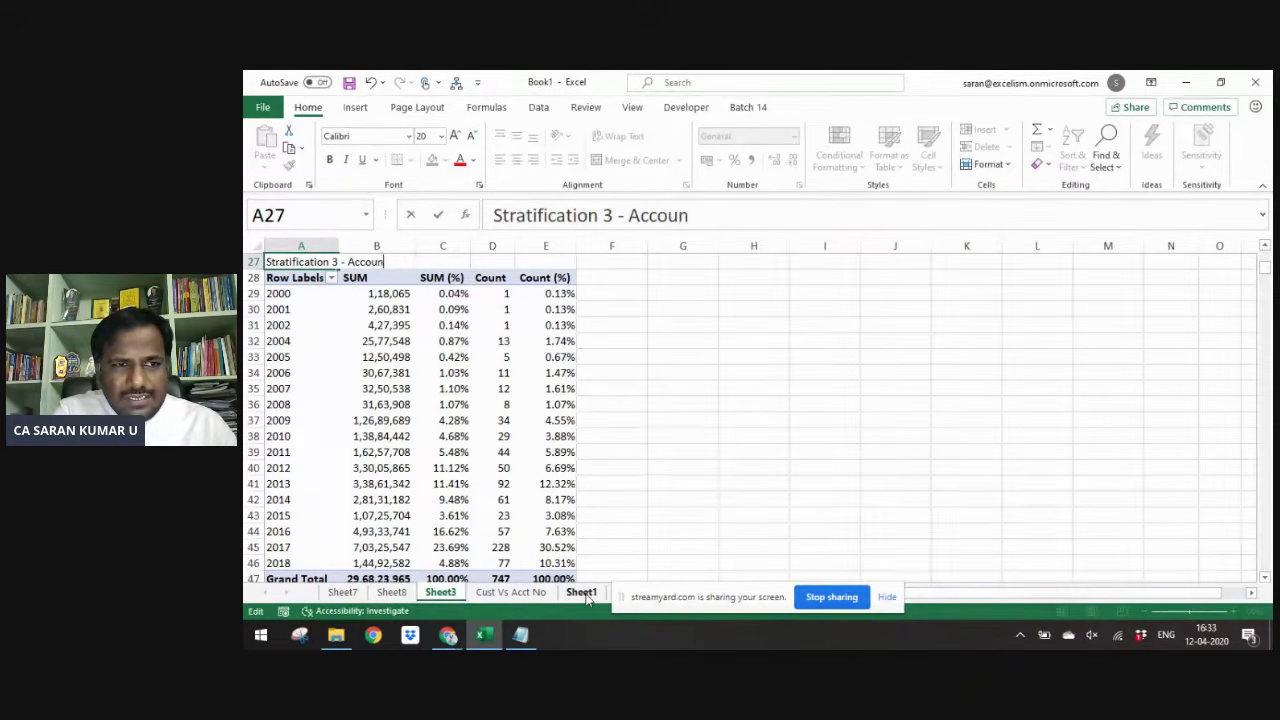
pyautogui.write('ts vs Year')
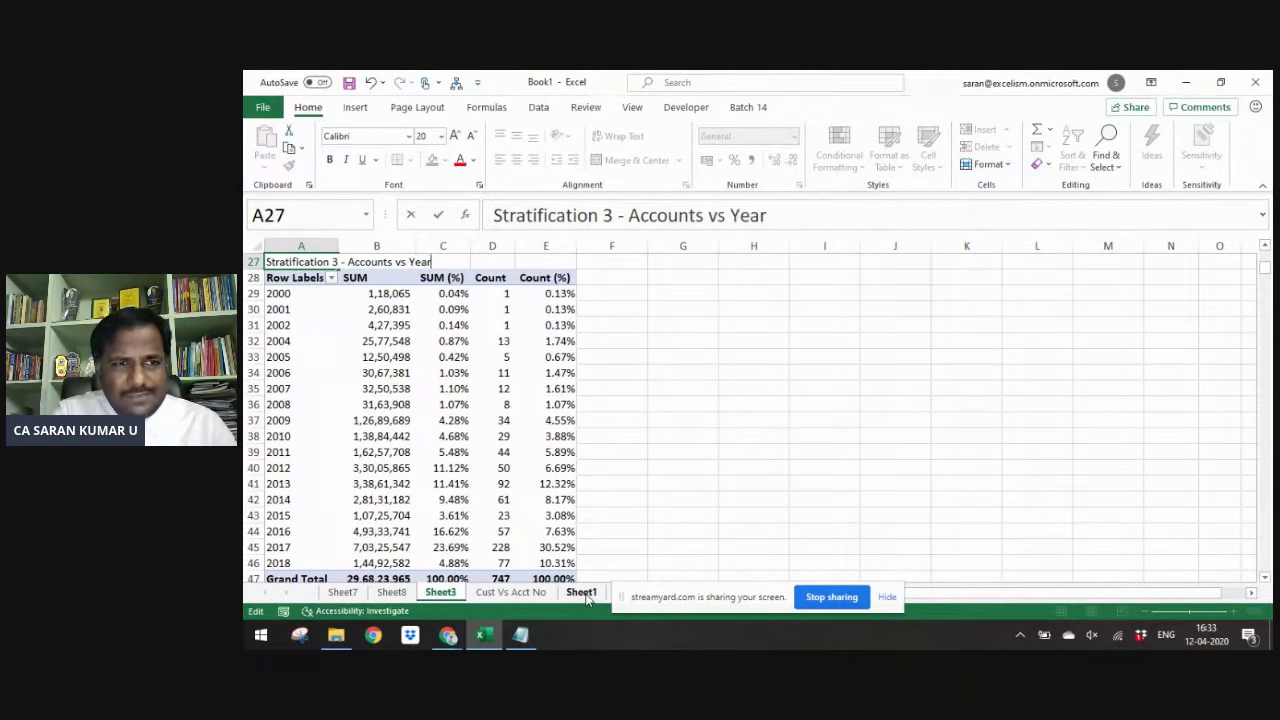
pyautogui.press('Return')
# - Change the heading in A50 above the copied PivotTable to "Stratification 4 - Arrear Condition"
pyautogui.hotkey('ctrl', 'Down')
pyautogui.hotkey('ctrl', 'Down')
pyautogui.press('F2')
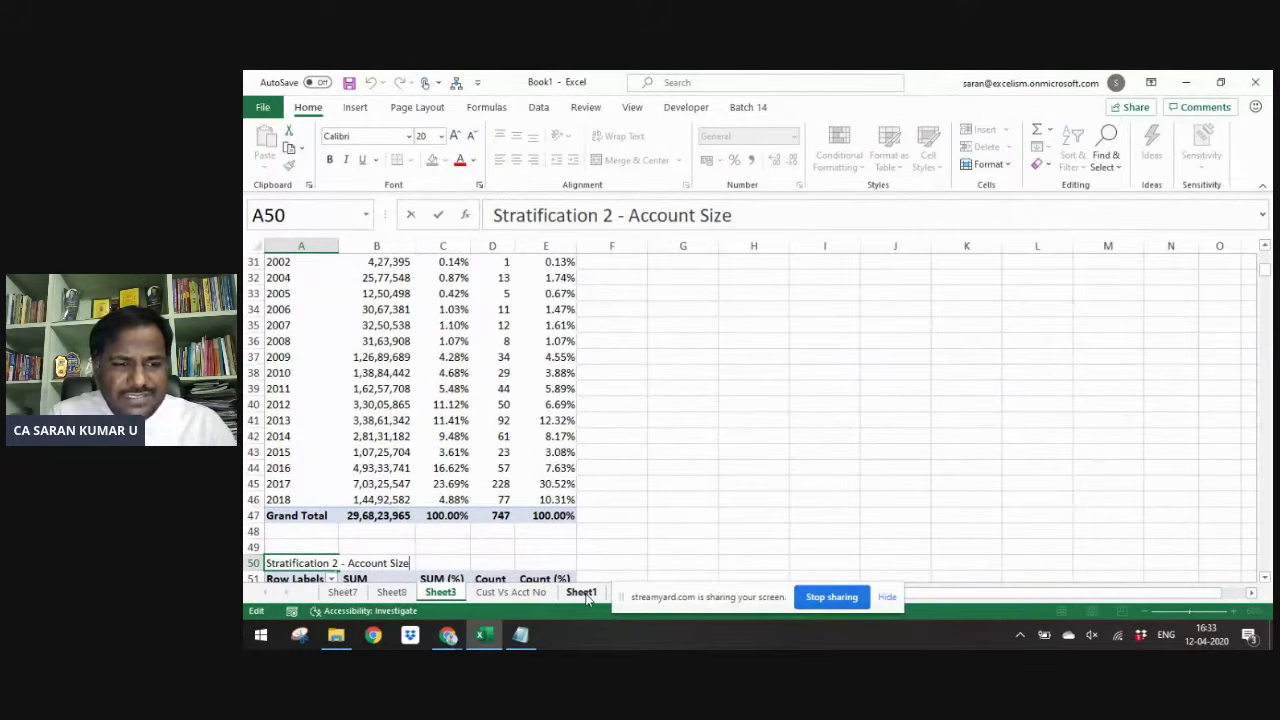
pyautogui.hotkey('shift', 'Left')
pyautogui.hotkey('shift', 'Left')
pyautogui.hotkey('shift', 'Left')
pyautogui.hotkey('shift', 'Left')
pyautogui.hotkey('ctrl', 'shift', 'Left')
pyautogui.hotkey('ctrl', 'shift', 'Left')
pyautogui.hotkey('ctrl', 'shift', 'Left')
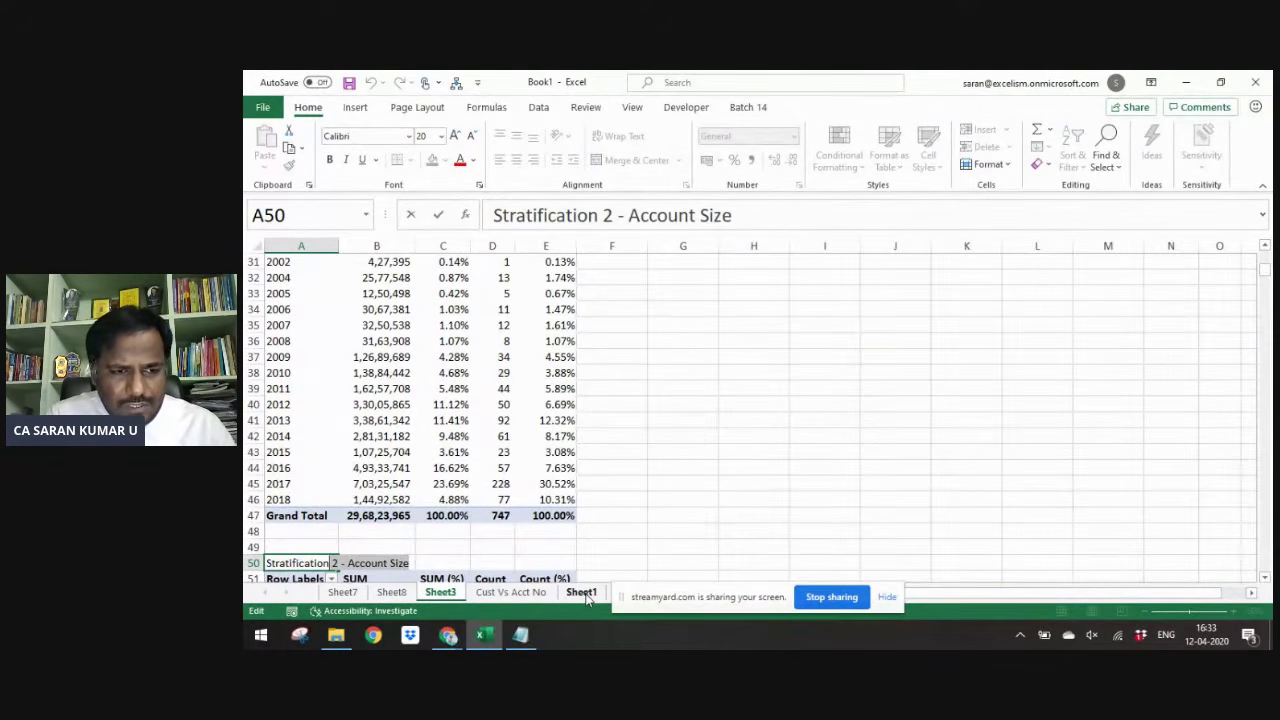
pyautogui.write('4')
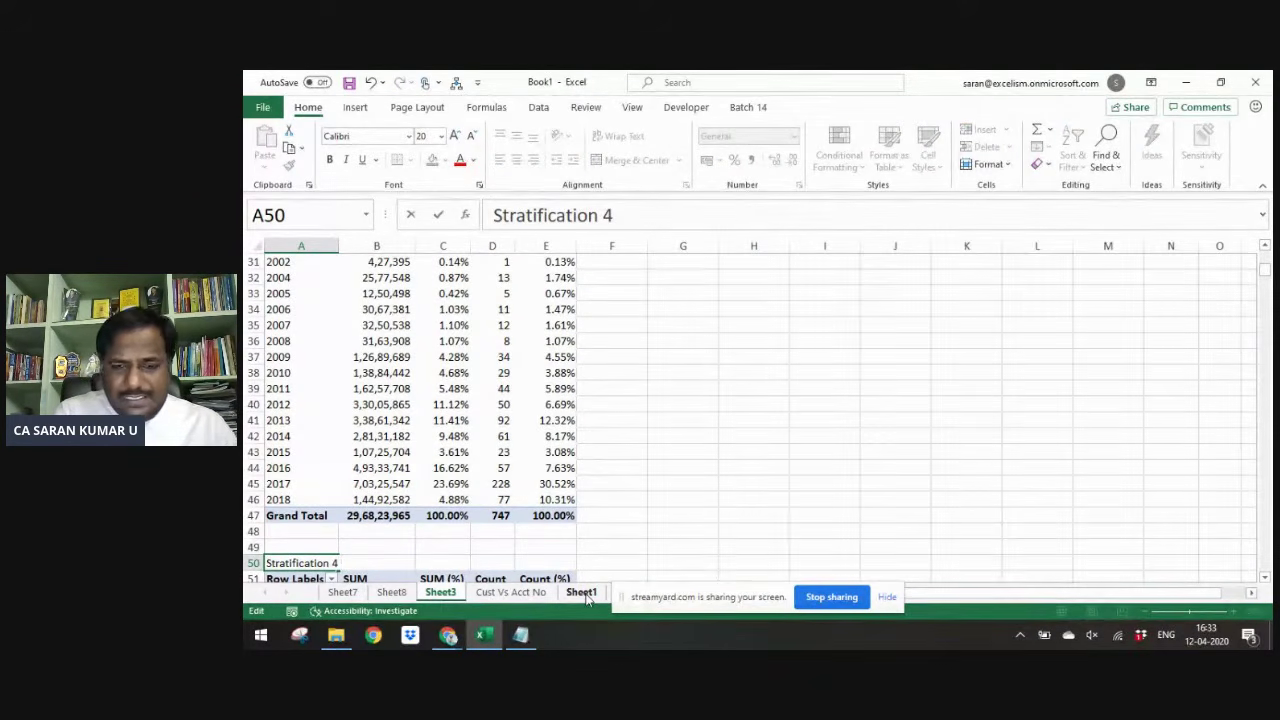
pyautogui.write(' - A')
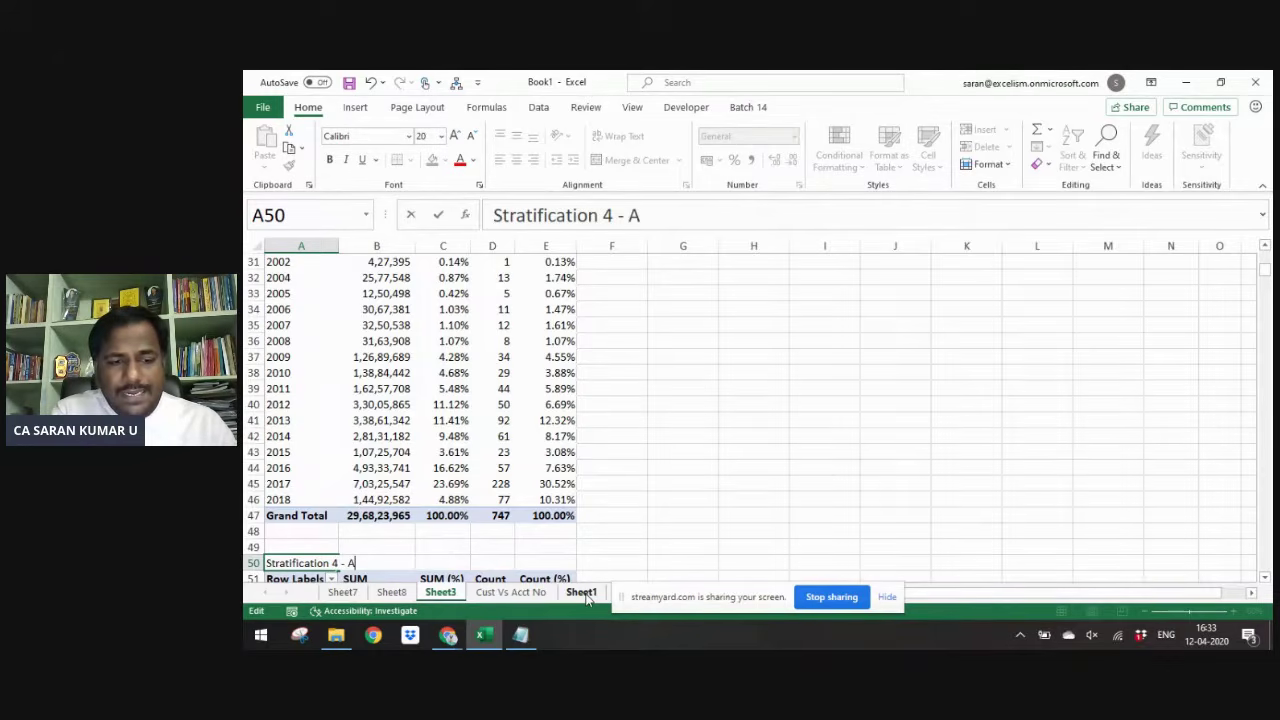
pyautogui.write('rrear Condition')
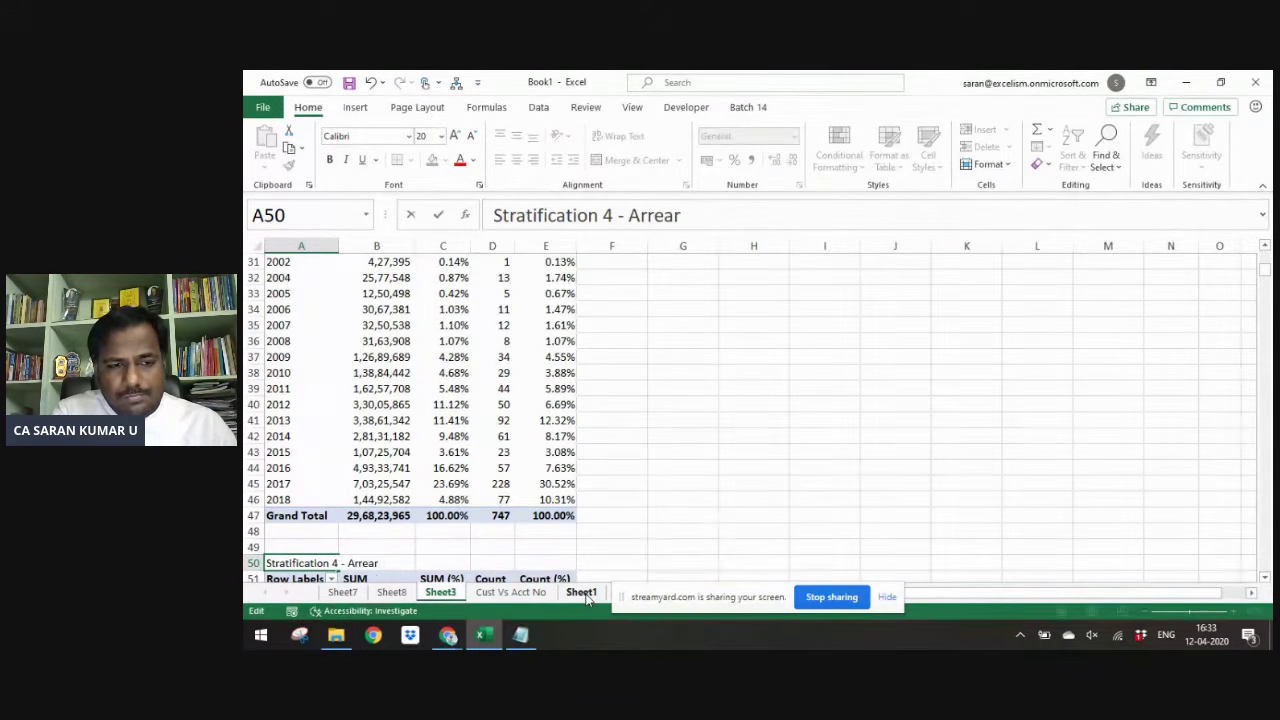
pyautogui.hotkey('ctrl', 'Return')
# - Make the headings above all four stratification PivotTables on Sheet3 bold
pyautogui.press('Down')
pyautogui.press('Up')
pyautogui.hotkey('ctrl', 'b')
pyautogui.hotkey('ctrl', 'Up')
pyautogui.hotkey('ctrl', 'Up')
pyautogui.hotkey('ctrl', 'Up')
pyautogui.hotkey('ctrl', 'Up')
pyautogui.hotkey('ctrl', 'Down')
pyautogui.hotkey('ctrl', 'Down')
pyautogui.hotkey('ctrl', 'b')
pyautogui.hotkey('ctrl', 'Up')
pyautogui.hotkey('ctrl', 'Up')
pyautogui.hotkey('ctrl', 'Up')
pyautogui.hotkey('ctrl', 'Up')
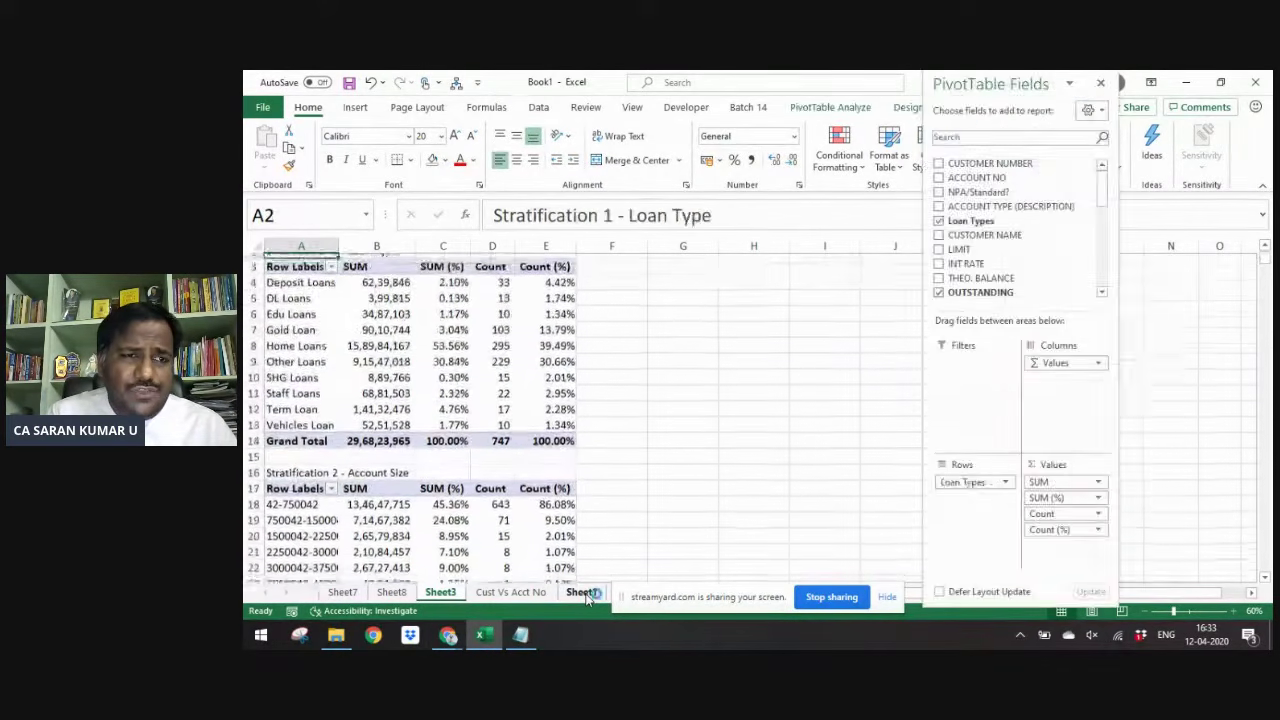
pyautogui.hotkey('ctrl', 'Down')
pyautogui.hotkey('ctrl', 'Down')
pyautogui.hotkey('ctrl', 'b')
pyautogui.hotkey('ctrl', 'Up')
pyautogui.hotkey('ctrl', 'Up')
pyautogui.hotkey('ctrl', 'Up')
pyautogui.press('Down')
pyautogui.hotkey('ctrl', 'b')
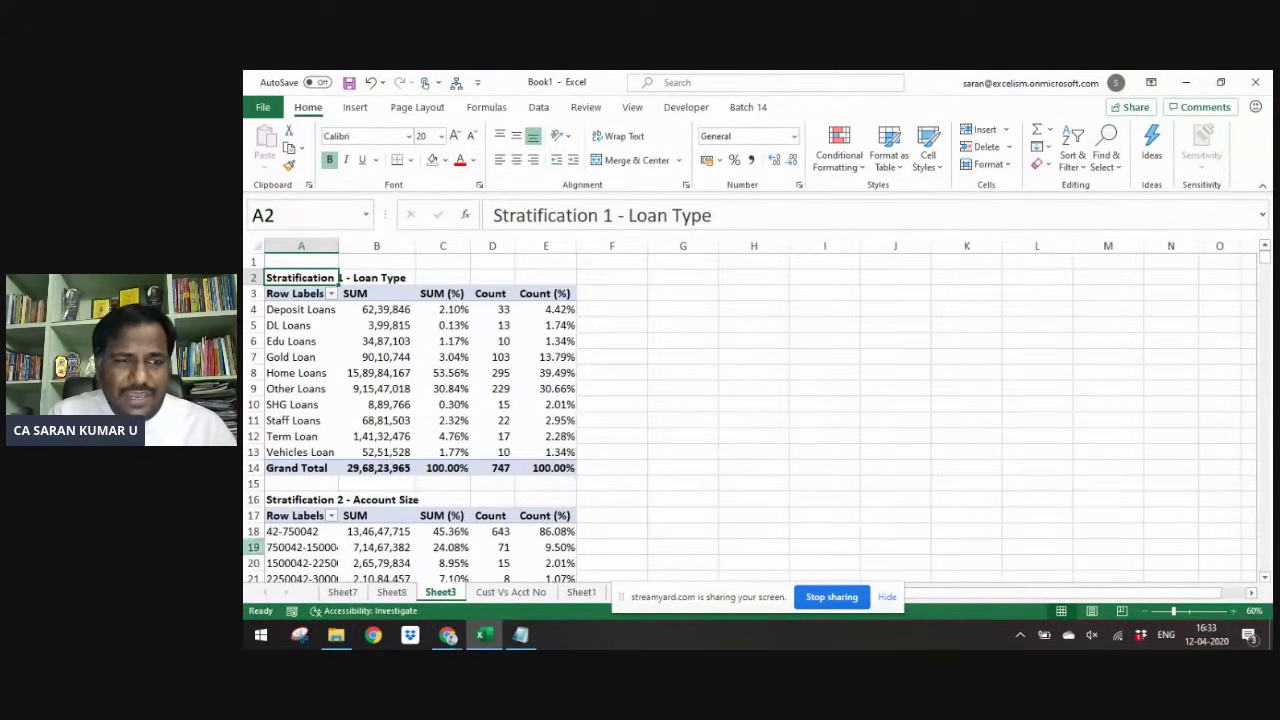
# - Widen column A on Sheet3 and look over the stratification PivotTables down to the Arrear Condition one
pyautogui.moveTo(338, 252); pyautogui.dragTo(375, 252)
pyautogui.press('Down')
pyautogui.press('Down')
pyautogui.press('Down')
pyautogui.press('Down')
pyautogui.press('Down')
pyautogui.press('Down')
pyautogui.press('Down')
pyautogui.press('Down')
pyautogui.press('Down')
pyautogui.press('Down')
pyautogui.press('Down')
pyautogui.press('Down')
pyautogui.press('Down')
pyautogui.press('Down')
pyautogui.press('Down')
pyautogui.press('Down')
pyautogui.press('Down')
pyautogui.press('Down')
pyautogui.press('Down')
pyautogui.press('Down')
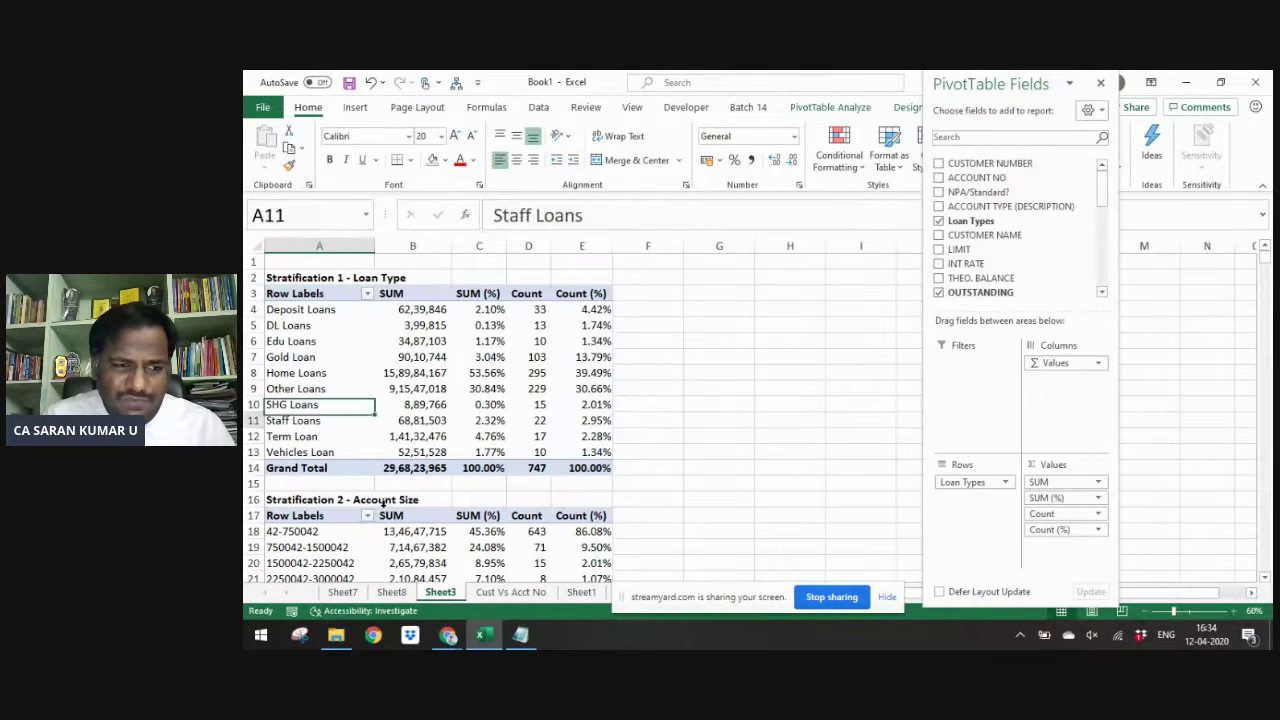
pyautogui.press('Down')
pyautogui.press('Down')
pyautogui.press('Down')
pyautogui.press('Down')
pyautogui.press('Down')
pyautogui.press('Down')
pyautogui.press('Down')
pyautogui.press('Down')
pyautogui.press('Down')
pyautogui.press('Down')
pyautogui.press('Down')
pyautogui.press('Down')
pyautogui.press('Down')
pyautogui.press('Down')
pyautogui.press('Down')
pyautogui.press('Down')
pyautogui.press('Down')
pyautogui.press('Down')
pyautogui.press('Down')
pyautogui.press('Down')
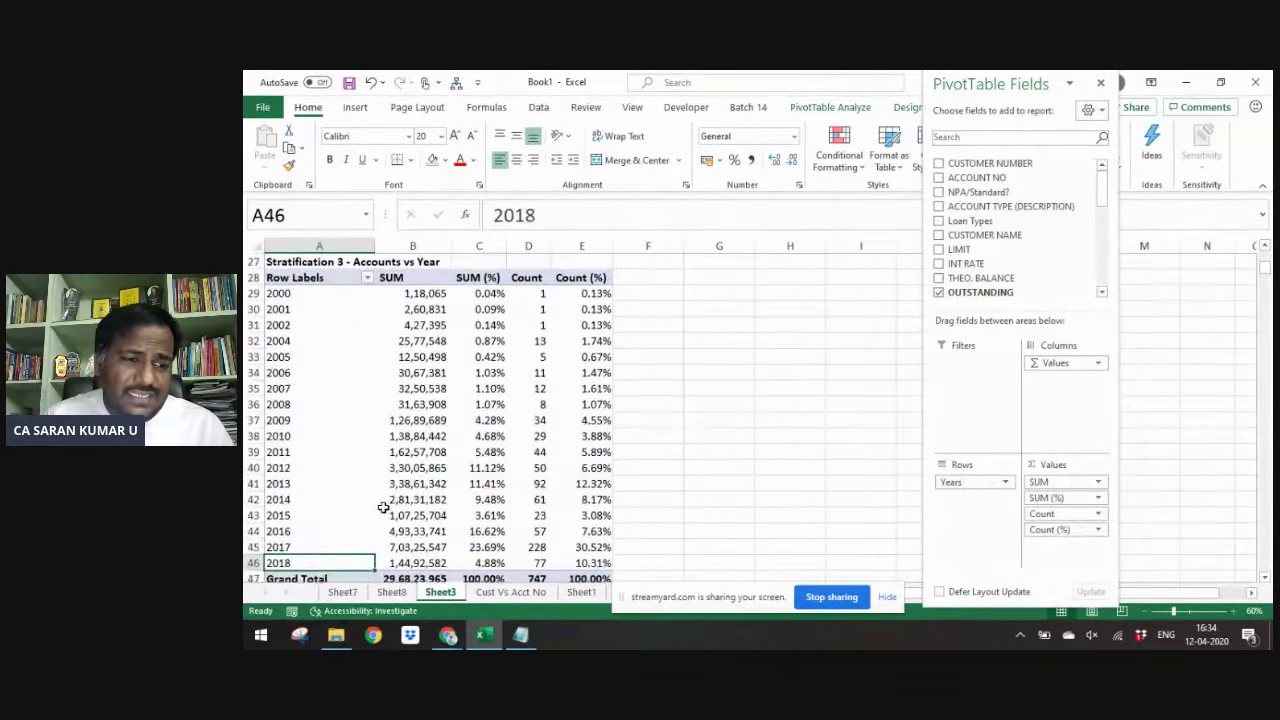
pyautogui.press('Down')
pyautogui.press('Down')
pyautogui.press('Down')
pyautogui.press('Down')
pyautogui.press('Down')
pyautogui.press('Down')
pyautogui.press('Down')
pyautogui.press('Down')
pyautogui.press('Down')
pyautogui.press('Down')
pyautogui.press('Down')
pyautogui.press('Down')
pyautogui.press('Down')
pyautogui.press('Down')
pyautogui.press('Down')
pyautogui.press('Down')
pyautogui.press('Down')
pyautogui.press('Down')
pyautogui.press('Down')
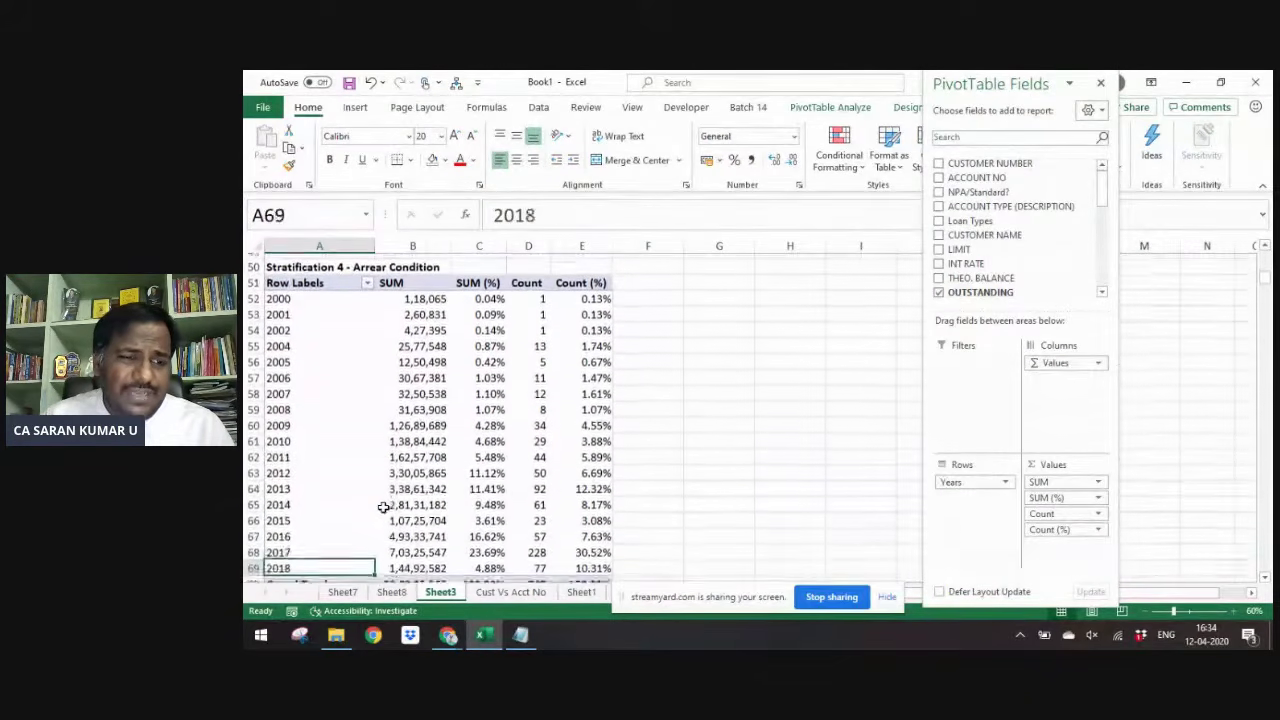
pyautogui.press('Up')
pyautogui.press('Up')
pyautogui.press('Up')
pyautogui.press('Up')
pyautogui.press('Up')
pyautogui.press('Up')
pyautogui.press('Up')
pyautogui.press('Up')
pyautogui.press('Up')
pyautogui.press('Up')
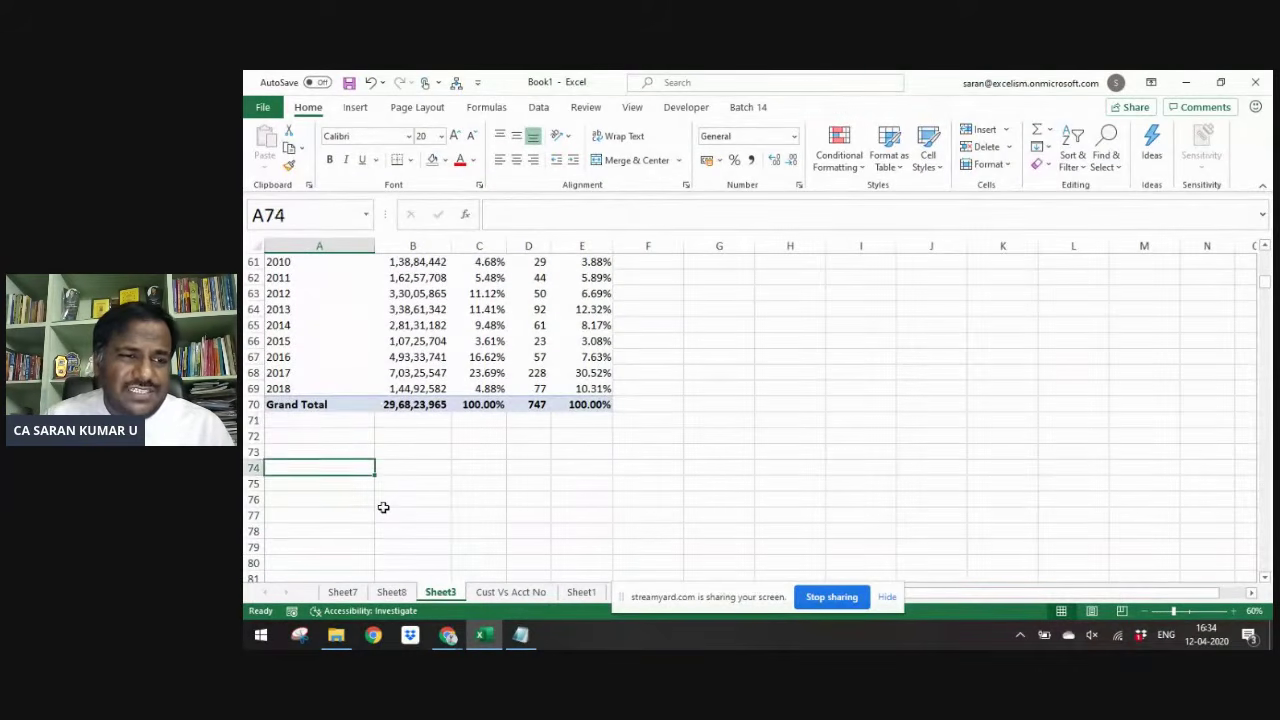
pyautogui.hotkey('ctrl', 'Up')
pyautogui.press('Down')
# - Switch to the Day 2 session working files folder and open 02.10-NPA_PB_RD.pdf in Adobe Acrobat Reader
pyautogui.hotkey('alt', 'Tab')
pyautogui.hotkey('alt', 'Tab')
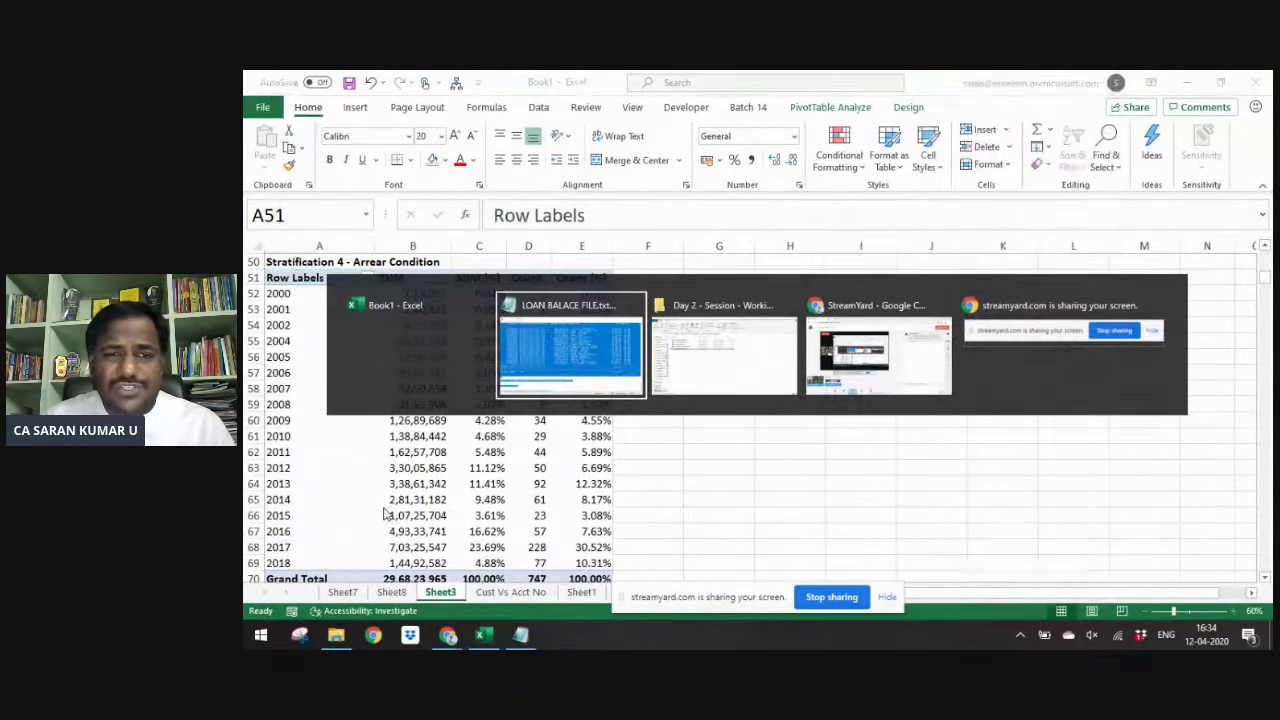
pyautogui.press('Up')
pyautogui.press('Up')
pyautogui.press('Up')
pyautogui.press('Up')
pyautogui.press('Return')
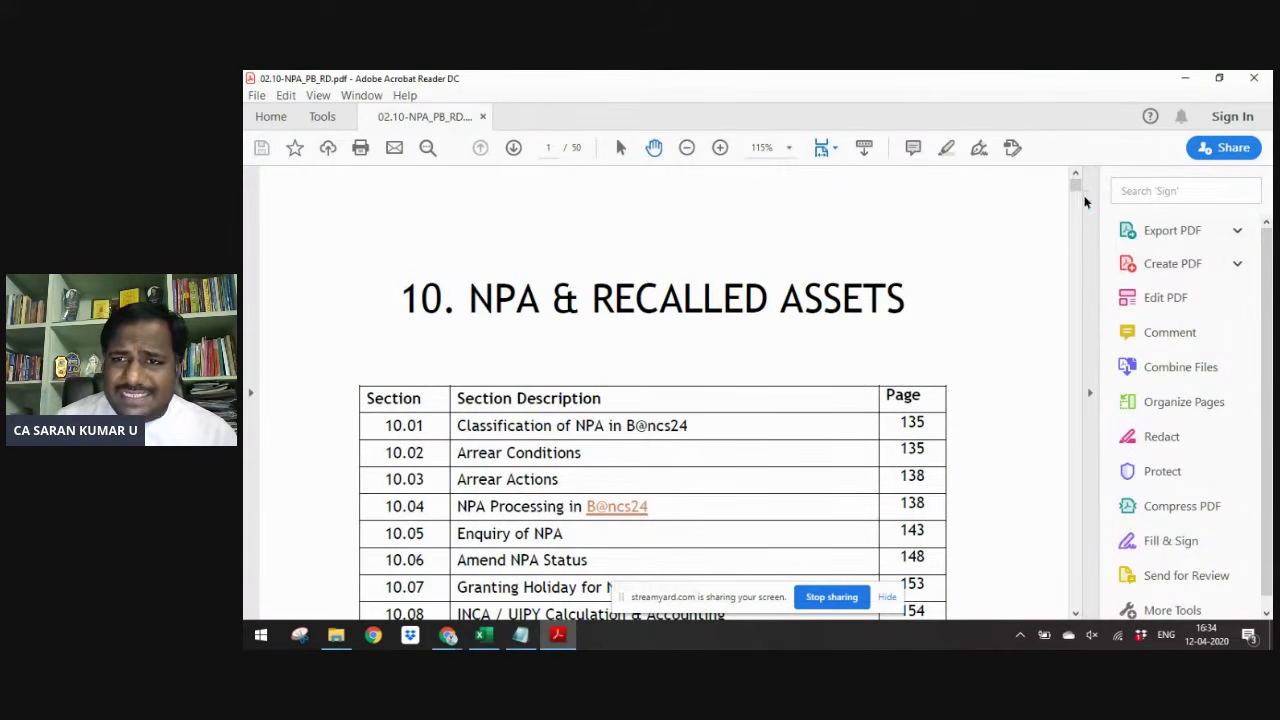
# - Read the risk grade classification in section 10.01 and the Arrear Conditions explanation in section 10.02 of the PDF
pyautogui.moveTo(1075, 190); pyautogui.dragTo(1076, 201)
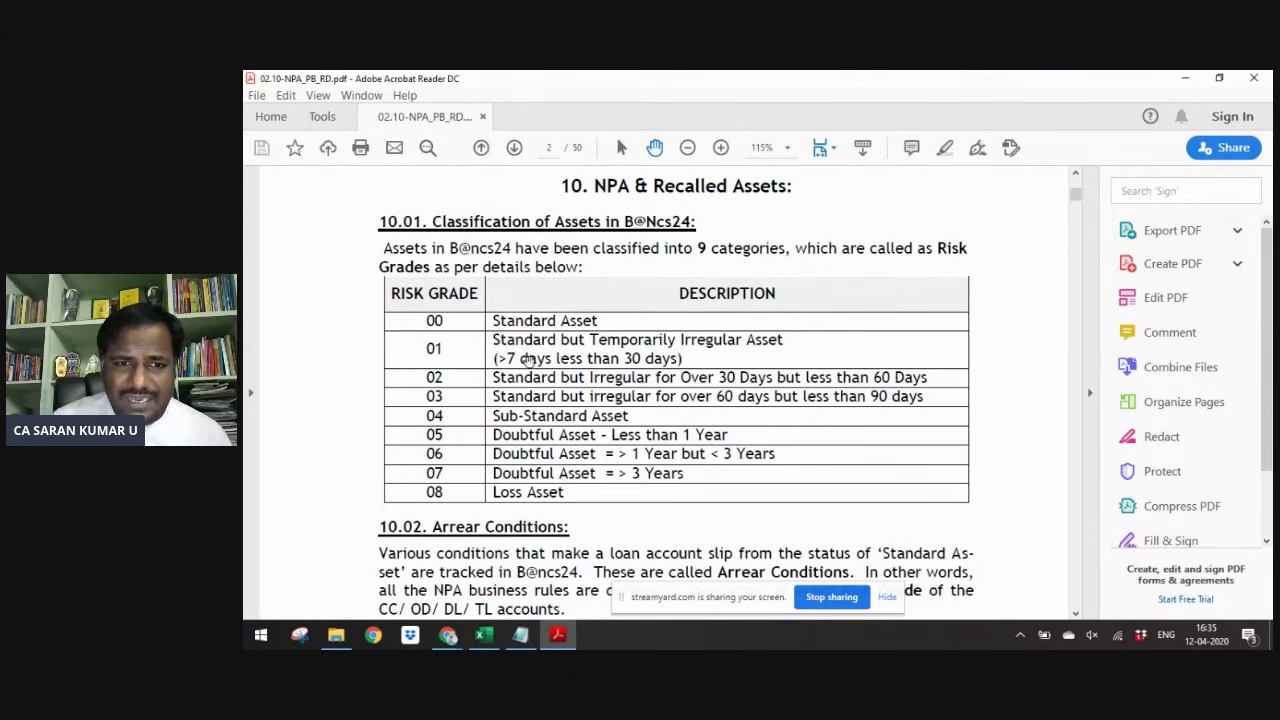
pyautogui.click(1075, 613)
pyautogui.click(1075, 613)
pyautogui.click(1075, 613)
pyautogui.click(1075, 613)
# - Switch back to Excel and fill the ARREAR Cond column on Sheet1 with light gold
pyautogui.hotkey('alt', 'Tab')
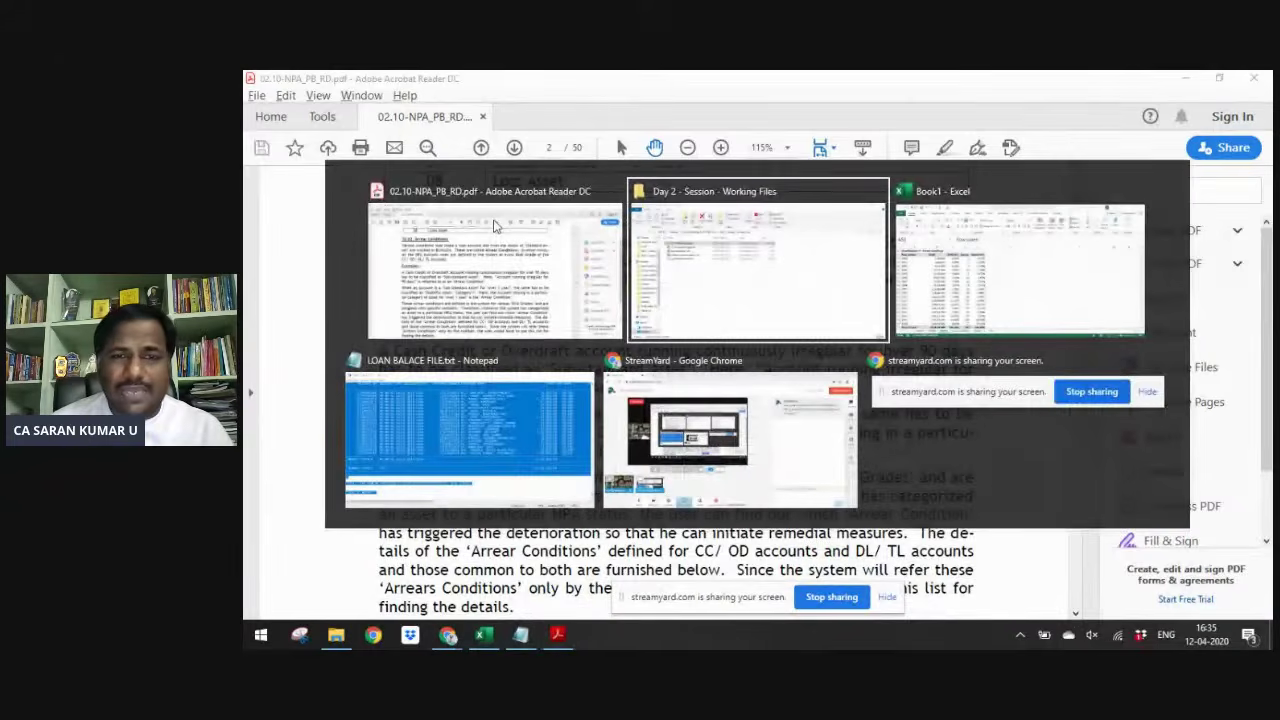
pyautogui.hotkey('alt', 'Tab')
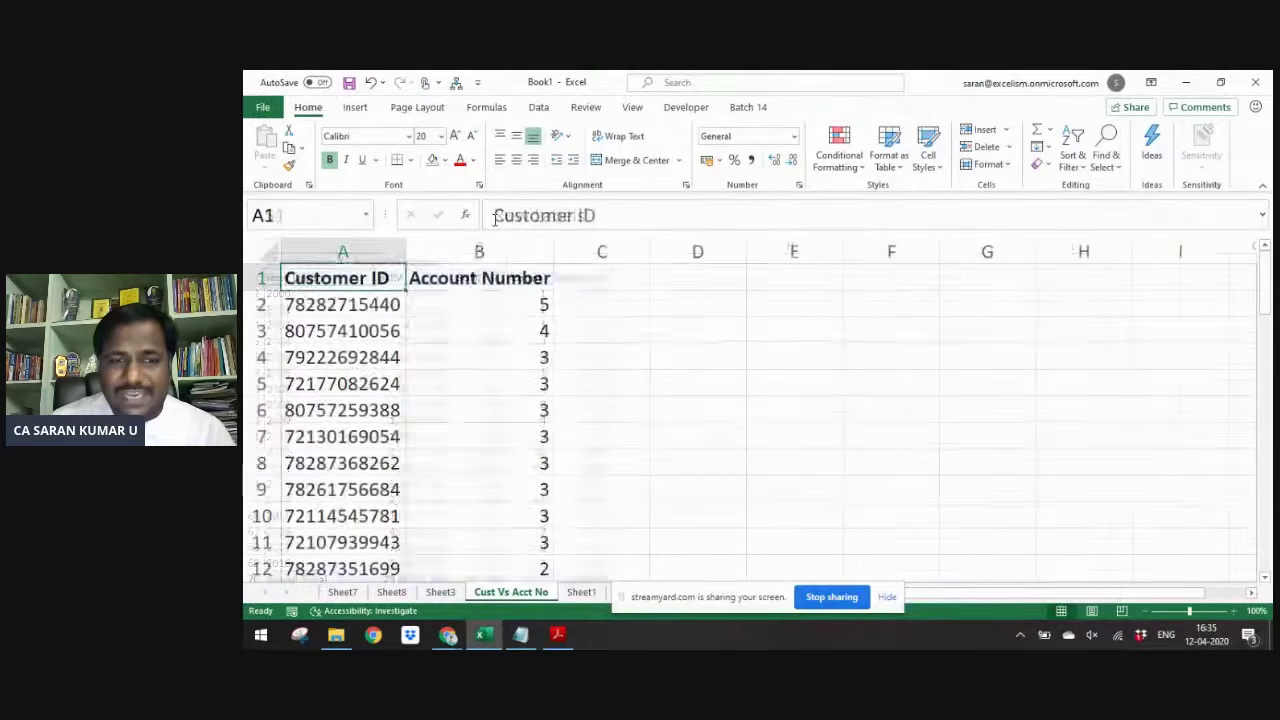
pyautogui.hotkey('ctrl', 'pagedown')
pyautogui.hotkey('ctrl', 'space')
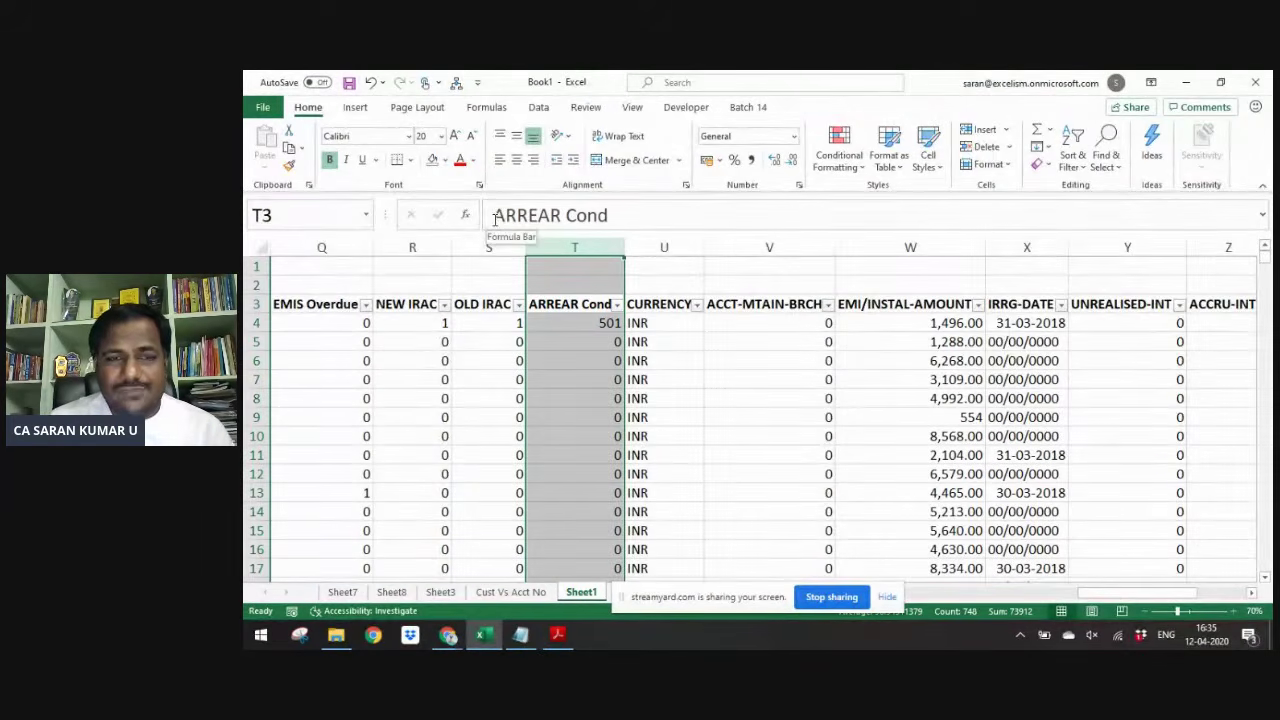
pyautogui.click(445, 160)
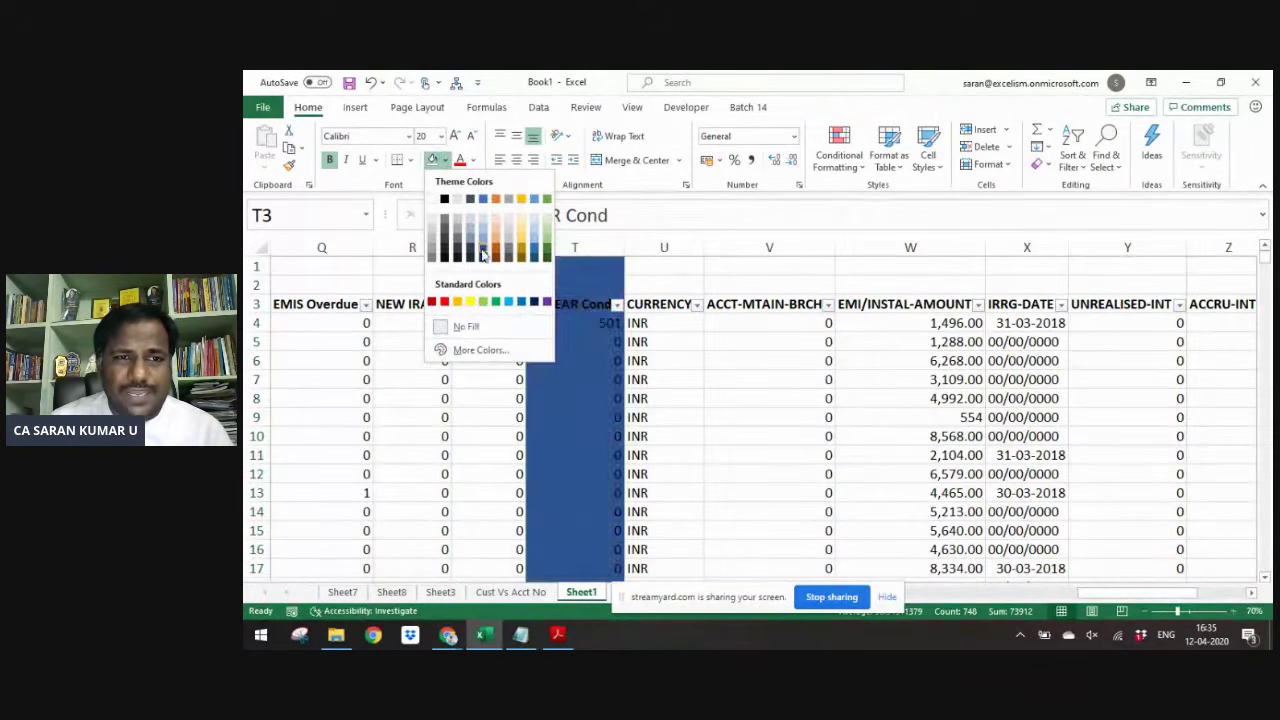
pyautogui.click(530, 238)
# - Switch to the NPA PDF and examine the table of arrear condition codes with their descriptions and IRAC status movements
pyautogui.hotkey('alt', 'Tab')
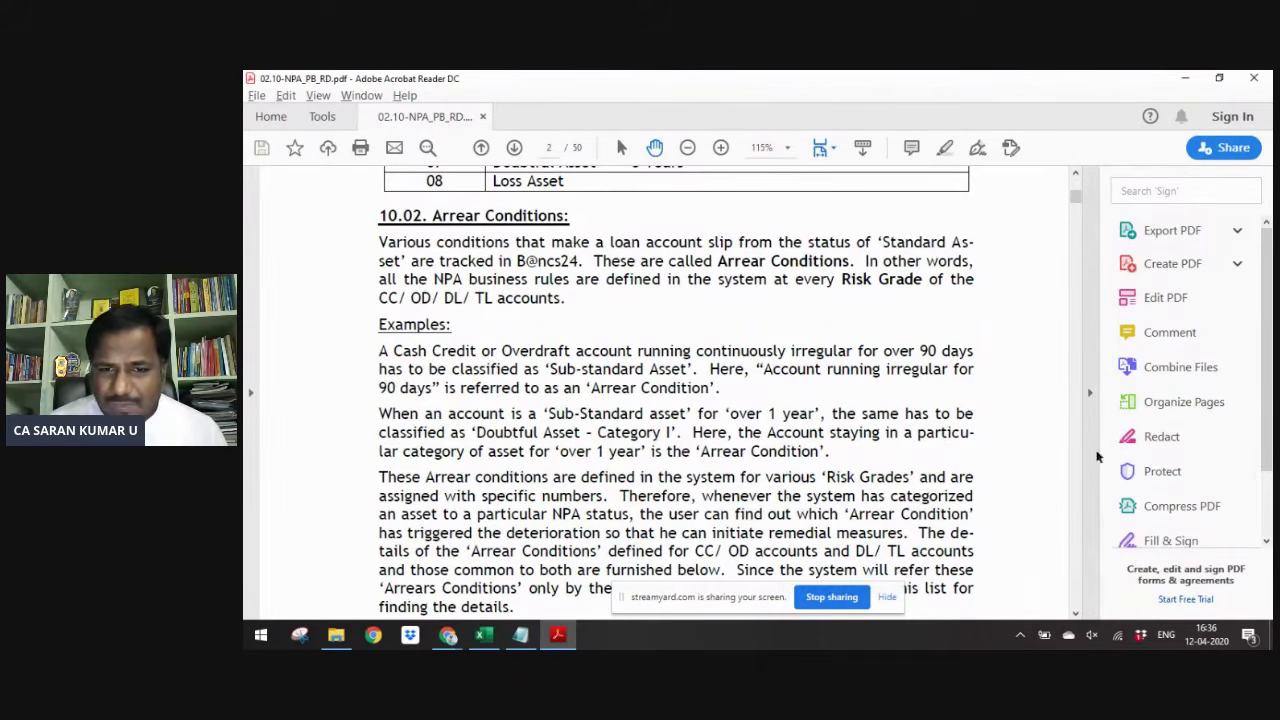
pyautogui.scroll(-8, 1074, 617)
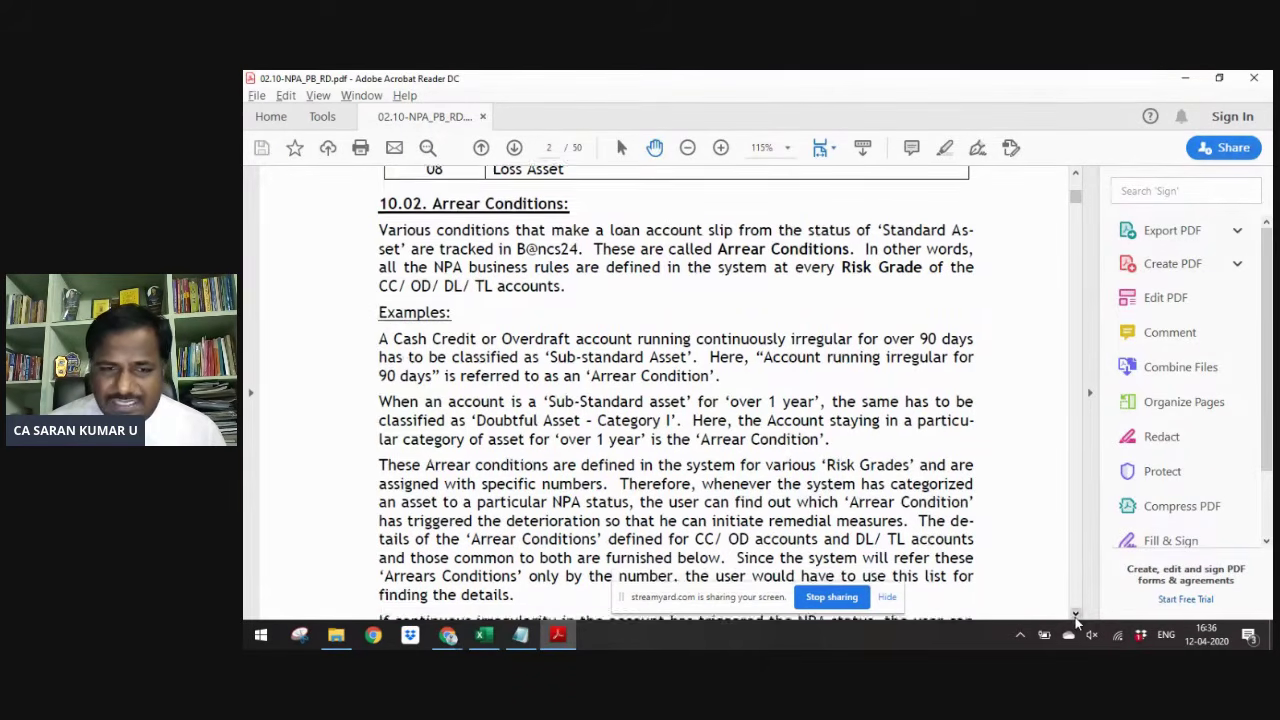
pyautogui.scroll(-10, 1076, 617)
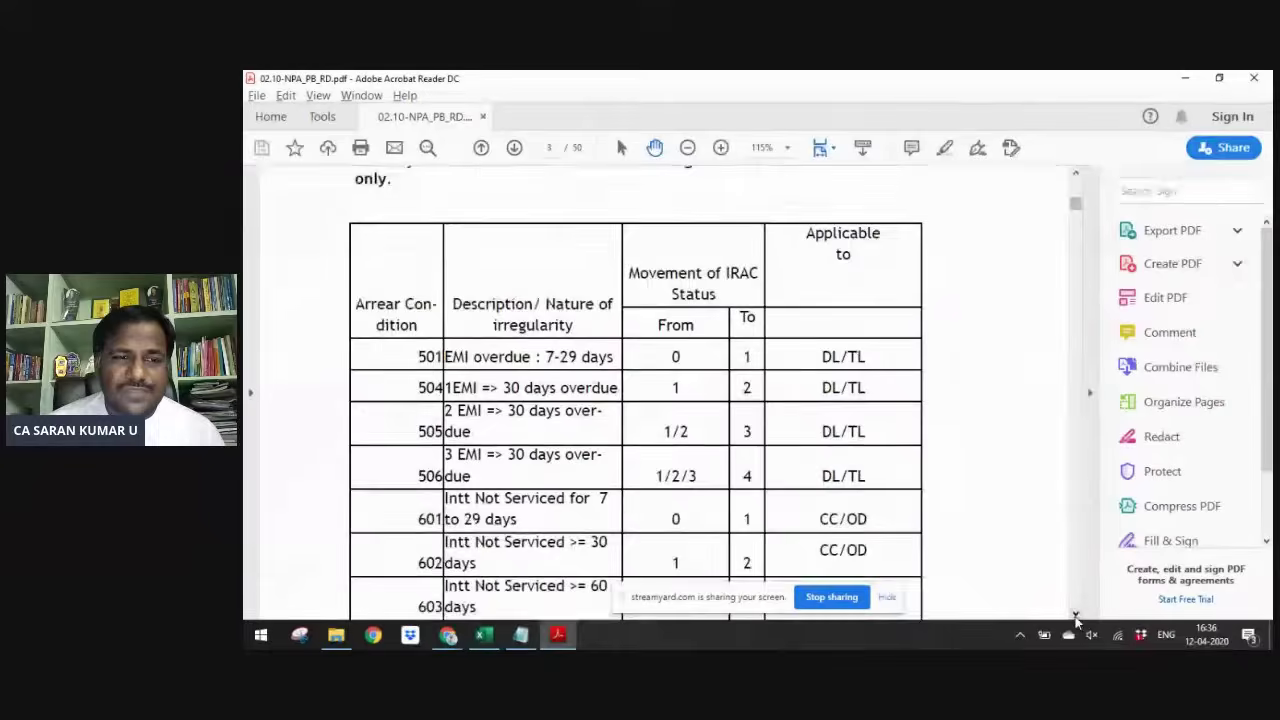
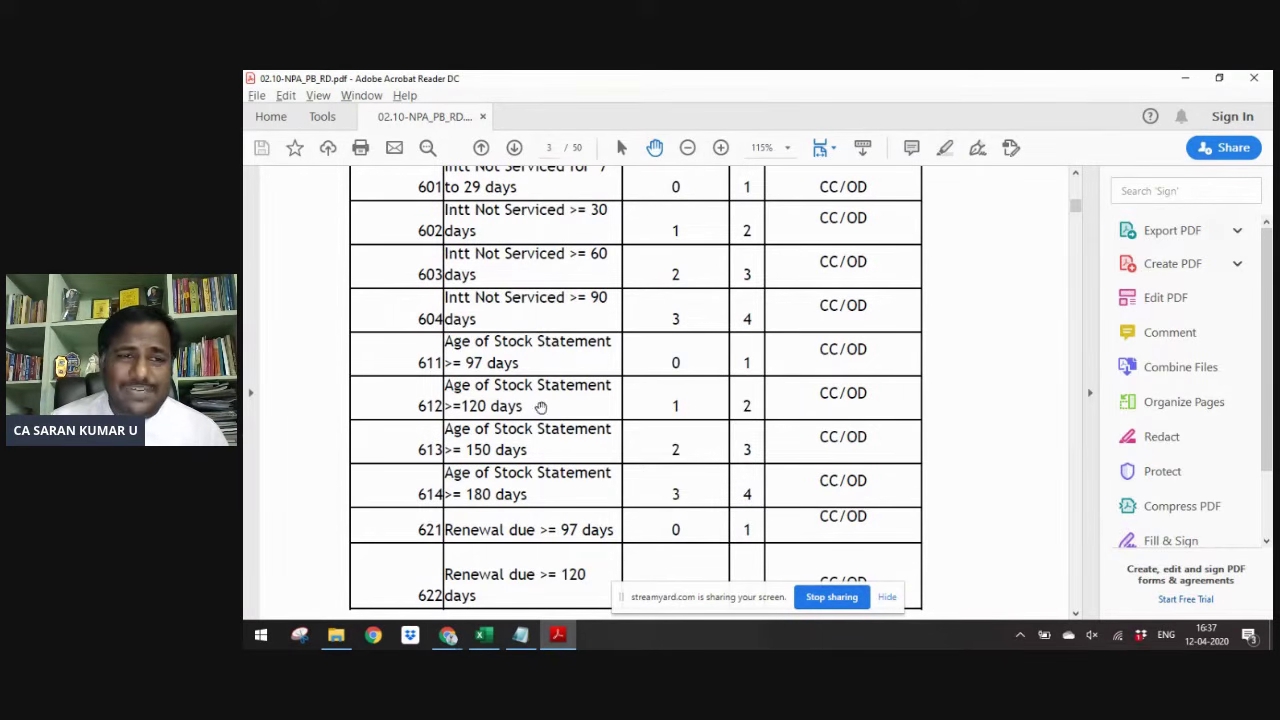
# - Point out the stock statement age limits of arrear conditions 611 to 614 by selecting their day values
pyautogui.doubleClick(471, 364)
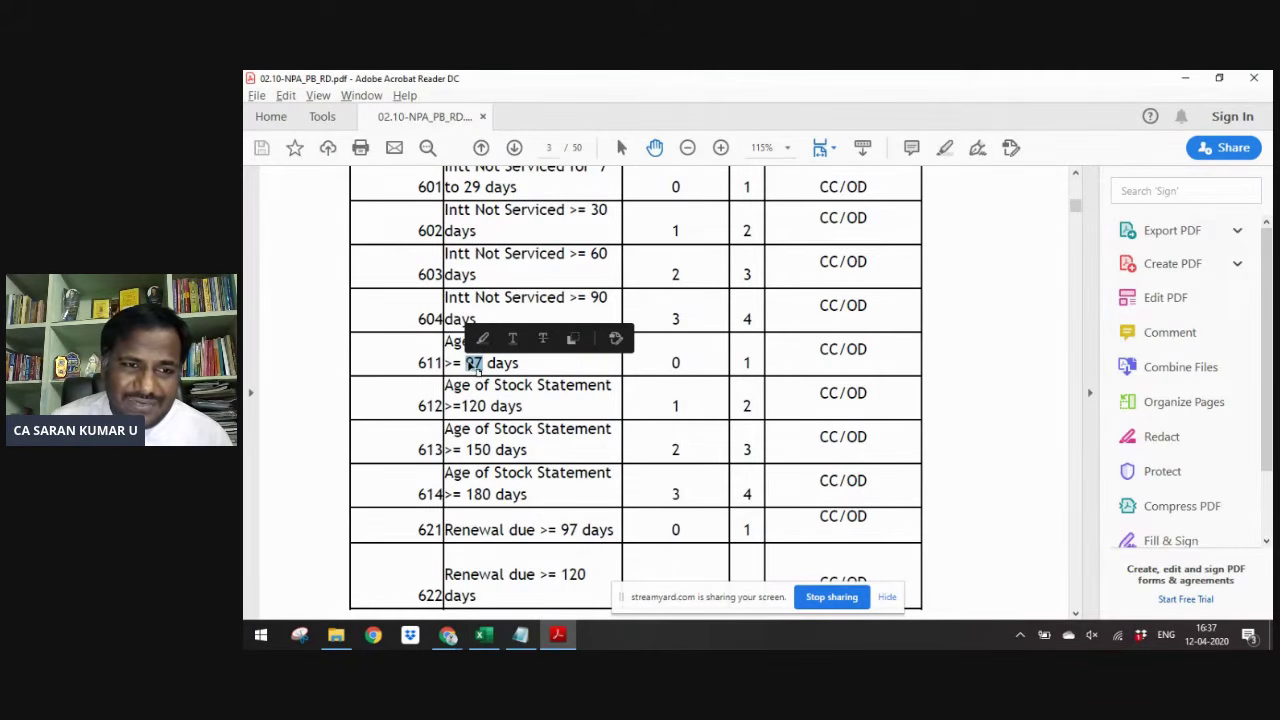
pyautogui.click(468, 362)
pyautogui.doubleClick(468, 362)
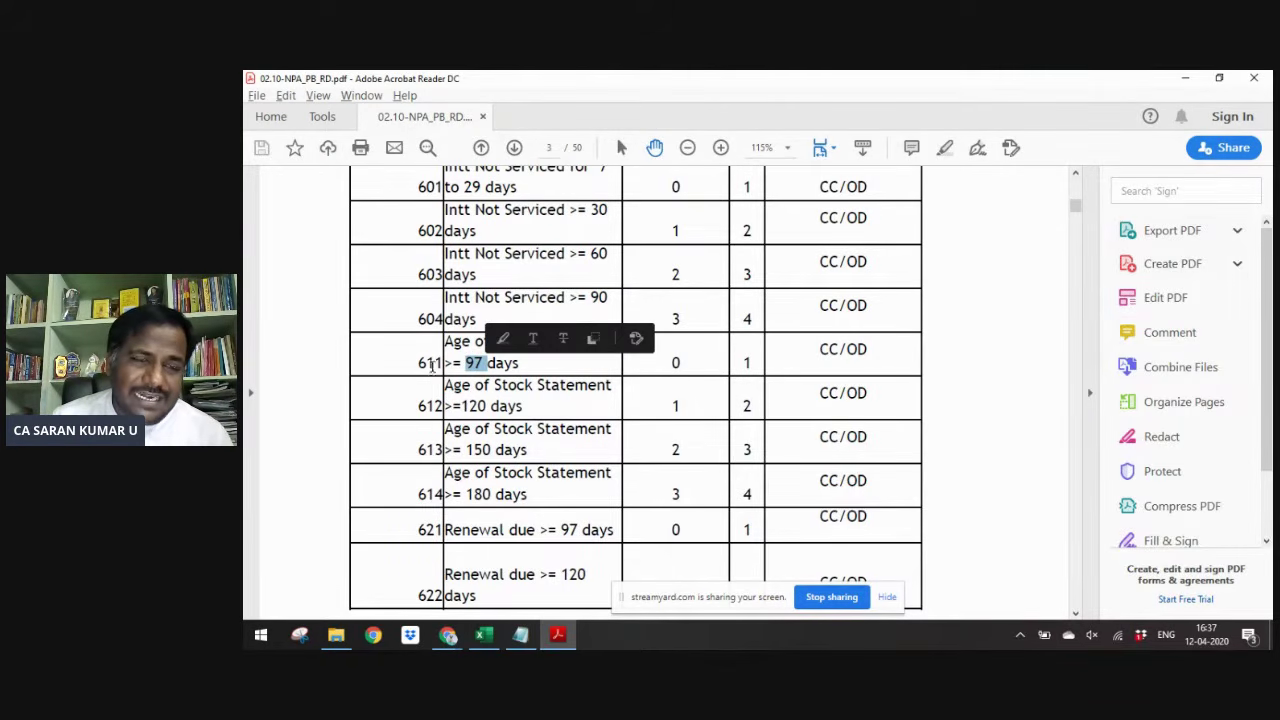
pyautogui.doubleClick(468, 406)
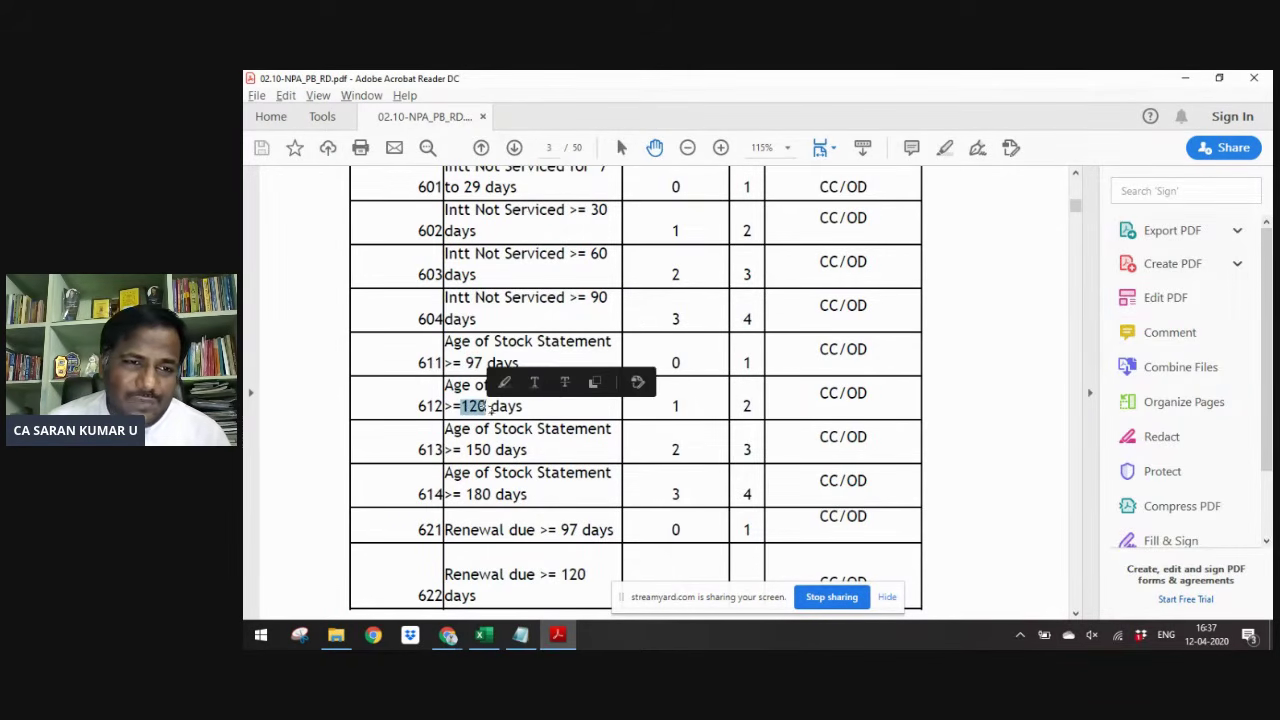
pyautogui.moveTo(484, 450); pyautogui.dragTo(495, 452)
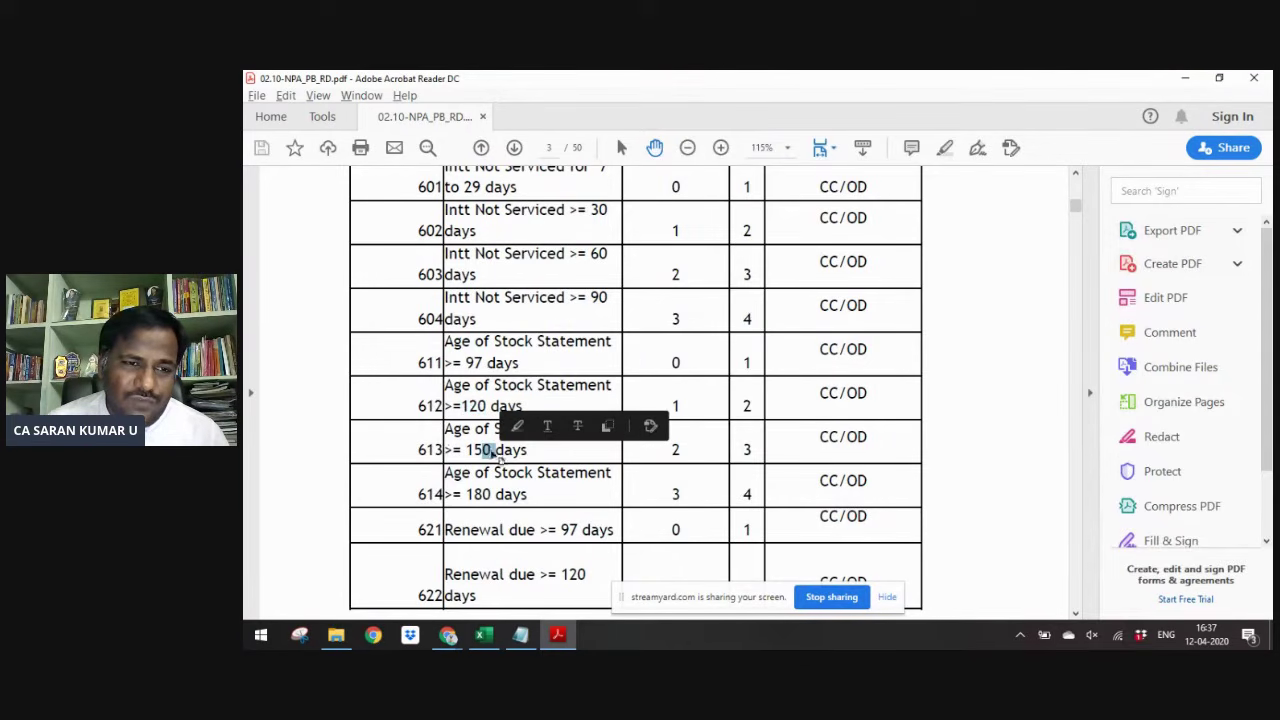
pyautogui.moveTo(473, 494); pyautogui.dragTo(489, 496)
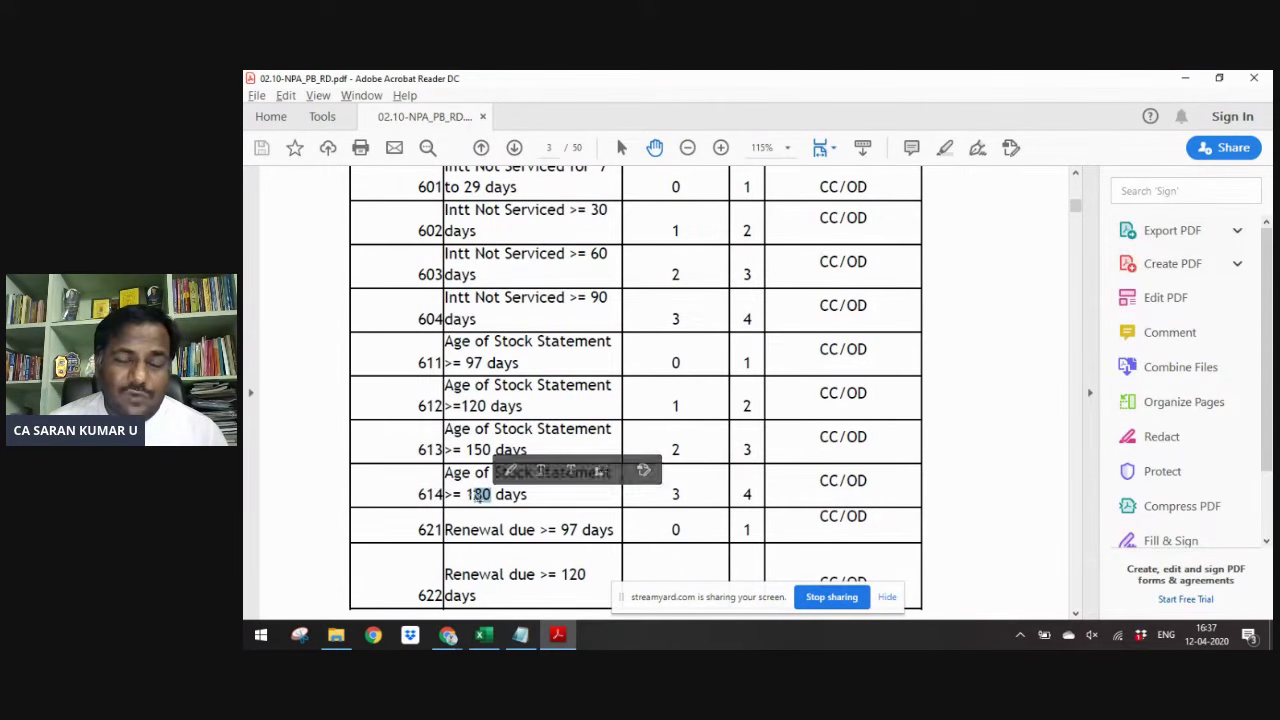
pyautogui.click(436, 494)
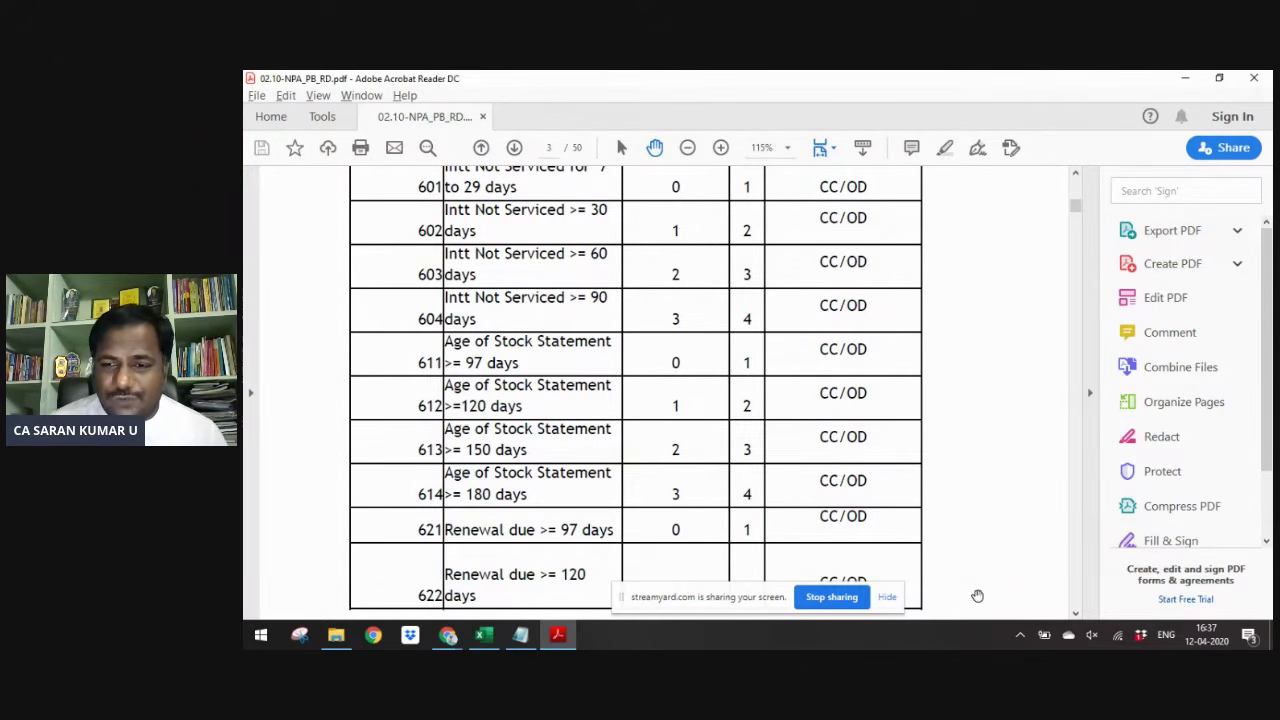
# - Read on through section 10.03 Arrear Action to the New IRAC and Old IRAC status explanations in section 10.04
pyautogui.scroll(-15, 1076, 617)
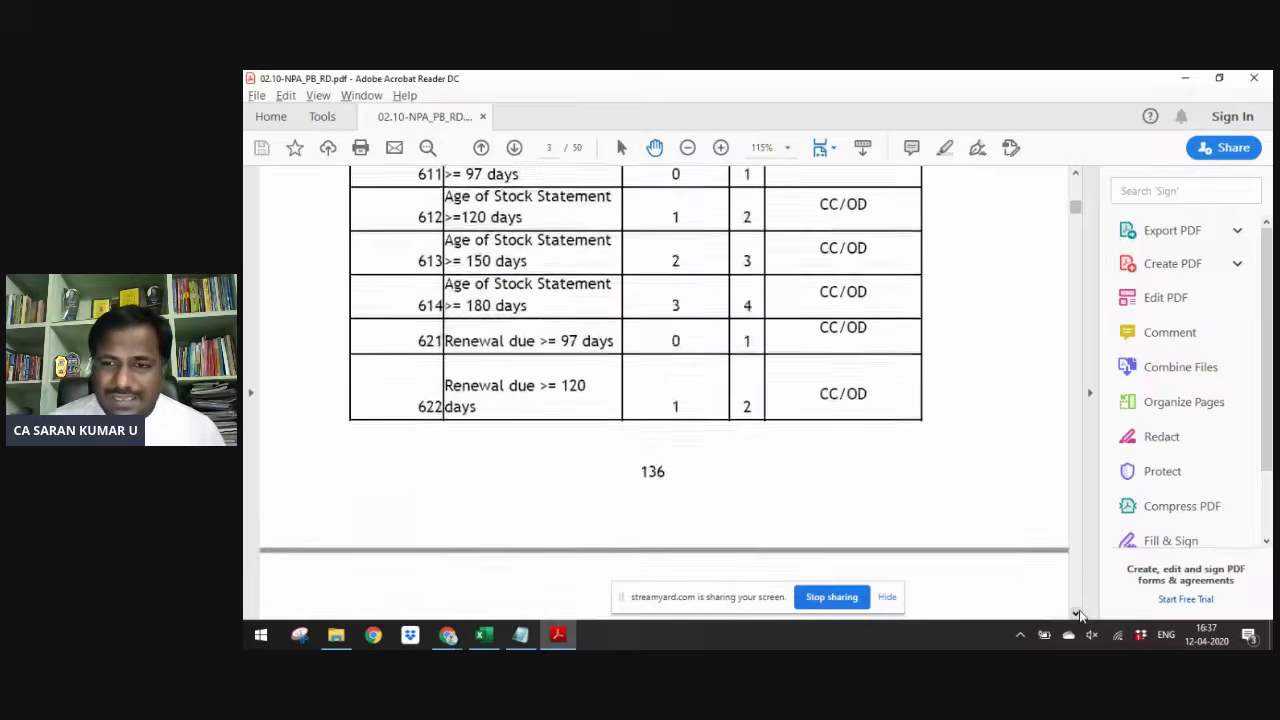
pyautogui.scroll(-15, 1078, 614)
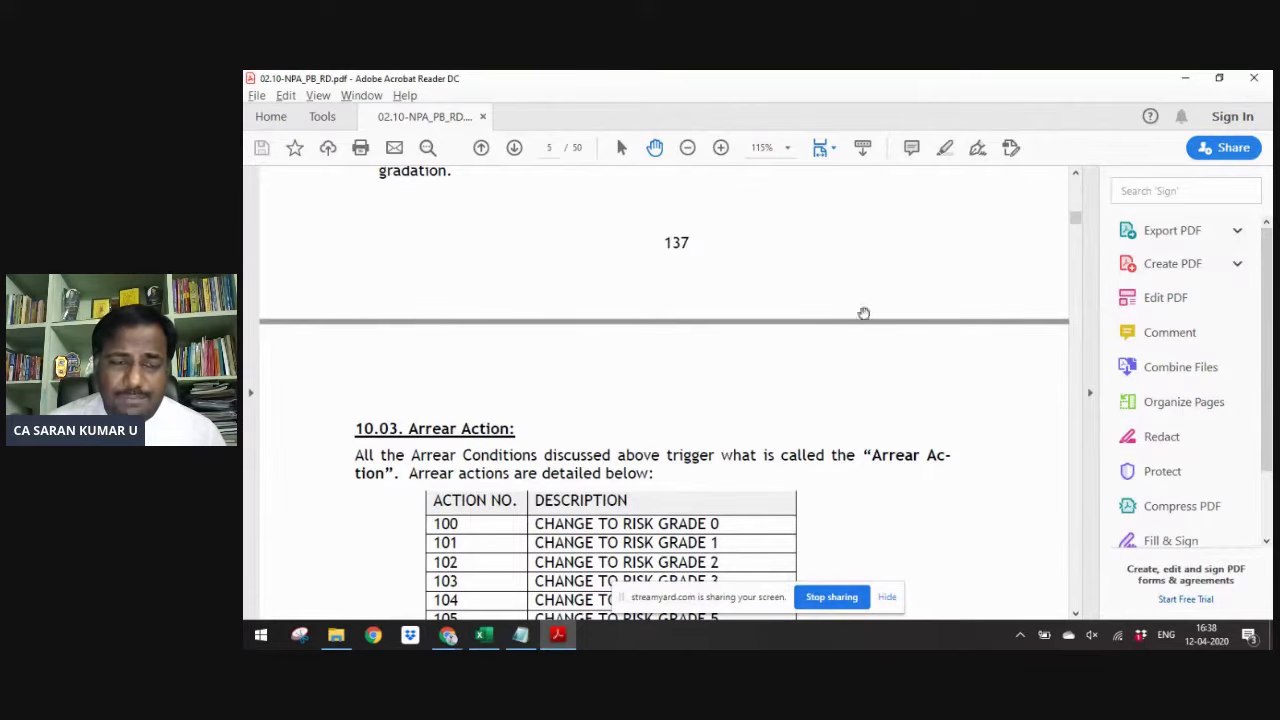
pyautogui.moveTo(1076, 218); pyautogui.dragTo(1076, 226)
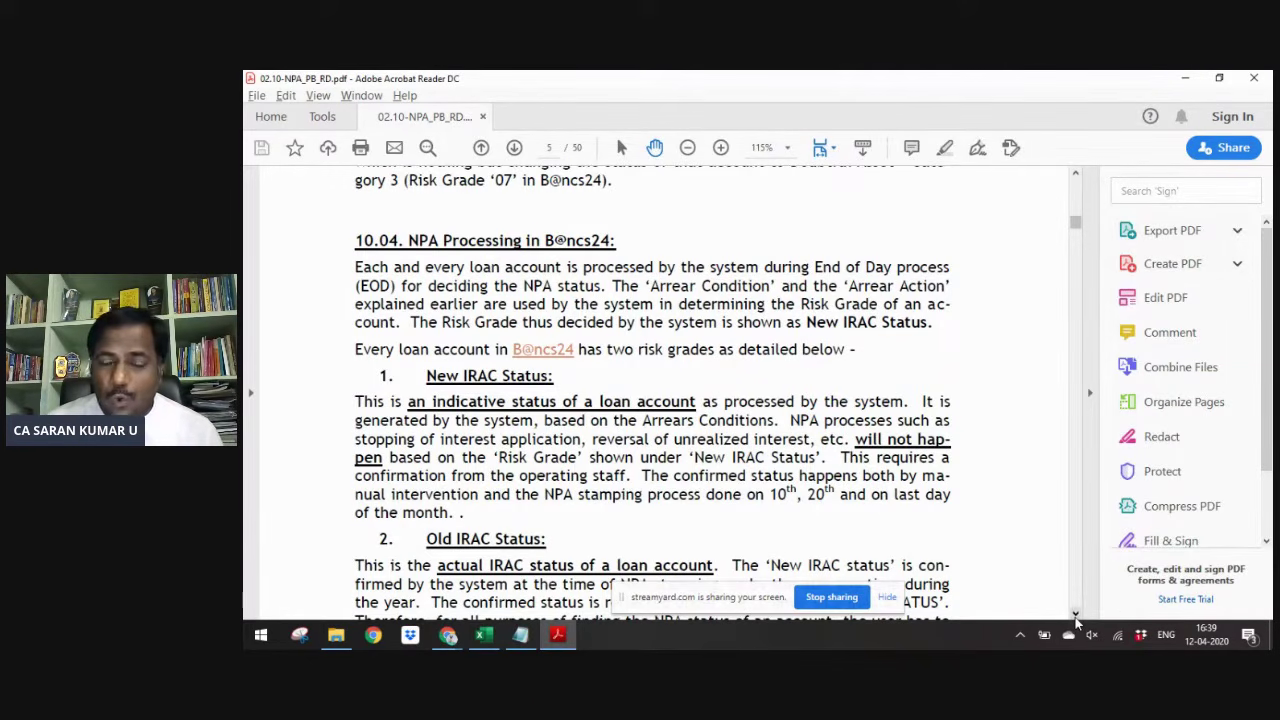
pyautogui.scroll(-5, 1080, 616)
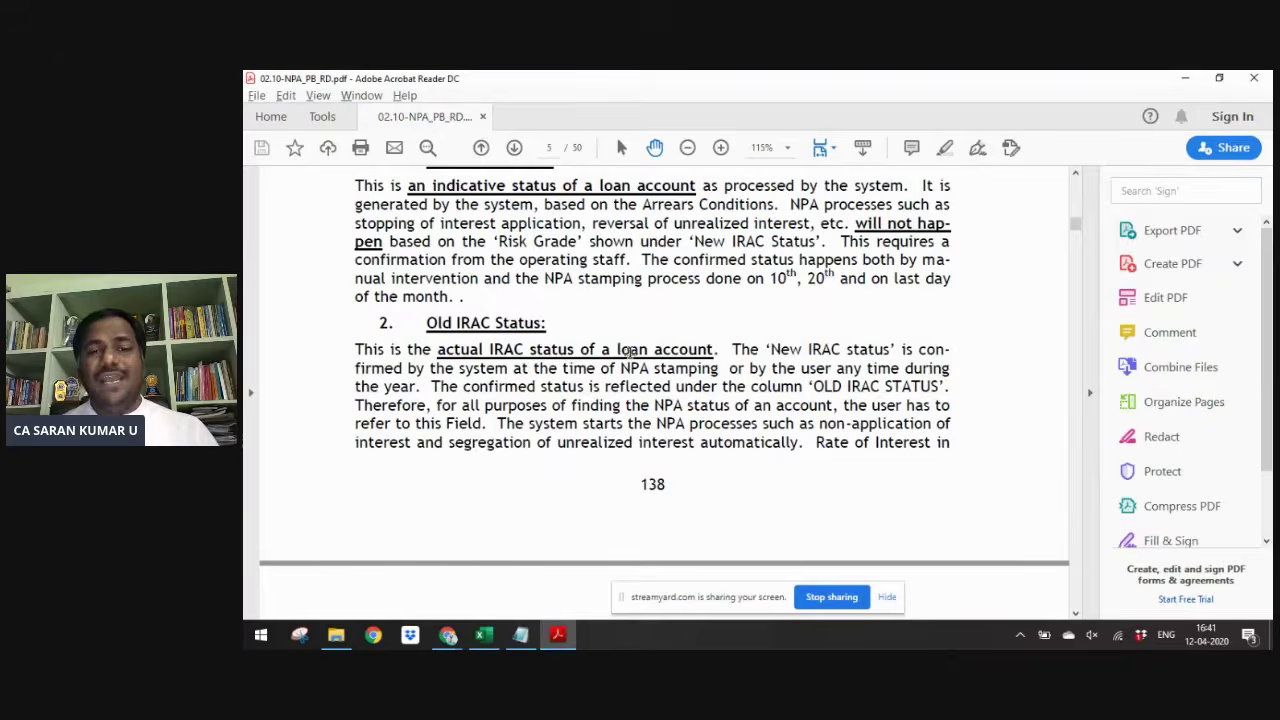
# - Switch back to Excel and fill the NEW IRAC and OLD IRAC columns on Sheet1 with the same light gold
pyautogui.hotkey('alt', 'Tab')
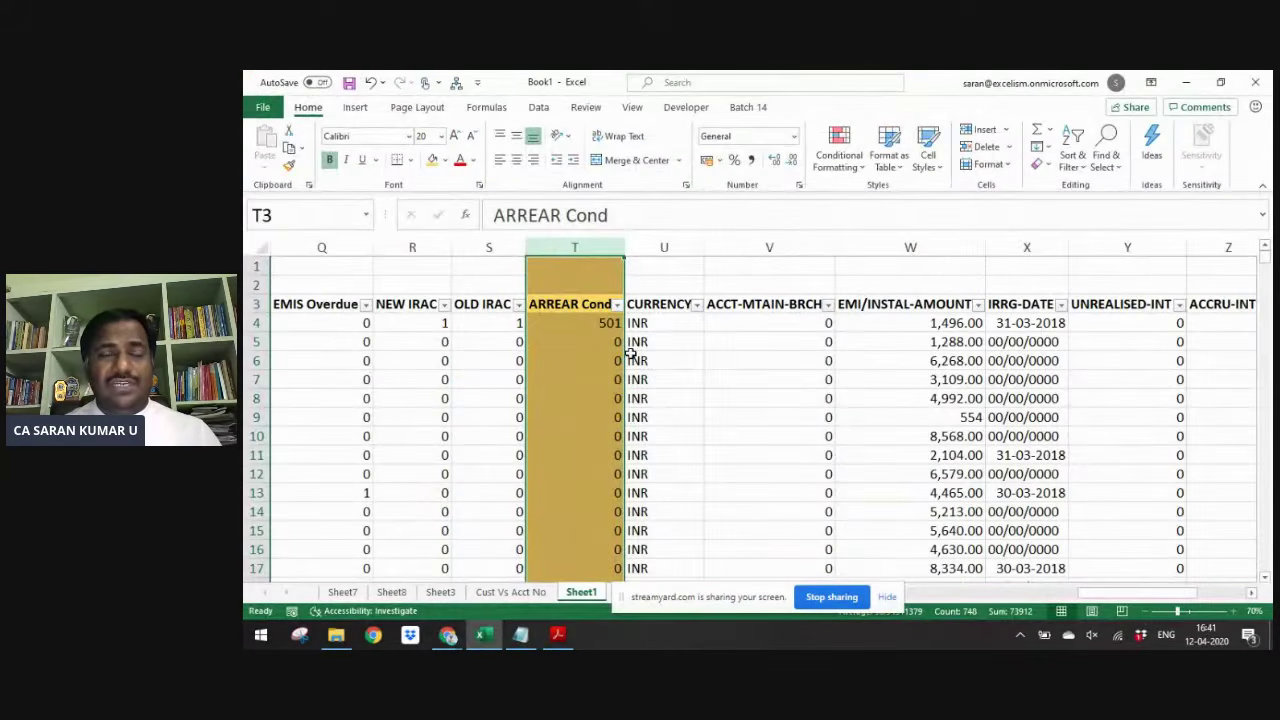
pyautogui.press('Right')
pyautogui.press('Left')
pyautogui.press('Left')
pyautogui.press('Left')
pyautogui.hotkey('ctrl', 'space')
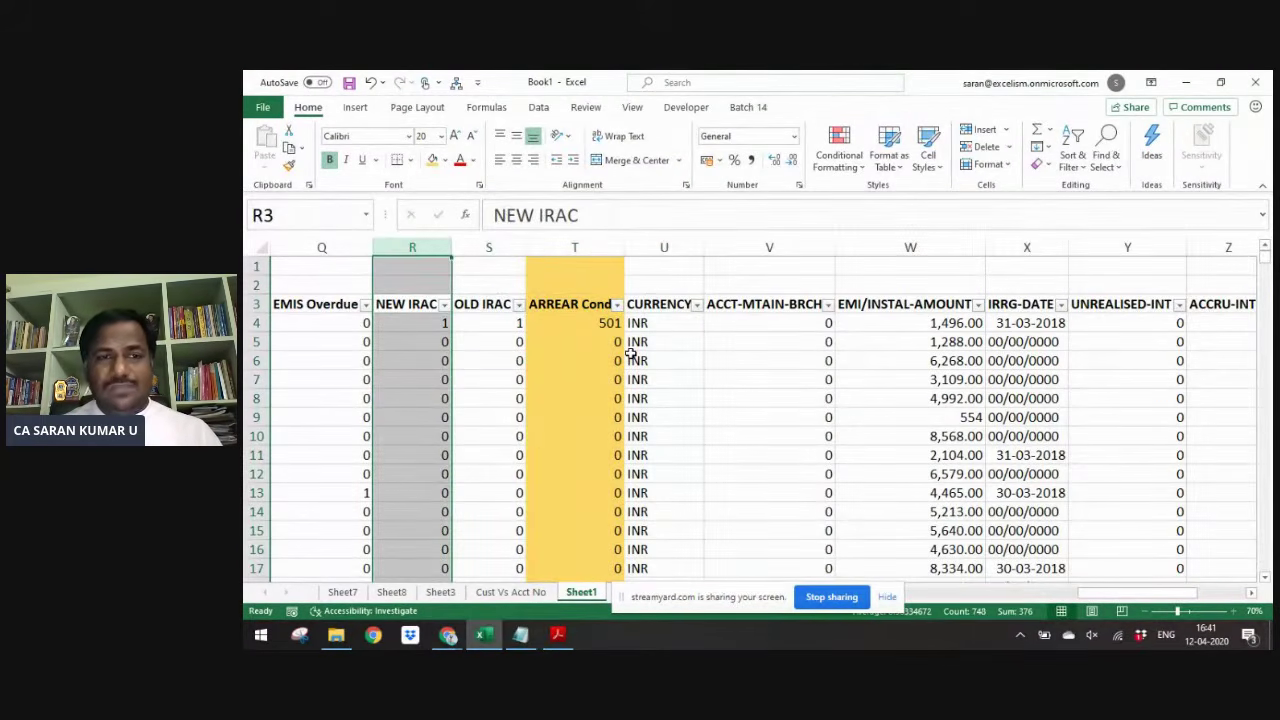
pyautogui.hotkey('shift', 'Right')
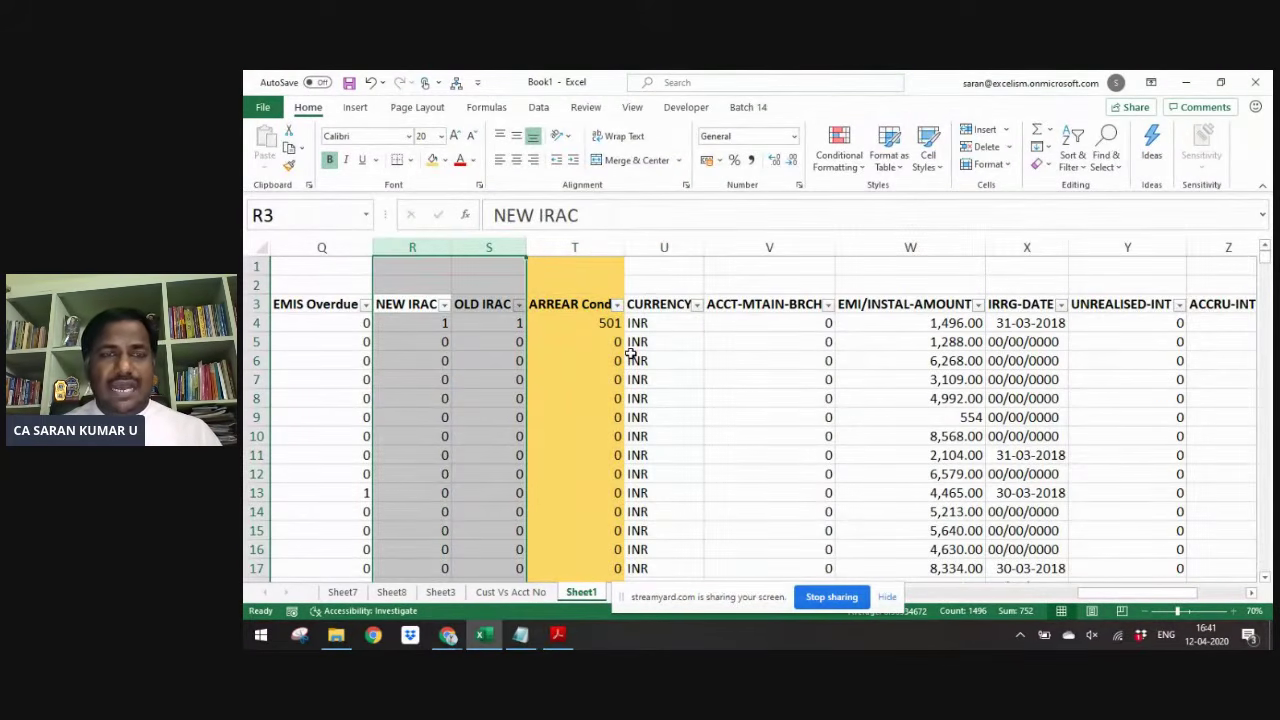
pyautogui.click(433, 162)
pyautogui.click(597, 393)
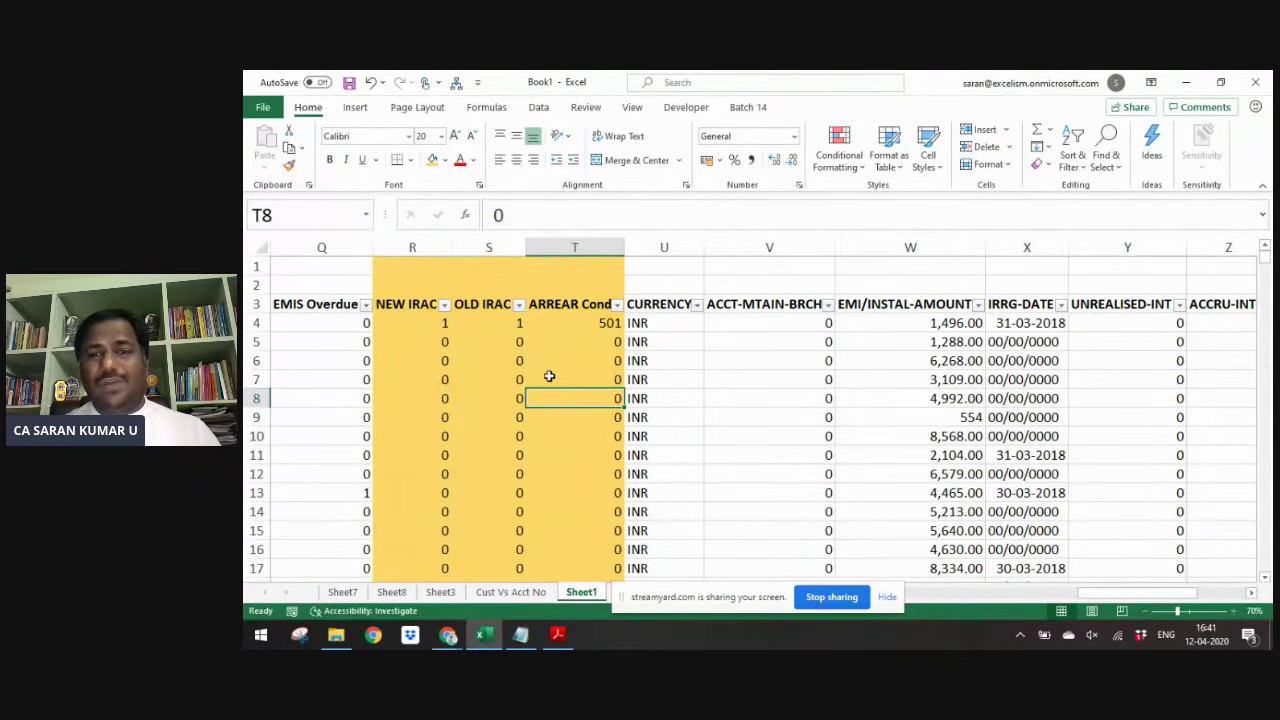
# - Replace Years with CURRENCY as the row field of the Stratification 4 - Arrear Condition PivotTable on Sheet3
pyautogui.hotkey('ctrl', 'Up')
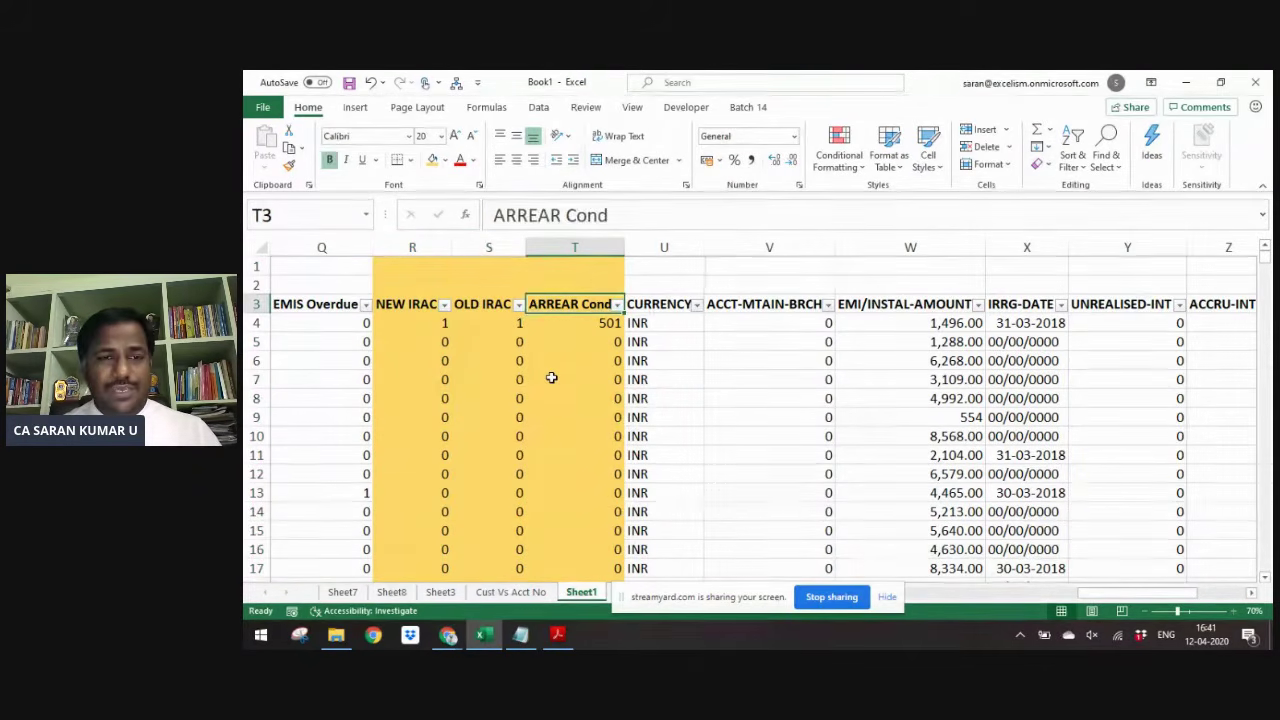
pyautogui.hotkey('ctrl', 'Left')
pyautogui.hotkey('ctrl', 'pageup')
pyautogui.hotkey('ctrl', 'pageup')
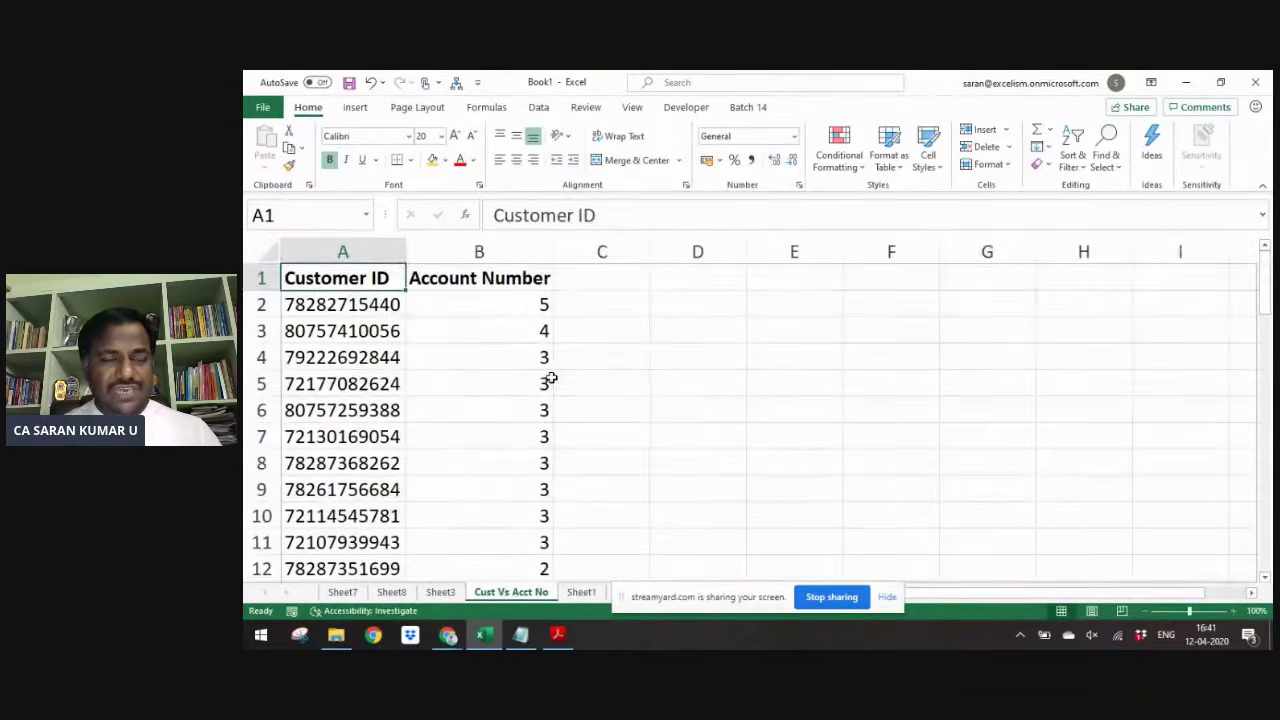
pyautogui.press('Up')
pyautogui.press('Up')
pyautogui.press('Up')
pyautogui.press('Up')
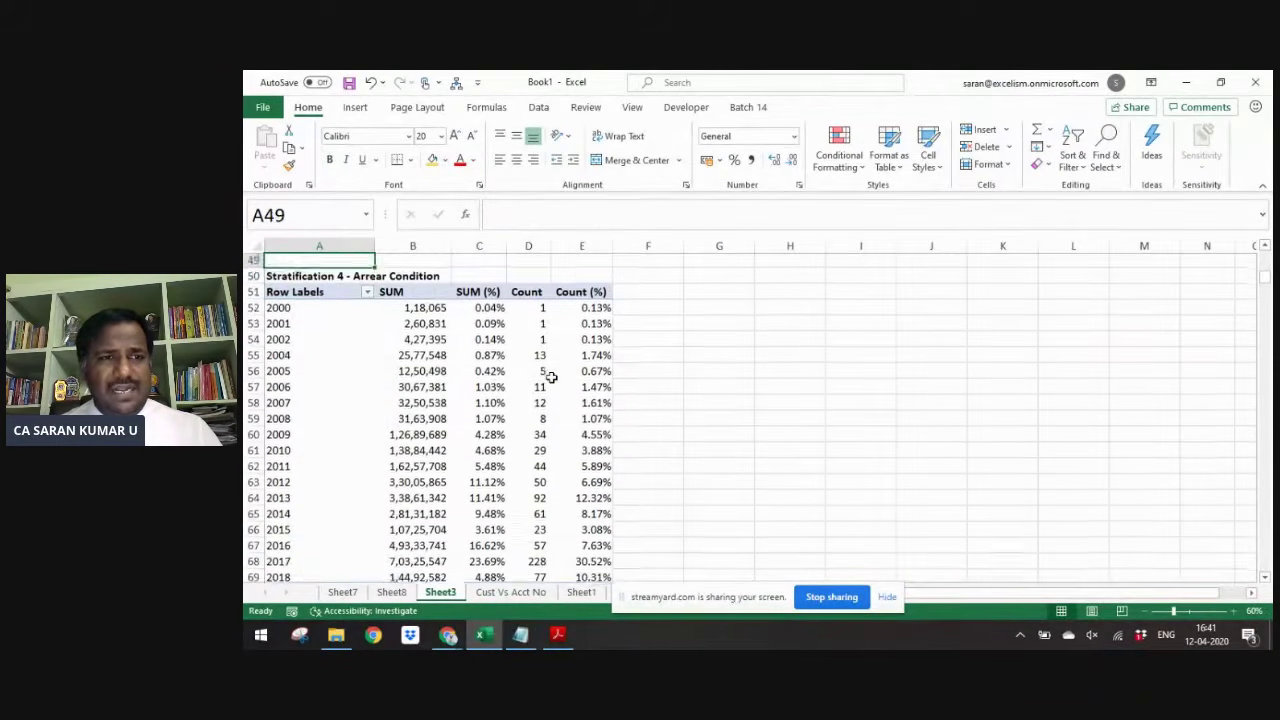
pyautogui.press('Down')
pyautogui.press('Down')
pyautogui.press('Down')
pyautogui.press('Down')
pyautogui.press('Down')
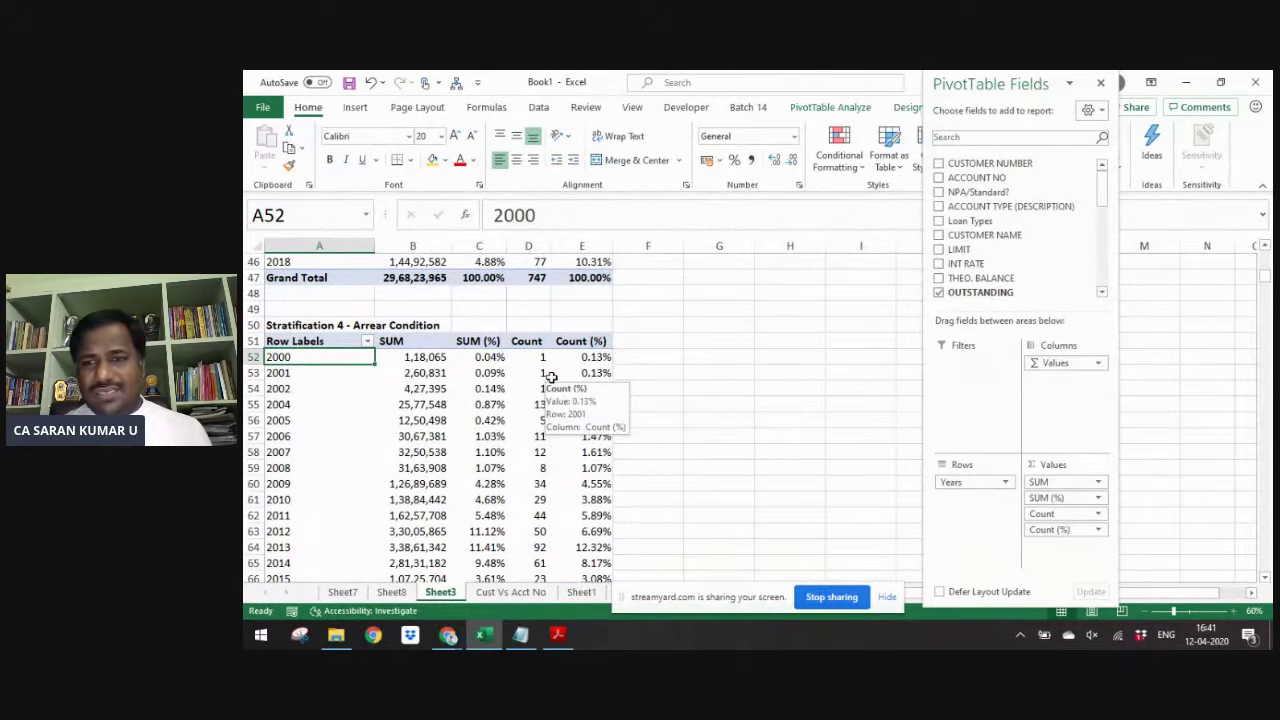
pyautogui.moveTo(968, 482); pyautogui.dragTo(990, 257)
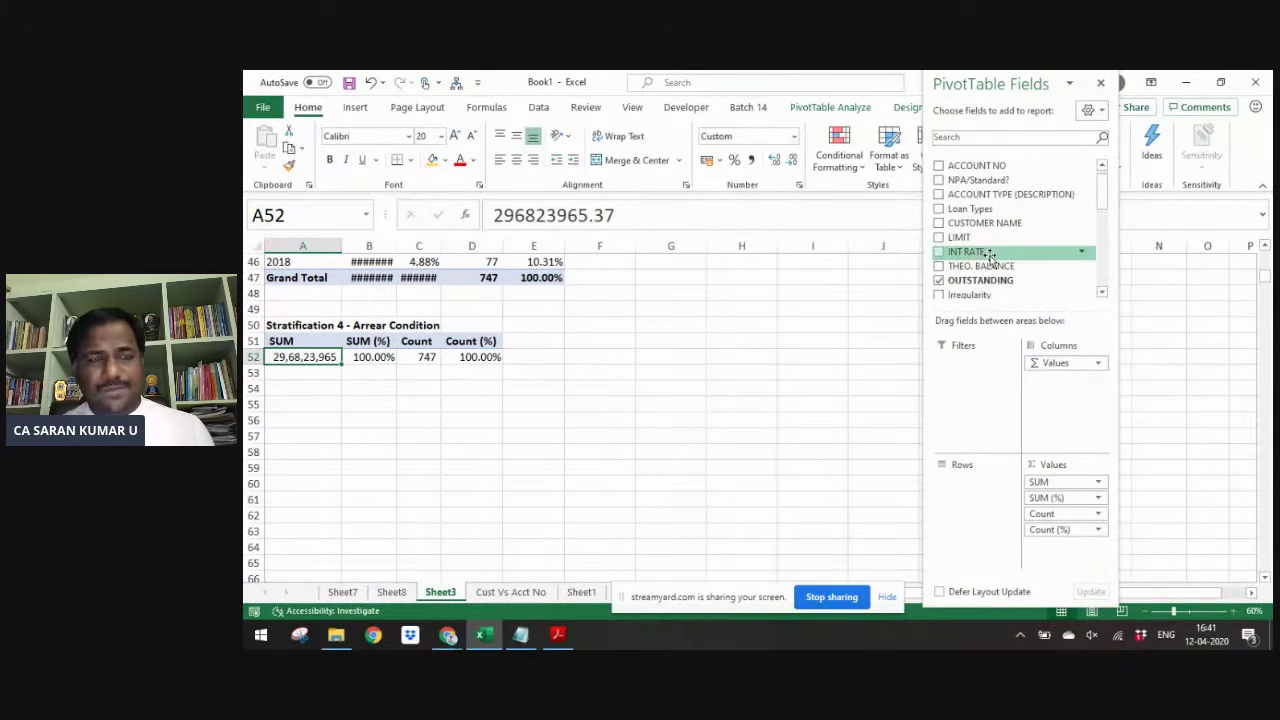
pyautogui.moveTo(1104, 209); pyautogui.dragTo(978, 482)
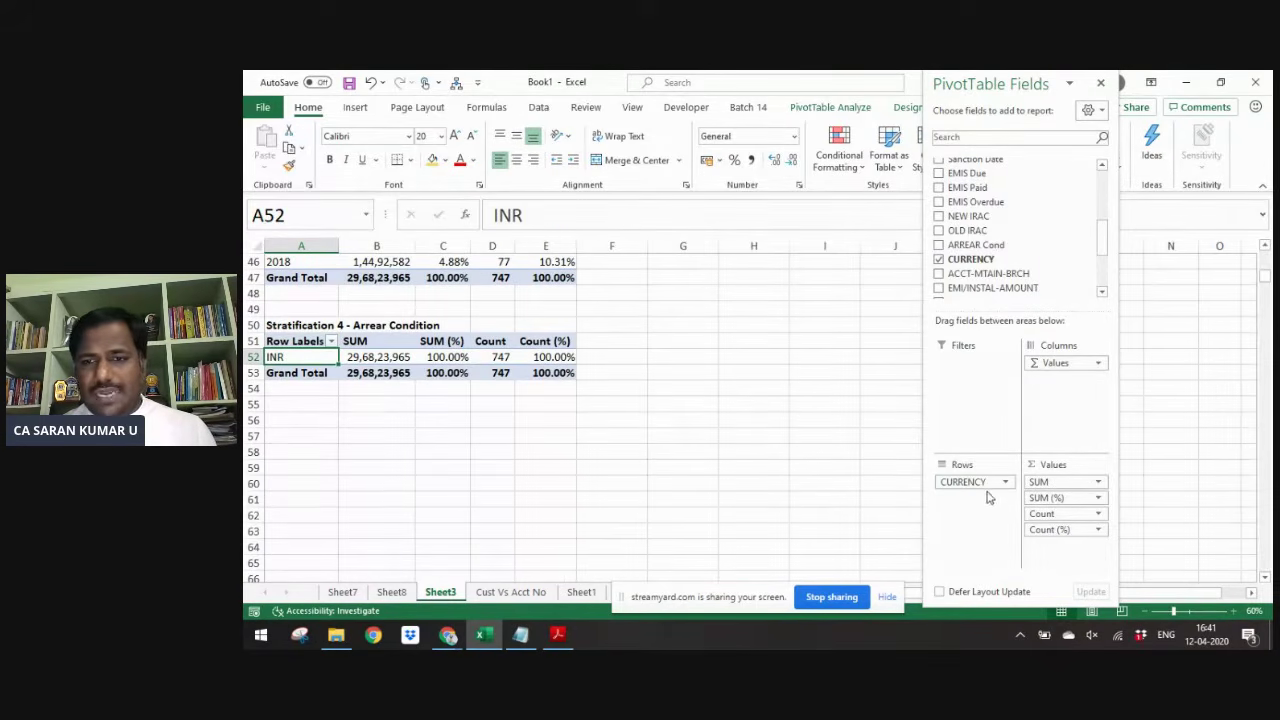
# - Replace CURRENCY with ARREAR Cond as the row field of the Stratification 4 PivotTable and fill its row for condition 0 green
pyautogui.hotkey('ctrl', 'z')
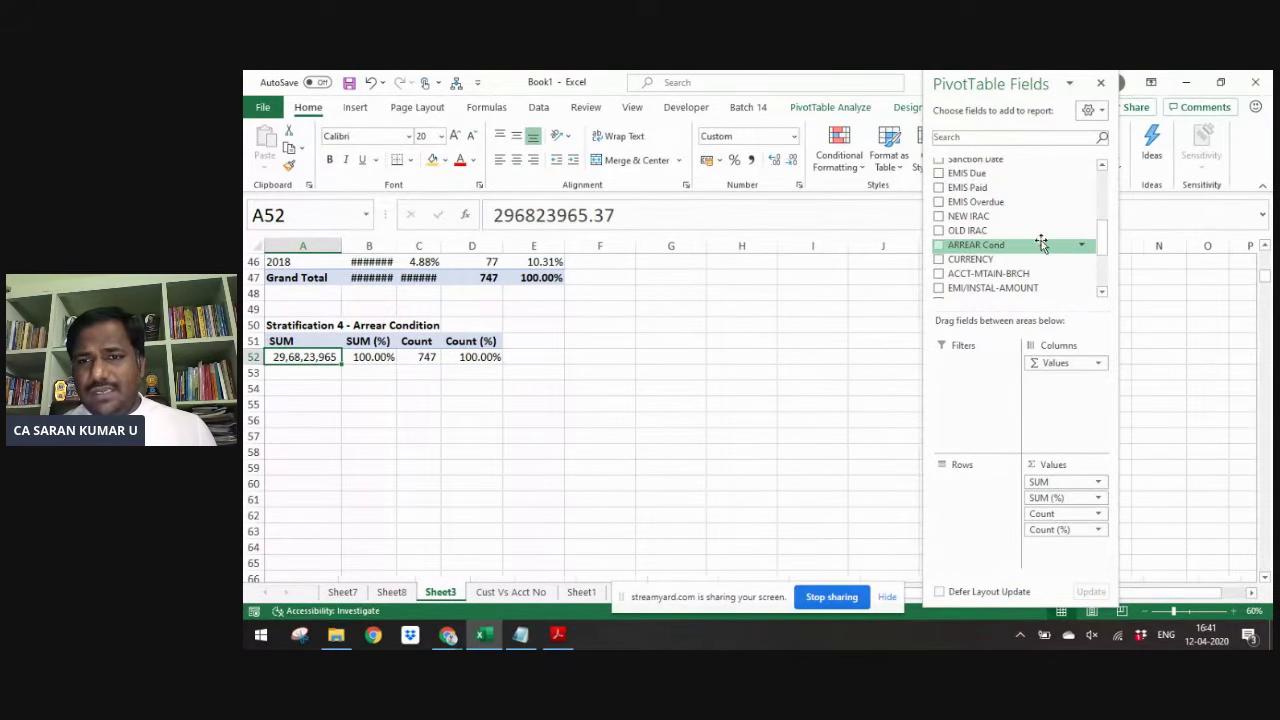
pyautogui.moveTo(1004, 247); pyautogui.dragTo(976, 481)
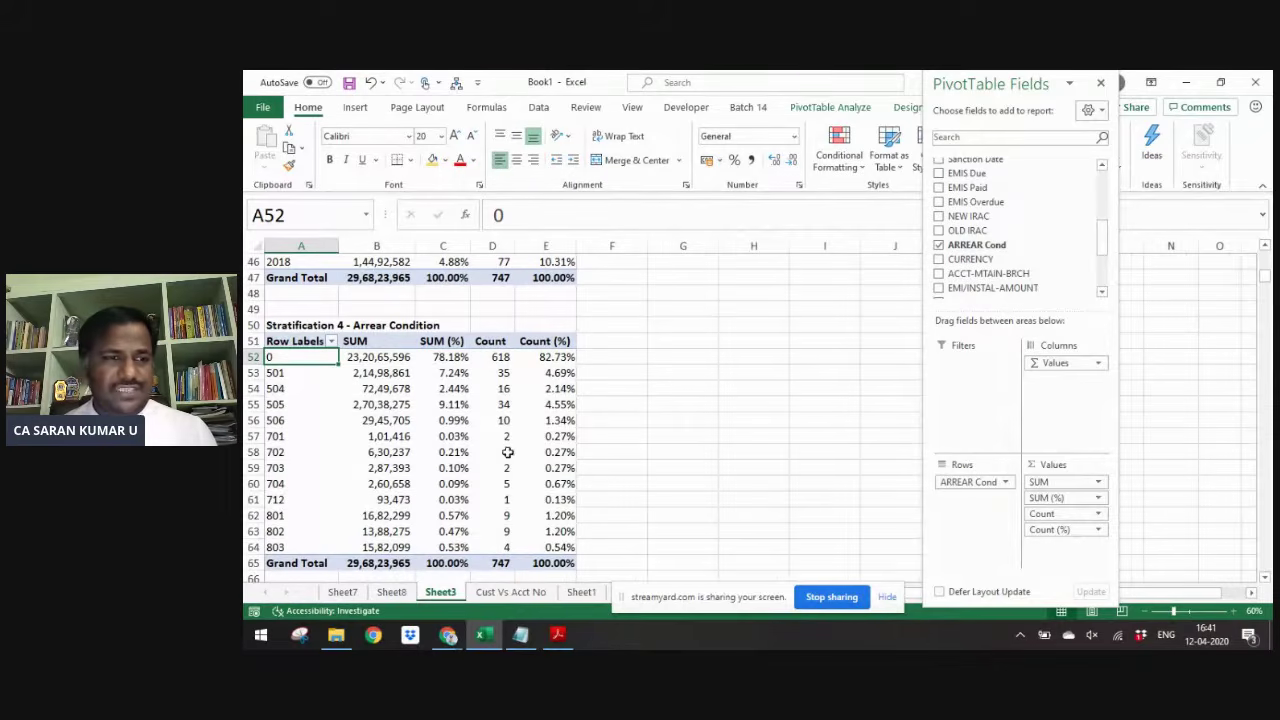
pyautogui.moveTo(310, 358); pyautogui.dragTo(548, 357)
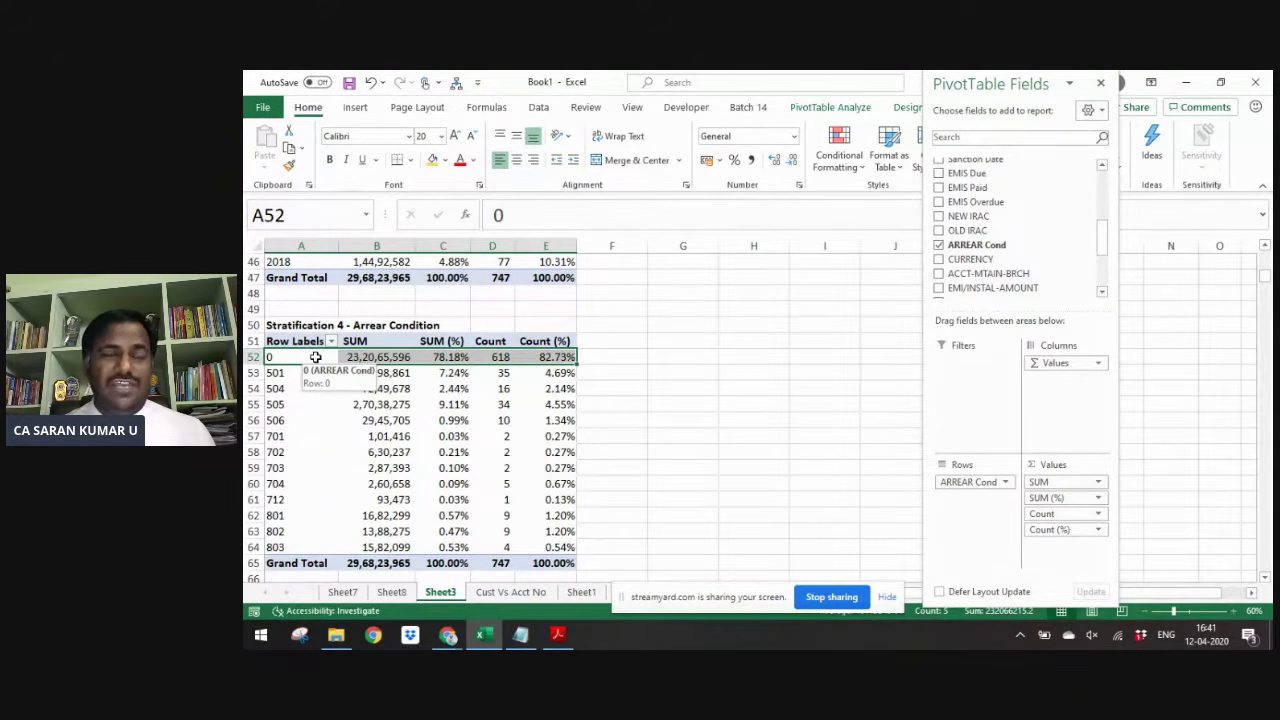
pyautogui.click(445, 161)
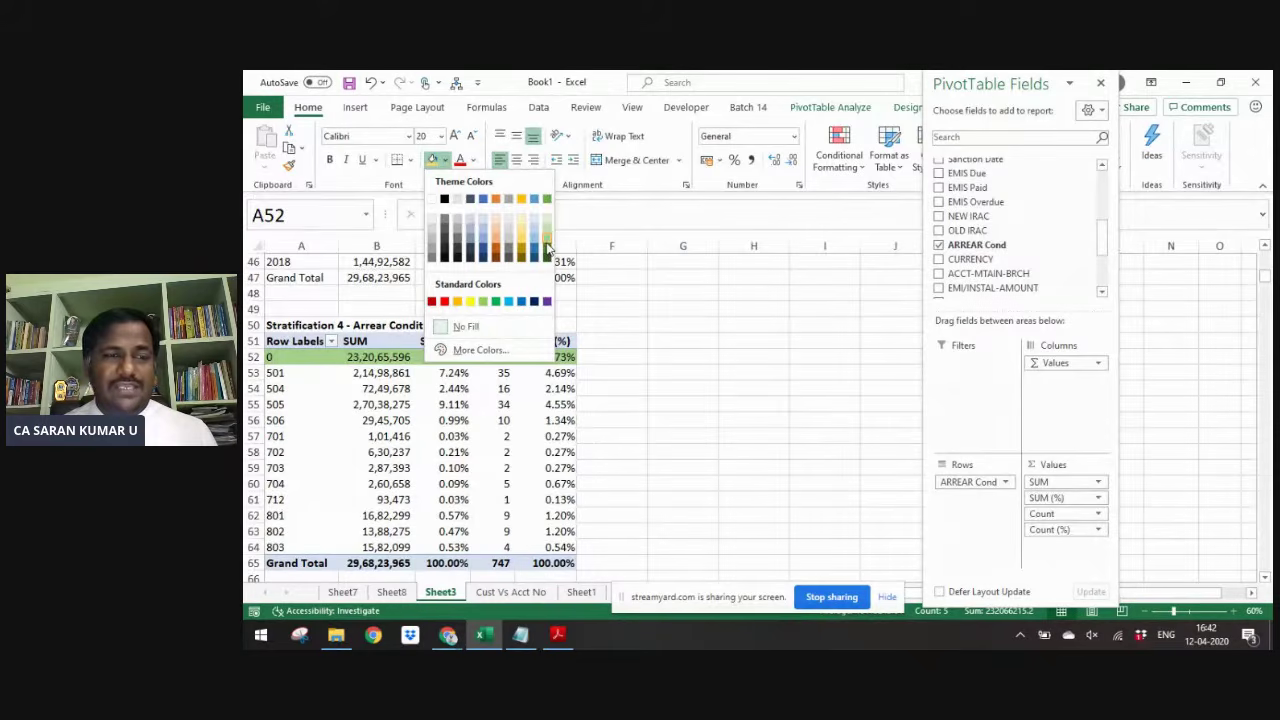
pyautogui.click(547, 248)
pyautogui.click(612, 357)
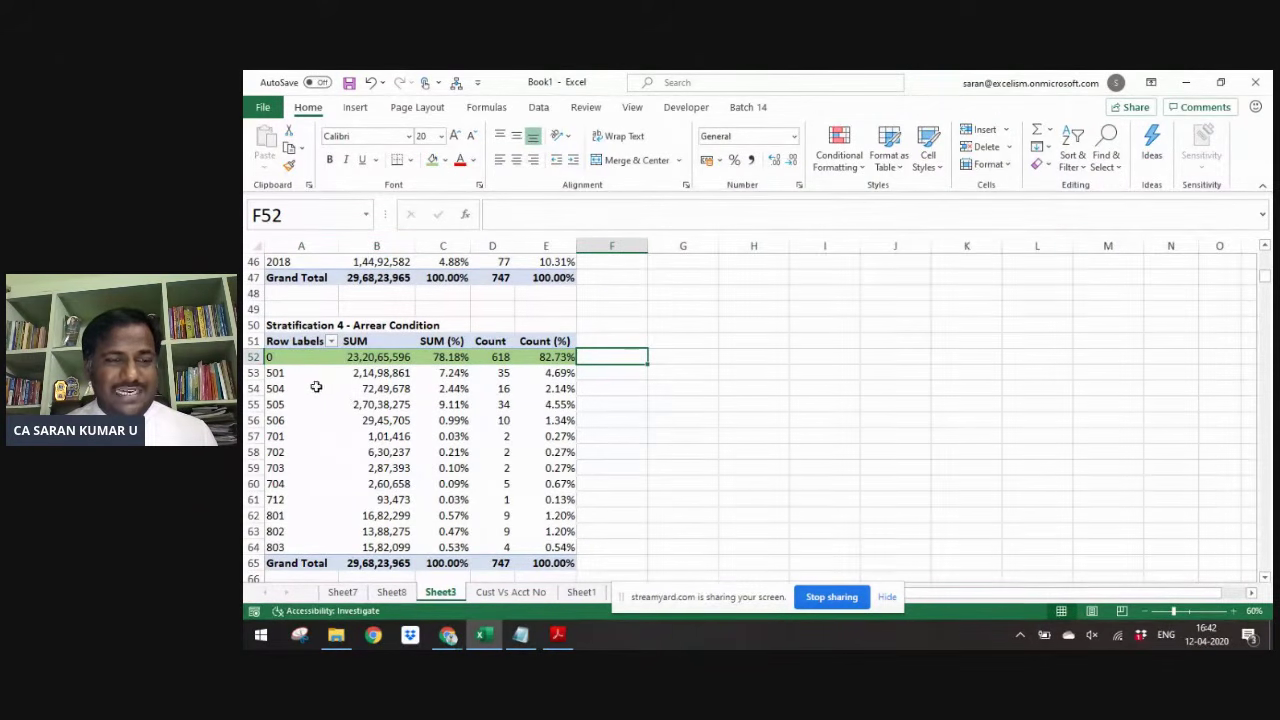
# - Switch to the NPA guide and look through its arrear conditions table for the codes listed in Stratification 4, down to 803
pyautogui.hotkey('alt', 'Tab')
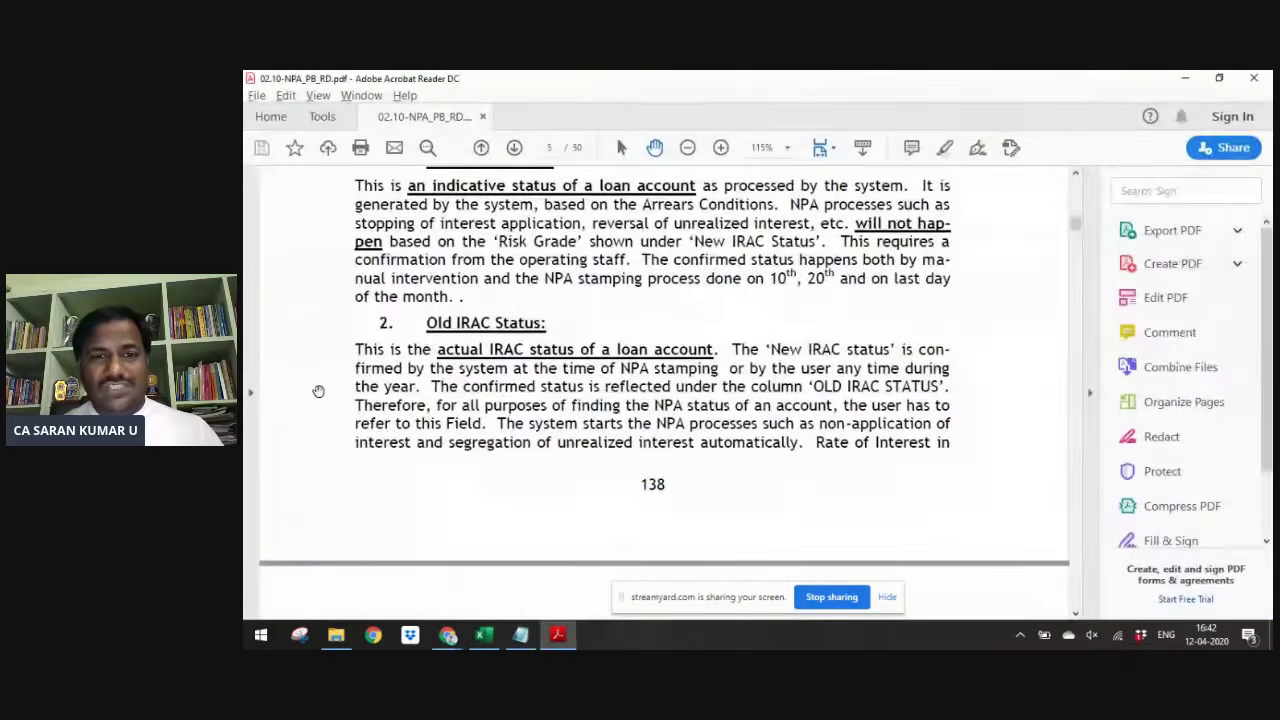
pyautogui.press('Home')
pyautogui.scroll(-10, 318, 391)
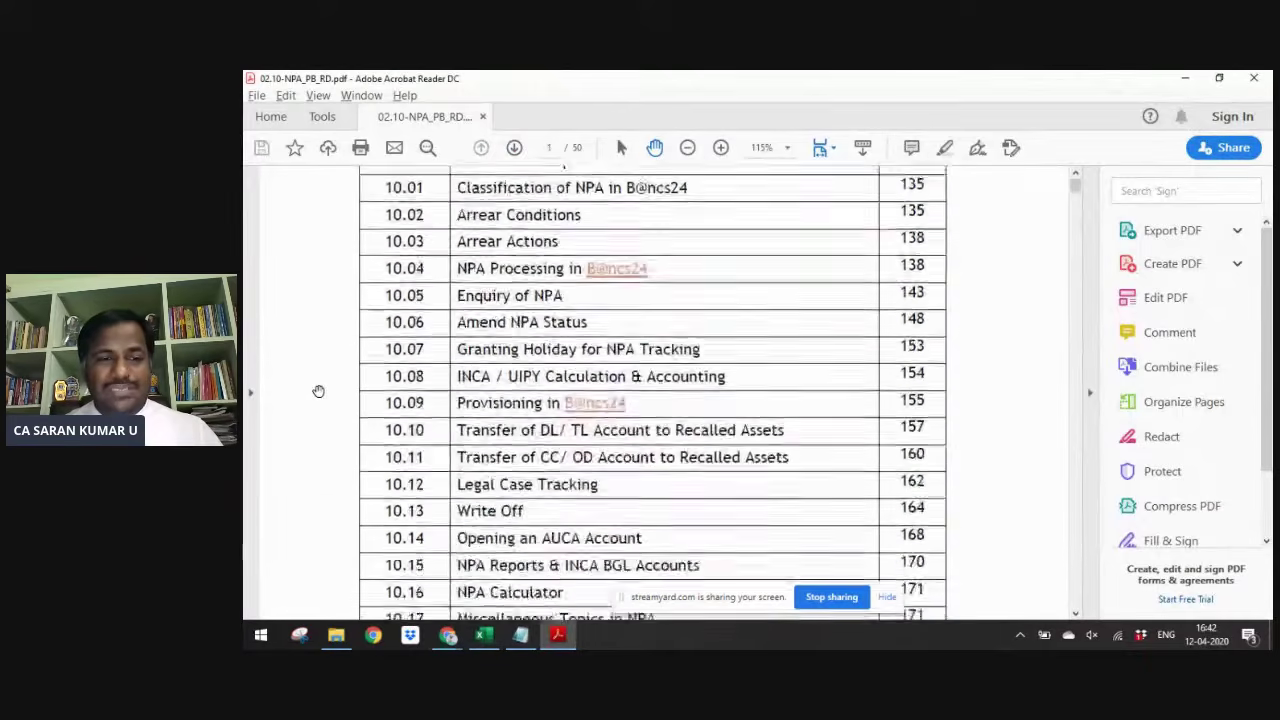
pyautogui.scroll(-20, 318, 391)
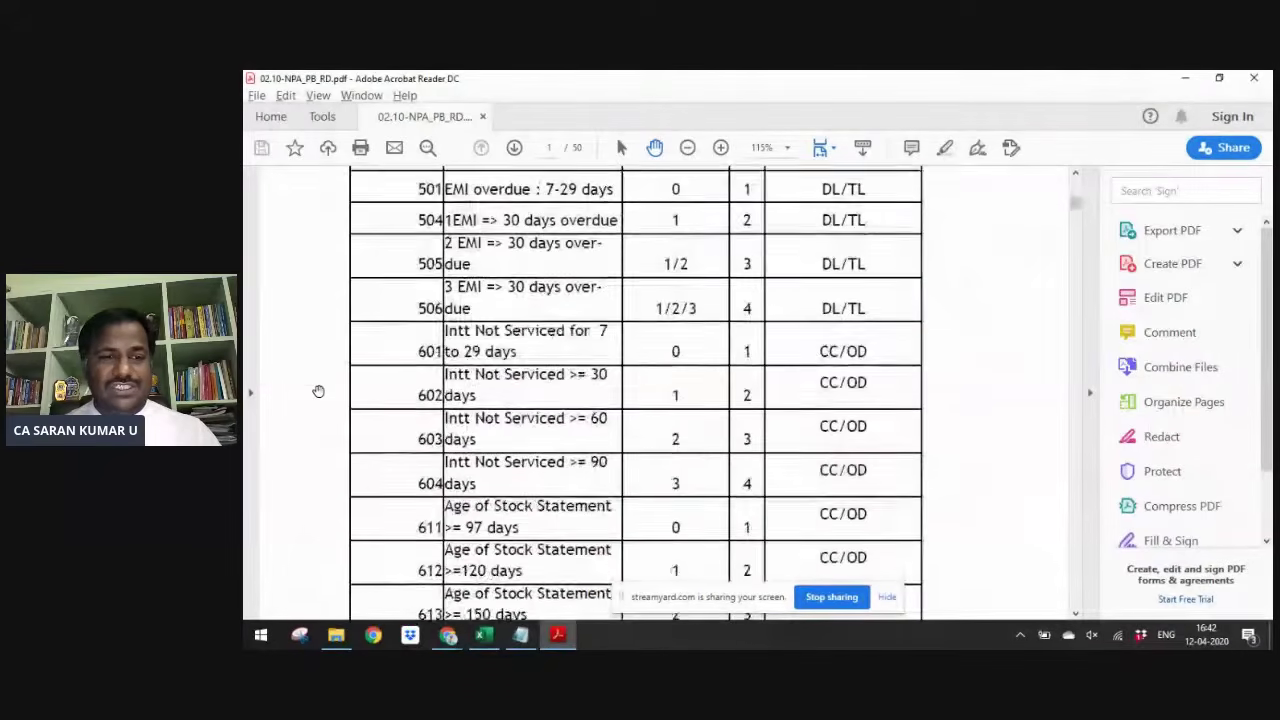
pyautogui.hotkey('alt', 'Tab')
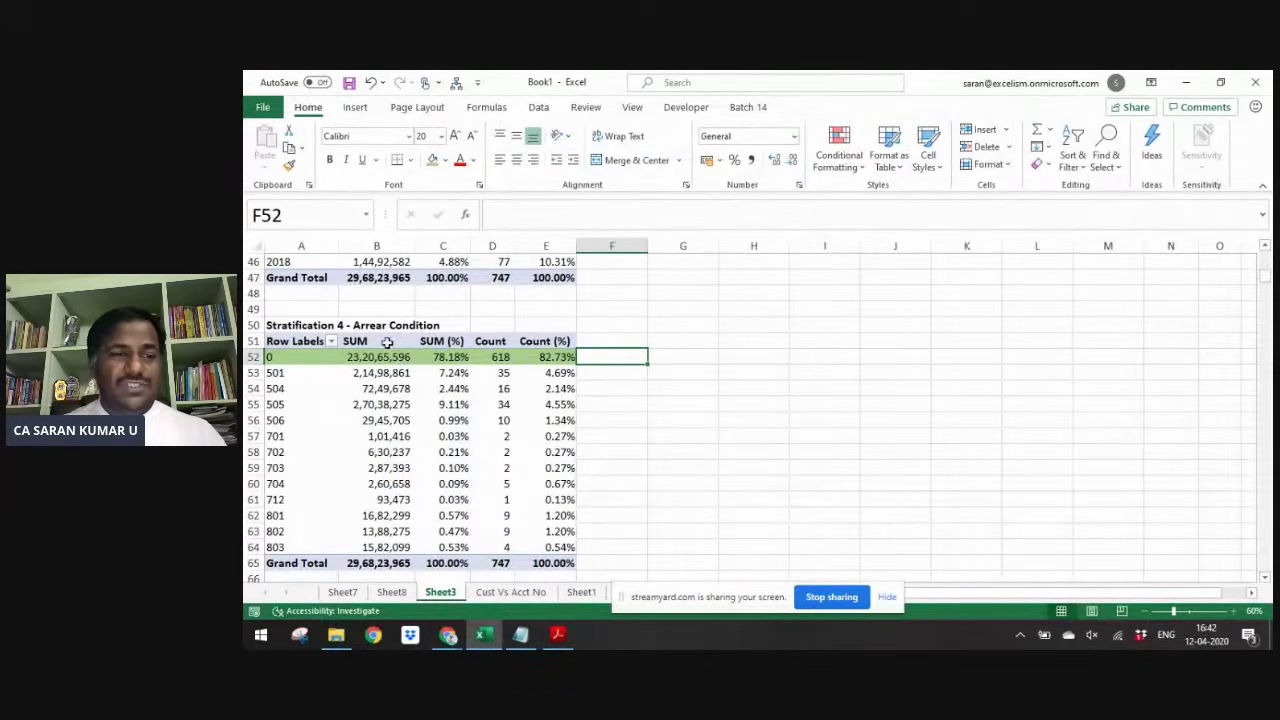
pyautogui.click(286, 546)
pyautogui.hotkey('alt', 'Tab')
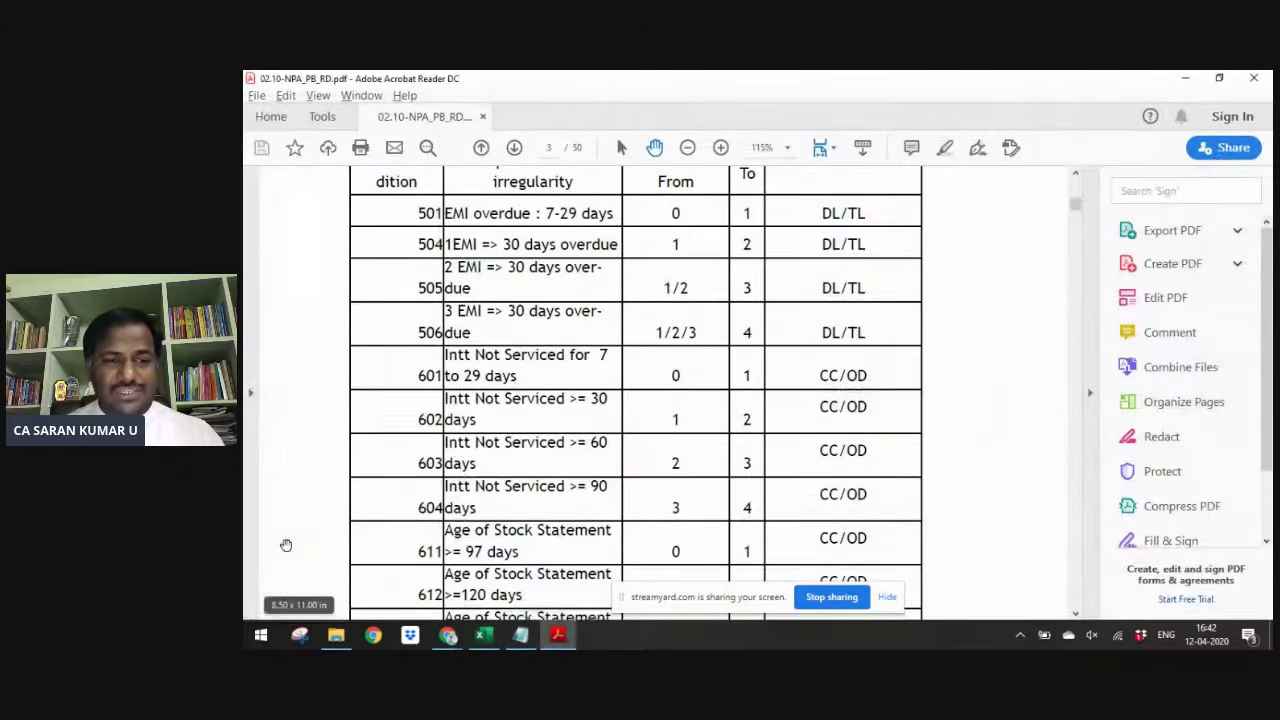
pyautogui.scroll(-10, 286, 545)
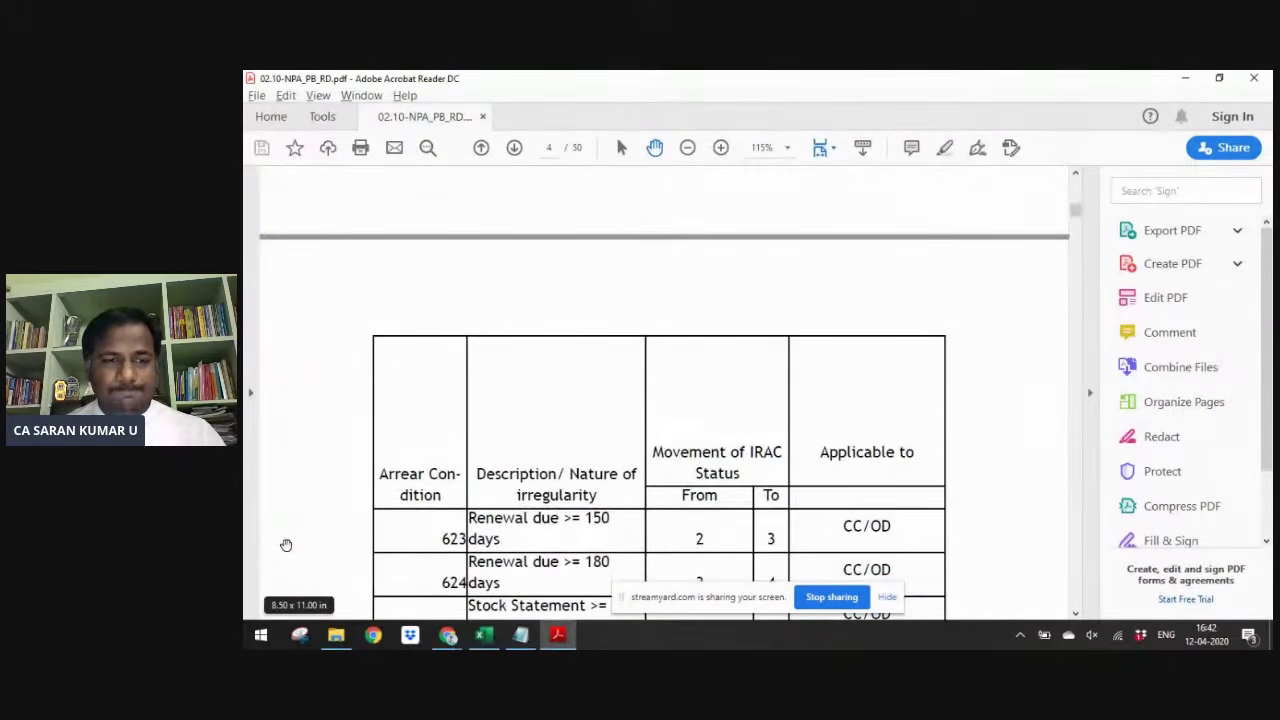
pyautogui.scroll(-8, 286, 545)
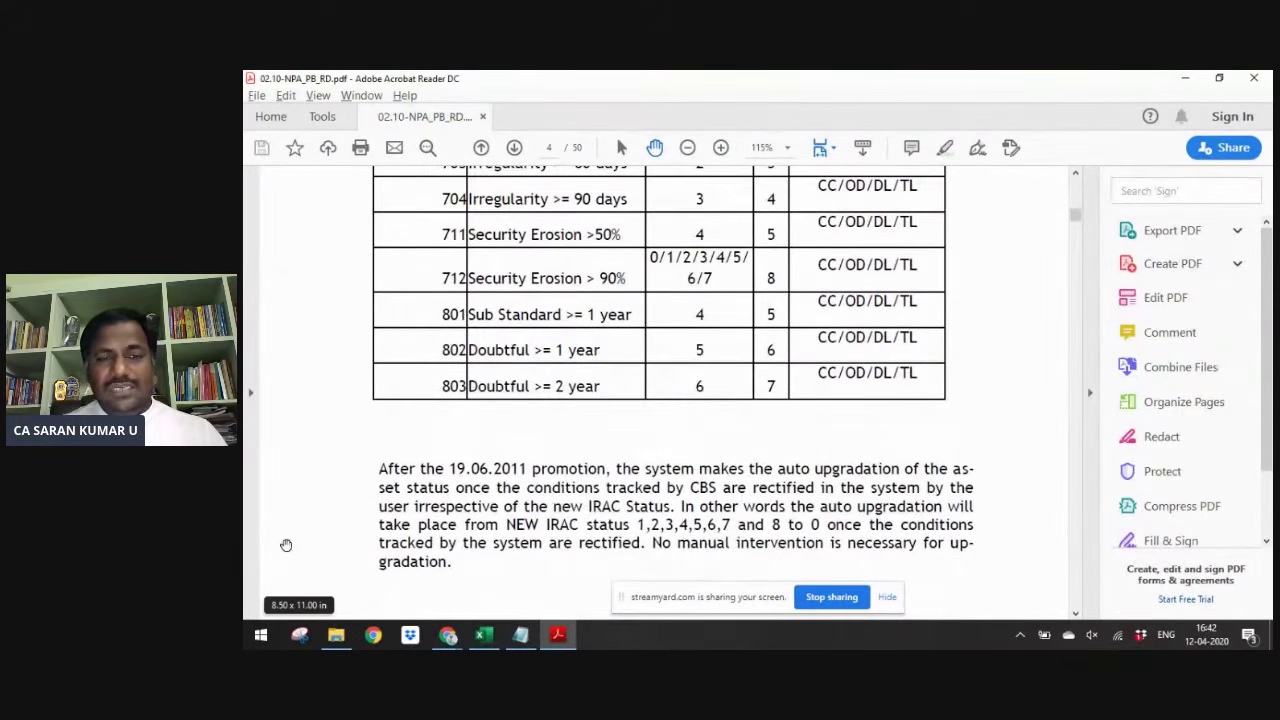
# - Compare the Stratification 4 rows from 803 up to 701 with the guide's arrear condition descriptions by extending the row selection
pyautogui.hotkey('alt', 'Tab')
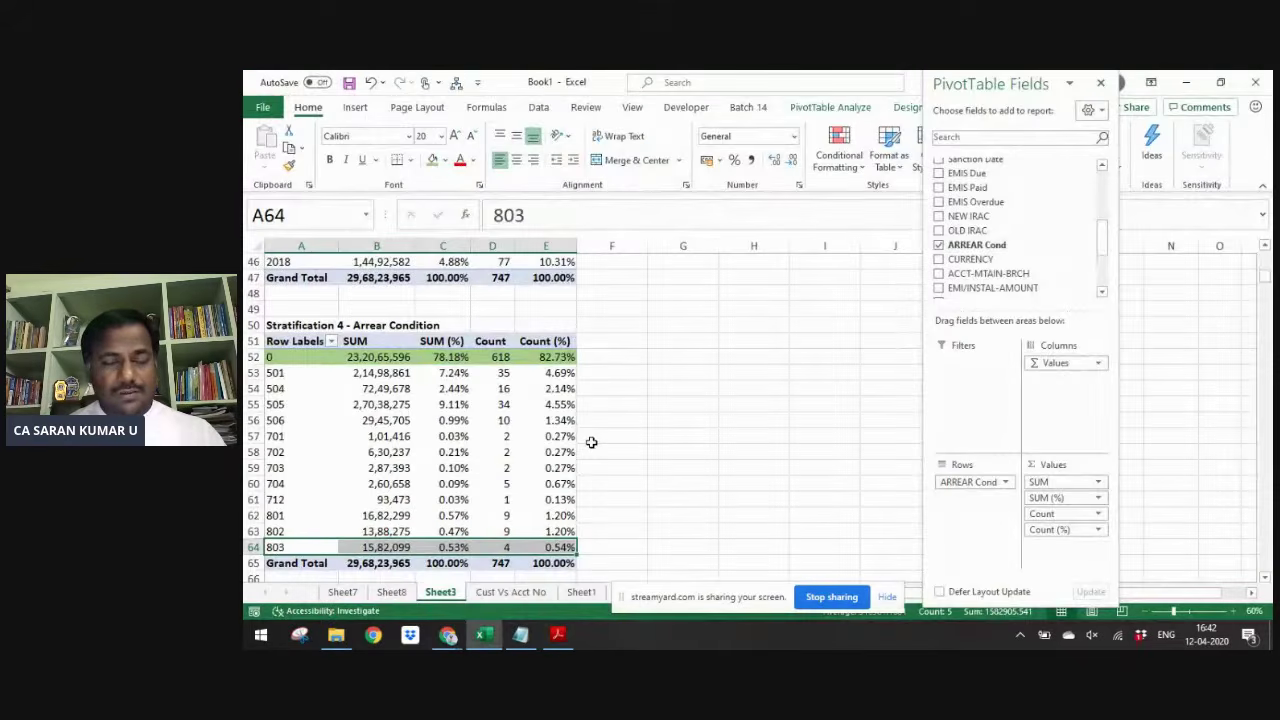
pyautogui.hotkey('alt', 'Tab')
pyautogui.hotkey('alt', 'Tab')
pyautogui.hotkey('shift', 'Up')
pyautogui.hotkey('shift', 'Up')
pyautogui.hotkey('shift', 'Up')
pyautogui.hotkey('shift', 'Up')
pyautogui.hotkey('shift', 'Up')
pyautogui.hotkey('shift', 'Up')
pyautogui.hotkey('shift', 'Up')
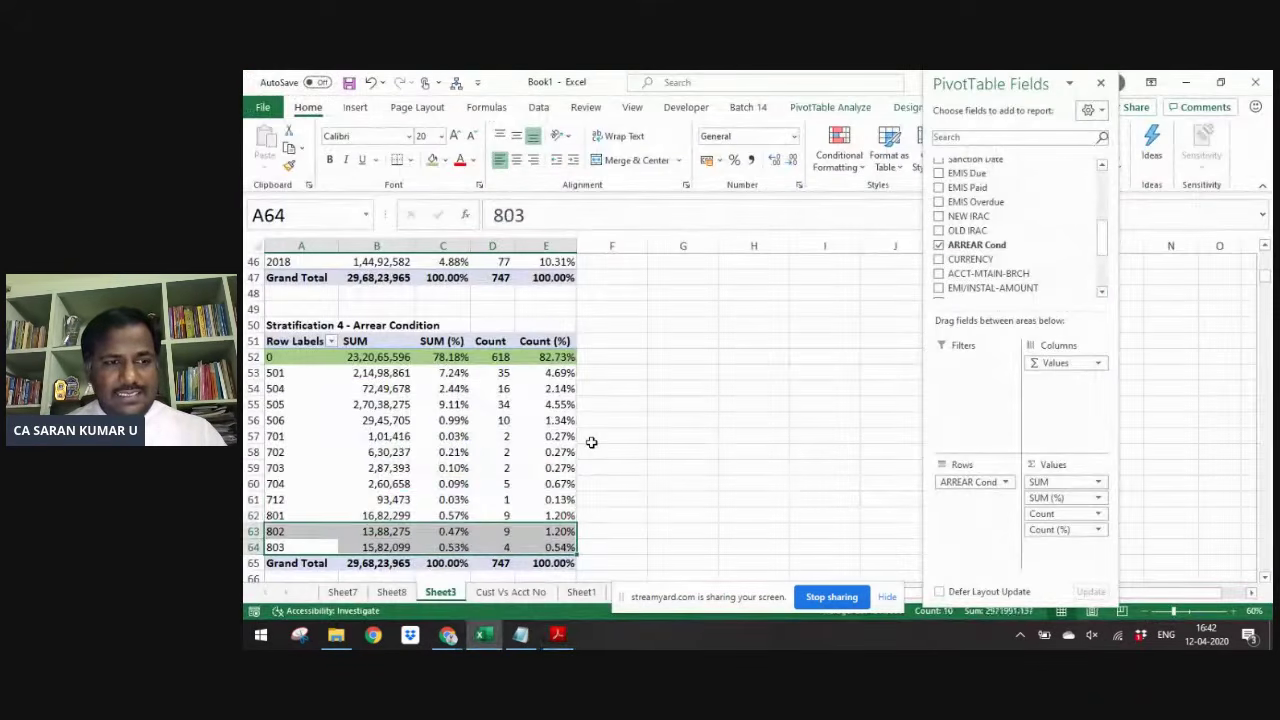
pyautogui.hotkey('alt', 'Tab')
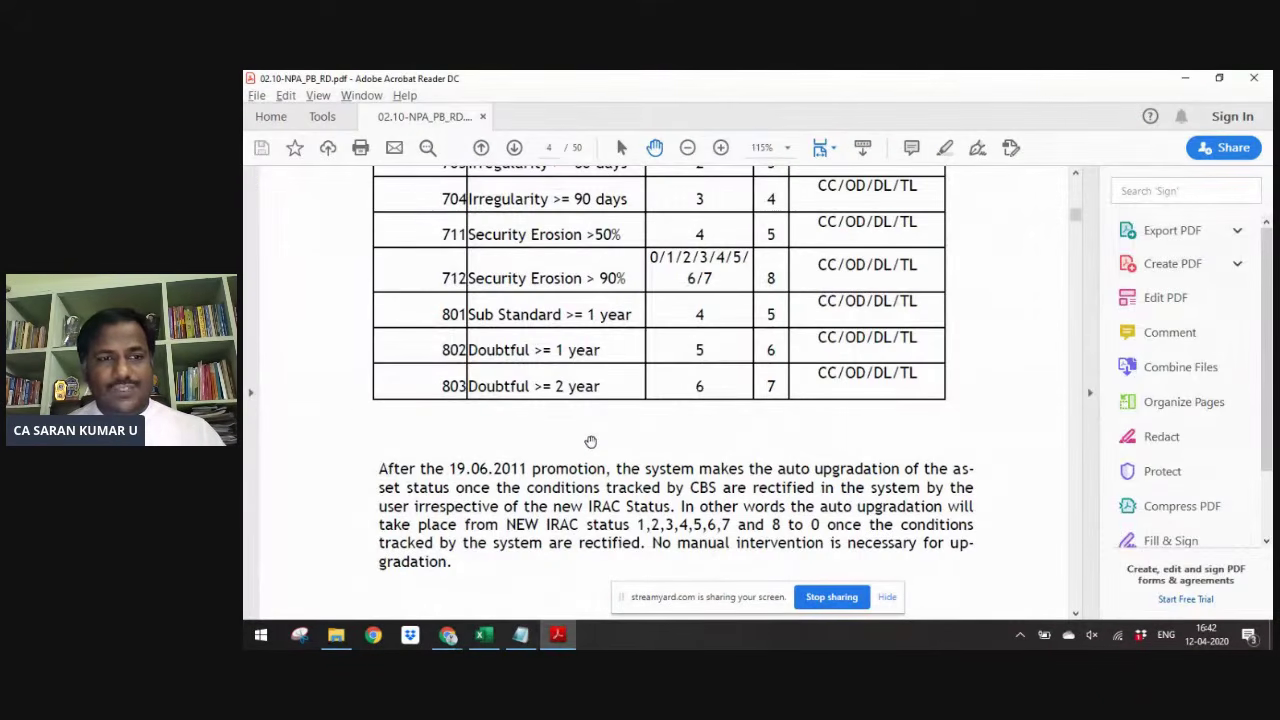
pyautogui.hotkey('alt', 'Tab')
pyautogui.hotkey('alt', 'Tab')
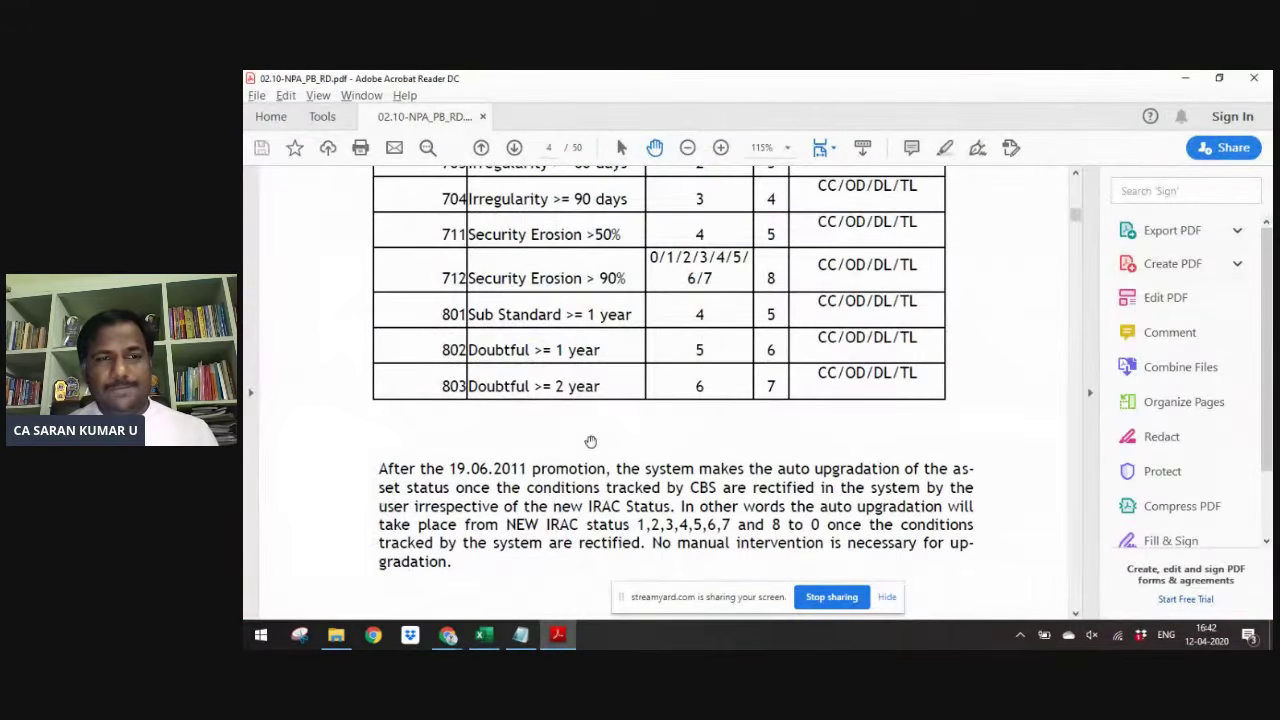
pyautogui.click(1077, 175)
pyautogui.hotkey('alt', 'Tab')
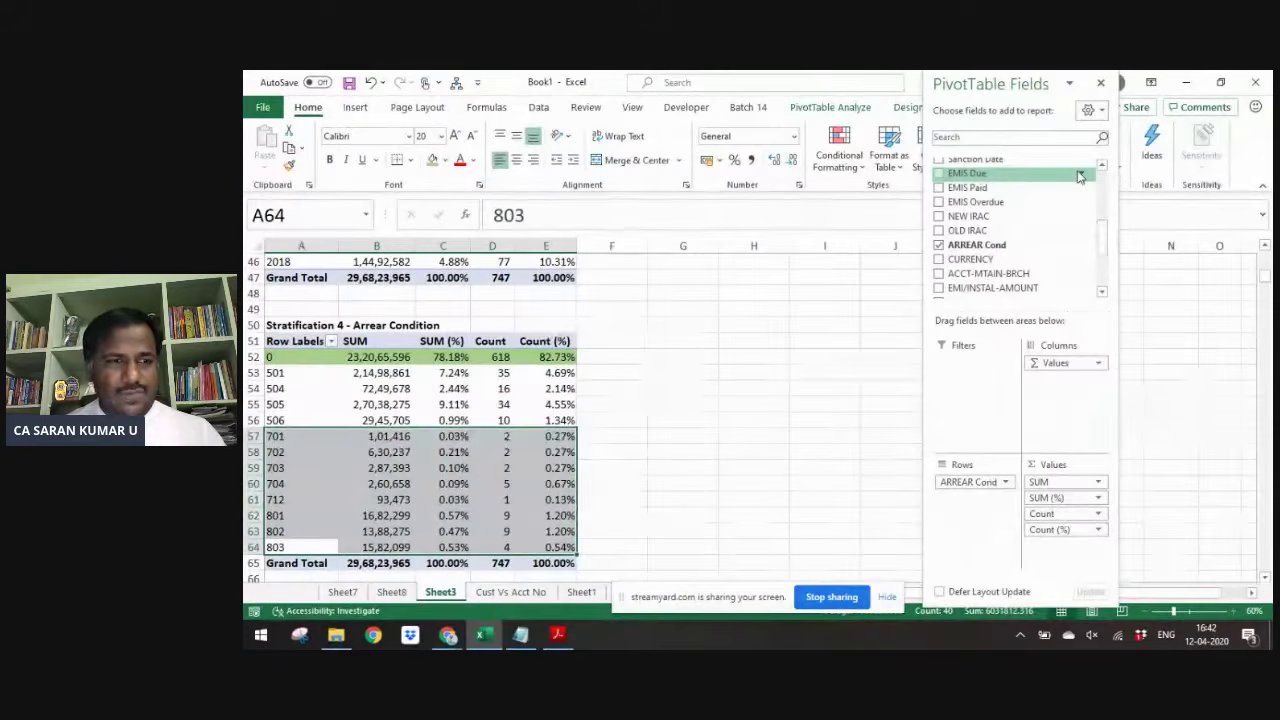
pyautogui.hotkey('alt', 'Tab')
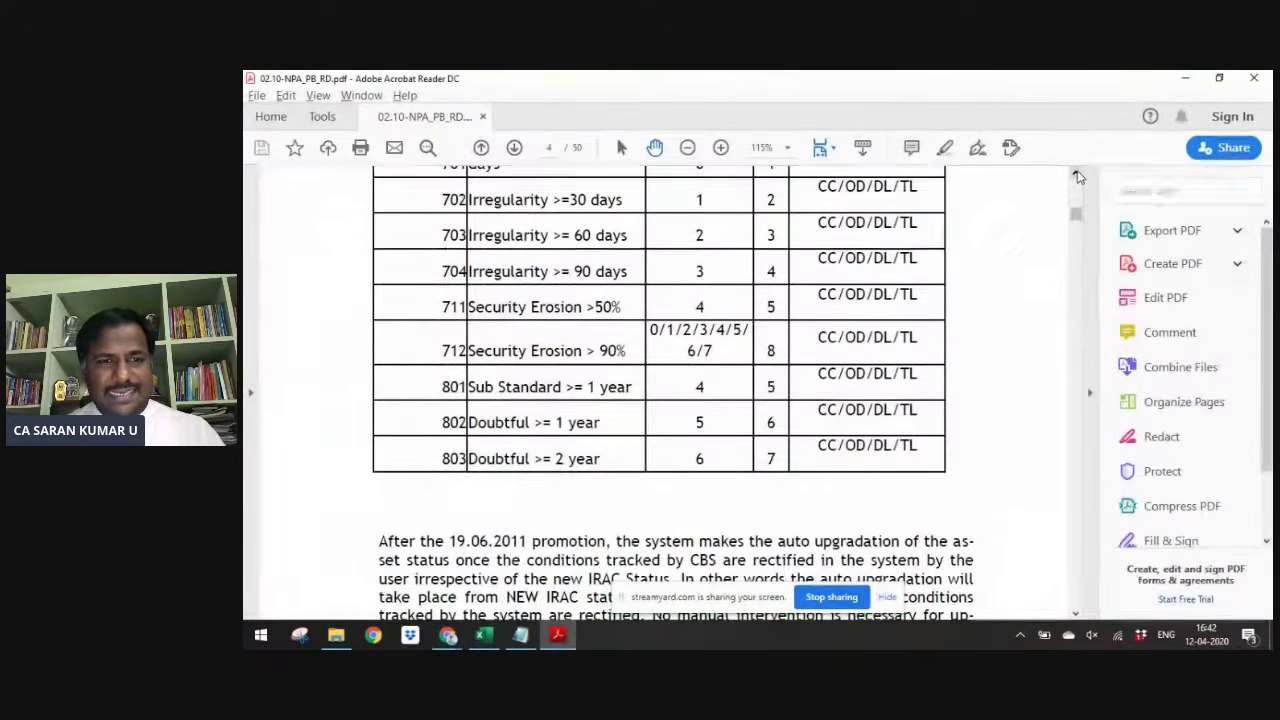
# - Return to Excel and fill the Stratification 4 row for arrear condition 712 with the same green
pyautogui.hotkey('alt', 'Tab')
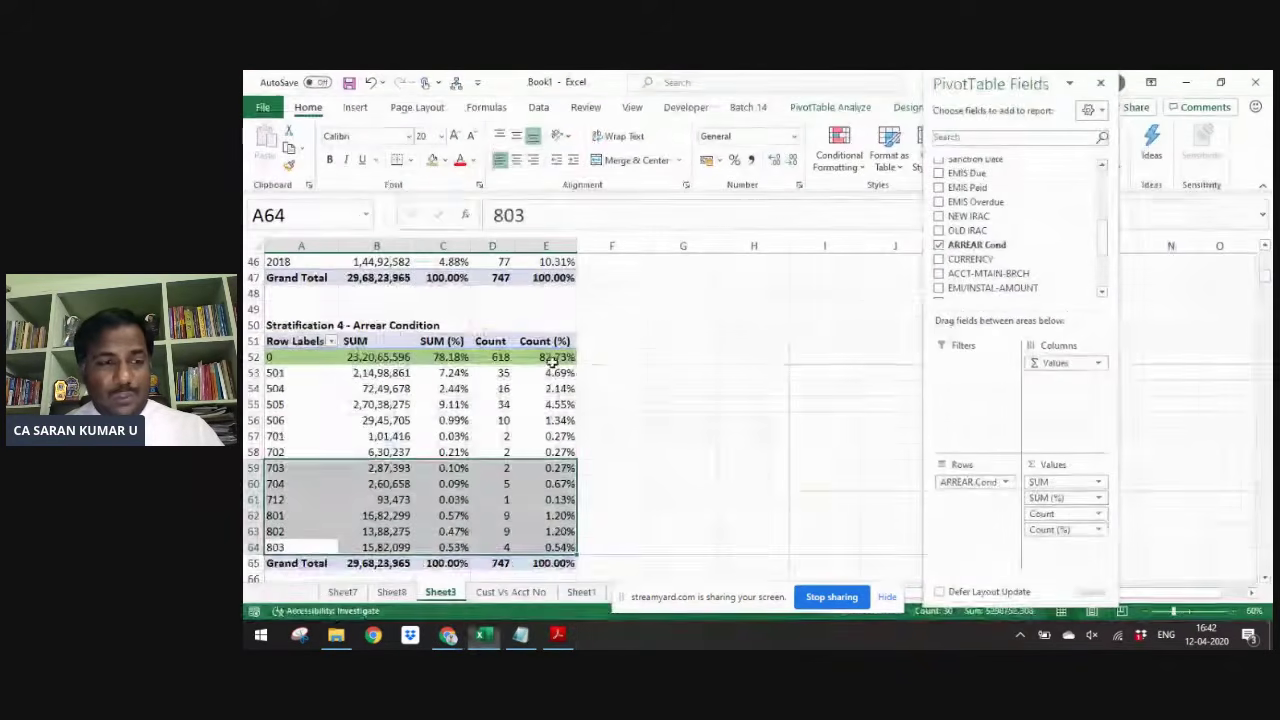
pyautogui.click(293, 503)
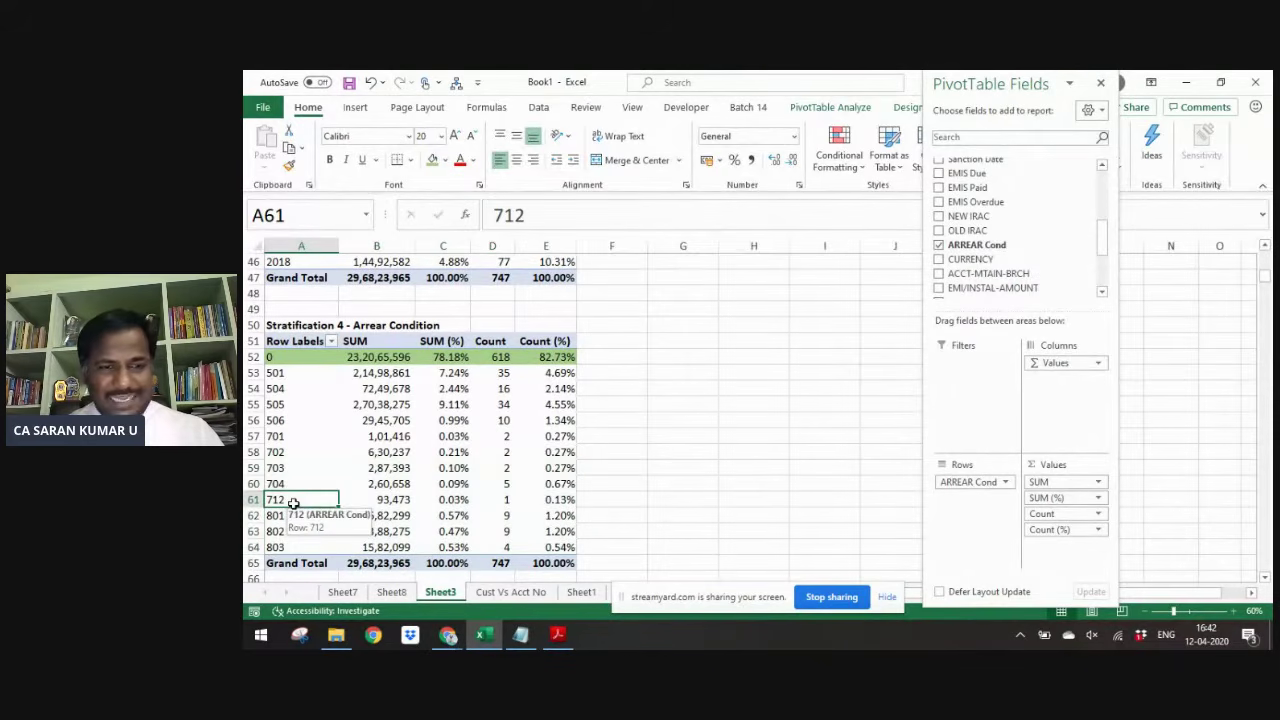
pyautogui.click(432, 160)
# - Check arrear conditions 801, 802 and 803 in the guide while selecting their rows in Stratification 4
pyautogui.click(281, 514)
pyautogui.hotkey('alt', 'Tab')
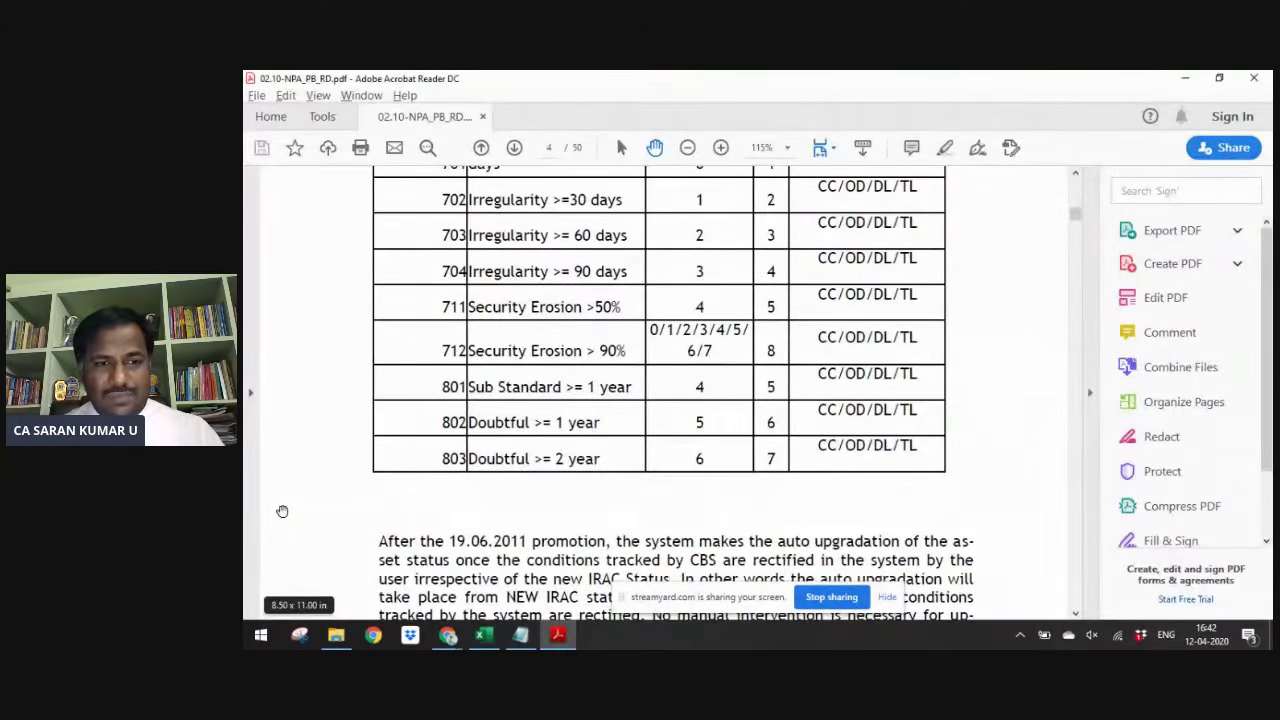
pyautogui.hotkey('alt', 'Tab')
pyautogui.hotkey('shift', 'Down')
pyautogui.hotkey('shift', 'Down')
pyautogui.hotkey('shift', 'Up')
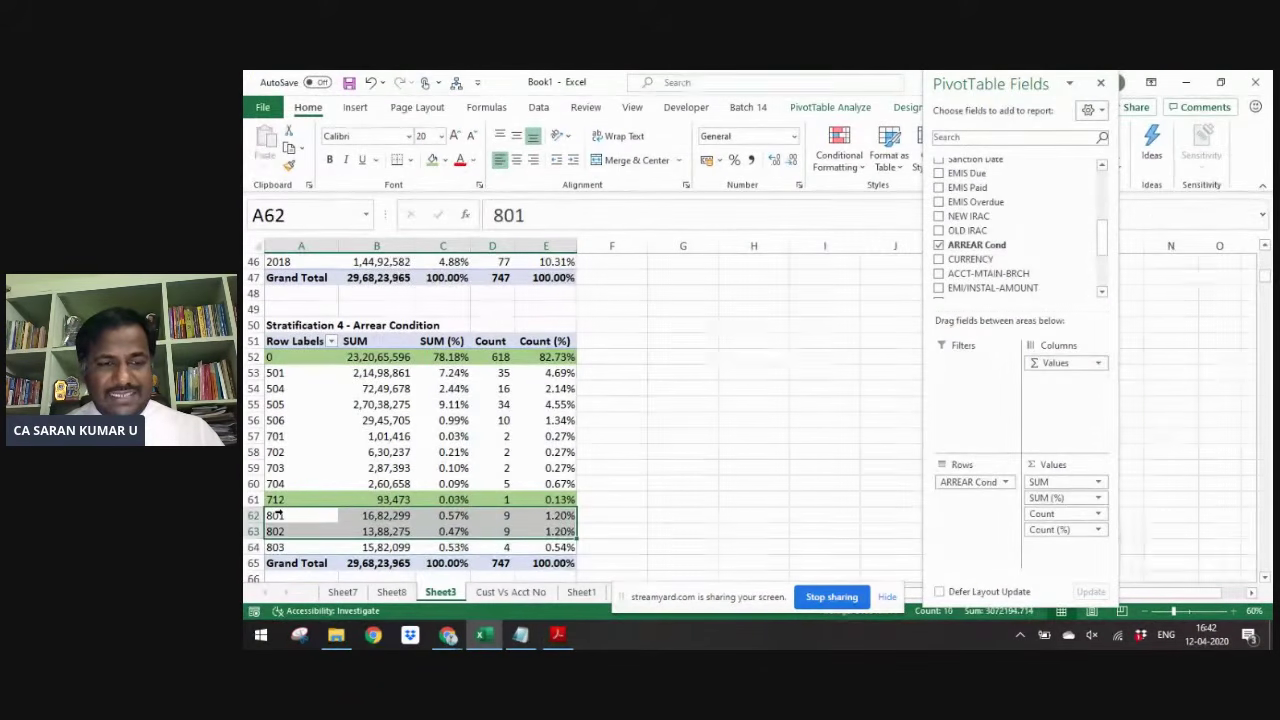
pyautogui.press('Down')
pyautogui.press('Down')
pyautogui.hotkey('alt', 'Tab')
pyautogui.hotkey('alt', 'Tab')
# - Check arrear condition 704 in the guide and fill its row in Stratification 4 with the same green
pyautogui.press('Up')
pyautogui.press('Up')
pyautogui.press('Up')
pyautogui.press('Up')
pyautogui.hotkey('alt', 'Tab')
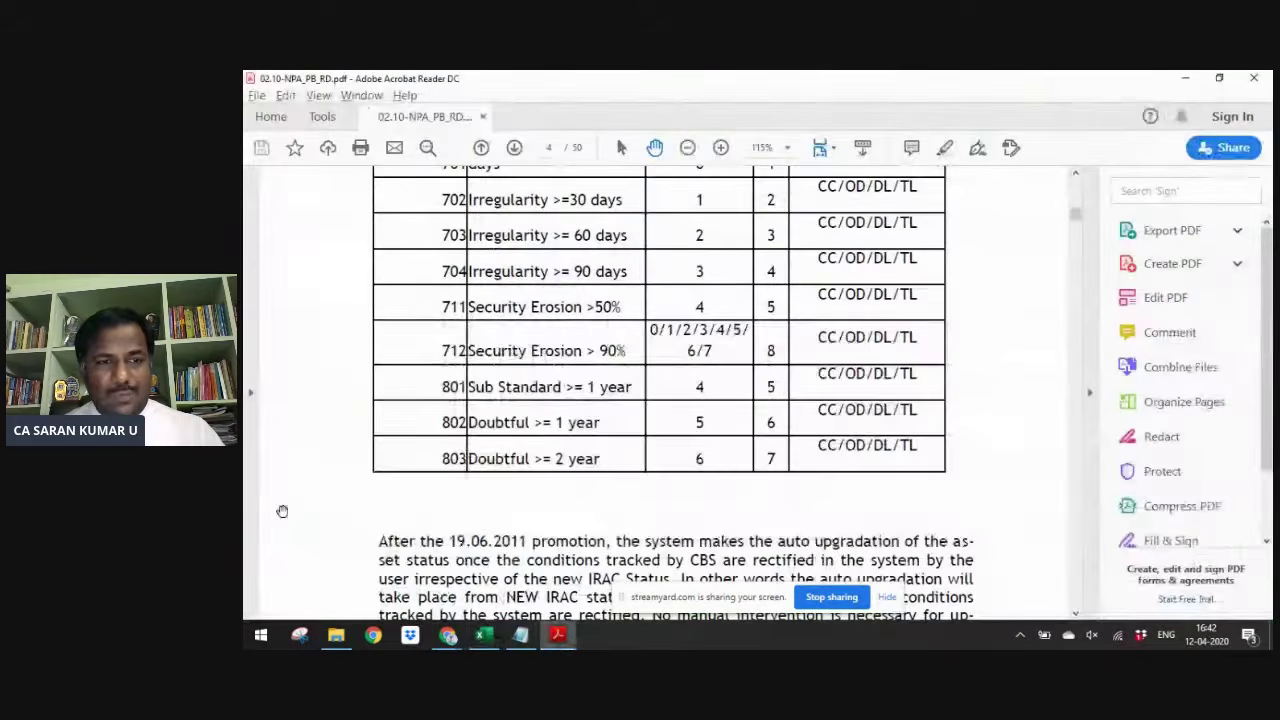
pyautogui.hotkey('alt', 'Tab')
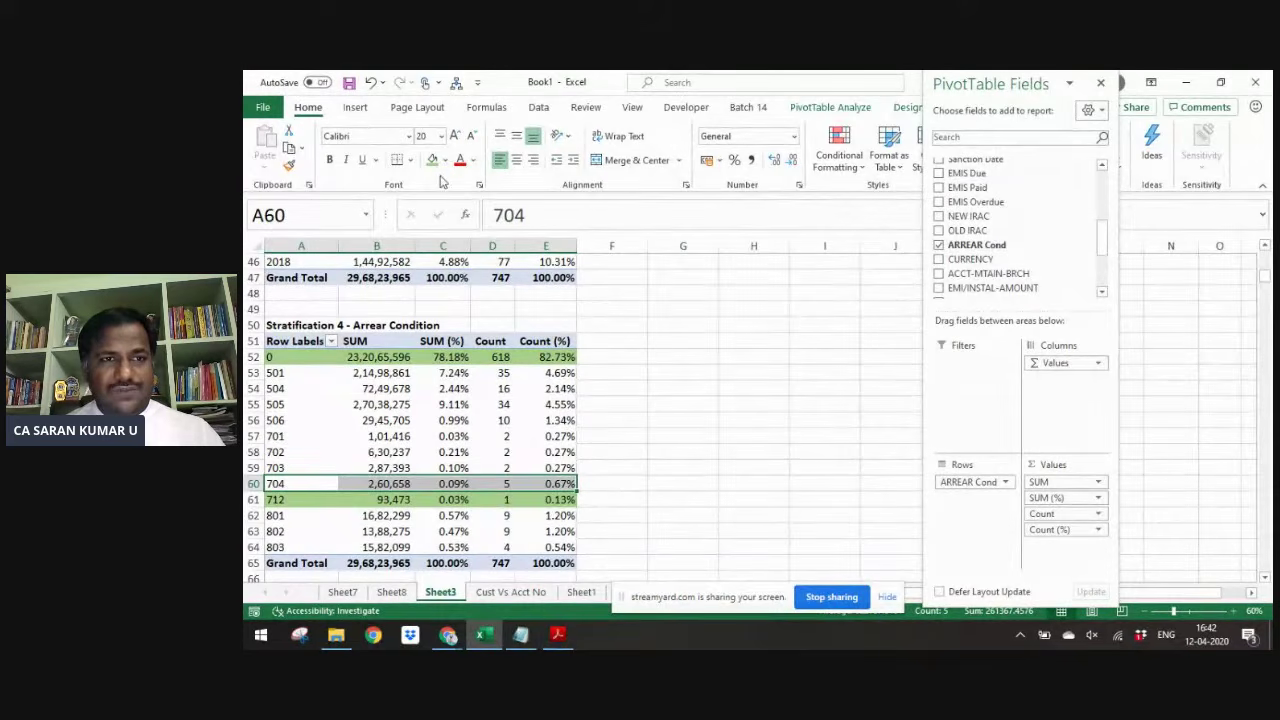
# - Check arrear conditions 702 and 703 in the guide and fill the 703 row of Stratification 4 gray
pyautogui.click(270, 452)
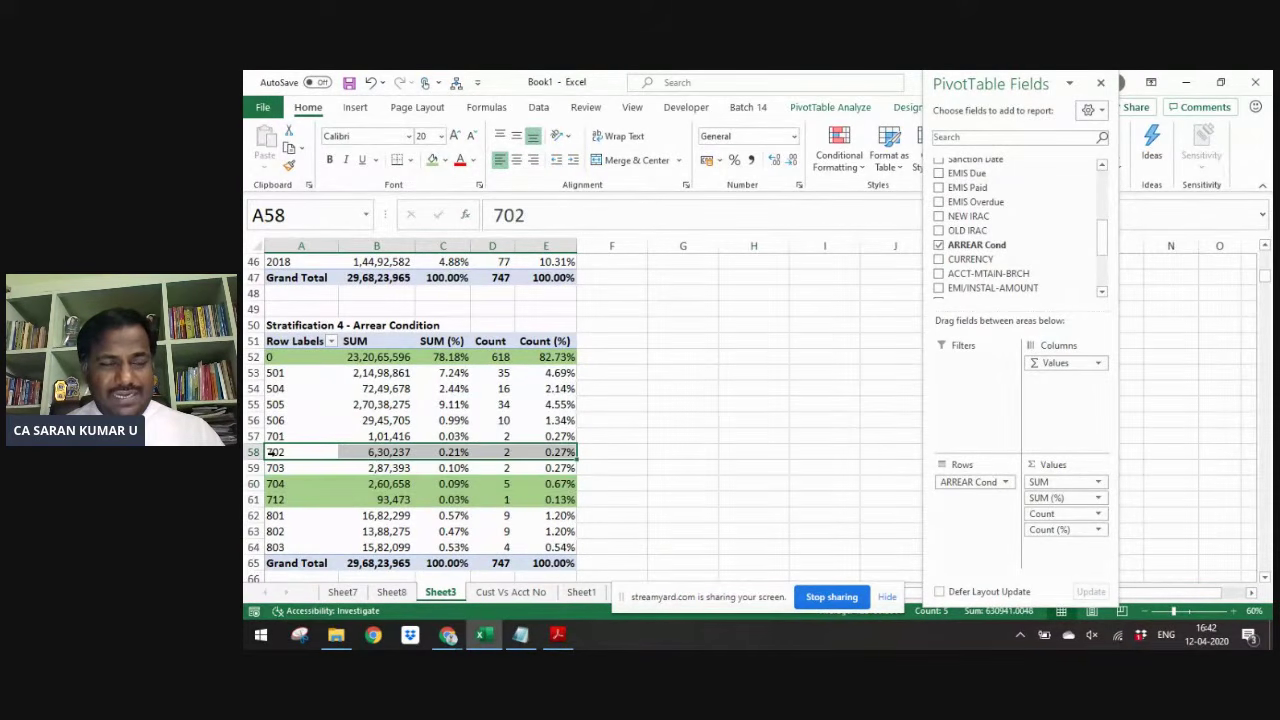
pyautogui.hotkey('alt', 'Tab')
pyautogui.scroll(1, 275, 453)
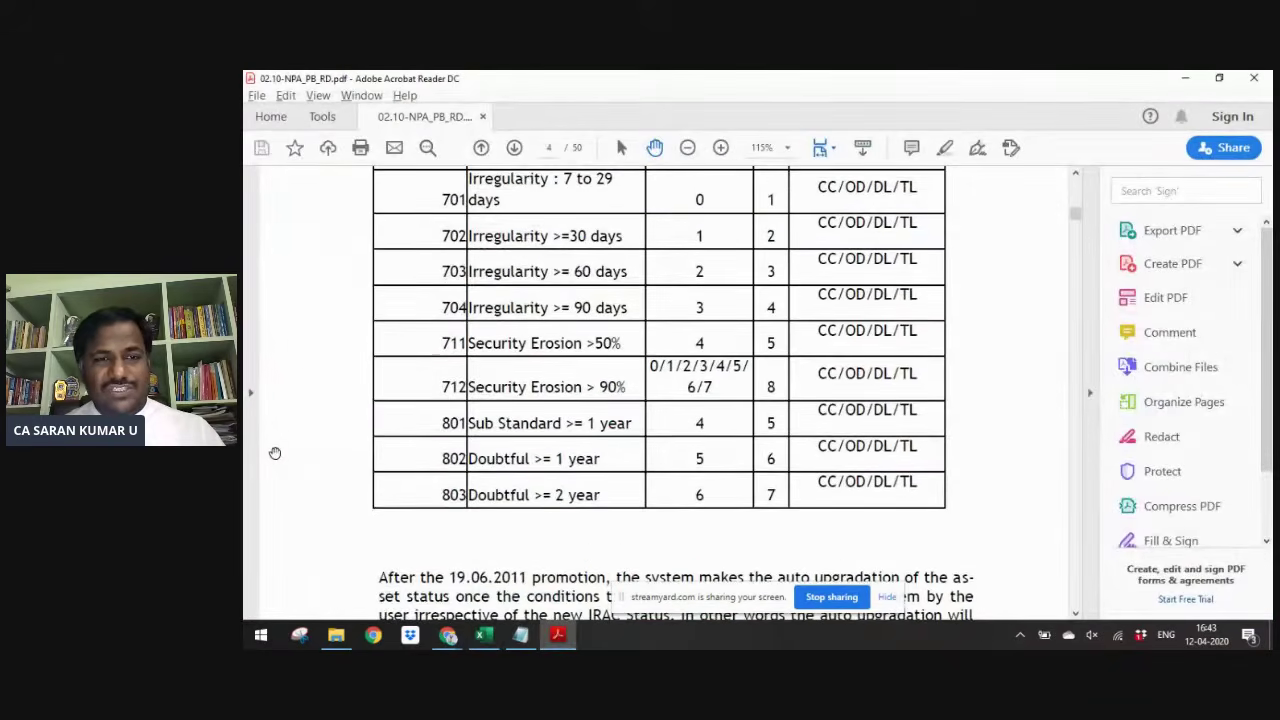
pyautogui.hotkey('alt', 'Tab')
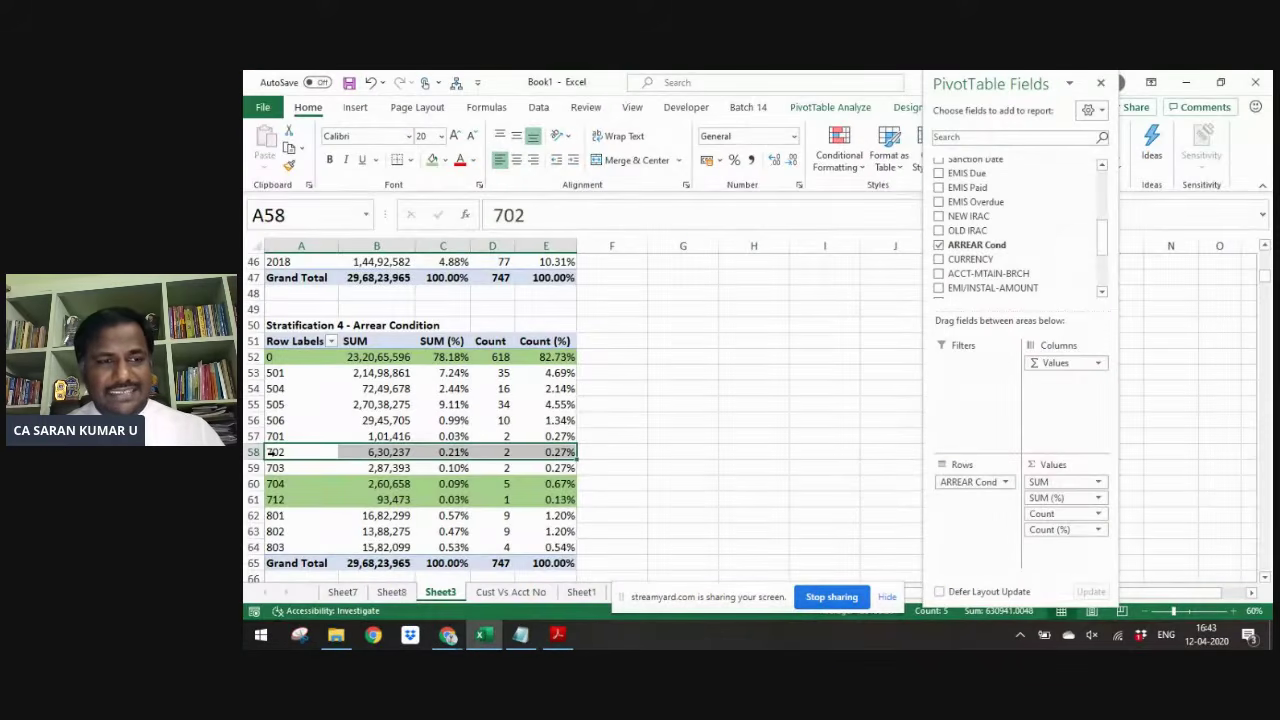
pyautogui.press('Down')
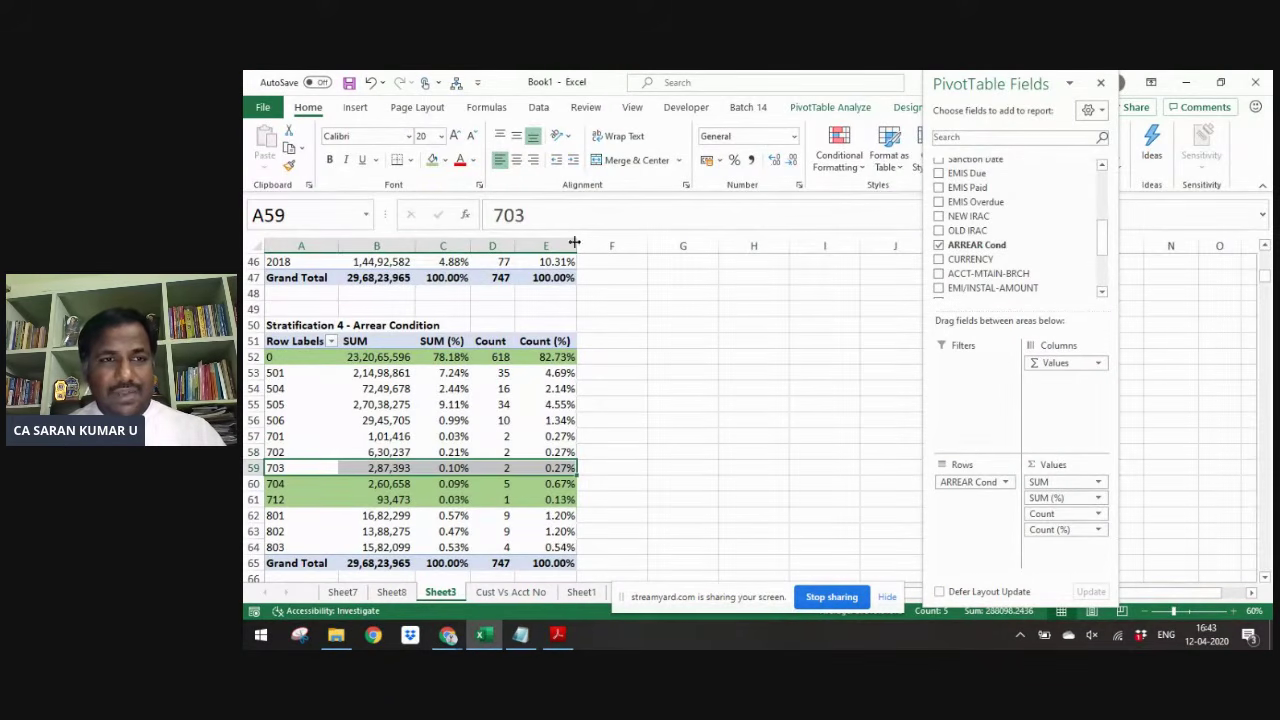
pyautogui.click(446, 163)
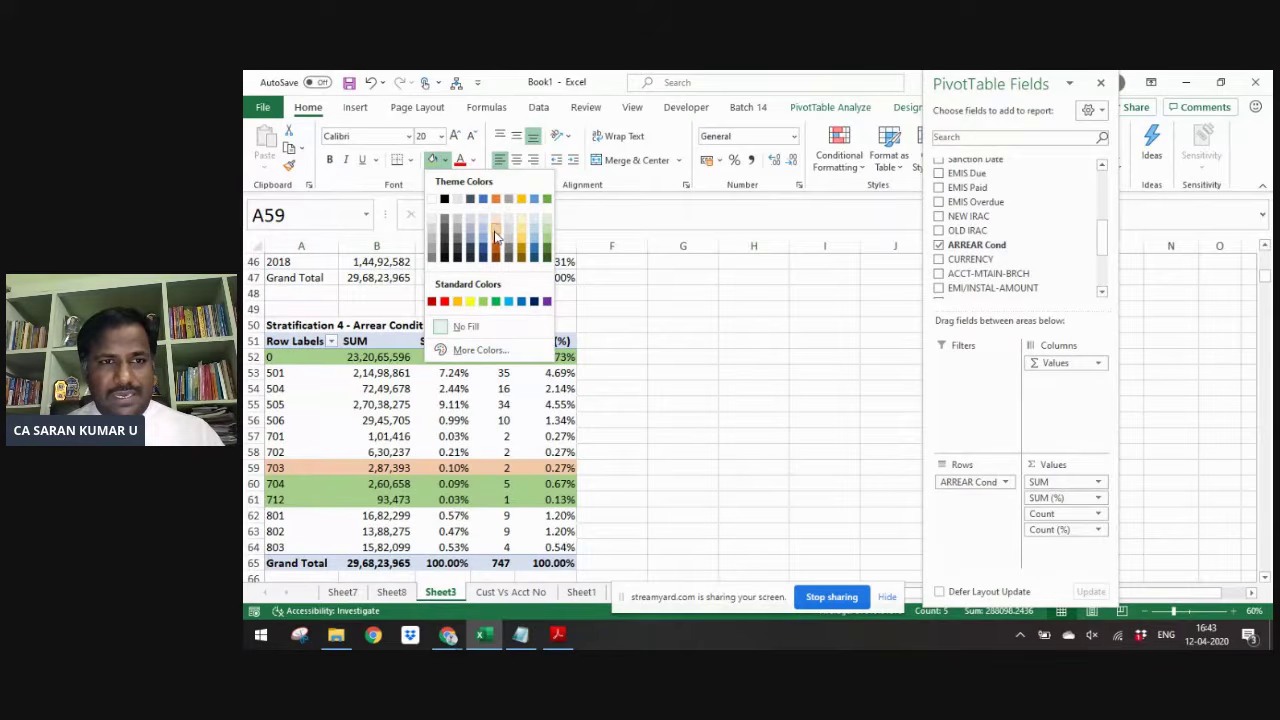
pyautogui.click(509, 237)
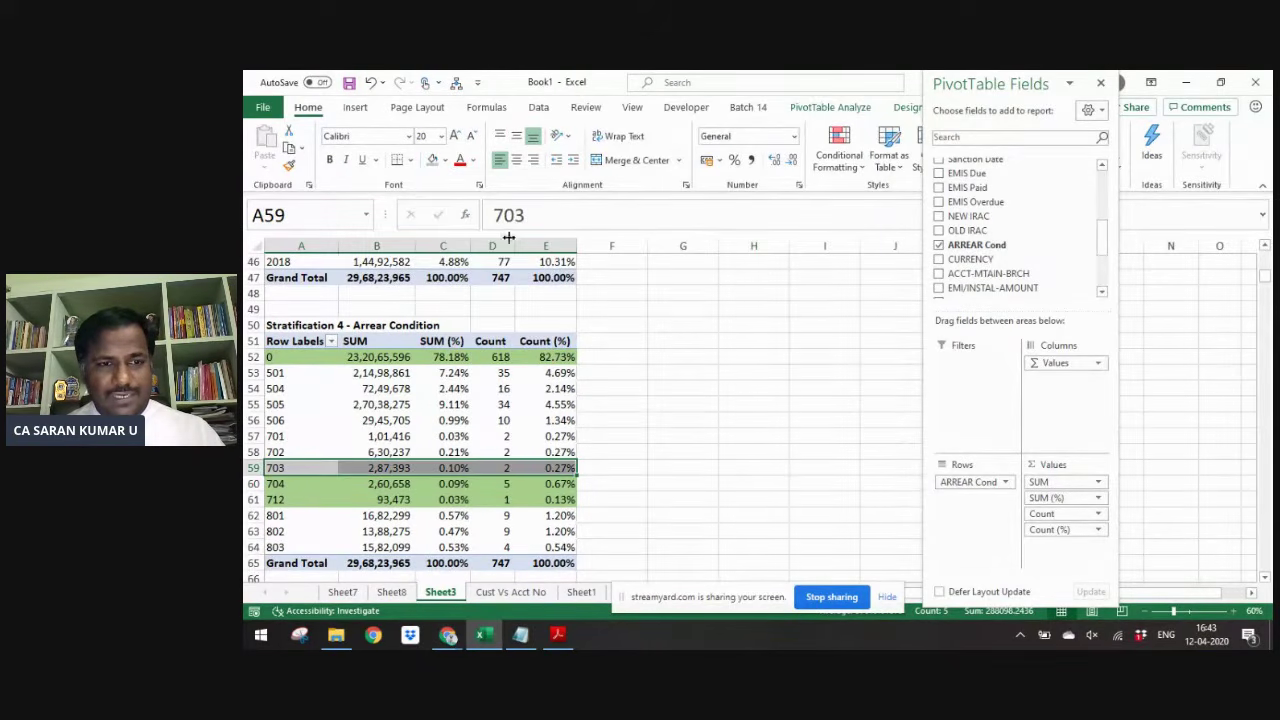
# - Check the arrear condition descriptions in the NPA guide, including 505, while selecting the 505 label in Stratification 4
pyautogui.hotkey('alt', 'Tab')
pyautogui.scroll(2, 654, 332)
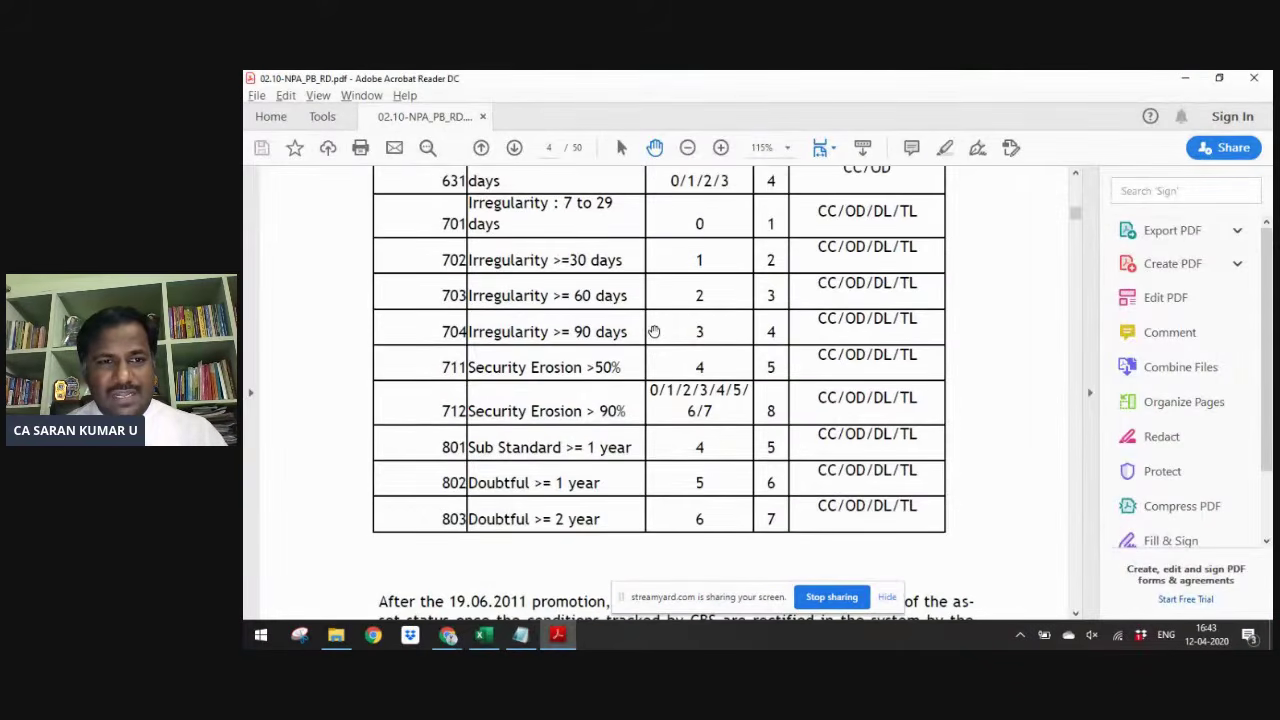
pyautogui.scroll(4, 654, 332)
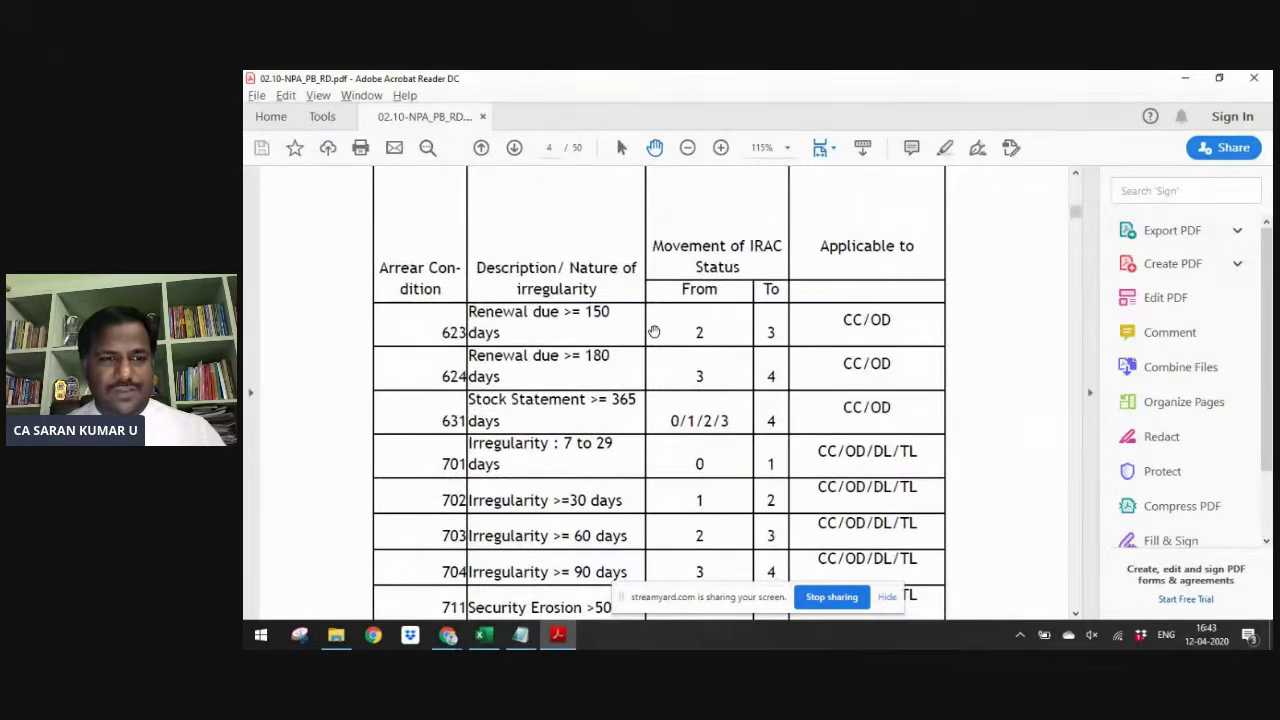
pyautogui.hotkey('alt', 'Tab')
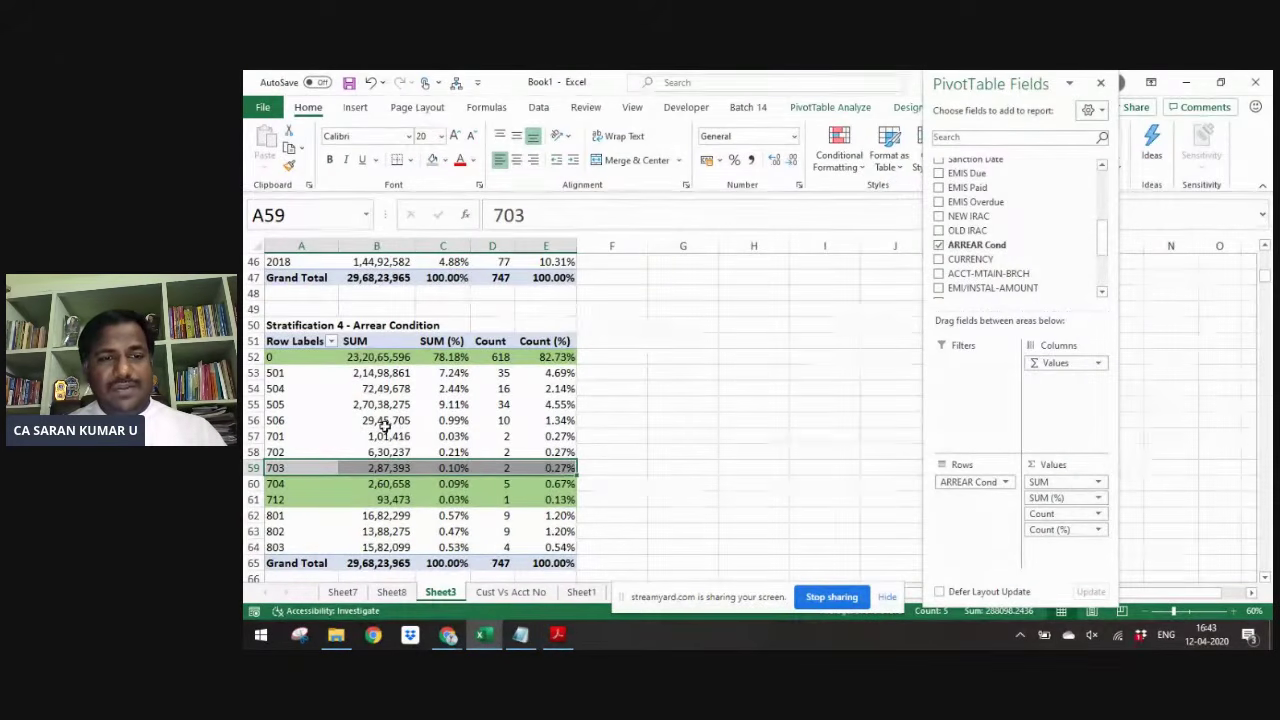
pyautogui.click(501, 404)
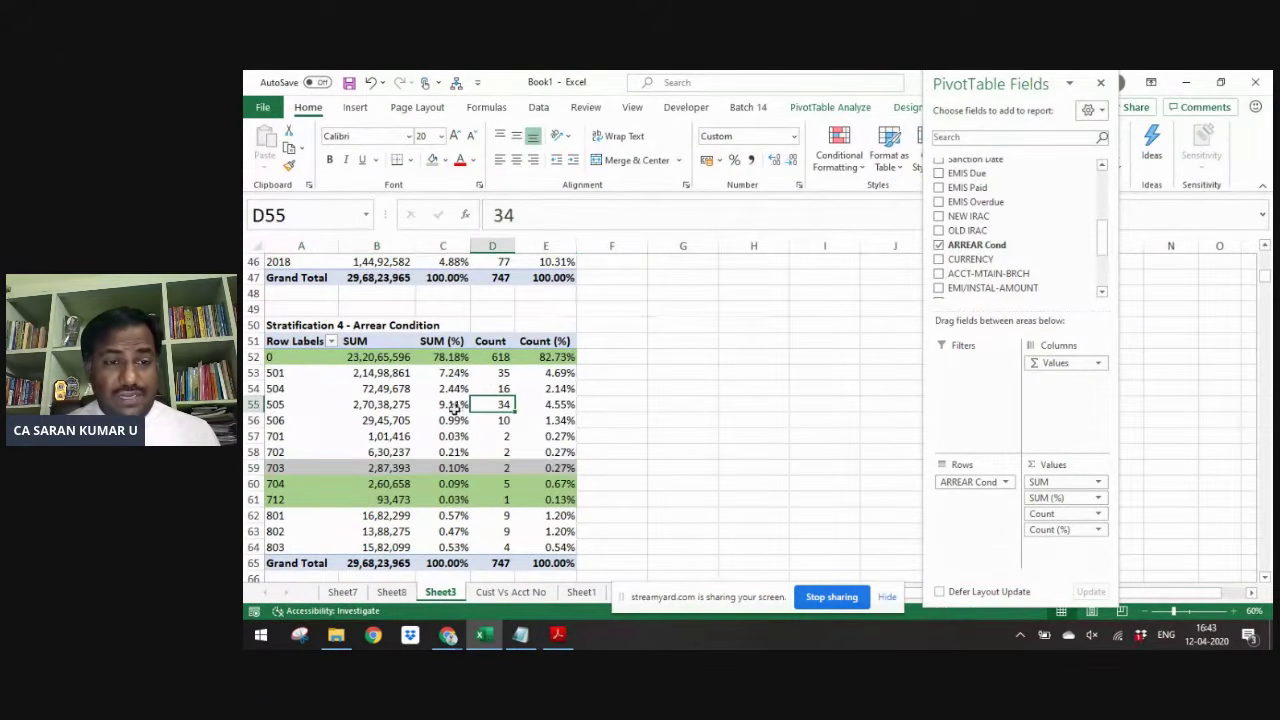
pyautogui.click(448, 404)
pyautogui.click(305, 410)
pyautogui.hotkey('alt', 'Tab')
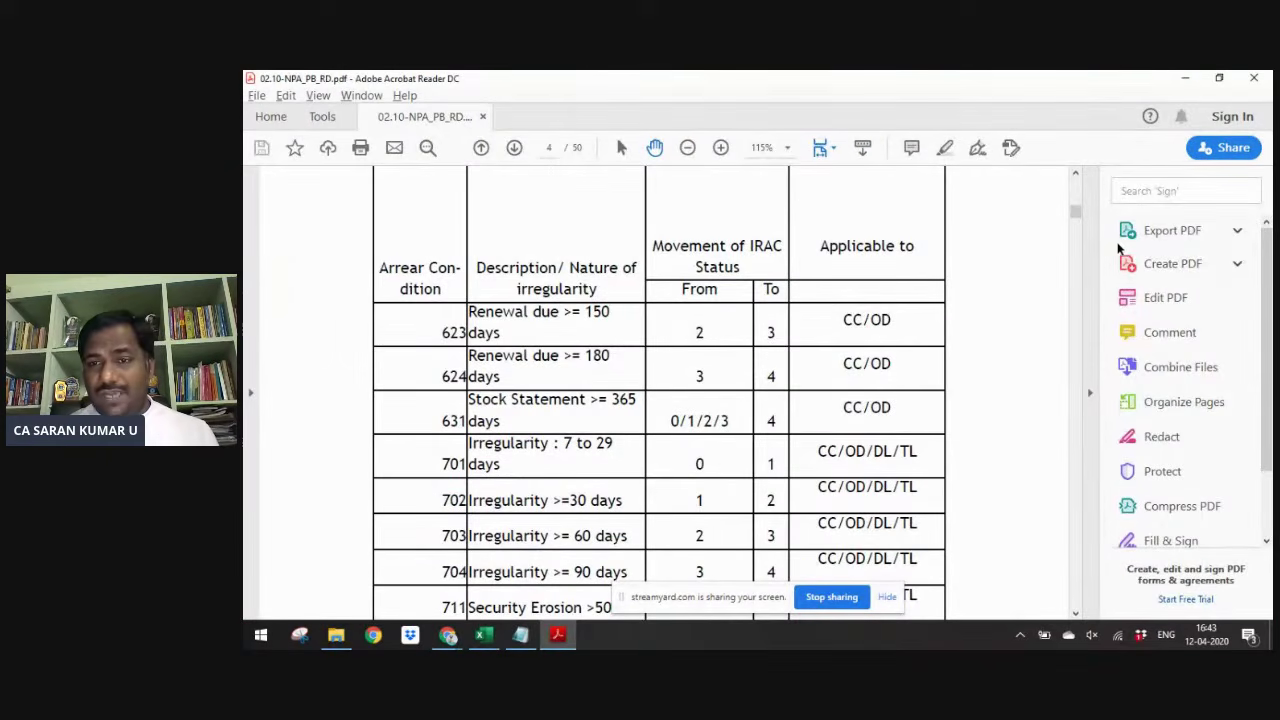
pyautogui.click(1086, 215)
pyautogui.moveTo(1214, 214); pyautogui.dragTo(1219, 208)
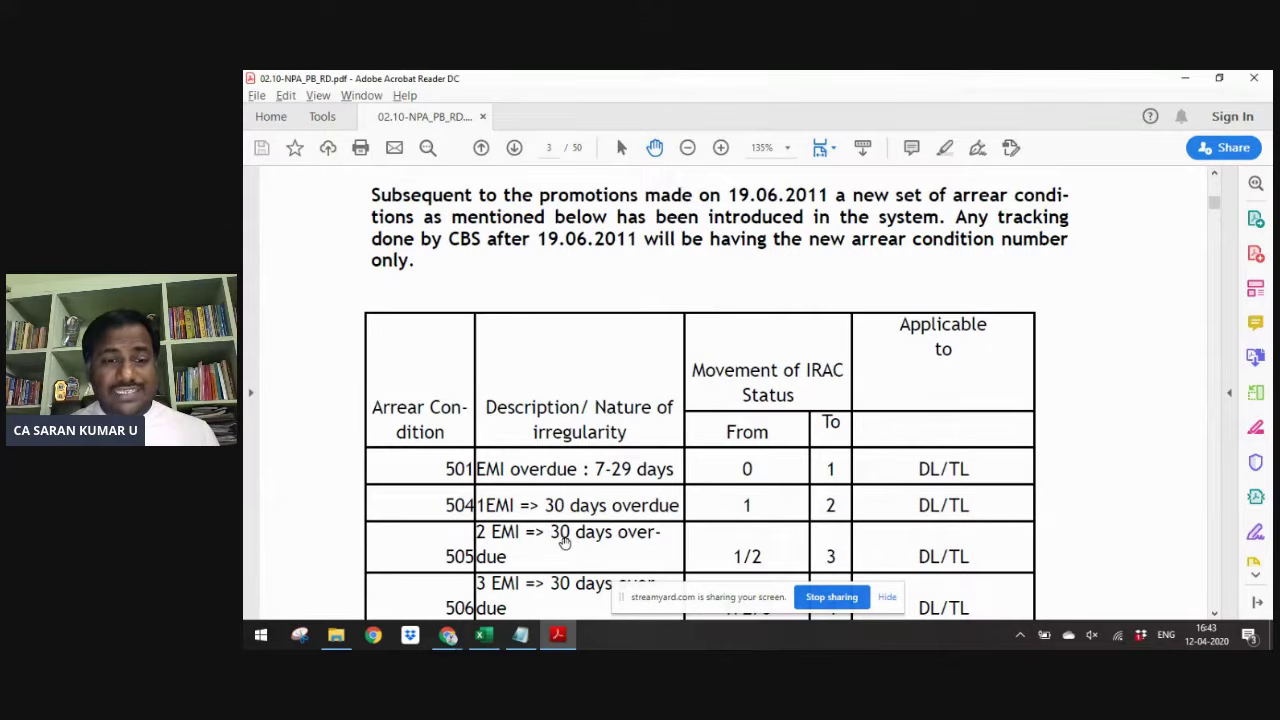
# - Return to Excel and fill the Stratification 4 row for arrear condition 505 with the same gray
pyautogui.hotkey('alt', 'Tab')
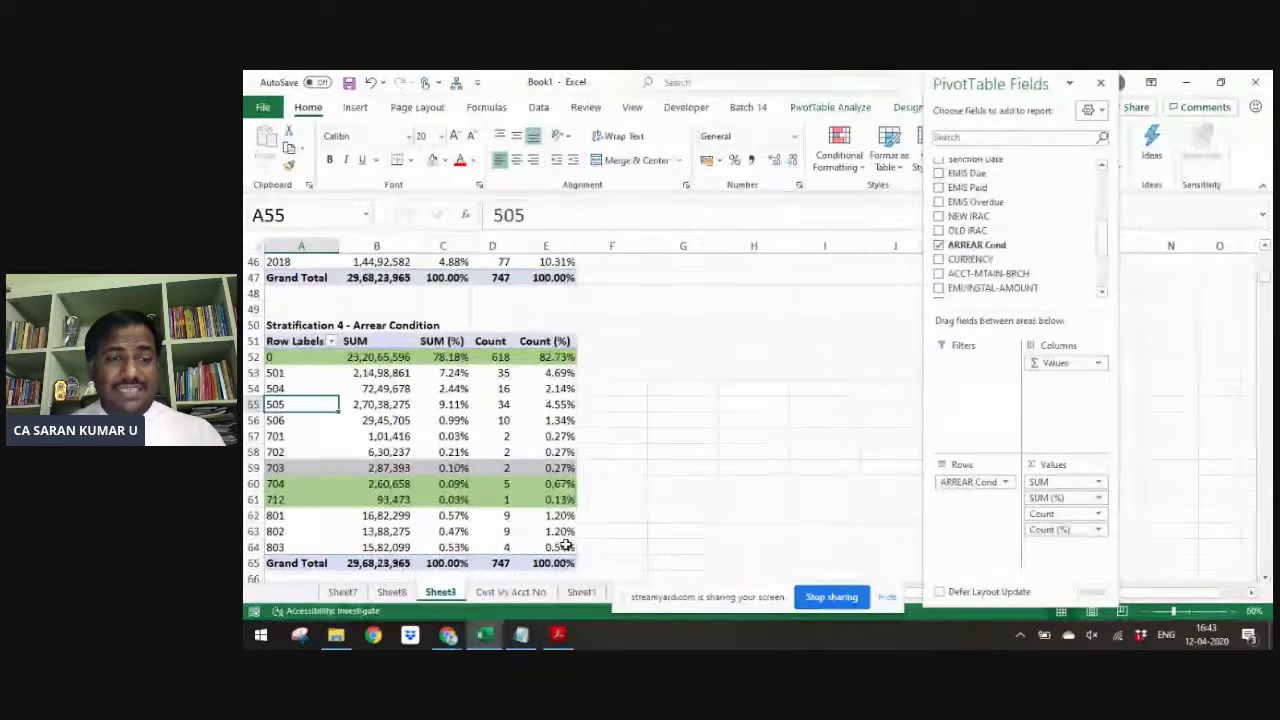
pyautogui.hotkey('shift', 'Right')
pyautogui.hotkey('shift', 'Right')
pyautogui.hotkey('shift', 'Right')
pyautogui.hotkey('shift', 'Right')
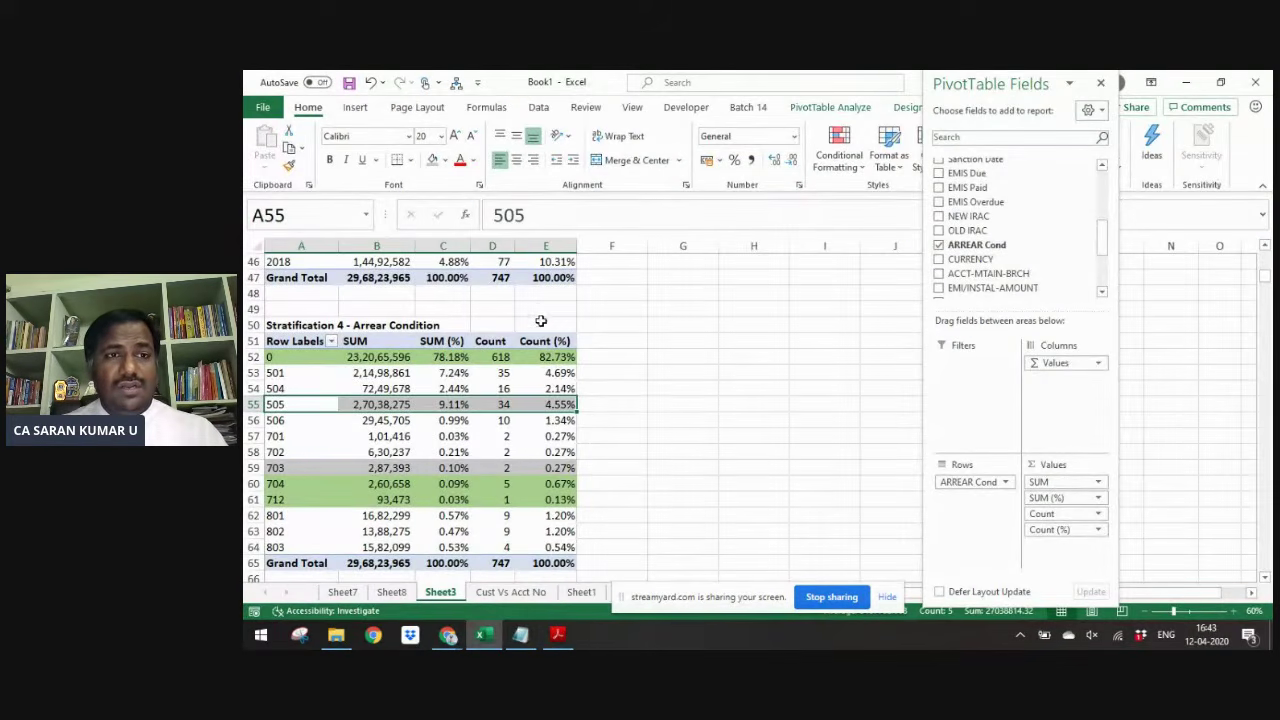
pyautogui.click(432, 160)
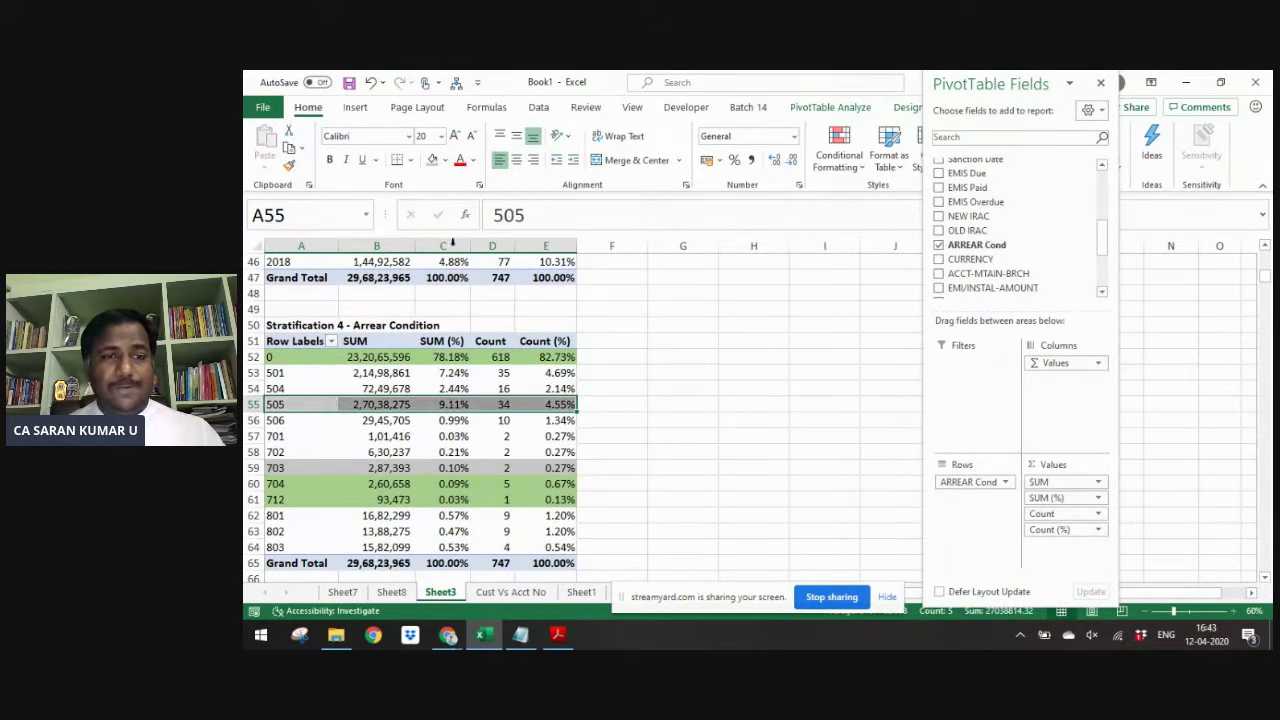
pyautogui.click(634, 462)
# - Review the four stratification tables on Sheet3, from loan type through arrear condition
pyautogui.click(417, 499)
pyautogui.hotkey('ctrl', 'Up')
pyautogui.hotkey('ctrl', 'Up')
pyautogui.hotkey('ctrl', 'Up')
pyautogui.hotkey('ctrl', 'Up')
pyautogui.hotkey('ctrl', 'Up')
pyautogui.hotkey('ctrl', 'Up')
pyautogui.hotkey('ctrl', 'Up')
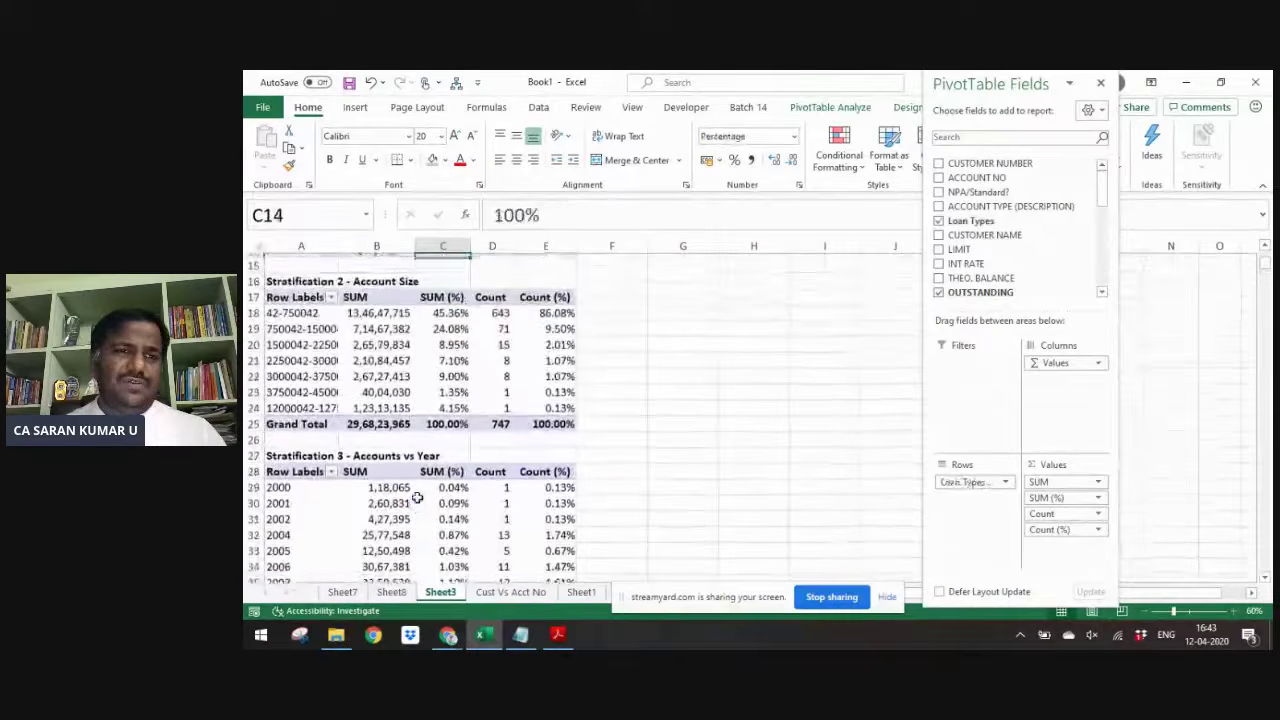
pyautogui.hotkey('ctrl', 'Down')
pyautogui.hotkey('ctrl', 'Down')
pyautogui.hotkey('ctrl', 'Down')
pyautogui.hotkey('ctrl', 'Down')
pyautogui.hotkey('ctrl', 'Down')
pyautogui.hotkey('ctrl', 'Down')
pyautogui.hotkey('ctrl', 'Down')
pyautogui.hotkey('ctrl', 'Down')
pyautogui.hotkey('ctrl', 'Down')
pyautogui.hotkey('ctrl', 'Down')
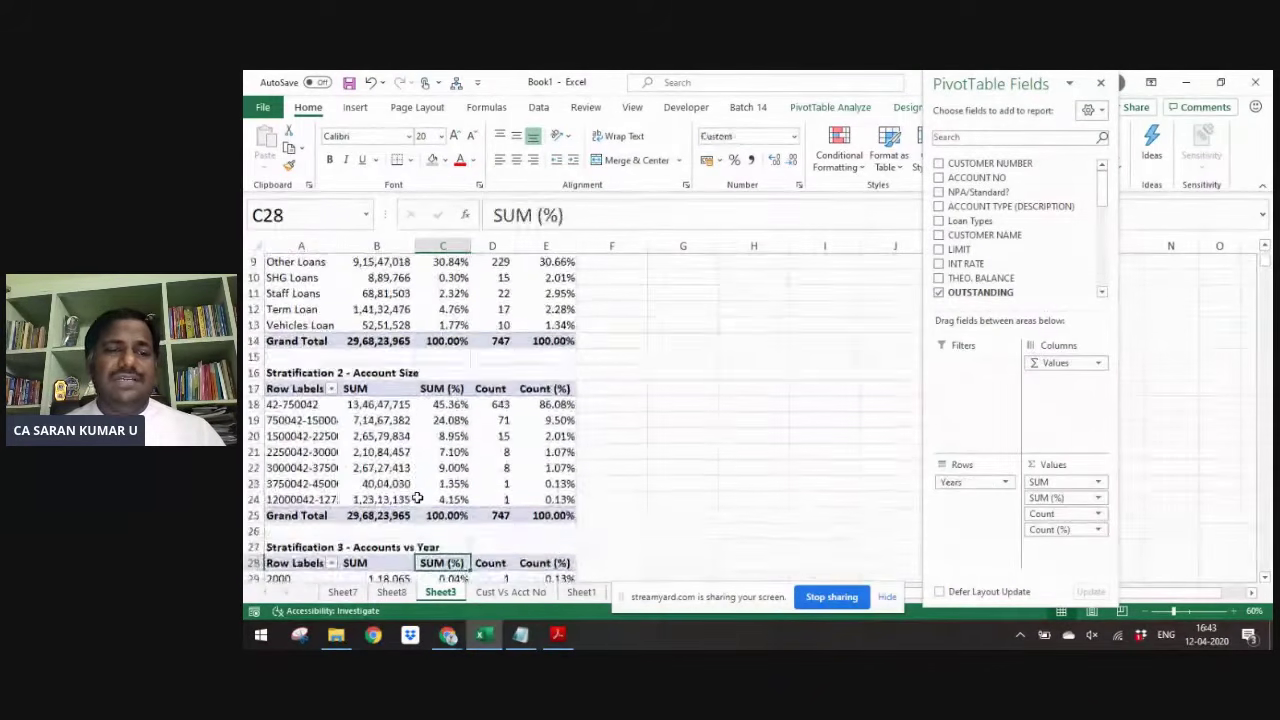
pyautogui.hotkey('ctrl', 'Up')
pyautogui.hotkey('ctrl', 'Up')
pyautogui.hotkey('ctrl', 'Up')
pyautogui.hotkey('ctrl', 'Up')
pyautogui.hotkey('ctrl', 'Up')
pyautogui.hotkey('ctrl', 'Up')
pyautogui.hotkey('ctrl', 'Up')
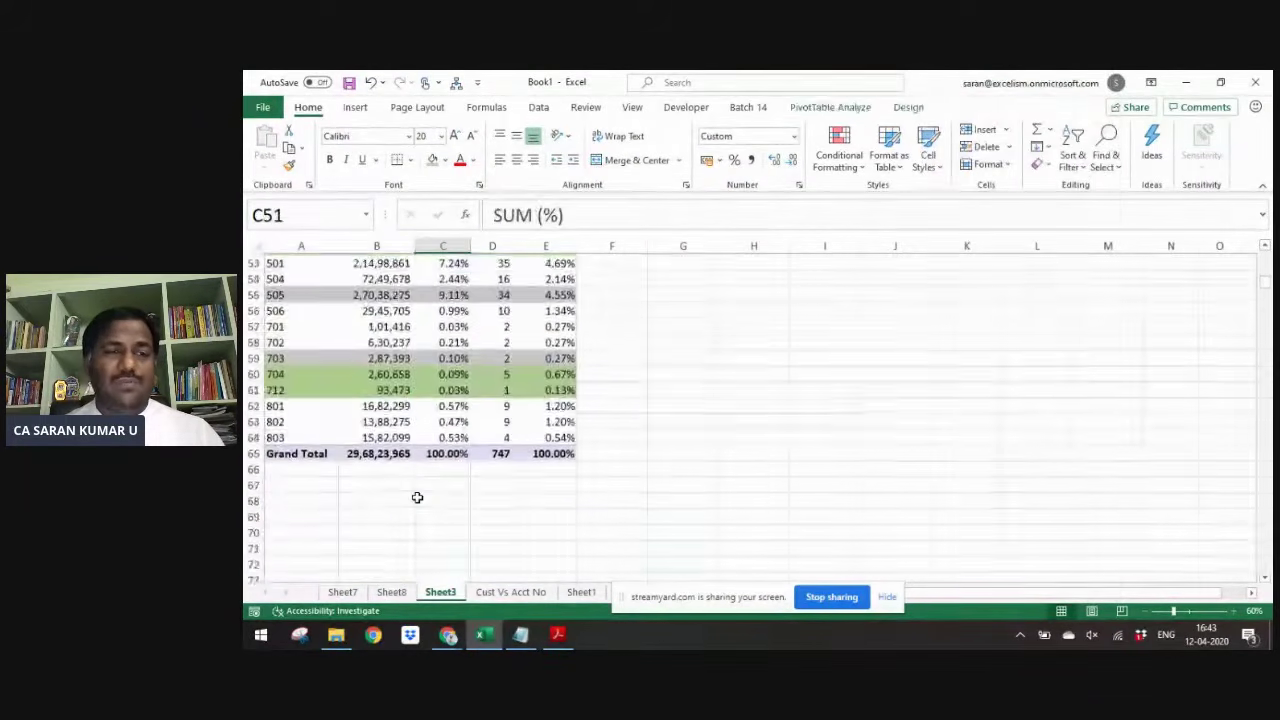
pyautogui.hotkey('ctrl', 'Up')
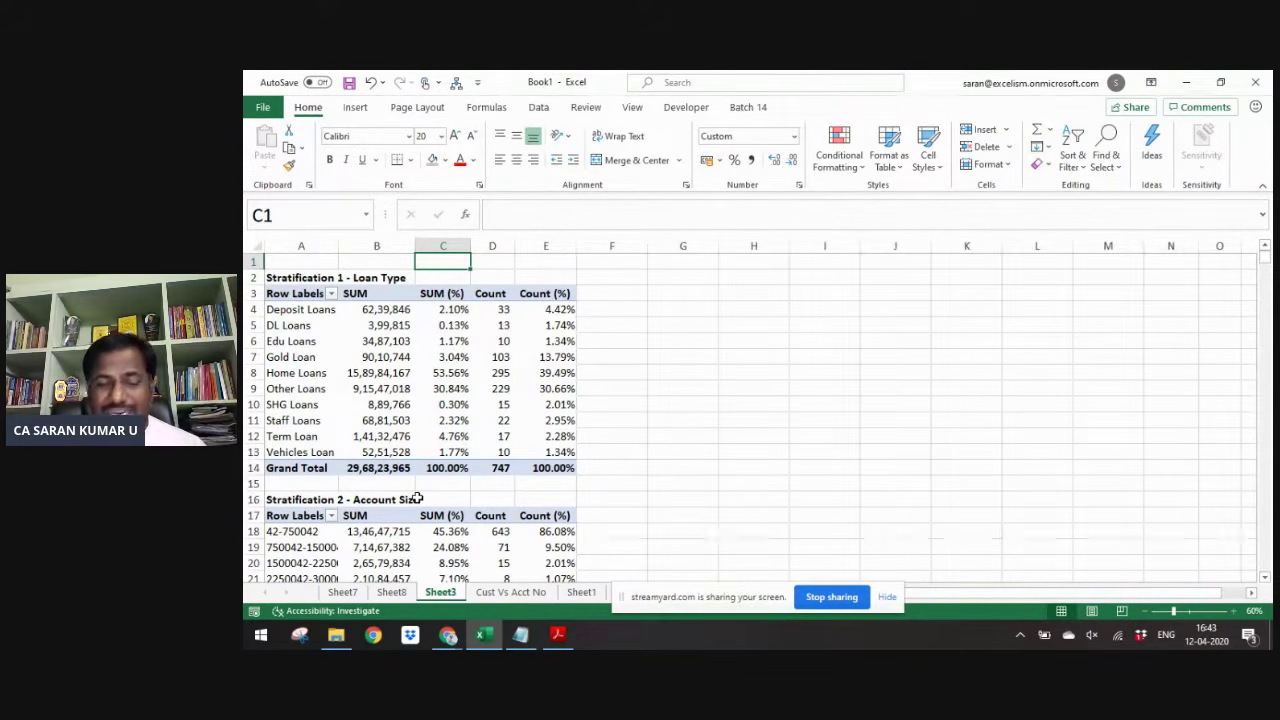
pyautogui.hotkey('ctrl', 'Down')
pyautogui.hotkey('ctrl', 'Down')
pyautogui.hotkey('ctrl', 'Down')
pyautogui.hotkey('ctrl', 'Down')
pyautogui.hotkey('ctrl', 'Down')
pyautogui.hotkey('ctrl', 'Down')
pyautogui.hotkey('ctrl', 'Down')
pyautogui.hotkey('ctrl', 'Down')
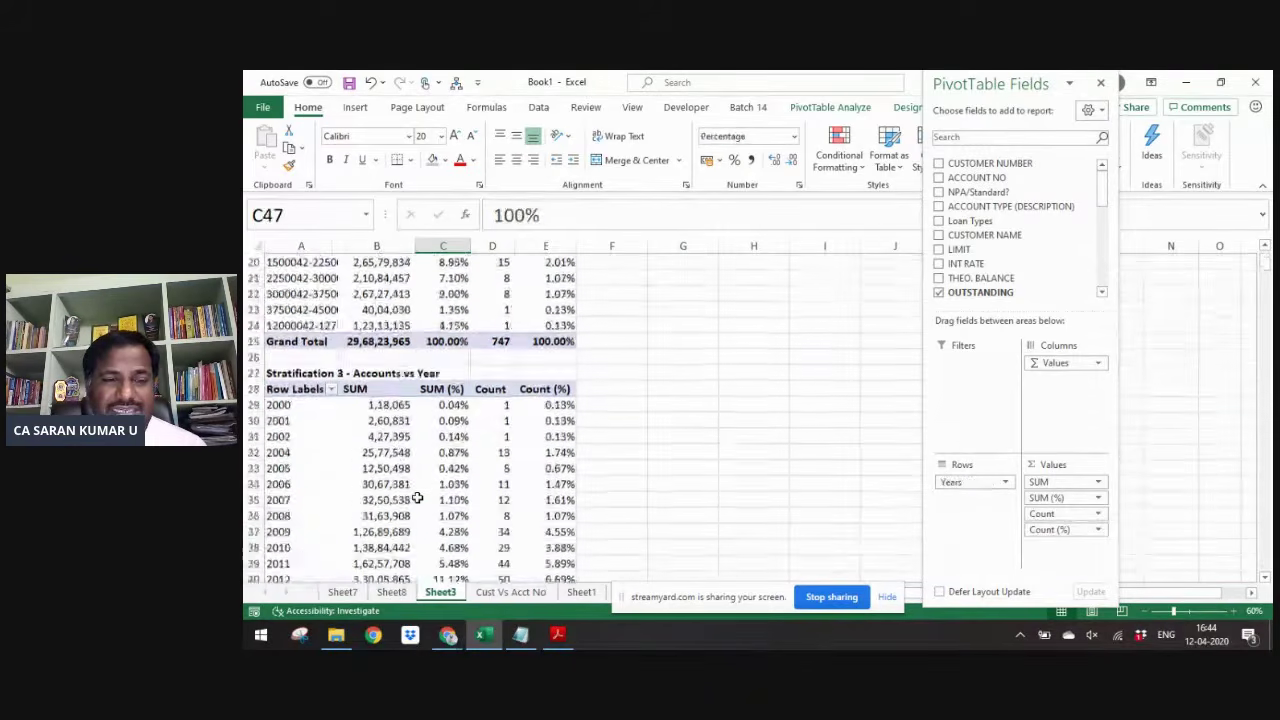
pyautogui.hotkey('ctrl', 'Up')
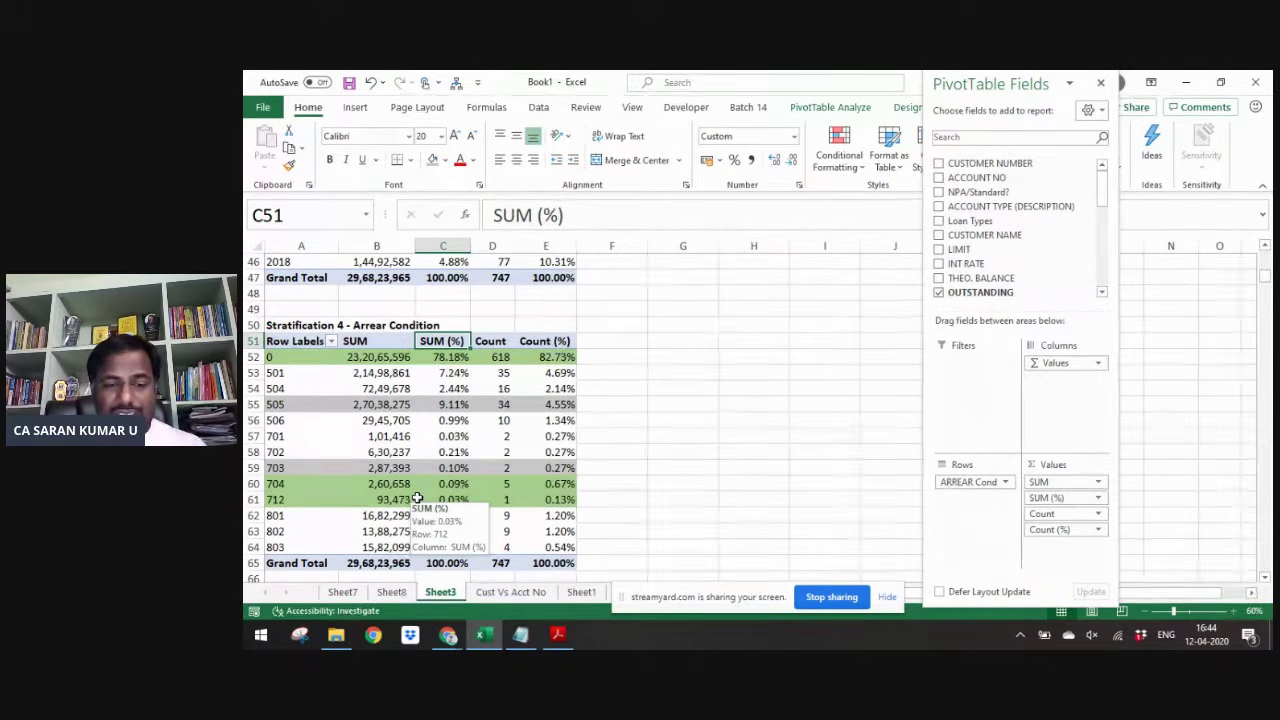
# - Rename Sheet3 as Stratification
pyautogui.hotkey('alt', 'h')
pyautogui.write('or')
pyautogui.write('Stra')
pyautogui.write('tification')
pyautogui.press('Return')
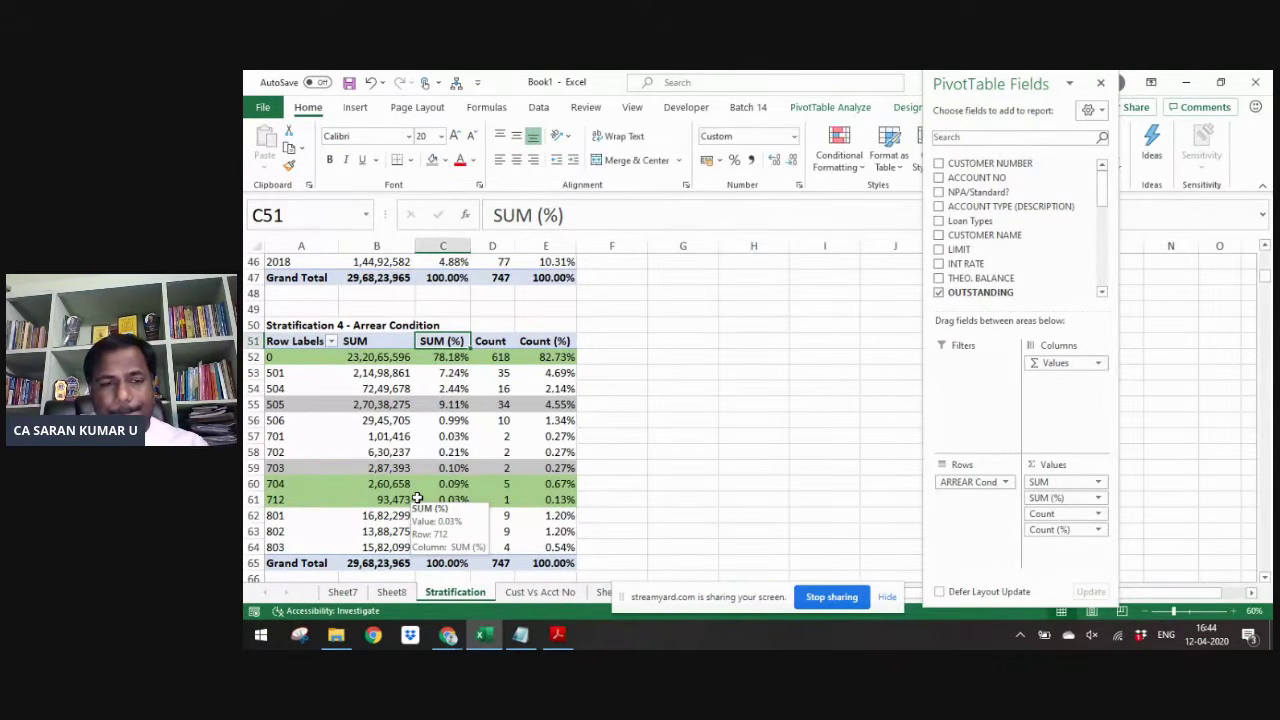
# - Delete the extra worksheets Sheet8 and Sheet7
pyautogui.hotkey('ctrl', 'pageup')
pyautogui.hotkey('alt', 'h')
pyautogui.press('d')
pyautogui.press('s')
pyautogui.press('Return')
pyautogui.hotkey('ctrl', 'pageup')
pyautogui.hotkey('alt', 'h')
pyautogui.press('d')
pyautogui.press('s')
pyautogui.press('Return')
# - Look through the loan type, account size and accounts vs year tables down to the start of Stratification 4
pyautogui.press('Down')
pyautogui.press('Down')
pyautogui.press('Down')
pyautogui.press('Down')
pyautogui.press('Down')
pyautogui.press('Down')
pyautogui.press('Down')
pyautogui.press('Down')
pyautogui.press('Down')
pyautogui.press('Up')
pyautogui.press('Up')
pyautogui.press('Right')
pyautogui.press('Right')
pyautogui.press('Right')
pyautogui.press('Right')
pyautogui.press('Left')
pyautogui.press('Left')
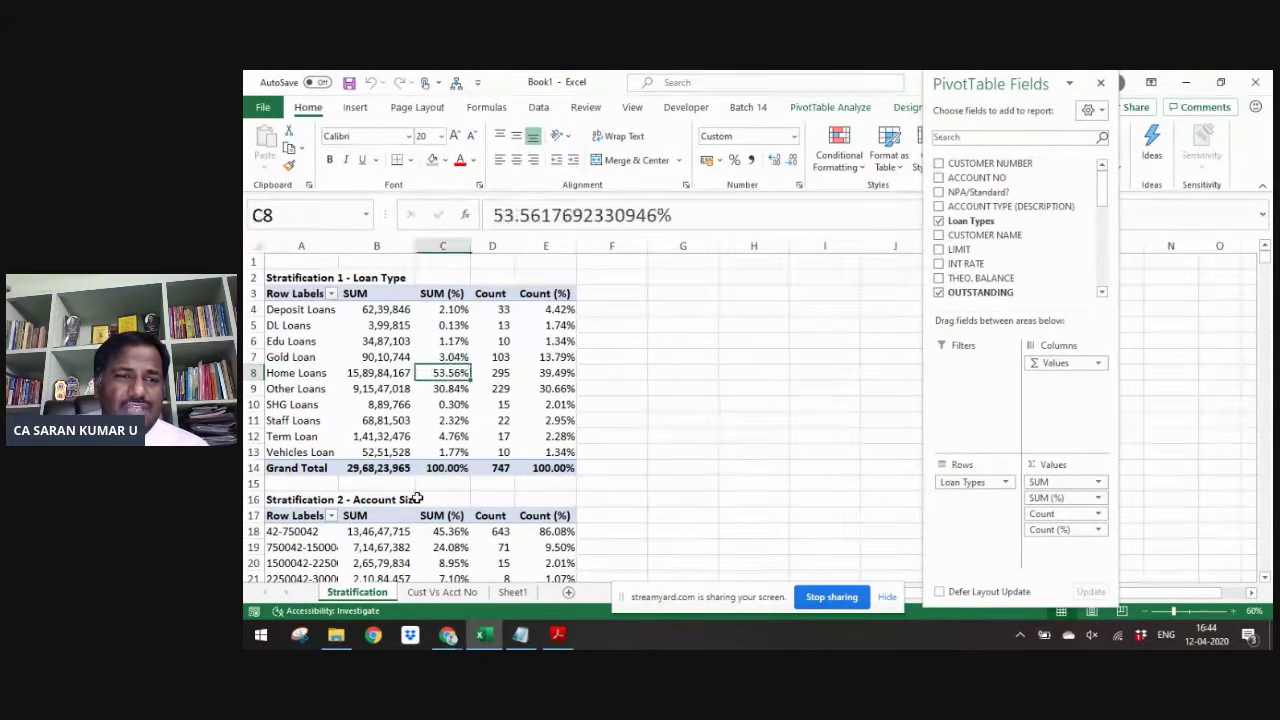
pyautogui.press('Left')
pyautogui.press('Left')
pyautogui.press('Up')
pyautogui.press('Up')
pyautogui.press('Up')
pyautogui.press('Up')
pyautogui.press('Down')
pyautogui.press('Down')
pyautogui.press('Down')
pyautogui.press('Down')
pyautogui.press('Down')
pyautogui.press('Down')
pyautogui.press('Down')
pyautogui.press('Down')
pyautogui.press('Down')
pyautogui.press('Down')
pyautogui.press('Down')
pyautogui.press('Down')
pyautogui.press('Down')
pyautogui.press('Down')
pyautogui.press('Down')
pyautogui.press('Down')
pyautogui.press('Down')
pyautogui.press('Down')
pyautogui.press('Down')
pyautogui.press('Down')
pyautogui.press('Down')
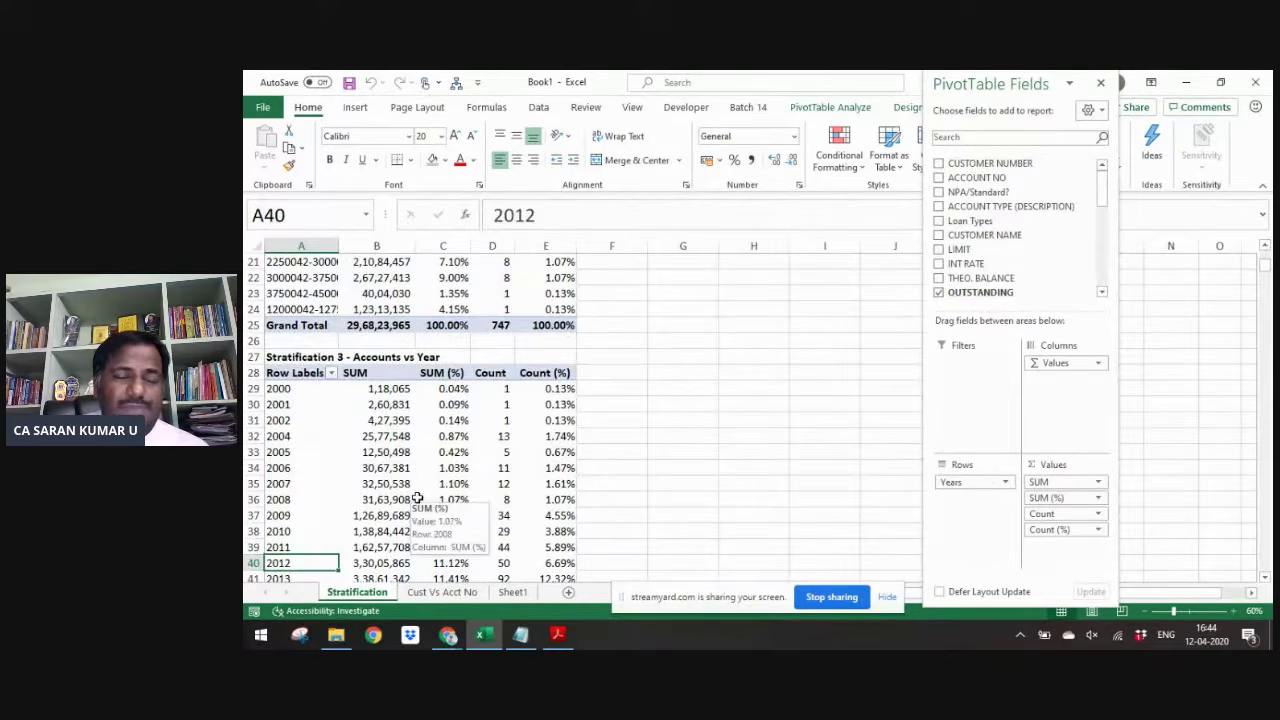
pyautogui.press('Down')
pyautogui.press('Down')
pyautogui.press('Down')
pyautogui.press('Down')
pyautogui.press('Down')
pyautogui.press('Down')
pyautogui.press('Down')
pyautogui.press('Down')
pyautogui.press('Down')
pyautogui.press('Down')
pyautogui.press('Down')
pyautogui.press('Down')
pyautogui.press('Down')
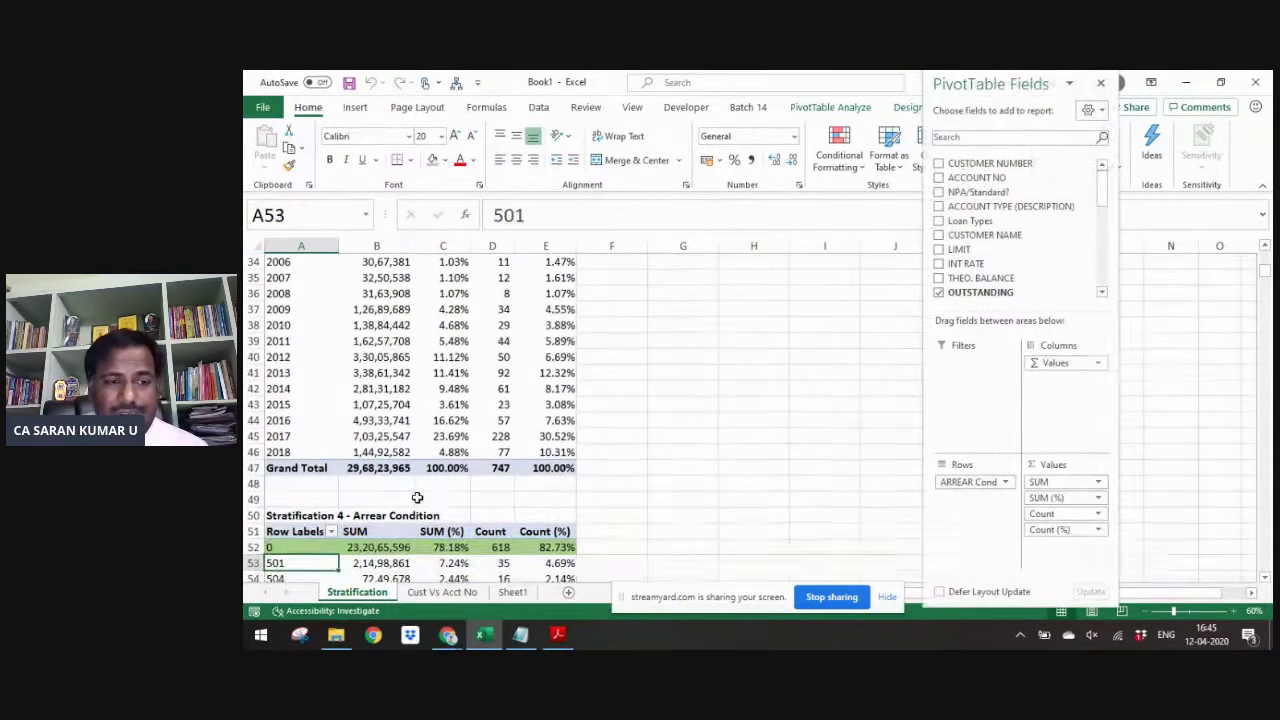
# - Delete the extra blank row 49 directly above the Stratification 4 heading
pyautogui.press('Up')
pyautogui.press('Up')
pyautogui.press('Up')
pyautogui.press('Up')
pyautogui.hotkey('shift', 'space')
pyautogui.hotkey('ctrl', '-')
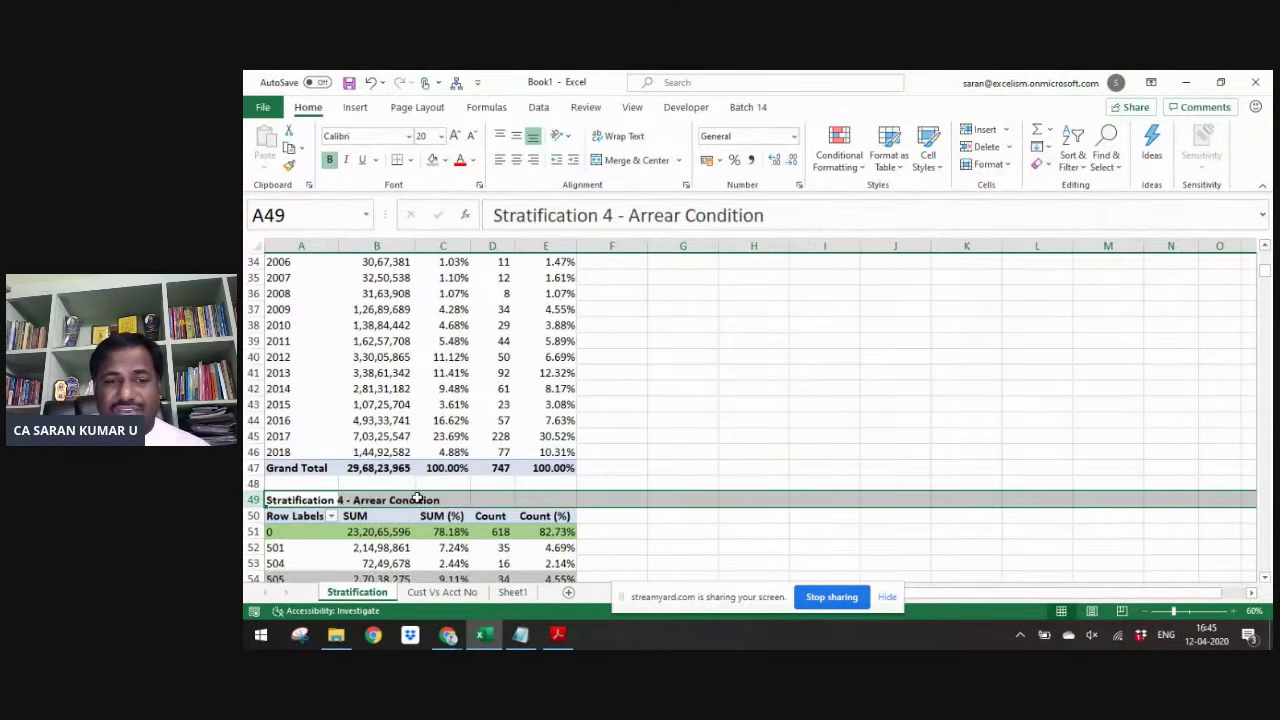
# - Look over the color-coded arrear condition rows of Stratification 4
pyautogui.press('Down')
pyautogui.press('Down')
pyautogui.press('Down')
pyautogui.press('Down')
pyautogui.press('Down')
pyautogui.press('Down')
pyautogui.press('Down')
pyautogui.press('Down')
pyautogui.press('Down')
pyautogui.press('Down')
pyautogui.press('Down')
pyautogui.press('Down')
pyautogui.press('Down')
pyautogui.press('Up')
pyautogui.press('Up')
pyautogui.press('Up')
pyautogui.press('Up')
# - View the Cust Vs Acct No sheet and go to the top of the loan data on Sheet1
pyautogui.hotkey('ctrl', 'pagedown')
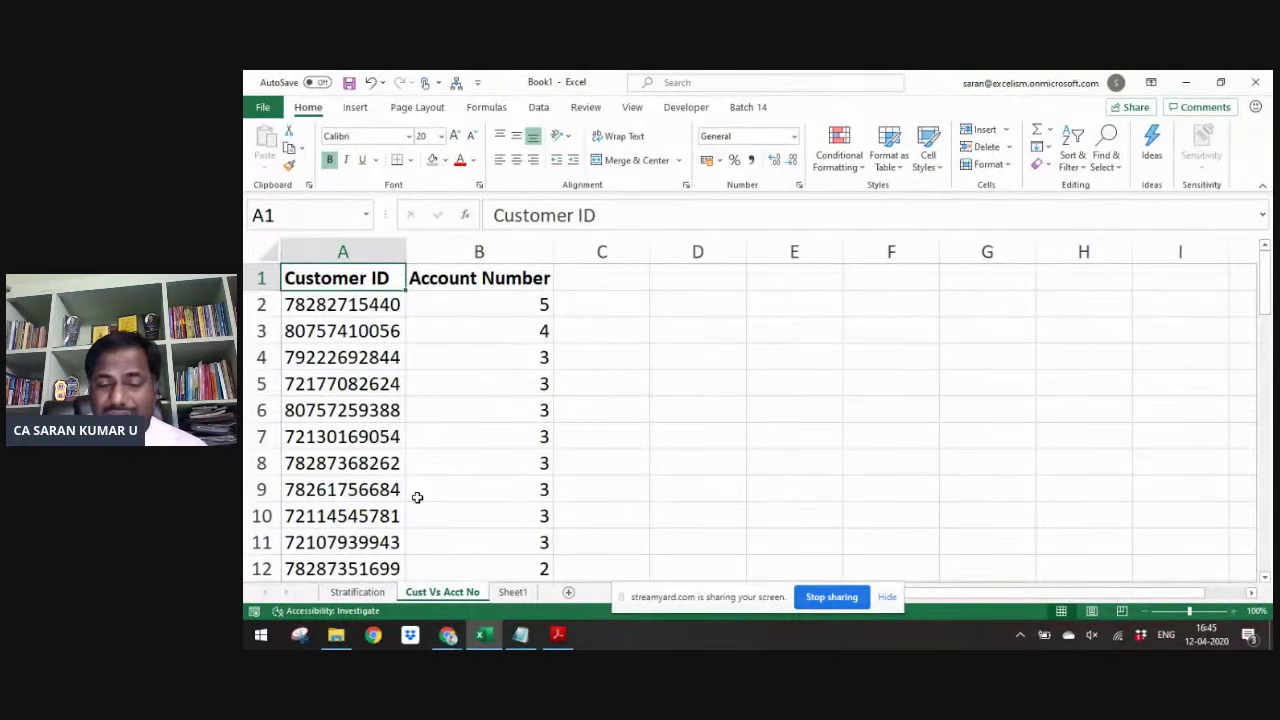
pyautogui.hotkey('ctrl', 'pagedown')
pyautogui.press('Up')
pyautogui.press('Up')
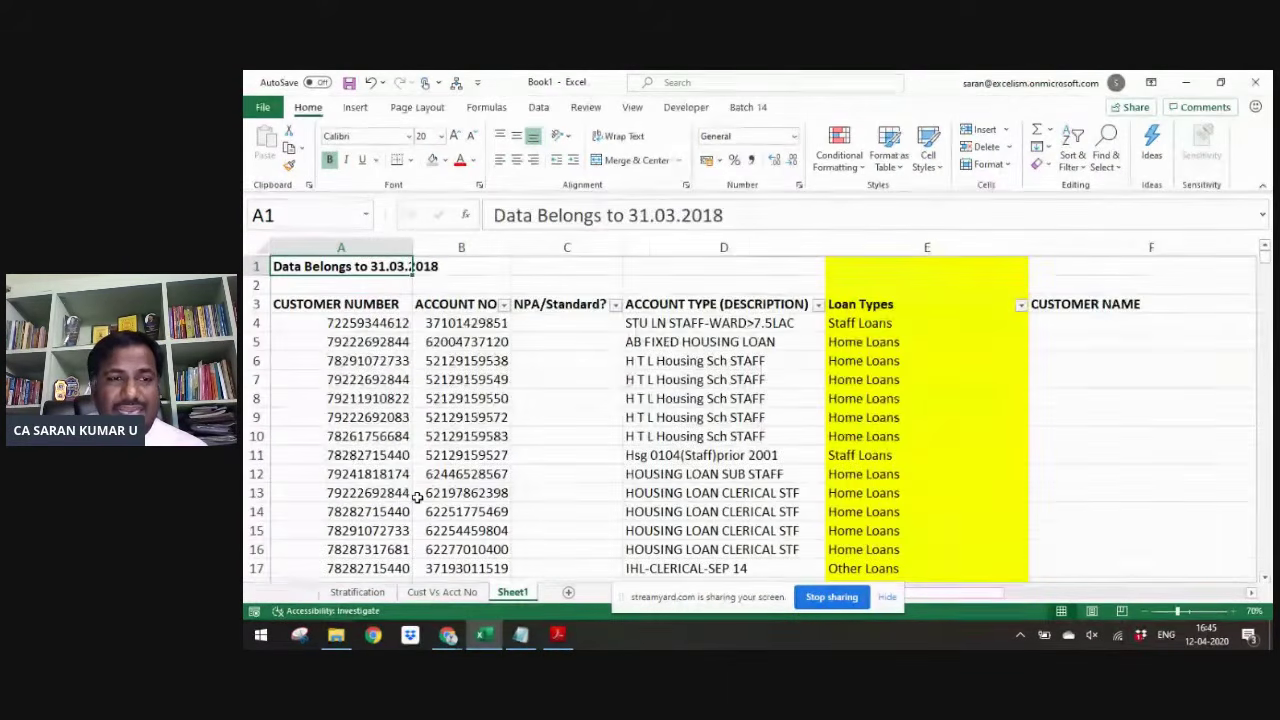
# - Look over the end columns of the loan data on Sheet1 and view the filter values of the CURRENCY and ARREAR Cond columns
pyautogui.press('Down')
pyautogui.press('Down')
pyautogui.hotkey('ctrl', 'Right')
pyautogui.press('Left')
pyautogui.press('Left')
pyautogui.press('Left')
pyautogui.press('Left')
pyautogui.press('Left')
pyautogui.press('Left')
pyautogui.press('Left')
pyautogui.press('Left')
pyautogui.press('Left')
pyautogui.press('Left')
pyautogui.press('Right')
pyautogui.press('Right')
pyautogui.press('Right')
pyautogui.press('Right')
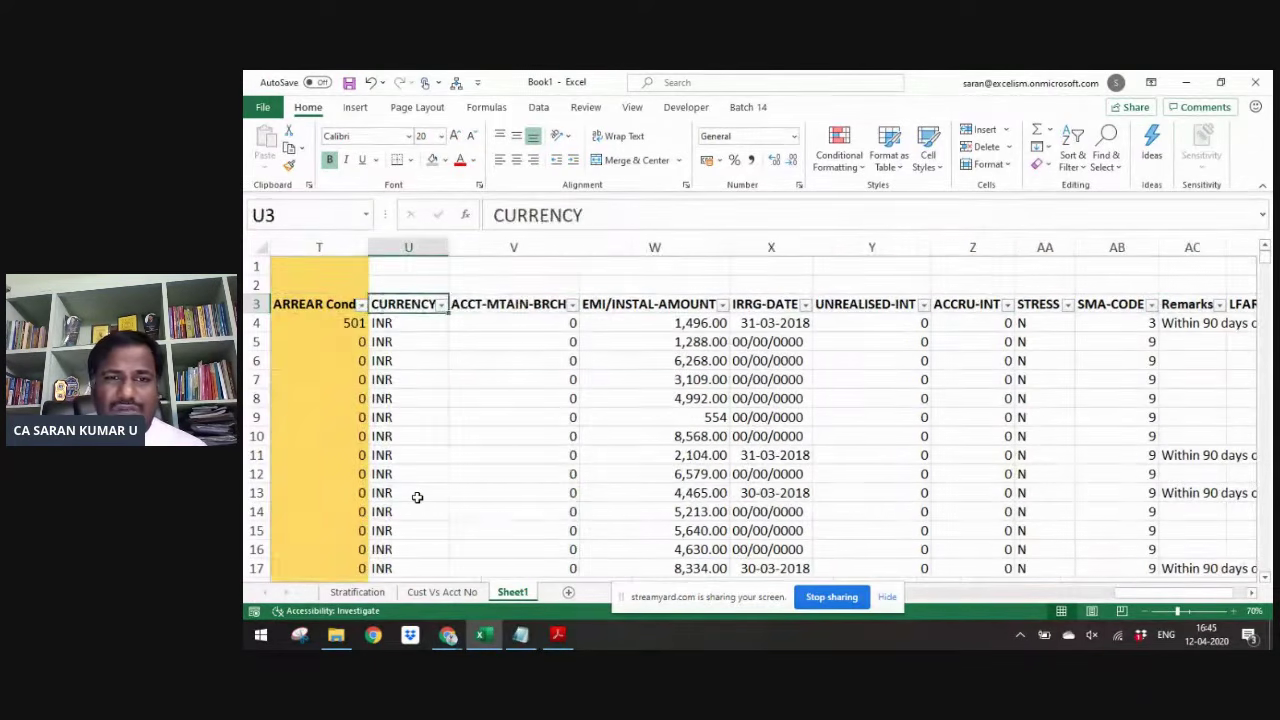
pyautogui.hotkey('alt', 'Down')
pyautogui.press('Escape')
pyautogui.press('Left')
pyautogui.hotkey('alt', 'Down')
pyautogui.press('Escape')
# - Review the row 3 headers from ARREAR Cond back through IRAC, EMI, sanction date and irregularity columns to ACCOUNT NO
pyautogui.press('Left')
pyautogui.press('Left')
pyautogui.press('Left')
pyautogui.press('Left')
pyautogui.press('Left')
pyautogui.press('Left')
pyautogui.press('Left')
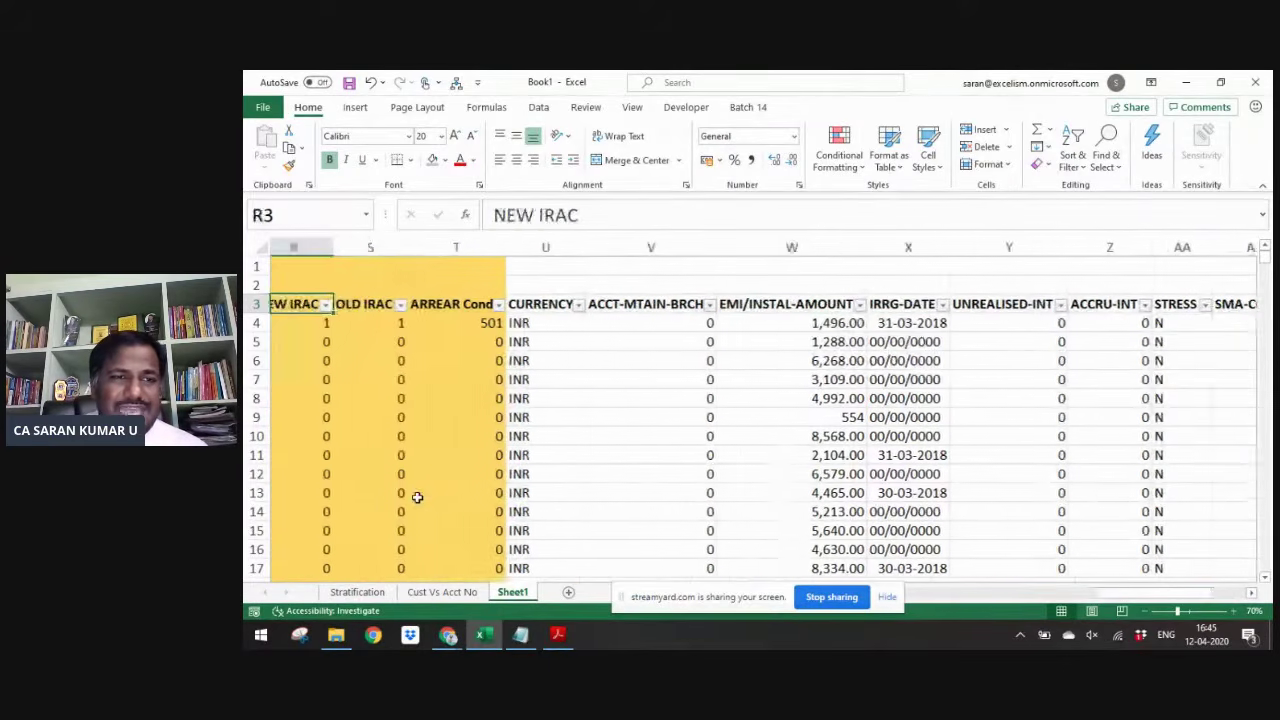
pyautogui.press('Left')
pyautogui.press('Left')
pyautogui.press('Left')
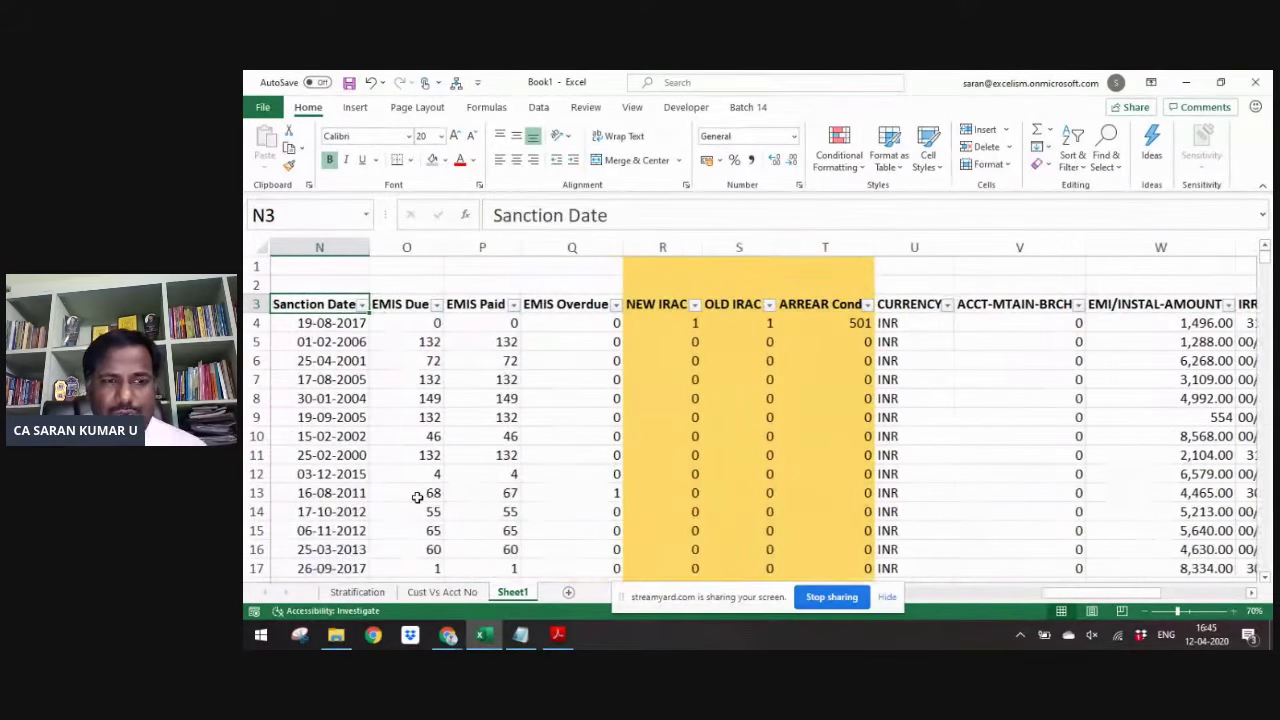
pyautogui.press('Left')
pyautogui.press('Left')
pyautogui.press('Left')
pyautogui.press('Left')
pyautogui.press('Left')
pyautogui.press('Left')
pyautogui.press('Left')
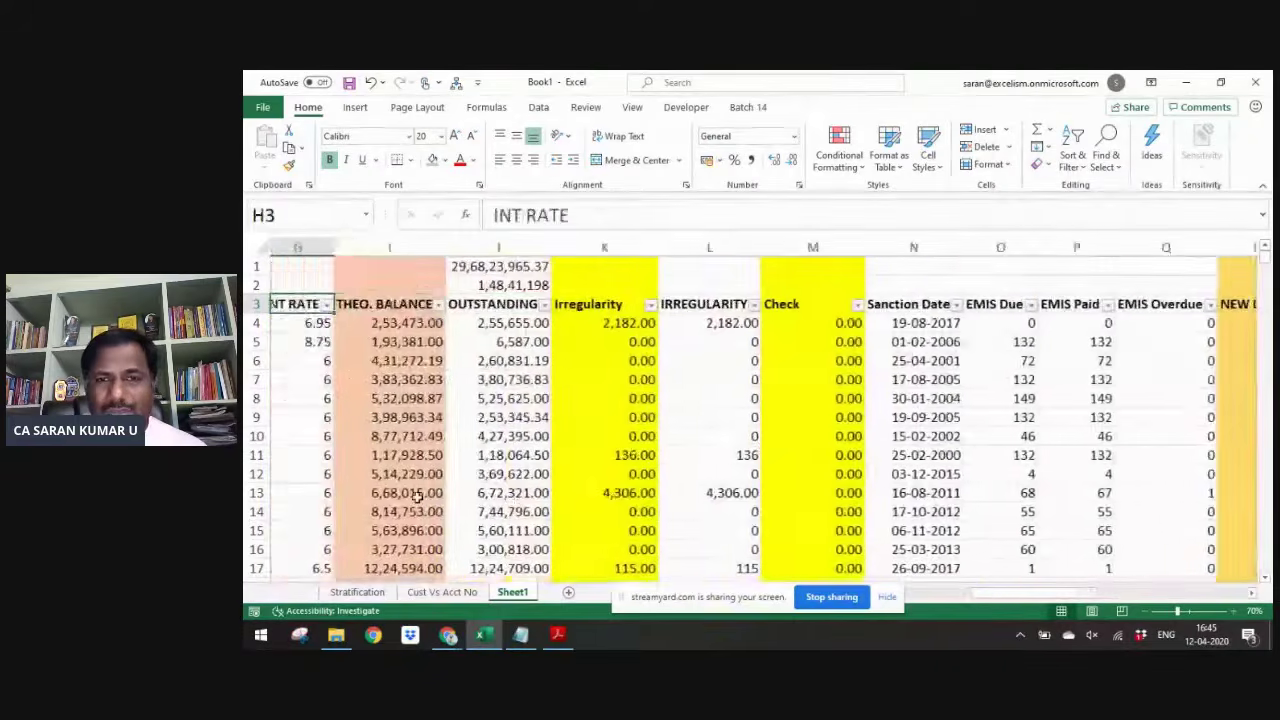
pyautogui.press('Left')
pyautogui.press('Left')
pyautogui.press('Left')
pyautogui.press('Left')
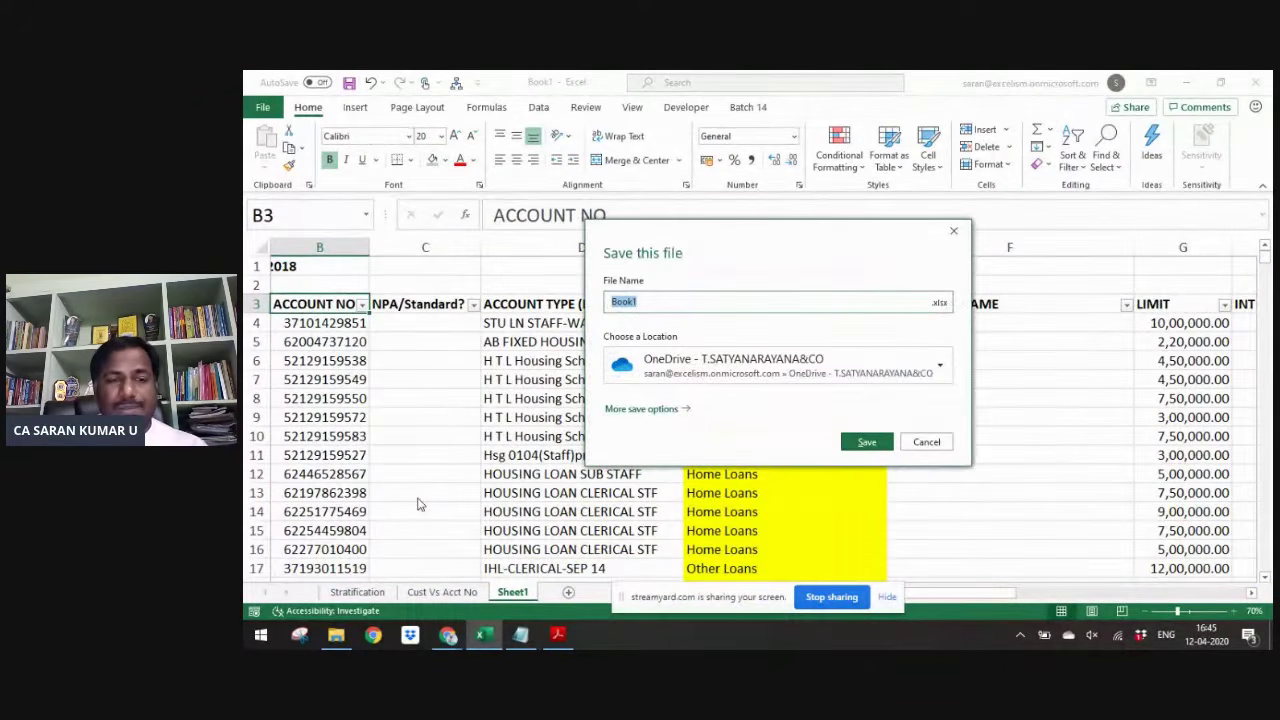
# - Dismiss the save prompt and rename the current worksheet as Loan Balance File
pyautogui.press('Escape')
pyautogui.write('Loan Balance File')
pyautogui.press('Return')
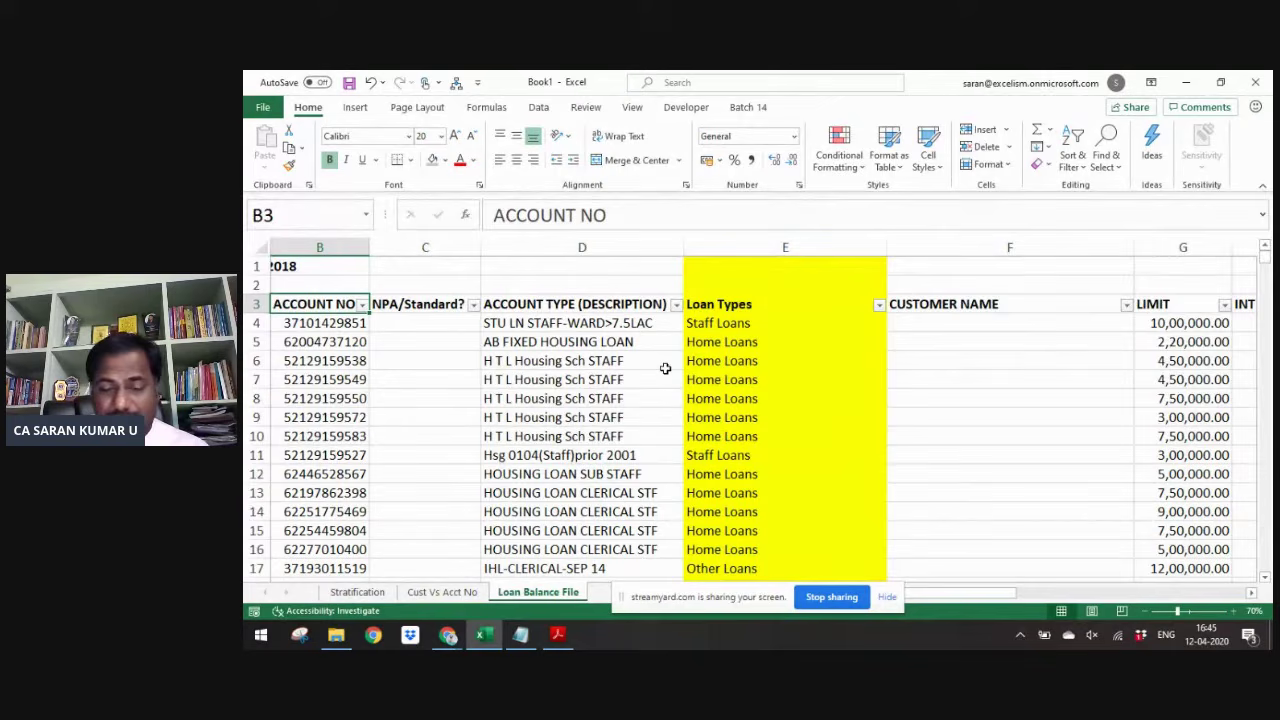
# - Save the workbook as "Loan Balance File Stratification & Analysis" in Excel Workbook format in the Day 2 - Session - Working Files folder
pyautogui.press('F12')
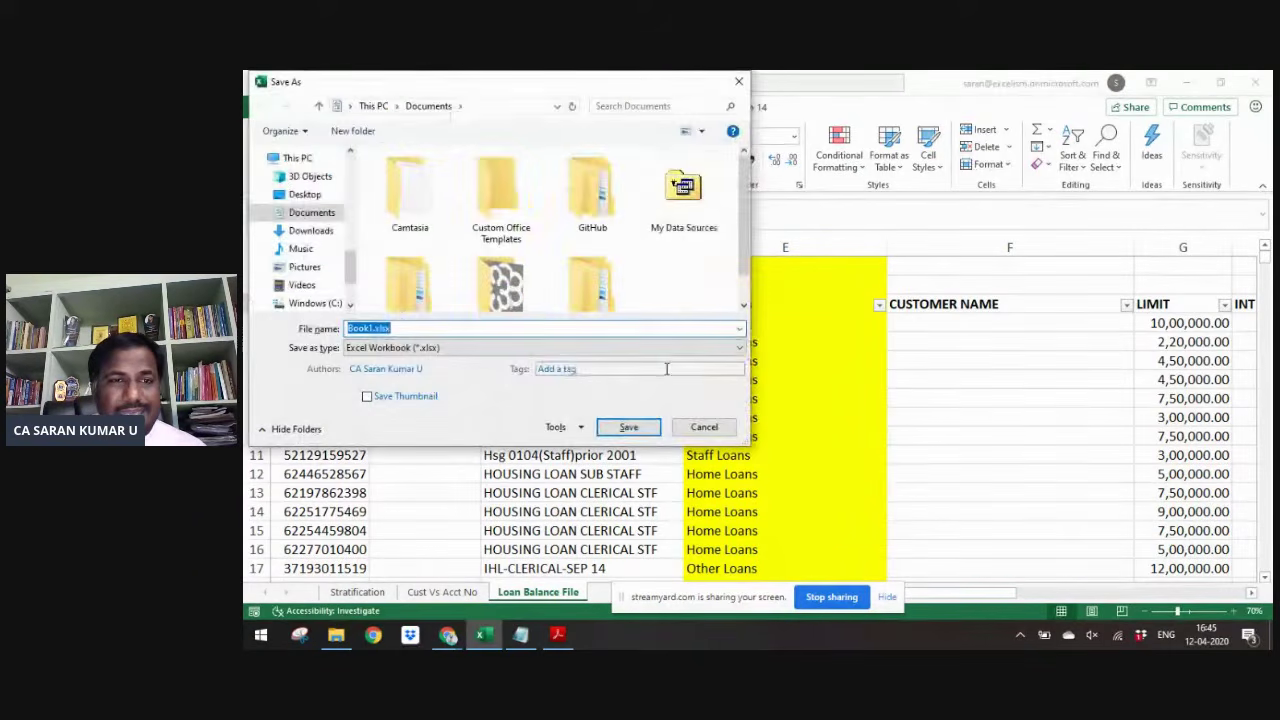
pyautogui.click(556, 347)
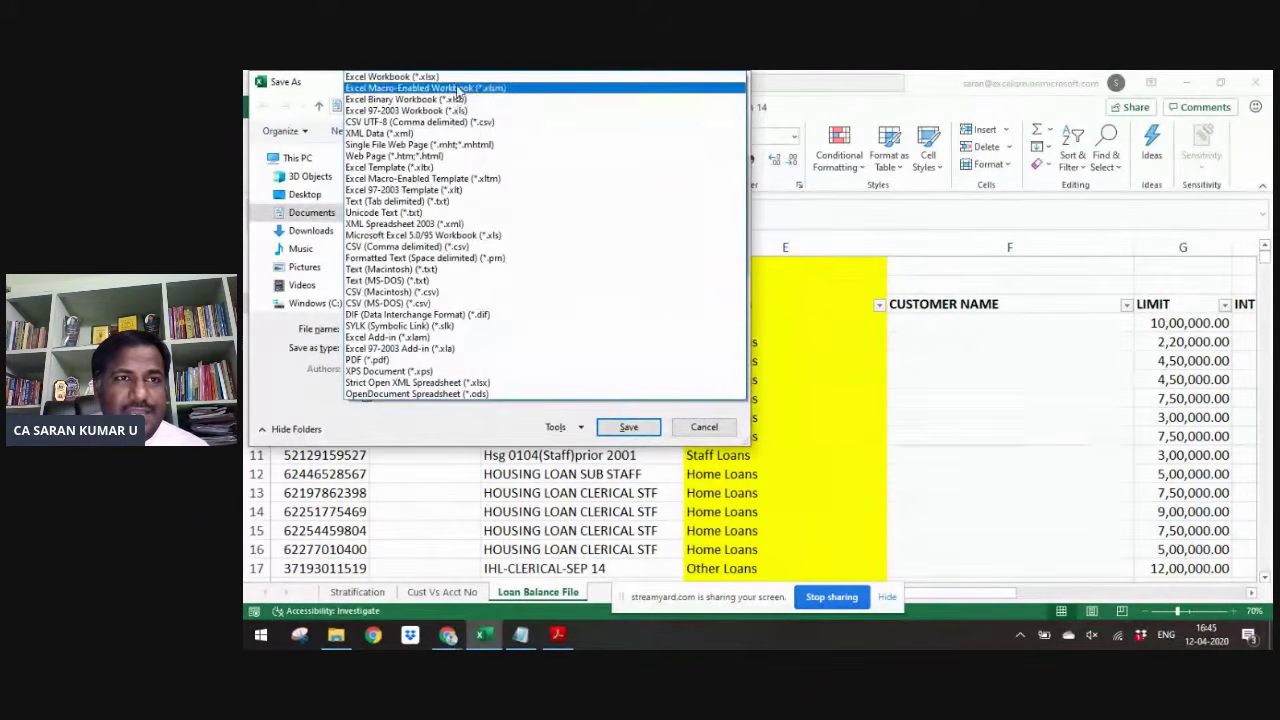
pyautogui.click(440, 93)
pyautogui.click(304, 194)
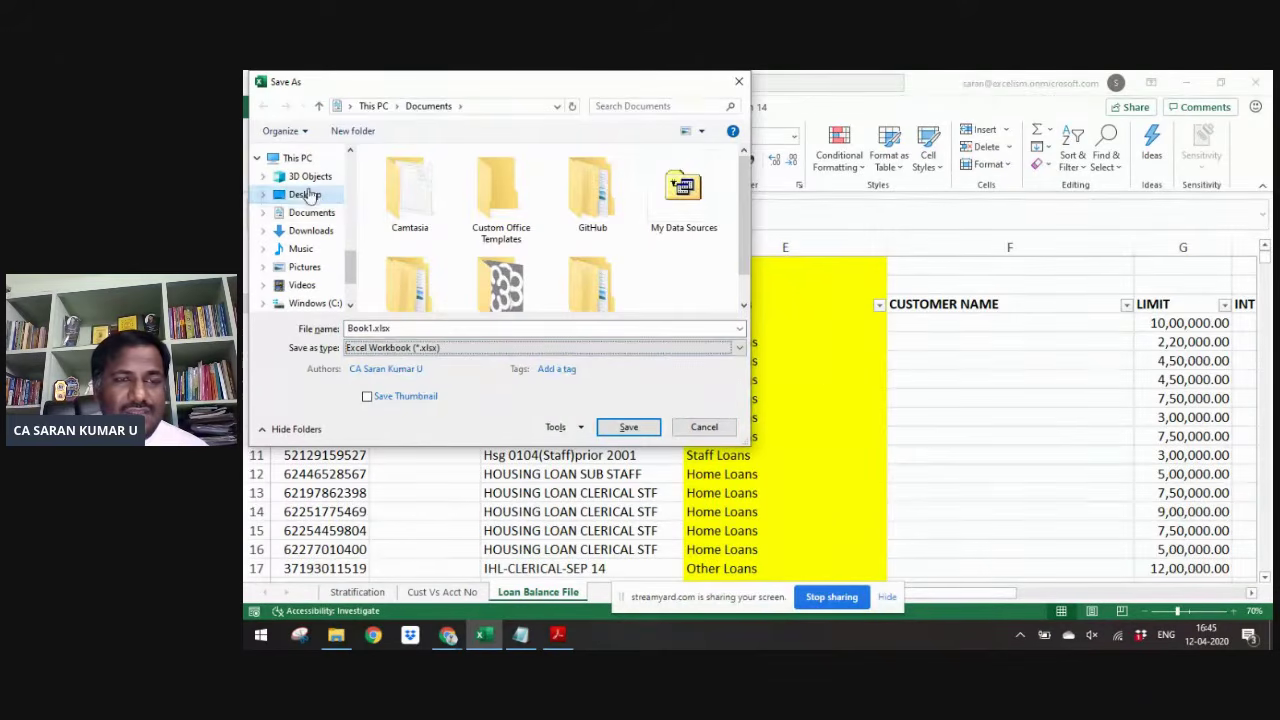
pyautogui.doubleClick(478, 176)
pyautogui.doubleClick(478, 206)
pyautogui.doubleClick(486, 328)
pyautogui.write('Loan Balan')
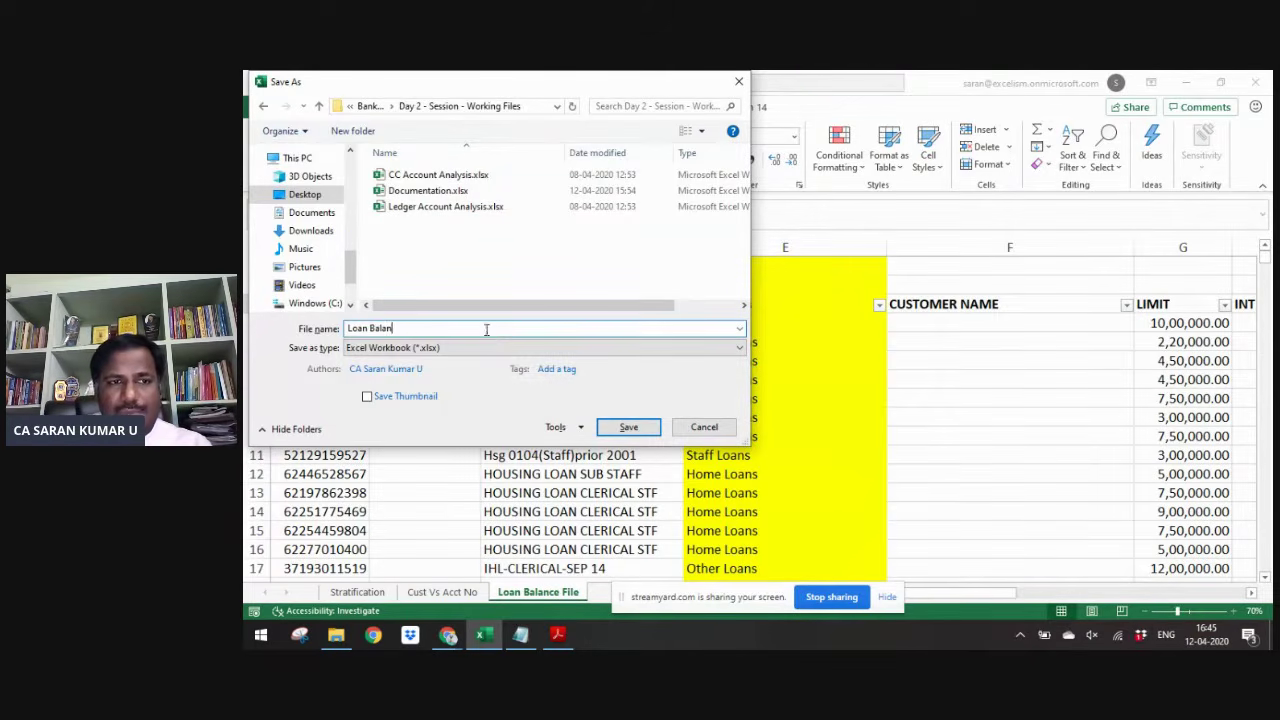
pyautogui.write('ce File Stratificati')
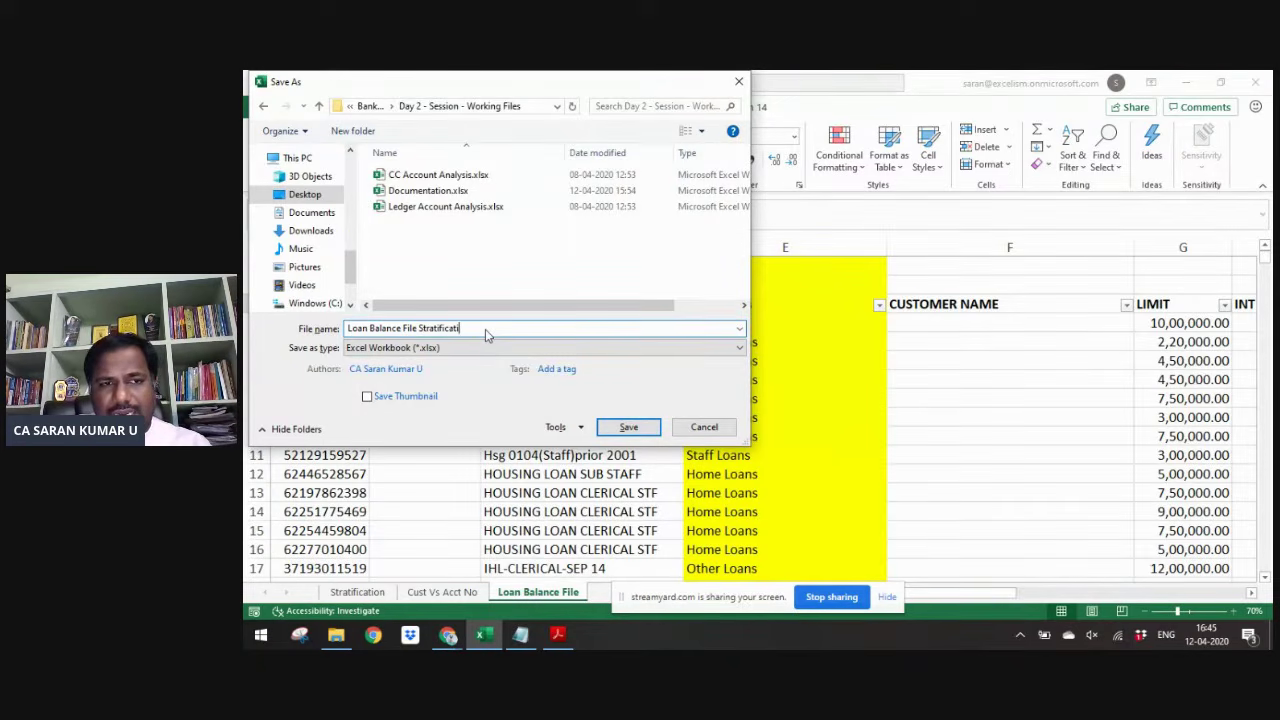
pyautogui.write('on & Analysis')
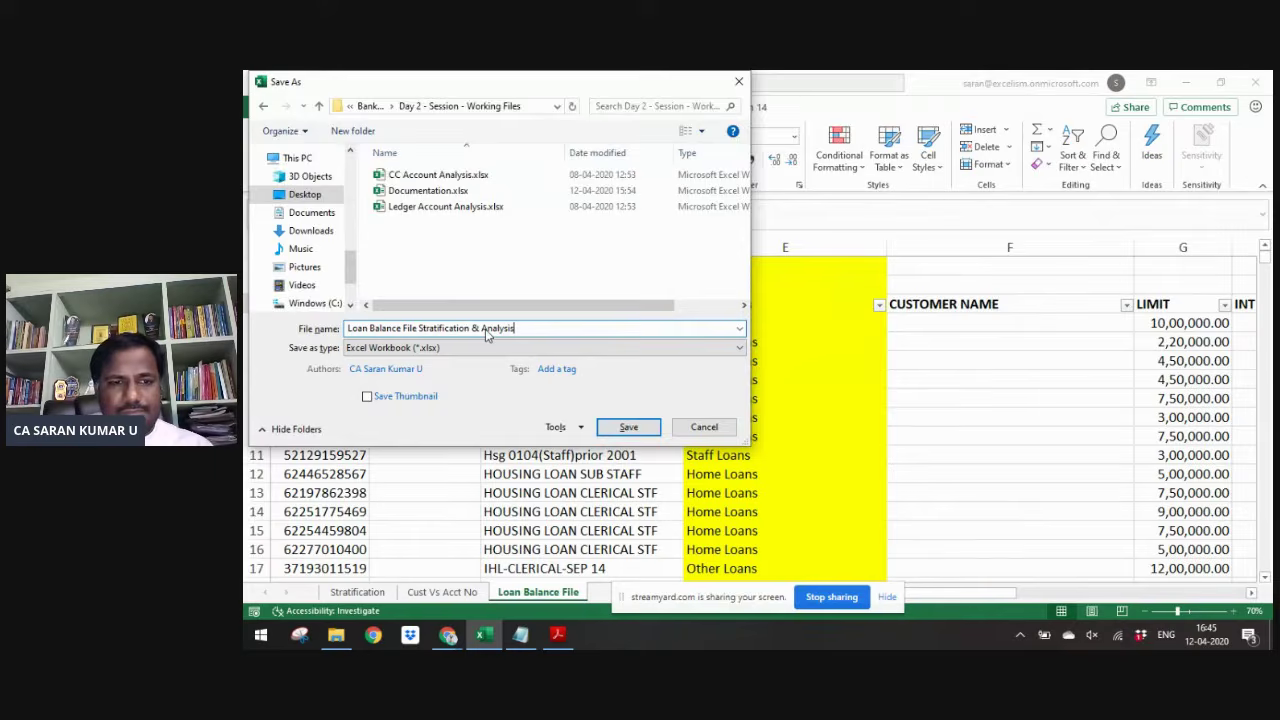
pyautogui.press('Return')
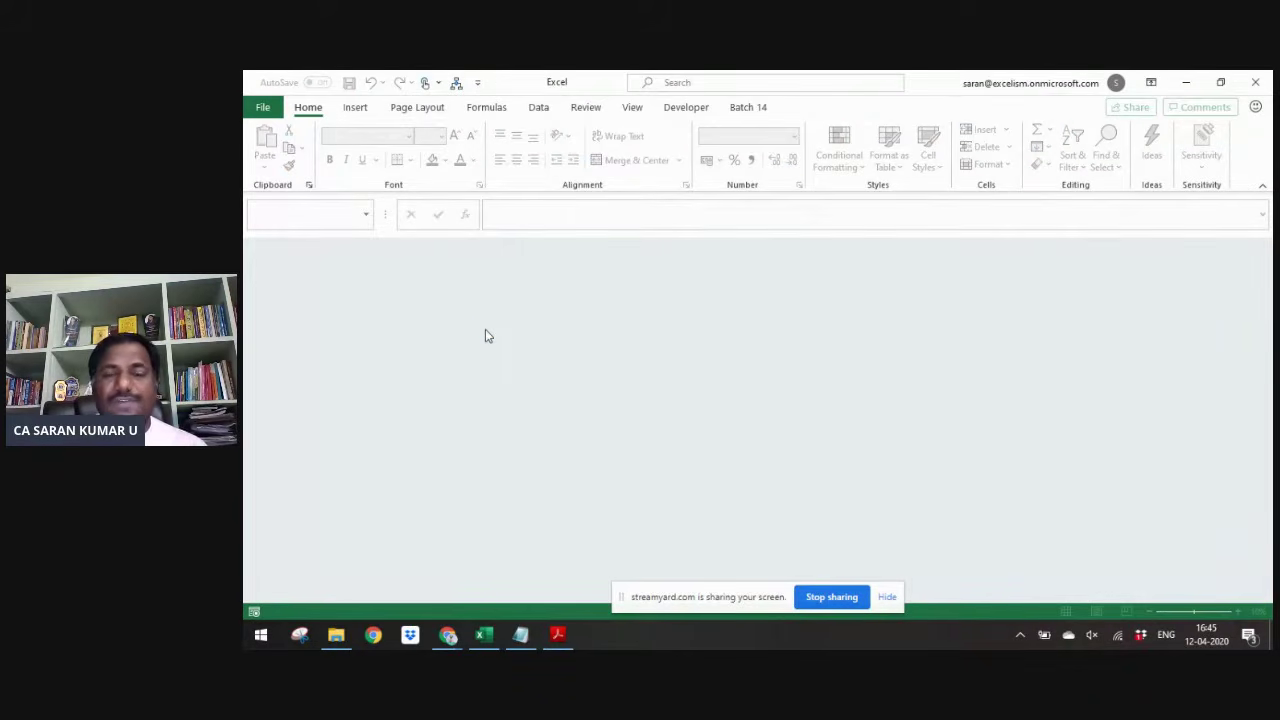
# - Close the 02.10-NPA_PB_RD.pdf document and the LOAN BALACE FILE.txt window
pyautogui.hotkey('alt', 'Tab')
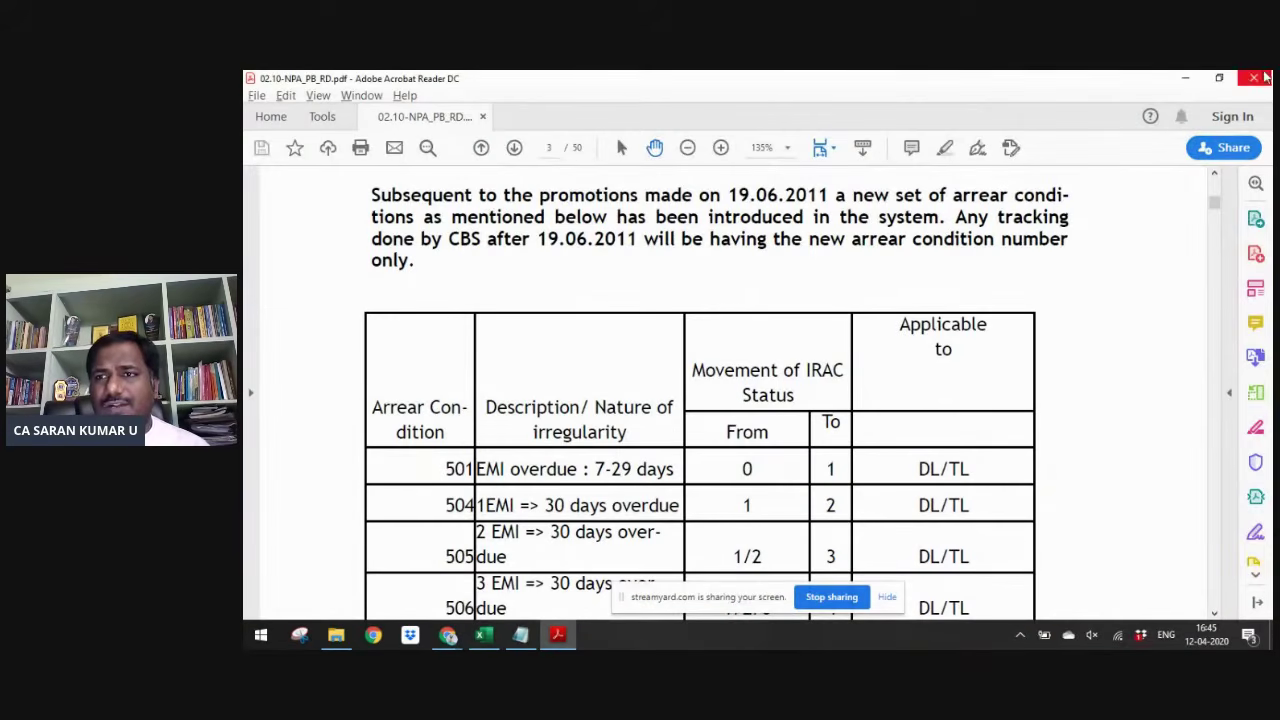
pyautogui.hotkey('alt', 'Tab')
pyautogui.hotkey('alt', 'Tab')
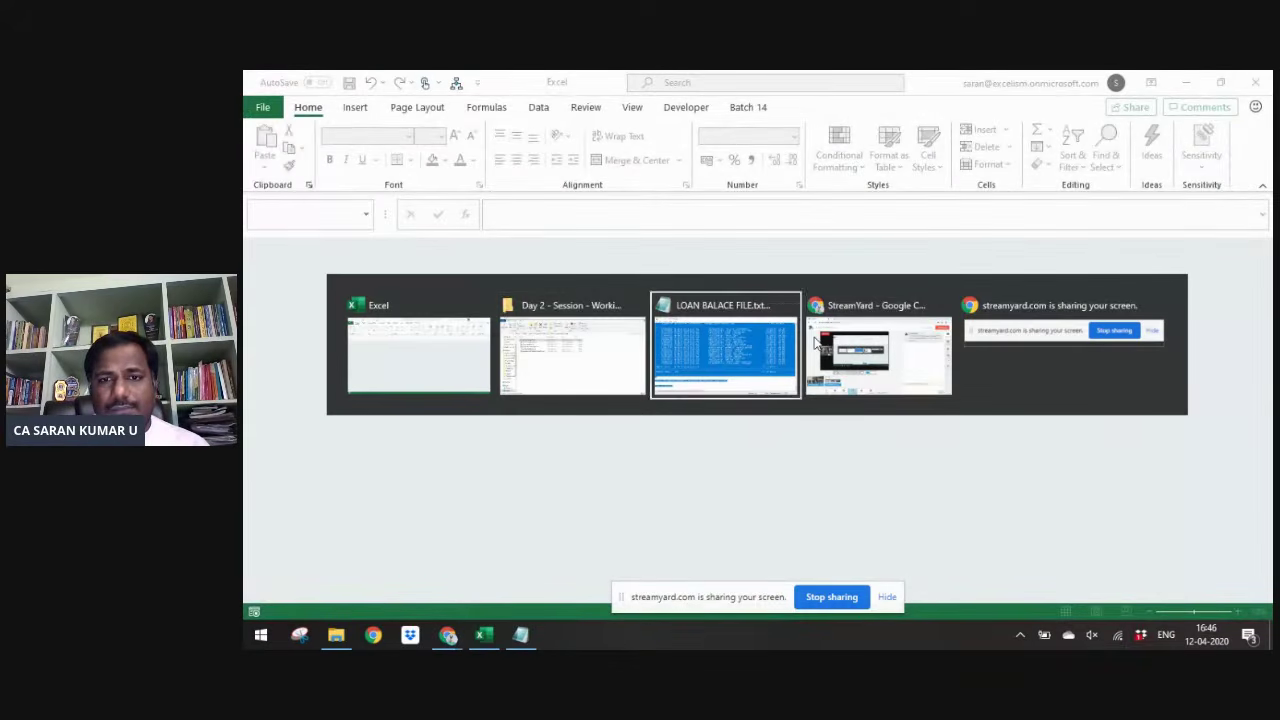
pyautogui.click(818, 343)
pyautogui.hotkey('alt', 'Tab')
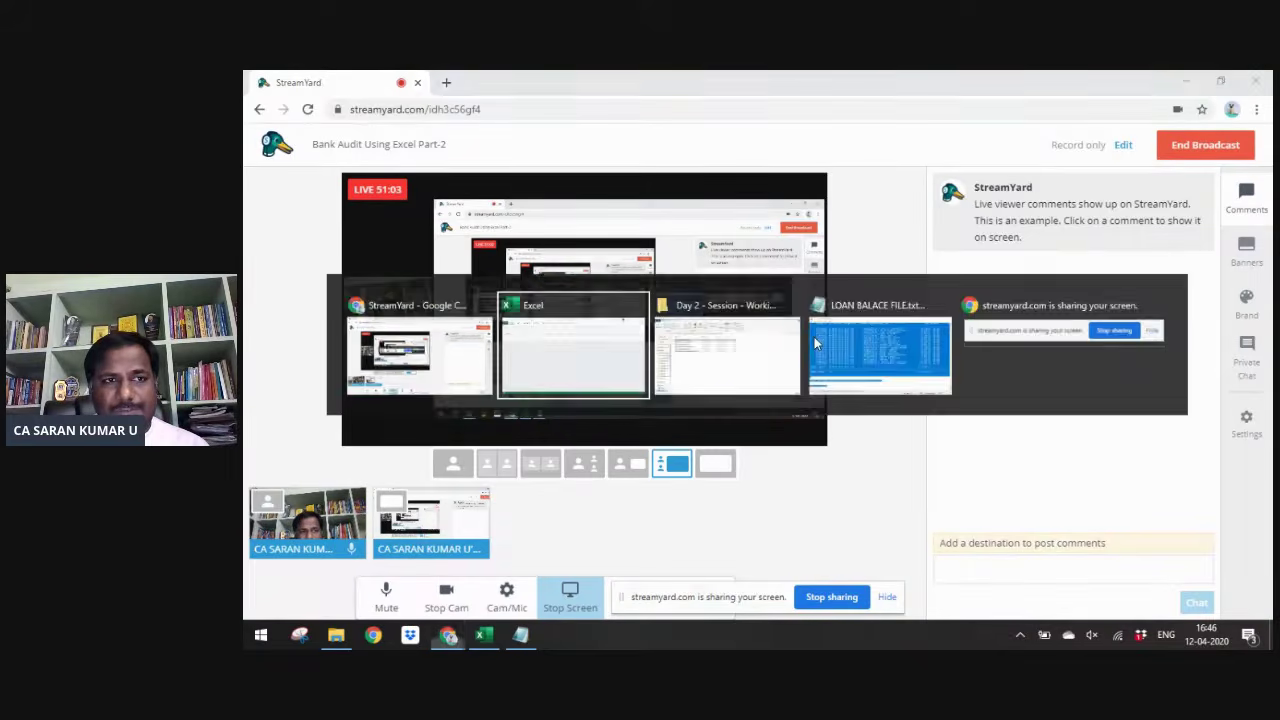
pyautogui.hotkey('alt', 'Tab')
pyautogui.hotkey('alt', 'Tab')
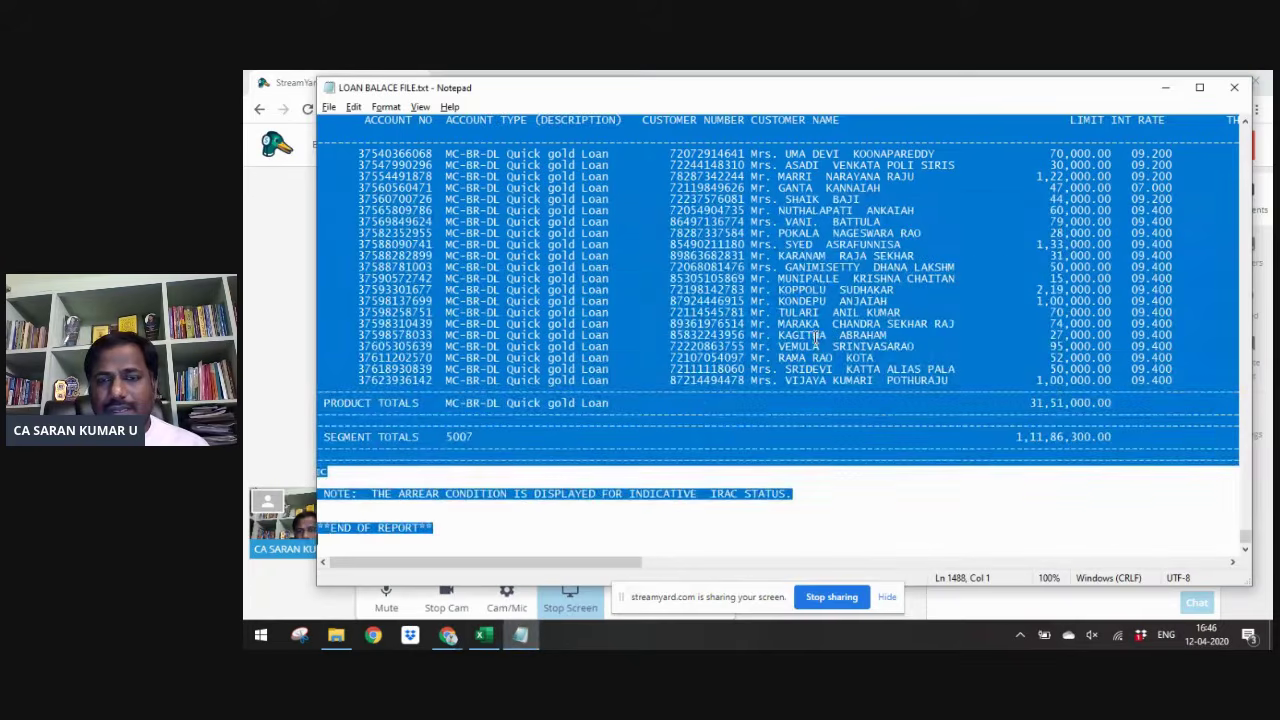
pyautogui.hotkey('alt', 'Tab')
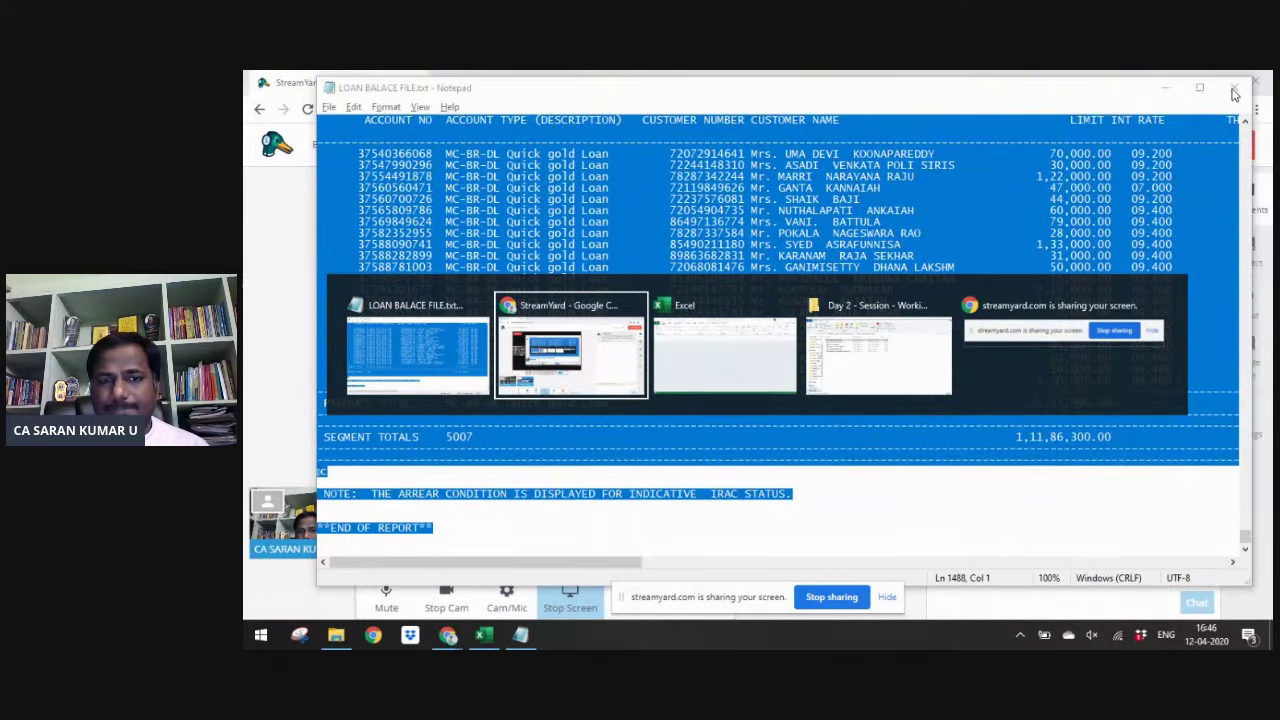
pyautogui.press('Escape')
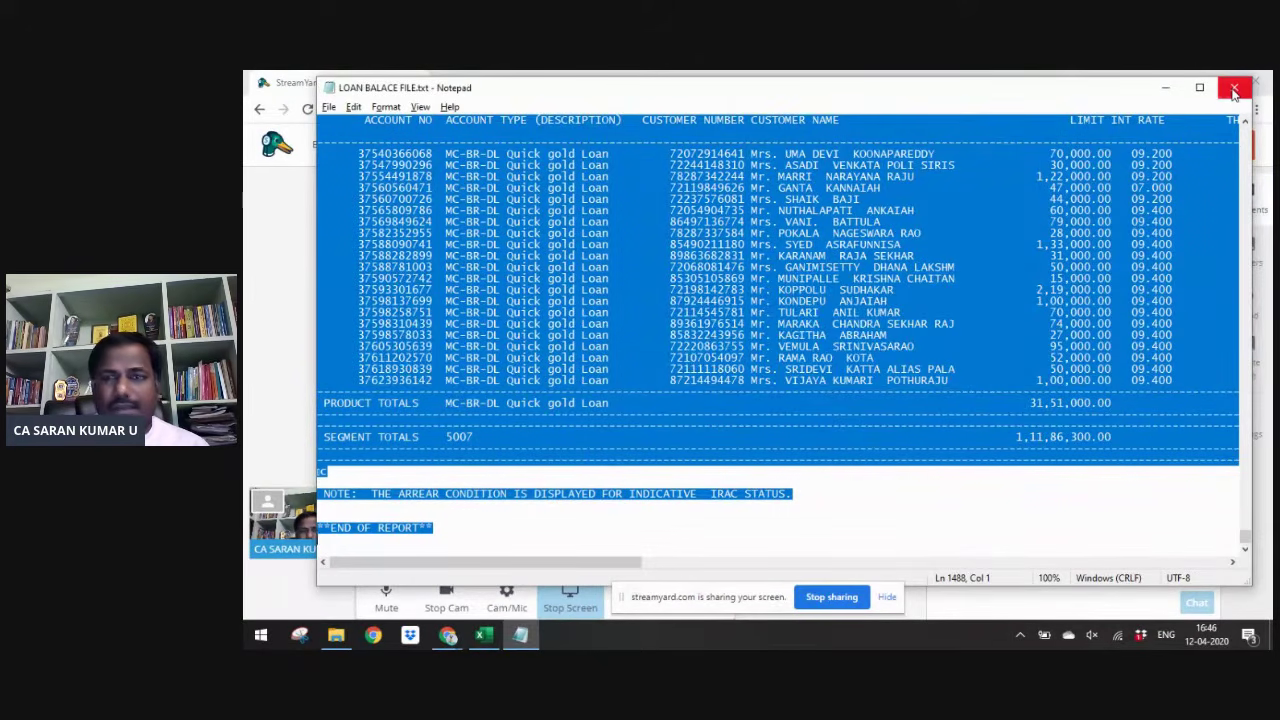
pyautogui.click(1234, 90)
# - Switch to File Explorer, open Ledger Account Analysis.xlsx from the Day 2 - Session - Working Files folder, and enable editing
pyautogui.hotkey('alt', 'Tab')
pyautogui.hotkey('alt', 'Tab')
pyautogui.press('Down')
pyautogui.press('Down')
pyautogui.press('Up')
pyautogui.press('Down')
pyautogui.press('Up')
pyautogui.press('Down')
pyautogui.press('Down')
pyautogui.press('Down')
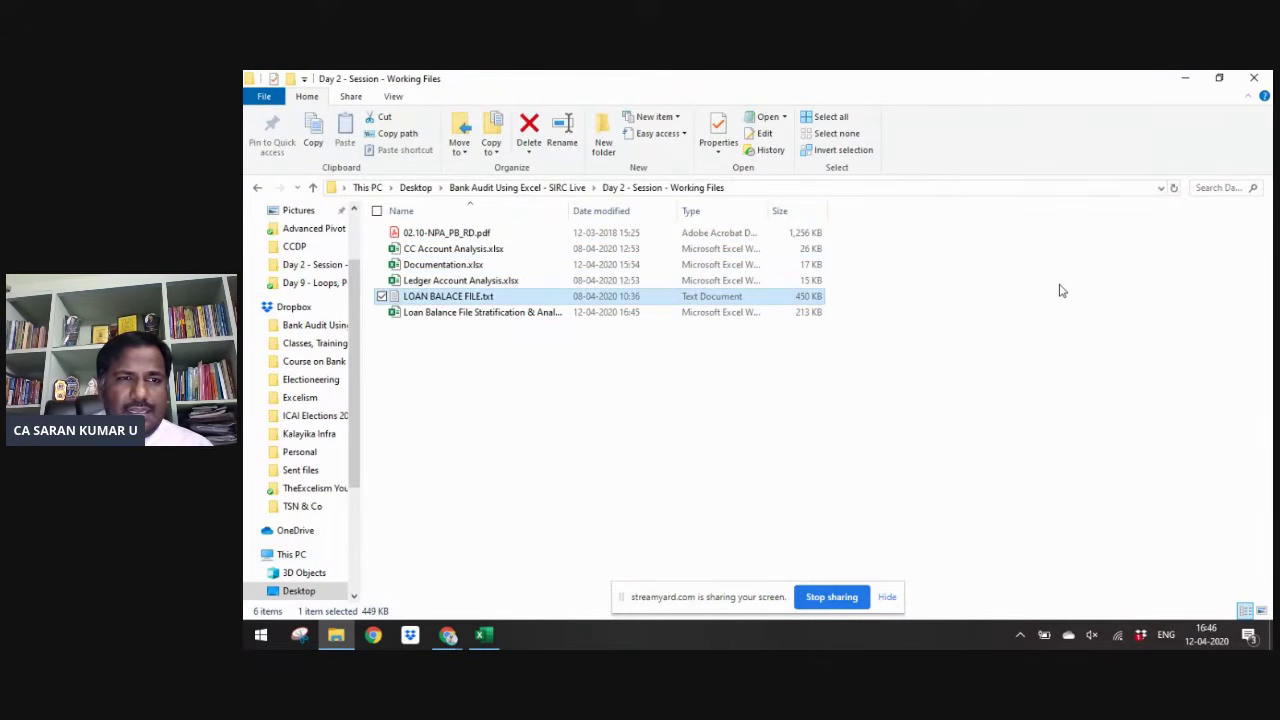
pyautogui.press('Up')
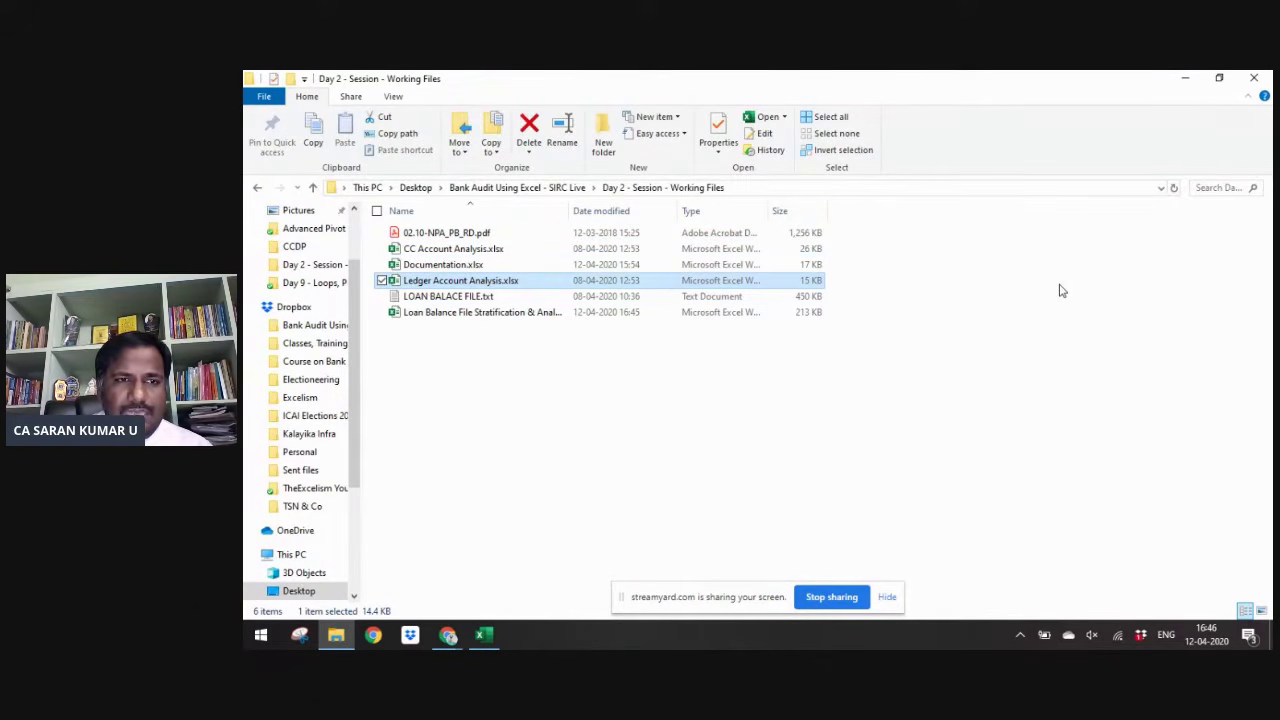
pyautogui.press('Return')
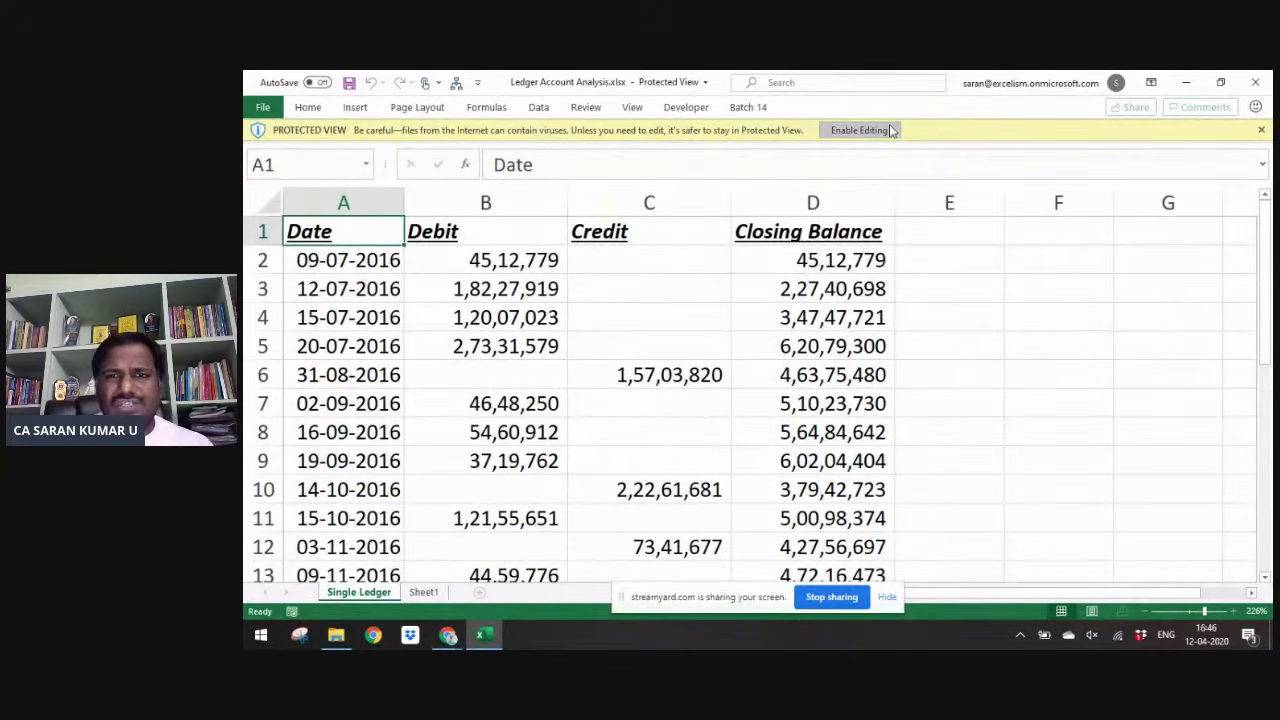
pyautogui.click(860, 130)
# - Examine the contents of Sheet1 and the transactions on the Single Ledger sheet
pyautogui.click(410, 596)
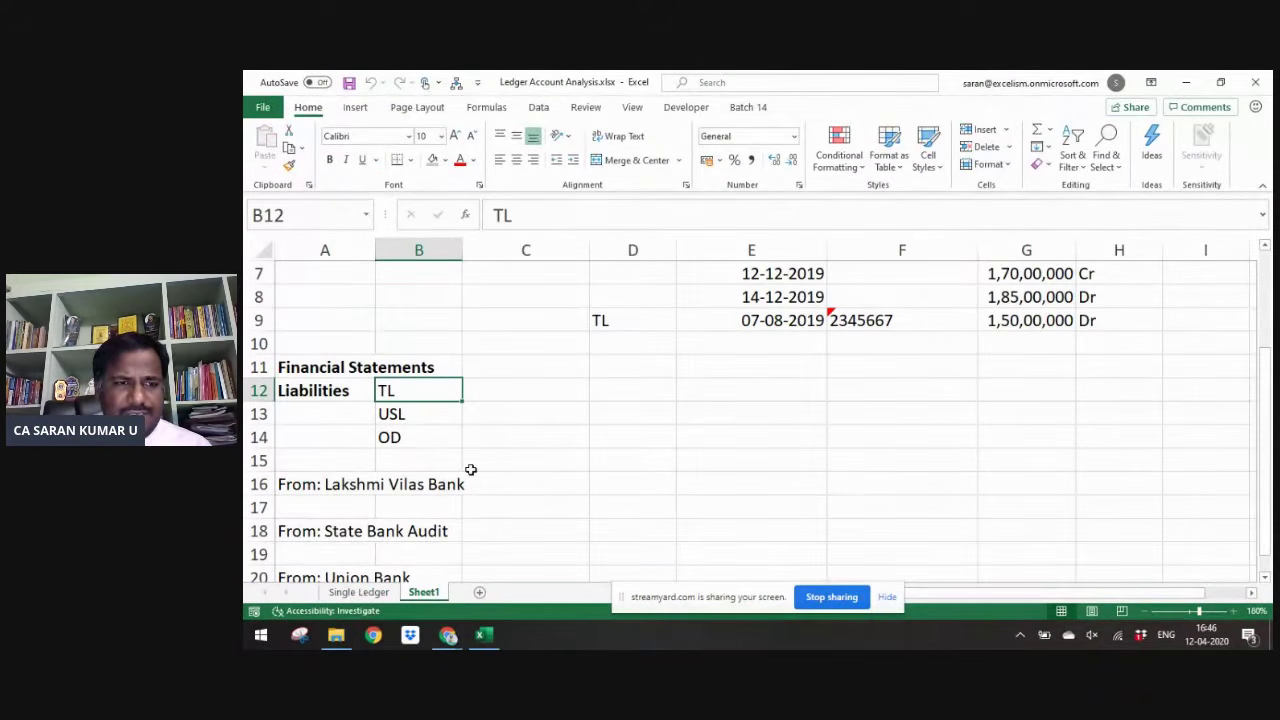
pyautogui.hotkey('ctrl', 'Home')
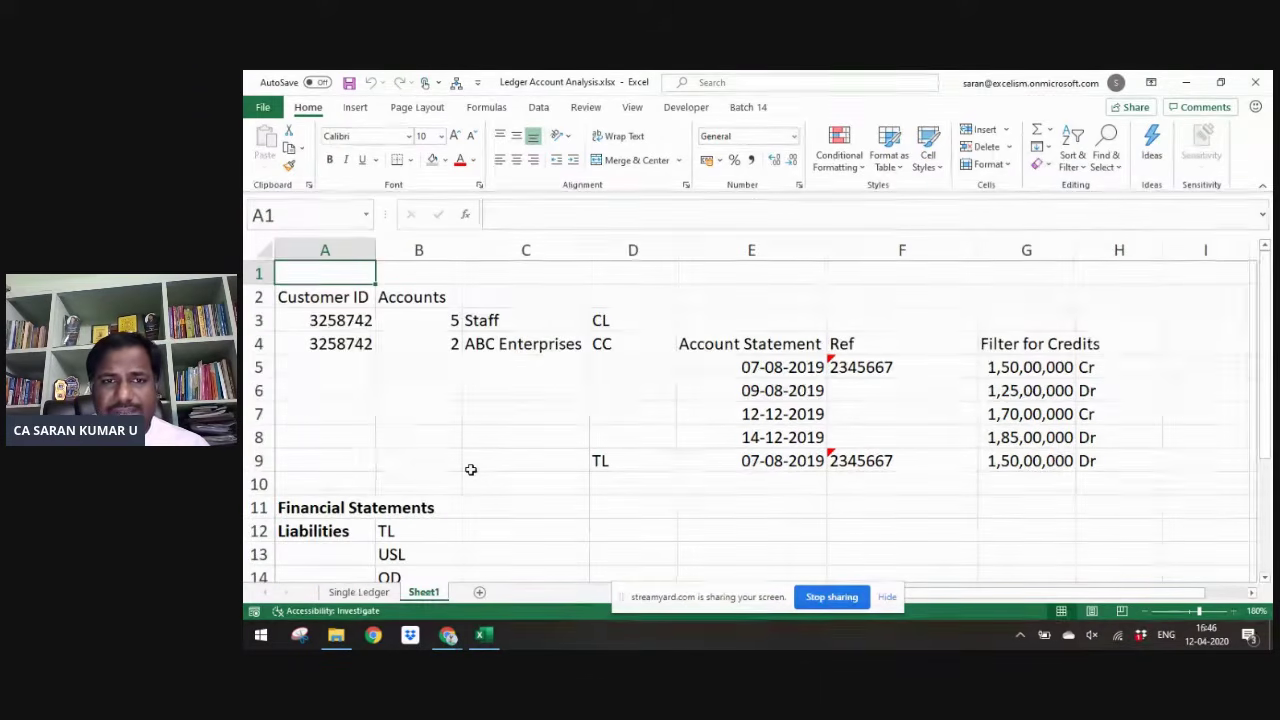
pyautogui.hotkey('ctrl', 'pageup')
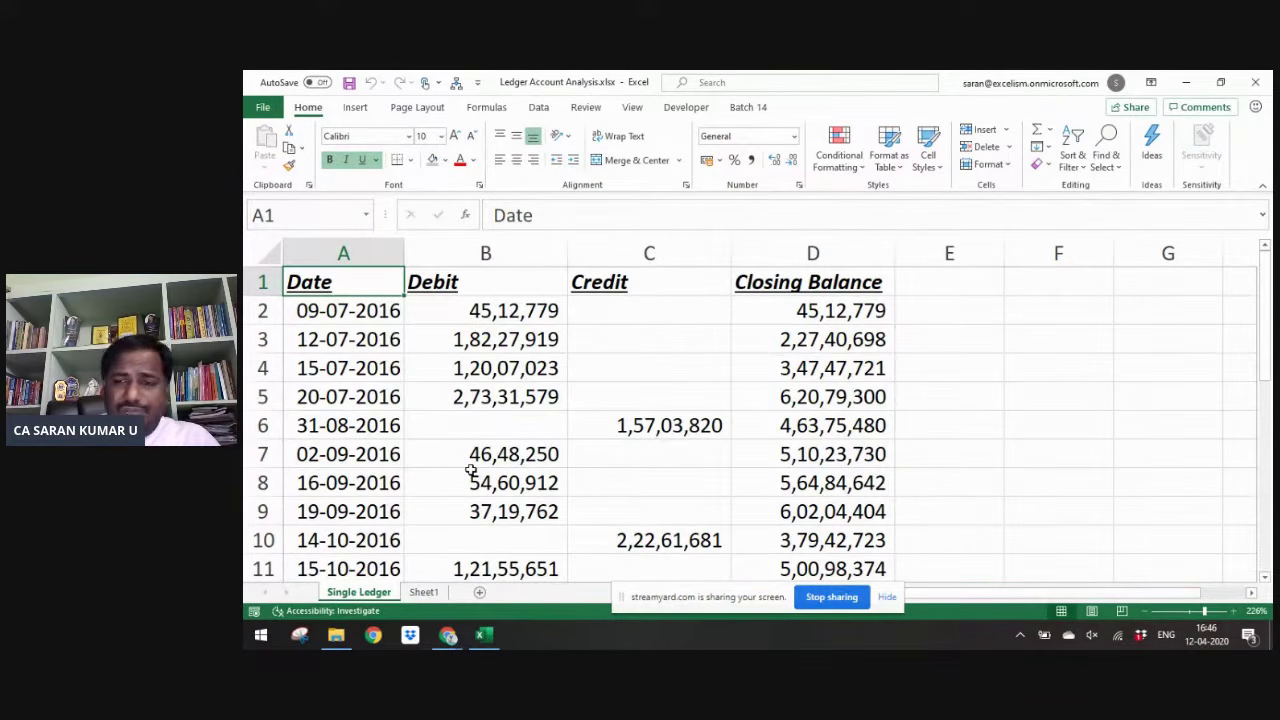
pyautogui.click(1146, 612)
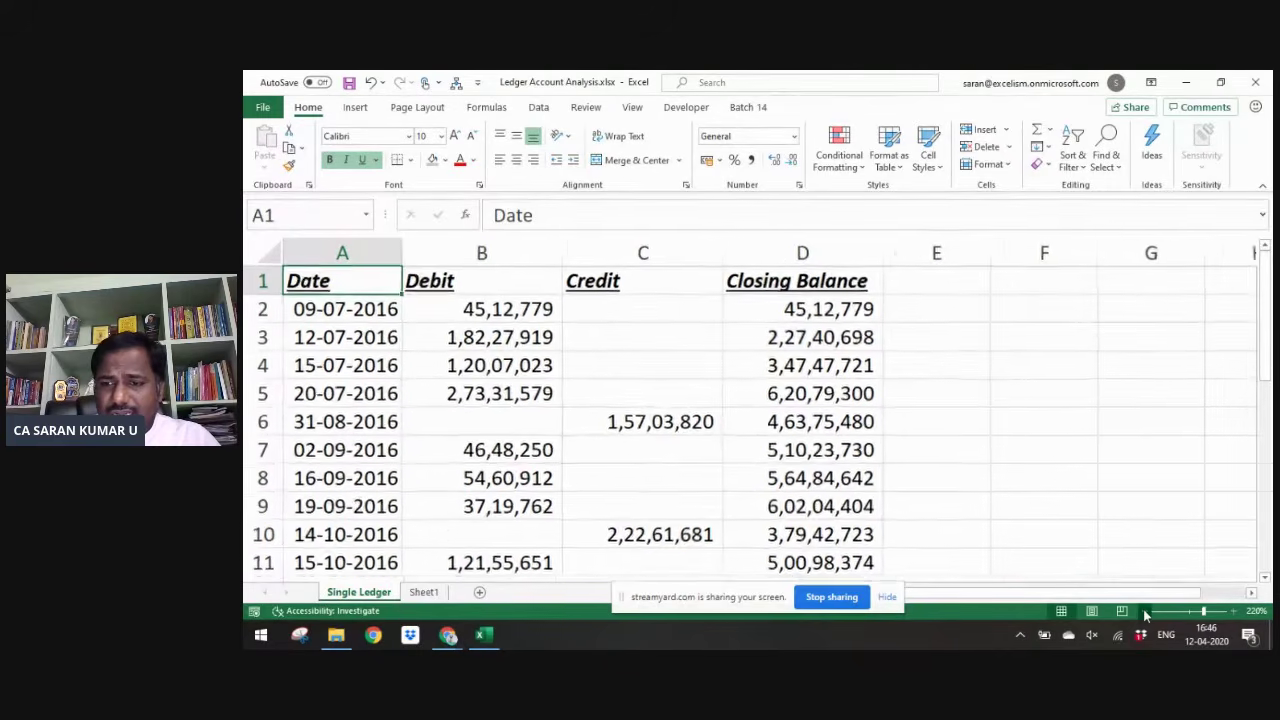
pyautogui.click(1146, 612)
pyautogui.click(1146, 612)
pyautogui.click(1146, 612)
pyautogui.click(1146, 612)
pyautogui.click(1146, 612)
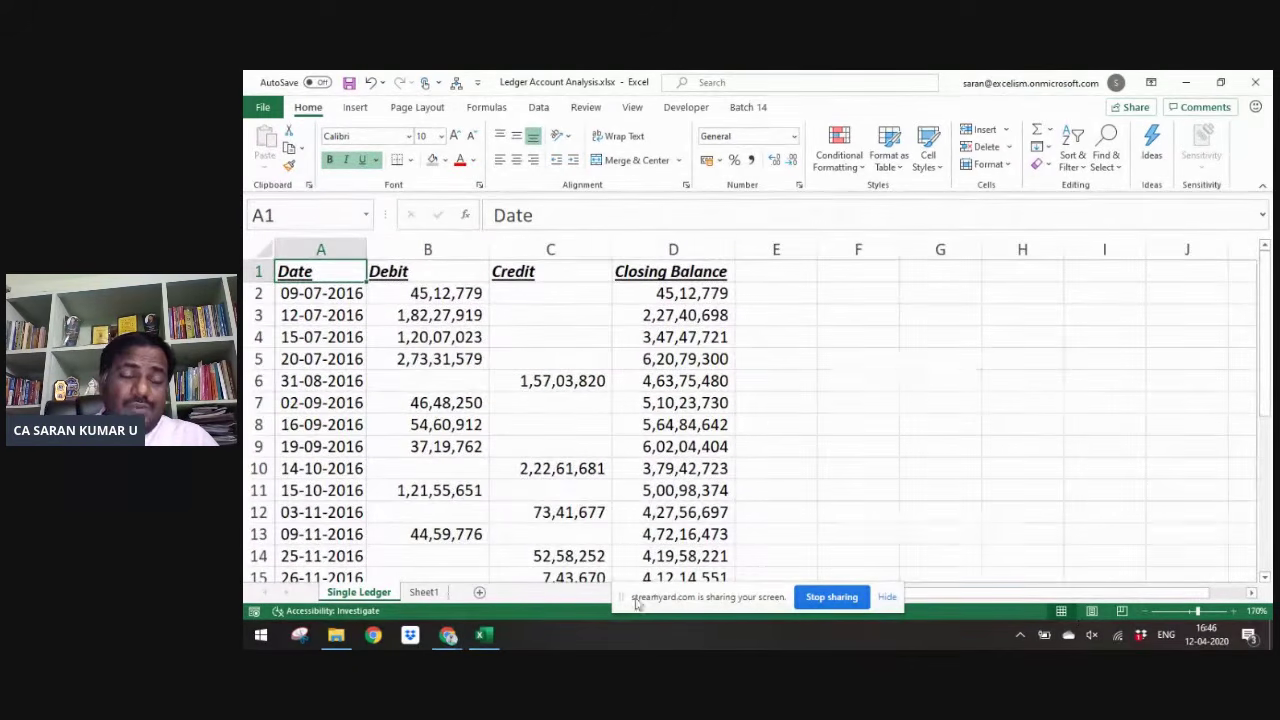
pyautogui.click(423, 592)
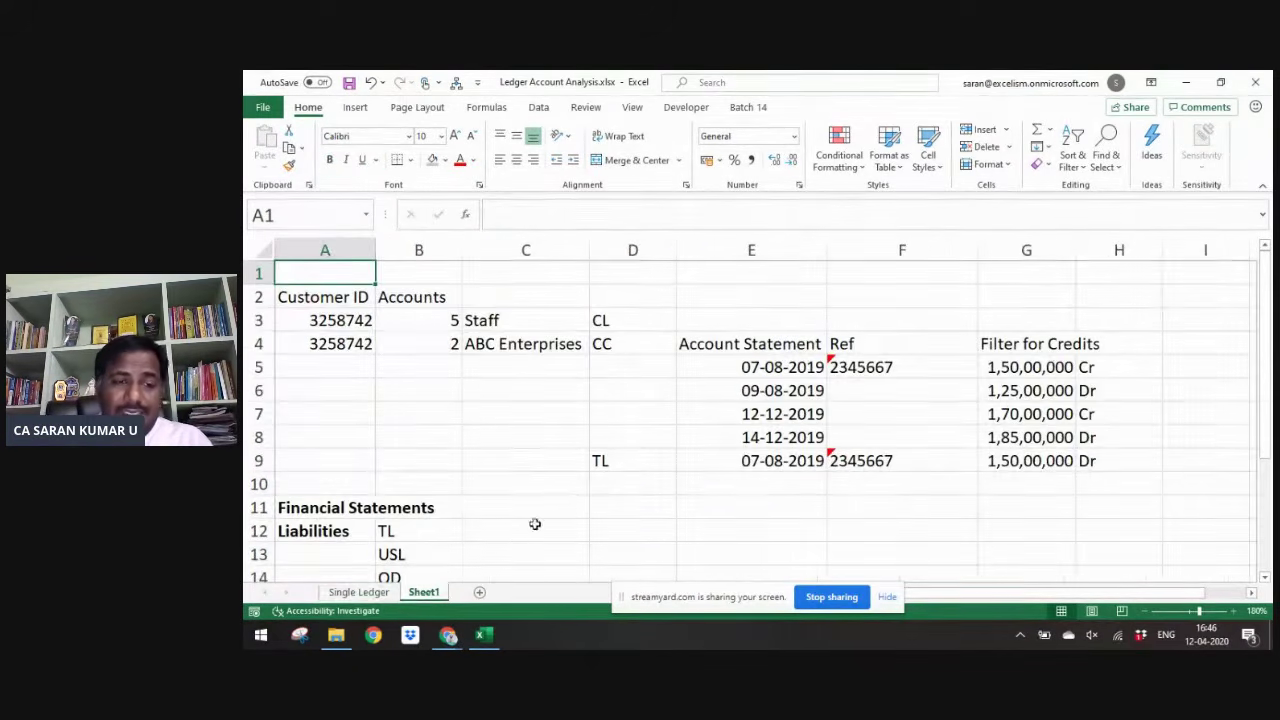
# - Add a new worksheet after Sheet1 and enter "Ledger Accounts" in cell A1
pyautogui.click(479, 592)
pyautogui.write('Ac')
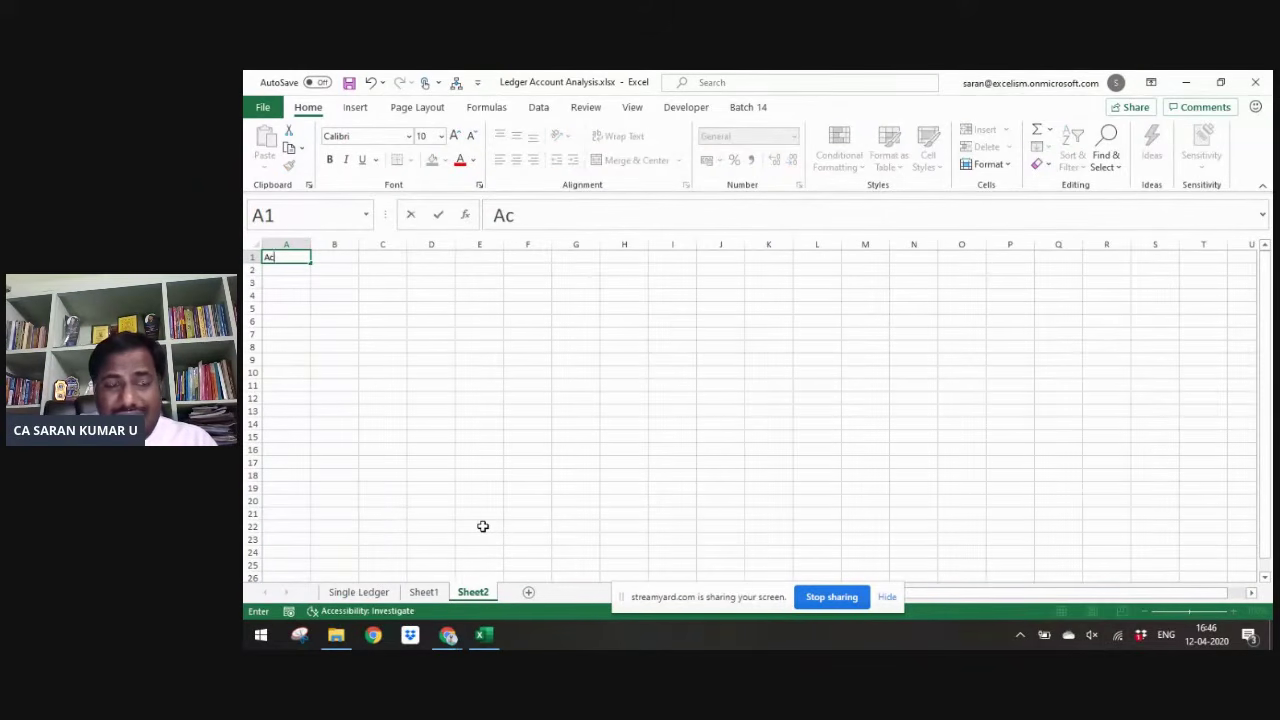
pyautogui.write('c')
pyautogui.press('Escape')
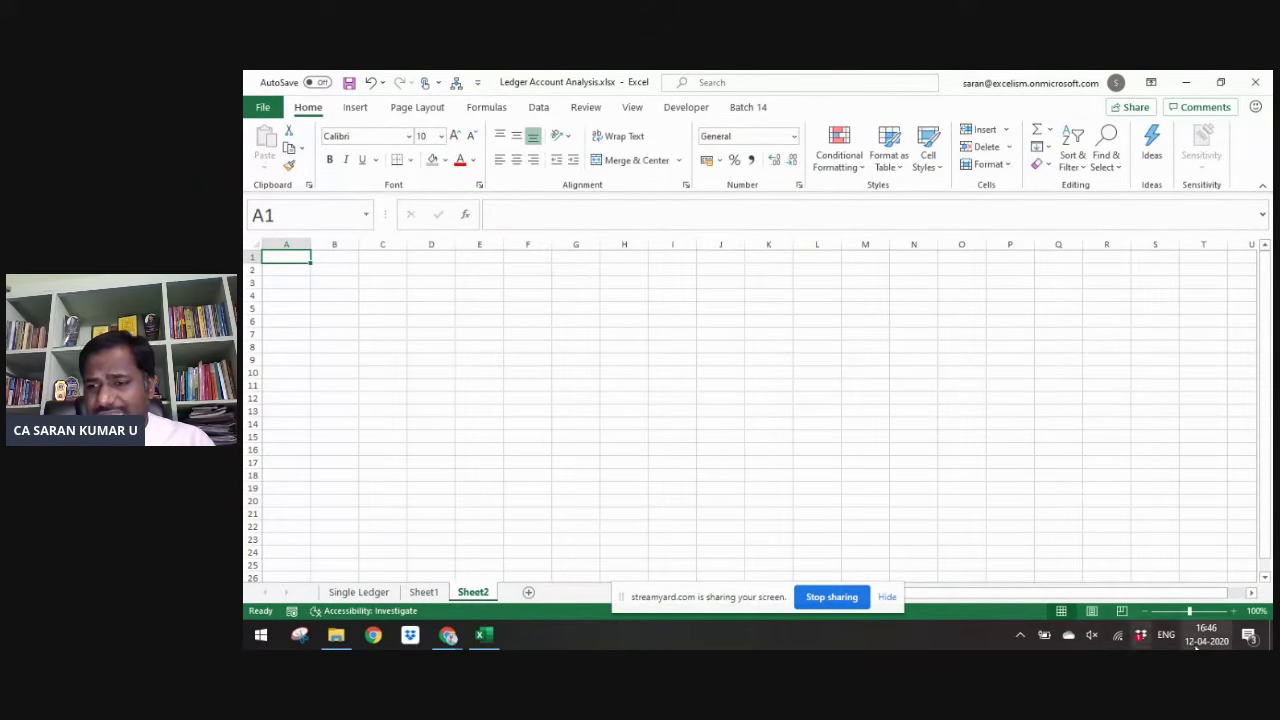
pyautogui.click(1226, 612)
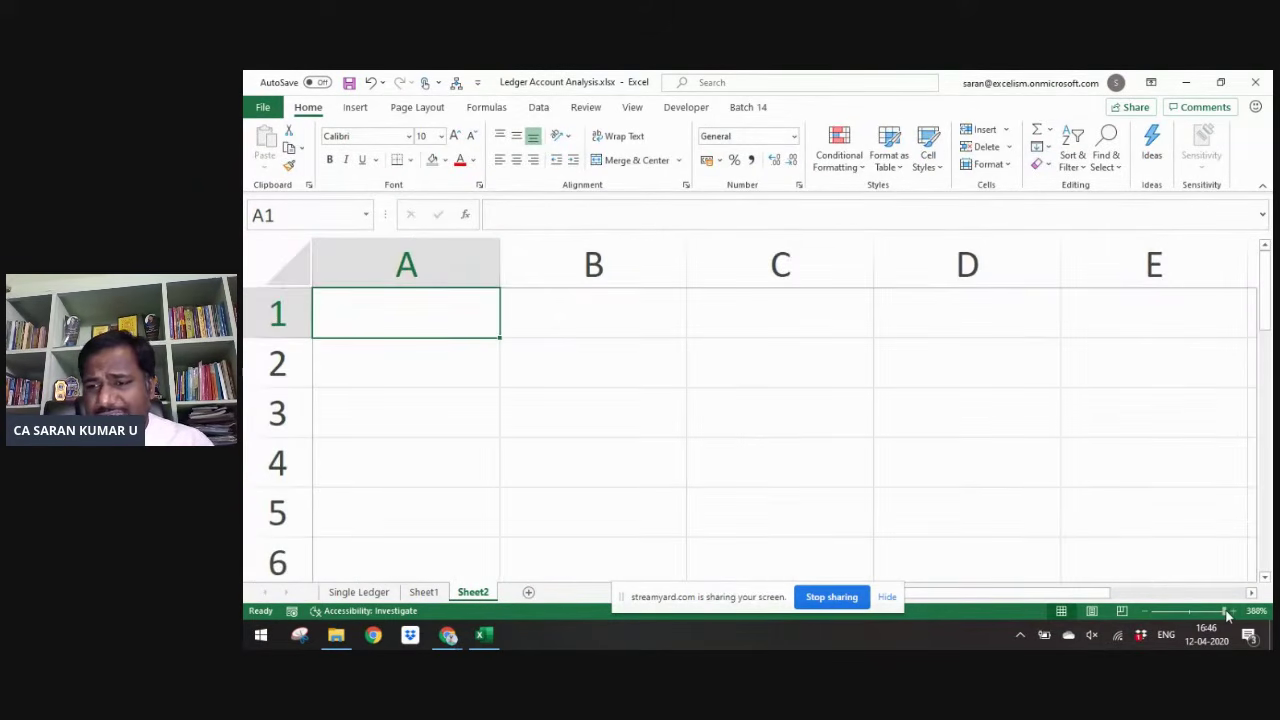
pyautogui.moveTo(1208, 615); pyautogui.dragTo(1200, 617)
pyautogui.write('Ledger')
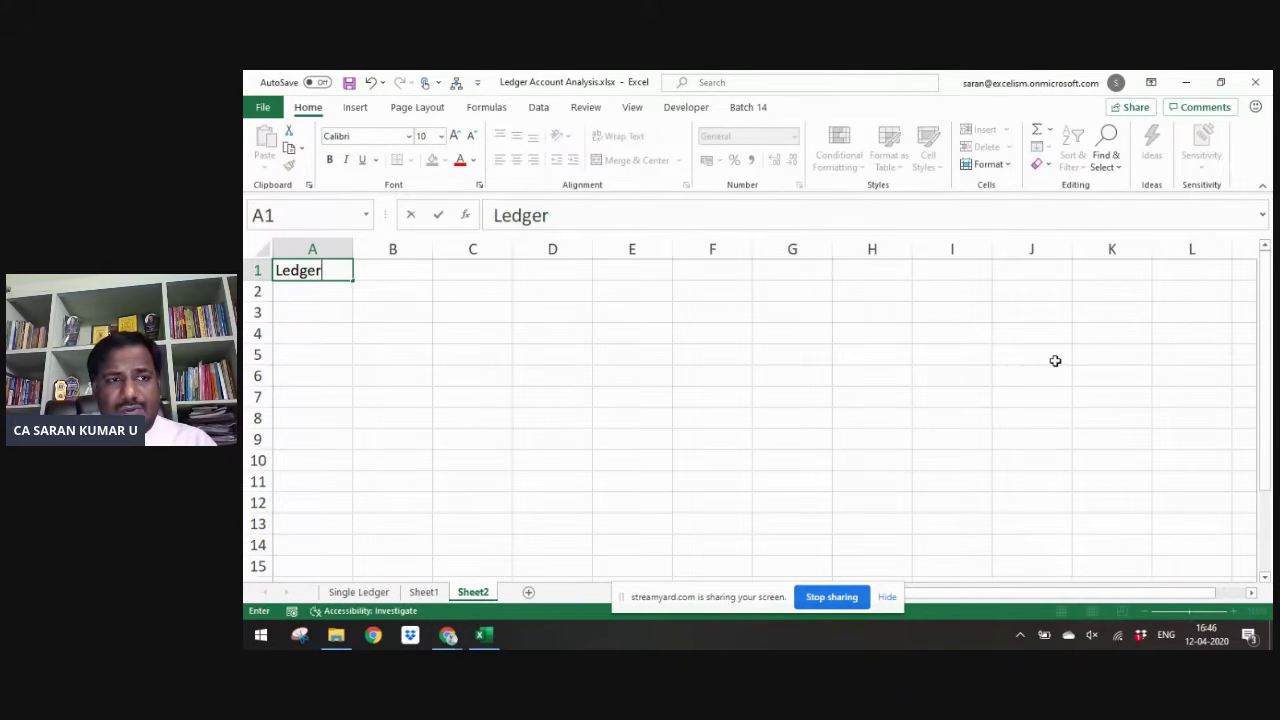
pyautogui.write(' Accounts')
pyautogui.press('Return')
# - Enter "Bank Statements" in cell A2
pyautogui.write('Bamnk')
pyautogui.press('BackSpace')
pyautogui.press('BackSpace')
pyautogui.press('BackSpace')
pyautogui.write('nk')
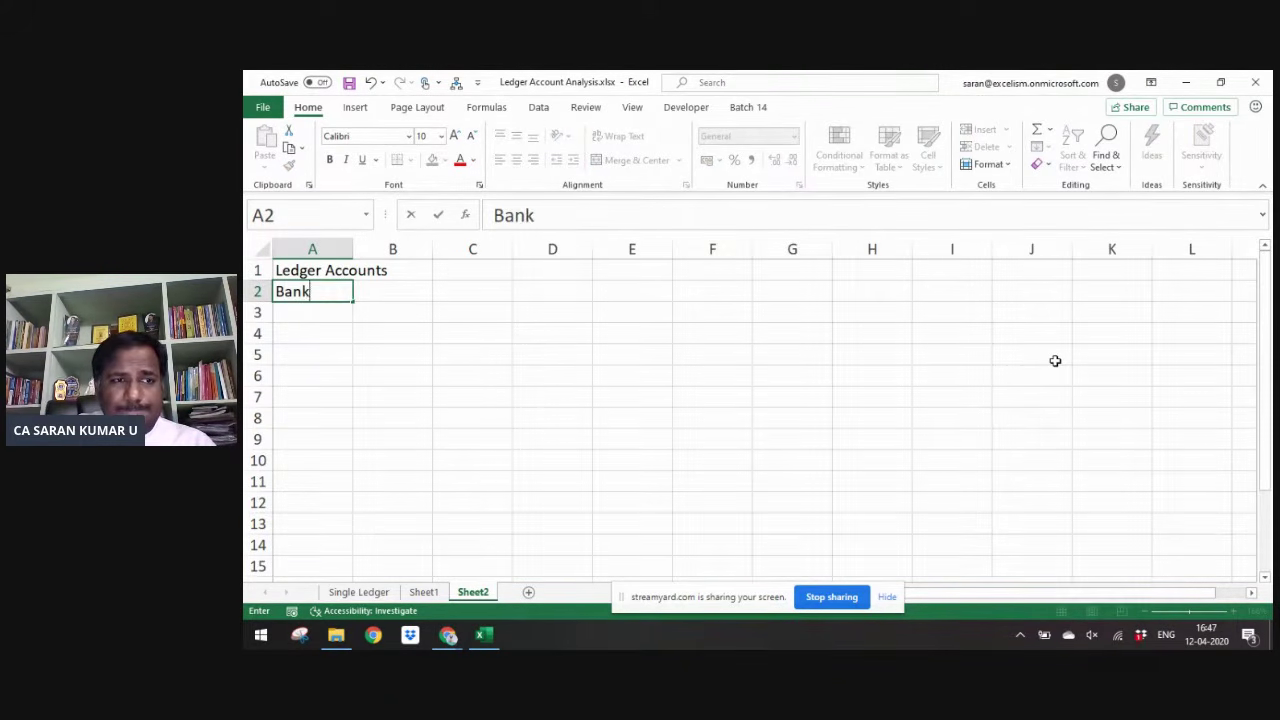
pyautogui.write(' Statements')
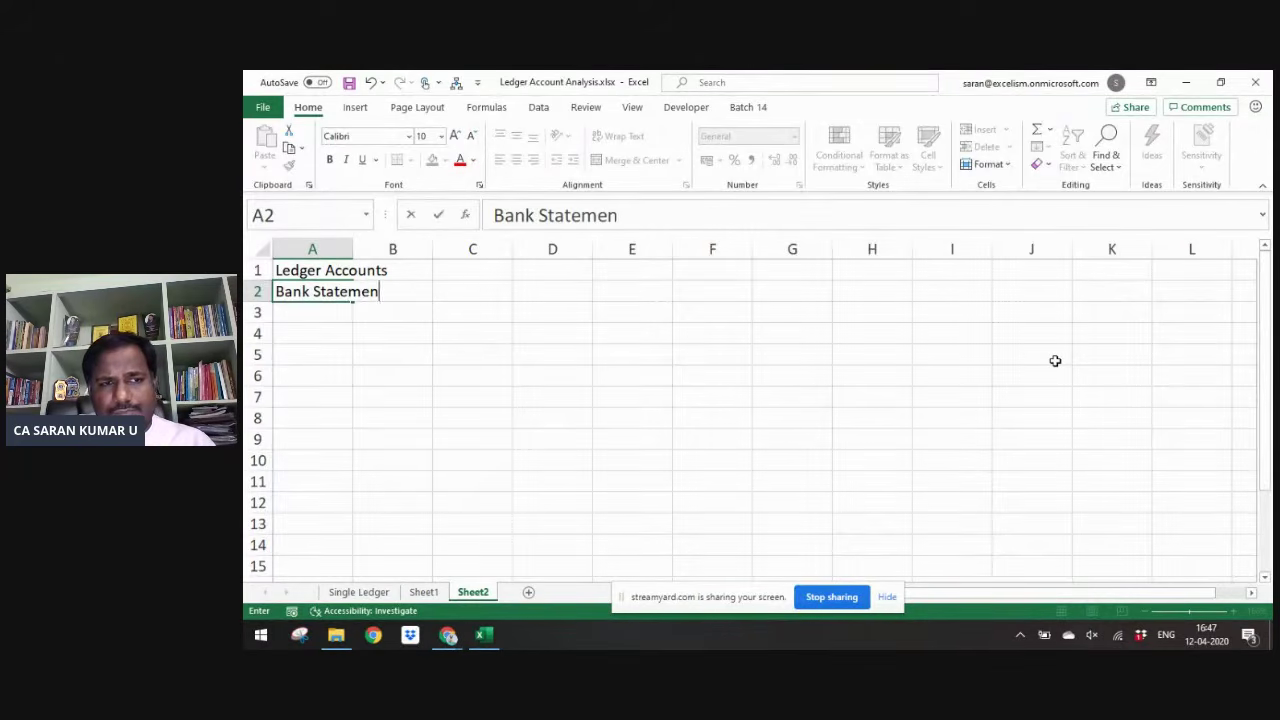
pyautogui.press('Return')
# - Insert a blank row above the list and enter the heading "Account Statements" in cell A1
pyautogui.press('Up')
pyautogui.press('Up')
pyautogui.hotkey('shift', 'space')
pyautogui.hotkey('ctrl', 'shift', '+')
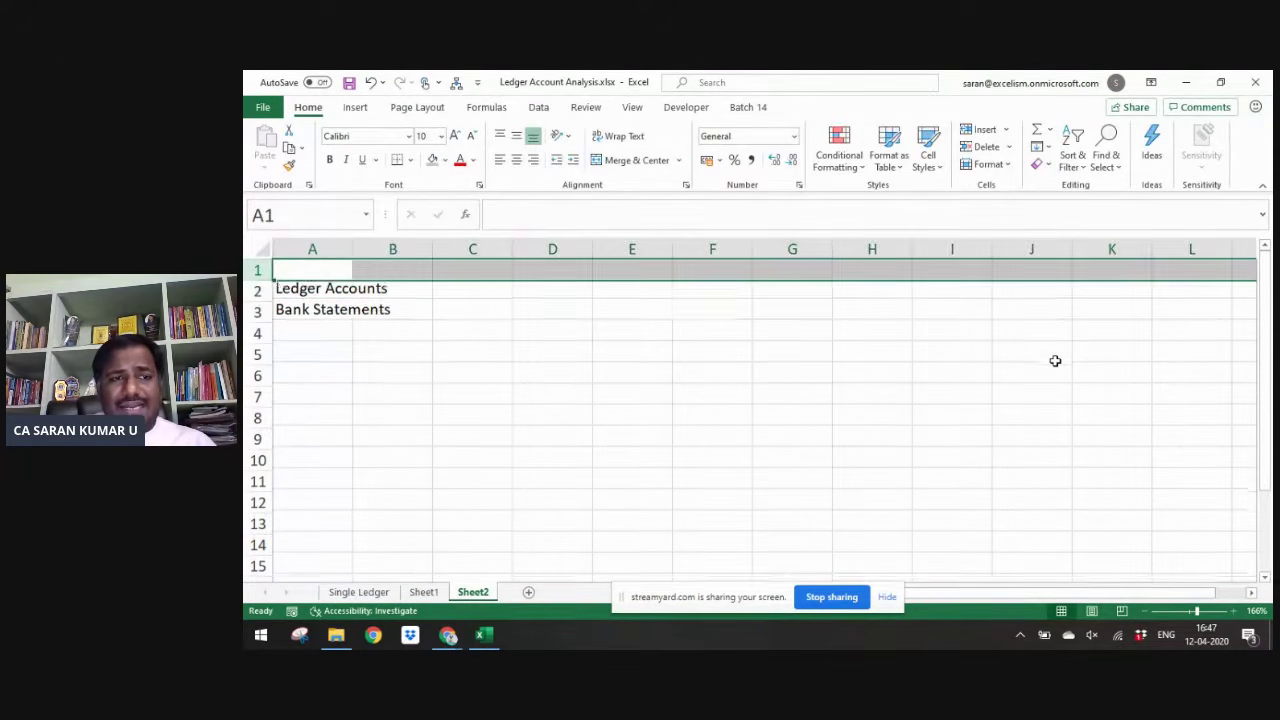
pyautogui.write('Account Statements')
pyautogui.press('BackSpace')
pyautogui.press('BackSpace')
pyautogui.press('BackSpace')
pyautogui.press('BackSpace')
pyautogui.press('BackSpace')
pyautogui.write('ements')
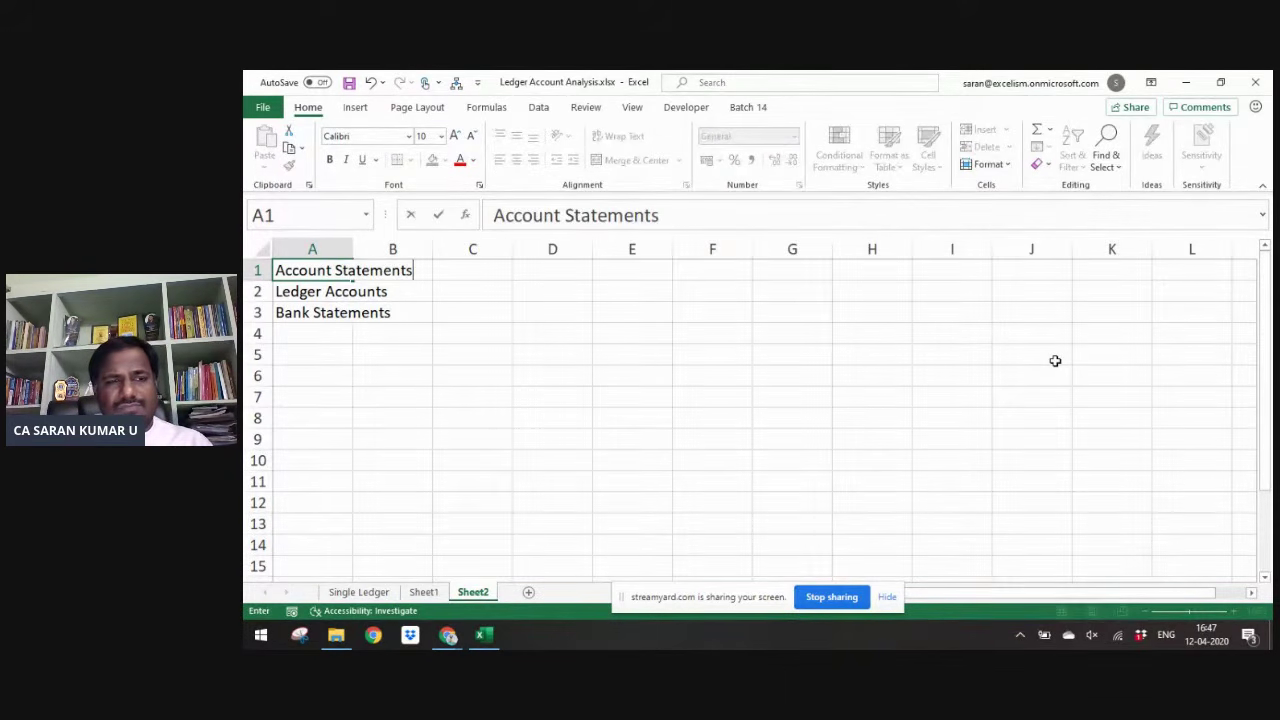
pyautogui.press('Return')
# - Make the Account Statements heading bold and autofit the width of column A
pyautogui.press('Up')
pyautogui.hotkey('ctrl', 'b')
pyautogui.press('Down')
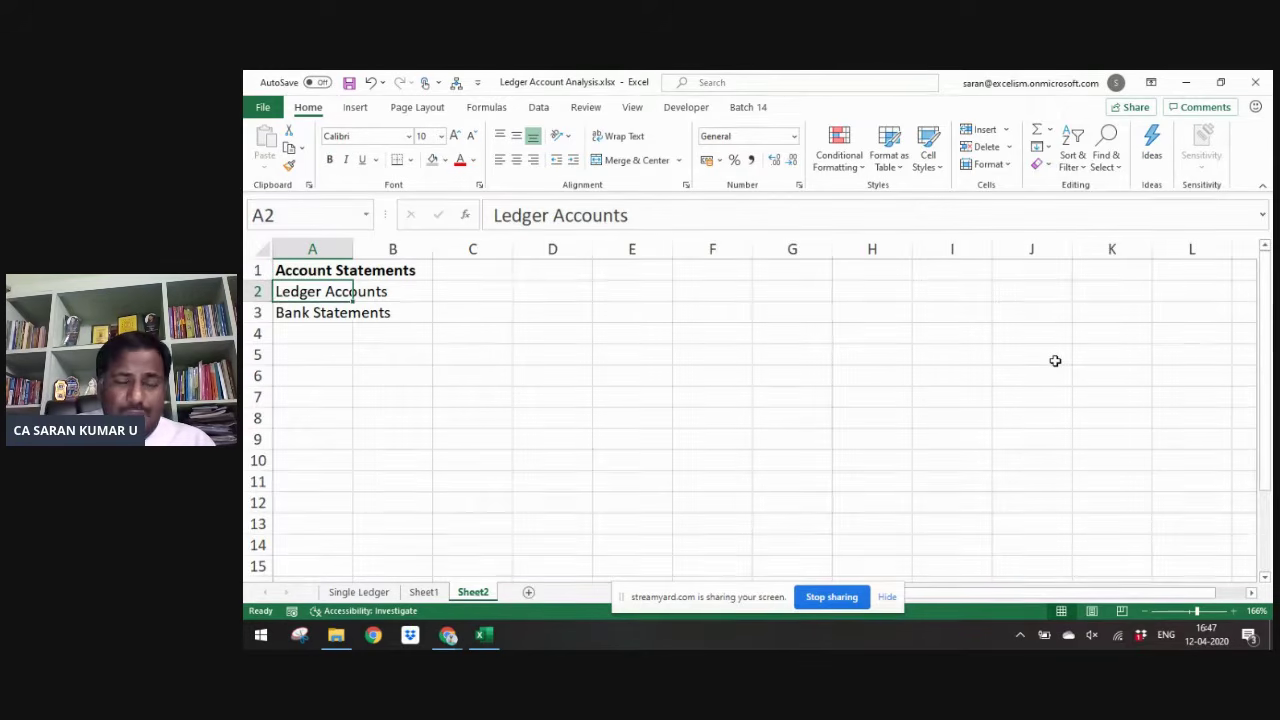
pyautogui.hotkey('shift', 'Down')
pyautogui.press('Up')
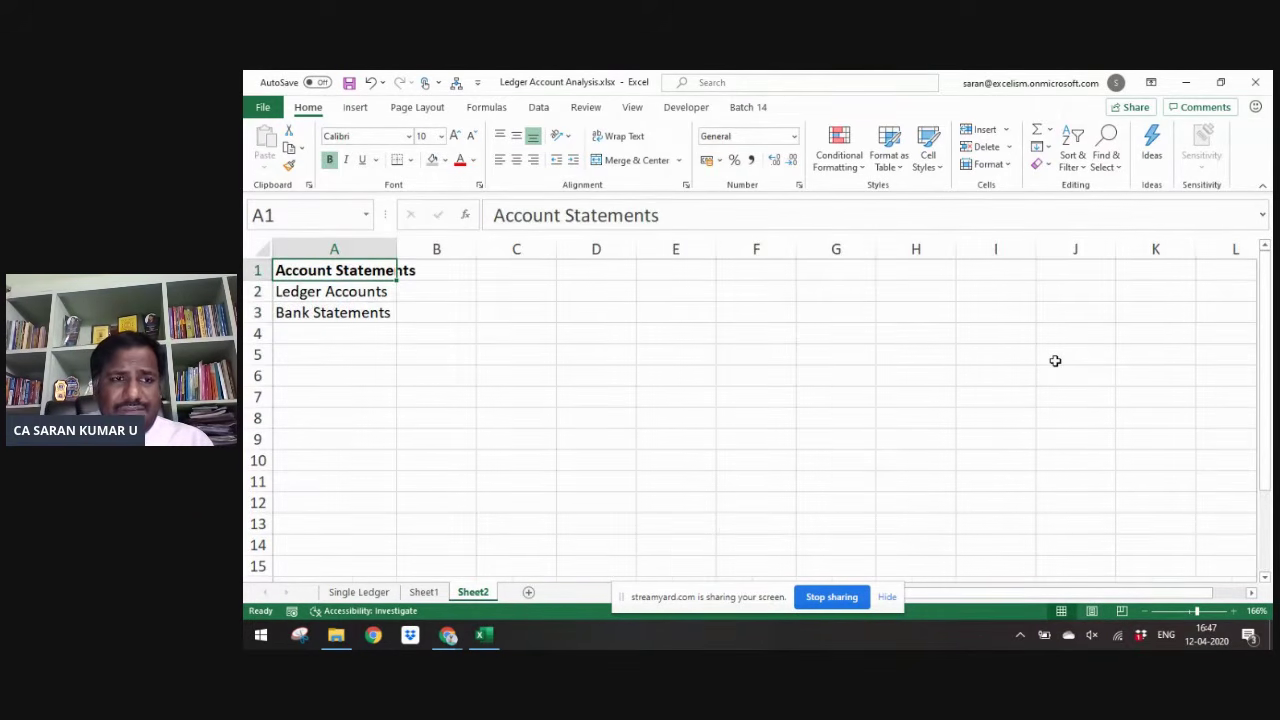
pyautogui.hotkey('alt', 'o')
pyautogui.press('c')
pyautogui.press('a')
# - Enter the note "Account statements may have more than 1 transaction on the same day and also" in cell A5
pyautogui.press('Down')
pyautogui.press('Down')
pyautogui.press('Down')
pyautogui.press('Down')
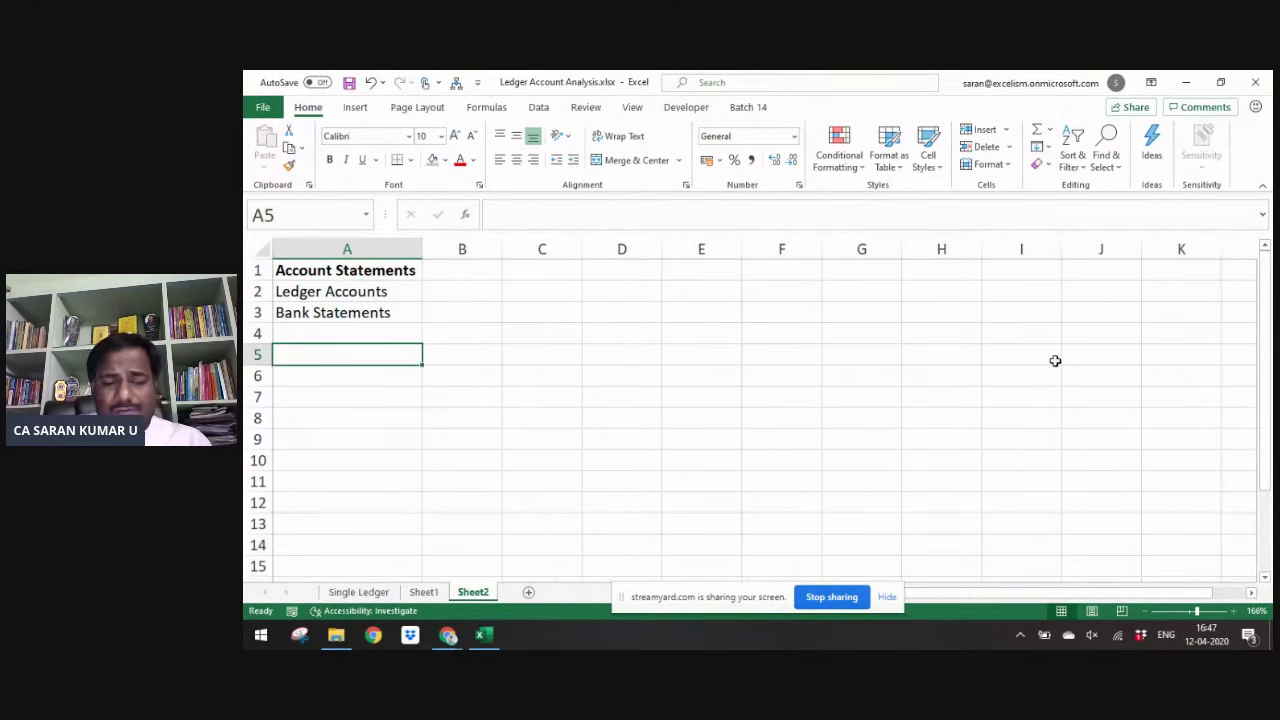
pyautogui.write('Account')
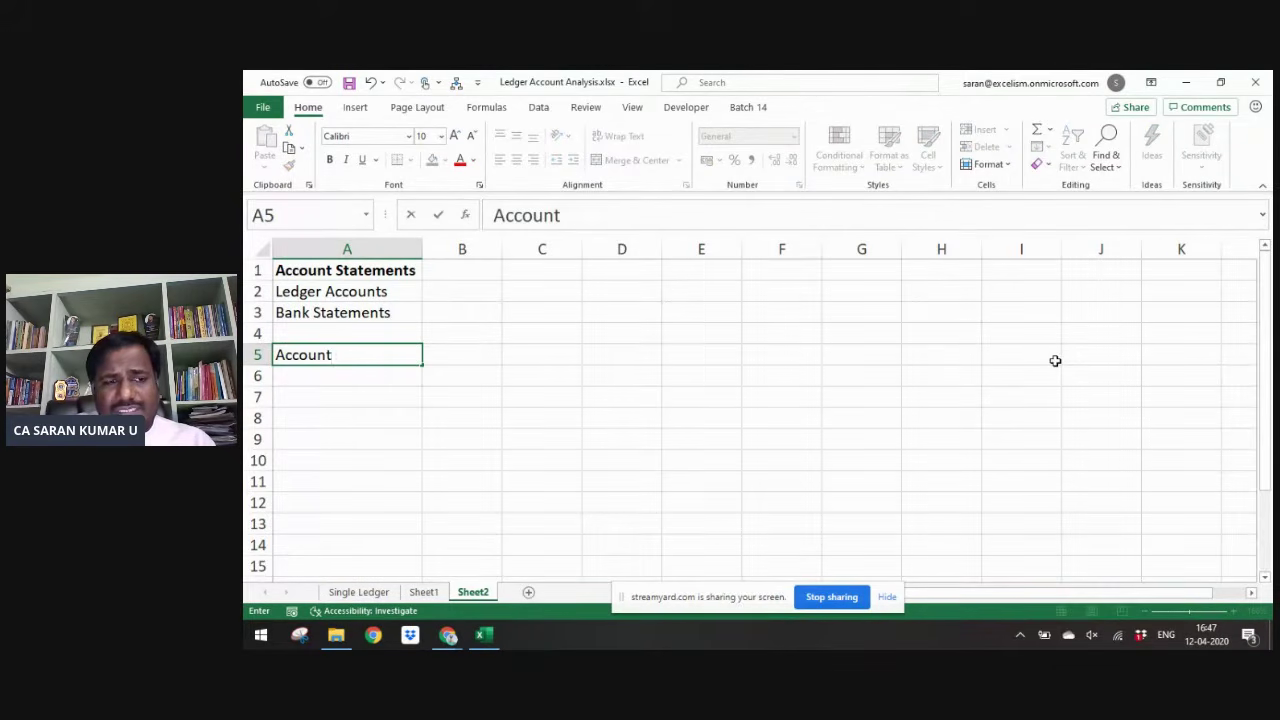
pyautogui.write(' statements')
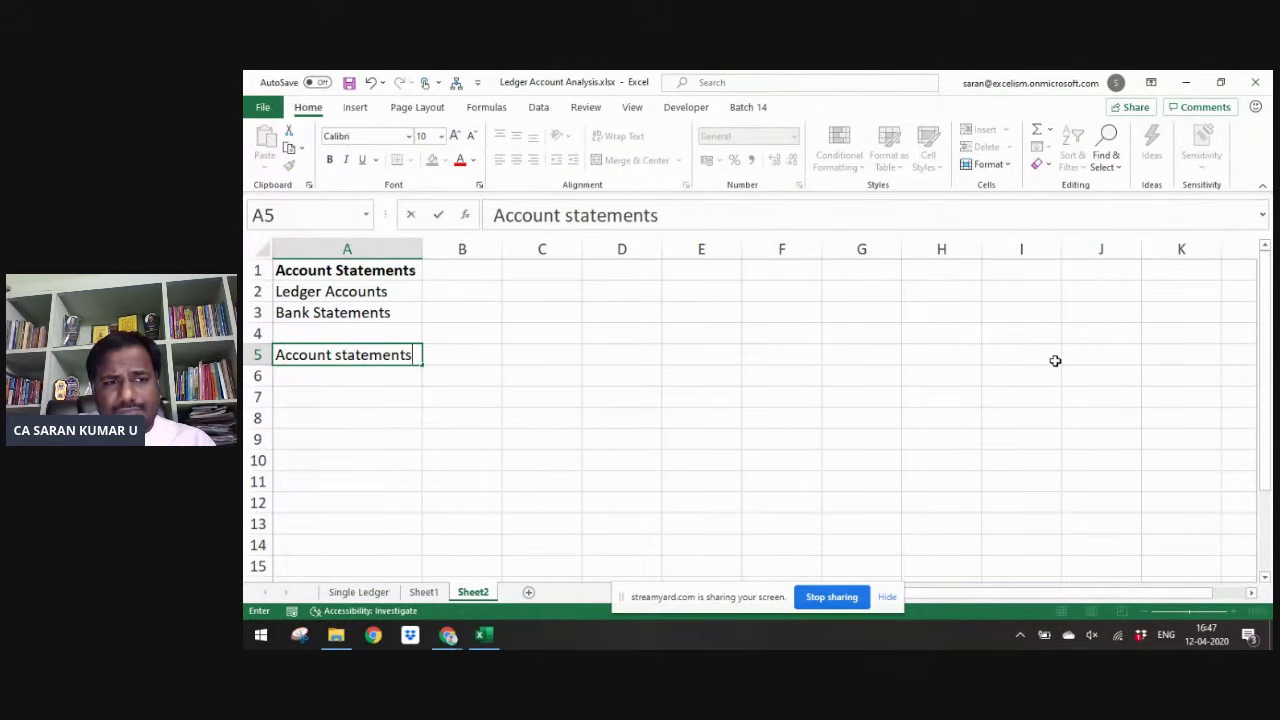
pyautogui.write(' may ha')
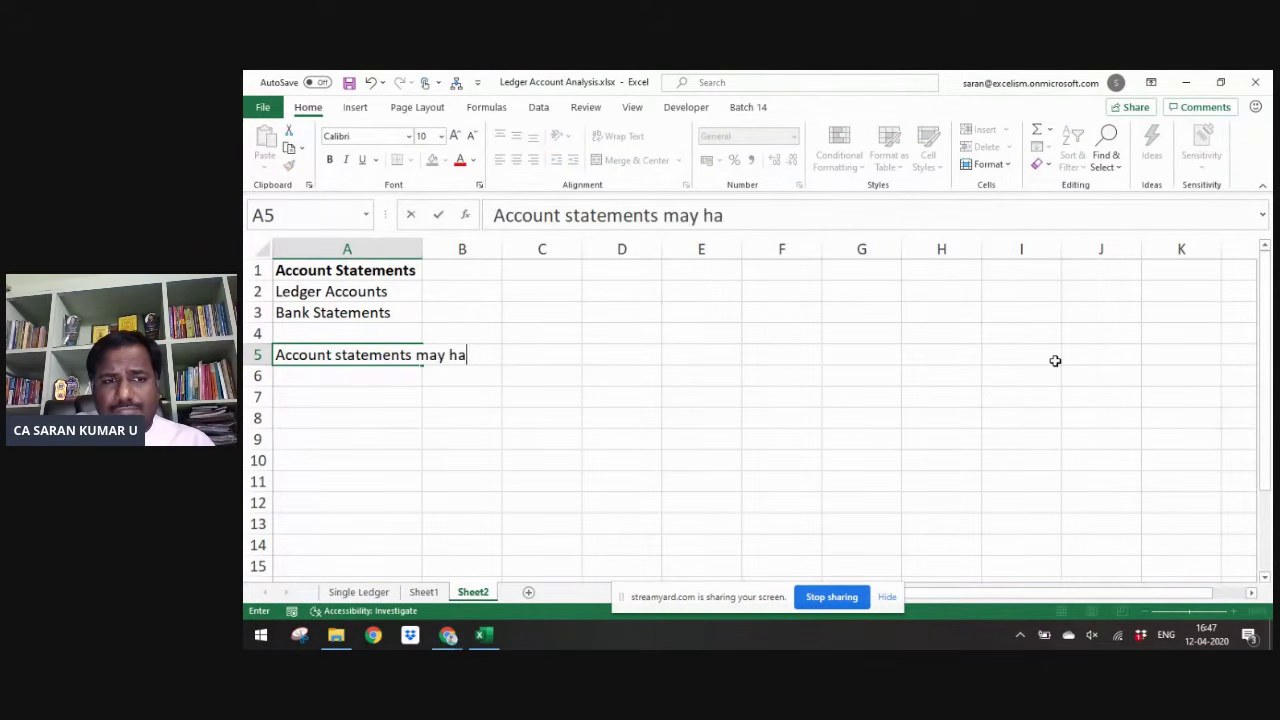
pyautogui.write('ve more than 1 transaction on the same day')
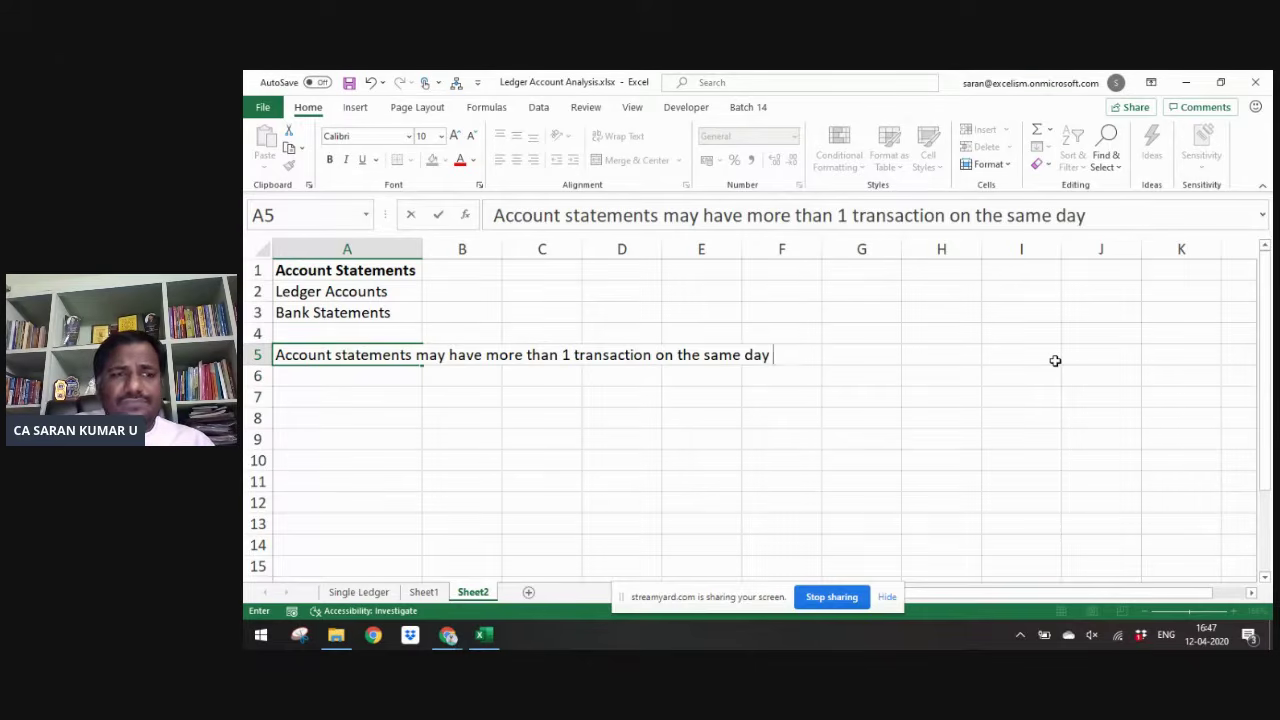
pyautogui.write(' and also')
pyautogui.press('Return')
# - Continue the note in cell A6 with "may have 0 transactions on few days" and select both note lines
pyautogui.write('may hv')
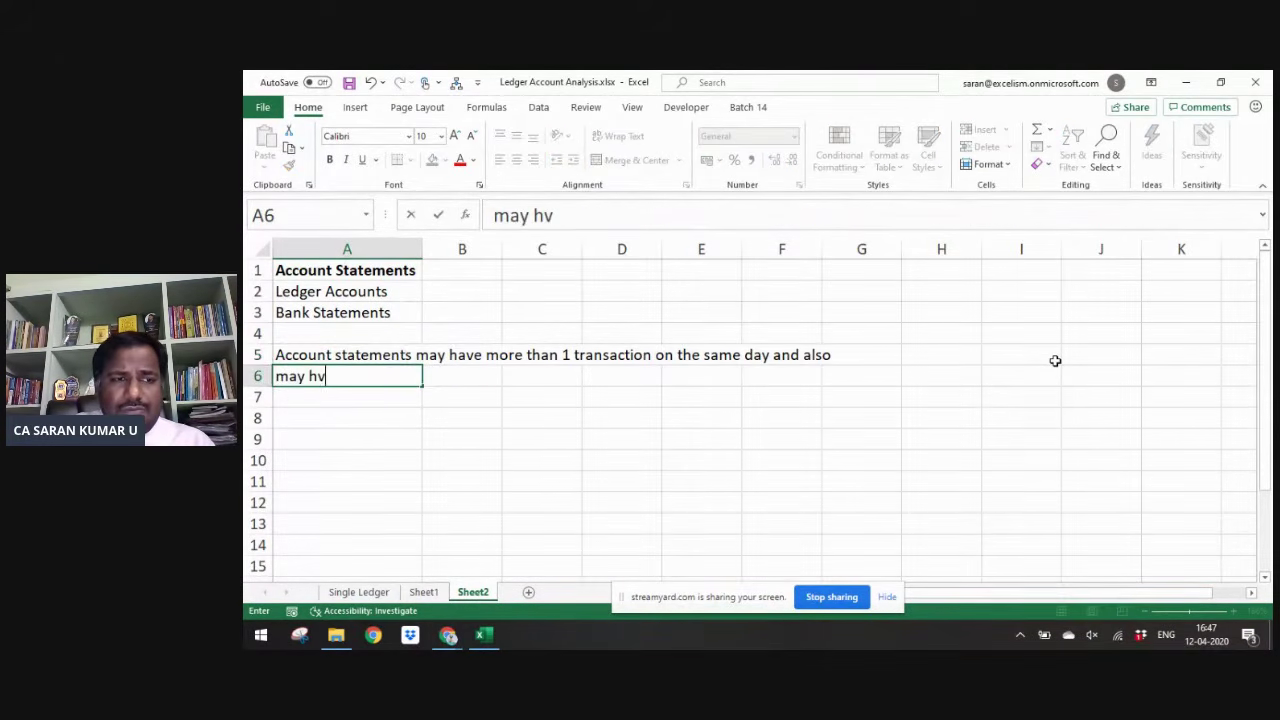
pyautogui.press('BackSpace')
pyautogui.write('ave 0 transactions on')
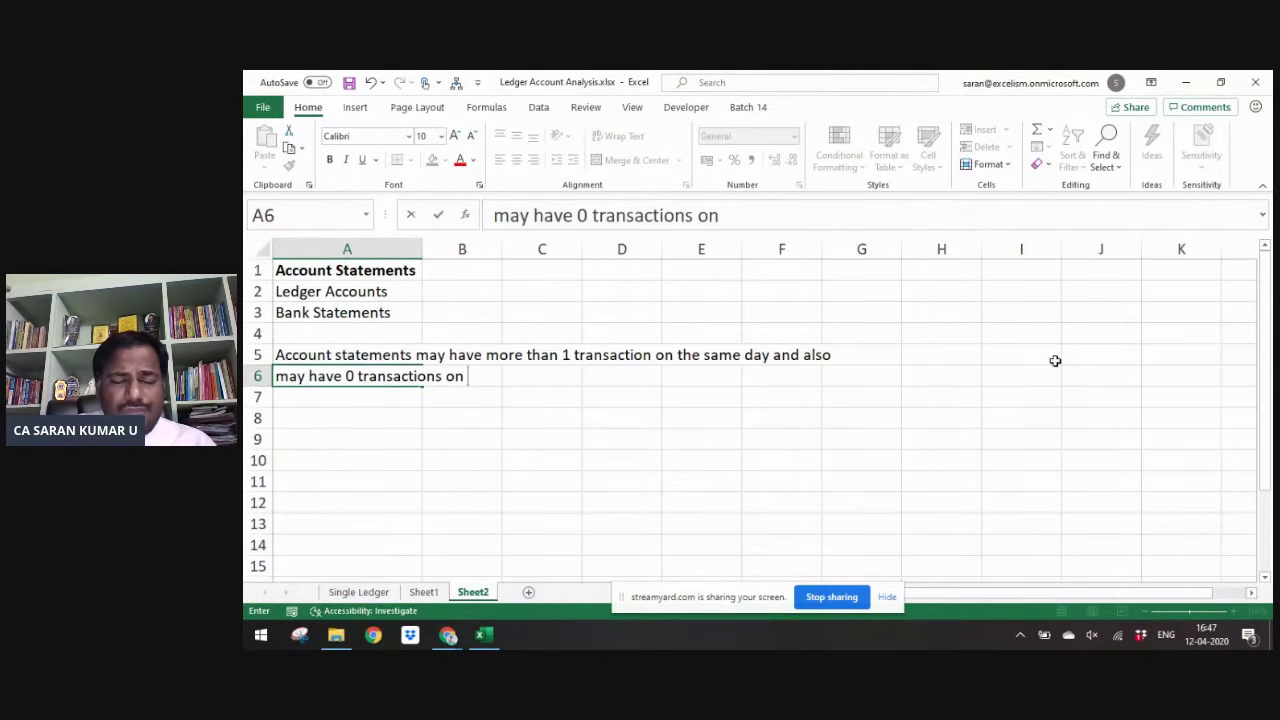
pyautogui.write(' few dat')
pyautogui.press('BackSpace')
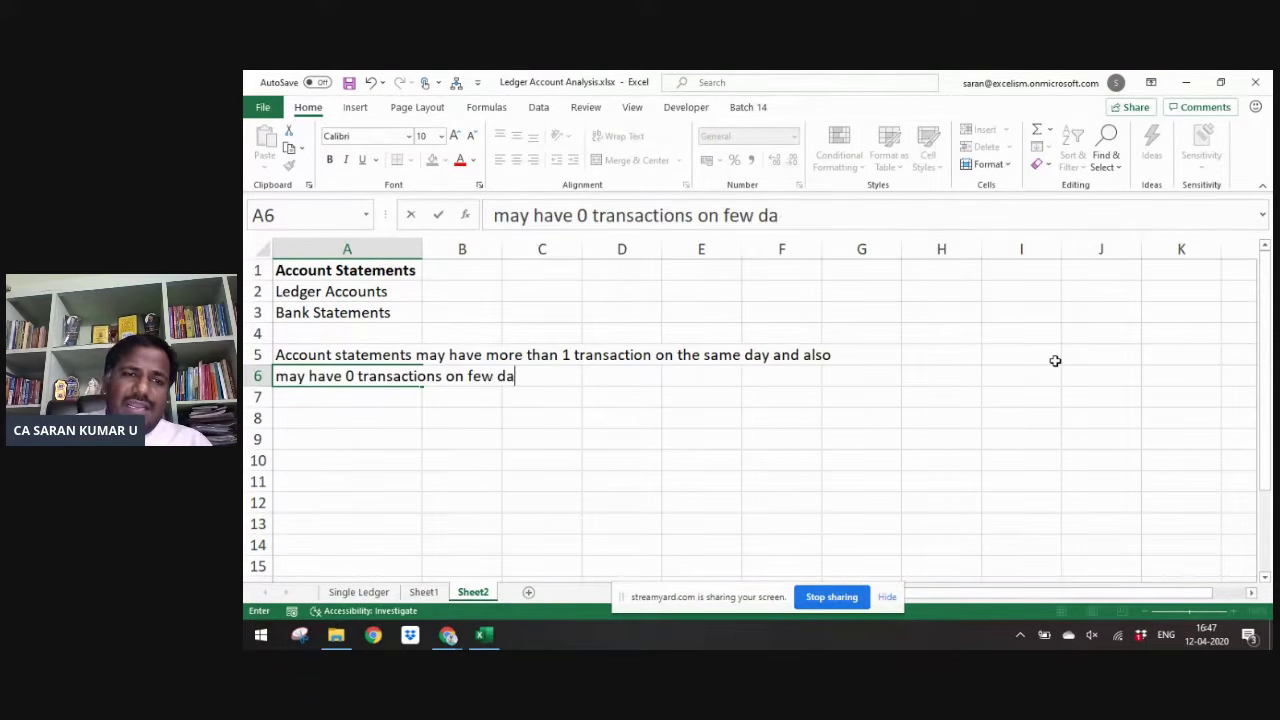
pyautogui.write('ys')
pyautogui.press('Return')
pyautogui.press('Up')
pyautogui.press('Up')
pyautogui.hotkey('shift', 'Down')
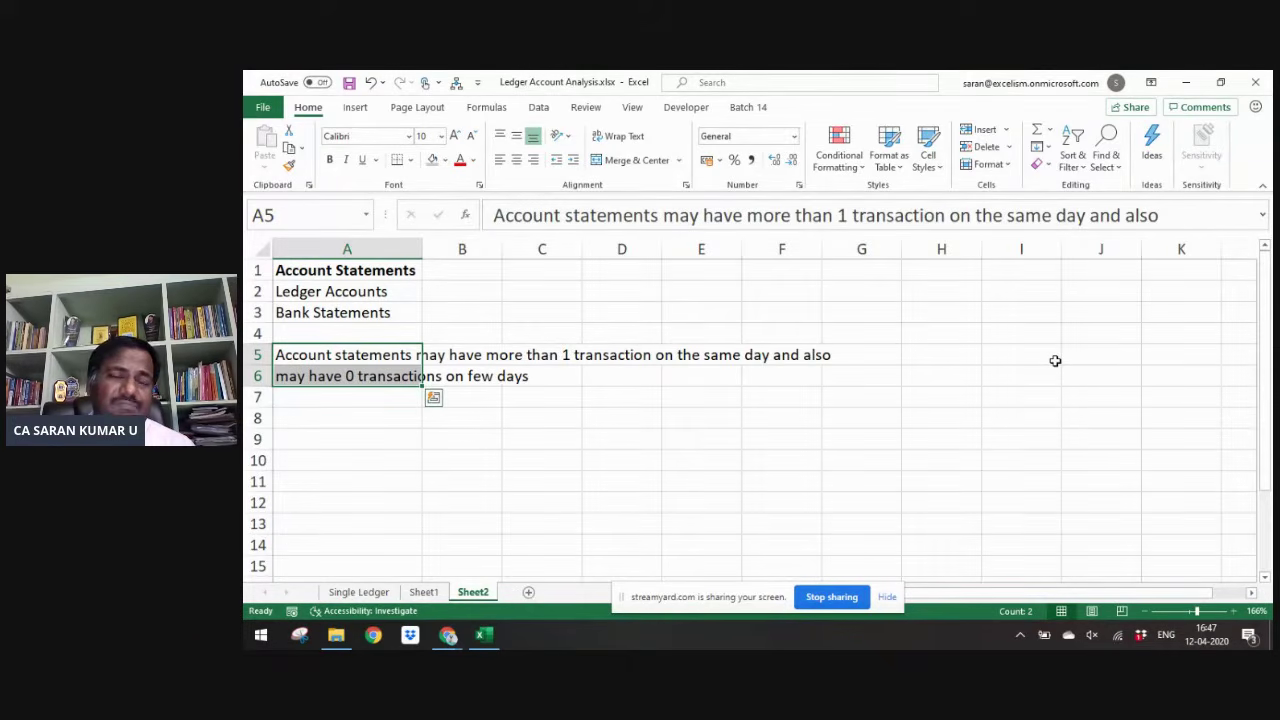
# - Review the full range of dates, debits, credits and closing balances on the Single Ledger sheet
pyautogui.hotkey('ctrl', 'pageup')
pyautogui.hotkey('ctrl', 'pageup')
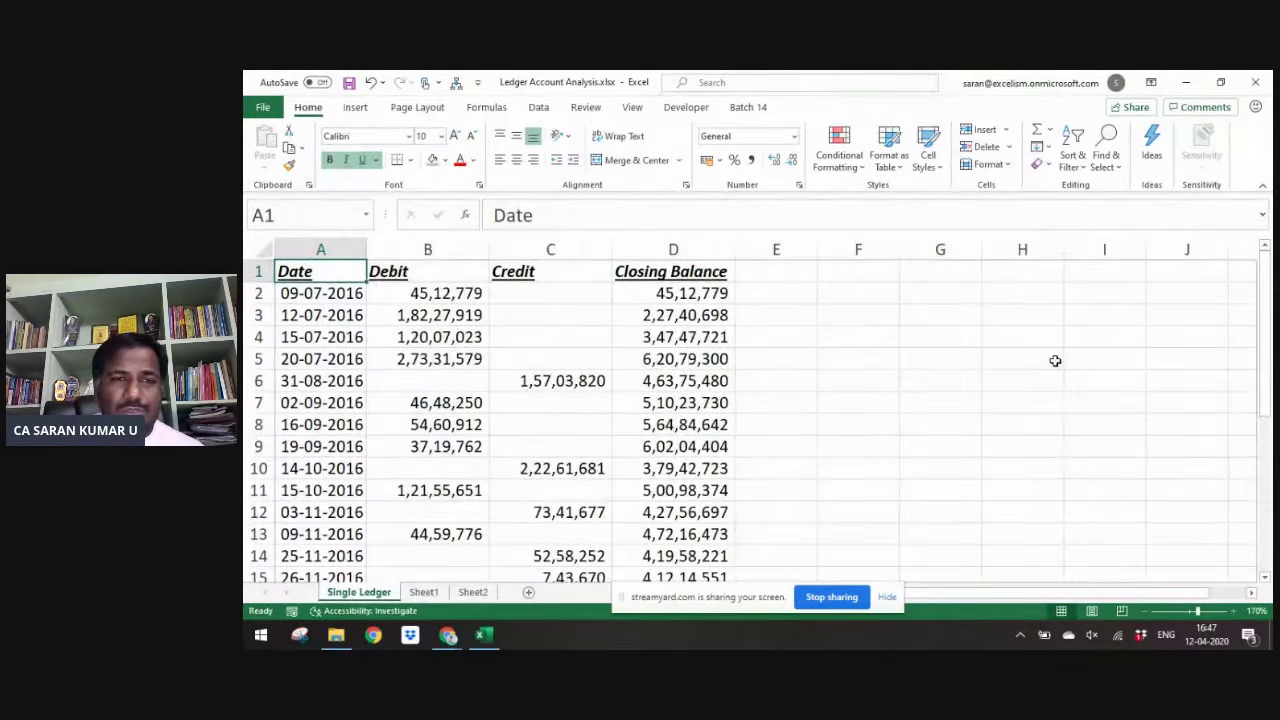
pyautogui.hotkey('ctrl', 'shift', 'Right')
pyautogui.hotkey('ctrl', 'shift', 'Down')
pyautogui.hotkey('ctrl', 'Home')
pyautogui.hotkey('shift', 'space')
pyautogui.hotkey('ctrl', 'Home')
pyautogui.hotkey('ctrl', 'shift', 'Right')
pyautogui.hotkey('ctrl', 'shift', 'Down')
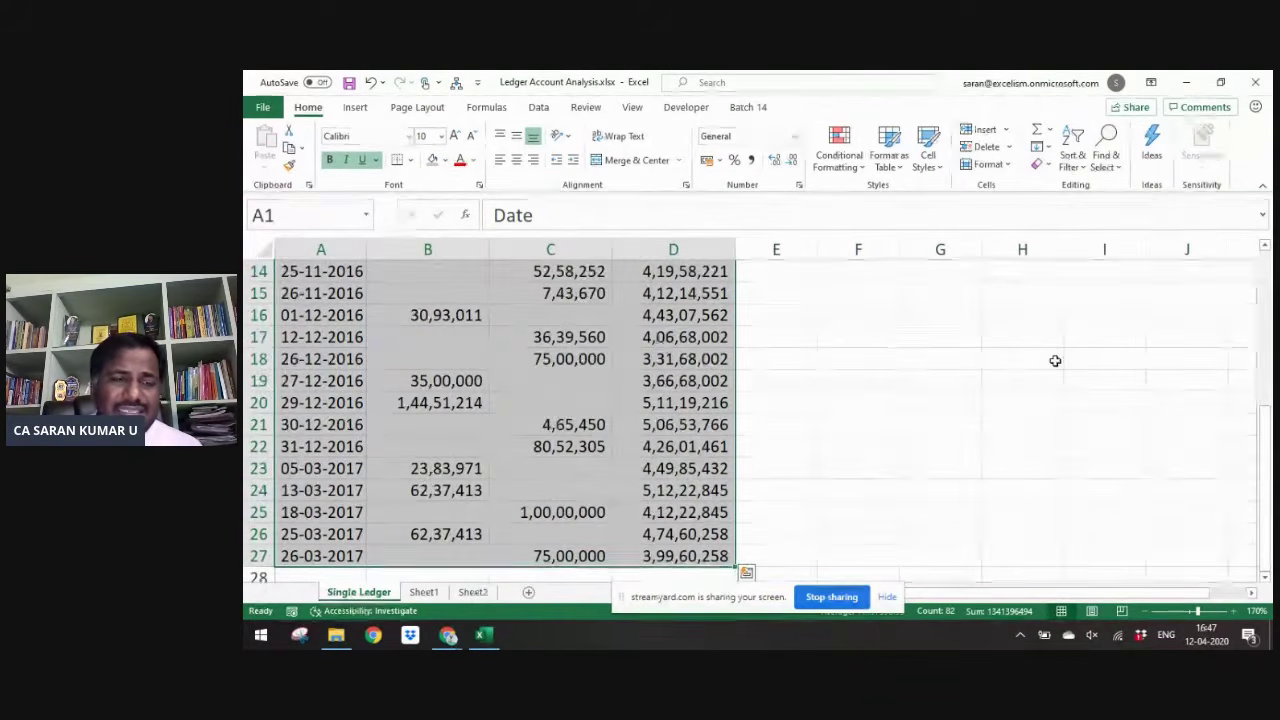
pyautogui.hotkey('ctrl', 'Home')
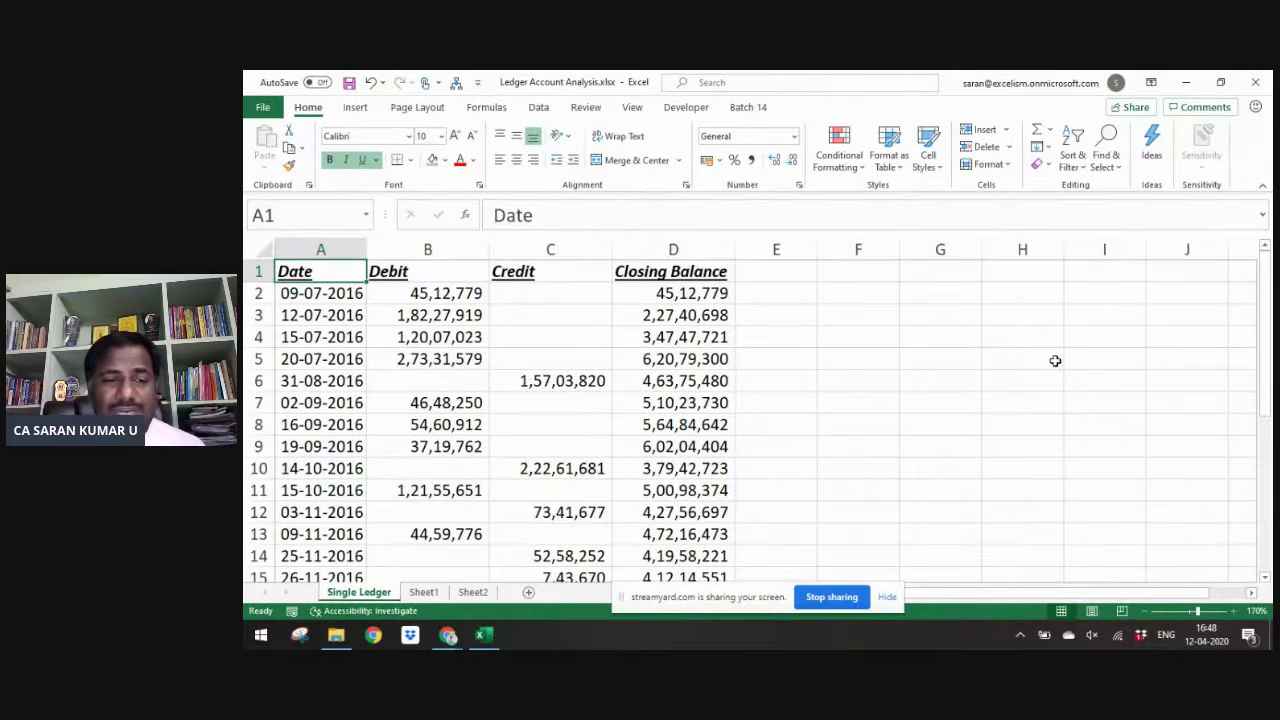
# - Enter the heading "Calender Statement" in cell A8 of Sheet2
pyautogui.hotkey('ctrl', 'pagedown')
pyautogui.hotkey('ctrl', 'pagedown')
pyautogui.press('Down')
pyautogui.press('Down')
pyautogui.press('Down')
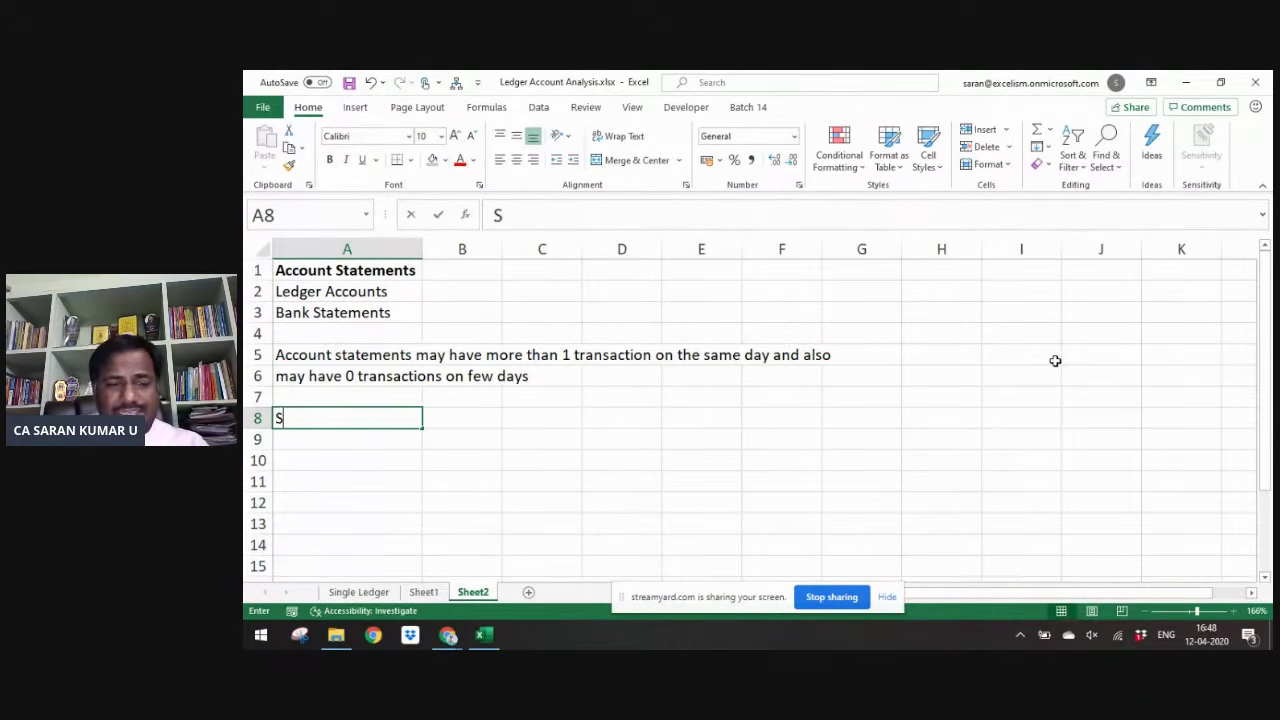
pyautogui.write('Calender Stan')
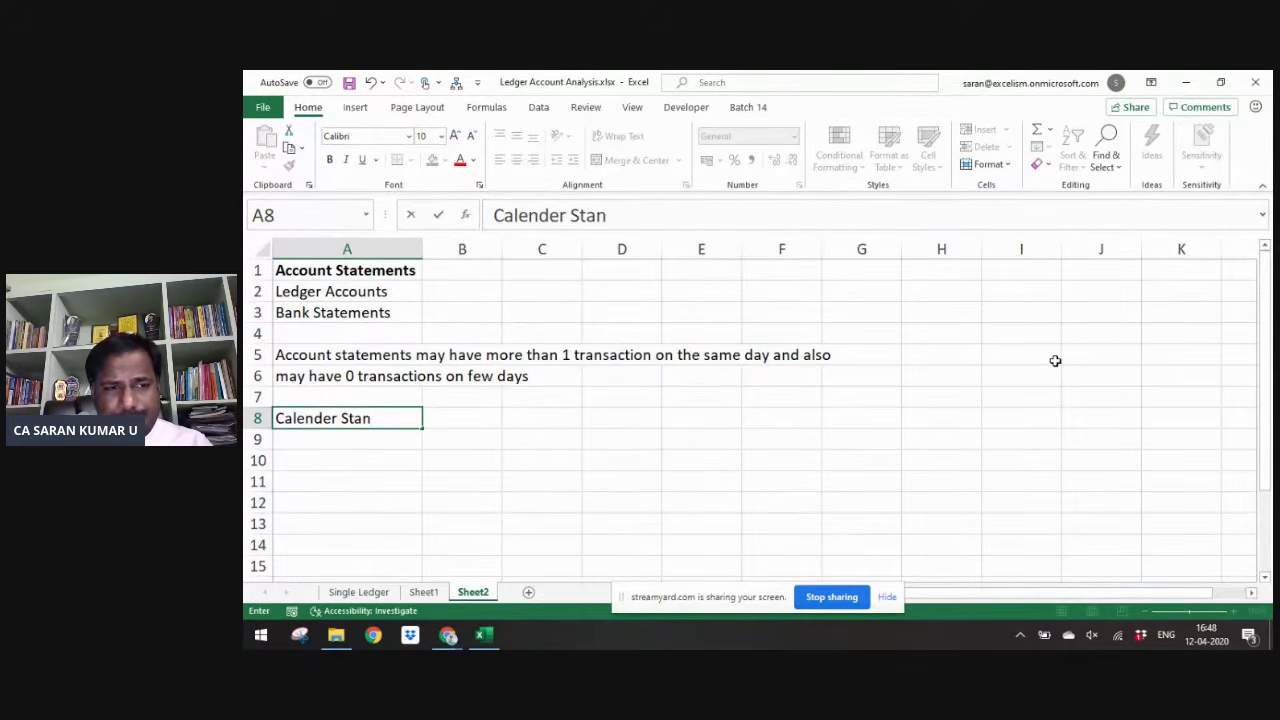
pyautogui.press('BackSpace')
pyautogui.press('BackSpace')
pyautogui.press('BackSpace')
pyautogui.press('BackSpace')
pyautogui.press('BackSpace')
pyautogui.press('BackSpace')
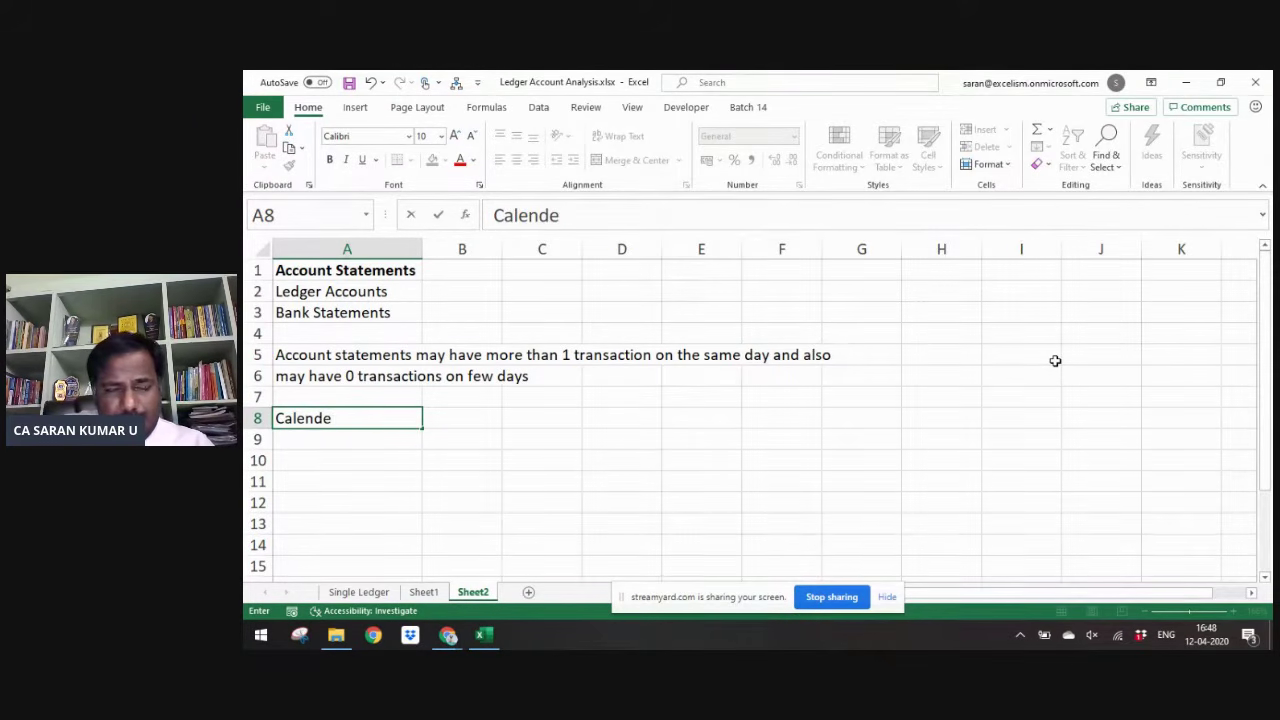
pyautogui.write('r Statemetn')
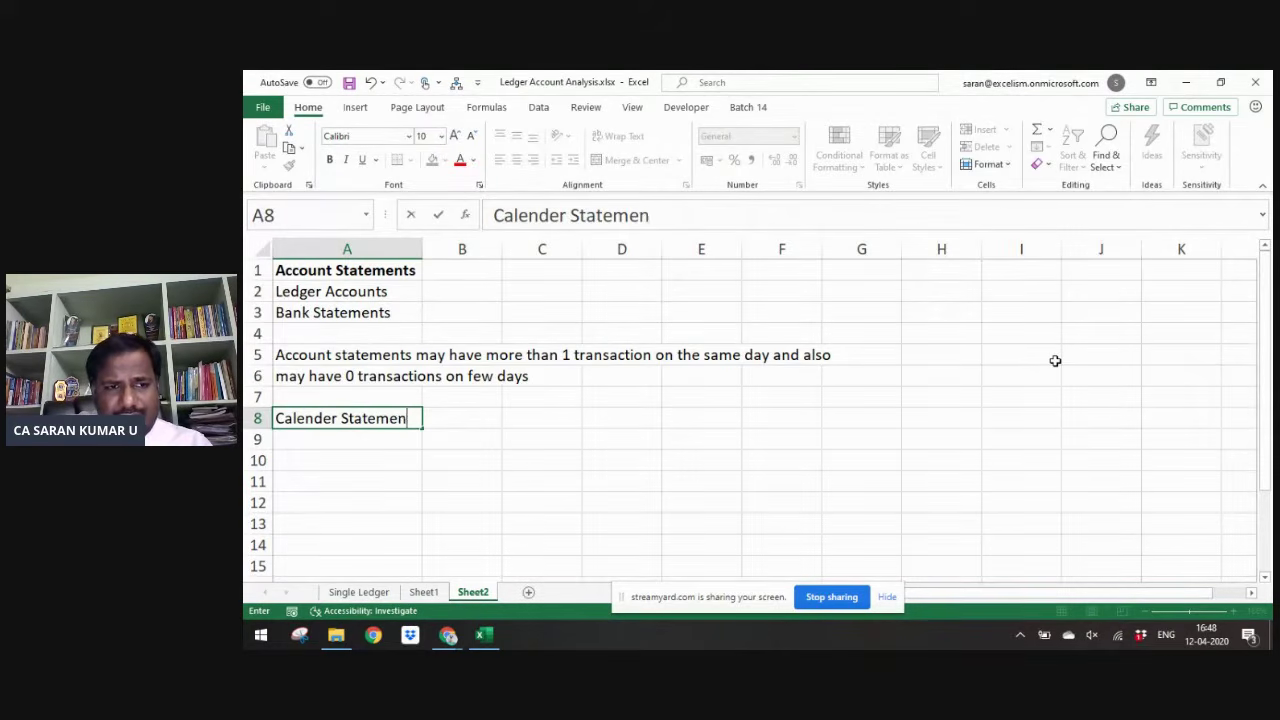
pyautogui.write('t')
pyautogui.press('Return')
# - Make the Calender Statement heading bold
pyautogui.press('Up')
pyautogui.hotkey('ctrl', 'b')
pyautogui.press('Down')
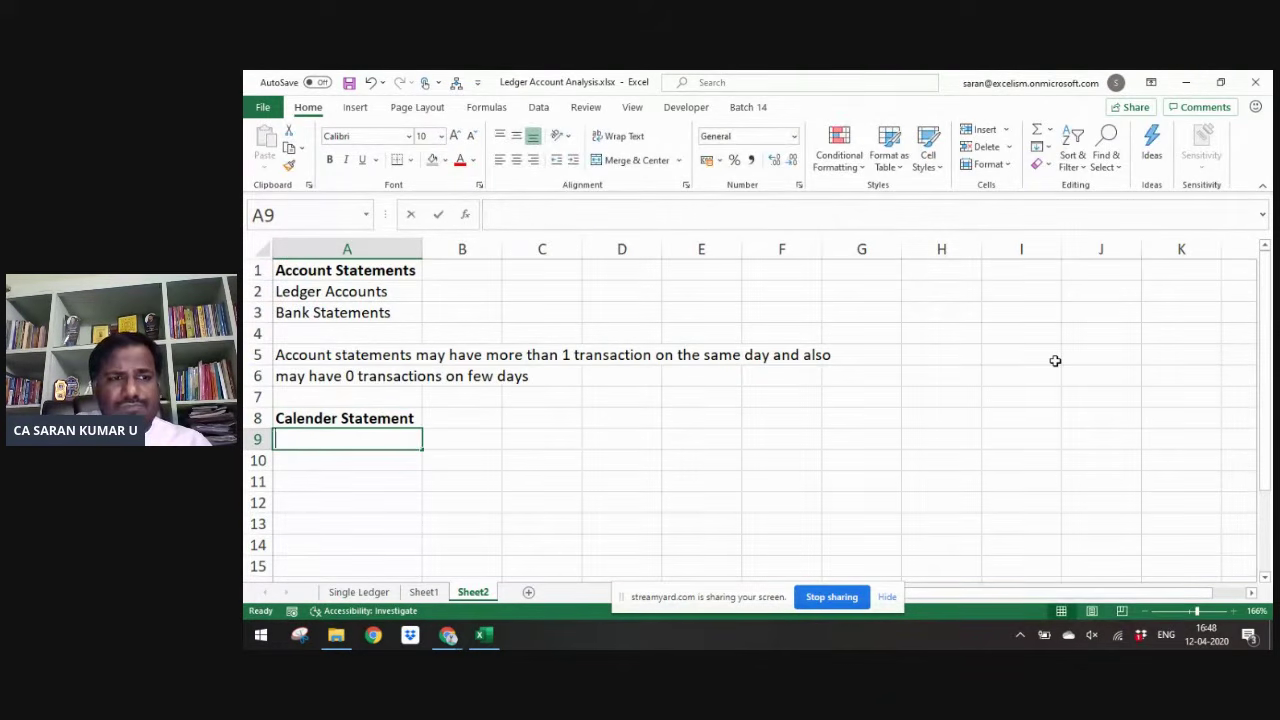
pyautogui.write('Mena')
pyautogui.press('BackSpace')
pyautogui.press('BackSpace')
pyautogui.press('BackSpace')
pyautogui.press('BackSpace')
pyautogui.write('Ac')
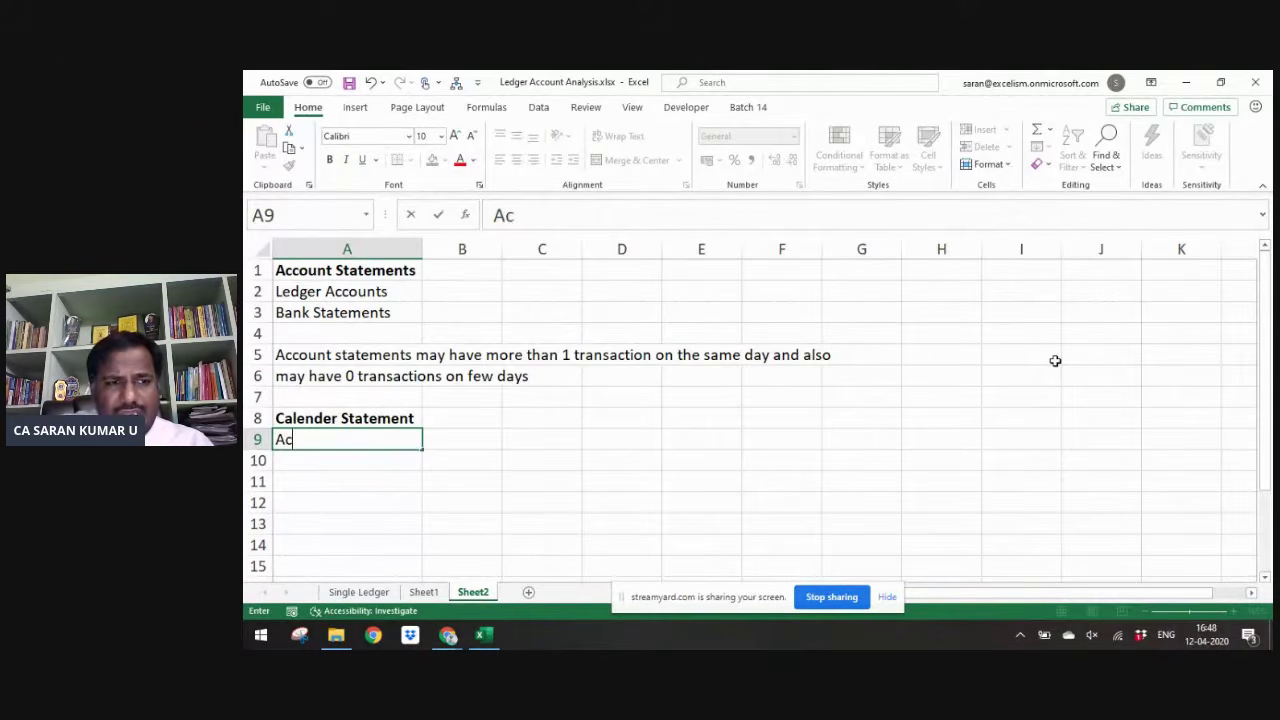
pyautogui.press('BackSpace')
pyautogui.press('BackSpace')
pyautogui.write('C')
pyautogui.press('BackSpace')
pyautogui.press('BackSpace')
pyautogui.write('Means every day')
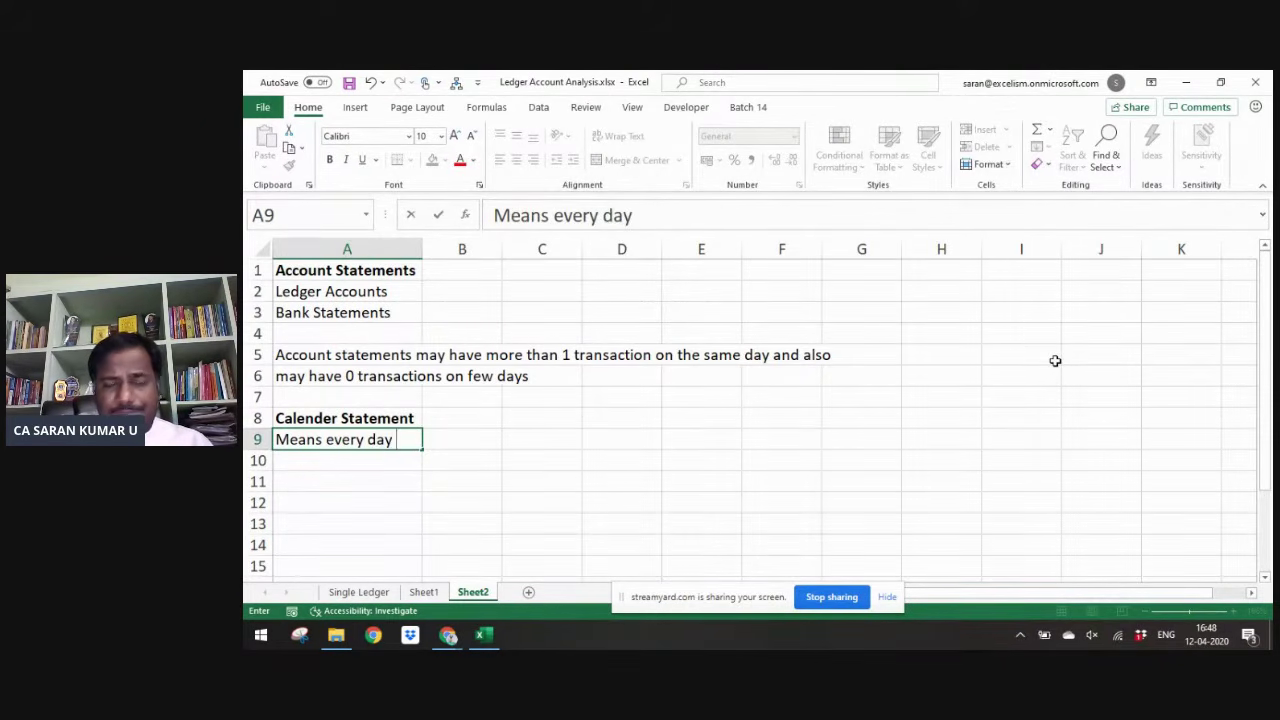
pyautogui.write(' there must be transctio')
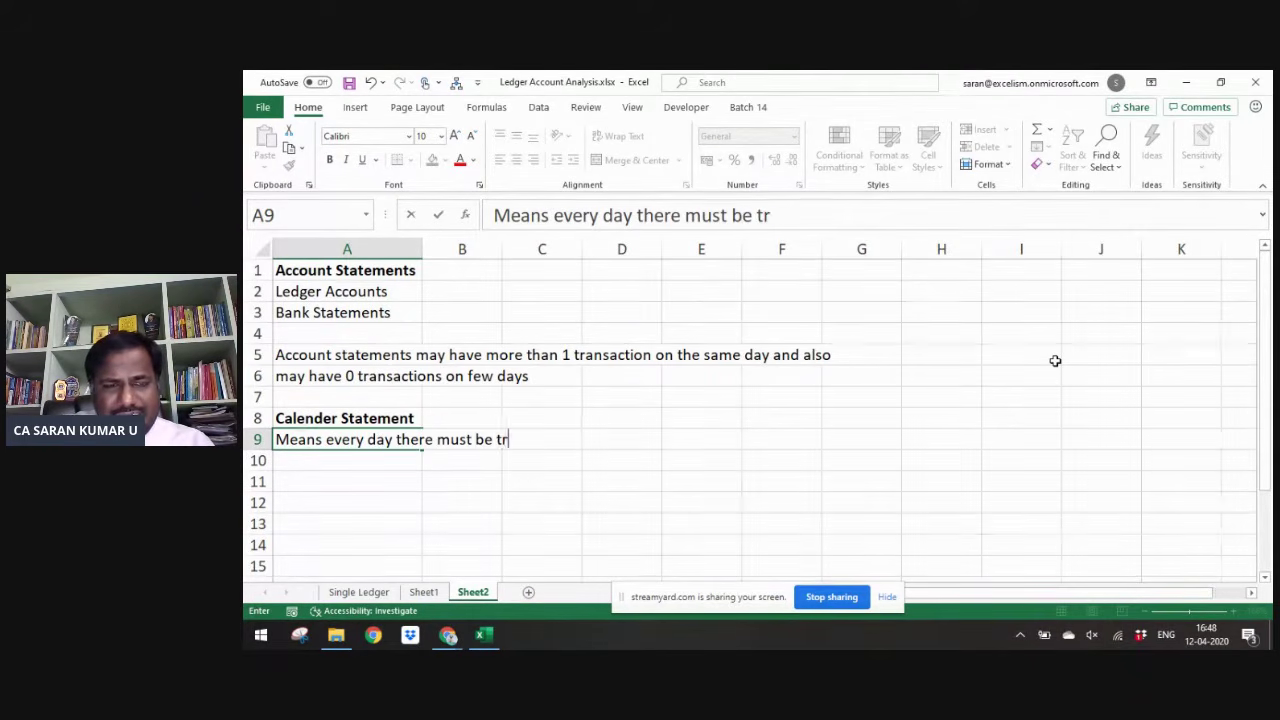
pyautogui.press('BackSpace')
pyautogui.press('BackSpace')
pyautogui.press('BackSpace')
pyautogui.press('BackSpace')
pyautogui.write('ac')
pyautogui.press('BackSpace')
pyautogui.press('BackSpace')
pyautogui.write('actio')
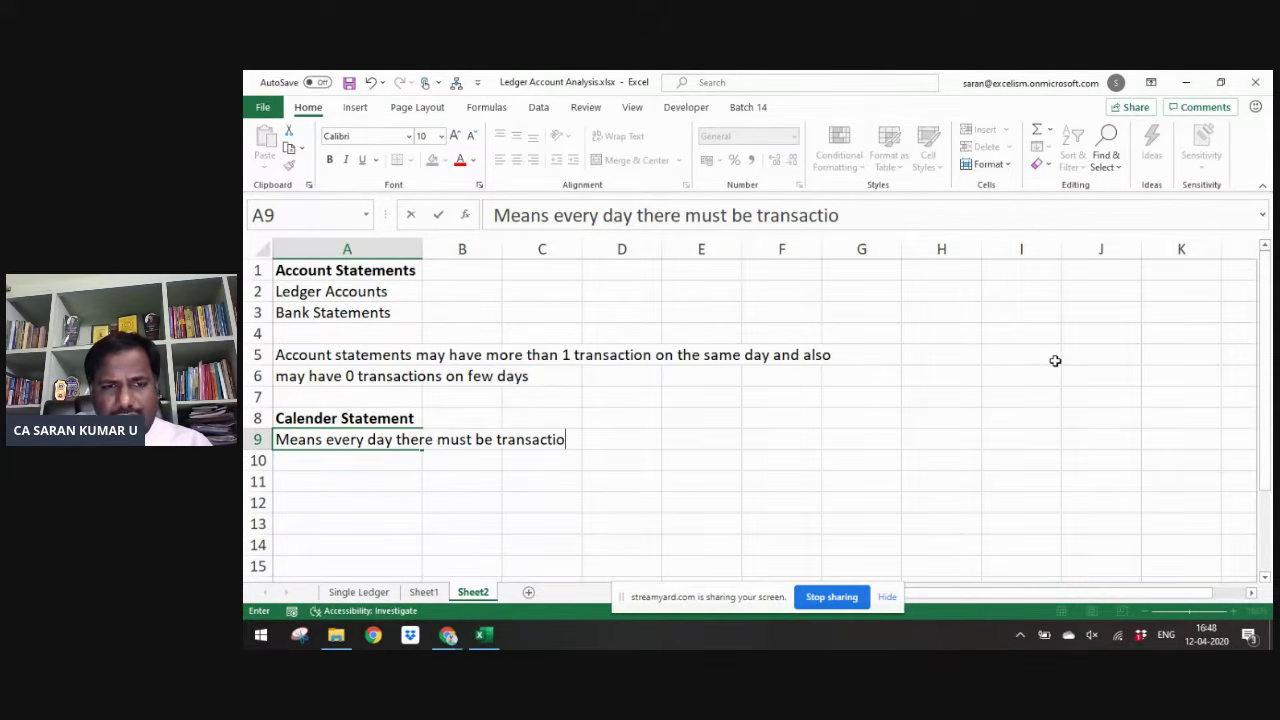
pyautogui.press('Escape')
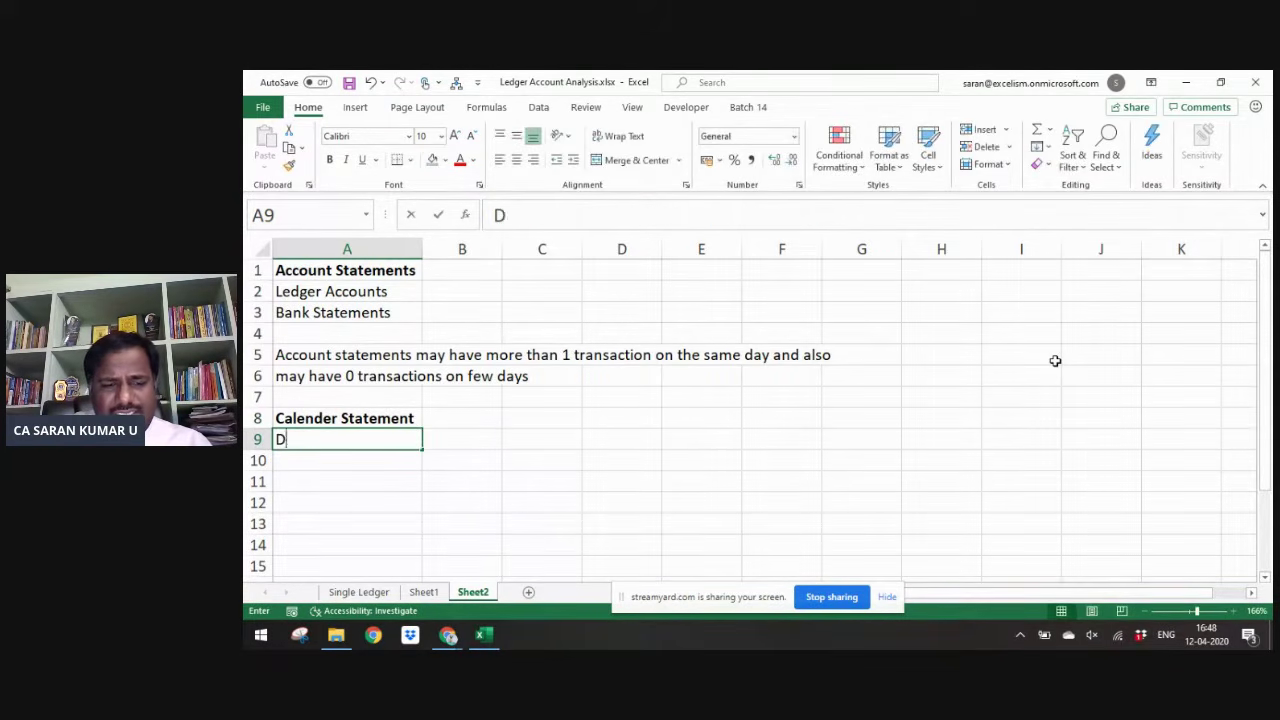
# - Enter "Day wise summary starts from the 1st day of the year till the last day of the year" in cell A9
pyautogui.write('Day wise sum')
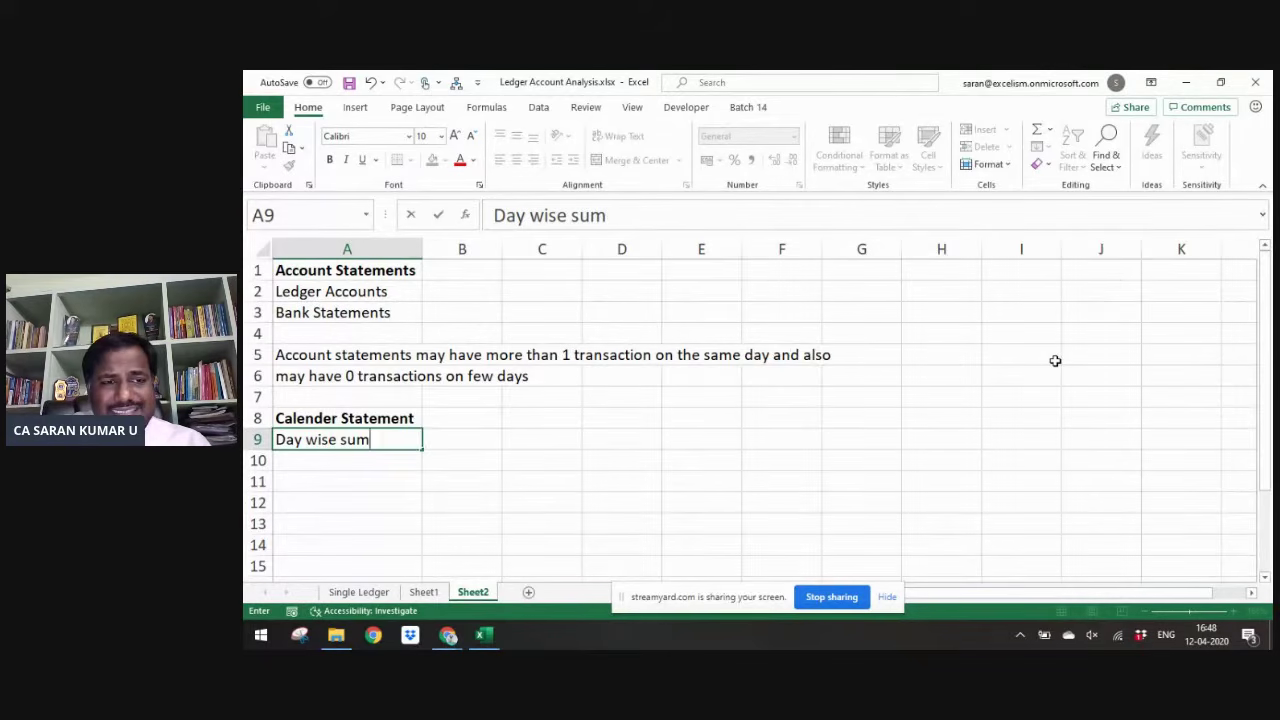
pyautogui.write('mary fr')
pyautogui.press('BackSpace')
pyautogui.write('starts fro')
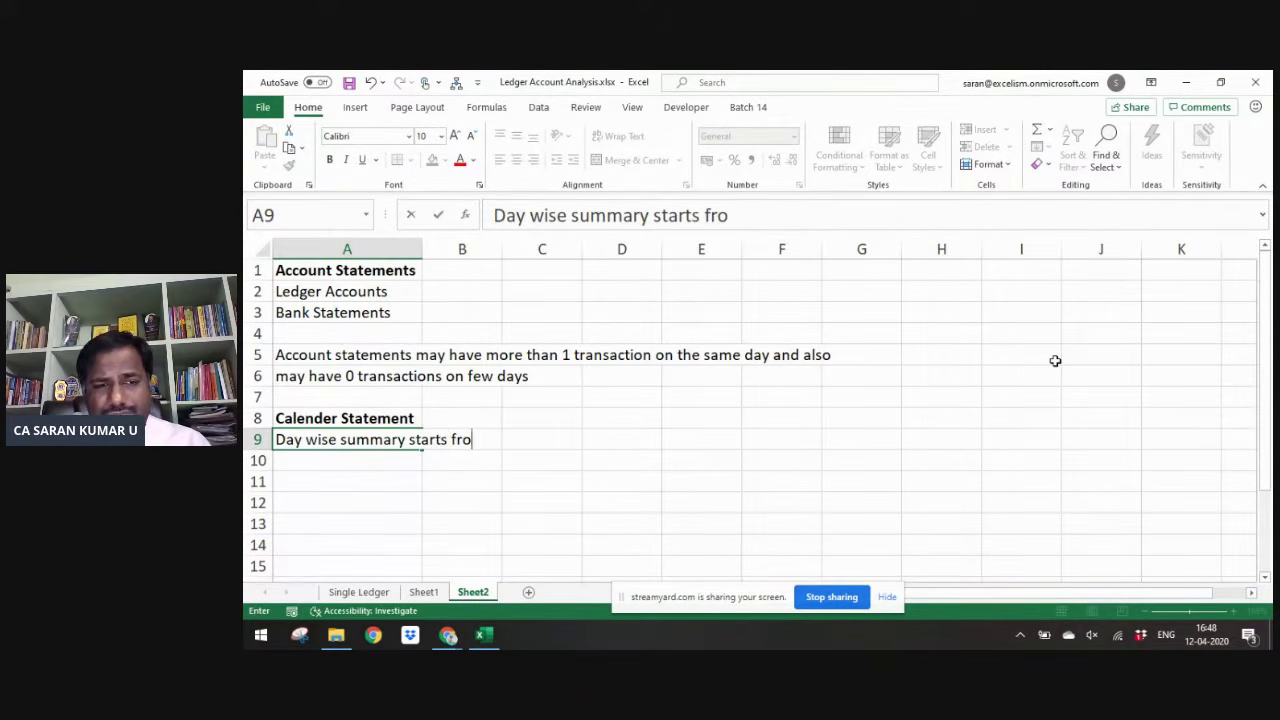
pyautogui.write('m the 1st day ')
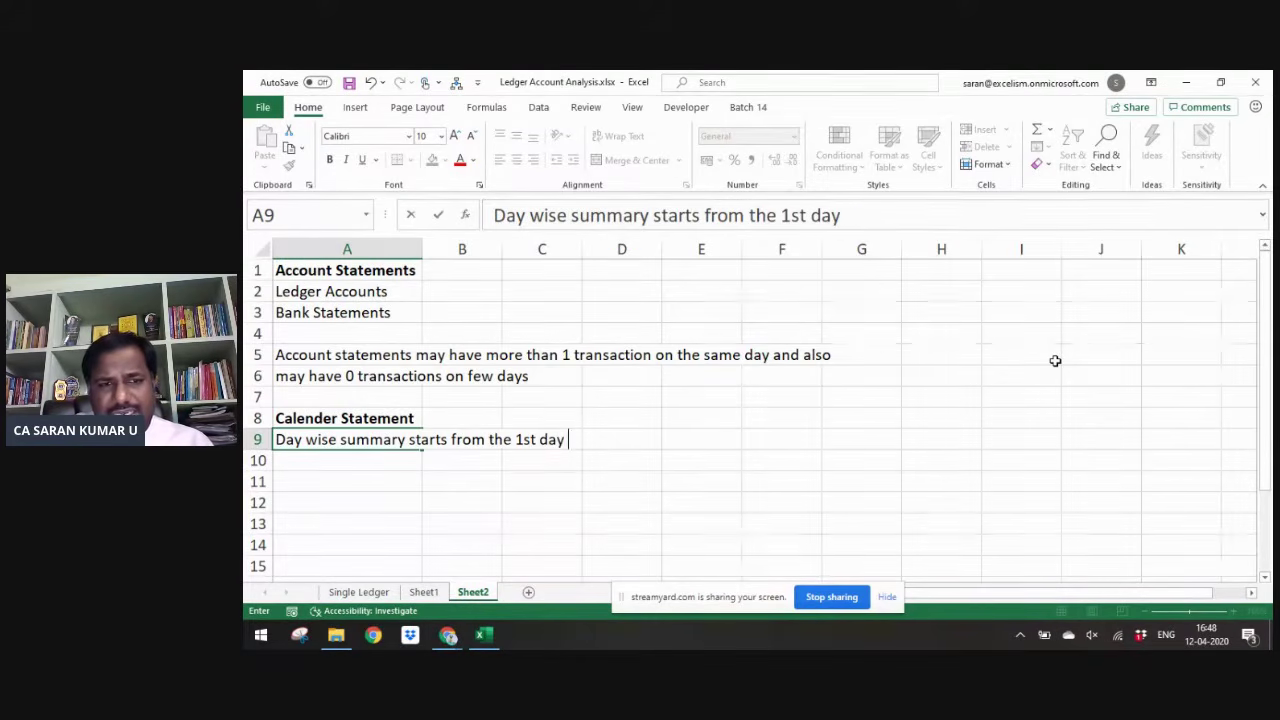
pyautogui.write('of the year till t')
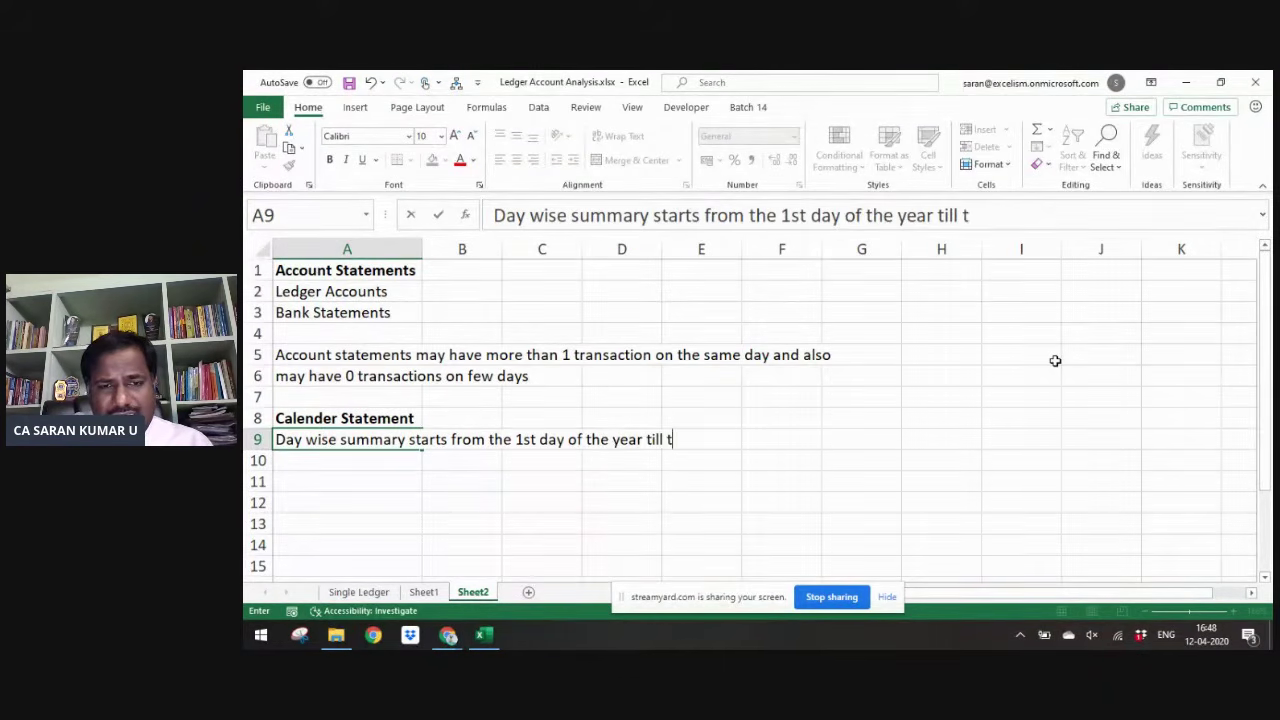
pyautogui.write('he last ')
pyautogui.write('day of the ')
pyautogui.write('year')
pyautogui.press('Return')
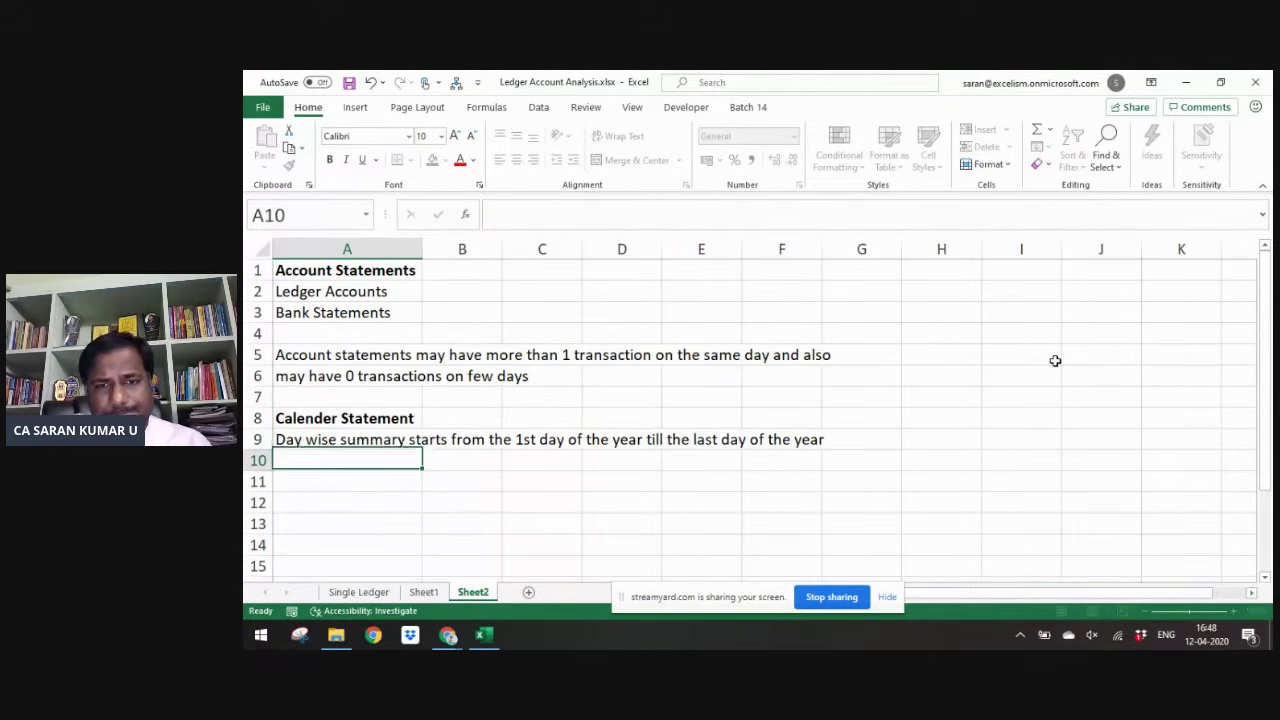
# - Return to the Single Ledger sheet and examine the extent of its table and its column headings
pyautogui.hotkey('ctrl', 'pageup')
pyautogui.hotkey('ctrl', 'pageup')
pyautogui.hotkey('ctrl', 'shift', 'Right')
pyautogui.hotkey('ctrl', 'shift', 'Down')
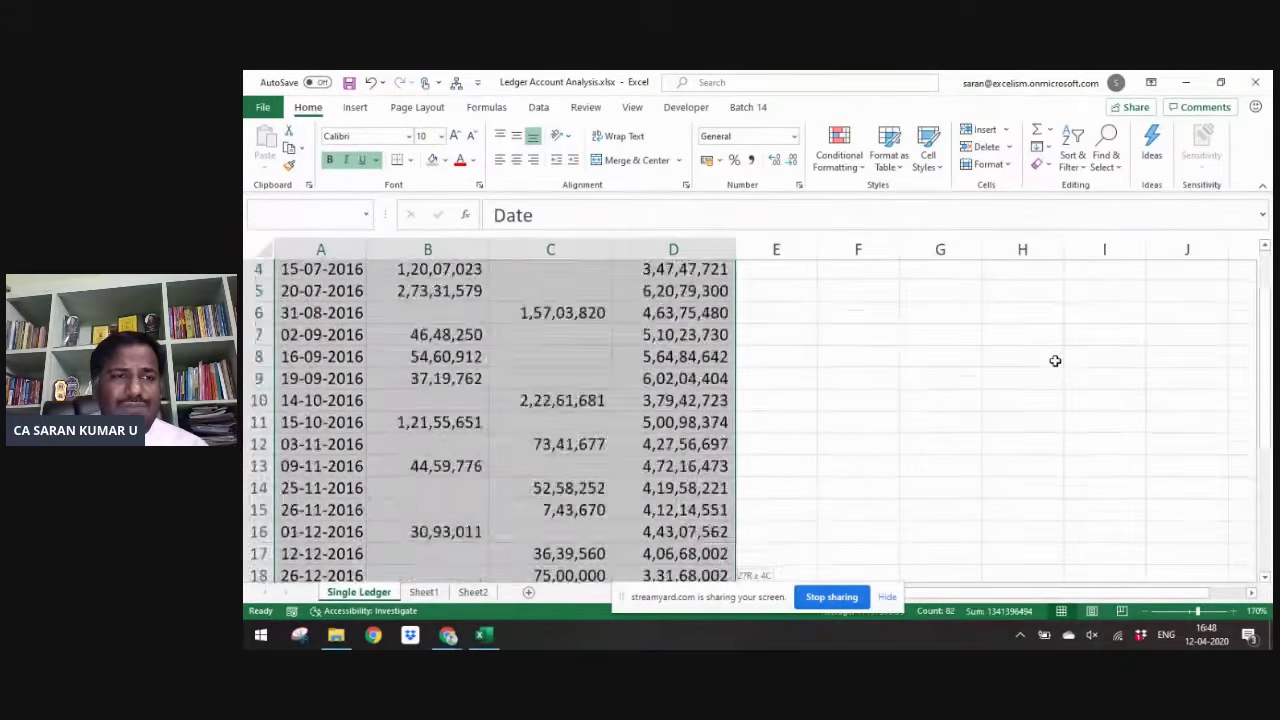
pyautogui.hotkey('ctrl', 'Home')
pyautogui.press('Right')
pyautogui.press('Right')
pyautogui.press('Right')
pyautogui.press('Right')
pyautogui.press('Right')
pyautogui.press('Left')
pyautogui.press('Left')
pyautogui.press('Left')
pyautogui.press('Left')
pyautogui.hotkey('ctrl', 'shift', 'Down')
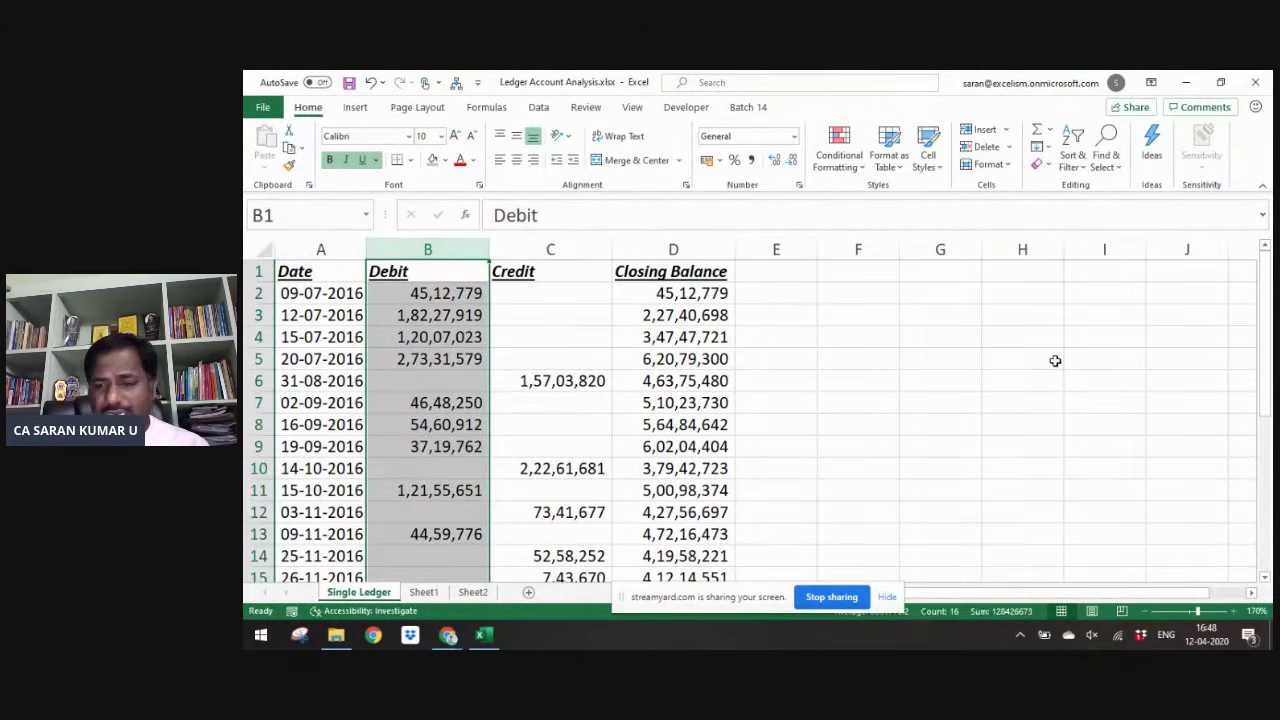
pyautogui.press('Right')
pyautogui.press('Right')
pyautogui.press('Right')
pyautogui.press('Right')
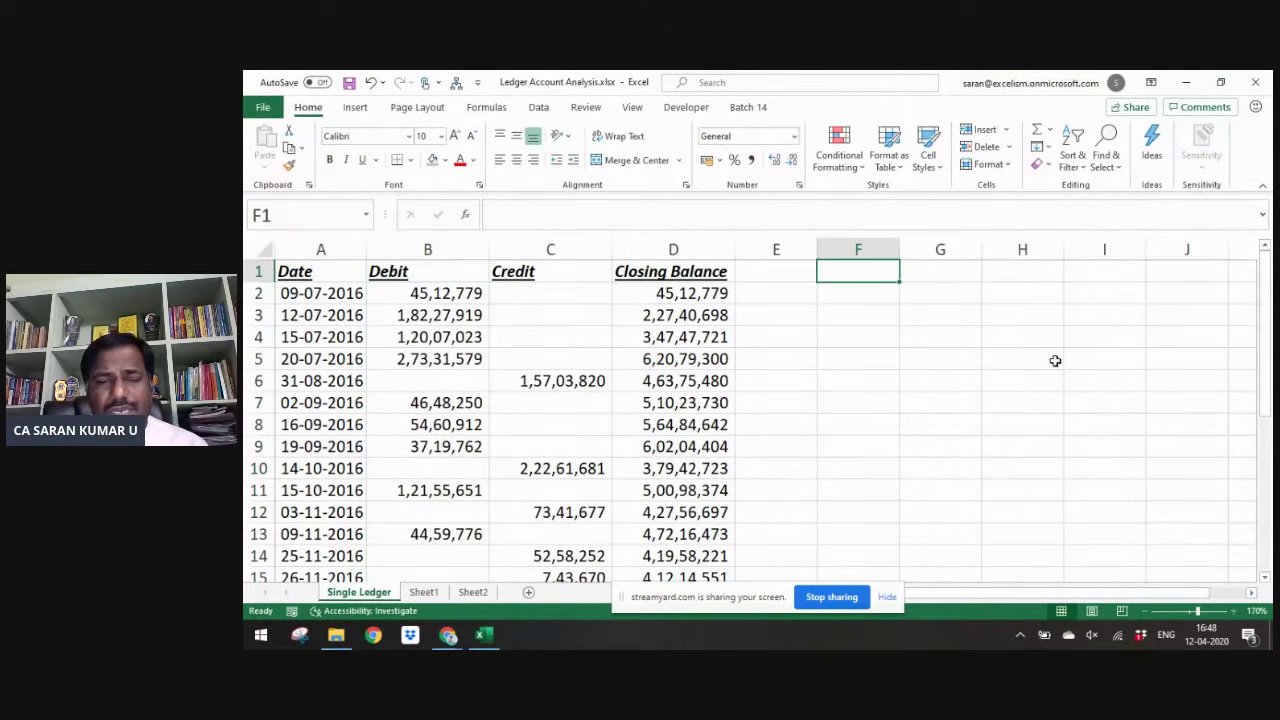
# - Insert a blank column between the Date and Debit columns
pyautogui.press('Left')
pyautogui.press('Left')
pyautogui.press('Left')
pyautogui.press('Left')
pyautogui.hotkey('ctrl', 'space')
pyautogui.hotkey('ctrl', 'shift', '+')
# - Enter the formula =DATE(YEAR(A2)+3,MONTH(A2),DAY(A2)) in cell B2
pyautogui.press('Down')
pyautogui.write('=')
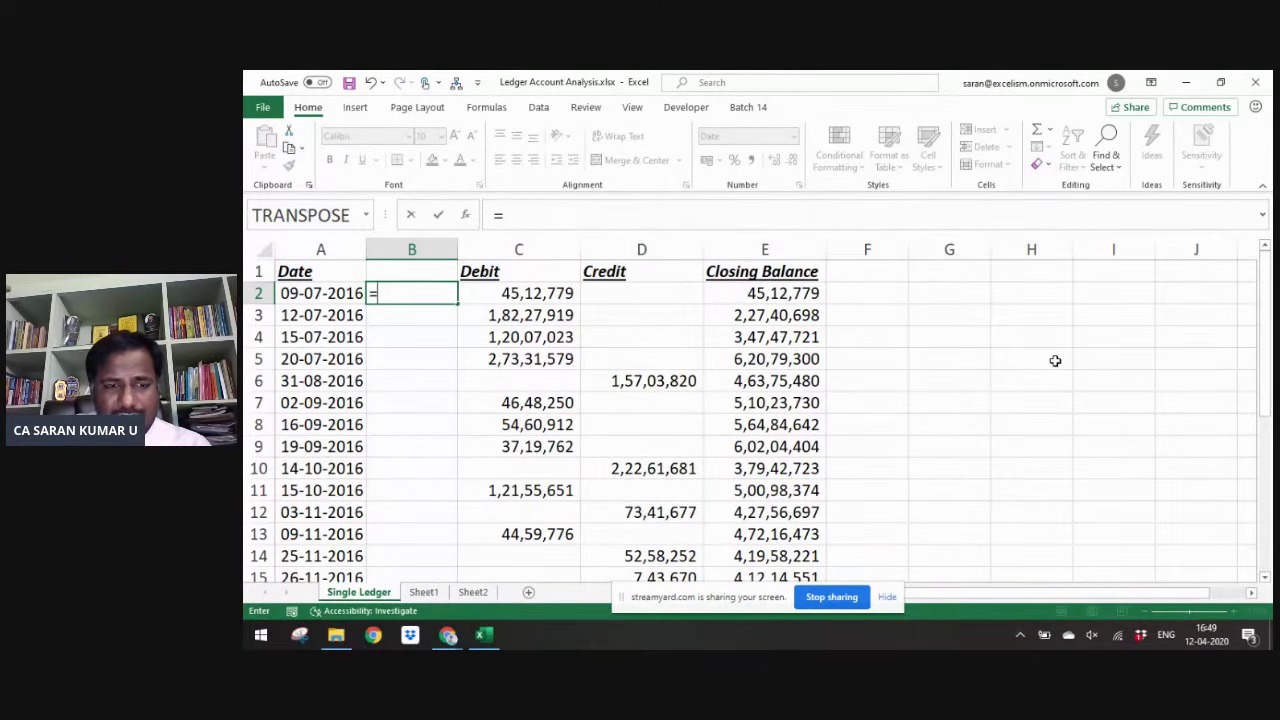
pyautogui.write('date')
pyautogui.press('Tab')
pyautogui.write('yea')
pyautogui.press('Tab')
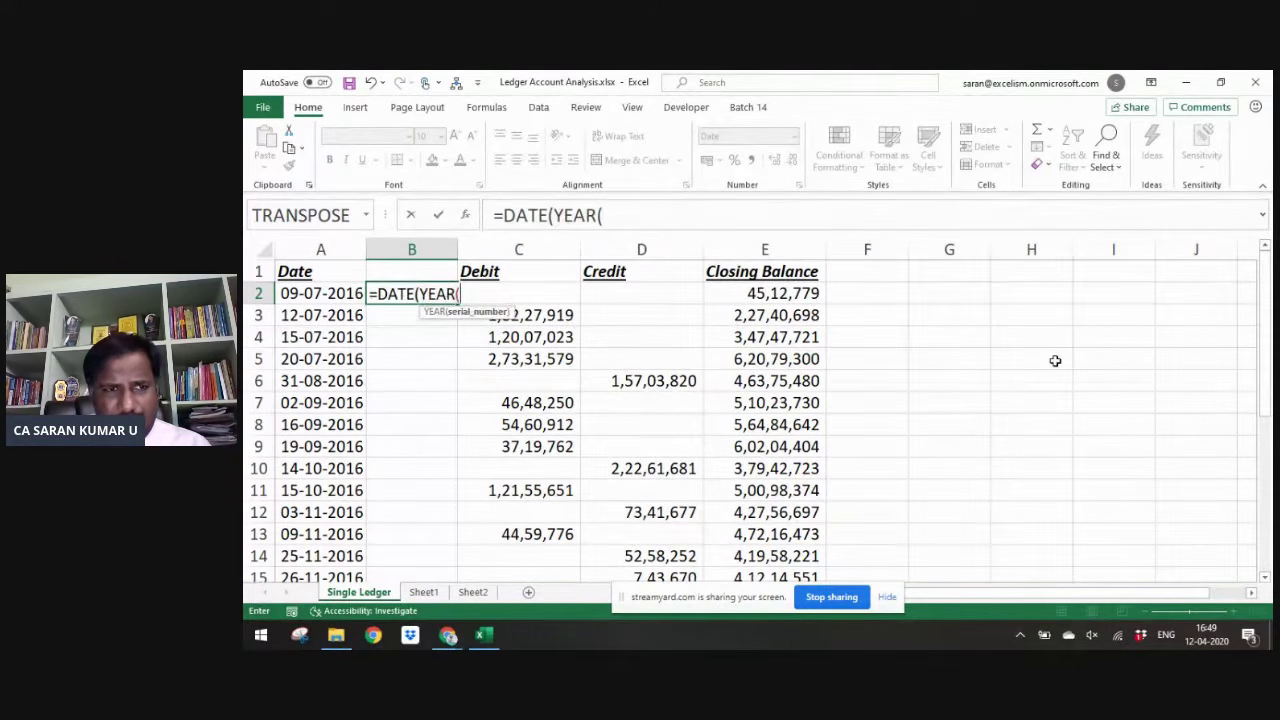
pyautogui.press('Left')
pyautogui.write(')+3,')
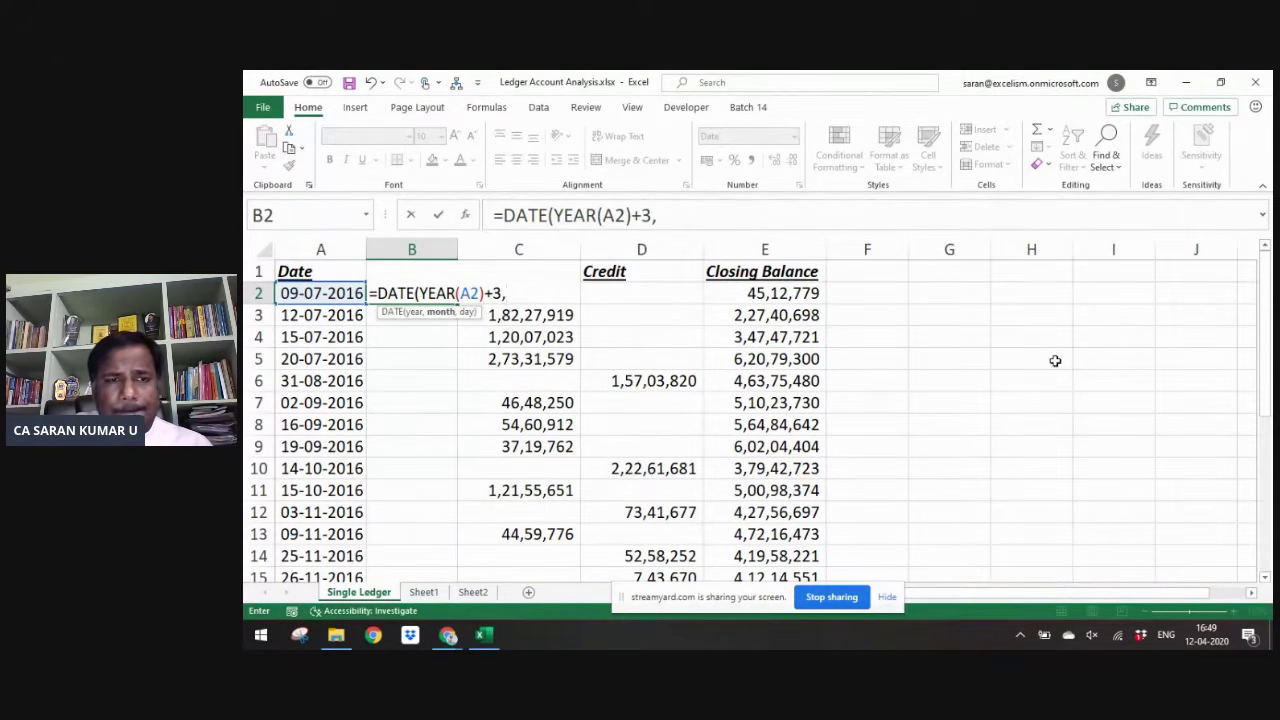
pyautogui.write('mo')
pyautogui.press('Tab')
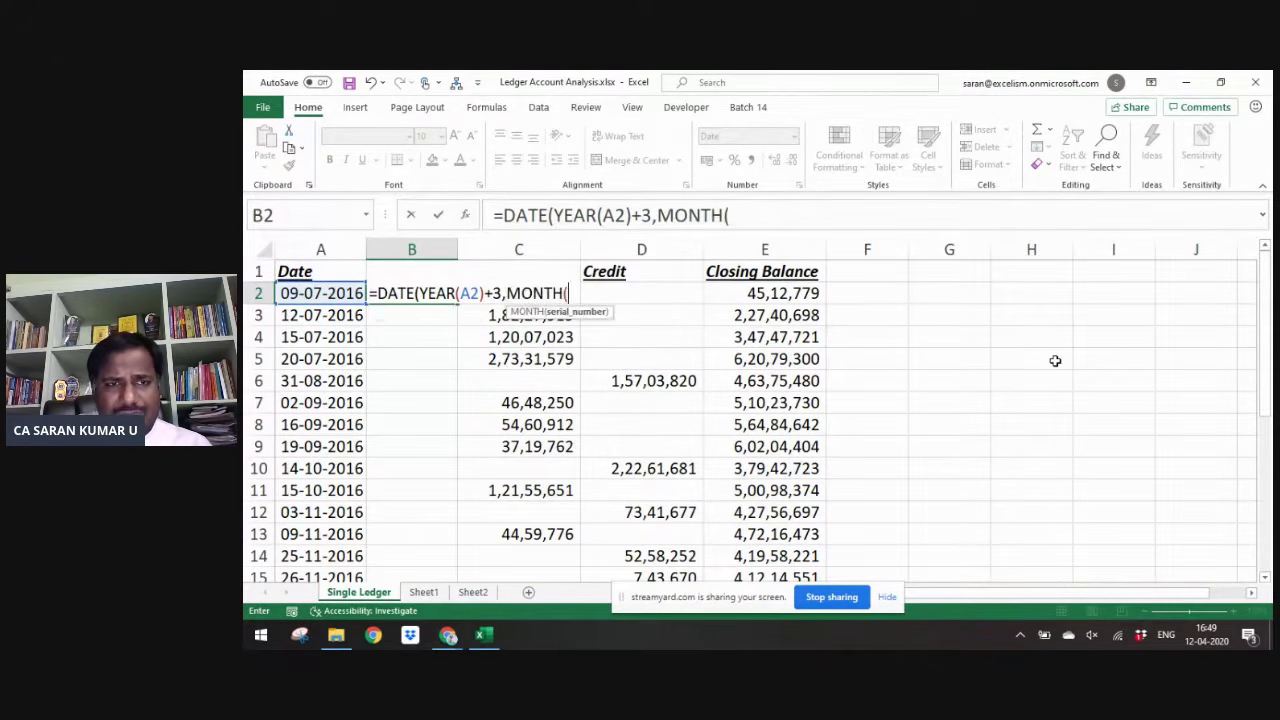
pyautogui.press('Left')
pyautogui.write('),da')
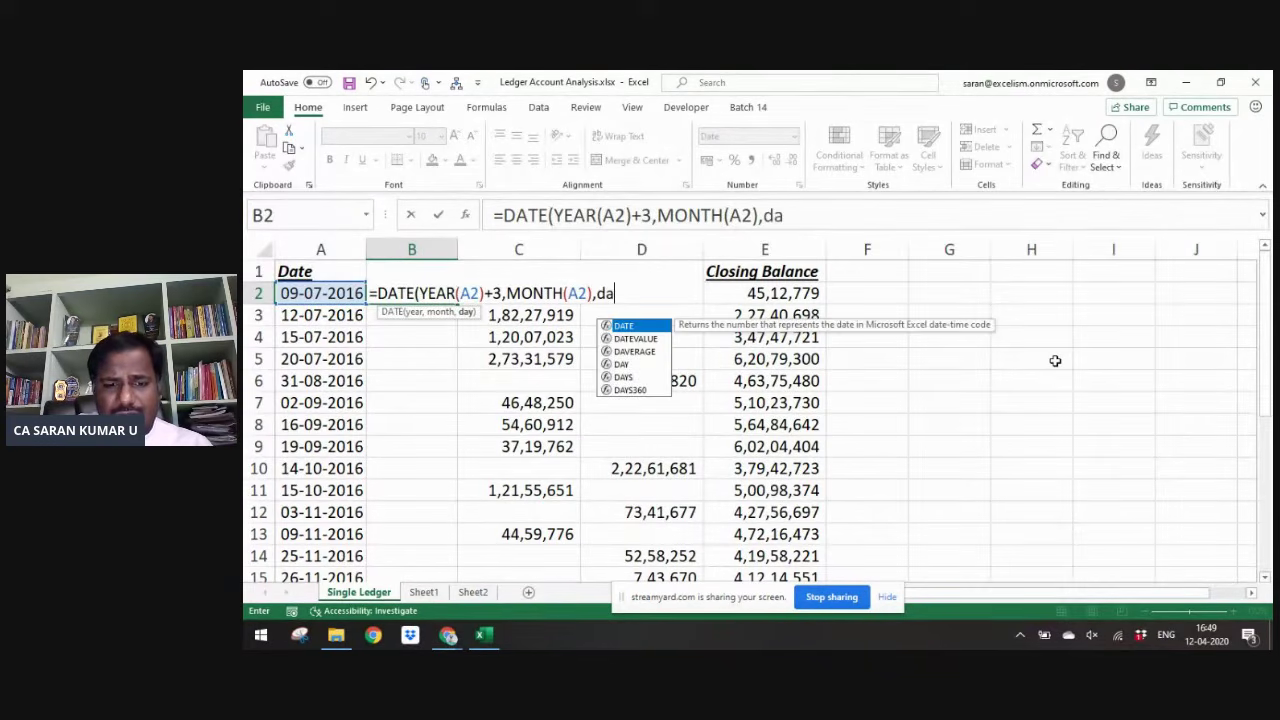
pyautogui.press('Tab')
pyautogui.press('Left')
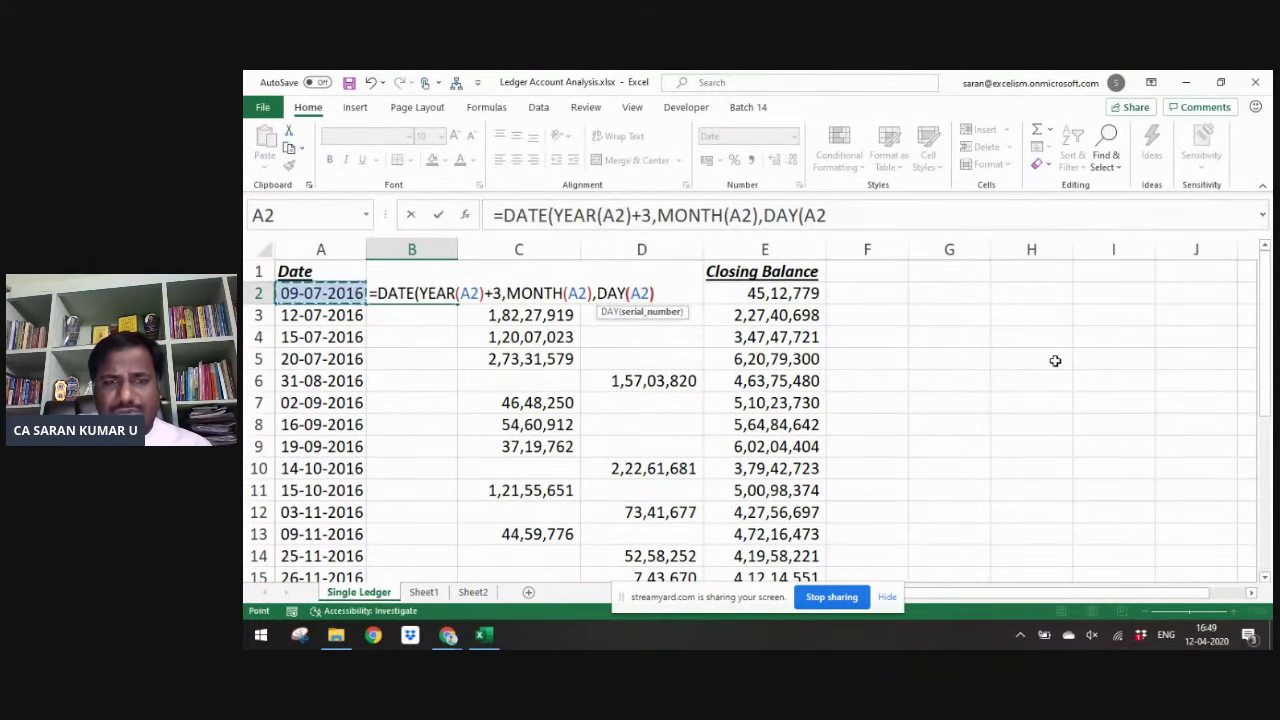
pyautogui.press('Return')
# - Copy the date formula from B2 down to B27, alongside the last ledger date
pyautogui.press('Up')
pyautogui.hotkey('ctrl', 'c')
pyautogui.press('Left')
pyautogui.hotkey('ctrl', 'Down')
pyautogui.press('Right')
pyautogui.hotkey('ctrl', 'shift', 'Up')
pyautogui.hotkey('shift', 'Down')
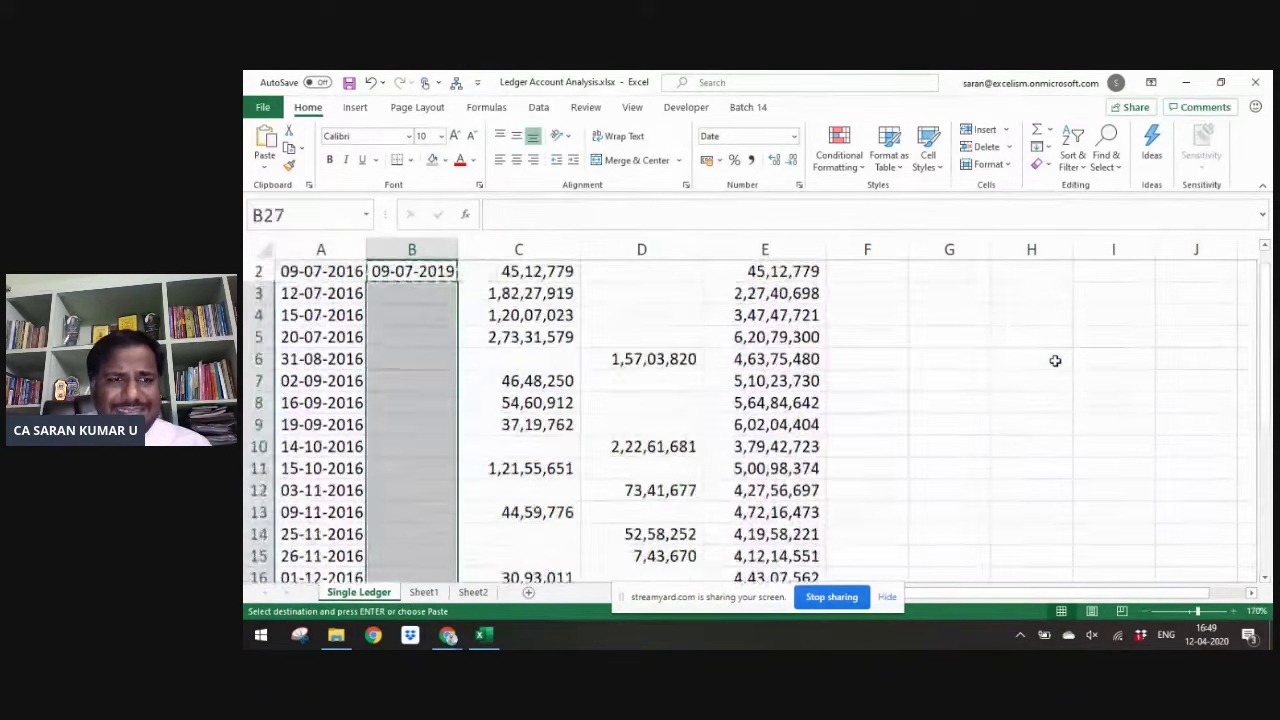
pyautogui.hotkey('ctrl', 'v')
# - Paste the calculated dates as values over the original dates in column A, starting at A2
pyautogui.hotkey('ctrl', 'Up')
pyautogui.scroll(-5, 1055, 360)
pyautogui.press('Left')
pyautogui.hotkey('ctrl', 'alt', 'v')
pyautogui.press('v')
pyautogui.press('Return')
pyautogui.press('Right')
pyautogui.press('Escape')
# - Delete the helper date column B
pyautogui.hotkey('ctrl', 'shift', 'Down')
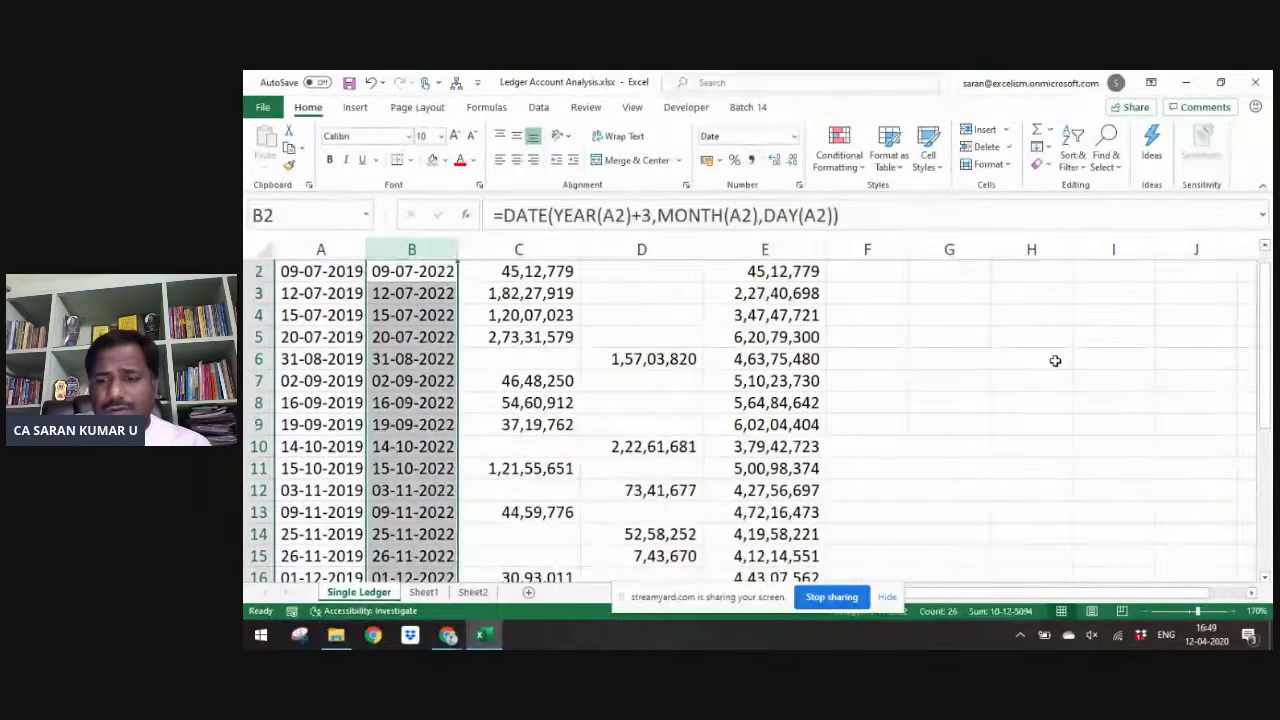
pyautogui.hotkey('ctrl', 'Up')
pyautogui.hotkey('ctrl', 'space')
pyautogui.hotkey('ctrl', '-')
# - Check the ledger table's extent and enter the heading "Date" in cell F1
pyautogui.press('Left')
pyautogui.hotkey('ctrl', 'shift', 'End')
pyautogui.hotkey('ctrl', 'Home')
pyautogui.hotkey('ctrl', 'shift', 'End')
pyautogui.hotkey('ctrl', 'Home')
pyautogui.press('Right')
pyautogui.press('Right')
pyautogui.press('Right')
pyautogui.press('Right')
pyautogui.press('Right')
pyautogui.write('Date')
pyautogui.press('Return')
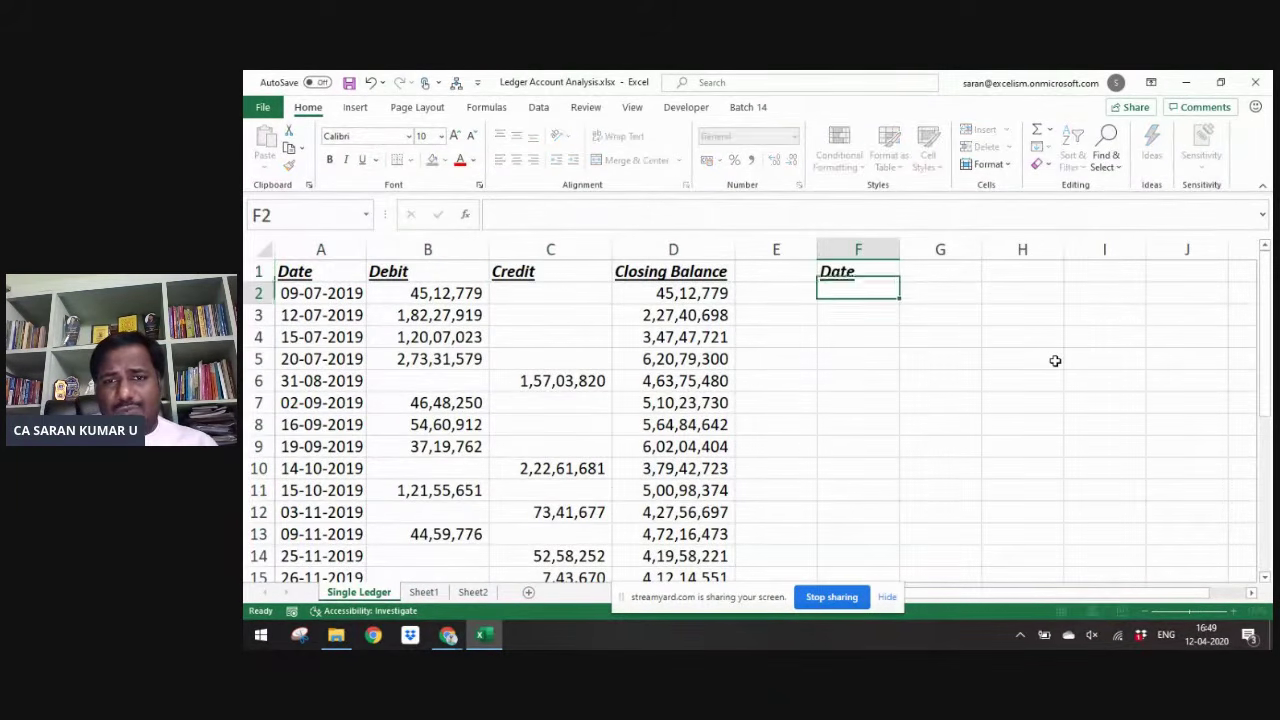
# - Examine the ledger's date column and the Debit, Credit and Closing Balance entries of its first transaction row
pyautogui.press('Up')
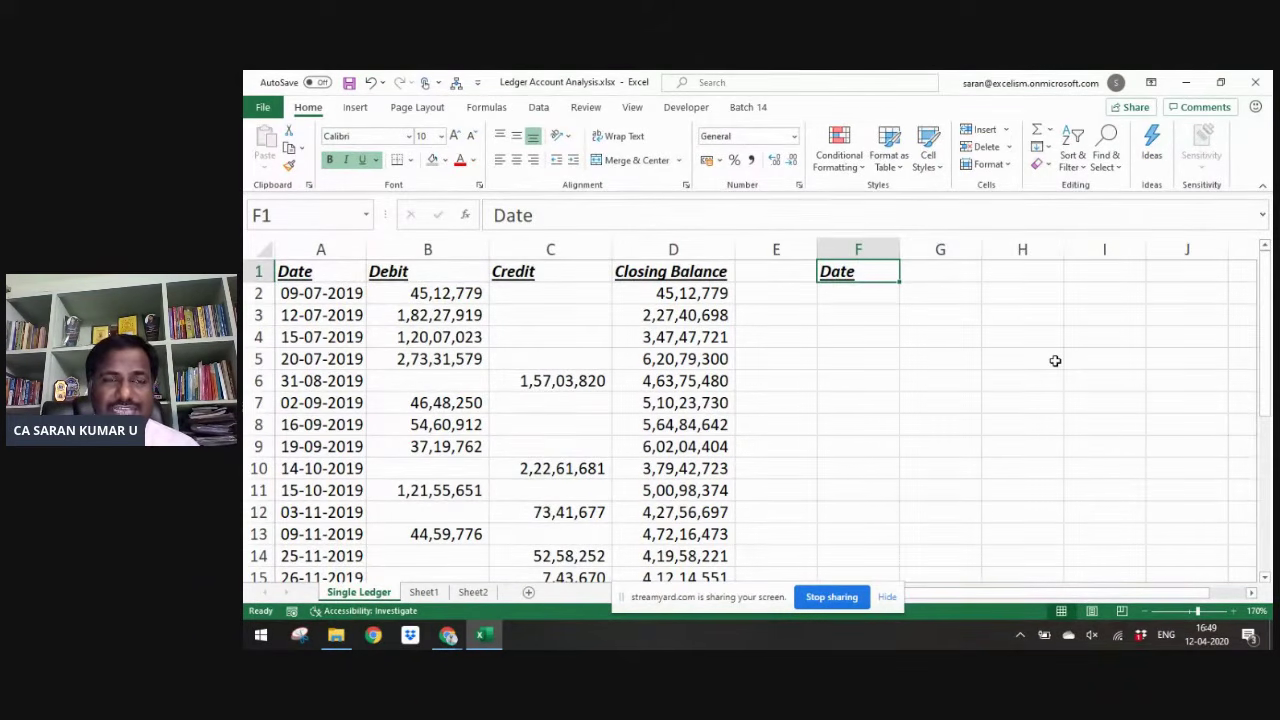
pyautogui.press('Down')
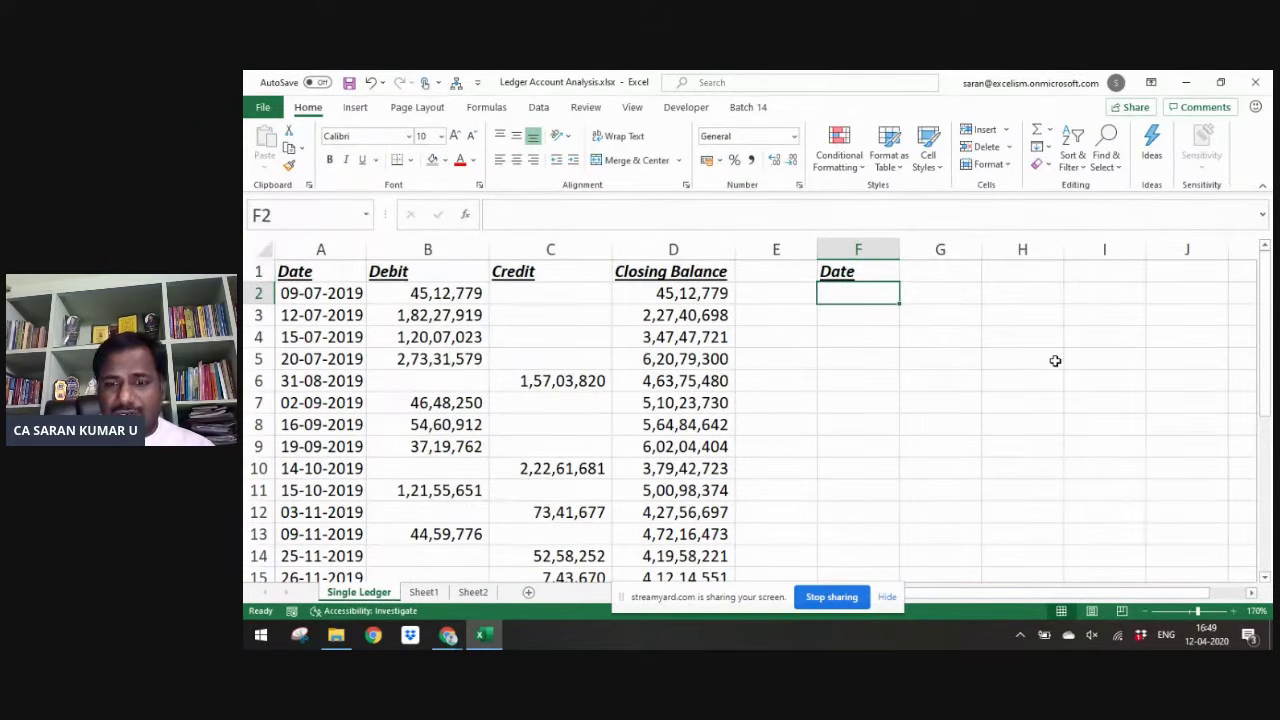
pyautogui.press('Left')
pyautogui.press('Left')
pyautogui.press('Left')
pyautogui.press('Left')
pyautogui.press('Left')
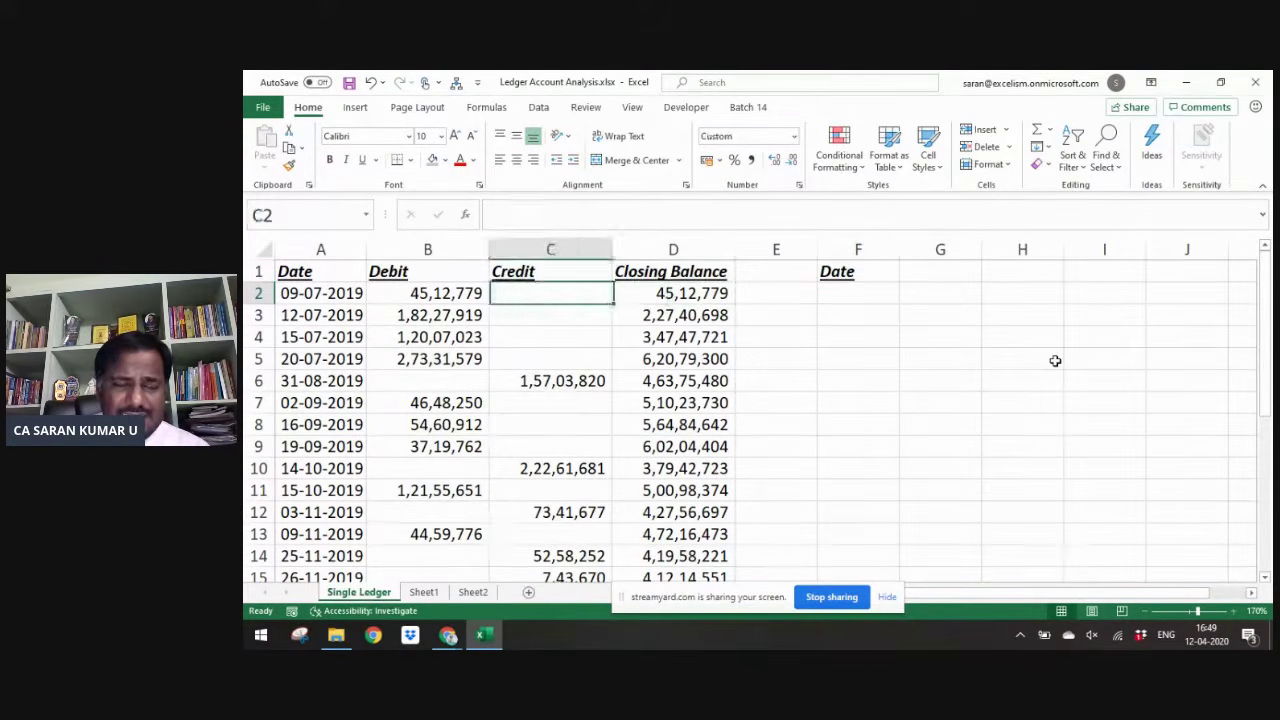
pyautogui.hotkey('ctrl', 'shift', 'Down')
pyautogui.hotkey('ctrl', 'Up')
pyautogui.press('Down')
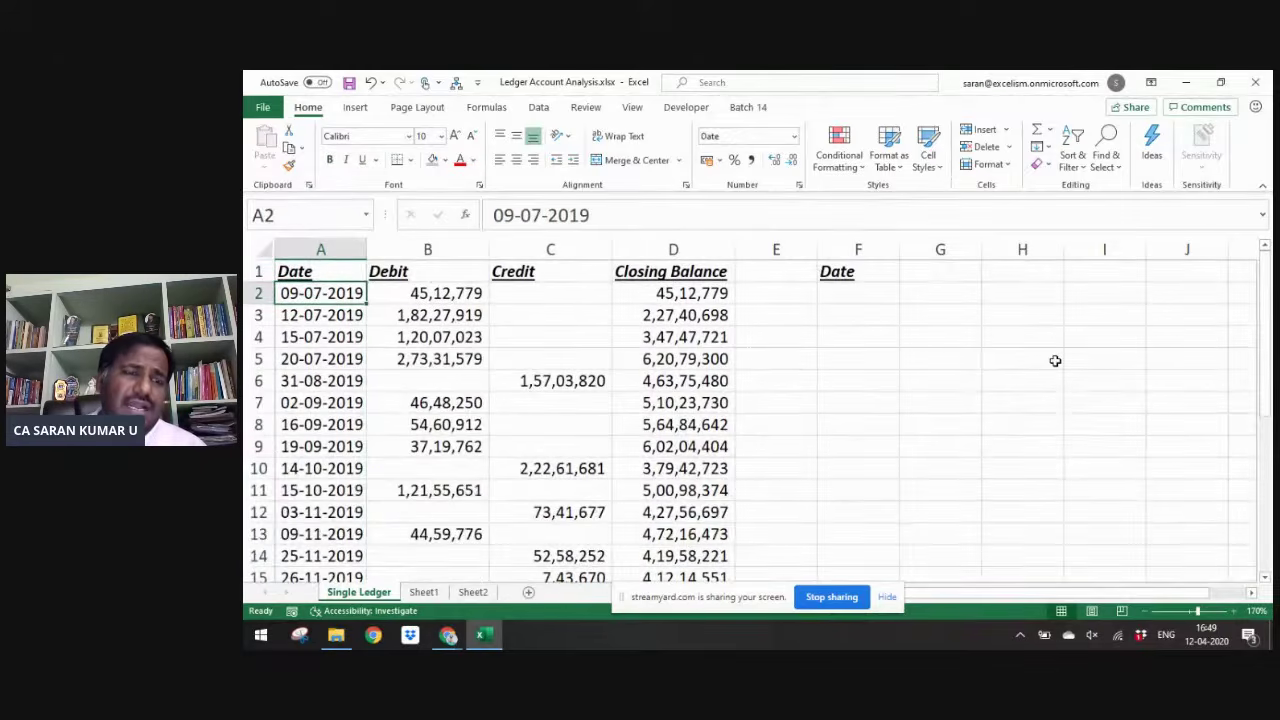
pyautogui.press('Right')
pyautogui.press('Right')
pyautogui.press('Right')
pyautogui.press('Left')
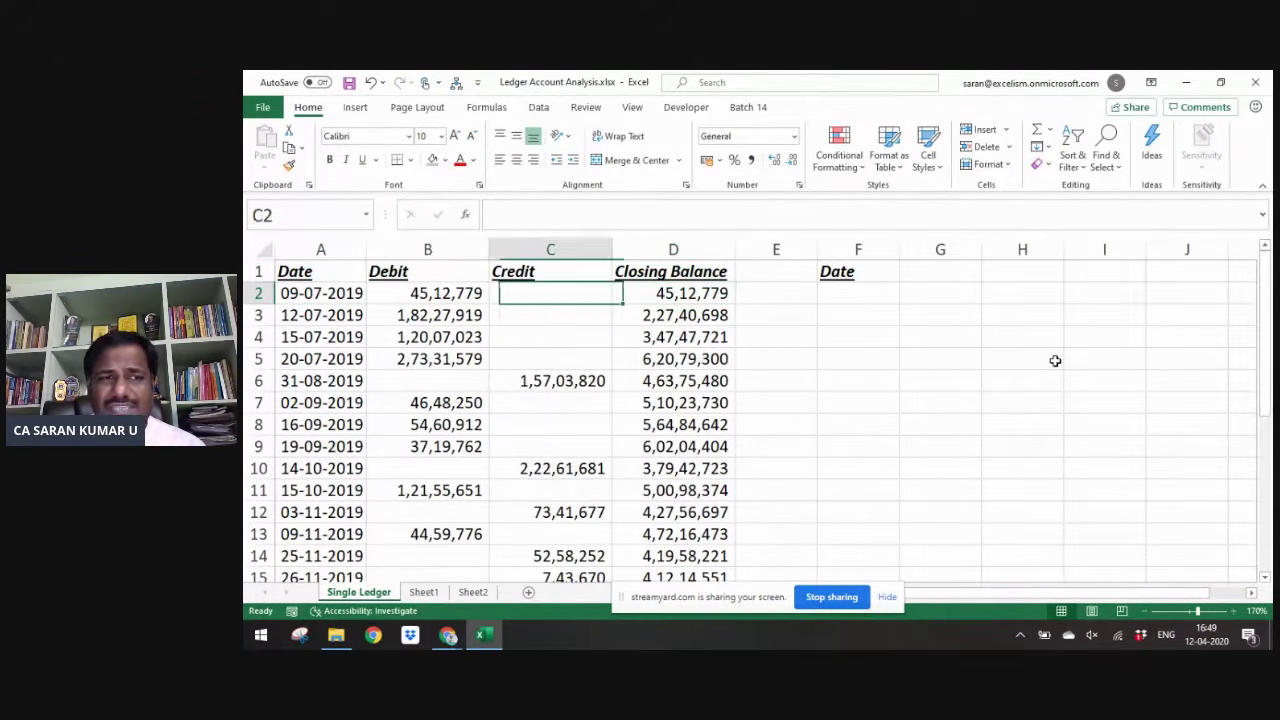
pyautogui.press('Left')
pyautogui.press('Left')
pyautogui.press('Right')
pyautogui.press('Right')
pyautogui.press('Right')
pyautogui.press('Right')
pyautogui.press('Right')
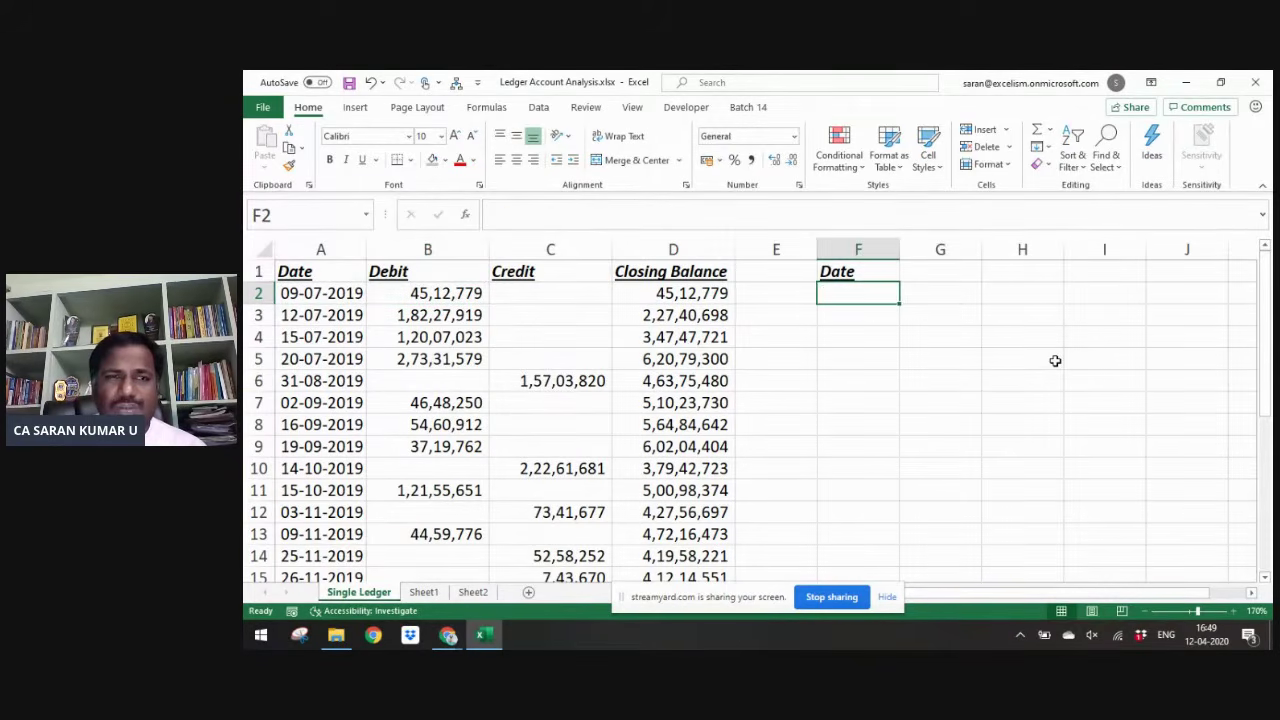
# - Enter the start date 09/07/2019 in F2 and the formula =F2+1 in F3
pyautogui.write('09/07/2019')
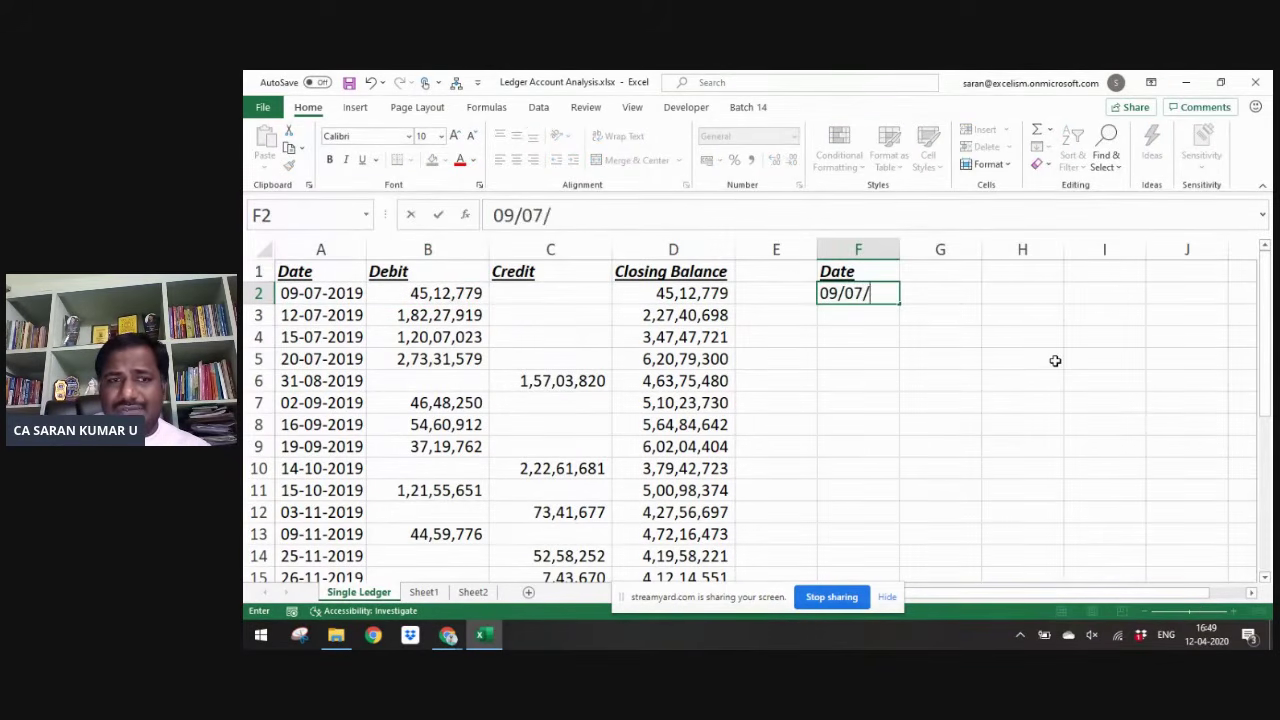
pyautogui.press('Return')
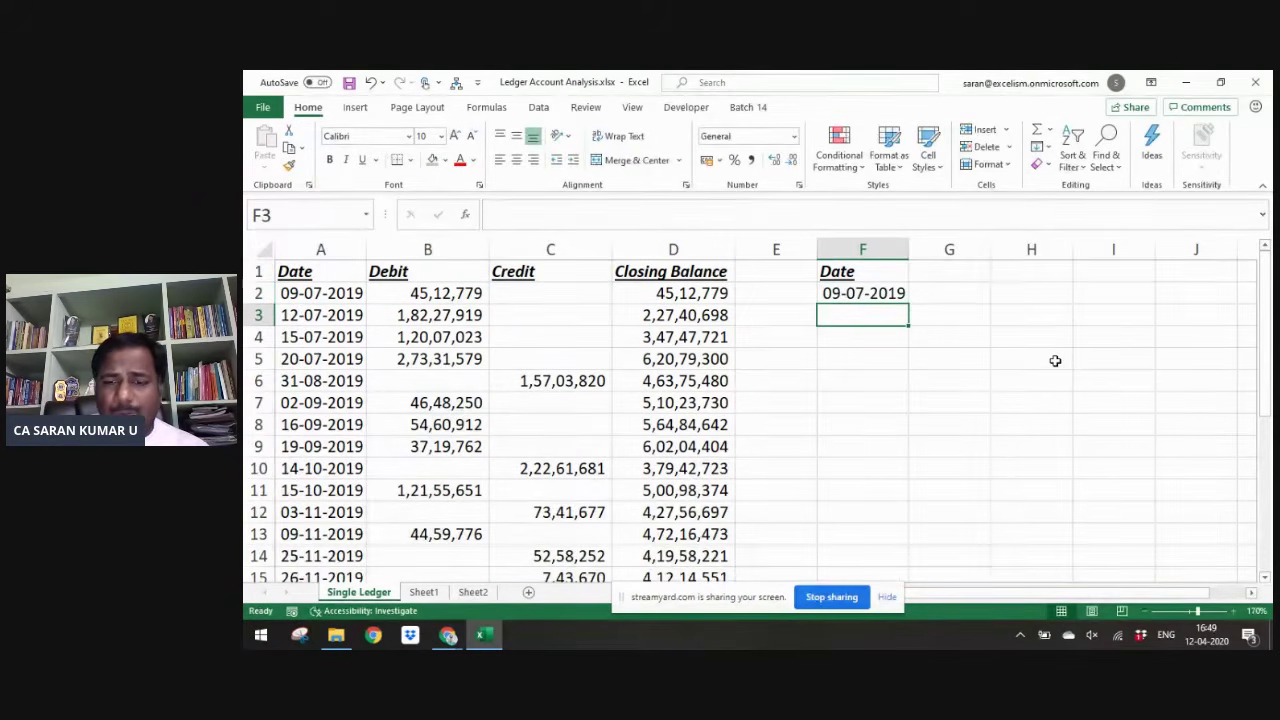
pyautogui.write('=F2+1')
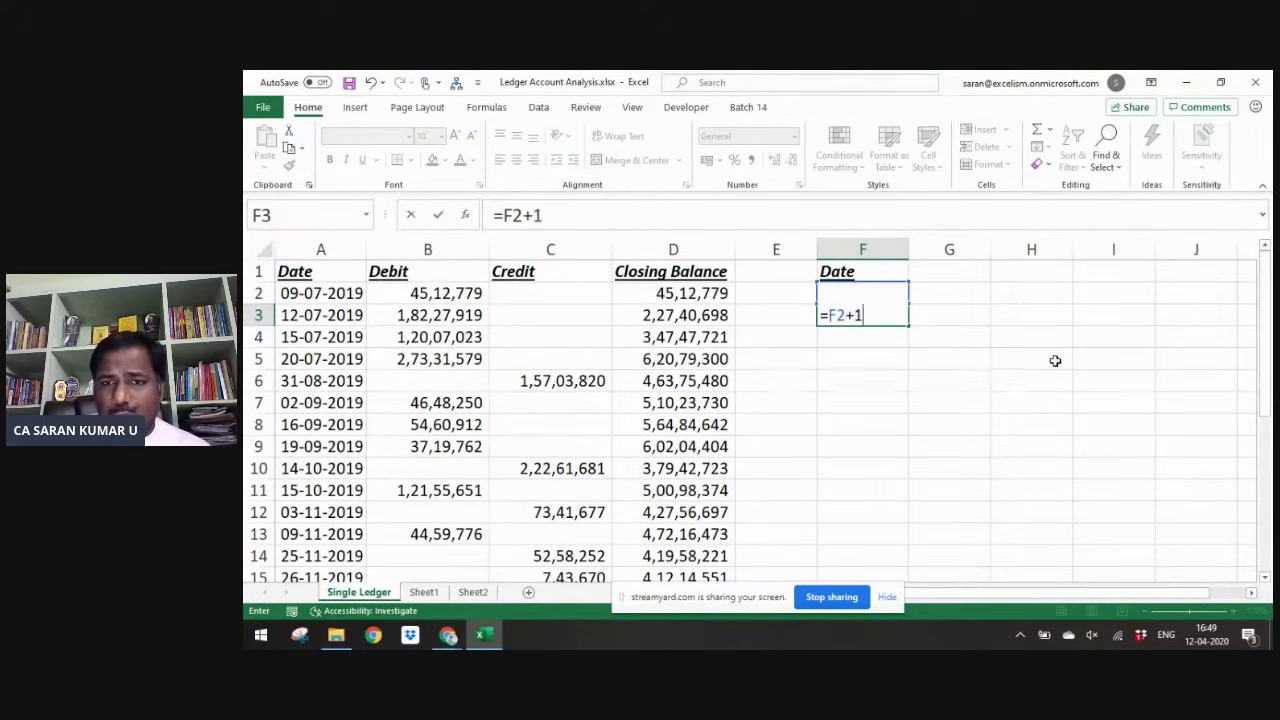
pyautogui.hotkey('ctrl', 'Return')
# - Copy the next-day formula from F3 down through F260
pyautogui.hotkey('ctrl', 'c')
pyautogui.press('Down')
pyautogui.hotkey('shift', 'Down')
pyautogui.hotkey('shift', 'Down')
pyautogui.hotkey('shift', 'Down')
pyautogui.hotkey('shift', 'Down')
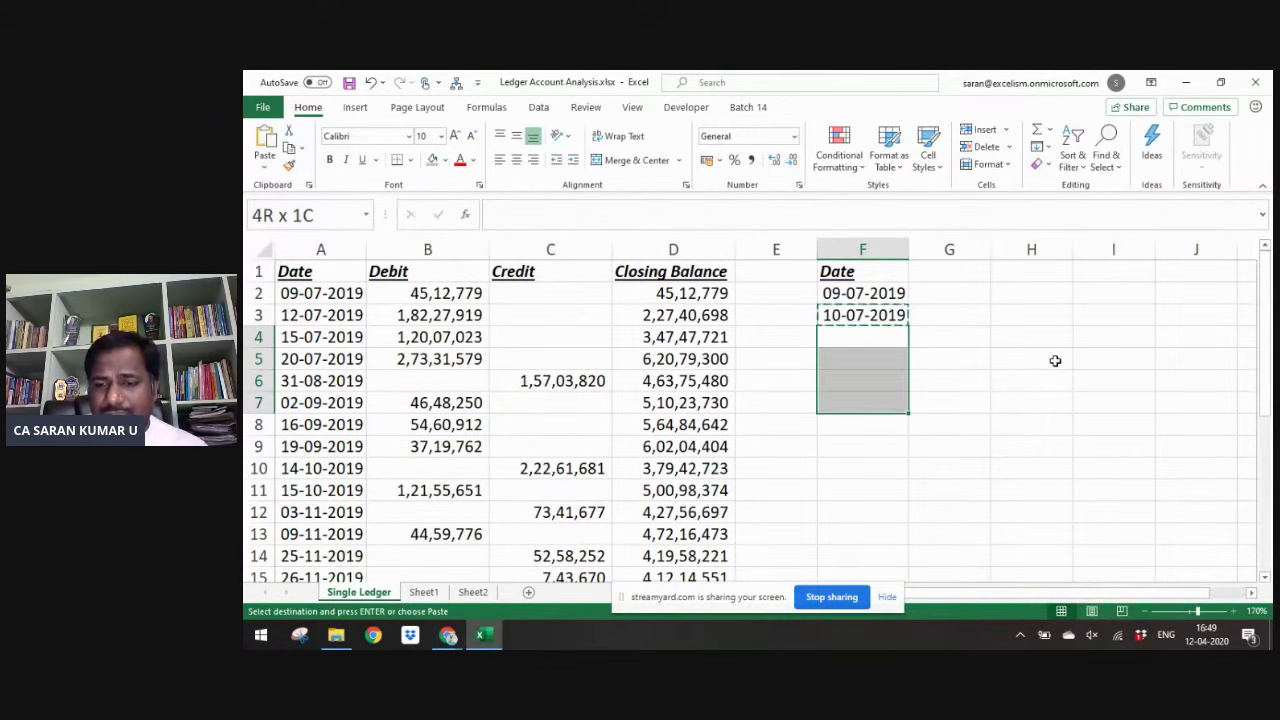
pyautogui.hotkey('shift', 'Down')
pyautogui.hotkey('shift', 'Down')
pyautogui.hotkey('shift', 'Down')
pyautogui.hotkey('shift', 'Down')
pyautogui.hotkey('shift', 'Down')
pyautogui.hotkey('shift', 'Down')
pyautogui.hotkey('shift', 'Down')
pyautogui.hotkey('shift', 'Down')
pyautogui.hotkey('shift', 'Down')
pyautogui.hotkey('shift', 'Down')
pyautogui.hotkey('shift', 'Down')
pyautogui.hotkey('shift', 'Down')
pyautogui.hotkey('shift', 'Down')
pyautogui.hotkey('shift', 'Down')
pyautogui.hotkey('shift', 'Down')
pyautogui.hotkey('shift', 'Down')
pyautogui.hotkey('shift', 'Down')
pyautogui.hotkey('shift', 'Down')
pyautogui.hotkey('shift', 'Down')
pyautogui.hotkey('shift', 'Down')
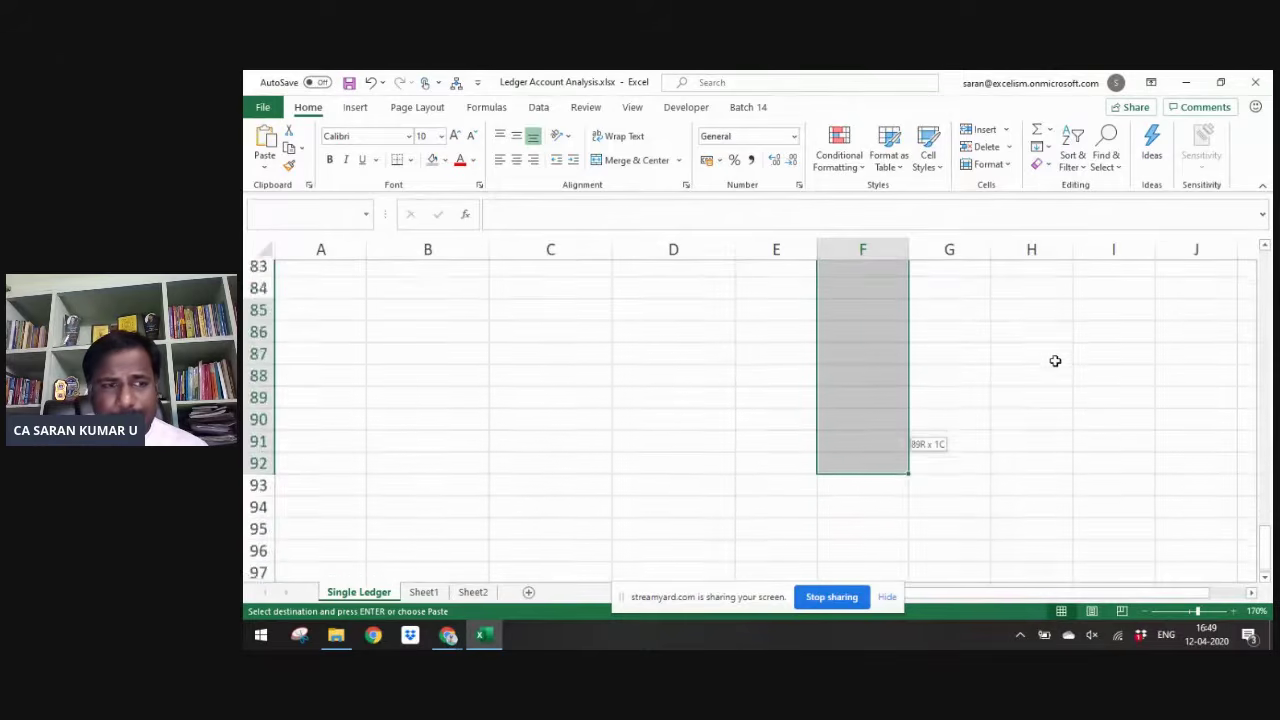
pyautogui.hotkey('shift', 'Down')
pyautogui.hotkey('shift', 'Down')
pyautogui.hotkey('shift', 'Down')
pyautogui.hotkey('shift', 'Down')
pyautogui.hotkey('shift', 'Down')
pyautogui.hotkey('shift', 'Down')
pyautogui.hotkey('shift', 'Down')
pyautogui.hotkey('shift', 'Down')
pyautogui.hotkey('shift', 'Down')
pyautogui.hotkey('shift', 'Down')
pyautogui.hotkey('shift', 'Down')
pyautogui.hotkey('shift', 'Down')
pyautogui.hotkey('shift', 'Down')
pyautogui.hotkey('shift', 'Down')
pyautogui.hotkey('shift', 'Down')
pyautogui.hotkey('shift', 'Down')
pyautogui.hotkey('shift', 'Down')
pyautogui.hotkey('shift', 'Down')
pyautogui.hotkey('shift', 'Down')
pyautogui.hotkey('shift', 'Down')
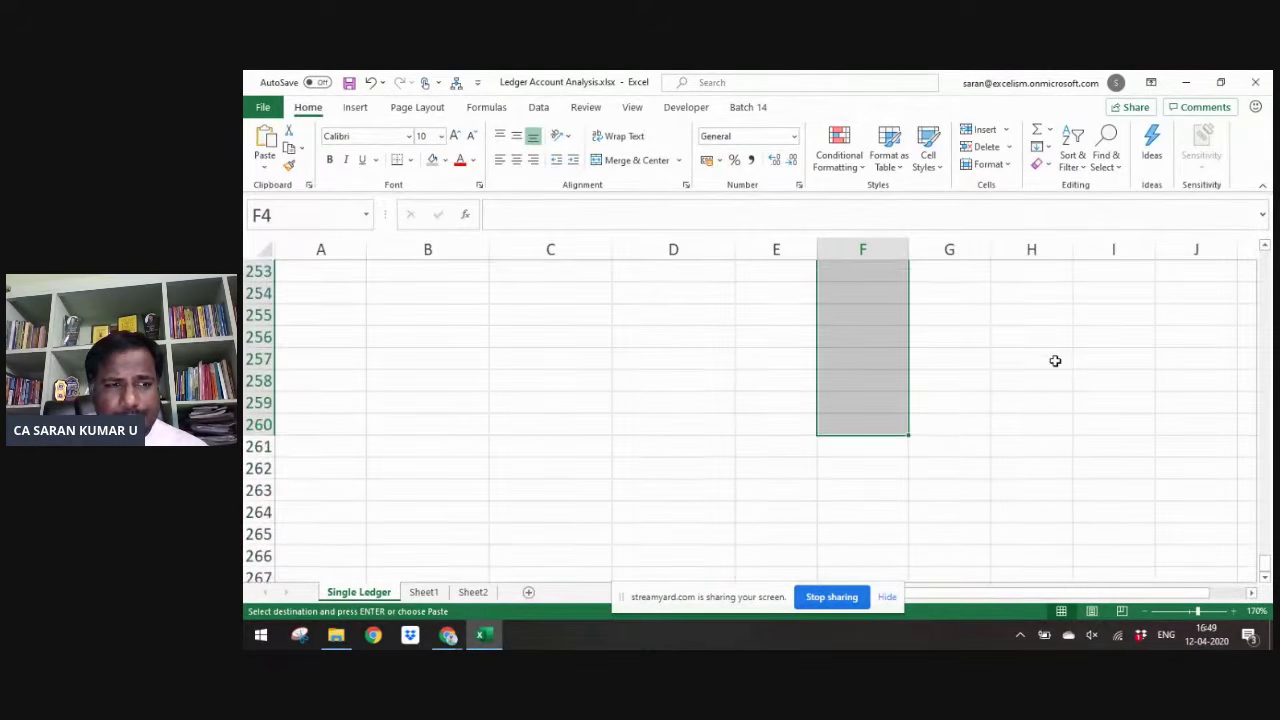
pyautogui.press('Return')
# - Extend the daily date series from F260 down to F268 so it ends on 31-03-2020
pyautogui.hotkey('ctrl', 'Down')
pyautogui.hotkey('ctrl', 'c')
pyautogui.press('Down')
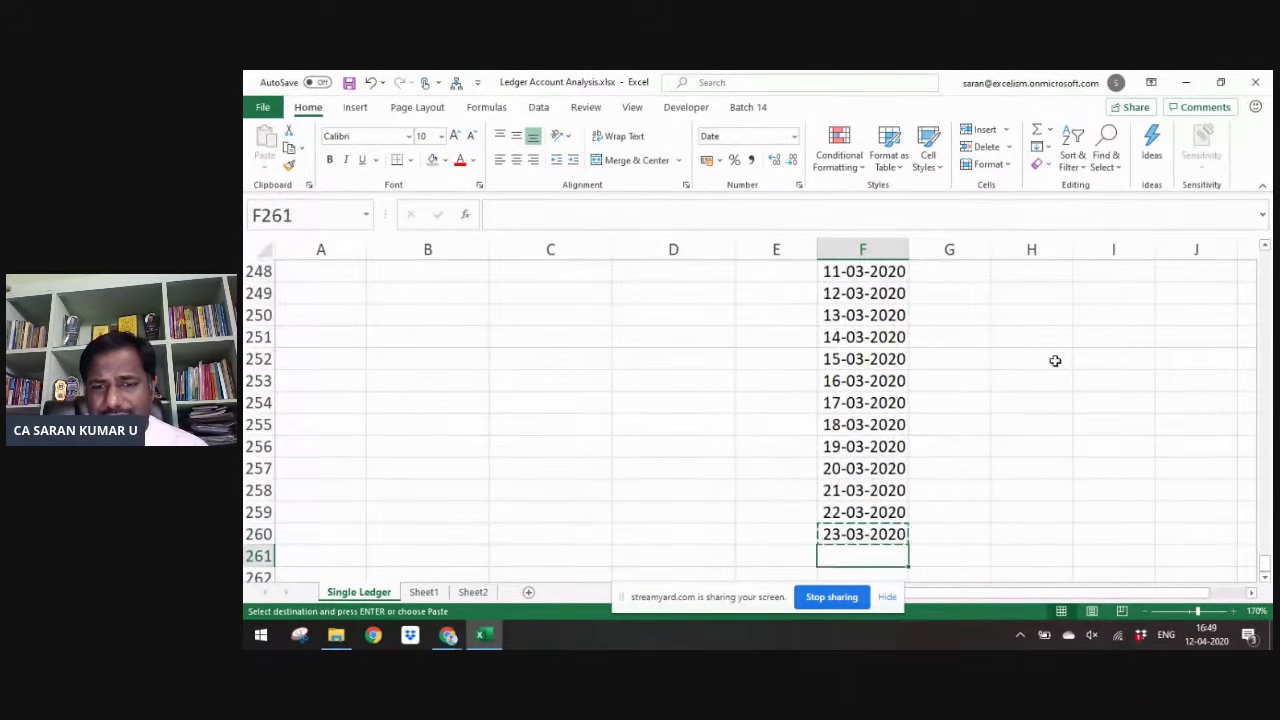
pyautogui.hotkey('shift', 'Down')
pyautogui.hotkey('shift', 'Down')
pyautogui.hotkey('shift', 'Down')
pyautogui.hotkey('shift', 'Down')
pyautogui.hotkey('shift', 'Down')
pyautogui.hotkey('shift', 'Down')
pyautogui.hotkey('shift', 'Down')
pyautogui.press('Return')
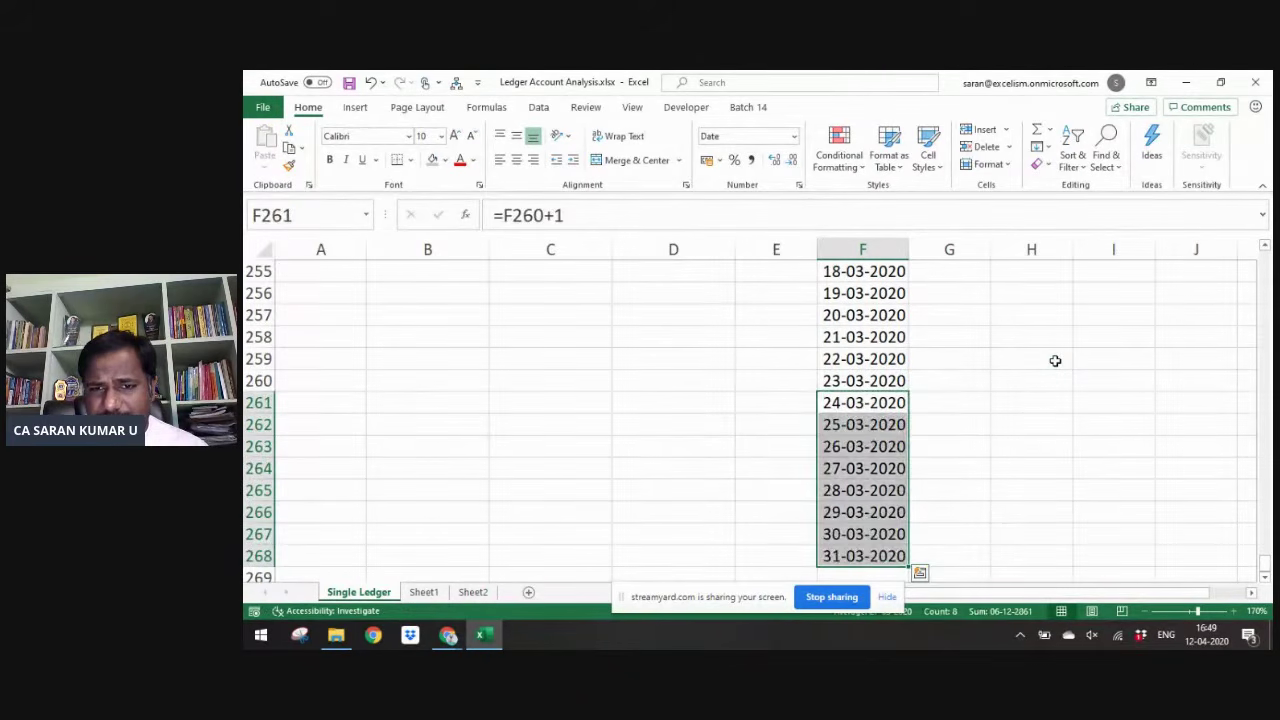
# - Check the extent of the daily date list in column F and select cell H1
pyautogui.hotkey('ctrl', 'Down')
pyautogui.hotkey('ctrl', 'Up')
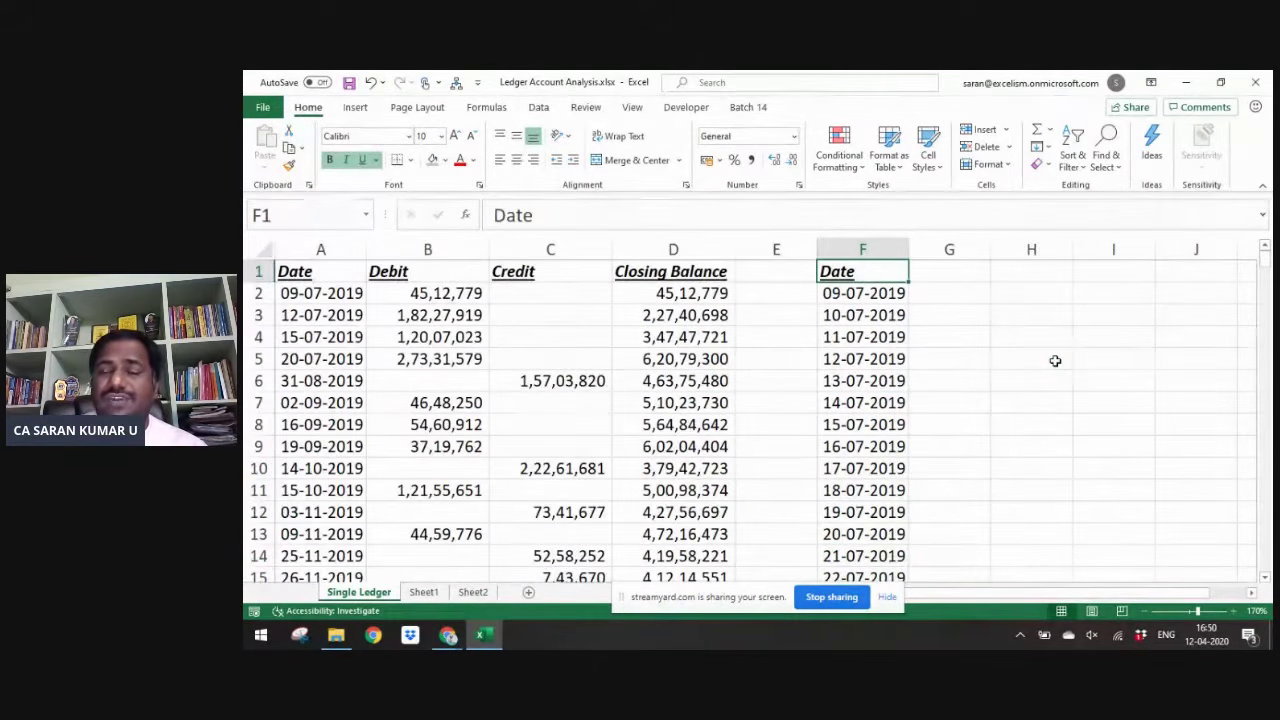
pyautogui.hotkey('ctrl', 'shift', 'Down')
pyautogui.hotkey('ctrl', 'shift', 'Up')
pyautogui.hotkey('ctrl', 'shift', 'Down')
pyautogui.hotkey('ctrl', 'shift', 'Up')
pyautogui.press('Right')
pyautogui.press('Right')
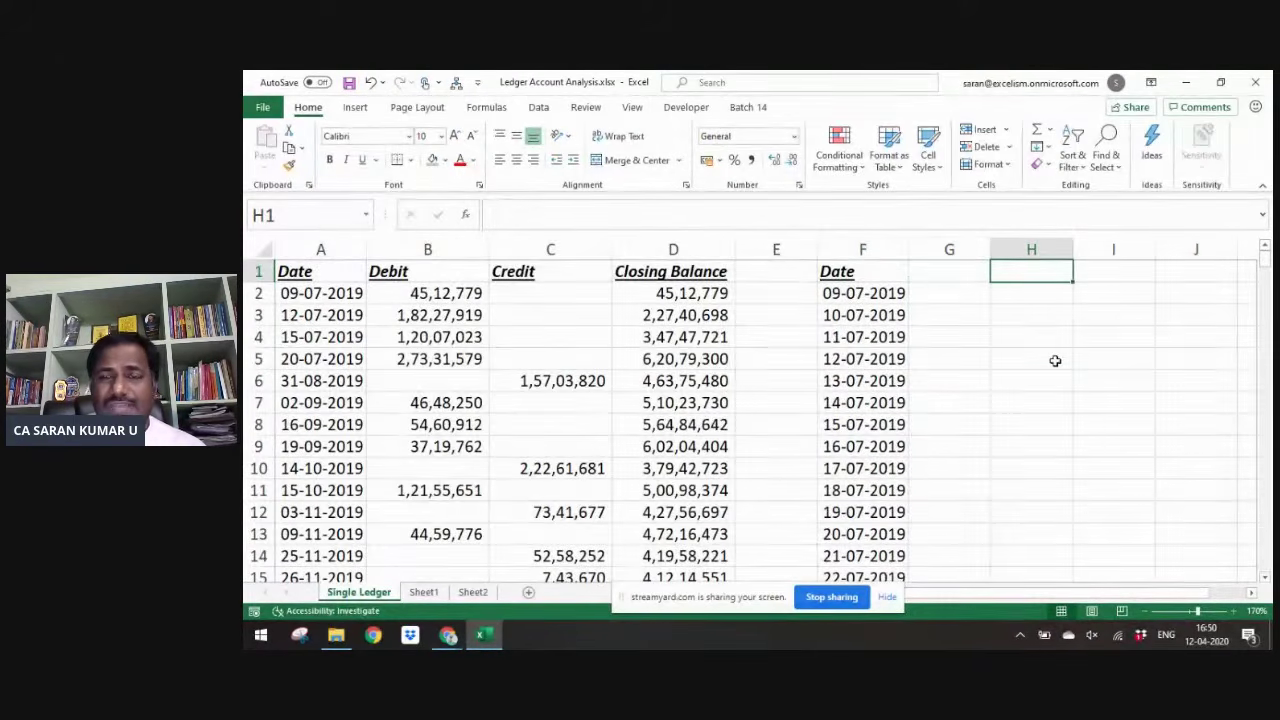
pyautogui.hotkey('alt', 'd')
pyautogui.press('n')
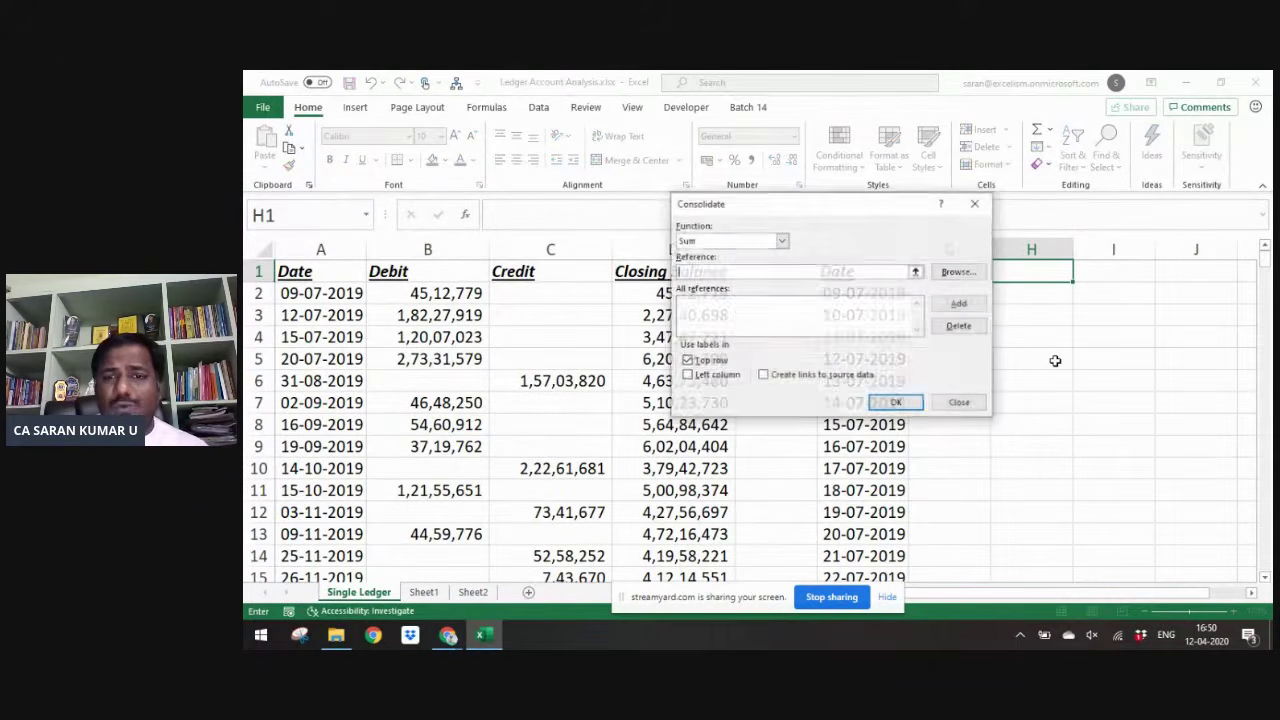
pyautogui.click(975, 203)
# - Start a Sum consolidation and add the Single Ledger range A1:C27 as its first reference
pyautogui.click(538, 110)
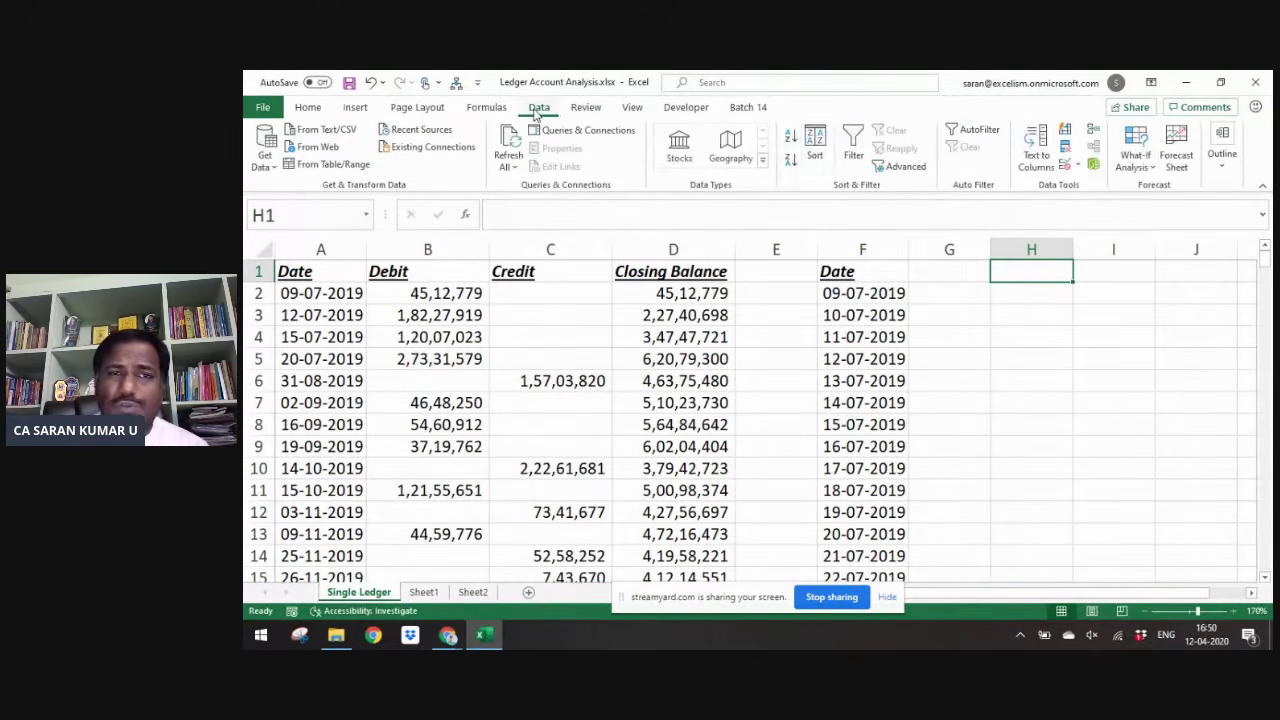
pyautogui.click(1096, 131)
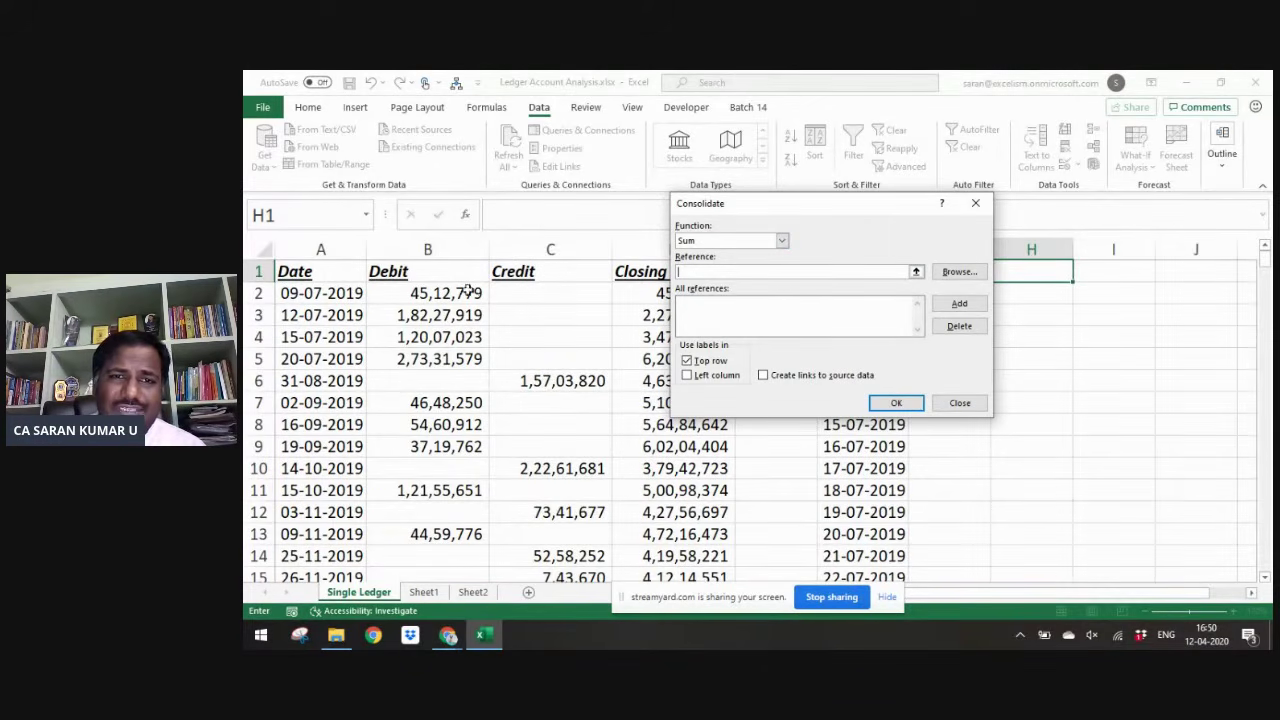
pyautogui.click(328, 272)
pyautogui.moveTo(328, 272); pyautogui.dragTo(590, 556)
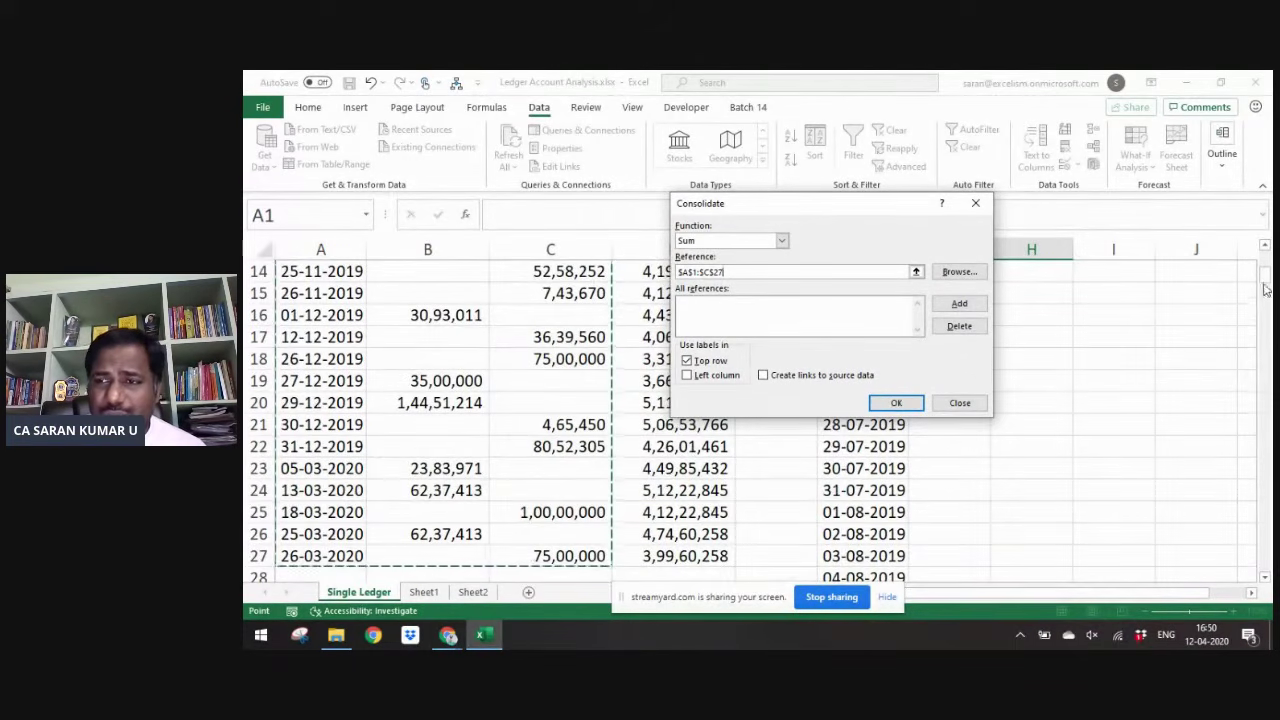
pyautogui.scroll(5, 1264, 289)
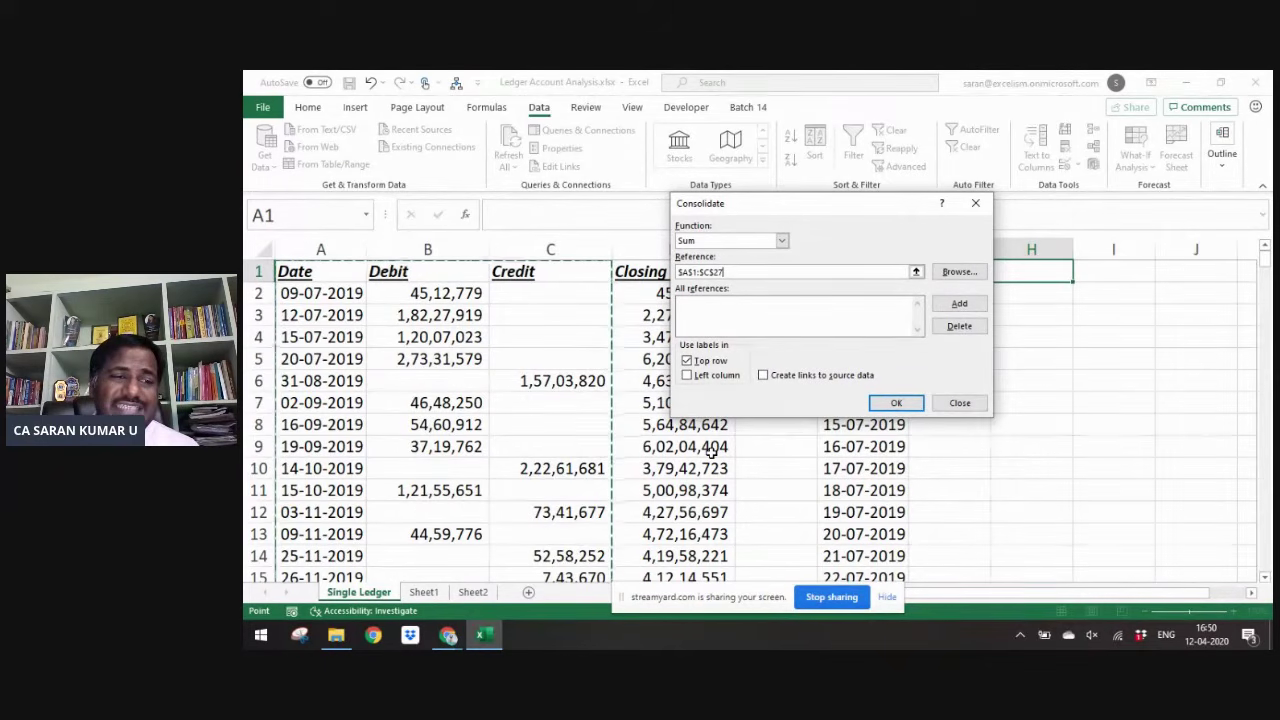
pyautogui.click(950, 306)
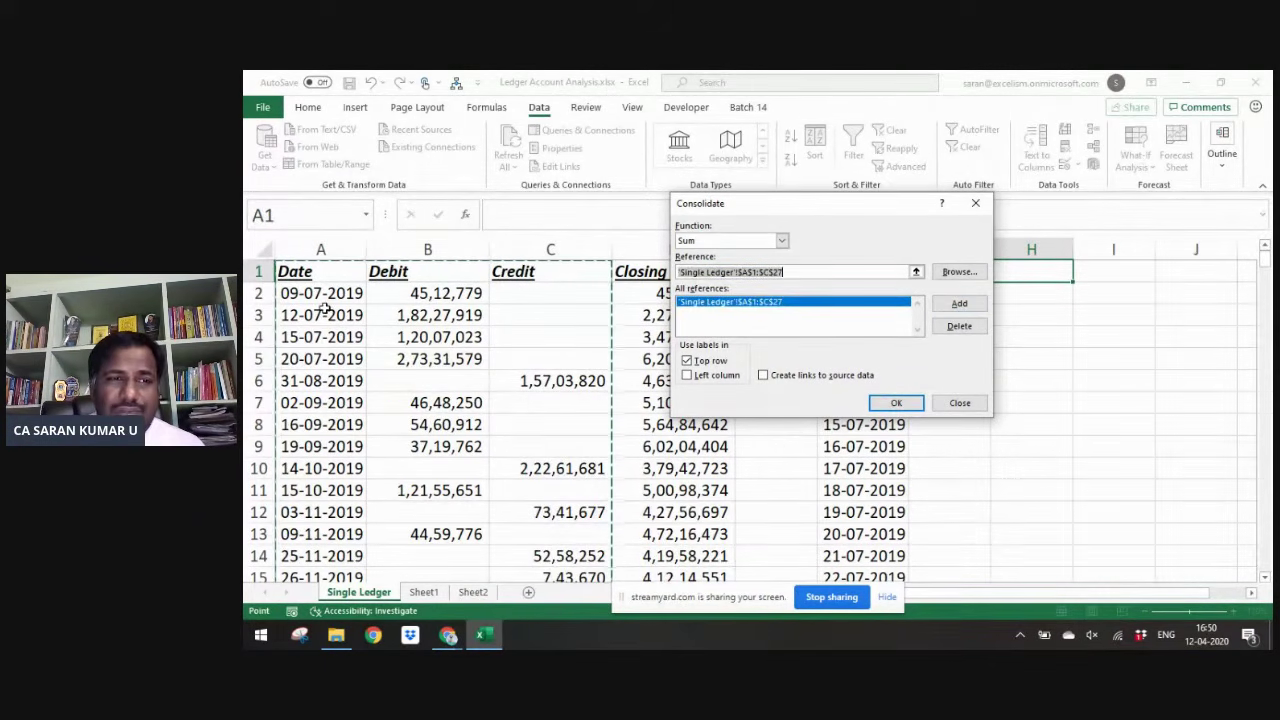
# - Add the daily date list F1:F268 as the second consolidation reference
pyautogui.moveTo(858, 207); pyautogui.dragTo(561, 159)
pyautogui.click(880, 278)
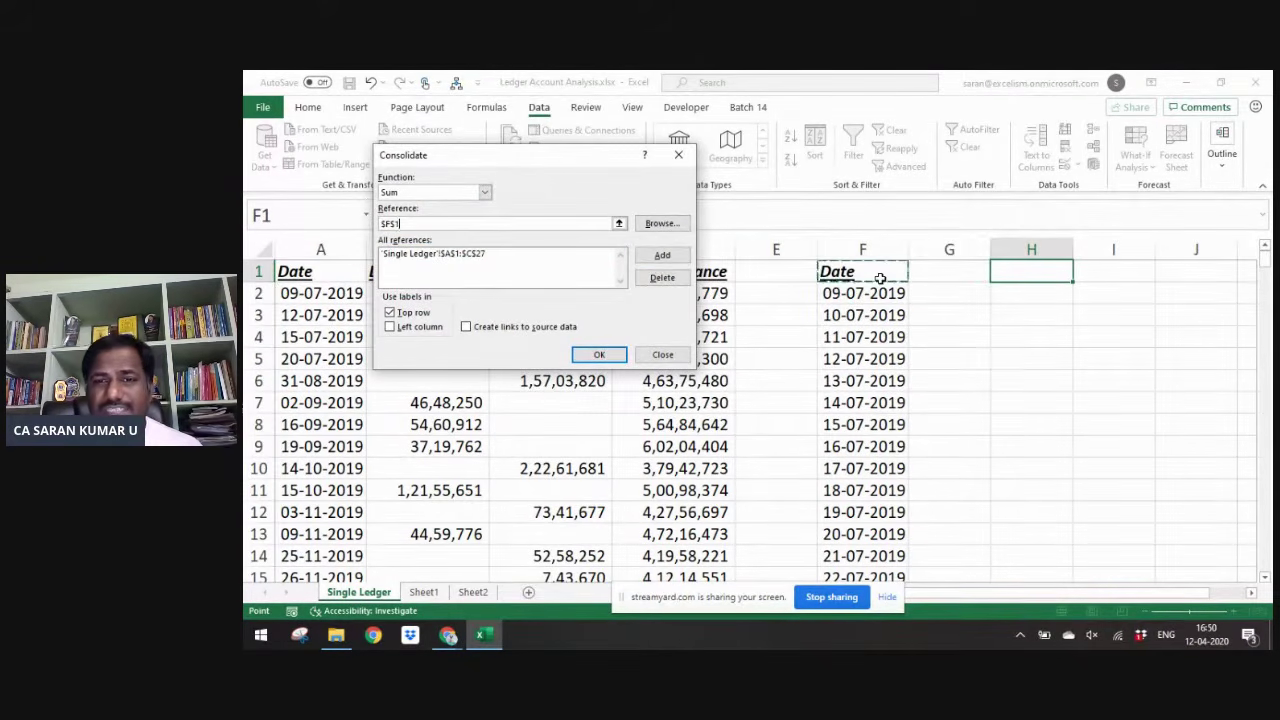
pyautogui.moveTo(1267, 563); pyautogui.dragTo(1260, 252)
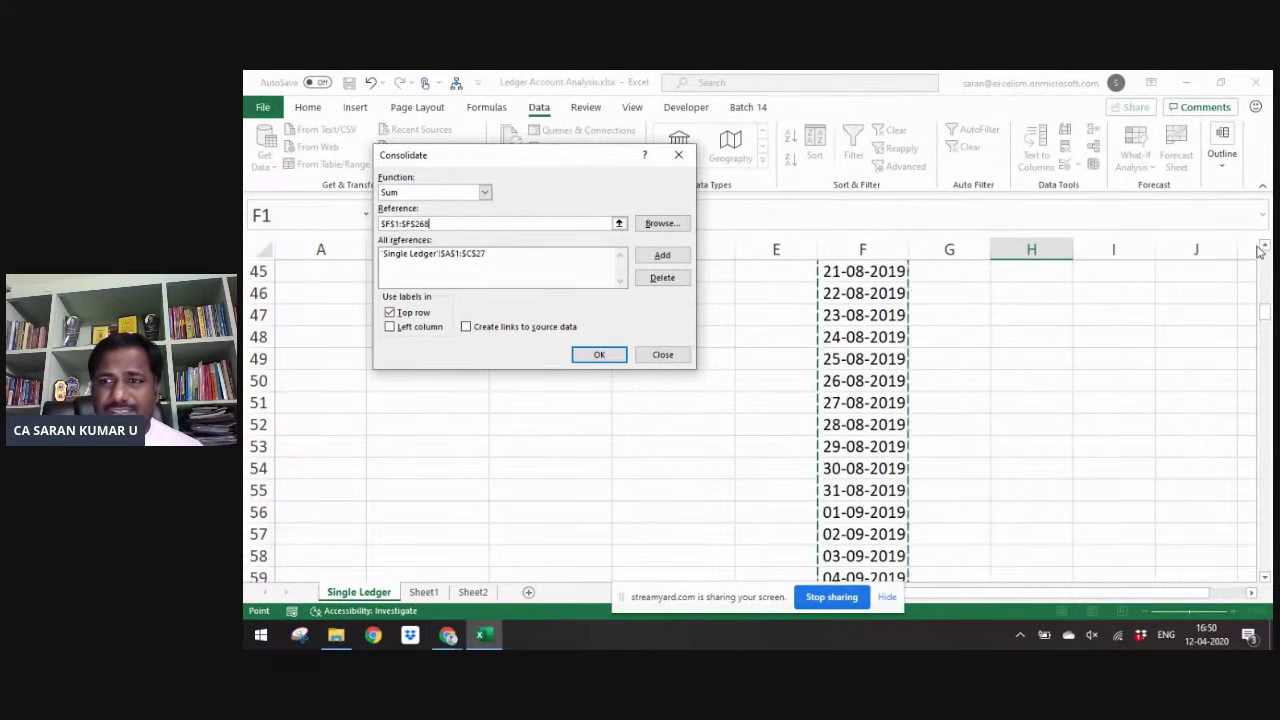
pyautogui.moveTo(1268, 313); pyautogui.dragTo(1265, 256)
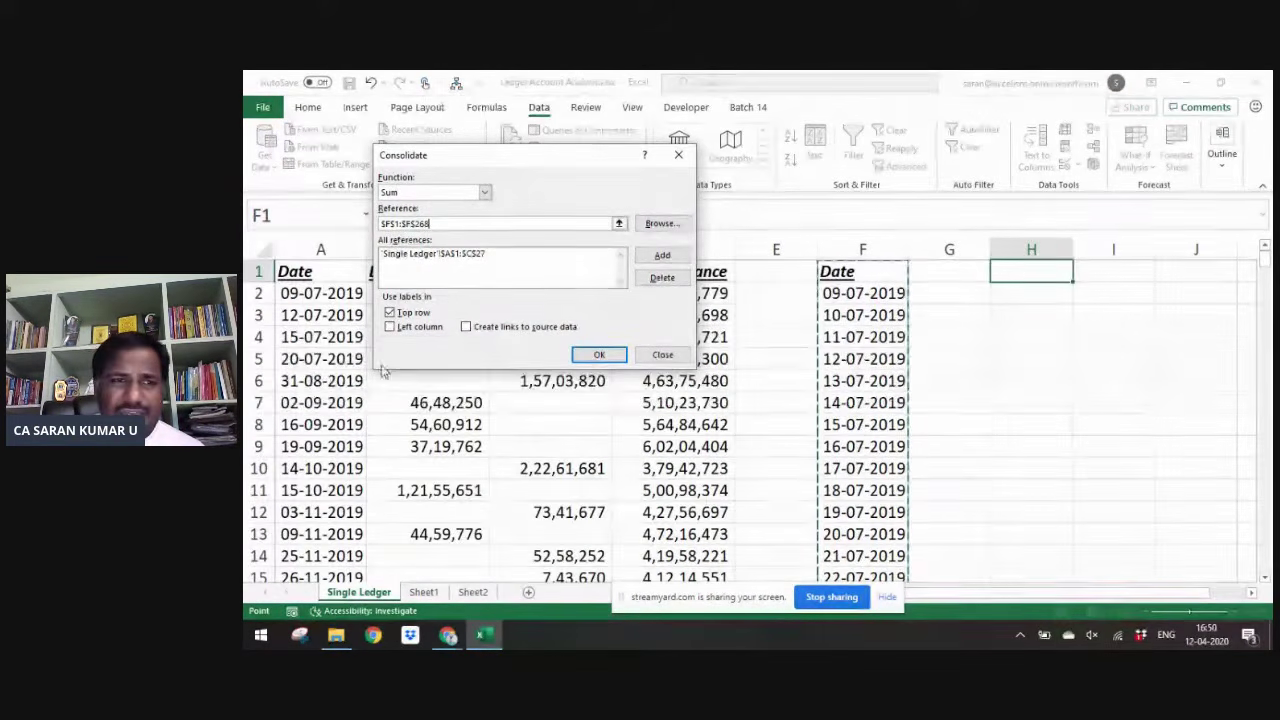
pyautogui.click(662, 256)
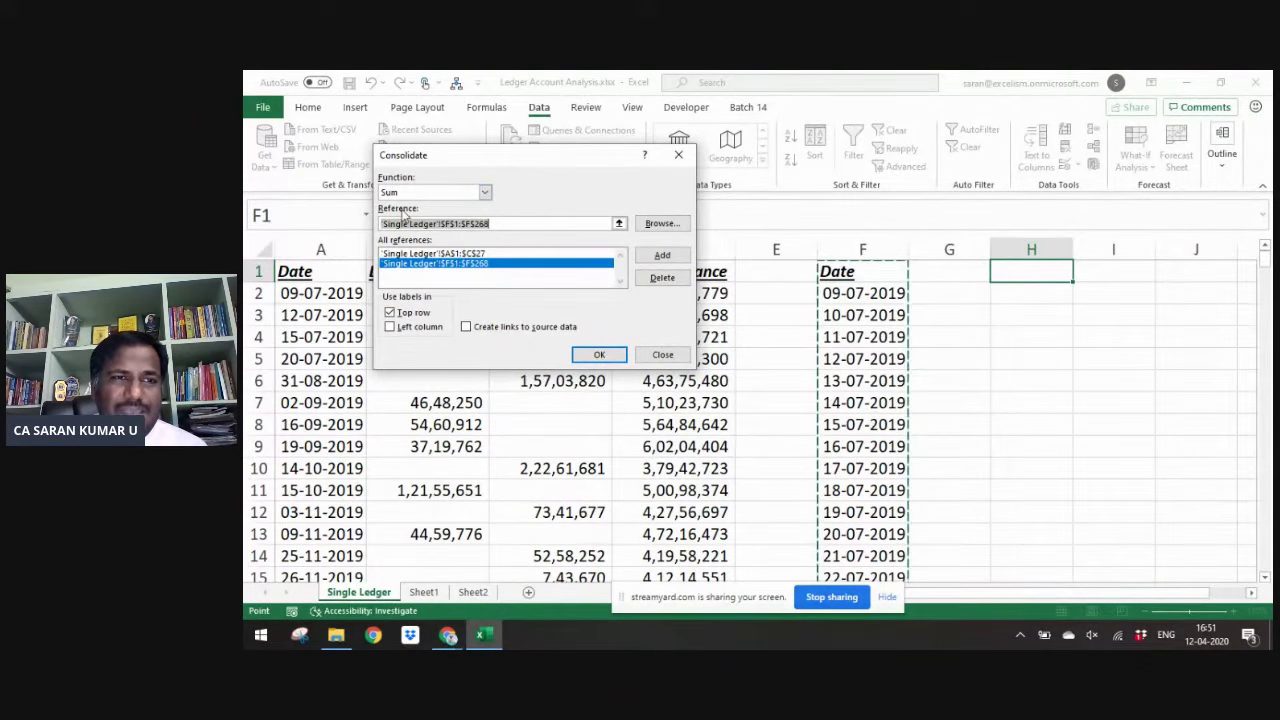
# - Use labels from the top row and left column, and output the consolidation at H1
pyautogui.click(409, 314)
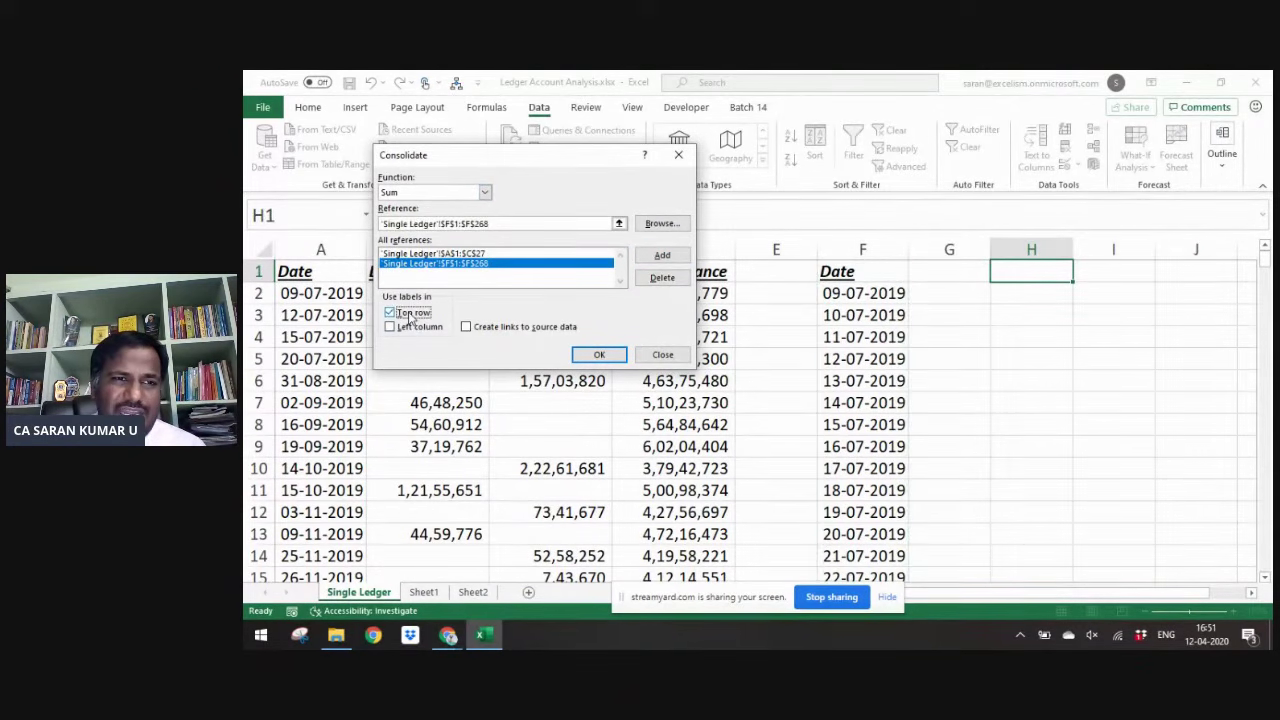
pyautogui.click(413, 328)
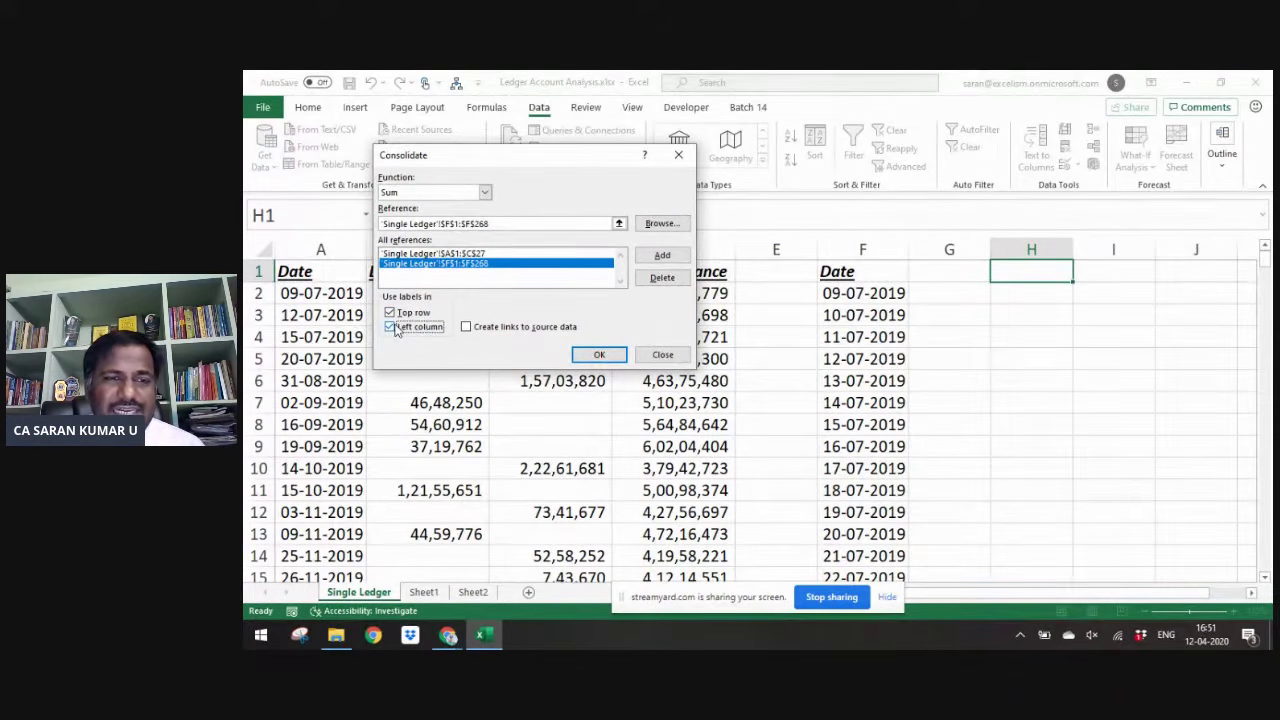
pyautogui.click(599, 355)
# - Format the consolidated dates in column H as Short Date
pyautogui.click(1031, 247)
pyautogui.click(308, 107)
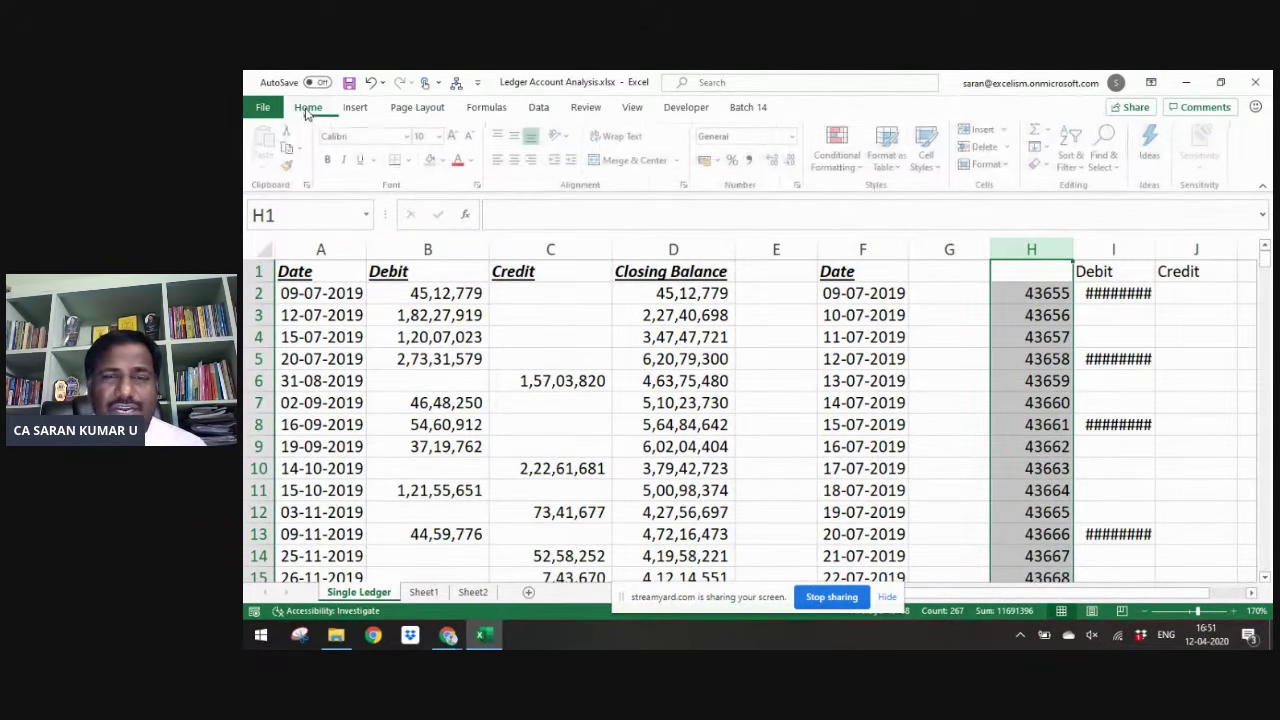
pyautogui.click(794, 137)
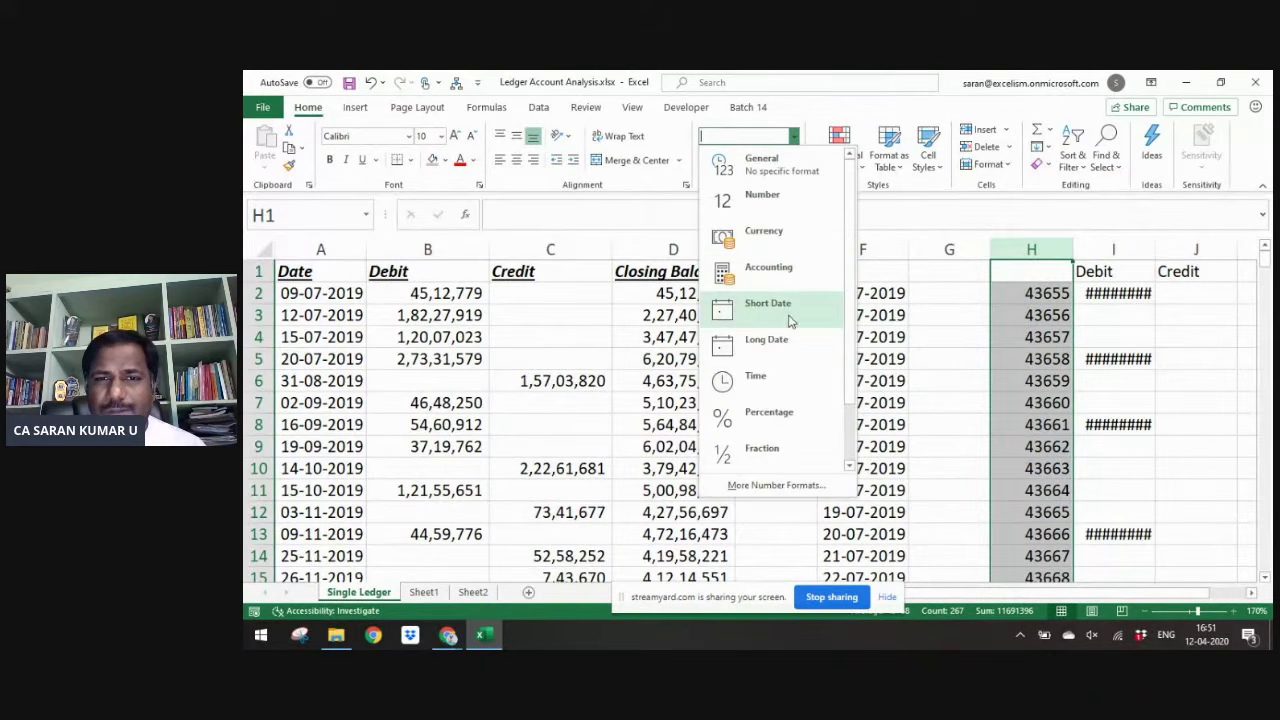
pyautogui.click(791, 326)
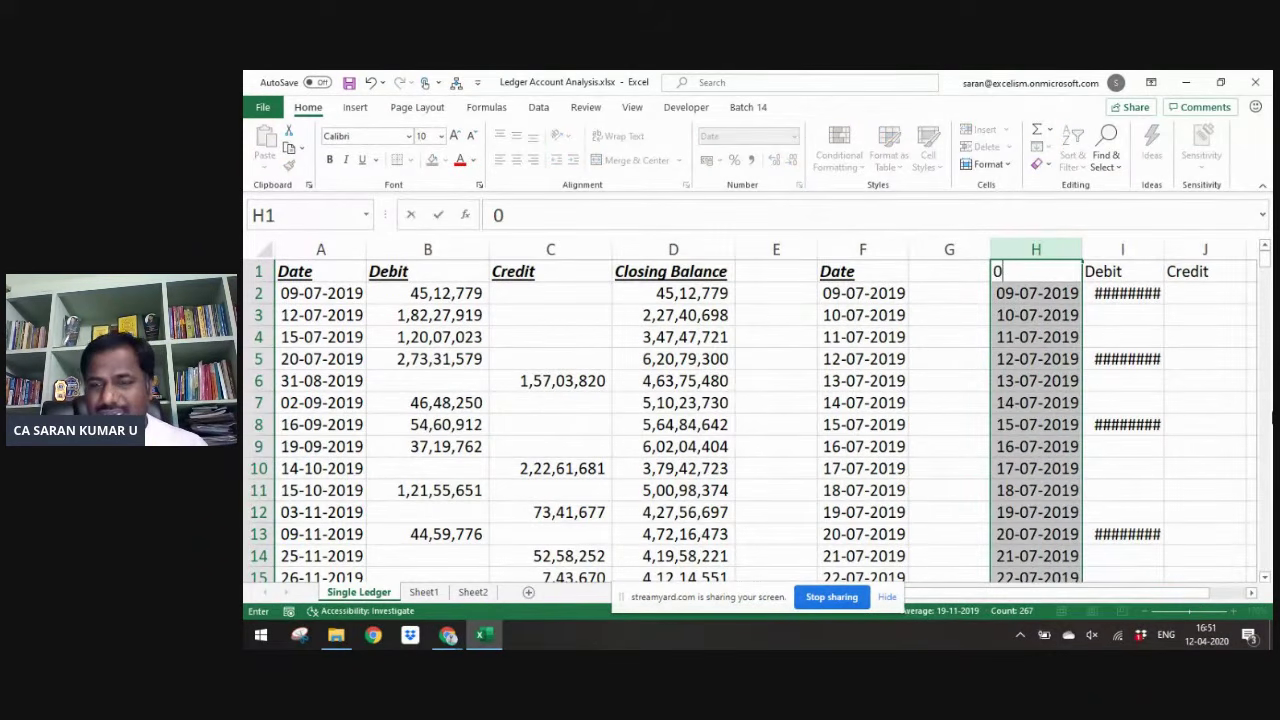
# - AutoFit the width of the consolidated Debit column I
pyautogui.press('Right')
pyautogui.hotkey('ctrl', 'space')
pyautogui.hotkey('alt', 'h')
pyautogui.press('o')
pyautogui.press('i')
# - Bold the Debit and Credit headers in I1:J1
pyautogui.press('Right')
pyautogui.press('Right')
pyautogui.press('Left')
pyautogui.press('Left')
pyautogui.press('Left')
pyautogui.press('Right')
pyautogui.hotkey('shift', 'Right')
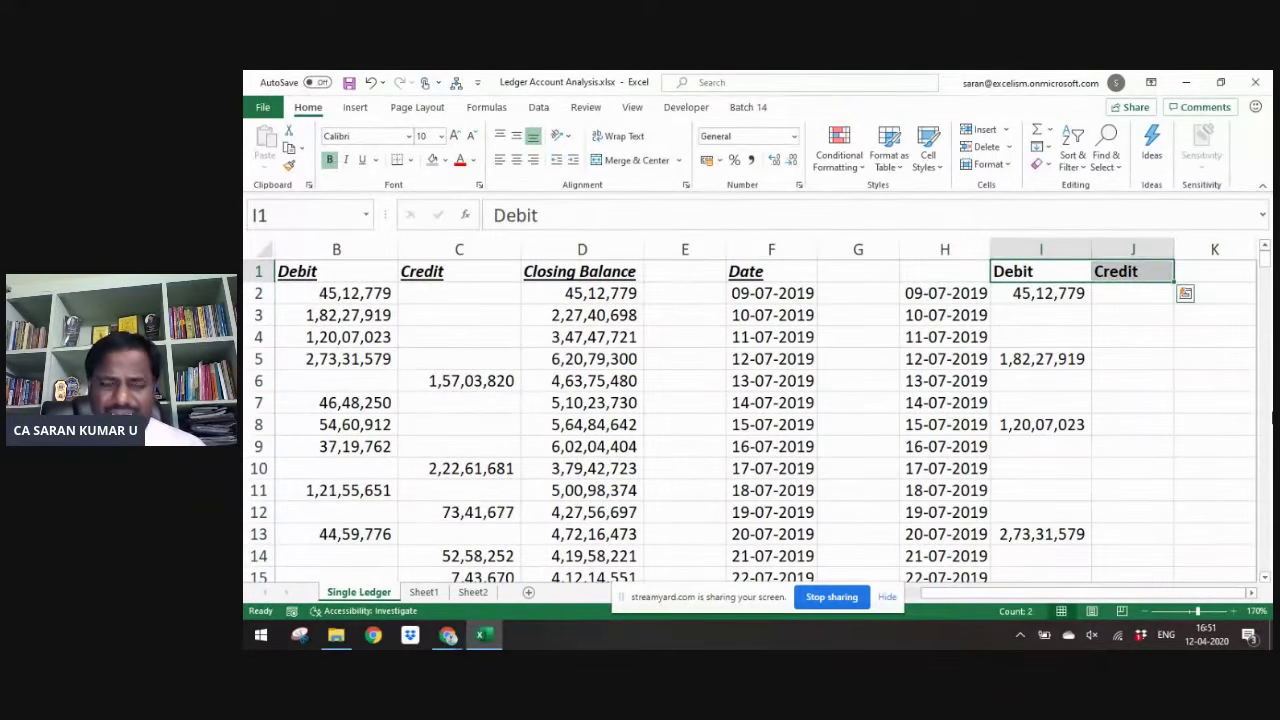
pyautogui.hotkey('ctrl', 'b')
pyautogui.press('Left')
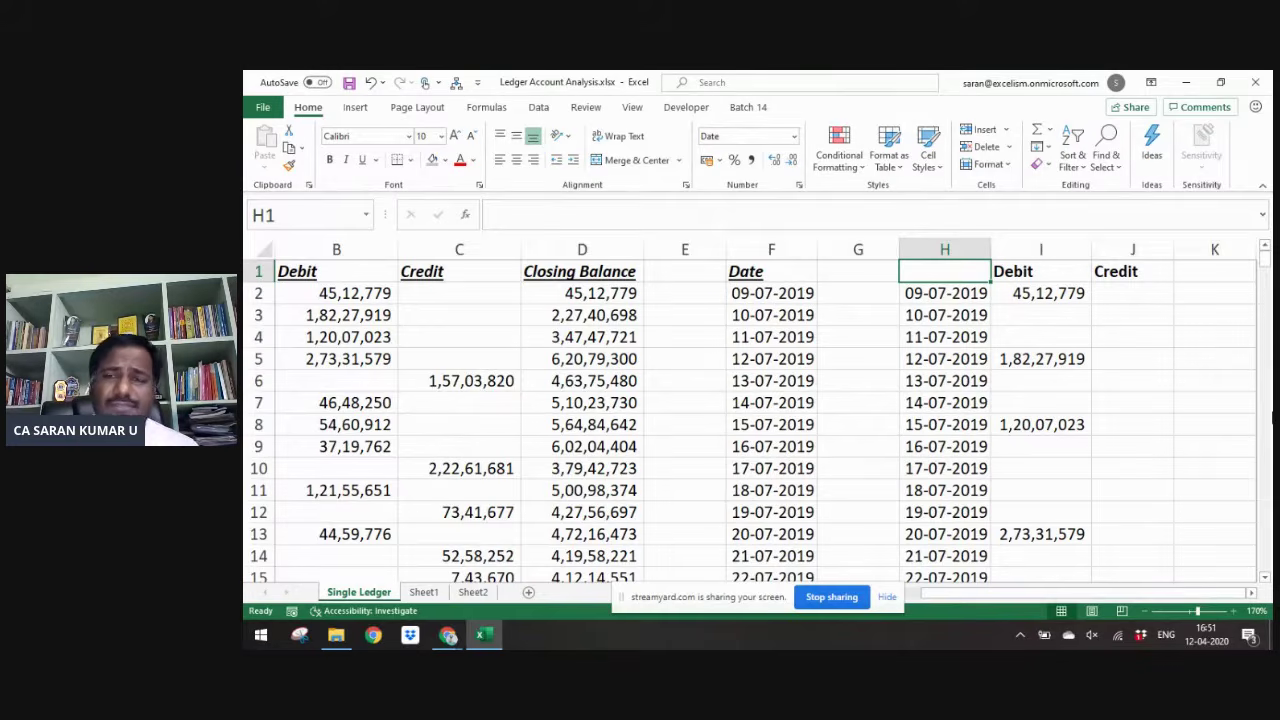
# - Enter the header Date in H1 and select H1:J1 to make the three headers uniformly bold
pyautogui.write('Date')
pyautogui.press('Right')
pyautogui.press('Left')
pyautogui.hotkey('shift', 'Right')
pyautogui.hotkey('shift', 'Right')
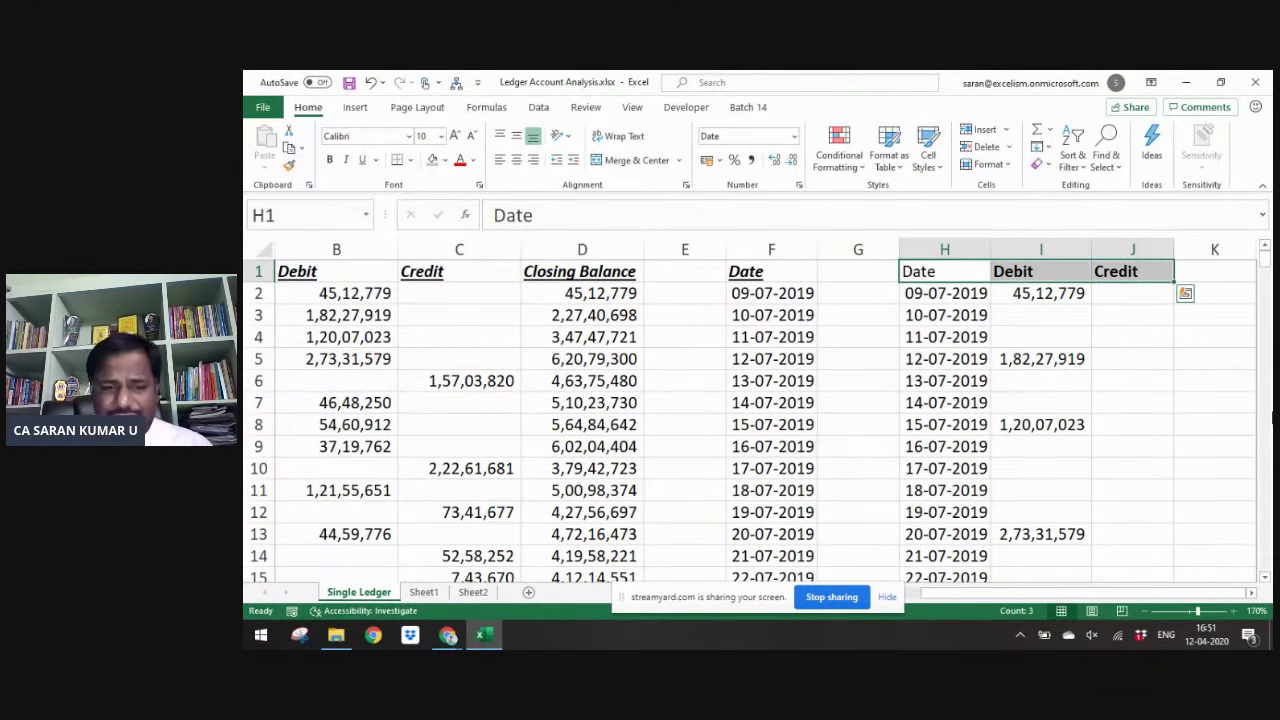
pyautogui.press('Right')
pyautogui.press('Left')
pyautogui.hotkey('shift', 'Right')
pyautogui.hotkey('shift', 'Right')
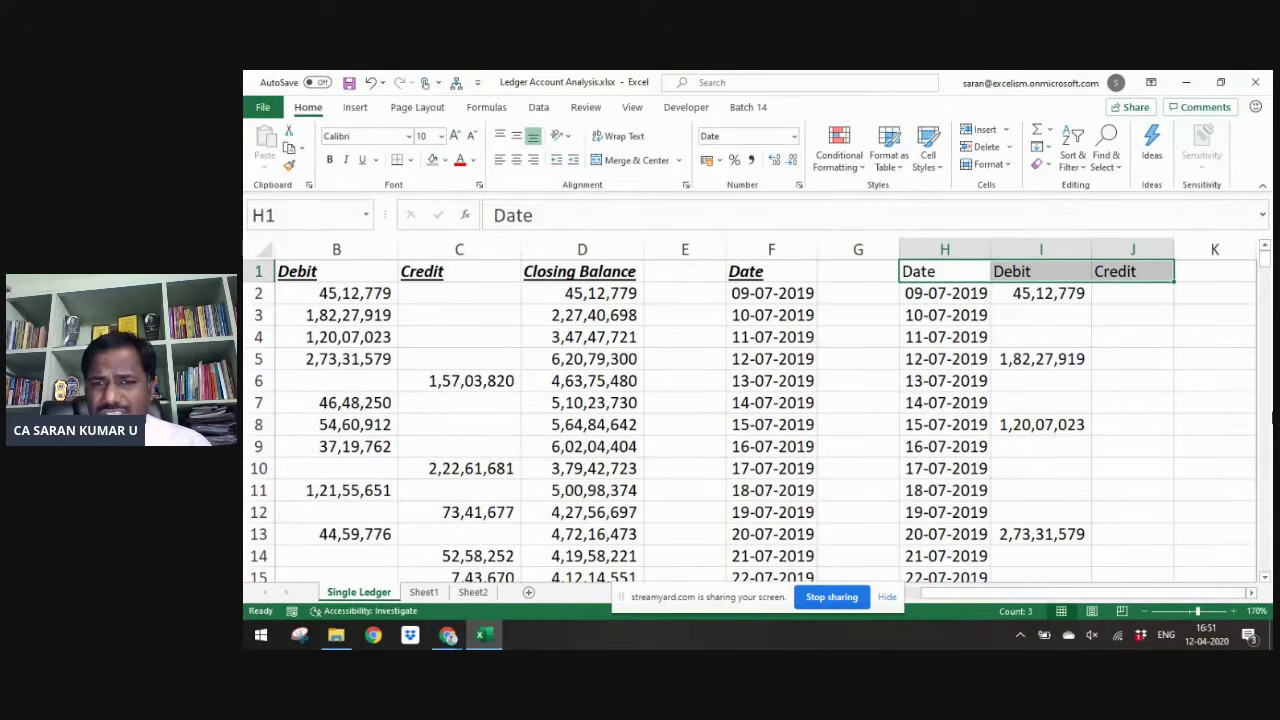
# - Add the bold header "Cl.Bal." in K1
pyautogui.press('Right')
pyautogui.press('Right')
pyautogui.press('Right')
pyautogui.press('Right')
pyautogui.press('Right')
pyautogui.press('Left')
pyautogui.press('Left')
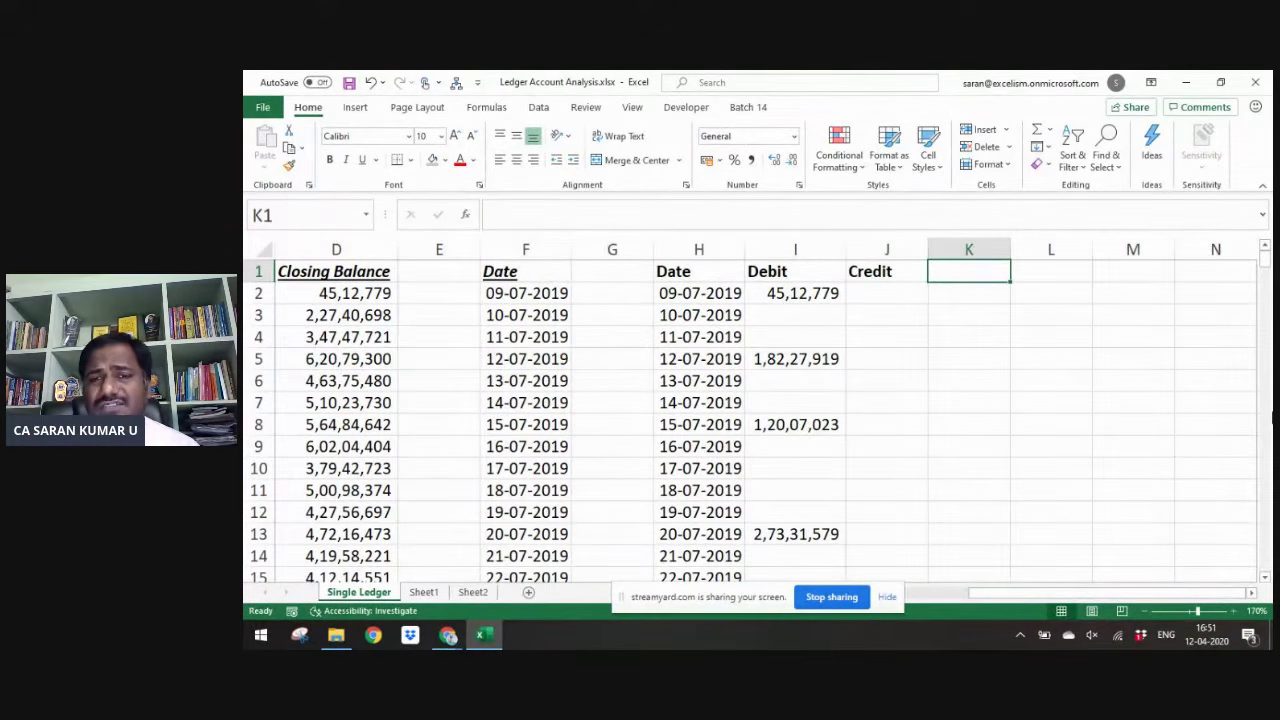
pyautogui.write('Cl.Bal.')
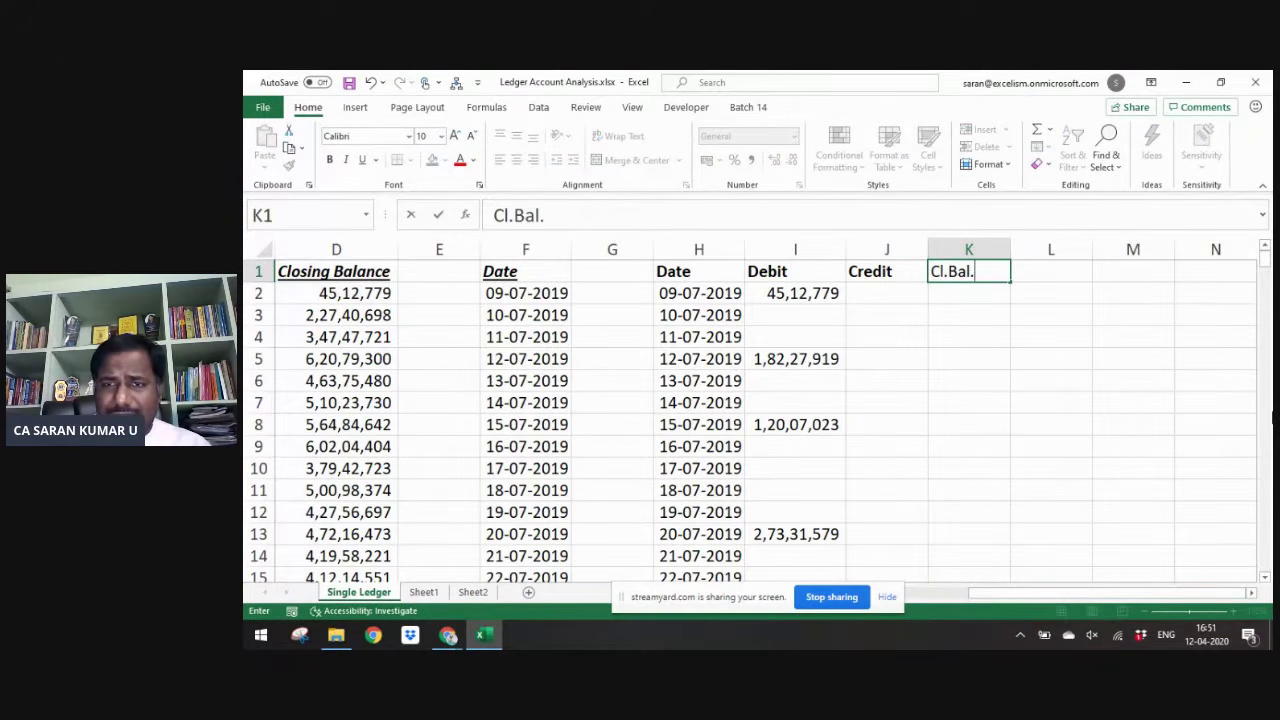
pyautogui.hotkey('ctrl', 'Return')
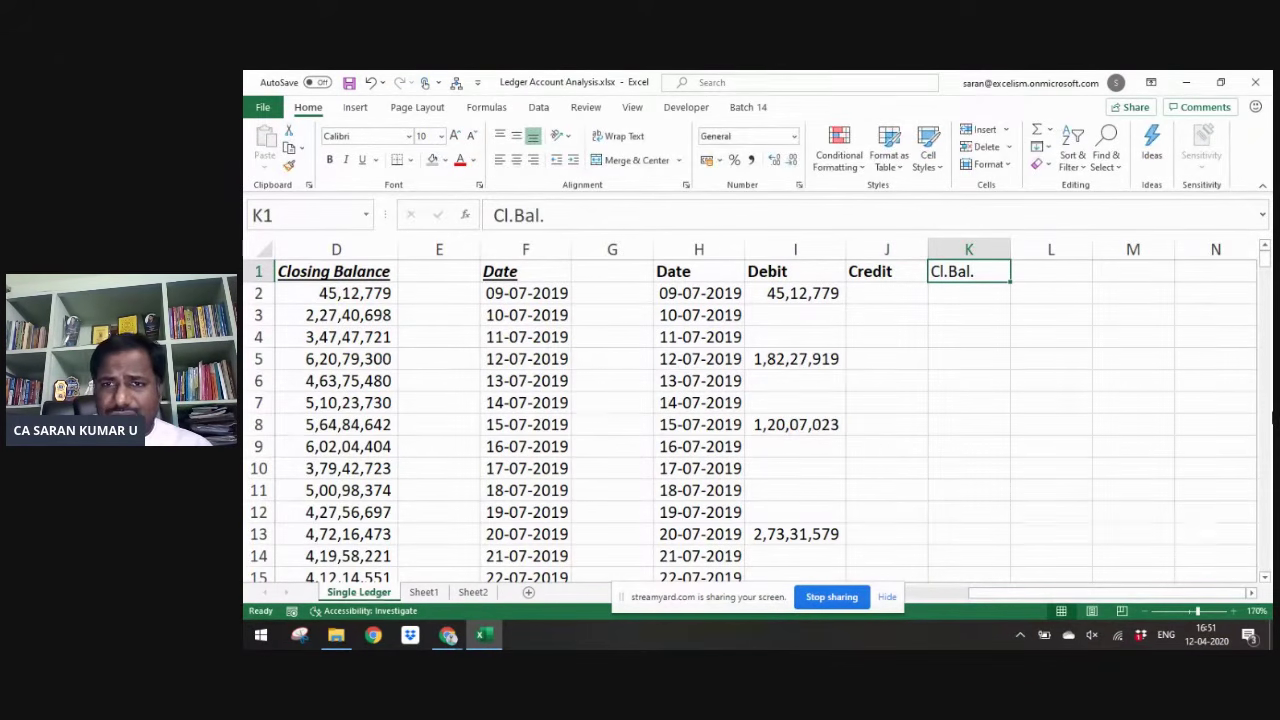
pyautogui.hotkey('ctrl', 'b')
# - Calculate the first closing balance in K2 as =I2-J2
pyautogui.press('Down')
pyautogui.write('=')
pyautogui.press('Left')
pyautogui.press('Left')
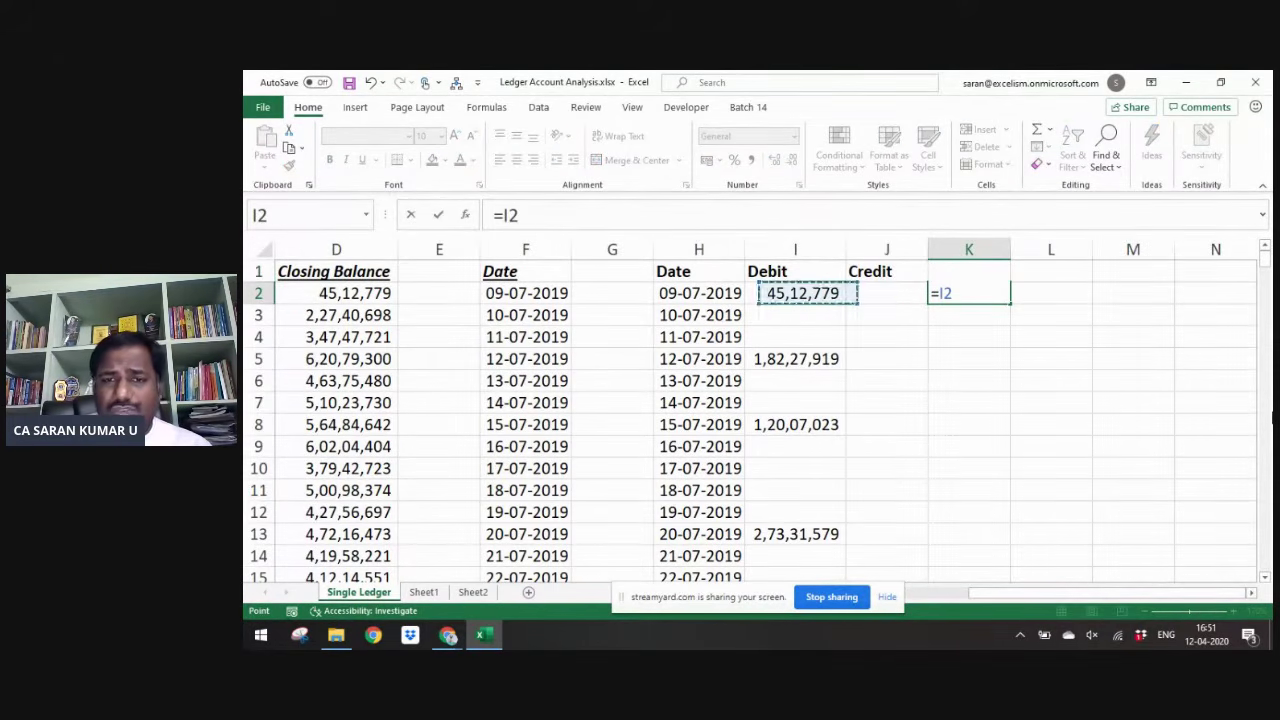
pyautogui.write('-')
pyautogui.press('Left')
pyautogui.press('Return')
# - Enter the running closing balance formula =K2+I3-J3 in K3
pyautogui.write('=')
pyautogui.press('Up')
pyautogui.write('+')
pyautogui.press('Left')
pyautogui.press('Left')
pyautogui.write('-')
pyautogui.press('Left')
pyautogui.press('Return')
# - Copy the running balance formula from K3 down to K268, the last date row
pyautogui.press('Up')
pyautogui.hotkey('ctrl', 'c')
pyautogui.press('Left')
pyautogui.press('Left')
pyautogui.press('Left')
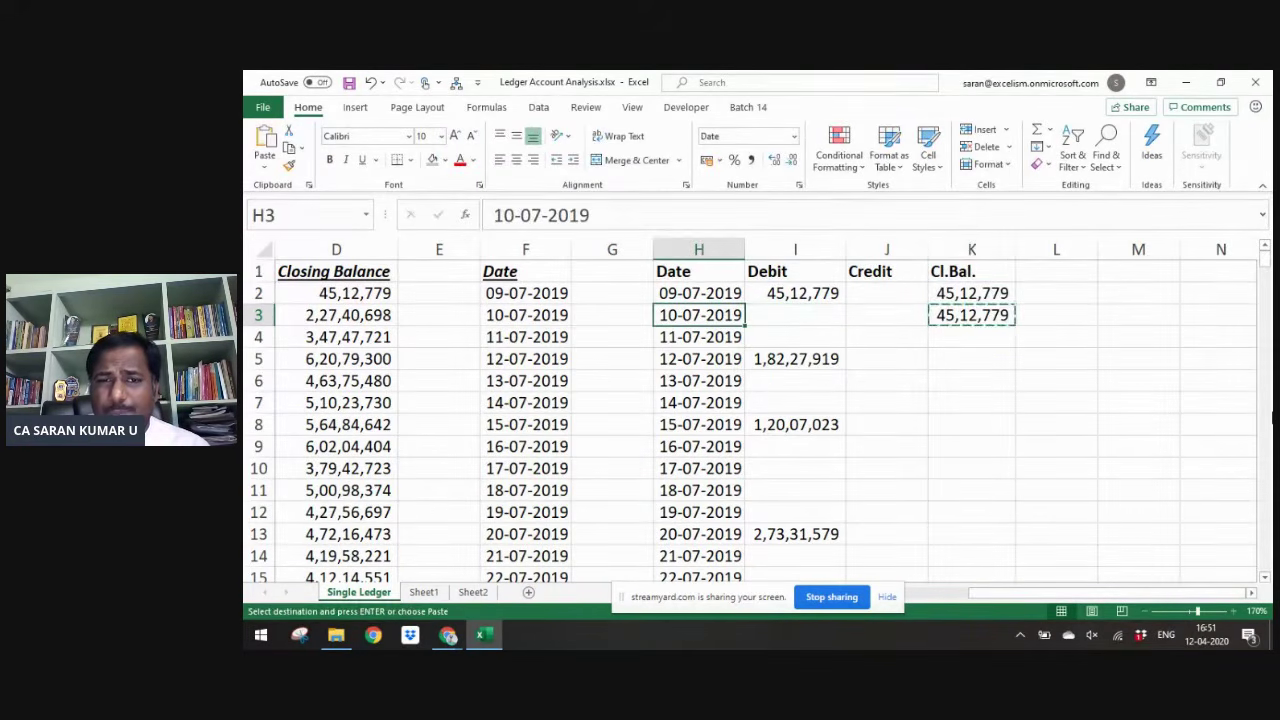
pyautogui.hotkey('ctrl', 'Down')
pyautogui.press('Right')
pyautogui.press('Right')
pyautogui.press('Right')
pyautogui.hotkey('ctrl', 'shift', 'Up')
pyautogui.press('Return')
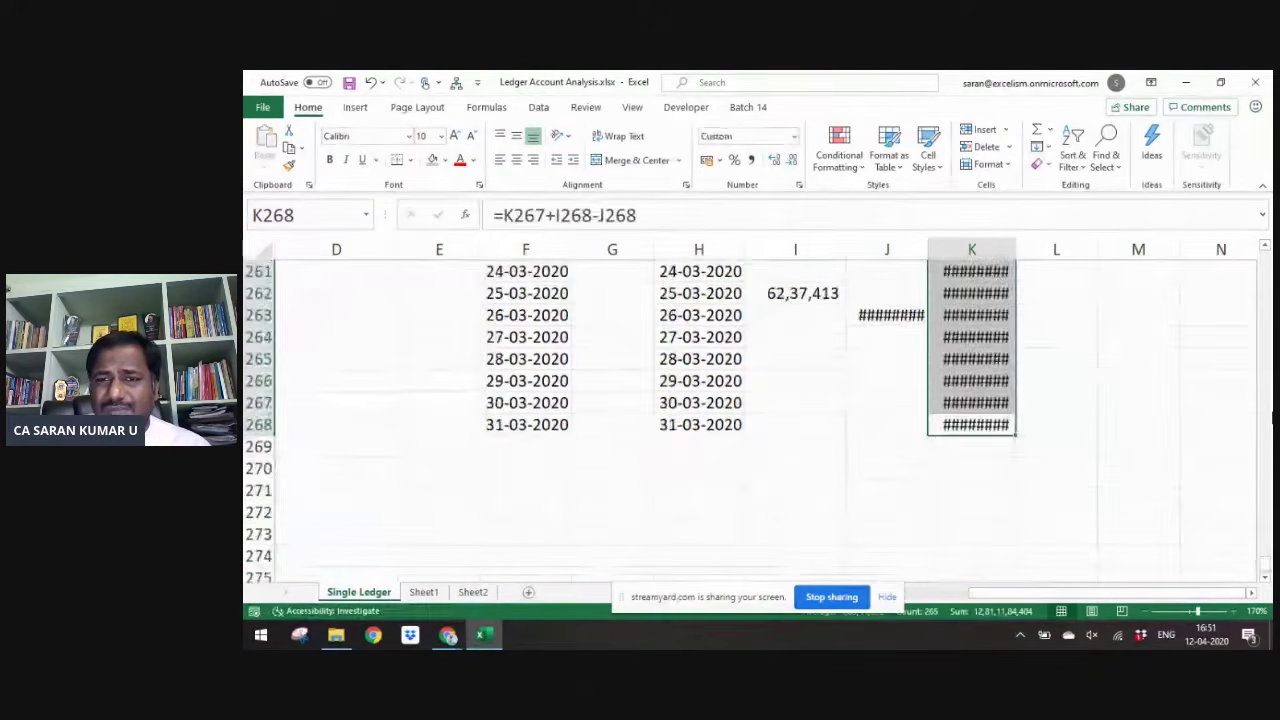
# - AutoFit the column widths of the whole consolidated table in H:K
pyautogui.hotkey('ctrl', 'Up')
pyautogui.press('Left')
pyautogui.press('Left')
pyautogui.press('Left')
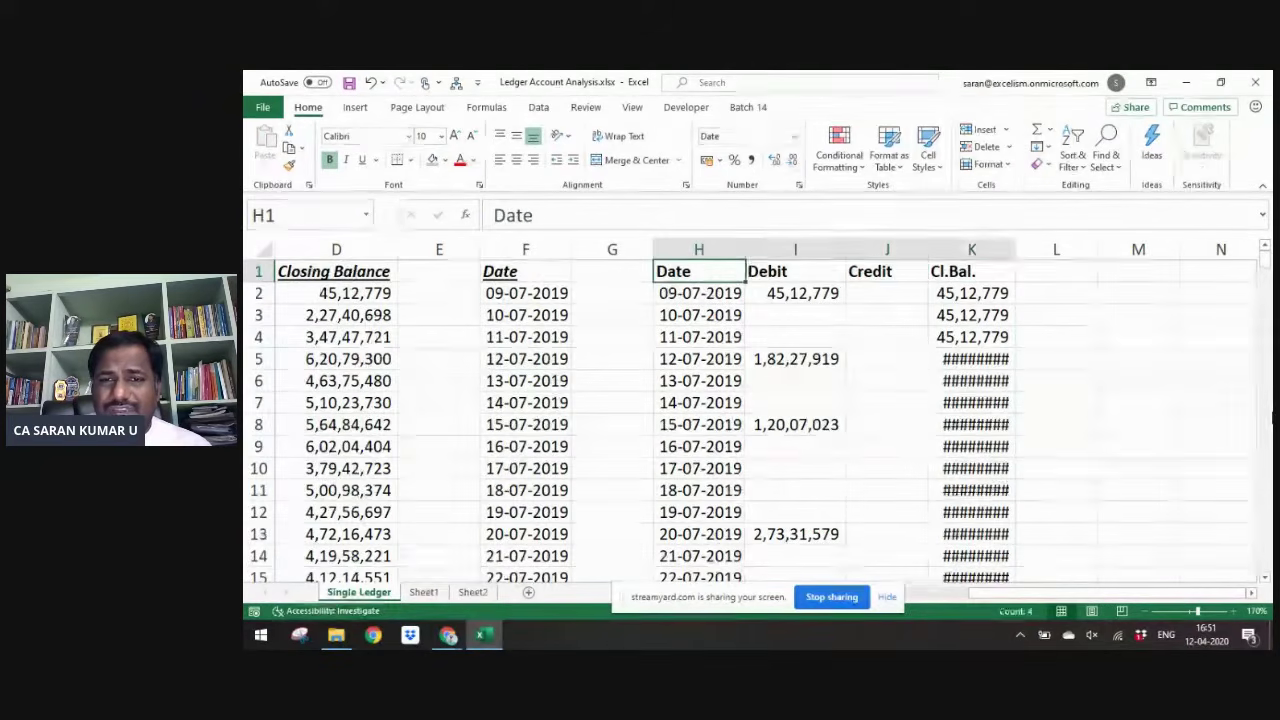
pyautogui.hotkey('ctrl', 'shift', 'Right')
pyautogui.hotkey('ctrl', 'shift', 'Down')
pyautogui.hotkey('alt', 'h')
pyautogui.press('o')
pyautogui.press('i')
pyautogui.hotkey('ctrl', 'BackSpace')
pyautogui.press('Up')
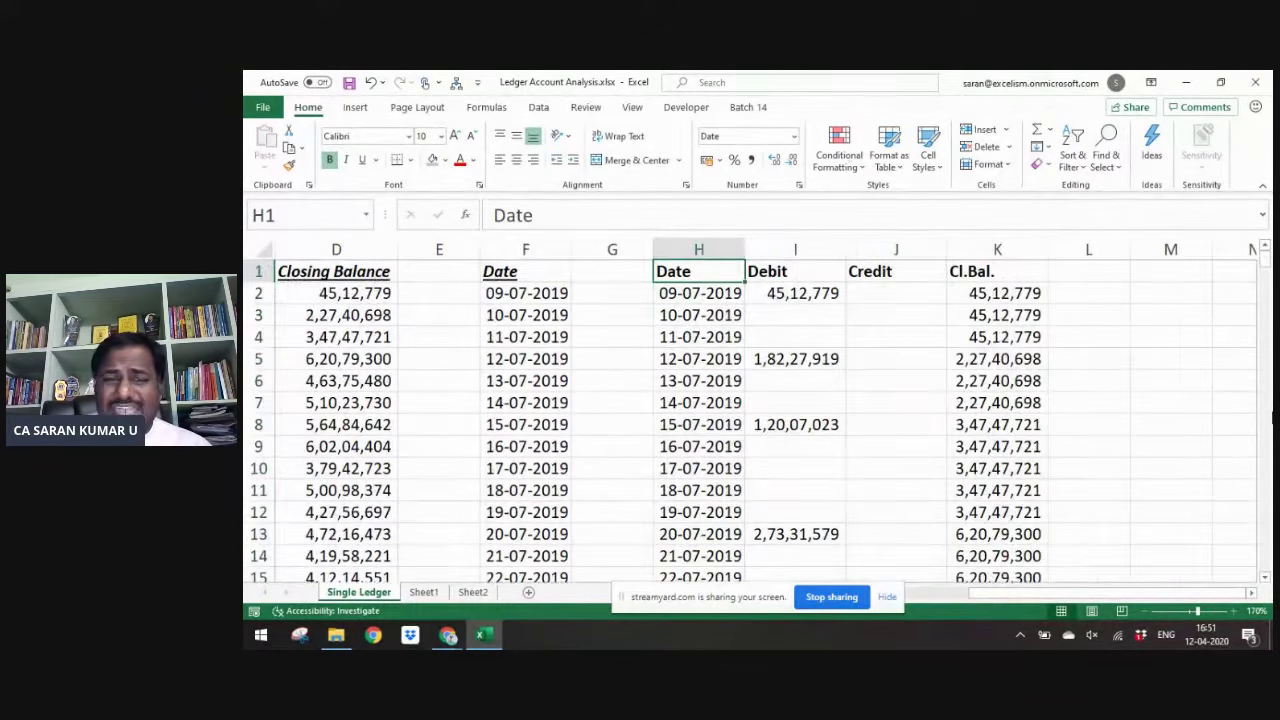
# - Insert a blank row above the headers and merge and center H1:K1
pyautogui.hotkey('shift', 'space')
pyautogui.hotkey('ctrl', 'shift', '=')
pyautogui.hotkey('shift', 'Right')
pyautogui.hotkey('shift', 'Right')
pyautogui.hotkey('shift', 'Right')
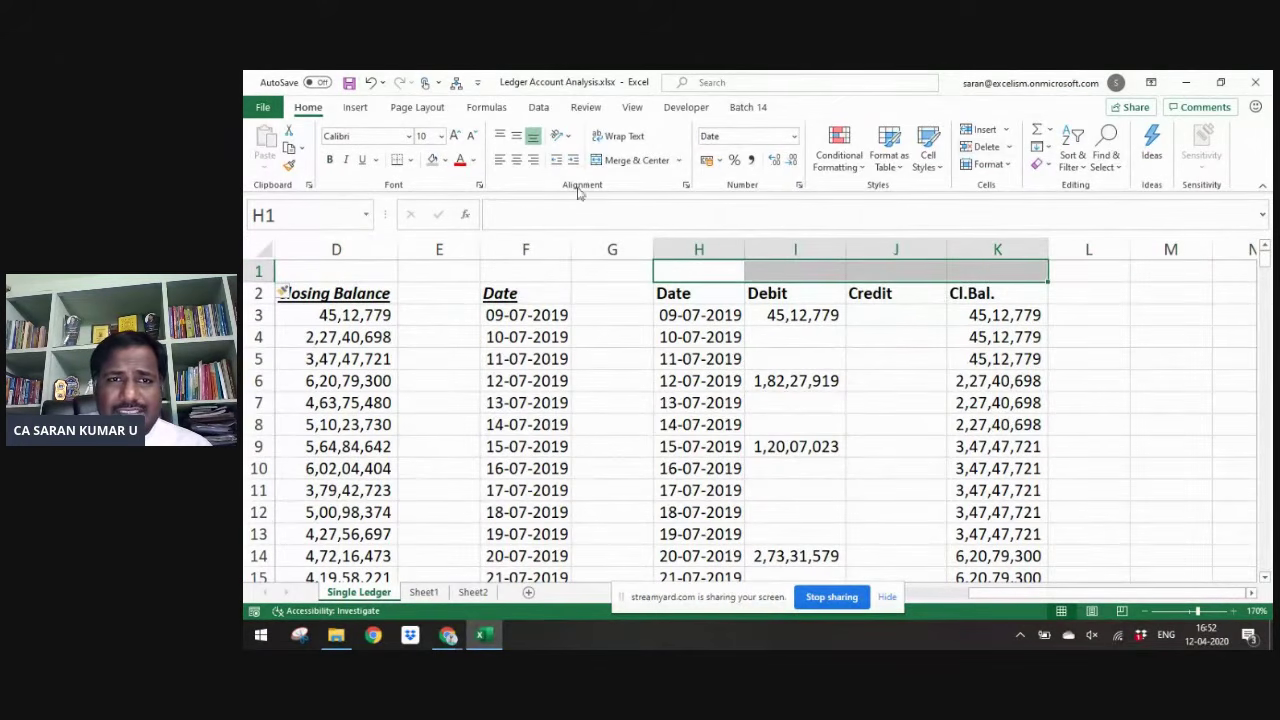
pyautogui.click(638, 158)
# - Enter the title "Calendar Statement" in the merged H1 cell and bold it
pyautogui.write('Cal')
pyautogui.press('BackSpace')
pyautogui.press('BackSpace')
pyautogui.press('BackSpace')
pyautogui.write('Cal')
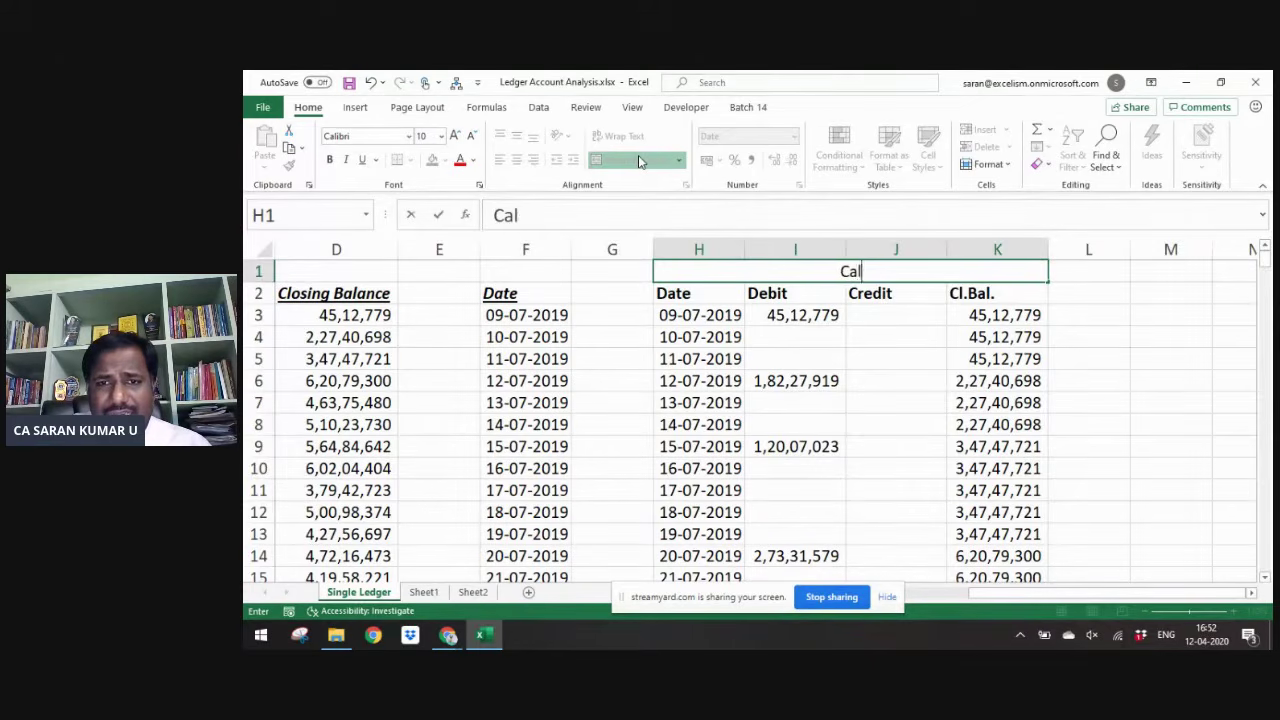
pyautogui.write('ender')
pyautogui.press('BackSpace')
pyautogui.press('BackSpace')
pyautogui.write('ar St')
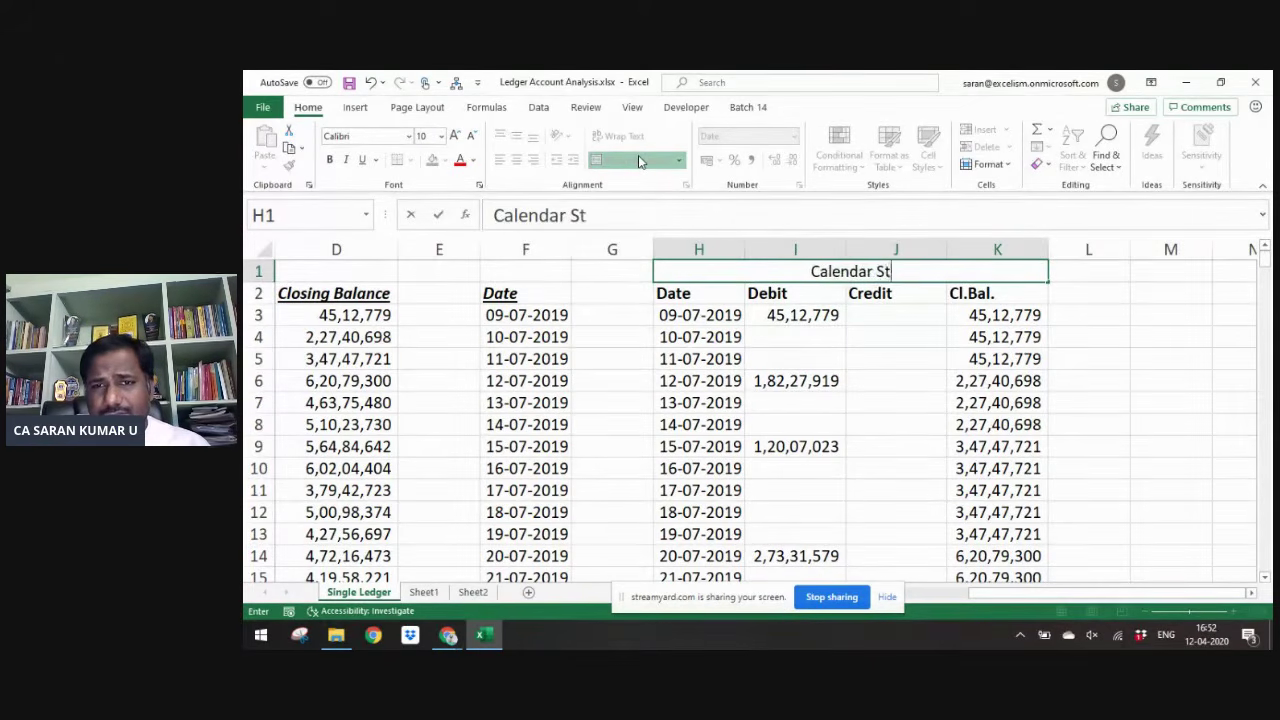
pyautogui.press('BackSpace')
pyautogui.press('BackSpace')
pyautogui.press('BackSpace')
pyautogui.write('Statement')
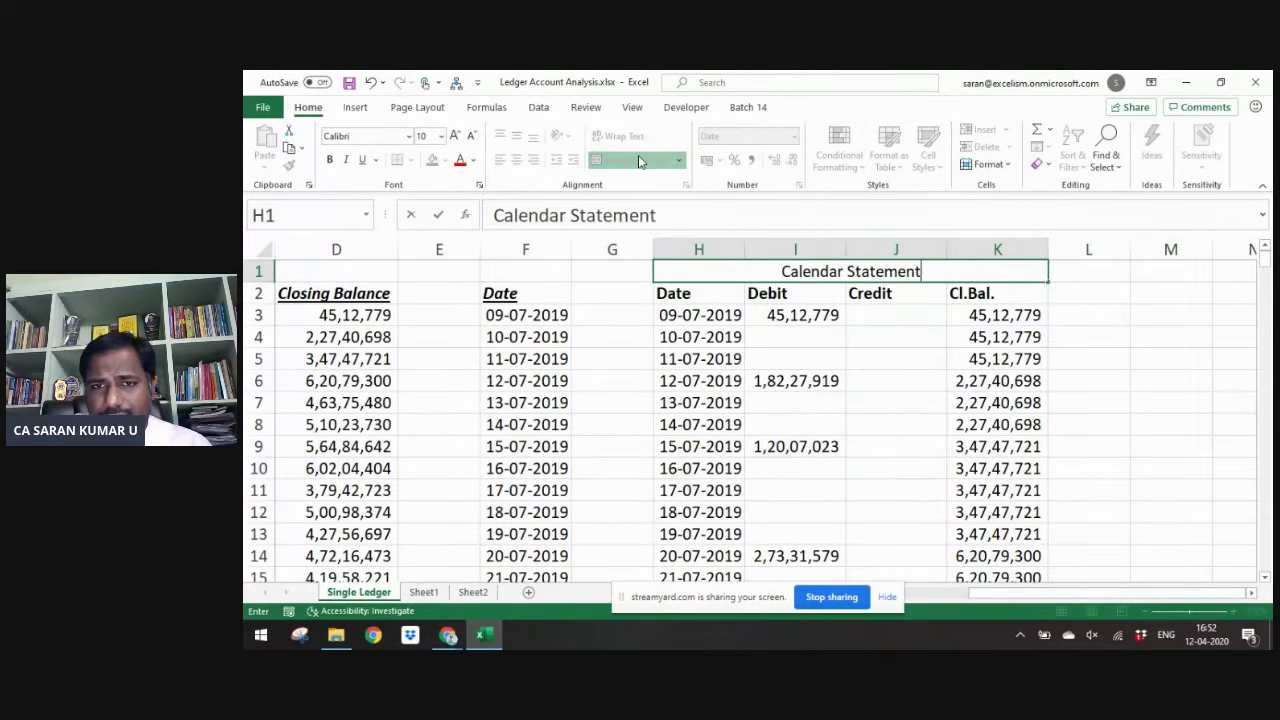
pyautogui.press('Return')
pyautogui.press('Up')
pyautogui.hotkey('ctrl', 'b')
pyautogui.press('Down')
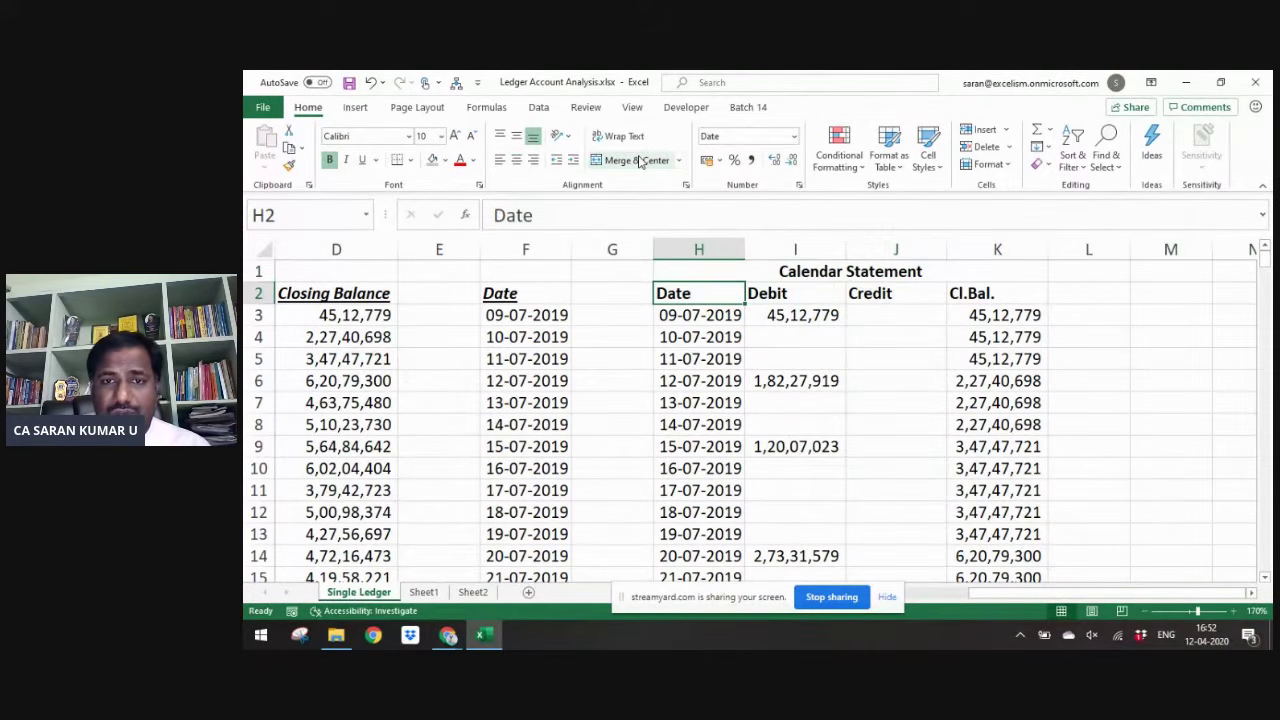
# - Merge and center A1:D1 and give it the bold title "Account Statement"
pyautogui.press('Up')
pyautogui.hotkey('ctrl', 'Home')
pyautogui.hotkey('shift', 'Right')
pyautogui.hotkey('shift', 'Right')
pyautogui.hotkey('shift', 'Right')
pyautogui.hotkey('shift', 'Right')
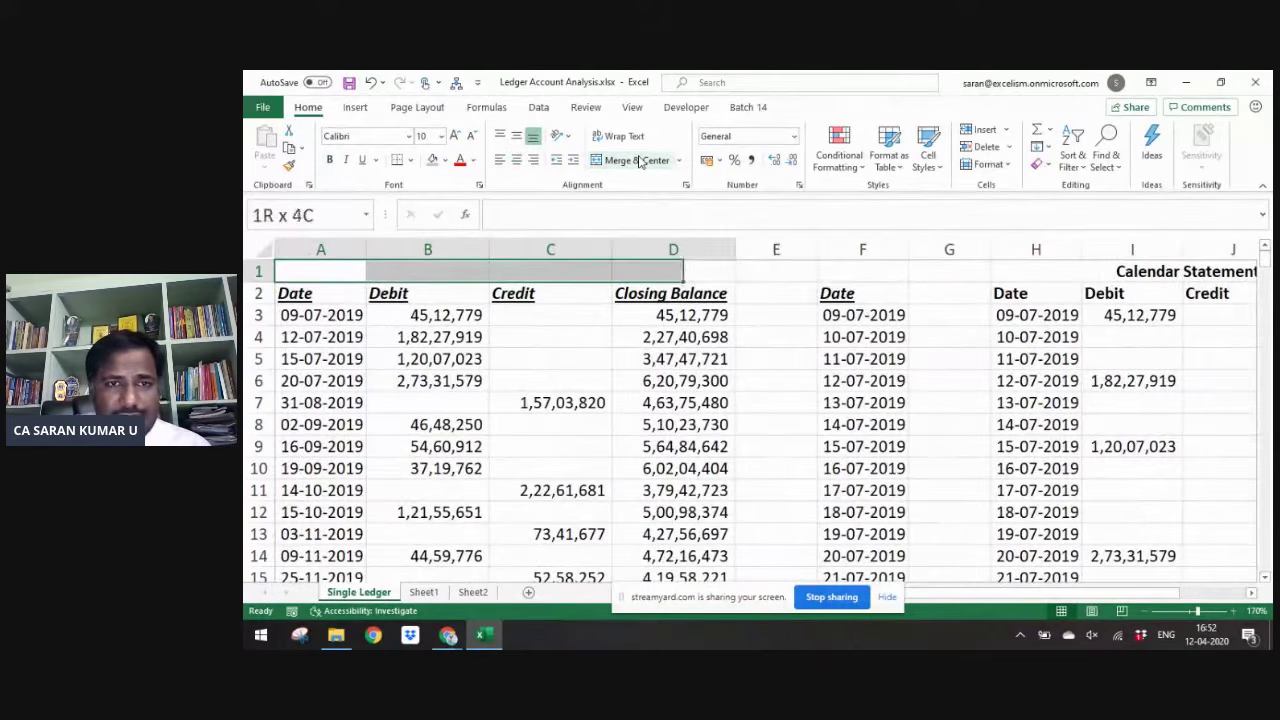
pyautogui.hotkey('shift', 'Left')
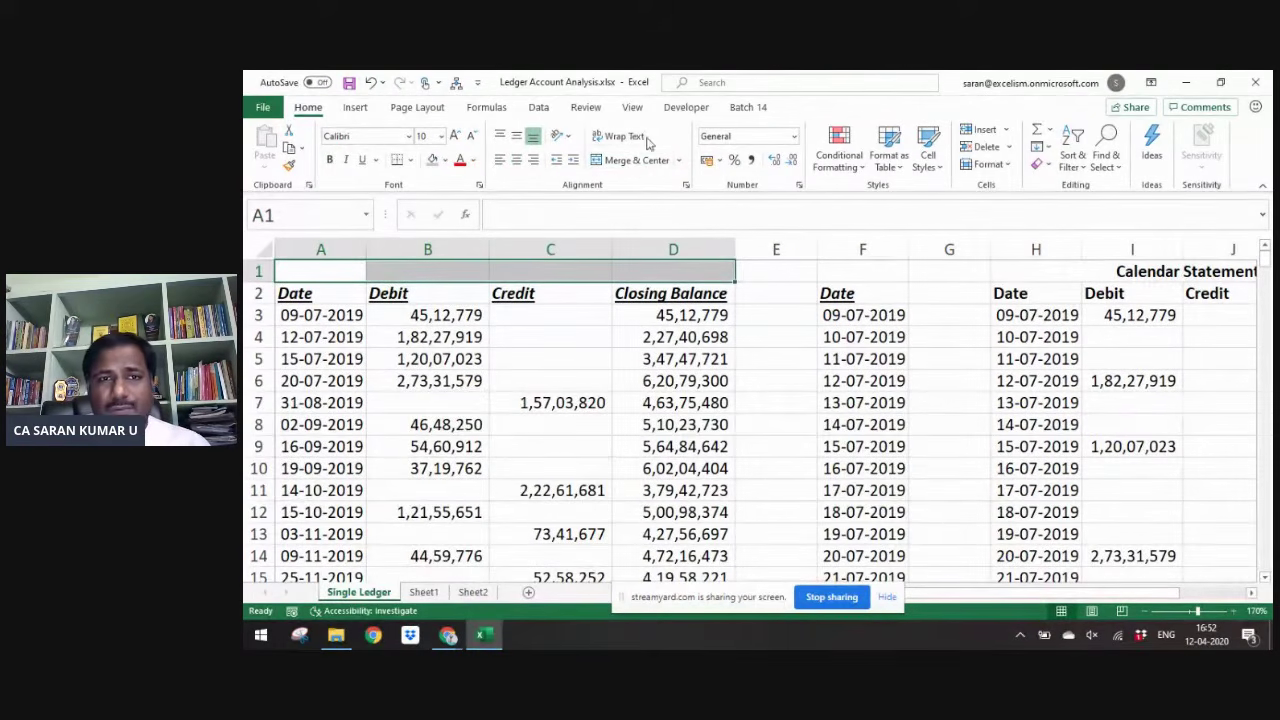
pyautogui.click(601, 163)
pyautogui.write('Accoun')
pyautogui.write('t Statement')
pyautogui.press('Return')
pyautogui.press('Up')
# - Check that the calendar statement runs from its first date down to its last row
pyautogui.press('Right')
pyautogui.press('Right')
pyautogui.press('Right')
pyautogui.press('Right')
pyautogui.press('Right')
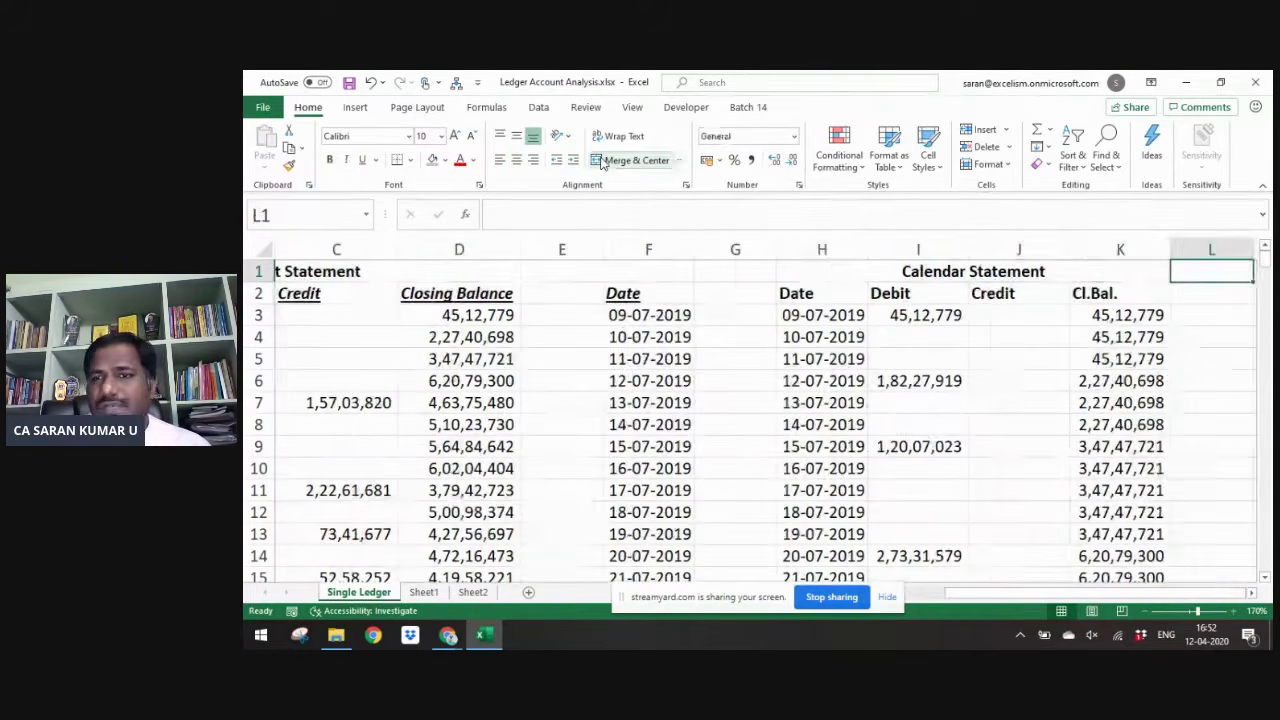
pyautogui.press('Left')
pyautogui.press('Down')
pyautogui.press('Down')
pyautogui.press('Left')
pyautogui.press('Left')
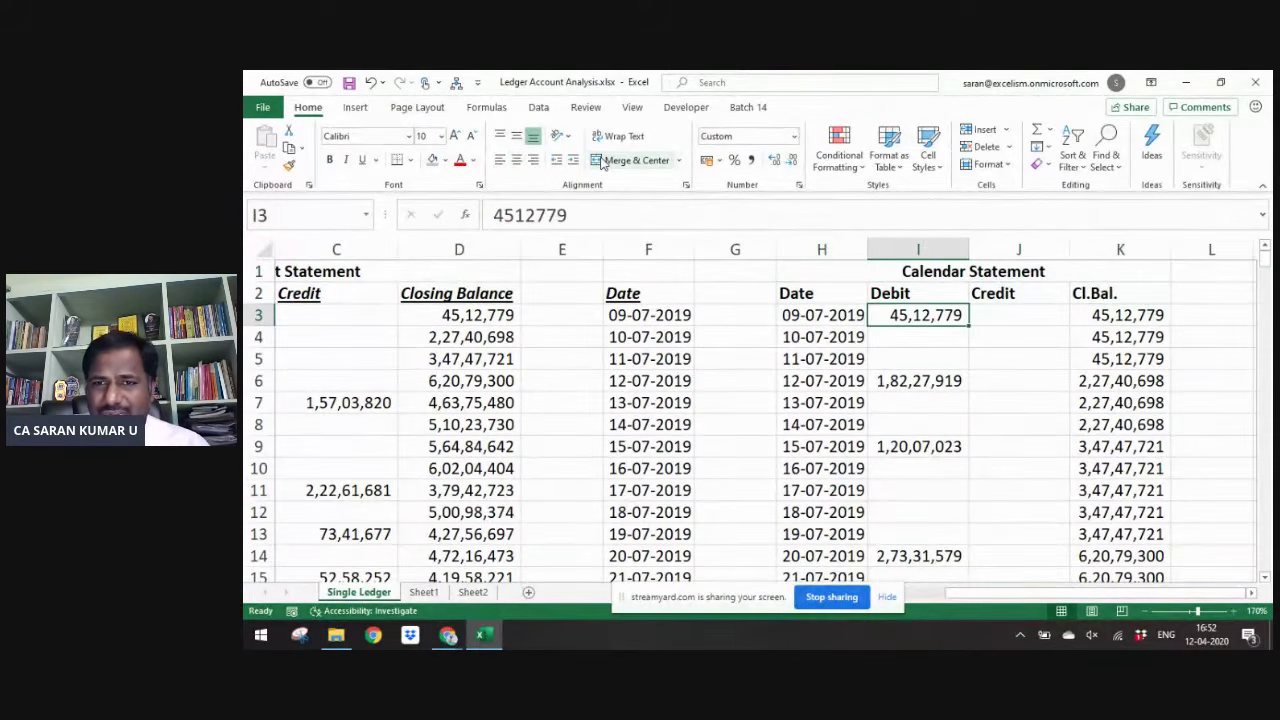
pyautogui.press('Left')
pyautogui.hotkey('ctrl', 'Down')
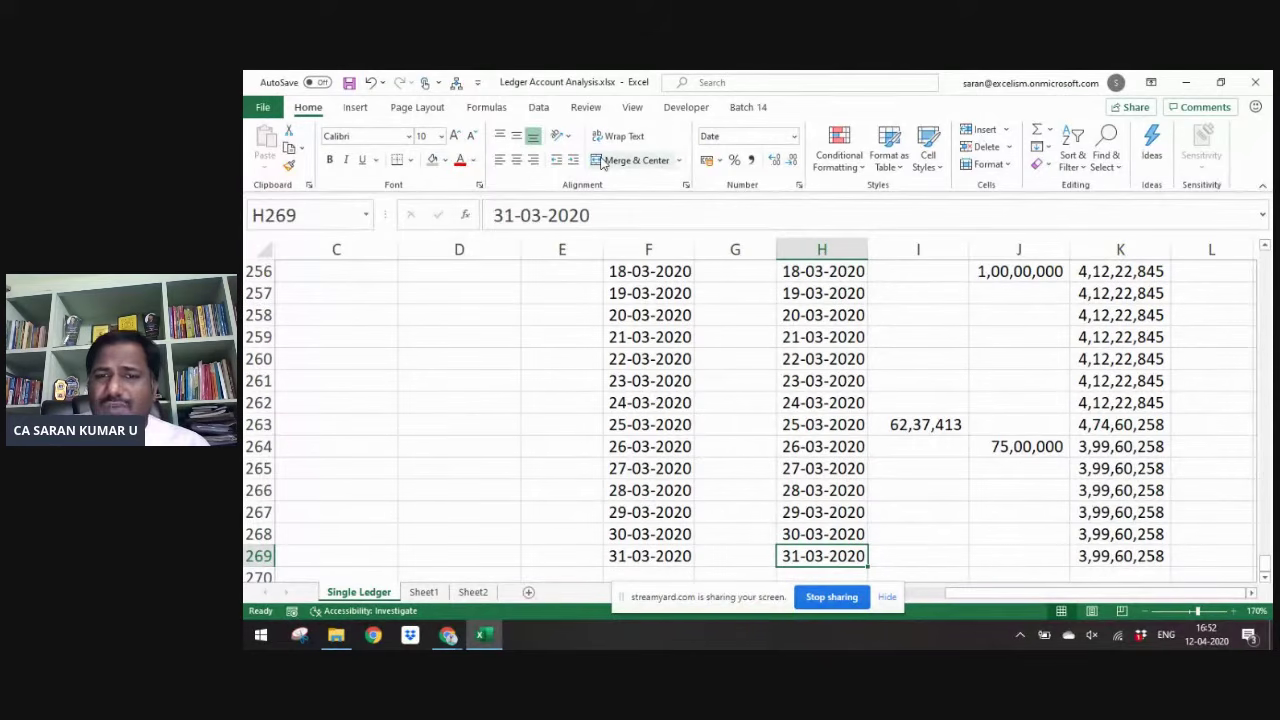
pyautogui.hotkey('ctrl', 'Up')
pyautogui.press('Down')
pyautogui.press('Down')
pyautogui.press('Down')
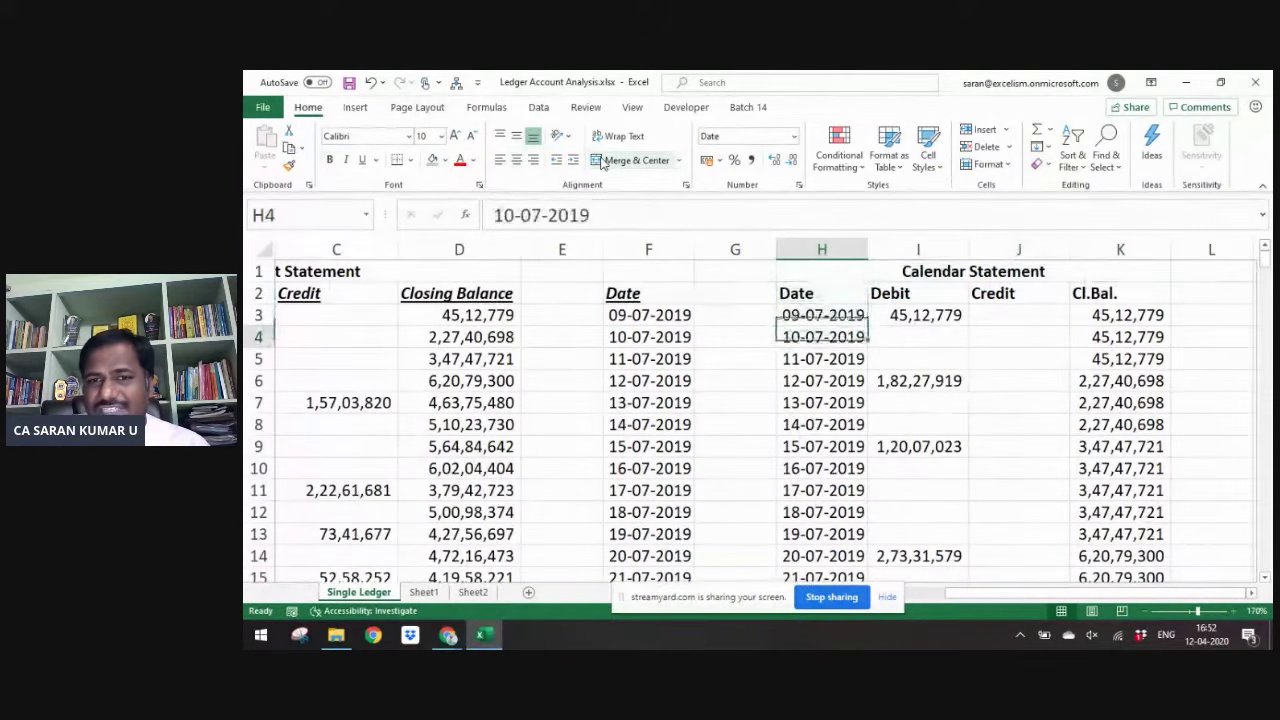
# - Examine the debit, credit and closing balance columns in the upper rows of the calendar statement
pyautogui.press('Right')
pyautogui.hotkey('shift', 'Right')
pyautogui.press('Right')
pyautogui.press('Right')
pyautogui.press('Right')
pyautogui.press('Right')
pyautogui.press('Right')
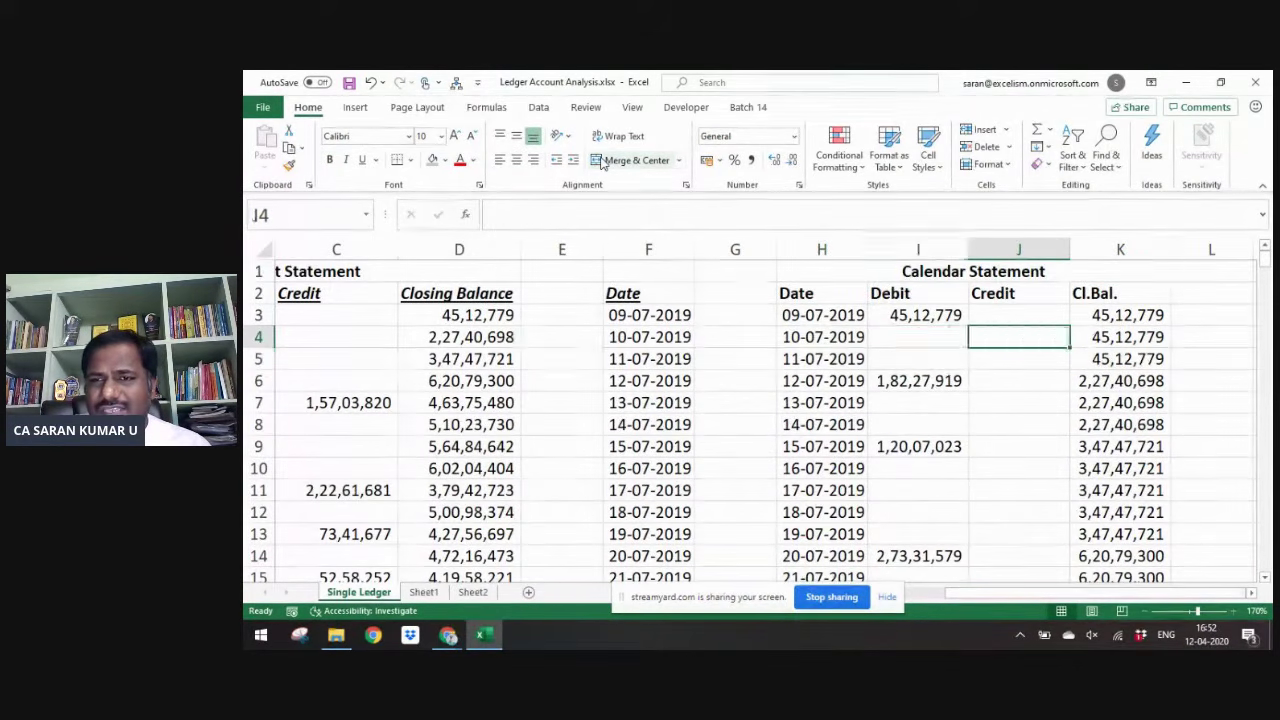
pyautogui.press('Left')
pyautogui.press('Left')
pyautogui.press('Left')
pyautogui.press('Up')
pyautogui.press('Up')
pyautogui.press('Right')
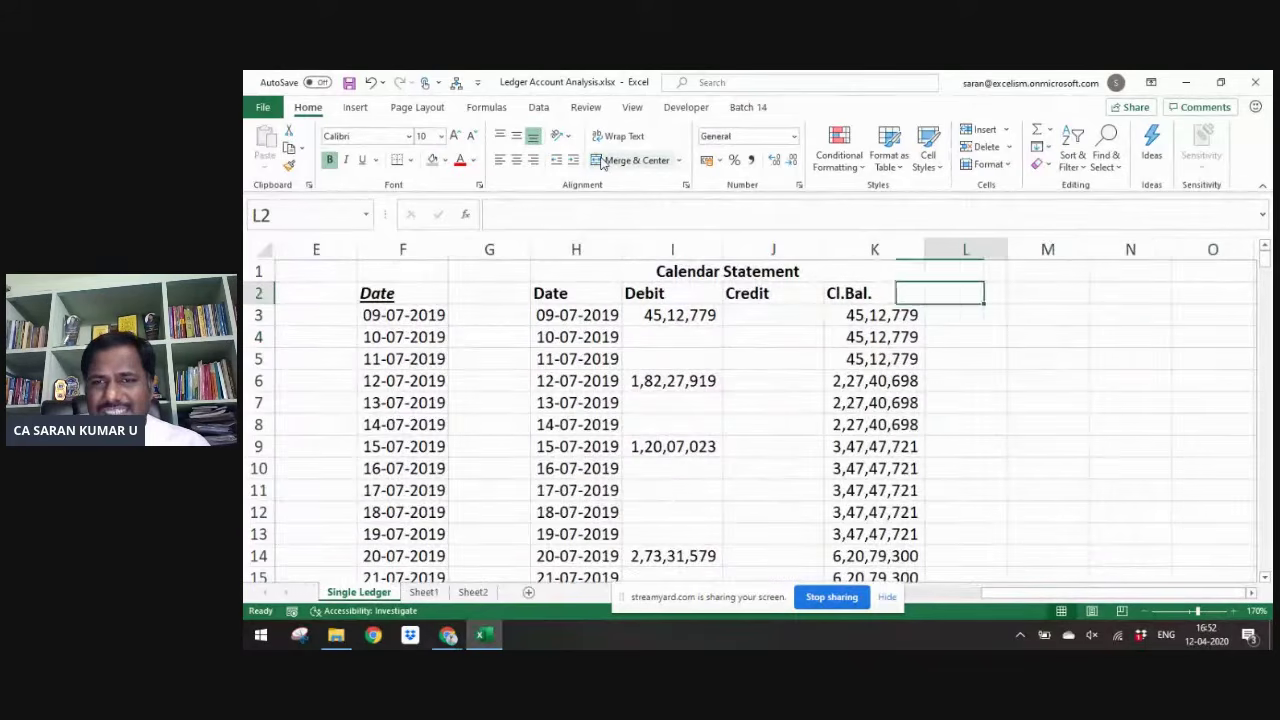
pyautogui.press('Up')
pyautogui.press('Left')
pyautogui.press('Left')
pyautogui.press('Left')
pyautogui.press('Left')
pyautogui.press('Left')
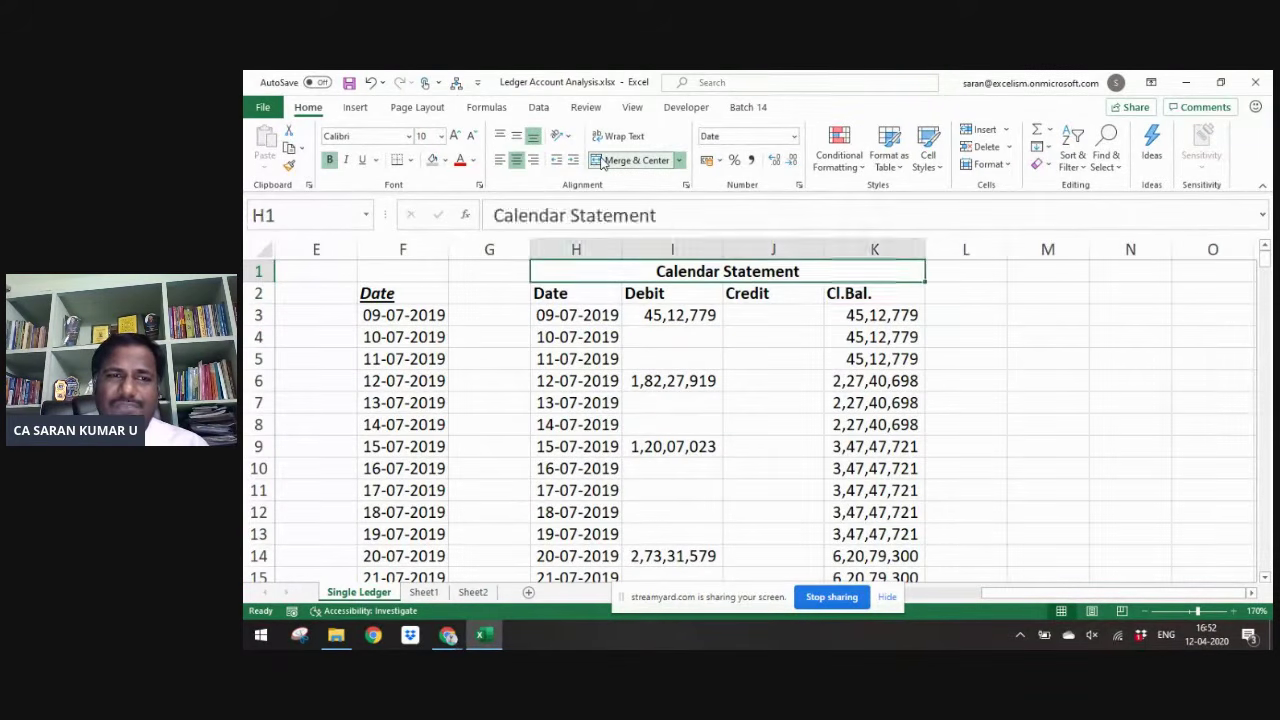
pyautogui.press('Right')
pyautogui.press('Right')
pyautogui.press('Right')
pyautogui.press('Right')
pyautogui.press('Right')
pyautogui.press('Right')
pyautogui.press('Right')
pyautogui.press('Right')
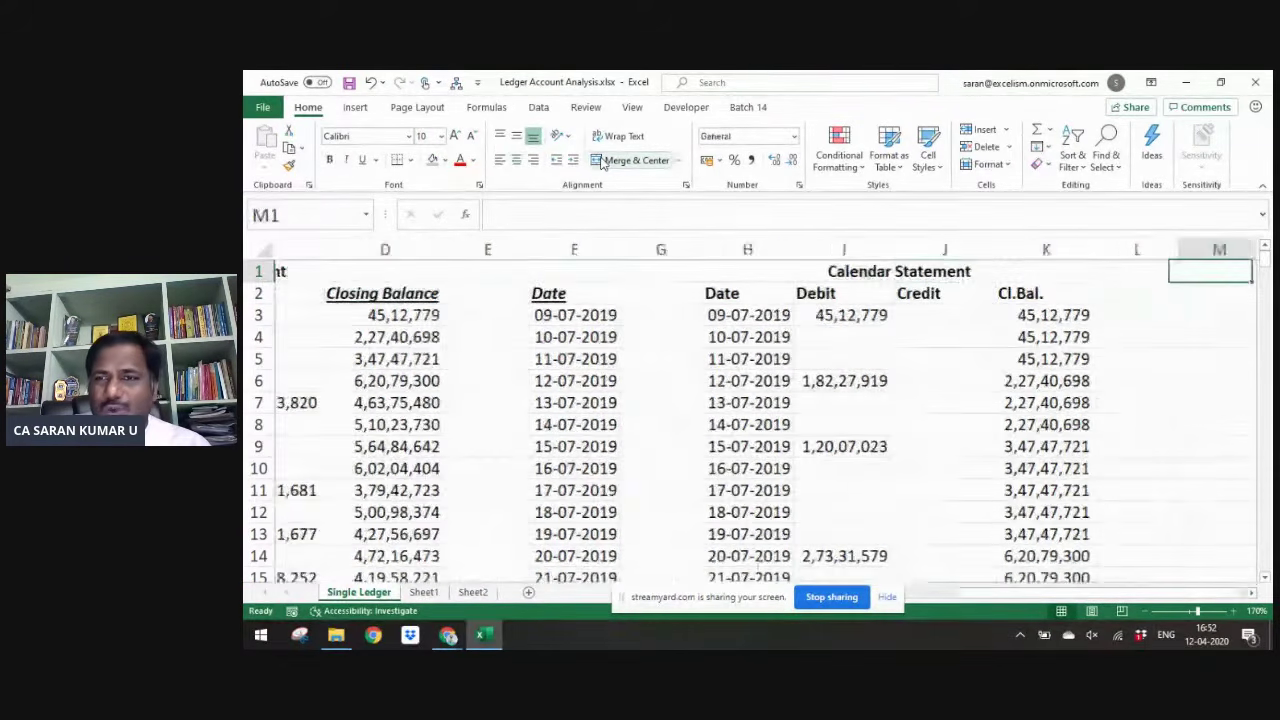
pyautogui.press('Left')
pyautogui.press('Left')
pyautogui.write('Lo')
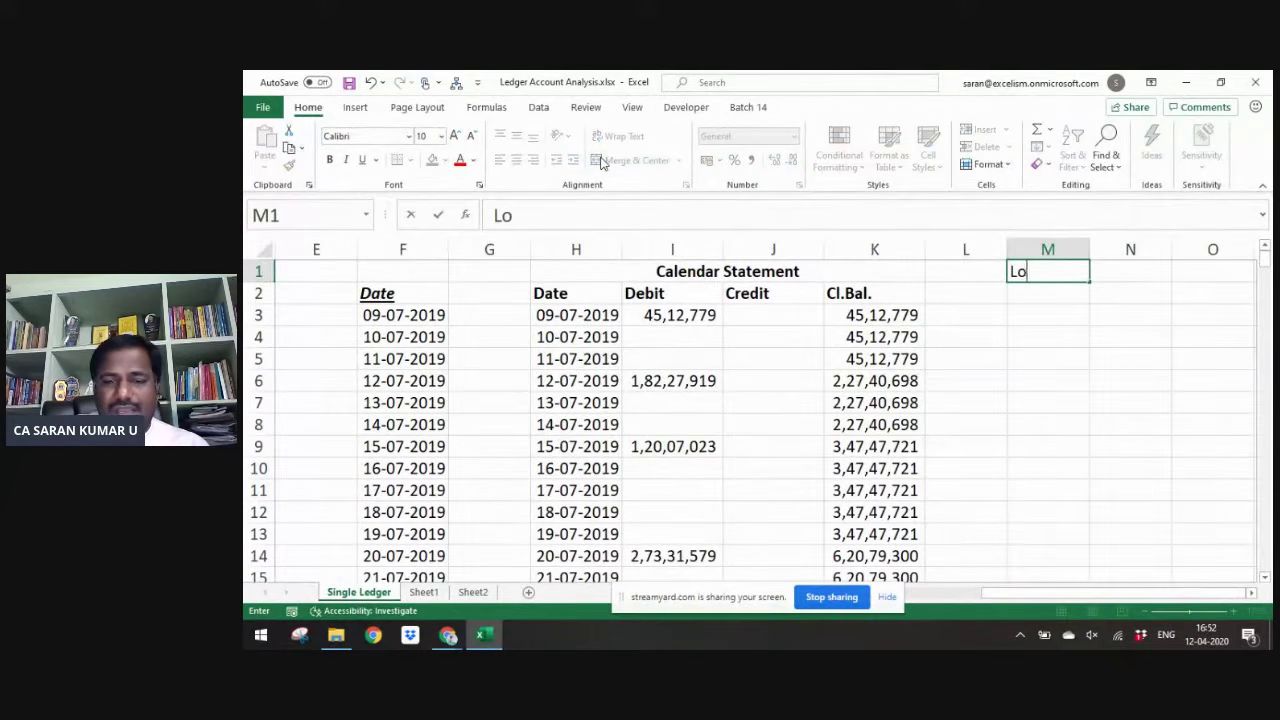
pyautogui.write('an Sanctioned')
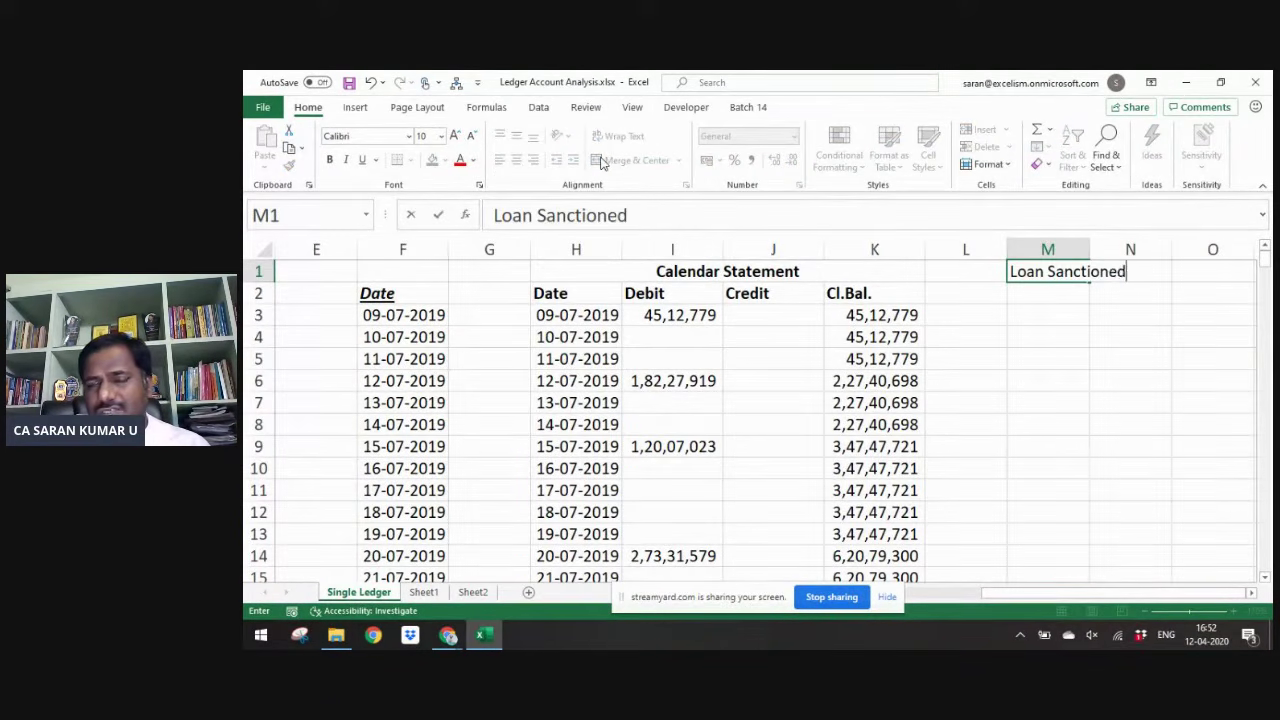
pyautogui.press('Escape')
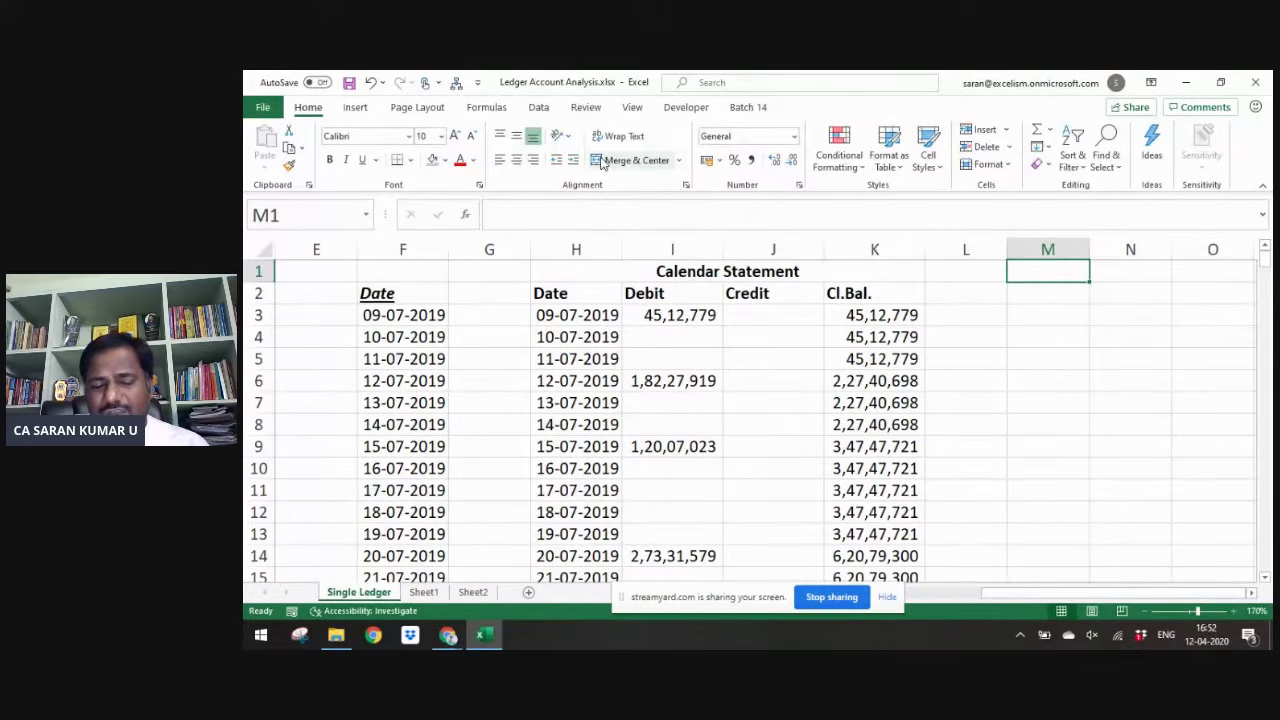
# - Enter the label "Limit" in M1 and the limit amount 45000000 in N1
pyautogui.write('Limit')
pyautogui.press('Tab')
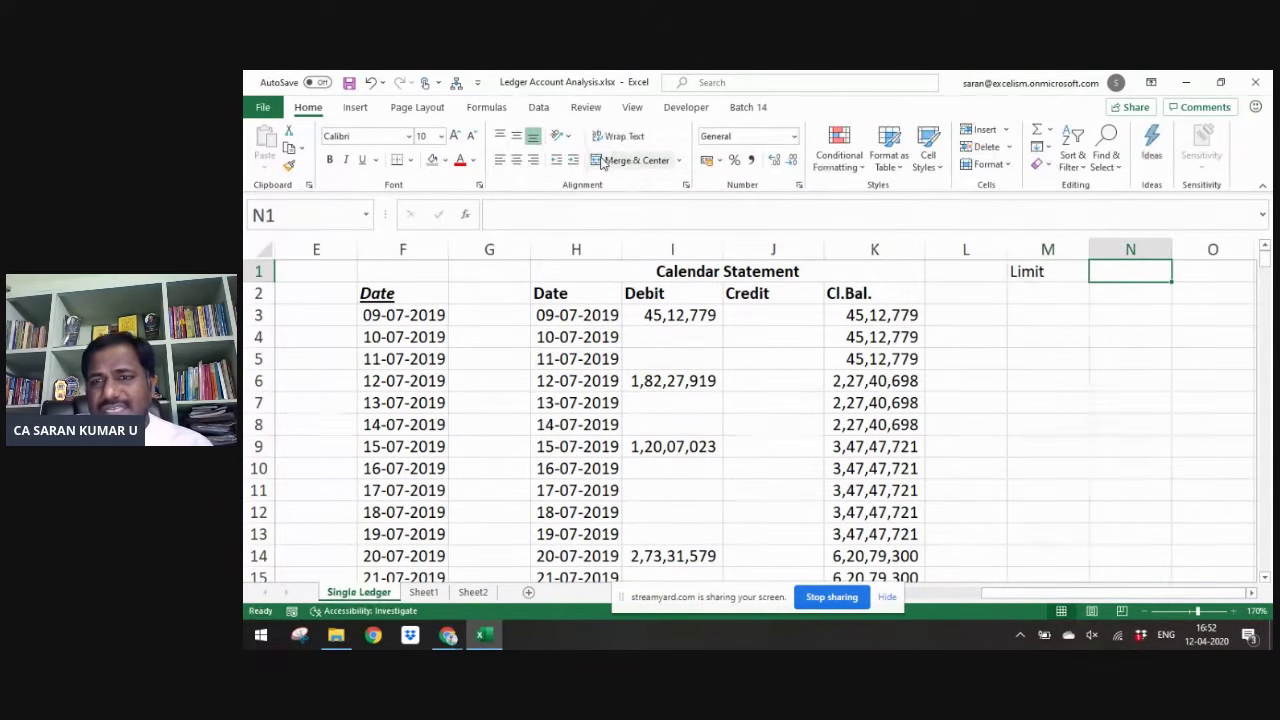
pyautogui.write('4')
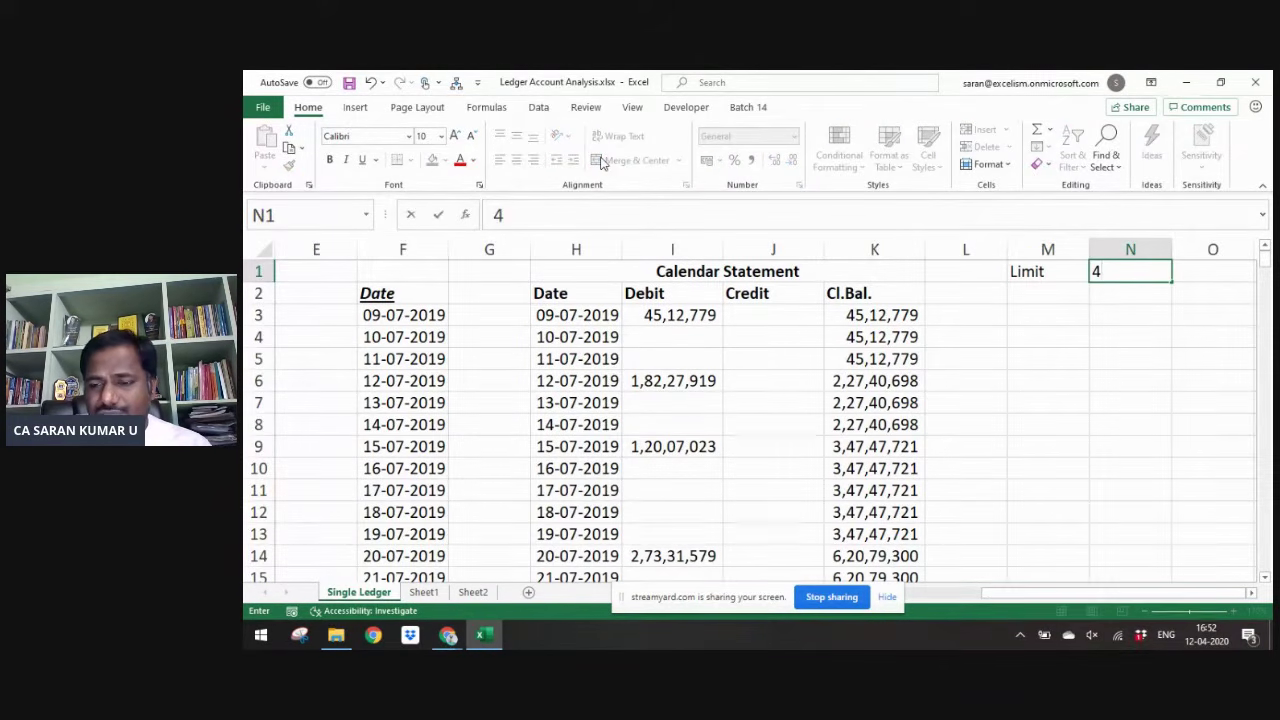
pyautogui.write('5')
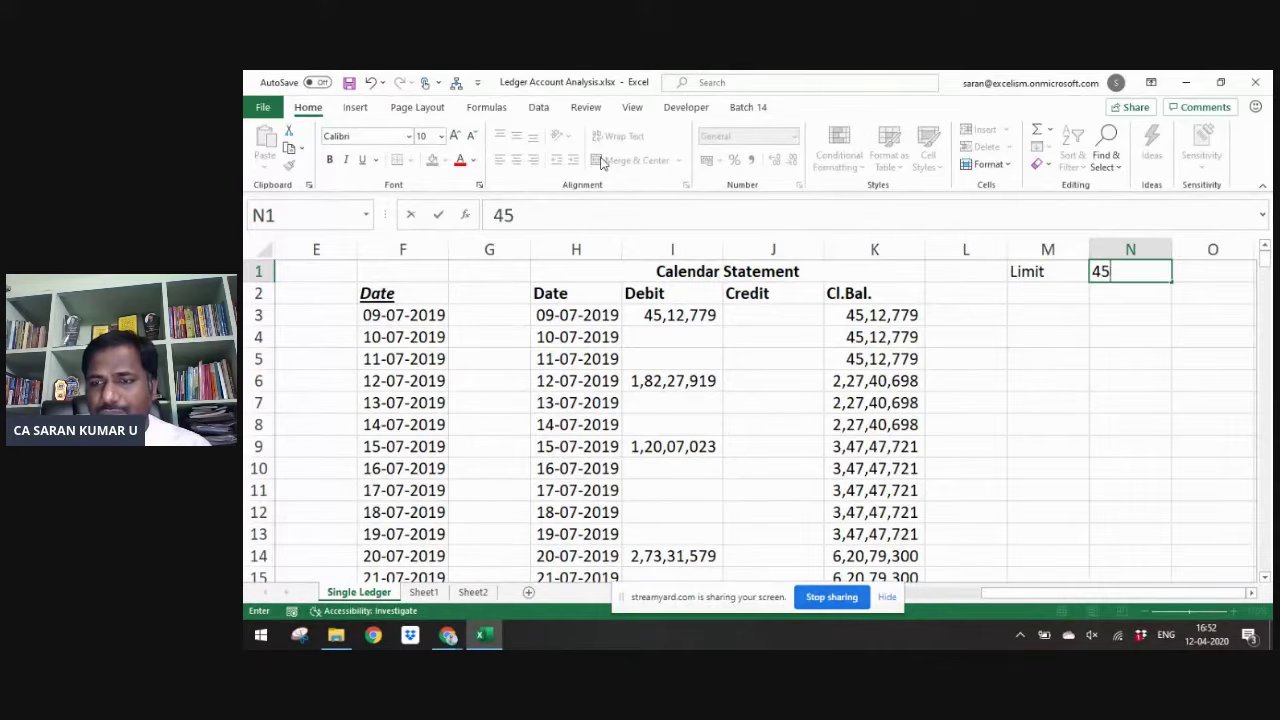
pyautogui.write('00000')
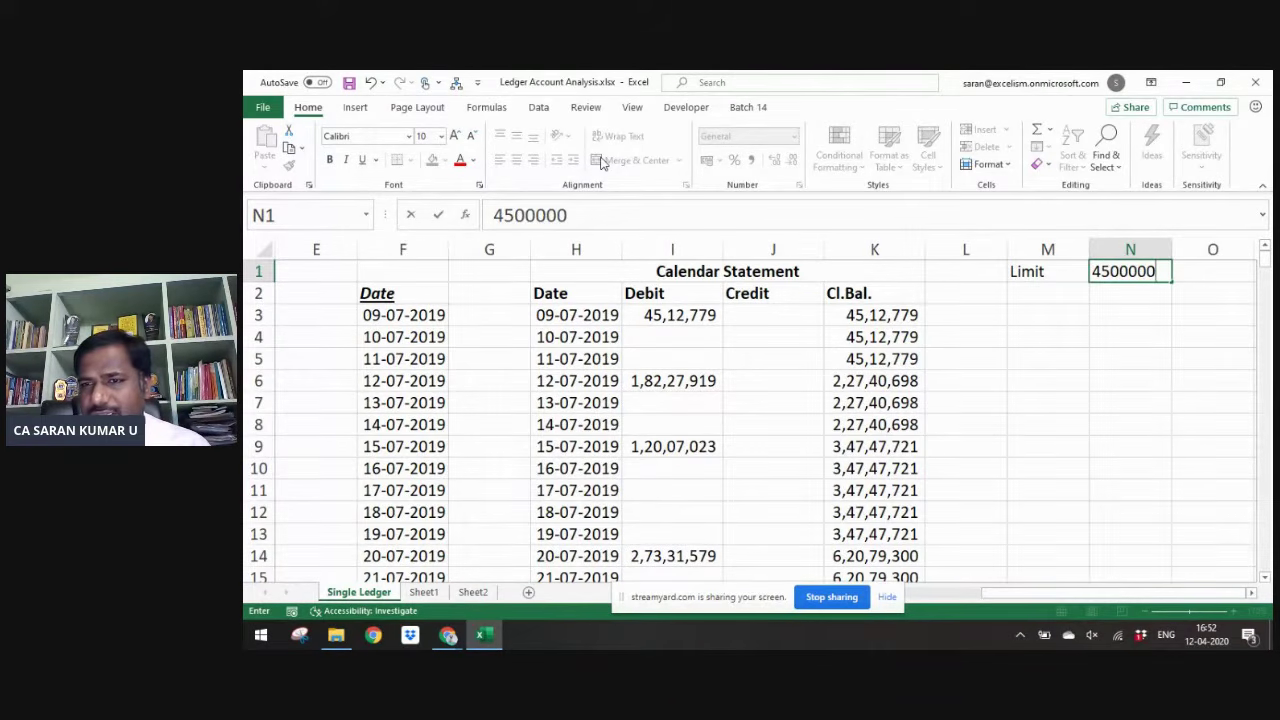
pyautogui.write('0')
pyautogui.press('Return')
# - Enter the formula =IF(K3>N1,"Exd","Lmt") in L3 to flag whether the closing balance exceeds the limit
pyautogui.press('Down')
pyautogui.press('Left')
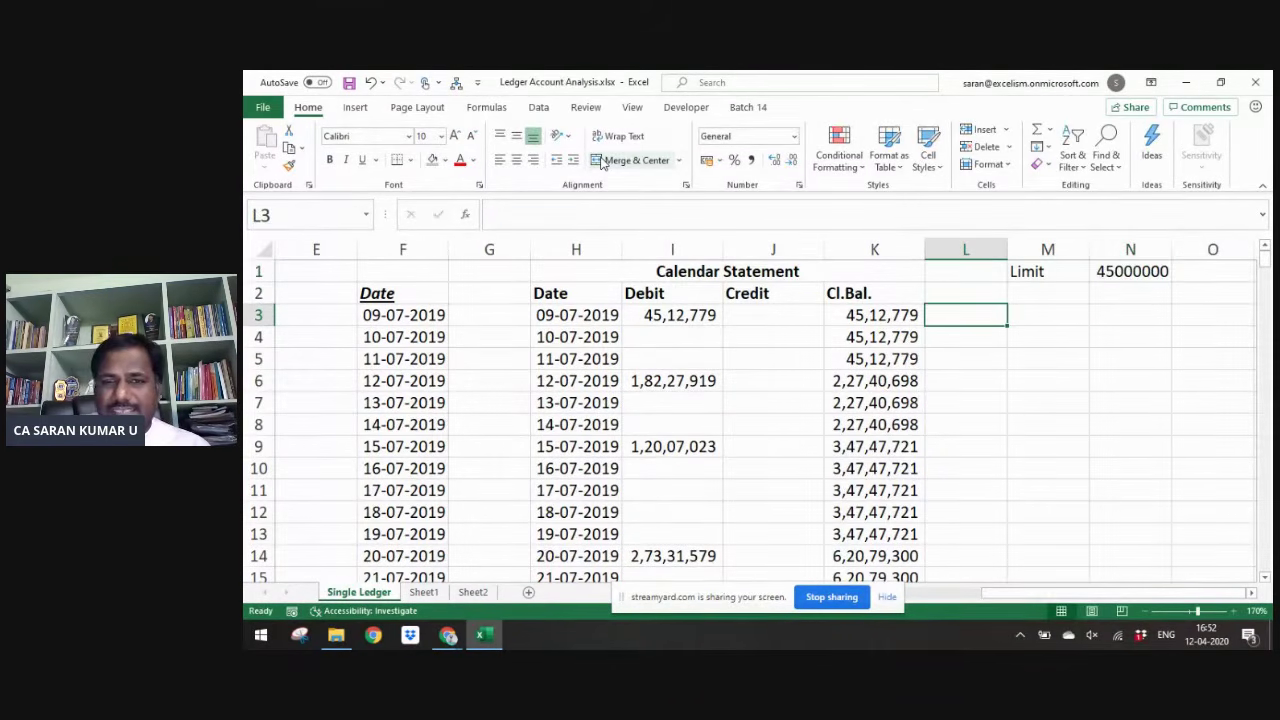
pyautogui.write('=if')
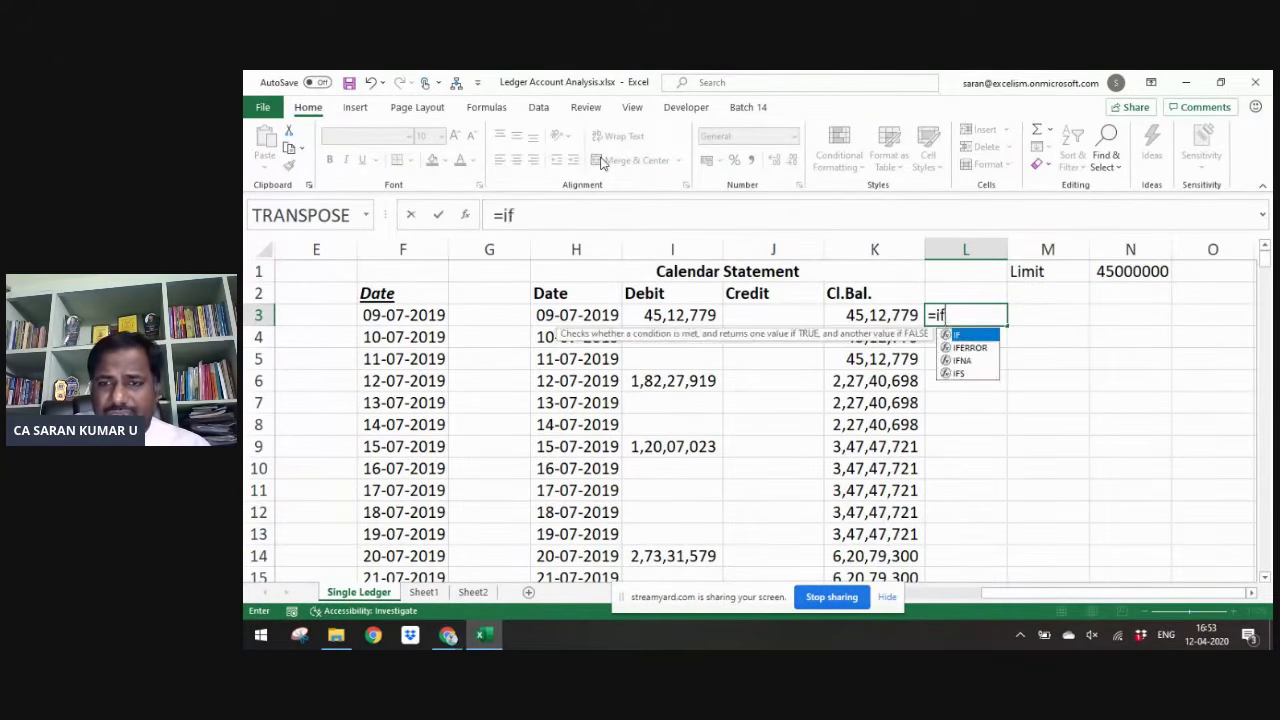
pyautogui.press('Tab')
pyautogui.press('Left')
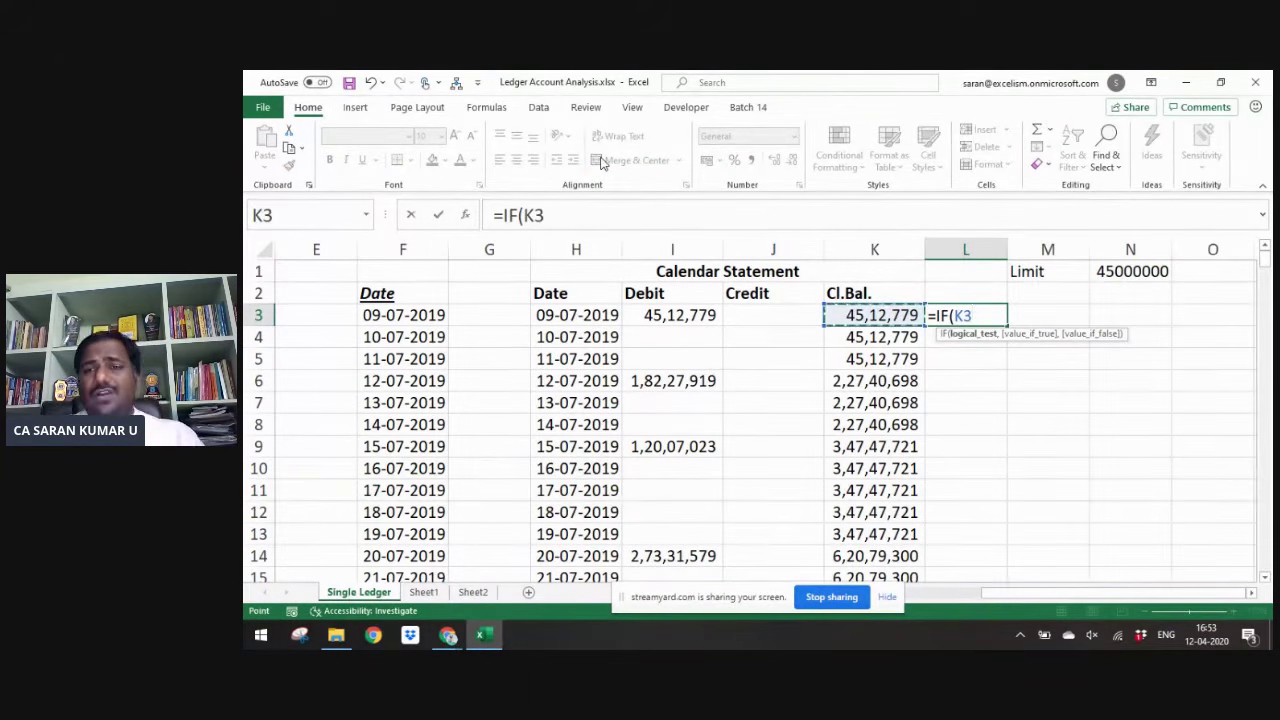
pyautogui.write('>=')
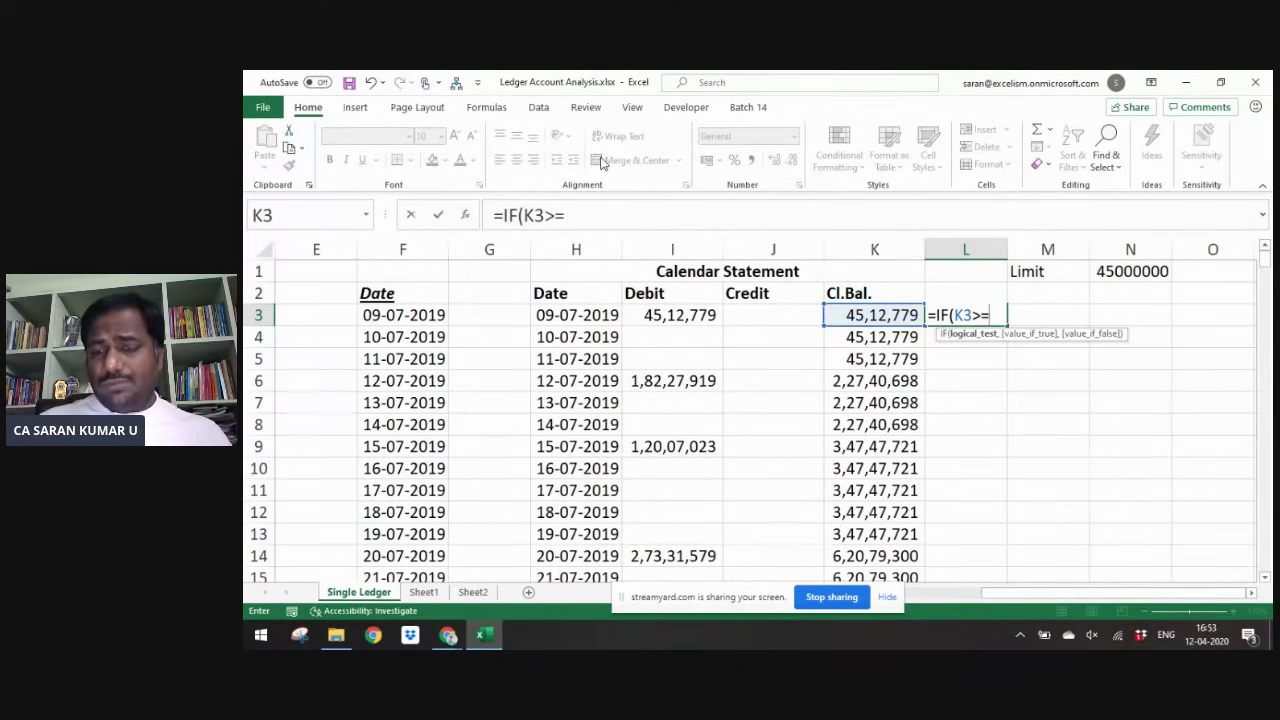
pyautogui.press('Up')
pyautogui.press('Up')
pyautogui.press('Right')
pyautogui.press('Right')
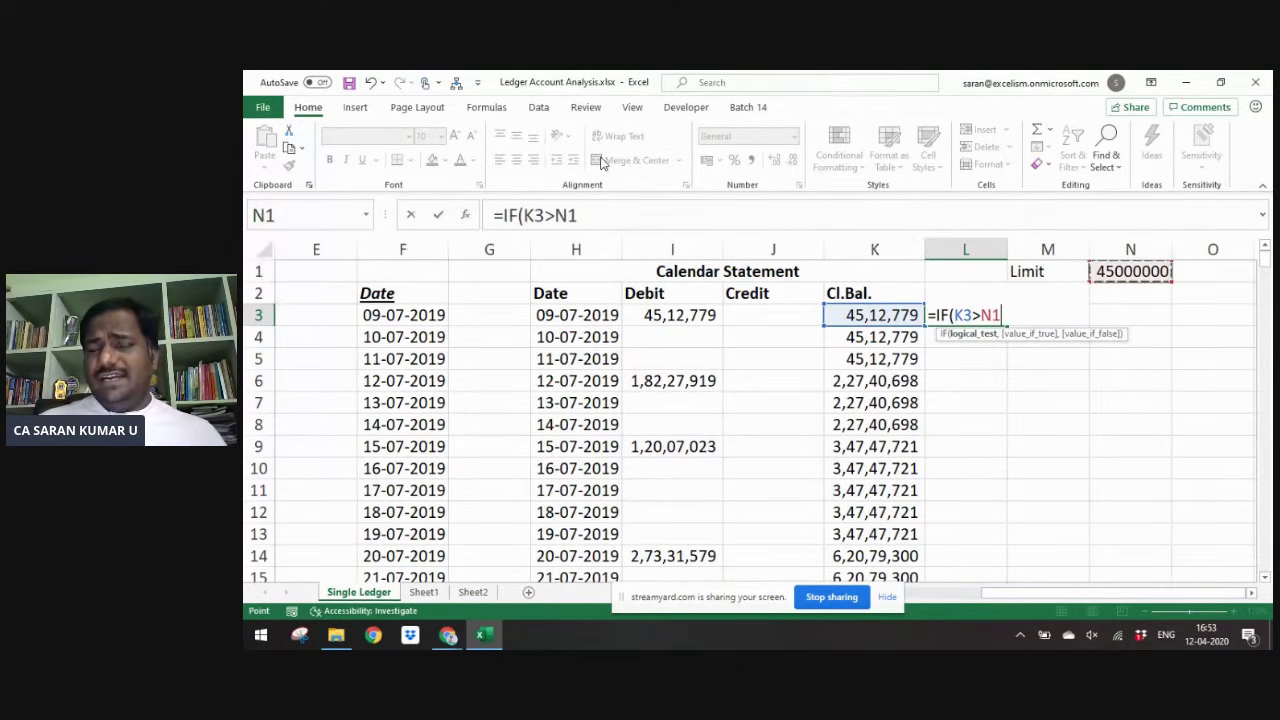
pyautogui.write(',"Exd","Lmt")')
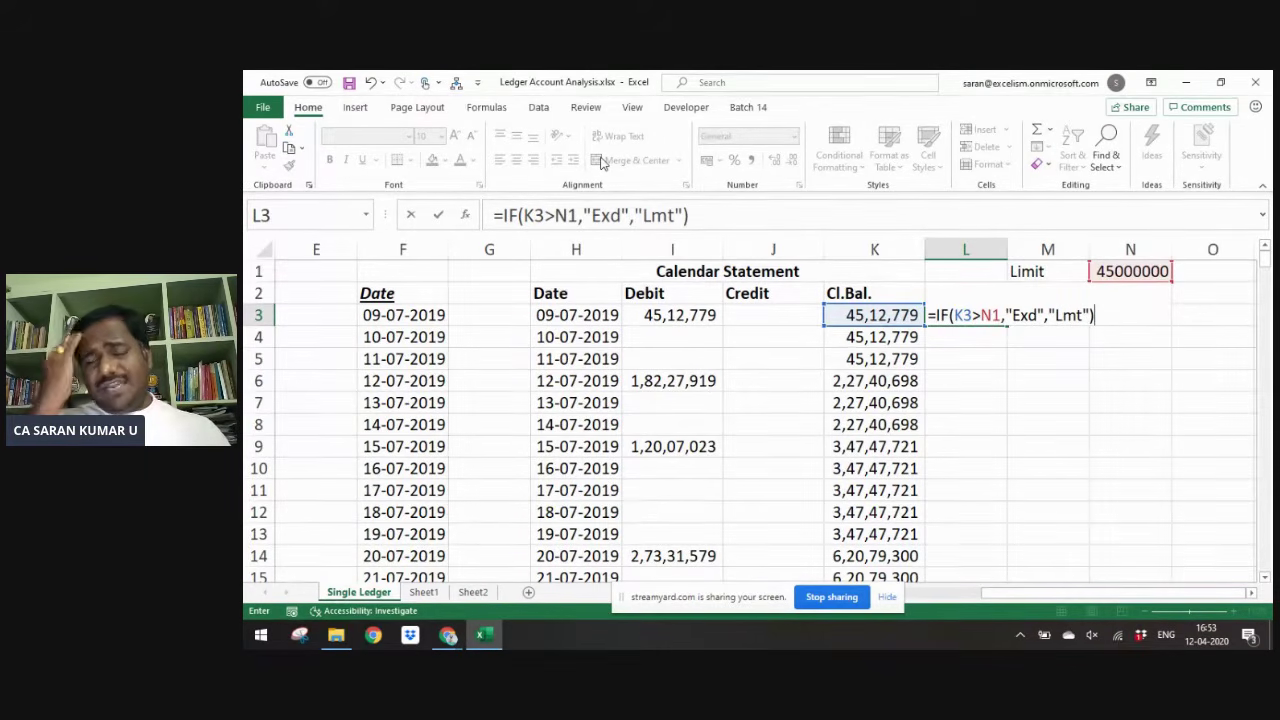
pyautogui.press('Return')
# - Copy the L3 flag formula down column L to the calendar statement's last row
pyautogui.press('Up')
pyautogui.hotkey('ctrl', 'c')
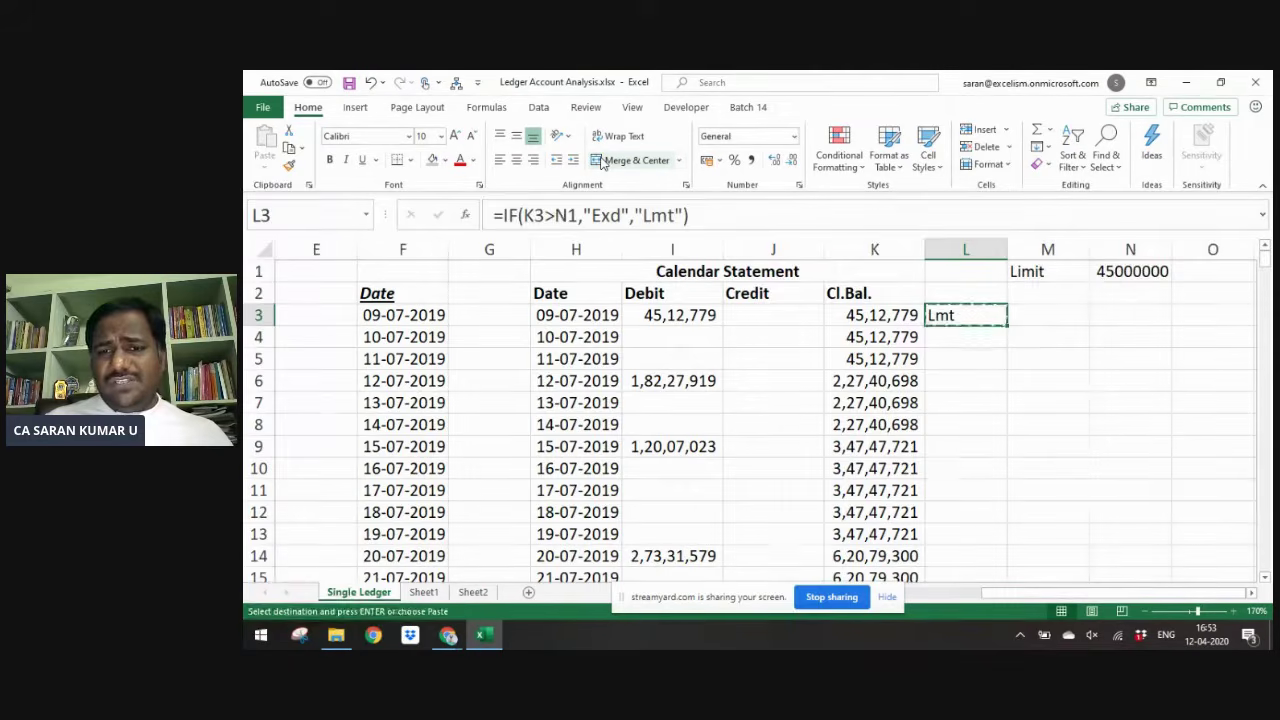
pyautogui.press('Left')
pyautogui.hotkey('ctrl', 'Down')
pyautogui.press('Right')
pyautogui.hotkey('ctrl', 'Up')
pyautogui.press('Left')
pyautogui.hotkey('ctrl', 'Down')
pyautogui.press('Right')
pyautogui.hotkey('ctrl', 'shift', 'Up')
pyautogui.press('Return')
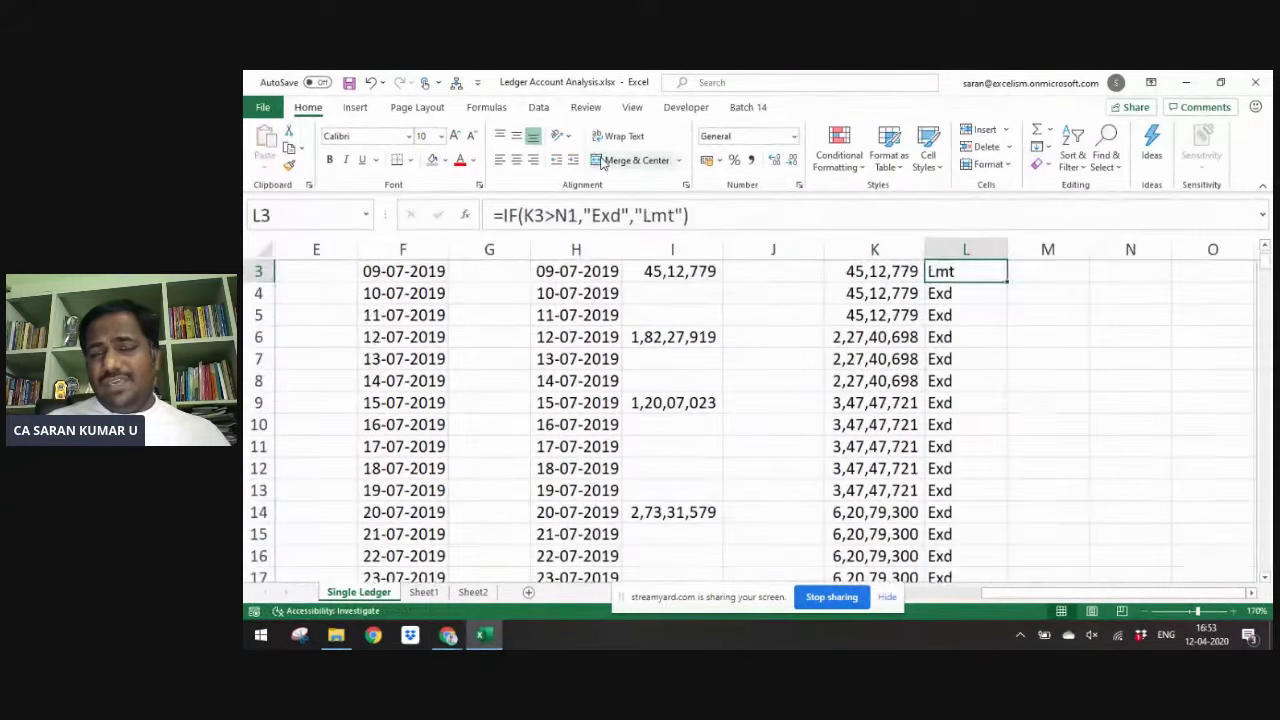
# - Change the limit in N1 to 450000000
pyautogui.press('Down')
pyautogui.press('Up')
pyautogui.press('Up')
pyautogui.press('Up')
pyautogui.press('Right')
pyautogui.press('Right')
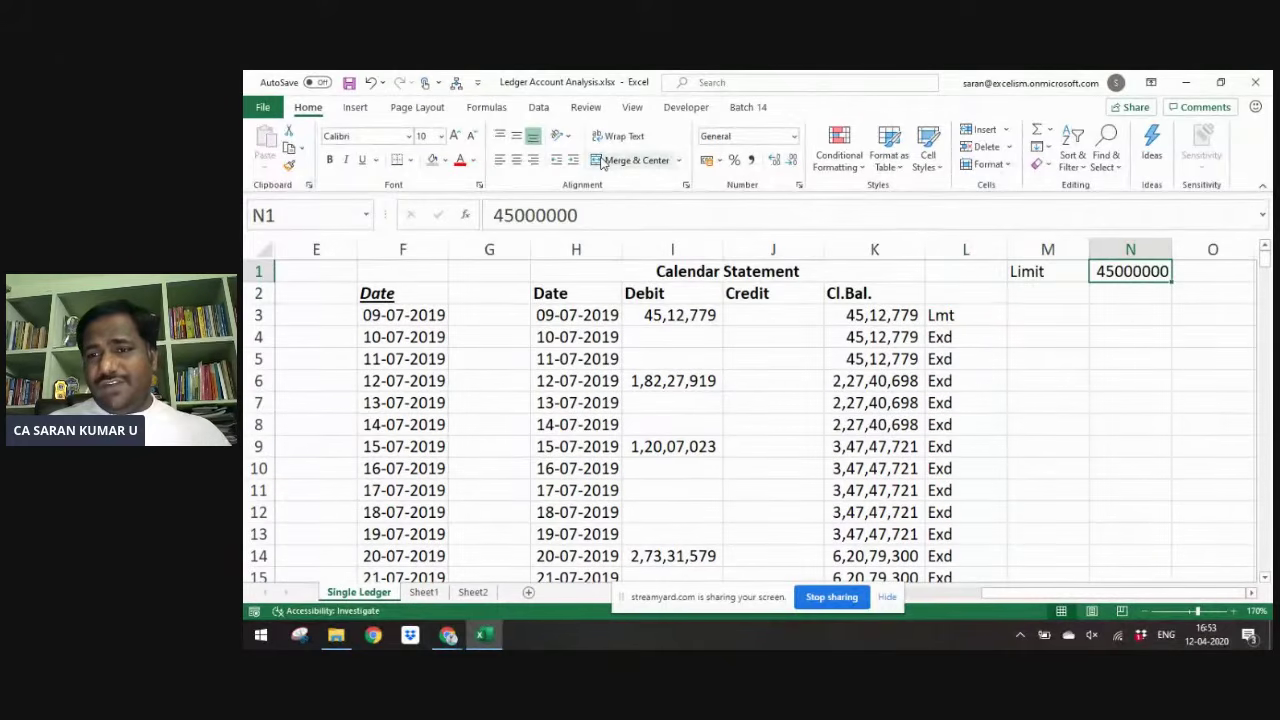
pyautogui.press('F2')
pyautogui.write('0')
pyautogui.hotkey('ctrl', 'Return')
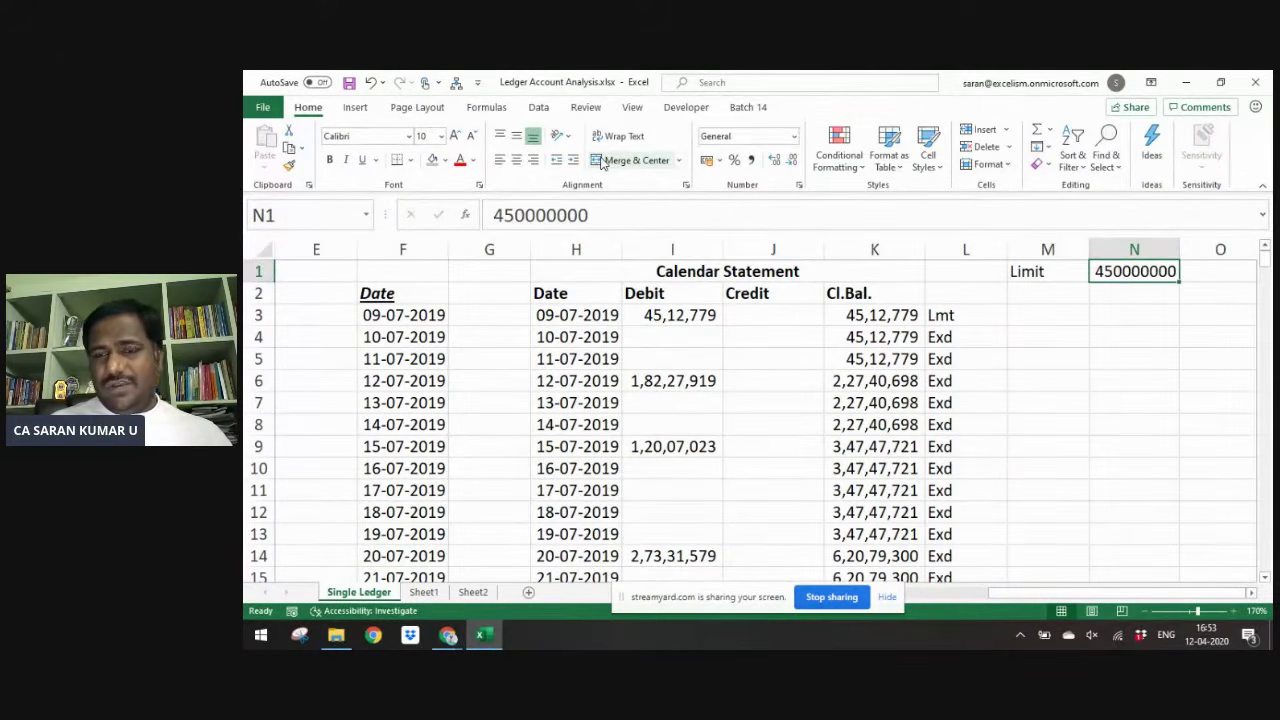
# - Format the limit in N1 in comma style without decimals and set its value to 45000000
pyautogui.click(751, 160)
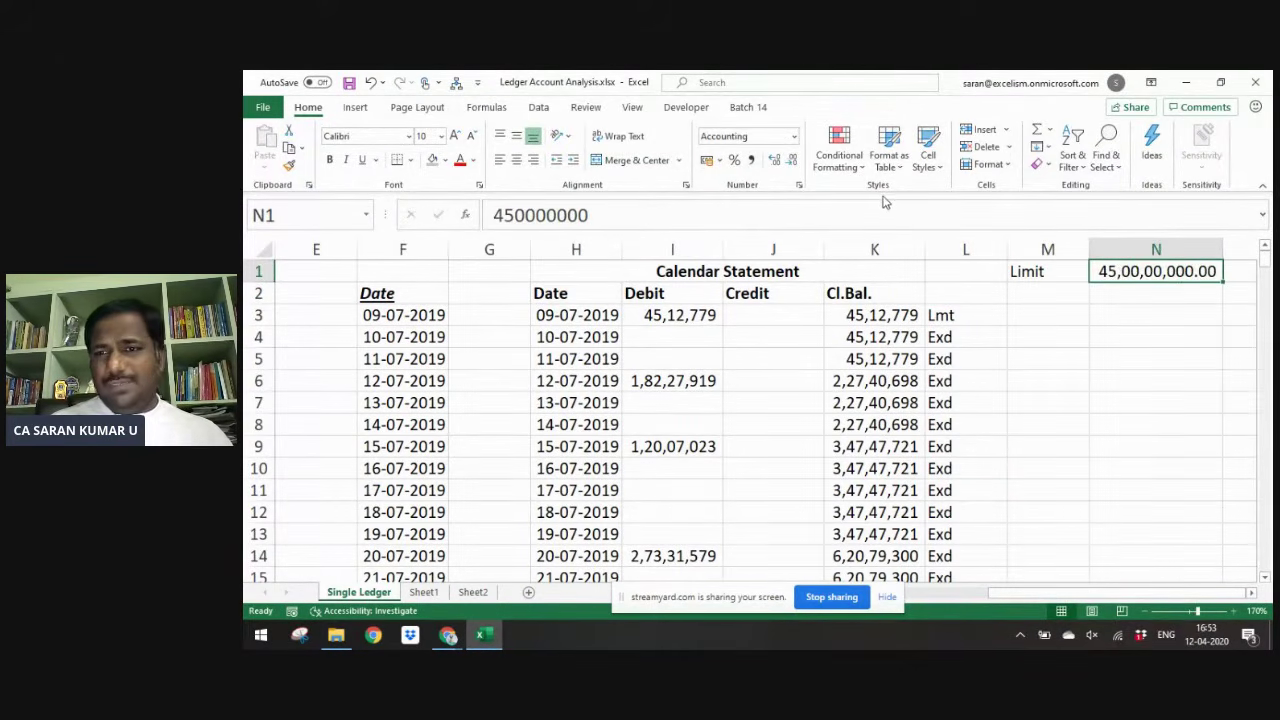
pyautogui.click(791, 162)
pyautogui.click(791, 162)
pyautogui.press('F2')
pyautogui.press('BackSpace')
pyautogui.press('Return')
# - Make the limit reference in the L3 formula absolute, giving =IF(K3>$N$1,"Exd","Lmt")
pyautogui.press('Down')
pyautogui.press('Left')
pyautogui.press('Left')
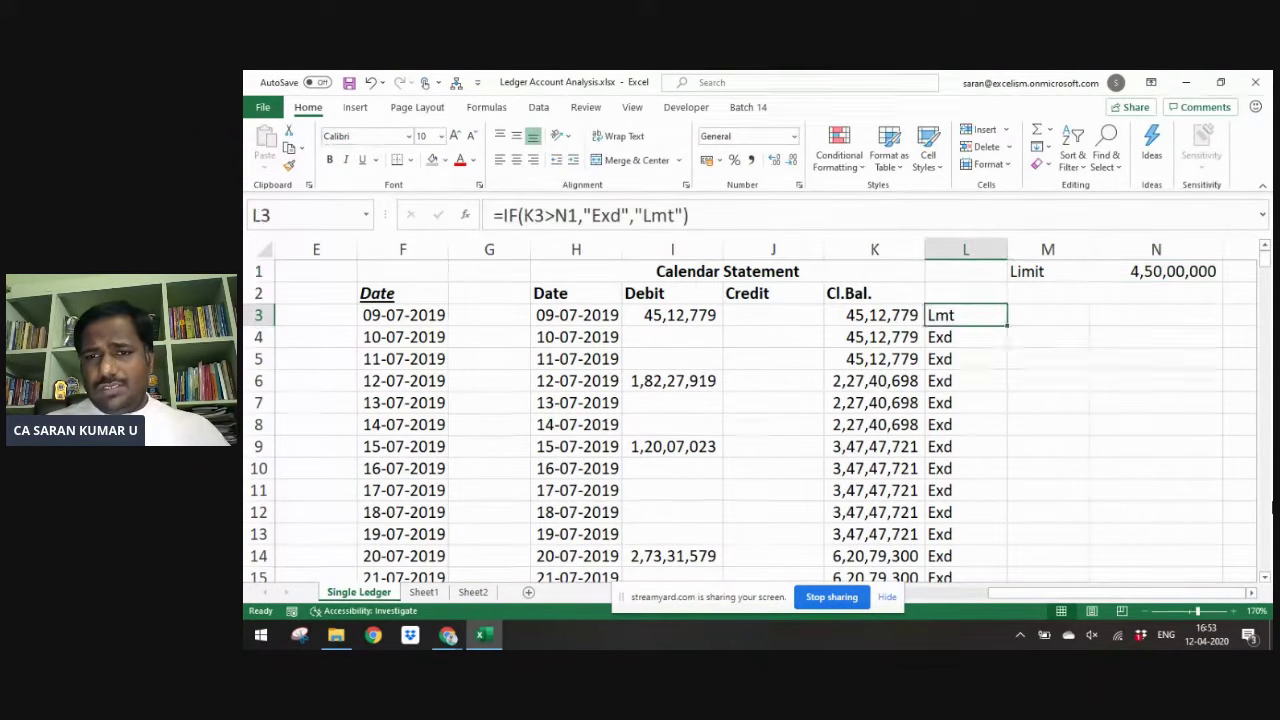
pyautogui.press('F2')
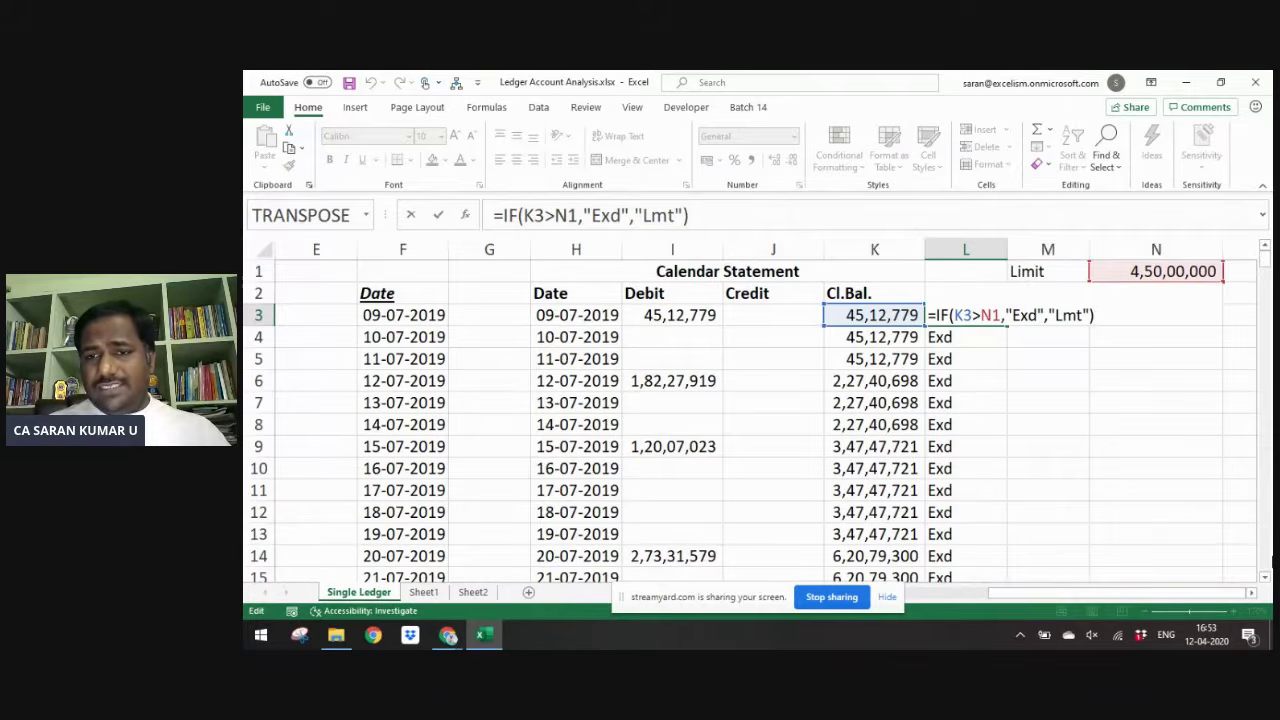
pyautogui.moveTo(981, 315); pyautogui.dragTo(1008, 316)
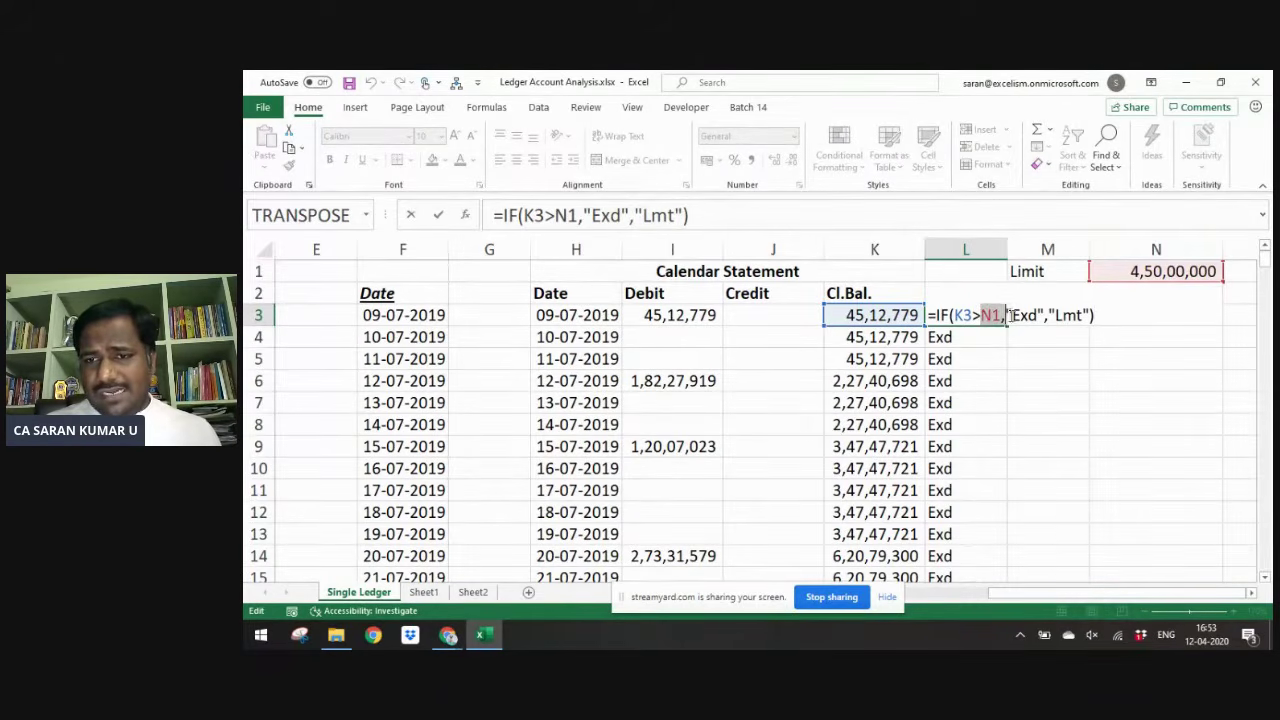
pyautogui.press('F4')
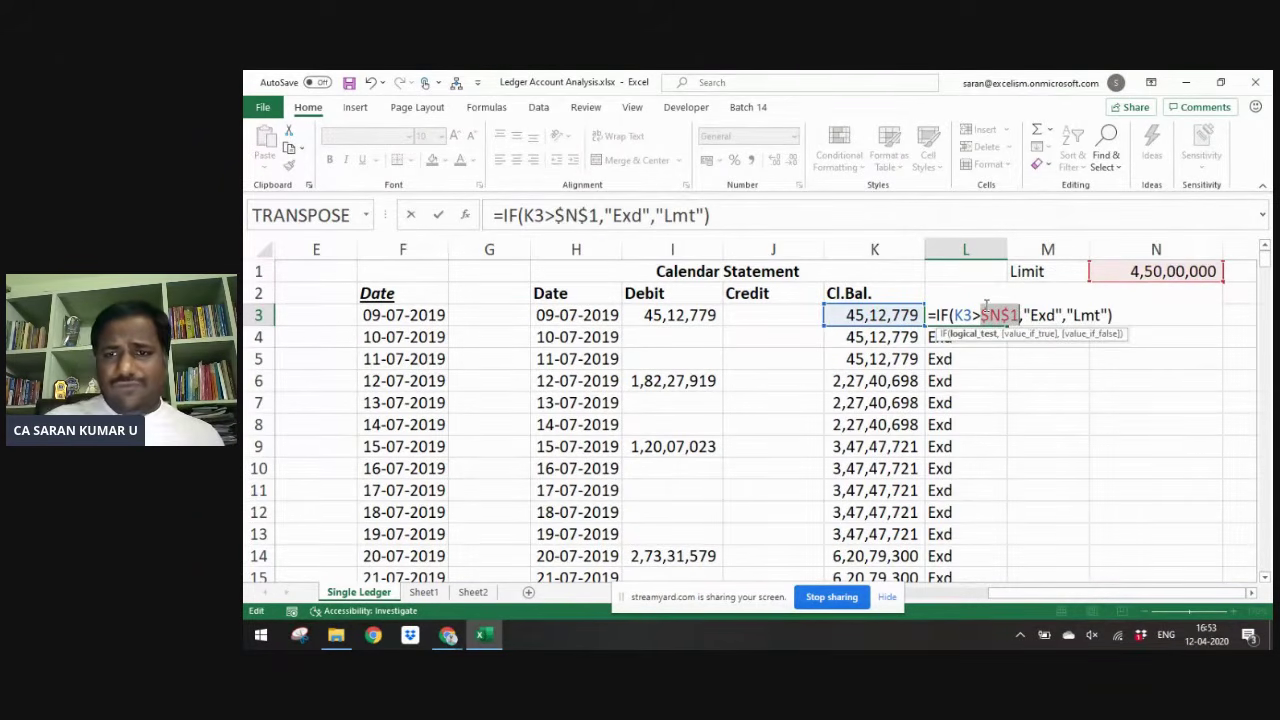
pyautogui.press('Return')
# - Copy the corrected L3 formula over all the flag cells below it in column L
pyautogui.press('Up')
pyautogui.hotkey('ctrl', 'c')
pyautogui.press('Down')
pyautogui.hotkey('ctrl', 'shift', 'Down')
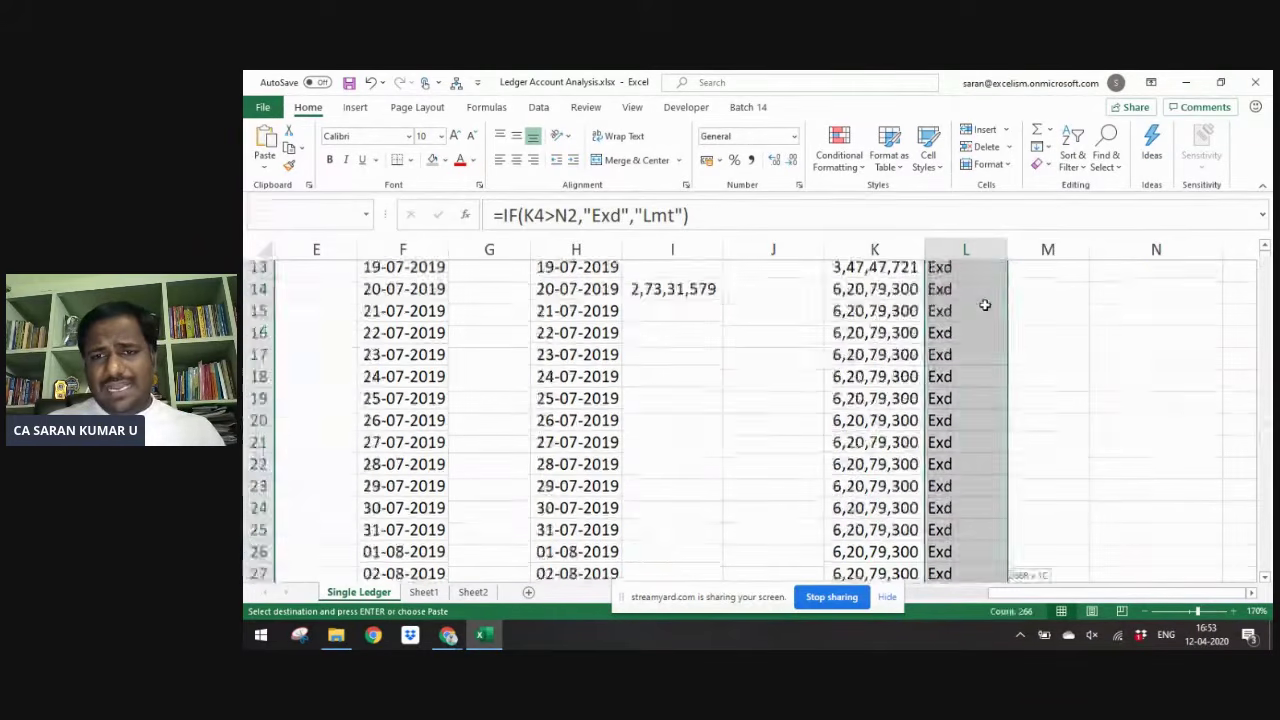
pyautogui.press('Return')
# - Check the limit flags in column L against the limit in N1
pyautogui.click(985, 306)
pyautogui.press('Right')
pyautogui.press('Right')
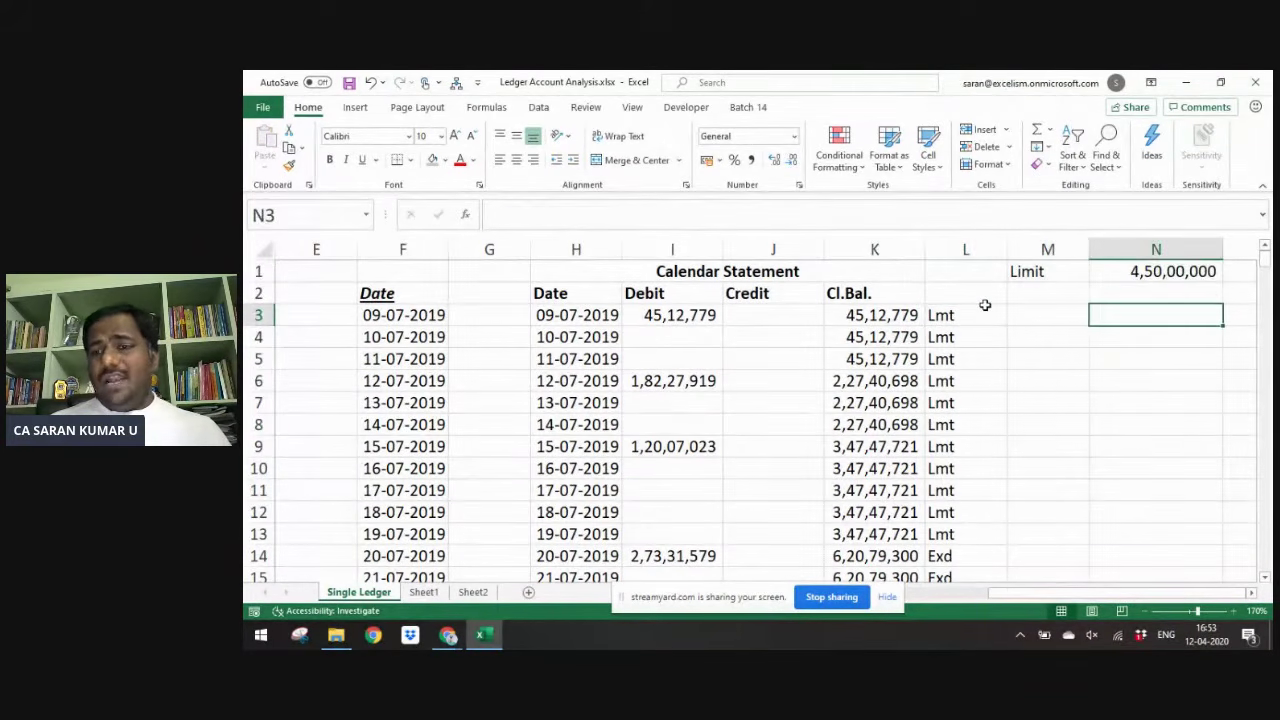
pyautogui.press('Up')
pyautogui.press('Up')
pyautogui.press('Down')
pyautogui.press('Left')
pyautogui.press('Left')
pyautogui.press('Down')
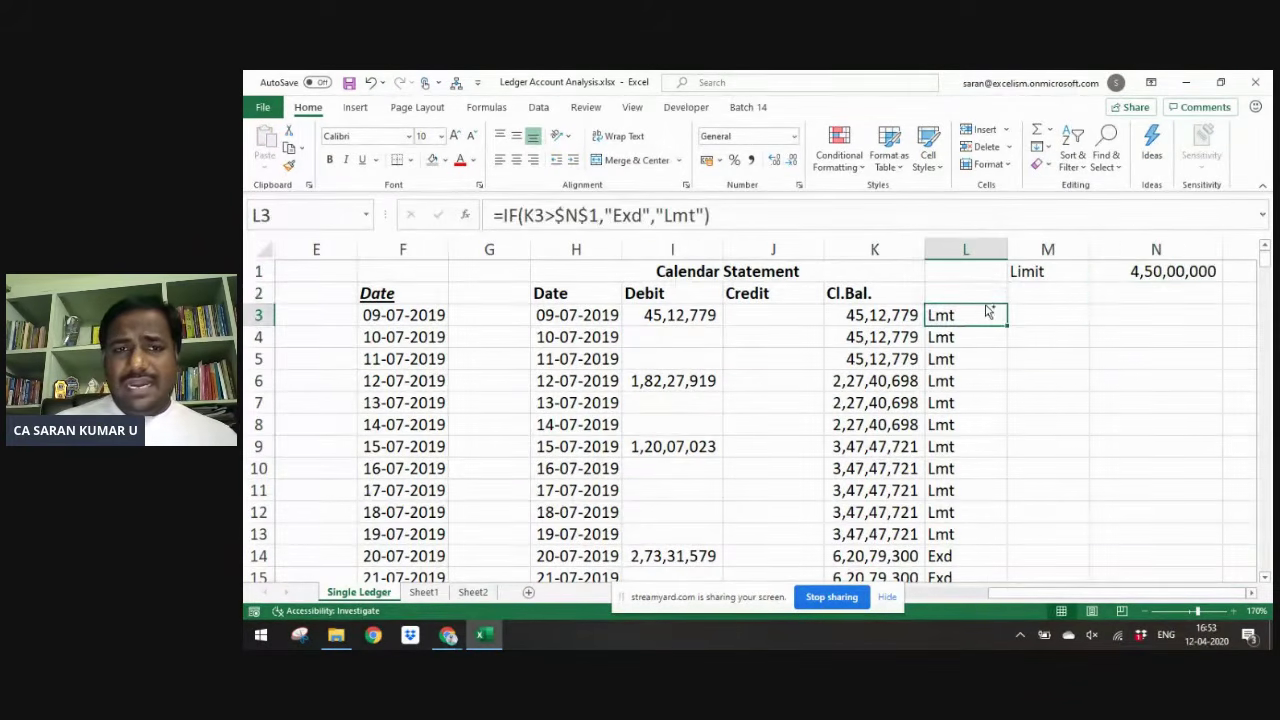
pyautogui.hotkey('ctrl', 'shift', 'Down')
pyautogui.press('Up')
pyautogui.press('Right')
pyautogui.press('Up')
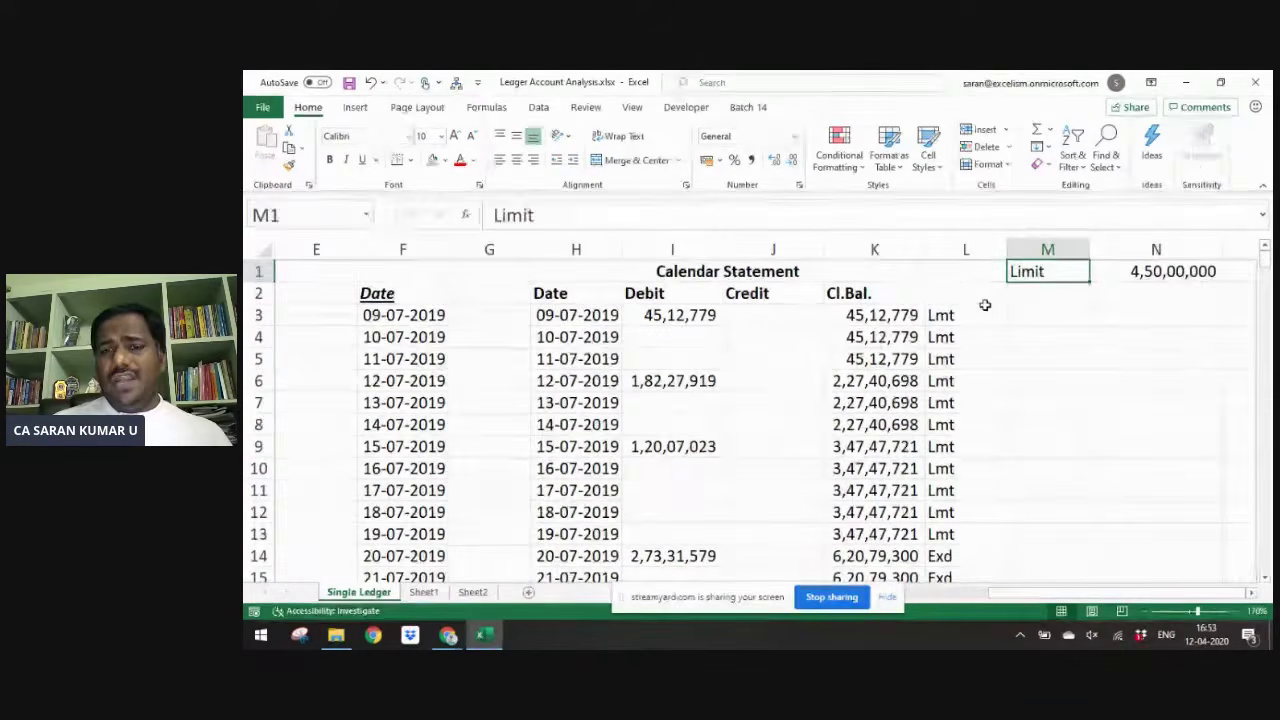
# - Enter the formula =IF(L3="Exd",M2+1,0) in M3 to count consecutive days over the limit
pyautogui.press('Down')
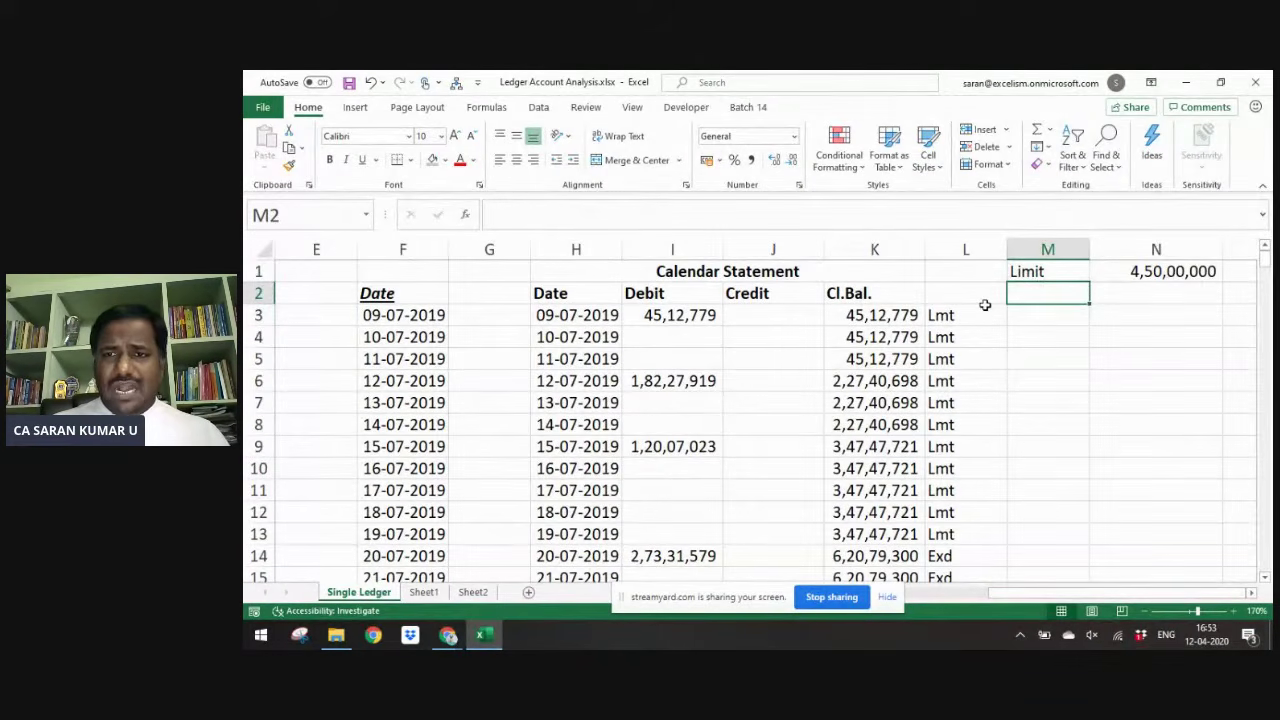
pyautogui.press('Down')
pyautogui.write('=if')
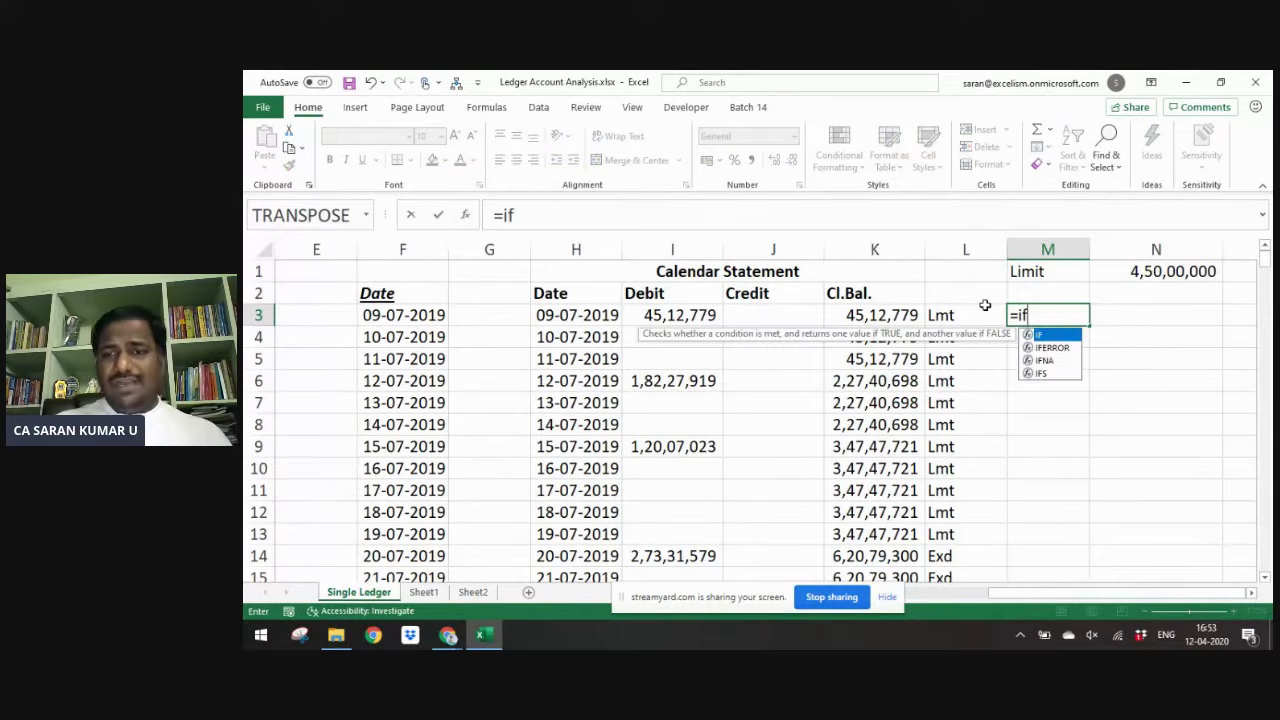
pyautogui.press('Tab')
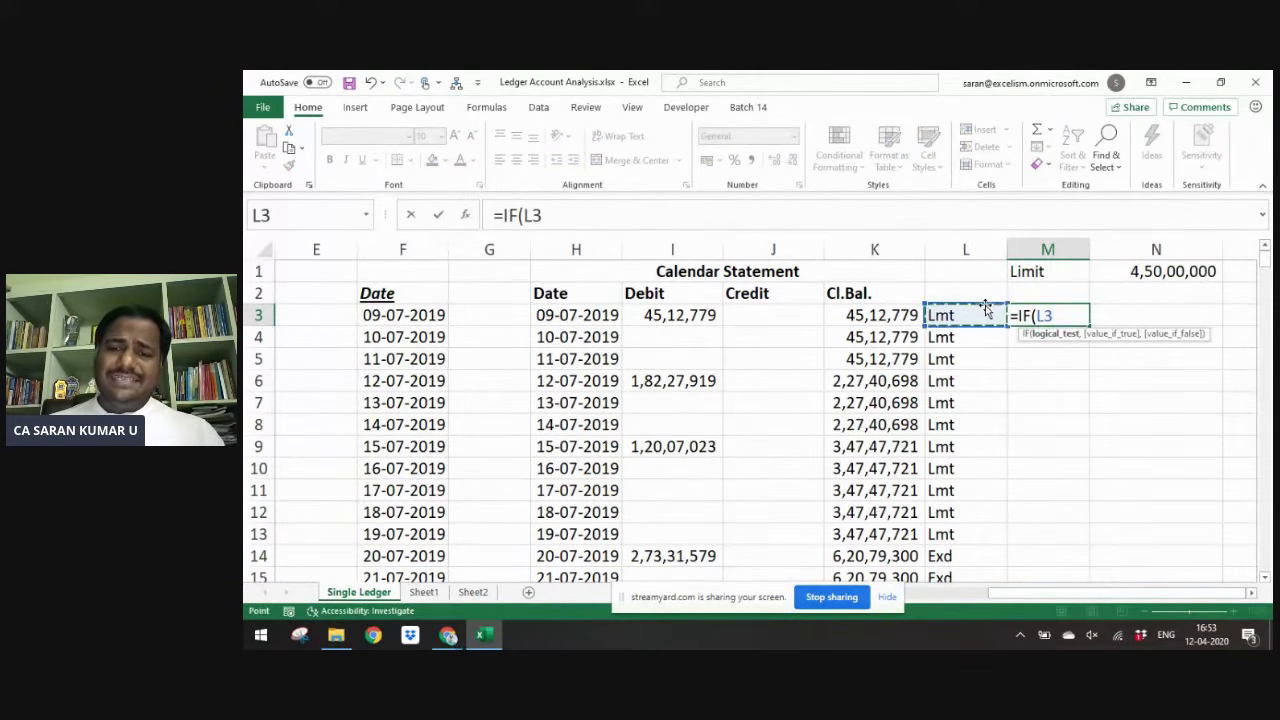
pyautogui.write('="Exd",')
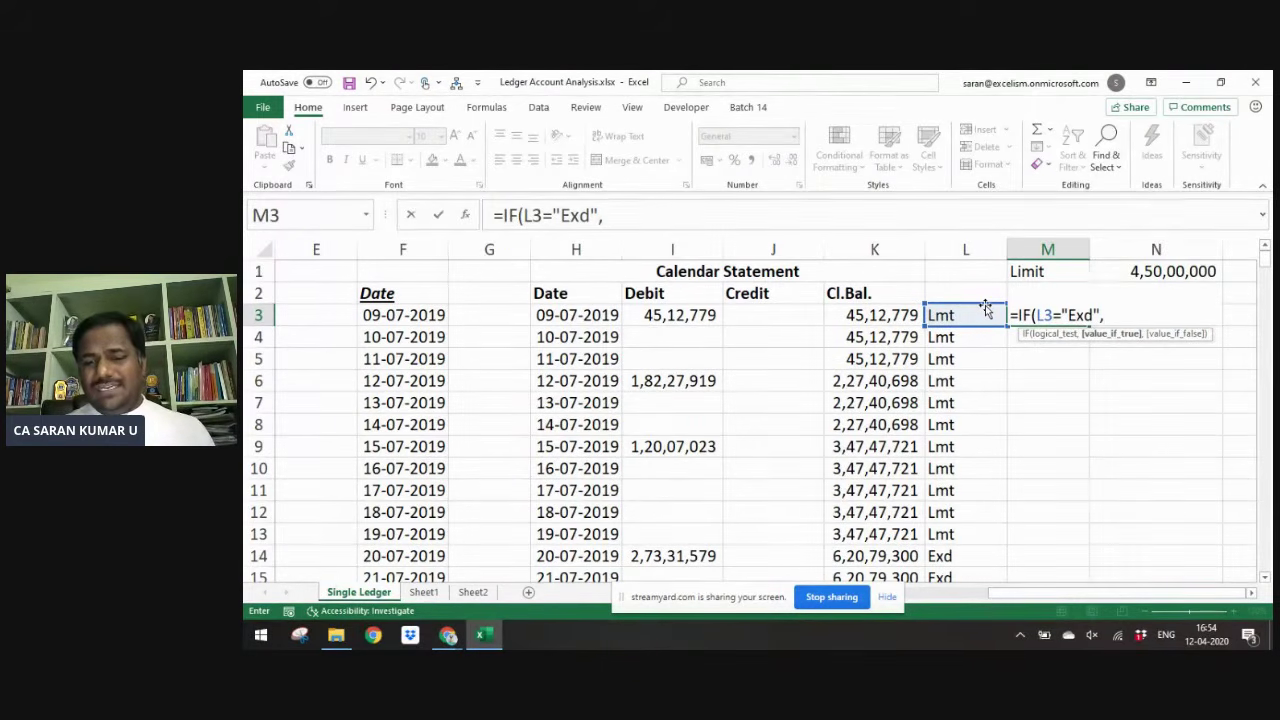
pyautogui.write('M2+1')
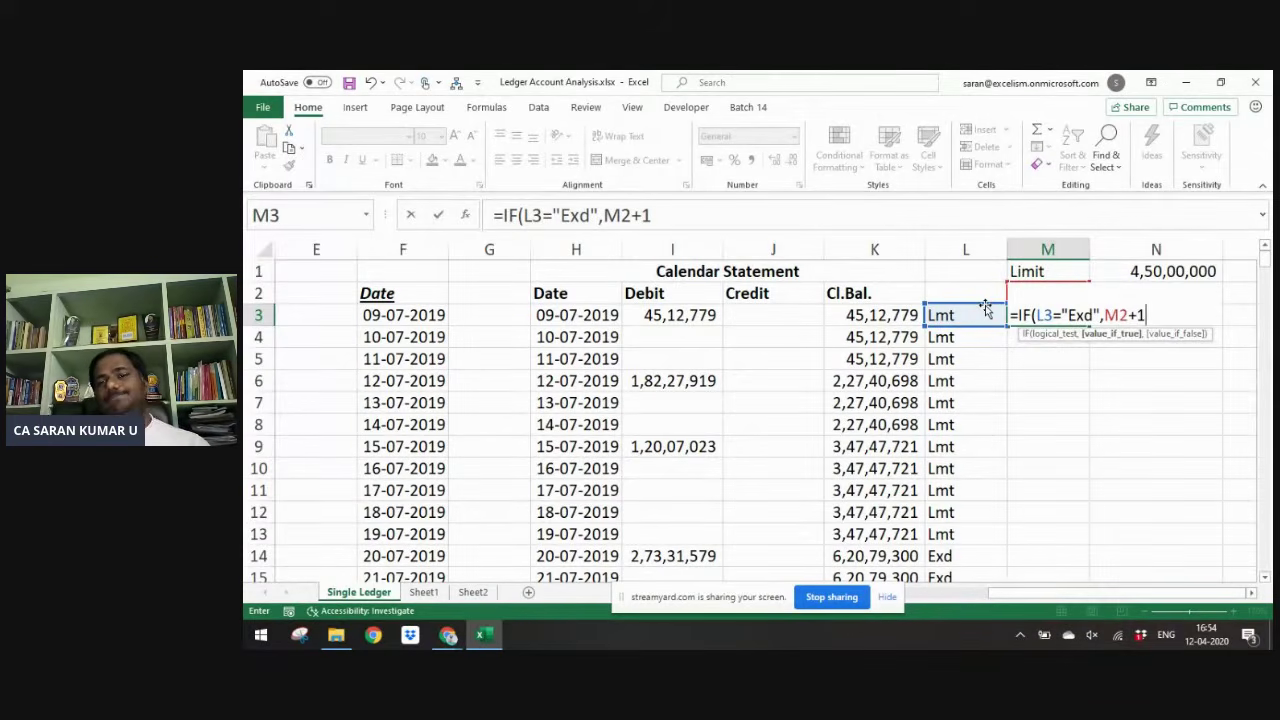
pyautogui.write(',')
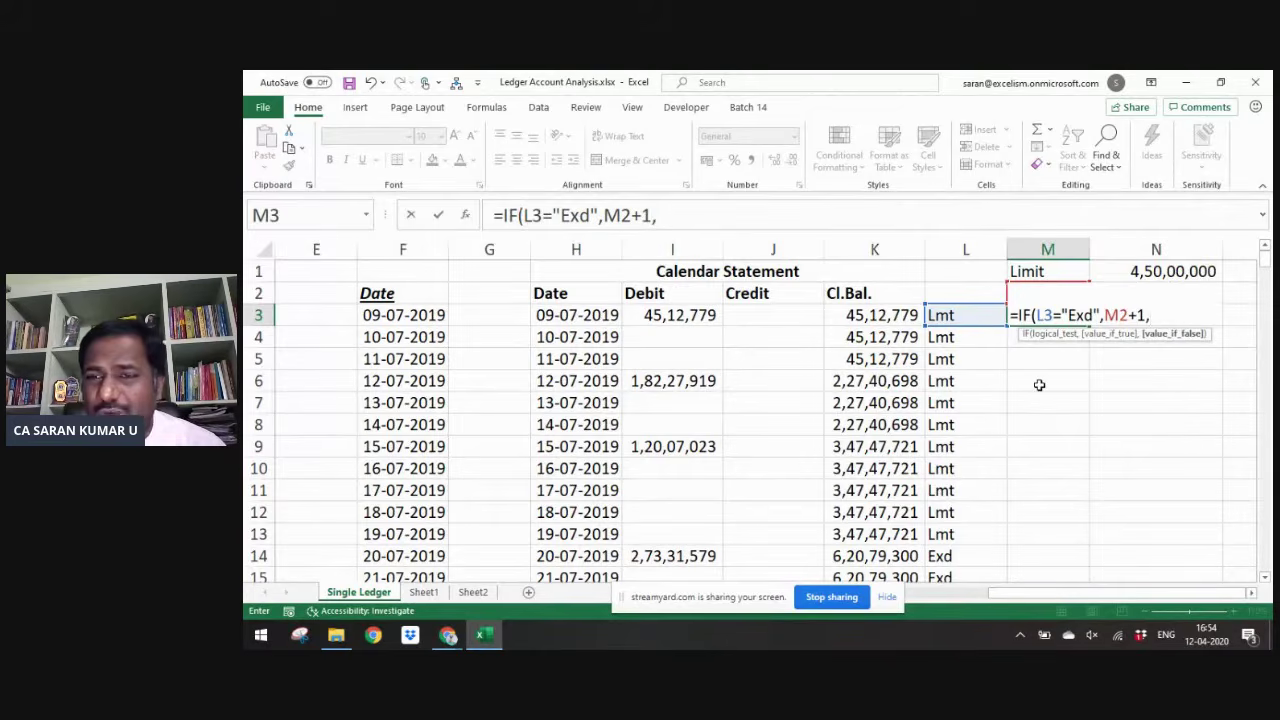
pyautogui.write('0')
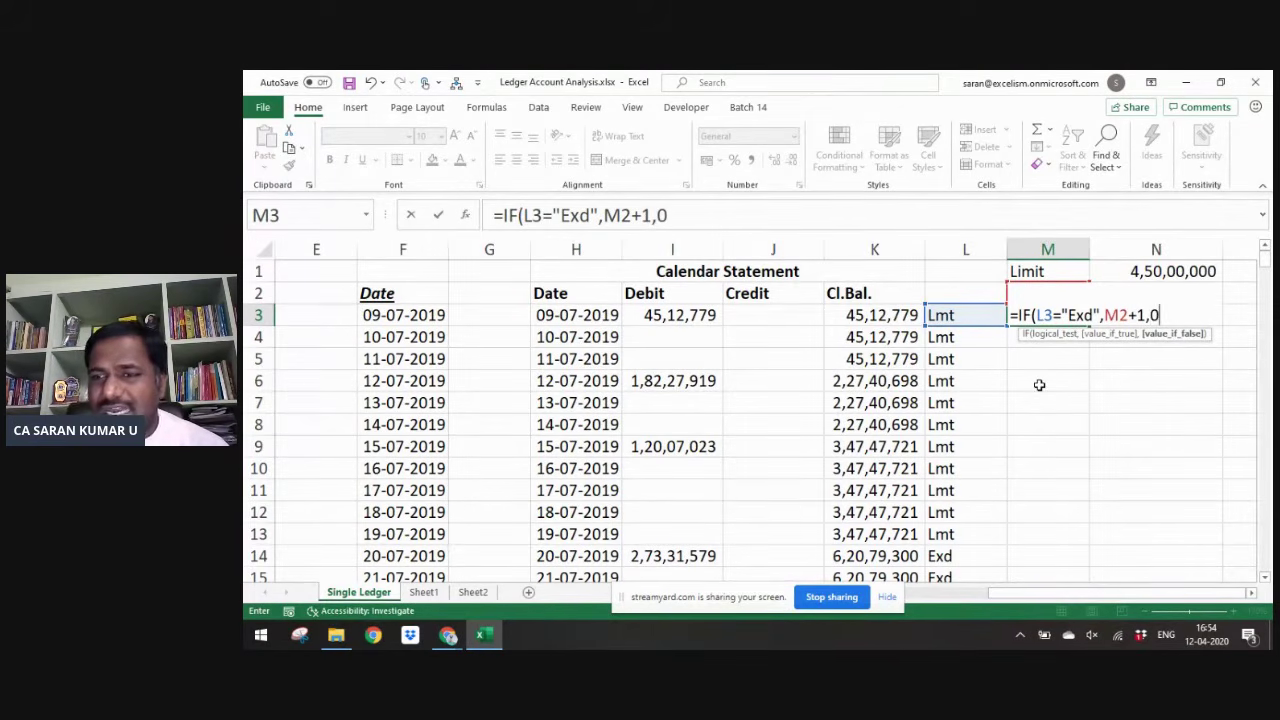
pyautogui.write(')')
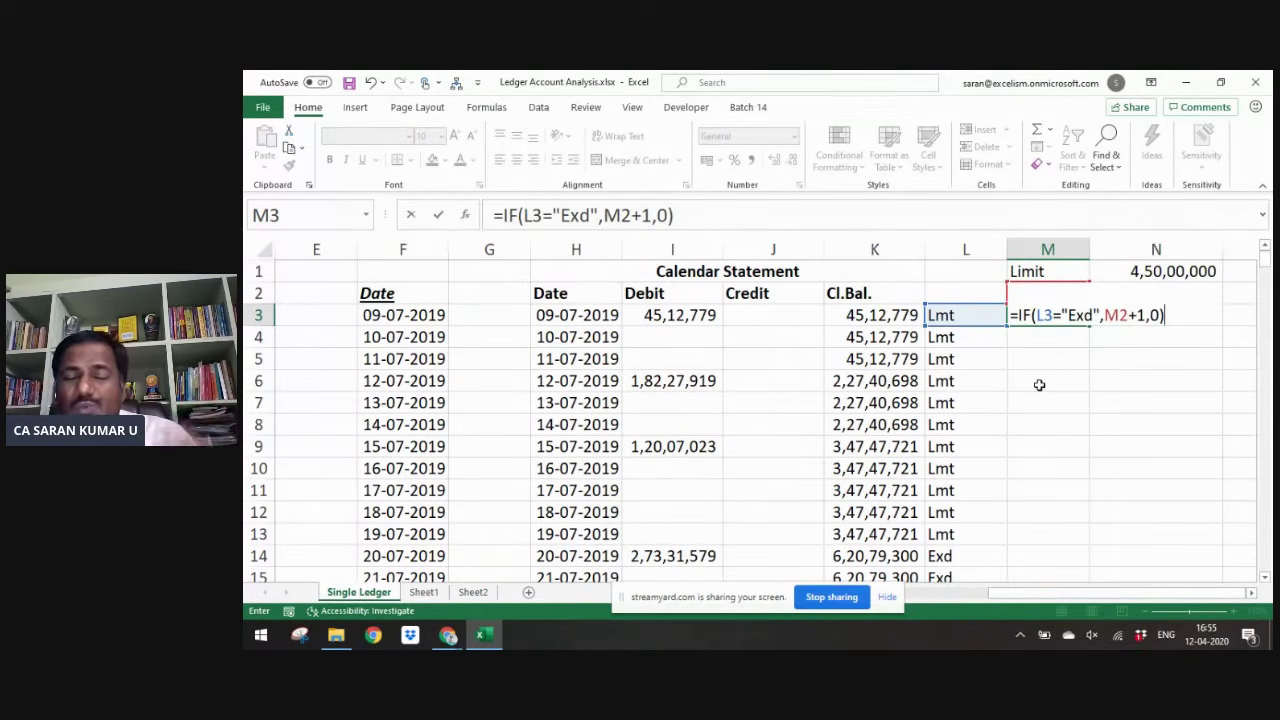
pyautogui.press('Return')
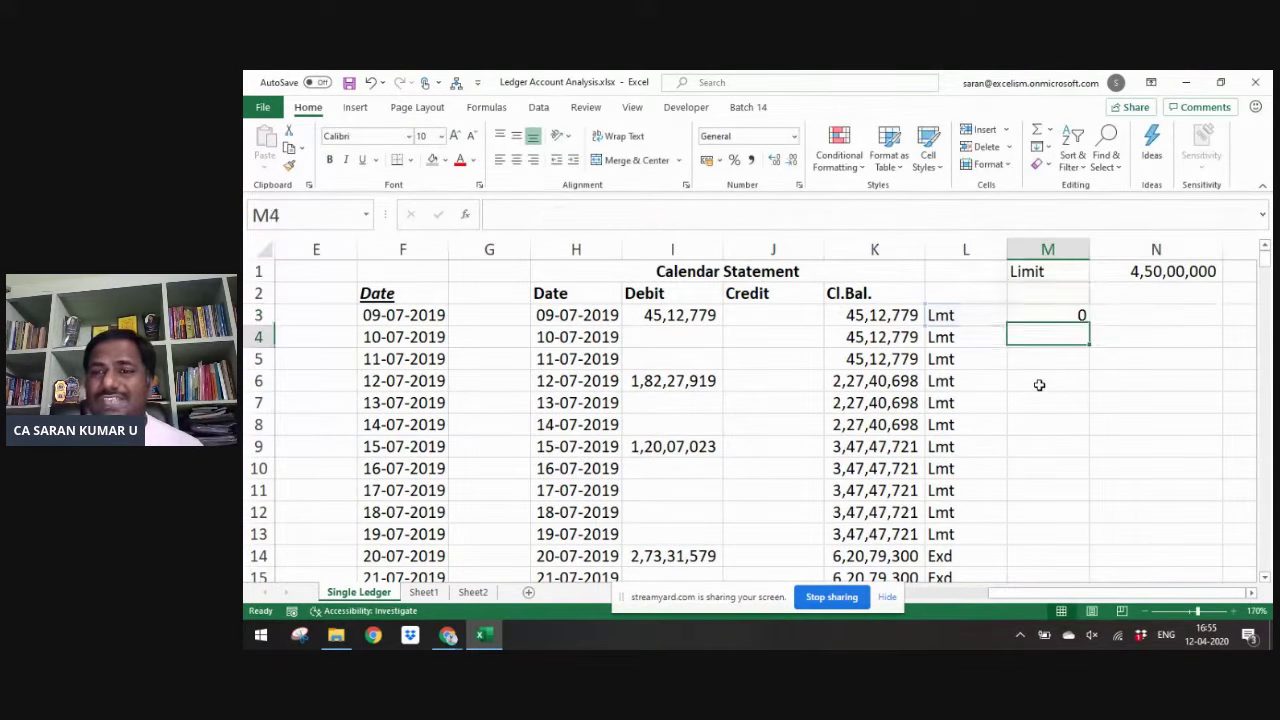
# - Copy the M3 day-count formula down column M to row 269 and return to M2
pyautogui.press('Up')
pyautogui.hotkey('ctrl', 'c')
pyautogui.press('Left')
pyautogui.hotkey('ctrl', 'Down')
pyautogui.press('Right')
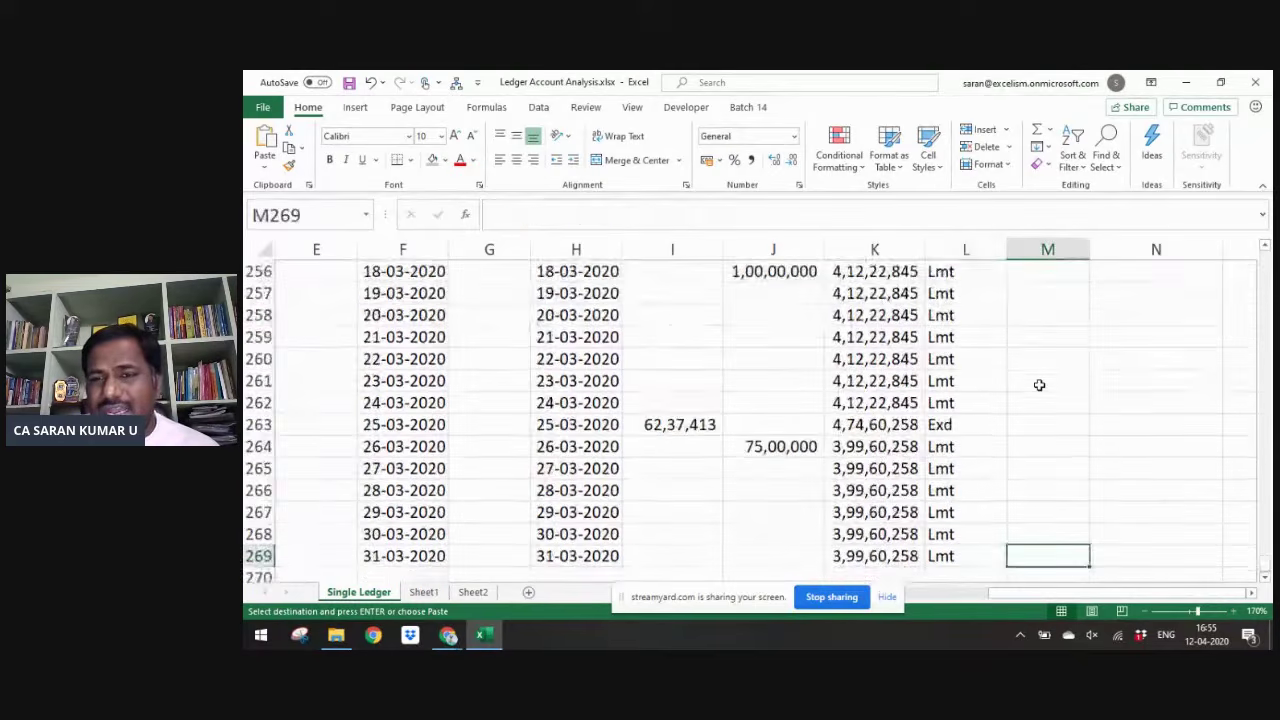
pyautogui.hotkey('ctrl', 'shift', 'Up')
pyautogui.hotkey('ctrl', 'v')
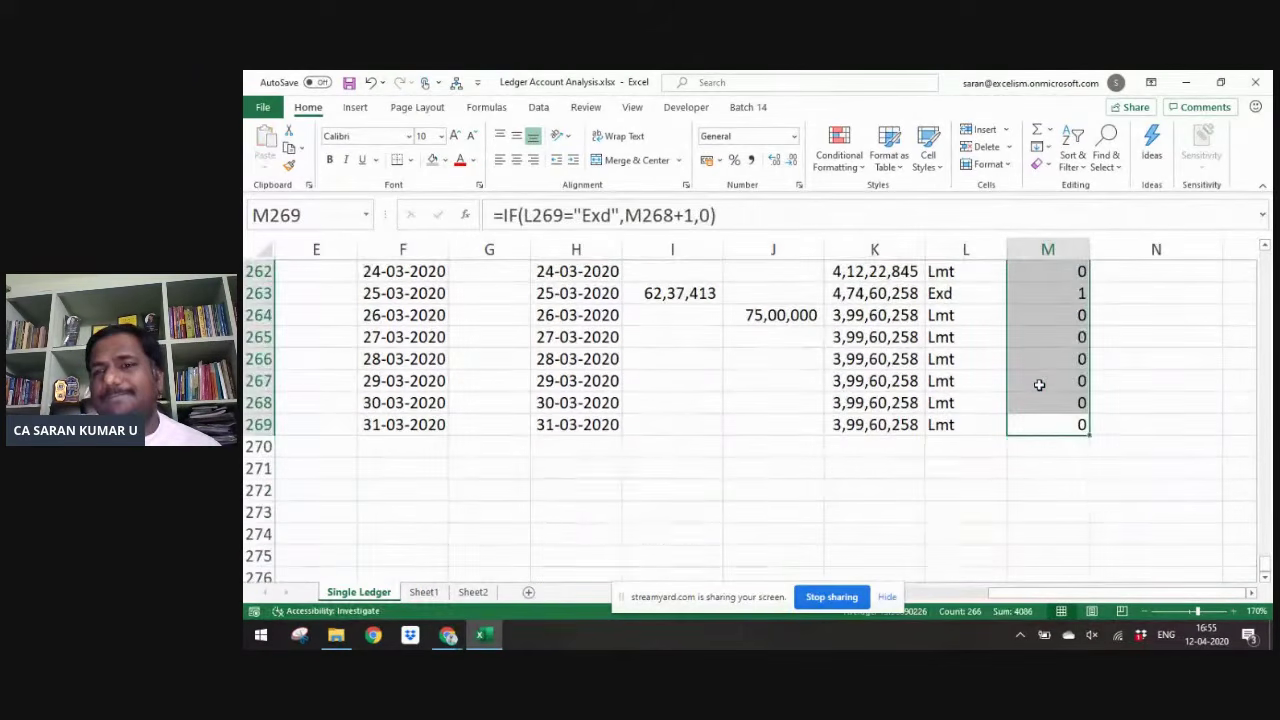
pyautogui.hotkey('ctrl', 'Up')
pyautogui.press('Up')
pyautogui.press('Left')
pyautogui.press('Right')
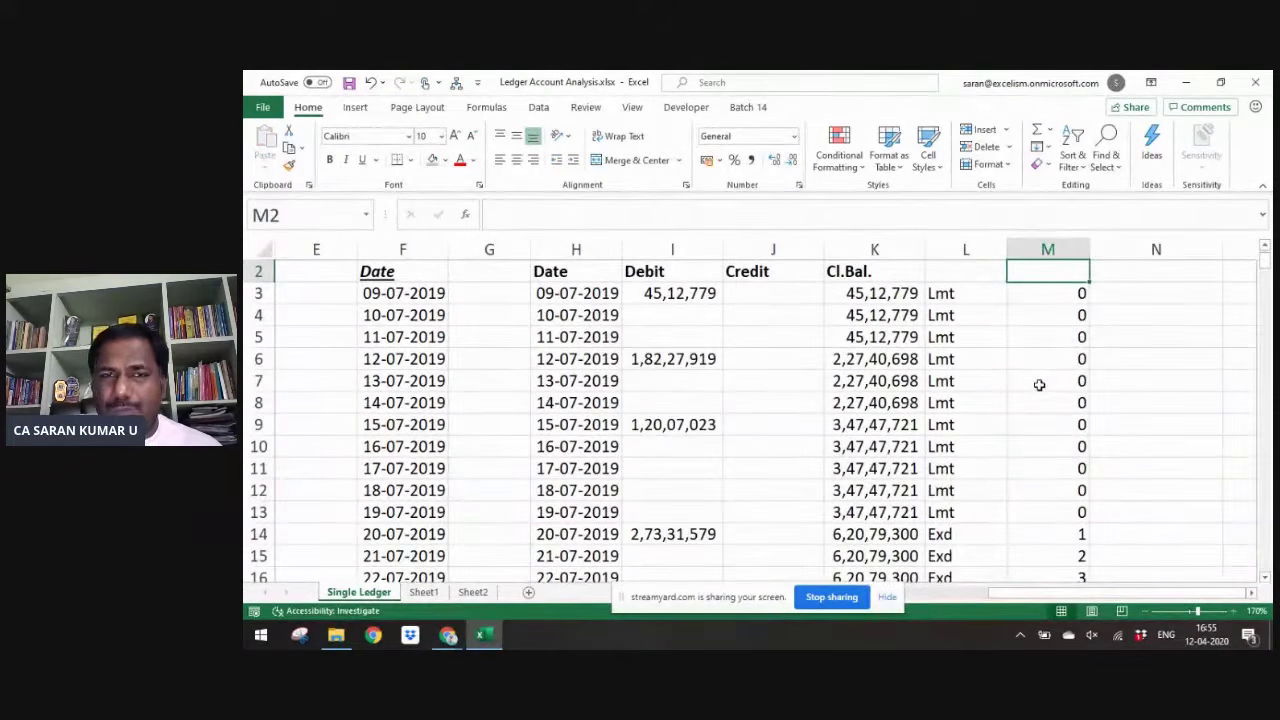
# - Enter the header OOO in M2 for the day-count column
pyautogui.write('OOO')
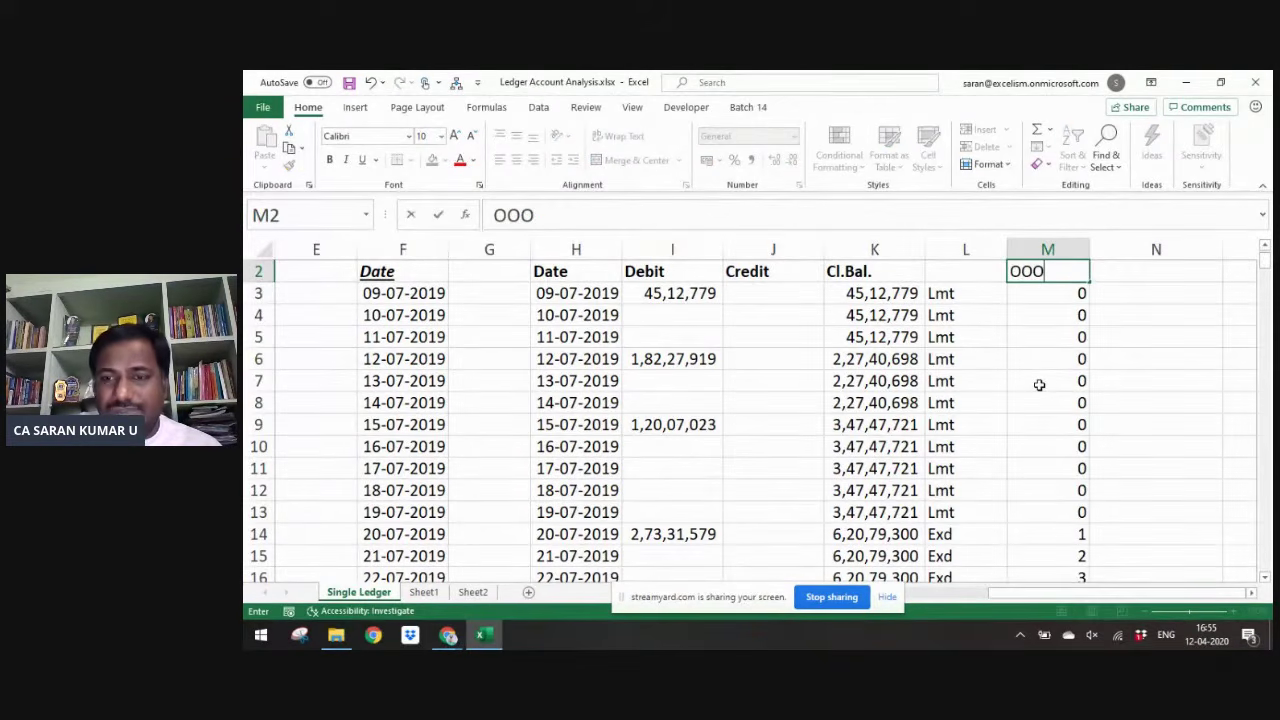
pyautogui.press('Return')
pyautogui.press('Up')
# - Turn on filtering for the calendar statement range H2:M269
pyautogui.press('Left')
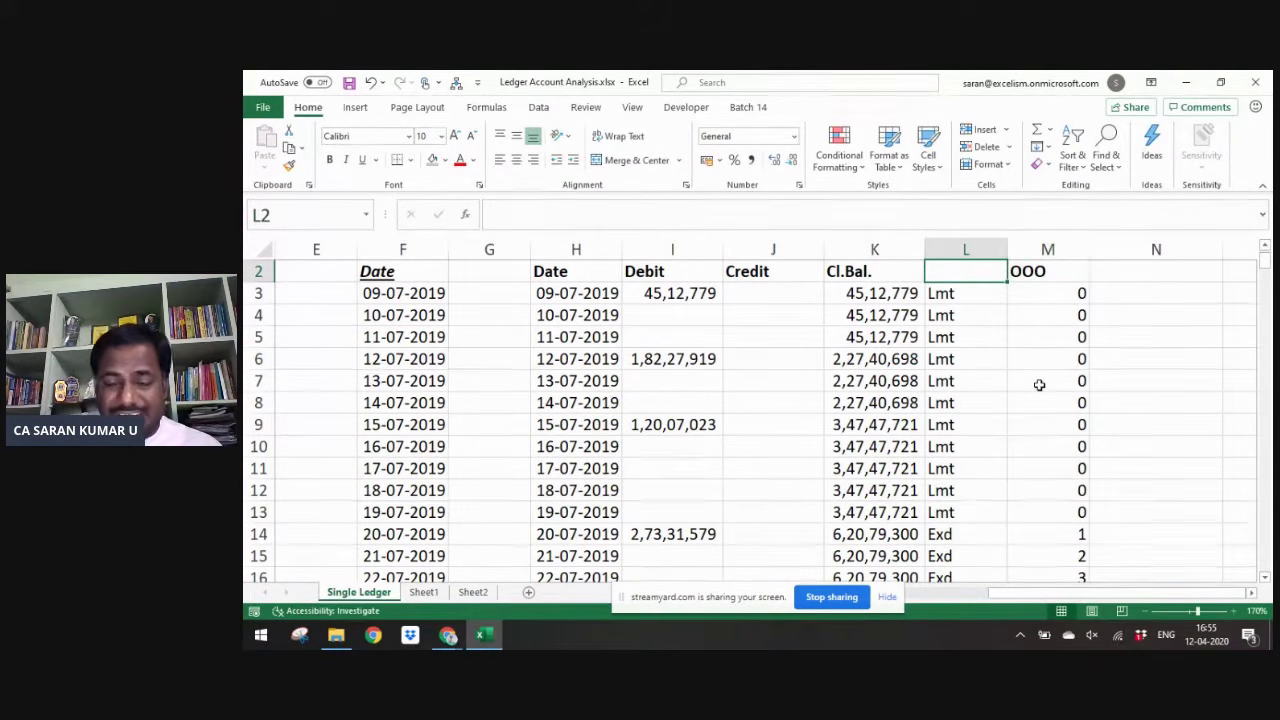
pyautogui.press('Left')
pyautogui.press('Left')
pyautogui.press('Left')
pyautogui.press('Left')
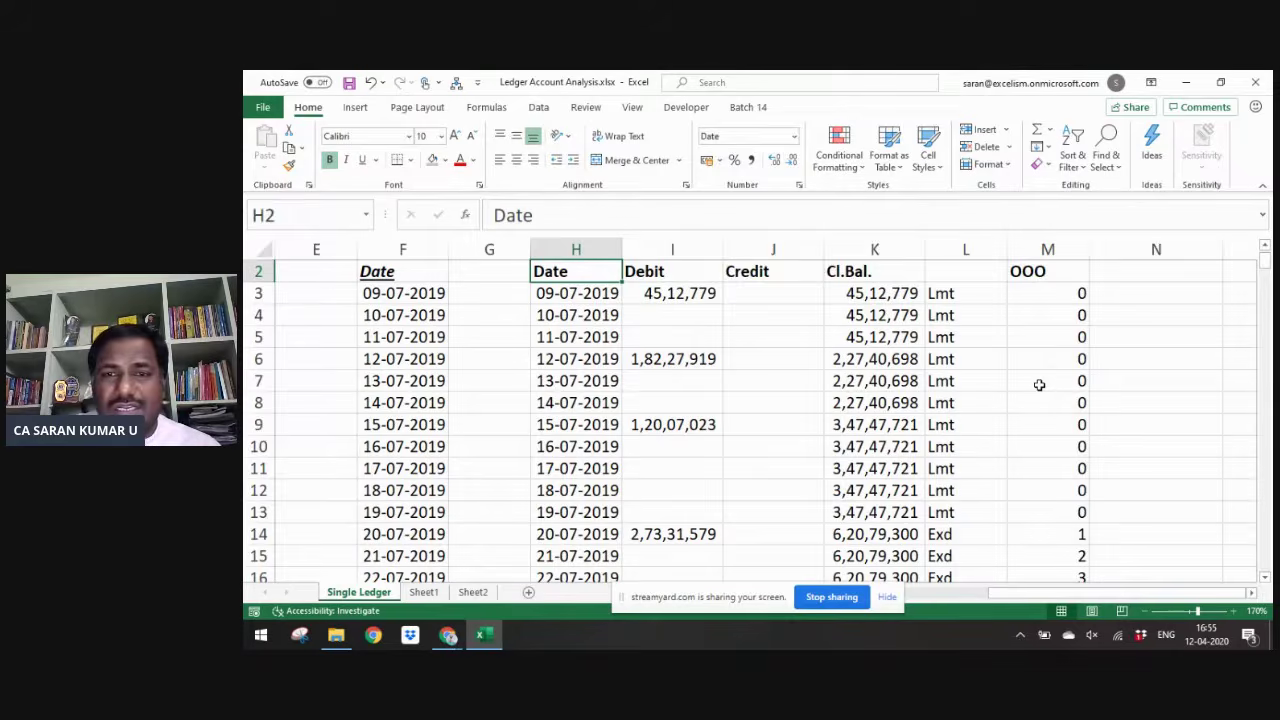
pyautogui.hotkey('shift', 'Right')
pyautogui.hotkey('shift', 'Right')
pyautogui.hotkey('shift', 'Right')
pyautogui.hotkey('shift', 'Right')
pyautogui.hotkey('shift', 'Right')
pyautogui.hotkey('ctrl', 'shift', 'Down')
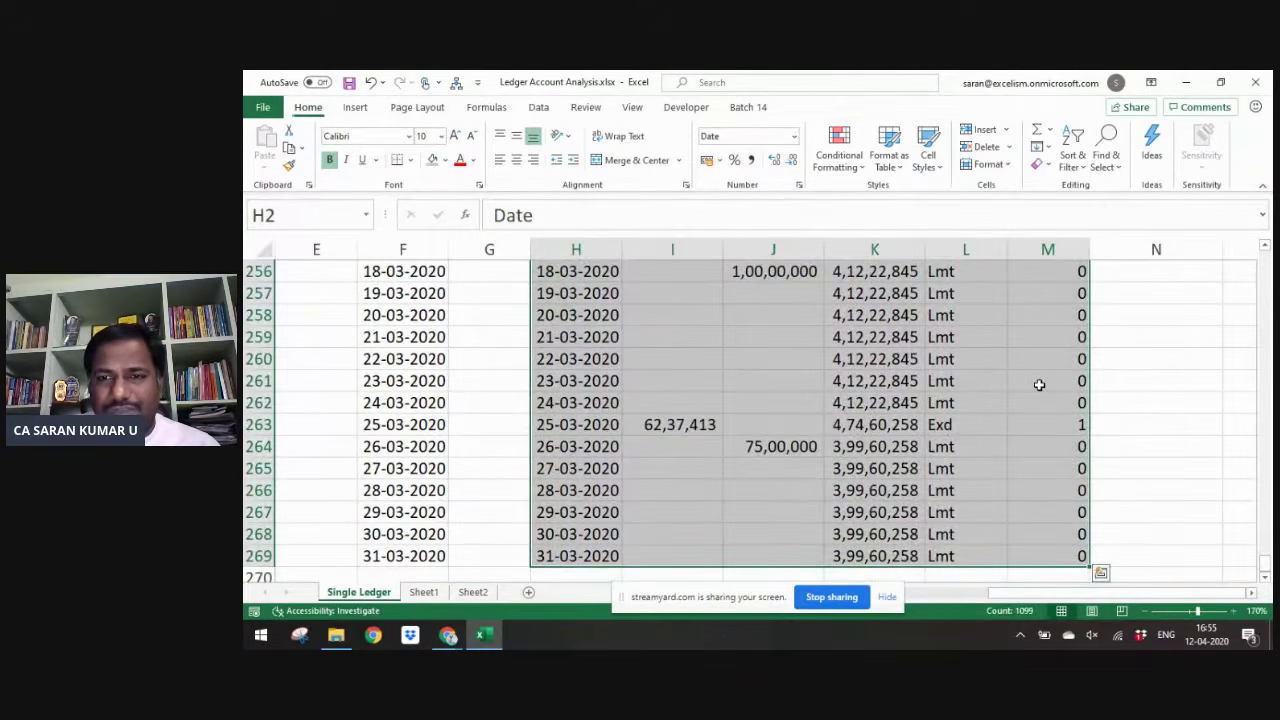
pyautogui.hotkey('ctrl', 'shift', 'l')
# - Enter the header Lmt/Exd in L2 for the limit flag column
pyautogui.hotkey('ctrl', 'Up')
pyautogui.hotkey('ctrl', 'Right')
pyautogui.press('Down')
pyautogui.press('Left')
pyautogui.write('Lmt/Ex')
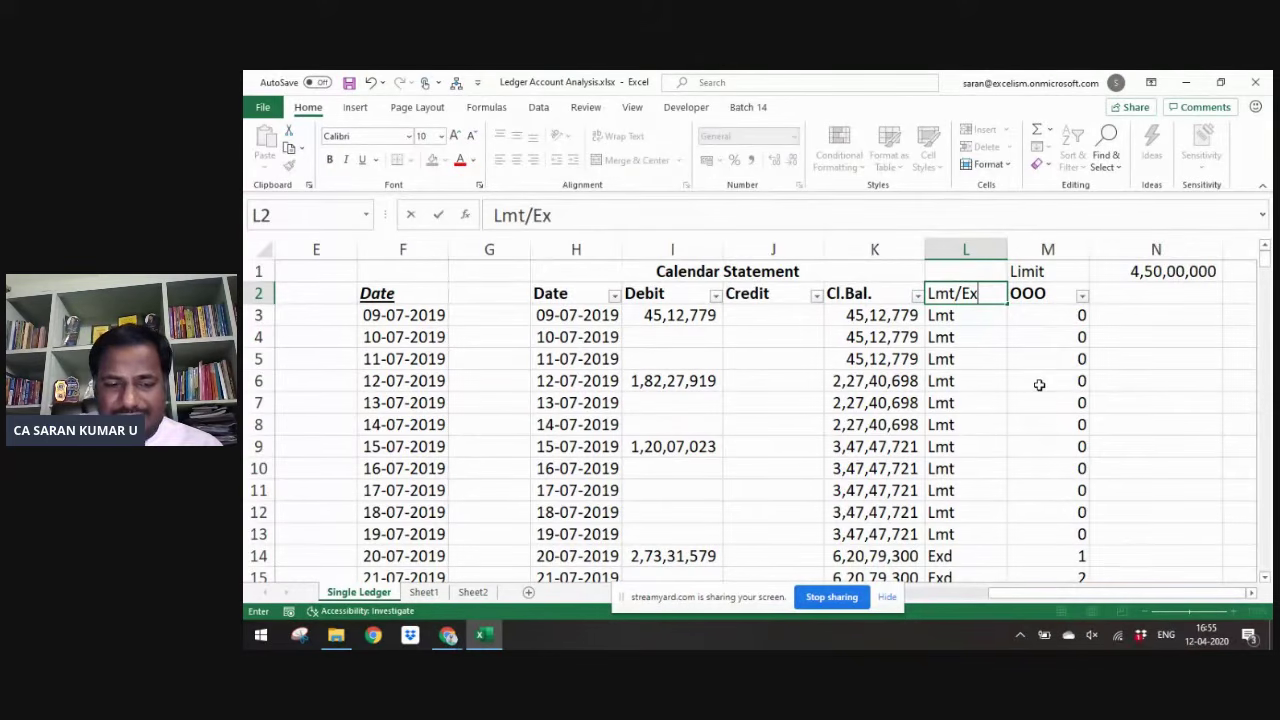
pyautogui.write('d')
pyautogui.press('Return')
# - Filter the OOO column to show only the day counts 84, 85 and 86
pyautogui.press('Up')
pyautogui.press('Right')
pyautogui.hotkey('alt', 'Down')
pyautogui.press('Down')
pyautogui.press('Down')
pyautogui.press('Down')
pyautogui.press('Down')
pyautogui.press('Down')
pyautogui.press('Down')
pyautogui.press('Down')
pyautogui.press('Down')
pyautogui.press('Down')
pyautogui.press('Down')
pyautogui.press('Down')
pyautogui.press('Down')
pyautogui.press('Down')
pyautogui.press('Down')
pyautogui.press('Down')
pyautogui.press('Down')
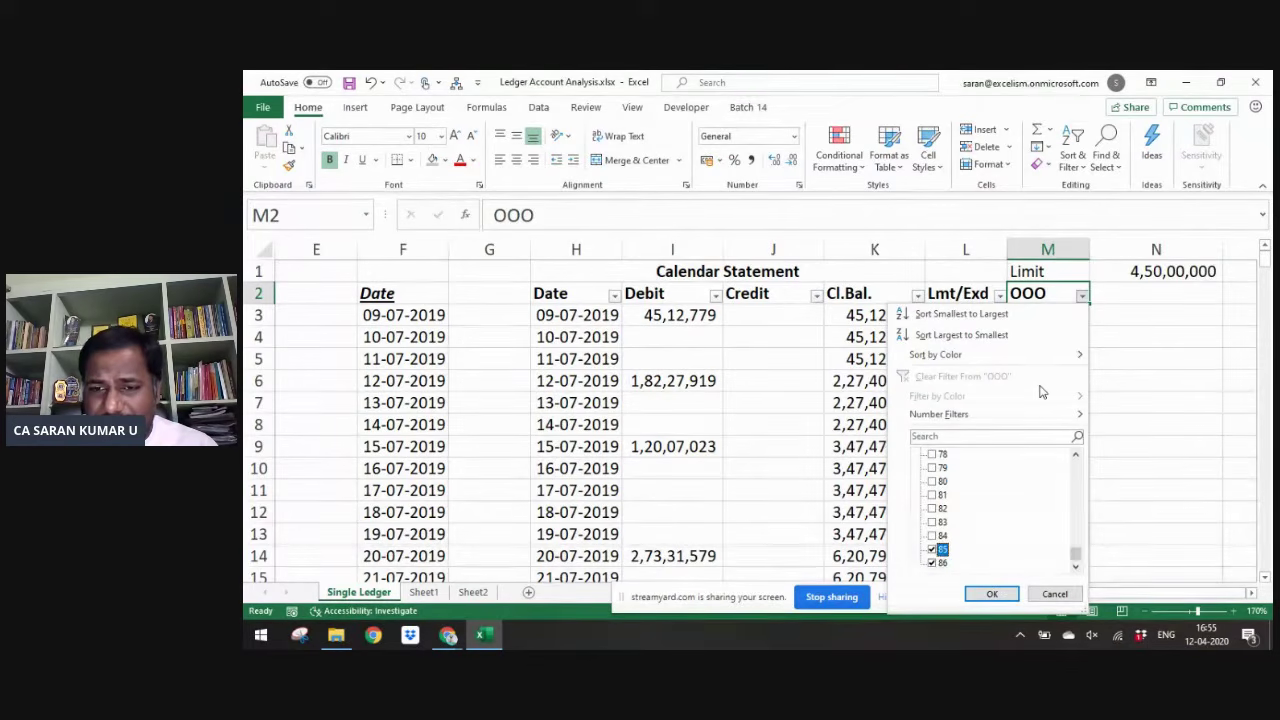
pyautogui.press('Return')
pyautogui.press('Down')
pyautogui.press('Down')
pyautogui.press('Down')
pyautogui.press('Down')
pyautogui.press('Up')
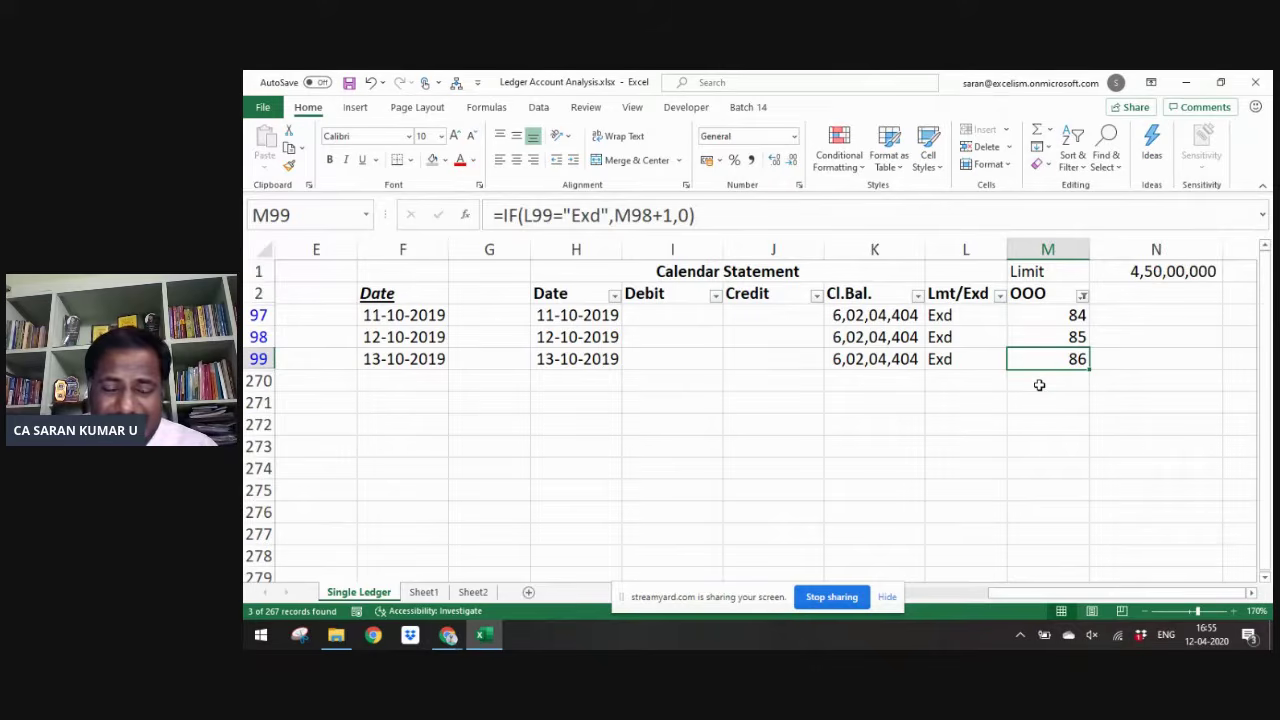
# - Clear the OOO filter to show all rows of the calendar statement
pyautogui.hotkey('alt', 'd')
pyautogui.press('f')
pyautogui.press('s')
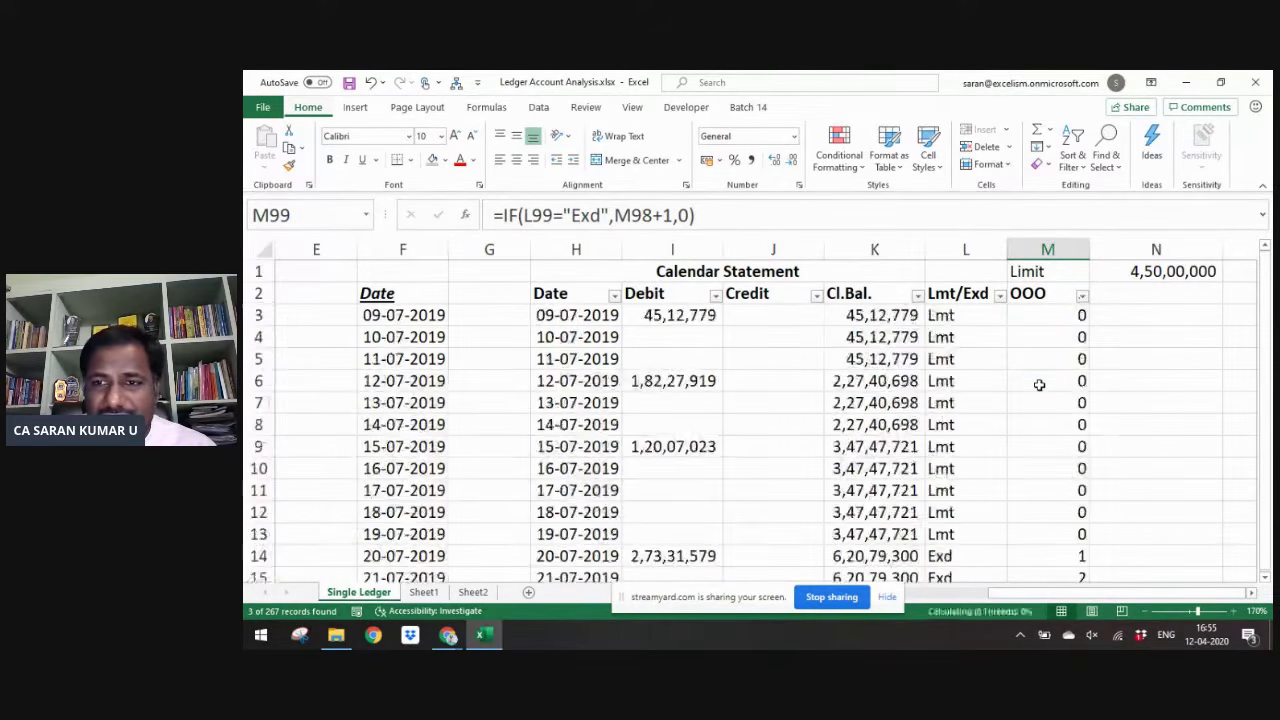
# - Color the text of the 13-10-2019 to 15-10-2019 rows, H99:M101, red
pyautogui.press('Down')
pyautogui.press('Up')
pyautogui.press('Left')
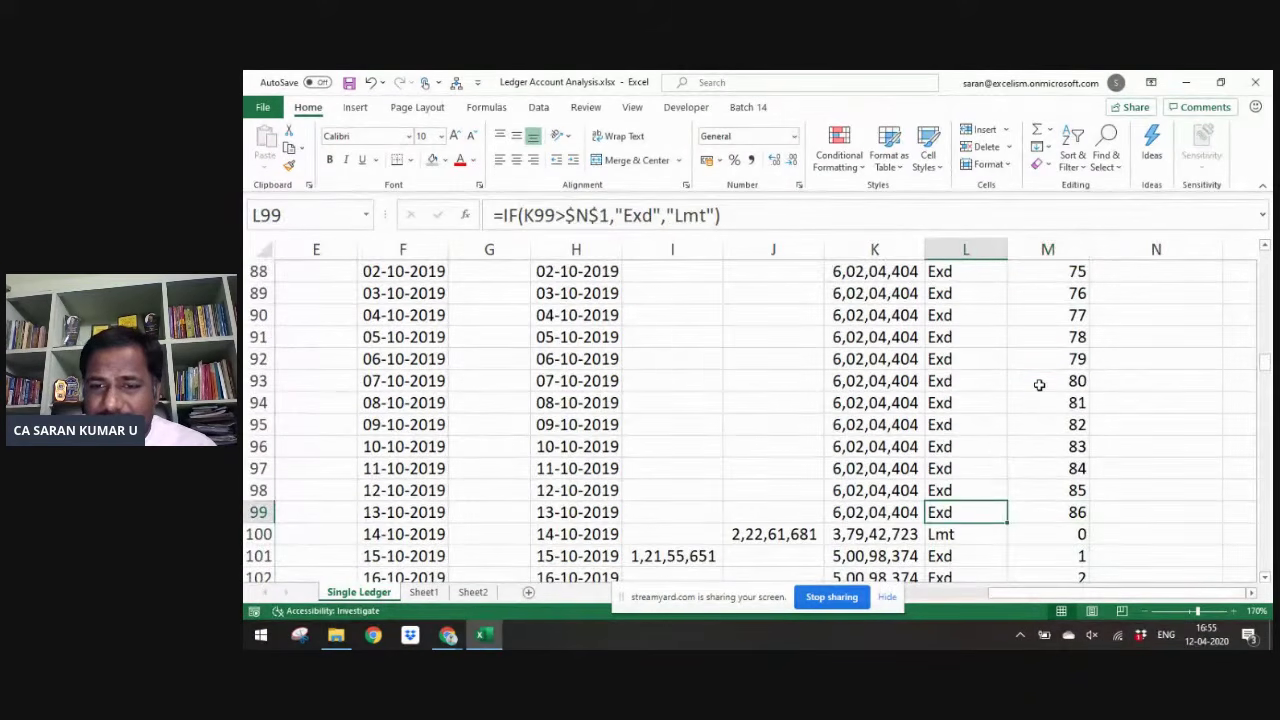
pyautogui.press('Left')
pyautogui.press('Left')
pyautogui.press('Left')
pyautogui.press('Left')
pyautogui.hotkey('shift', 'Down')
pyautogui.hotkey('shift', 'Down')
pyautogui.hotkey('shift', 'Right')
pyautogui.hotkey('shift', 'Up')
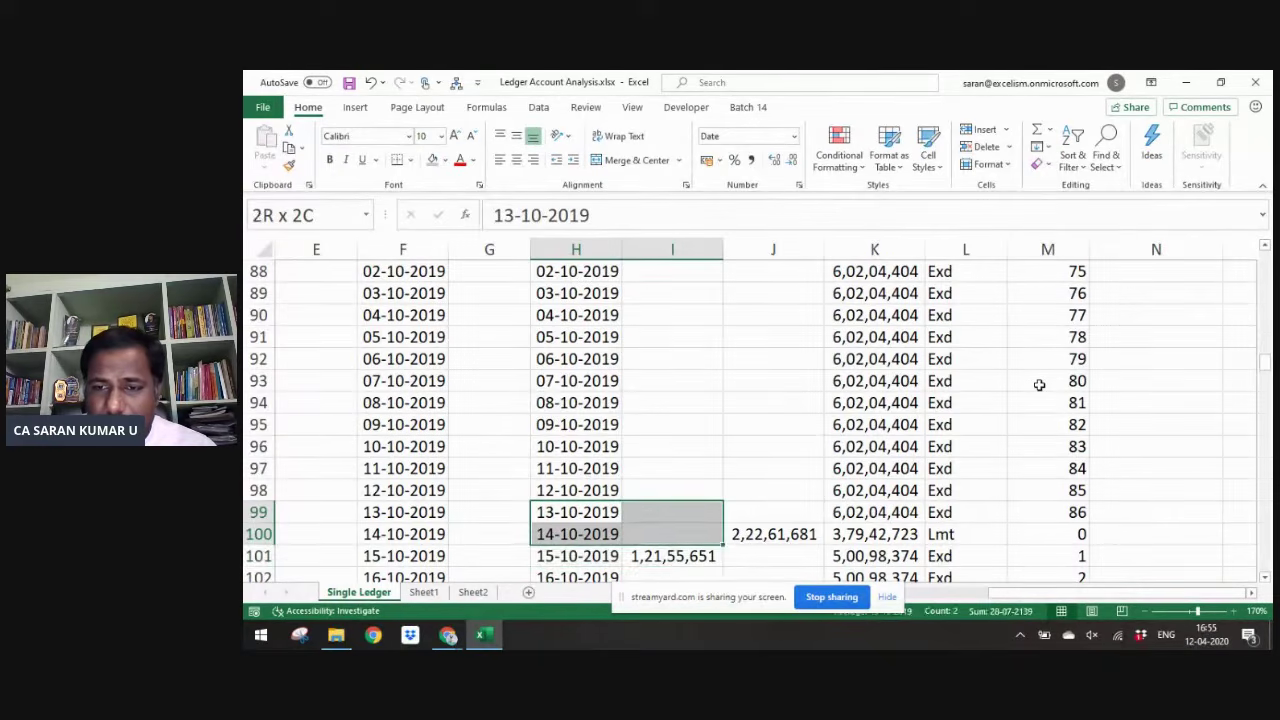
pyautogui.hotkey('shift', 'Down')
pyautogui.hotkey('shift', 'Right')
pyautogui.hotkey('shift', 'Right')
pyautogui.hotkey('shift', 'Right')
pyautogui.hotkey('shift', 'Right')
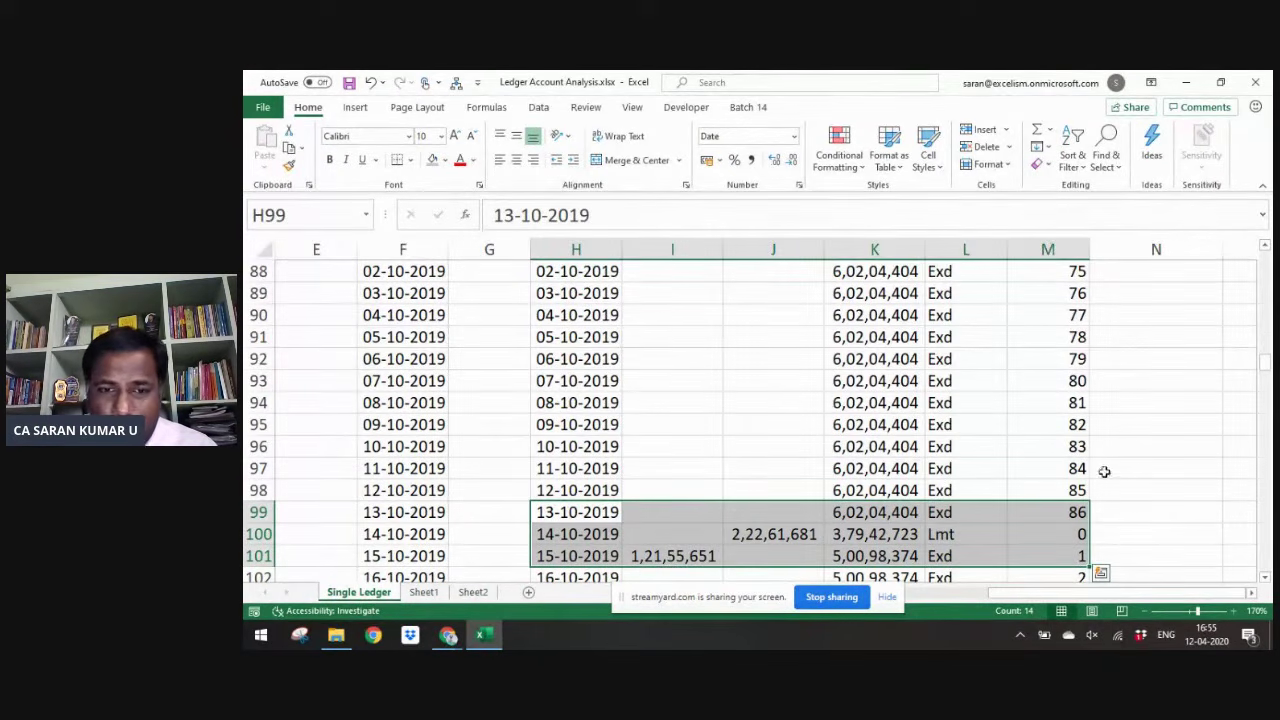
pyautogui.click(464, 168)
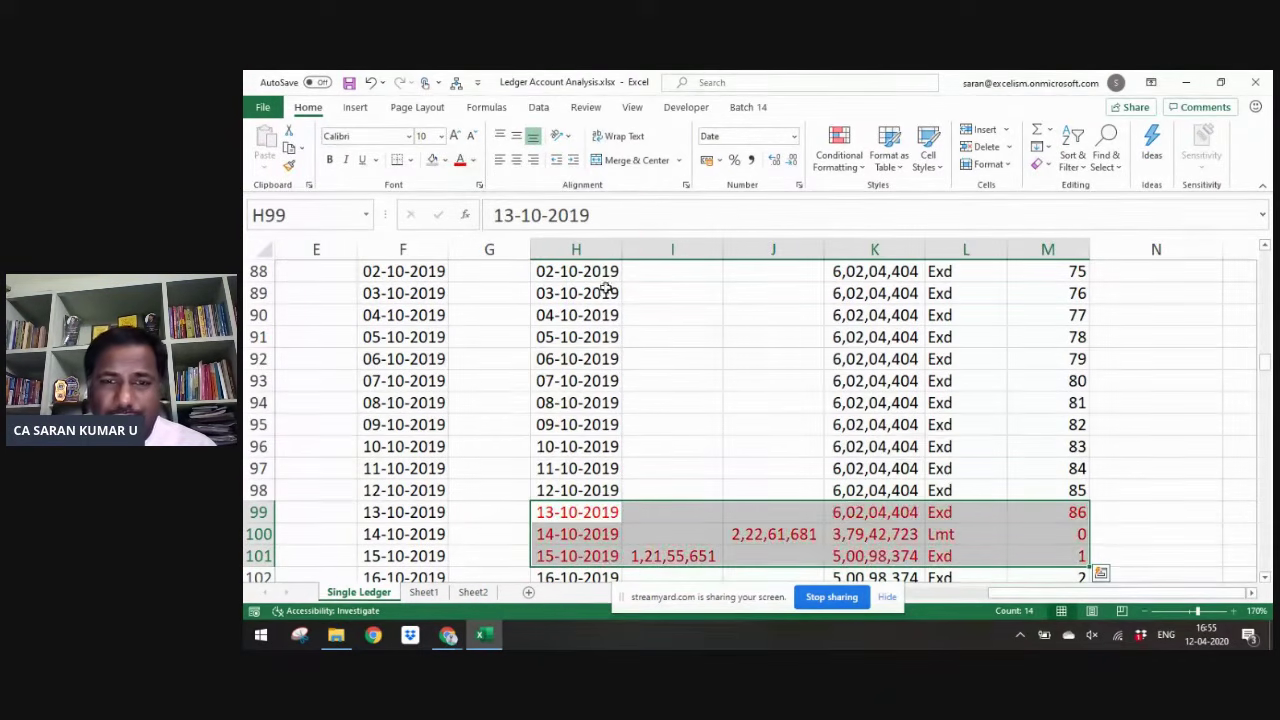
# - Examine the balances, debit and credit entries, flags and day counts in the red rows 99 to 101
pyautogui.click(916, 432)
pyautogui.press('Down')
pyautogui.press('Down')
pyautogui.press('Down')
pyautogui.press('Down')
pyautogui.press('Down')
pyautogui.press('Down')
pyautogui.press('Down')
pyautogui.press('Down')
pyautogui.press('Down')
pyautogui.press('Down')
pyautogui.press('Down')
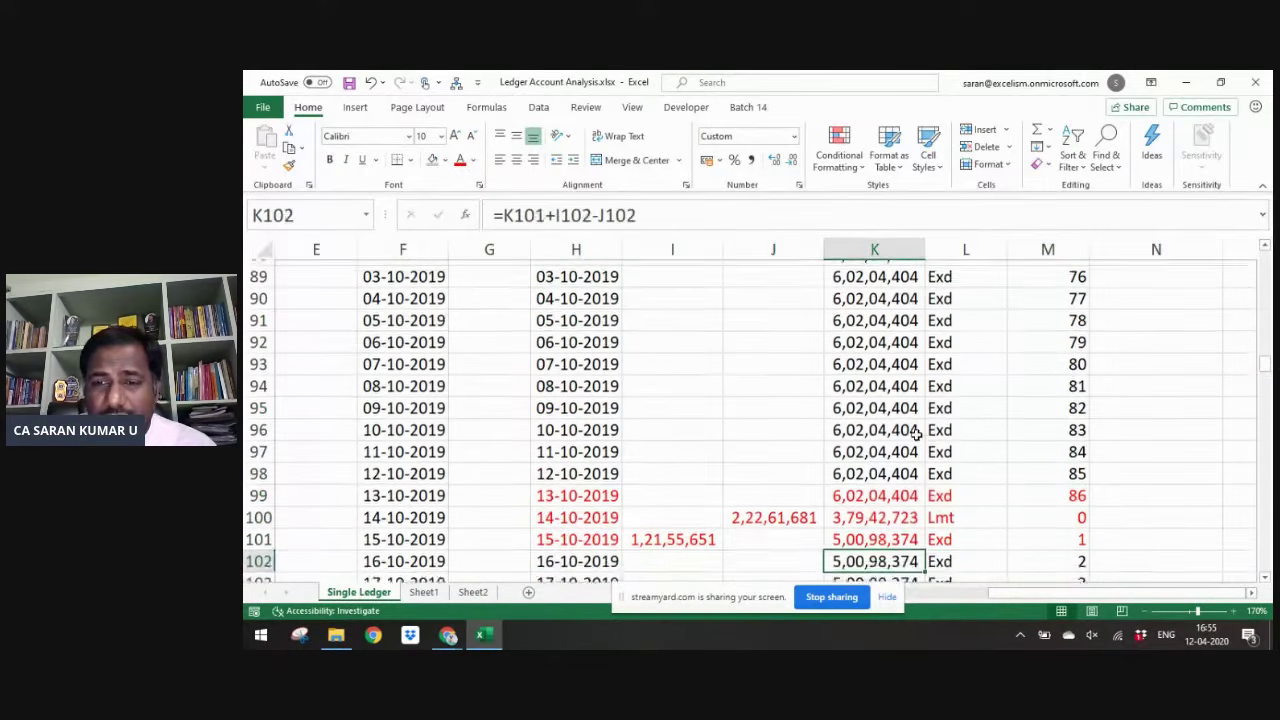
pyautogui.press('Up')
pyautogui.press('Up')
pyautogui.press('Up')
pyautogui.press('Up')
pyautogui.press('Up')
pyautogui.press('Up')
pyautogui.press('Up')
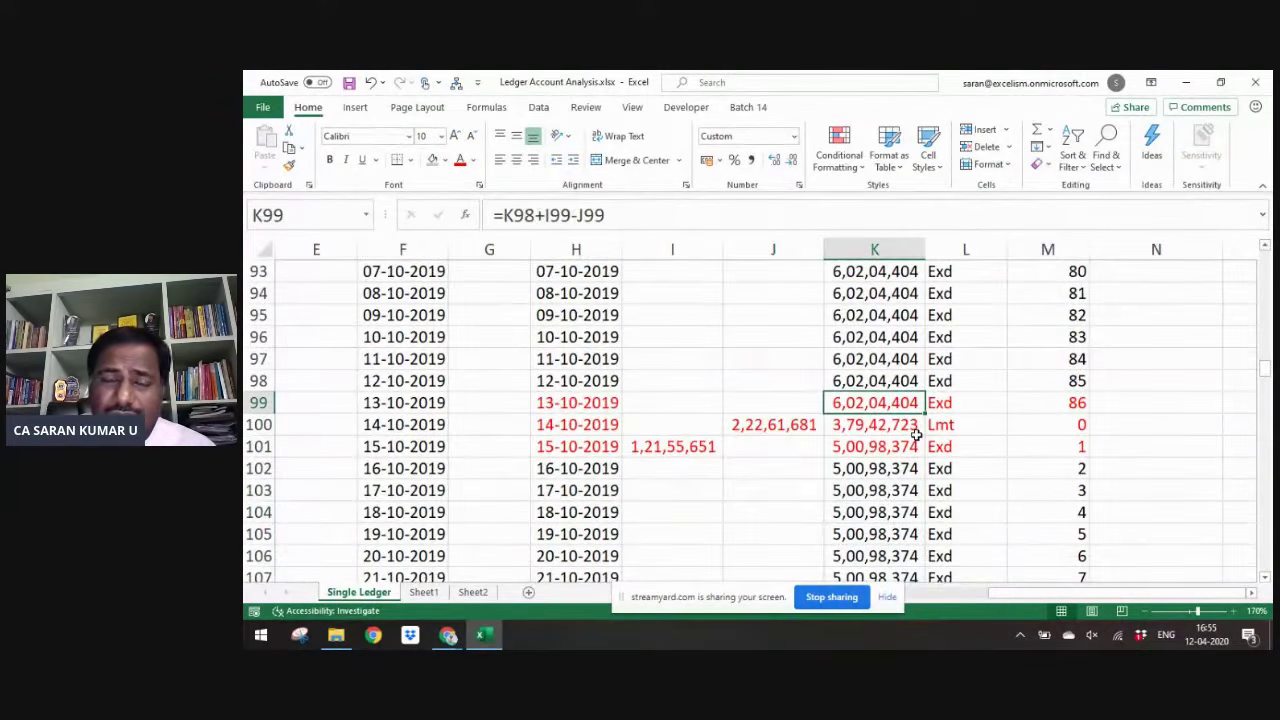
pyautogui.press('Left')
pyautogui.press('Left')
pyautogui.press('Left')
pyautogui.press('Right')
pyautogui.press('Right')
pyautogui.press('Right')
pyautogui.press('Right')
pyautogui.press('Right')
pyautogui.press('Down')
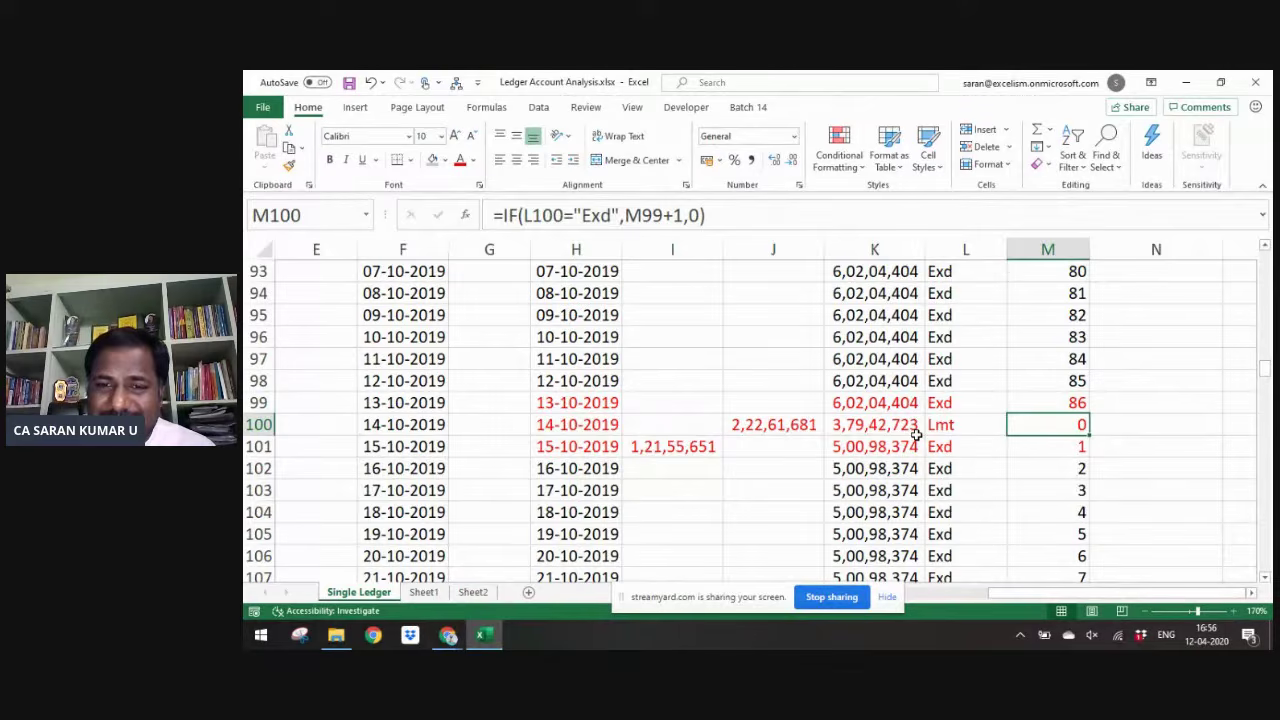
pyautogui.press('Left')
pyautogui.press('Left')
pyautogui.press('Left')
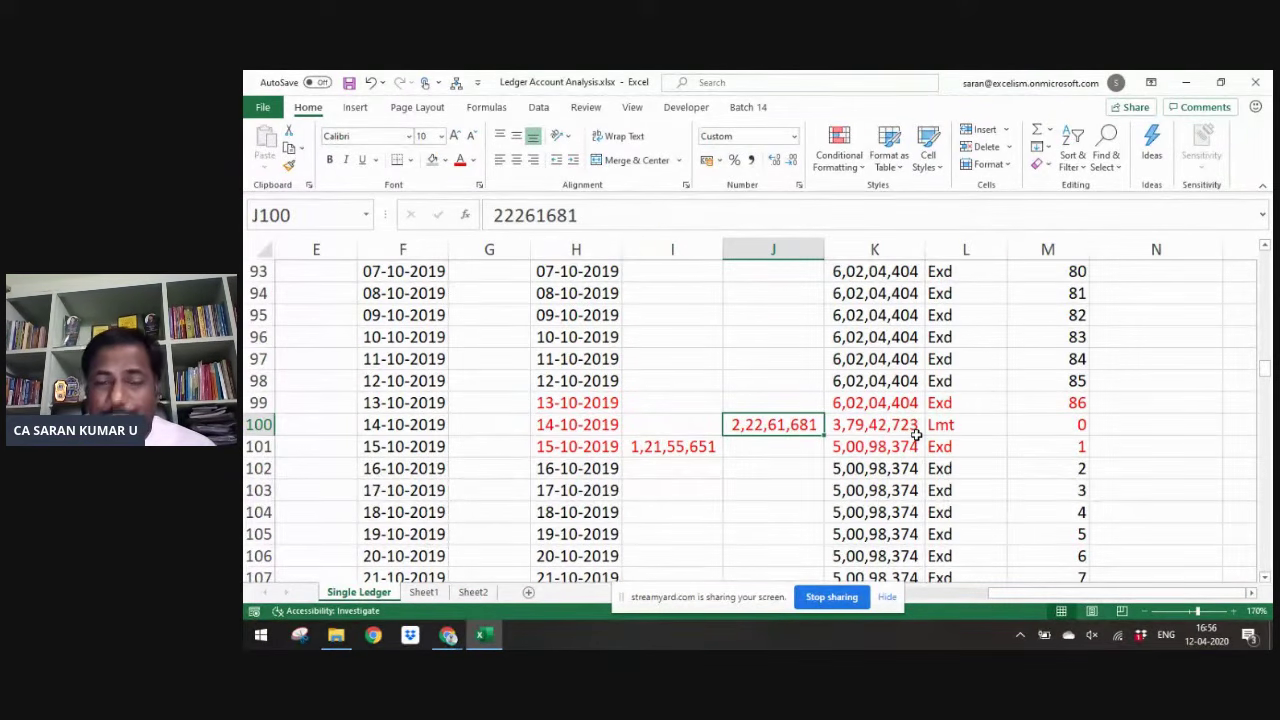
pyautogui.press('Down')
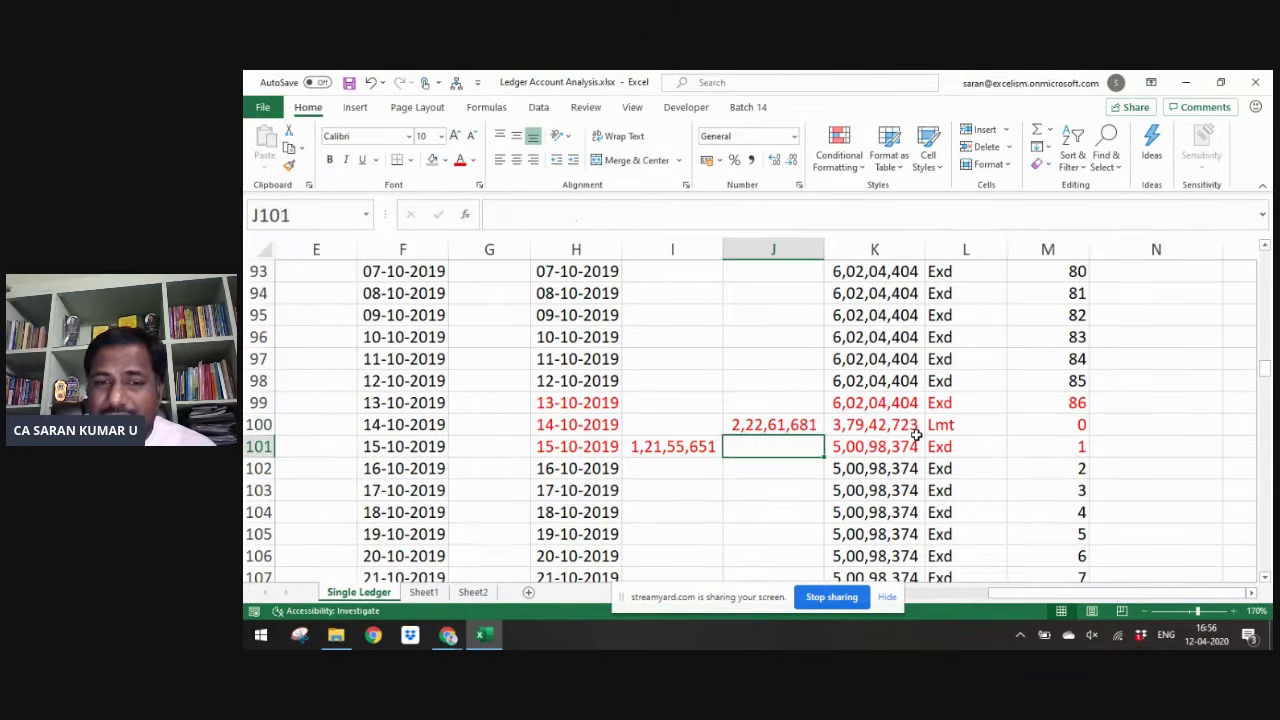
pyautogui.press('Left')
pyautogui.press('Right')
pyautogui.press('Right')
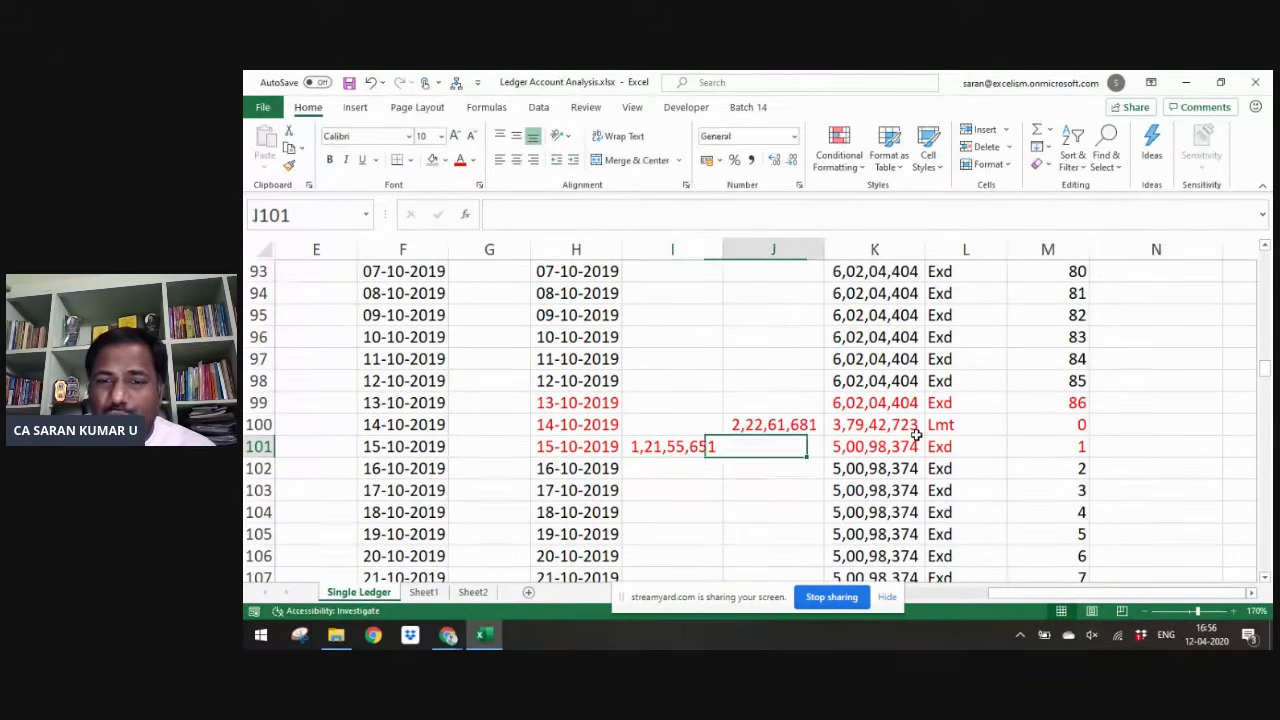
# - Examine the over-limit run from row 101 down to the 03-11-2019 credit and balance in row 120
pyautogui.press('Down')
pyautogui.press('Down')
pyautogui.press('Down')
pyautogui.press('Down')
pyautogui.press('Down')
pyautogui.press('Down')
pyautogui.press('Down')
pyautogui.press('Down')
pyautogui.press('Down')
pyautogui.press('Down')
pyautogui.press('Down')
pyautogui.press('Down')
pyautogui.press('Down')
pyautogui.press('Down')
pyautogui.press('Down')
pyautogui.press('Down')
pyautogui.press('Down')
pyautogui.press('Down')
pyautogui.press('Down')
pyautogui.press('Down')
pyautogui.press('Down')
pyautogui.press('Down')
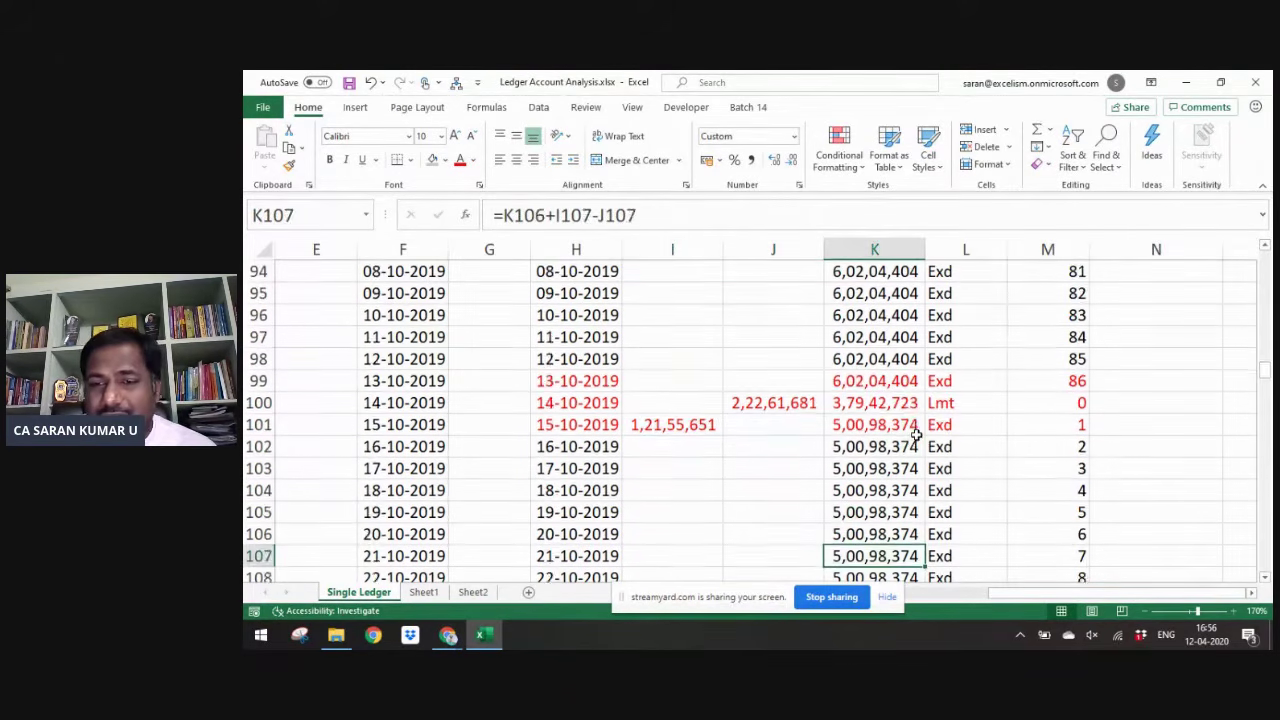
pyautogui.press('Up')
pyautogui.press('Down')
pyautogui.press('Down')
pyautogui.press('Down')
pyautogui.press('Up')
pyautogui.press('Up')
pyautogui.press('Up')
pyautogui.press('Up')
pyautogui.press('Up')
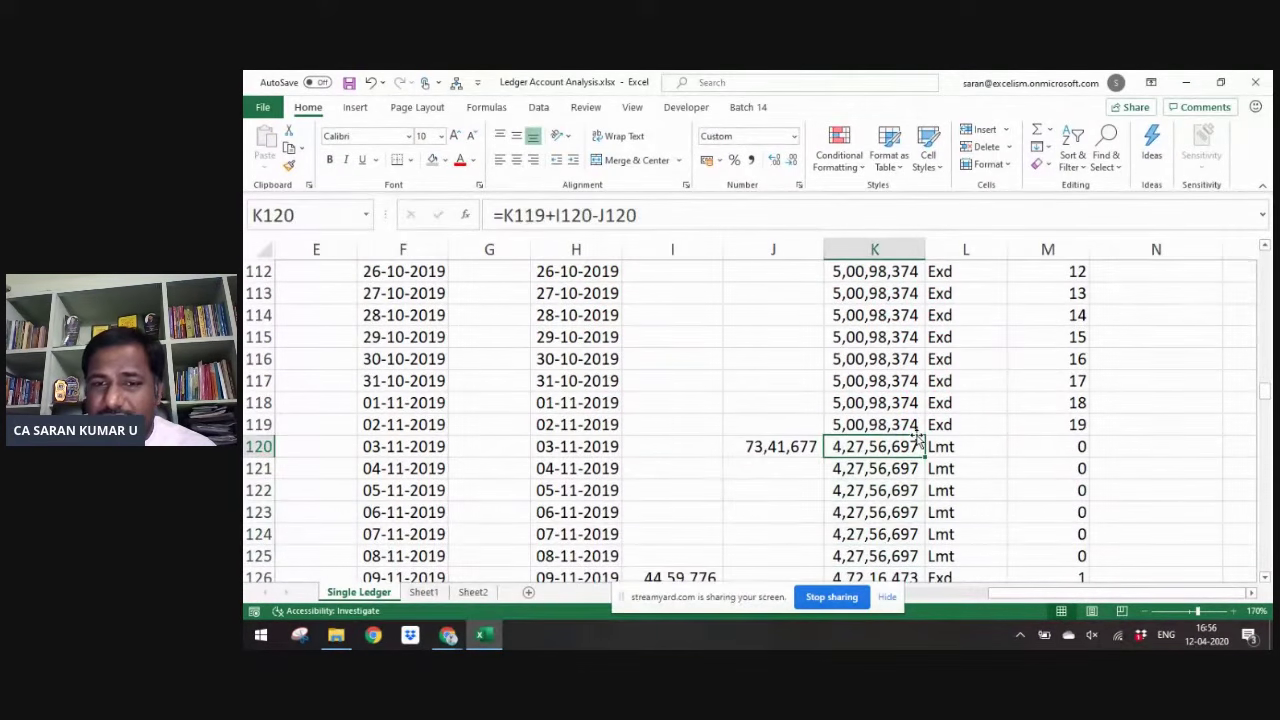
pyautogui.press('Left')
pyautogui.press('Left')
pyautogui.press('Left')
pyautogui.hotkey('shift', 'Right')
pyautogui.hotkey('shift', 'Right')
pyautogui.hotkey('shift', 'Right')
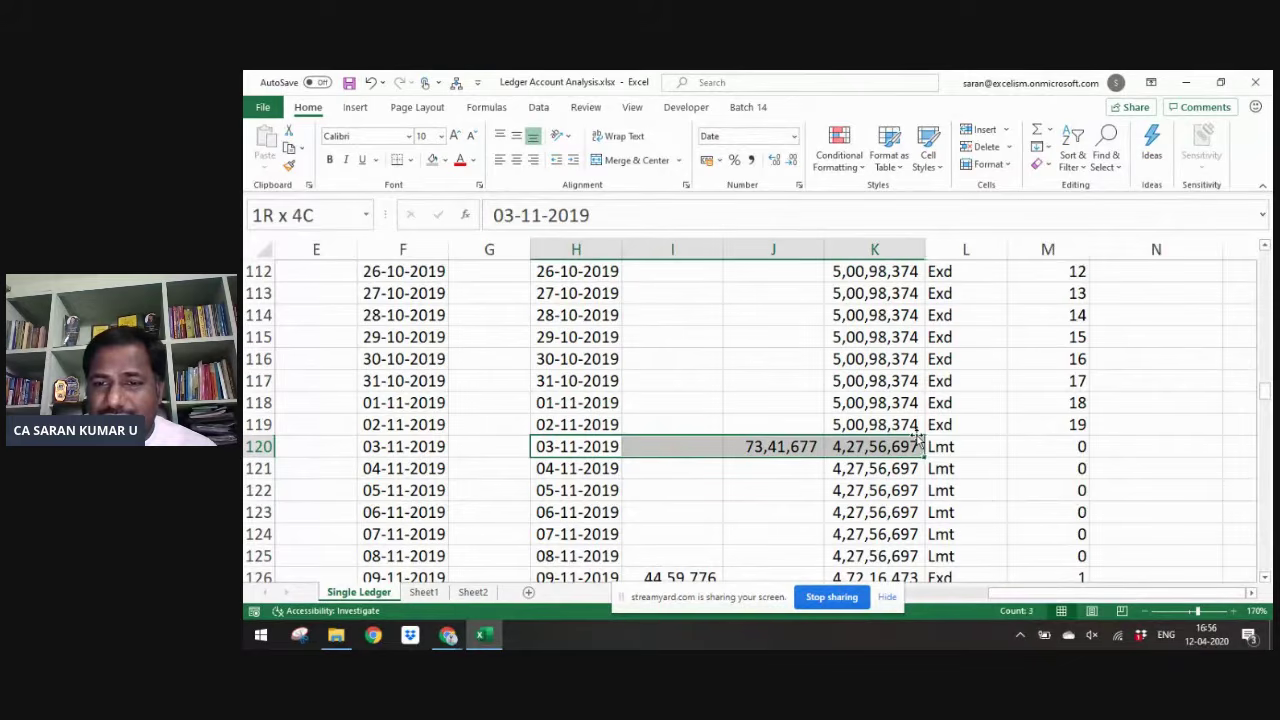
pyautogui.hotkey('shift', 'Right')
pyautogui.hotkey('shift', 'Right')
# - Examine the balances, flags and day counts following the 03-11-2019 credit, including the fresh over-limit run, and return to the 15-10-2019 row
pyautogui.press('Down')
pyautogui.press('Down')
pyautogui.press('Down')
pyautogui.press('Down')
pyautogui.press('Down')
pyautogui.press('Down')
pyautogui.press('Down')
pyautogui.press('Down')
pyautogui.press('Down')
pyautogui.press('Down')
pyautogui.press('Down')
pyautogui.press('Down')
pyautogui.press('Down')
pyautogui.press('Down')
pyautogui.press('Down')
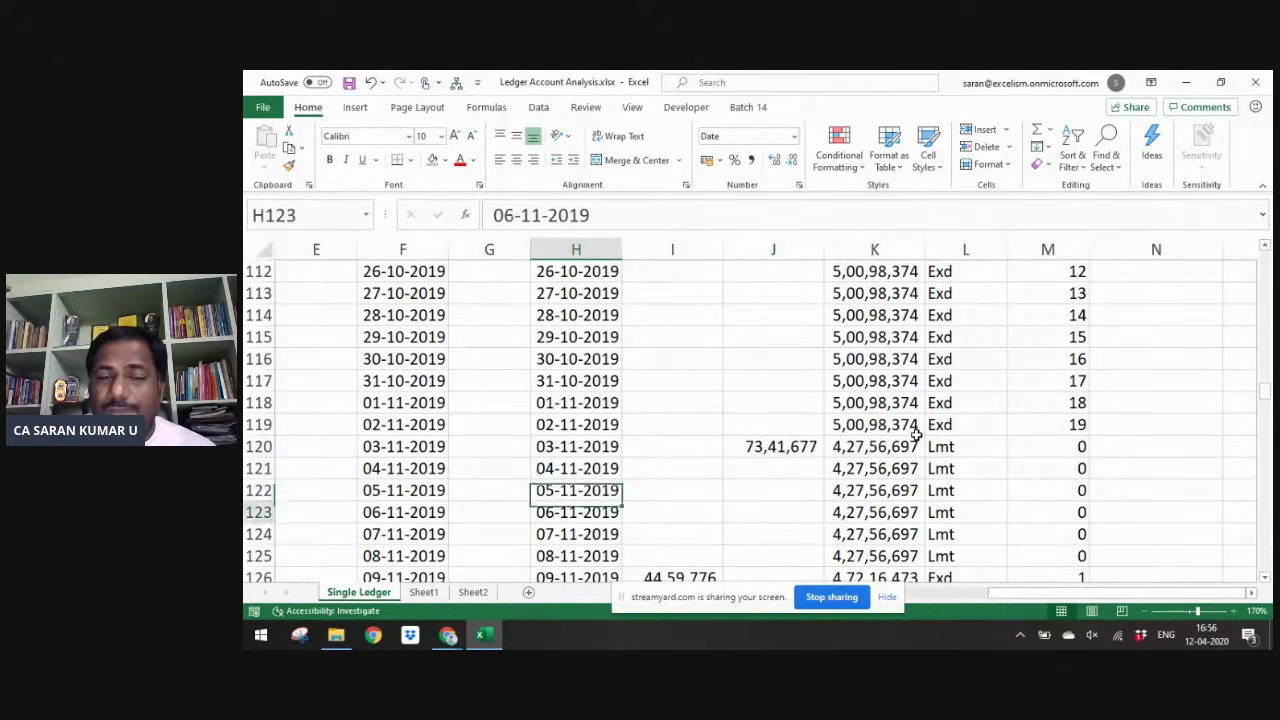
pyautogui.press('Down')
pyautogui.press('Down')
pyautogui.press('Up')
pyautogui.press('Up')
pyautogui.press('Up')
pyautogui.press('Up')
pyautogui.press('Up')
pyautogui.press('Up')
pyautogui.press('Up')
pyautogui.press('Up')
pyautogui.press('Up')
pyautogui.press('Up')
pyautogui.press('Up')
pyautogui.press('Up')
pyautogui.press('Up')
pyautogui.press('Up')
pyautogui.press('Up')
pyautogui.press('Up')
pyautogui.press('Up')
pyautogui.press('Up')
pyautogui.press('Up')
pyautogui.press('Up')
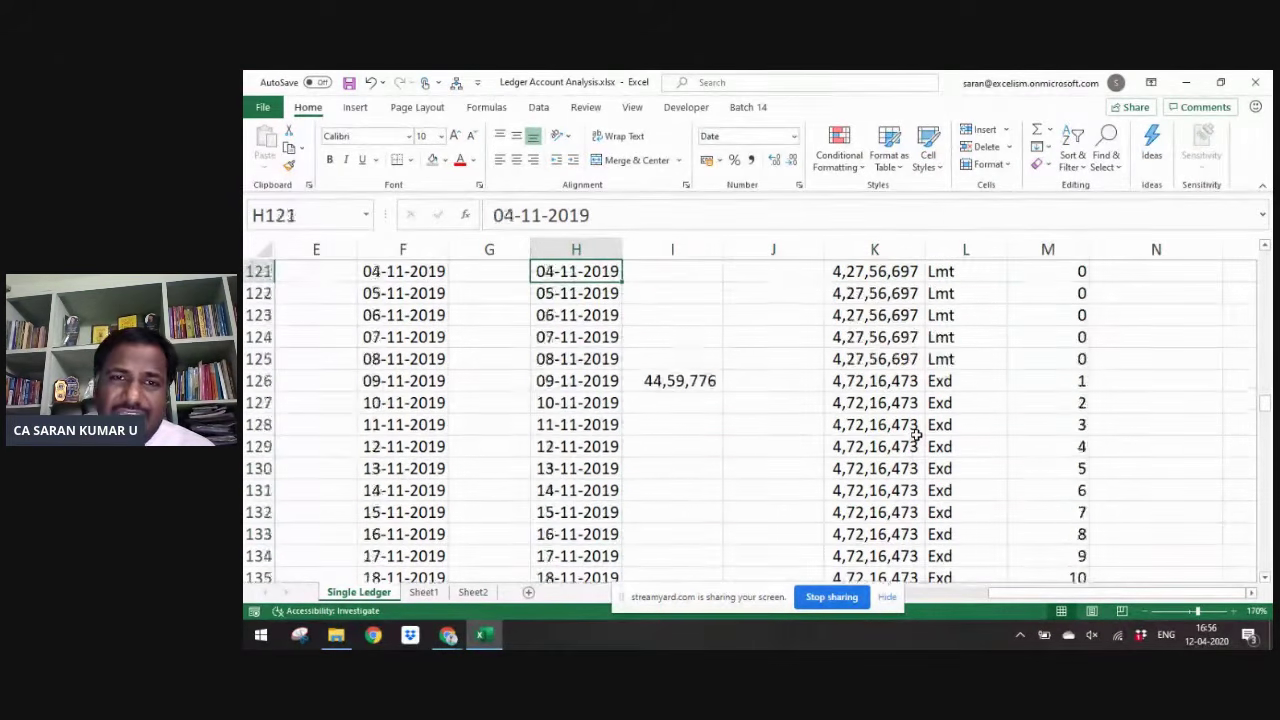
pyautogui.press('Up')
pyautogui.press('Up')
pyautogui.press('Up')
pyautogui.press('Up')
pyautogui.press('Up')
pyautogui.press('Up')
pyautogui.press('Up')
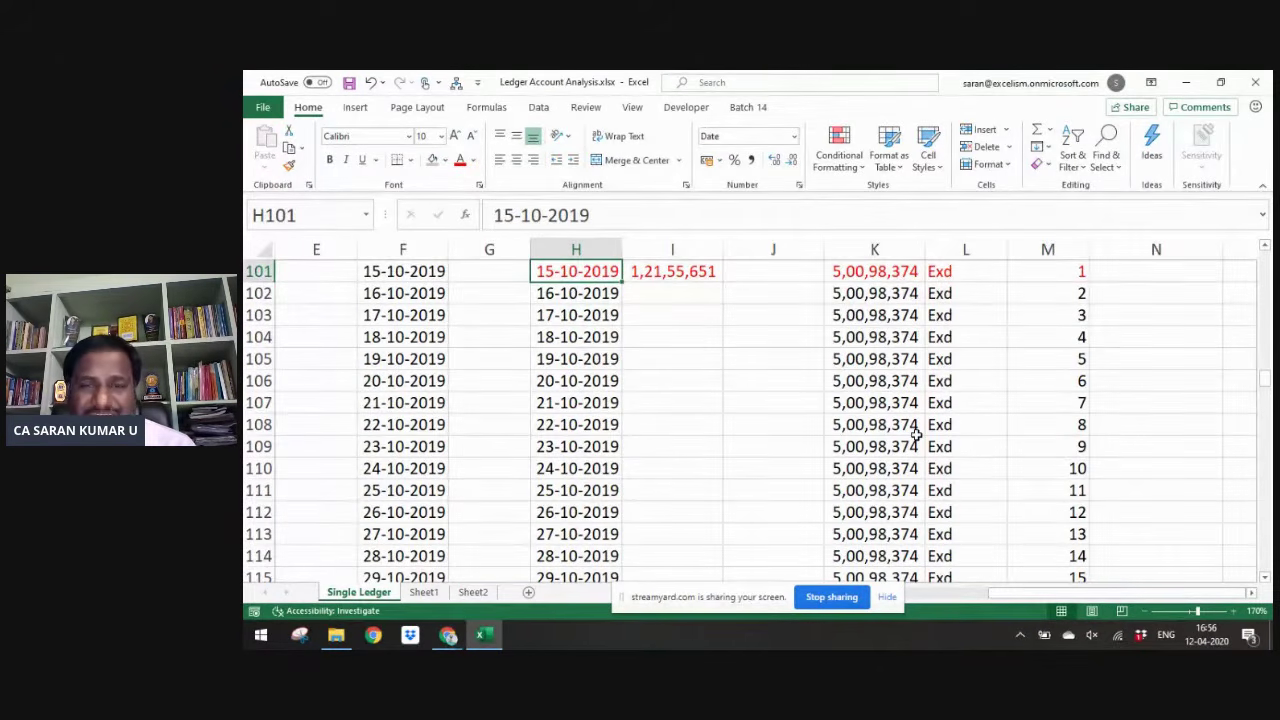
# - Re-examine the red rows for 13-10-2019 to 15-10-2019, checking the credit in J100 and the resulting closing balance
pyautogui.press('Up')
pyautogui.press('Up')
pyautogui.press('Up')
pyautogui.press('Up')
pyautogui.press('Up')
pyautogui.press('Down')
pyautogui.press('Down')
pyautogui.press('Down')
pyautogui.press('Down')
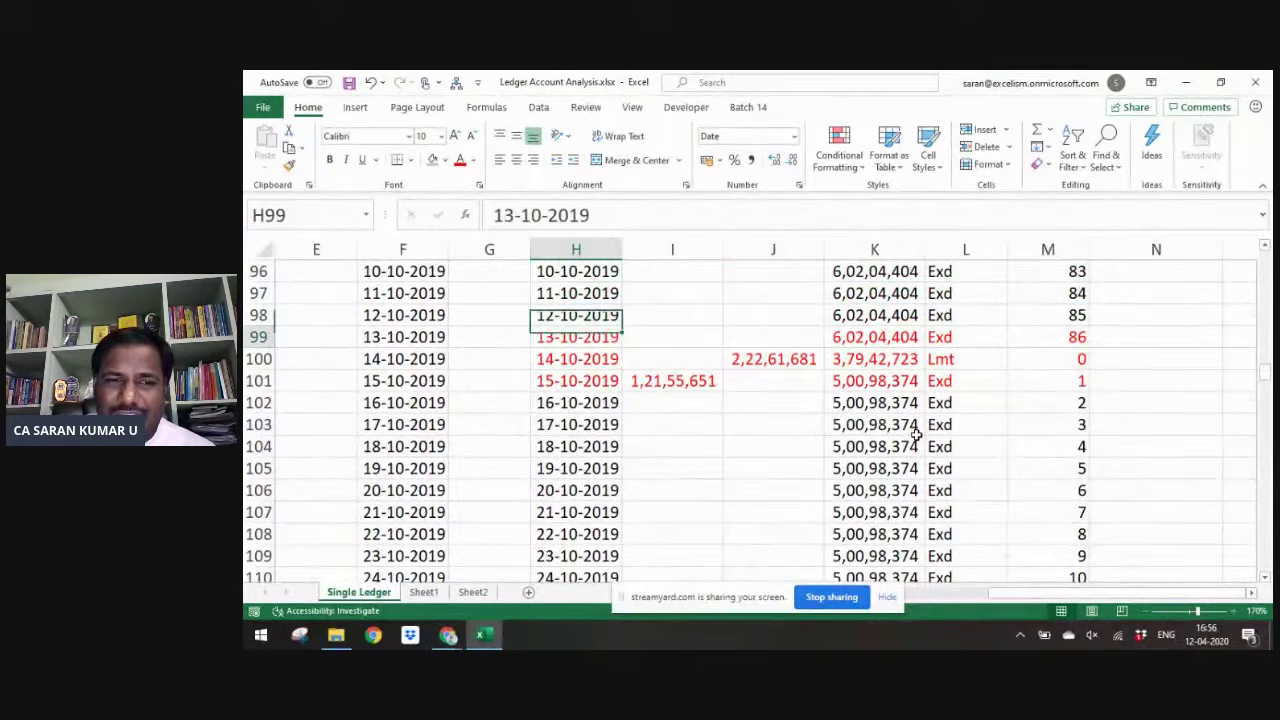
pyautogui.press('Right')
pyautogui.press('Right')
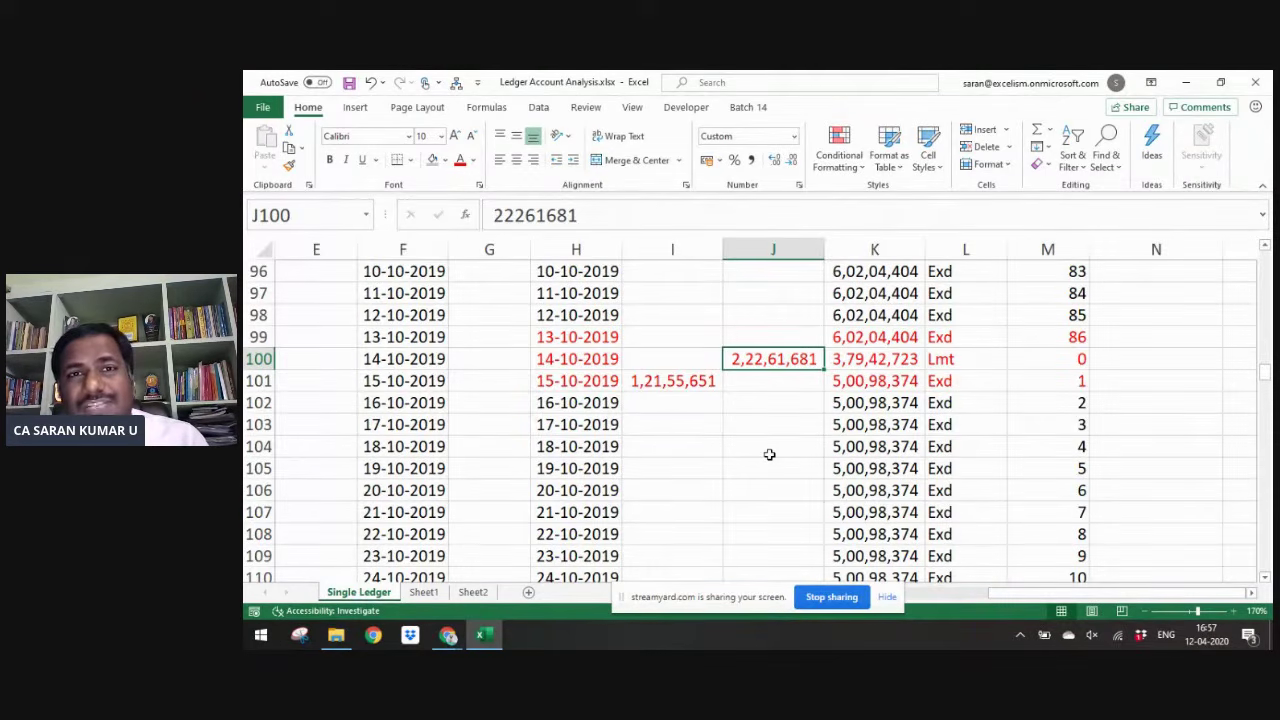
pyautogui.press('Right')
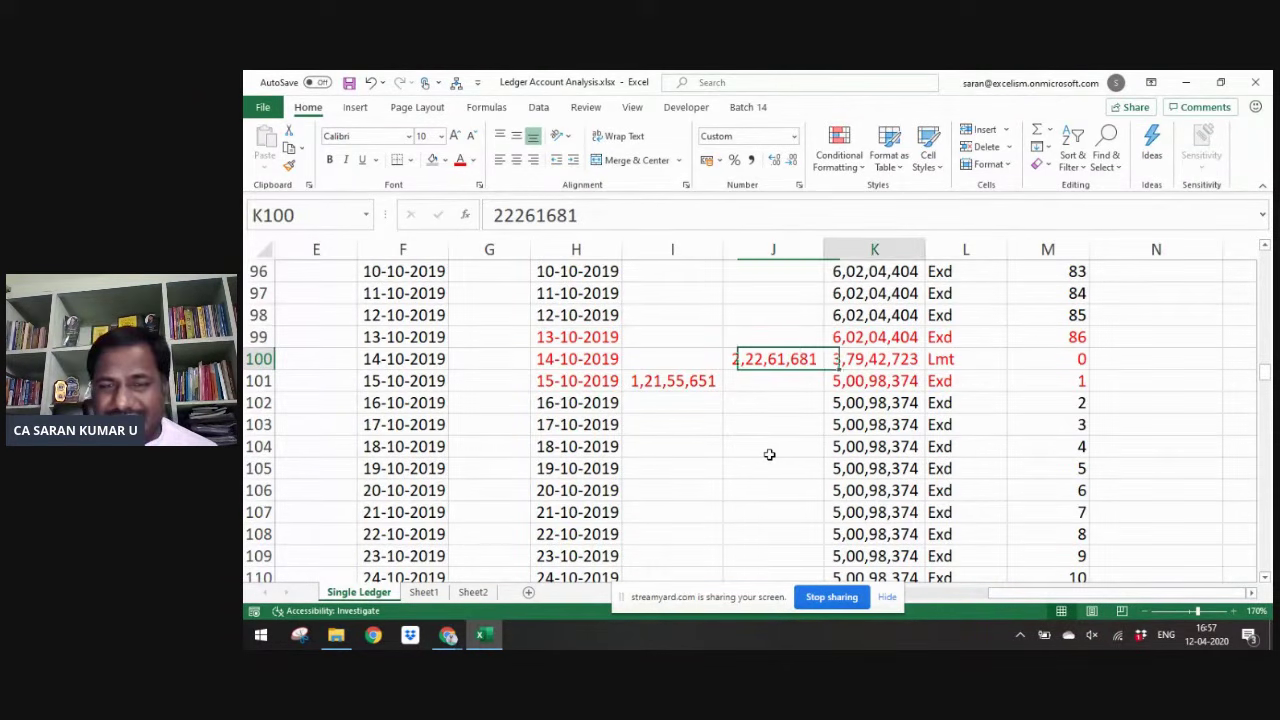
# - Return to the start of the calendar statement and review its headers, the limit and the OOO formula in M3
pyautogui.hotkey('ctrl', 'Down')
pyautogui.hotkey('ctrl', 'Up')
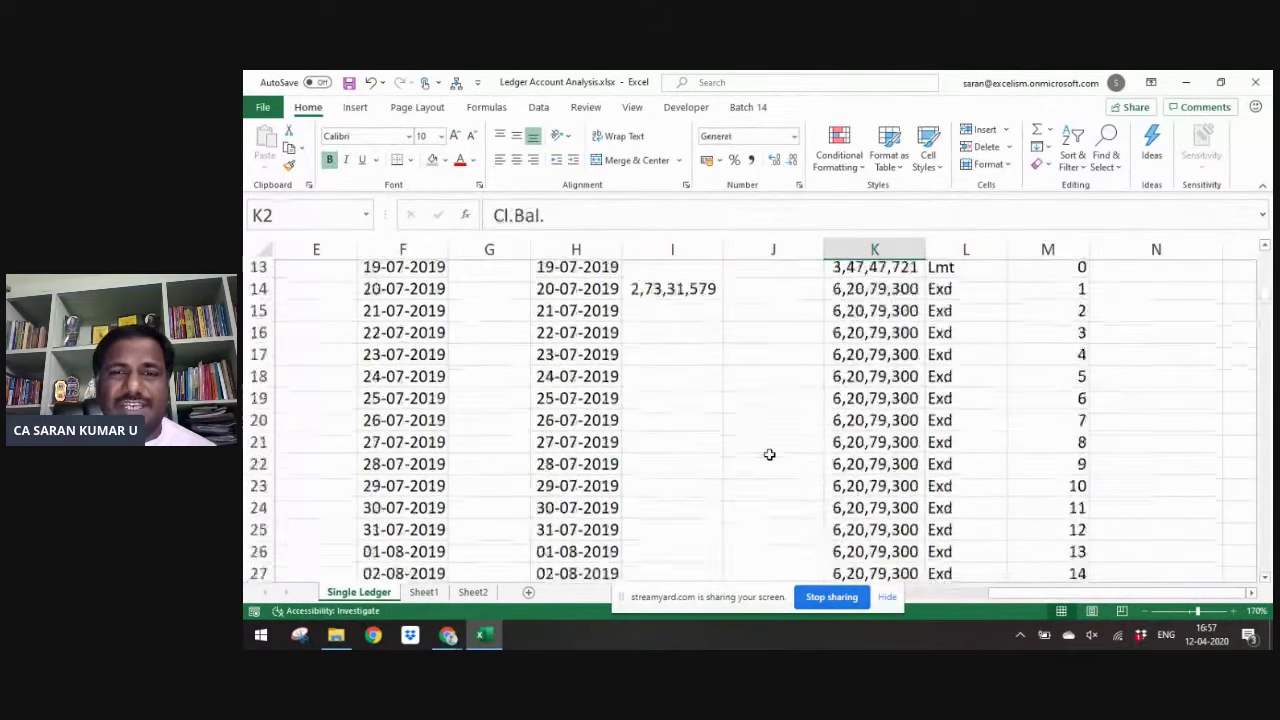
pyautogui.press('Left')
pyautogui.press('Left')
pyautogui.press('Left')
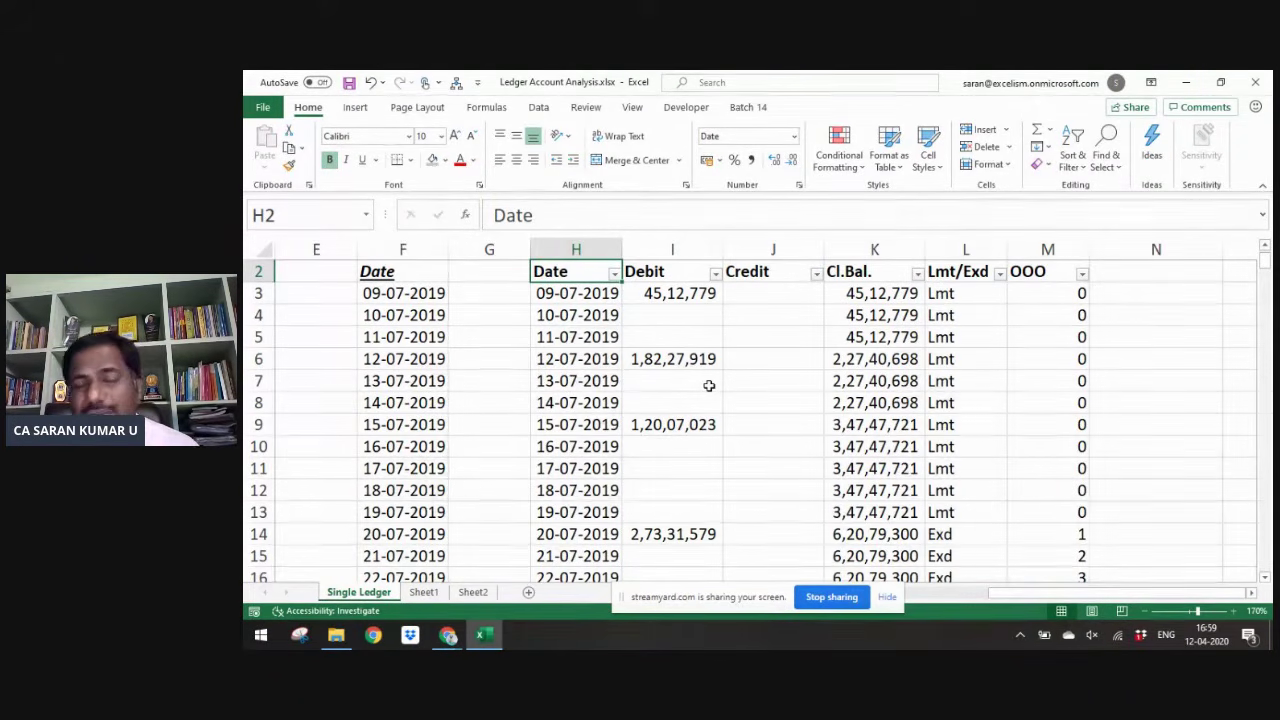
pyautogui.press('Up')
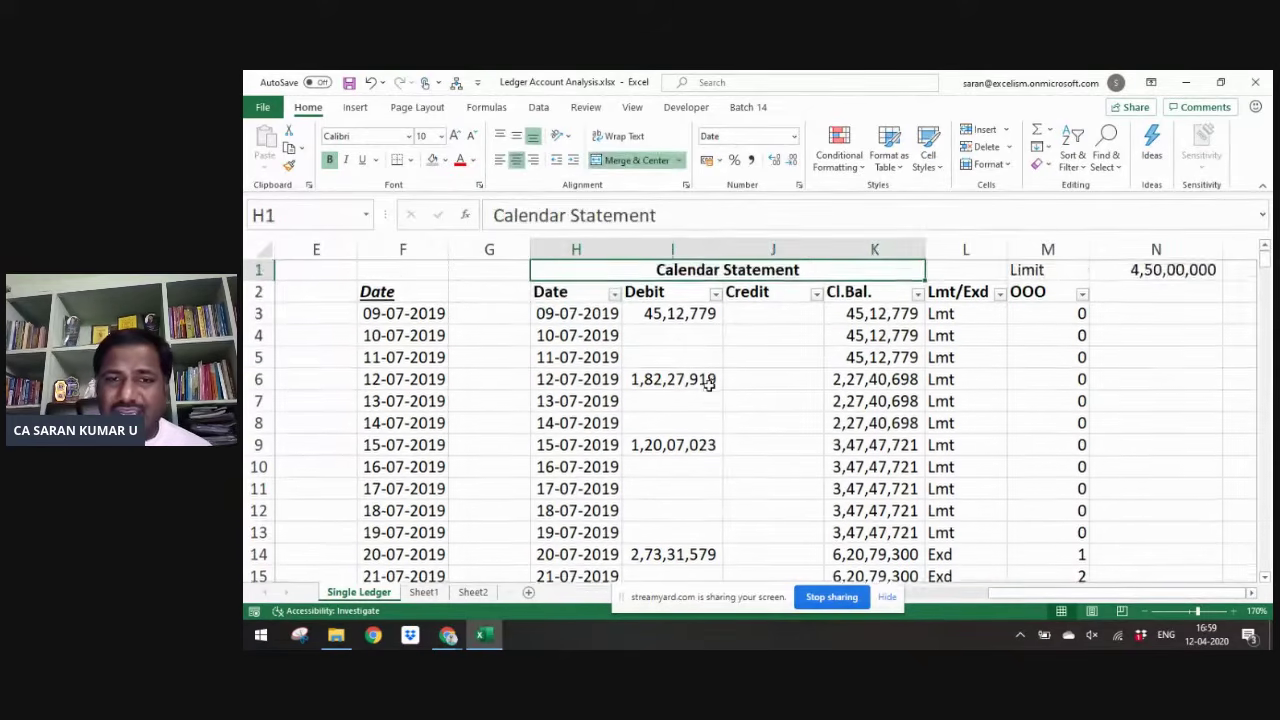
pyautogui.press('Down')
pyautogui.press('Right')
pyautogui.press('Right')
pyautogui.press('Right')
pyautogui.press('Right')
pyautogui.press('Down')
pyautogui.press('Right')
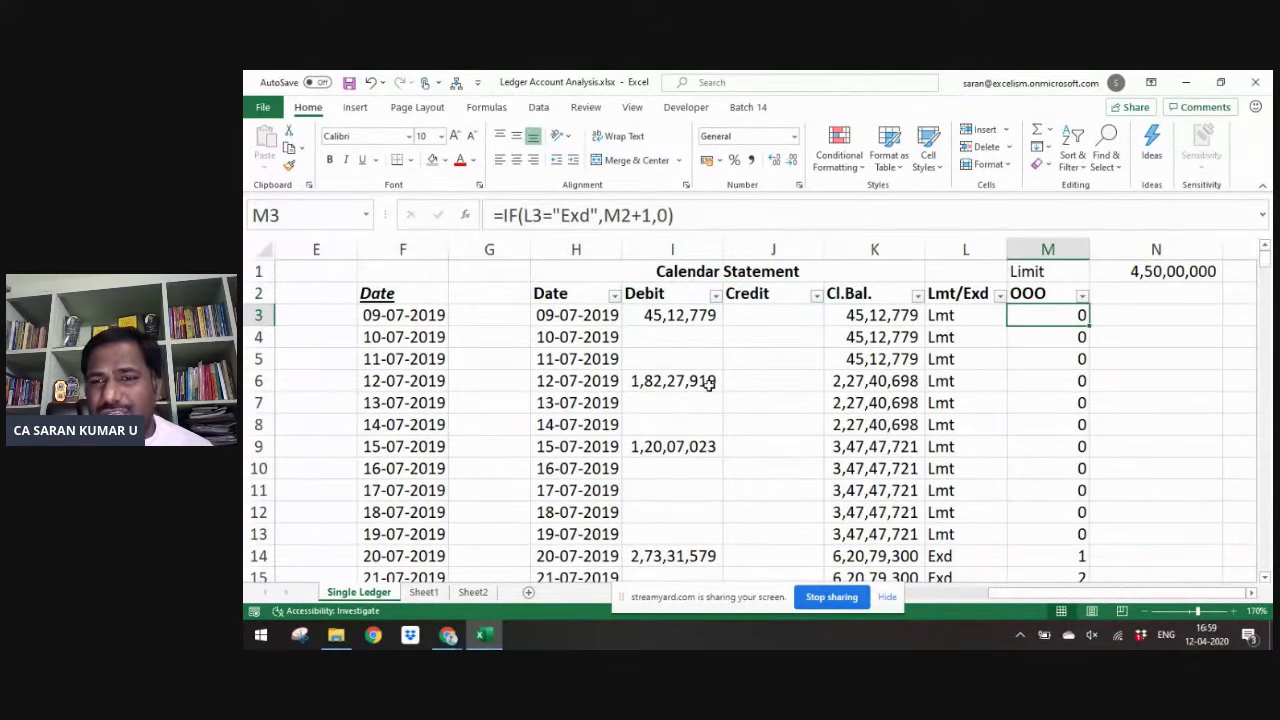
# - Examine the closing balance formulas in K3 to K6 and glance through the workbook's other sheets
pyautogui.press('Up')
pyautogui.press('Down')
pyautogui.press('Left')
pyautogui.press('Left')
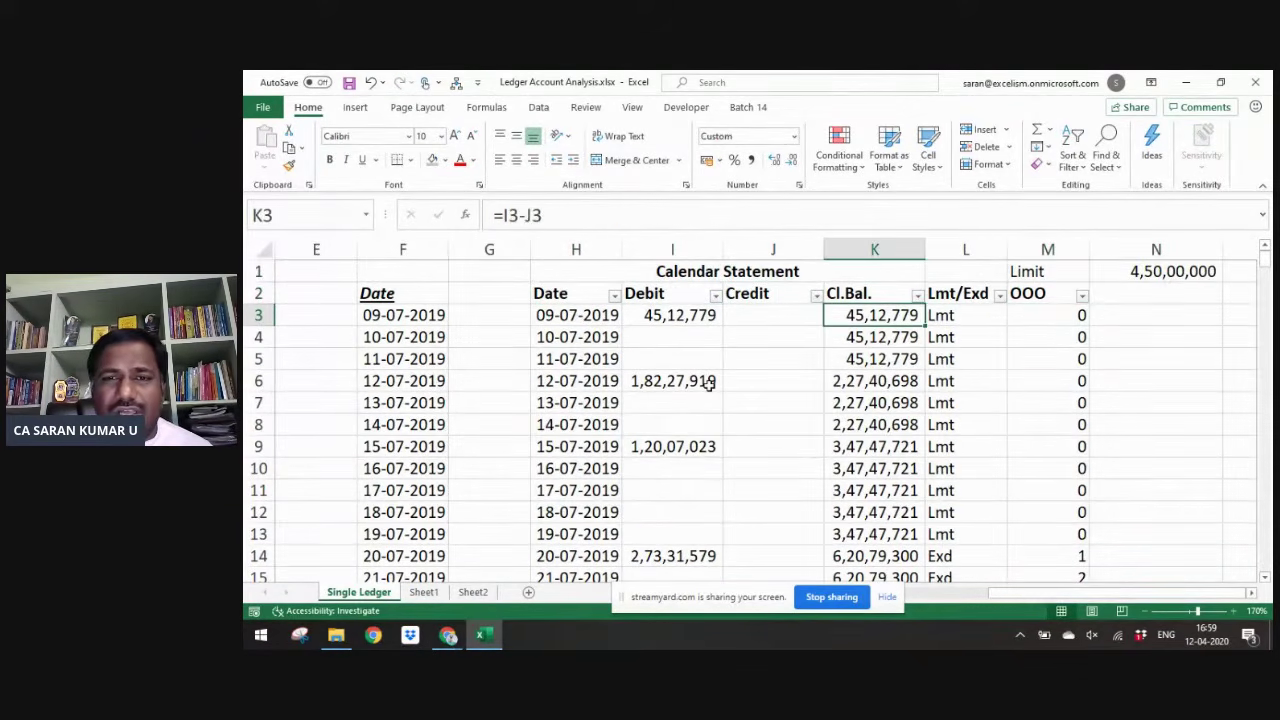
pyautogui.press('Down')
pyautogui.press('Down')
pyautogui.press('Down')
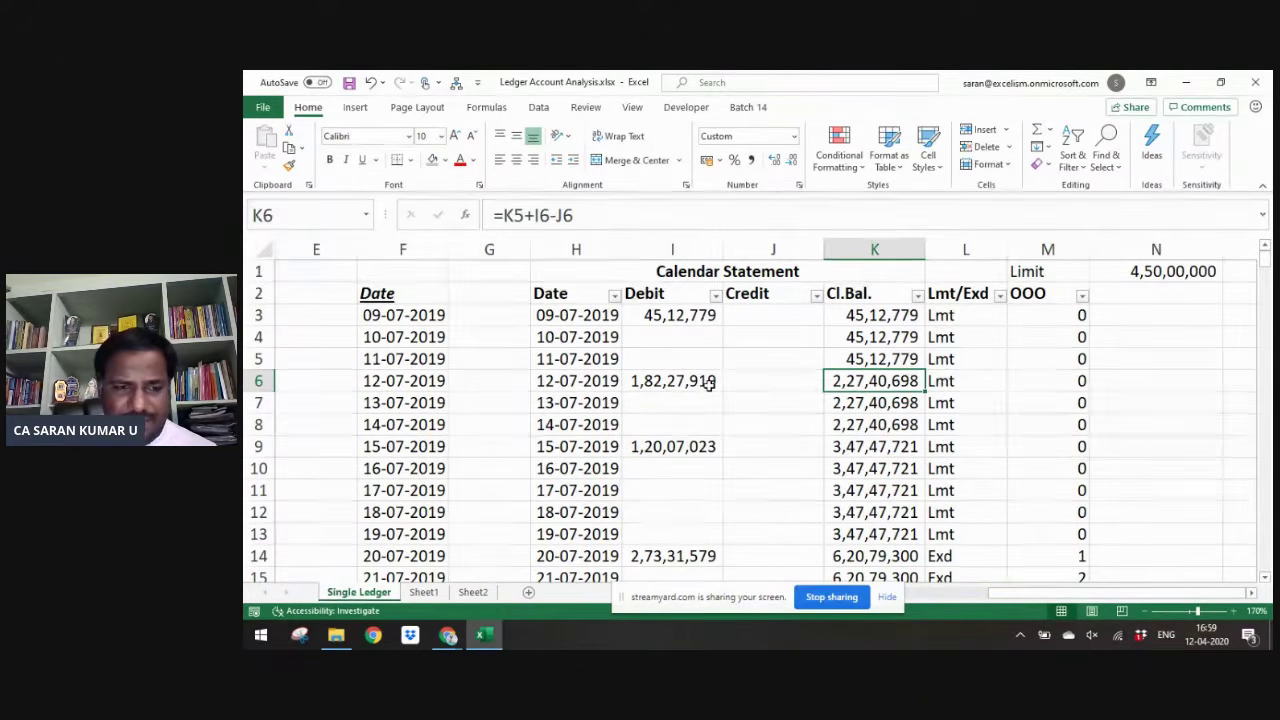
pyautogui.hotkey('ctrl', 'pagedown')
pyautogui.hotkey('ctrl', 'pagedown')
pyautogui.hotkey('ctrl', 'pageup')
pyautogui.hotkey('ctrl', 'pageup')
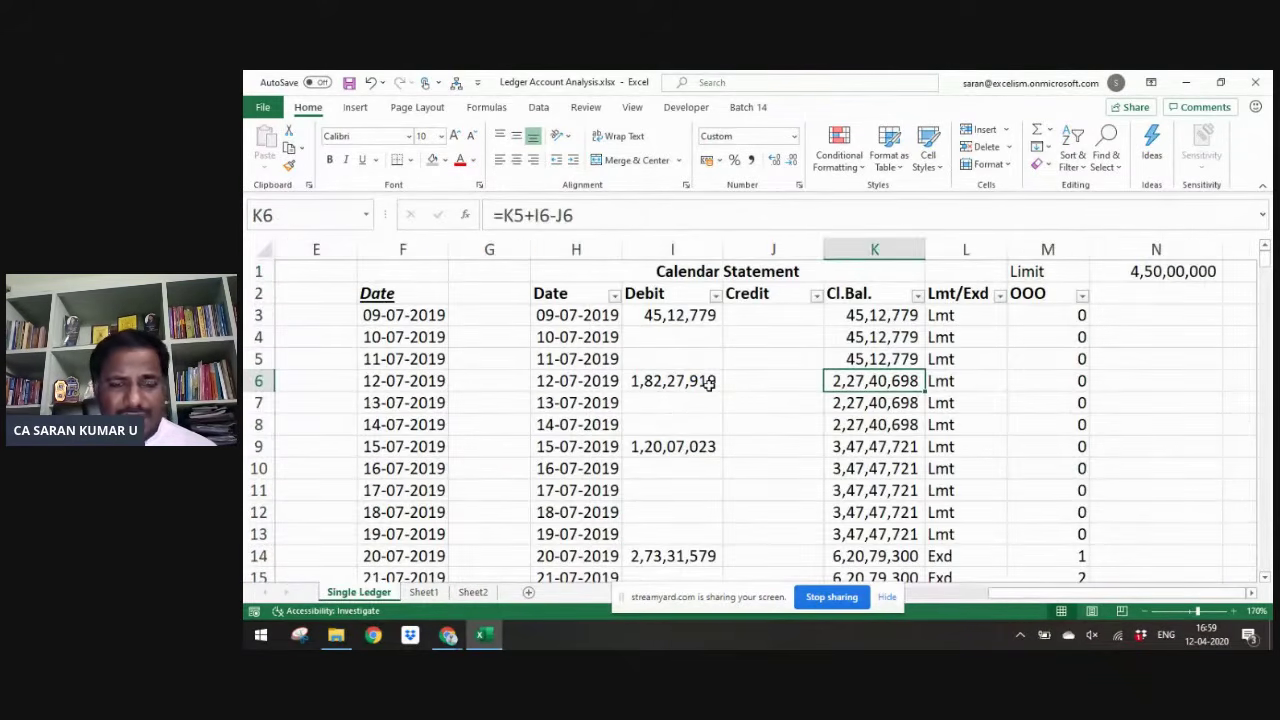
# - Close the ledger workbook and open CC Account Analysis.xlsx from the Day 2 - Session - Working Files folder
pyautogui.hotkey('ctrl', 'w')
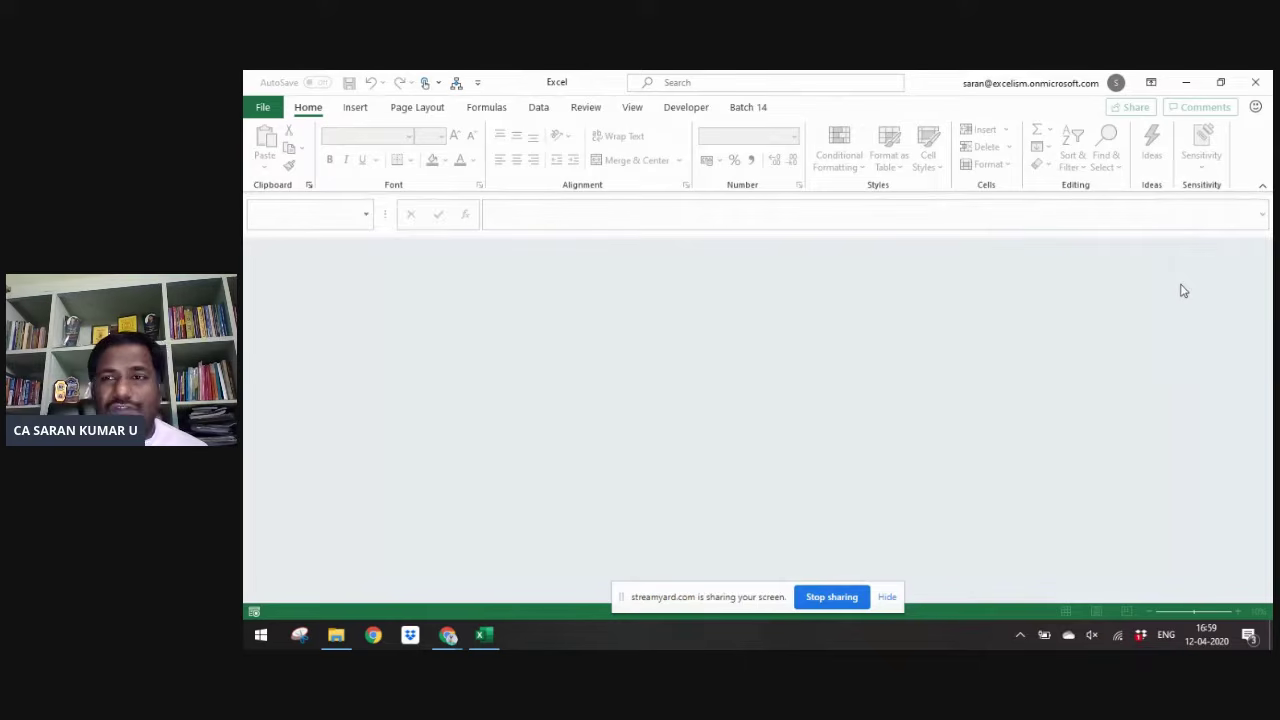
pyautogui.hotkey('alt', 'Tab')
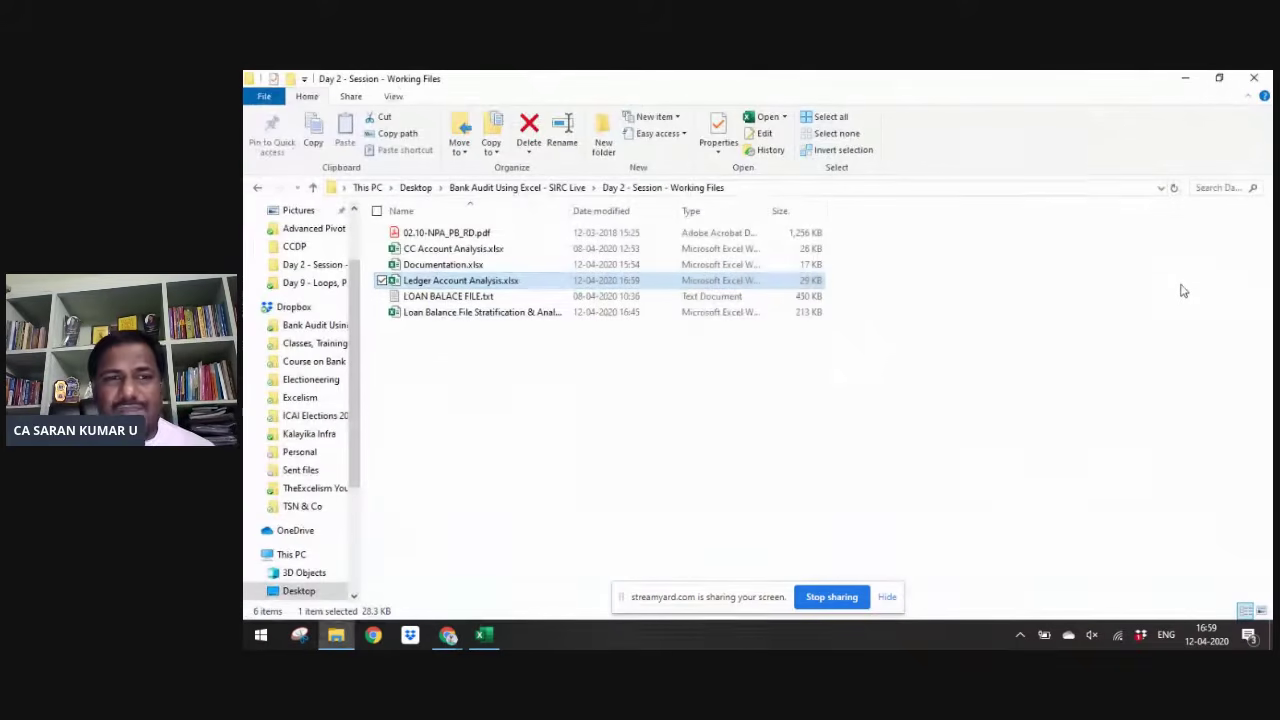
pyautogui.press('Up')
pyautogui.press('Up')
pyautogui.press('Return')
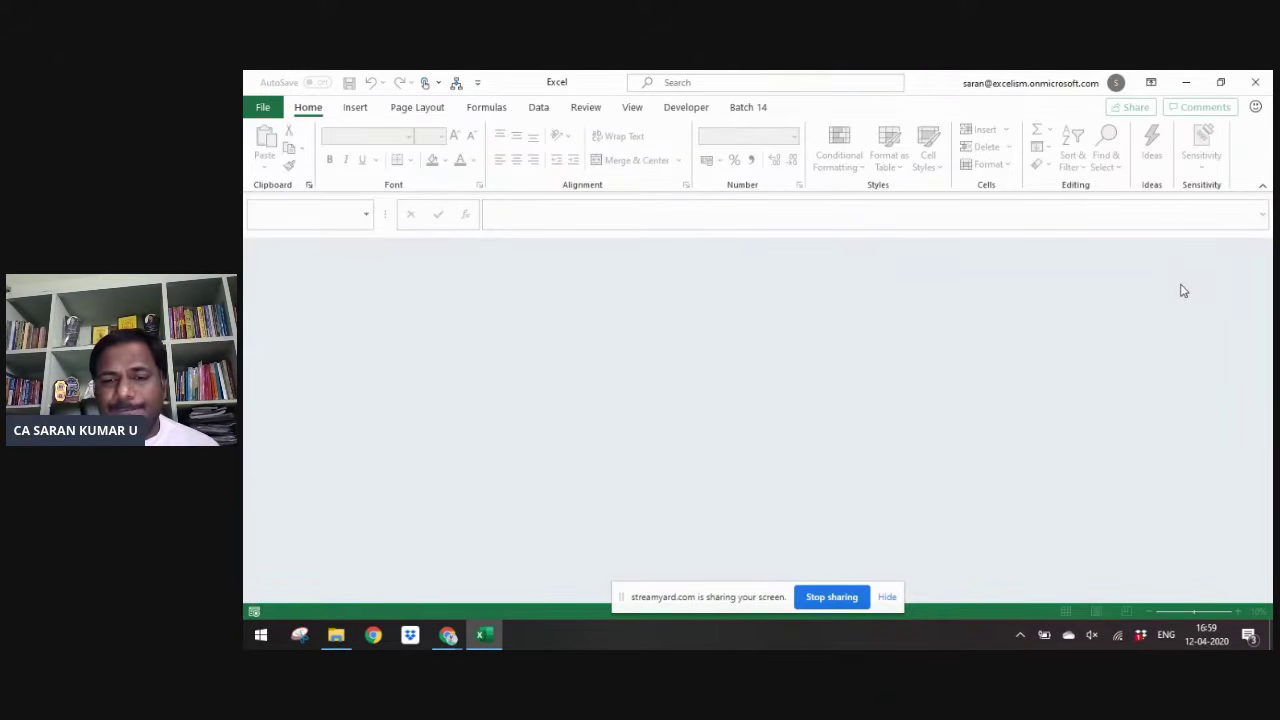
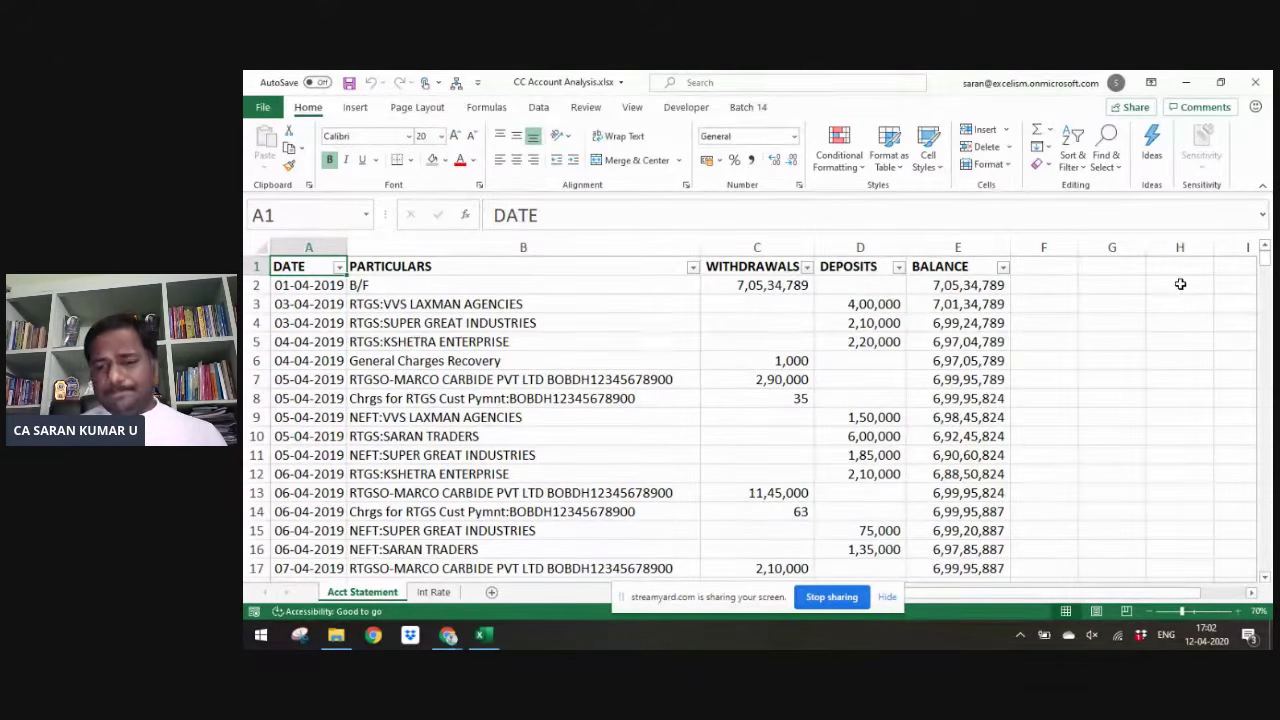
# - Examine the Acct Statement sheet's column headings and the full extent of its data from DATE to BALANCE
pyautogui.hotkey('ctrl', 'Right')
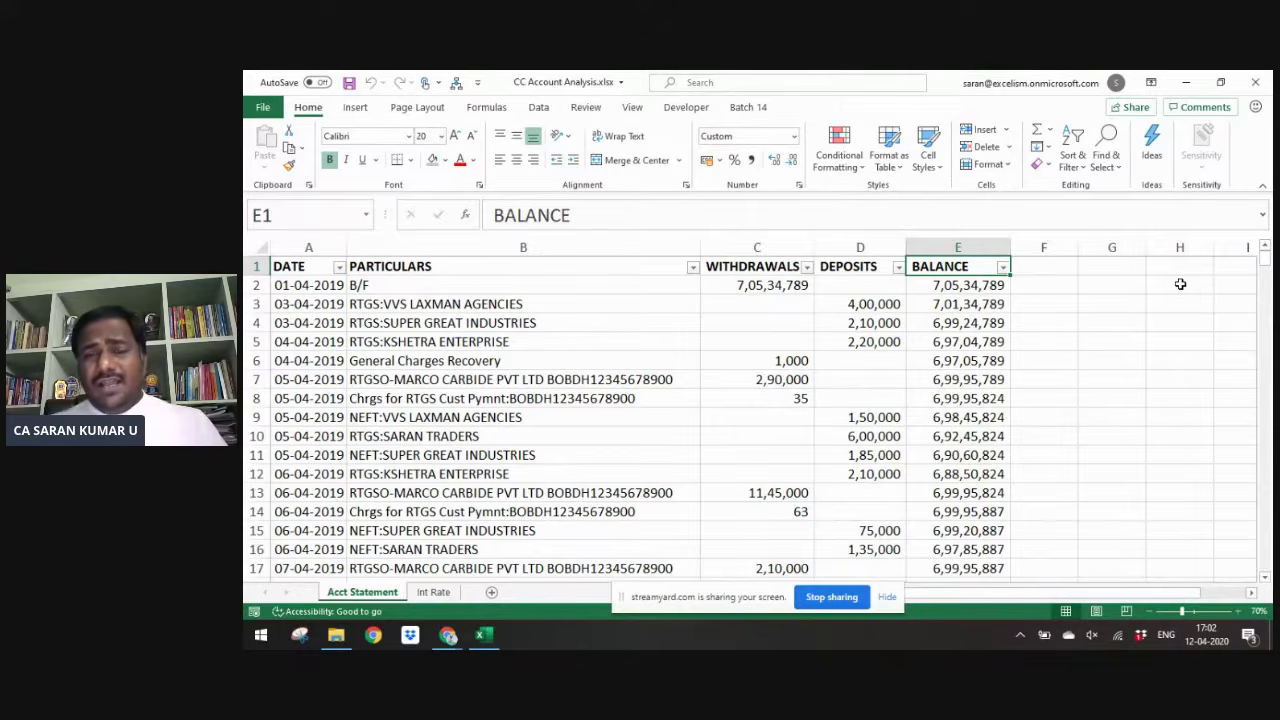
pyautogui.press('Left')
pyautogui.press('Left')
pyautogui.press('Left')
pyautogui.press('Left')
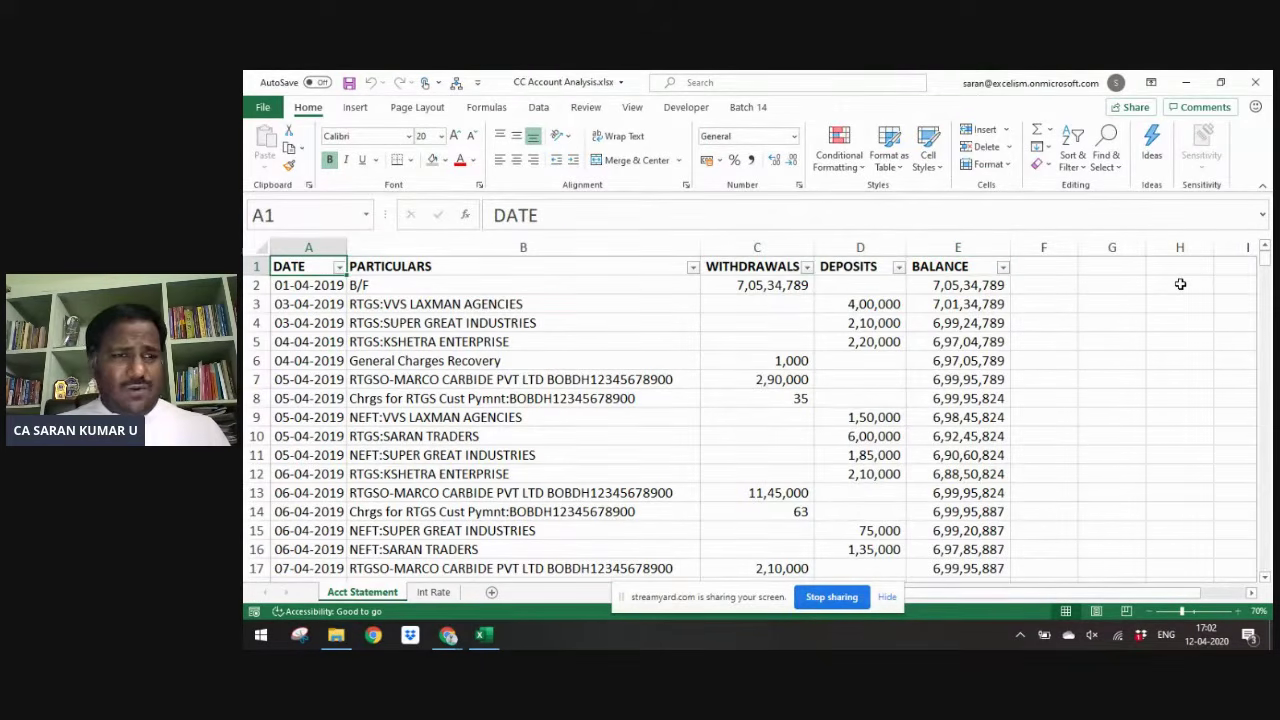
pyautogui.hotkey('ctrl', 'shift', 'Right')
pyautogui.hotkey('ctrl', 'shift', 'Down')
pyautogui.scroll(-1, 1180, 284)
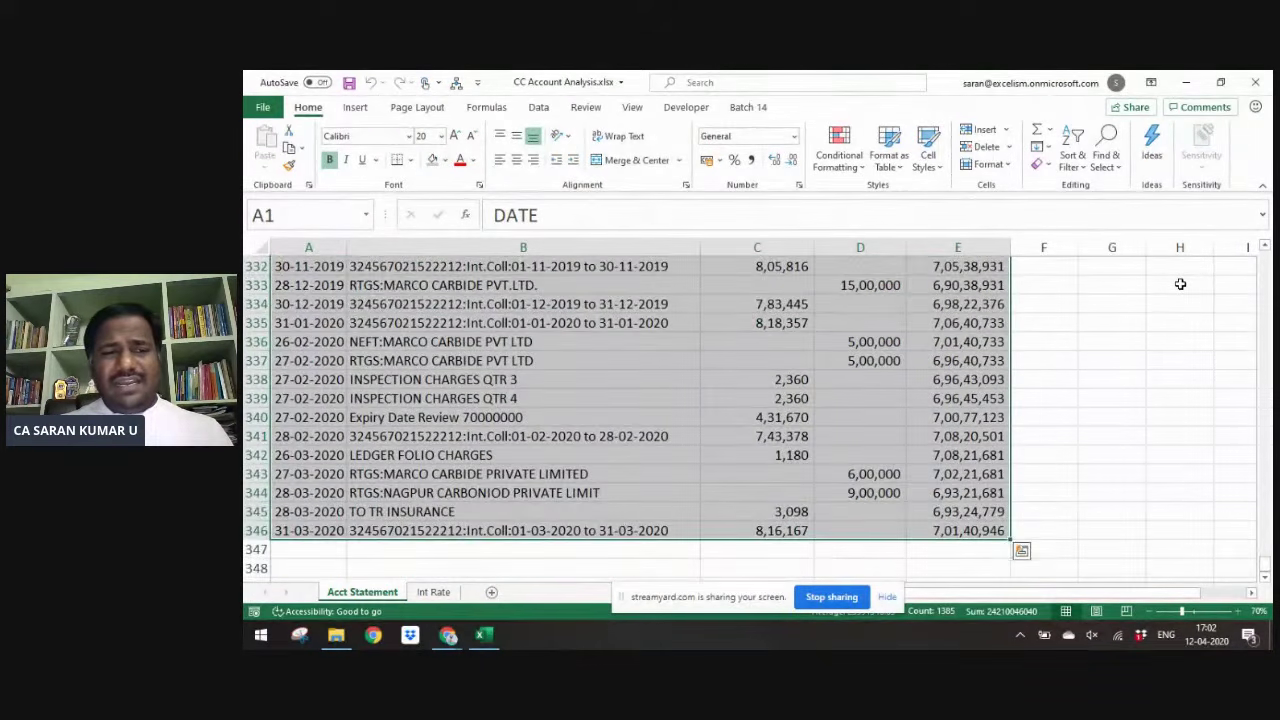
pyautogui.hotkey('ctrl', 'shift', 'Up')
pyautogui.hotkey('ctrl', 'shift', 'l')
pyautogui.hotkey('ctrl', 'Home')
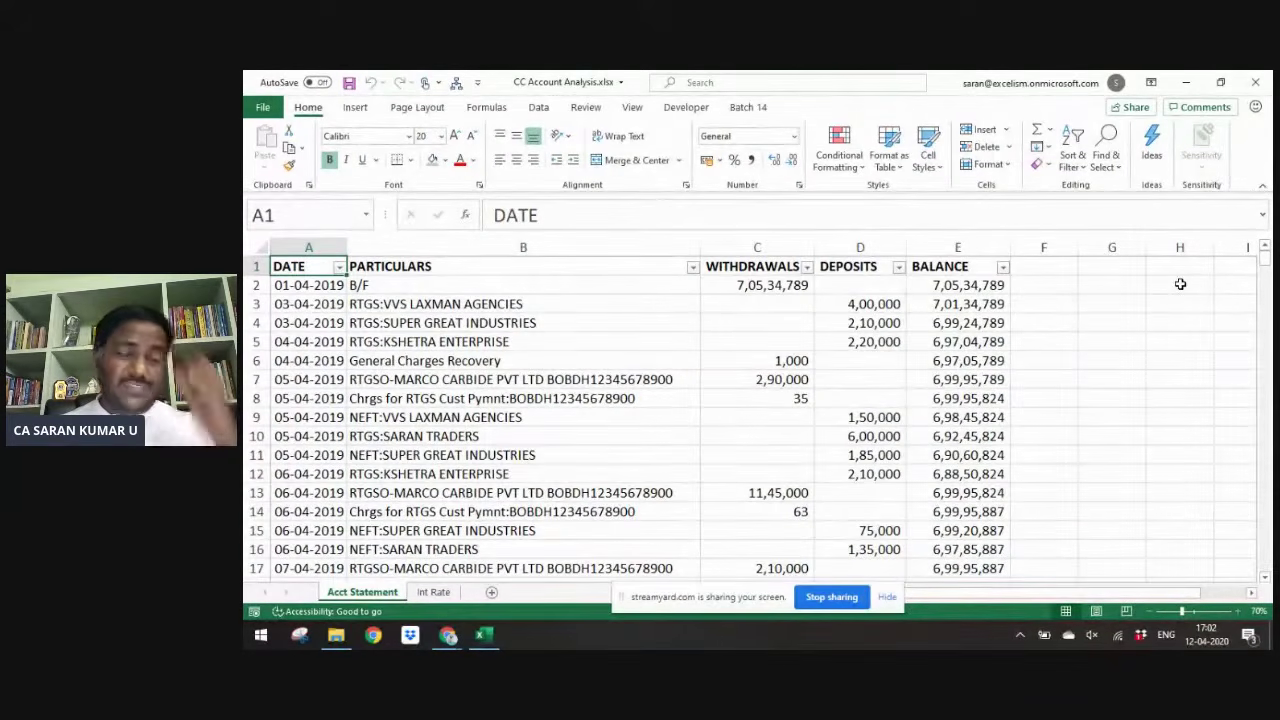
# - Examine the PARTICULARS column from its heading down to the last interest entry and back
pyautogui.press('Right')
pyautogui.hotkey('ctrl', 'shift', 'Down')
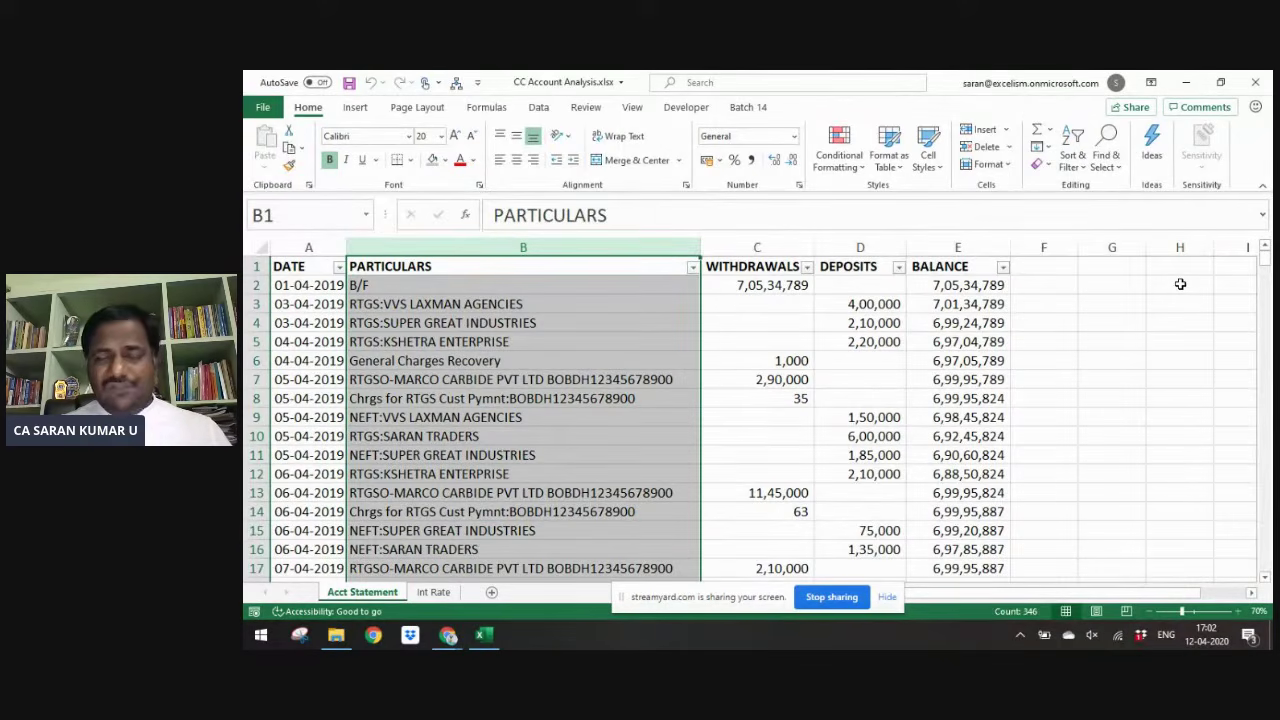
pyautogui.hotkey('ctrl', 'shift', 'Up')
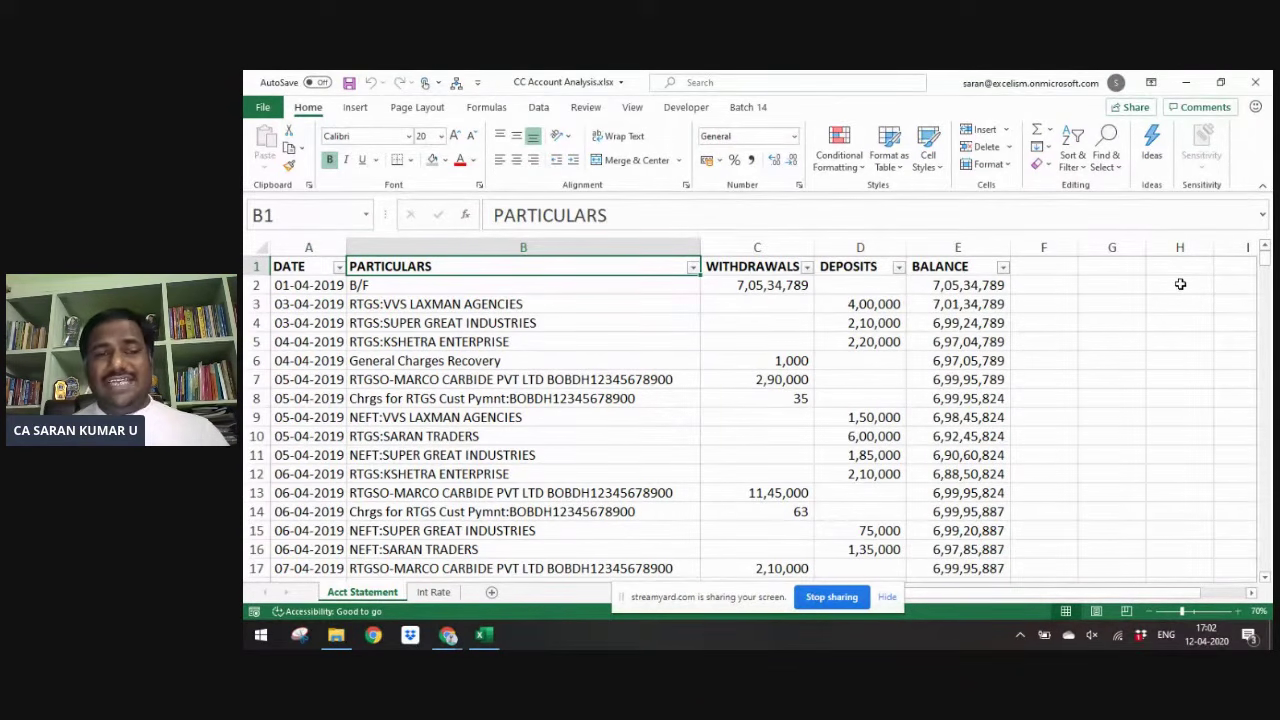
pyautogui.hotkey('ctrl', 'Down')
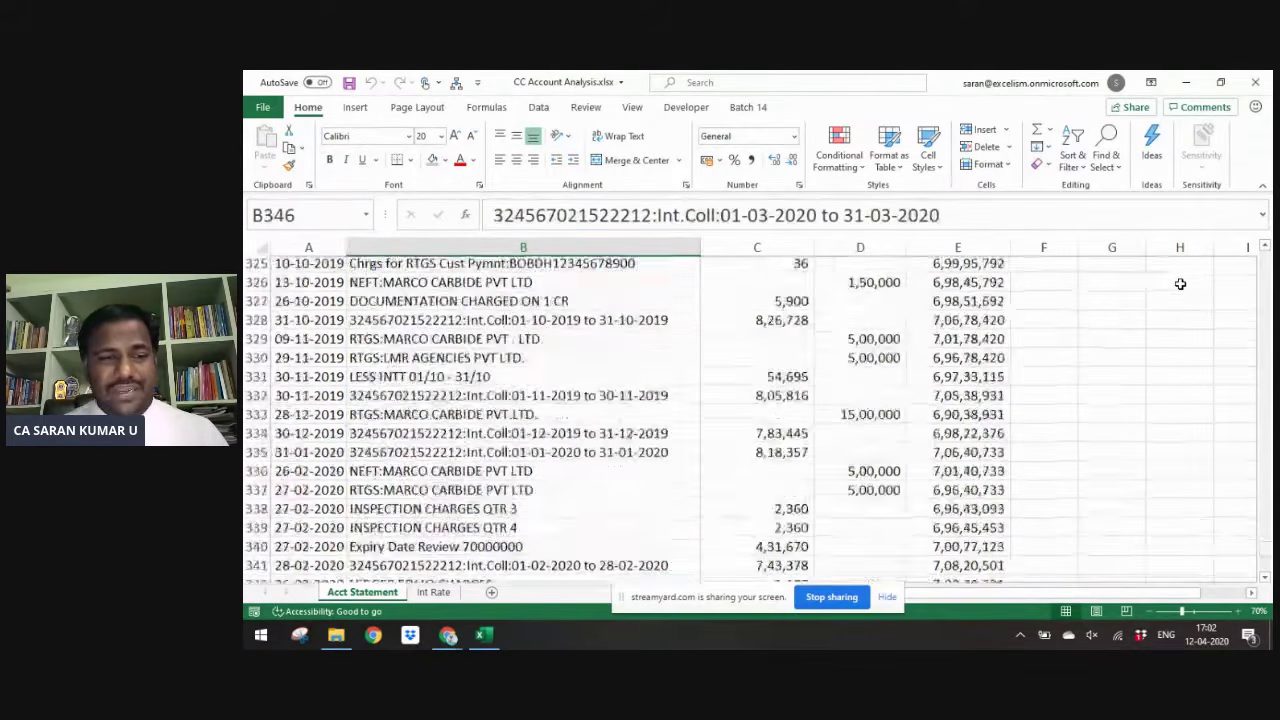
pyautogui.hotkey('ctrl', 'Up')
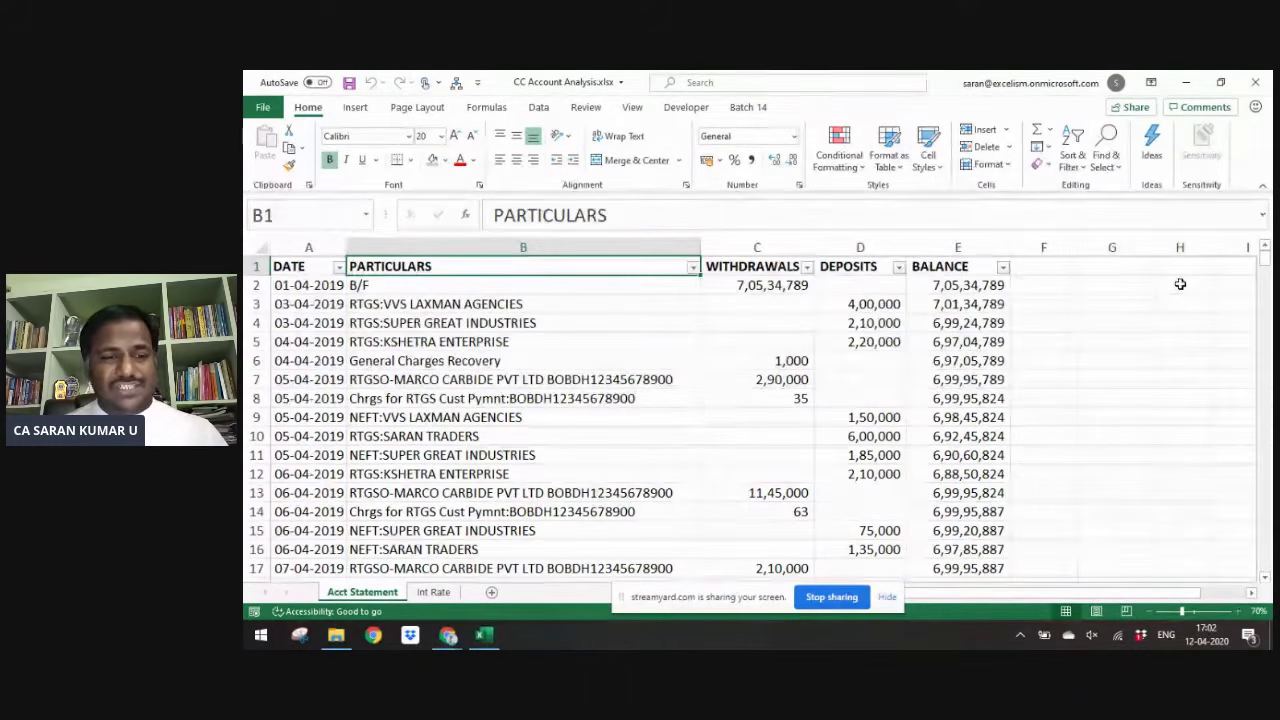
# - Examine the monthly base rate, spread and total rate on the Int Rate sheet
pyautogui.hotkey('ctrl', 'pagedown')
pyautogui.hotkey('ctrl', 'Up')
pyautogui.hotkey('ctrl', 'shift', 'Right')
pyautogui.press('Down')
pyautogui.press('Right')
pyautogui.press('Right')
pyautogui.press('Down')
pyautogui.press('Down')
pyautogui.press('Down')
pyautogui.press('Down')
pyautogui.press('Down')
pyautogui.press('Down')
pyautogui.press('Down')
pyautogui.press('Down')
pyautogui.press('Down')
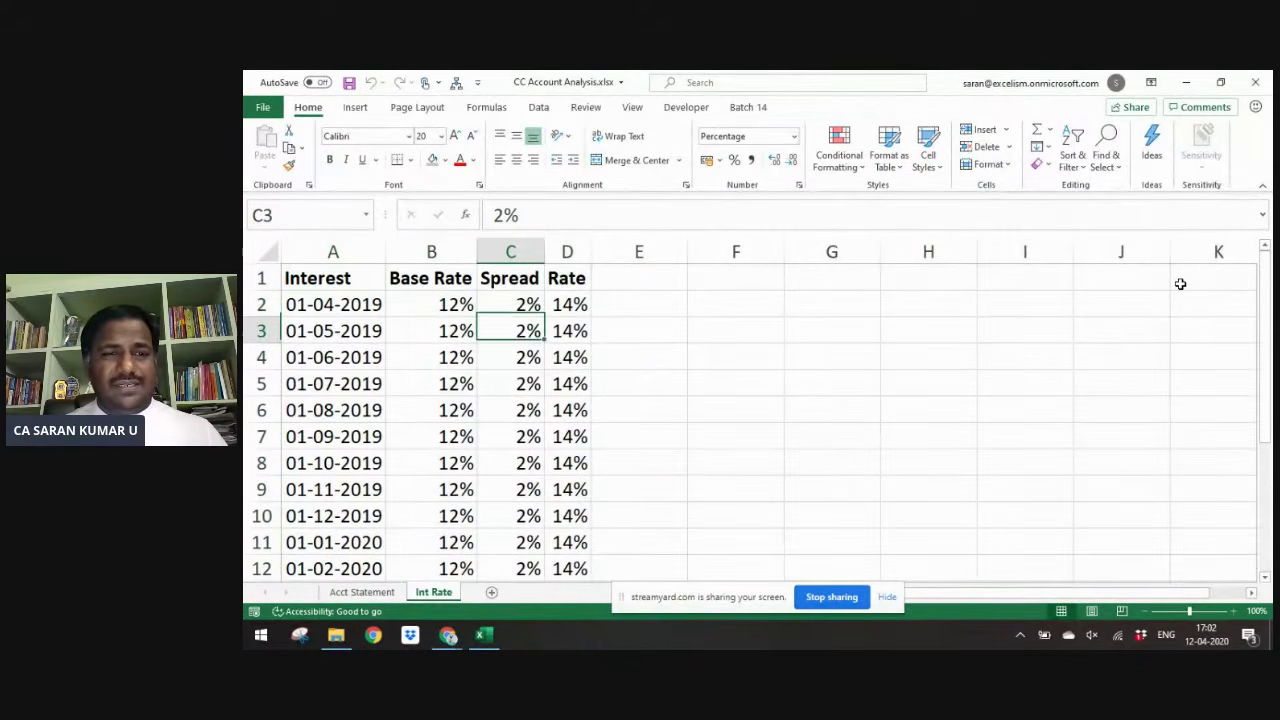
# - Set the spread for 01-10-2019 through 01-03-2020, cells C8:C13, to 3%
pyautogui.press('Up')
pyautogui.press('Up')
pyautogui.press('Up')
pyautogui.press('Left')
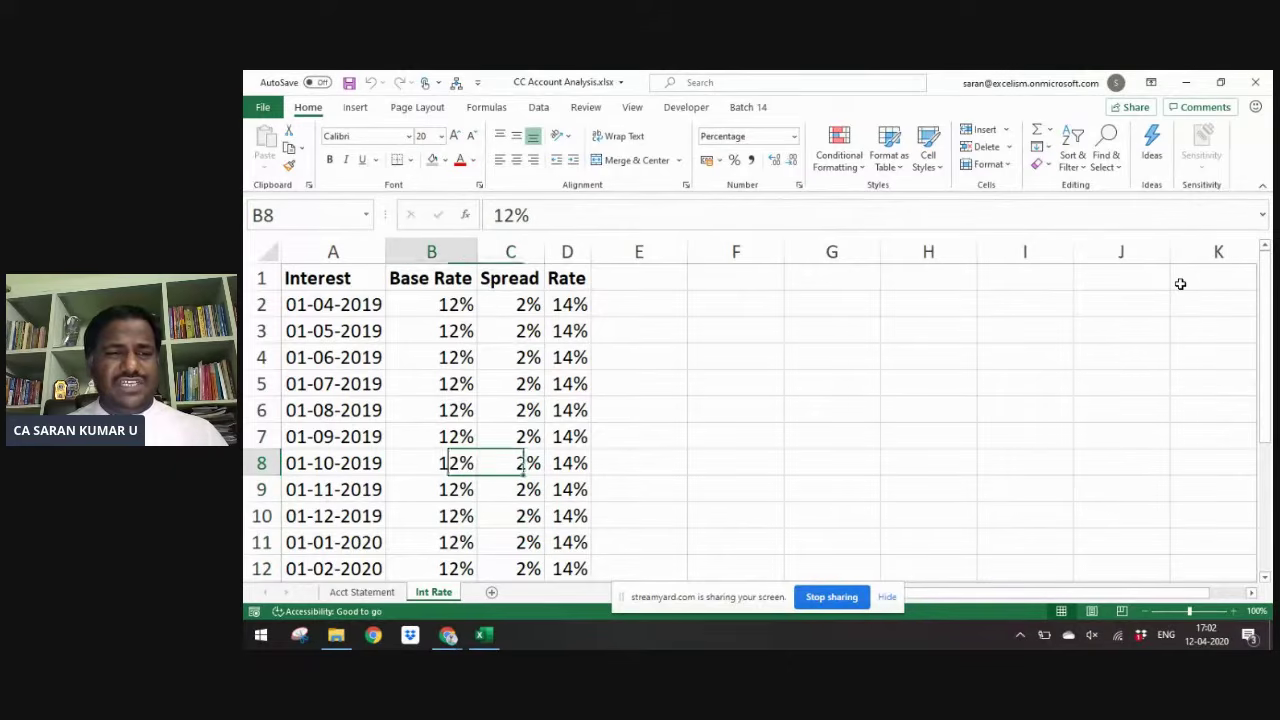
pyautogui.press('Right')
pyautogui.hotkey('shift', 'Down')
pyautogui.hotkey('shift', 'Down')
pyautogui.hotkey('shift', 'Down')
pyautogui.hotkey('shift', 'Down')
pyautogui.hotkey('shift', 'Down')
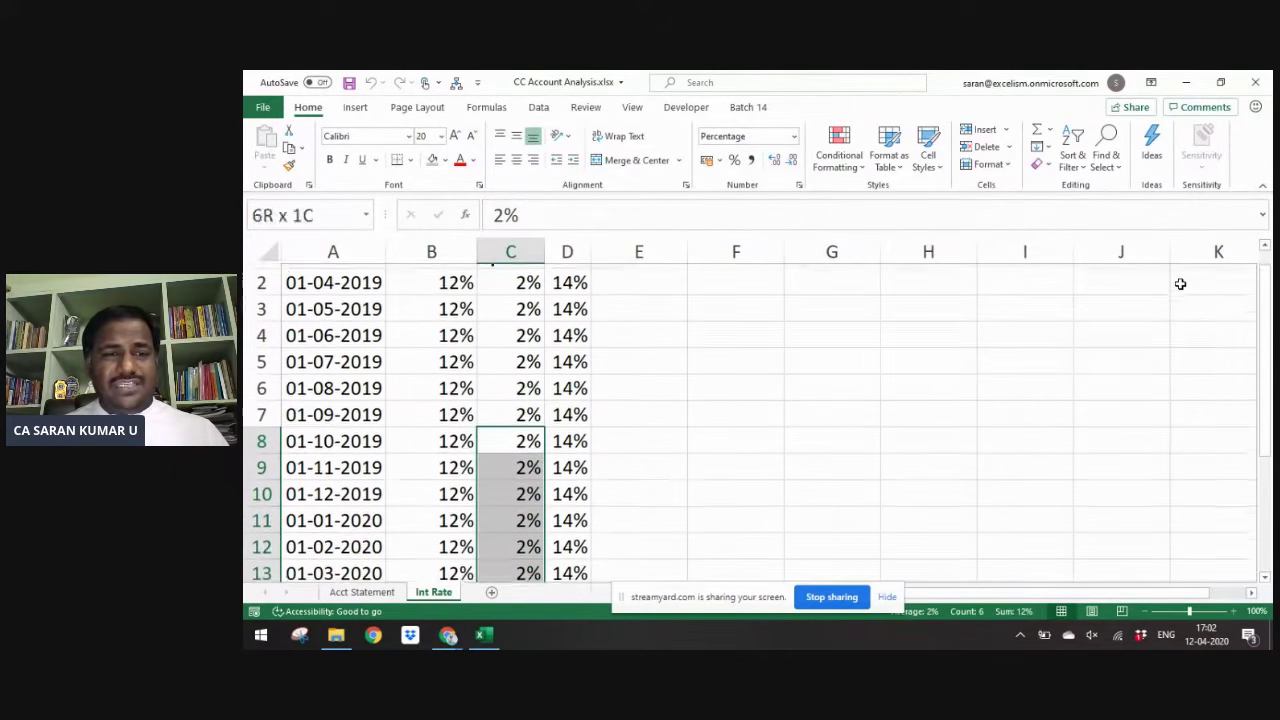
pyautogui.write('3%')
pyautogui.hotkey('ctrl', 'Return')
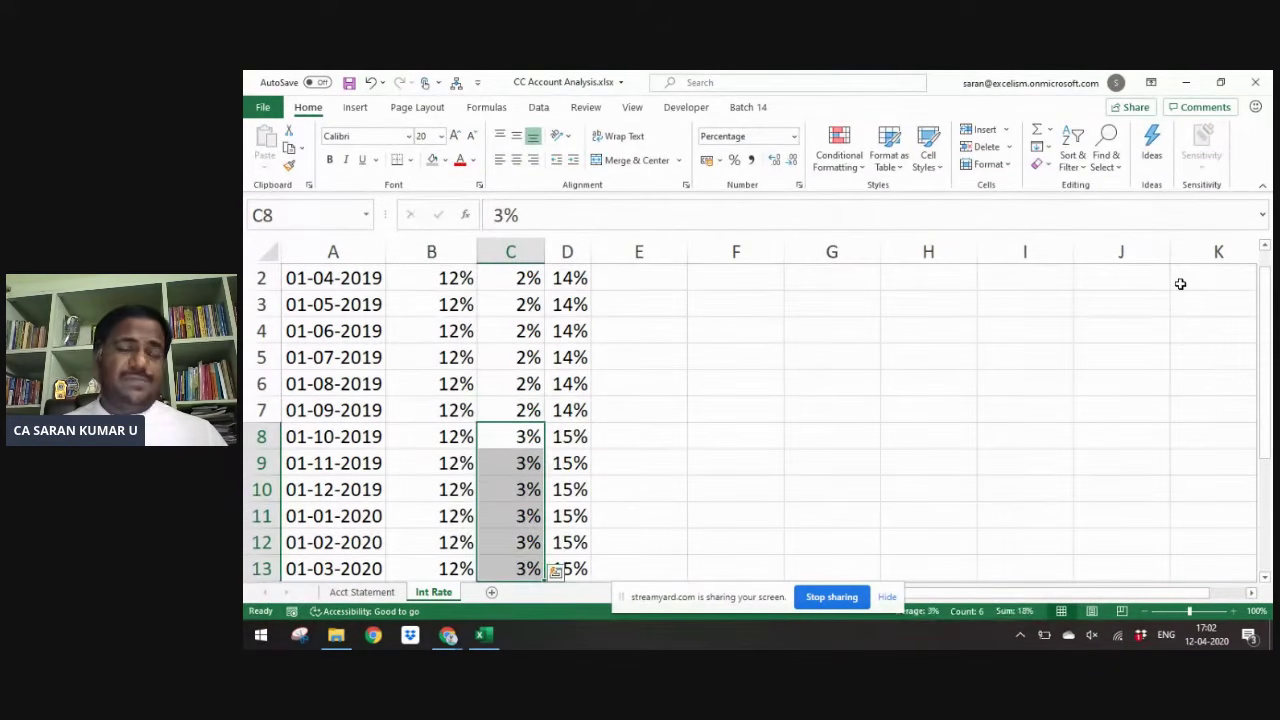
# - Set the spread for 01-07-2019 through 01-09-2019, cells C5:C7, to 2.5%
pyautogui.press('Up')
pyautogui.press('Up')
pyautogui.press('Up')
pyautogui.hotkey('shift', 'Down')
pyautogui.hotkey('shift', 'Down')
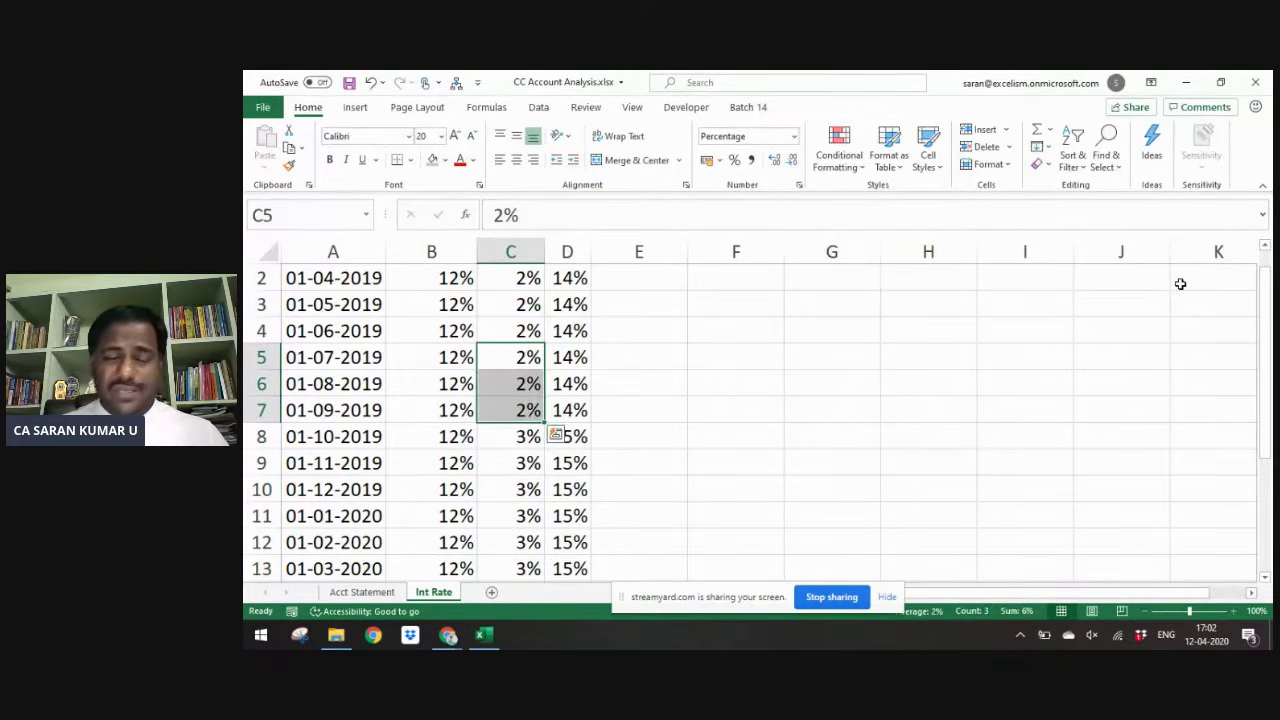
pyautogui.write('2.5')
pyautogui.hotkey('ctrl', 'Return')
# - Show the spread percentages in C2:C13 with two decimal places
pyautogui.press('Down')
pyautogui.press('Down')
pyautogui.press('Down')
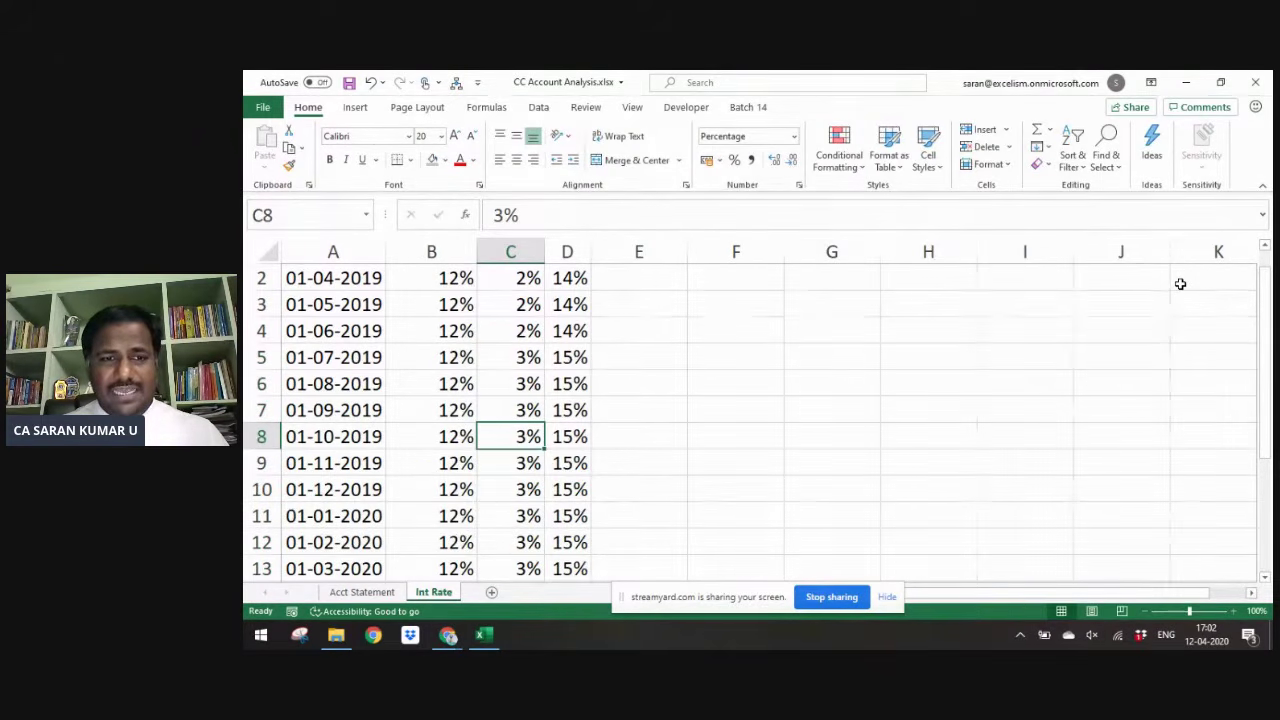
pyautogui.hotkey('shift', 'Down')
pyautogui.hotkey('shift', 'Down')
pyautogui.press('Up')
pyautogui.press('Up')
pyautogui.press('Up')
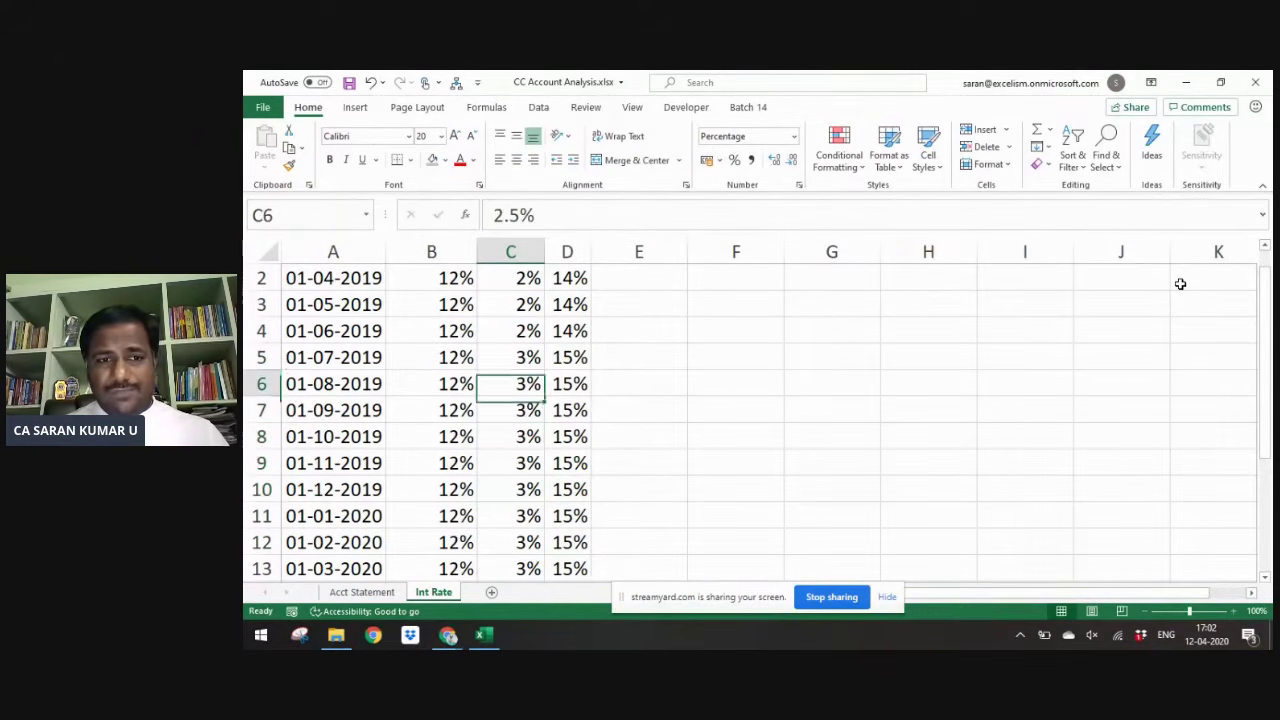
pyautogui.hotkey('ctrl', 'Up')
pyautogui.press('Down')
pyautogui.hotkey('ctrl', 'shift', 'Down')
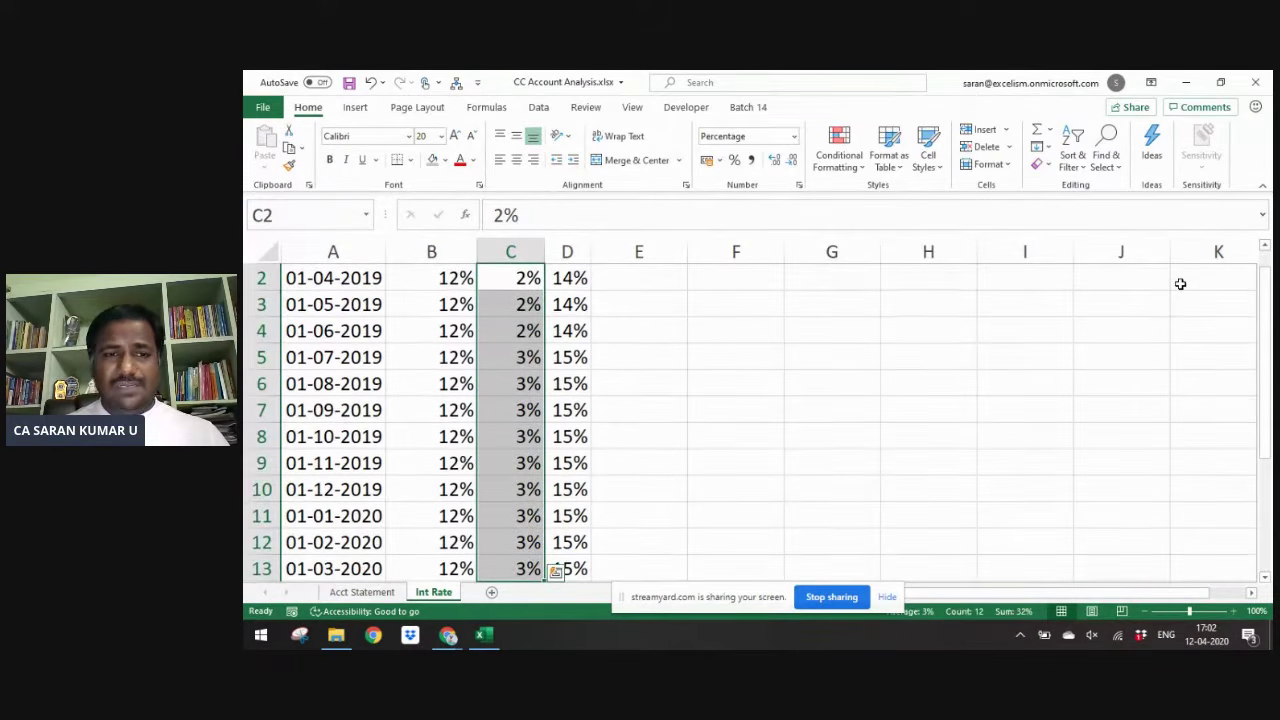
pyautogui.click(774, 161)
pyautogui.click(774, 161)
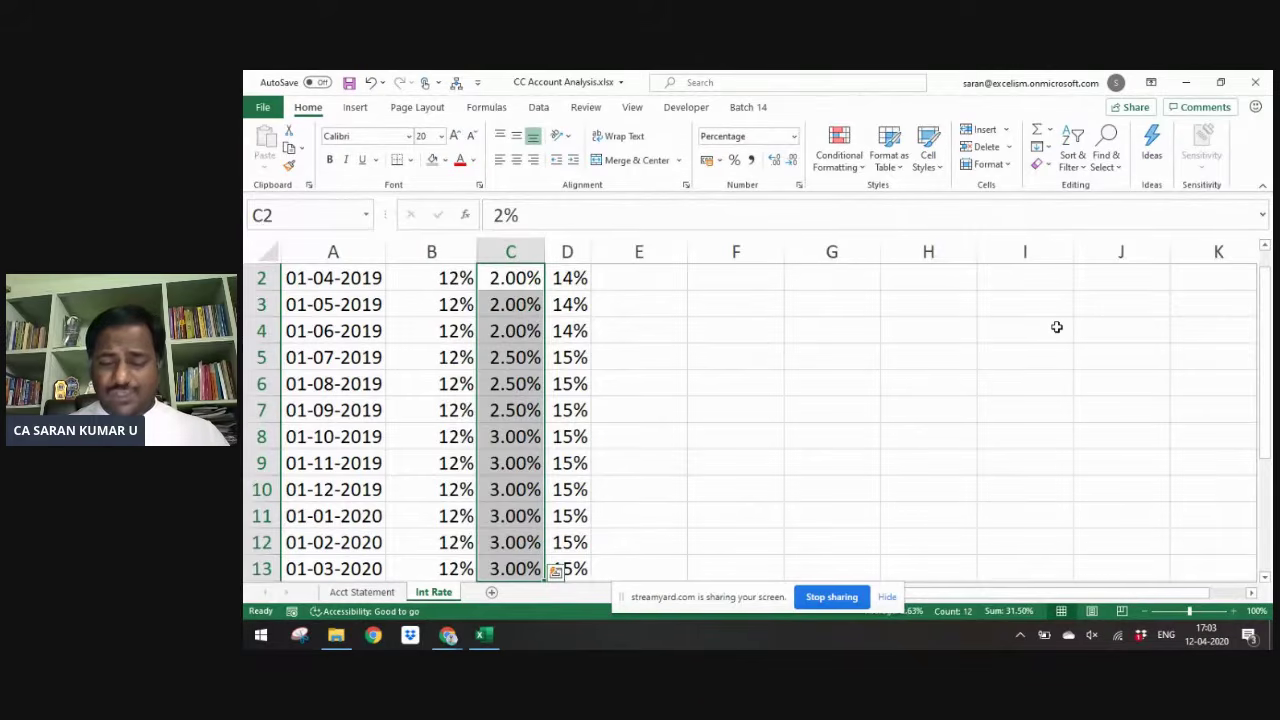
# - Set the spread for January through March 2020, cells C11:C13, to 2%
pyautogui.press('Down')
pyautogui.press('Down')
pyautogui.press('Down')
pyautogui.press('Down')
pyautogui.press('Down')
pyautogui.press('Down')
pyautogui.hotkey('shift', 'Down')
pyautogui.hotkey('shift', 'Down')
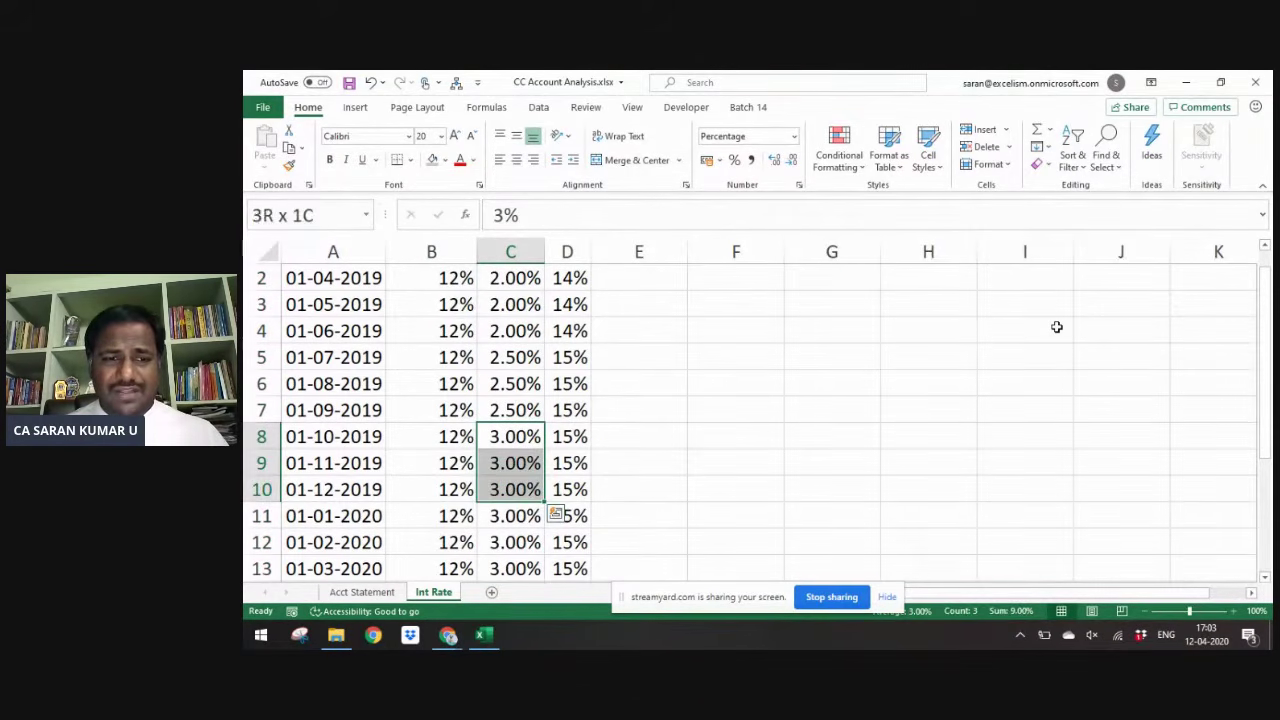
pyautogui.press('Down')
pyautogui.press('Down')
pyautogui.press('Down')
pyautogui.hotkey('shift', 'Down')
pyautogui.hotkey('shift', 'Down')
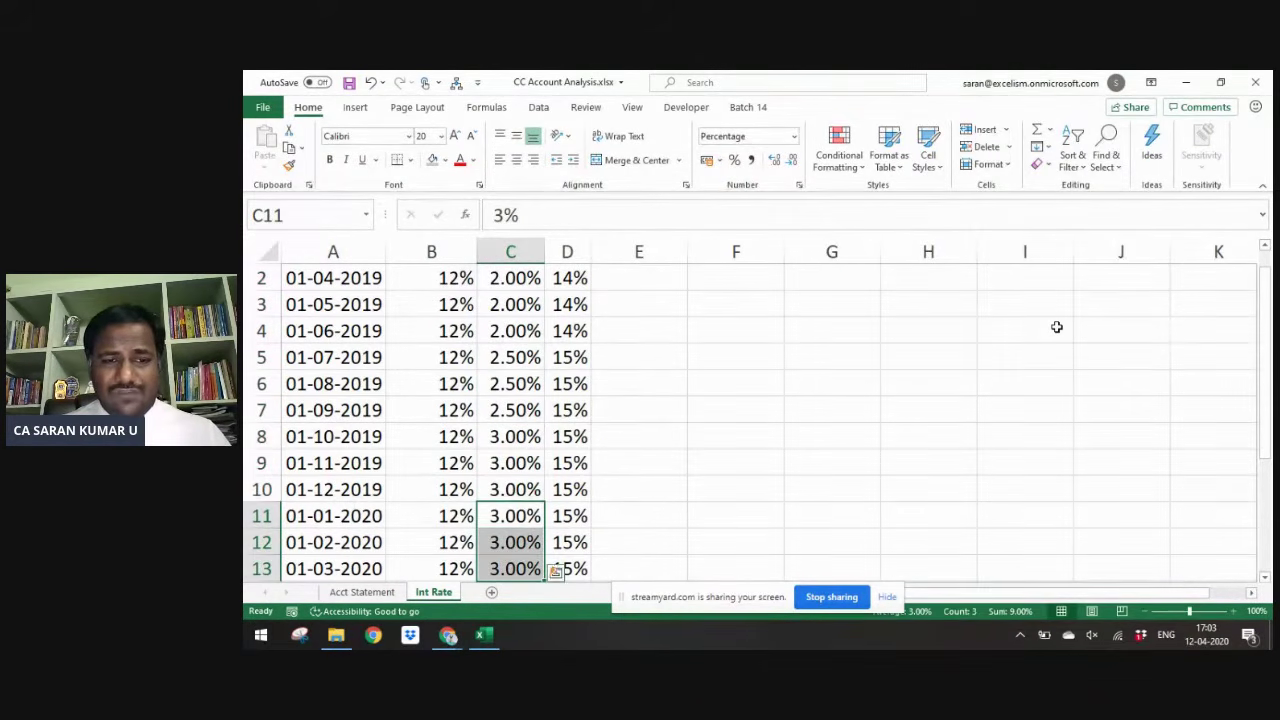
pyautogui.write('2%')
pyautogui.hotkey('ctrl', 'Return')
pyautogui.hotkey('ctrl', 'Up')
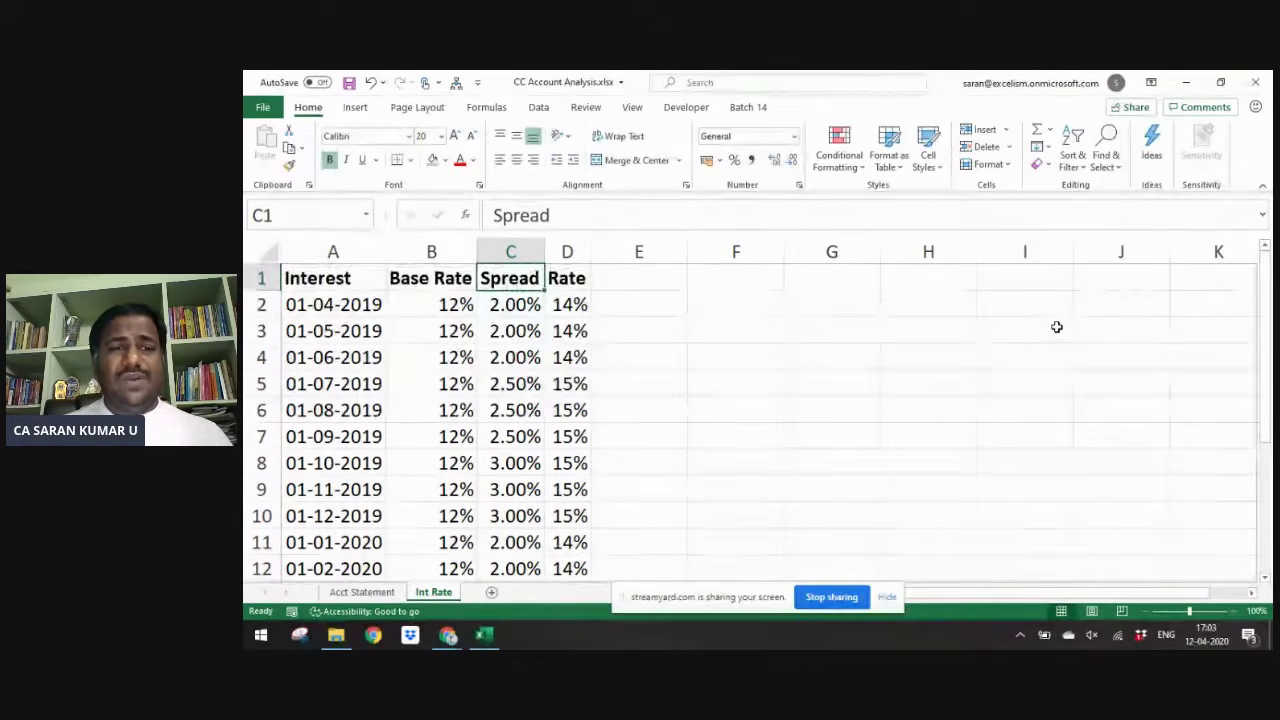
# - Examine the rate table on the Int Rate sheet and the columns of the Acct Statement sheet
pyautogui.press('Left')
pyautogui.press('Left')
pyautogui.hotkey('ctrl', 'shift', 'Right')
pyautogui.hotkey('ctrl', 'shift', 'Down')
pyautogui.hotkey('ctrl', 'pageup')
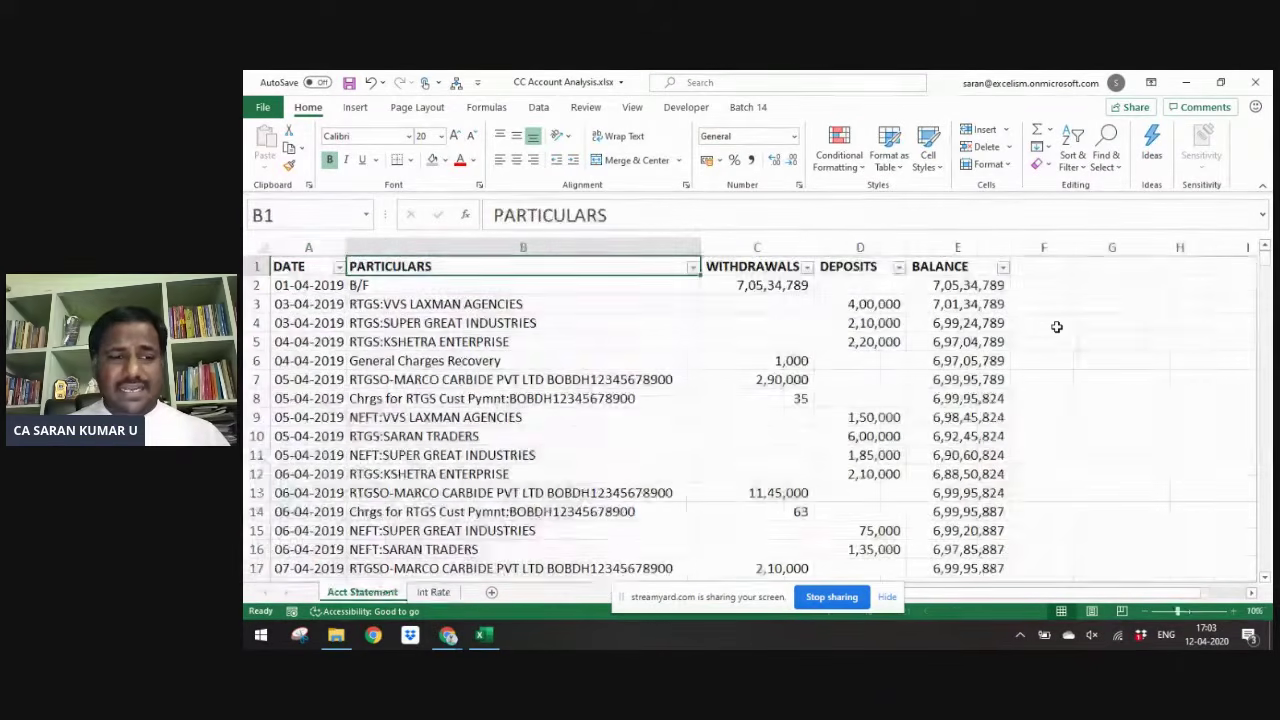
pyautogui.press('Left')
pyautogui.hotkey('ctrl', 'shift', 'Right')
pyautogui.hotkey('ctrl', 'shift', 'Down')
pyautogui.hotkey('ctrl', 'Up')
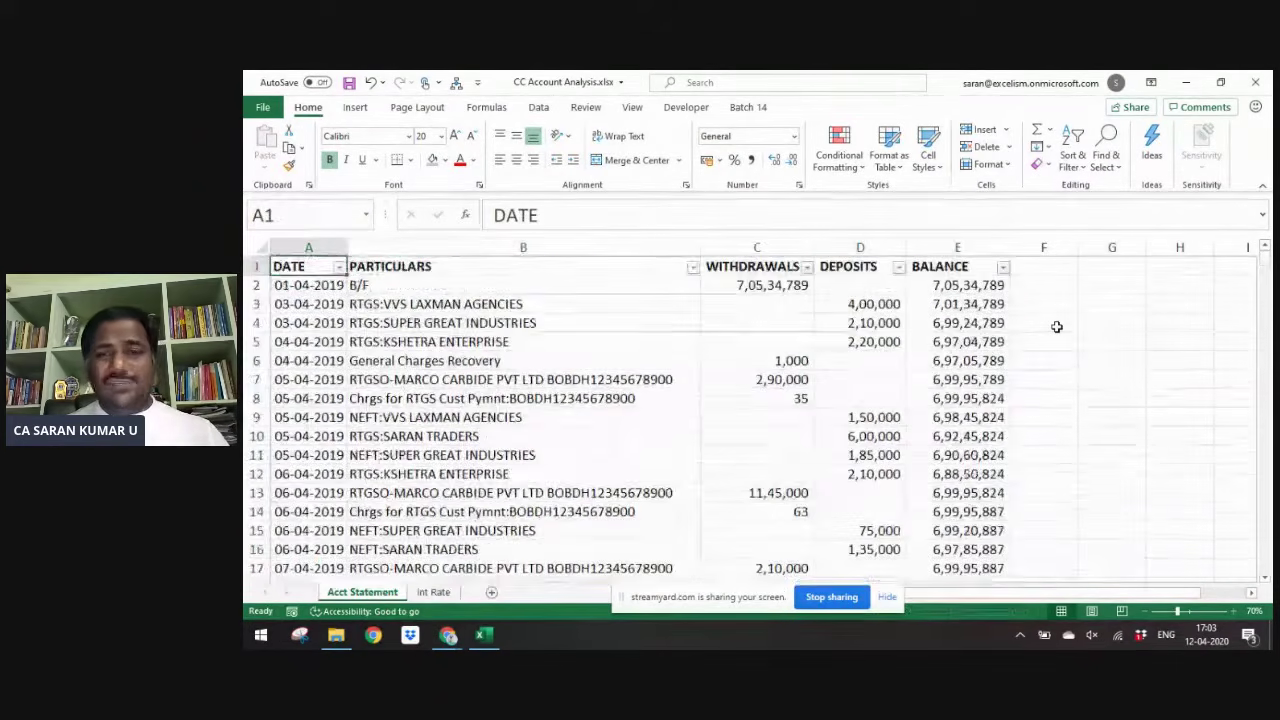
pyautogui.press('Right')
pyautogui.press('Right')
pyautogui.press('Right')
pyautogui.press('Right')
# - Filter the account statement's Particulars column to entries containing "Int"
pyautogui.press('Left')
pyautogui.press('Left')
pyautogui.press('Left')
pyautogui.hotkey('alt', 'Down')
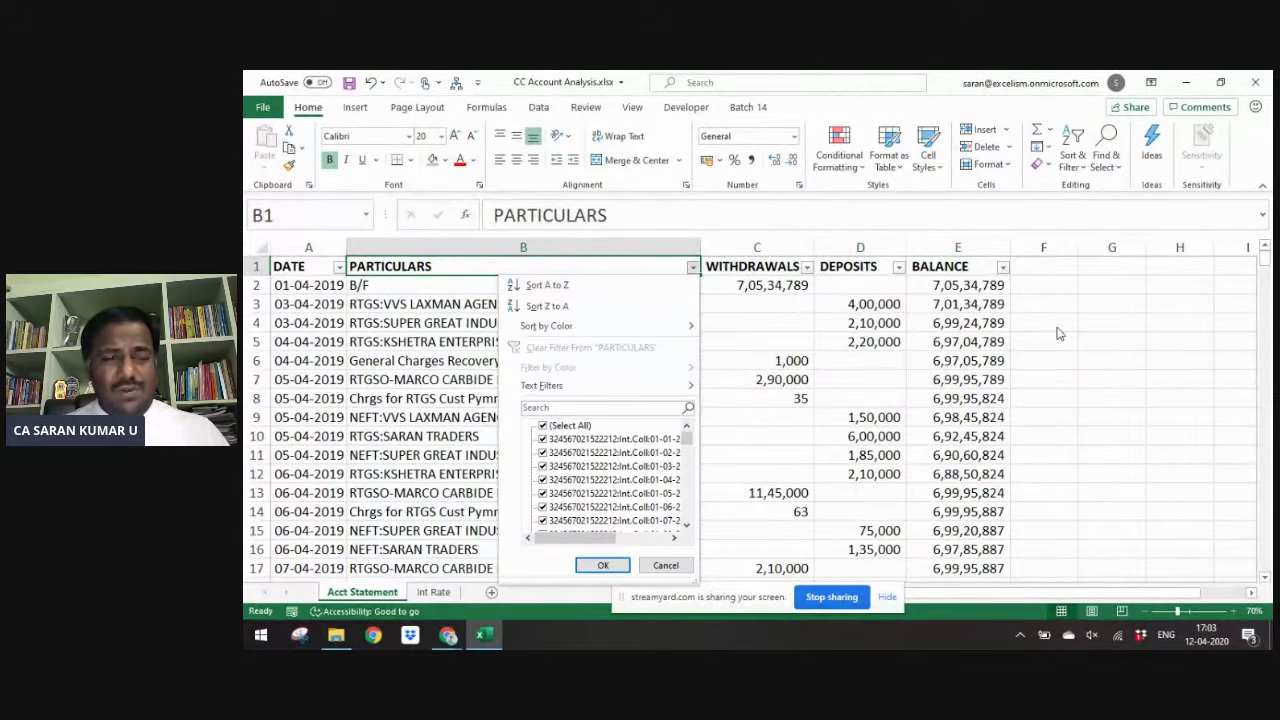
pyautogui.press('Down')
pyautogui.press('Down')
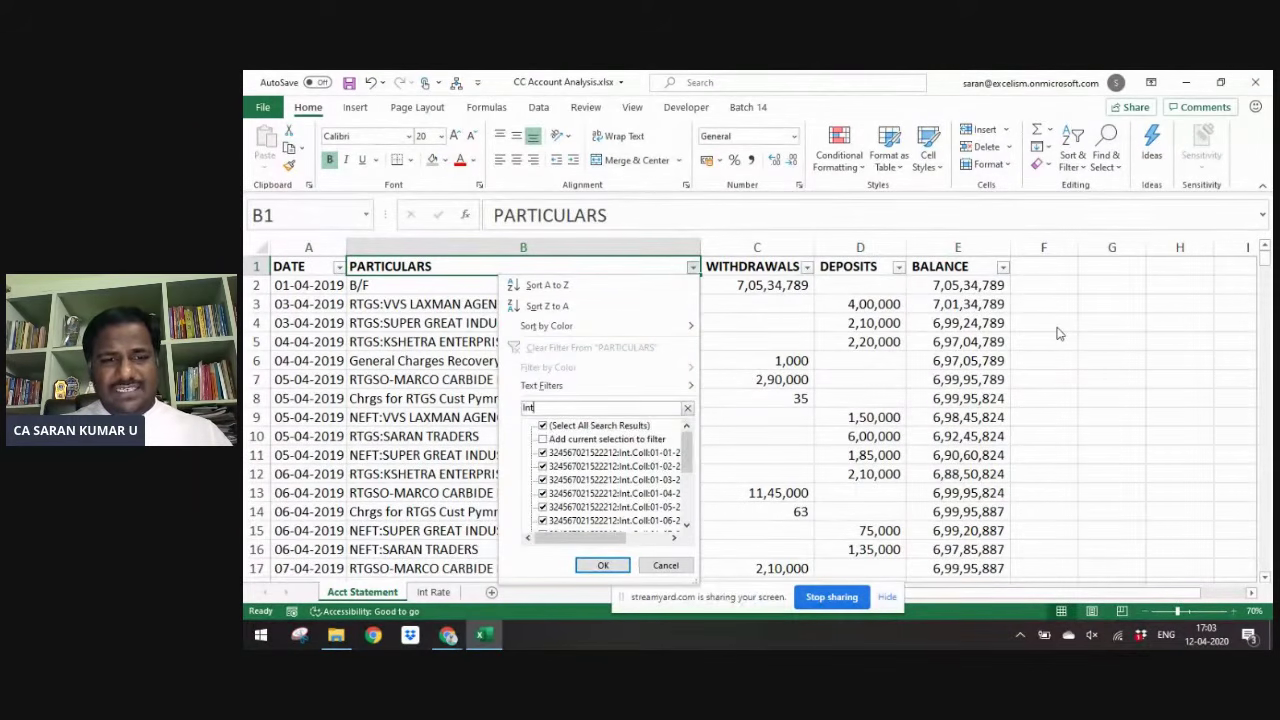
pyautogui.press('Return')
# - Examine the particulars and withdrawal amounts of the filtered interest entries
pyautogui.press('Down')
pyautogui.press('Down')
pyautogui.press('Down')
pyautogui.press('Down')
pyautogui.press('Up')
pyautogui.press('Up')
pyautogui.press('Up')
pyautogui.press('Up')
pyautogui.press('Up')
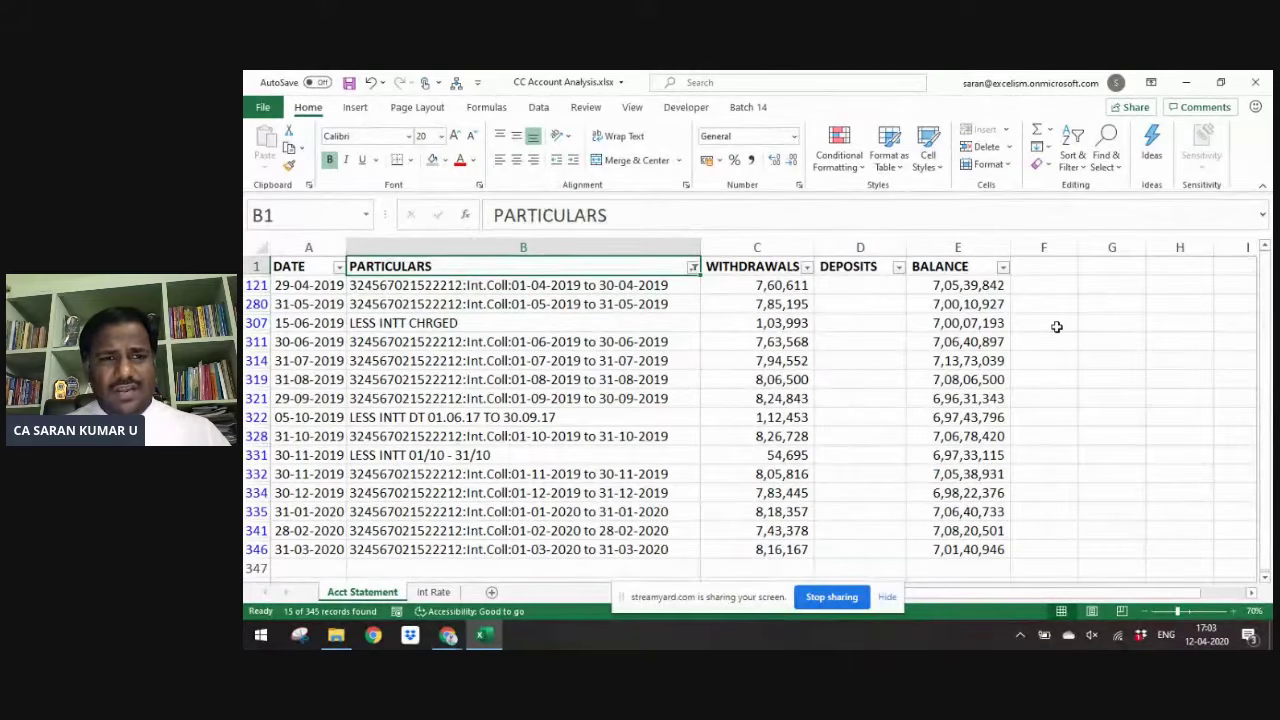
pyautogui.press('Down')
pyautogui.hotkey('shift', 'Right')
pyautogui.hotkey('shift', 'Right')
pyautogui.hotkey('shift', 'Left')
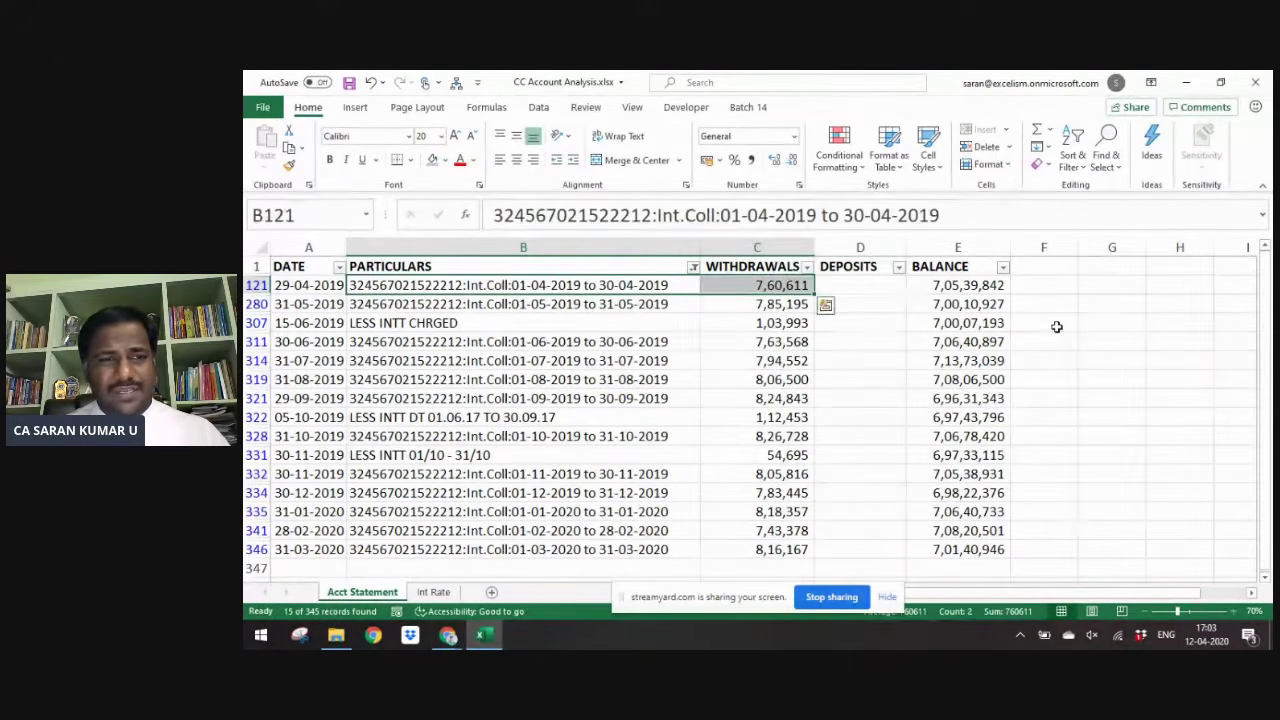
pyautogui.press('Left')
# - Narrow the Particulars filter to the monthly "Int.Coll" entries, excluding the "LESS INTT" rows
pyautogui.press('Right')
pyautogui.press('Up')
pyautogui.hotkey('alt', 'Down')
pyautogui.press('Down')
pyautogui.press('Tab')
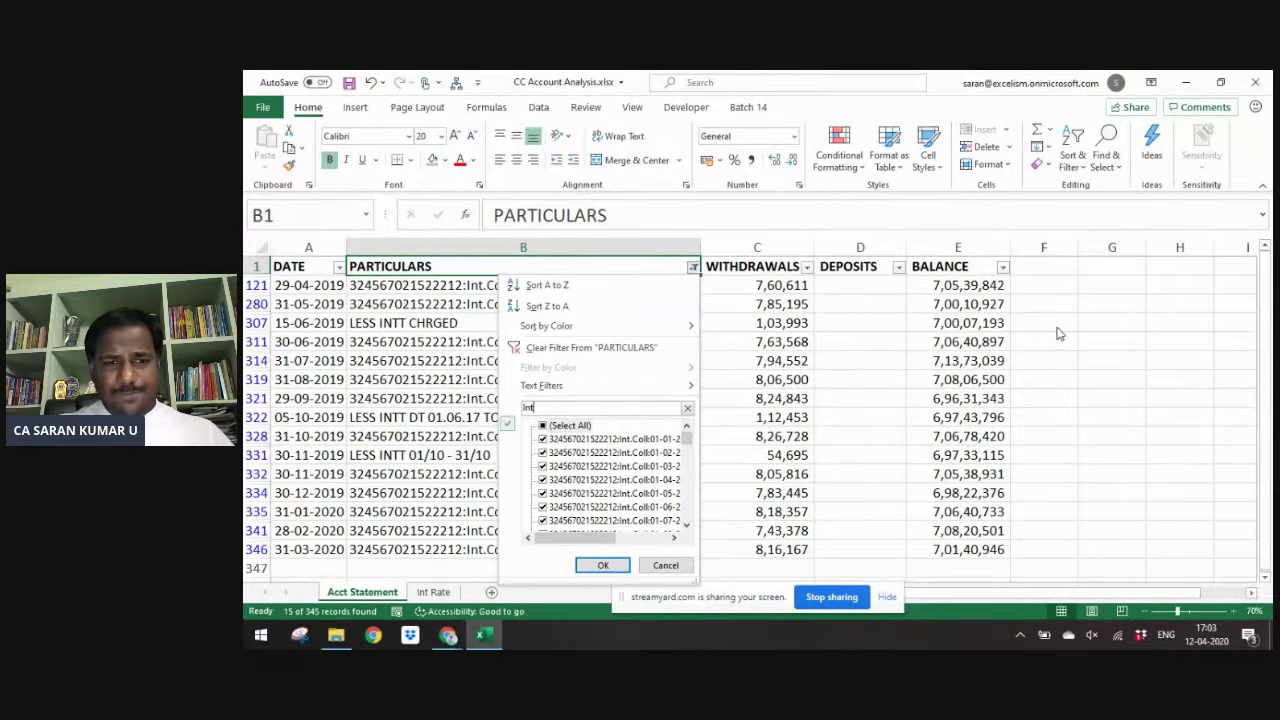
pyautogui.press('Return')
# - Check the dates of the filtered monthly interest entries from April 2019 to March 2020
pyautogui.press('Down')
pyautogui.press('Left')
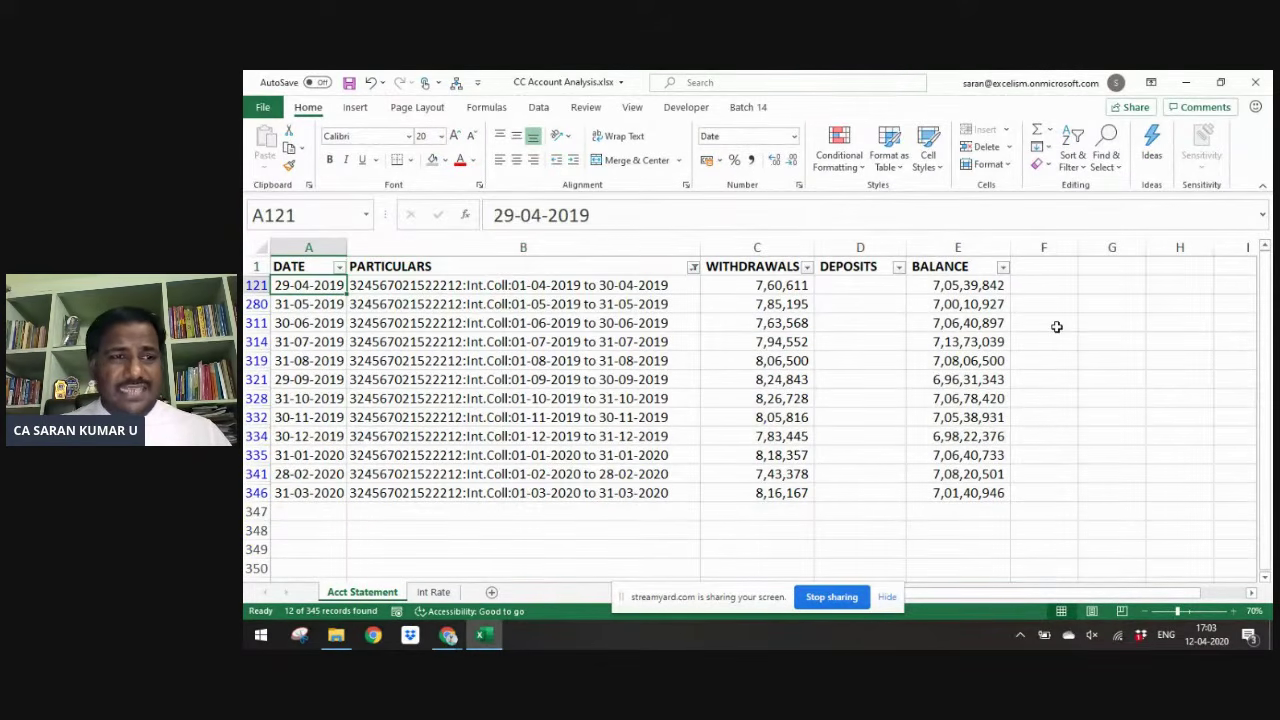
pyautogui.press('Down')
pyautogui.press('Down')
pyautogui.press('Down')
pyautogui.press('Down')
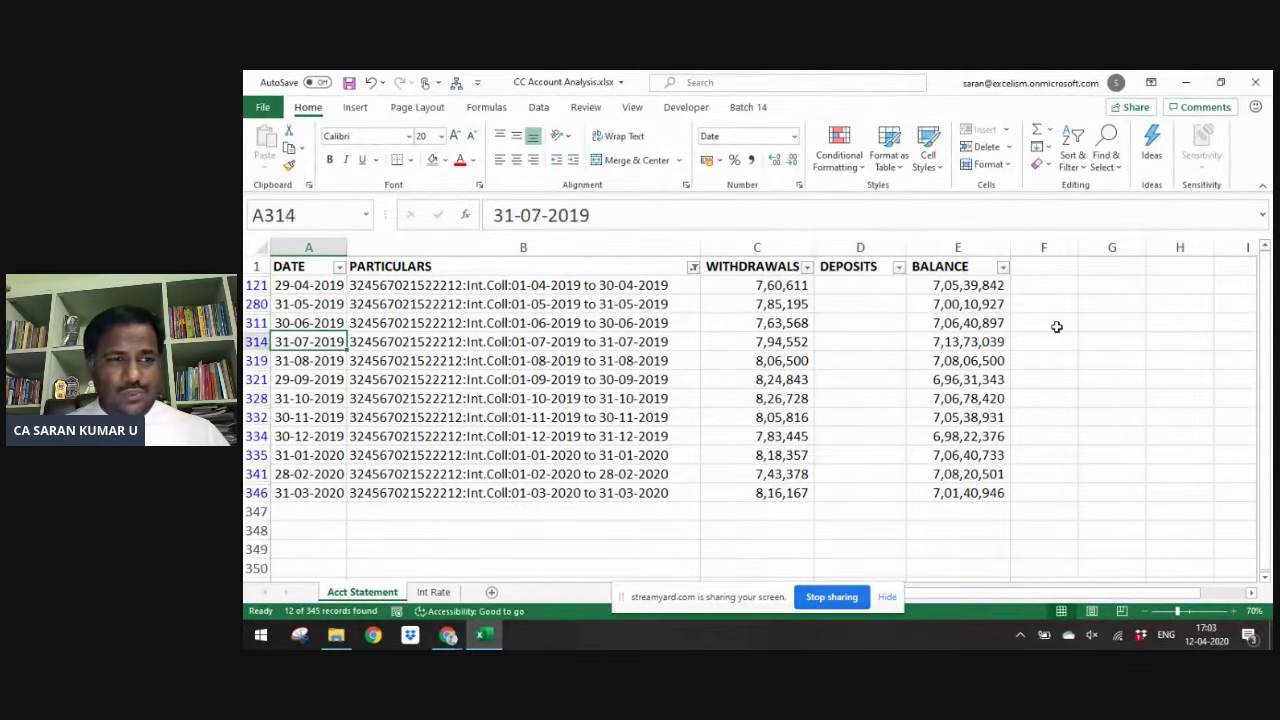
pyautogui.press('Down')
pyautogui.press('Down')
pyautogui.press('Down')
pyautogui.press('Down')
pyautogui.press('Down')
pyautogui.press('Down')
pyautogui.press('Down')
pyautogui.hotkey('ctrl', 'Up')
pyautogui.press('Down')
pyautogui.press('Up')
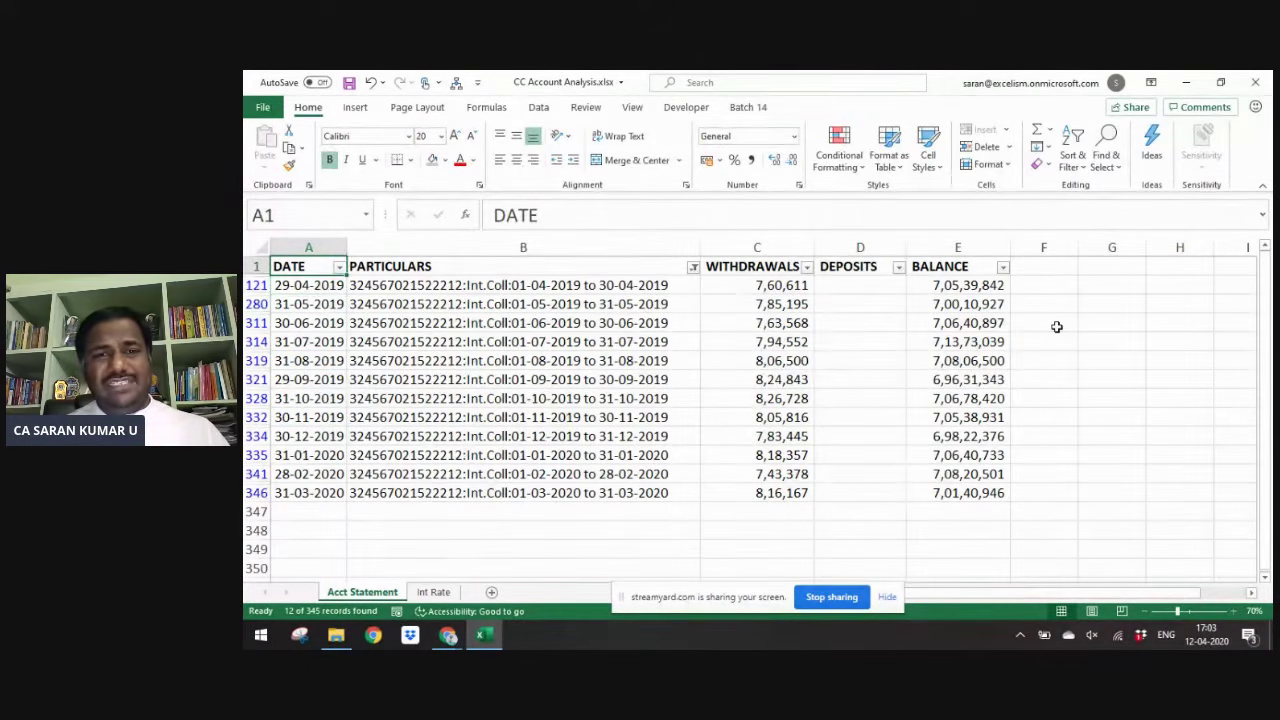
# - Copy the filtered statement rows with their headers and add a new blank worksheet after Acct Statement
pyautogui.hotkey('ctrl', 'a')
pyautogui.hotkey('ctrl', 'c')
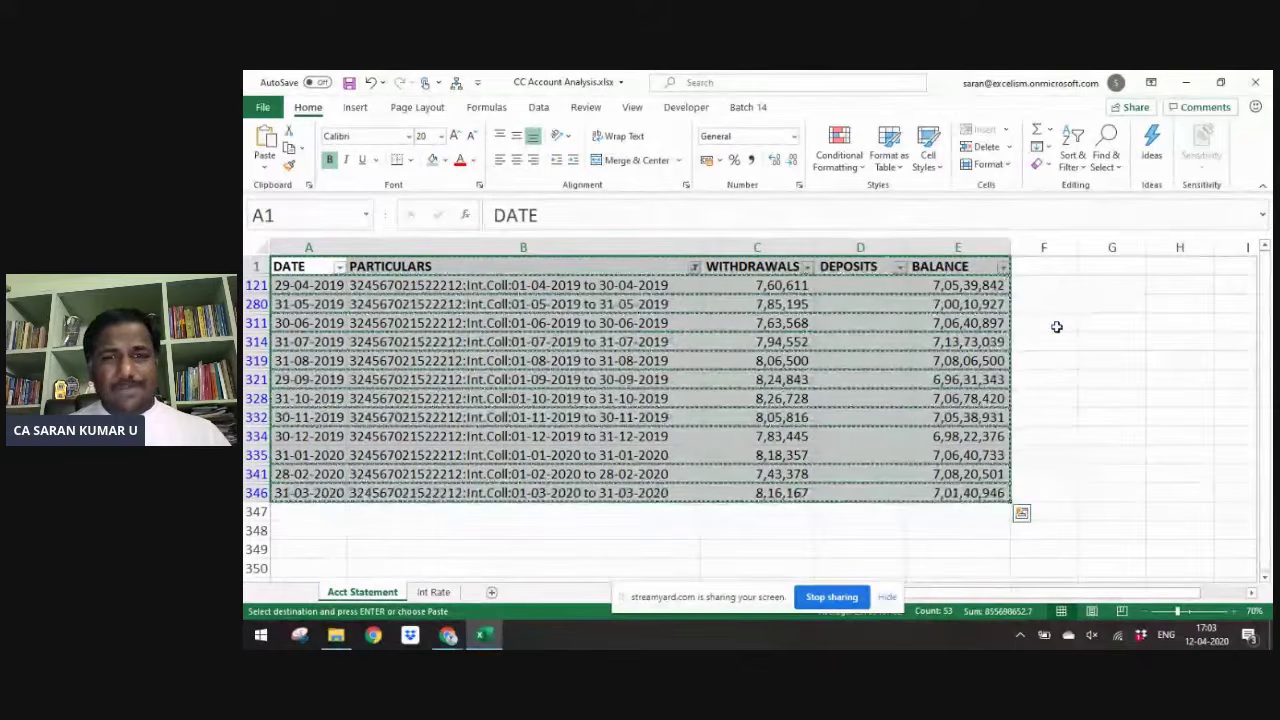
pyautogui.click(491, 592)
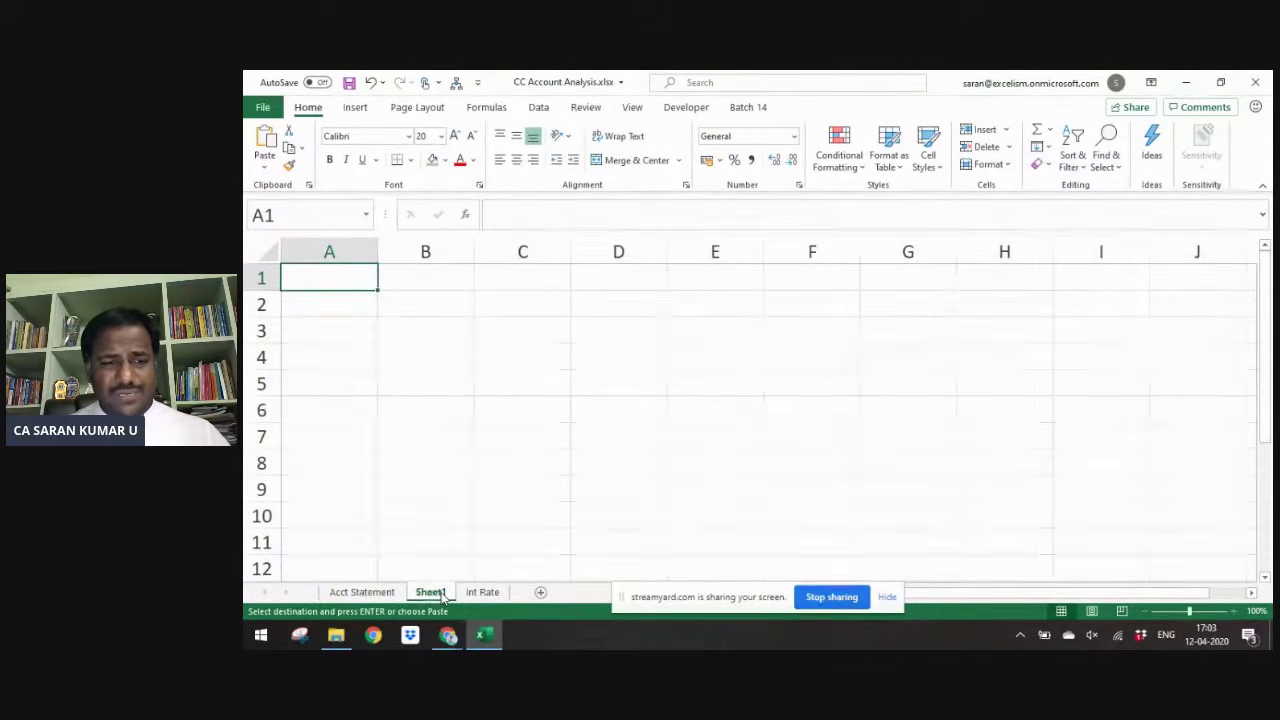
pyautogui.hotkey('ctrl', 'pageup')
pyautogui.hotkey('ctrl', 'Home')
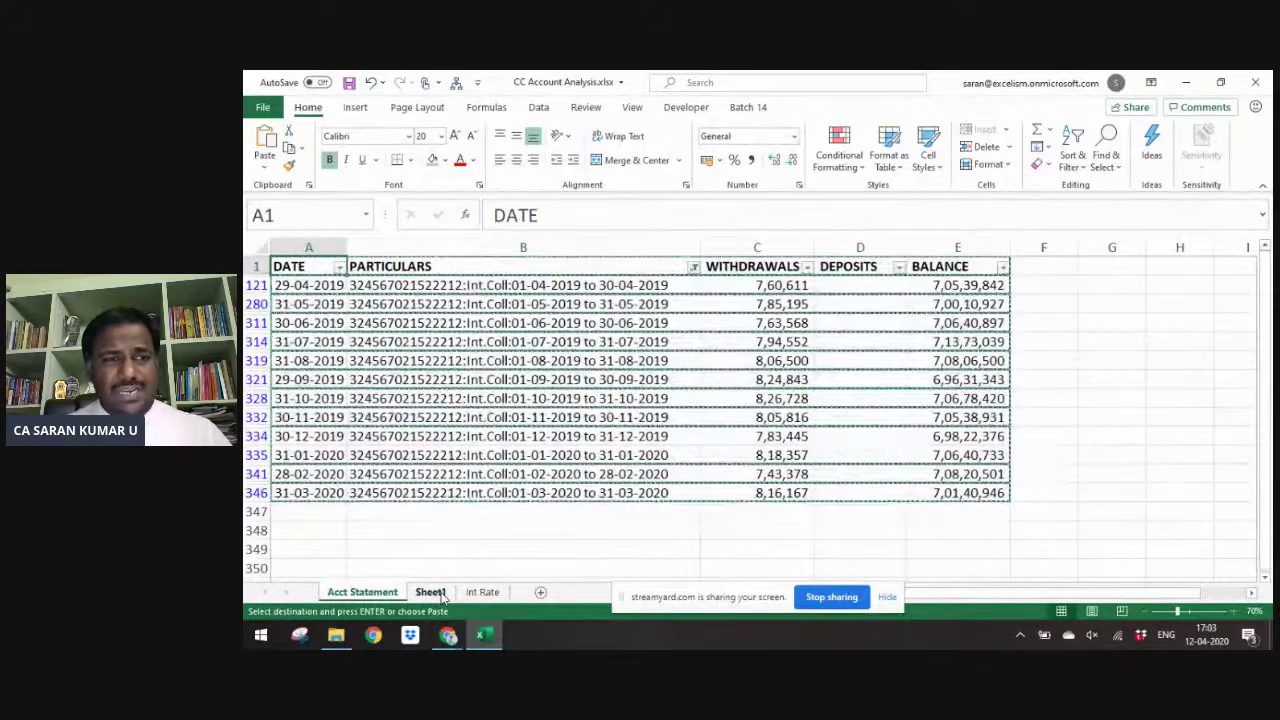
pyautogui.hotkey('ctrl', 'shift', 'Down')
pyautogui.press('Right')
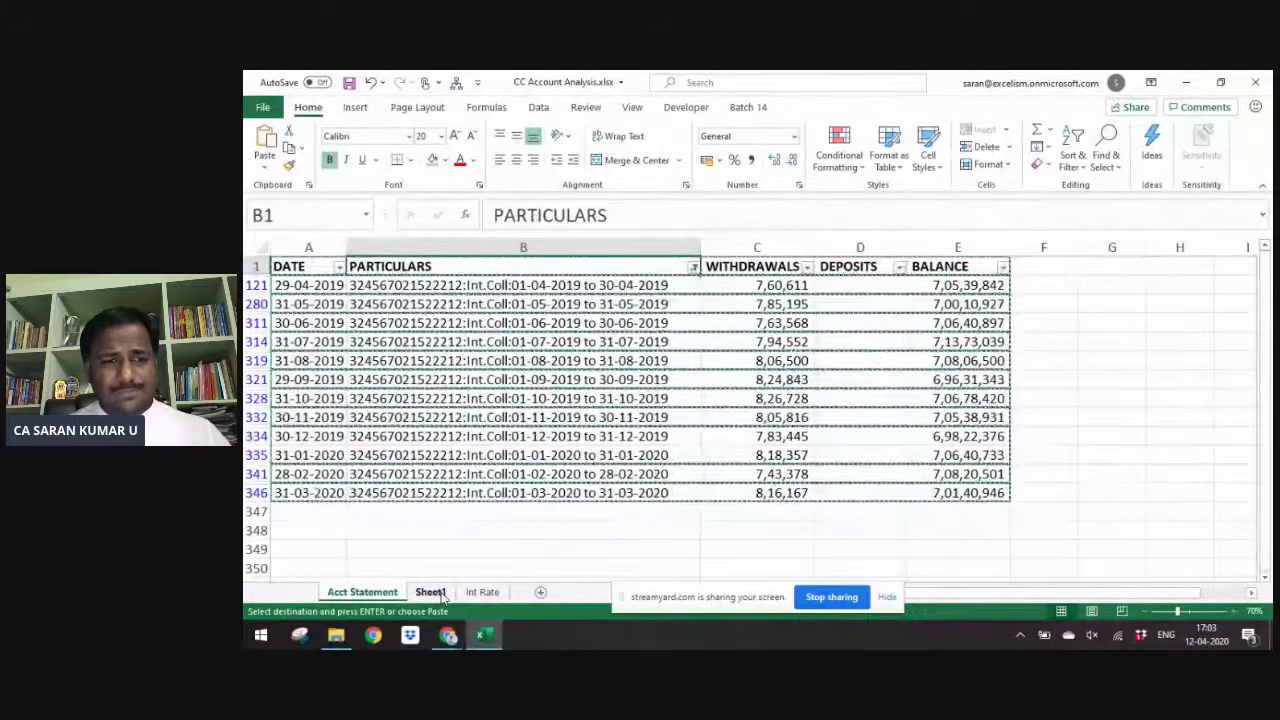
# - Add the header "Actual Int" in cell E1 of the Int Rate sheet
pyautogui.hotkey('ctrl', 'pagedown')
pyautogui.hotkey('ctrl', 'pagedown')
pyautogui.hotkey('ctrl', 'Home')
pyautogui.hotkey('ctrl', 'shift', 'Down')
pyautogui.hotkey('ctrl', 'c')
pyautogui.press('Right')
pyautogui.press('Right')
pyautogui.press('Right')
pyautogui.press('Right')
pyautogui.write('Actu')
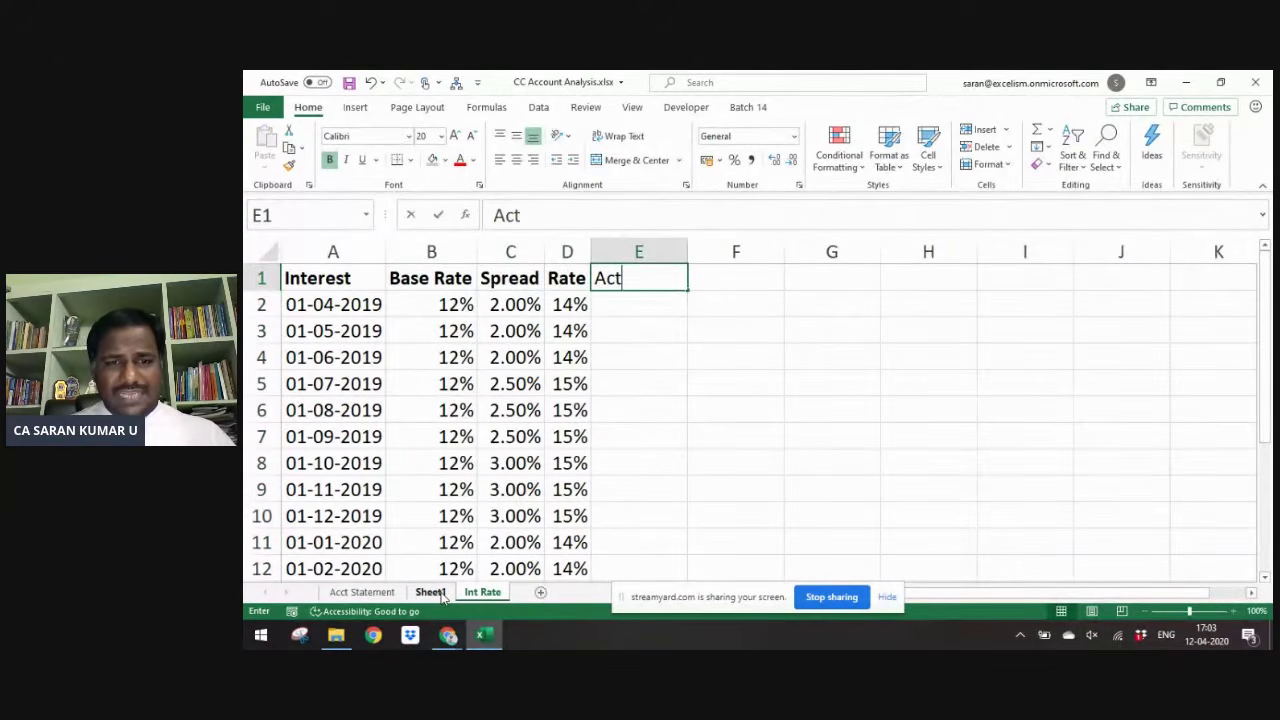
pyautogui.press('Return')
pyautogui.press('Up')
pyautogui.press('F2')
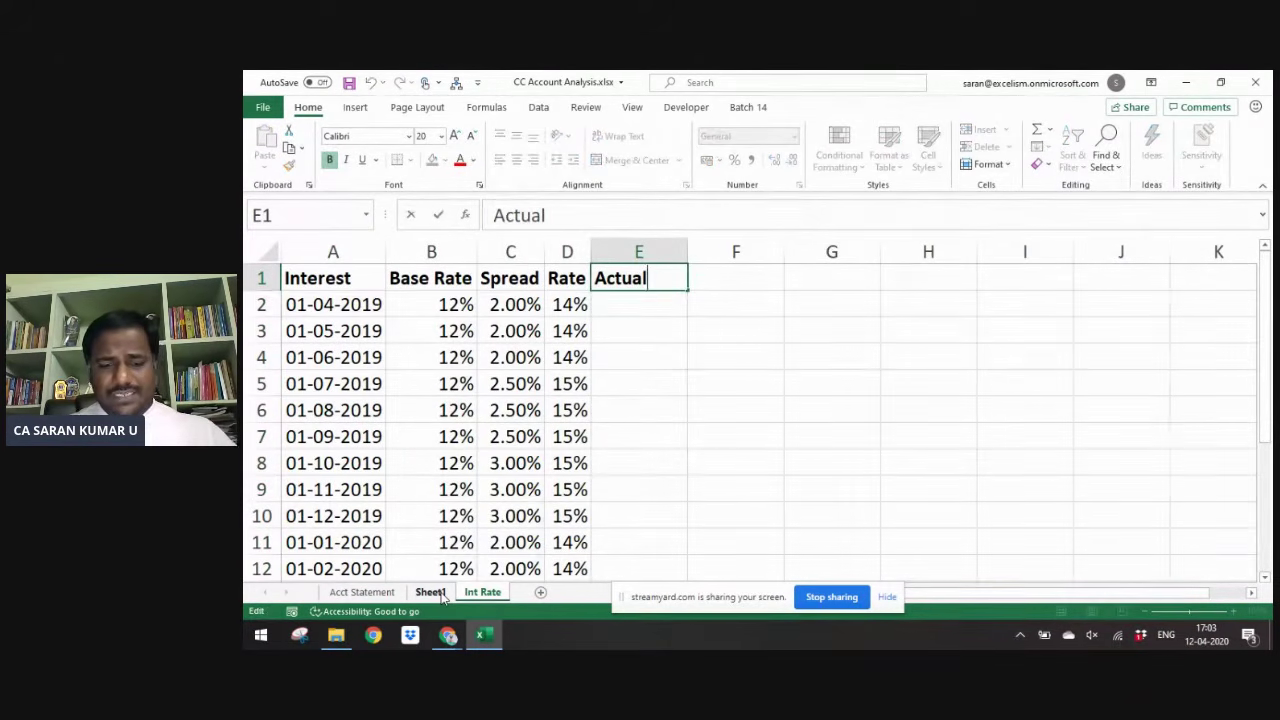
pyautogui.press('Return')
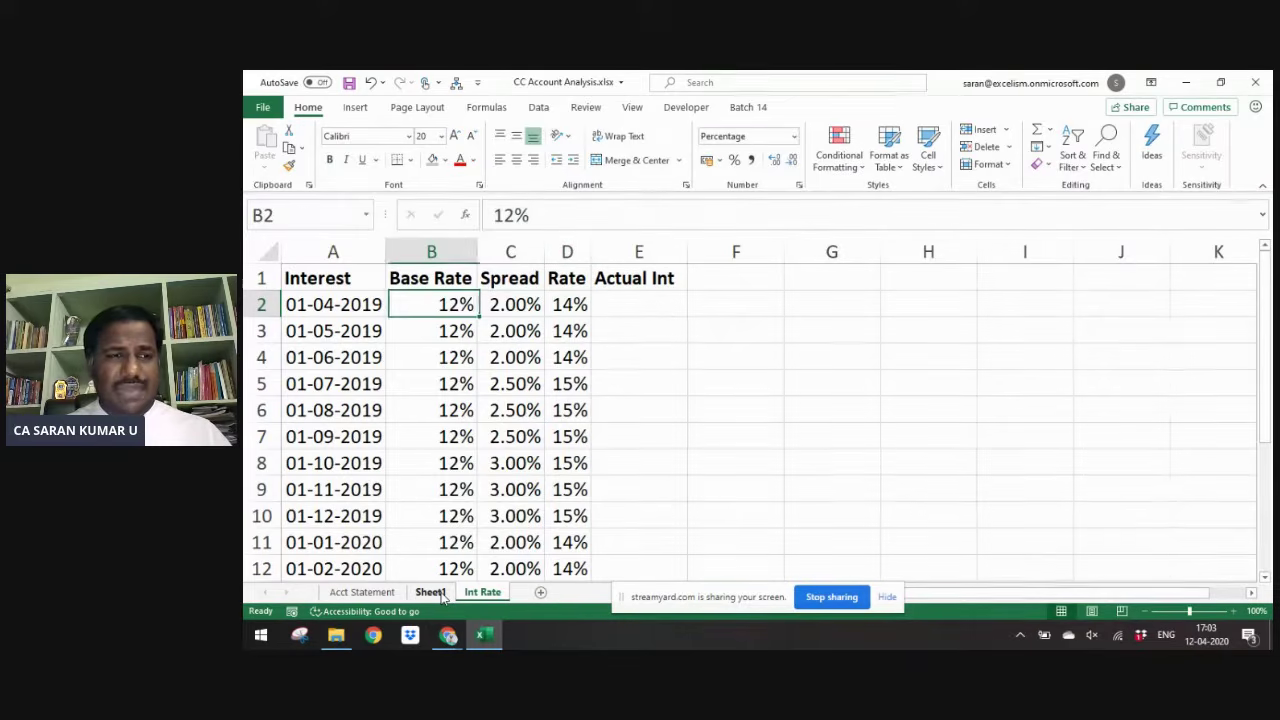
# - Copy the filtered monthly interest withdrawals from Acct Statement into cells E2:E13 of the Int Rate sheet
pyautogui.click(430, 592)
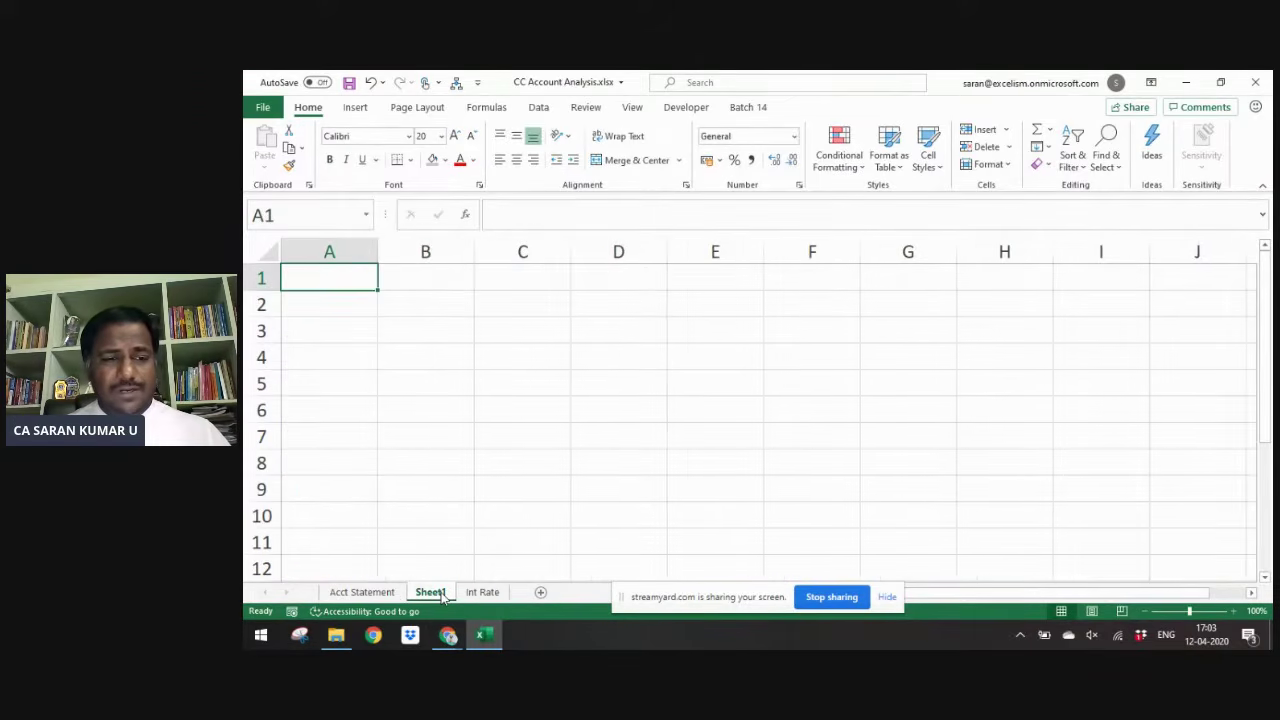
pyautogui.hotkey('ctrl', 'pageup')
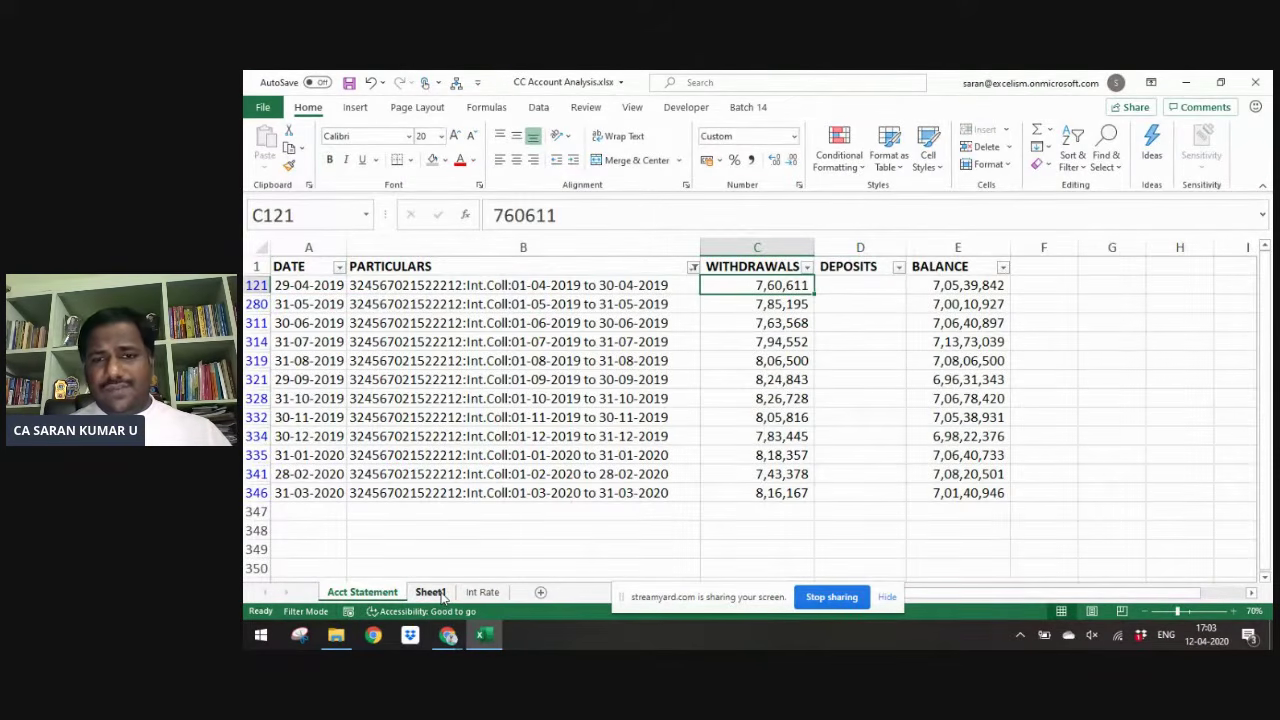
pyautogui.press('Right')
pyautogui.press('Right')
pyautogui.press('Left')
pyautogui.press('Left')
pyautogui.hotkey('ctrl', 'shift', 'Down')
pyautogui.hotkey('ctrl', 'c')
pyautogui.click(441, 593)
pyautogui.hotkey('ctrl', 'pageup')
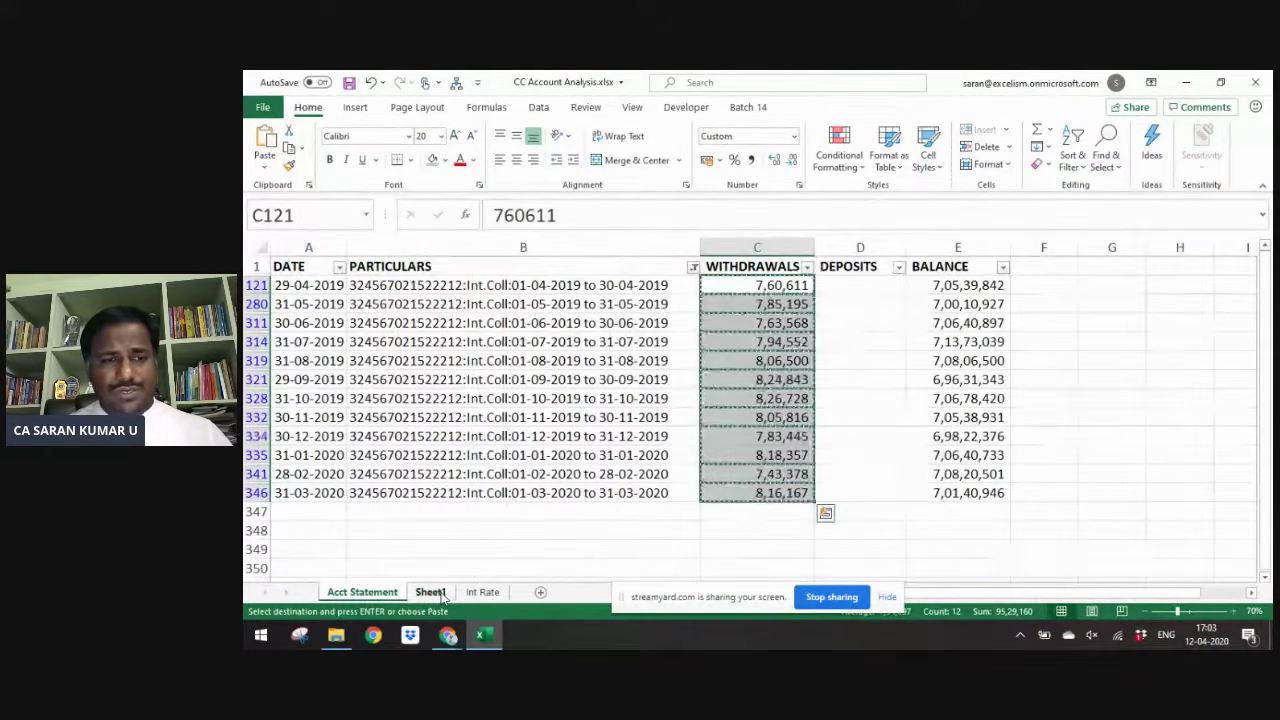
pyautogui.click(441, 593)
pyautogui.hotkey('ctrl', 'pageup')
pyautogui.click(441, 593)
pyautogui.hotkey('ctrl', 'pagedown')
pyautogui.press('Right')
pyautogui.press('Right')
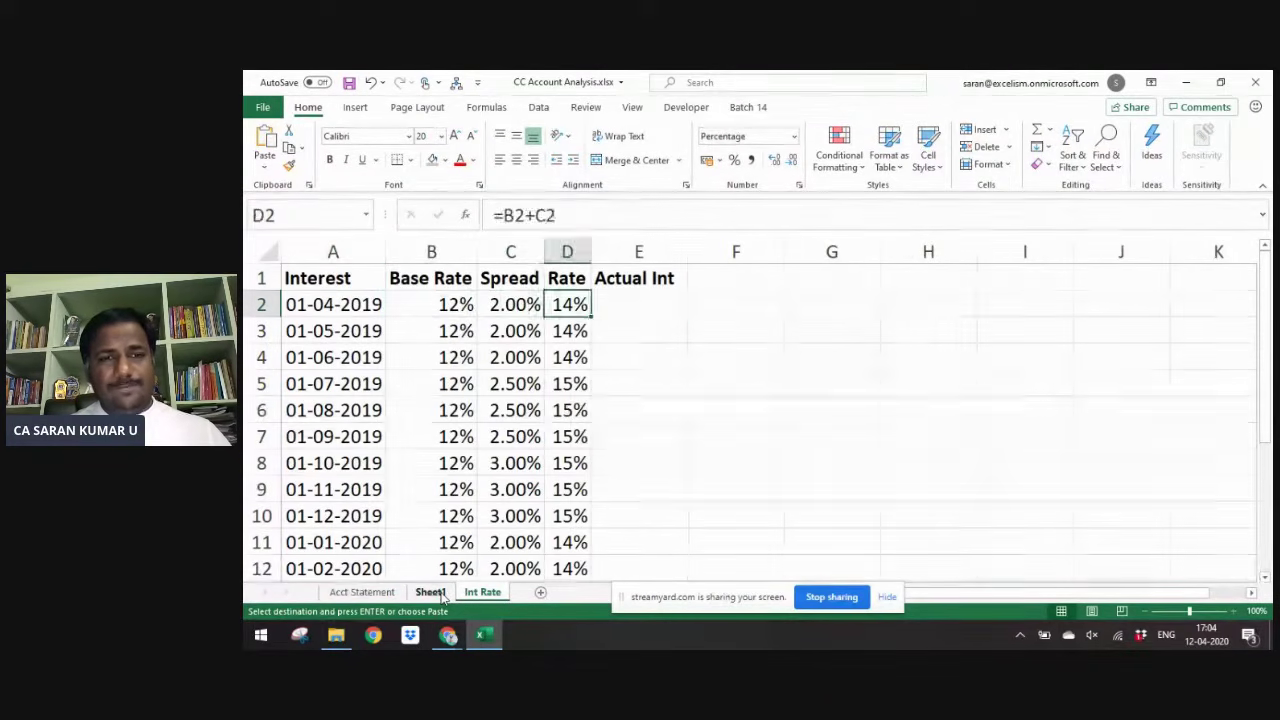
pyautogui.press('Right')
pyautogui.hotkey('ctrl', 'v')
pyautogui.press('Up')
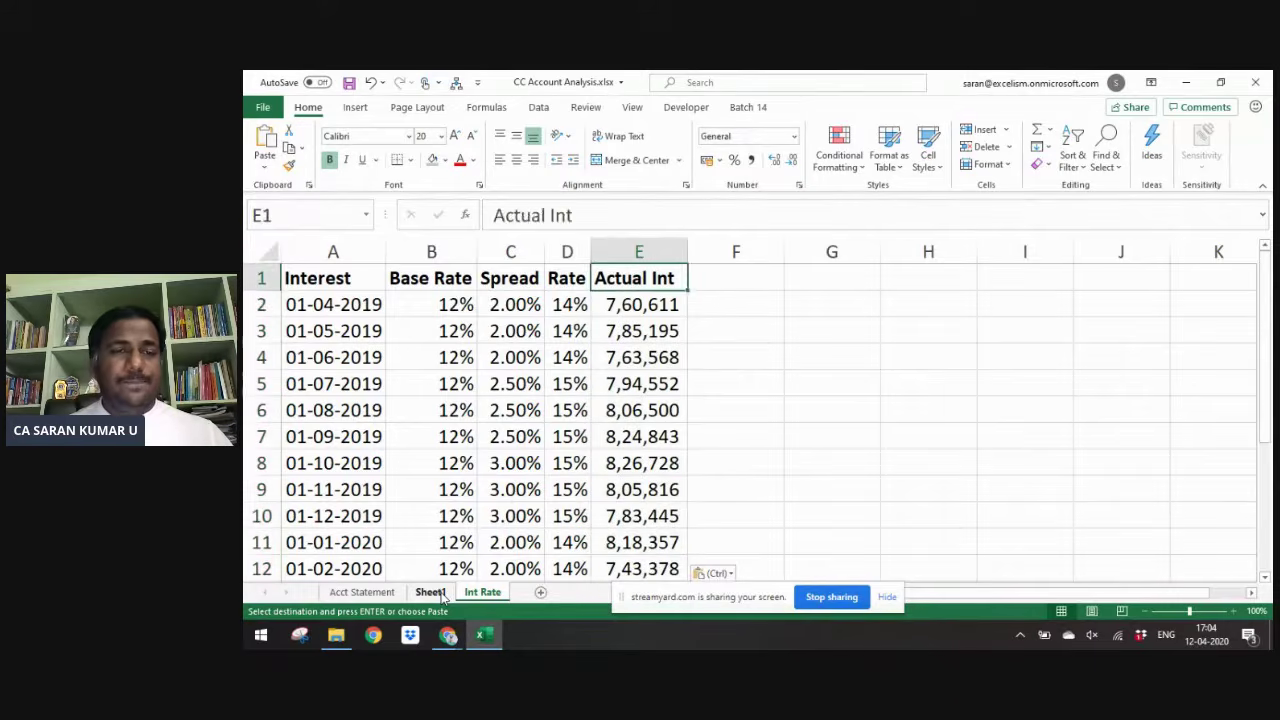
# - Format the dates in A2:A13 as abbreviated month names with the custom number format mmm
pyautogui.press('Left')
pyautogui.press('Left')
pyautogui.press('Left')
pyautogui.press('Left')
pyautogui.press('Down')
pyautogui.hotkey('ctrl', 'shift', 'Down')
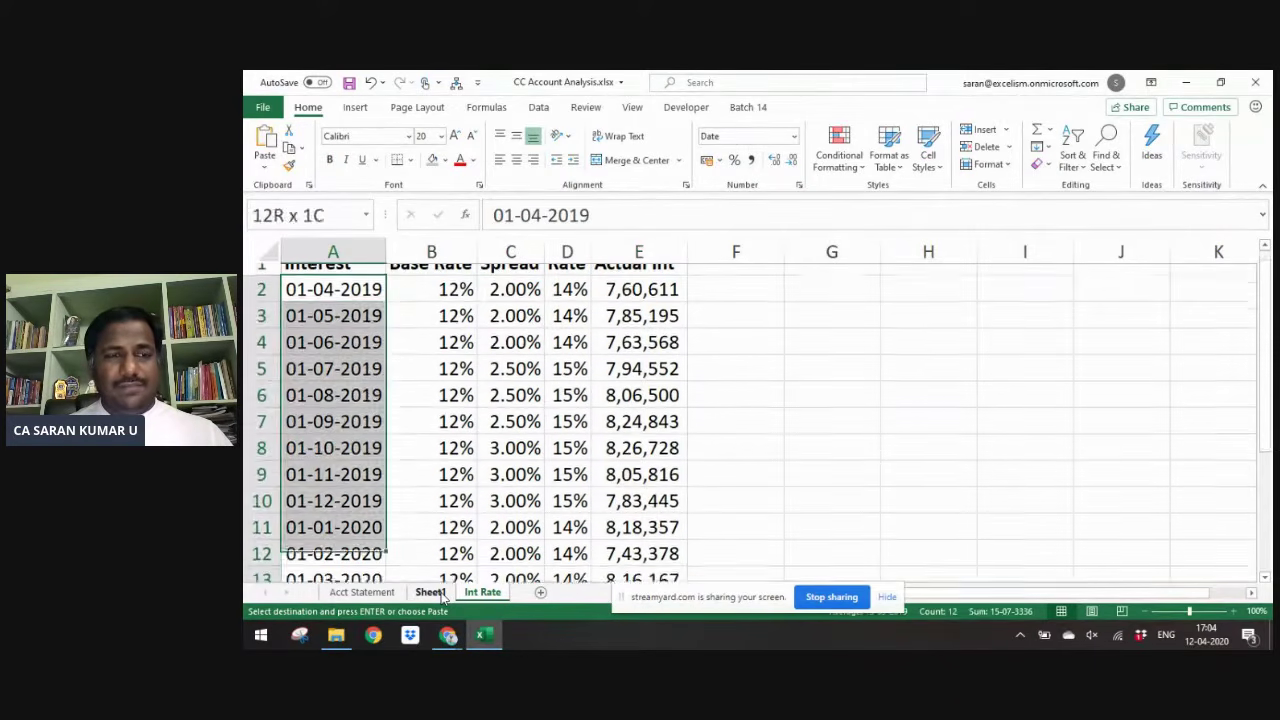
pyautogui.press('Up')
pyautogui.press('Down')
pyautogui.hotkey('ctrl', 'shift', 'Down')
pyautogui.hotkey('ctrl', 'v')
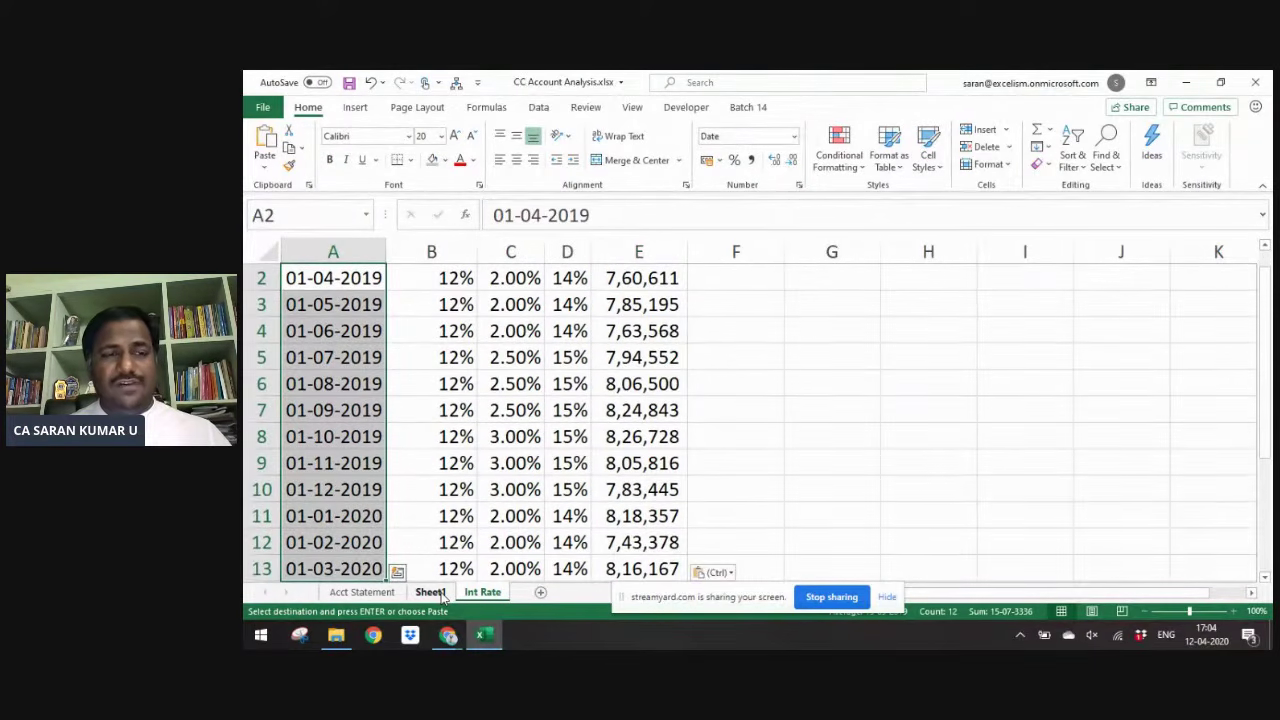
pyautogui.press('Escape')
pyautogui.hotkey('ctrl', '1')
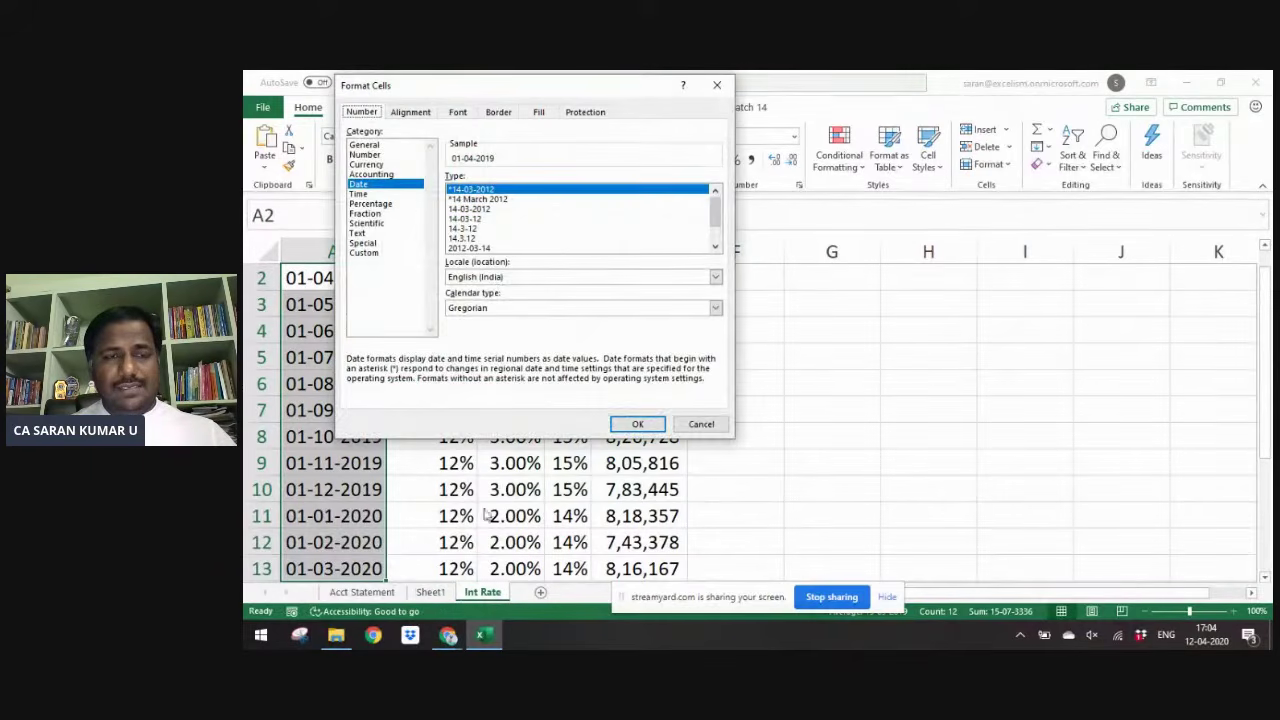
pyautogui.click(366, 253)
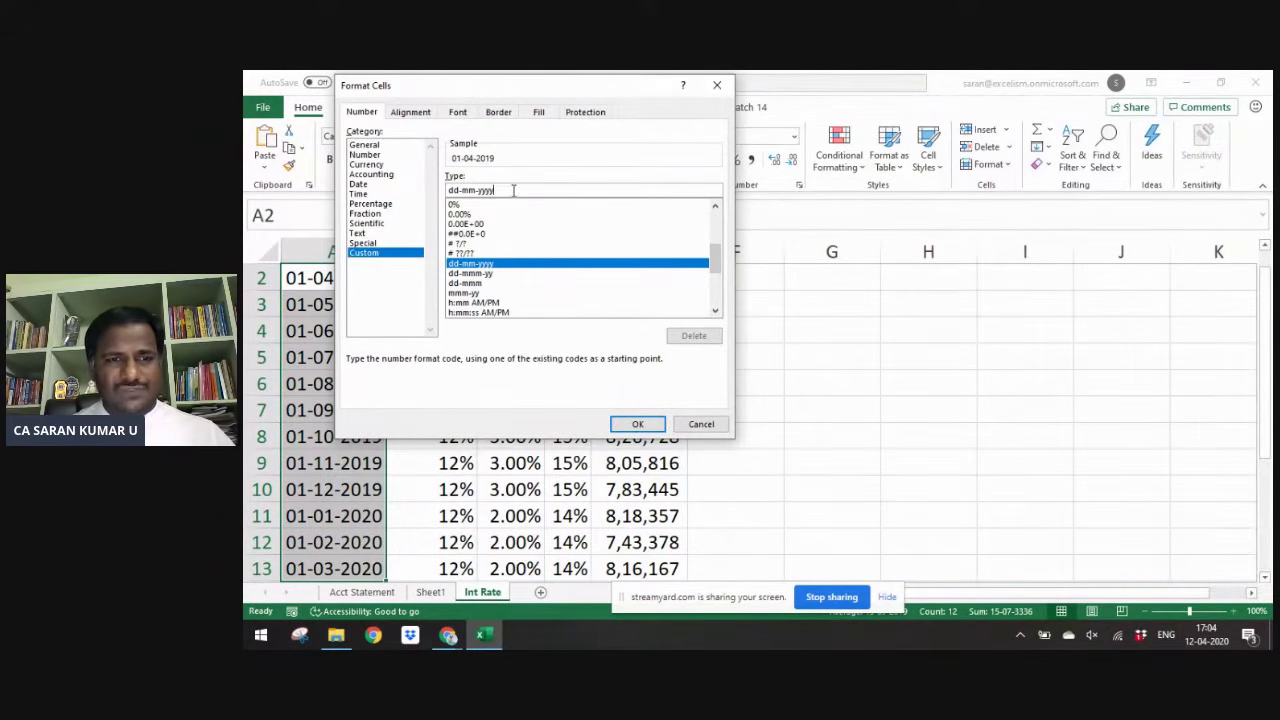
pyautogui.press('BackSpace')
pyautogui.press('BackSpace')
pyautogui.press('BackSpace')
pyautogui.press('BackSpace')
pyautogui.press('BackSpace')
pyautogui.press('BackSpace')
pyautogui.press('BackSpace')
pyautogui.press('BackSpace')
pyautogui.press('BackSpace')
pyautogui.press('BackSpace')
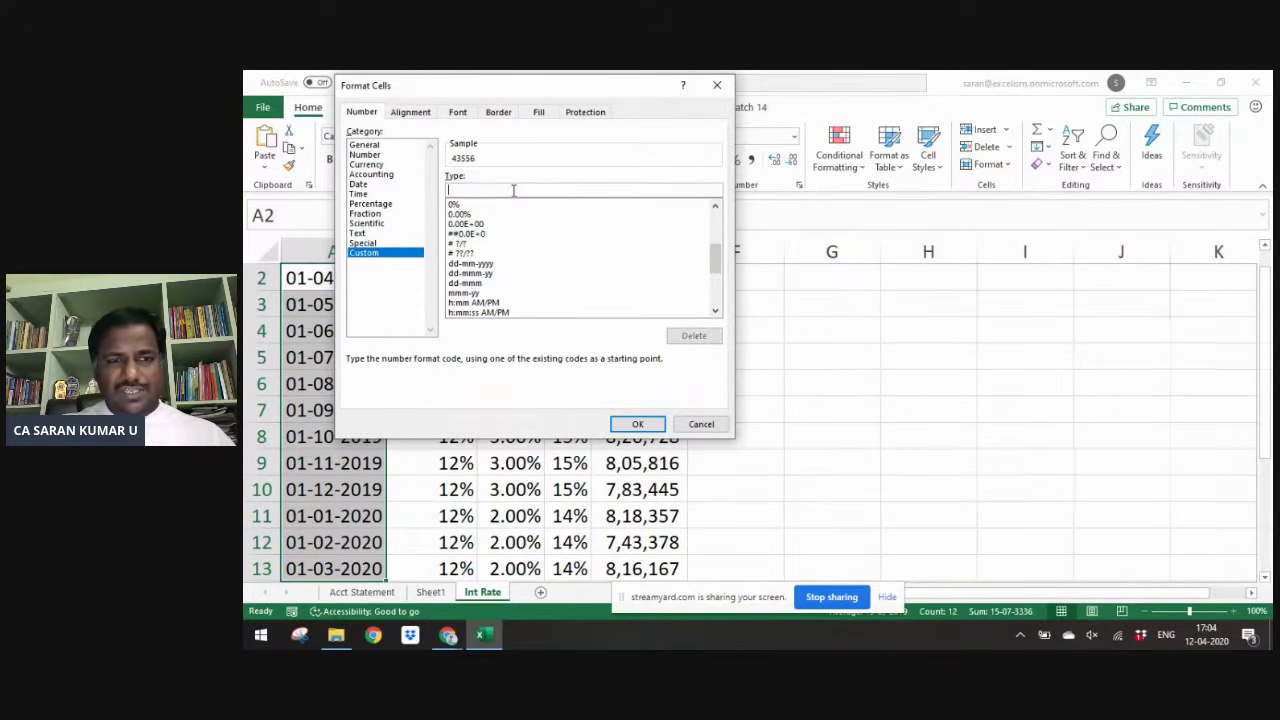
pyautogui.write('mmm')
pyautogui.press('Return')
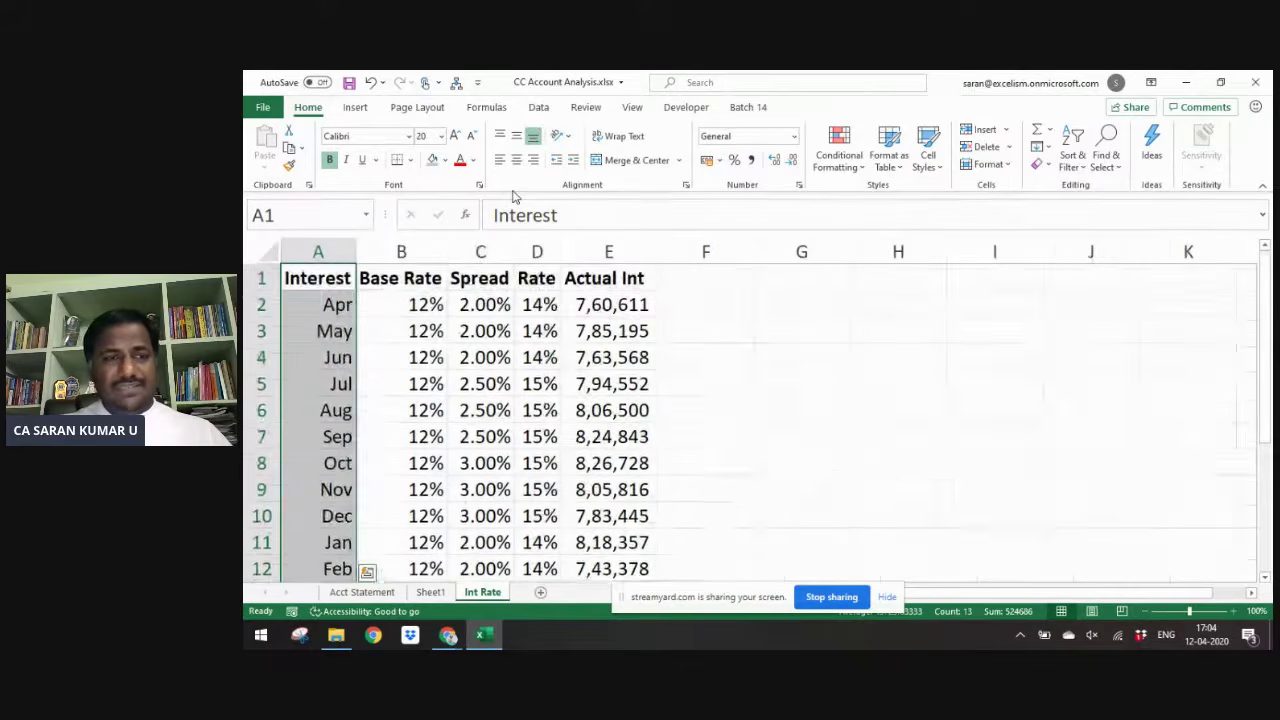
# - Rename the header in cell A1 as Month
pyautogui.write('Month')
pyautogui.press('Return')
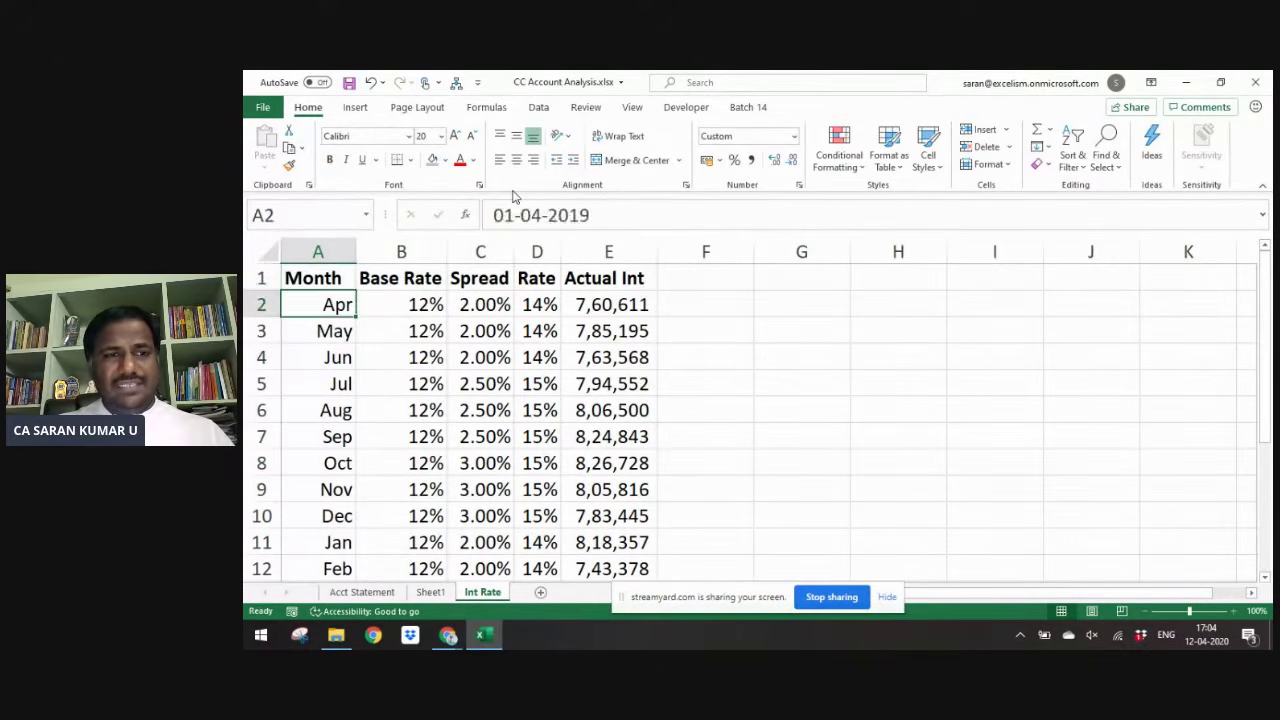
pyautogui.press('Up')
# - Review the monthly rate and actual interest table, and return to the filtered Acct Statement sheet
pyautogui.press('Right')
pyautogui.press('Right')
pyautogui.press('Right')
pyautogui.press('Right')
pyautogui.hotkey('ctrl', 'shift', 'Down')
pyautogui.press('Left')
pyautogui.press('Home')
pyautogui.hotkey('ctrl', 'shift', 'End')
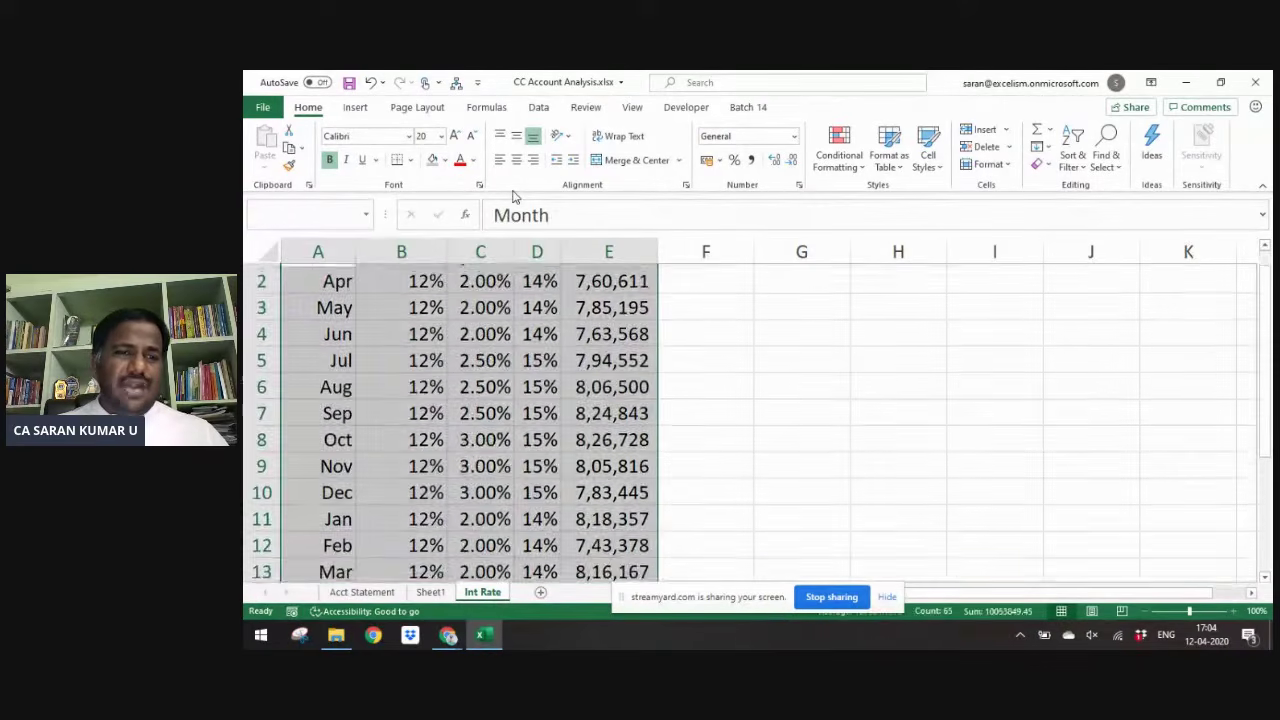
pyautogui.hotkey('ctrl', 'pageup')
pyautogui.hotkey('ctrl', 'pageup')
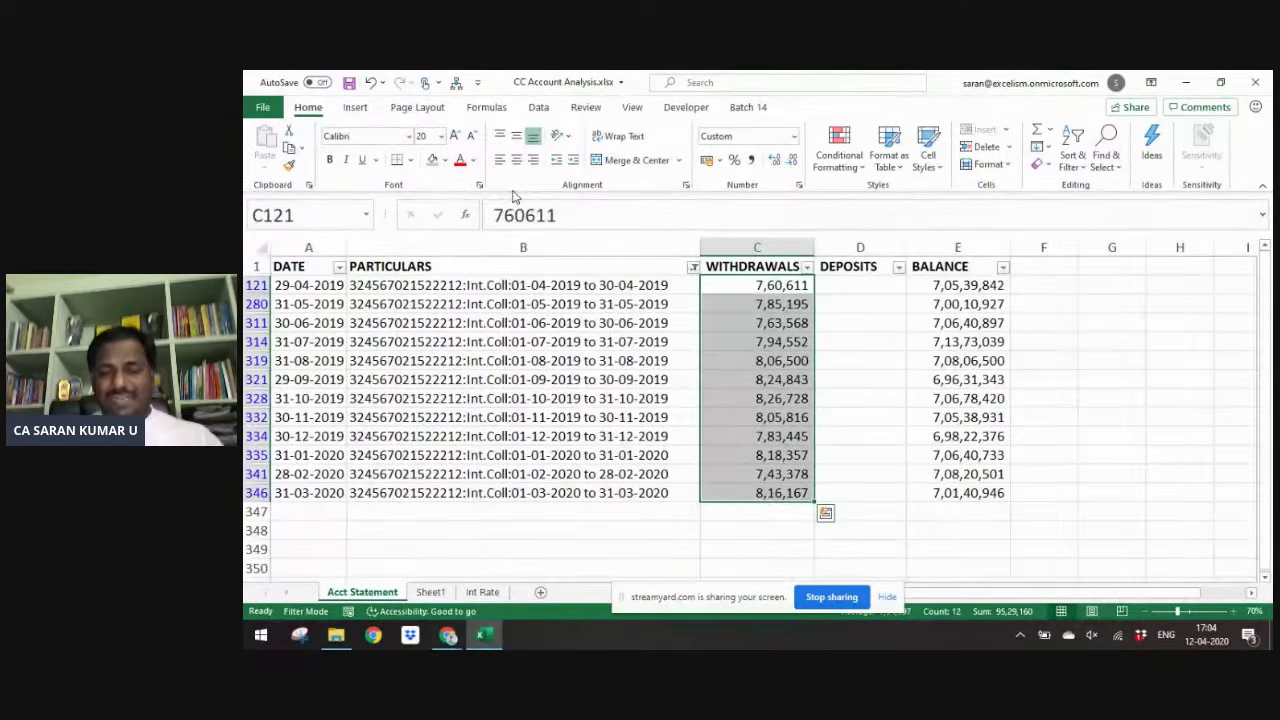
# - Delete the worksheet Sheet1 from the workbook and return to the Acct Statement sheet
pyautogui.hotkey('ctrl', 'pagedown')
pyautogui.hotkey('alt', 'e')
pyautogui.press('l')
pyautogui.press('Up')
pyautogui.hotkey('ctrl', 'pageup')
# - Clear the Particulars filter on the Acct Statement sheet so that all transactions are shown
pyautogui.hotkey('ctrl', 'Up')
pyautogui.hotkey('ctrl', 'Down')
pyautogui.press('Home')
pyautogui.press('Right')
pyautogui.press('Right')
pyautogui.press('Right')
pyautogui.press('Left')
pyautogui.press('Left')
pyautogui.press('Left')
pyautogui.hotkey('ctrl', 'Up')
pyautogui.hotkey('ctrl', 'a')
pyautogui.hotkey('alt', 'd')
pyautogui.press('f')
pyautogui.press('s')
pyautogui.press('Down')
pyautogui.press('Up')
# - Enter the header Date in cell G1 and the starting date 01/04/2019 in cell G2
pyautogui.press('Right')
pyautogui.press('Right')
pyautogui.press('Right')
pyautogui.press('Right')
pyautogui.press('Right')
pyautogui.press('Right')
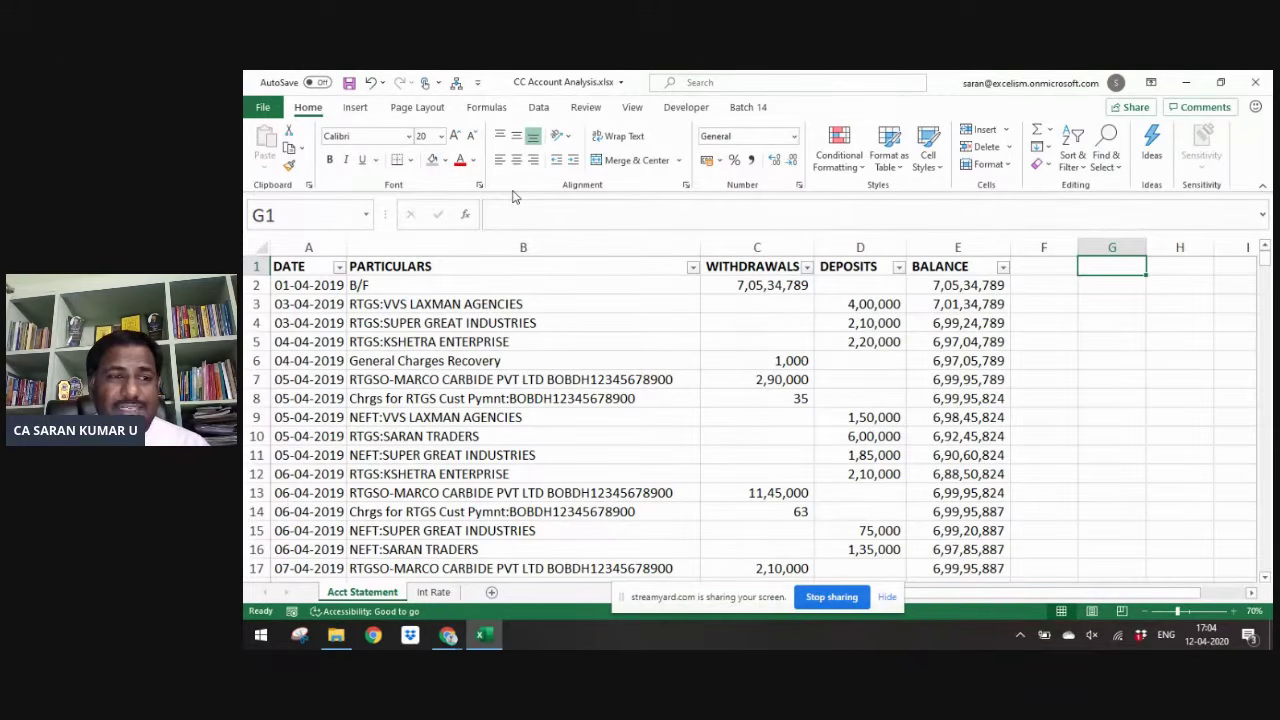
pyautogui.write('Date')
pyautogui.press('Return')
pyautogui.press('Up')
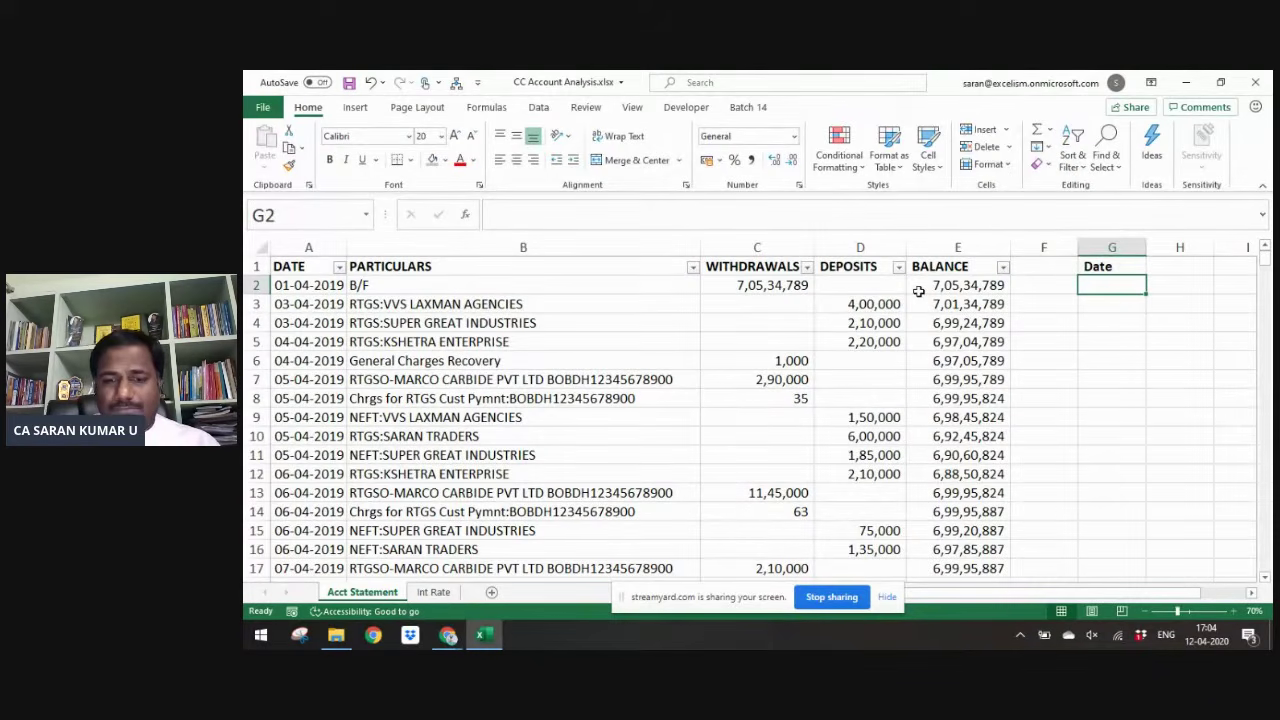
pyautogui.write('=')
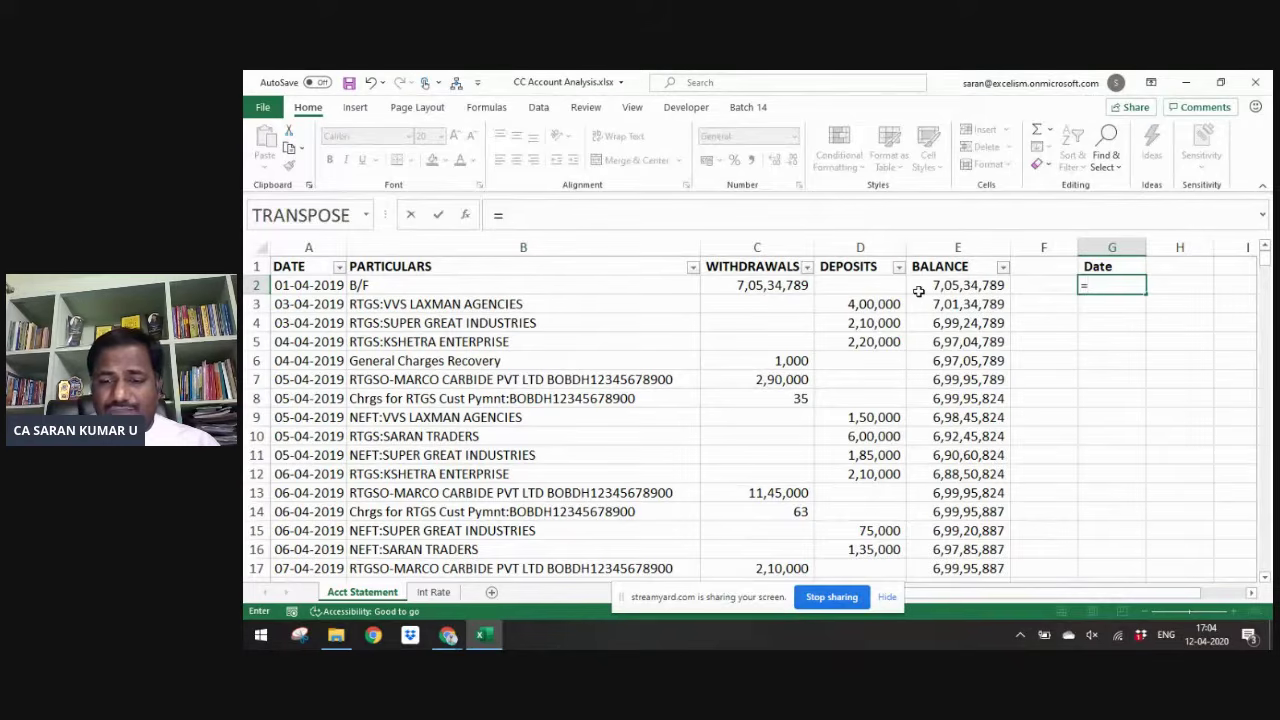
pyautogui.press('Escape')
pyautogui.write('01/04/2019')
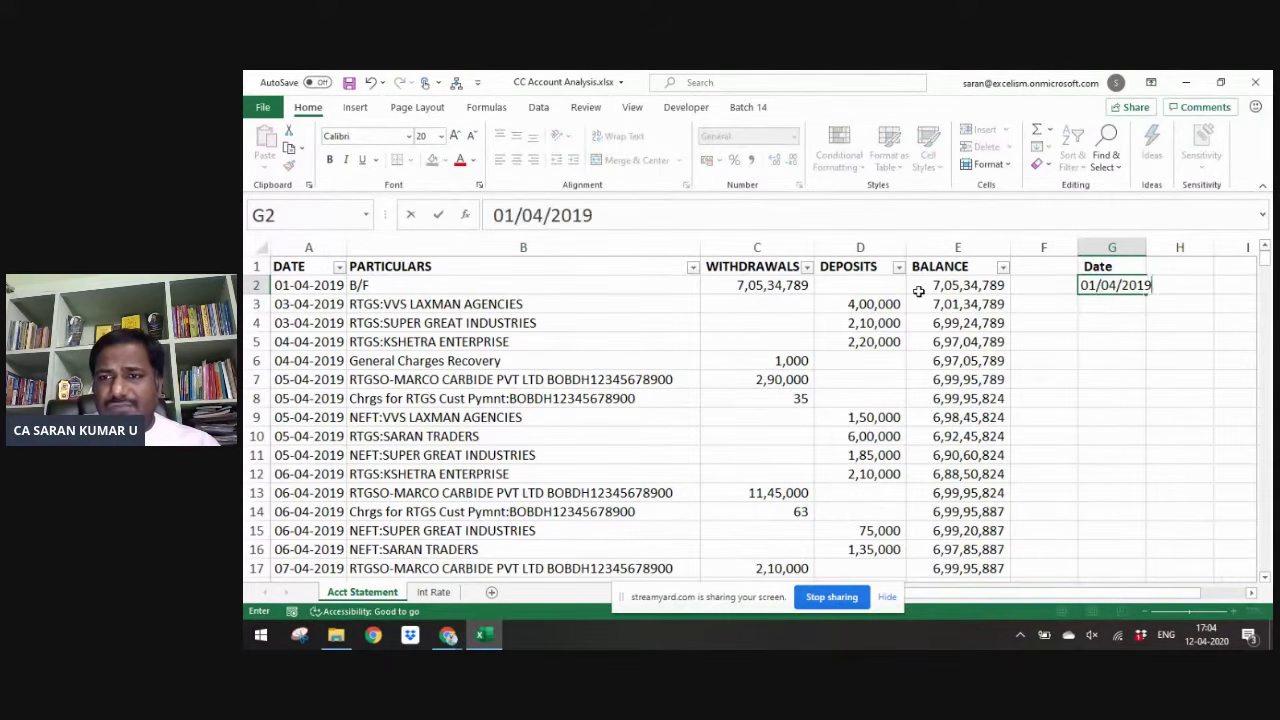
pyautogui.press('Return')
# - Enter the formula =G2+1 in cell G3 to get the next day's date
pyautogui.write('=G2+')
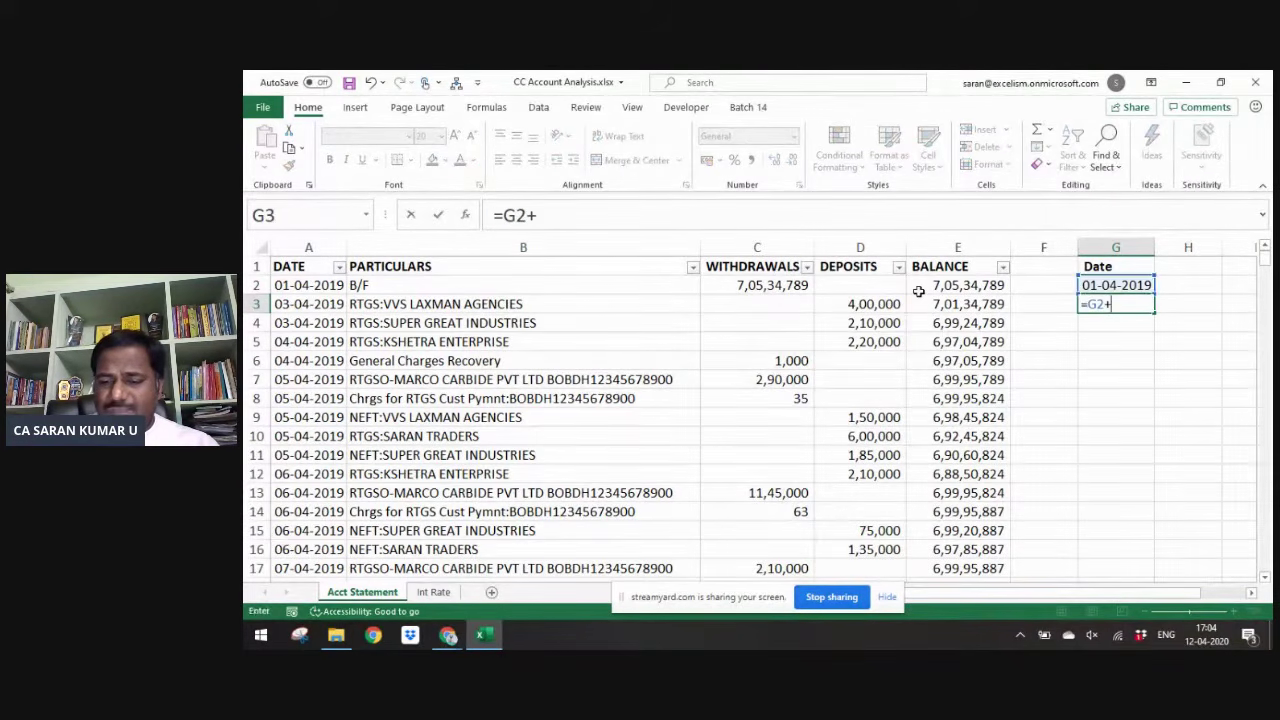
pyautogui.press('Return')
pyautogui.press('Return')
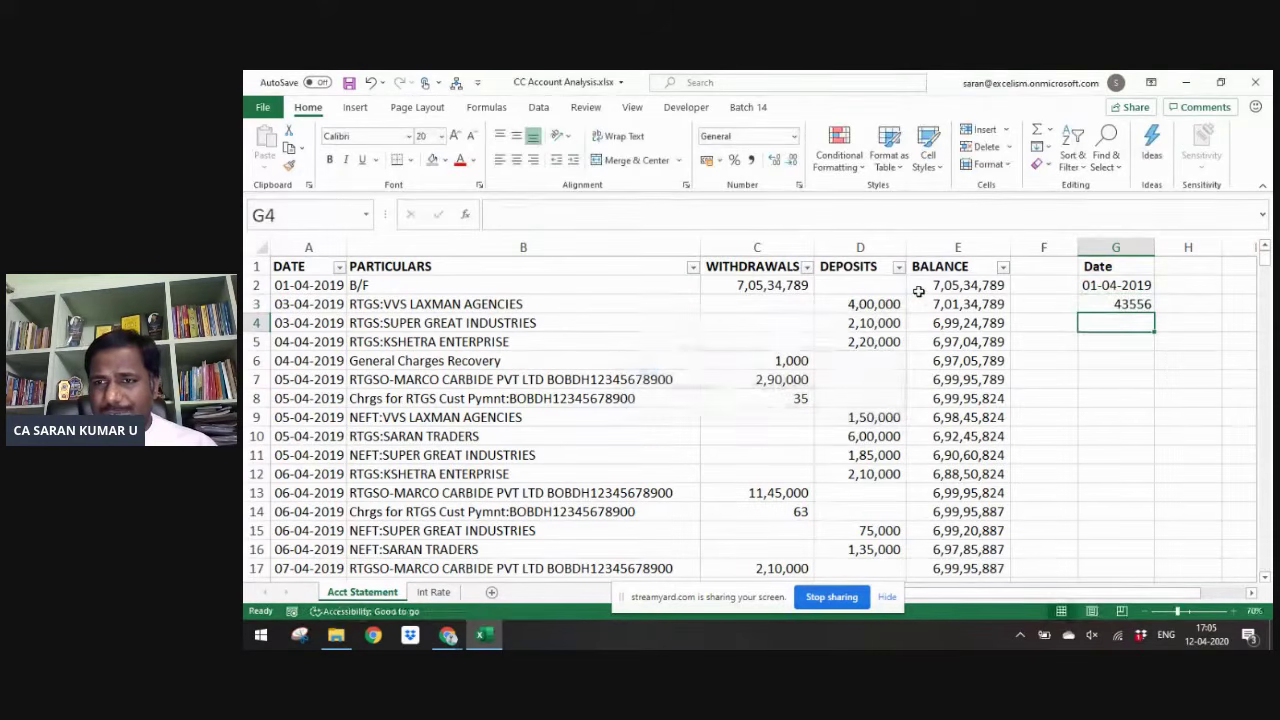
pyautogui.write('=')
pyautogui.press('Up')
pyautogui.write('+')
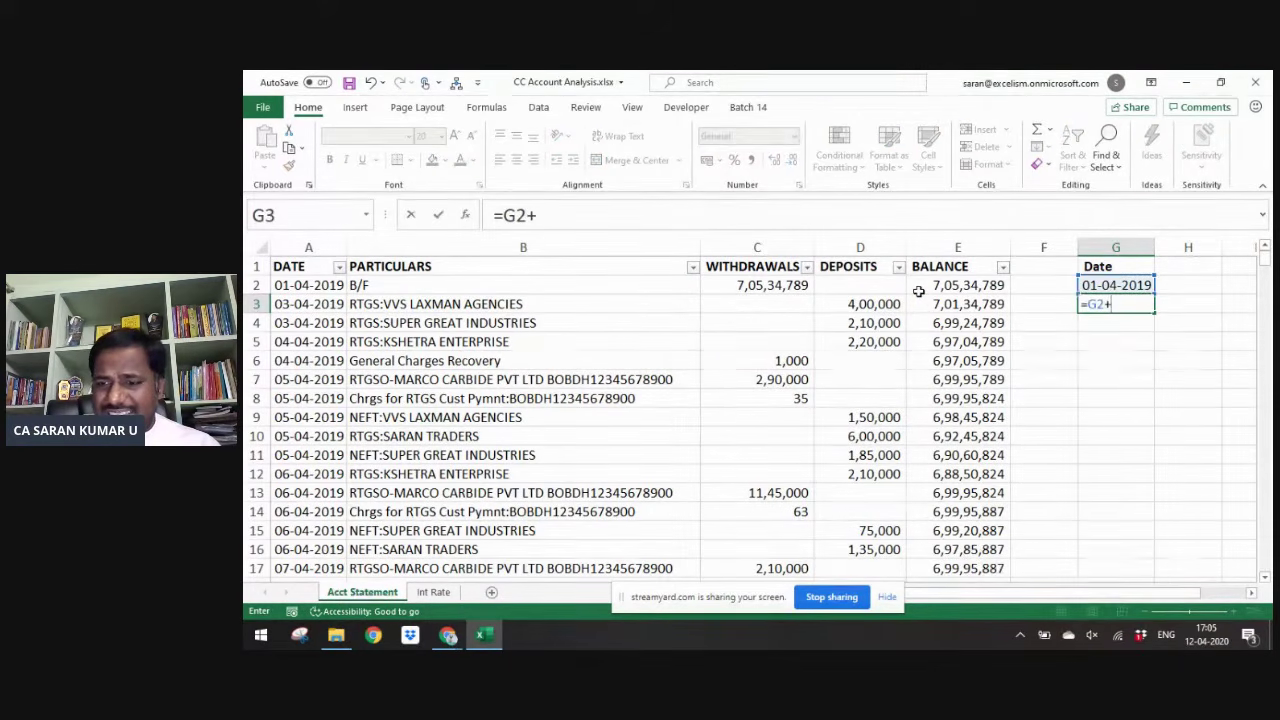
pyautogui.write('1')
pyautogui.press('Return')
# - Copy the next-day formula from G3 down column G to row 346, the last row of the statement
pyautogui.hotkey('ctrl', 'c')
pyautogui.click(919, 297)
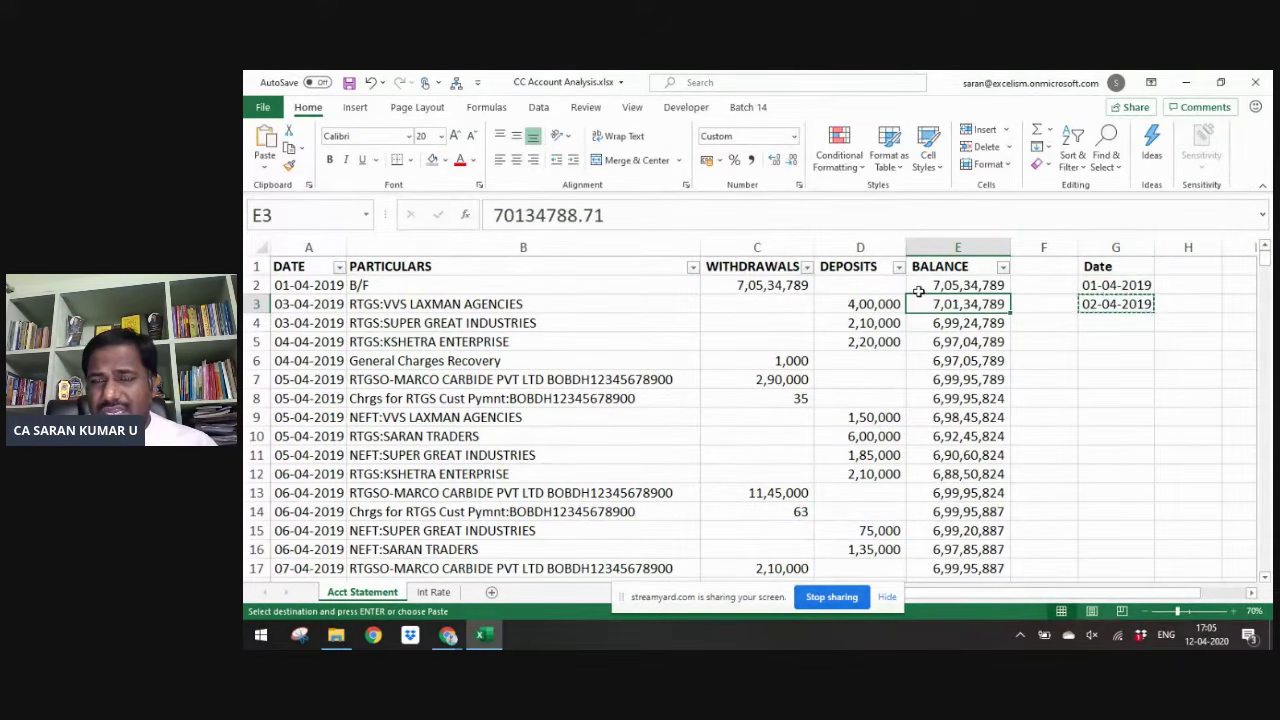
pyautogui.hotkey('ctrl', 'Down')
pyautogui.press('Right')
pyautogui.press('Right')
pyautogui.hotkey('ctrl', 'shift', 'Up')
pyautogui.press('Return')
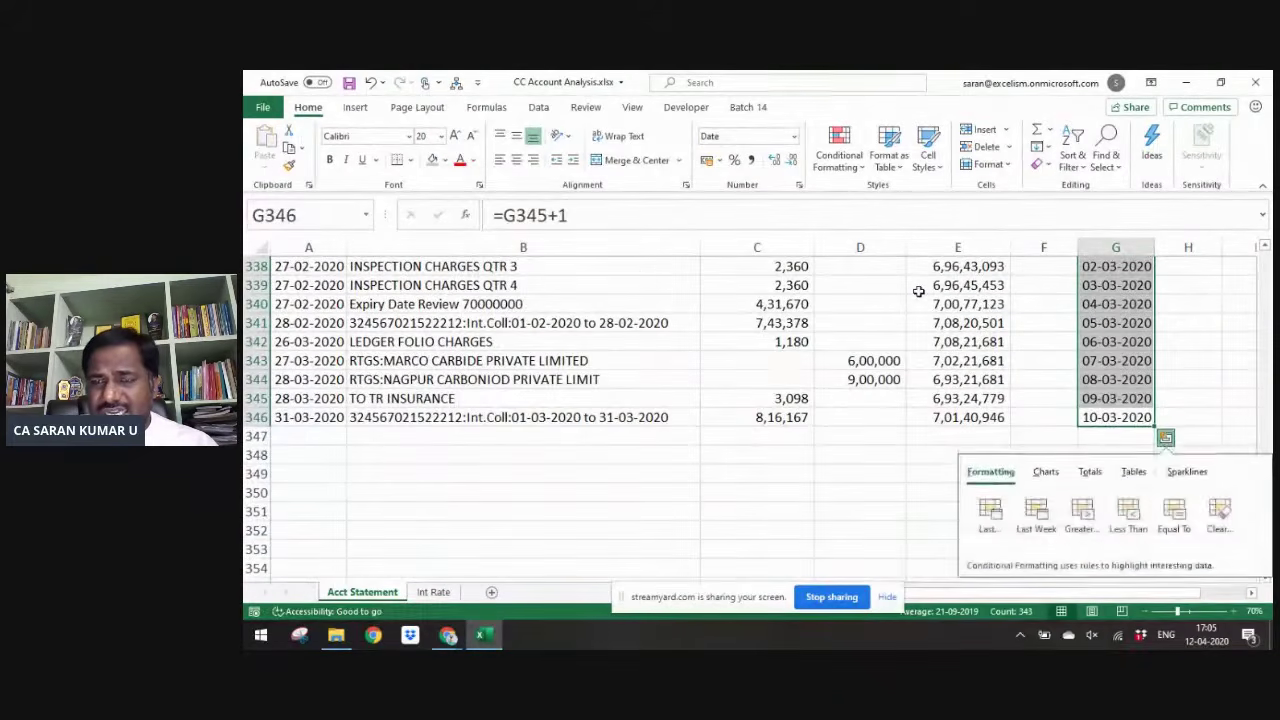
# - Extend the daily dates in column G down to row 367, so that they end at 31-03-2020
pyautogui.hotkey('ctrl', 'Down')
pyautogui.hotkey('ctrl', 'Up')
pyautogui.hotkey('ctrl', 'c')
pyautogui.press('Down')
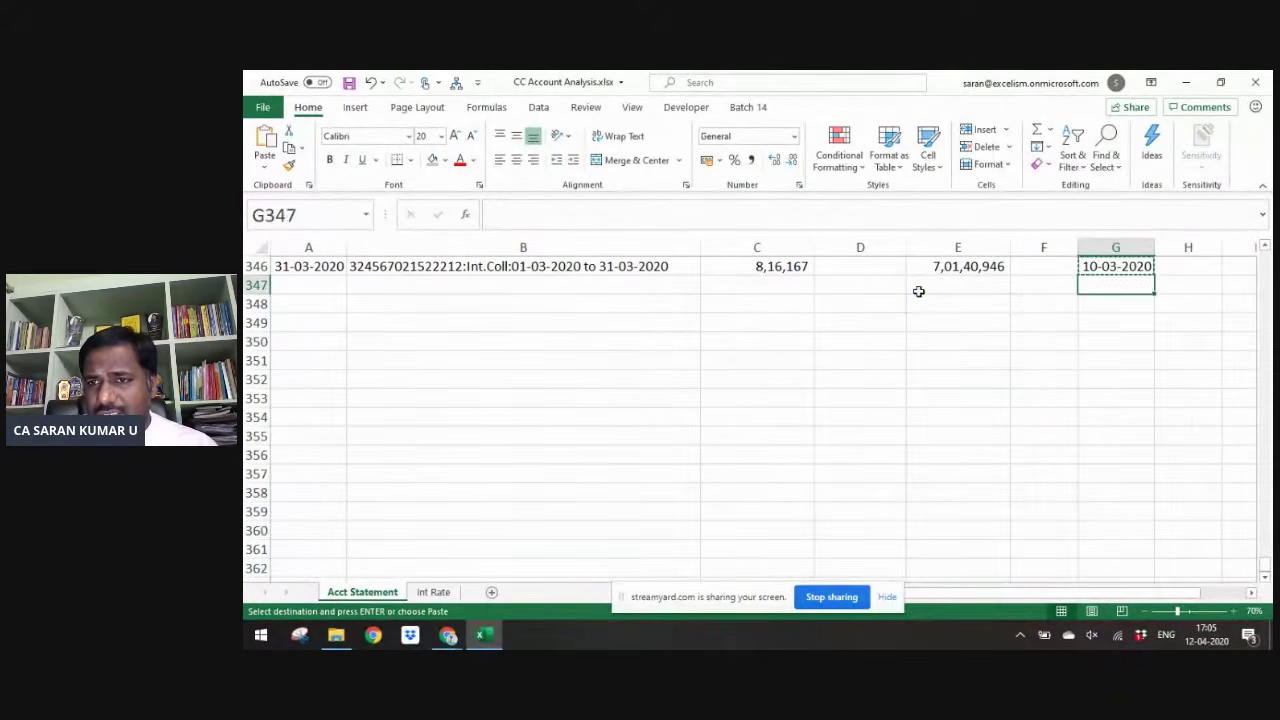
pyautogui.hotkey('shift', 'Down')
pyautogui.hotkey('shift', 'Down')
pyautogui.hotkey('shift', 'Down')
pyautogui.hotkey('shift', 'Down')
pyautogui.hotkey('shift', 'Down')
pyautogui.hotkey('shift', 'Down')
pyautogui.hotkey('shift', 'Down')
pyautogui.hotkey('shift', 'Down')
pyautogui.hotkey('shift', 'Down')
pyautogui.hotkey('shift', 'Down')
pyautogui.hotkey('shift', 'Down')
pyautogui.hotkey('shift', 'Down')
pyautogui.hotkey('shift', 'Down')
pyautogui.hotkey('shift', 'Down')
pyautogui.press('Return')
pyautogui.hotkey('ctrl', 'Down')
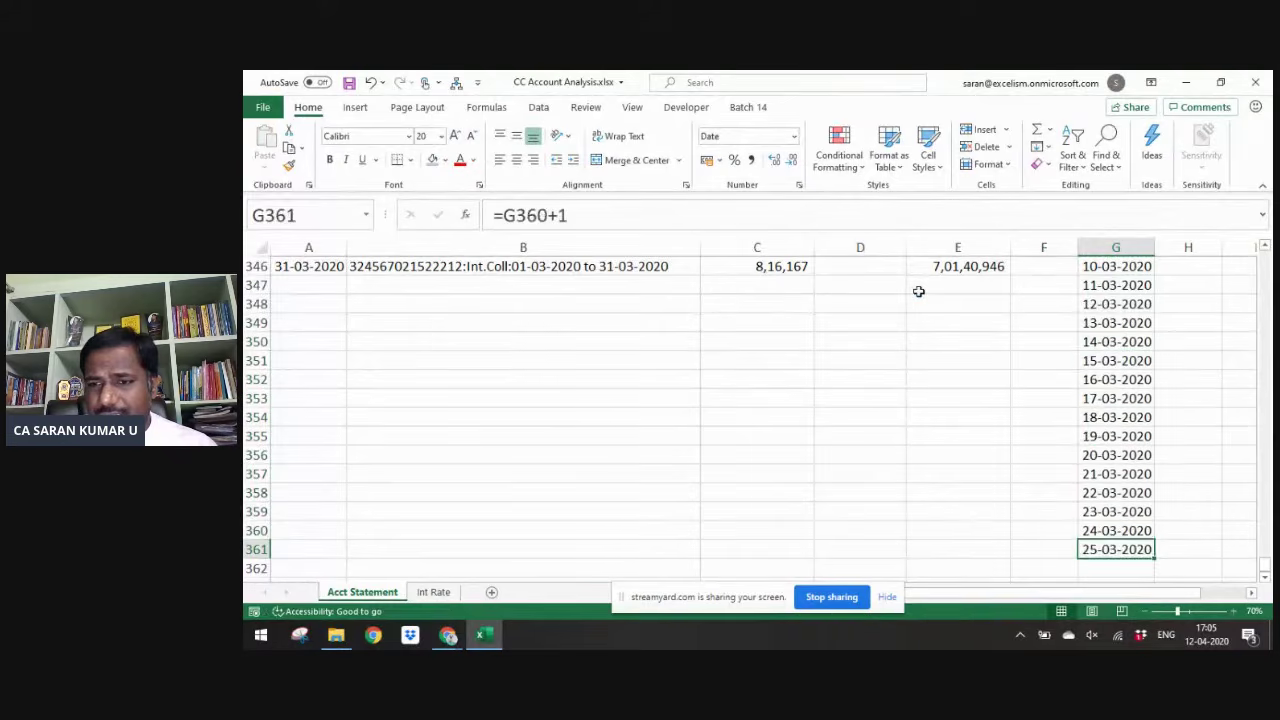
pyautogui.press('Down')
pyautogui.hotkey('shift', 'Down')
pyautogui.hotkey('shift', 'Down')
pyautogui.hotkey('shift', 'Down')
pyautogui.hotkey('shift', 'Down')
pyautogui.hotkey('ctrl', 'v')
pyautogui.hotkey('ctrl', 'Down')
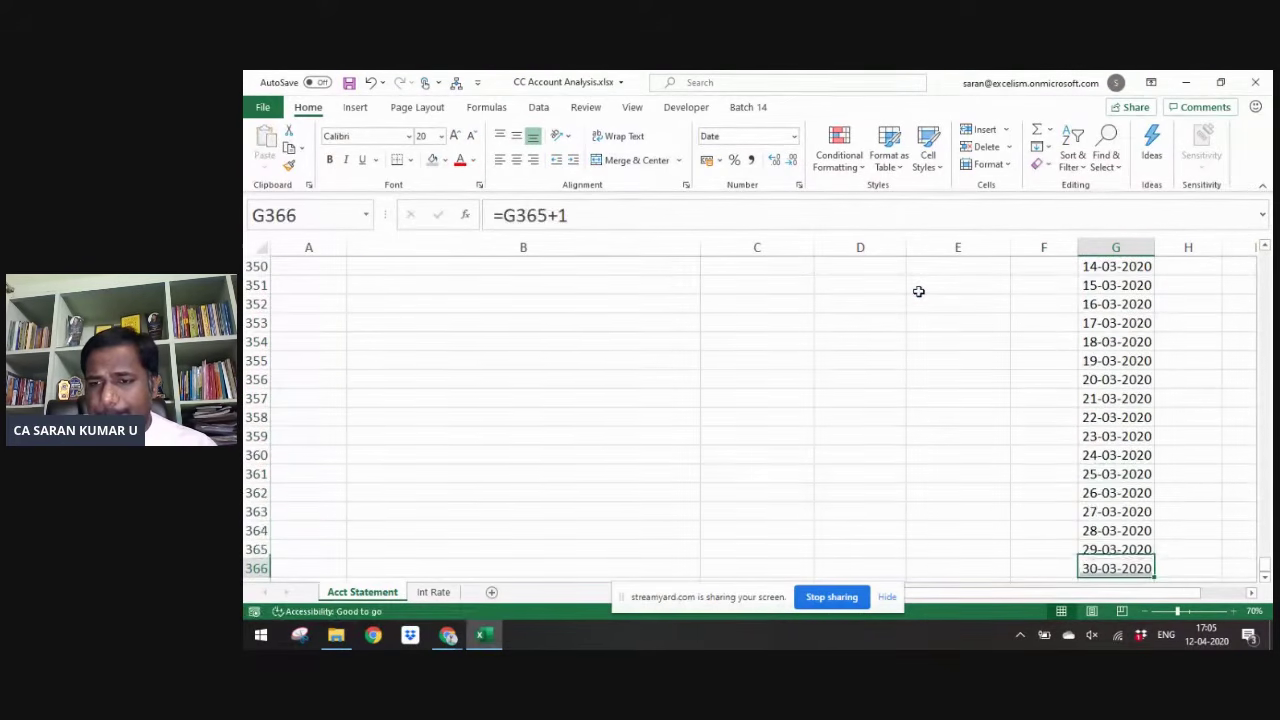
pyautogui.press('Down')
pyautogui.press('Return')
pyautogui.hotkey('ctrl', 'Up')
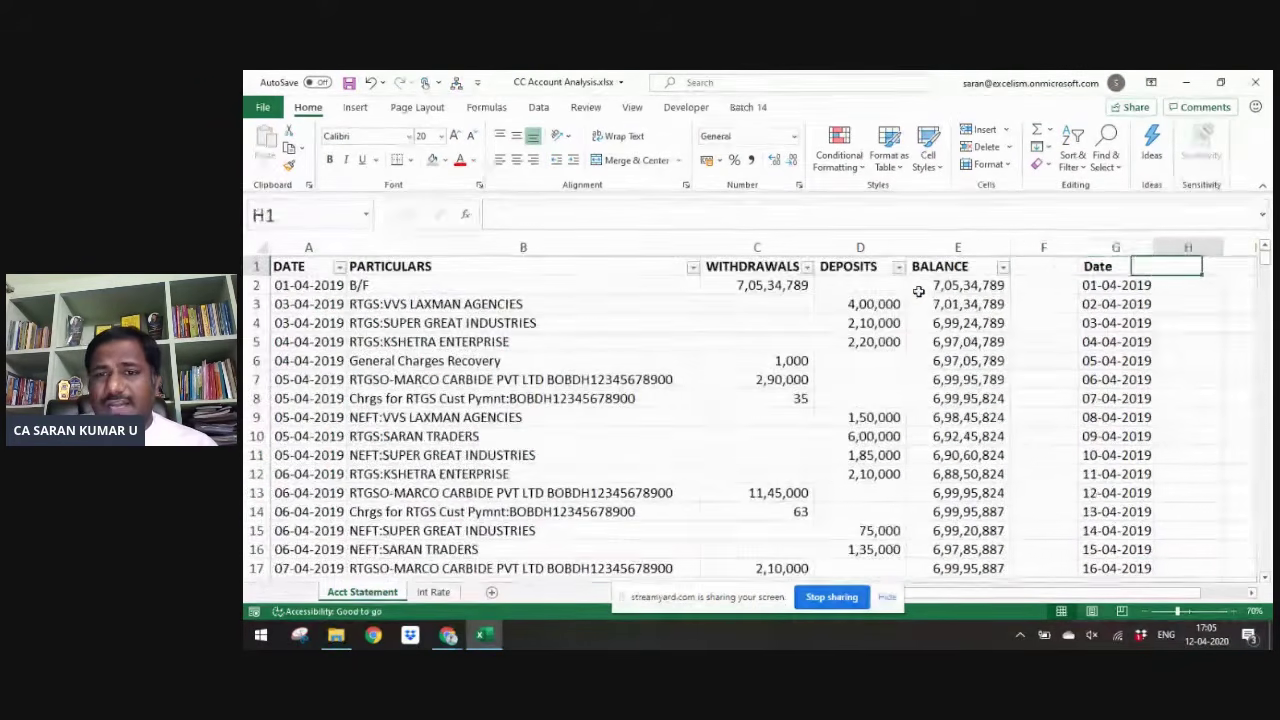
# - Start a Sum consolidation at cell I1 and add the statement range A1:D346 as its first reference
pyautogui.press('Right')
pyautogui.press('Right')
pyautogui.hotkey('ctrl', 'Left')
pyautogui.hotkey('ctrl', 'Left')
pyautogui.hotkey('ctrl', 'Left')
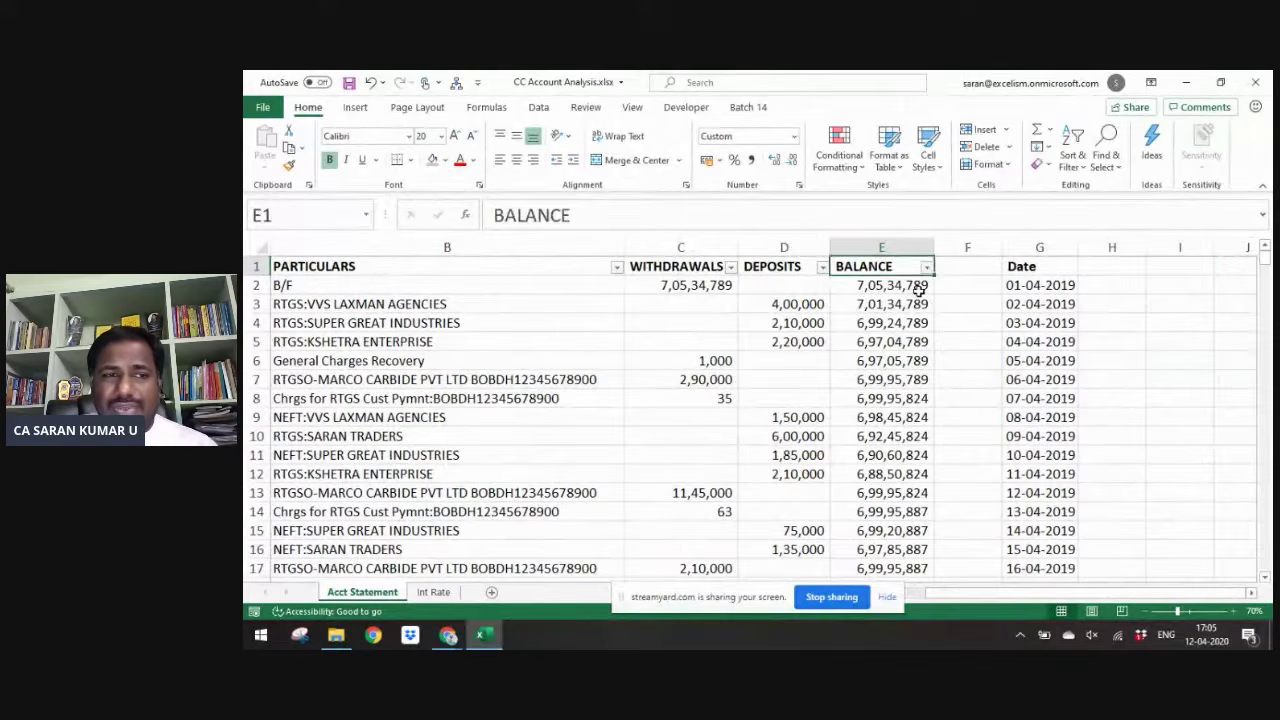
pyautogui.hotkey('ctrl', 'Right')
pyautogui.hotkey('ctrl', 'Right')
pyautogui.press('Right')
pyautogui.press('Right')
pyautogui.press('Right')
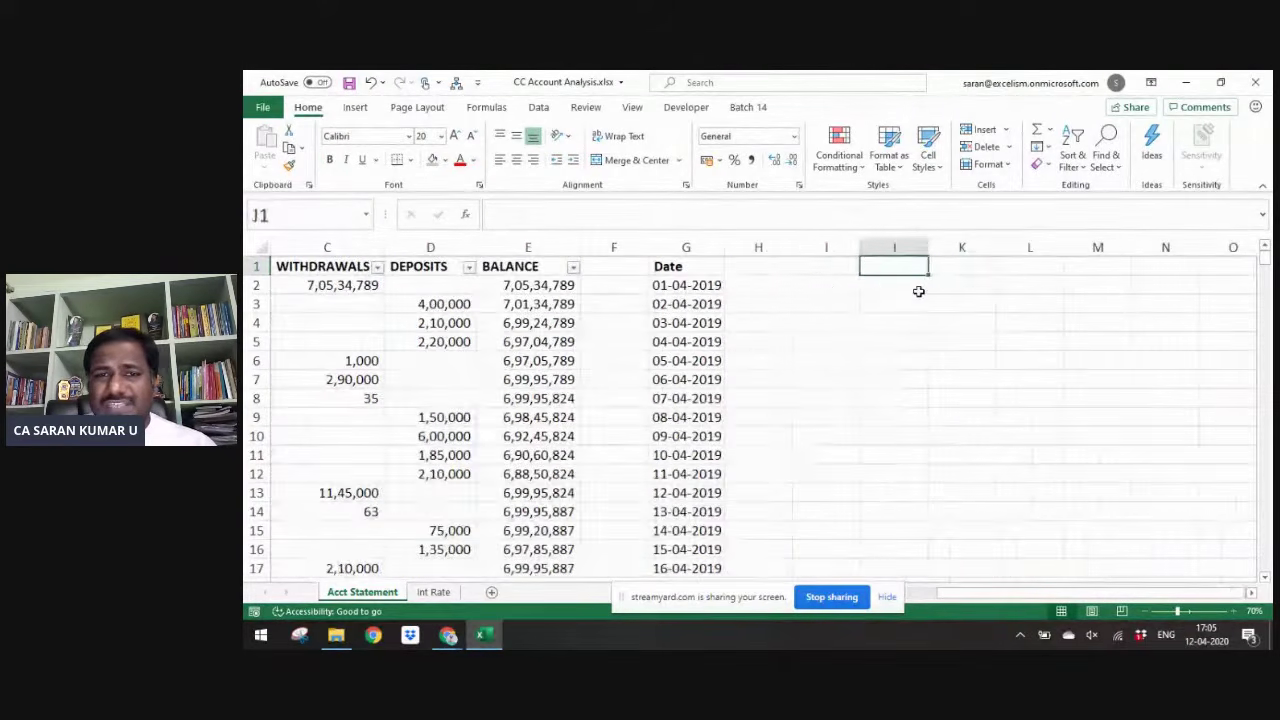
pyautogui.press('Left')
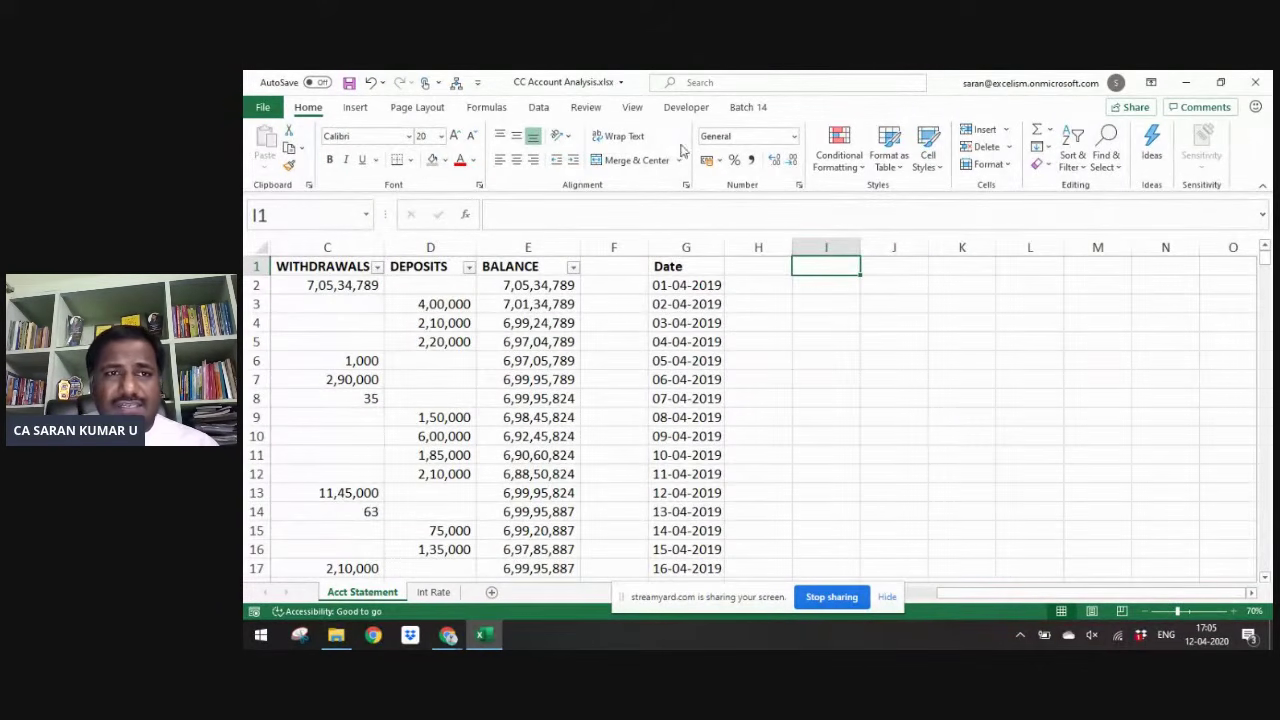
pyautogui.click(539, 107)
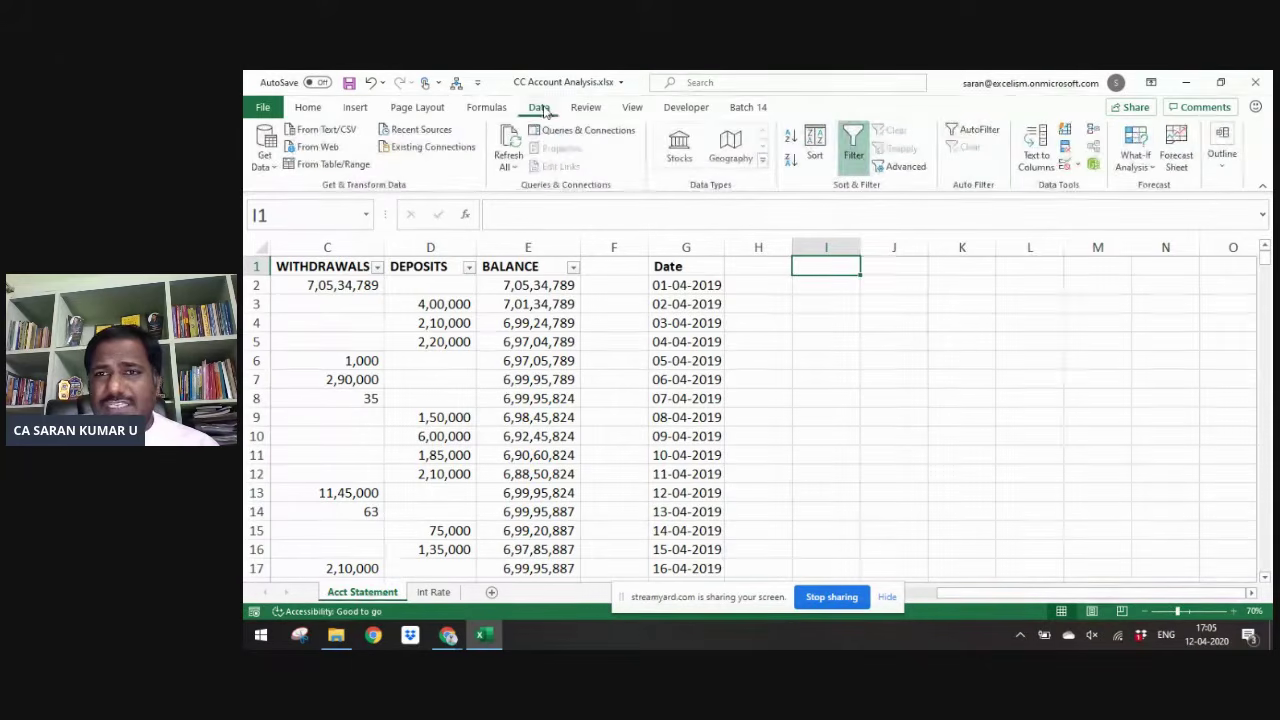
pyautogui.click(1095, 134)
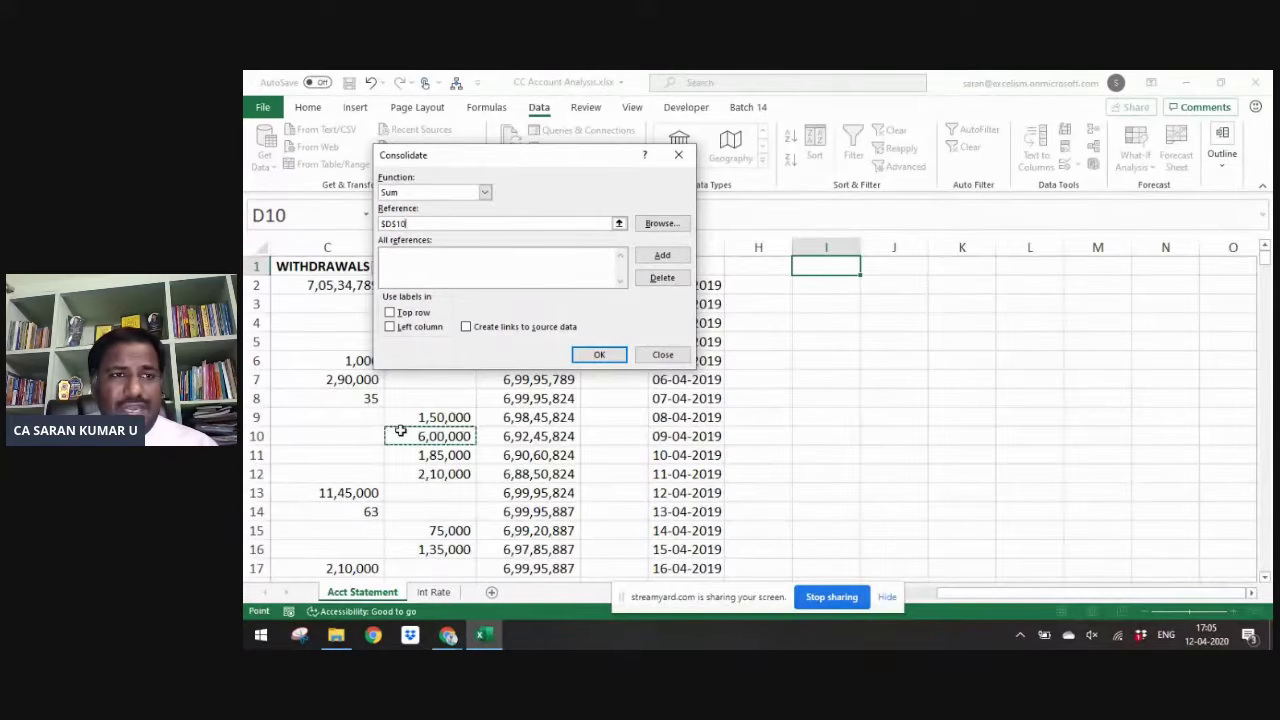
pyautogui.hotkey('ctrl', 'Home')
pyautogui.hotkey('shift', 'Right')
pyautogui.hotkey('shift', 'Right')
pyautogui.hotkey('shift', 'Right')
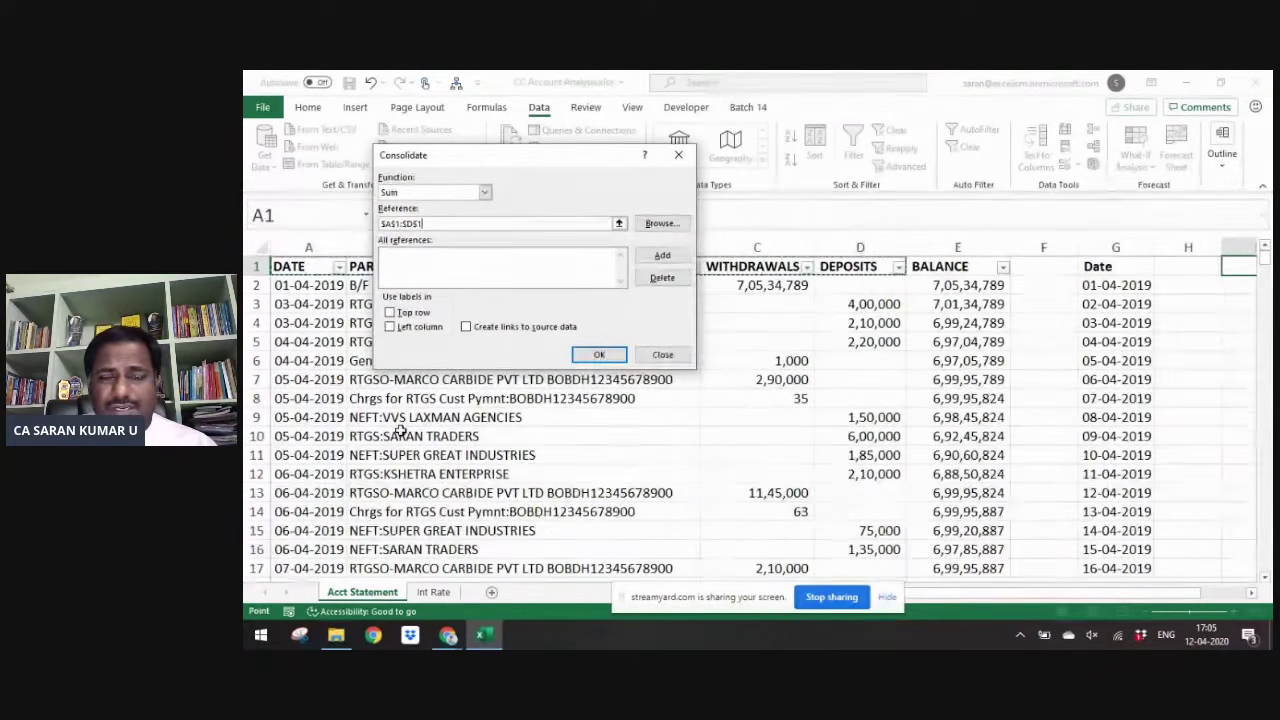
pyautogui.hotkey('ctrl', 'shift', 'Down')
pyautogui.click(664, 257)
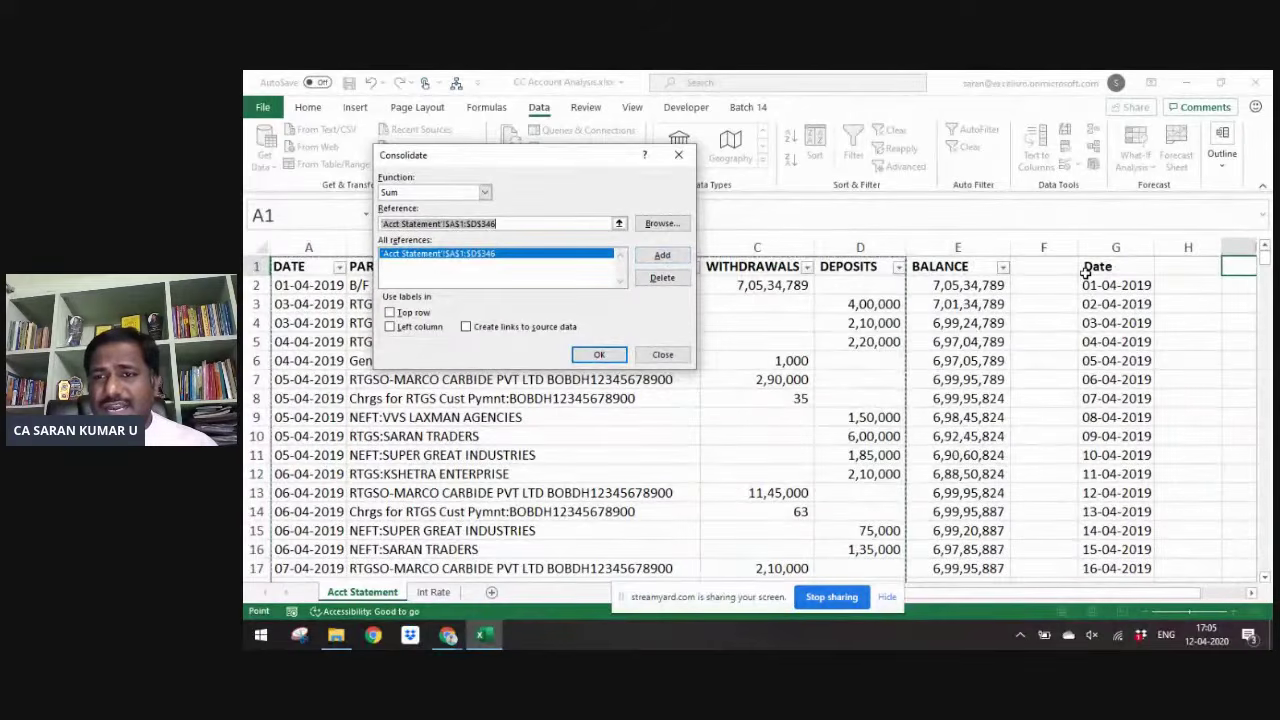
# - Add the daily date range G1:G367 as a reference and consolidate using the top row and left column labels
pyautogui.click(1085, 273)
pyautogui.hotkey('ctrl', 'shift', 'Down')
pyautogui.click(662, 258)
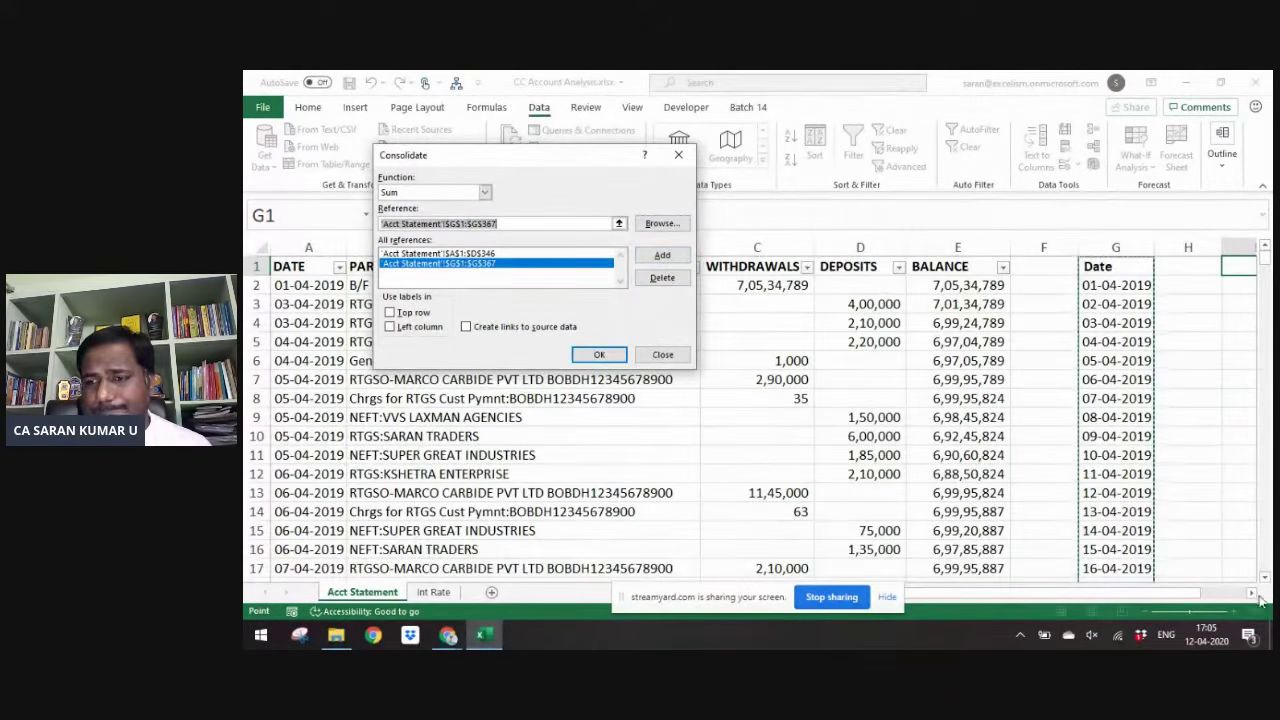
pyautogui.click(1251, 593)
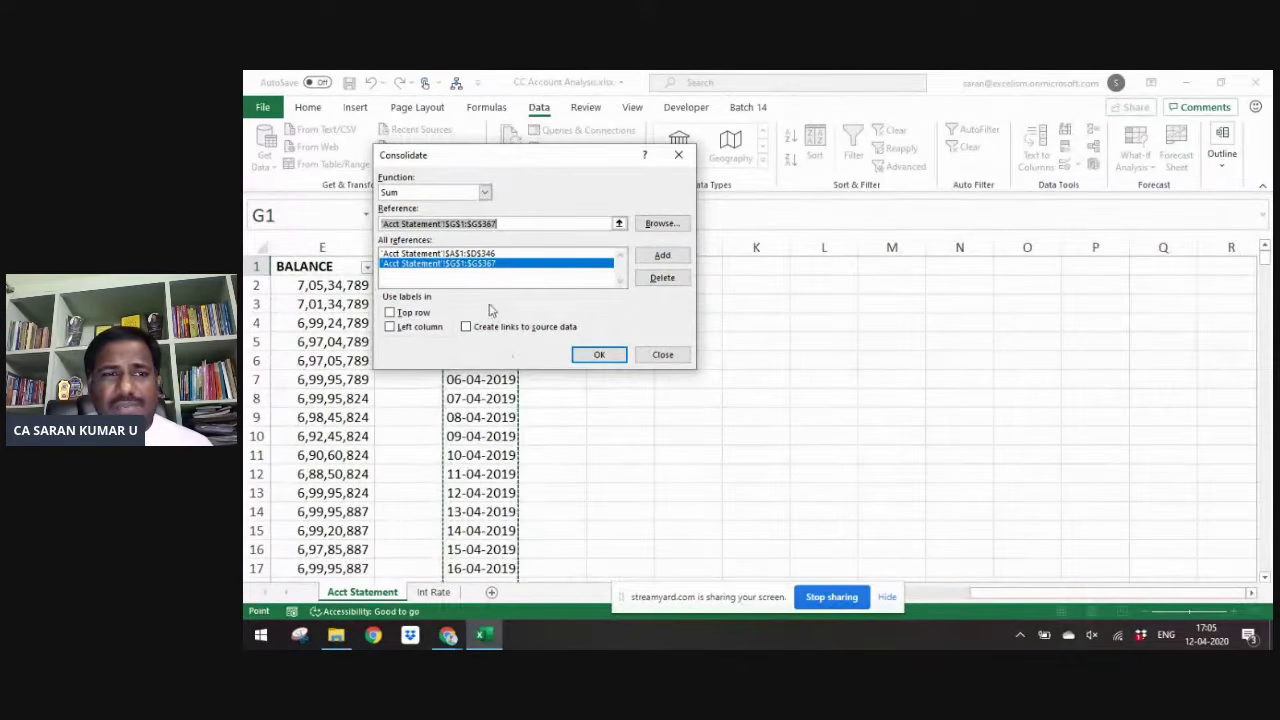
pyautogui.click(413, 314)
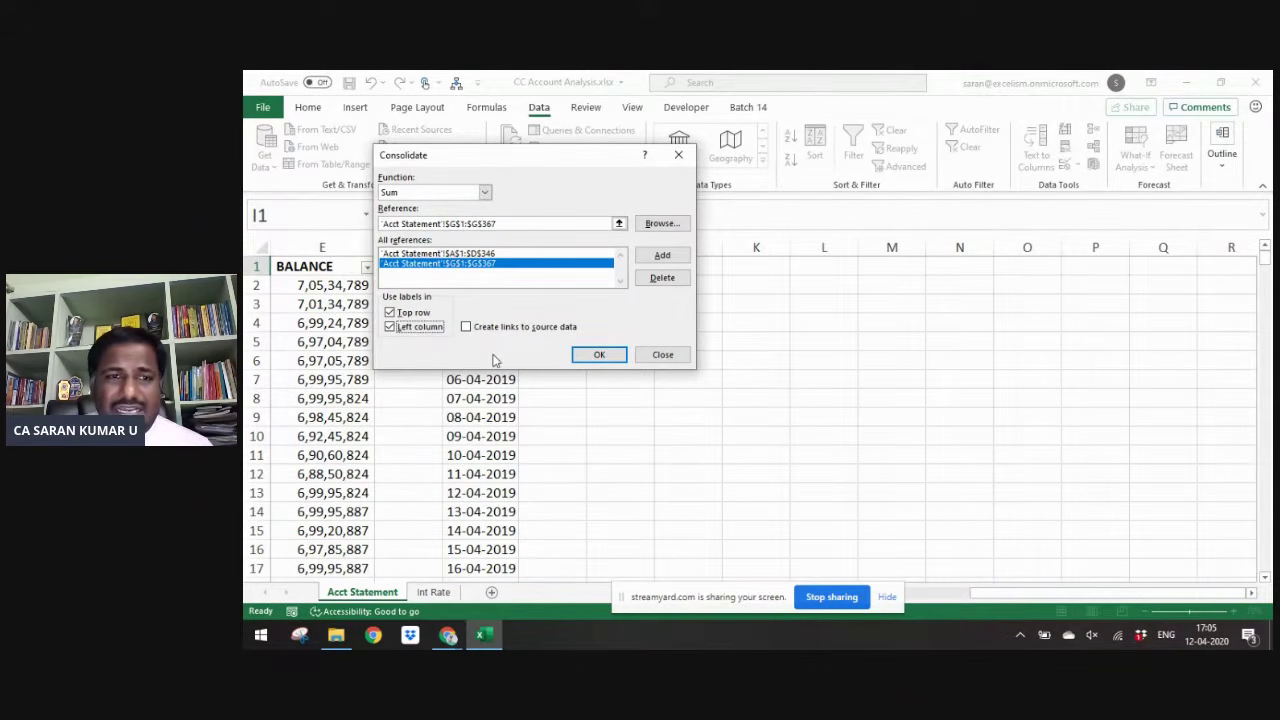
pyautogui.click(599, 356)
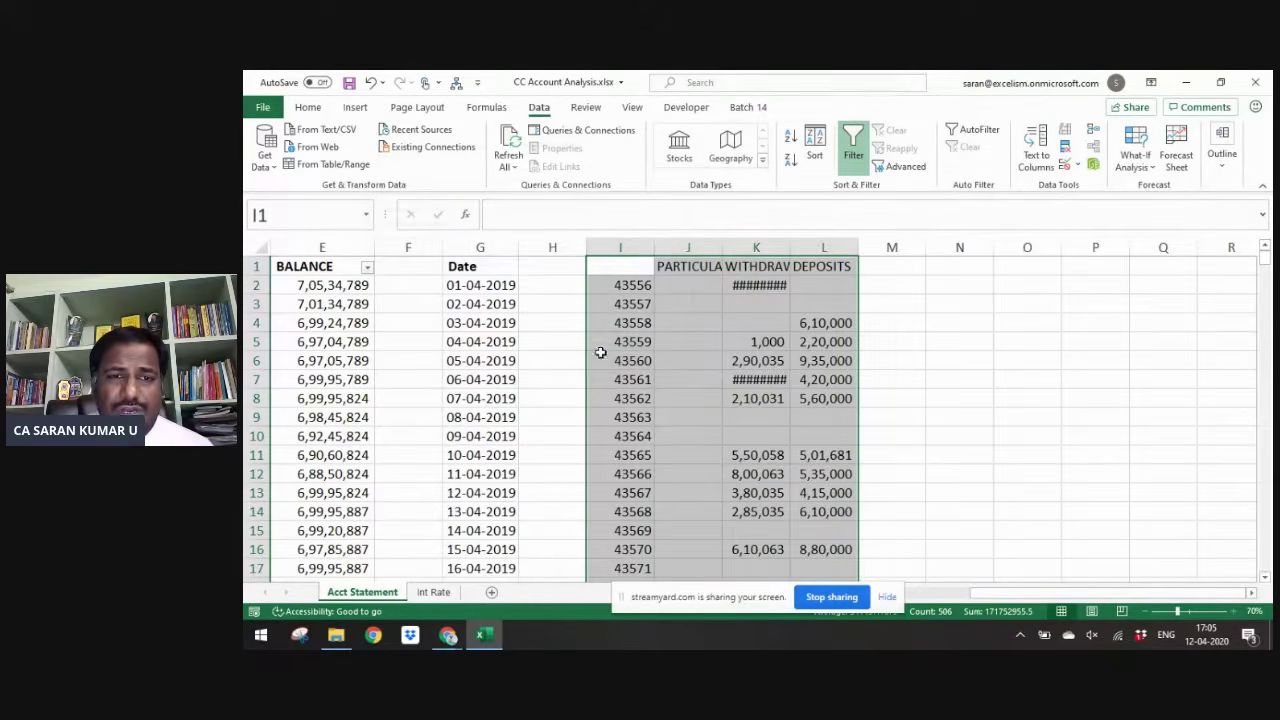
# - Delete the empty Particulars column J from the consolidated table and enter the header Date in cell I1
pyautogui.click(700, 244)
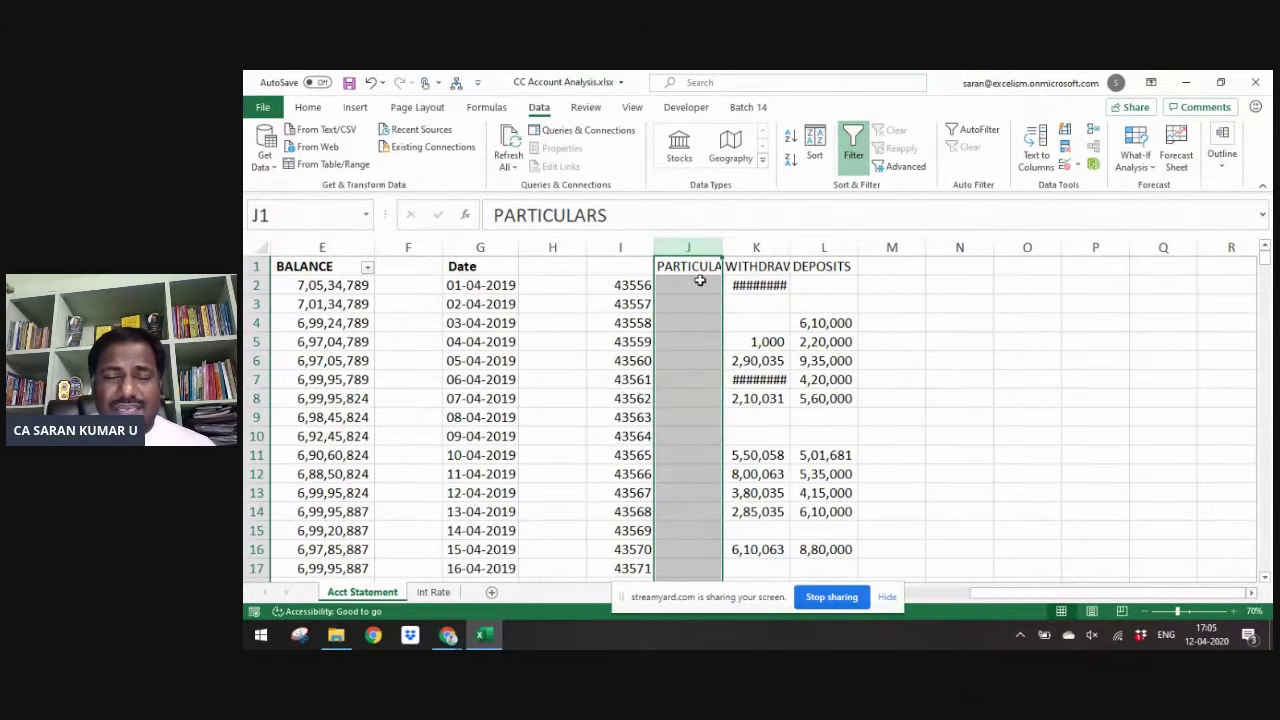
pyautogui.doubleClick(723, 246)
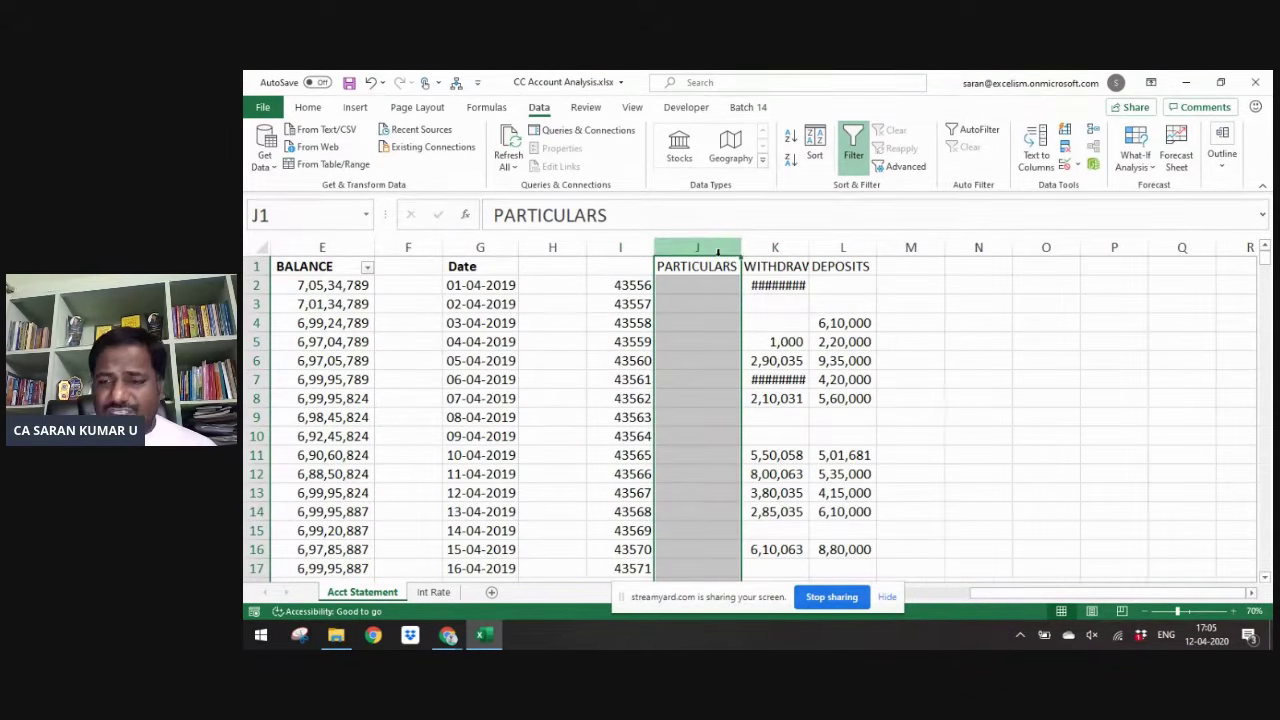
pyautogui.hotkey('ctrl', '-')
pyautogui.press('Left')
pyautogui.write('Date')
pyautogui.hotkey('ctrl', 'Return')
# - Format the serial numbers in column I of the consolidated table, down to row 367, as Short Date
pyautogui.hotkey('shift', 'Right')
pyautogui.hotkey('shift', 'Right')
pyautogui.hotkey('ctrl', 'shift', 'Down')
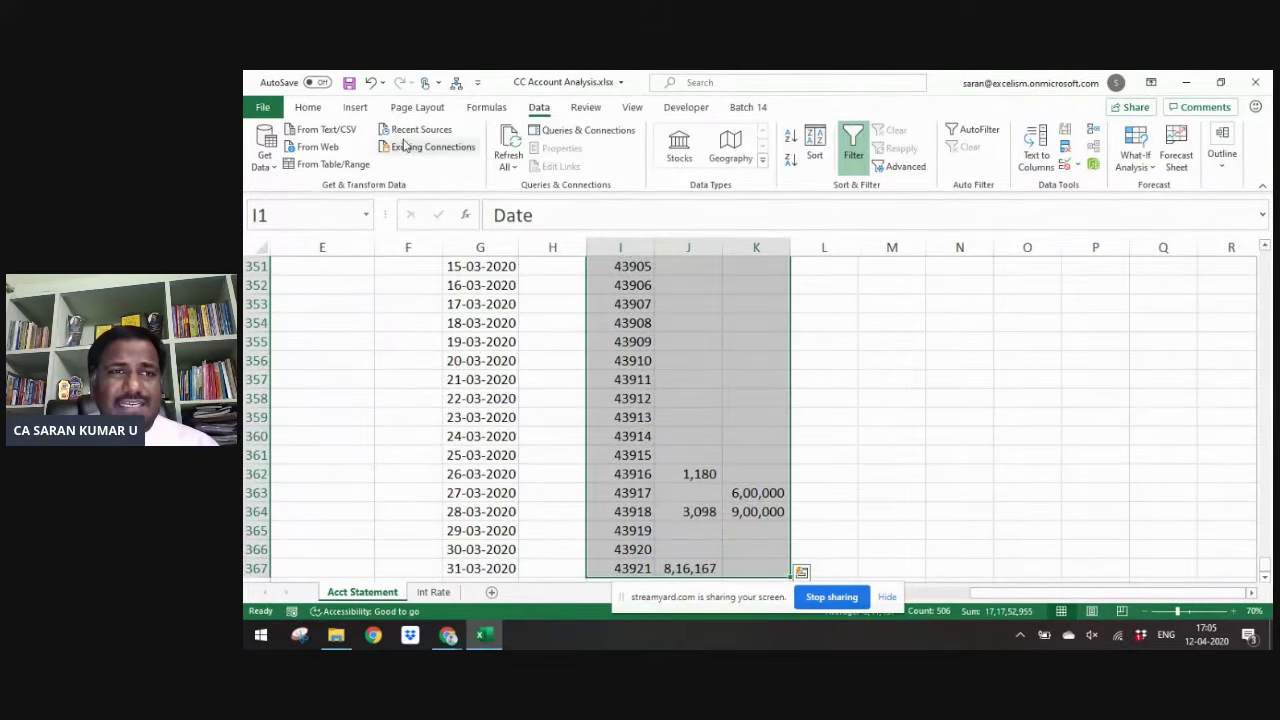
pyautogui.hotkey('shift', 'Left')
pyautogui.hotkey('shift', 'Left')
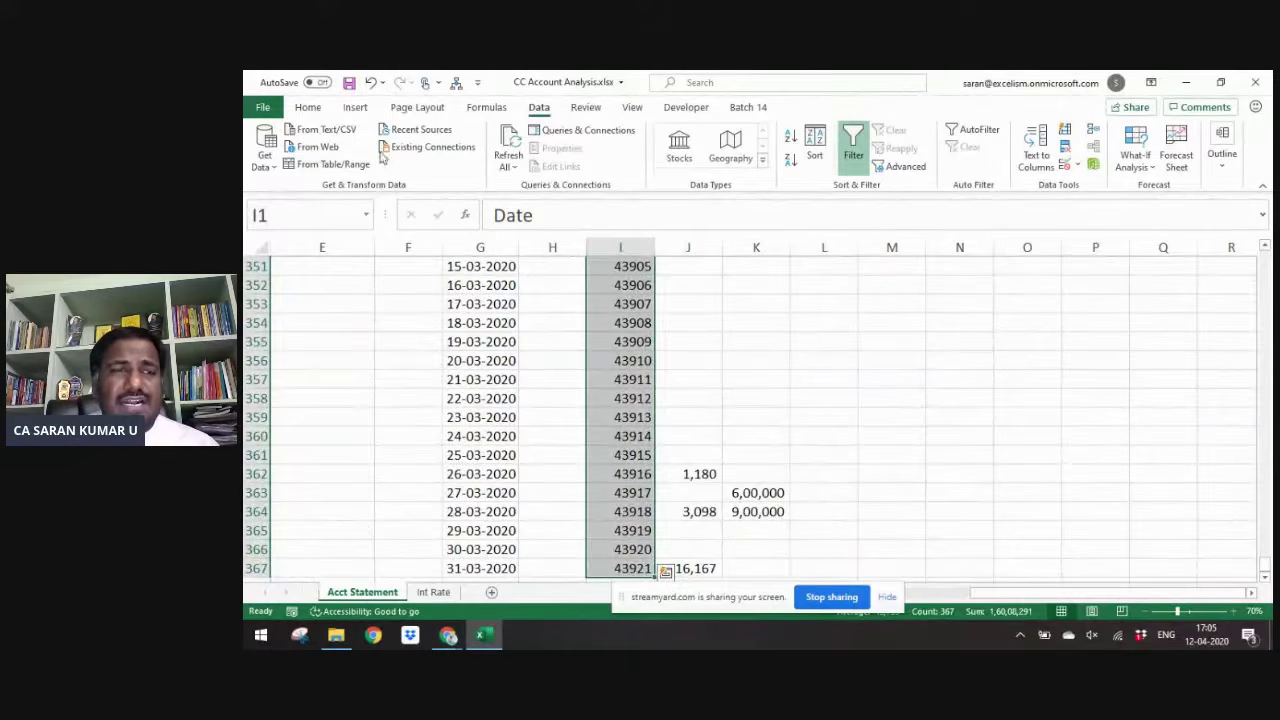
pyautogui.click(307, 107)
pyautogui.click(791, 140)
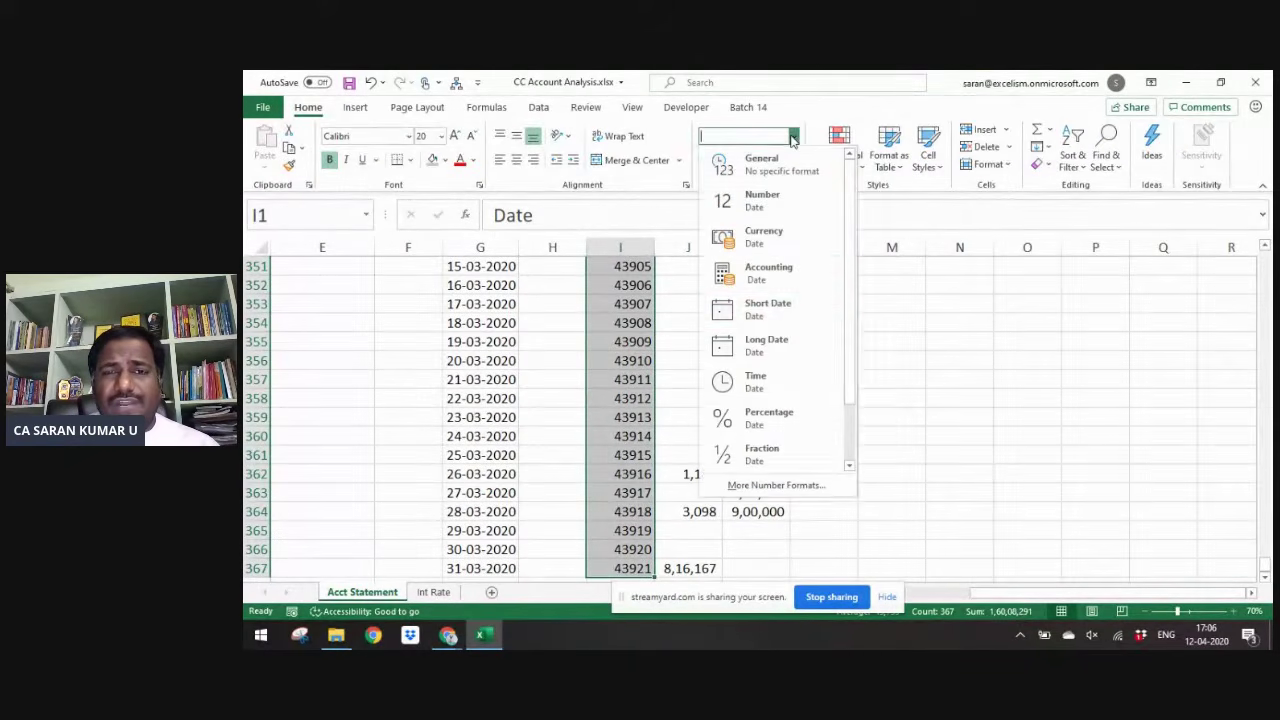
pyautogui.click(791, 315)
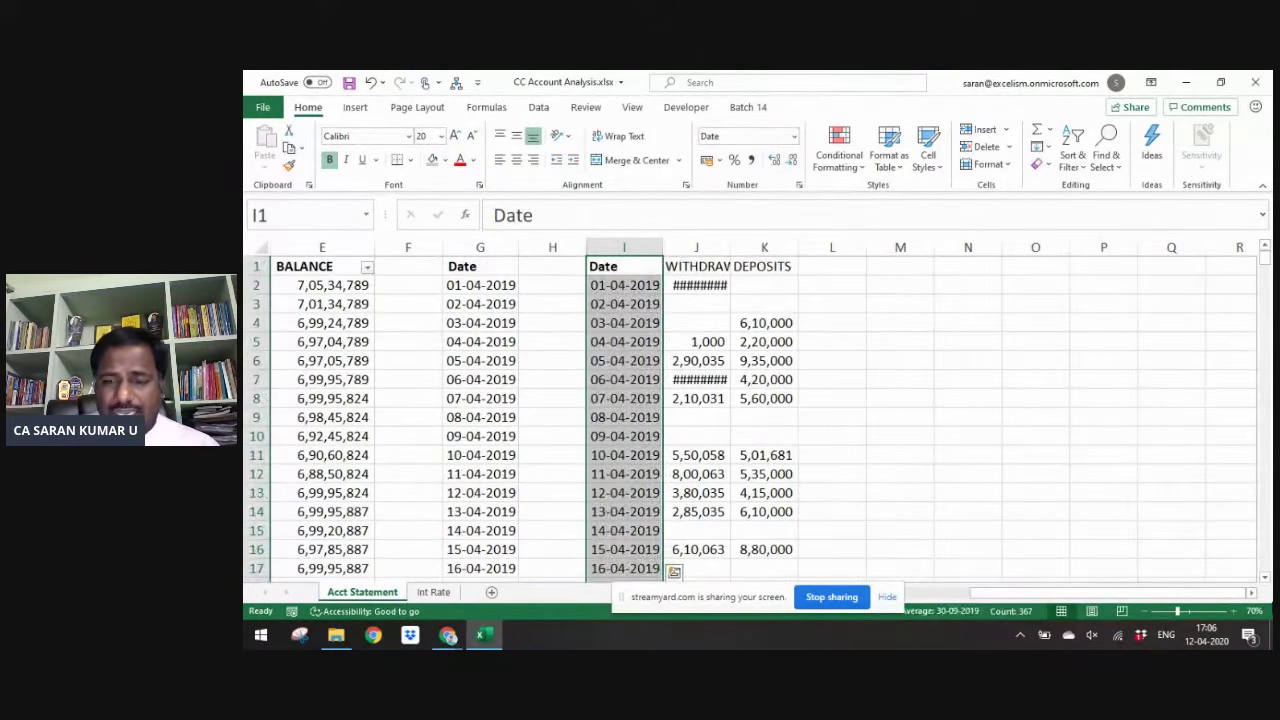
# - Select the Withdrawals and Deposits values in J and K up from row 367 and auto-fit both column widths
pyautogui.moveTo(696, 268); pyautogui.dragTo(766, 288)
pyautogui.click(600, 267)
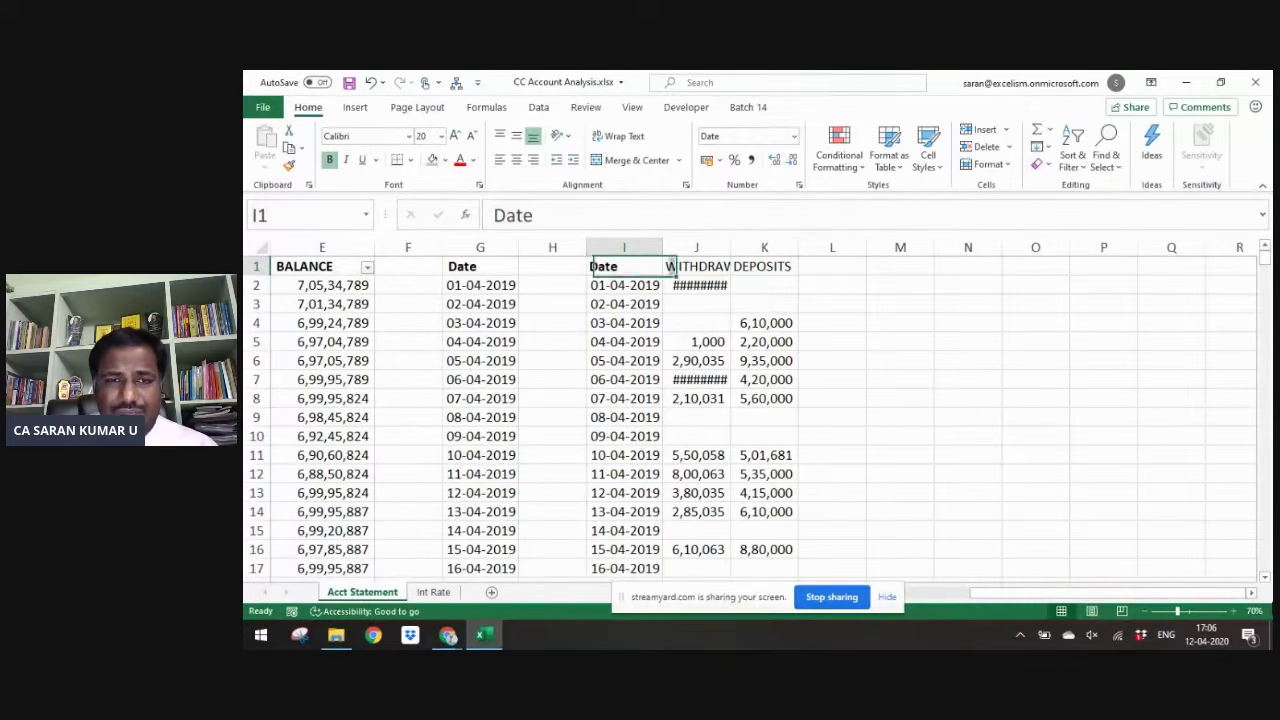
pyautogui.hotkey('ctrl', 'Down')
pyautogui.press('Right')
pyautogui.hotkey('shift', 'Right')
pyautogui.hotkey('shift', 'Up')
pyautogui.hotkey('shift', 'Up')
pyautogui.hotkey('shift', 'Up')
pyautogui.hotkey('shift', 'Up')
pyautogui.hotkey('shift', 'Up')
pyautogui.hotkey('shift', 'Up')
pyautogui.hotkey('shift', 'Up')
pyautogui.hotkey('shift', 'Up')
pyautogui.hotkey('shift', 'Up')
pyautogui.hotkey('shift', 'Up')
pyautogui.hotkey('shift', 'Up')
pyautogui.hotkey('shift', 'Up')
pyautogui.hotkey('shift', 'Up')
pyautogui.hotkey('shift', 'Up')
pyautogui.hotkey('shift', 'Up')
pyautogui.hotkey('shift', 'Up')
pyautogui.hotkey('shift', 'Up')
pyautogui.hotkey('shift', 'Up')
pyautogui.hotkey('shift', 'Up')
pyautogui.hotkey('shift', 'Up')
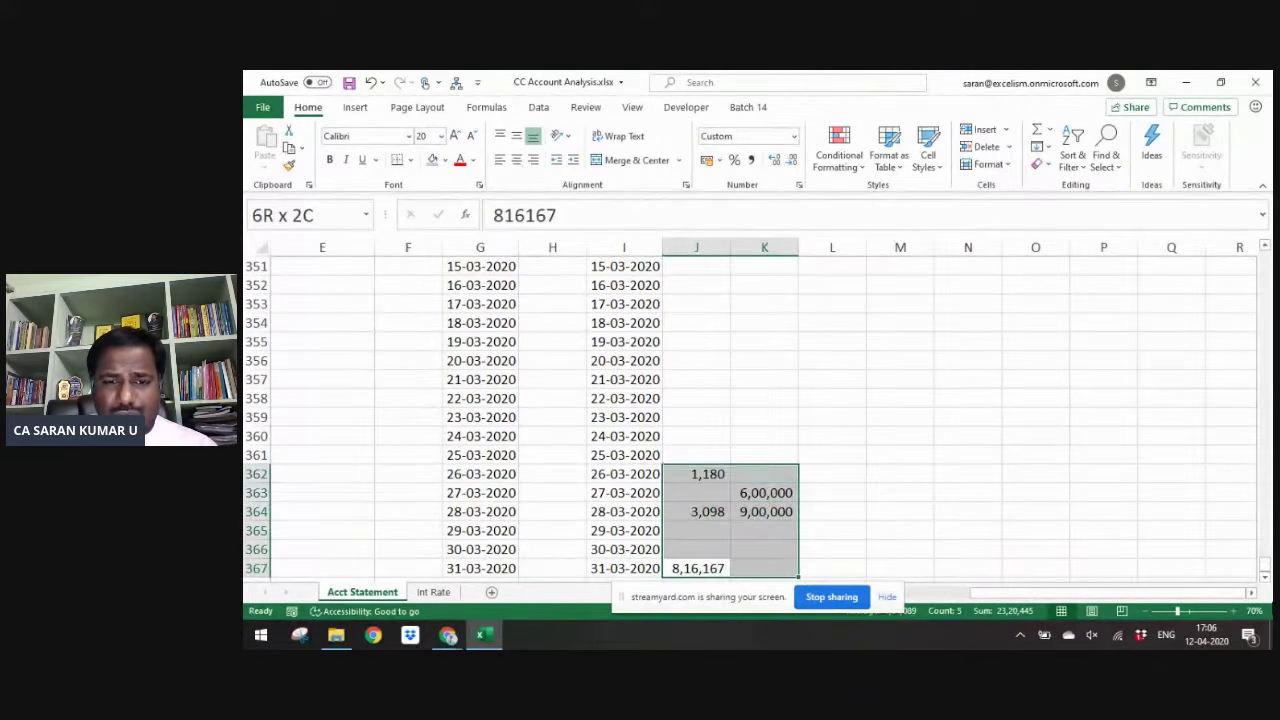
pyautogui.hotkey('ctrl', 'shift', 'Up')
pyautogui.hotkey('ctrl', 'shift', 'Up')
pyautogui.hotkey('ctrl', 'shift', 'Up')
pyautogui.hotkey('ctrl', 'shift', 'Up')
pyautogui.hotkey('ctrl', 'shift', 'Up')
pyautogui.hotkey('ctrl', 'shift', 'Up')
pyautogui.hotkey('ctrl', 'shift', 'Up')
pyautogui.hotkey('ctrl', 'shift', 'Up')
pyautogui.hotkey('ctrl', 'shift', 'Up')
pyautogui.hotkey('ctrl', 'shift', 'Up')
pyautogui.hotkey('ctrl', 'shift', 'Up')
pyautogui.hotkey('ctrl', 'shift', 'Up')
pyautogui.hotkey('ctrl', 'shift', 'Up')
pyautogui.hotkey('ctrl', 'shift', 'Up')
pyautogui.hotkey('ctrl', 'shift', 'Up')
pyautogui.hotkey('ctrl', 'shift', 'Up')
pyautogui.hotkey('ctrl', 'shift', 'Up')
pyautogui.hotkey('ctrl', 'shift', 'Up')
pyautogui.hotkey('ctrl', 'shift', 'Up')
pyautogui.hotkey('ctrl', 'shift', 'Up')
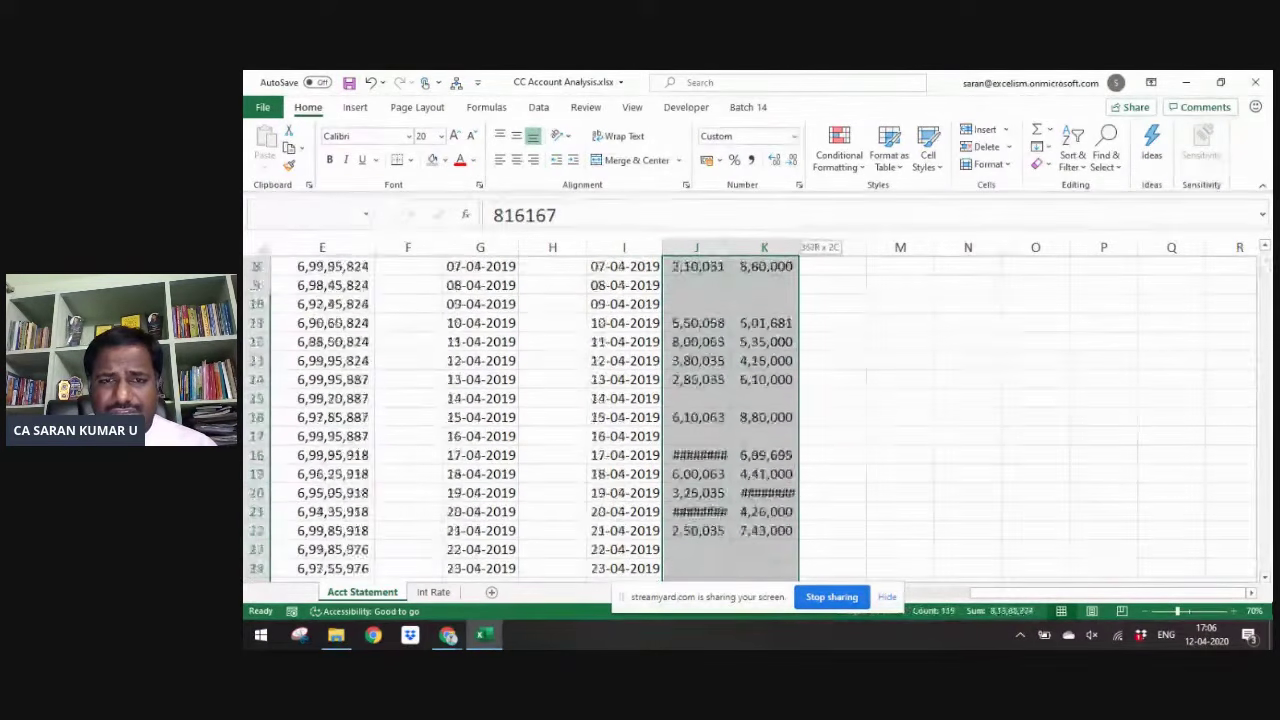
pyautogui.hotkey('alt', 'o')
pyautogui.press('c')
pyautogui.press('a')
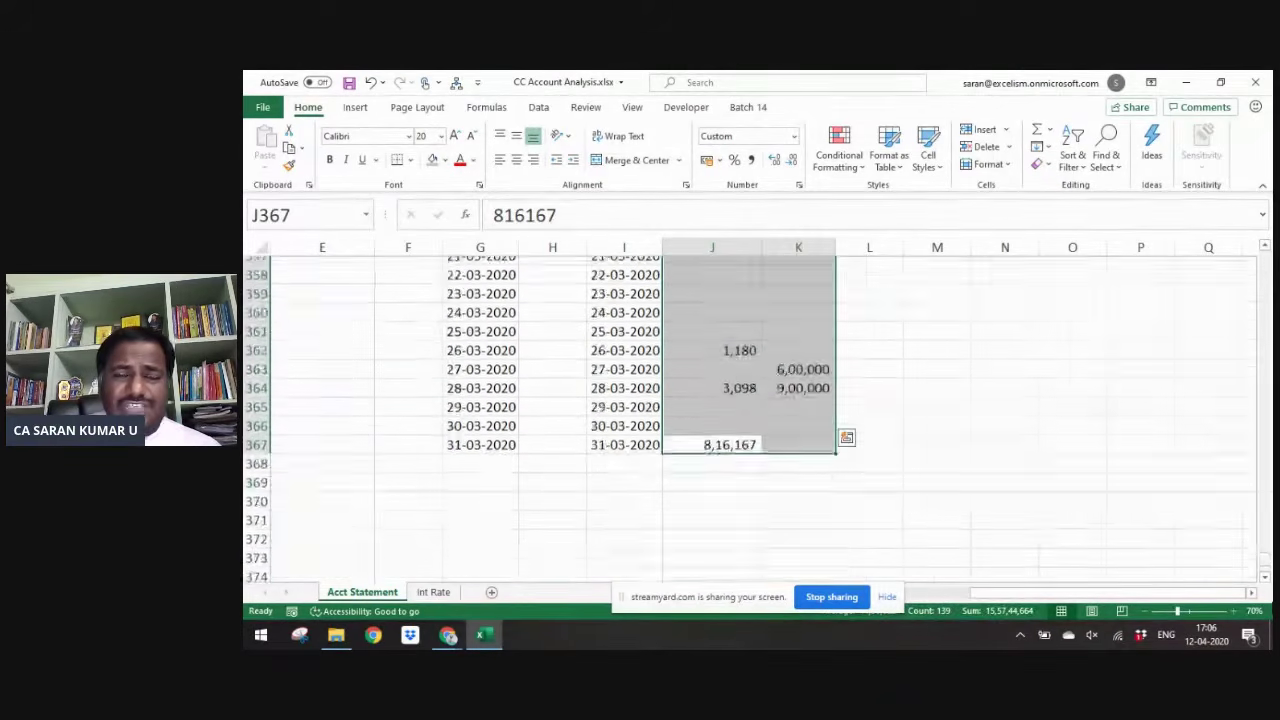
# - Make the WITHDRAWALS and DEPOSITS headers in J1:K1 of the consolidated table bold
pyautogui.hotkey('ctrl', 'Up')
pyautogui.hotkey('ctrl', 'Up')
pyautogui.hotkey('ctrl', 'Up')
pyautogui.hotkey('ctrl', 'Up')
pyautogui.hotkey('ctrl', 'Up')
pyautogui.hotkey('ctrl', 'Up')
pyautogui.press('Left')
pyautogui.press('Down')
pyautogui.press('Up')
pyautogui.press('Right')
pyautogui.hotkey('shift', 'Right')
pyautogui.hotkey('shift', 'Left')
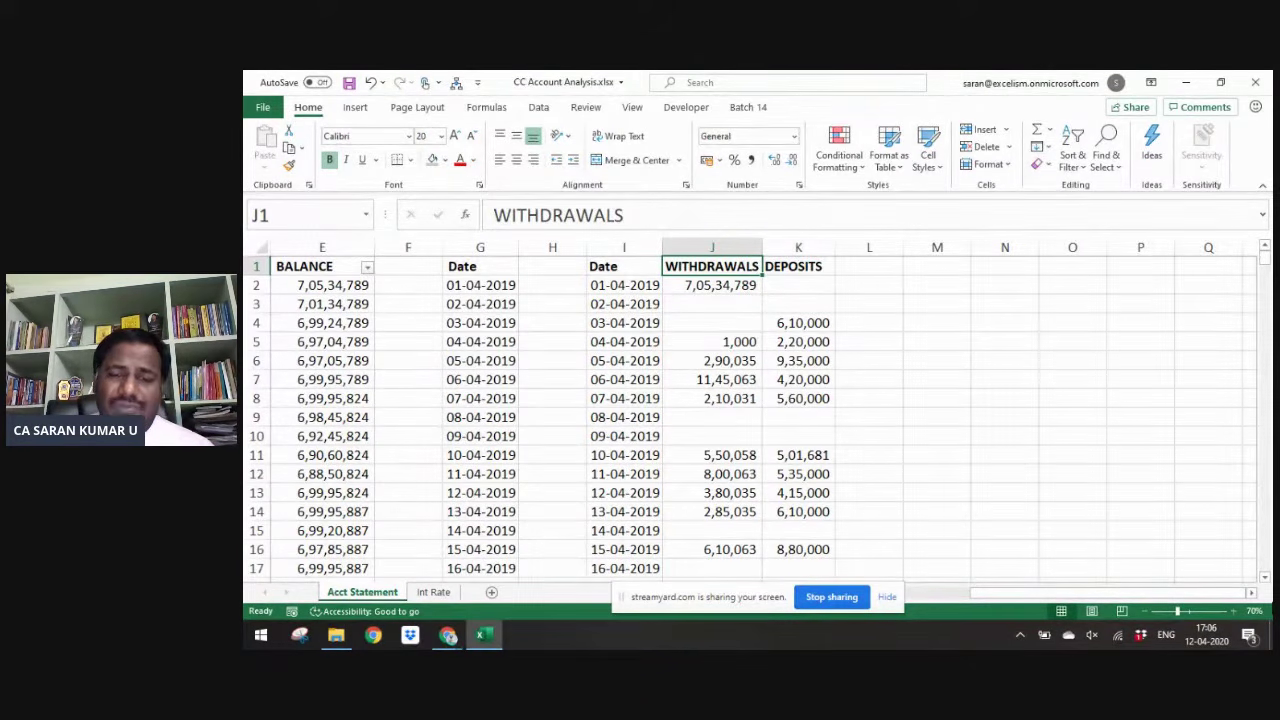
# - Add the header Cl.Bal in cell L1, beside the Deposits column of the consolidated table
pyautogui.press('Left')
pyautogui.press('Down')
pyautogui.hotkey('ctrl', 'Down')
pyautogui.hotkey('ctrl', 'Up')
pyautogui.press('Right')
pyautogui.press('Down')
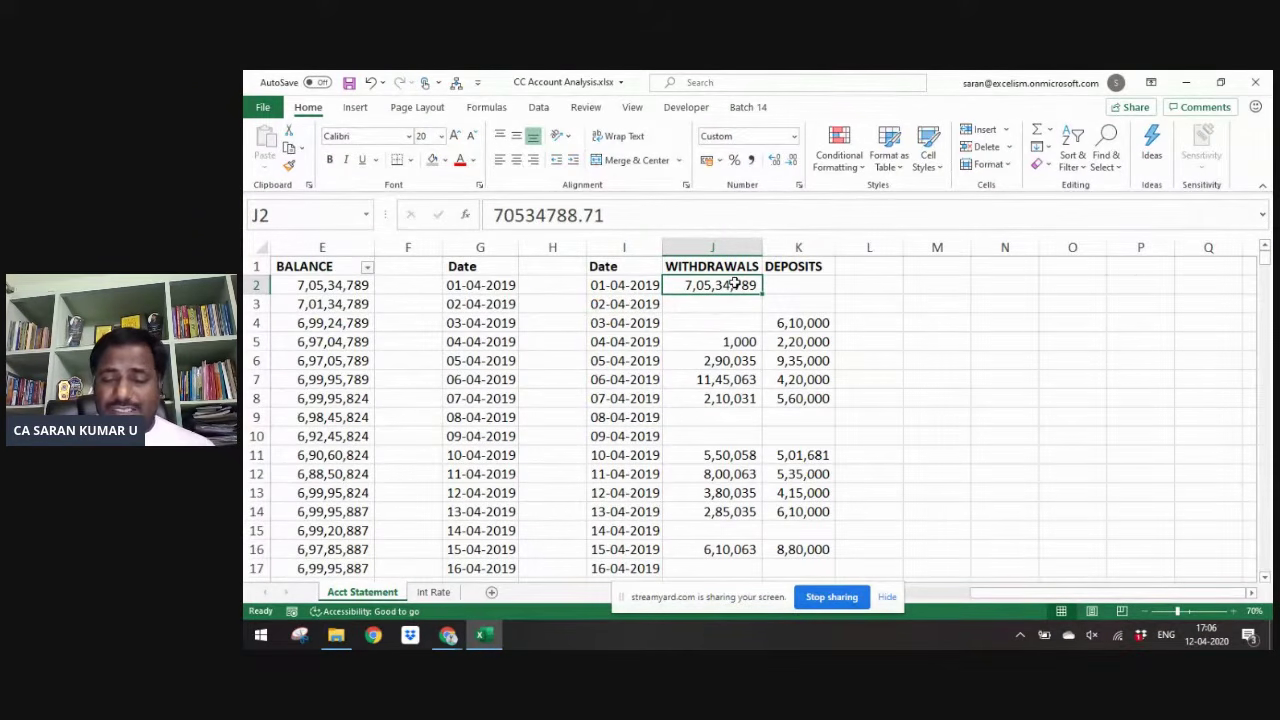
pyautogui.press('Up')
pyautogui.press('Right')
pyautogui.press('Right')
pyautogui.write('Cl.')
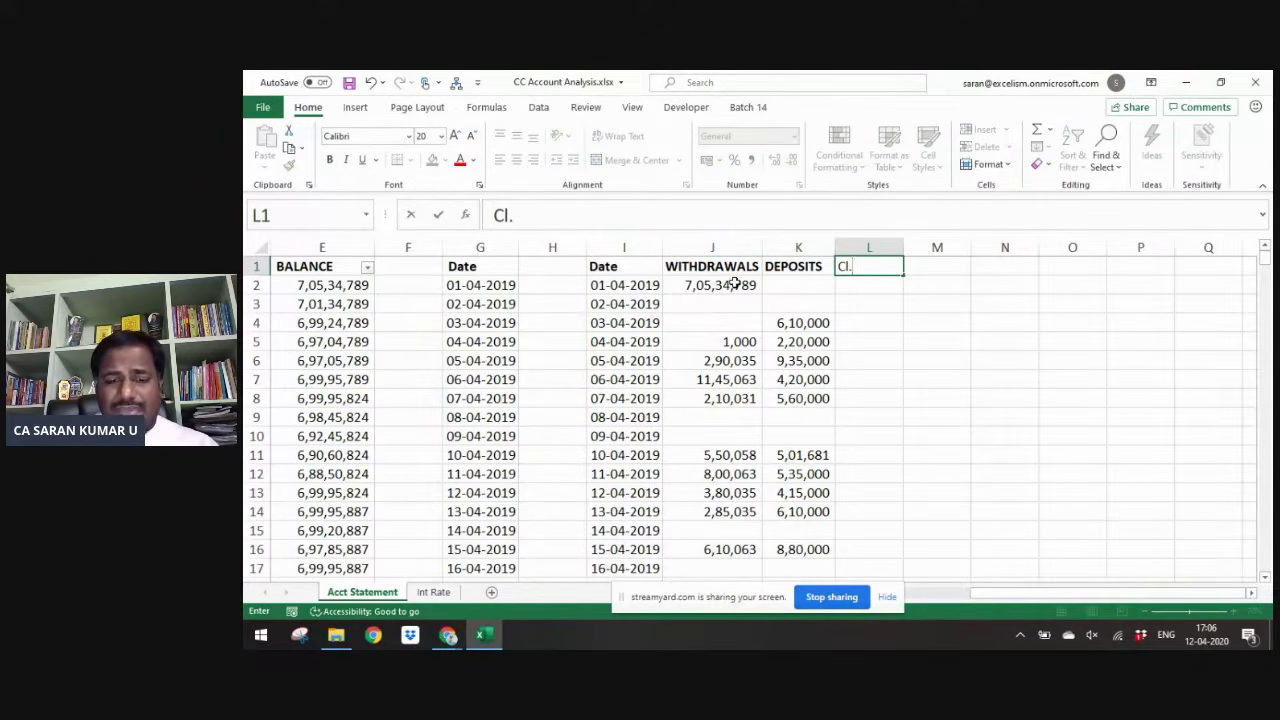
pyautogui.press('Return')
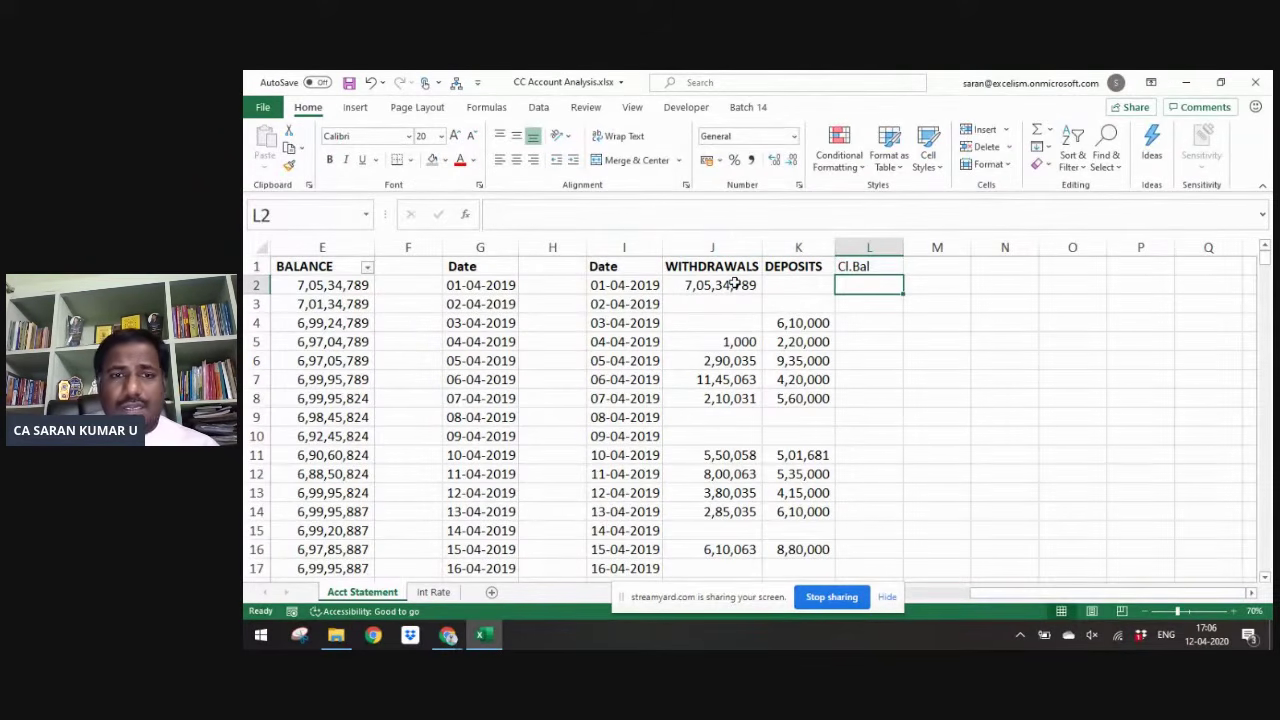
# - Examine the B/F row and the column headers of the original statement, comparing them with the consolidated table
pyautogui.hotkey('ctrl', 'Left')
pyautogui.hotkey('ctrl', 'Left')
pyautogui.hotkey('ctrl', 'Left')
pyautogui.hotkey('ctrl', 'Left')
pyautogui.hotkey('ctrl', 'Left')
pyautogui.hotkey('ctrl', 'Left')
pyautogui.press('Right')
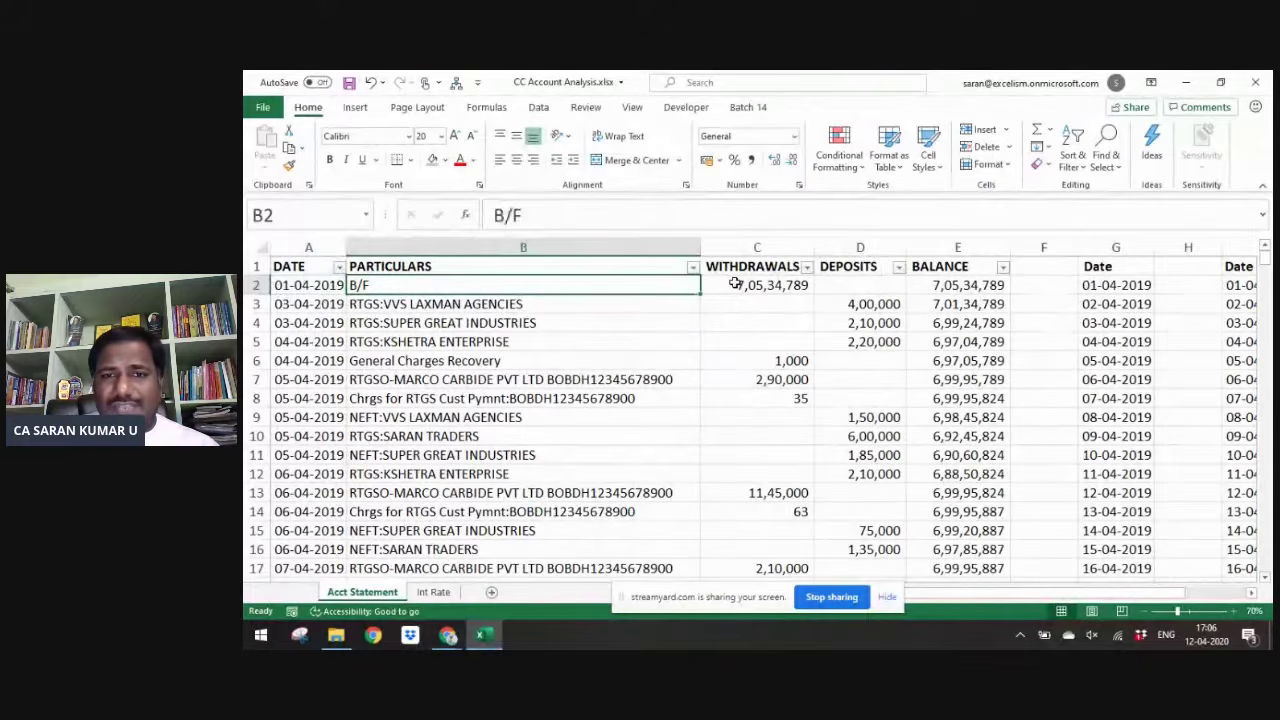
pyautogui.press('Up')
pyautogui.press('Right')
pyautogui.press('Right')
pyautogui.hotkey('ctrl', 'Right')
pyautogui.hotkey('ctrl', 'Right')
pyautogui.hotkey('ctrl', 'Right')
pyautogui.hotkey('ctrl', 'Right')
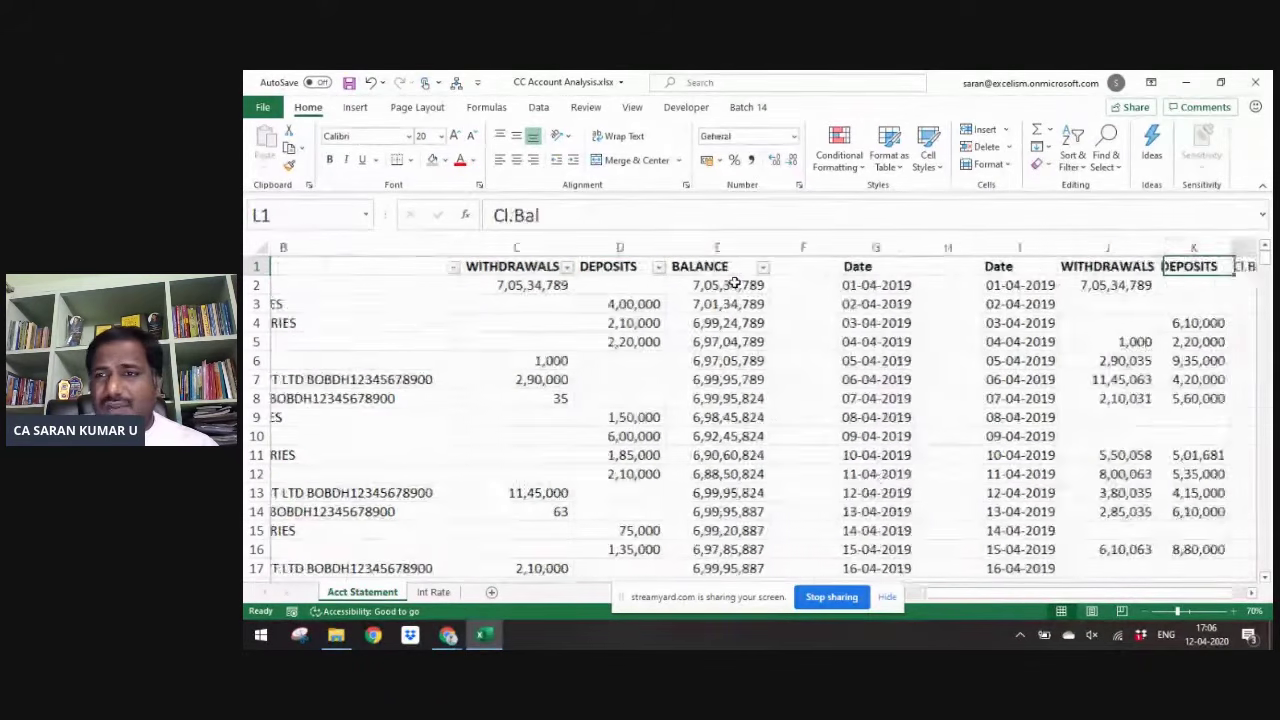
pyautogui.hotkey('ctrl', 'Left')
pyautogui.press('Left')
pyautogui.press('Left')
pyautogui.press('Left')
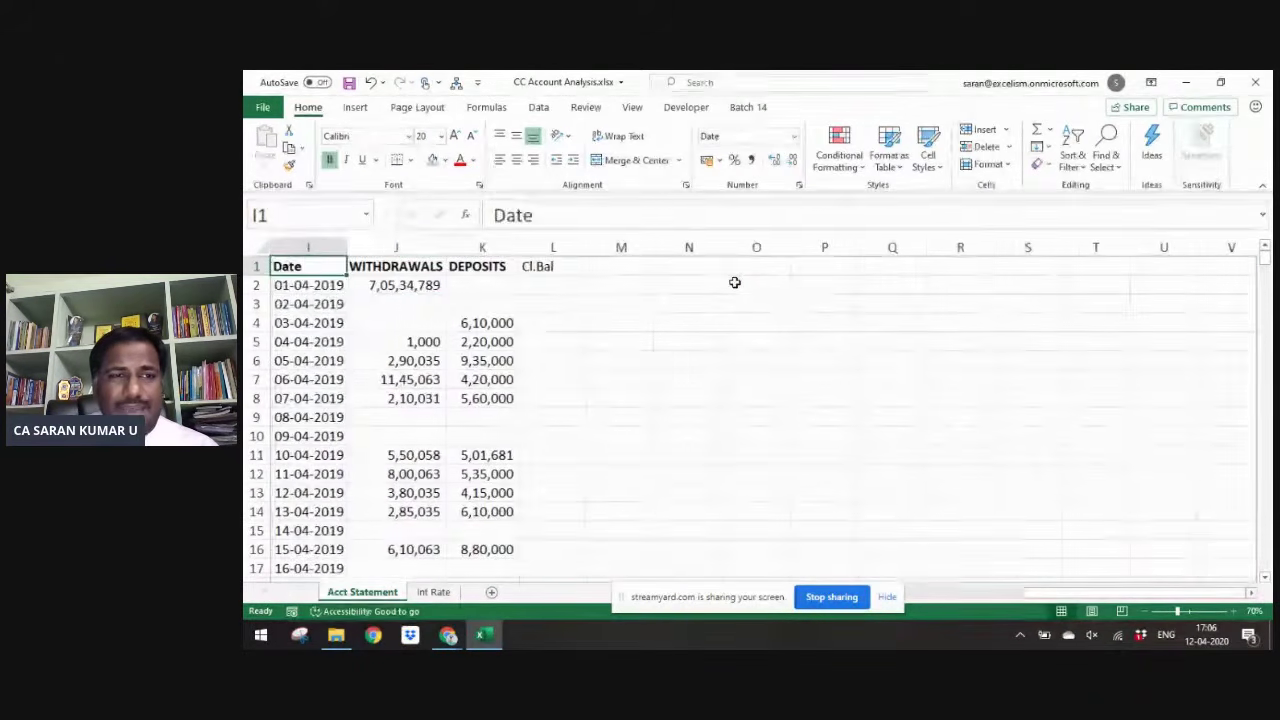
# - Set the first closing balance in L2 equal to the opening withdrawal amount with the formula =J2
pyautogui.press('Down')
pyautogui.press('Down')
pyautogui.press('Right')
pyautogui.press('Right')
pyautogui.press('Right')
pyautogui.press('Up')
pyautogui.write('=')
pyautogui.press('Left')
pyautogui.press('Left')
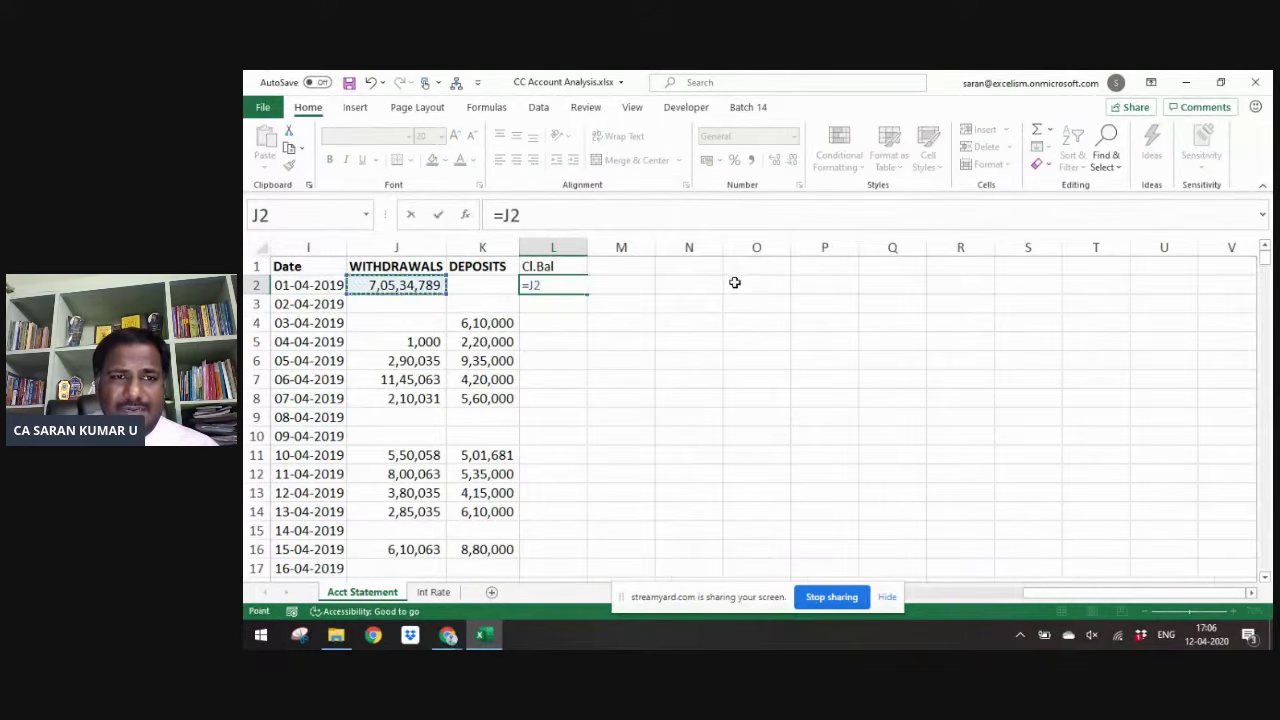
pyautogui.press('Return')
# - Enter the running closing balance formula =L2+J3-K3 in cell L3
pyautogui.write('=')
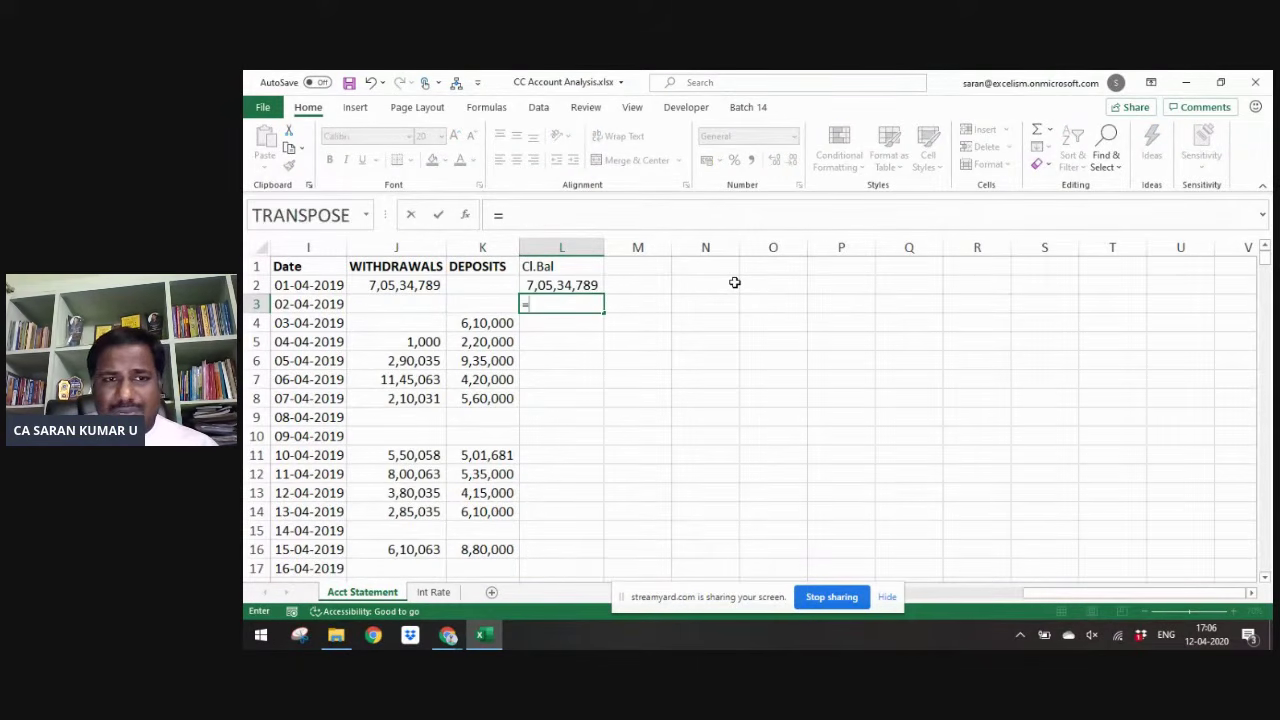
pyautogui.press('Up')
pyautogui.write('+')
pyautogui.press('Left')
pyautogui.press('Left')
pyautogui.press('Return')
# - Copy the closing balance formula from L3 down column L to row 367
pyautogui.press('Up')
pyautogui.hotkey('ctrl', 'c')
pyautogui.press('Left')
pyautogui.press('Left')
pyautogui.press('Left')
pyautogui.hotkey('ctrl', 'Down')
pyautogui.press('Right')
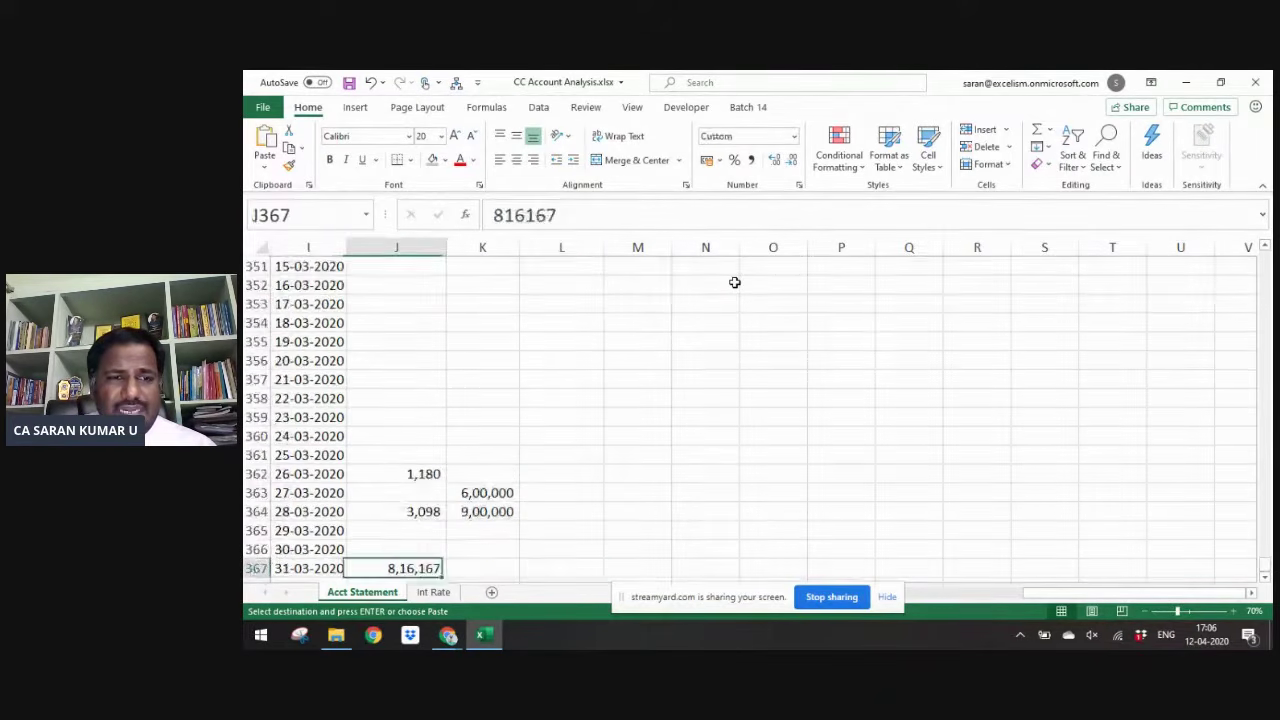
pyautogui.press('Right')
pyautogui.press('Right')
pyautogui.hotkey('ctrl', 'shift', 'Up')
pyautogui.hotkey('ctrl', 'v')
# - Make the Cl.Bal header in L1 bold and review the closing balance formulas down to row 367
pyautogui.hotkey('ctrl', 'Up')
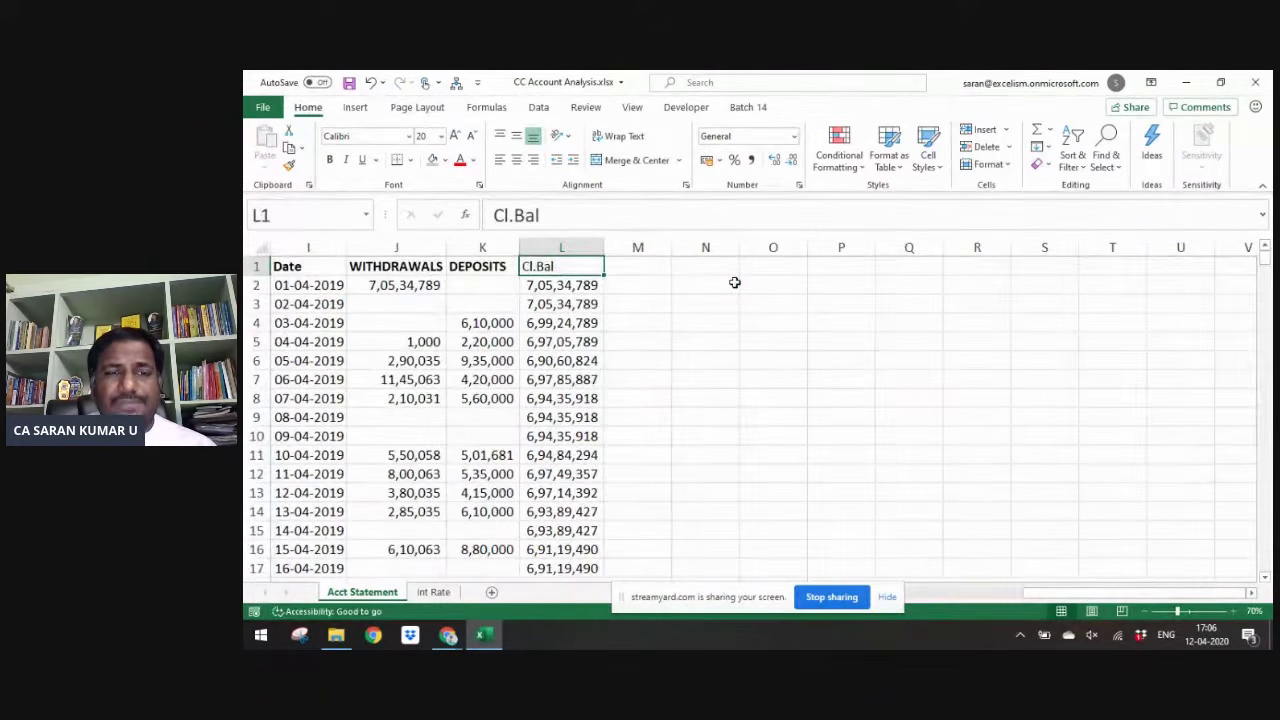
pyautogui.hotkey('ctrl', 'Down')
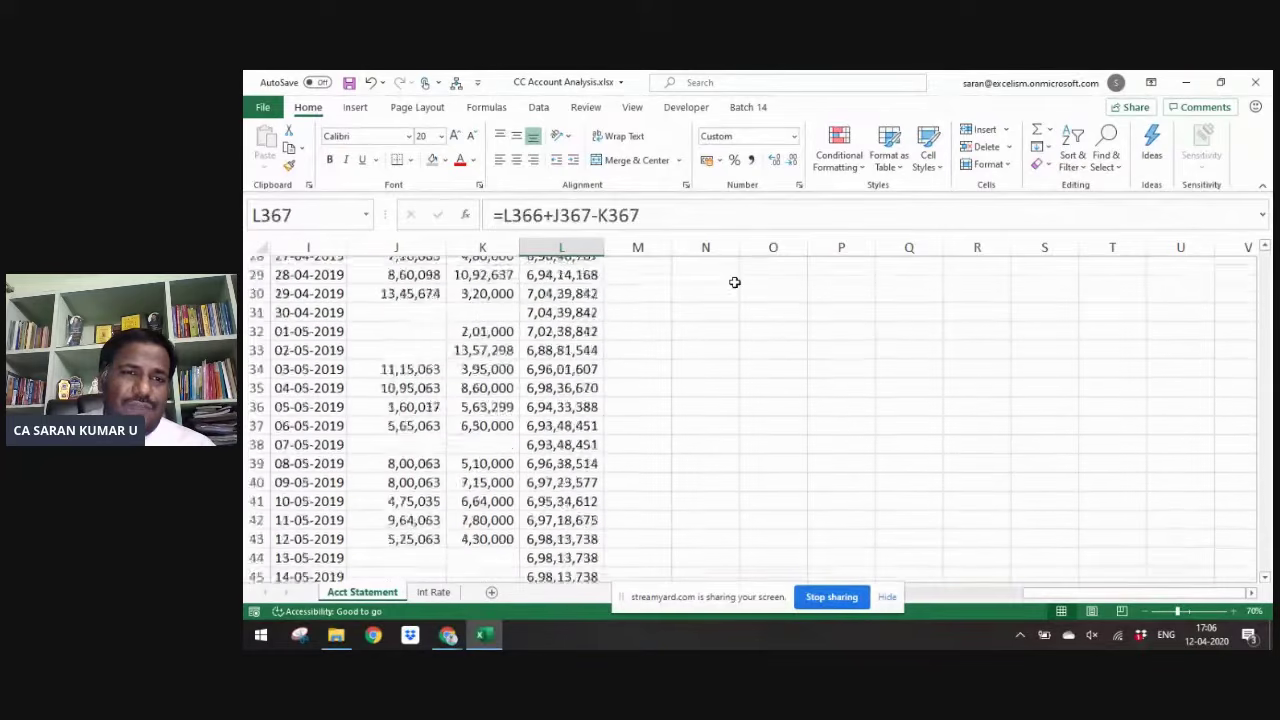
pyautogui.hotkey('ctrl', 'Up')
pyautogui.press('Down')
pyautogui.press('Down')
pyautogui.press('Down')
pyautogui.press('Down')
pyautogui.press('Down')
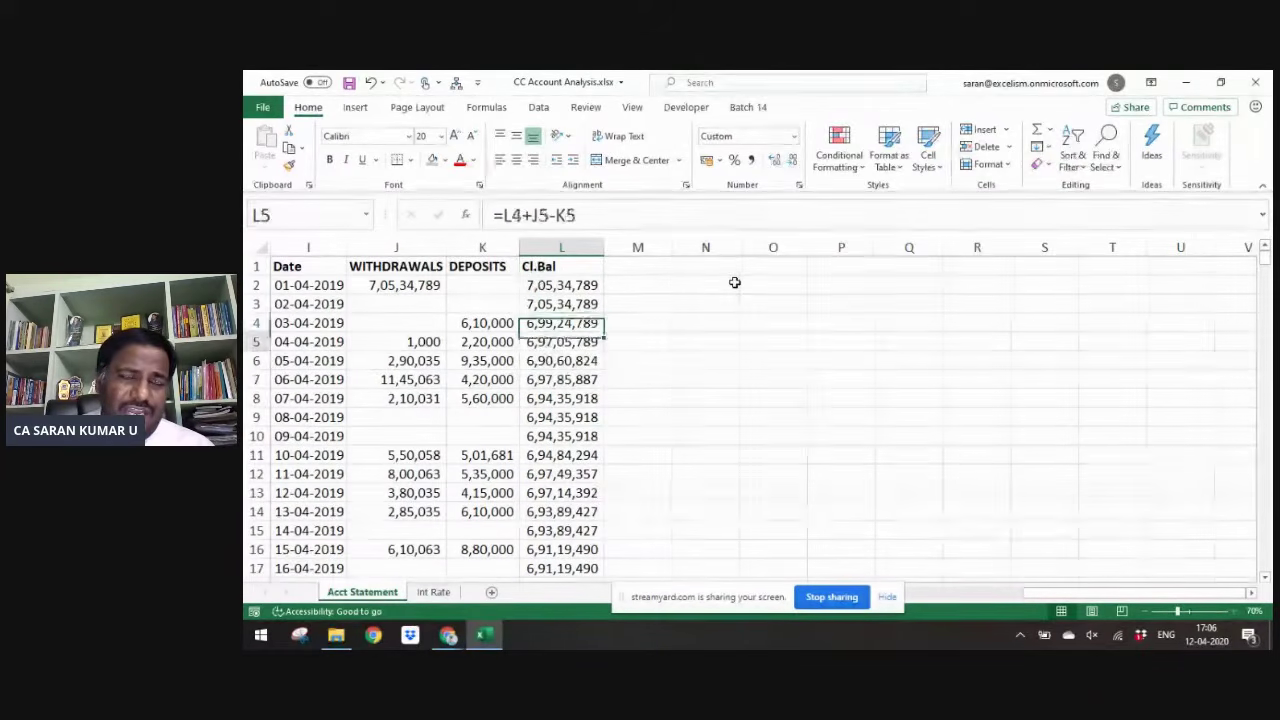
pyautogui.hotkey('ctrl', 'Down')
pyautogui.hotkey('ctrl', 'Up')
pyautogui.press('Down')
# - Glance at the Int Rate sheet, then examine the original statement's Balance column and first date rows
pyautogui.hotkey('ctrl', 'pagedown')
pyautogui.hotkey('ctrl', 'pageup')
pyautogui.press('Left')
pyautogui.press('Left')
pyautogui.press('Left')
pyautogui.press('Left')
pyautogui.press('Left')
pyautogui.press('Left')
pyautogui.press('Left')
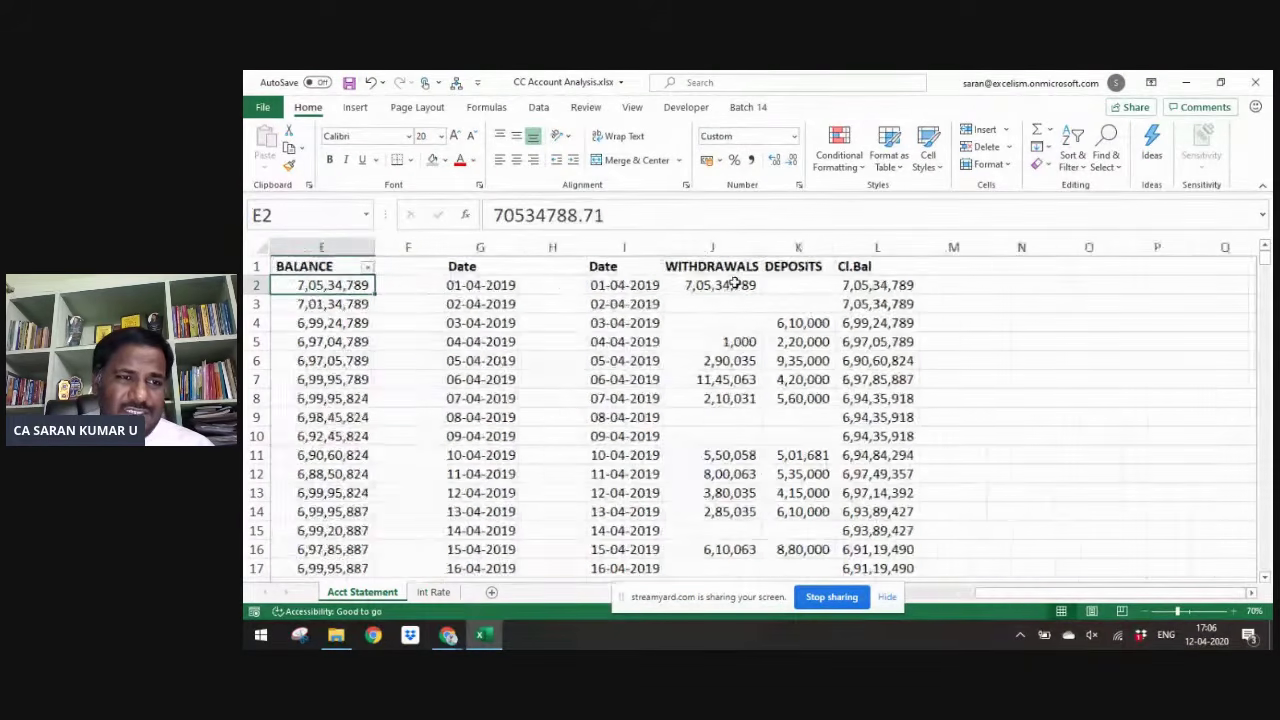
pyautogui.press('Left')
pyautogui.press('Left')
pyautogui.press('Left')
pyautogui.press('Left')
pyautogui.press('Down')
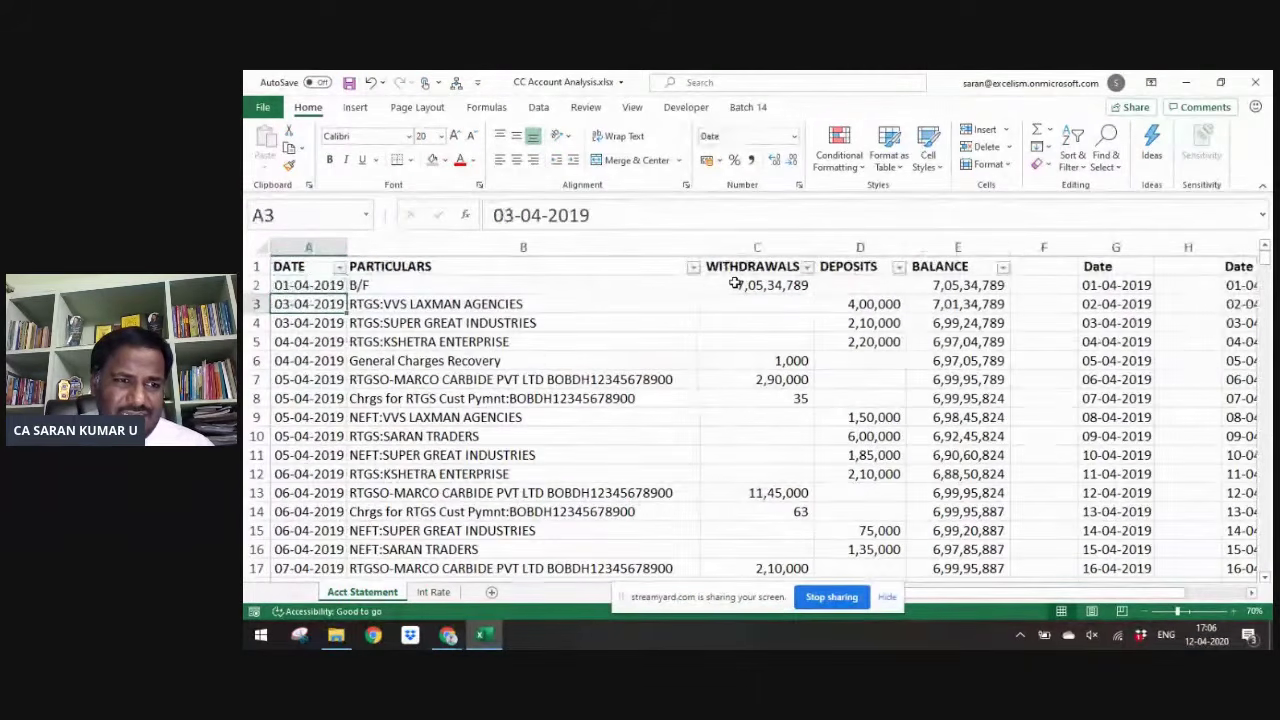
# - Look through the statement's April 2019 rows to find the month-end interest collection entry
pyautogui.press('Down')
pyautogui.press('Down')
pyautogui.press('Down')
pyautogui.press('Down')
pyautogui.press('Down')
pyautogui.press('Down')
pyautogui.press('Down')
pyautogui.press('Down')
pyautogui.press('Down')
pyautogui.press('Down')
pyautogui.press('Down')
pyautogui.press('Down')
pyautogui.press('Down')
pyautogui.press('Down')
pyautogui.press('Down')
pyautogui.press('Down')
pyautogui.press('Down')
pyautogui.press('Down')
pyautogui.press('Down')
pyautogui.press('Down')
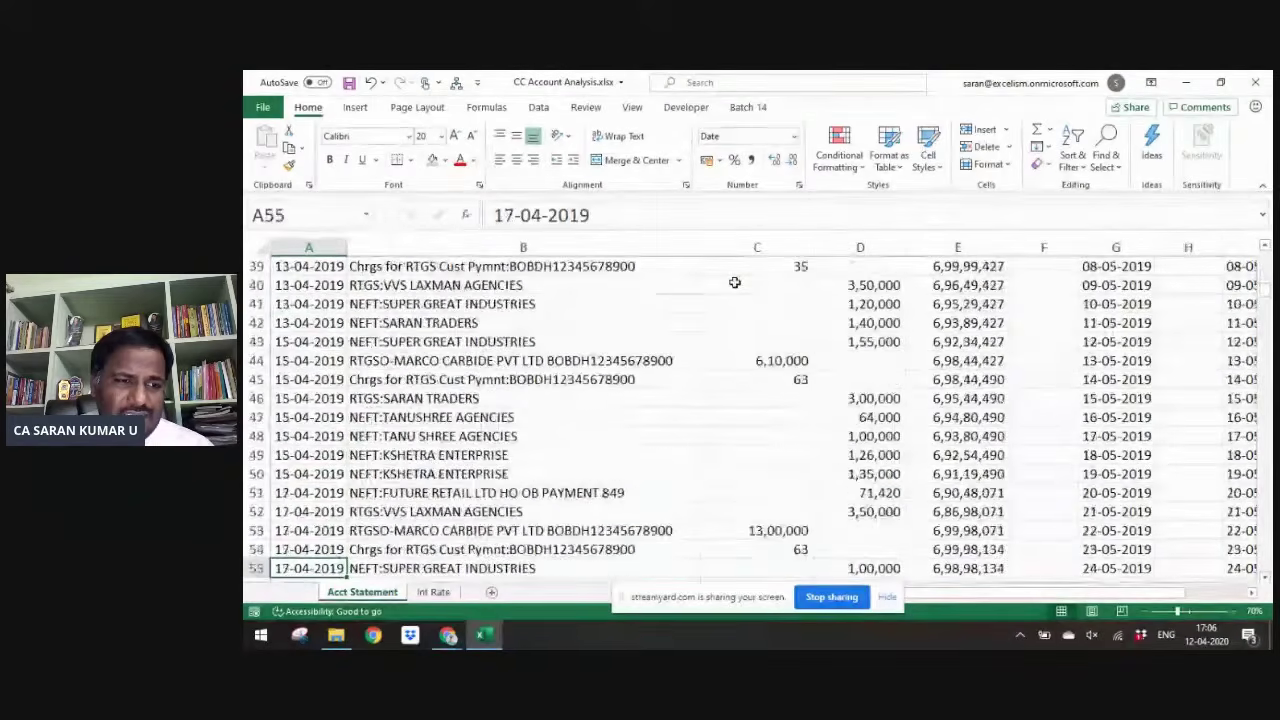
pyautogui.press('Down')
pyautogui.press('Down')
pyautogui.press('Down')
pyautogui.press('Down')
pyautogui.press('Down')
pyautogui.press('Down')
pyautogui.press('Down')
pyautogui.press('Down')
pyautogui.press('Down')
pyautogui.press('Down')
pyautogui.press('Down')
pyautogui.press('Down')
pyautogui.press('Down')
pyautogui.press('Down')
pyautogui.press('Down')
pyautogui.press('Down')
pyautogui.press('Down')
pyautogui.press('Down')
pyautogui.press('Down')
pyautogui.press('Down')
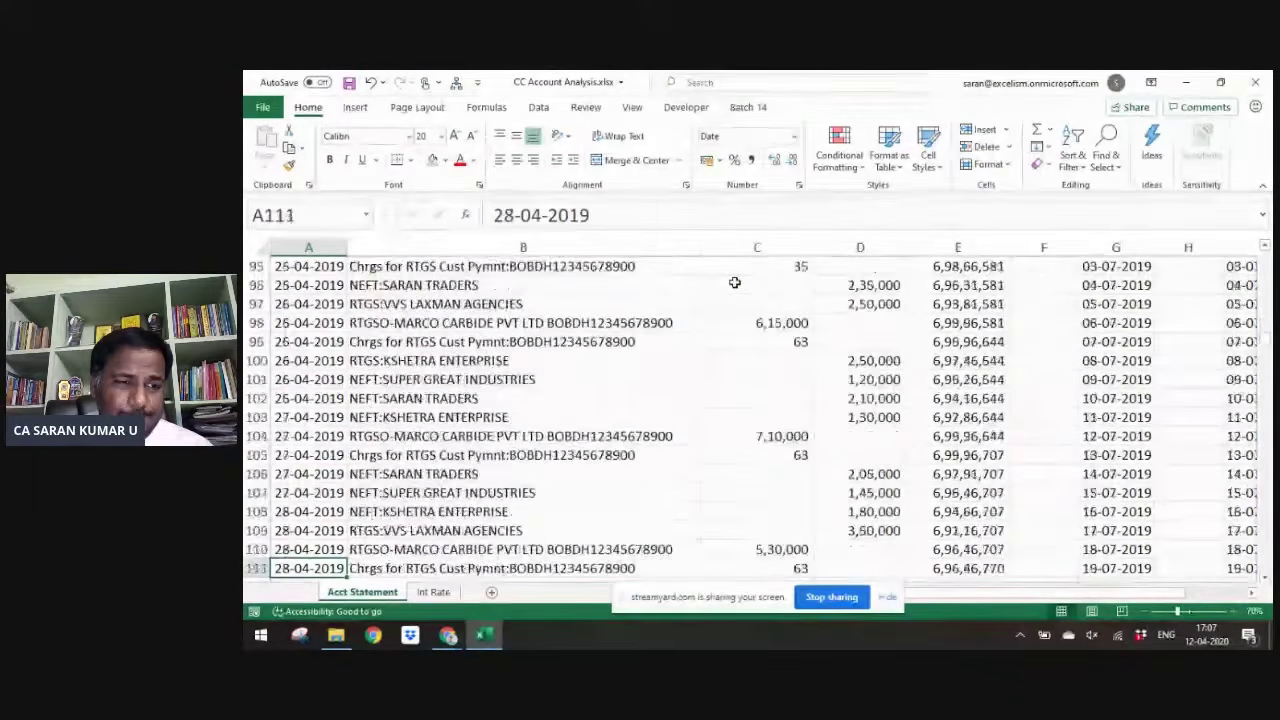
pyautogui.press('Down')
pyautogui.press('Down')
pyautogui.press('Down')
pyautogui.press('Down')
pyautogui.press('Down')
pyautogui.press('Down')
pyautogui.press('Down')
pyautogui.press('Down')
pyautogui.press('Down')
pyautogui.press('Down')
pyautogui.press('Down')
pyautogui.press('Up')
pyautogui.press('Up')
pyautogui.press('Up')
pyautogui.press('Up')
pyautogui.press('Up')
pyautogui.press('Up')
pyautogui.press('Up')
pyautogui.press('Up')
pyautogui.press('Up')
pyautogui.press('Up')
pyautogui.press('Up')
pyautogui.press('Up')
pyautogui.press('Up')
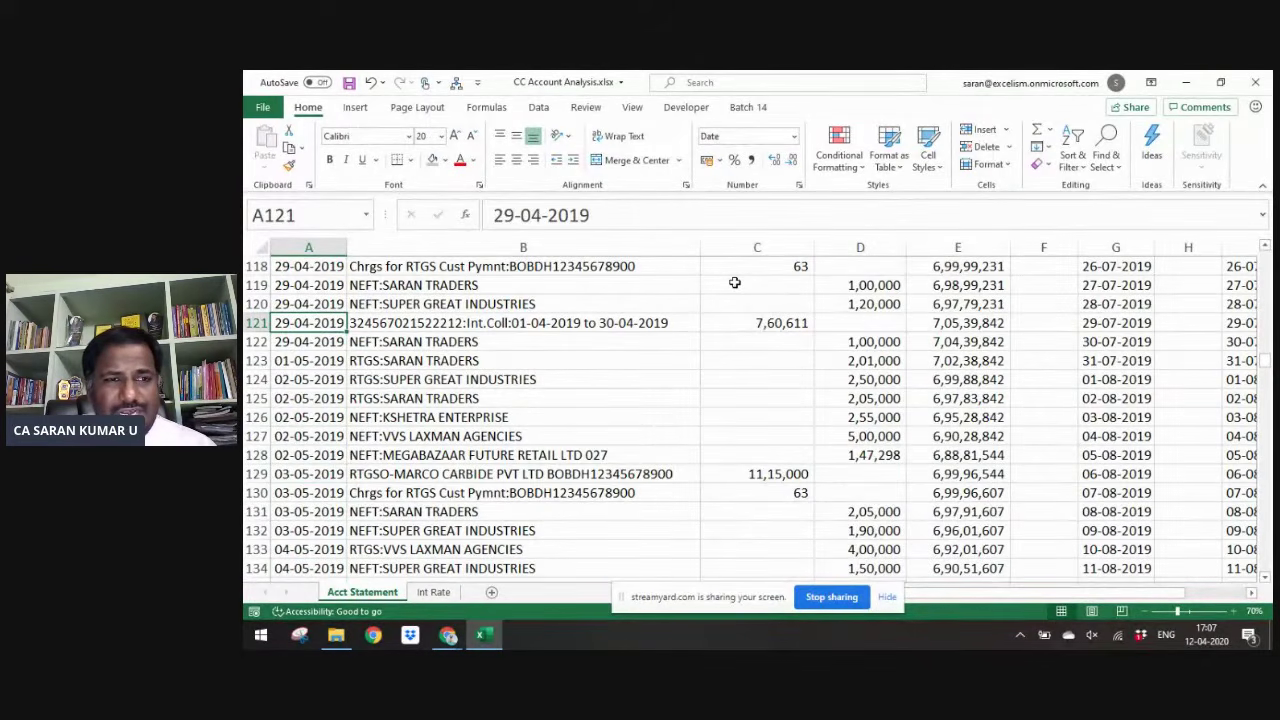
# - Examine the April interest collection row's withdrawal and balance against the neighbouring 29-04-2019 entries
pyautogui.hotkey('shift', 'Right')
pyautogui.hotkey('shift', 'Right')
pyautogui.hotkey('shift', 'Right')
pyautogui.hotkey('shift', 'Right')
pyautogui.press('Down')
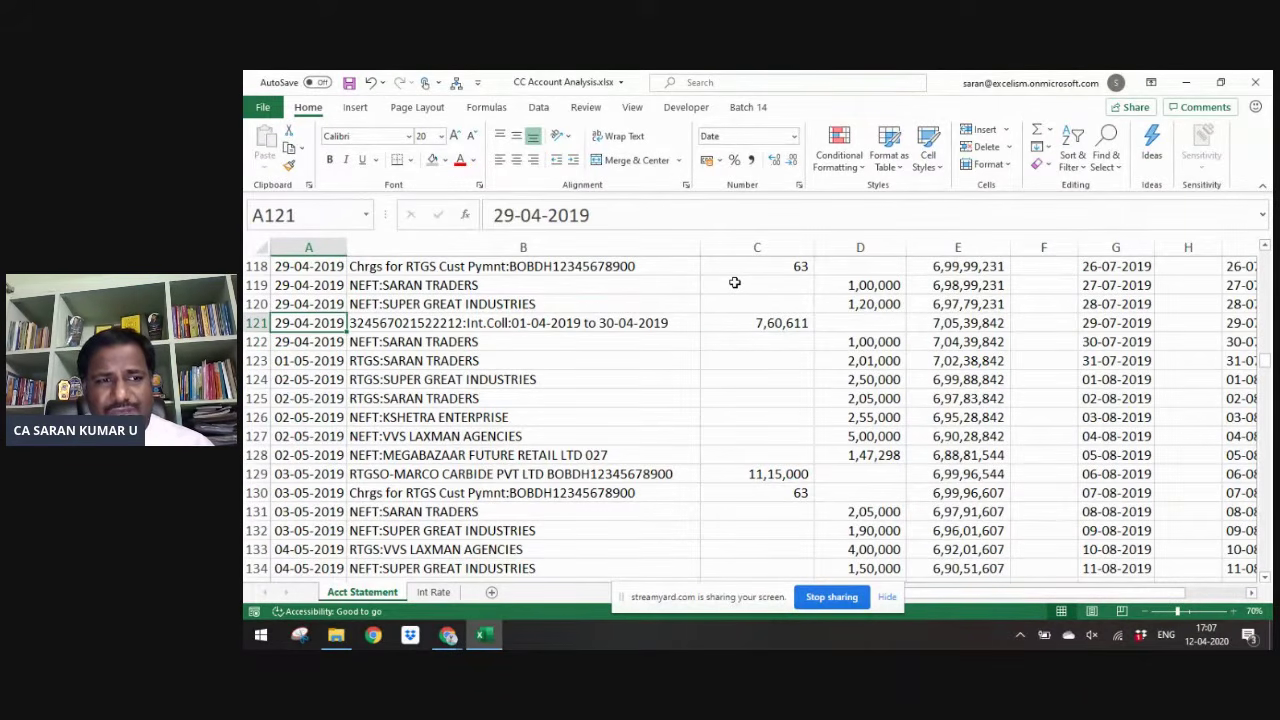
pyautogui.press('Right')
pyautogui.press('Right')
pyautogui.press('Right')
pyautogui.press('Right')
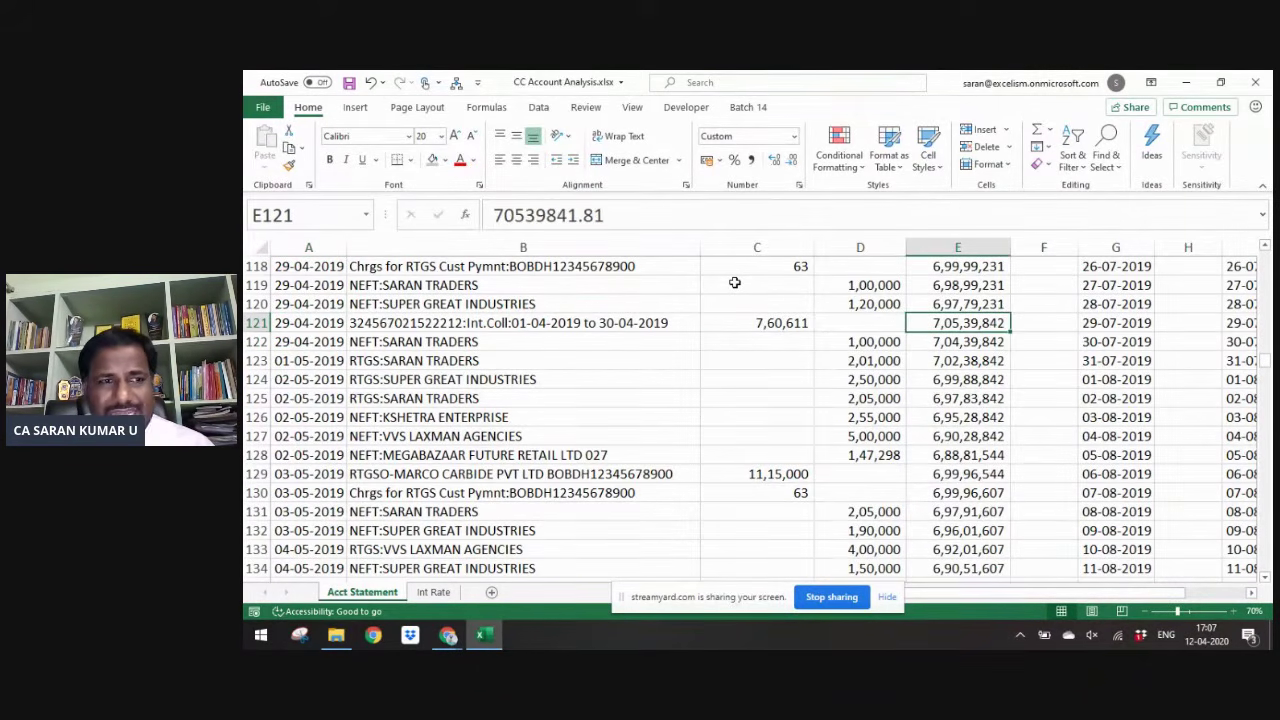
pyautogui.press('Up')
pyautogui.press('Down')
pyautogui.press('Down')
pyautogui.press('Up')
pyautogui.press('Up')
pyautogui.press('Down')
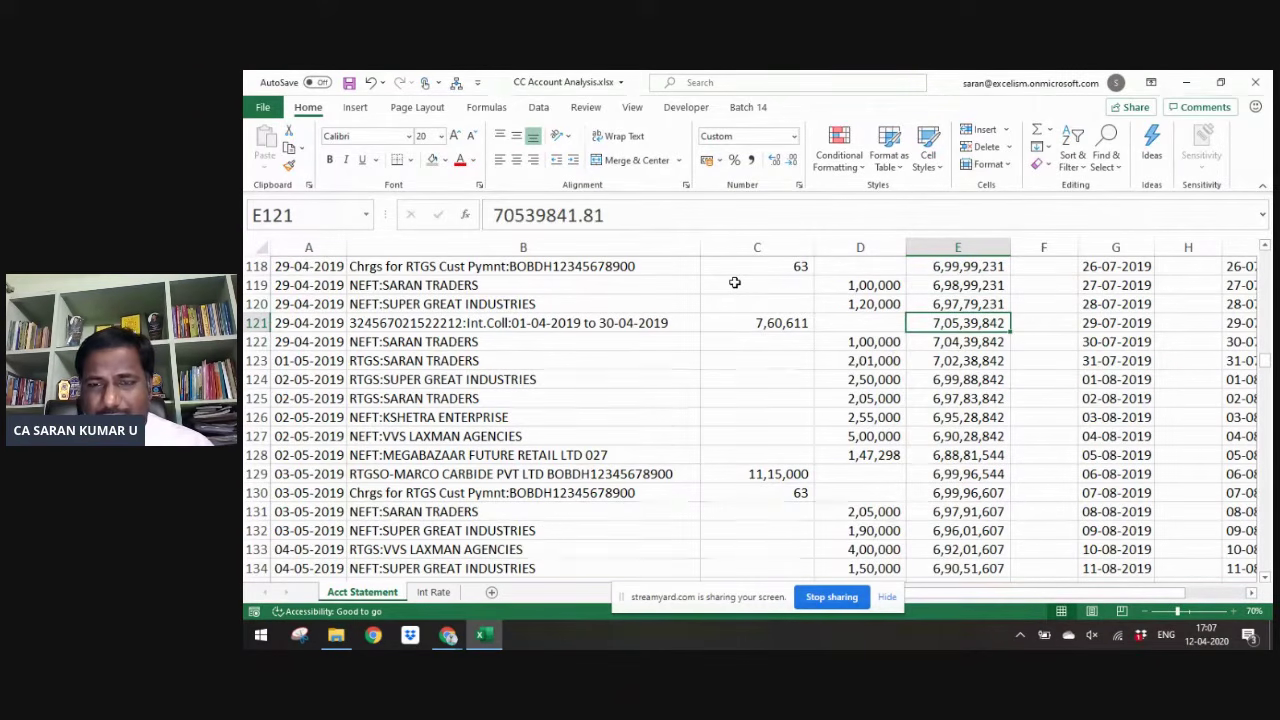
pyautogui.press('Down')
pyautogui.press('Up')
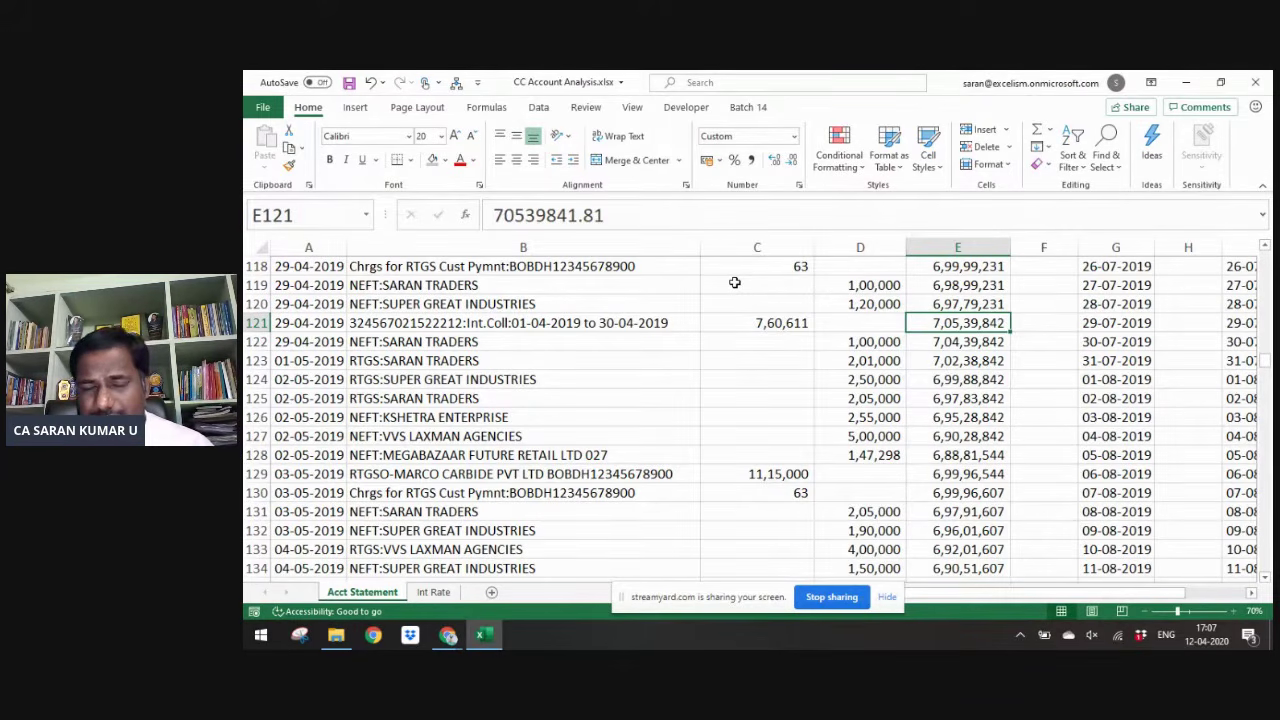
pyautogui.press('Down')
pyautogui.press('Left')
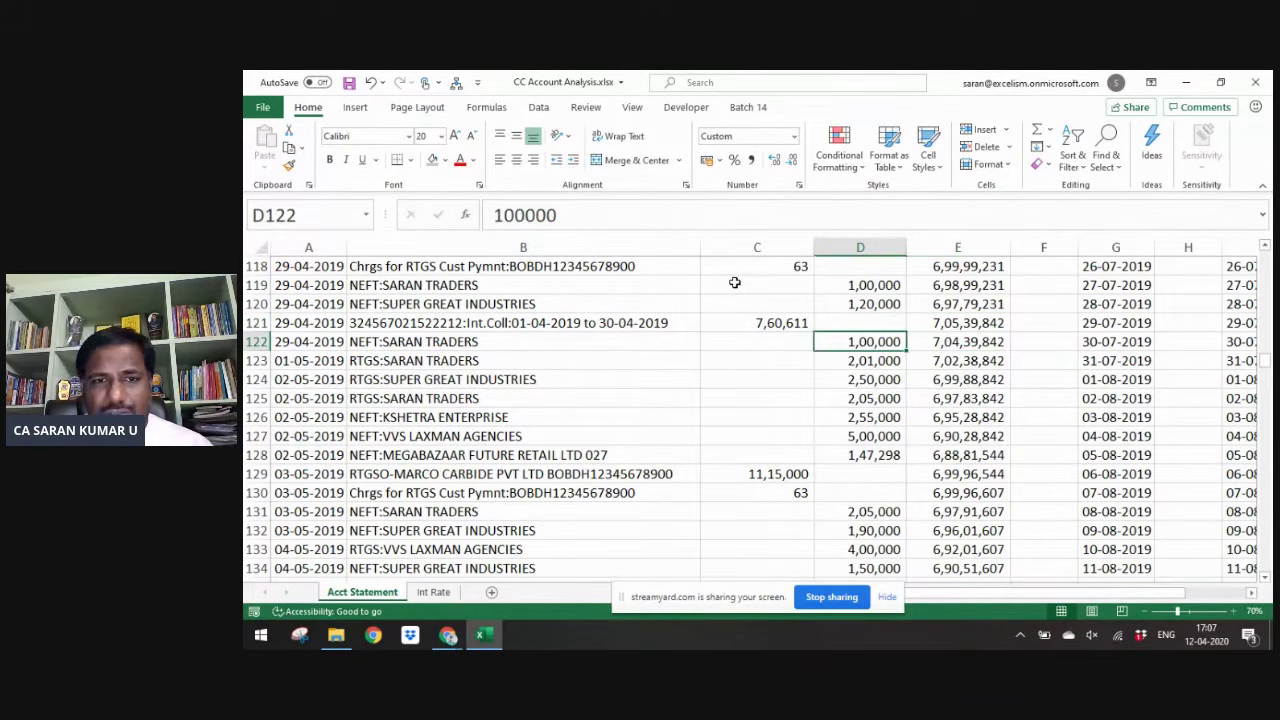
pyautogui.press('Up')
pyautogui.press('Left')
# - Add the header Int in cell M1 beside the Cl.Bal column of the day-wise table
pyautogui.press('Right')
pyautogui.press('Right')
pyautogui.press('Right')
pyautogui.press('Right')
pyautogui.press('Right')
pyautogui.press('Right')
pyautogui.press('Right')
pyautogui.press('Right')
pyautogui.press('Right')
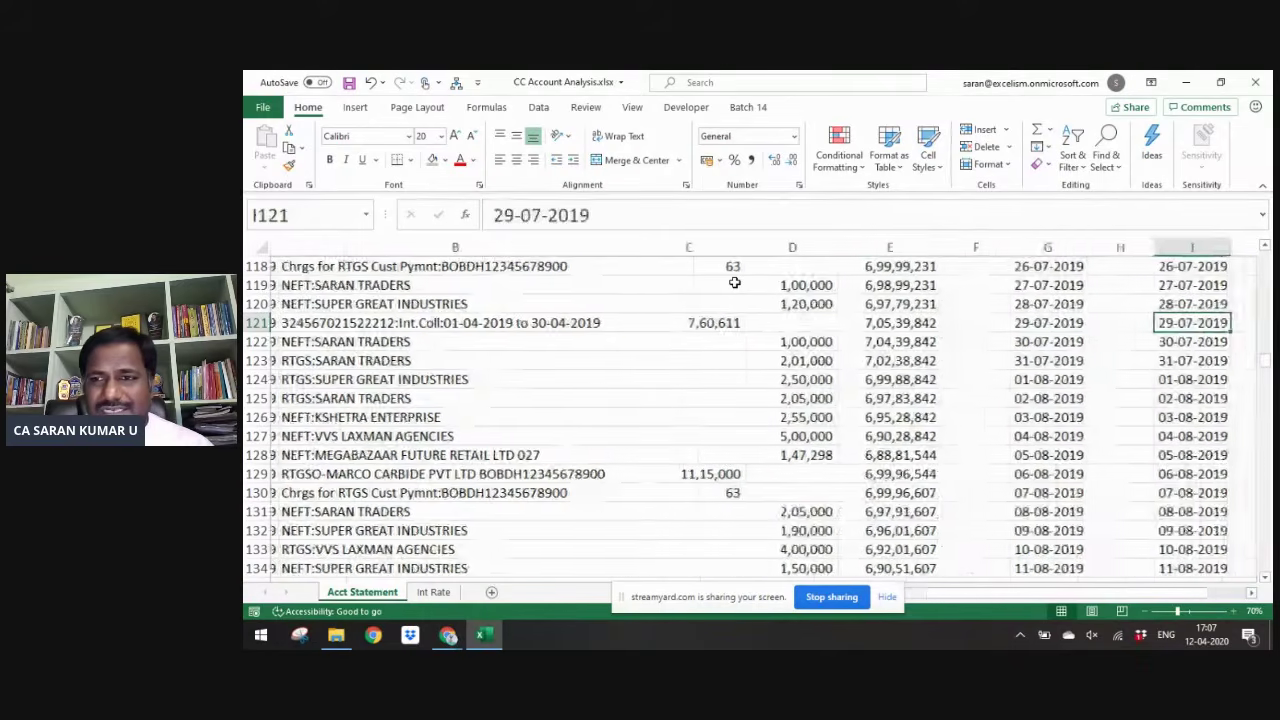
pyautogui.hotkey('ctrl', 'Up')
pyautogui.hotkey('ctrl', 'Down')
pyautogui.hotkey('ctrl', 'Up')
pyautogui.press('Right')
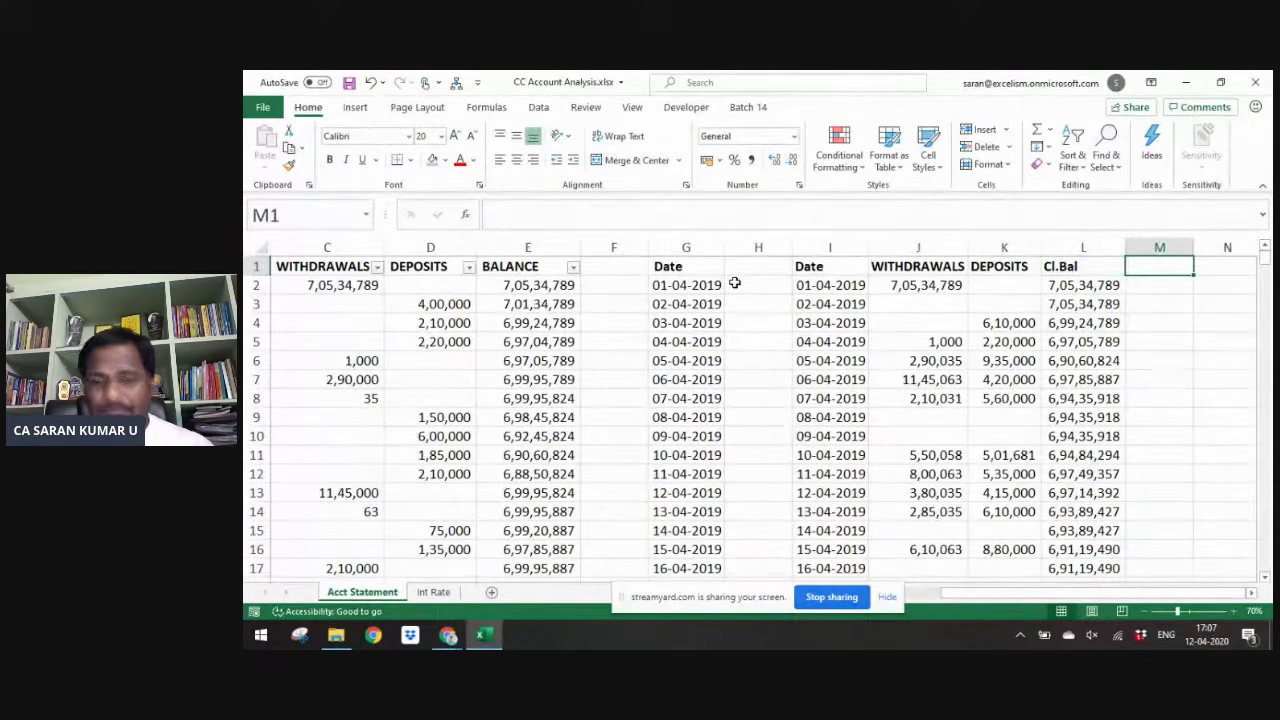
pyautogui.write('Int')
pyautogui.press('Return')
pyautogui.press('Up')
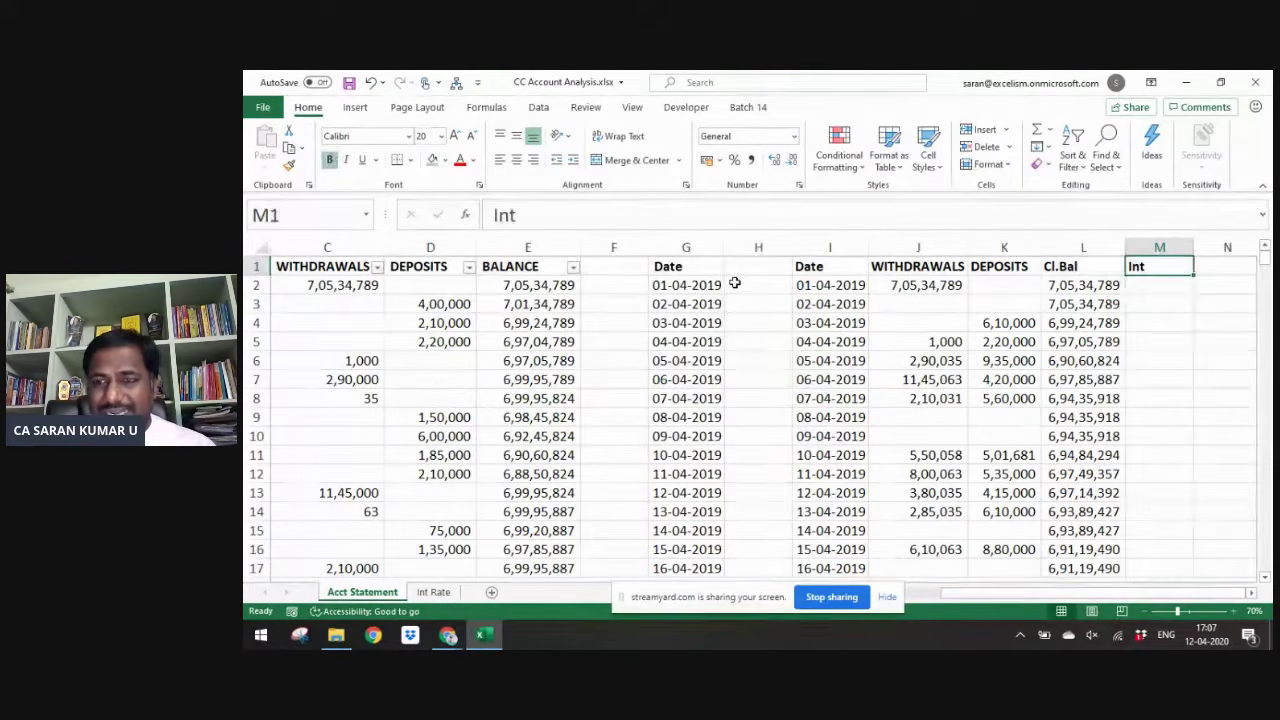
# - Review the first row of the day-wise table and the monthly rates on the Int Rate sheet
pyautogui.press('Right')
pyautogui.press('Right')
pyautogui.press('Left')
pyautogui.press('Left')
pyautogui.press('Down')
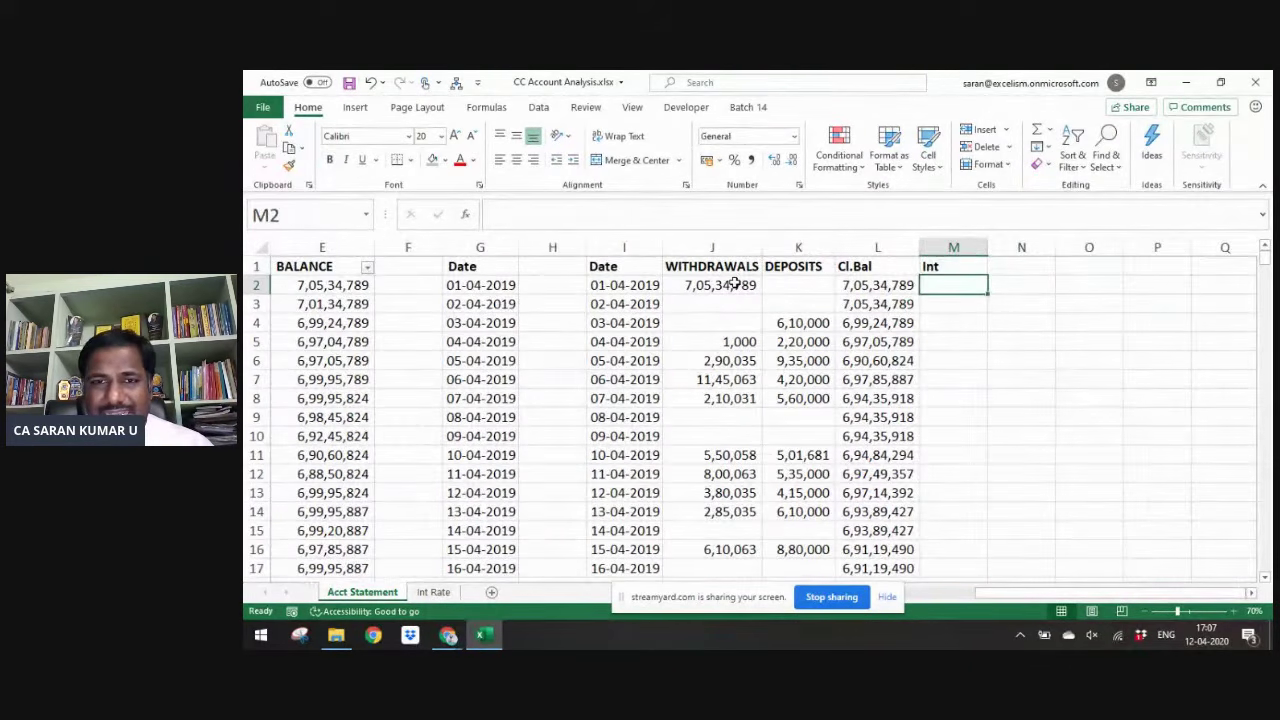
pyautogui.press('Left')
pyautogui.press('Left')
pyautogui.press('Left')
pyautogui.press('Left')
pyautogui.press('Right')
pyautogui.press('Right')
pyautogui.press('Right')
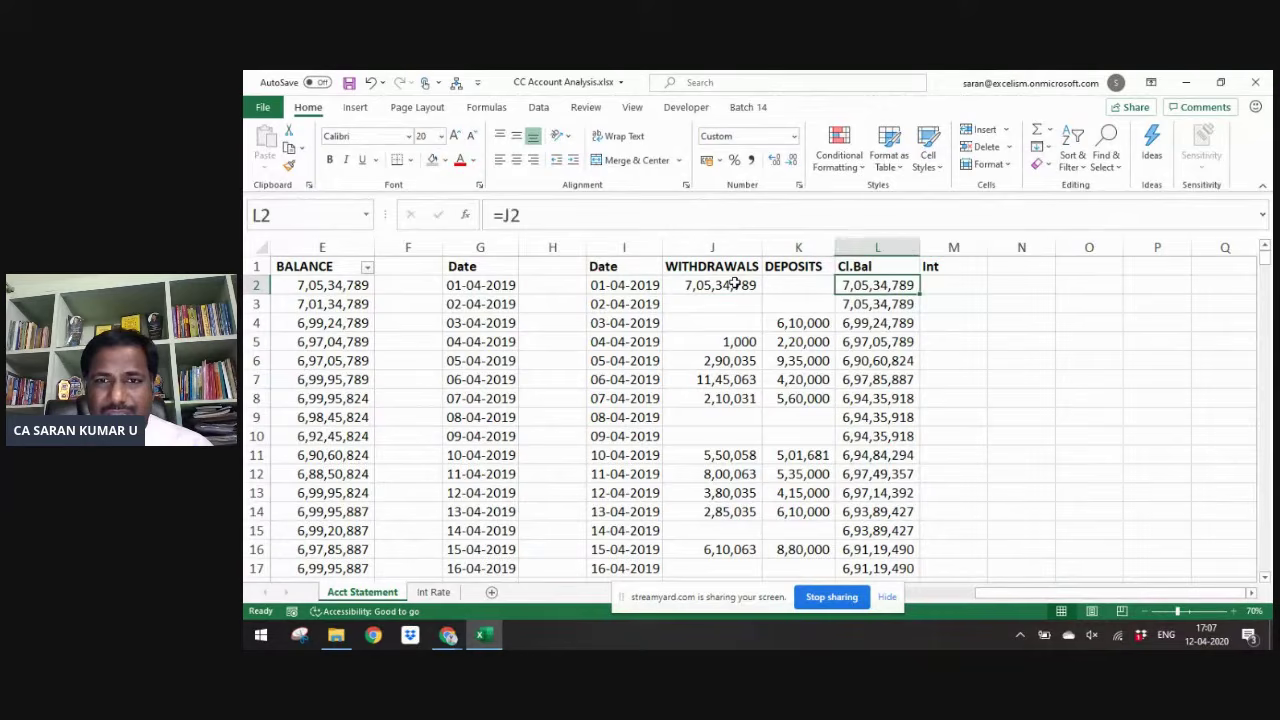
pyautogui.press('Right')
pyautogui.hotkey('ctrl', 'pagedown')
pyautogui.press('Down')
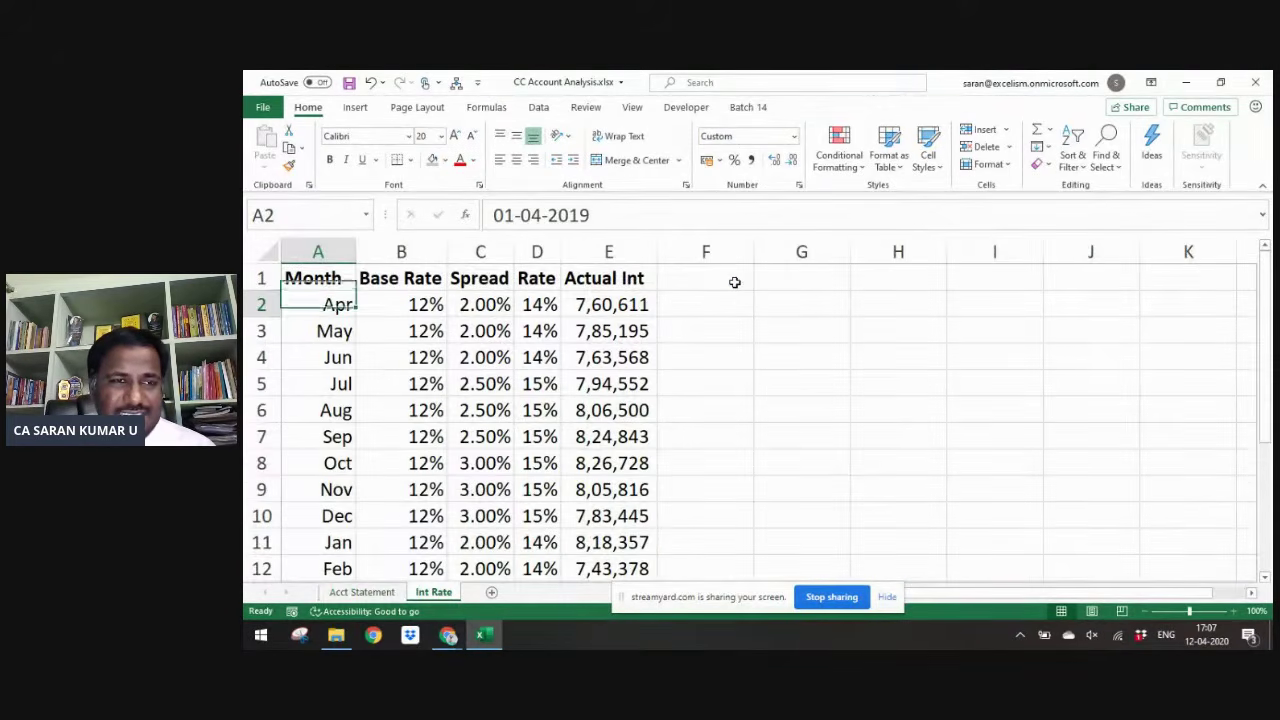
pyautogui.press('Up')
pyautogui.hotkey('ctrl', 'pageup')
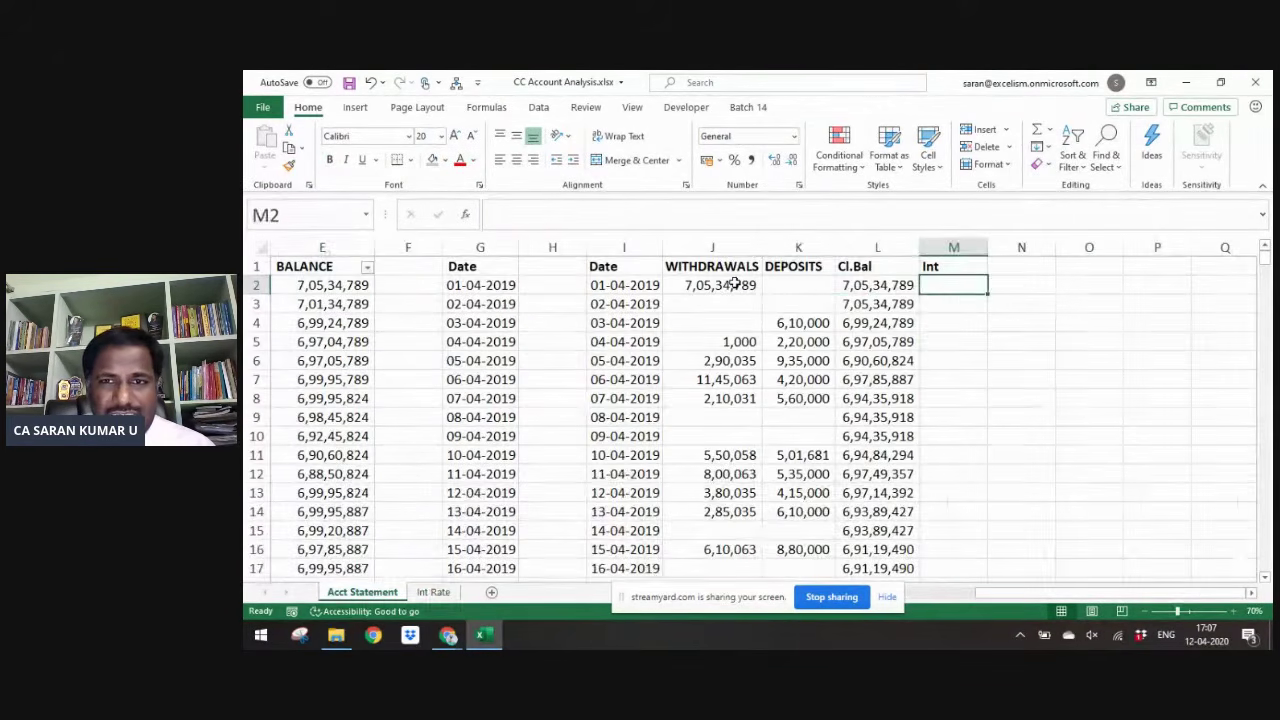
# - Sort the original account statement by the PARTICULARS column from A to Z
pyautogui.press('Left')
pyautogui.press('Left')
pyautogui.press('Left')
pyautogui.press('Left')
pyautogui.press('Left')
pyautogui.press('Left')
pyautogui.press('Left')
pyautogui.press('Left')
pyautogui.press('Left')
pyautogui.press('Left')
pyautogui.press('Left')
pyautogui.press('Left')
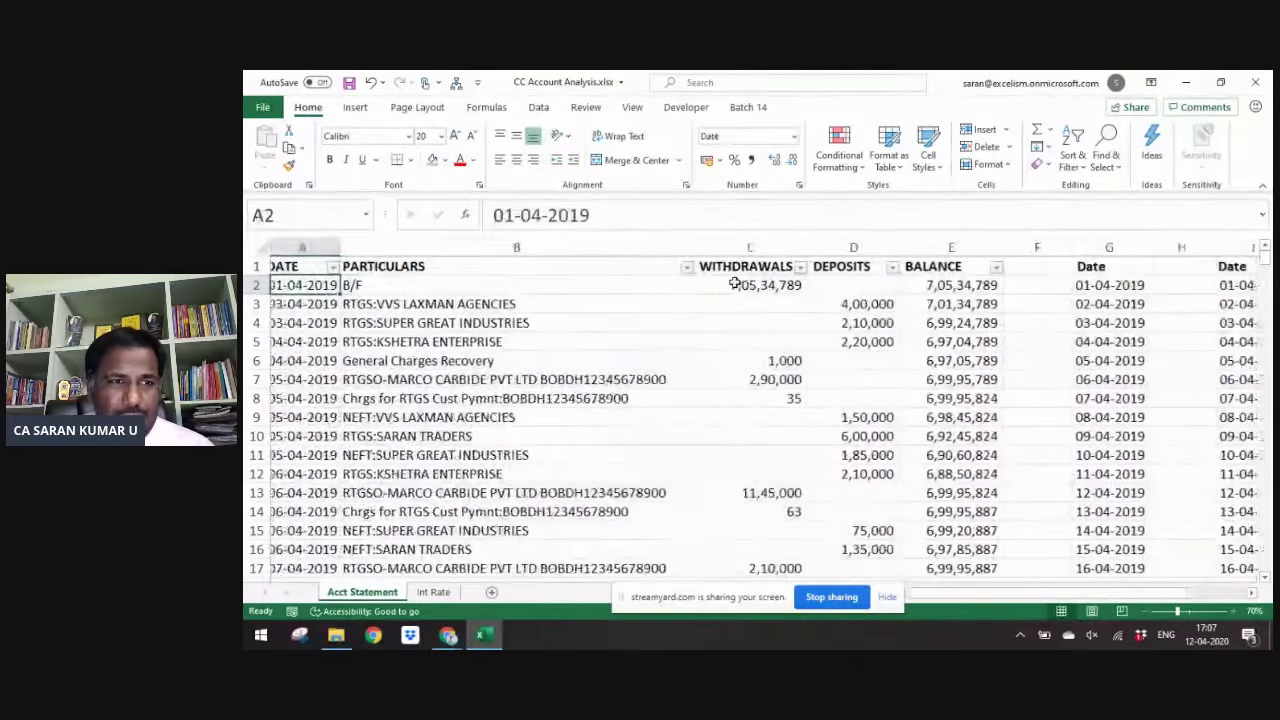
pyautogui.press('Up')
pyautogui.hotkey('alt', 'Down')
pyautogui.press('Escape')
pyautogui.press('Right')
pyautogui.press('Right')
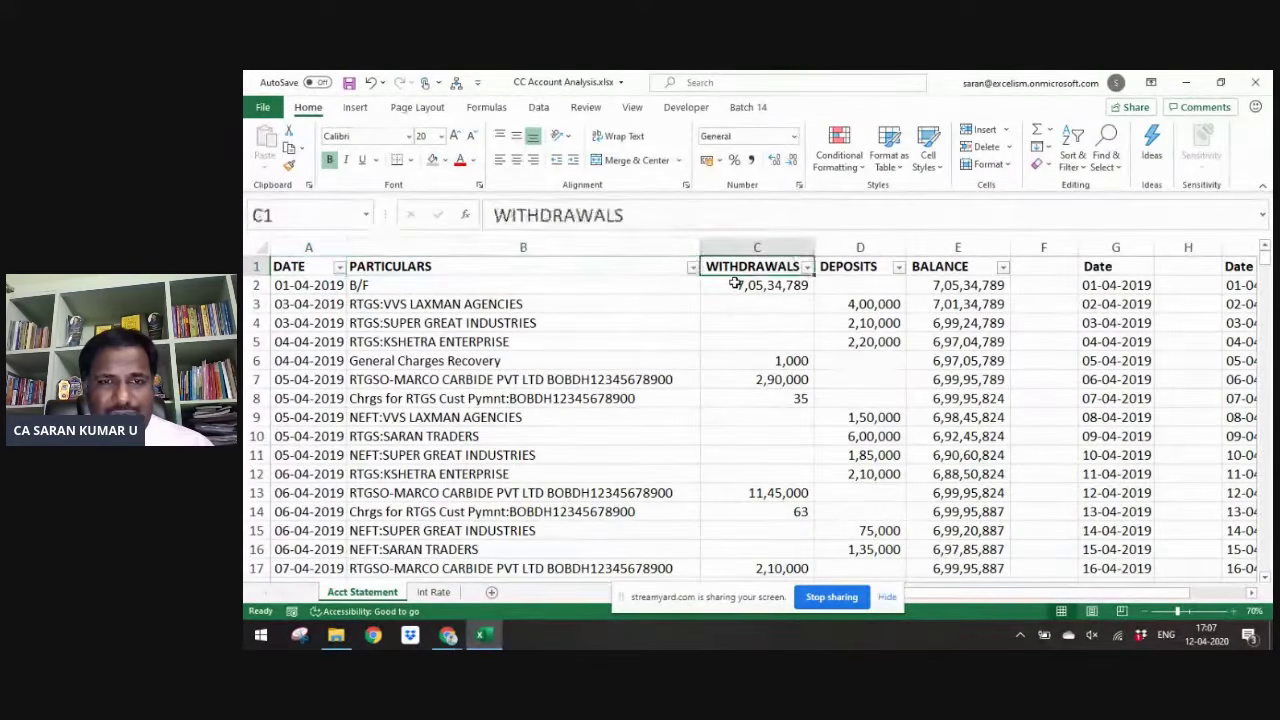
pyautogui.press('Left')
pyautogui.hotkey('alt', 'Down')
pyautogui.press('s')
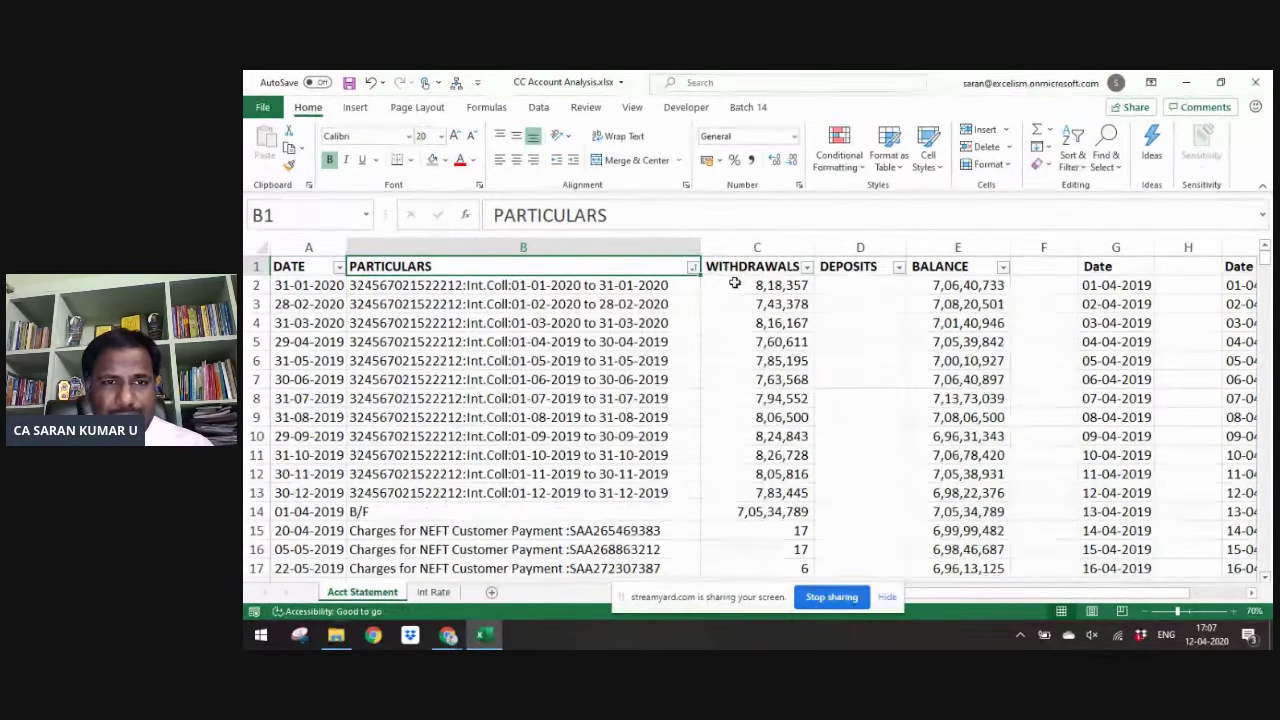
# - Filter the PARTICULARS column for entries containing "int"
pyautogui.hotkey('alt', 'Down')
pyautogui.press('Down')
pyautogui.press('Down')
pyautogui.press('Down')
pyautogui.press('Down')
pyautogui.press('Down')
pyautogui.write('int')
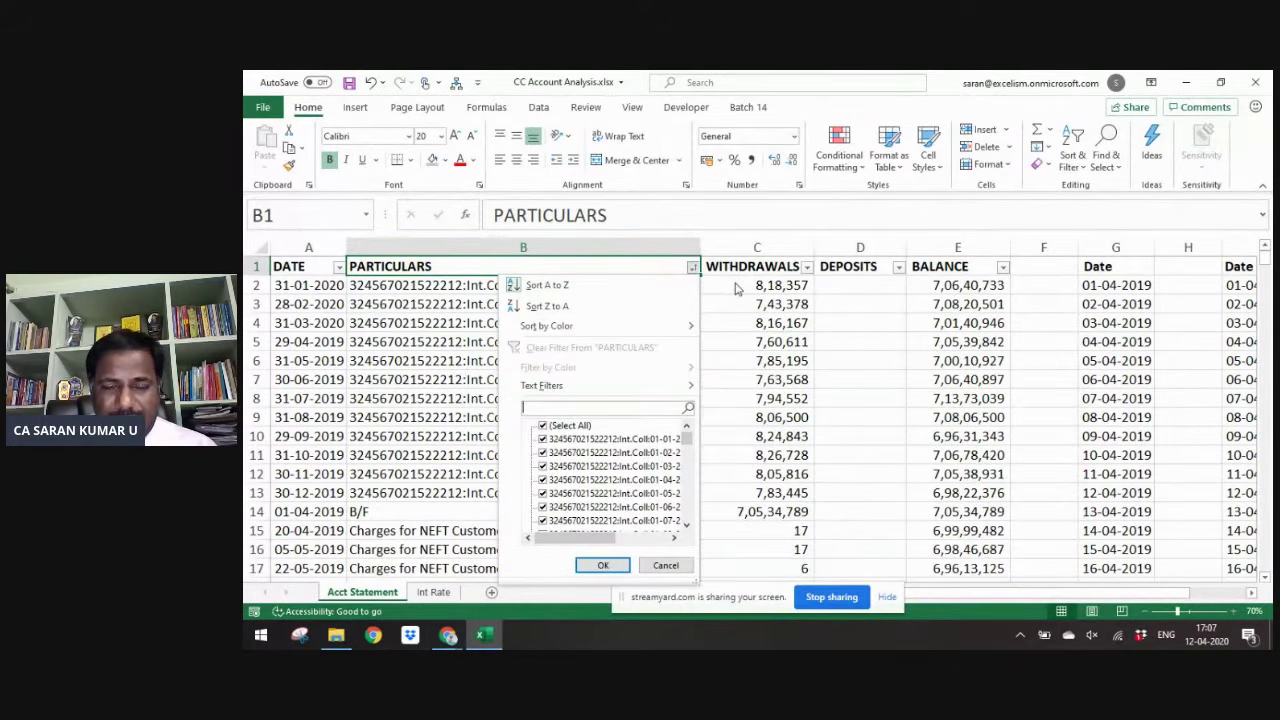
pyautogui.press('Return')
# - Copy the filtered interest entry dates to the Int Rate sheet from cell G1 down and autofit the column width
pyautogui.press('Down')
pyautogui.press('Left')
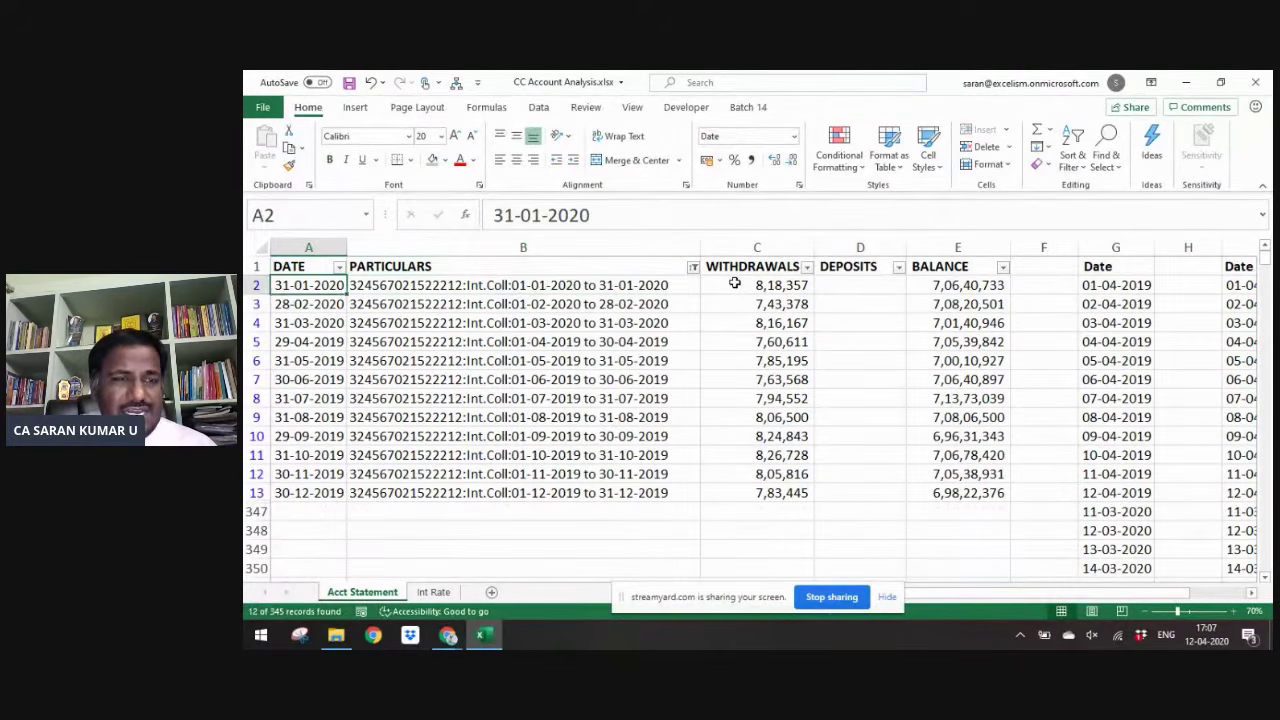
pyautogui.hotkey('ctrl', 'shift', 'Down')
pyautogui.hotkey('ctrl', 'c')
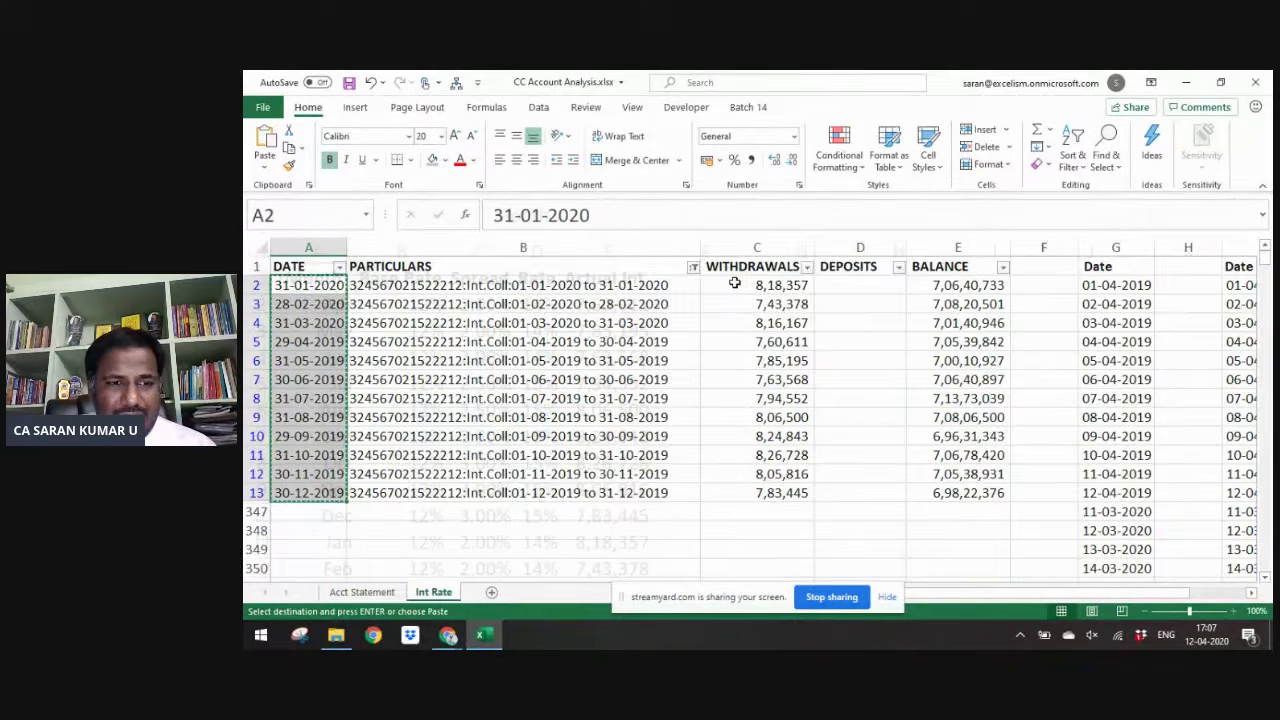
pyautogui.hotkey('ctrl', 'pagedown')
pyautogui.hotkey('ctrl', 'Right')
pyautogui.press('Right')
pyautogui.press('Right')
pyautogui.press('Return')
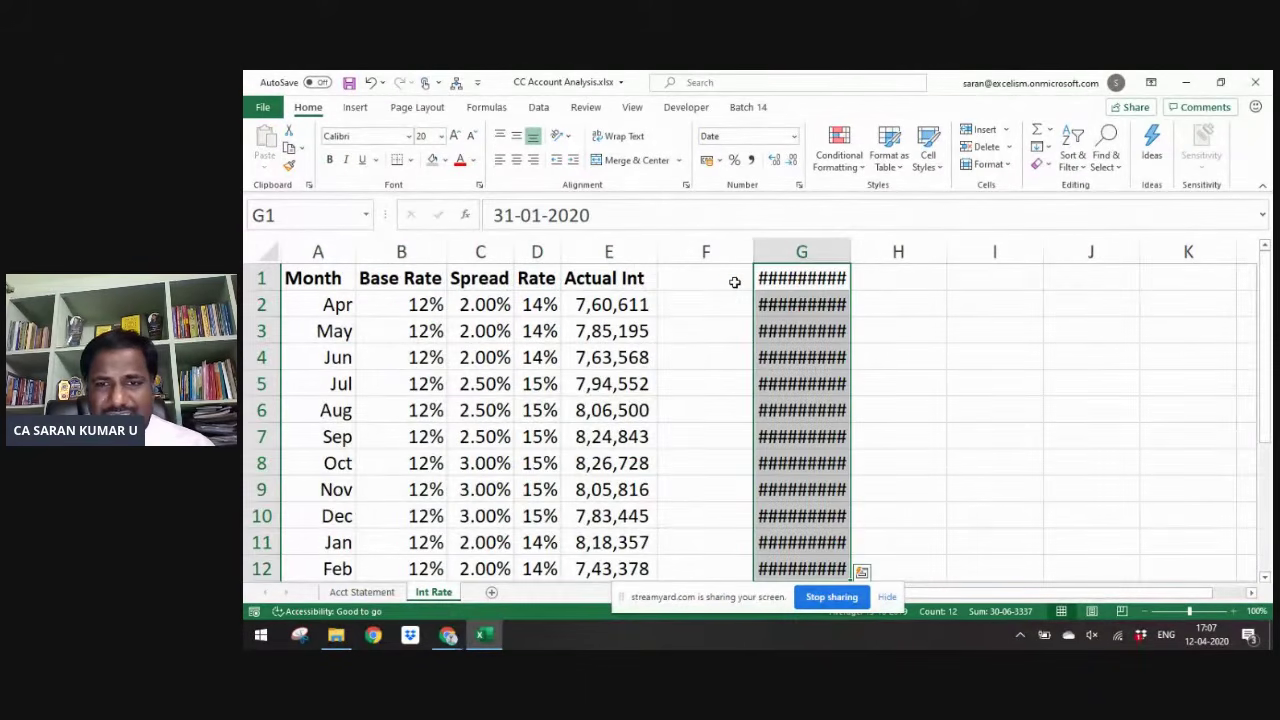
pyautogui.hotkey('alt', 'h')
pyautogui.press('o')
pyautogui.press('i')
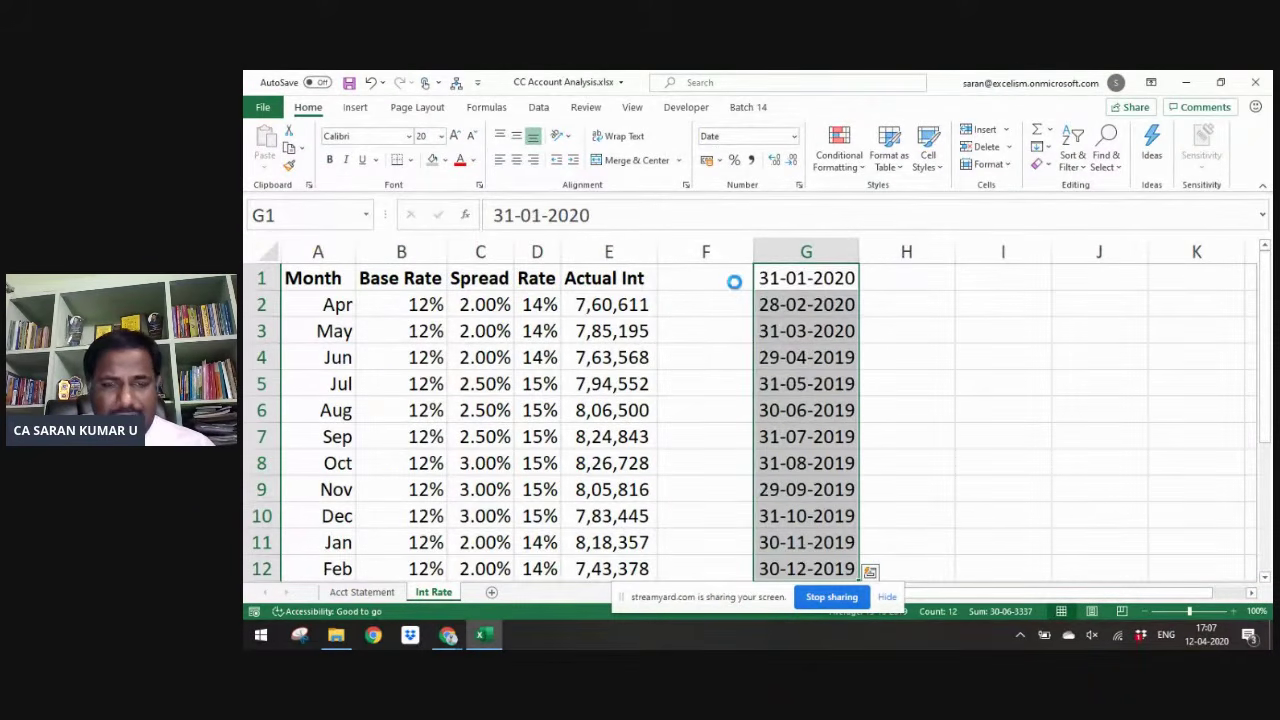
# - Move the interest dates on the Int Rate sheet down one row so the list starts in G2
pyautogui.hotkey('ctrl', 'x')
pyautogui.press('Down')
pyautogui.press('Return')
pyautogui.hotkey('ctrl', 'pageup')
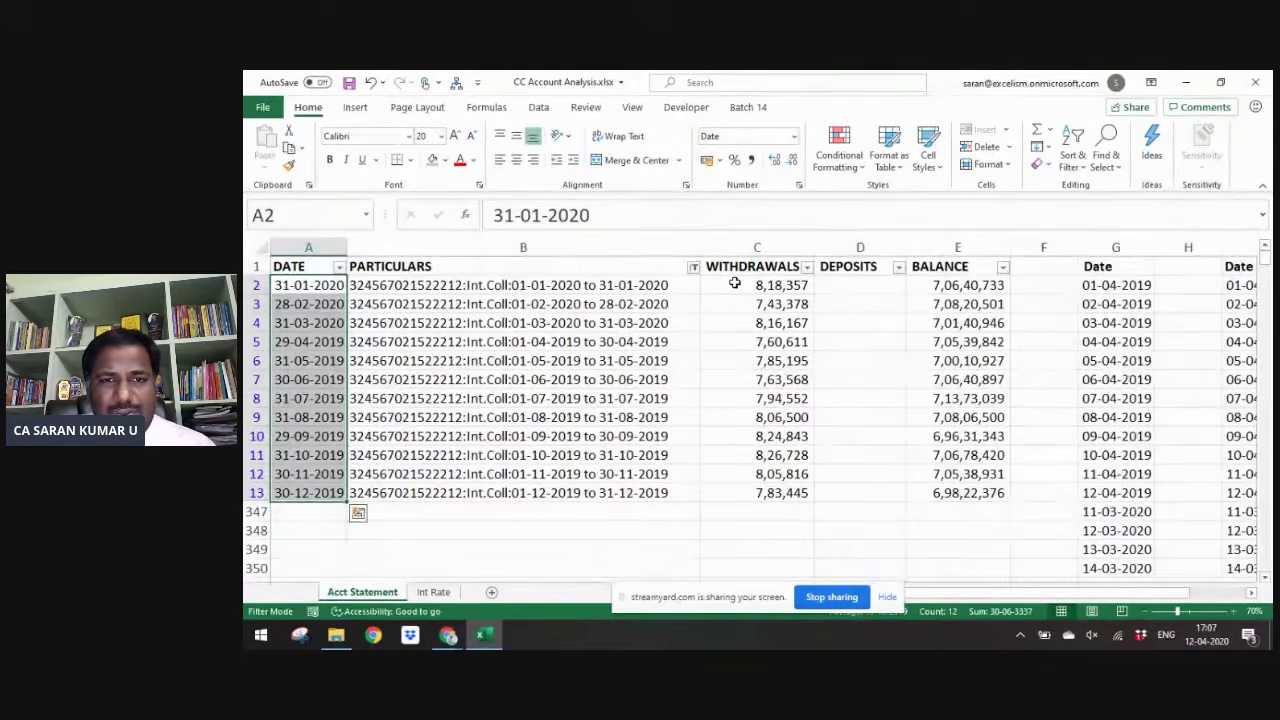
pyautogui.hotkey('ctrl', 'pagedown')
# - Copy the Actual Int amounts from column E beside the dates, starting in cell H2
pyautogui.press('Left')
pyautogui.press('Left')
pyautogui.hotkey('ctrl', 'shift', 'Down')
pyautogui.hotkey('ctrl', 'c')
pyautogui.press('Right')
pyautogui.press('Right')
pyautogui.press('Right')
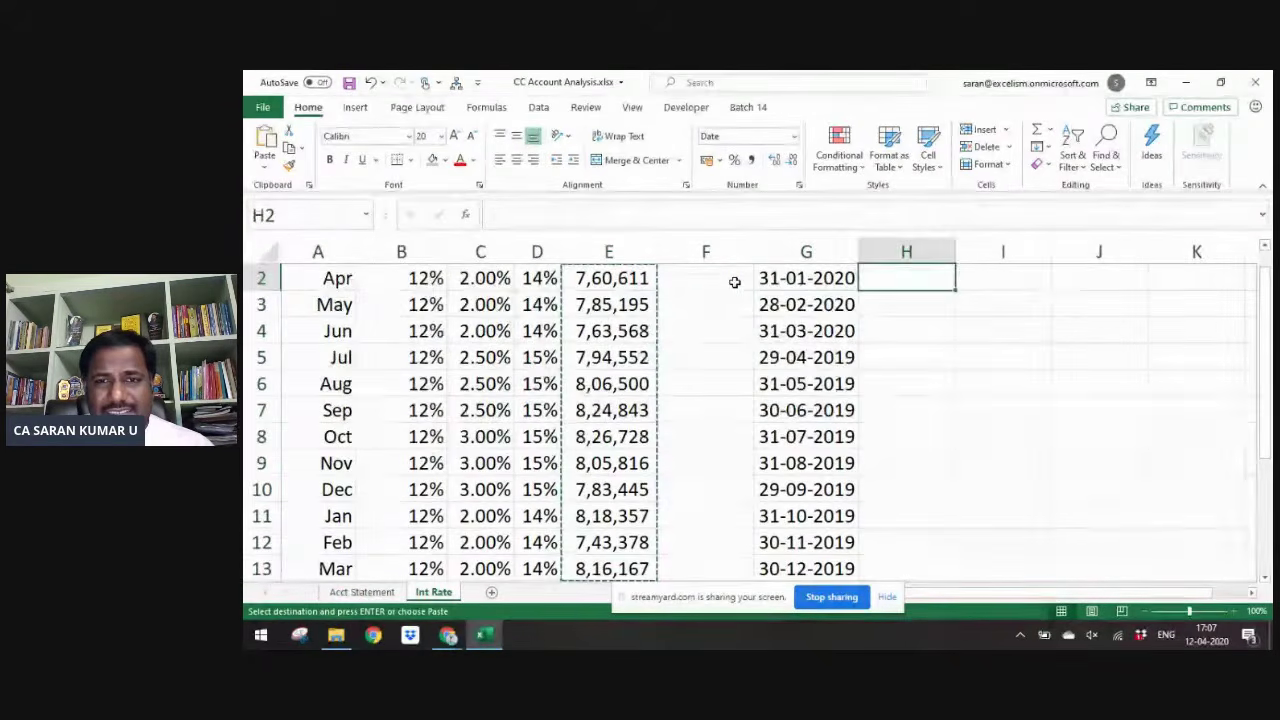
pyautogui.press('Return')
# - Head the new lookup table with "Date" in G1 and a copy of the "Actual Int" heading in H1
pyautogui.press('Up')
pyautogui.press('Left')
pyautogui.write('Date')
pyautogui.press('Tab')
pyautogui.write('A')
pyautogui.press('Escape')
pyautogui.press('Left')
pyautogui.press('Left')
pyautogui.press('Left')
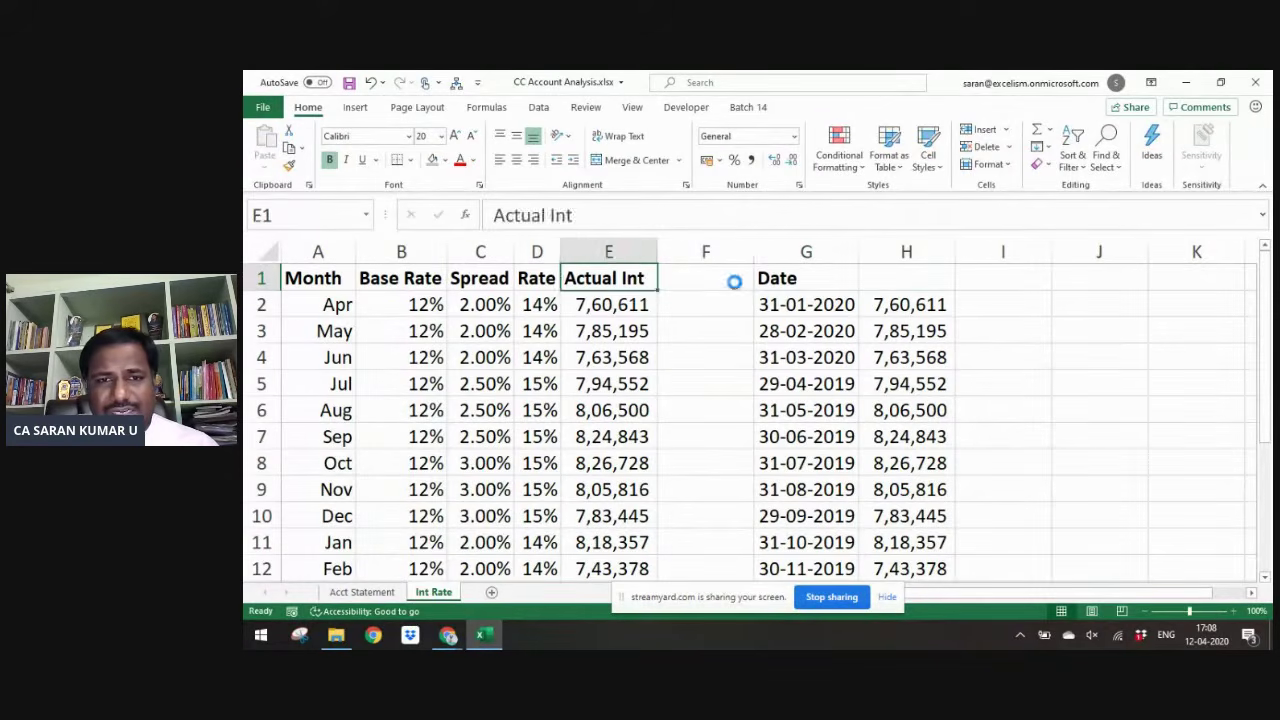
pyautogui.hotkey('ctrl', 'c')
pyautogui.press('Right')
pyautogui.press('Right')
pyautogui.press('Right')
pyautogui.press('Return')
# - Clear the PARTICULARS filter on the Acct Statement sheet to show all transactions
pyautogui.hotkey('ctrl', 'pageup')
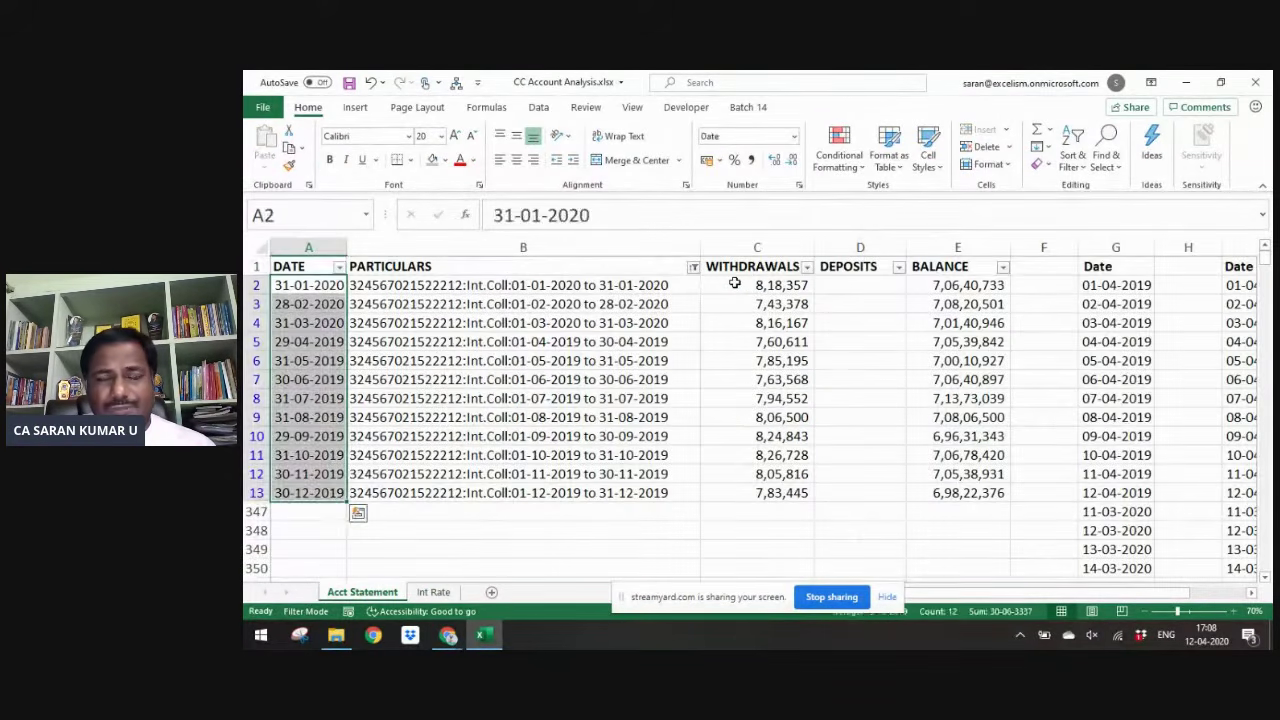
pyautogui.press('Up')
pyautogui.hotkey('alt', 'd')
pyautogui.press('f')
pyautogui.press('f')
pyautogui.press('Down')
pyautogui.press('Up')
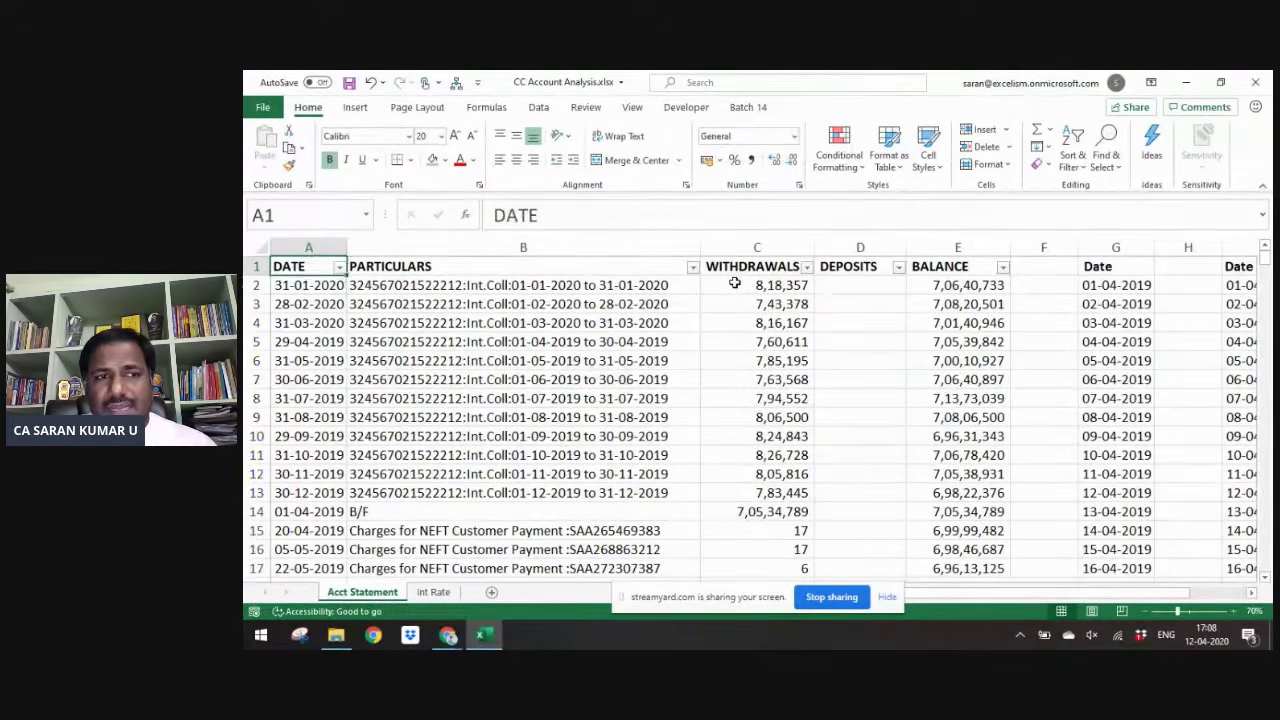
# - Look up the first day's charged interest in Int cell M2 of the day-wise table with =VLOOKUP(I2,'Int Rate'!G:H,2,0)
pyautogui.hotkey('ctrl', 'Right')
pyautogui.hotkey('ctrl', 'Right')
pyautogui.hotkey('ctrl', 'Right')
pyautogui.hotkey('ctrl', 'Right')
pyautogui.hotkey('ctrl', 'Right')
pyautogui.hotkey('ctrl', 'Left')
pyautogui.hotkey('ctrl', 'Left')
pyautogui.hotkey('ctrl', 'Left')
pyautogui.hotkey('ctrl', 'Left')
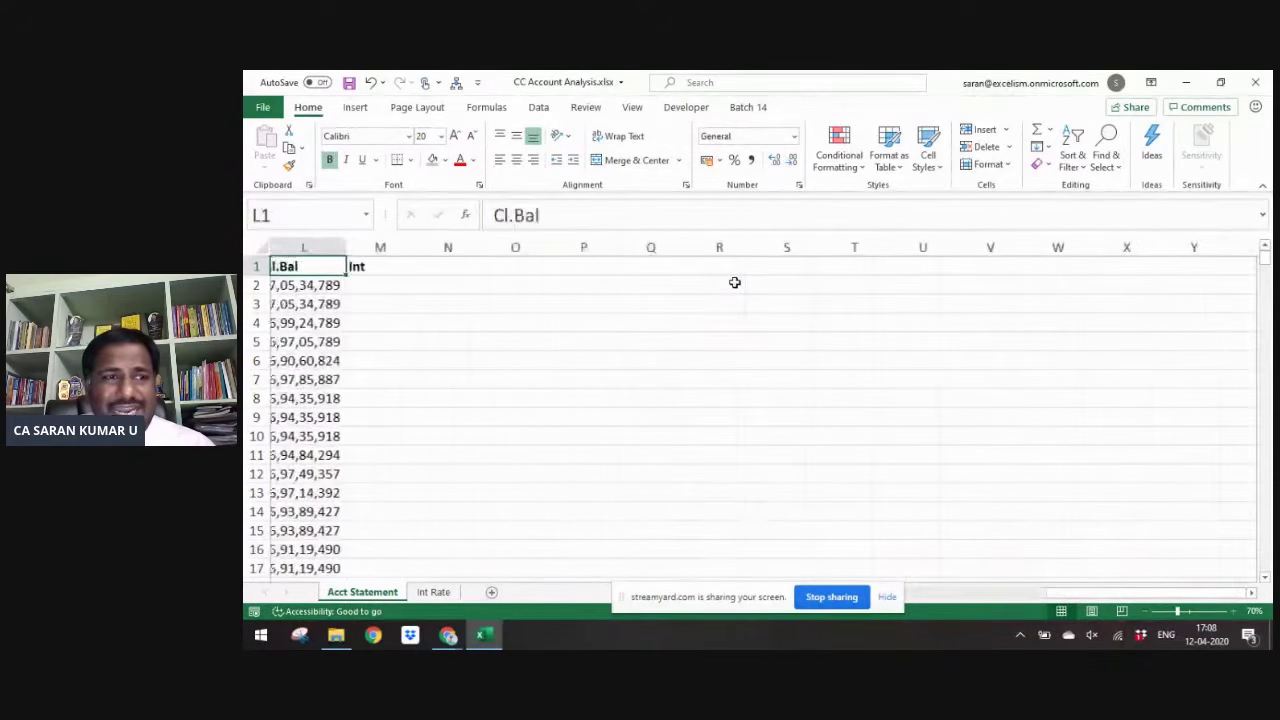
pyautogui.press('Down')
pyautogui.hotkey('ctrl', 'Right')
pyautogui.hotkey('ctrl', 'Right')
pyautogui.hotkey('ctrl', 'Right')
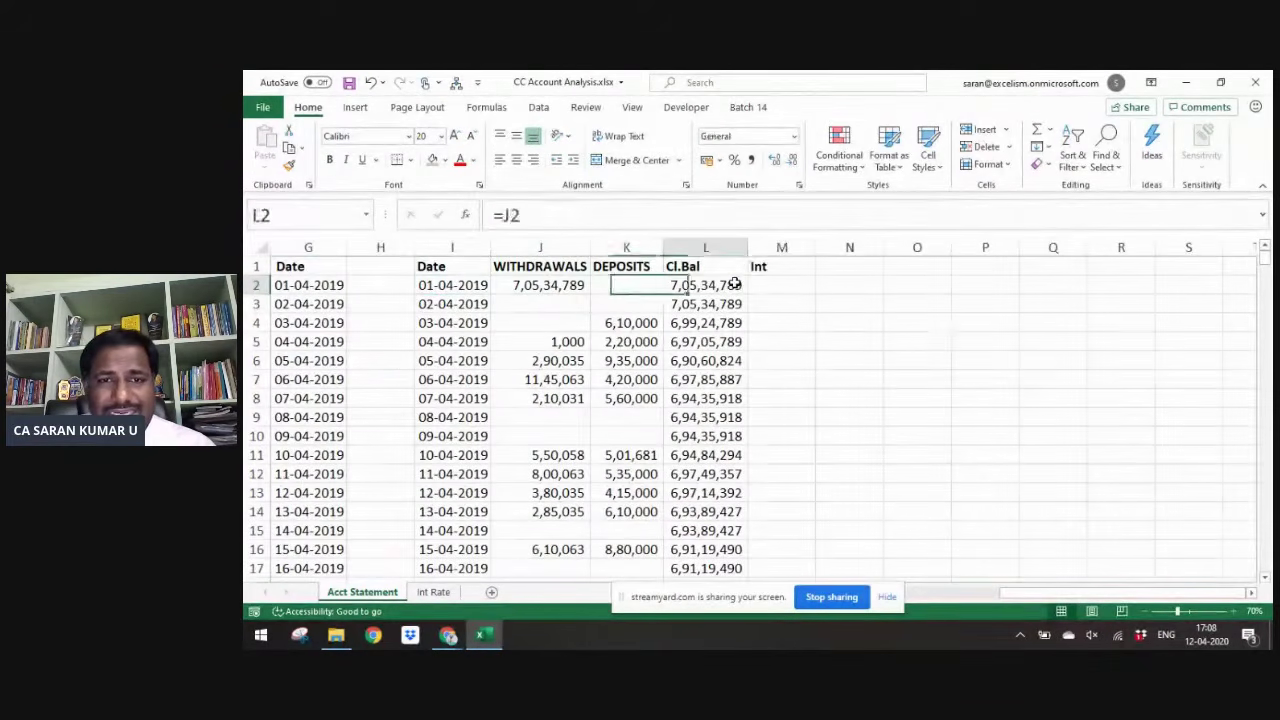
pyautogui.press('Right')
pyautogui.write('=vloo')
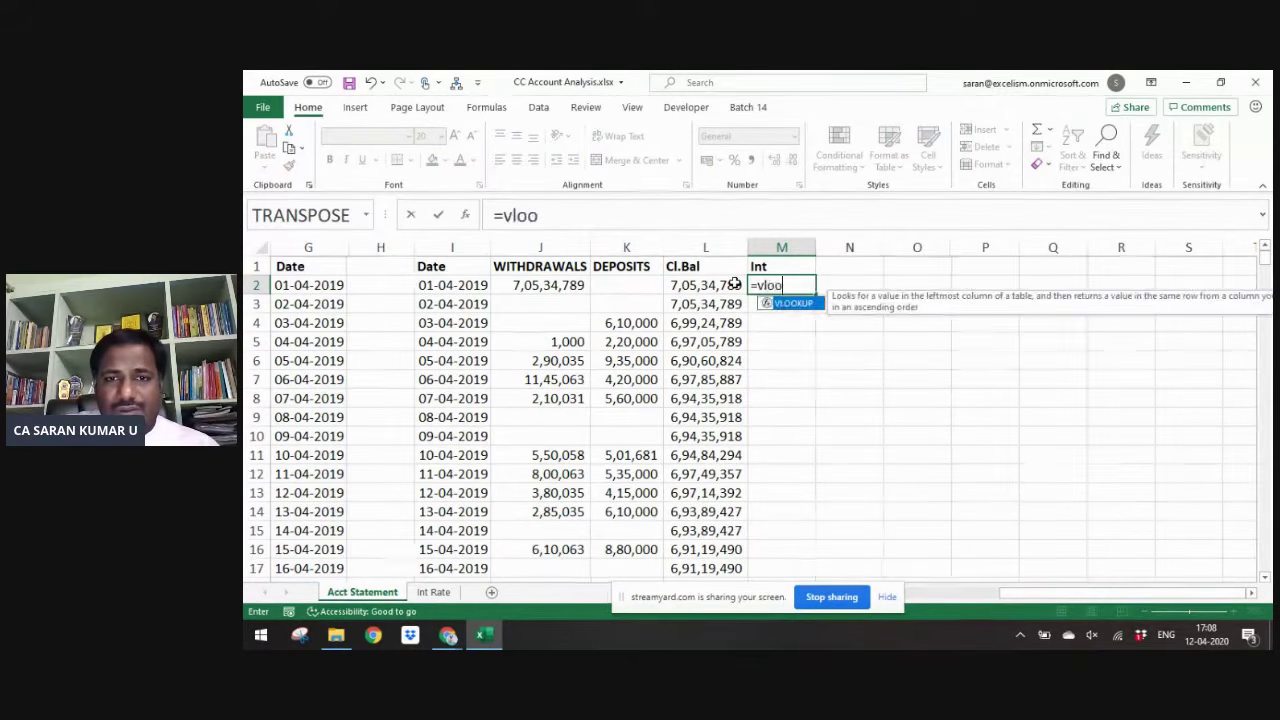
pyautogui.press('Tab')
pyautogui.press('Left')
pyautogui.press('Down')
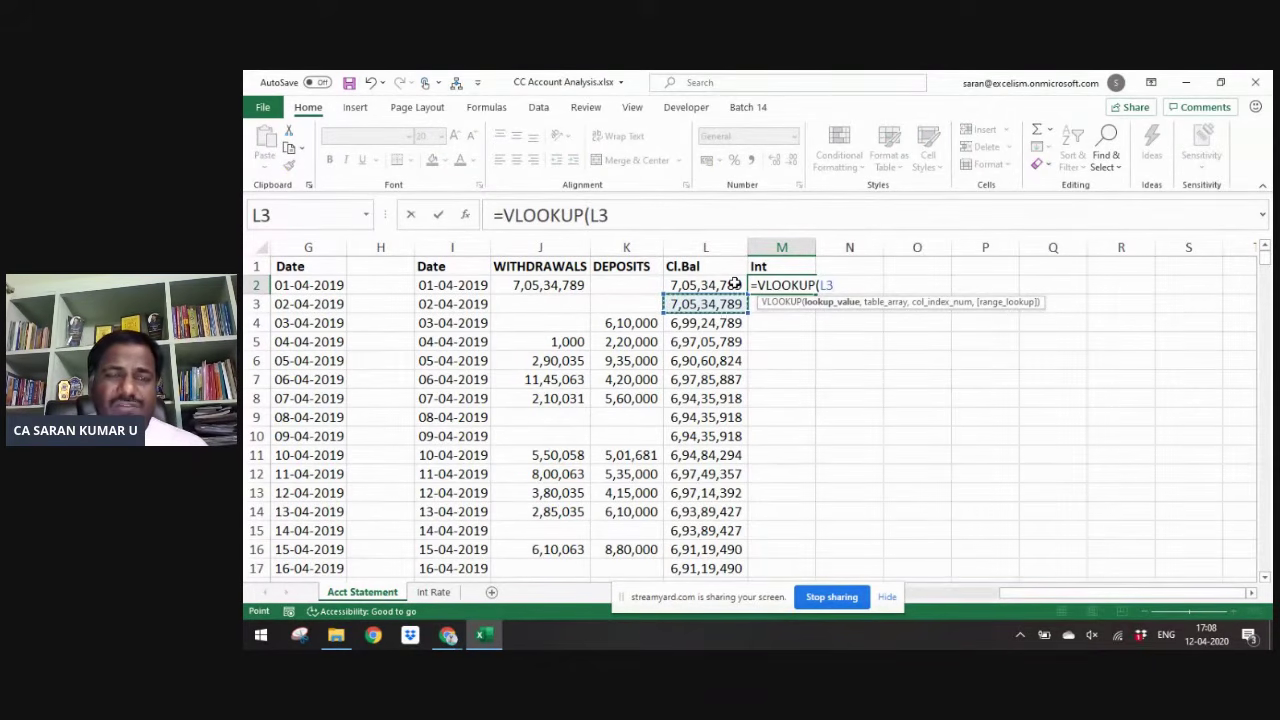
pyautogui.press('Left')
pyautogui.press('Left')
pyautogui.press('Left')
pyautogui.press('Up')
pyautogui.write(',')
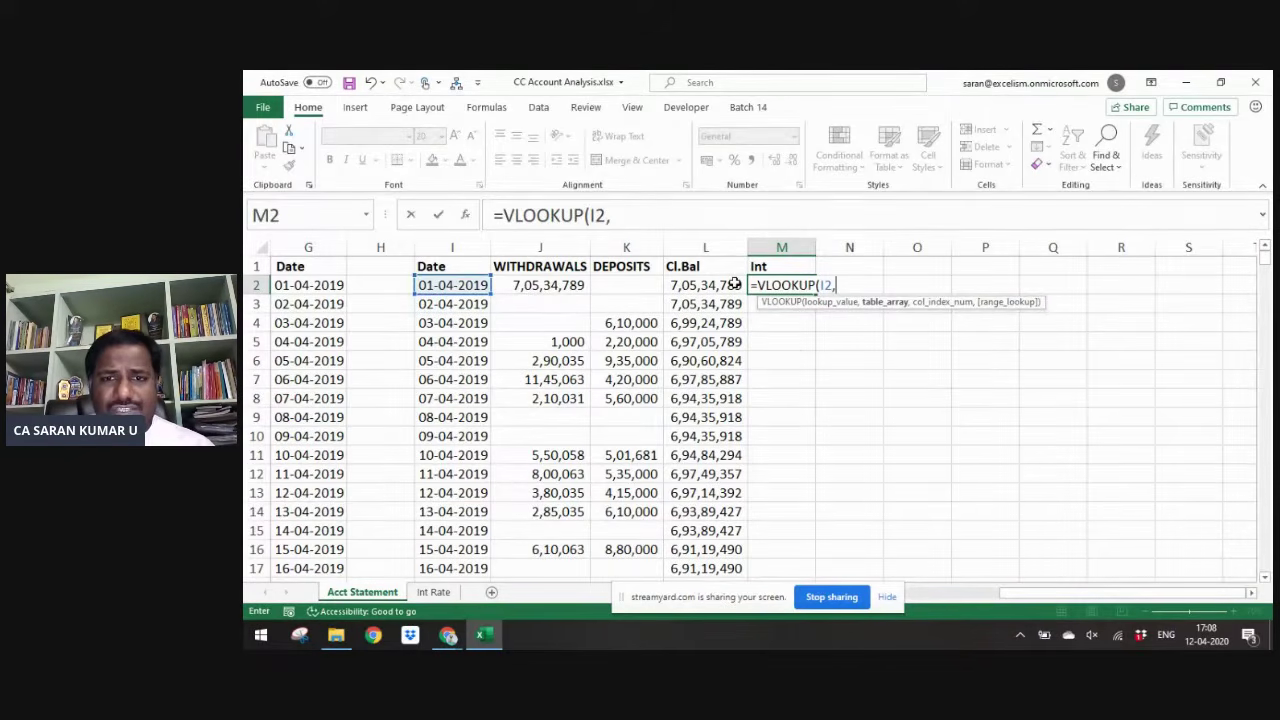
pyautogui.click(445, 592)
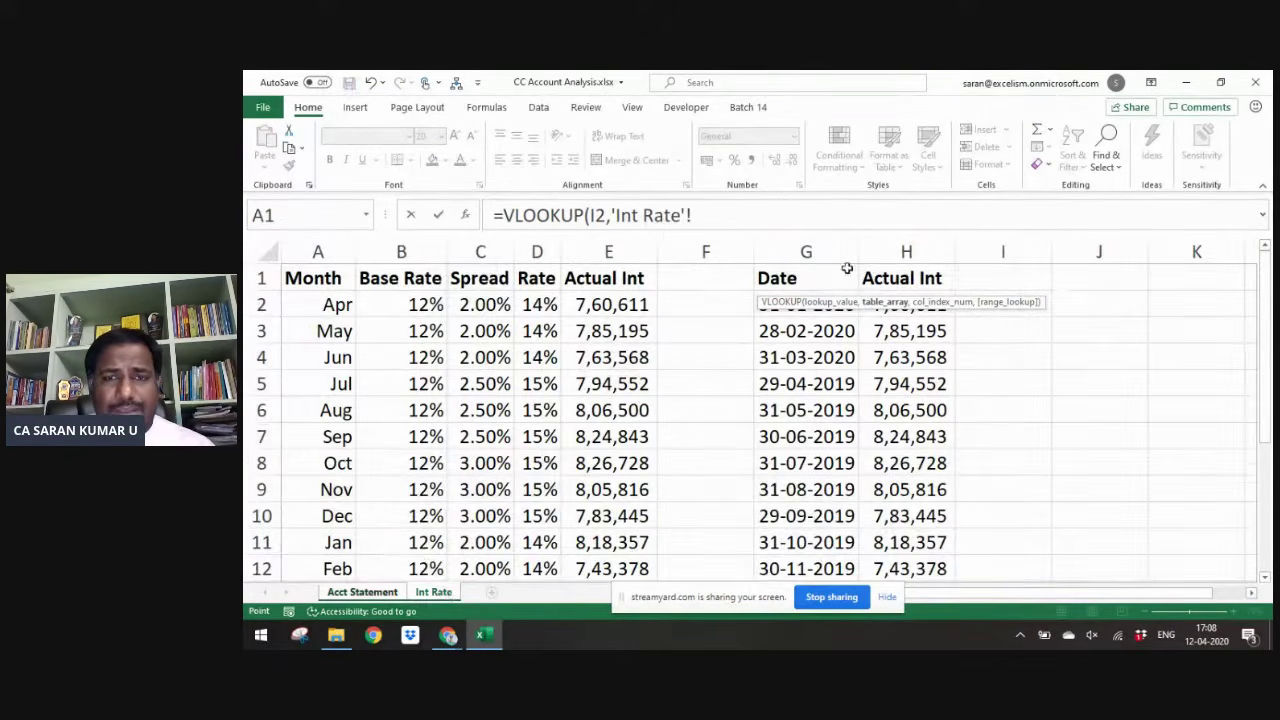
pyautogui.moveTo(806, 251); pyautogui.dragTo(899, 245)
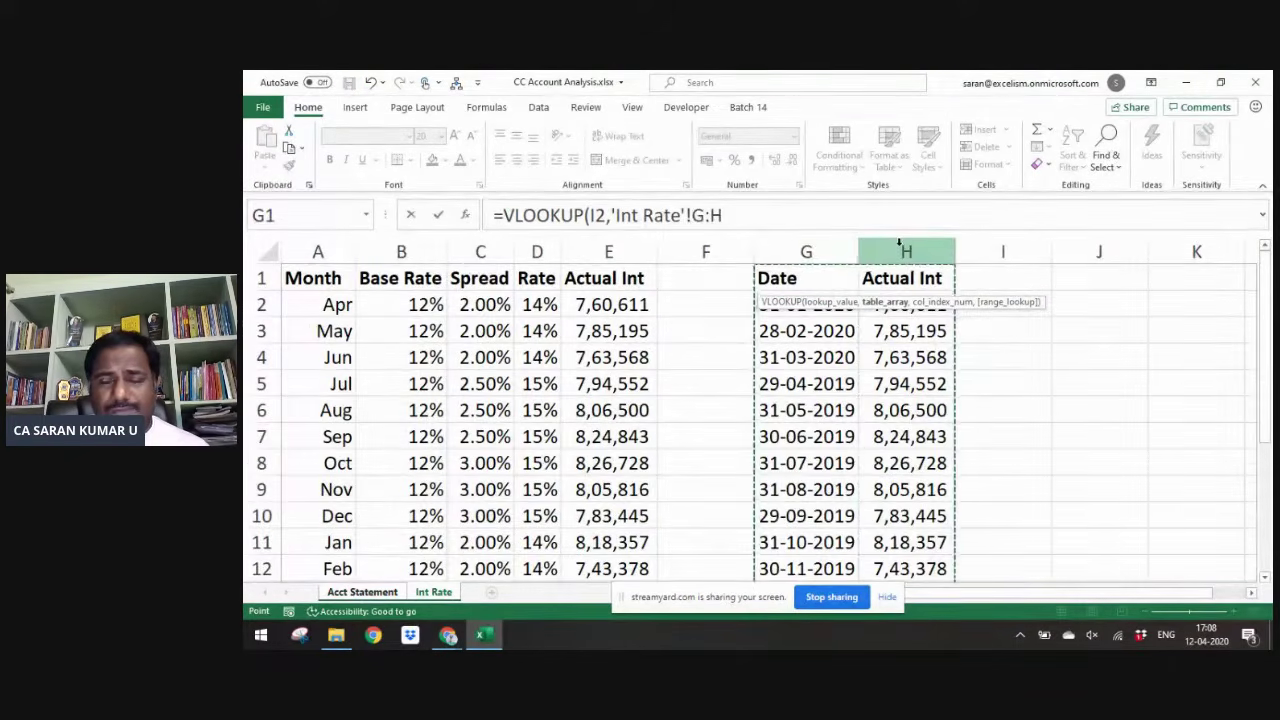
pyautogui.write(',2,')
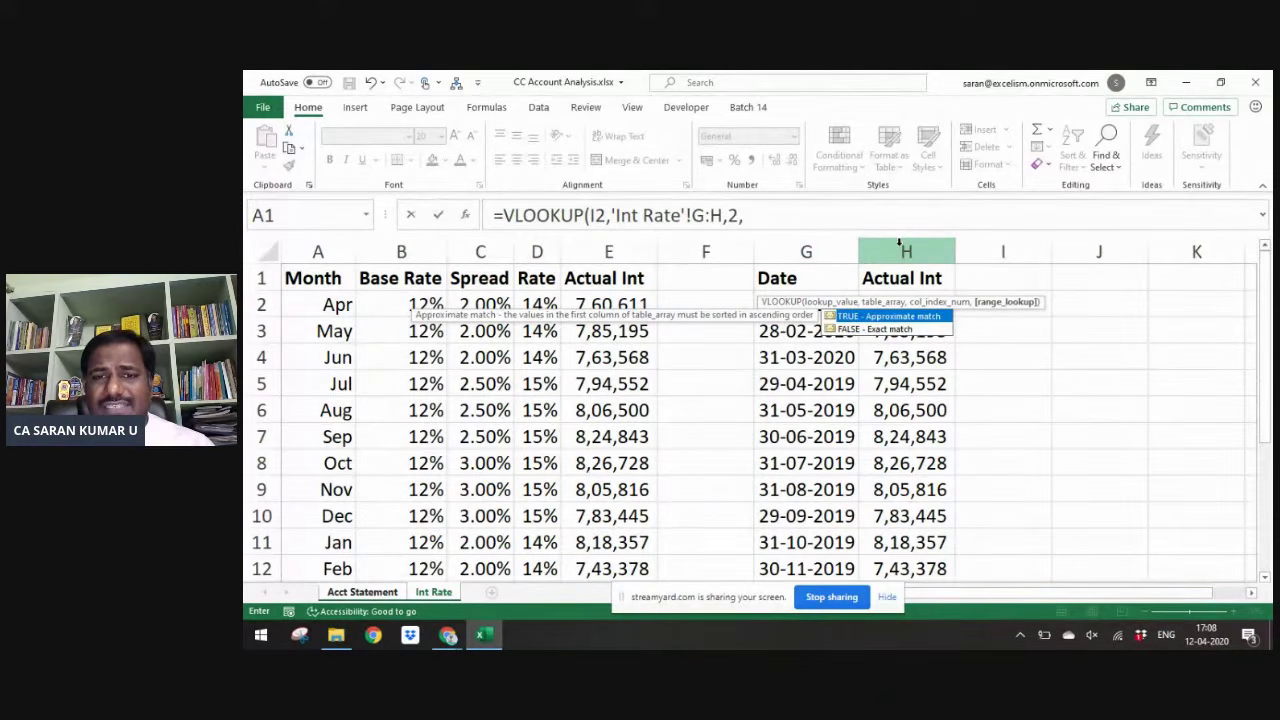
pyautogui.write('0)')
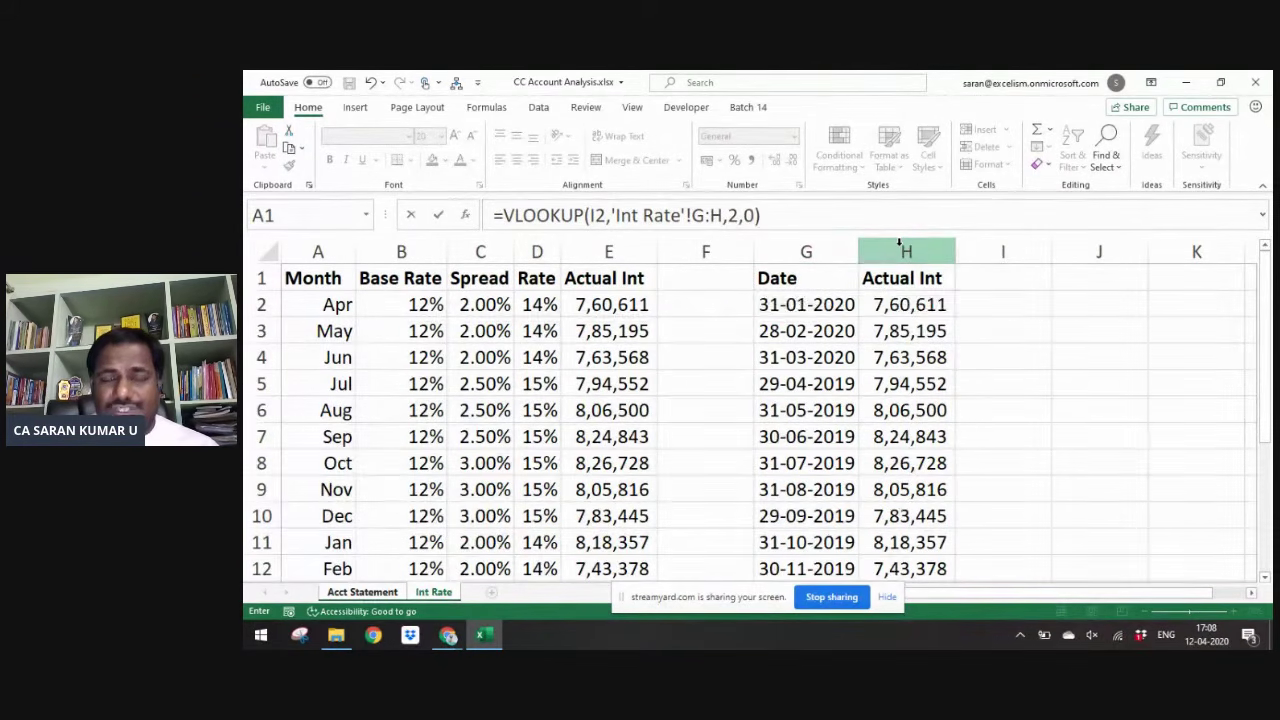
pyautogui.press('Return')
pyautogui.press('Up')
pyautogui.press('F2')
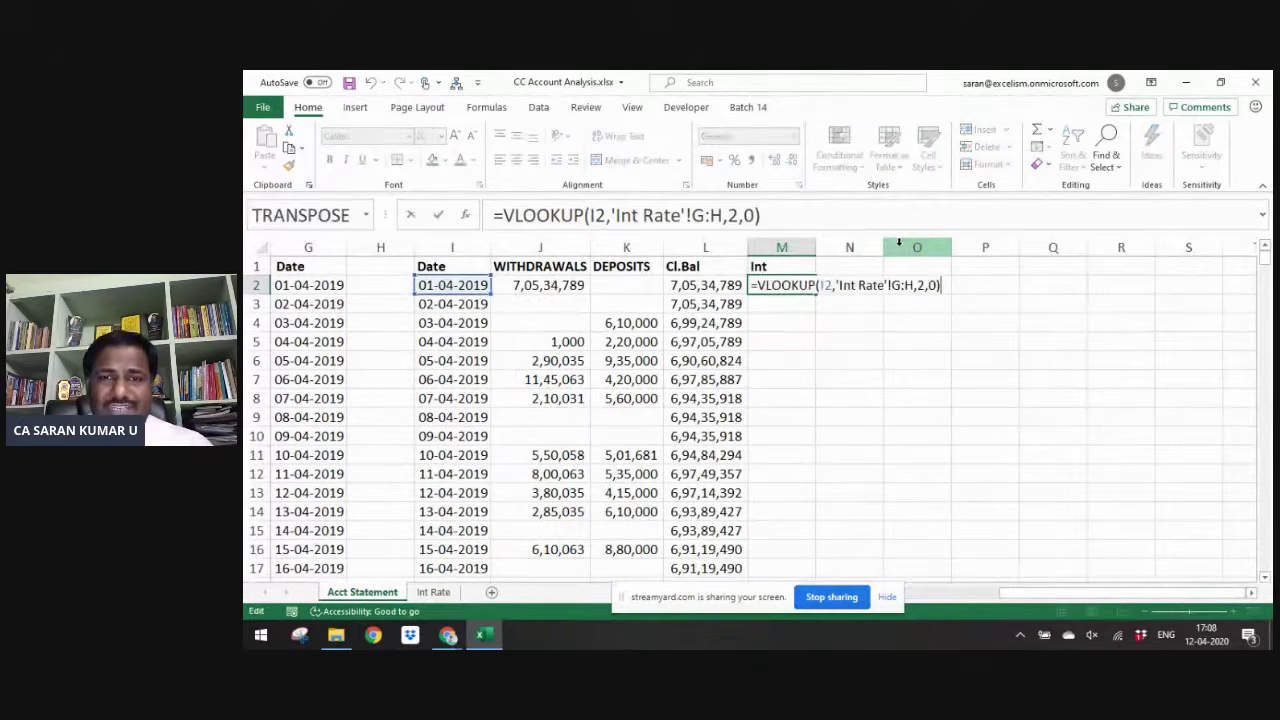
pyautogui.press('Escape')
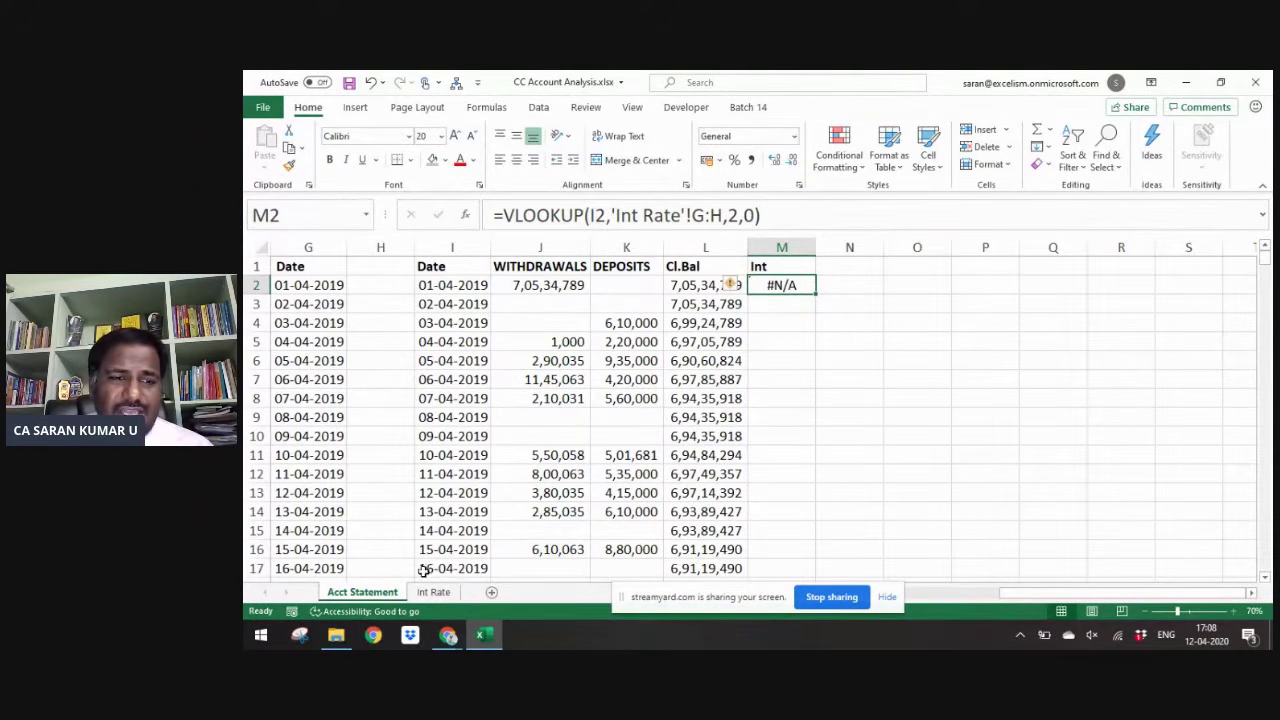
# - Fill the VLOOKUP formula from M2 down the Int column to the last row of the day-wise table
pyautogui.press('Left')
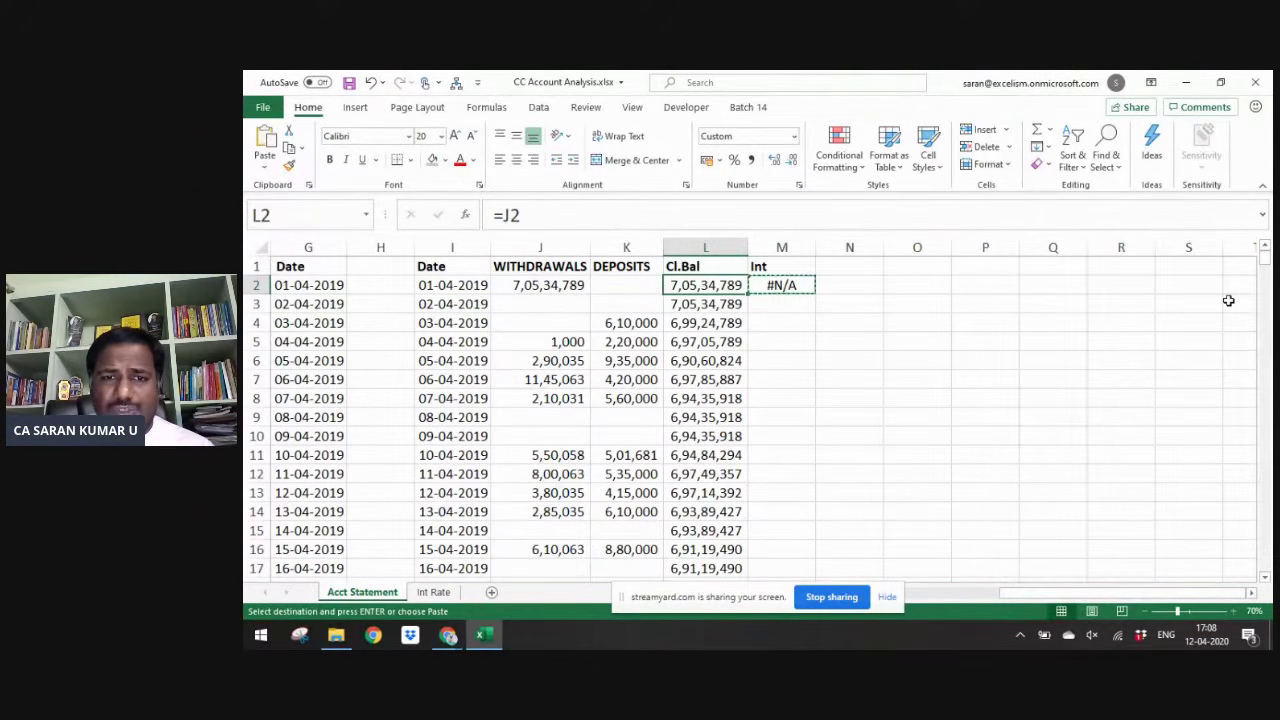
pyautogui.hotkey('ctrl', 'Down')
pyautogui.press('Right')
pyautogui.hotkey('ctrl', 'shift', 'Up')
pyautogui.hotkey('ctrl', 'd')
pyautogui.hotkey('ctrl', 'Up')
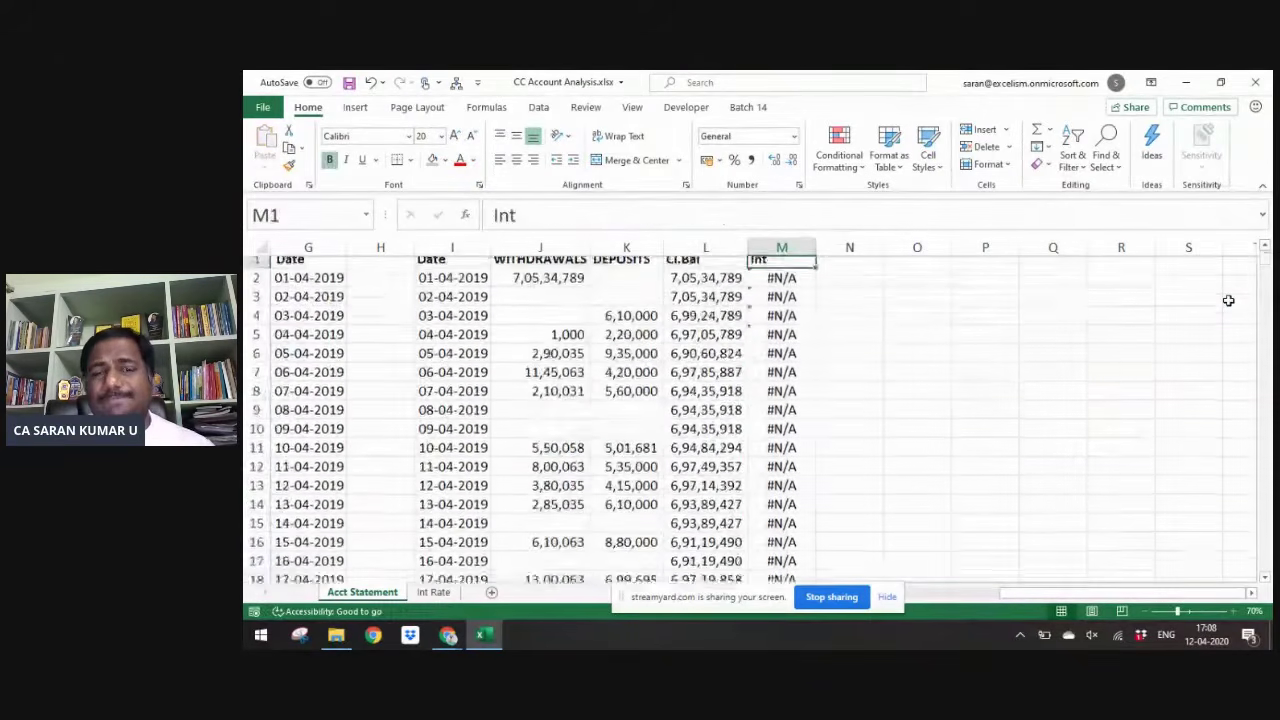
# - Examine the lookup results down the Int column, checking the 29-04-2019 row against its date and closing balance
pyautogui.press('Down')
pyautogui.press('Down')
pyautogui.press('Down')
pyautogui.press('Down')
pyautogui.press('Down')
pyautogui.press('Down')
pyautogui.press('Down')
pyautogui.press('Down')
pyautogui.press('Down')
pyautogui.press('Down')
pyautogui.press('Down')
pyautogui.press('Down')
pyautogui.press('Down')
pyautogui.press('Down')
pyautogui.press('Down')
pyautogui.press('Down')
pyautogui.press('Down')
pyautogui.press('Down')
pyautogui.press('Down')
pyautogui.press('Down')
pyautogui.press('Down')
pyautogui.press('Down')
pyautogui.press('Down')
pyautogui.press('Down')
pyautogui.press('Down')
pyautogui.press('Down')
pyautogui.press('Down')
pyautogui.press('Down')
pyautogui.press('Down')
pyautogui.press('Down')
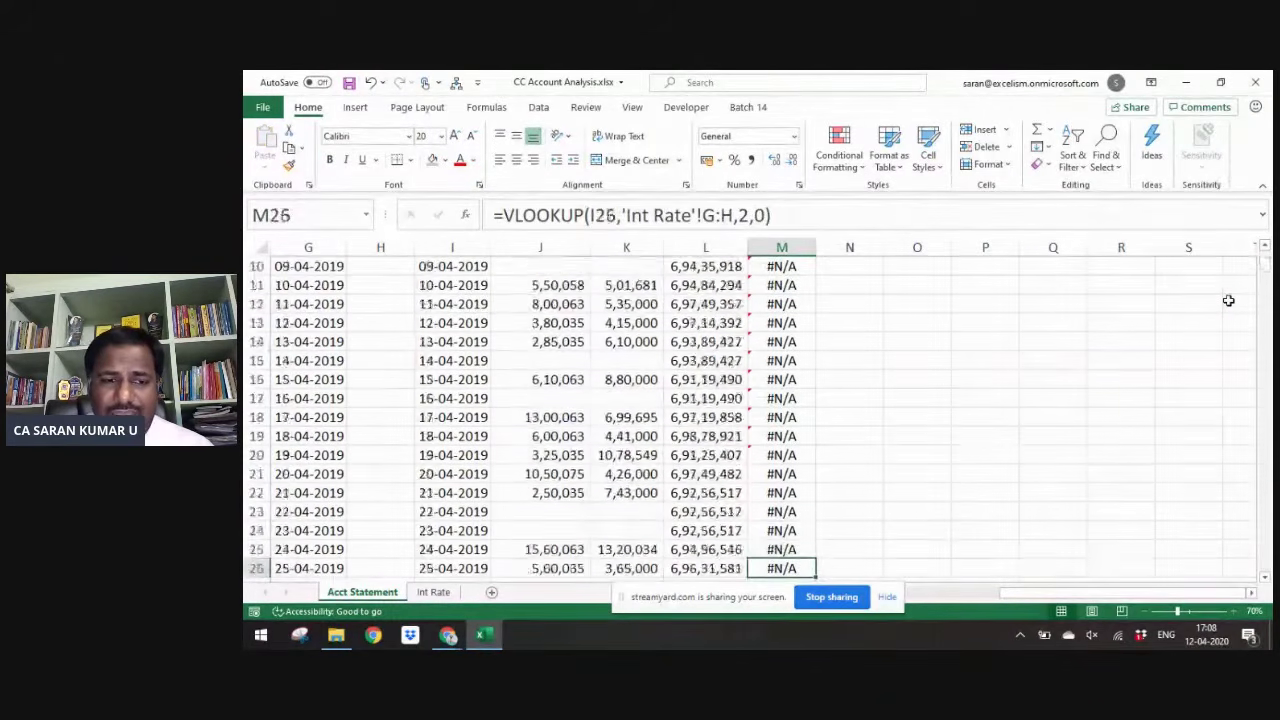
pyautogui.press('Up')
pyautogui.press('Up')
pyautogui.press('Up')
pyautogui.press('Up')
pyautogui.press('Up')
pyautogui.press('Up')
pyautogui.press('Up')
pyautogui.press('Up')
pyautogui.press('Up')
pyautogui.press('Up')
pyautogui.press('Up')
pyautogui.press('Up')
pyautogui.press('Up')
pyautogui.press('Up')
pyautogui.press('Up')
pyautogui.press('Up')
pyautogui.press('Up')
pyautogui.press('Up')
pyautogui.press('Up')
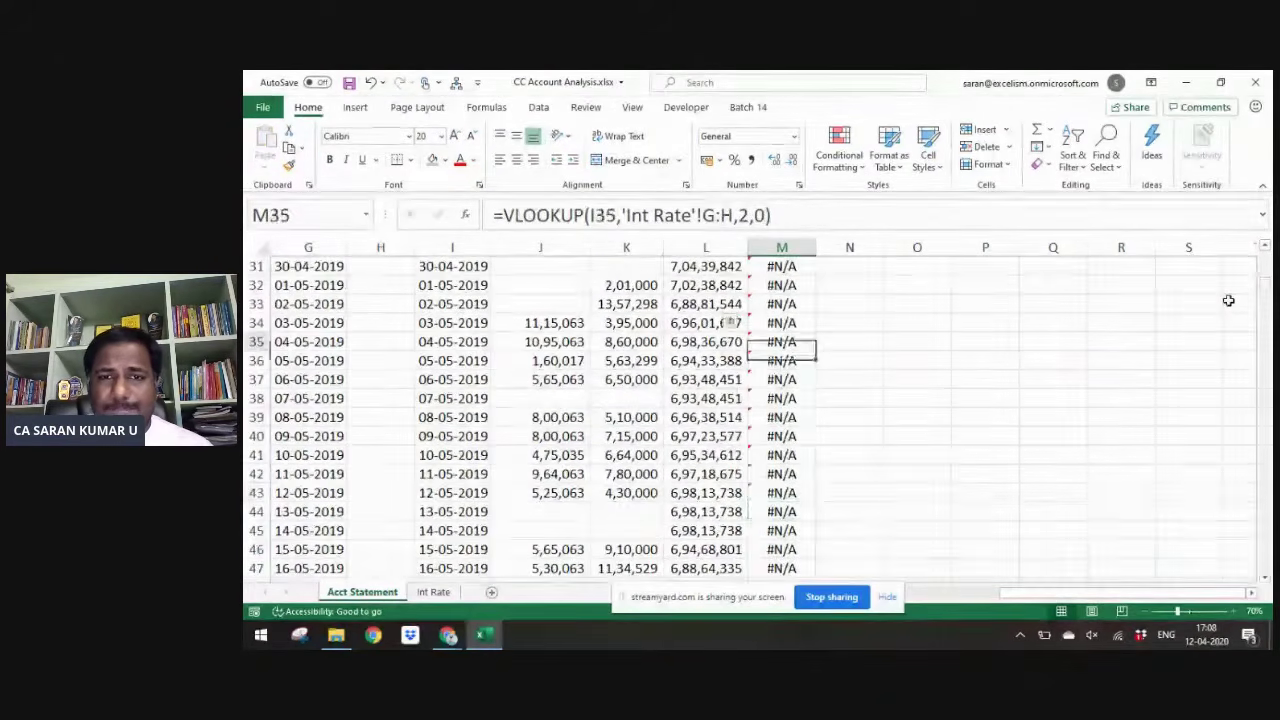
pyautogui.press('Down')
pyautogui.press('Down')
pyautogui.press('Down')
pyautogui.press('Left')
pyautogui.press('Left')
pyautogui.press('Left')
pyautogui.press('Left')
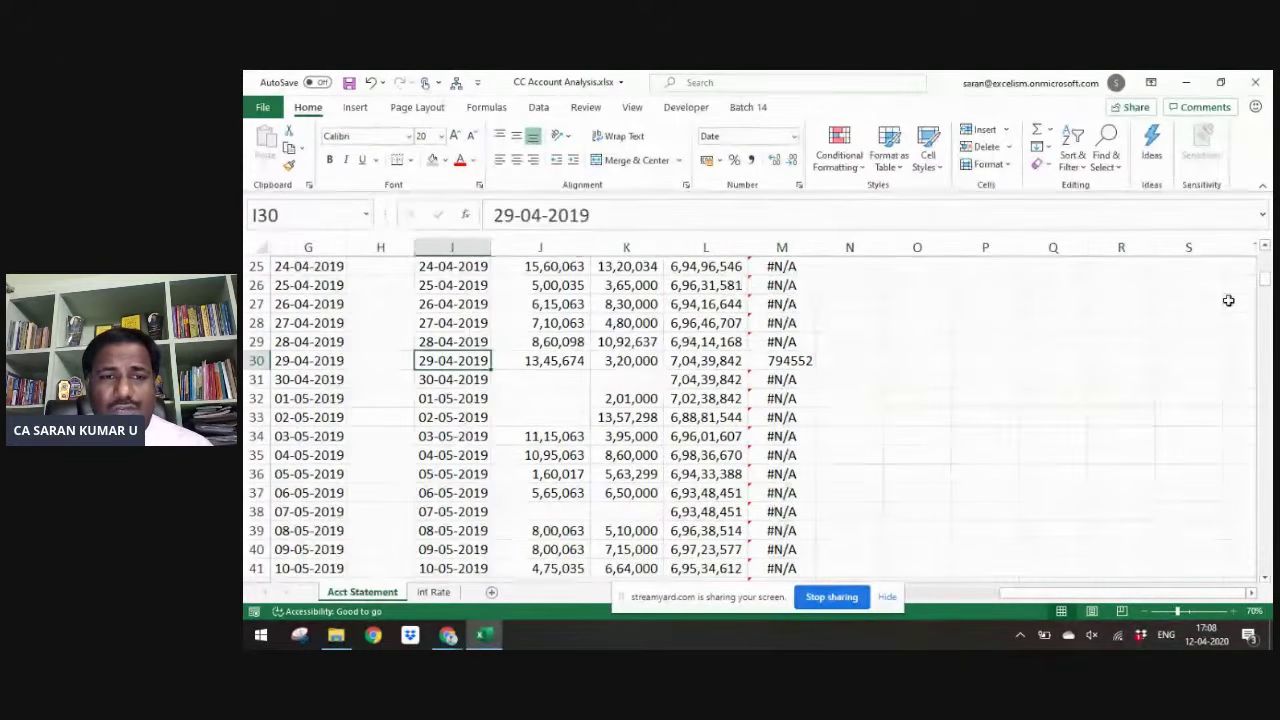
pyautogui.press('Right')
pyautogui.press('Right')
pyautogui.press('Right')
pyautogui.press('Right')
pyautogui.press('Left')
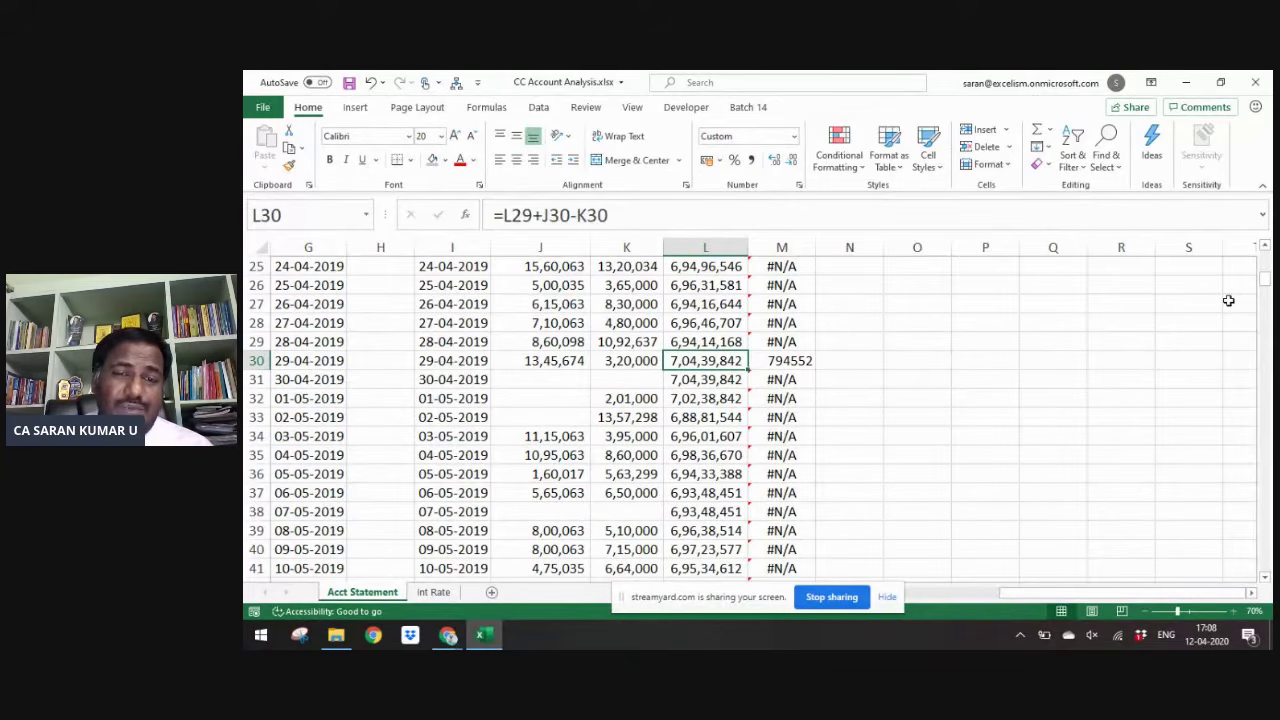
pyautogui.press('Right')
pyautogui.press('Right')
pyautogui.press('Left')
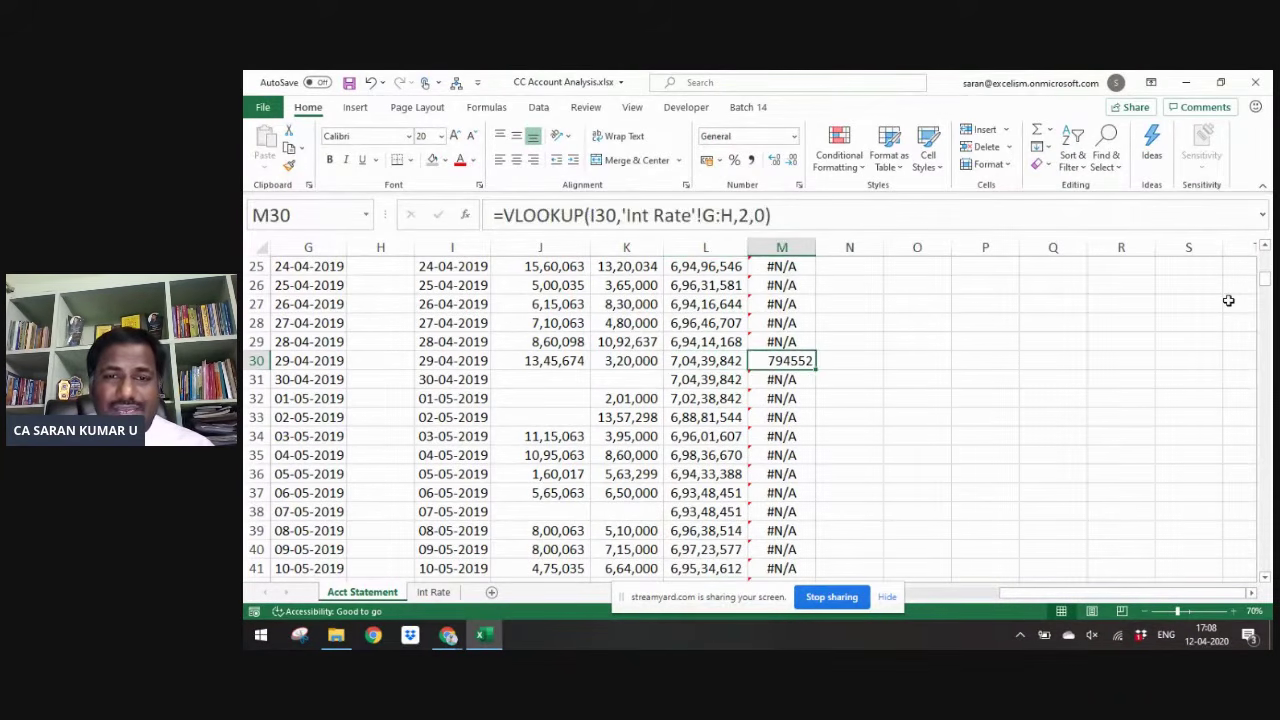
pyautogui.press('Left')
pyautogui.hotkey('shift', 'Right')
# - Wrap the lookup in every Int cell from M2 to the table's last row in IFERROR: =IFERROR(VLOOKUP(I2,'Int Rate'!G:H,2,0),0)
pyautogui.hotkey('ctrl', 'Up')
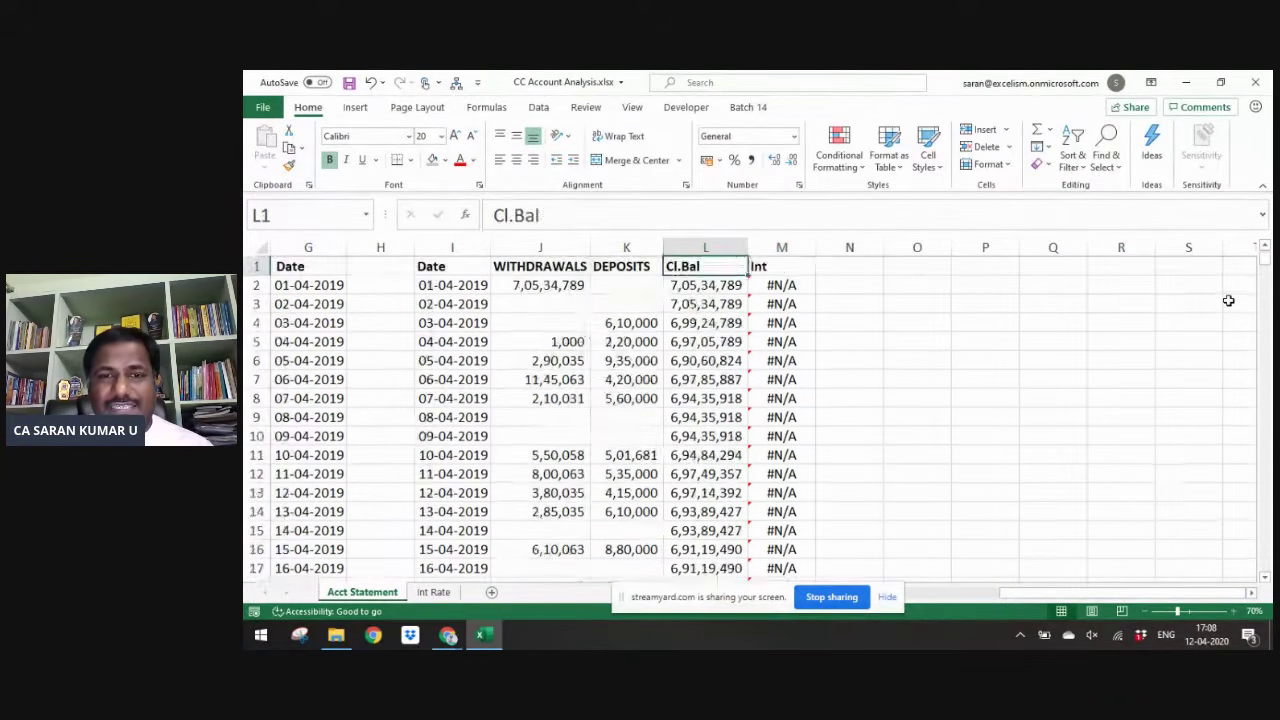
pyautogui.press('Right')
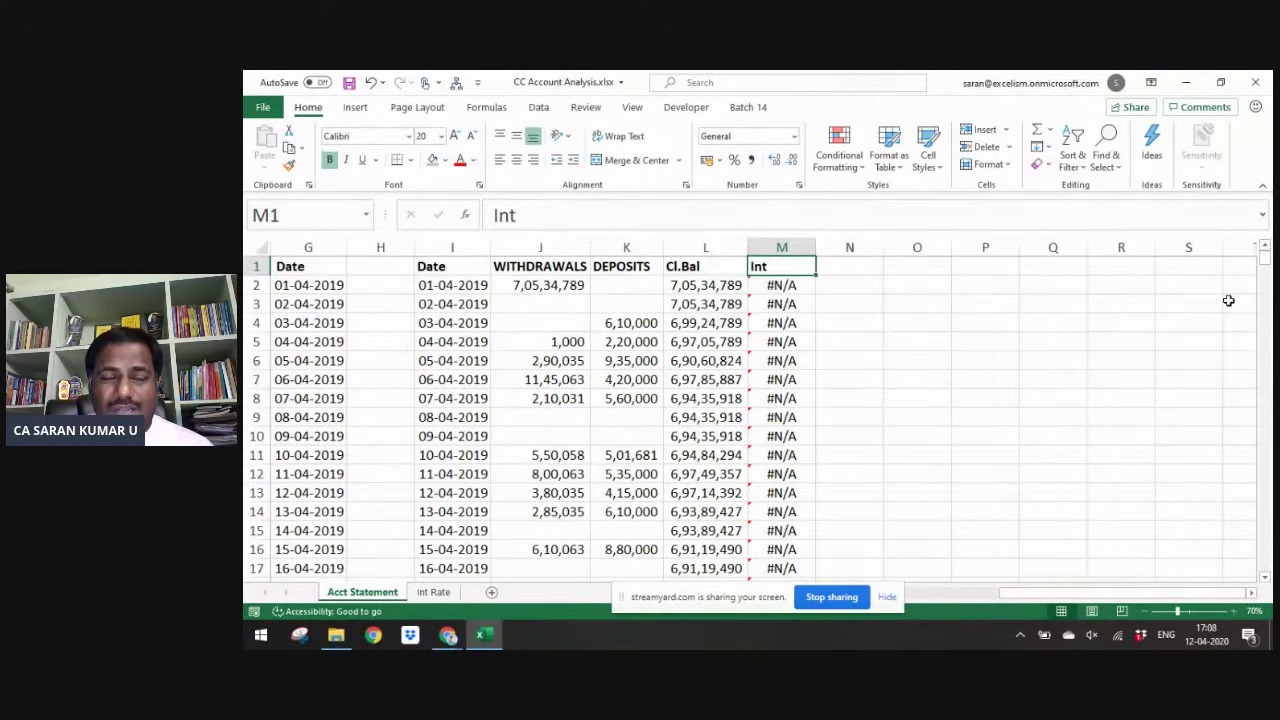
pyautogui.press('Down')
pyautogui.hotkey('ctrl', 'shift', 'Down')
pyautogui.press('F2')
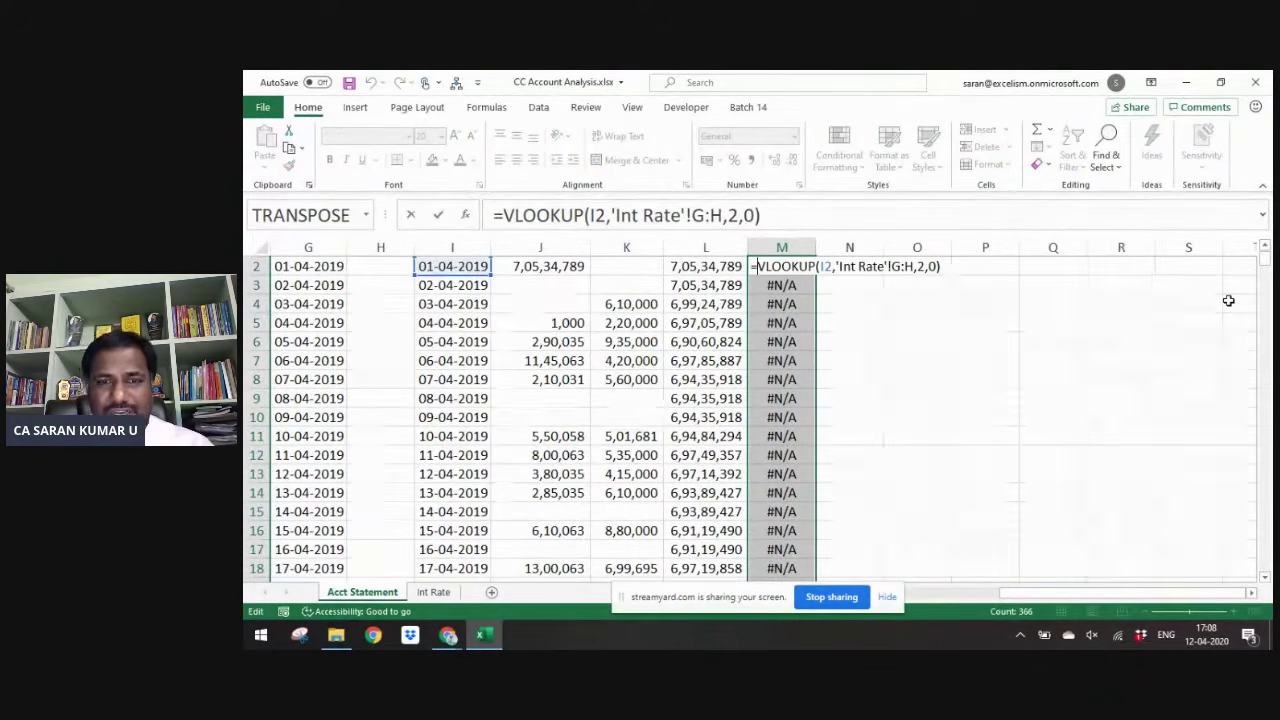
pyautogui.press('Home')
pyautogui.press('Right')
pyautogui.write('if')
pyautogui.press('Down')
pyautogui.press('Tab')
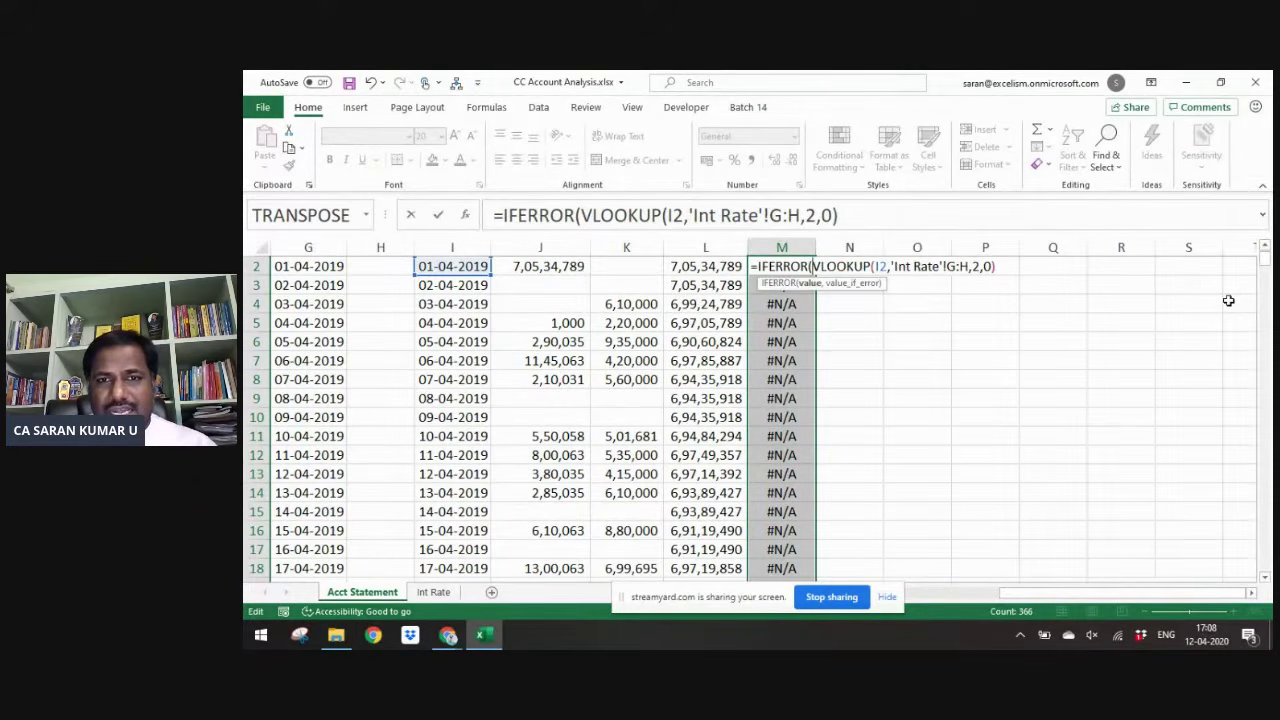
pyautogui.press('Right')
pyautogui.press('Right')
pyautogui.press('Right')
pyautogui.press('Right')
pyautogui.press('Right')
pyautogui.press('Right')
pyautogui.press('Right')
pyautogui.press('Right')
pyautogui.press('Right')
pyautogui.press('Right')
pyautogui.press('Right')
pyautogui.press('Right')
pyautogui.press('Right')
pyautogui.press('Right')
pyautogui.press('Right')
pyautogui.press('Right')
pyautogui.press('Right')
pyautogui.press('Right')
pyautogui.press('Right')
pyautogui.press('Right')
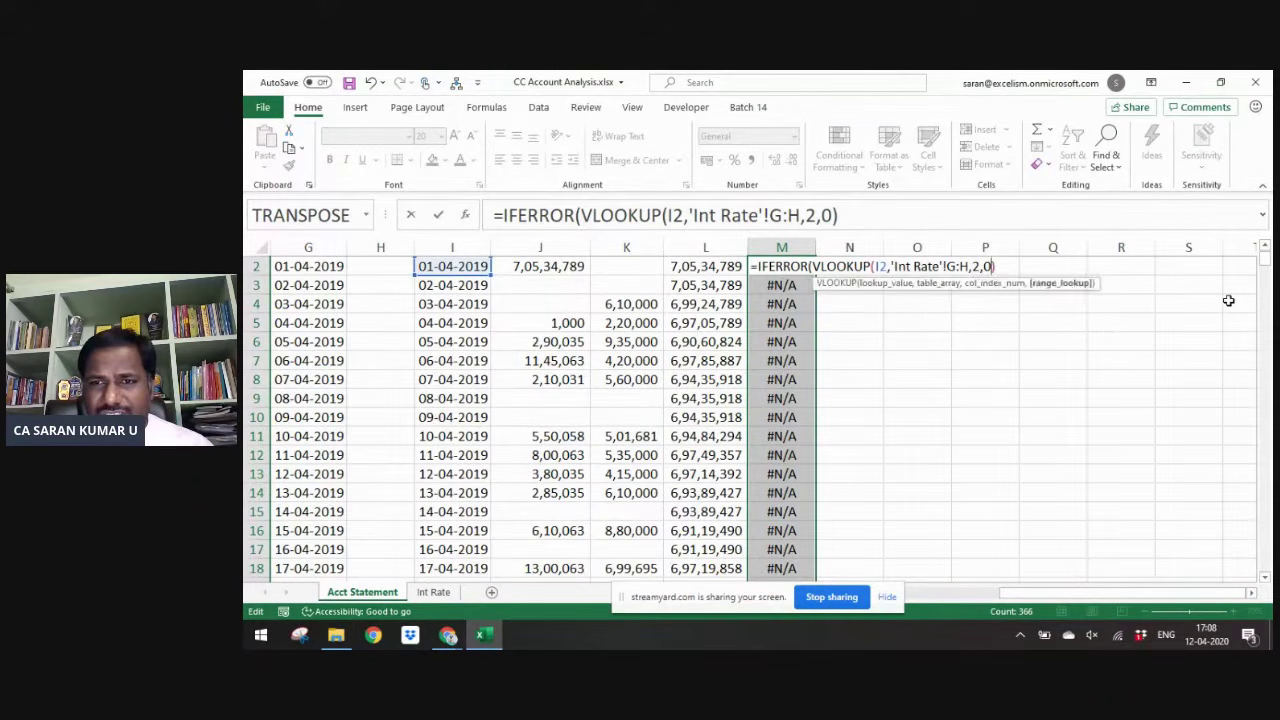
pyautogui.write(',0)')
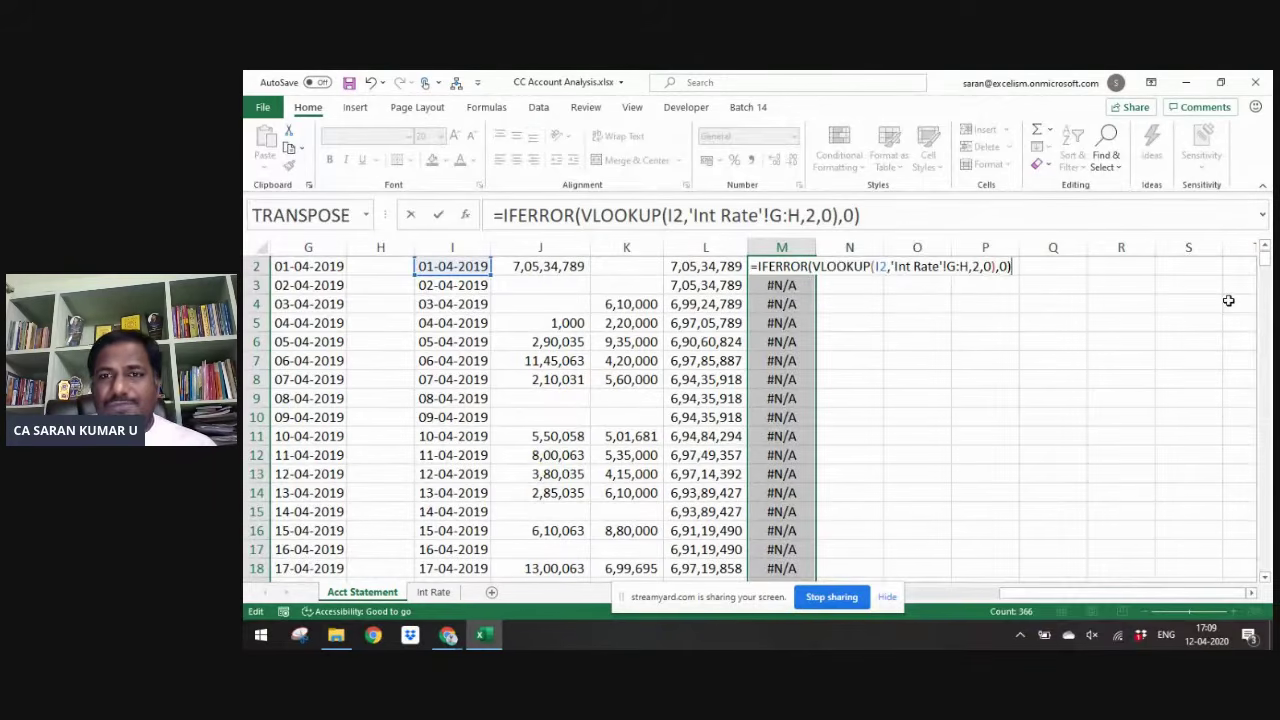
pyautogui.hotkey('ctrl', 'Return')
# - Enter the heading Cl.Bal.Int.Charges in N1, next to the Int column of the day-wise table
pyautogui.press('Up')
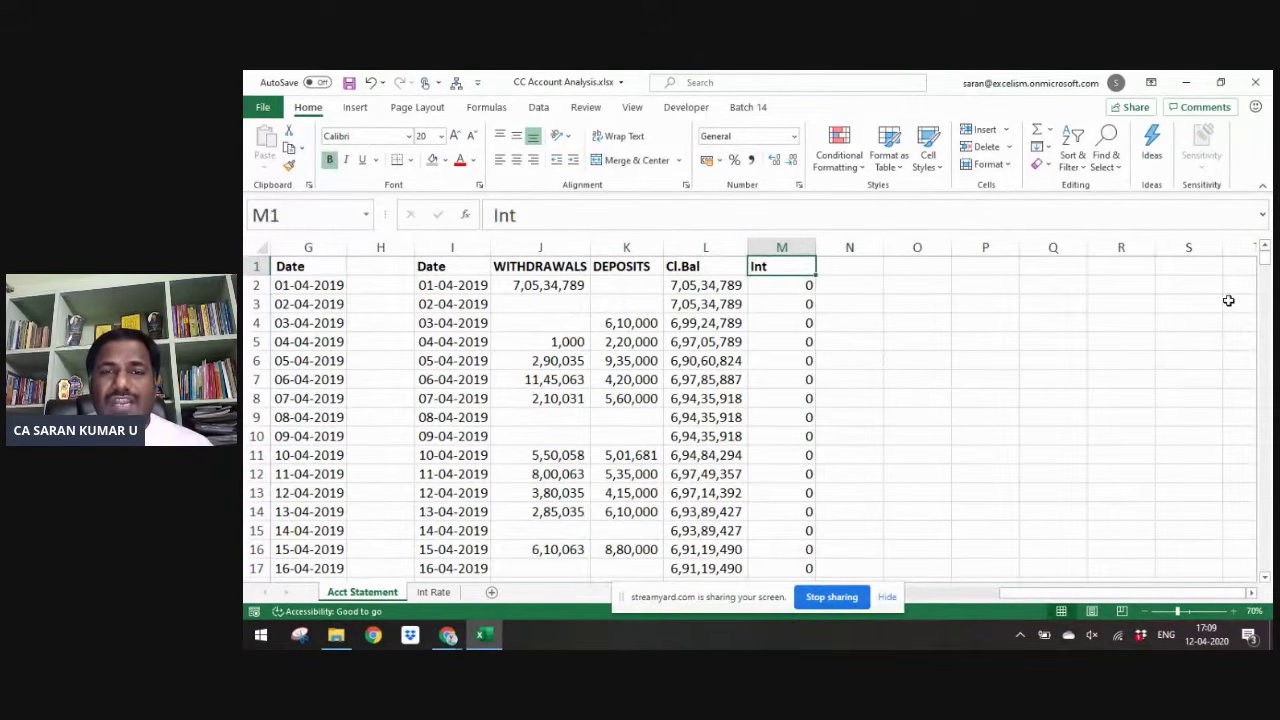
pyautogui.press('Right')
pyautogui.write('Cl')
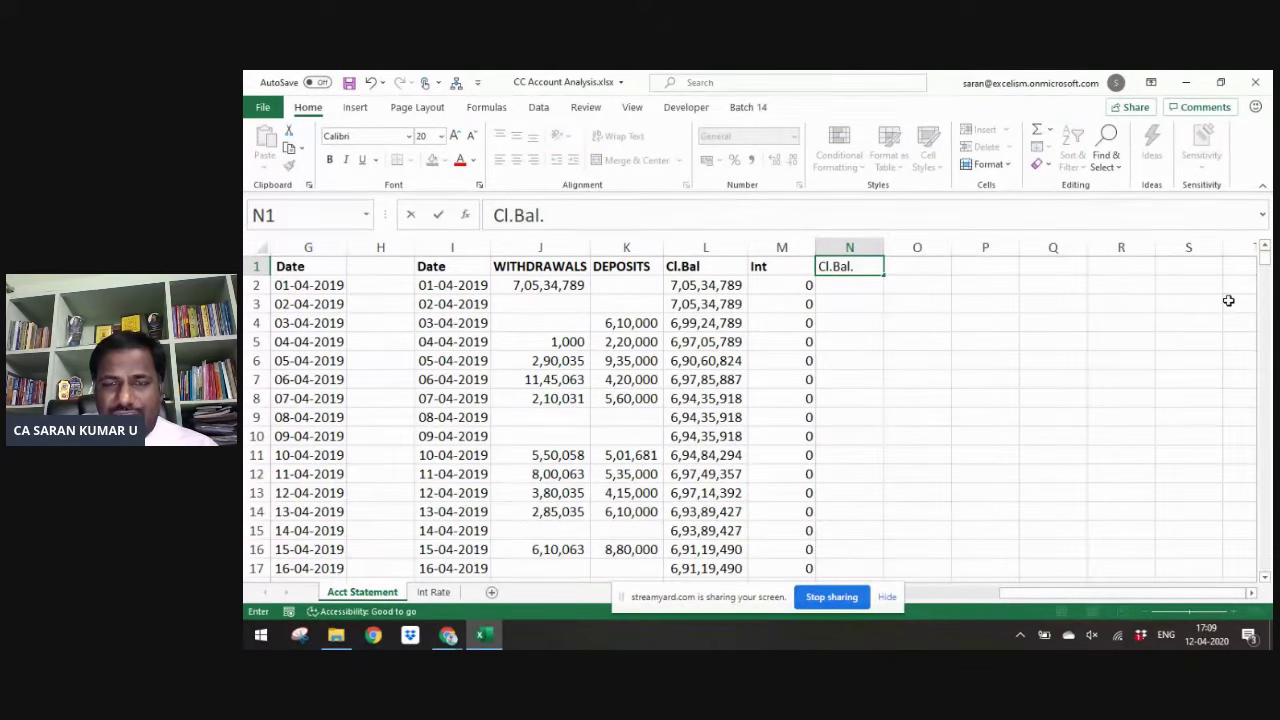
pyautogui.write('.Bal.Int.Charges')
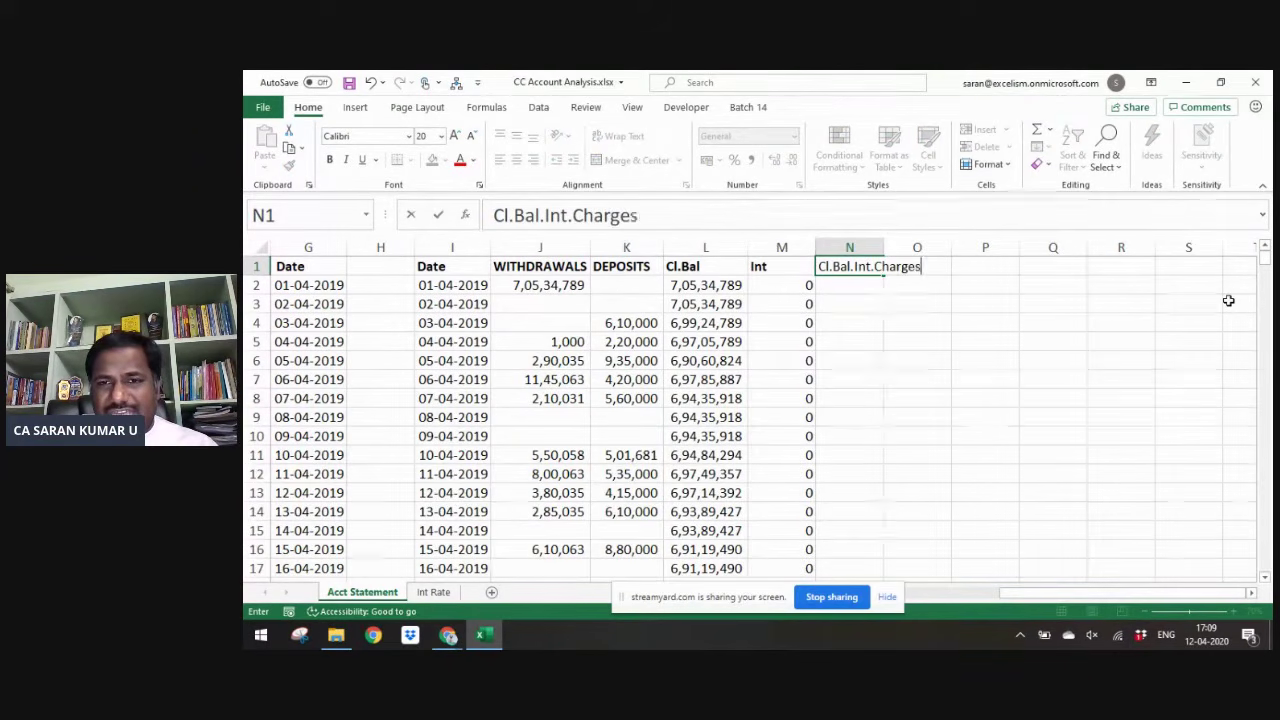
# - Head column N of the account statement Cl.Bal.Int.Charged and enter the formula =L2-M2 in N2
pyautogui.press('Return')
pyautogui.write('=')
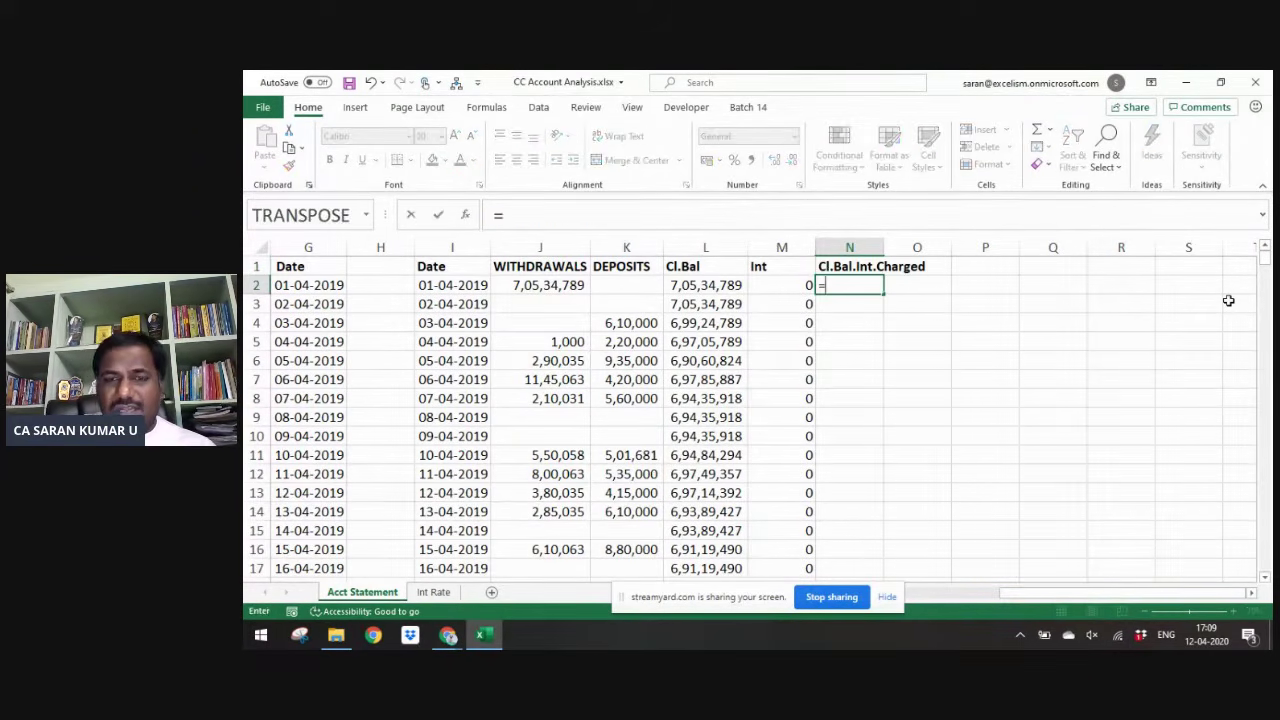
pyautogui.press('Left')
pyautogui.press('Left')
pyautogui.write('-')
pyautogui.press('Left')
pyautogui.press('Return')
# - Copy the N2 formula down column N through the last statement date in row 367
pyautogui.press('Up')
pyautogui.hotkey('ctrl', 'c')
pyautogui.press('Left')
pyautogui.hotkey('ctrl', 'Down')
pyautogui.press('Right')
pyautogui.hotkey('ctrl', 'shift', 'Up')
pyautogui.press('Return')
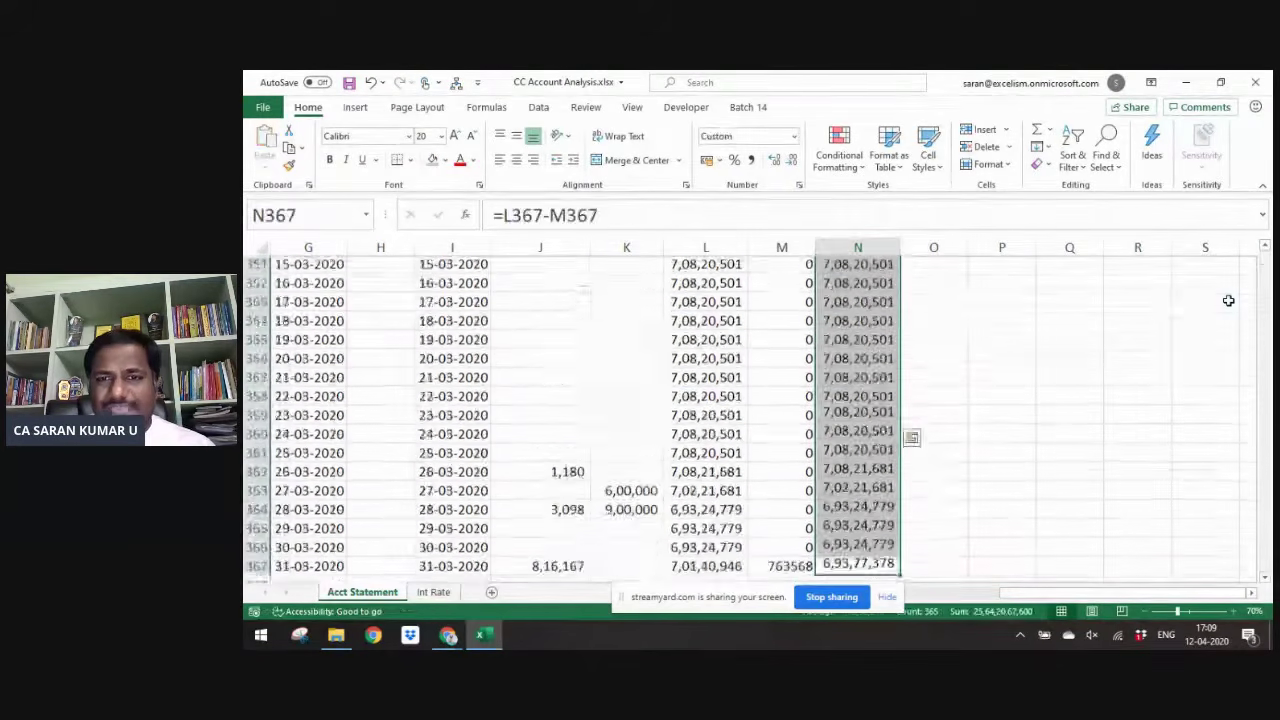
# - Scan down the Cl.Bal and Int columns through April and May 2019 to locate a day on which interest was charged
pyautogui.hotkey('ctrl', 'Up')
pyautogui.press('Down')
pyautogui.press('Left')
pyautogui.press('Down')
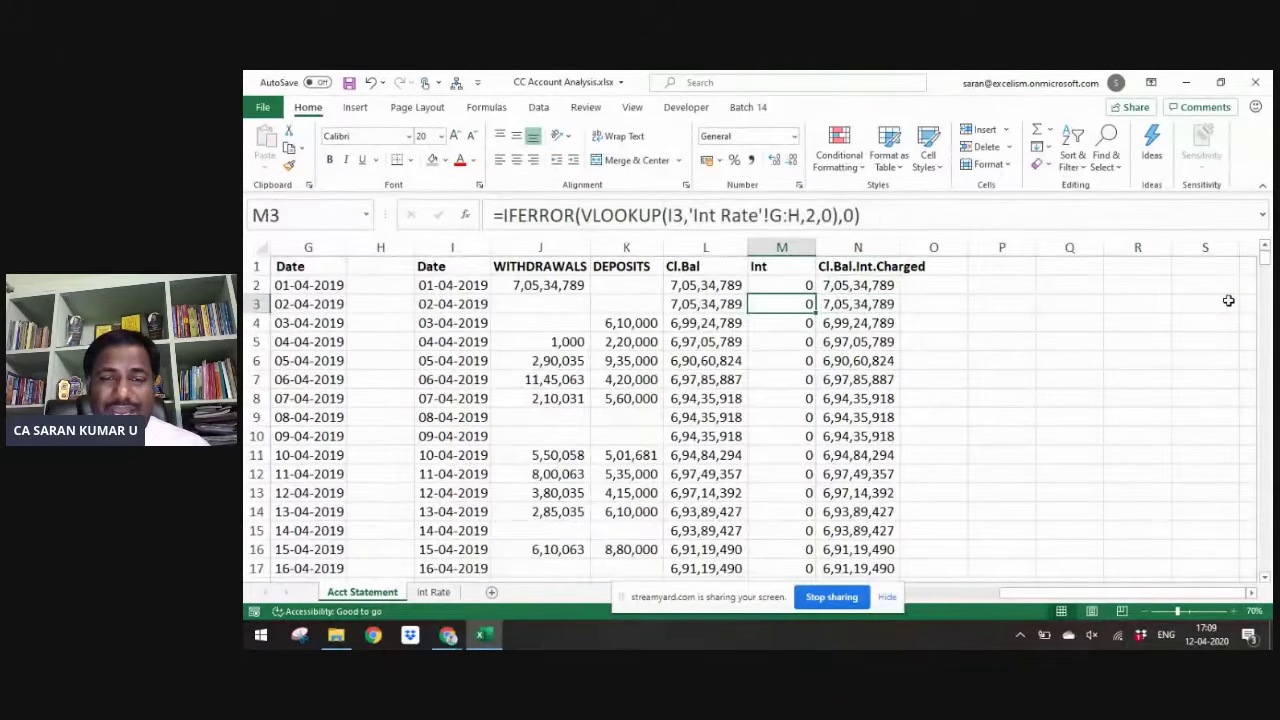
pyautogui.hotkey('ctrl', 'Down')
pyautogui.press('Up')
pyautogui.press('Left')
pyautogui.hotkey('ctrl', 'Up')
pyautogui.press('Down')
pyautogui.press('Down')
pyautogui.press('Down')
pyautogui.press('Down')
pyautogui.press('Down')
pyautogui.press('Down')
pyautogui.press('Down')
pyautogui.press('Down')
pyautogui.press('Down')
pyautogui.press('Down')
pyautogui.press('Down')
pyautogui.press('Down')
pyautogui.press('Down')
pyautogui.press('Down')
pyautogui.press('Down')
pyautogui.press('Down')
pyautogui.press('Down')
pyautogui.press('Down')
pyautogui.press('Down')
pyautogui.press('Down')
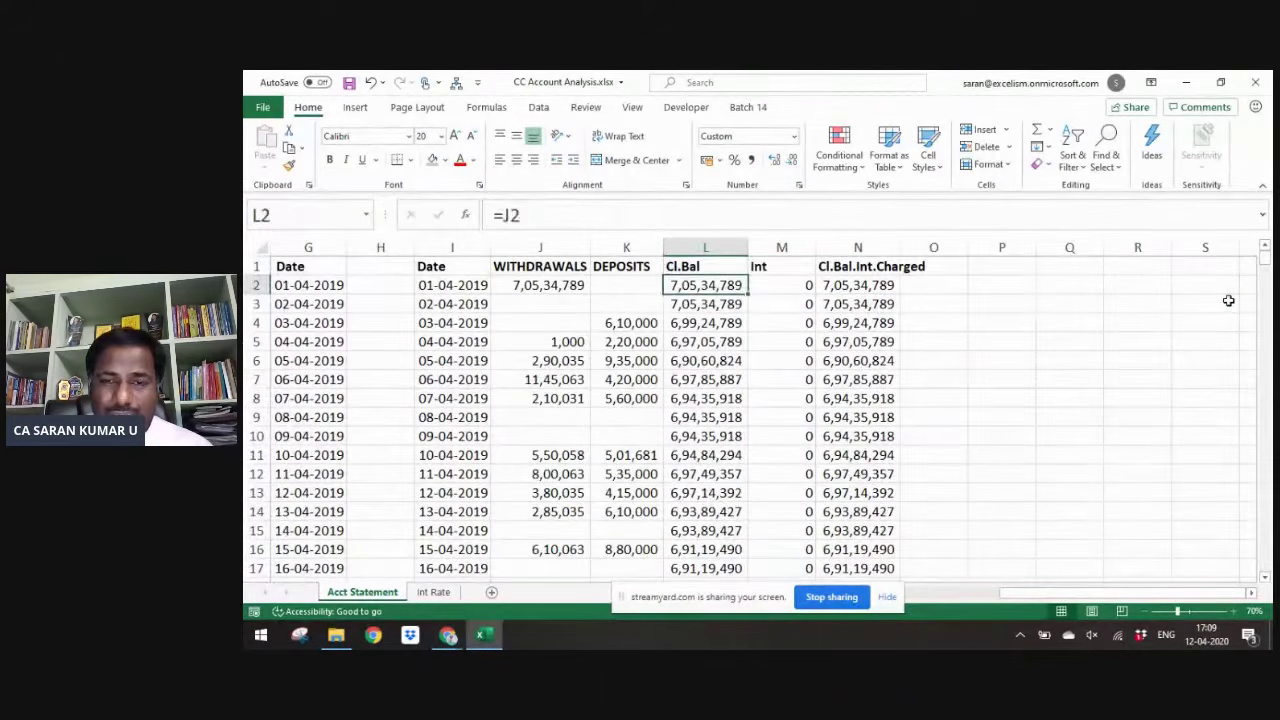
pyautogui.press('Down')
pyautogui.press('Down')
pyautogui.press('Down')
pyautogui.press('Down')
pyautogui.press('Down')
pyautogui.press('Down')
pyautogui.press('Down')
pyautogui.press('Down')
pyautogui.press('Down')
pyautogui.press('Down')
pyautogui.press('Down')
pyautogui.press('Down')
pyautogui.press('Down')
pyautogui.press('Down')
pyautogui.press('Down')
pyautogui.press('Down')
pyautogui.press('Down')
pyautogui.press('Up')
pyautogui.press('Up')
pyautogui.press('Up')
pyautogui.press('Up')
pyautogui.press('Up')
pyautogui.press('Up')
pyautogui.press('Up')
pyautogui.press('Up')
pyautogui.press('Up')
pyautogui.press('Up')
pyautogui.press('Up')
# - Compare the closing balance and the Cl.Bal.Int.Charged formula for the interest entry on 29-04-2019
pyautogui.press('Right')
pyautogui.press('Right')
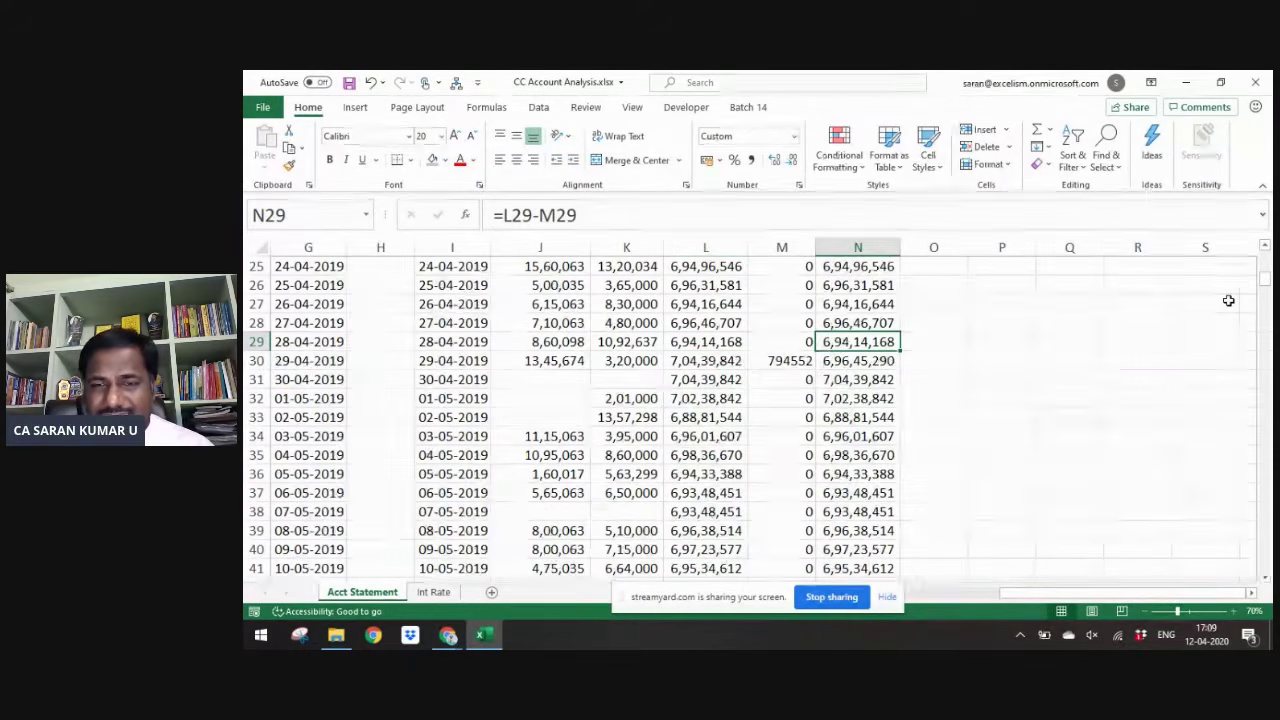
pyautogui.press('Right')
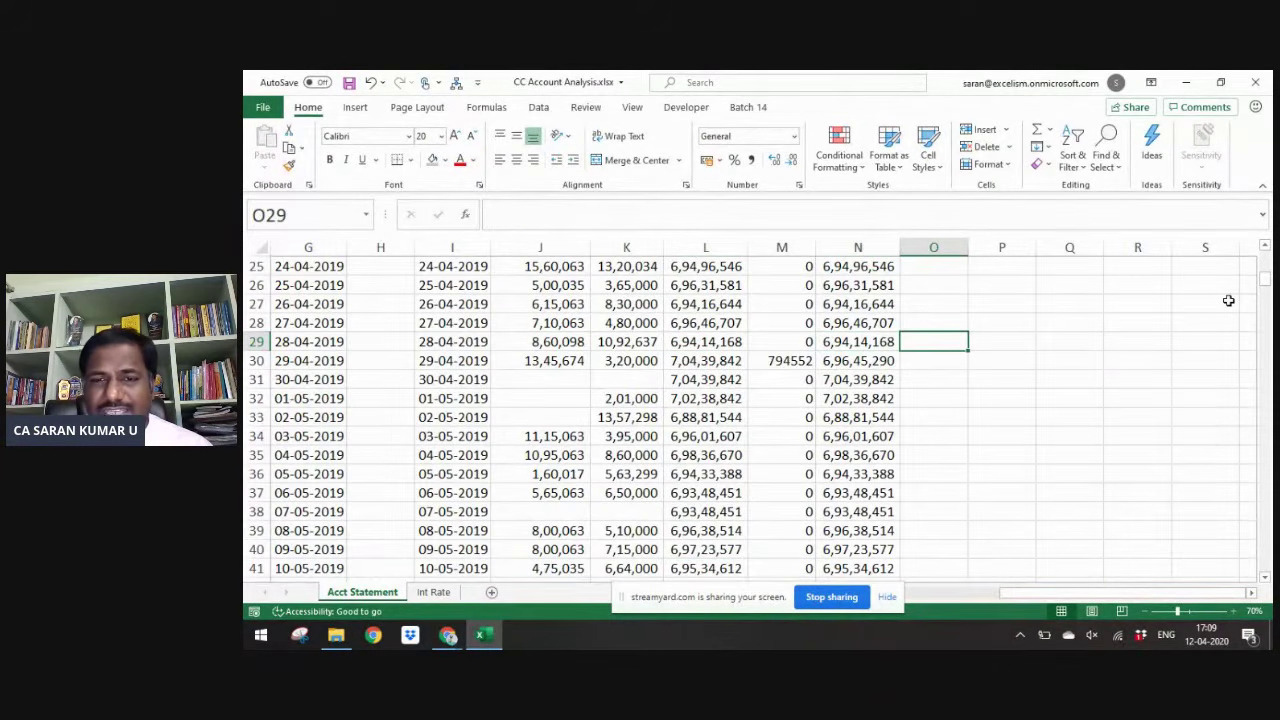
pyautogui.press('Down')
pyautogui.press('Left')
pyautogui.press('Left')
pyautogui.press('Left')
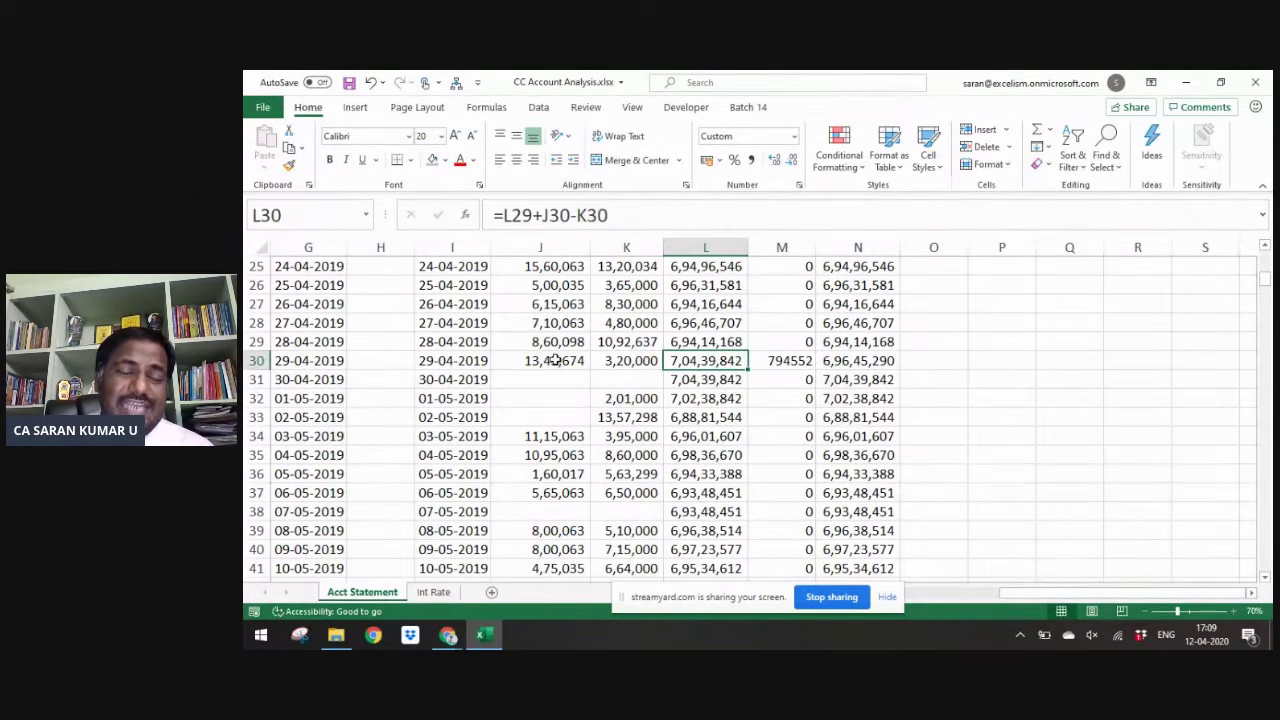
pyautogui.click(847, 367)
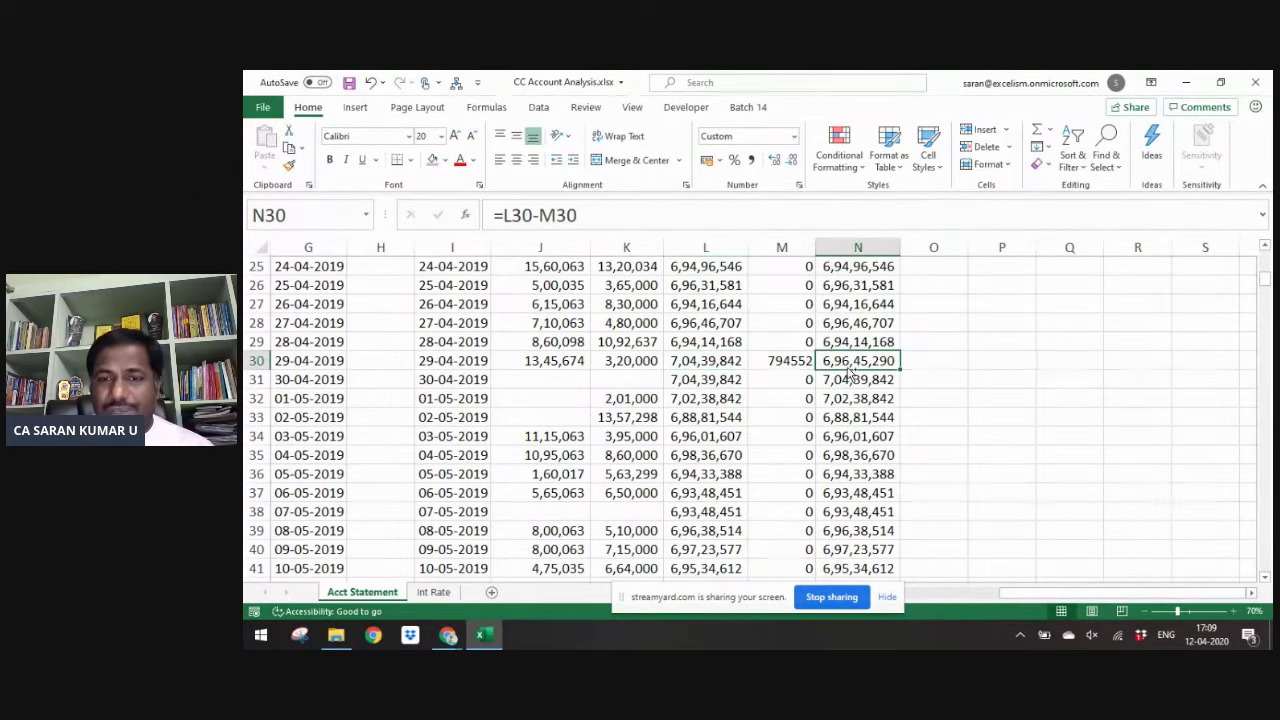
# - Add the header Int. in O1, beside the Cl.Bal.Int.Charged column
pyautogui.hotkey('ctrl', 'Up')
pyautogui.press('Left')
pyautogui.press('Right')
pyautogui.press('Down')
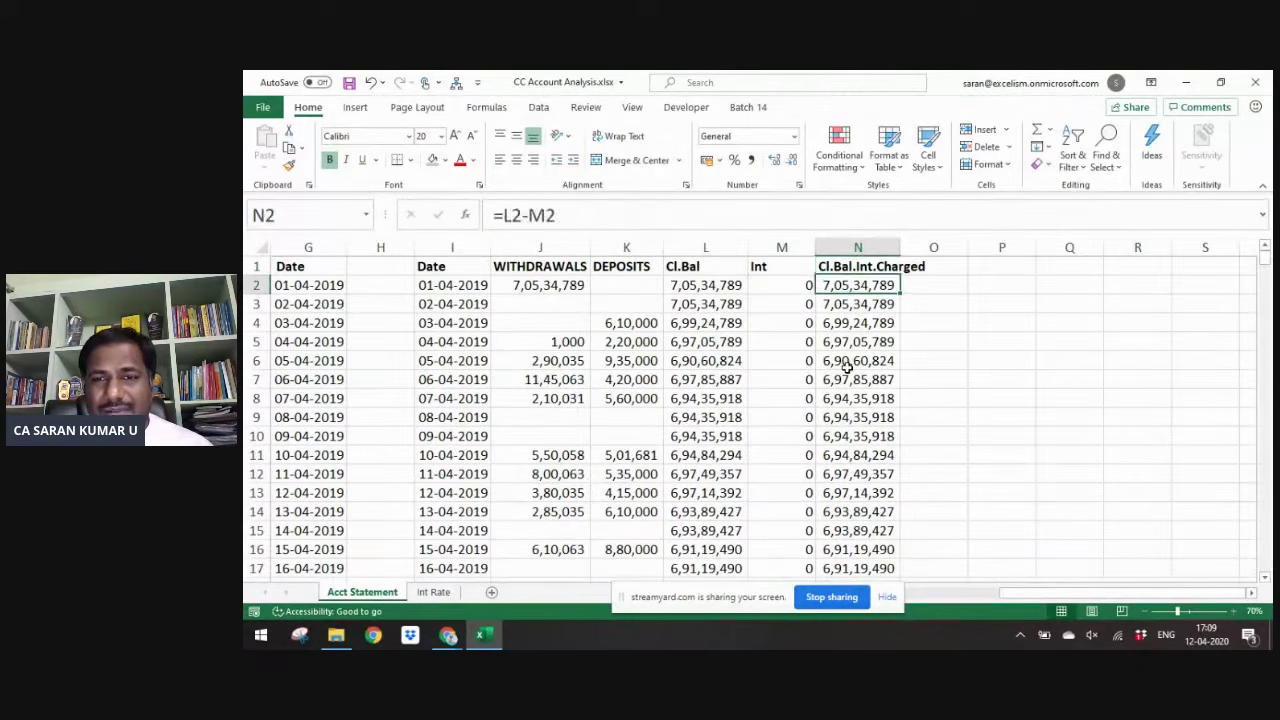
pyautogui.press('Up')
pyautogui.press('Right')
pyautogui.write('Int.')
pyautogui.press('Return')
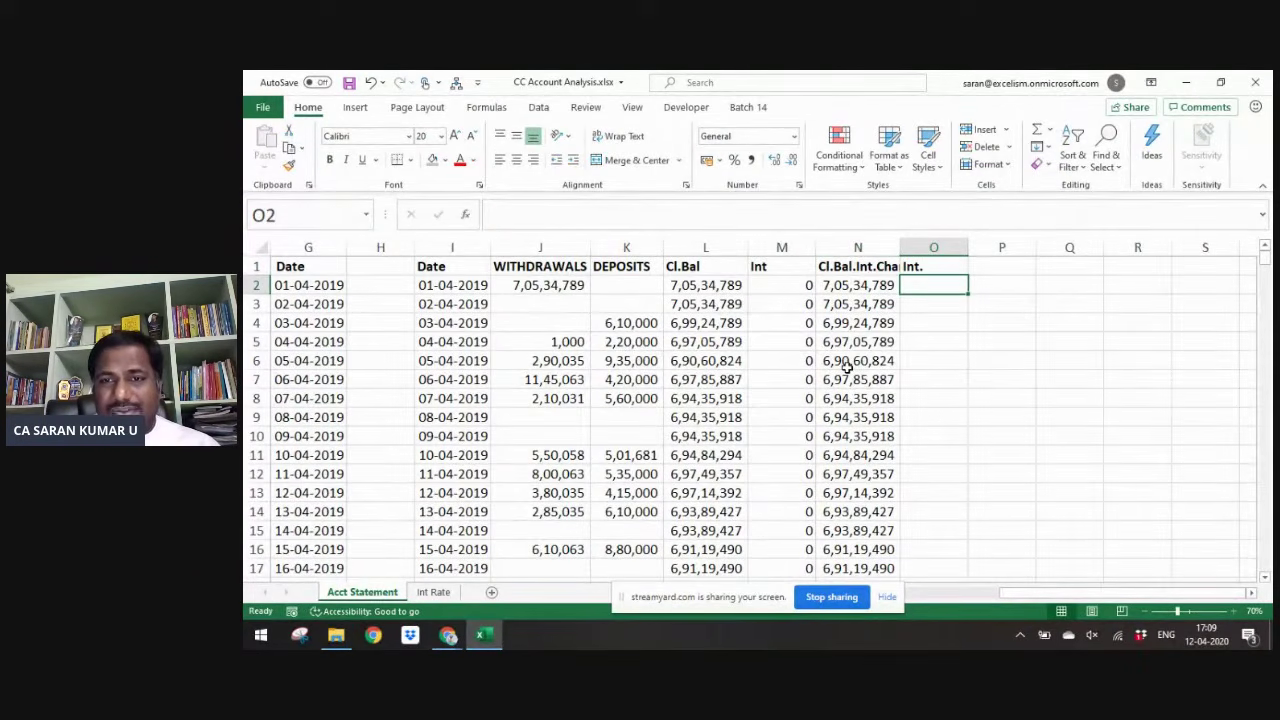
pyautogui.write('=')
pyautogui.press('Left')
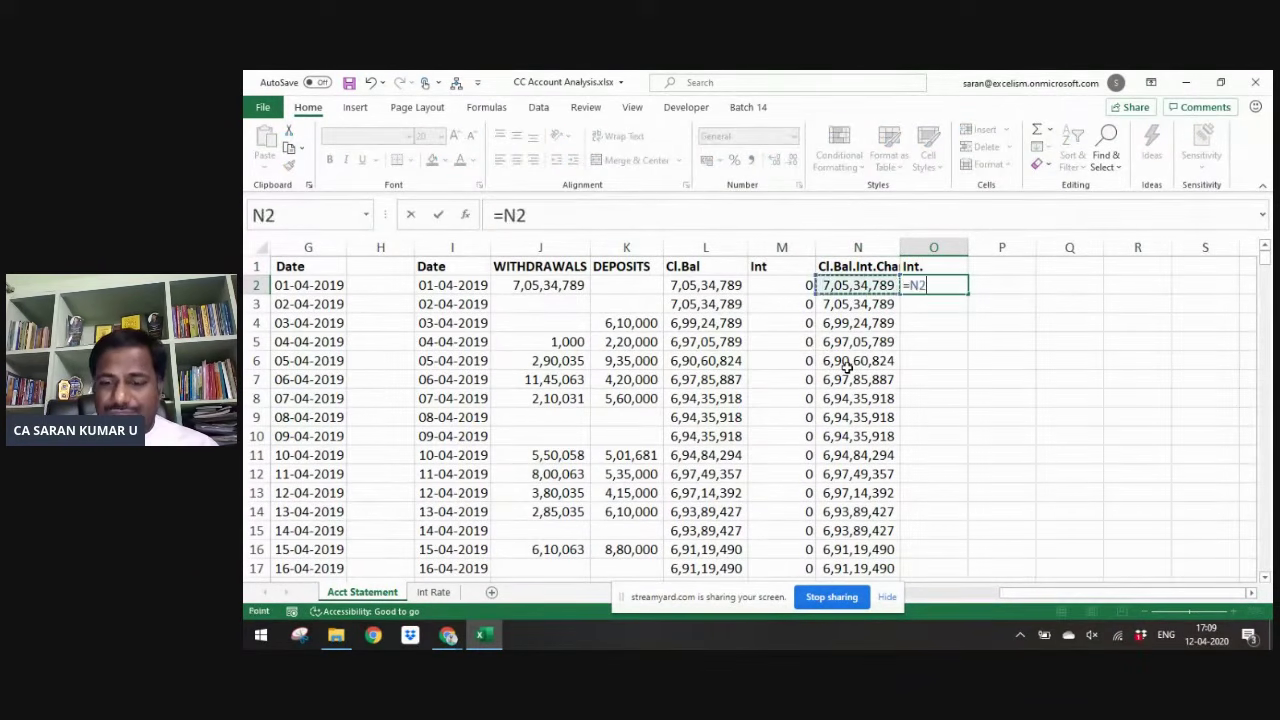
pyautogui.write('*')
pyautogui.press('Escape')
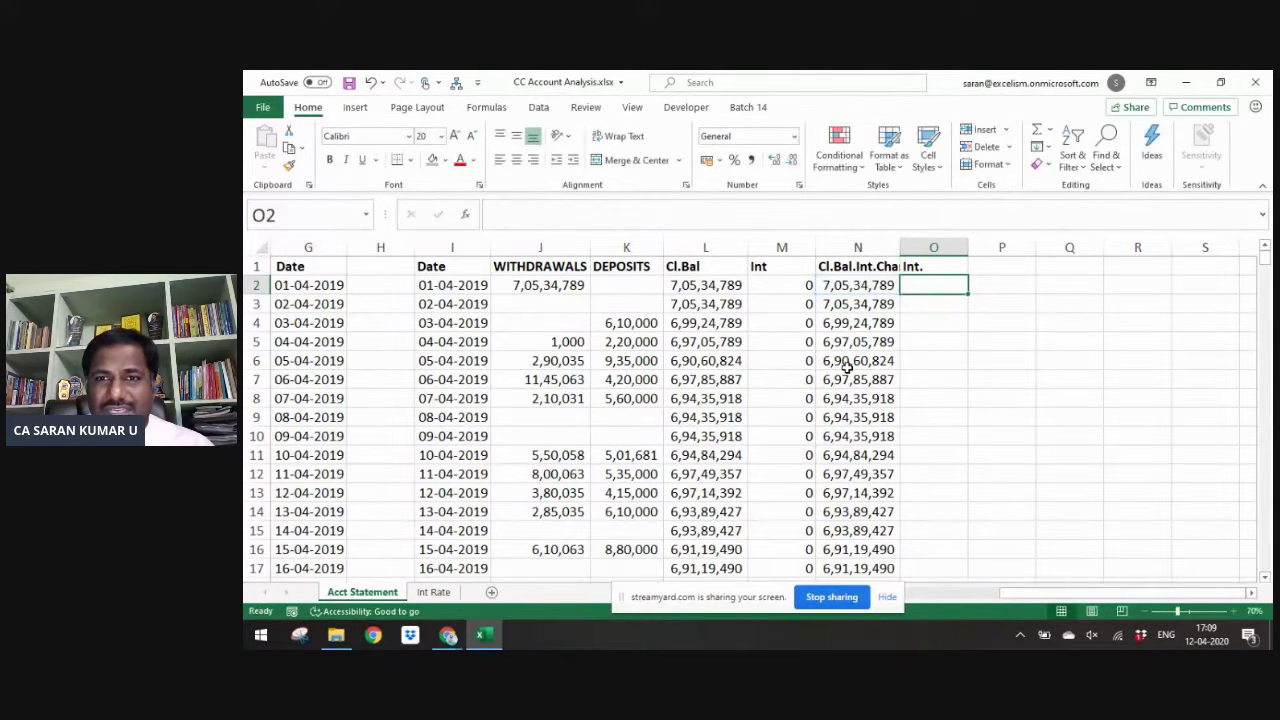
pyautogui.press('Up')
pyautogui.write('Int.')
pyautogui.press('Return')
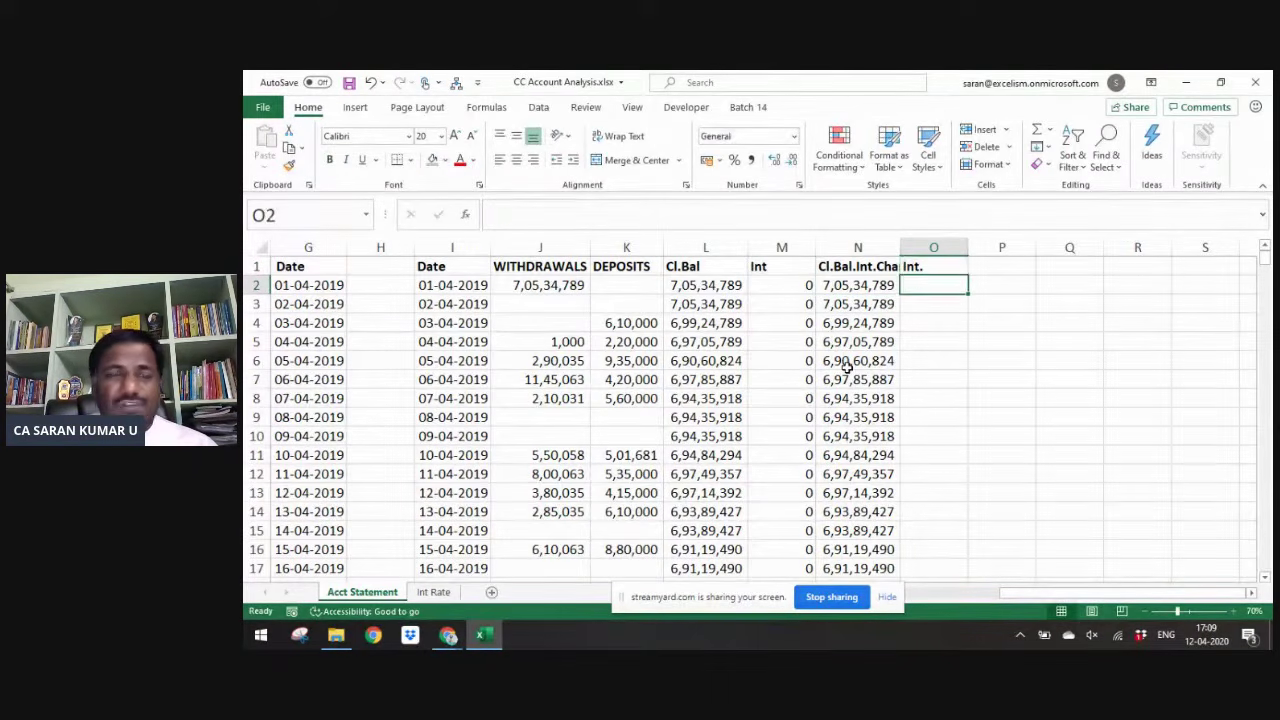
# - Review the first transaction row across its date, withdrawal, deposit, balance and interest columns
pyautogui.press('Left')
pyautogui.press('Left')
pyautogui.press('Left')
pyautogui.press('Left')
pyautogui.press('Left')
pyautogui.press('Left')
pyautogui.press('Left')
pyautogui.press('Right')
pyautogui.press('Right')
pyautogui.press('Right')
pyautogui.press('Right')
pyautogui.press('Right')
pyautogui.press('Right')
pyautogui.press('Right')
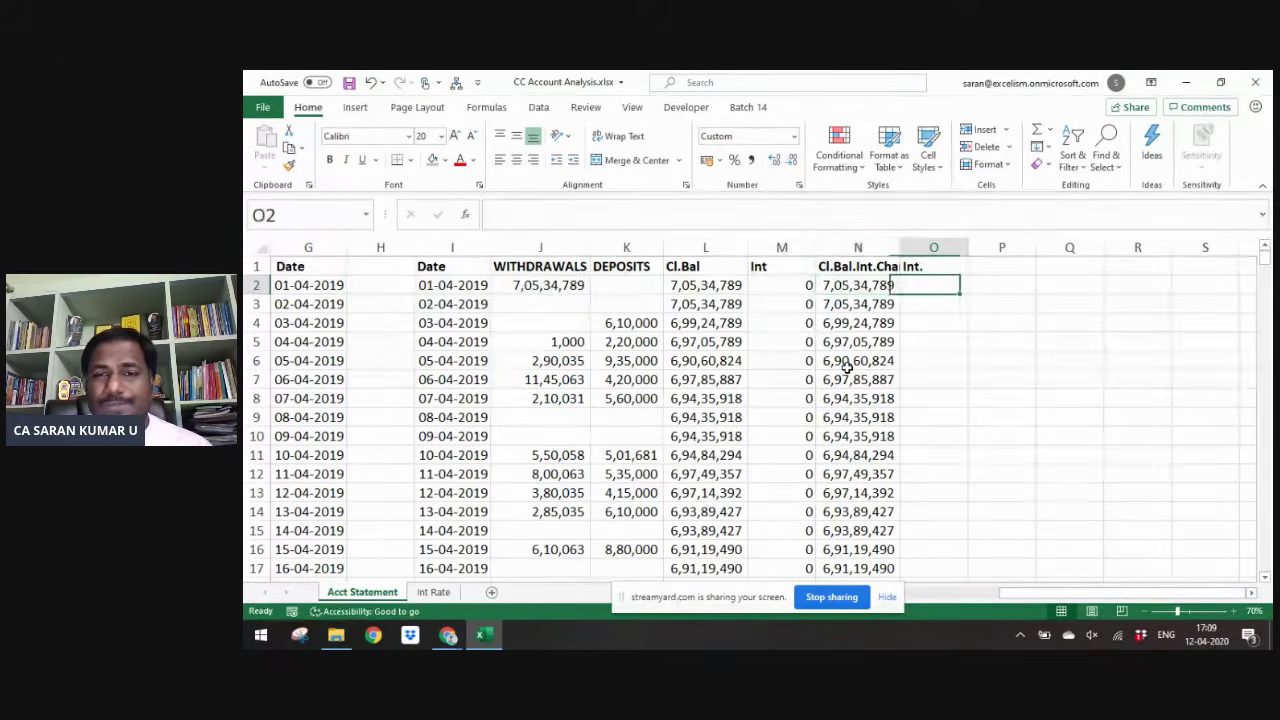
# - On the Int Rate sheet, format the month cells A2:A13 as Short Date
pyautogui.press('Left')
pyautogui.hotkey('ctrl', 'pagedown')
pyautogui.press('Left')
pyautogui.press('Left')
pyautogui.press('Left')
pyautogui.press('Left')
pyautogui.press('Left')
pyautogui.press('Left')
pyautogui.press('Left')
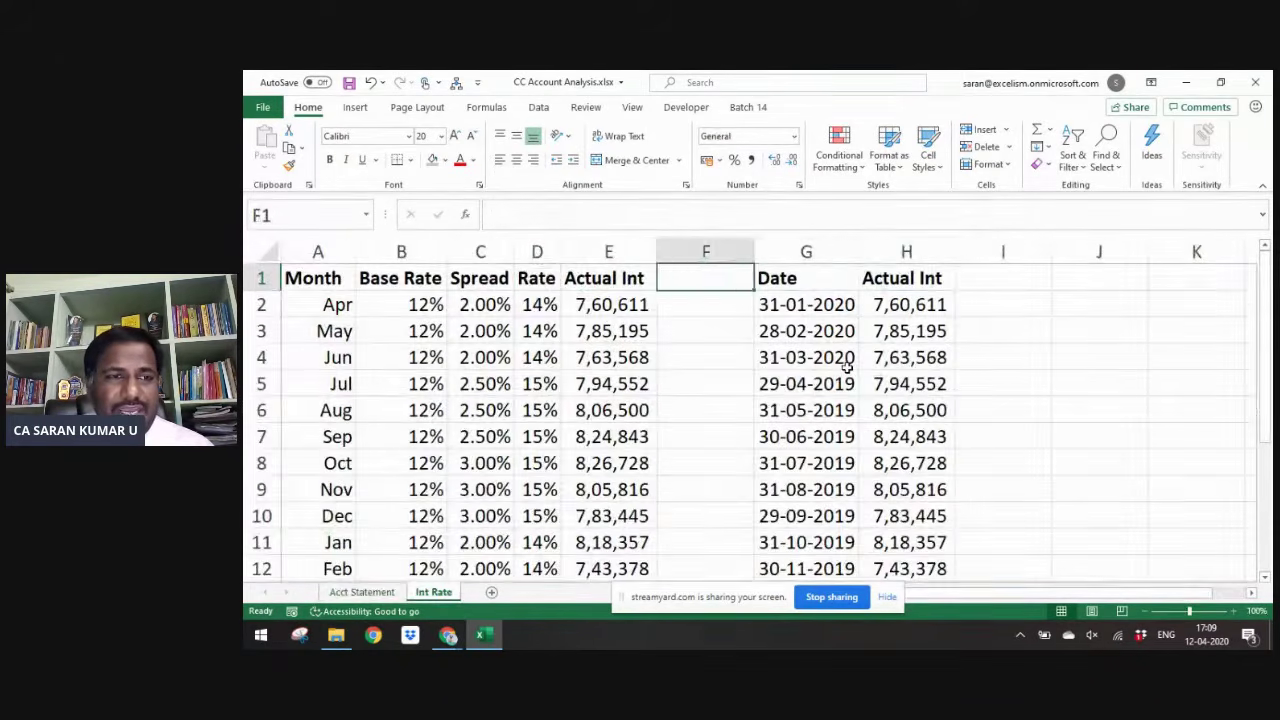
pyautogui.press('Down')
pyautogui.hotkey('ctrl', 'shift', 'Down')
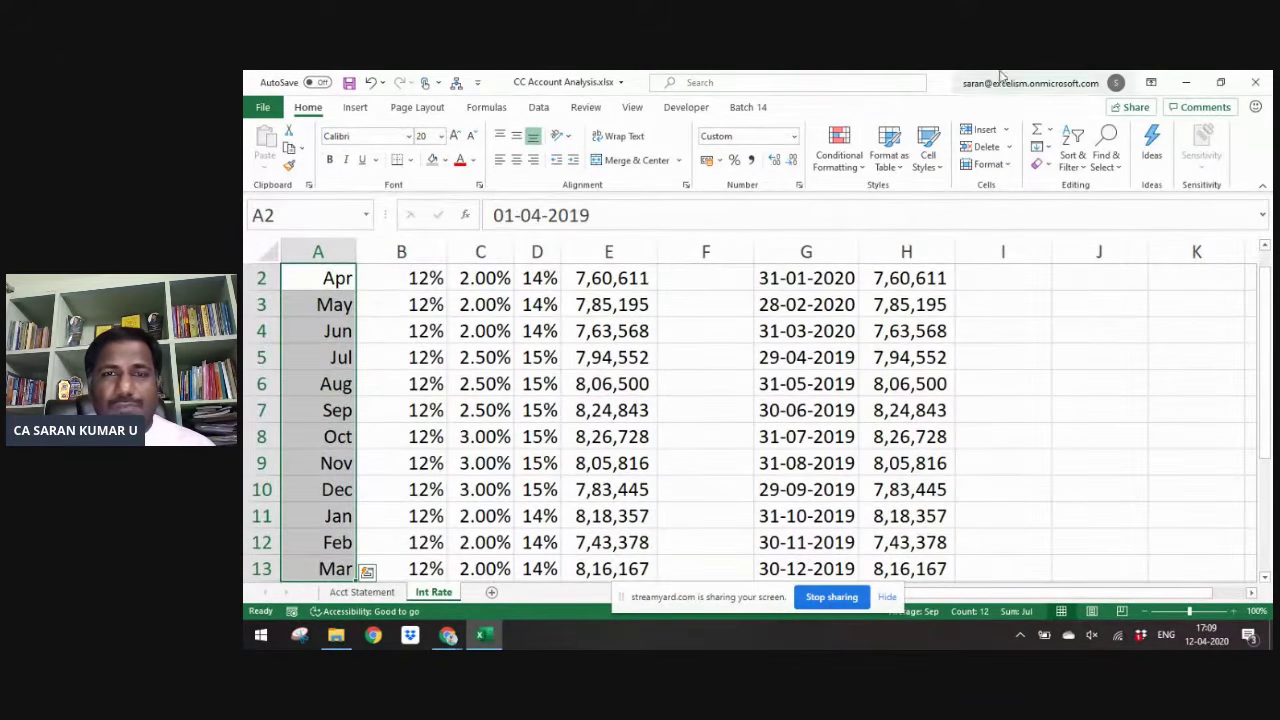
pyautogui.click(793, 136)
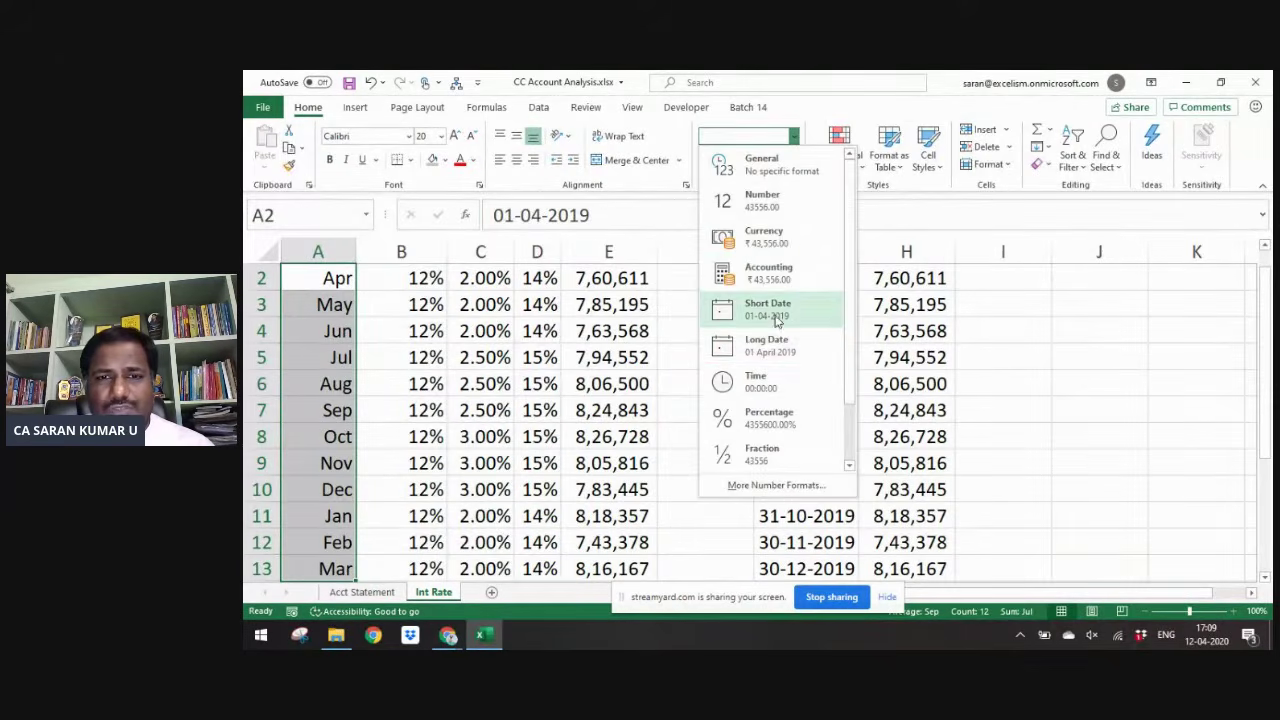
pyautogui.click(762, 312)
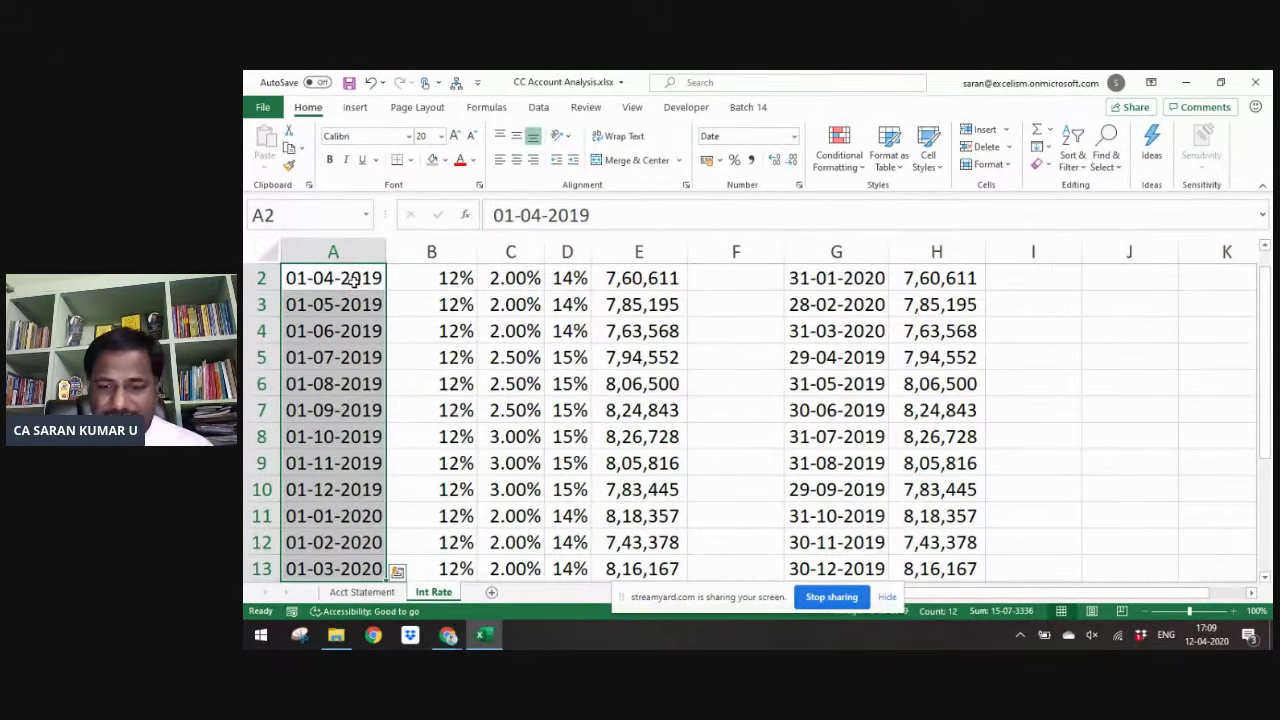
# - Back on the Acct Statement sheet, change the header in O1 to Int.Rate
pyautogui.press('Up')
pyautogui.press('Down')
pyautogui.hotkey('shift', 'Down')
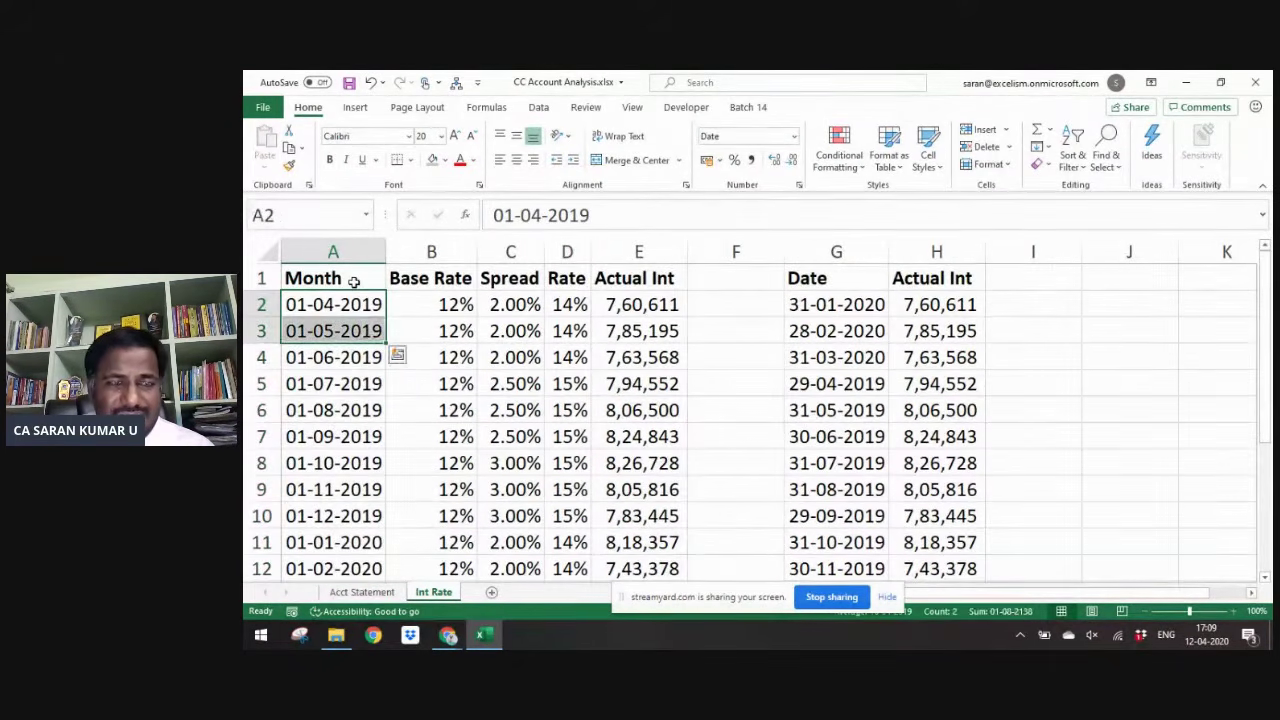
pyautogui.press('Right')
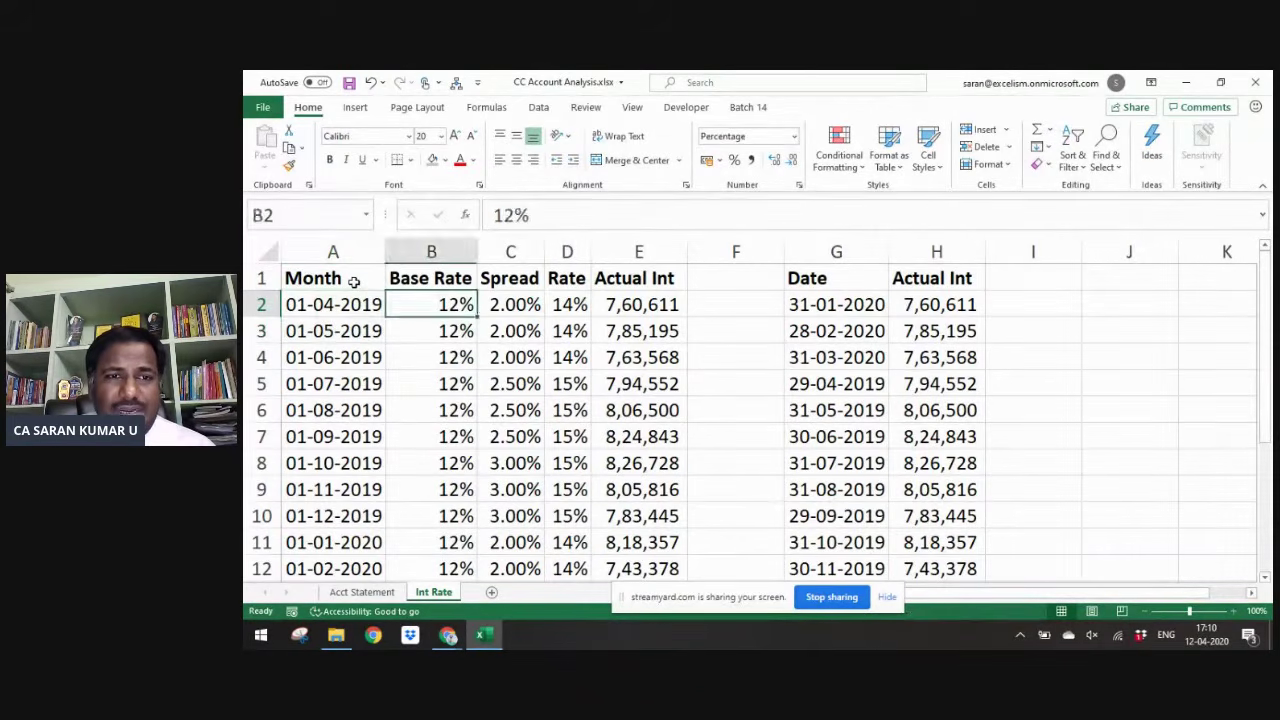
pyautogui.press('Right')
pyautogui.press('Right')
pyautogui.hotkey('ctrl', 'pageup')
pyautogui.press('Right')
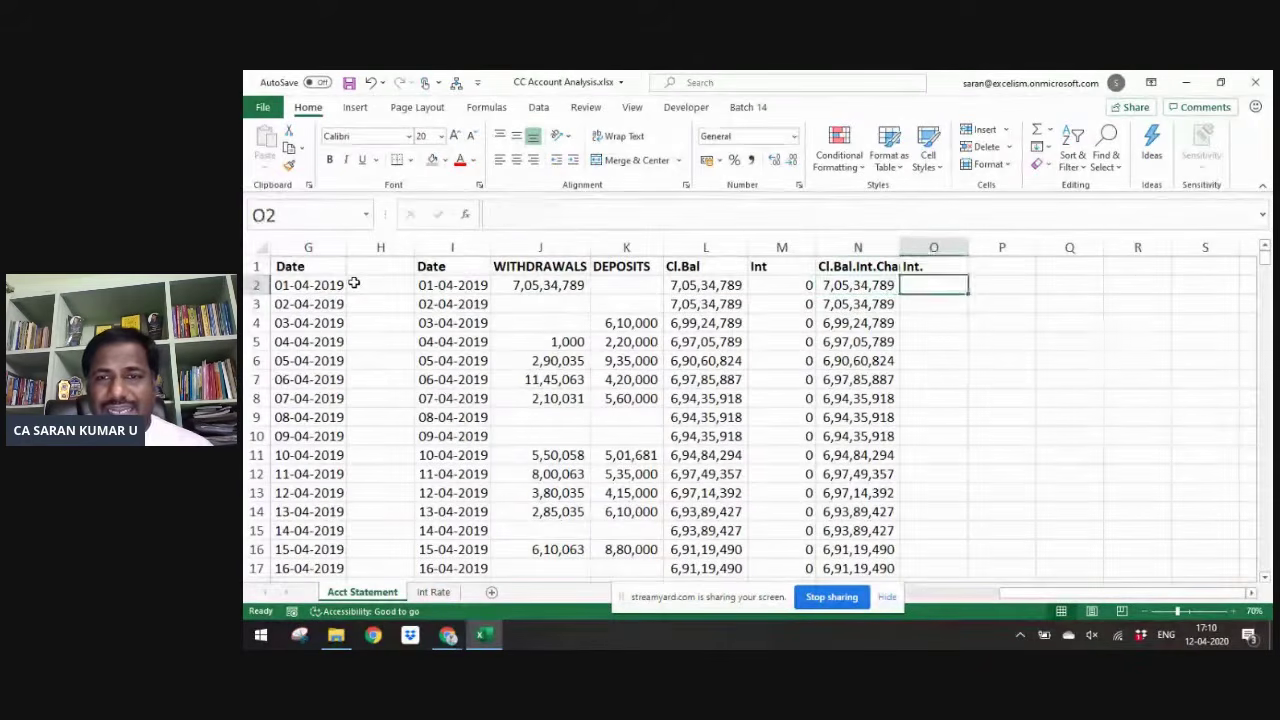
pyautogui.press('Up')
pyautogui.press('F2')
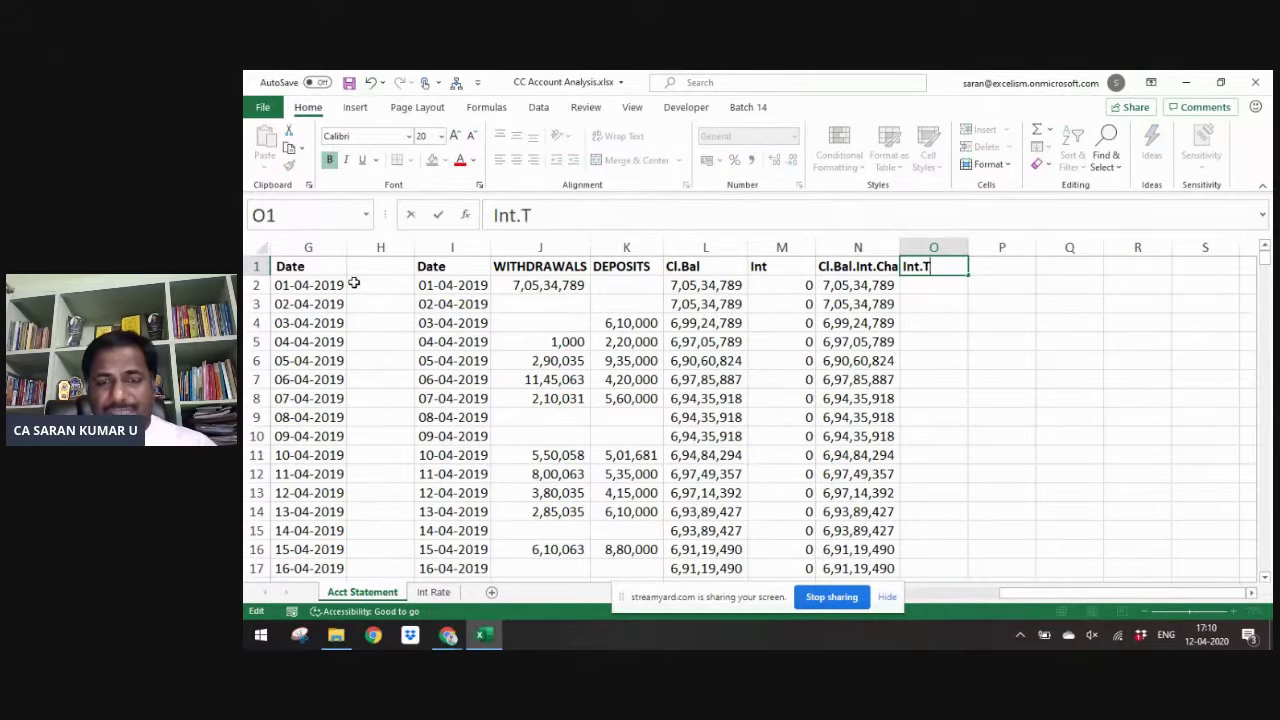
pyautogui.press('Down')
# - Begin a VLOOKUP formula in O2 with the date in I2 as its lookup value
pyautogui.write('=vlo')
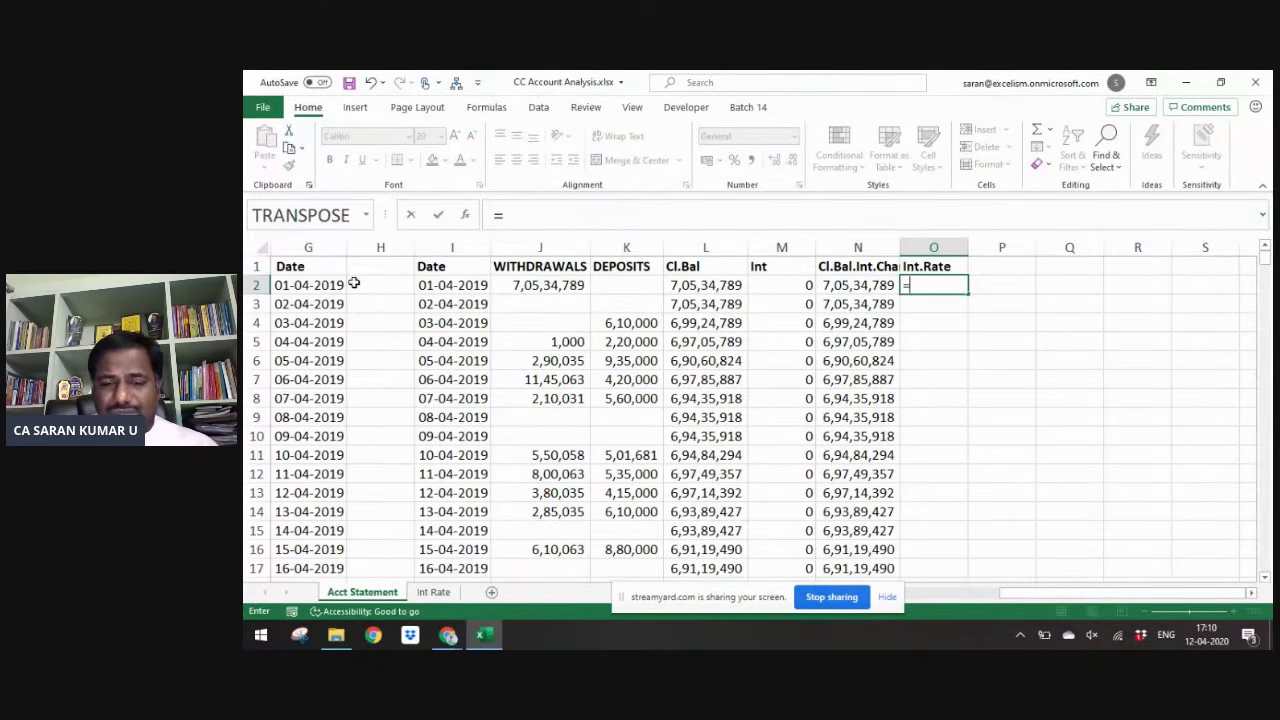
pyautogui.press('Tab')
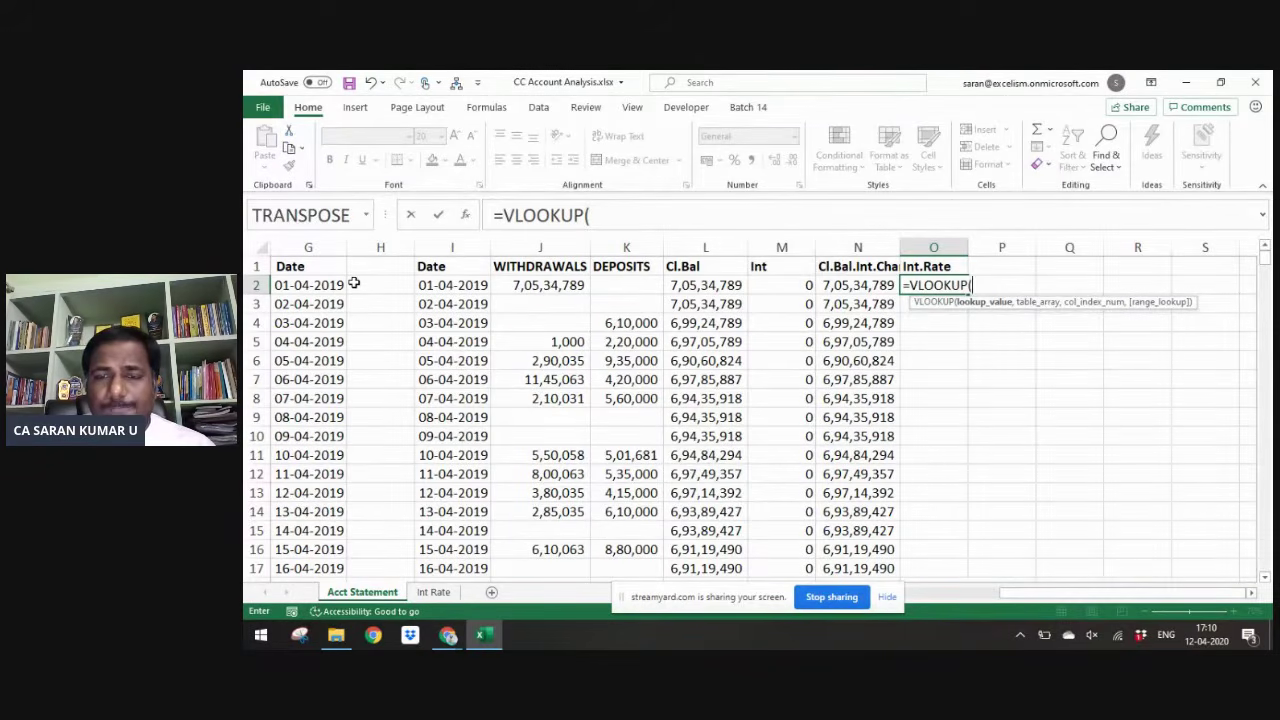
pyautogui.press('Left')
pyautogui.press('Left')
pyautogui.press('Left')
pyautogui.press('Left')
pyautogui.press('Left')
pyautogui.press('Left')
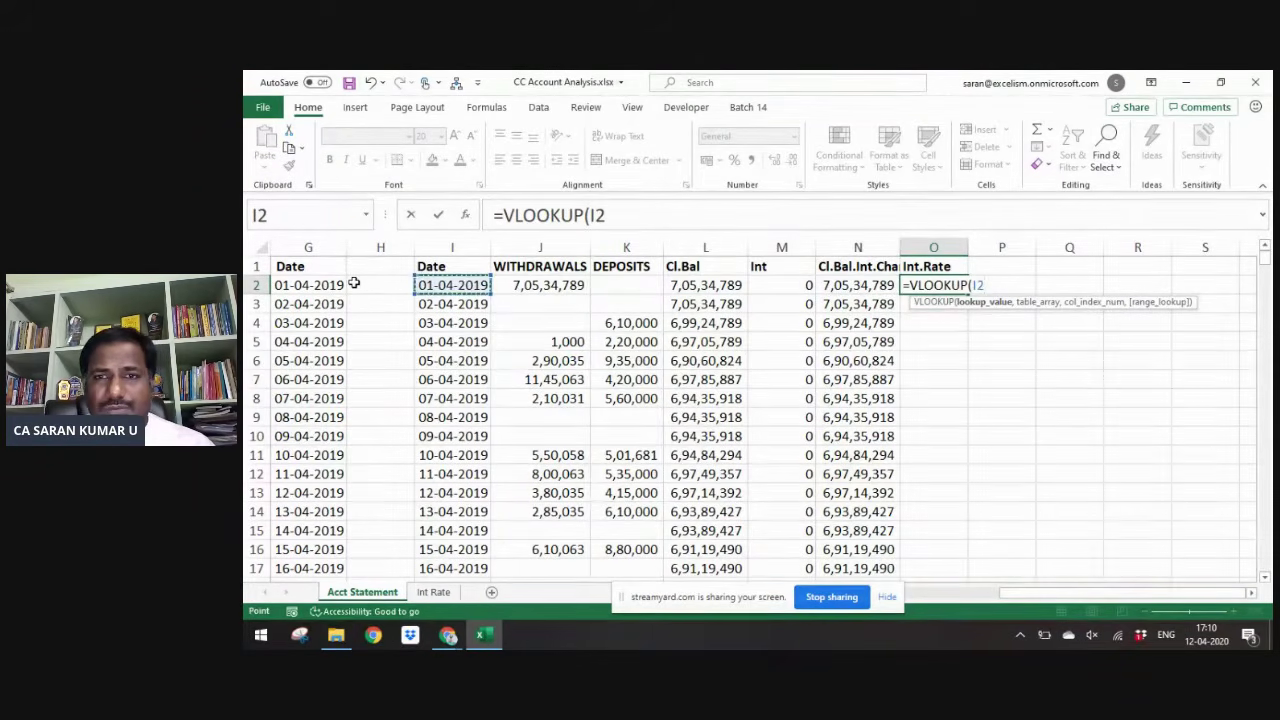
# - Complete the VLOOKUP with 'Int Rate'!A:D as the table and column index 4, omitting the range lookup argument
pyautogui.write(',')
pyautogui.hotkey('ctrl', 'pagedown')
pyautogui.moveTo(338, 251); pyautogui.dragTo(567, 250)
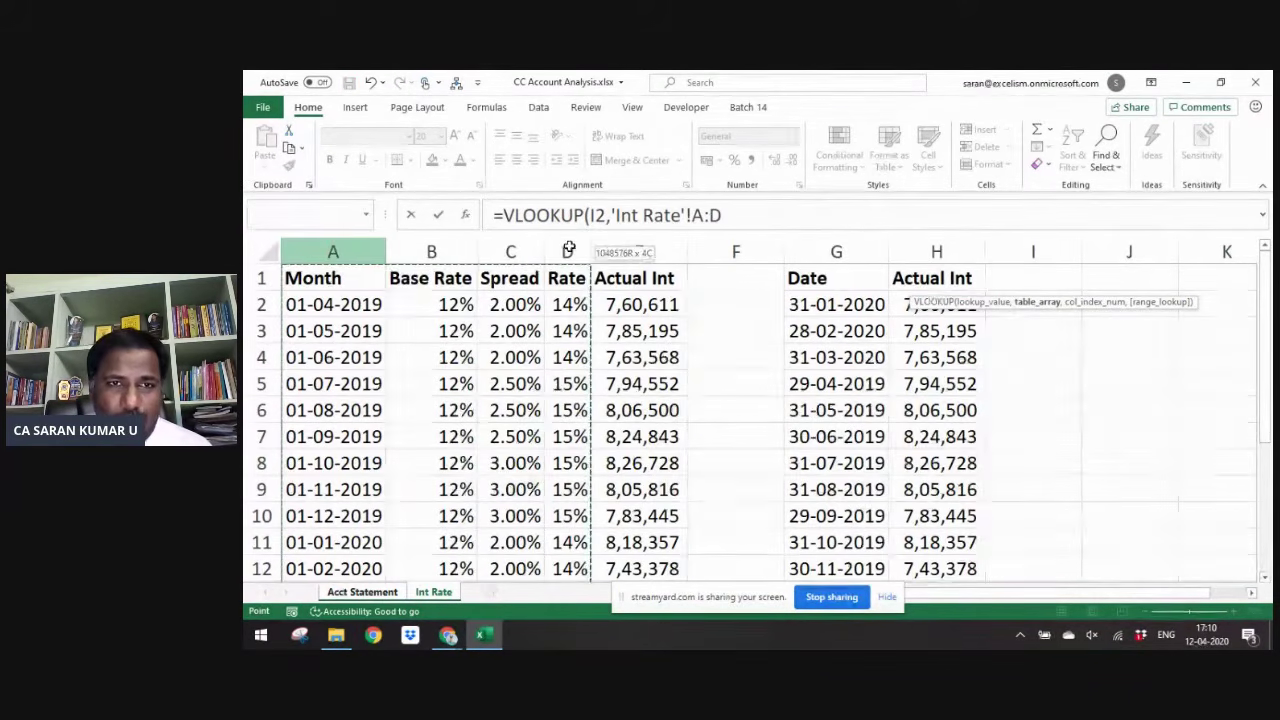
pyautogui.write(',4')
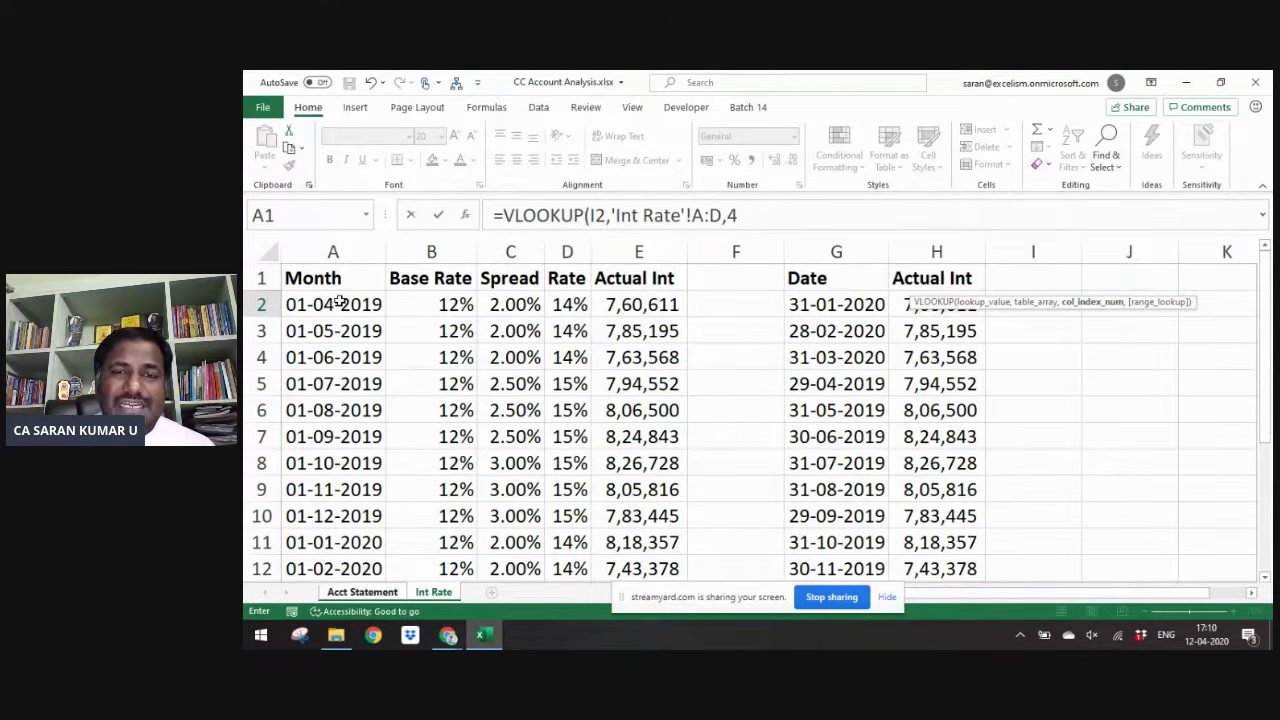
pyautogui.click(780, 210)
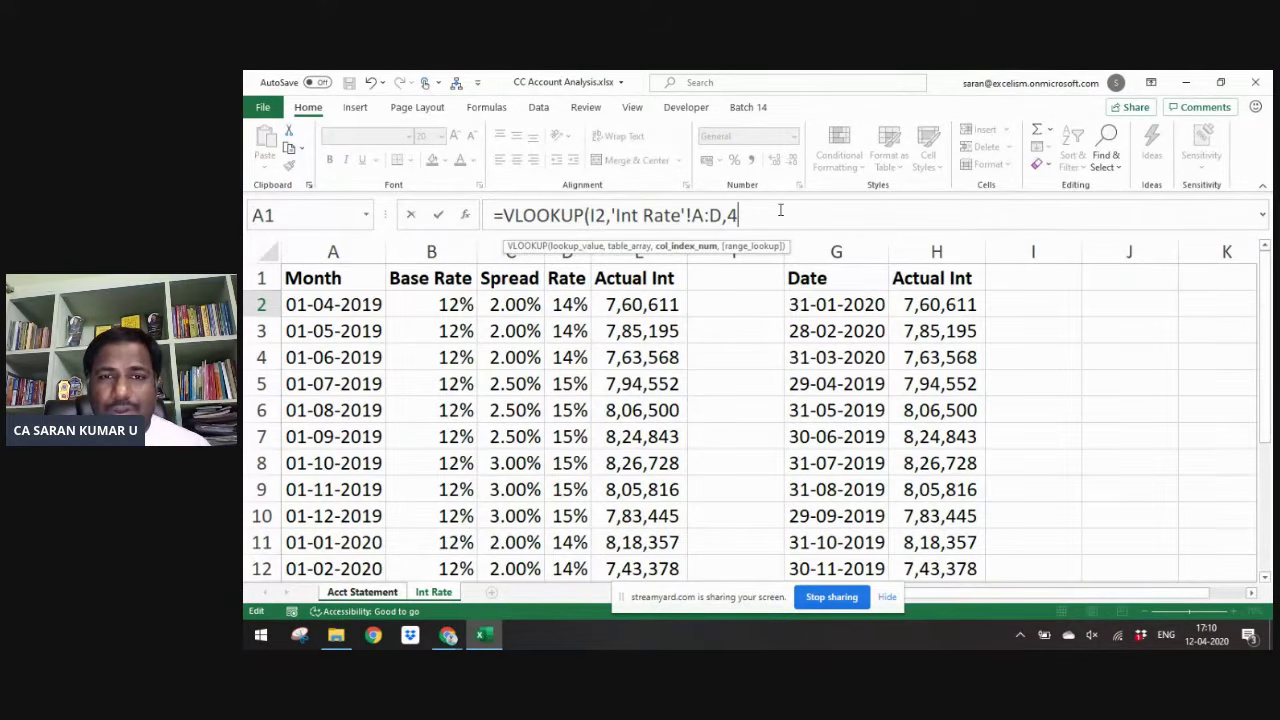
pyautogui.write(',')
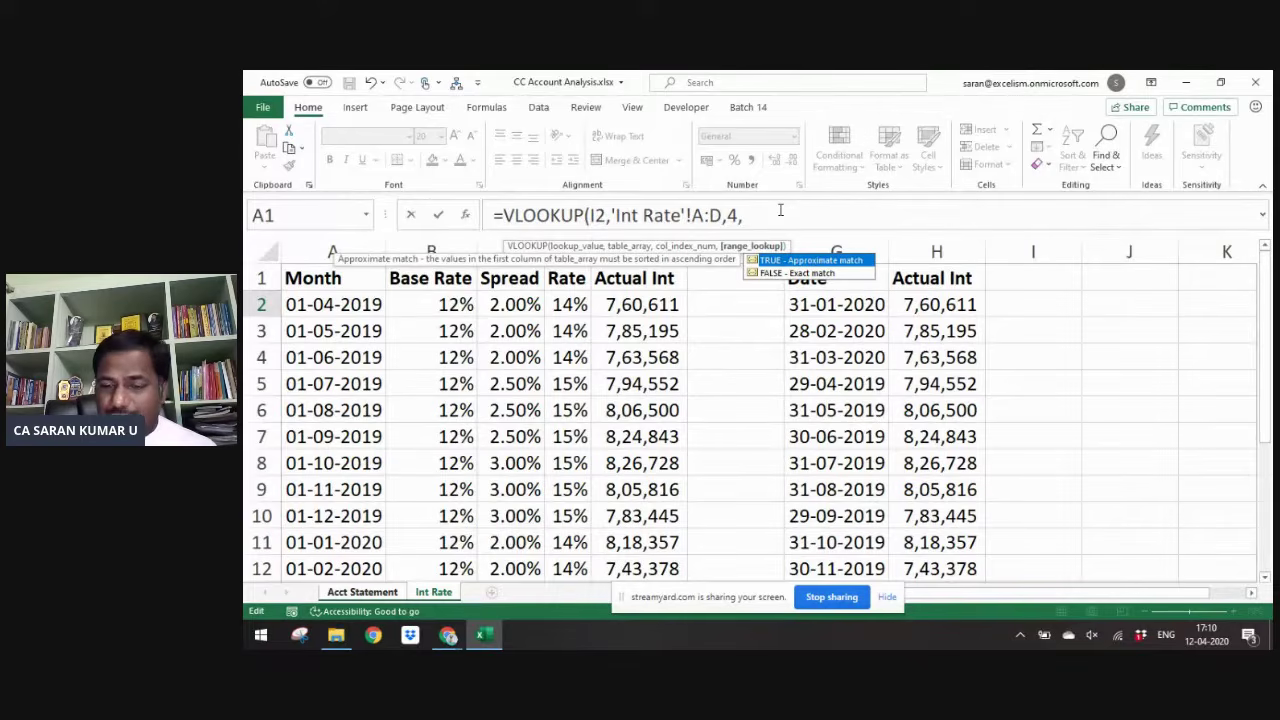
pyautogui.press('BackSpace')
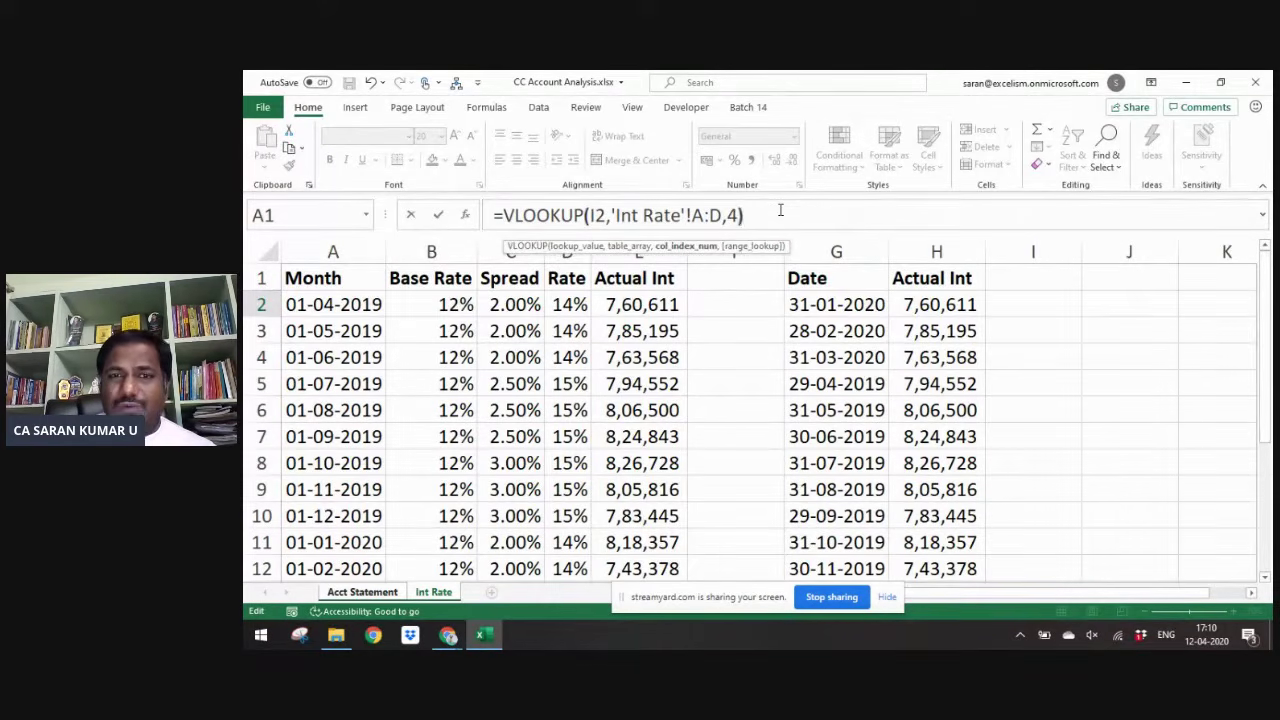
pyautogui.press('Return')
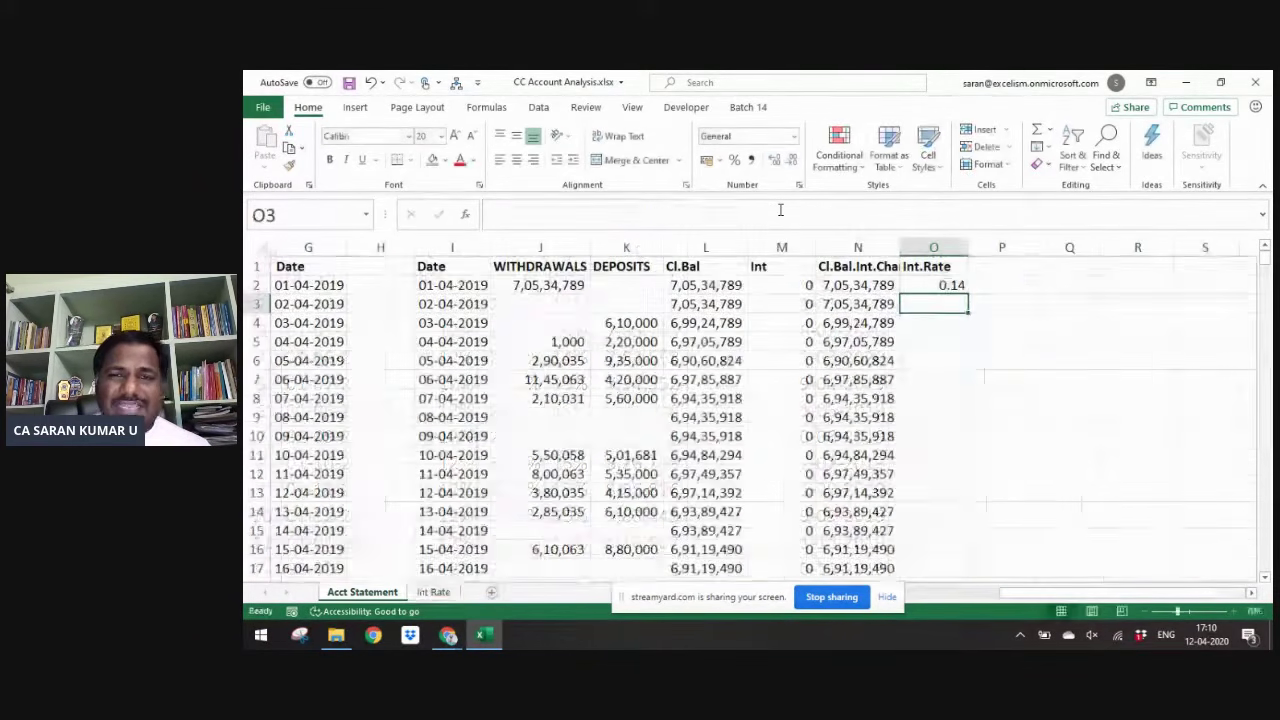
# - Check the lookup formula in O2 and its date in I2 against the Int Rate sheet
pyautogui.press('Up')
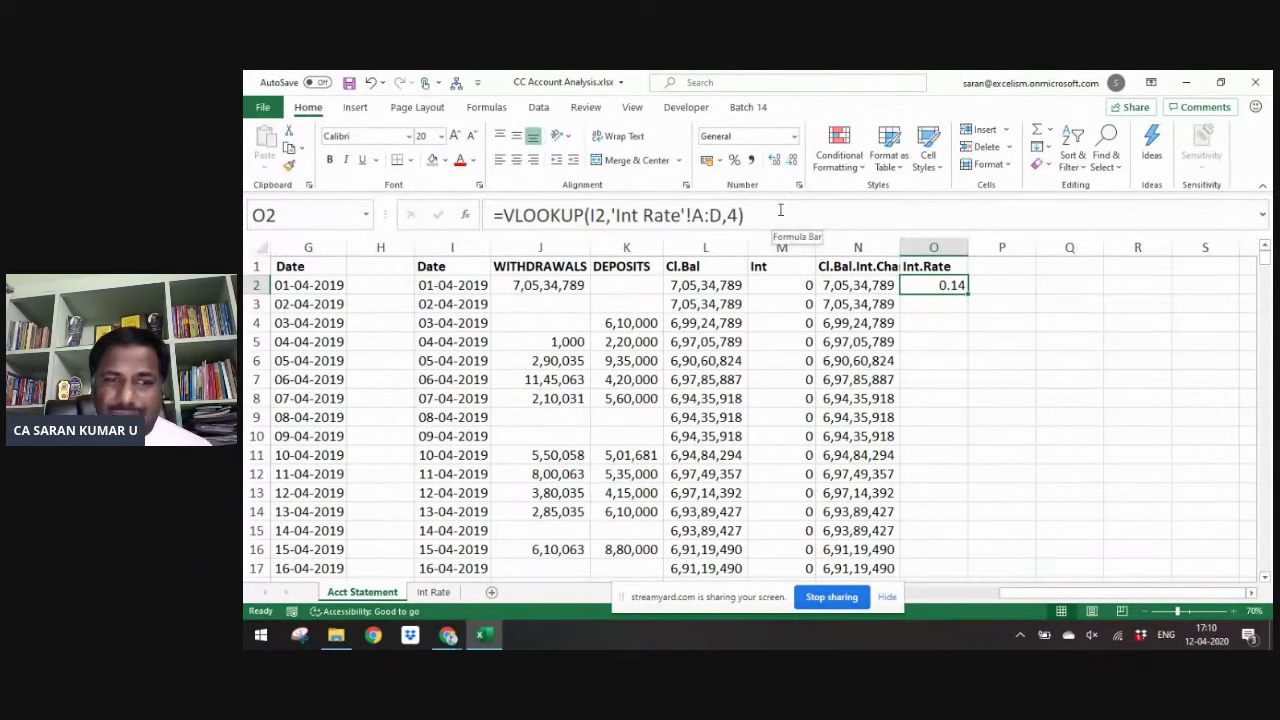
pyautogui.click(430, 285)
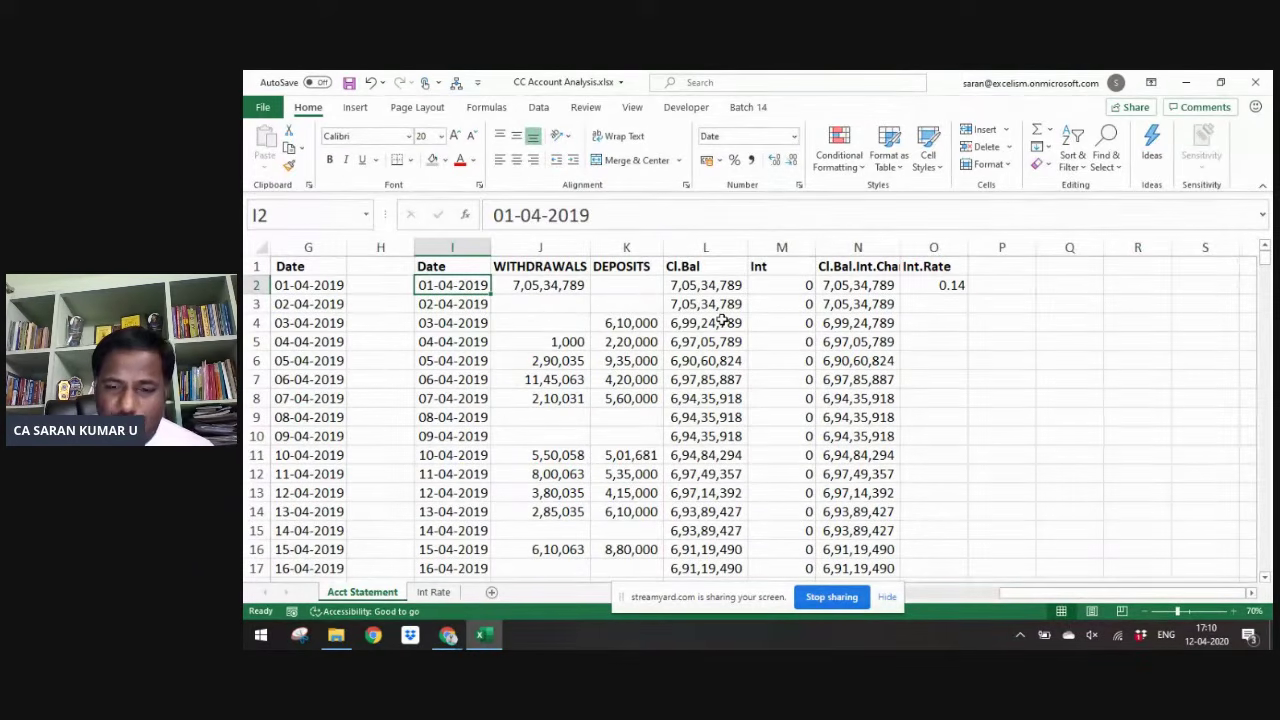
pyautogui.hotkey('ctrl', 'pagedown')
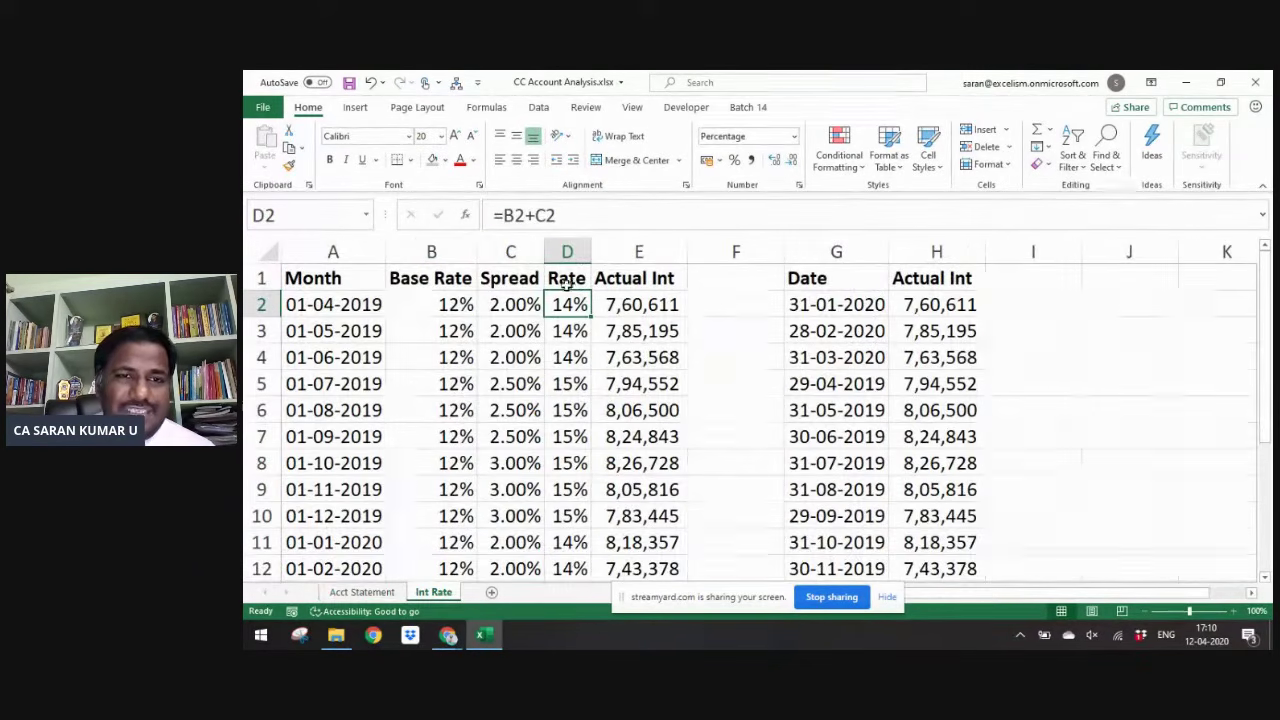
# - On the Acct Statement sheet, copy the VLOOKUP formula from O2 into O3 and inspect its references
pyautogui.hotkey('ctrl', 'pageup')
pyautogui.press('Right')
pyautogui.press('Right')
pyautogui.press('Right')
pyautogui.press('Right')
pyautogui.press('Right')
pyautogui.press('Right')
pyautogui.hotkey('ctrl', 'c')
pyautogui.press('Down')
pyautogui.press('Return')
pyautogui.press('F2')
pyautogui.press('Escape')
# - Compare the date in I3 with the month start dates in column A and rates in column D of the Int Rate sheet
pyautogui.press('Left')
pyautogui.press('Left')
pyautogui.press('Left')
pyautogui.press('Left')
pyautogui.press('Left')
pyautogui.press('Left')
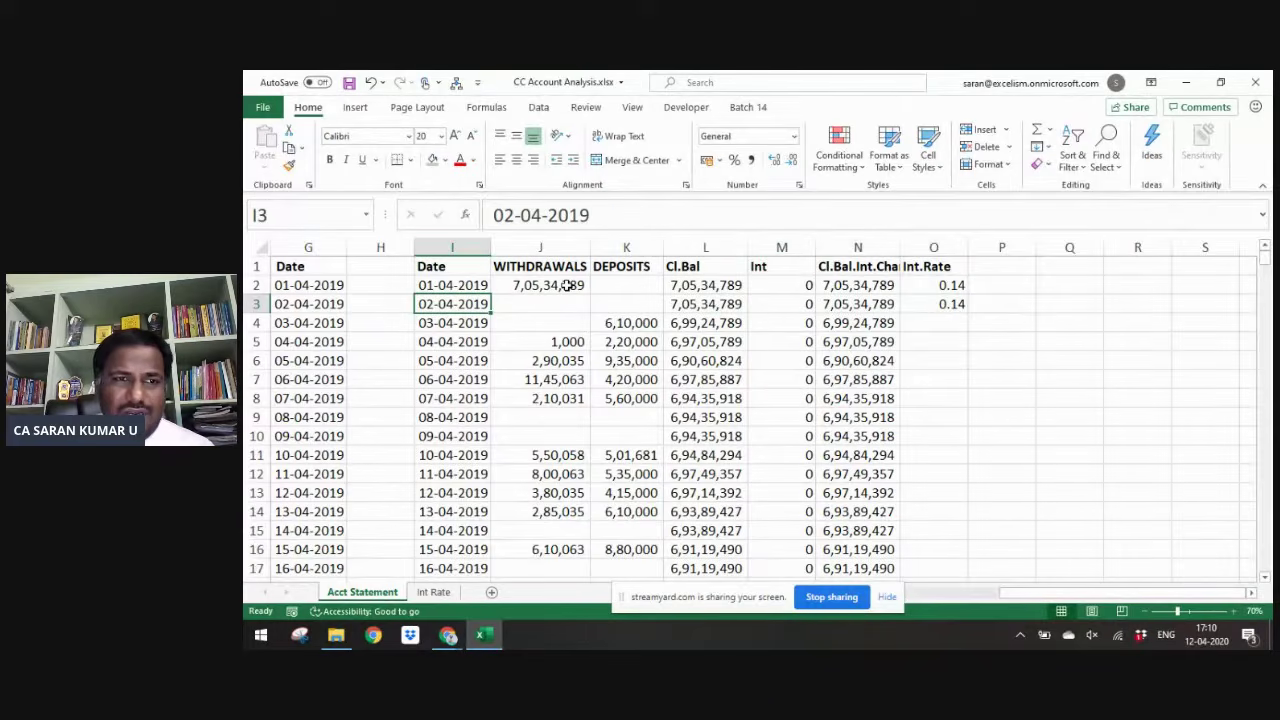
pyautogui.hotkey('ctrl', 'pagedown')
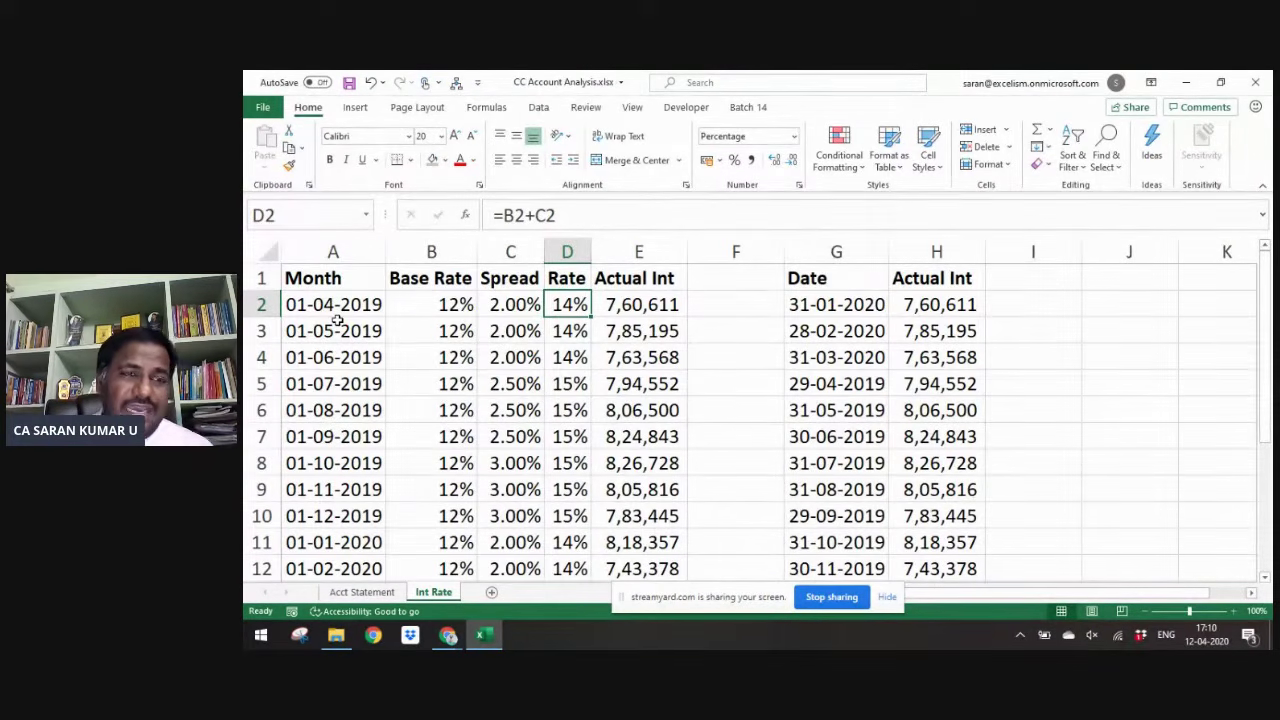
pyautogui.click(379, 305)
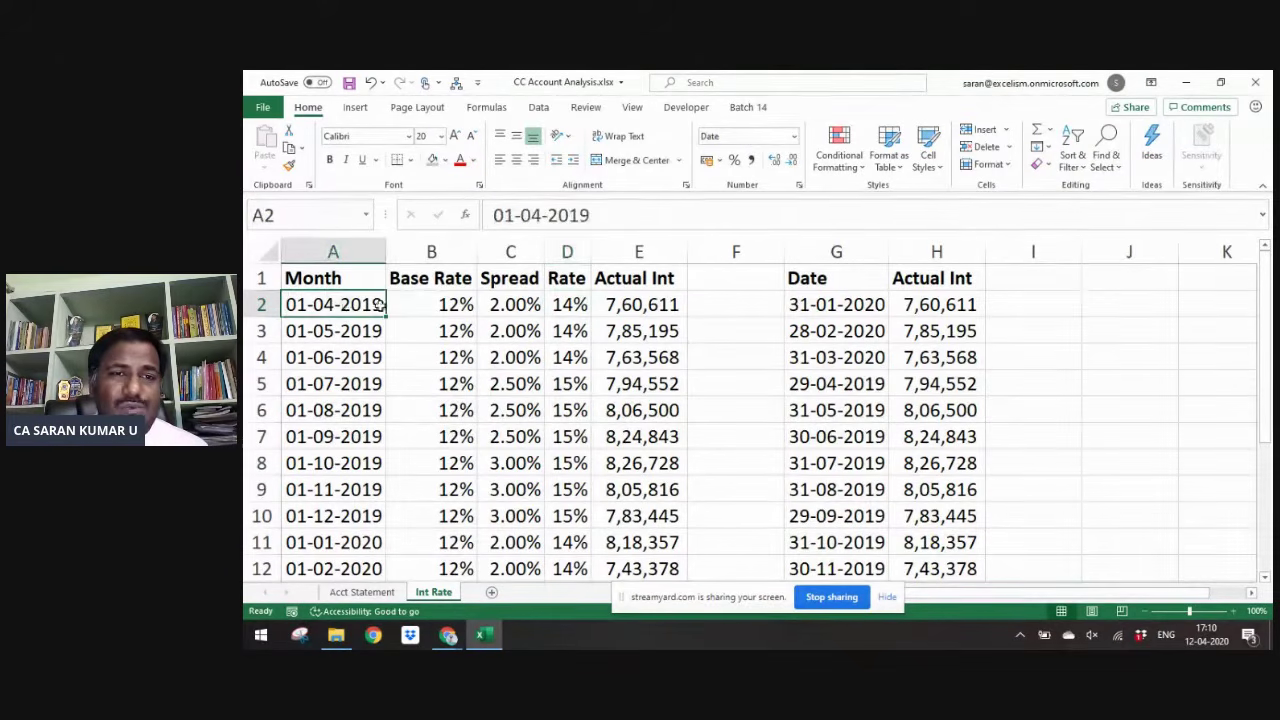
pyautogui.click(568, 302)
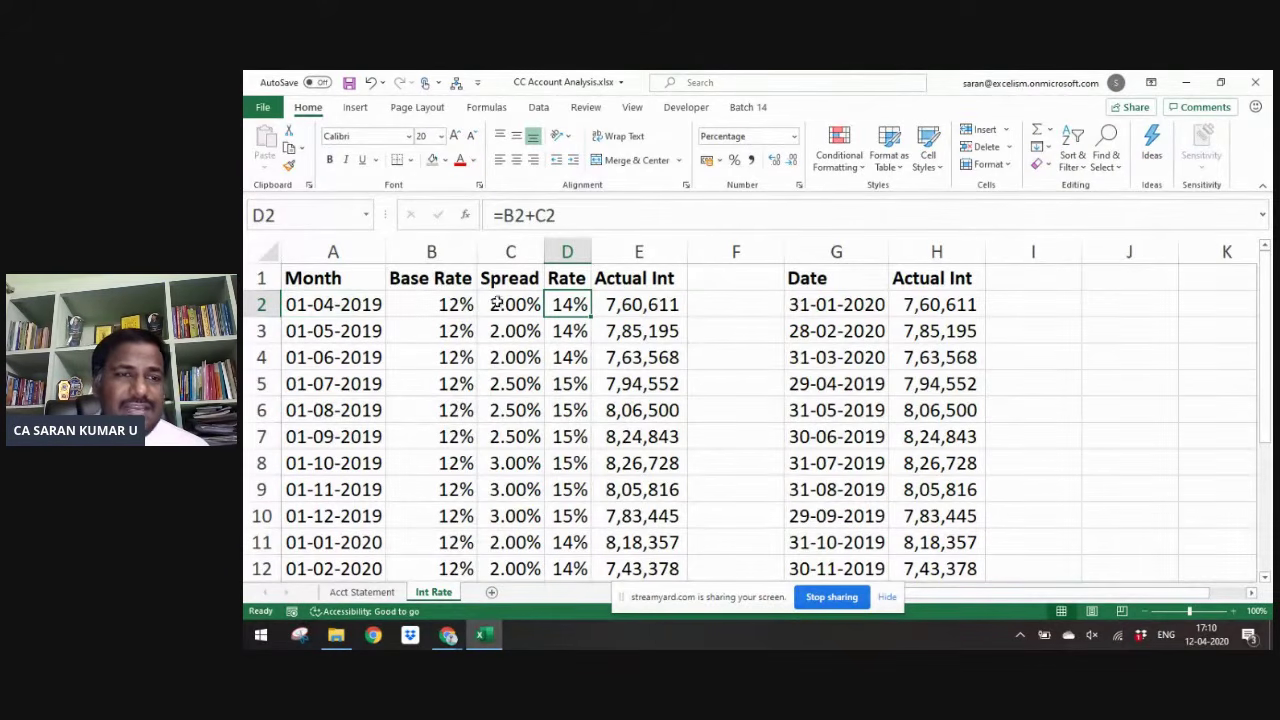
pyautogui.click(324, 306)
pyautogui.keyDown('ctrl'); pyautogui.click(330, 334); pyautogui.keyUp('ctrl')
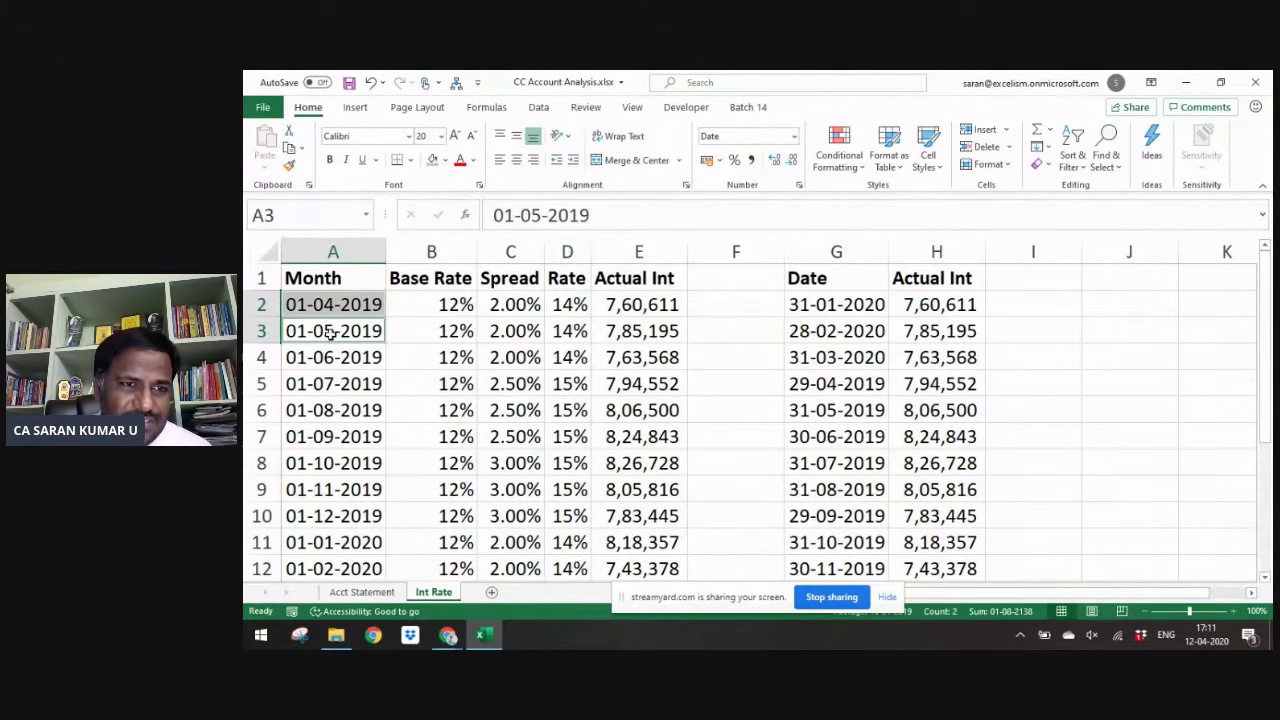
pyautogui.keyDown('ctrl'); pyautogui.click(568, 303); pyautogui.keyUp('ctrl')
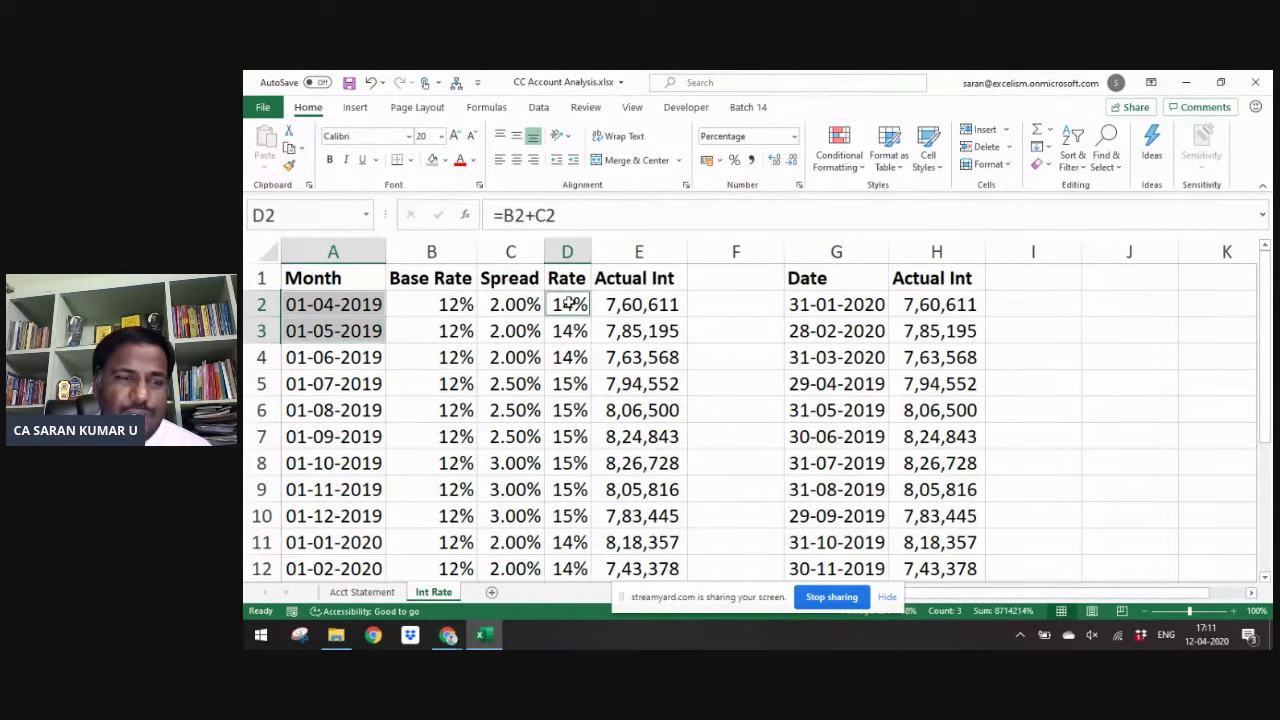
pyautogui.click(325, 330)
pyautogui.keyDown('ctrl'); pyautogui.click(345, 356); pyautogui.keyUp('ctrl')
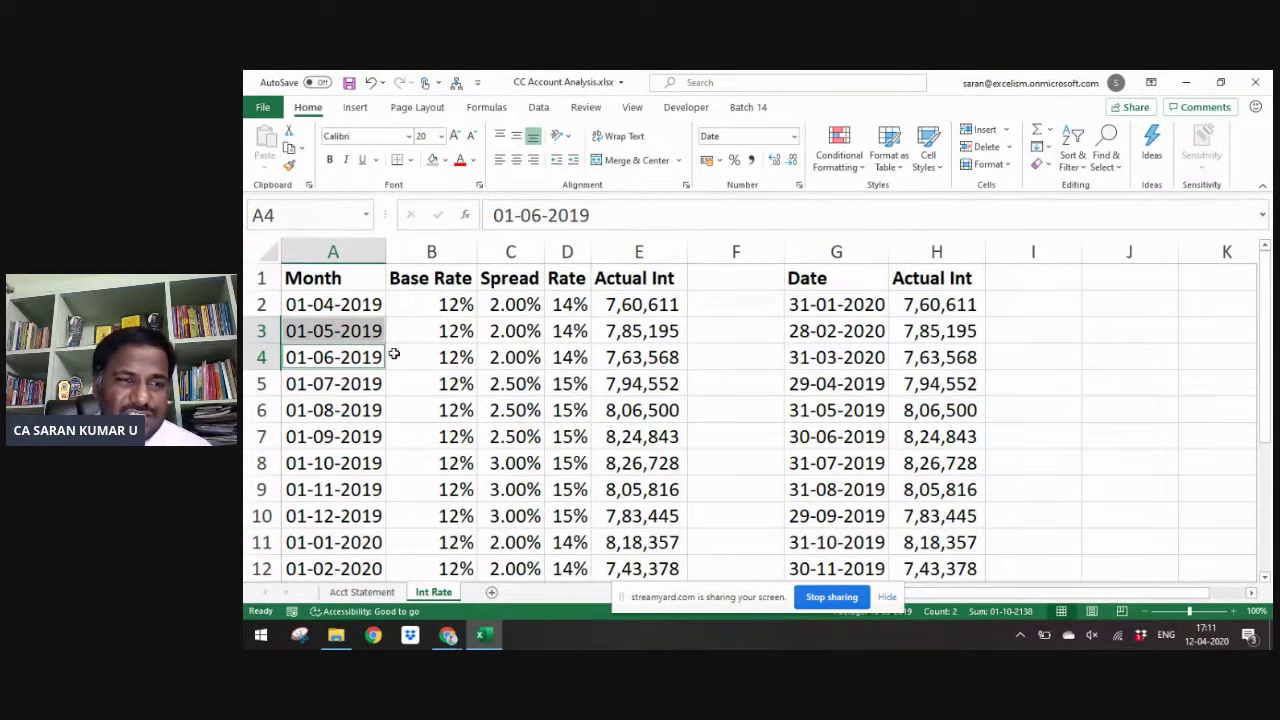
pyautogui.click(580, 331)
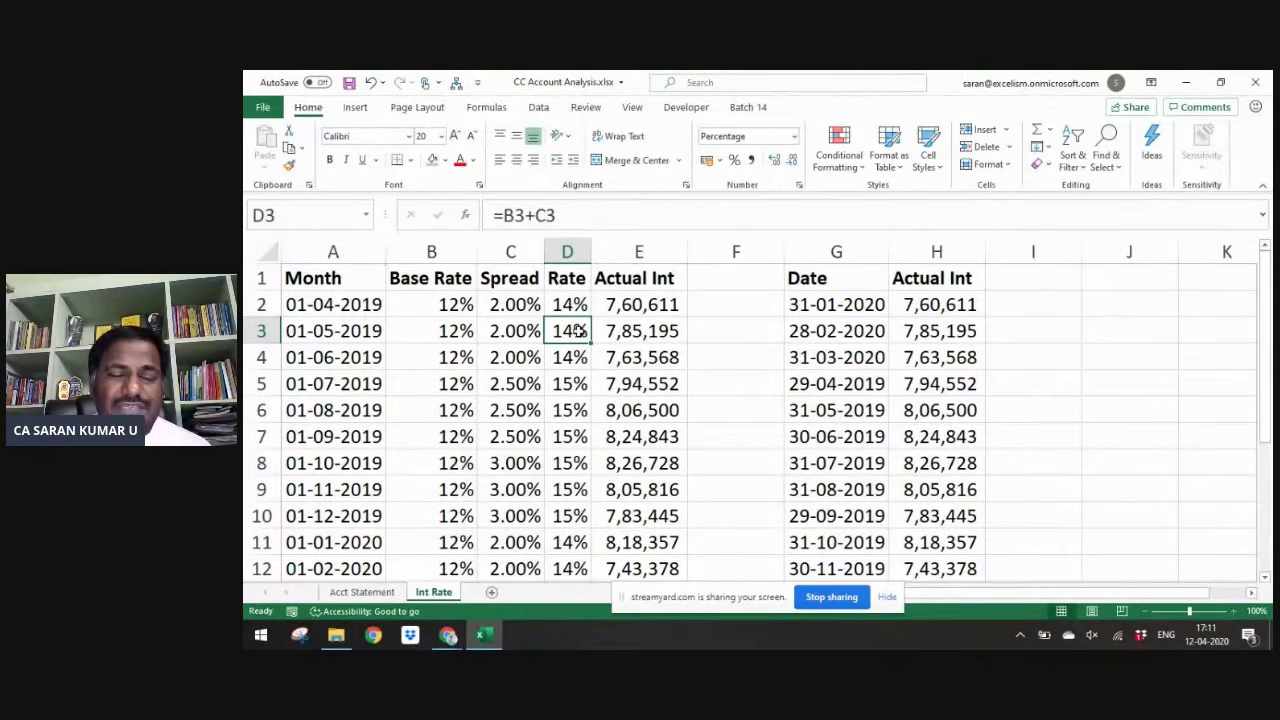
# - On the Acct Statement sheet, copy the O2 rate lookup down column O to the last data row, 367
pyautogui.hotkey('ctrl', 'pageup')
pyautogui.press('Right')
pyautogui.press('Right')
pyautogui.press('Right')
pyautogui.press('Right')
pyautogui.press('Right')
pyautogui.press('Right')
pyautogui.hotkey('ctrl', 'c')
pyautogui.press('Left')
pyautogui.hotkey('ctrl', 'Down')
pyautogui.press('Right')
pyautogui.hotkey('ctrl', 'shift', 'Up')
pyautogui.hotkey('ctrl', 'v')
pyautogui.hotkey('ctrl', 'Up')
pyautogui.press('Escape')
# - Format the interest rates in O2:O367 as percentages with two decimal places
pyautogui.press('Down')
pyautogui.hotkey('ctrl', 'shift', 'Down')
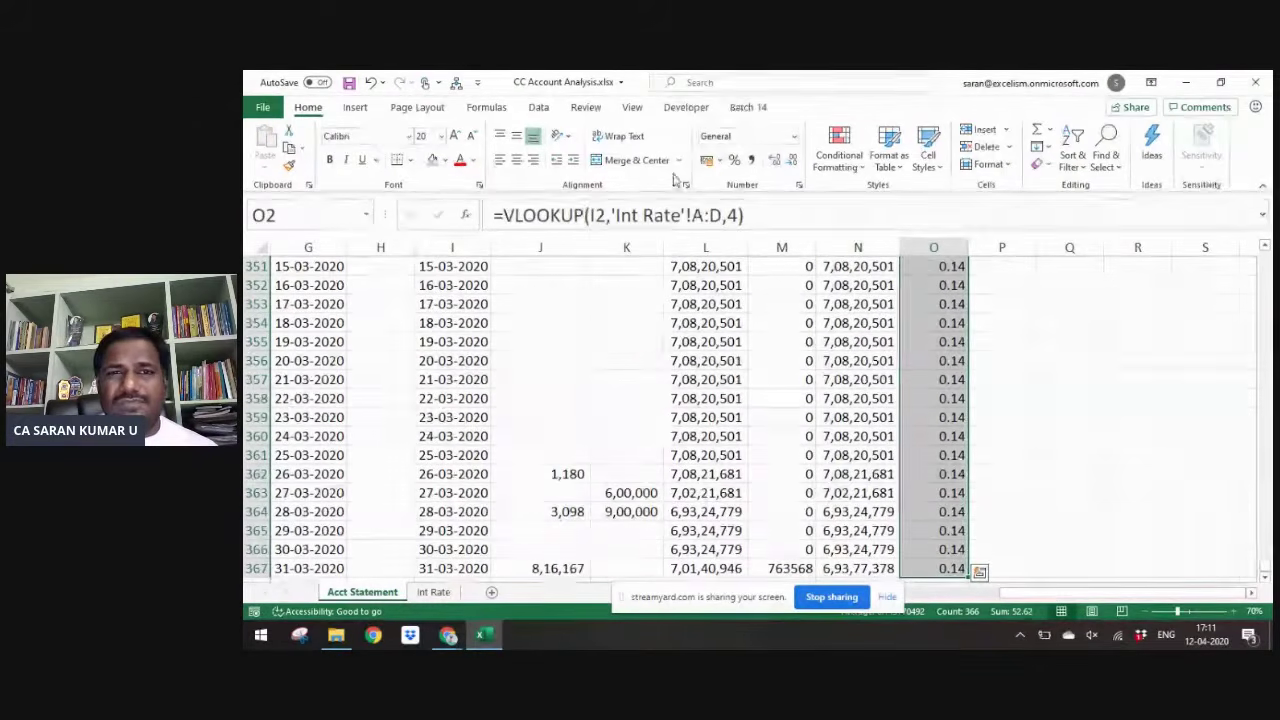
pyautogui.click(735, 162)
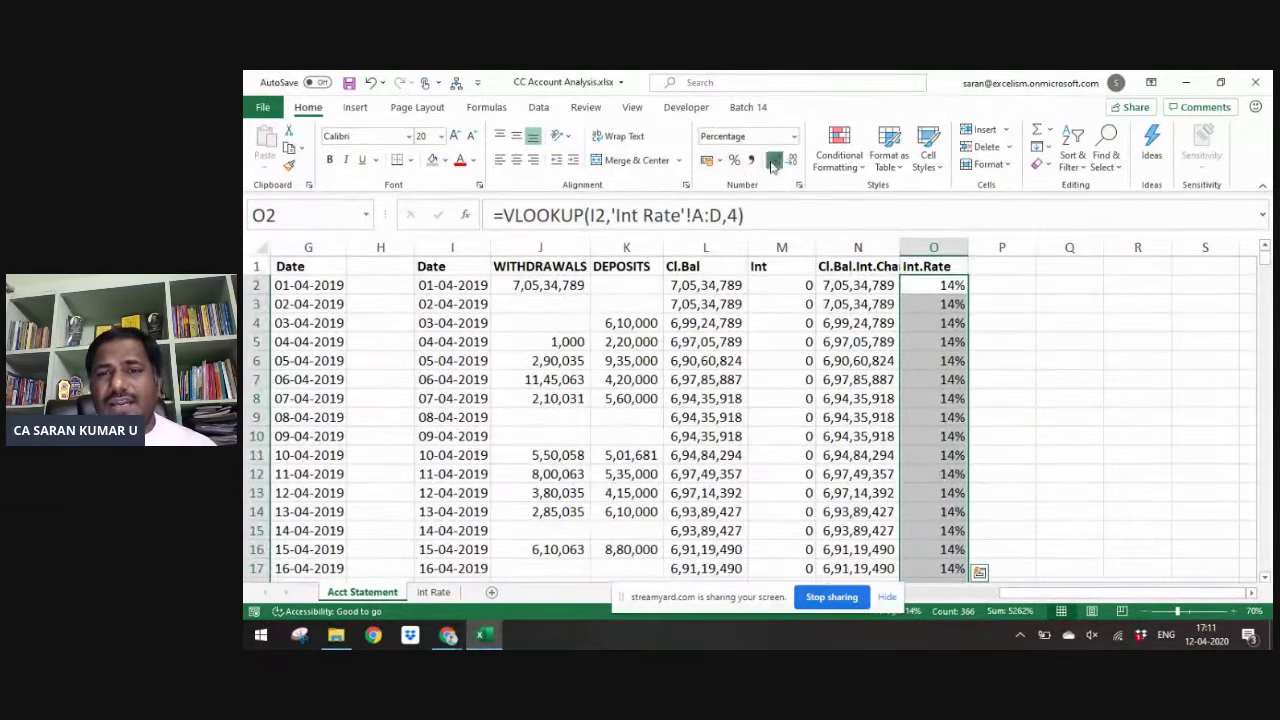
pyautogui.click(772, 163)
pyautogui.click(772, 163)
# - Head P1 as Int. and calculate the interest in P2 with =N2*O2
pyautogui.click(1007, 265)
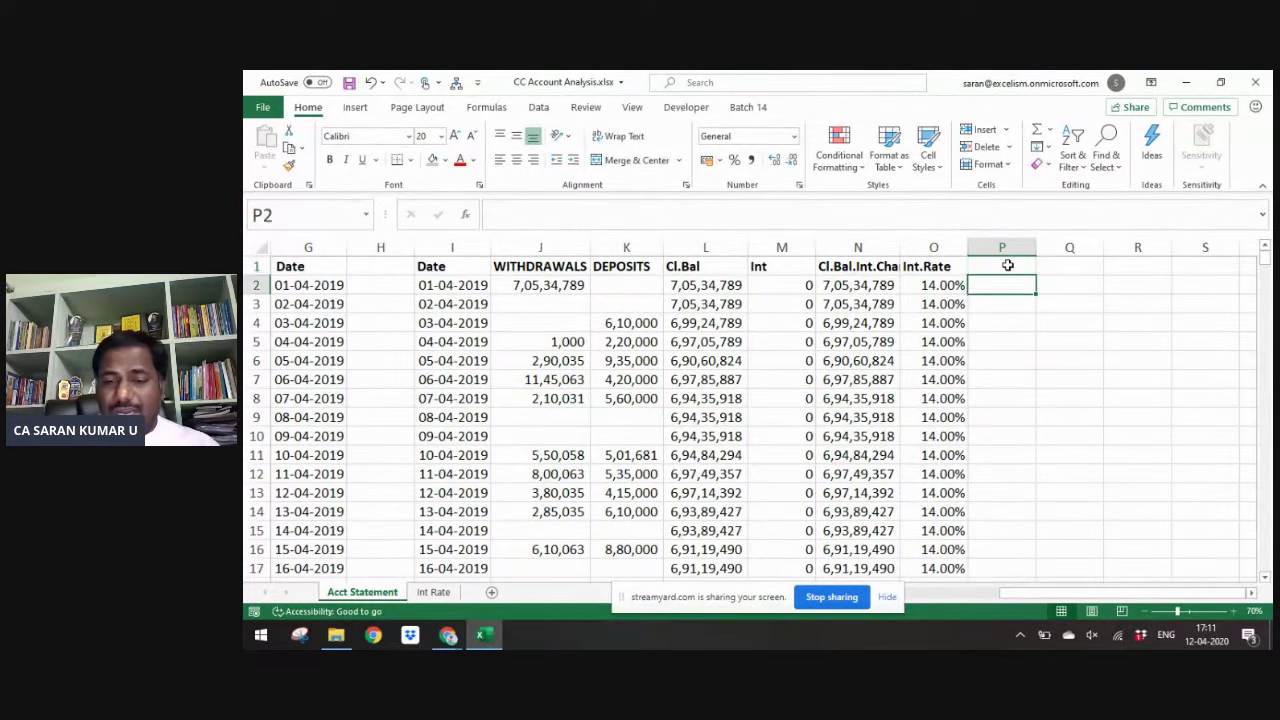
pyautogui.write('I')
pyautogui.press('BackSpace')
pyautogui.write('=')
pyautogui.press('Left')
pyautogui.press('Left')
pyautogui.press('Up')
pyautogui.press('Down')
pyautogui.press('Left')
pyautogui.hotkey('ctrl', 'Return')
# - Copy the interest formula from P2 down column P to row 367
pyautogui.hotkey('ctrl', 'c')
pyautogui.press('Left')
pyautogui.hotkey('ctrl', 'Down')
pyautogui.press('Right')
pyautogui.hotkey('ctrl', 'shift', 'Up')
pyautogui.press('Return')
pyautogui.hotkey('ctrl', 'Up')
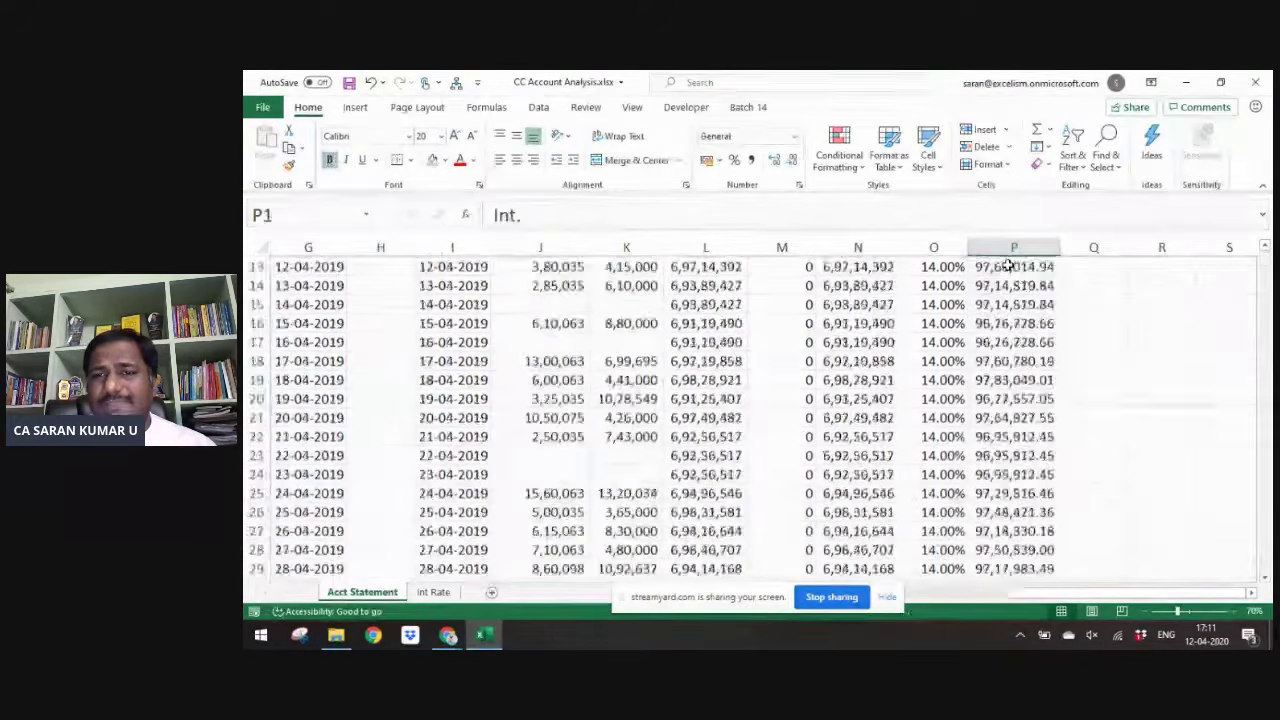
# - Review the calculated interest down column P and the extent of the daily data range I1:P367
pyautogui.press('Down')
pyautogui.hotkey('ctrl', 'shift', 'Down')
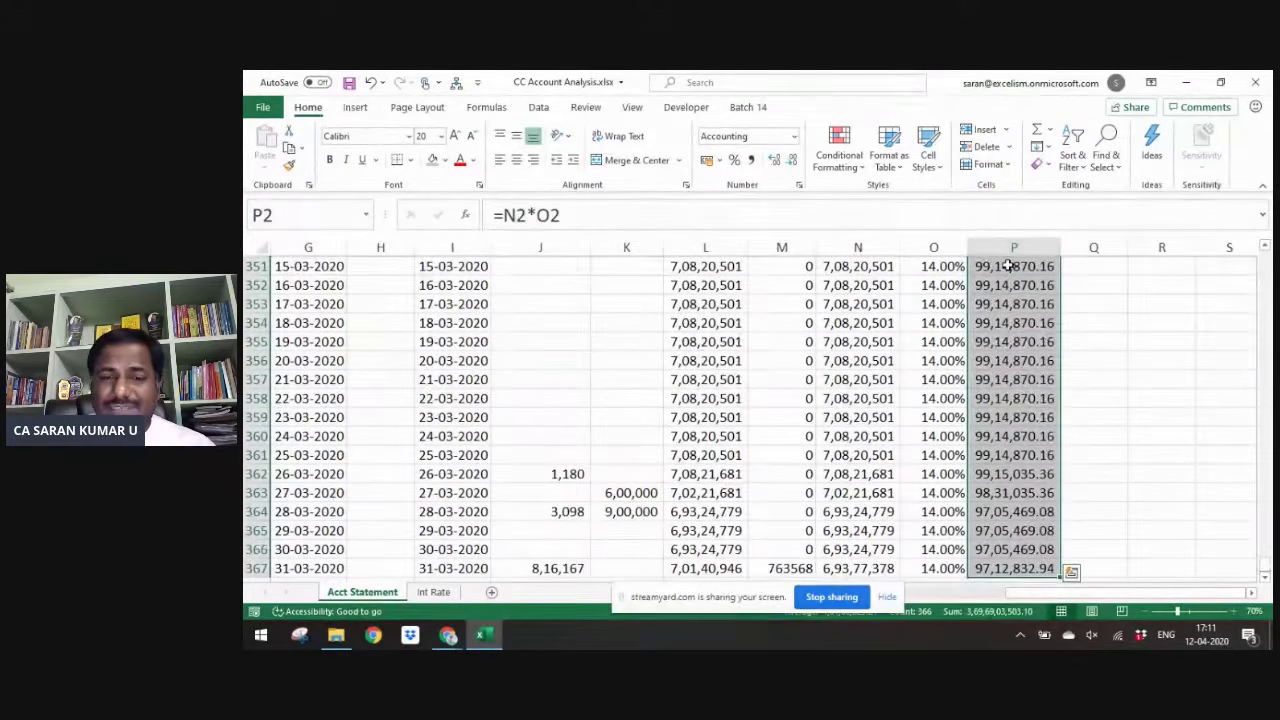
pyautogui.hotkey('ctrl', 'Up')
pyautogui.press('Down')
pyautogui.press('Up')
pyautogui.press('Left')
pyautogui.press('Left')
pyautogui.press('Left')
pyautogui.press('Left')
pyautogui.press('Left')
pyautogui.press('Left')
pyautogui.press('Left')
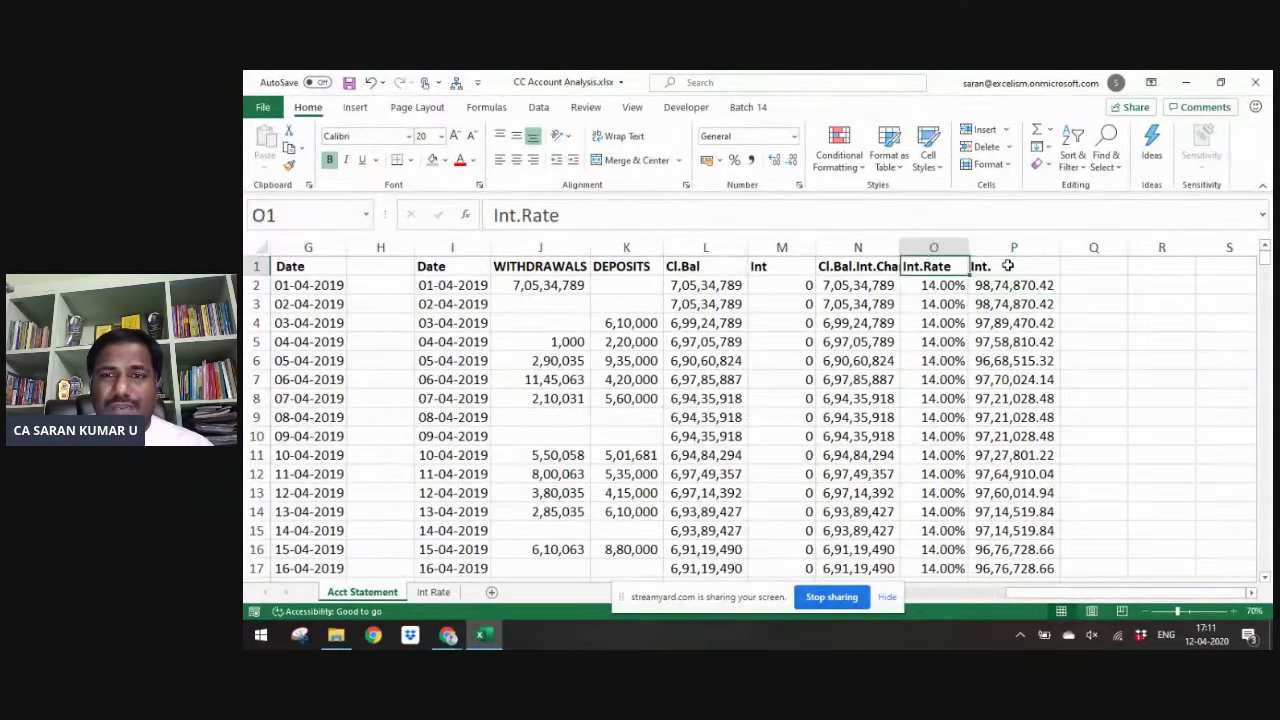
pyautogui.hotkey('ctrl', 'shift', 'Right')
pyautogui.hotkey('ctrl', 'shift', 'Down')
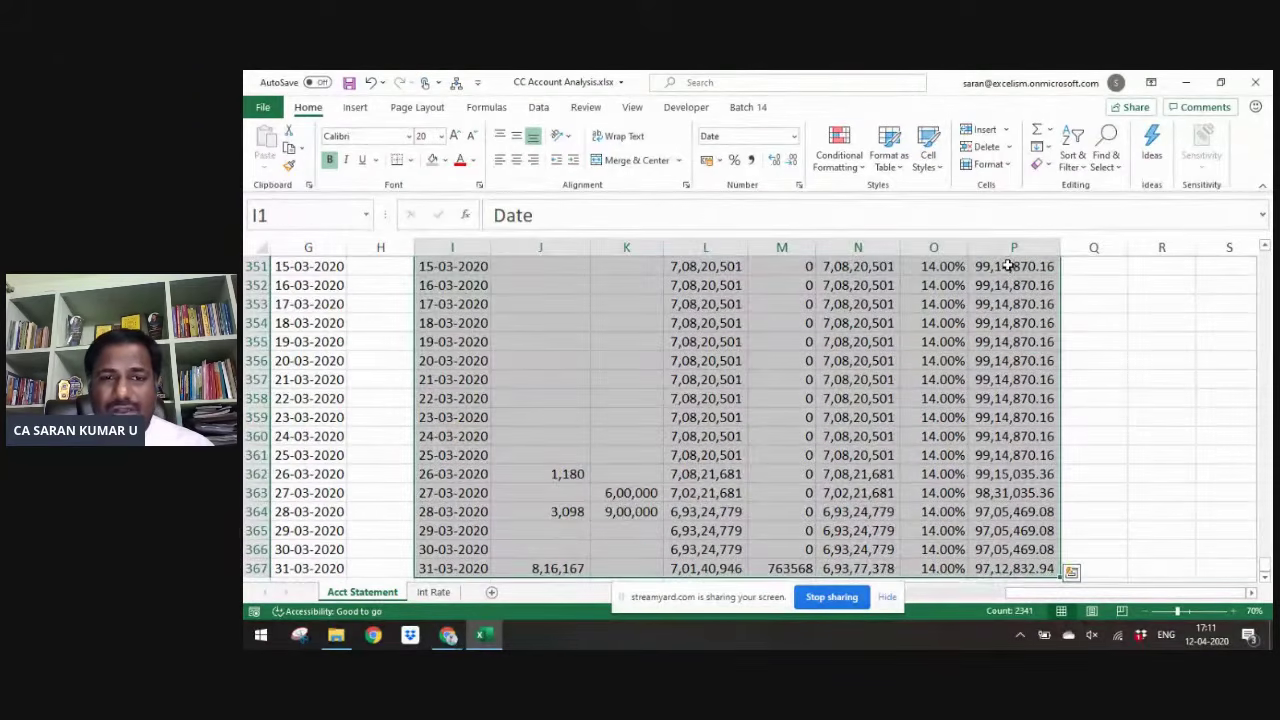
pyautogui.hotkey('ctrl', 'Home')
# - On the Int Rate sheet, insert a new column F after Actual Int and head it Int
pyautogui.hotkey('ctrl', 'pagedown')
pyautogui.press('Right')
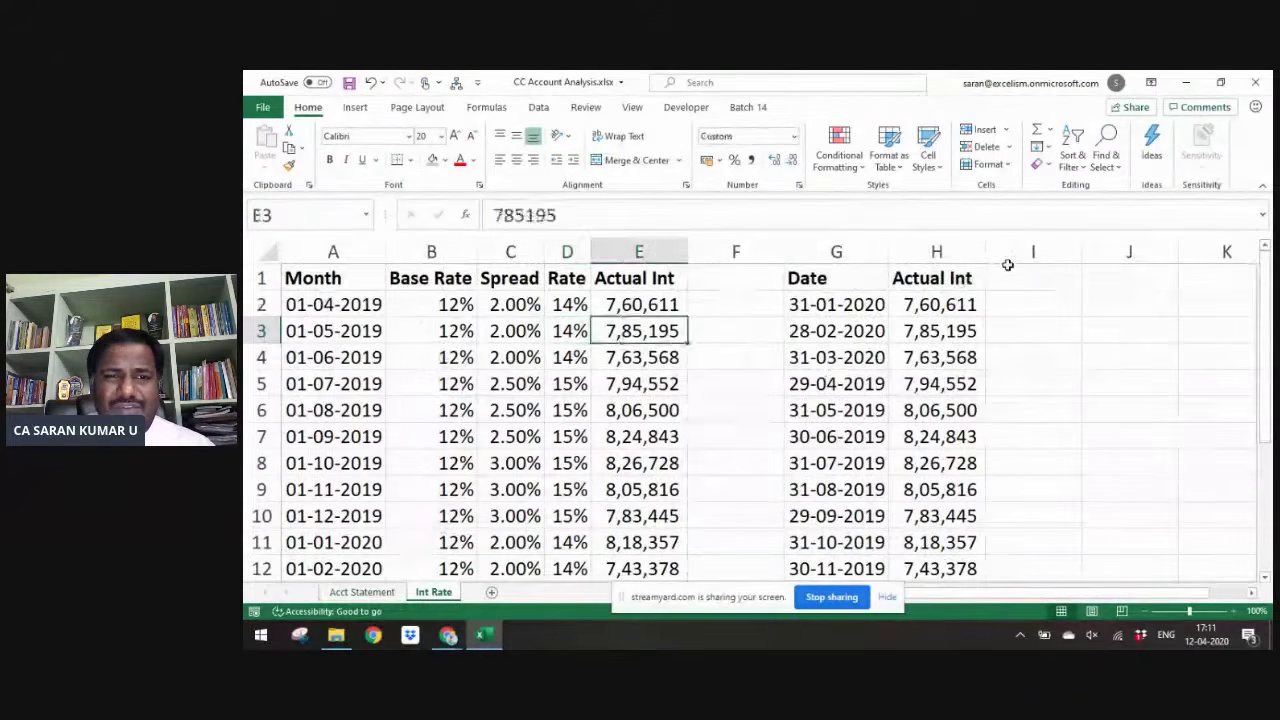
pyautogui.press('Right')
pyautogui.hotkey('ctrl', 'space')
pyautogui.hotkey('ctrl', 'shift', '+')
pyautogui.hotkey('ctrl', 'Up')
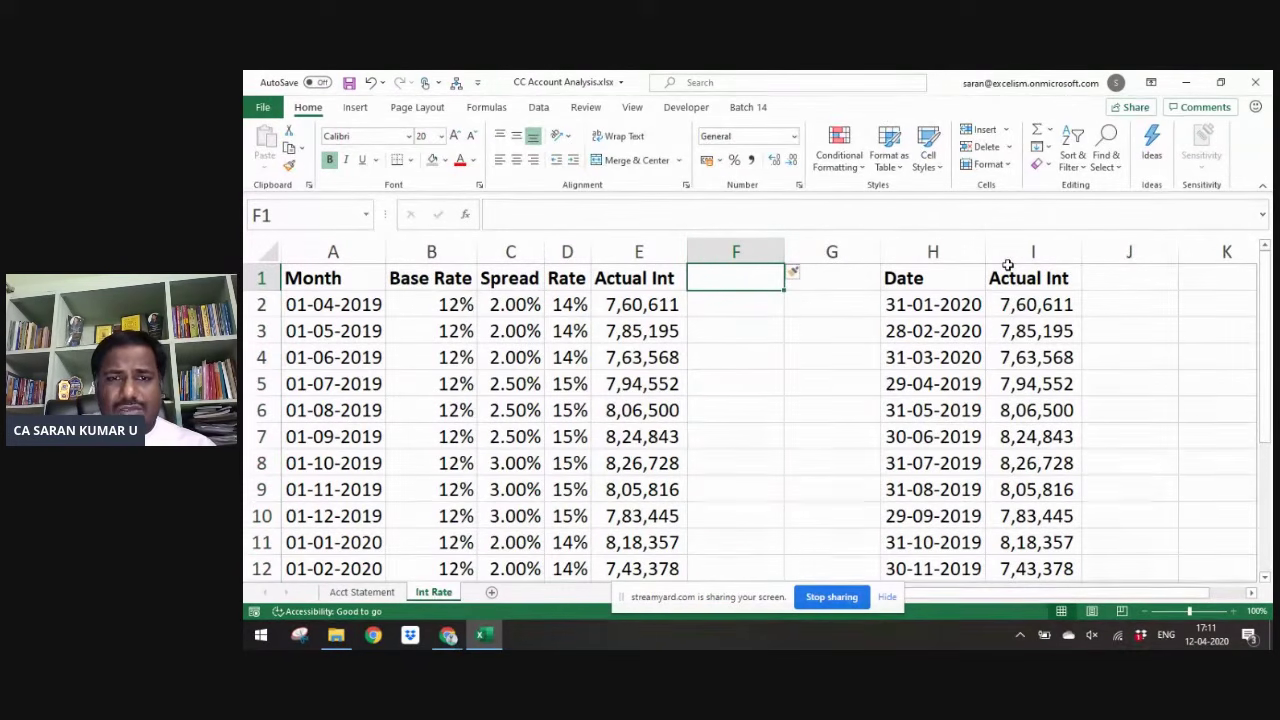
pyautogui.write('Int')
pyautogui.press('Return')
pyautogui.press('Up')
pyautogui.press('F2')
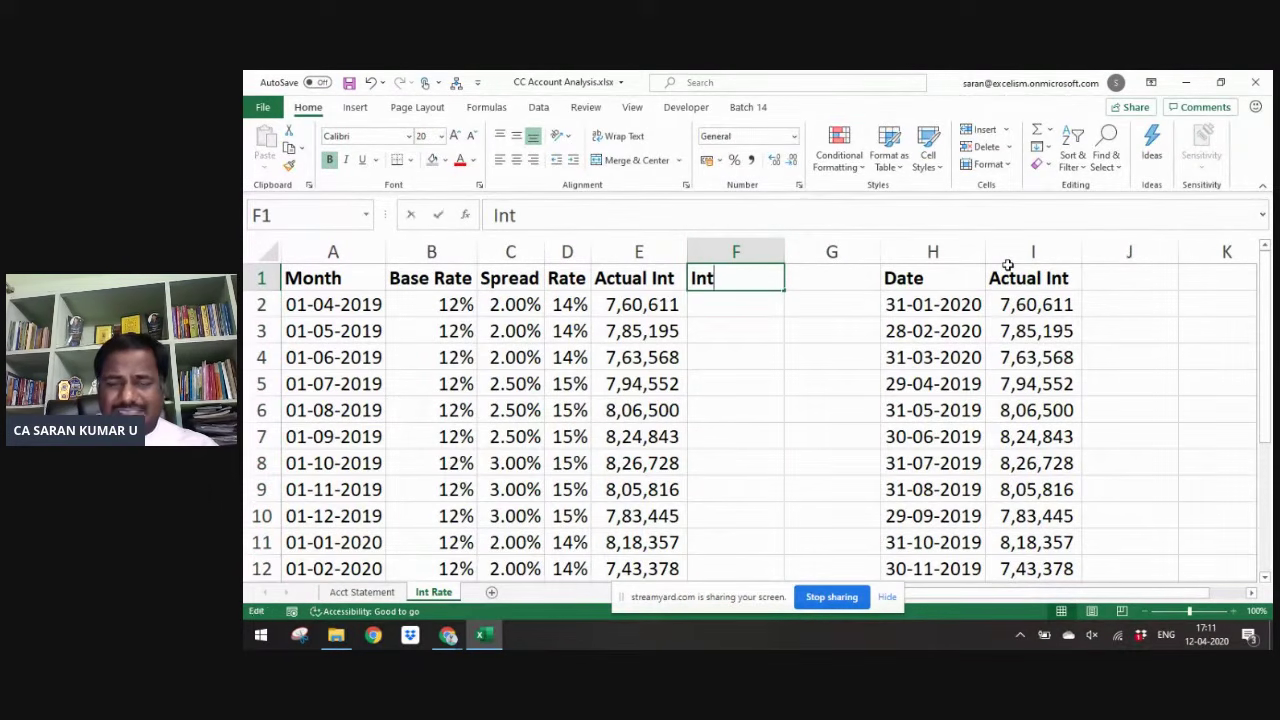
pyautogui.write('.')
pyautogui.press('Return')
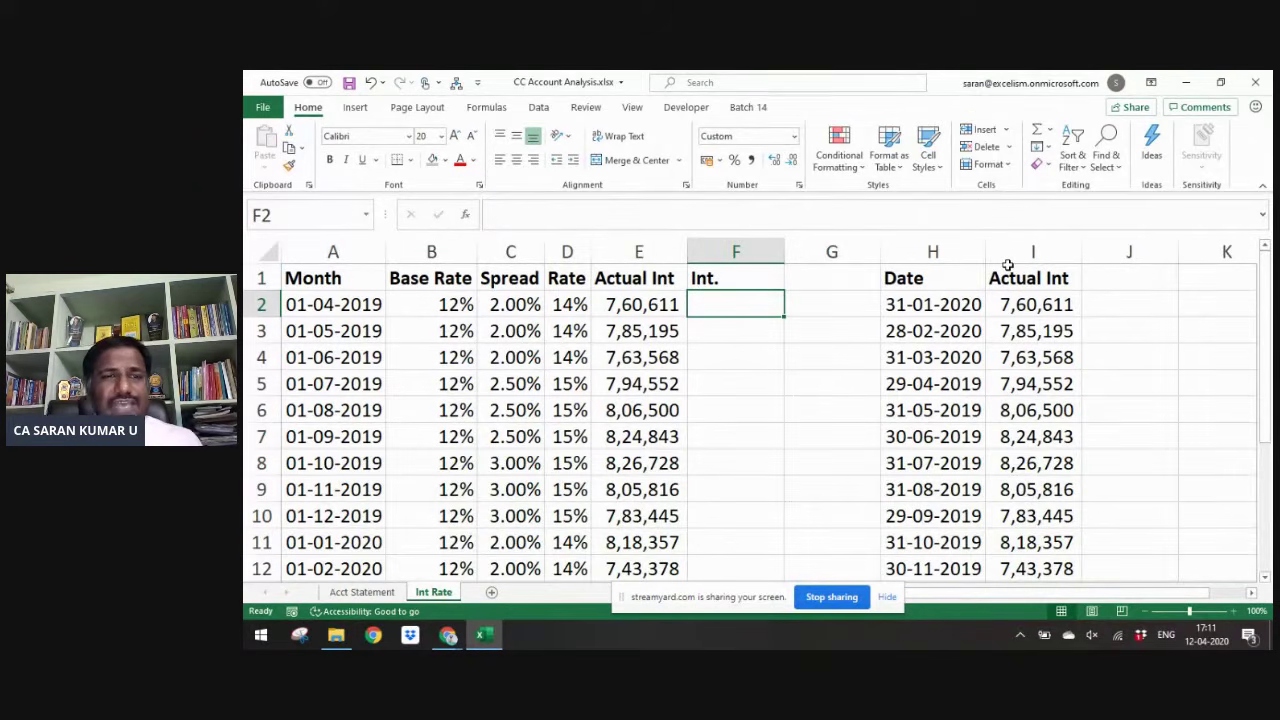
pyautogui.hotkey('ctrl', 'pageup')
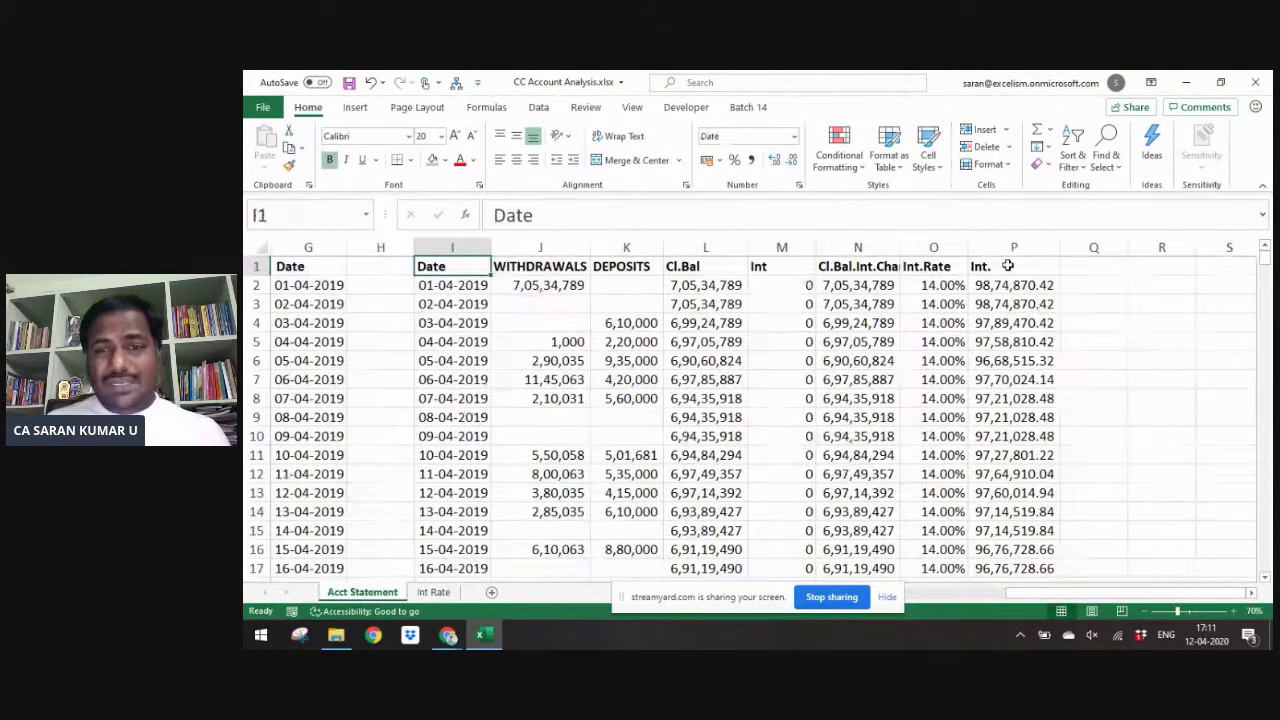
pyautogui.hotkey('ctrl', 'shift', 'Right')
pyautogui.hotkey('ctrl', 'shift', 'Down')
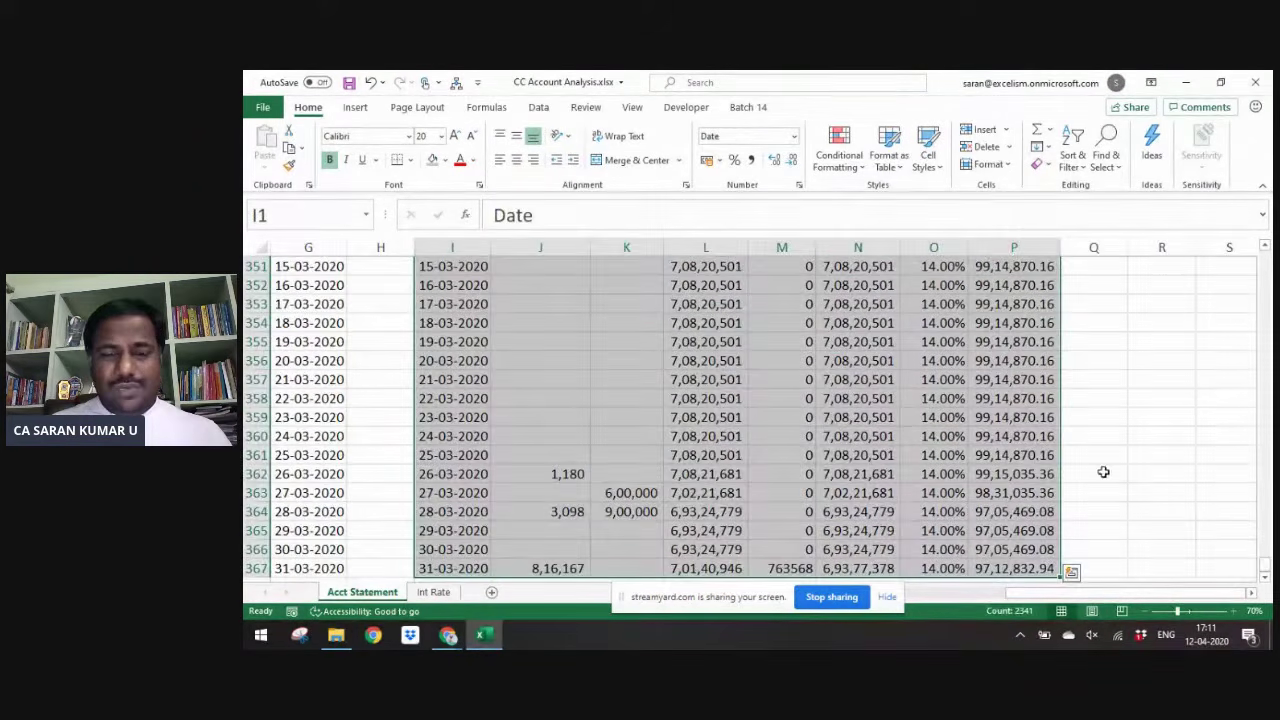
pyautogui.hotkey('alt', 'd')
pyautogui.press('p')
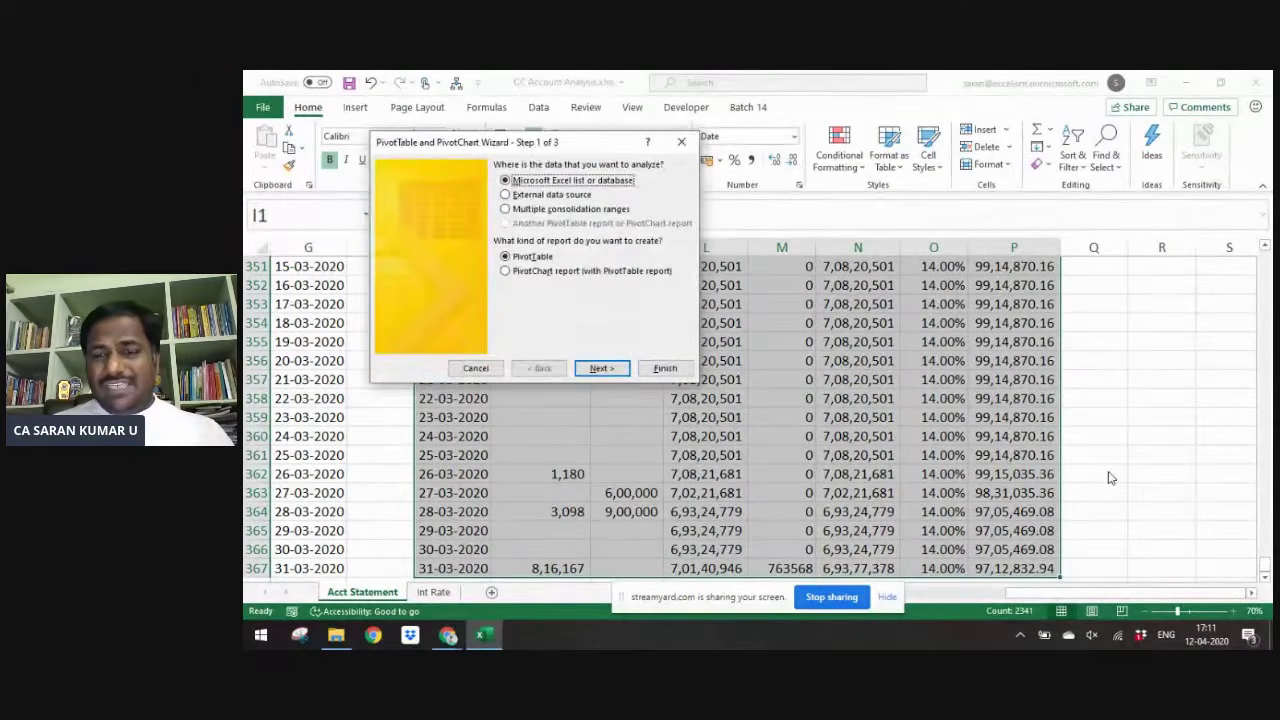
pyautogui.press('Escape')
# - On the Acct Statement sheet, change the interest formula in P2 to the daily amount =N2*O2/365
pyautogui.hotkey('ctrl', 'Up')
pyautogui.press('Down')
pyautogui.press('Right')
pyautogui.press('Right')
pyautogui.press('Right')
pyautogui.press('Right')
pyautogui.press('Right')
pyautogui.press('Right')
pyautogui.press('Right')
pyautogui.press('F2')
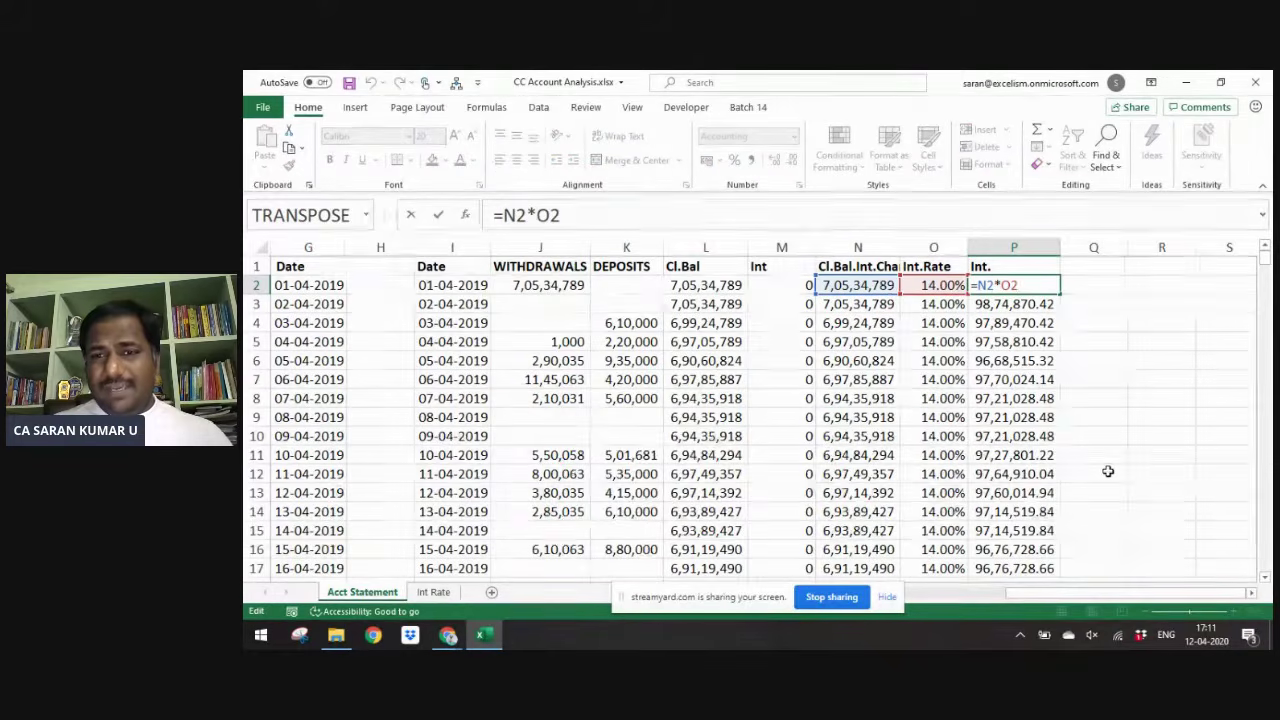
pyautogui.write('/365')
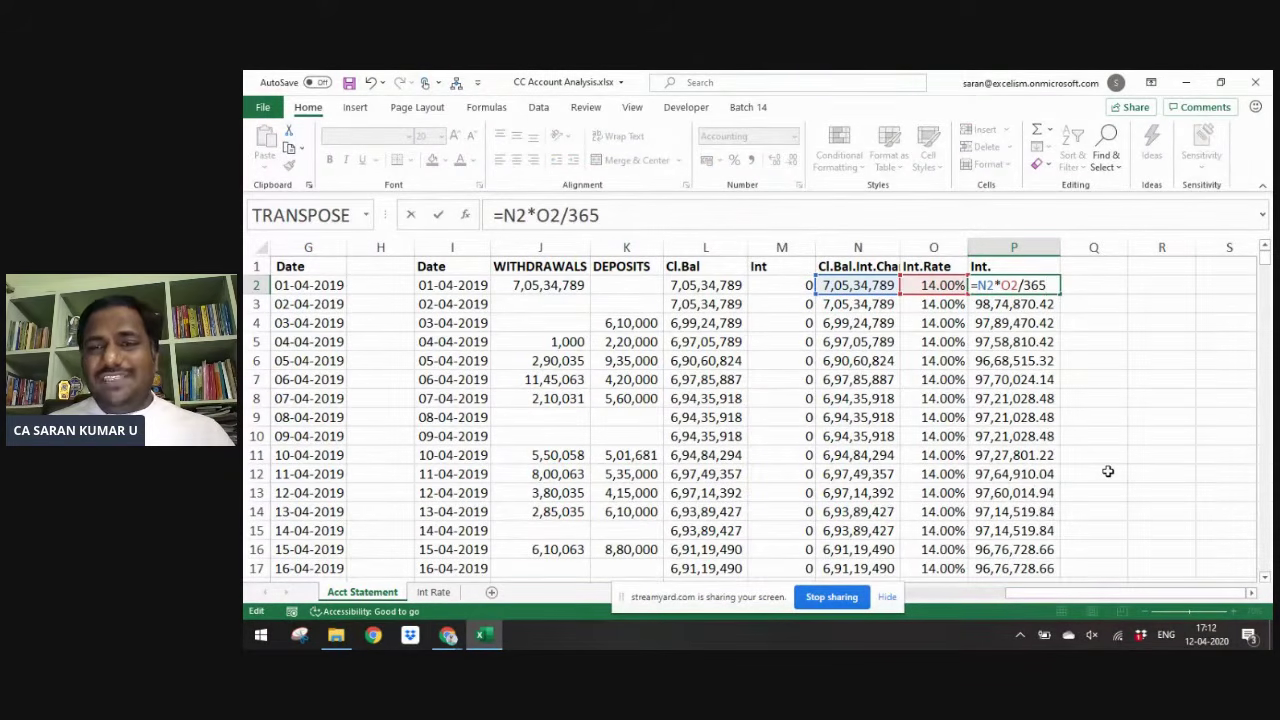
pyautogui.press('Return')
# - Copy the corrected daily interest formula from P2 over the remaining rows of column P
pyautogui.press('Up')
pyautogui.hotkey('ctrl', 'c')
pyautogui.press('Down')
pyautogui.hotkey('ctrl', 'shift', 'Down')
pyautogui.press('Return')
pyautogui.hotkey('ctrl', 'Up')
pyautogui.press('Left')
pyautogui.press('Left')
pyautogui.hotkey('ctrl', 'Left')
pyautogui.hotkey('ctrl', 'shift', 'Right')
pyautogui.hotkey('ctrl', 'shift', 'Down')
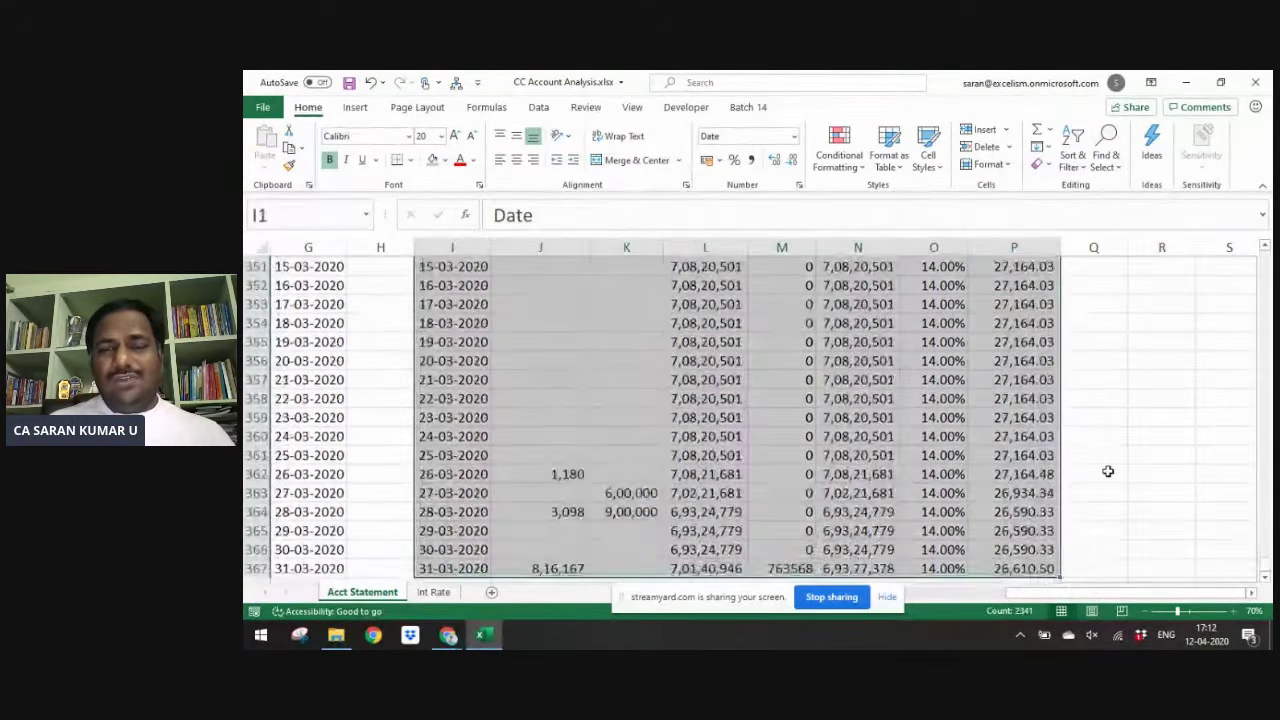
# - Rename the header in M1 to Int Charged
pyautogui.hotkey('ctrl', 'Up')
pyautogui.press('Right')
pyautogui.press('Right')
pyautogui.press('Right')
pyautogui.press('Right')
pyautogui.press('Down')
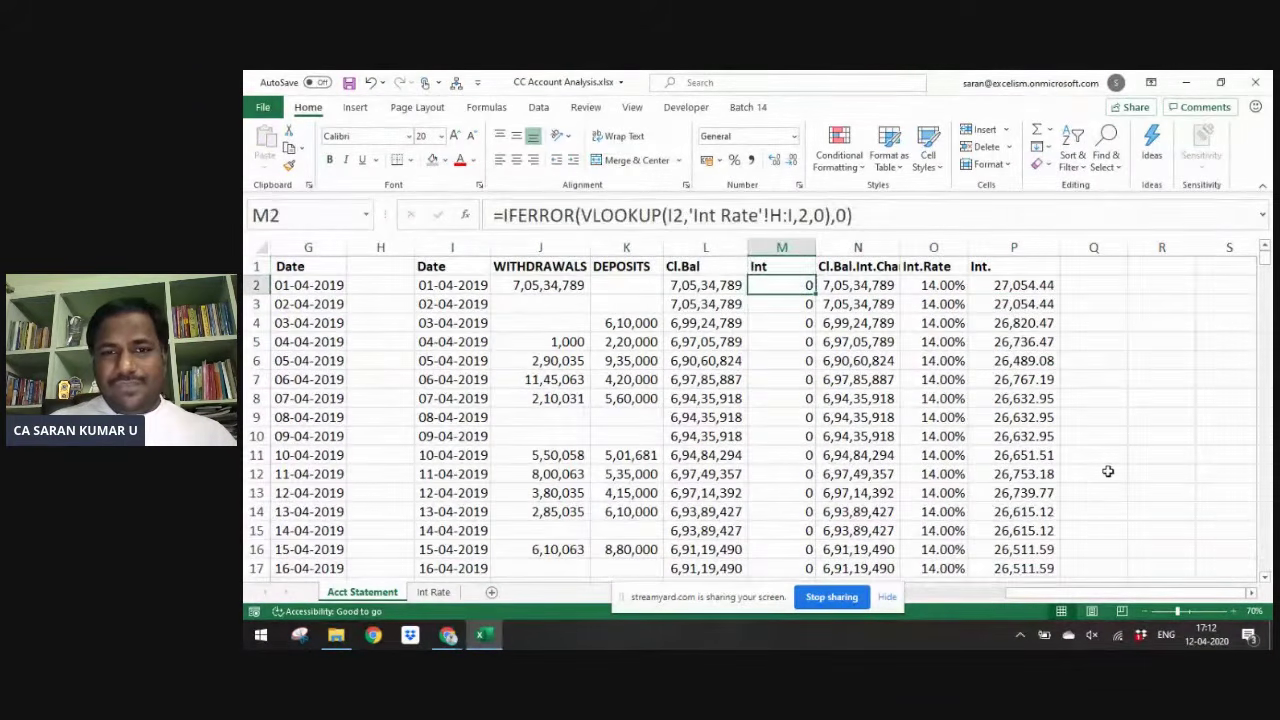
pyautogui.hotkey('ctrl', 'Down')
pyautogui.hotkey('ctrl', 'Up')
pyautogui.press('F2')
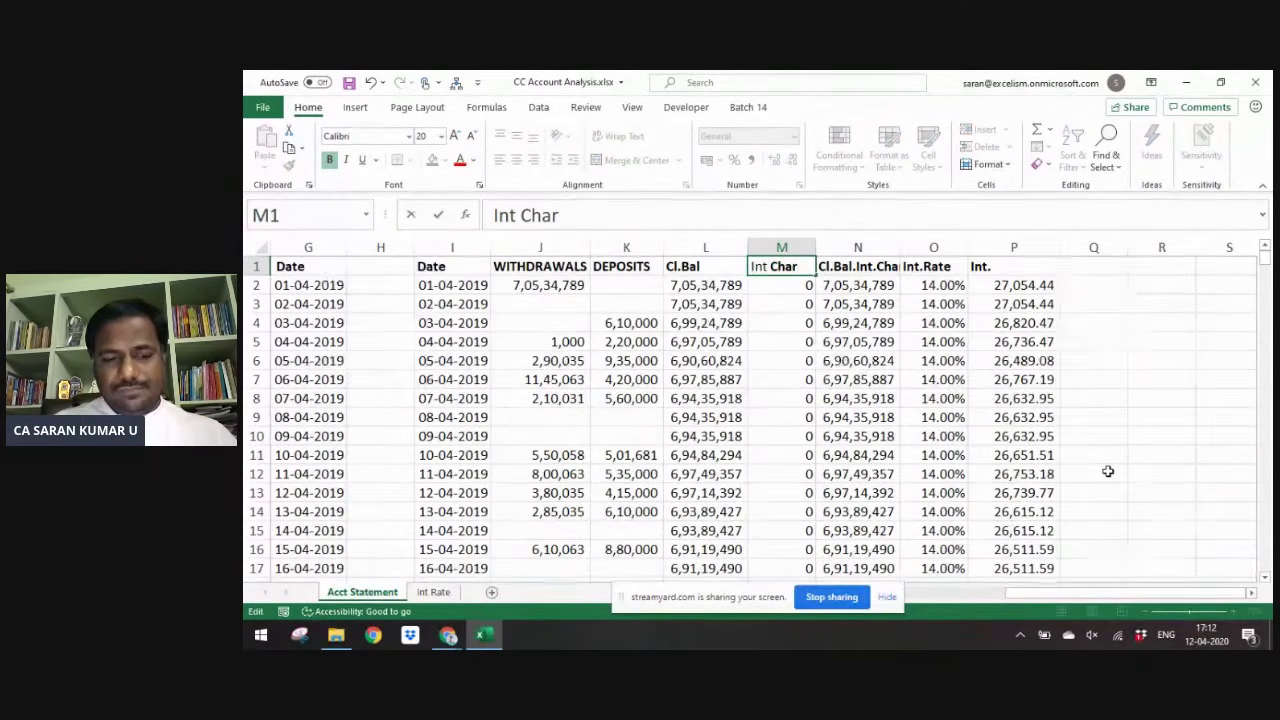
pyautogui.hotkey('ctrl', 'Return')
# - Rename the header in P1 to Int.Calc
pyautogui.press('Right')
pyautogui.press('Right')
pyautogui.press('Right')
pyautogui.press('F2')
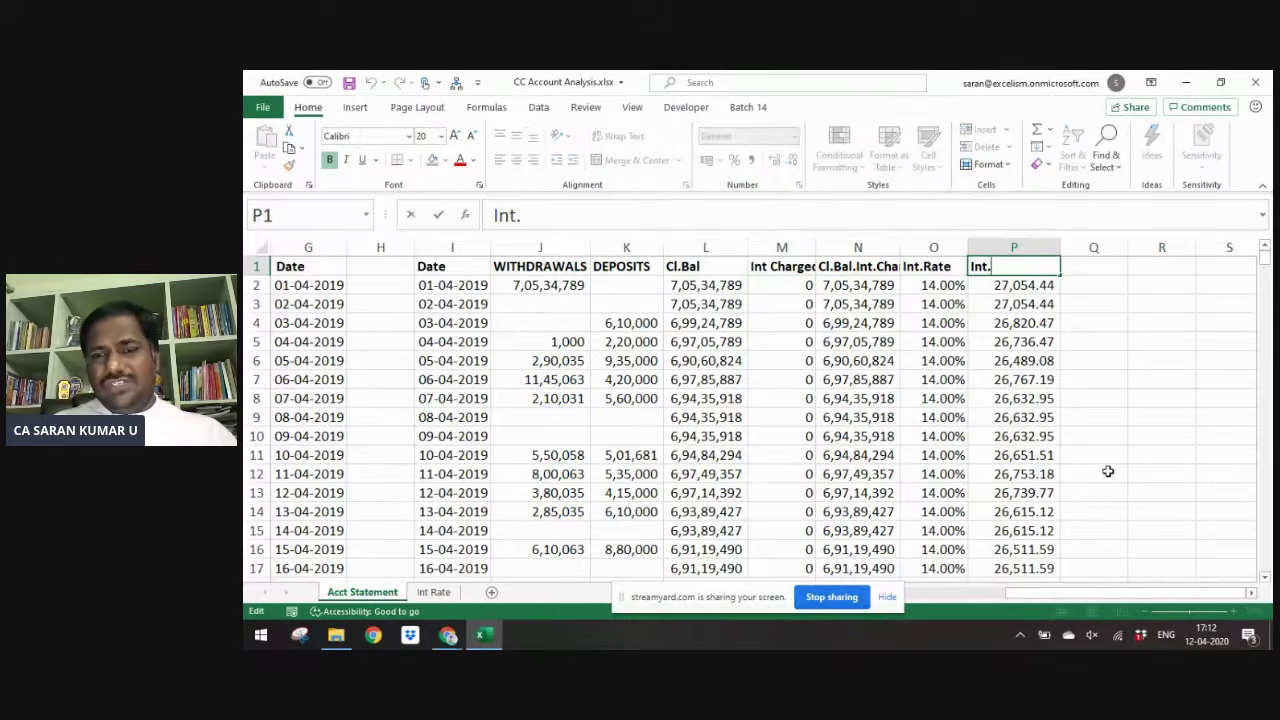
pyautogui.write('Calc')
pyautogui.press('Return')
# - Insert a PivotTable from I1:P367 on a new worksheet and move its field list up so all fields are accessible
pyautogui.hotkey('ctrl', 'Up')
pyautogui.hotkey('ctrl', 'Left')
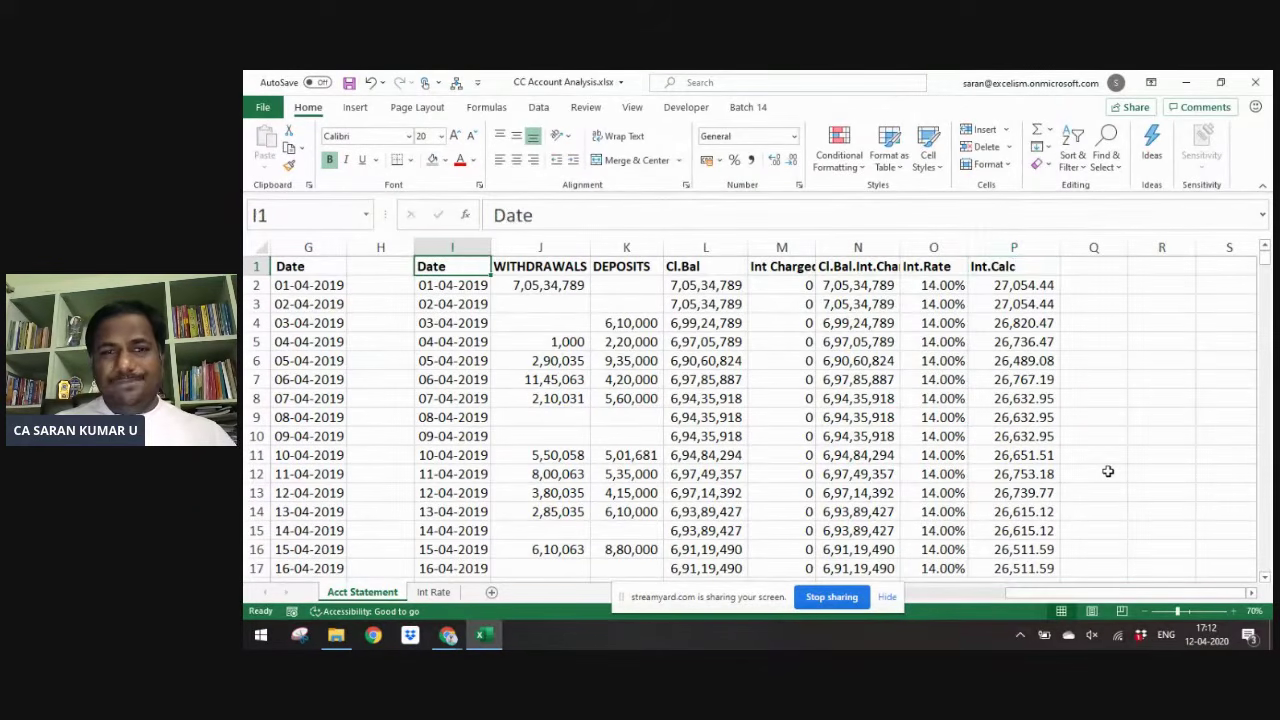
pyautogui.hotkey('ctrl', 'shift', 'Right')
pyautogui.hotkey('ctrl', 'shift', 'Down')
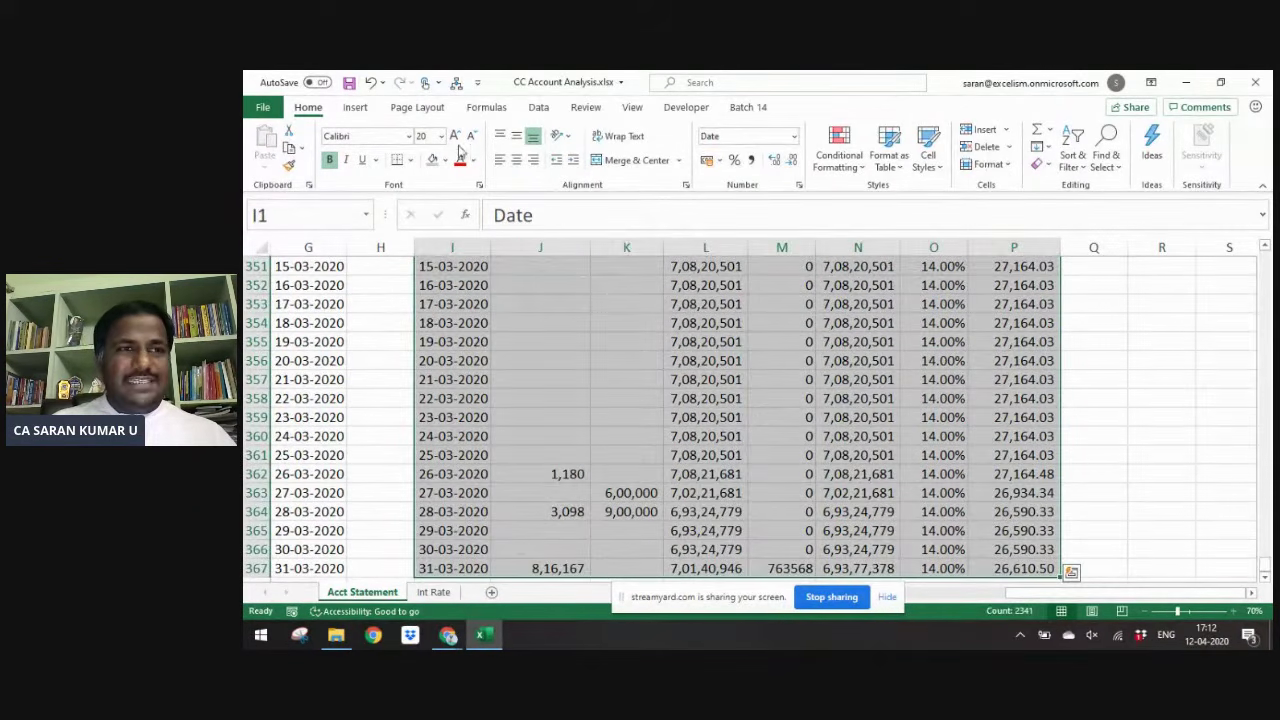
pyautogui.click(355, 108)
pyautogui.click(268, 145)
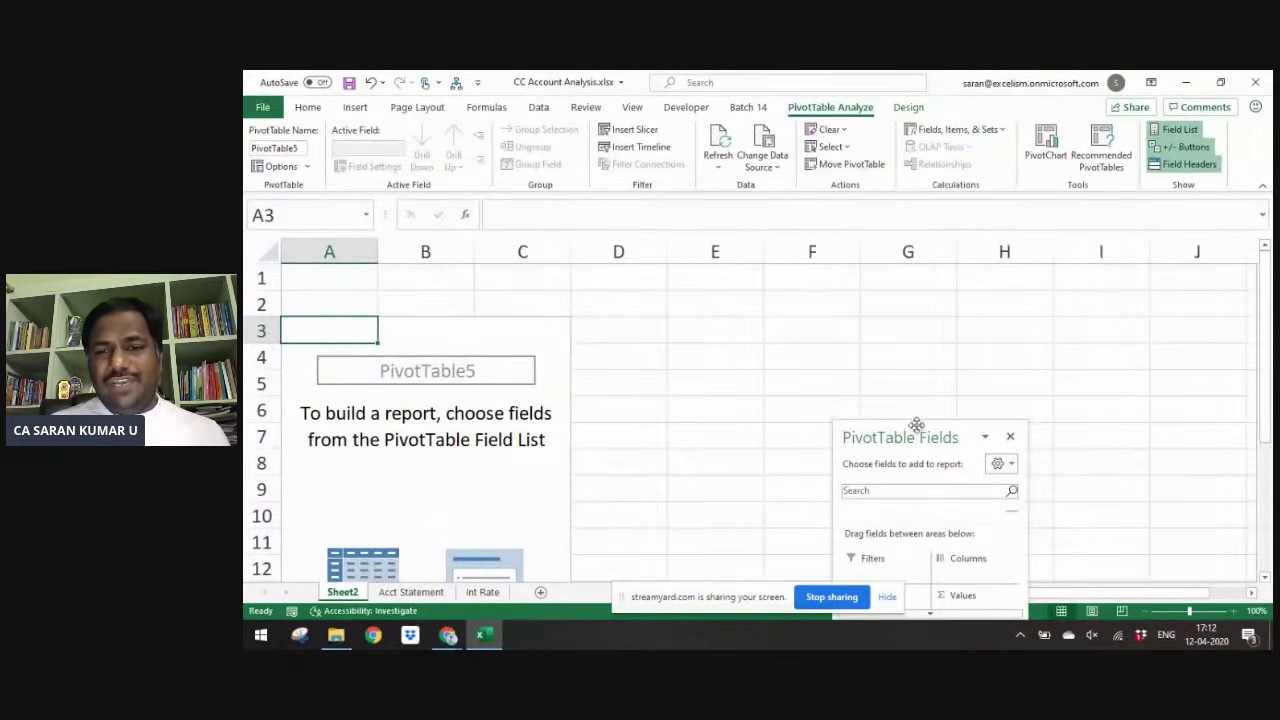
pyautogui.moveTo(916, 420); pyautogui.dragTo(916, 110)
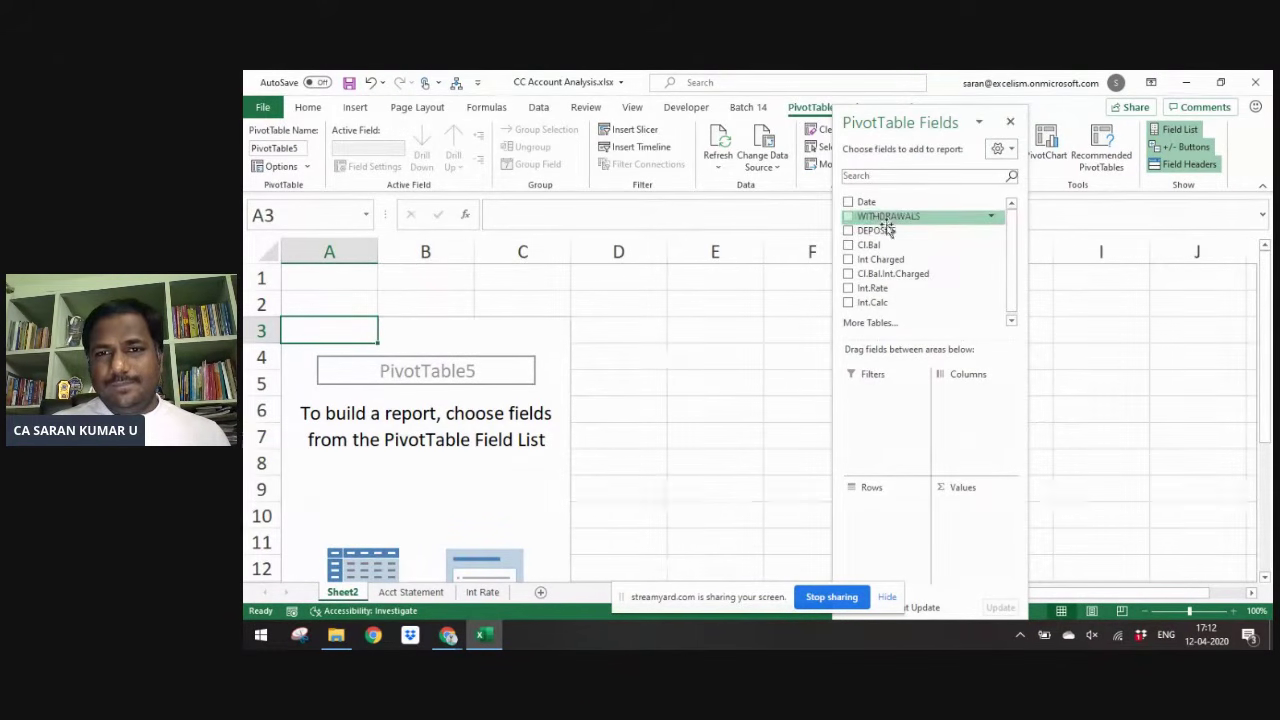
# - Place Date in the PivotTable rows and add Quarters and Int Charged to the values
pyautogui.moveTo(870, 202); pyautogui.dragTo(898, 520)
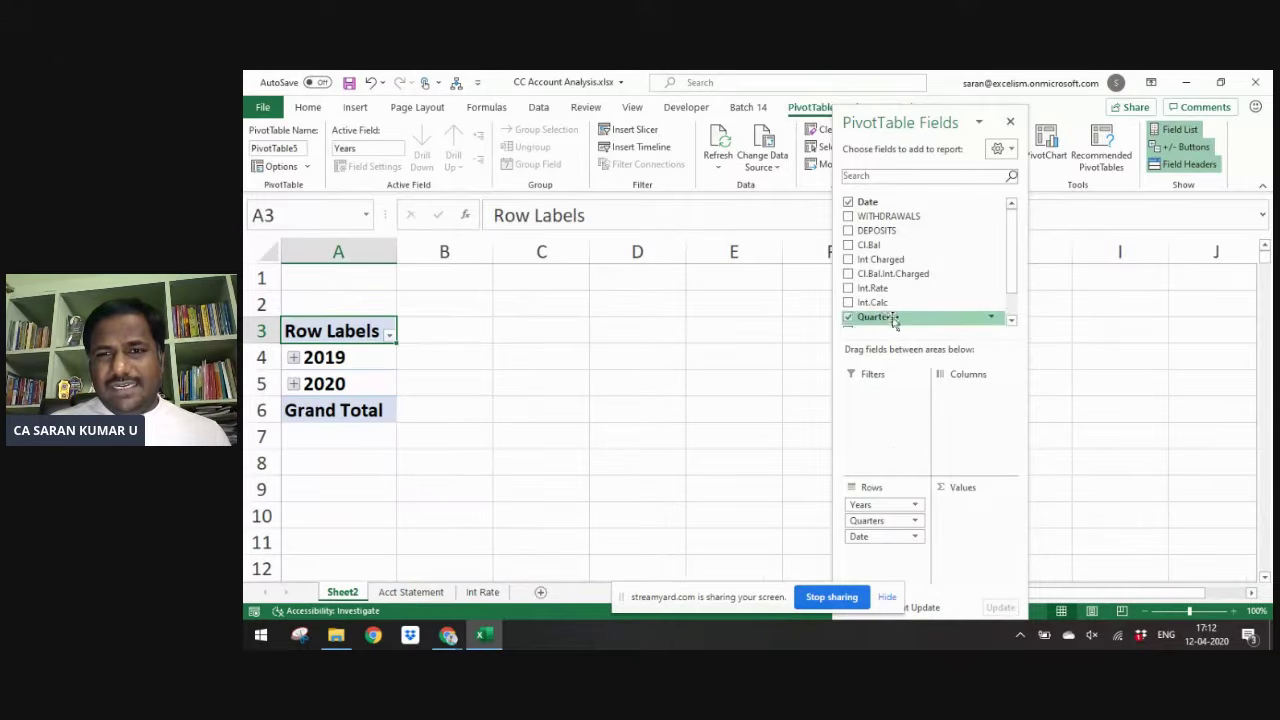
pyautogui.moveTo(1015, 274); pyautogui.dragTo(1014, 302)
pyautogui.moveTo(868, 299); pyautogui.dragTo(966, 543)
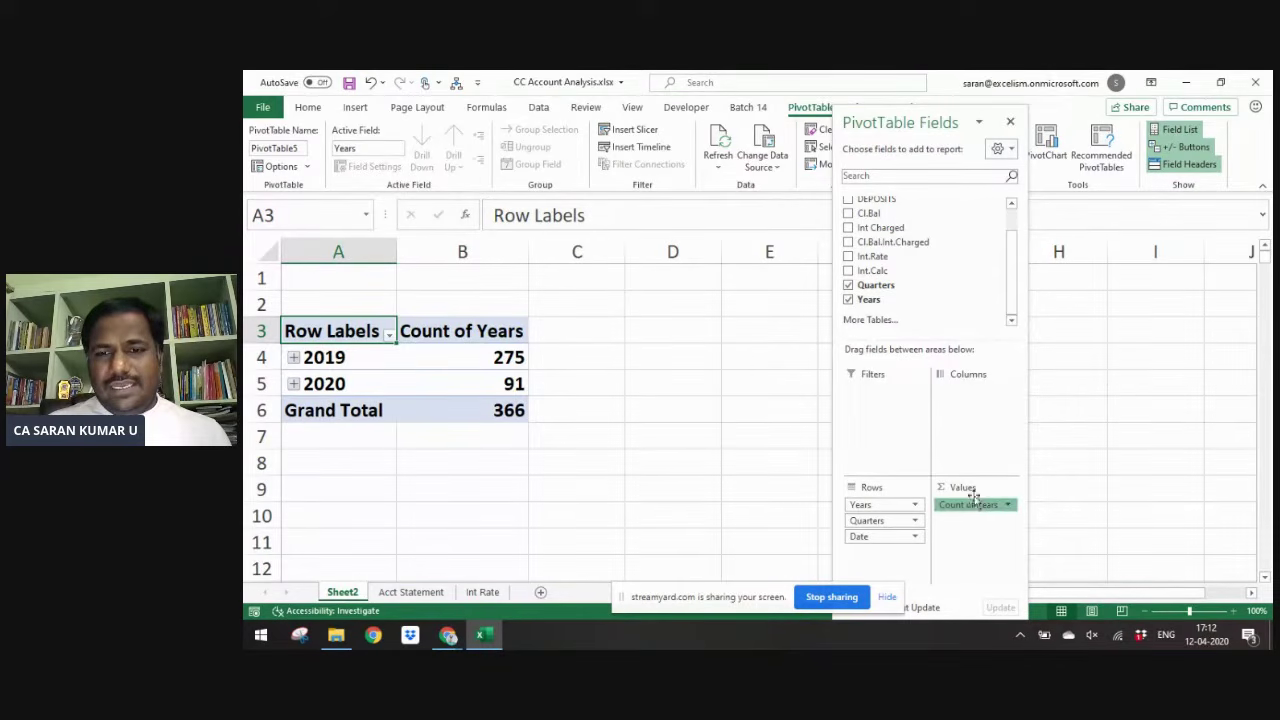
pyautogui.moveTo(972, 497); pyautogui.dragTo(963, 428)
pyautogui.moveTo(935, 255); pyautogui.dragTo(963, 455)
pyautogui.moveTo(975, 520); pyautogui.dragTo(976, 519)
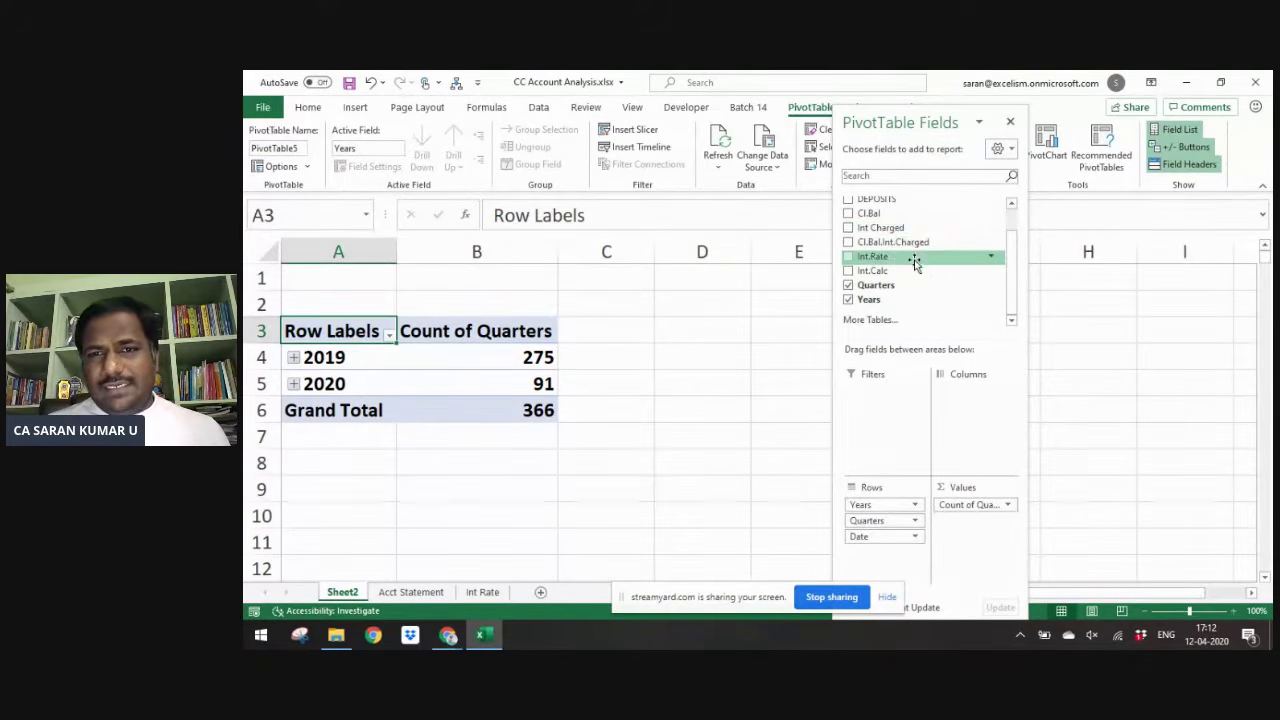
pyautogui.moveTo(935, 233); pyautogui.dragTo(948, 398)
pyautogui.moveTo(975, 530); pyautogui.dragTo(976, 532)
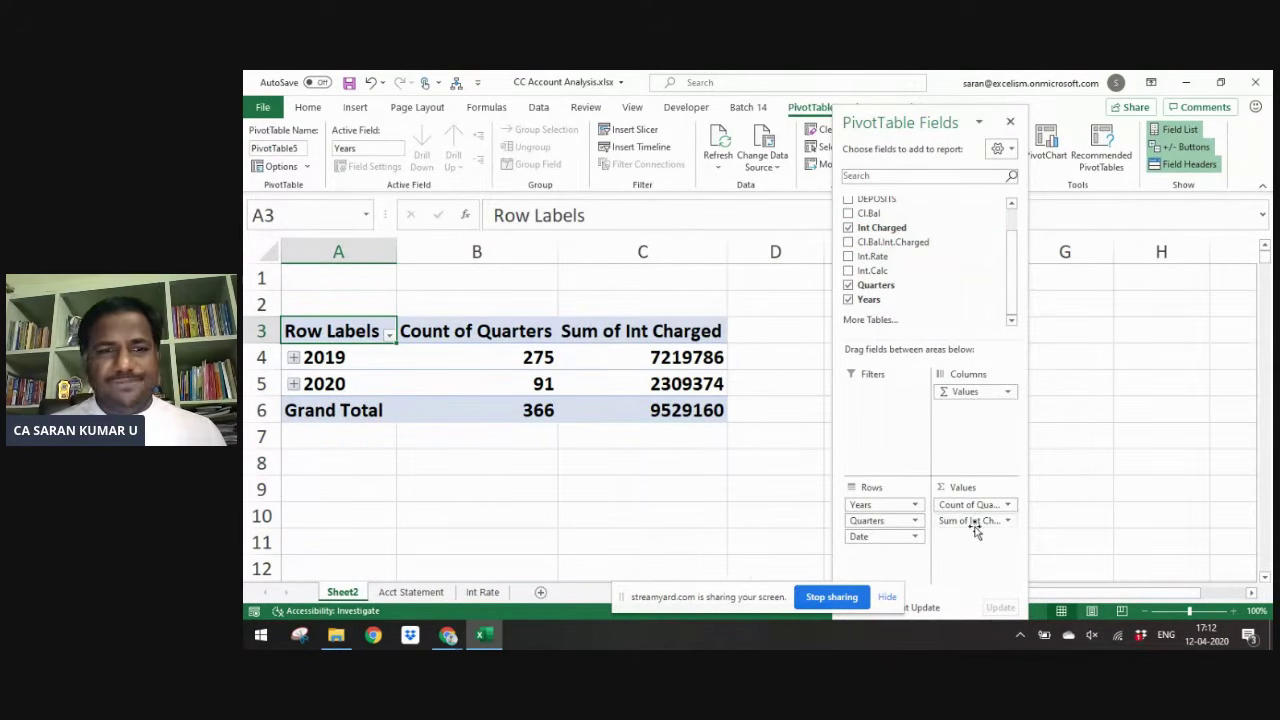
# - Summarise the Quarters value by Sum, and replace it with Int.Calc in the PivotTable values
pyautogui.rightClick(520, 357)
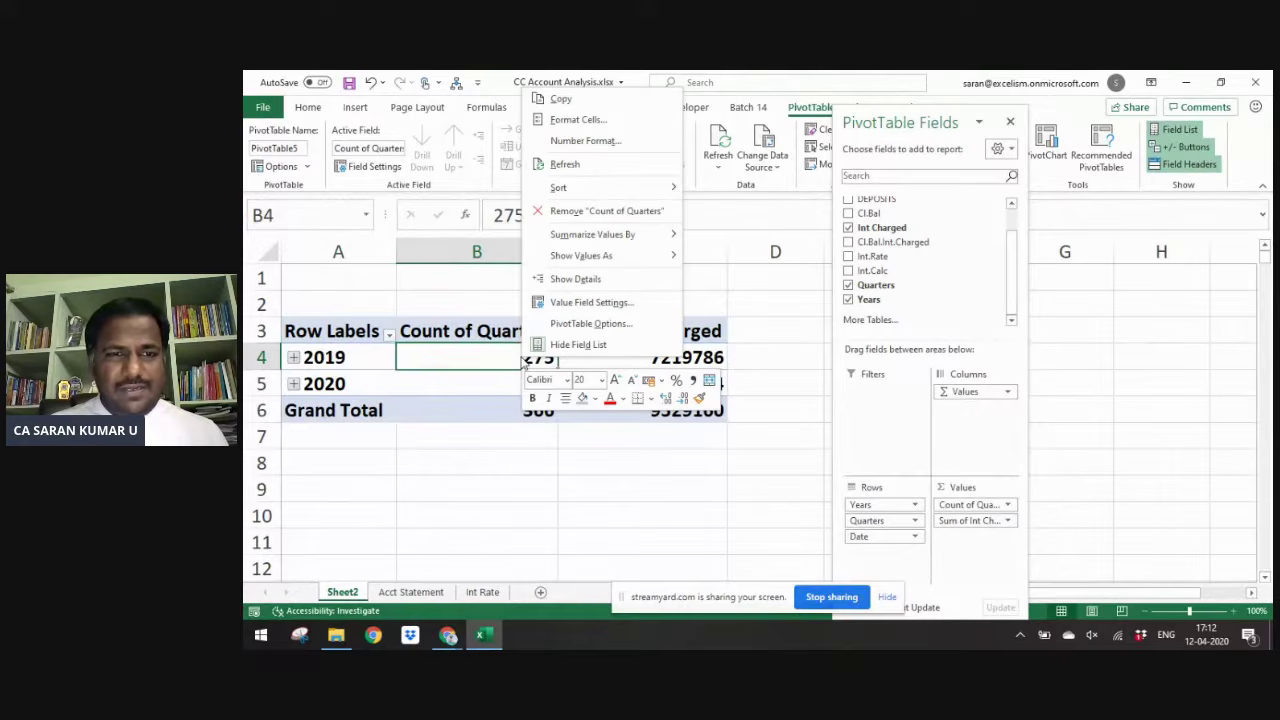
pyautogui.moveTo(615, 236)
pyautogui.click(716, 235)
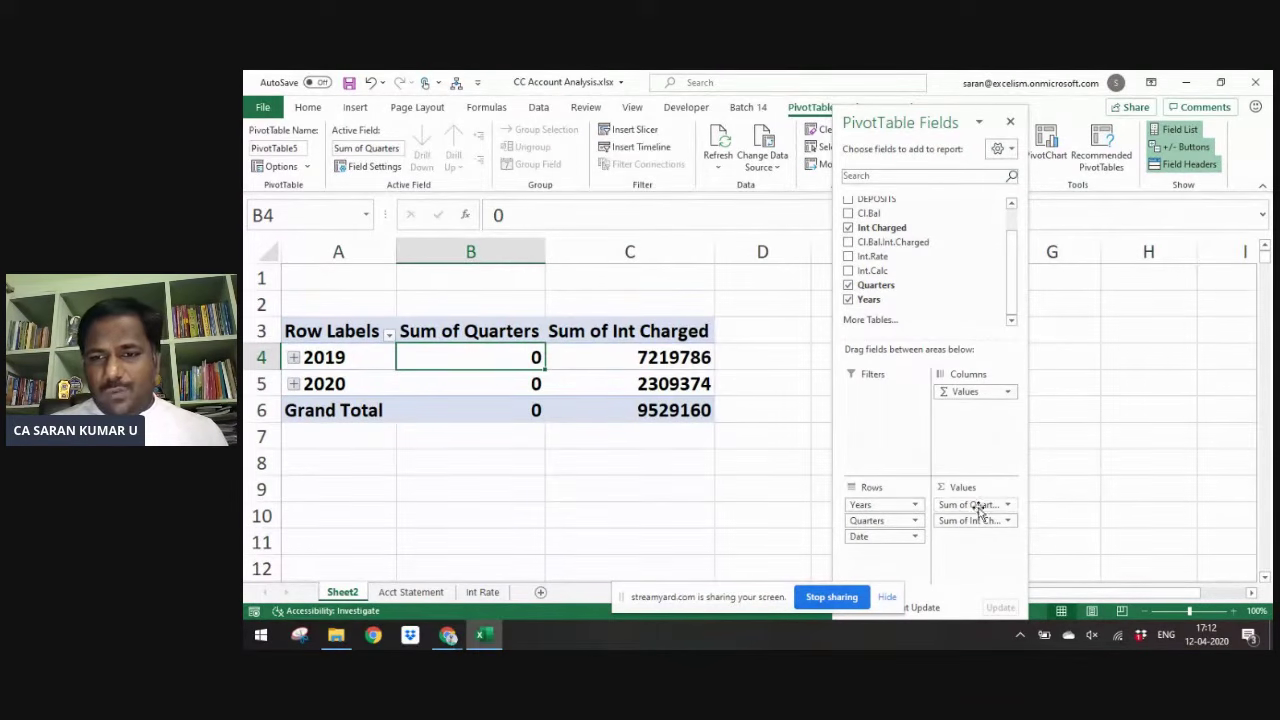
pyautogui.moveTo(978, 506); pyautogui.dragTo(993, 531)
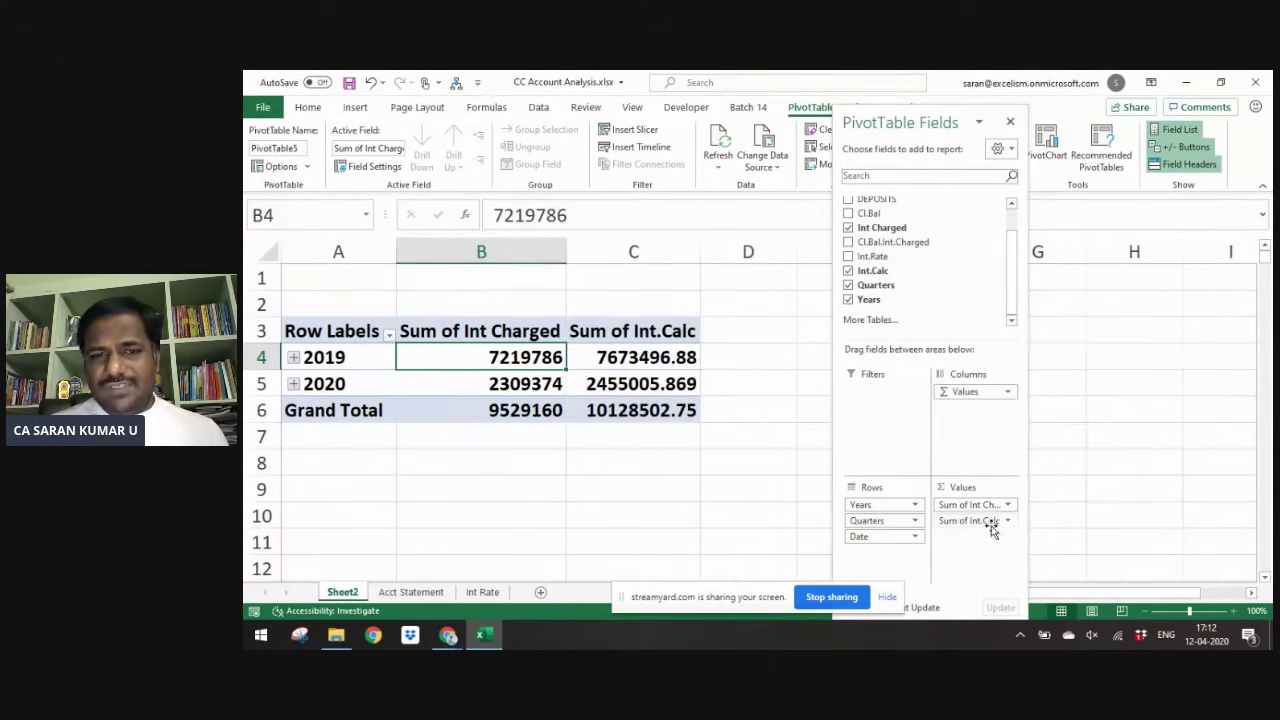
# - Rename the PivotTable value headers for Int Charged and Int.Calc as Actual. and Calc
pyautogui.click(517, 333)
pyautogui.write('A')
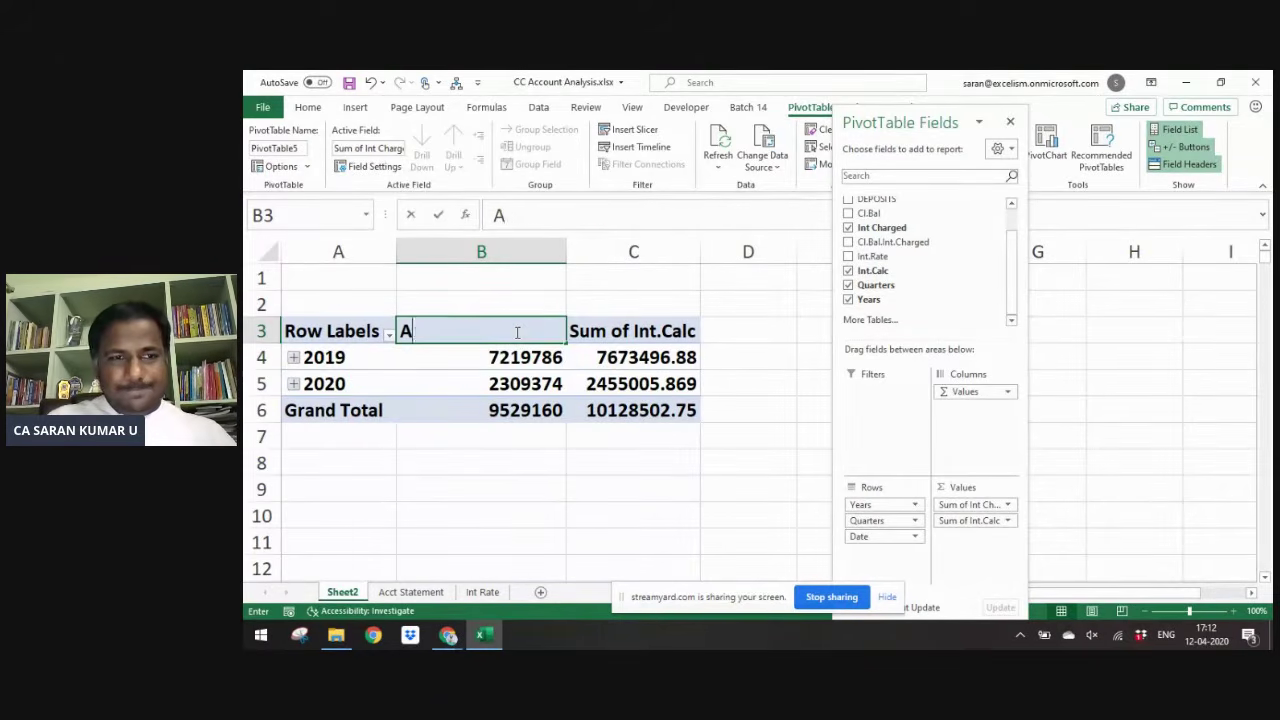
pyautogui.write('ctral')
pyautogui.press('Tab')
pyautogui.write('c')
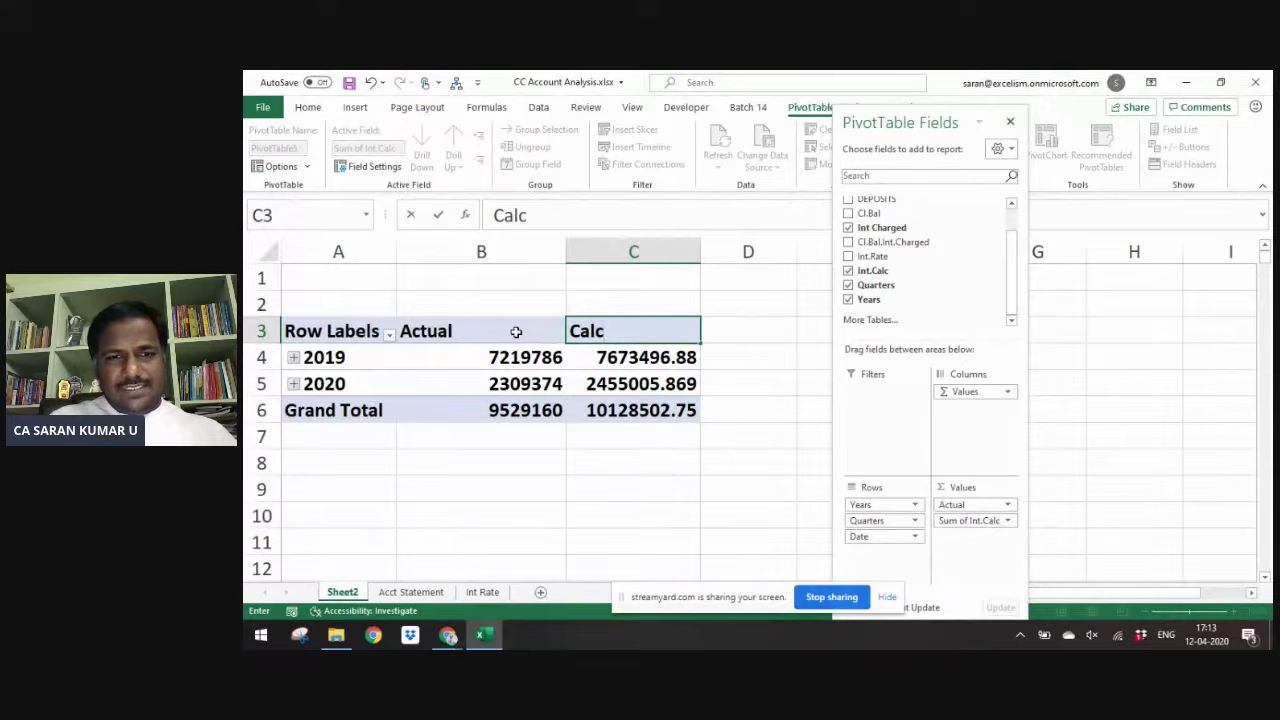
pyautogui.write('alc.')
pyautogui.press('Return')
pyautogui.doubleClick(516, 332)
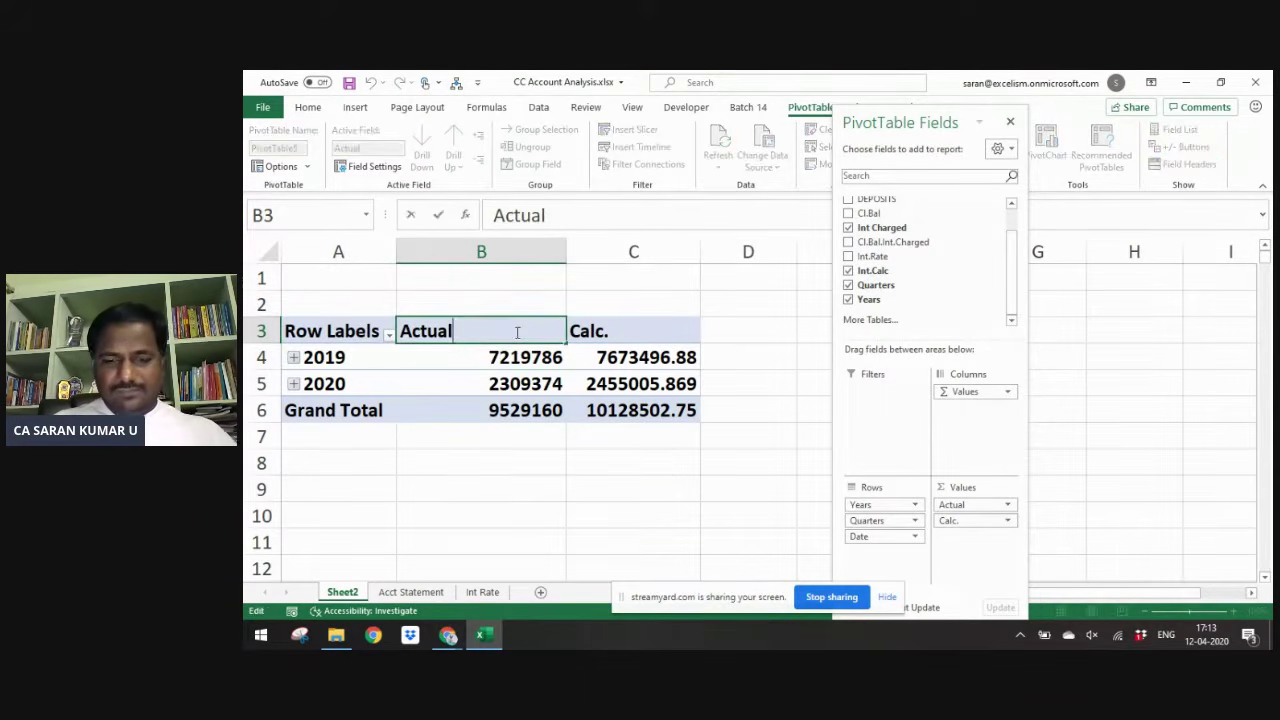
pyautogui.write('.')
pyautogui.press('Return')
pyautogui.press('Left')
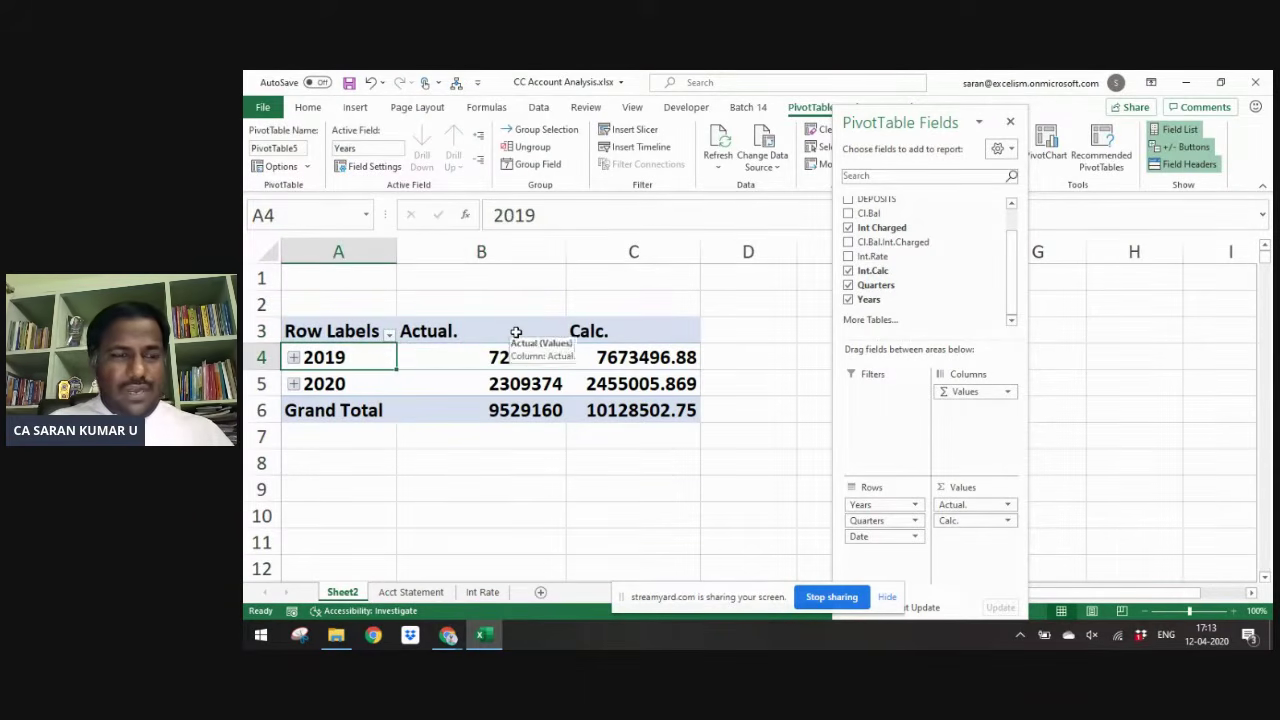
# - Ungroup the dates in the row labels and regroup them by Months only
pyautogui.rightClick(371, 355)
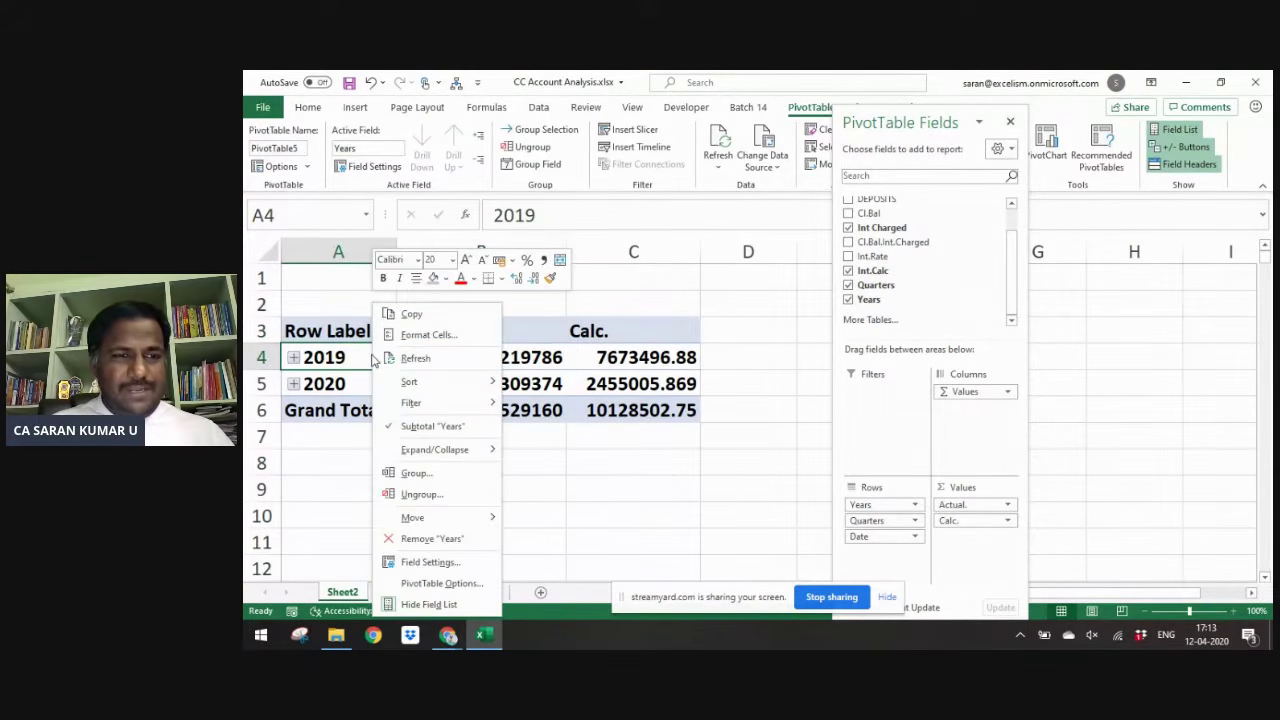
pyautogui.click(422, 494)
pyautogui.rightClick(361, 388)
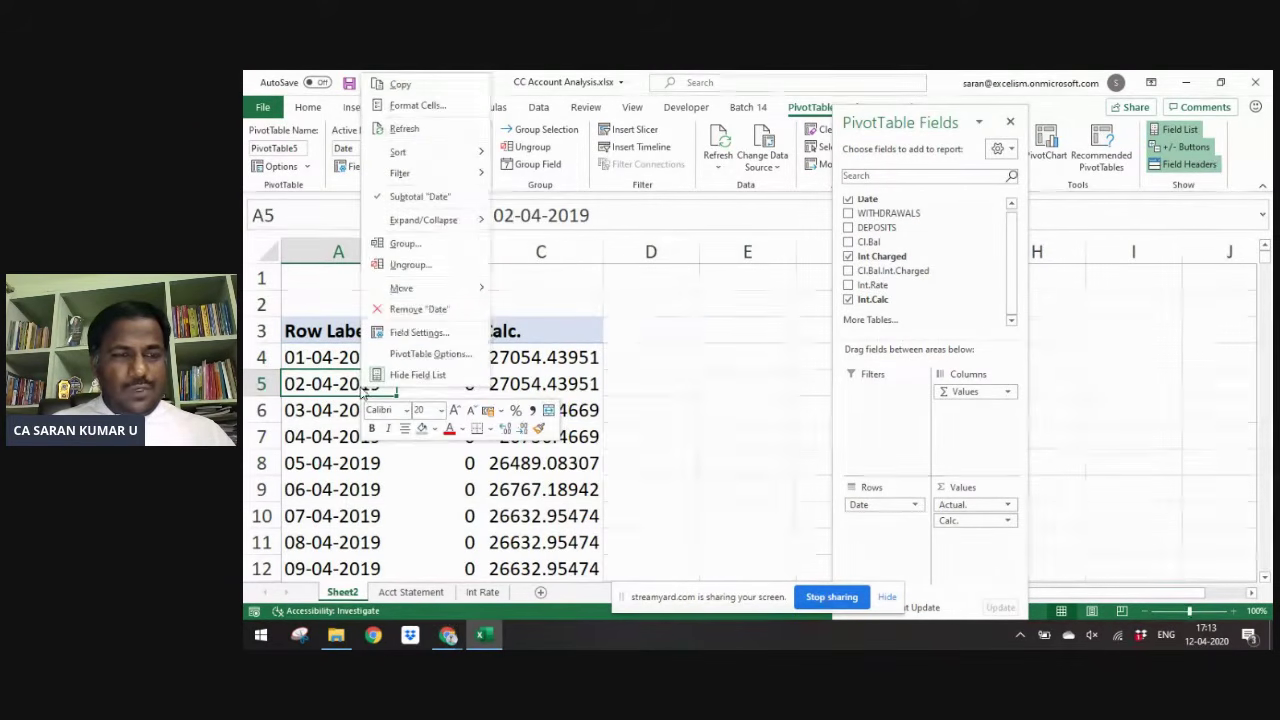
pyautogui.click(441, 248)
pyautogui.click(432, 338)
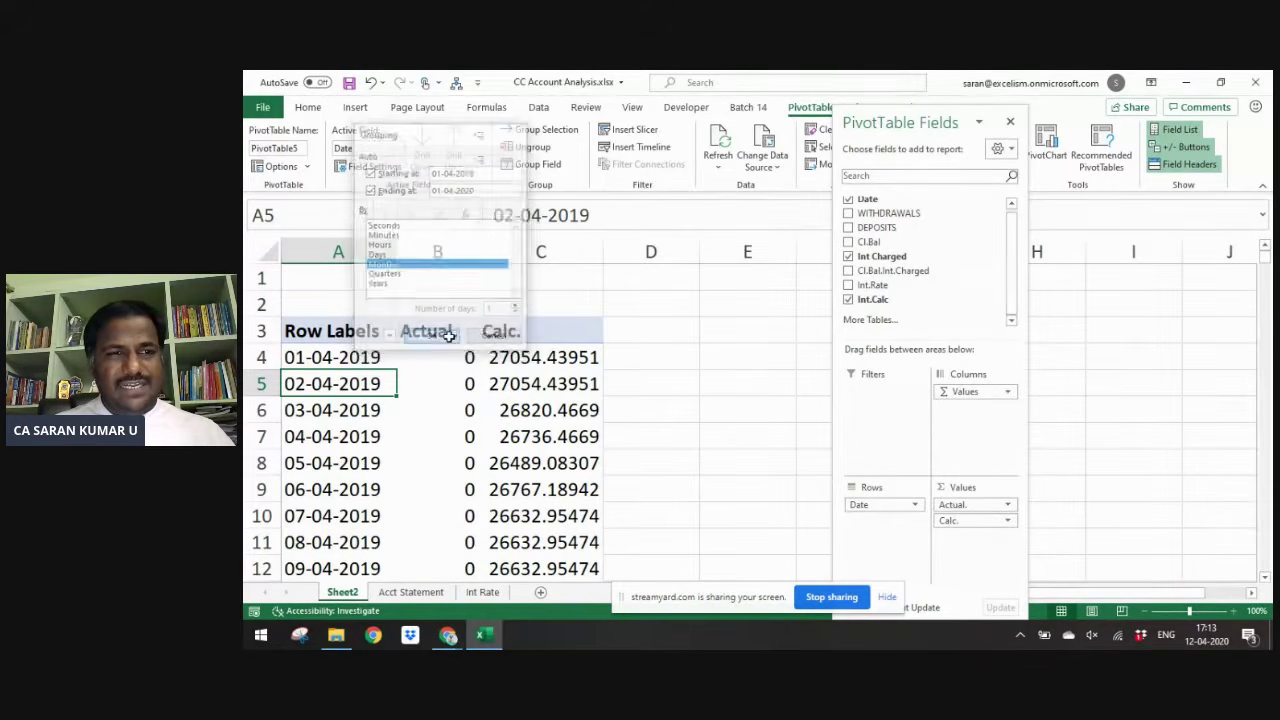
# - Format the monthly Actual. and Calc. figures in B4:C15 with thousands separators and no decimals
pyautogui.hotkey('ctrl', 'Down')
pyautogui.hotkey('ctrl', 'Up')
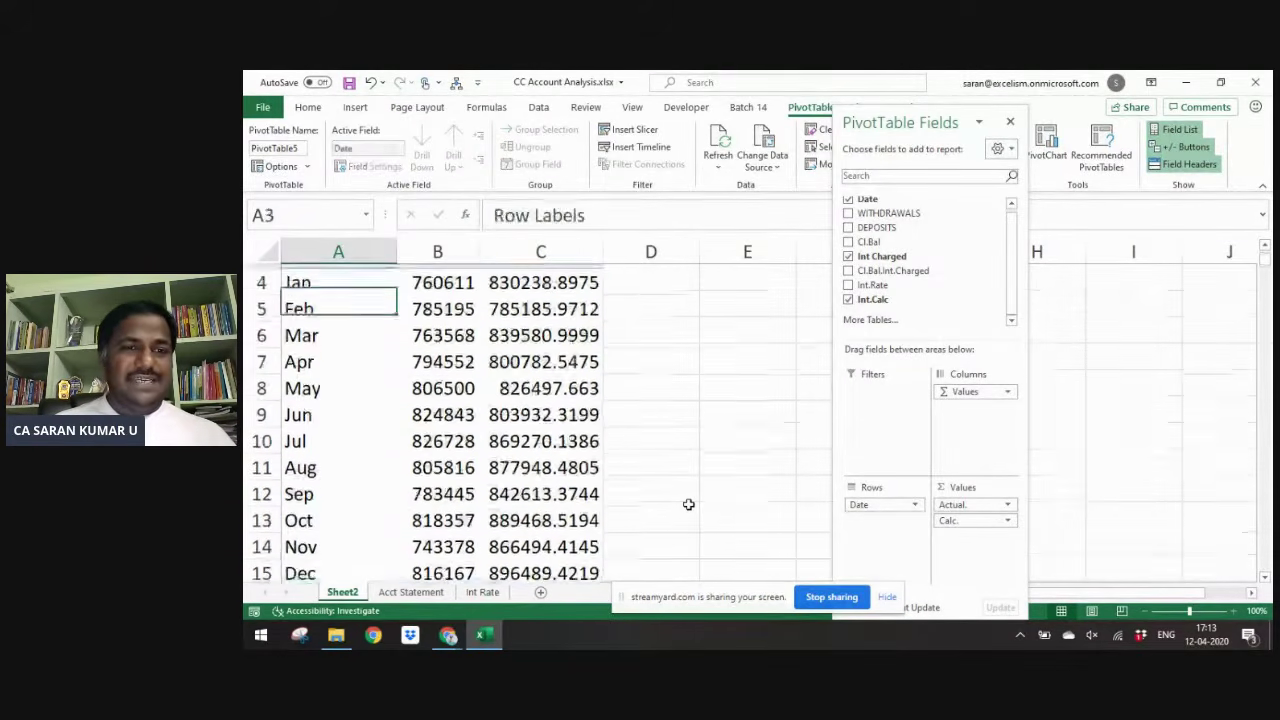
pyautogui.press('Right')
pyautogui.press('Down')
pyautogui.hotkey('shift', 'Right')
pyautogui.hotkey('shift', 'Down')
pyautogui.hotkey('shift', 'Down')
pyautogui.hotkey('shift', 'Down')
pyautogui.hotkey('shift', 'Down')
pyautogui.hotkey('shift', 'Down')
pyautogui.hotkey('shift', 'Down')
pyautogui.hotkey('shift', 'Down')
pyautogui.hotkey('shift', 'Down')
pyautogui.hotkey('shift', 'Down')
pyautogui.hotkey('shift', 'Down')
pyautogui.hotkey('shift', 'Down')
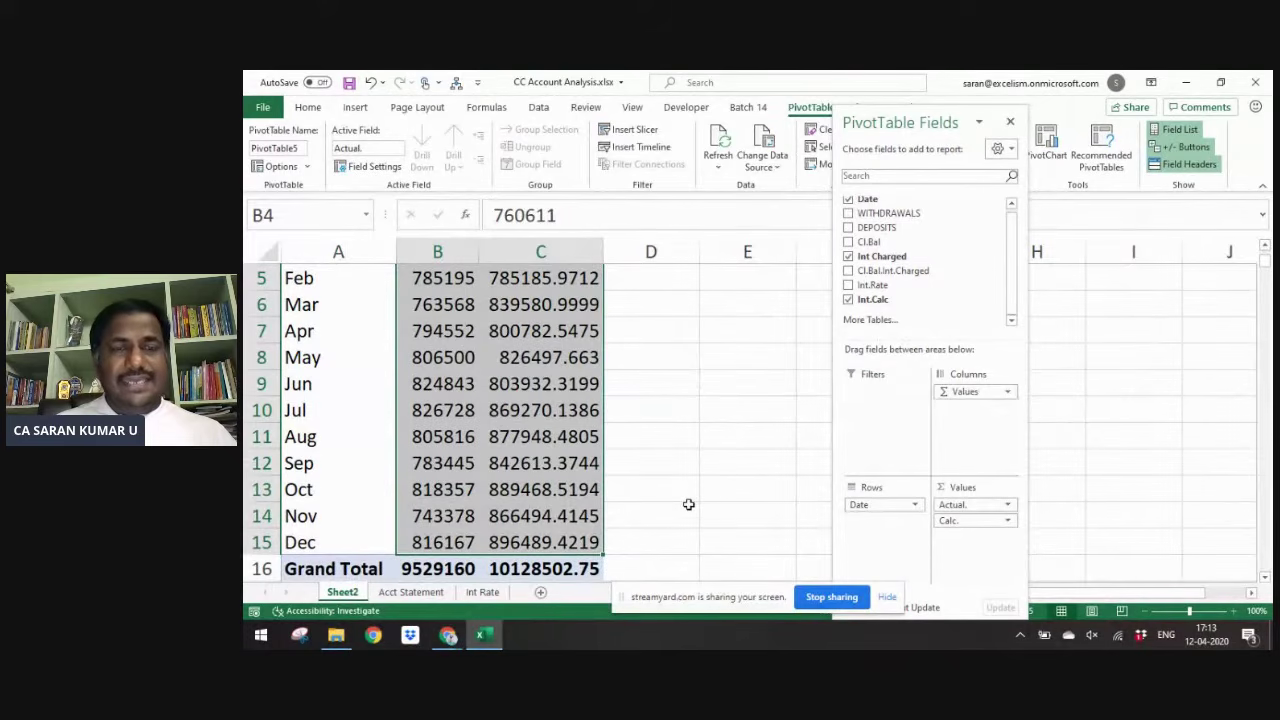
pyautogui.click(312, 110)
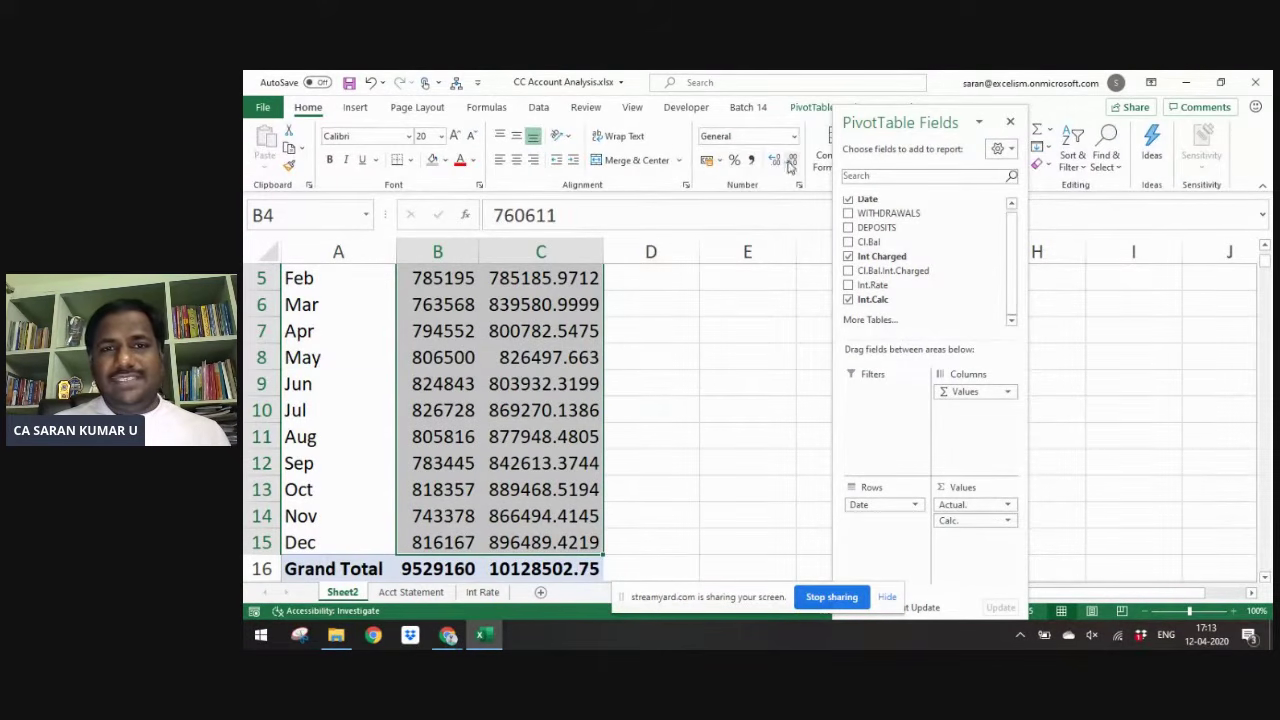
pyautogui.click(753, 160)
pyautogui.click(790, 162)
pyautogui.click(790, 162)
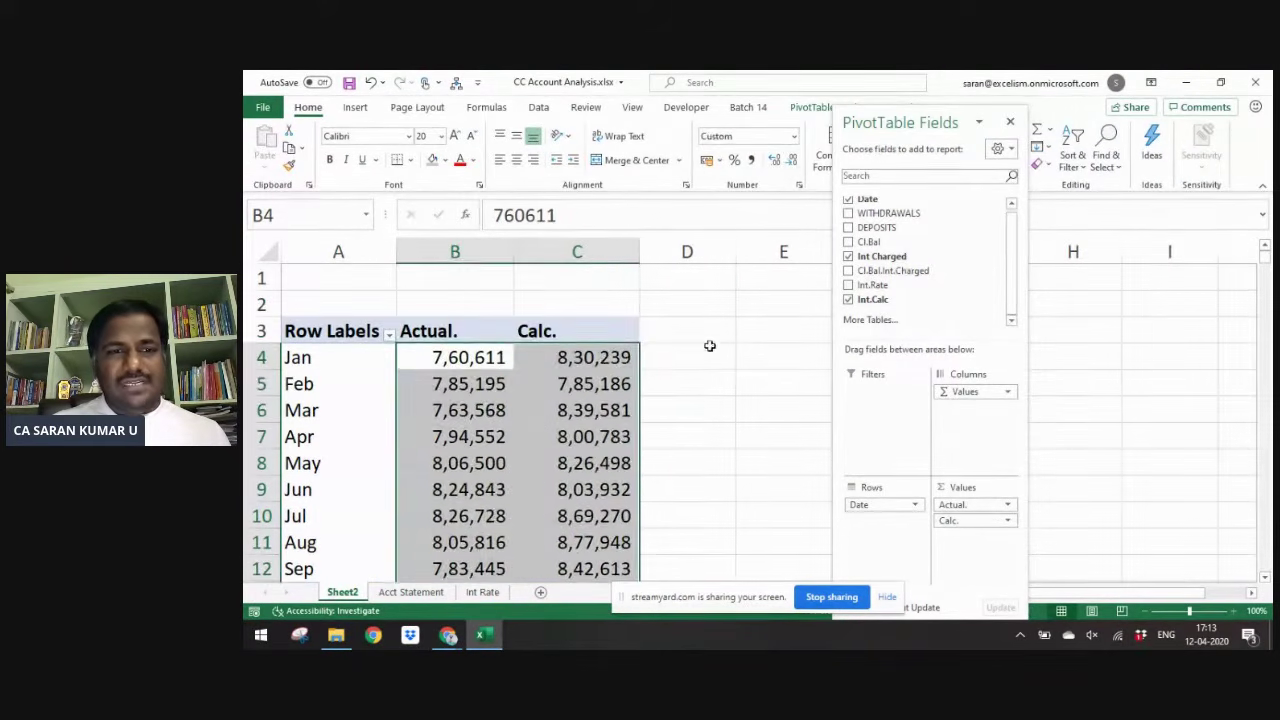
# - Compare the Actual. and Calc. interest figures for January and February
pyautogui.click(682, 358)
pyautogui.click(597, 360)
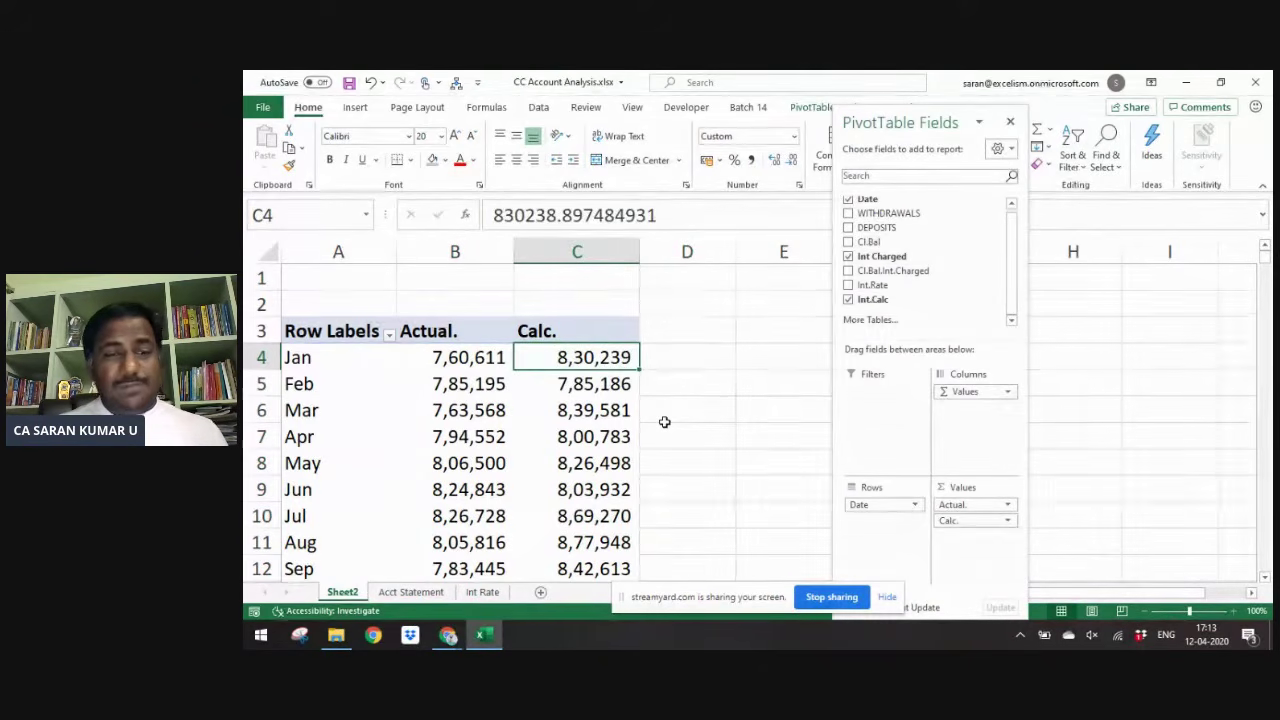
pyautogui.press('Down')
pyautogui.press('Up')
pyautogui.press('Left')
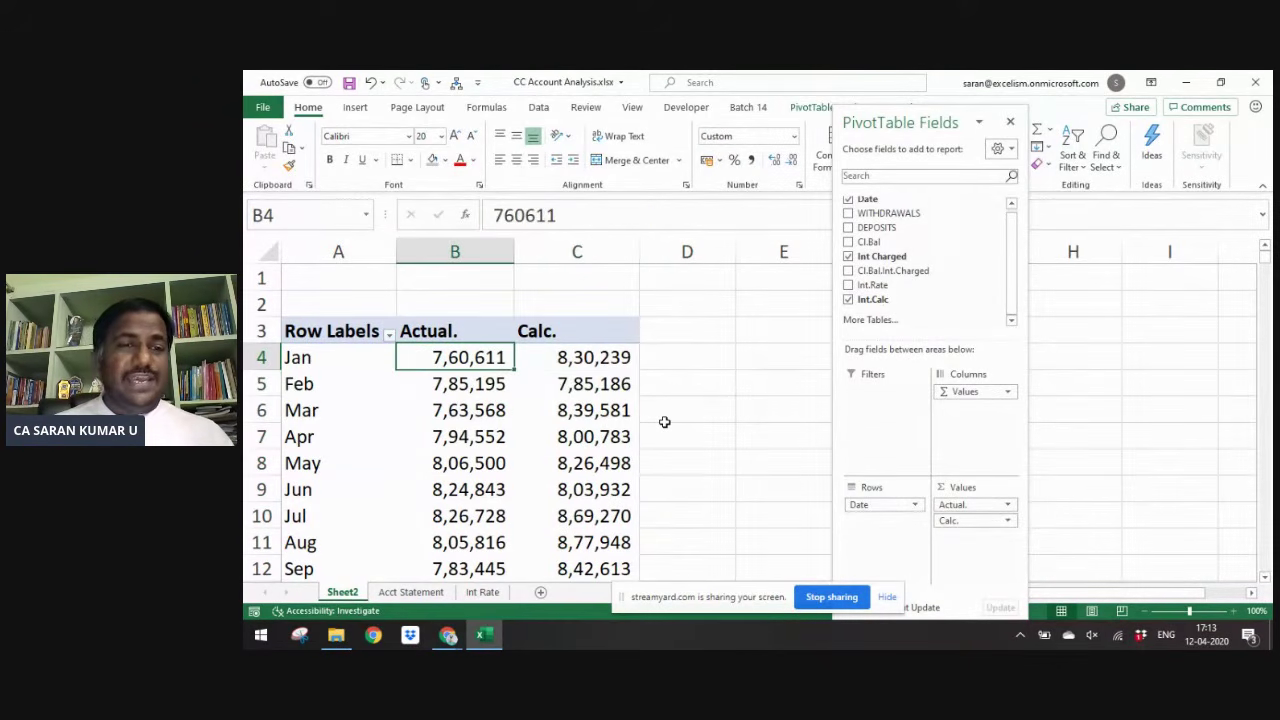
pyautogui.press('Down')
pyautogui.press('Right')
pyautogui.press('Left')
pyautogui.press('Right')
pyautogui.press('Up')
# - Enter the header Diff in D3 beside the PivotTable's Calc. column
pyautogui.press('Right')
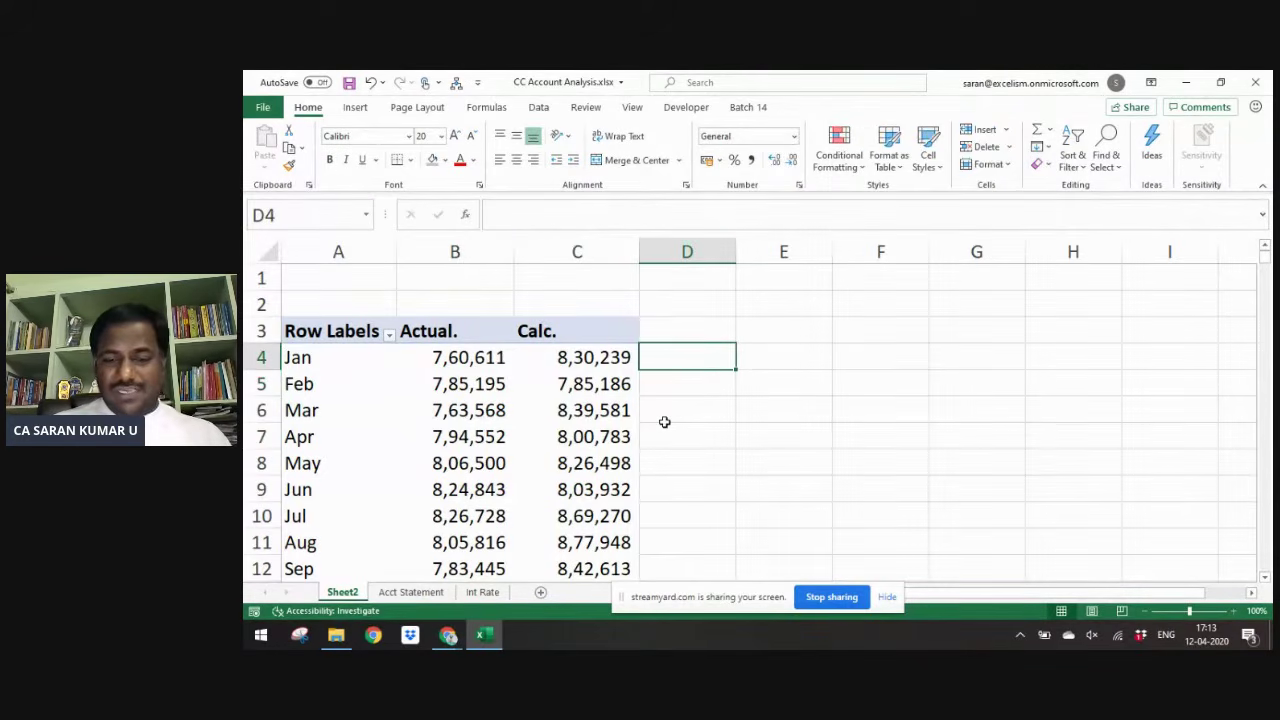
pyautogui.press('Up')
pyautogui.write('Diff')
pyautogui.press('Return')
pyautogui.write('\\')
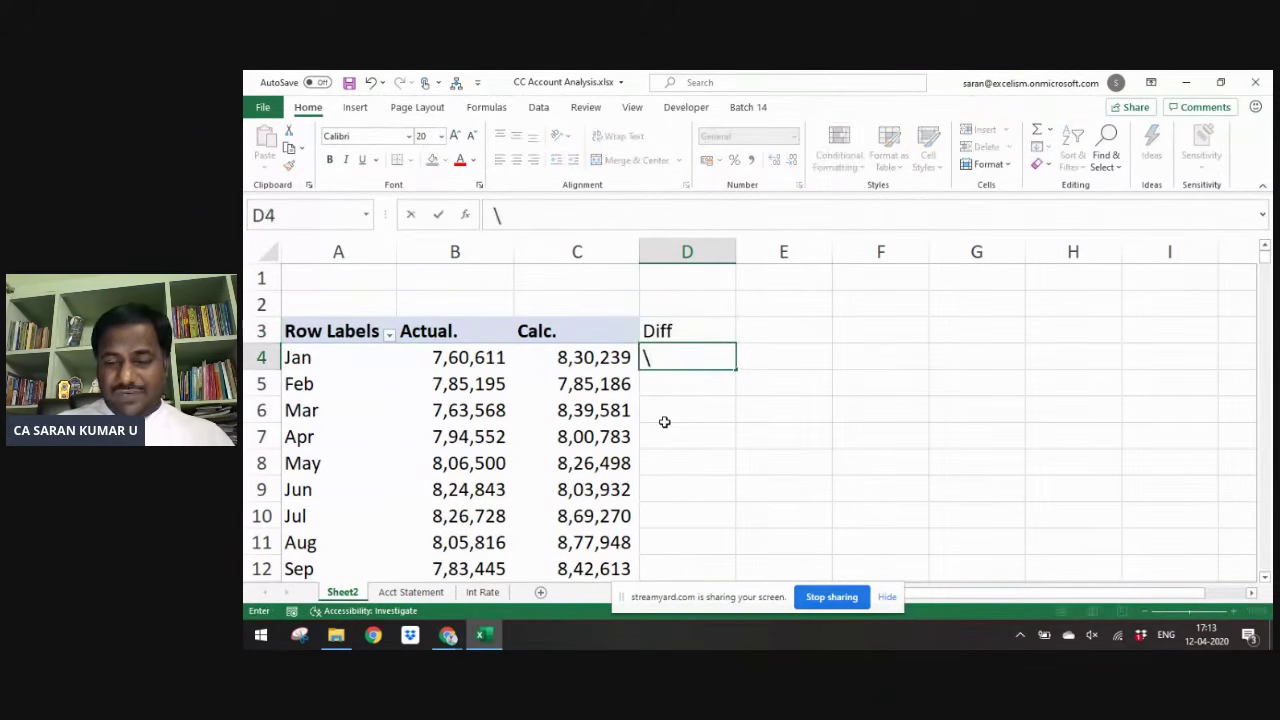
pyautogui.press('Escape')
pyautogui.press('Up')
pyautogui.press('Down')
pyautogui.write('=')
pyautogui.press('Left')
pyautogui.press('Left')
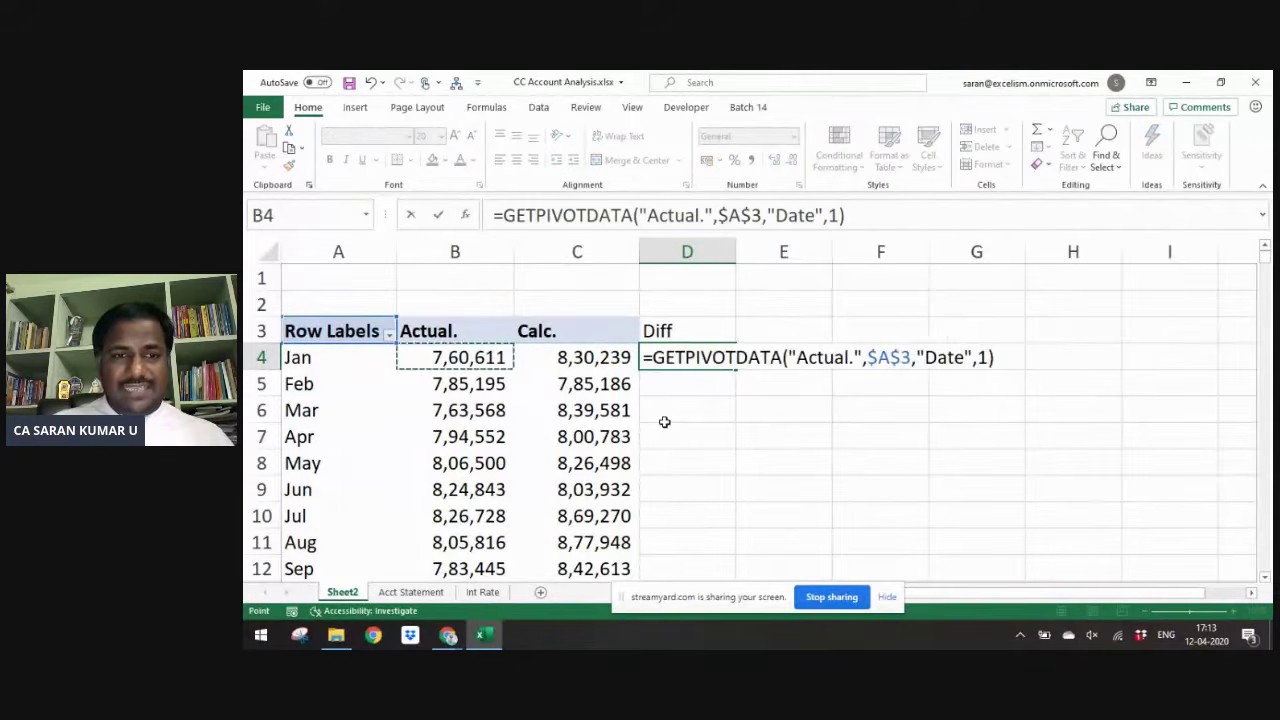
pyautogui.press('Escape')
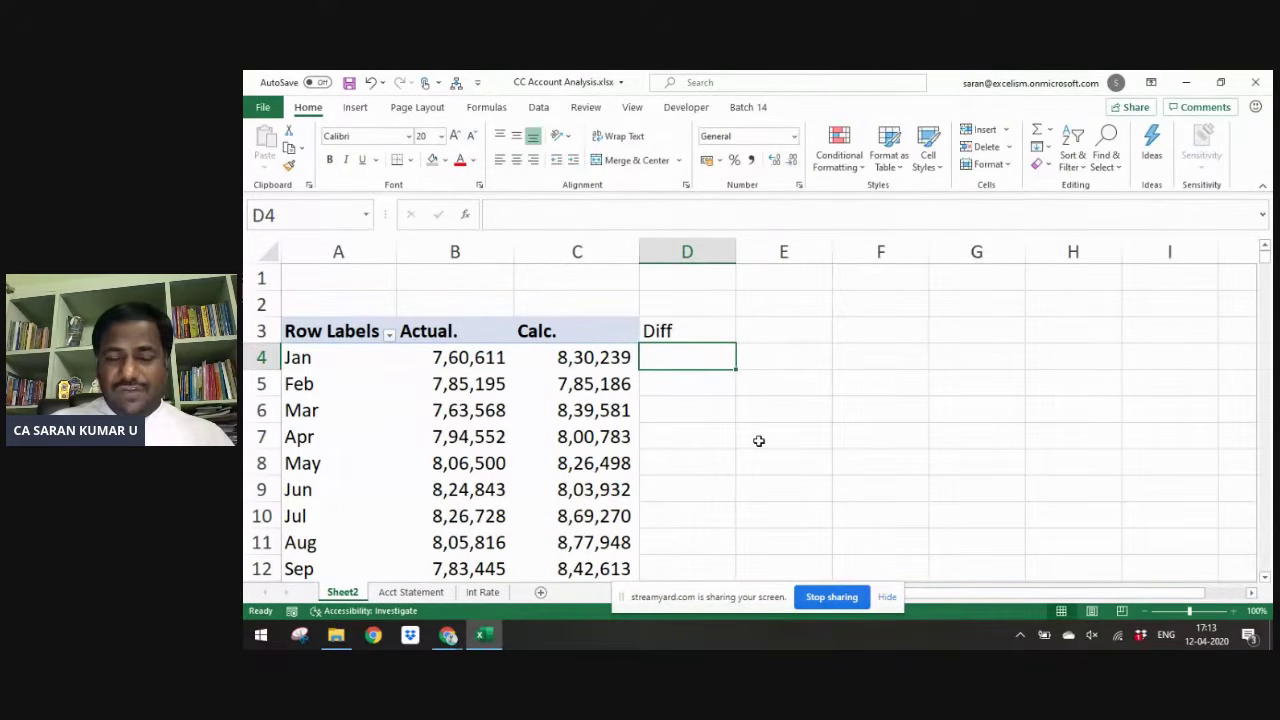
pyautogui.write('=')
pyautogui.press('Left')
pyautogui.press('Left')
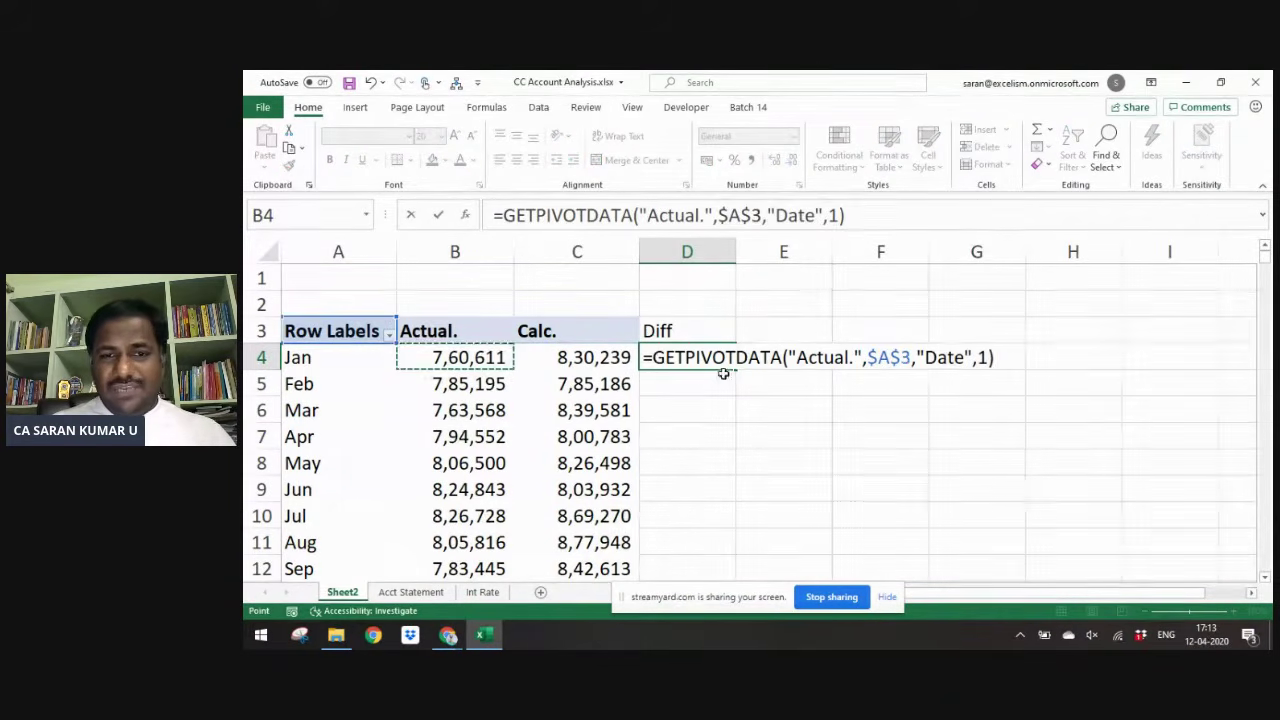
pyautogui.press('Escape')
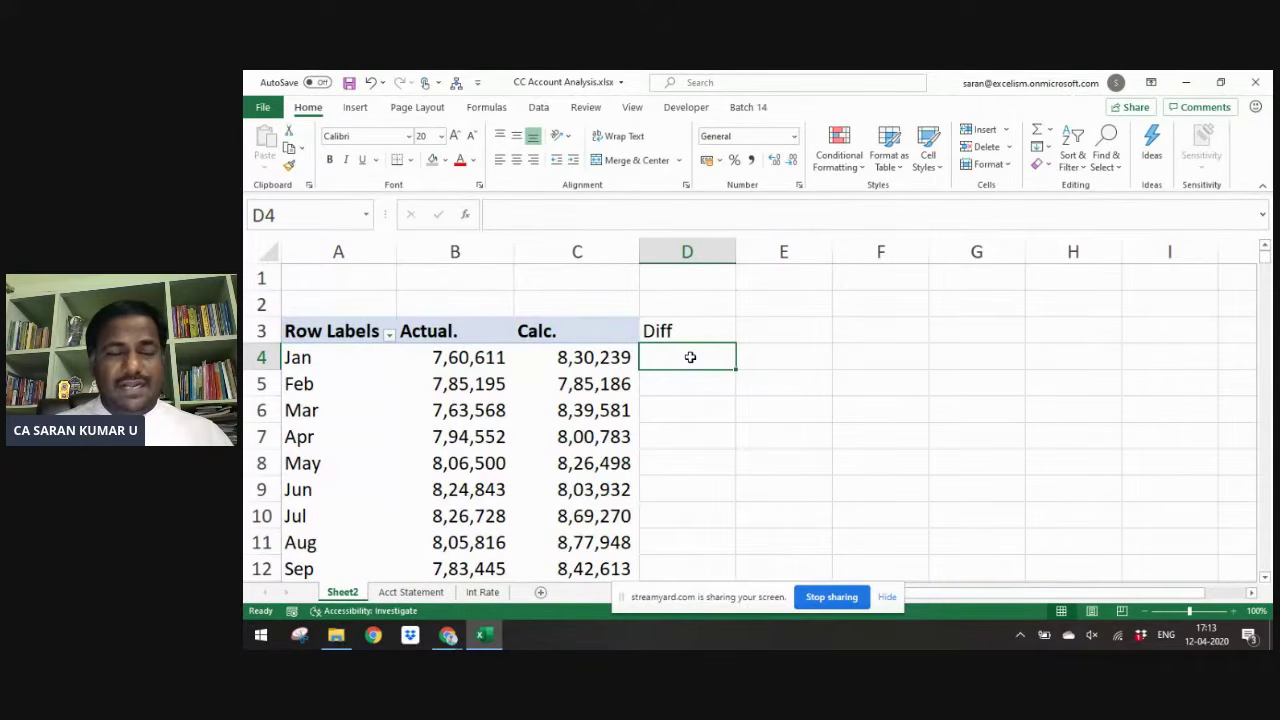
# - Turn off the Excel option to use GetPivotData functions for PivotTable references
pyautogui.click(266, 110)
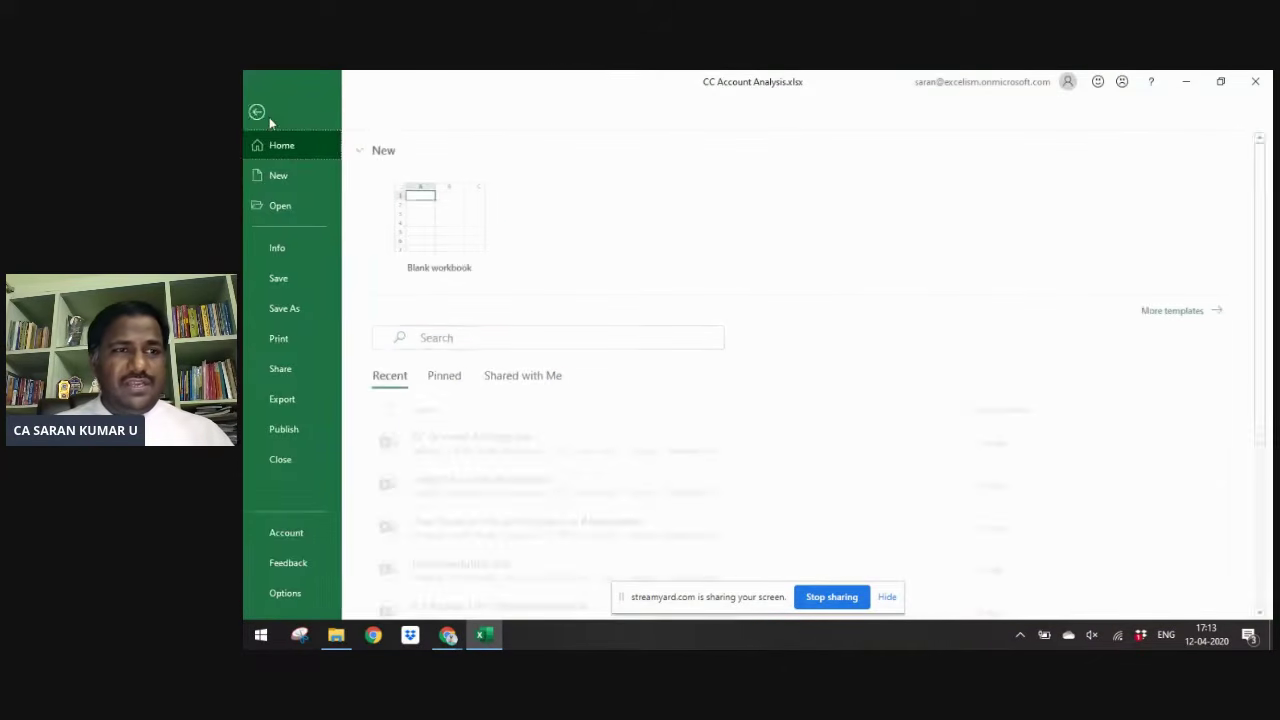
pyautogui.click(332, 597)
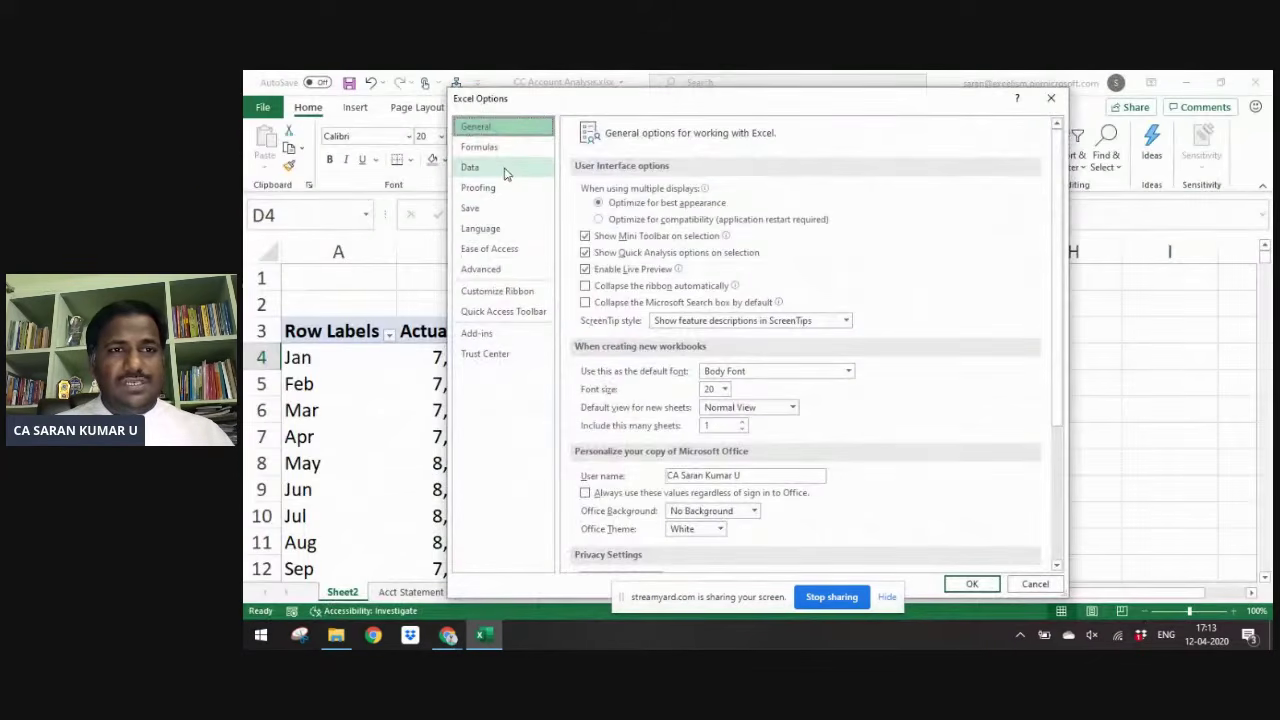
pyautogui.click(505, 147)
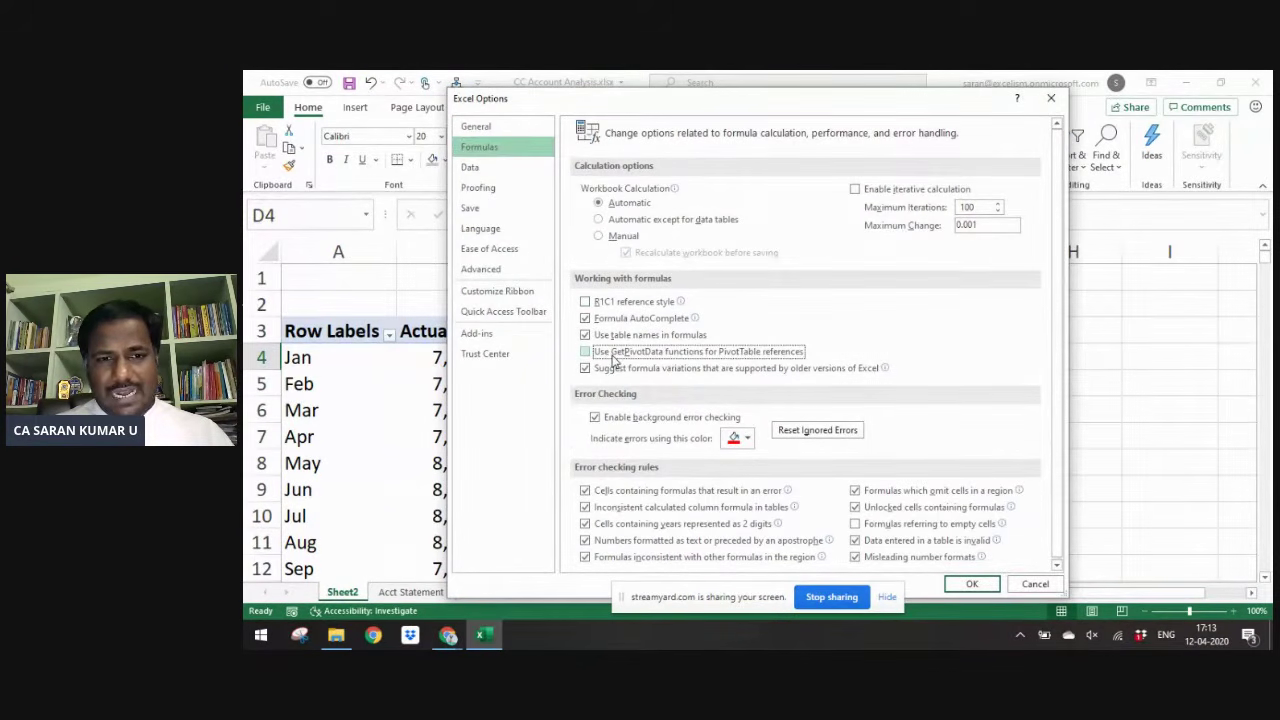
pyautogui.click(975, 588)
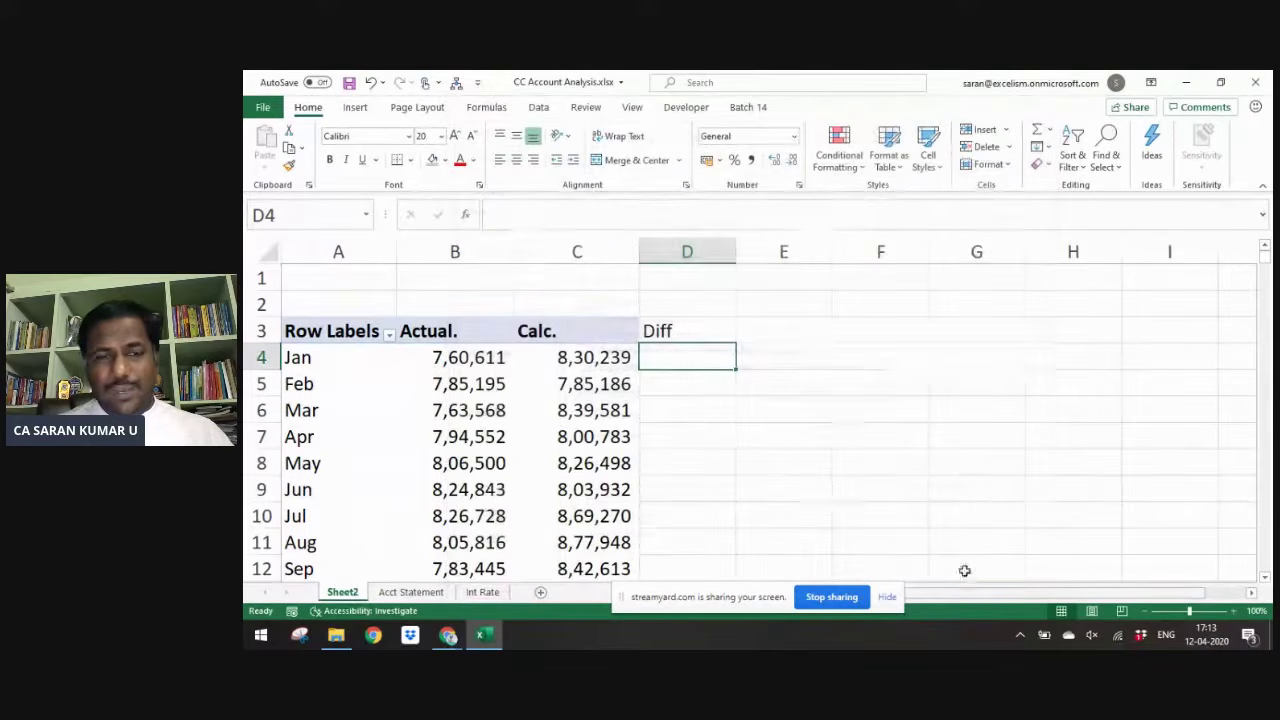
# - Enter =B4-C4 in D4 to calculate January's difference between actual and calculated interest
pyautogui.write('=')
pyautogui.press('Left')
pyautogui.press('Left')
pyautogui.write('-')
pyautogui.press('Left')
pyautogui.hotkey('ctrl', 'Return')
# - Copy the difference formula from D4 to D5:D15 for the remaining months
pyautogui.hotkey('ctrl', 'c')
pyautogui.press('Left')
pyautogui.hotkey('ctrl', 'Down')
pyautogui.press('Right')
pyautogui.hotkey('ctrl', 'shift', 'Up')
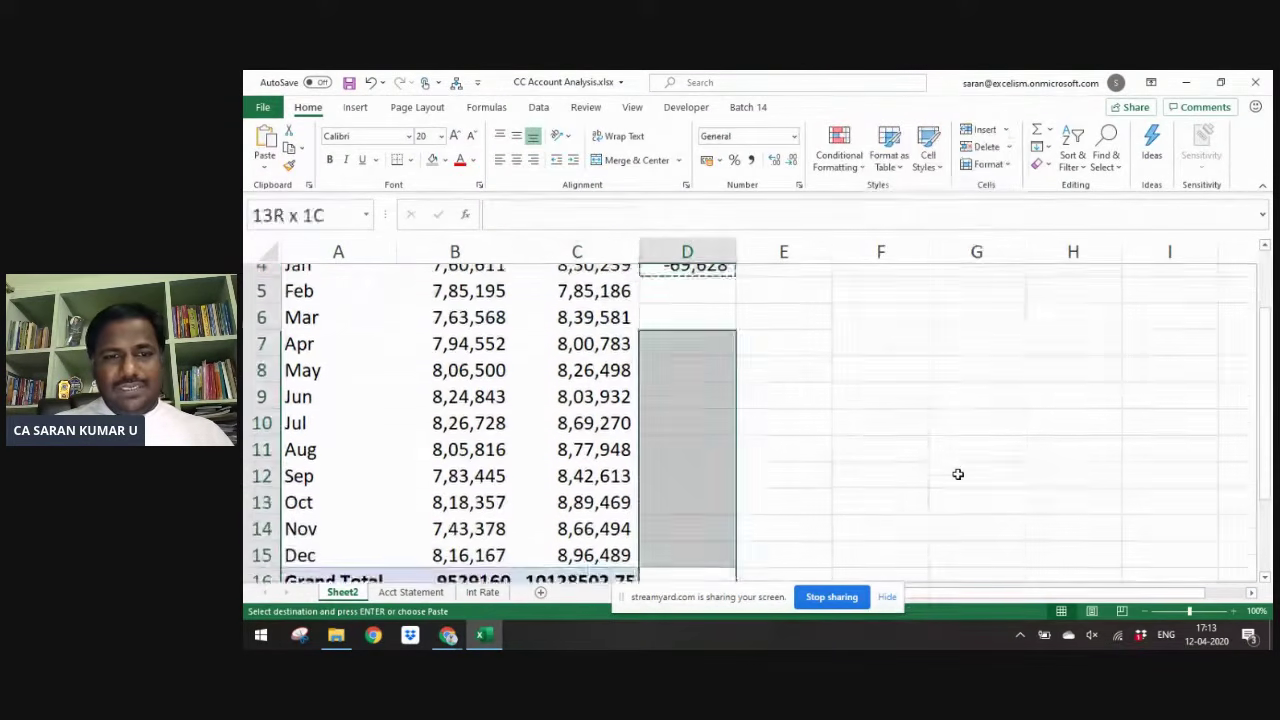
pyautogui.press('Up')
pyautogui.press('Return')
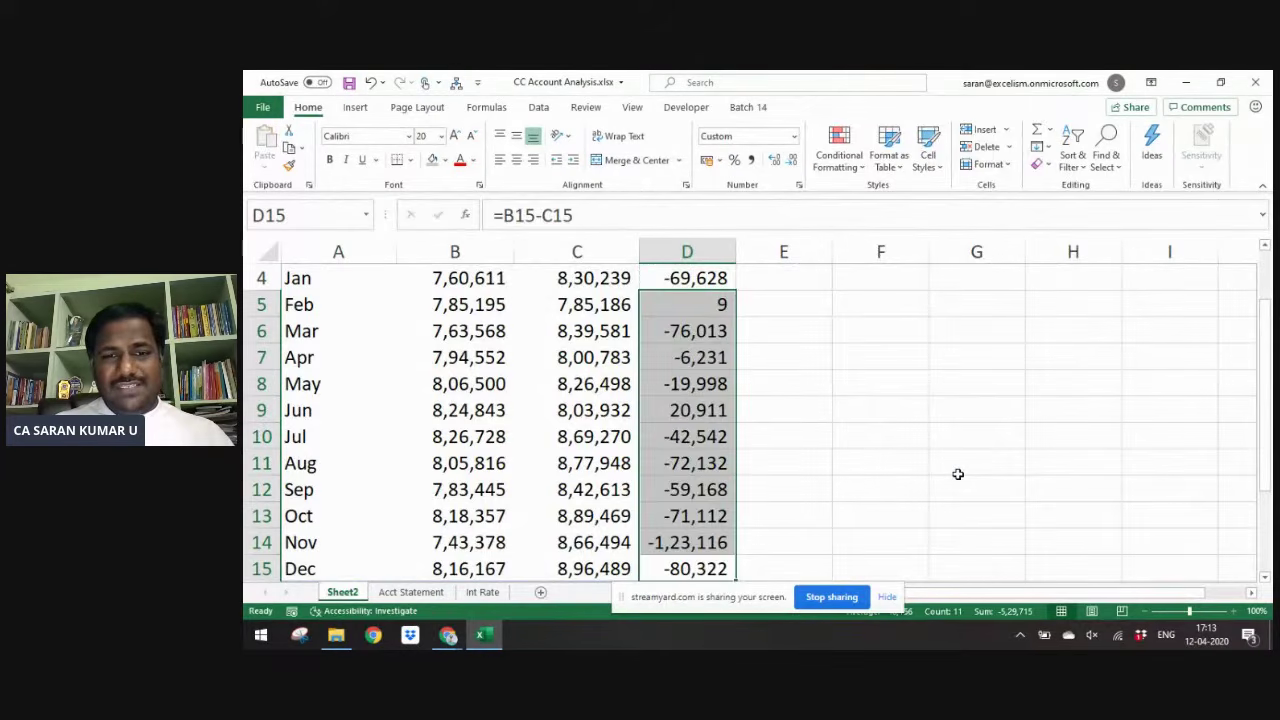
# - Copy the Grand Total cell C16 to D16 for its styling, and total the differences there with =SUM(D4:D15)
pyautogui.press('Down')
pyautogui.press('Left')
pyautogui.hotkey('ctrl', 'c')
pyautogui.press('Right')
pyautogui.press('Return')
pyautogui.press('Left')
pyautogui.press('Right')
pyautogui.press('F2')
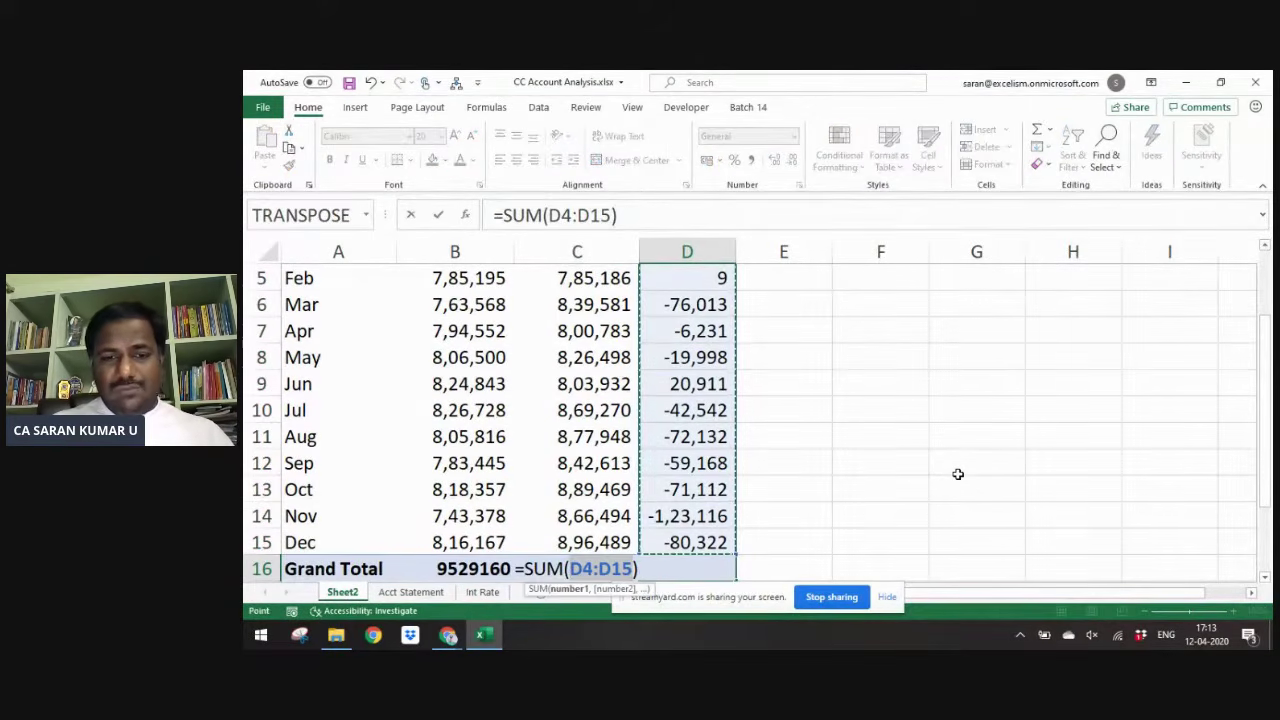
pyautogui.press('Return')
# - Review the Diff column and the January row's Actual., Calc. and Diff figures
pyautogui.press('Up')
pyautogui.hotkey('ctrl', 'shift', 'Up')
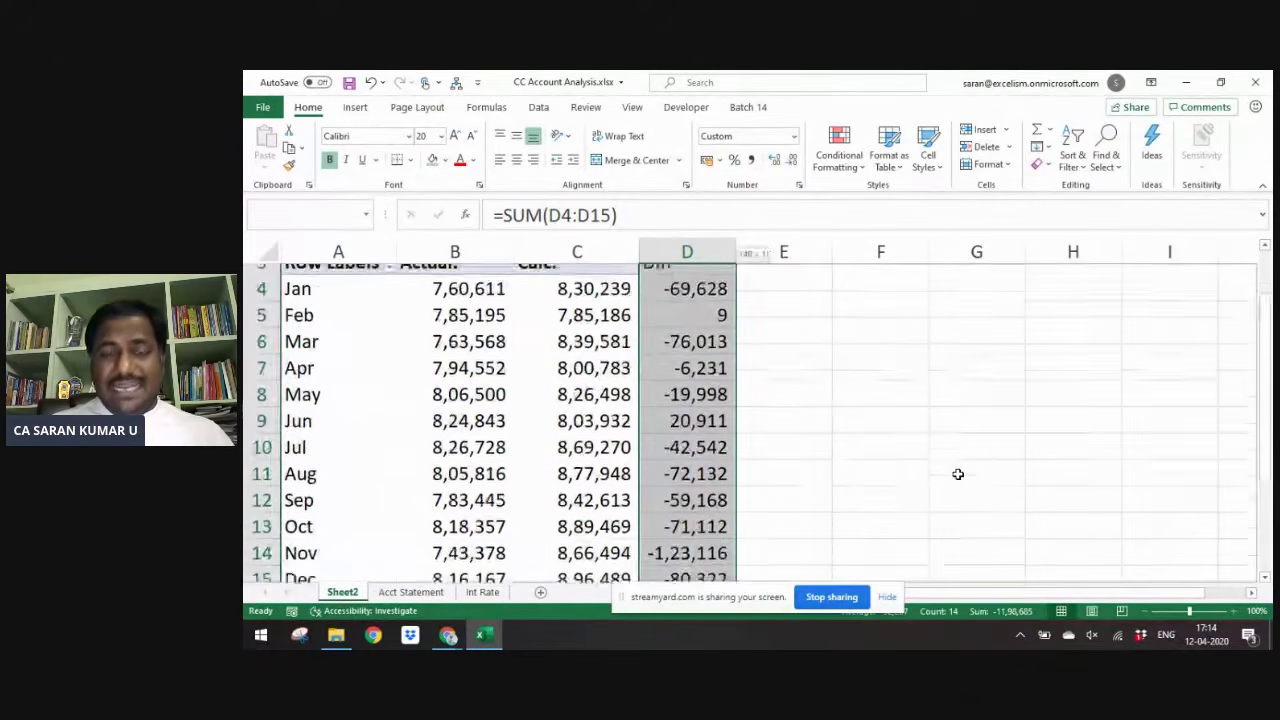
pyautogui.press('Left')
pyautogui.hotkey('ctrl', 'Up')
pyautogui.press('Left')
pyautogui.press('Down')
pyautogui.hotkey('shift', 'Right')
pyautogui.hotkey('shift', 'Right')
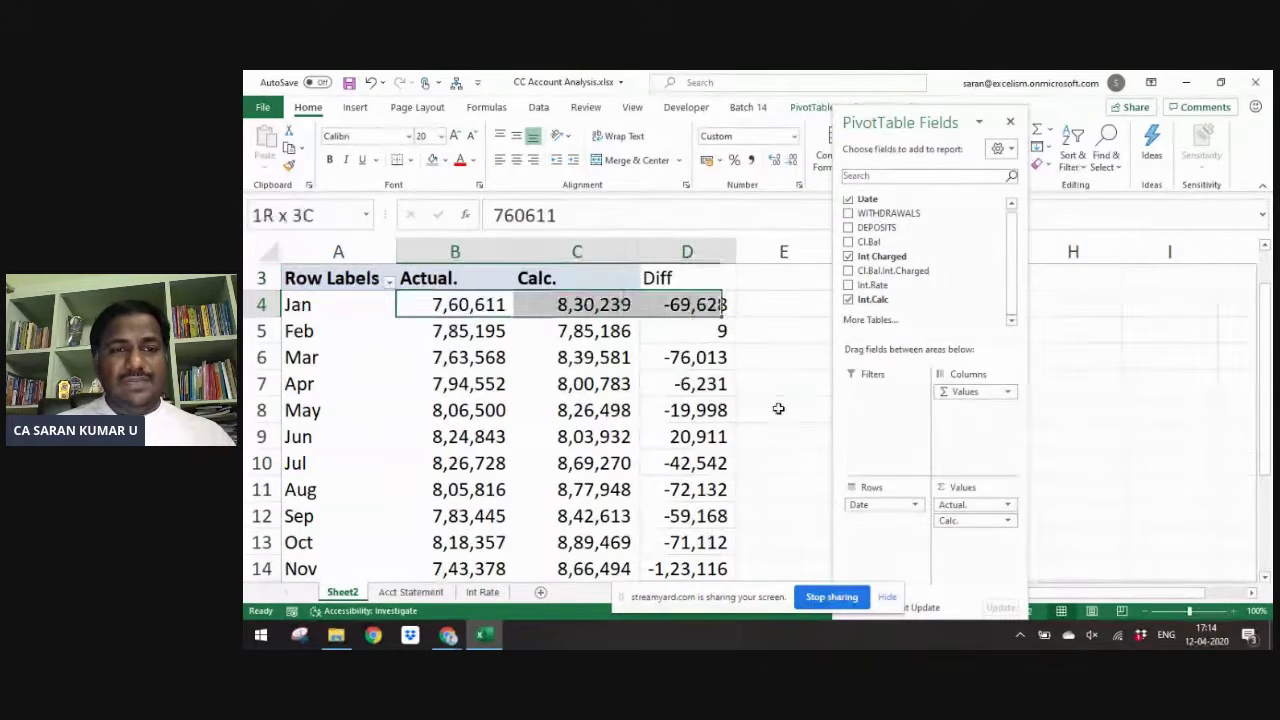
# - Apply the comma number style with no decimals to the Actual., Calc. and Diff figures in B4:D16
pyautogui.hotkey('ctrl', 'shift', 'Down')
pyautogui.click(757, 162)
pyautogui.click(792, 160)
pyautogui.click(792, 160)
# - Copy the formatting of the Calc. column, from its header to the Grand Total, onto the Diff column in D3:D16
pyautogui.click(622, 322)
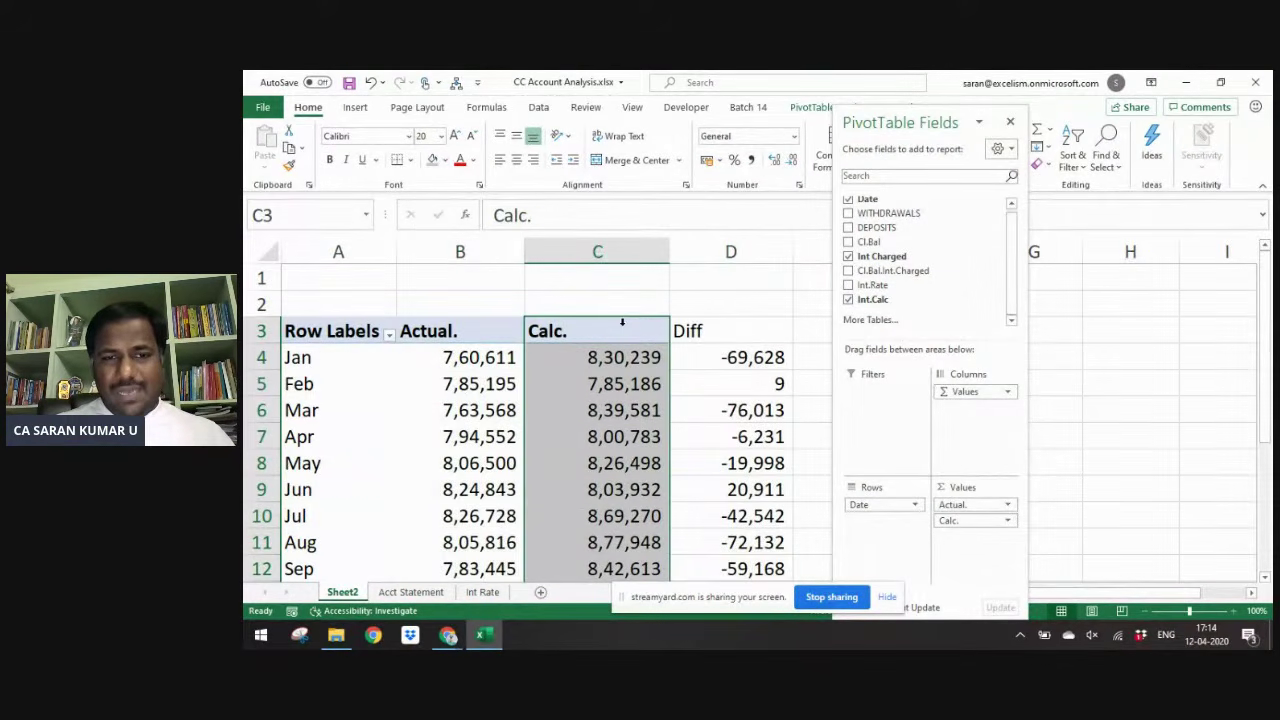
pyautogui.hotkey('ctrl', 'c')
pyautogui.press('Right')
pyautogui.hotkey('ctrl', 'alt', 'v')
pyautogui.press('t')
pyautogui.press('Return')
pyautogui.press('Escape')
pyautogui.press('Right')
pyautogui.press('Down')
pyautogui.press('Left')
pyautogui.hotkey('ctrl', 'shift', 'Down')
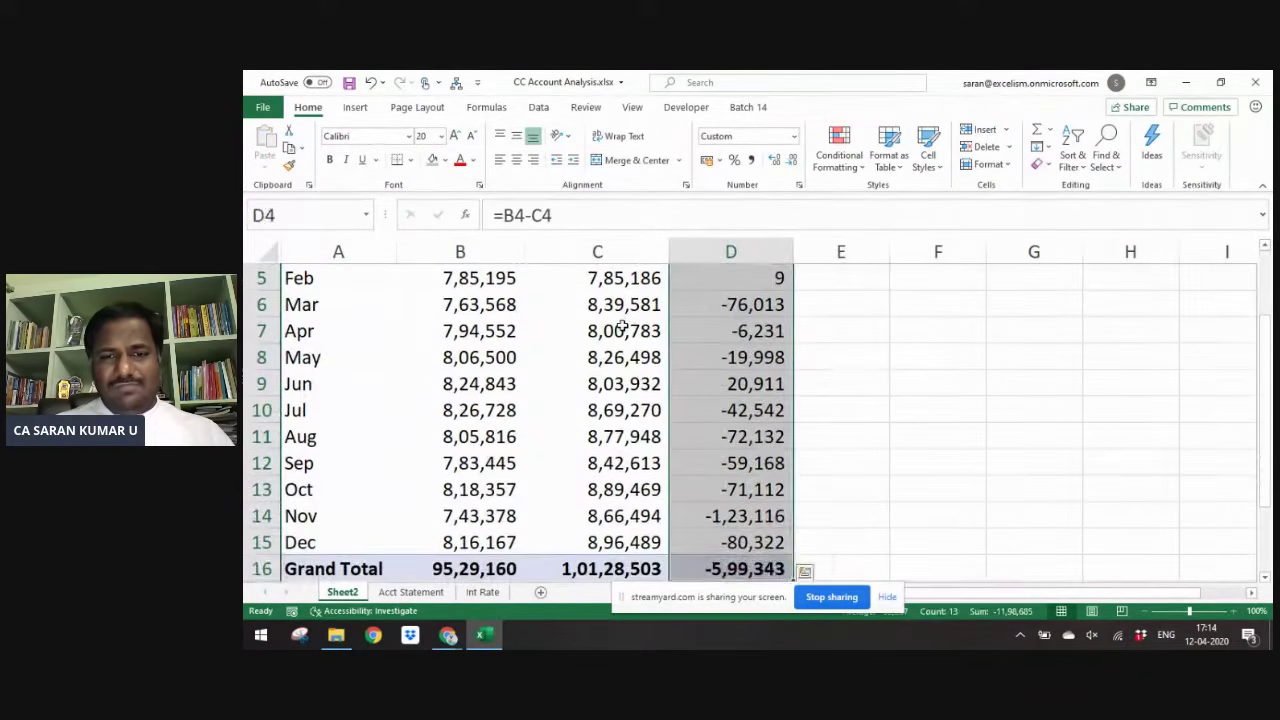
# - View the daily interest table on the Acct Statement sheet and return to the Diff column on Sheet2
pyautogui.hotkey('ctrl', 'pagedown')
pyautogui.hotkey('shift', 'BackSpace')
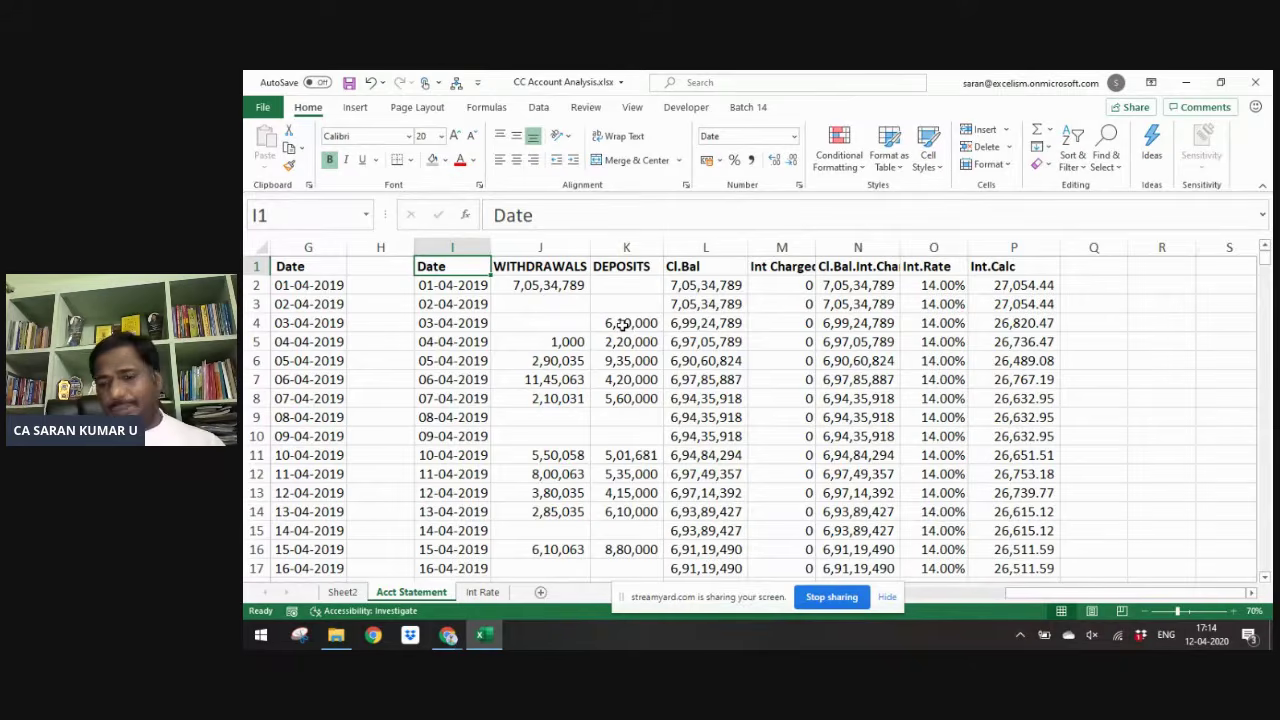
pyautogui.hotkey('ctrl', 'pageup')
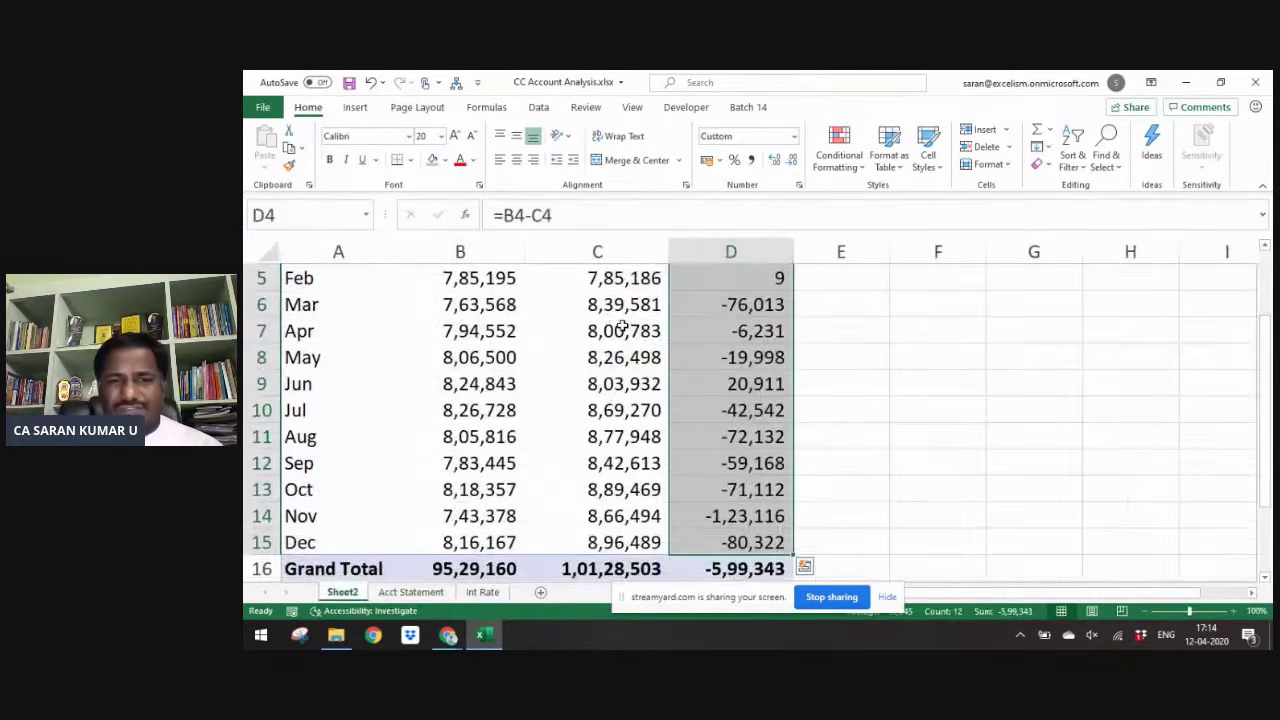
pyautogui.press('Up')
pyautogui.press('Down')
# - Review the monthly interest rates in the Rate column of the Int Rate sheet
pyautogui.hotkey('ctrl', 'pagedown')
pyautogui.hotkey('ctrl', 'pagedown')
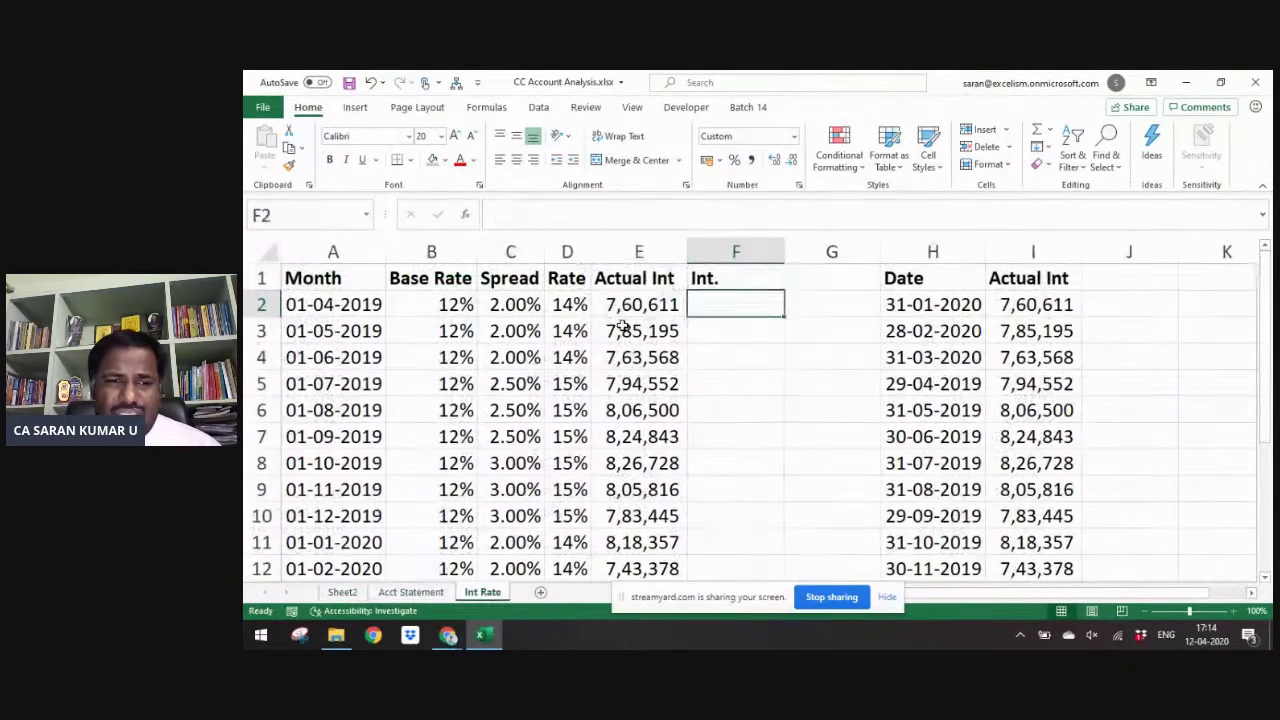
pyautogui.press('Left')
pyautogui.press('Left')
pyautogui.hotkey('shift', 'Down')
pyautogui.hotkey('shift', 'Down')
pyautogui.hotkey('shift', 'Down')
pyautogui.hotkey('shift', 'Down')
pyautogui.hotkey('shift', 'Down')
pyautogui.hotkey('shift', 'Down')
pyautogui.hotkey('shift', 'Down')
pyautogui.hotkey('shift', 'Down')
pyautogui.hotkey('shift', 'Down')
pyautogui.hotkey('shift', 'Down')
pyautogui.hotkey('shift', 'Down')
pyautogui.press('Up')
pyautogui.press('Down')
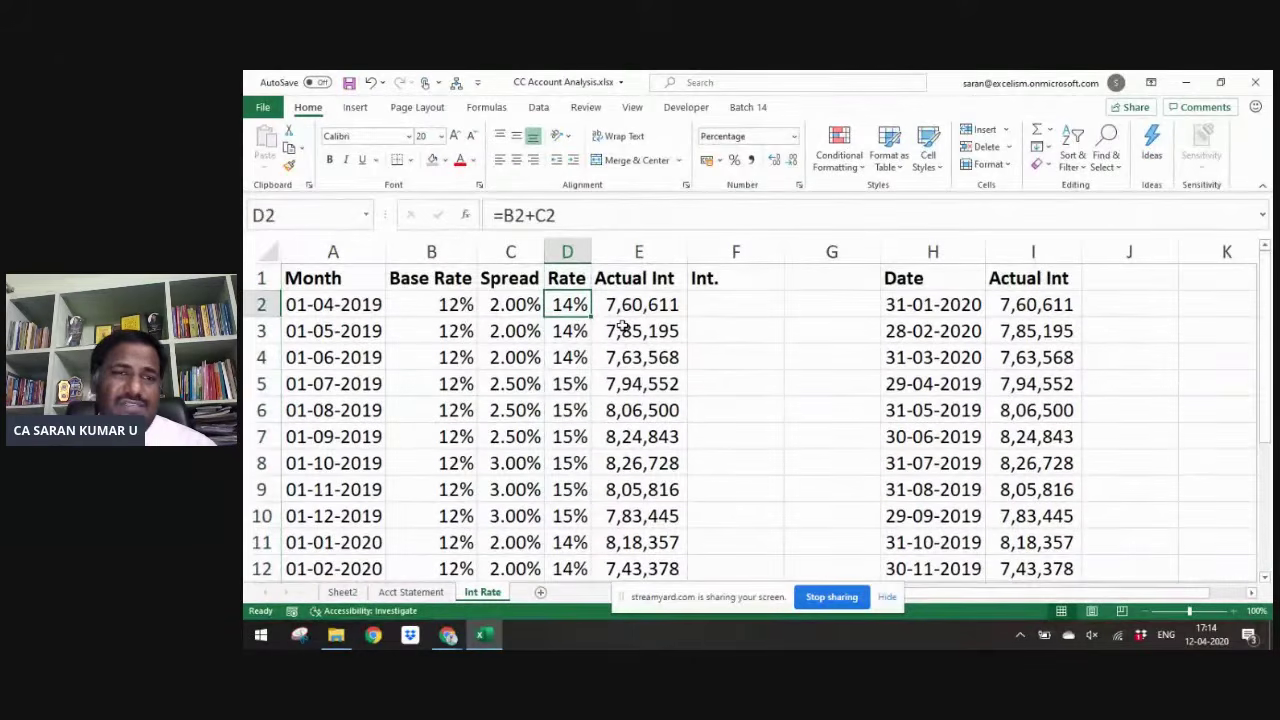
# - Examine the Spread values for April to June 2019 and for July to September 2019
pyautogui.press('Left')
pyautogui.hotkey('shift', 'Down')
pyautogui.hotkey('shift', 'Down')
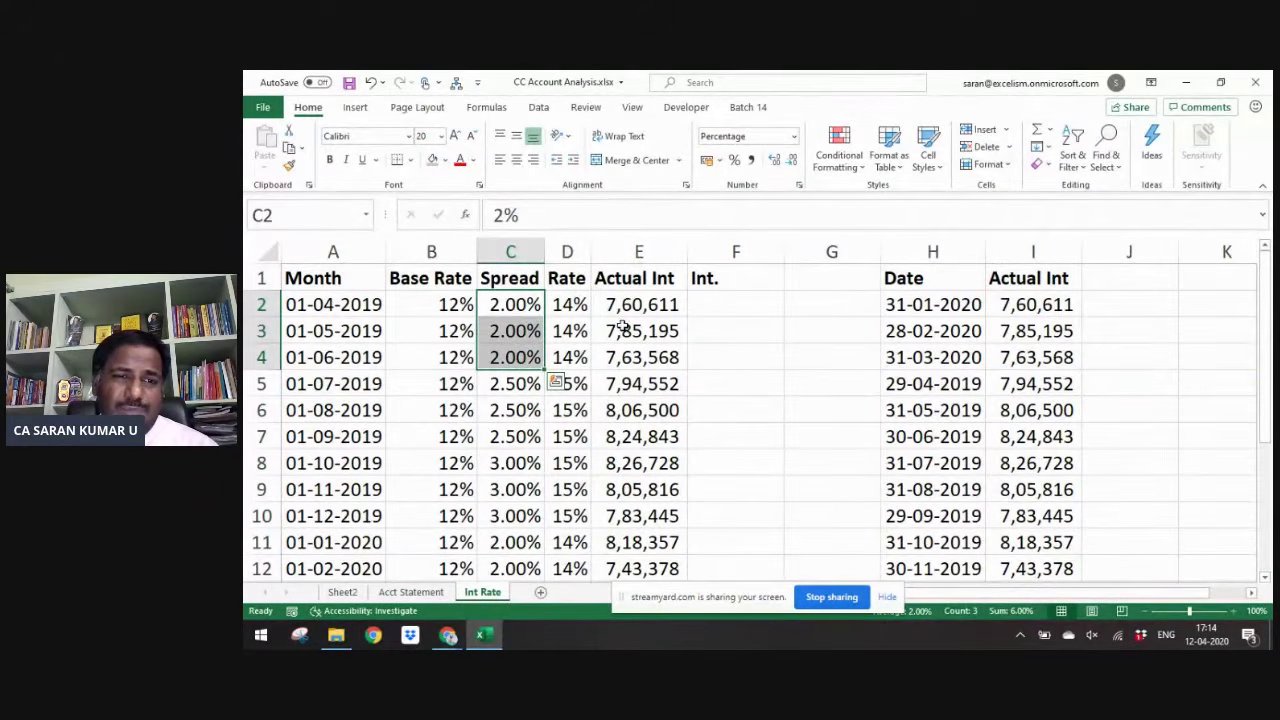
pyautogui.press('Down')
pyautogui.press('Down')
pyautogui.press('Down')
pyautogui.hotkey('shift', 'Down')
pyautogui.hotkey('shift', 'Down')
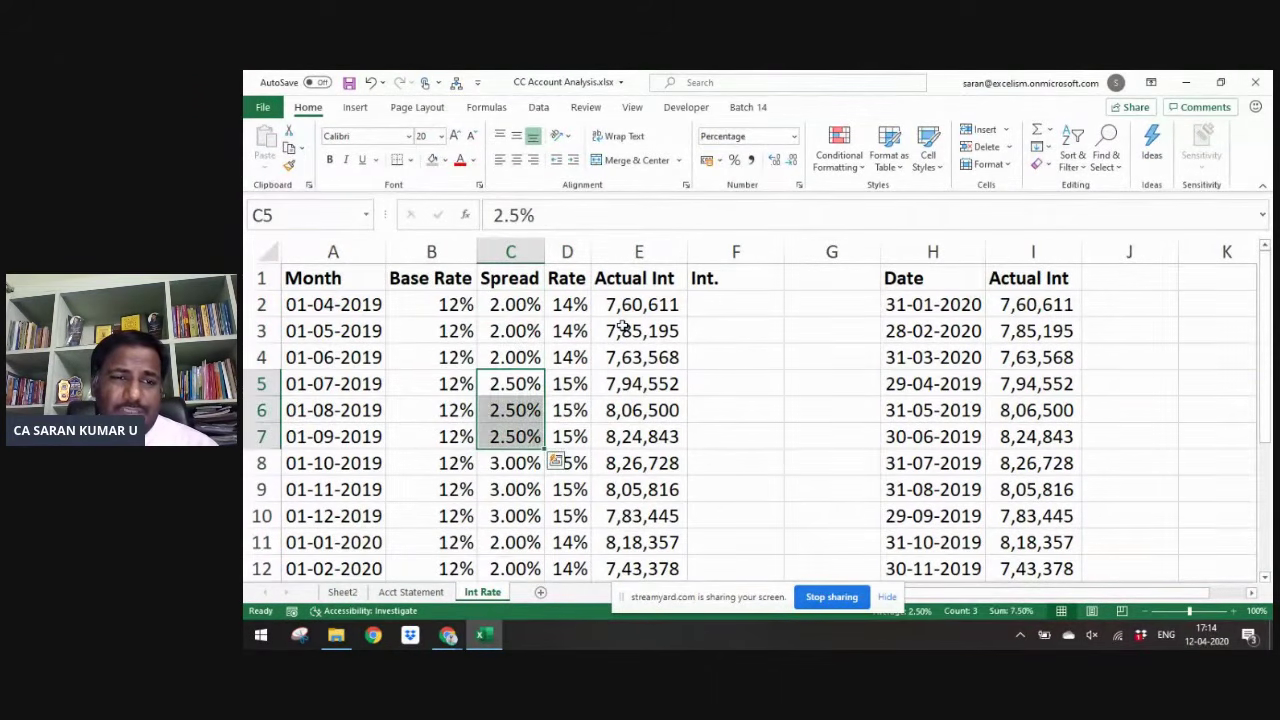
# - Set the Spread for October to December 2019 in C8:C10 to 2.5%
pyautogui.press('Down')
pyautogui.press('Down')
pyautogui.press('Down')
pyautogui.hotkey('shift', 'Down')
pyautogui.hotkey('shift', 'Down')
pyautogui.write('2.5')
pyautogui.press('Return')
# - Refresh the PivotTable on Sheet2 with the 2.5% spread and check the total difference in D16
pyautogui.hotkey('ctrl', 'pageup')
pyautogui.hotkey('ctrl', 'pageup')
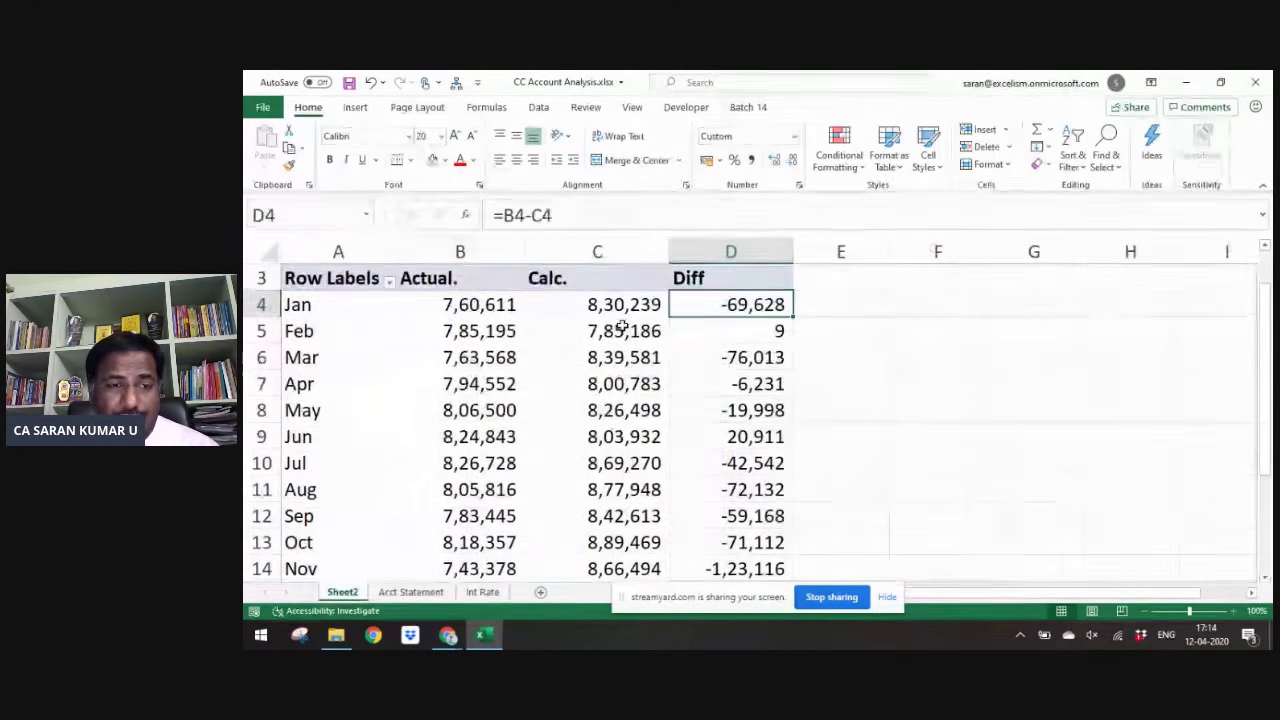
pyautogui.click(540, 107)
pyautogui.click(508, 145)
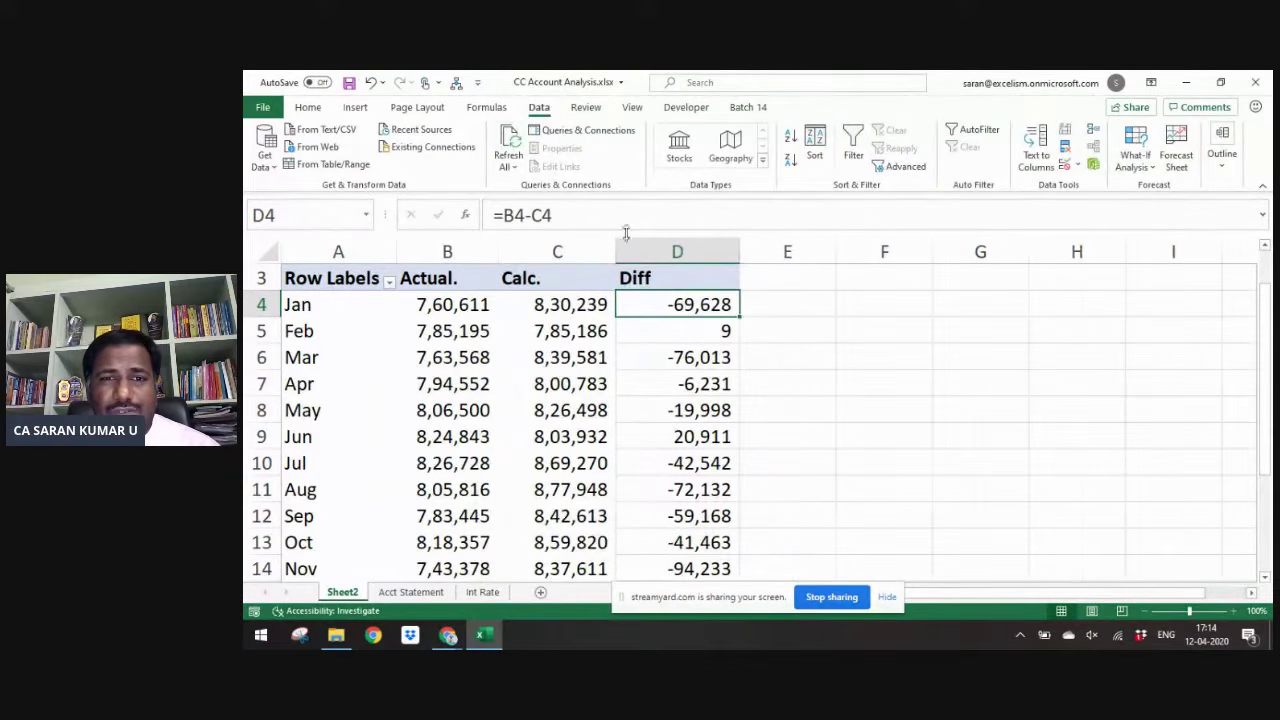
pyautogui.click(687, 420)
pyautogui.hotkey('ctrl', 'Down')
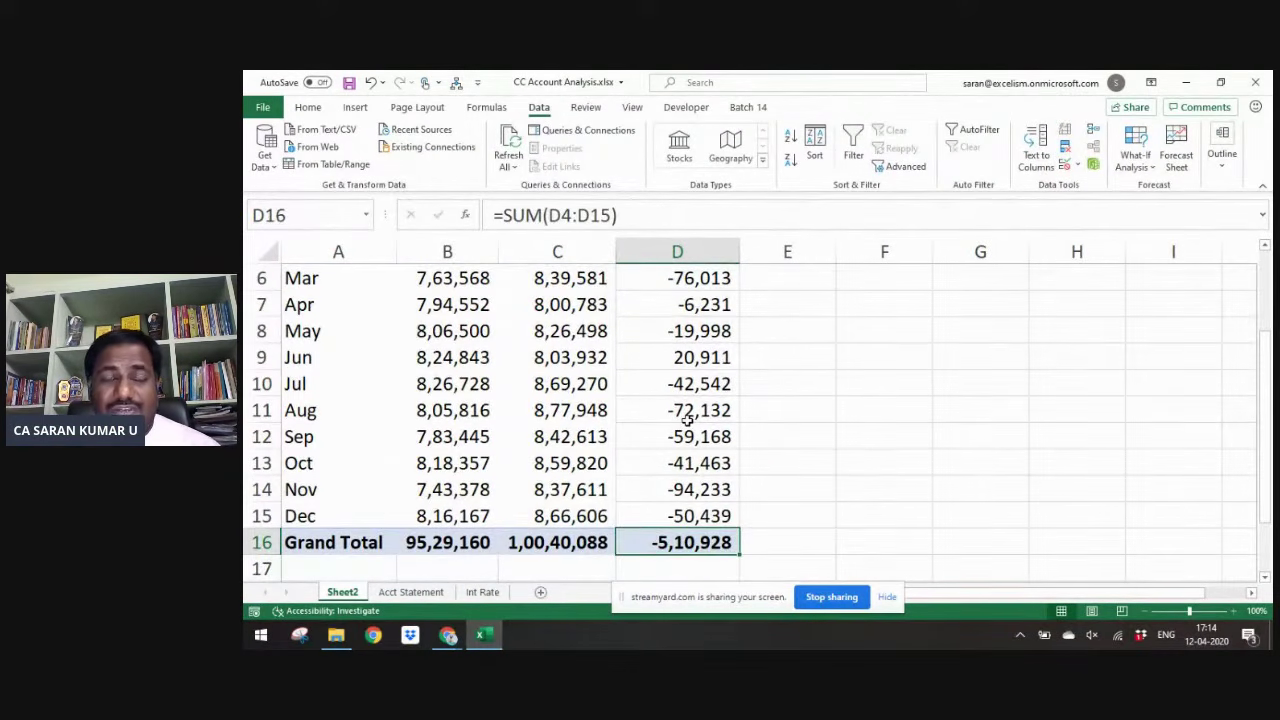
# - Set the Spread for all twelve months in C2:C13 of the Int Rate sheet to 2%
pyautogui.hotkey('ctrl', 'pagedown')
pyautogui.hotkey('ctrl', 'pagedown')
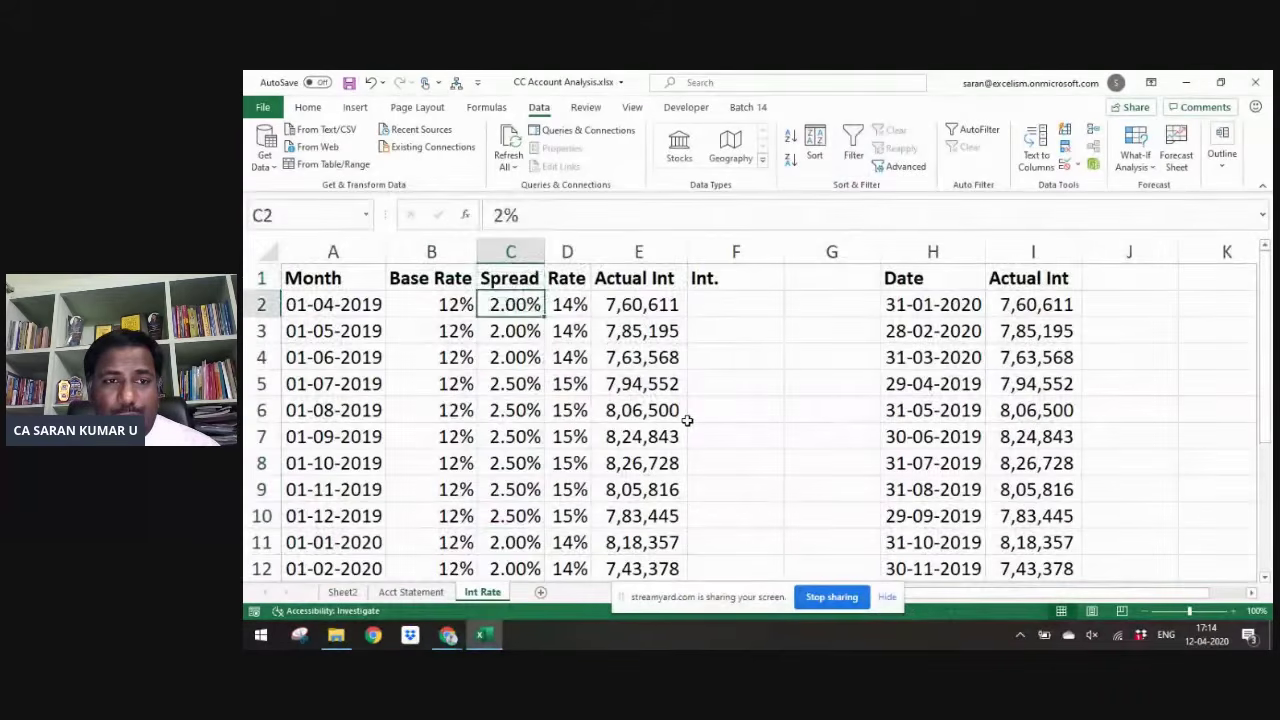
pyautogui.press('F2')
pyautogui.hotkey('ctrl', 'Return')
# - Refresh the PivotTable on Sheet2 with the uniform 2% spread and check the total difference
pyautogui.hotkey('ctrl', 'pageup')
pyautogui.hotkey('ctrl', 'pageup')
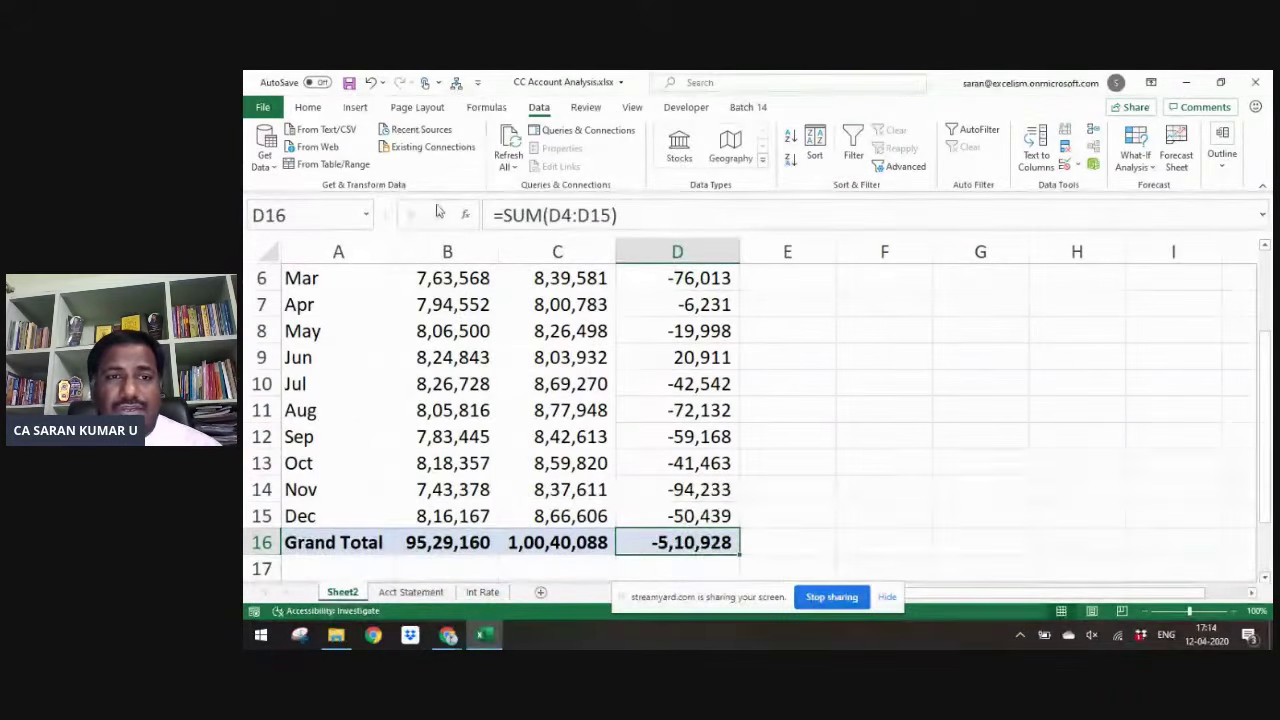
pyautogui.click(453, 374)
pyautogui.click(509, 140)
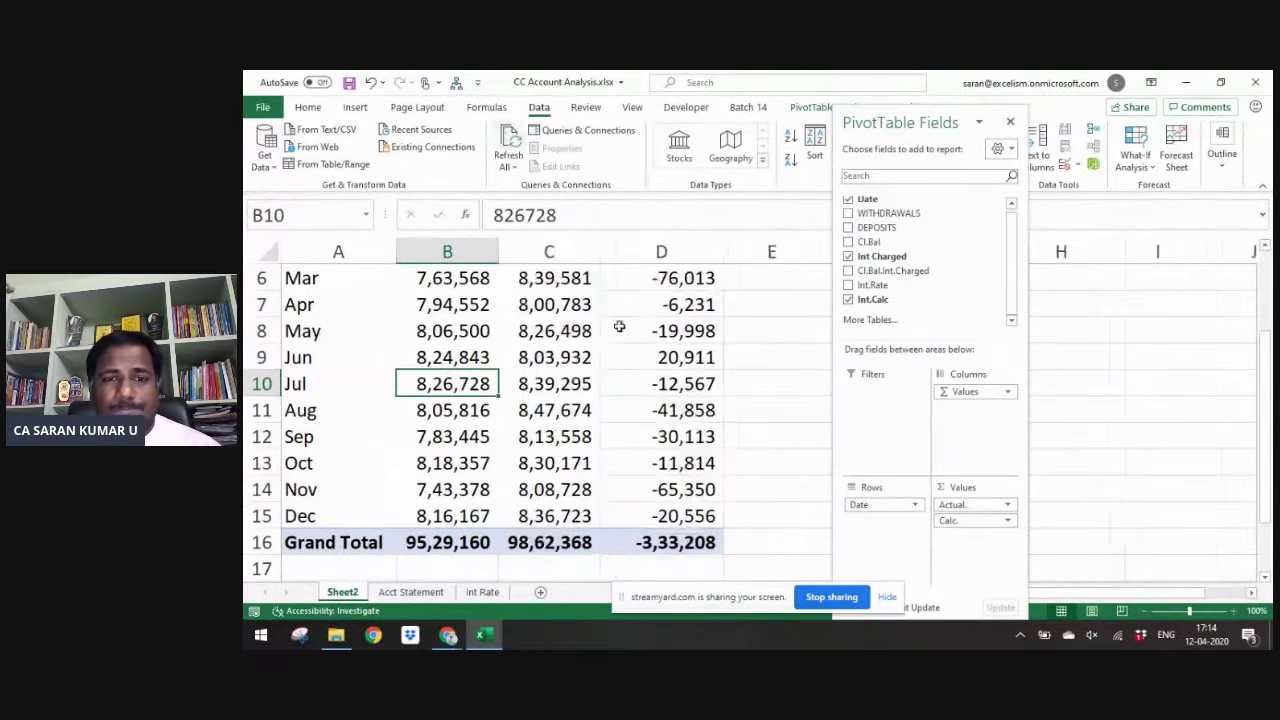
pyautogui.click(669, 540)
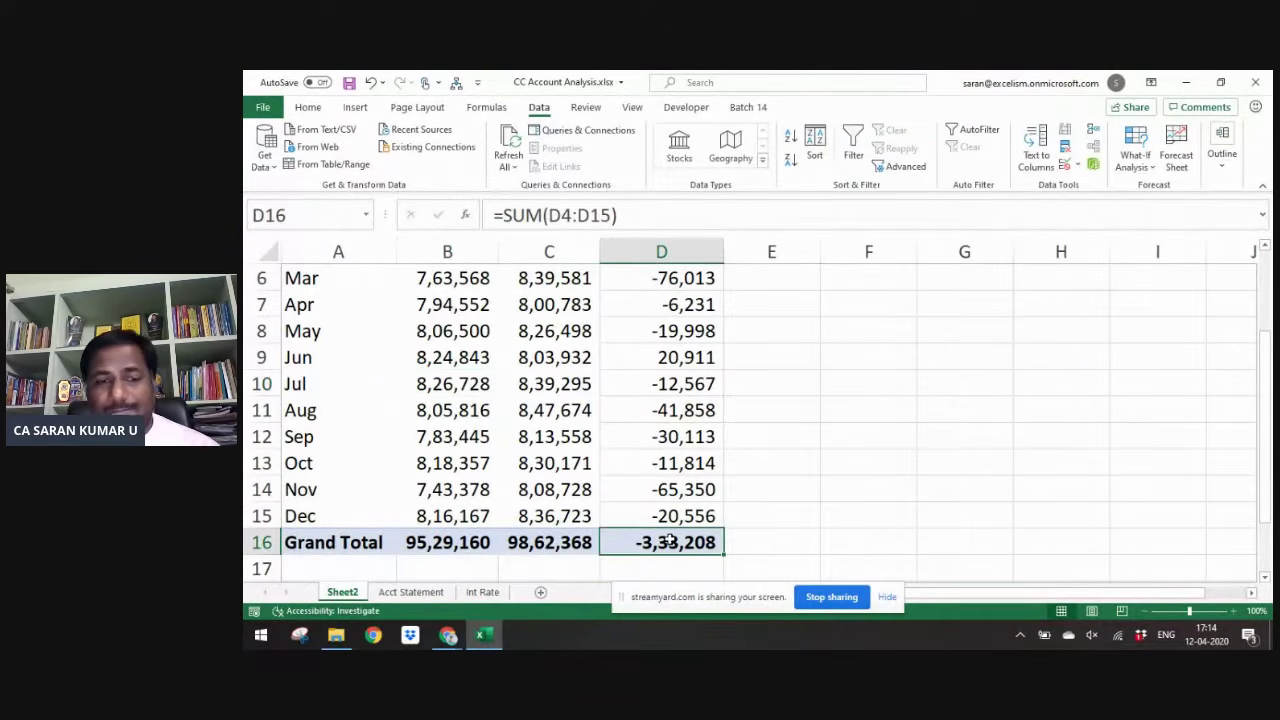
# - Set the Spread for all twelve months in C2:C13 of the Int Rate sheet to 1.755%
pyautogui.hotkey('ctrl', 'pagedown')
pyautogui.hotkey('ctrl', 'pagedown')
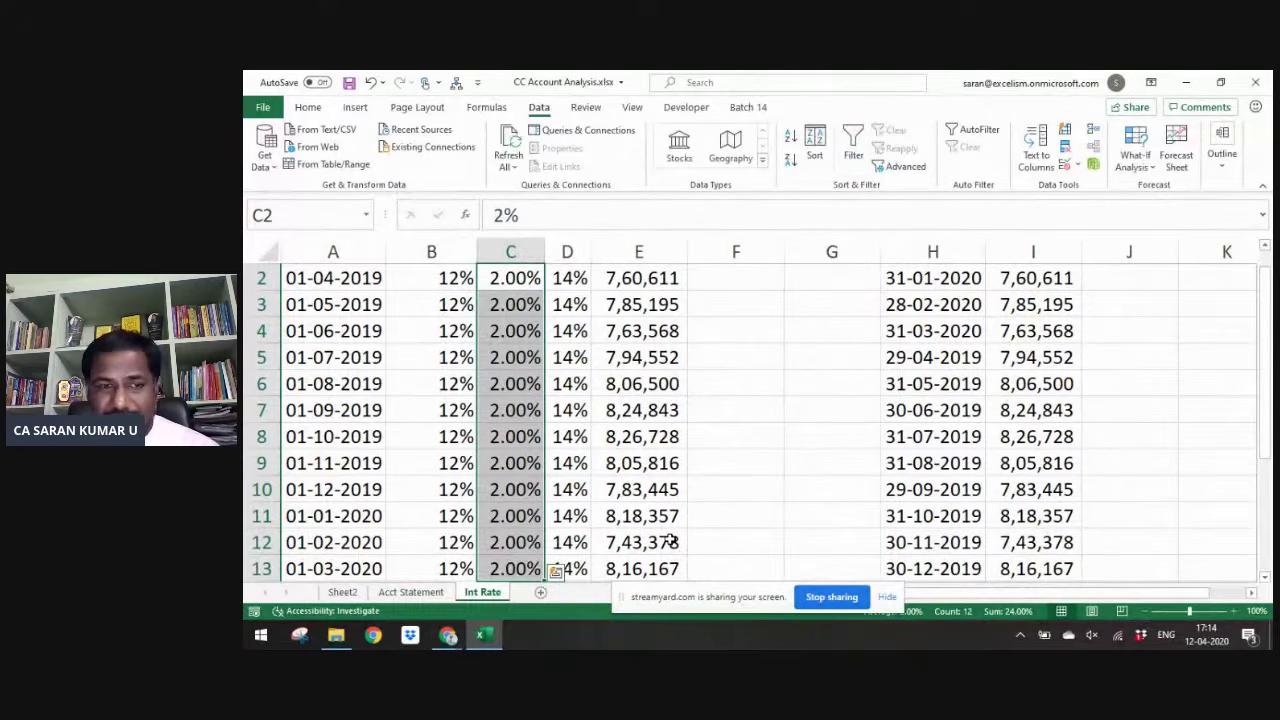
pyautogui.write('1.755')
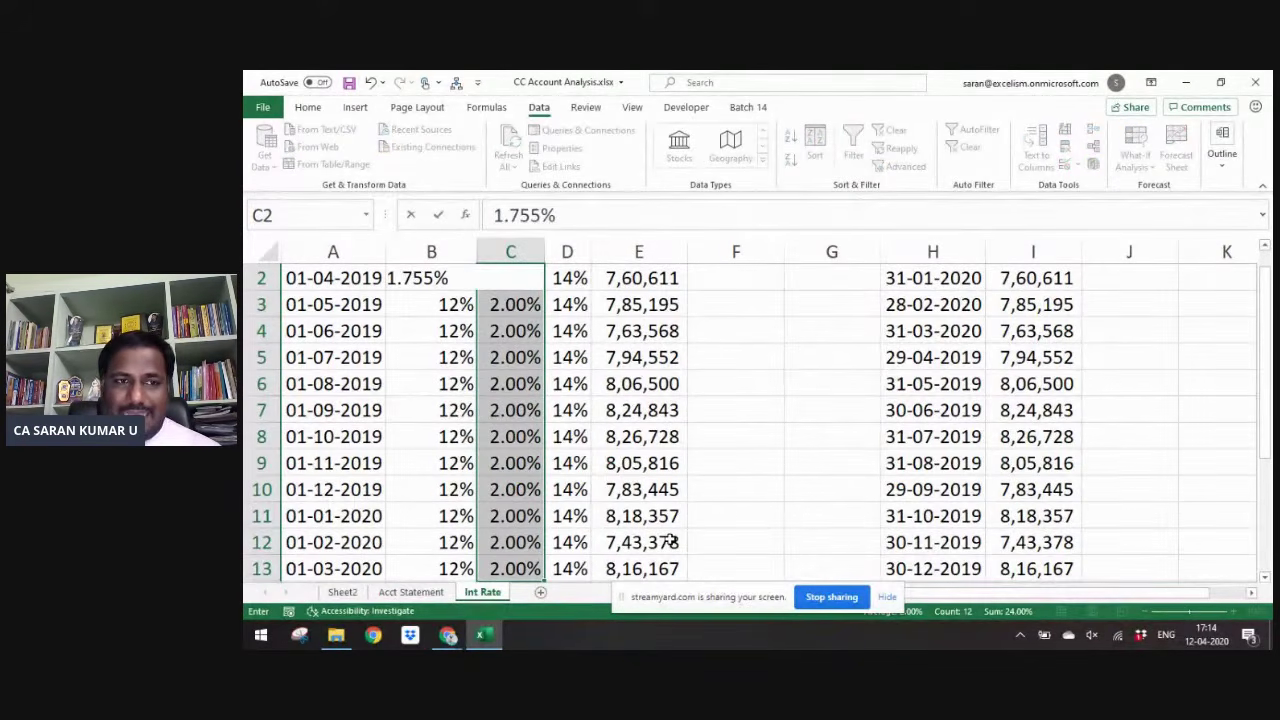
pyautogui.hotkey('ctrl', 'Return')
# - Refresh the PivotTable on Sheet2 to recalculate the interest with the 1.755% spread
pyautogui.hotkey('ctrl', 'pageup')
pyautogui.hotkey('ctrl', 'pageup')
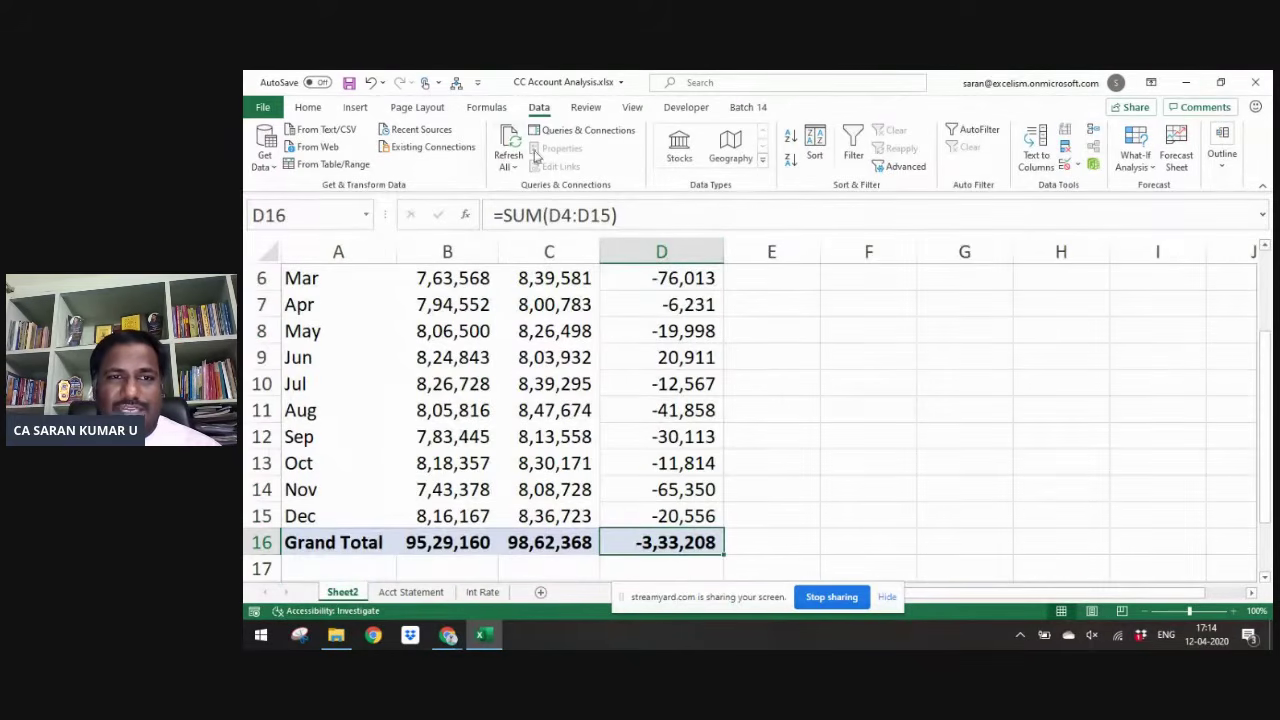
pyautogui.click(512, 140)
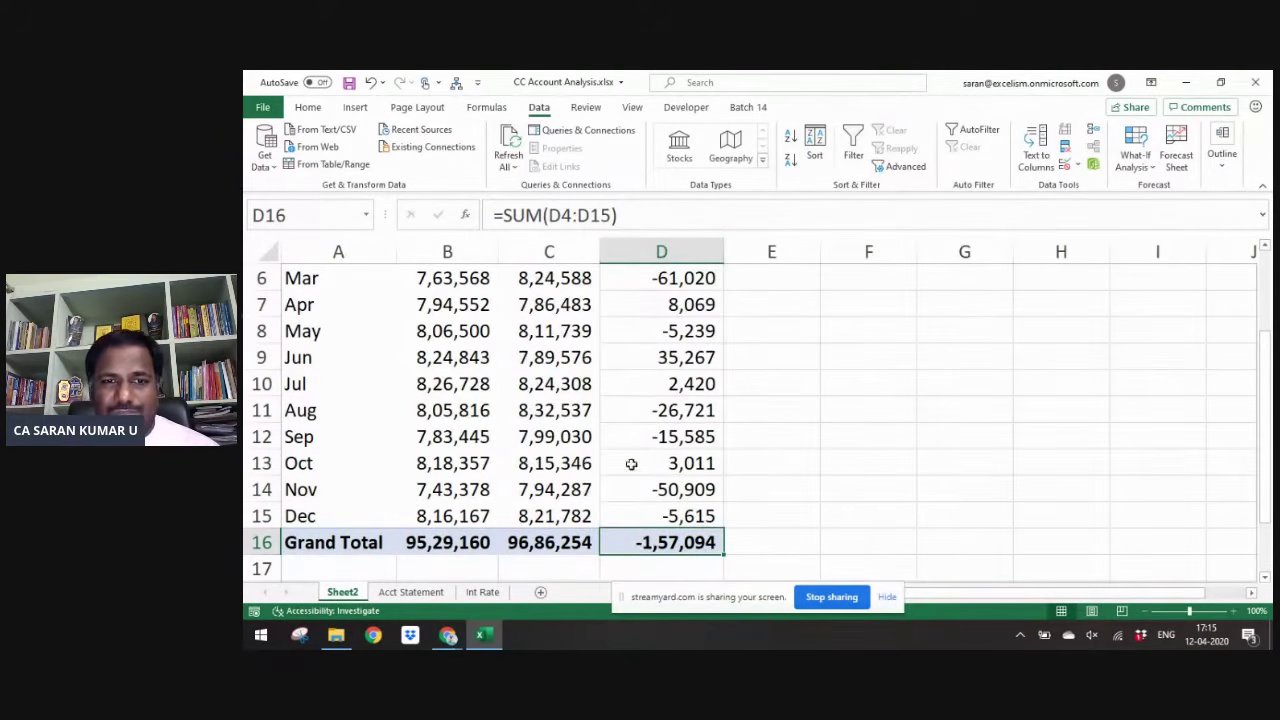
# - Review the monthly Actual., Calc. and Diff figures from the header row through the first months
pyautogui.click(467, 383)
pyautogui.hotkey('ctrl', 'Up')
pyautogui.press('Down')
pyautogui.press('Right')
pyautogui.press('Right')
pyautogui.press('Left')
pyautogui.press('Left')
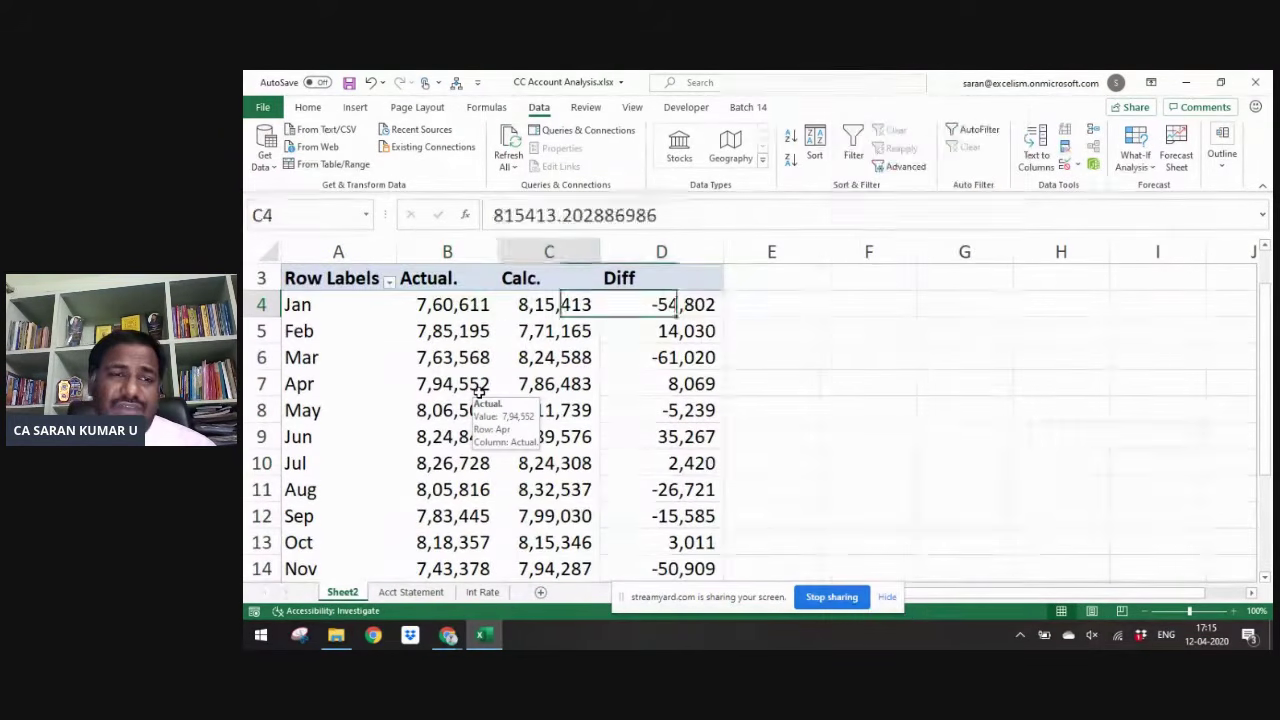
pyautogui.press('Up')
pyautogui.press('Up')
pyautogui.press('Down')
pyautogui.press('Left')
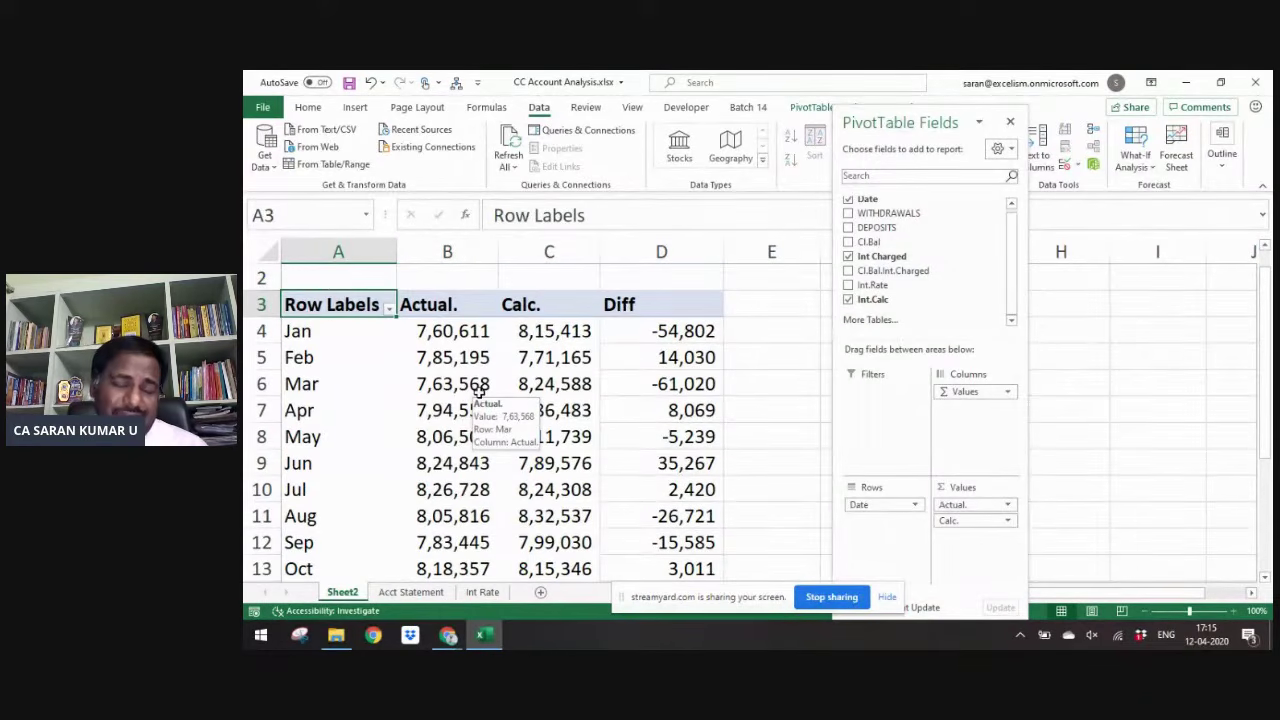
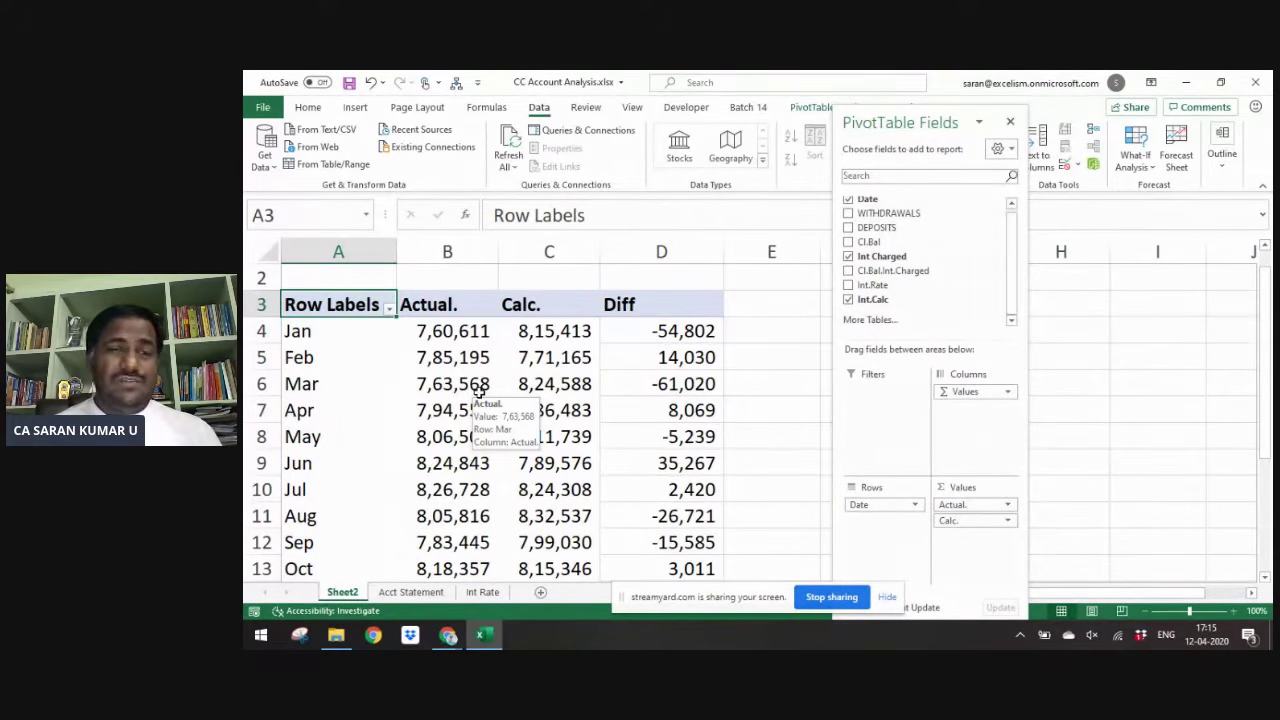
pyautogui.press('Down')
pyautogui.press('Down')
pyautogui.press('Down')
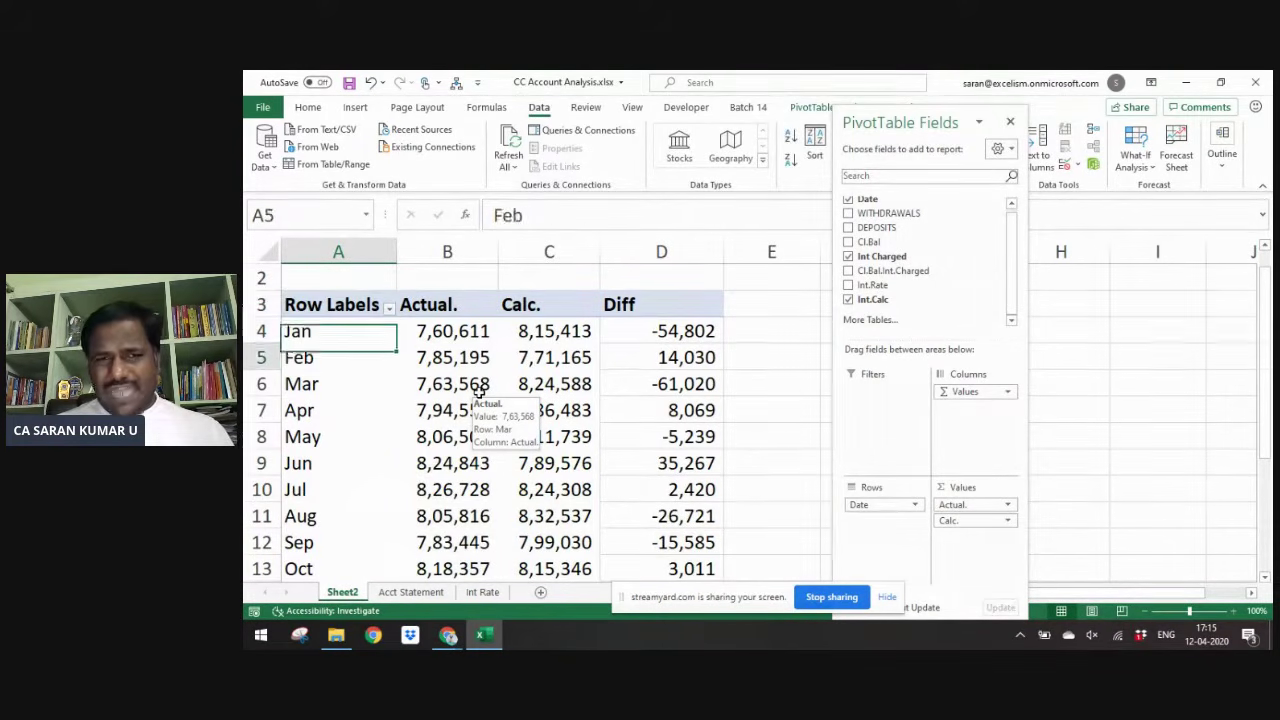
# - Inspect the PARTICULARS filter list on the Acct Statement sheet and look over the column from first to last entry
pyautogui.hotkey('ctrl', 'pagedown')
pyautogui.hotkey('ctrl', 'Home')
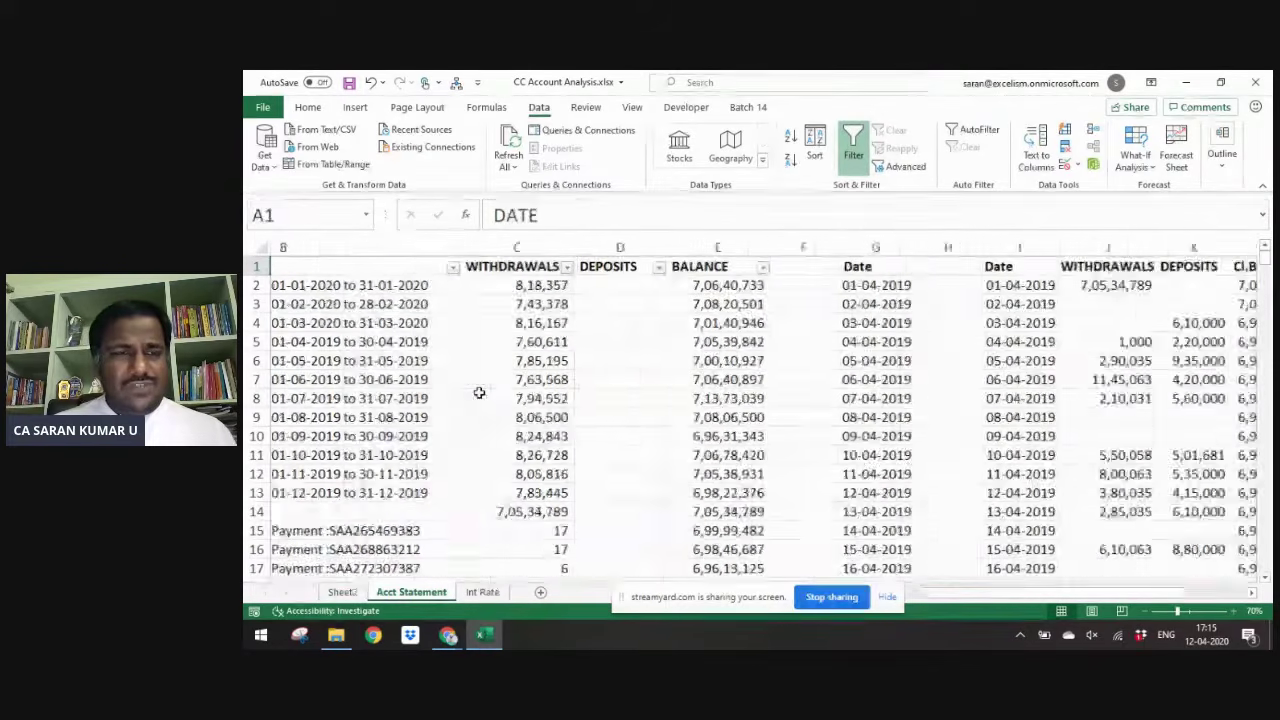
pyautogui.press('Right')
pyautogui.press('Right')
pyautogui.press('Left')
pyautogui.hotkey('alt', 'Down')
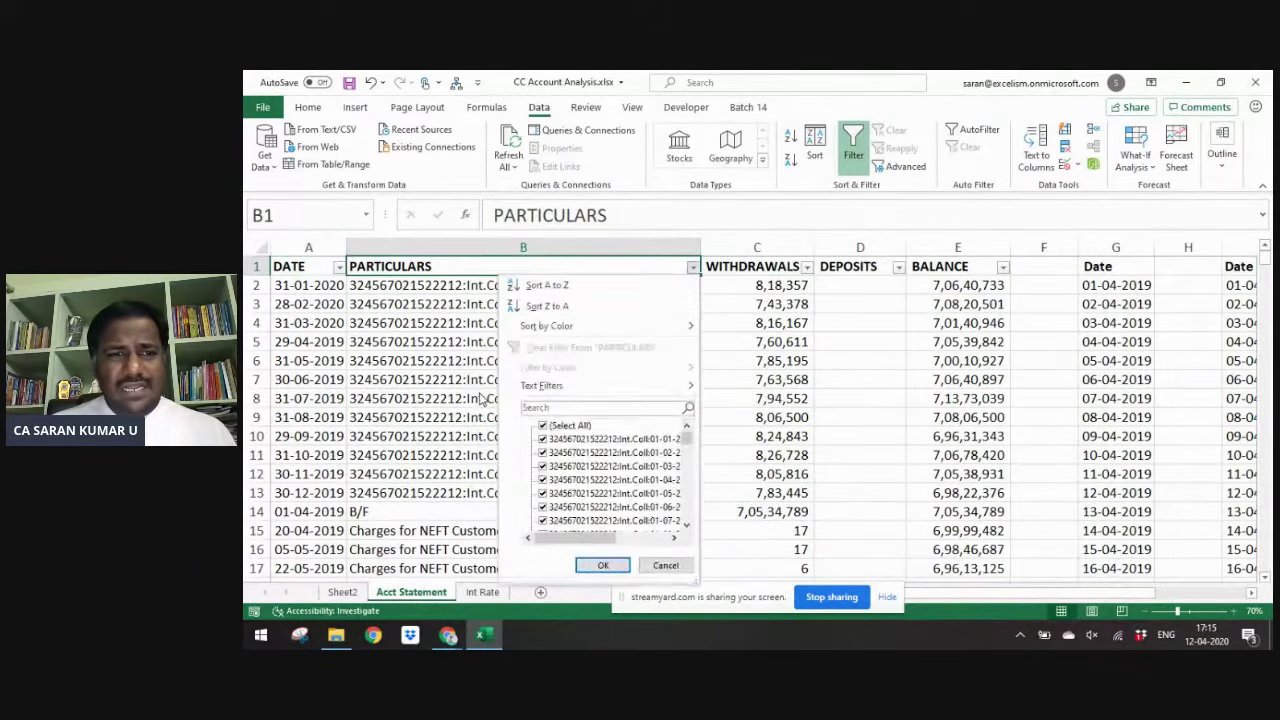
pyautogui.press('Down')
pyautogui.press('Tab')
pyautogui.press('Escape')
pyautogui.hotkey('ctrl', 'Down')
pyautogui.hotkey('ctrl', 'Up')
pyautogui.hotkey('ctrl', 'Down')
pyautogui.hotkey('ctrl', 'Up')
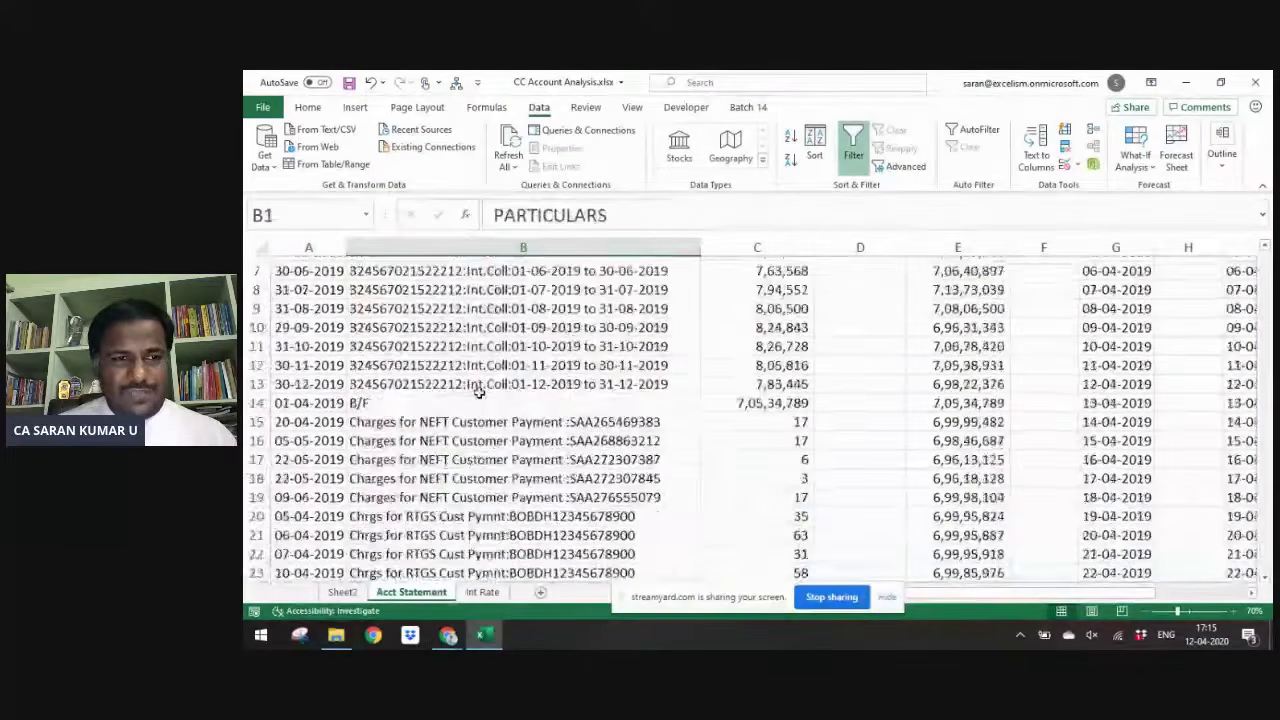
# - Recheck the PARTICULARS filter options and read through the interest collection and charges entries at the start of the statement
pyautogui.hotkey('alt', 'Down')
pyautogui.press('Down')
pyautogui.press('Down')
pyautogui.press('Down')
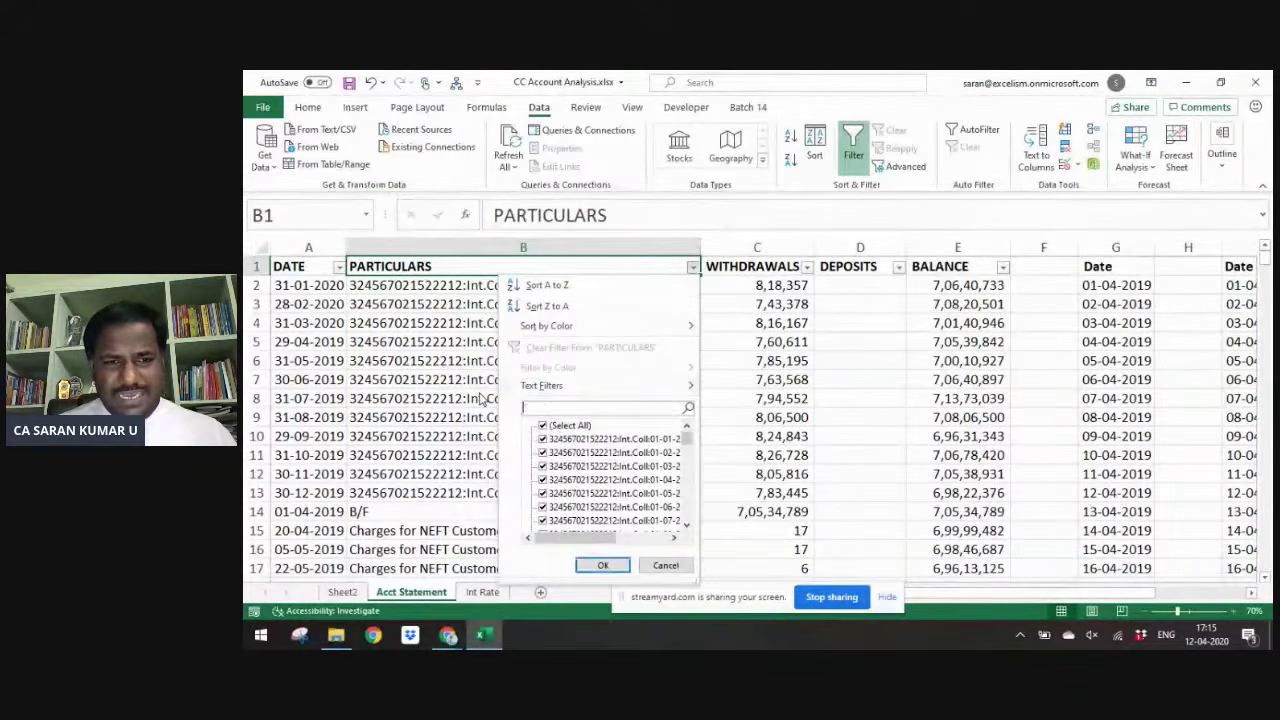
pyautogui.press('Escape')
pyautogui.press('Down')
pyautogui.click(480, 398)
pyautogui.press('Down')
pyautogui.press('Down')
pyautogui.press('Down')
pyautogui.press('Down')
pyautogui.press('Down')
pyautogui.press('Down')
pyautogui.press('Down')
pyautogui.press('Down')
pyautogui.press('Down')
pyautogui.press('Down')
pyautogui.press('Down')
pyautogui.hotkey('ctrl', 'Up')
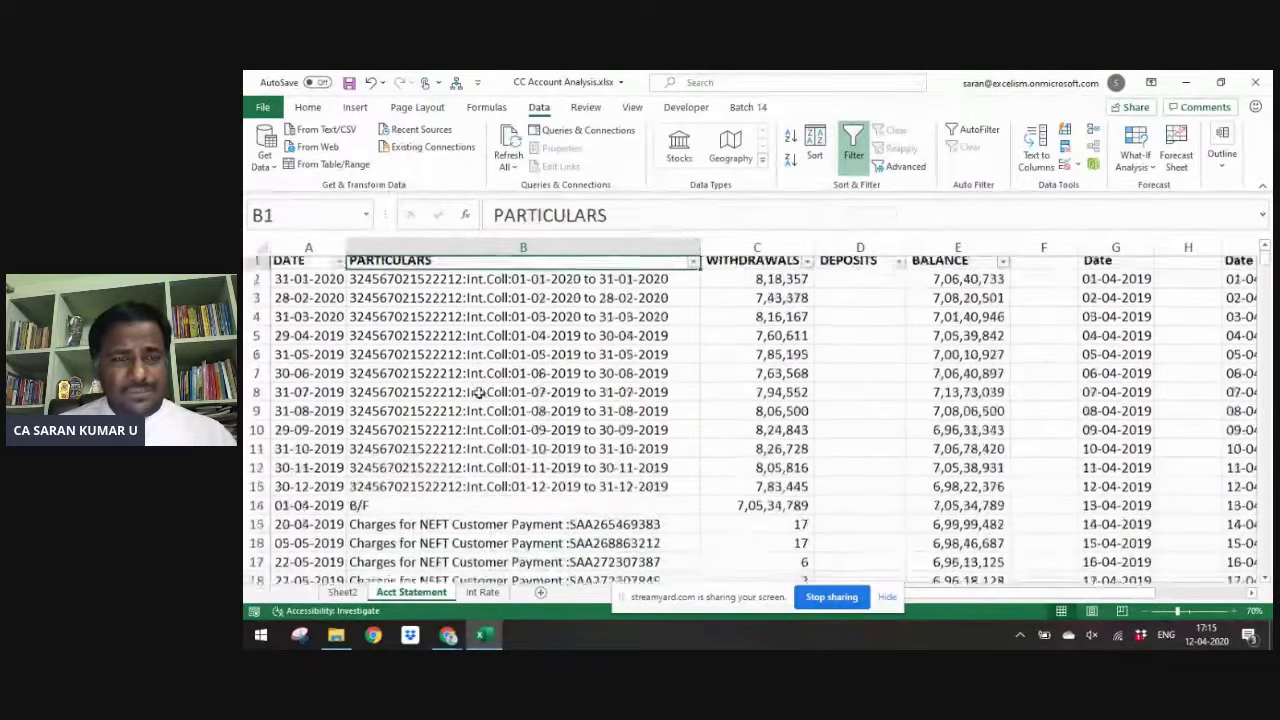
pyautogui.press('Down')
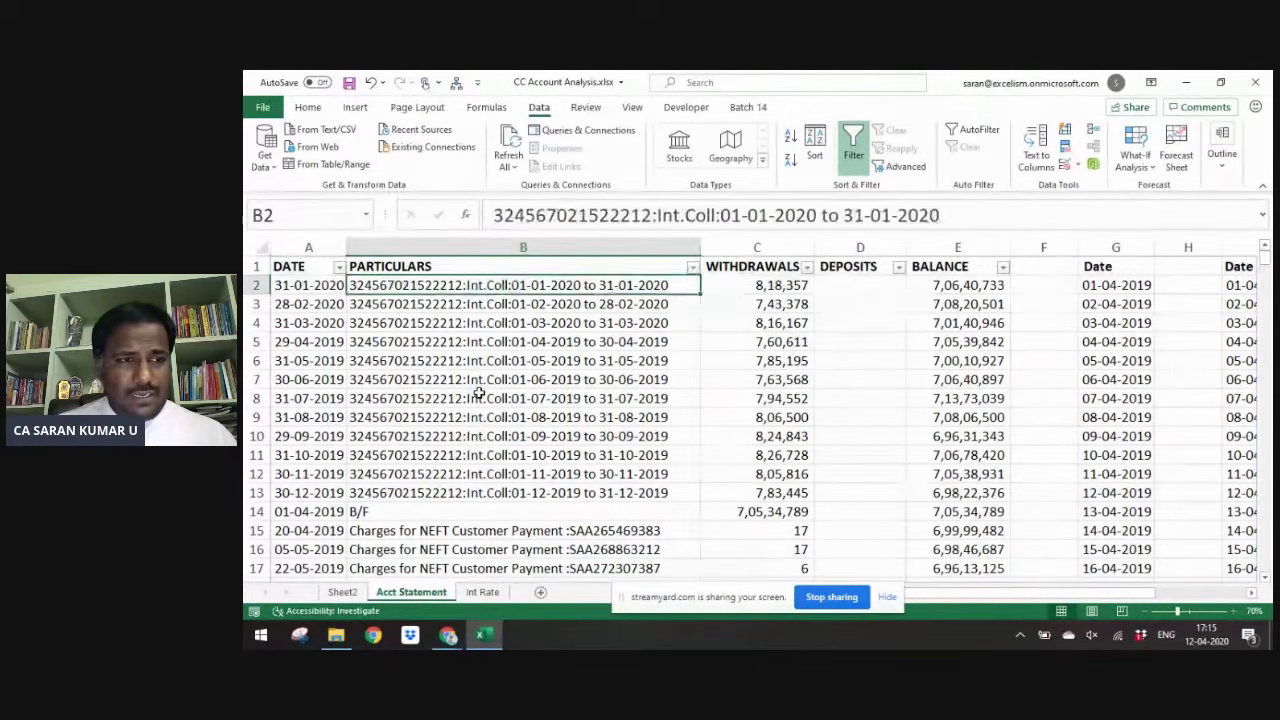
# - Select the whole statement table from DATE to BALANCE to examine its extent, and return to A1
pyautogui.press('Left')
pyautogui.press('Up')
pyautogui.hotkey('ctrl', 'shift', 'Right')
pyautogui.hotkey('ctrl', 'shift', 'Down')
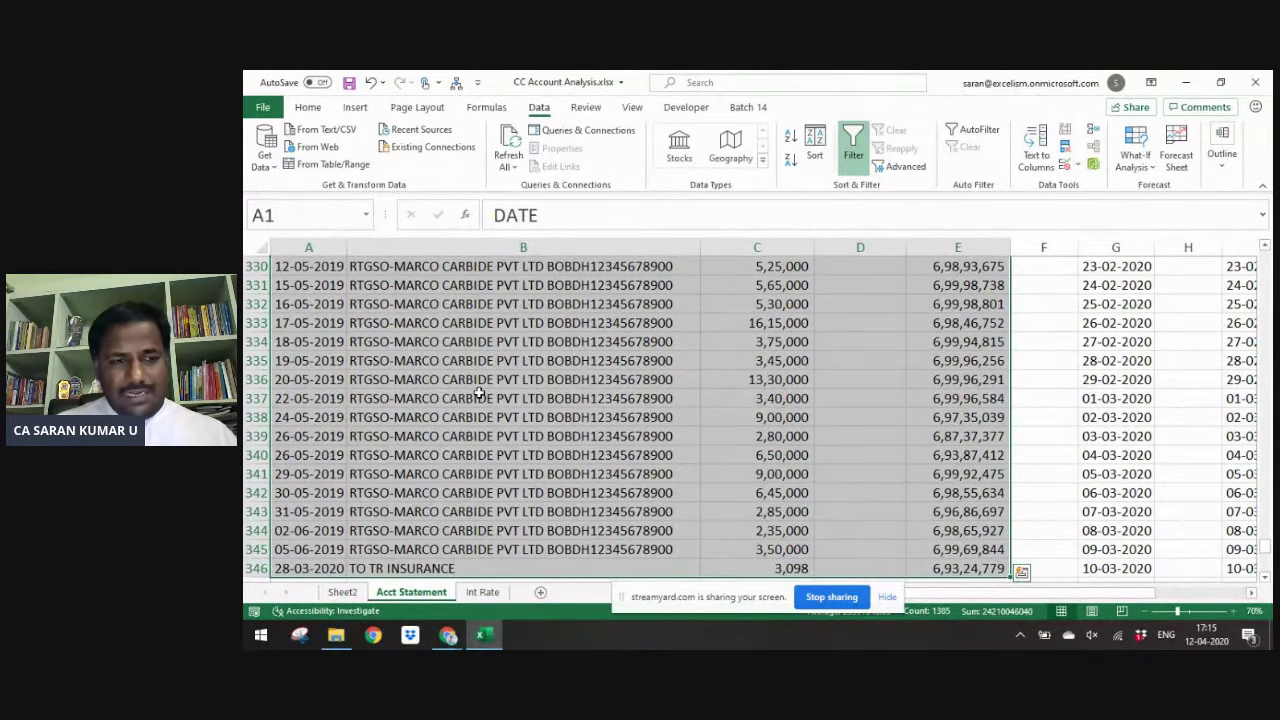
pyautogui.hotkey('ctrl', 'Home')
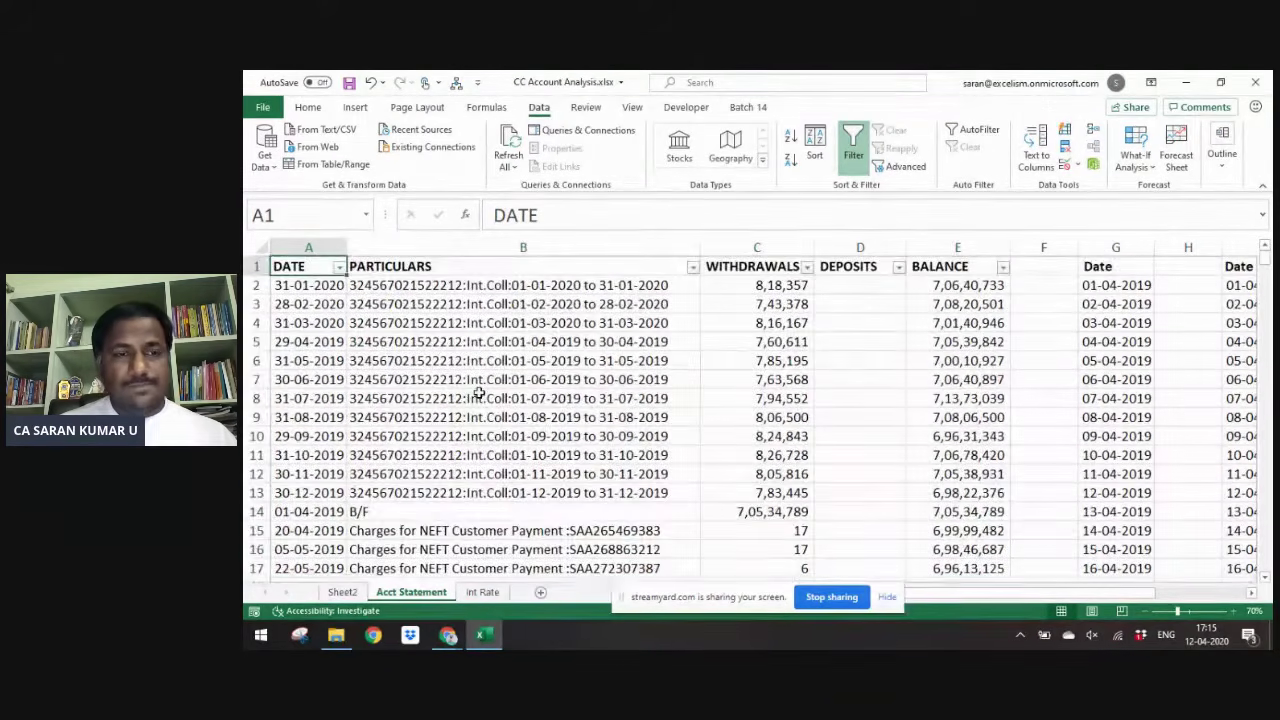
# - Remove the filter from the statement headers, select the full table A1:E346 and return to A1
pyautogui.press('Right')
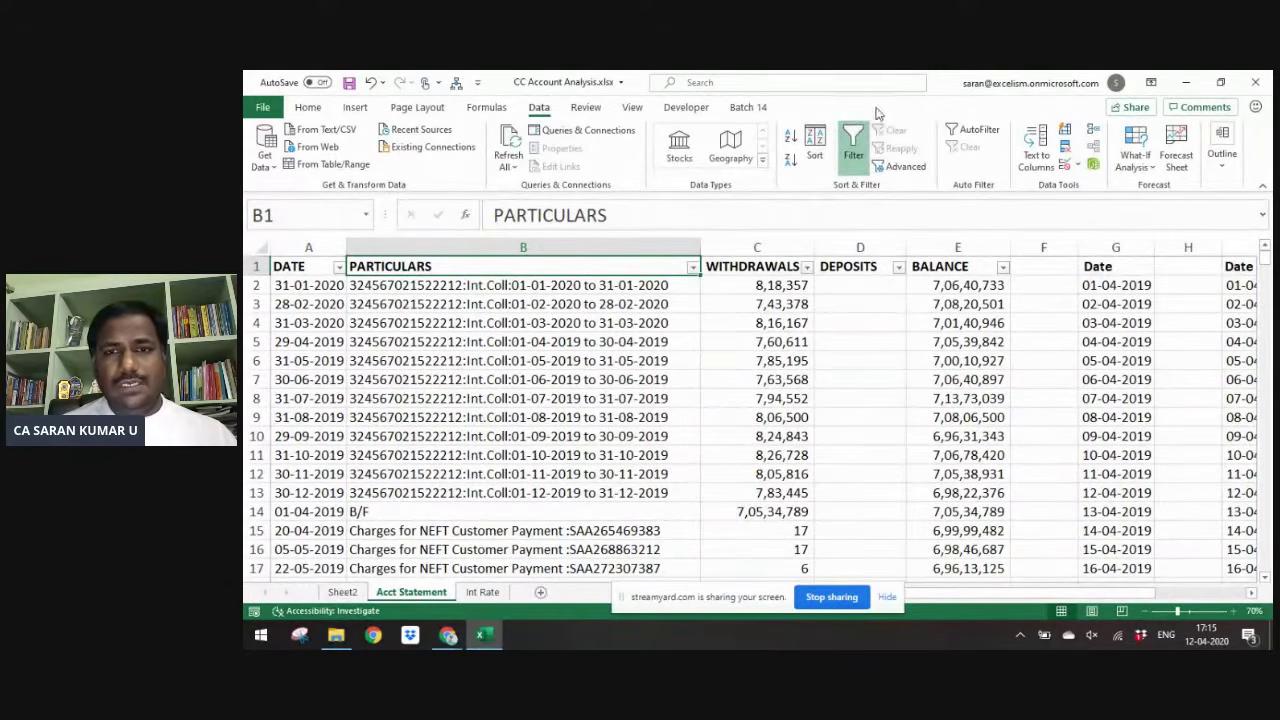
pyautogui.press('Left')
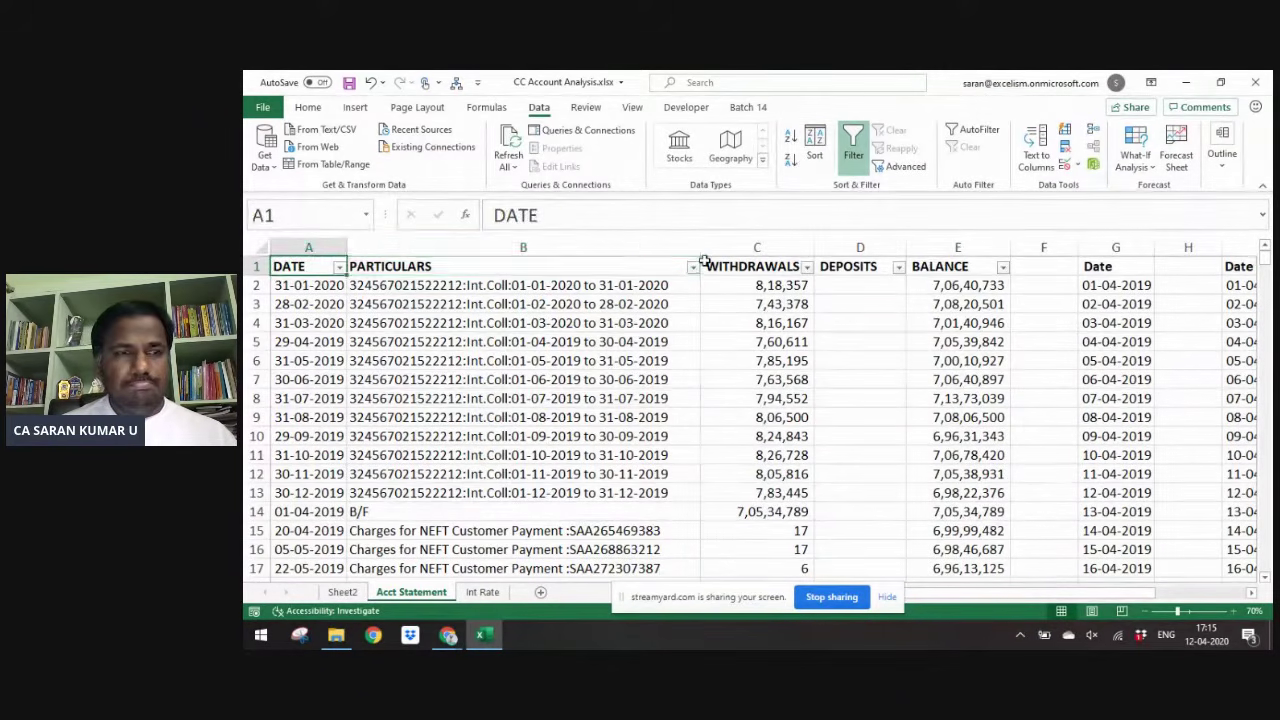
pyautogui.hotkey('ctrl', 'shift', 'Right')
pyautogui.hotkey('ctrl', 'shift', 'Down')
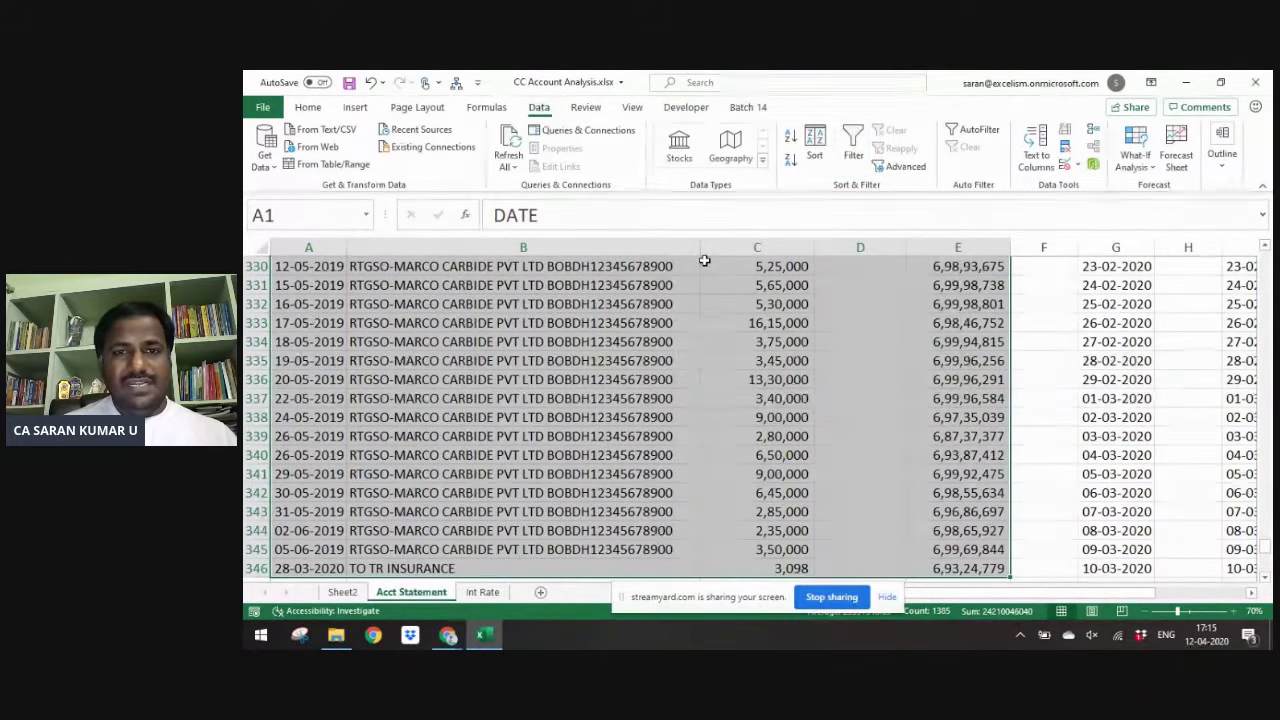
pyautogui.hotkey('ctrl', 'Home')
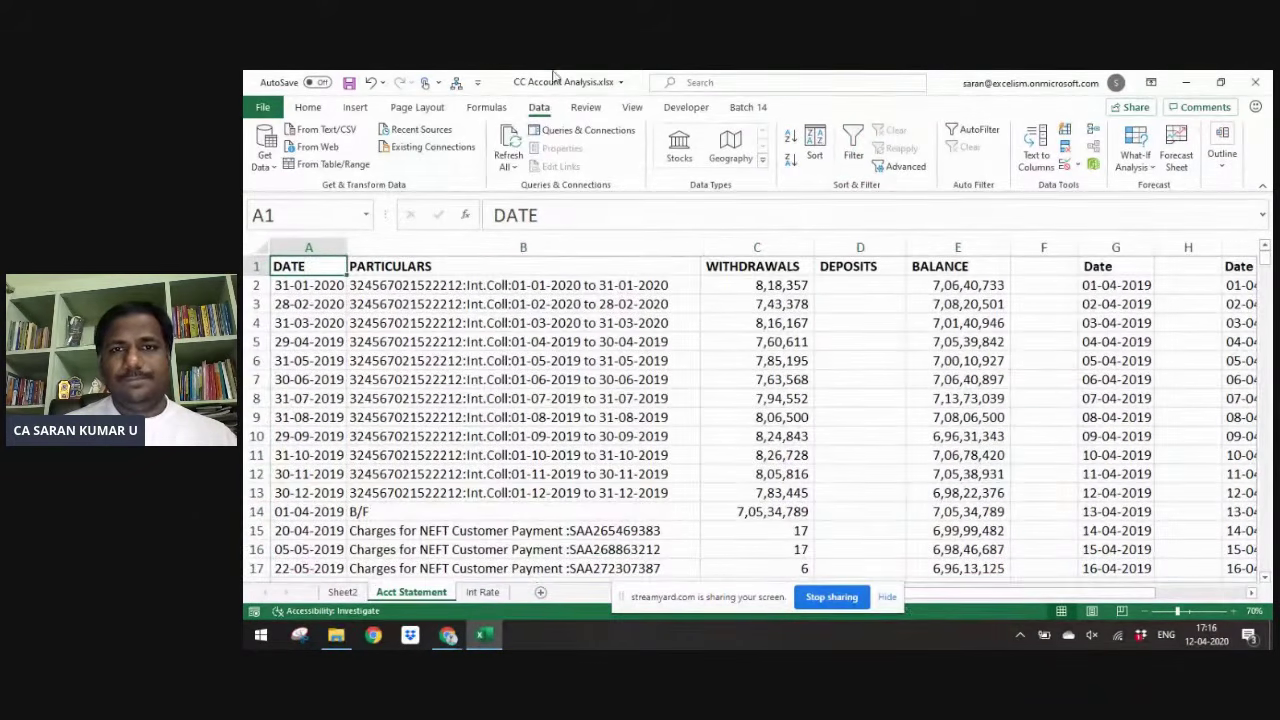
# - Sort the account statement by DATE from oldest to newest and look over the first entries
pyautogui.press('Down')
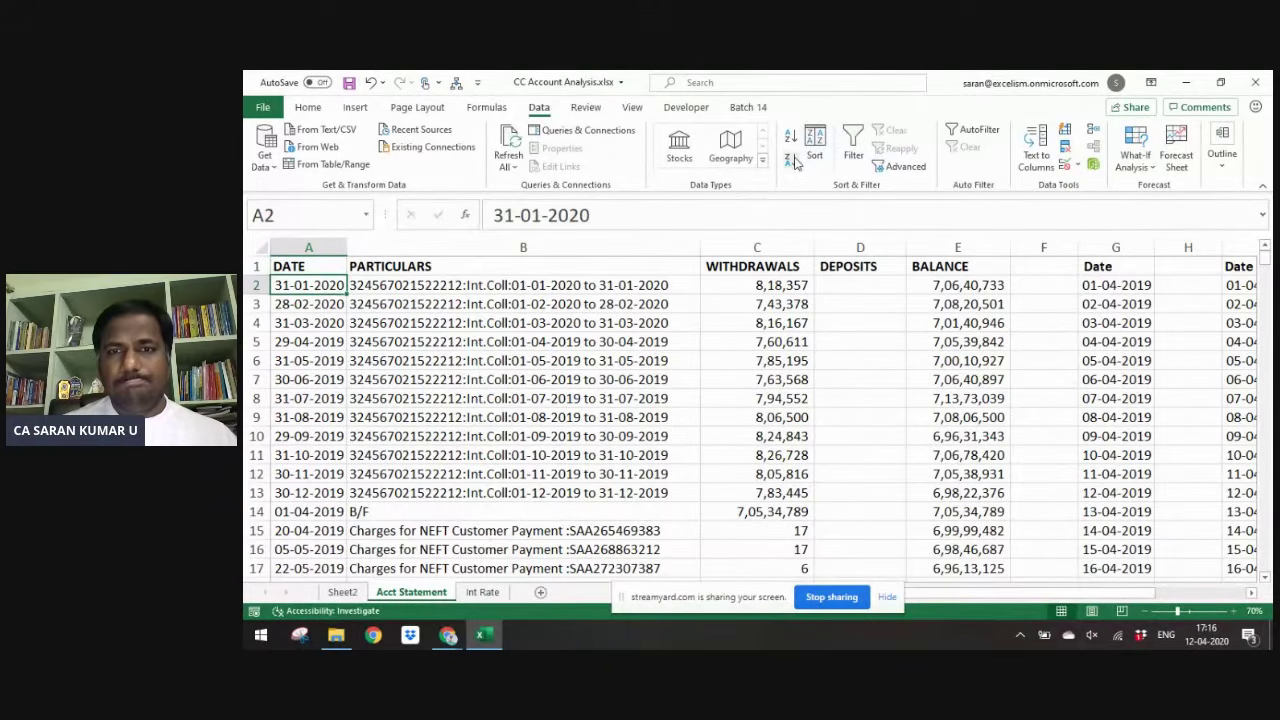
pyautogui.click(790, 138)
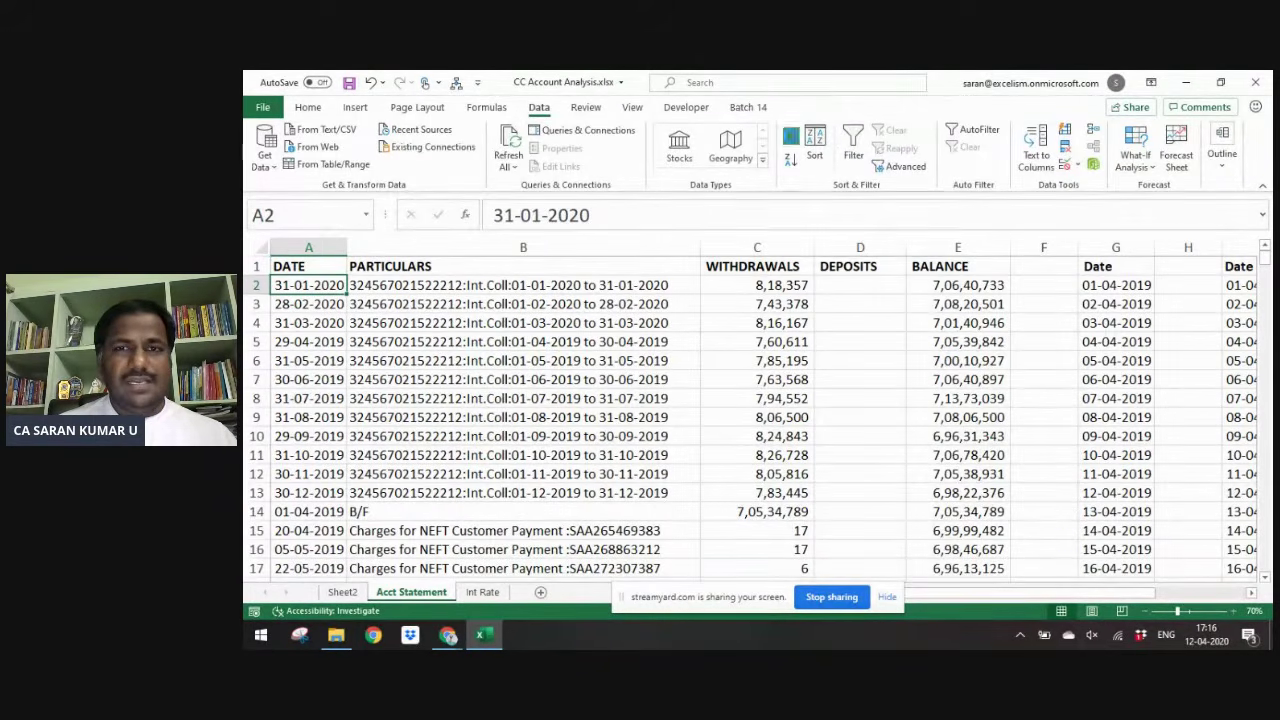
pyautogui.press('Down')
pyautogui.press('Down')
pyautogui.press('Down')
pyautogui.press('Down')
pyautogui.press('Down')
pyautogui.press('Down')
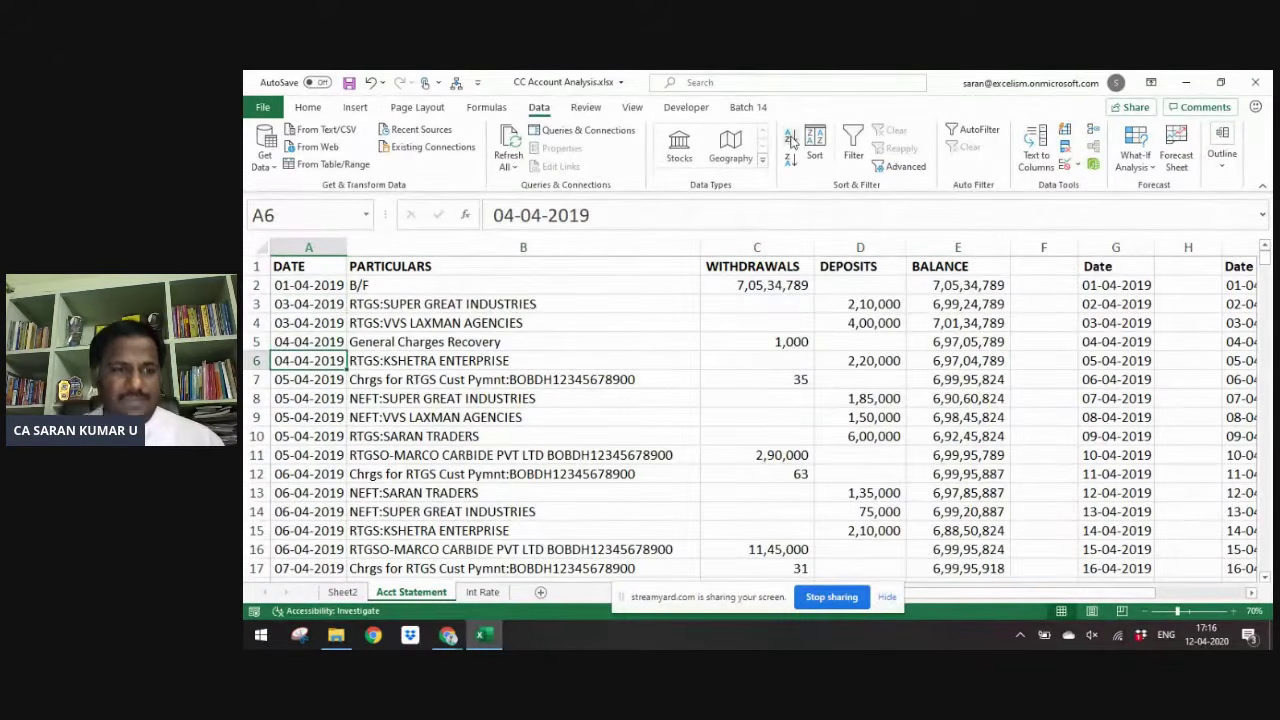
pyautogui.press('Down')
pyautogui.press('Down')
pyautogui.press('Down')
pyautogui.press('Down')
pyautogui.press('Down')
pyautogui.press('Down')
pyautogui.press('Down')
pyautogui.press('Up')
pyautogui.press('Up')
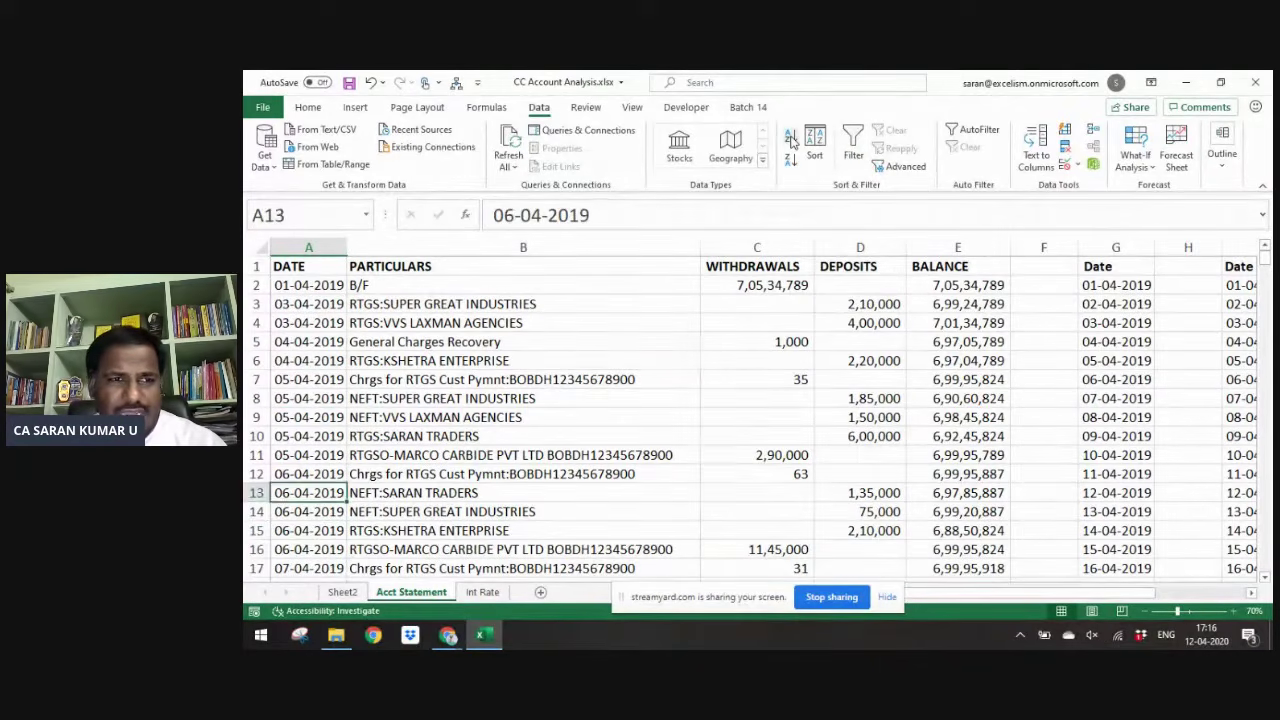
# - Turn on header filters for the full statement table A1:E346
pyautogui.hotkey('ctrl', 'Home')
pyautogui.hotkey('ctrl', 'shift', 'Right')
pyautogui.hotkey('ctrl', 'shift', 'Down')
pyautogui.hotkey('ctrl', 'shift', 'l')
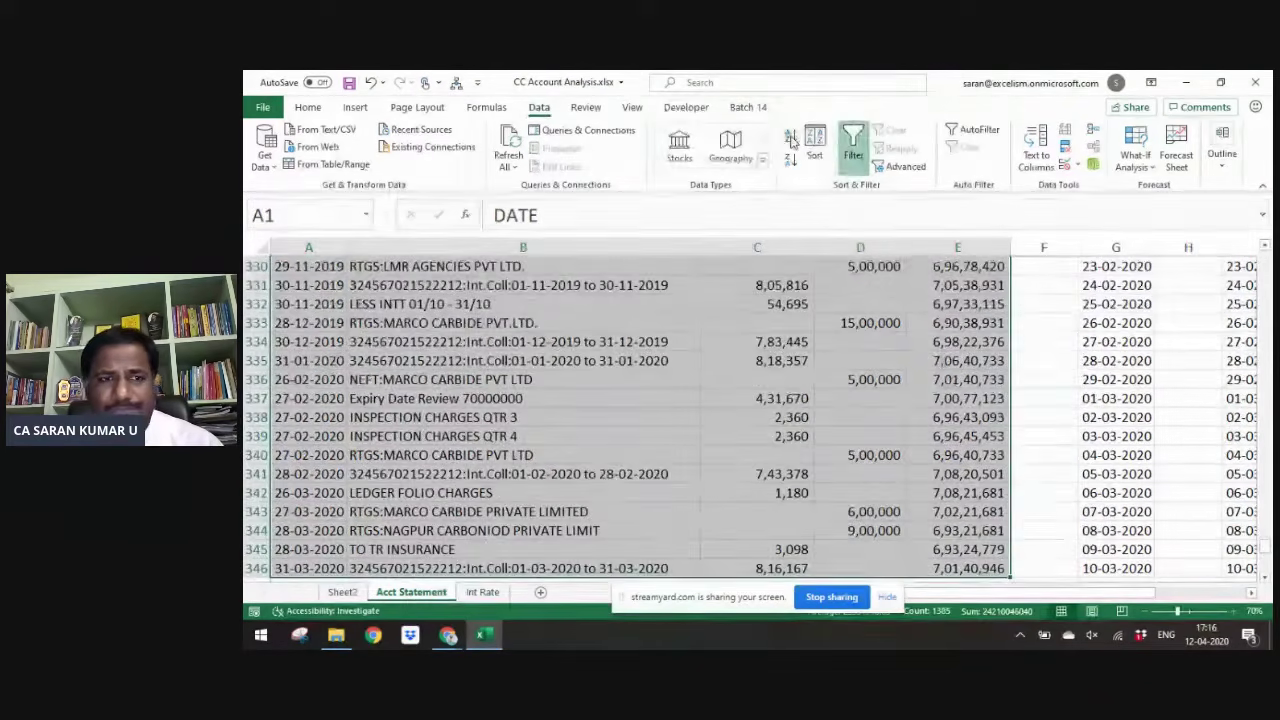
# - Filter the PARTICULARS column for interest entries containing "Int."
pyautogui.hotkey('ctrl', 'Home')
pyautogui.press('Right')
pyautogui.hotkey('alt', 'Down')
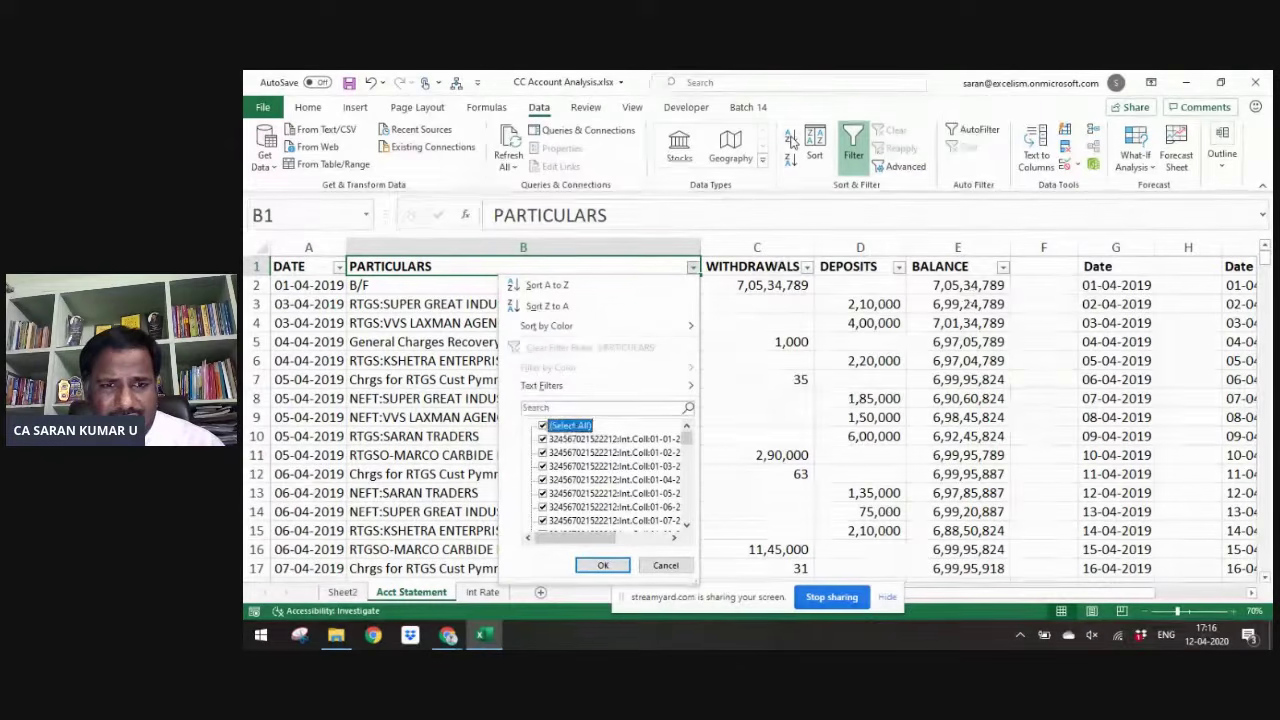
pyautogui.press('Escape')
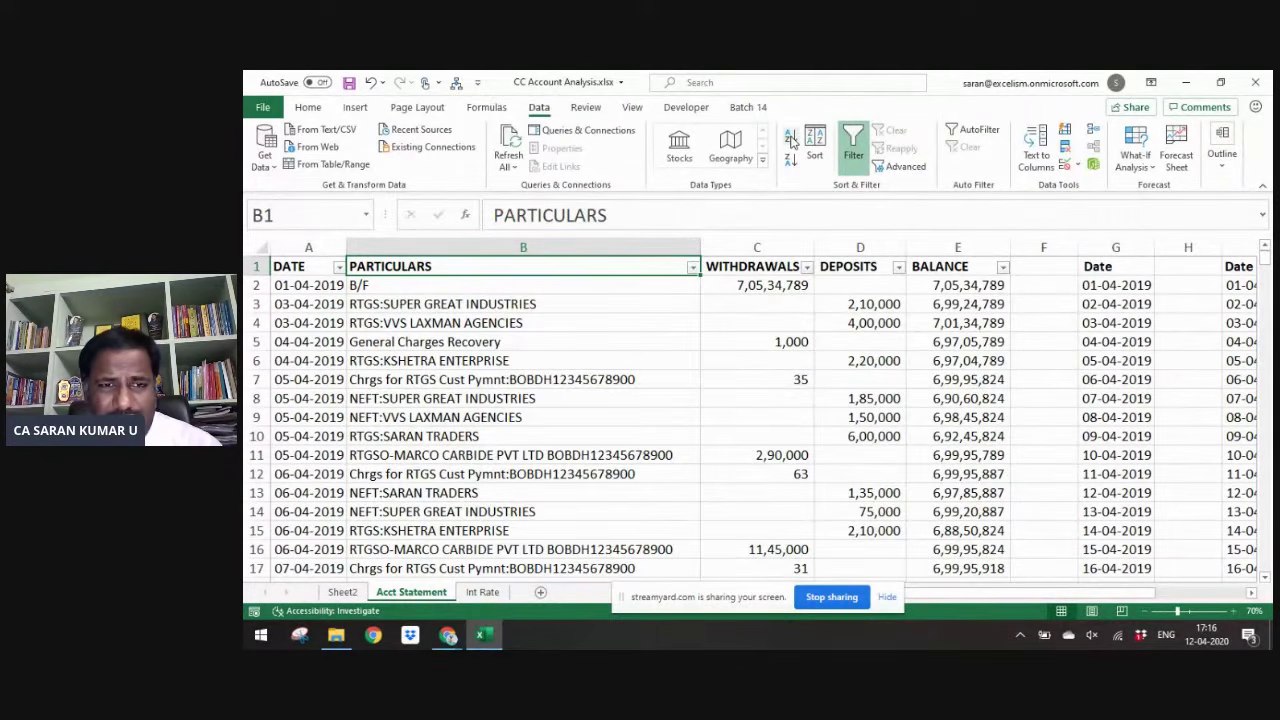
pyautogui.hotkey('alt', 'Down')
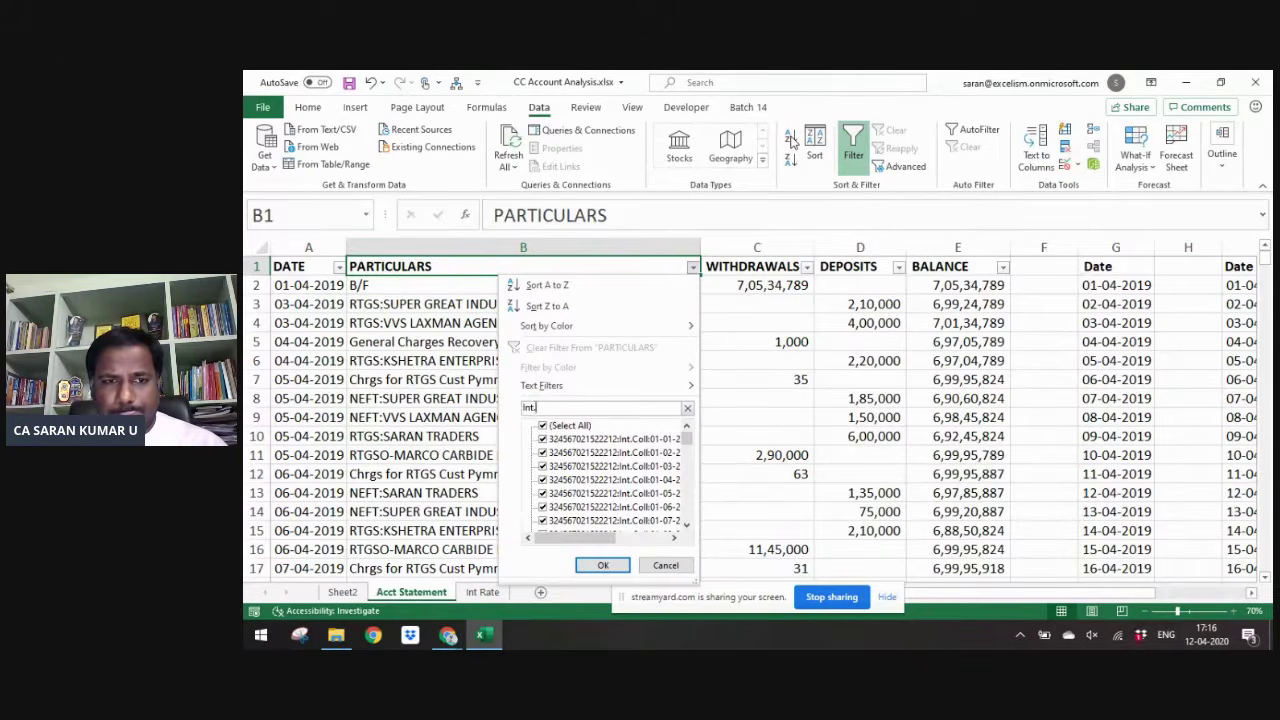
pyautogui.press('Return')
# - Fill the DATE, PARTICULARS and WITHDRAWALS cells of the filtered interest entries with yellow
pyautogui.press('Down')
pyautogui.press('Left')
pyautogui.hotkey('ctrl', 'shift', 'Down')
pyautogui.hotkey('shift', 'Right')
pyautogui.hotkey('shift', 'Right')
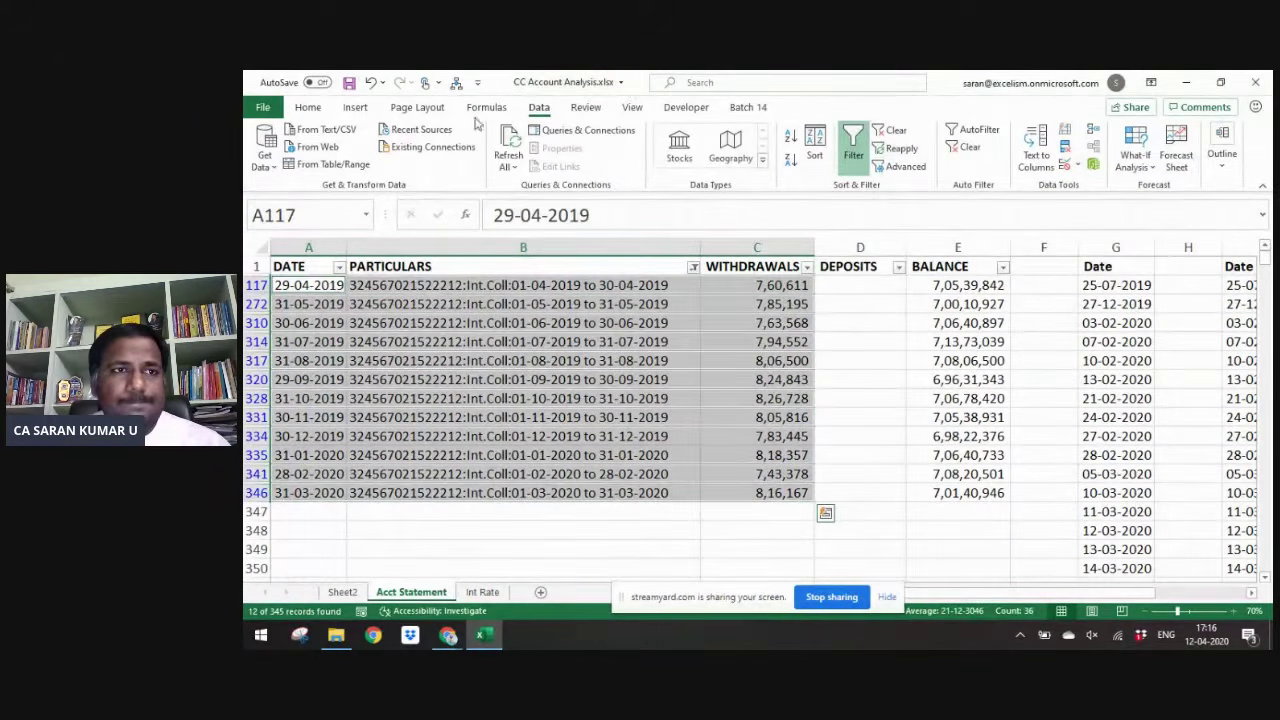
pyautogui.click(309, 107)
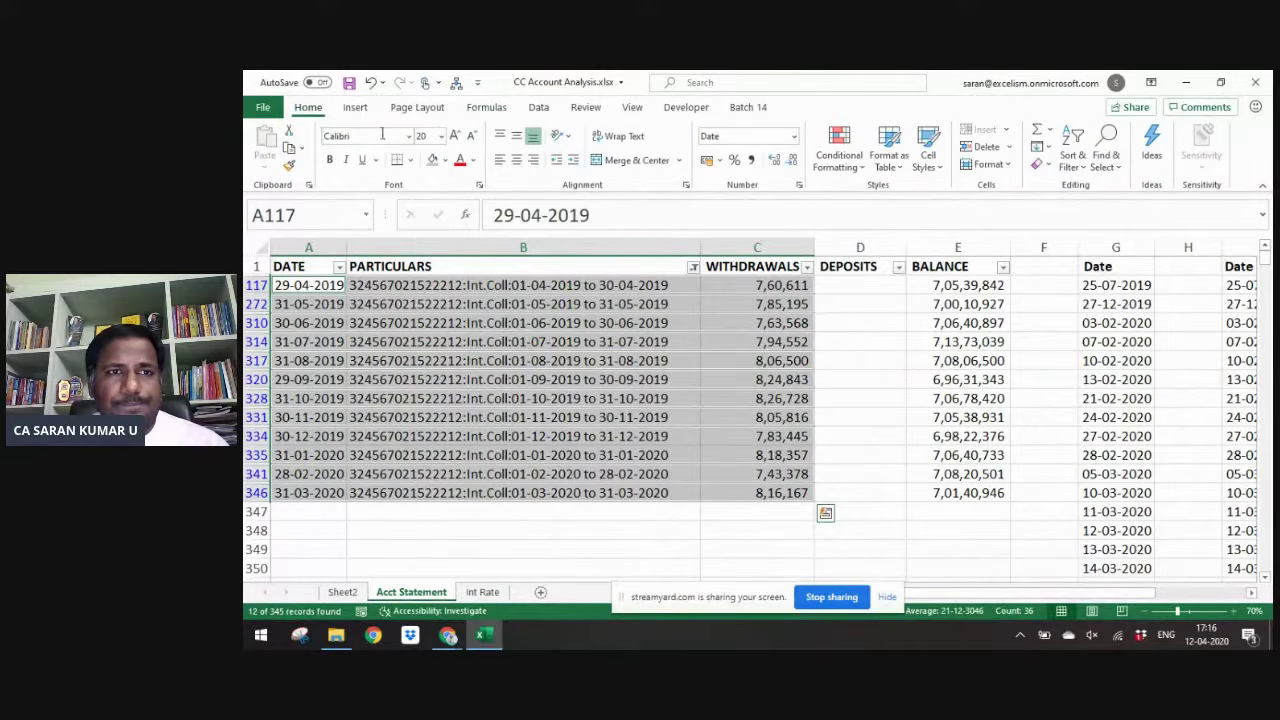
pyautogui.click(446, 161)
pyautogui.click(469, 303)
# - Clear the interest filter to show all statement rows and return to the PARTICULARS header
pyautogui.press('Up')
pyautogui.hotkey('alt', 'd')
pyautogui.press('f')
pyautogui.press('s')
pyautogui.hotkey('ctrl', 'Home')
pyautogui.press('Up')
pyautogui.press('Right')
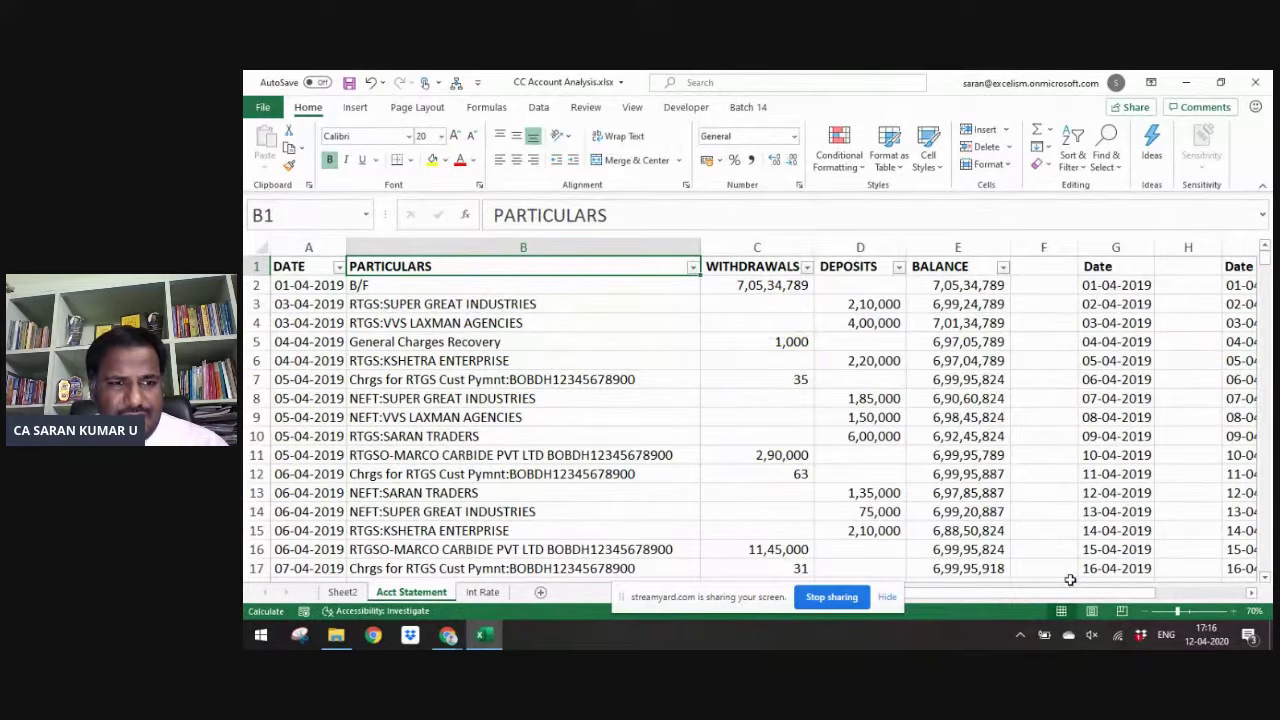
# - Copy the VVS LAXMAN AGENCIES name text from the NEFT entry in B9, leaving the cell unedited
pyautogui.press('Down')
pyautogui.press('Down')
pyautogui.press('Down')
pyautogui.press('Down')
pyautogui.press('Down')
pyautogui.press('Down')
pyautogui.press('Down')
pyautogui.press('Down')
pyautogui.press('Down')
pyautogui.press('Up')
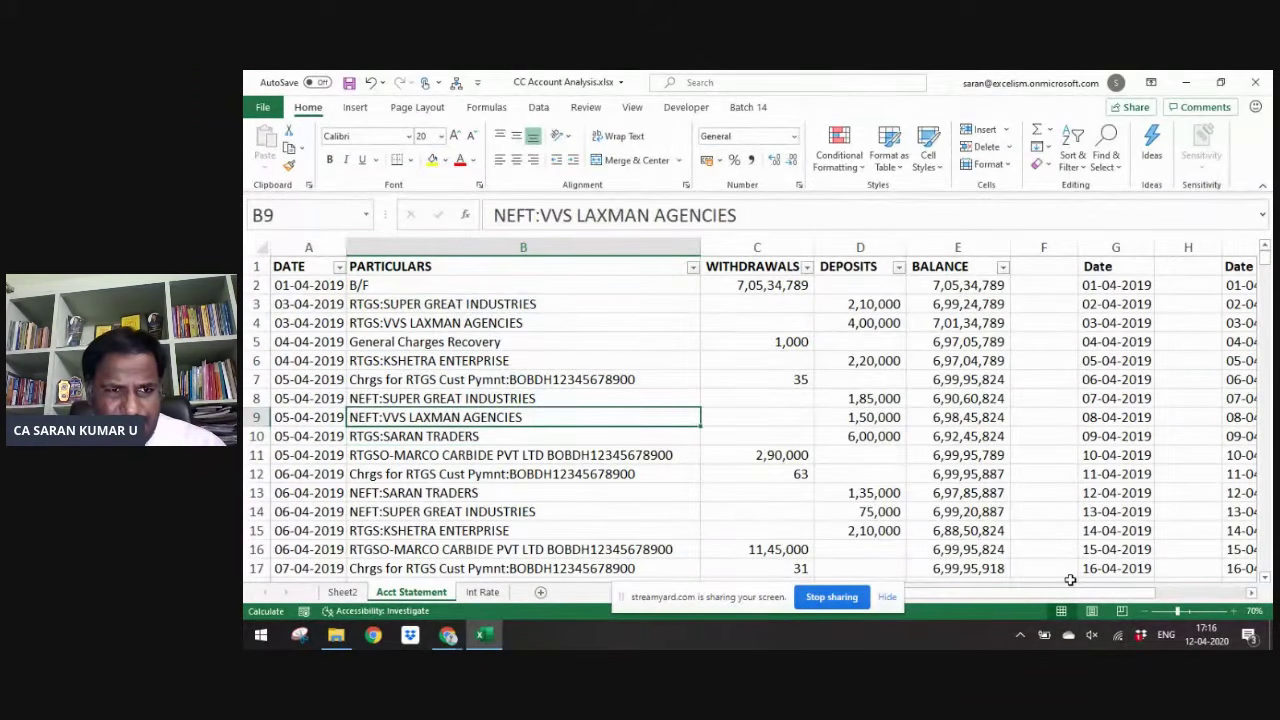
pyautogui.press('F2')
pyautogui.hotkey('shift', 'Left')
pyautogui.hotkey('shift', 'Left')
pyautogui.hotkey('shift', 'Left')
pyautogui.hotkey('shift', 'Left')
pyautogui.hotkey('shift', 'Left')
pyautogui.hotkey('shift', 'Left')
pyautogui.hotkey('shift', 'Left')
pyautogui.hotkey('shift', 'Left')
pyautogui.hotkey('shift', 'Left')
pyautogui.hotkey('shift', 'Left')
pyautogui.hotkey('shift', 'Left')
pyautogui.hotkey('shift', 'Left')
pyautogui.hotkey('ctrl', 'c')
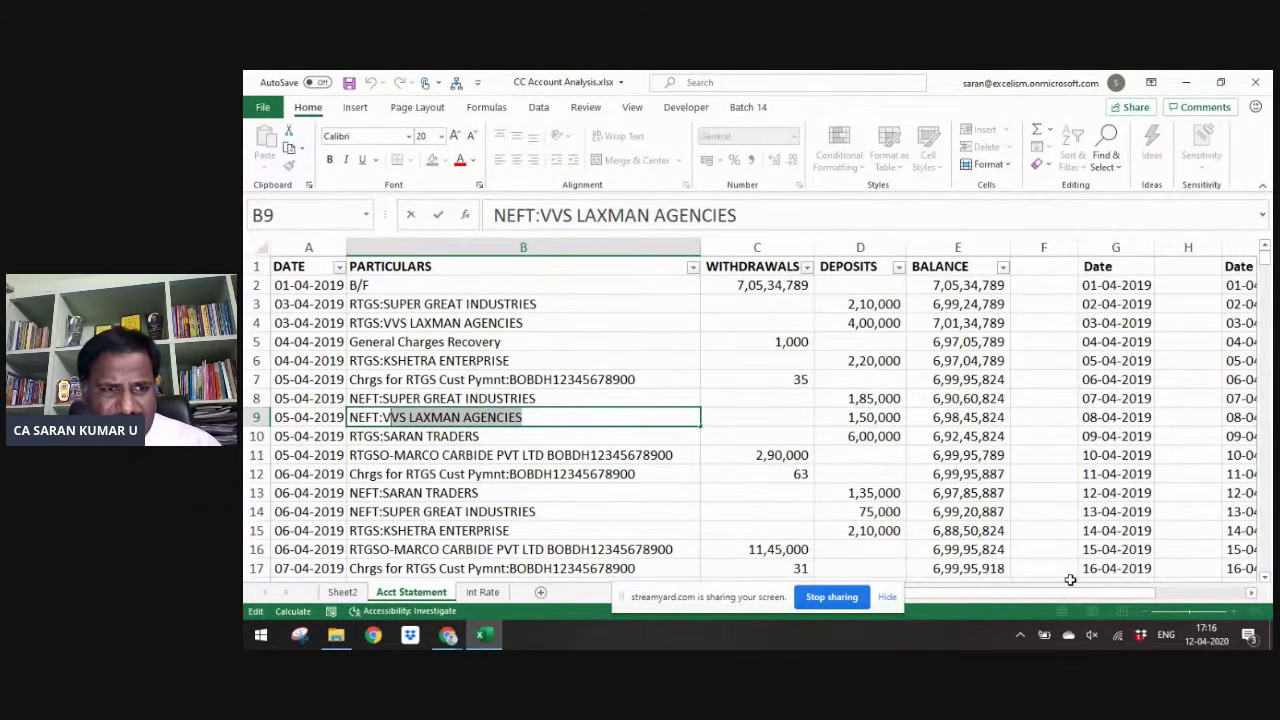
pyautogui.press('Escape')
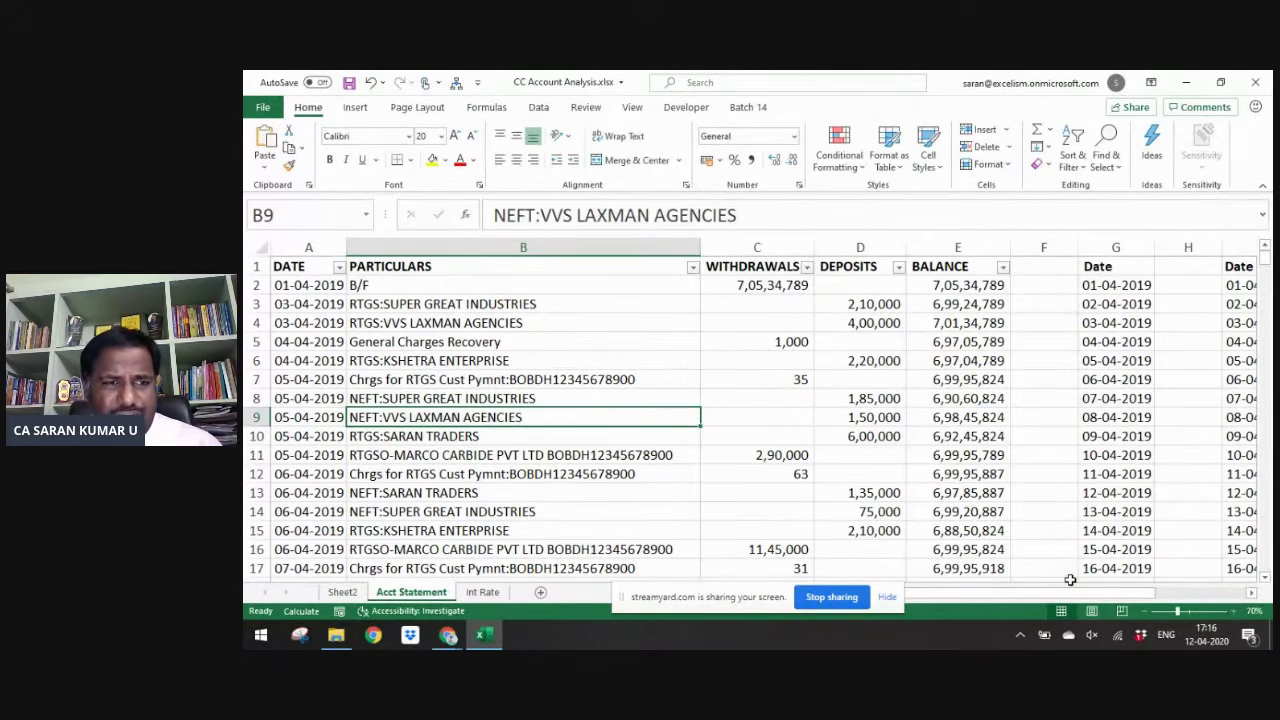
# - Filter the PARTICULARS column by the copied VVS LAXMAN AGENCIES name
pyautogui.press('Up')
pyautogui.press('Up')
pyautogui.press('Up')
pyautogui.press('Up')
pyautogui.press('Up')
pyautogui.press('Up')
pyautogui.press('Up')
pyautogui.press('Up')
pyautogui.hotkey('alt', 'Down')
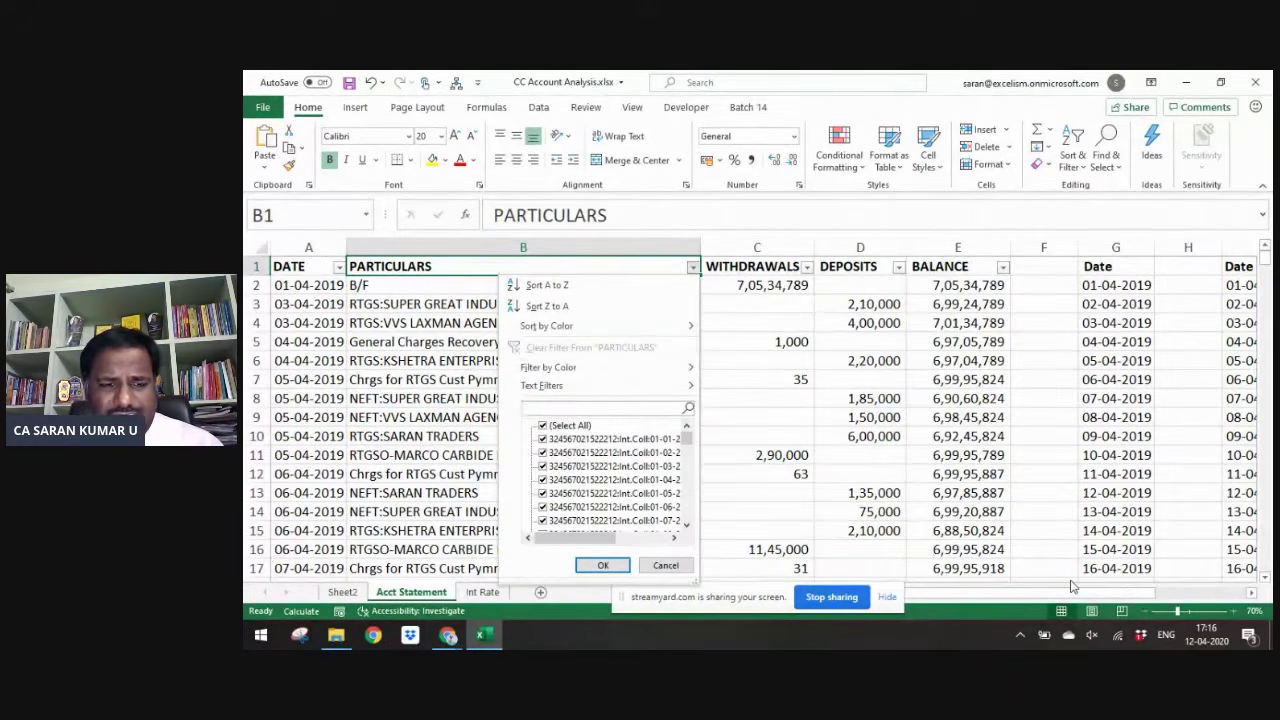
pyautogui.hotkey('ctrl', 'v')
pyautogui.press('Return')
pyautogui.press('Down')
# - Fill all filtered VVS LAXMAN AGENCIES amounts in the DEPOSITS column with yellow
pyautogui.press('Right')
pyautogui.press('Right')
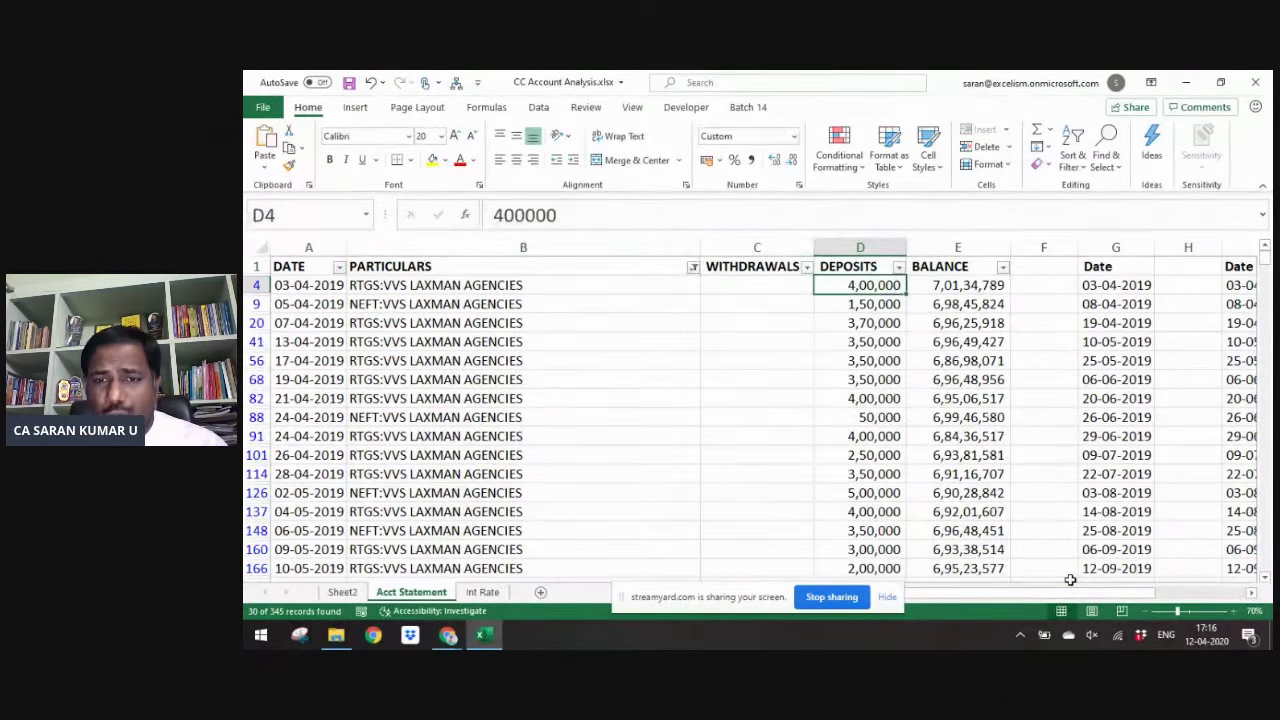
pyautogui.hotkey('ctrl', 'shift', 'Down')
pyautogui.hotkey('ctrl', 'Up')
pyautogui.press('Down')
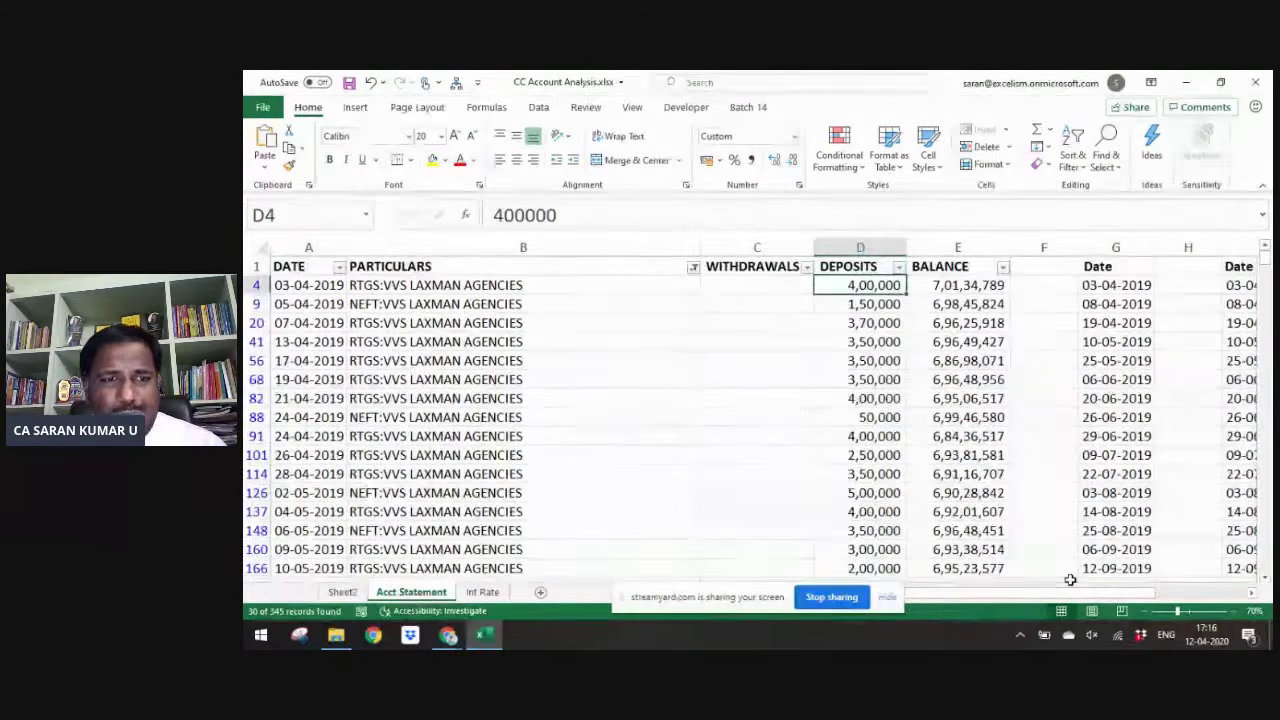
pyautogui.hotkey('ctrl', 'shift', 'Down')
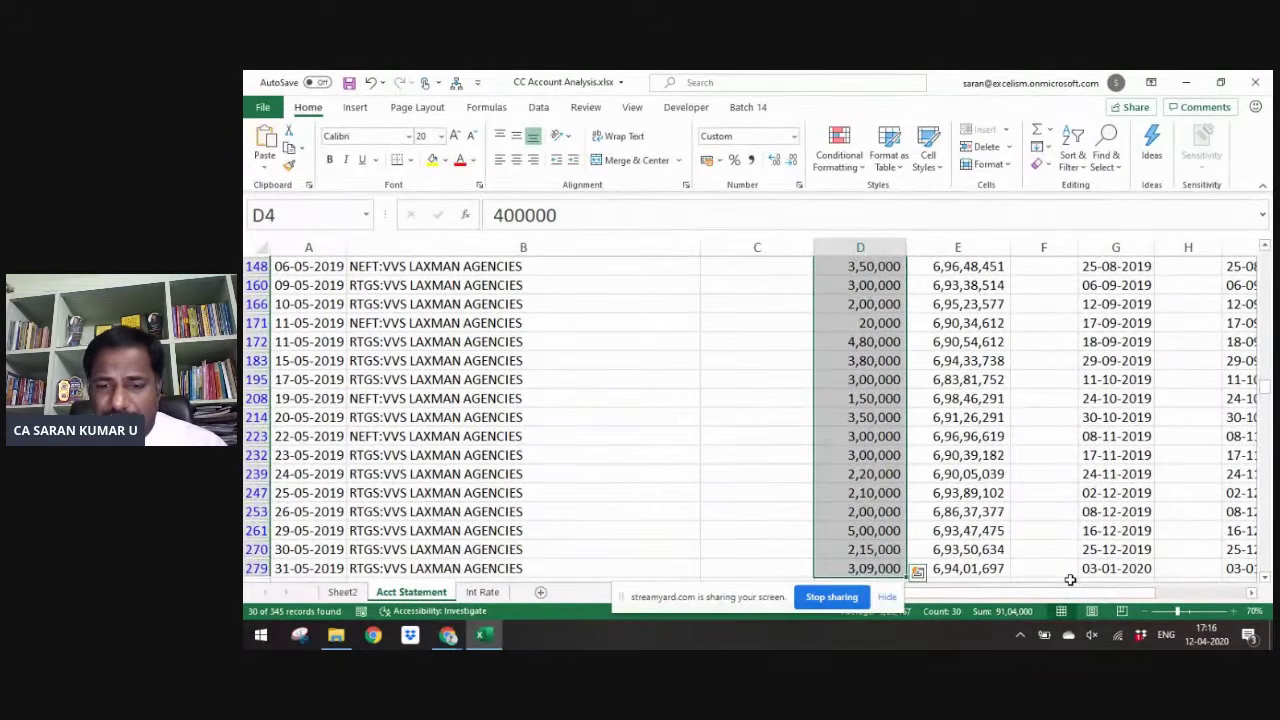
pyautogui.scroll(10, 1070, 580)
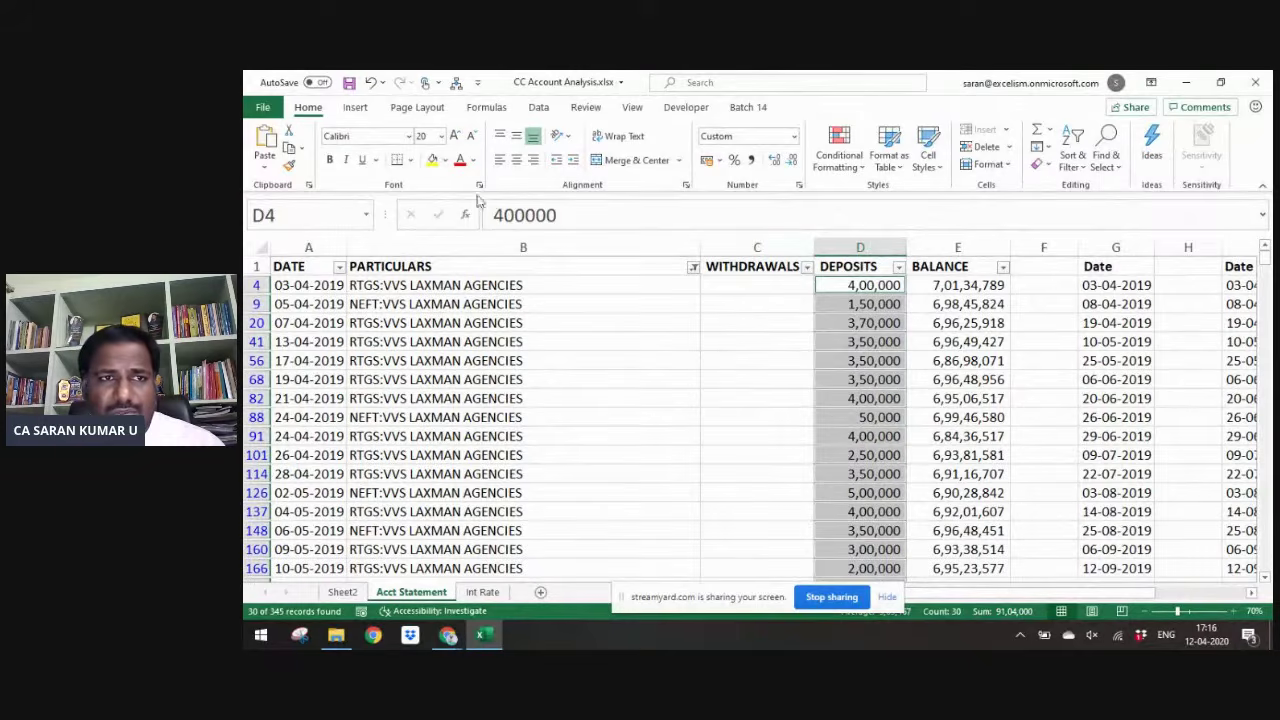
pyautogui.click(432, 162)
# - Fill the PARTICULARS cells of all filtered VVS LAXMAN AGENCIES rows with yellow
pyautogui.click(478, 288)
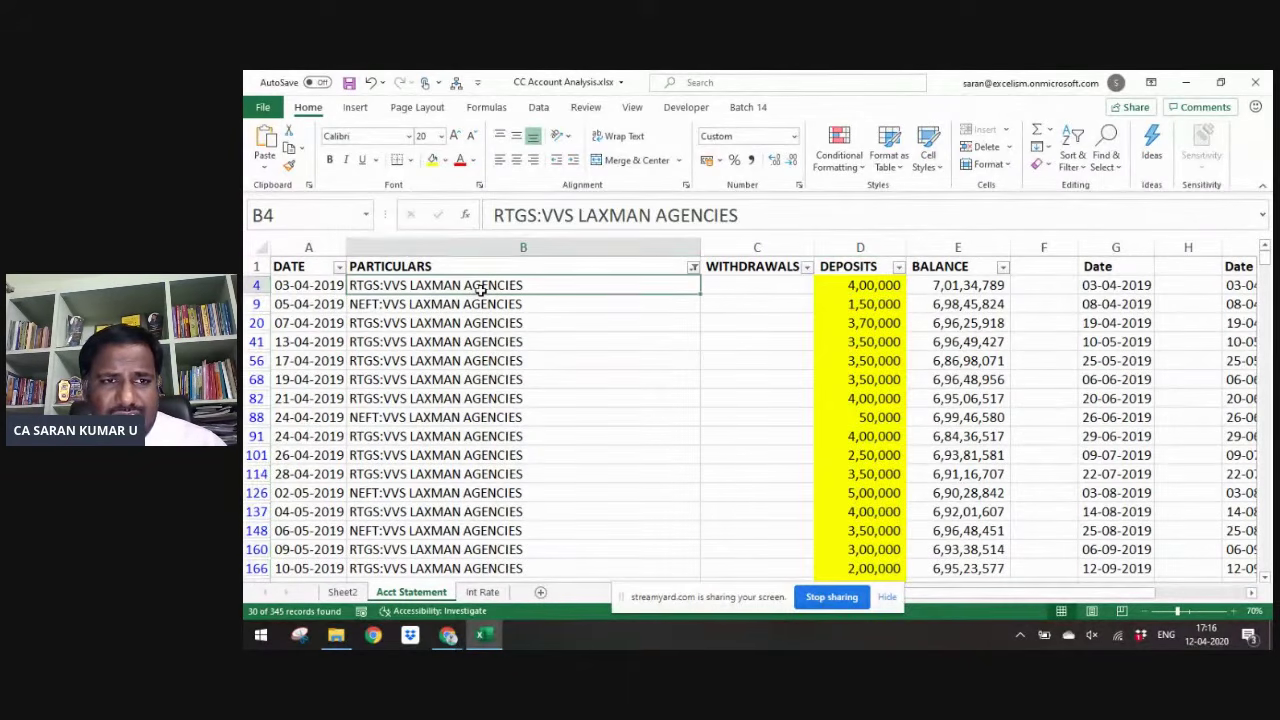
pyautogui.hotkey('ctrl', 'shift', 'Down')
pyautogui.hotkey('ctrl', 'Up')
pyautogui.click(481, 289)
pyautogui.hotkey('ctrl', 'shift', 'Down')
pyautogui.hotkey('ctrl', 'Up')
pyautogui.click(481, 289)
pyautogui.hotkey('ctrl', 'shift', 'Down')
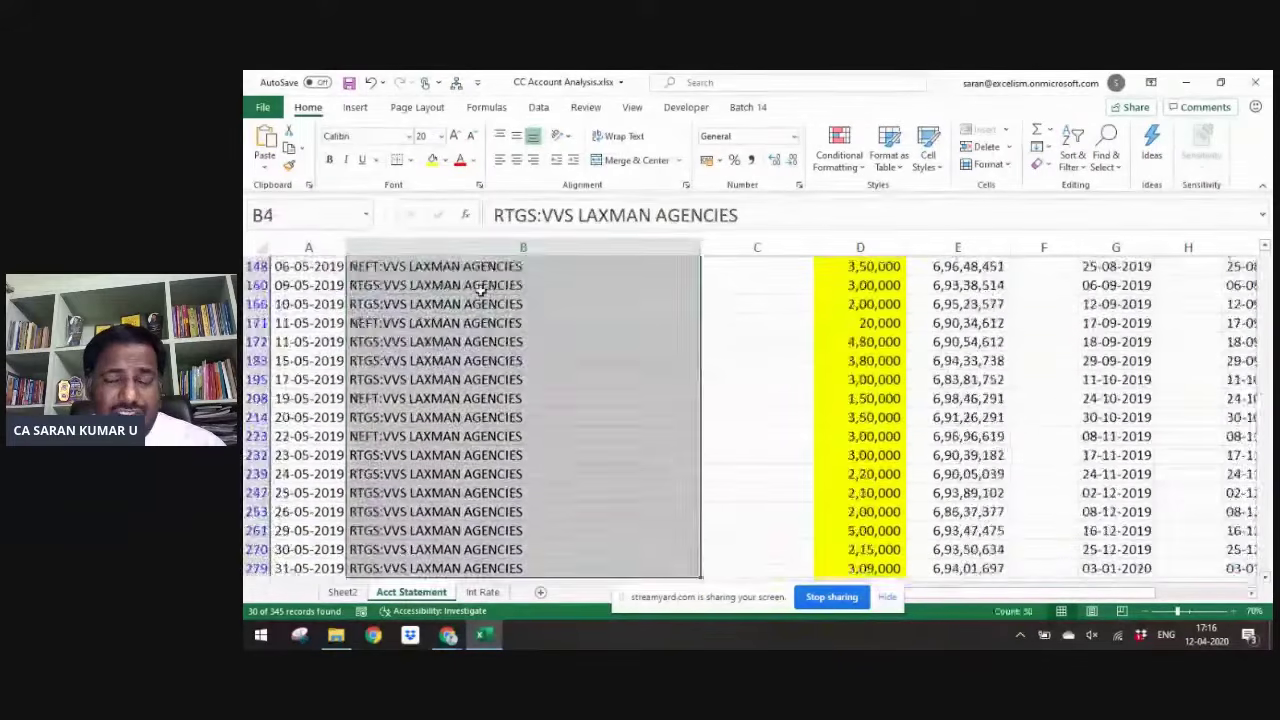
pyautogui.hotkey('ctrl', 'Up')
pyautogui.click(481, 289)
pyautogui.hotkey('ctrl', 'shift', 'Down')
pyautogui.hotkey('ctrl', 'Up')
pyautogui.click(481, 289)
pyautogui.hotkey('ctrl', 'shift', 'Down')
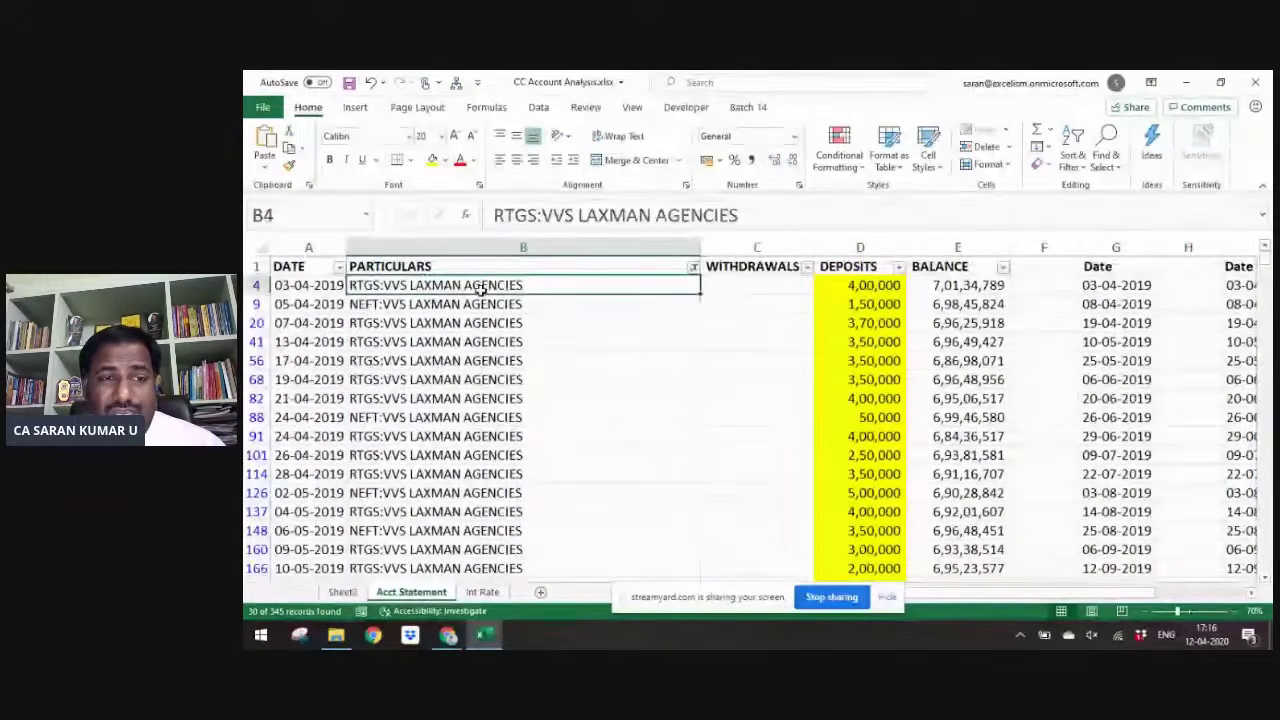
pyautogui.hotkey('ctrl', 'Up')
pyautogui.click(481, 289)
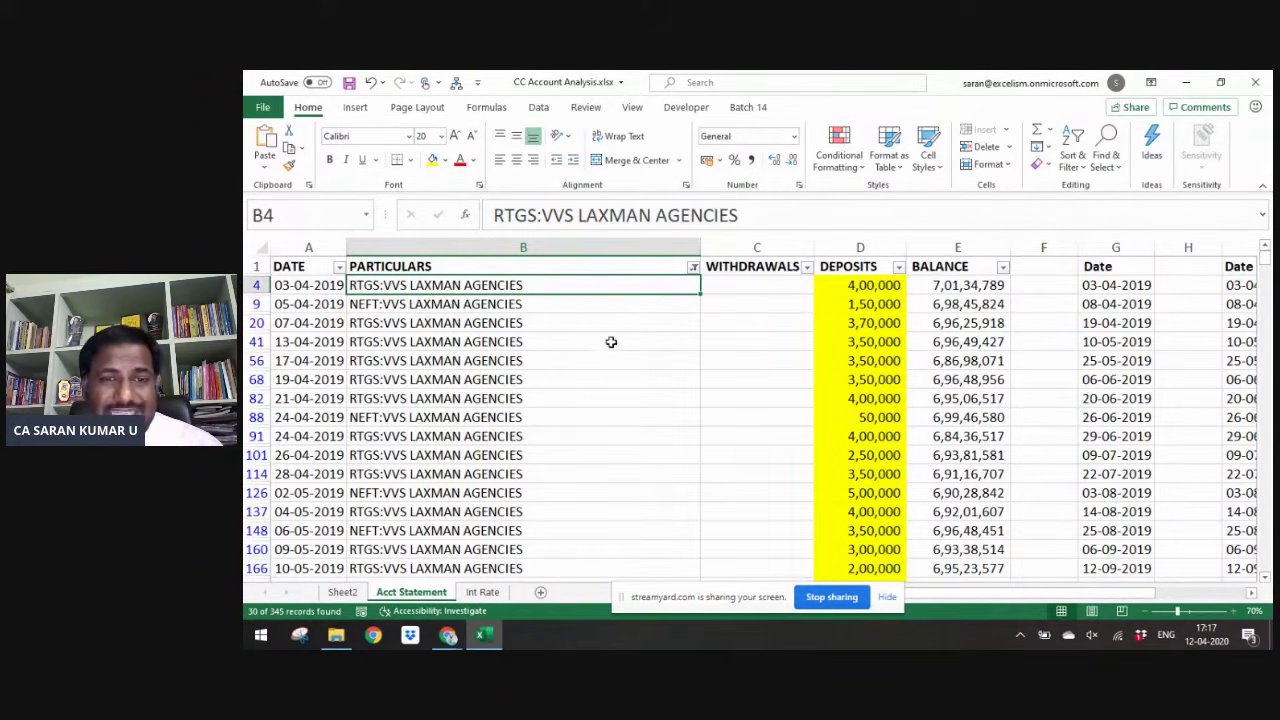
pyautogui.hotkey('ctrl', 'shift', 'Down')
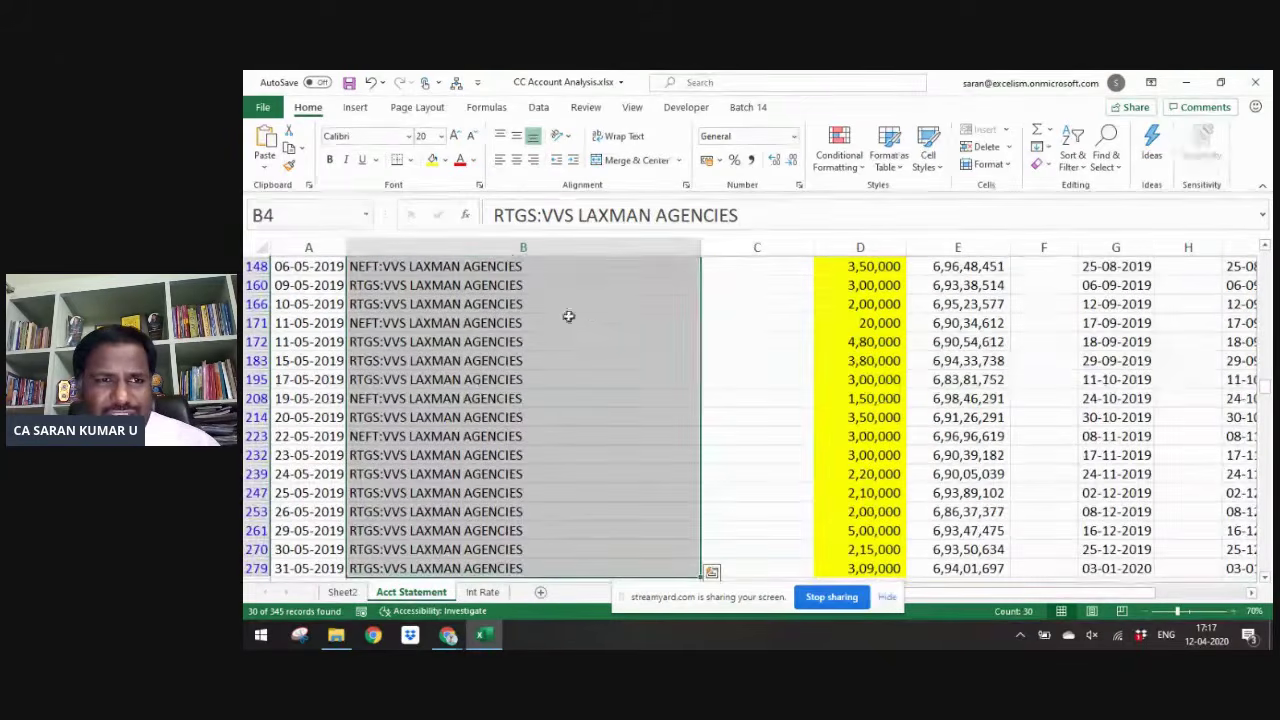
pyautogui.click(432, 162)
pyautogui.scroll(5, 1223, 531)
pyautogui.hotkey('ctrl', 'Up')
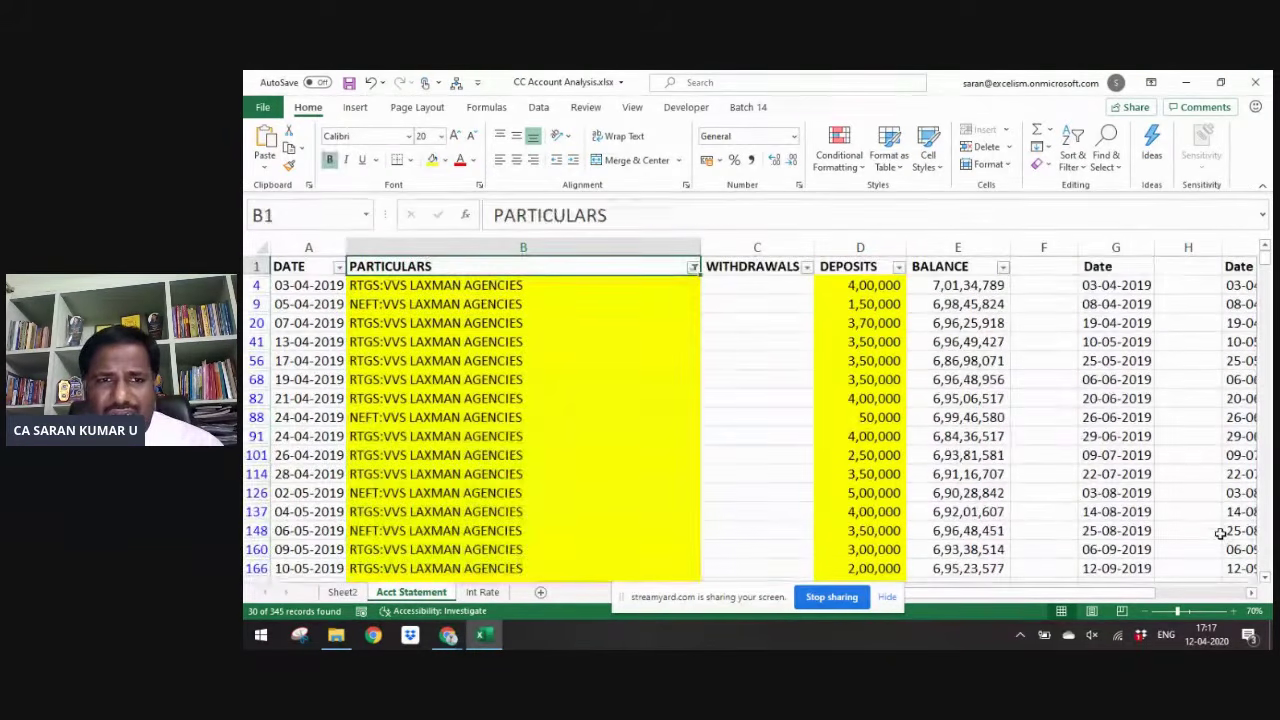
# - Clear the VVS LAXMAN AGENCIES filter and look over the highlighted entries among all statement rows
pyautogui.hotkey('alt', 'Down')
pyautogui.press('Escape')
pyautogui.hotkey('alt', 'a')
pyautogui.press('c')
pyautogui.press('Down')
pyautogui.press('Down')
pyautogui.press('Down')
pyautogui.press('Down')
pyautogui.press('Down')
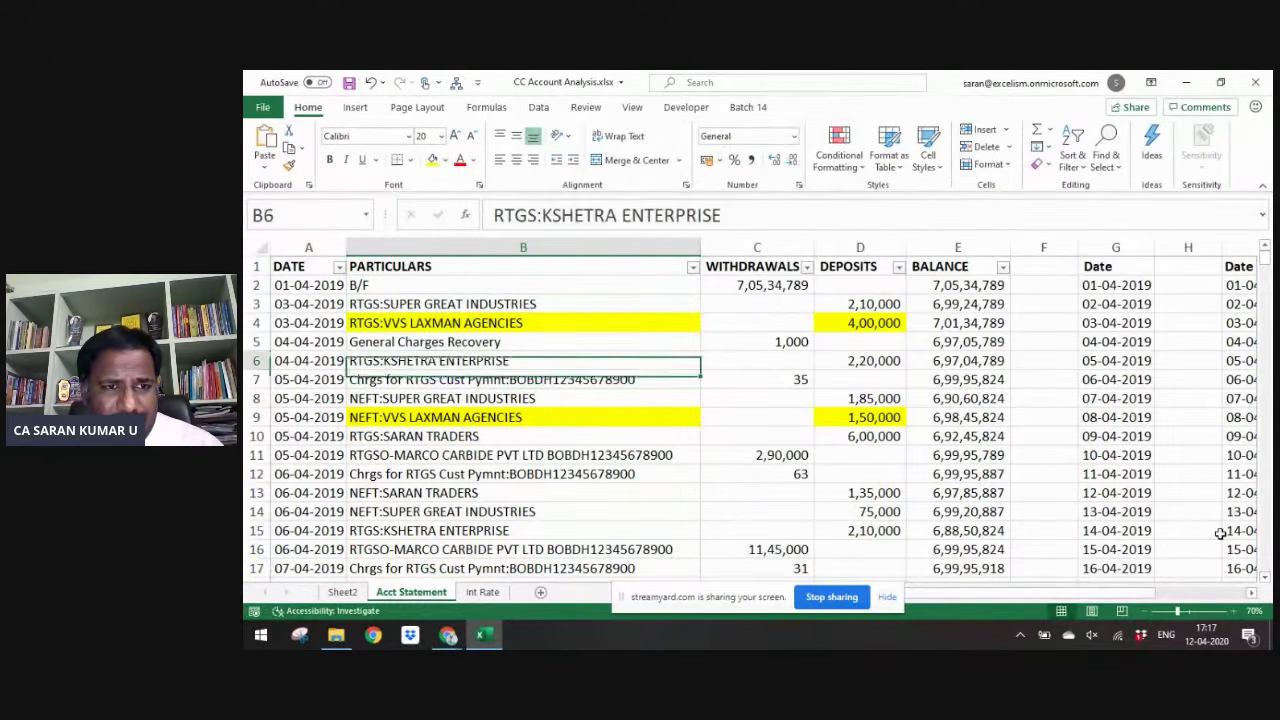
pyautogui.hotkey('ctrl', 'Up')
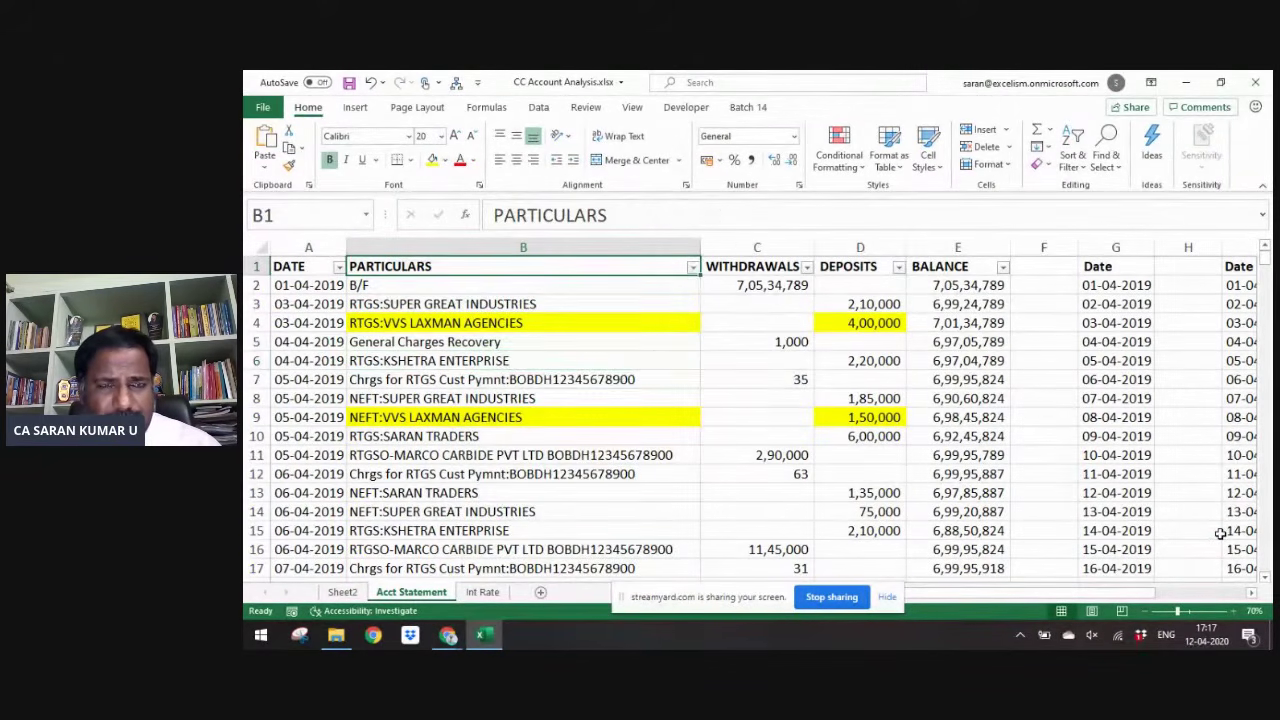
# - Filter the PARTICULARS column for the KSHETRA ENTERPRISE entries
pyautogui.hotkey('alt', 'Down')
pyautogui.press('Down')
pyautogui.press('Down')
pyautogui.press('Down')
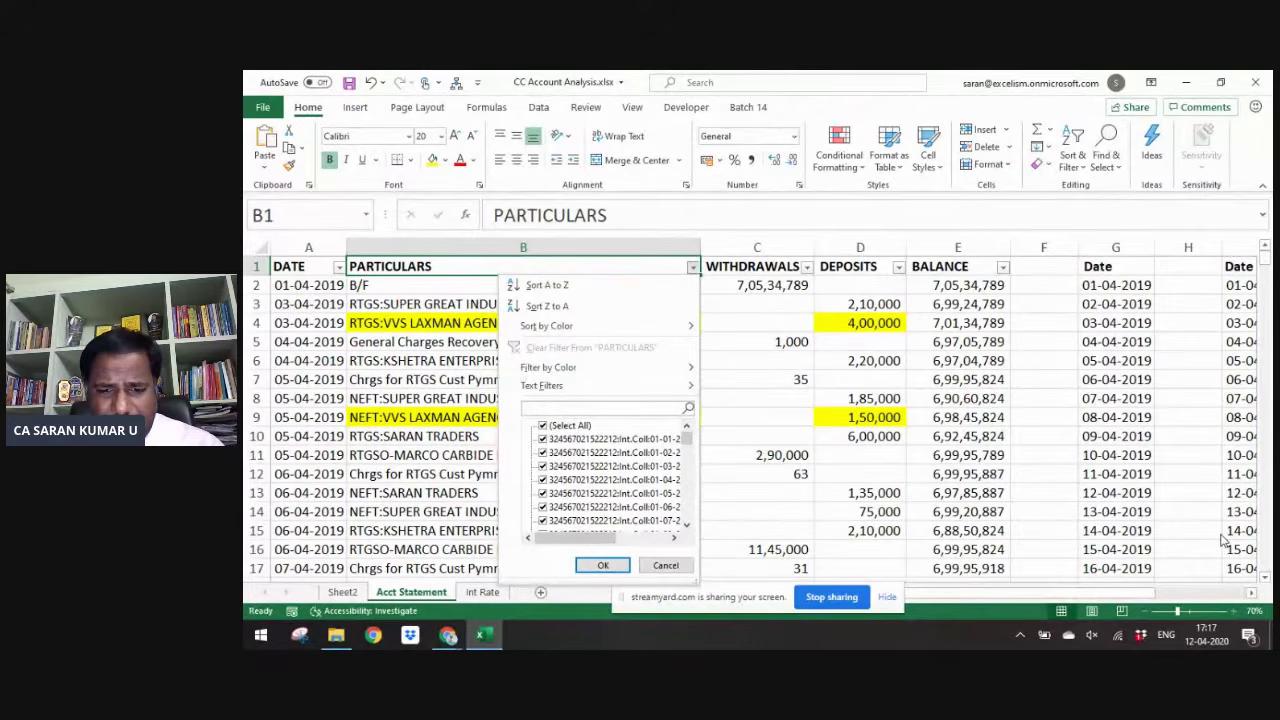
pyautogui.press('Return')
pyautogui.press('Down')
# - Fill all filtered KSHETRA ENTERPRISE amounts in the DEPOSITS column with grey
pyautogui.hotkey('ctrl', 'Down')
pyautogui.press('Right')
pyautogui.press('Right')
pyautogui.hotkey('ctrl', 'shift', 'Up')
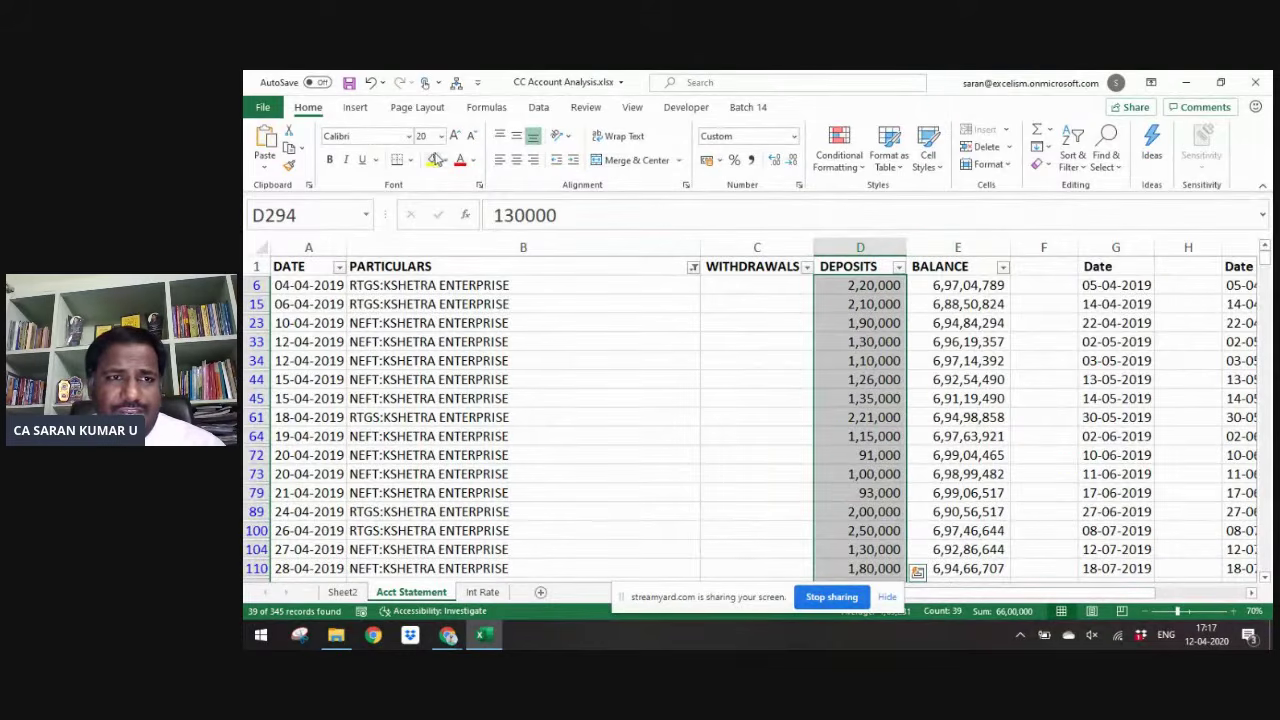
pyautogui.click(433, 160)
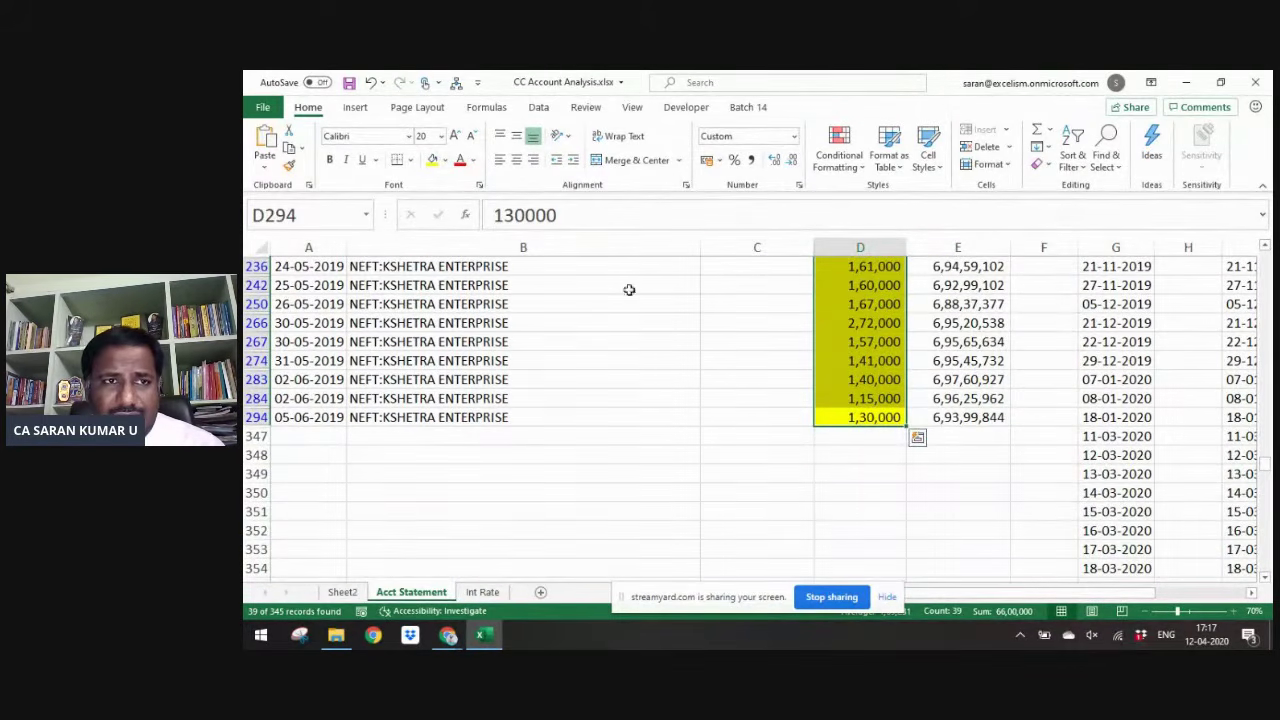
pyautogui.click(446, 160)
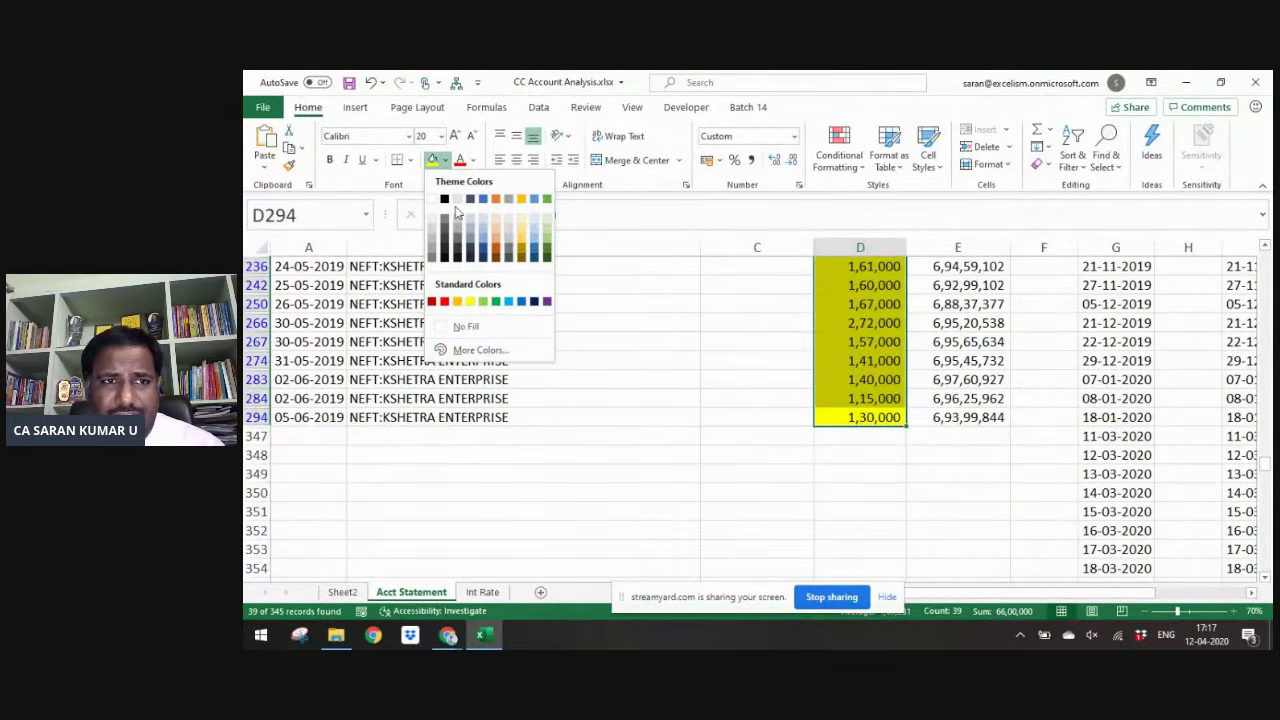
pyautogui.click(510, 240)
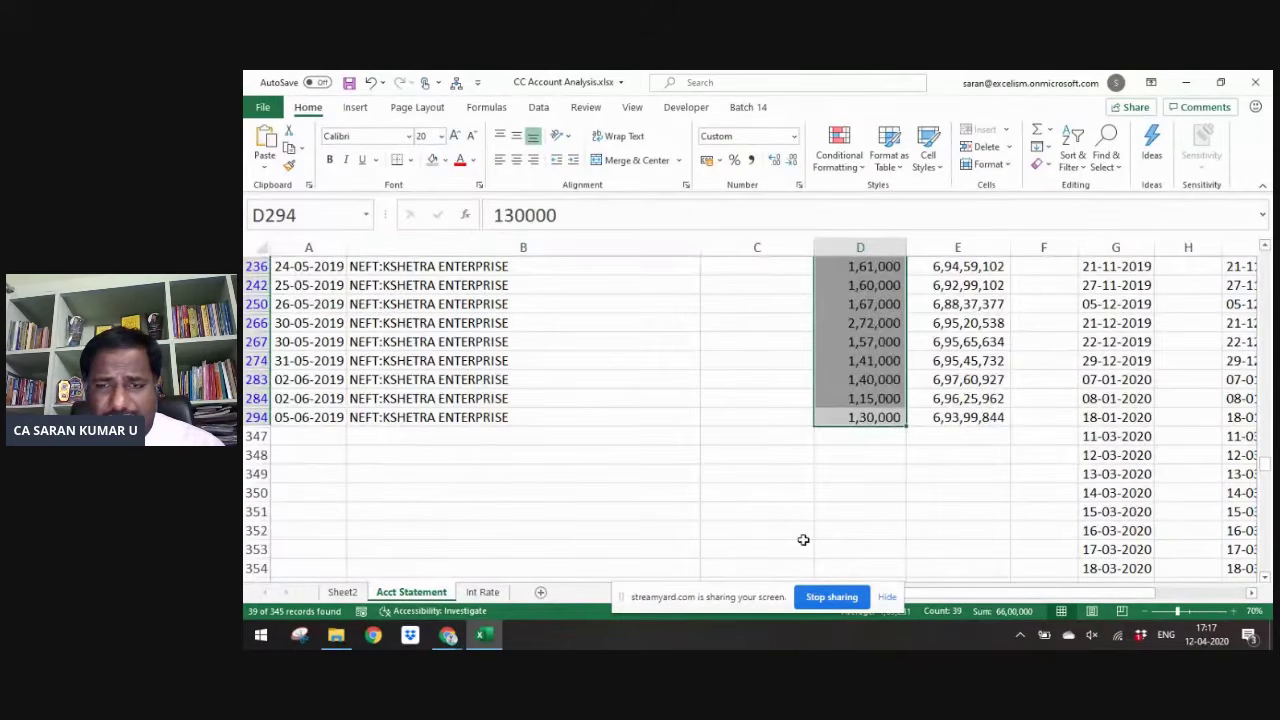
# - Clear the KSHETRA ENTERPRISE filter and look over the yellow and grey entries at the start of the statement
pyautogui.hotkey('ctrl', 'Up')
pyautogui.hotkey('alt', 'd')
pyautogui.press('f')
pyautogui.press('s')
pyautogui.press('Down')
pyautogui.press('Up')
pyautogui.press('Left')
pyautogui.press('Left')
pyautogui.press('Left')
pyautogui.press('Down')
pyautogui.press('Down')
pyautogui.press('Down')
pyautogui.press('Right')
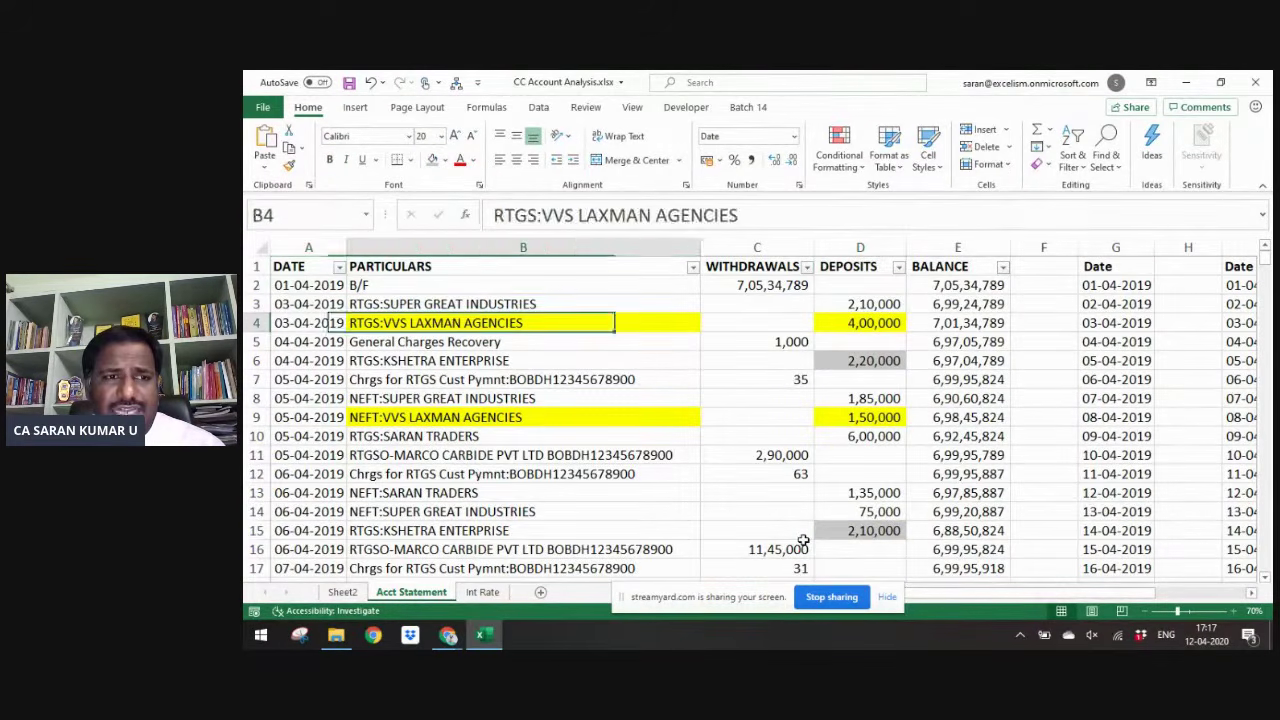
pyautogui.press('Right')
pyautogui.press('Right')
pyautogui.press('Up')
pyautogui.press('Up')
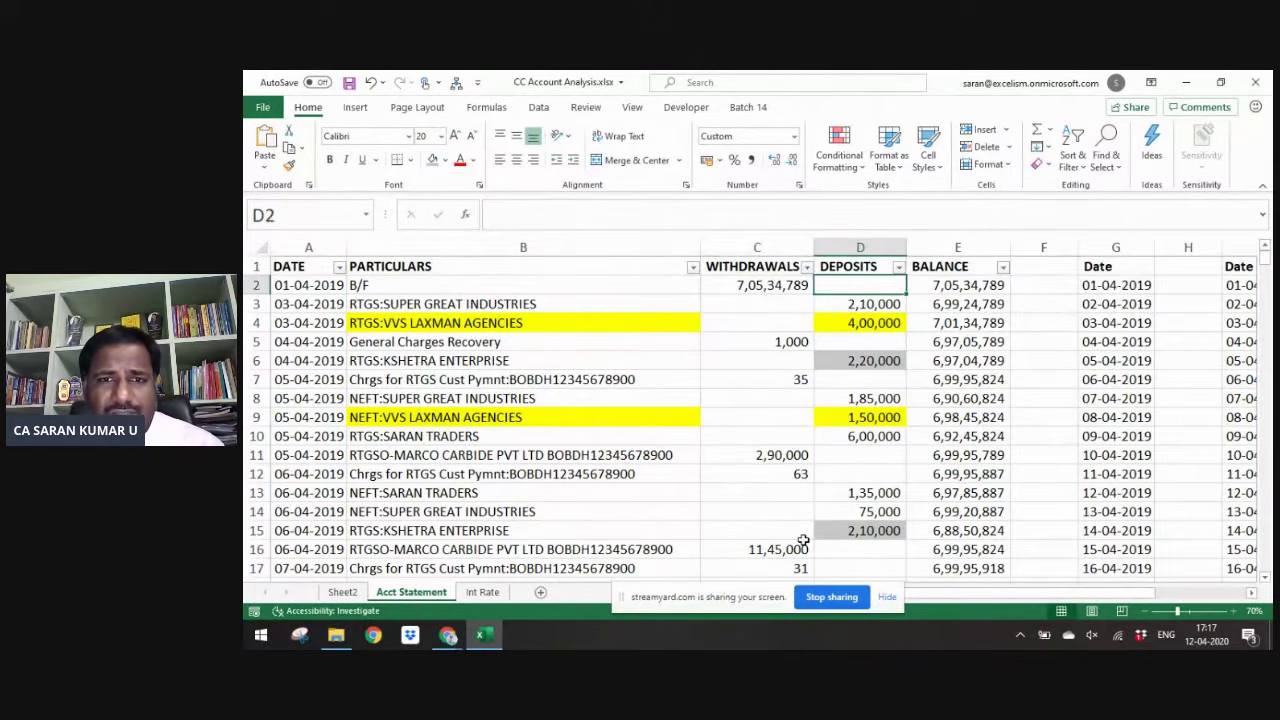
# - Filter the PARTICULARS column for the SARAN TRADERS entries by searching for Saran
pyautogui.press('Up')
pyautogui.press('Left')
pyautogui.press('Left')
pyautogui.hotkey('alt', 'Down')
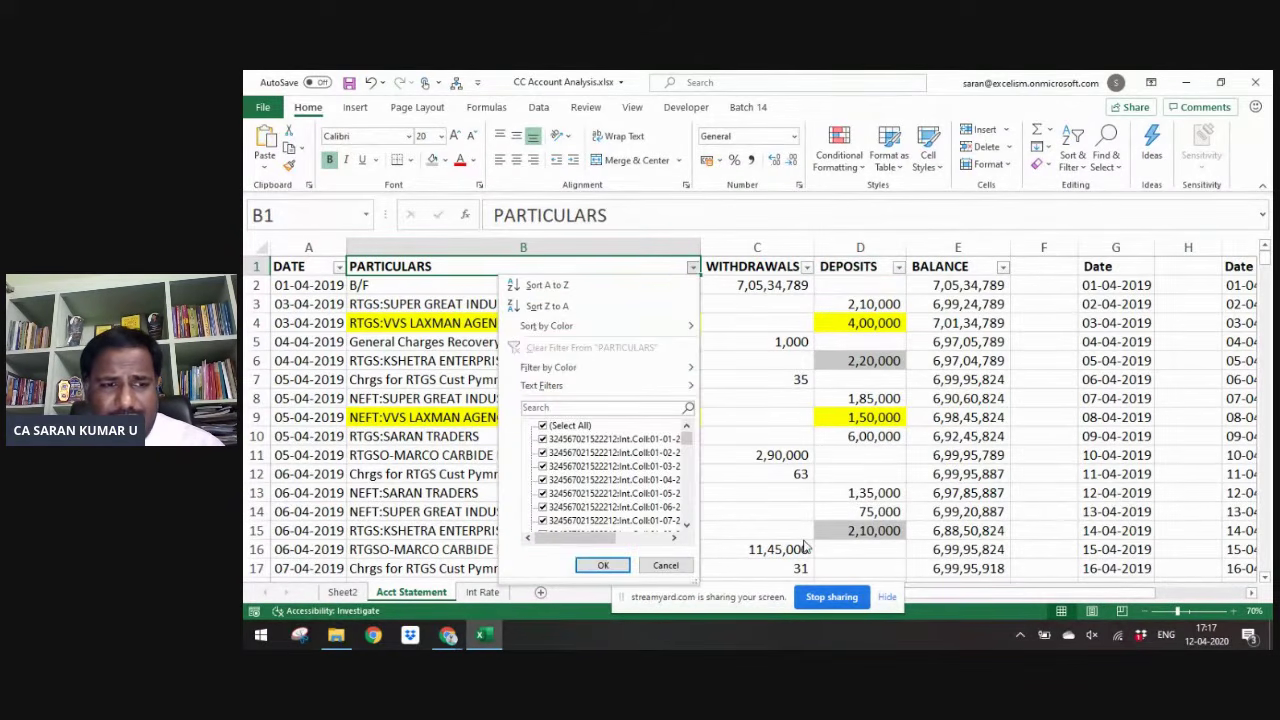
pyautogui.write('Saran')
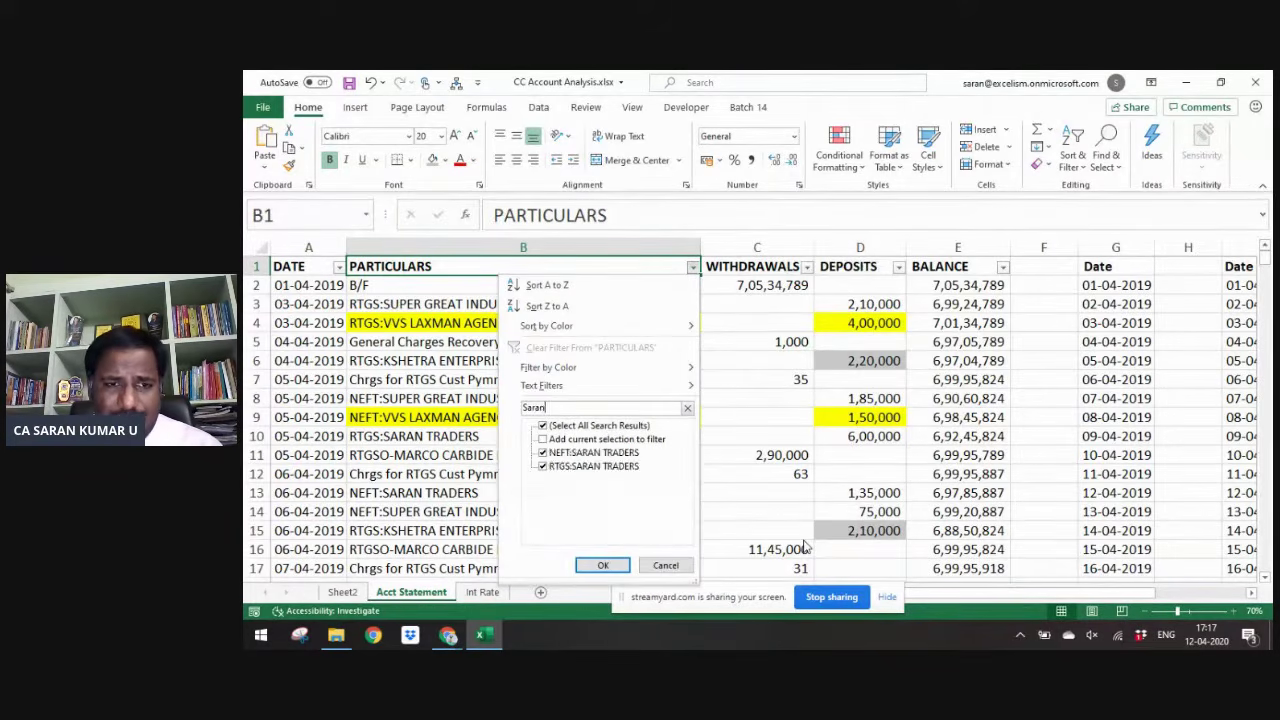
pyautogui.press('Return')
# - Fill all filtered SARAN TRADERS amounts in the DEPOSITS column with light orange
pyautogui.press('Down')
pyautogui.press('Down')
pyautogui.press('Right')
pyautogui.press('Right')
pyautogui.press('Up')
pyautogui.hotkey('ctrl', 'shift', 'Down')
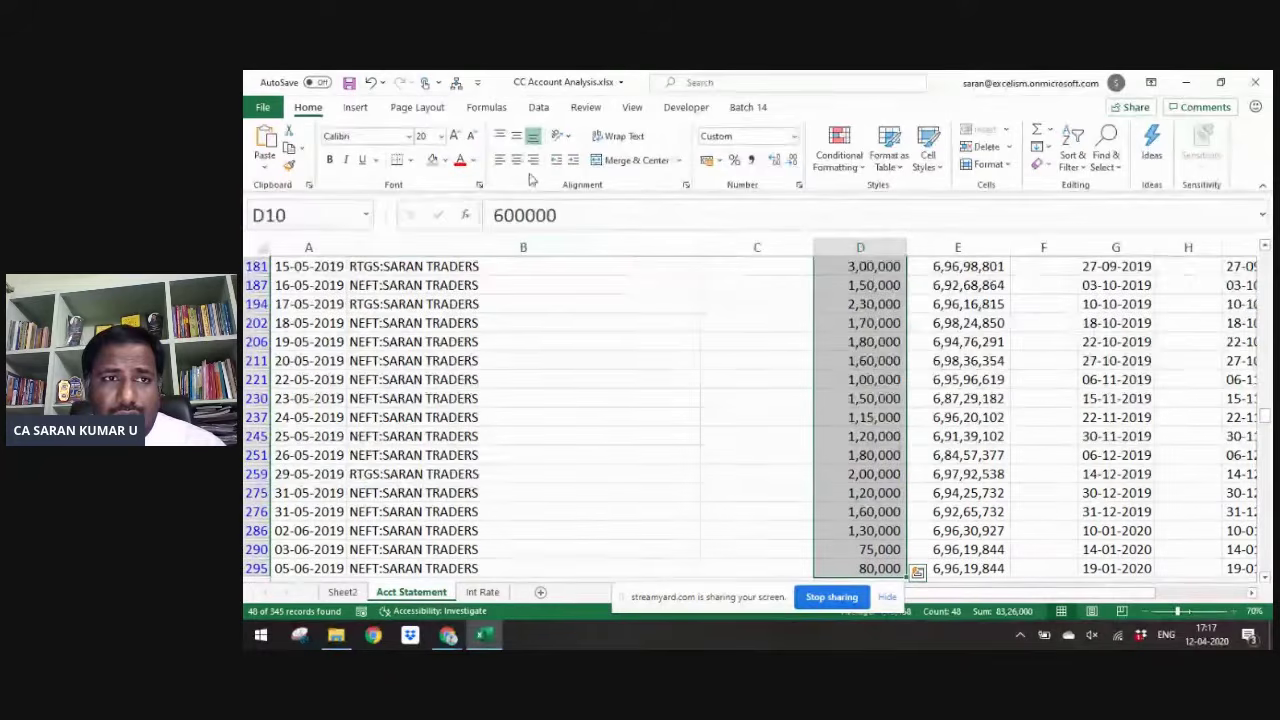
pyautogui.scroll(10, 580, 265)
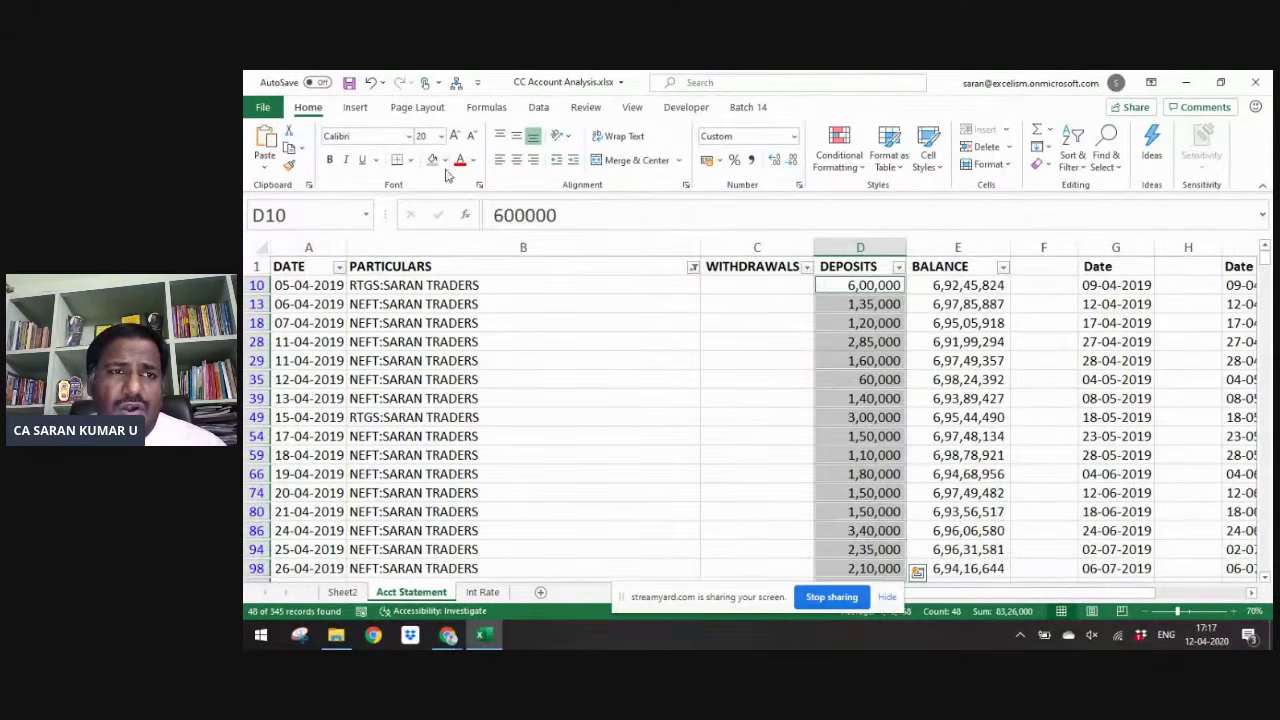
pyautogui.click(445, 160)
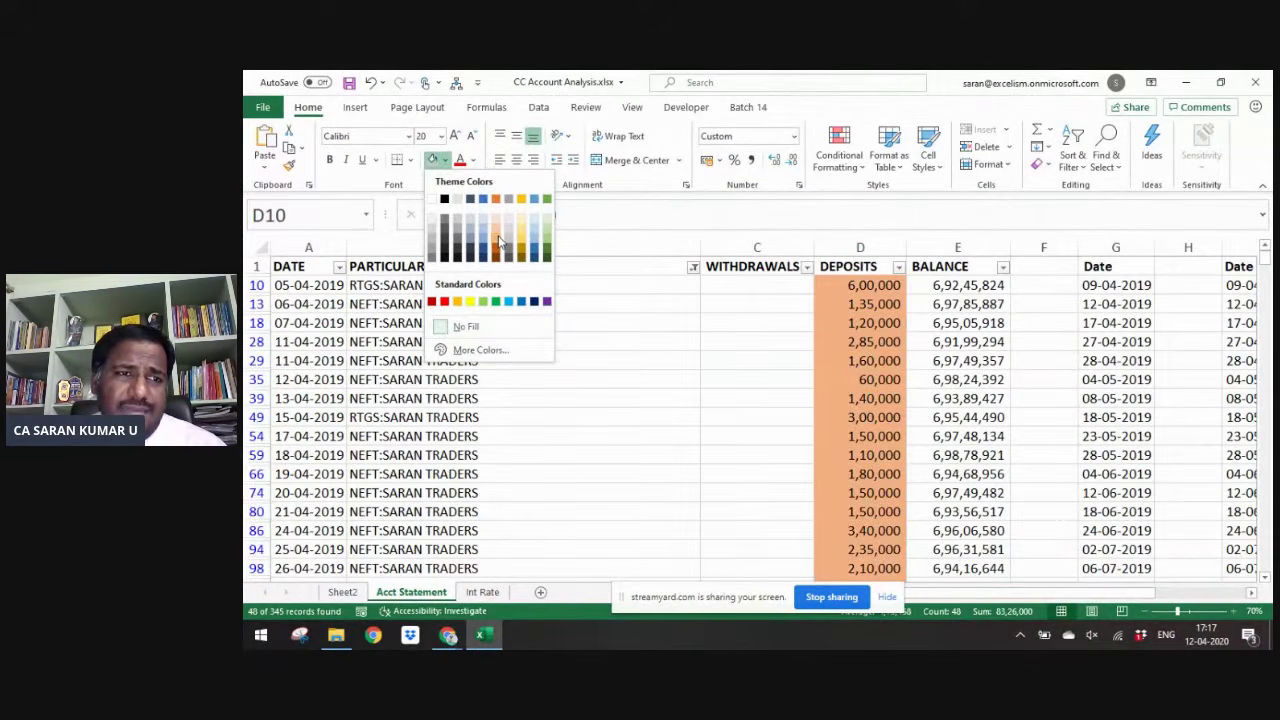
pyautogui.click(498, 242)
pyautogui.click(494, 357)
# - Clear the SARAN TRADERS filter and look over the colour-coded deposits among all statement rows
pyautogui.hotkey('ctrl', 'Up')
pyautogui.hotkey('alt', 'd')
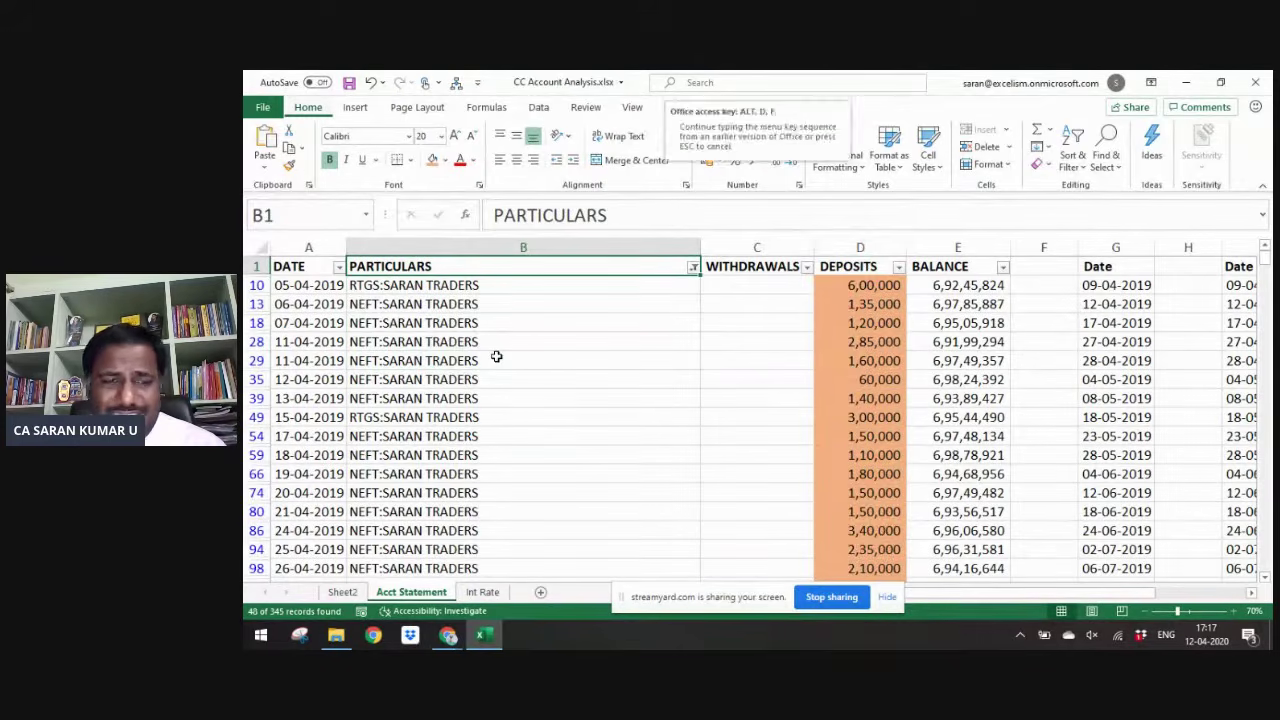
pyautogui.press('f')
pyautogui.press('s')
pyautogui.press('Down')
pyautogui.hotkey('ctrl', 'Down')
pyautogui.hotkey('ctrl', 'Up')
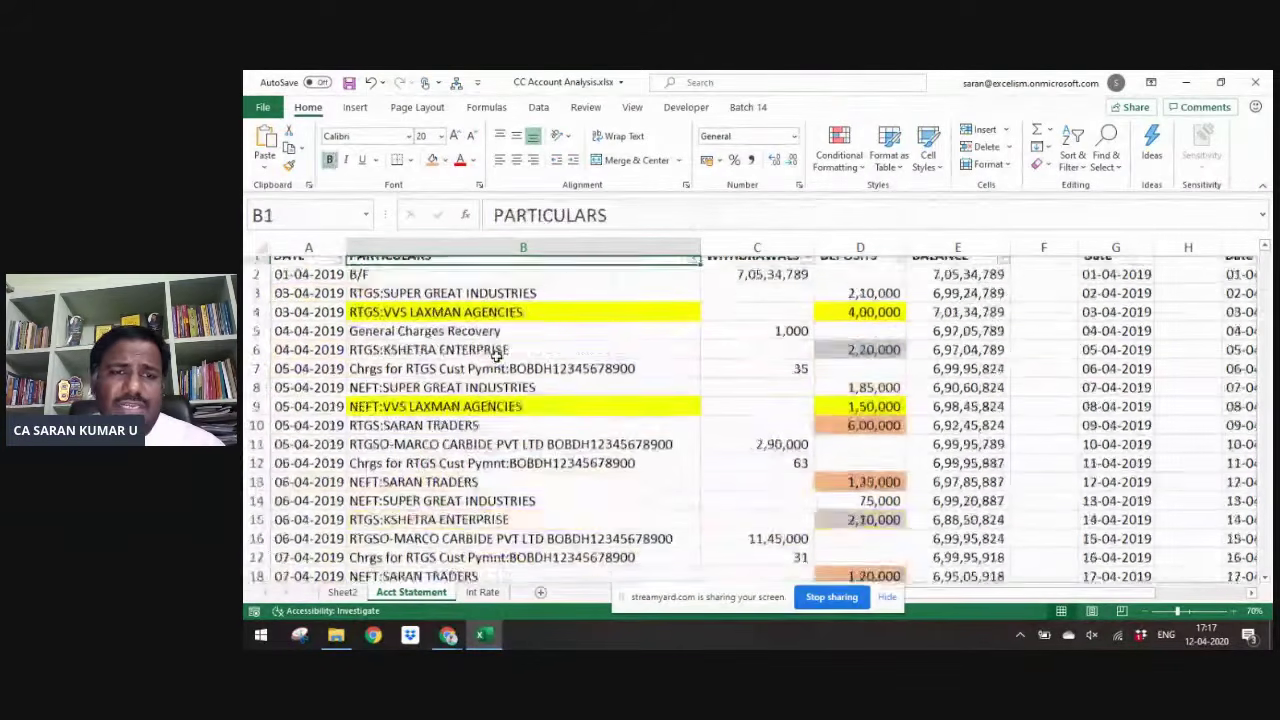
pyautogui.press('Down')
pyautogui.press('Down')
pyautogui.press('Down')
pyautogui.press('Down')
pyautogui.hotkey('ctrl', 'Up')
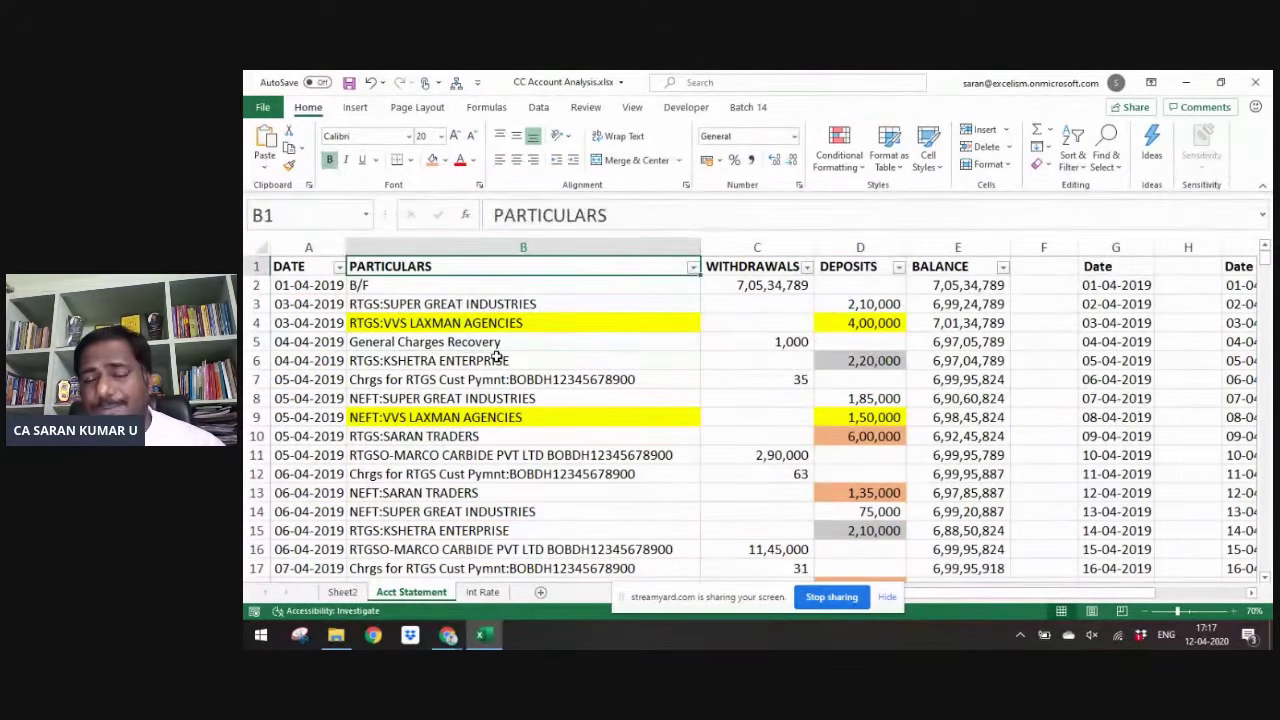
# - Examine the daily interest calculation table from the Date column through the Int.Calc column
pyautogui.hotkey('ctrl', 'Right')
pyautogui.hotkey('ctrl', 'Right')
pyautogui.hotkey('ctrl', 'Right')
pyautogui.hotkey('ctrl', 'Right')
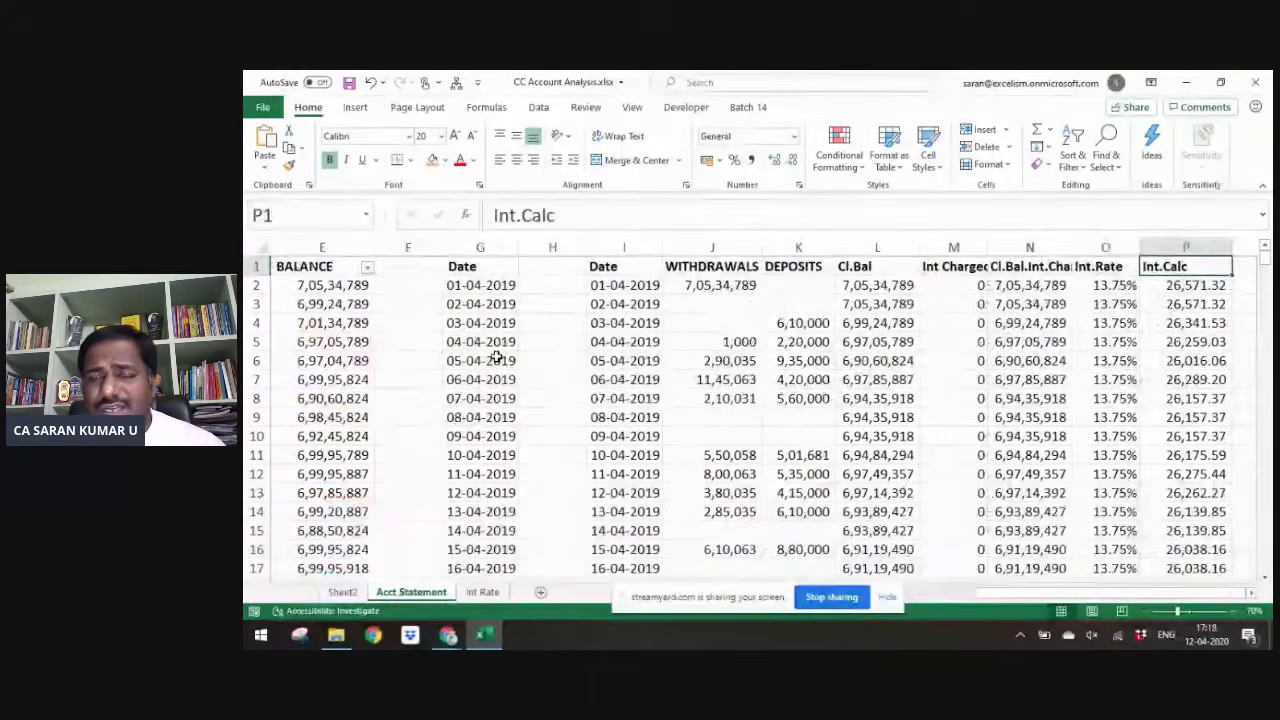
pyautogui.press('Left')
pyautogui.press('Left')
pyautogui.press('Left')
pyautogui.press('Left')
pyautogui.press('Left')
pyautogui.press('Left')
pyautogui.press('Left')
pyautogui.hotkey('ctrl', 'shift', 'Right')
pyautogui.hotkey('ctrl', 'shift', 'Down')
pyautogui.hotkey('ctrl', 'Up')
pyautogui.hotkey('ctrl', 'shift', 'Right')
pyautogui.hotkey('ctrl', 'shift', 'Down')
pyautogui.hotkey('ctrl', 'Up')
pyautogui.hotkey('ctrl', 'shift', 'Right')
pyautogui.hotkey('ctrl', 'shift', 'Down')
pyautogui.hotkey('ctrl', 'Up')
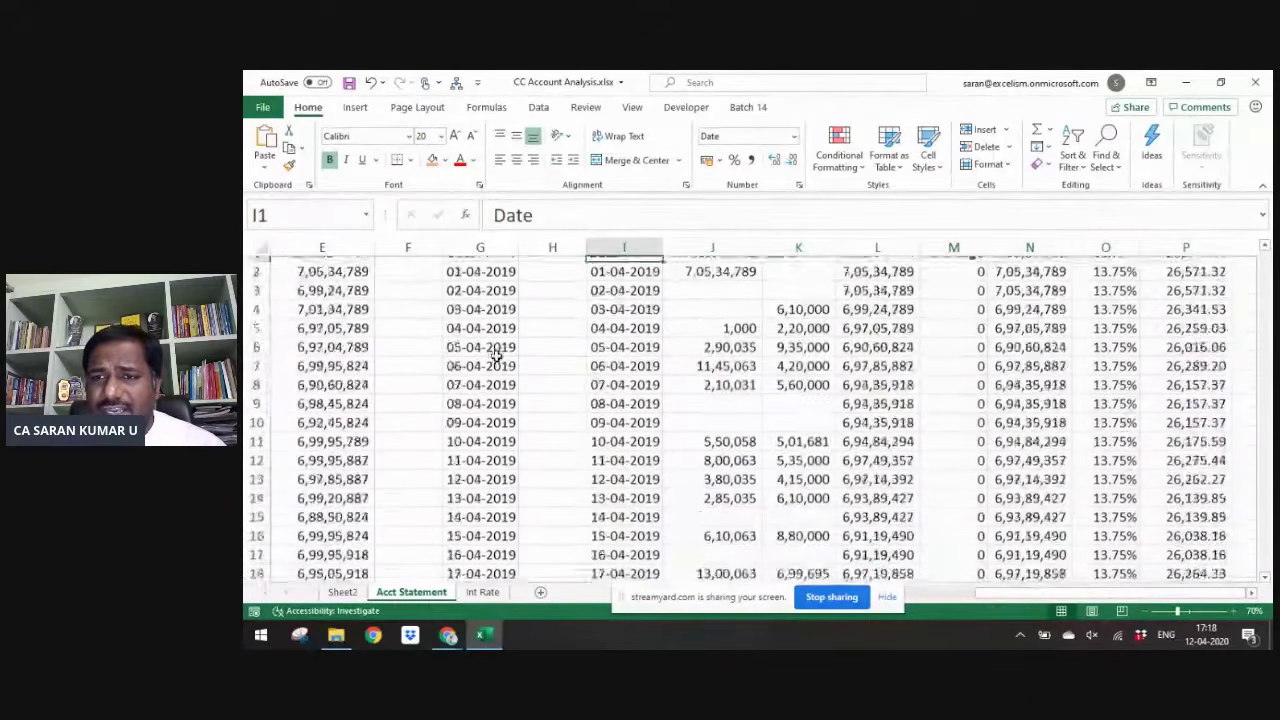
pyautogui.hotkey('ctrl', 'shift', 'Right')
pyautogui.hotkey('ctrl', 'shift', 'Down')
# - Review the Actual., Calc. and Diff columns of the monthly interest PivotTable on Sheet2
pyautogui.hotkey('ctrl', 'pageup')
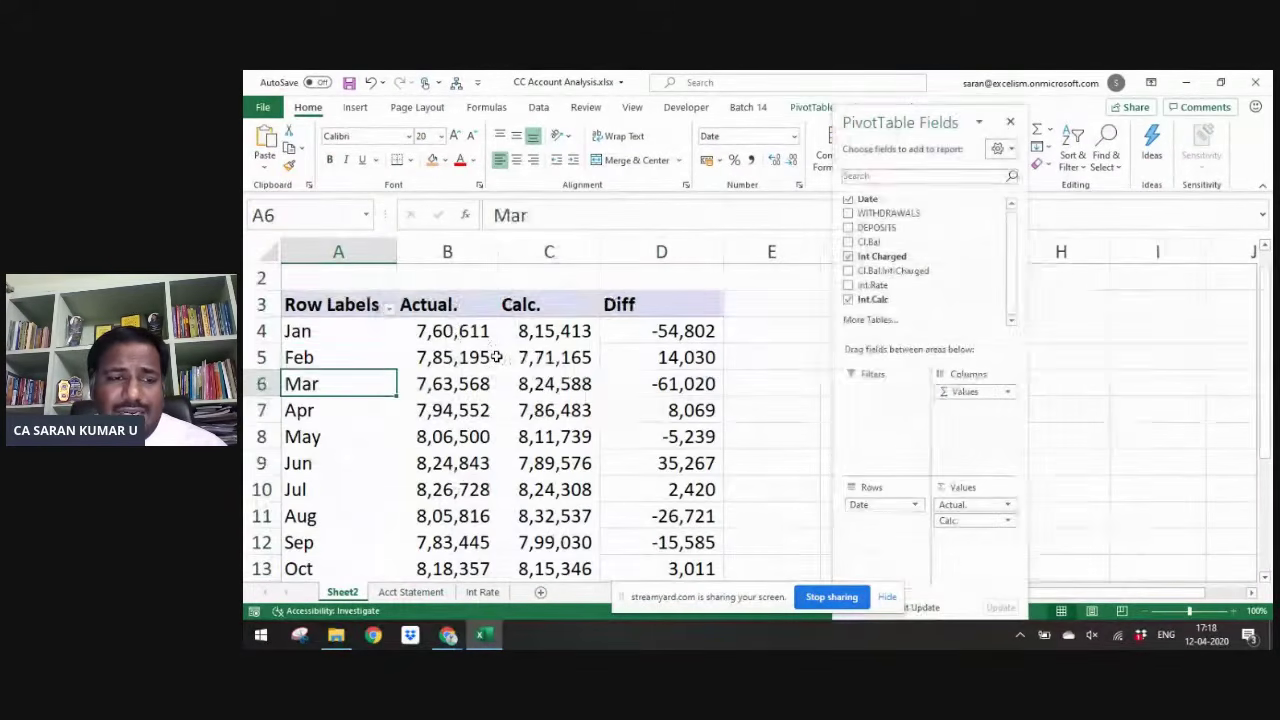
pyautogui.press('Up')
pyautogui.press('Up')
pyautogui.press('Up')
pyautogui.press('Right')
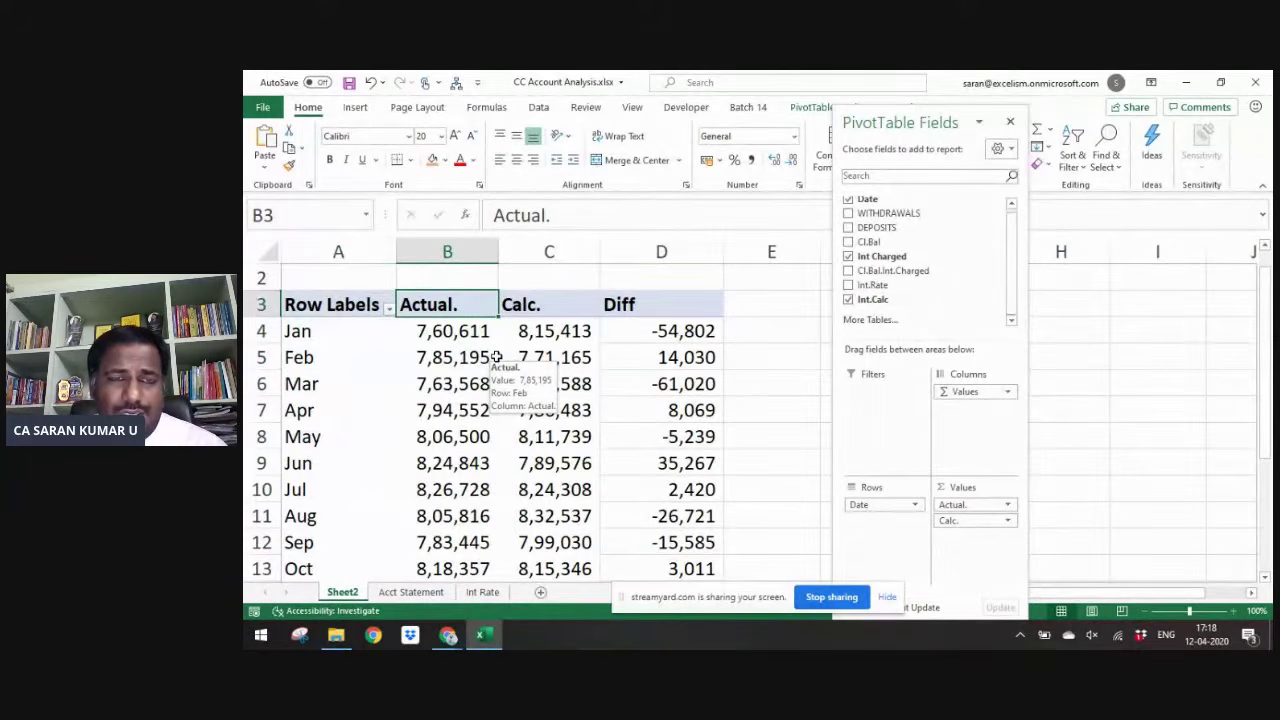
pyautogui.press('Right')
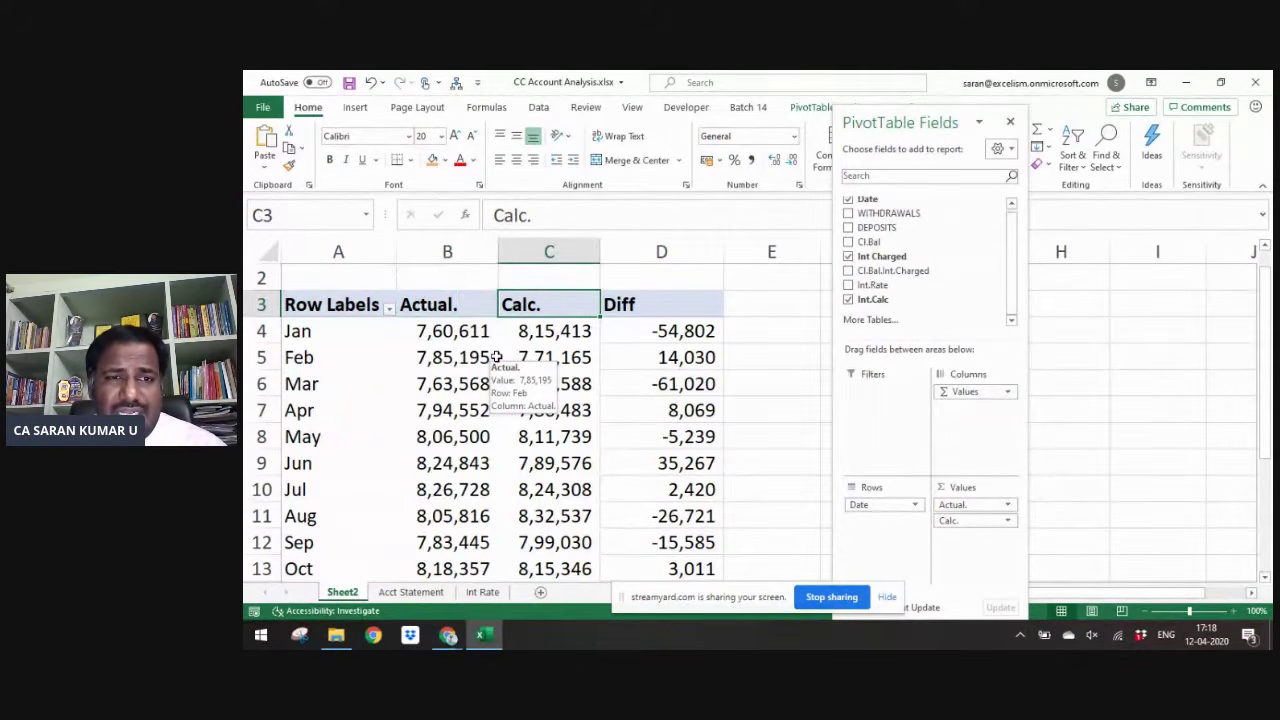
pyautogui.press('Right')
pyautogui.press('Down')
pyautogui.hotkey('ctrl', 'shift', 'Down')
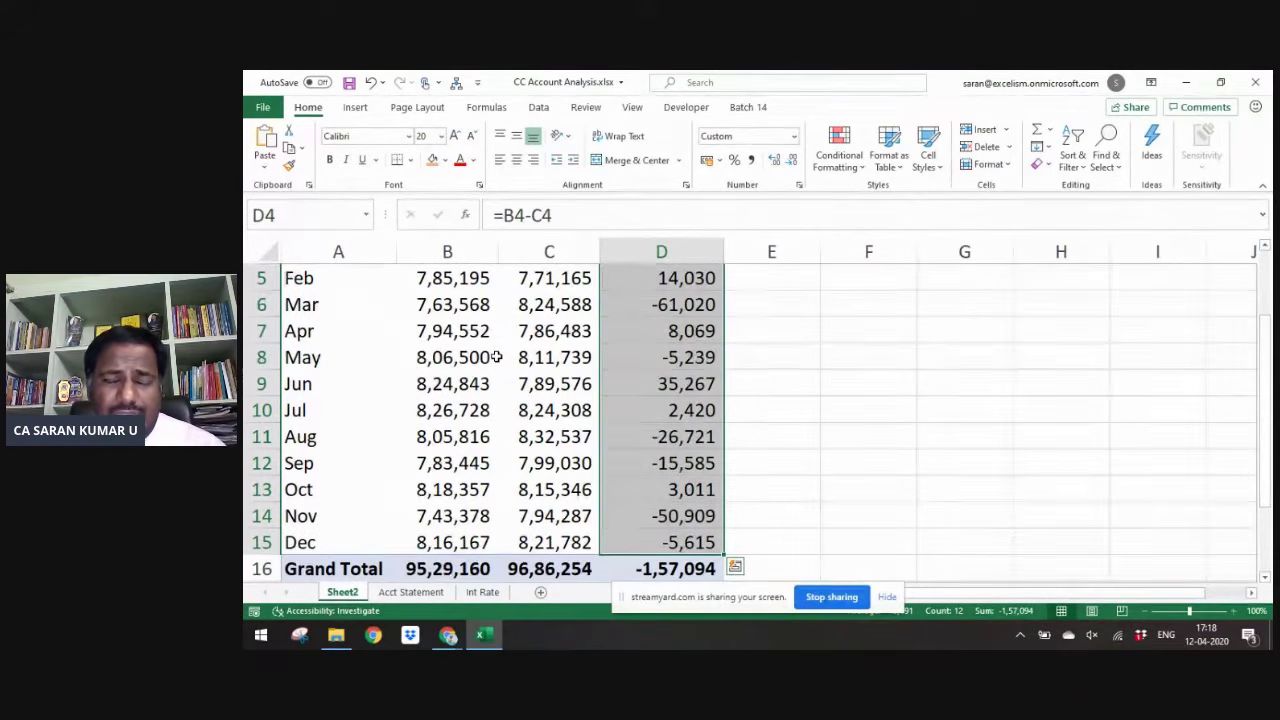
# - Rename the interest comparison sheet as Recon Int, and save and close the workbook
pyautogui.hotkey('alt', 'o')
pyautogui.press('h')
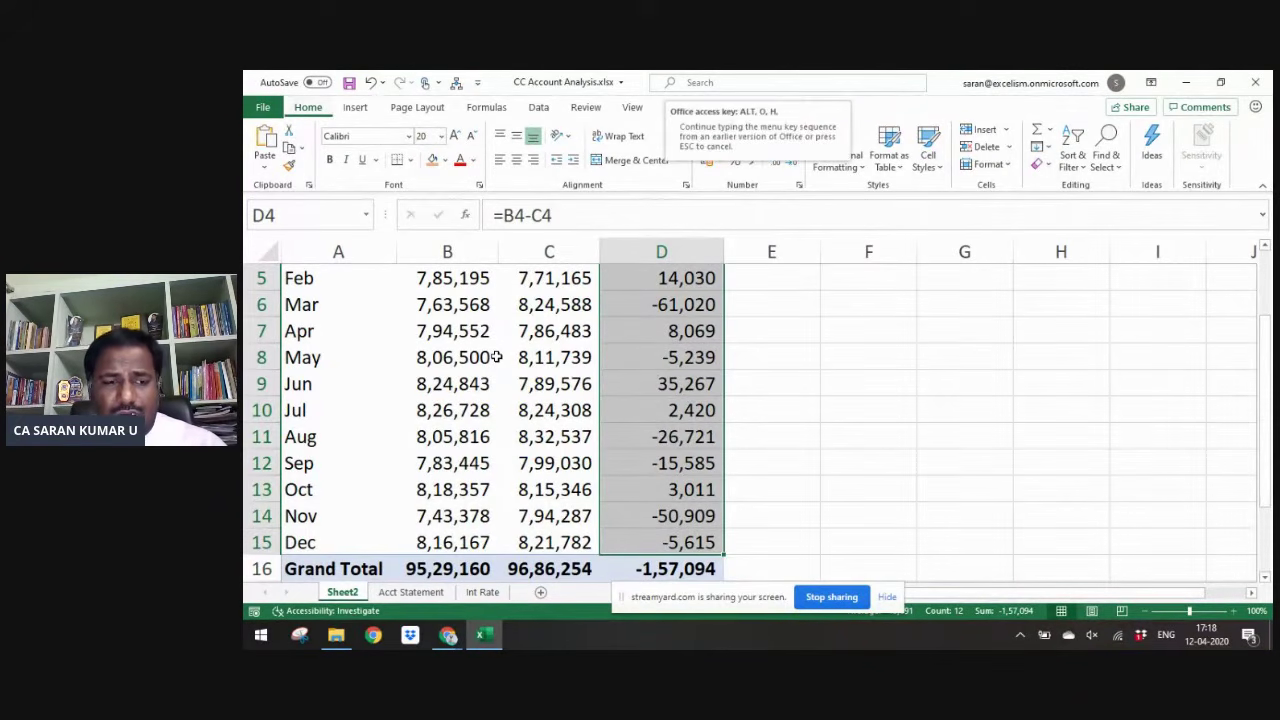
pyautogui.write('rRecon Int')
pyautogui.press('Return')
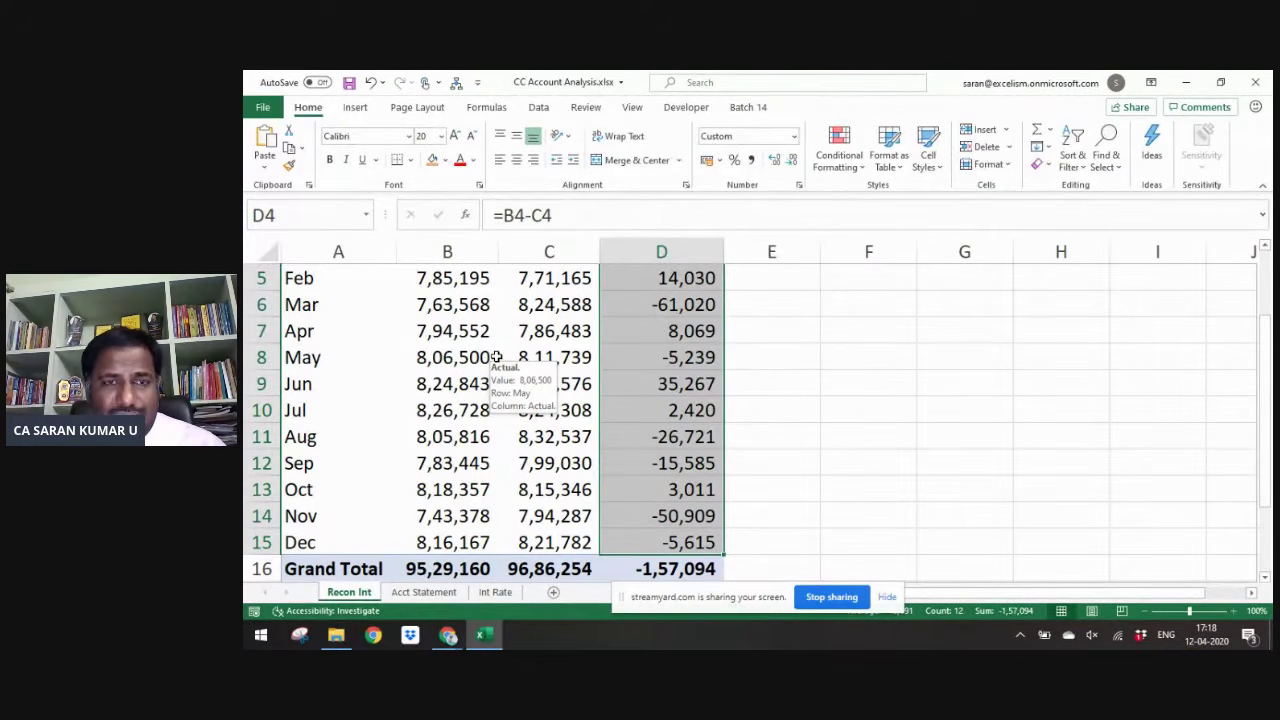
pyautogui.hotkey('ctrl', 's')
pyautogui.hotkey('ctrl', 'w')
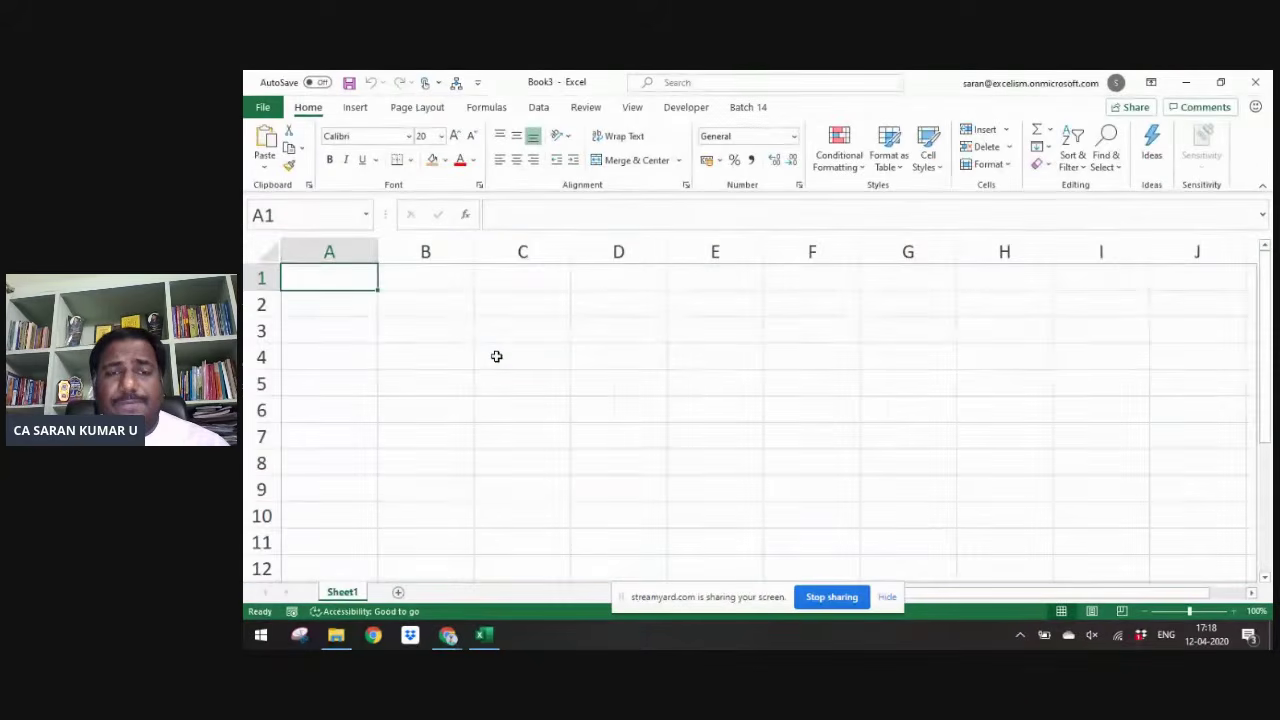
# - Open Documentation.xlsx from the Day 2 - Session - Working Files folder and look over its list of audit remarks
pyautogui.hotkey('alt', 'Tab')
pyautogui.hotkey('alt', 'Tab')
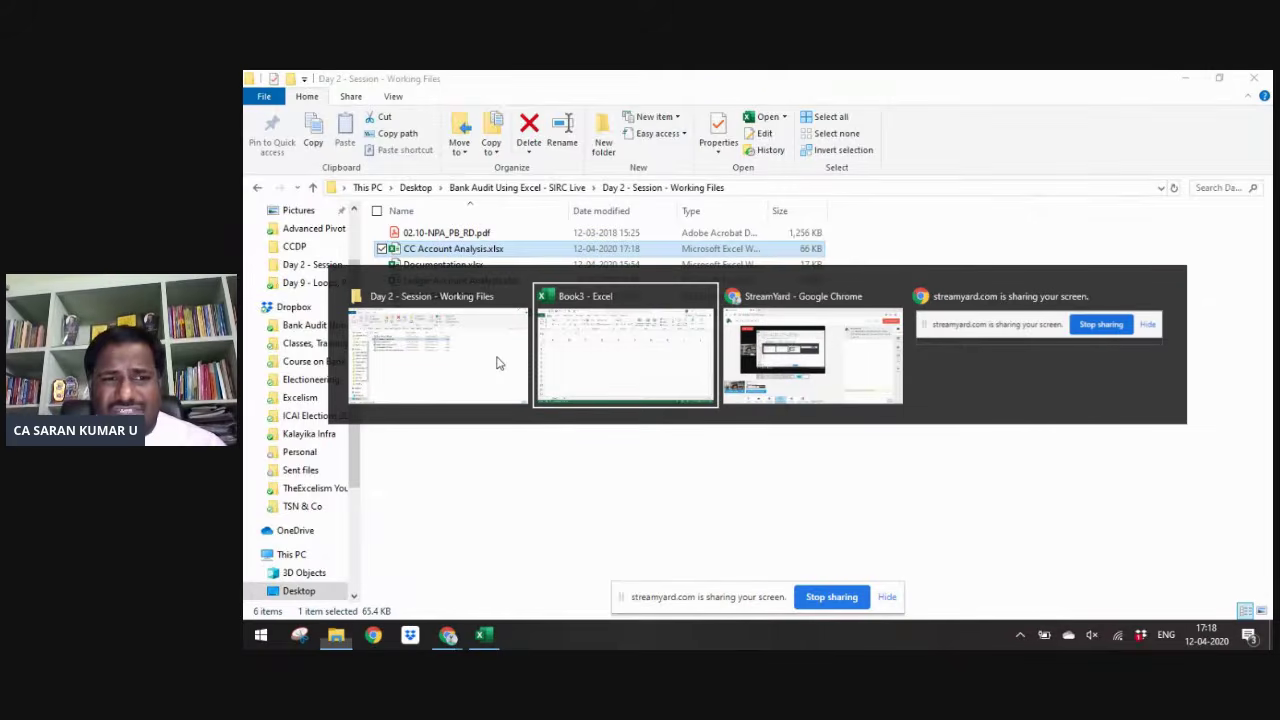
pyautogui.hotkey('alt', 'Tab')
pyautogui.hotkey('alt', 'Tab')
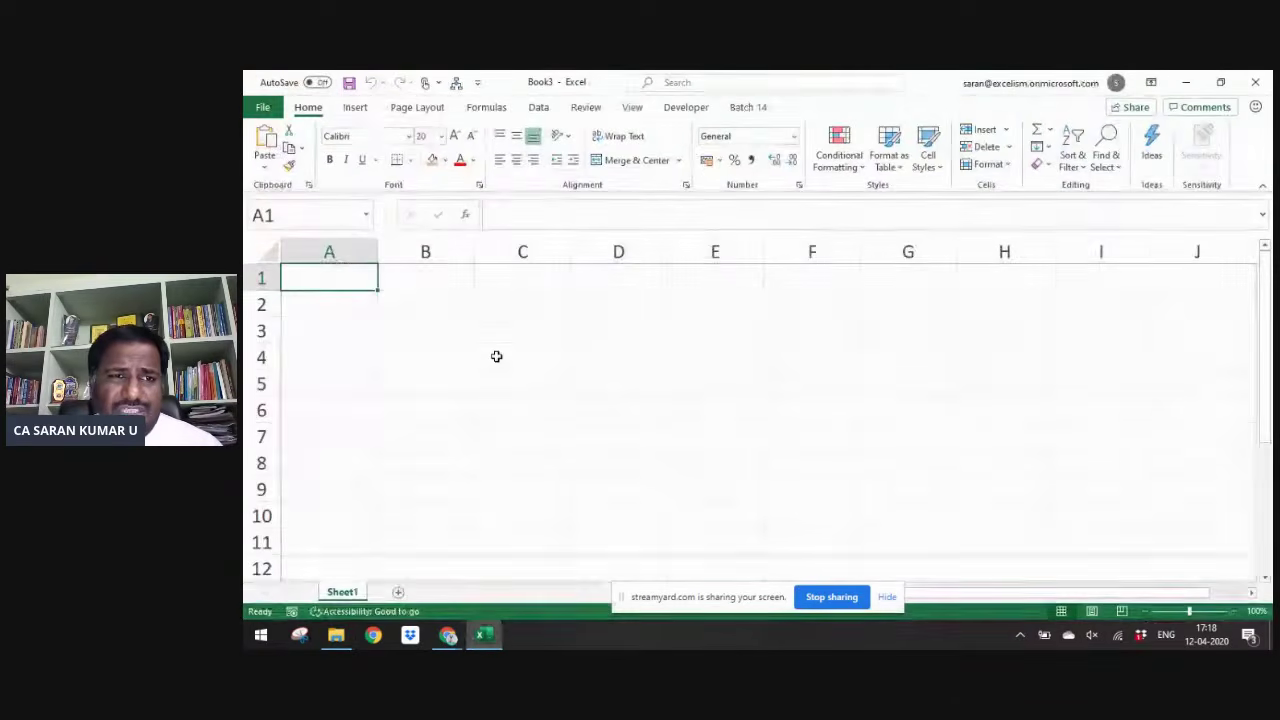
pyautogui.hotkey('alt', 'Tab')
pyautogui.press('Down')
pyautogui.press('Down')
pyautogui.press('Down')
pyautogui.press('Down')
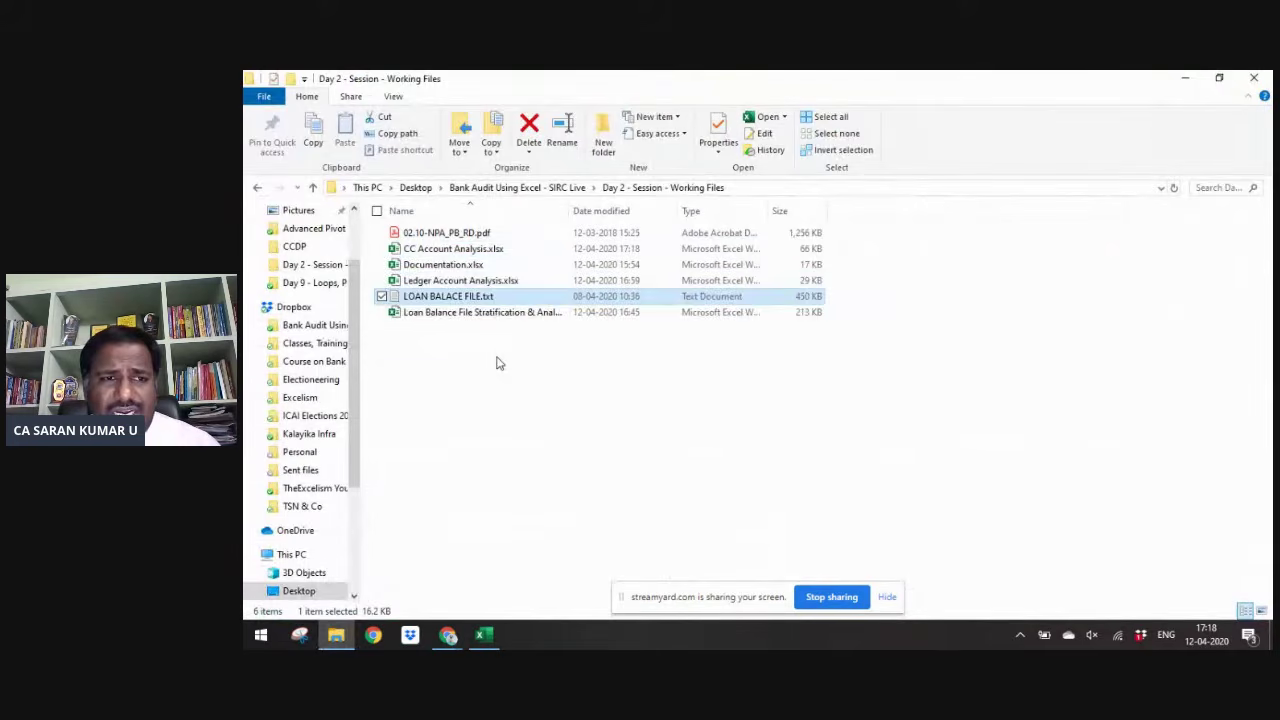
pyautogui.press('Up')
pyautogui.press('Up')
pyautogui.press('Up')
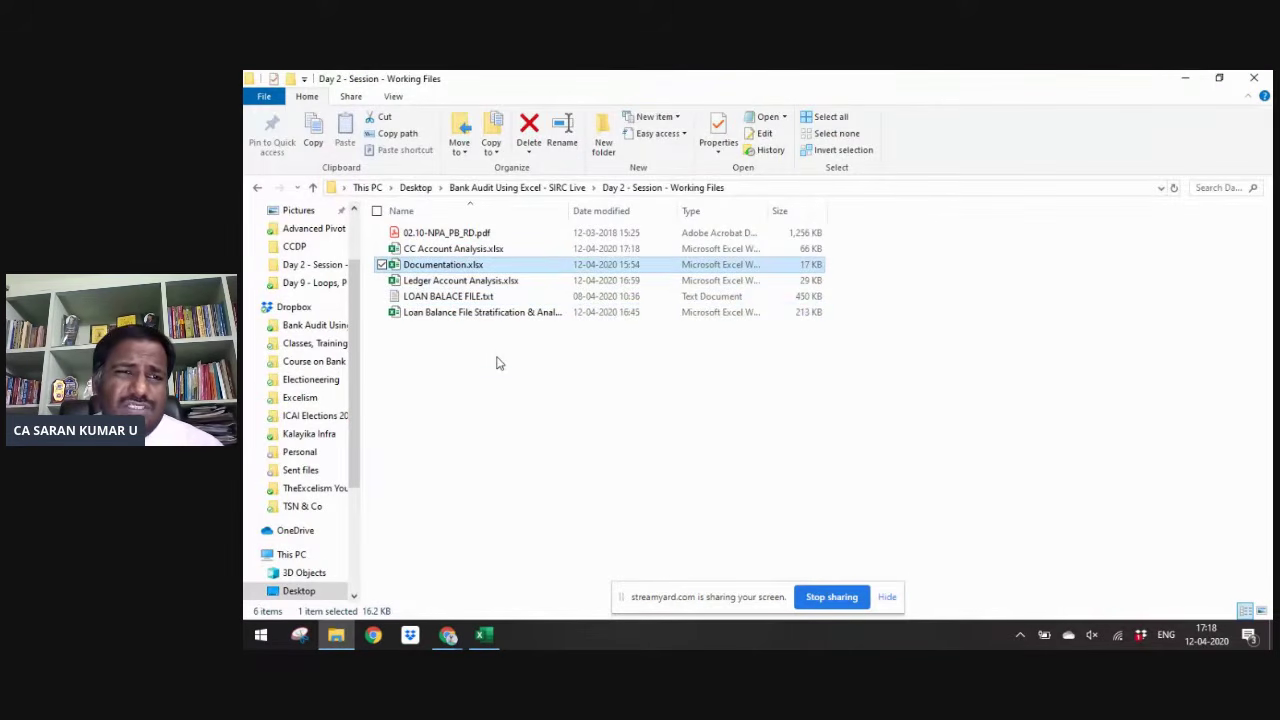
pyautogui.hotkey('alt', 'Tab')
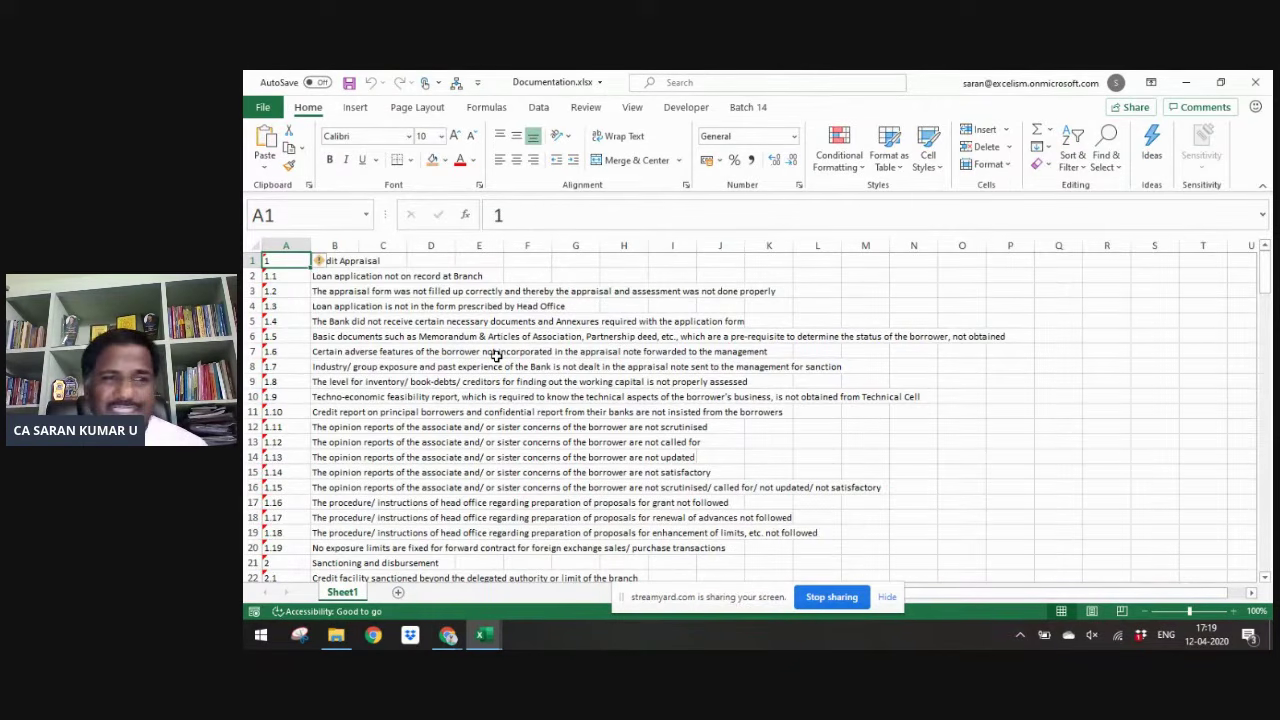
pyautogui.hotkey('ctrl', 'shift', 'End')
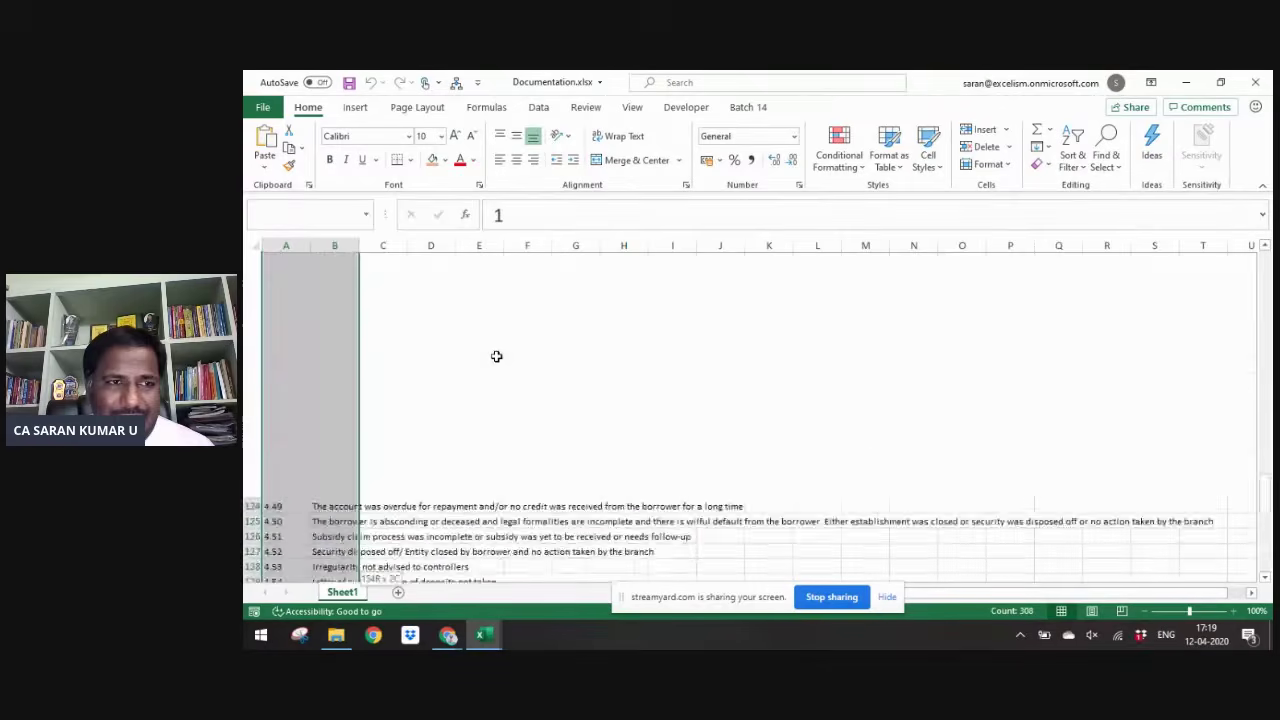
pyautogui.press('Right')
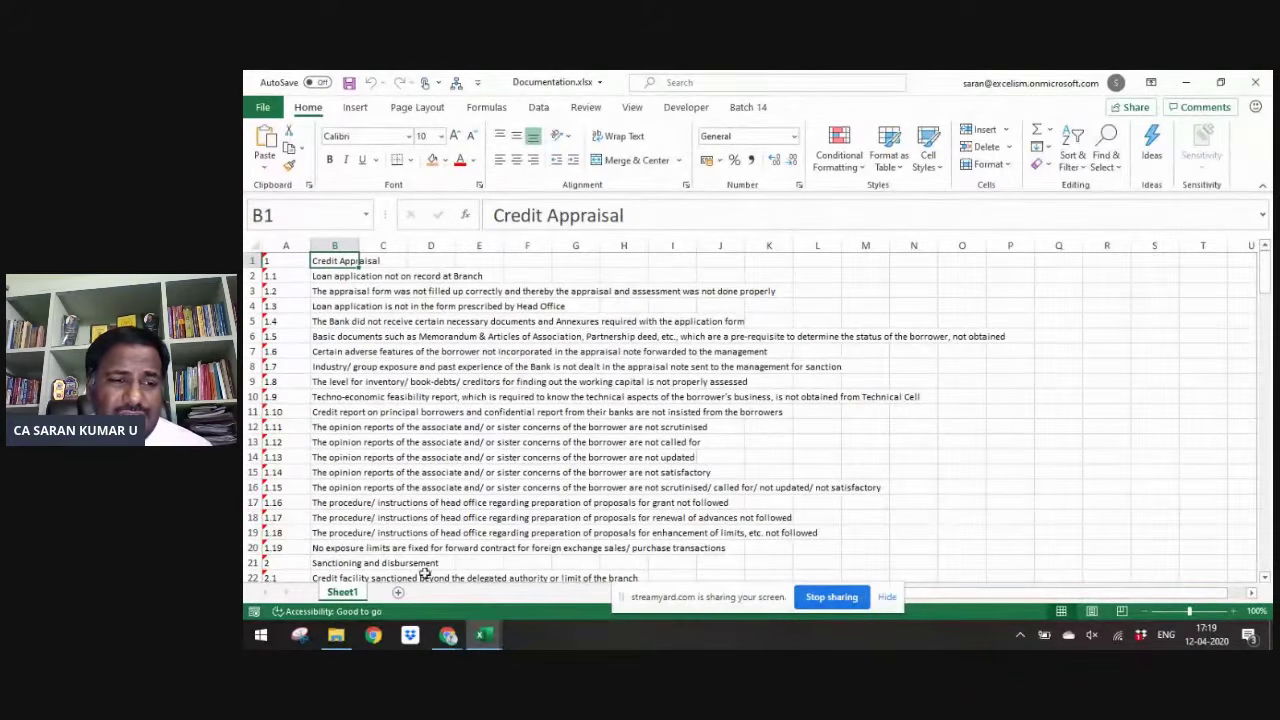
# - Add a new worksheet named Loan to the Documentation workbook
pyautogui.click(397, 593)
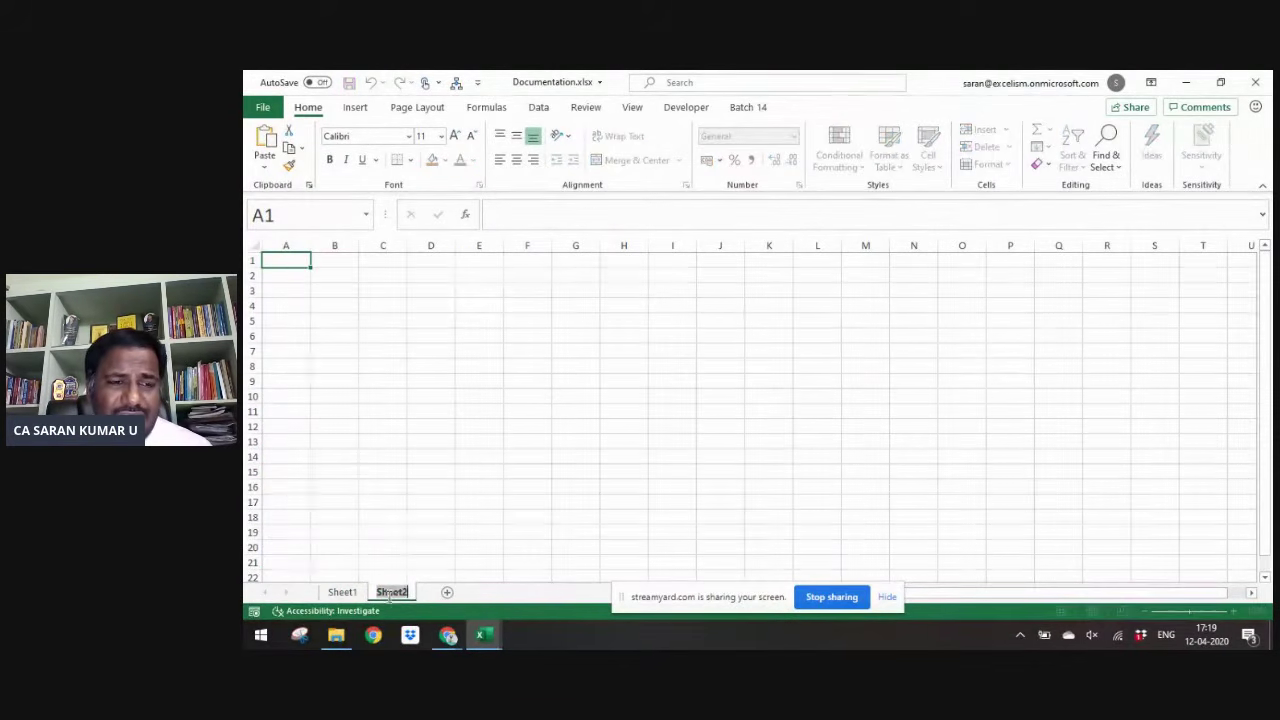
pyautogui.write('Loan')
pyautogui.press('Return')
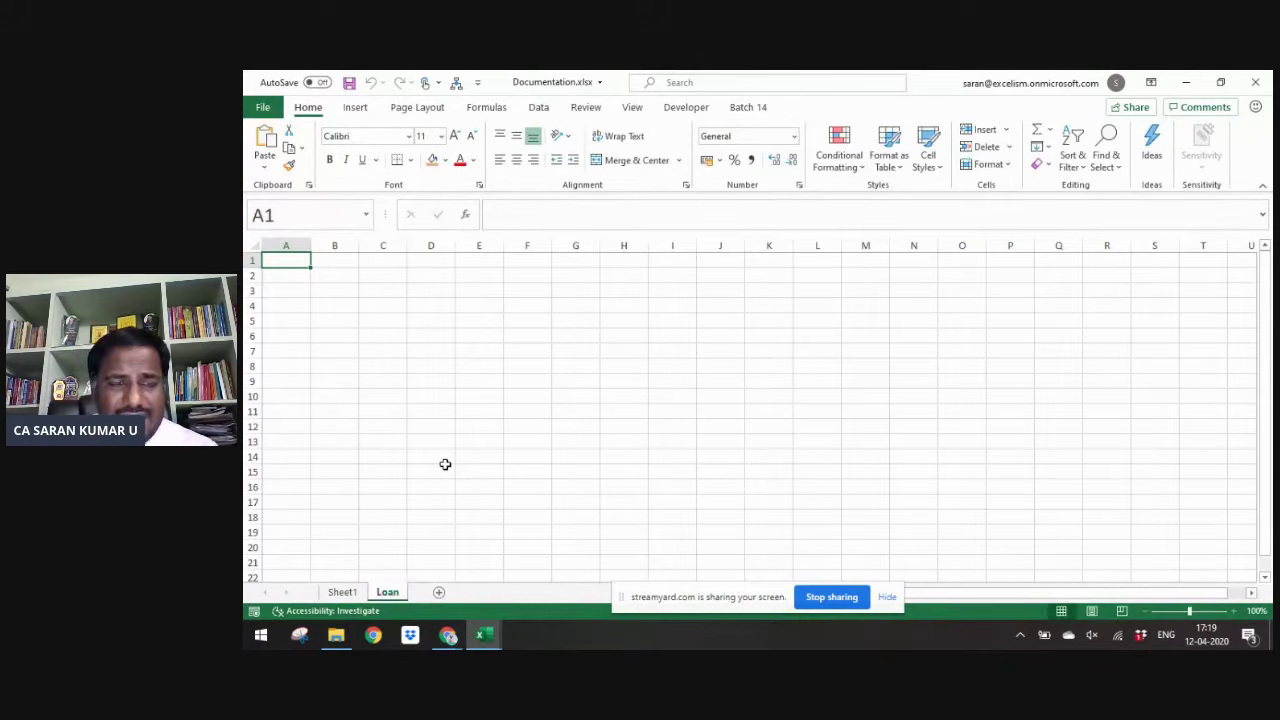
# - Open Loan Balance File Stratification & Analysis.xlsx from the working files folder
pyautogui.hotkey('alt', 'Tab')
pyautogui.hotkey('alt', 'Tab')
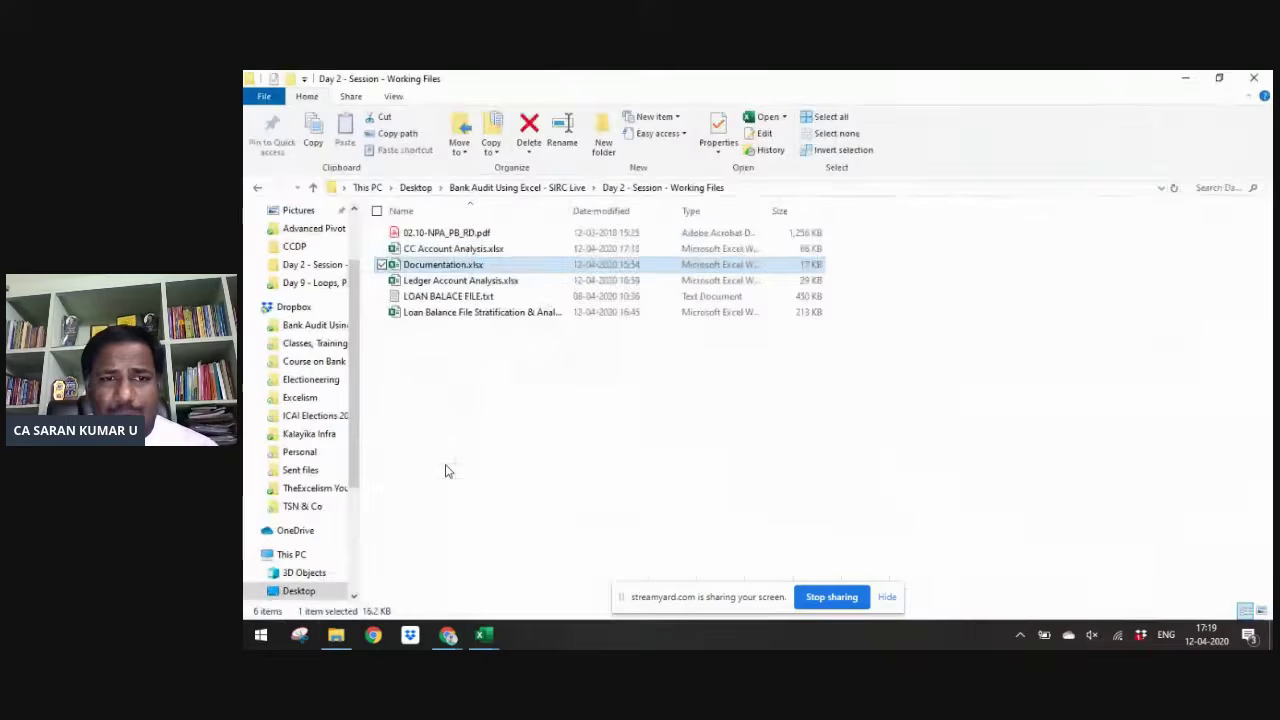
pyautogui.press('Up')
pyautogui.press('Down')
pyautogui.press('Down')
pyautogui.press('Down')
pyautogui.press('Down')
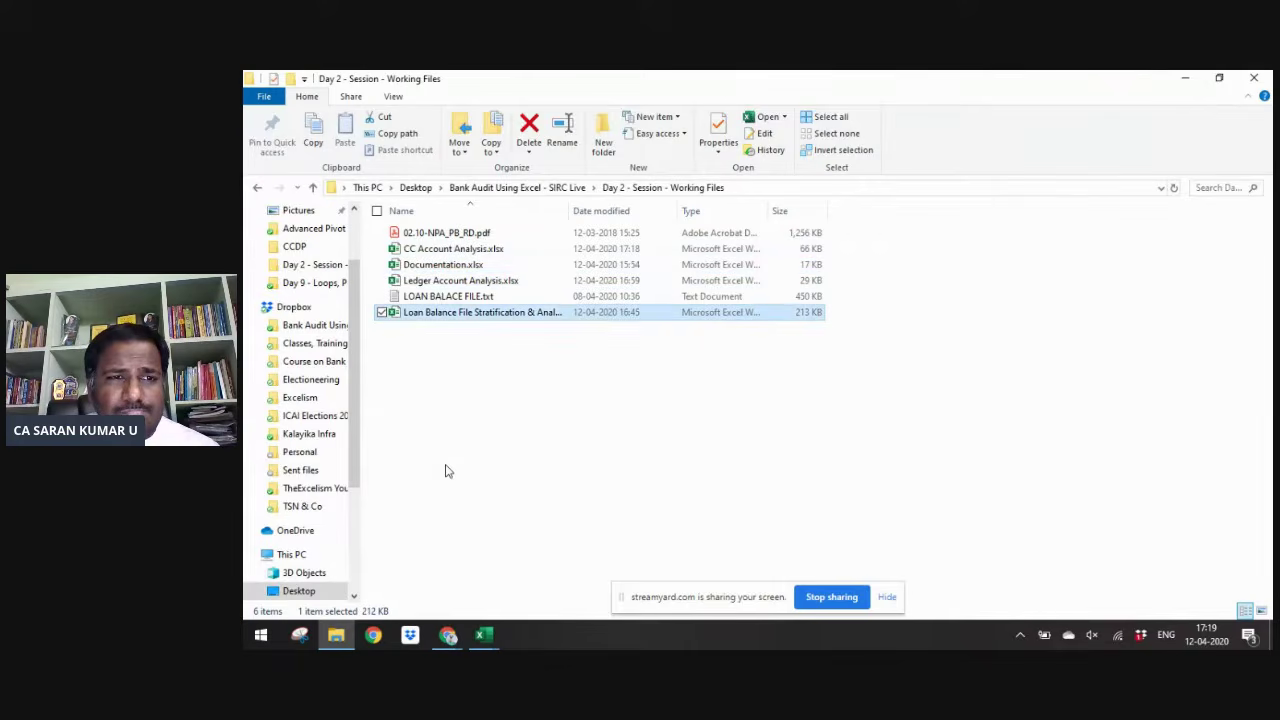
pyautogui.hotkey('alt', 'Tab')
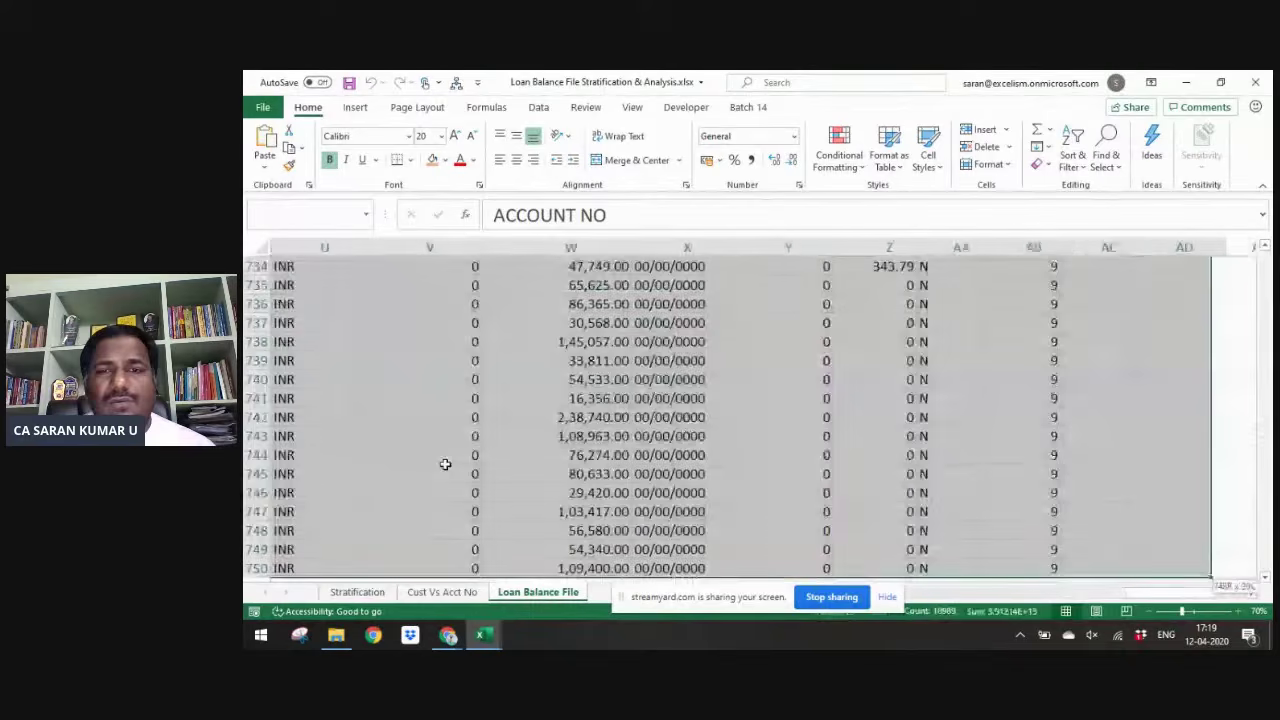
# - Copy all data from the Loan Balance File sheet into the Loan sheet of Documentation.xlsx, starting at cell A1
pyautogui.hotkey('ctrl', 'Home')
pyautogui.hotkey('ctrl', 'shift', 'End')
pyautogui.hotkey('ctrl', 'c')
pyautogui.hotkey('alt', 'Tab')
pyautogui.press('Tab')
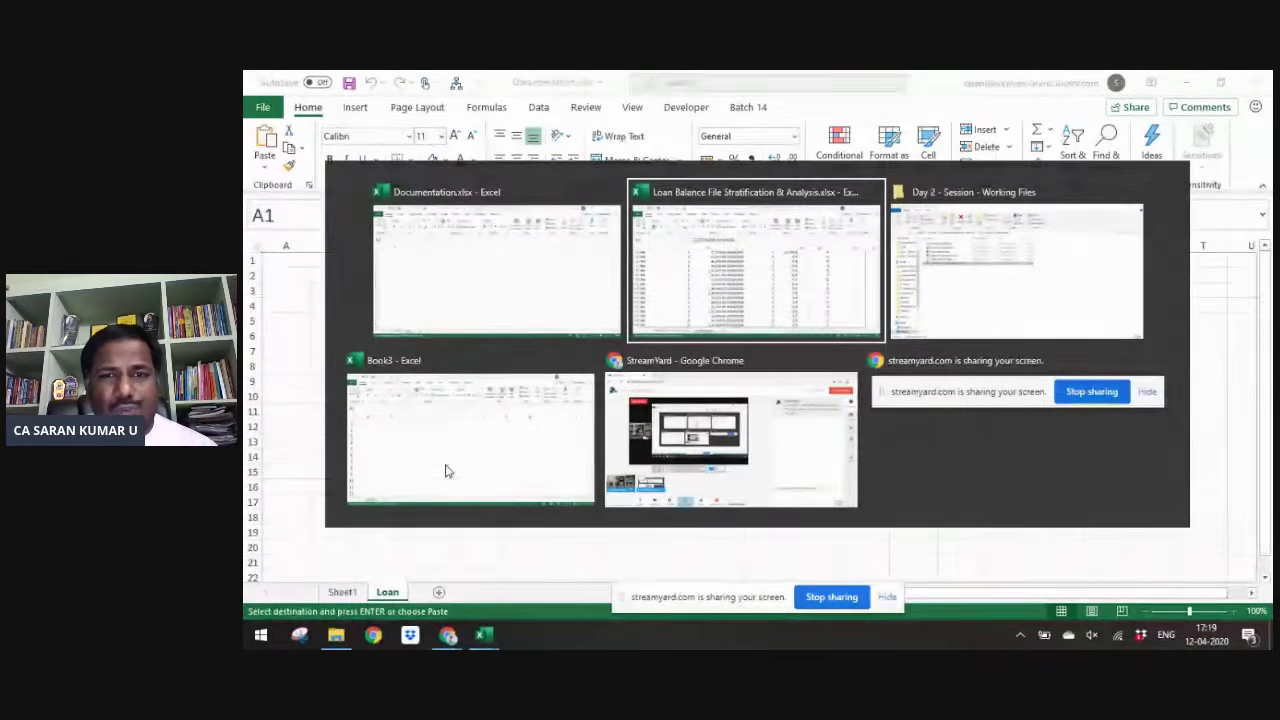
pyautogui.hotkey('alt', 'Tab')
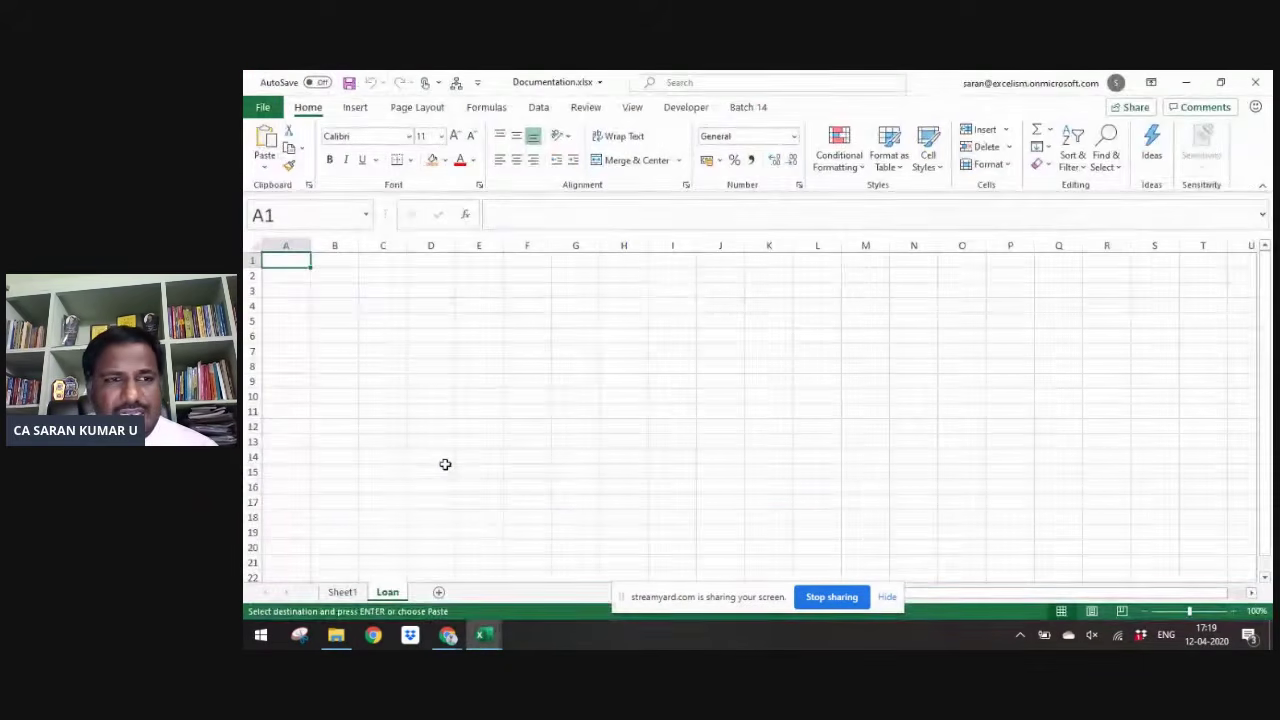
pyautogui.hotkey('ctrl', 'v')
# - Autofit the column widths of the pasted loan data and look over its full extent
pyautogui.hotkey('alt', 'o')
pyautogui.press('c')
pyautogui.press('a')
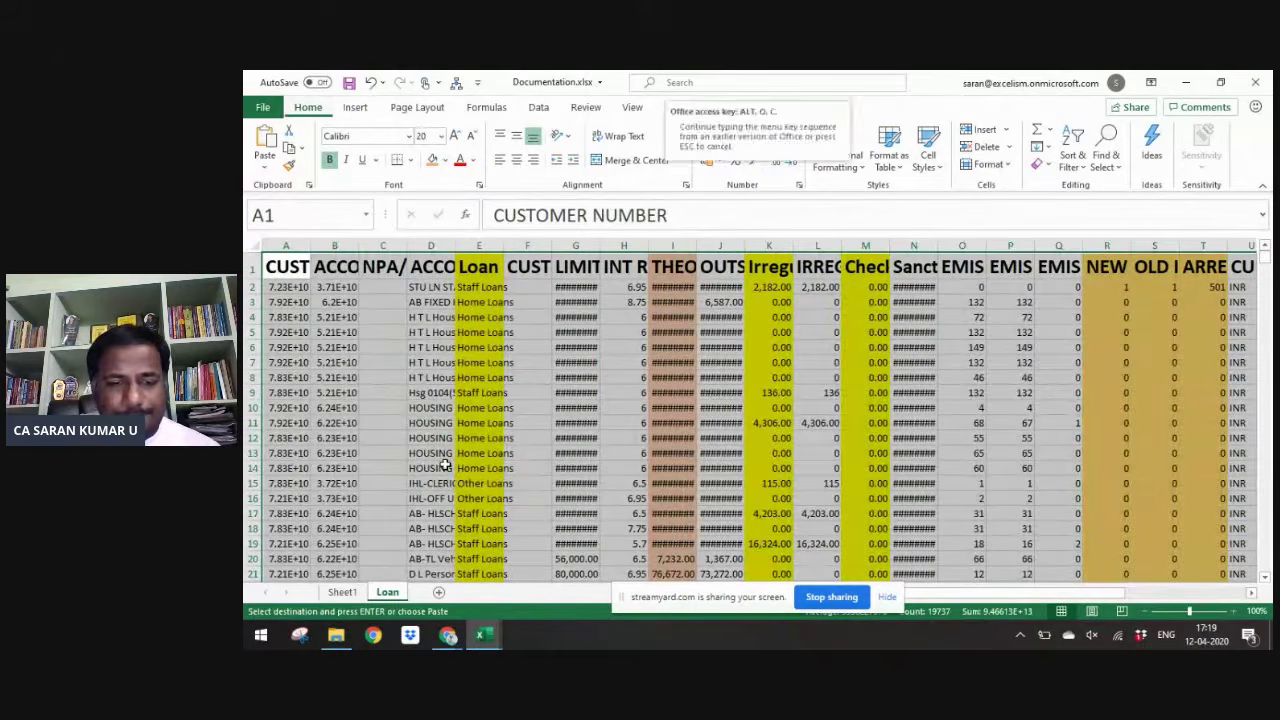
pyautogui.press('Right')
pyautogui.press('Left')
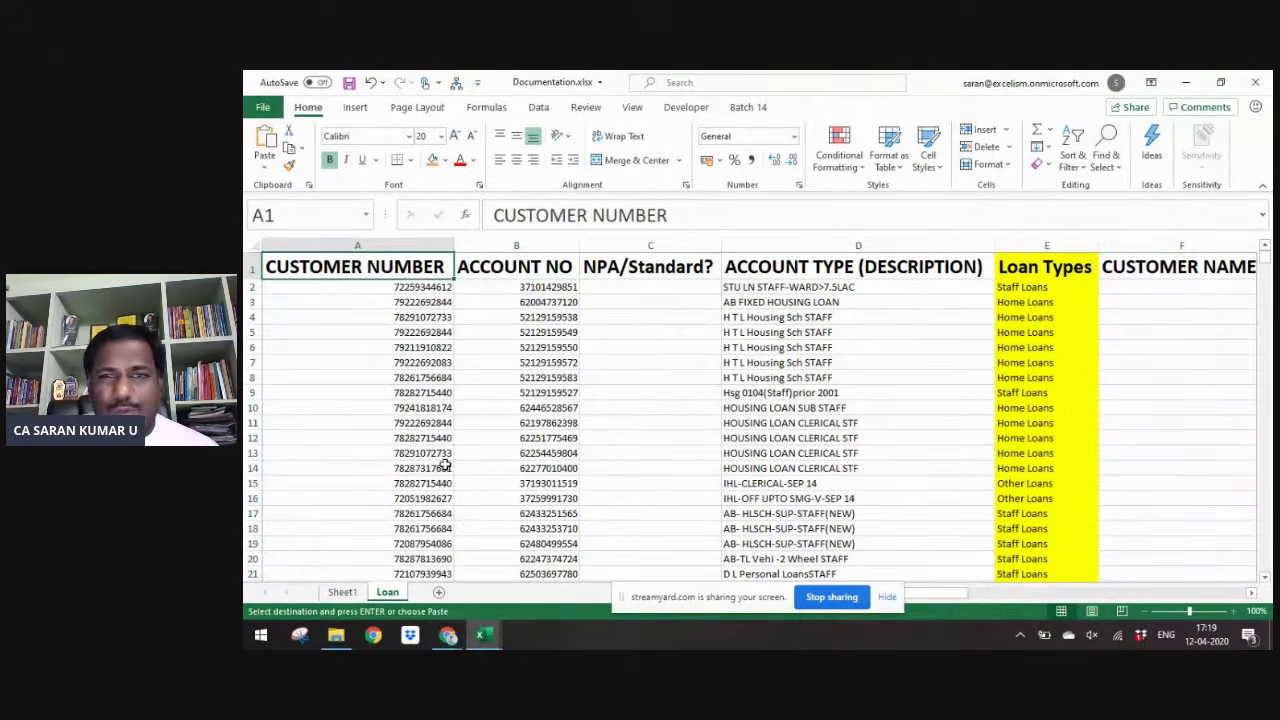
pyautogui.hotkey('ctrl', 'shift', 'Right')
pyautogui.hotkey('ctrl', 'shift', 'Down')
pyautogui.hotkey('ctrl', 'Home')
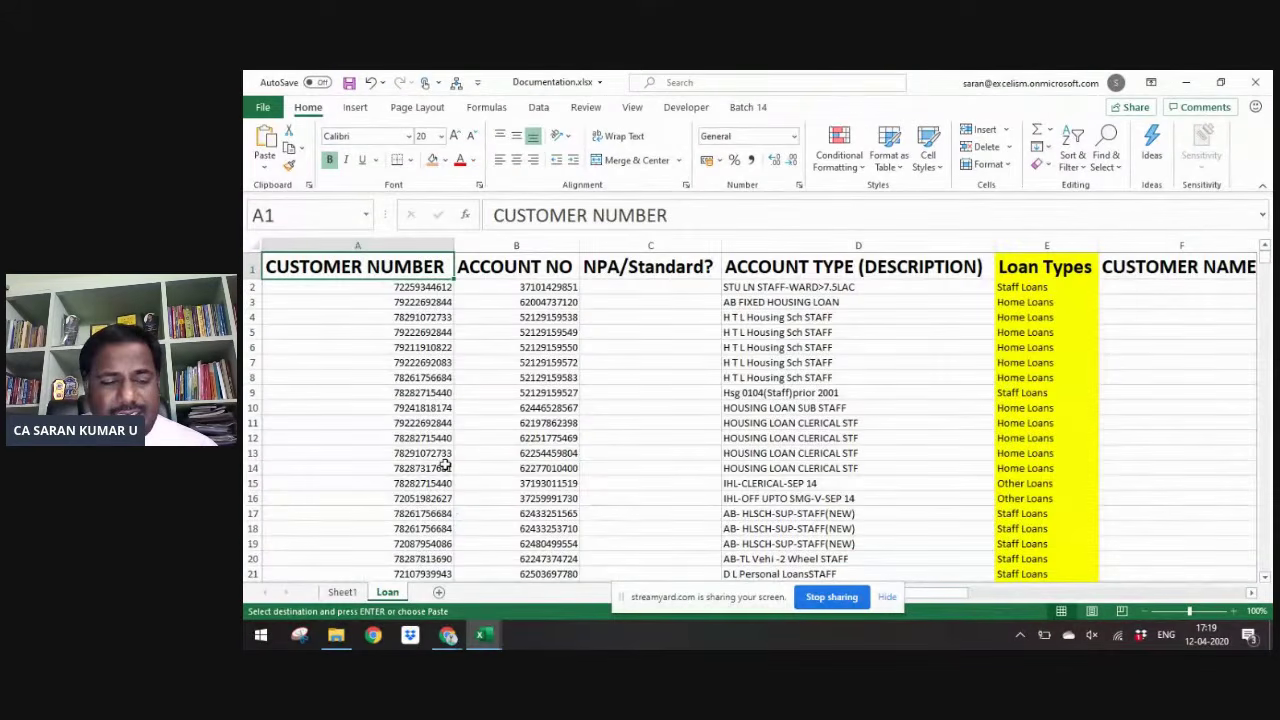
# - Undo the column autofit and the pasting of the loan data on the Loan sheet
pyautogui.hotkey('ctrl', 'z')
pyautogui.hotkey('ctrl', 'z')
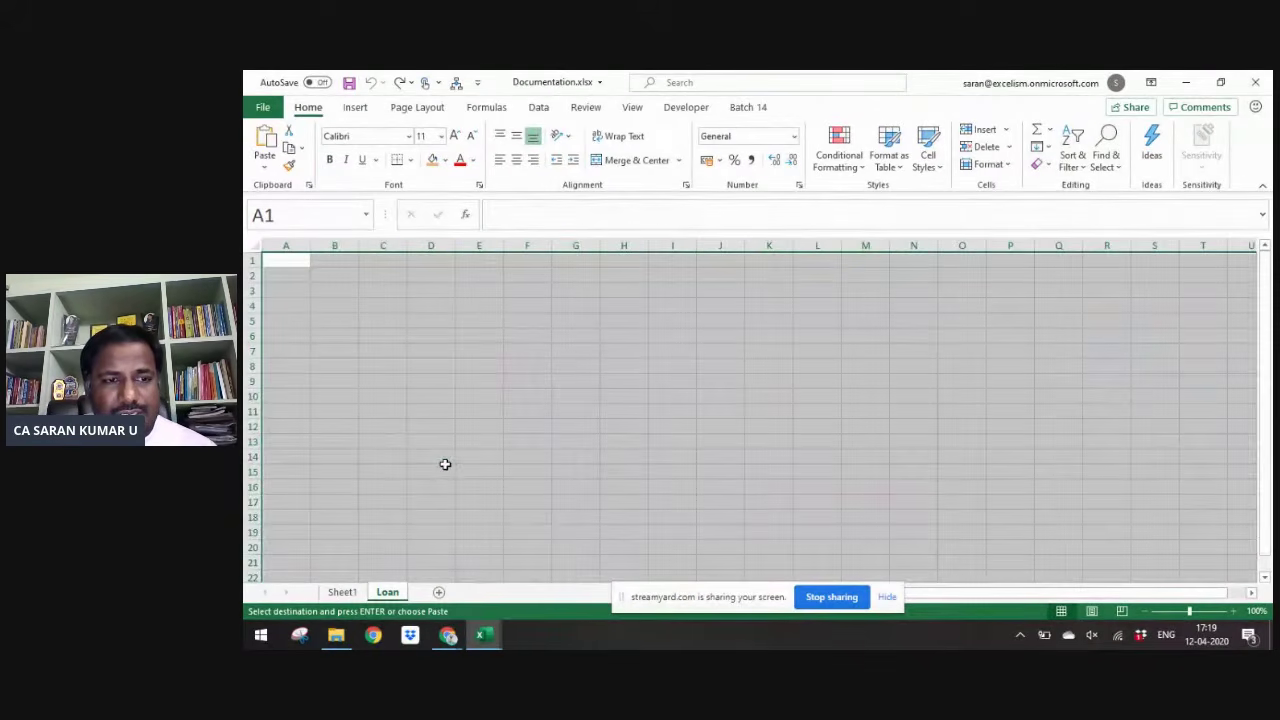
# - Copy the loan data from the Loan Balance File sheet into the Loan sheet of Documentation.xlsx at A1, pasting values only
pyautogui.hotkey('alt', 'Tab')
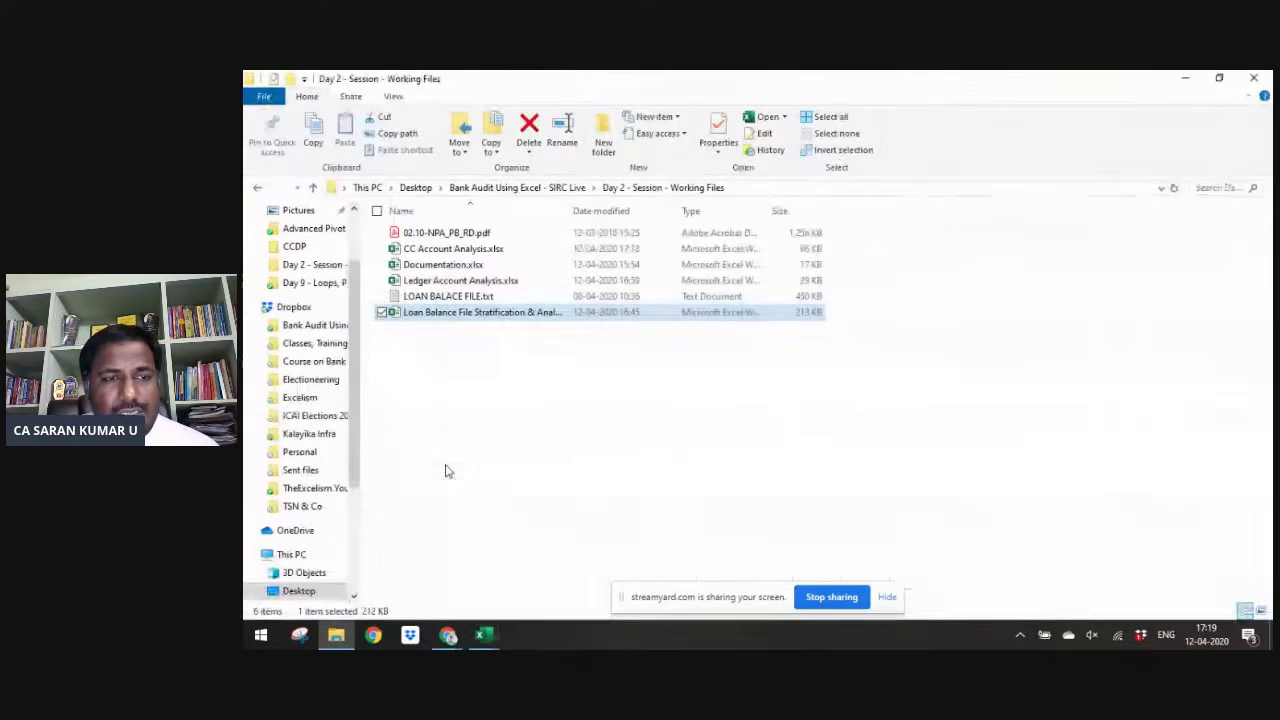
pyautogui.hotkey('alt', 'Tab')
pyautogui.hotkey('alt', 'Tab')
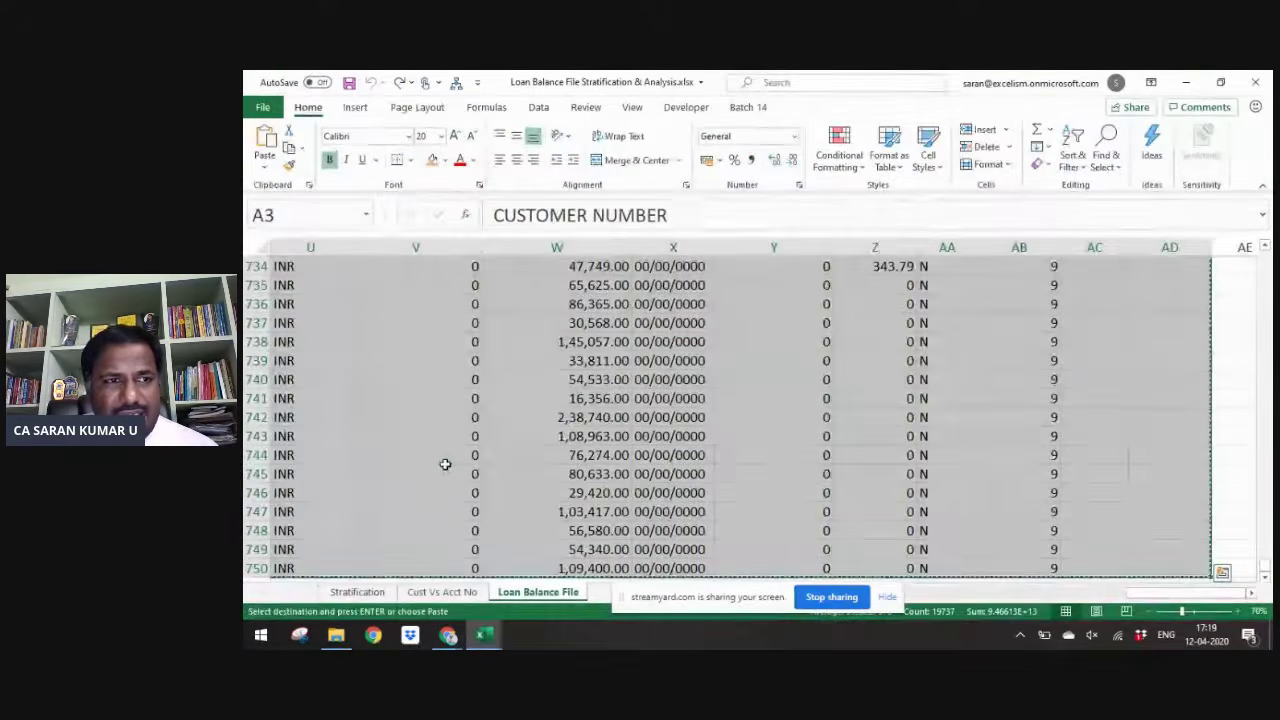
pyautogui.hotkey('alt', 'Tab')
pyautogui.hotkey('alt', 'Tab')
pyautogui.hotkey('alt', 'Tab')
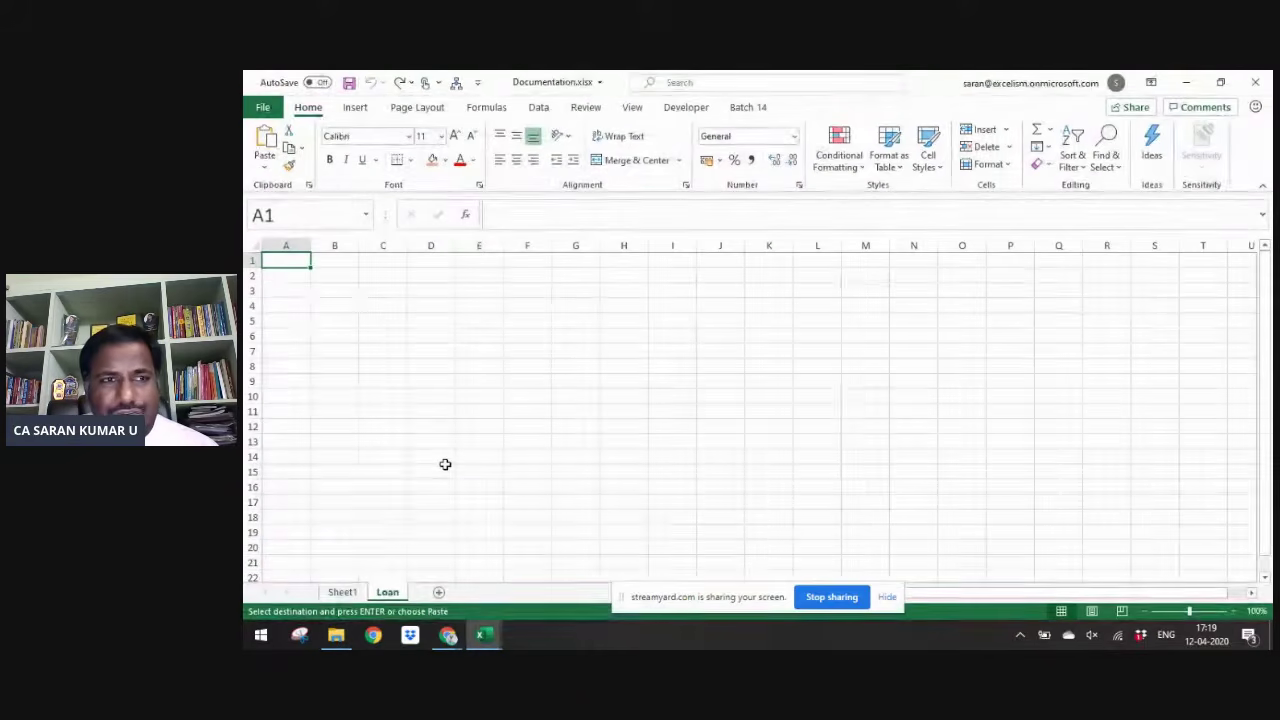
pyautogui.hotkey('ctrl', 'alt', 'v')
pyautogui.press('Return')
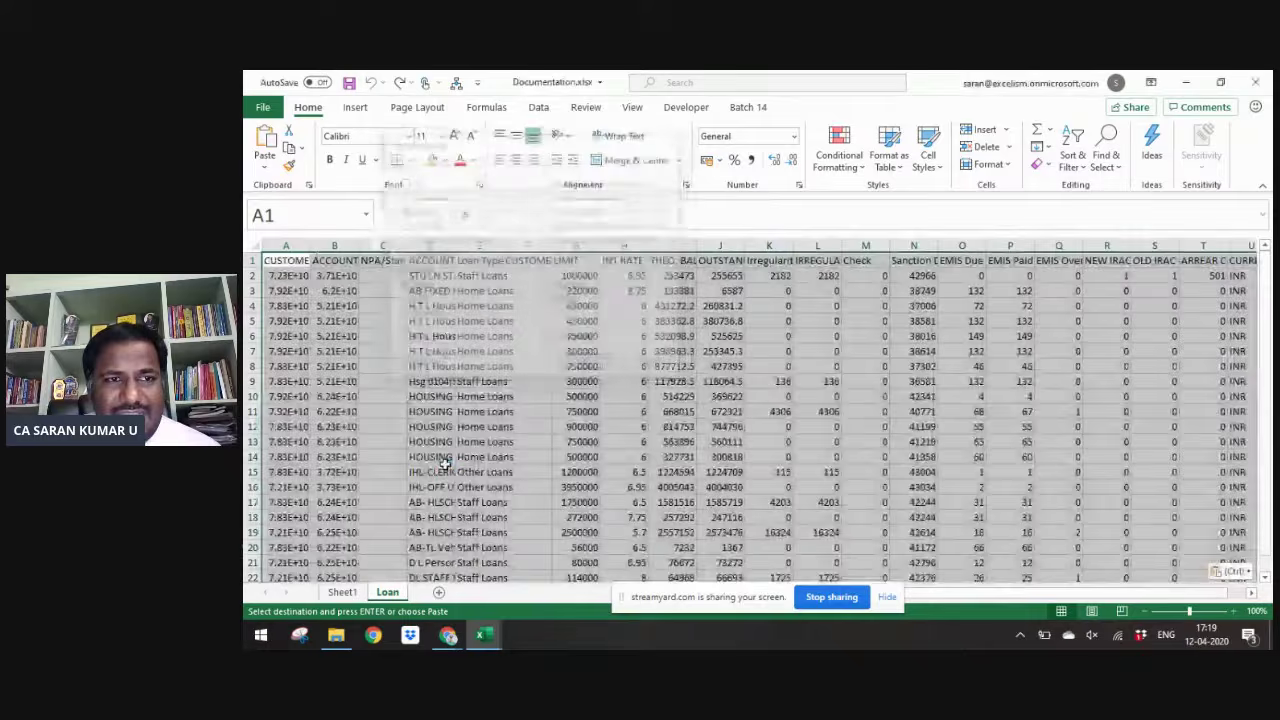
# - Autofit the column widths of the pasted loan data and bold its header row
pyautogui.hotkey('alt', 'h')
pyautogui.press('o')
pyautogui.press('i')
pyautogui.press('Right')
pyautogui.press('Right')
pyautogui.press('Left')
pyautogui.press('Left')
pyautogui.hotkey('ctrl', 'shift', 'Right')
pyautogui.hotkey('ctrl', 'BackSpace')
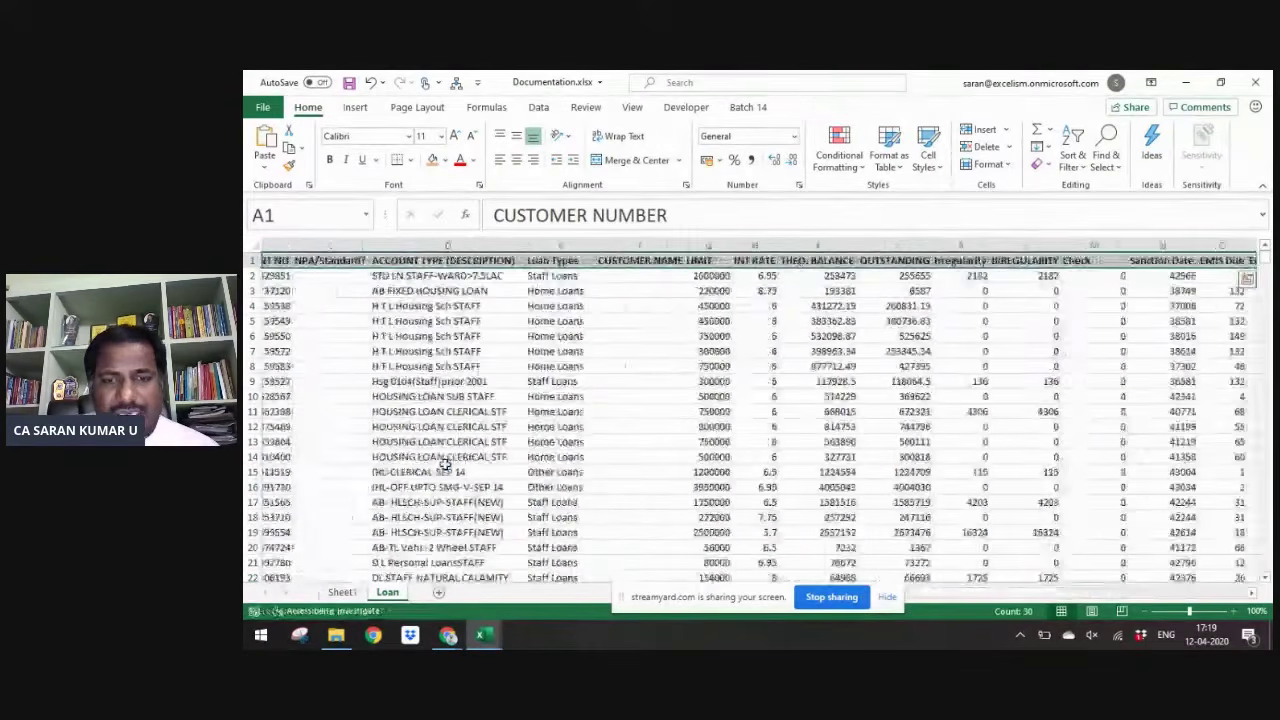
pyautogui.press('Down')
pyautogui.press('Up')
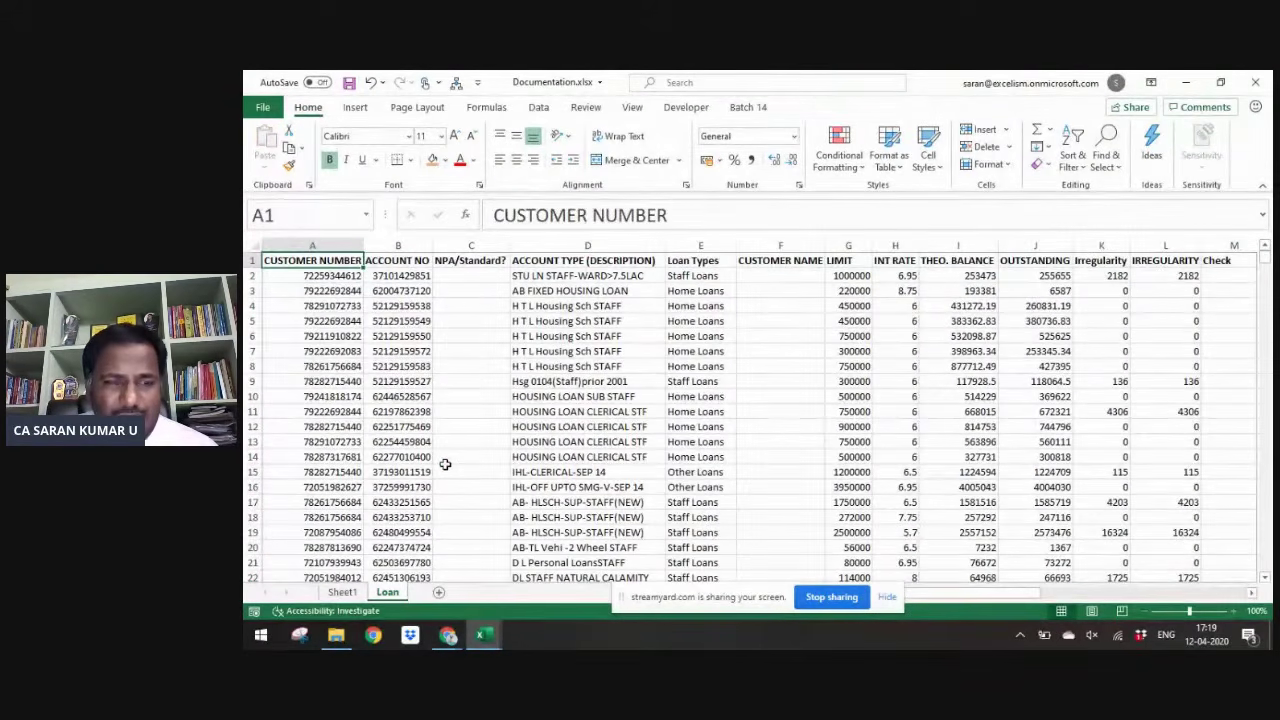
# - Add a new worksheet after Loan and name it CCOD
pyautogui.click(438, 592)
pyautogui.doubleClick(441, 592)
pyautogui.write('c')
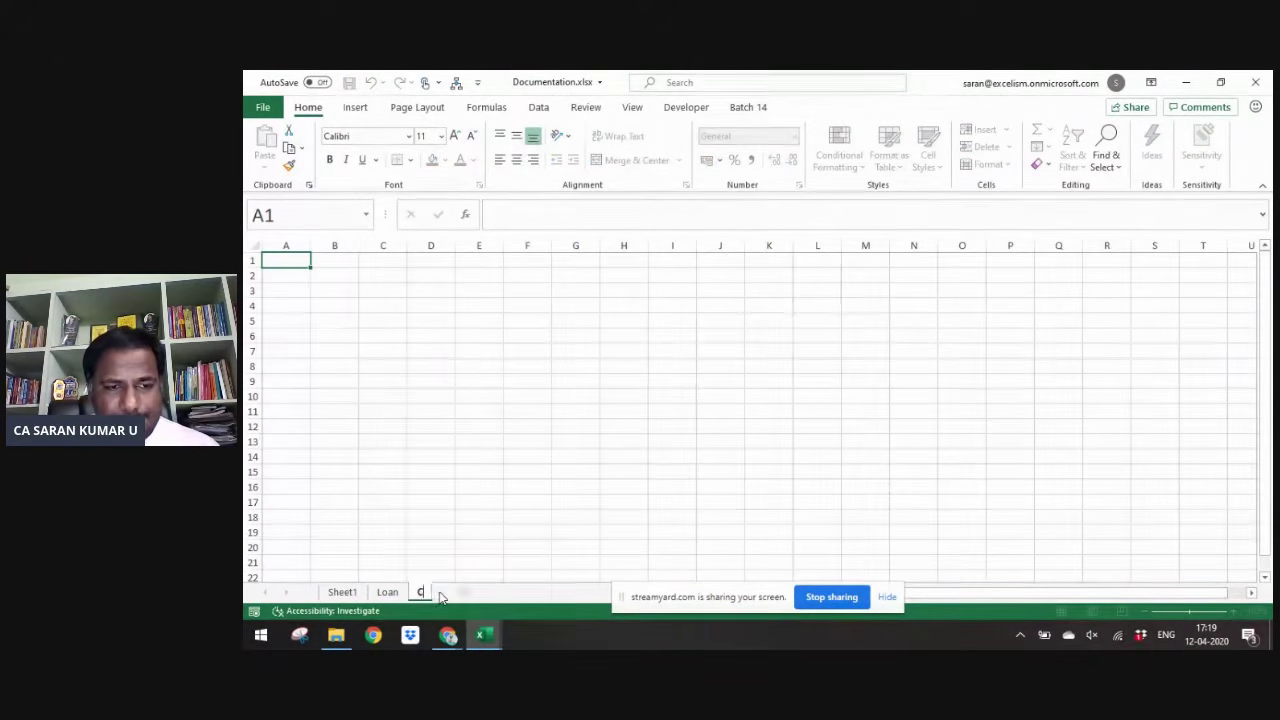
pyautogui.write('cOR')
pyautogui.press('Return')
# - Add another worksheet, place it after CCOD and name it Observations
pyautogui.hotkey('ctrl', 'pageup')
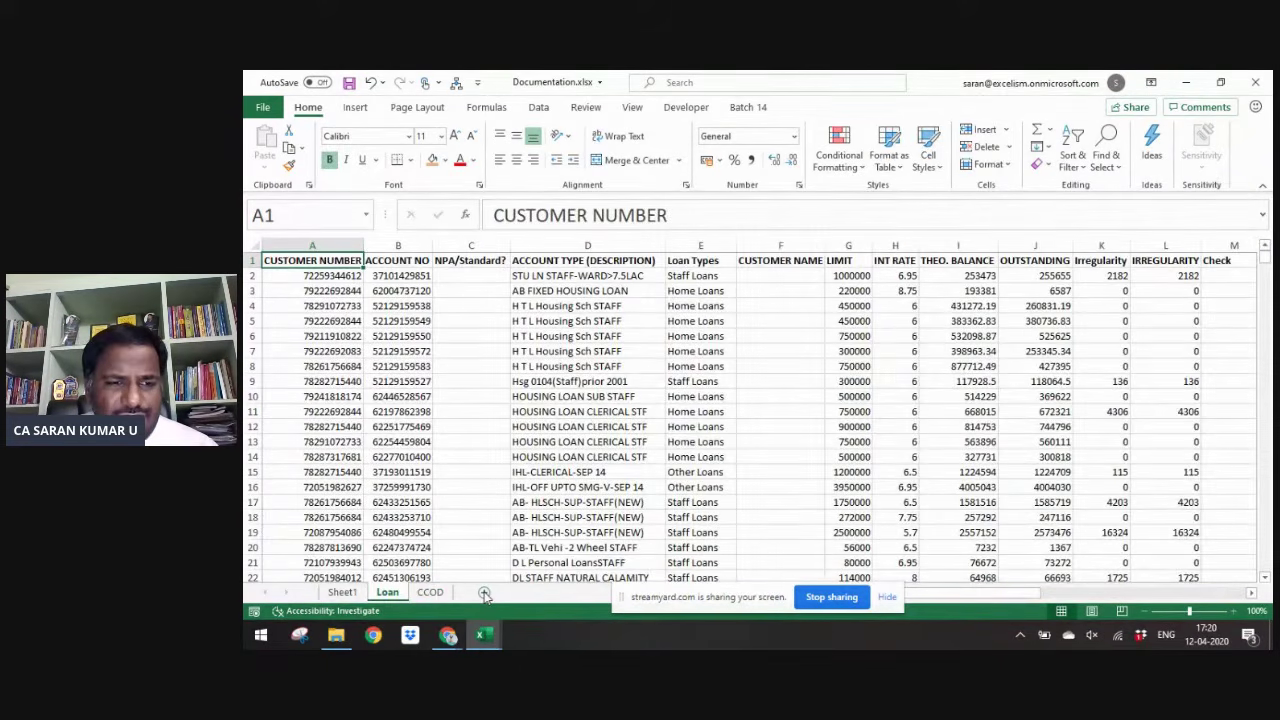
pyautogui.click(484, 594)
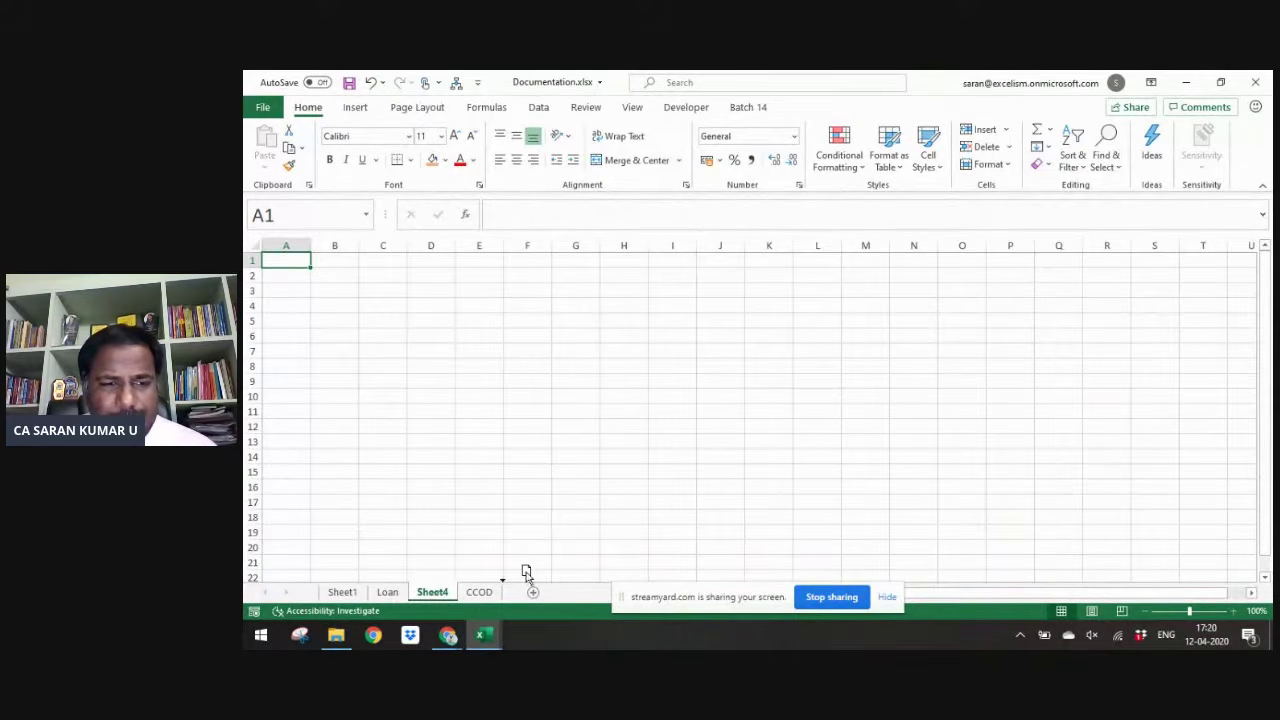
pyautogui.moveTo(527, 572); pyautogui.dragTo(490, 594)
pyautogui.doubleClick(488, 593)
pyautogui.write('d')
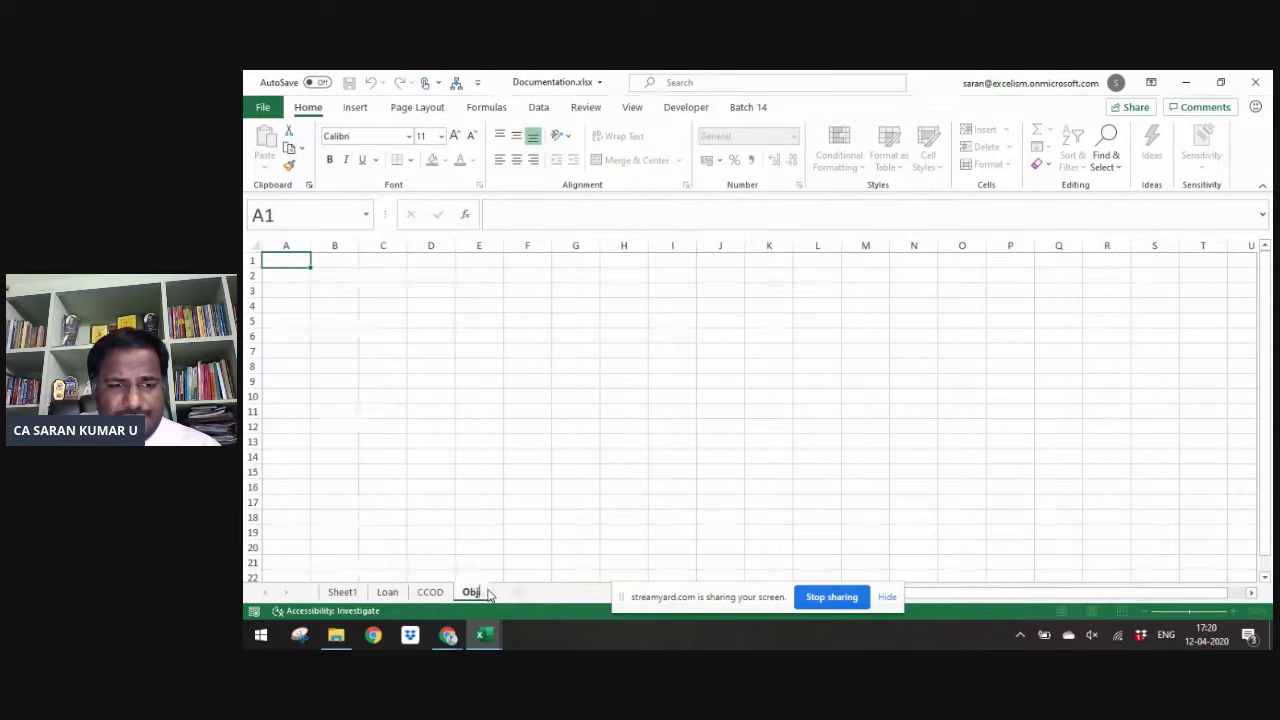
pyautogui.press('Return')
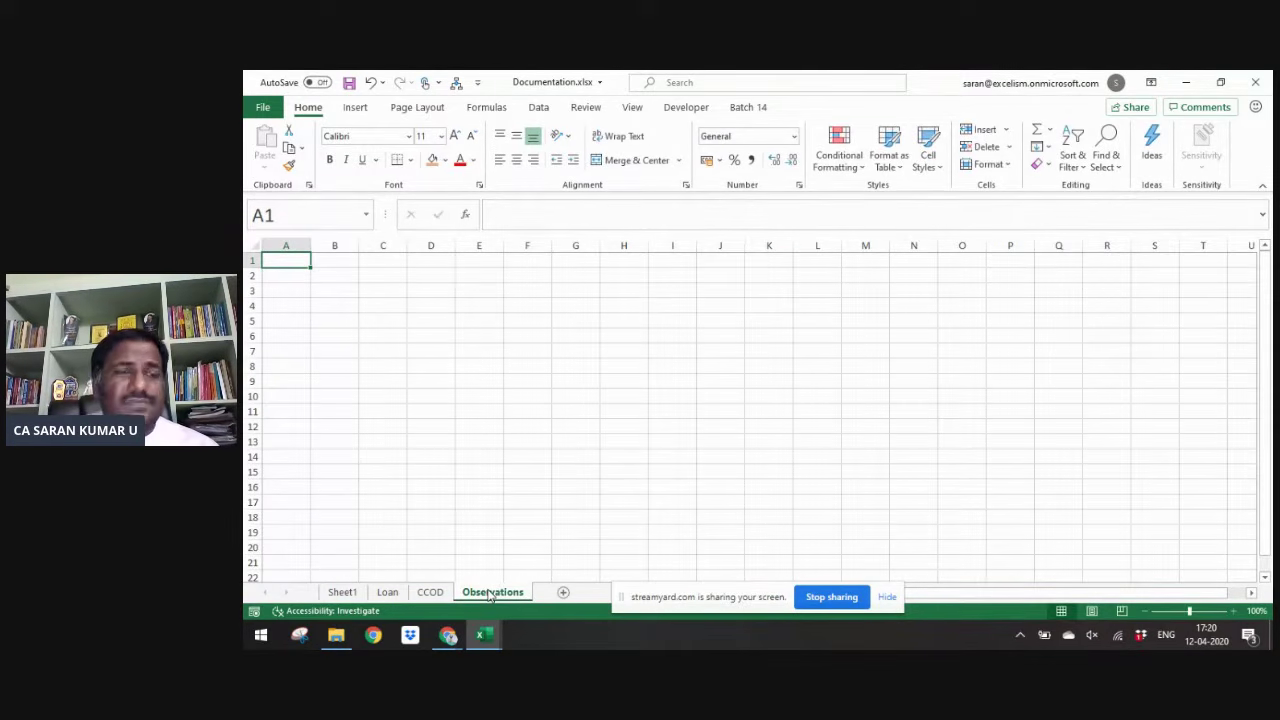
# - Enter the headings SN in A1 and Account Name in B1 of the Observations sheet
pyautogui.click(1233, 611)
pyautogui.click(1233, 611)
pyautogui.click(1233, 611)
pyautogui.click(1233, 611)
pyautogui.click(1233, 611)
pyautogui.click(1233, 611)
pyautogui.click(1233, 611)
pyautogui.click(1233, 611)
pyautogui.click(1233, 611)
pyautogui.click(1233, 611)
pyautogui.click(1233, 611)
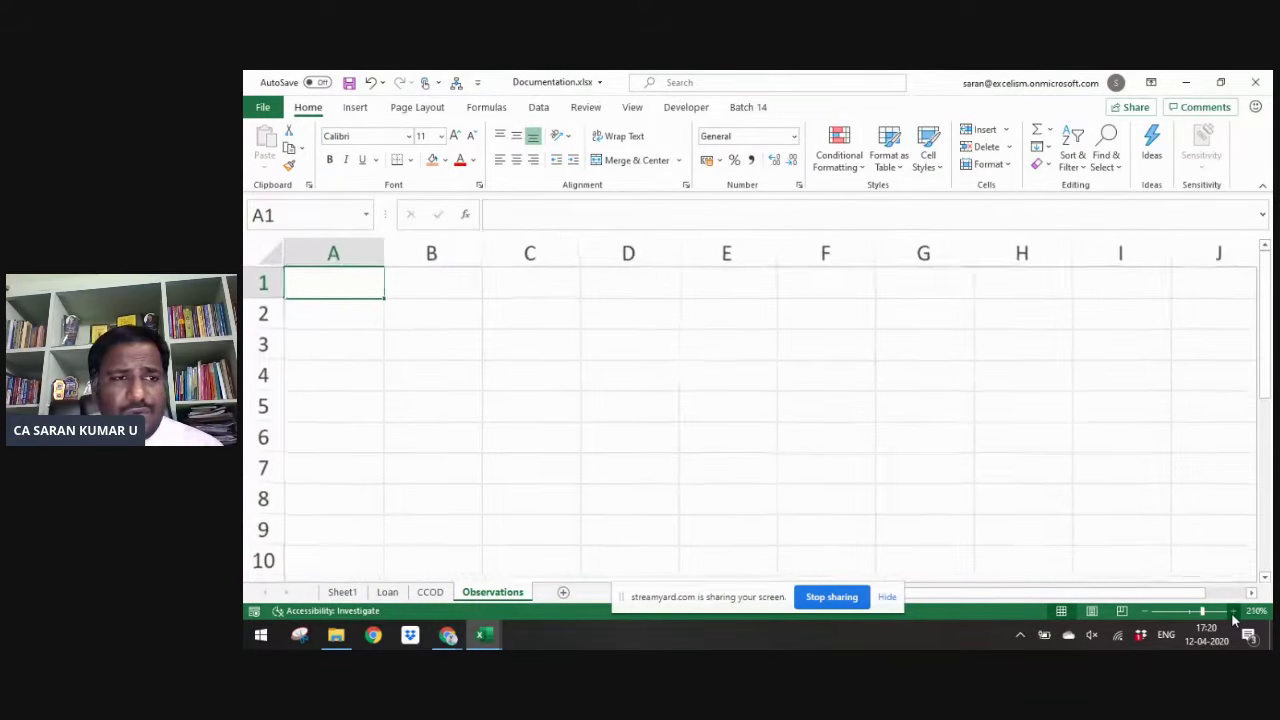
pyautogui.click(1233, 611)
pyautogui.write('Account ')
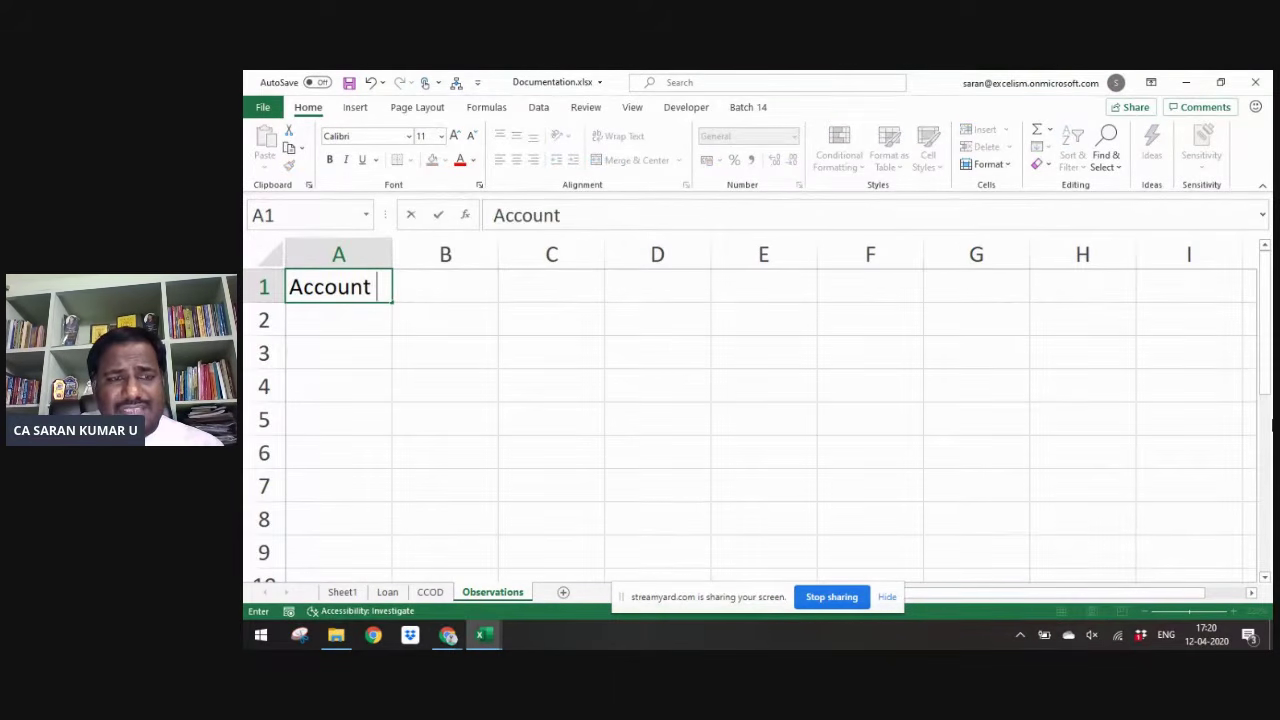
pyautogui.write('Name')
pyautogui.press('Return')
pyautogui.hotkey('ctrl', 'space')
pyautogui.hotkey('ctrl', 'shift', '+')
pyautogui.press('Up')
pyautogui.write('SN')
# - Autofit column B to the width of its Account Name heading
pyautogui.click(551, 287)
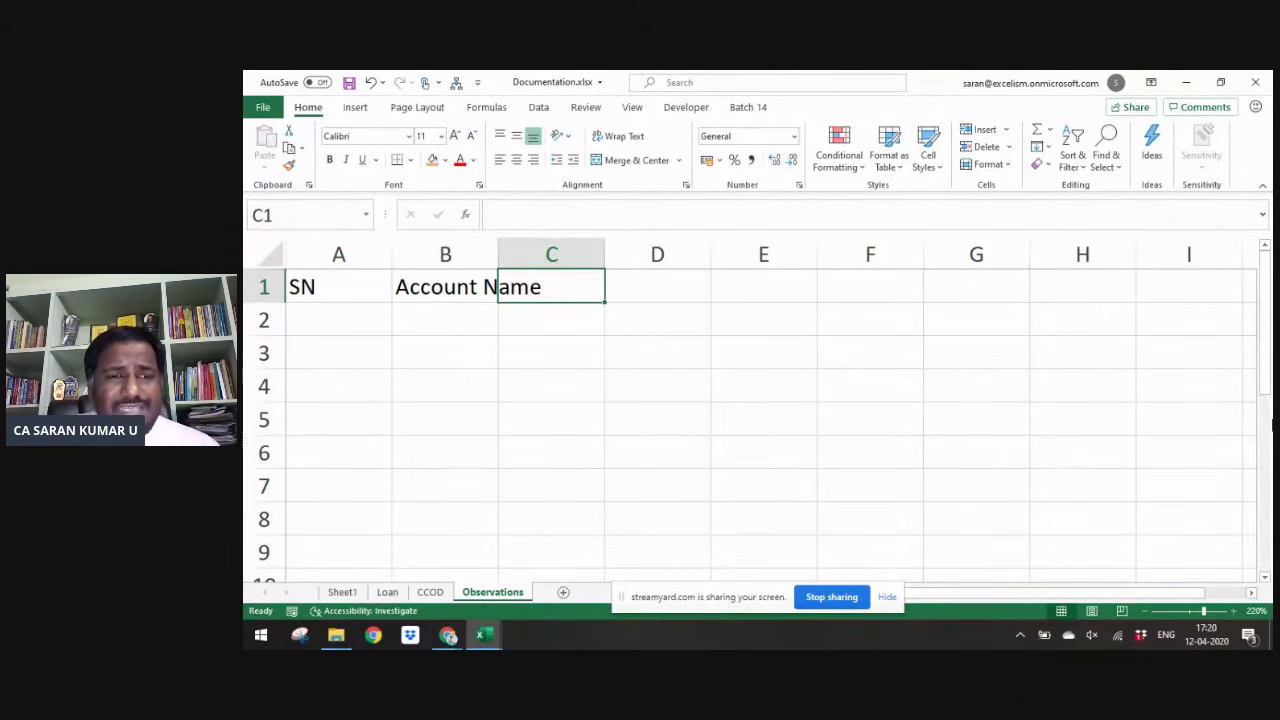
pyautogui.press('Left')
pyautogui.hotkey('alt', 'o')
pyautogui.press('c')
pyautogui.press('a')
pyautogui.press('Right')
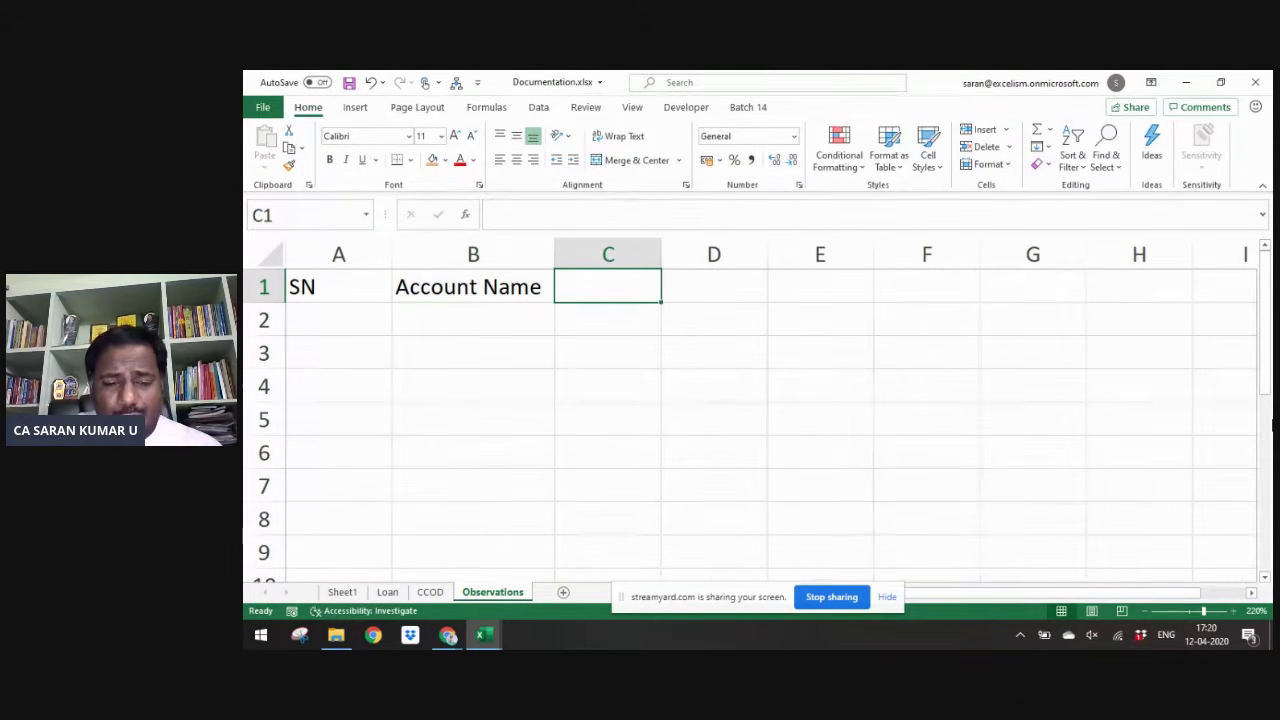
# - Change the heading in B1 to Account Number
pyautogui.write('Cu')
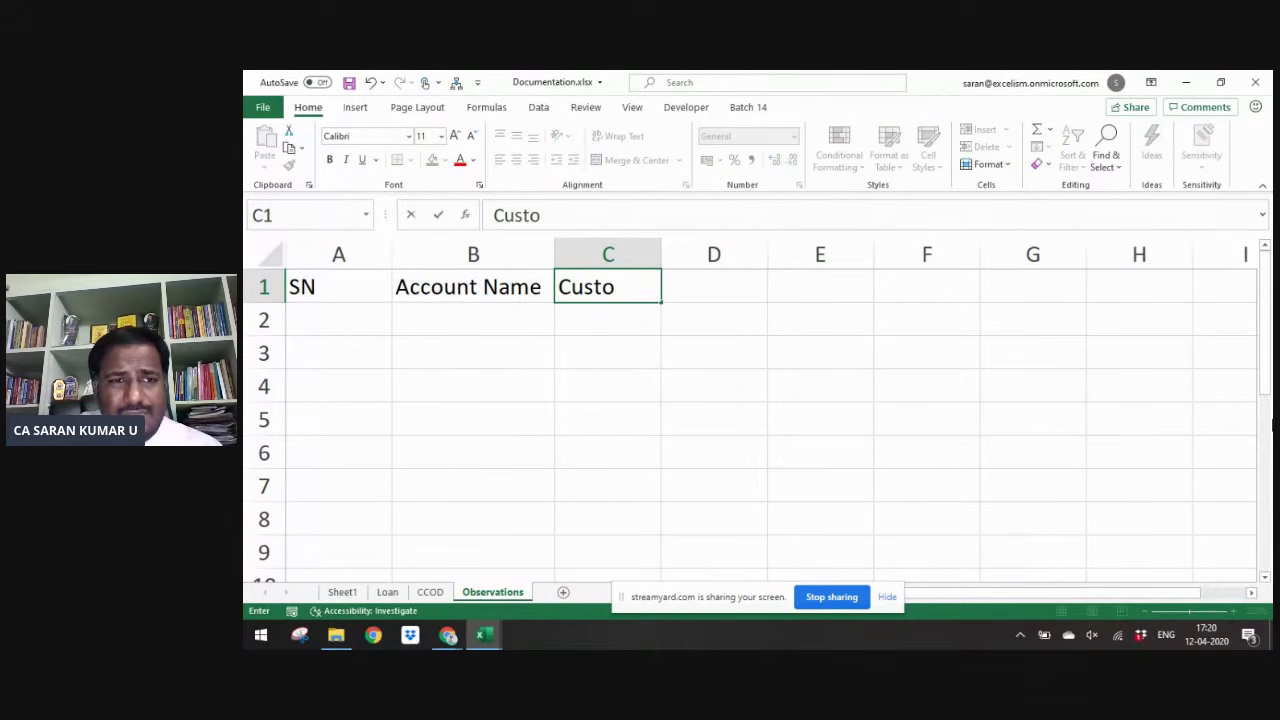
pyautogui.write('sto')
pyautogui.press('Escape')
pyautogui.press('Left')
pyautogui.press('F2')
pyautogui.hotkey('shift', 'Left')
pyautogui.hotkey('shift', 'Left')
pyautogui.hotkey('shift', 'Left')
pyautogui.hotkey('shift', 'Left')
pyautogui.write('Number')
pyautogui.press('Tab')
# - Enter the headings Customer Name in C1 and Oustanding Bal. in D1
pyautogui.write('Custom')
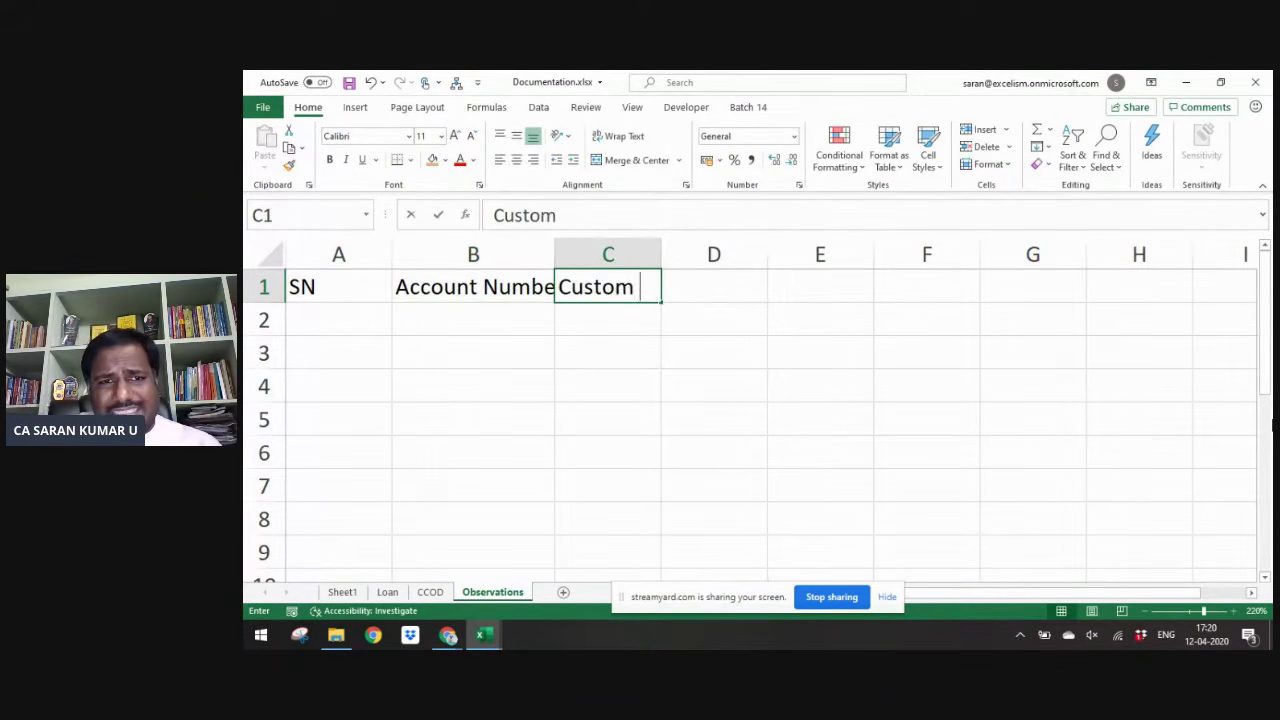
pyautogui.write('er Name')
pyautogui.press('Tab')
pyautogui.write('Ba')
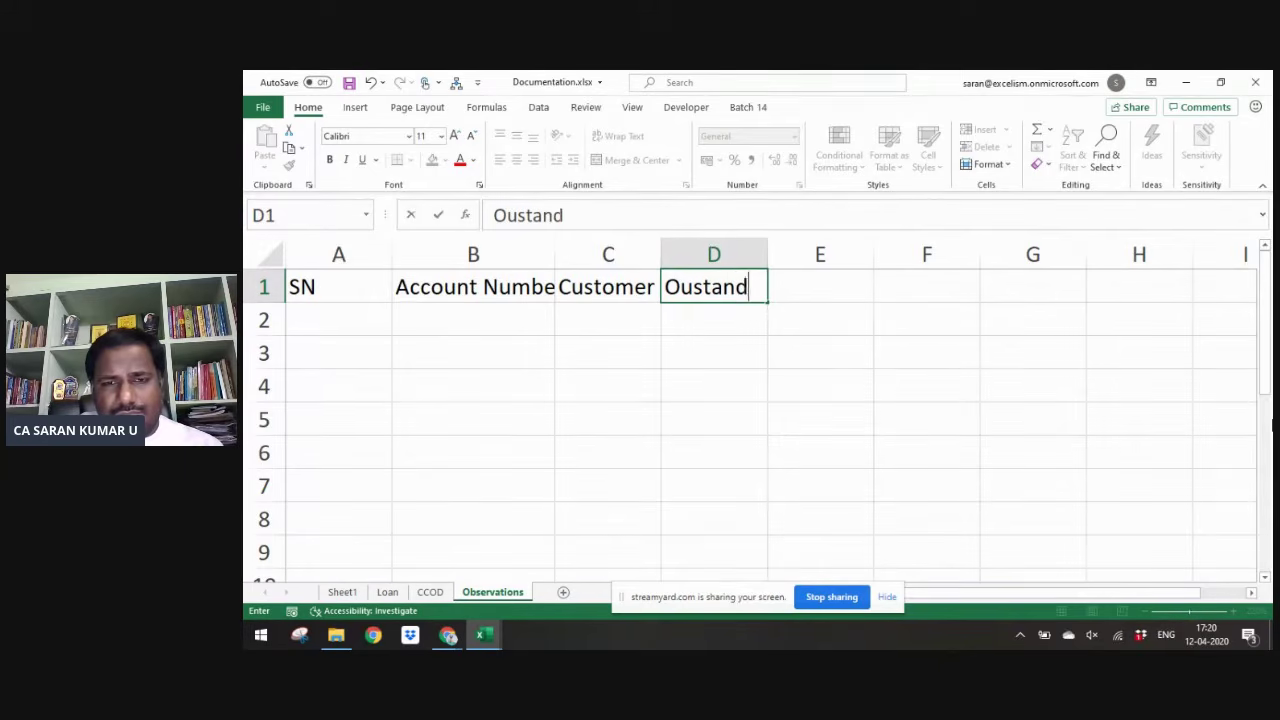
pyautogui.write('.')
pyautogui.press('Return')
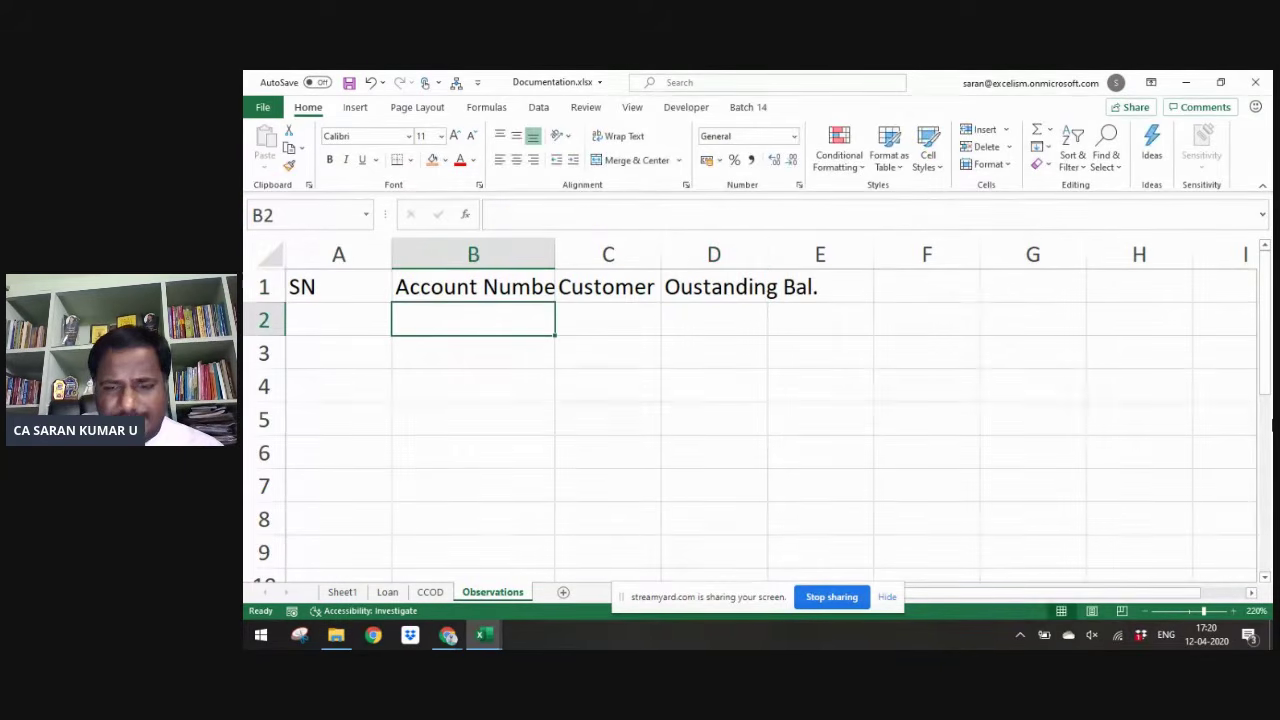
# - Autofit all heading columns on the Observations sheet and enter serial number 1 in A2
pyautogui.hotkey('ctrl', 'a')
pyautogui.hotkey('alt', 'o')
pyautogui.press('c')
pyautogui.press('a')
pyautogui.press('Down')
pyautogui.press('Left')
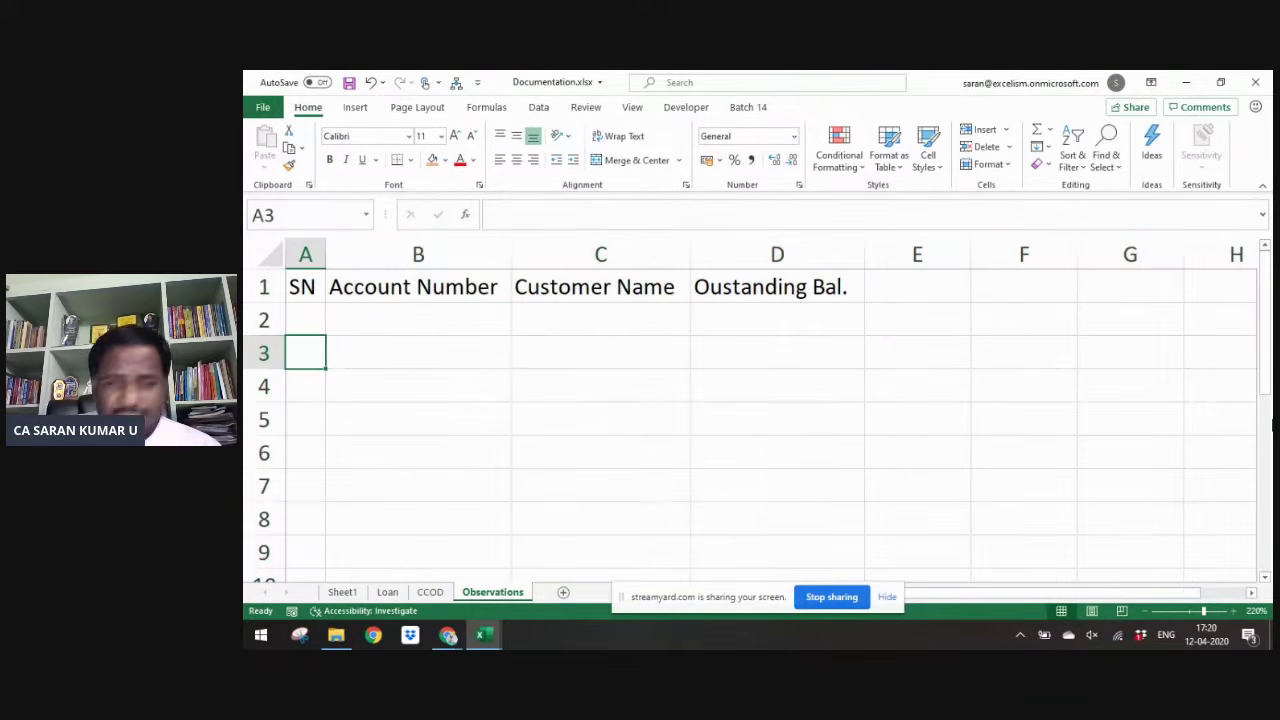
pyautogui.press('Up')
pyautogui.write('1')
pyautogui.press('Tab')
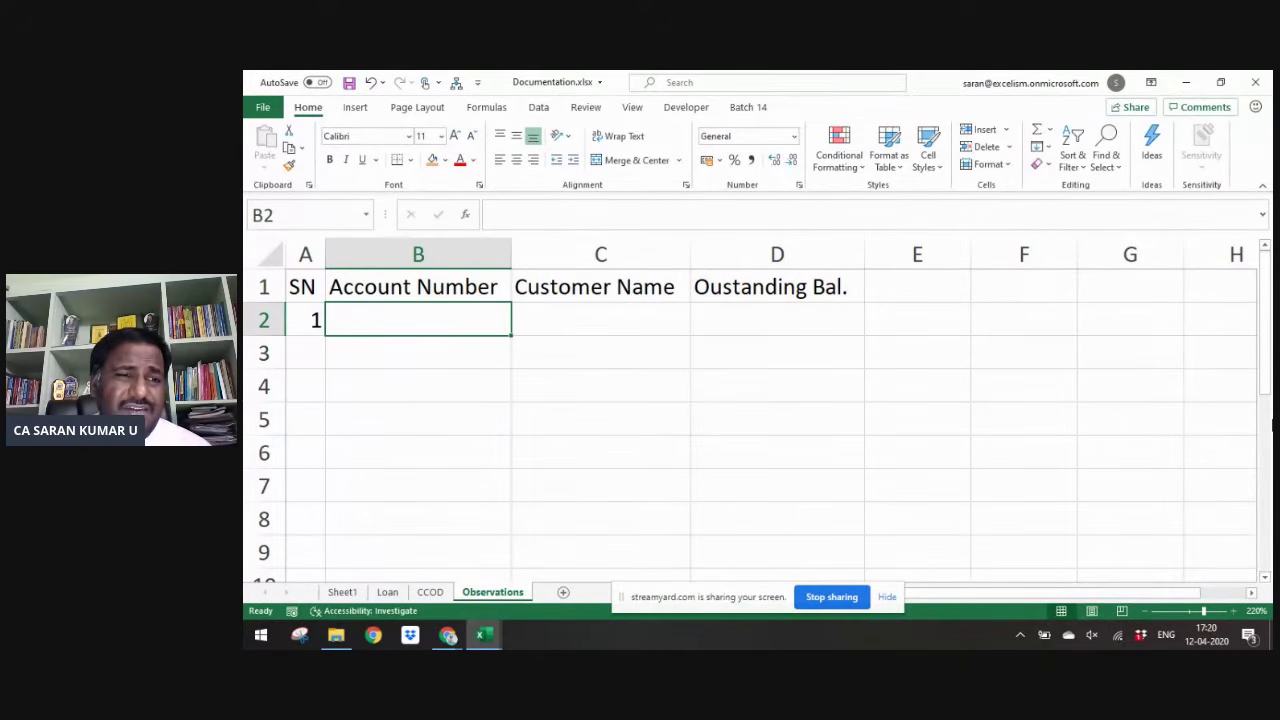
# - Review the numbered audit remarks list on Sheet1 from its first to its last entry, and return to the Observations sheet
pyautogui.hotkey('ctrl', 'pageup')
pyautogui.hotkey('ctrl', 'pageup')
pyautogui.hotkey('ctrl', 'pageup')
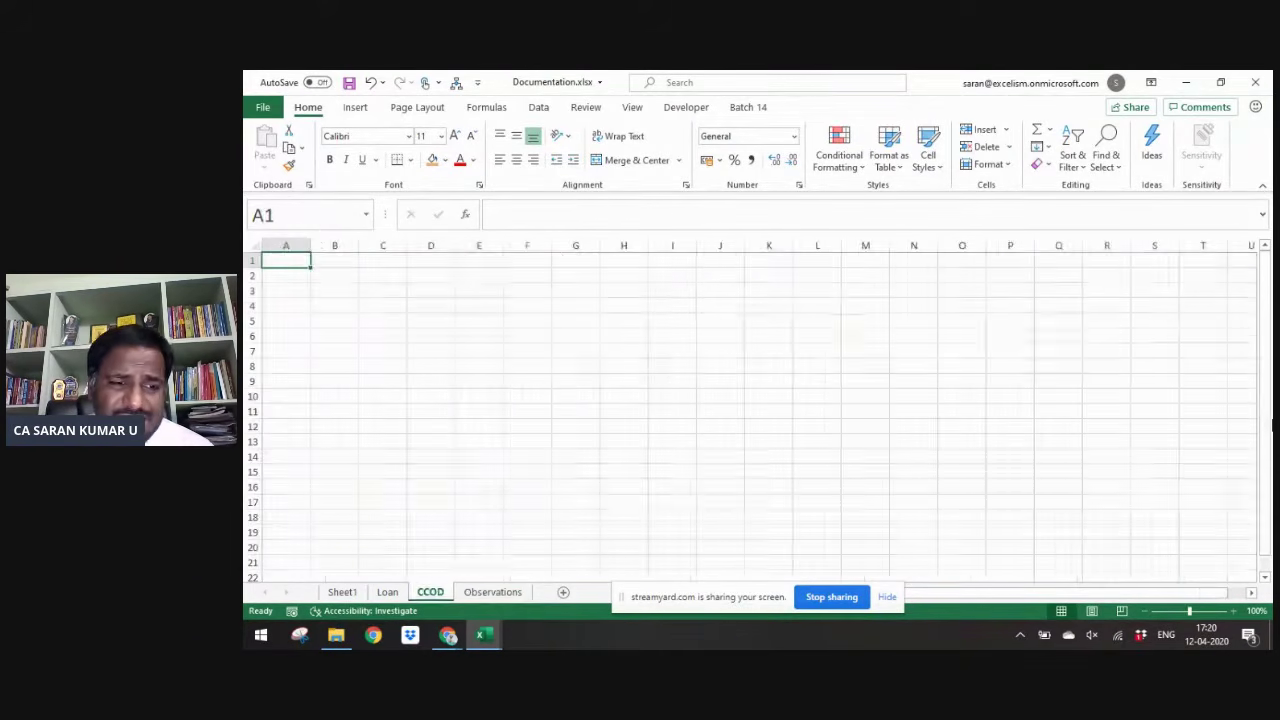
pyautogui.press('Left')
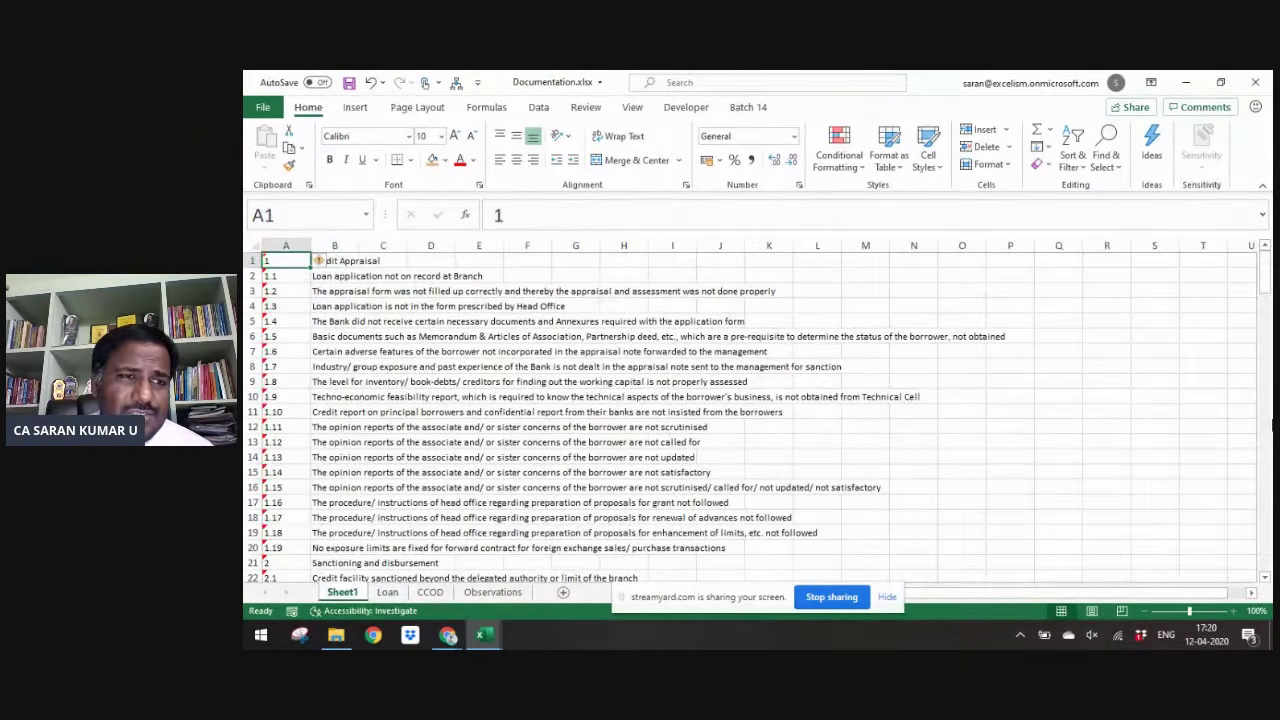
pyautogui.hotkey('ctrl', 'pagedown')
pyautogui.hotkey('ctrl', 'pageup')
pyautogui.hotkey('ctrl', 'Down')
pyautogui.hotkey('ctrl', 'Up')
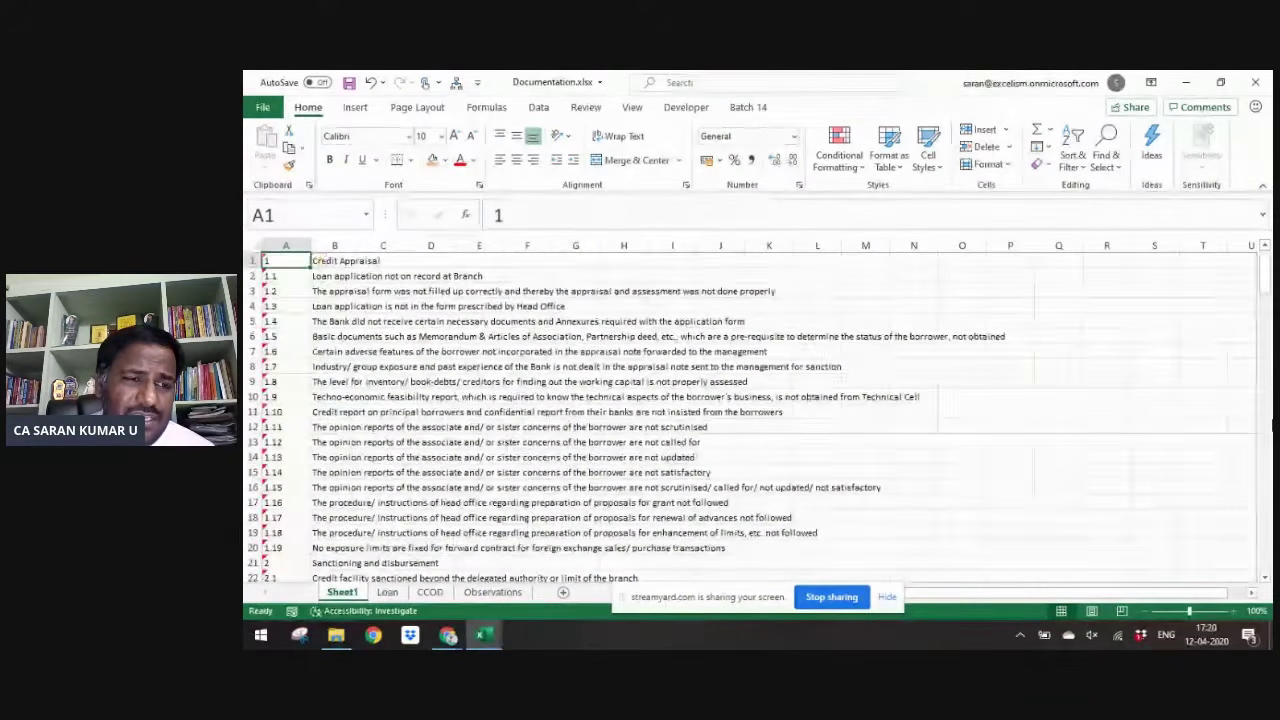
pyautogui.hotkey('ctrl', 'Down')
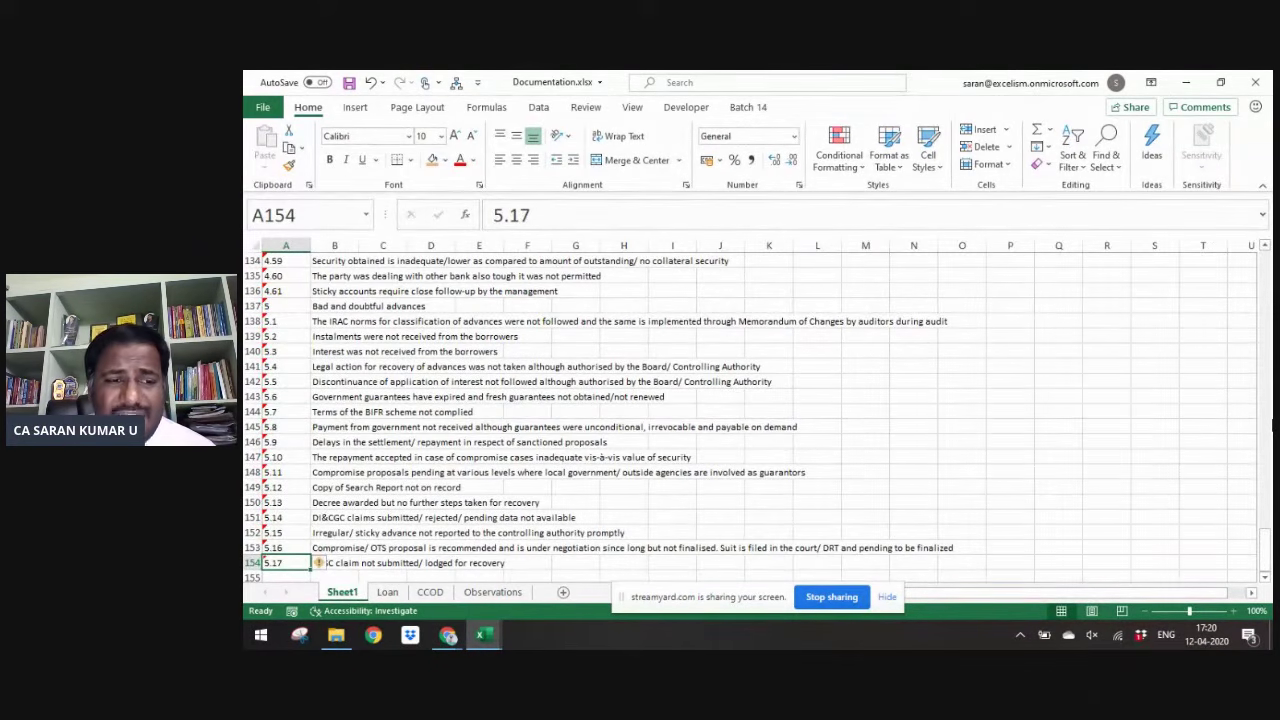
pyautogui.hotkey('ctrl', 'pagedown')
pyautogui.hotkey('ctrl', 'pagedown')
pyautogui.hotkey('ctrl', 'pagedown')
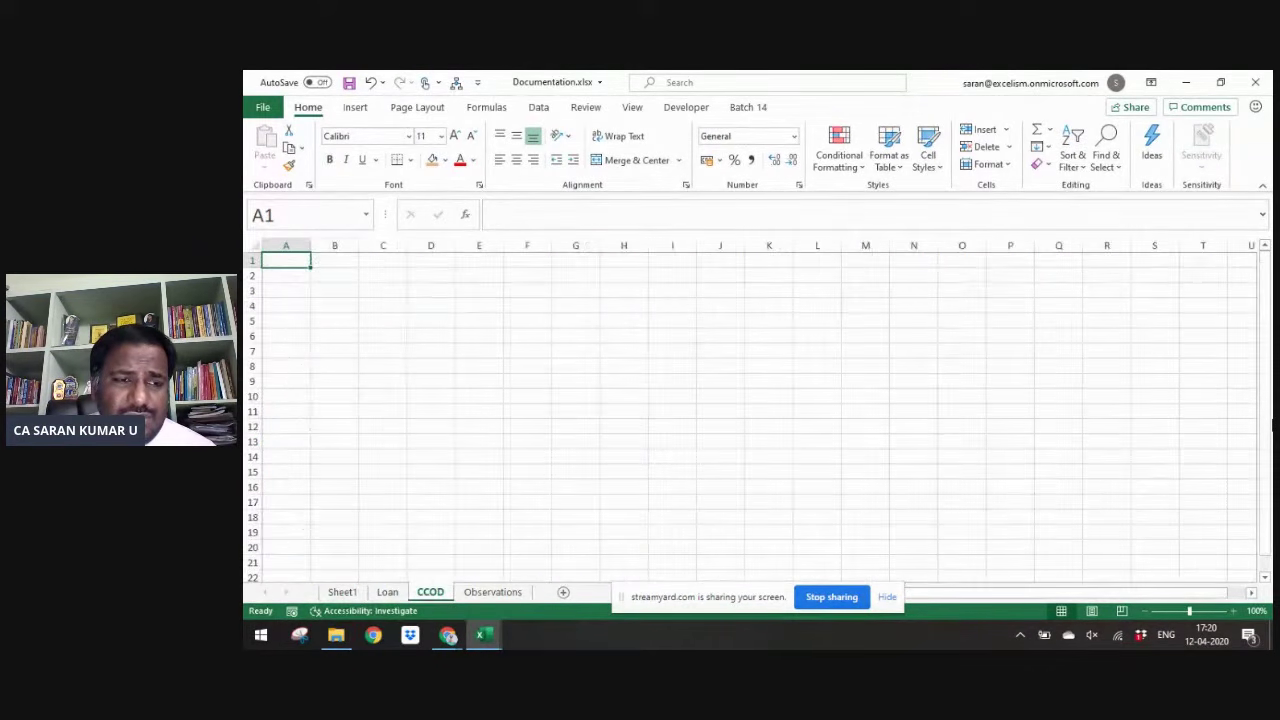
# - Bold the headings in A1:D1 of the Observations sheet
pyautogui.press('Up')
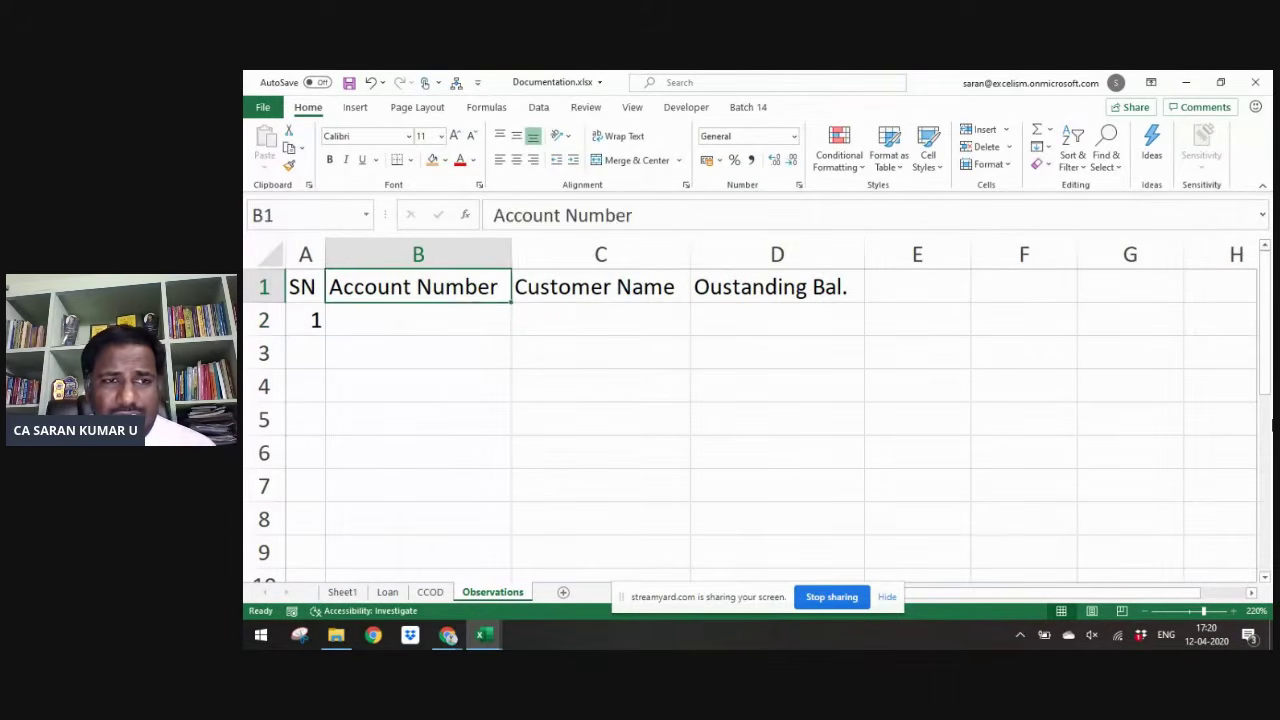
pyautogui.press('Left')
pyautogui.hotkey('ctrl', 'shift', 'Right')
pyautogui.hotkey('ctrl', 'b')
pyautogui.press('Down')
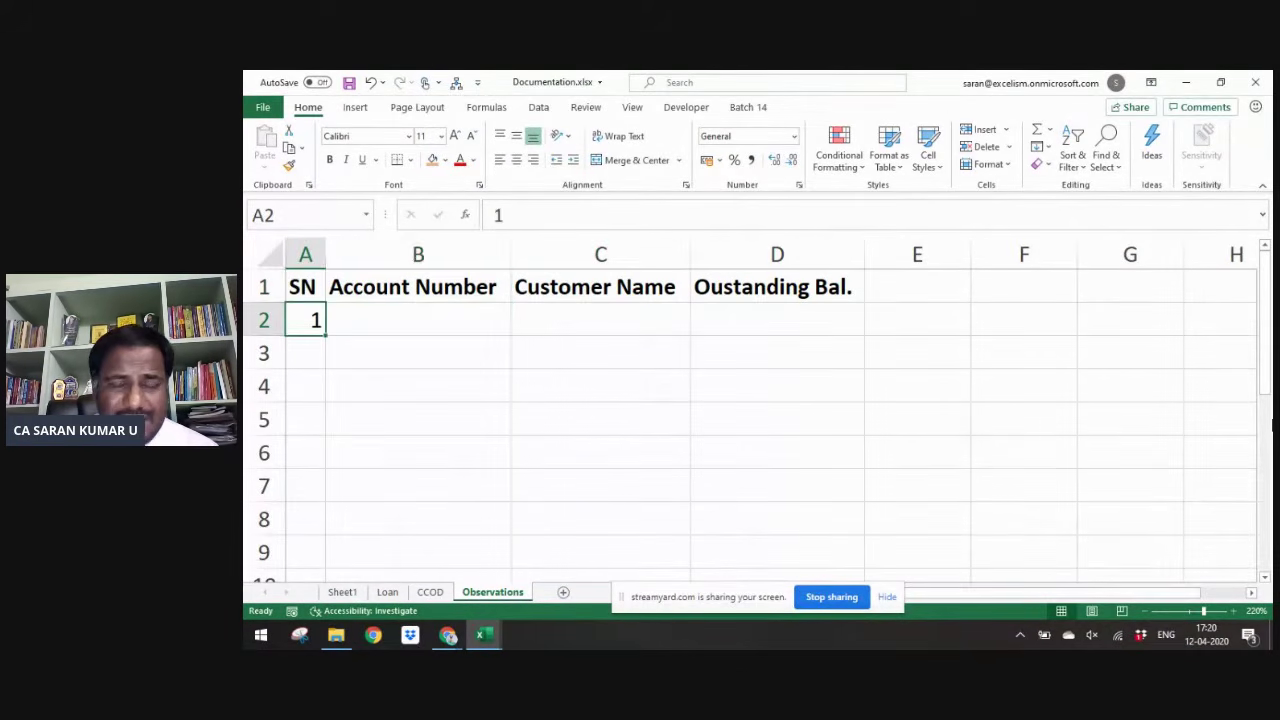
# - Add list data validation to cell B2 of Observations, using the account numbers in column B of the Loan sheet from B2 down to row 748
pyautogui.press('Right')
pyautogui.hotkey('alt', 'd')
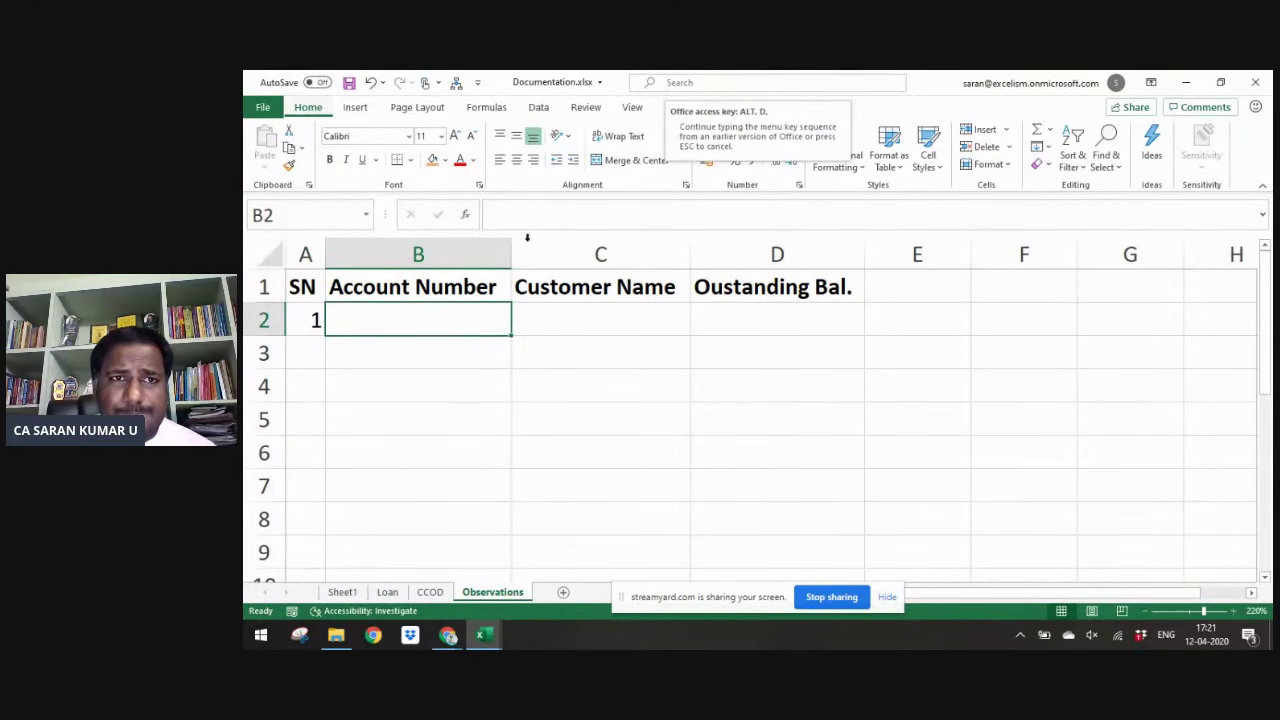
pyautogui.click(540, 108)
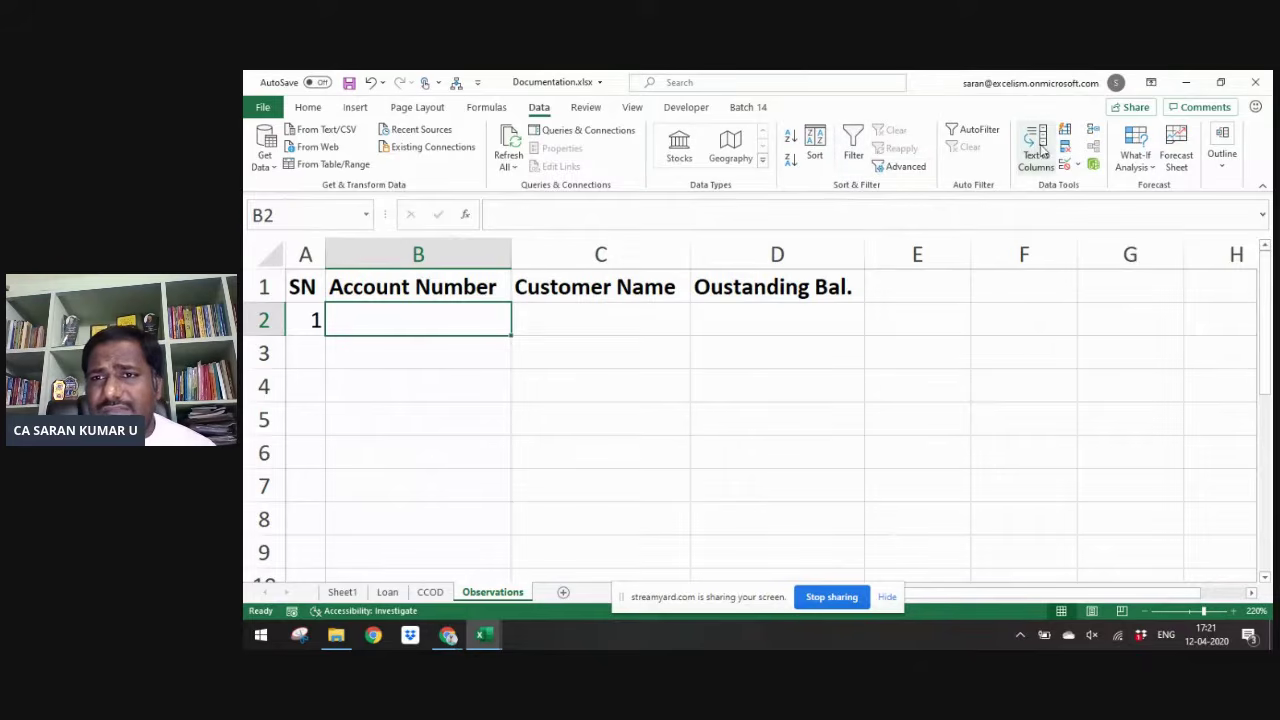
pyautogui.click(1065, 165)
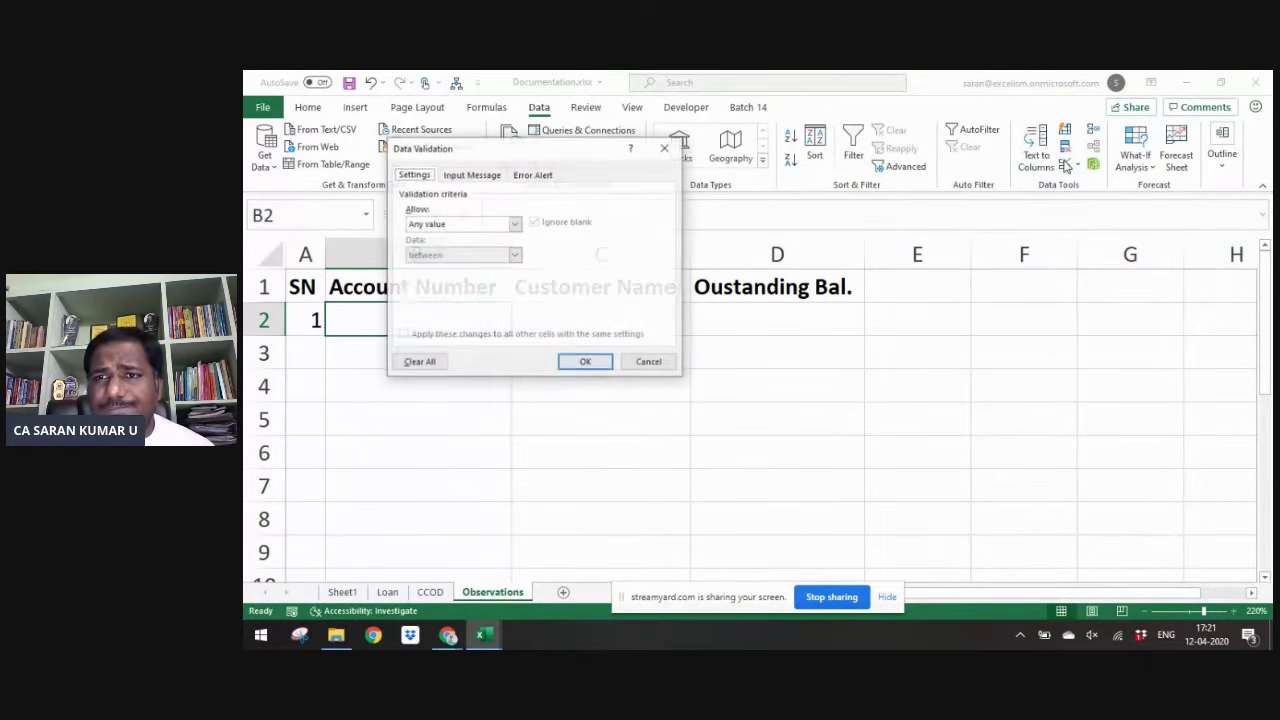
pyautogui.click(485, 225)
pyautogui.click(474, 271)
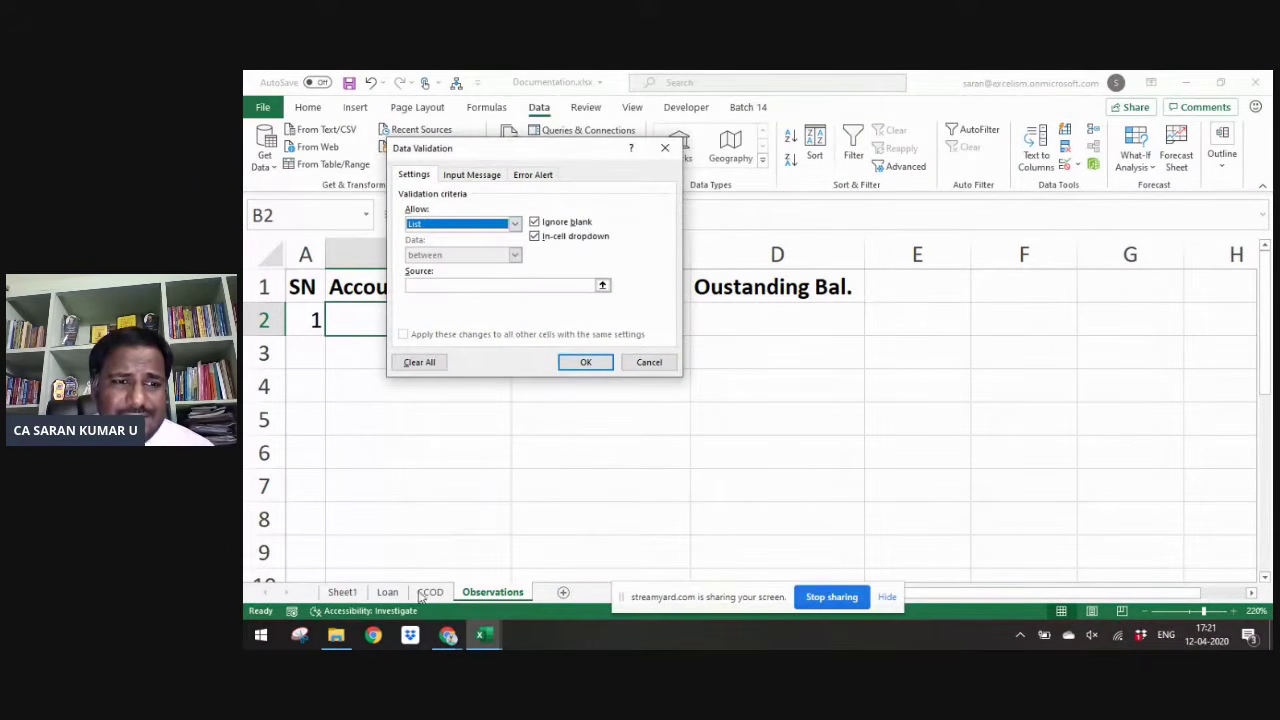
pyautogui.click(474, 287)
pyautogui.click(387, 592)
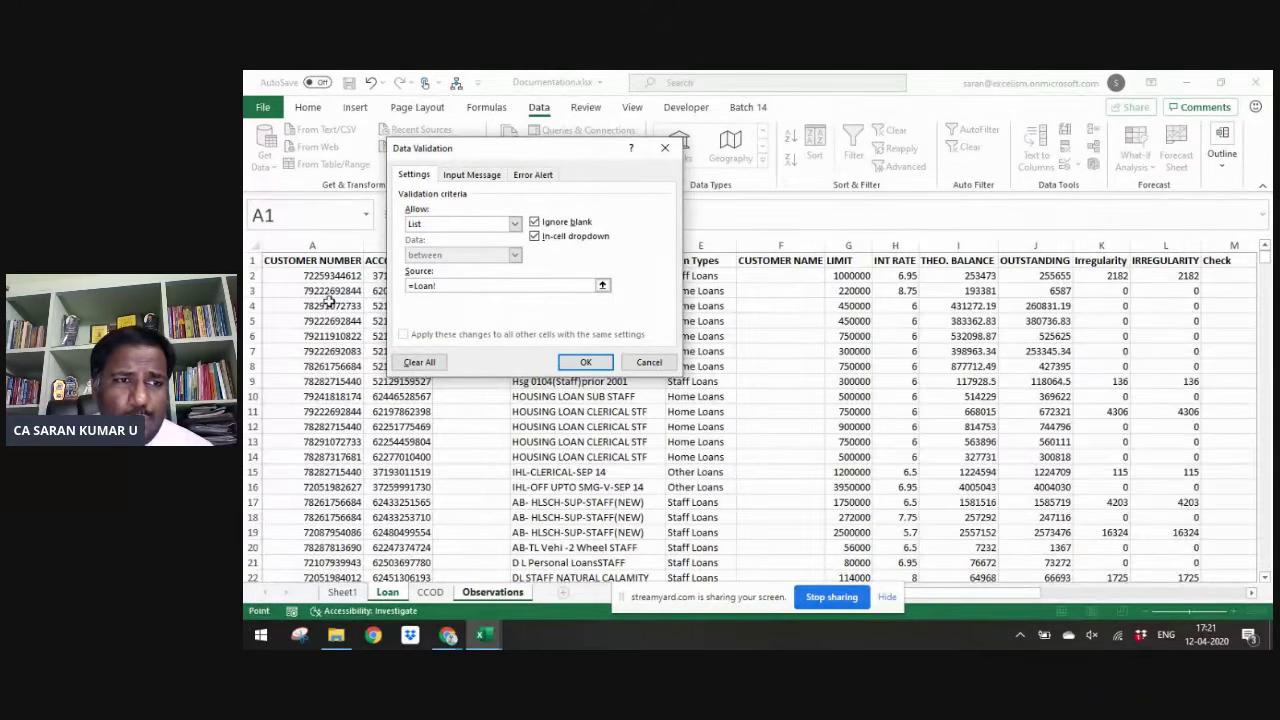
pyautogui.press('Up')
pyautogui.press('Right')
pyautogui.hotkey('ctrl', 'shift', 'Down')
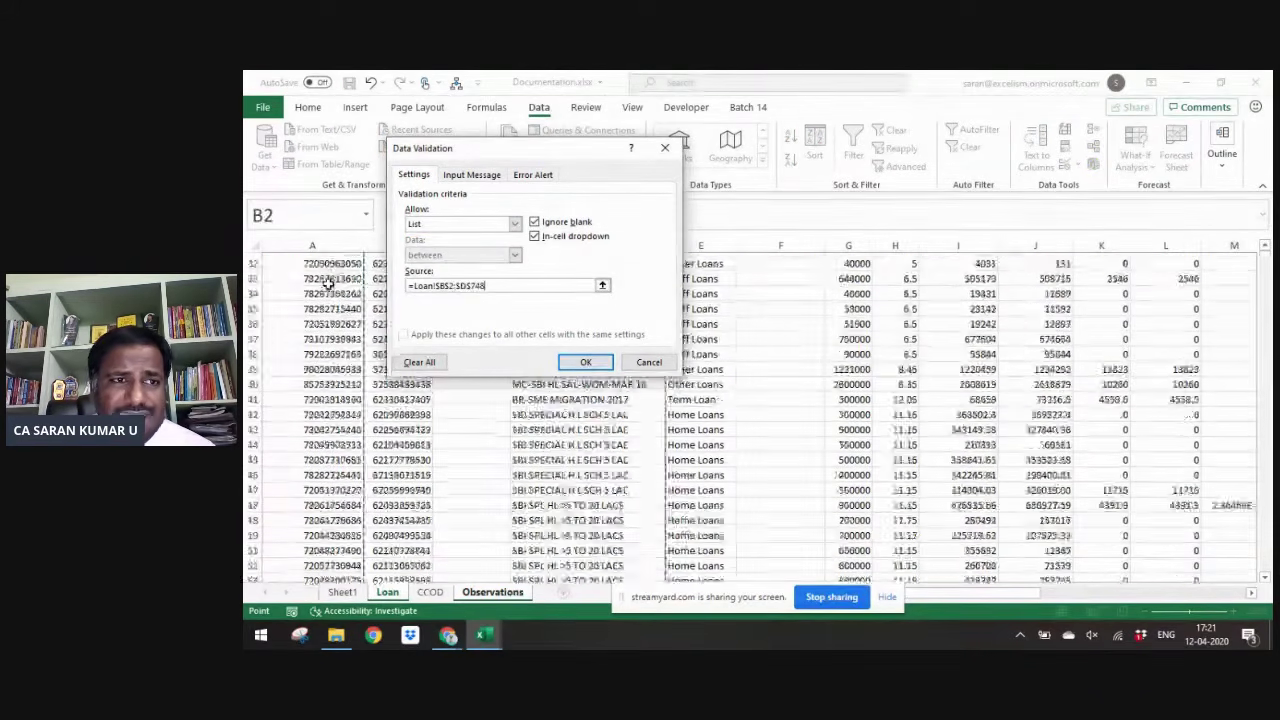
pyautogui.press('Return')
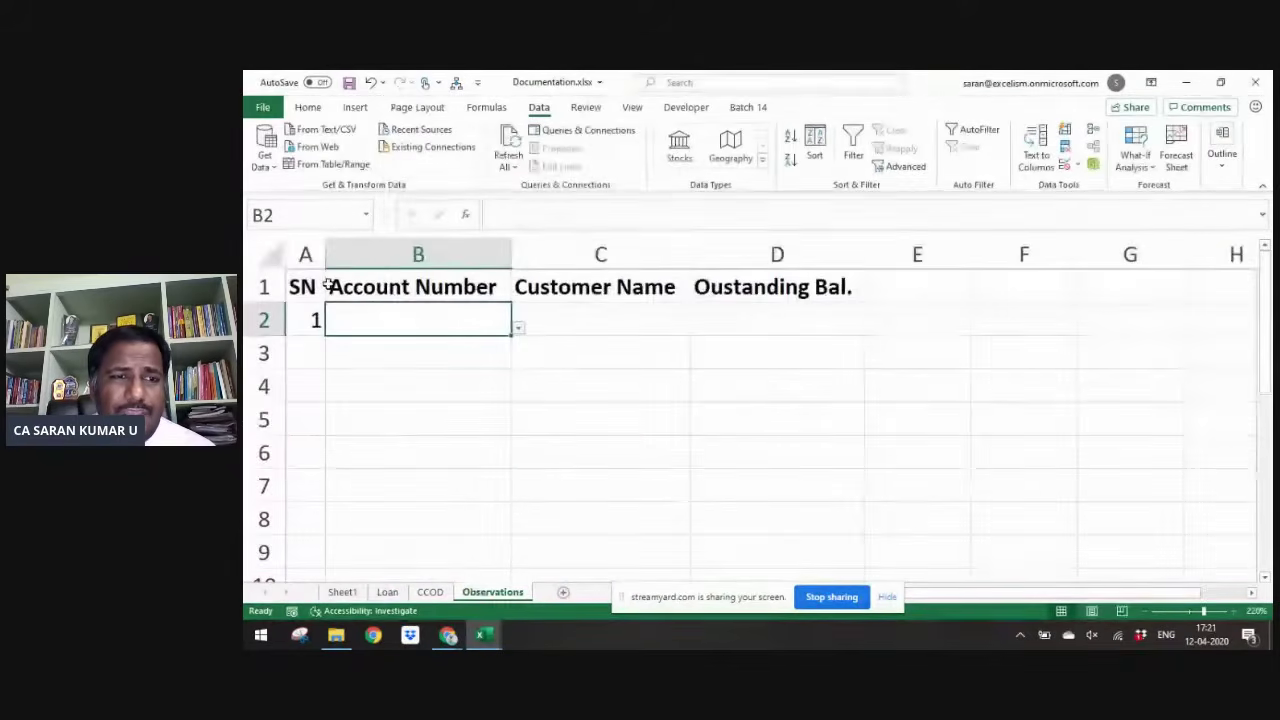
# - Pick a loan account from the dropdown in cell B2 of the Observations sheet
pyautogui.hotkey('alt', 'Down')
pyautogui.press('Down')
pyautogui.press('Down')
pyautogui.press('Down')
pyautogui.press('Down')
pyautogui.press('Down')
pyautogui.press('Return')
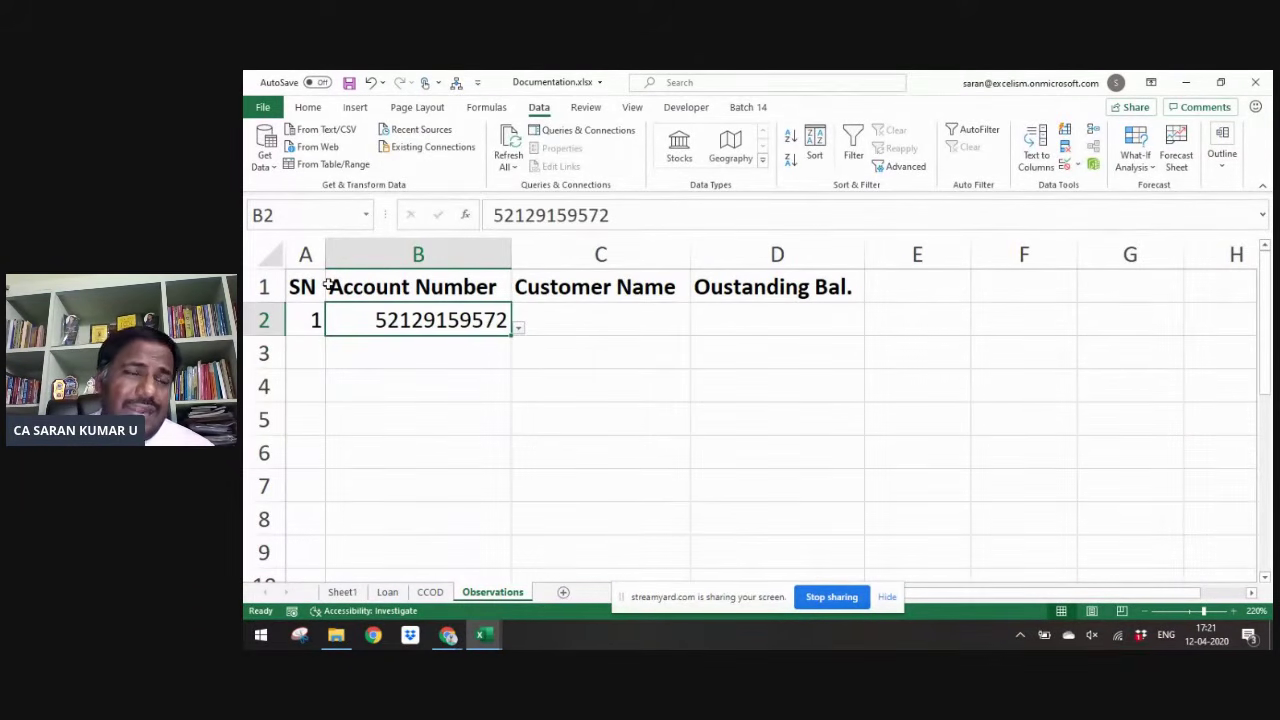
# - Look up the customer name in C2 with the formula =VLOOKUP(B2,Loan!B:C,2,0)
pyautogui.press('Right')
pyautogui.write('=VLOOKUP(')
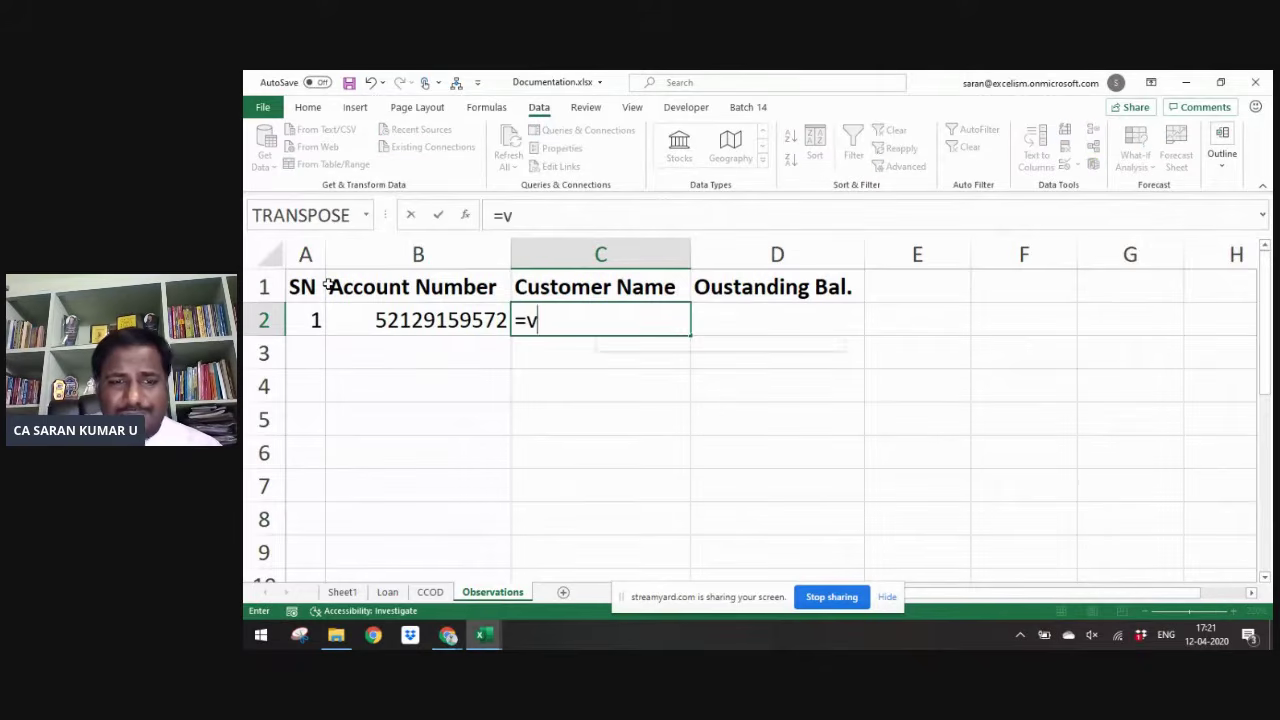
pyautogui.click(410, 310)
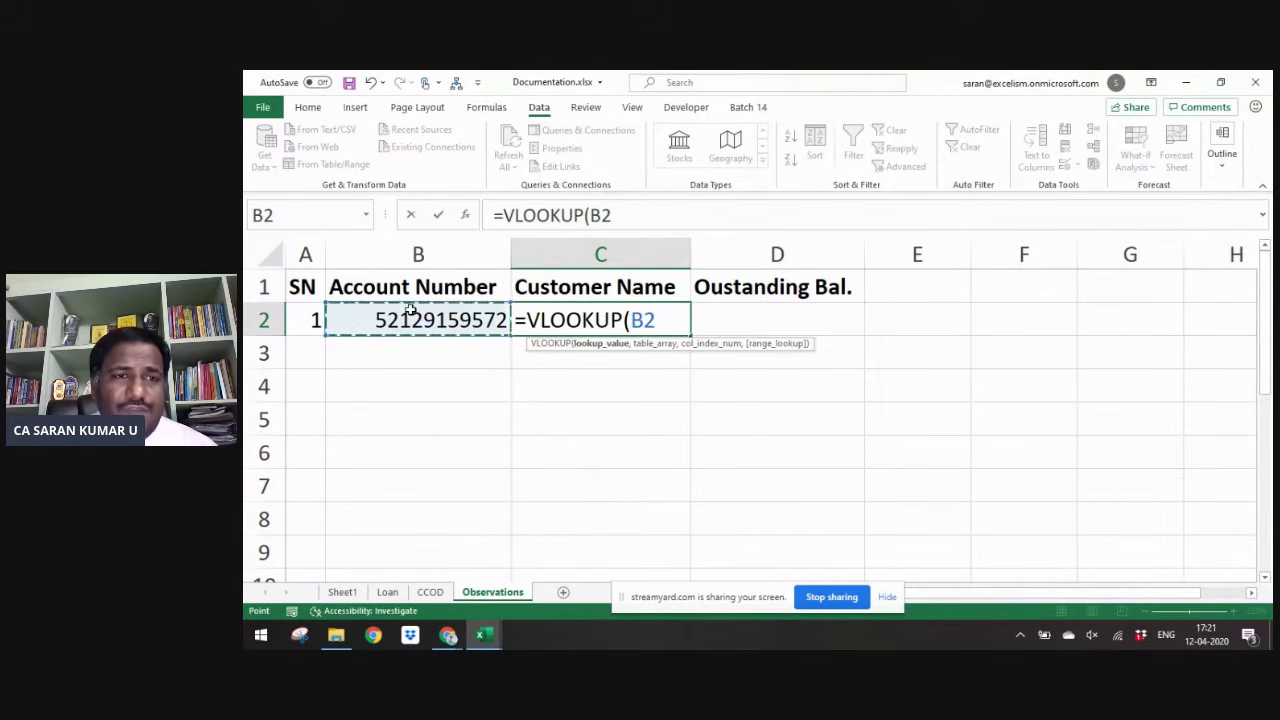
pyautogui.write(',')
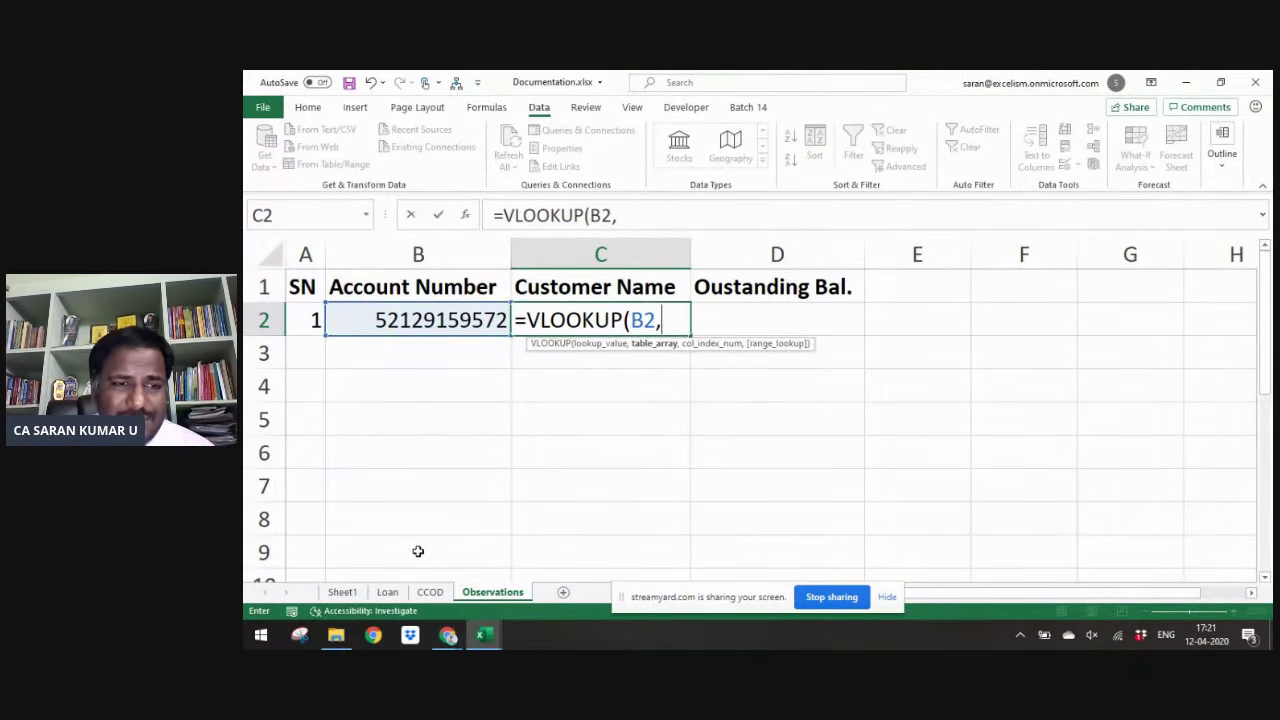
pyautogui.click(387, 592)
pyautogui.click(398, 245)
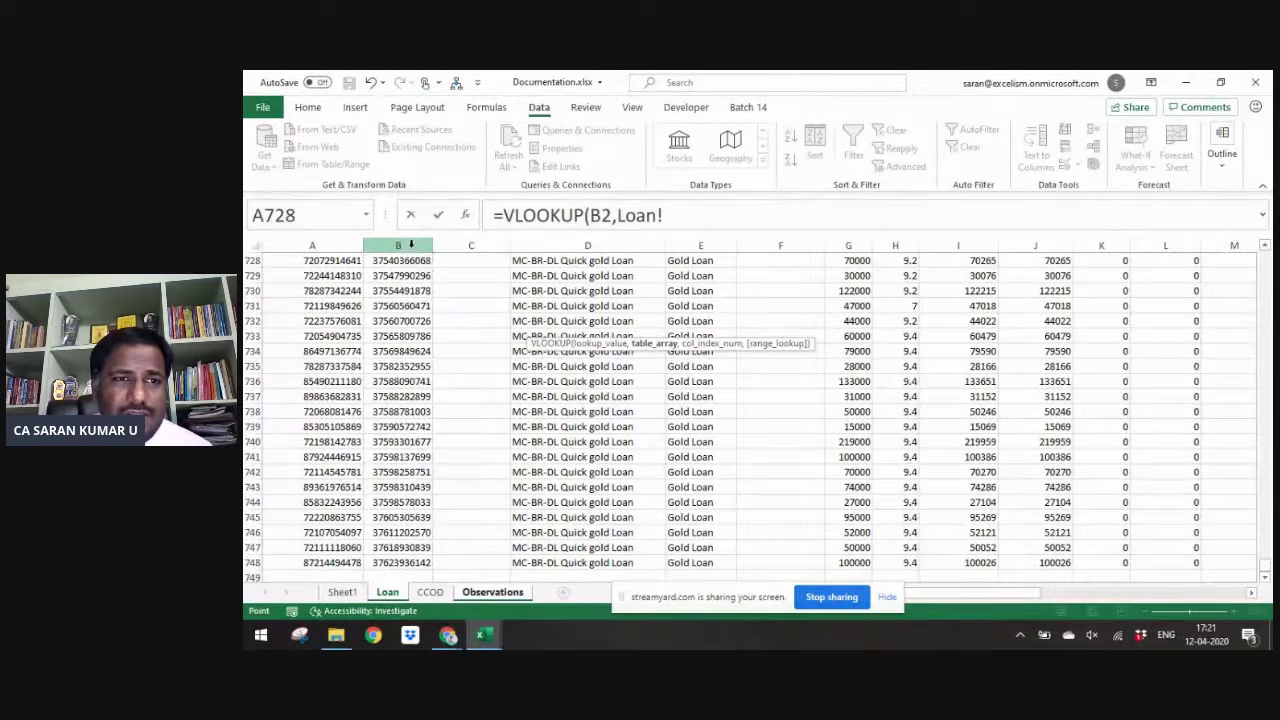
pyautogui.moveTo(467, 246); pyautogui.dragTo(488, 245)
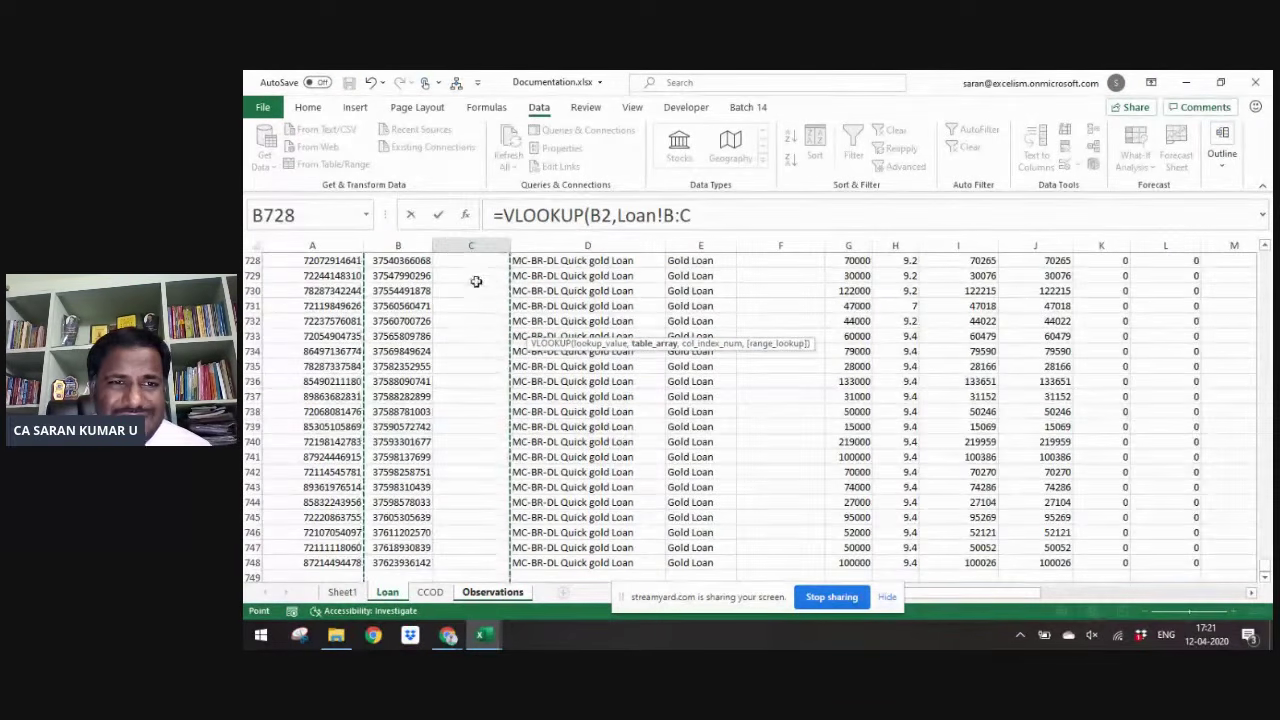
pyautogui.write(',2,0')
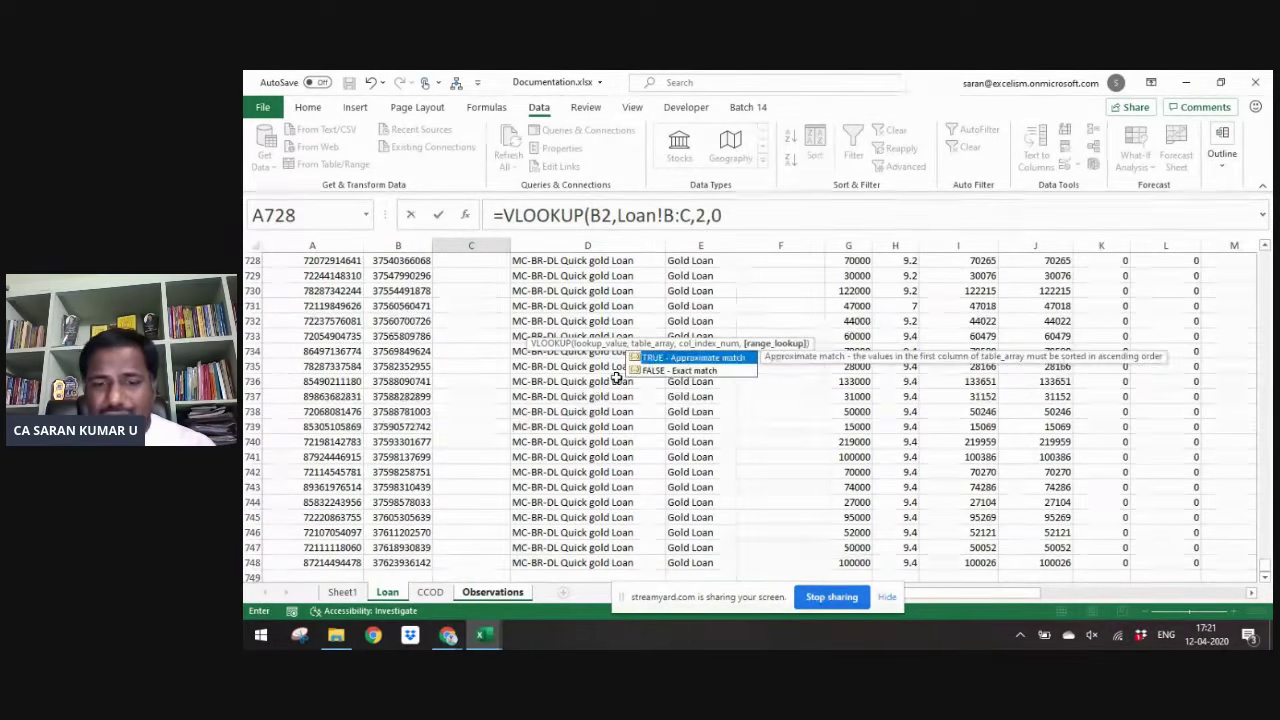
pyautogui.write(')')
pyautogui.hotkey('ctrl', 'Return')
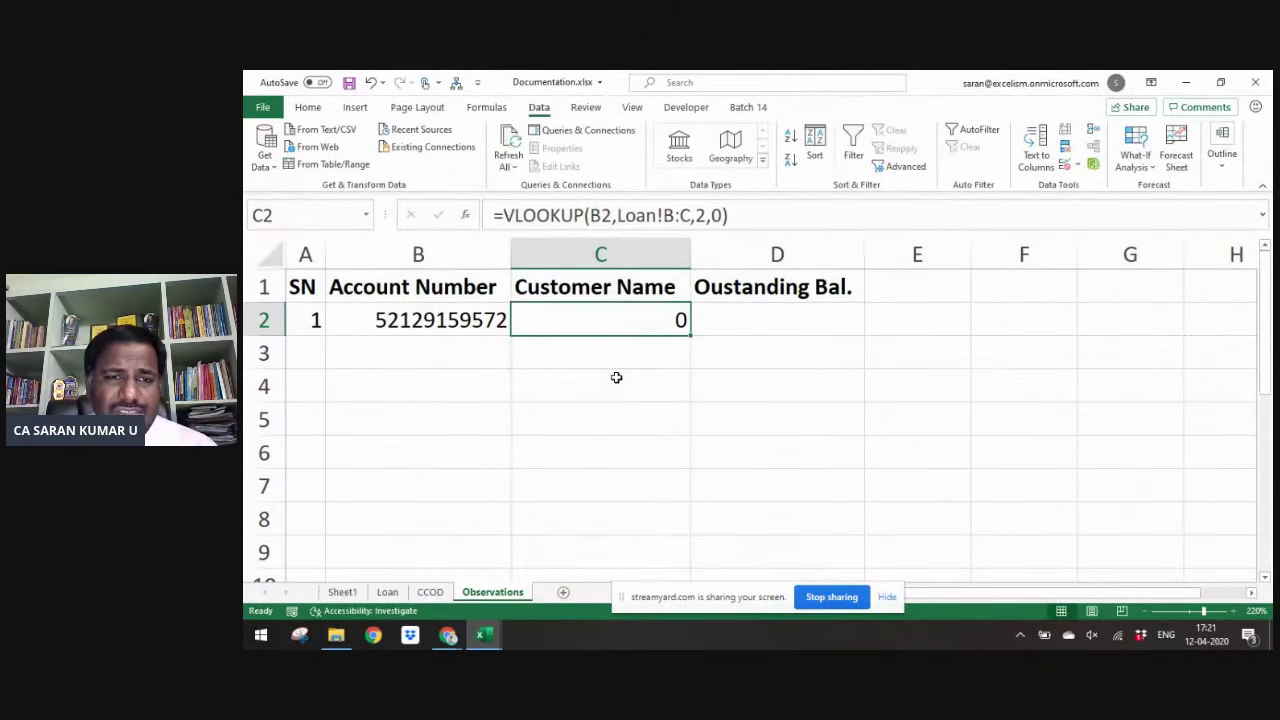
pyautogui.click(308, 107)
pyautogui.press('Delete')
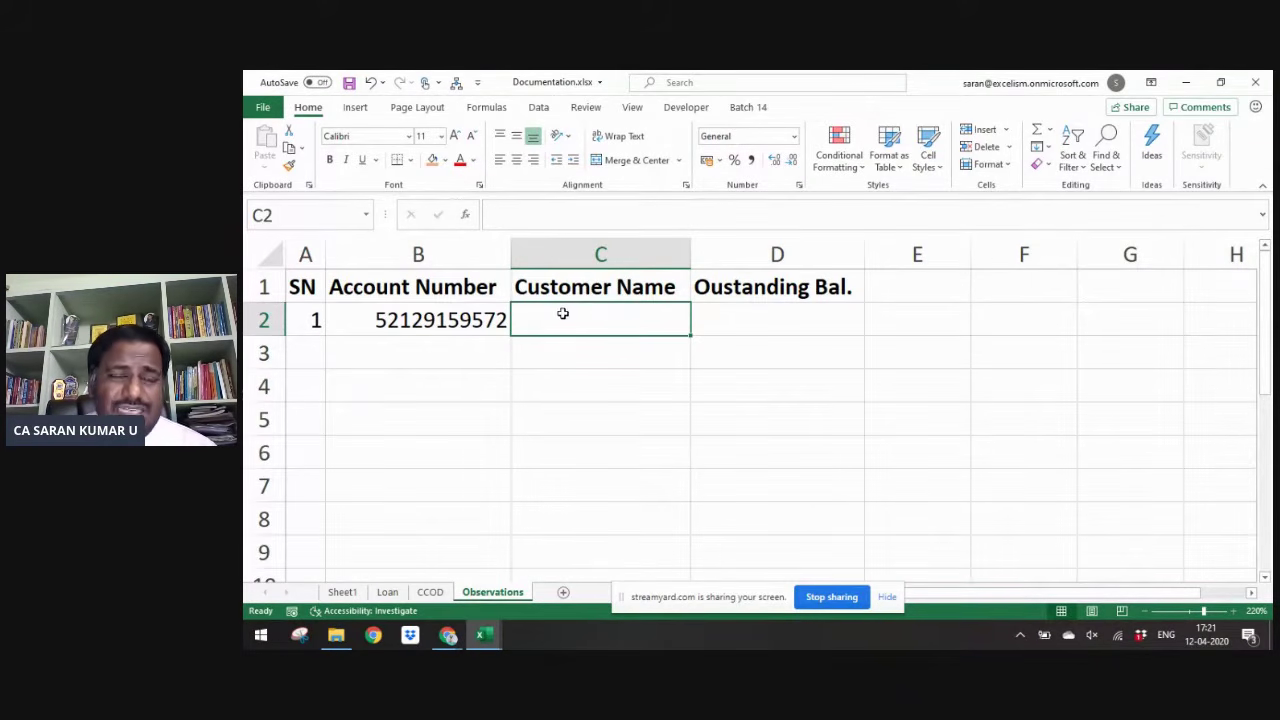
pyautogui.hotkey('ctrl', 'z')
pyautogui.press('F2')
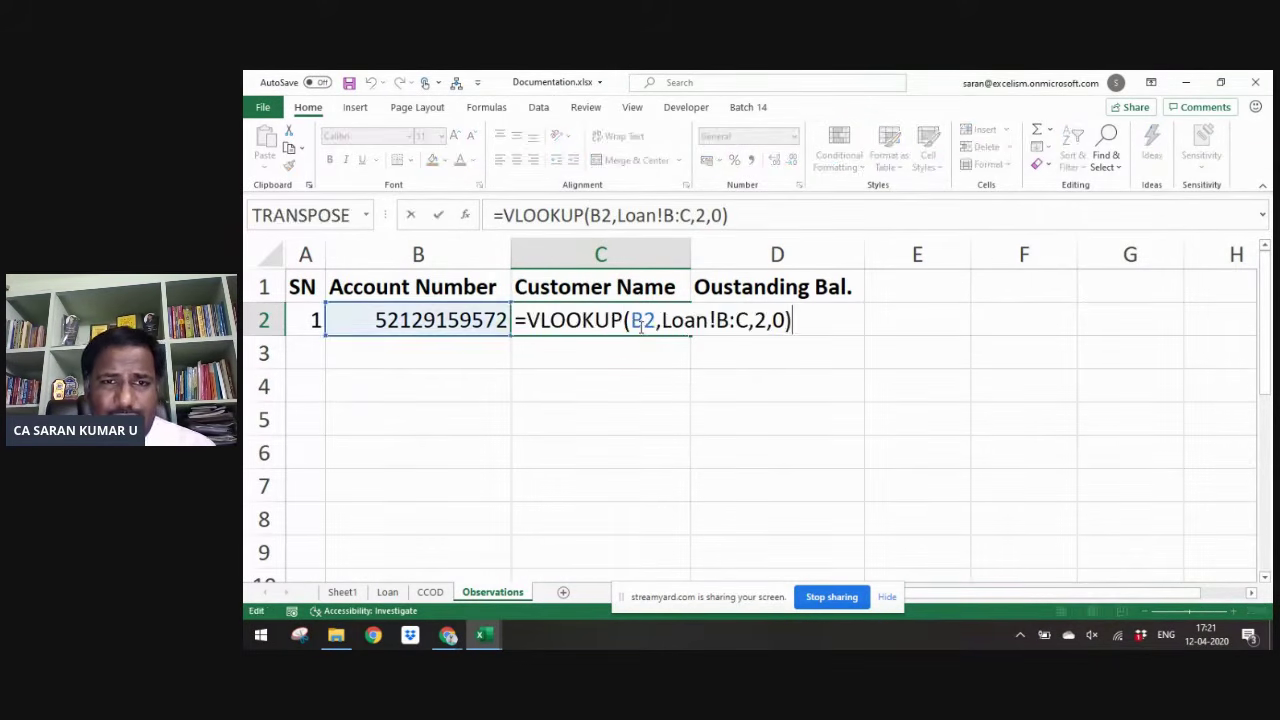
pyautogui.press('Escape')
# - Look up the outstanding balance in D2 with the formula =VLOOKUP(B2,Loan!B:J,9,0)
pyautogui.click(729, 320)
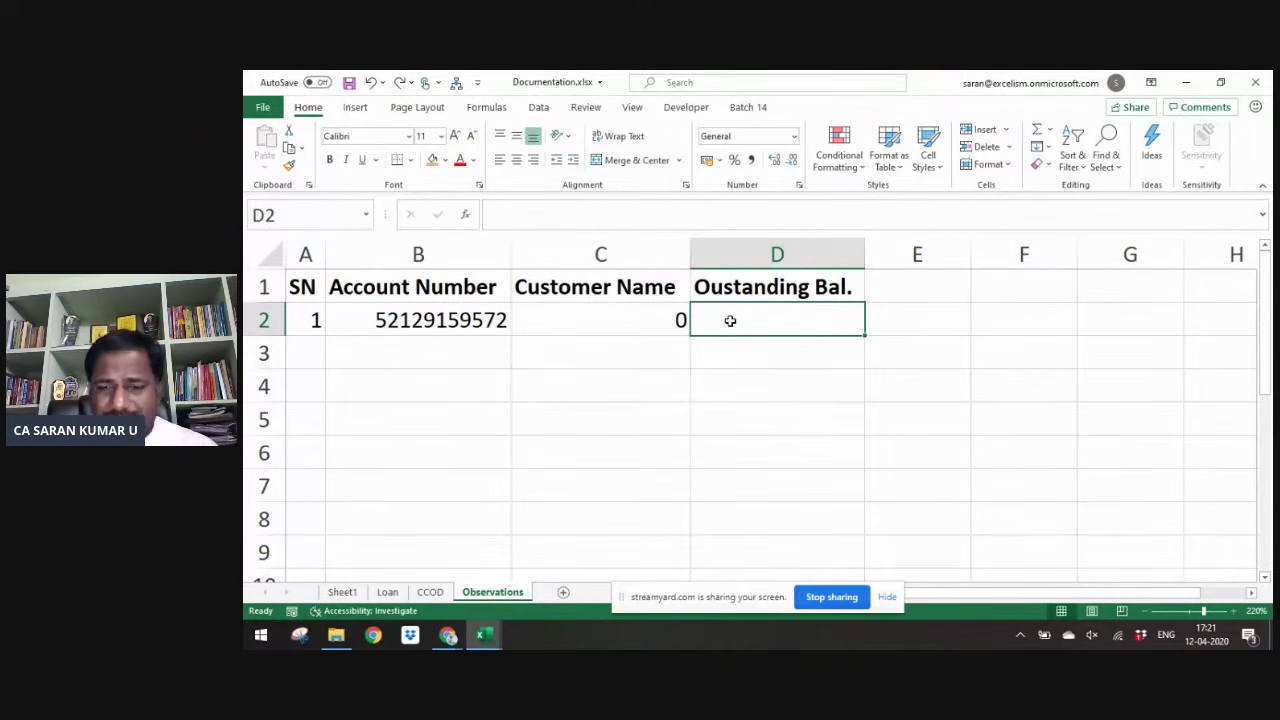
pyautogui.write('=vloo')
pyautogui.press('Tab')
pyautogui.press('Left')
pyautogui.press('Left')
pyautogui.write(',')
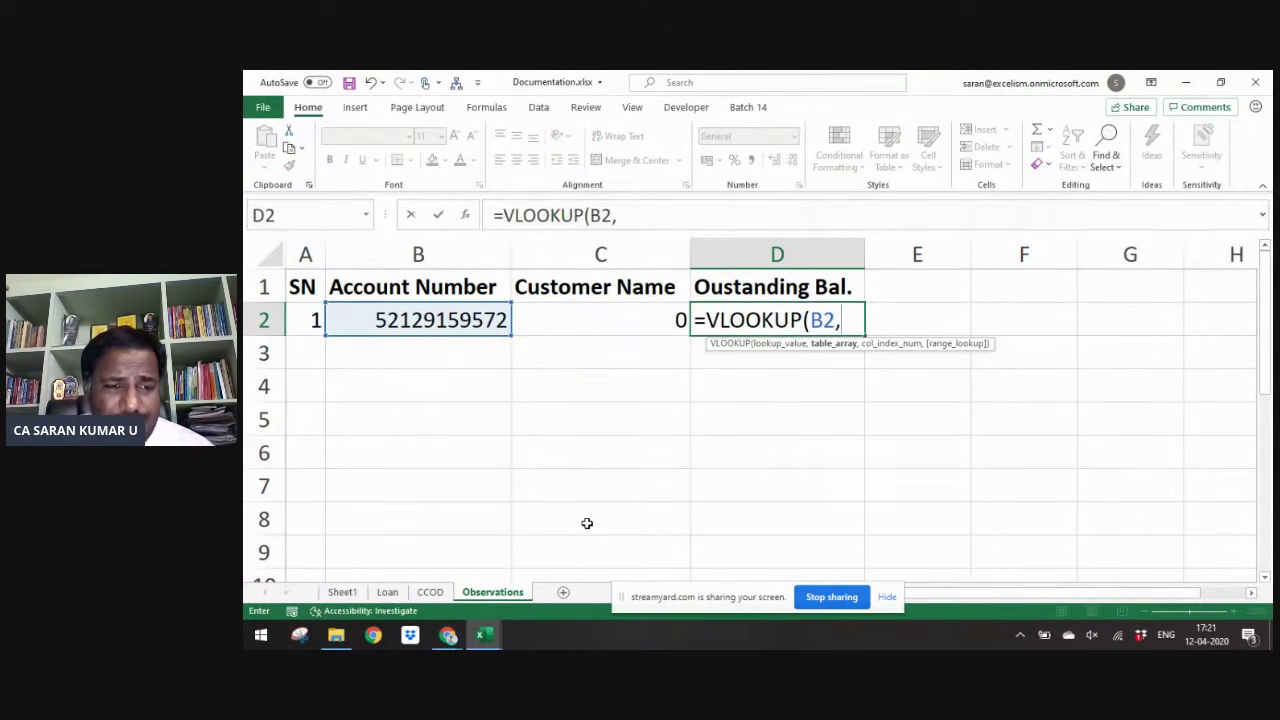
pyautogui.click(389, 592)
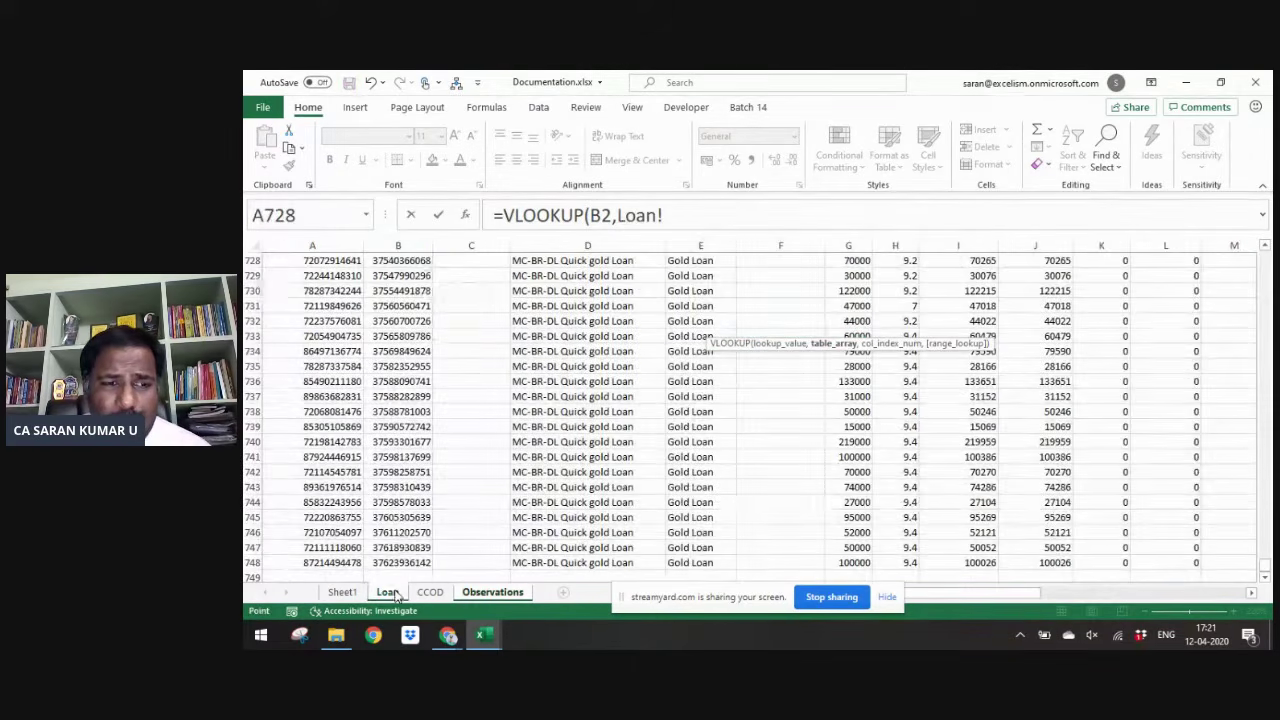
pyautogui.click(394, 247)
pyautogui.moveTo(394, 248); pyautogui.dragTo(1023, 269)
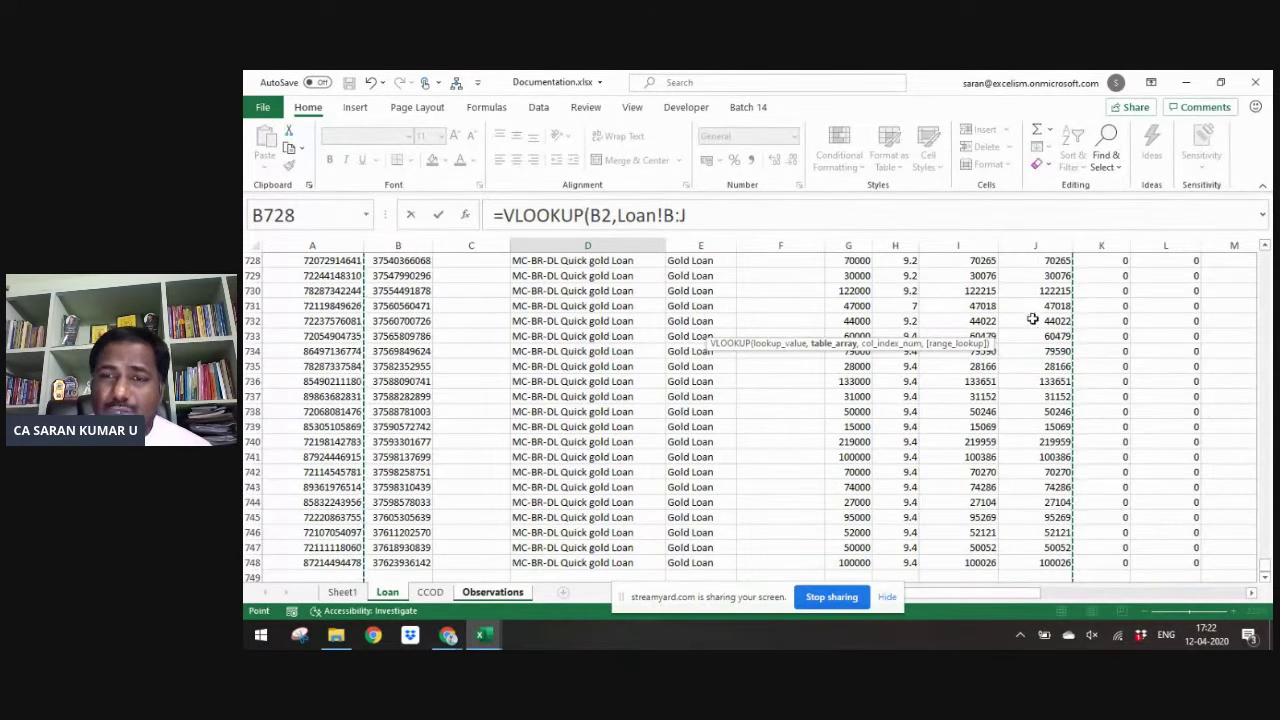
pyautogui.write(',')
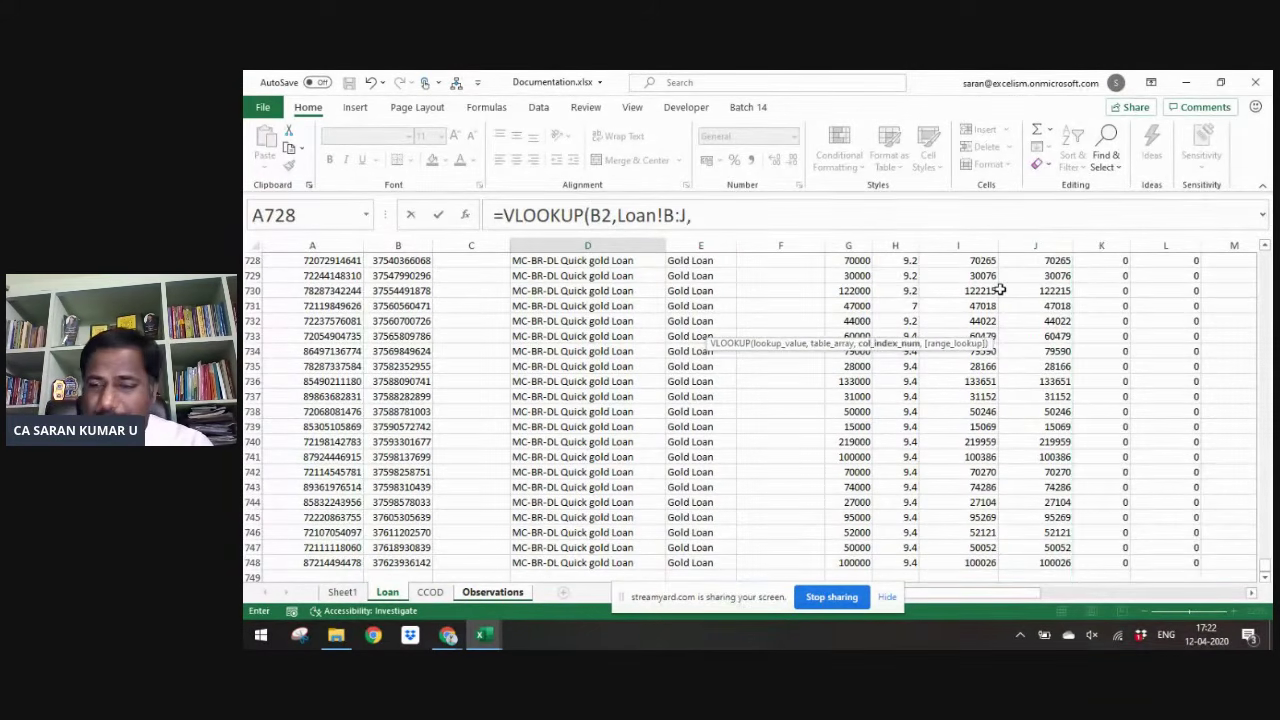
pyautogui.write('9,0)')
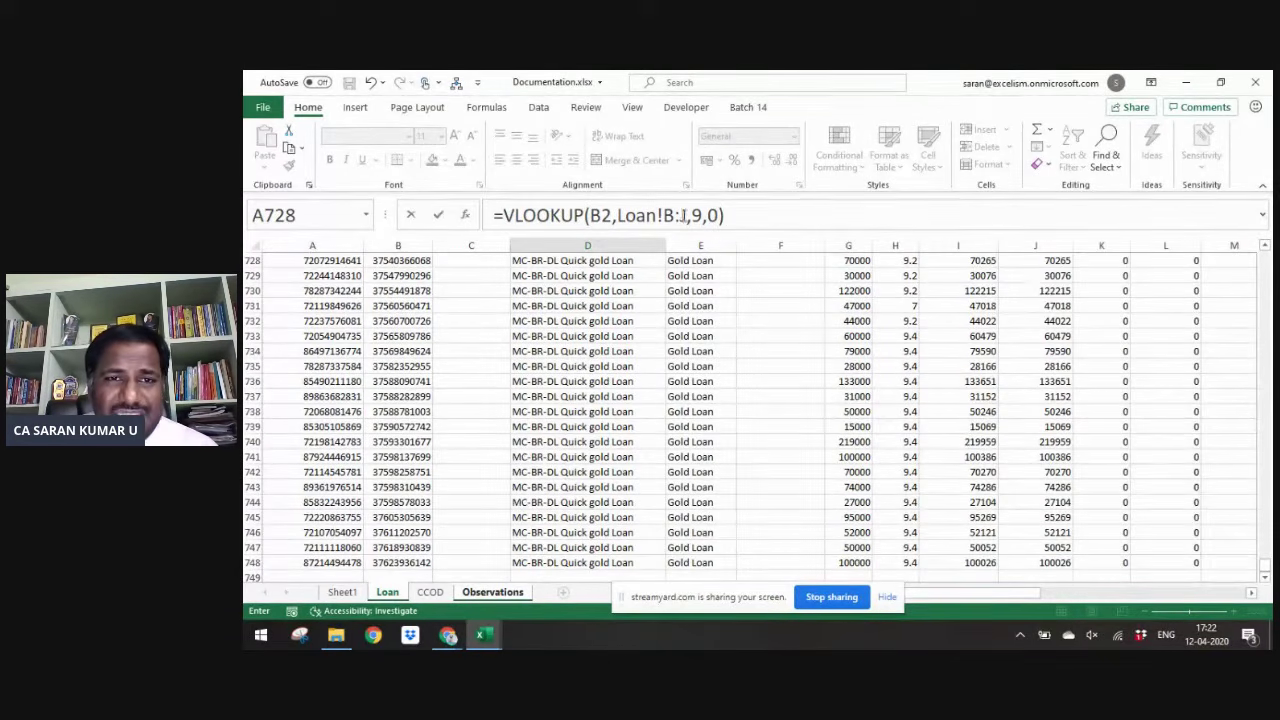
pyautogui.moveTo(688, 213); pyautogui.dragTo(688, 212)
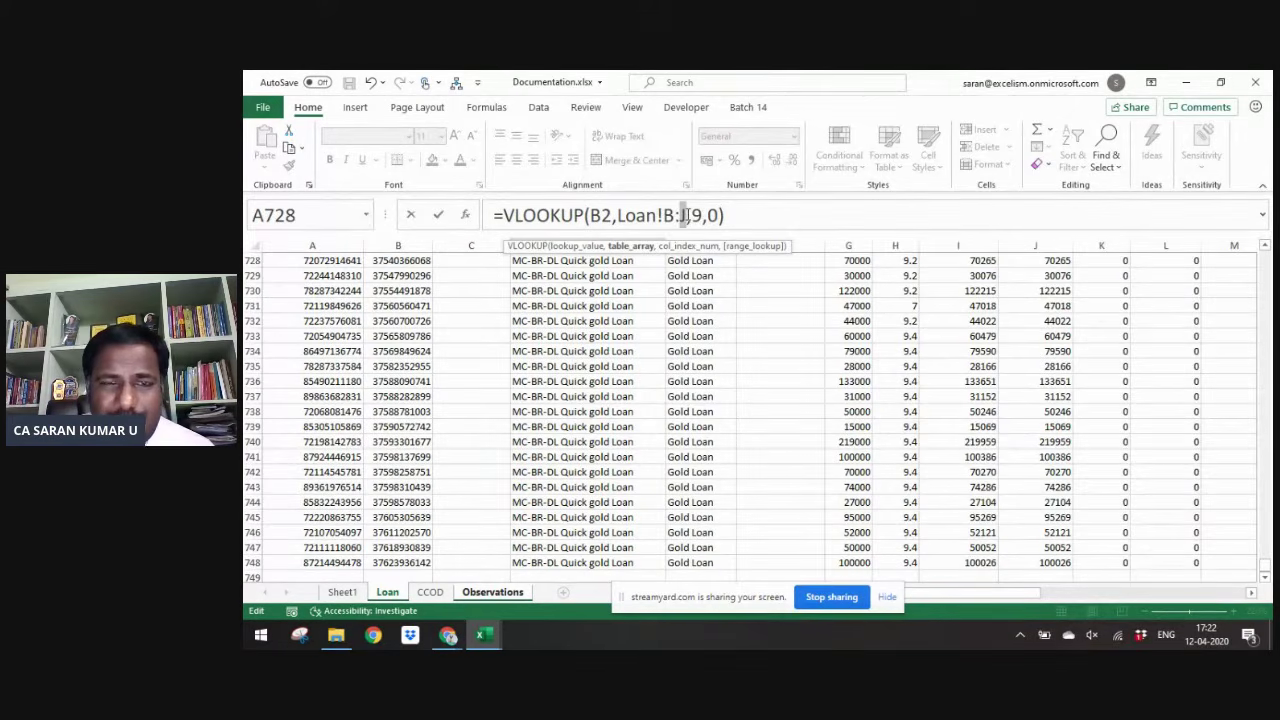
pyautogui.moveTo(699, 215); pyautogui.dragTo(703, 215)
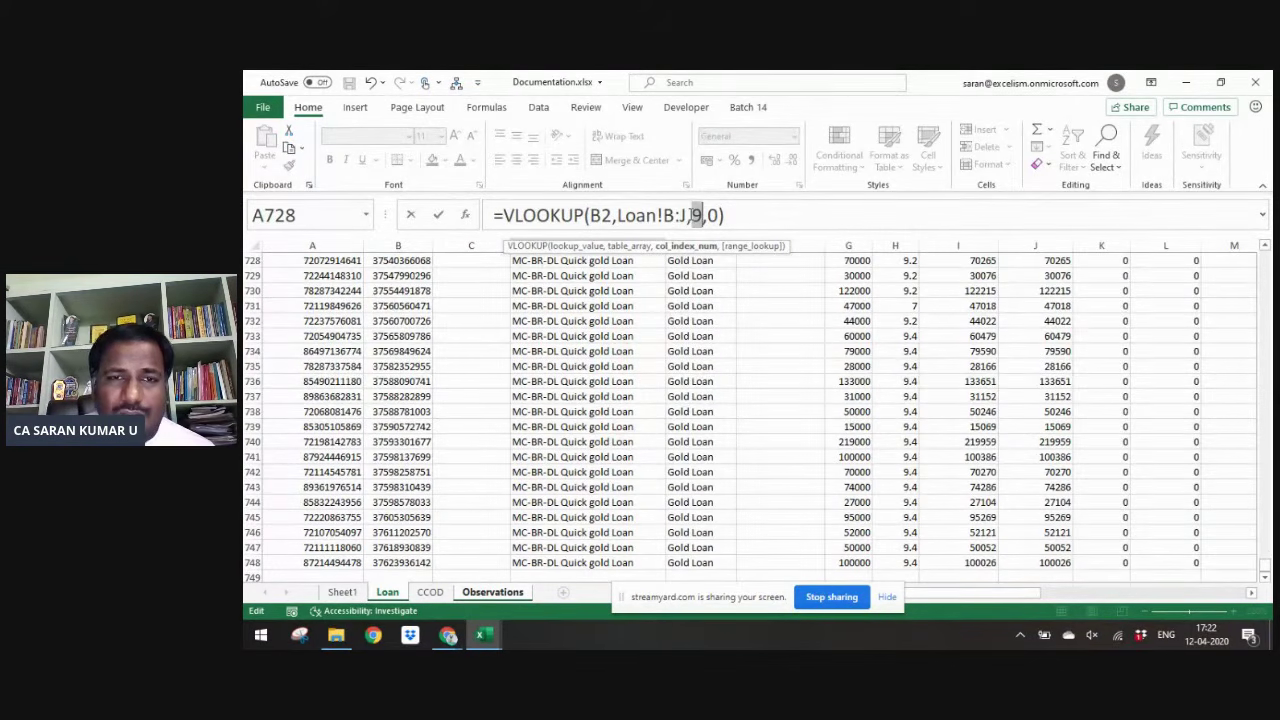
pyautogui.press('Return')
pyautogui.press('Up')
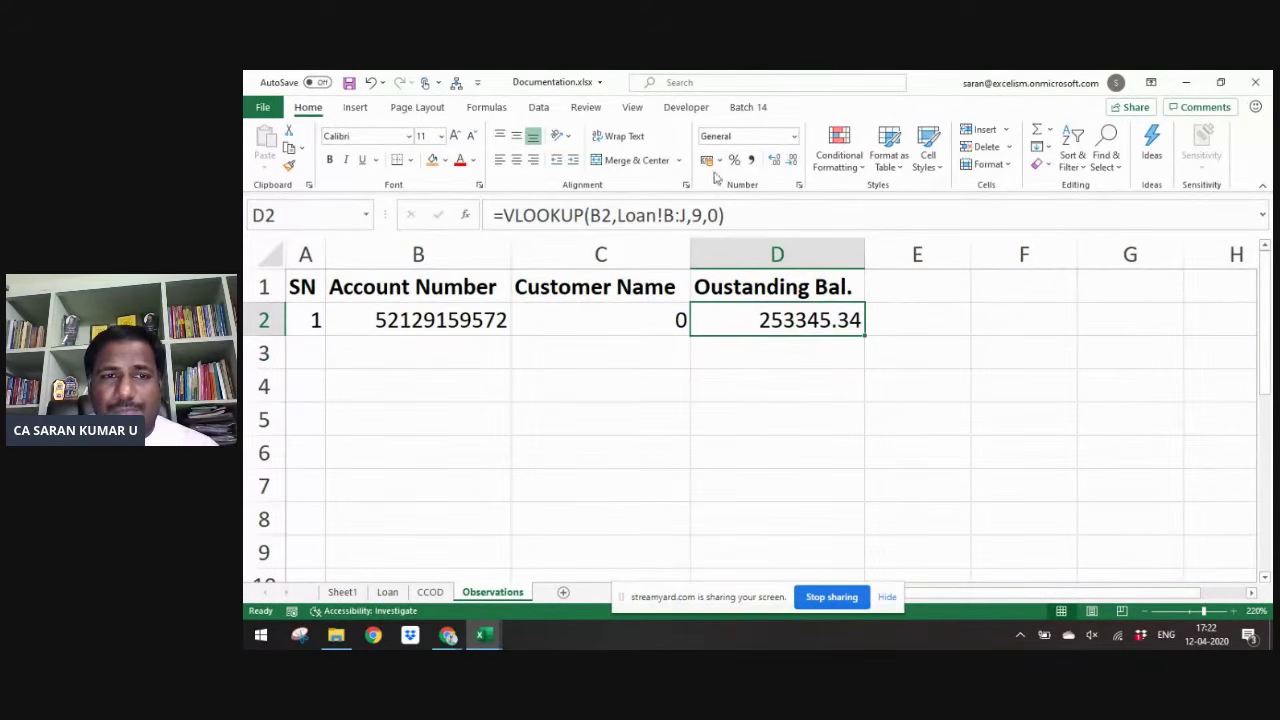
# - Format the outstanding balance in D2 with comma style and no decimal places
pyautogui.click(752, 160)
pyautogui.click(791, 160)
pyautogui.click(791, 160)
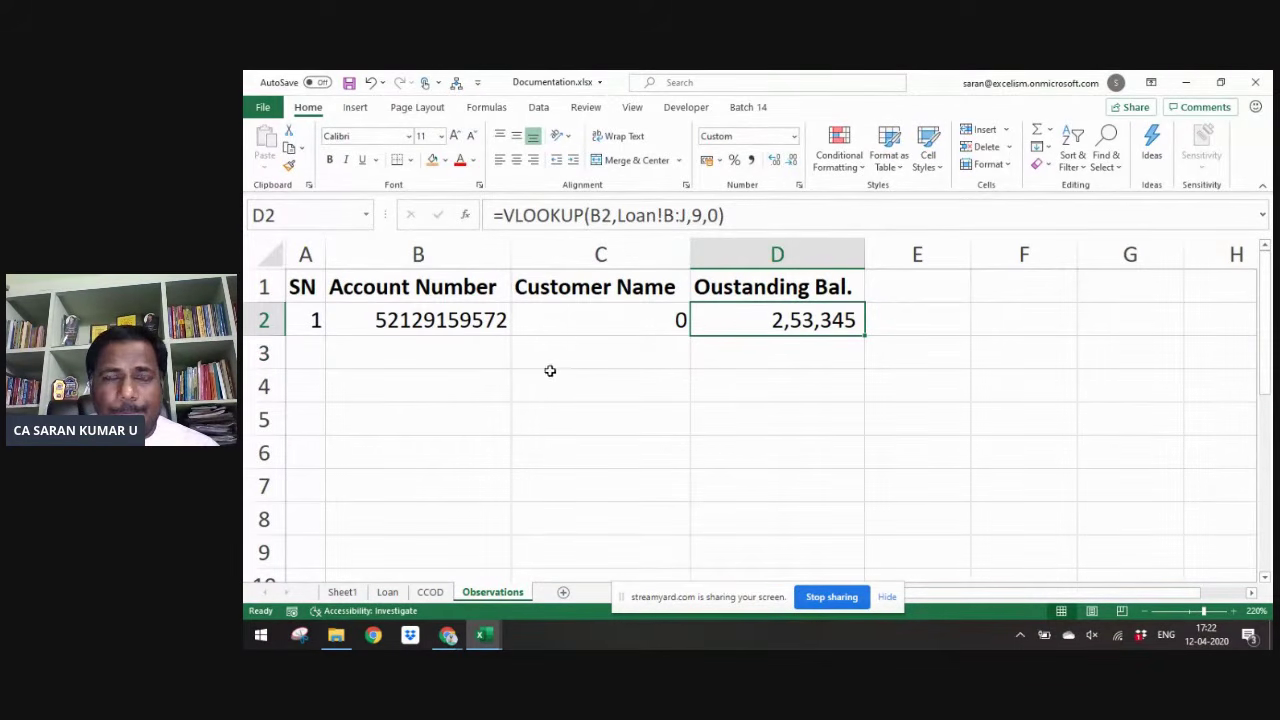
# - Enter the headings LFAR Code in B4 and LFAR Description in C4
pyautogui.click(395, 391)
pyautogui.write('LFAR Code')
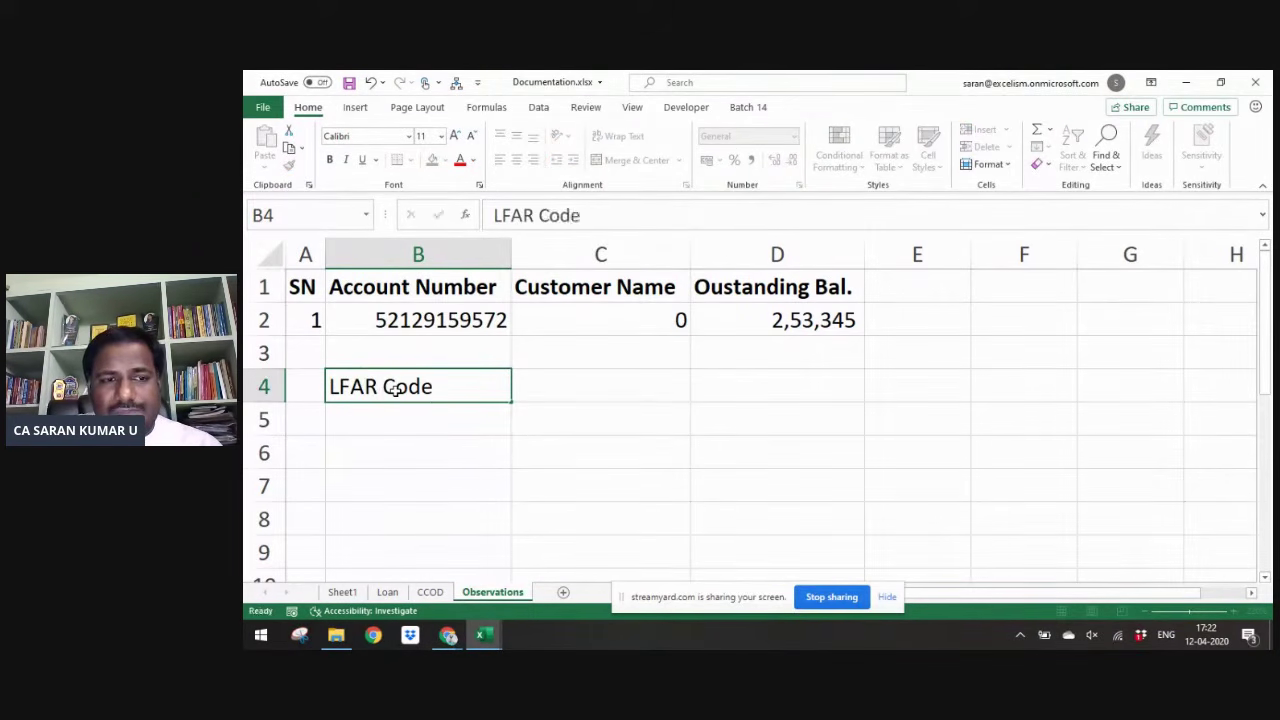
pyautogui.press('Tab')
pyautogui.write('LFA')
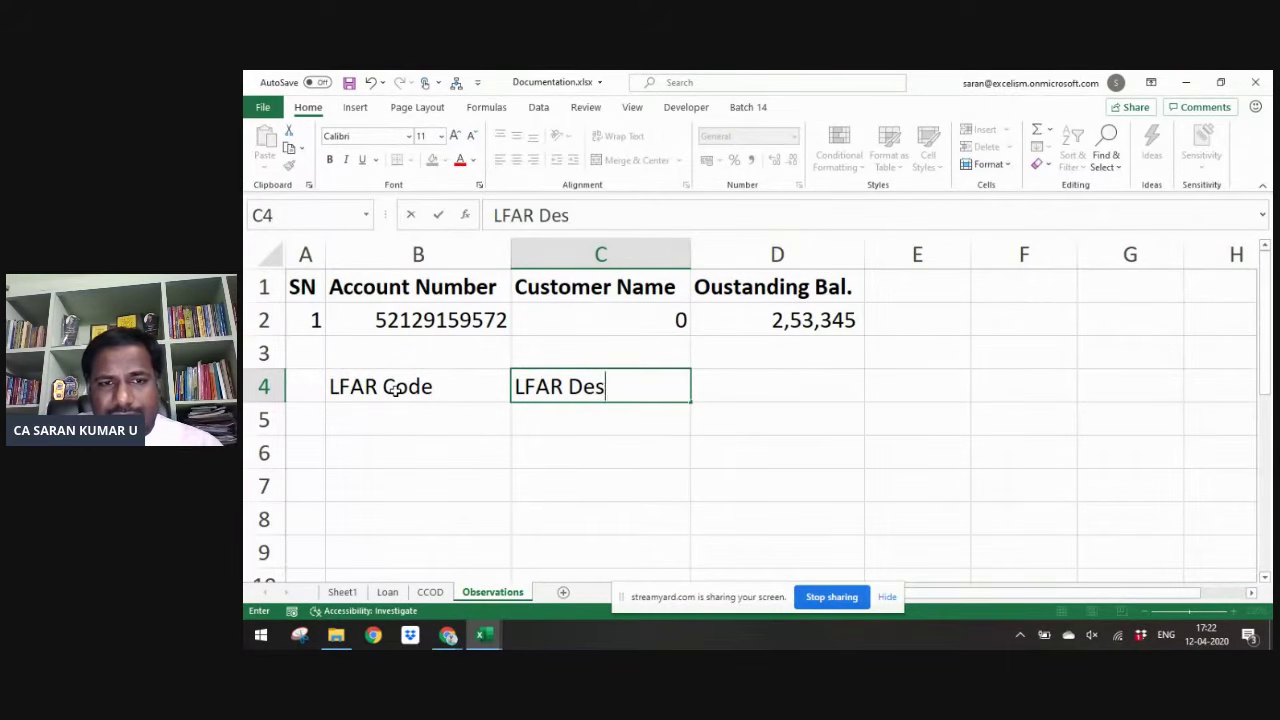
pyautogui.write('R Description')
pyautogui.press('Return')
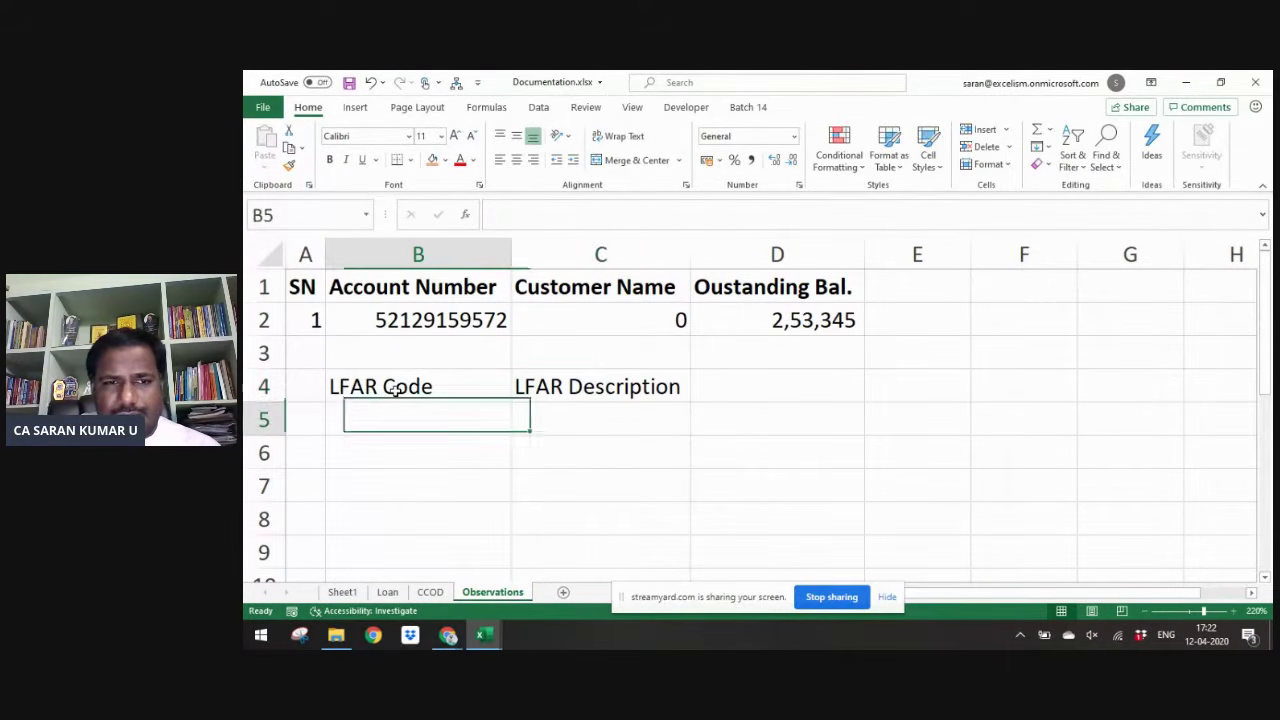
# - Bold the LFAR headings in B4:C4 and select cell B5 beneath them
pyautogui.click(395, 390)
pyautogui.hotkey('shift', 'Right')
pyautogui.hotkey('ctrl', 'b')
pyautogui.press('Down')
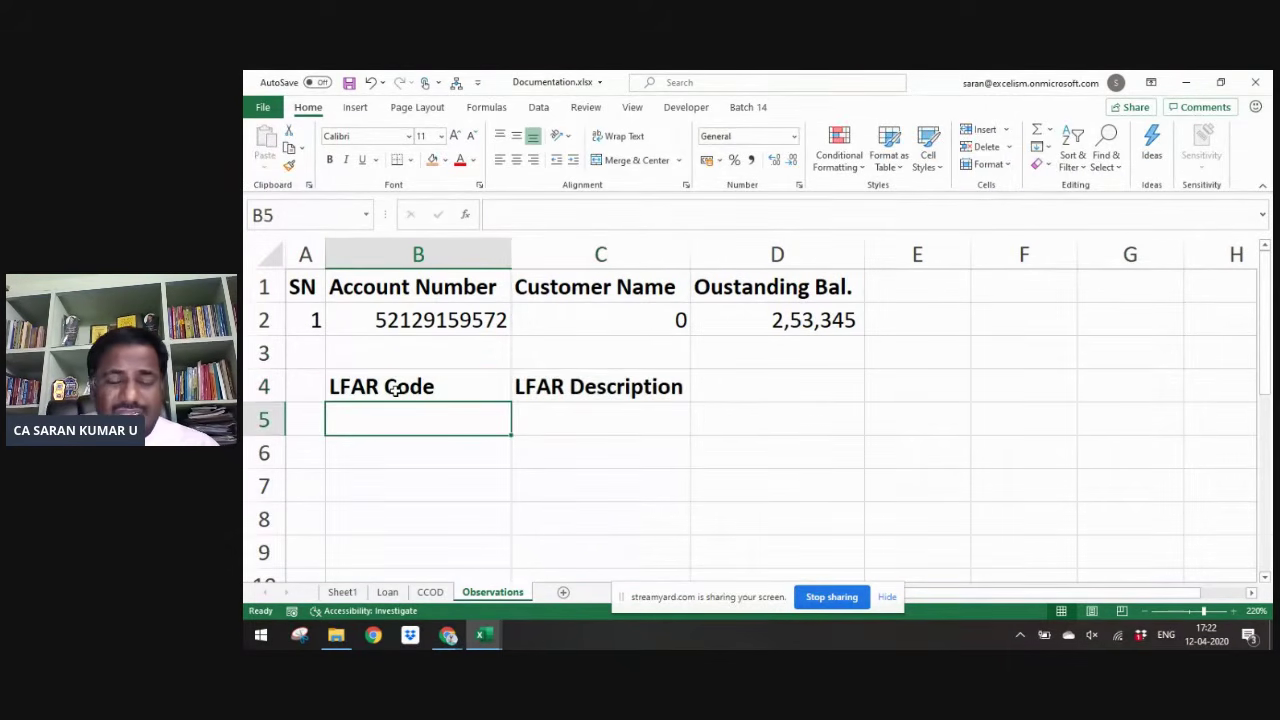
pyautogui.hotkey('alt', 'd')
pyautogui.press('l')
pyautogui.click(478, 226)
pyautogui.press('Escape')
pyautogui.press('Escape')
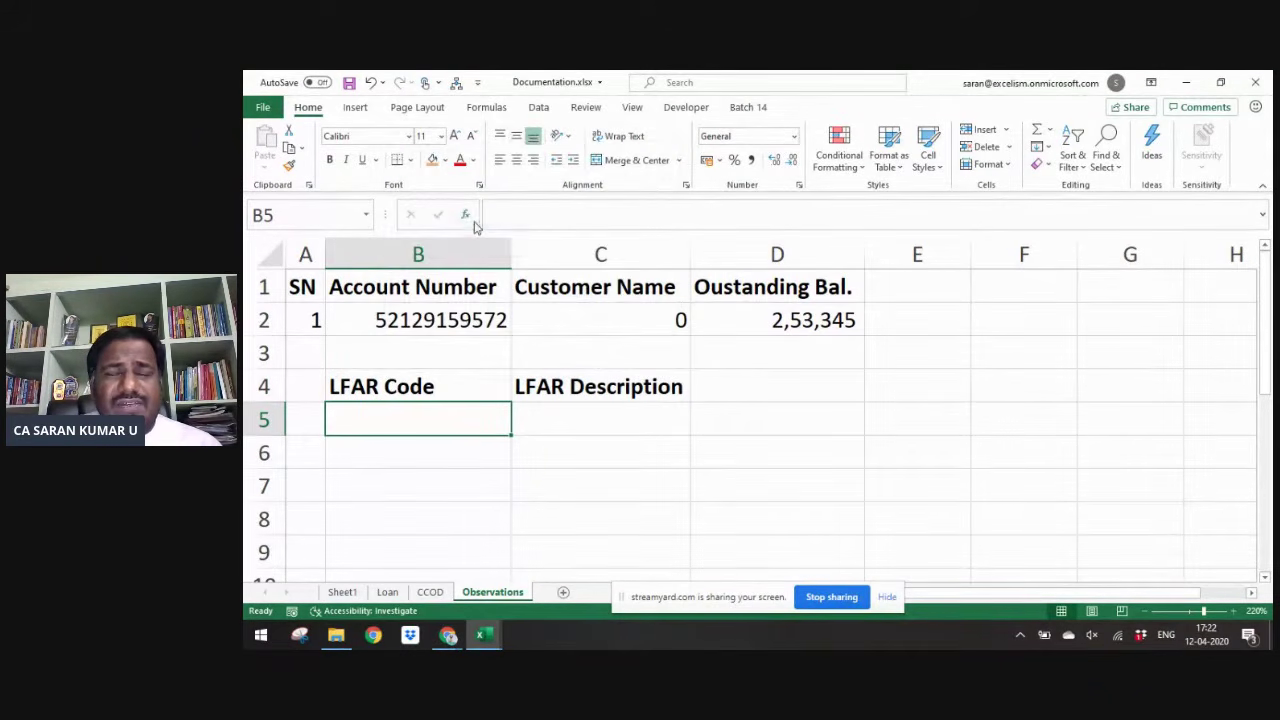
# - Add list data validation to cell B5, using the codes in A1:A154 of Sheet1 as the source
pyautogui.click(539, 107)
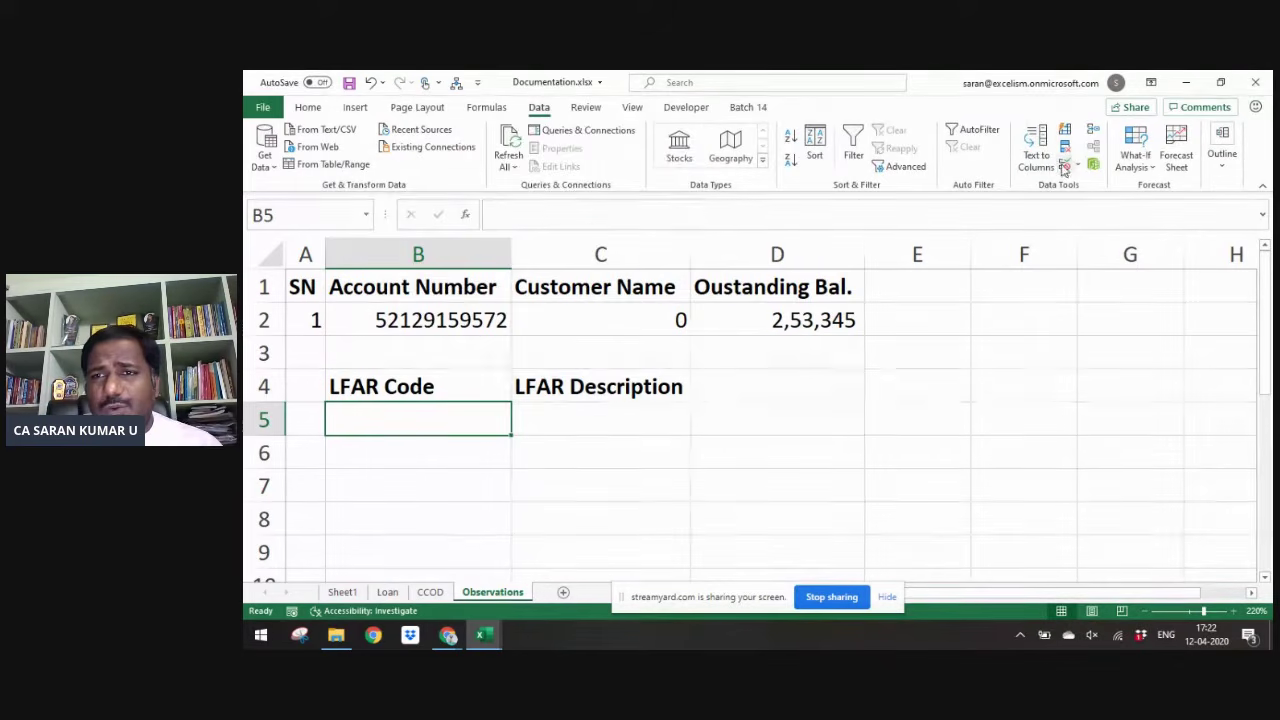
pyautogui.click(1064, 168)
pyautogui.hotkey('alt', 'Down')
pyautogui.press('Down')
pyautogui.press('Down')
pyautogui.press('Down')
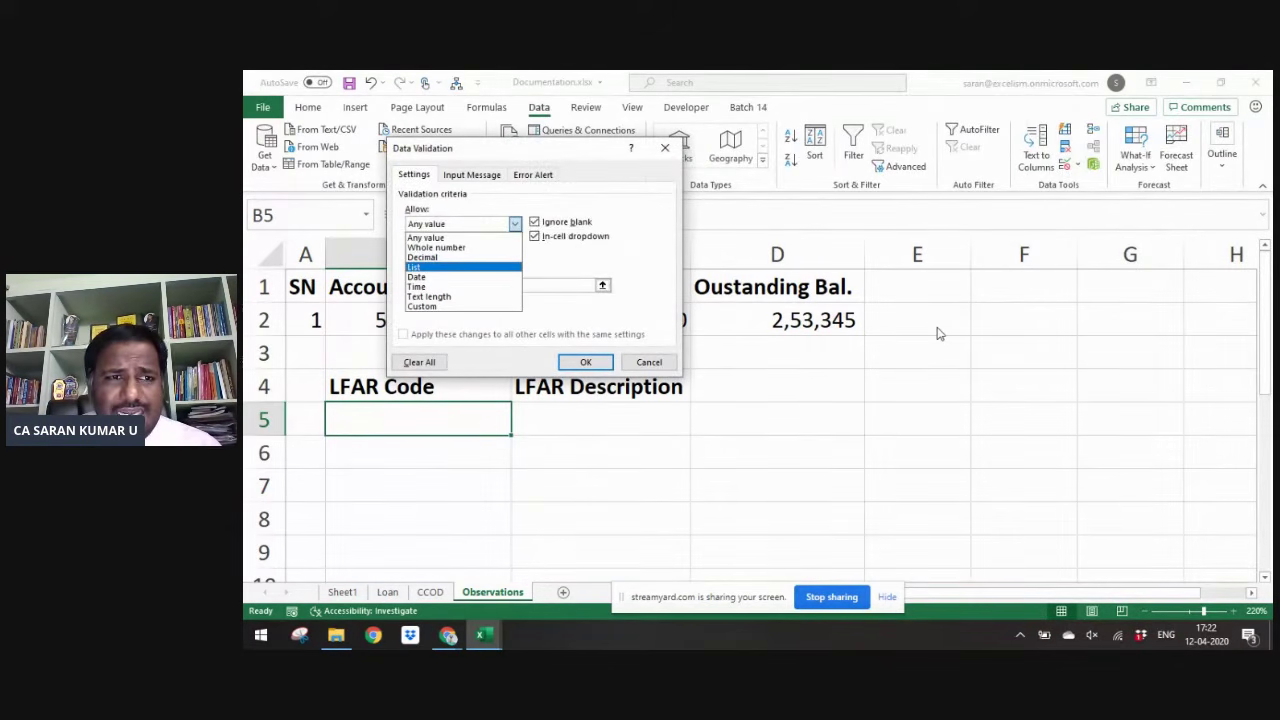
pyautogui.press('Return')
pyautogui.click(388, 592)
pyautogui.click(342, 592)
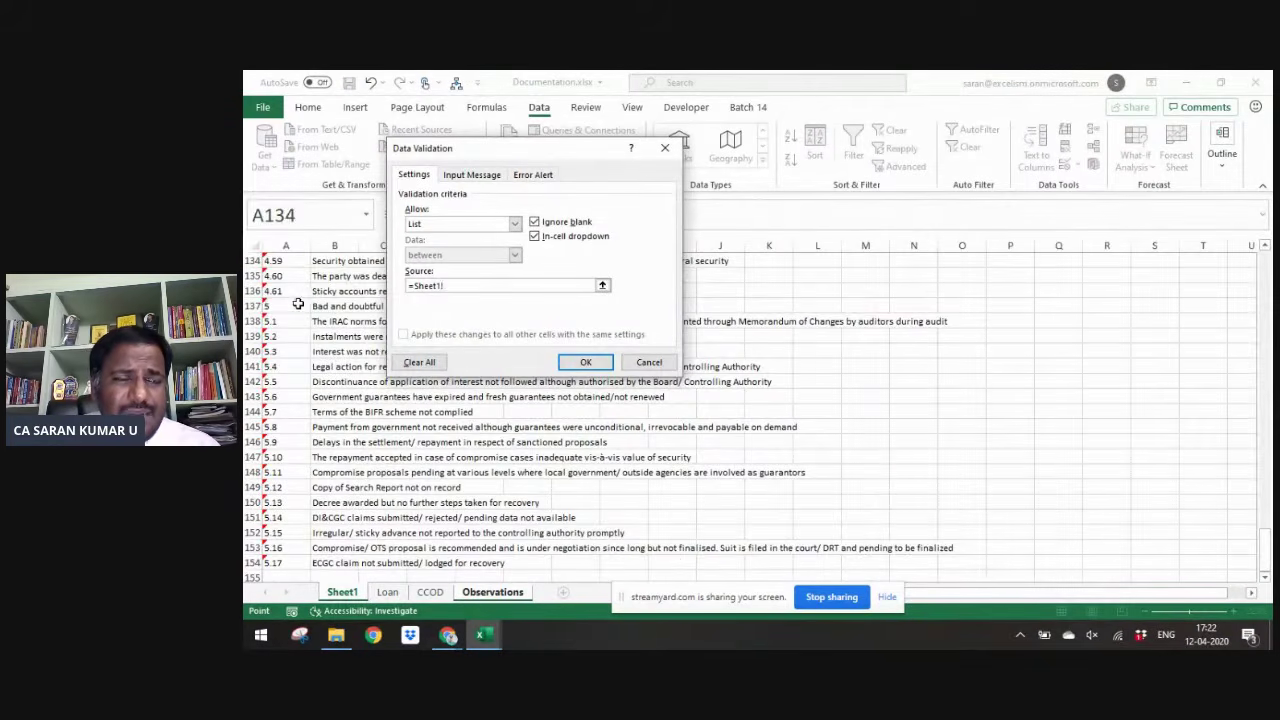
pyautogui.hotkey('ctrl', 'shift', 'Up')
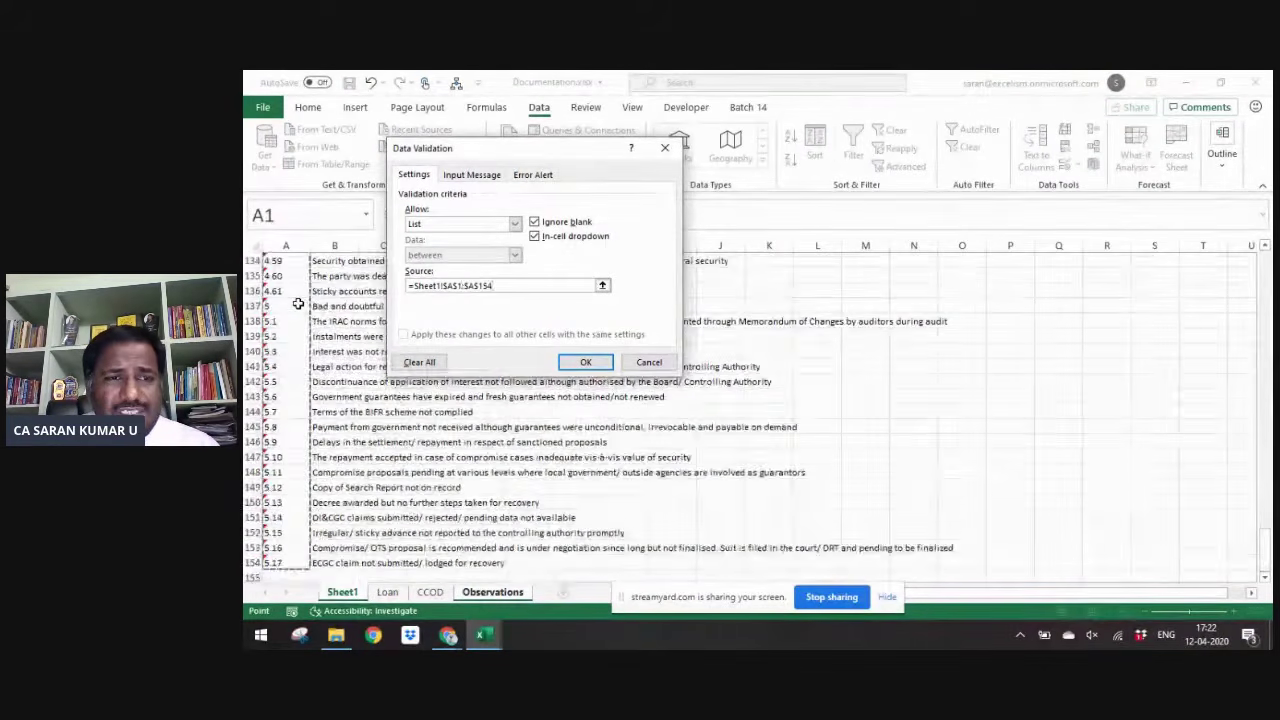
pyautogui.press('Return')
# - Choose LFAR code 1.3 from the dropdown in cell B5
pyautogui.hotkey('alt', 'Down')
pyautogui.press('Down')
pyautogui.press('Down')
pyautogui.press('Return')
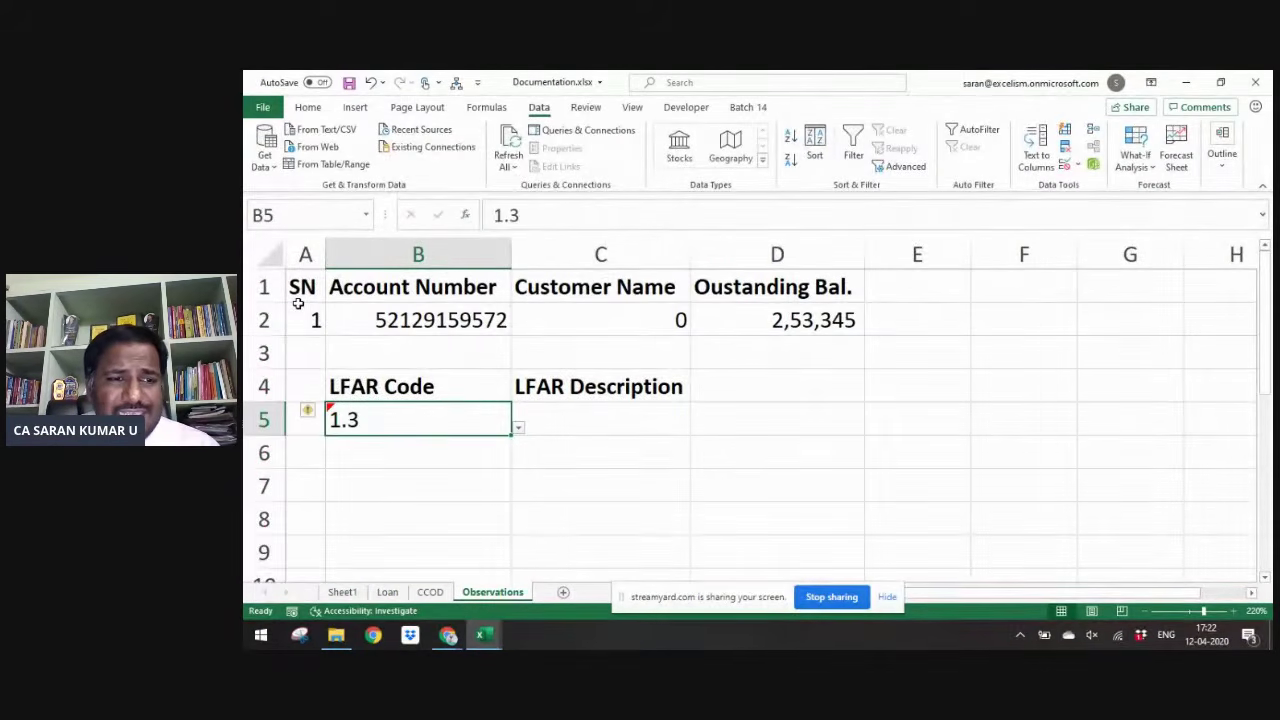
# - Look up the LFAR description in C5 from columns A:B of Sheet1 with =VLOOKUP(B5,Sheet1!A:B,2,0)
pyautogui.press('Tab')
pyautogui.write('=vloo')
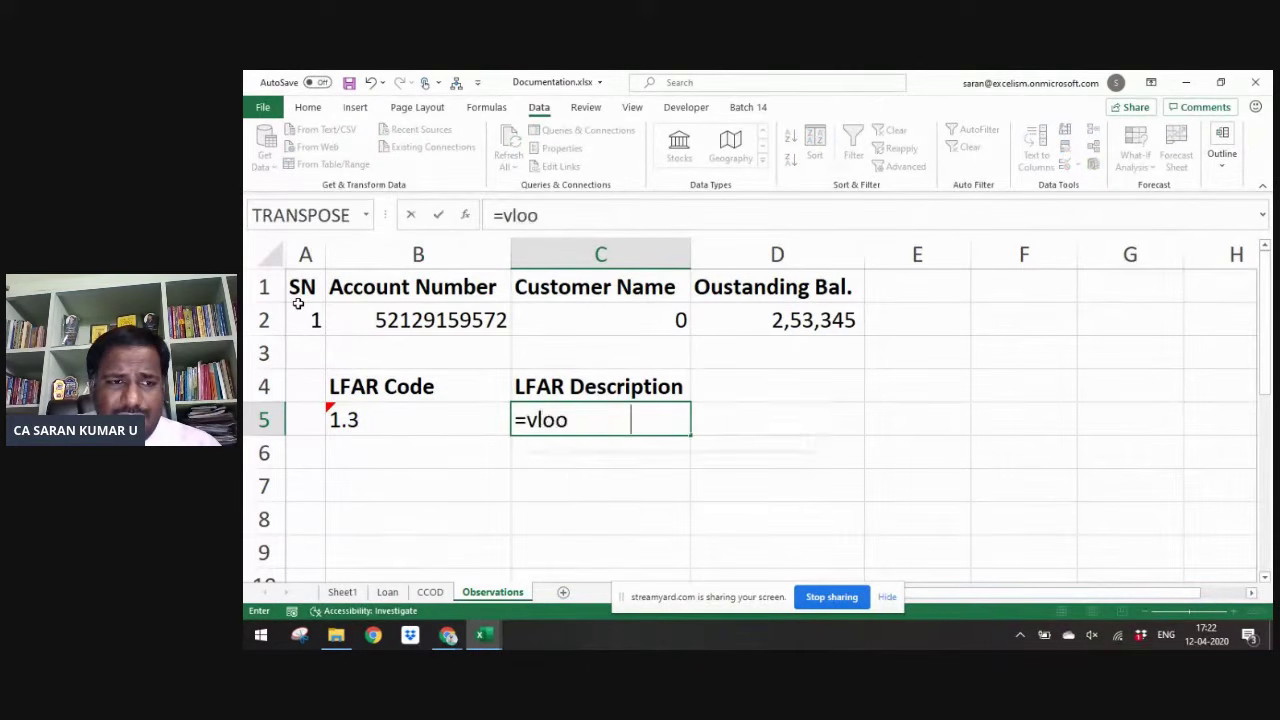
pyautogui.press('Tab')
pyautogui.press('Left')
pyautogui.write(',')
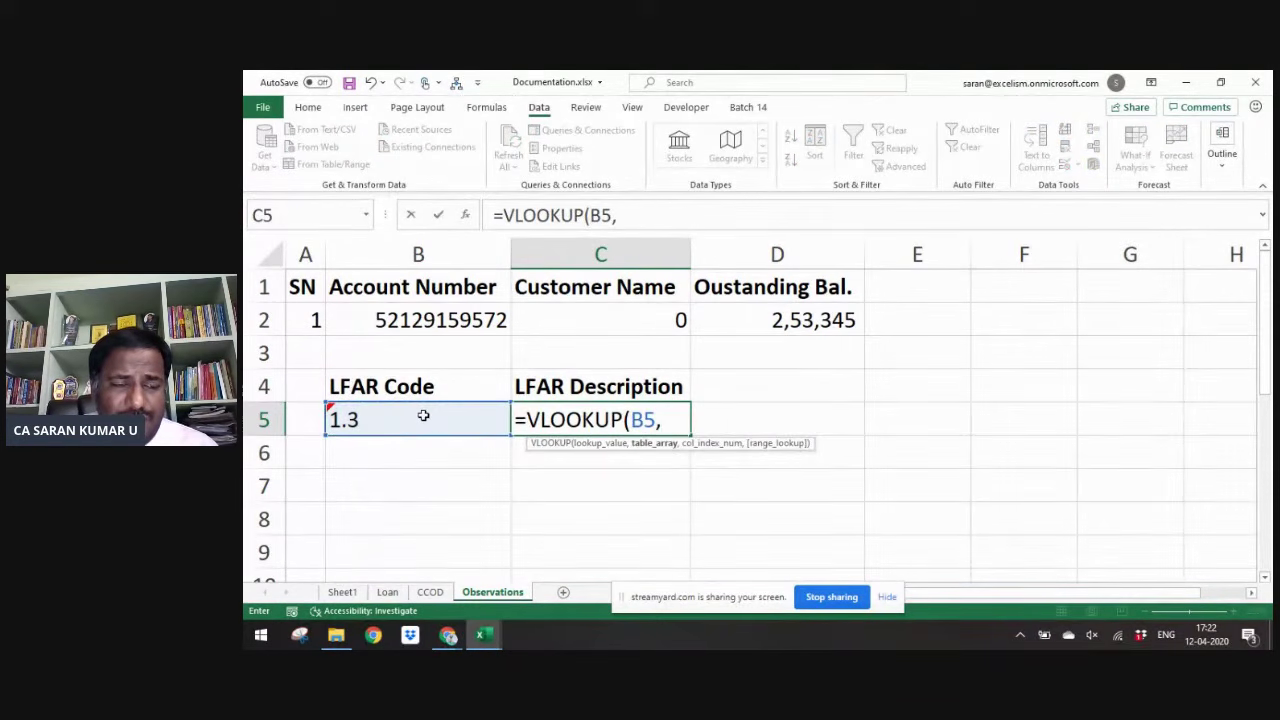
pyautogui.click(342, 592)
pyautogui.moveTo(286, 245); pyautogui.dragTo(330, 245)
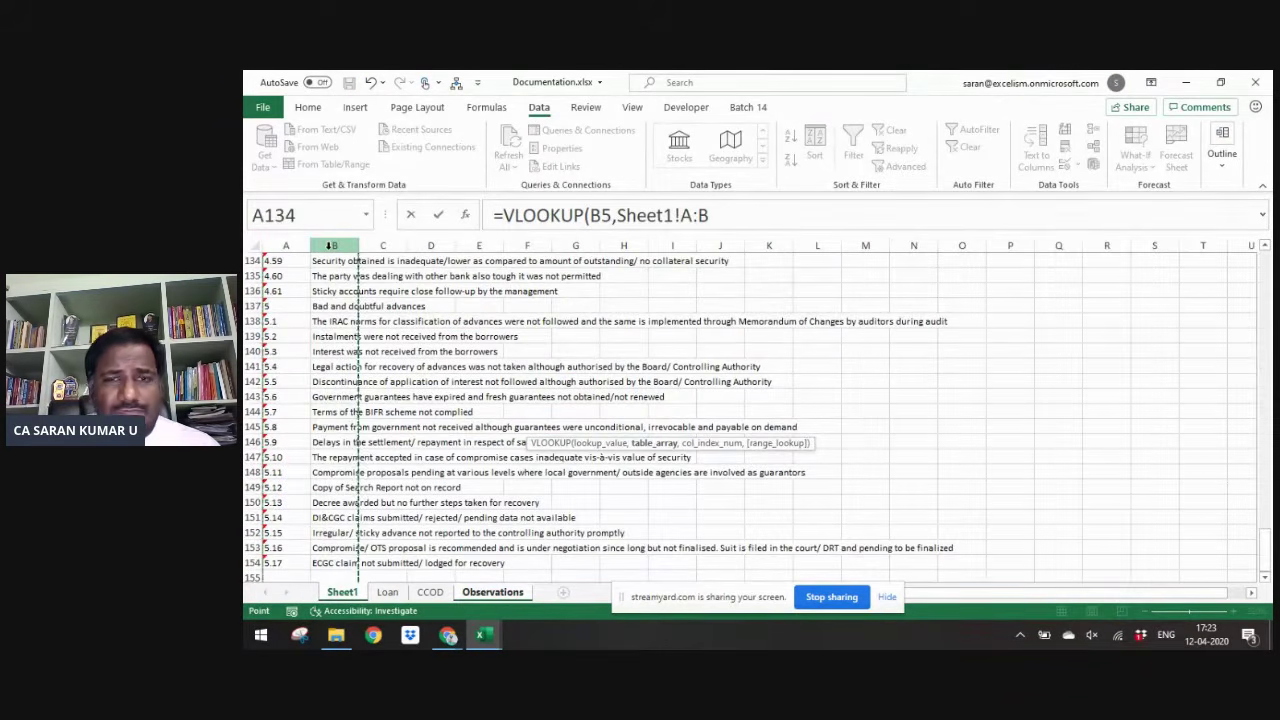
pyautogui.write(',2,0')
pyautogui.press('Return')
pyautogui.press('Up')
# - Rename the sheet holding the LFAR codes and descriptions from Sheet1 to LFAR
pyautogui.press('Left')
pyautogui.press('Left')
pyautogui.hotkey('ctrl', 'Home')
pyautogui.hotkey('ctrl', 'pageup')
pyautogui.hotkey('ctrl', 'pageup')
pyautogui.hotkey('ctrl', 'pageup')
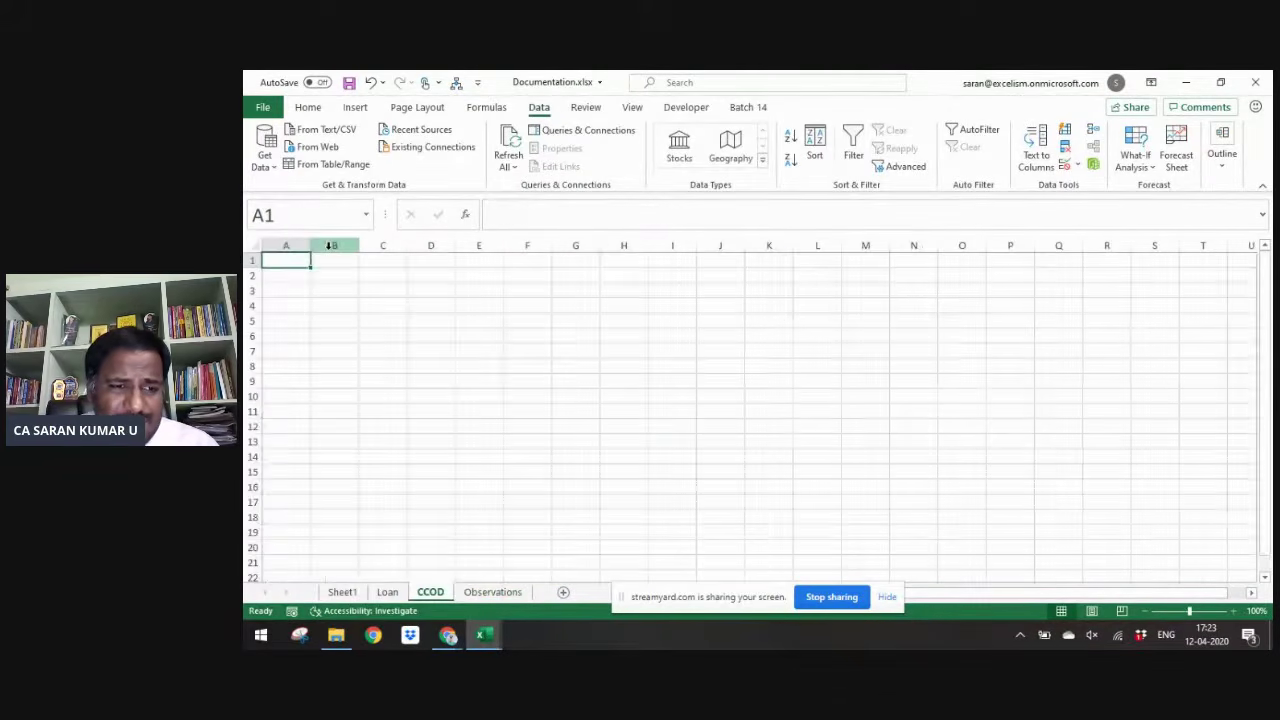
pyautogui.hotkey('alt', 'o')
pyautogui.press('h')
pyautogui.write('r')
pyautogui.write('LFAT')
pyautogui.write(' Co')
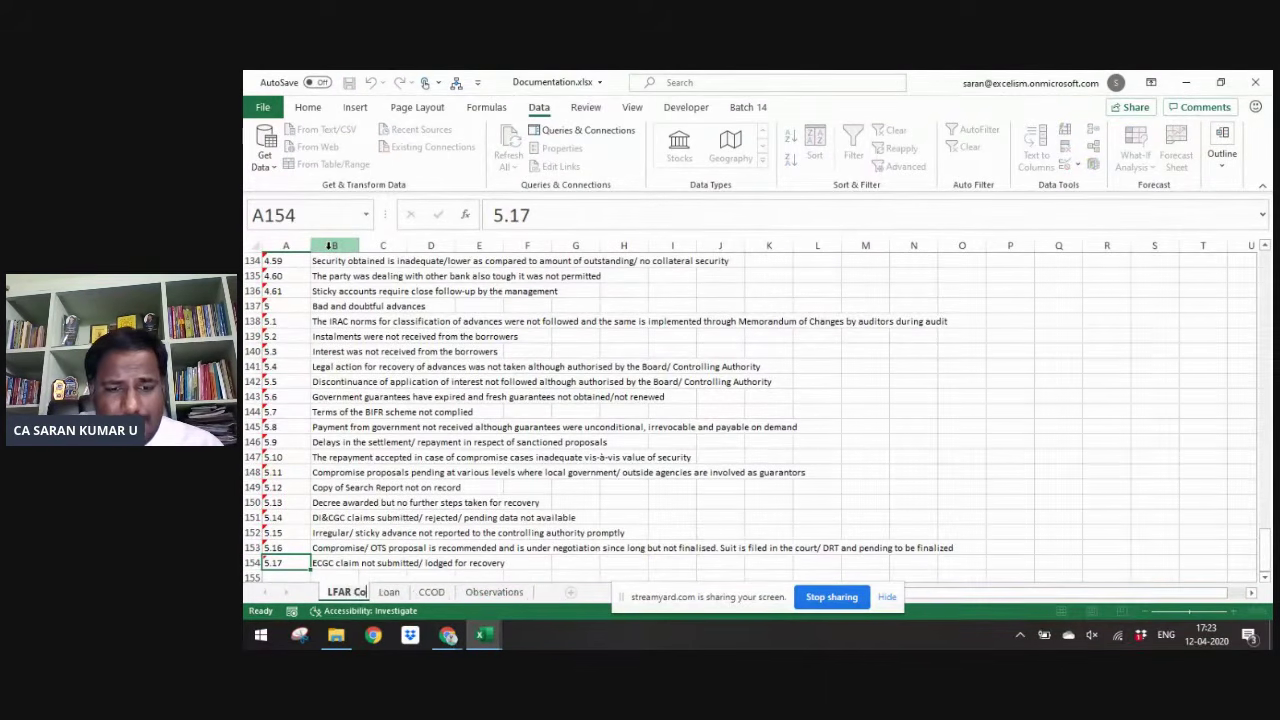
pyautogui.press('BackSpace')
pyautogui.press('BackSpace')
pyautogui.press('BackSpace')
pyautogui.press('BackSpace')
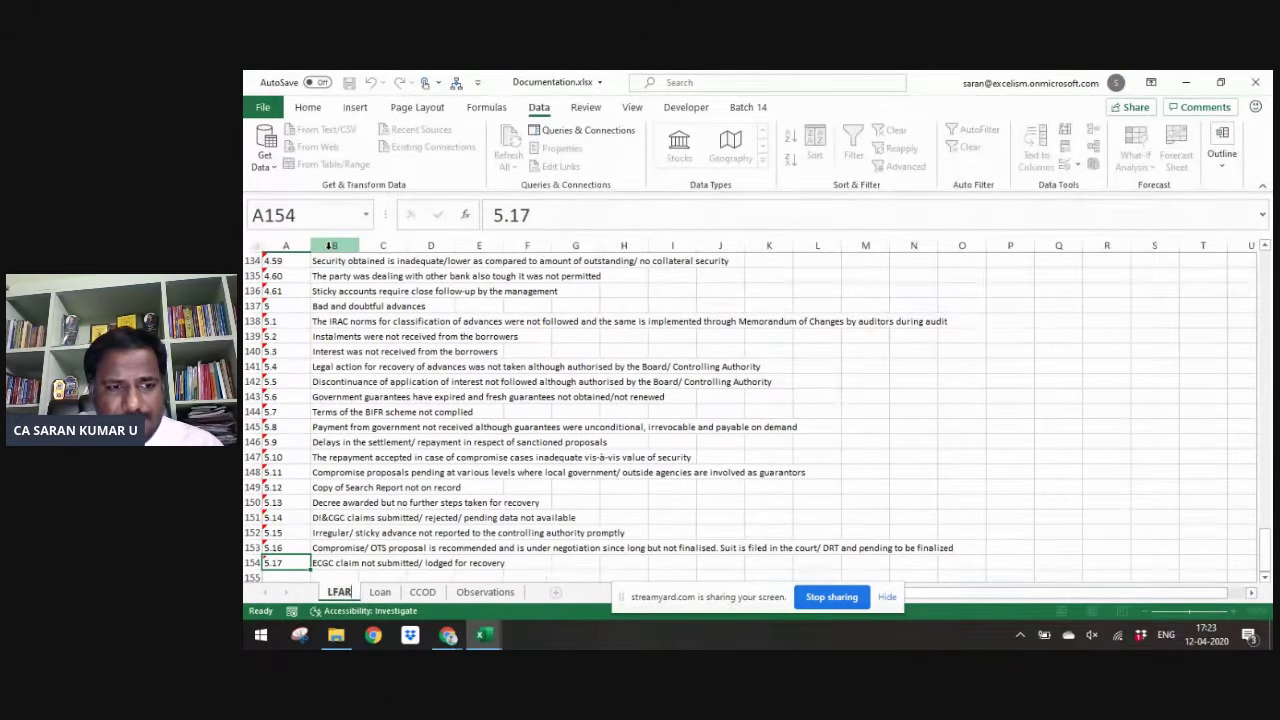
pyautogui.press('Return')
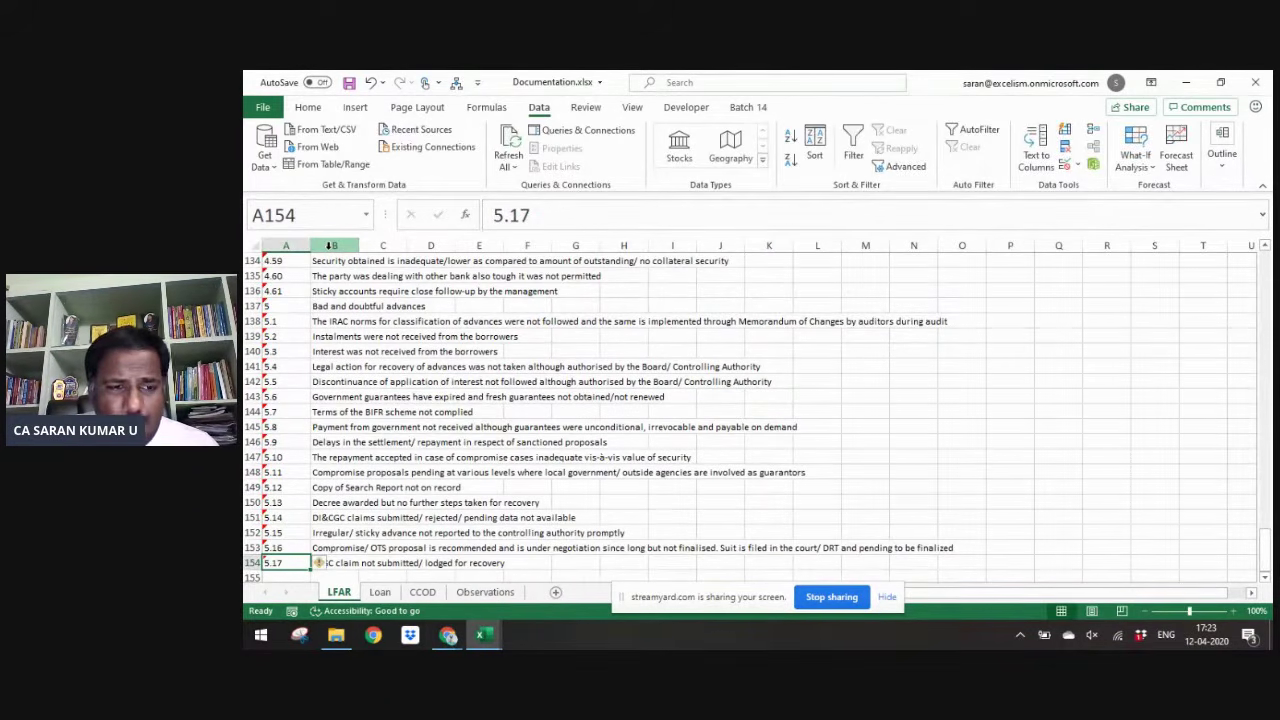
# - Choose LFAR code 3.7 from the dropdown in cell B5 of the Observations sheet
pyautogui.hotkey('ctrl', 'pagedown')
pyautogui.hotkey('ctrl', 'pagedown')
pyautogui.hotkey('ctrl', 'pagedown')
pyautogui.press('Down')
pyautogui.press('Down')
pyautogui.press('Down')
pyautogui.press('Down')
pyautogui.press('Right')
pyautogui.hotkey('alt', 'Tab')
pyautogui.hotkey('alt', 'Tab')
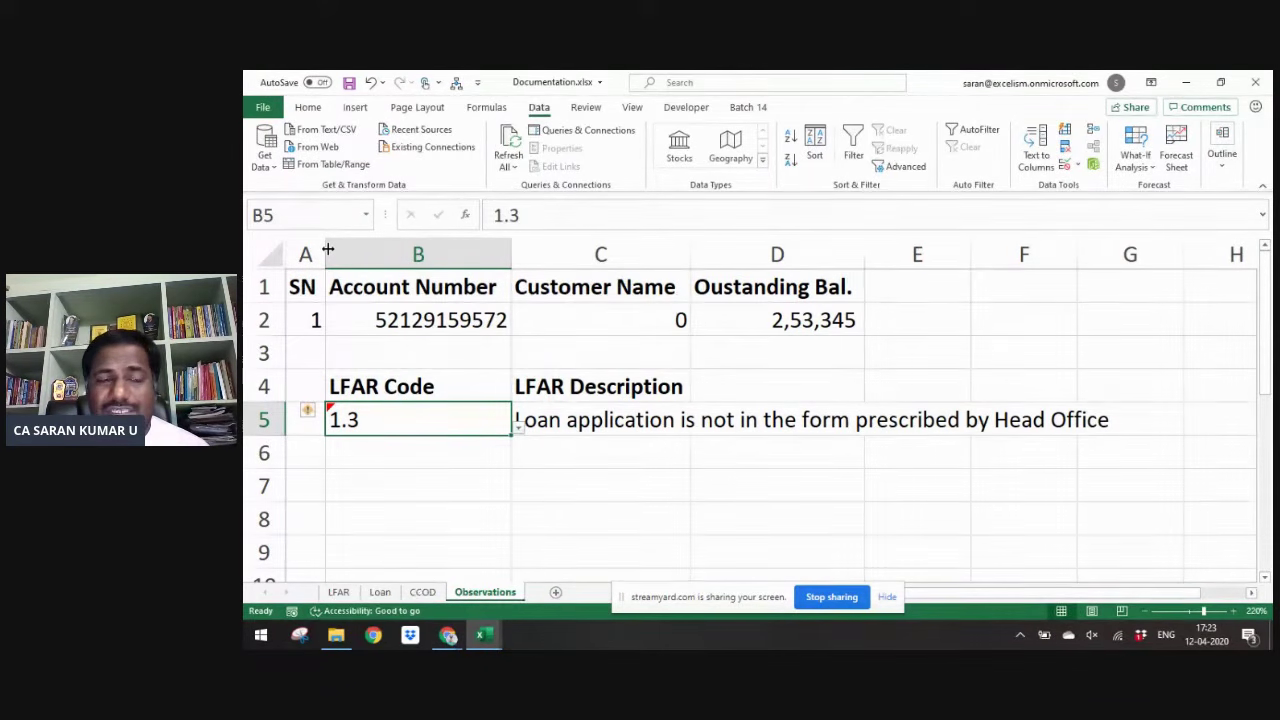
pyautogui.hotkey('alt', 'Down')
pyautogui.press('Down')
pyautogui.press('Down')
pyautogui.press('Down')
pyautogui.press('Down')
pyautogui.press('Down')
pyautogui.press('Down')
pyautogui.press('Down')
pyautogui.press('Down')
pyautogui.press('Down')
pyautogui.press('Down')
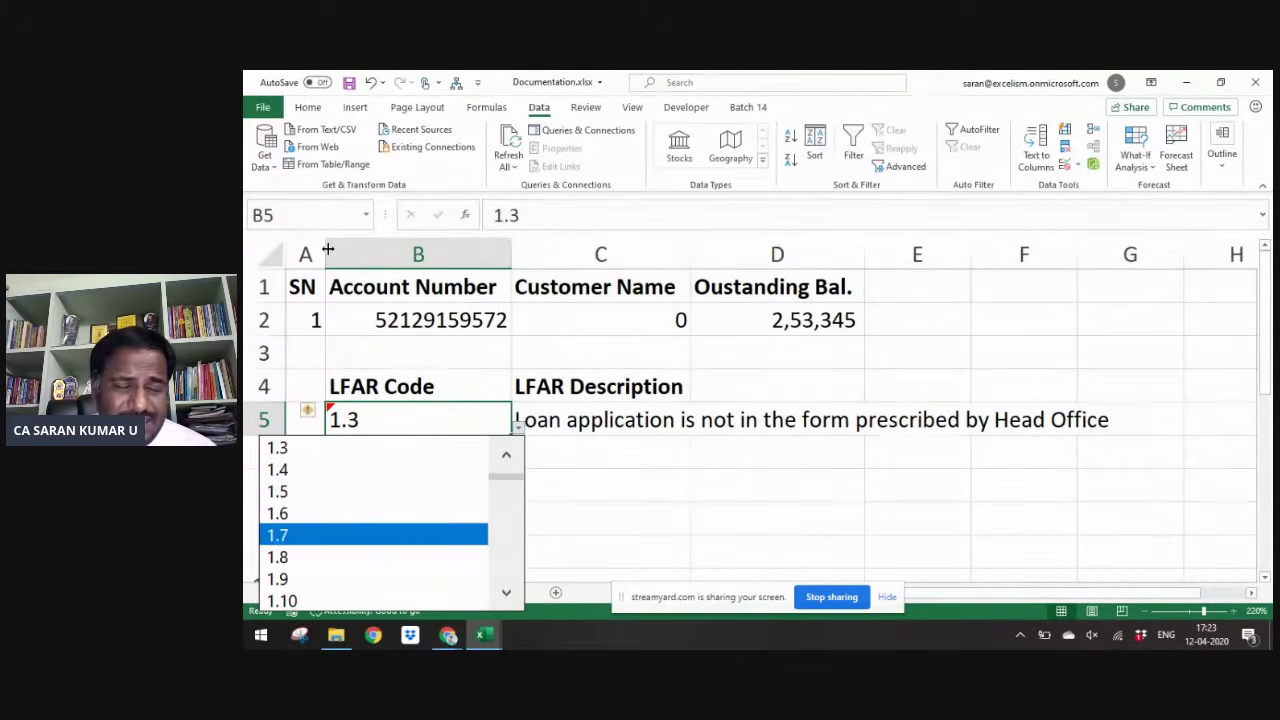
pyautogui.press('Down')
pyautogui.press('Down')
pyautogui.press('Down')
pyautogui.press('Down')
pyautogui.press('Down')
pyautogui.press('Down')
pyautogui.press('Down')
pyautogui.press('Down')
pyautogui.press('Down')
pyautogui.press('Down')
pyautogui.press('Down')
pyautogui.press('Down')
pyautogui.press('Down')
pyautogui.press('Down')
pyautogui.press('Down')
pyautogui.press('Down')
pyautogui.press('Down')
pyautogui.press('Down')
pyautogui.press('Down')
pyautogui.press('Down')
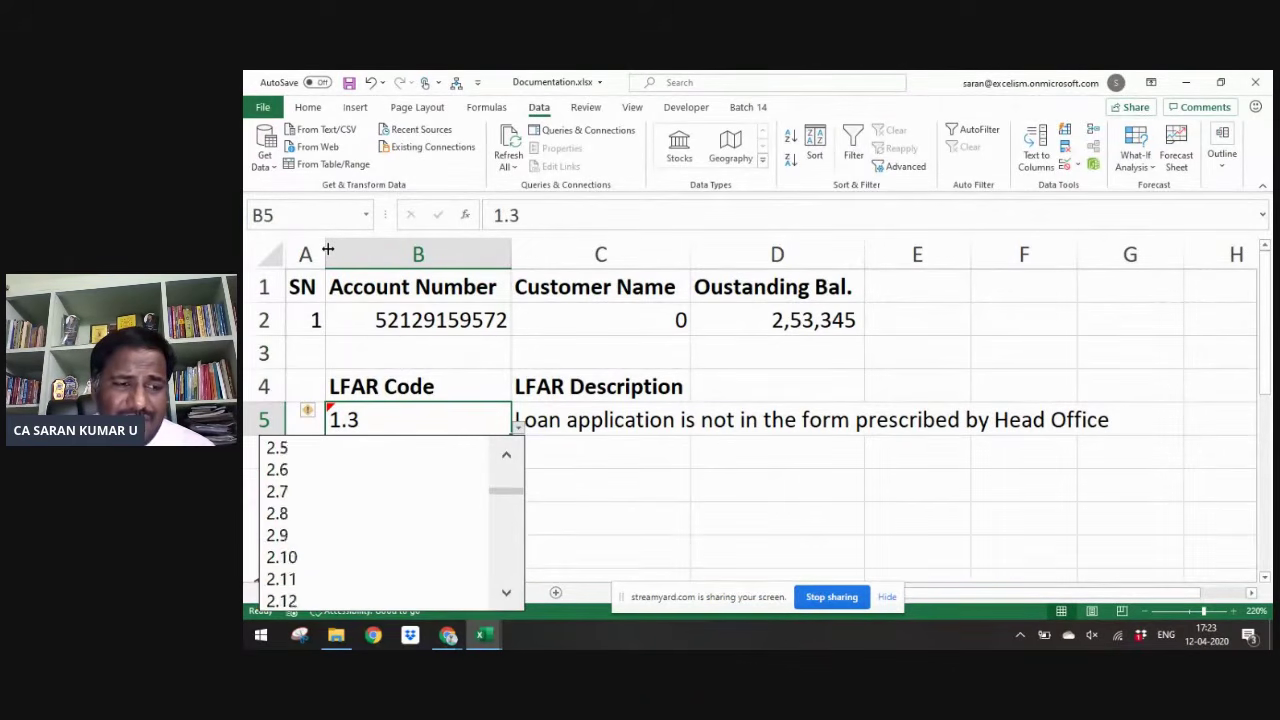
pyautogui.press('Return')
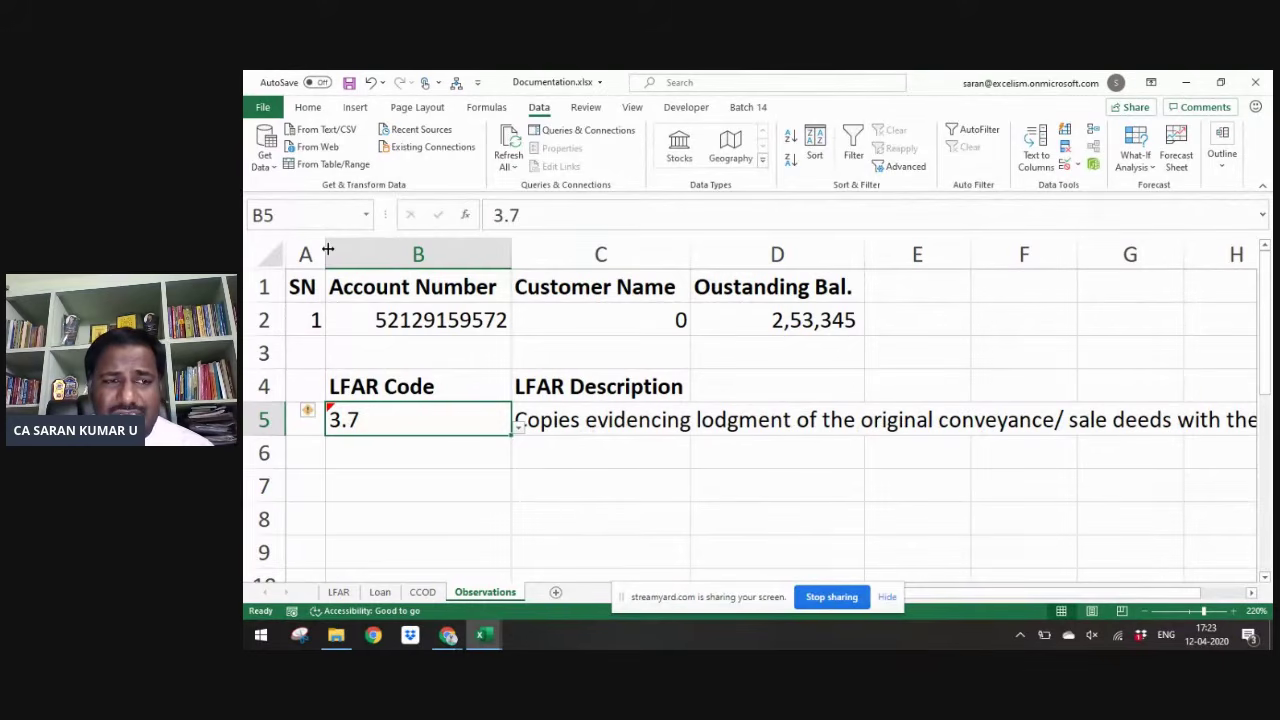
# - Copy the LFAR code and description cells B5:C5 down to row 6 and choose code 3.12 in B6
pyautogui.hotkey('ctrl', 'c')
pyautogui.press('Down')
pyautogui.hotkey('ctrl', 'v')
pyautogui.press('Down')
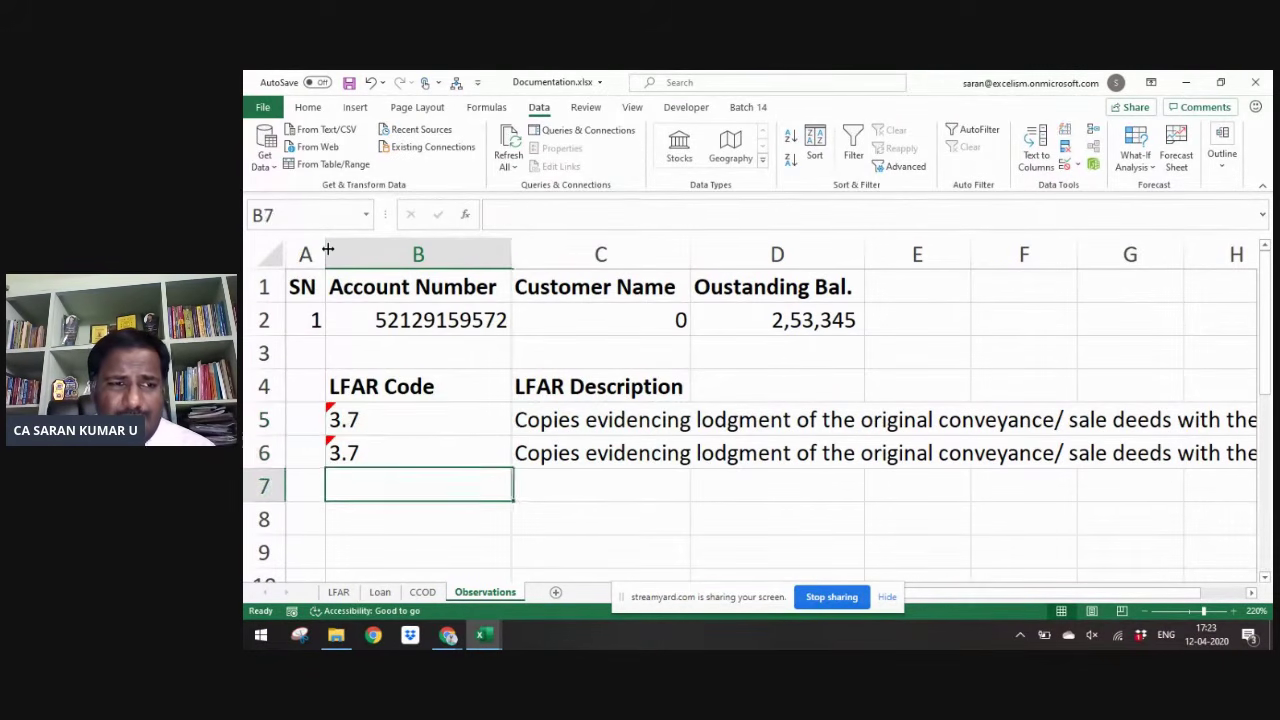
pyautogui.press('Up')
pyautogui.hotkey('alt', 'Down')
pyautogui.press('Down')
pyautogui.press('Down')
pyautogui.press('Down')
pyautogui.press('Down')
pyautogui.press('Down')
pyautogui.press('Down')
pyautogui.press('Down')
pyautogui.press('Up')
pyautogui.press('Up')
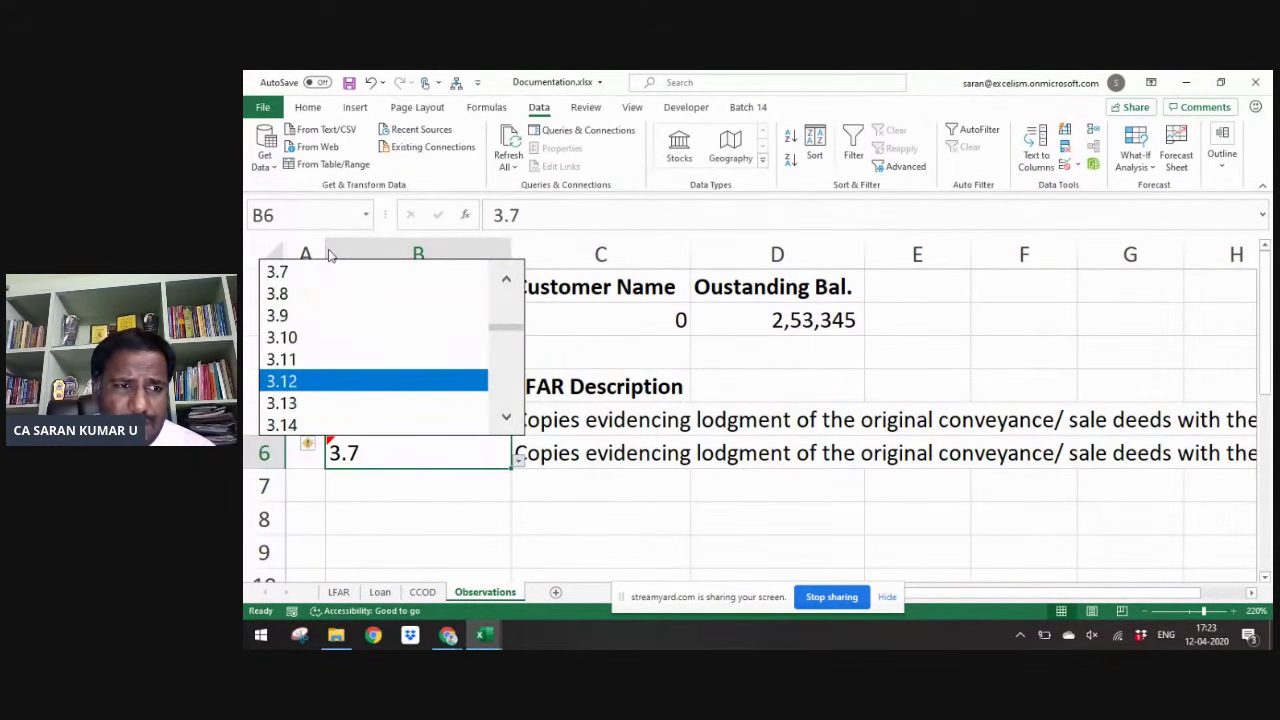
pyautogui.press('Return')
# - Copy B6:C6 down to row 7 and choose LFAR code 2.4 from the dropdown in B7
pyautogui.hotkey('shift', 'Right')
pyautogui.hotkey('ctrl', 'c')
pyautogui.press('Down')
pyautogui.hotkey('ctrl', 'v')
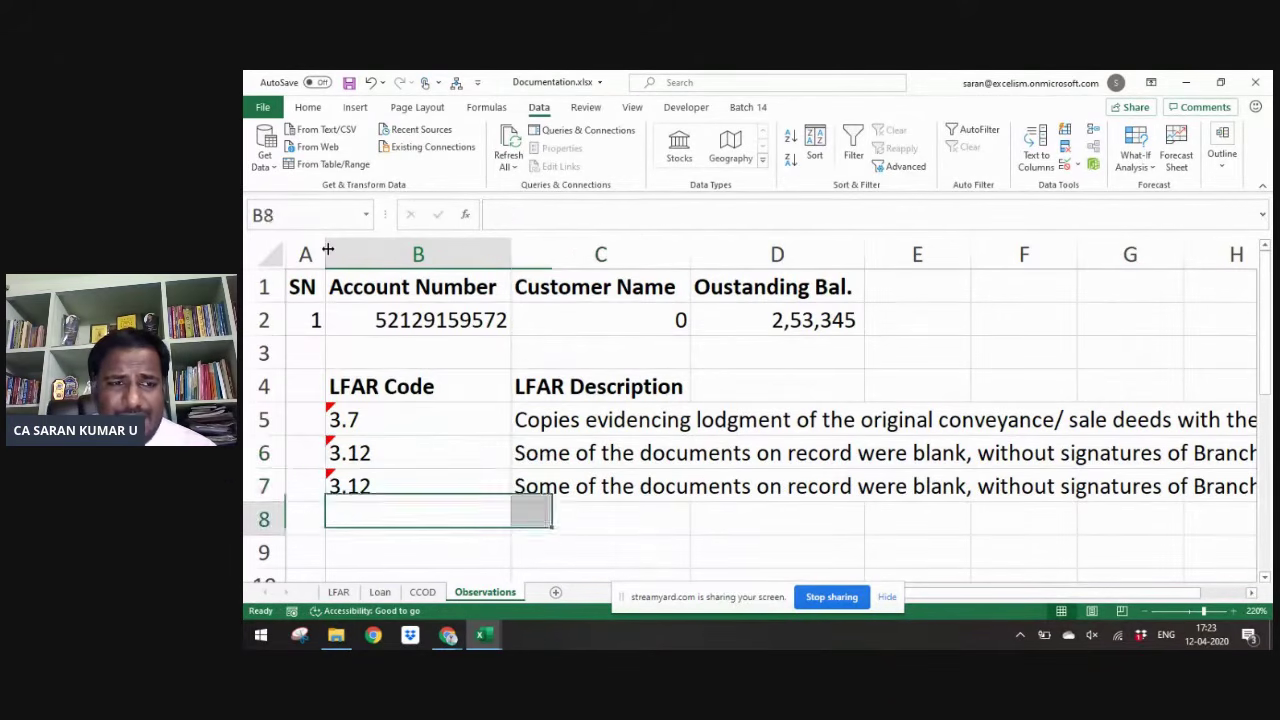
pyautogui.hotkey('alt', 'Down')
pyautogui.press('Down')
pyautogui.press('Down')
pyautogui.press('Down')
pyautogui.press('Up')
pyautogui.press('Up')
pyautogui.press('Up')
pyautogui.press('Up')
pyautogui.press('Up')
pyautogui.press('Up')
pyautogui.press('Up')
pyautogui.press('Up')
pyautogui.press('Up')
pyautogui.press('Up')
pyautogui.press('Up')
pyautogui.press('Up')
pyautogui.press('Up')
pyautogui.press('Up')
pyautogui.press('Up')
pyautogui.press('Up')
pyautogui.press('Up')
pyautogui.press('Up')
pyautogui.press('Up')
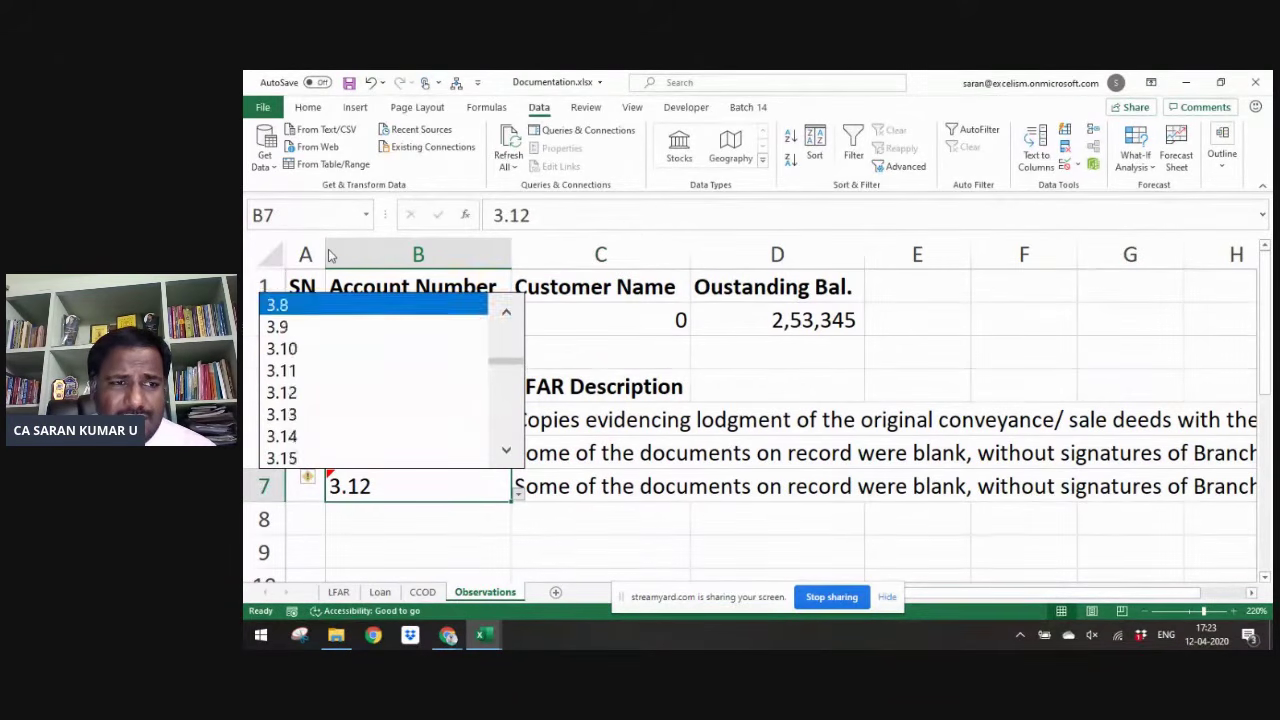
pyautogui.press('Up')
pyautogui.press('Up')
pyautogui.press('Up')
pyautogui.press('Up')
pyautogui.press('Up')
pyautogui.press('Up')
pyautogui.press('Up')
pyautogui.press('Up')
pyautogui.press('Return')
# - Copy B7:C7 down to row 8 and choose LFAR code 3.9 from the dropdown in B8
pyautogui.hotkey('shift', 'Right')
pyautogui.hotkey('ctrl', 'c')
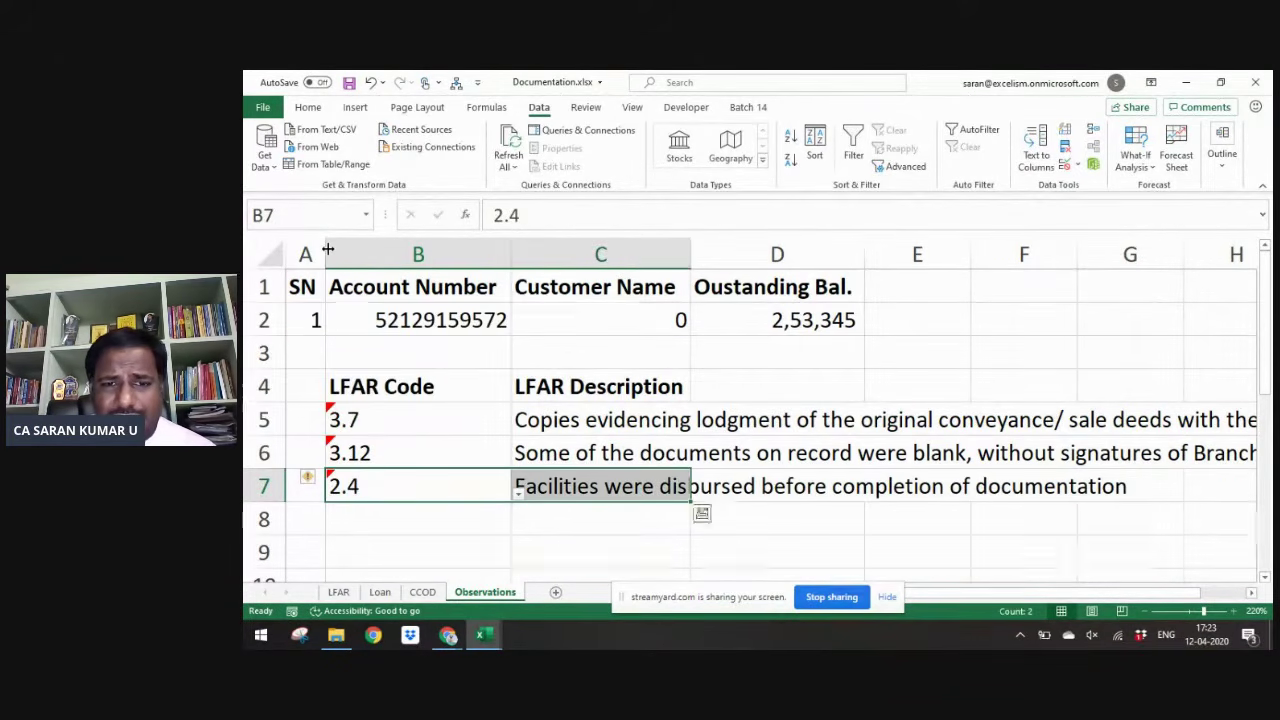
pyautogui.press('Down')
pyautogui.hotkey('ctrl', 'v')
pyautogui.press('Down')
pyautogui.press('Up')
pyautogui.hotkey('alt', 'Down')
pyautogui.press('Down')
pyautogui.press('Down')
pyautogui.press('Down')
pyautogui.press('Down')
pyautogui.press('Down')
pyautogui.press('Down')
pyautogui.press('Down')
pyautogui.press('Down')
pyautogui.press('Down')
pyautogui.press('Down')
pyautogui.press('Down')
pyautogui.press('Down')
pyautogui.press('Down')
pyautogui.press('Down')
pyautogui.press('Down')
pyautogui.press('Down')
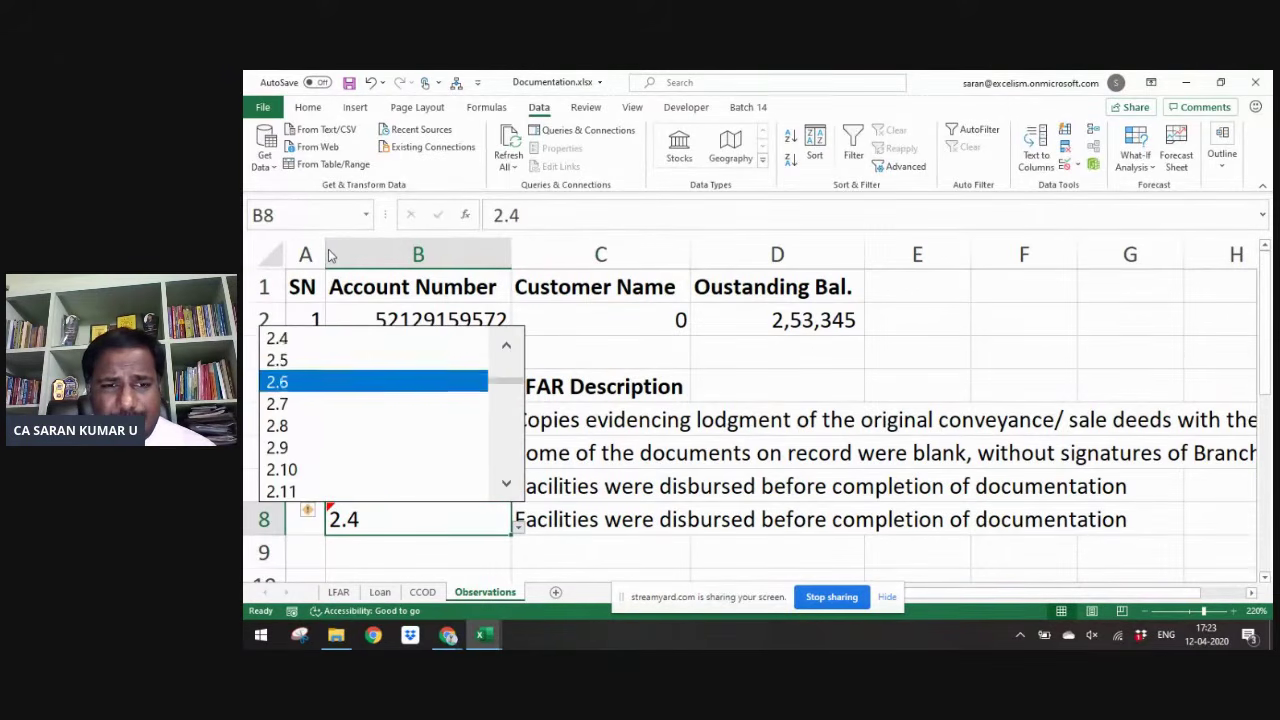
pyautogui.press('Down')
pyautogui.press('Down')
pyautogui.press('Down')
pyautogui.press('Down')
pyautogui.press('Down')
pyautogui.press('Return')
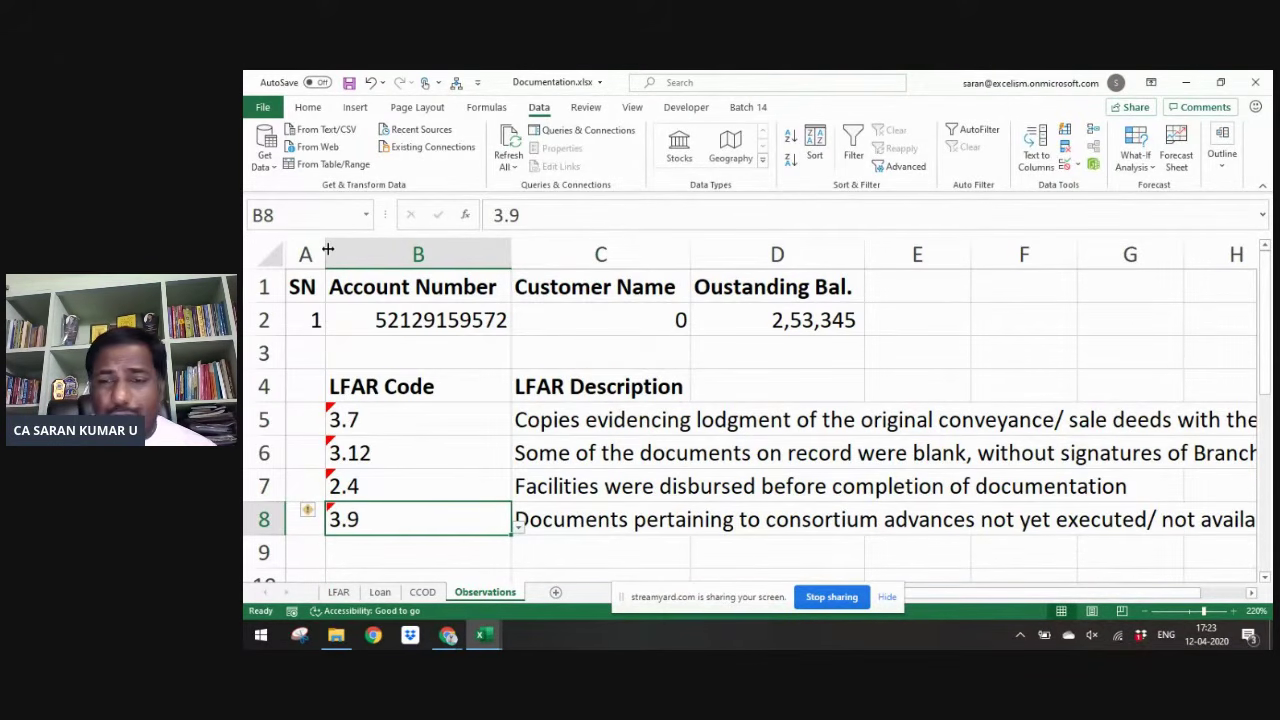
# - Copy the loan account row A2:D2 of the Observations sheet into row 10, starting at A10
pyautogui.press('Up')
pyautogui.press('Up')
pyautogui.press('Up')
pyautogui.press('Up')
pyautogui.press('Up')
pyautogui.press('Up')
pyautogui.press('Up')
pyautogui.press('Left')
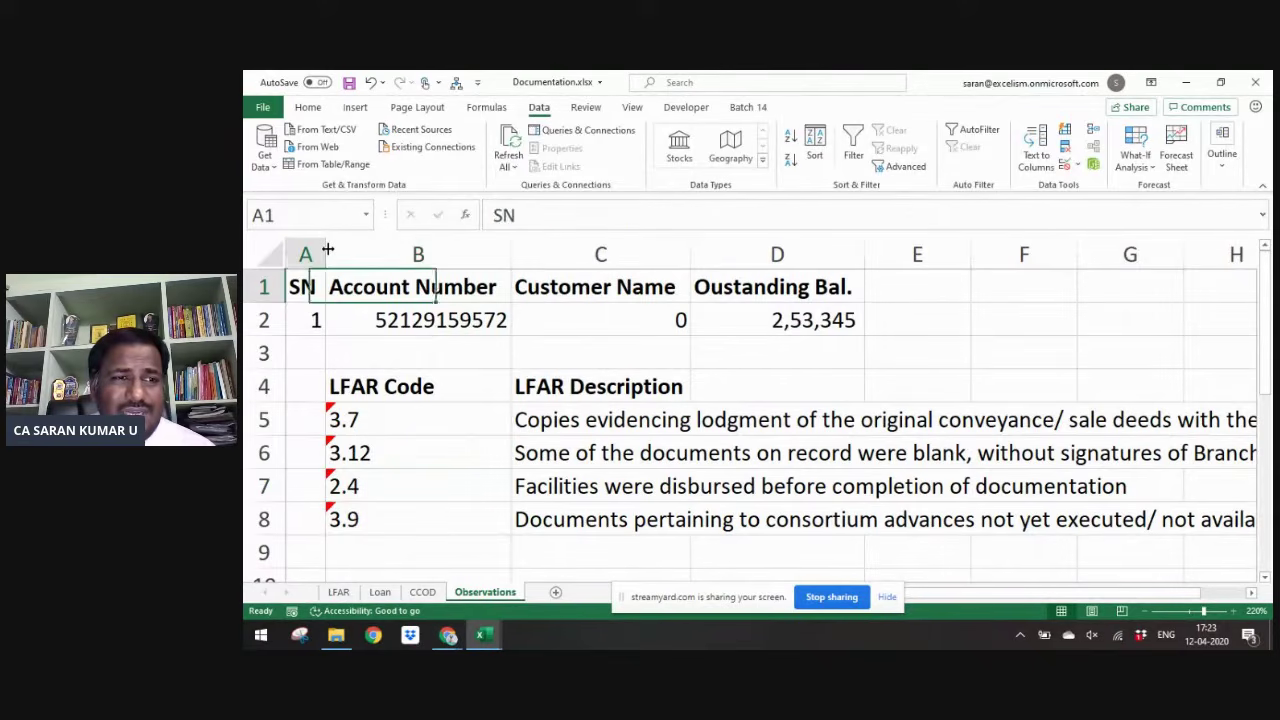
pyautogui.press('Down')
pyautogui.hotkey('shift', 'Right')
pyautogui.hotkey('shift', 'Right')
pyautogui.hotkey('shift', 'Right')
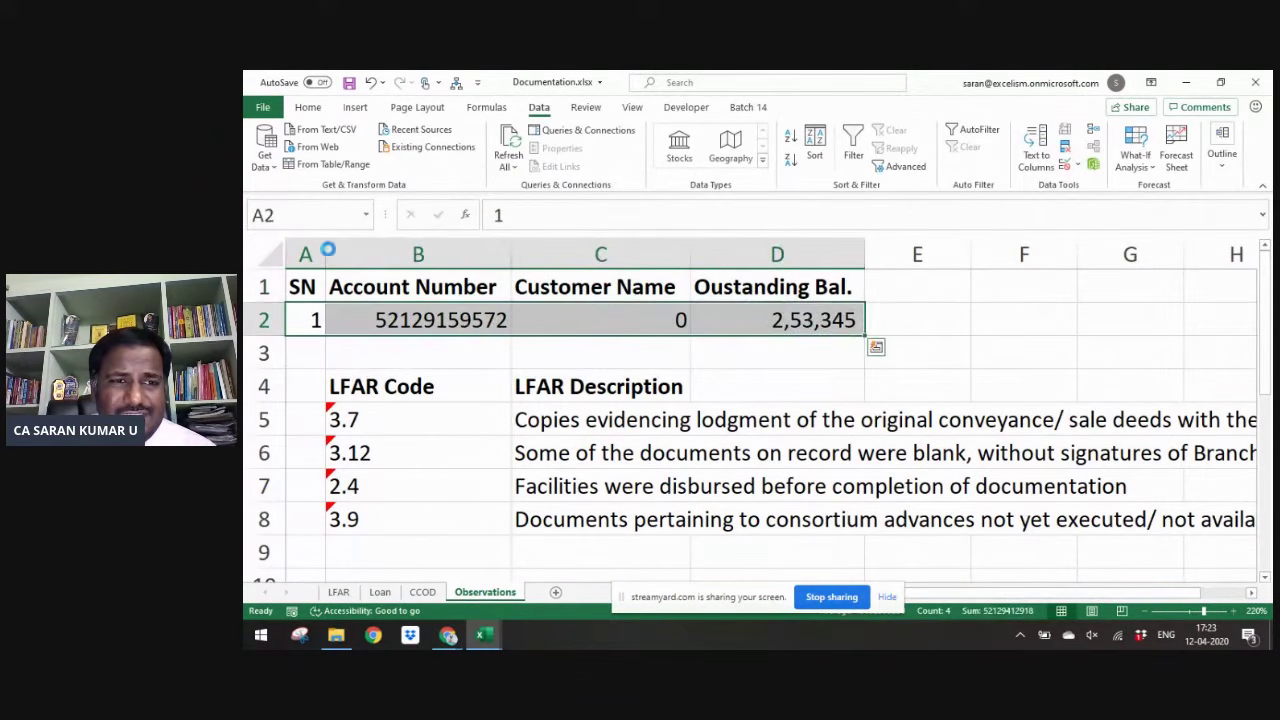
pyautogui.hotkey('ctrl', 'c')
pyautogui.press('Down')
pyautogui.press('Down')
pyautogui.press('Down')
pyautogui.press('Down')
pyautogui.press('Down')
pyautogui.press('Down')
pyautogui.press('Down')
pyautogui.press('Down')
pyautogui.press('Down')
pyautogui.press('Down')
pyautogui.press('Down')
pyautogui.press('Up')
pyautogui.press('Up')
pyautogui.press('Up')
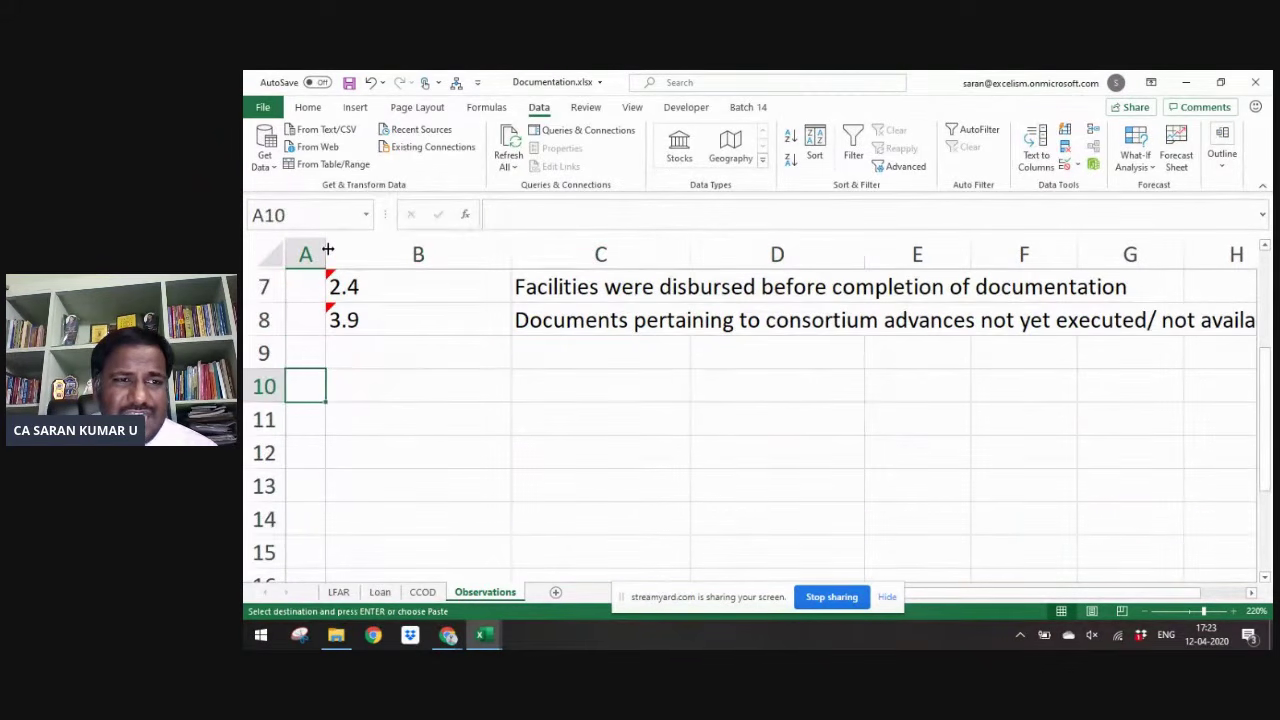
pyautogui.press('Return')
# - Choose a different loan account number from the dropdown in cell B10
pyautogui.press('Right')
pyautogui.hotkey('alt', 'Down')
pyautogui.press('Down')
pyautogui.press('Down')
pyautogui.press('Down')
pyautogui.press('Down')
pyautogui.press('Down')
pyautogui.press('Down')
pyautogui.press('Down')
pyautogui.press('Down')
pyautogui.press('Down')
pyautogui.press('Down')
pyautogui.press('Down')
pyautogui.press('Down')
pyautogui.press('Down')
pyautogui.press('Down')
pyautogui.press('Down')
pyautogui.press('Down')
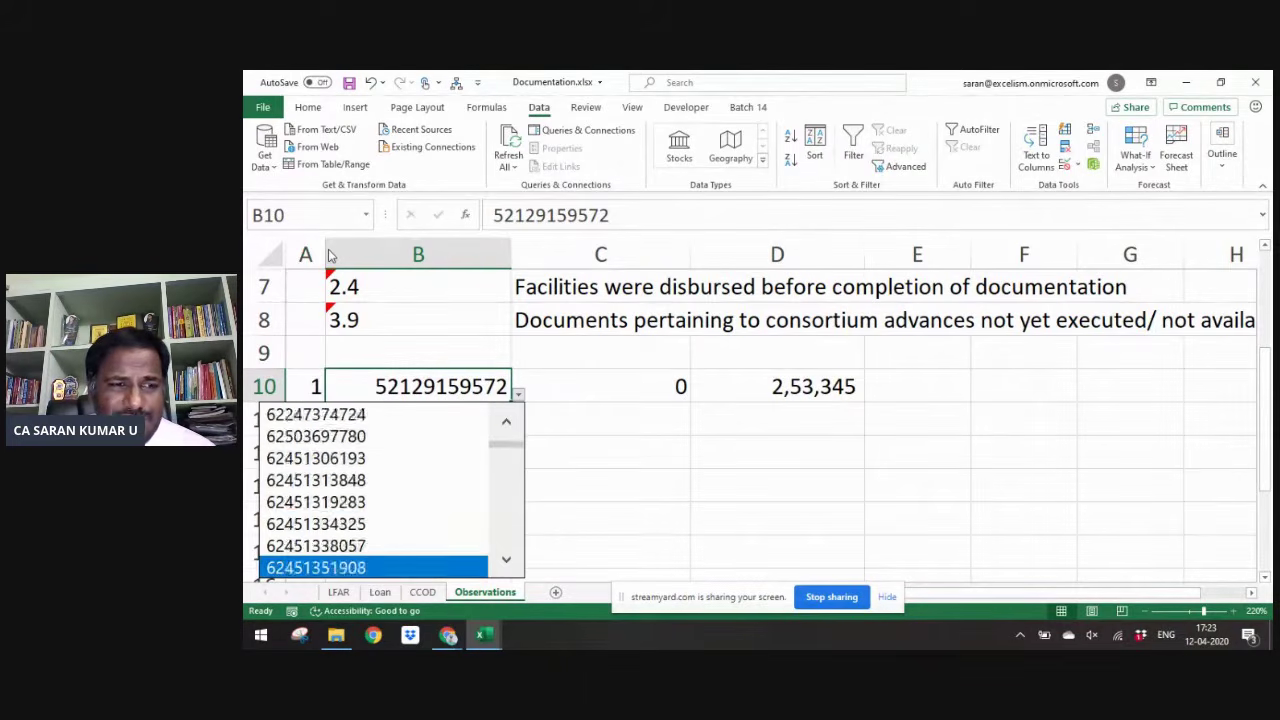
pyautogui.press('Down')
pyautogui.press('Down')
pyautogui.press('Return')
# - Copy the LFAR headings and first code row, B4:C5, into the block starting at B12
pyautogui.press('Left')
pyautogui.press('Left')
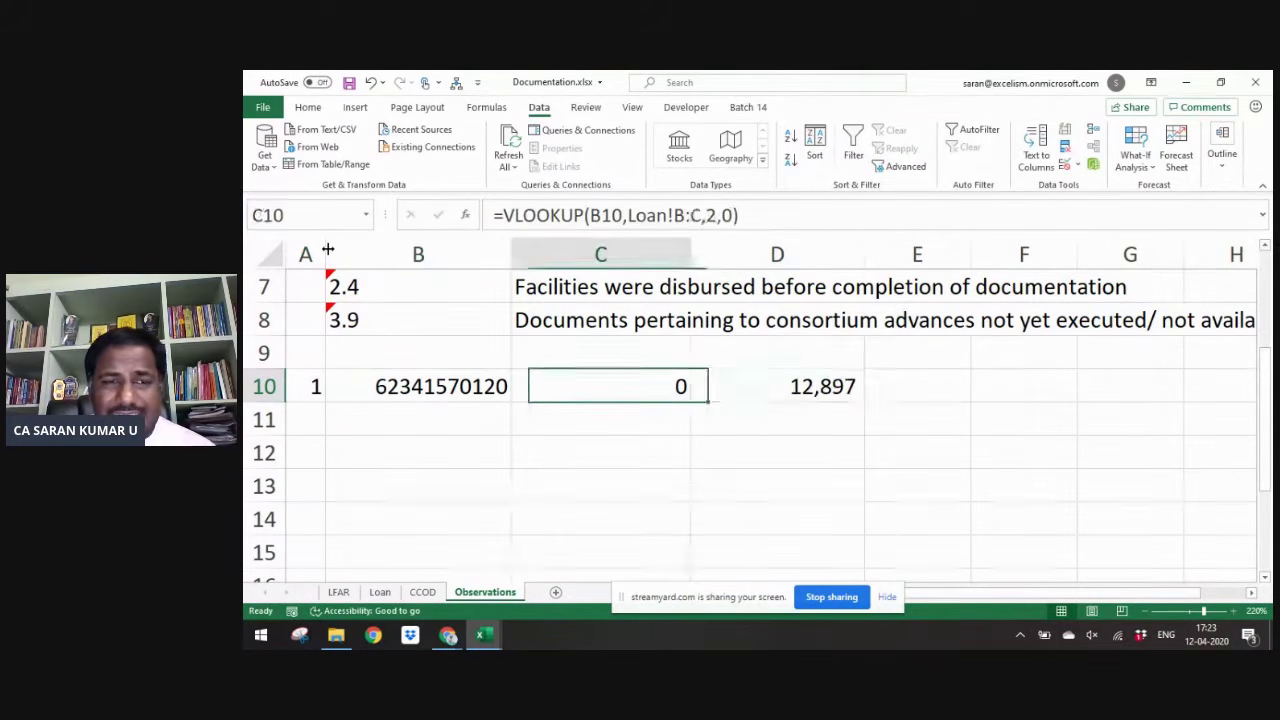
pyautogui.press('Left')
pyautogui.press('Up')
pyautogui.press('Up')
pyautogui.press('Up')
pyautogui.press('Up')
pyautogui.press('Up')
pyautogui.press('Up')
pyautogui.press('Up')
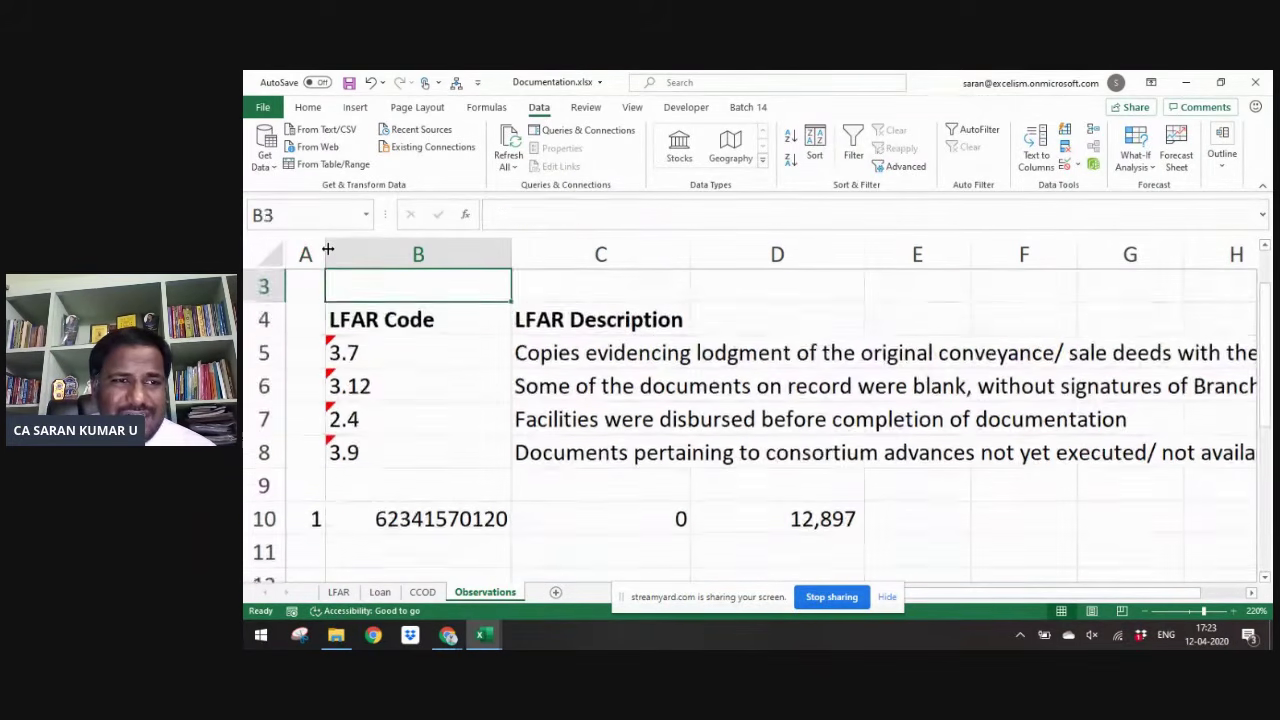
pyautogui.press('Down')
pyautogui.hotkey('shift', 'Right')
pyautogui.hotkey('ctrl', 'q')
pyautogui.press('Escape')
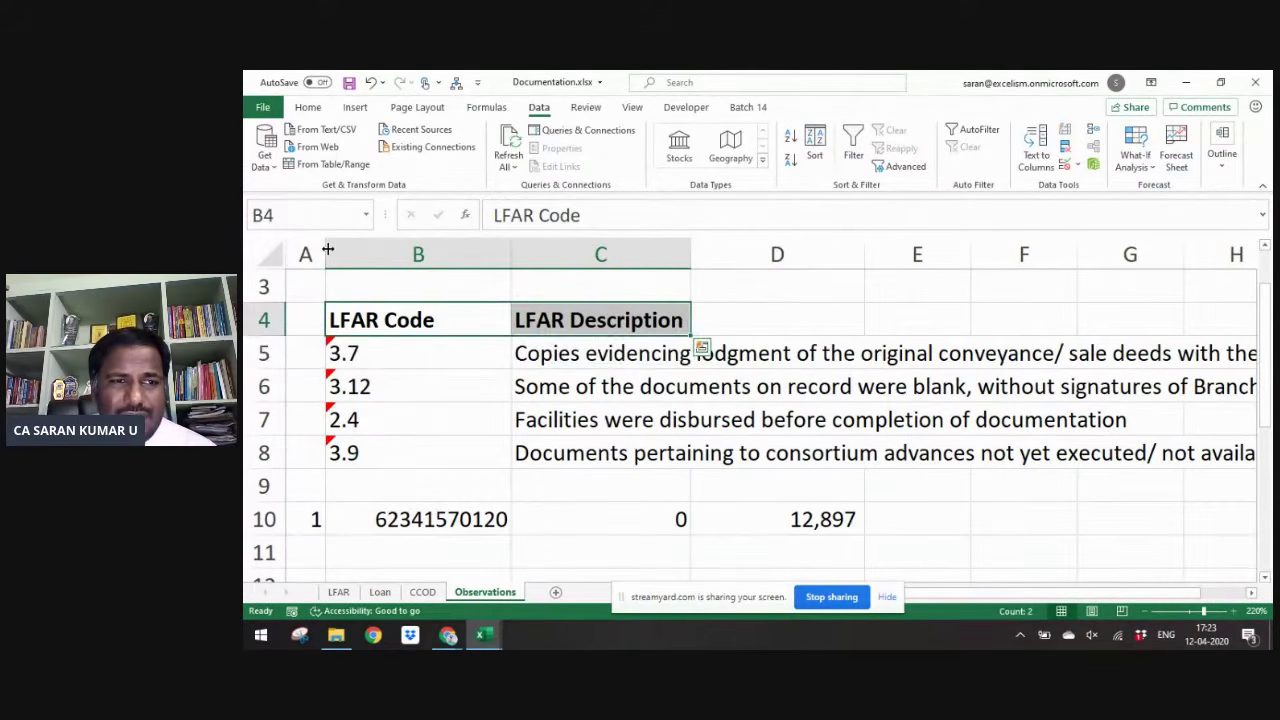
pyautogui.hotkey('shift', 'Down')
pyautogui.press('Down')
pyautogui.hotkey('ctrl', 'c')
pyautogui.press('Down')
pyautogui.press('Down')
pyautogui.press('Down')
pyautogui.press('Down')
pyautogui.press('Down')
pyautogui.press('Down')
pyautogui.press('Down')
pyautogui.press('Down')
pyautogui.press('Down')
pyautogui.press('Down')
pyautogui.press('Up')
pyautogui.press('Up')
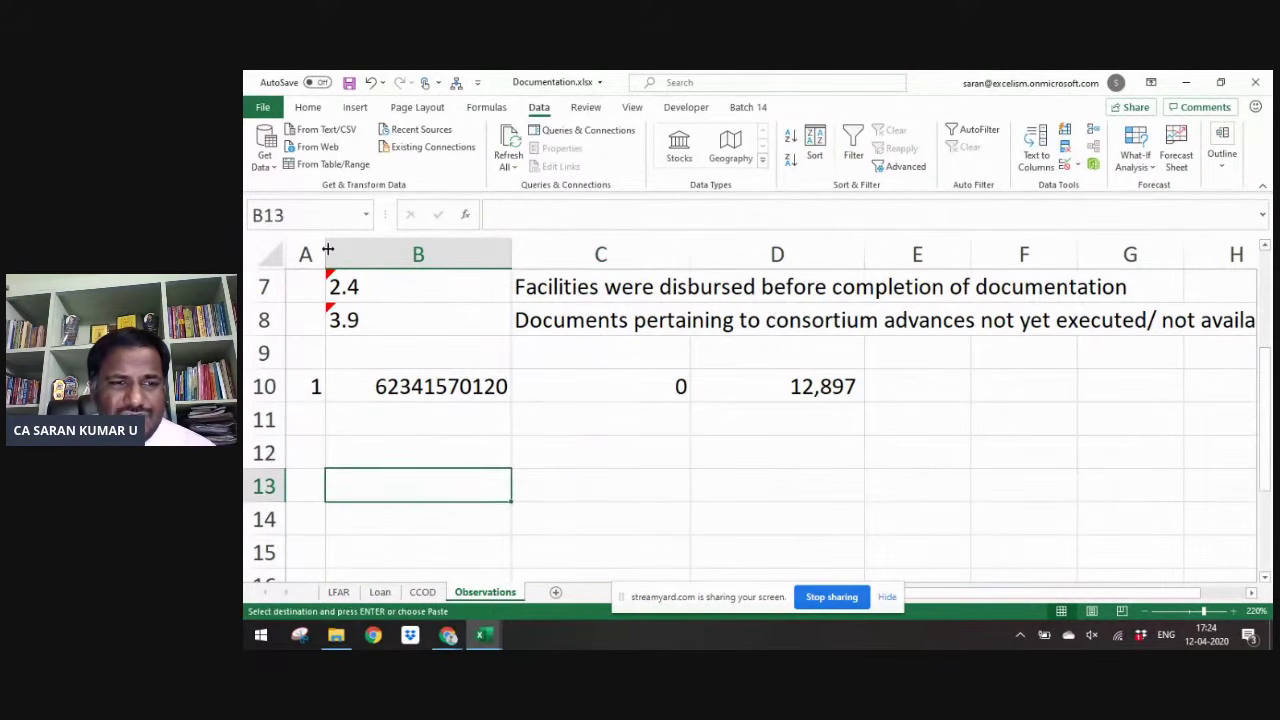
pyautogui.press('Up')
pyautogui.press('Return')
# - Set the serial number of the second account in cell A10 to 2
pyautogui.press('Left')
pyautogui.press('Up')
pyautogui.press('Up')
pyautogui.write('2')
pyautogui.press('Return')
# - Choose LFAR code 2.3 from the dropdown in cell B13
pyautogui.press('Down')
pyautogui.press('Down')
pyautogui.press('Right')
pyautogui.hotkey('alt', 'Down')
pyautogui.press('Down')
pyautogui.press('Up')
pyautogui.press('Up')
pyautogui.press('Up')
pyautogui.press('Up')
pyautogui.press('Up')
pyautogui.press('Up')
pyautogui.press('Up')
pyautogui.press('Up')
pyautogui.press('Up')
pyautogui.press('Up')
pyautogui.press('Up')
pyautogui.press('Up')
pyautogui.press('Up')
pyautogui.press('Up')
pyautogui.press('Up')
pyautogui.press('Up')
pyautogui.press('Up')
pyautogui.press('Up')
pyautogui.press('Up')
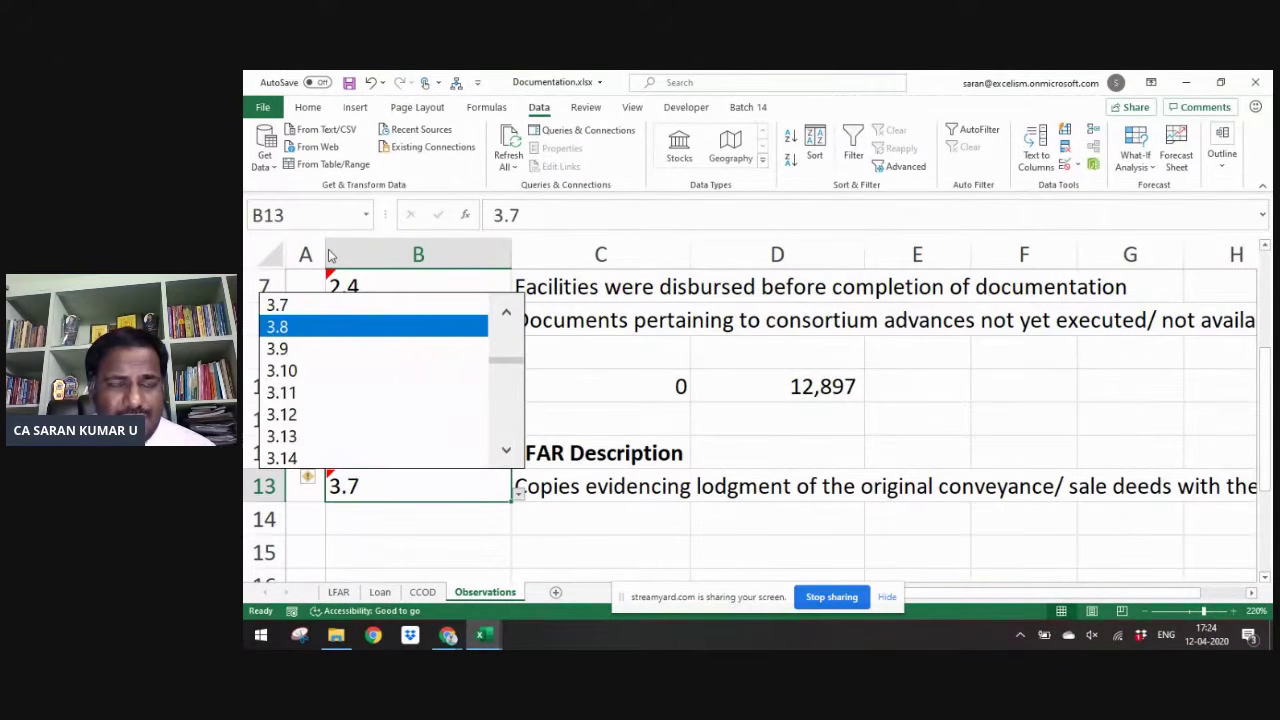
pyautogui.press('Up')
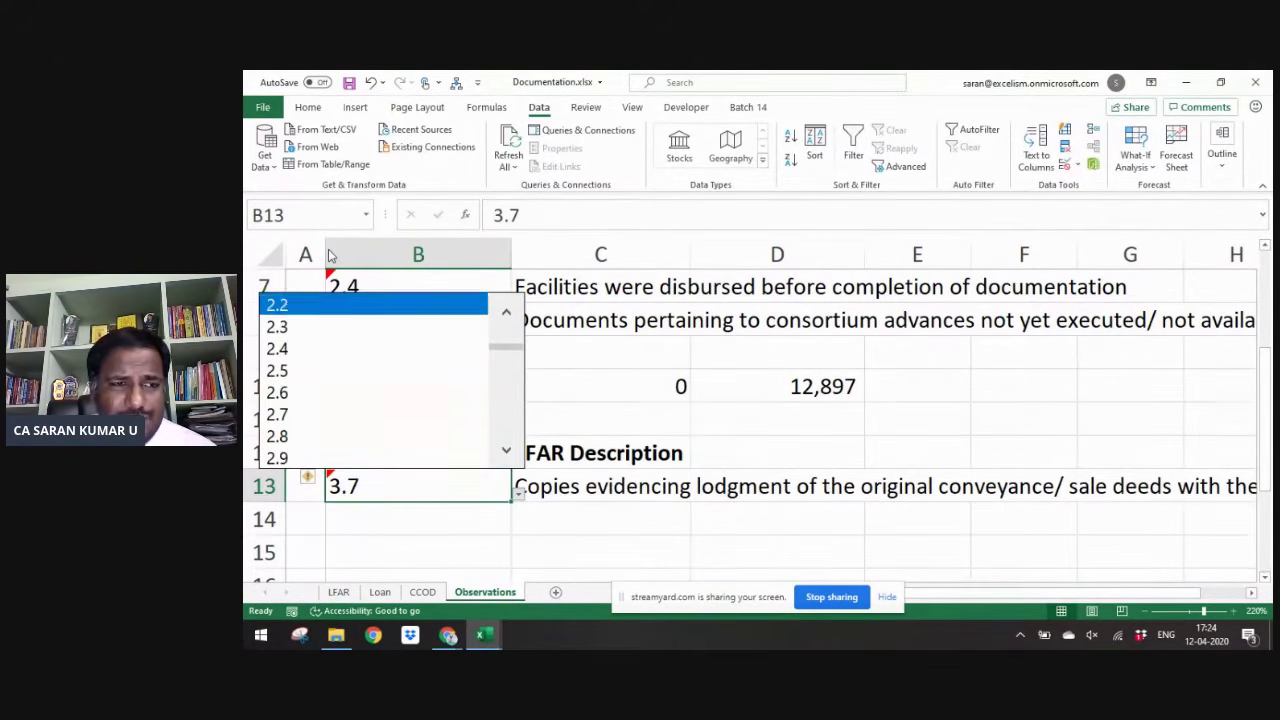
pyautogui.press('Down')
pyautogui.press('Return')
# - Copy B13:C13 down to row 14 and choose LFAR code 2.15 from the dropdown in B14
pyautogui.hotkey('shift', 'Right')
pyautogui.hotkey('ctrl', 'c')
pyautogui.press('Down')
pyautogui.hotkey('ctrl', 'v')
pyautogui.press('Escape')
pyautogui.hotkey('shift', 'Left')
pyautogui.hotkey('alt', 'Down')
pyautogui.press('Down')
pyautogui.press('Down')
pyautogui.press('Down')
pyautogui.press('Down')
pyautogui.press('Down')
pyautogui.press('Down')
pyautogui.press('Down')
pyautogui.press('Down')
pyautogui.press('Down')
pyautogui.press('Down')
pyautogui.press('Down')
pyautogui.press('Down')
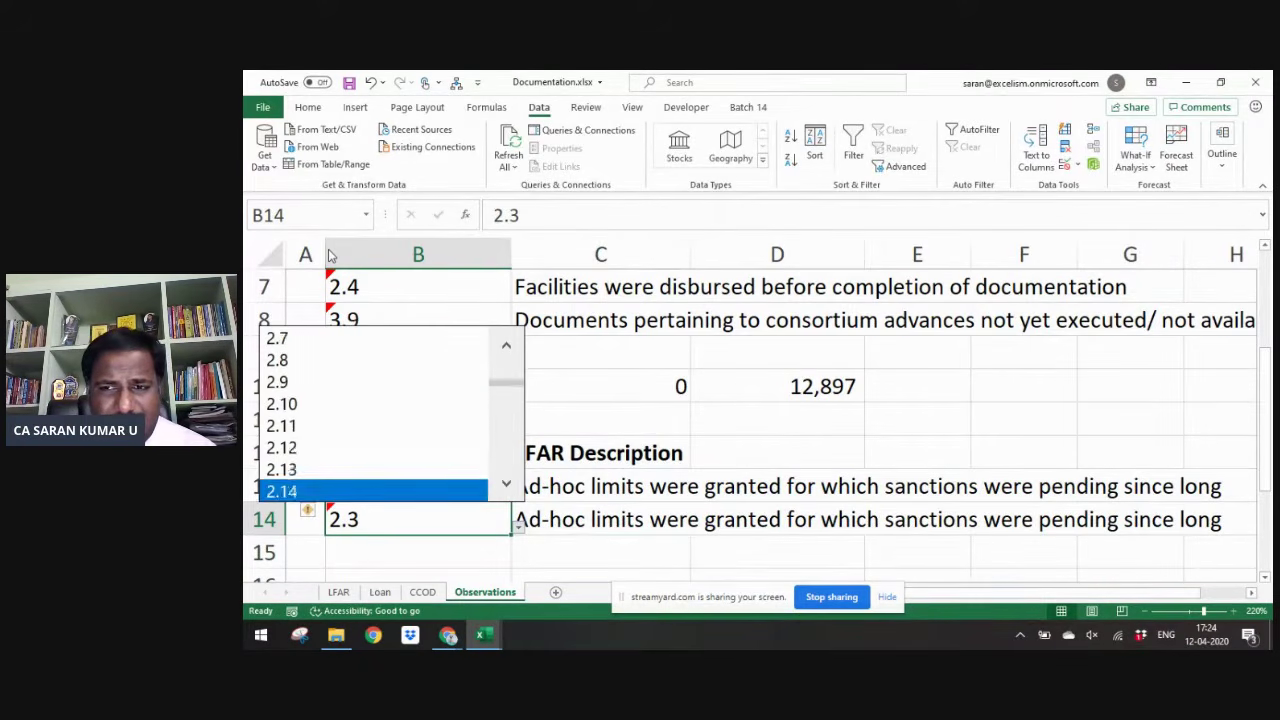
pyautogui.press('Return')
# - Copy B14:C14 down to row 15 and choose LFAR code 1.8 from the dropdown in B15
pyautogui.hotkey('shift', 'Right')
pyautogui.hotkey('ctrl', 'c')
pyautogui.press('Down')
pyautogui.hotkey('ctrl', 'v')
pyautogui.press('Escape')
pyautogui.hotkey('shift', 'Left')
pyautogui.hotkey('alt', 'Down')
pyautogui.press('Down')
pyautogui.press('Down')
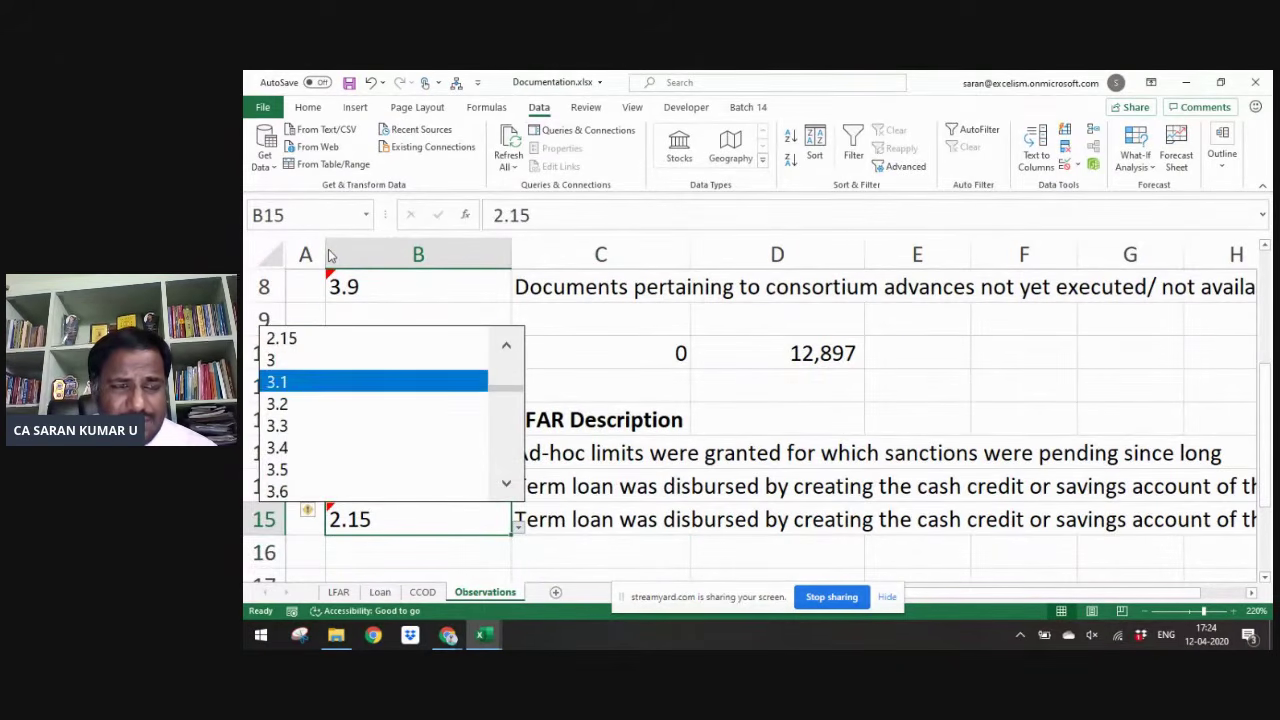
pyautogui.press('Up')
pyautogui.press('Up')
pyautogui.press('Up')
pyautogui.press('Up')
pyautogui.press('Up')
pyautogui.press('Up')
pyautogui.press('Up')
pyautogui.press('Up')
pyautogui.press('Up')
pyautogui.press('Up')
pyautogui.press('Up')
pyautogui.press('Up')
pyautogui.press('Up')
pyautogui.press('Up')
pyautogui.press('Up')
pyautogui.press('Up')
pyautogui.press('Up')
pyautogui.press('Up')
pyautogui.press('Up')
pyautogui.press('Up')
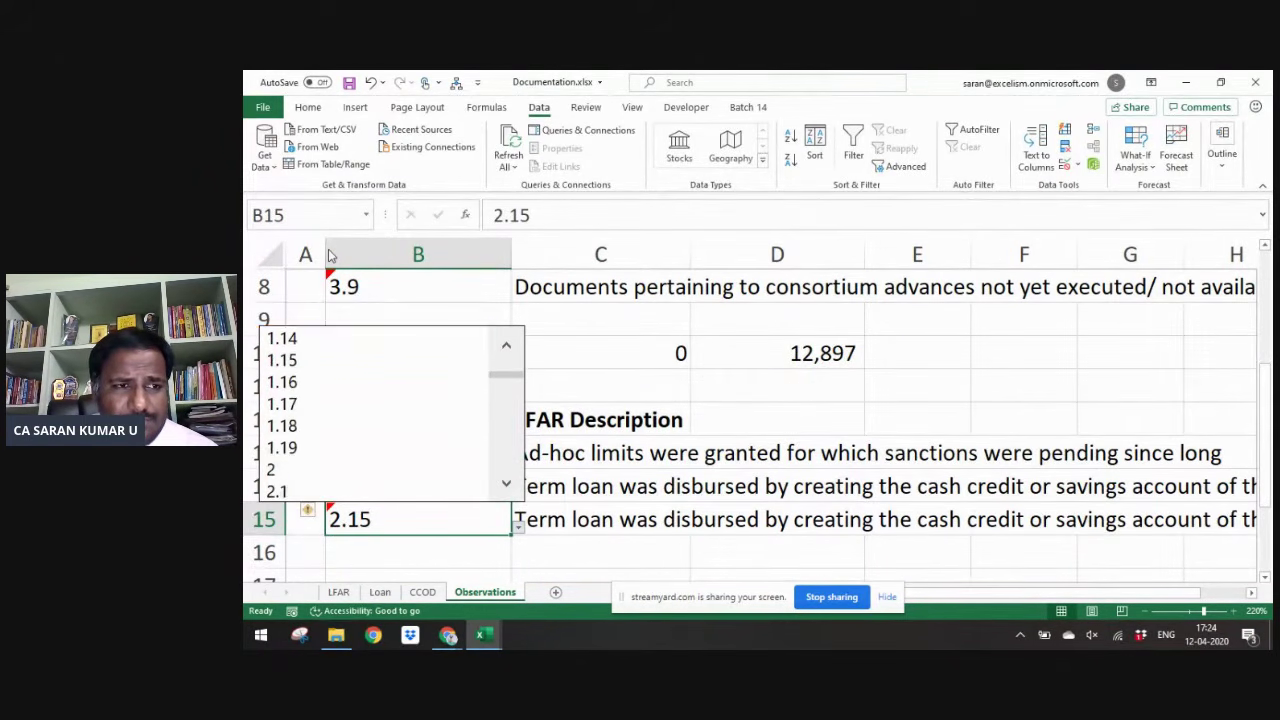
pyautogui.press('Up')
pyautogui.press('Up')
pyautogui.press('Return')
# - Copy B15:C15 down to row 16 and choose LFAR code 1.18 from the dropdown in B16
pyautogui.hotkey('shift', 'Right')
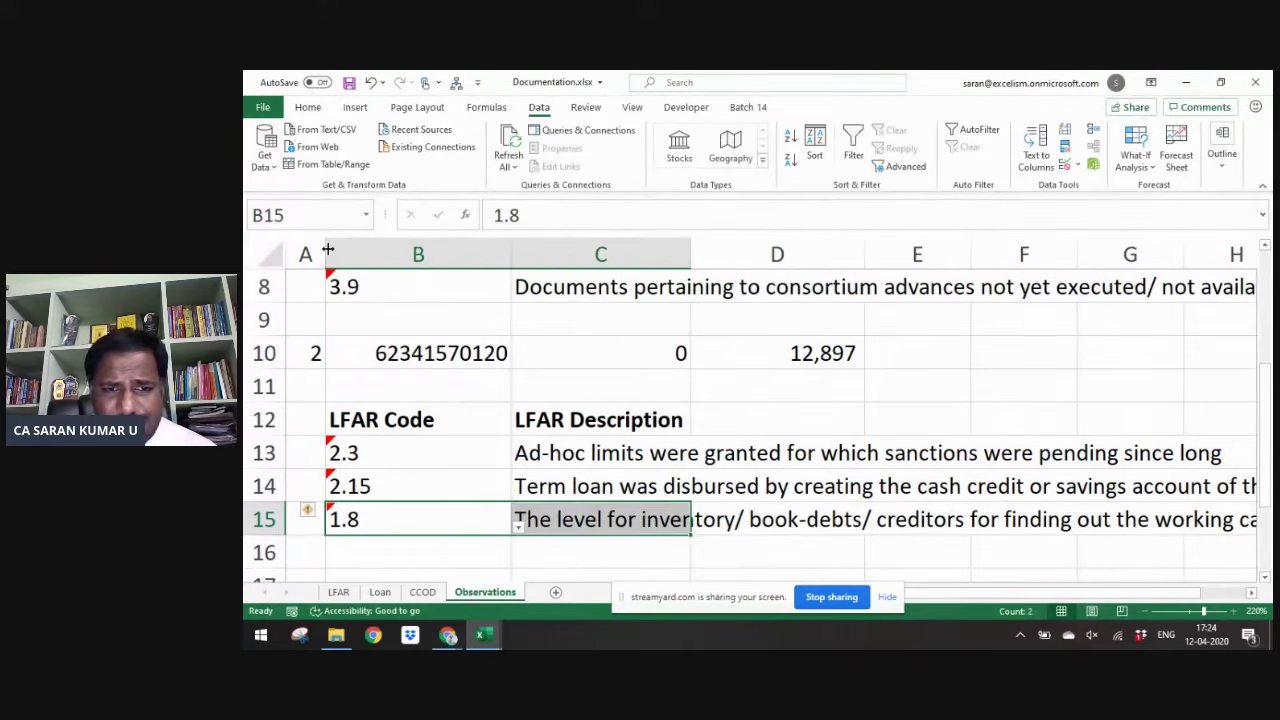
pyautogui.hotkey('ctrl', 'c')
pyautogui.press('Down')
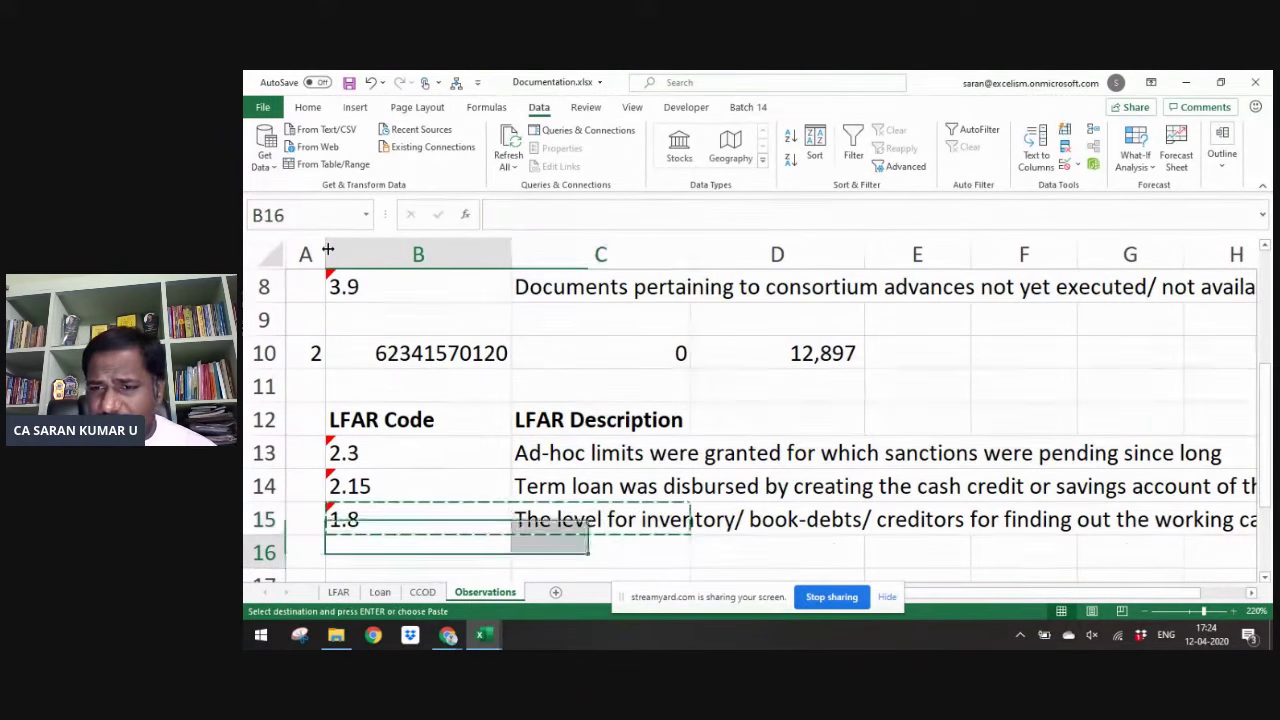
pyautogui.press('Return')
pyautogui.press('Up')
pyautogui.press('Down')
pyautogui.press('Down')
pyautogui.press('Up')
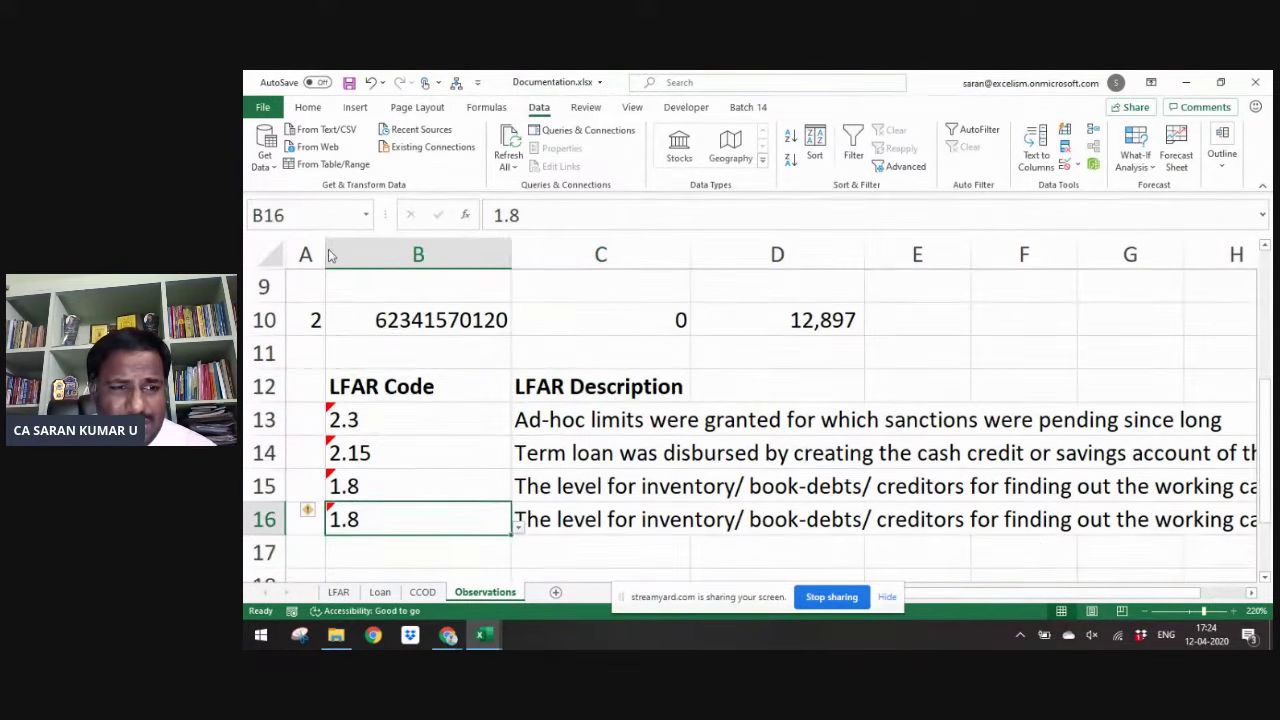
pyautogui.hotkey('alt', 'Down')
pyautogui.press('Down')
pyautogui.press('Down')
pyautogui.press('Down')
pyautogui.press('Down')
pyautogui.press('Down')
pyautogui.press('Down')
pyautogui.press('Down')
pyautogui.press('Down')
pyautogui.press('Down')
pyautogui.press('Down')
pyautogui.press('Return')
# - Copy B16:C16 down to row 17 and choose LFAR code 3.9 from the dropdown in B17
pyautogui.hotkey('shift', 'Right')
pyautogui.hotkey('ctrl', 'c')
pyautogui.press('Down')
pyautogui.press('Return')
pyautogui.press('Up')
pyautogui.hotkey('alt', 'Down')
pyautogui.press('Down')
pyautogui.press('Down')
pyautogui.press('Down')
pyautogui.press('Down')
pyautogui.press('Down')
pyautogui.press('Down')
pyautogui.press('Down')
pyautogui.press('Down')
pyautogui.press('Down')
pyautogui.press('Down')
pyautogui.press('Down')
pyautogui.press('Down')
pyautogui.press('Down')
pyautogui.press('Down')
pyautogui.press('Down')
pyautogui.press('Down')
pyautogui.press('Down')
pyautogui.press('Down')
pyautogui.press('Down')
pyautogui.press('Down')
pyautogui.press('Return')
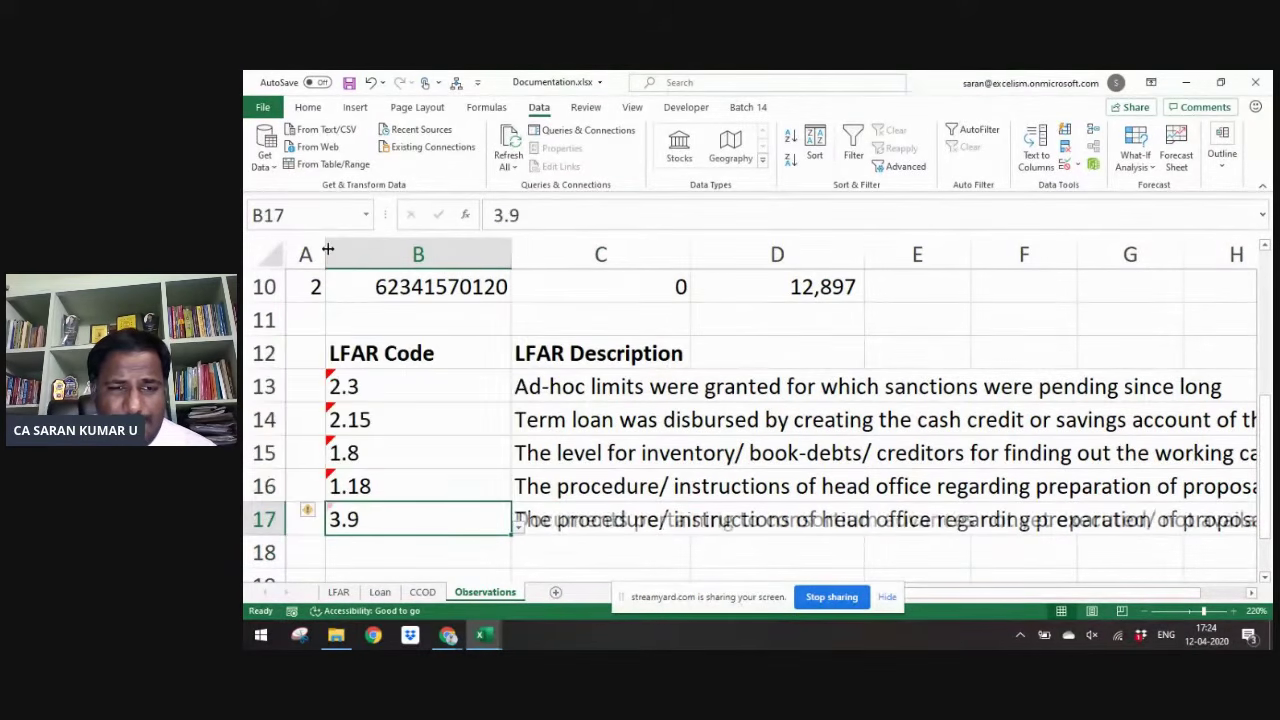
pyautogui.press('Up')
pyautogui.press('Up')
pyautogui.press('Up')
pyautogui.press('Up')
pyautogui.press('Up')
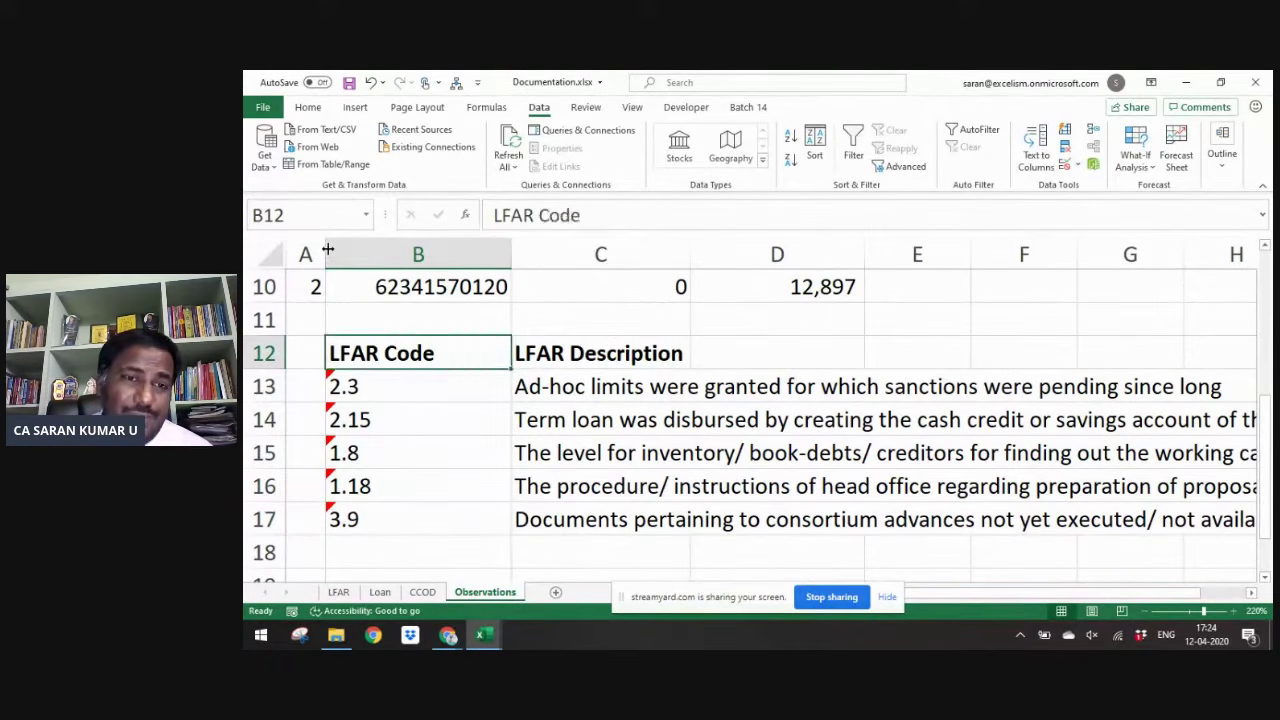
pyautogui.press('Right')
pyautogui.hotkey('ctrl', 'shift', 'Down')
pyautogui.press('Left')
pyautogui.press('Down')
pyautogui.hotkey('shift', 'Right')
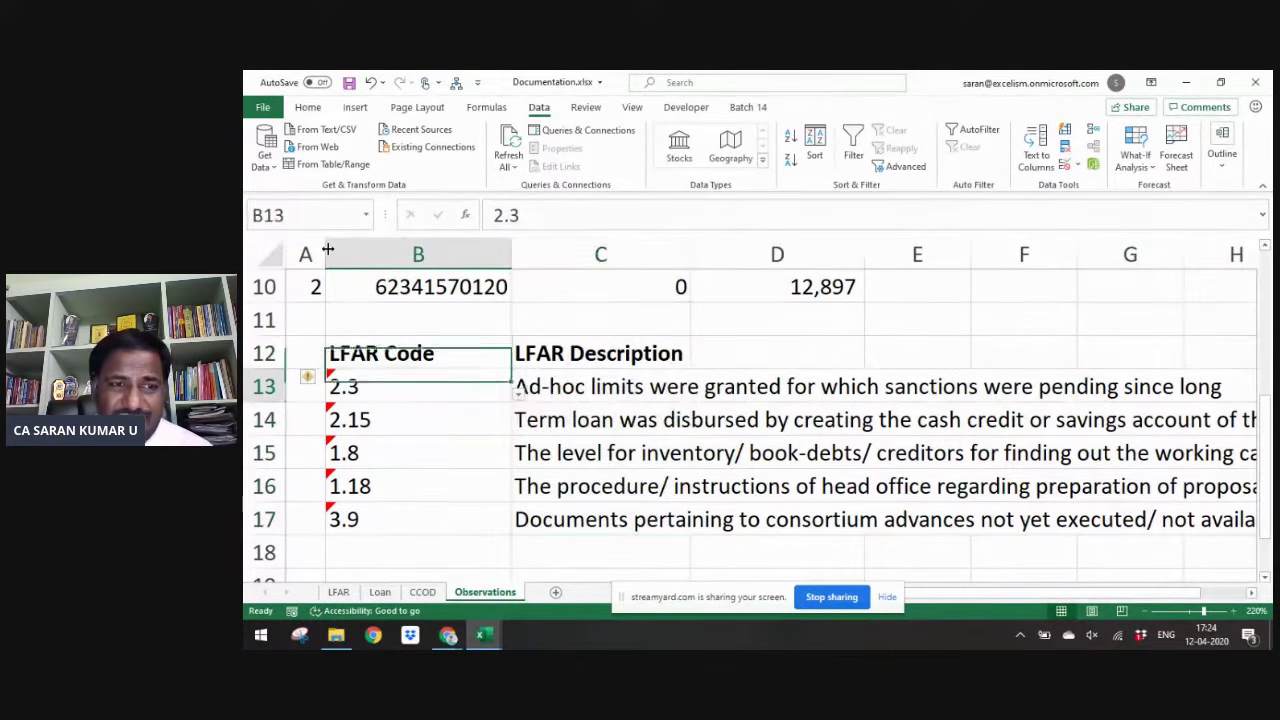
pyautogui.hotkey('shift', 'Left')
pyautogui.hotkey('shift', 'Right')
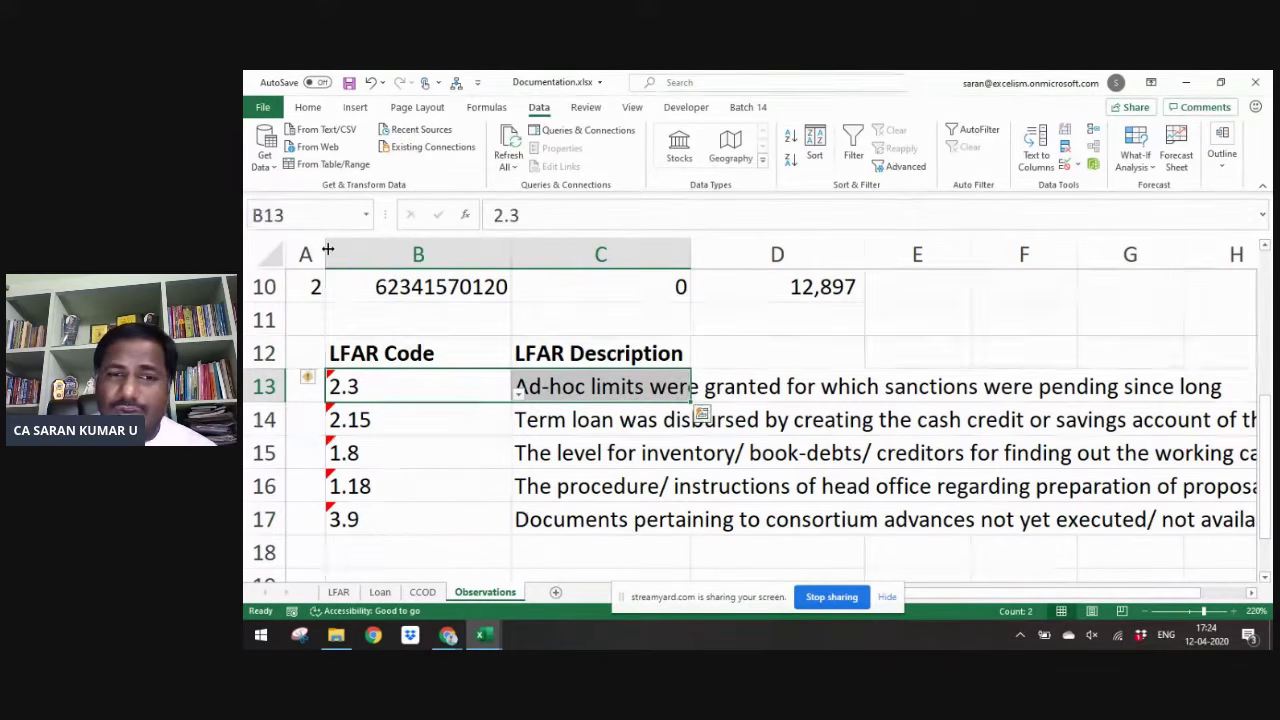
# - Select cell D13 beside the first LFAR description and save the workbook
pyautogui.press('Right')
pyautogui.press('Right')
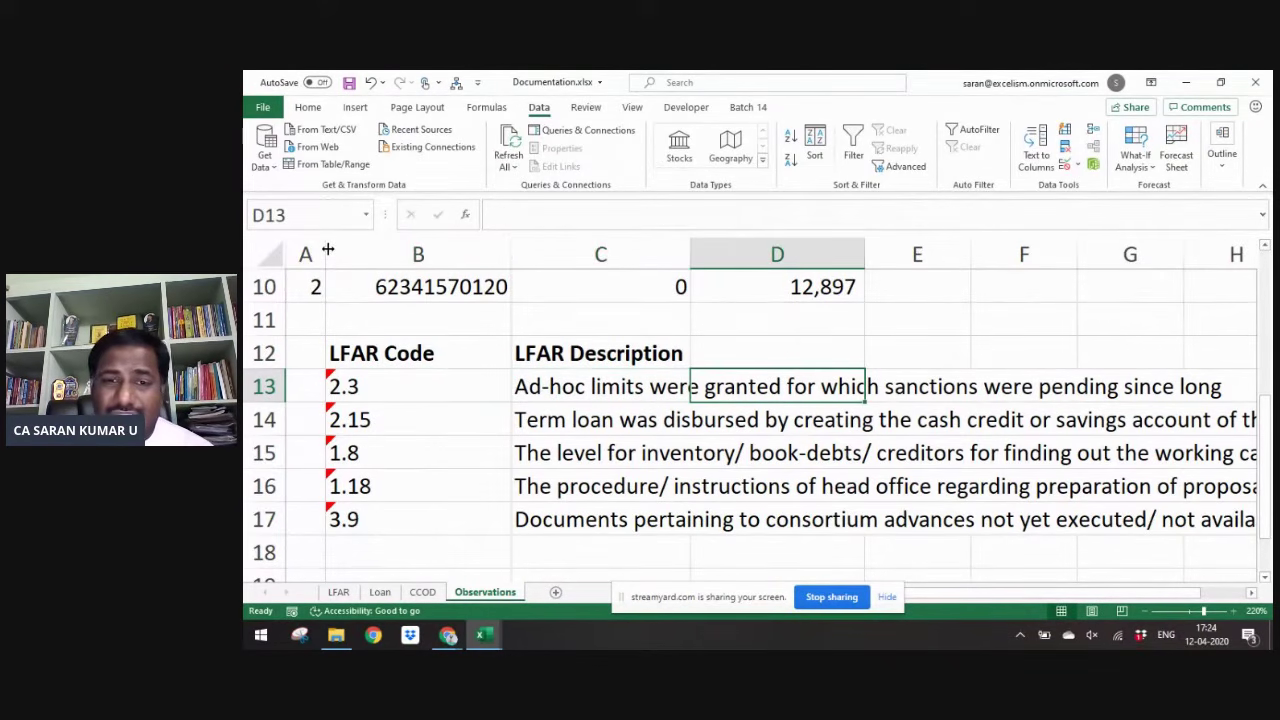
pyautogui.hotkey('ctrl', 's')
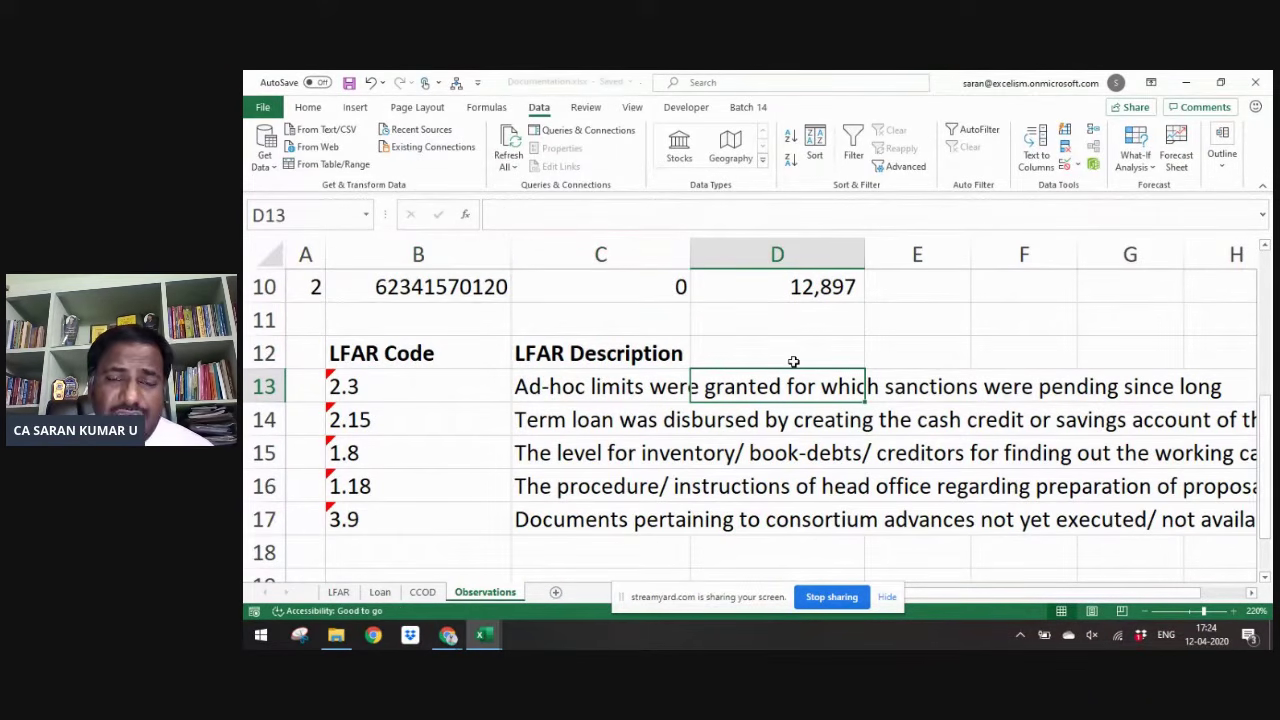
# - Start inserting an object from an existing file at D13 and choose 02.10-NPA_PB_RD.pdf as its source
pyautogui.click(354, 107)
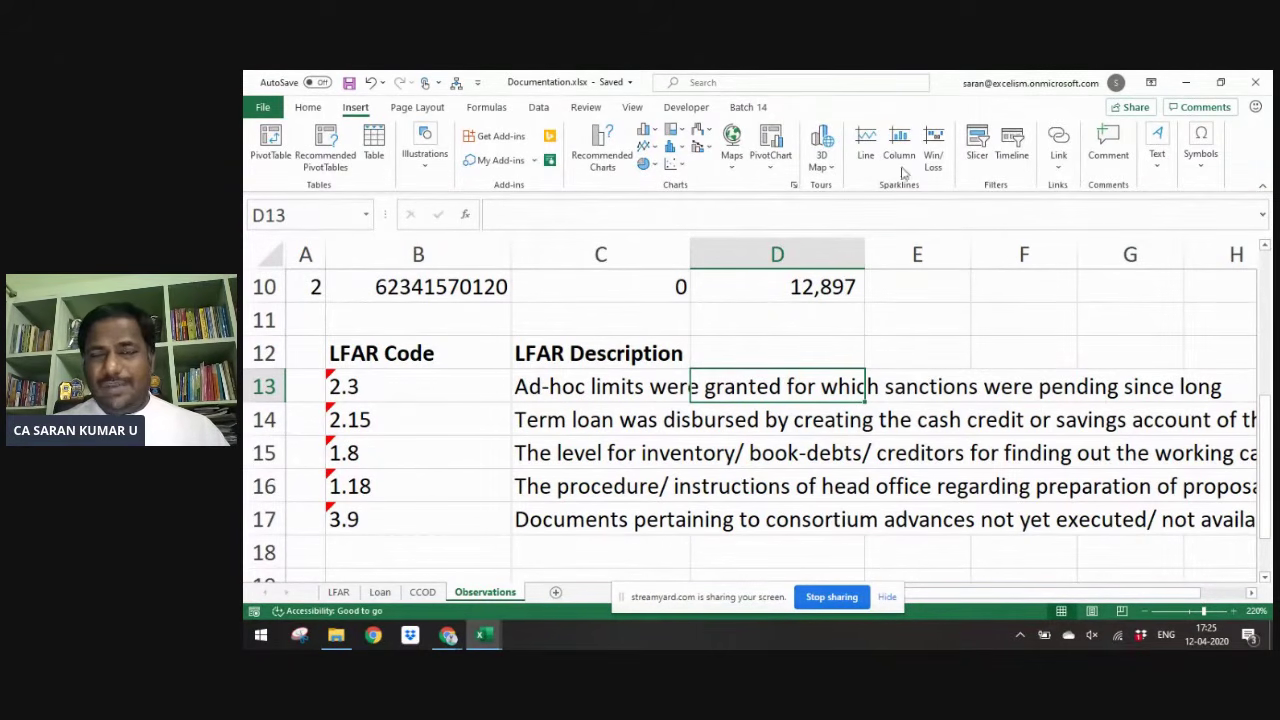
pyautogui.click(1063, 167)
pyautogui.click(1150, 172)
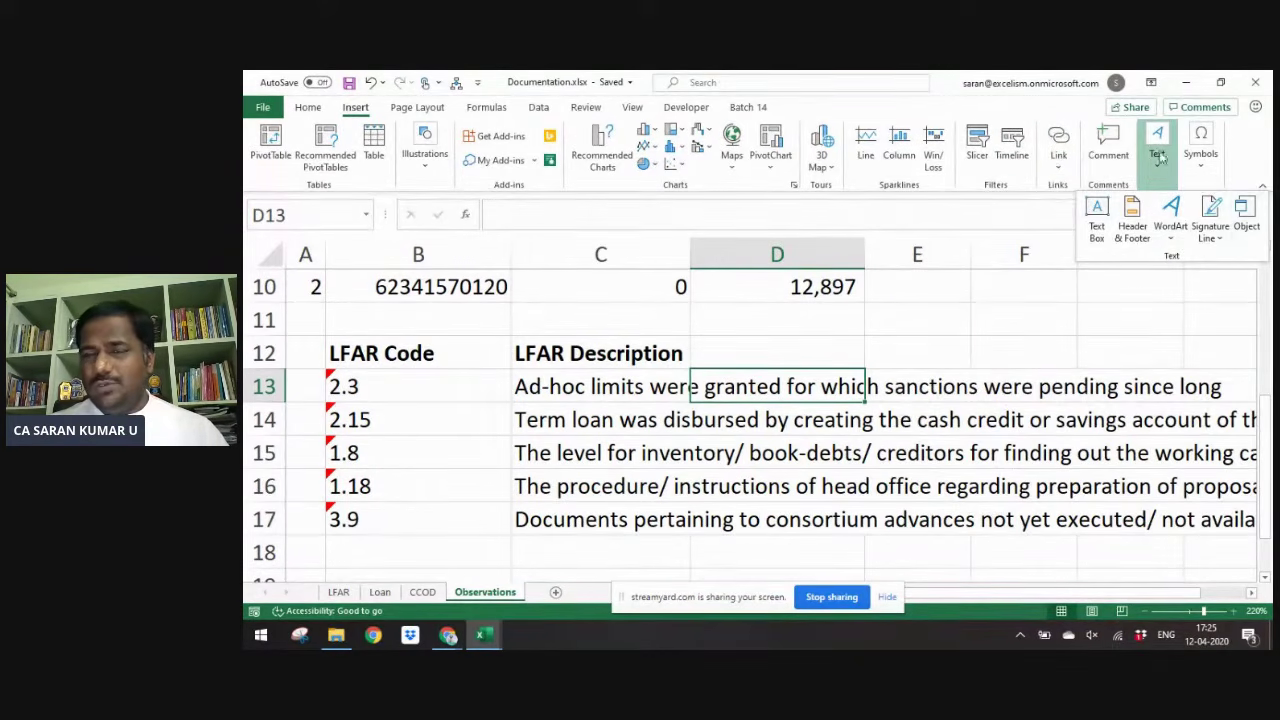
pyautogui.click(1246, 222)
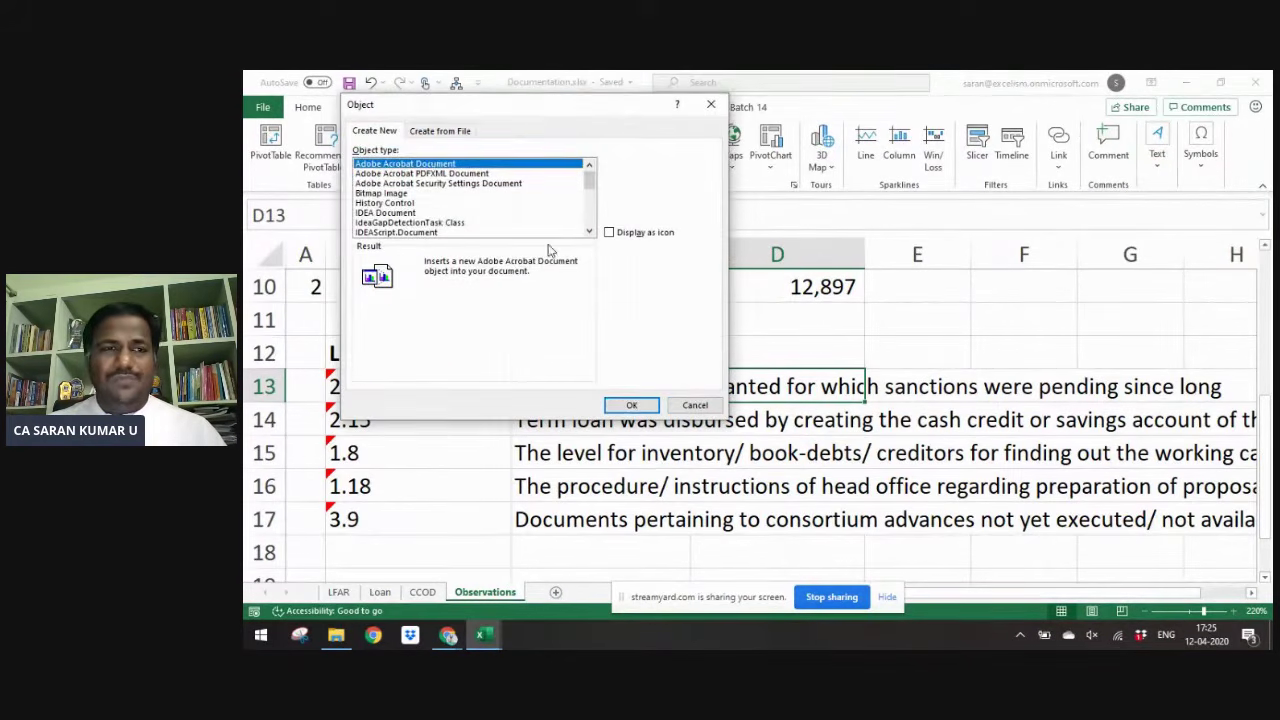
pyautogui.click(437, 132)
pyautogui.click(629, 165)
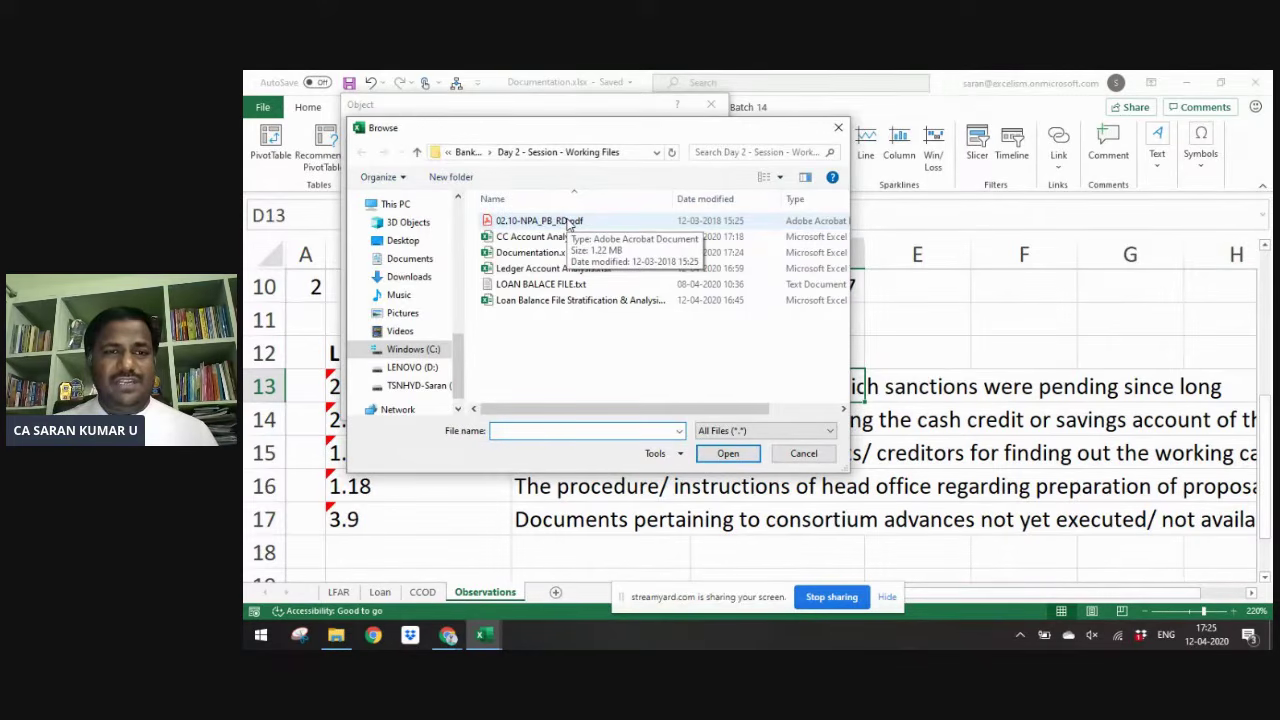
pyautogui.doubleClick(566, 222)
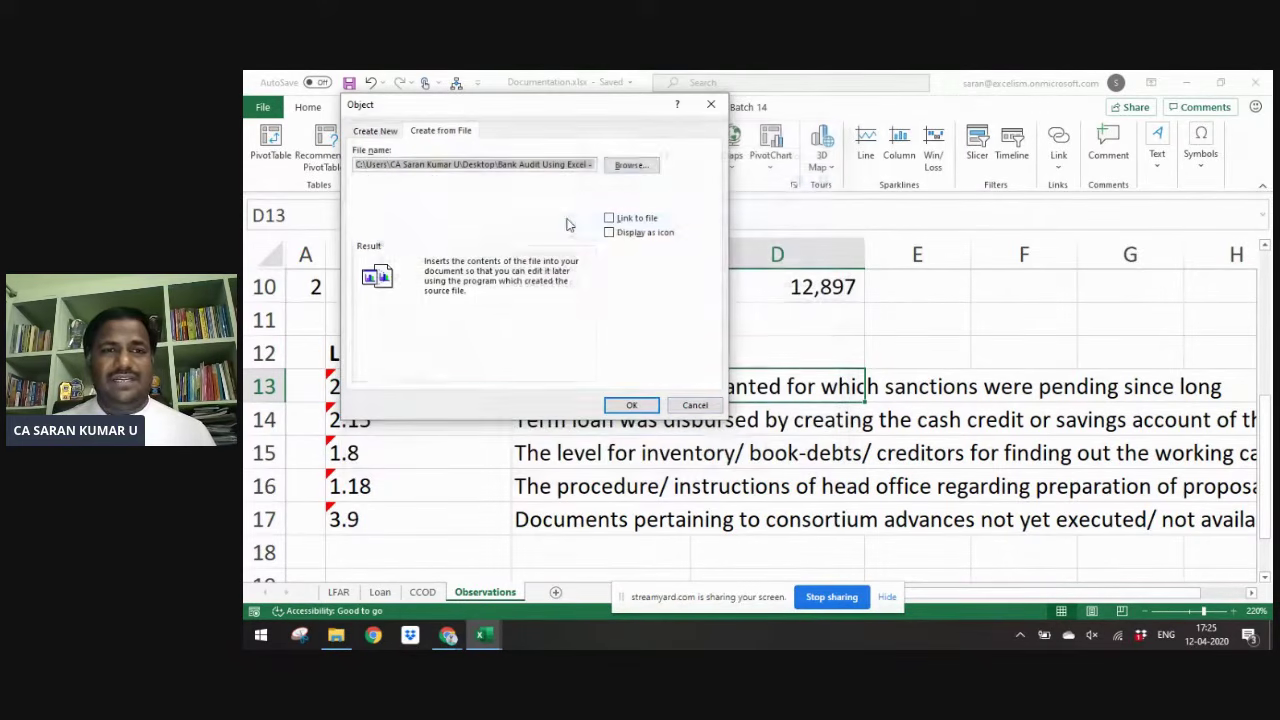
# - Set the PDF object to display as an icon, keep the default icon, and embed it in the sheet
pyautogui.click(622, 234)
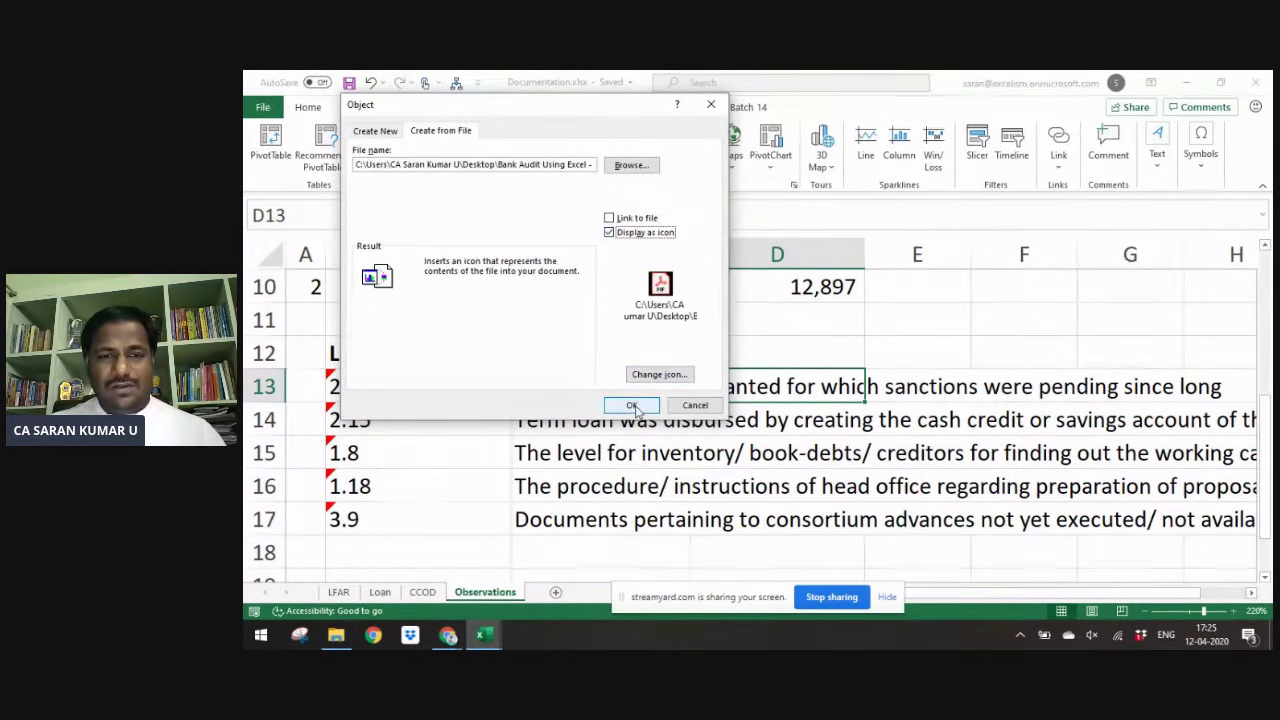
pyautogui.click(660, 376)
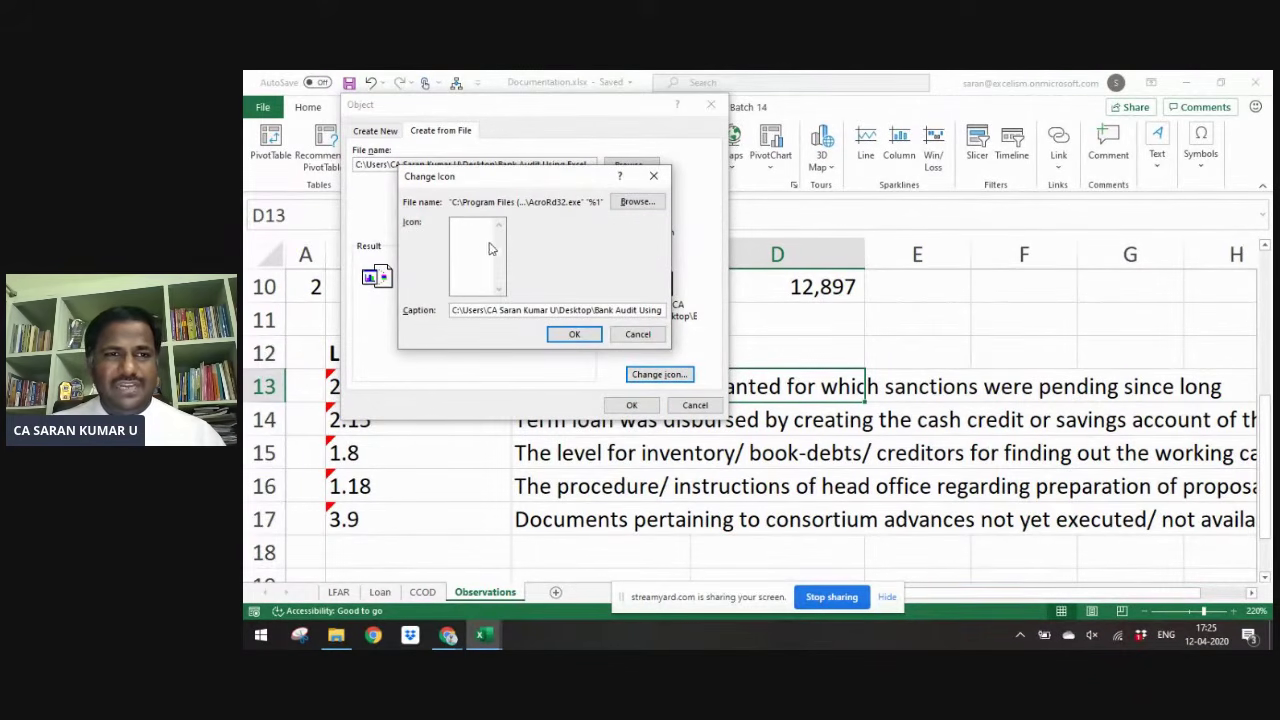
pyautogui.click(626, 335)
pyautogui.click(632, 405)
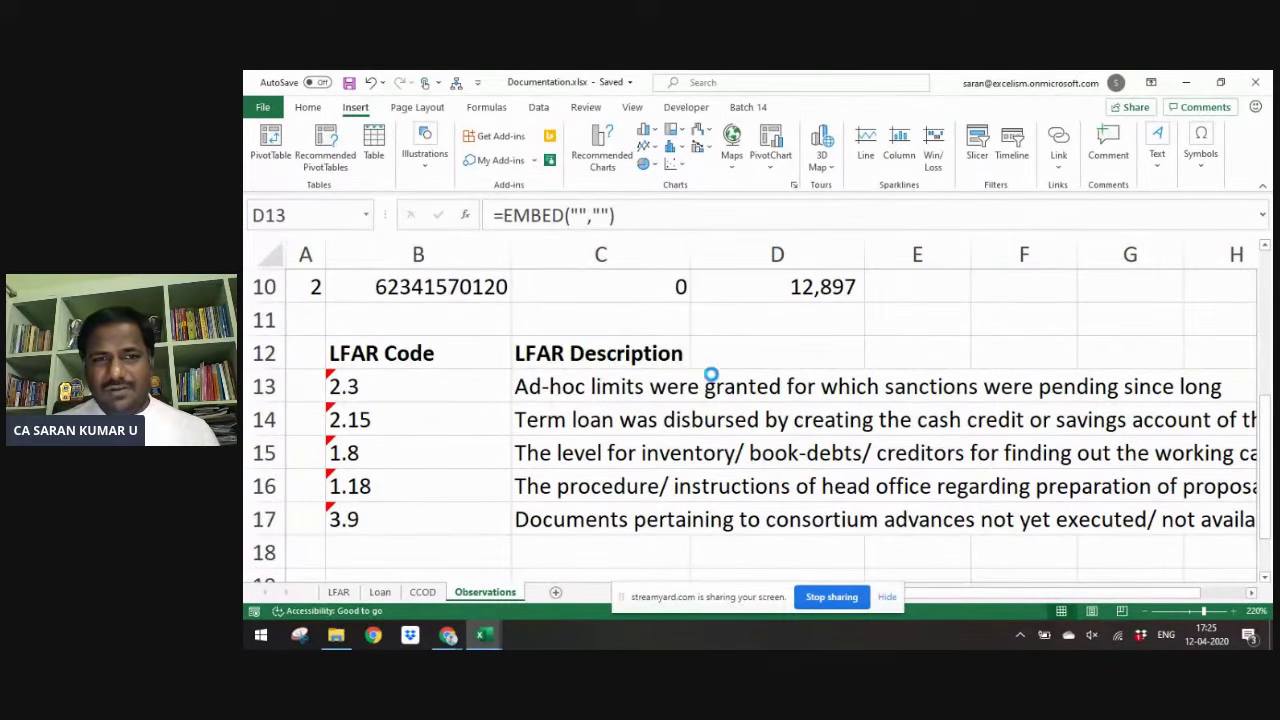
# - Shrink the embedded PDF icon to about the height of row 13 and save the workbook
pyautogui.moveTo(842, 497); pyautogui.dragTo(710, 397)
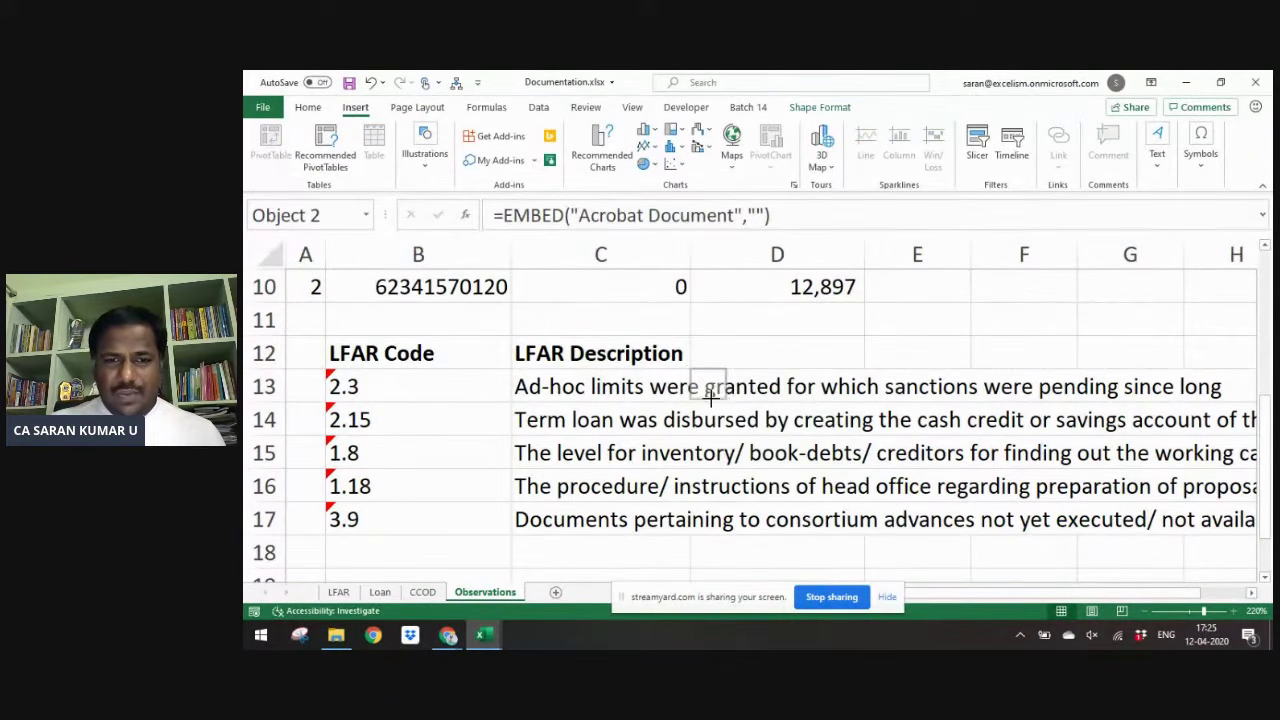
pyautogui.click(778, 389)
pyautogui.click(697, 451)
pyautogui.hotkey('ctrl', 's')
# - Close the open workbooks and switch to the Day 2 - Session - Working Files folder in File Explorer
pyautogui.hotkey('alt', 'Tab')
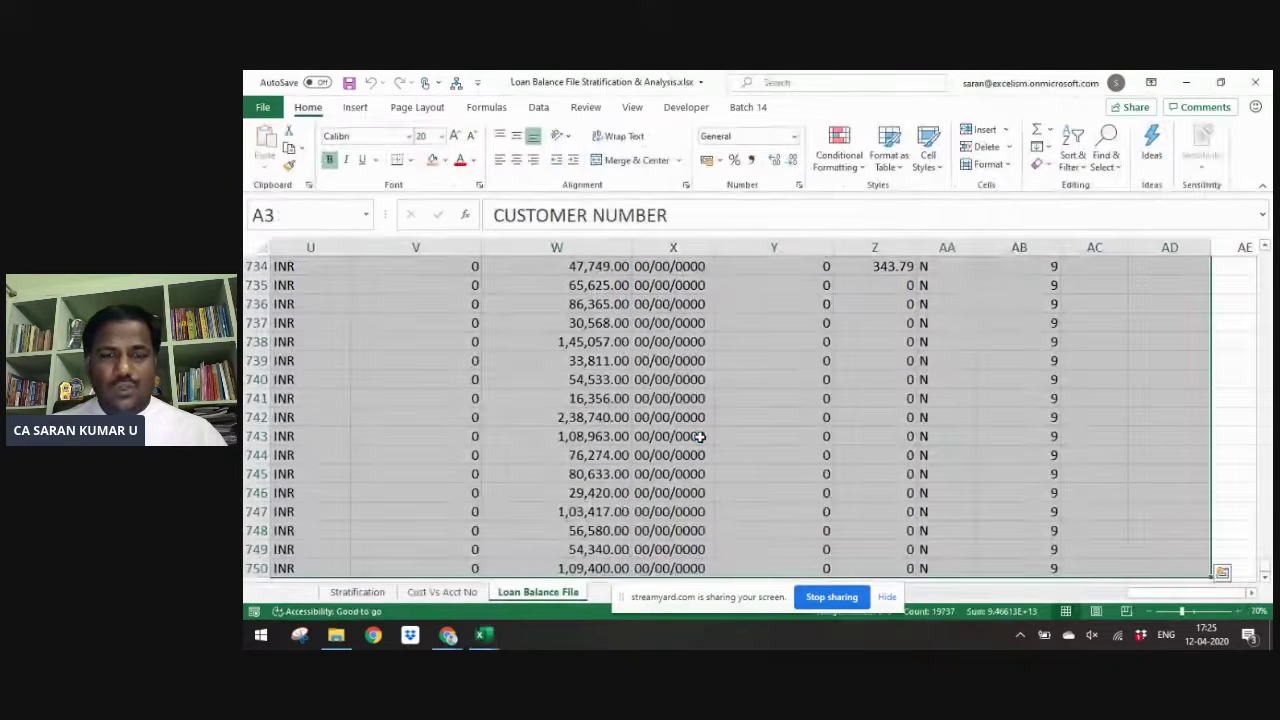
pyautogui.hotkey('ctrl', 'n')
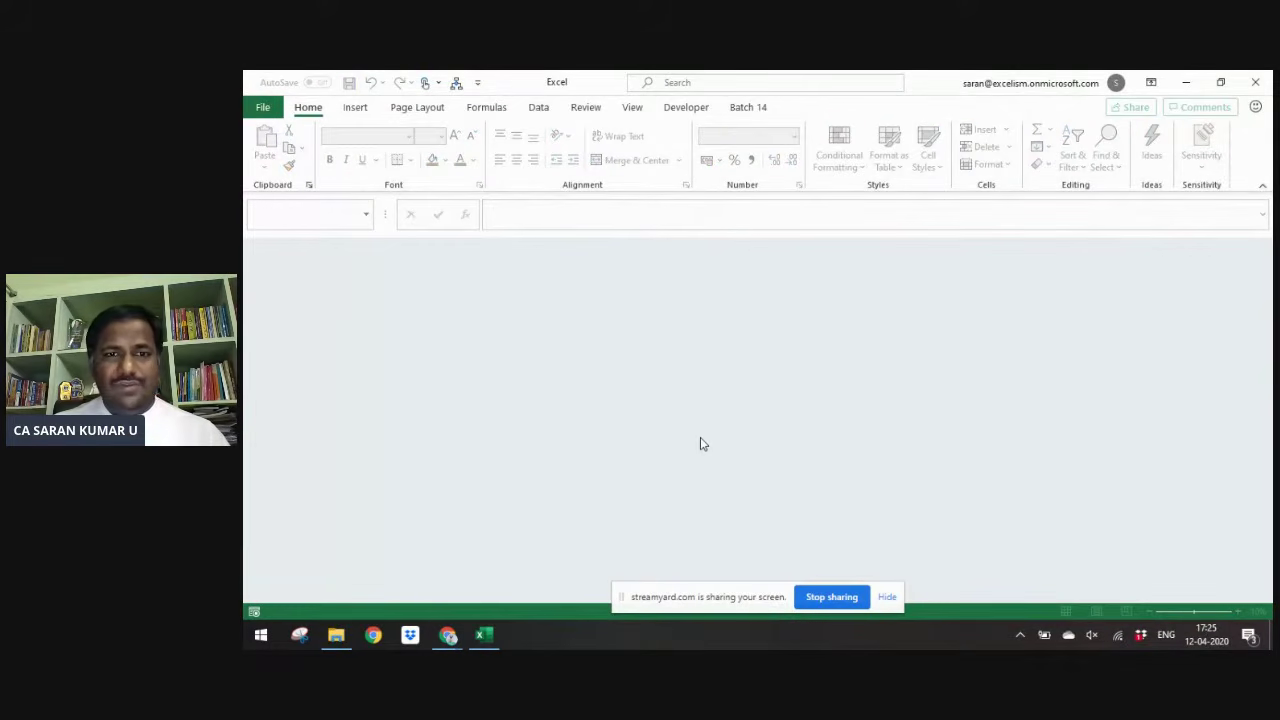
pyautogui.hotkey('alt', 'Tab')
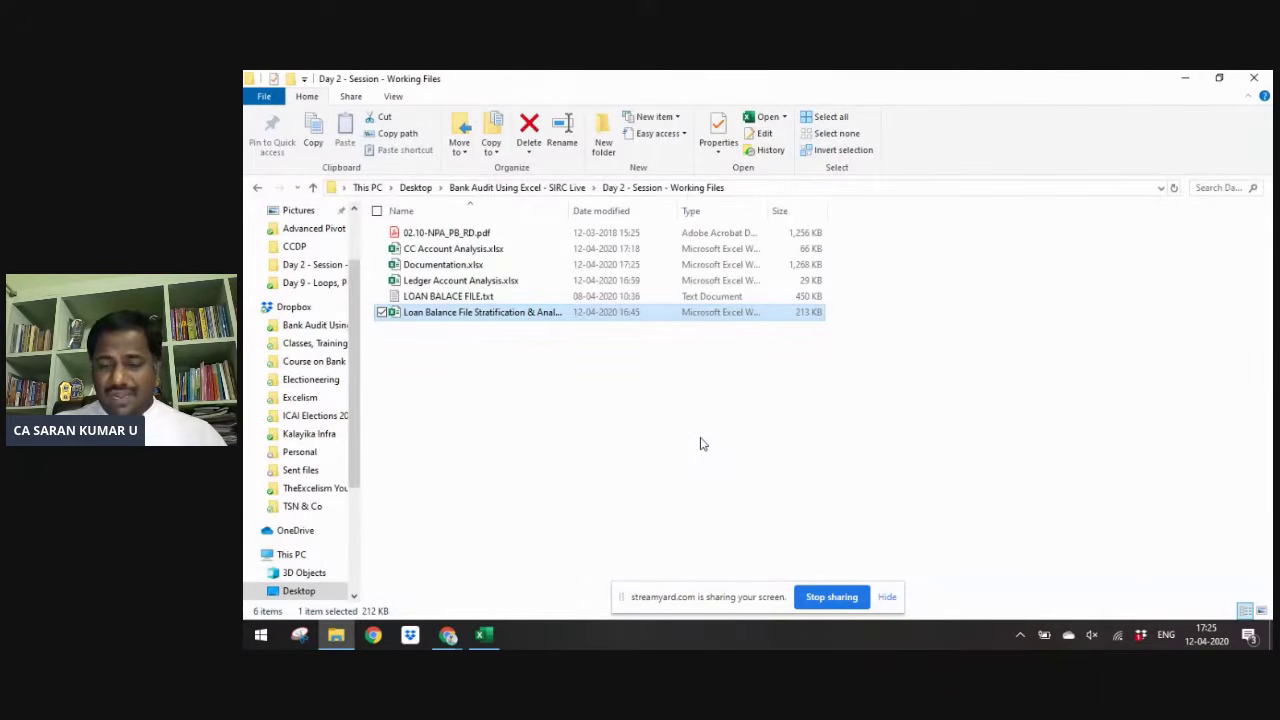
# - Reopen Documentation.xlsx from the Day 2 - Session - Working Files folder
pyautogui.press('Up')
pyautogui.press('Up')
pyautogui.press('Up')
pyautogui.press('Up')
pyautogui.press('Down')
pyautogui.press('Down')
pyautogui.press('Down')
pyautogui.press('Down')
pyautogui.press('Up')
pyautogui.press('Up')
pyautogui.press('Up')
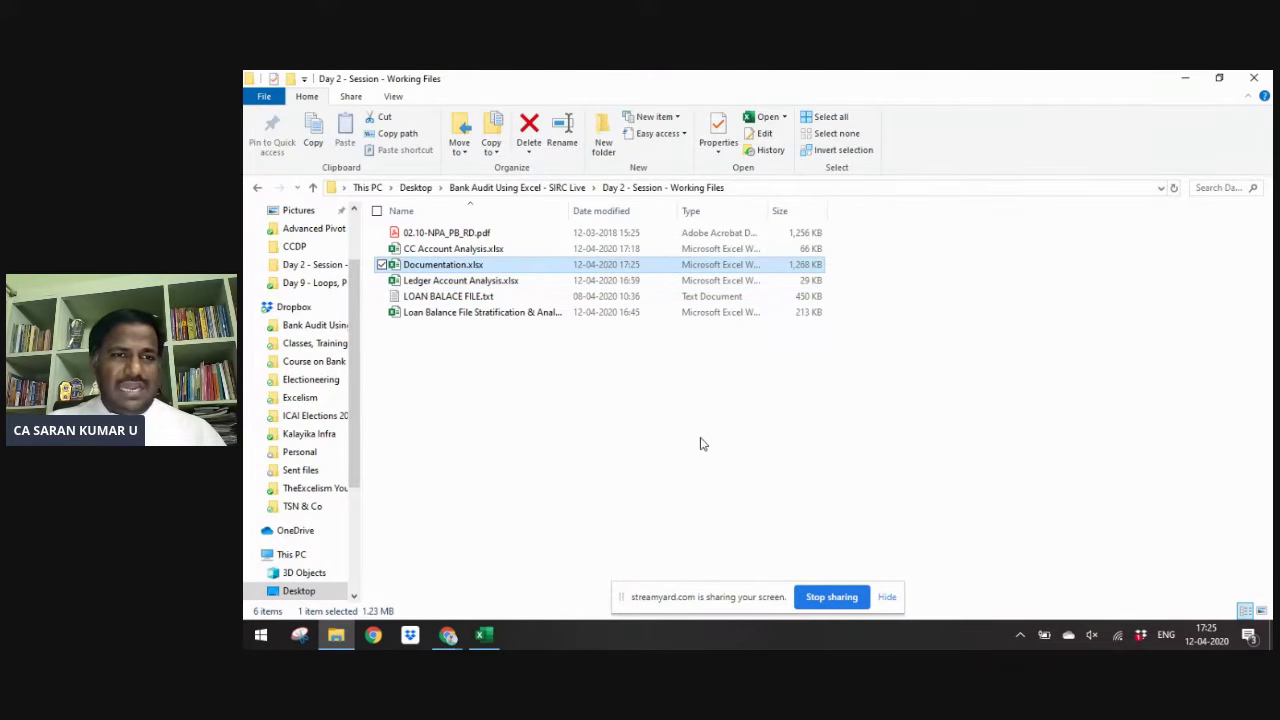
pyautogui.press('Return')
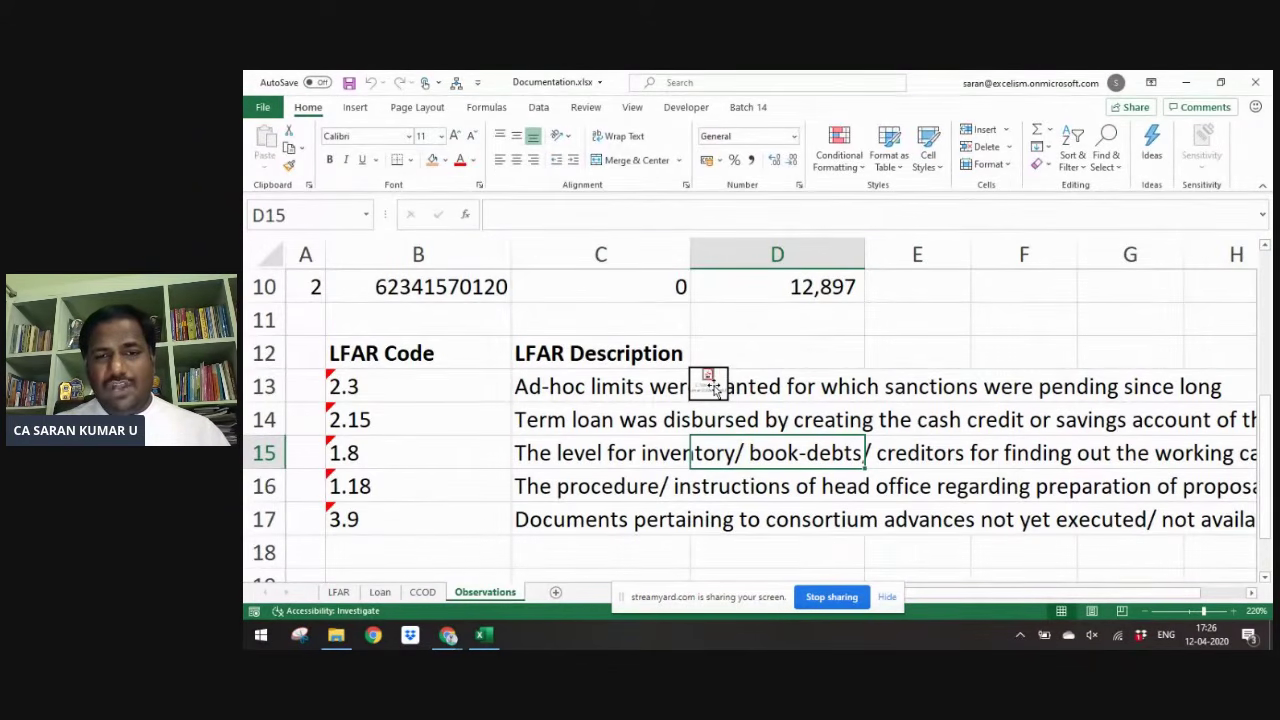
# - Open the PDF embedded at D13 in Acrobat Reader to check it, and close it again
pyautogui.click(713, 389)
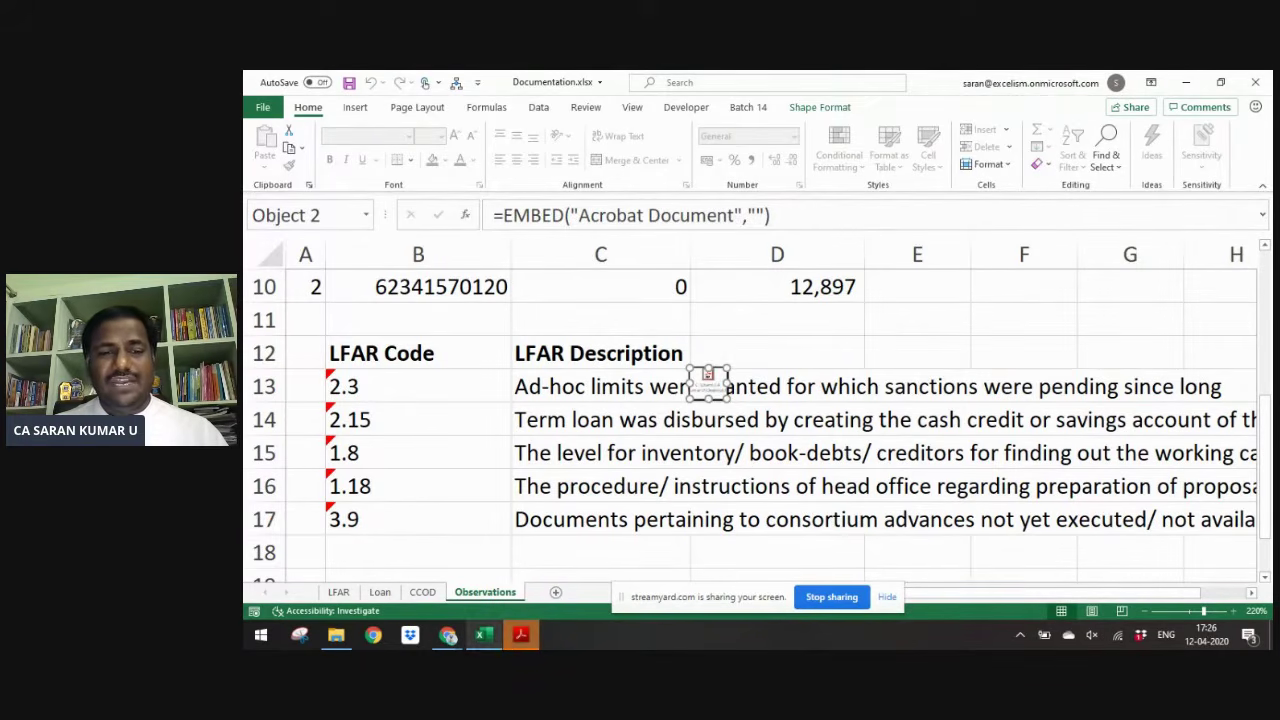
pyautogui.click(510, 640)
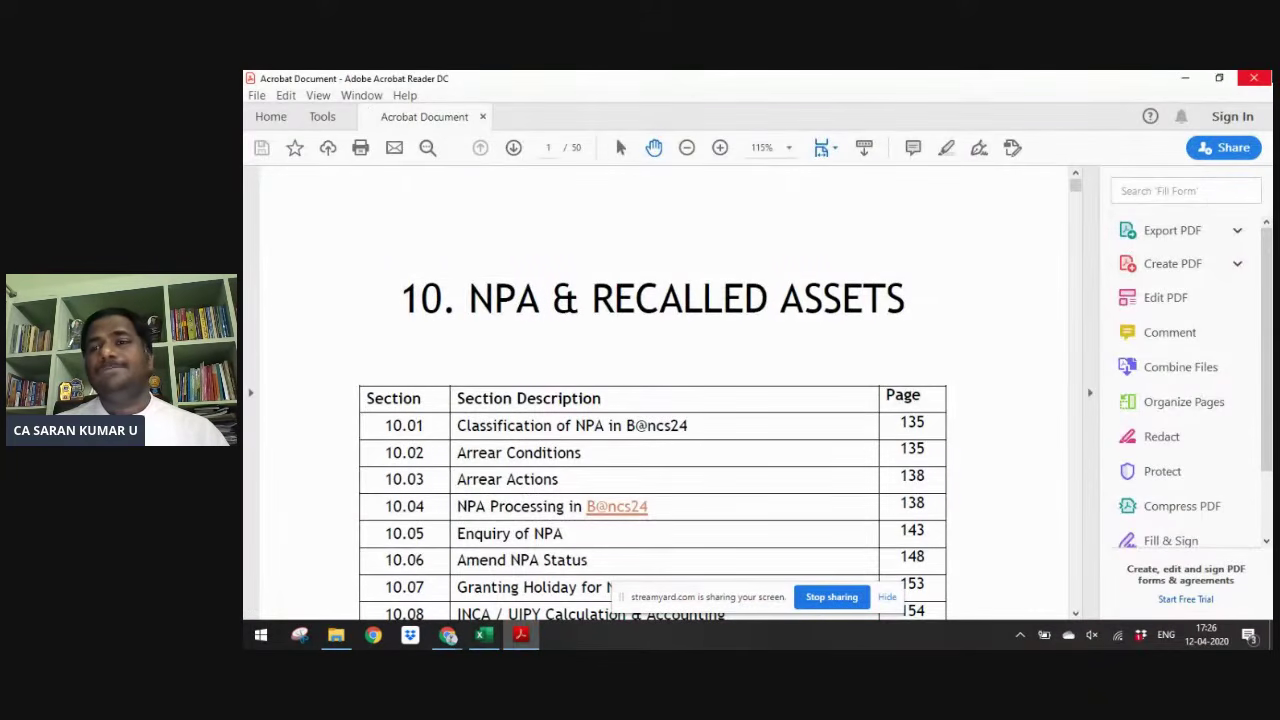
pyautogui.click(1254, 77)
pyautogui.press('Escape')
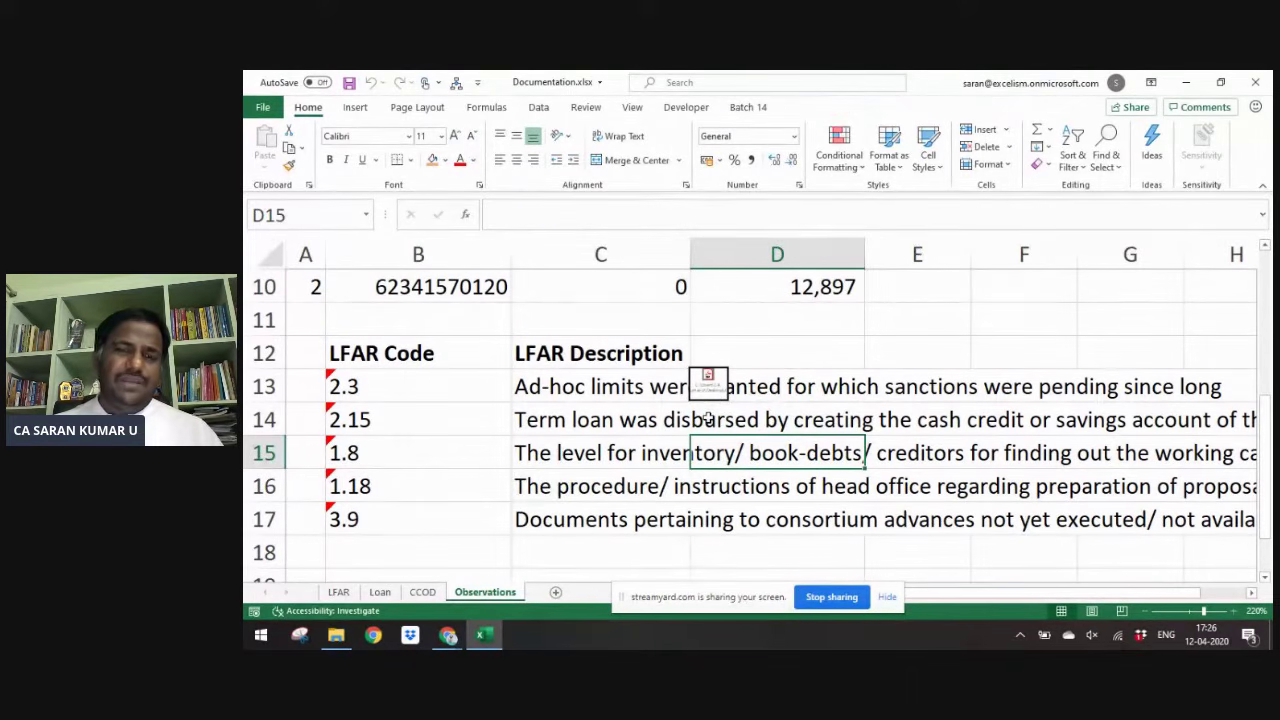
# - Move the LFAR Description block C12:C17 one column over to D12:D17, leaving column C free
pyautogui.click(708, 418)
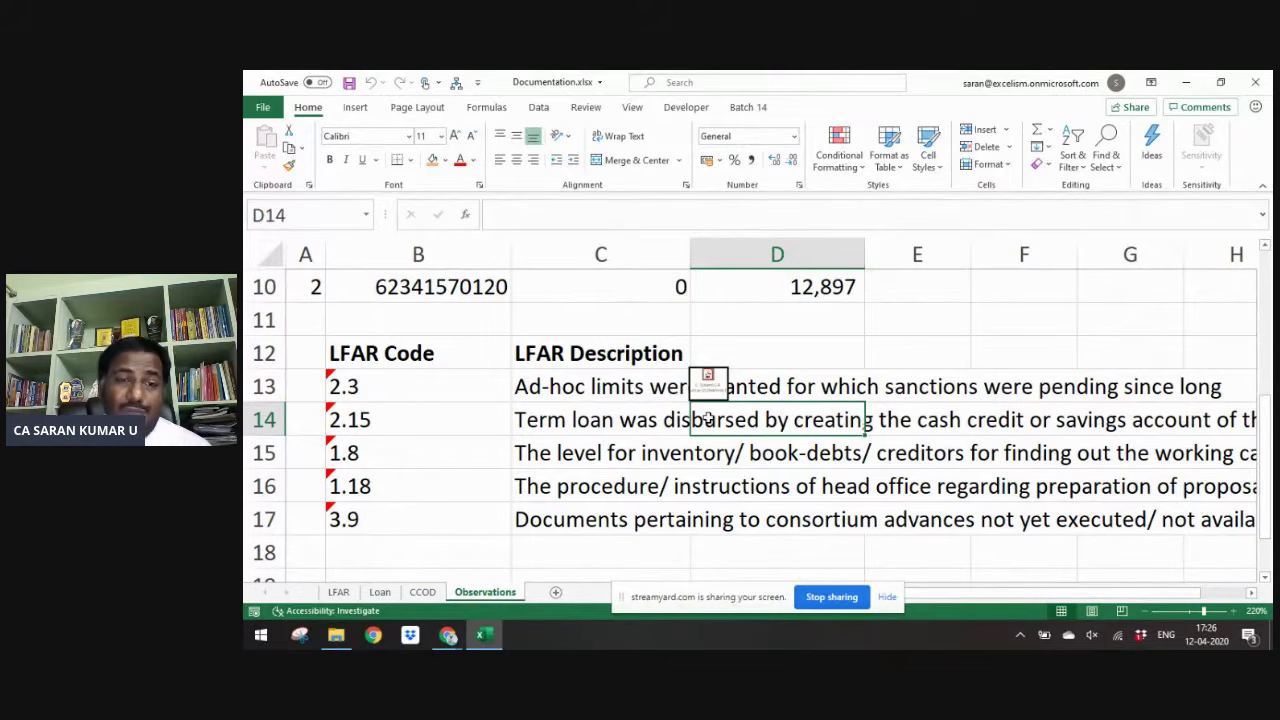
pyautogui.moveTo(537, 345); pyautogui.dragTo(560, 520)
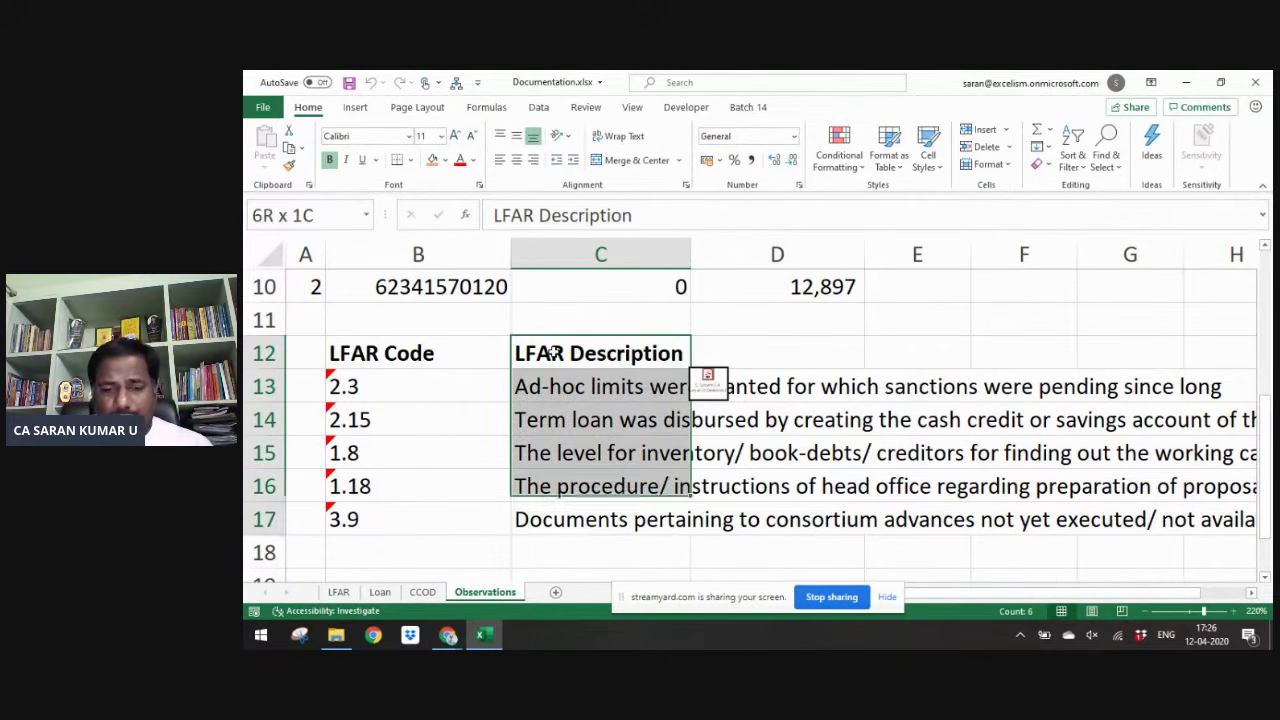
pyautogui.hotkey('ctrl', 'c')
pyautogui.press('Right')
pyautogui.hotkey('ctrl', 'v')
pyautogui.press('Down')
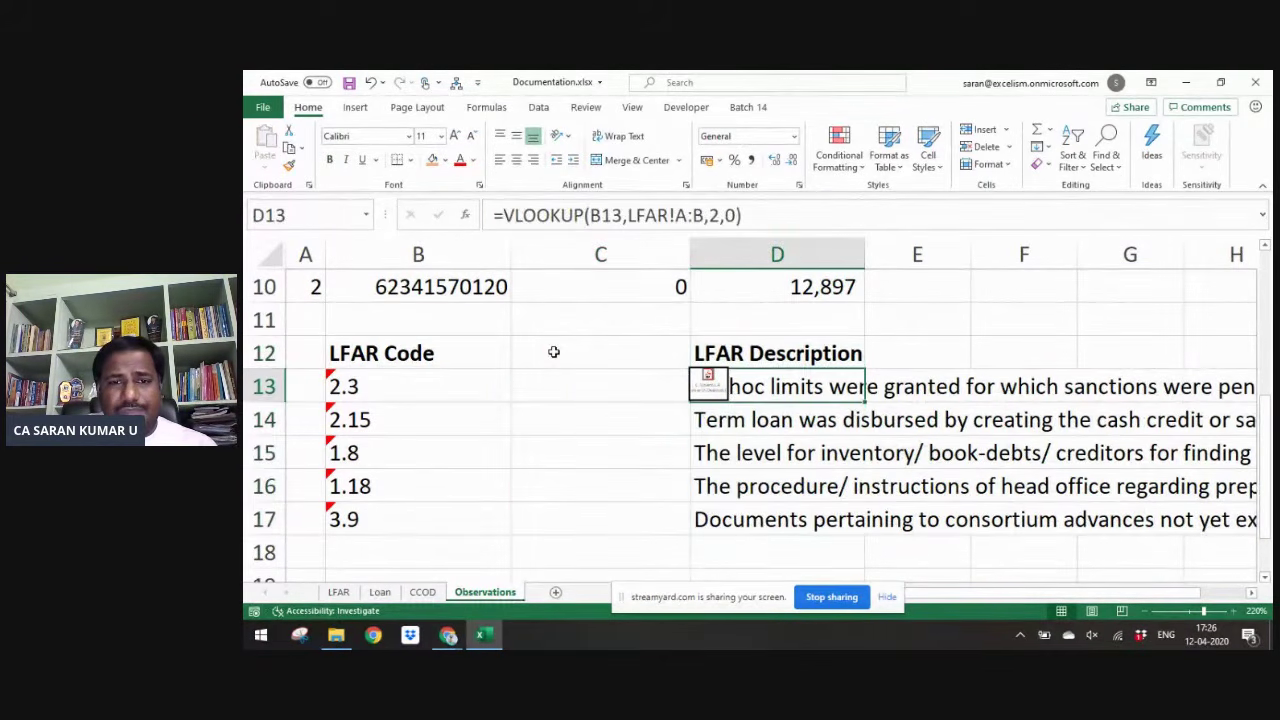
# - Add a bold Evidence header in C12 and move the embedded PDF icon from D13 into C13
pyautogui.click(558, 342)
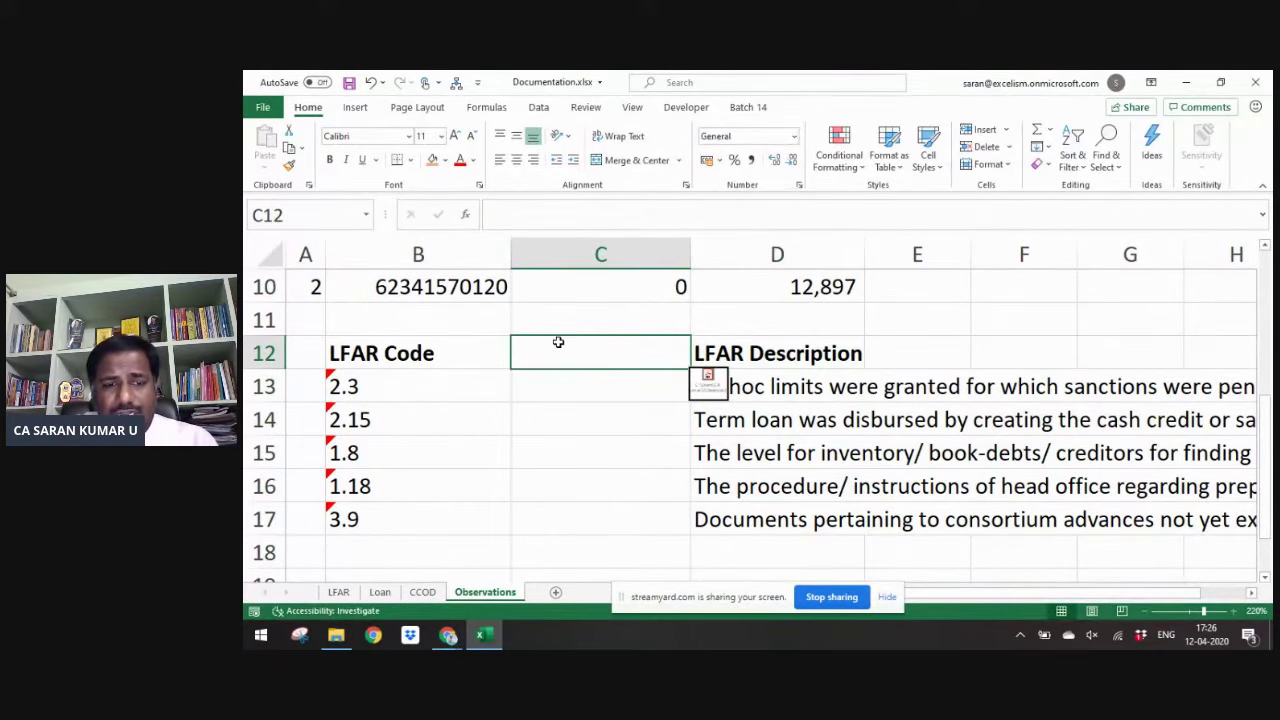
pyautogui.write('Proof')
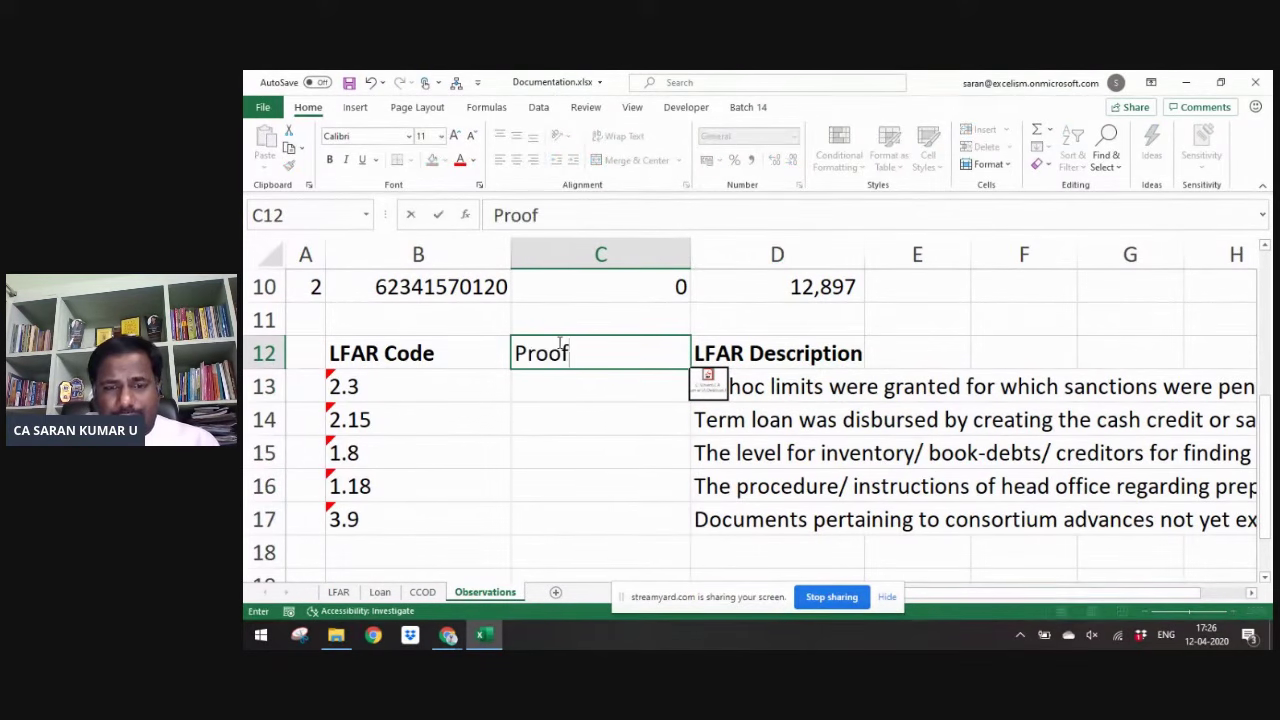
pyautogui.press('Escape')
pyautogui.write('Document E')
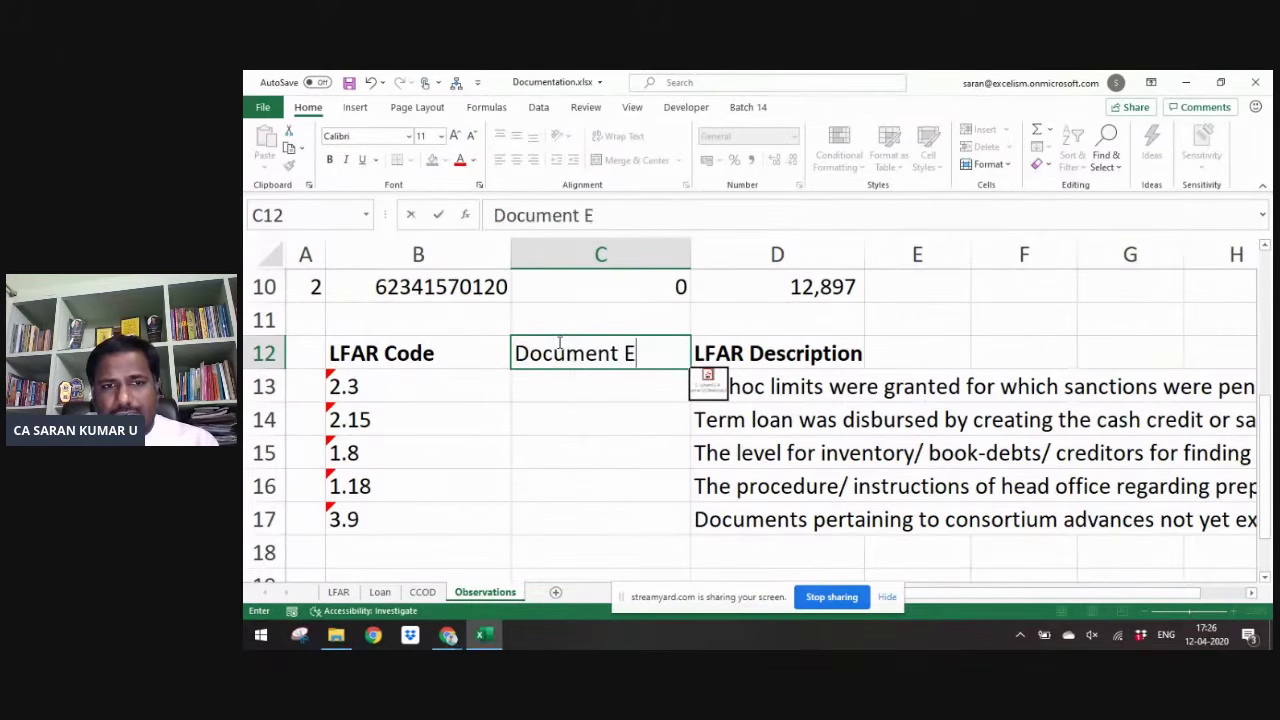
pyautogui.press('Escape')
pyautogui.write('Ei')
pyautogui.press('BackSpace')
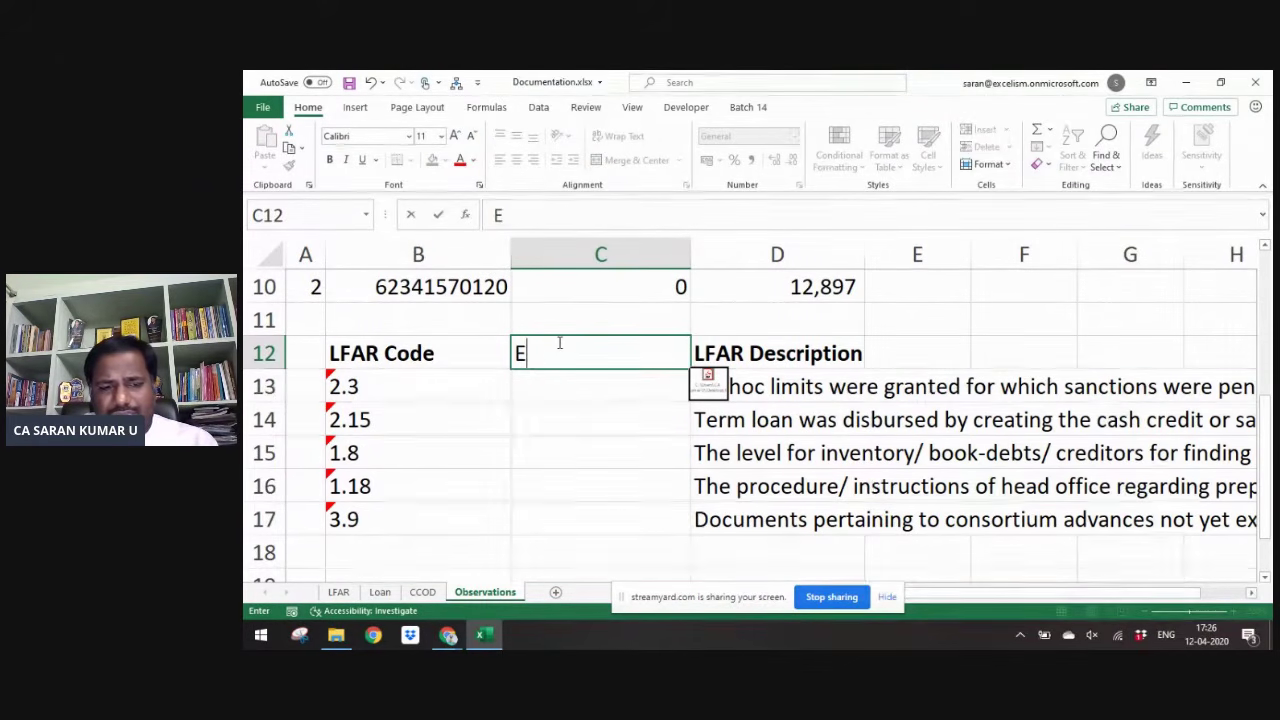
pyautogui.write('vidence')
pyautogui.press('Return')
pyautogui.click(558, 343)
pyautogui.hotkey('ctrl', 'b')
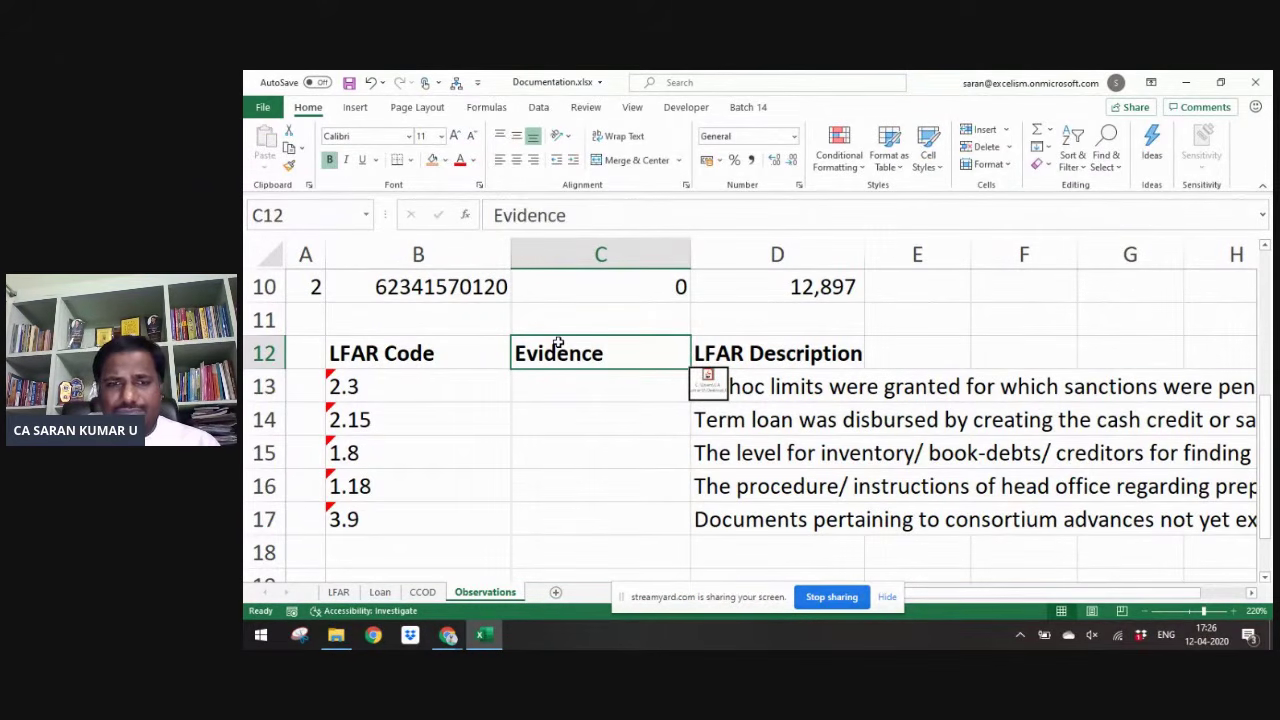
pyautogui.moveTo(698, 388); pyautogui.dragTo(549, 398)
# - Start embedding a file at C13, choosing the Data Types PNG image from Batch 14's Day 7 - Data Types folder
pyautogui.click(564, 396)
pyautogui.click(355, 108)
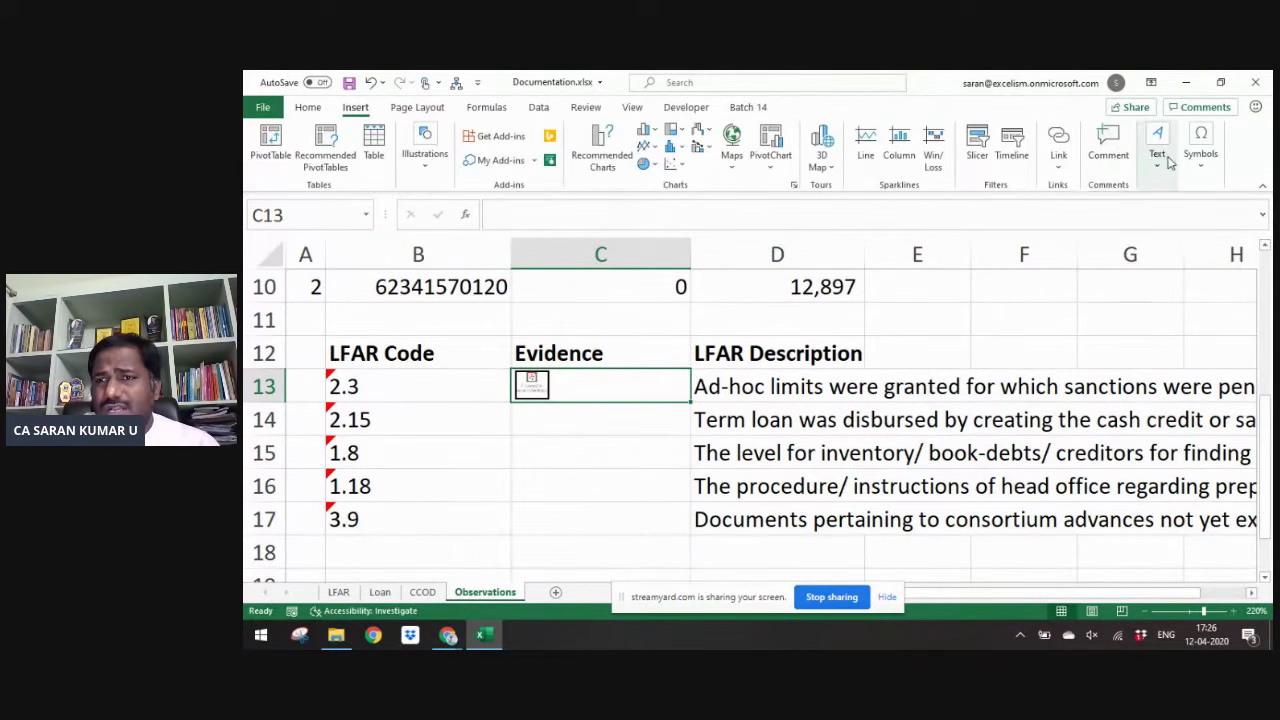
pyautogui.click(1158, 152)
pyautogui.click(1248, 215)
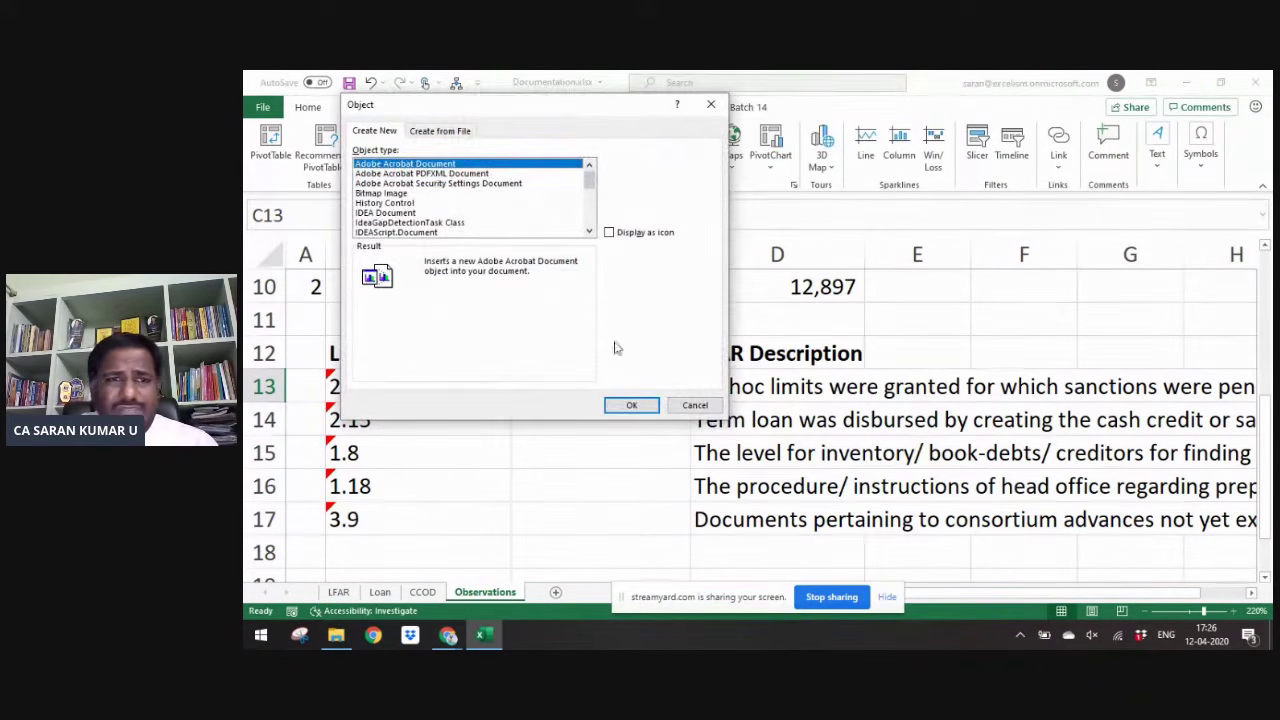
pyautogui.click(466, 131)
pyautogui.click(630, 165)
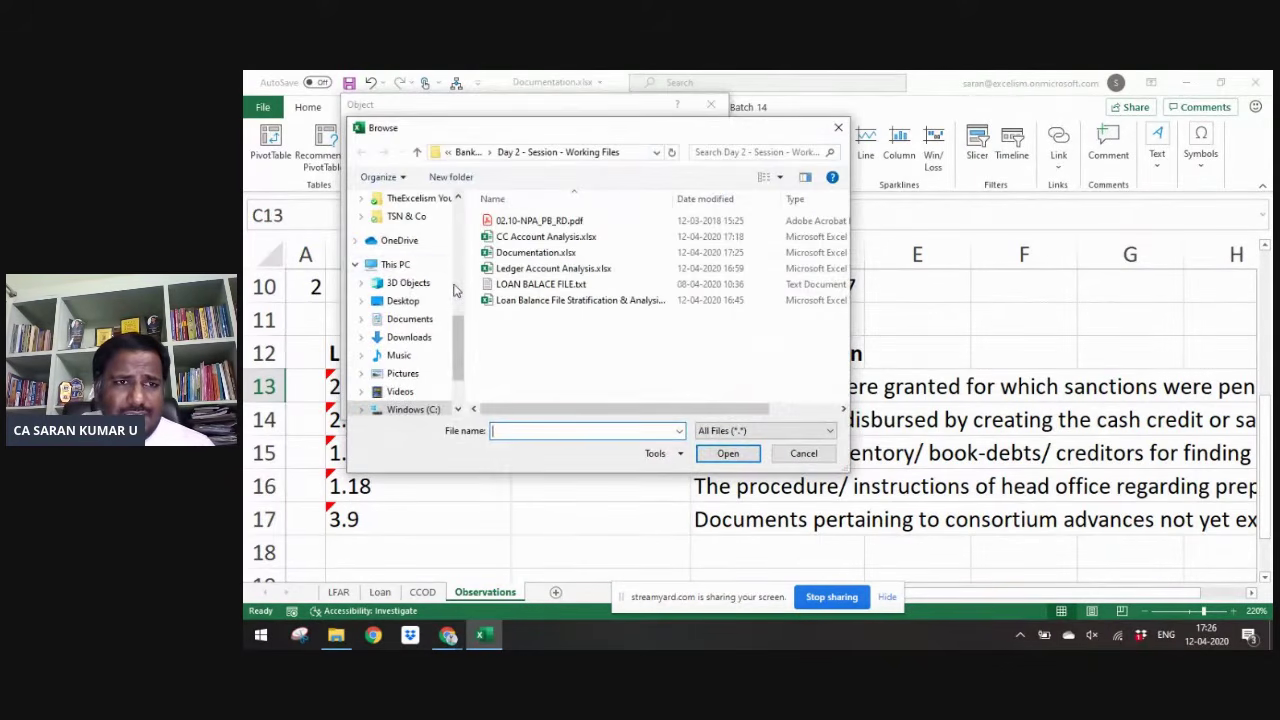
pyautogui.scroll(4, 430, 270)
pyautogui.moveTo(463, 287); pyautogui.dragTo(463, 263)
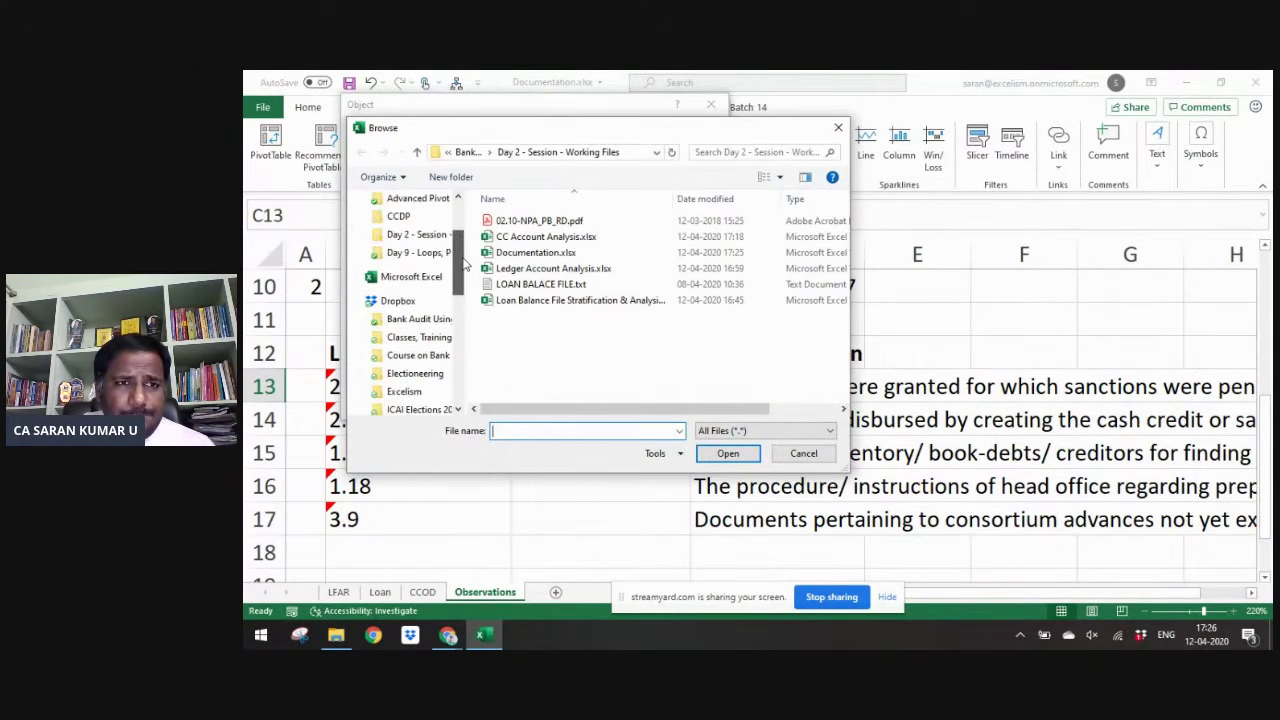
pyautogui.click(405, 253)
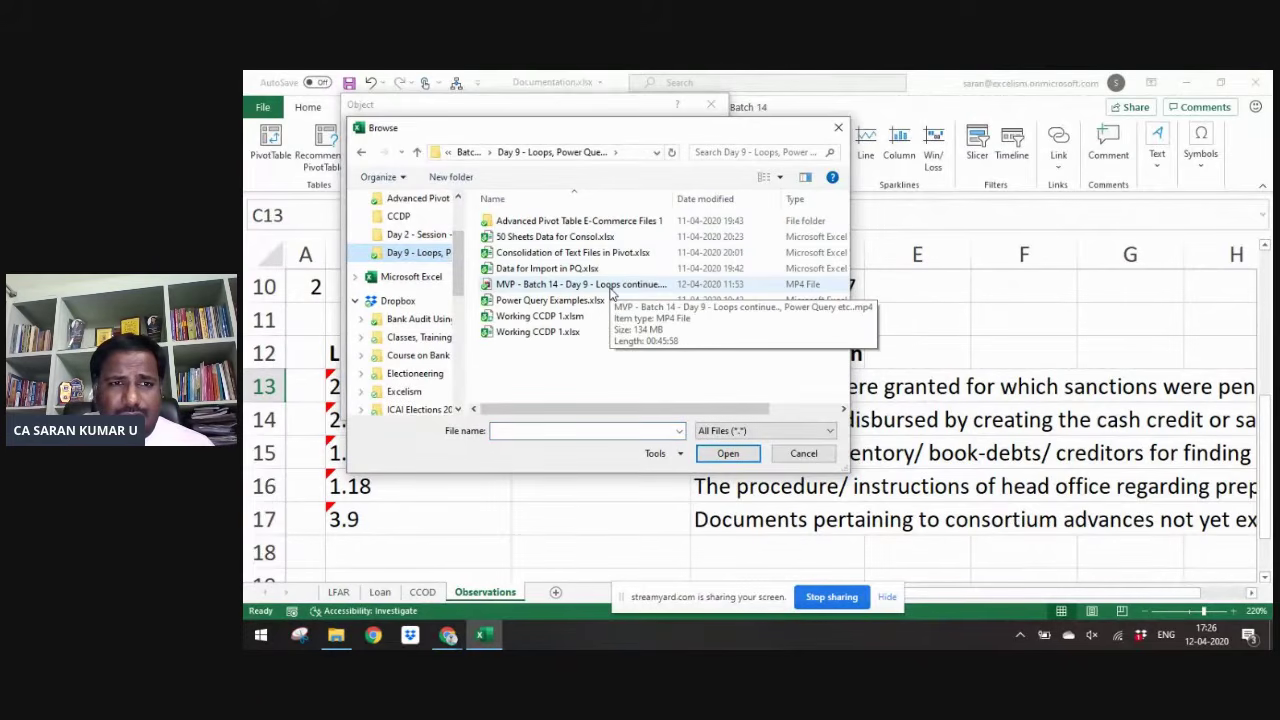
pyautogui.click(467, 152)
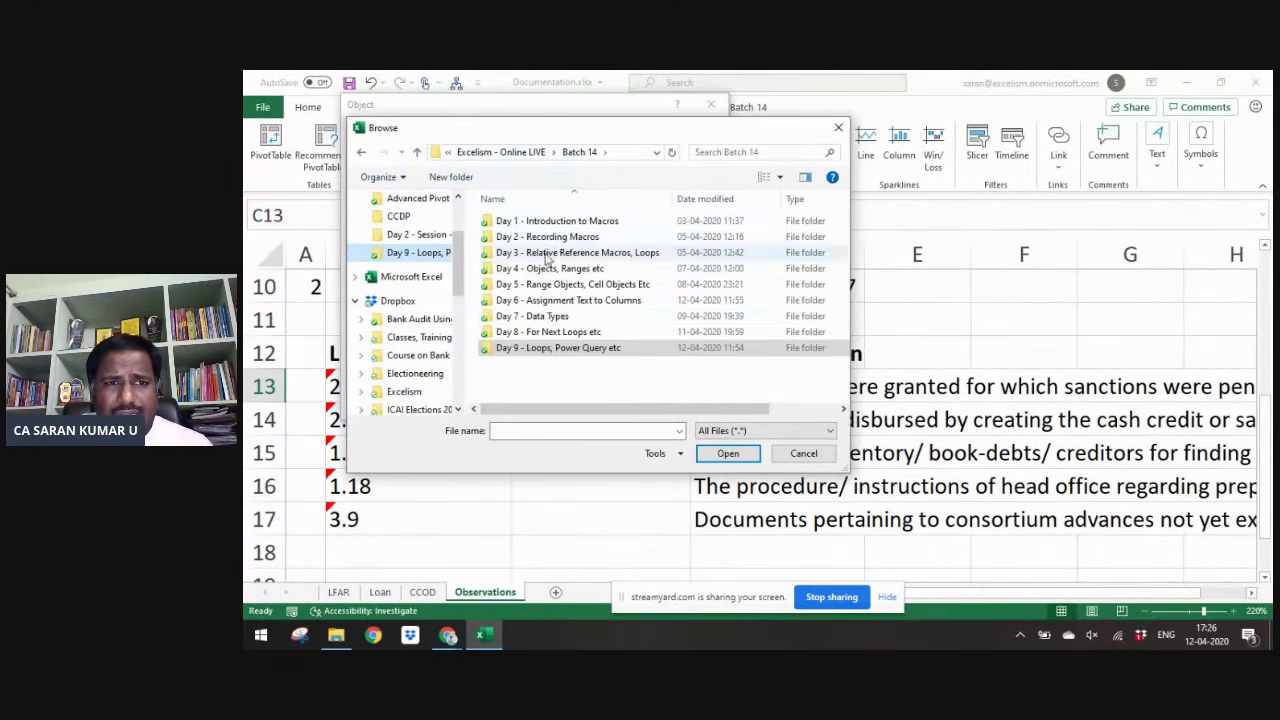
pyautogui.doubleClick(582, 318)
pyautogui.doubleClick(528, 237)
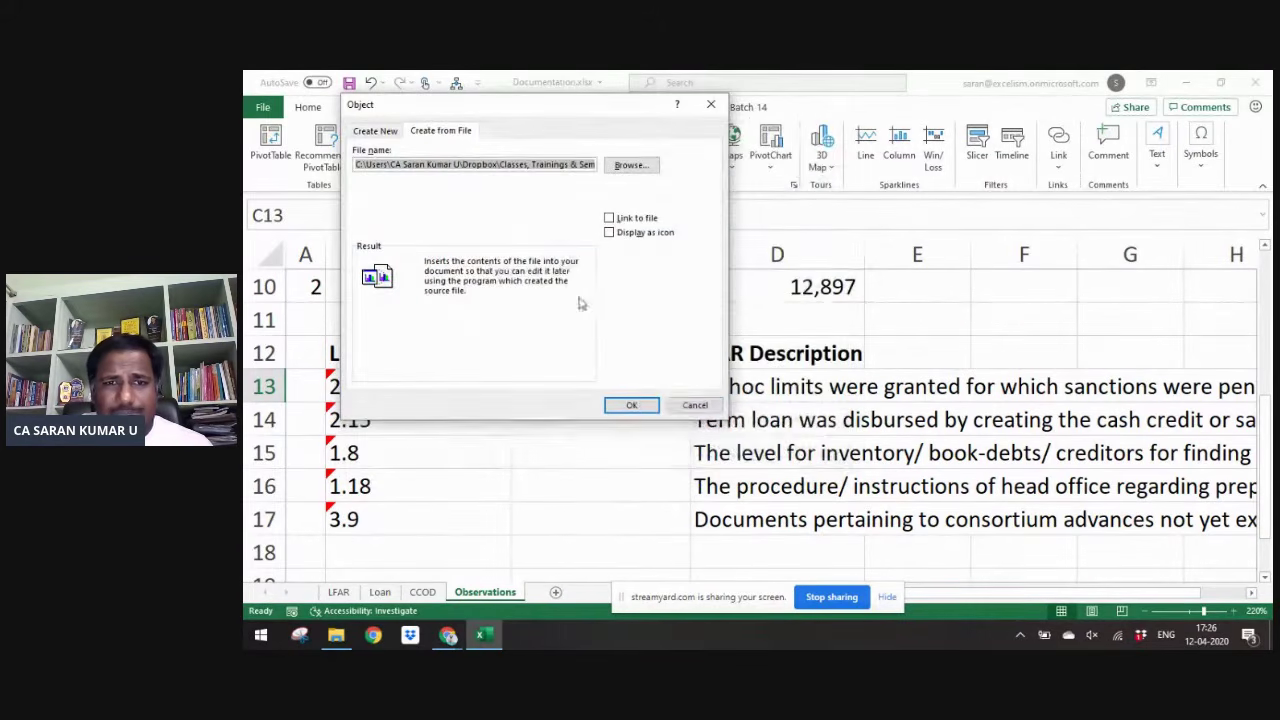
# - Display the embedded image as an icon, using the landscape picture icon, and insert it
pyautogui.click(619, 235)
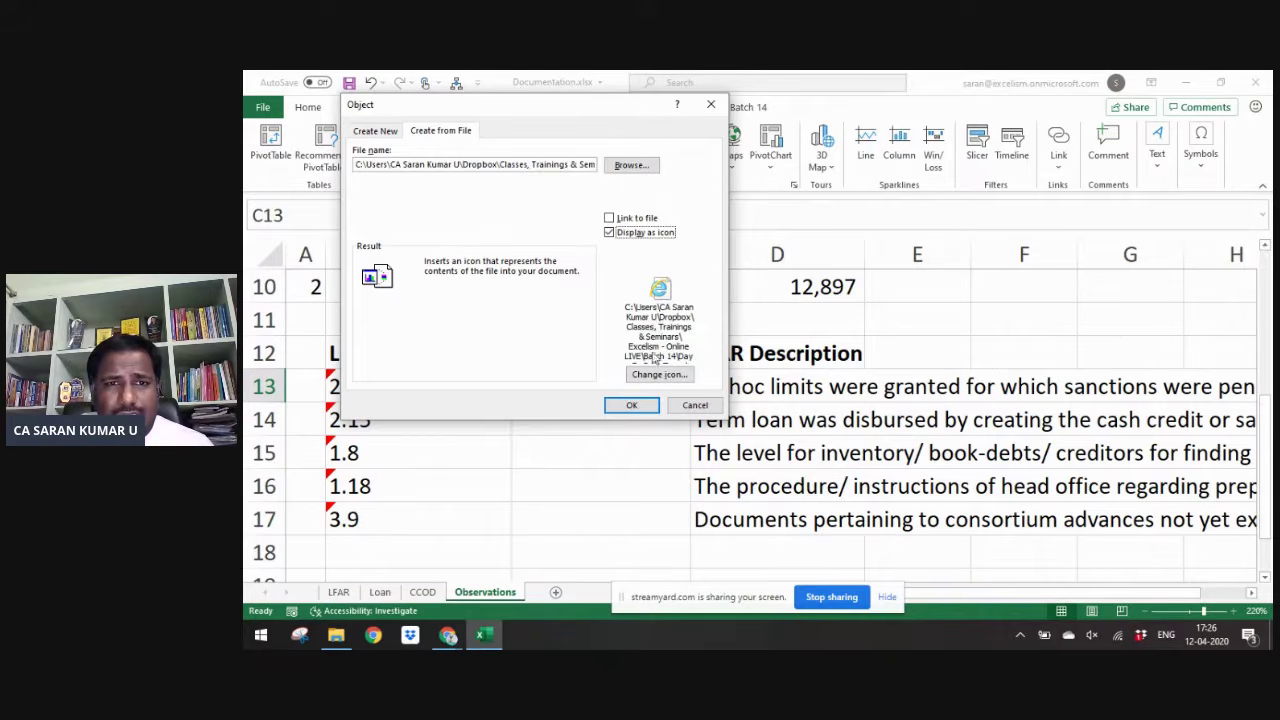
pyautogui.click(659, 374)
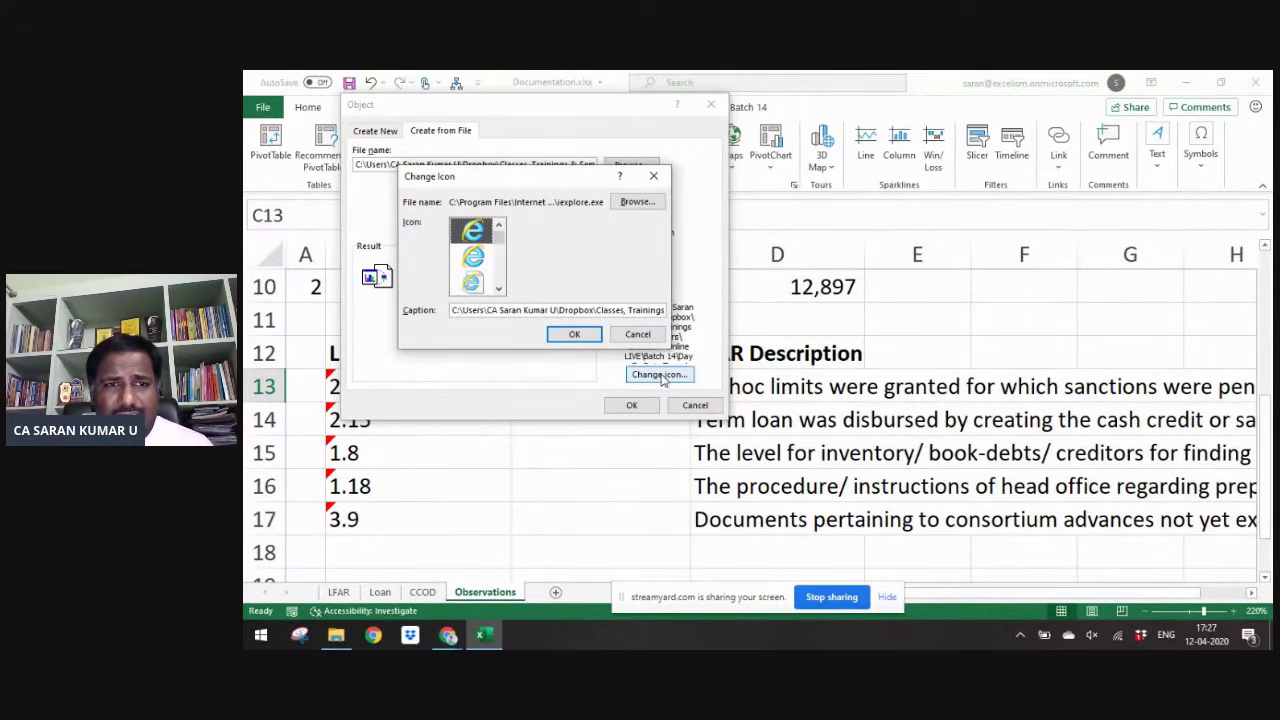
pyautogui.click(498, 264)
pyautogui.click(499, 263)
pyautogui.click(499, 263)
pyautogui.click(499, 263)
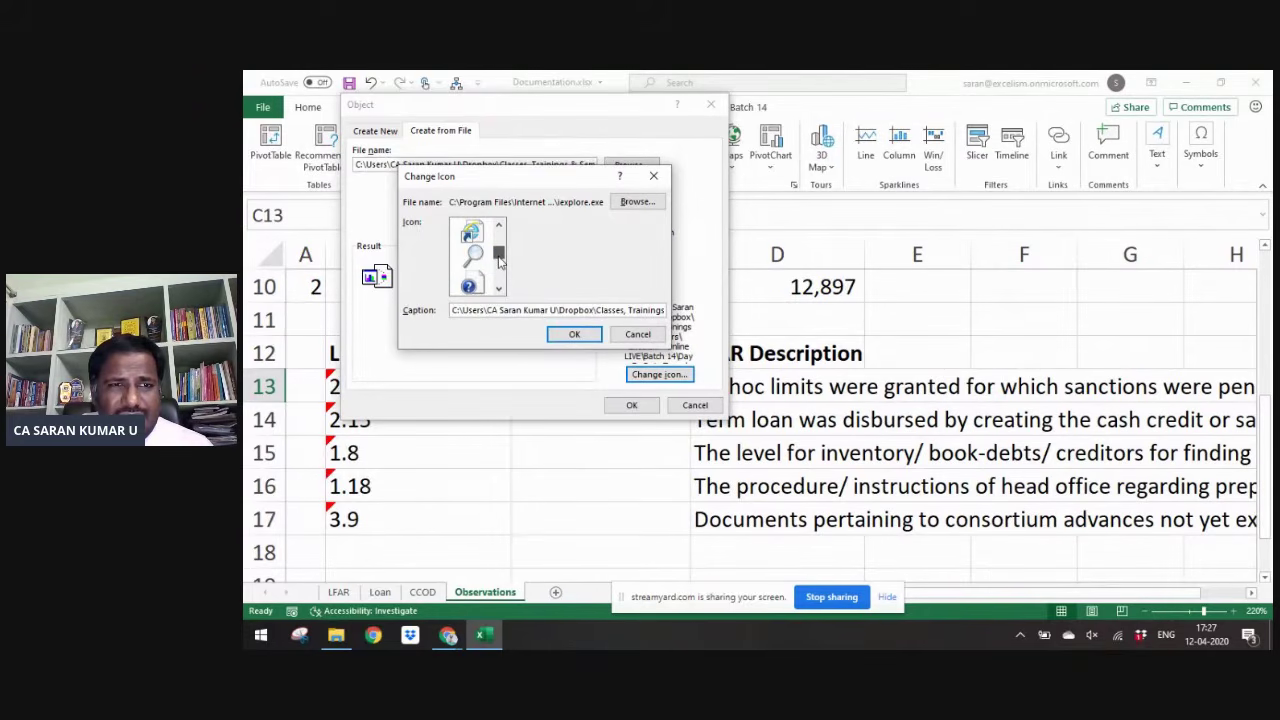
pyautogui.click(499, 263)
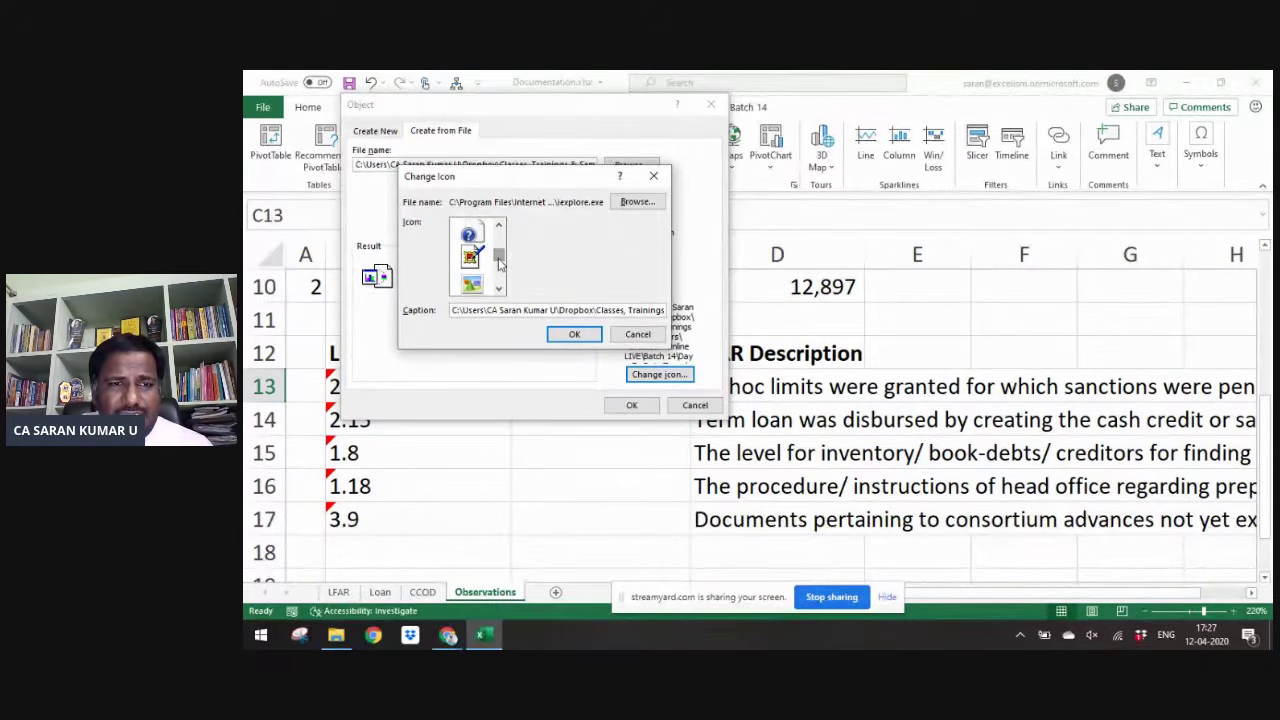
pyautogui.doubleClick(474, 289)
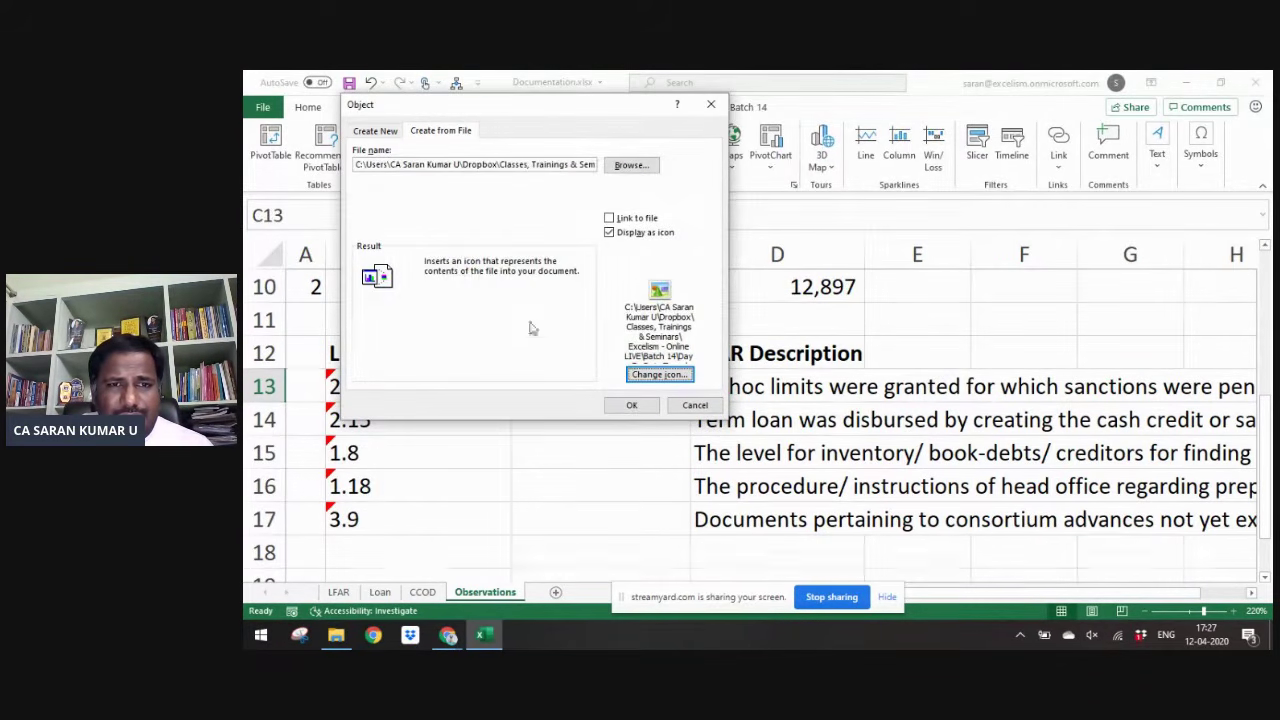
pyautogui.click(631, 405)
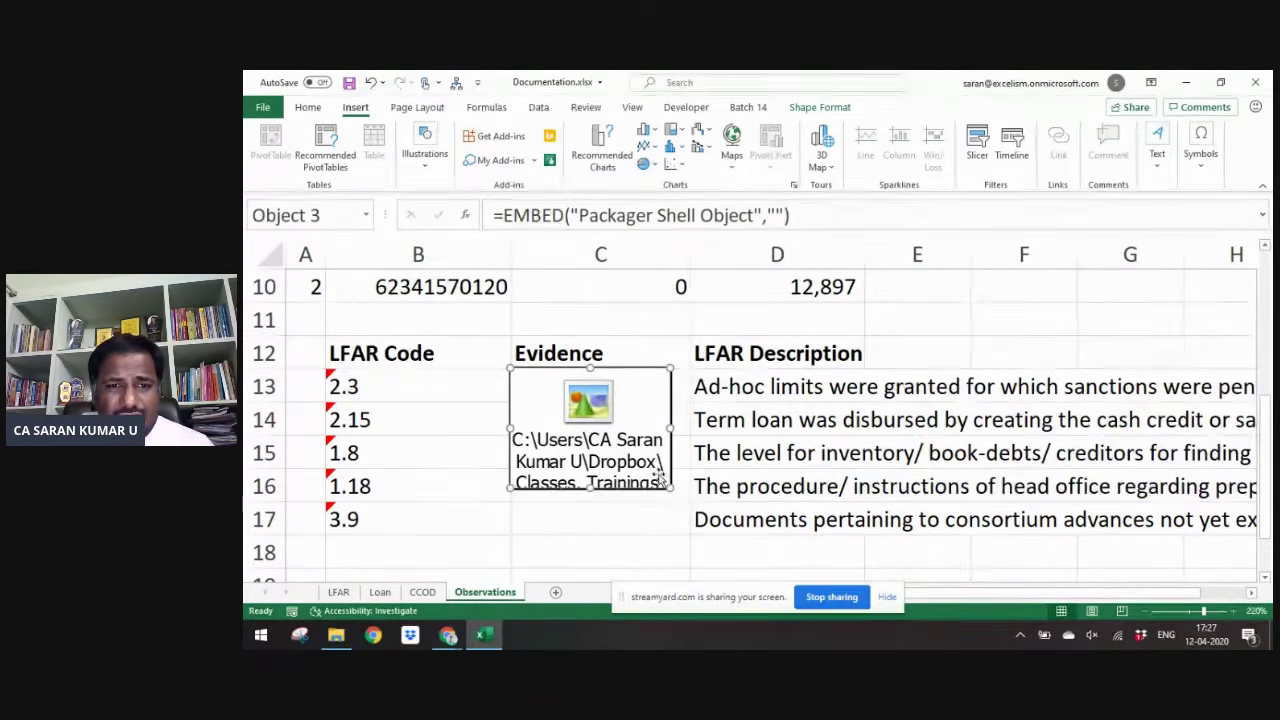
# - Shrink the new image icon to fit row 13 and place it beside the PDF icon in C13
pyautogui.moveTo(670, 487); pyautogui.dragTo(572, 407)
pyautogui.moveTo(648, 438); pyautogui.dragTo(581, 391)
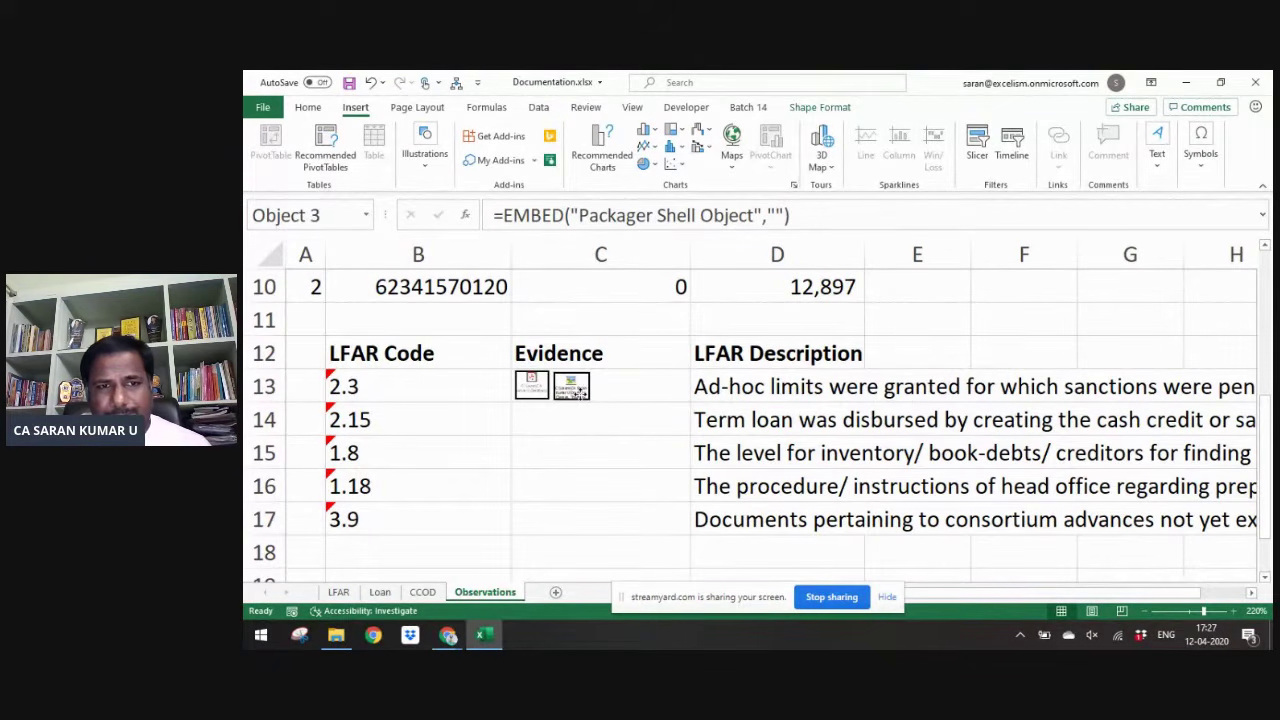
pyautogui.click(586, 443)
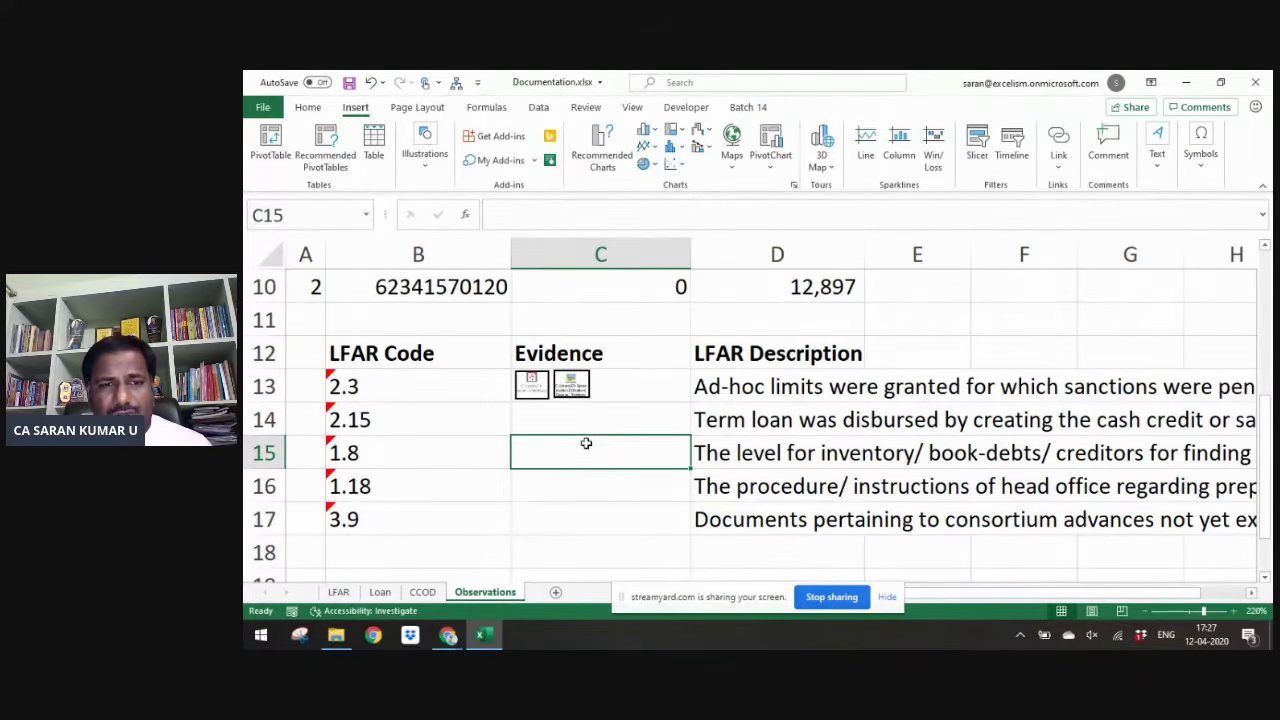
# - Open the image embedded in C13 in the Photos viewer to check it, and close it again
pyautogui.doubleClick(571, 386)
pyautogui.click(808, 350)
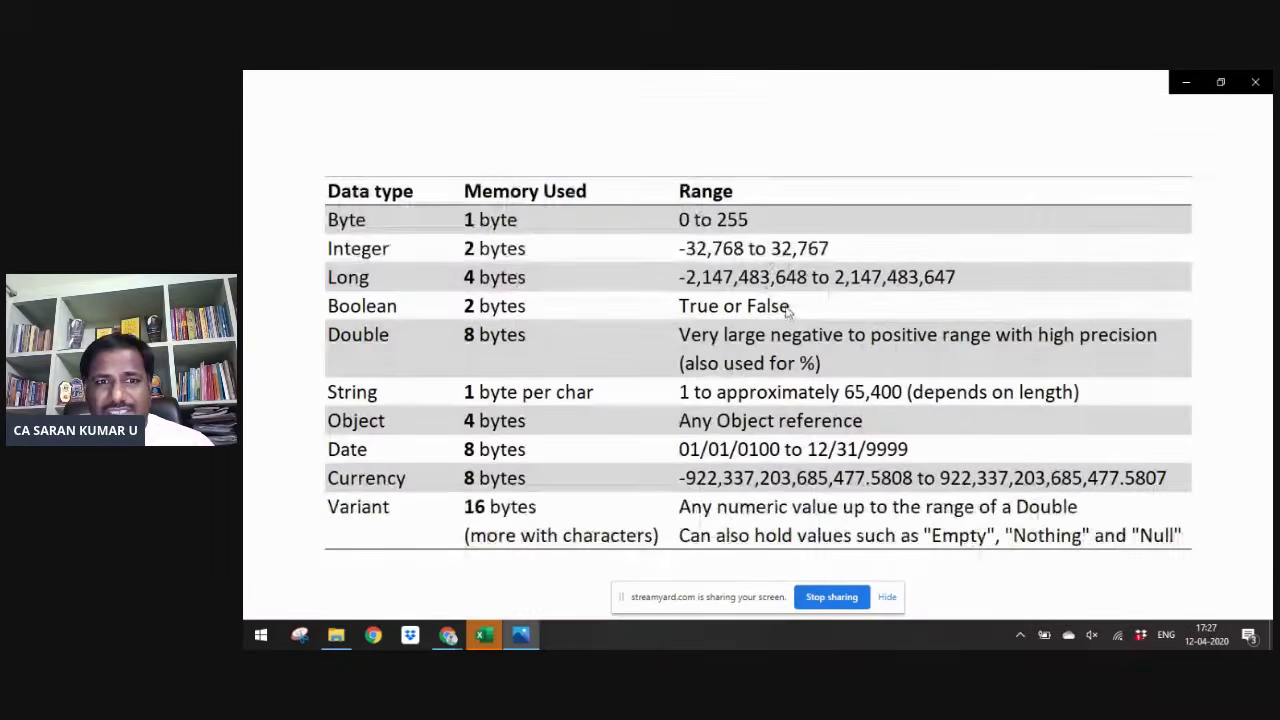
pyautogui.moveTo(657, 249)
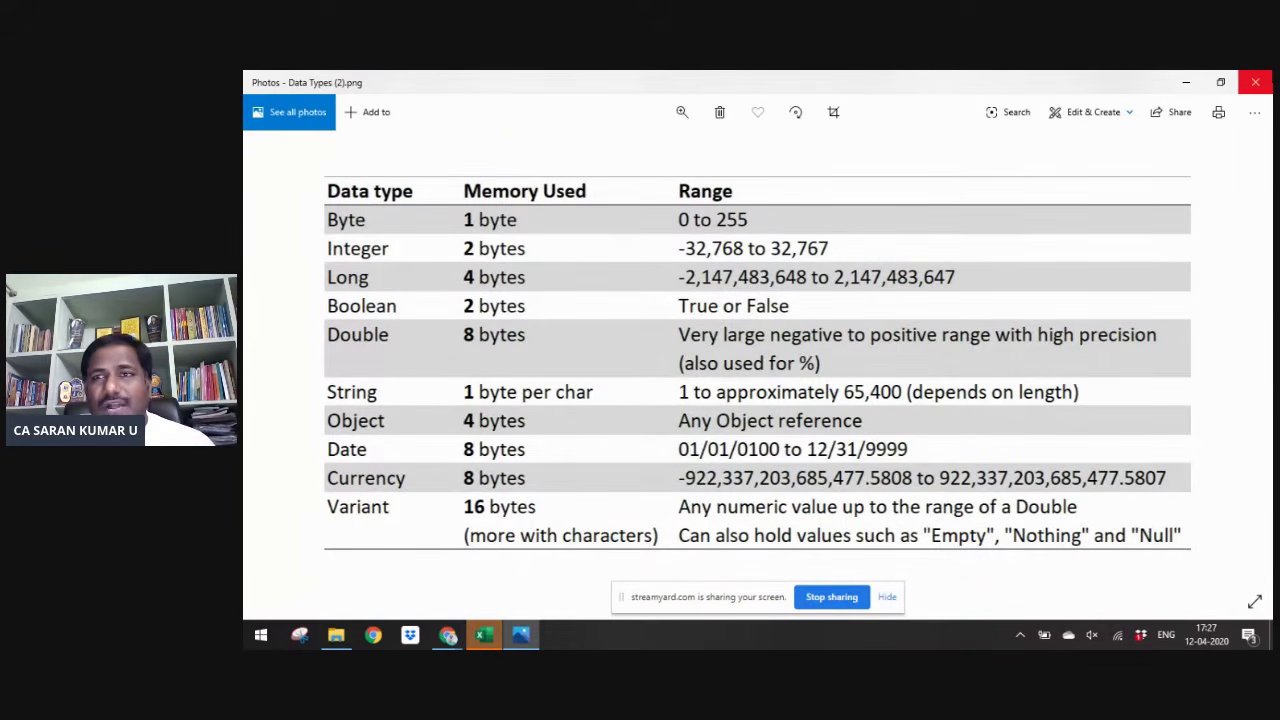
pyautogui.click(1257, 82)
pyautogui.click(628, 430)
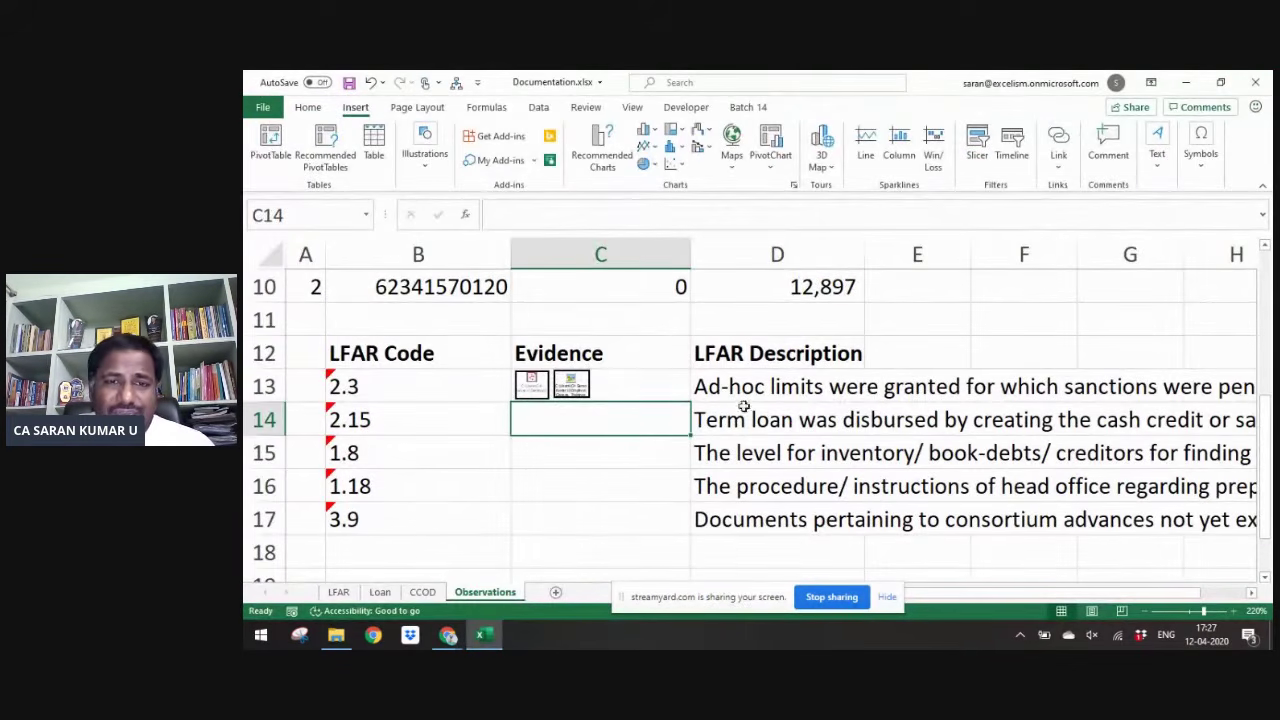
# - Save the Documentation workbook and close it
pyautogui.click(660, 394)
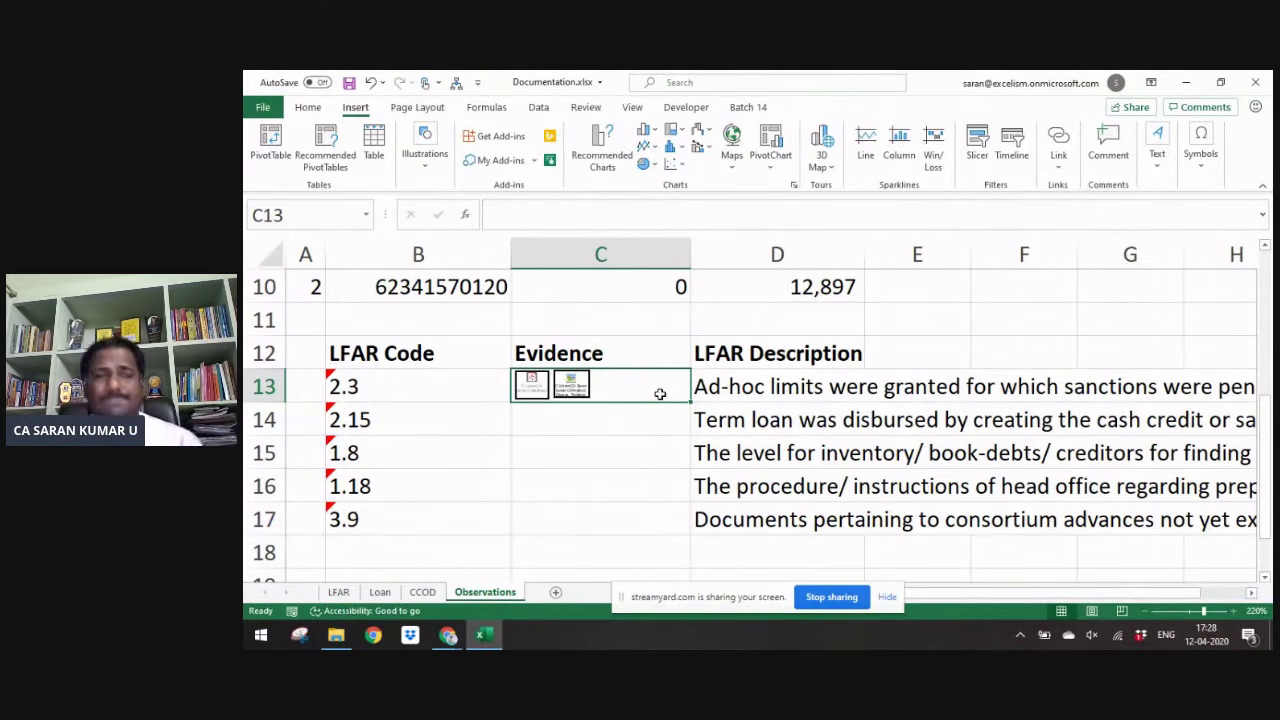
pyautogui.hotkey('ctrl', 's')
pyautogui.click(1255, 82)
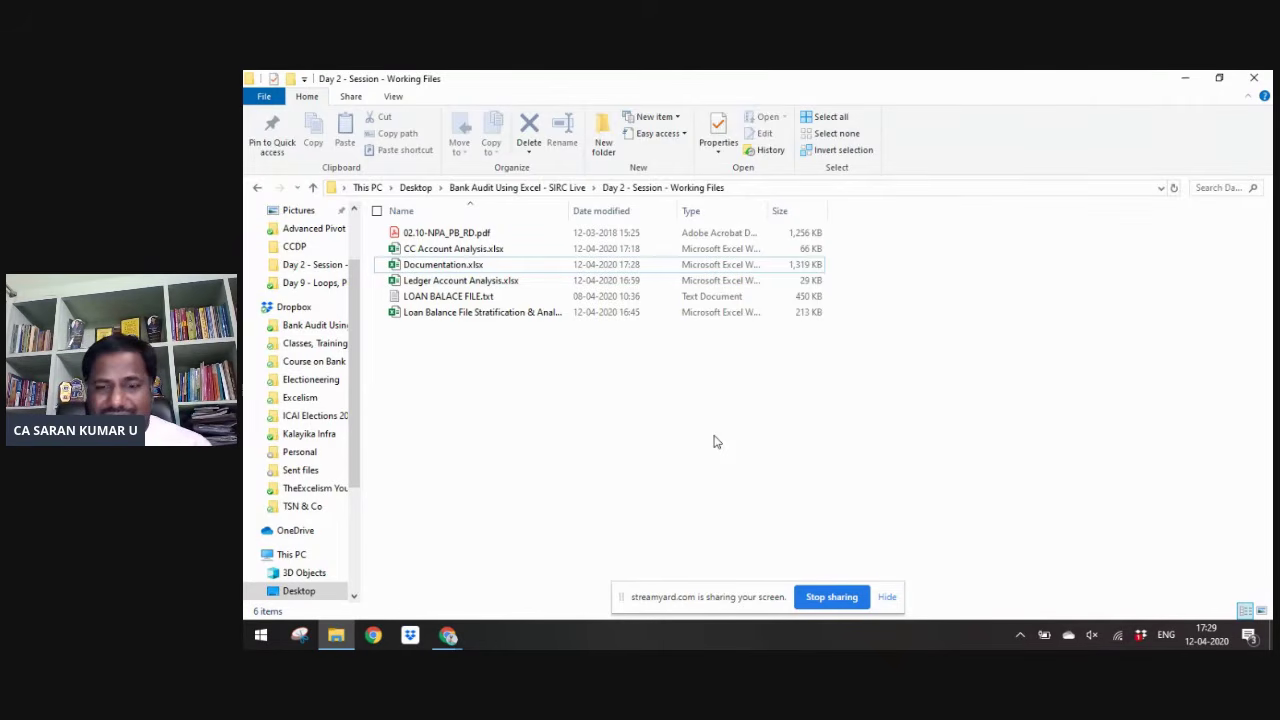
# - Open the Bank Audit Using Excel presentation from the SIRC Live folder in PowerPoint and start the slide show from slide 8
pyautogui.click(584, 189)
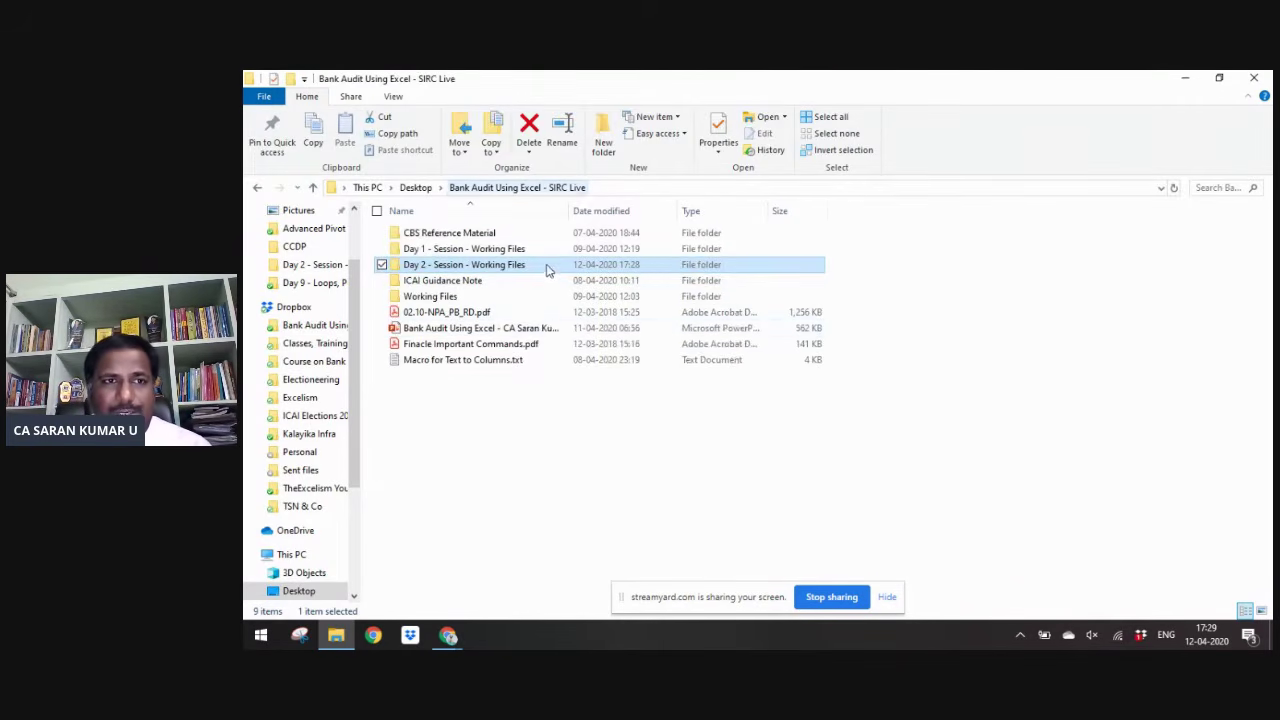
pyautogui.doubleClick(550, 328)
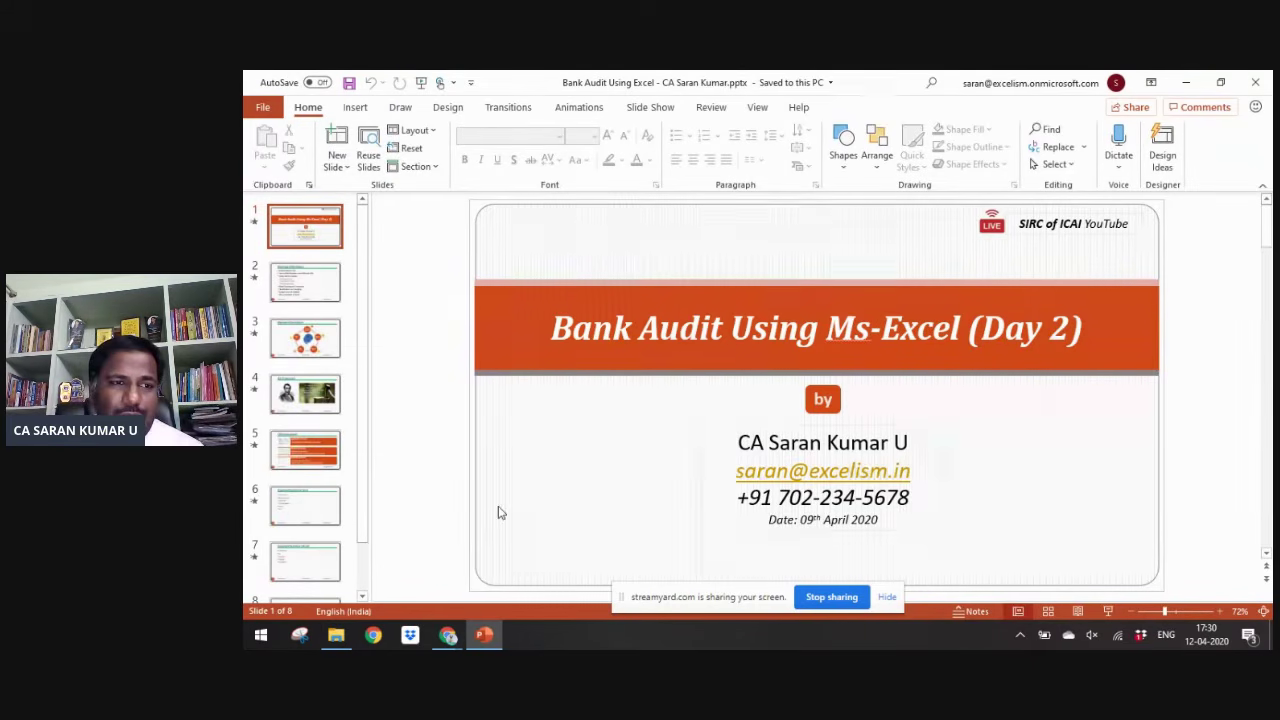
pyautogui.scroll(-2, 362, 568)
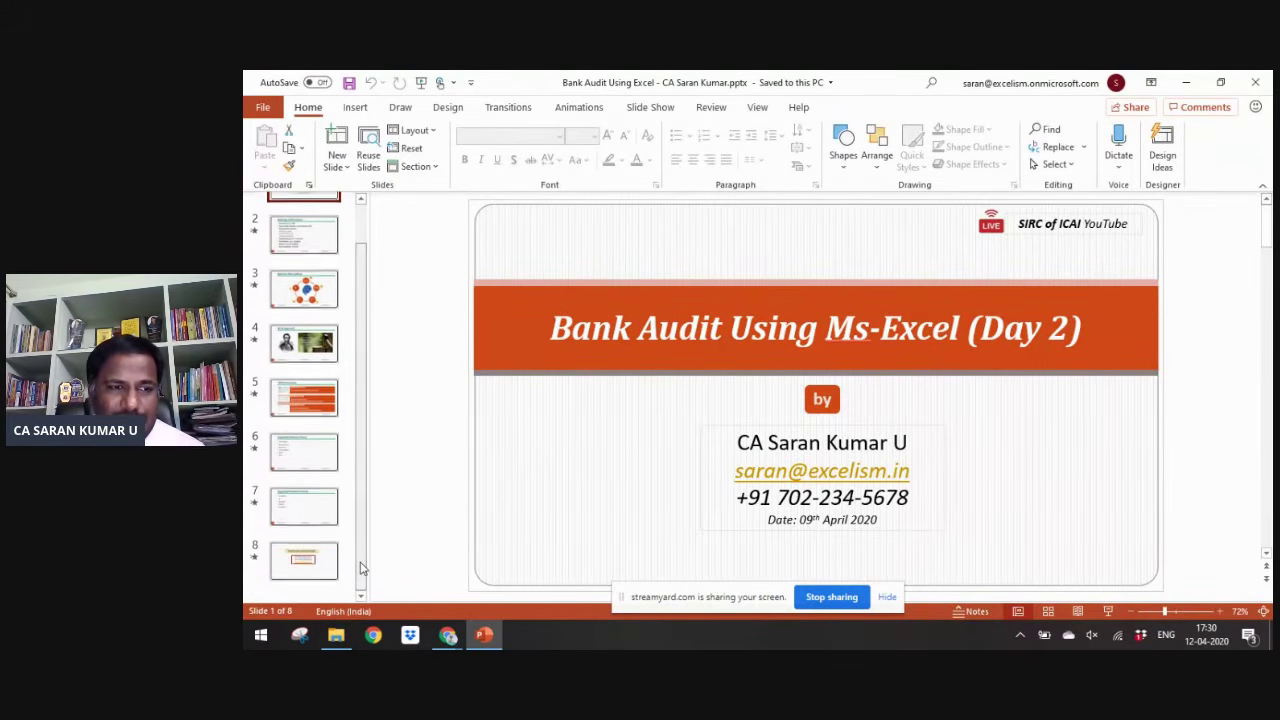
pyautogui.click(305, 560)
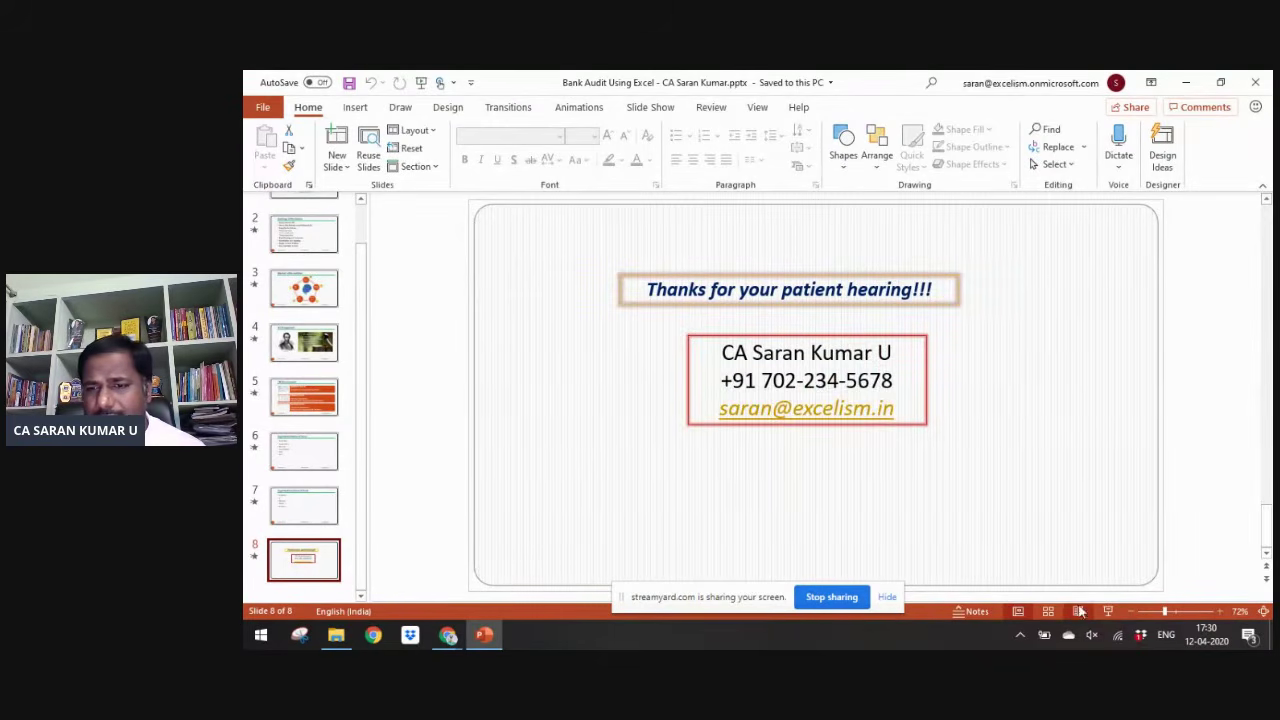
pyautogui.click(1108, 612)
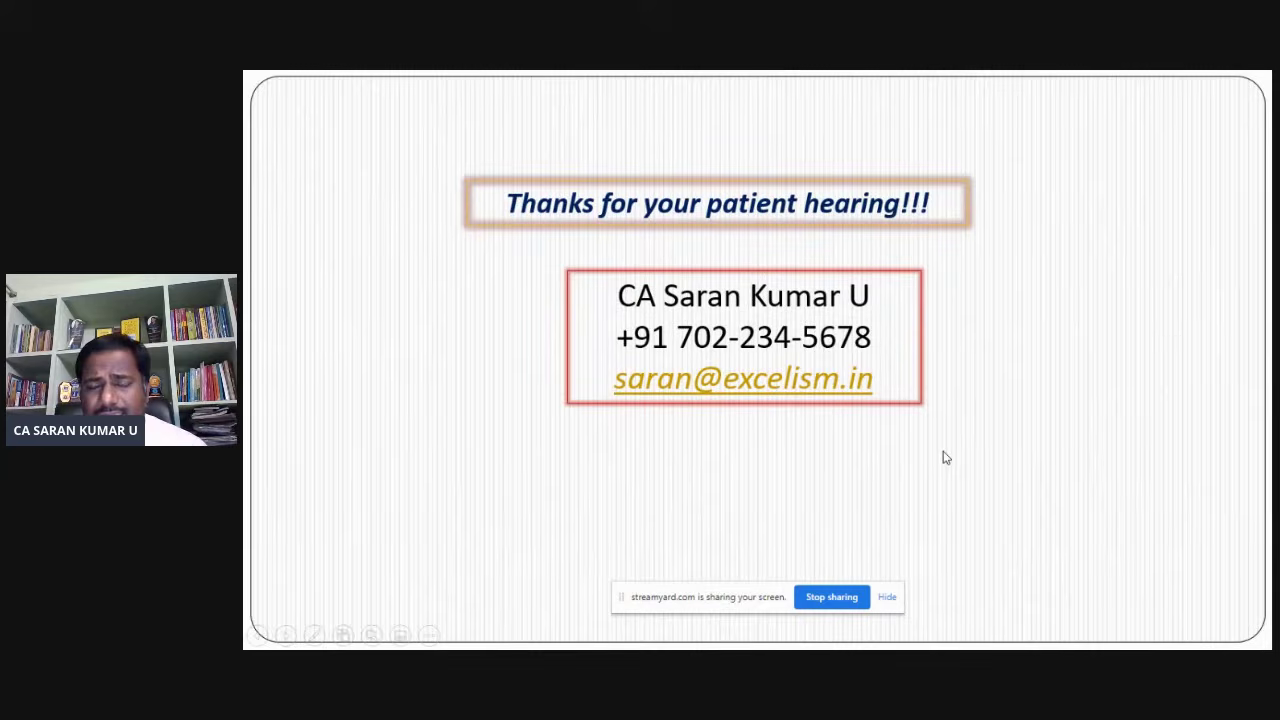